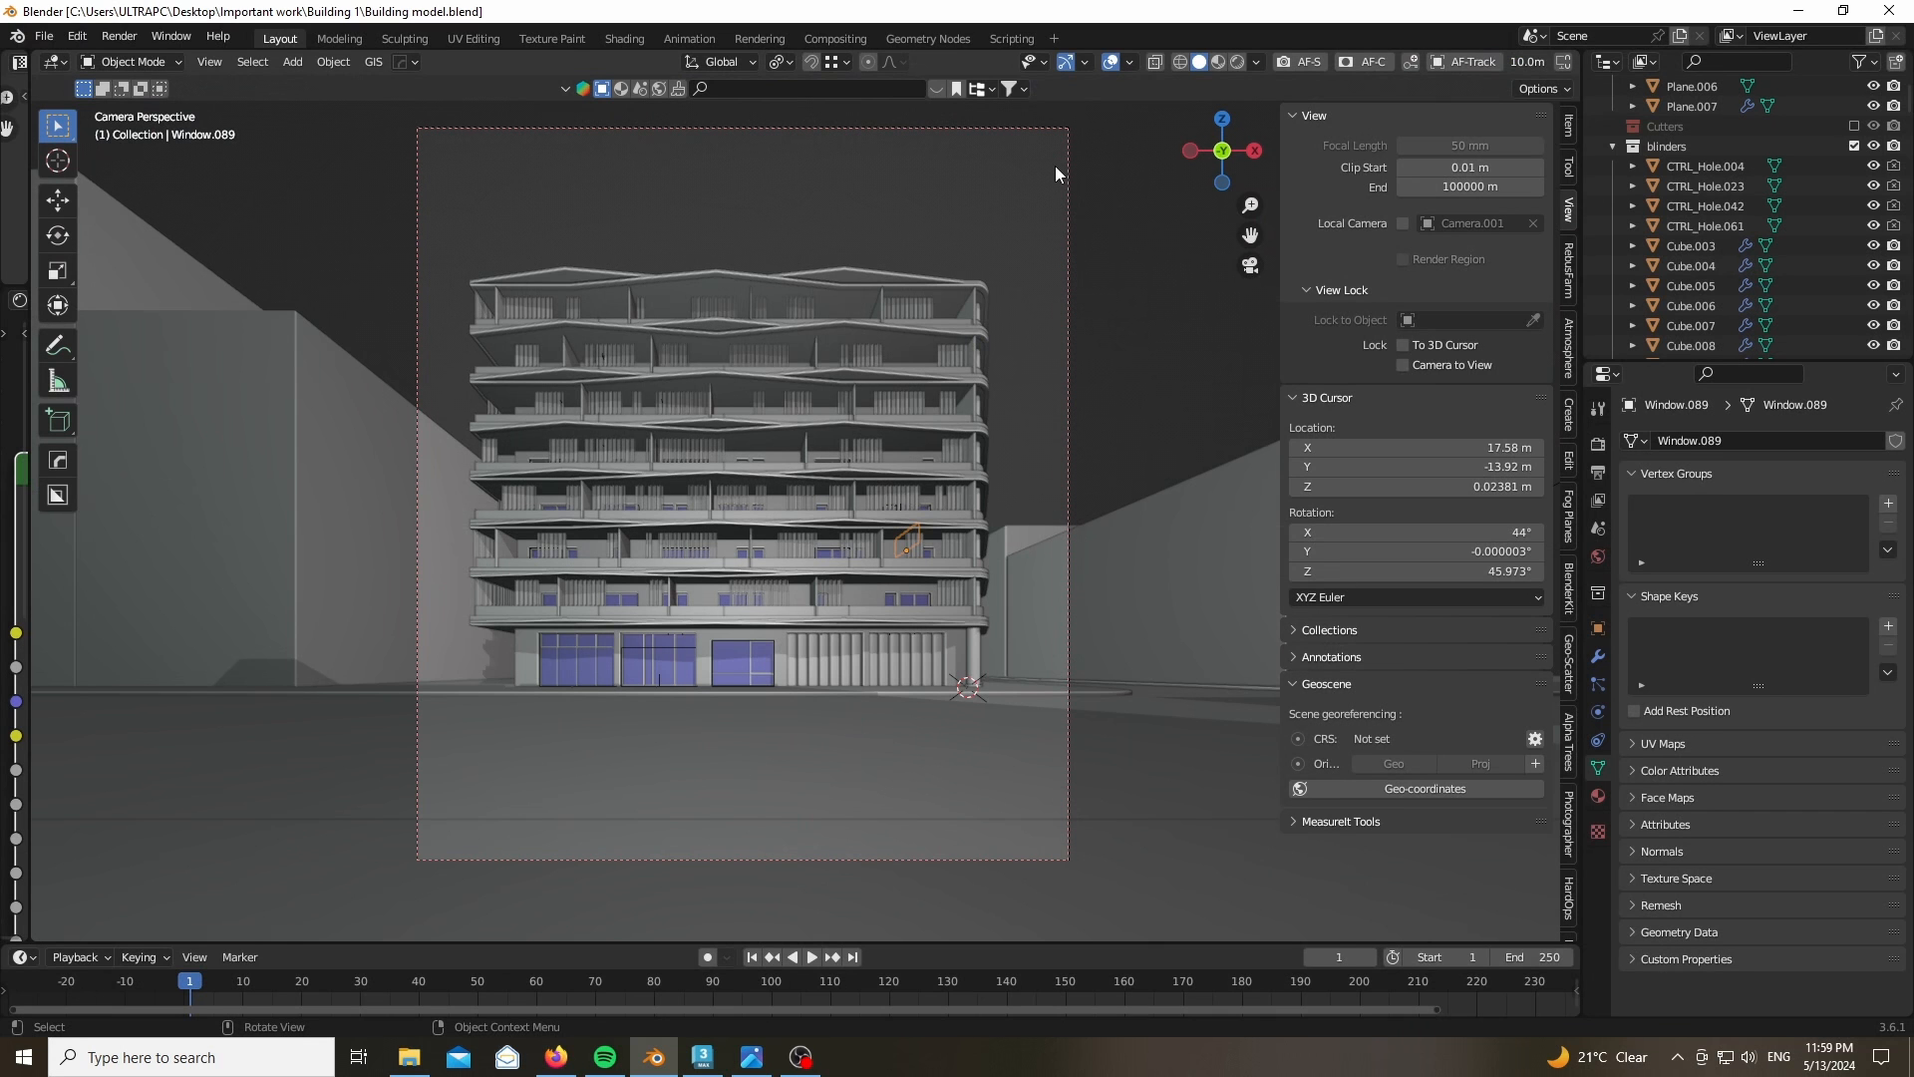
- Examine the building's facades, roof and surrounding blocks from several angles outside the camera view
drag(1206, 146, 1114, 171)
scroll(505, 476, down, 2)
shift+middle_drag(560, 522, 379, 610)
scroll(379, 610, down, 3)
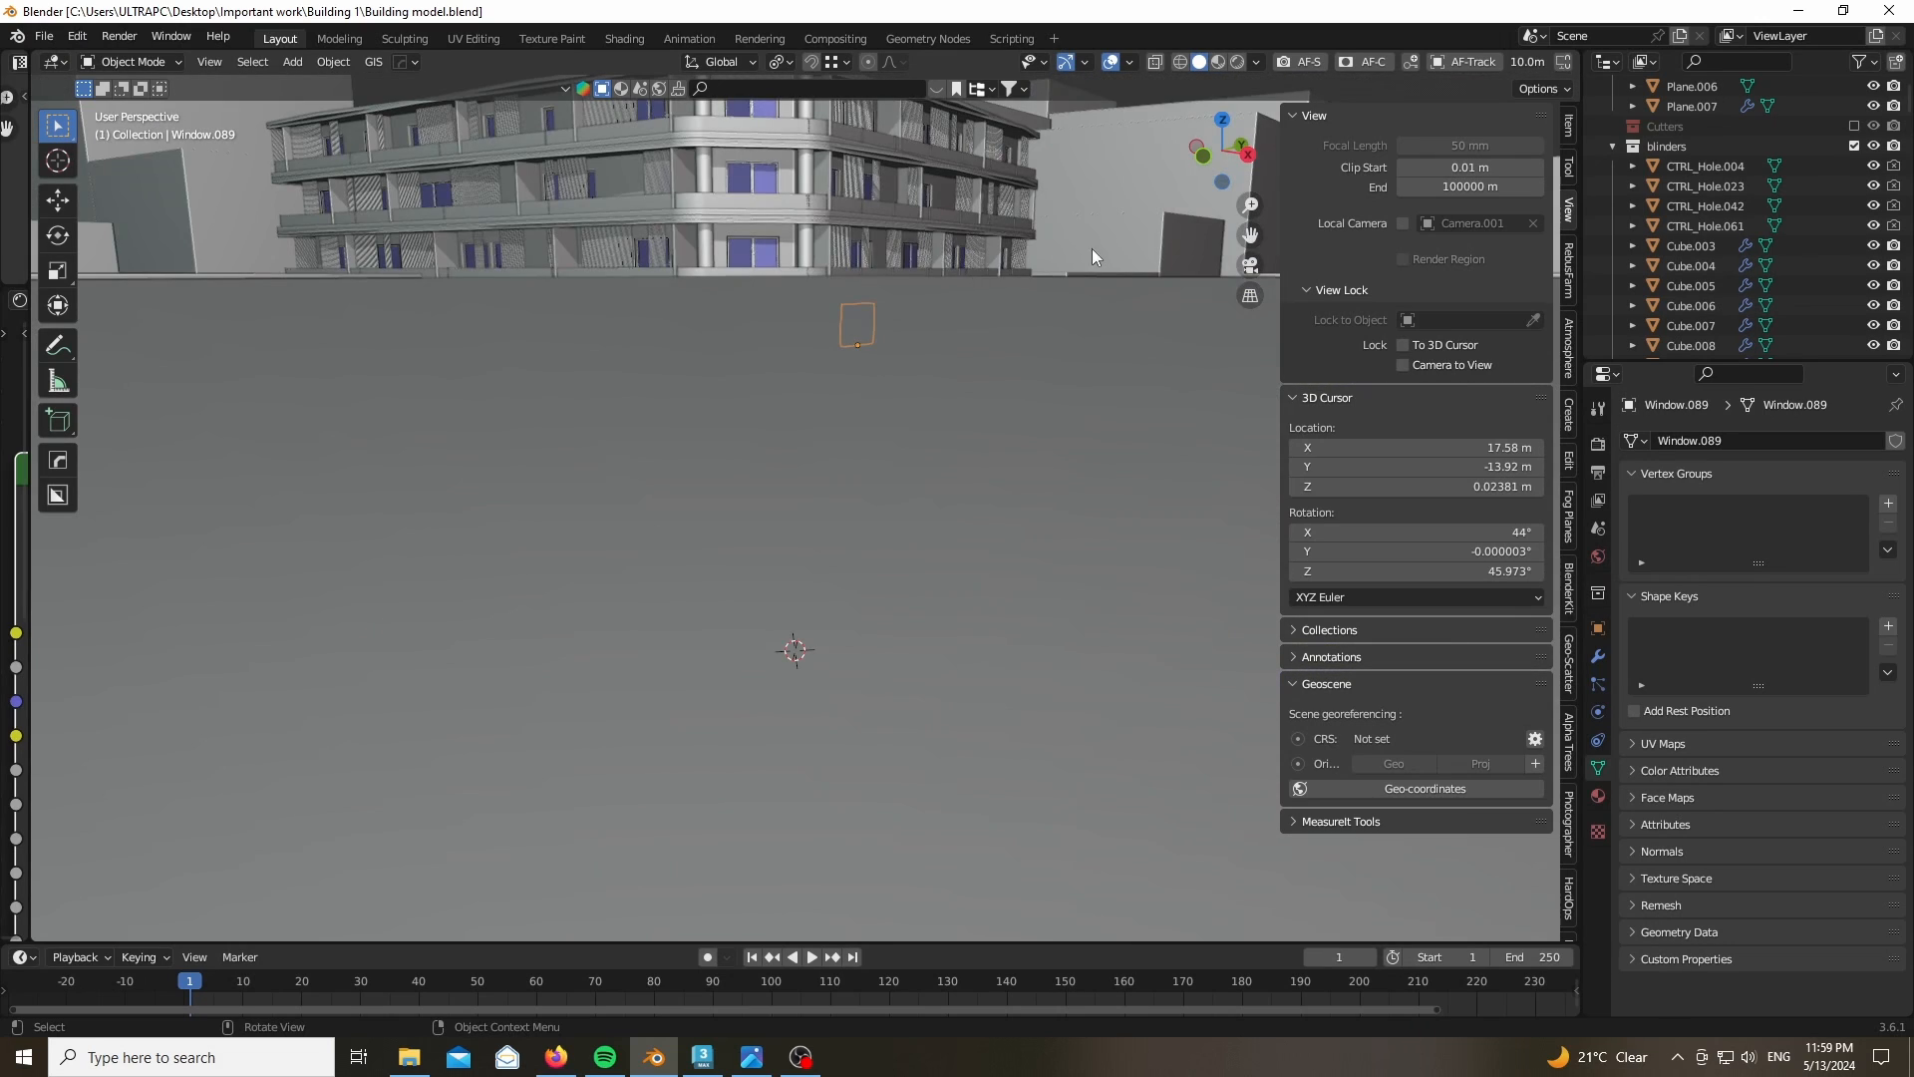
middle_drag(568, 526, 632, 641)
scroll(857, 428, up, 4)
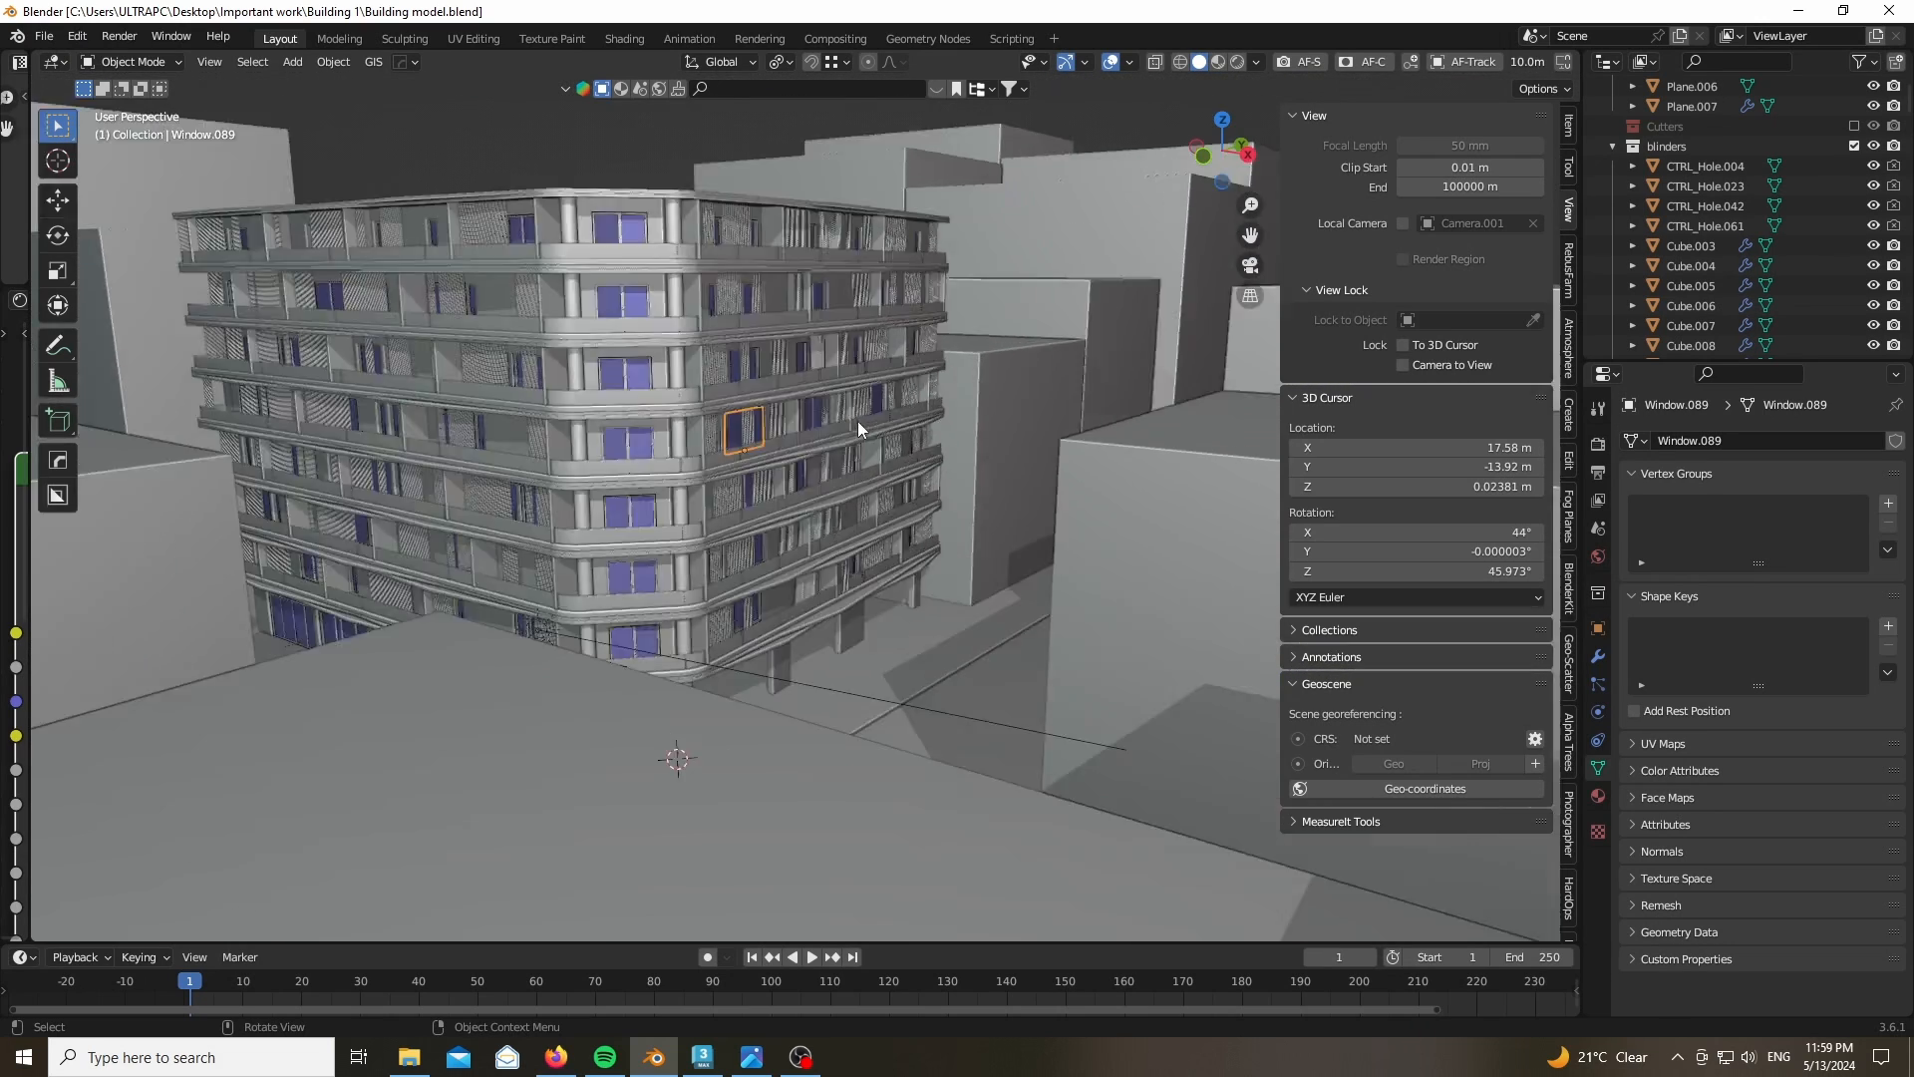
scroll(857, 429, up, 4)
scroll(688, 492, down, 5)
drag(1222, 151, 1138, 156)
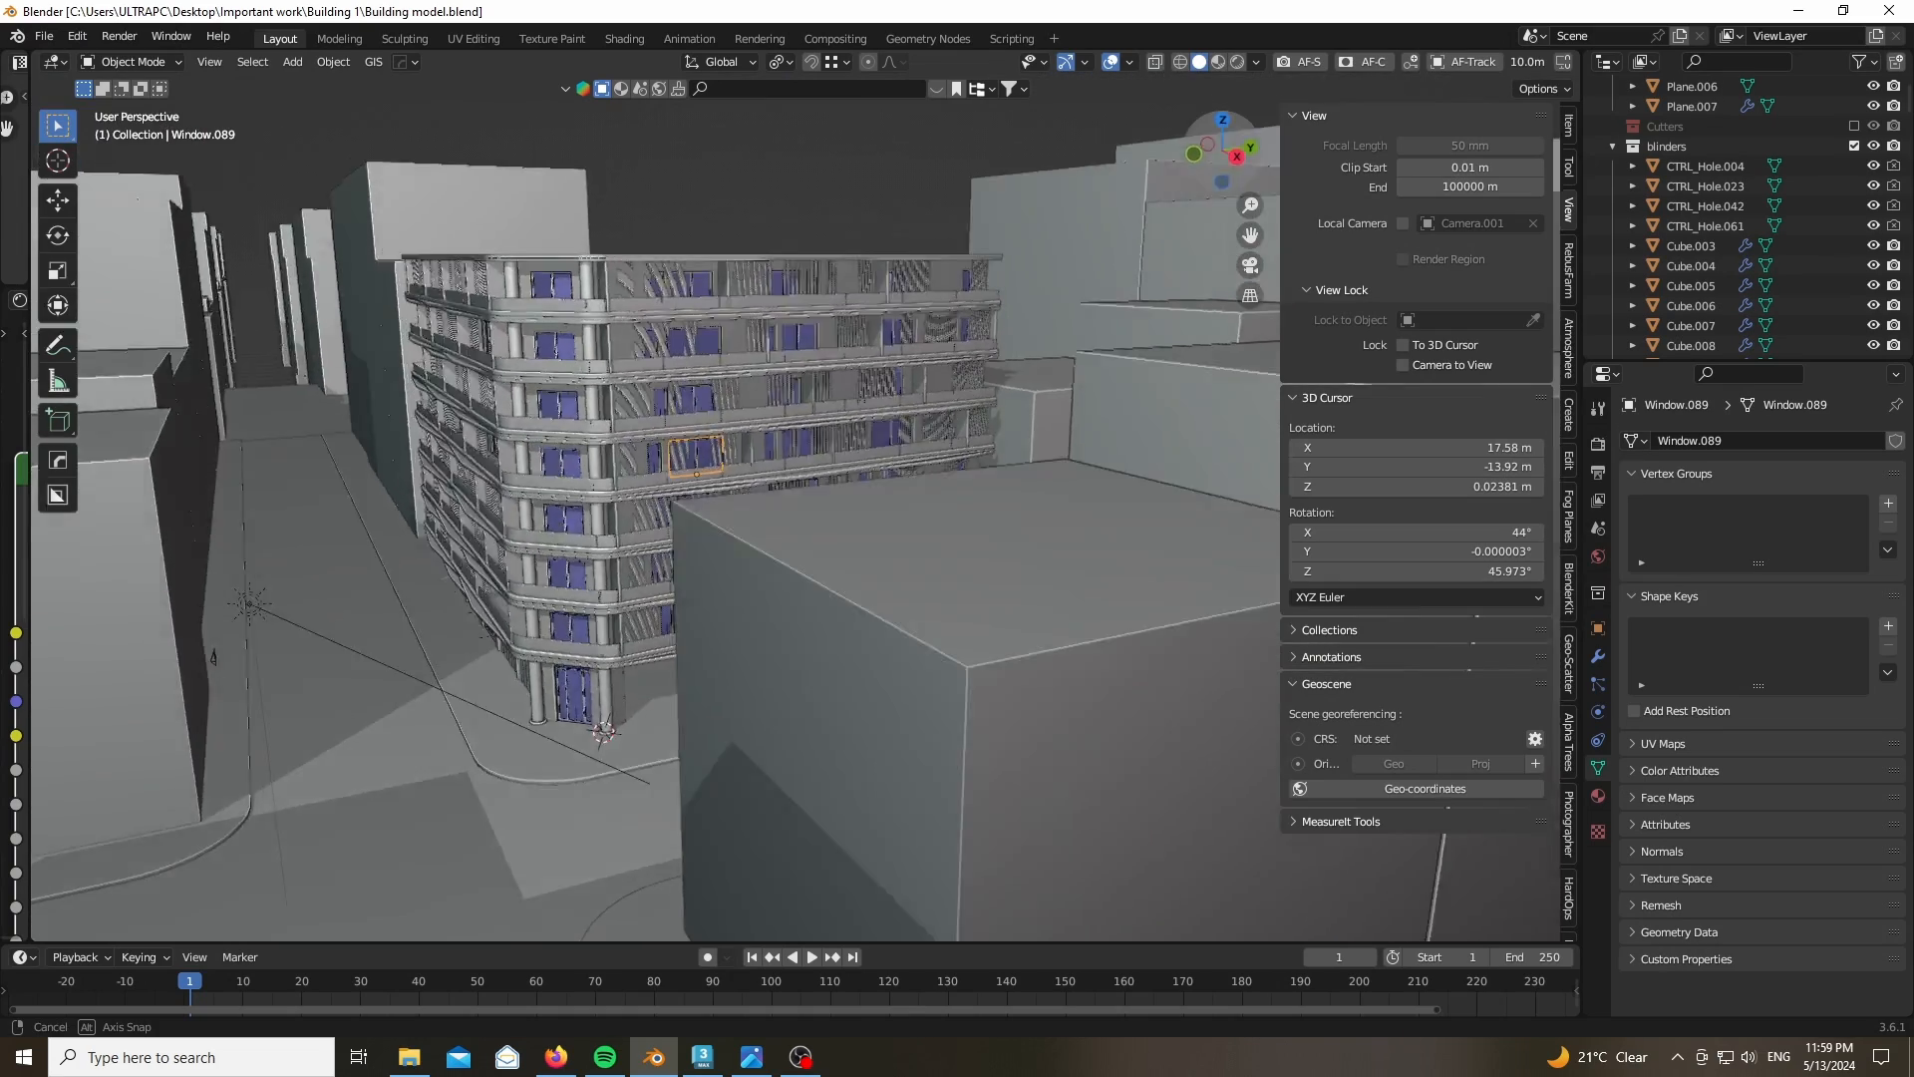
mouse_move(997, 217)
mouse_down()
mouse_move(1028, 257)
mouse_move(1007, 250)
mouse_up()
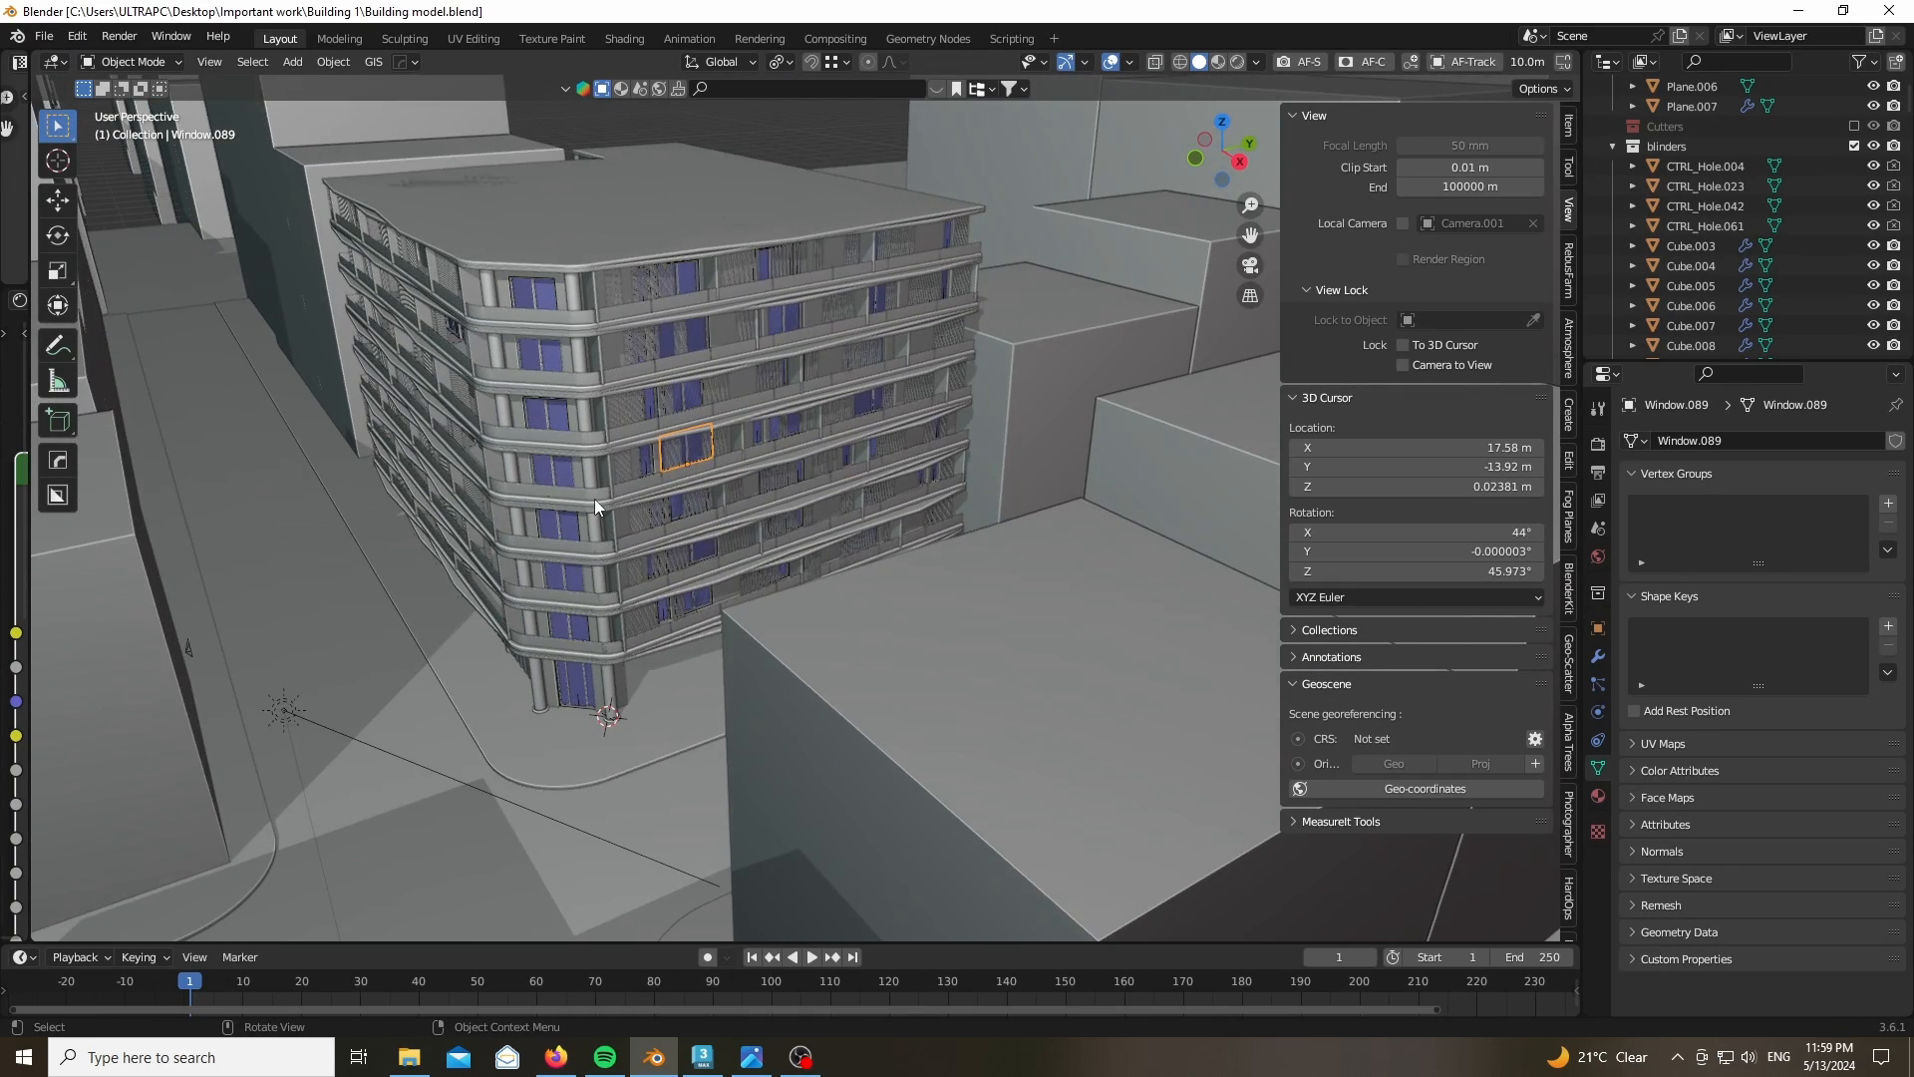
scroll(595, 501, down, 2)
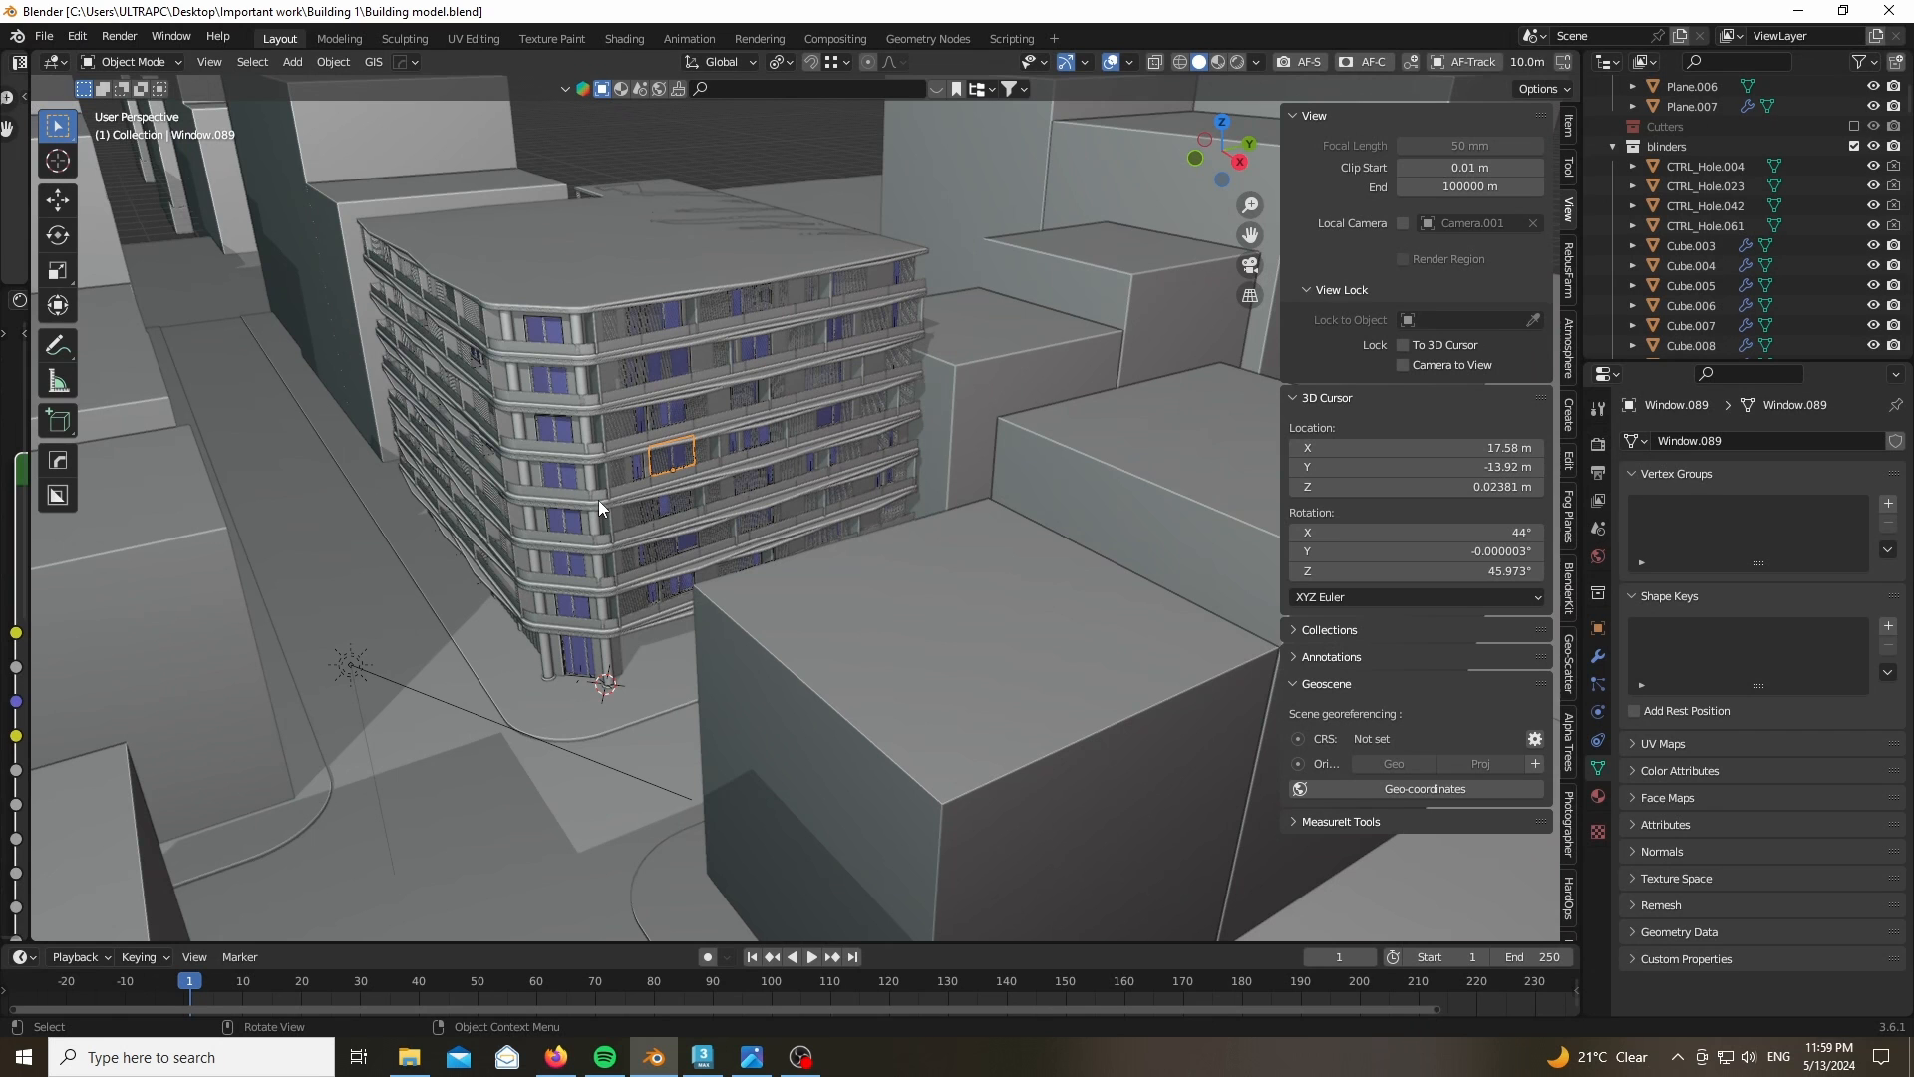
scroll(351, 748, up, 4)
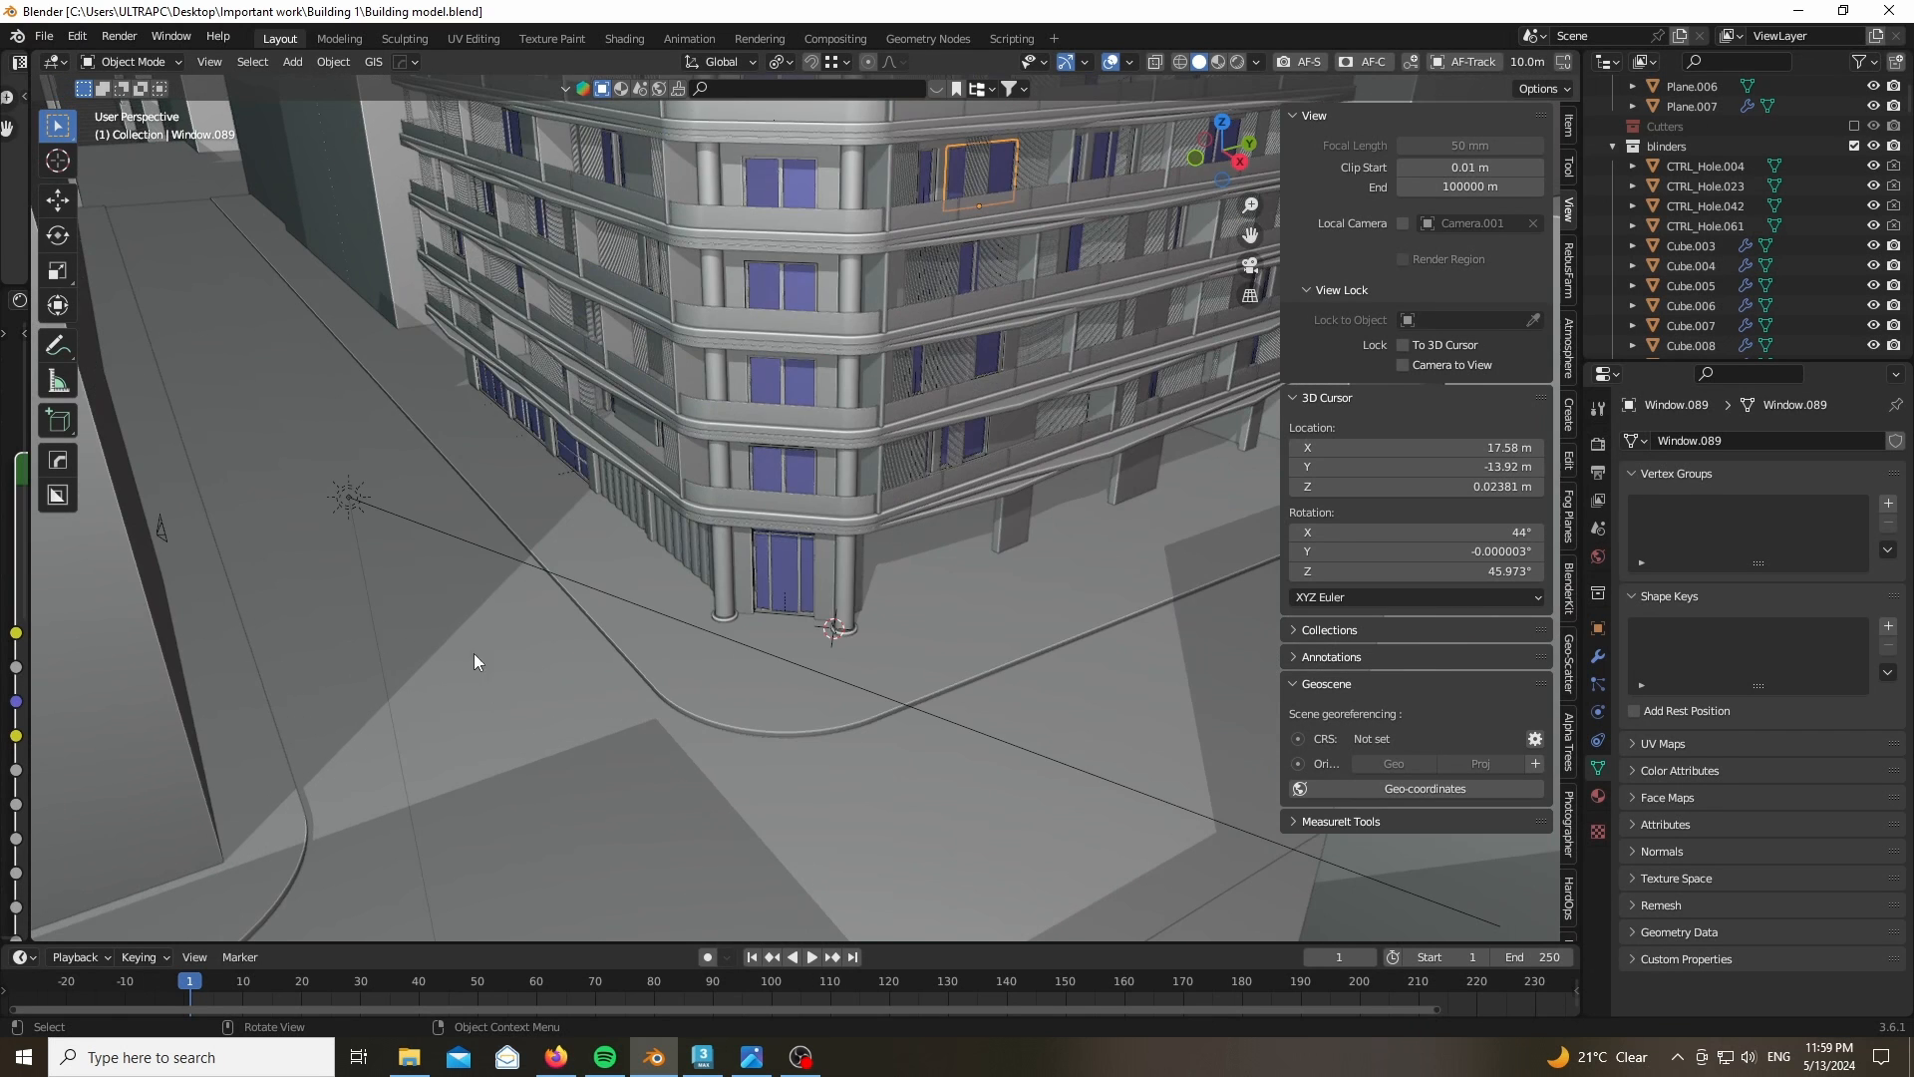
- Preview the building through the camera in rendered shading
key(KP_0)
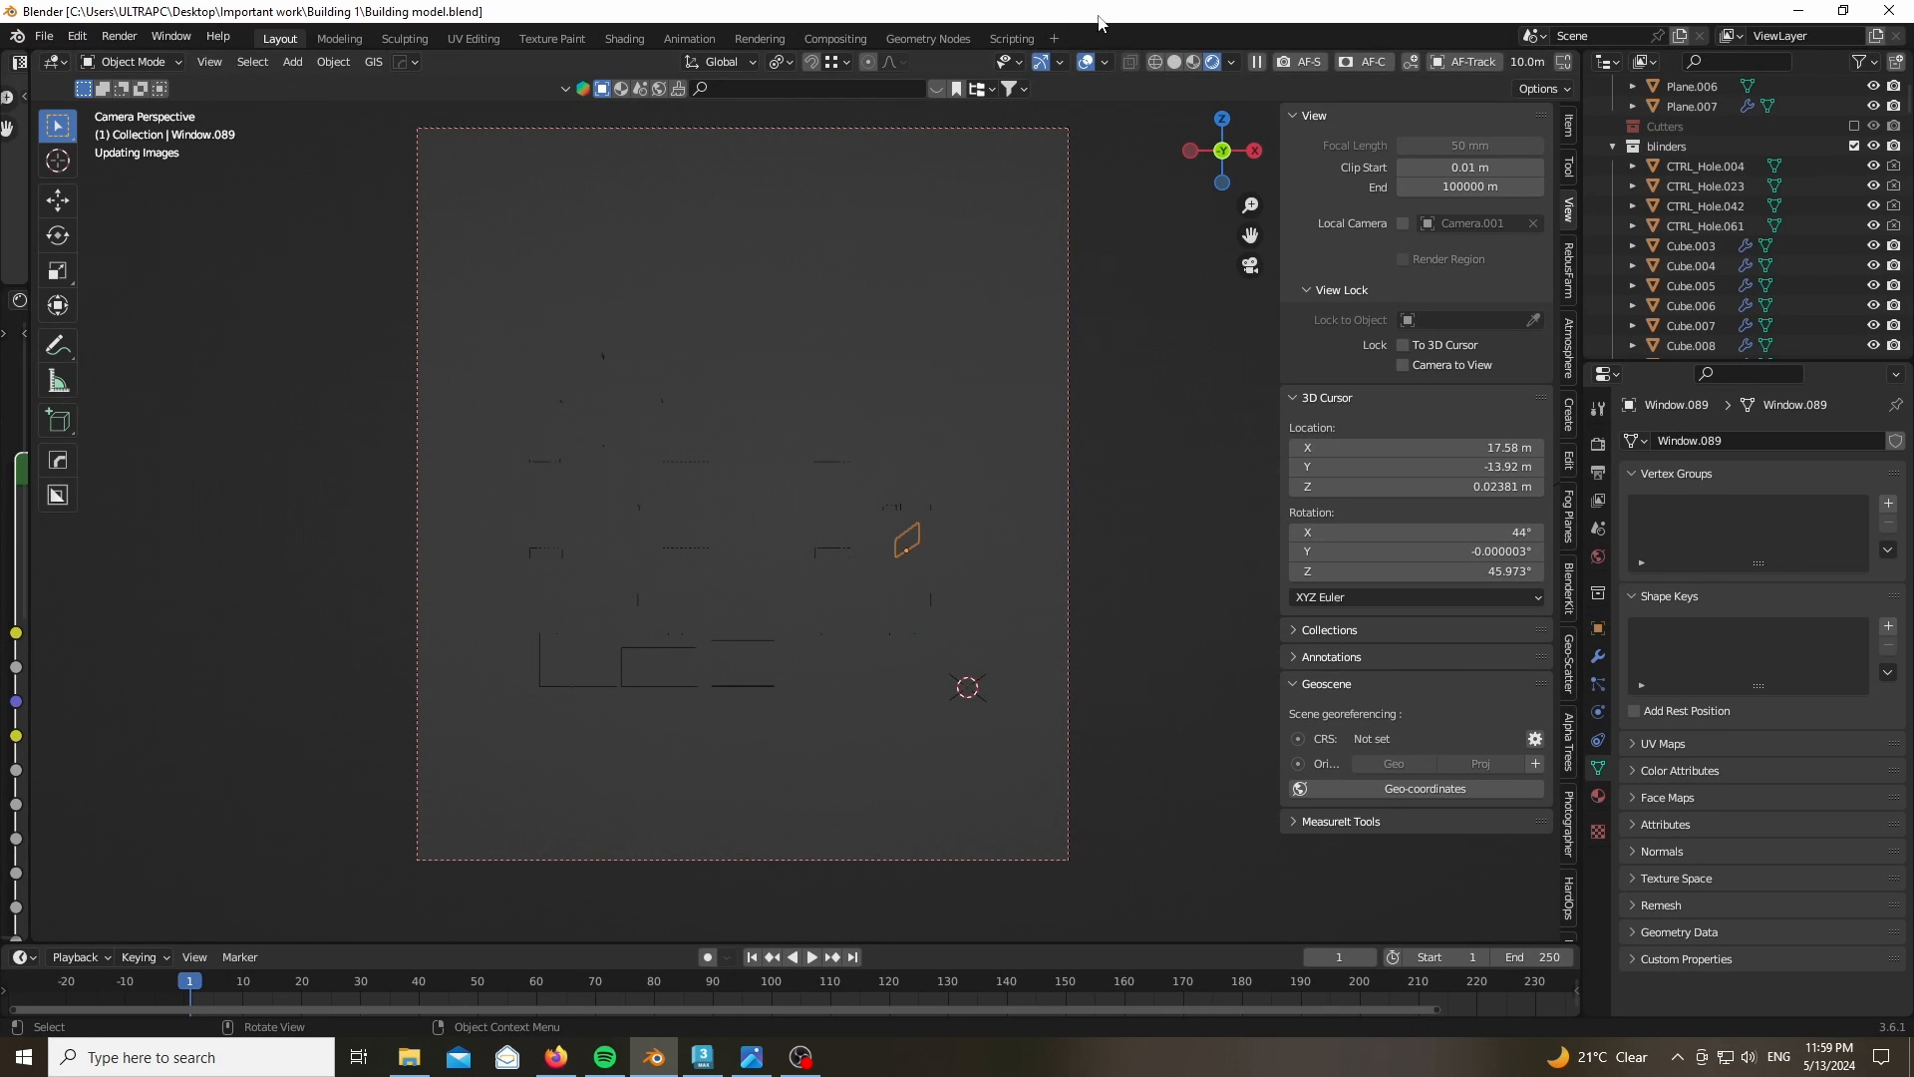
scroll(877, 487, up, 1)
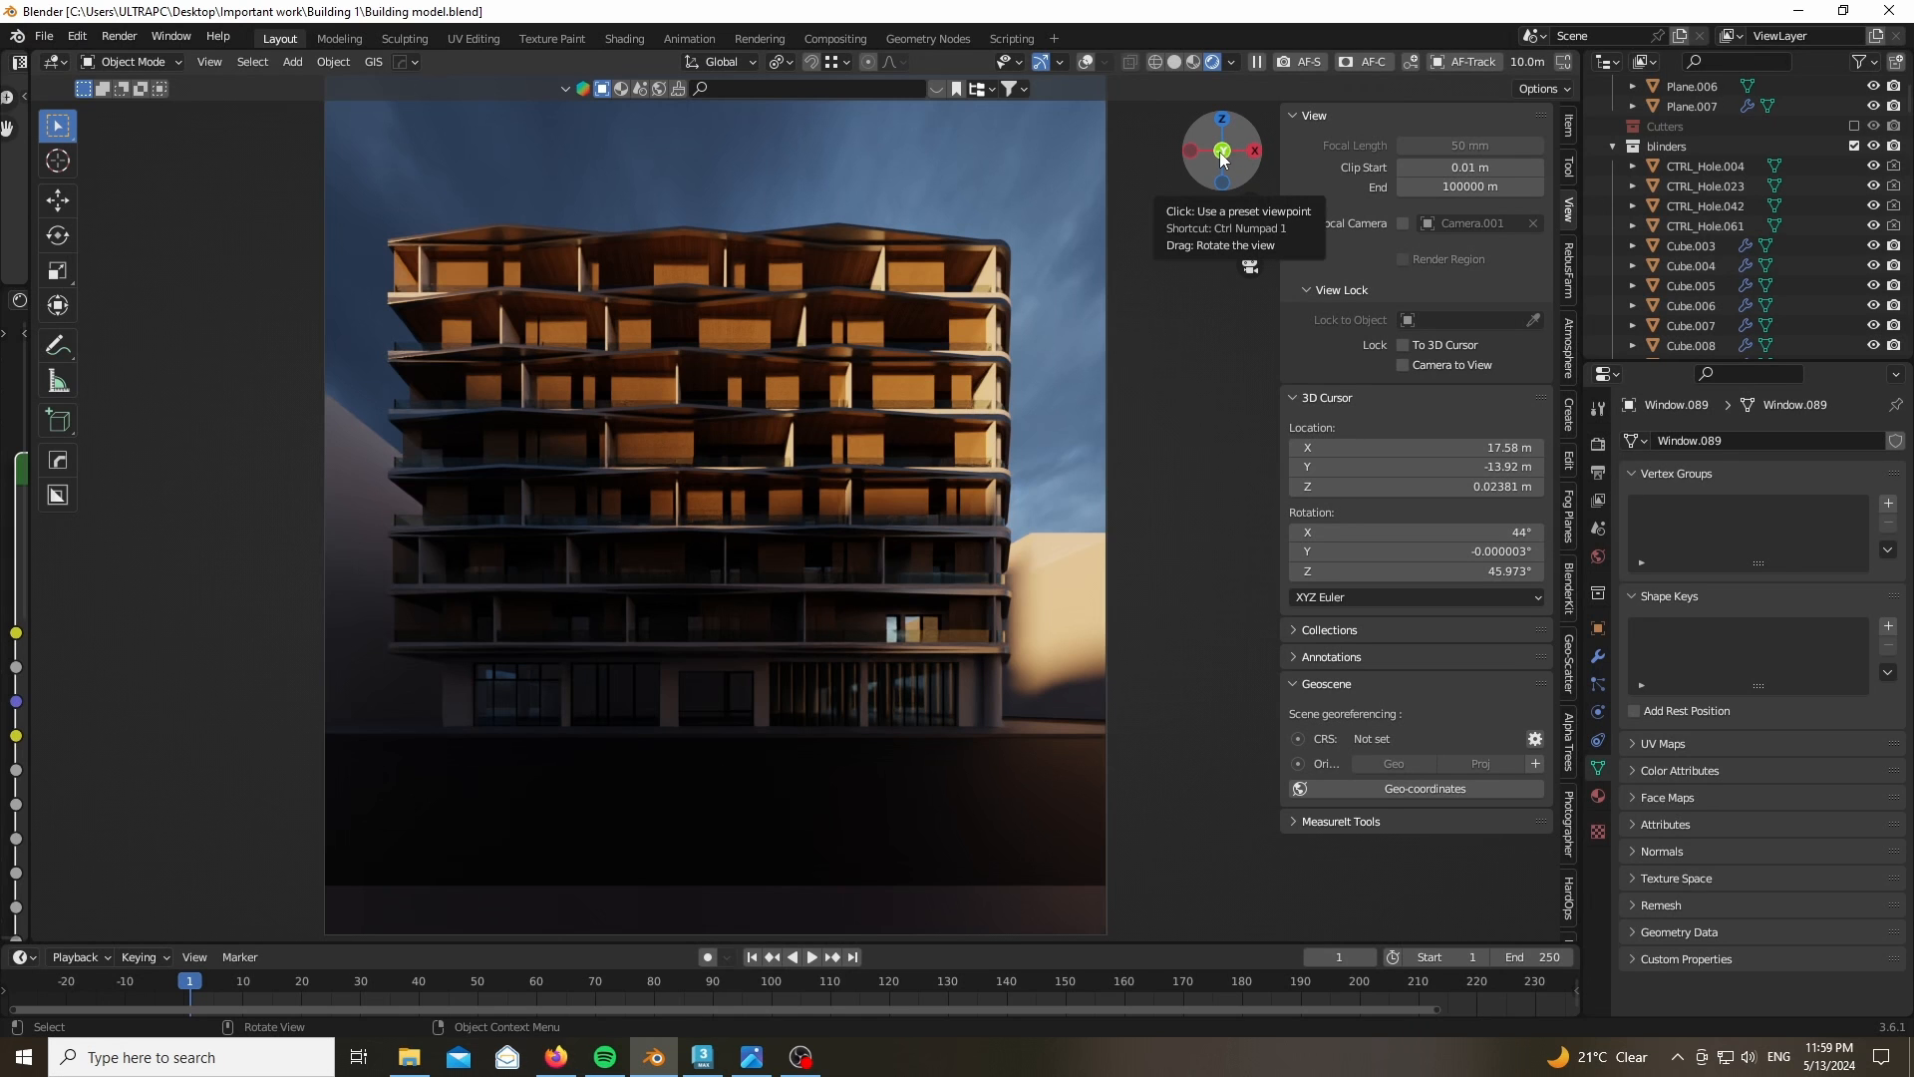
drag(1222, 159, 1241, 168)
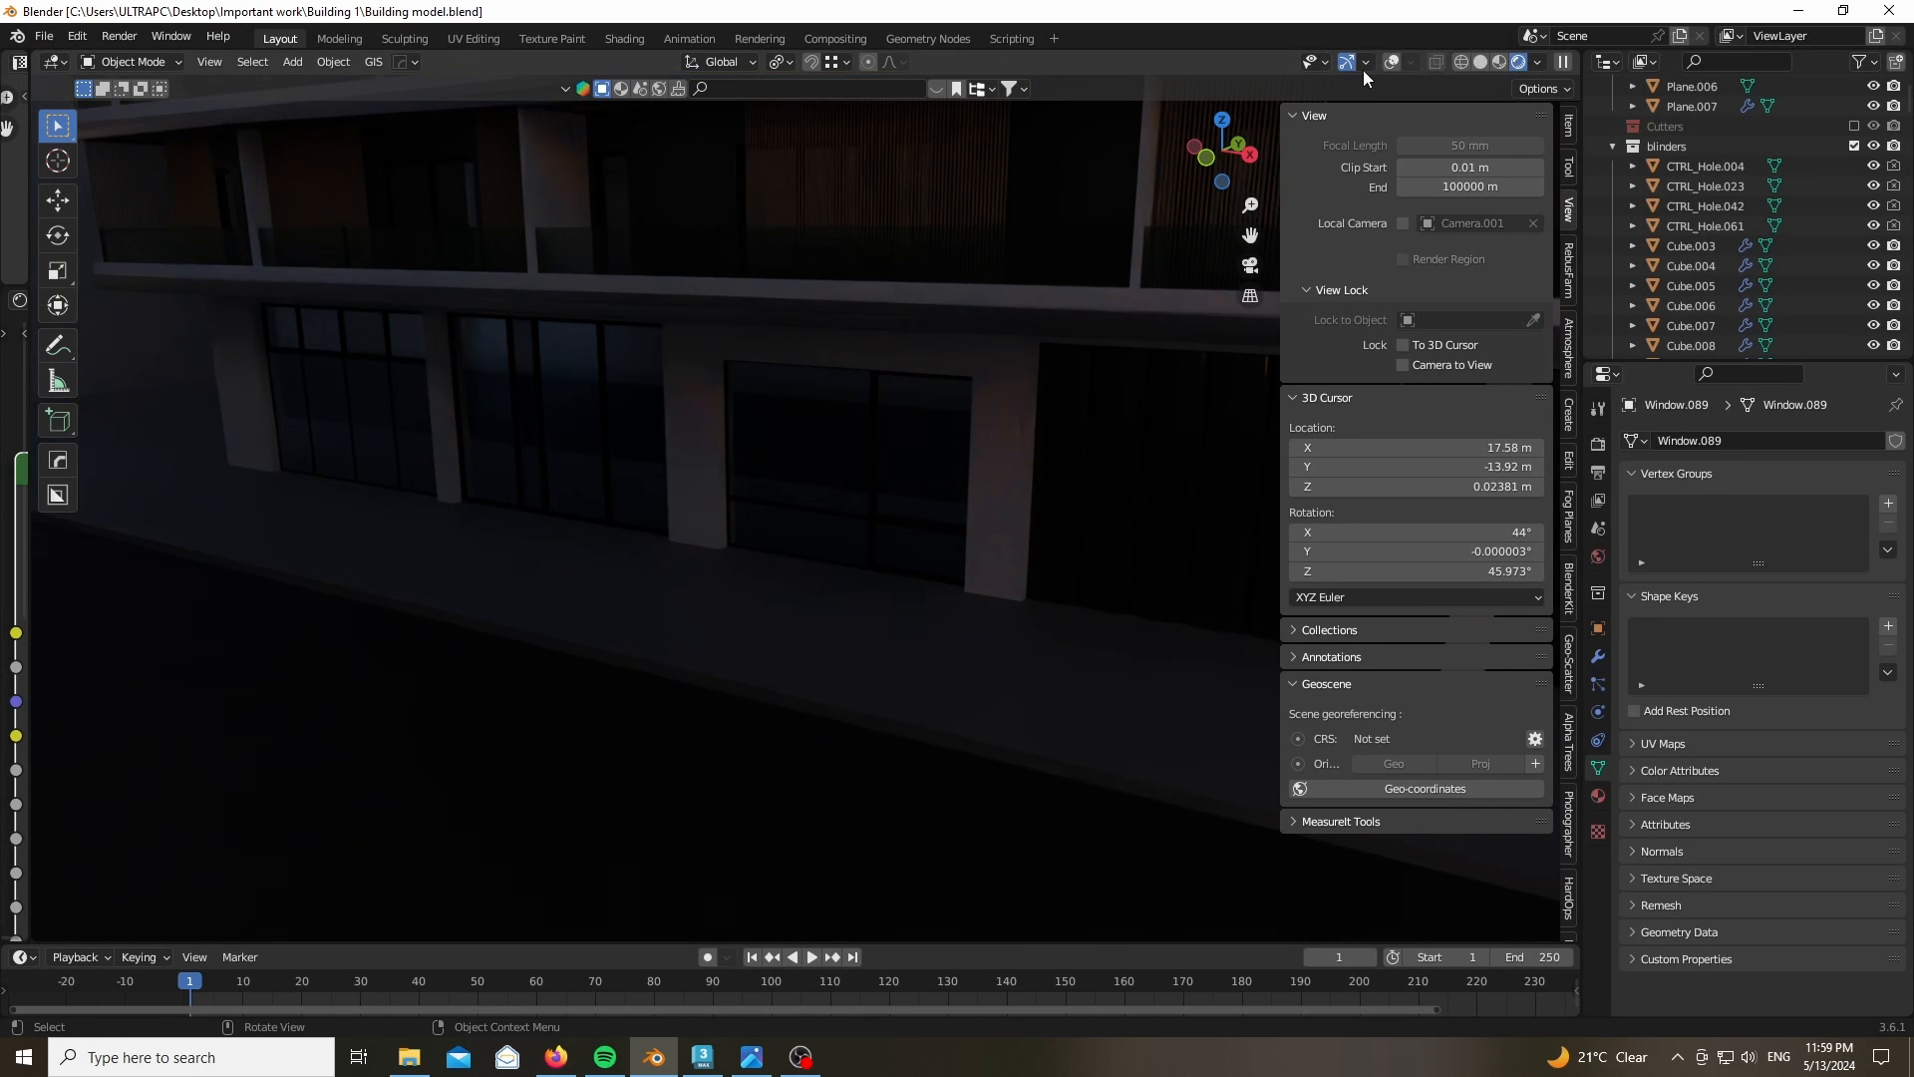
- Switch the viewport to solid shading and examine the building's ground-floor corner entrance
click(1477, 61)
scroll(181, 797, down, 7)
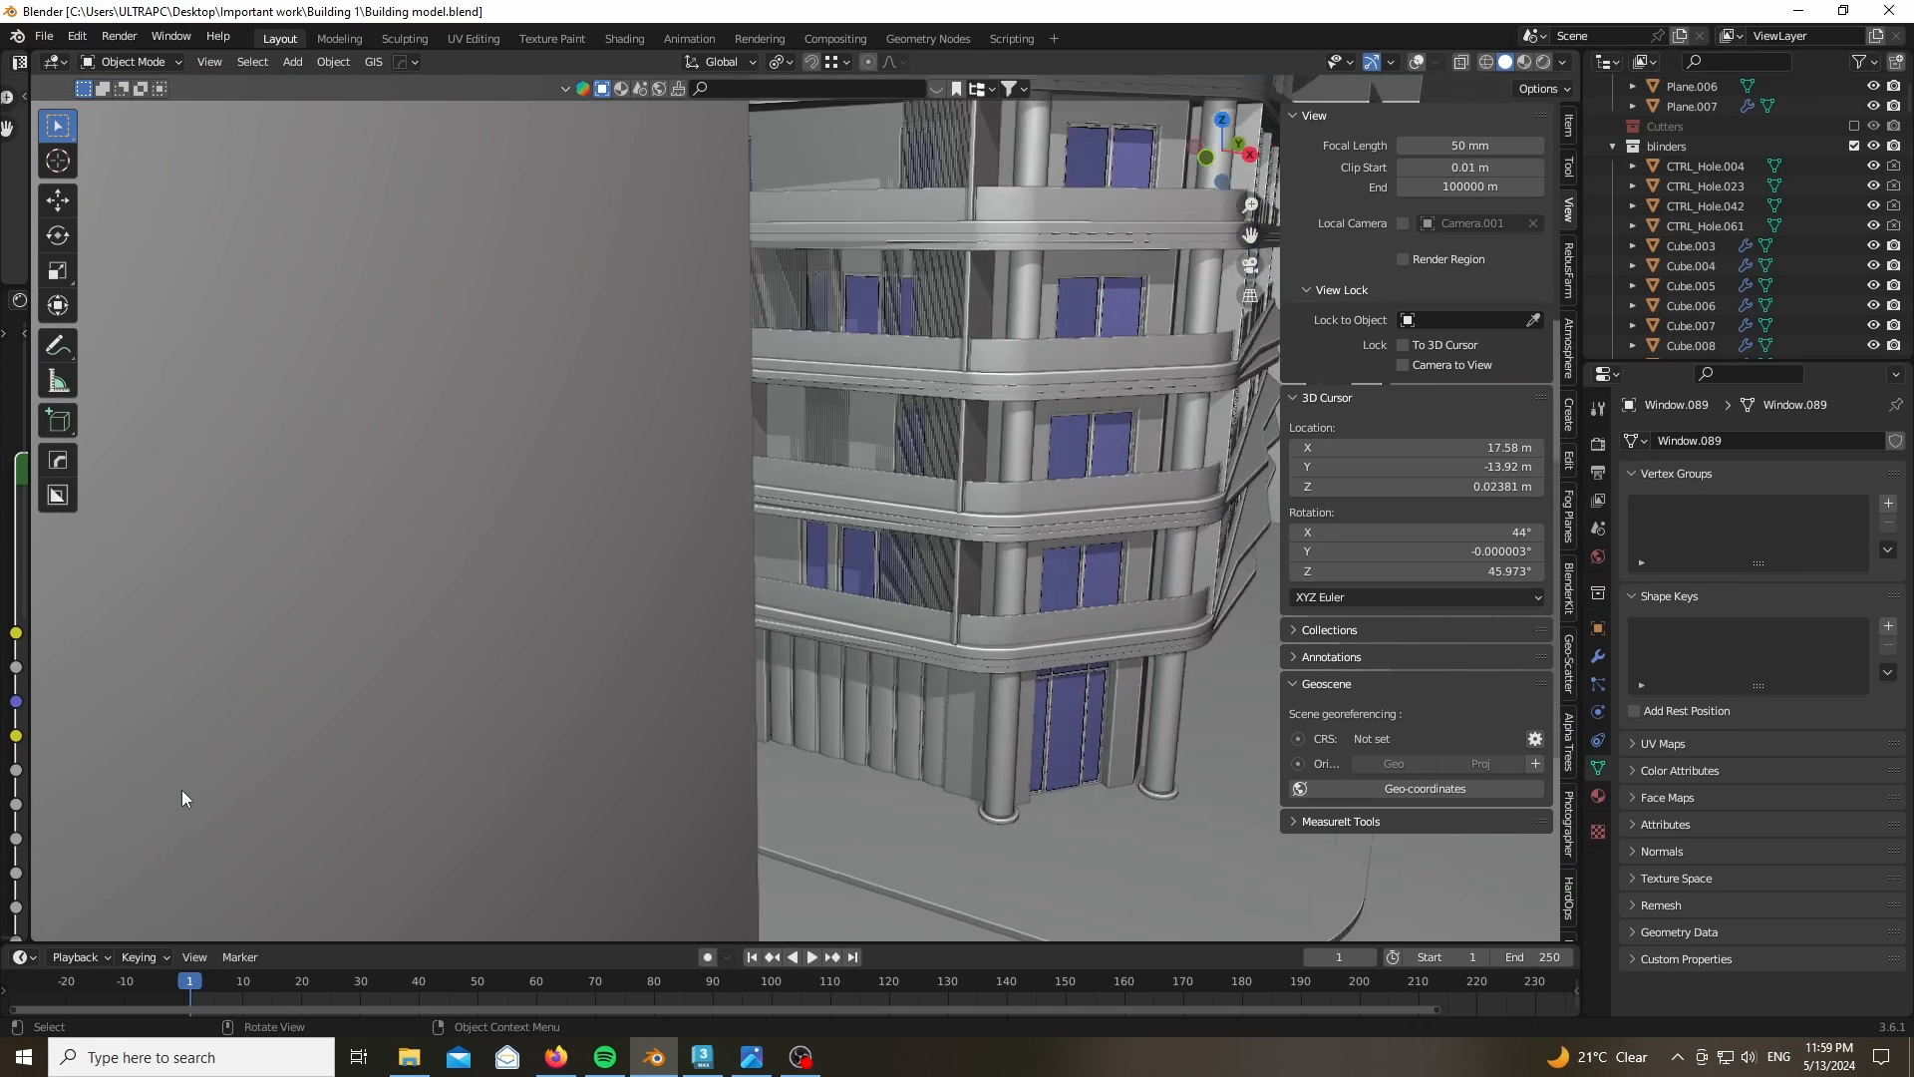
scroll(830, 895, up, 5)
scroll(598, 684, down, 4)
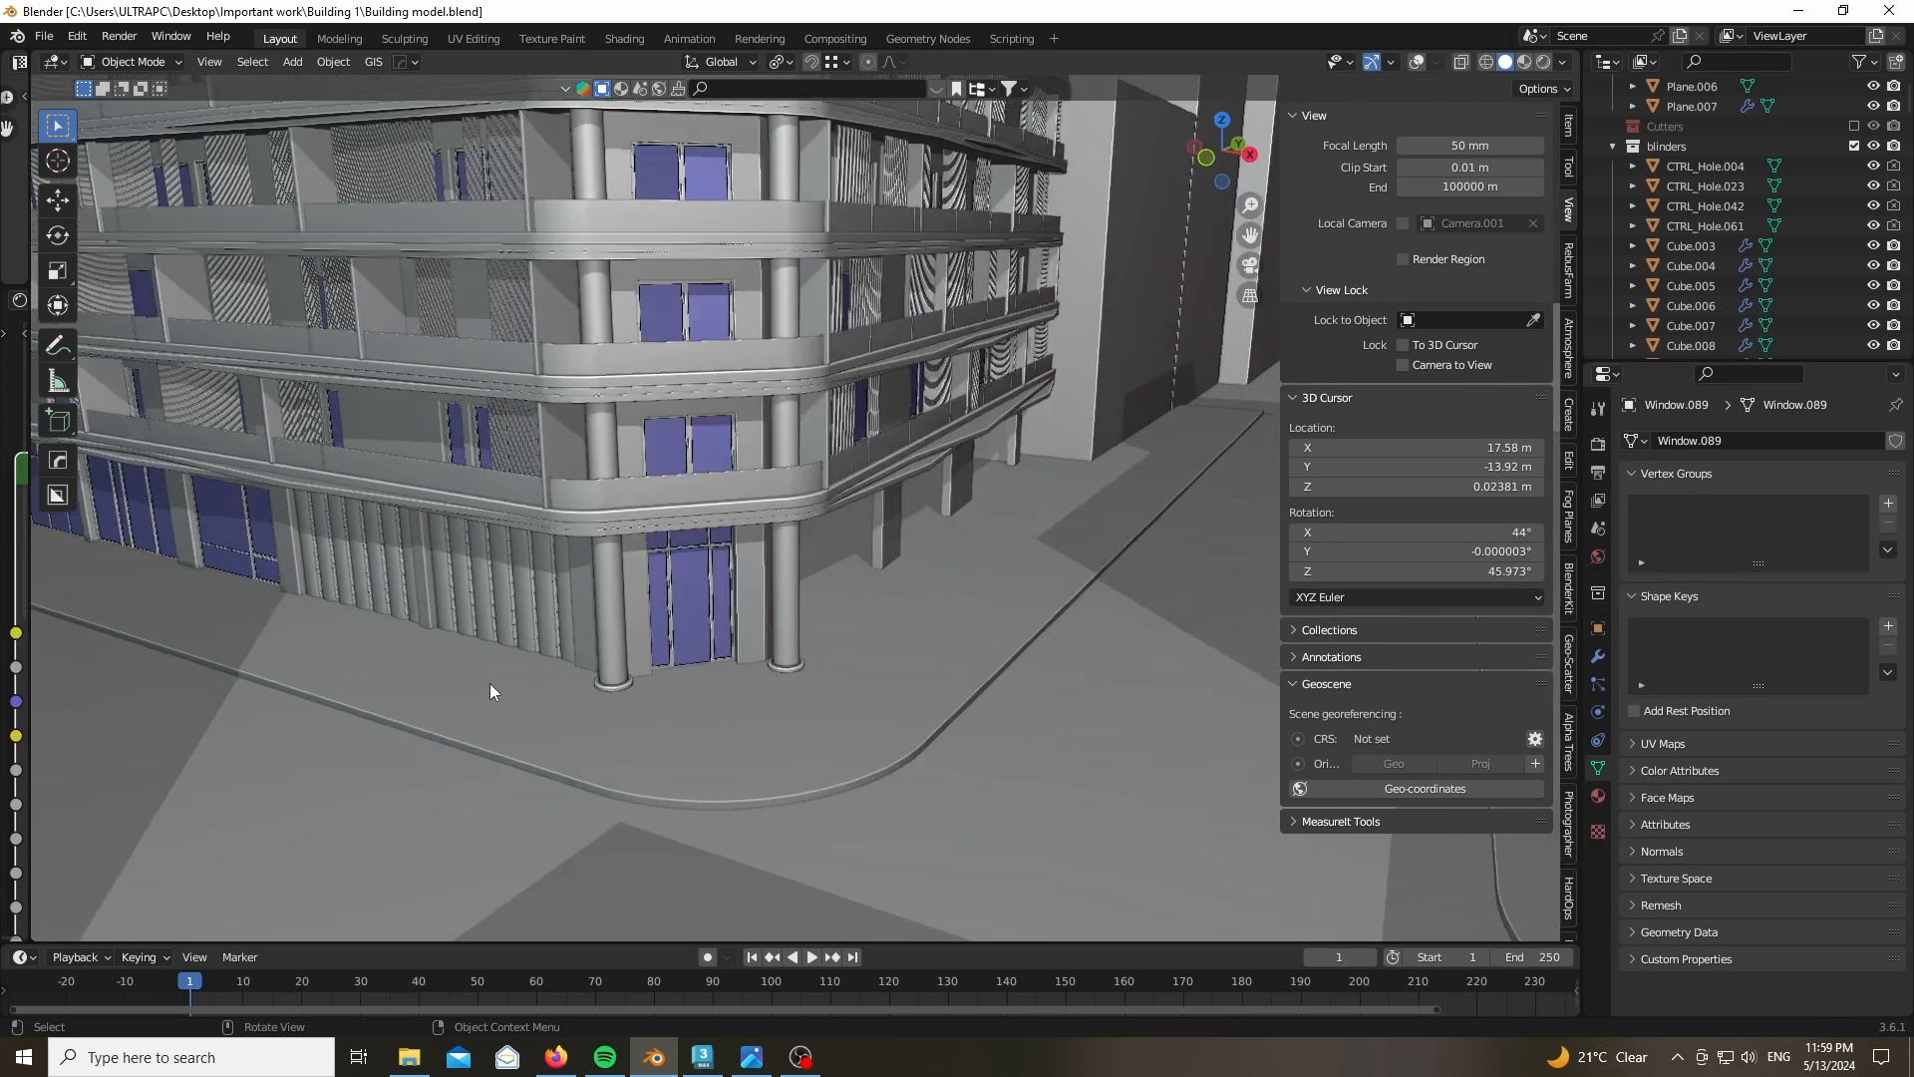
scroll(680, 642, up, 3)
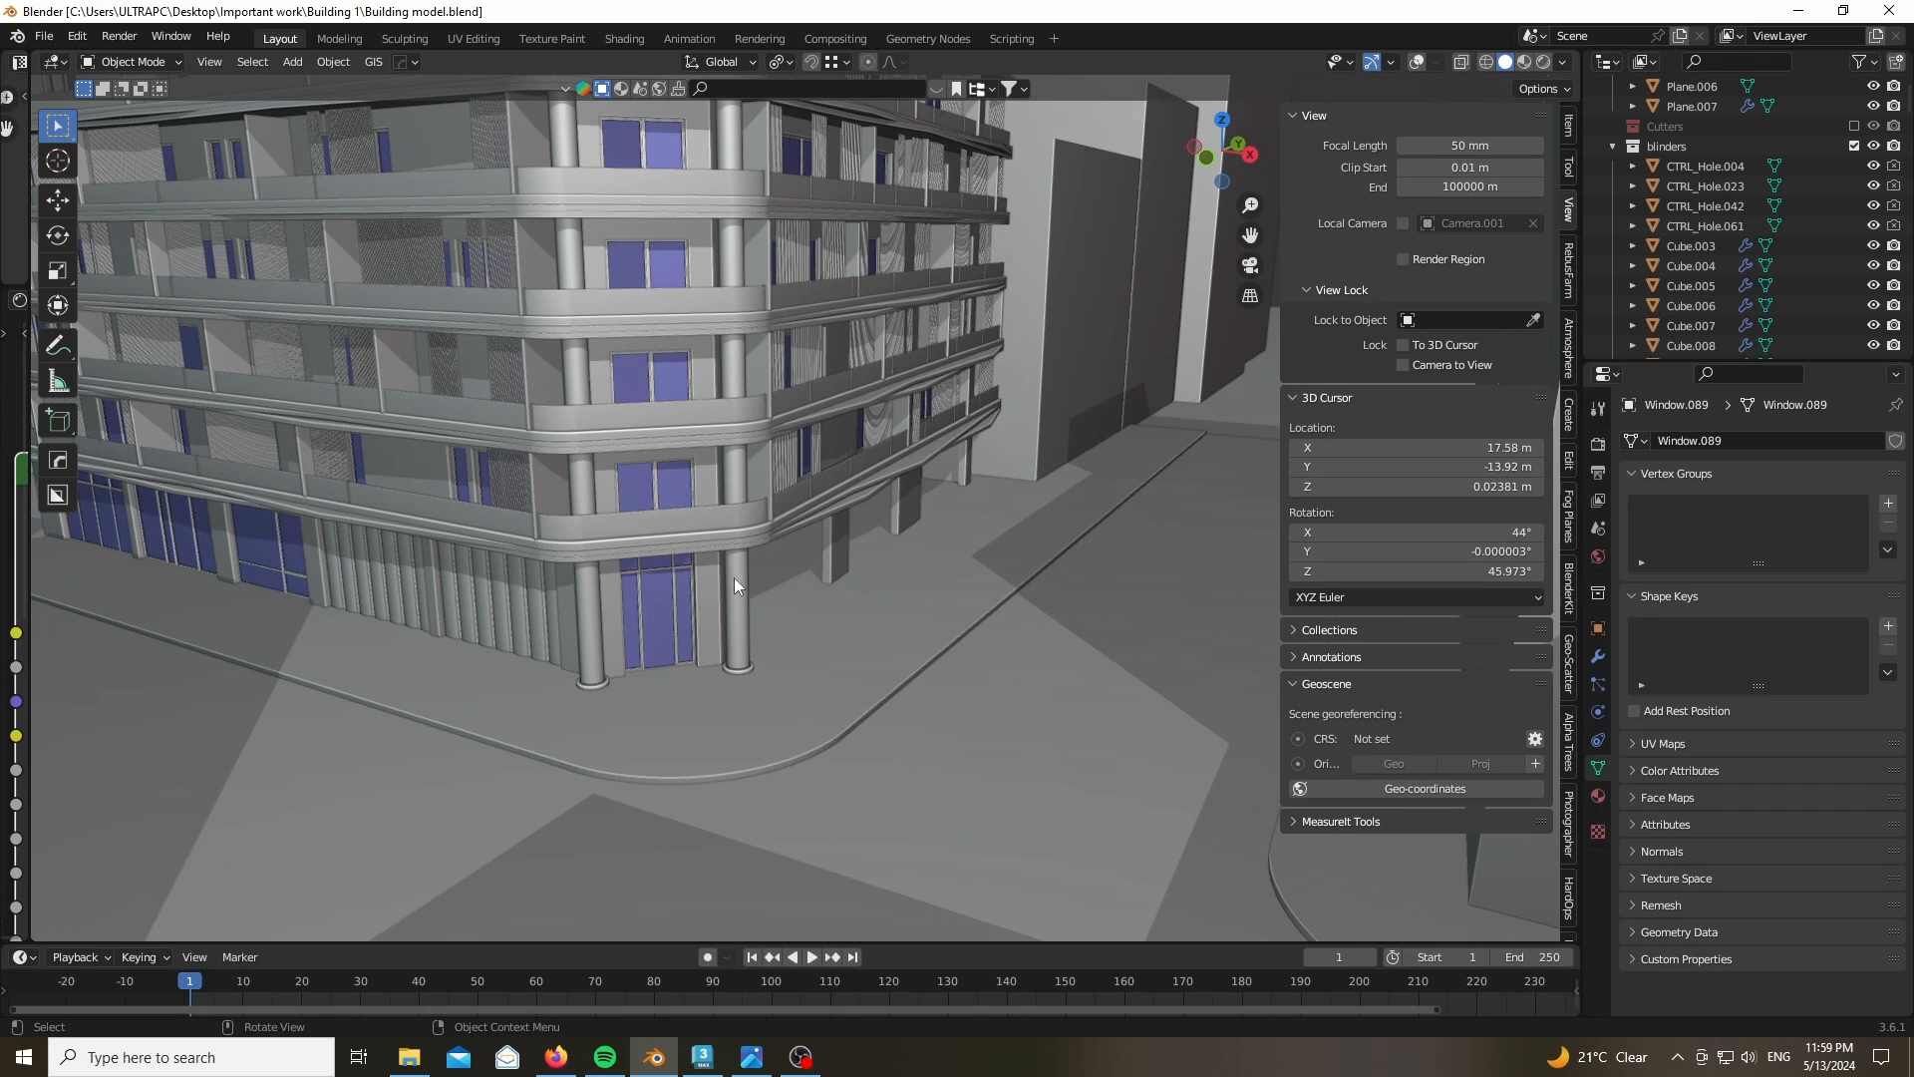
scroll(648, 648, up, 7)
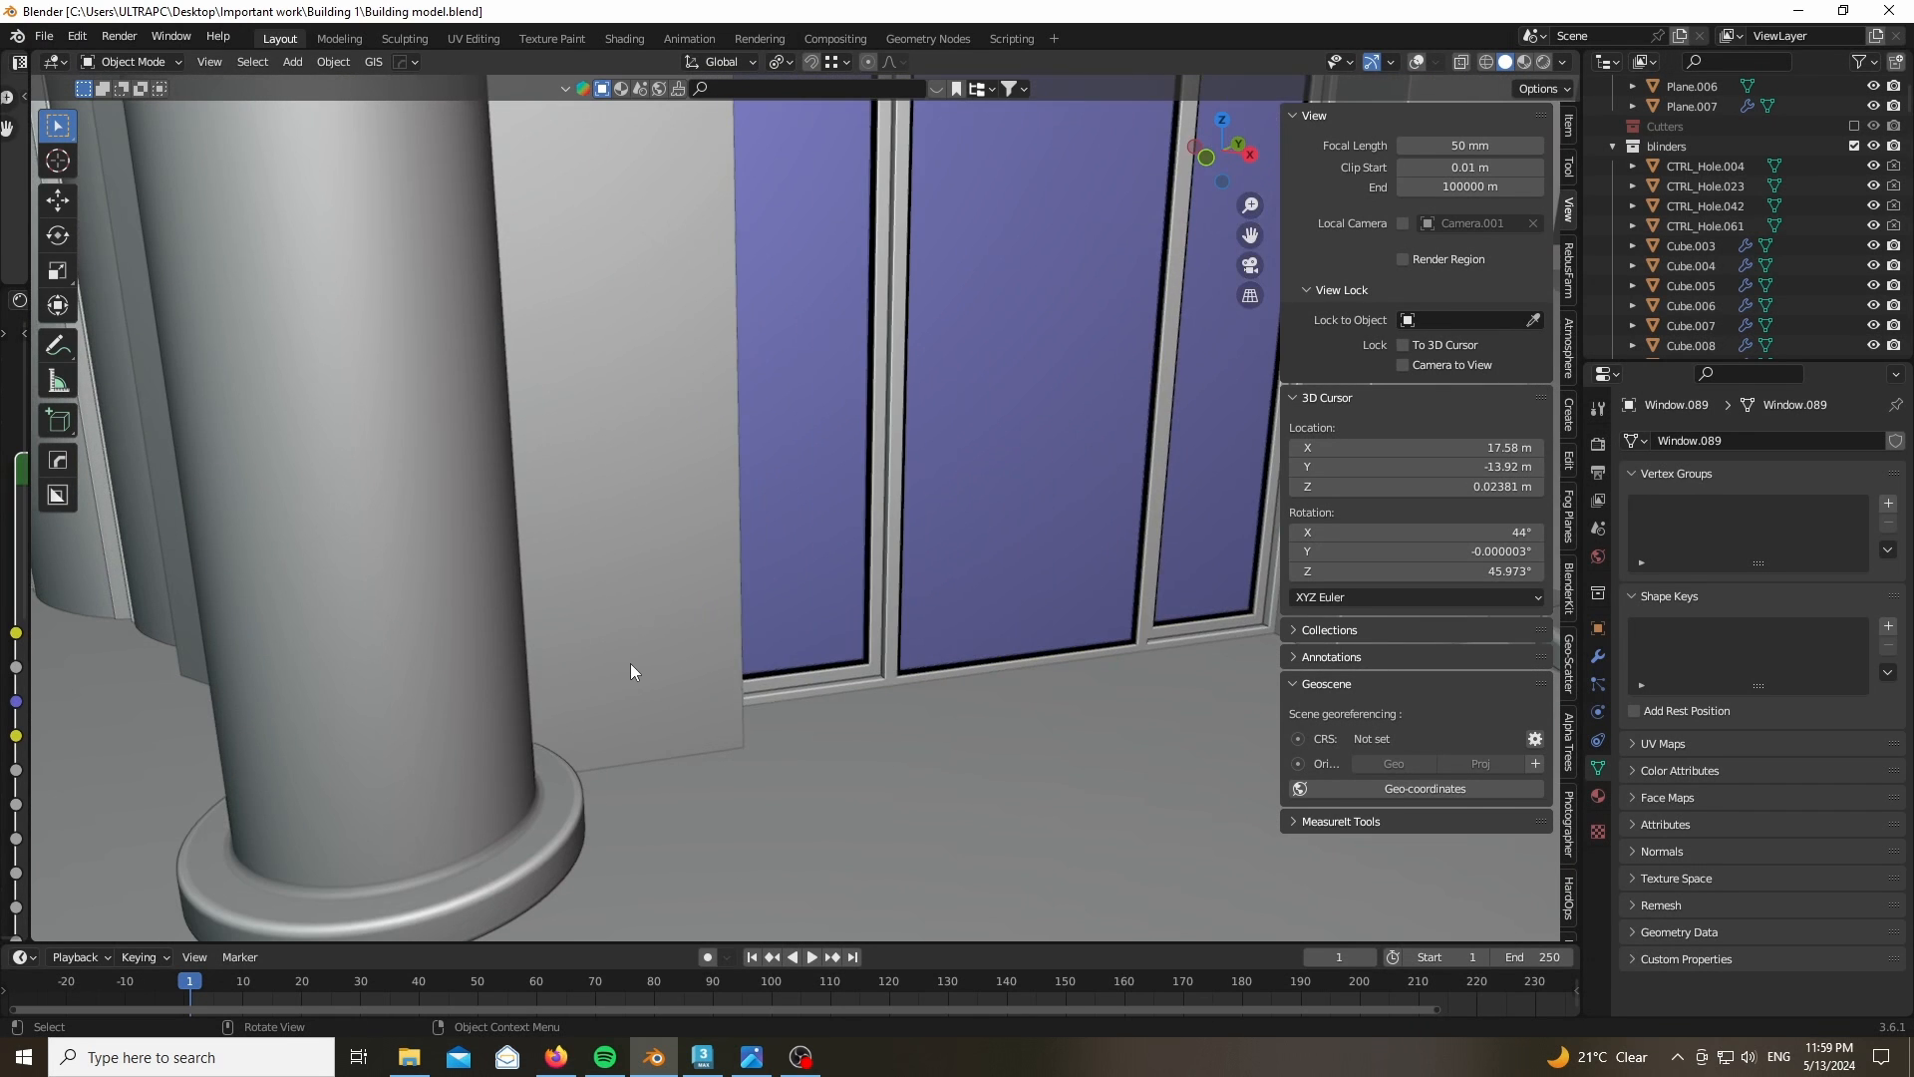
- Select the ground-floor wall and show its outline and transform values with viewport overlays turned on
click(630, 663)
scroll(630, 664, down, 3)
scroll(633, 665, down, 2)
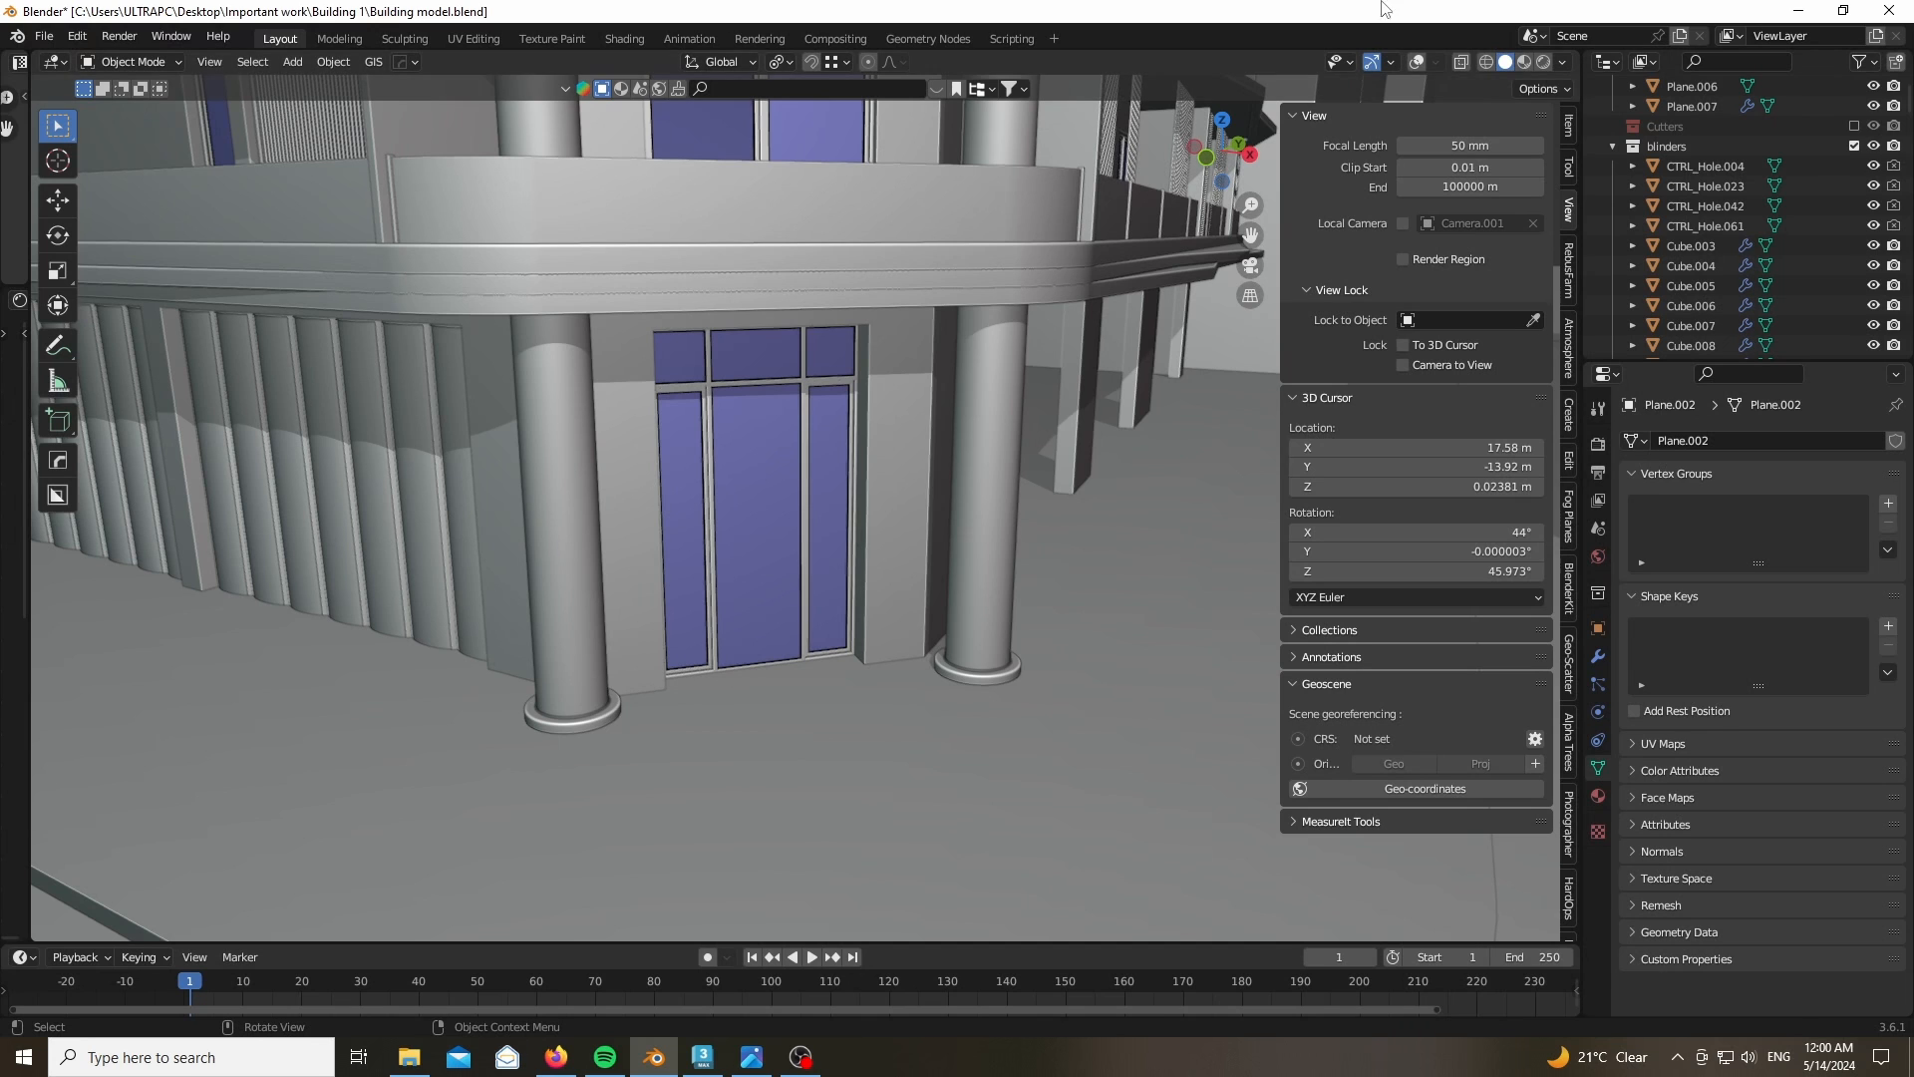
click(1416, 62)
drag(1224, 151, 1147, 157)
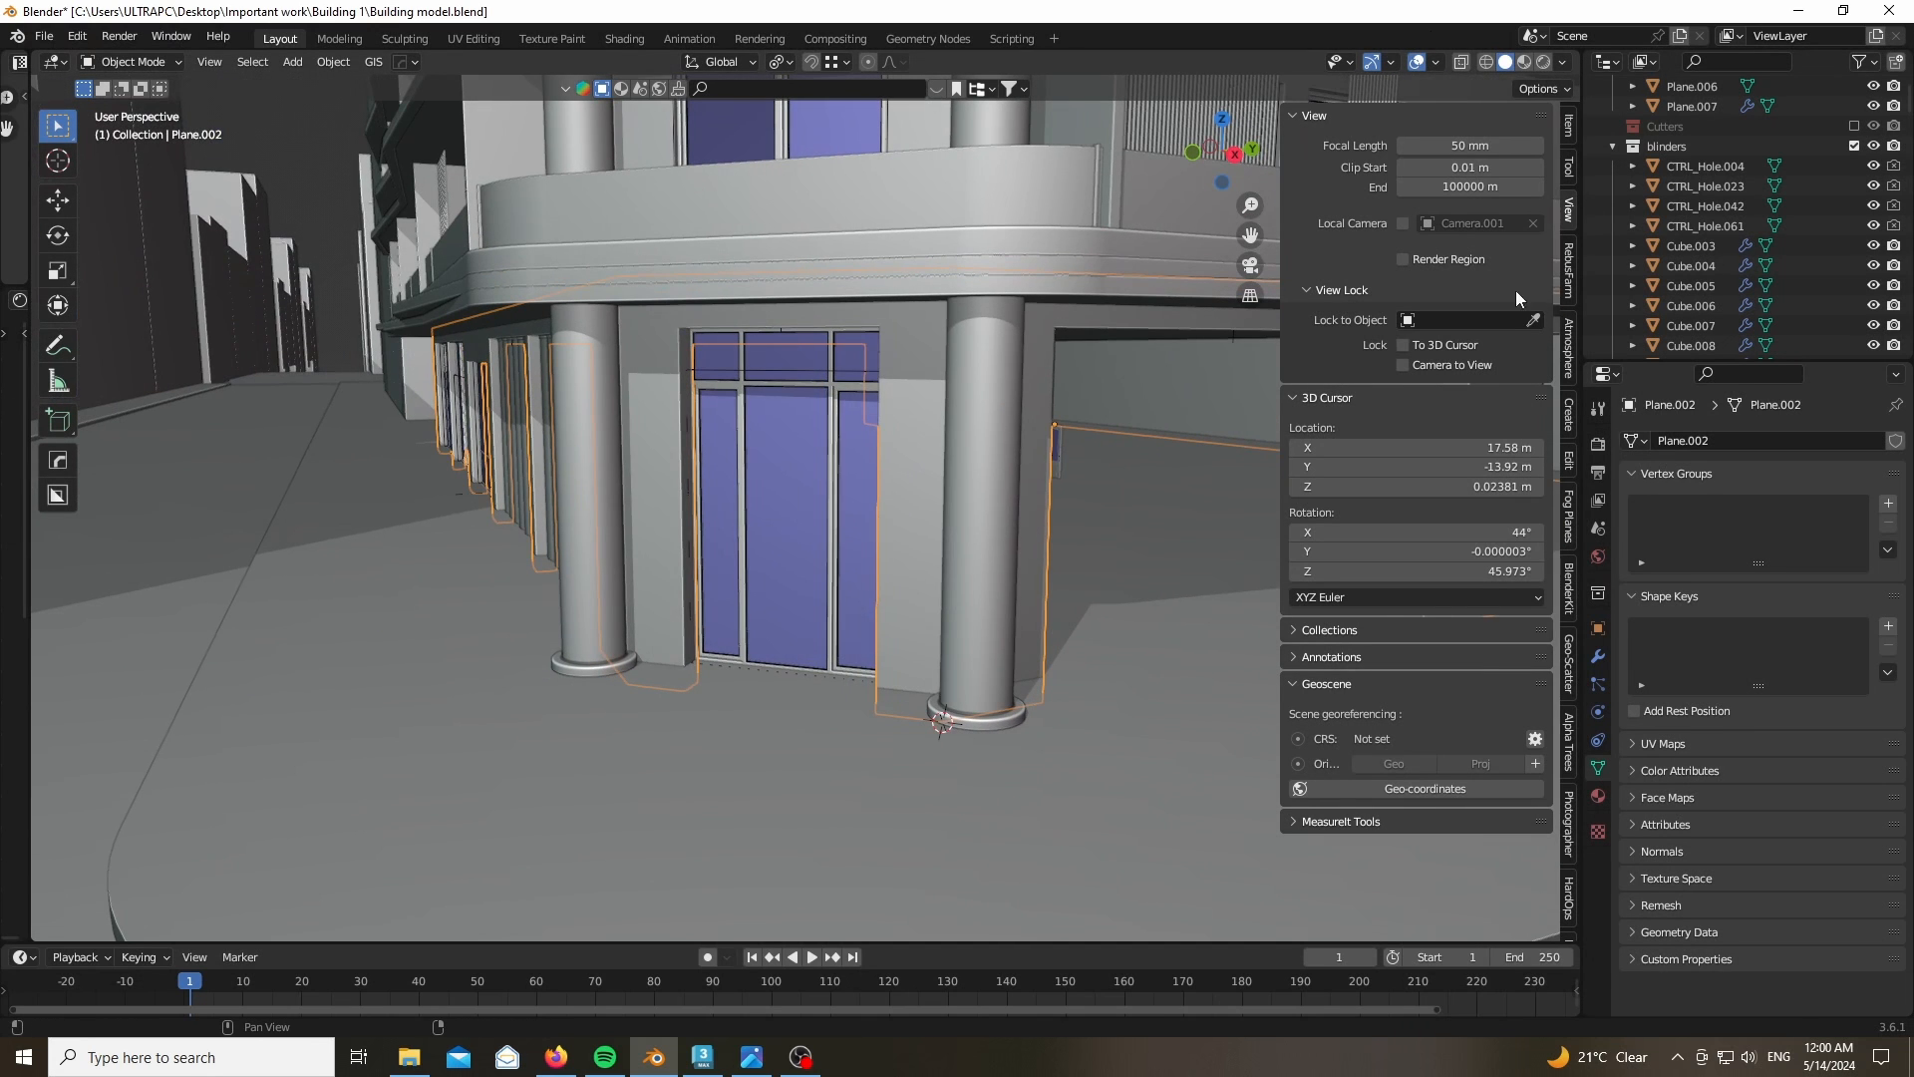
click(1570, 133)
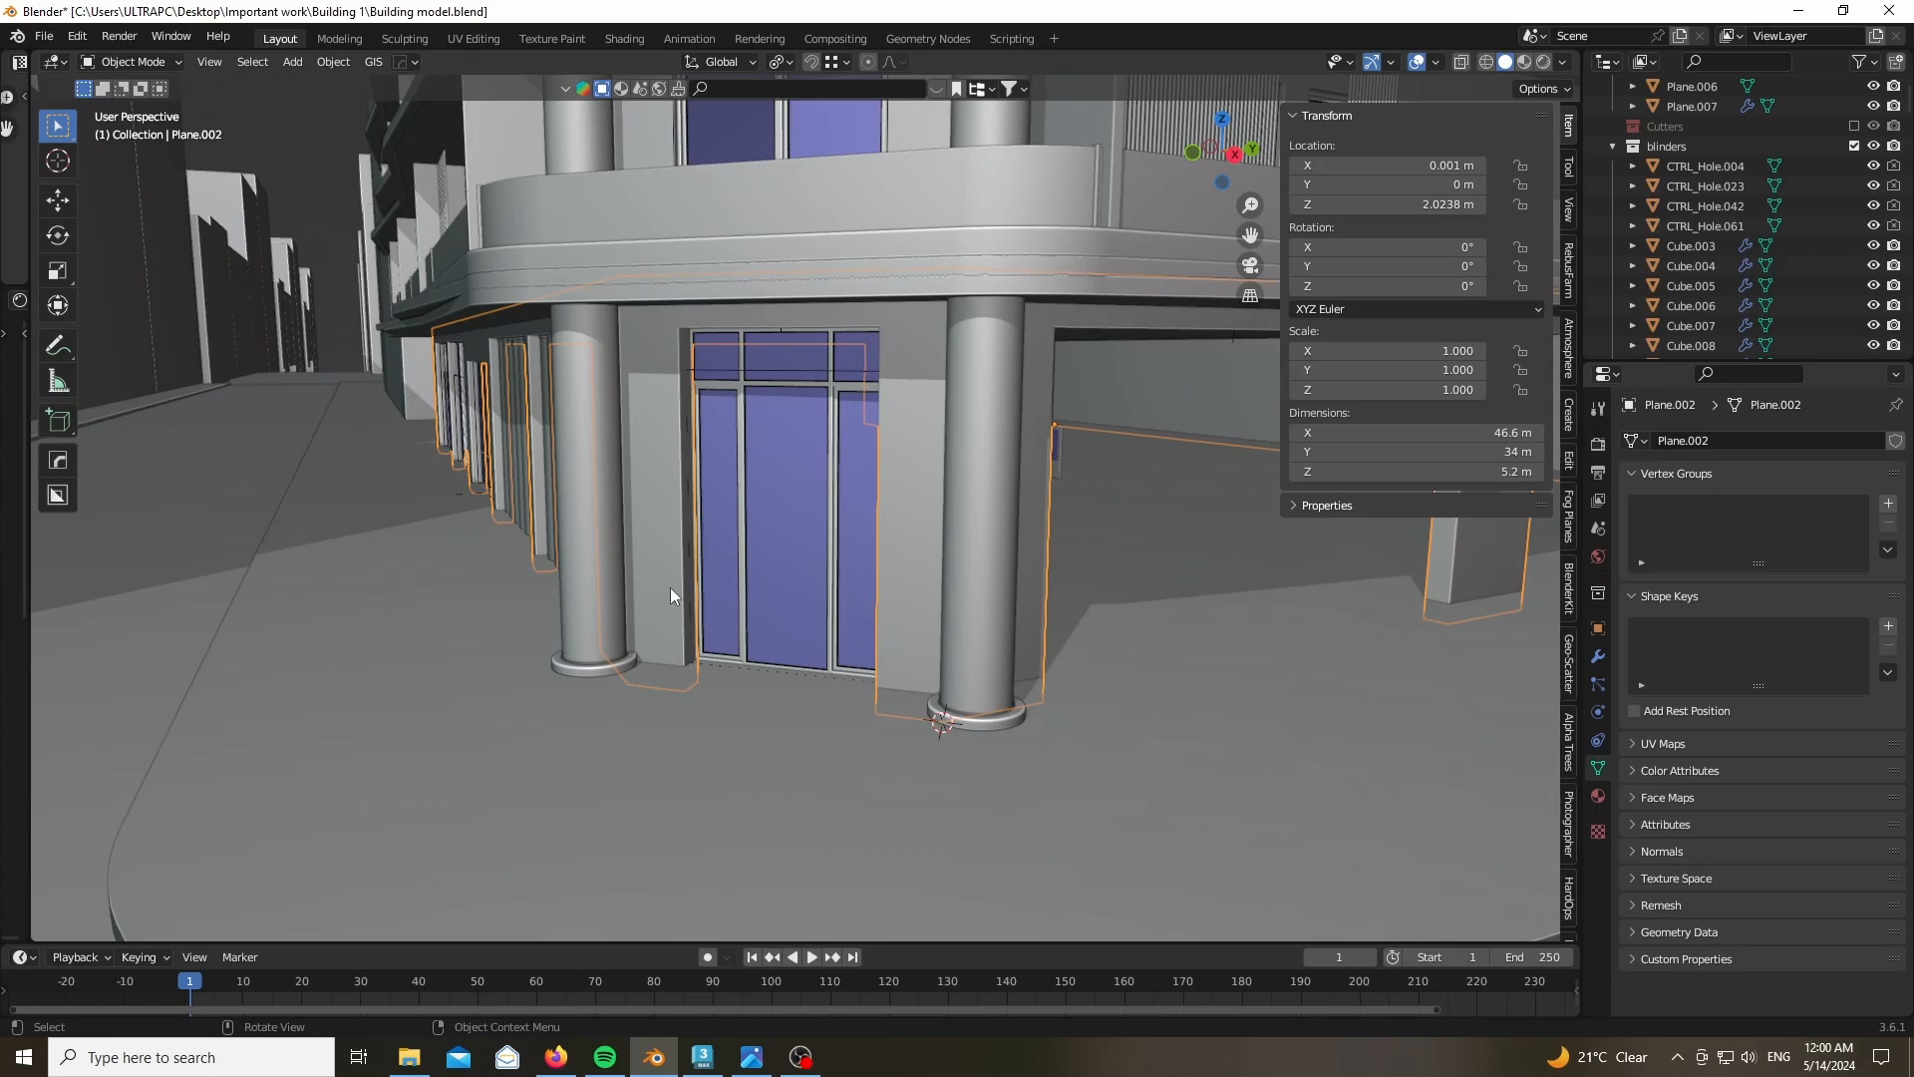
- Examine how the selected ground-floor wall relates to the floors above it from different angles
scroll(668, 589, down, 7)
scroll(889, 678, down, 2)
scroll(712, 640, up, 5)
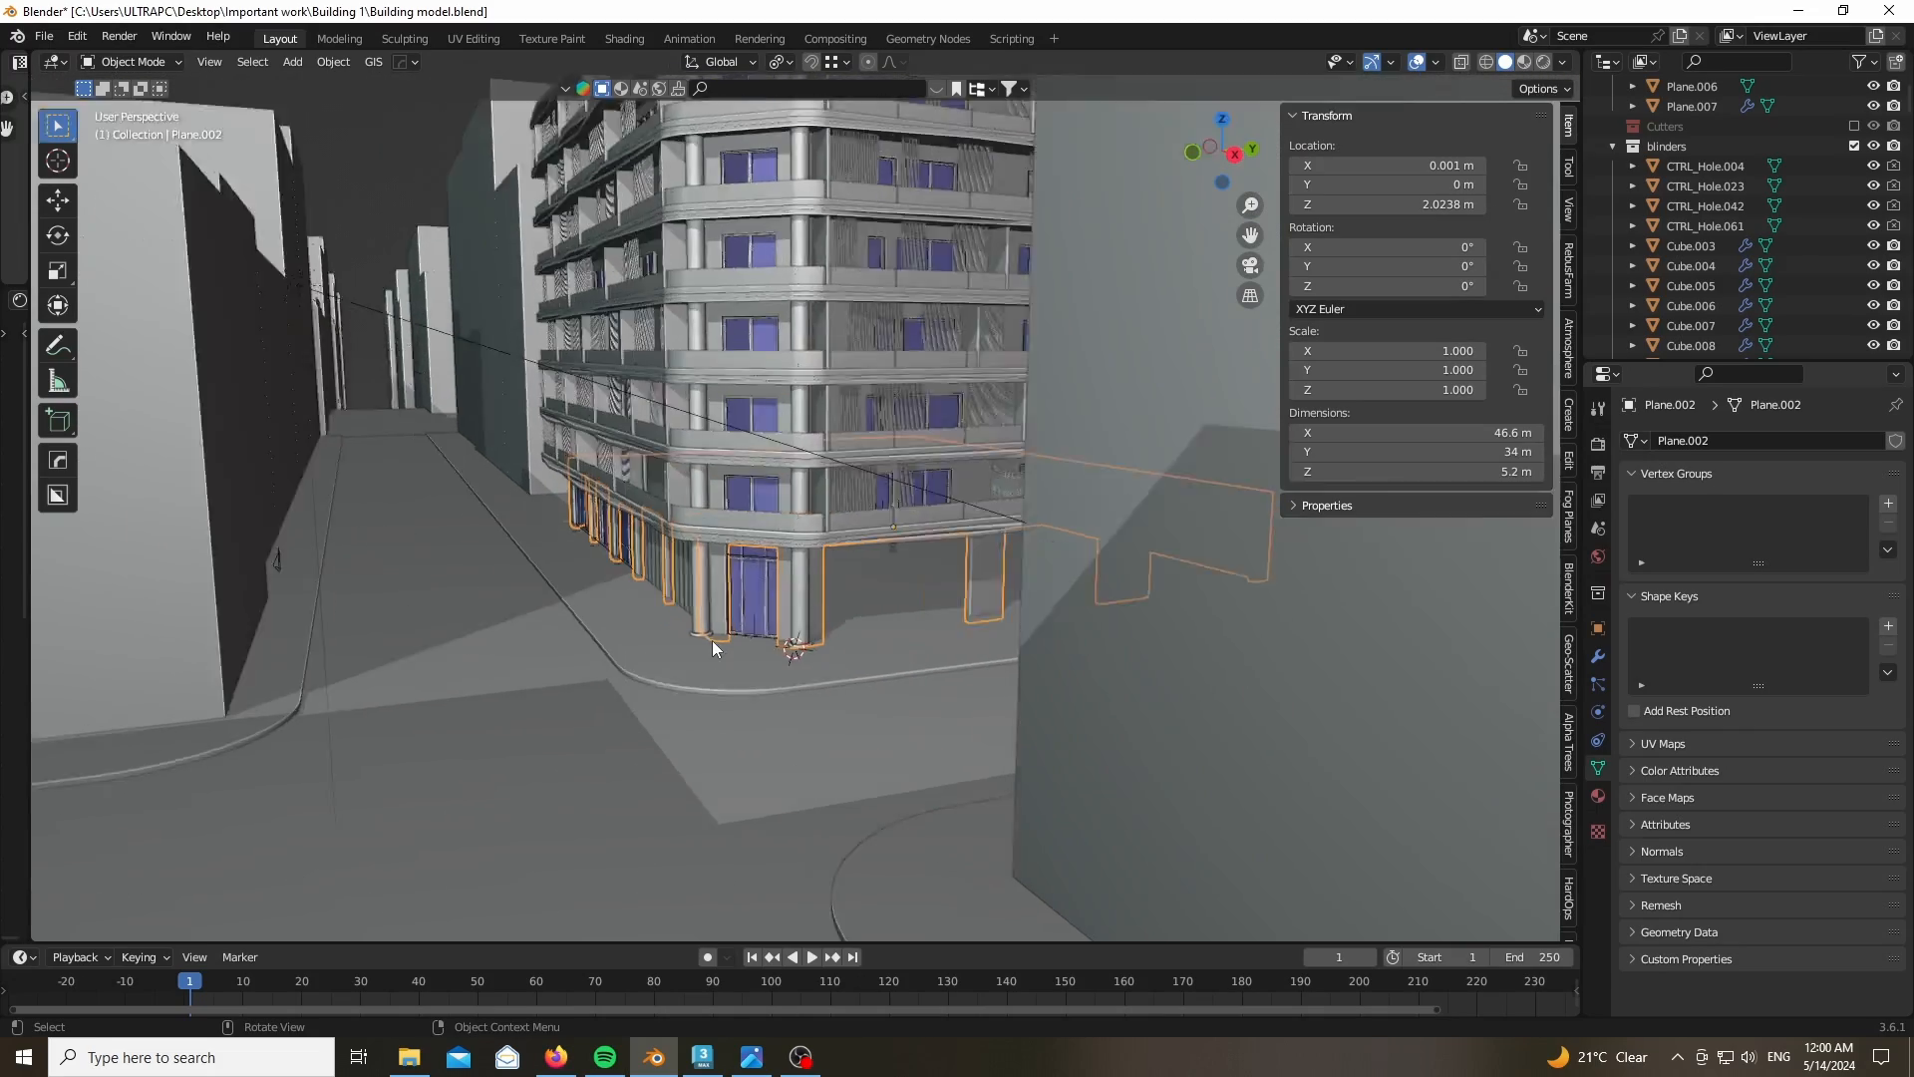
scroll(732, 692, down, 4)
scroll(939, 803, up, 1)
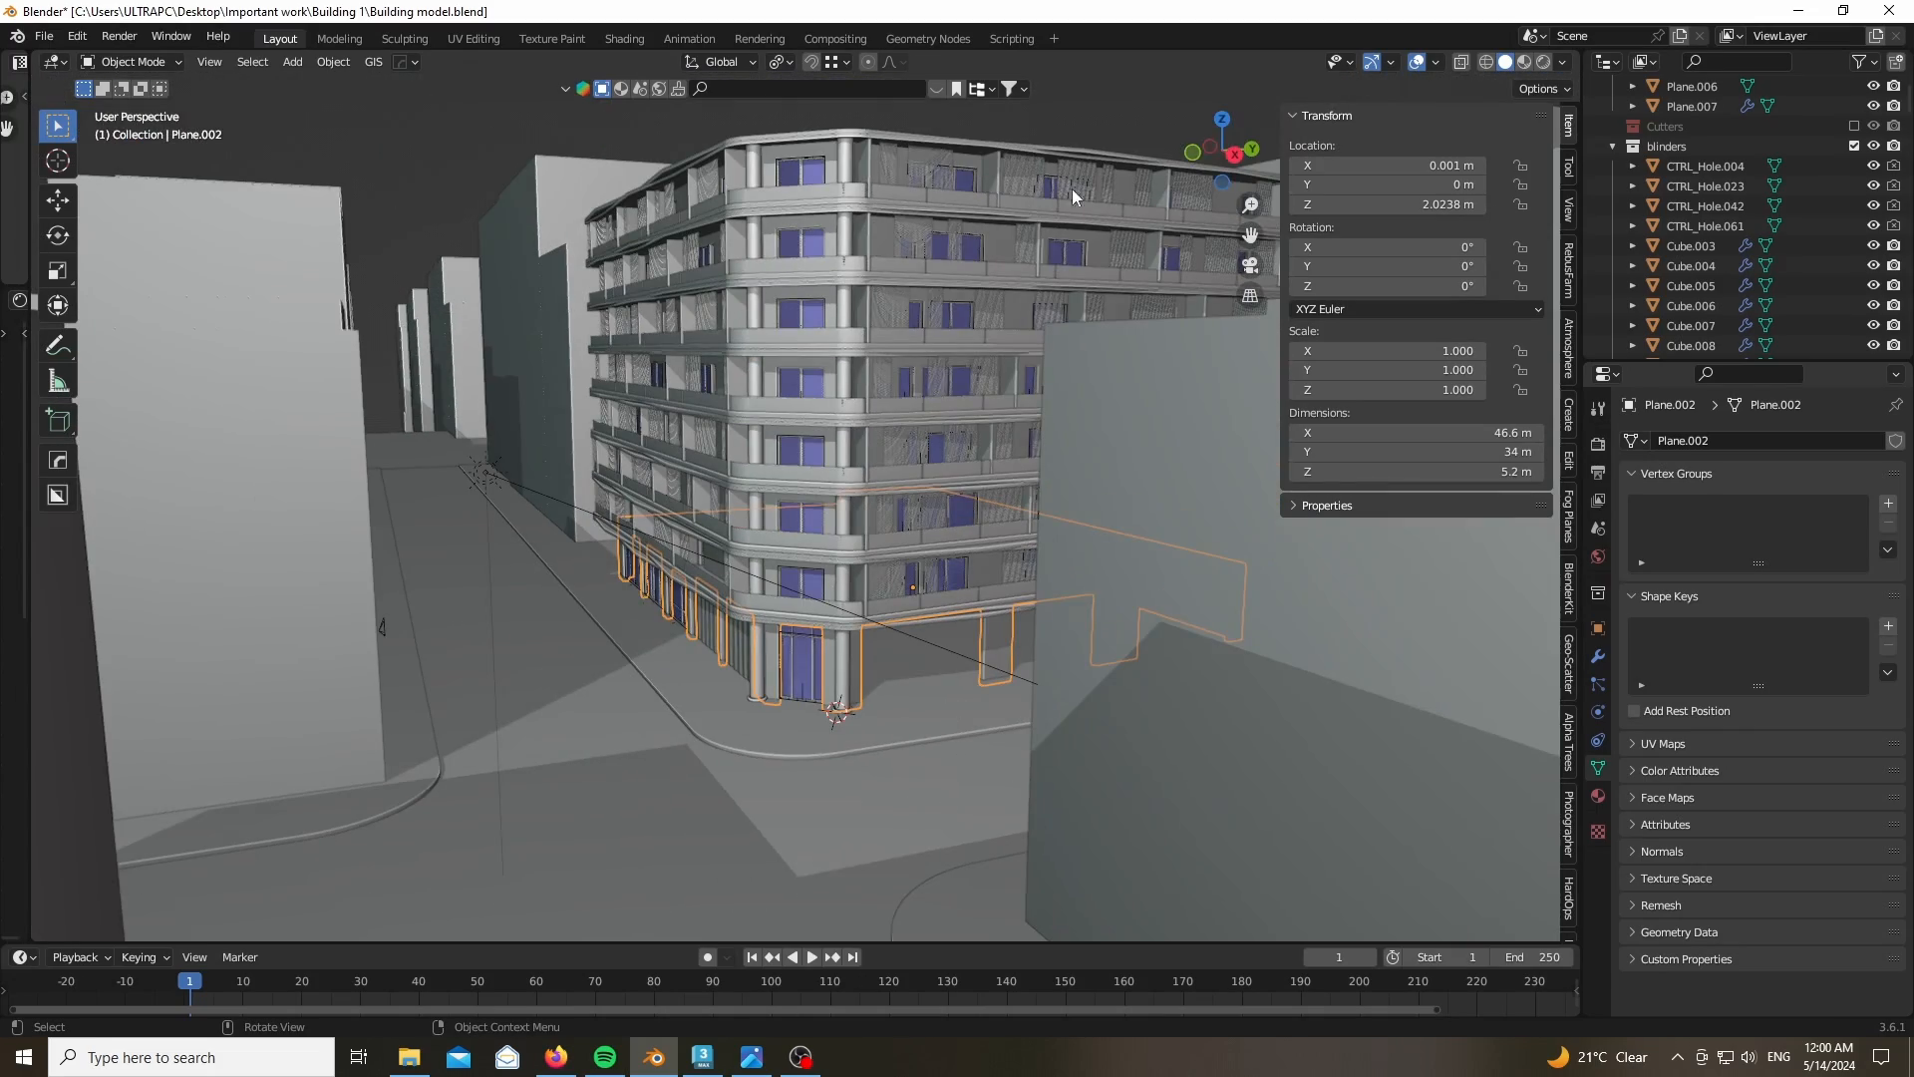
mouse_move(1206, 149)
mouse_down()
mouse_move(1097, 170)
mouse_move(1227, 160)
mouse_up()
mouse_move(736, 430)
middle_down()
mouse_move(835, 422)
mouse_move(723, 418)
middle_up()
scroll(721, 417, up, 3)
scroll(746, 553, down, 5)
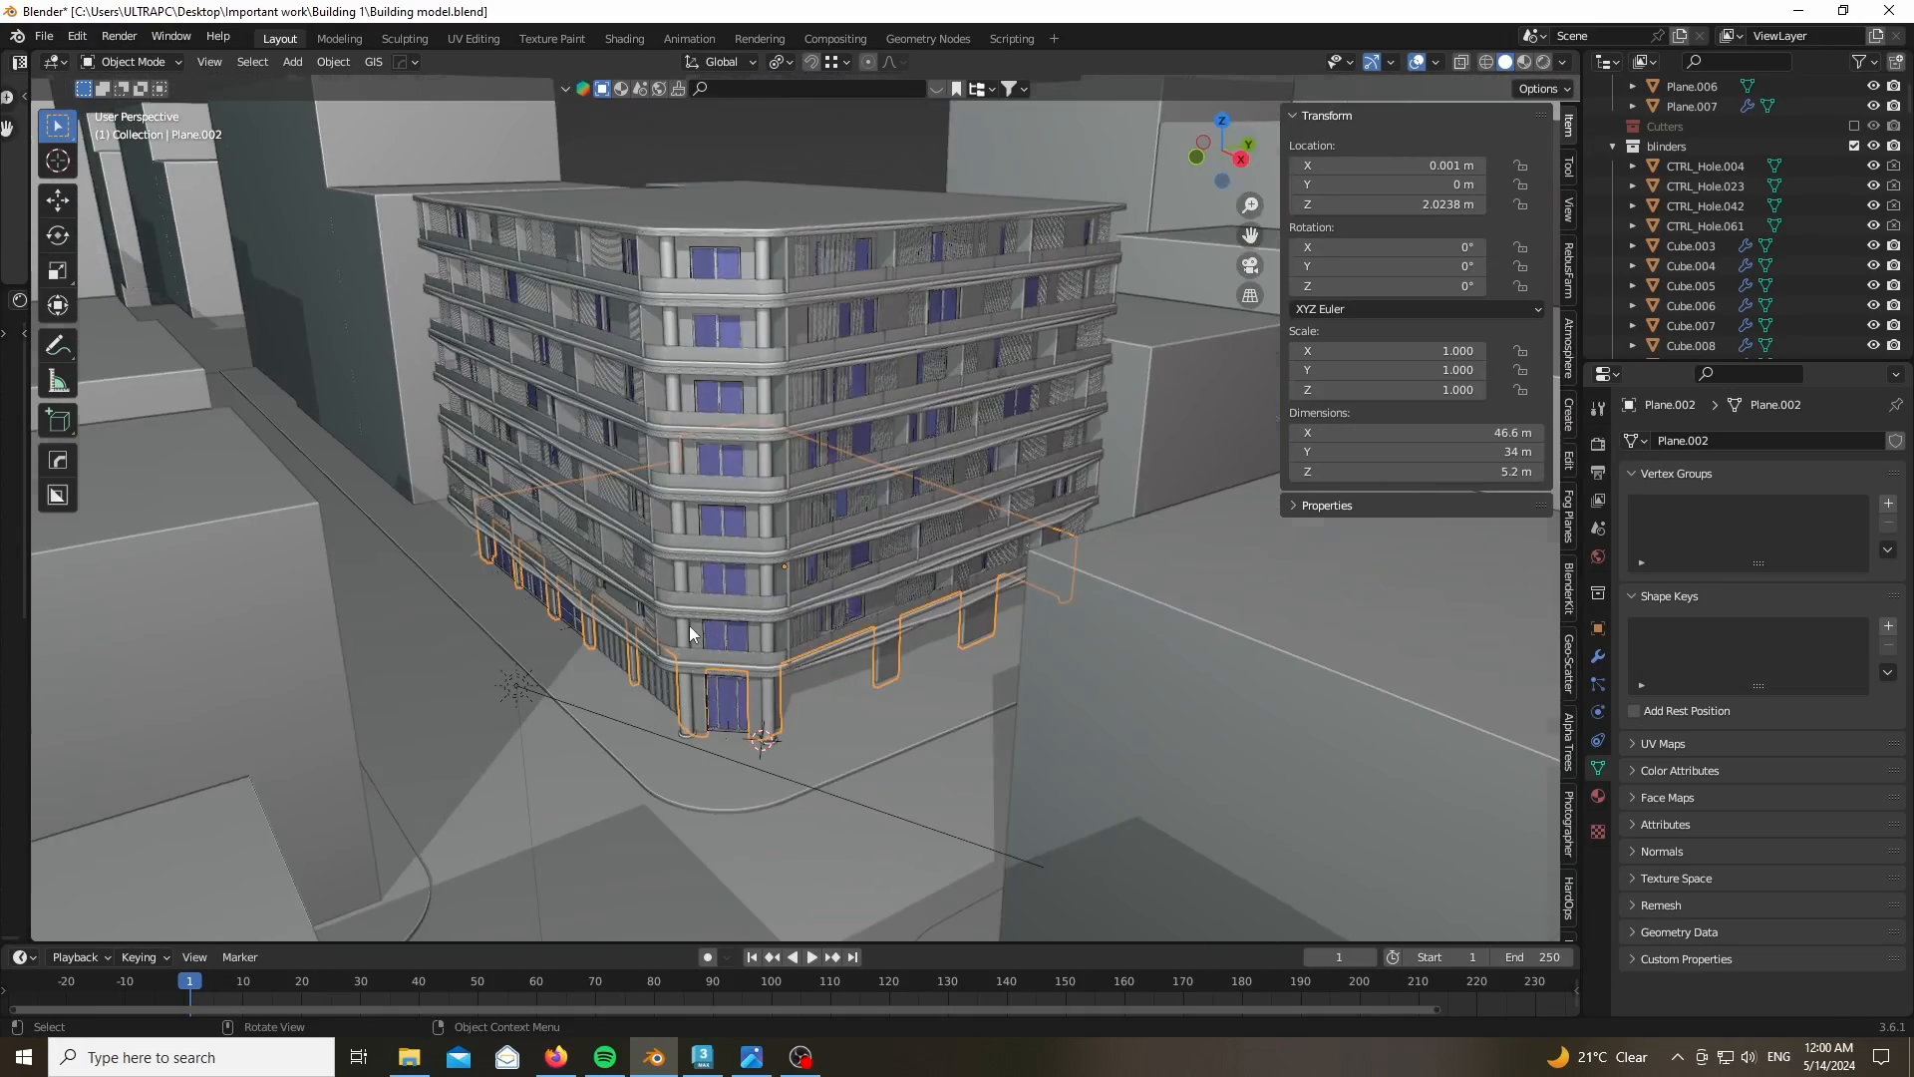
- Select the upper-floor wall above the corner entrance and review its Solidify, Boolean and Array modifier settings
scroll(689, 625, up, 4)
click(704, 534)
scroll(708, 666, down, 3)
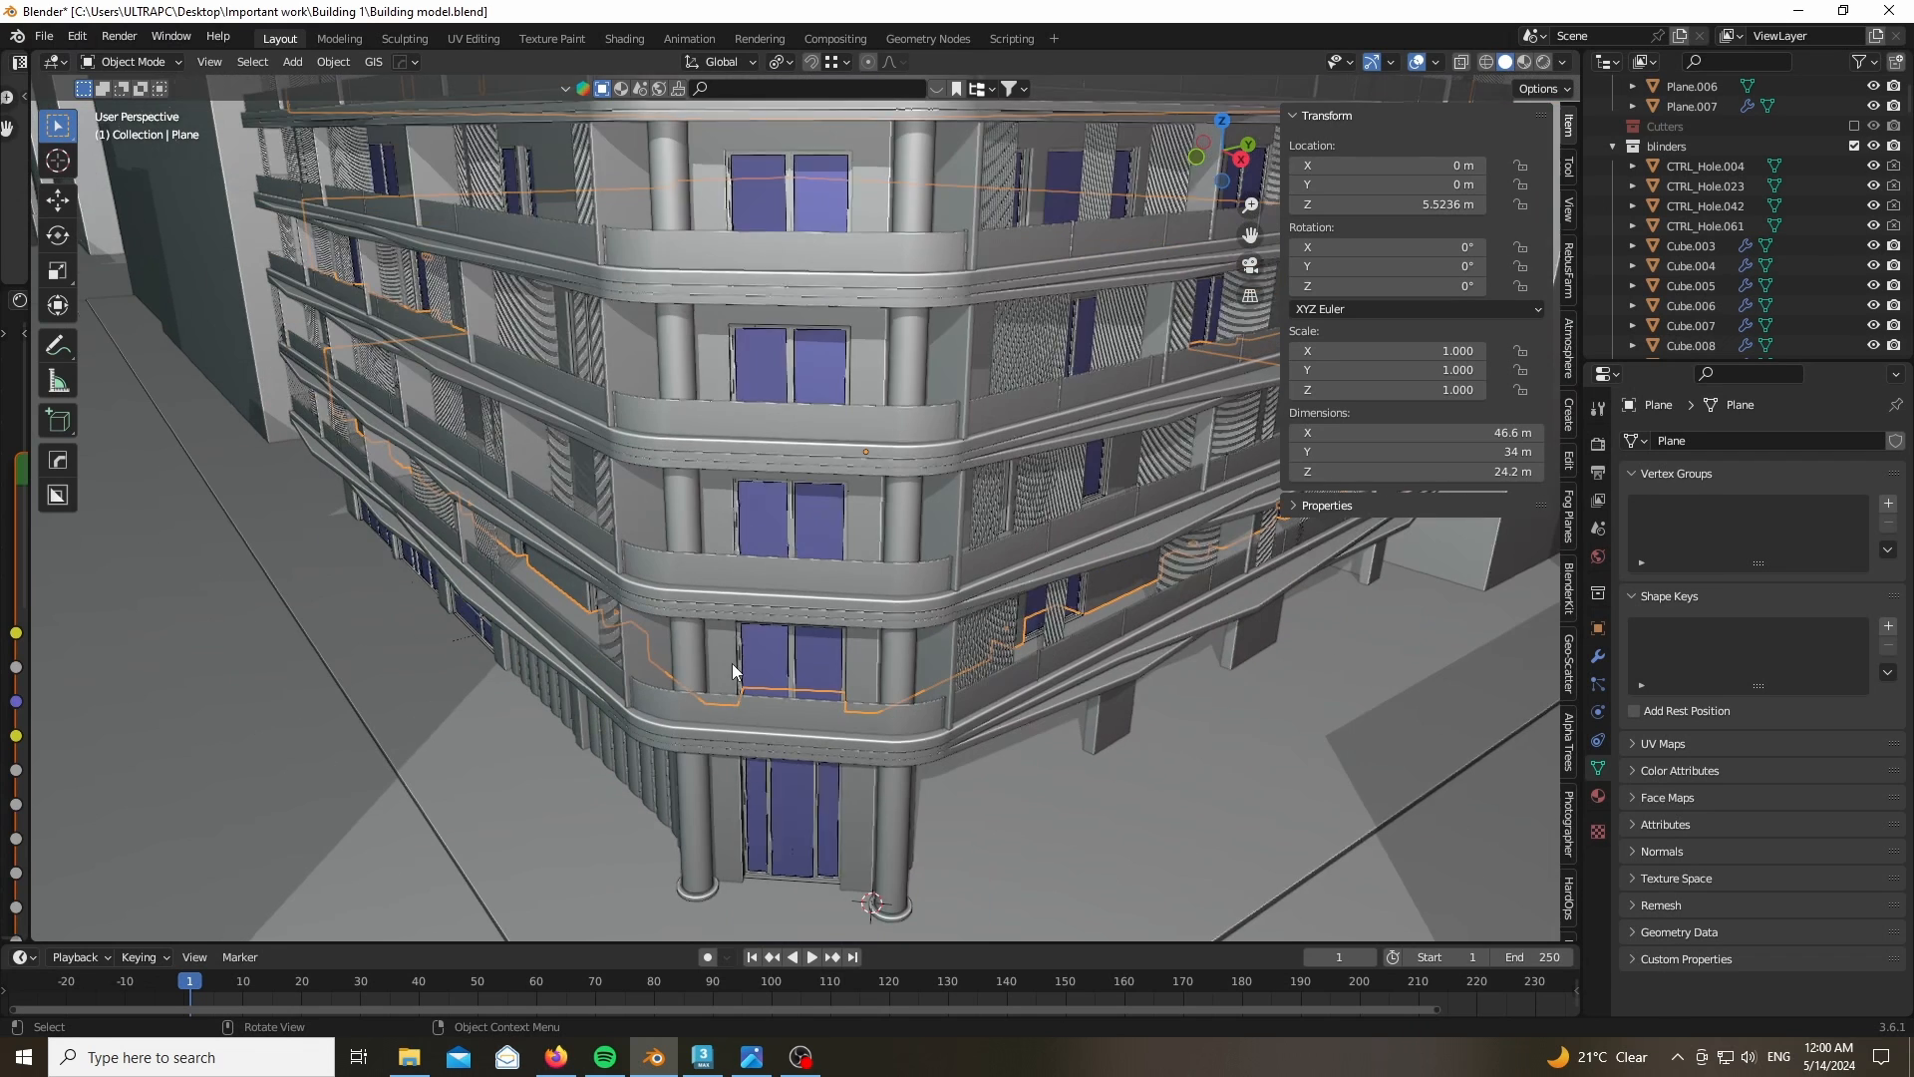
click(1598, 657)
scroll(1715, 628, down, 4)
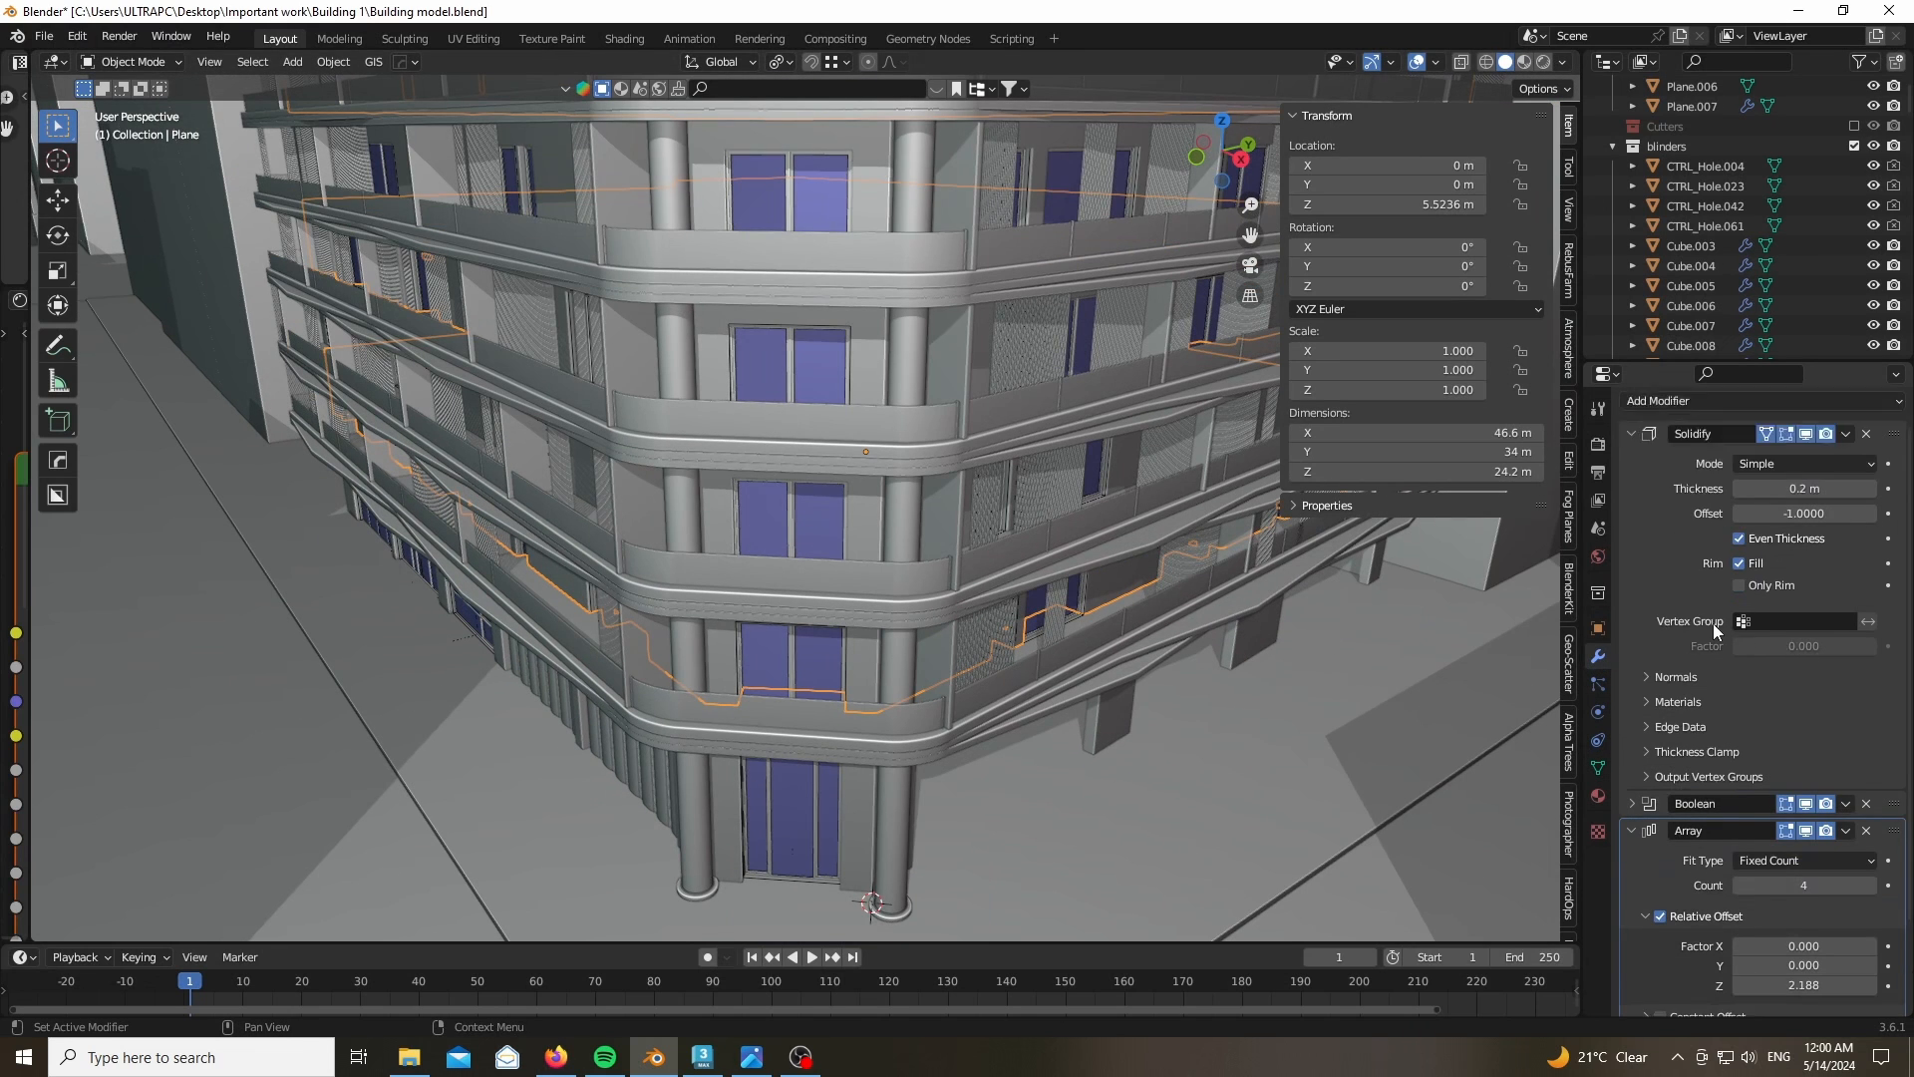
scroll(1685, 511, up, 4)
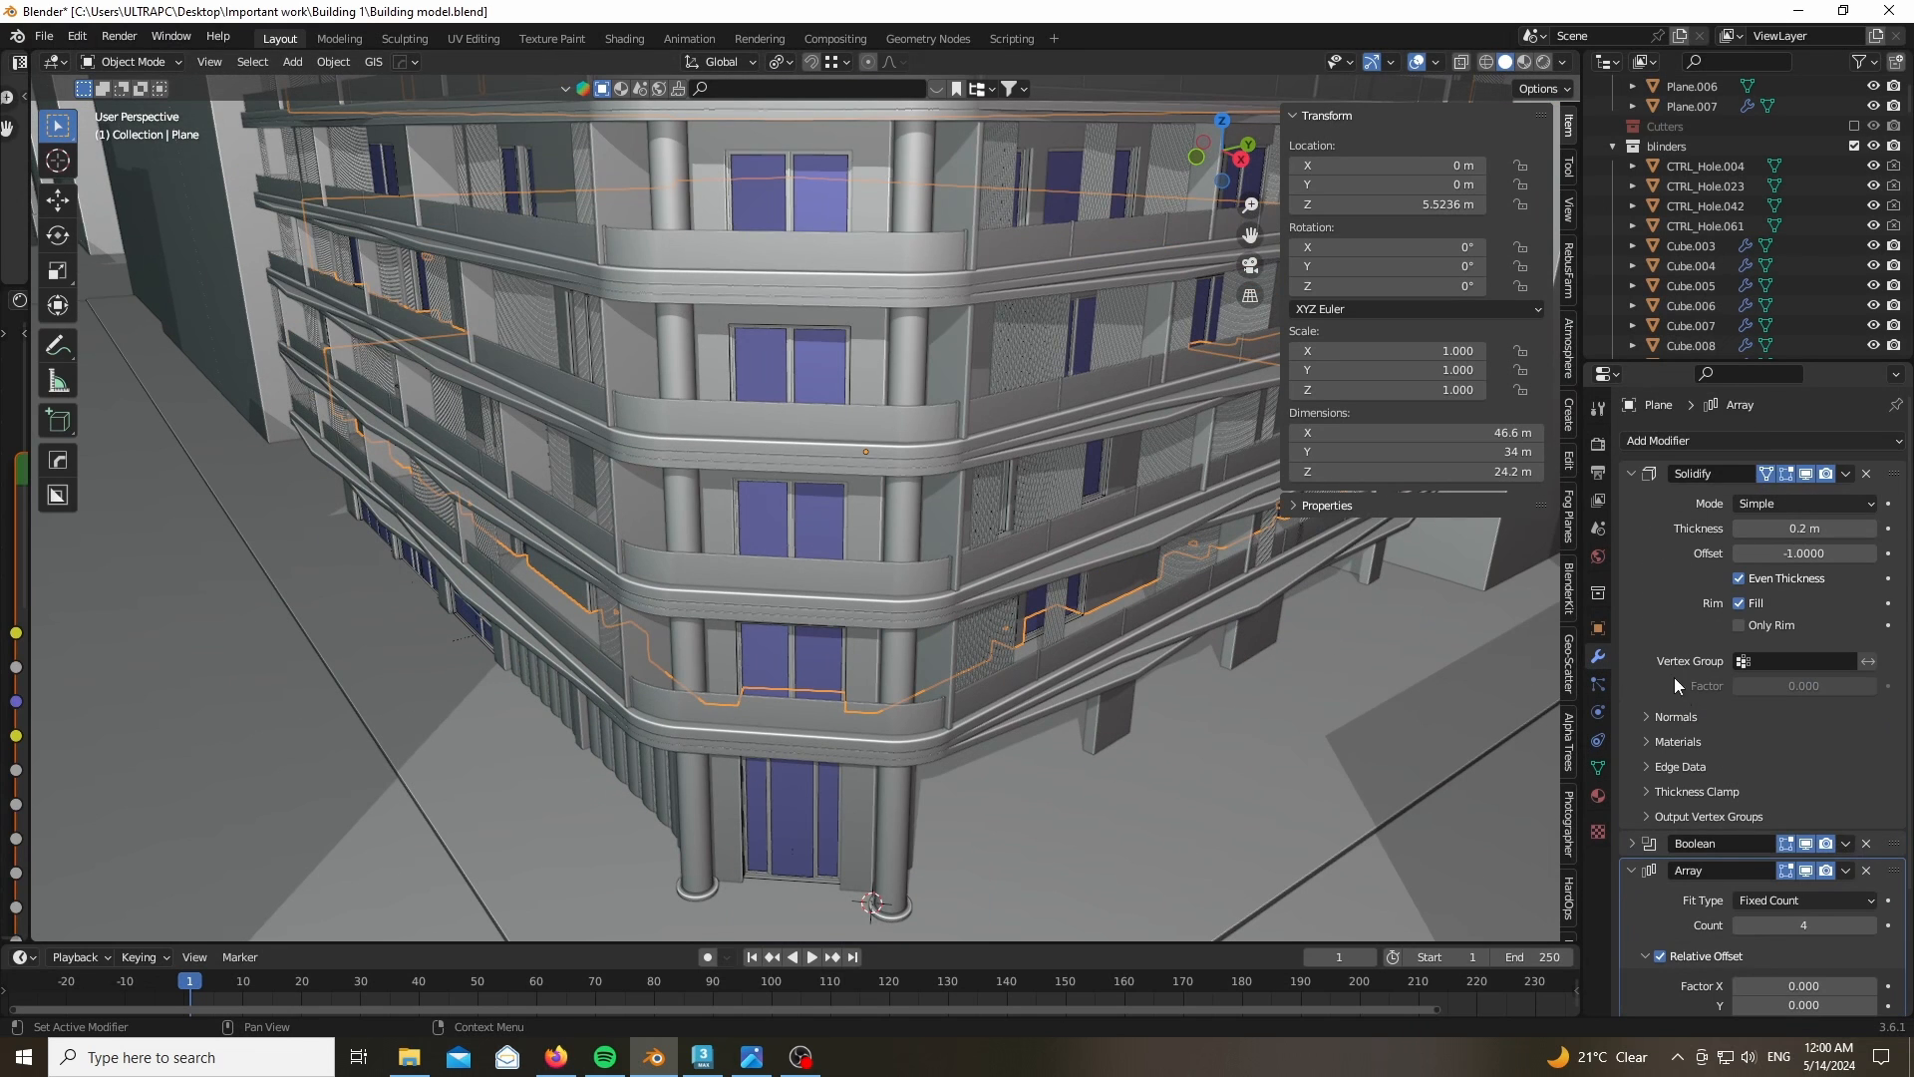
scroll(1675, 679, down, 4)
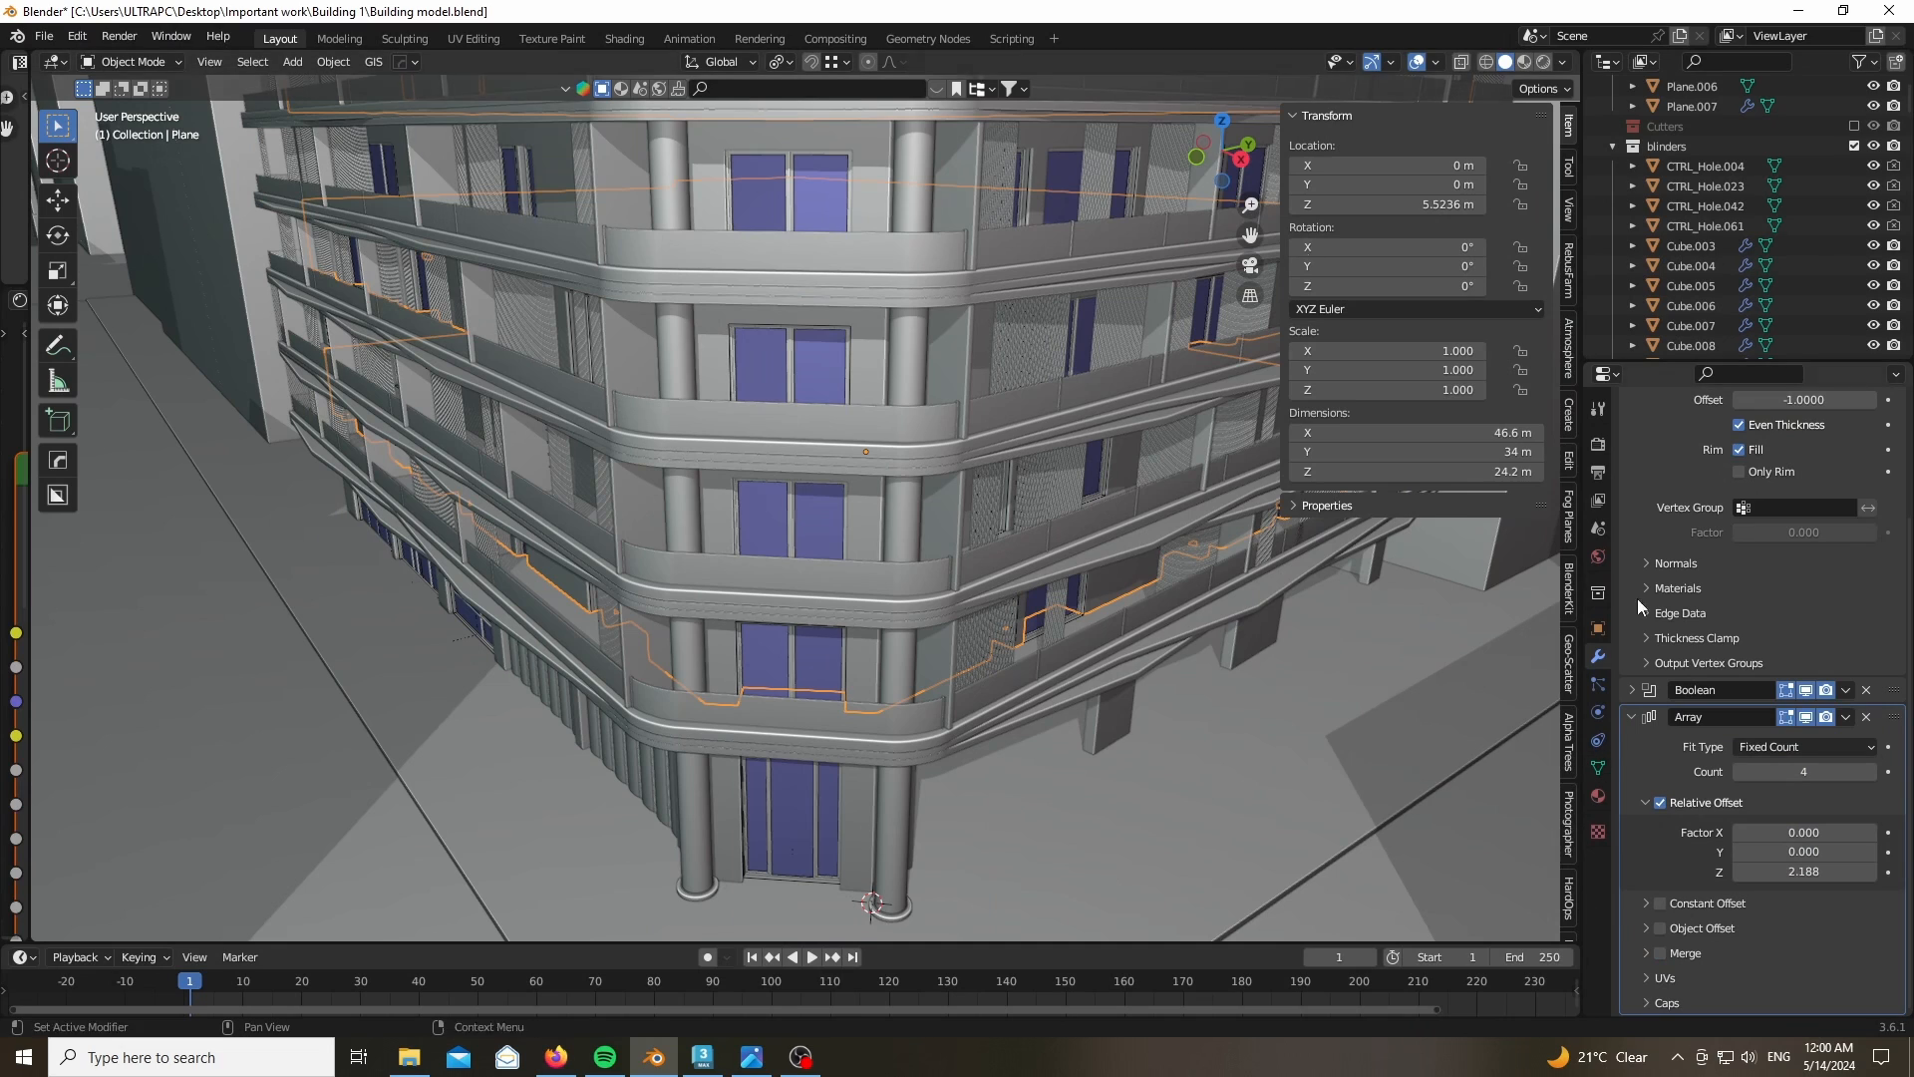
- Exclude the blinders collection from the view layer
drag(1222, 155, 1246, 158)
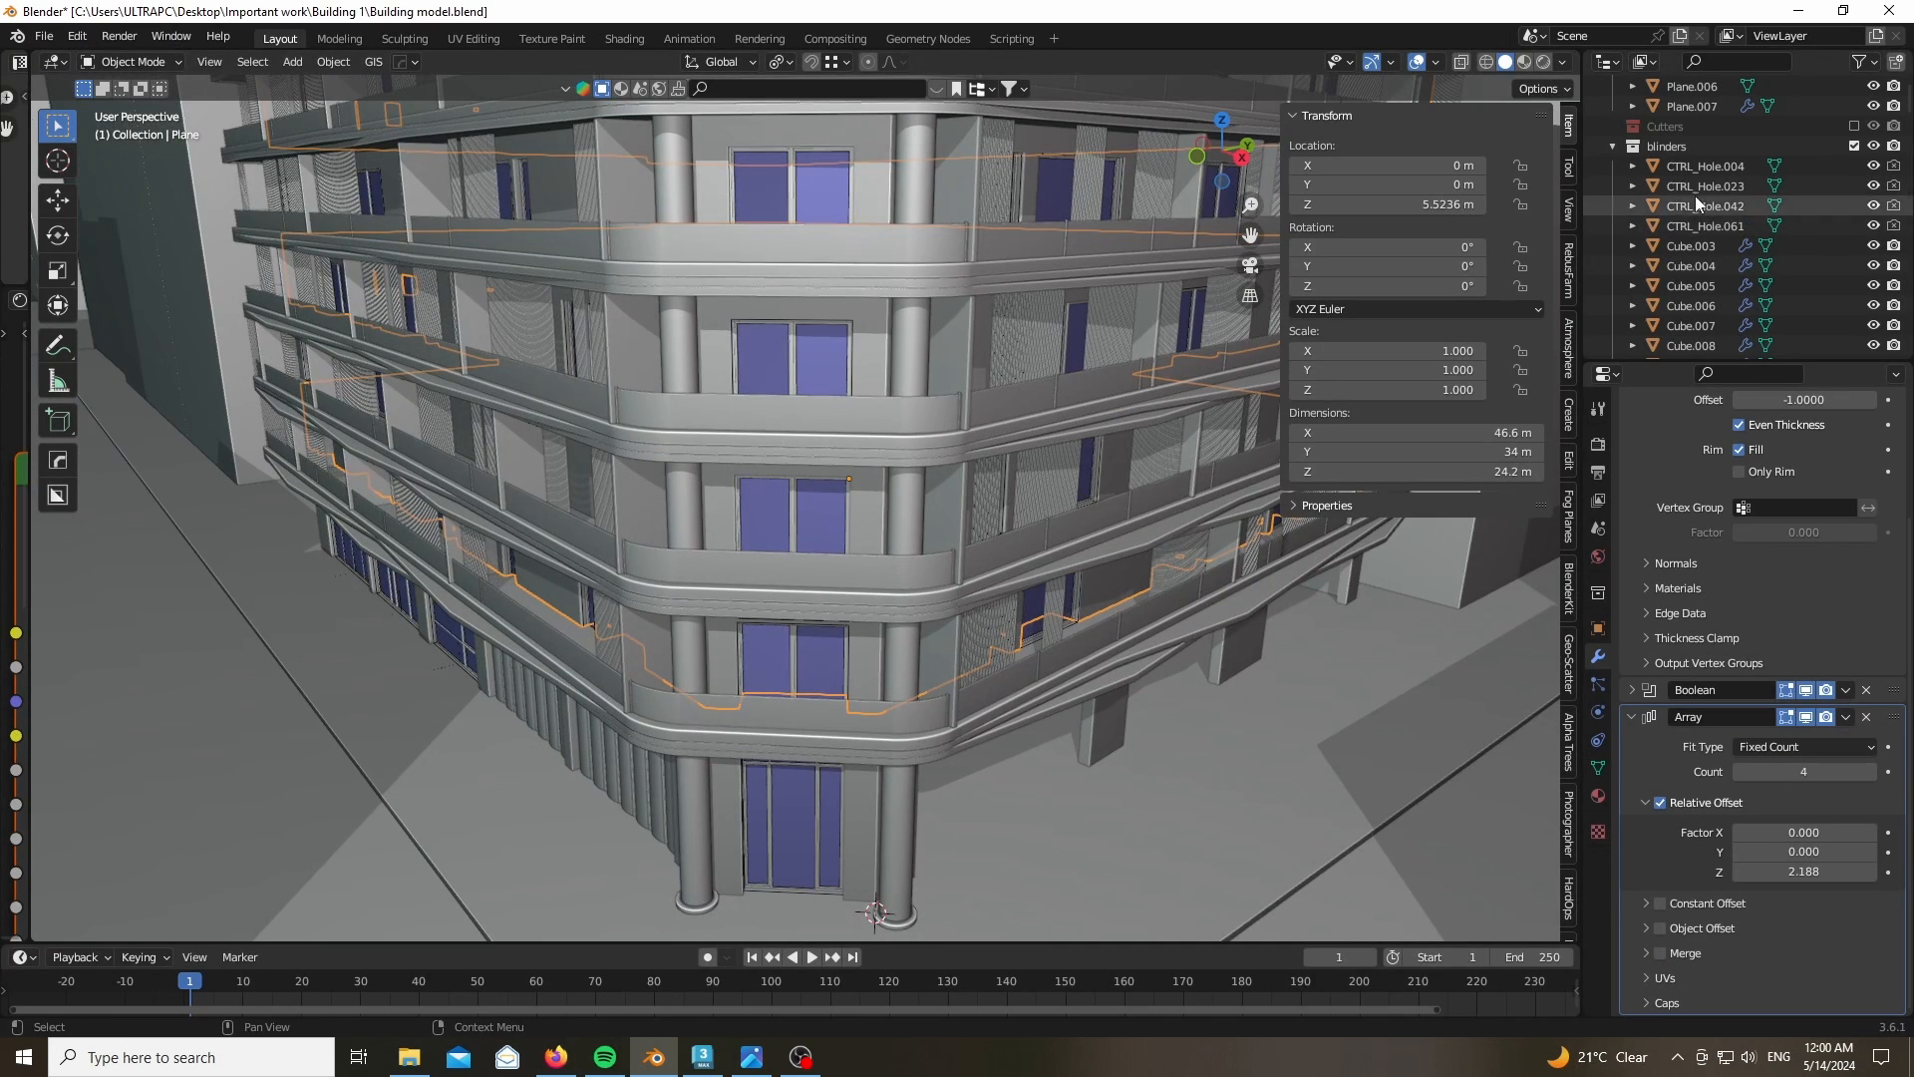
click(1854, 148)
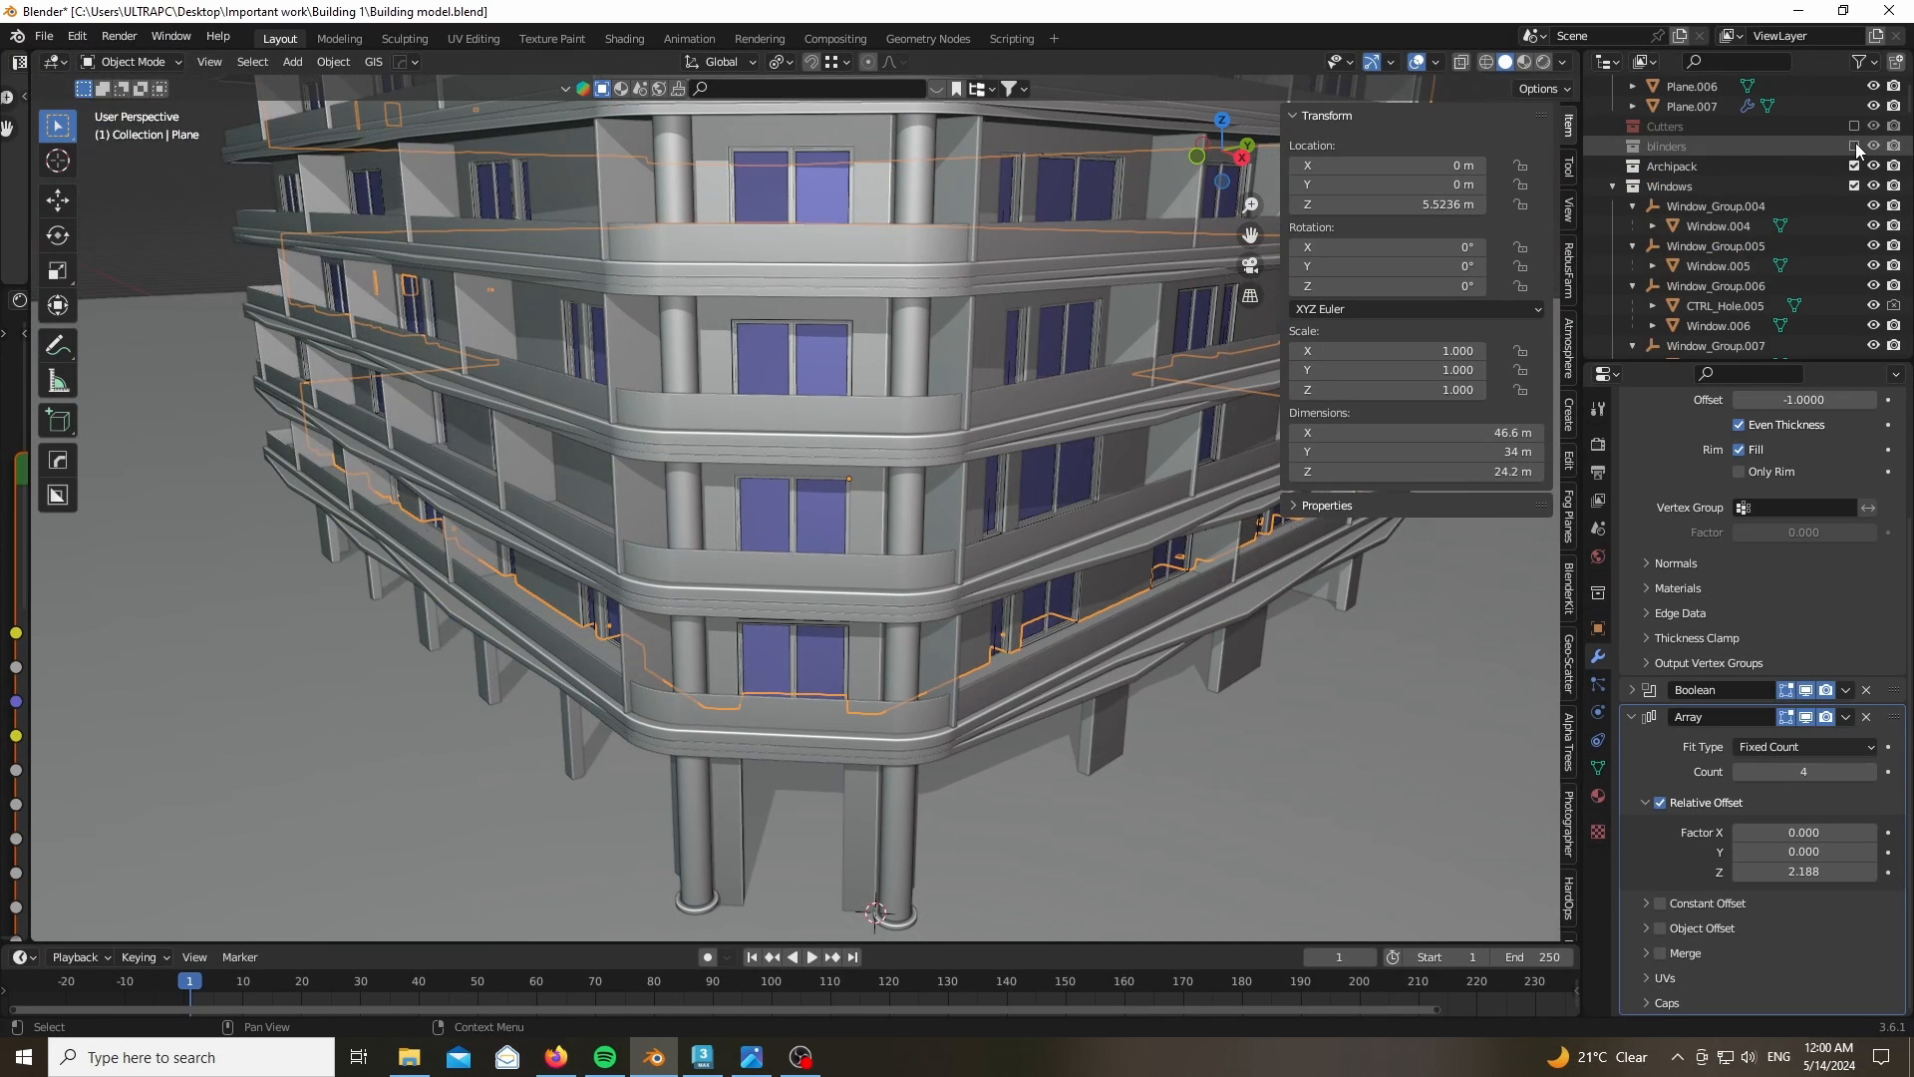
scroll(1794, 259, up, 6)
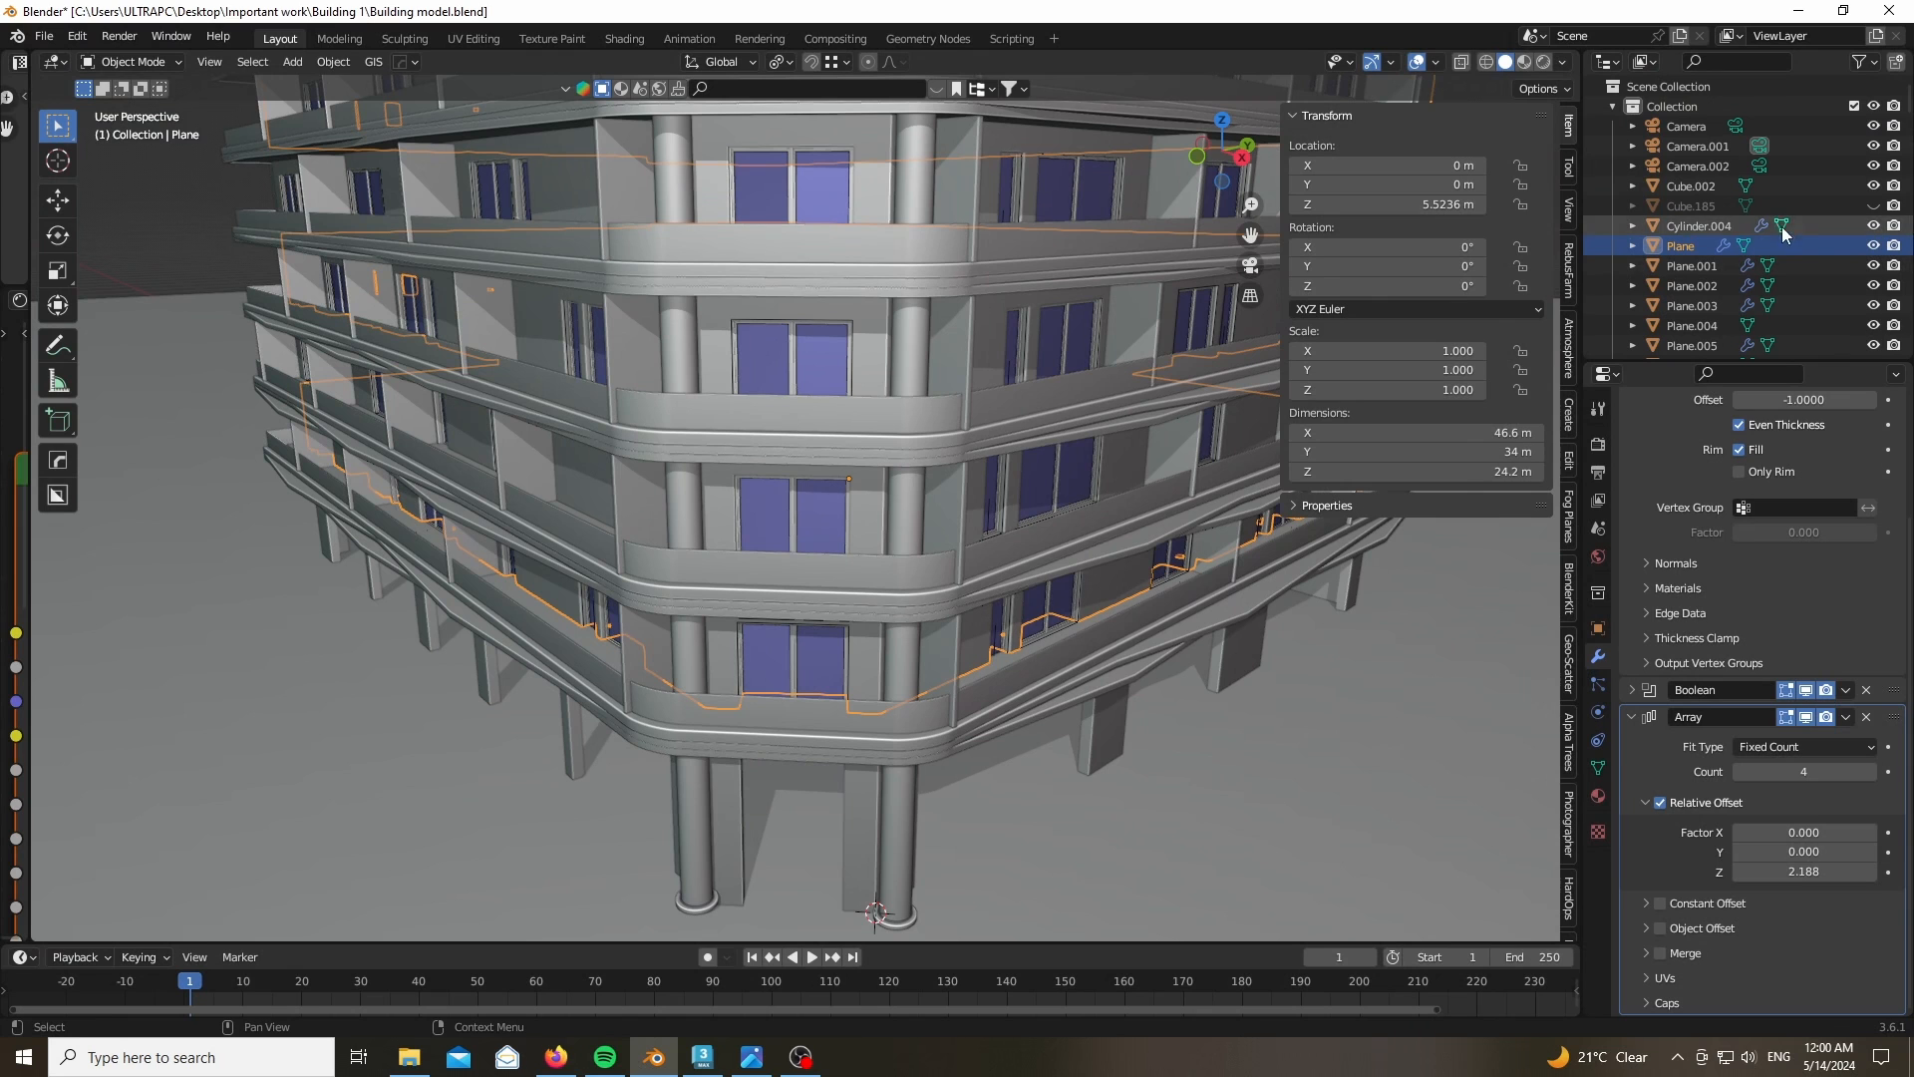
- Isolate the ground-floor wall, both arrayed upper-floor walls and the corner columns in local view
scroll(897, 559, down, 4)
click(838, 662)
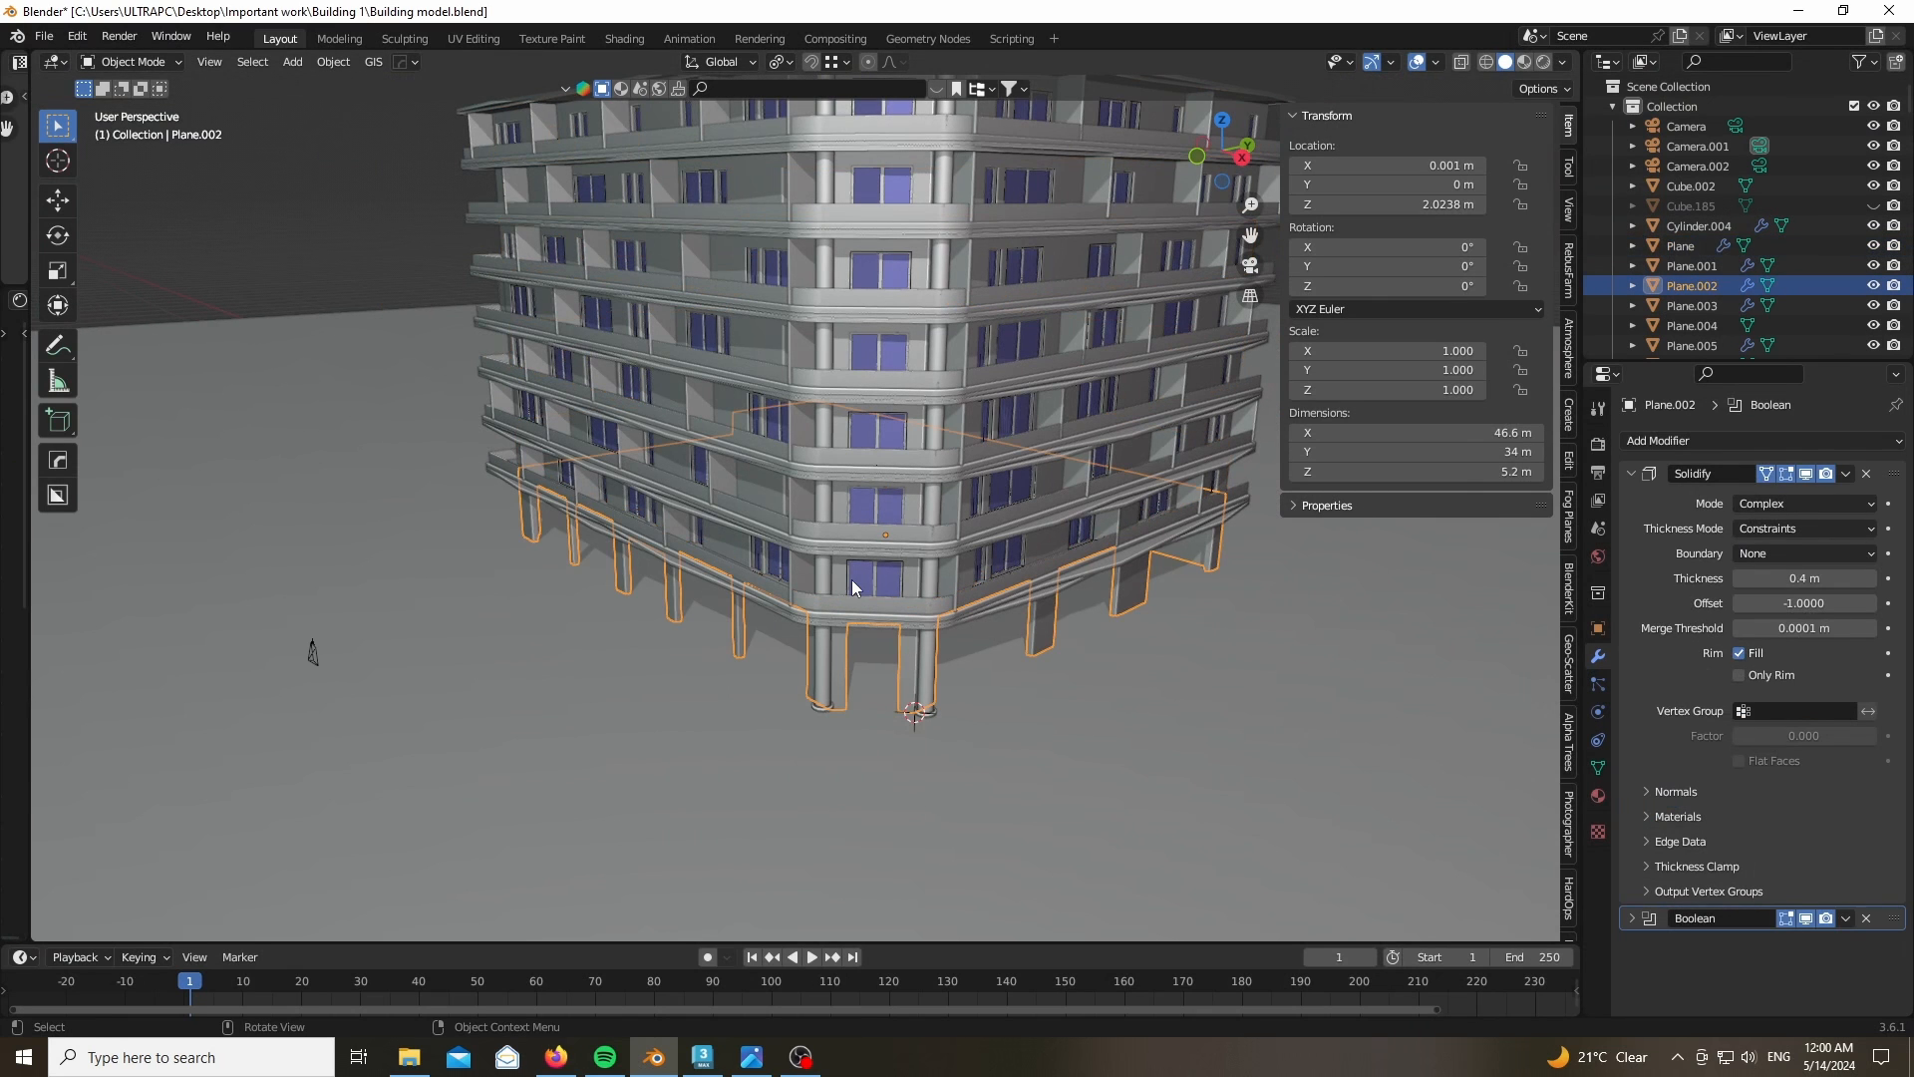
shift+click(840, 500)
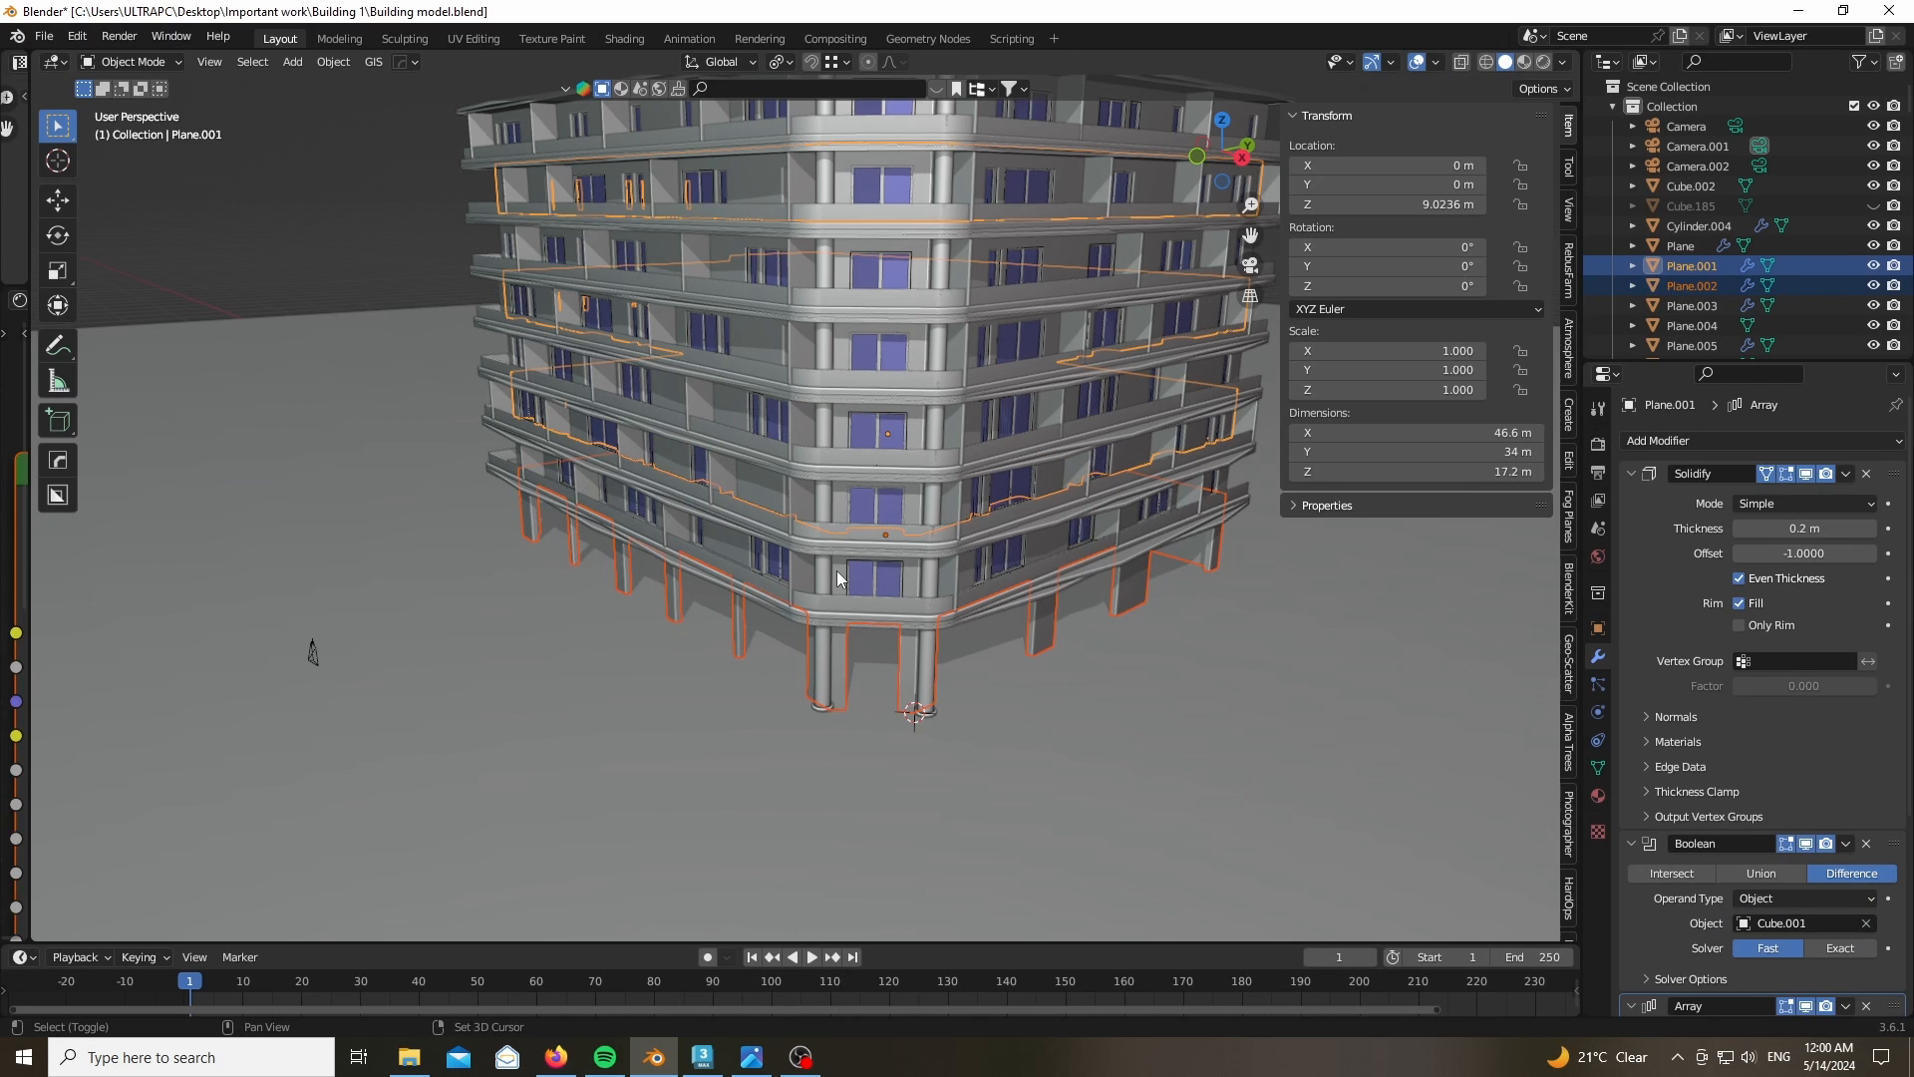
shift+click(835, 570)
shift+click(845, 579)
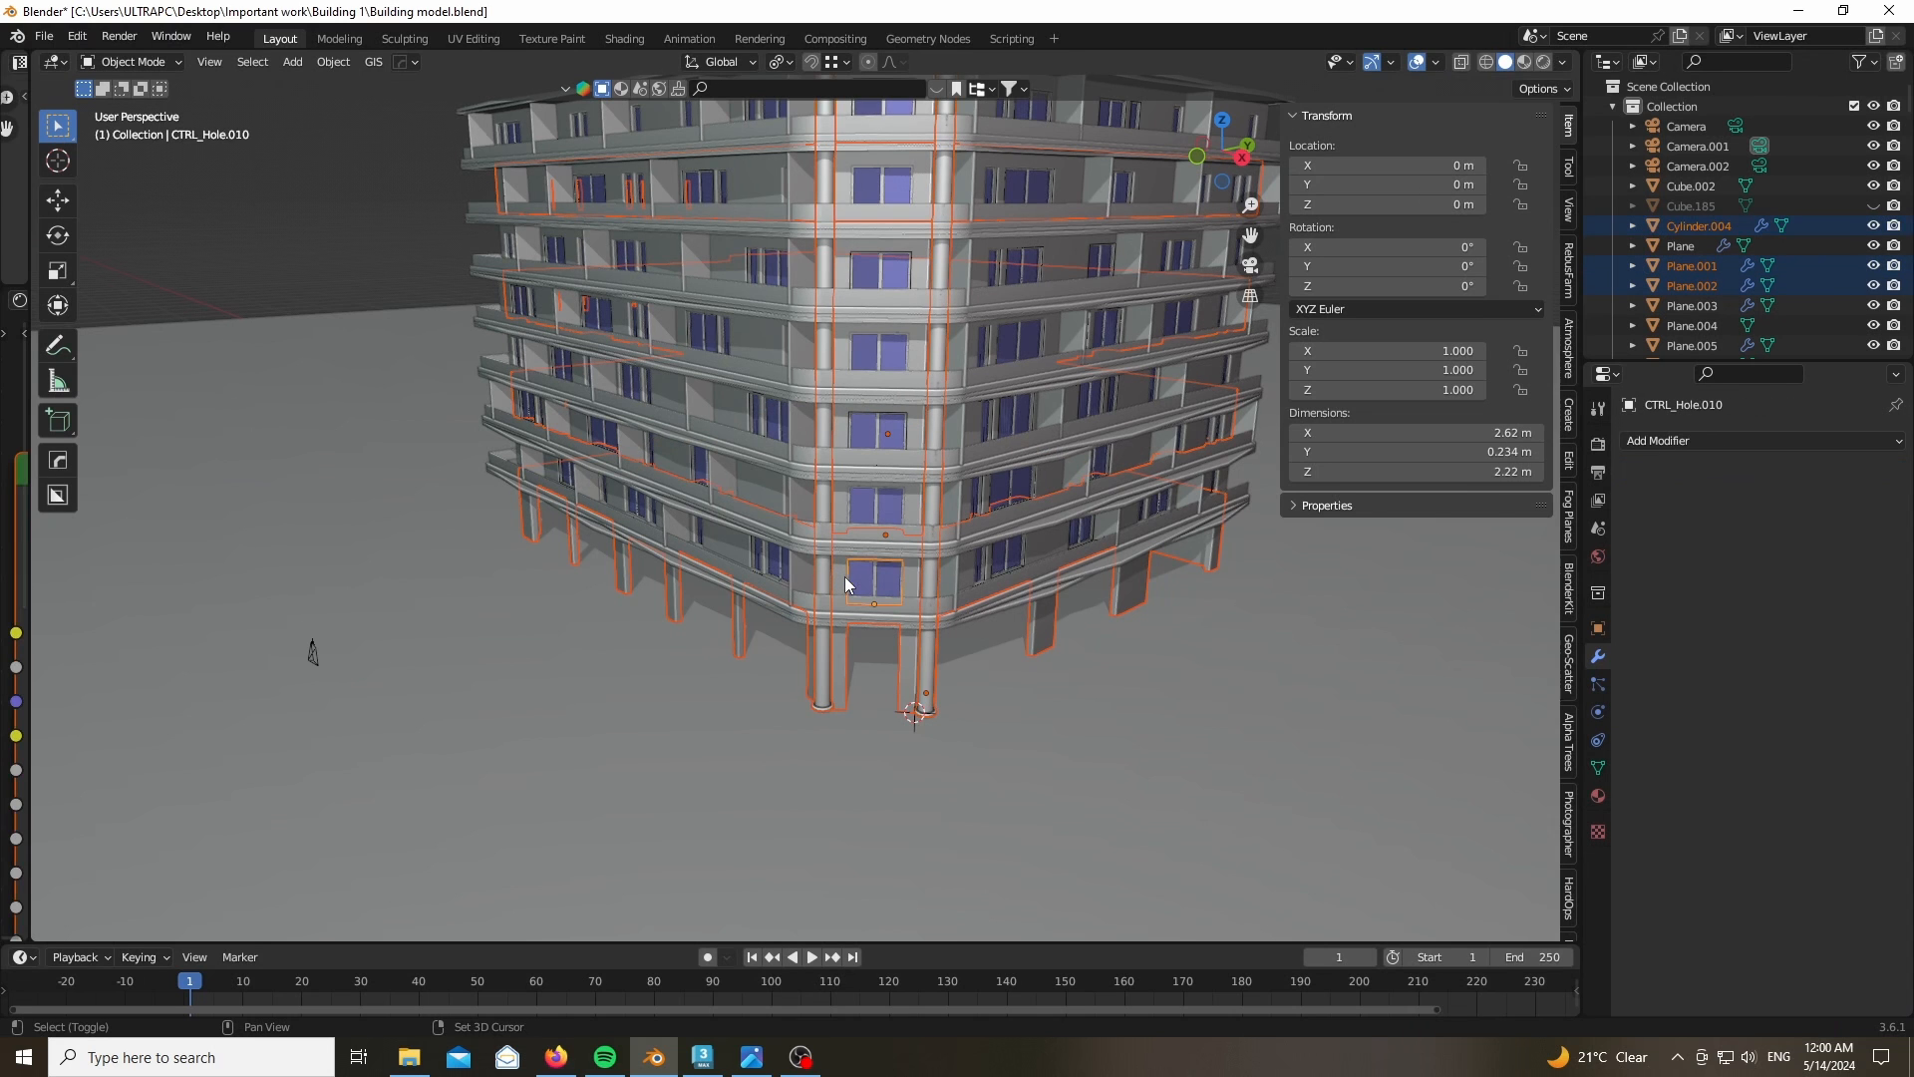
shift+click(839, 578)
key(KP_Divide)
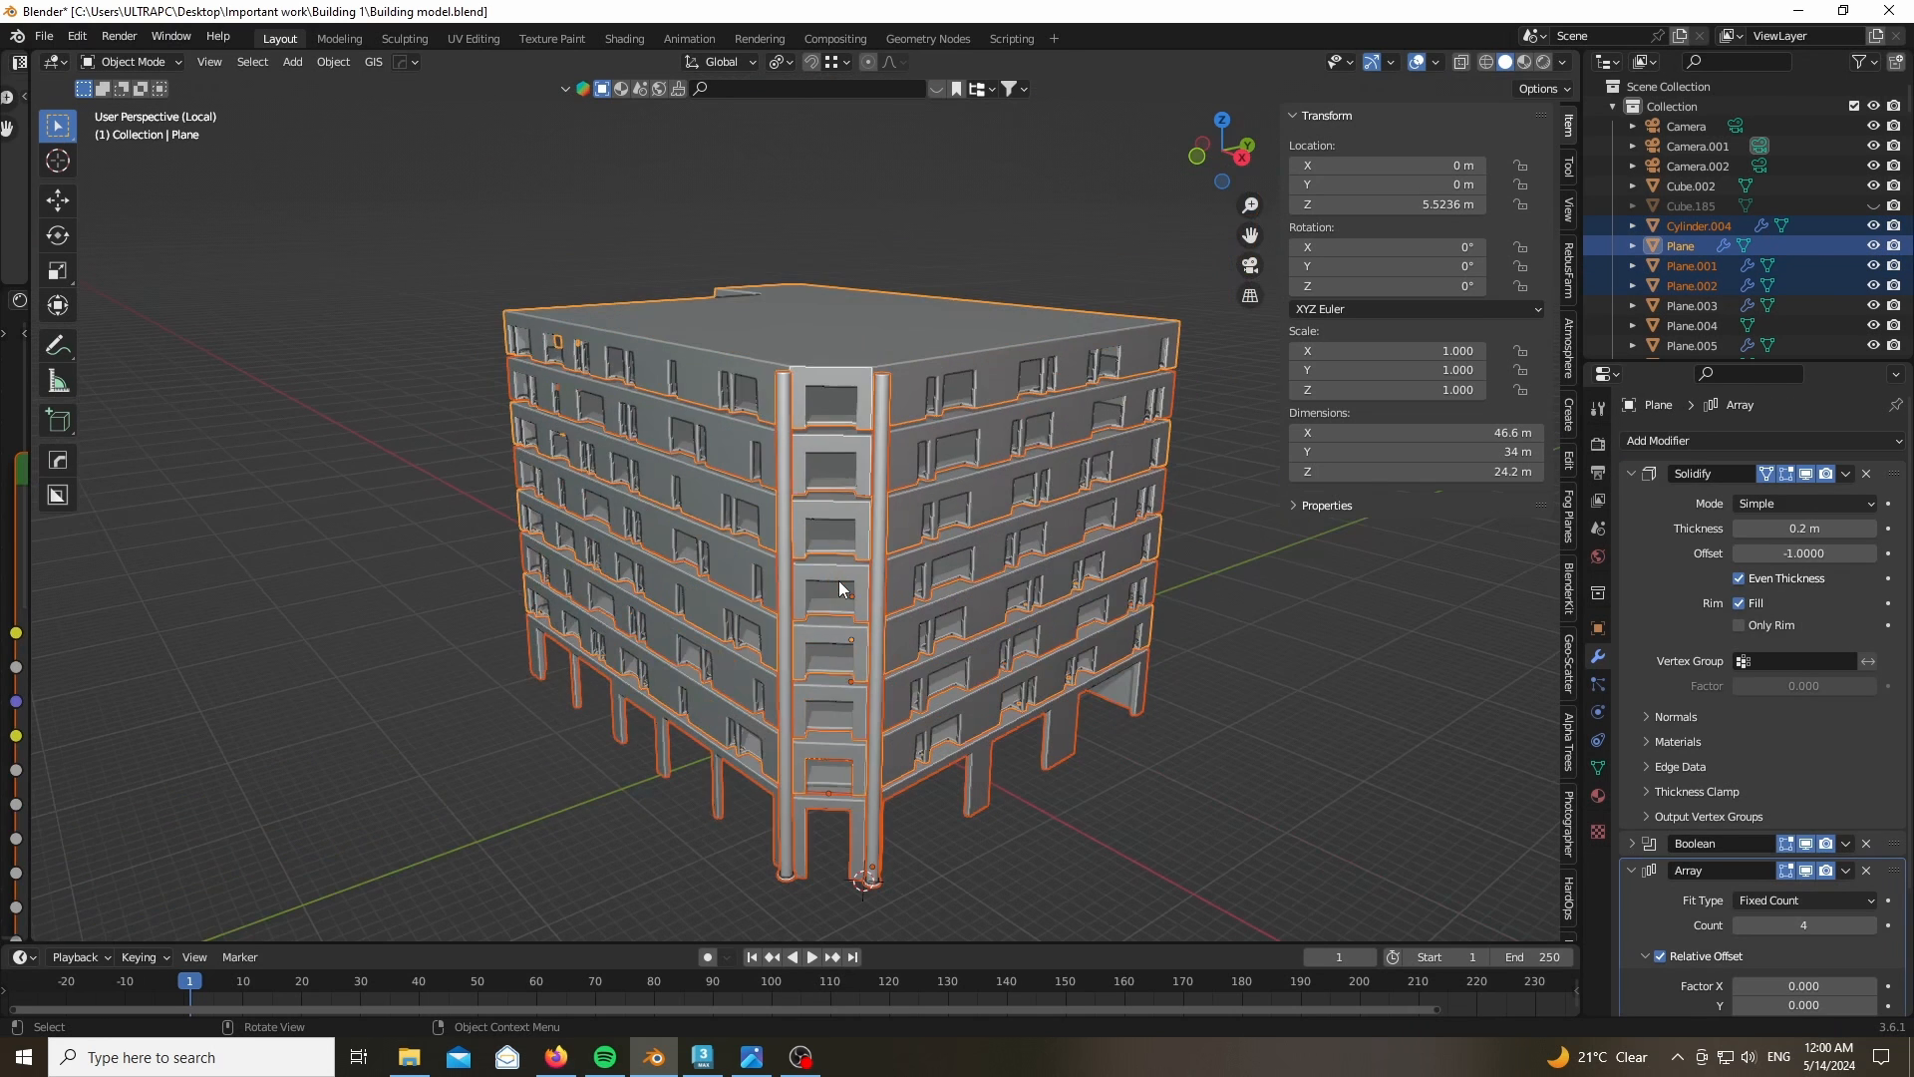
- Select only the isolated ground-floor wall and inspect its pillars and openings
scroll(798, 598, up, 5)
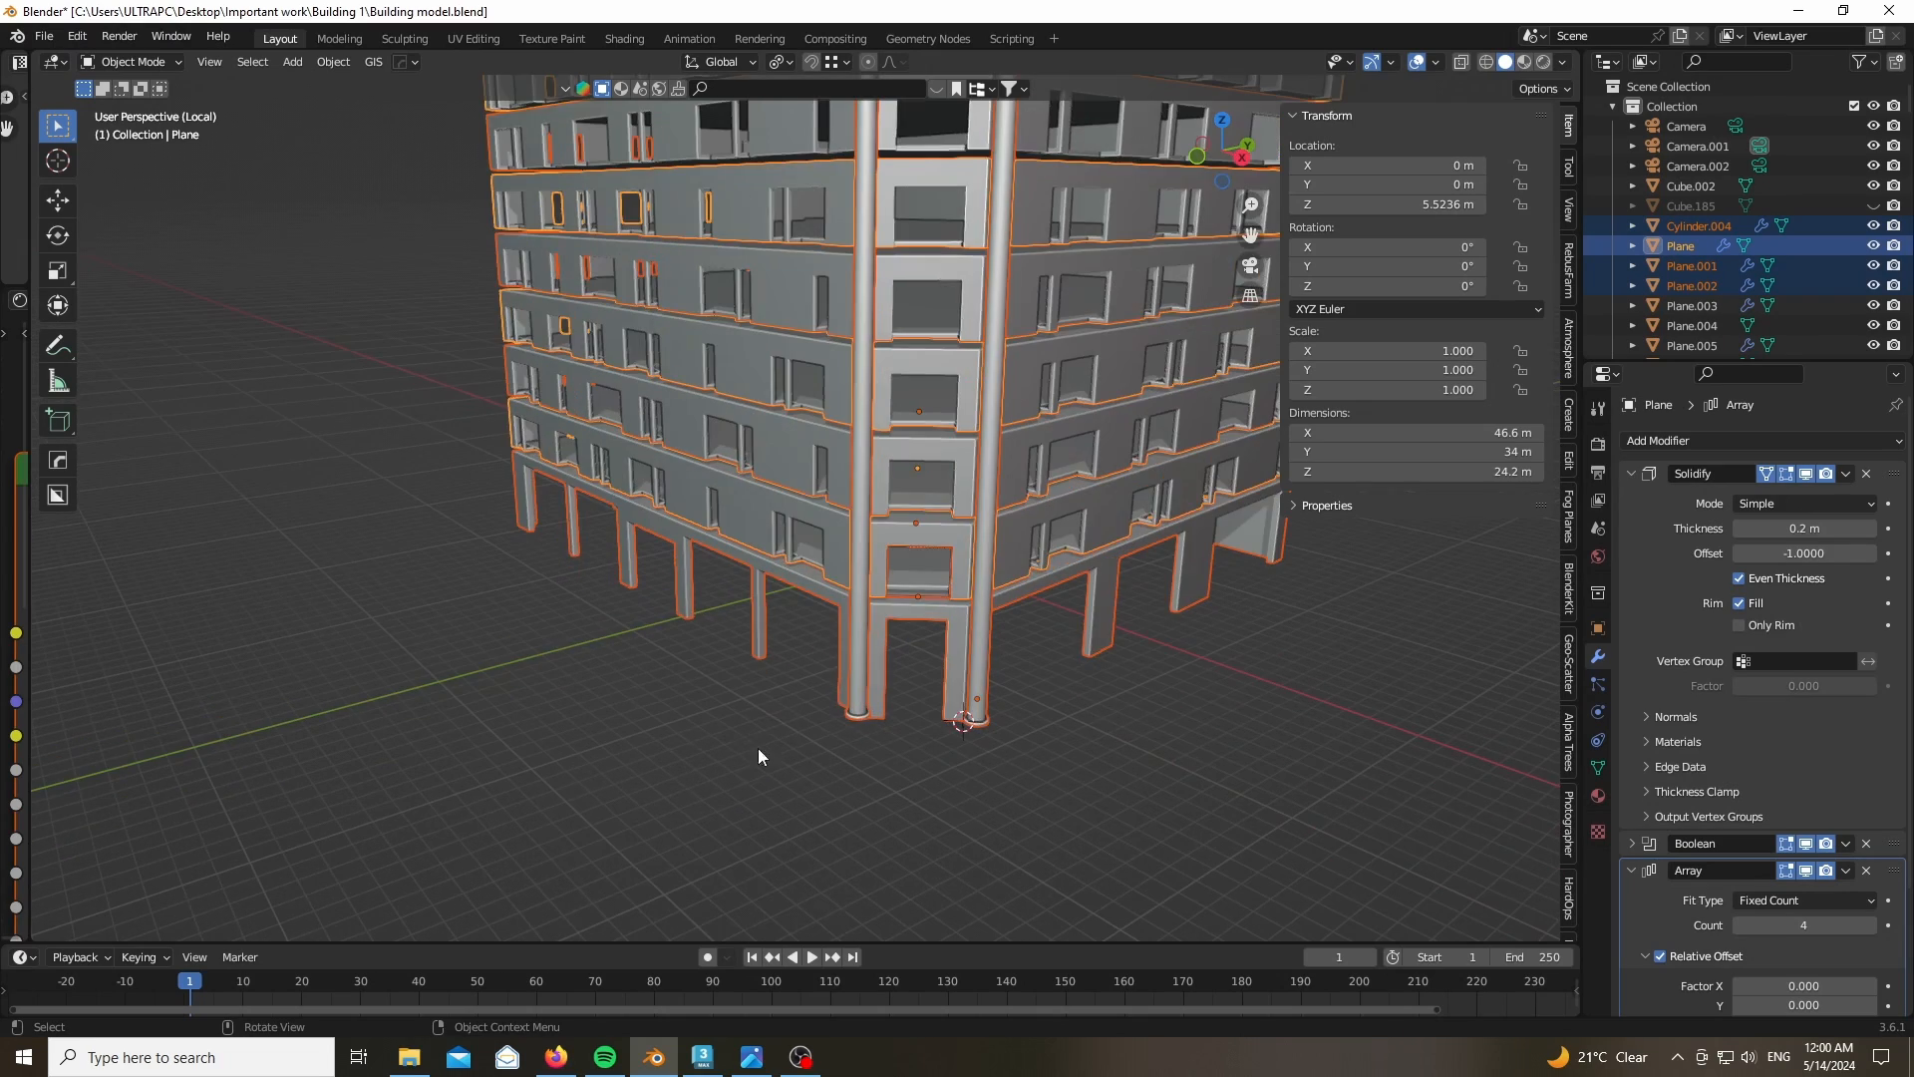
click(778, 578)
scroll(772, 588, up, 4)
scroll(752, 441, down, 4)
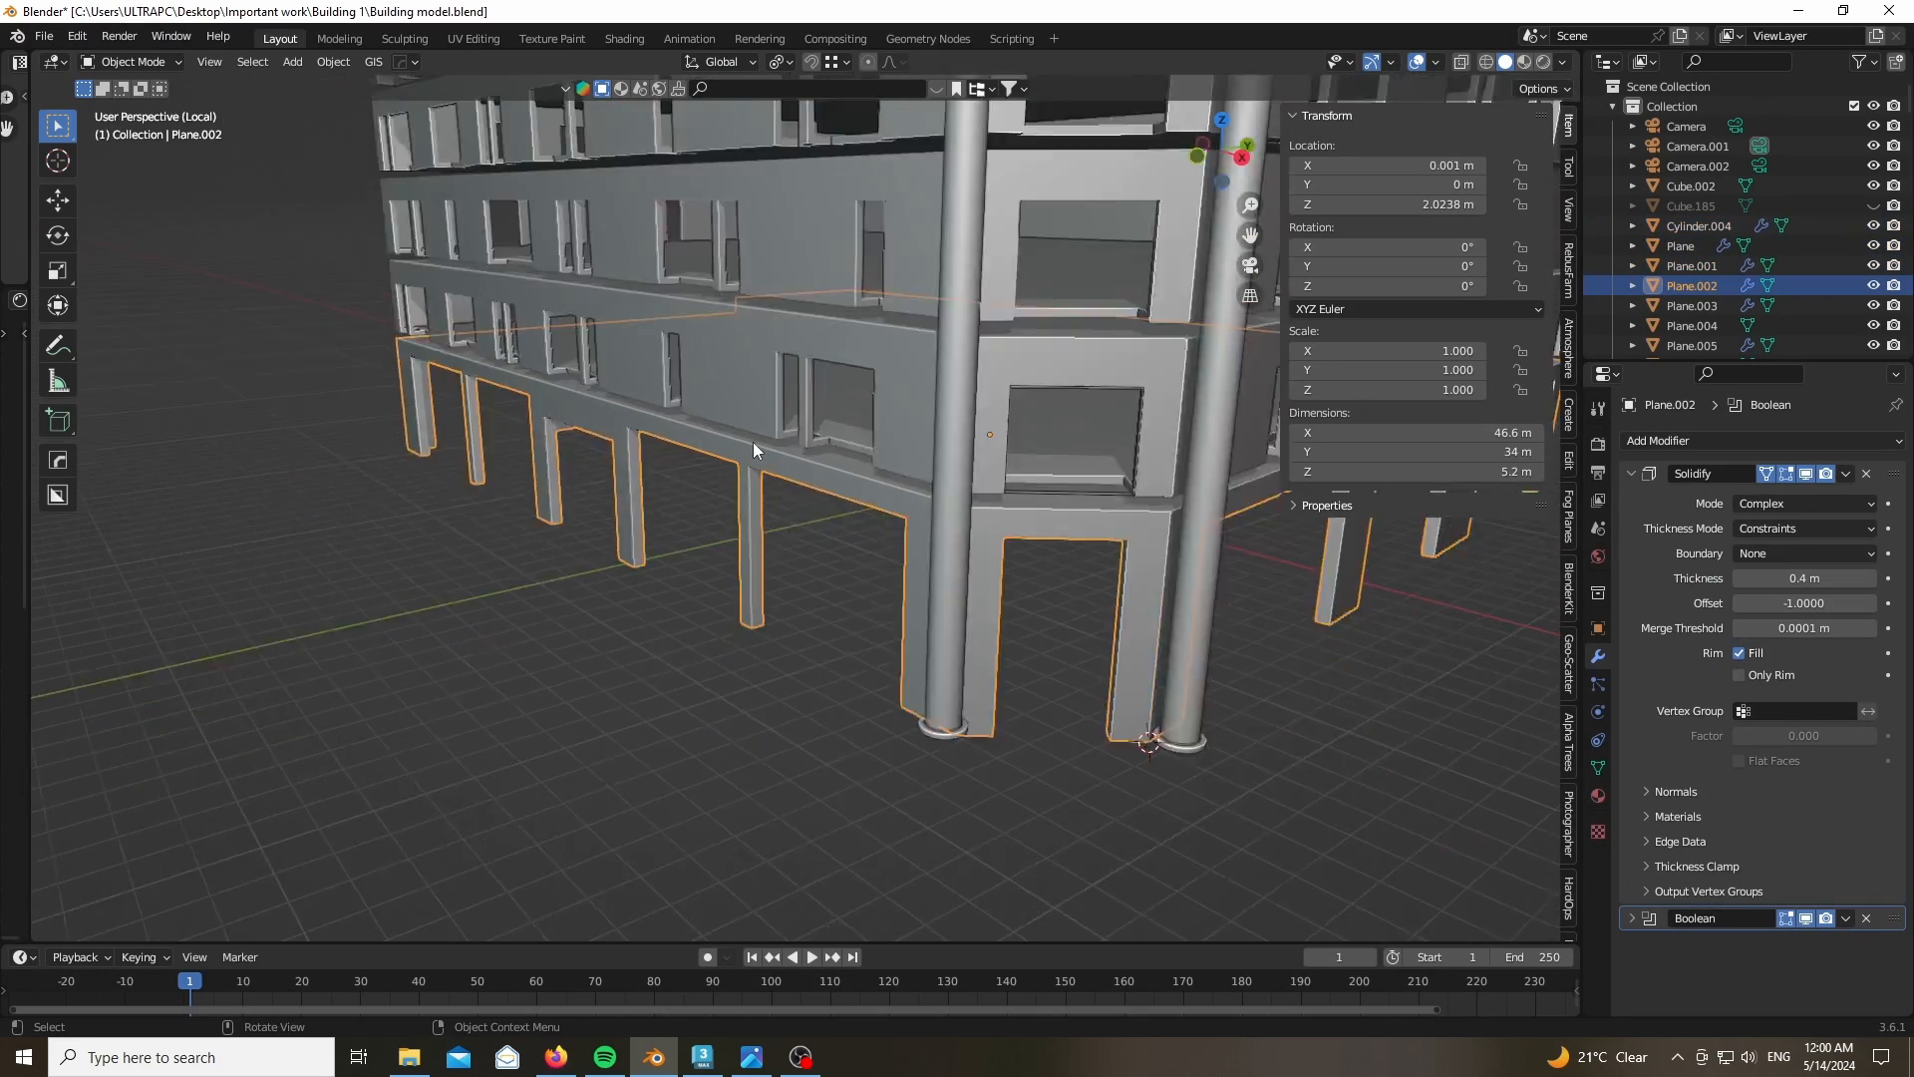
scroll(752, 445, up, 4)
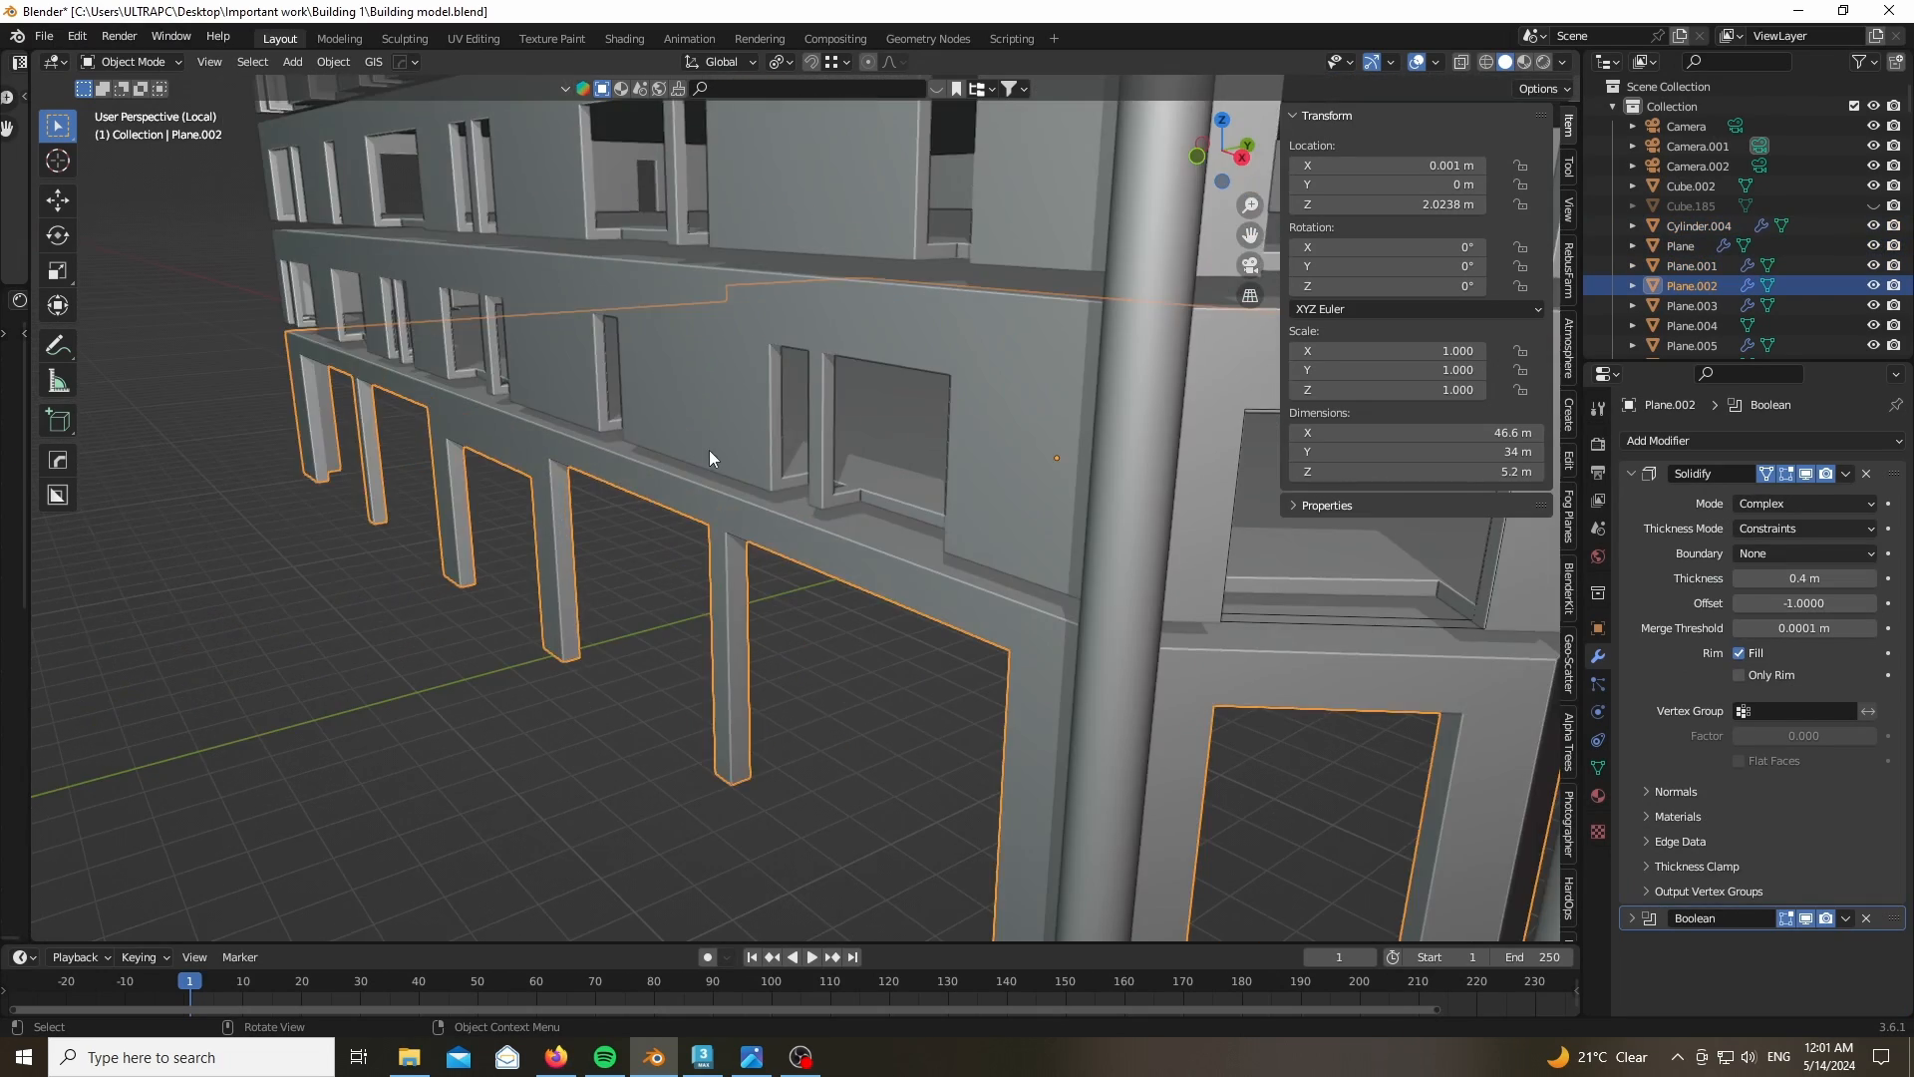
- Select the wall of the floor directly above and inspect its alternating repeats up the building
click(709, 451)
scroll(757, 648, down, 2)
scroll(758, 649, down, 4)
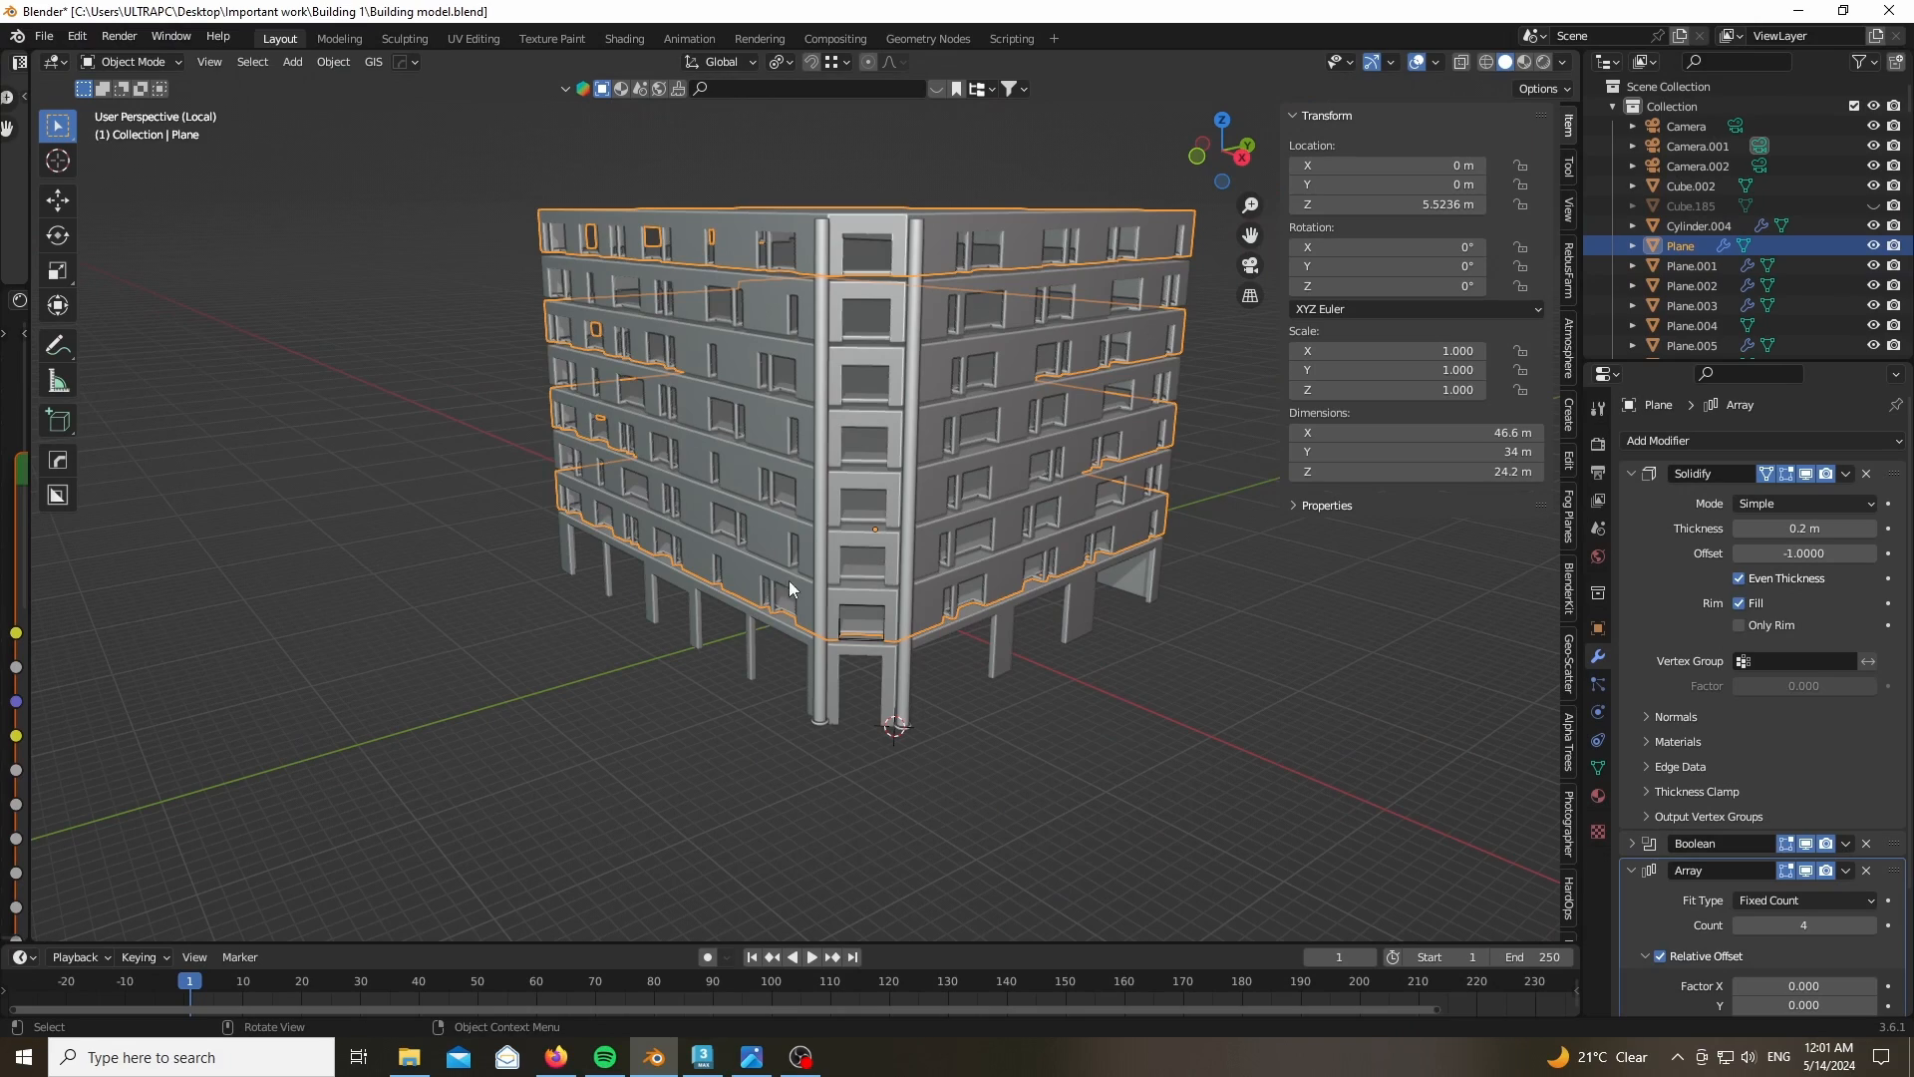
middle_drag(789, 590, 773, 588)
drag(1210, 161, 1132, 172)
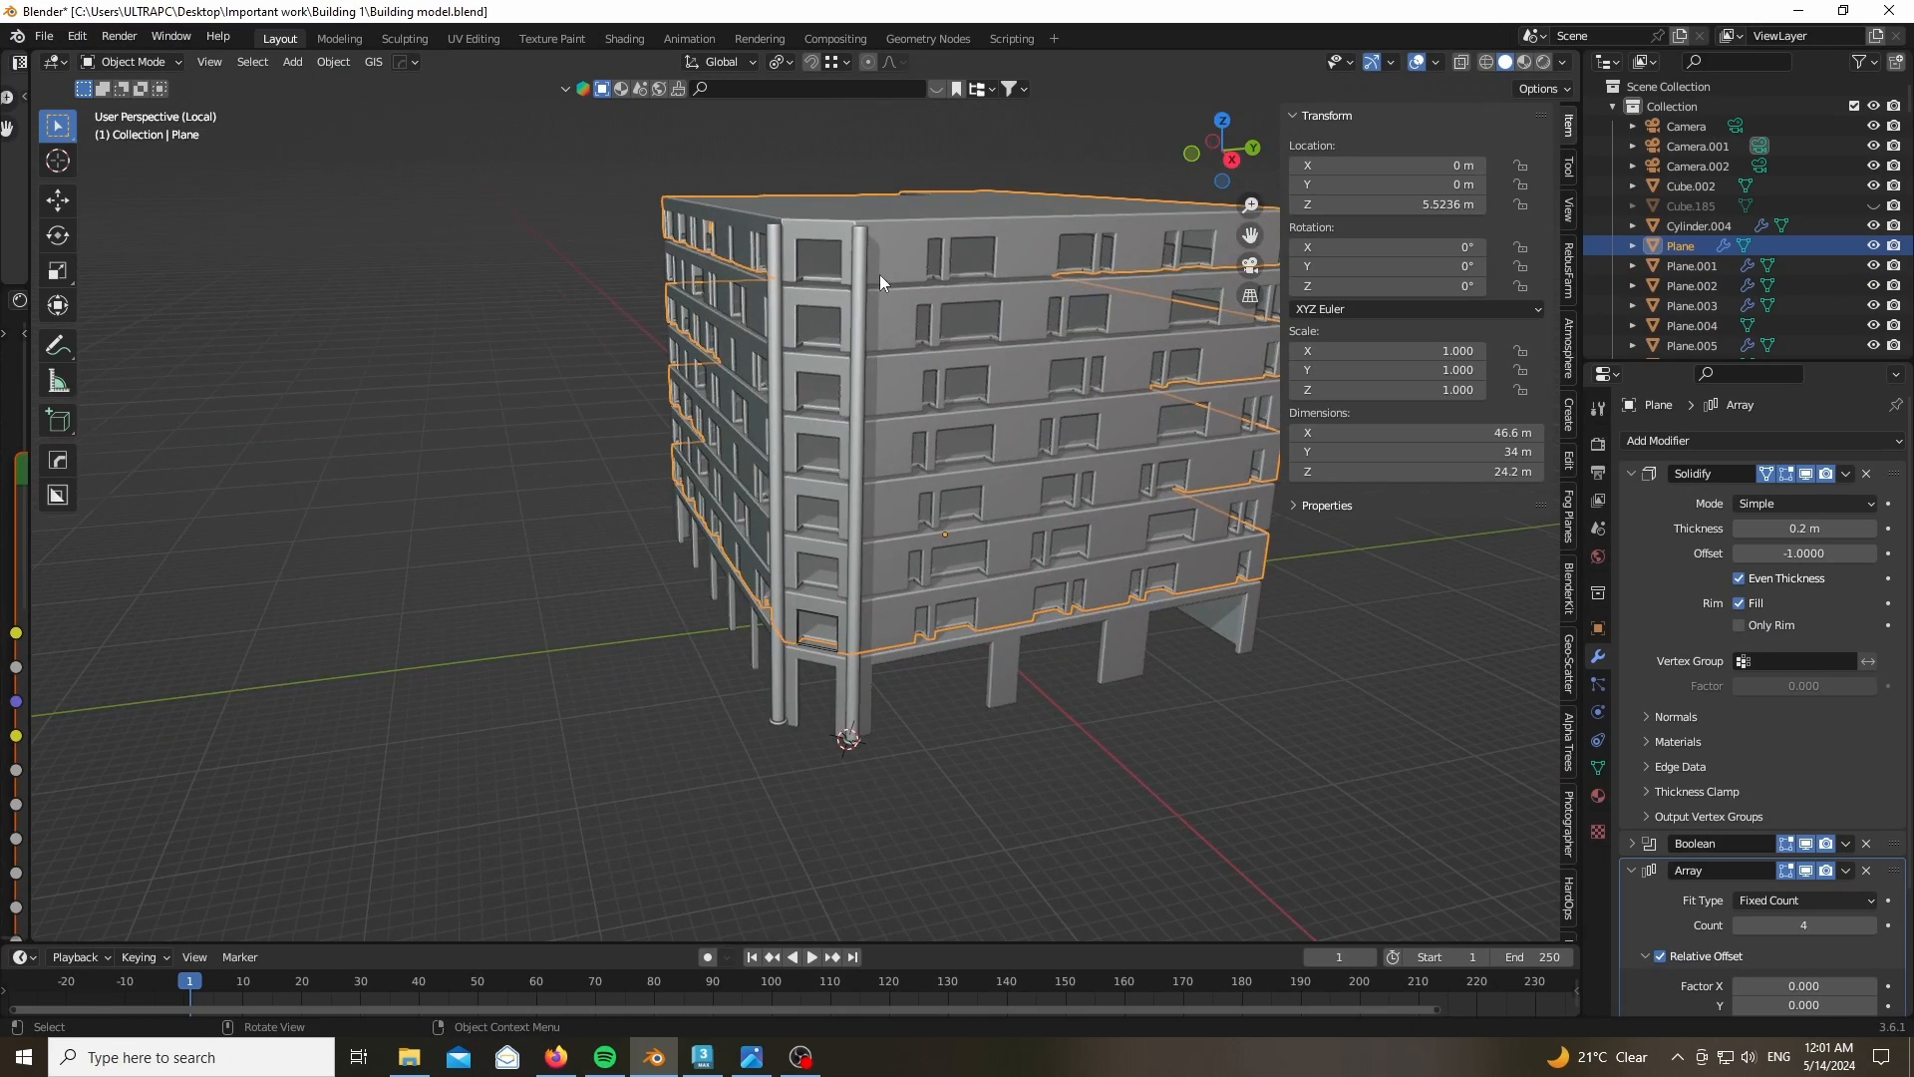
- Circle the matching corner-side openings on the alternate floors repeated by the selected wall with freehand annotations
scroll(879, 274, up, 1)
drag(1246, 134, 1176, 150)
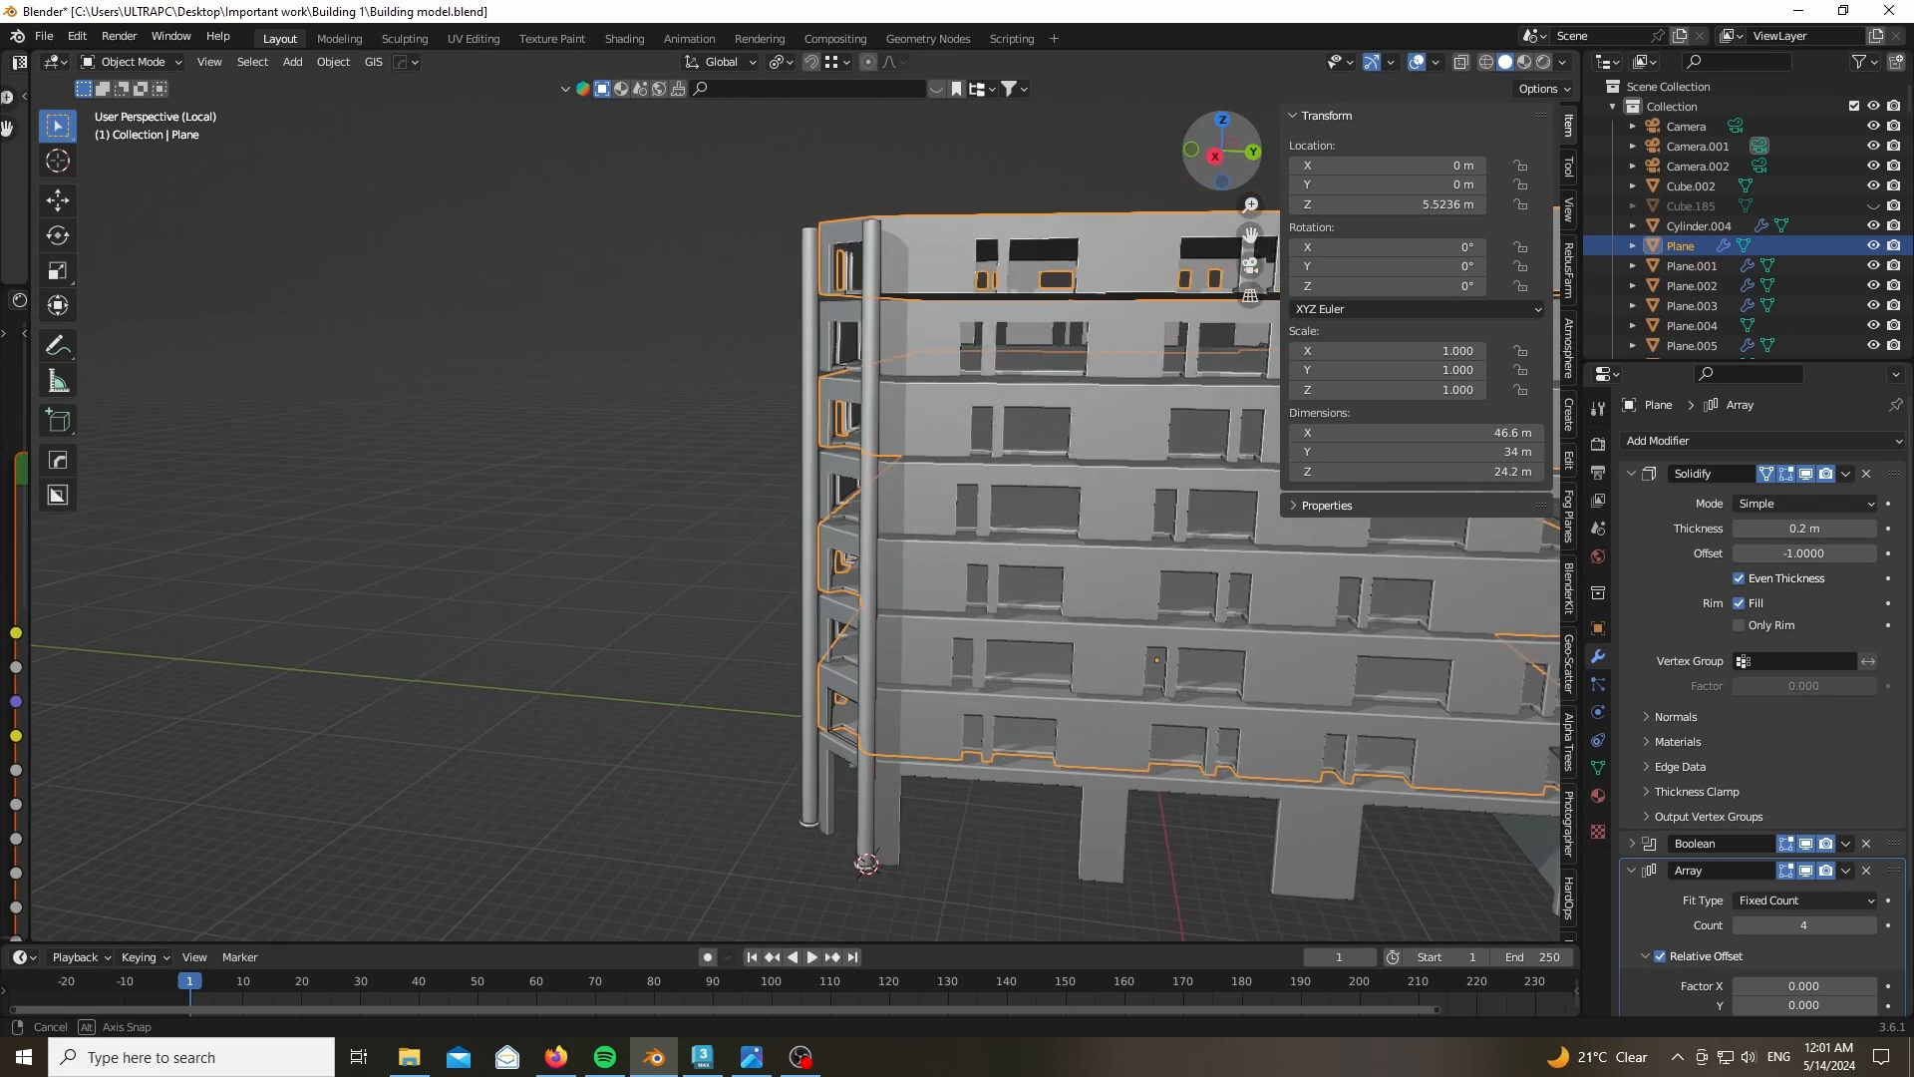
scroll(1041, 203, up, 4)
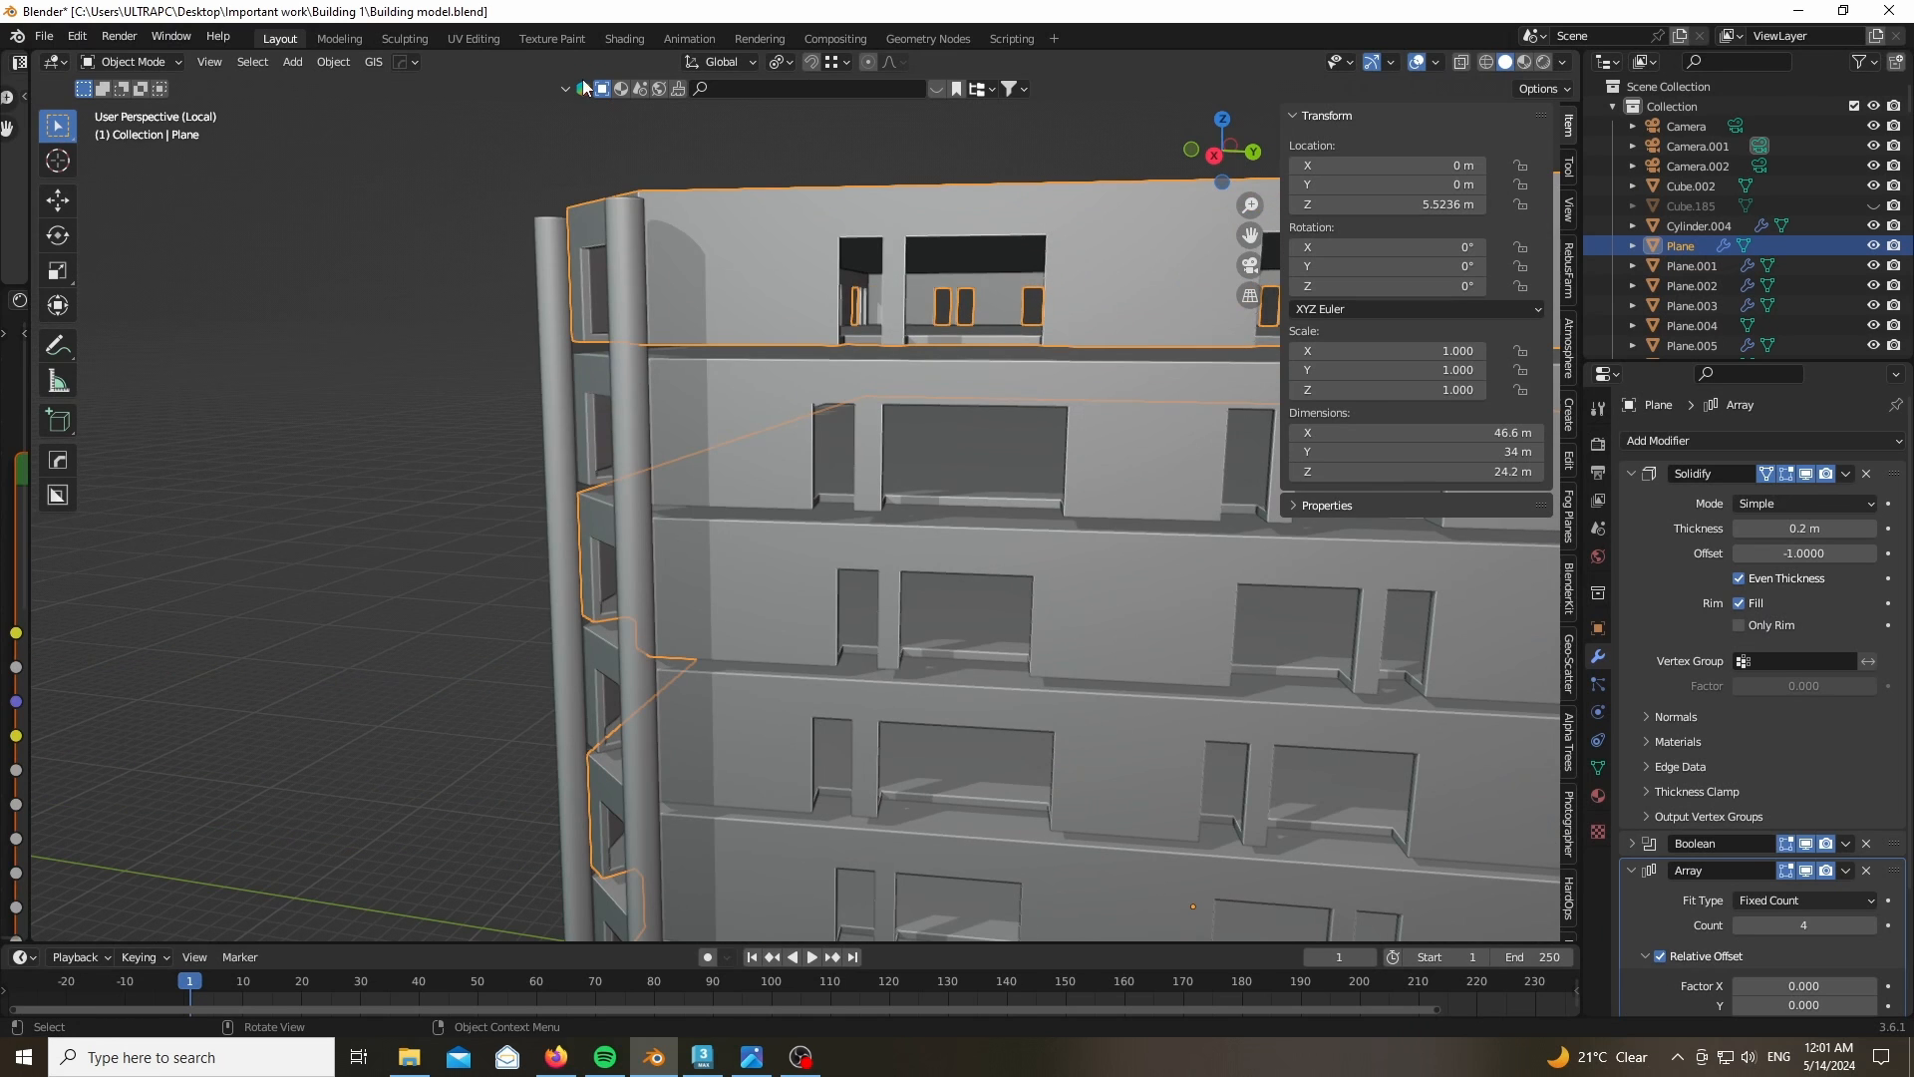
click(57, 345)
mouse_move(902, 199)
mouse_down()
mouse_move(765, 224)
mouse_move(996, 159)
mouse_move(852, 133)
mouse_up()
mouse_move(1042, 543)
mouse_down()
mouse_move(853, 534)
mouse_move(1103, 678)
mouse_move(865, 554)
mouse_up()
scroll(866, 554, down, 6)
scroll(890, 528, up, 3)
mouse_move(920, 469)
mouse_down()
mouse_move(813, 444)
mouse_move(1007, 468)
mouse_move(877, 427)
mouse_up()
mouse_move(910, 665)
mouse_down()
mouse_move(806, 648)
mouse_move(929, 698)
mouse_up()
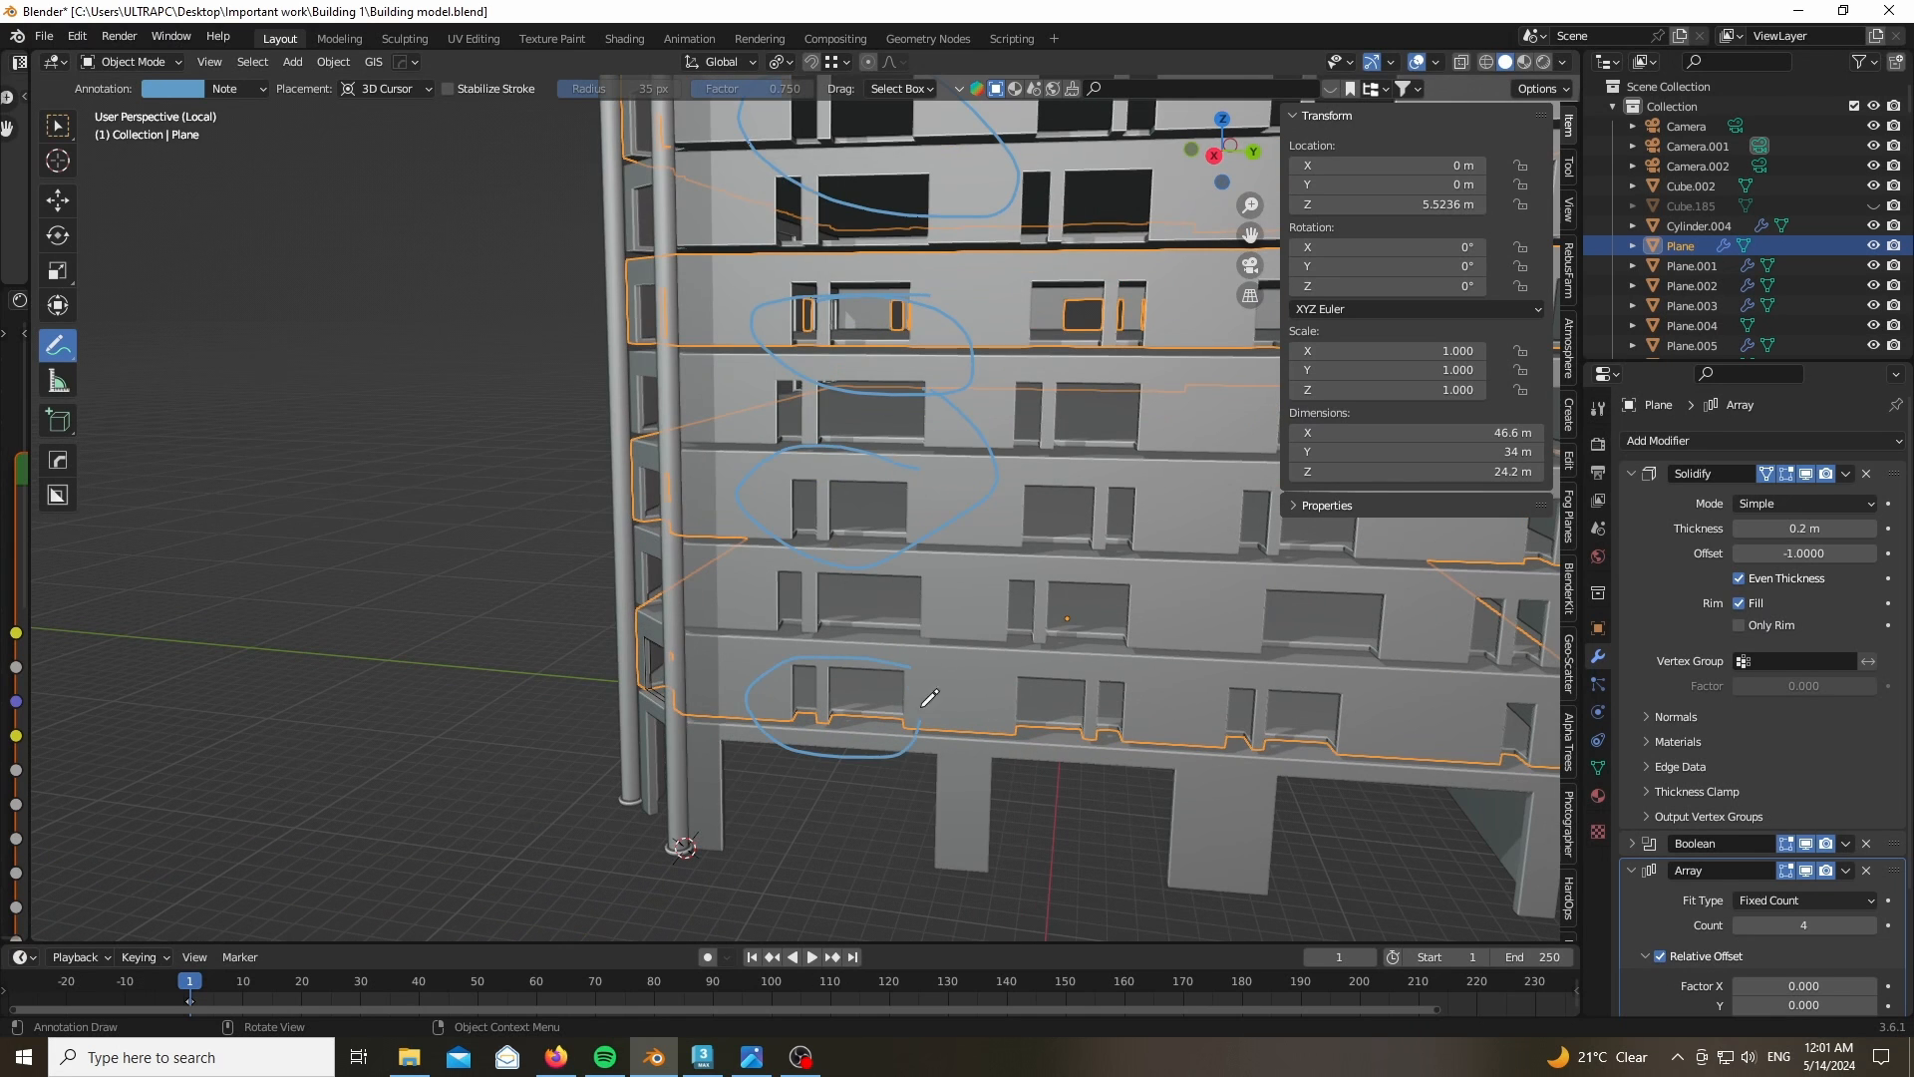
- Circle the matching openings on the in-between floors of the same facade with freehand annotations
scroll(1696, 942, down, 4)
scroll(668, 887, down, 2)
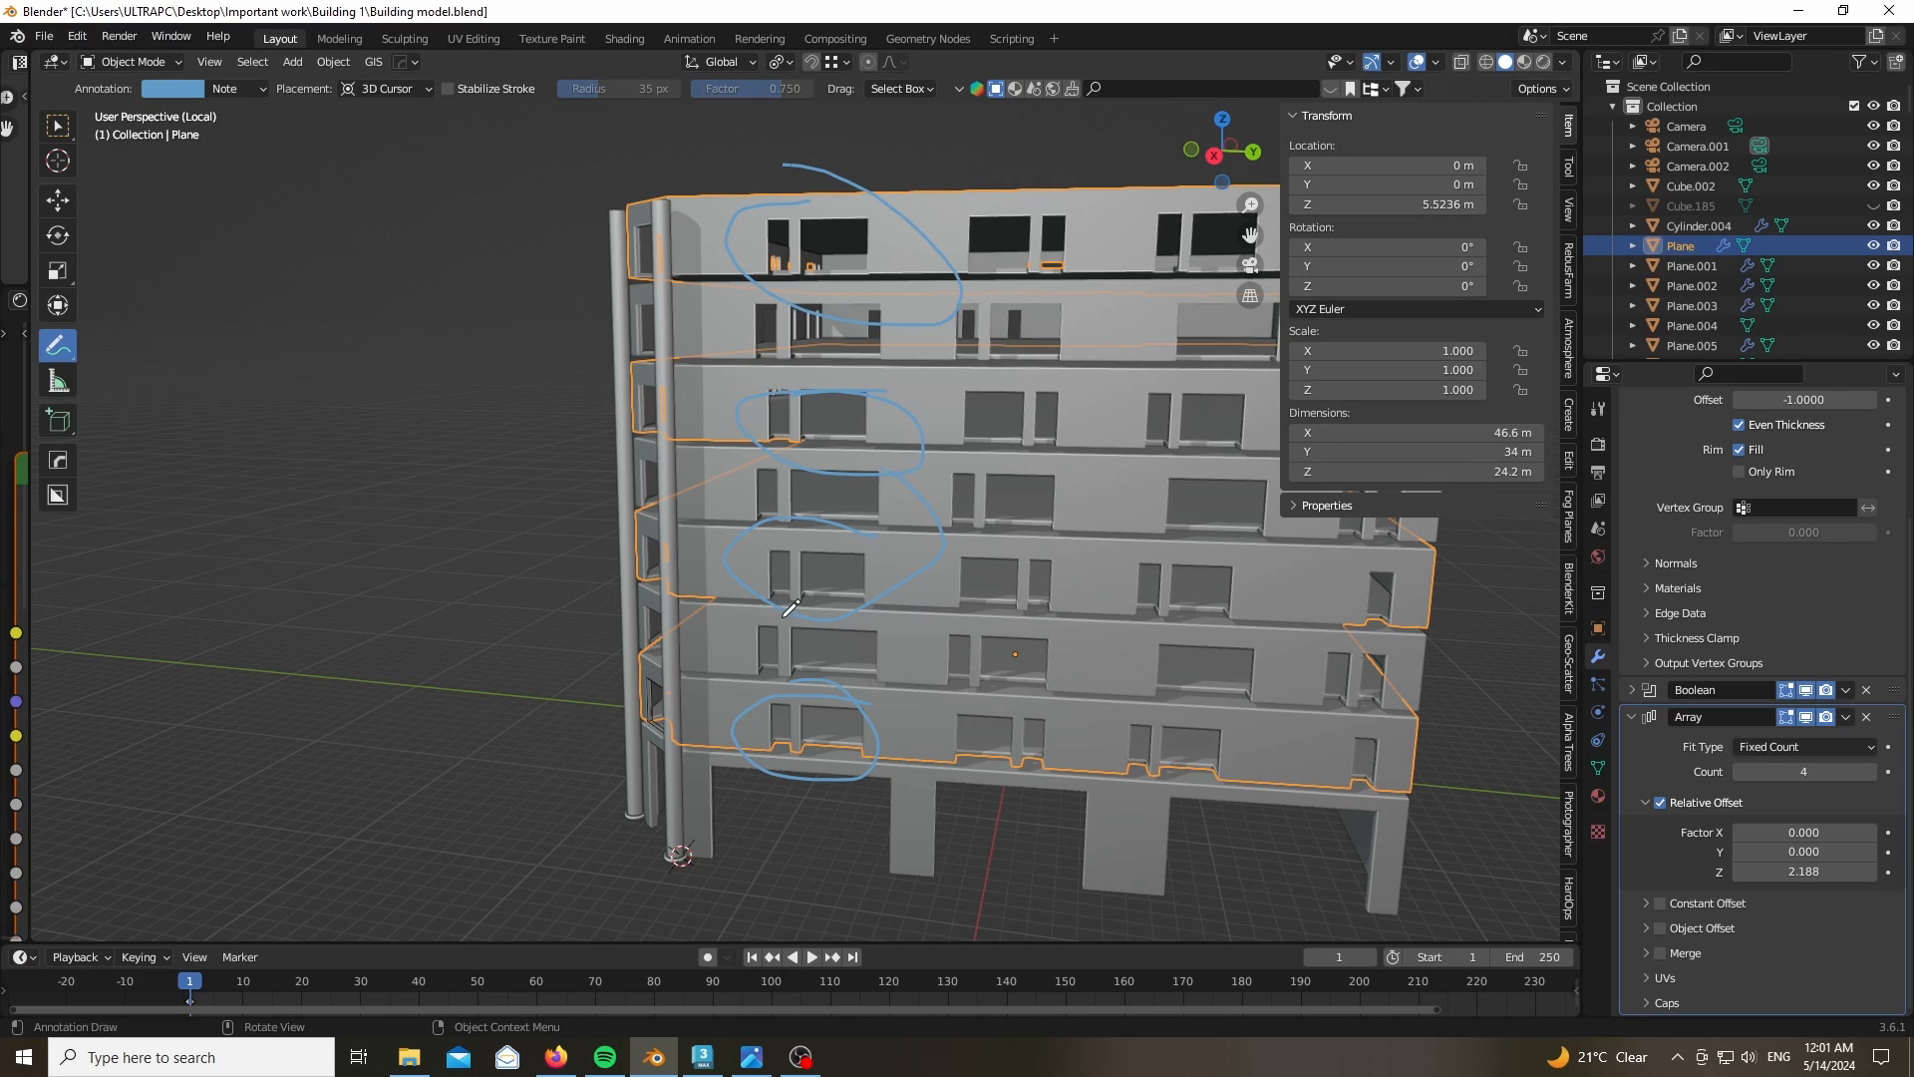
mouse_move(790, 606)
mouse_down()
mouse_move(709, 653)
mouse_move(890, 674)
mouse_move(816, 584)
mouse_up()
mouse_move(755, 466)
mouse_down()
mouse_move(839, 427)
mouse_move(883, 309)
mouse_move(736, 314)
mouse_move(817, 261)
mouse_up()
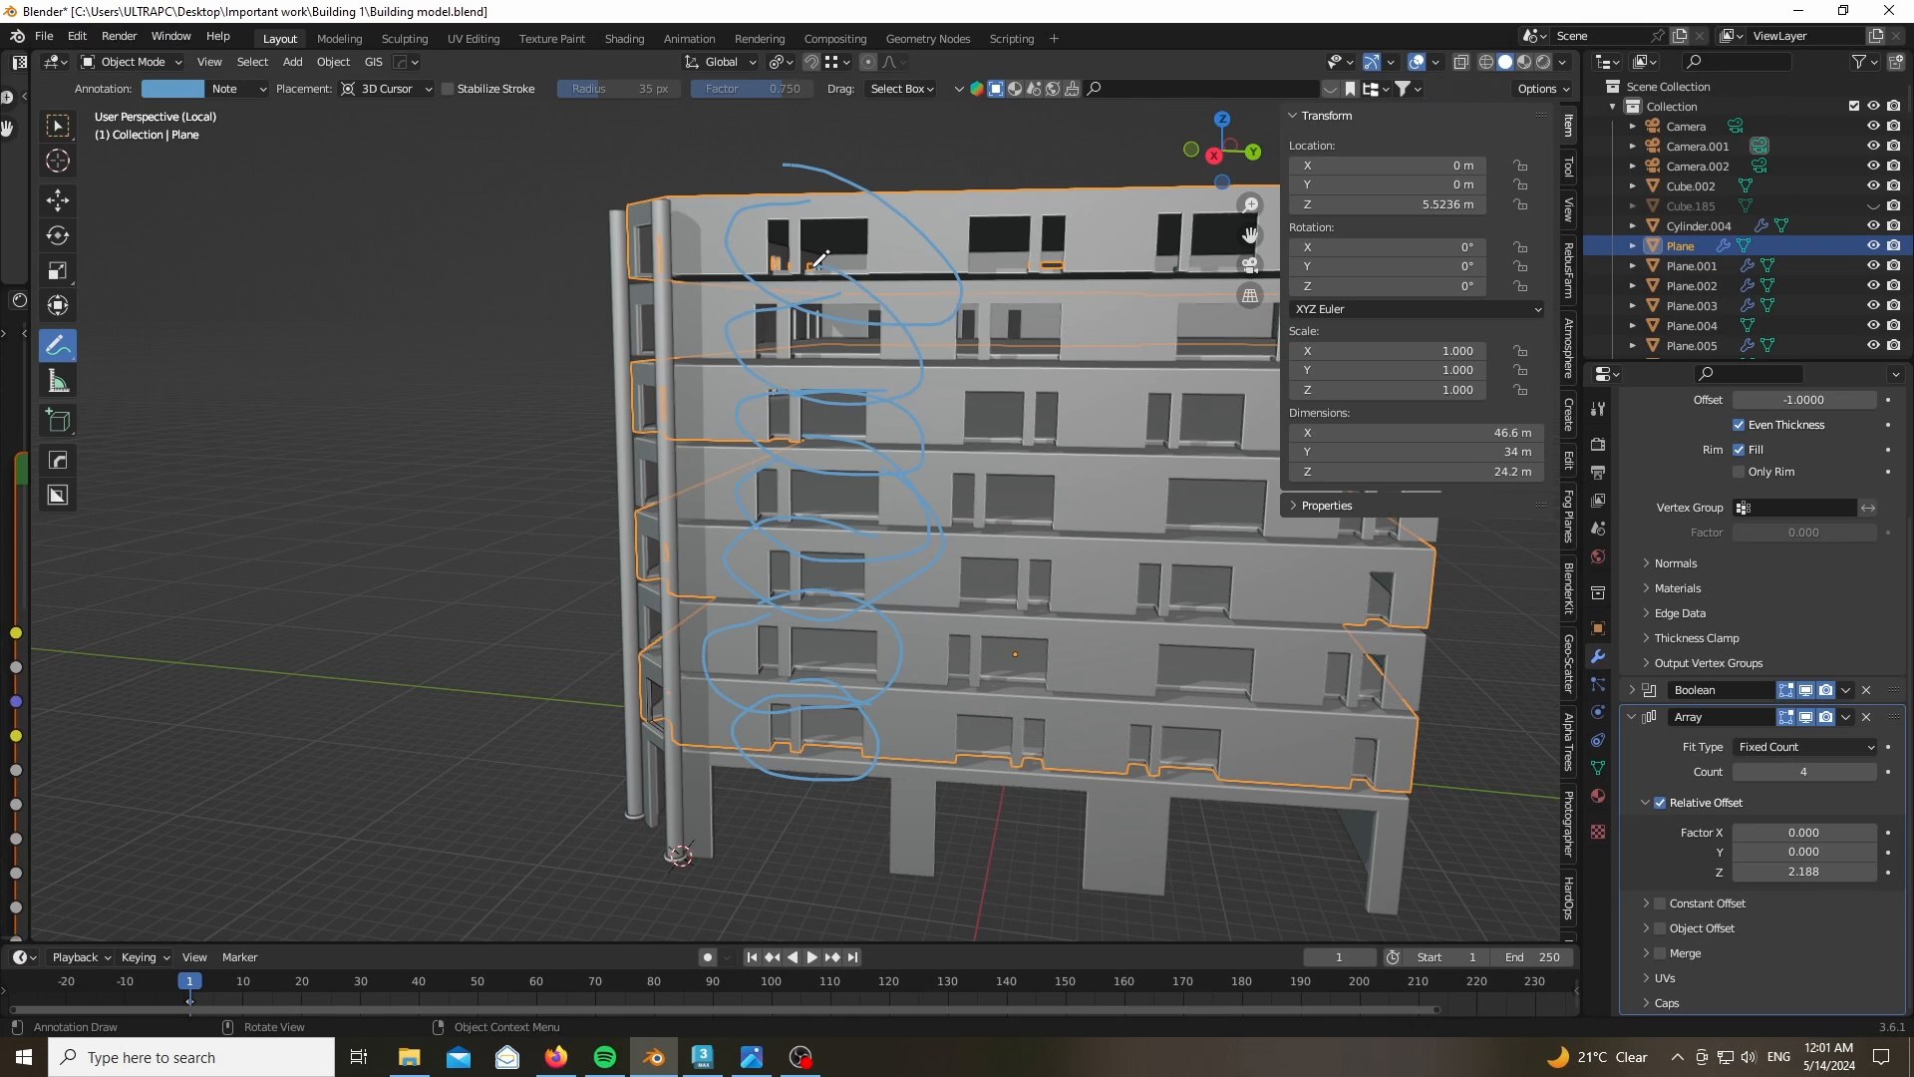
- Annotate the adjacent facade with circles around repeating openings, marking both alternating sets of floors
drag(1218, 155, 1445, 156)
scroll(921, 354, down, 2)
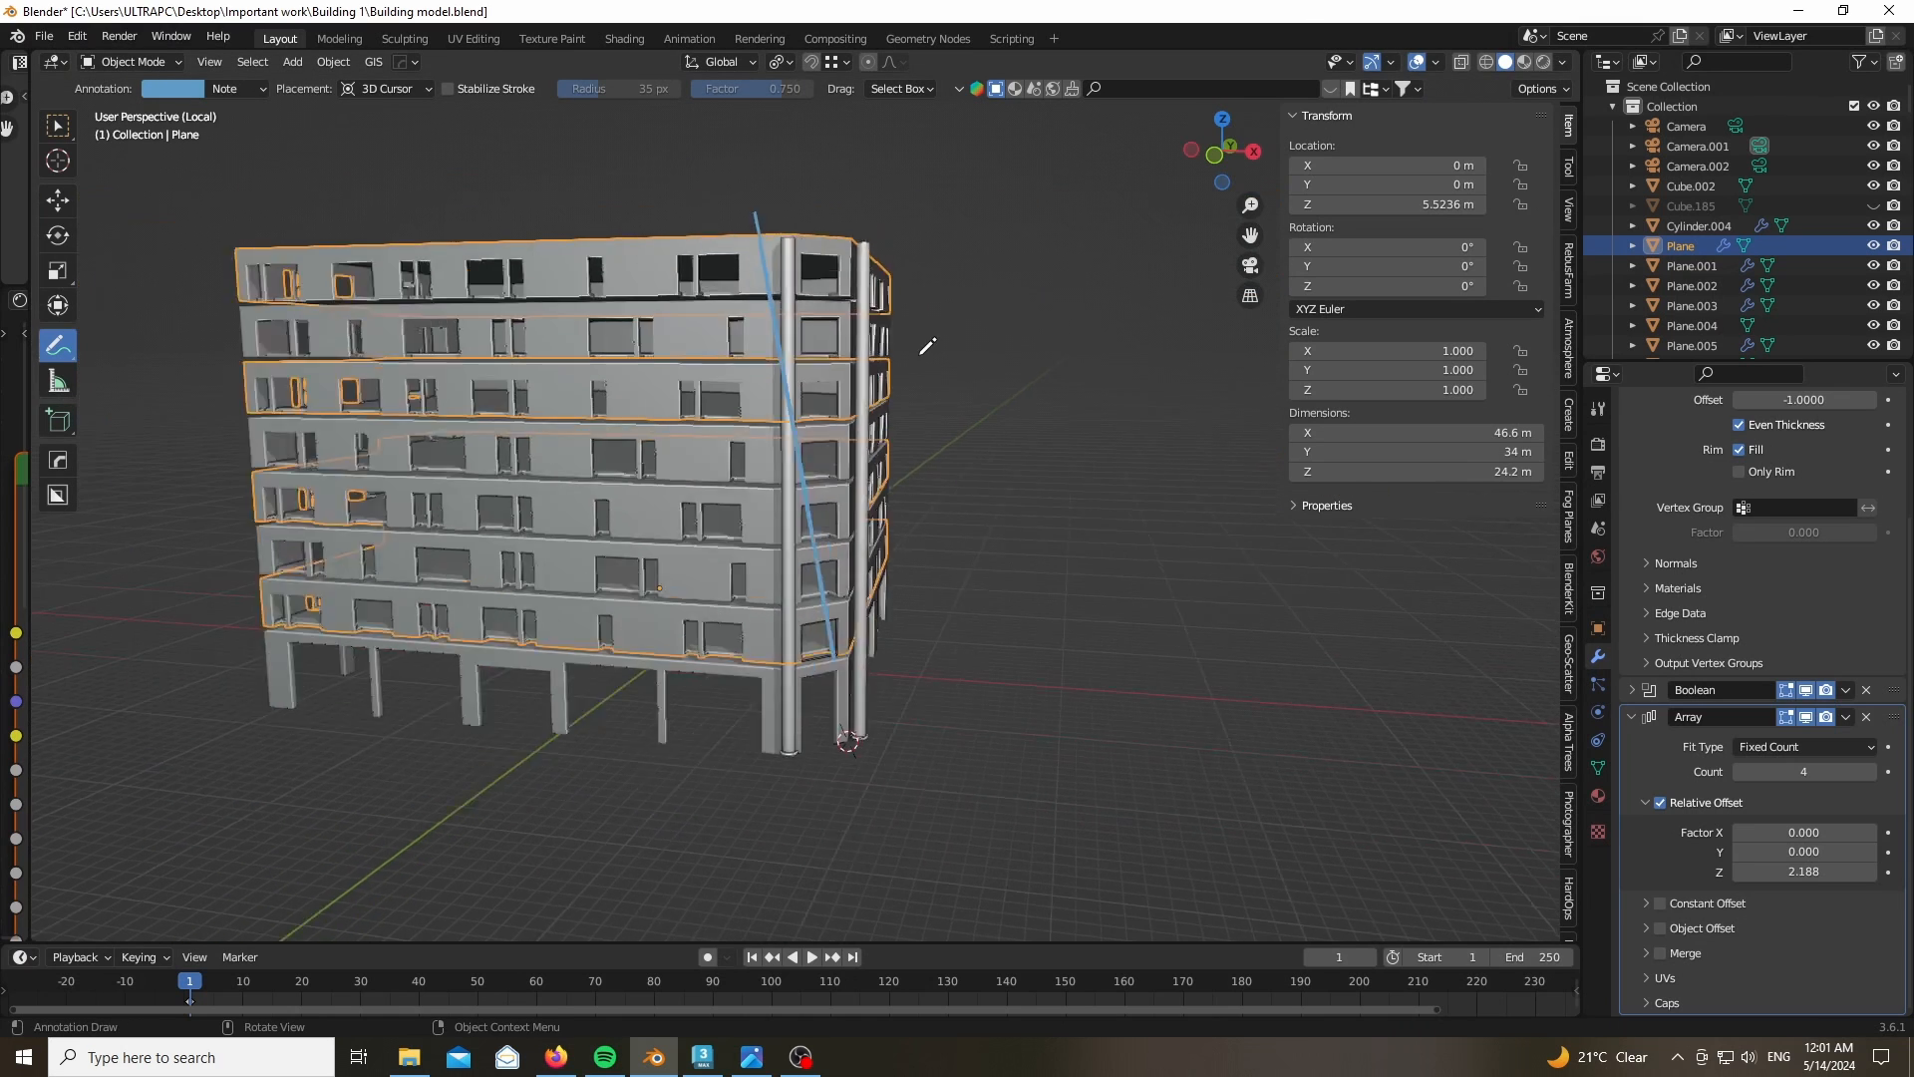
scroll(912, 354, down, 1)
scroll(630, 380, up, 3)
scroll(772, 331, down, 1)
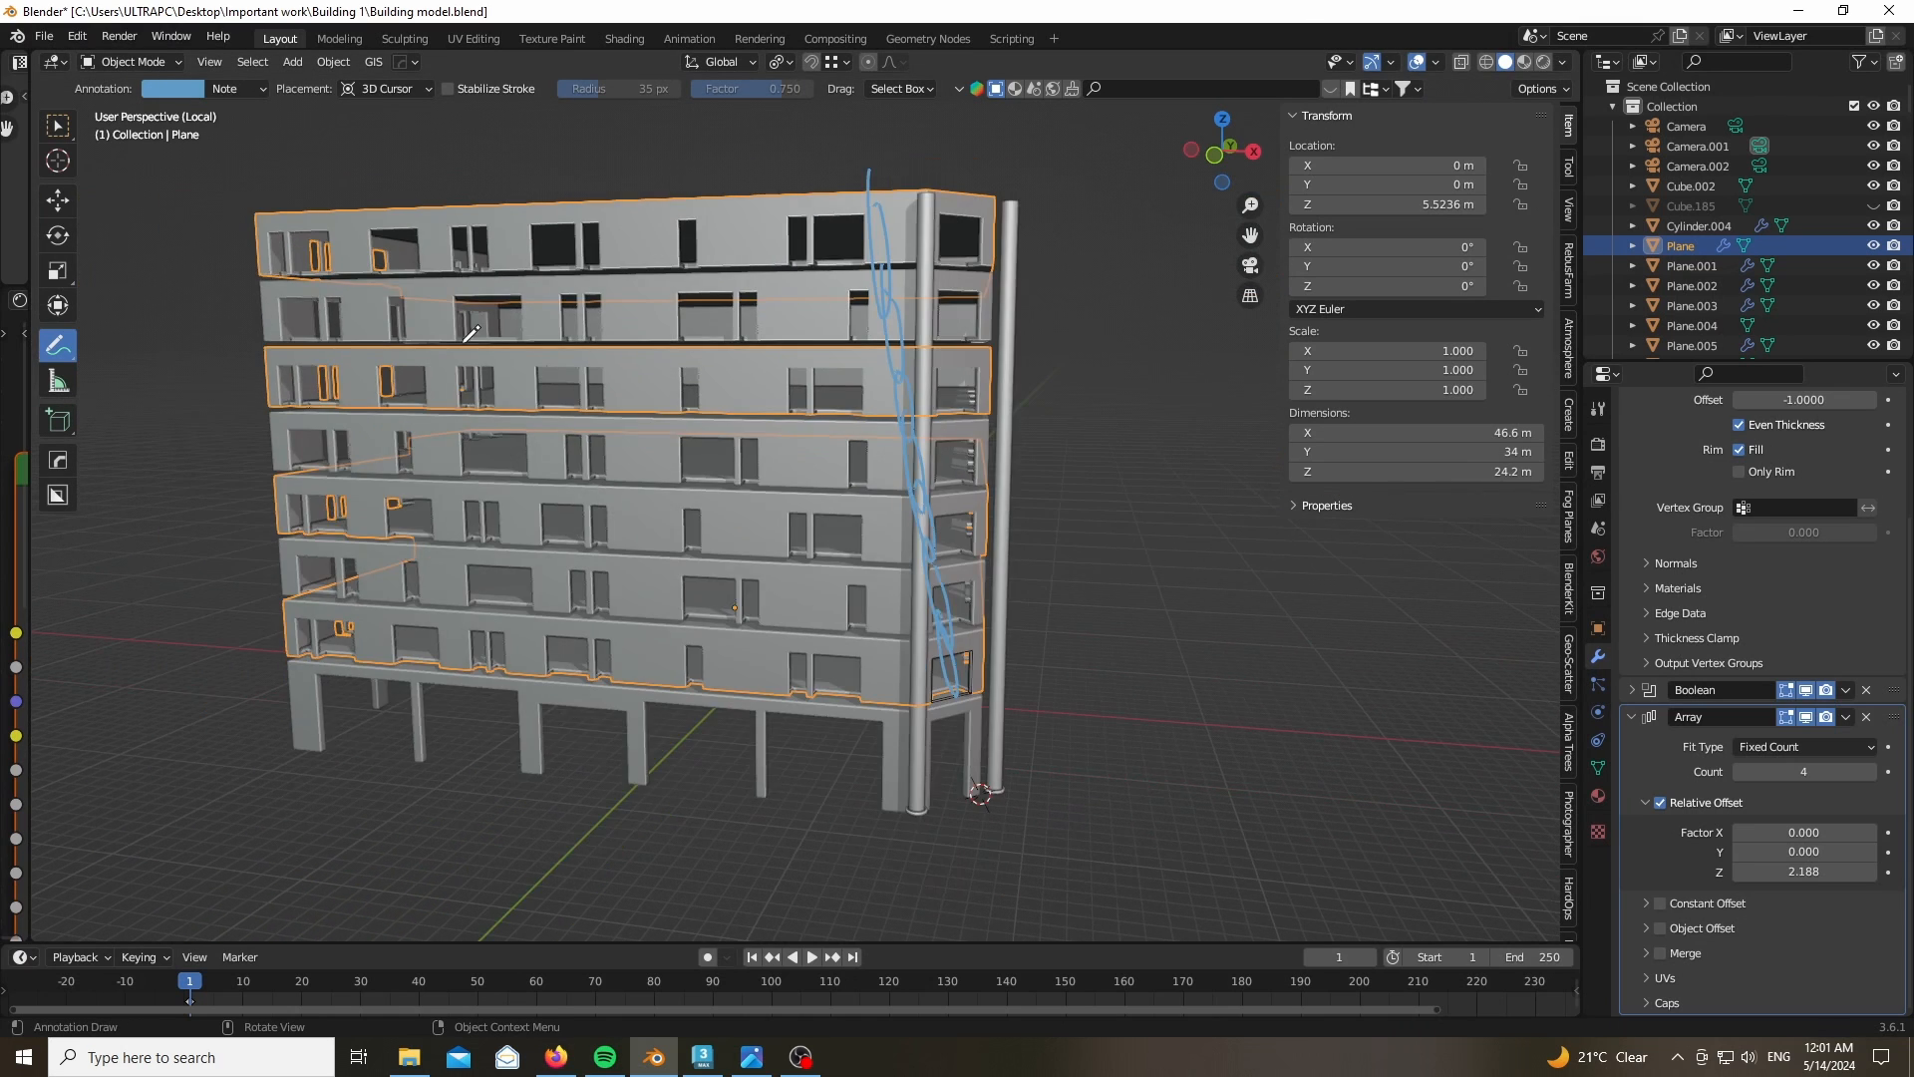
scroll(477, 379, up, 2)
scroll(957, 200, down, 1)
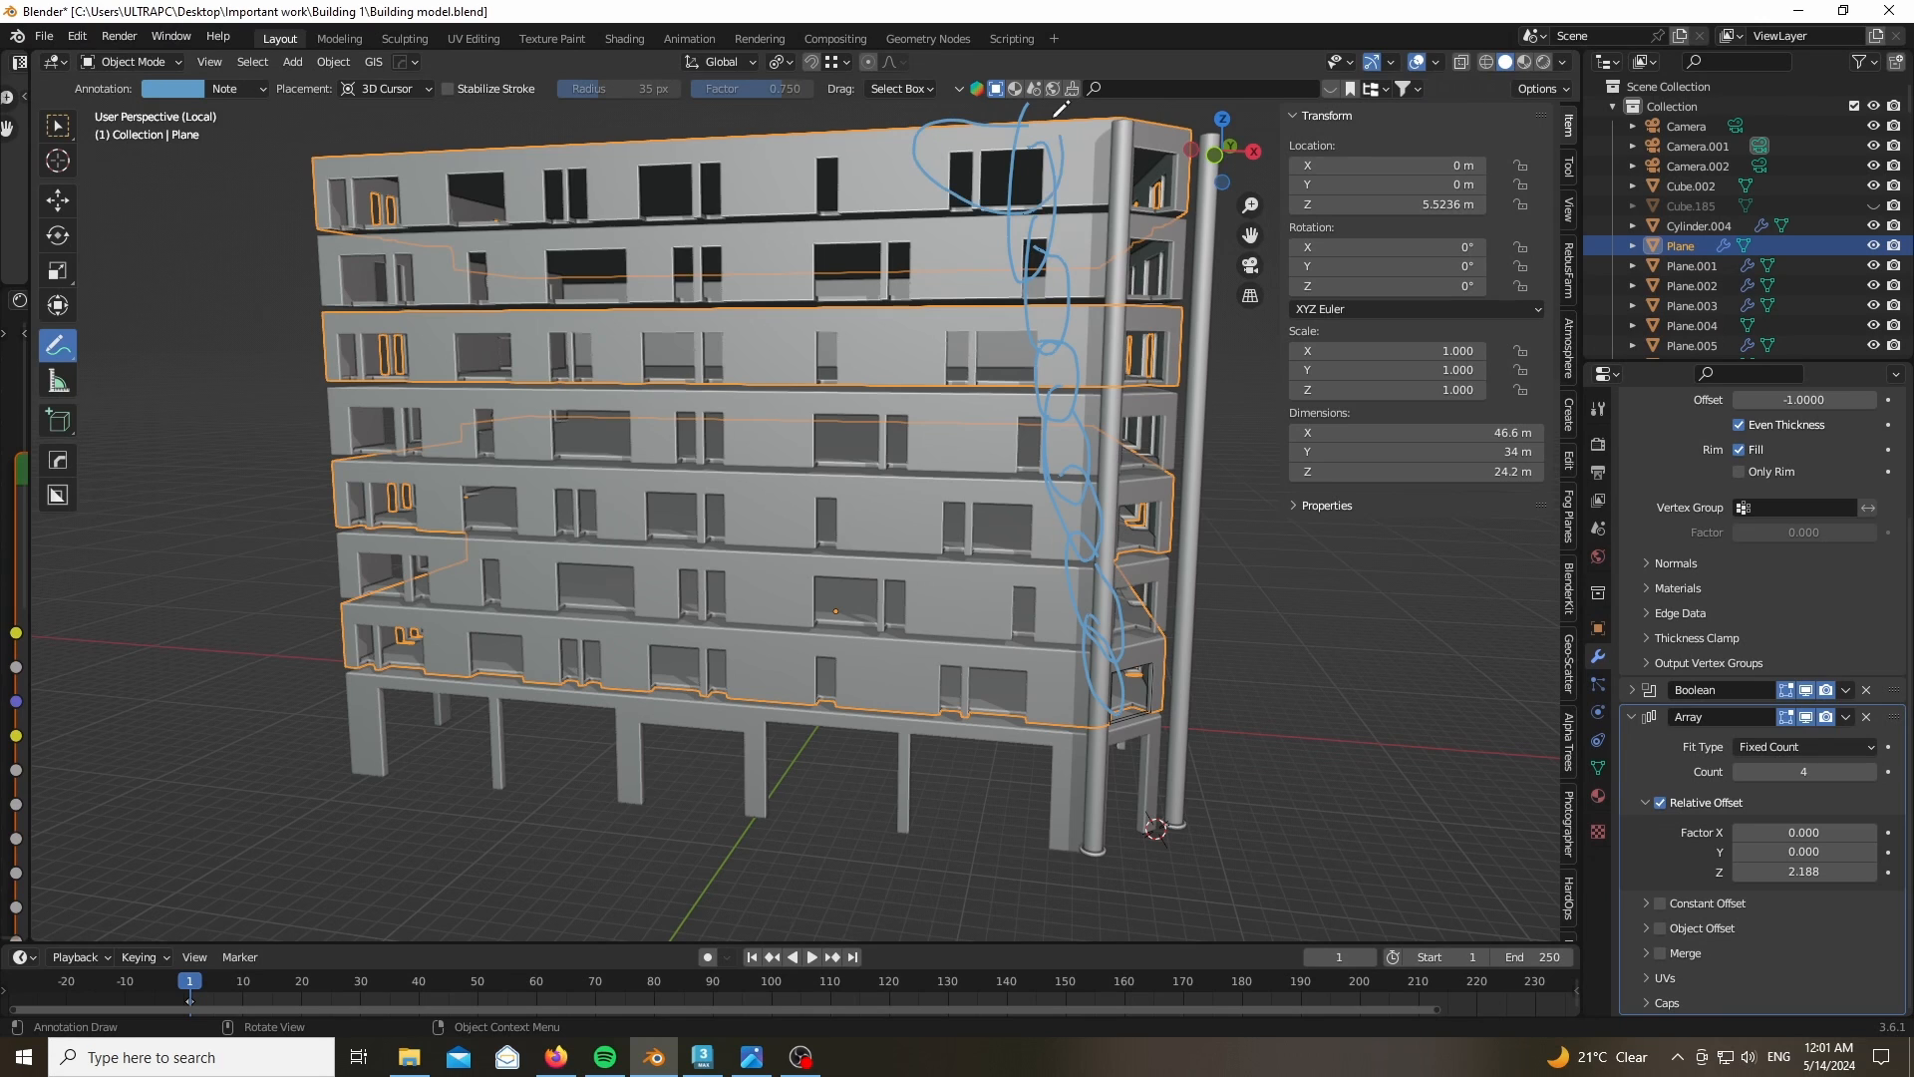
mouse_move(1060, 109)
mouse_down()
mouse_move(1047, 339)
mouse_move(997, 414)
mouse_move(1081, 514)
mouse_move(919, 551)
mouse_move(997, 432)
mouse_up()
drag(700, 402, 750, 441)
mouse_move(717, 543)
mouse_down()
mouse_move(688, 544)
mouse_move(674, 593)
mouse_move(755, 558)
mouse_up()
scroll(755, 603, down, 1)
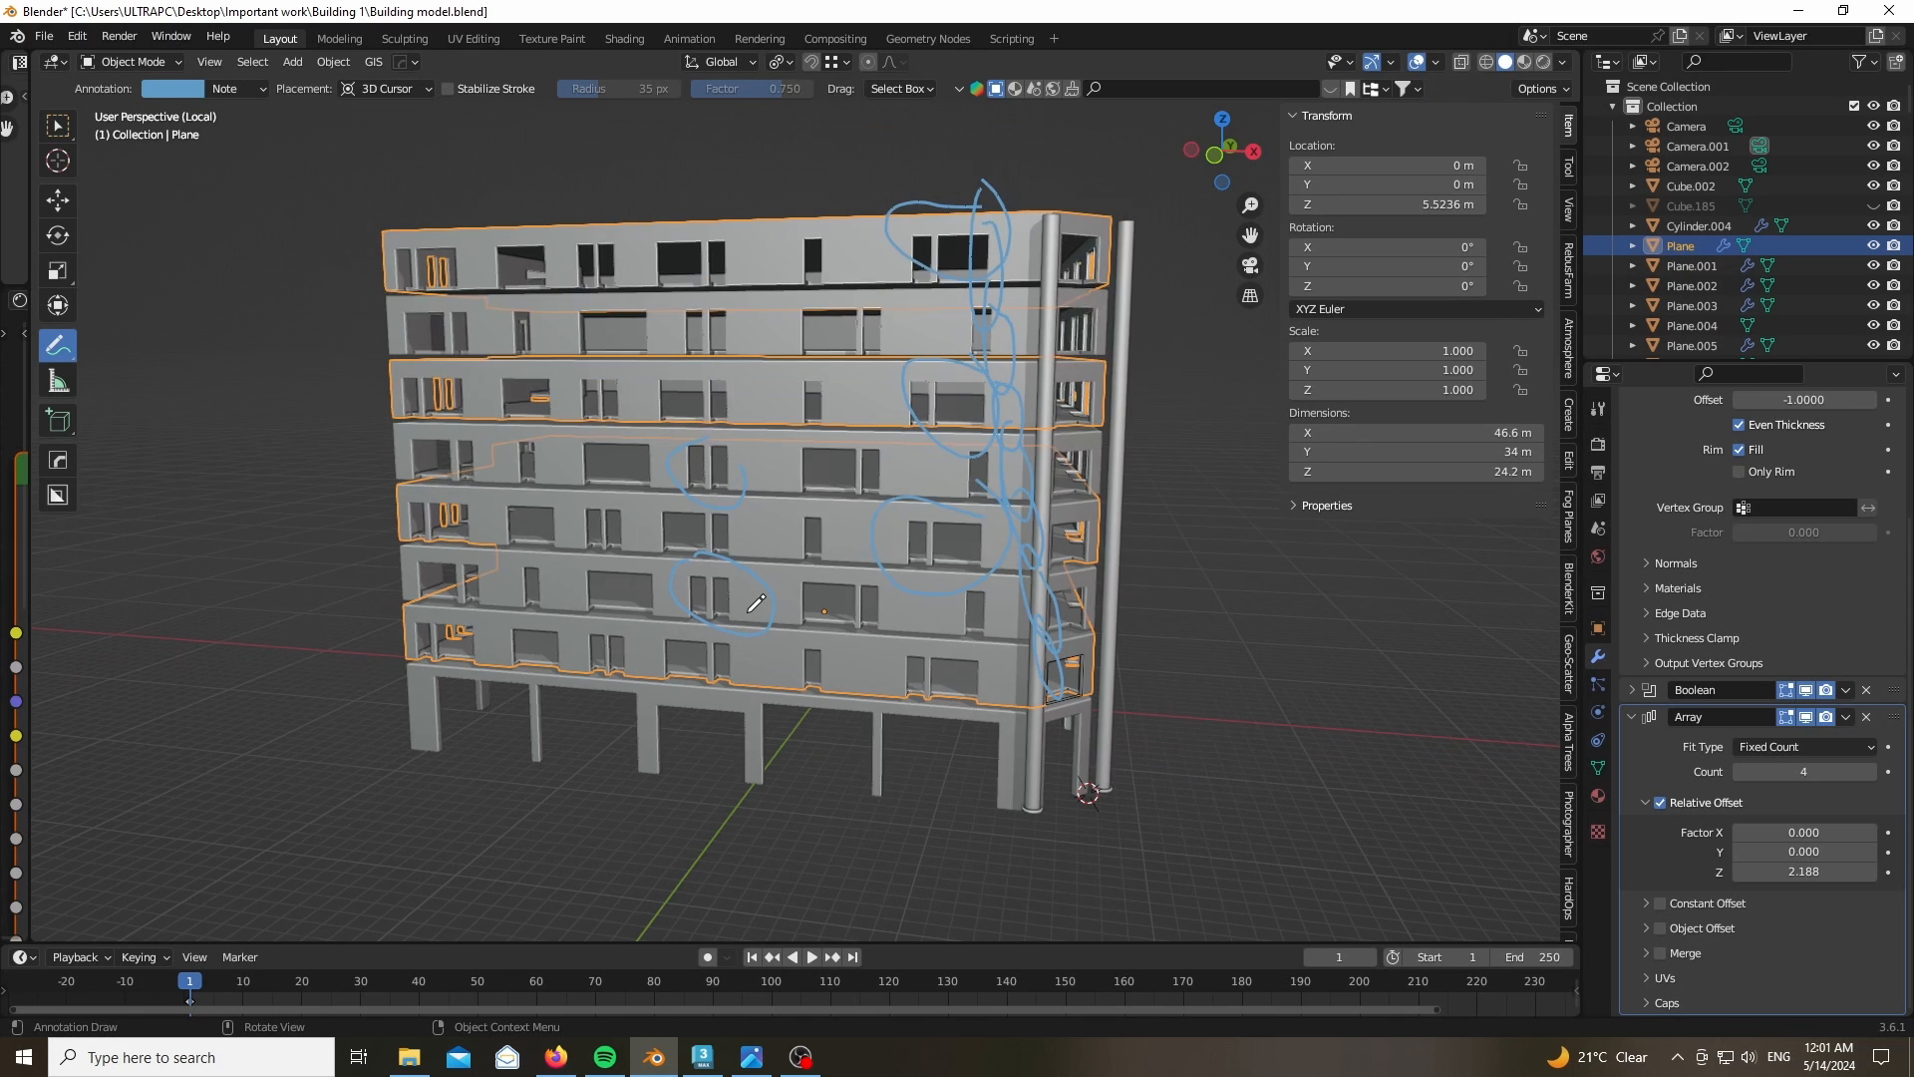
- Switch back to the selection tool and review the selected wall's Solidify, Boolean and Array modifiers
click(111, 63)
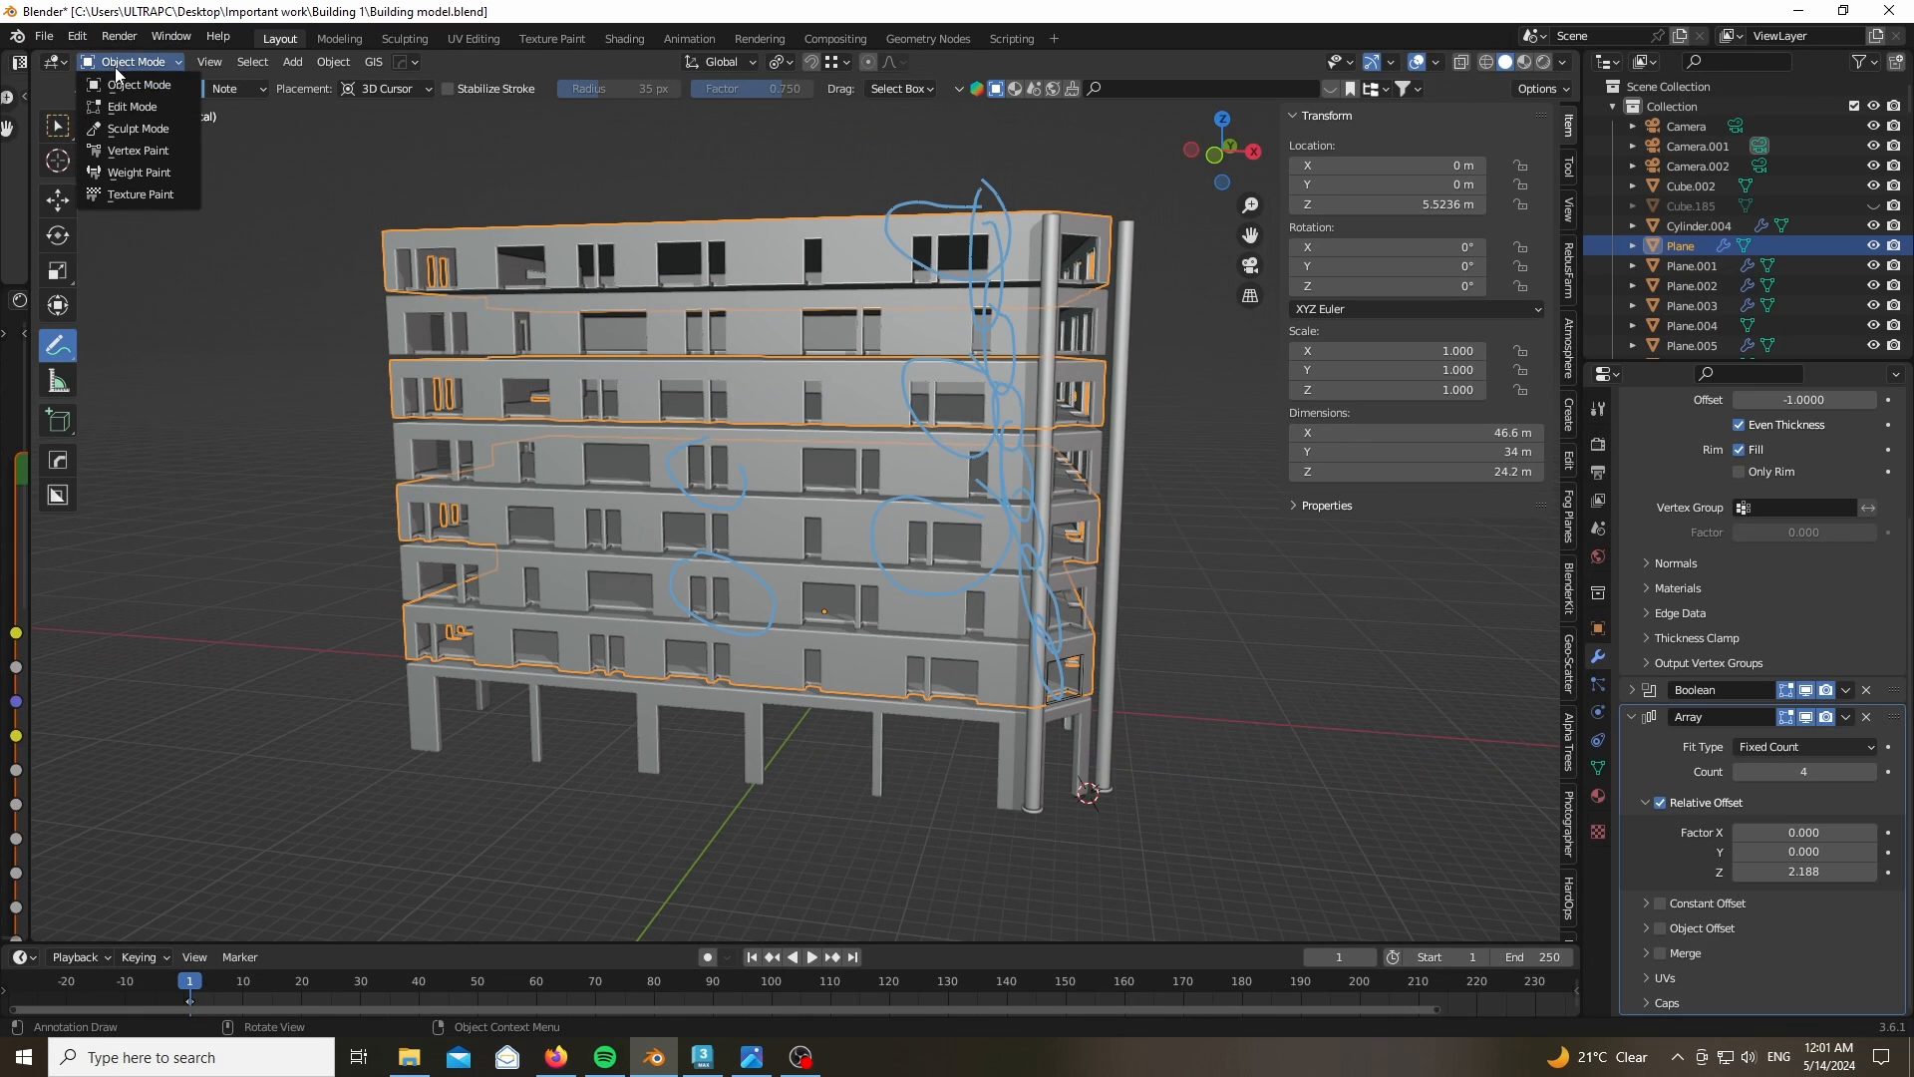
click(56, 125)
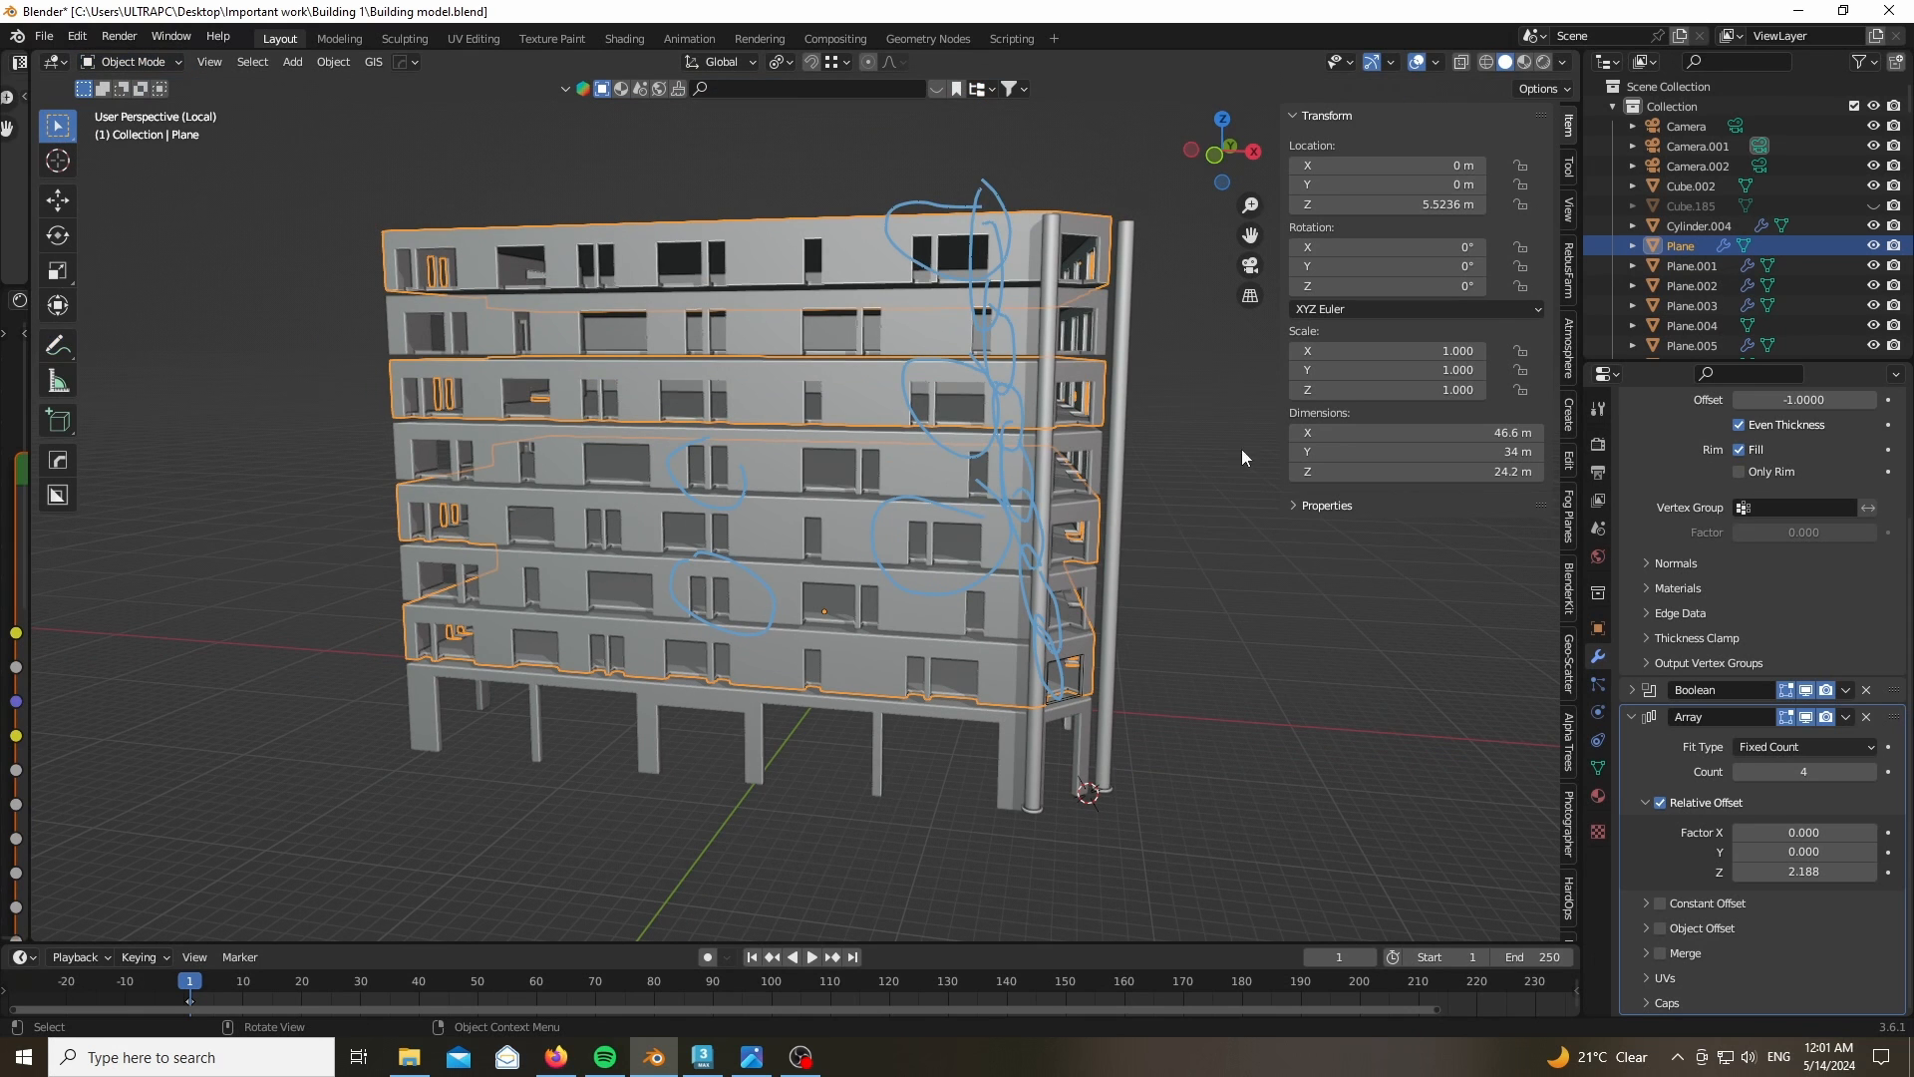
drag(1222, 149, 1174, 154)
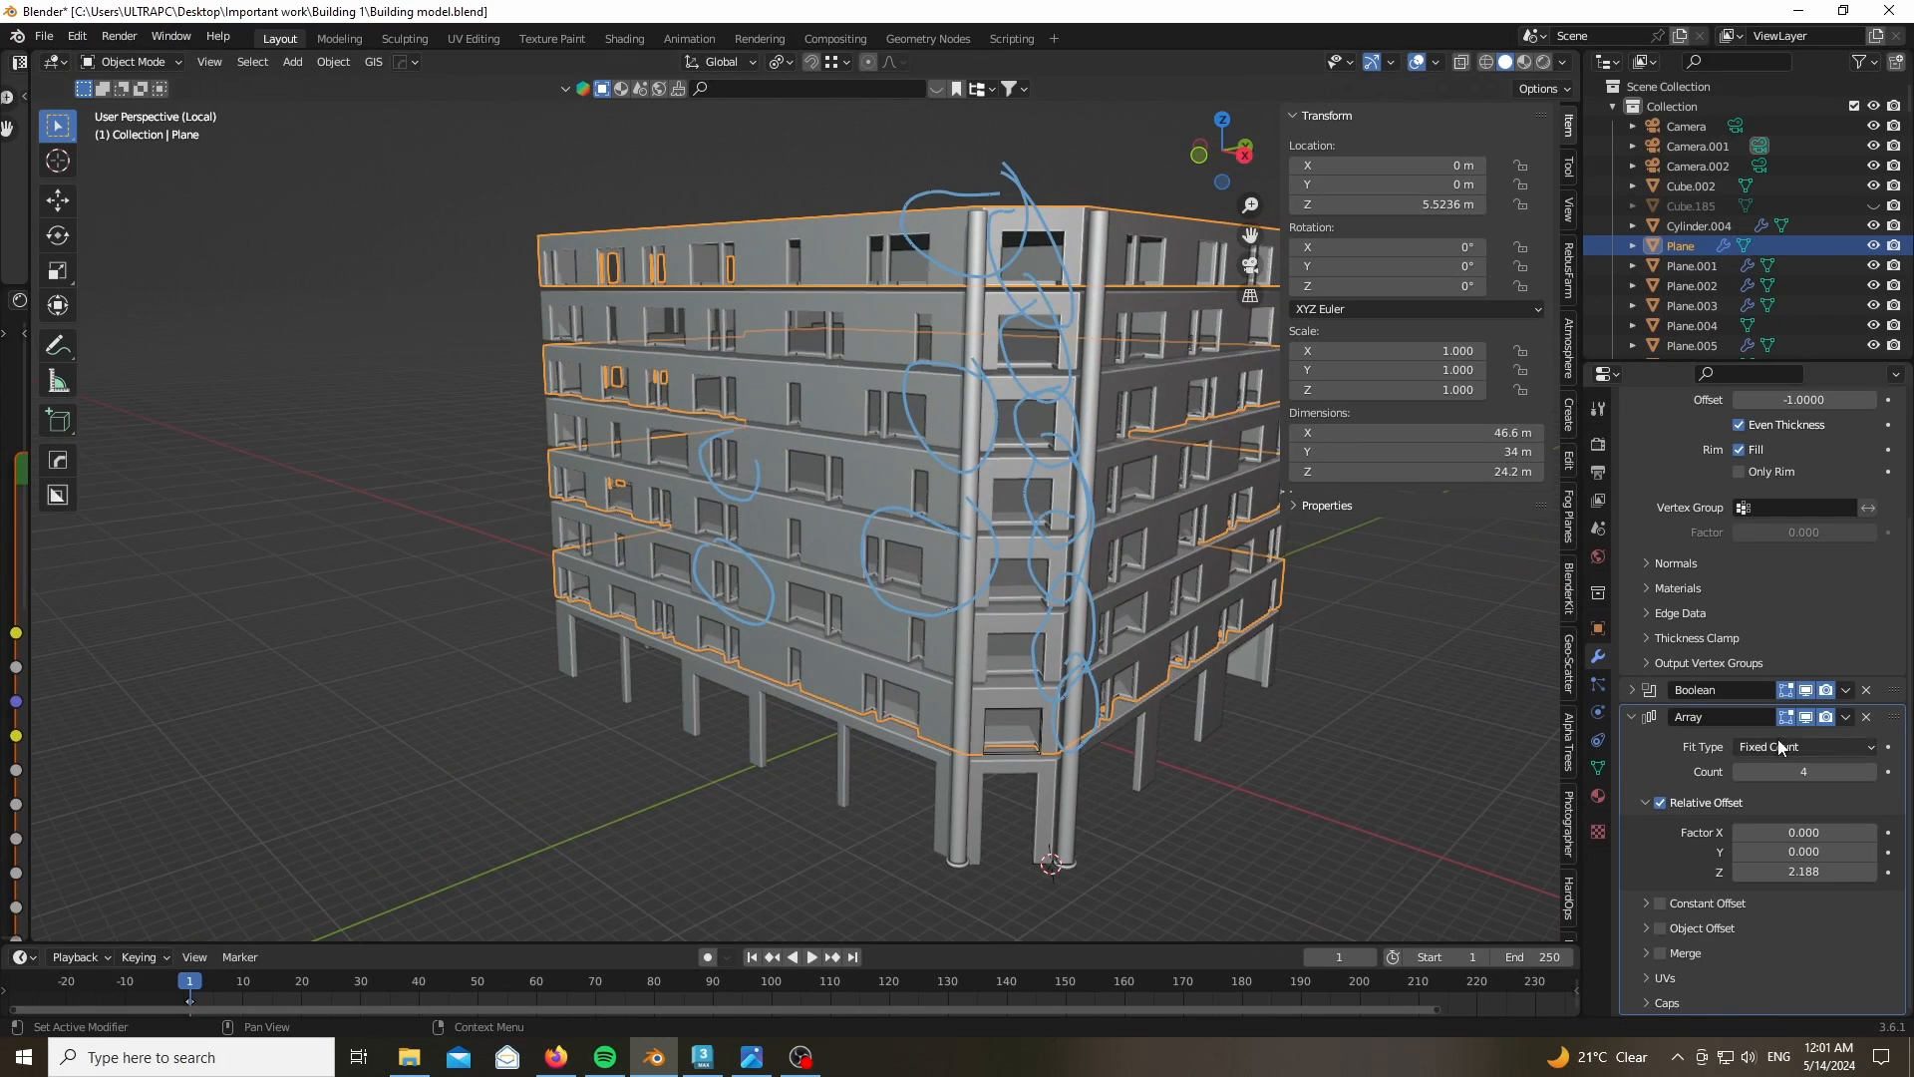
scroll(1715, 558, up, 4)
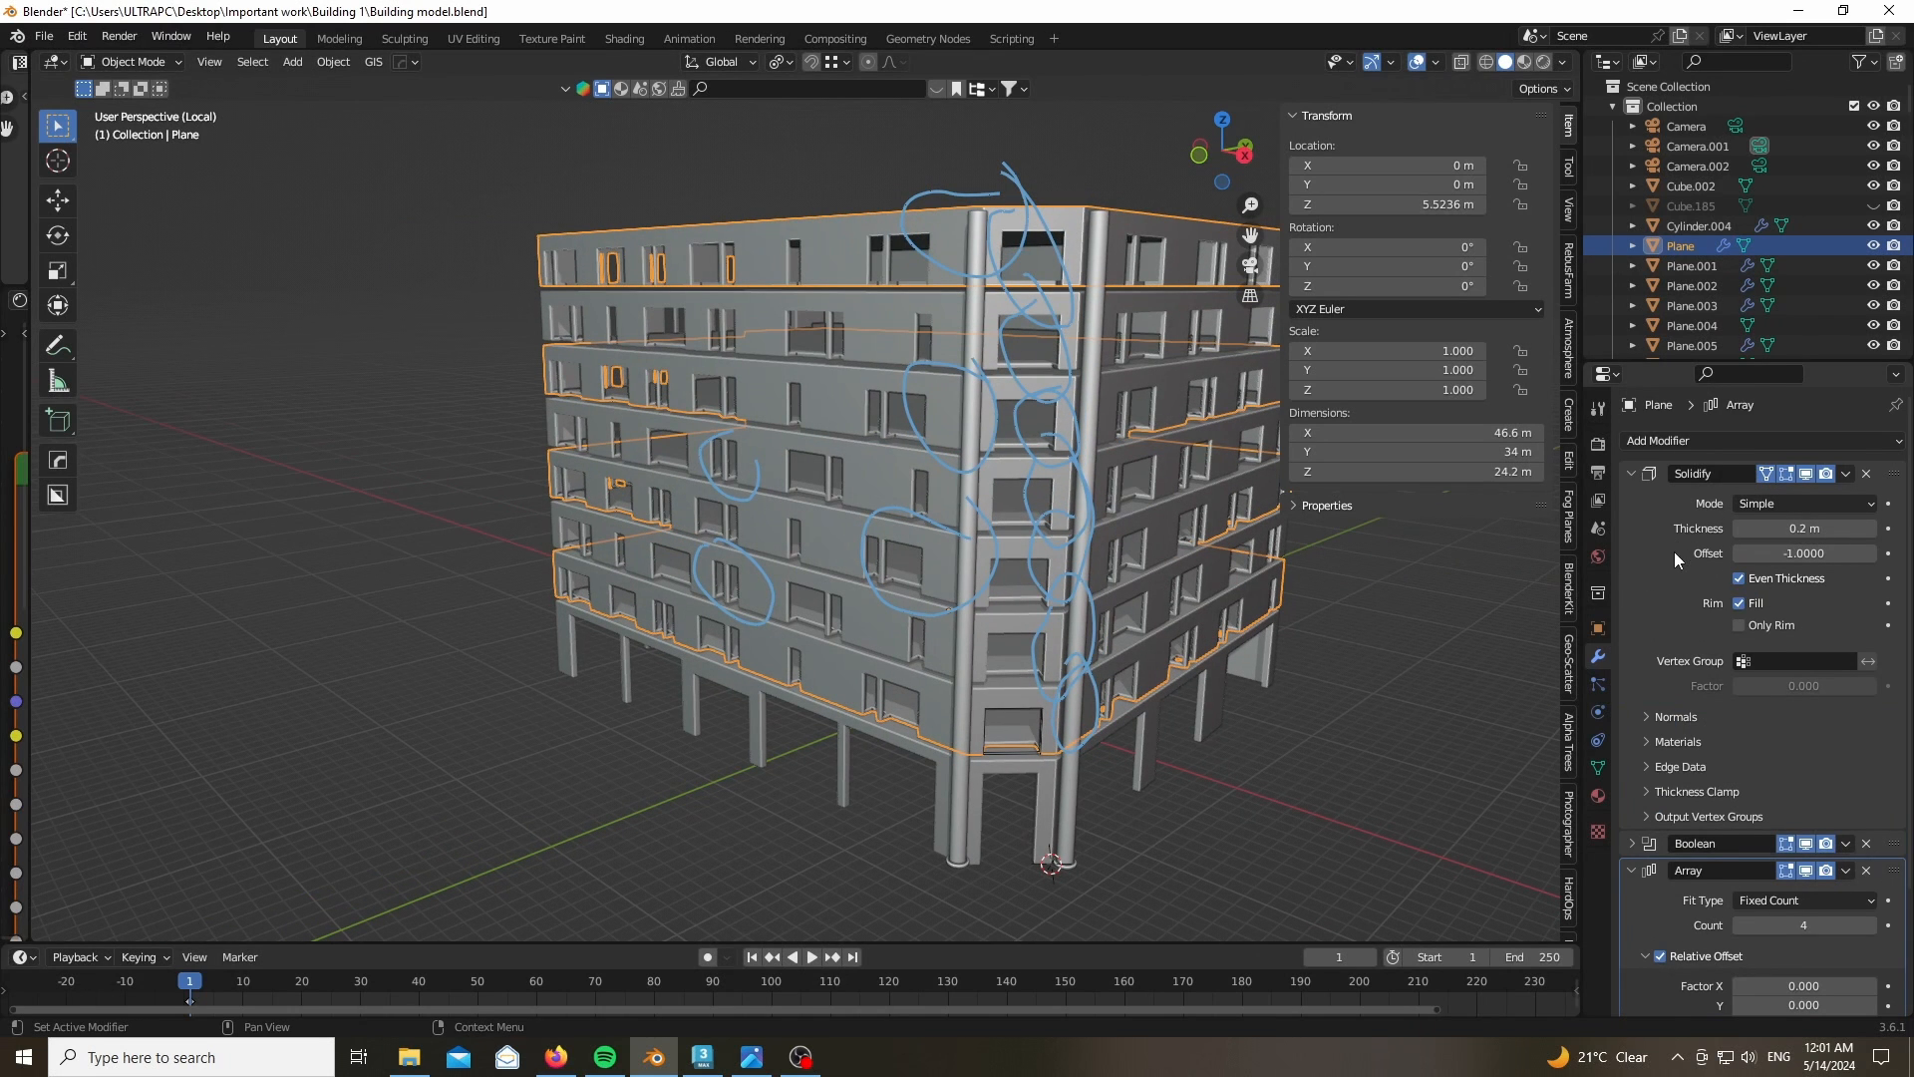
scroll(1673, 553, down, 1)
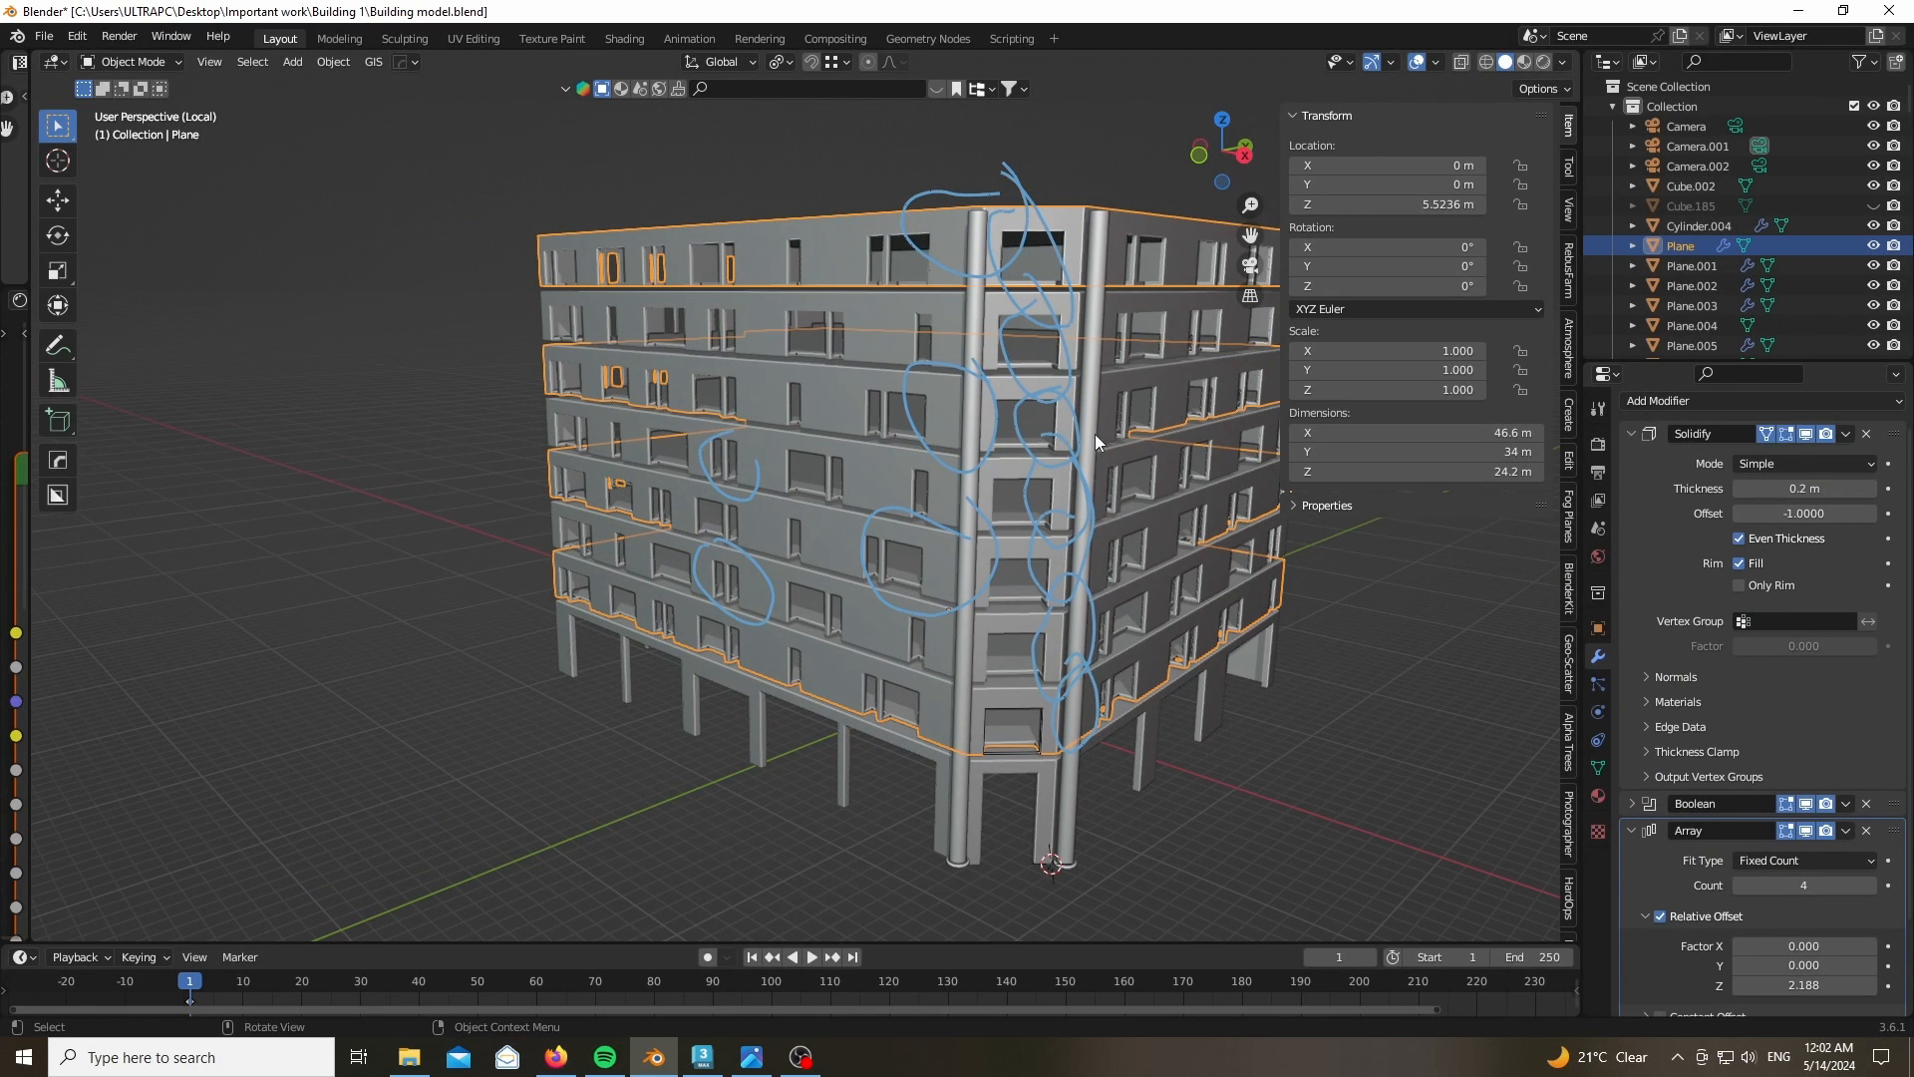
- Isolate the selected upper-floor wall in its own local view and open its mesh in Edit Mode
key(Tab)
key(slash)
key(slash)
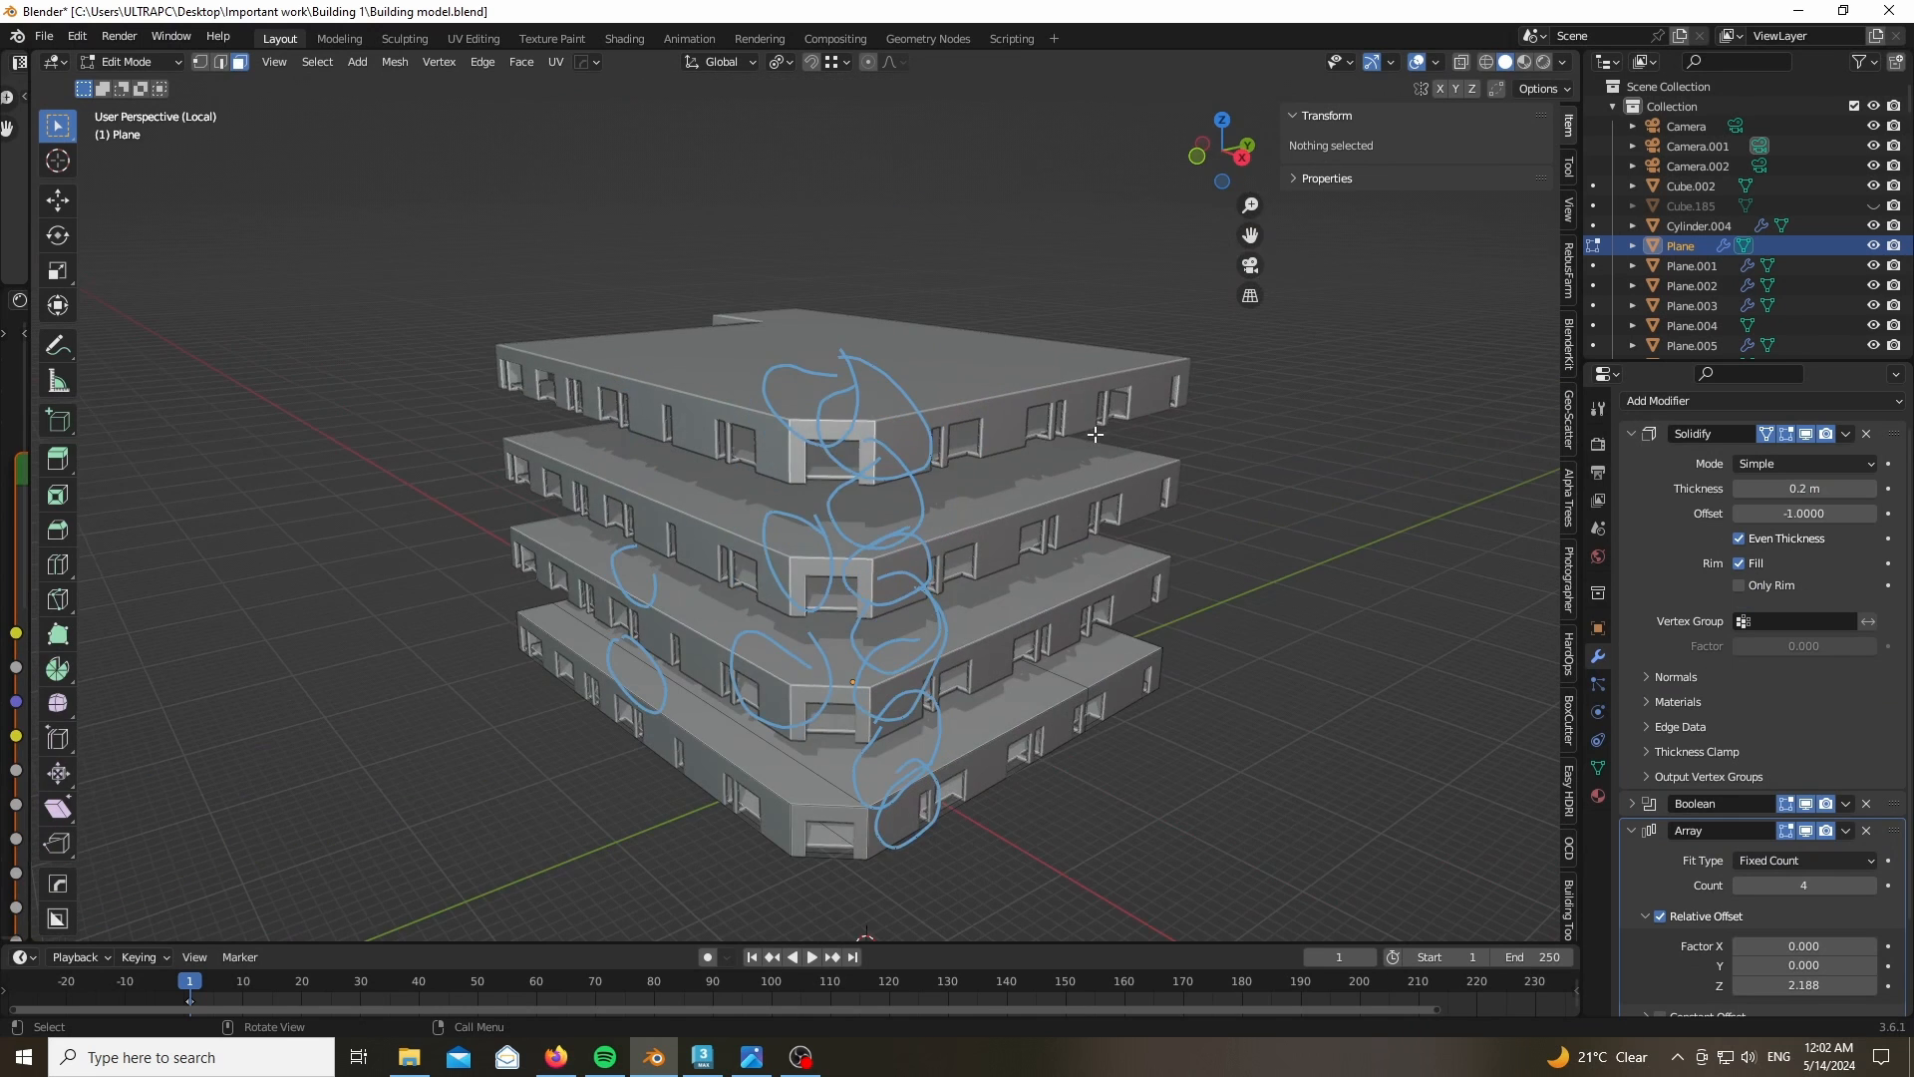
scroll(1075, 429, up, 2)
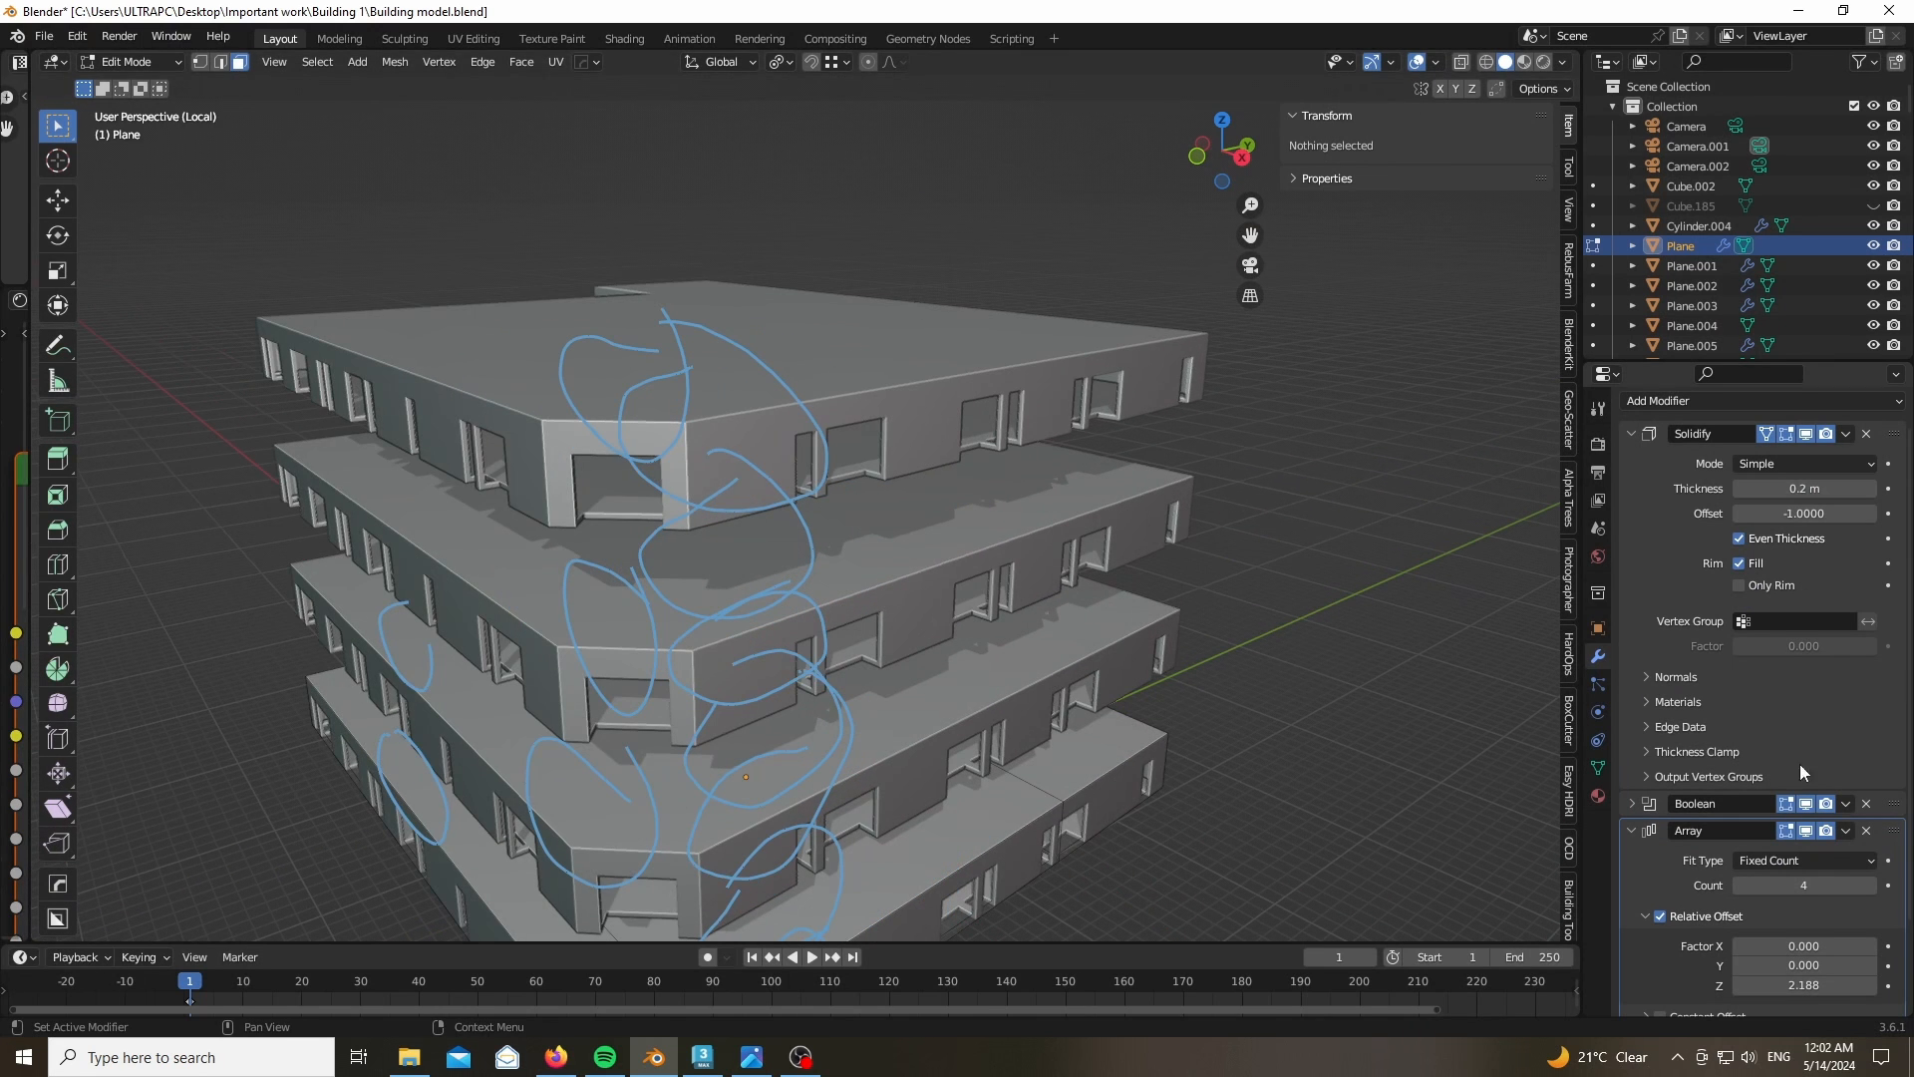
- Turn off the viewport display of the wall's Boolean and Array modifiers
scroll(1727, 730, down, 3)
click(1806, 689)
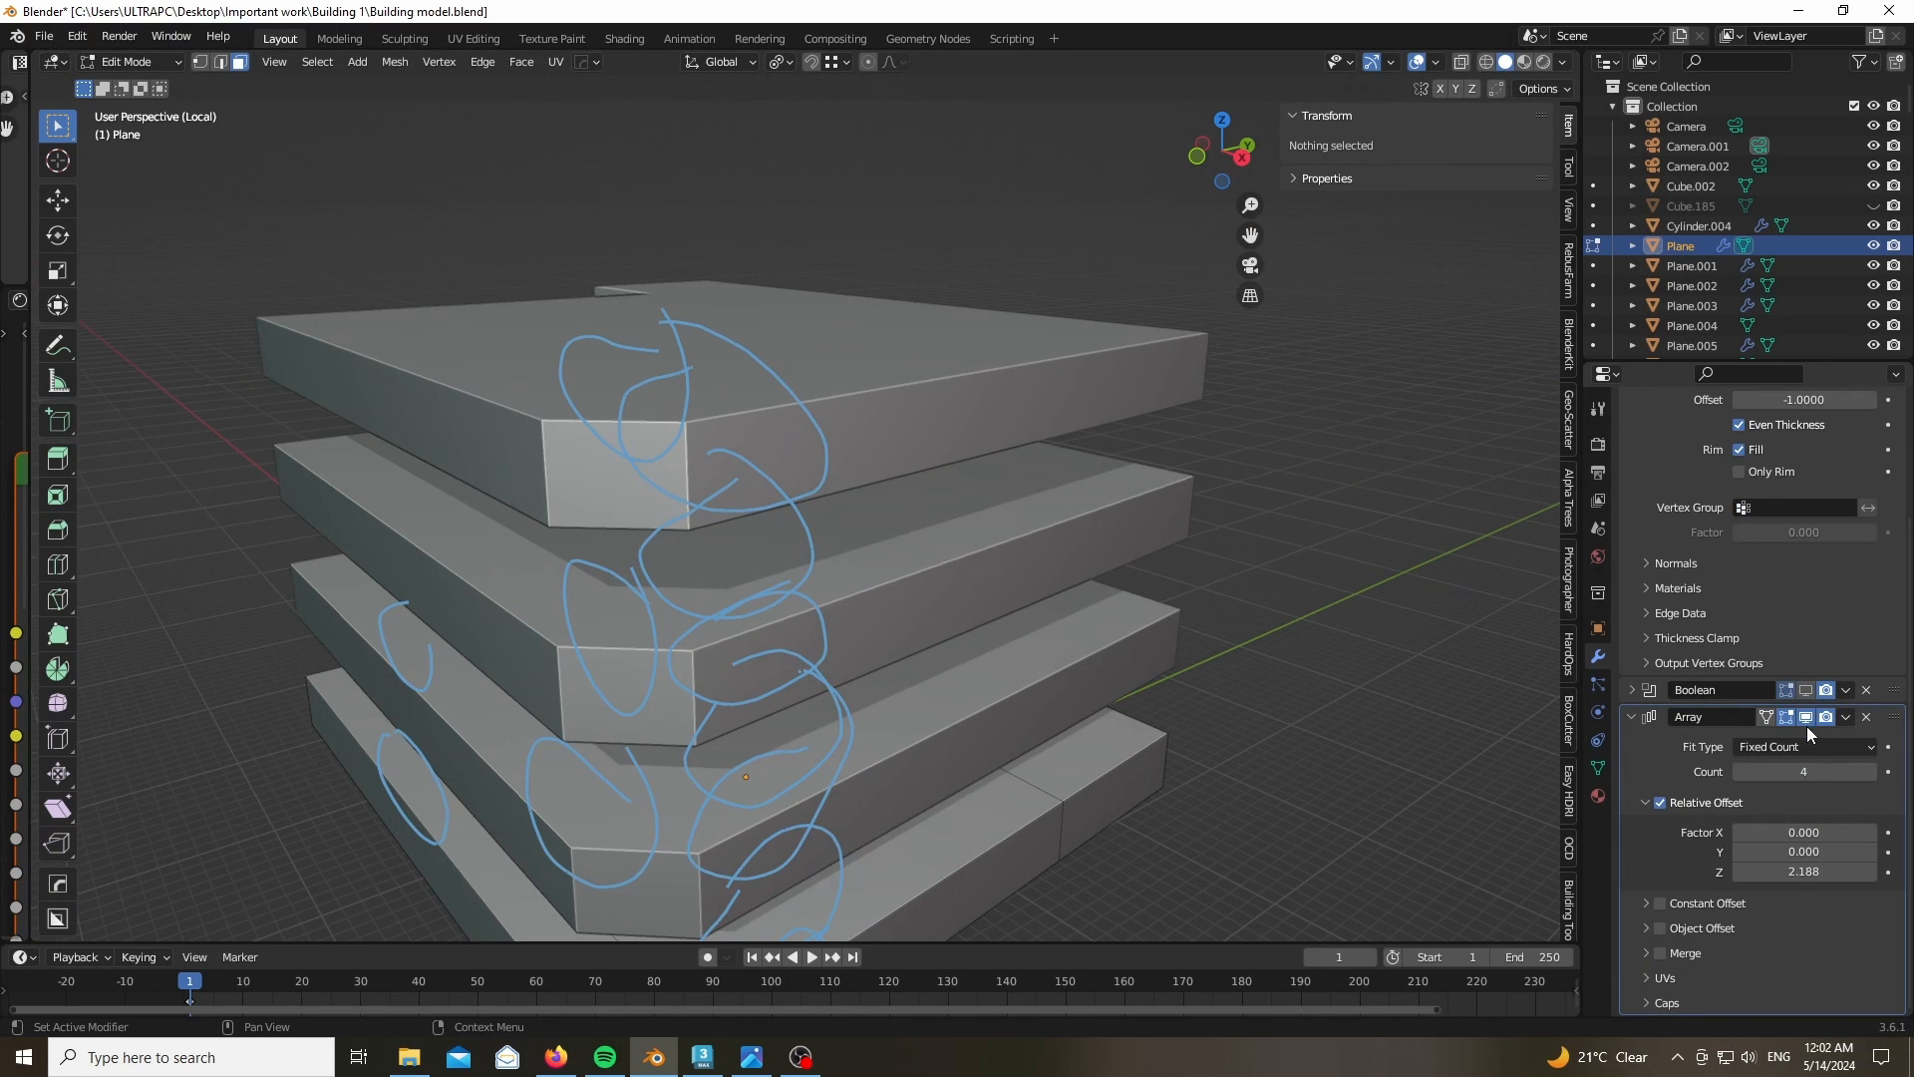
click(1805, 717)
- Examine the wall's single base block from several sides, including its chamfered corner and rear recess
scroll(1750, 649, up, 3)
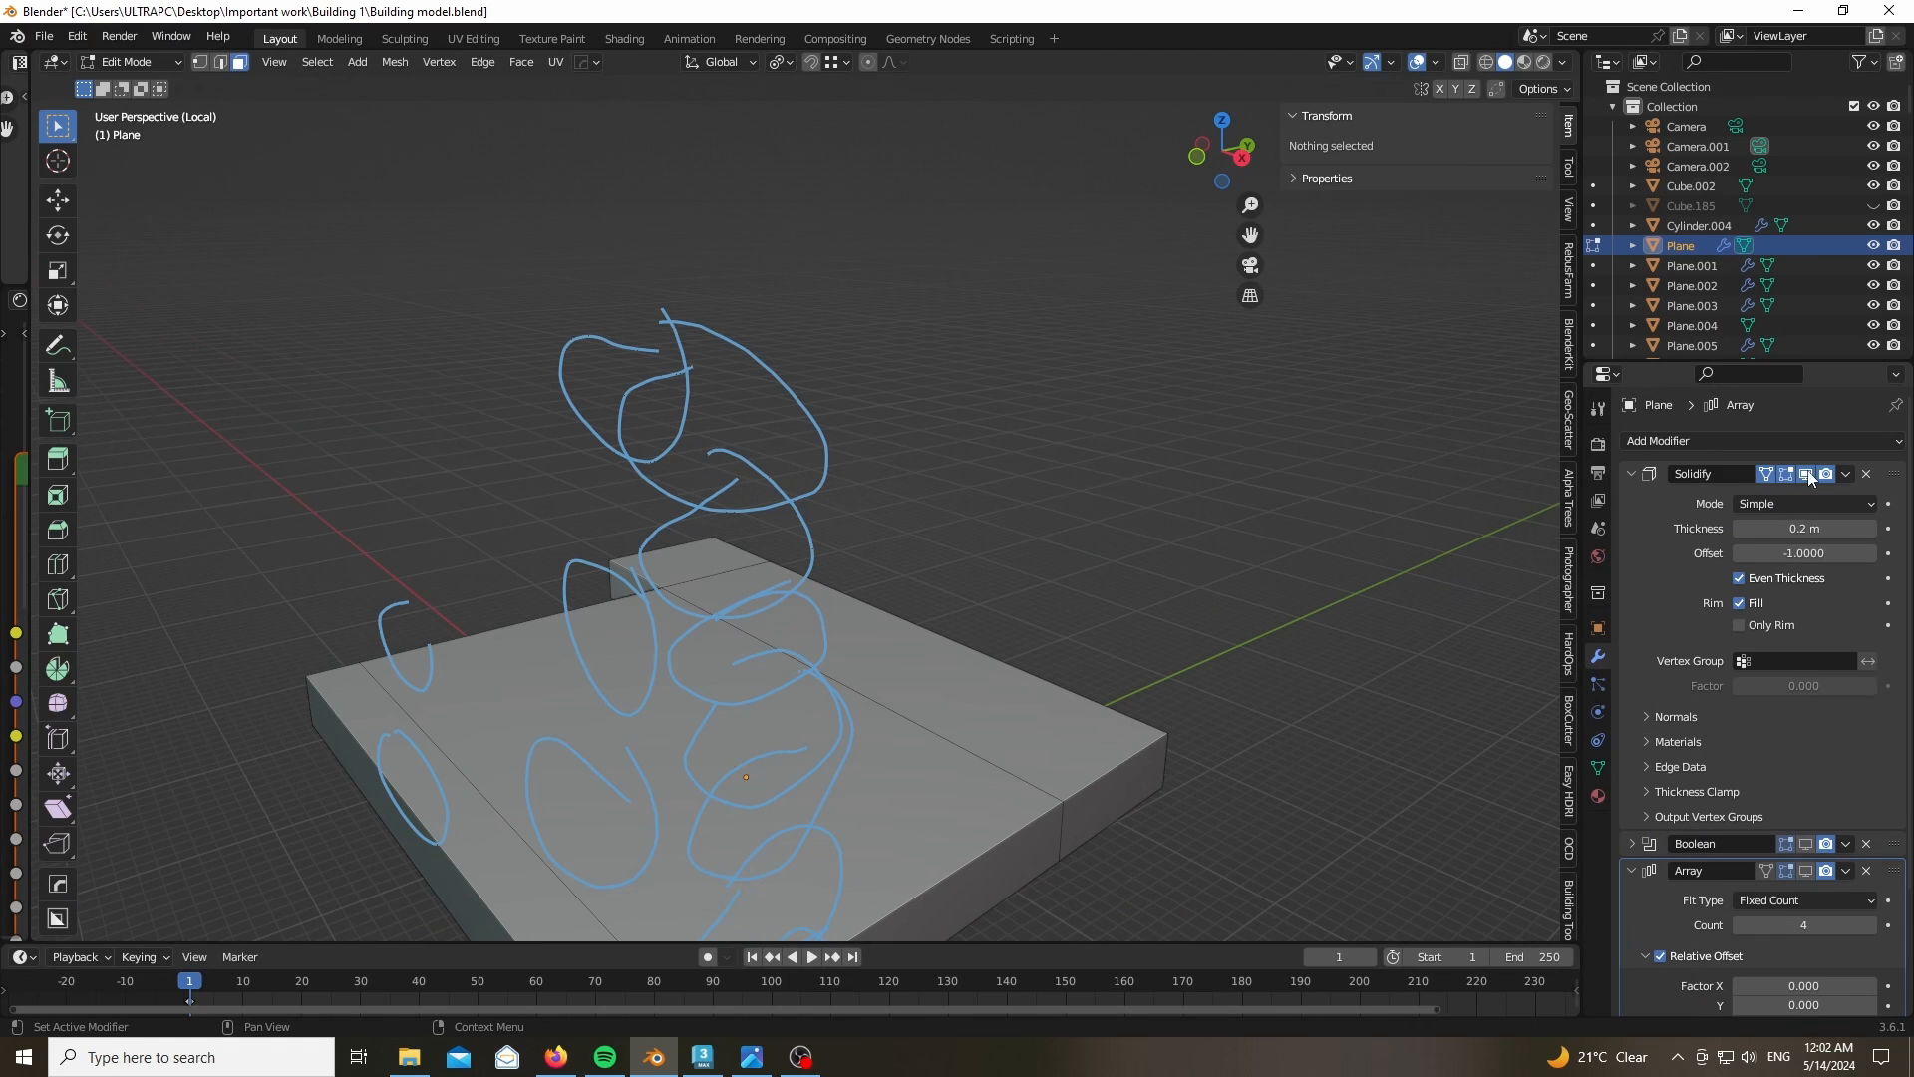
scroll(853, 625, down, 5)
scroll(823, 706, up, 5)
scroll(771, 765, up, 1)
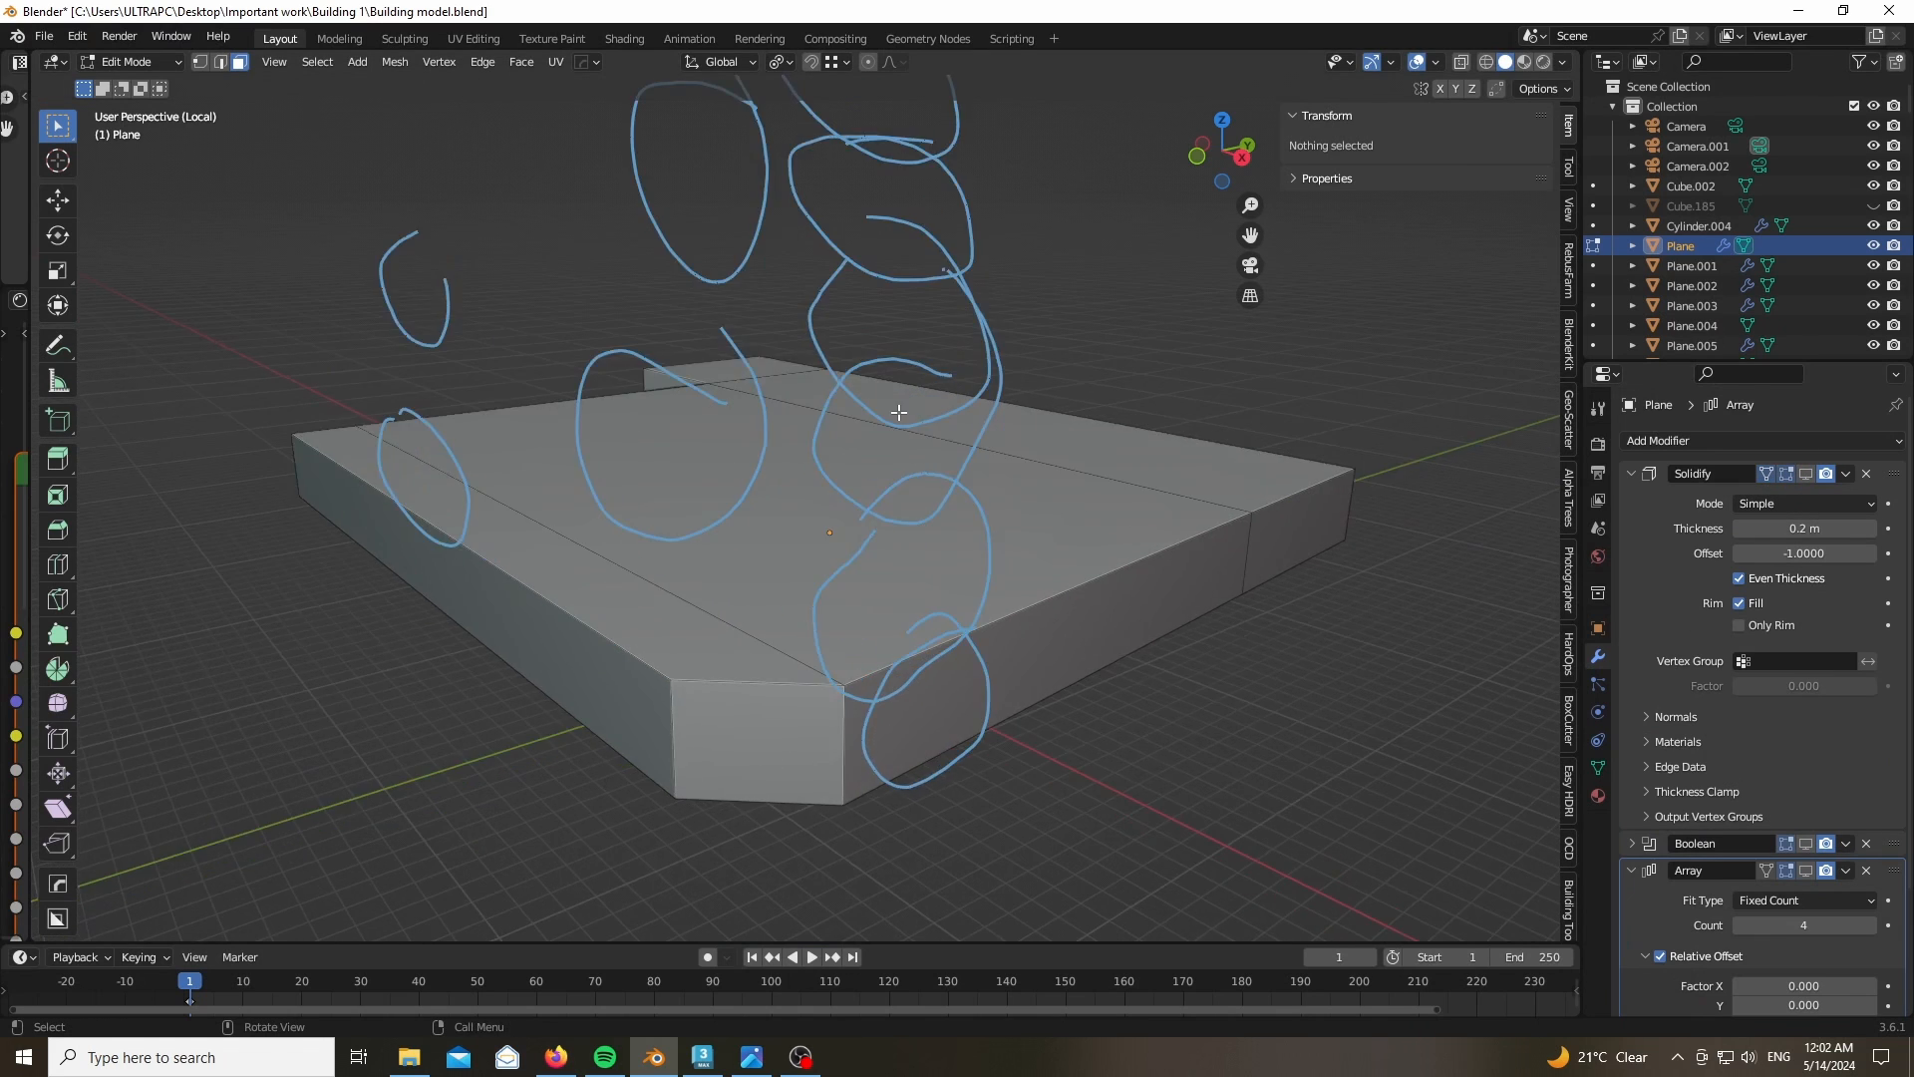
scroll(906, 398, down, 6)
scroll(891, 471, up, 3)
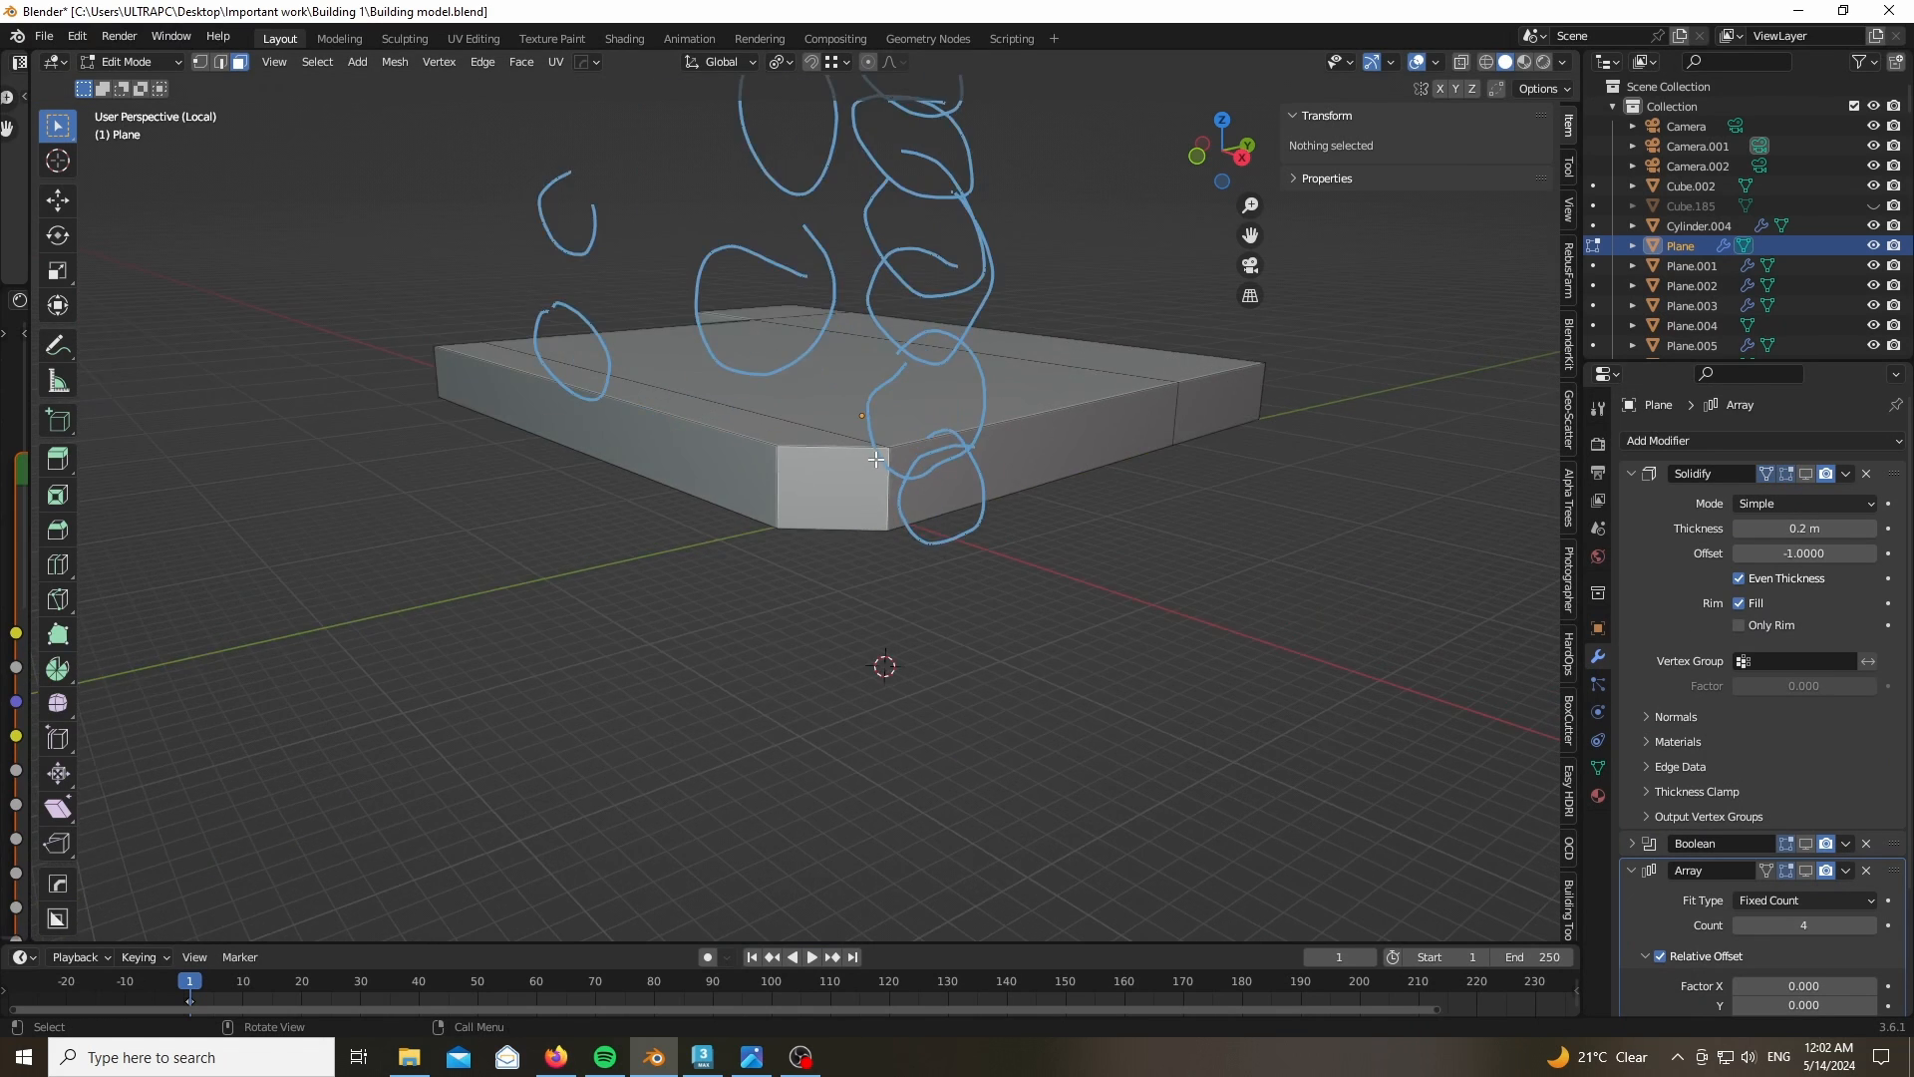
scroll(890, 471, down, 3)
mouse_move(1220, 150)
mouse_down()
mouse_move(1156, 160)
mouse_move(1186, 125)
mouse_move(1225, 142)
mouse_move(1196, 149)
mouse_up()
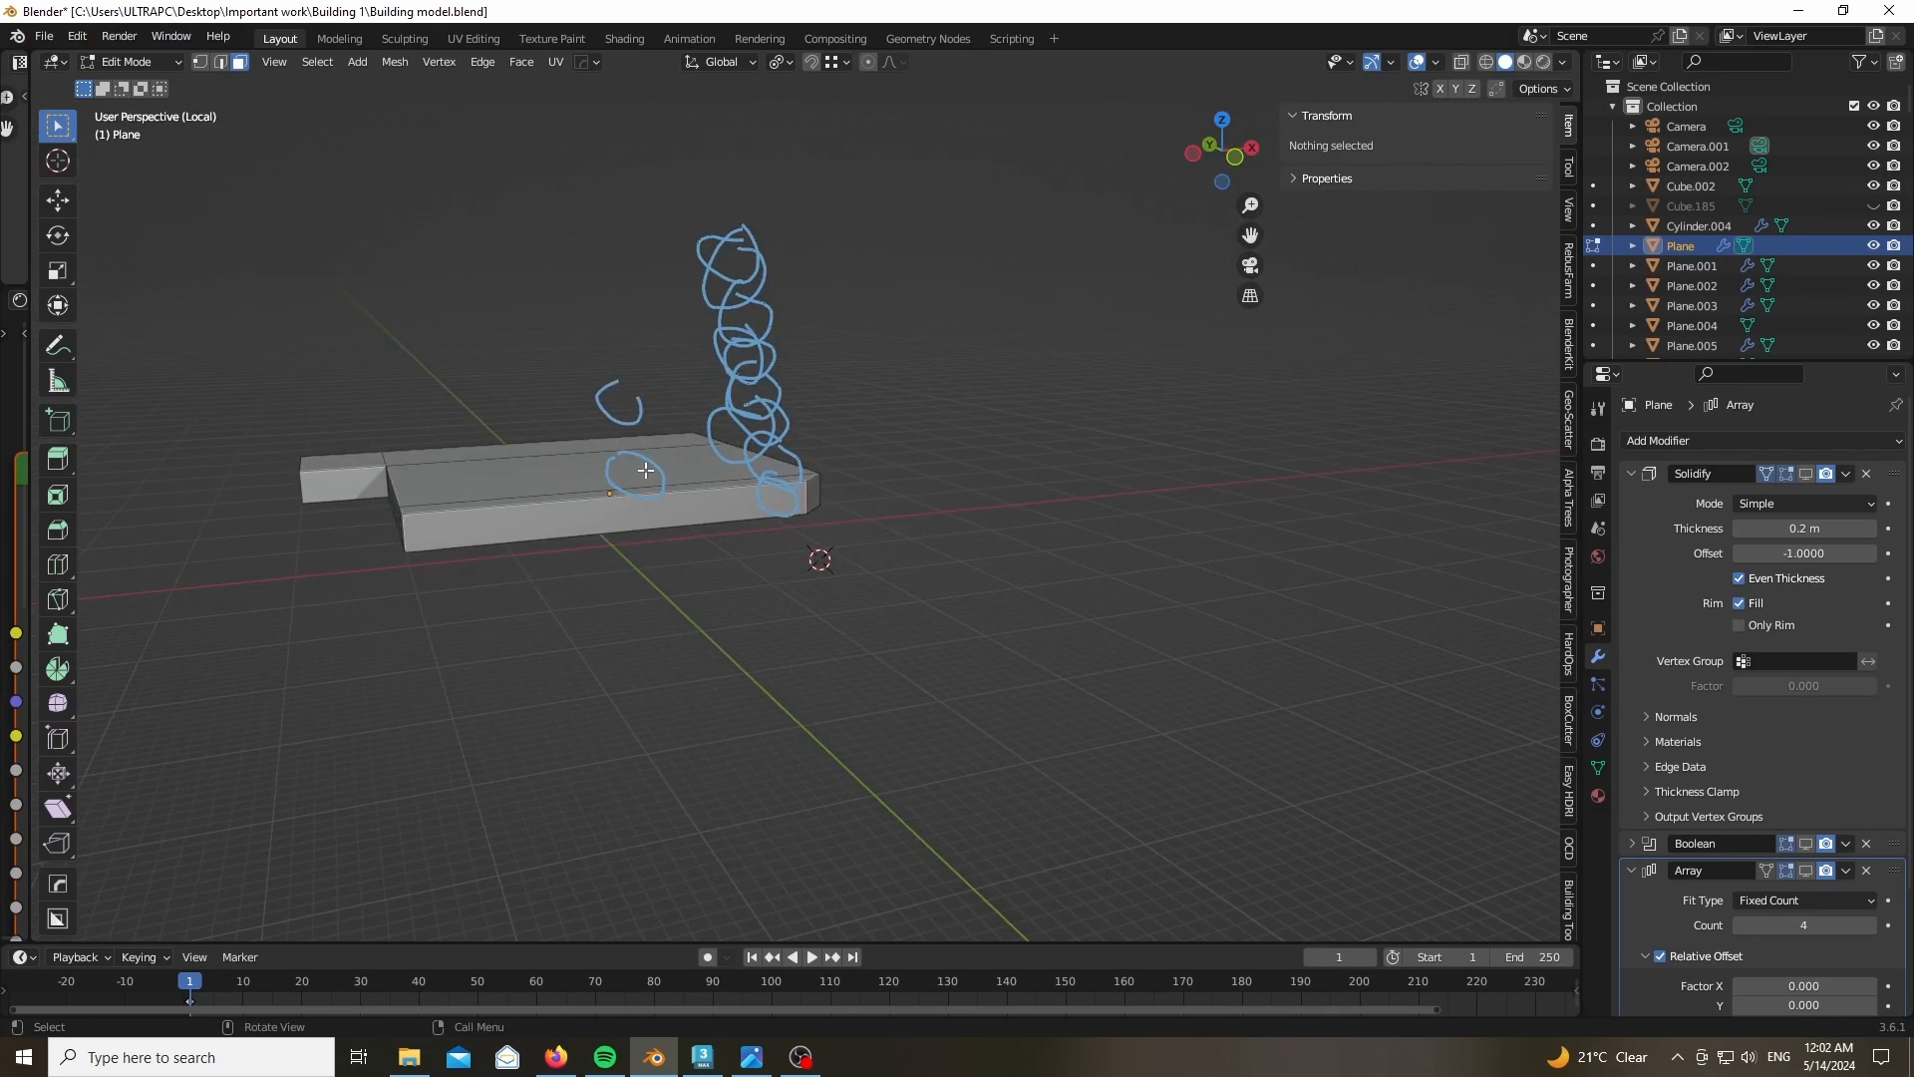
scroll(620, 526, up, 3)
scroll(635, 610, down, 3)
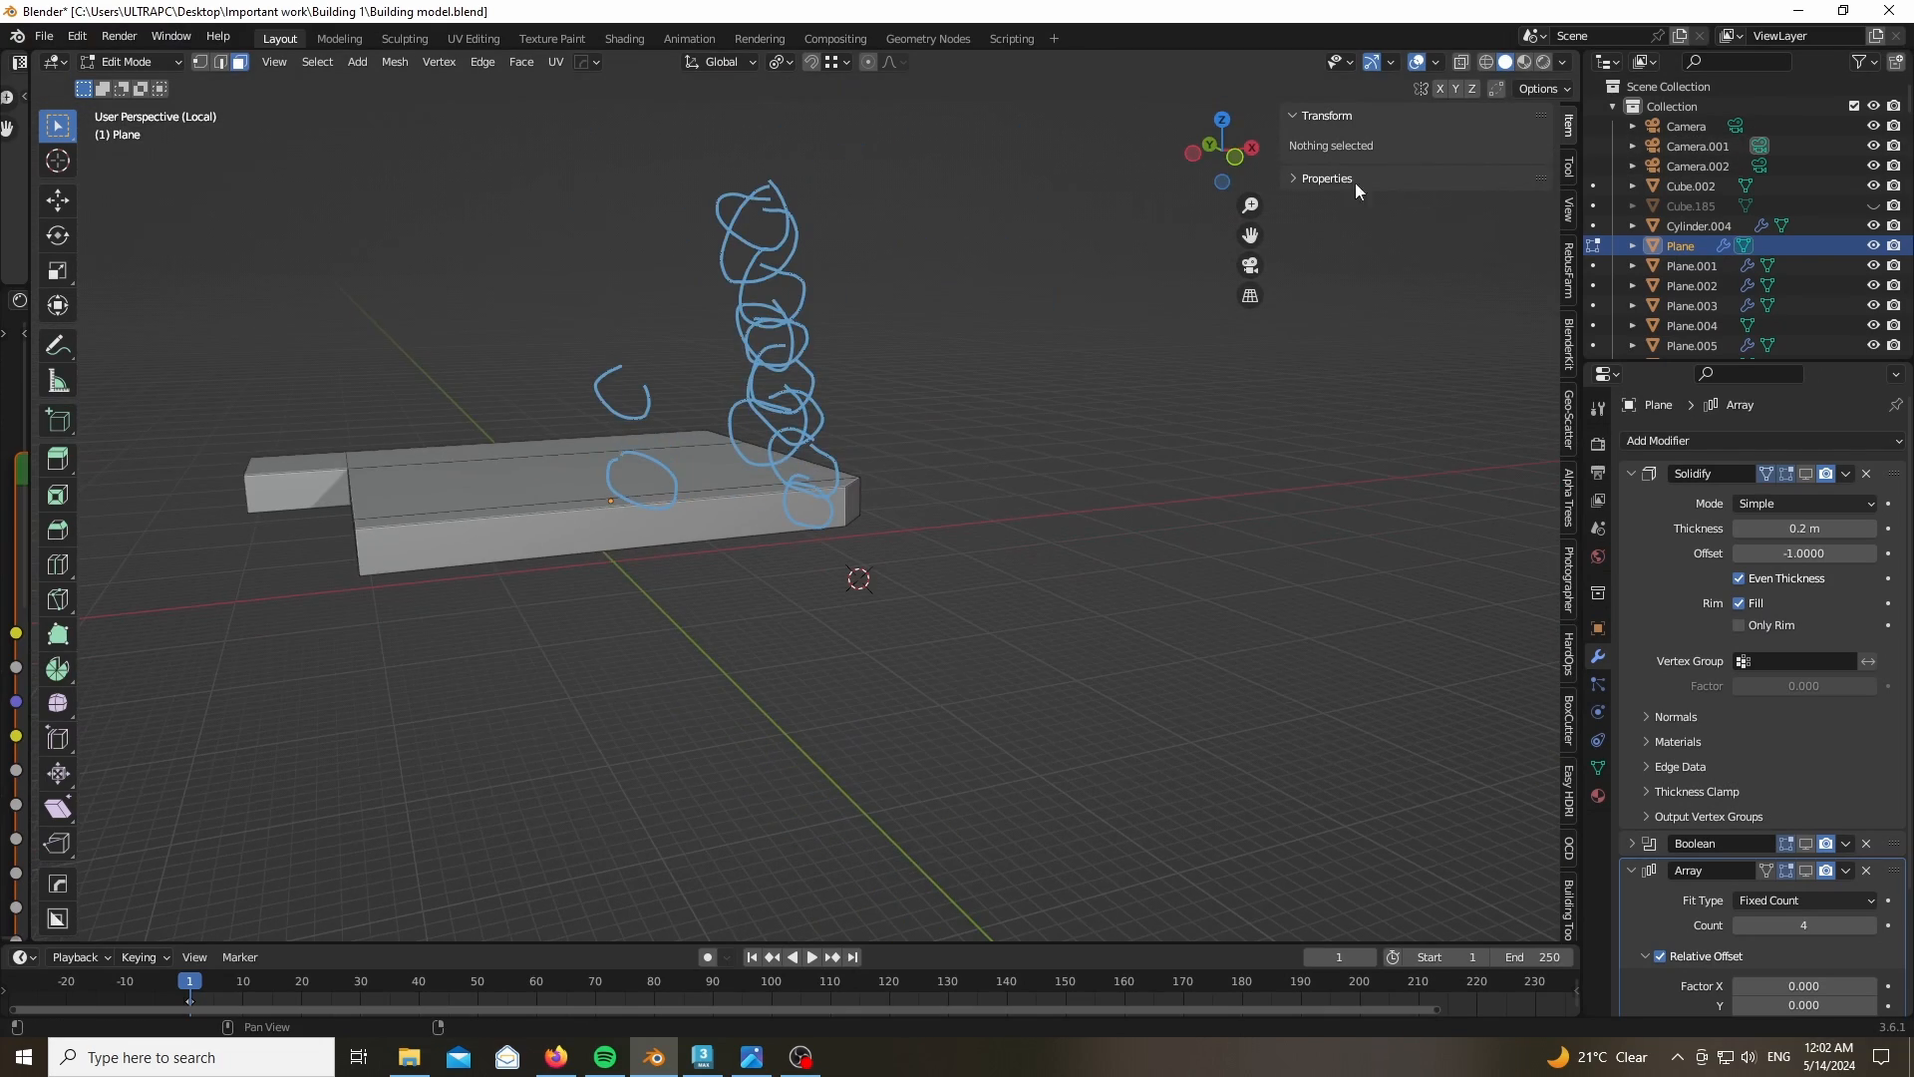
drag(1233, 150, 1253, 162)
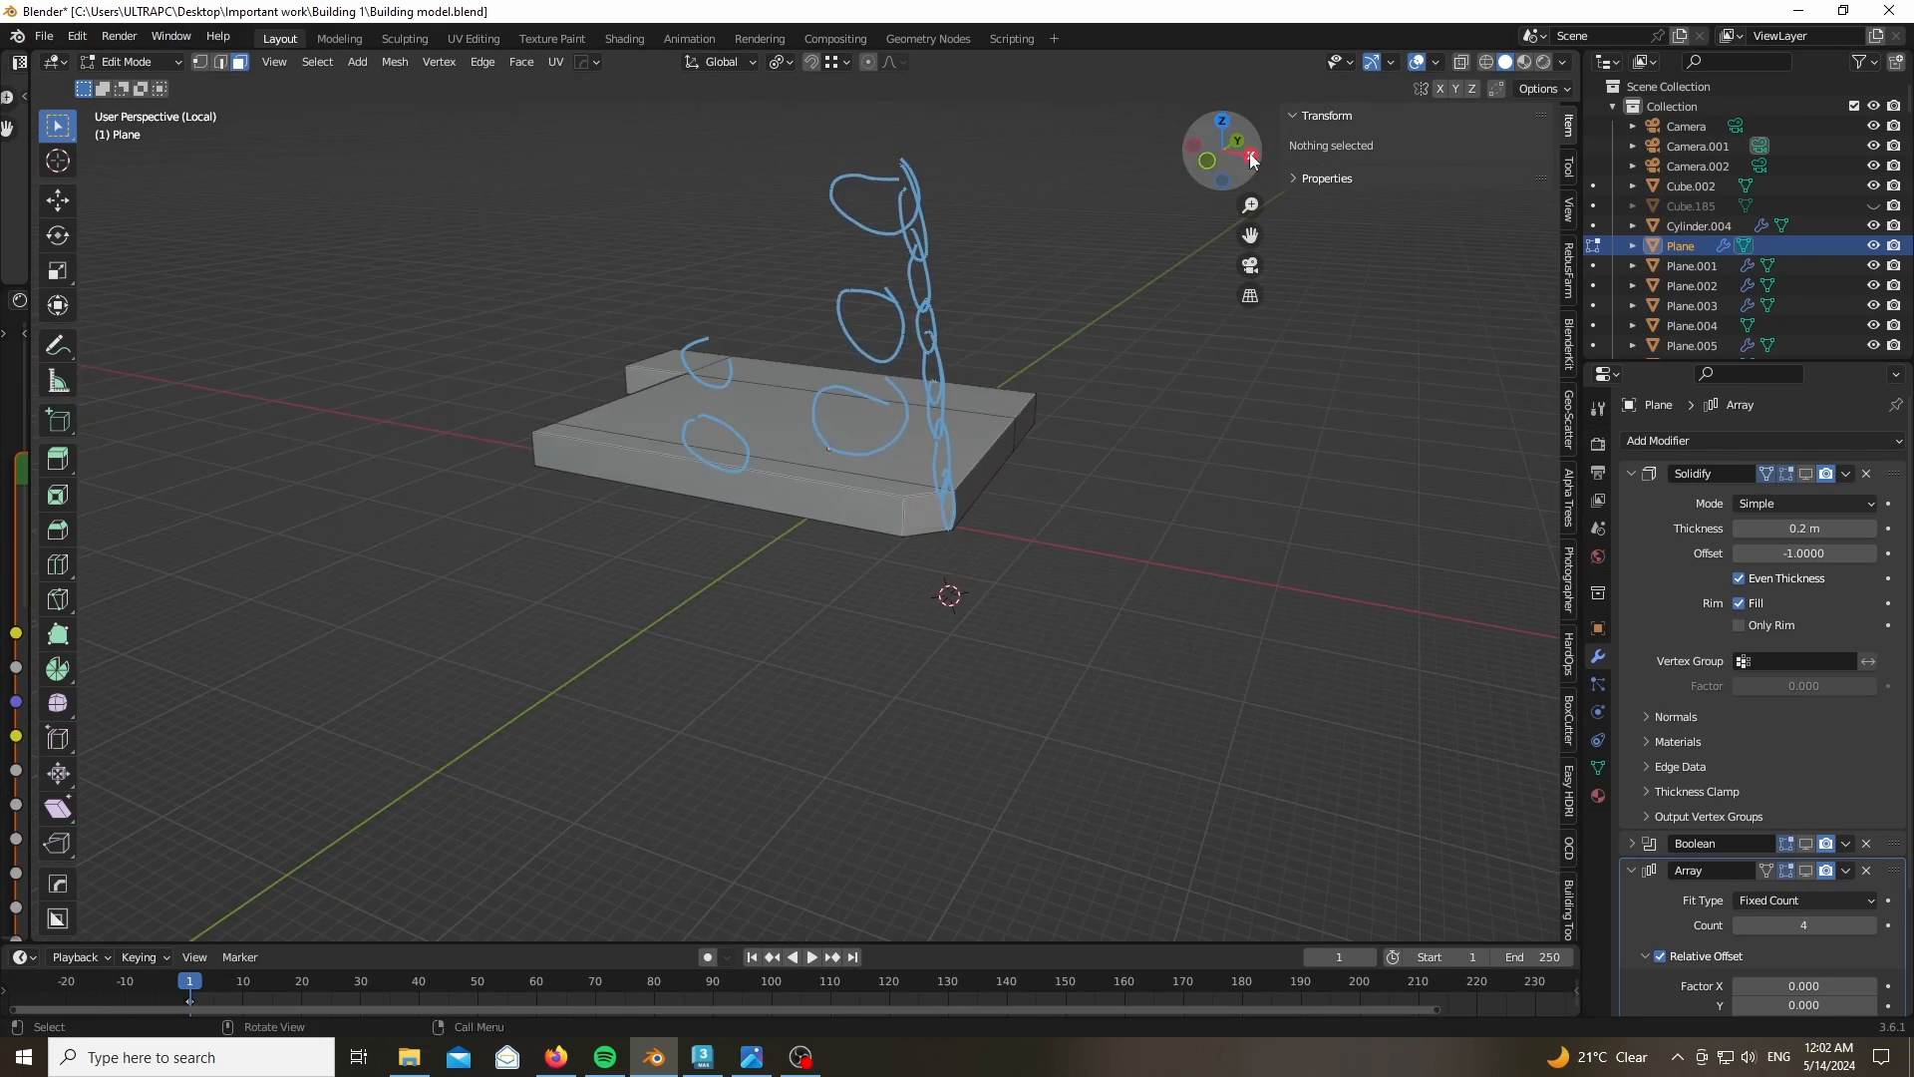
- Check the wall thickness made by the Solidify modifier in wireframe shading, then return to solid shading
click(1806, 474)
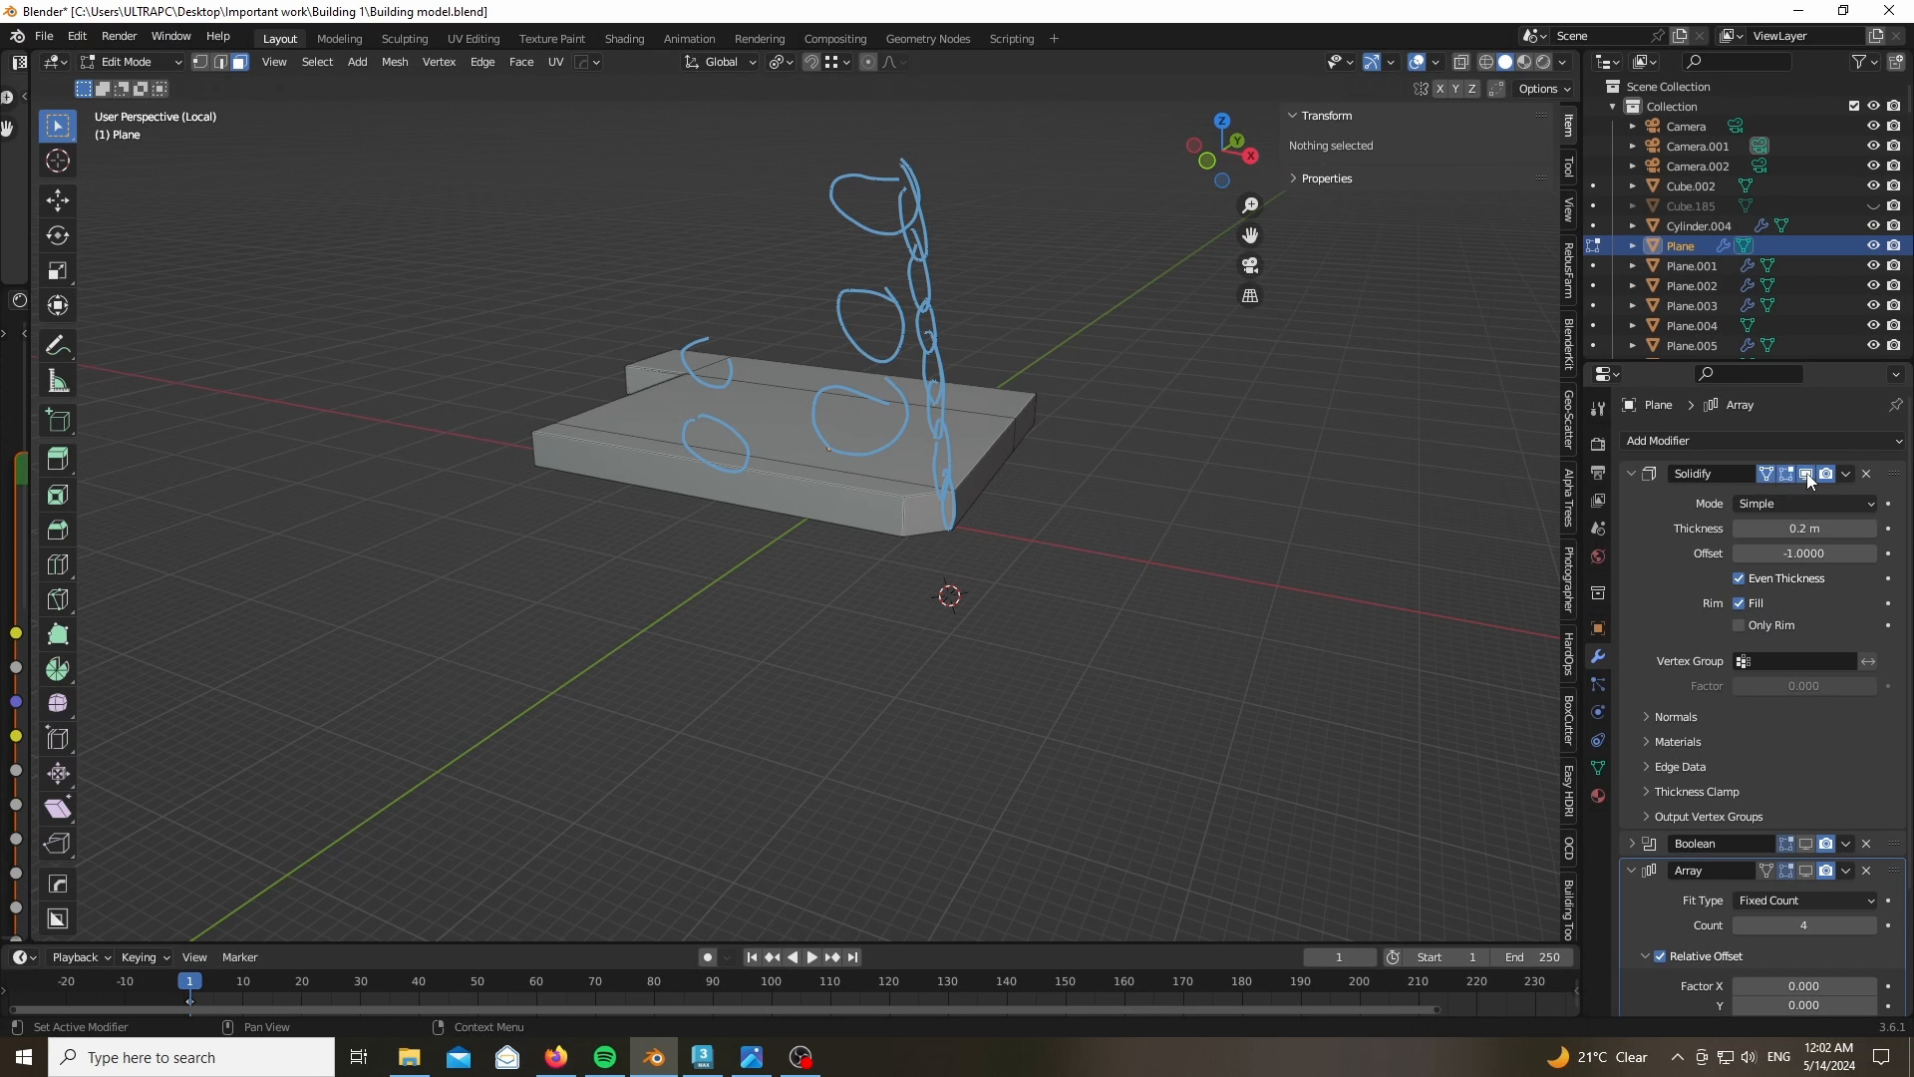
scroll(1197, 398, up, 5)
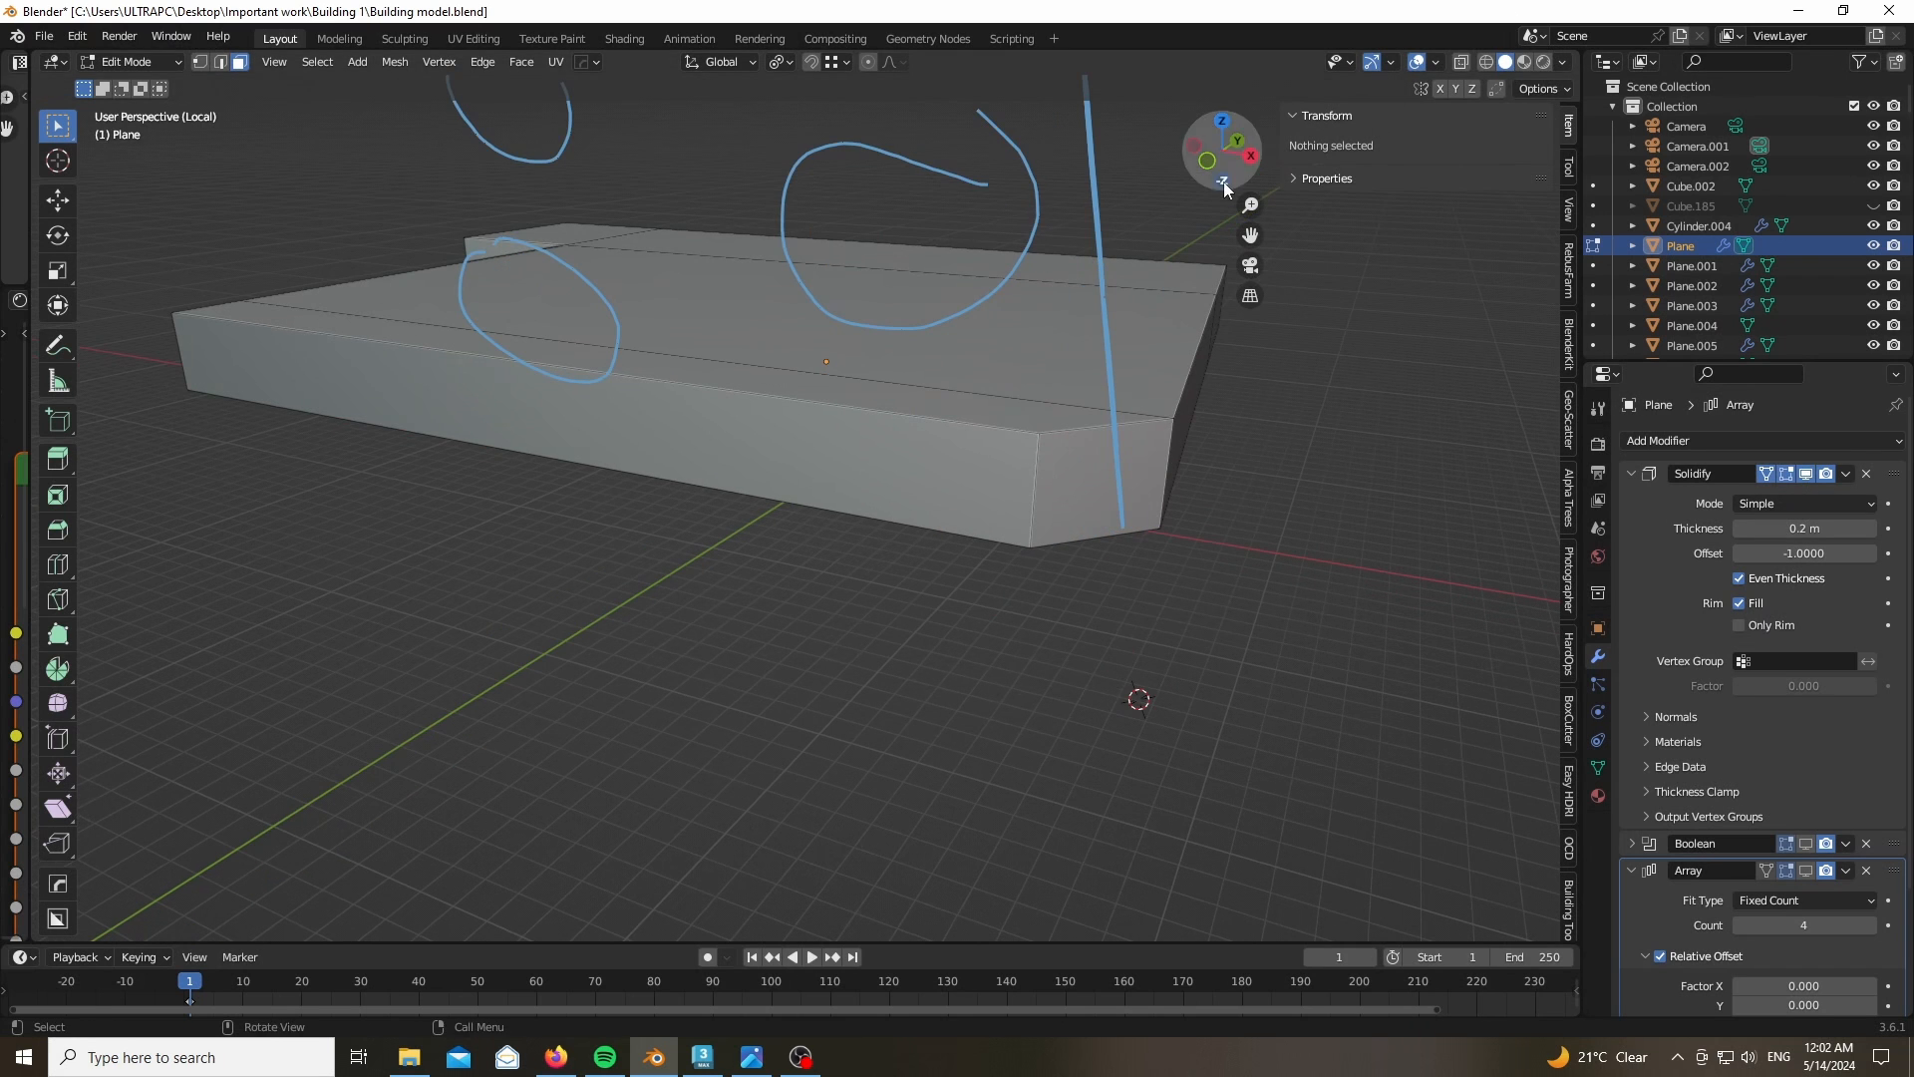
mouse_move(1225, 182)
mouse_down()
mouse_move(1205, 55)
mouse_move(1193, 159)
mouse_up()
click(1486, 62)
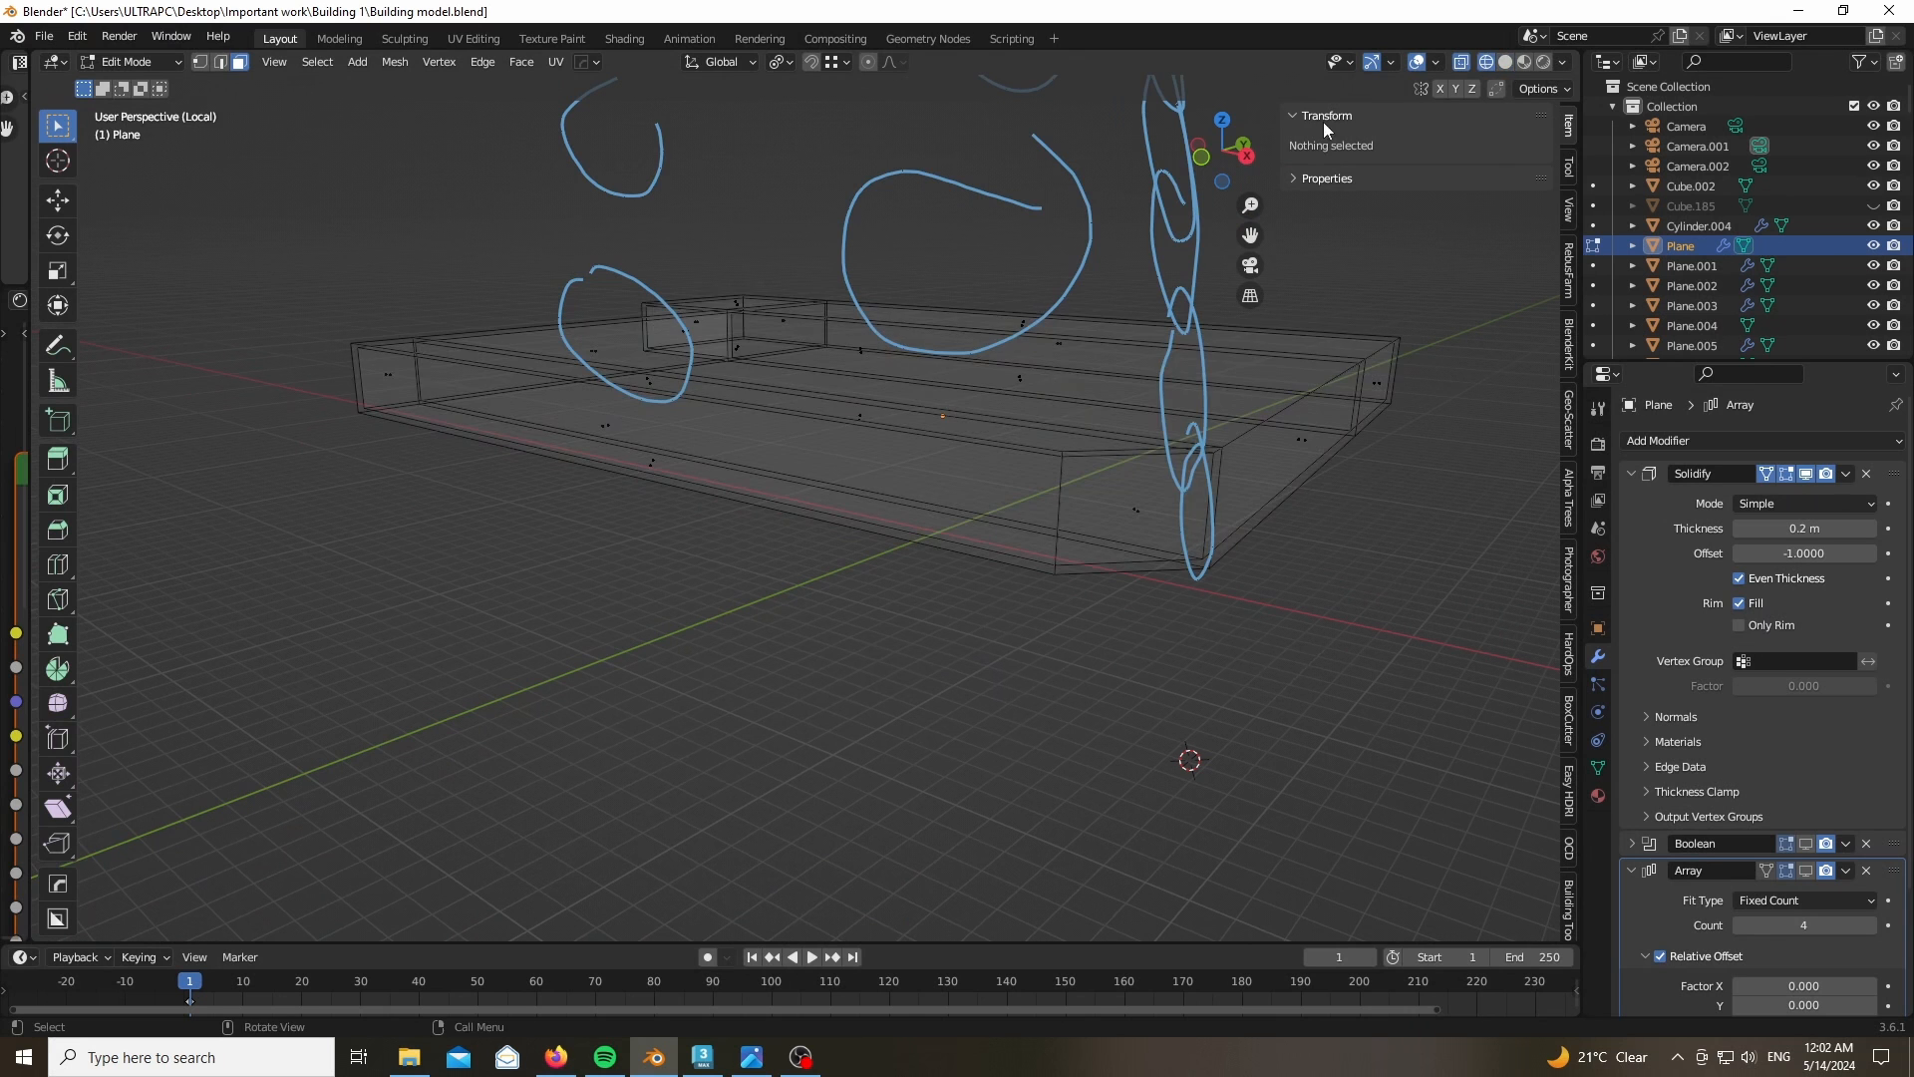
mouse_move(1146, 448)
middle_down()
mouse_move(1055, 542)
mouse_move(1123, 512)
mouse_move(914, 638)
middle_up()
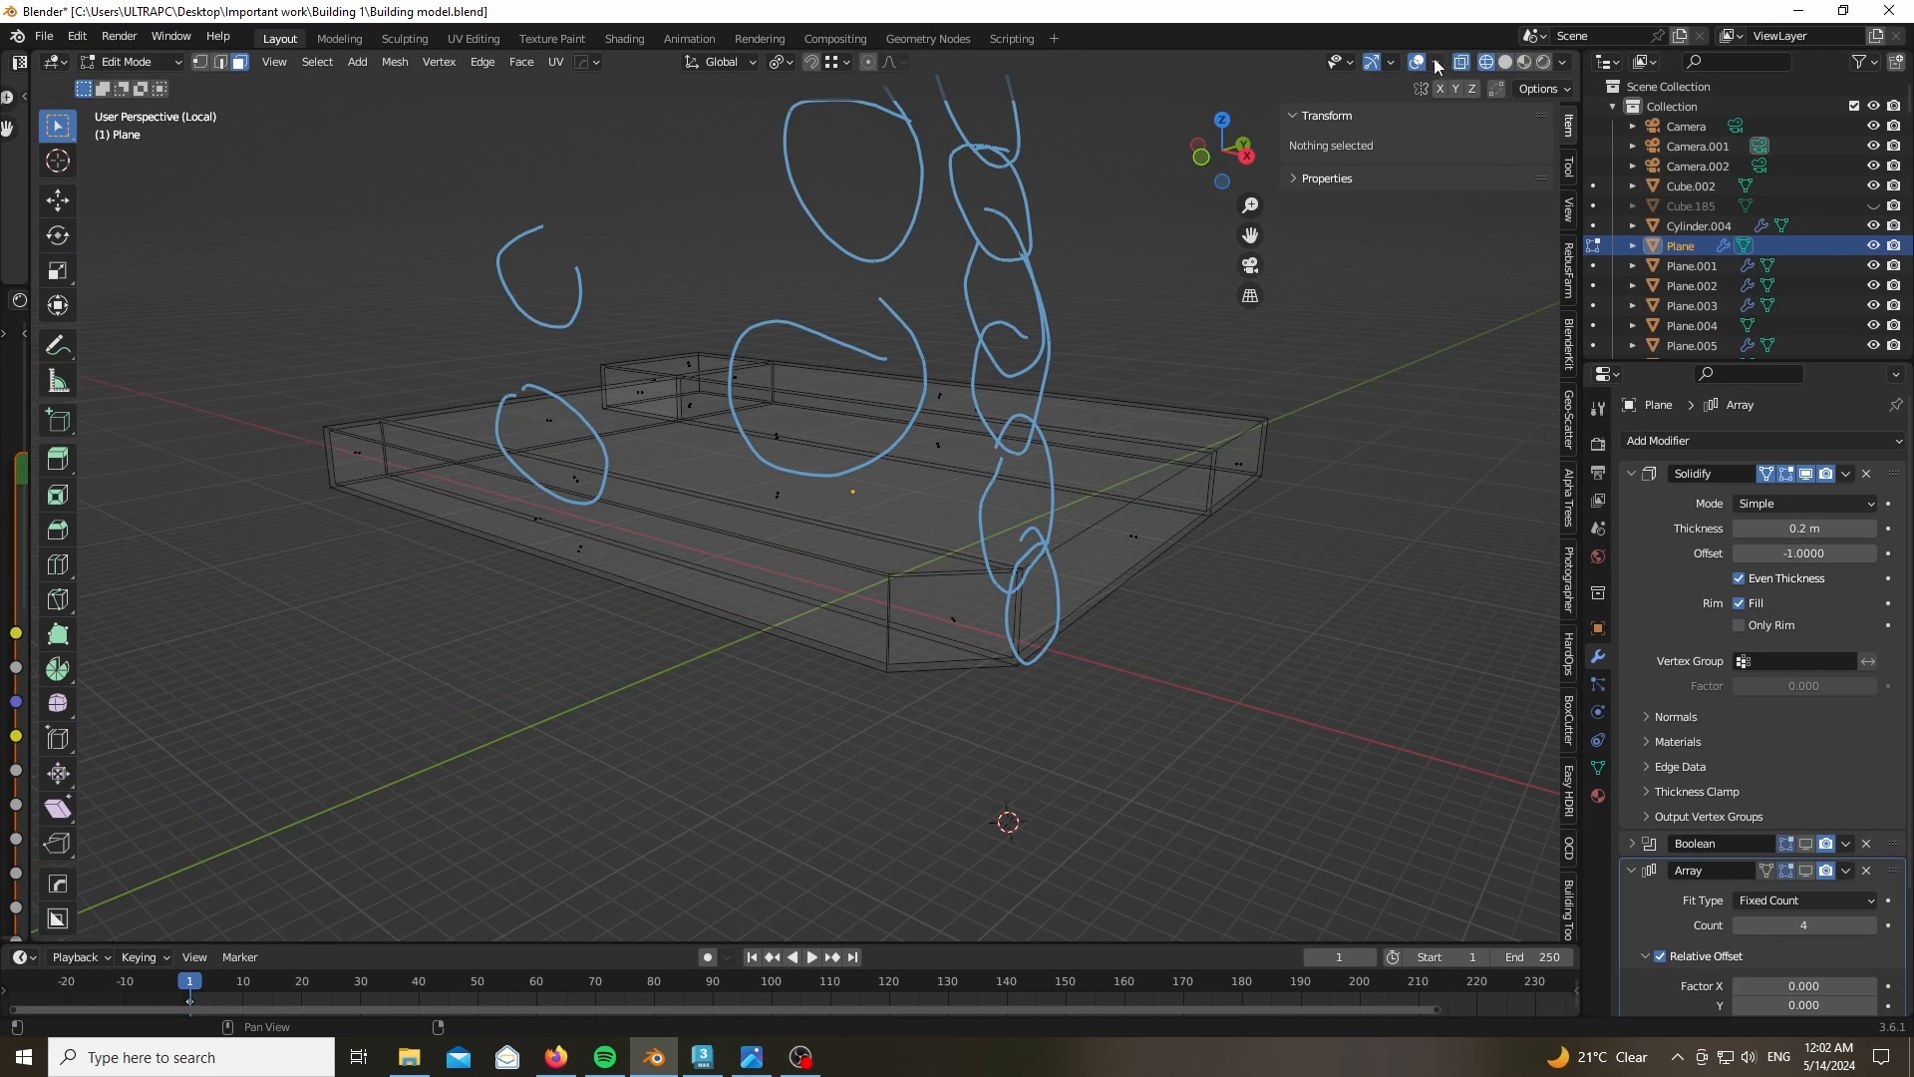
click(1505, 61)
- Turn the Boolean modifier's viewport display back on and inspect the openings it cuts in the wall
scroll(1636, 799, down, 4)
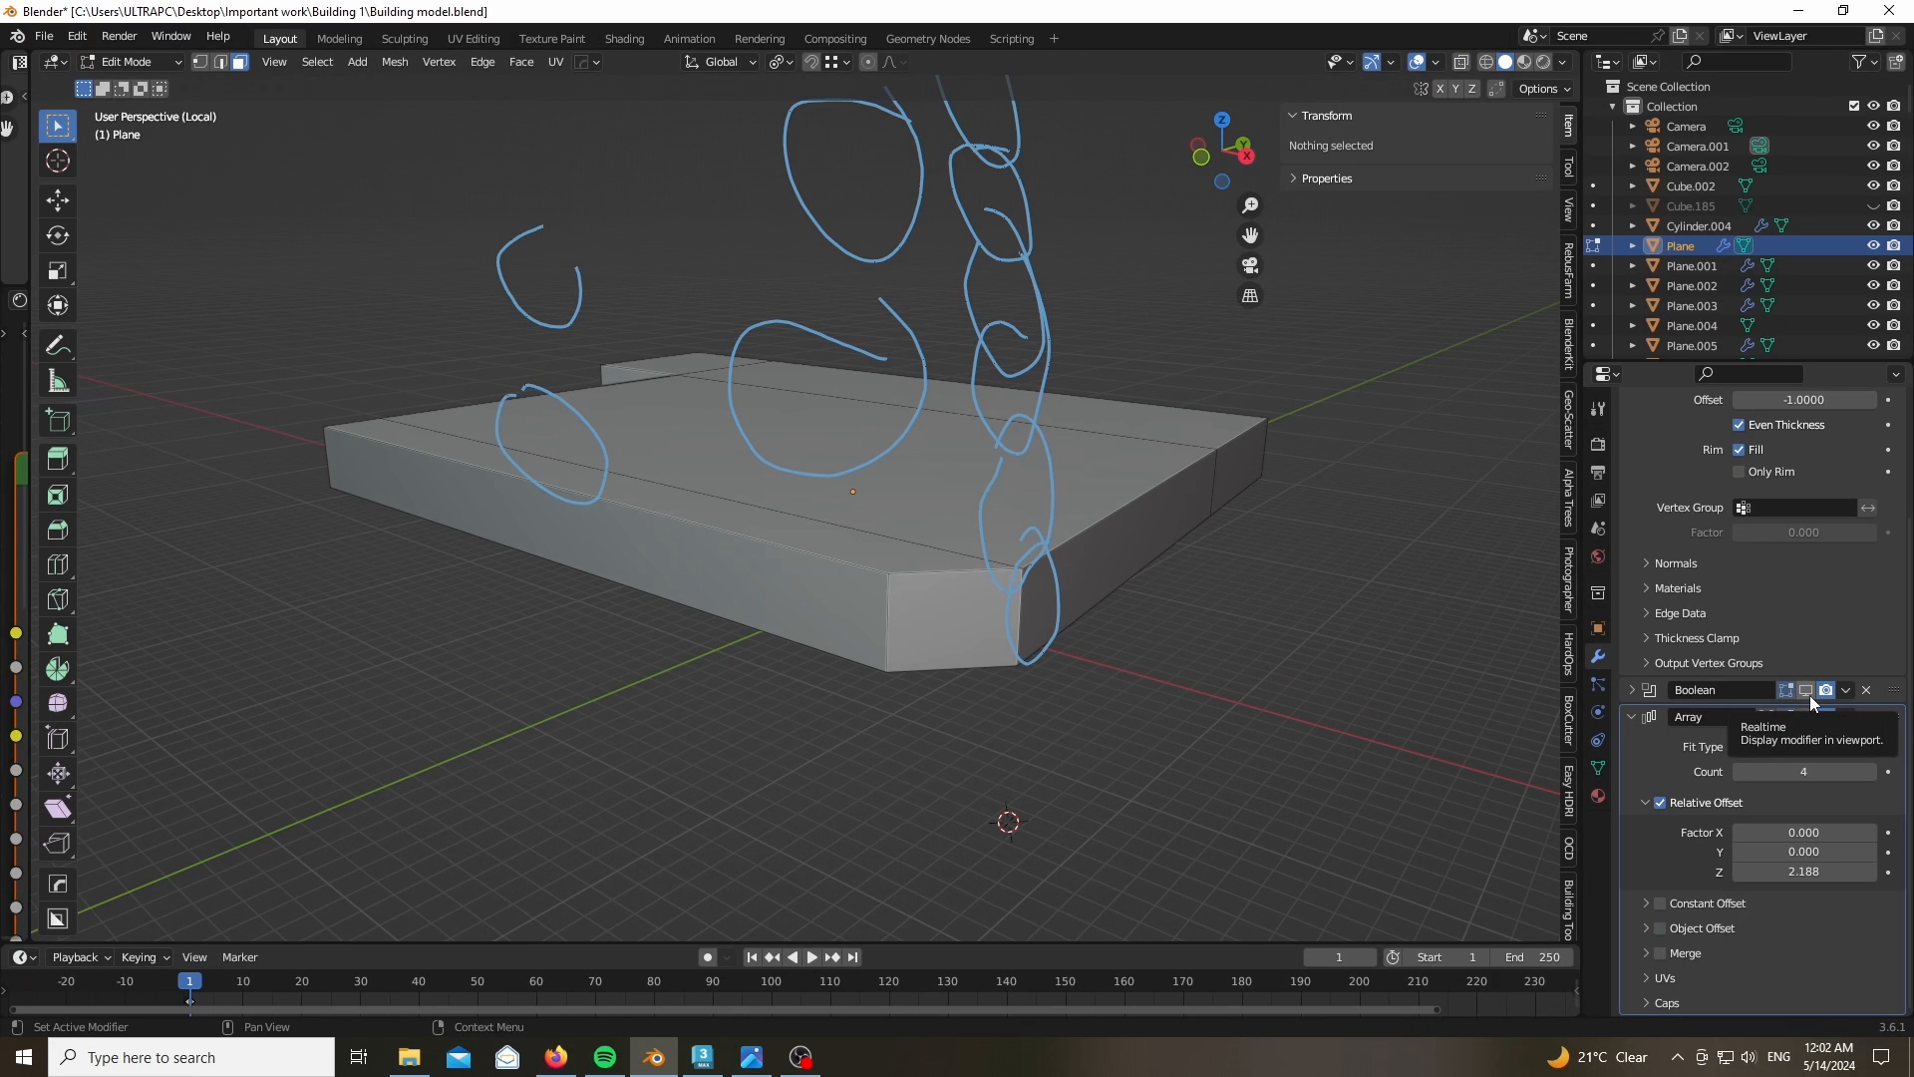
click(1805, 690)
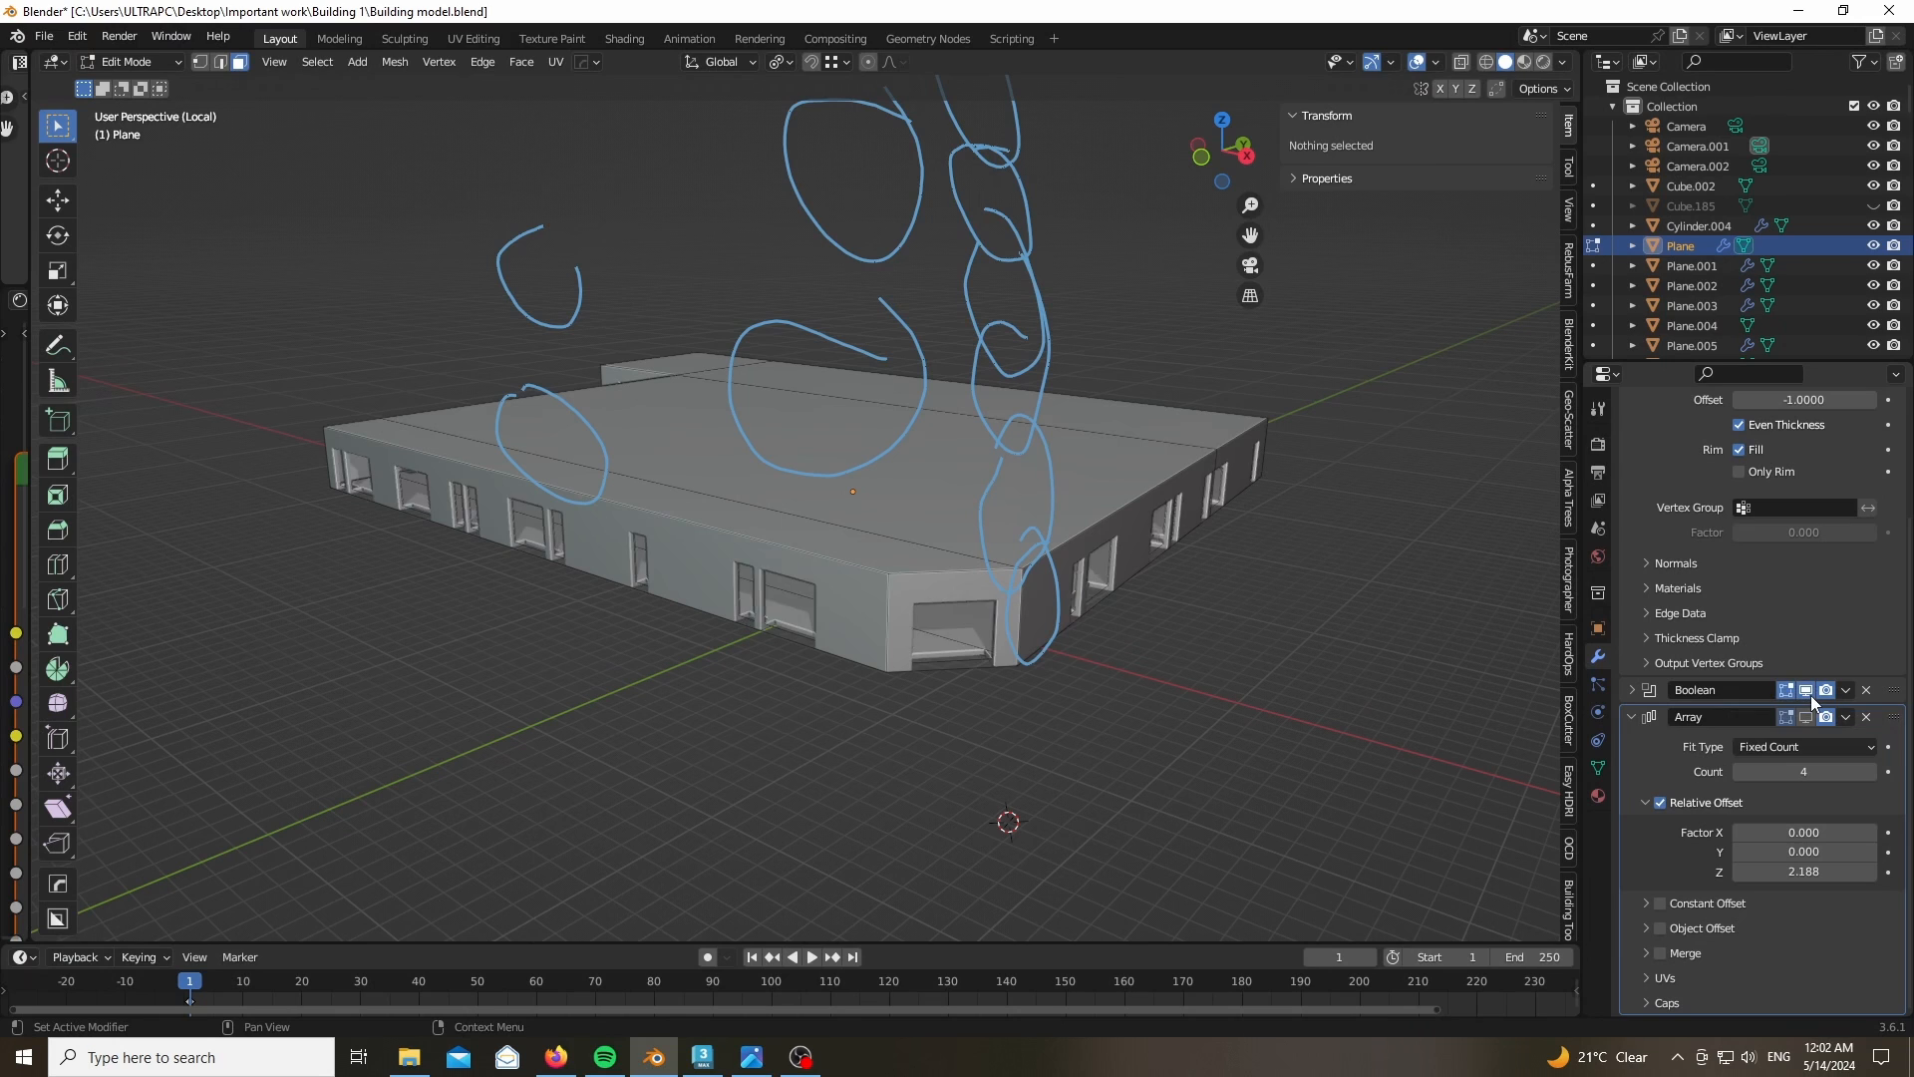
scroll(957, 677, up, 5)
scroll(791, 575, down, 5)
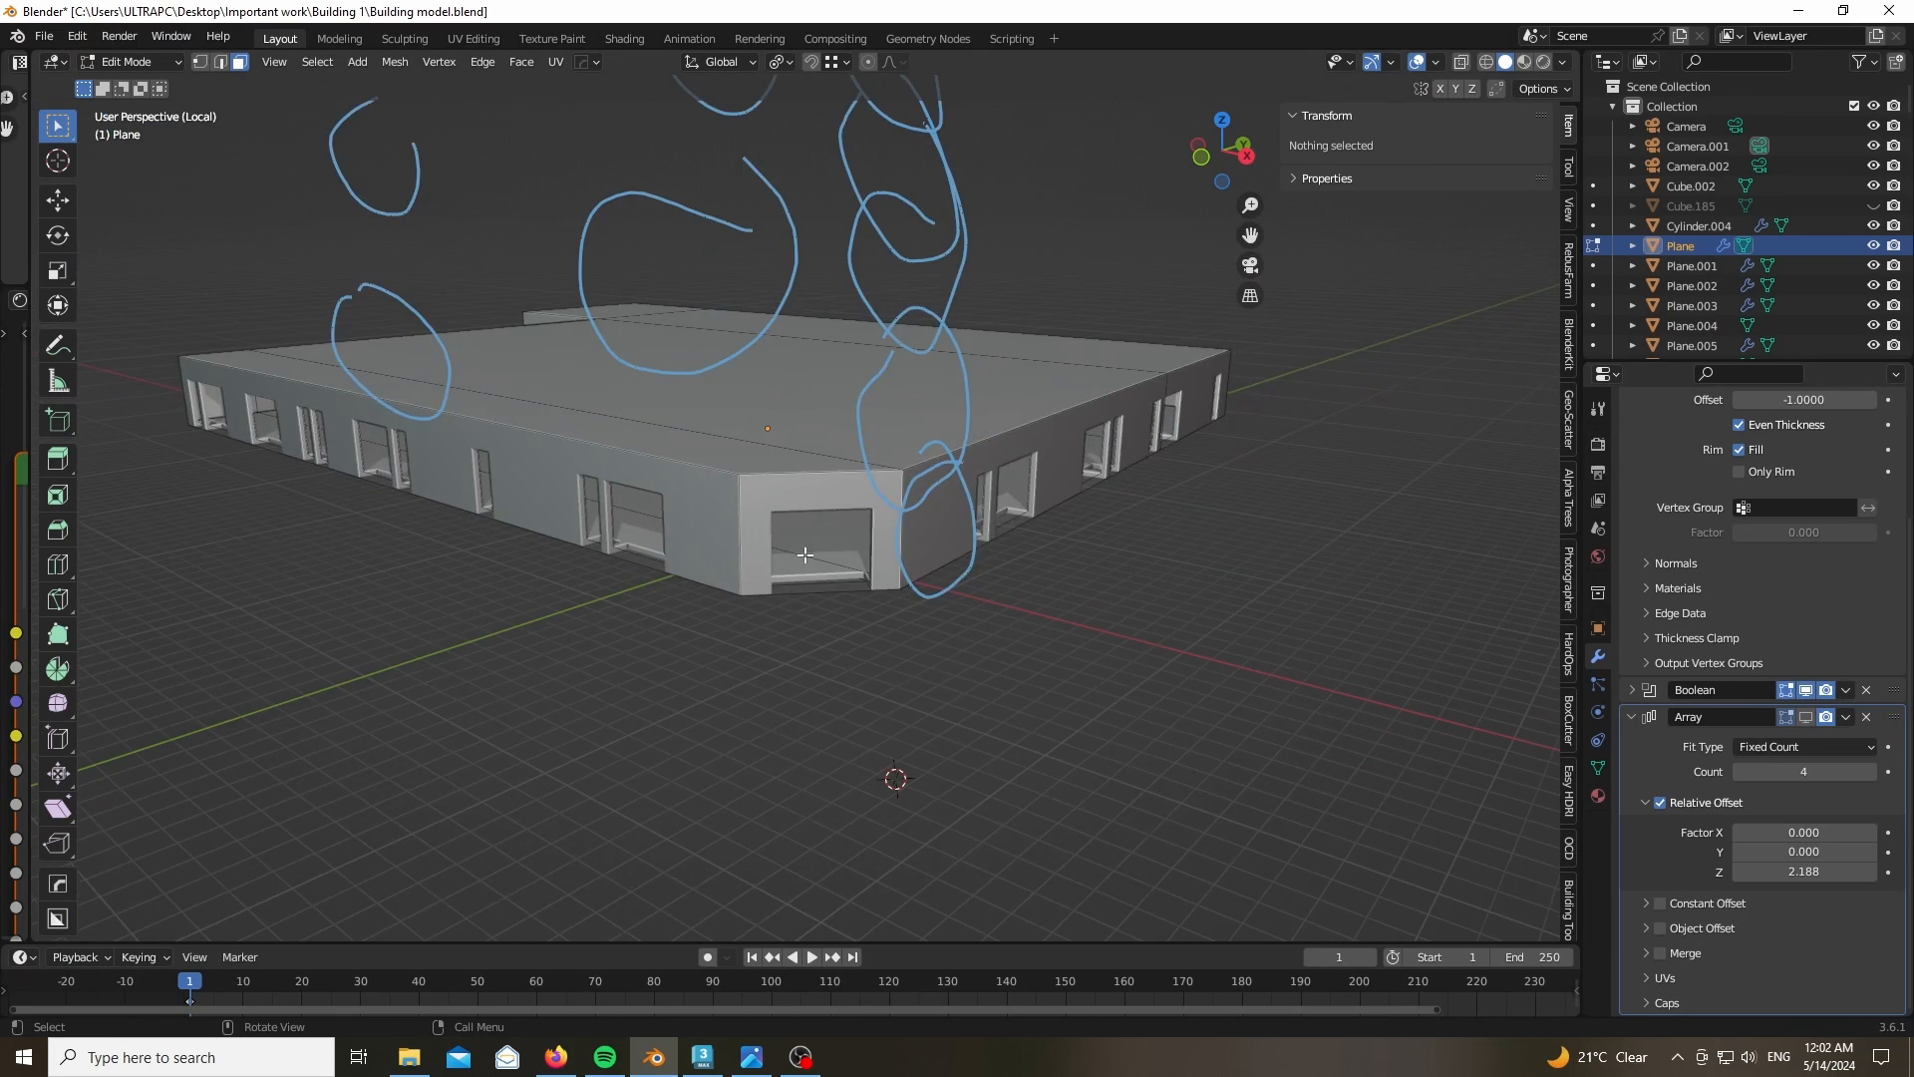
scroll(714, 577, up, 5)
scroll(714, 577, down, 5)
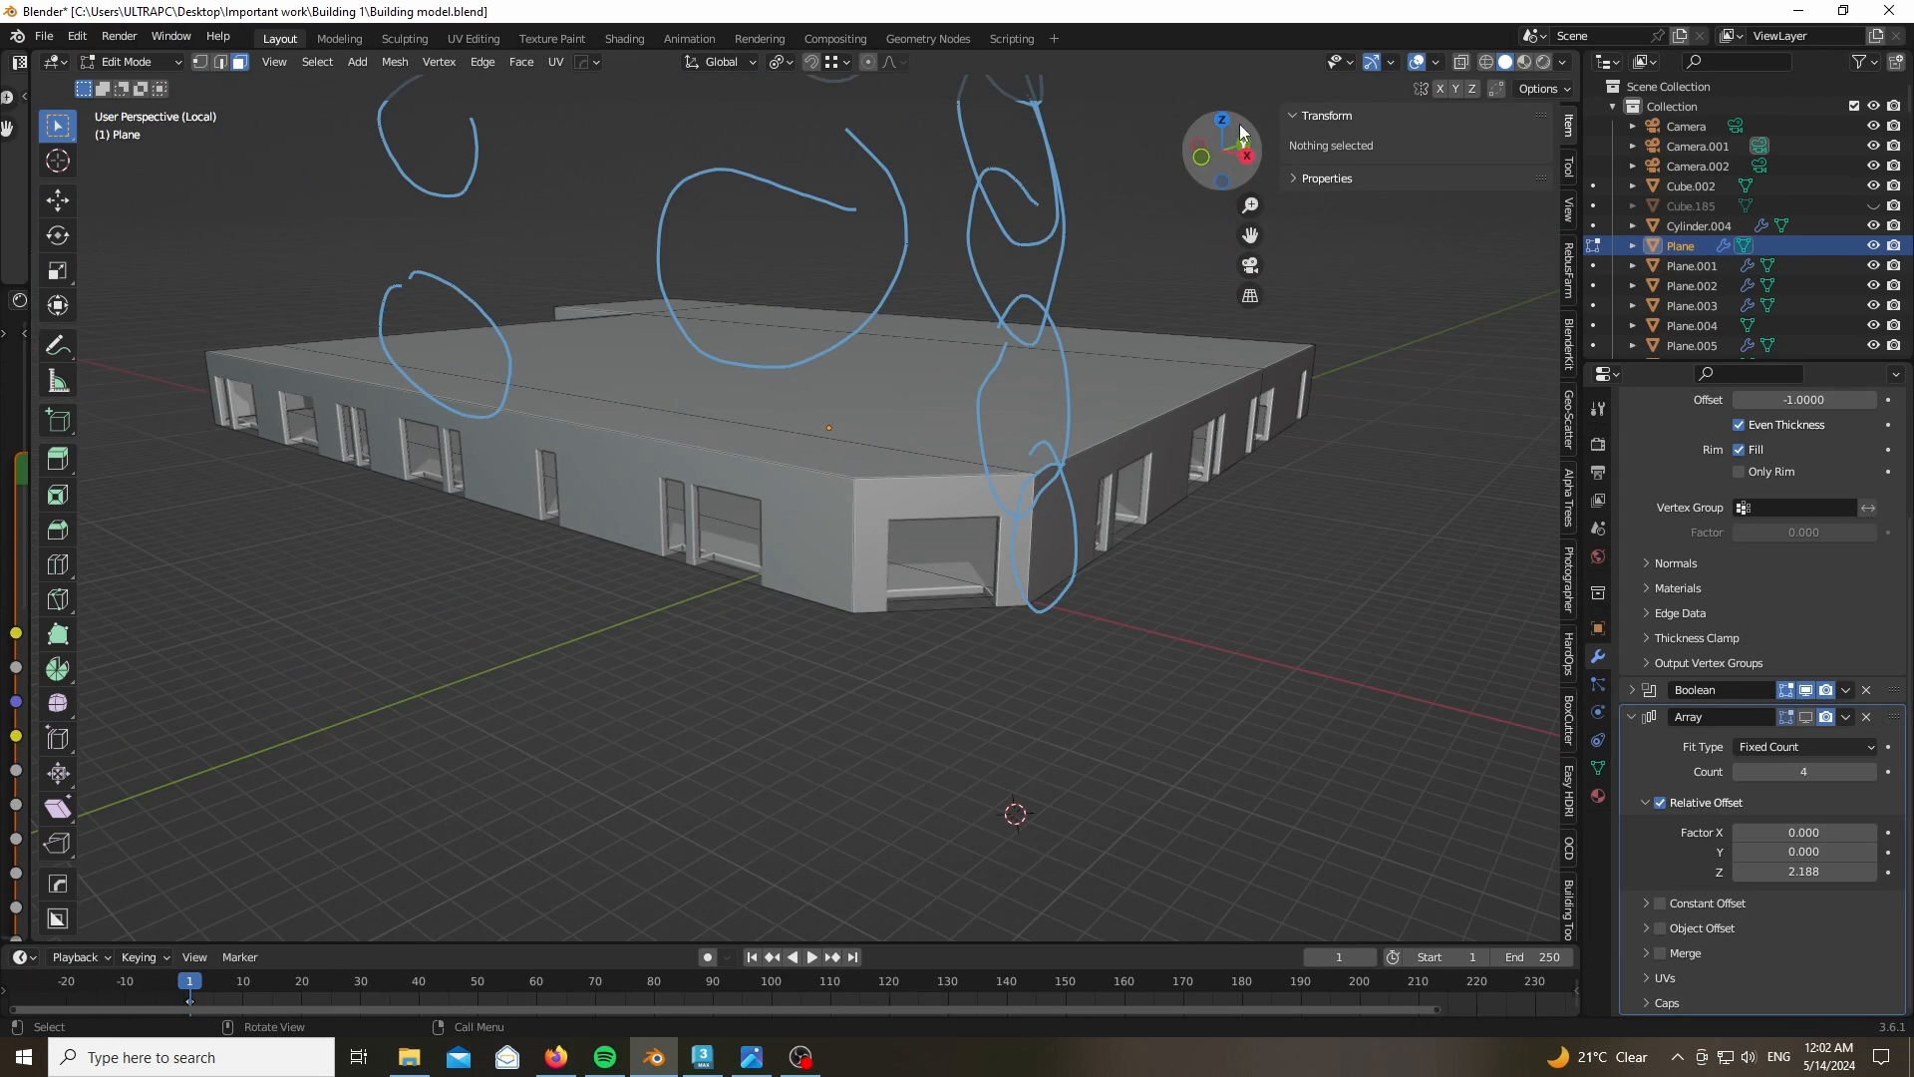
drag(1221, 150, 1315, 150)
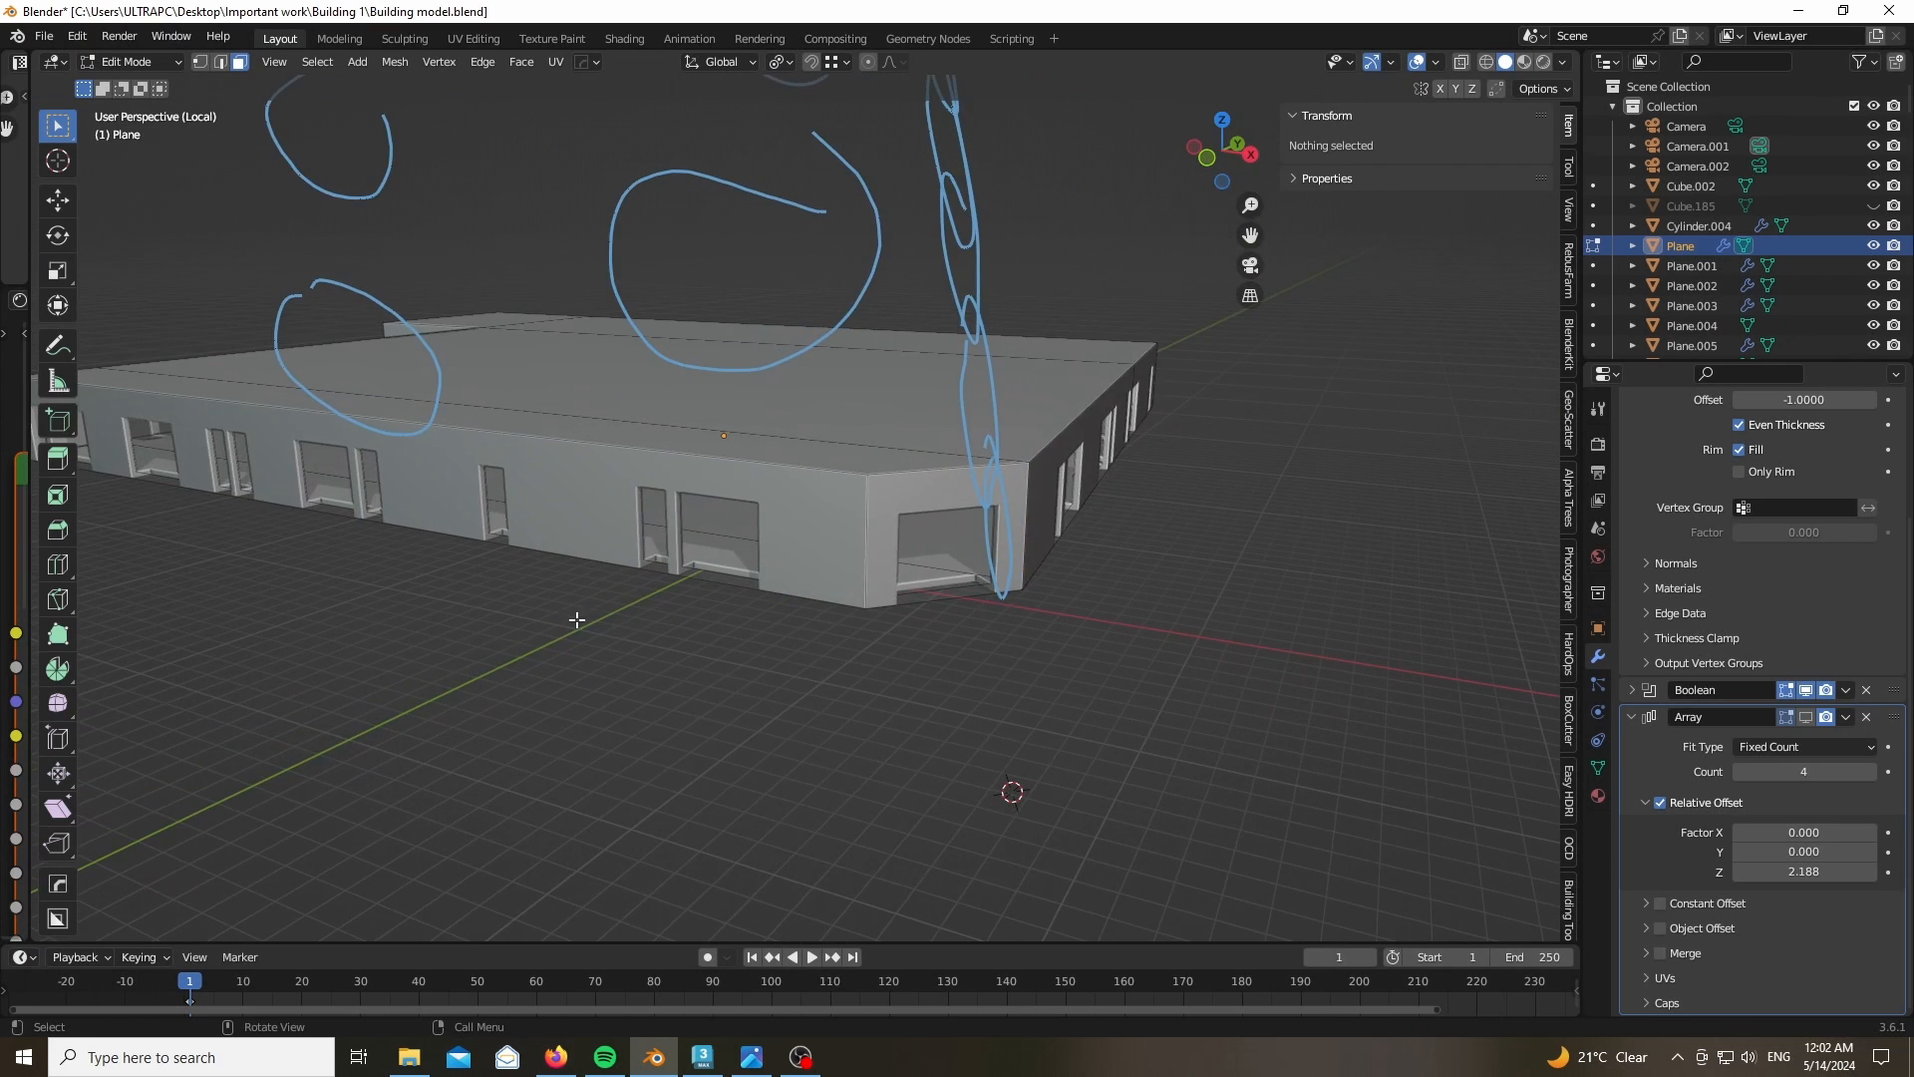
scroll(688, 573, up, 6)
scroll(533, 548, down, 8)
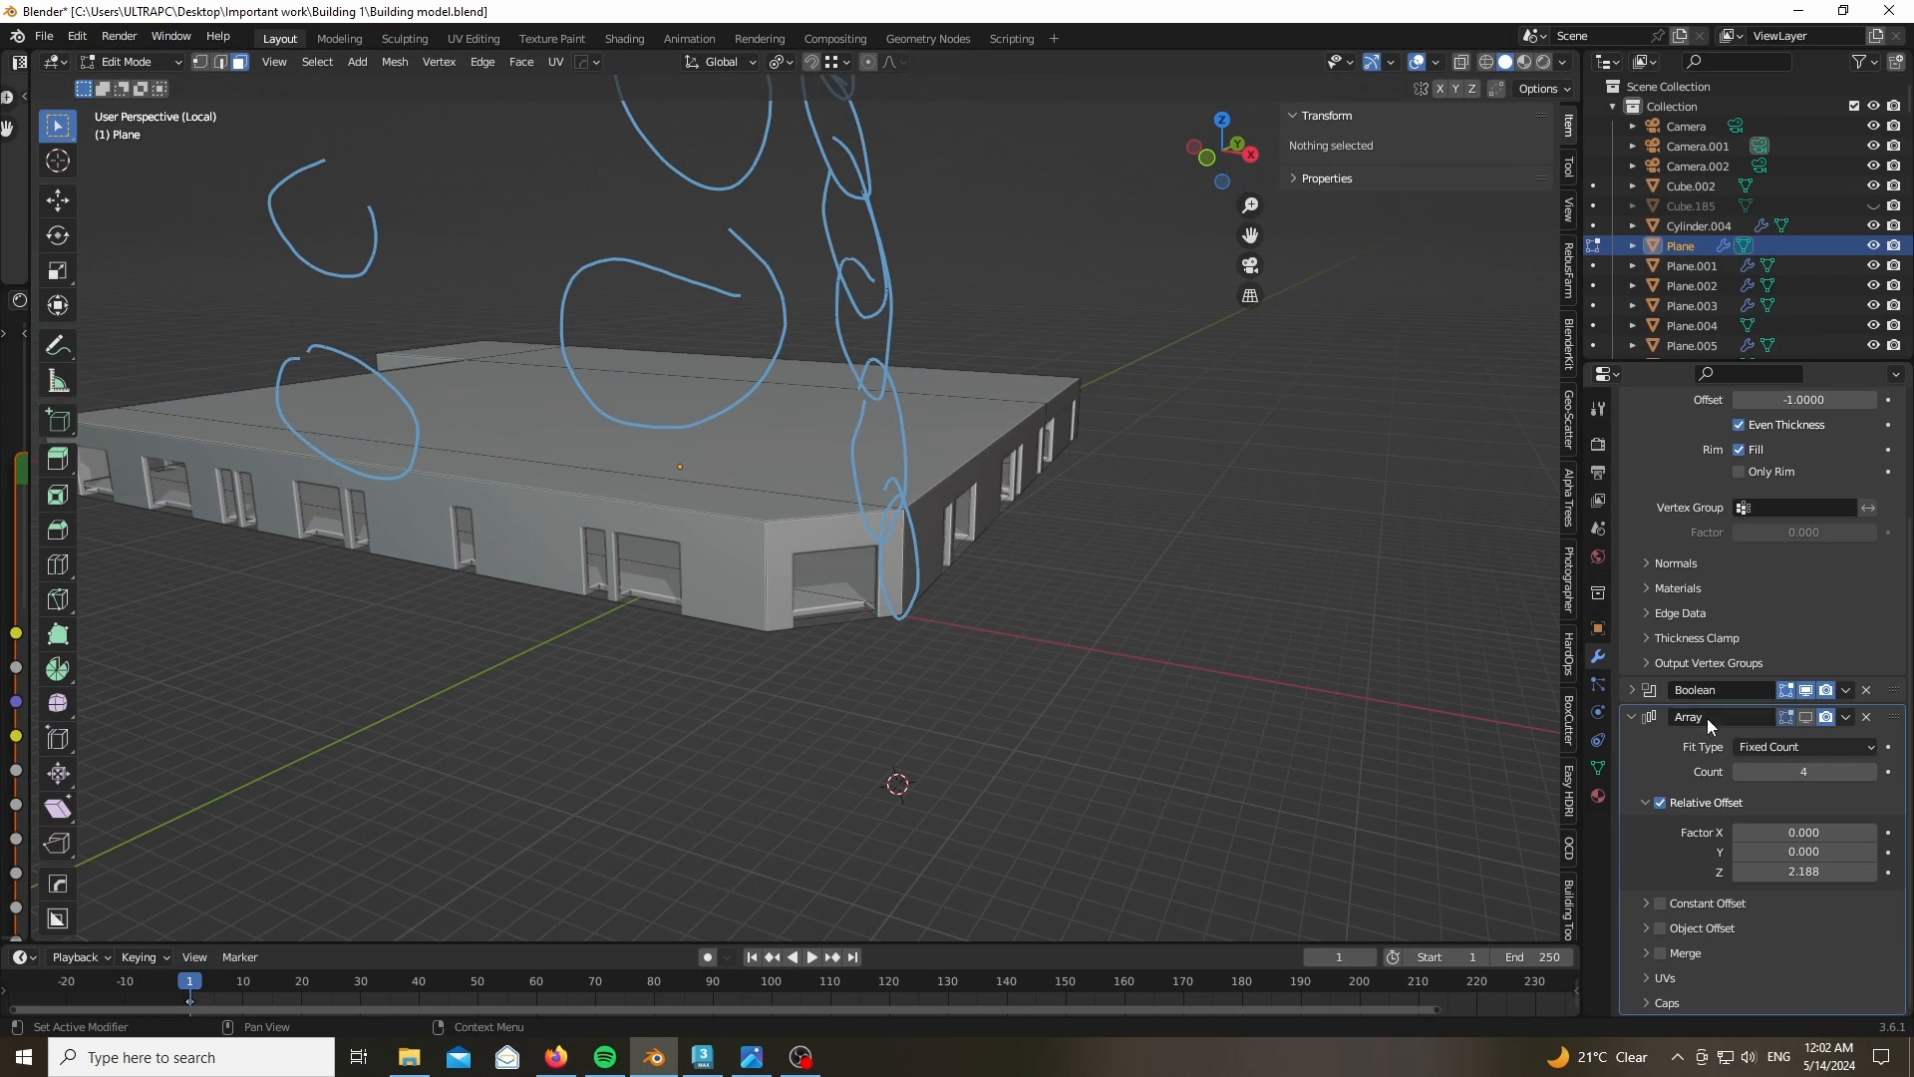
- Turn the Array modifier's viewport display back on and view the wall's repeated floors
click(1805, 717)
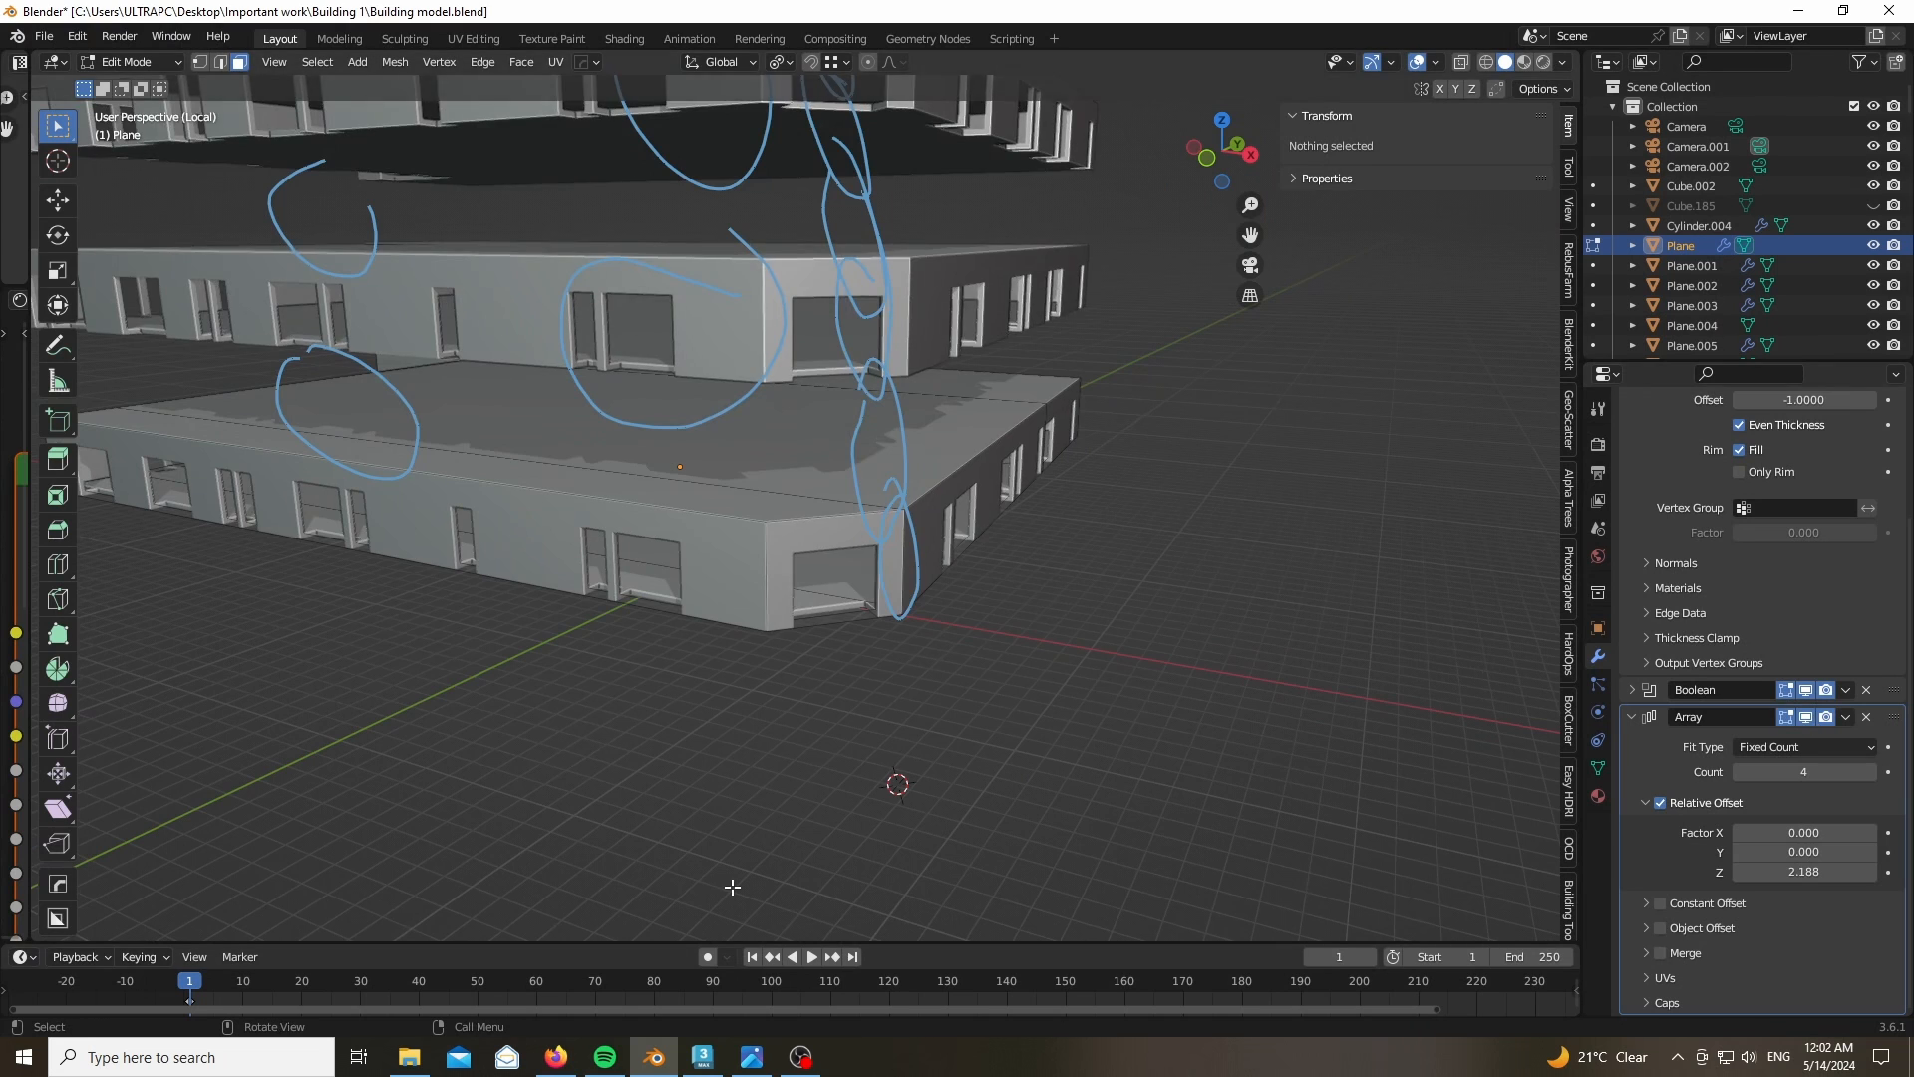
scroll(733, 888, down, 3)
scroll(1713, 662, up, 4)
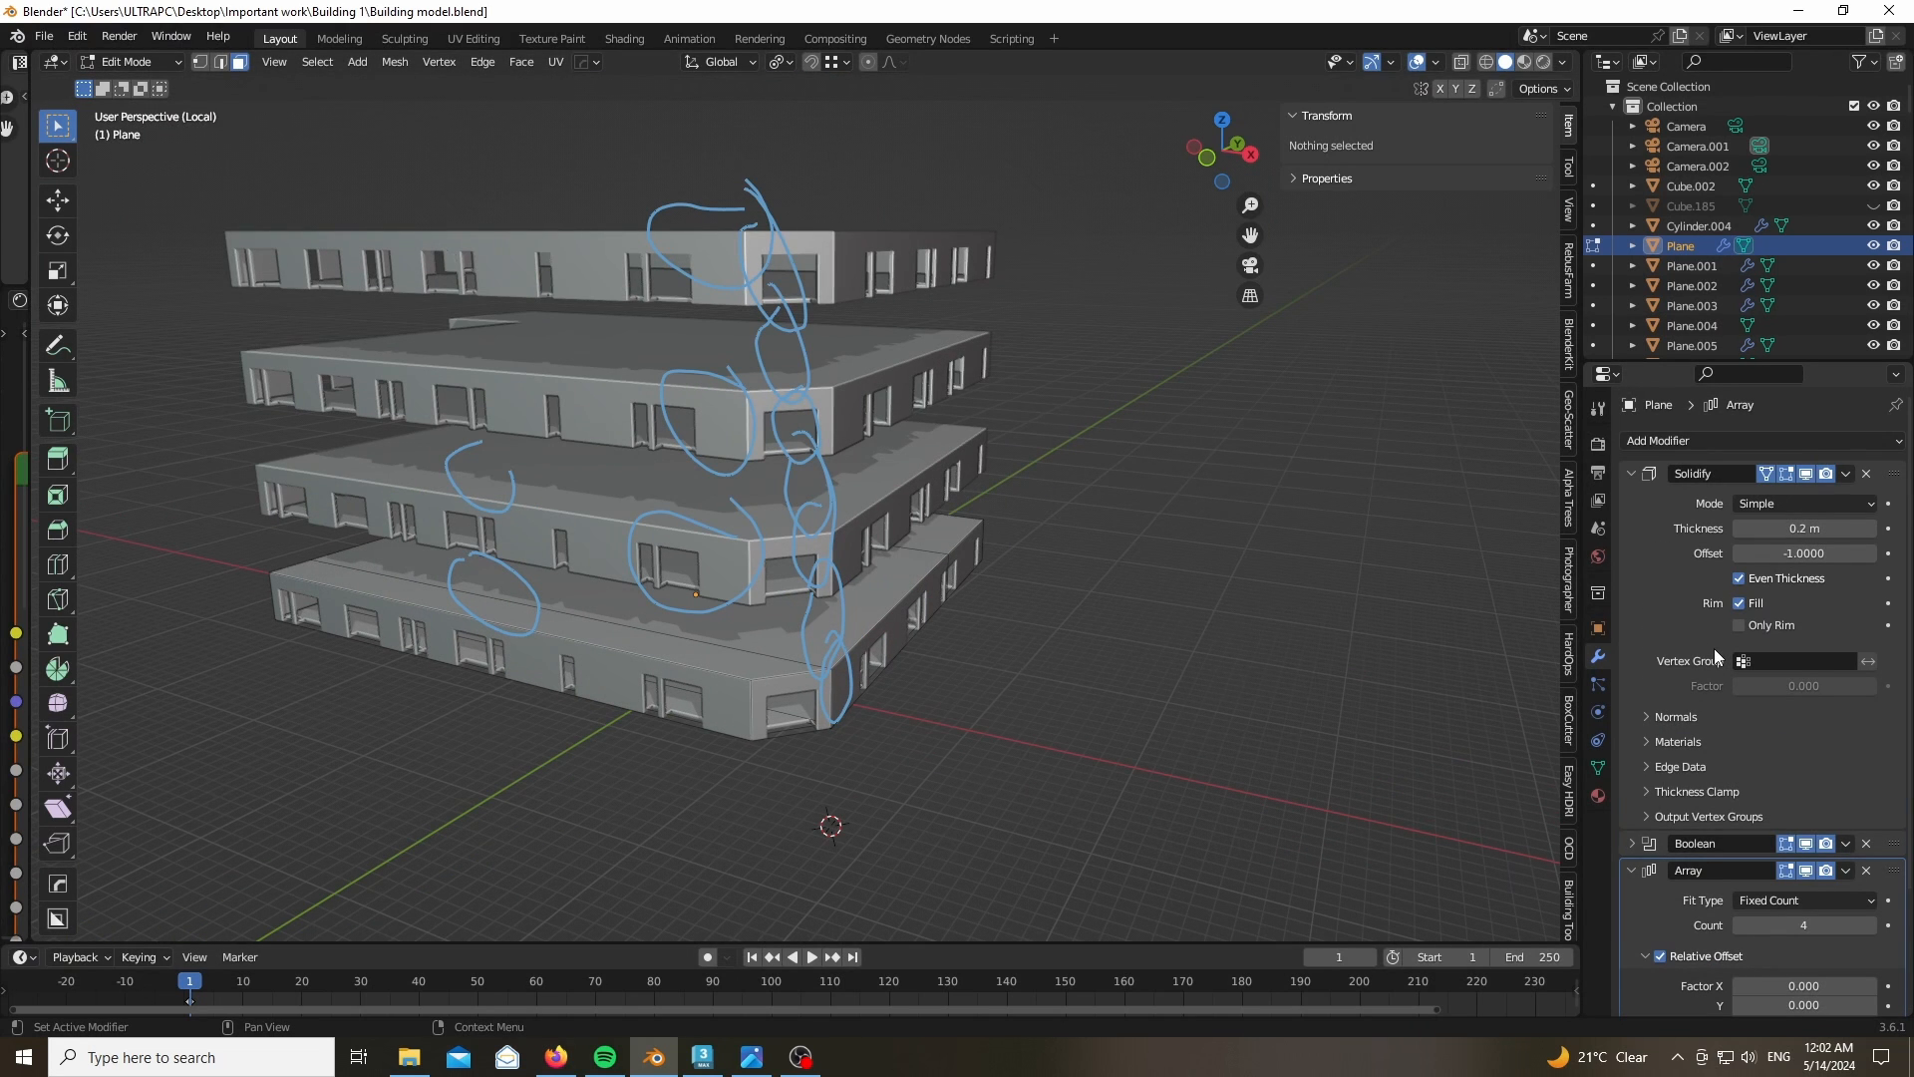
- Leave the wall's isolated view and return to the whole building in Object Mode
scroll(718, 259, up, 7)
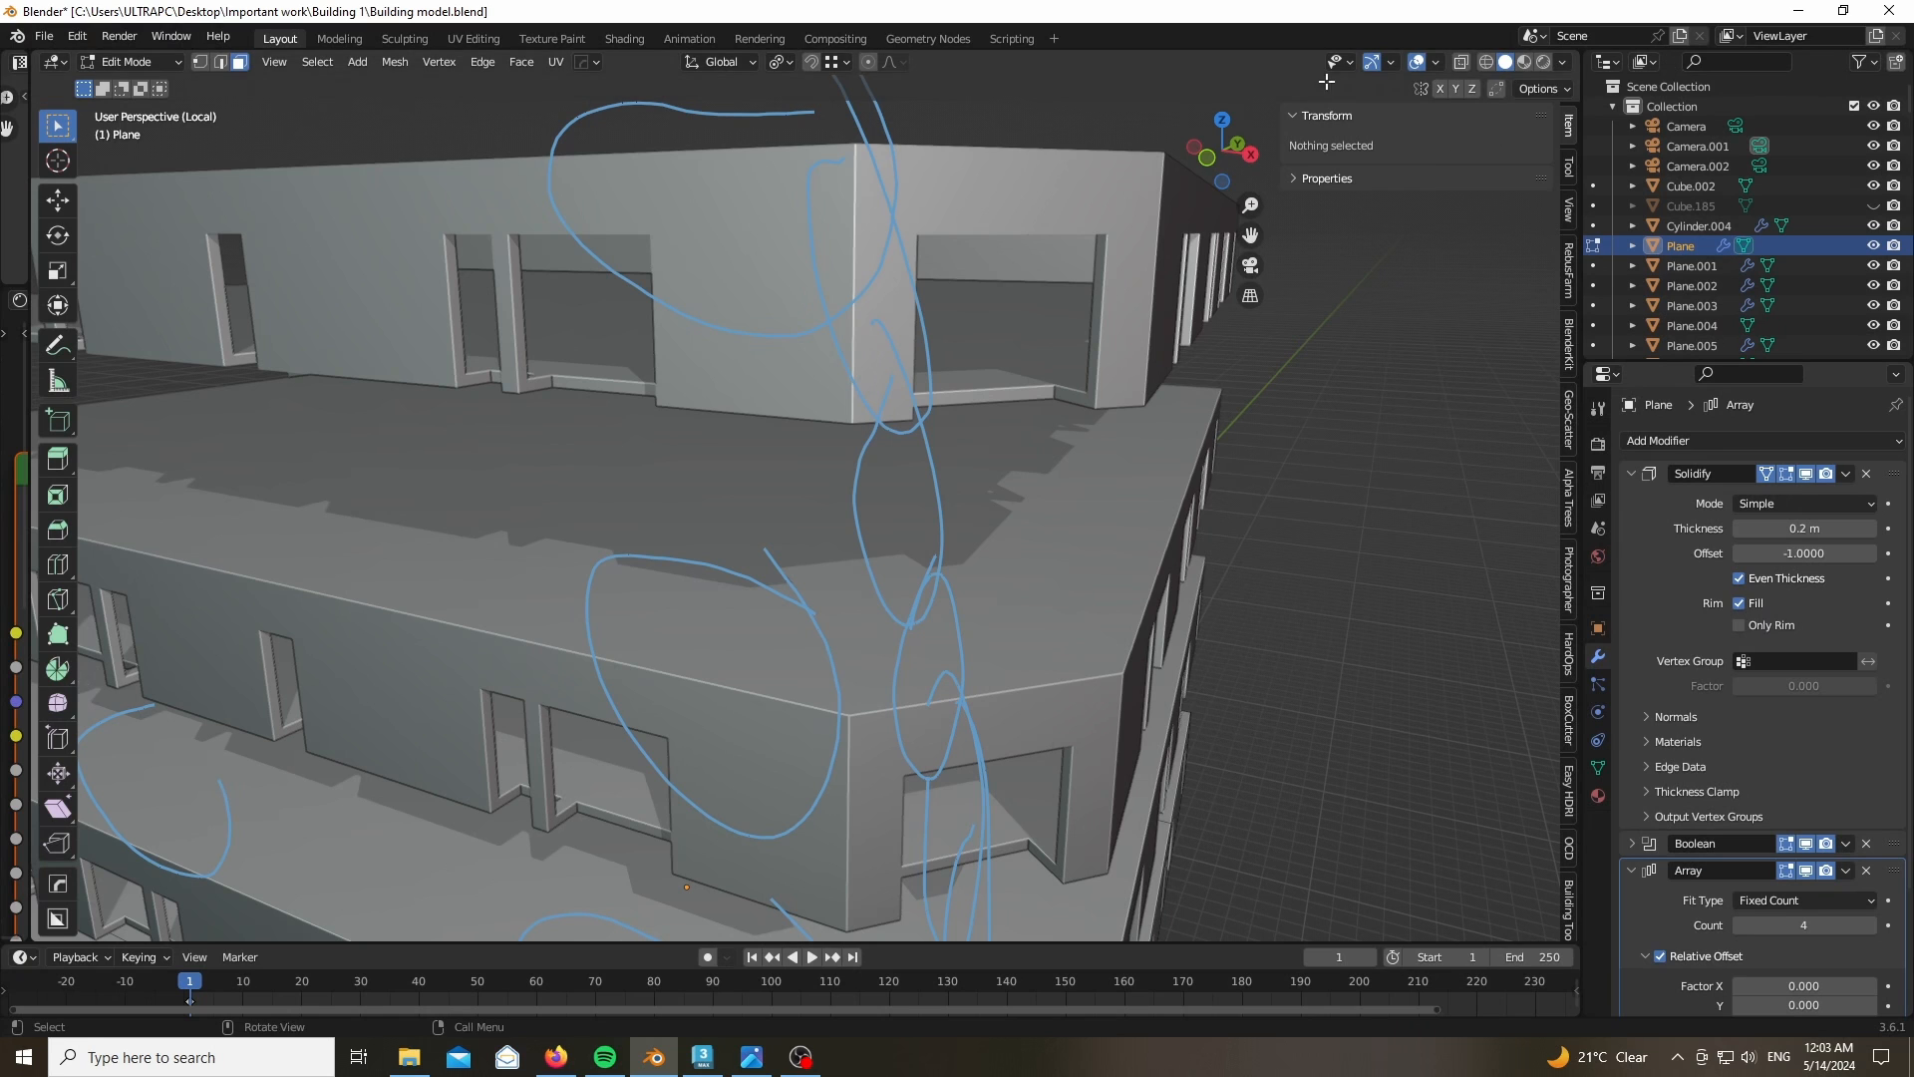
drag(1221, 167, 1163, 173)
key(KP_Divide)
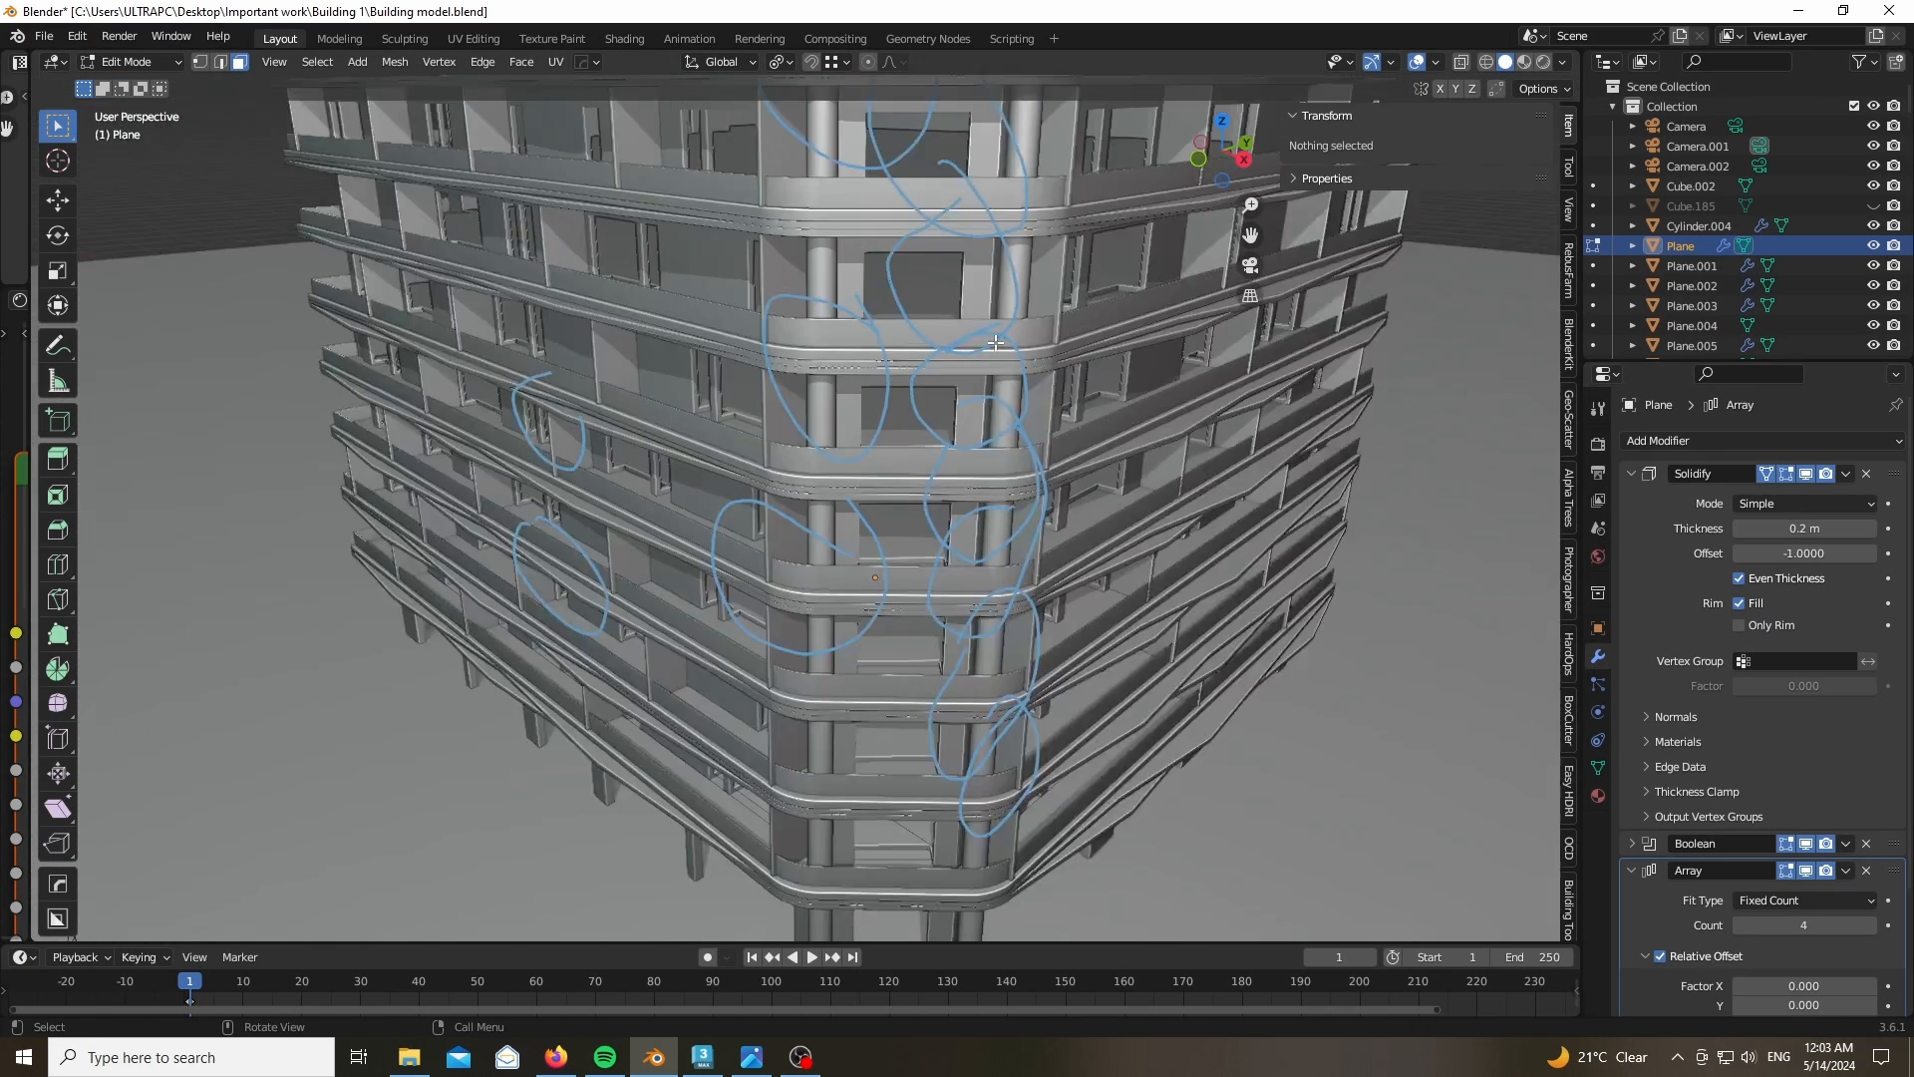
key(Tab)
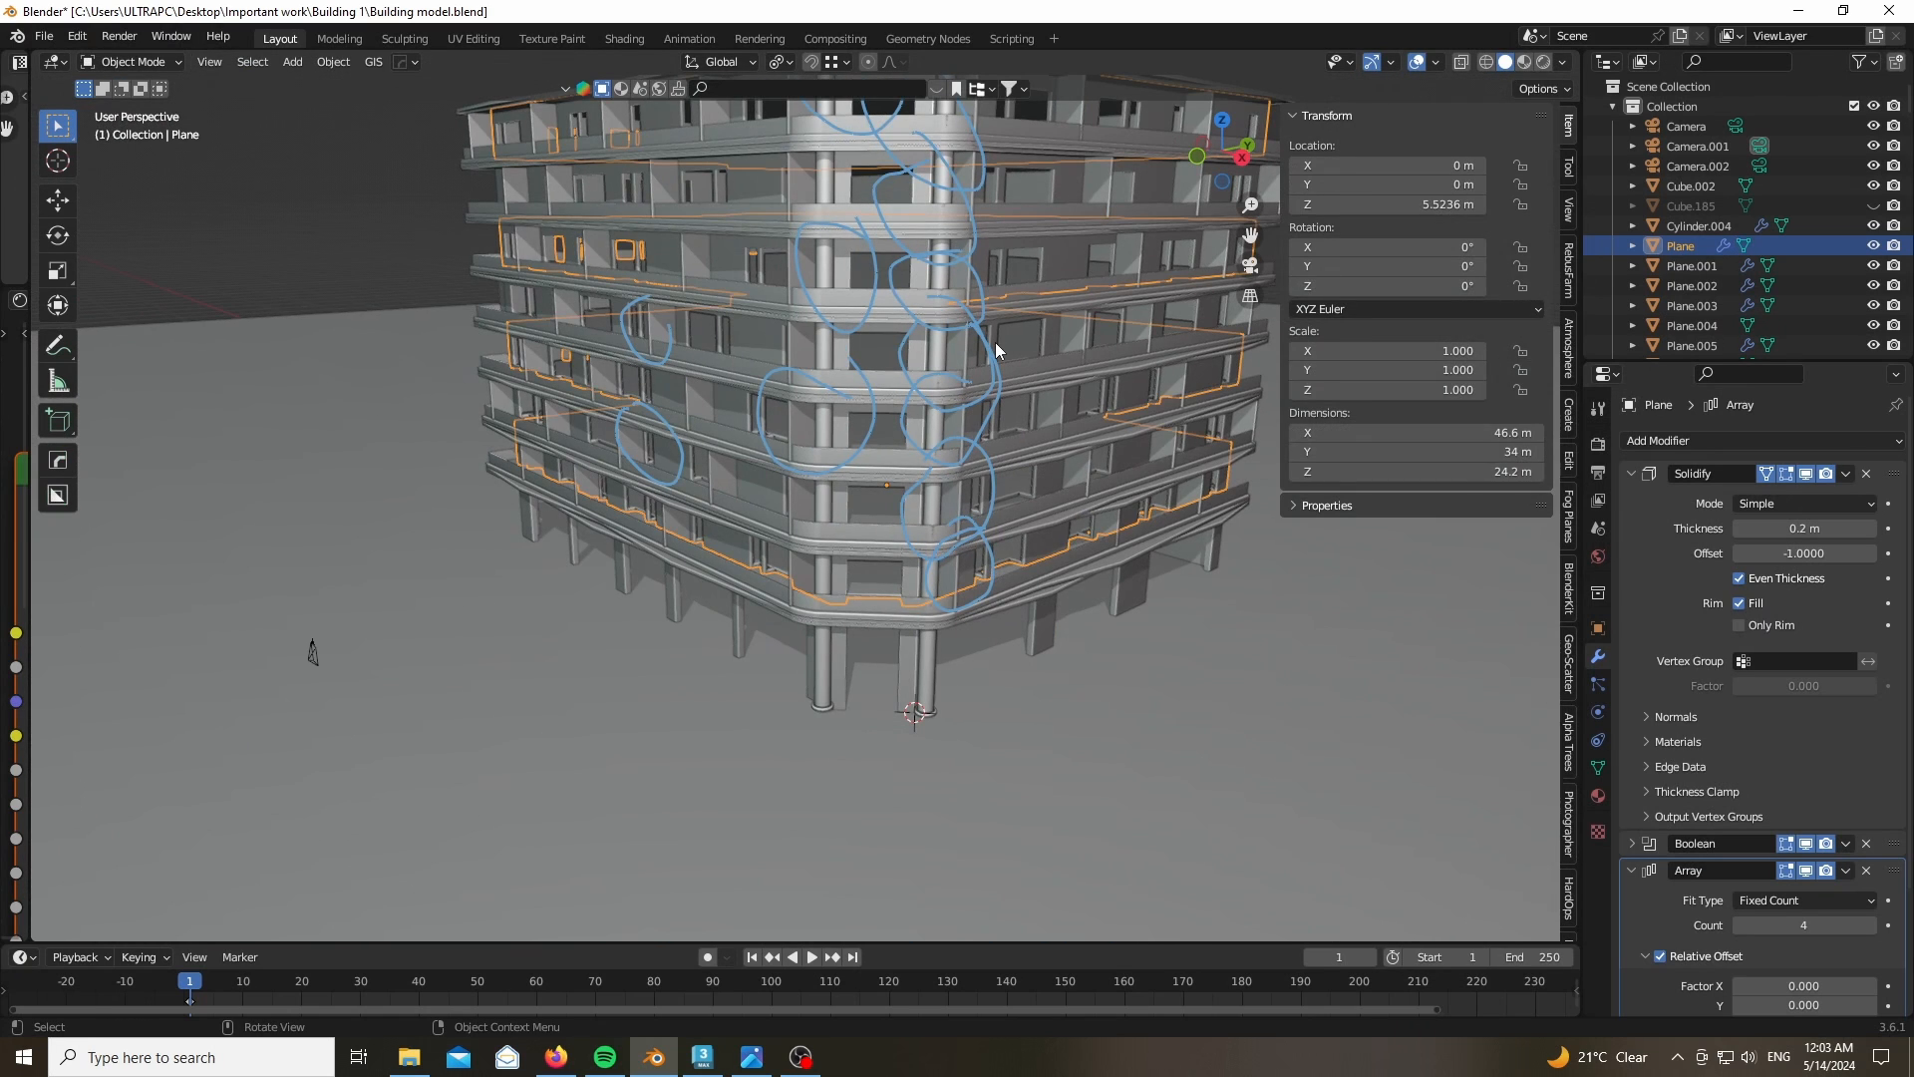
- Select the balcony partition walls and the second alternating floor wall, and inspect them on the facade
scroll(643, 518, up, 5)
click(1006, 309)
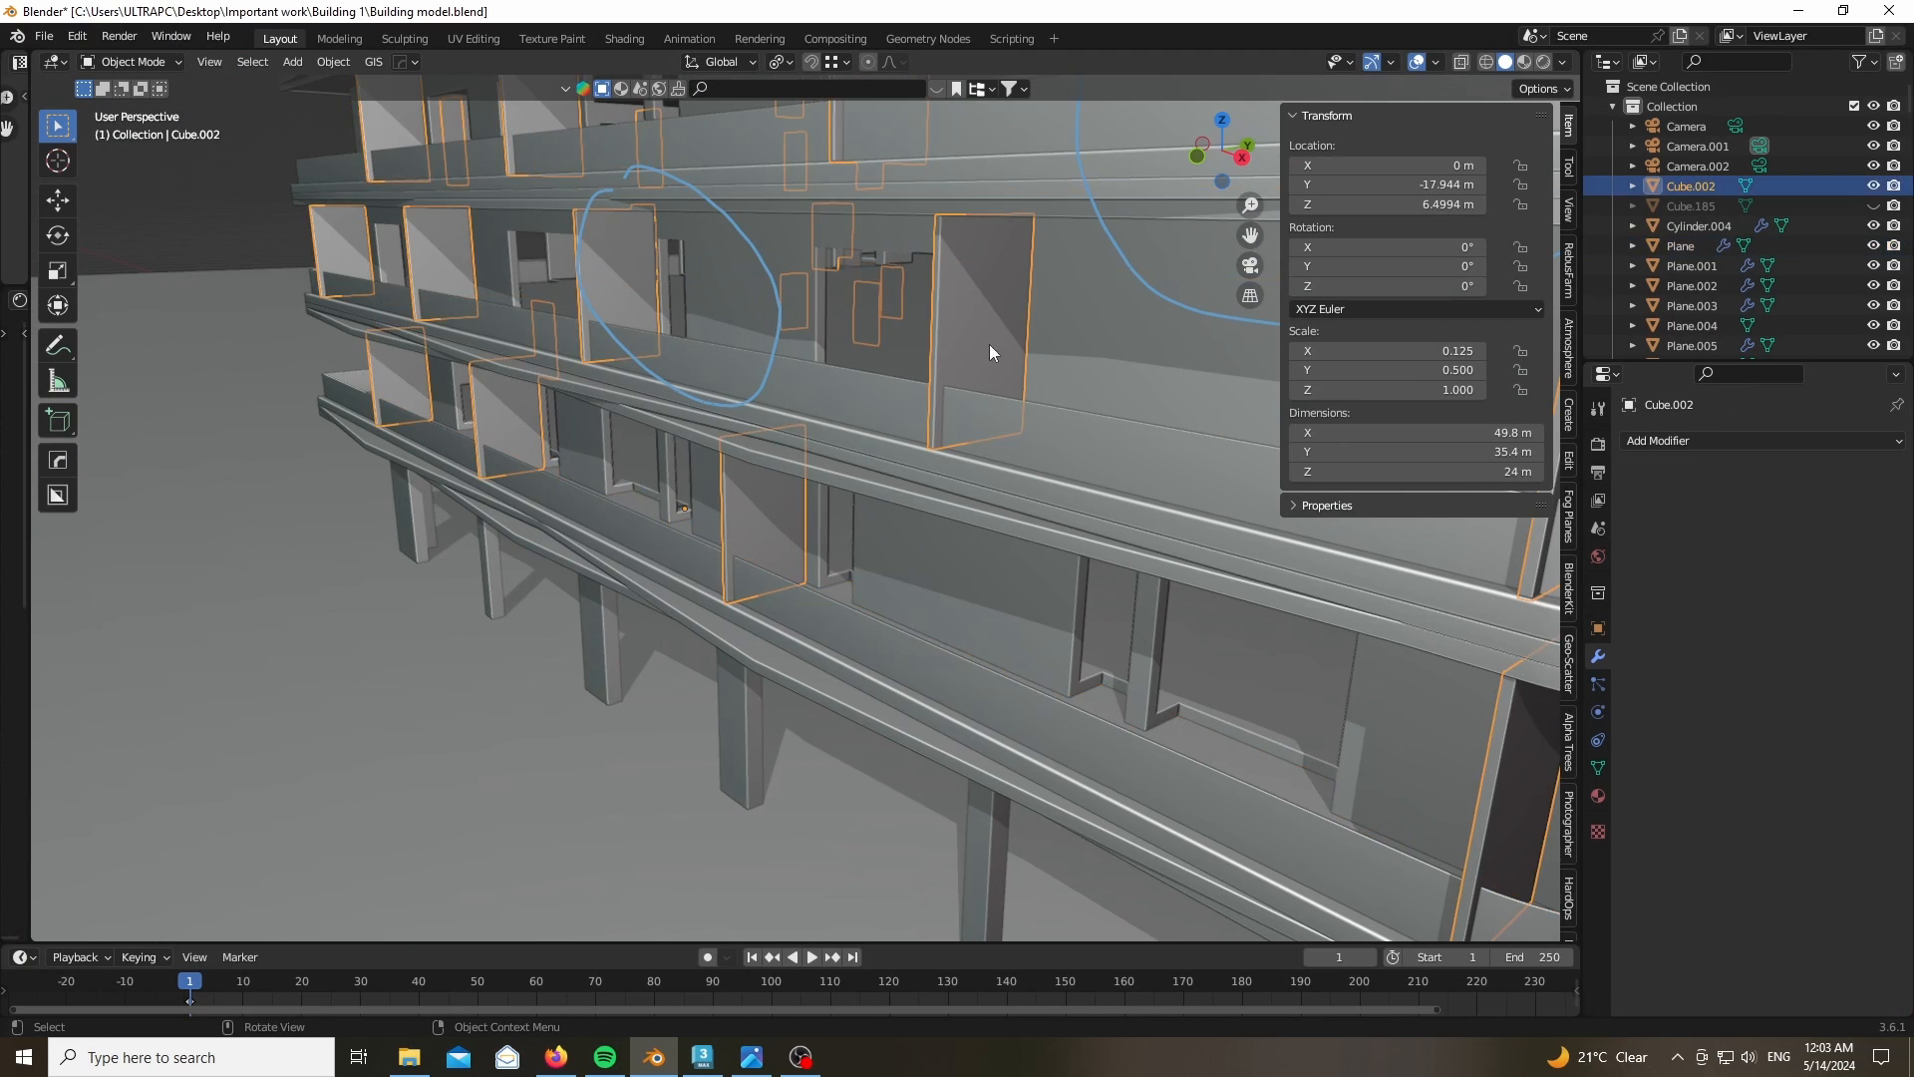
click(1121, 319)
scroll(602, 441, down, 7)
scroll(739, 365, up, 7)
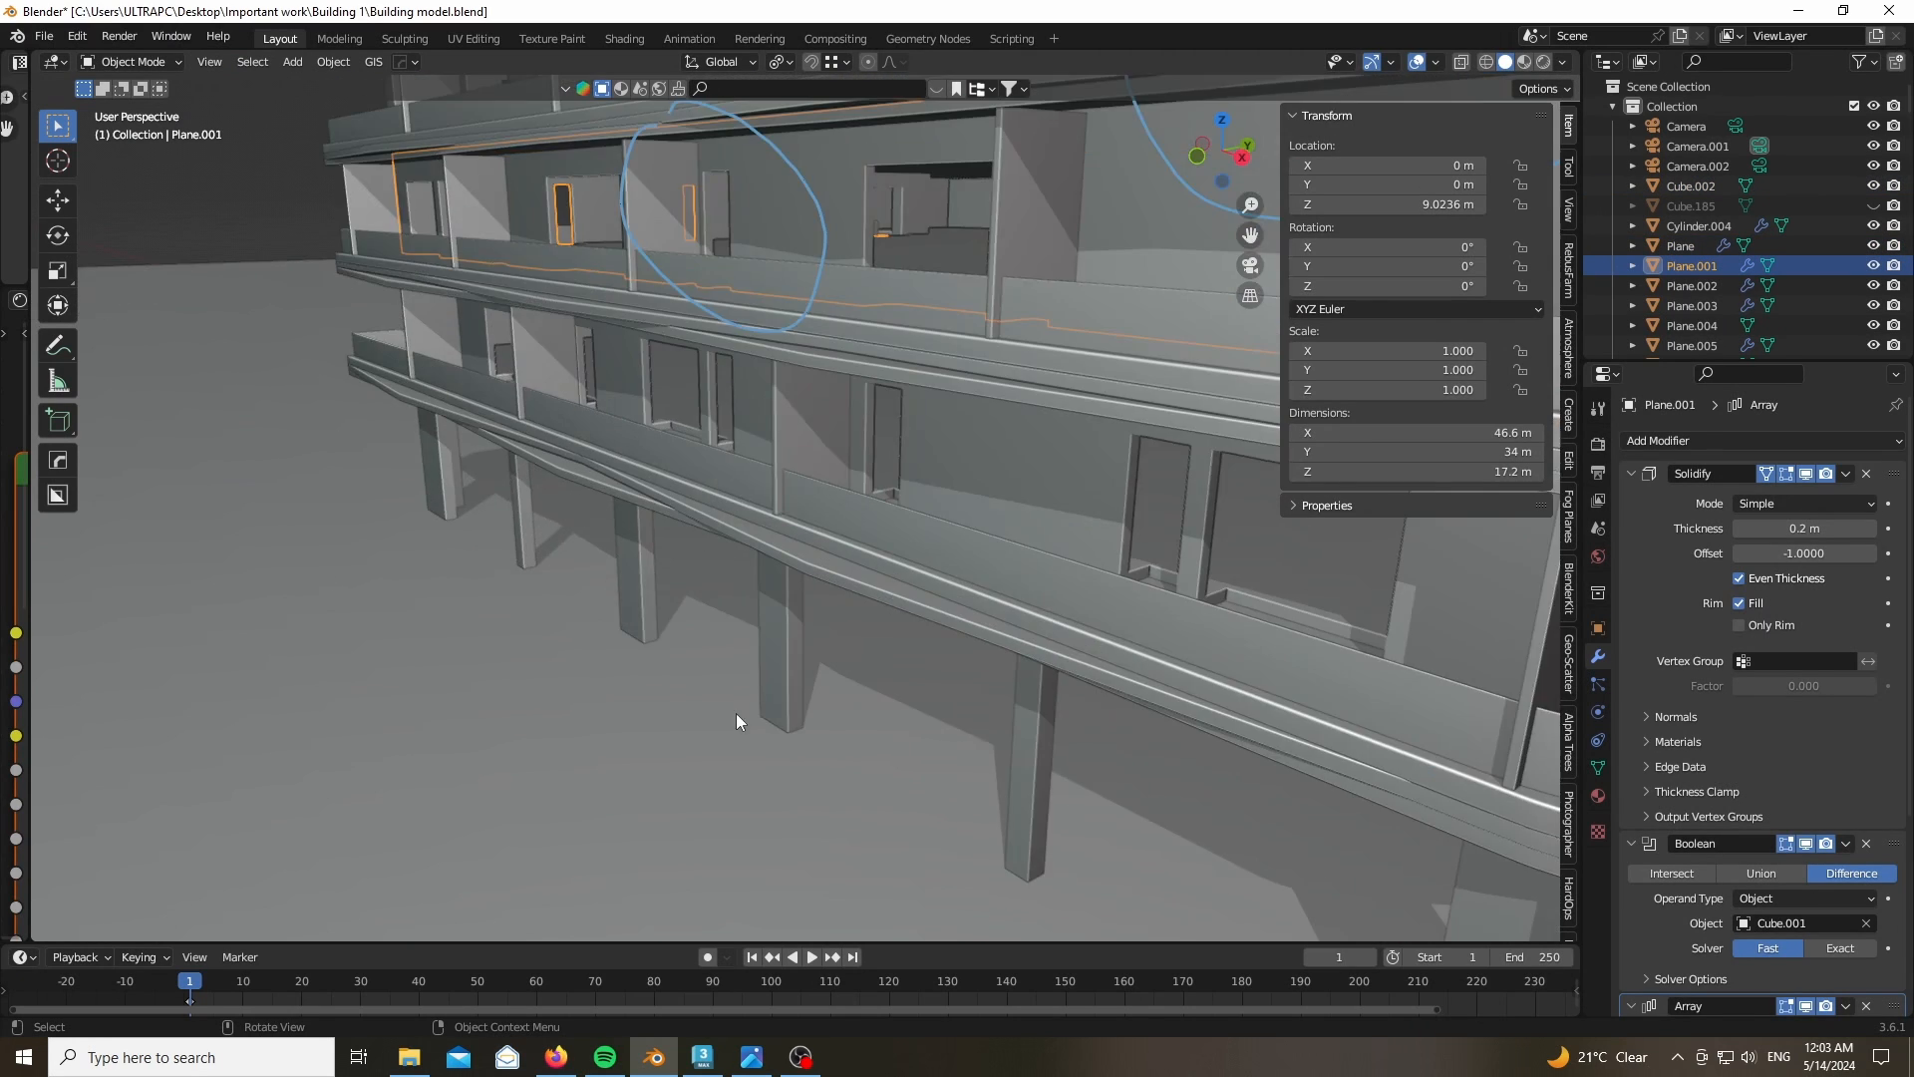
scroll(736, 714, down, 4)
scroll(644, 474, down, 5)
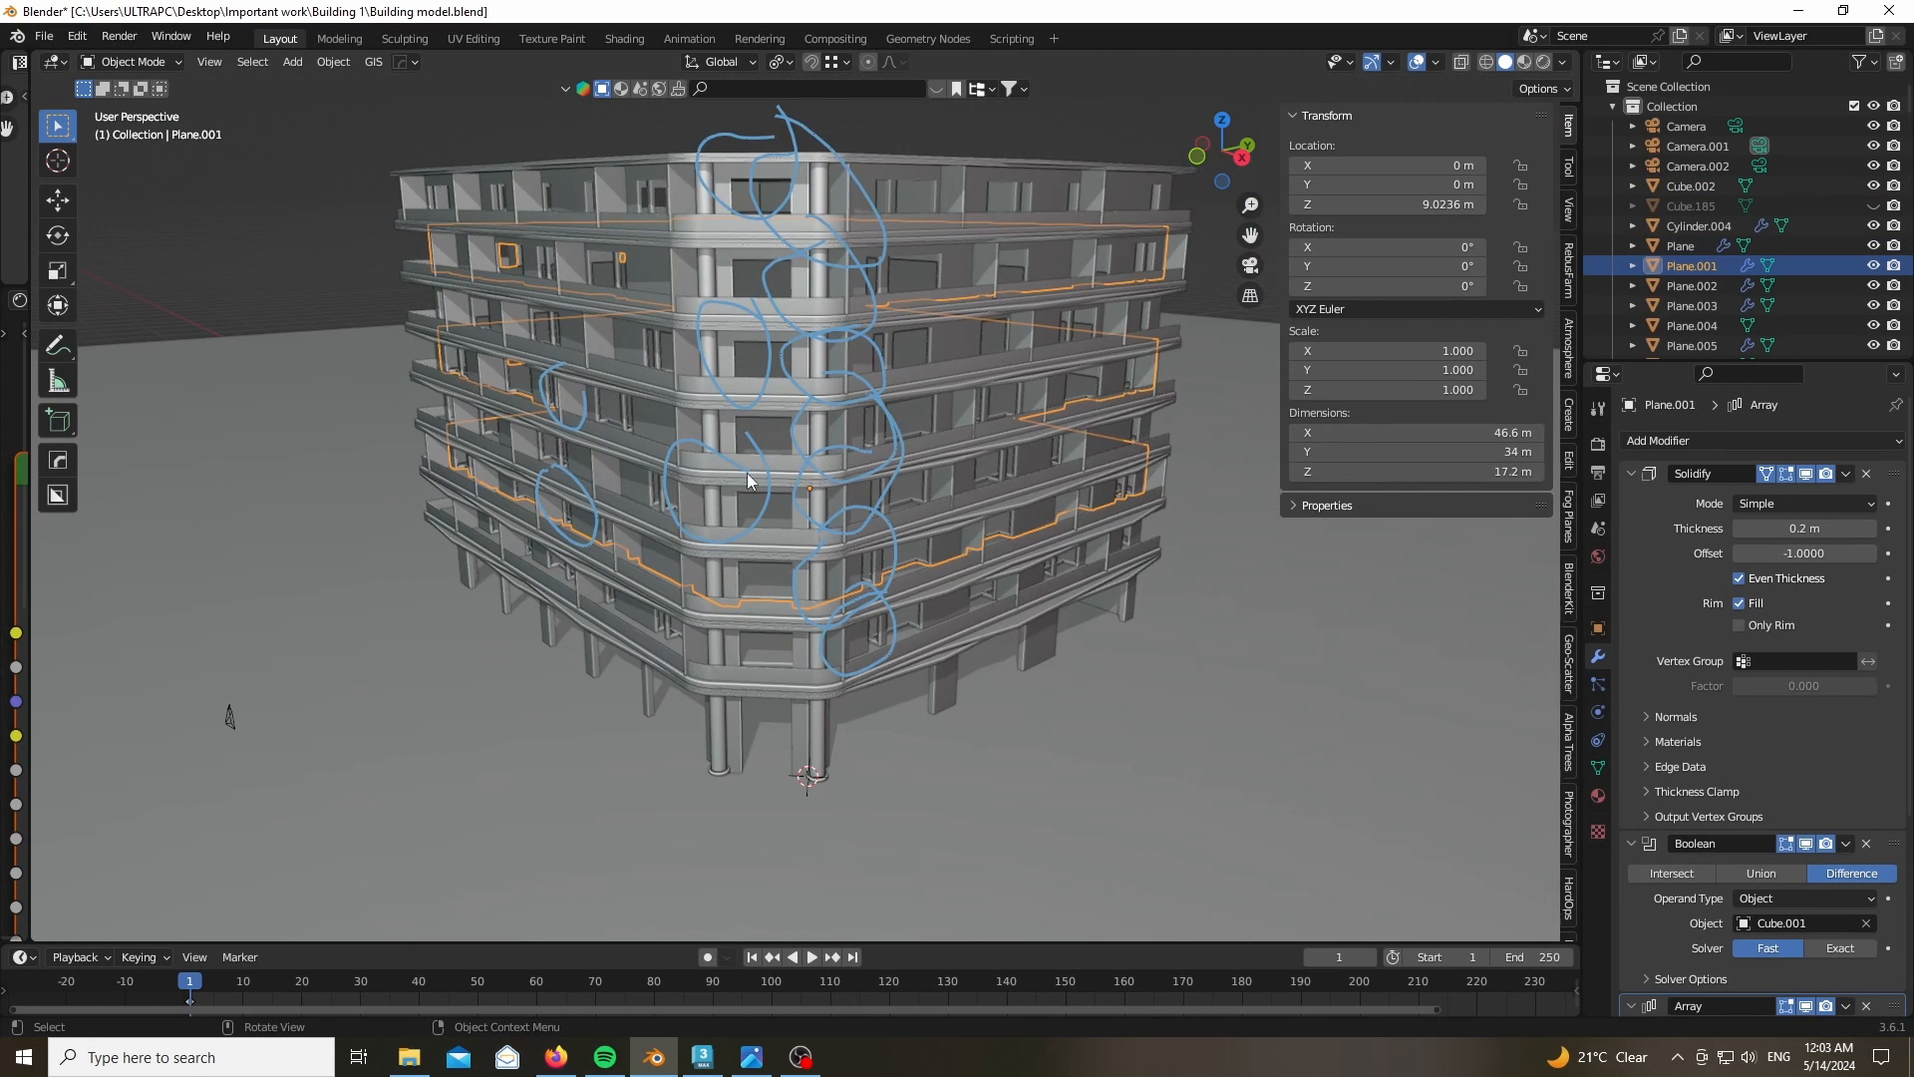
- Select the balcony railing strips, isolate them in Edit Mode and frame the base strip's rounded front corners
click(786, 471)
click(783, 463)
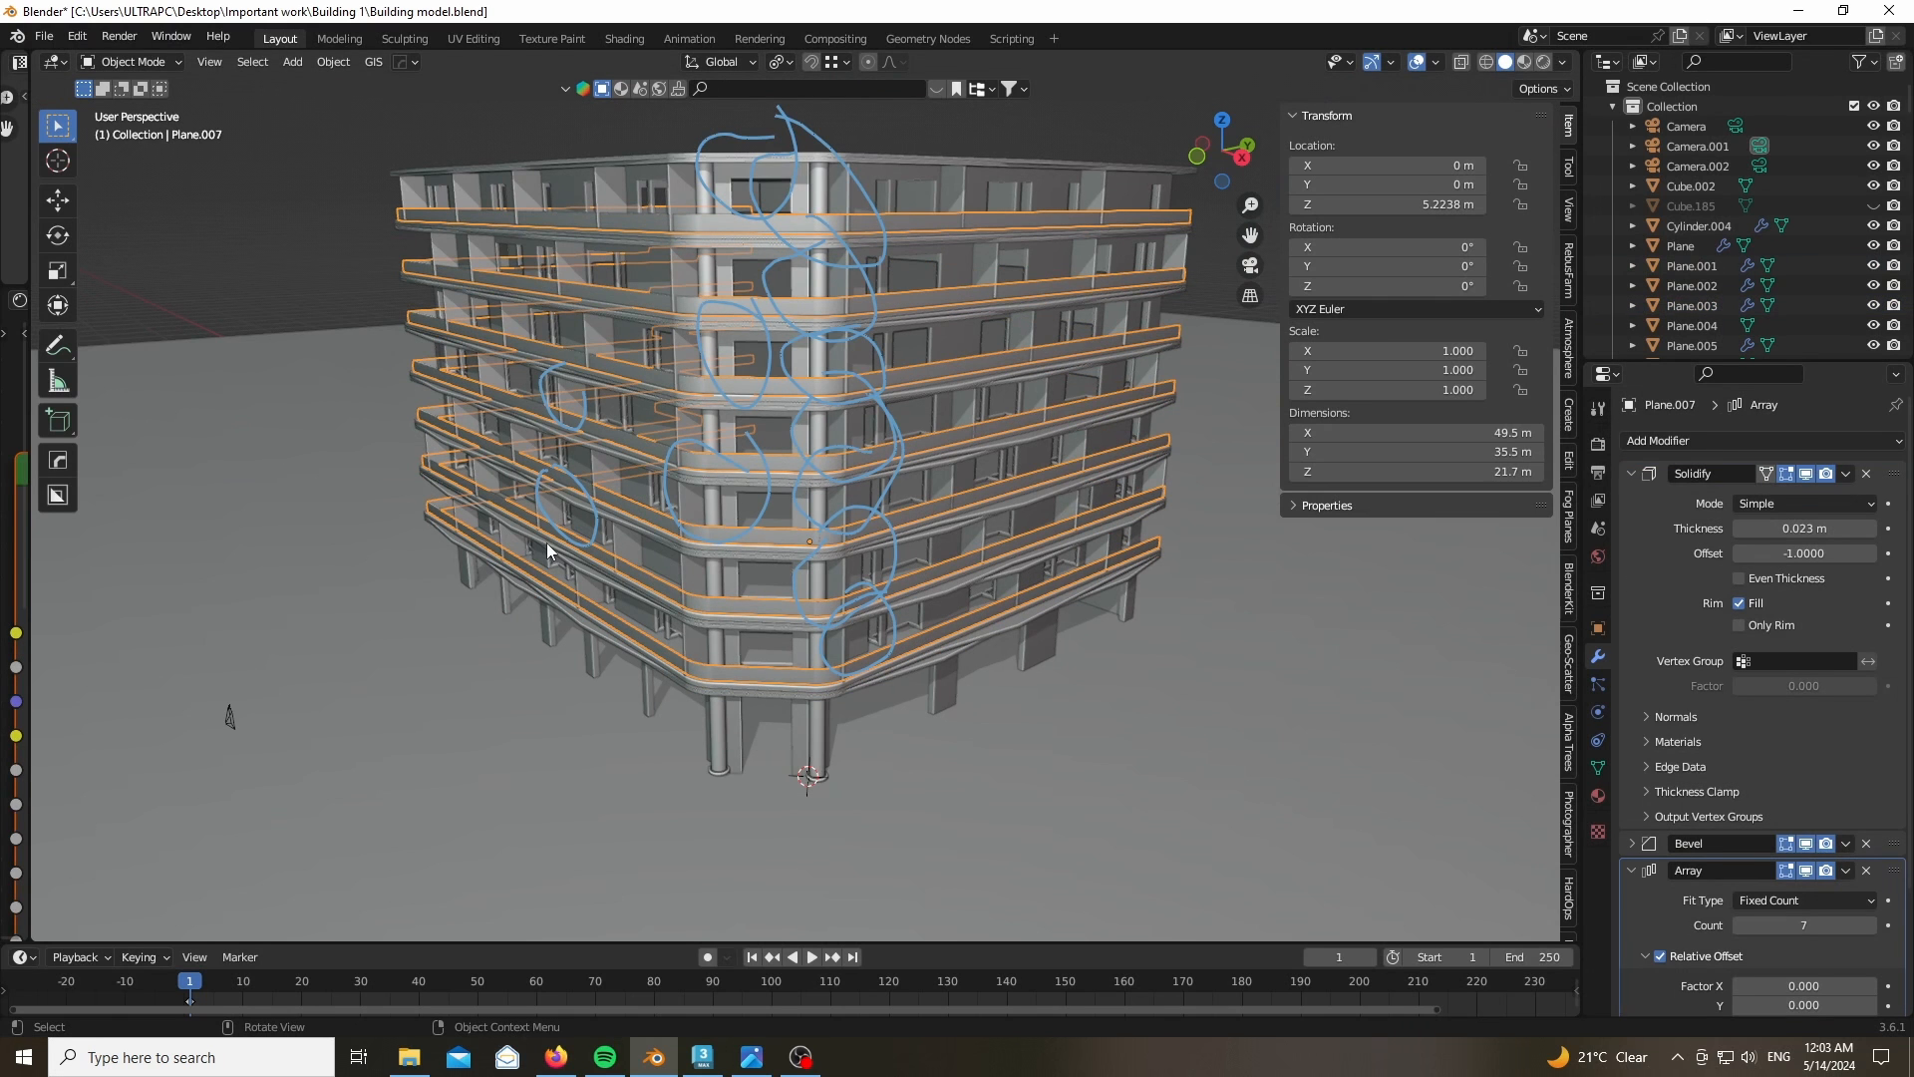
key(Tab)
key(KP_Divide)
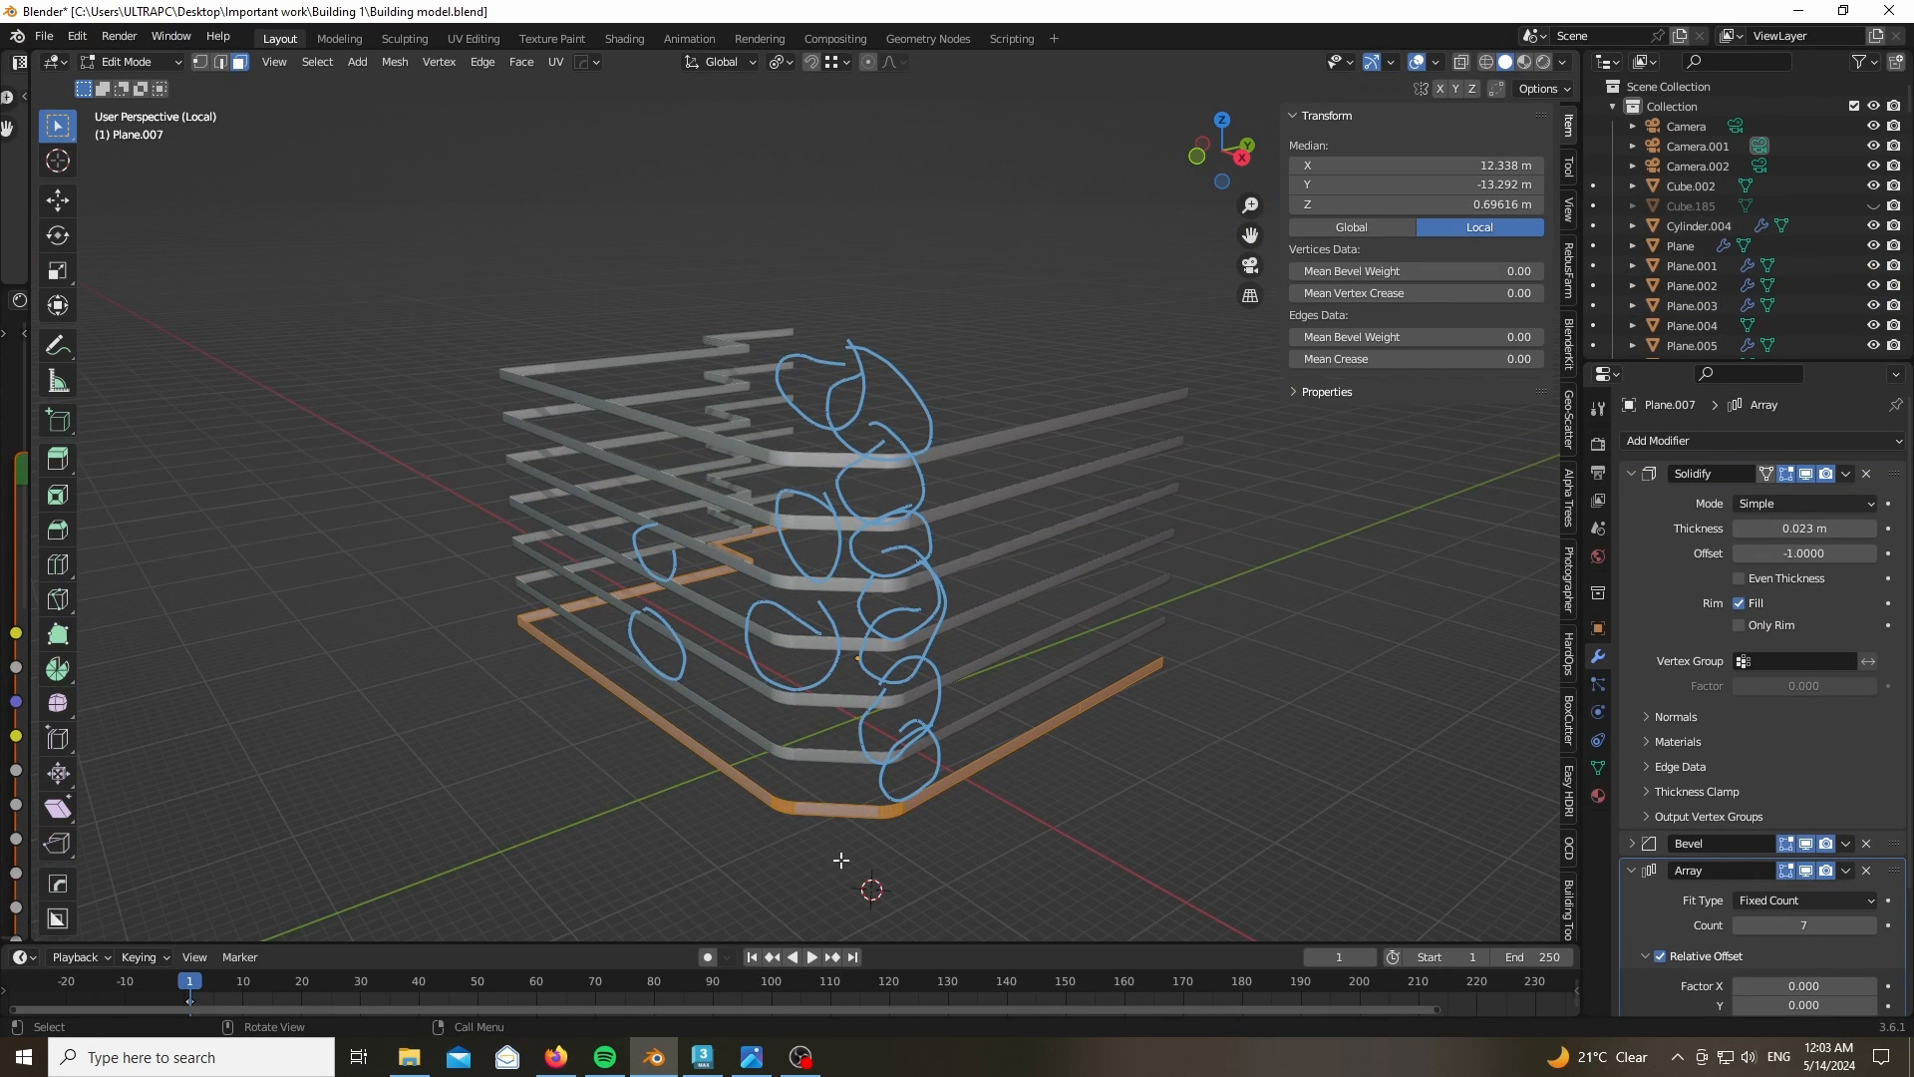
key(KP_Decimal)
scroll(879, 727, up, 2)
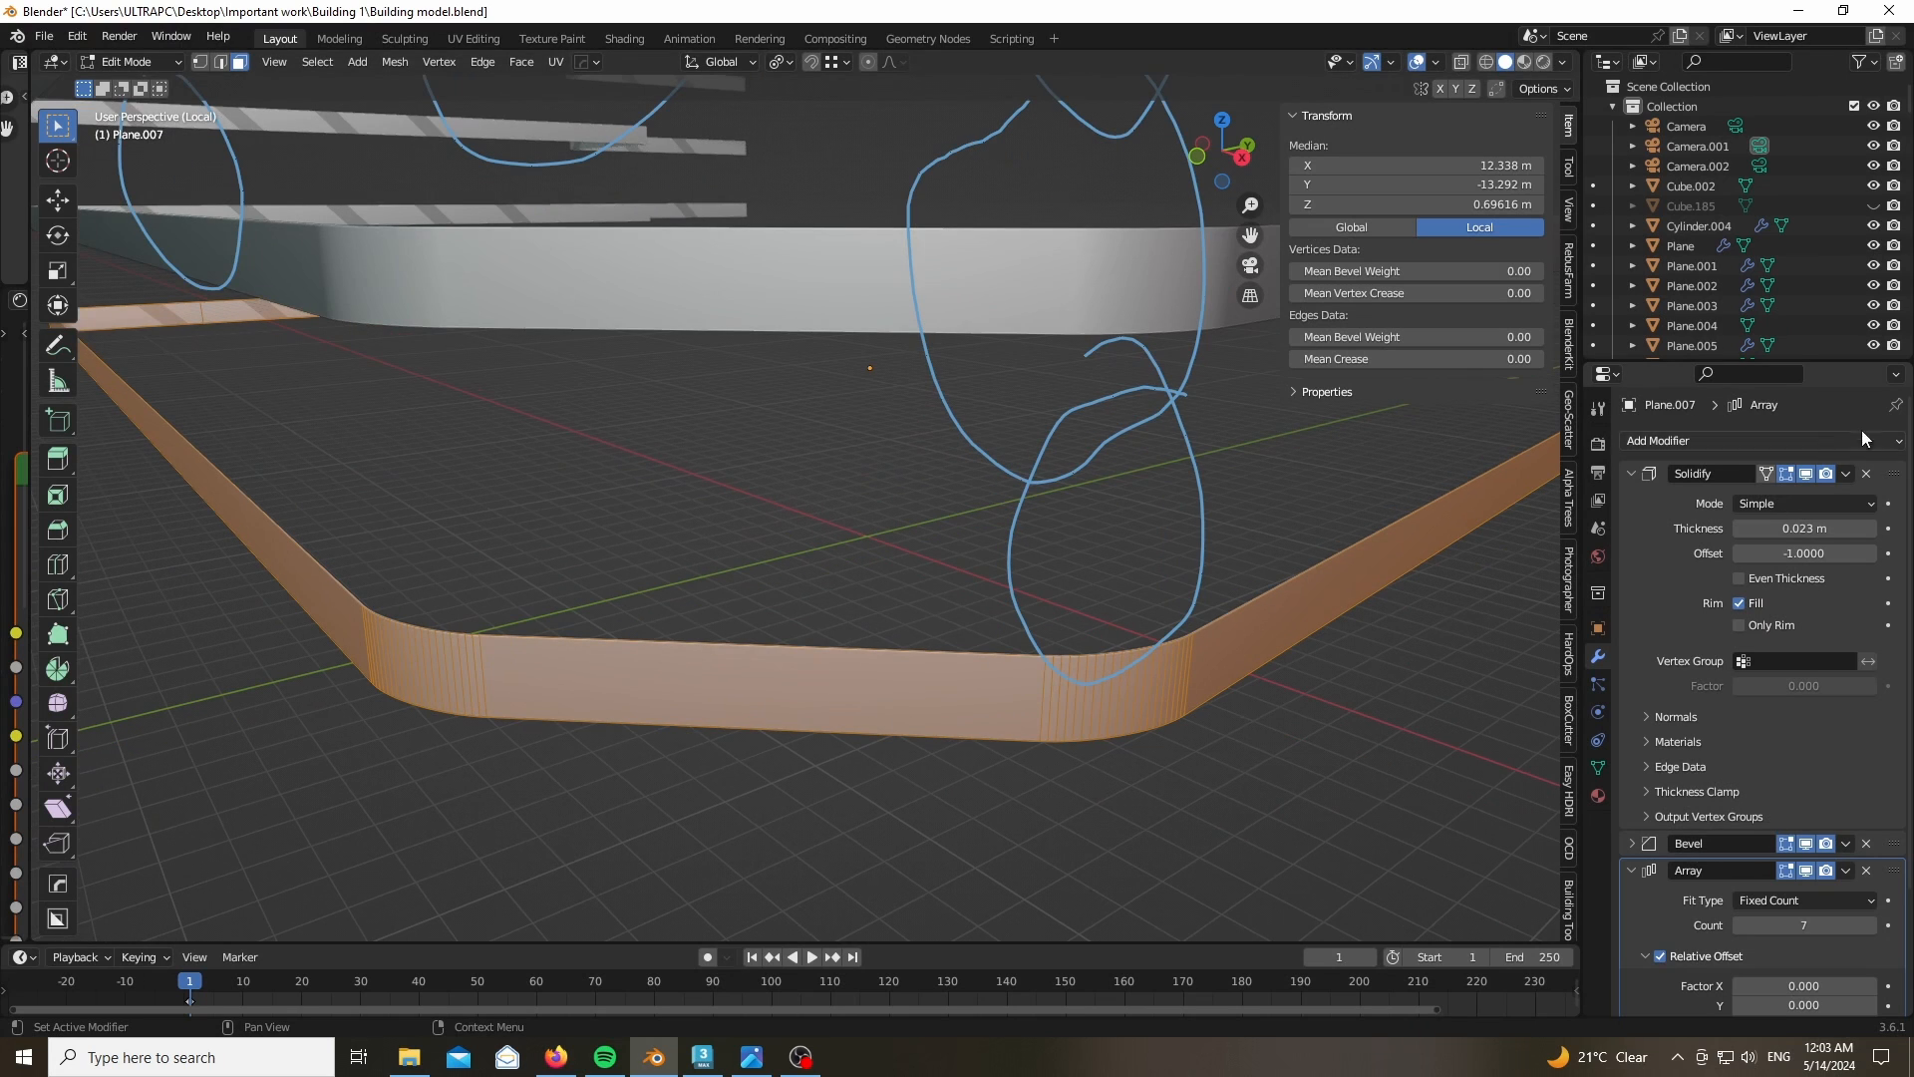
- Turn off the viewport display of the railing's Solidify, Bevel and Array modifiers and view the base strip's outline from above
click(1807, 474)
click(1807, 843)
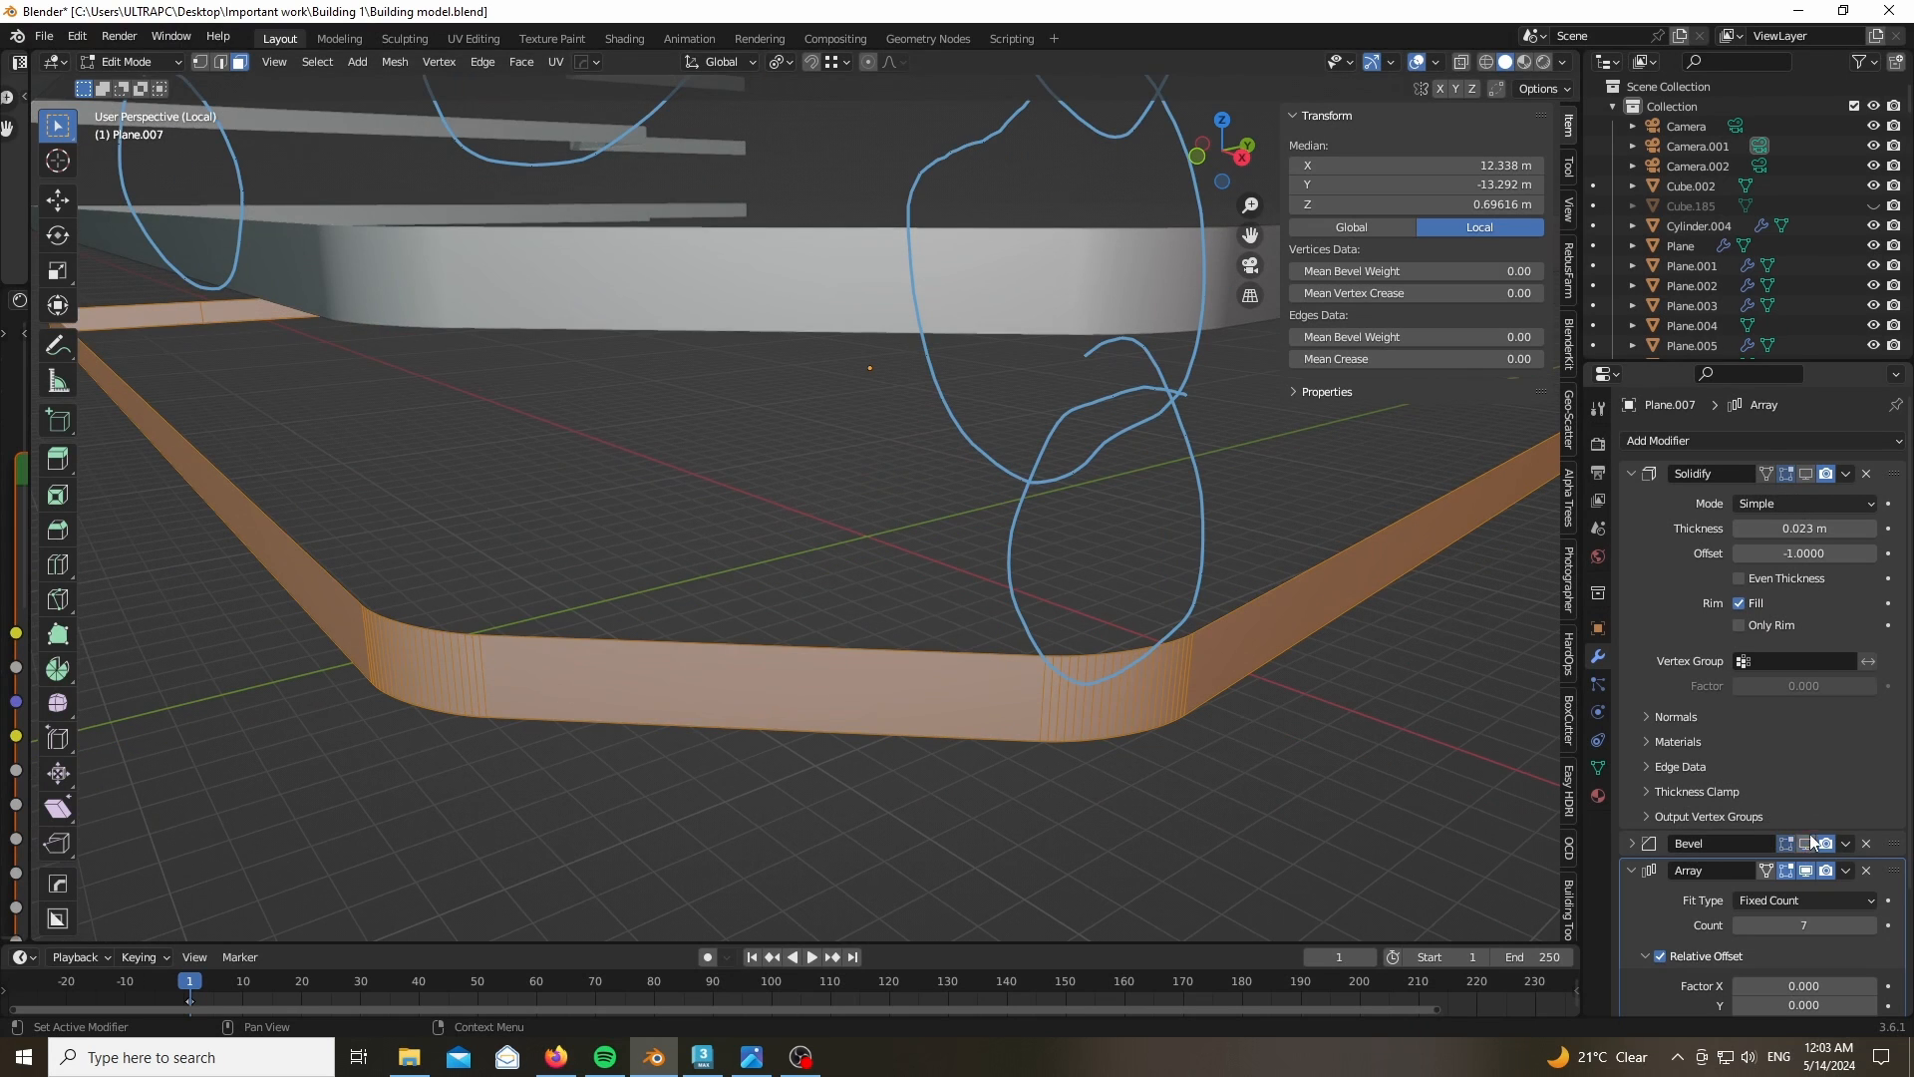
click(1807, 870)
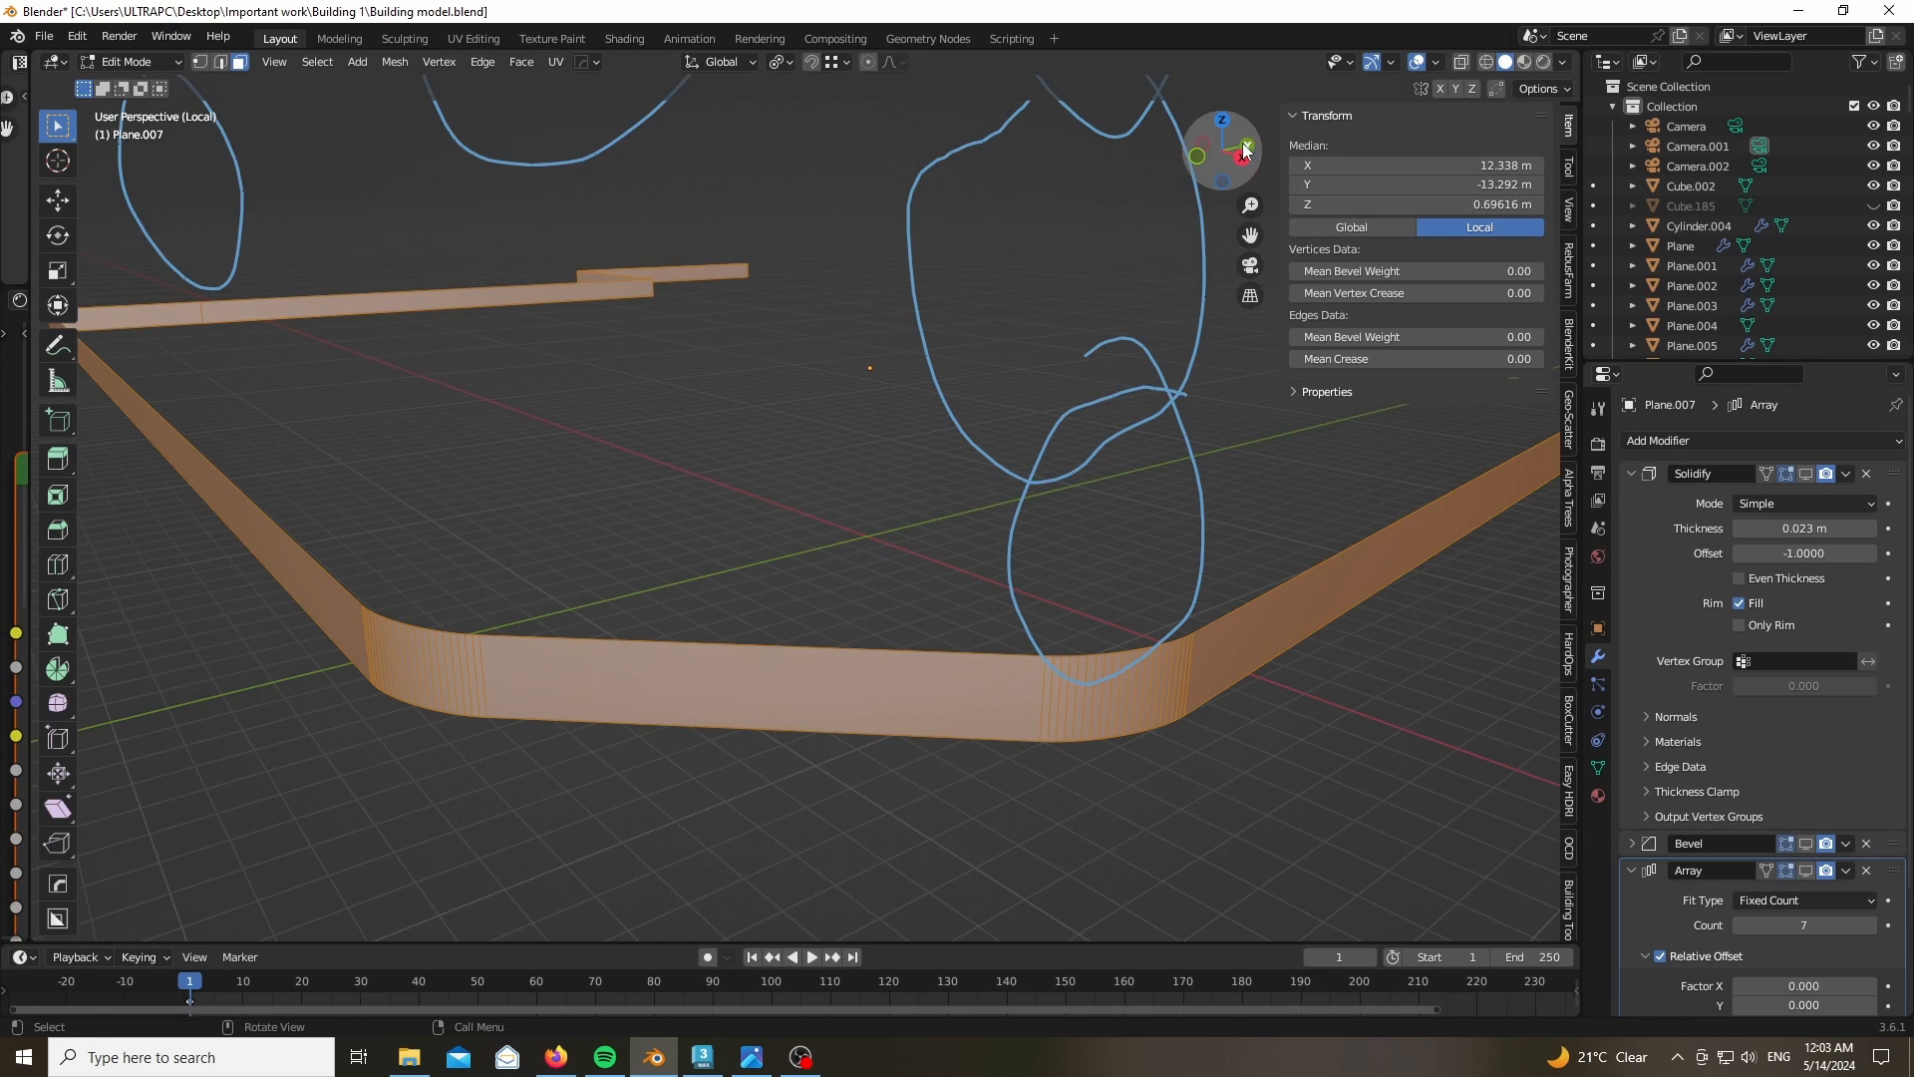
drag(1244, 152, 634, 563)
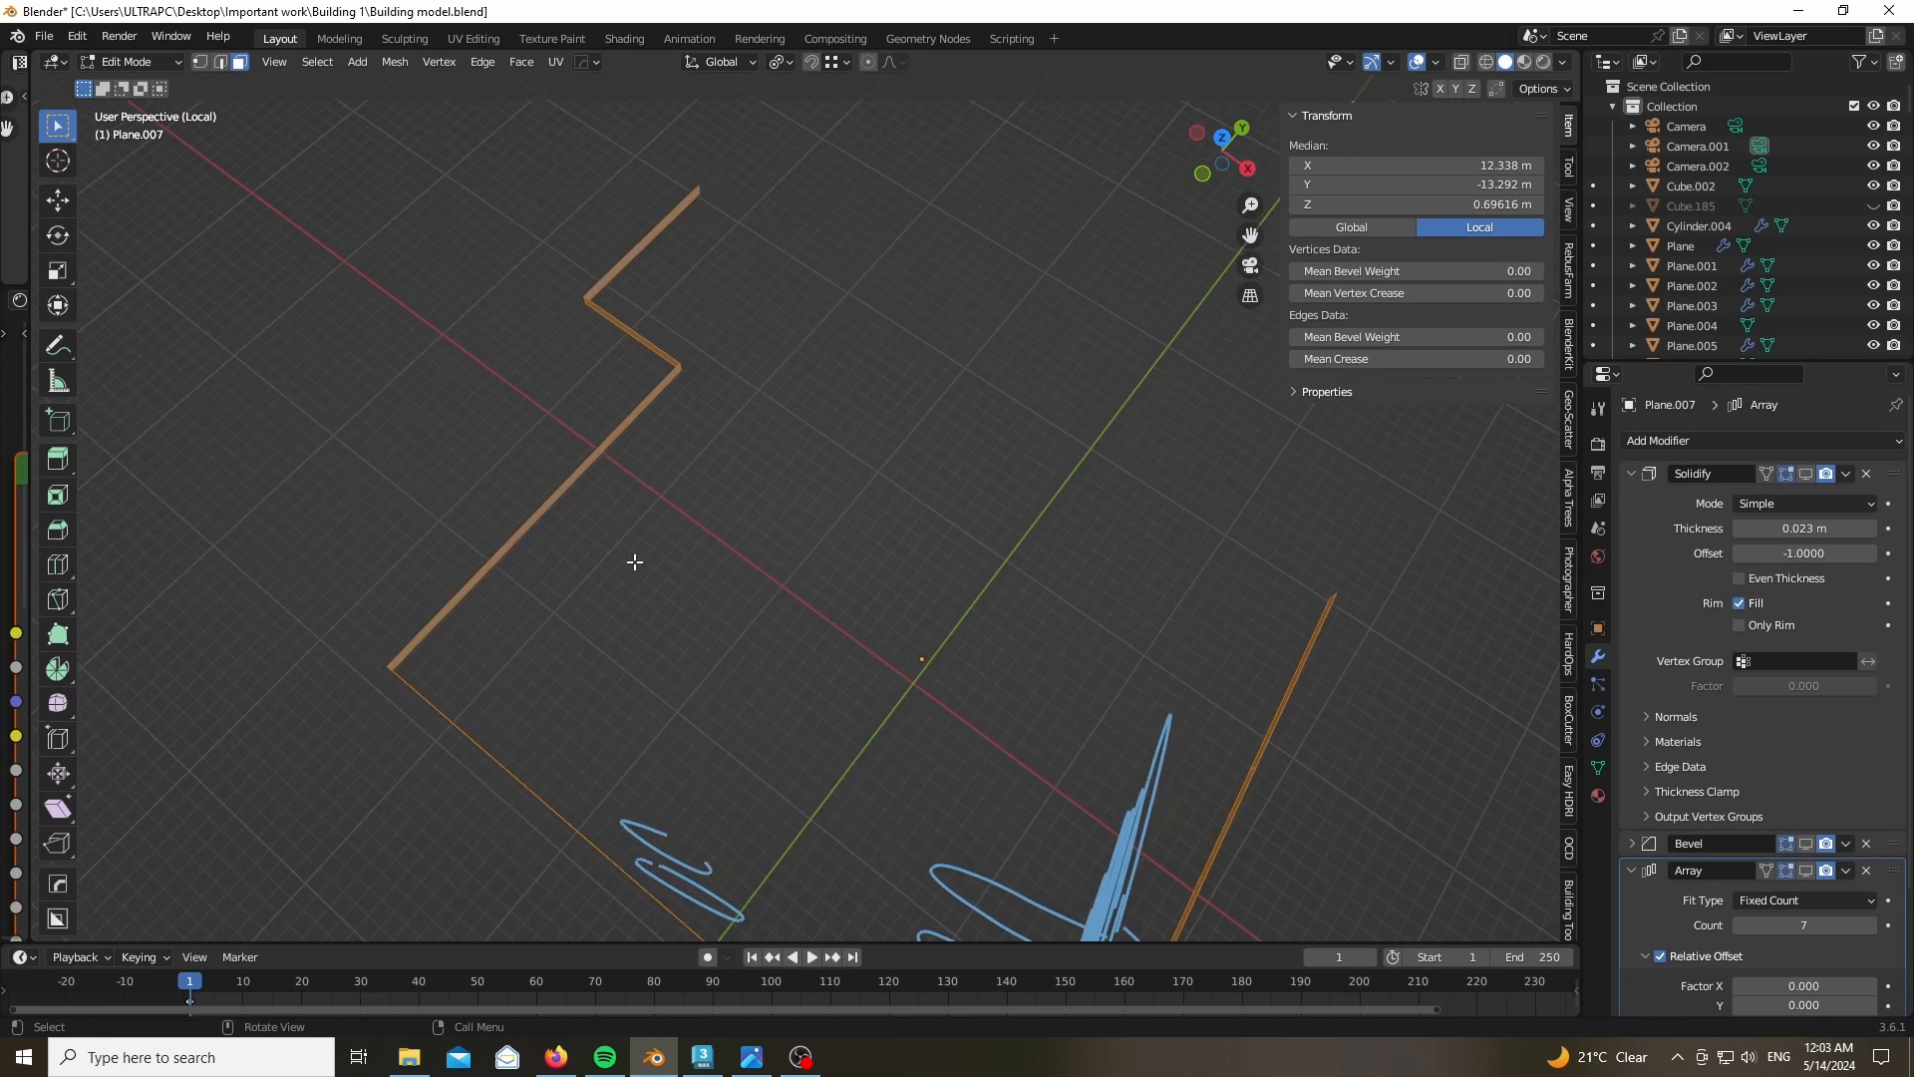
scroll(557, 393, down, 2)
scroll(997, 881, up, 5)
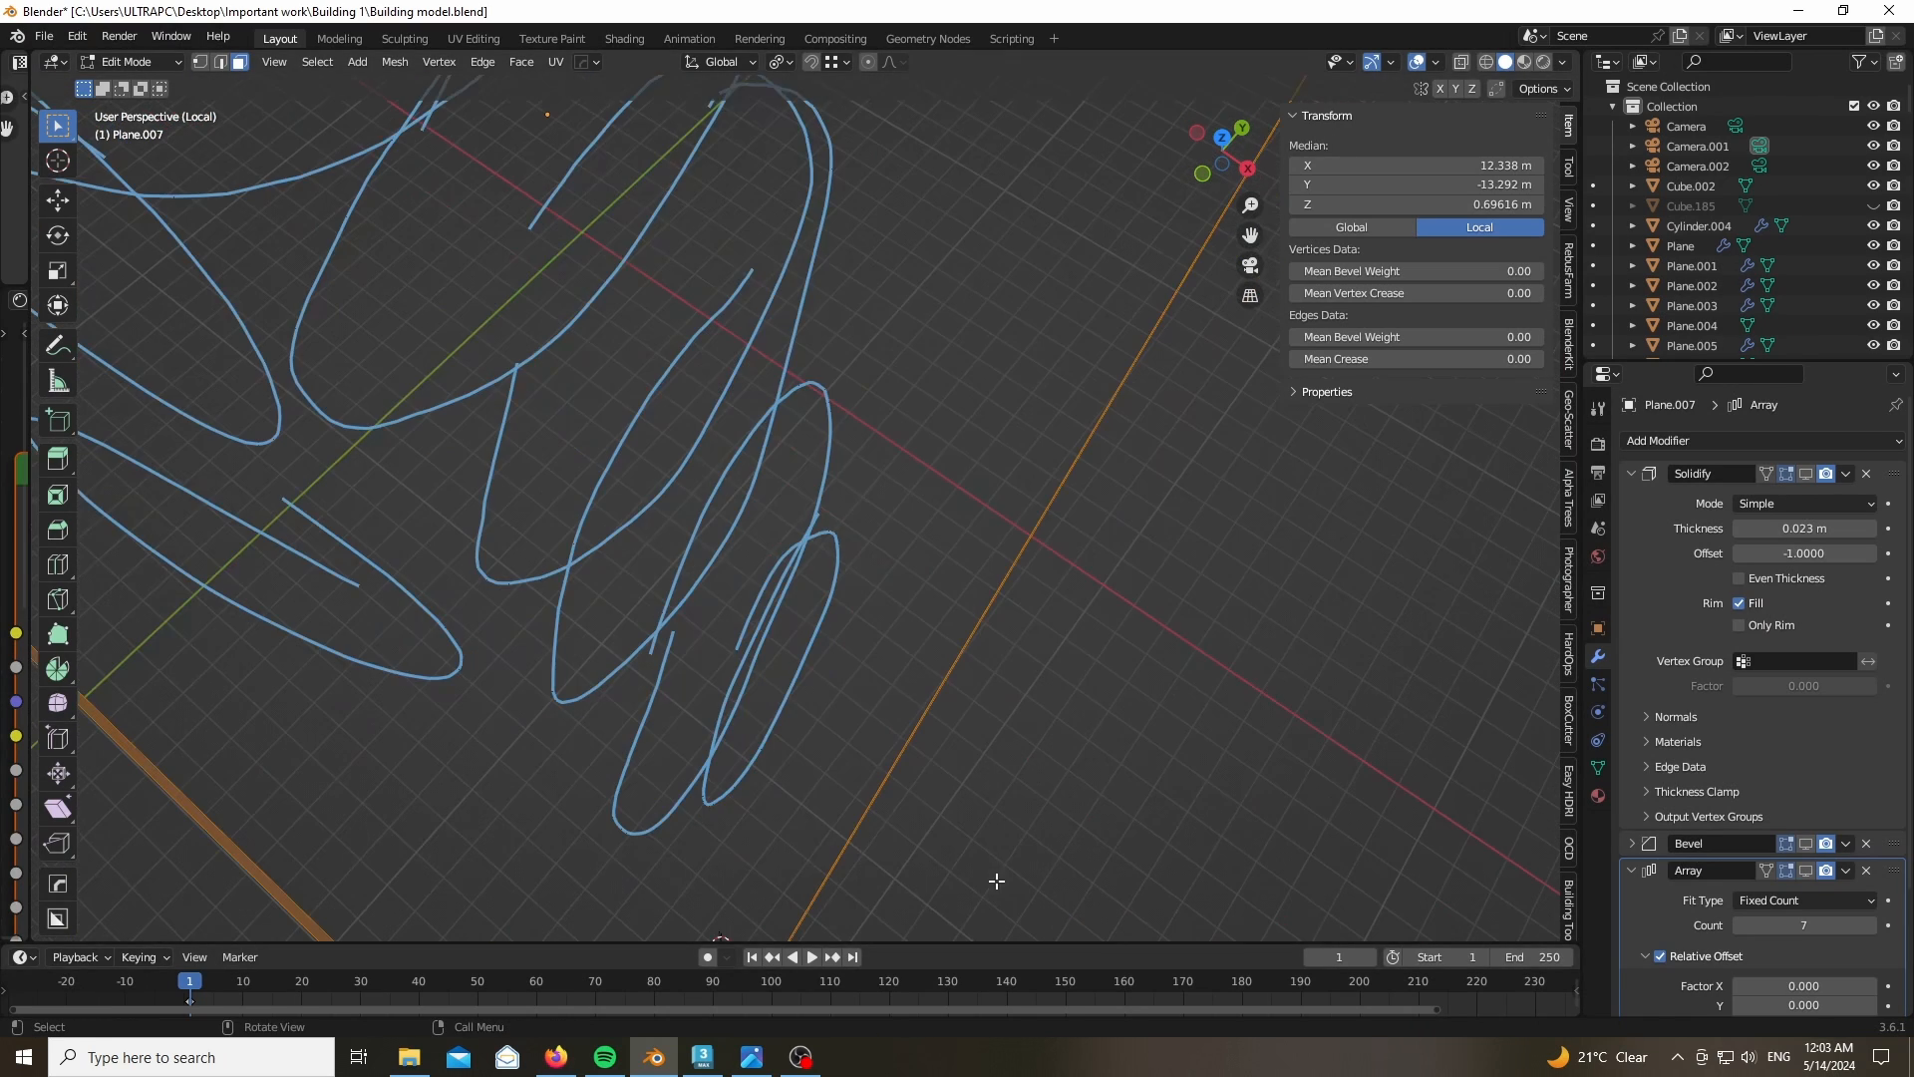
- Turn the railing's Solidify modifier display back on and inspect the strip's thickness at the curved corner
scroll(886, 428, down, 2)
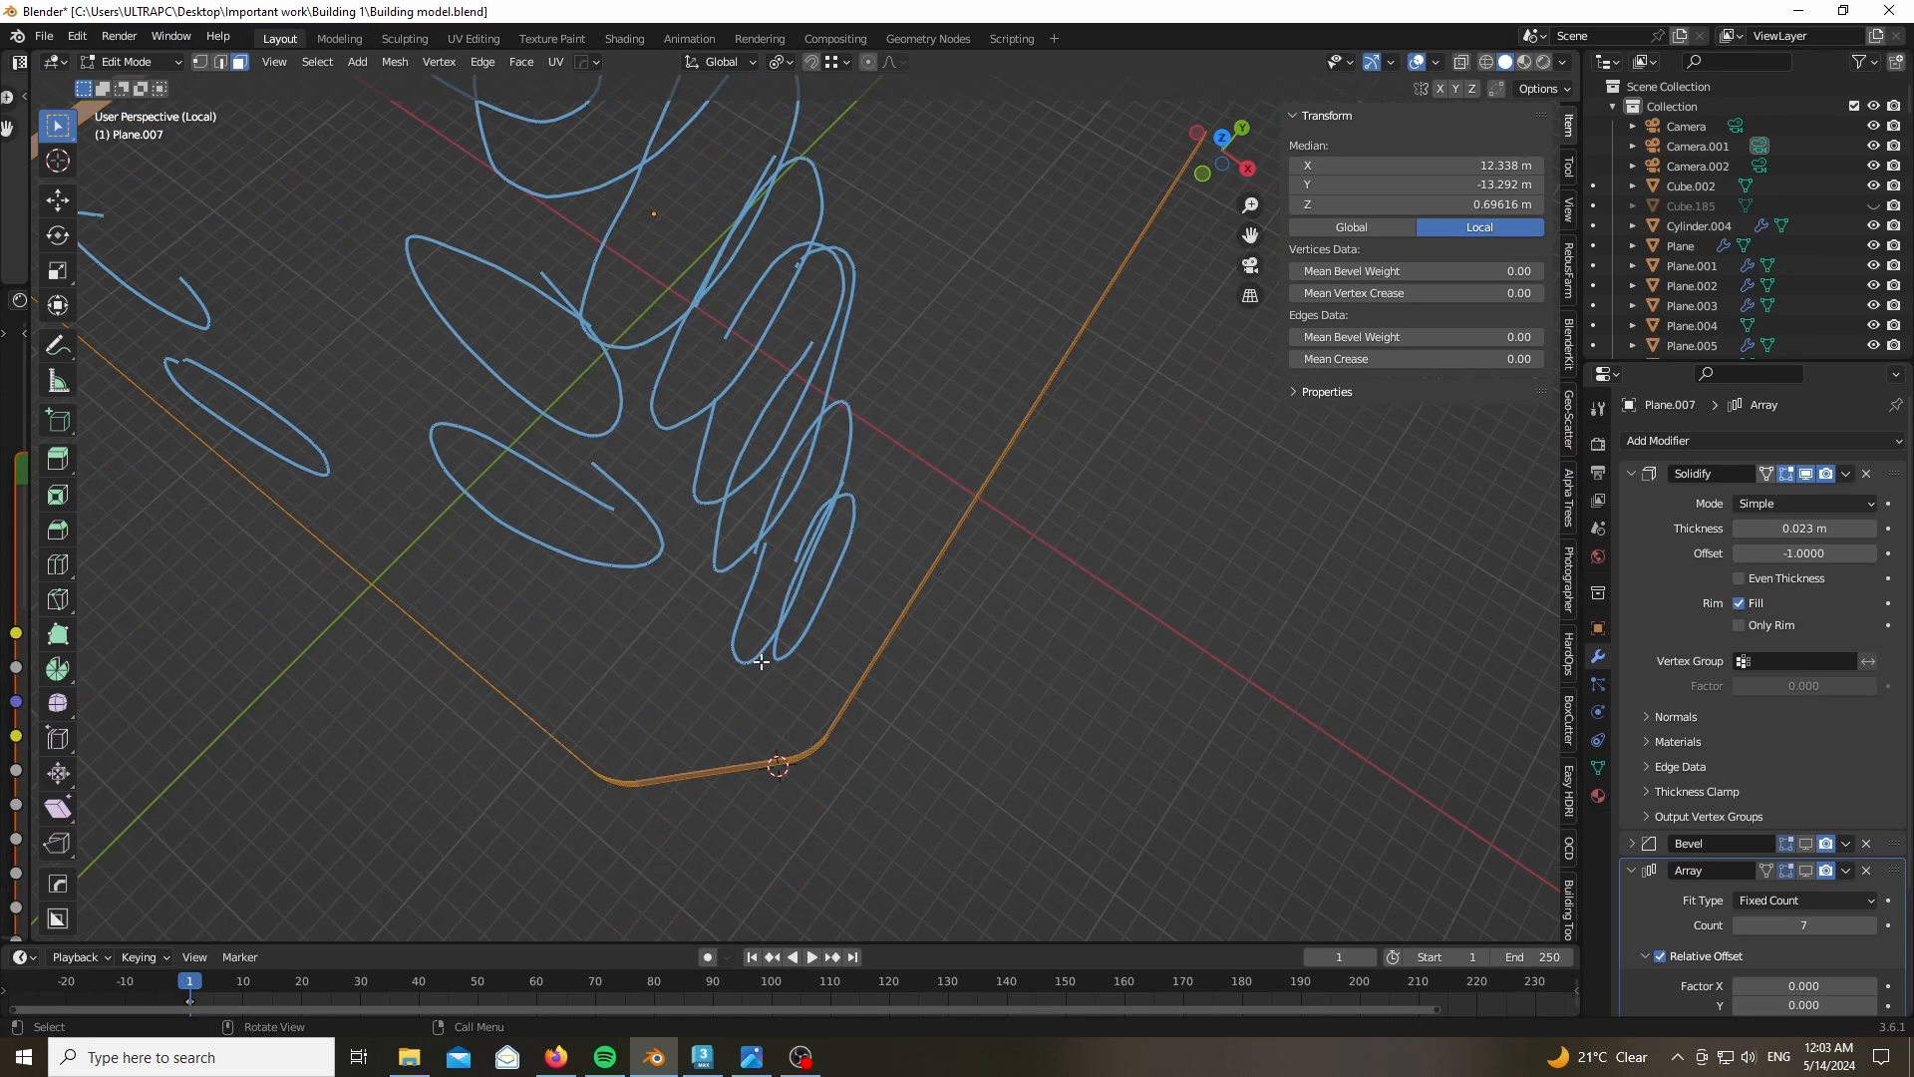
scroll(761, 661, up, 6)
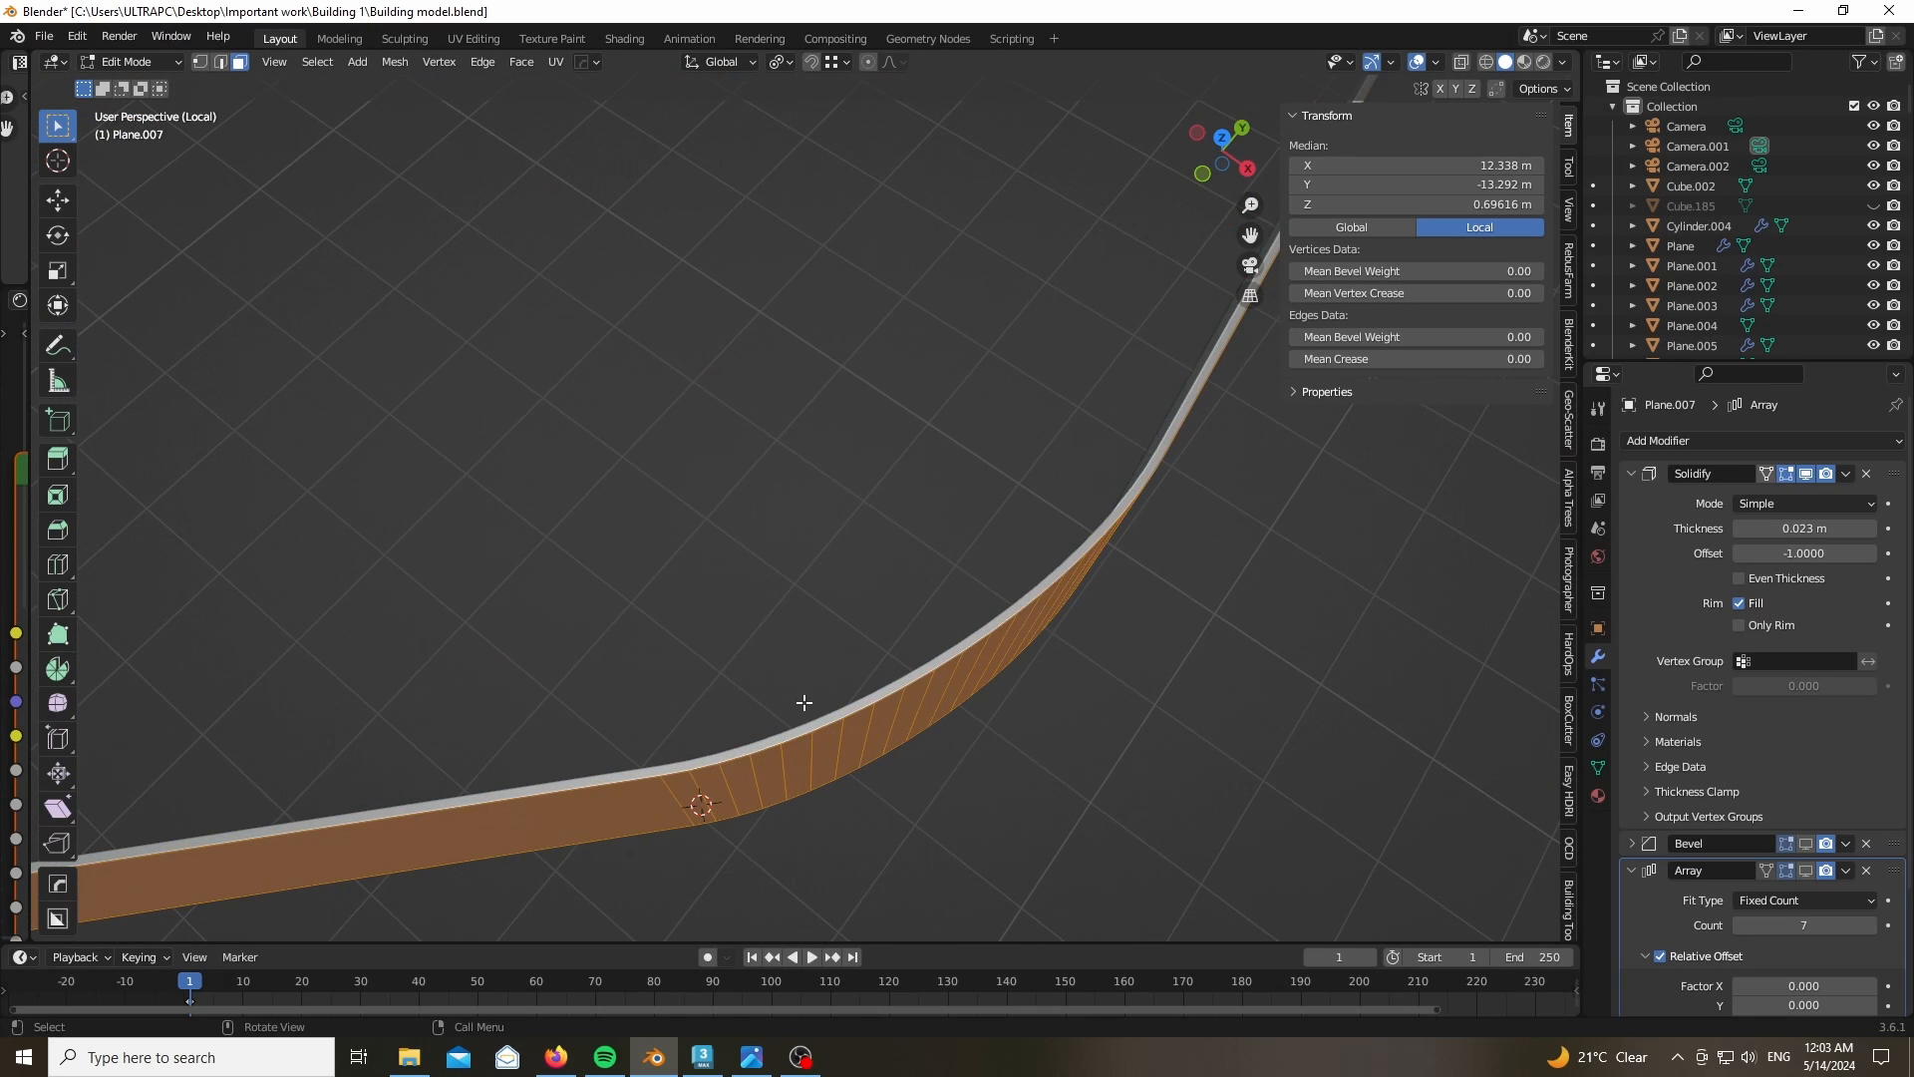
scroll(805, 703, down, 2)
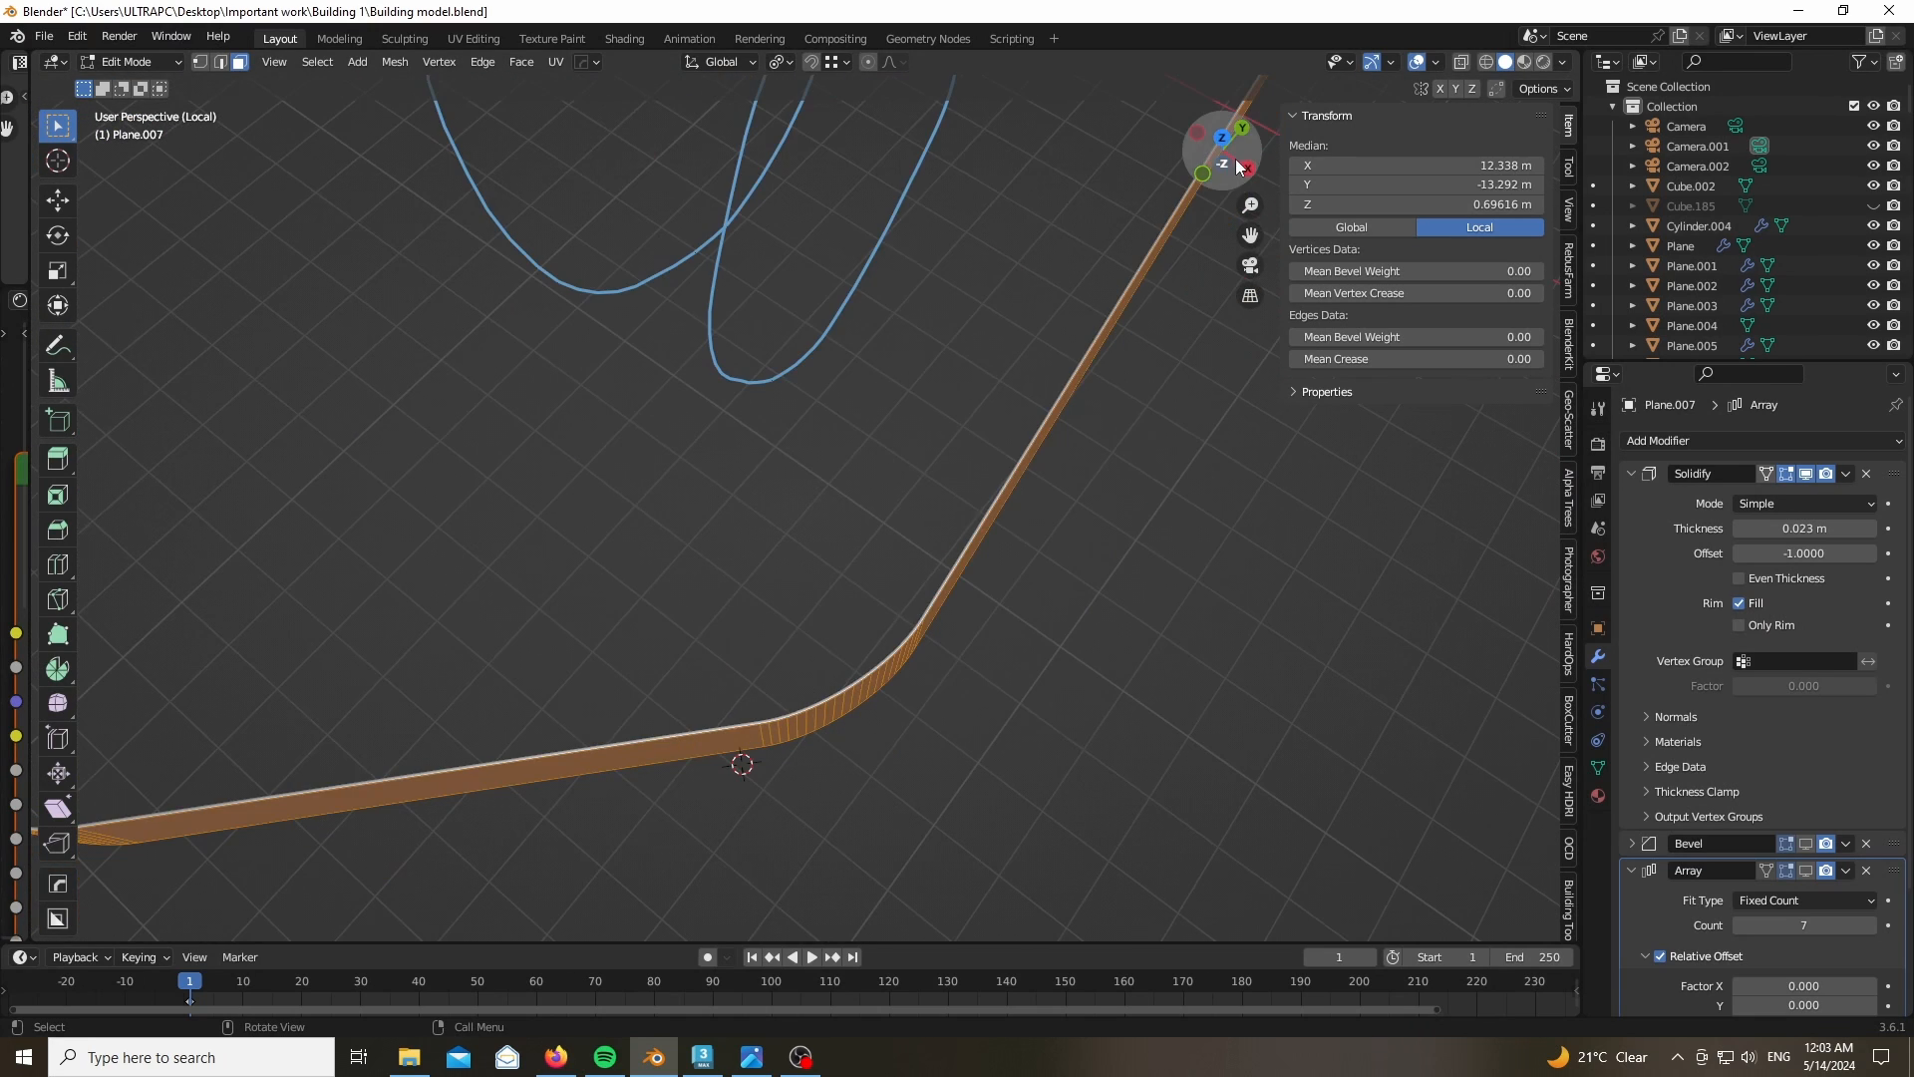
drag(1235, 159, 1191, 176)
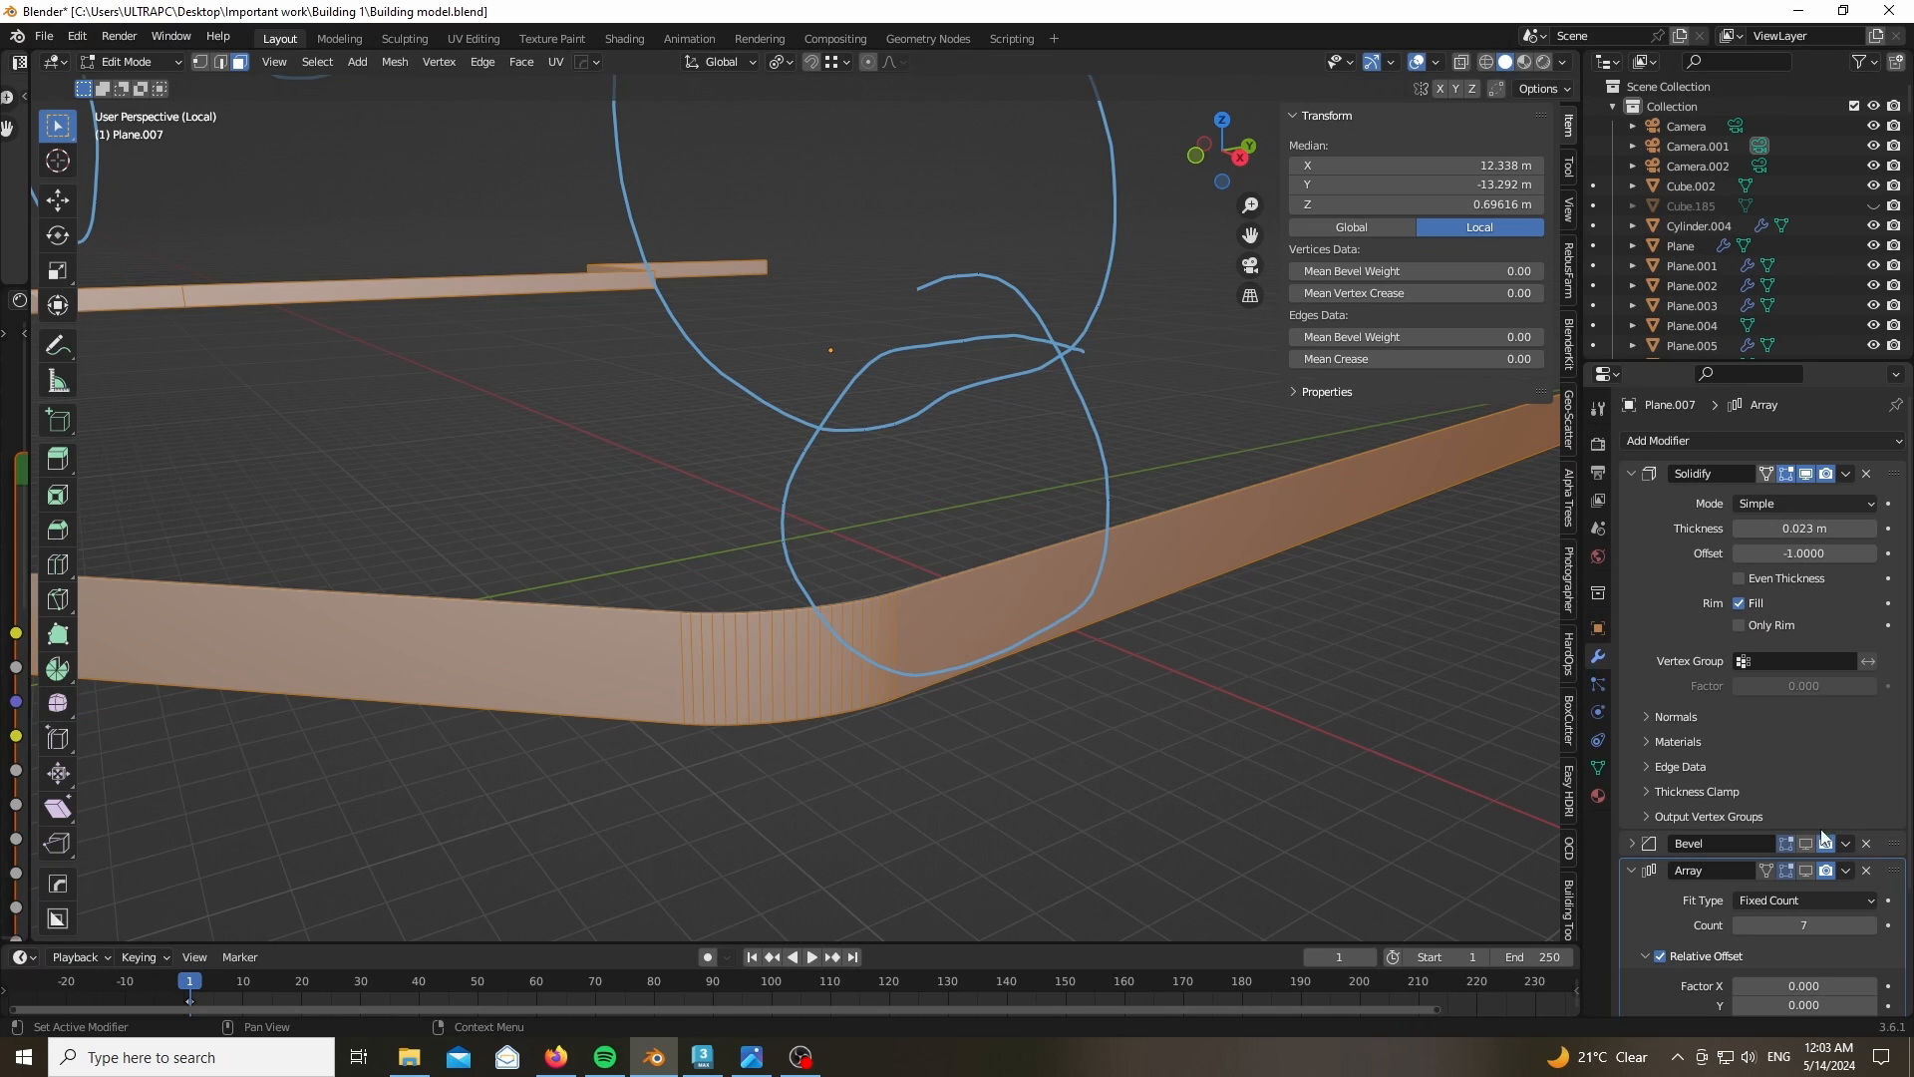
- Turn the railing's Bevel modifier display back on and inspect the strip's softened upper edges up close
scroll(825, 599, up, 5)
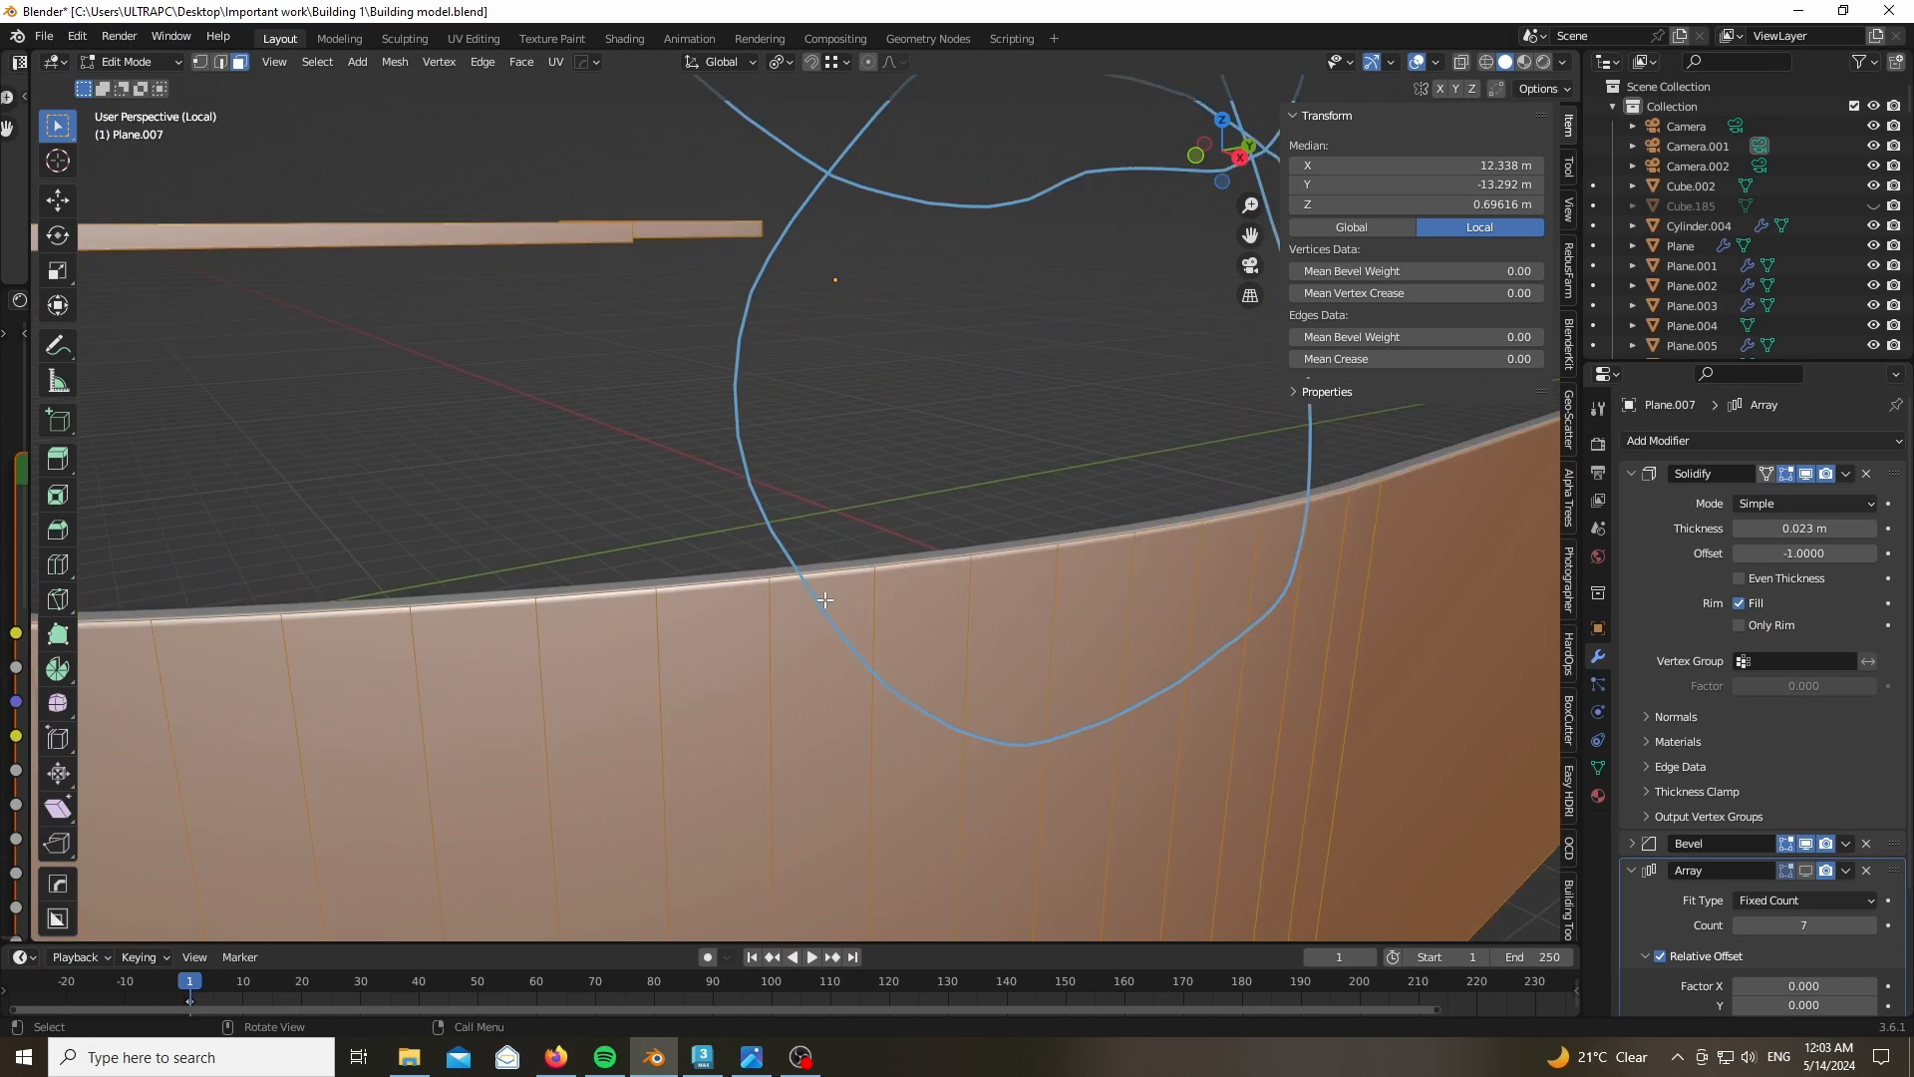
scroll(823, 520, down, 5)
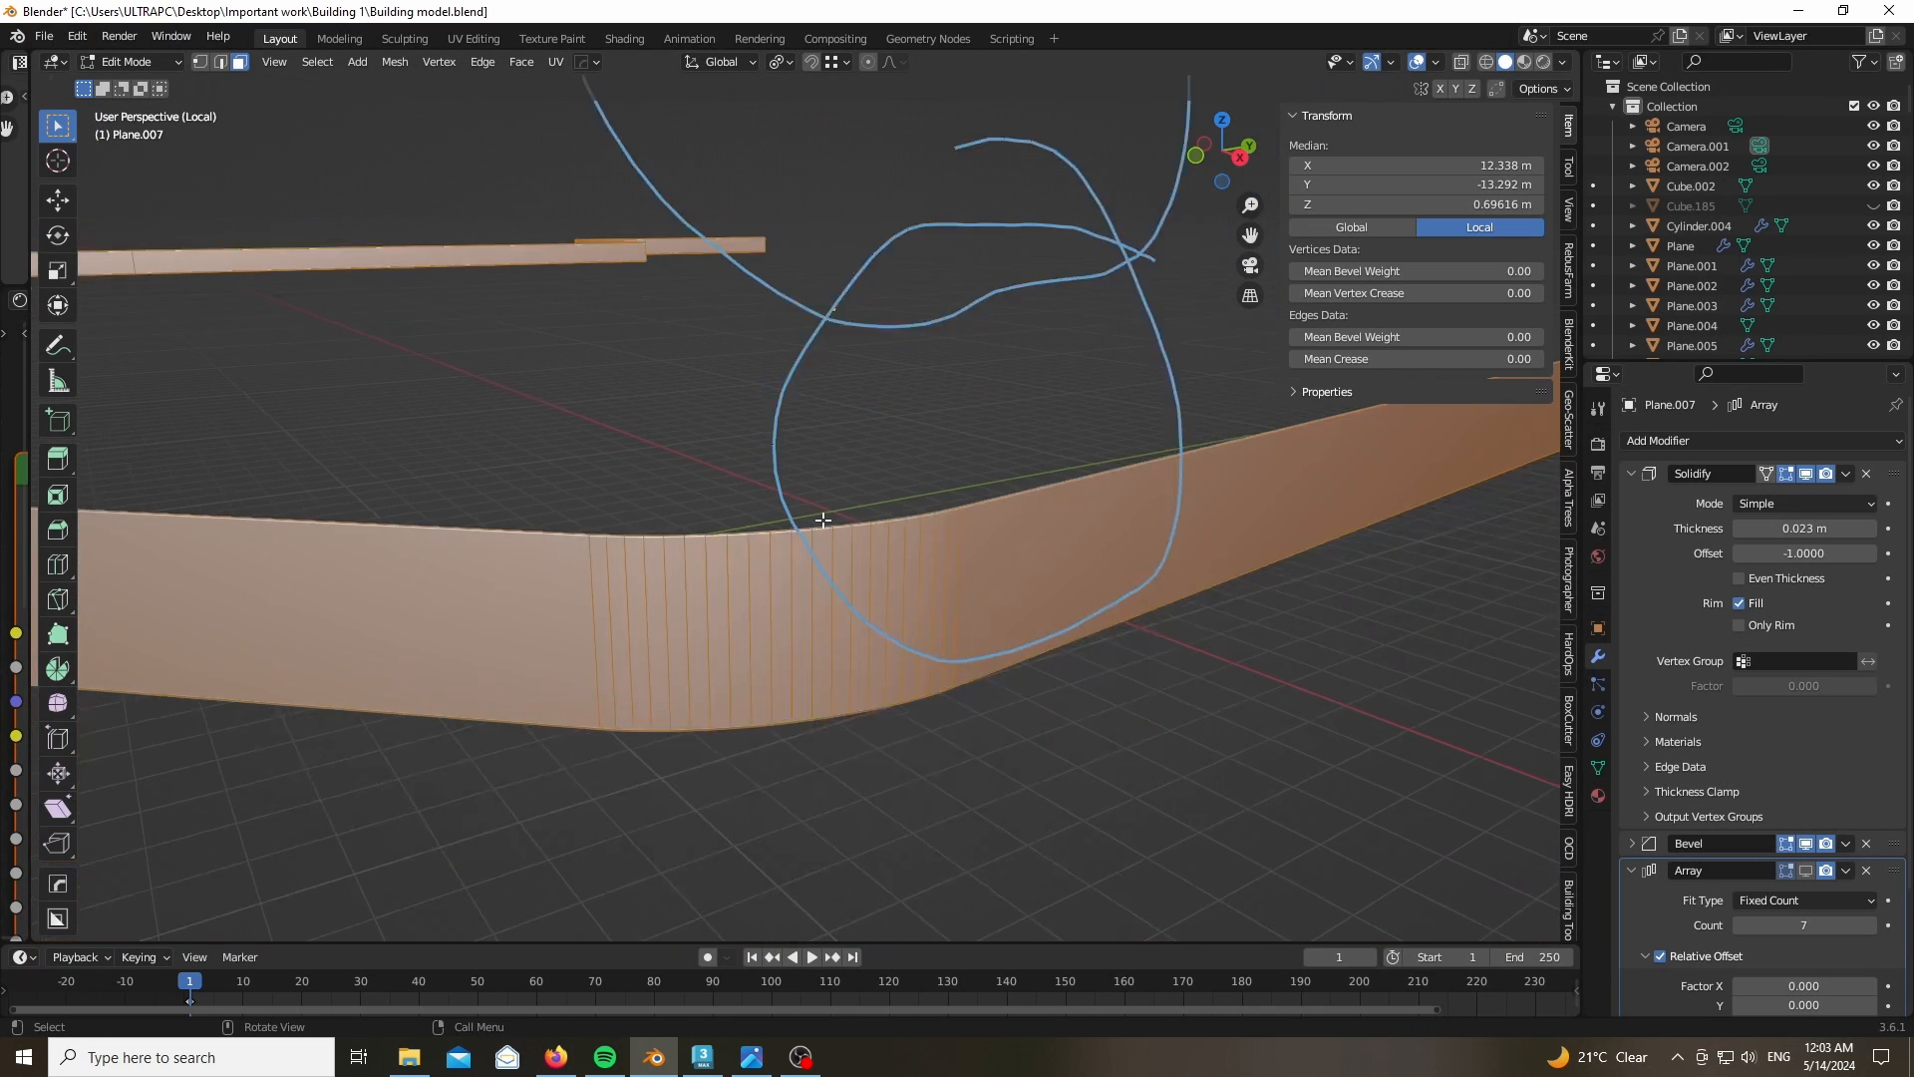
scroll(823, 519, down, 1)
scroll(700, 600, up, 4)
scroll(700, 602, down, 3)
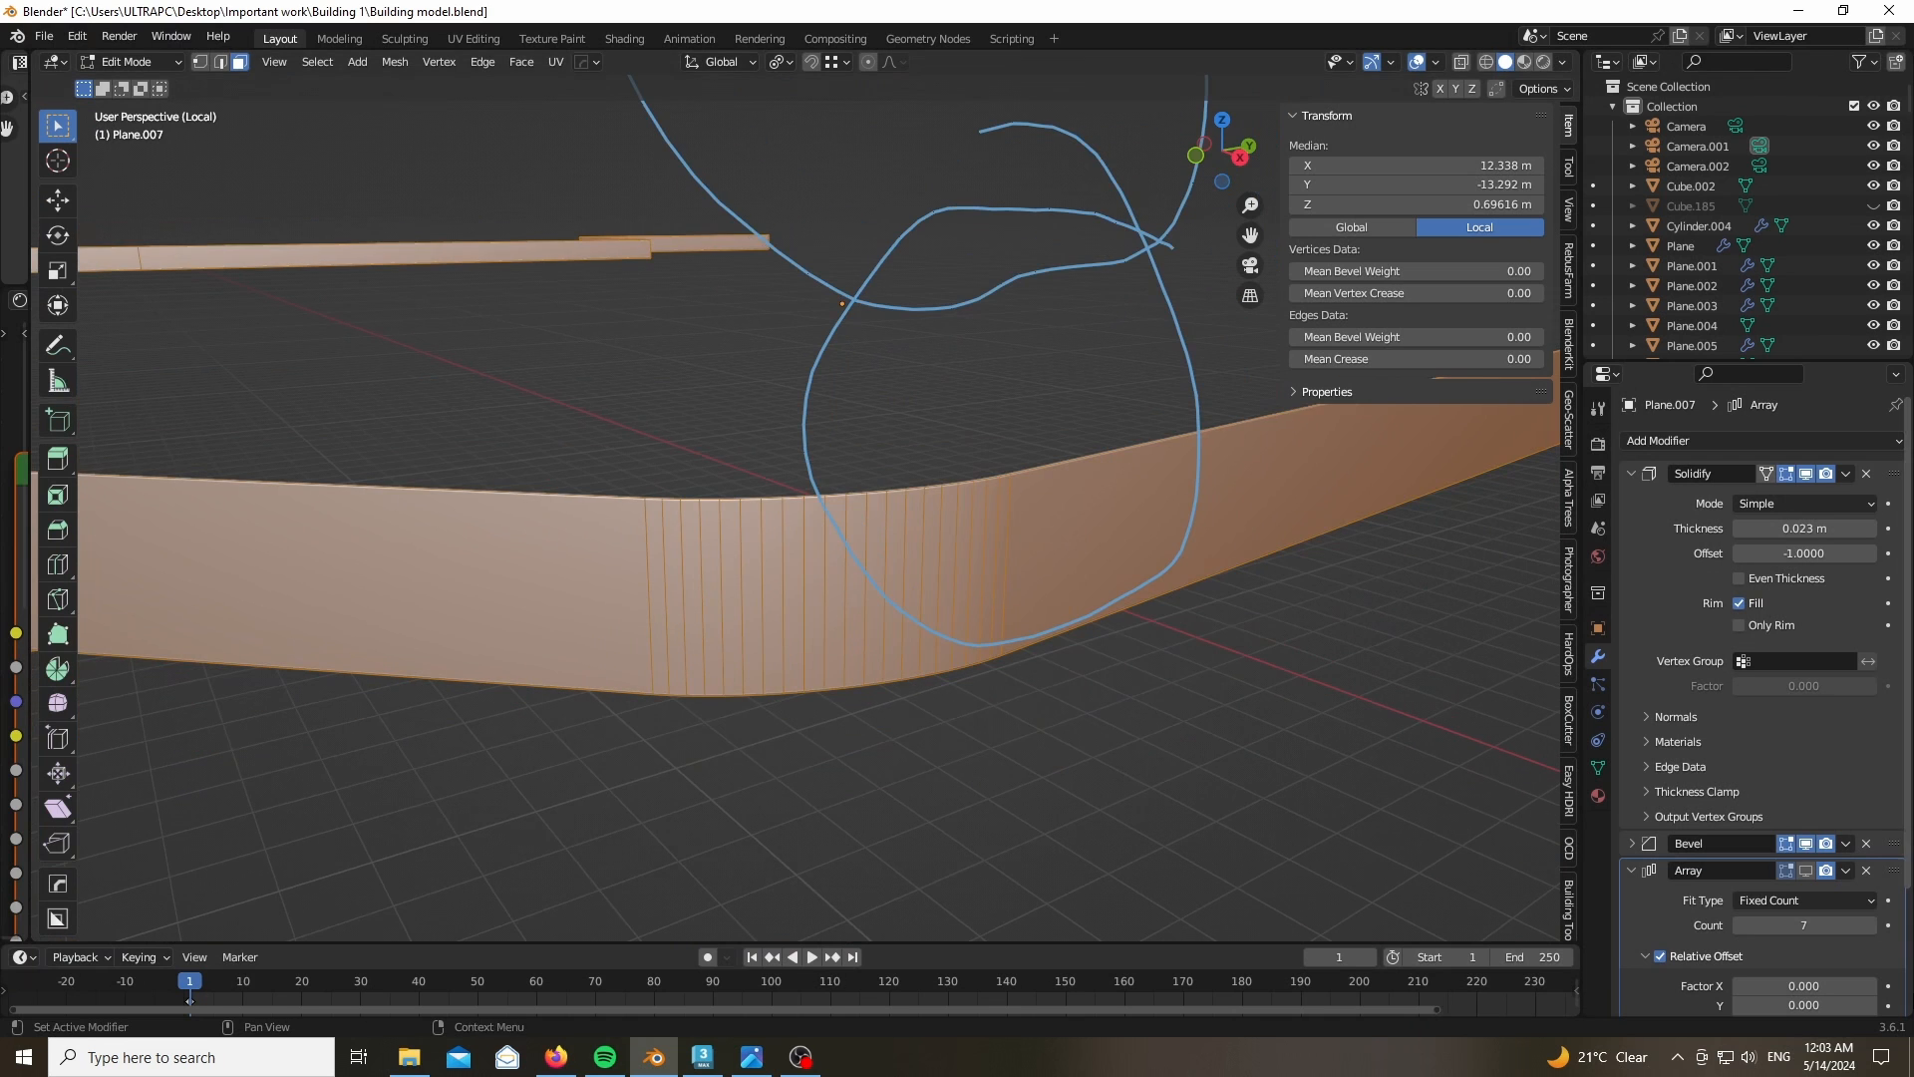
- Turn the railing's Array modifier display back on, view the repeated strips and return to the whole building in Object Mode
scroll(1683, 919, down, 4)
click(1807, 719)
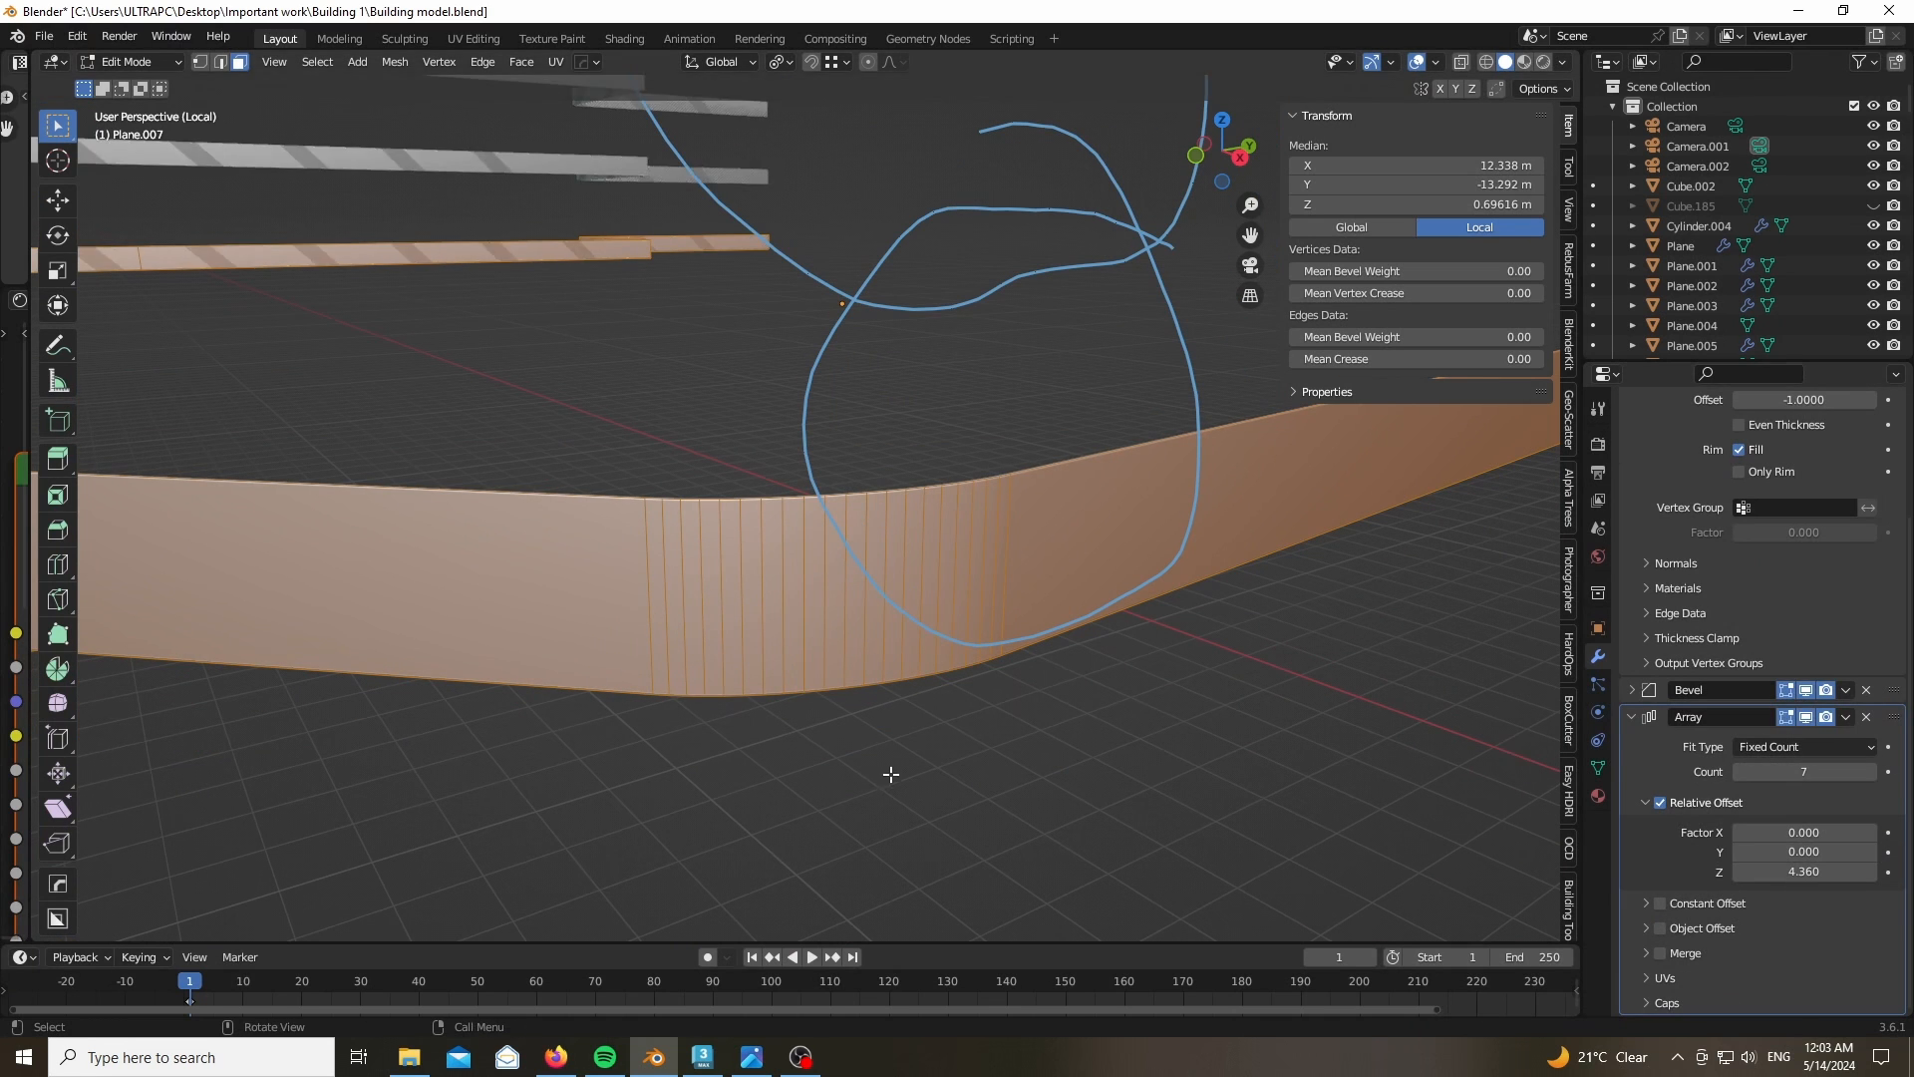
scroll(890, 773, down, 7)
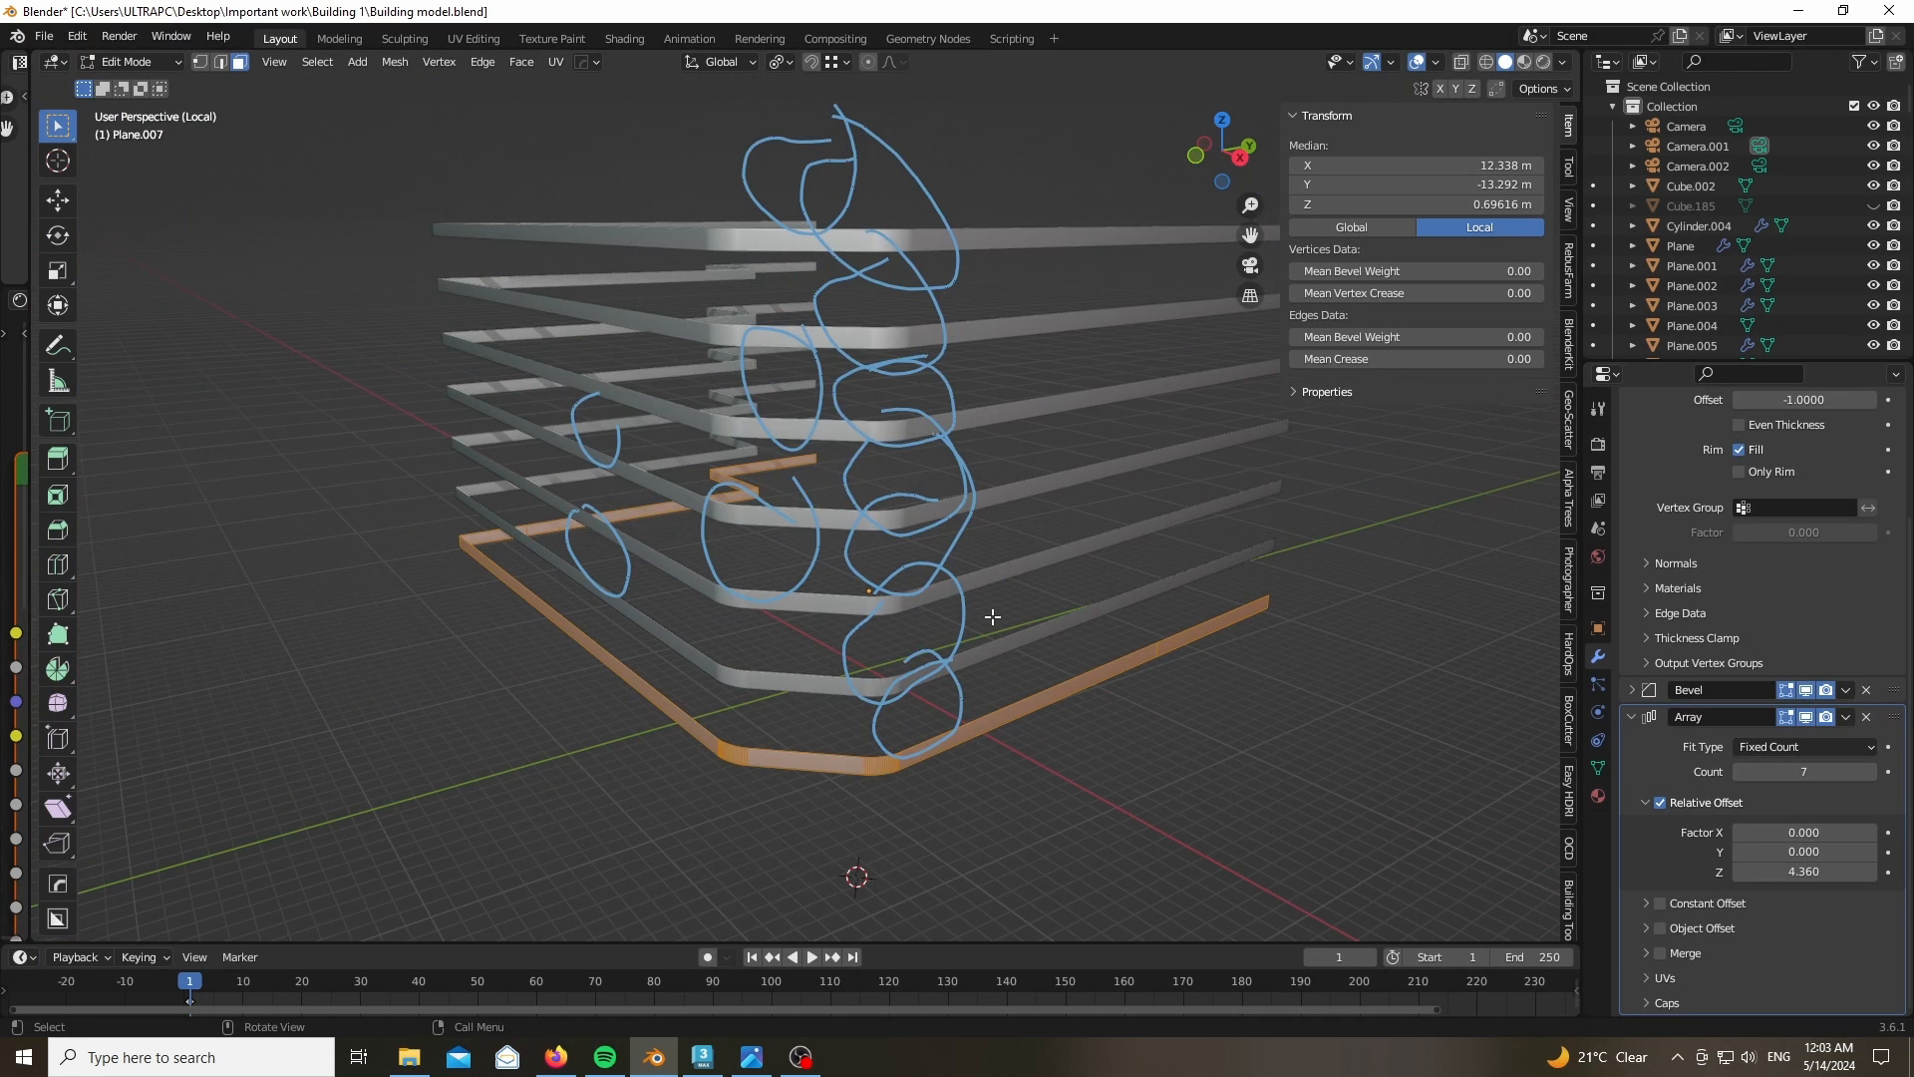
key(KP_Divide)
key(Tab)
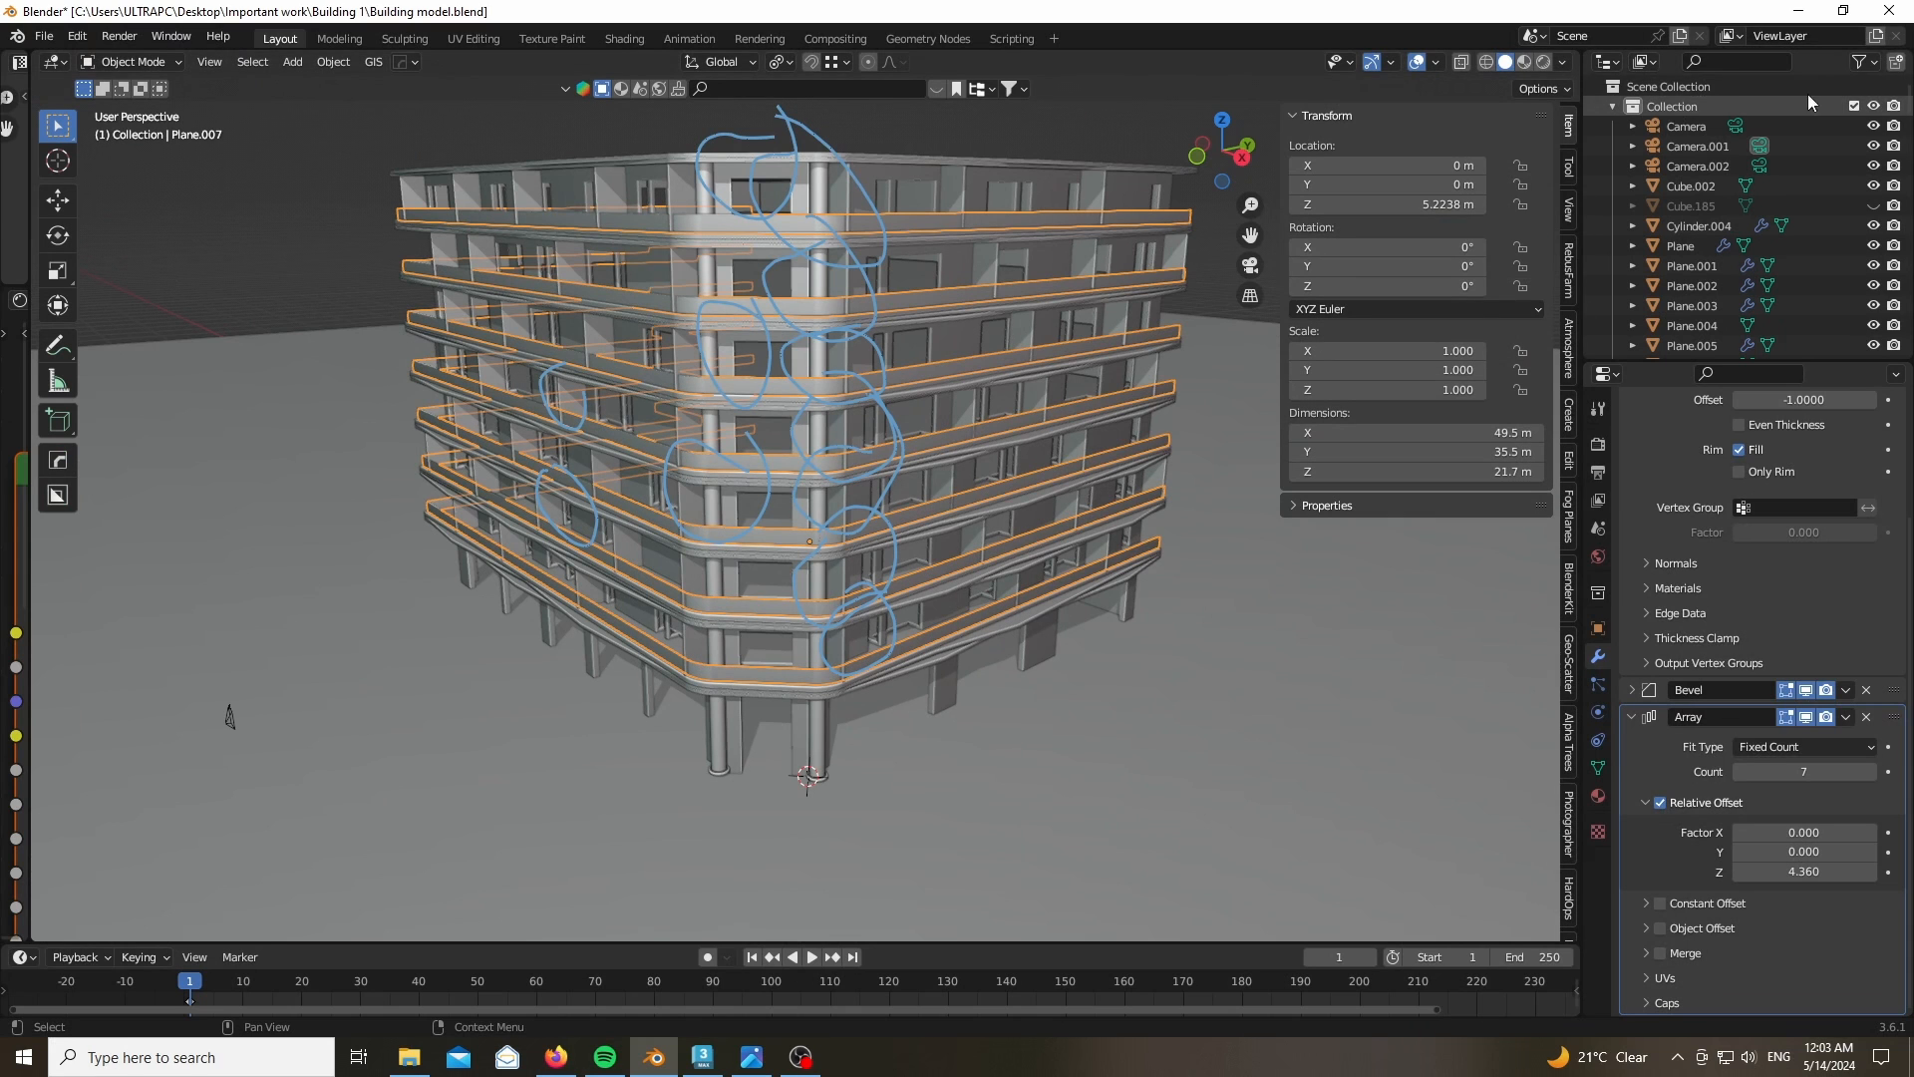
- Exclude the main building collection from the view layer and make the blinders collection visible
click(1855, 107)
scroll(1810, 182, down, 2)
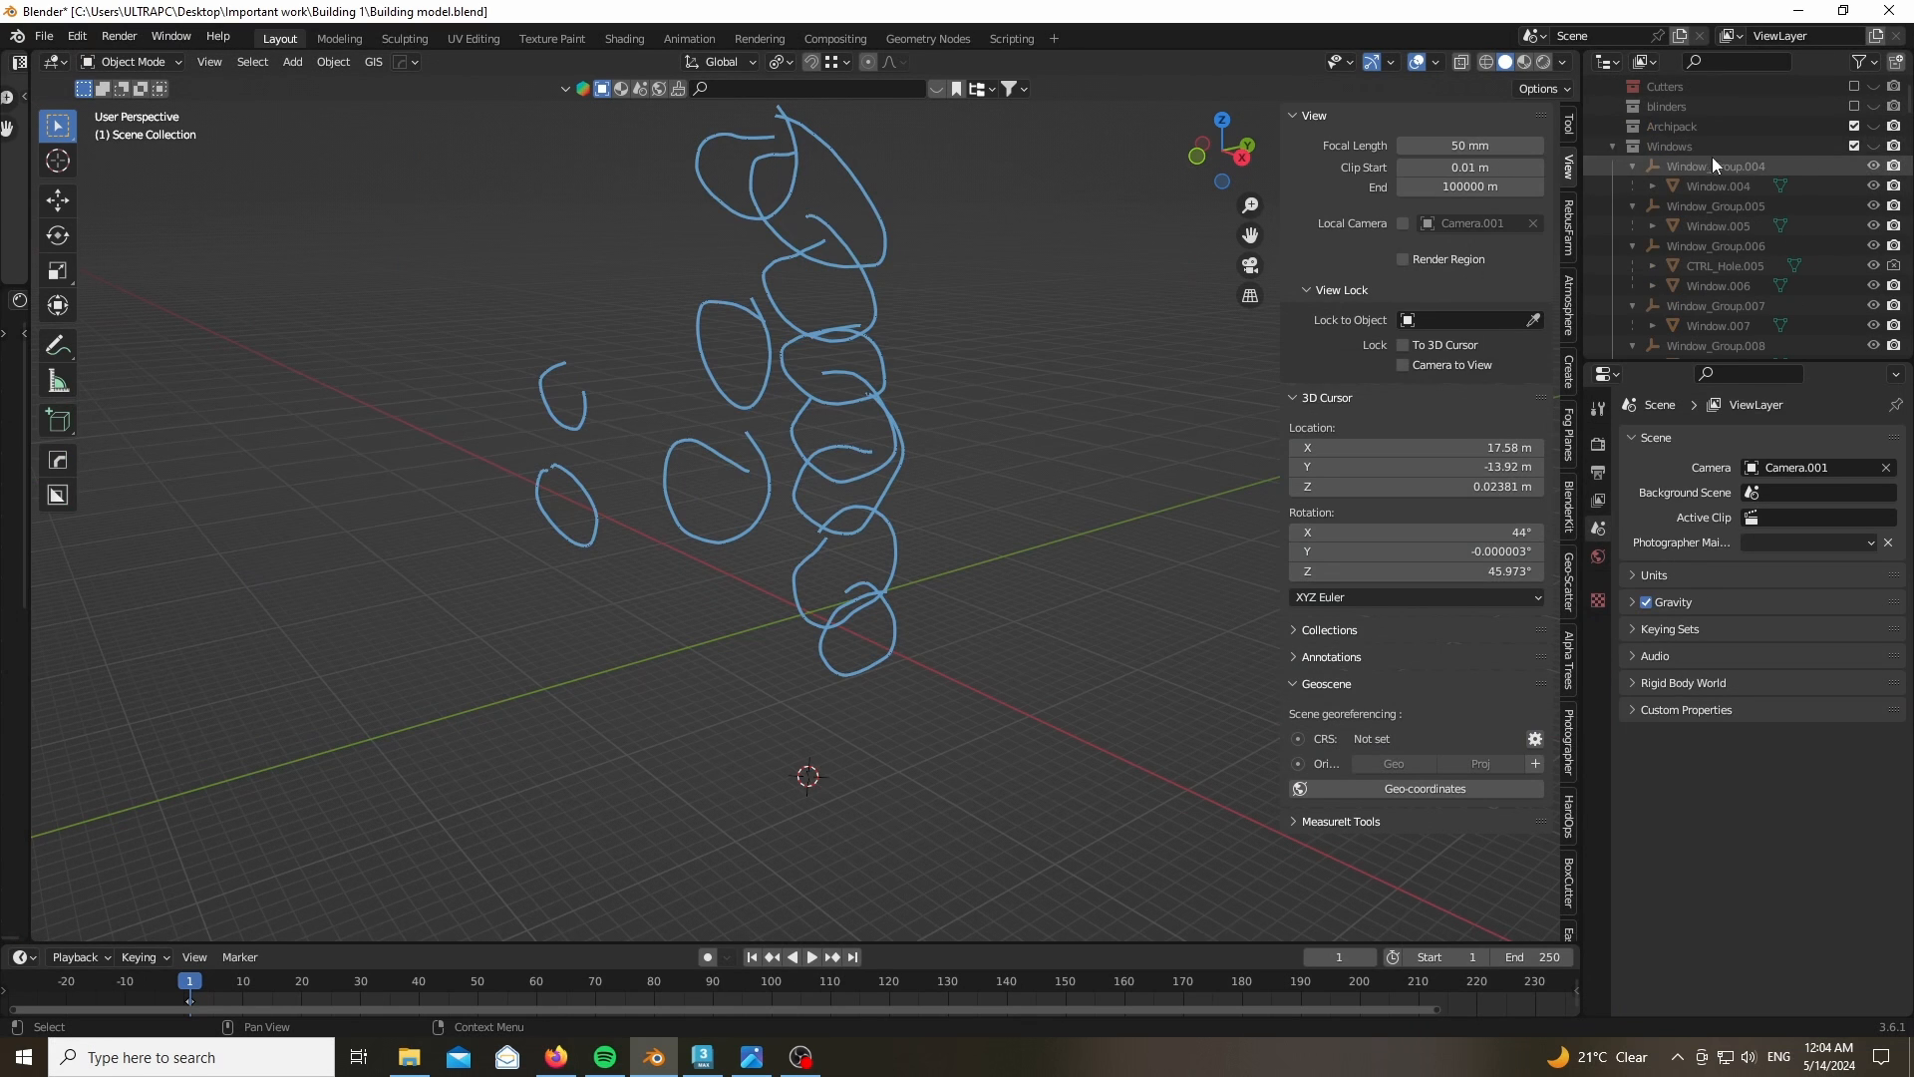
click(1613, 147)
click(1855, 146)
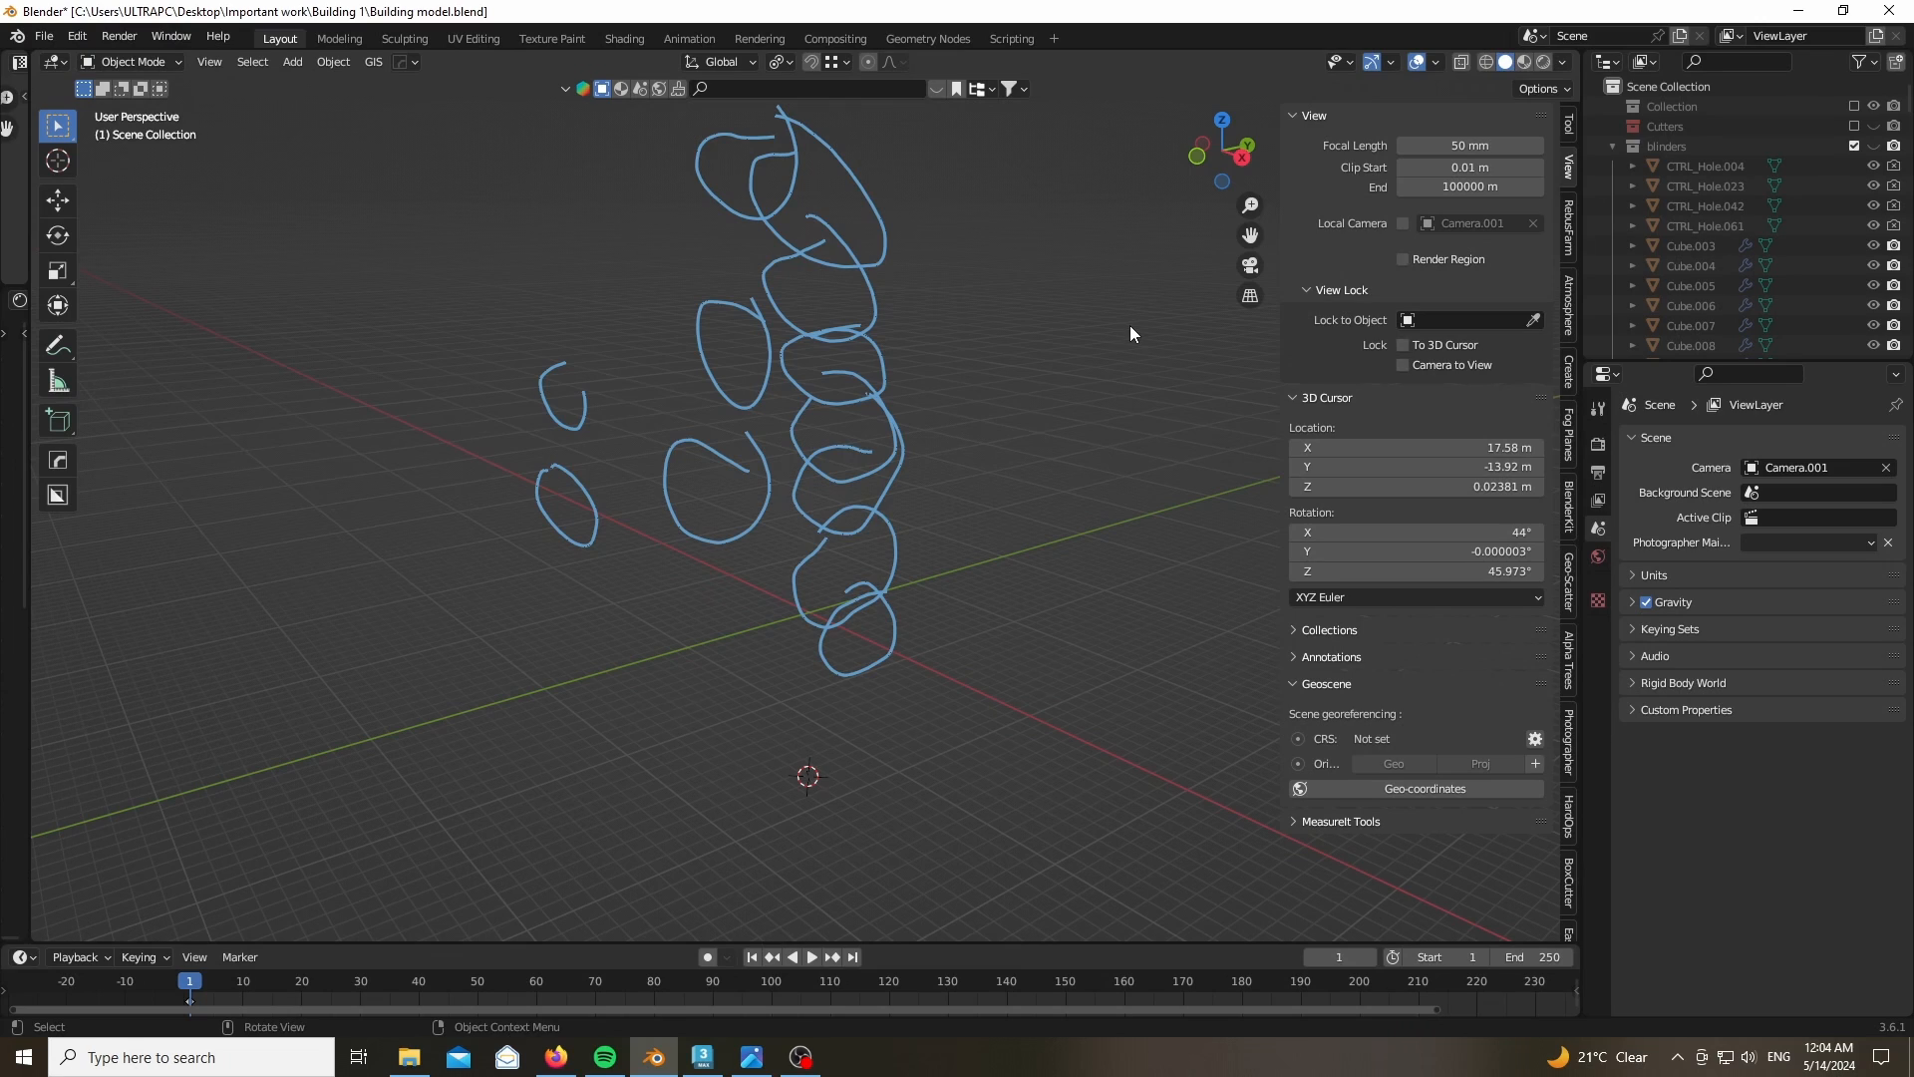
click(1874, 146)
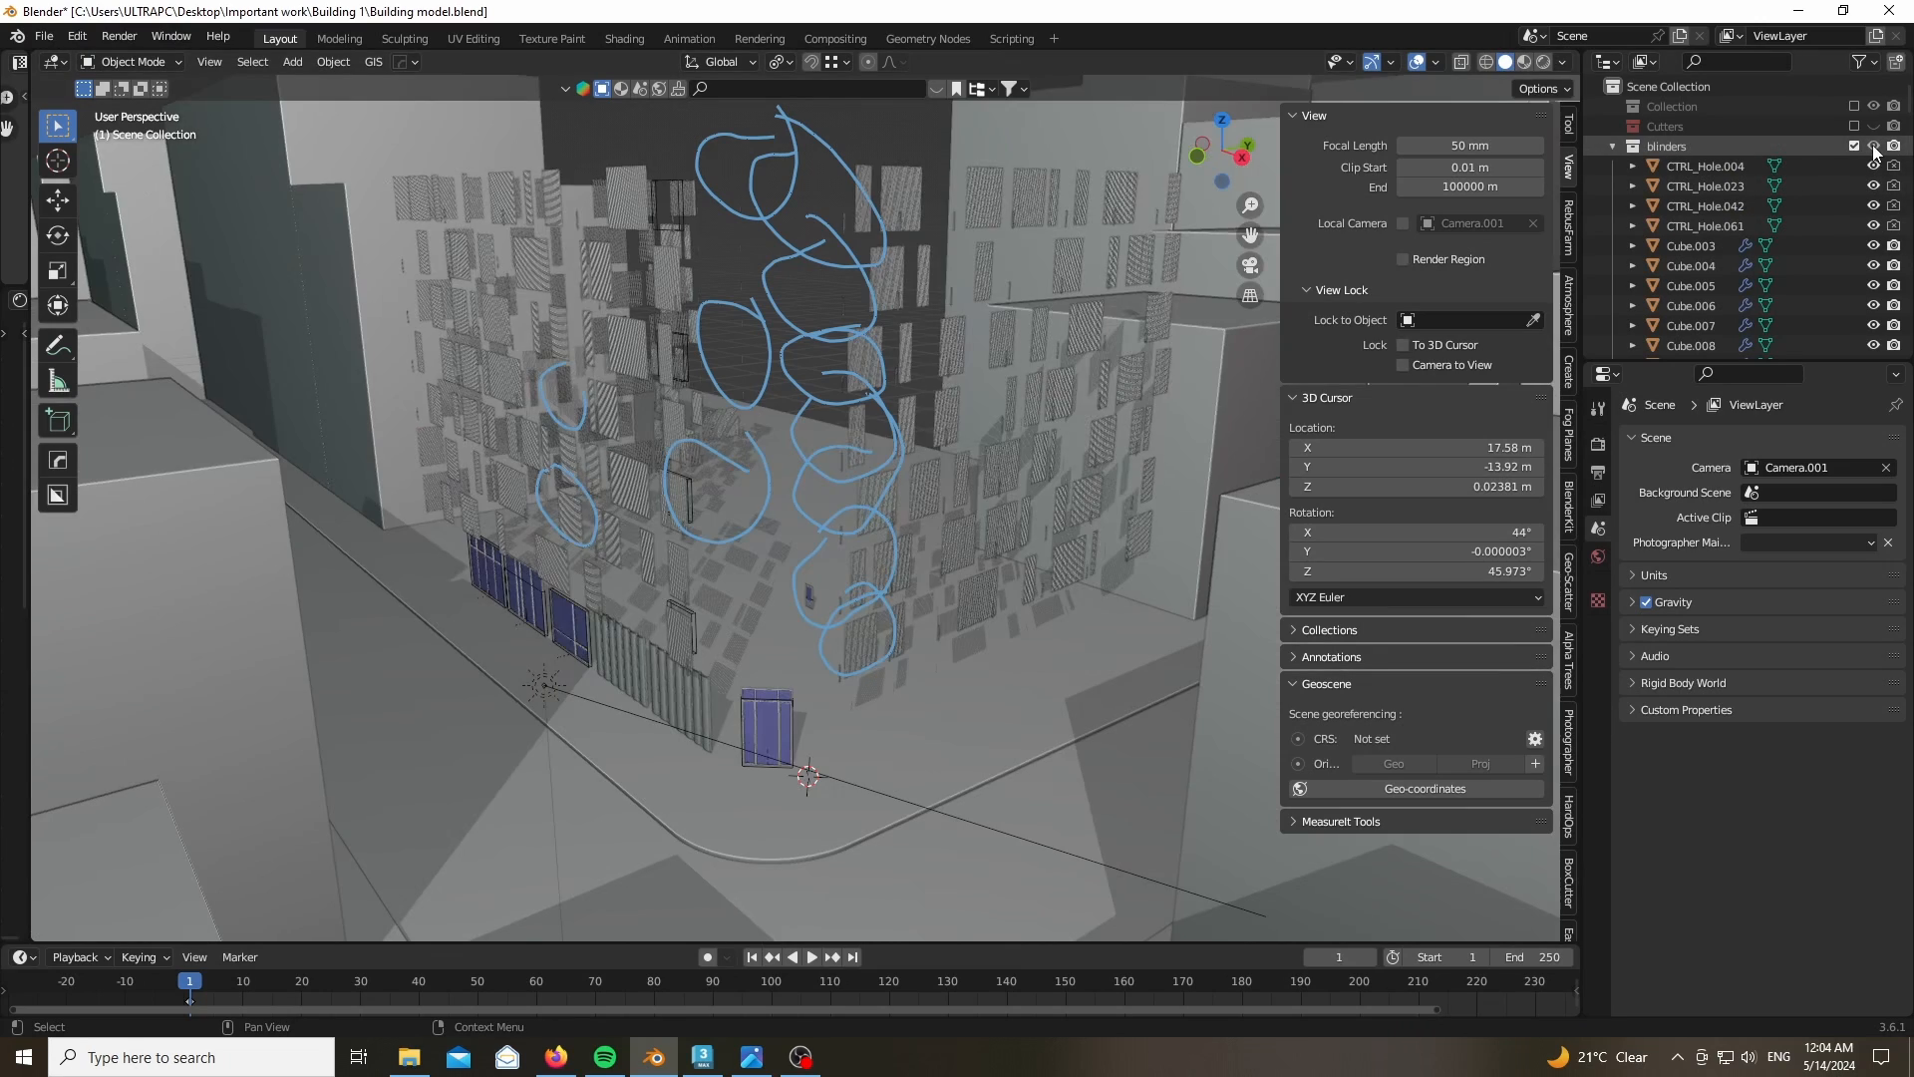
- Examine the window blinds distributed over the building's facades from several angles
scroll(598, 643, down, 3)
middle_drag(1133, 199, 638, 445)
scroll(638, 446, up, 5)
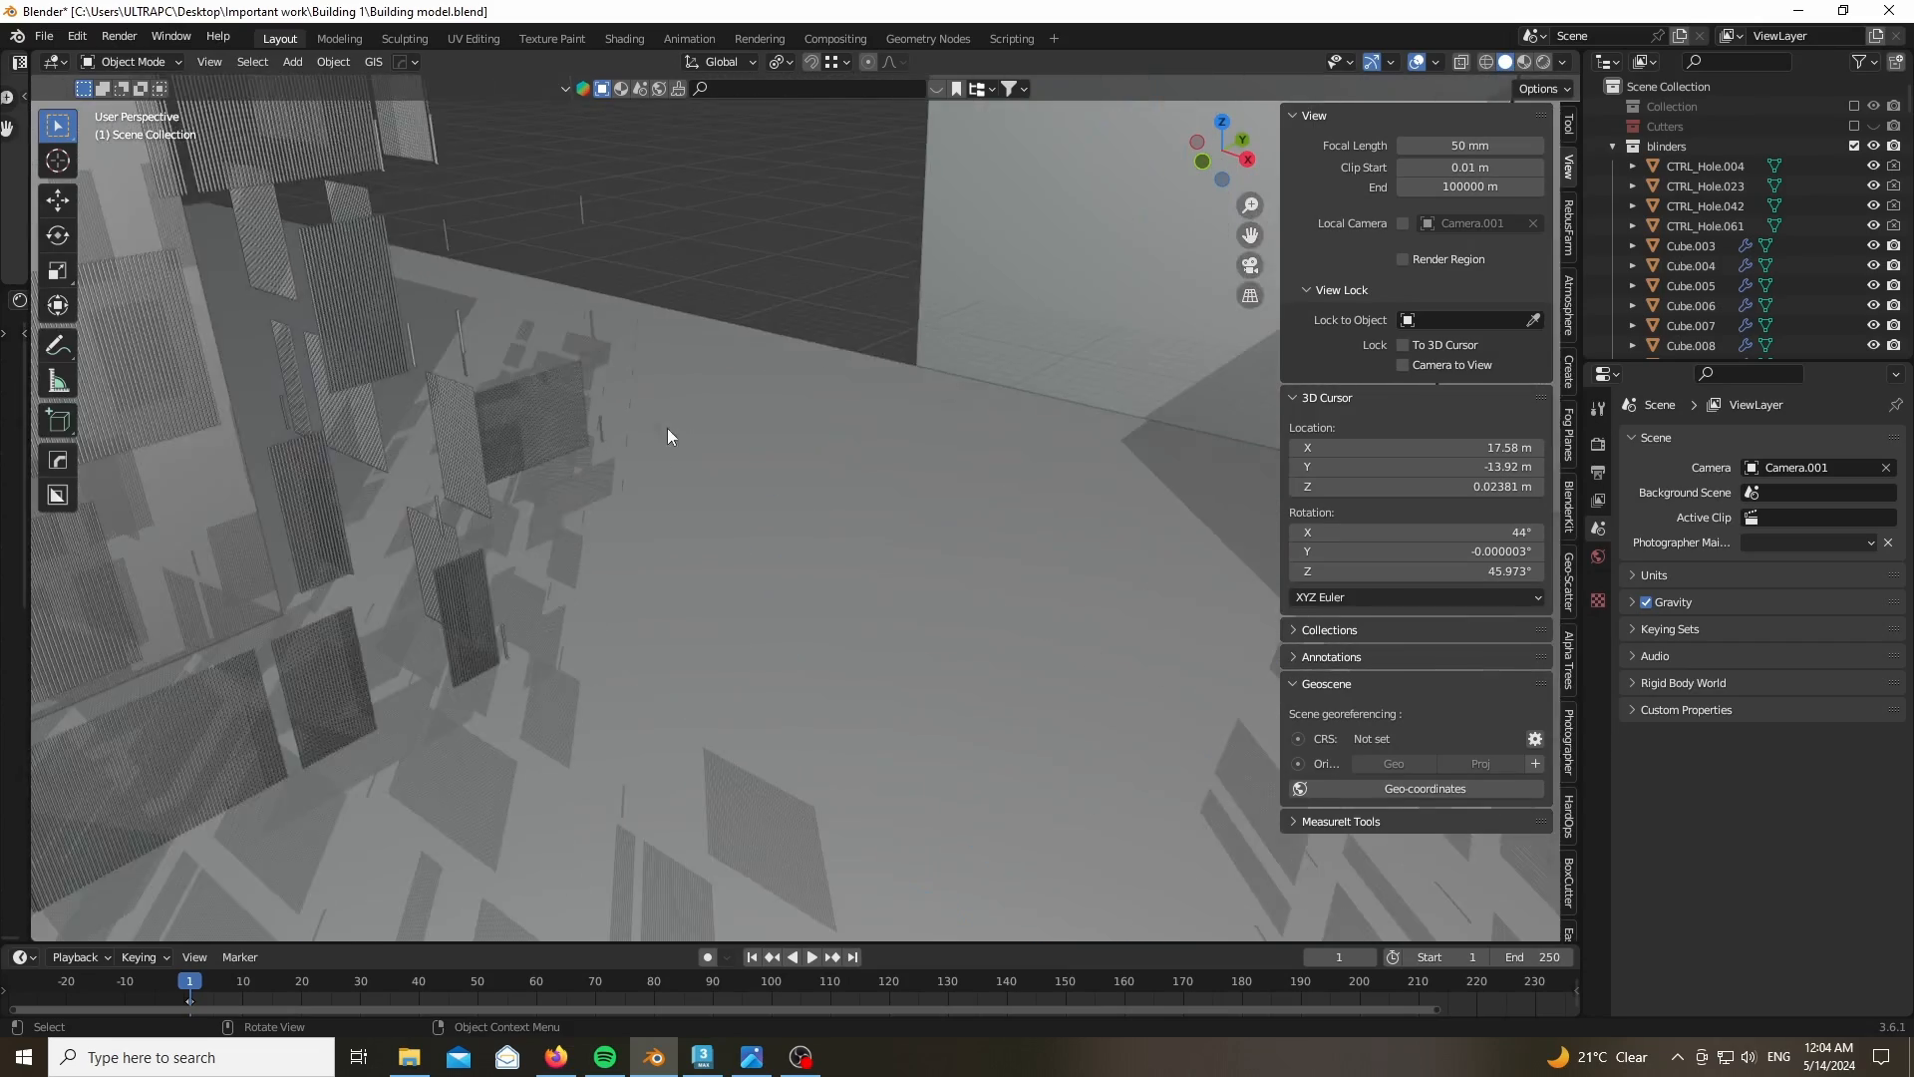
scroll(667, 428, down, 4)
scroll(673, 423, up, 5)
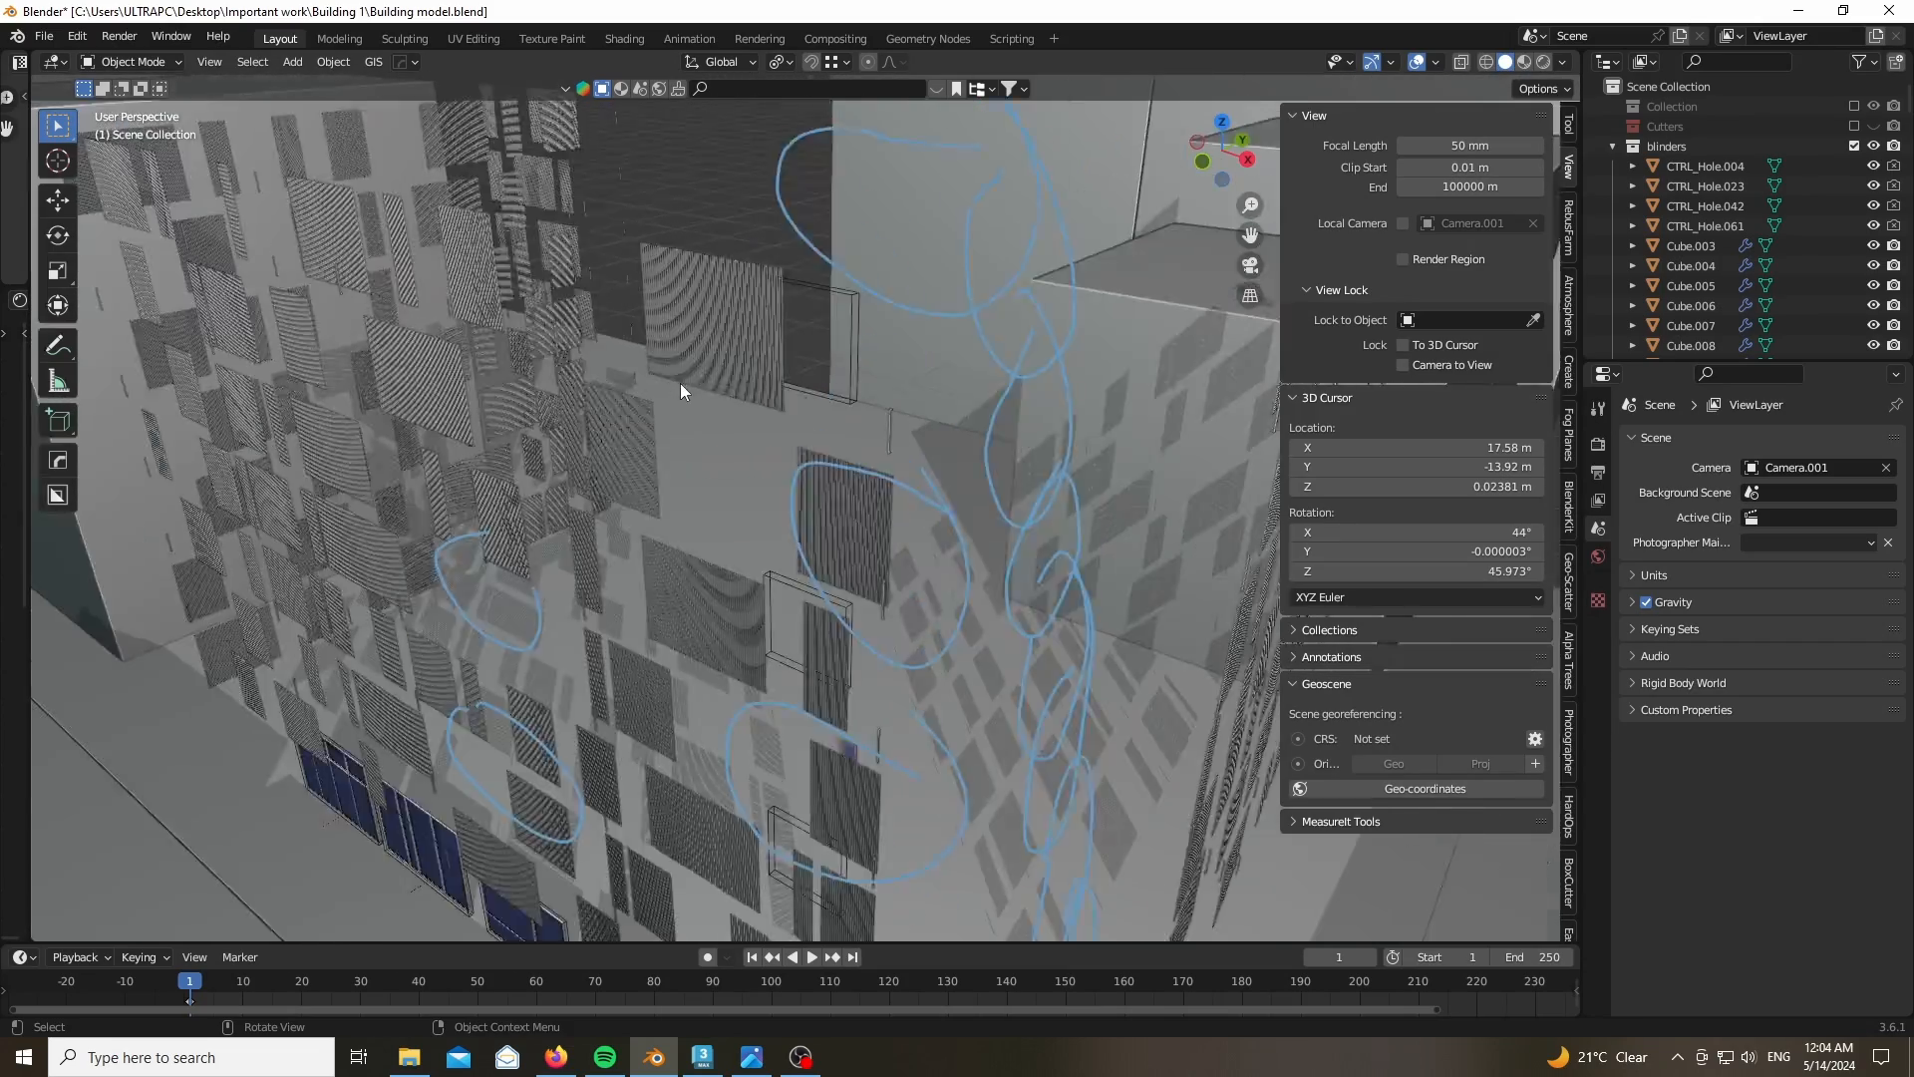
scroll(686, 350, down, 3)
- Select the wide blind on the top floor and check its Array modifier settings
click(714, 255)
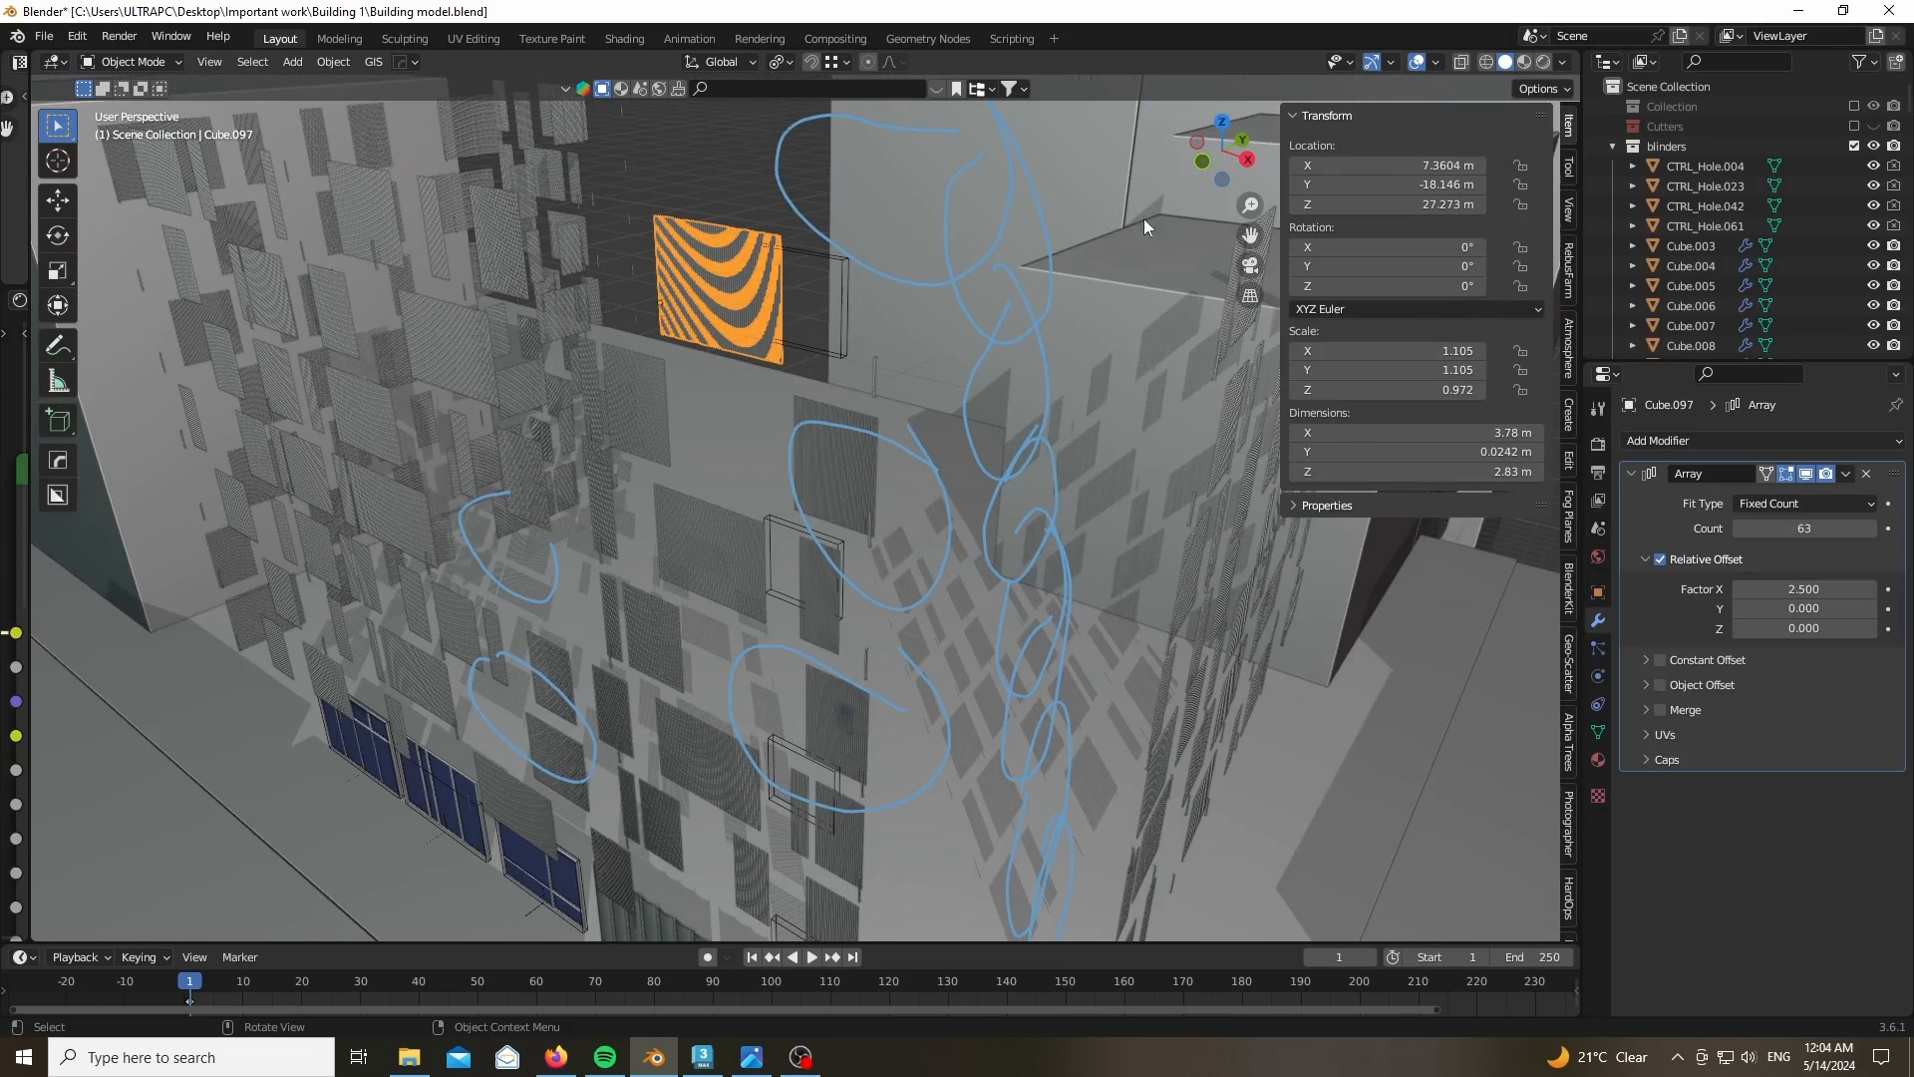
middle_drag(714, 254, 798, 338)
middle_drag(725, 448, 686, 444)
scroll(660, 468, down, 3)
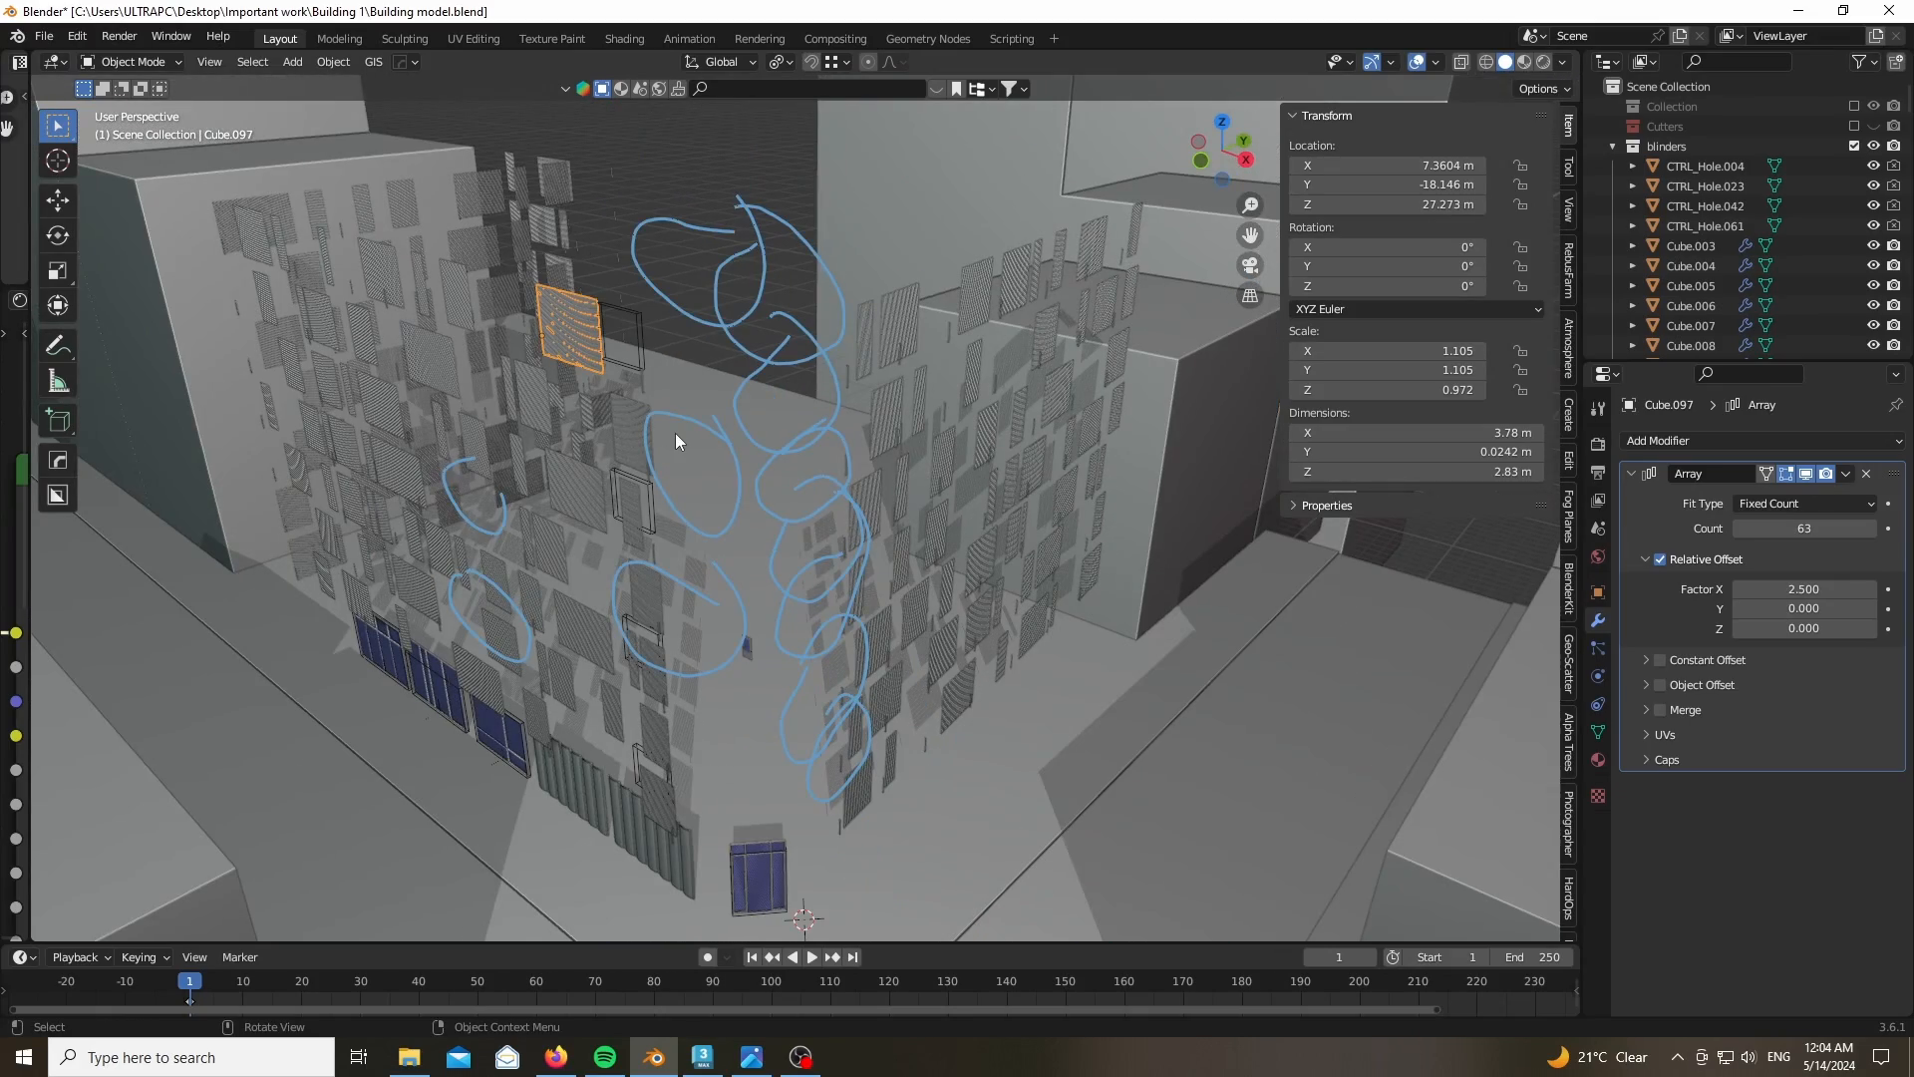
mouse_move(1210, 146)
mouse_down()
mouse_move(1280, 132)
mouse_move(1218, 155)
mouse_up()
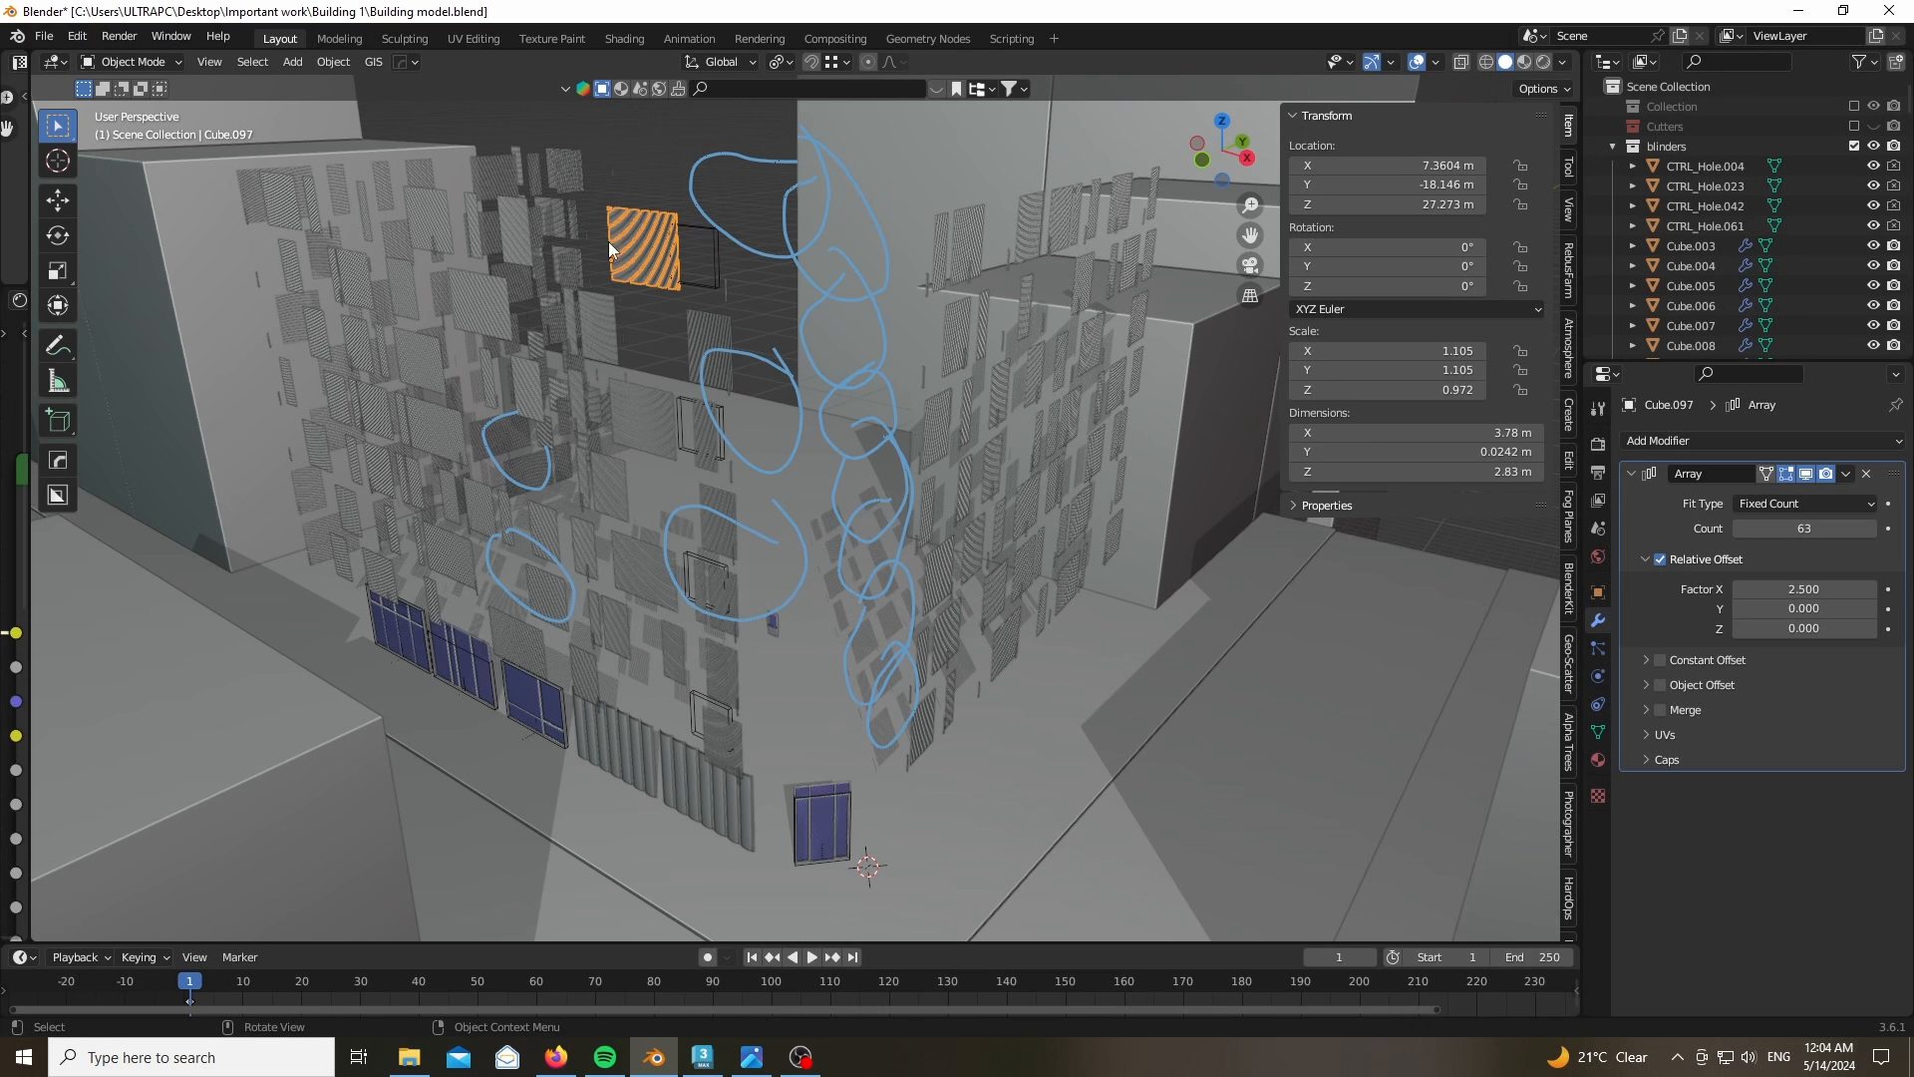
- Compare the slats of the selected top-floor blind with the surrounding blinds, up close and from a distance
scroll(610, 247, up, 4)
scroll(688, 281, down, 4)
scroll(628, 356, up, 5)
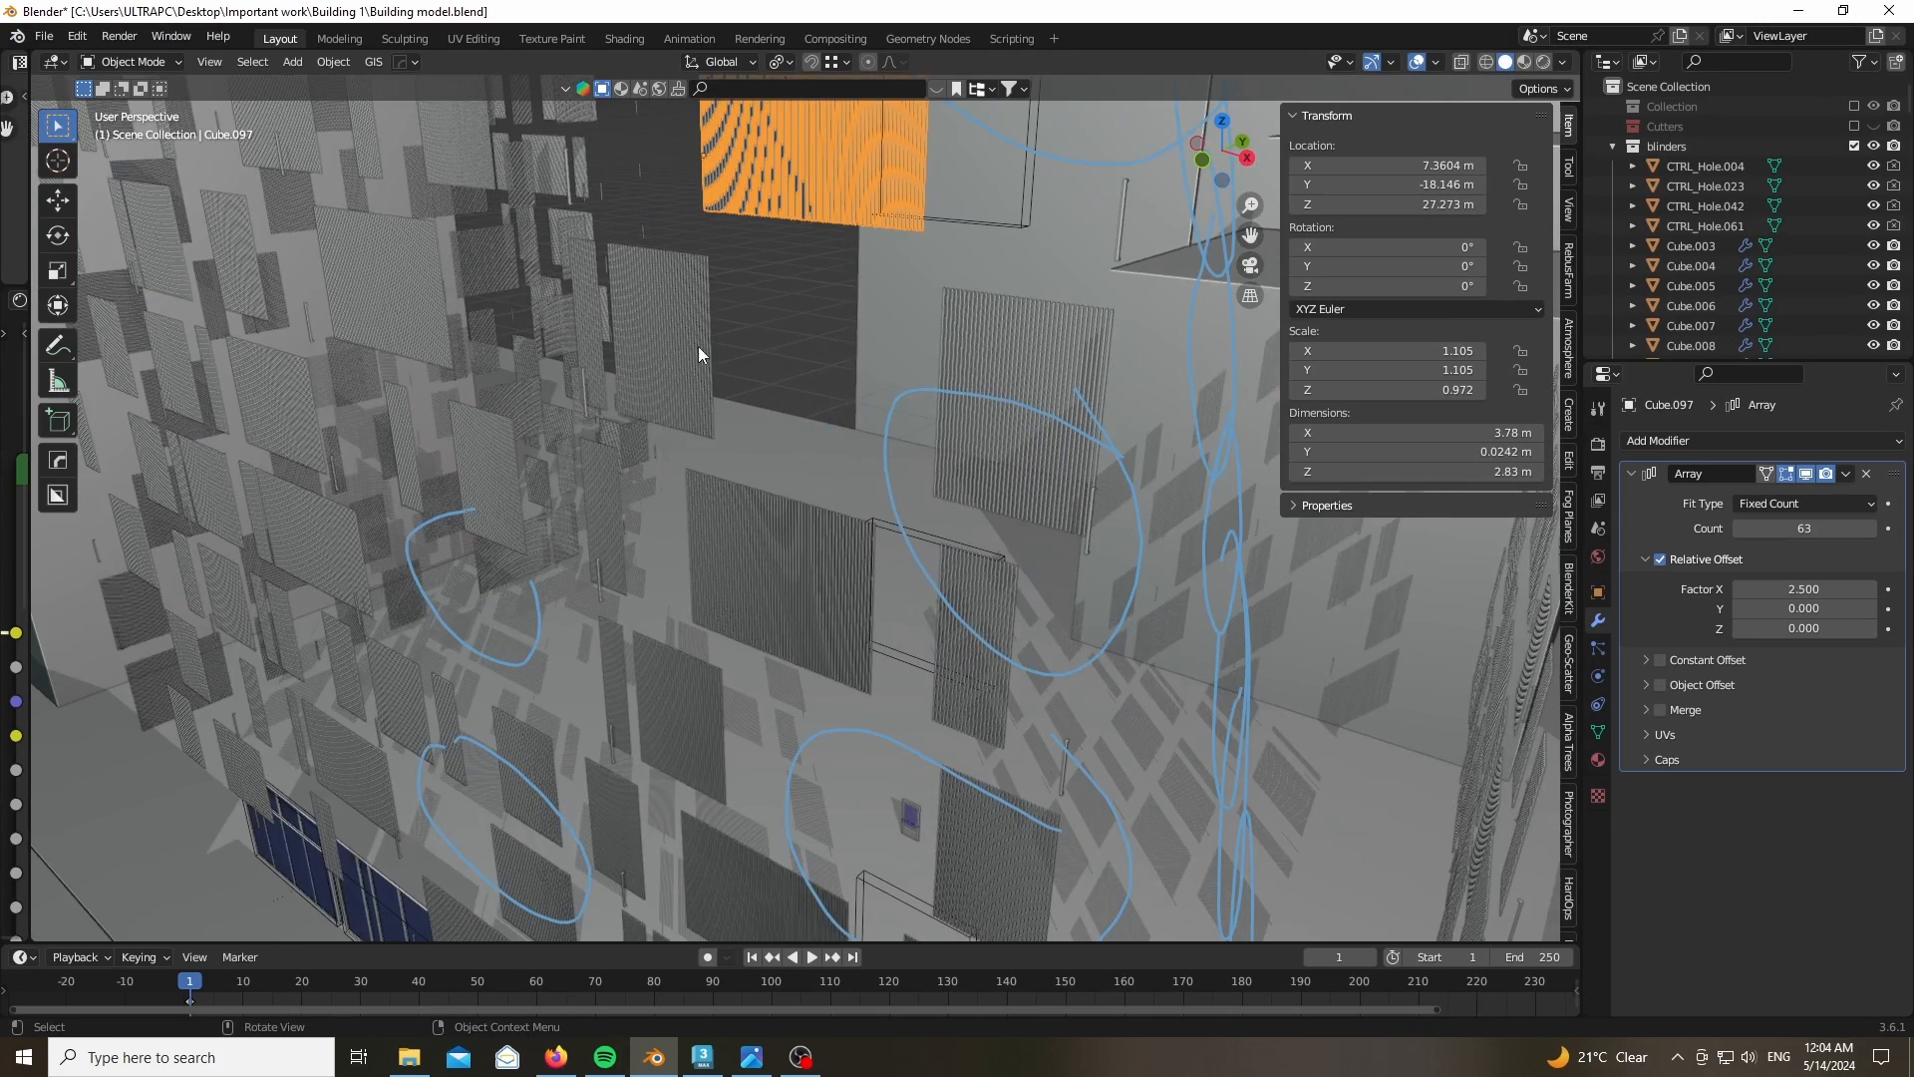
scroll(698, 349, down, 4)
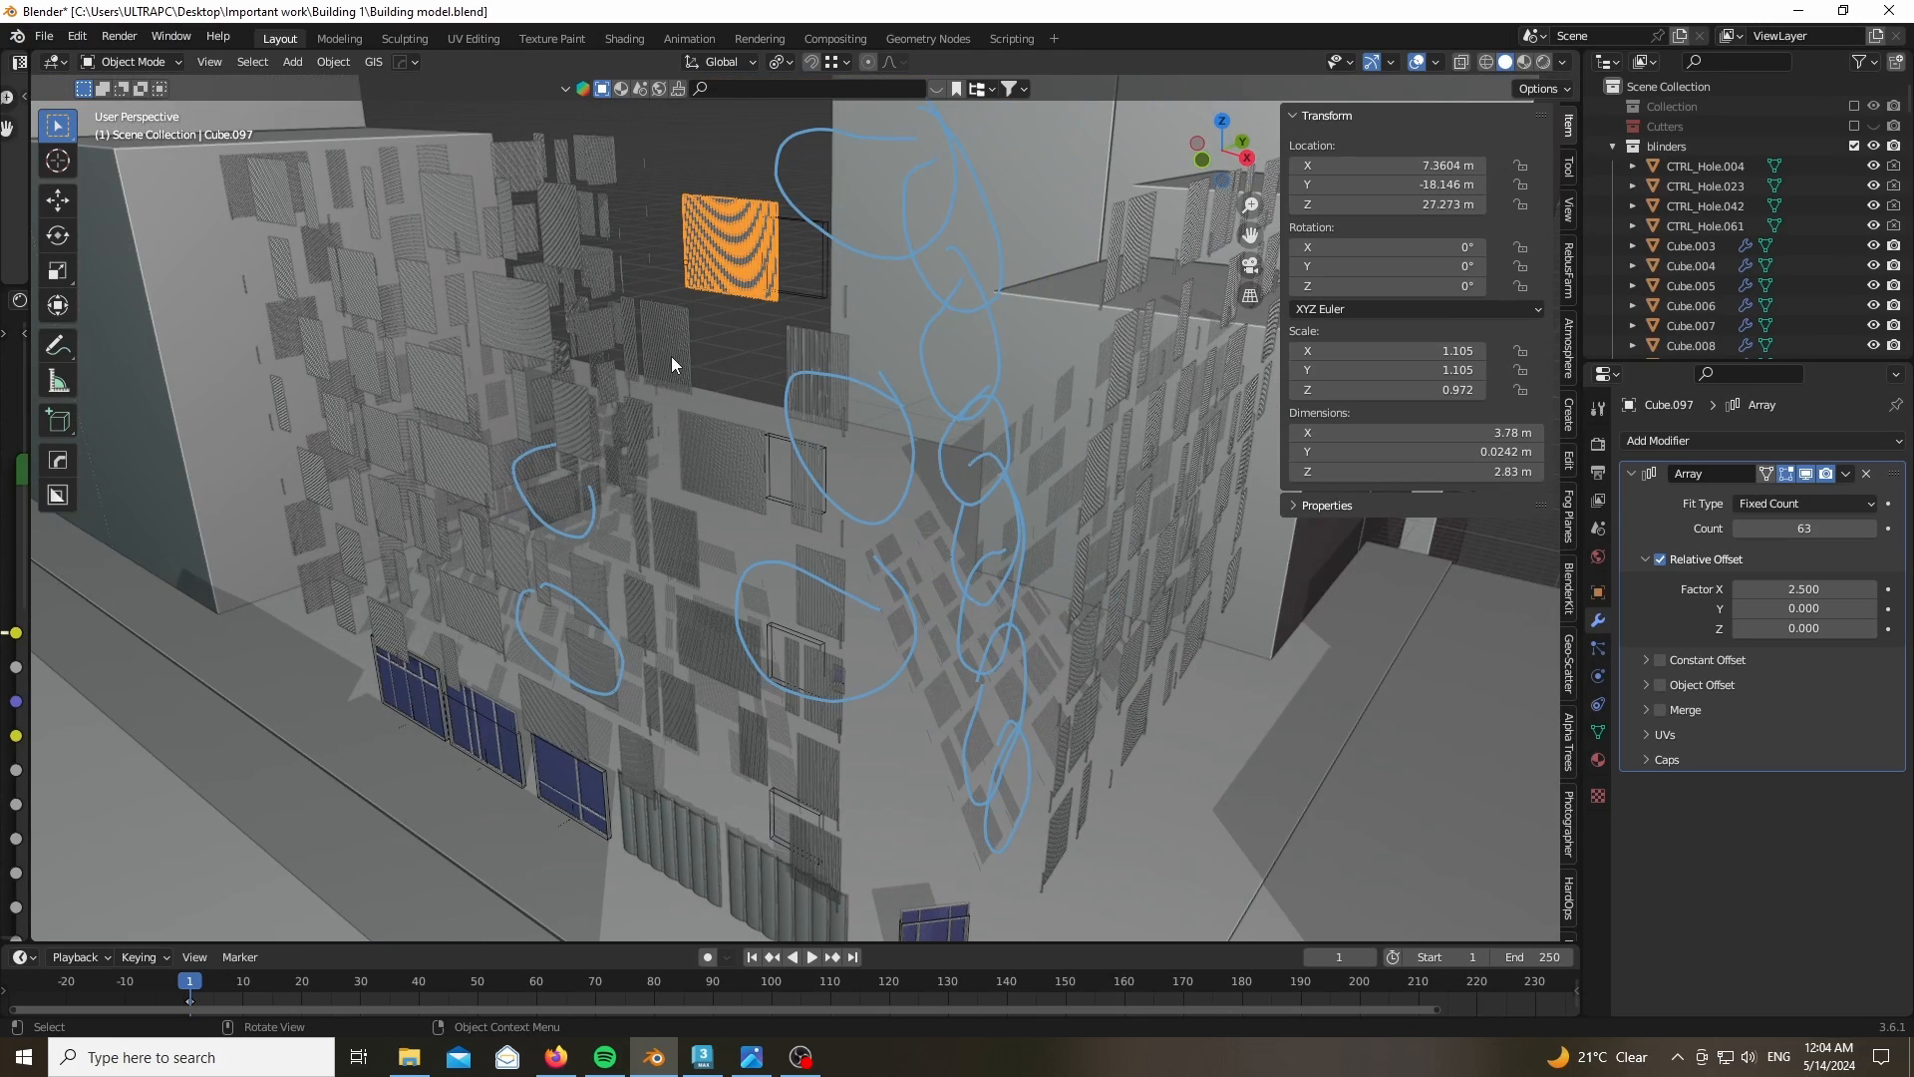
scroll(818, 409, up, 5)
scroll(822, 409, down, 4)
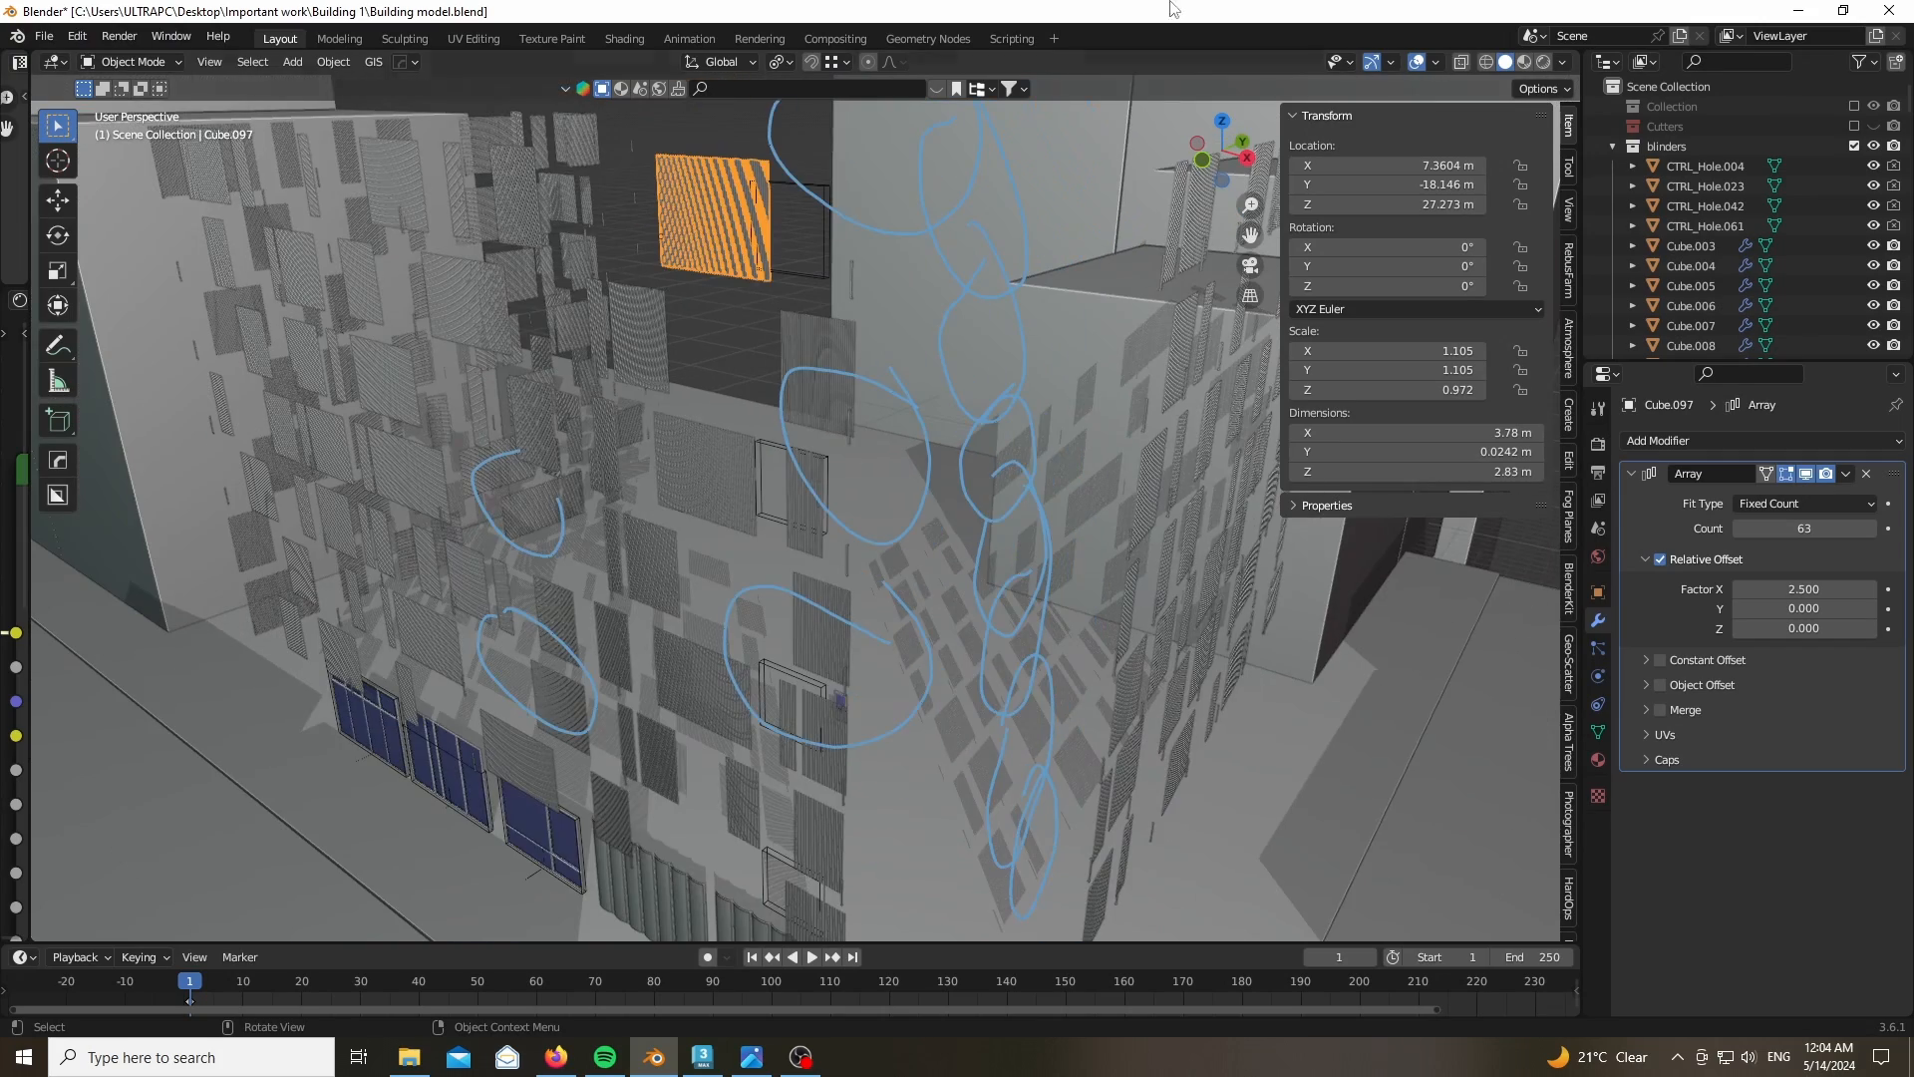
scroll(815, 506, up, 5)
scroll(810, 534, down, 4)
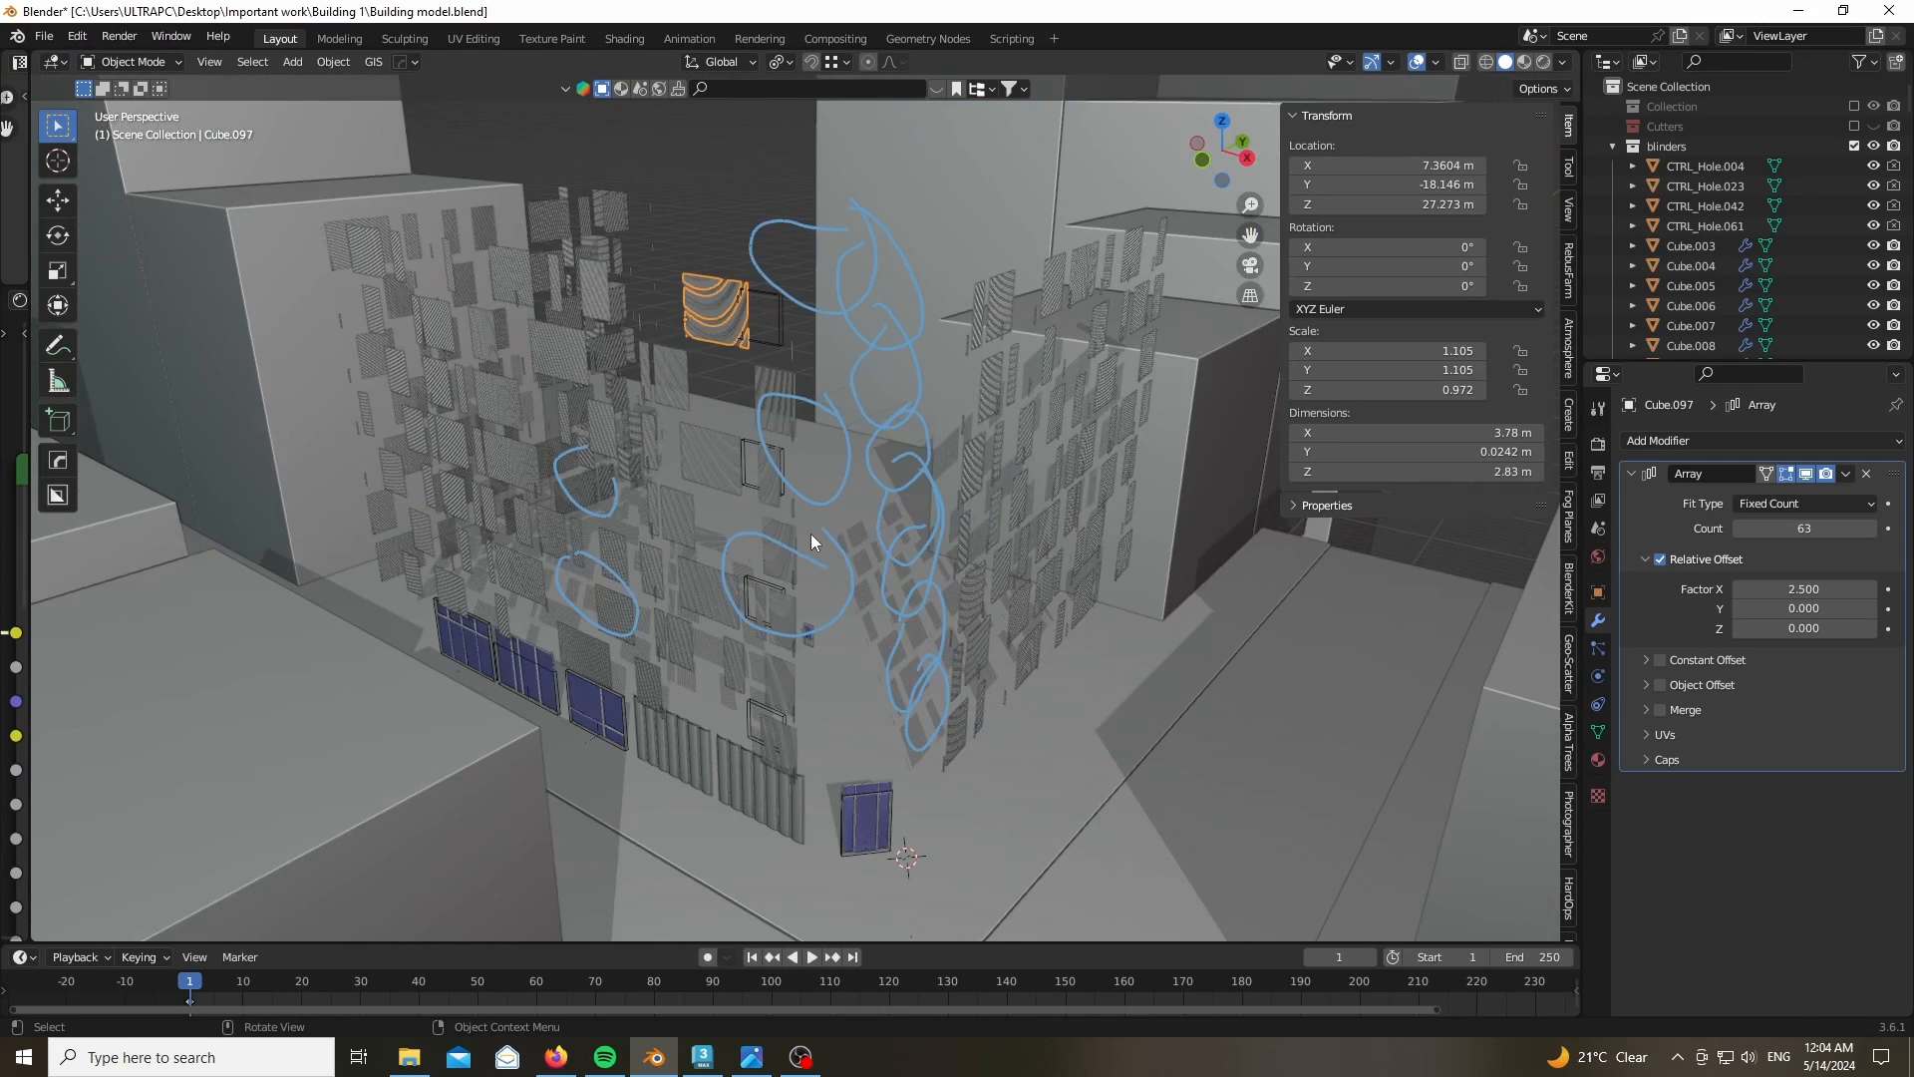
- Include the main building collection in the view layer again and hide the huge box that encloses the whole scene
click(1853, 105)
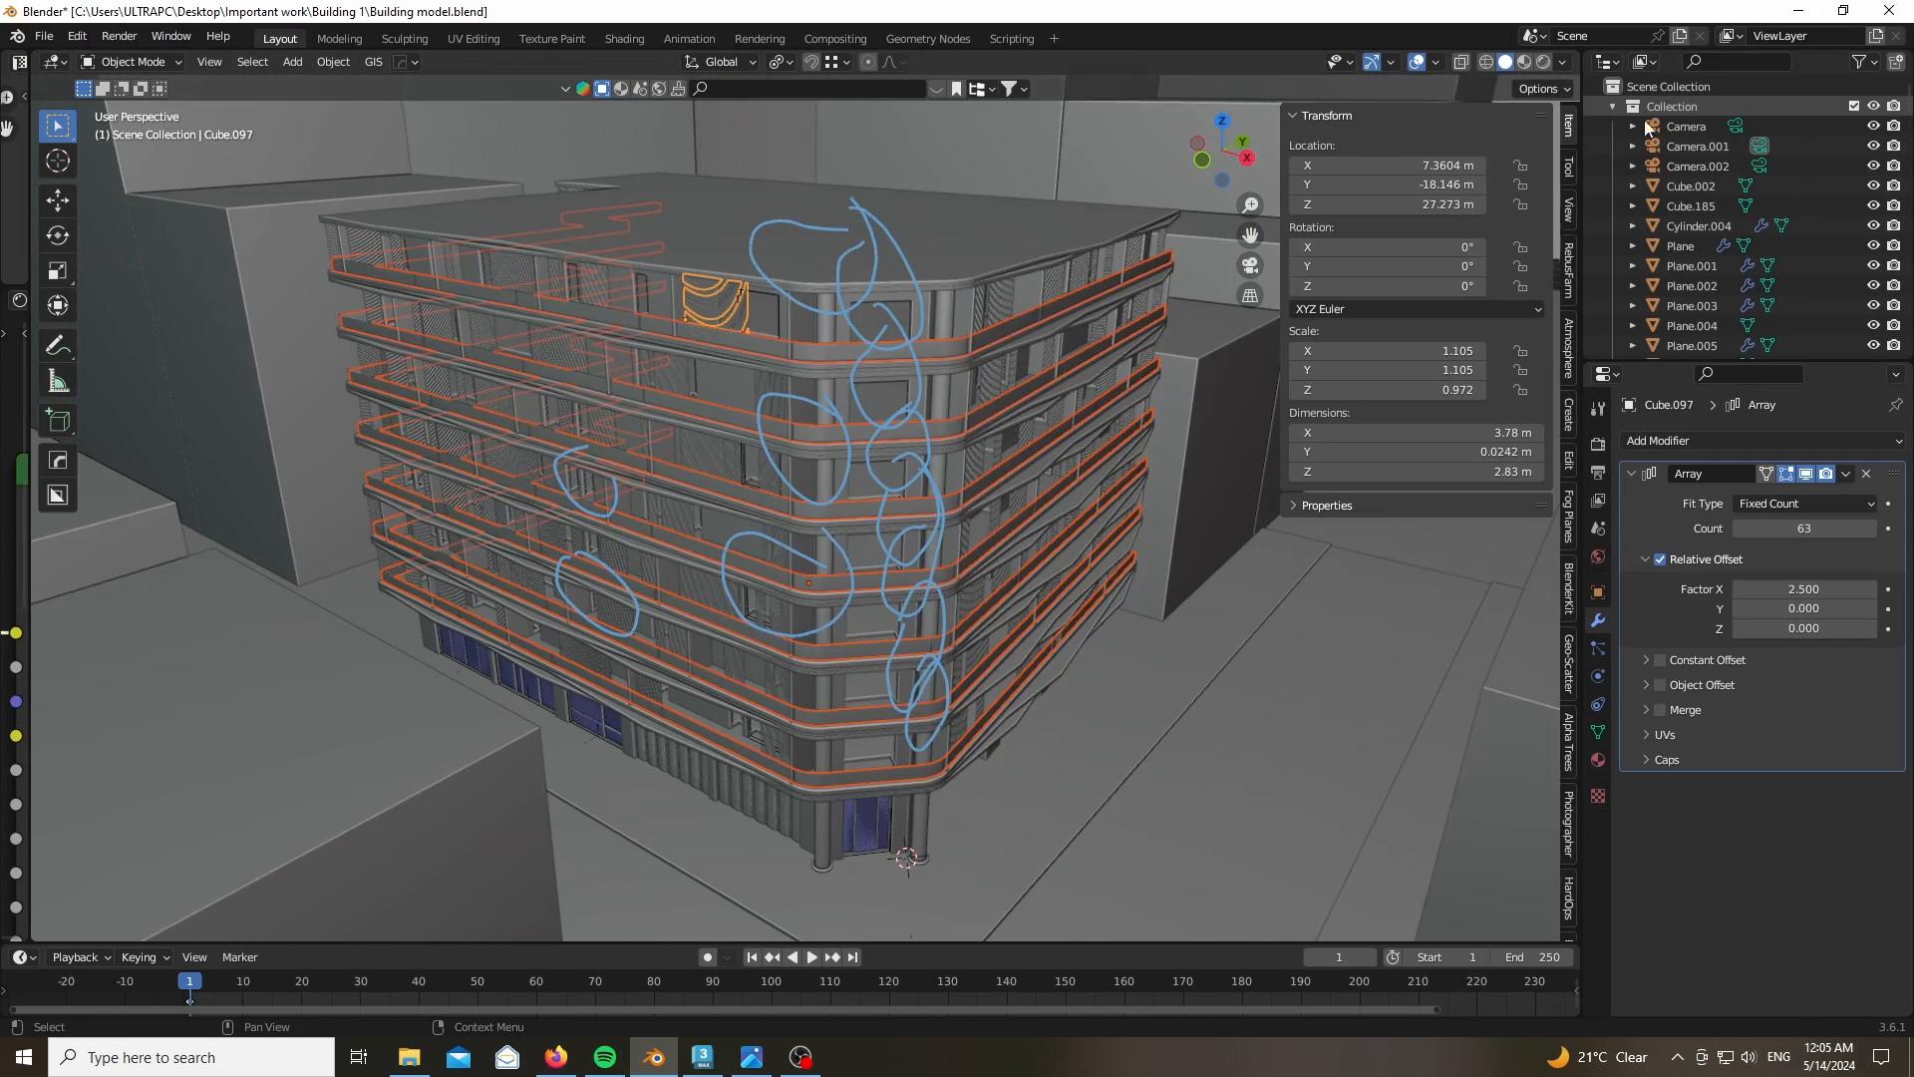
click(1417, 62)
scroll(736, 630, down, 12)
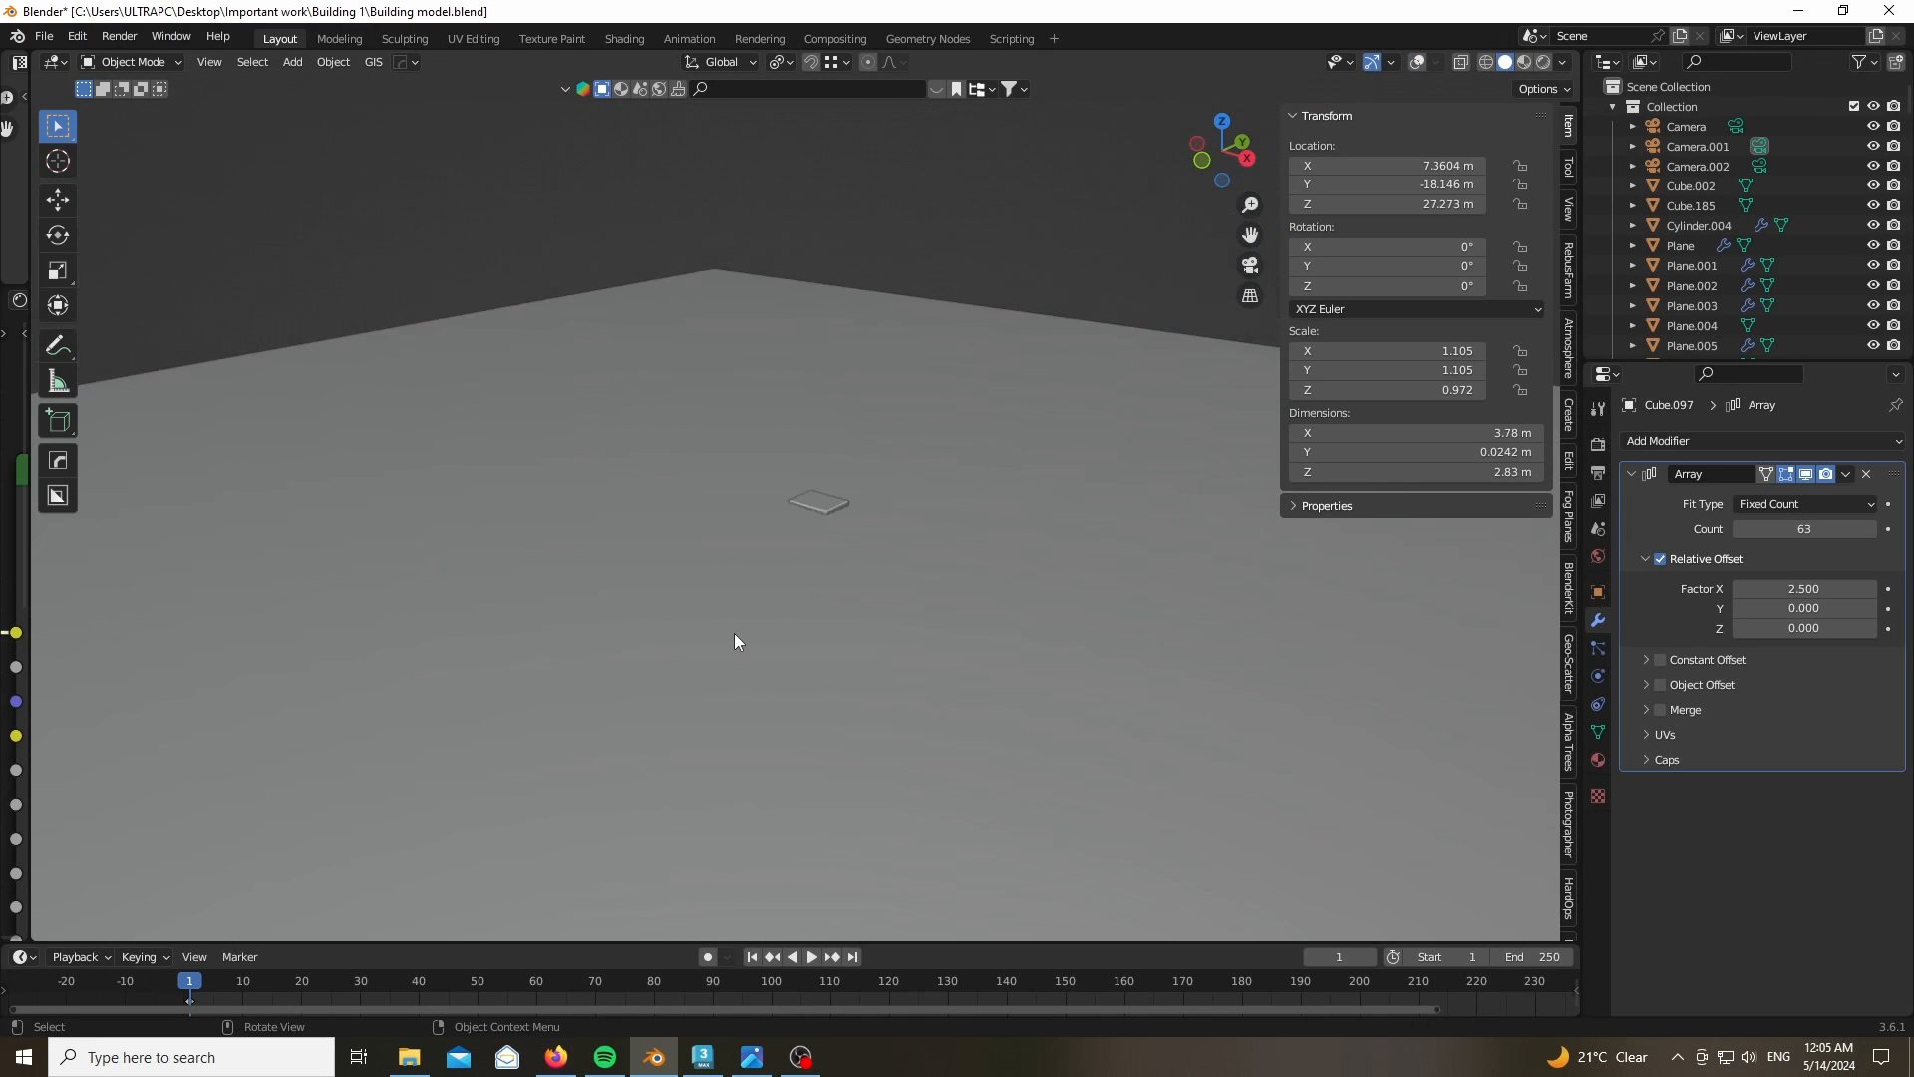
scroll(736, 638, down, 5)
click(742, 714)
key(h)
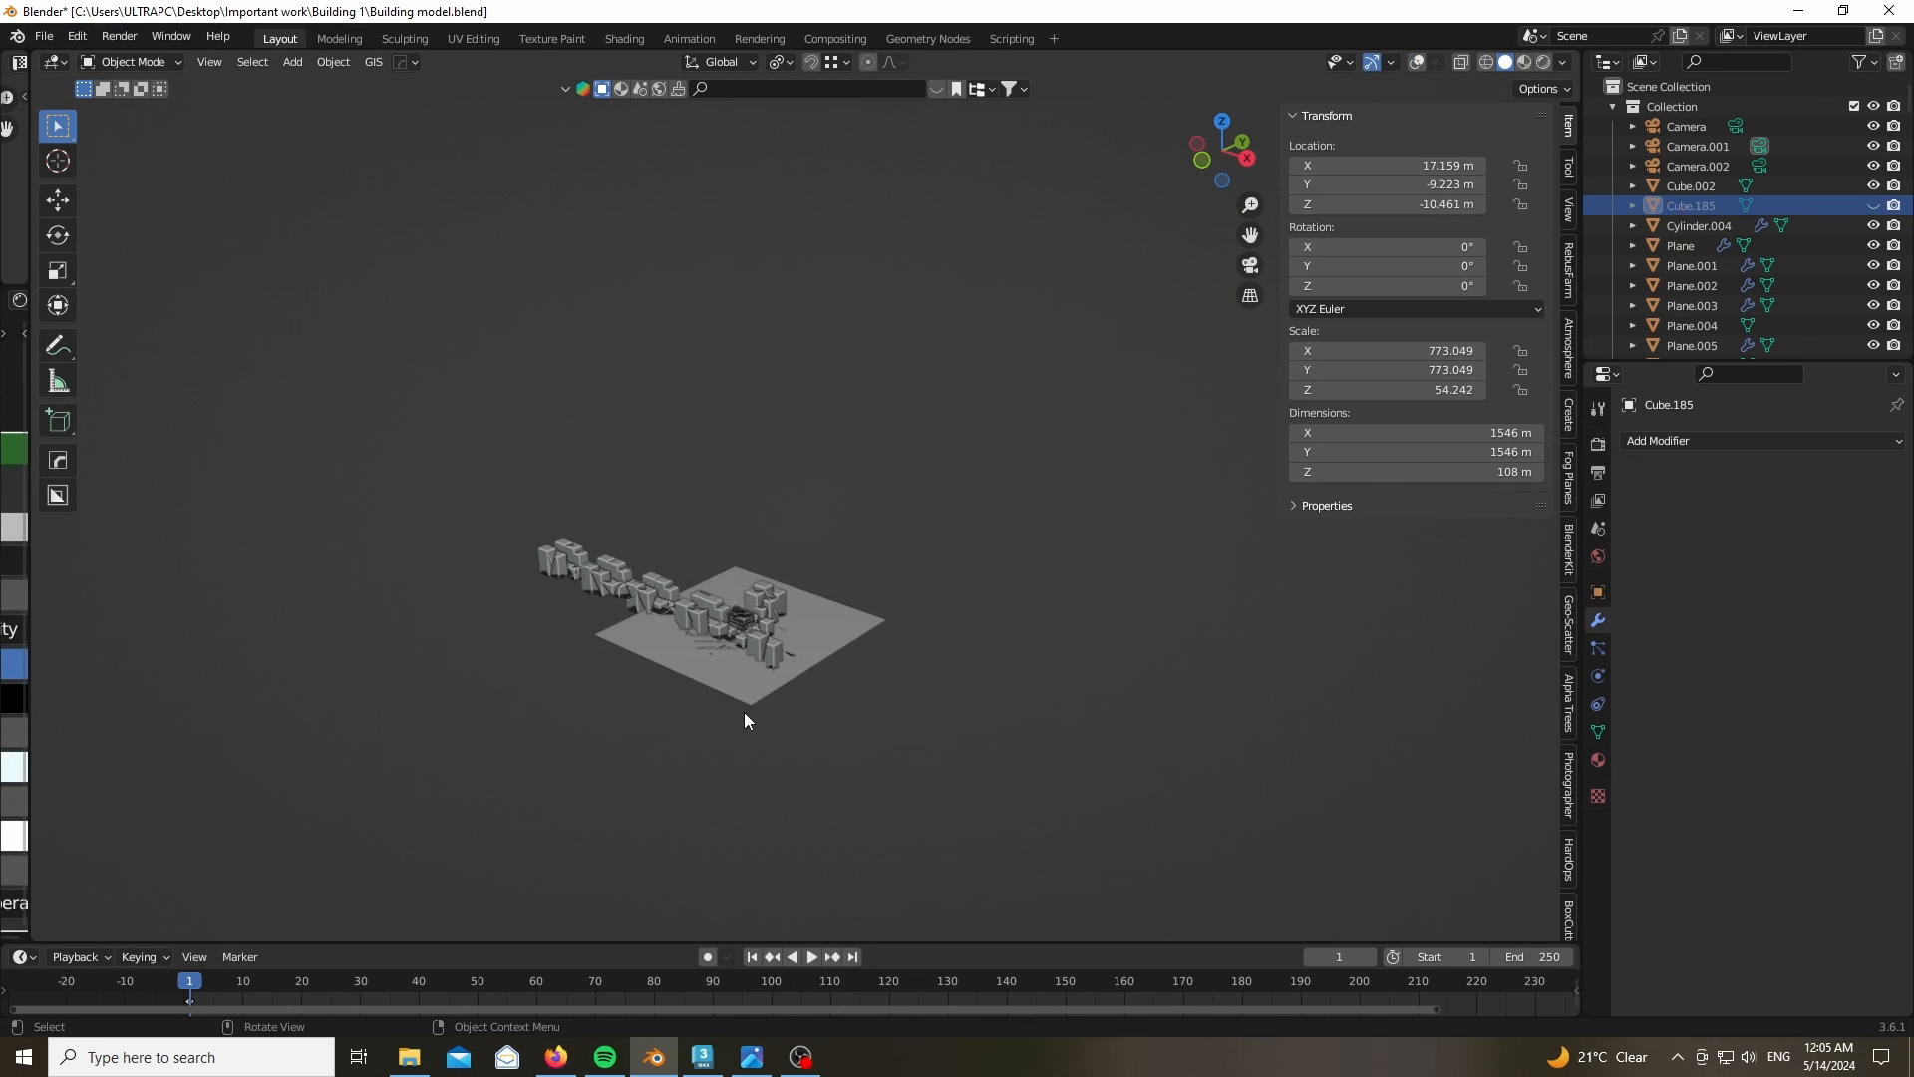
scroll(746, 712, up, 15)
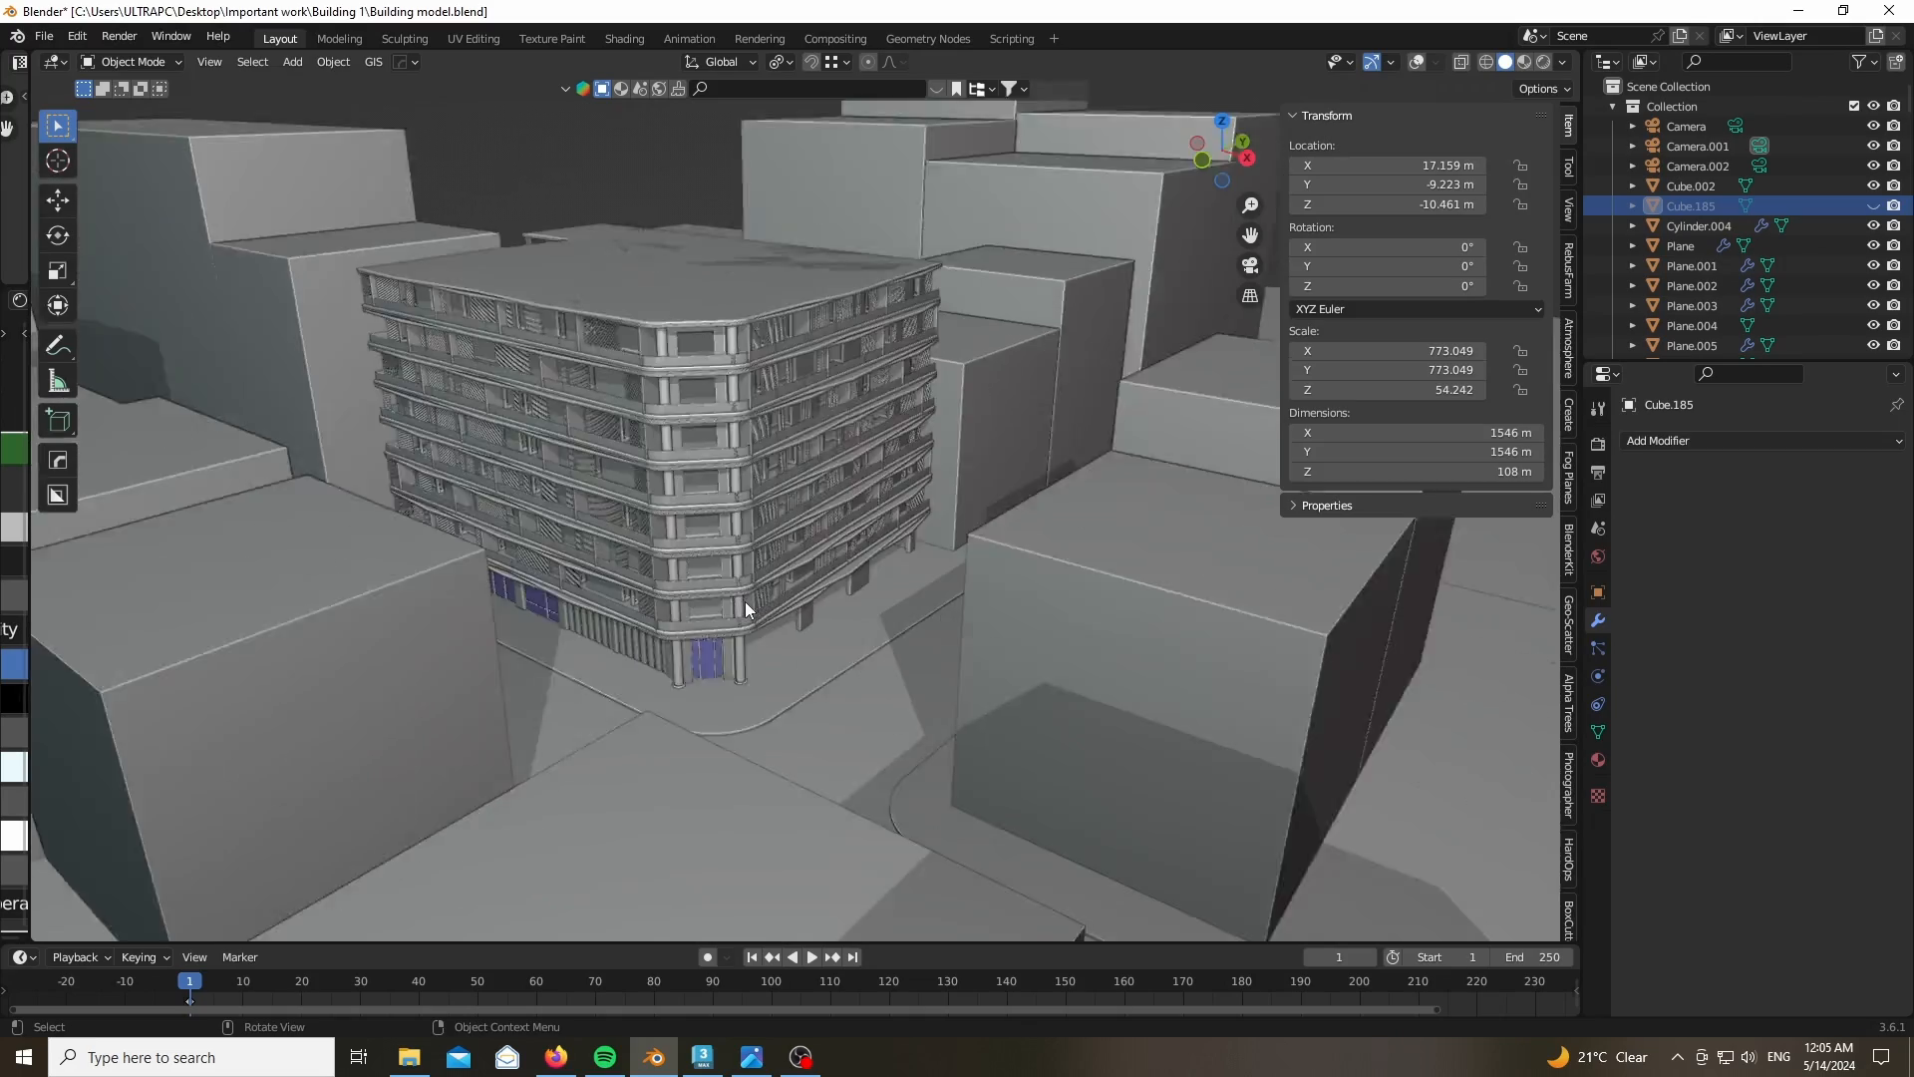
scroll(745, 601, up, 4)
click(1417, 62)
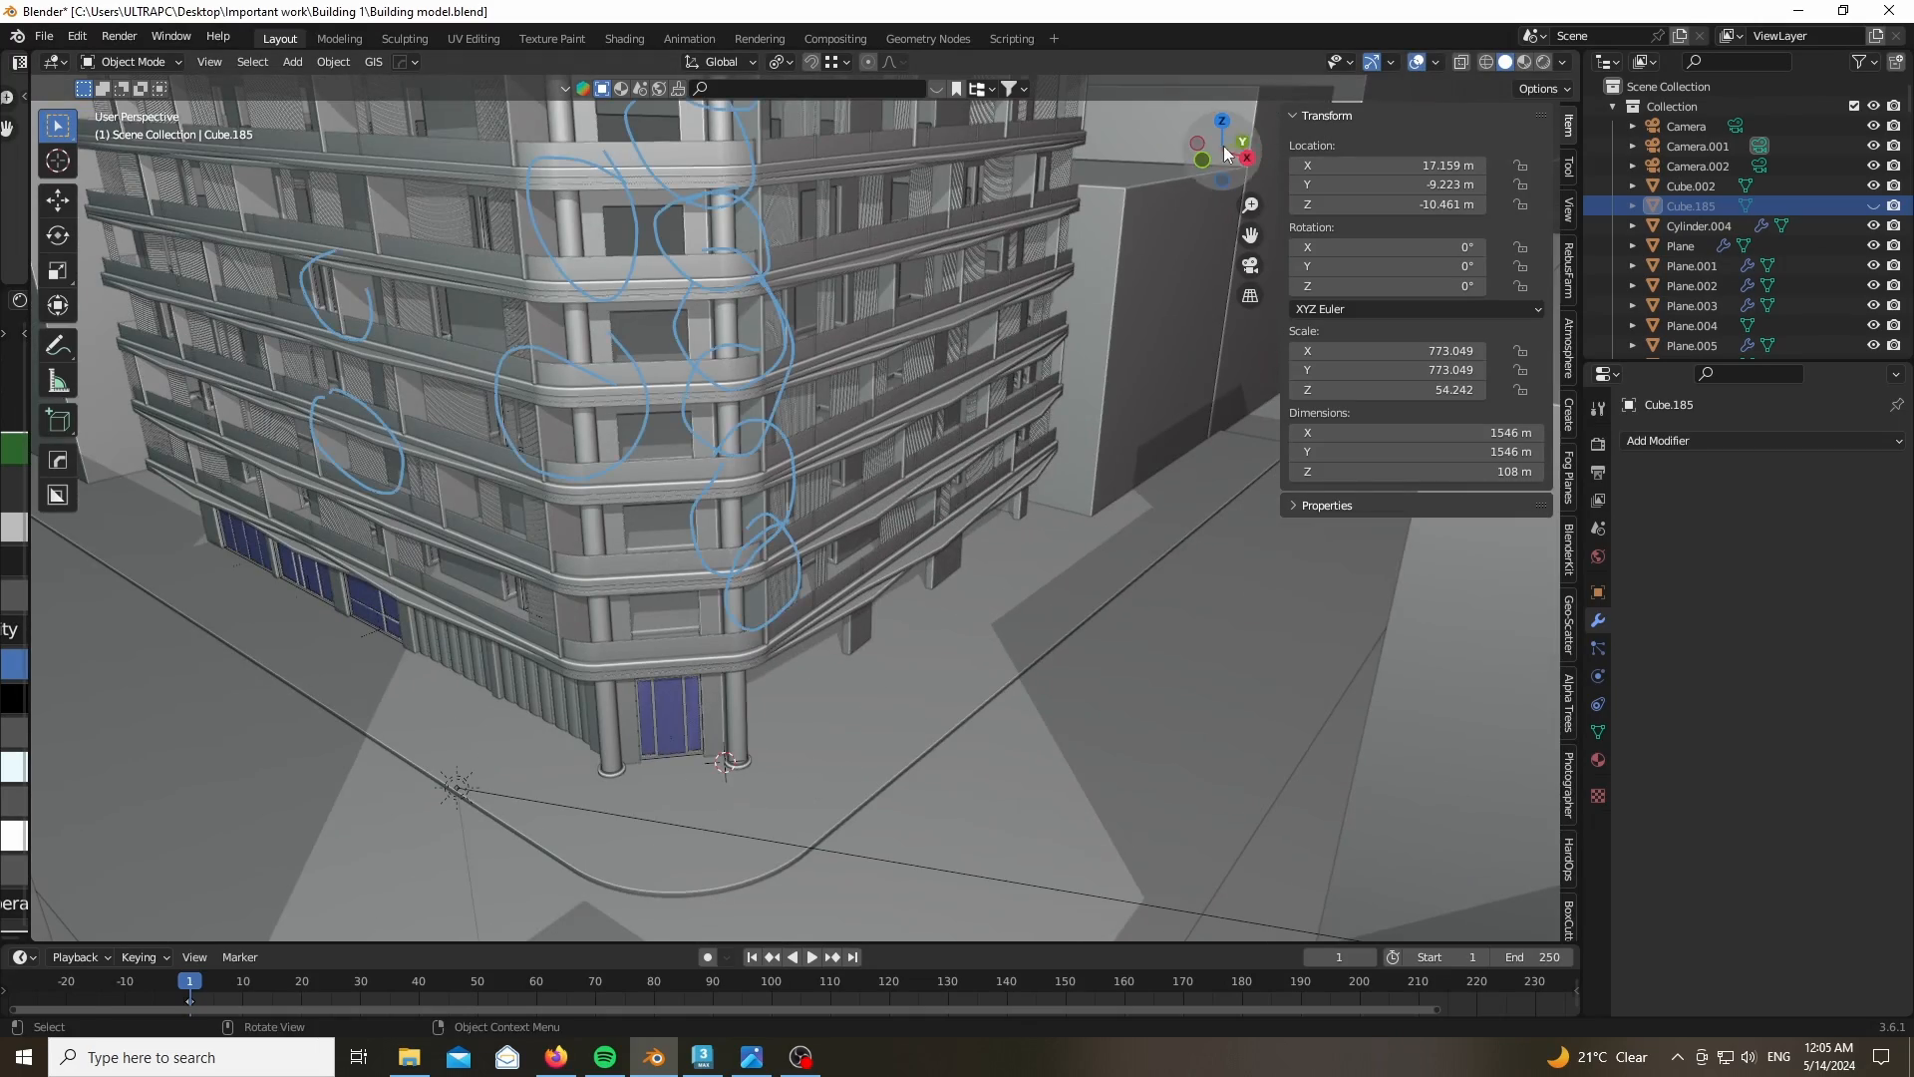
- Select the crossroads plane in front of the building and isolate it in local view
drag(1226, 151, 718, 420)
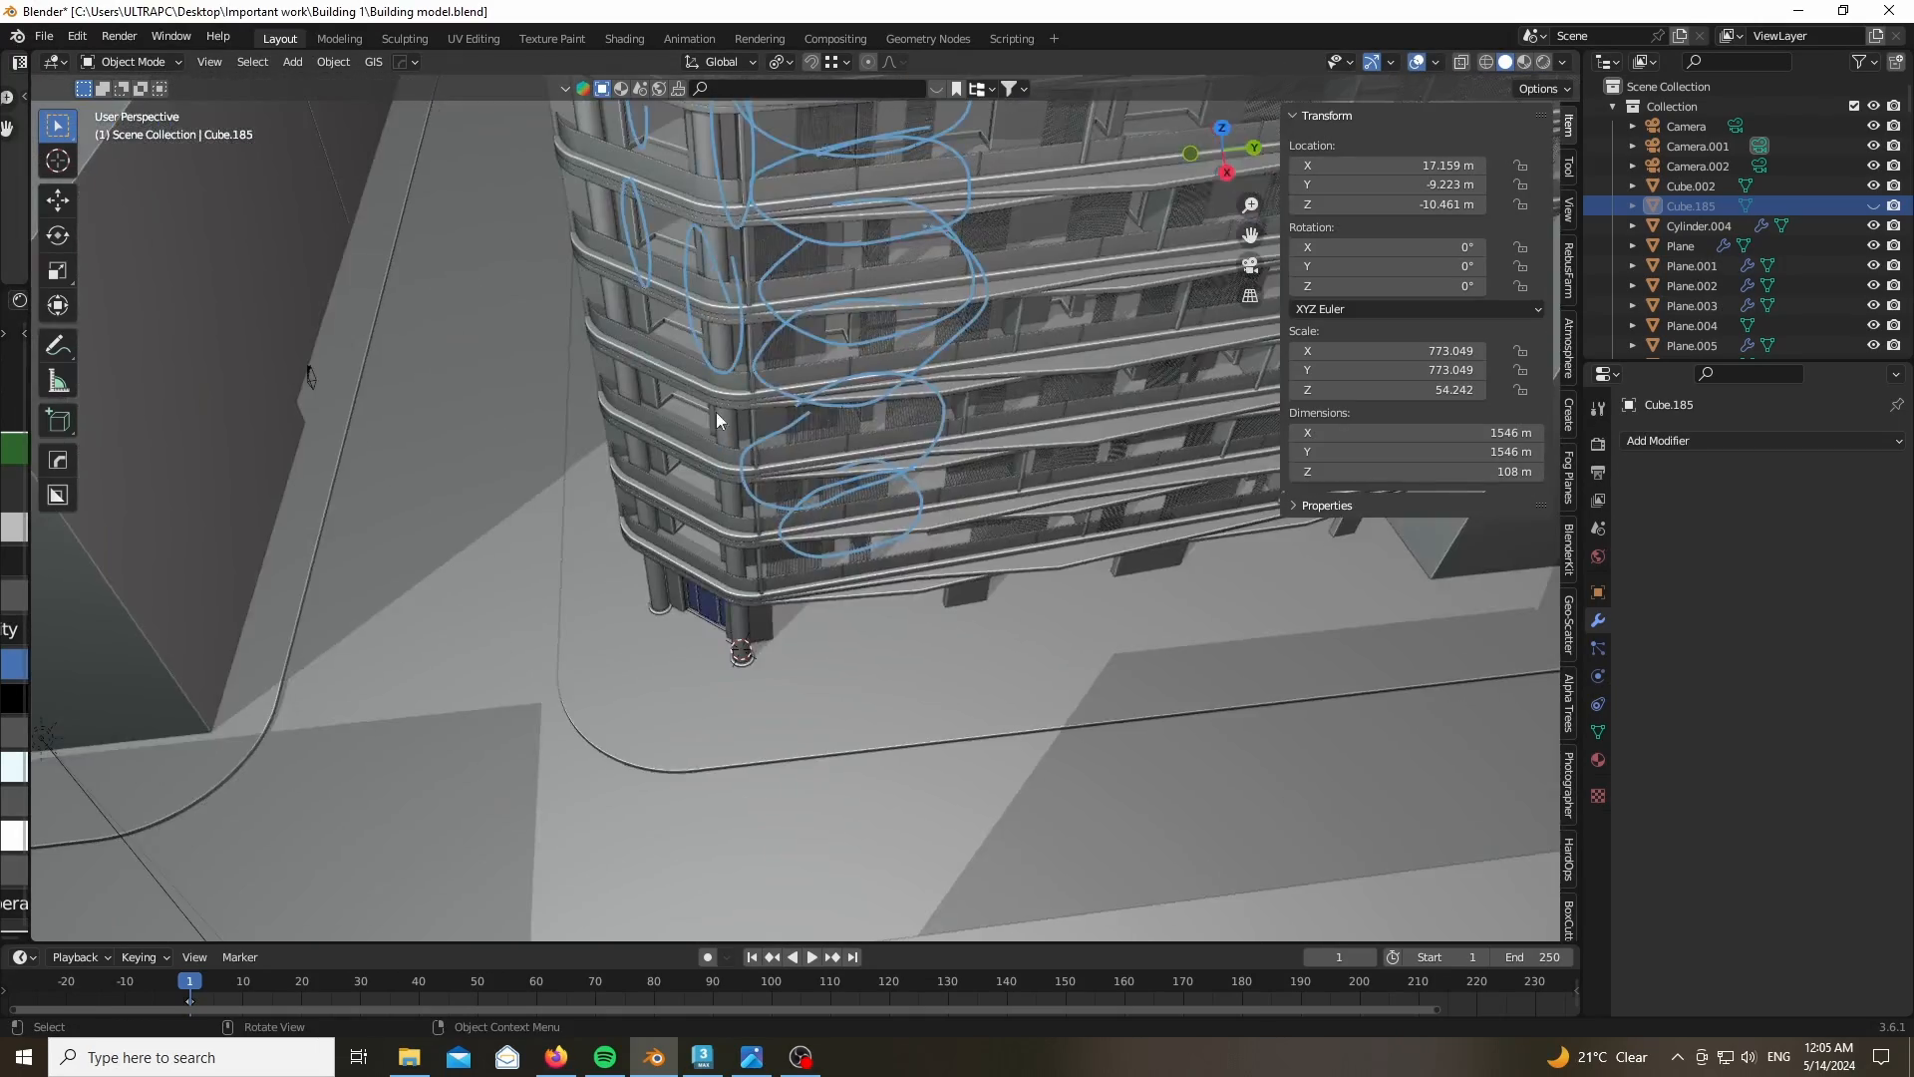
scroll(598, 479, down, 4)
click(510, 620)
scroll(569, 607, up, 3)
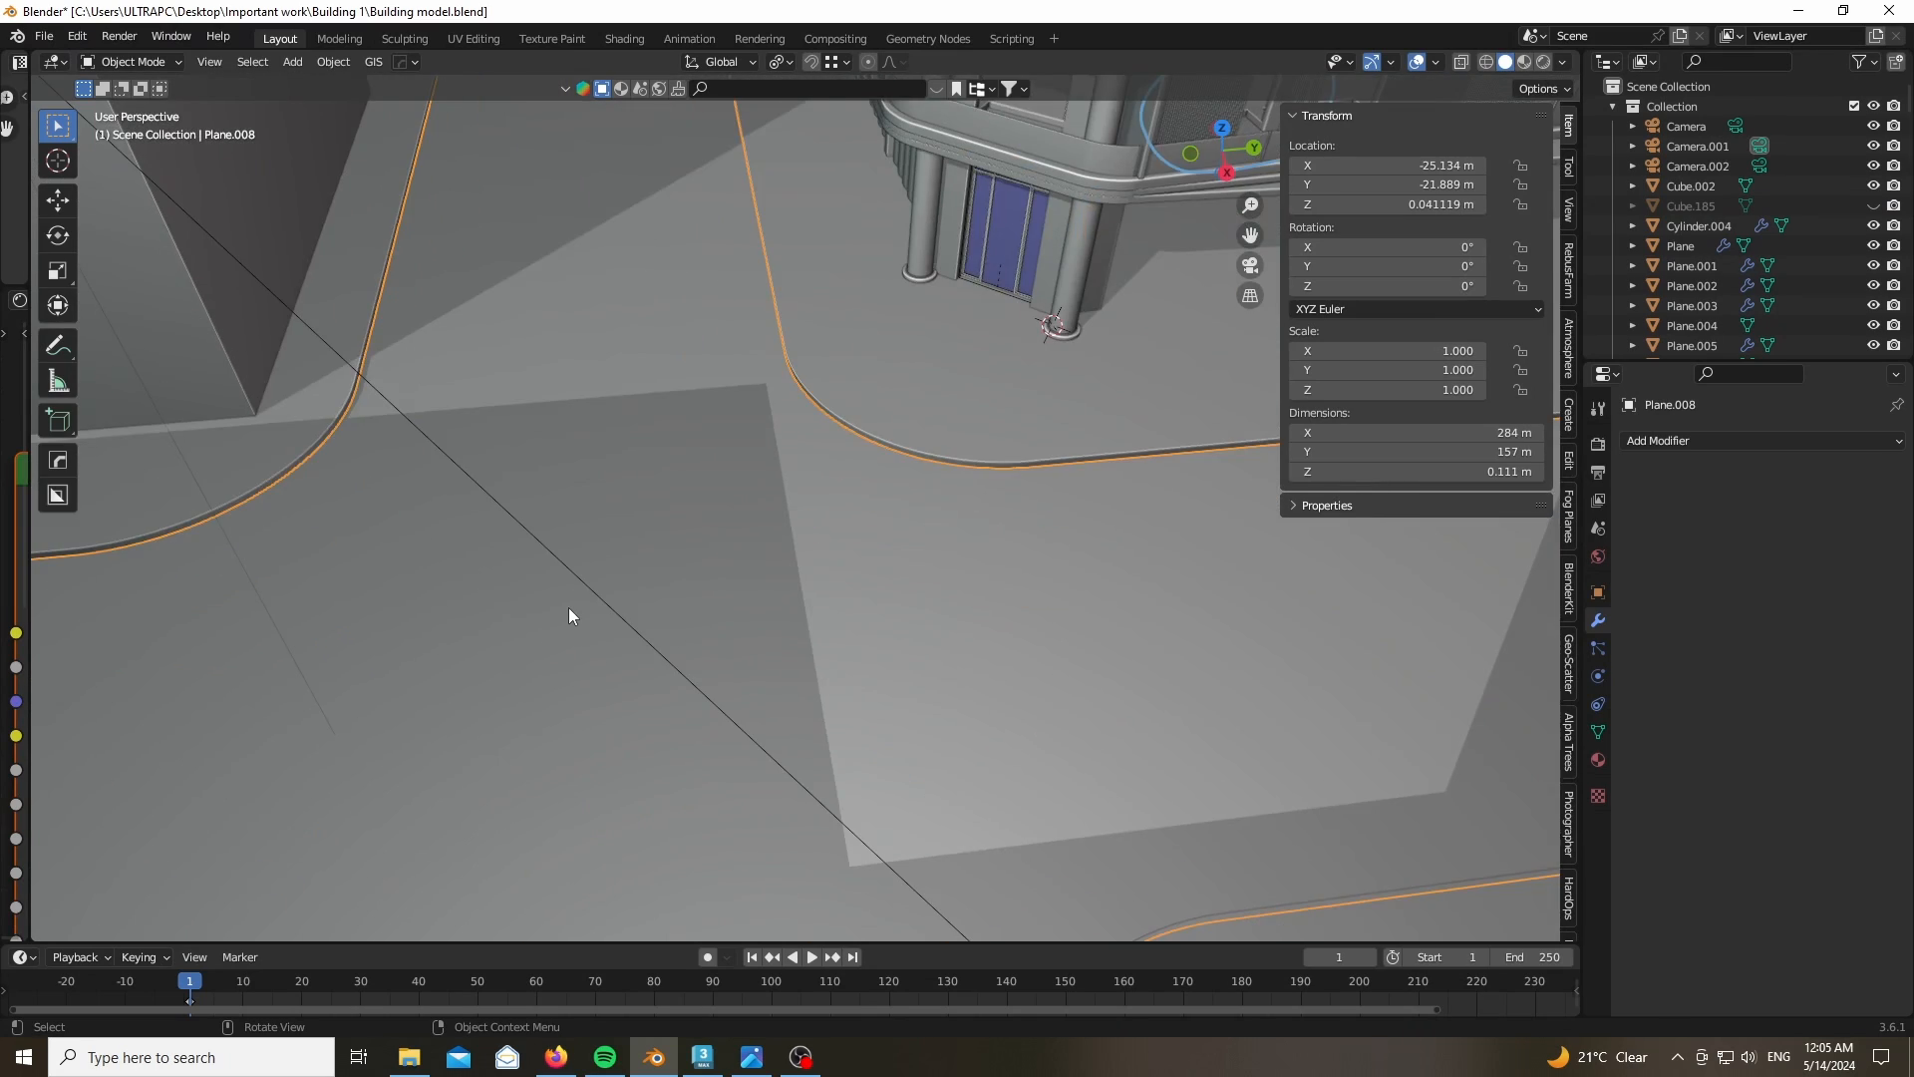
scroll(568, 607, down, 4)
key(KP_Divide)
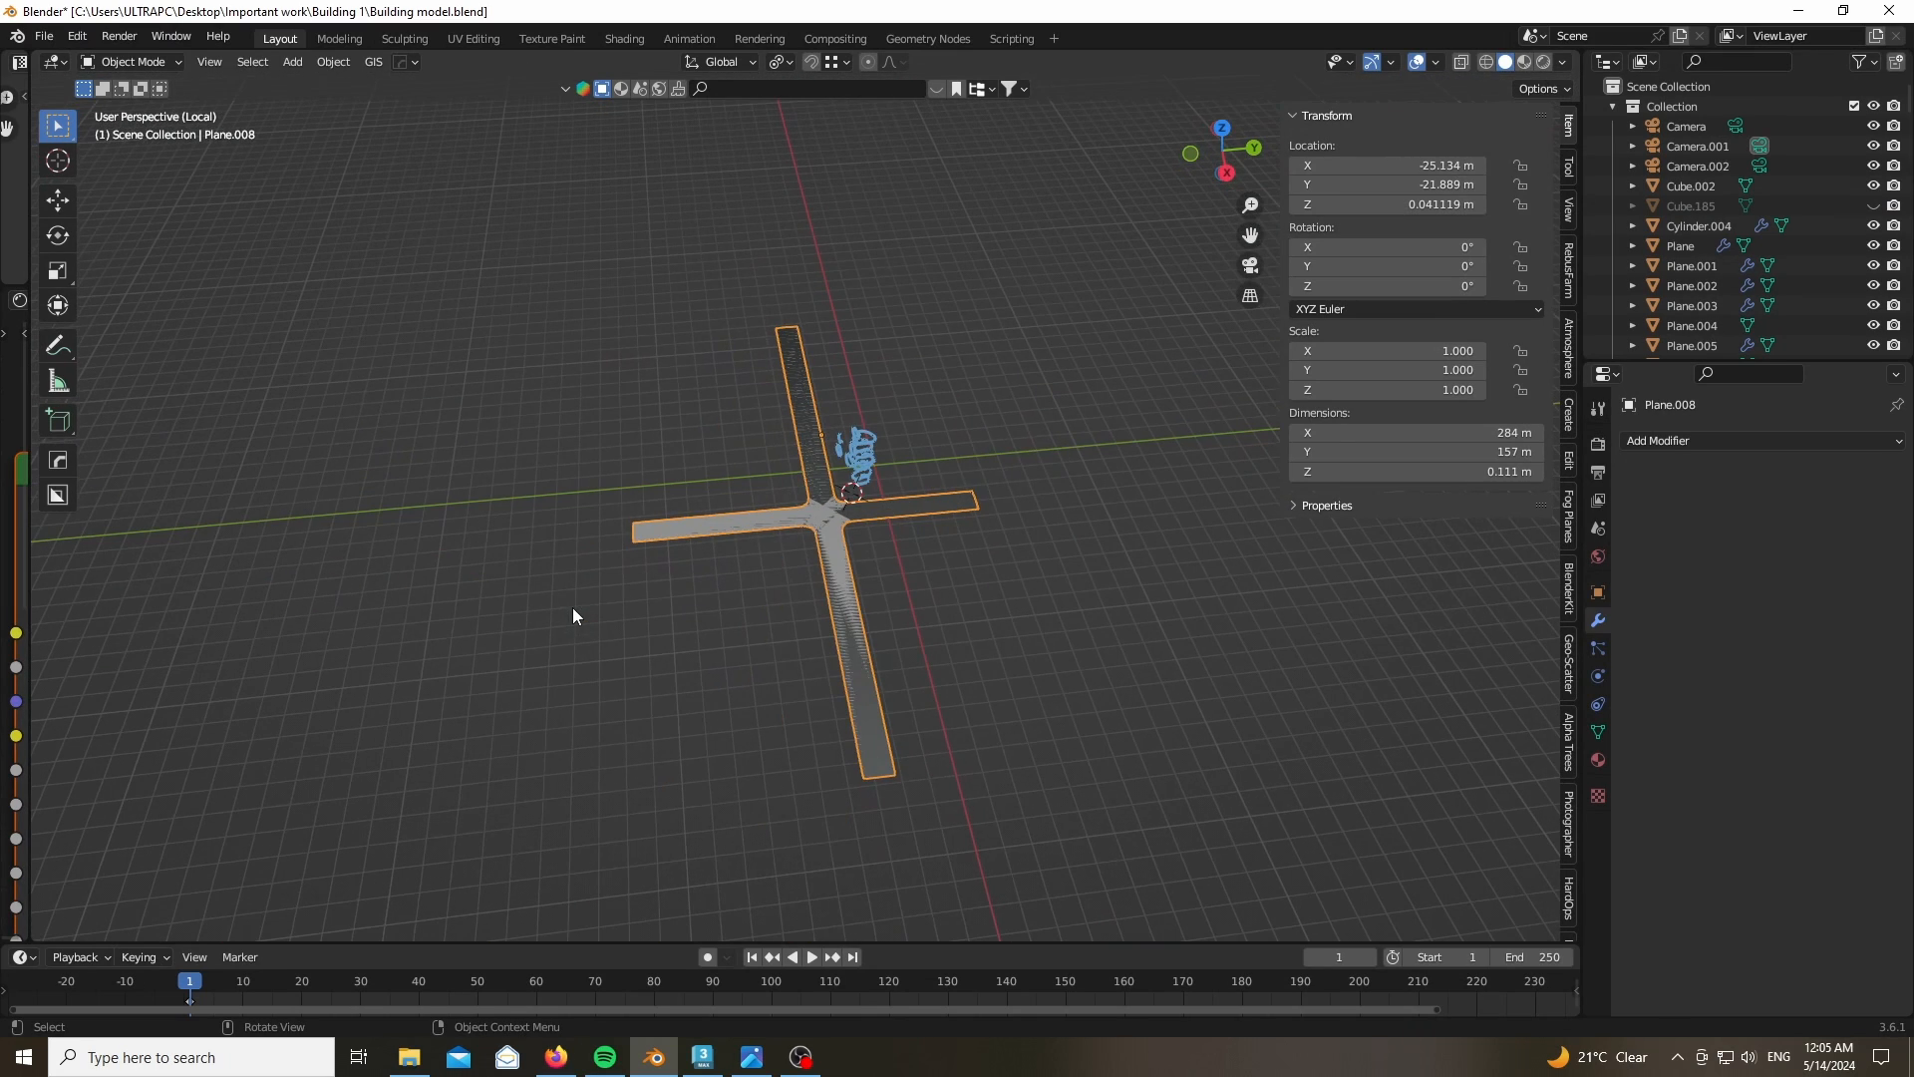
- Enter Edit Mode on the crossroads mesh and examine the face layout at the junction up close
scroll(853, 510, up, 6)
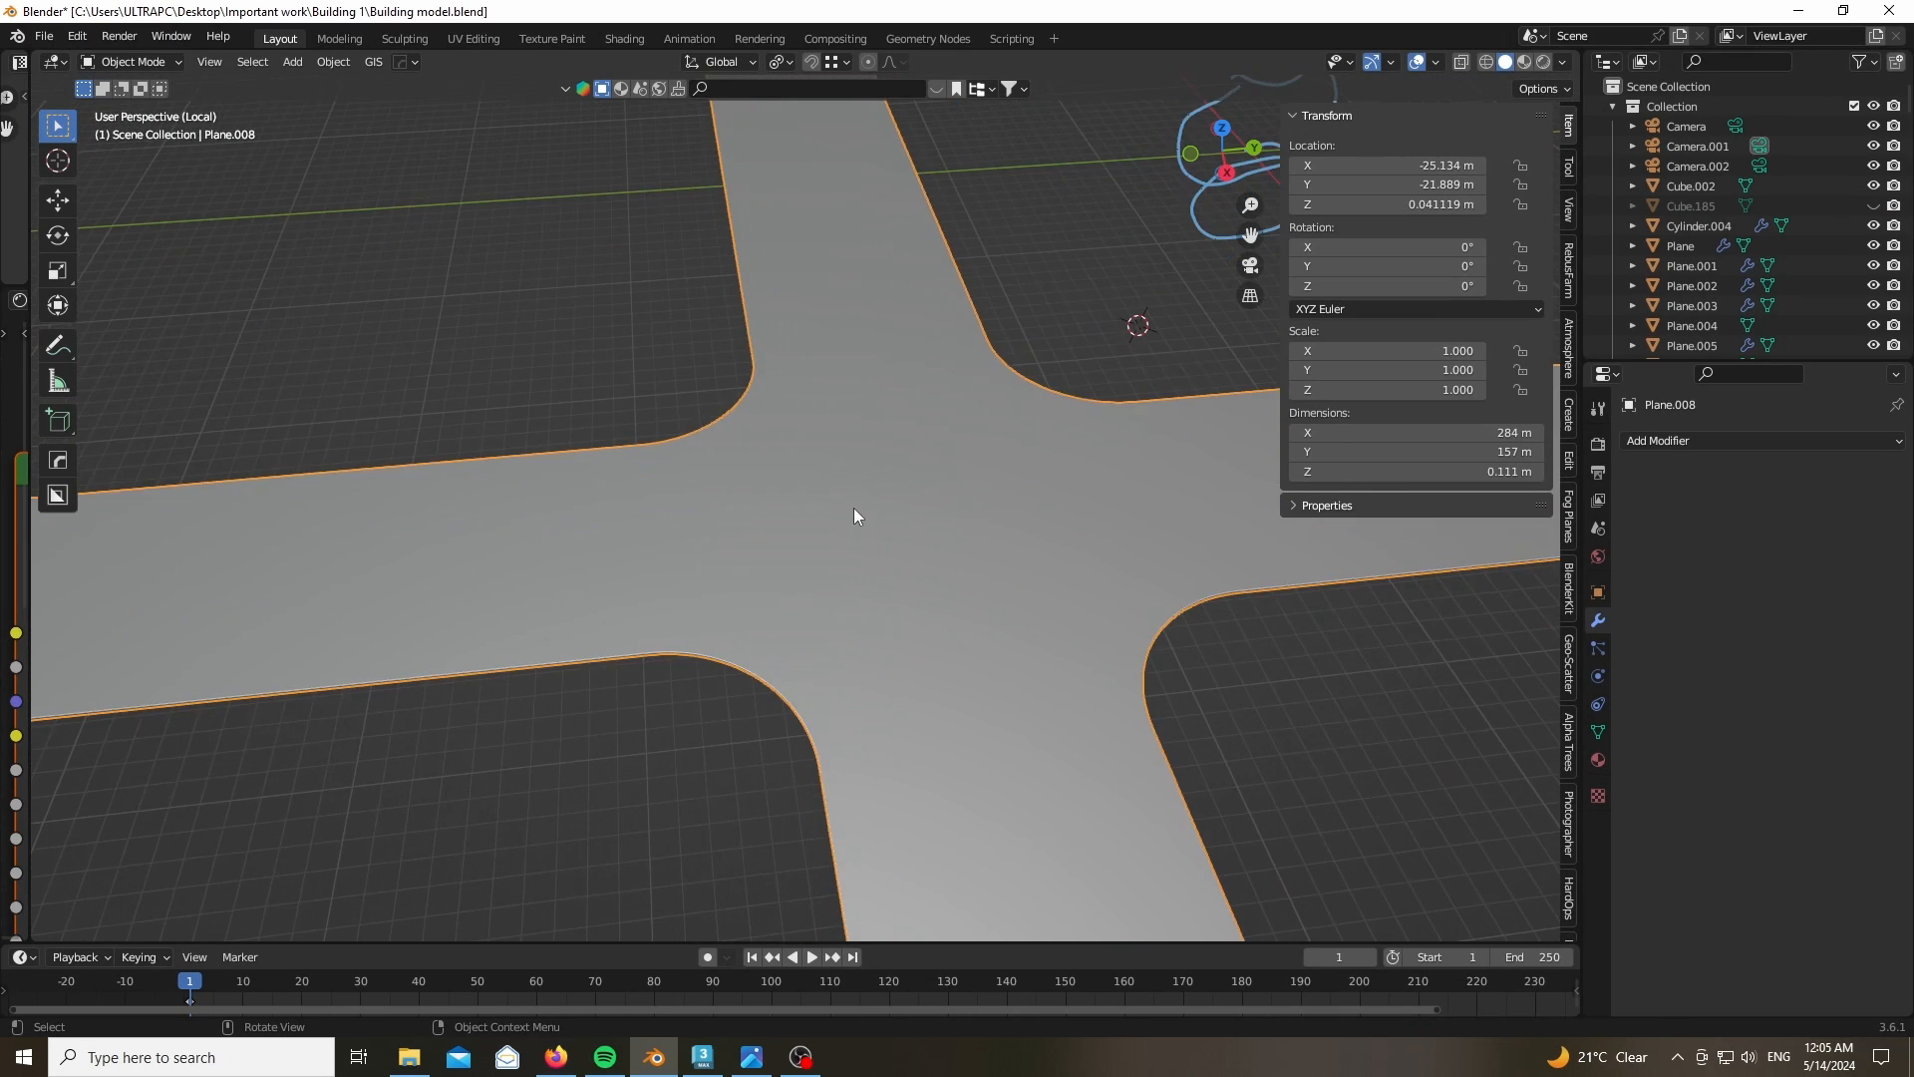
scroll(628, 542, down, 1)
scroll(729, 524, up, 3)
key(Tab)
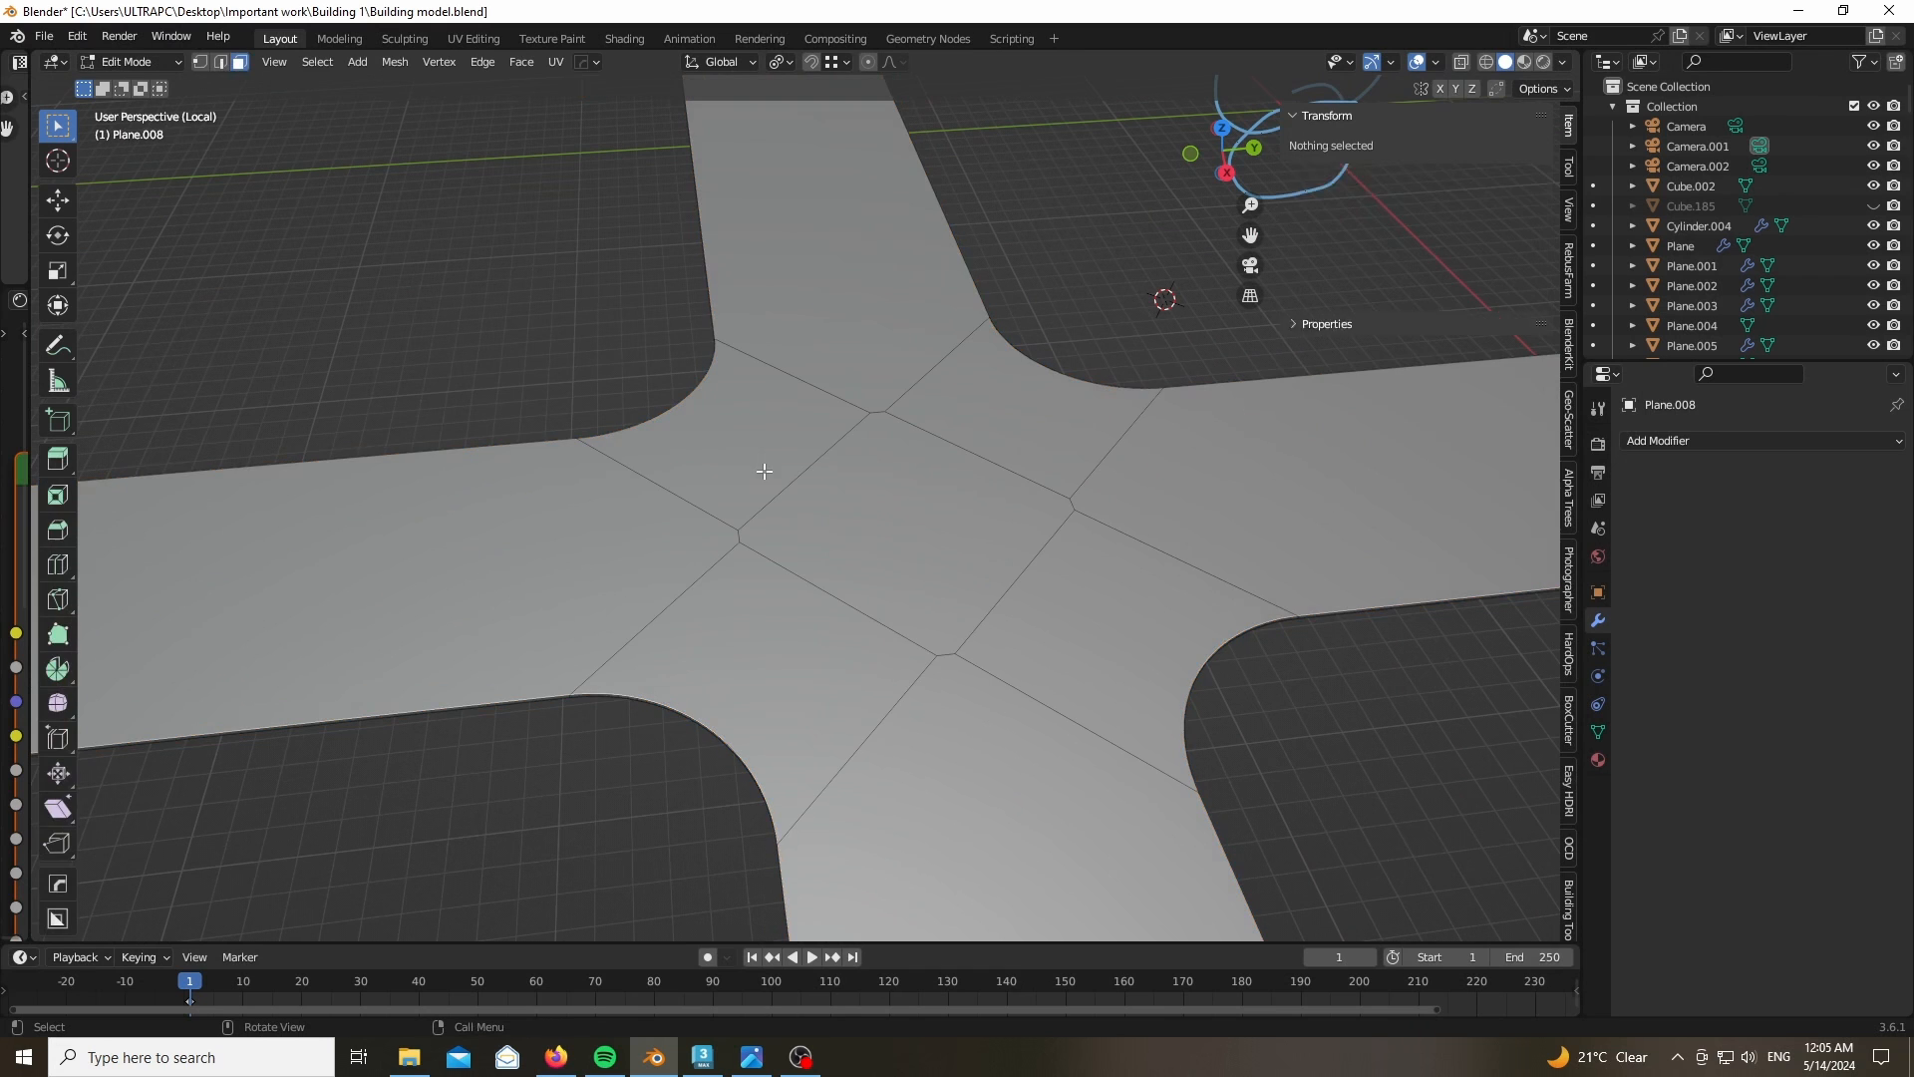
scroll(715, 517, up, 4)
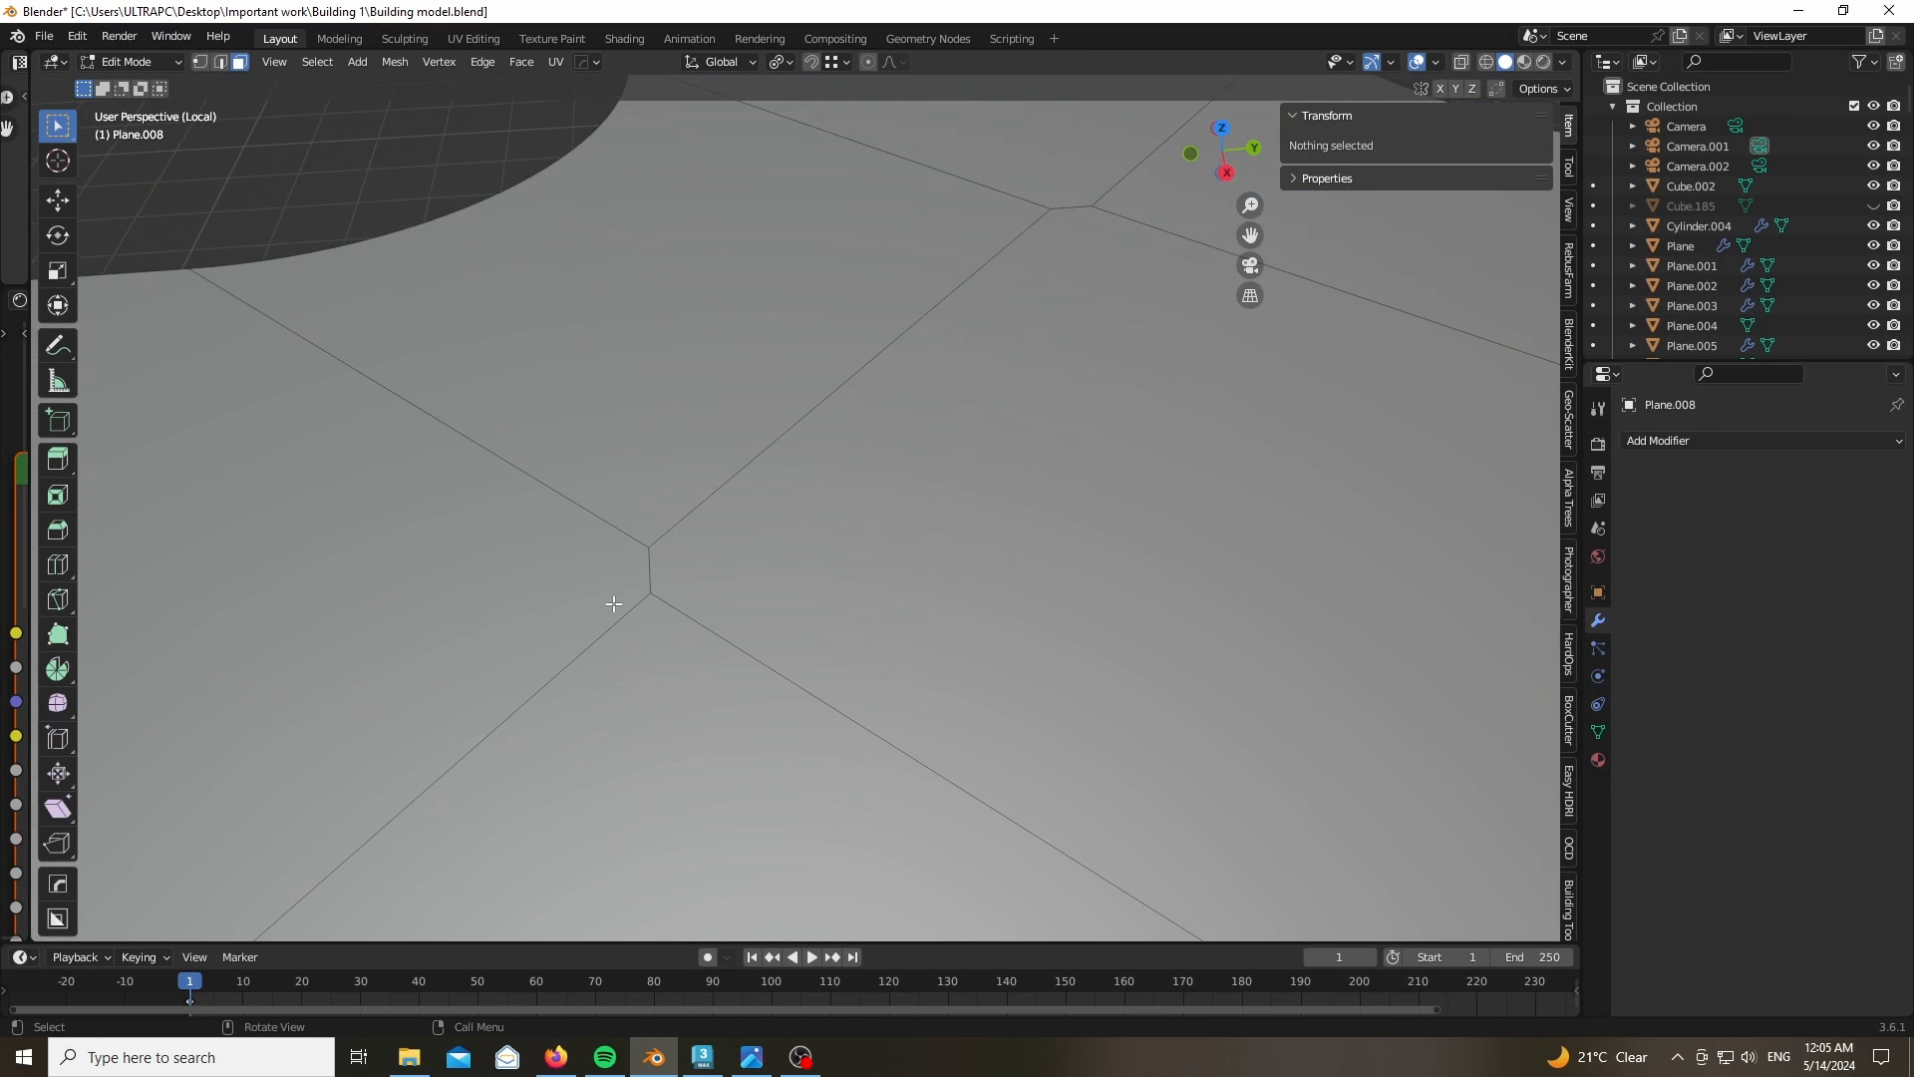
scroll(632, 568, down, 8)
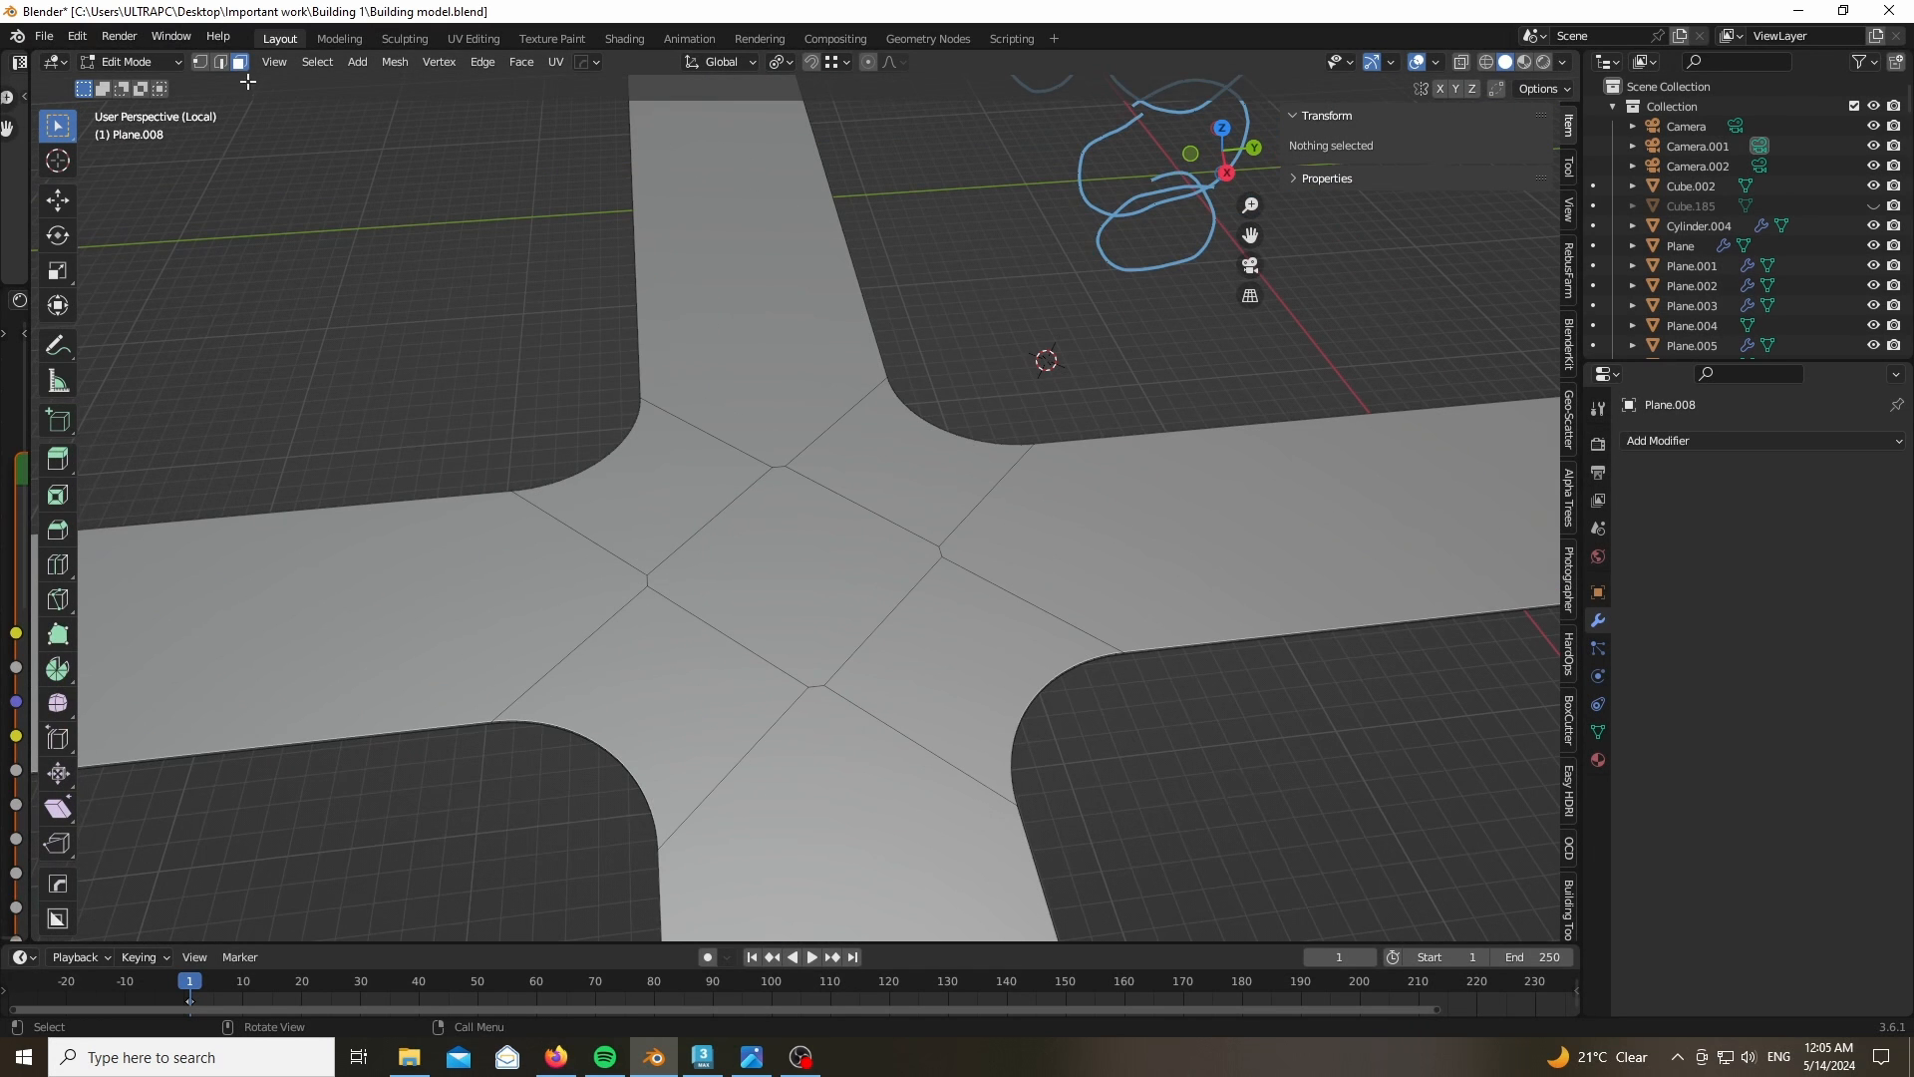
- Switch to vertex selection and box-select across the whole road mesh to inspect its vertices
click(200, 61)
scroll(733, 547, down, 5)
scroll(734, 548, down, 5)
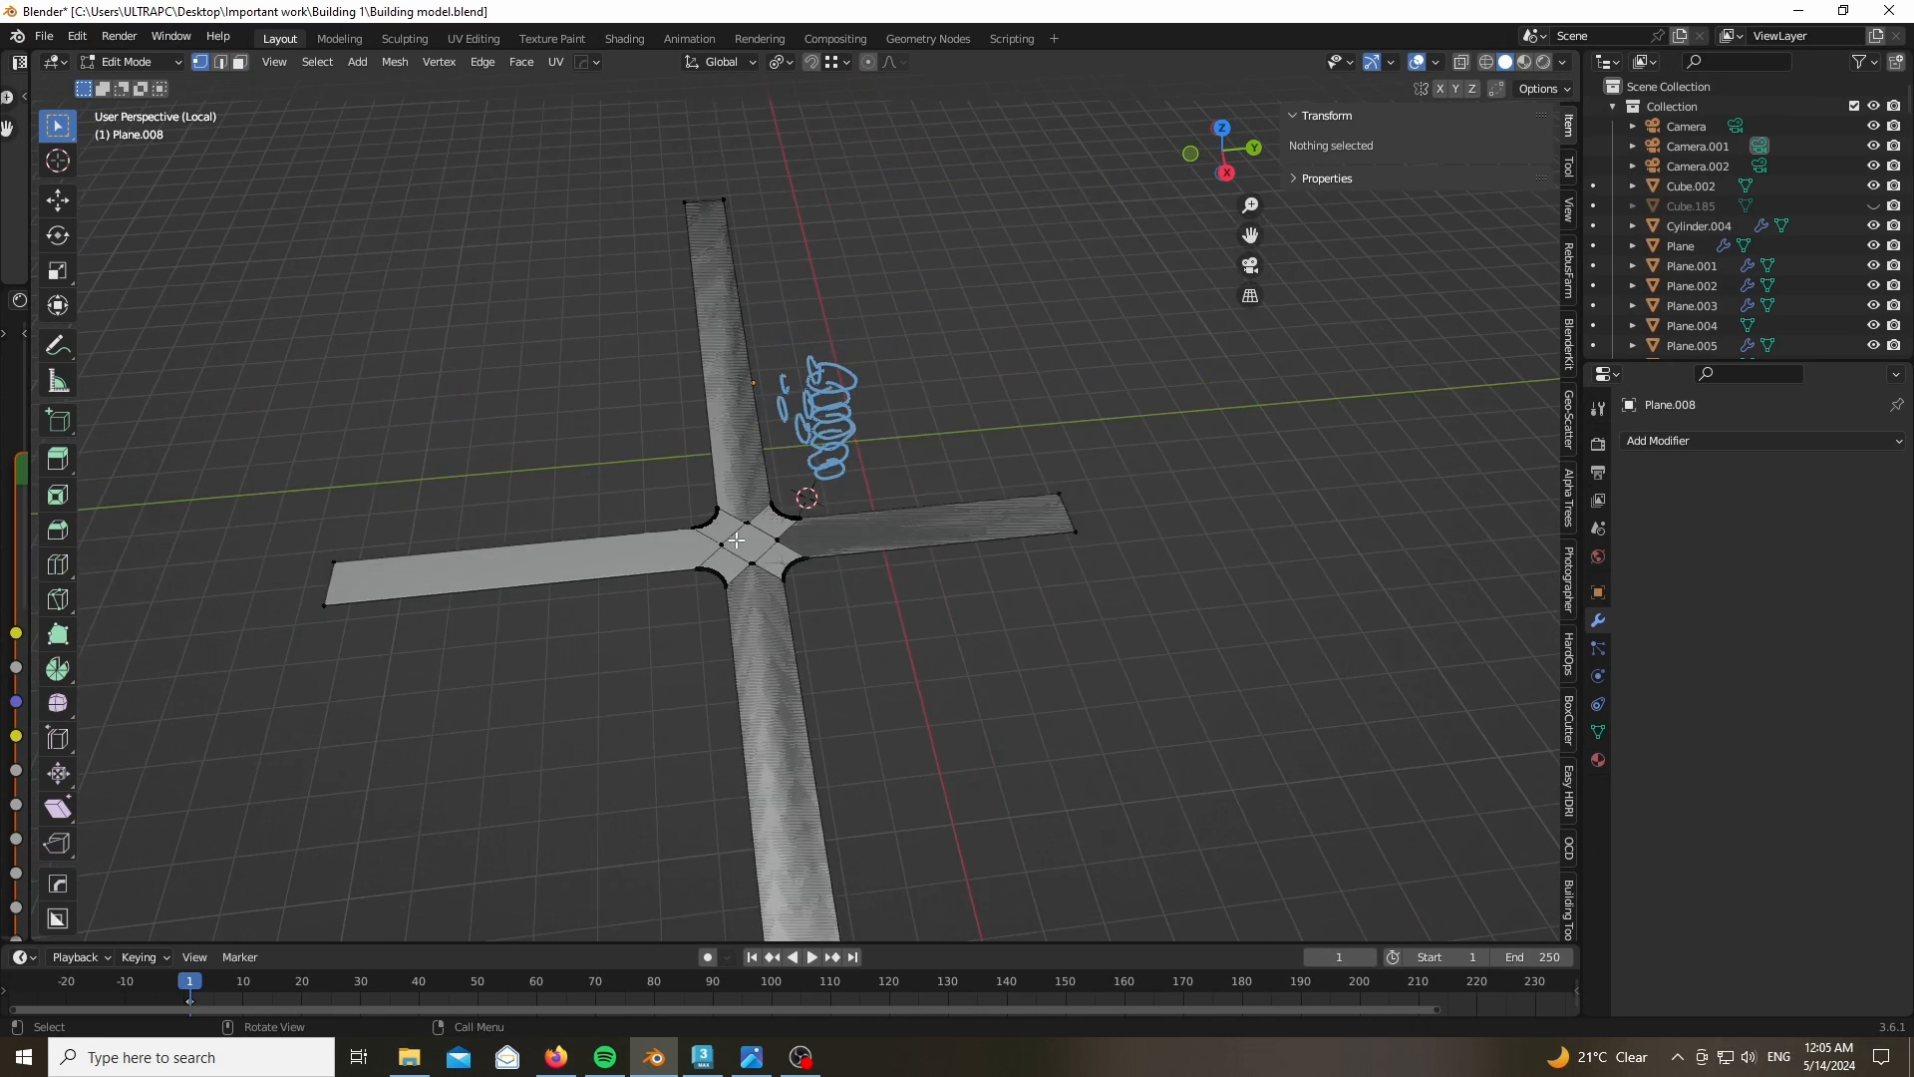
drag(290, 150, 1437, 1054)
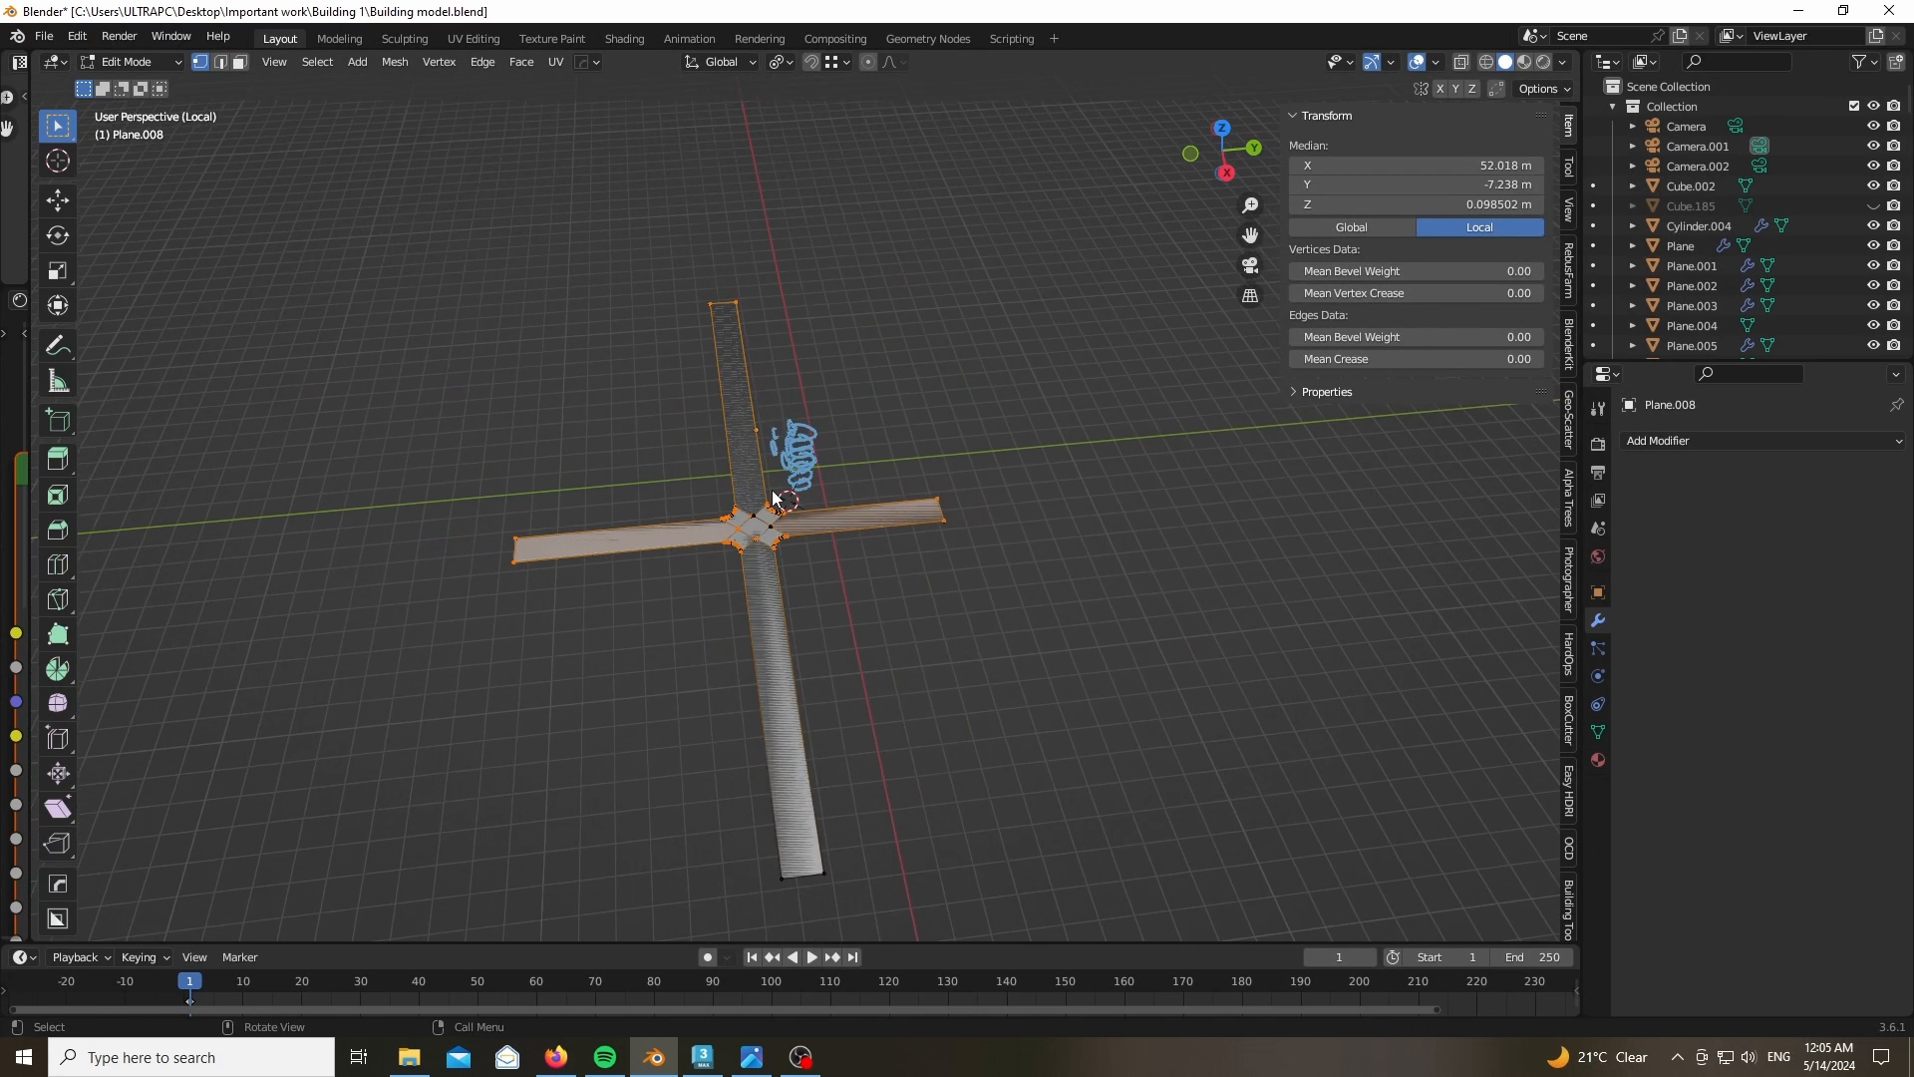
scroll(745, 528, down, 2)
drag(325, 160, 1264, 972)
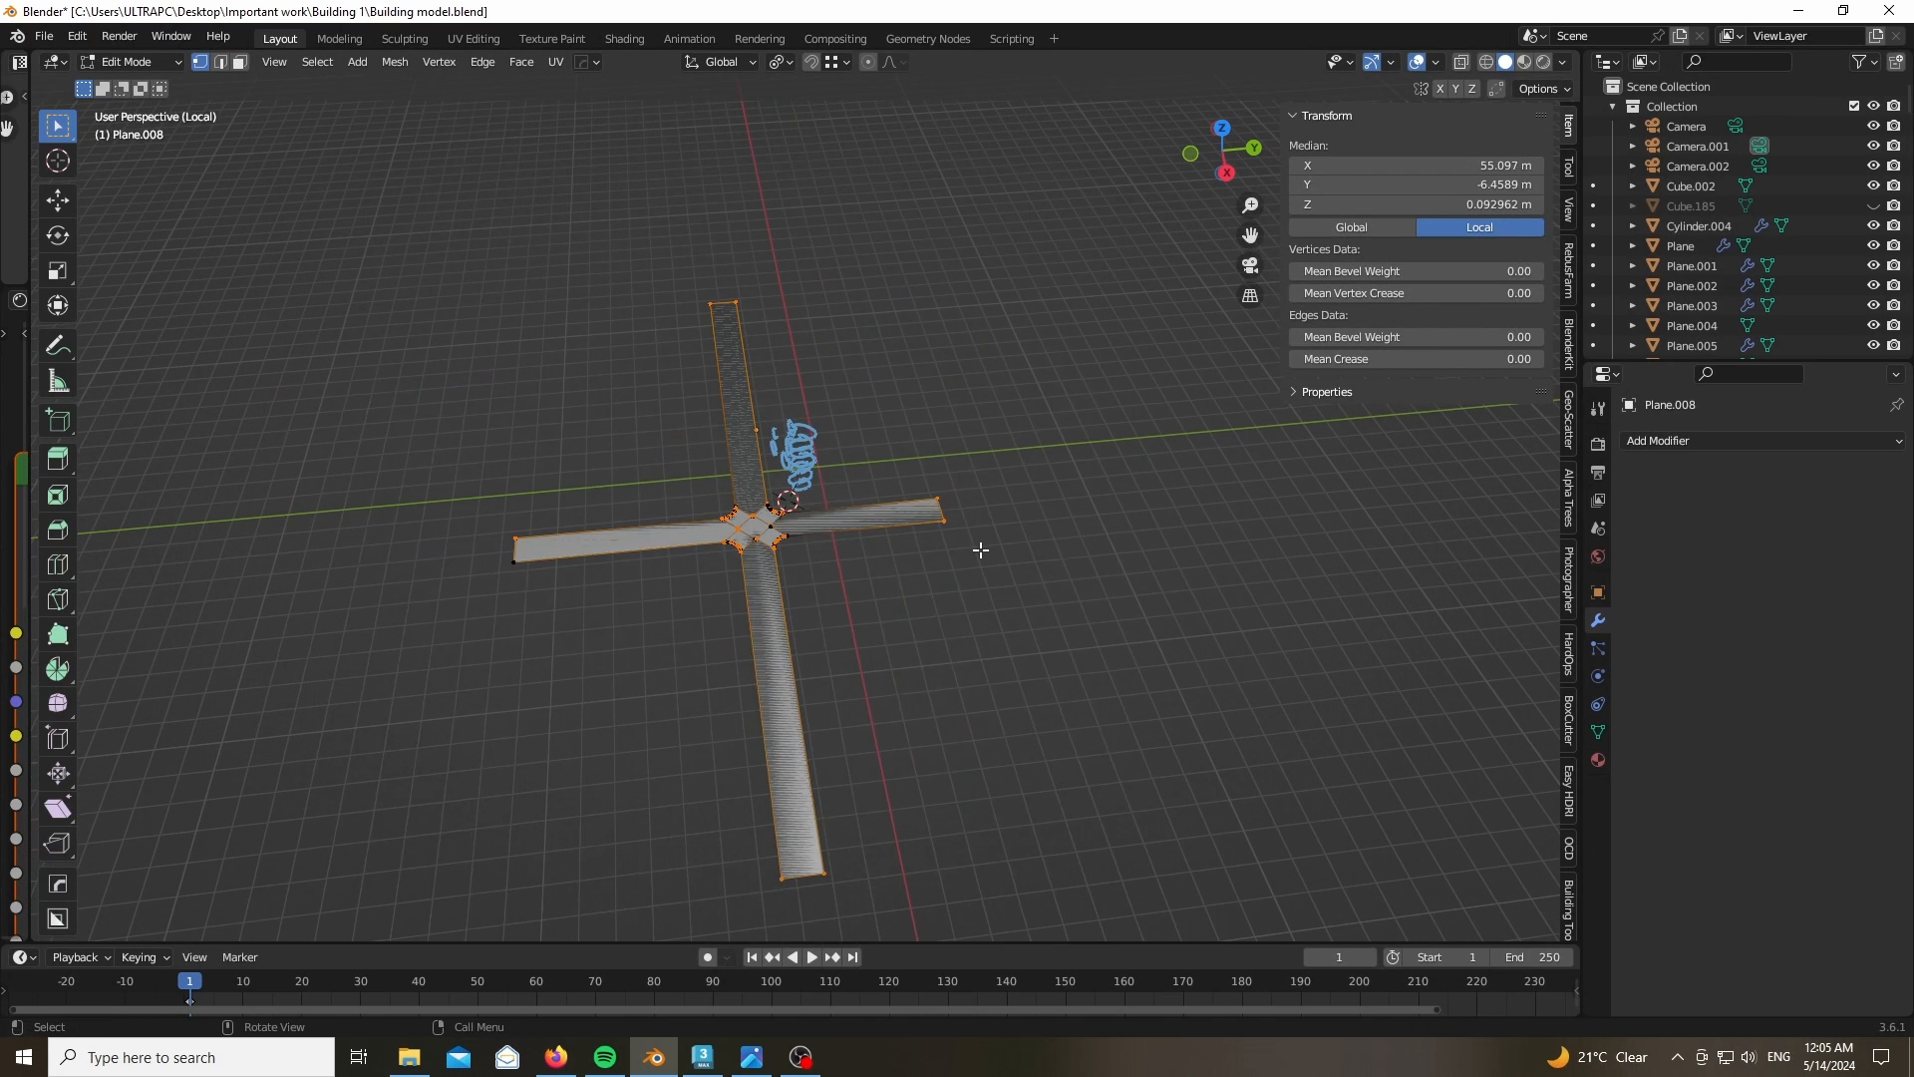
scroll(766, 518, up, 6)
scroll(766, 518, up, 5)
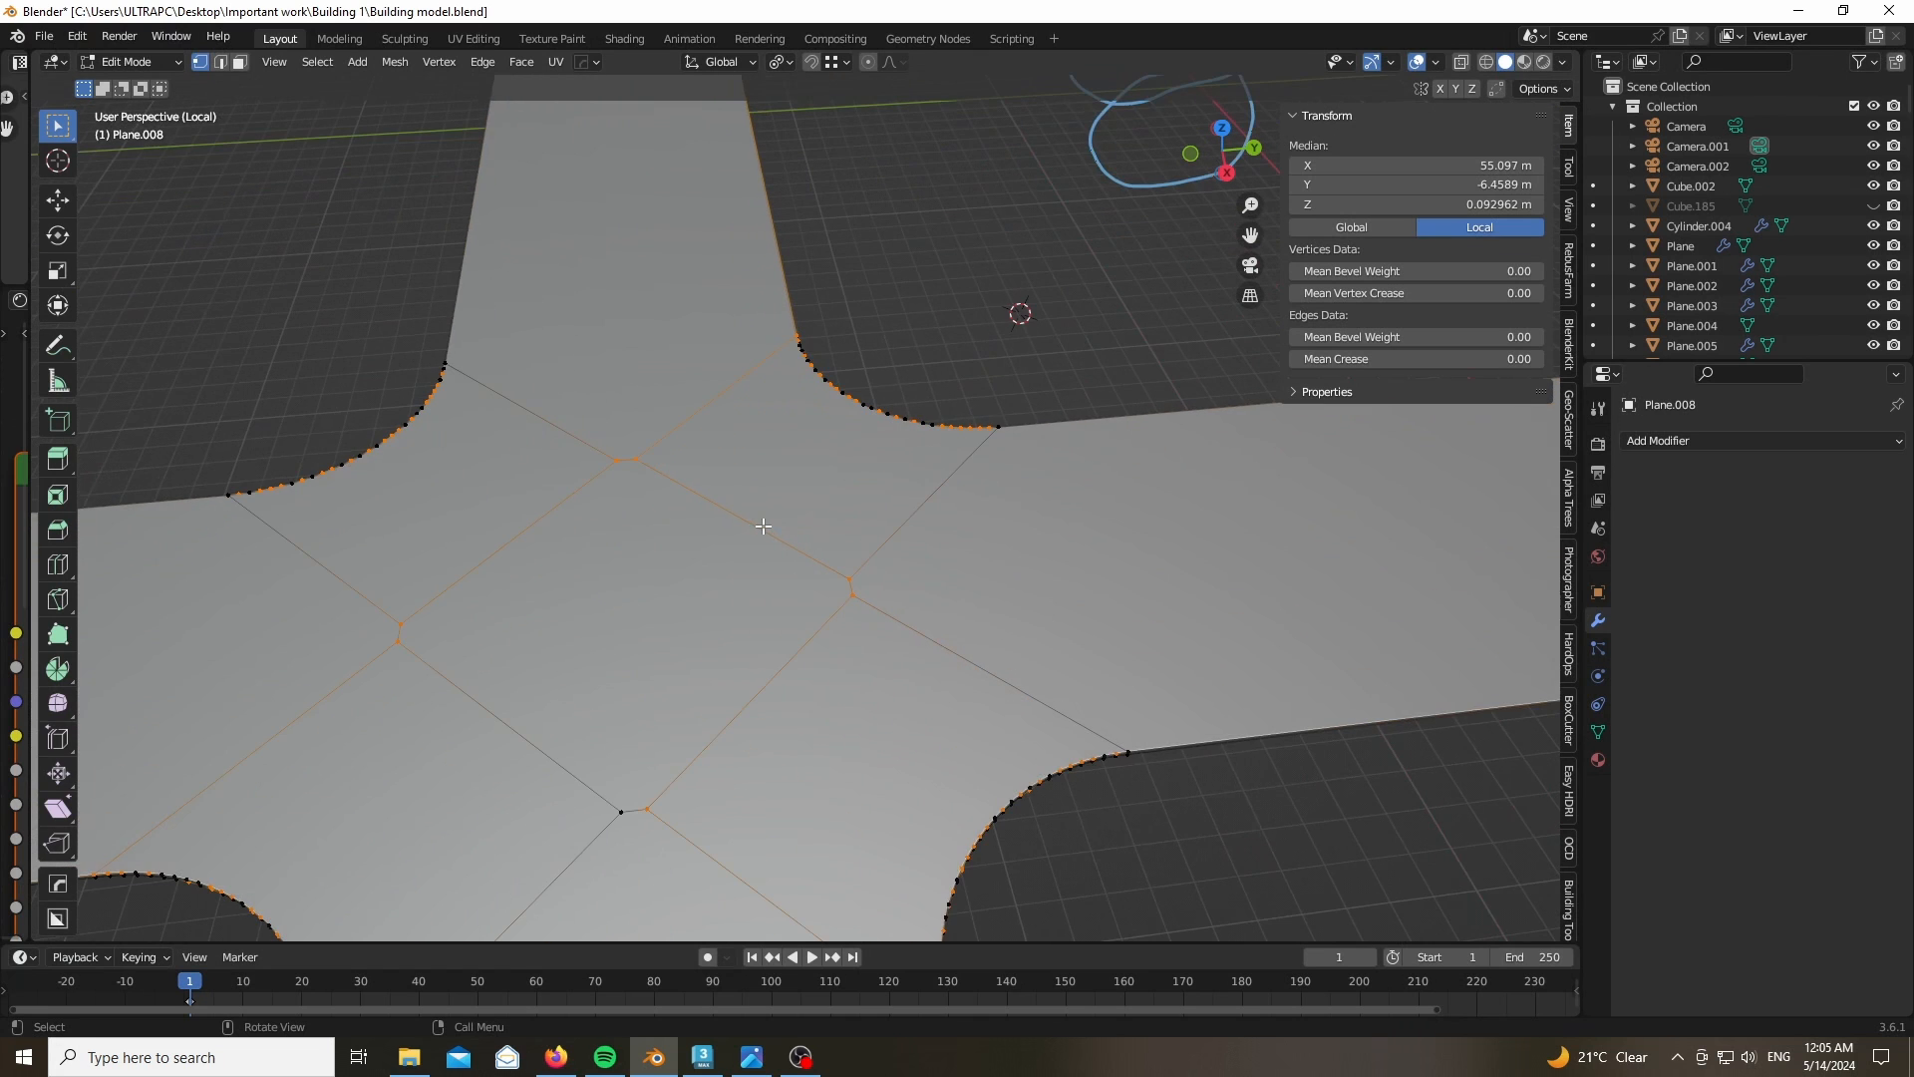
- Select the vertices along the junction's rounded corner nearest the building site
scroll(843, 418, up, 3)
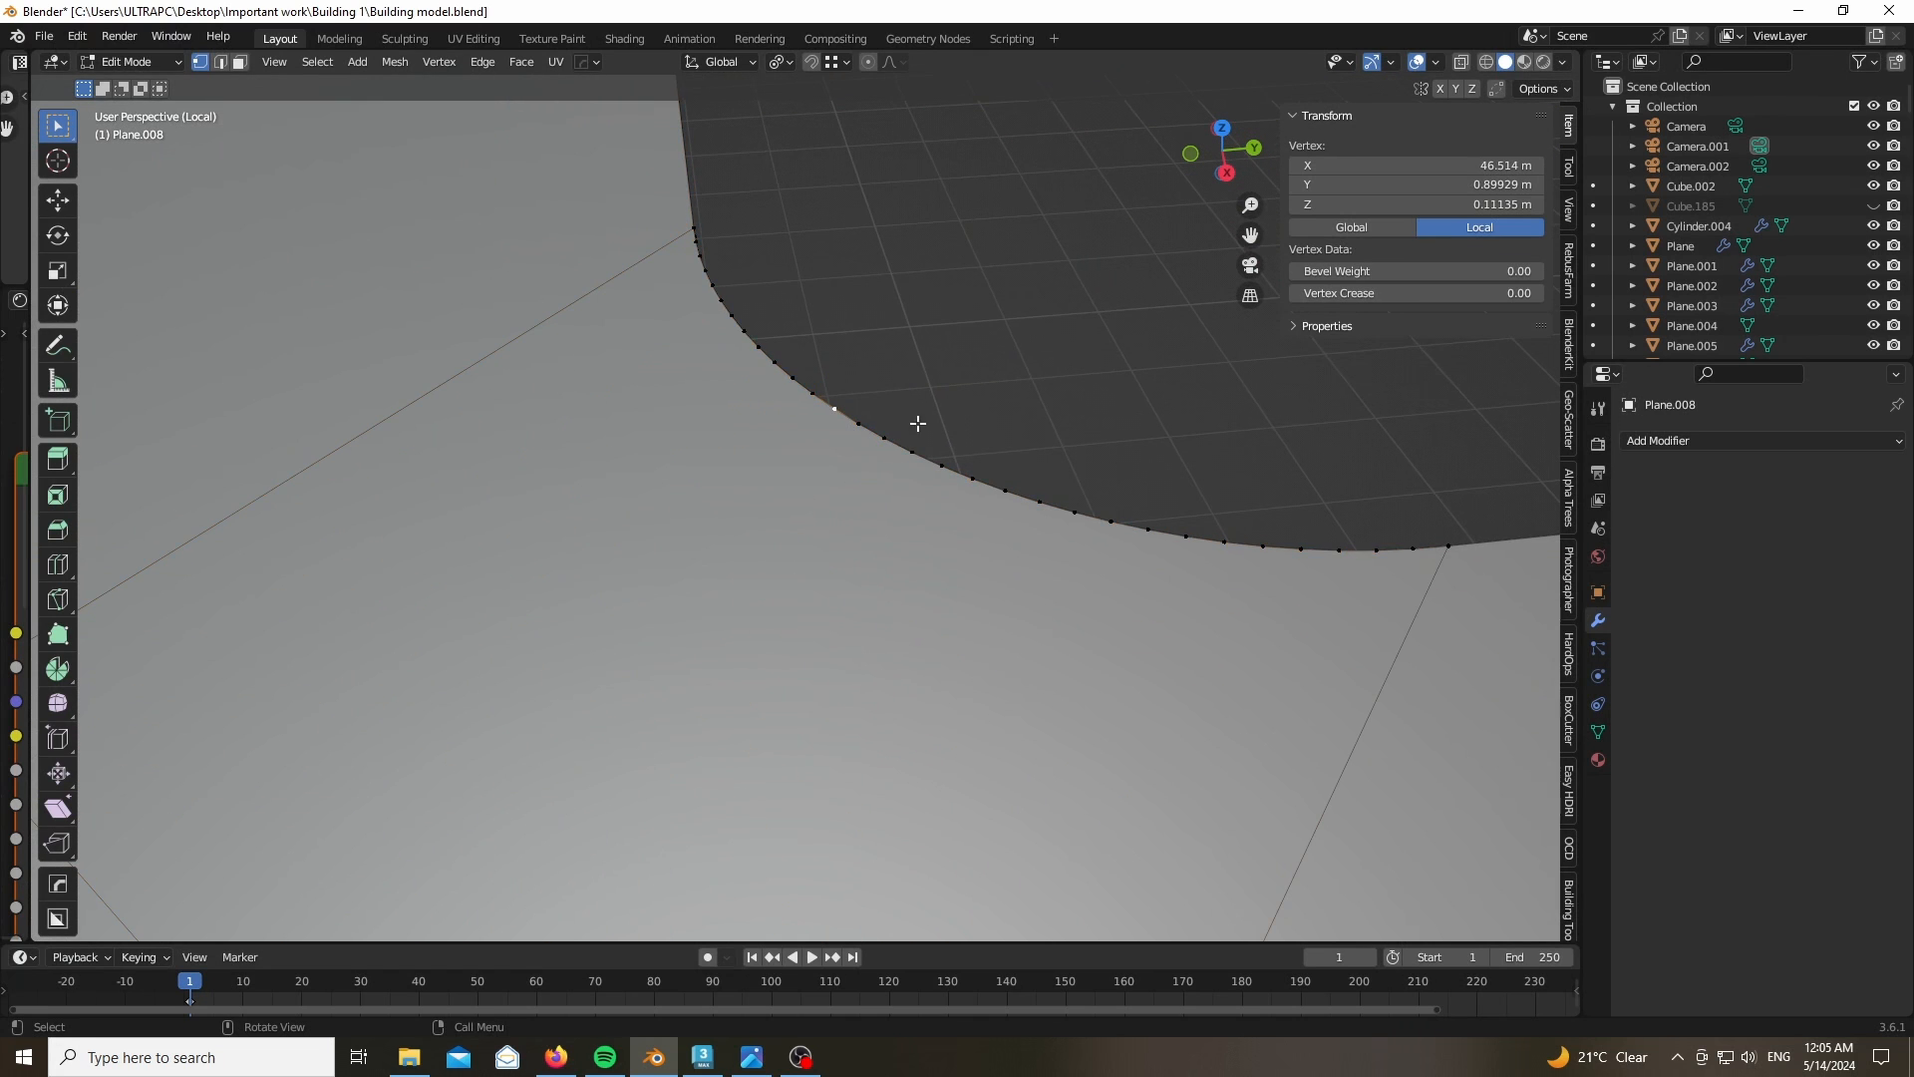
drag(585, 135, 1560, 664)
scroll(957, 630, down, 10)
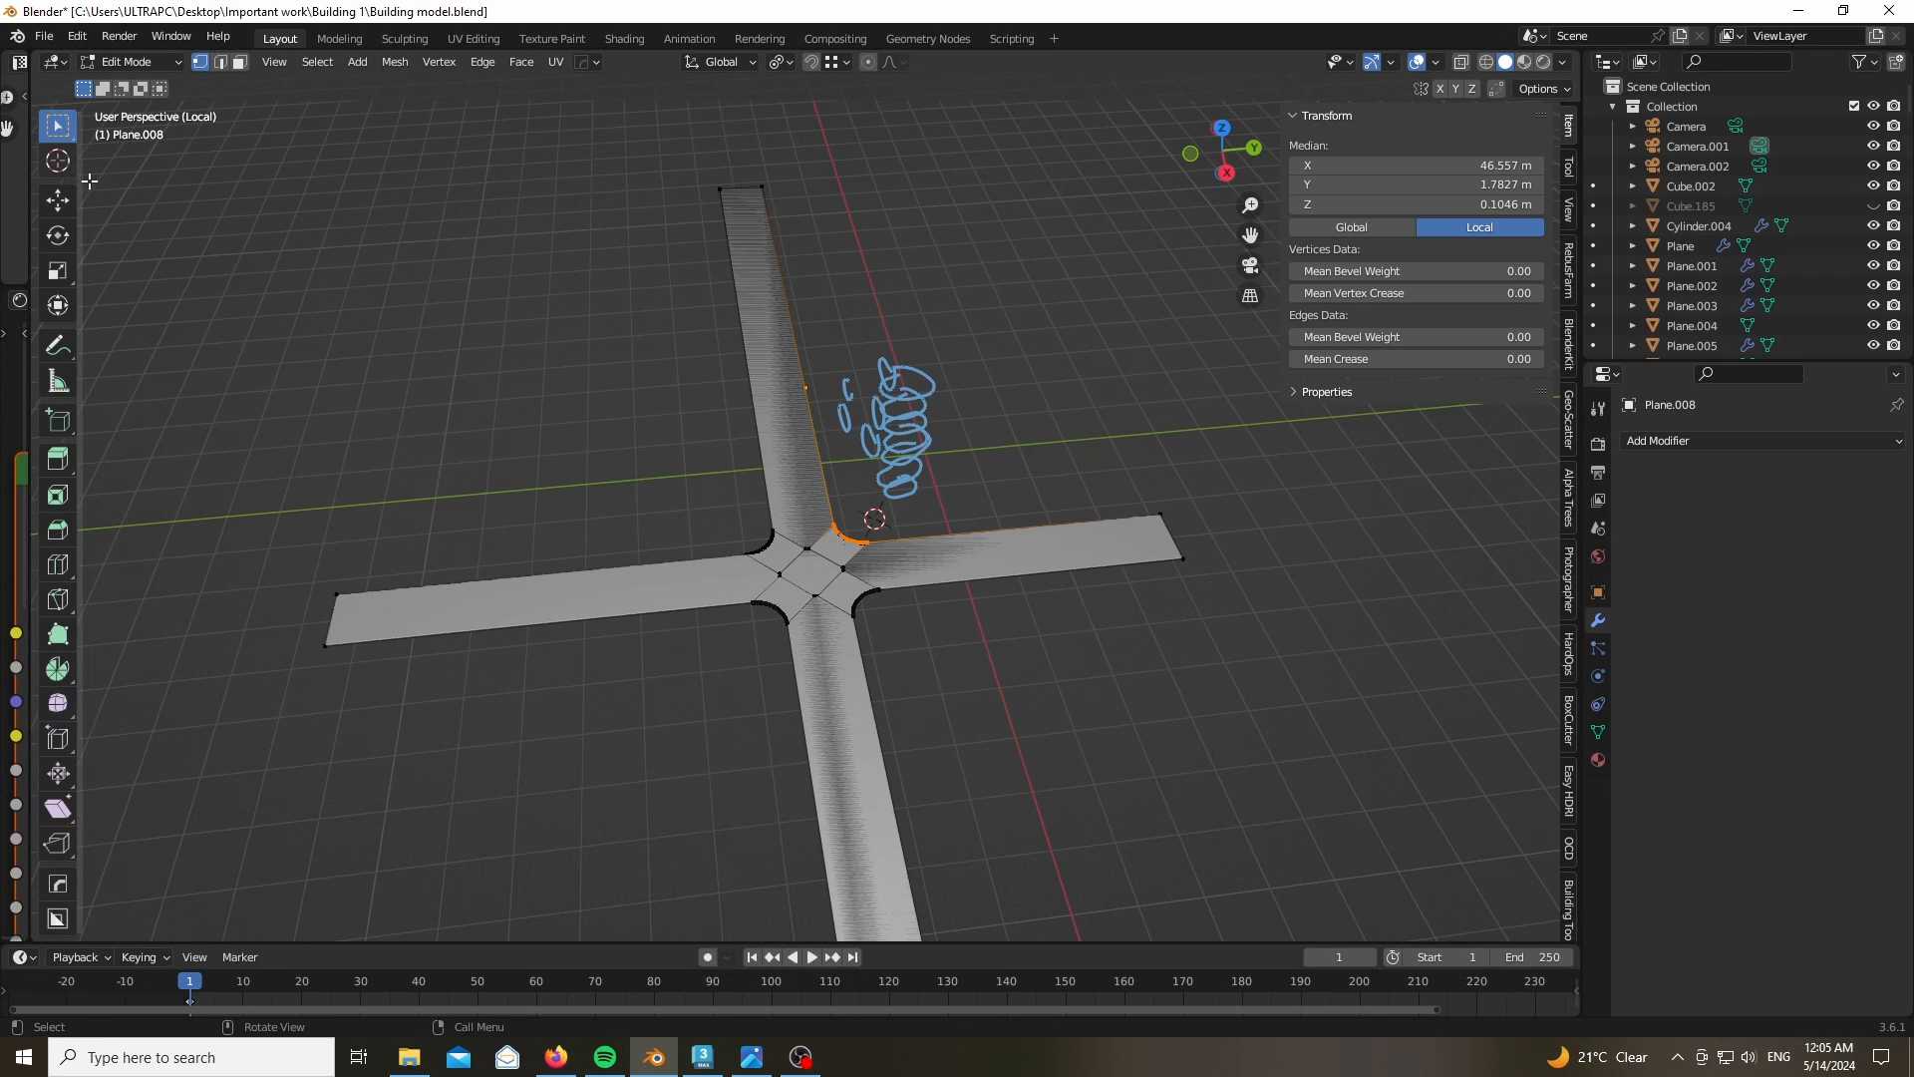
- Select the entire road mesh, then pick each of the two end vertices of the long road arm running past the building
key(a)
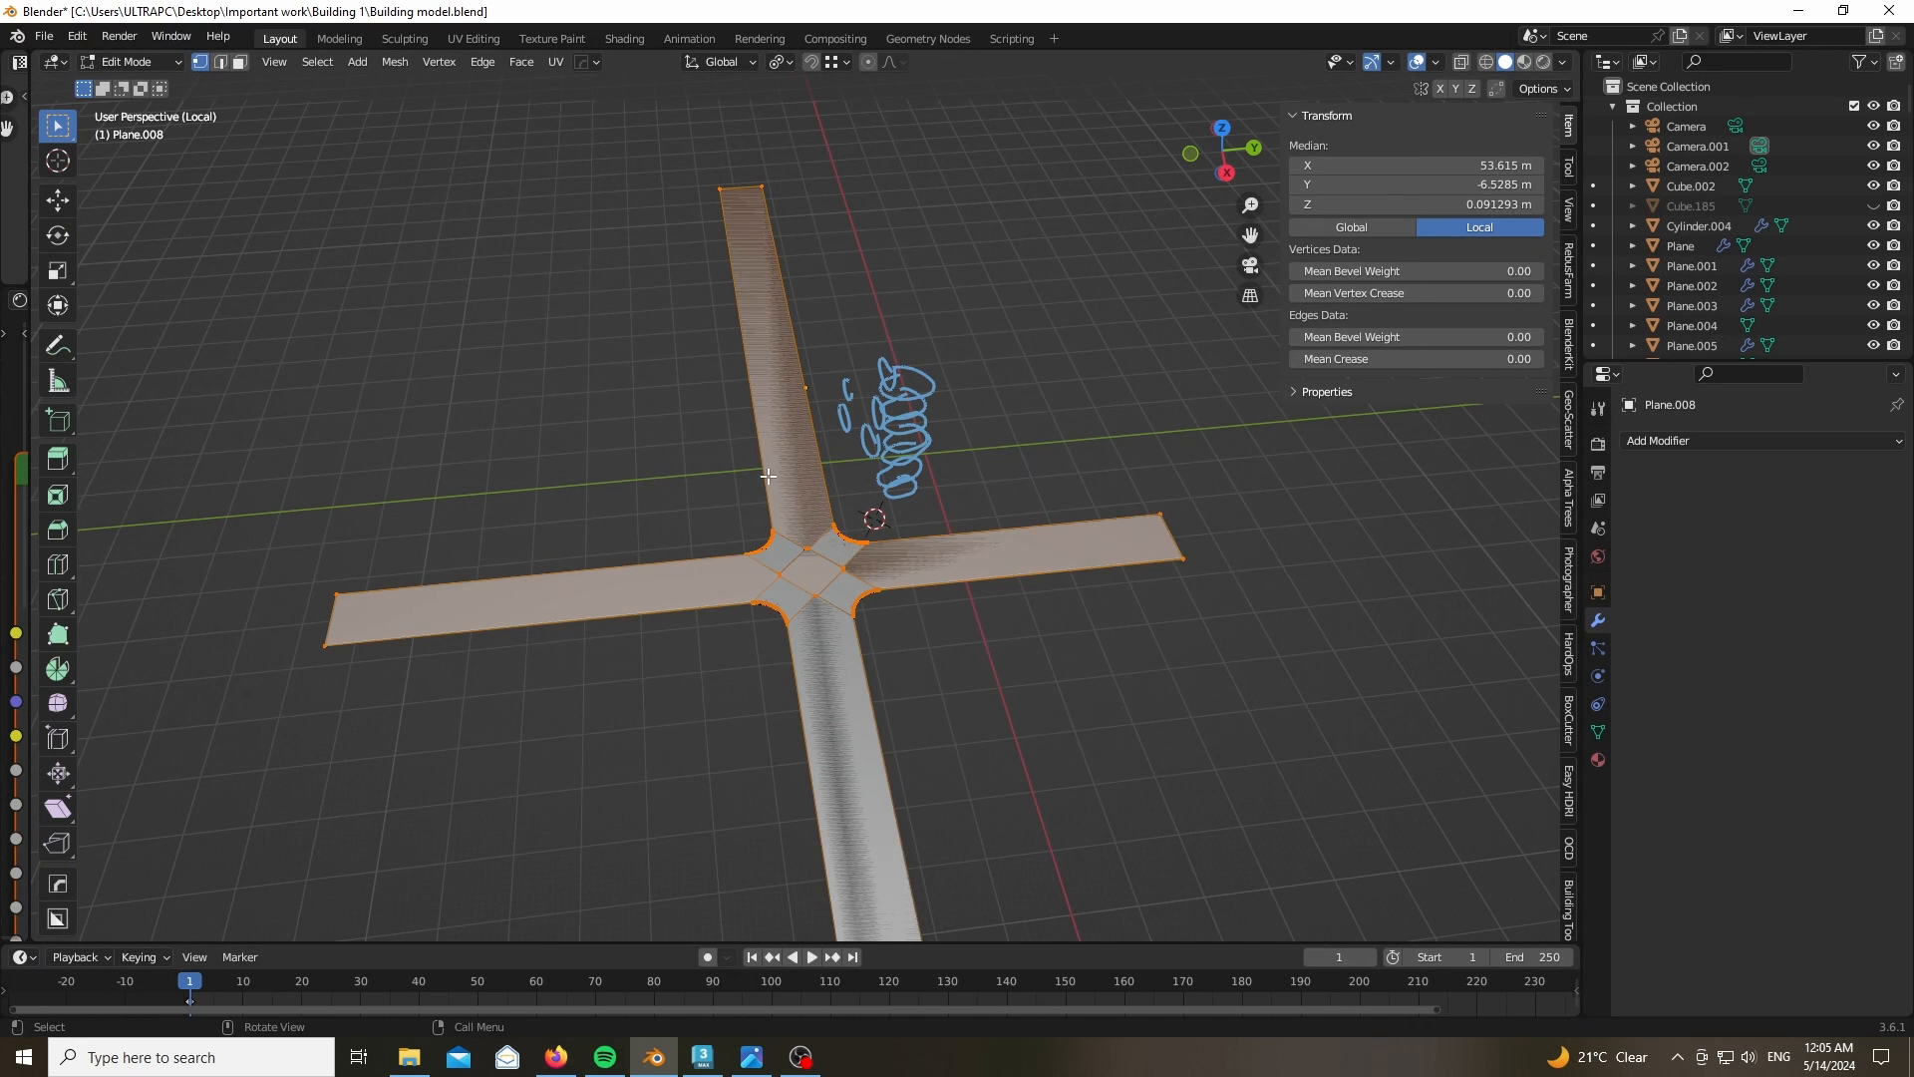
scroll(768, 489, up, 5)
scroll(740, 673, down, 3)
scroll(707, 203, up, 10)
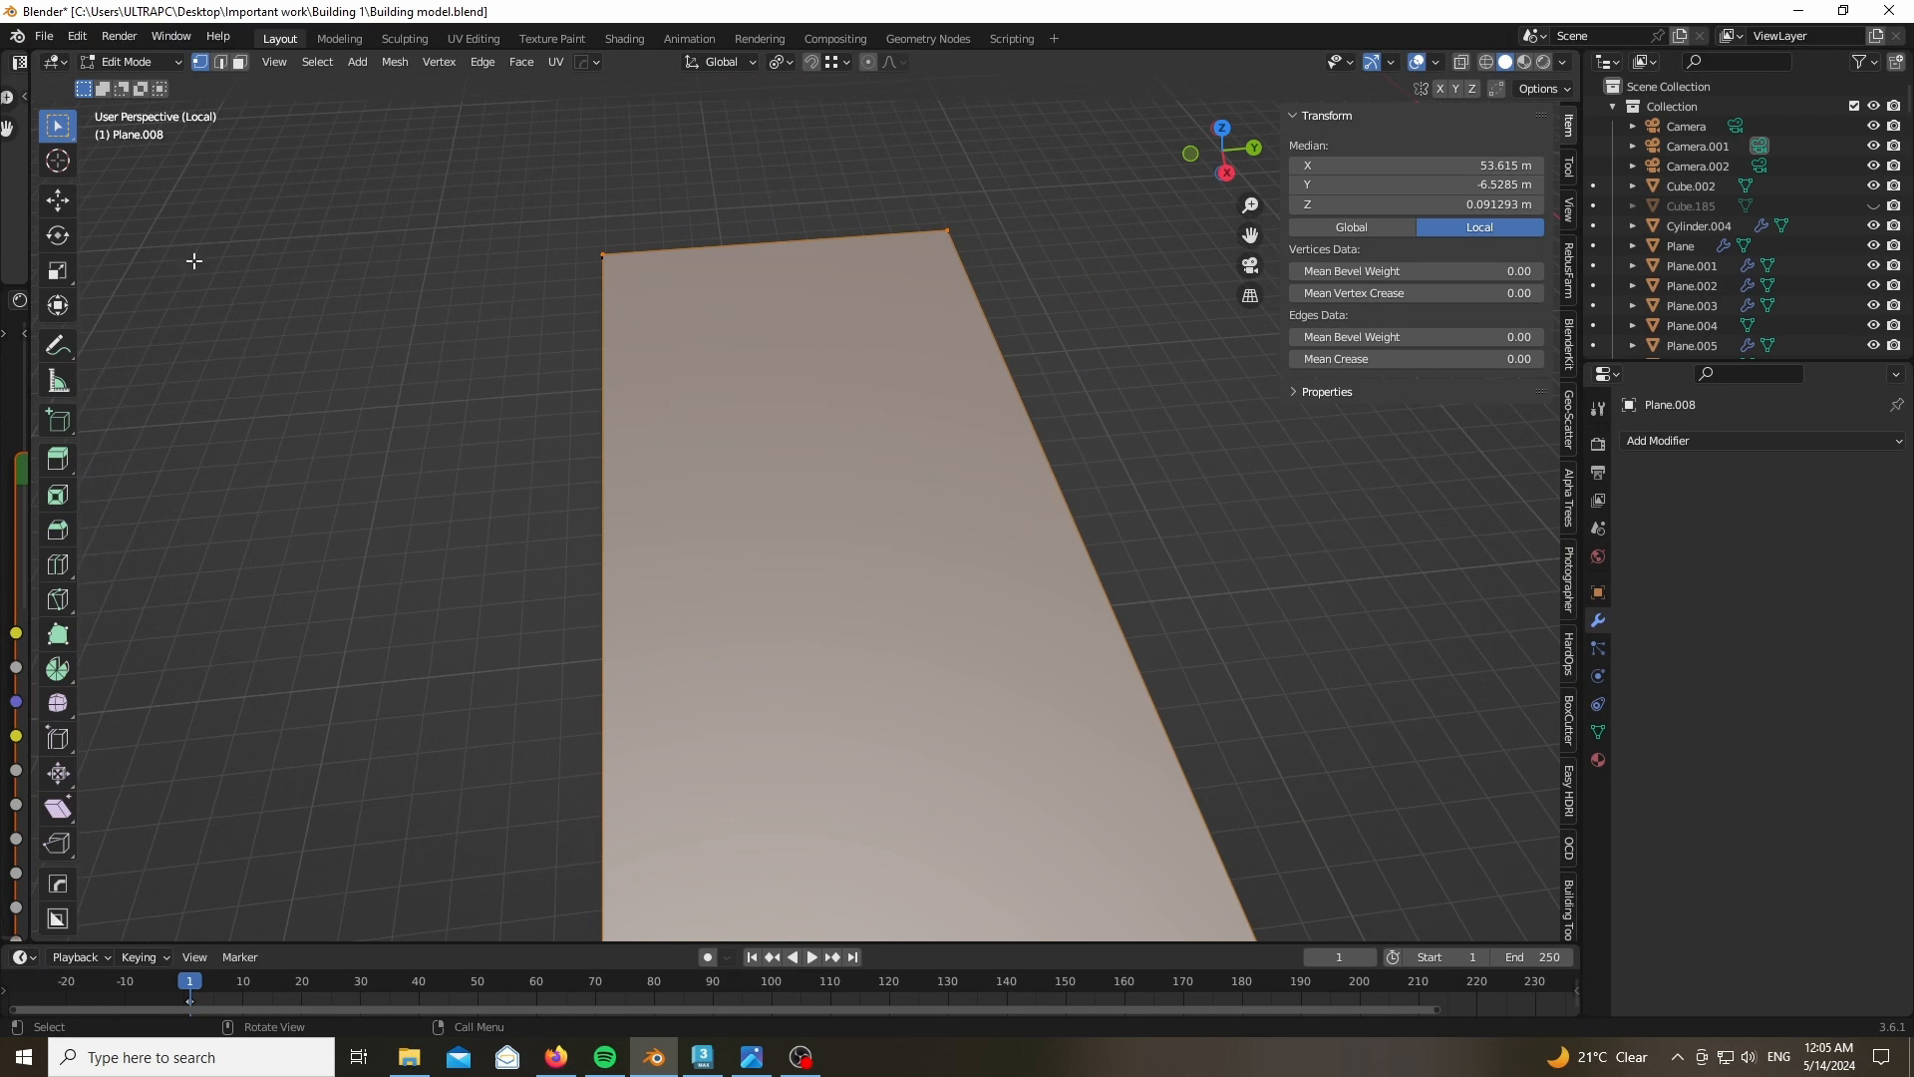
click(603, 249)
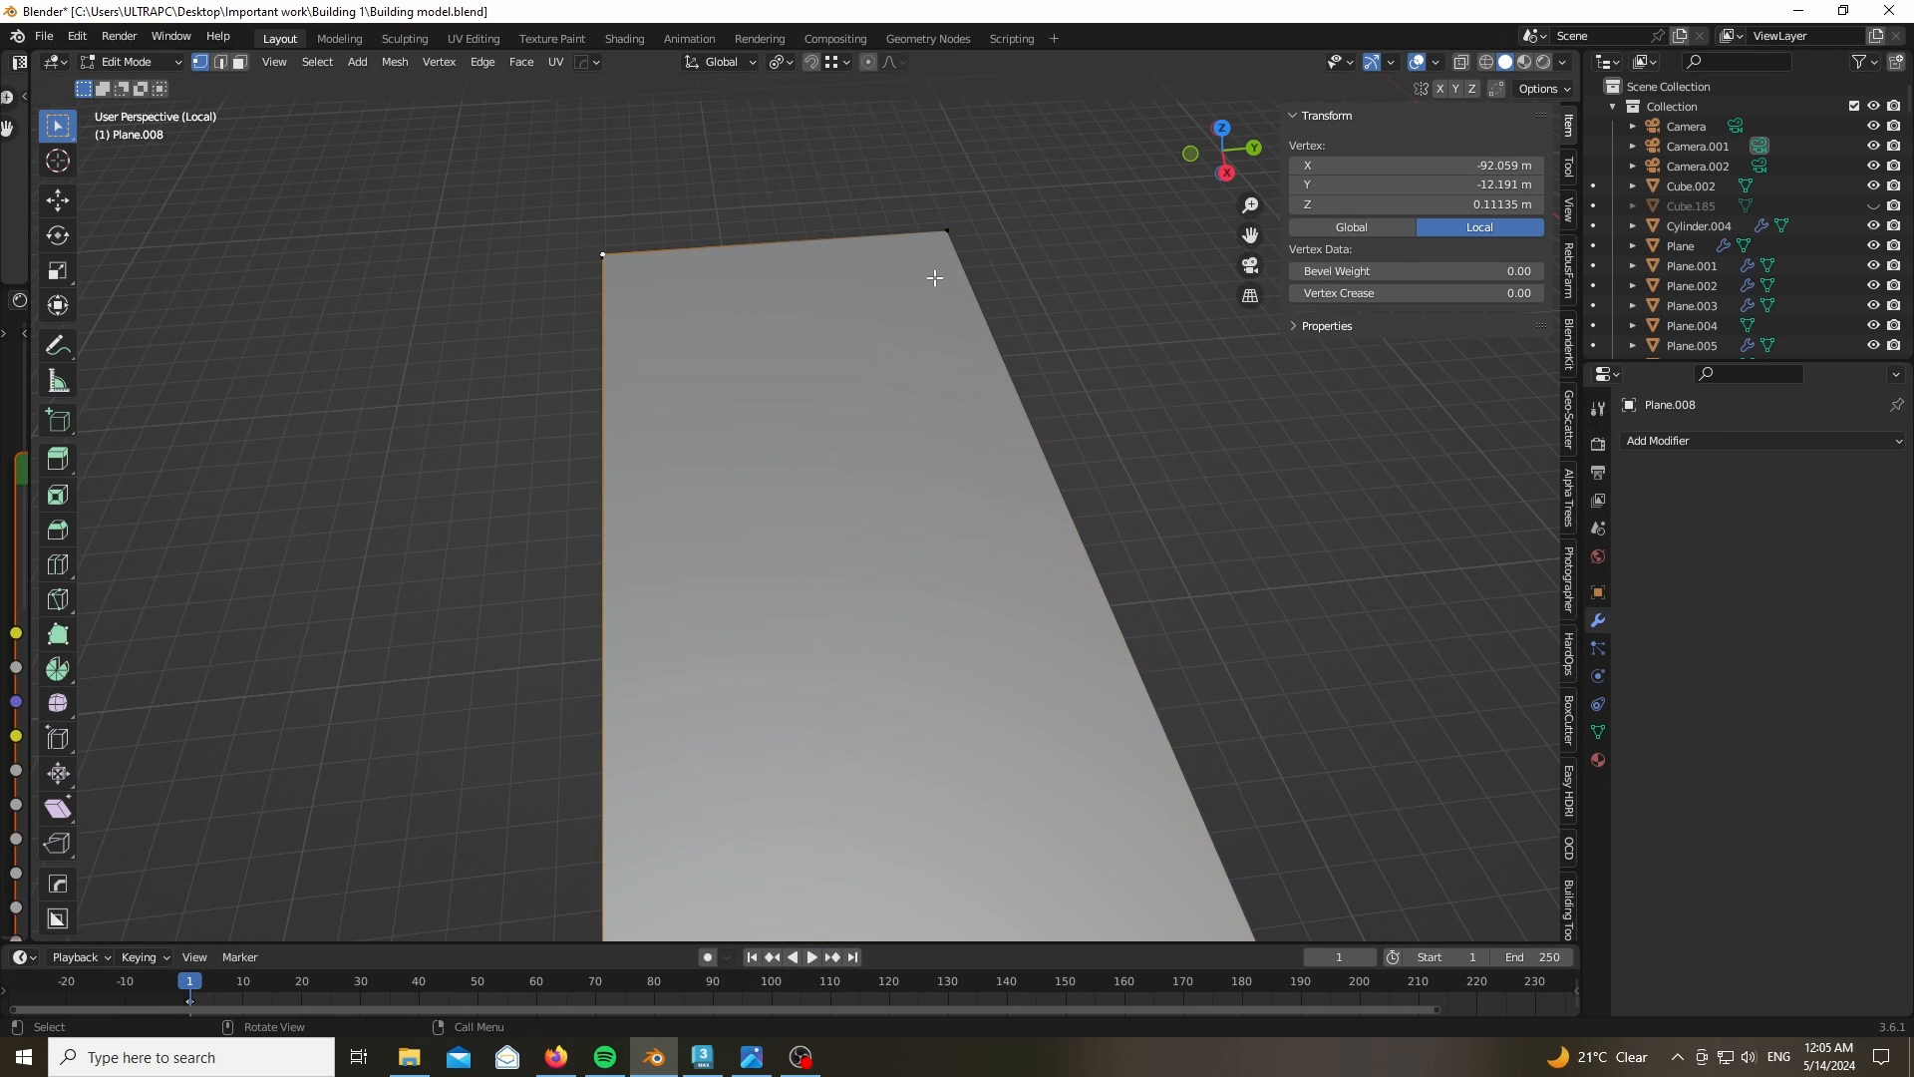
click(948, 230)
scroll(684, 327, down, 5)
scroll(684, 327, down, 6)
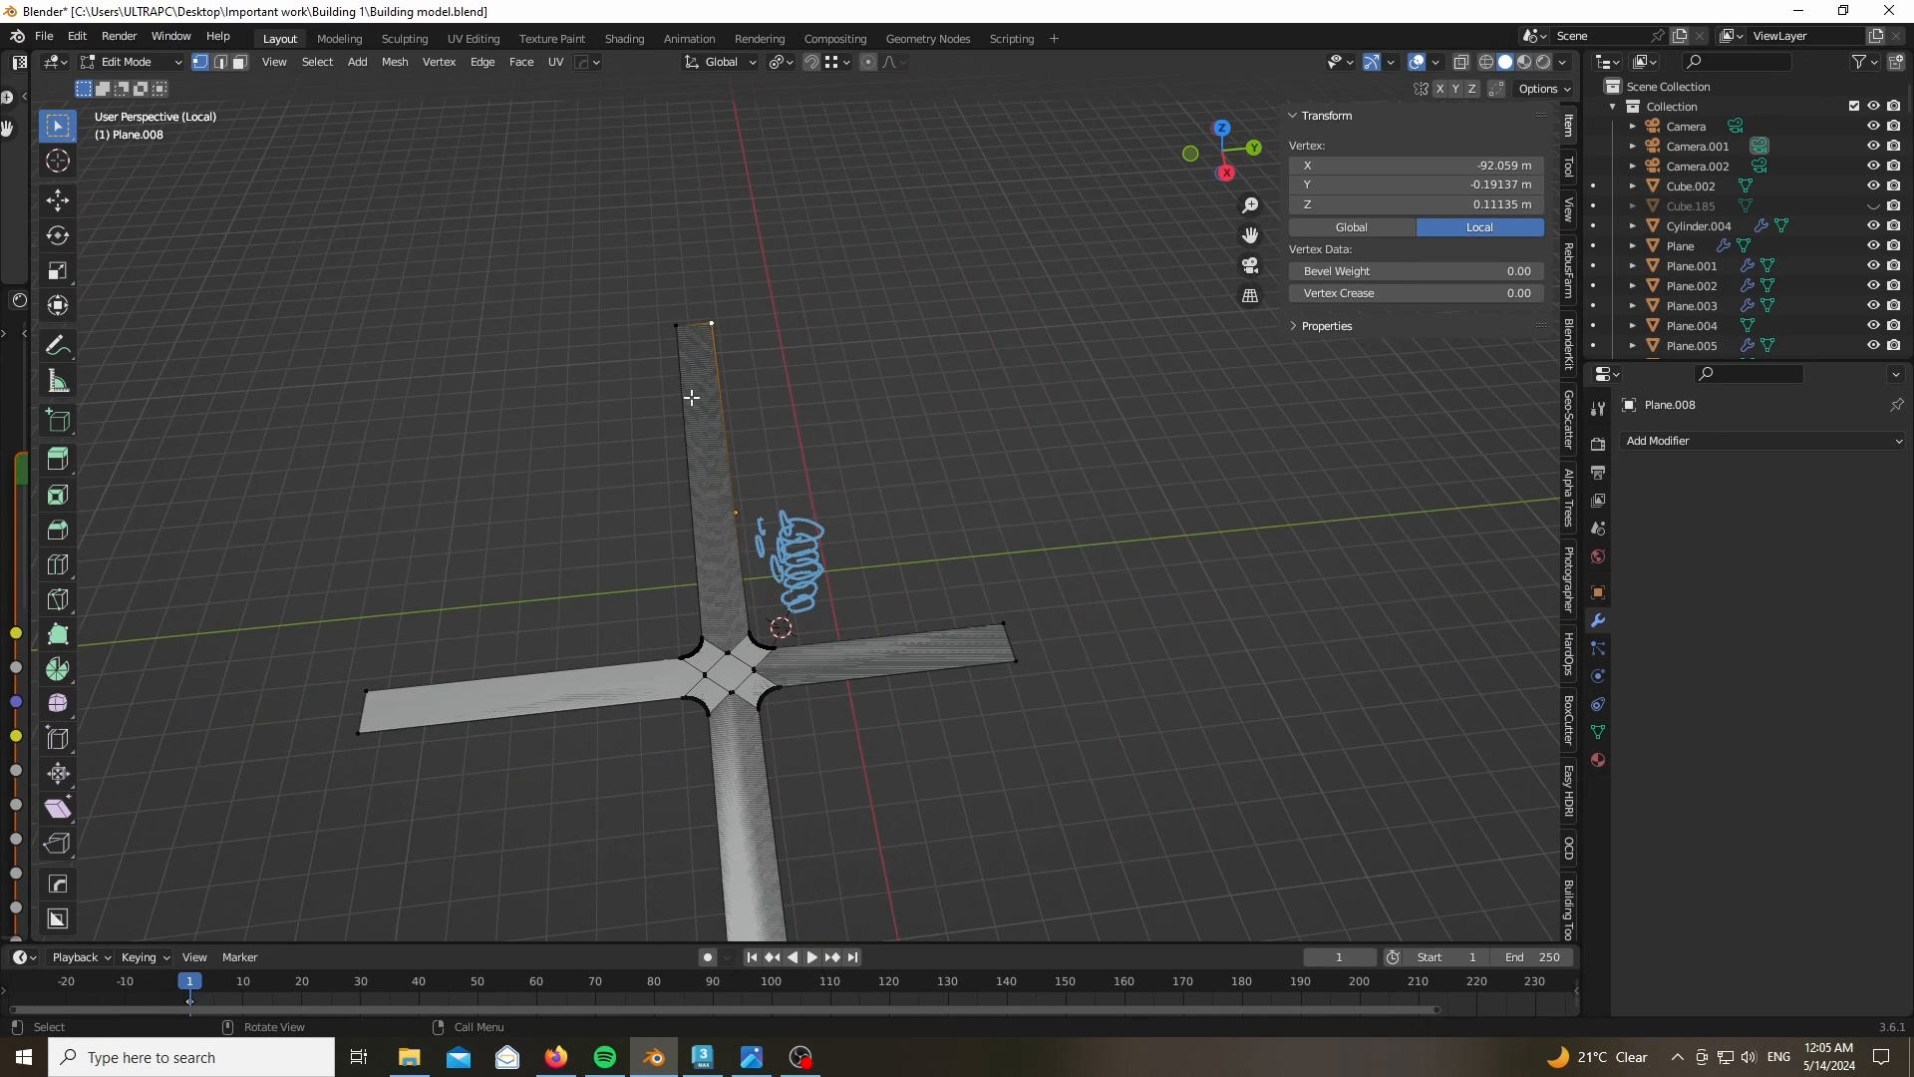
scroll(729, 733, up, 4)
scroll(797, 493, down, 5)
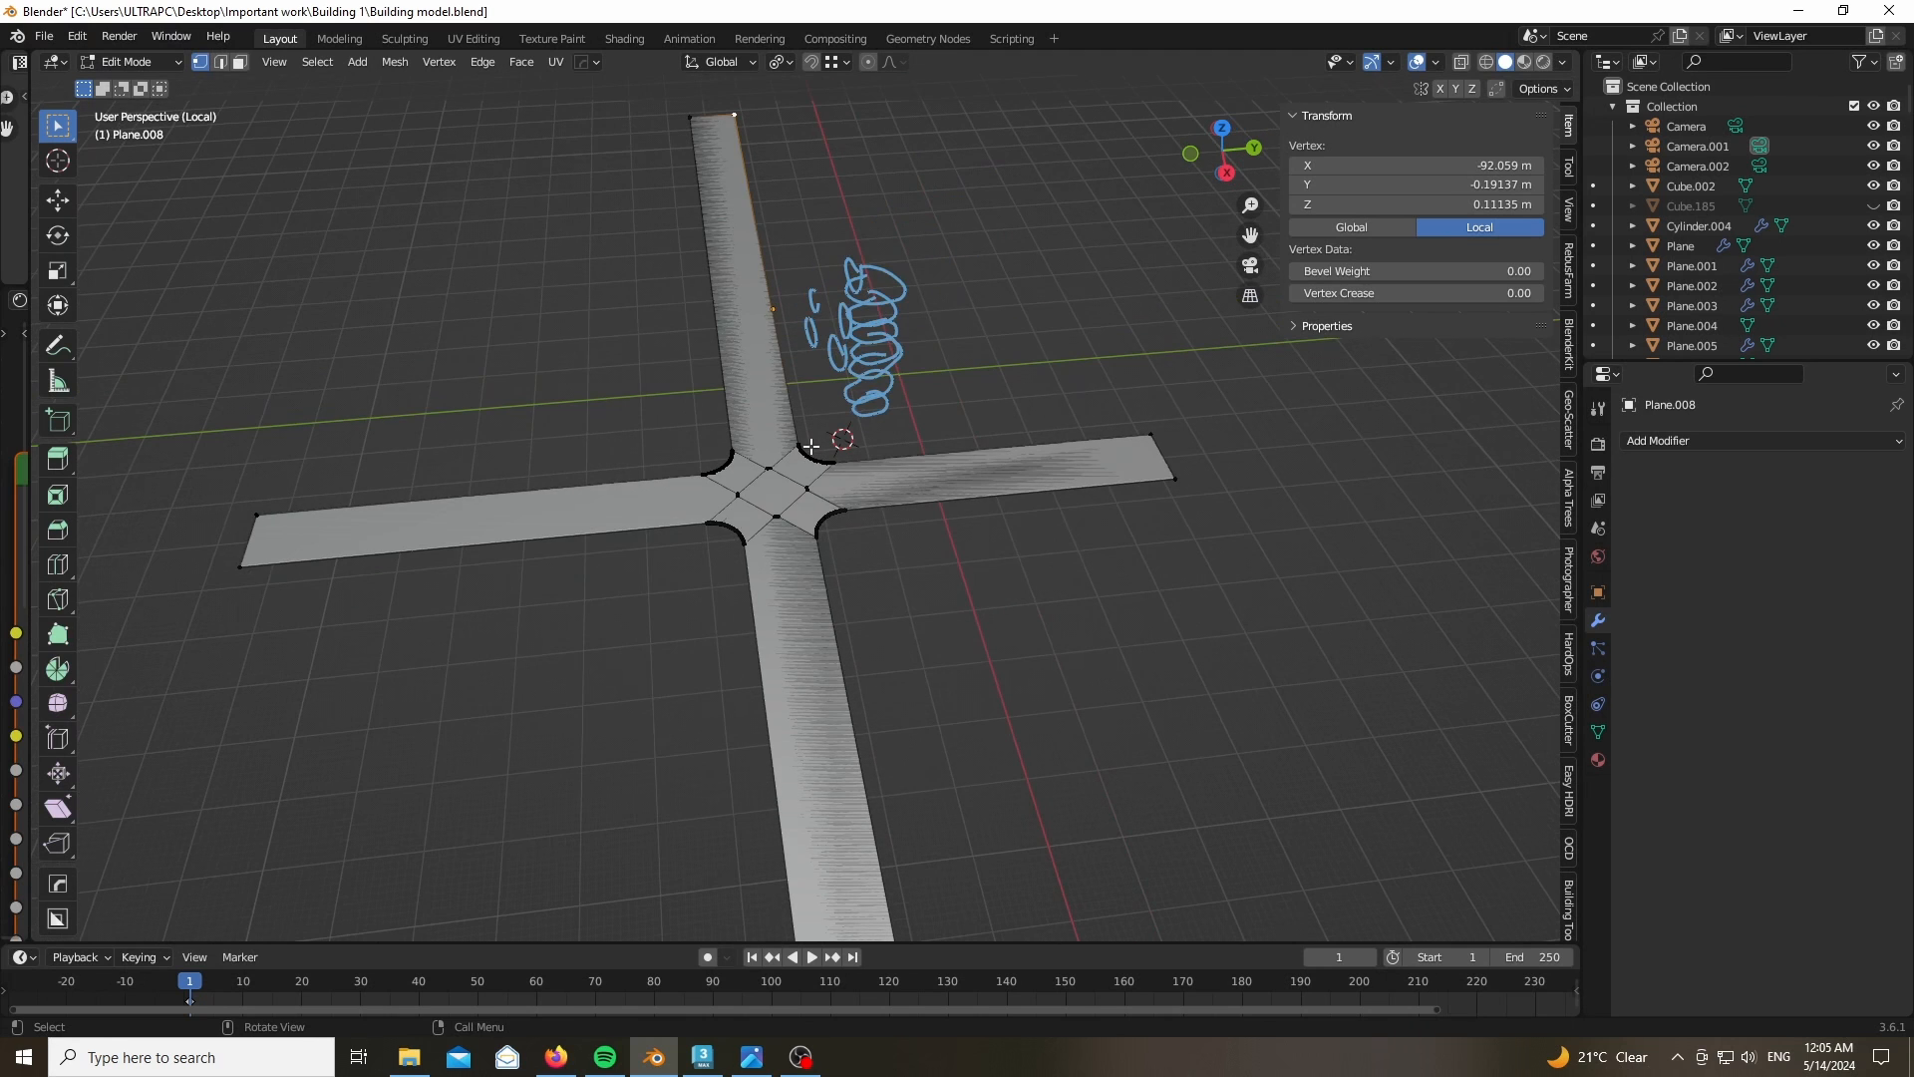
- Leave local view and examine how the road junction sits among the building and surrounding blocks
key(KP_Divide)
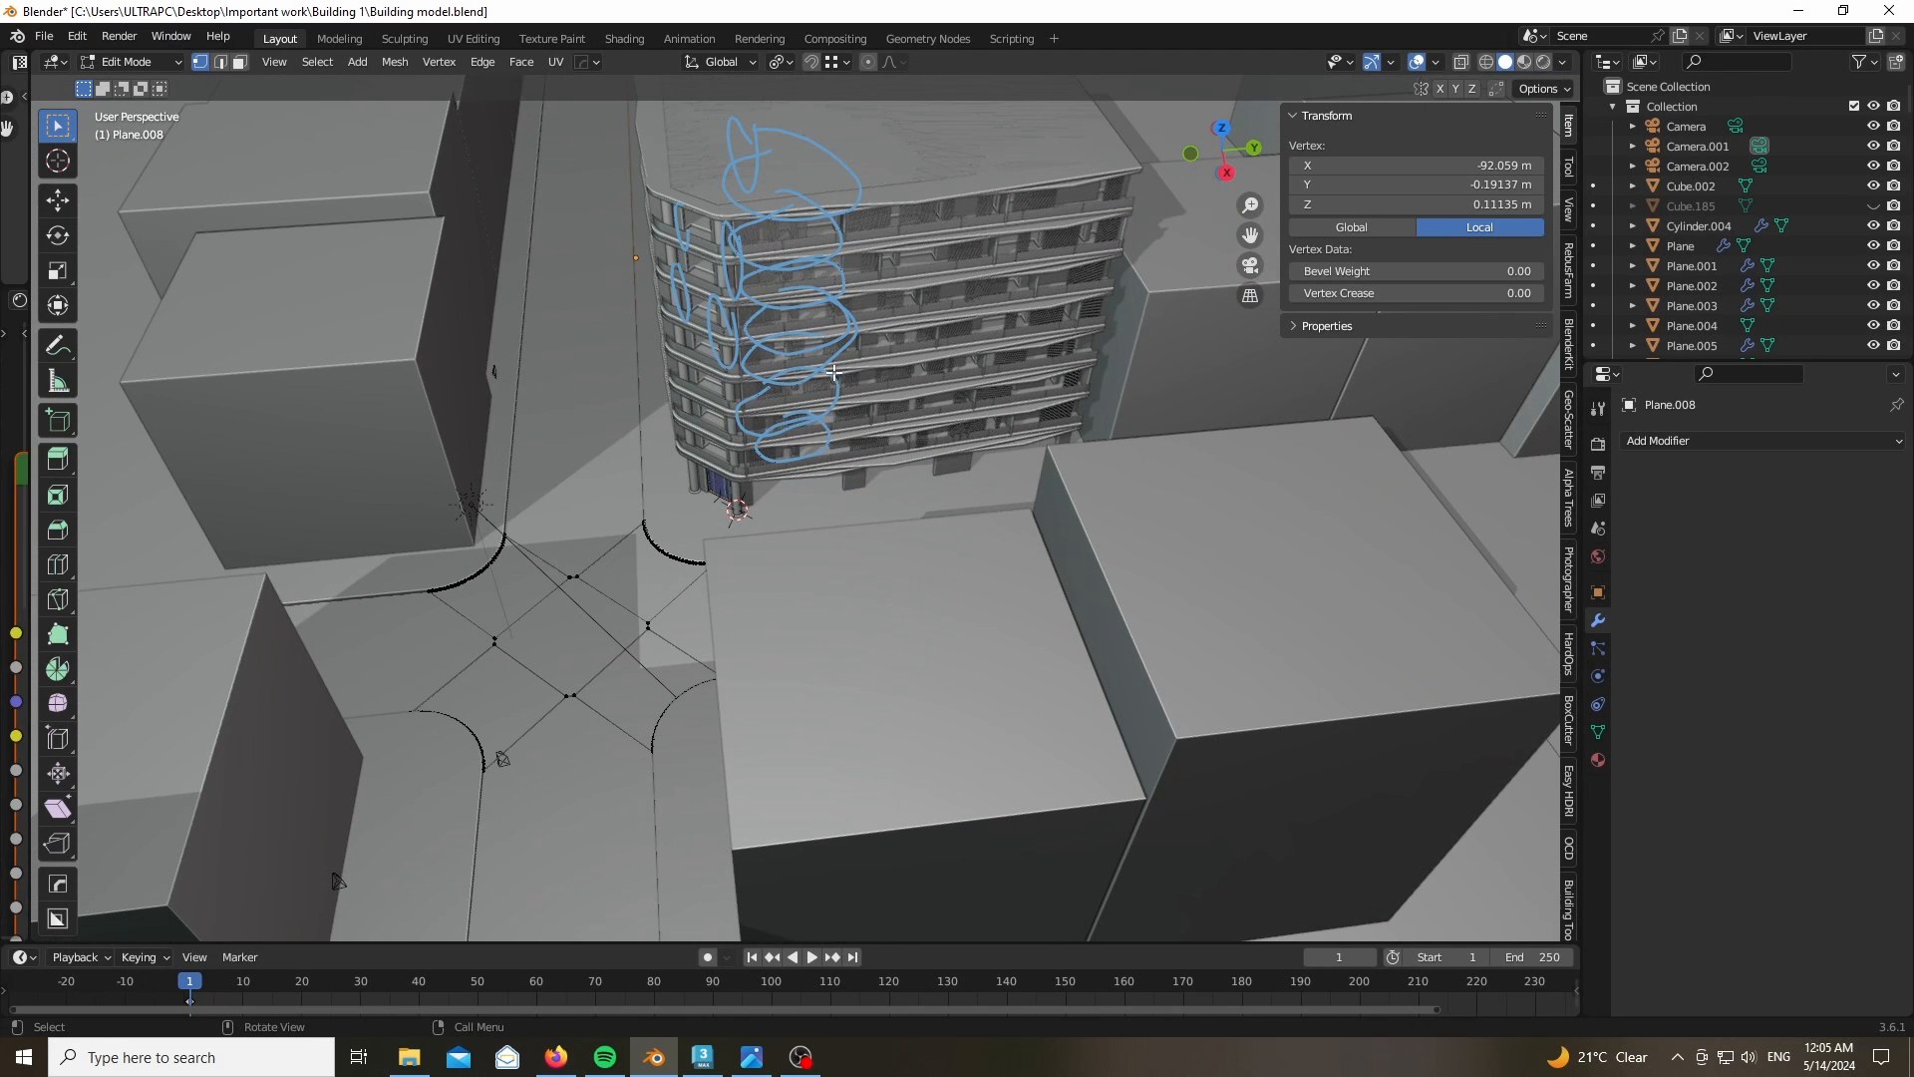
scroll(898, 399, down, 4)
scroll(721, 598, up, 7)
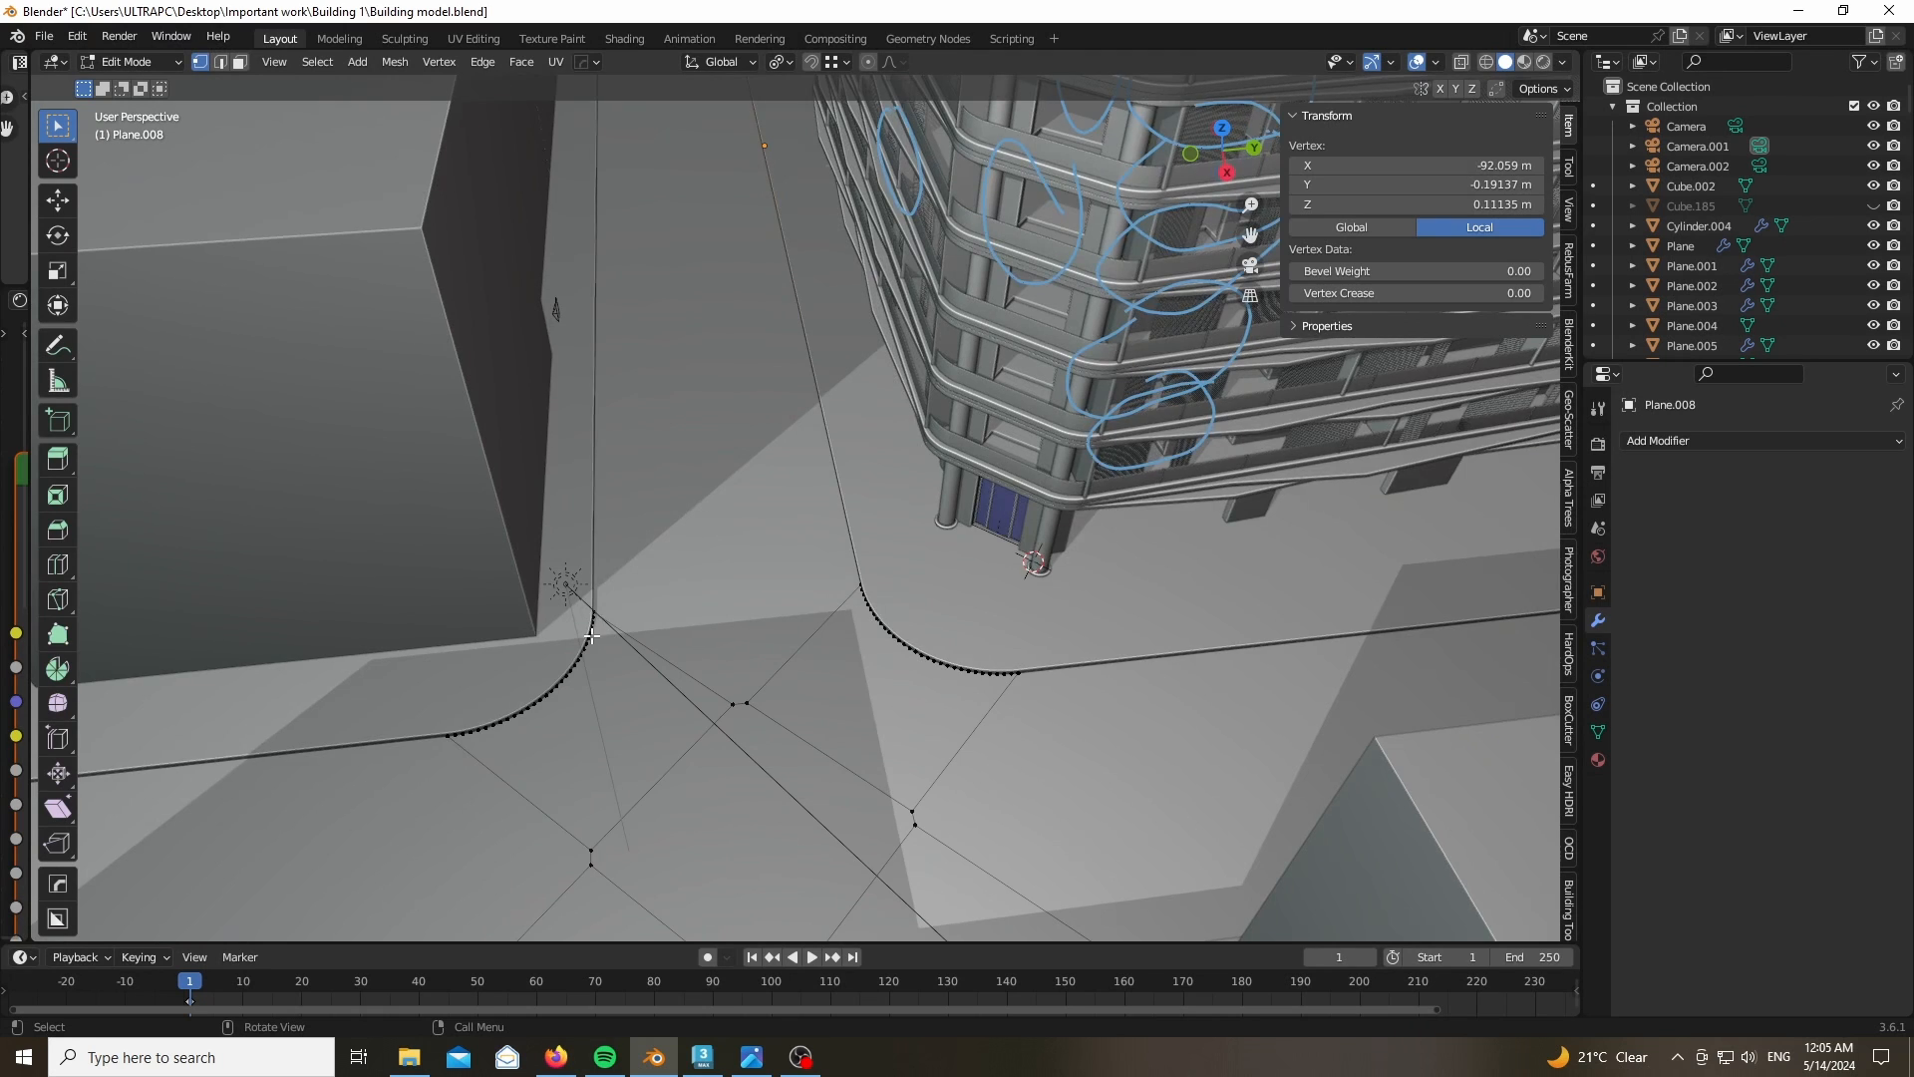
scroll(591, 635, down, 5)
scroll(591, 635, up, 2)
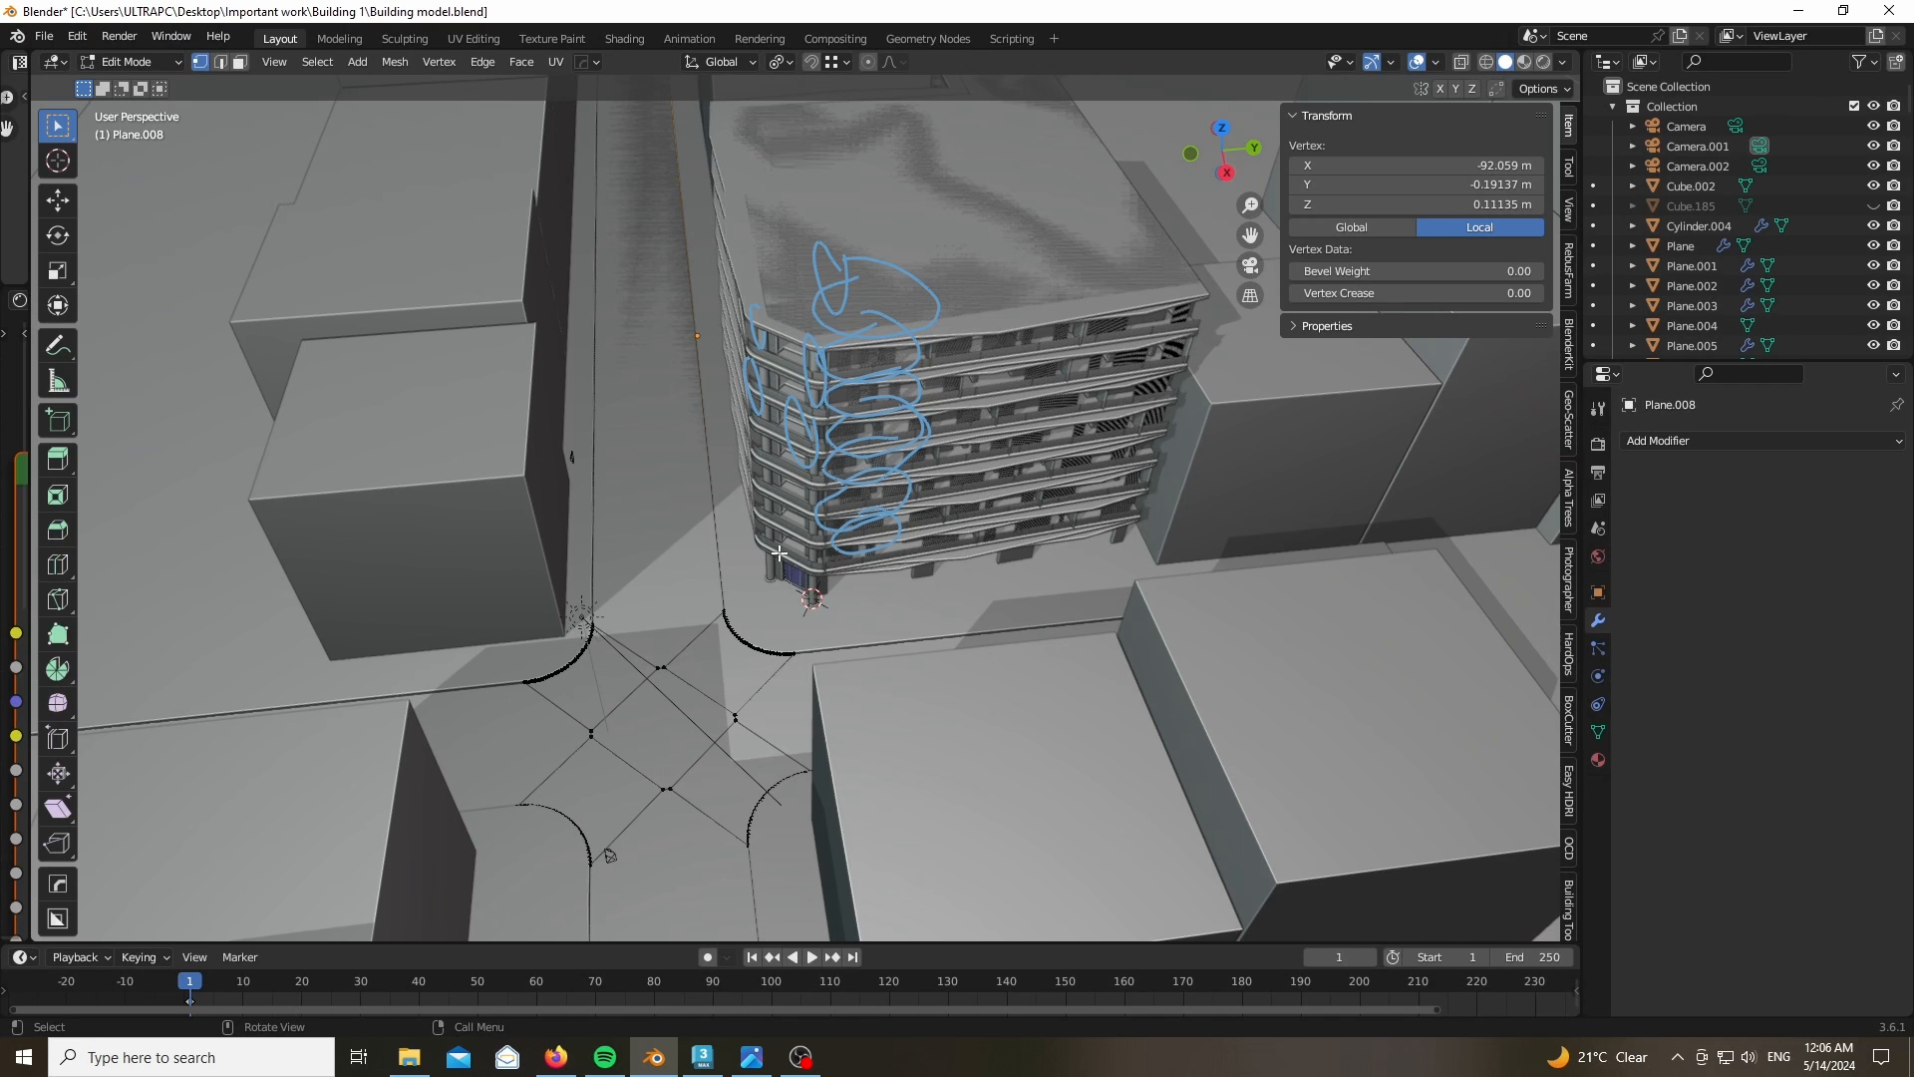
scroll(558, 602, up, 4)
scroll(688, 508, down, 3)
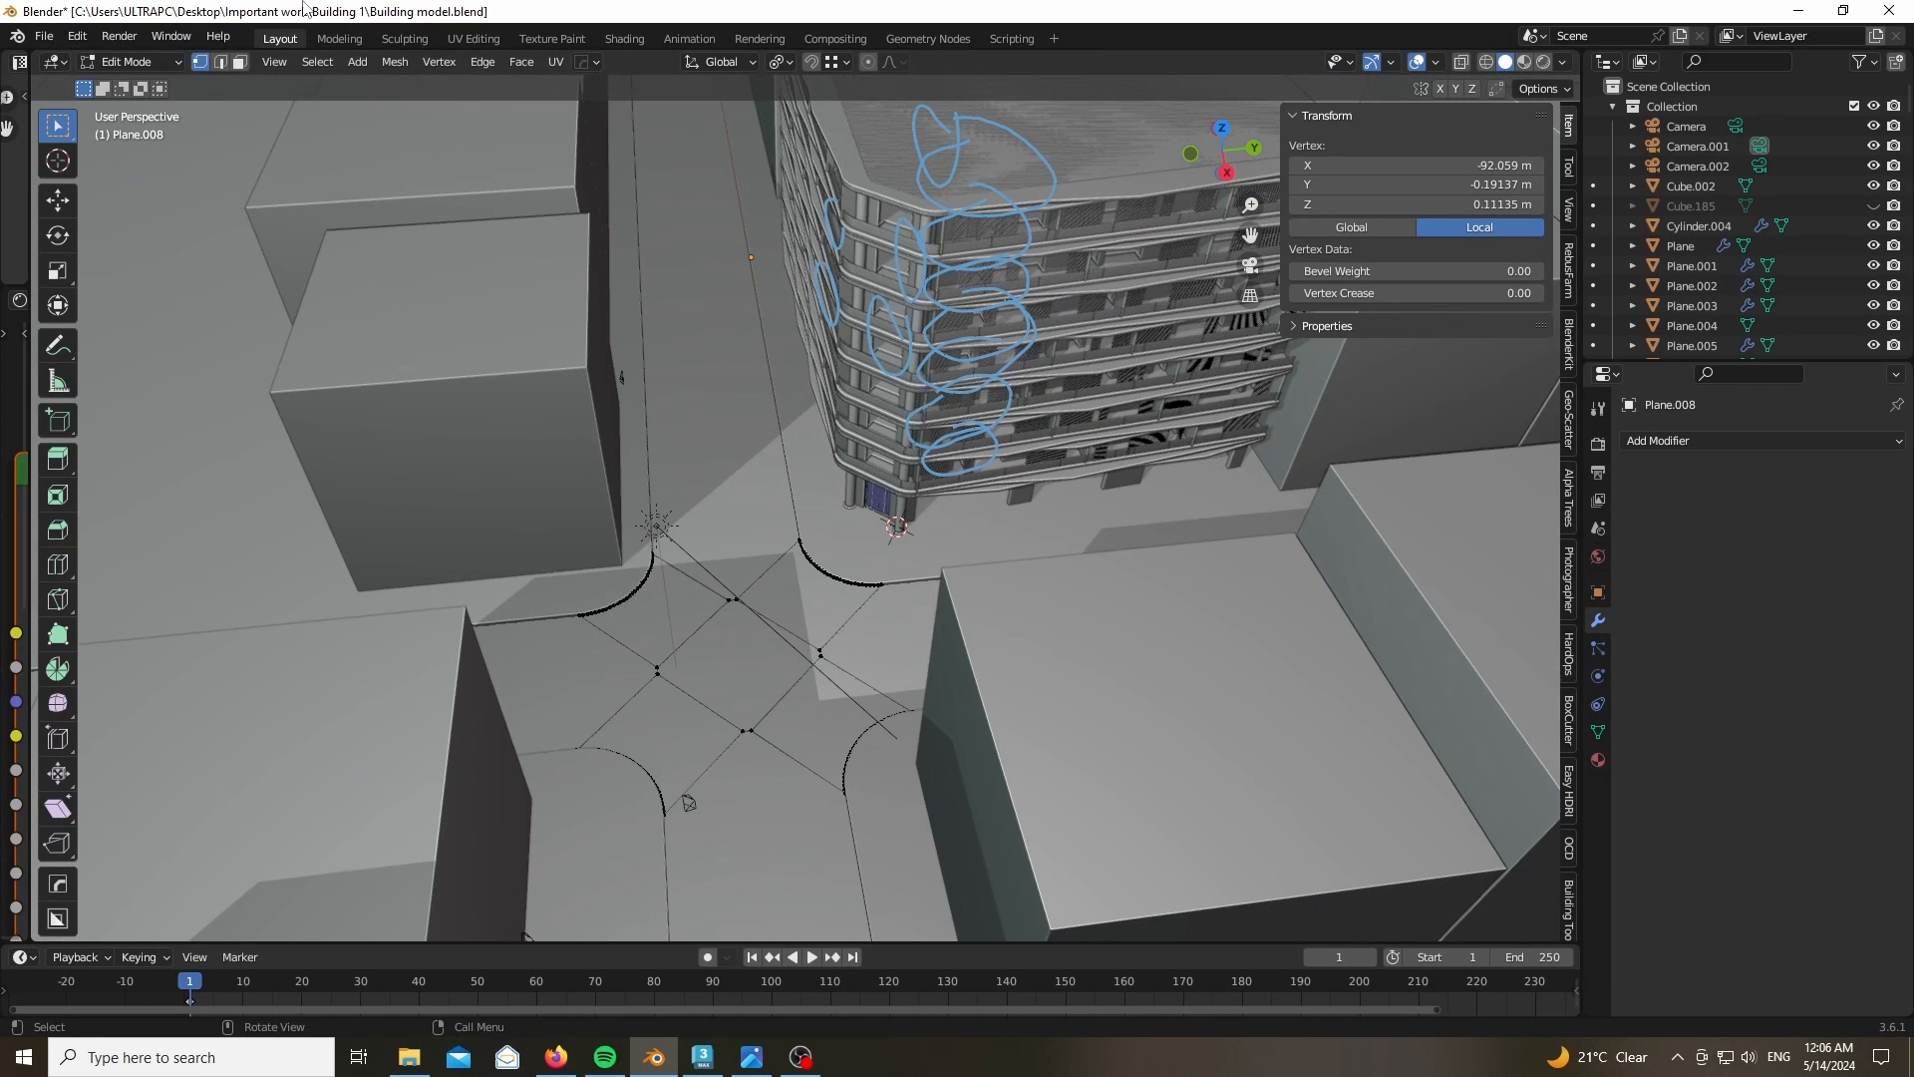
- Switch to face selection, highlight the junction and road-arm faces, ending on the arm beside the building, and return to Object Mode
click(241, 63)
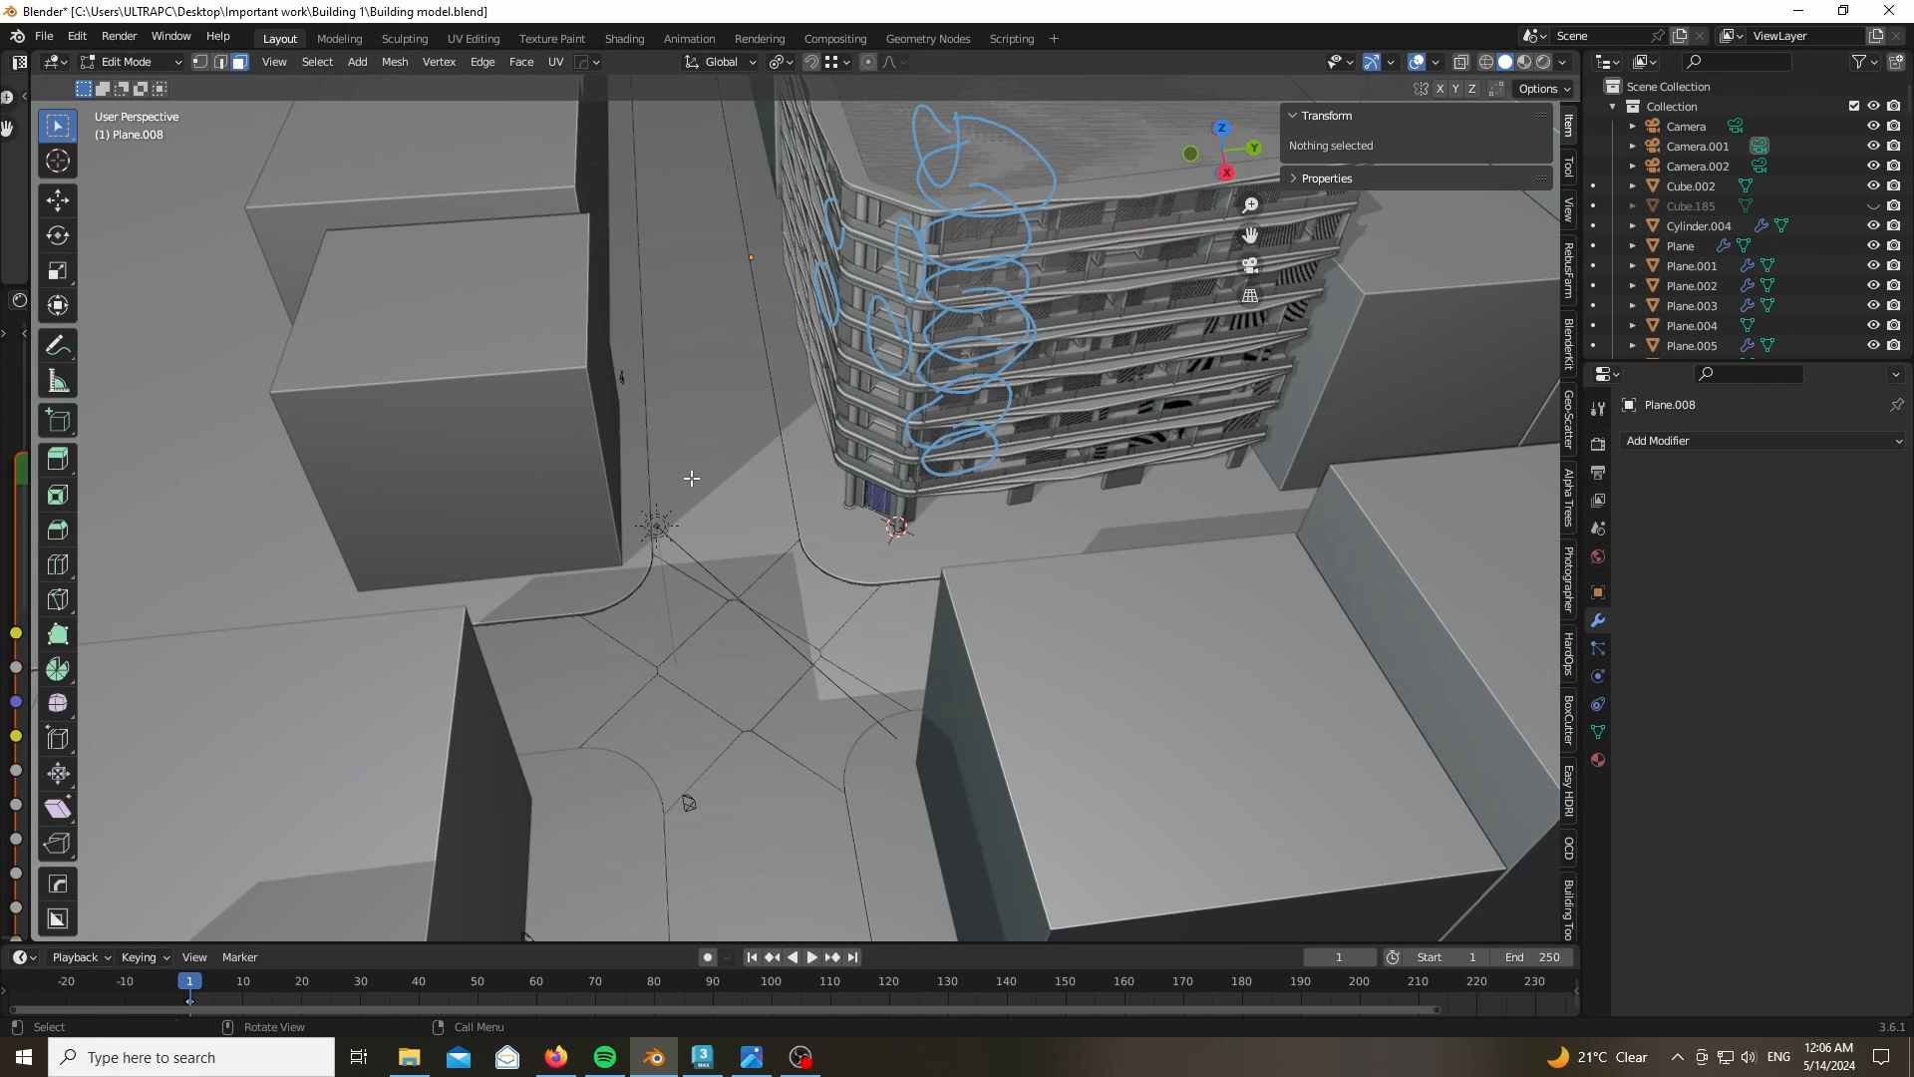
drag(691, 478, 786, 789)
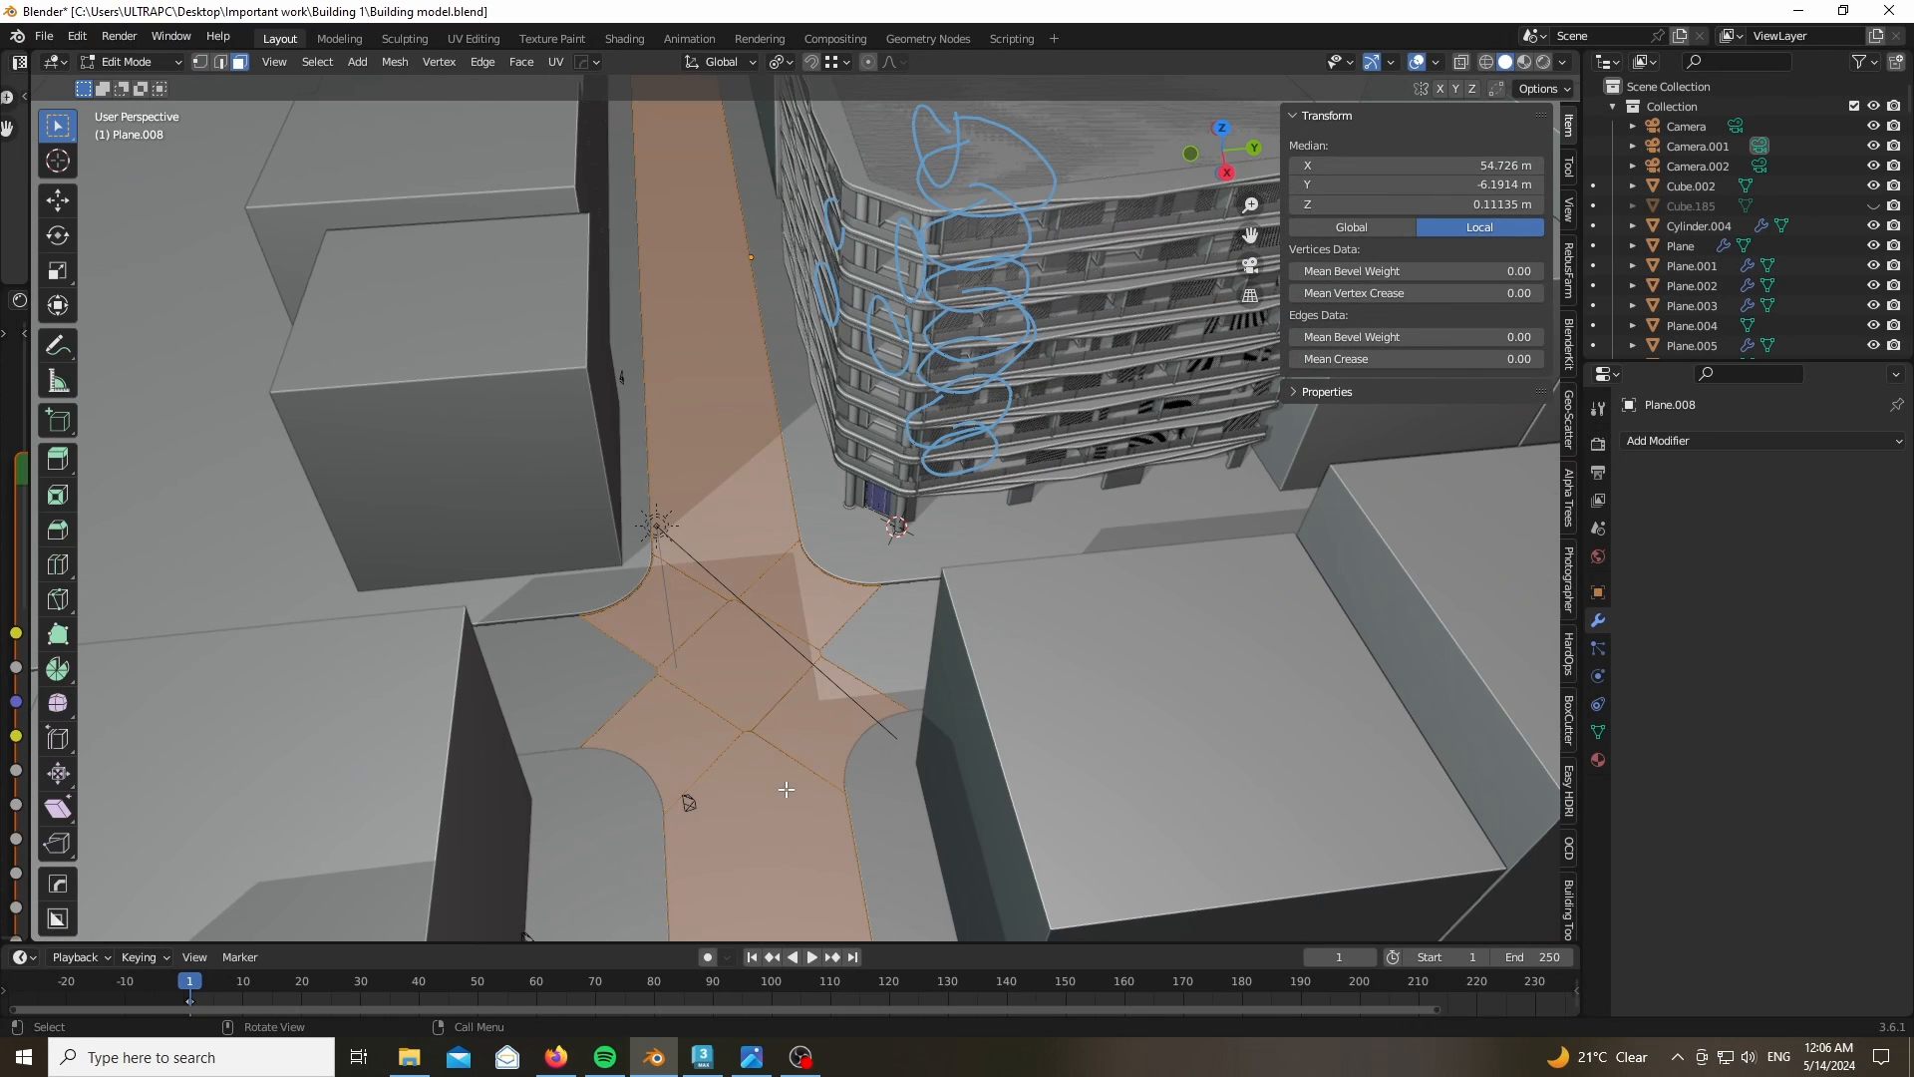
click(568, 720)
mouse_move(688, 583)
middle_down()
mouse_move(696, 607)
mouse_move(706, 561)
middle_up()
scroll(706, 562, down, 5)
scroll(706, 528, up, 7)
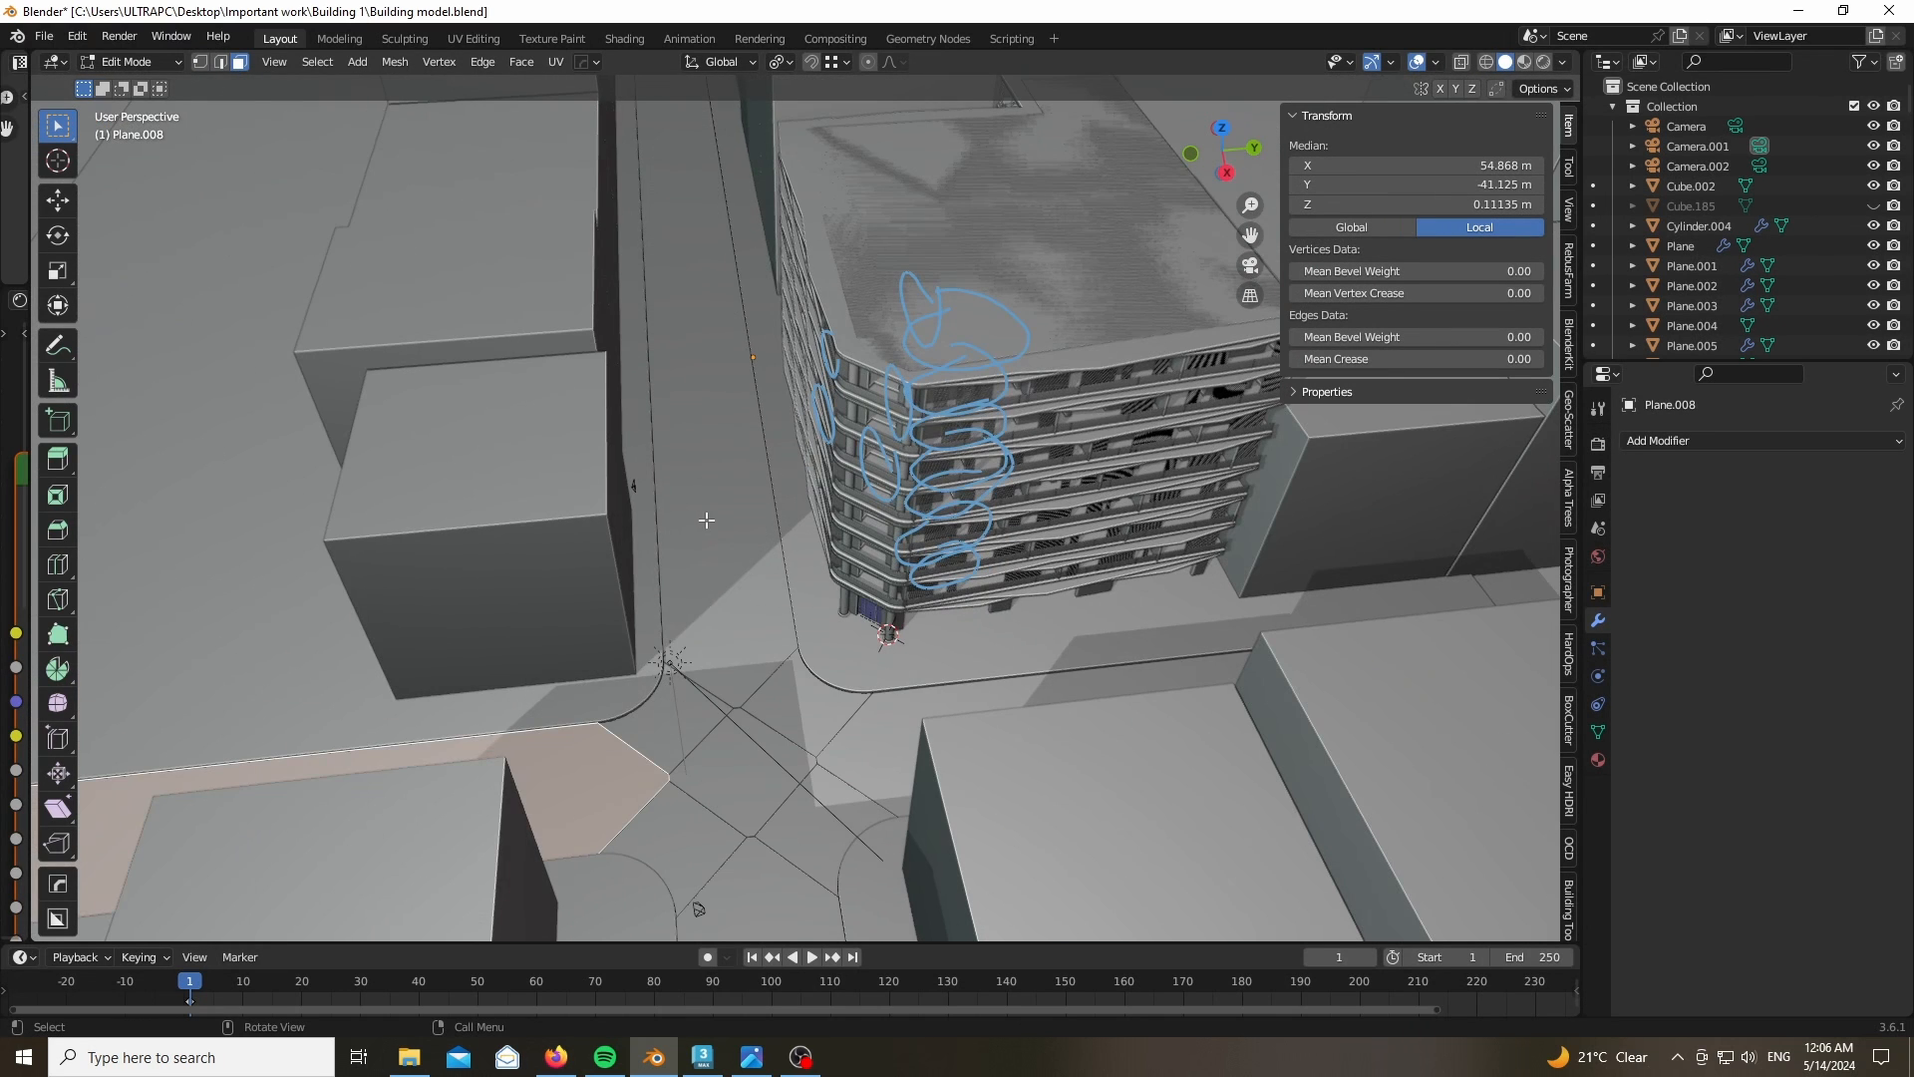
click(706, 519)
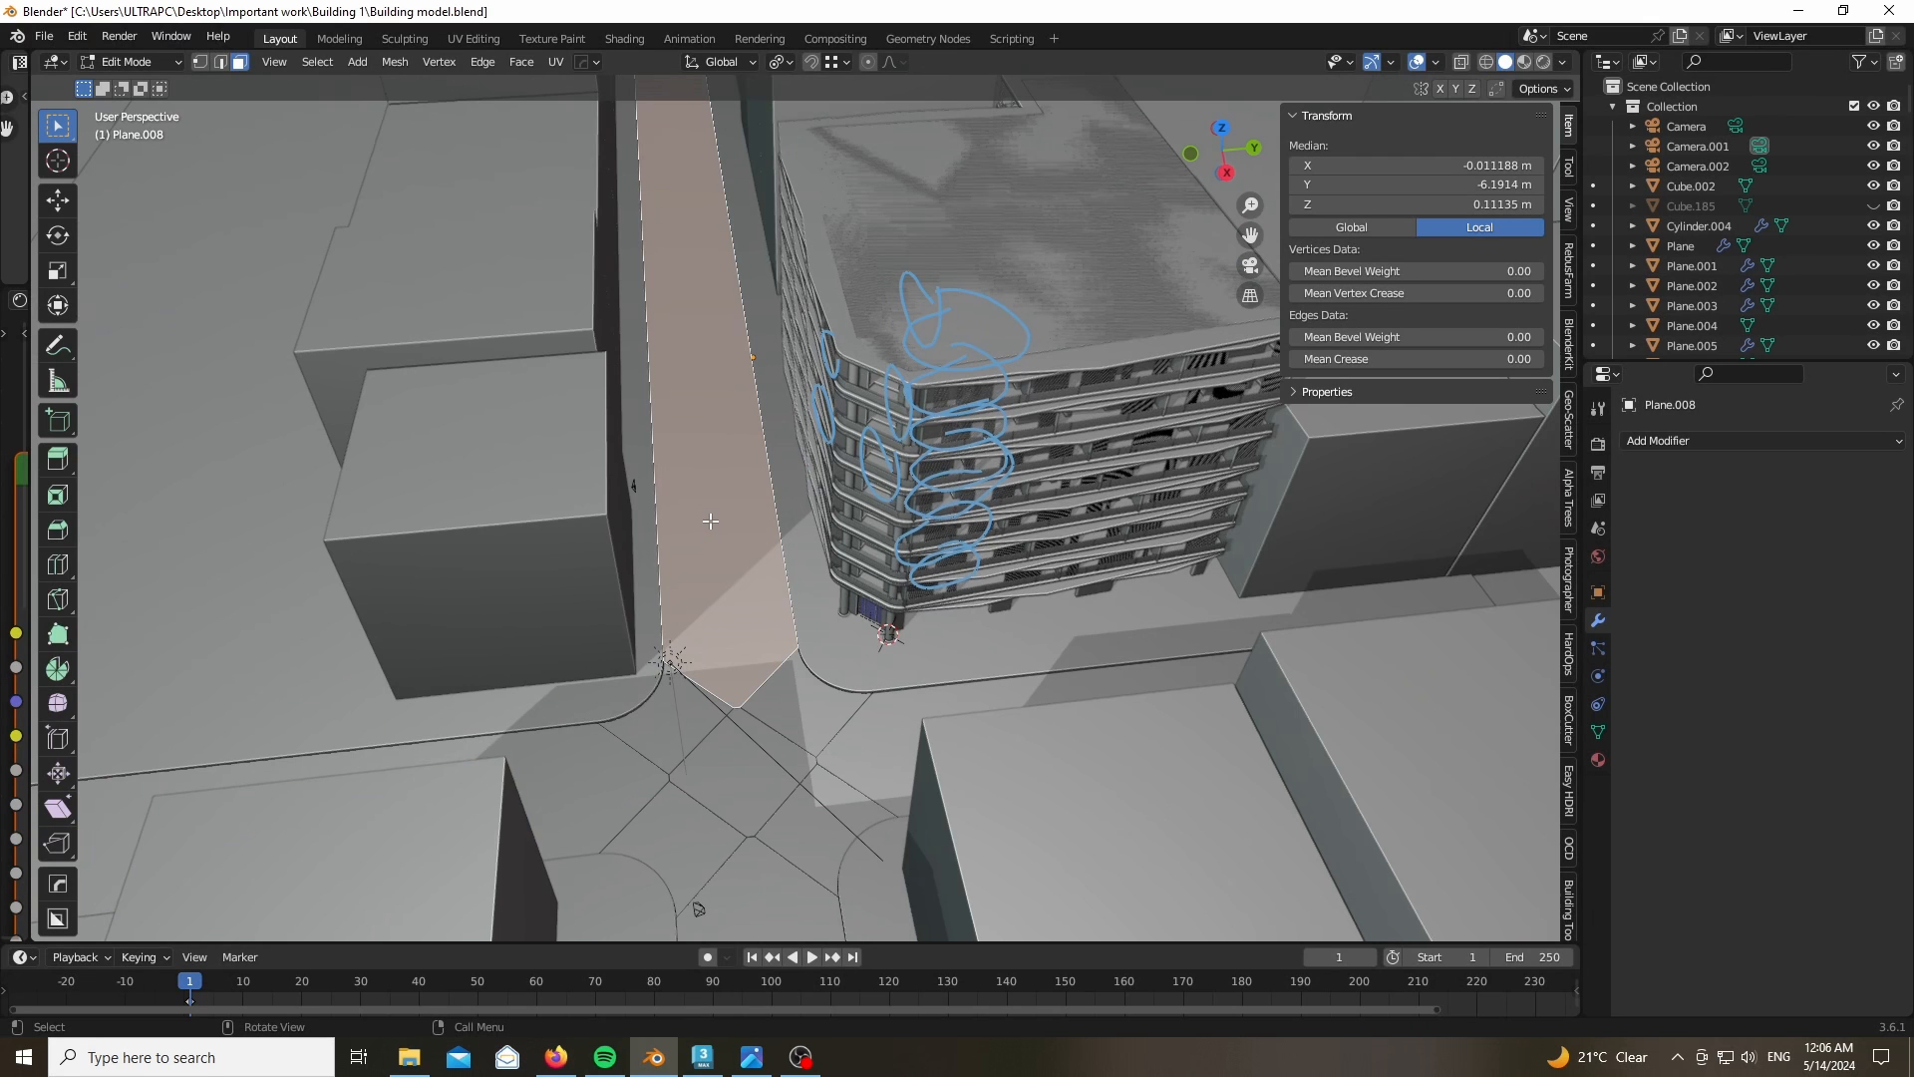
key(Tab)
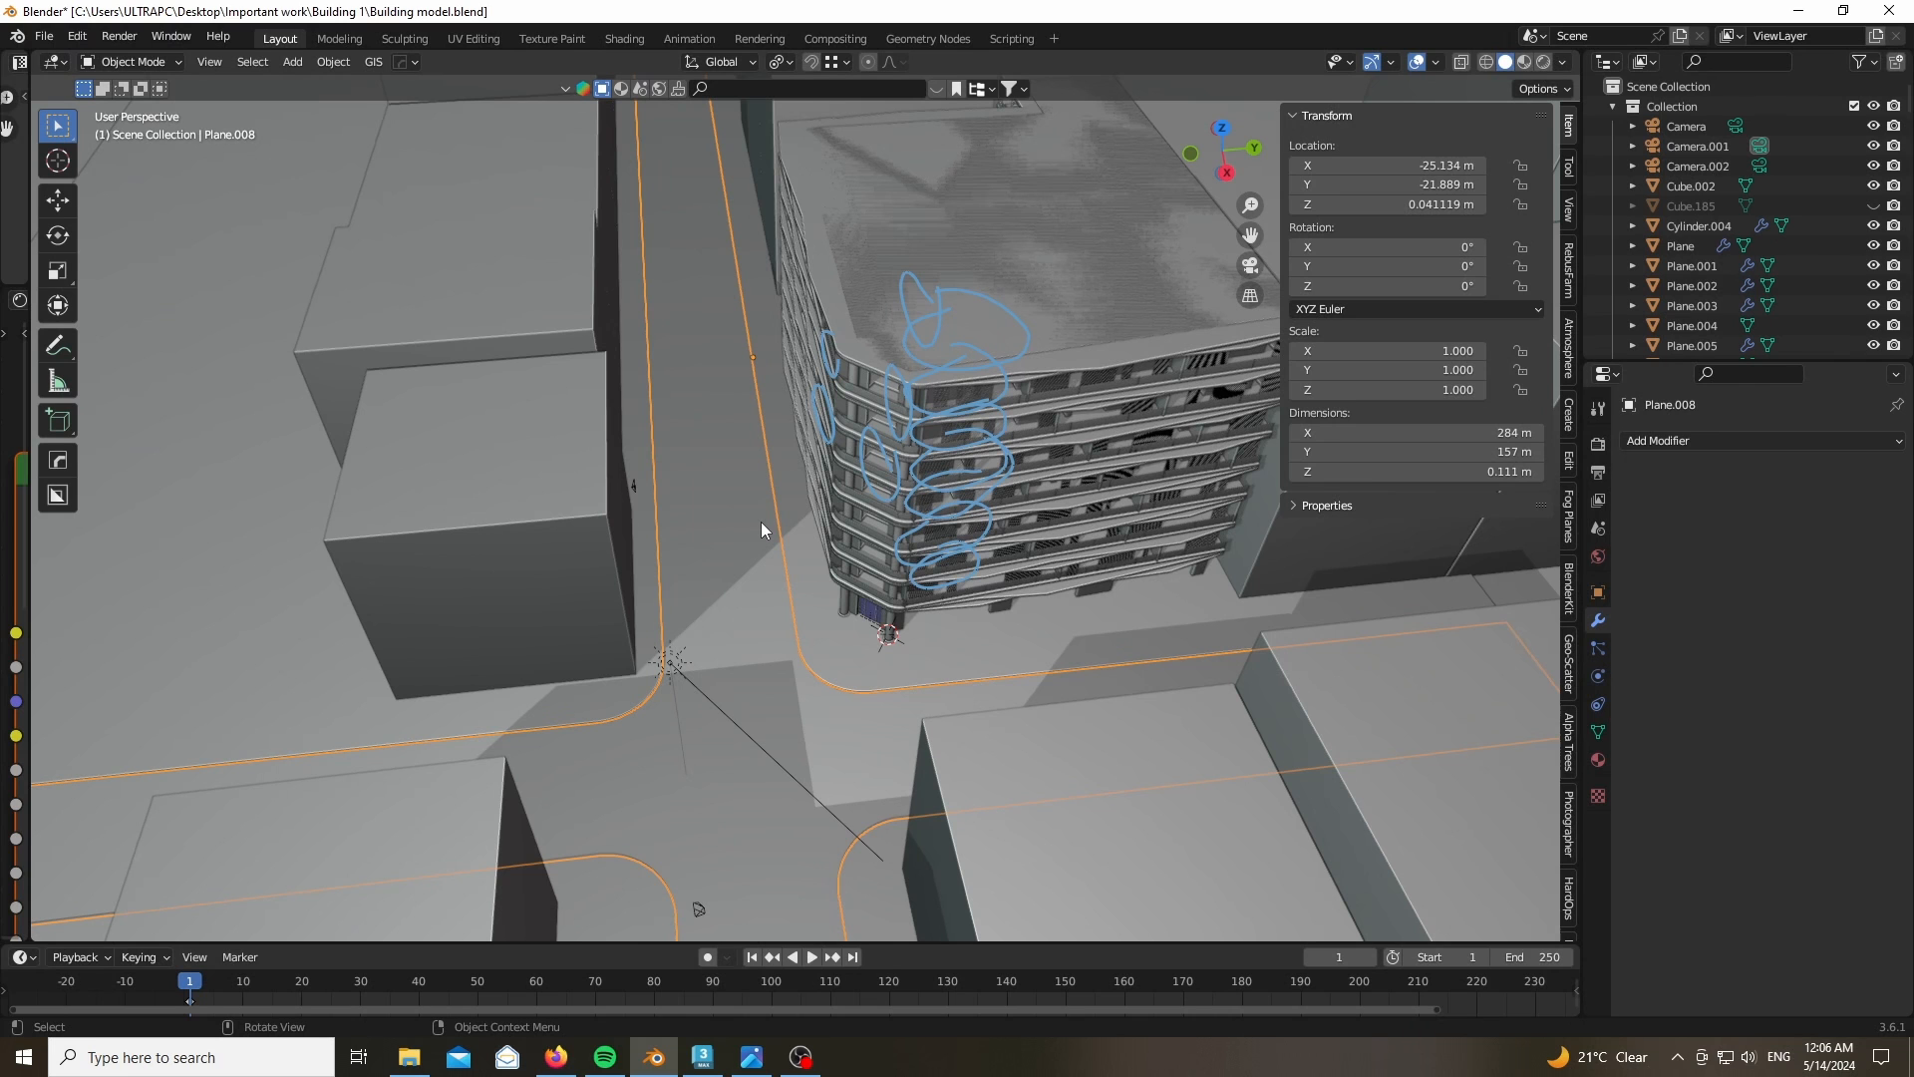
- Select the sidewalk object bordering the road and isolate its four blocks in local view
scroll(810, 600, up, 5)
click(809, 600)
scroll(815, 590, down, 8)
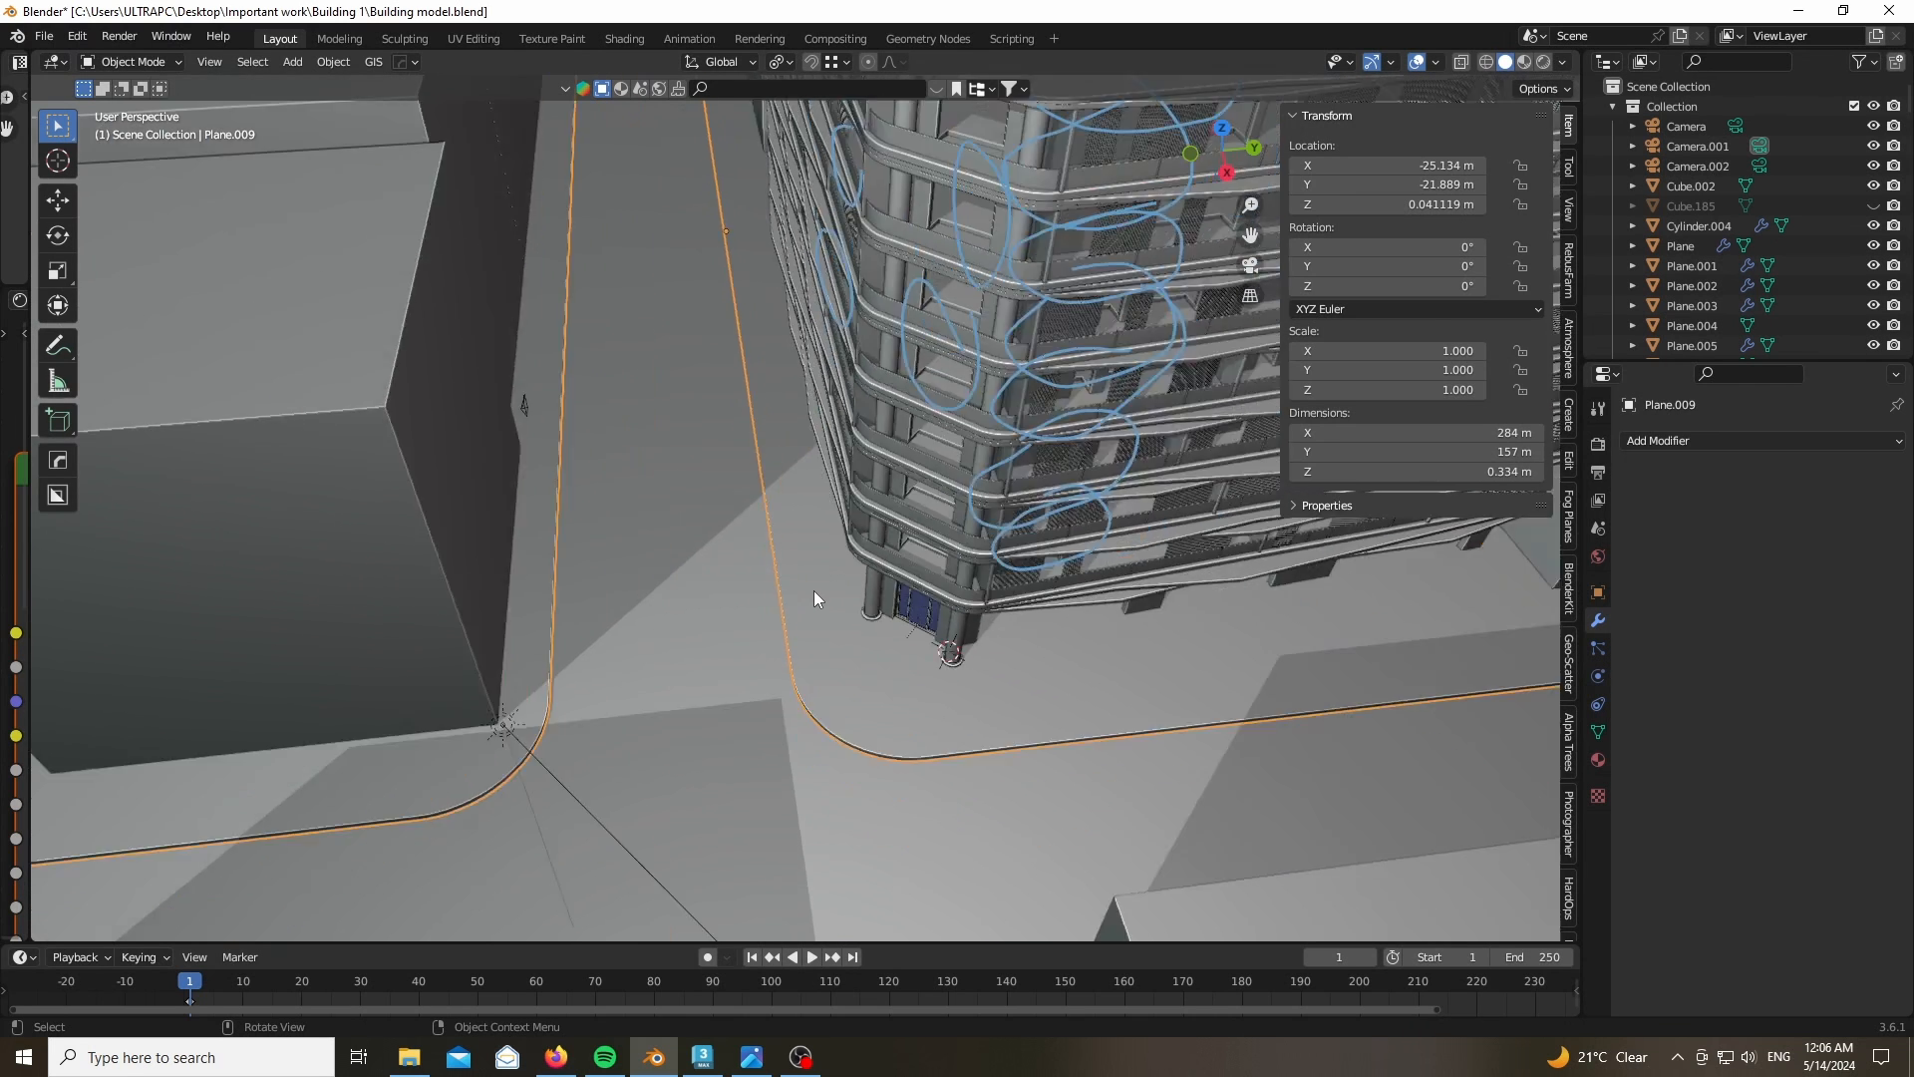
key(KP_Divide)
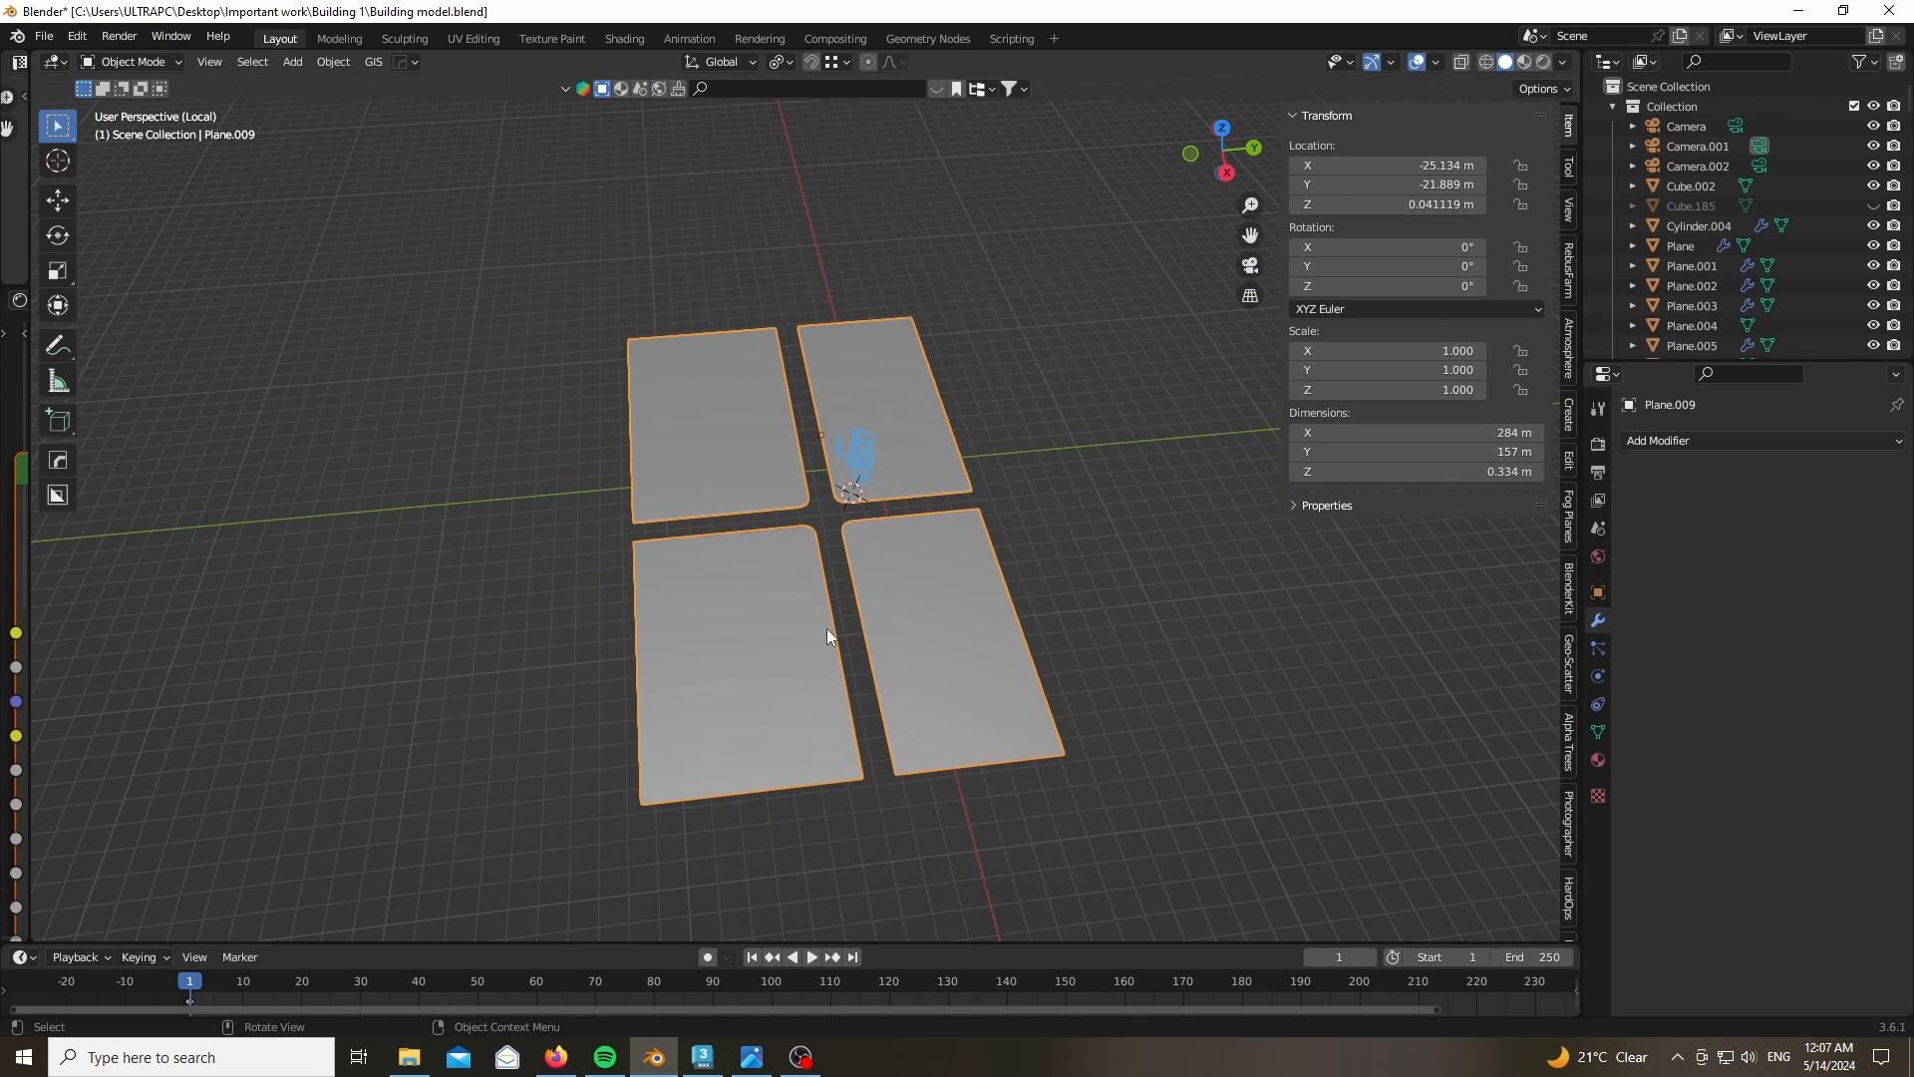
scroll(877, 479, up, 5)
scroll(858, 469, down, 2)
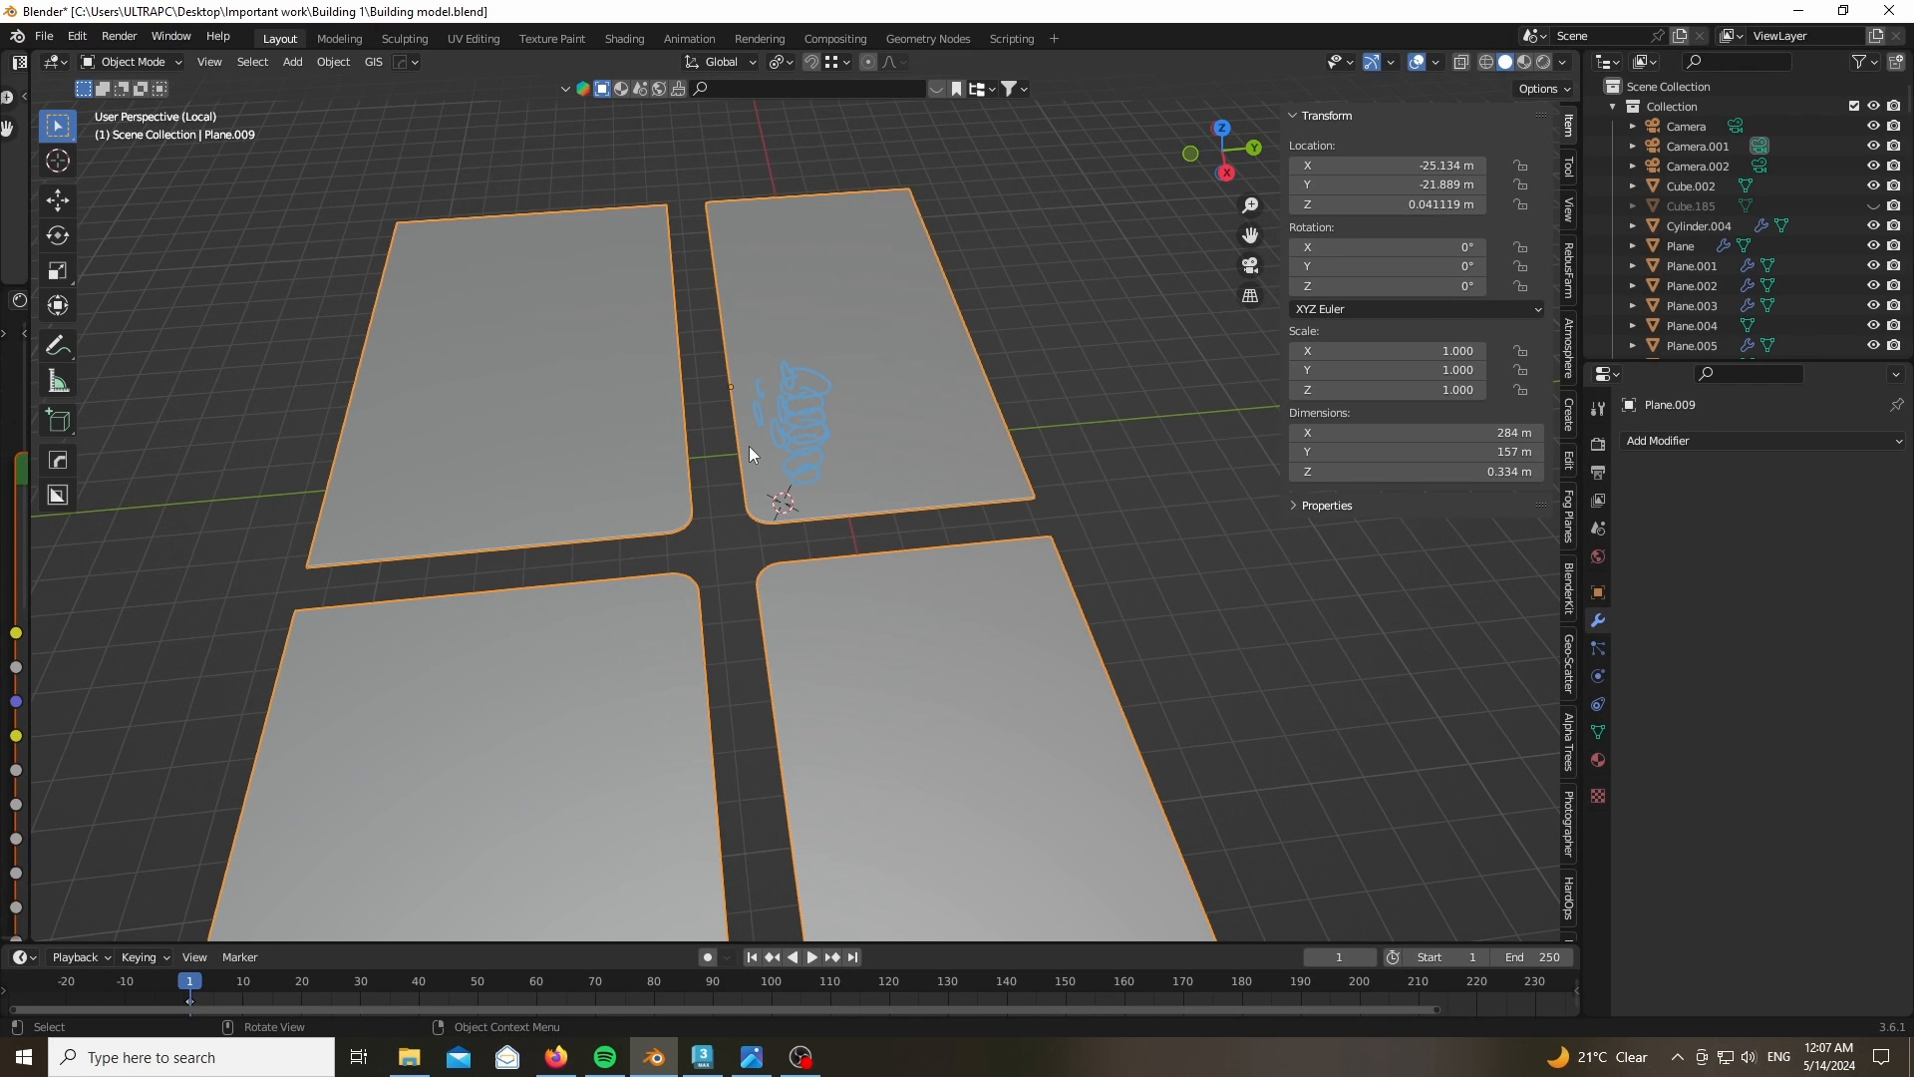
- Examine the sidewalk object's mesh in Edit Mode, return to Object Mode and leave local view
scroll(749, 445, down, 1)
scroll(767, 488, up, 4)
key(Tab)
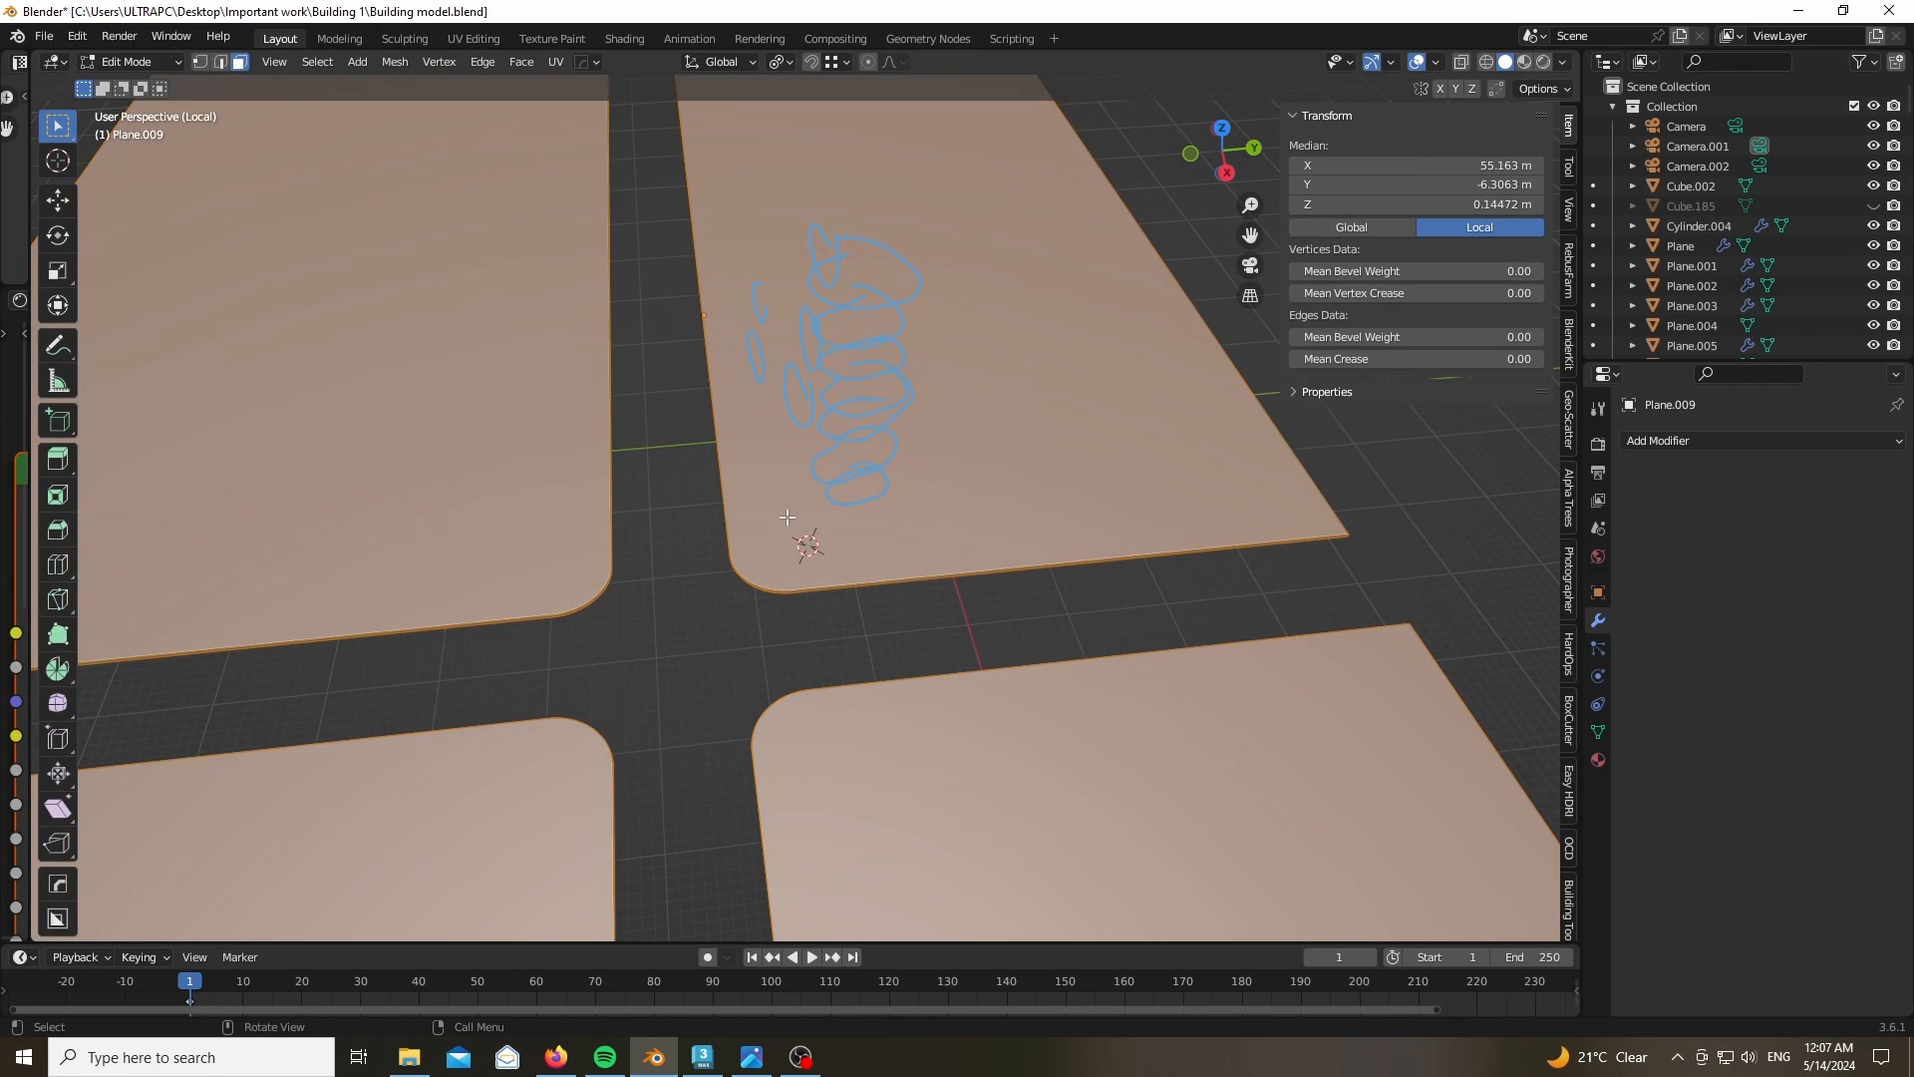
key(Tab)
key(KP_Divide)
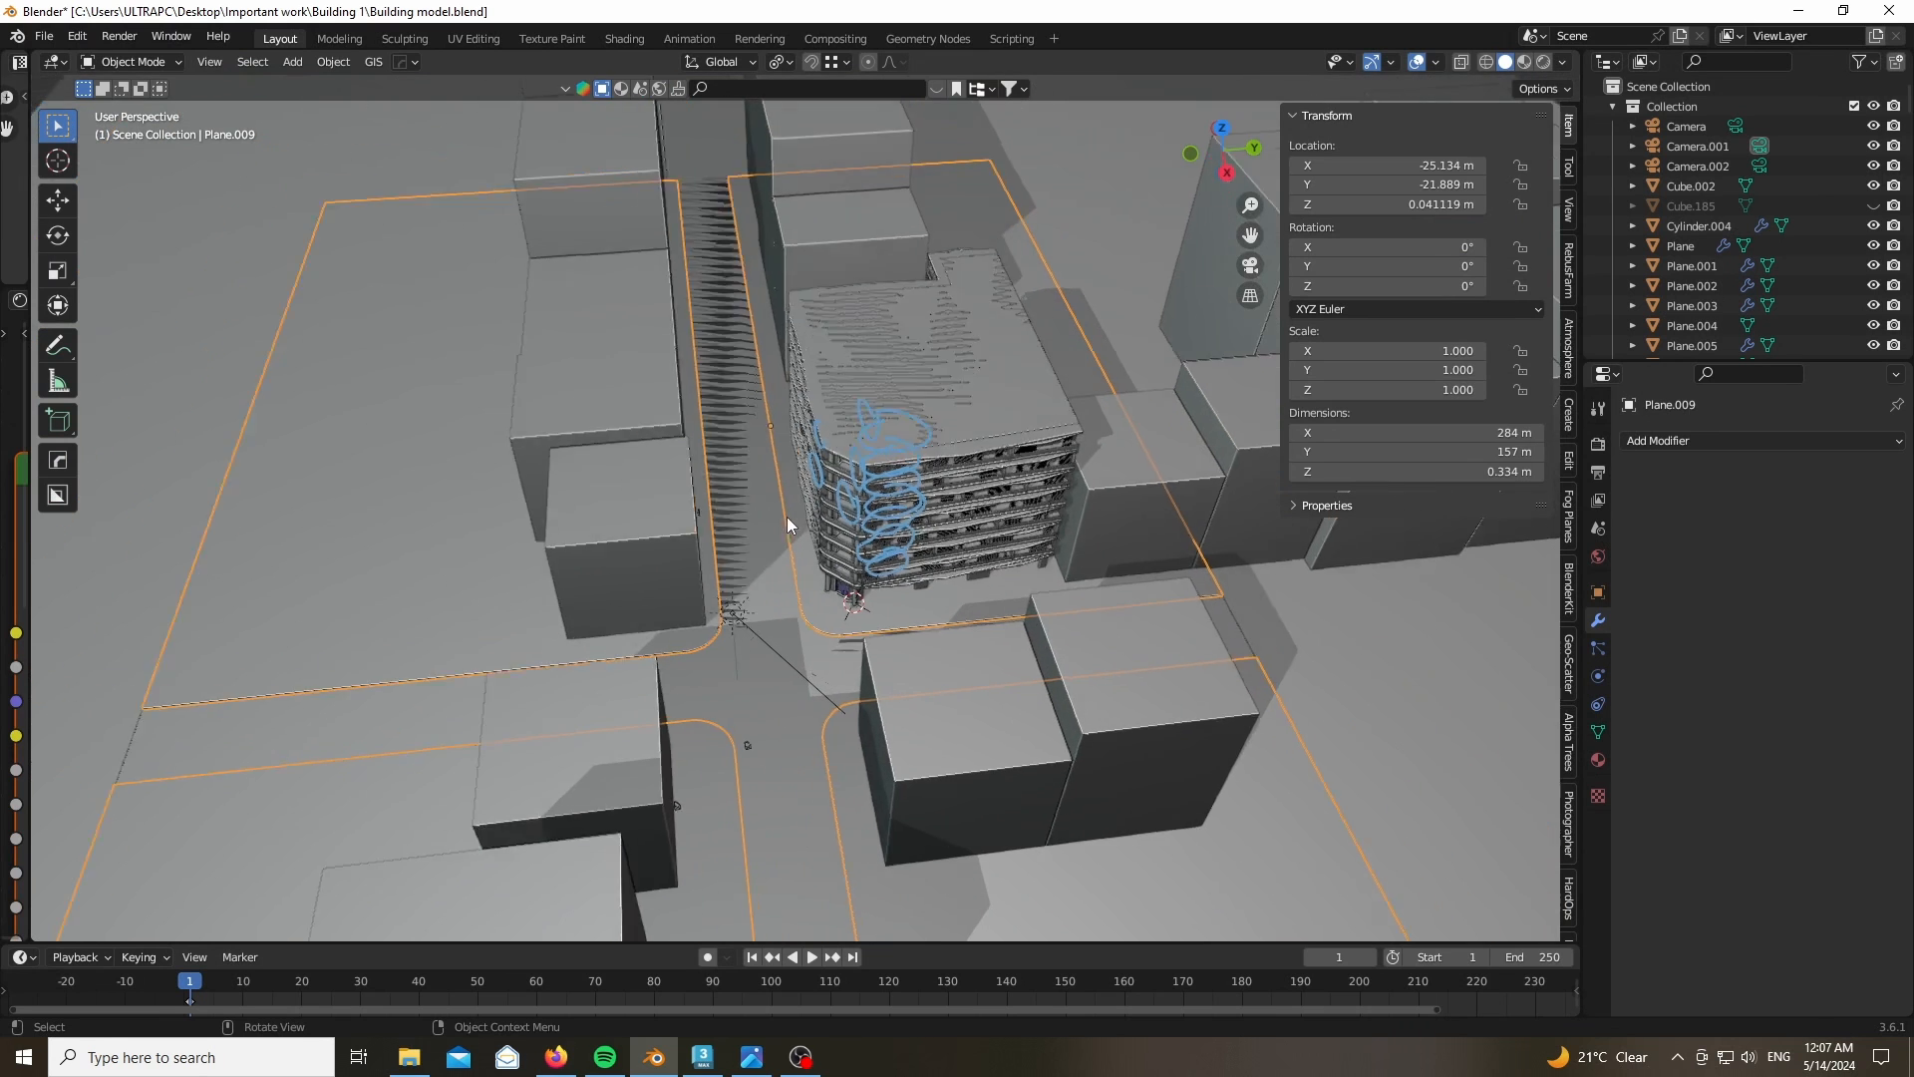
- Select the road object and examine its junction mesh in Edit Mode before returning to Object Mode and viewing the whole road
click(779, 648)
scroll(766, 688, up, 4)
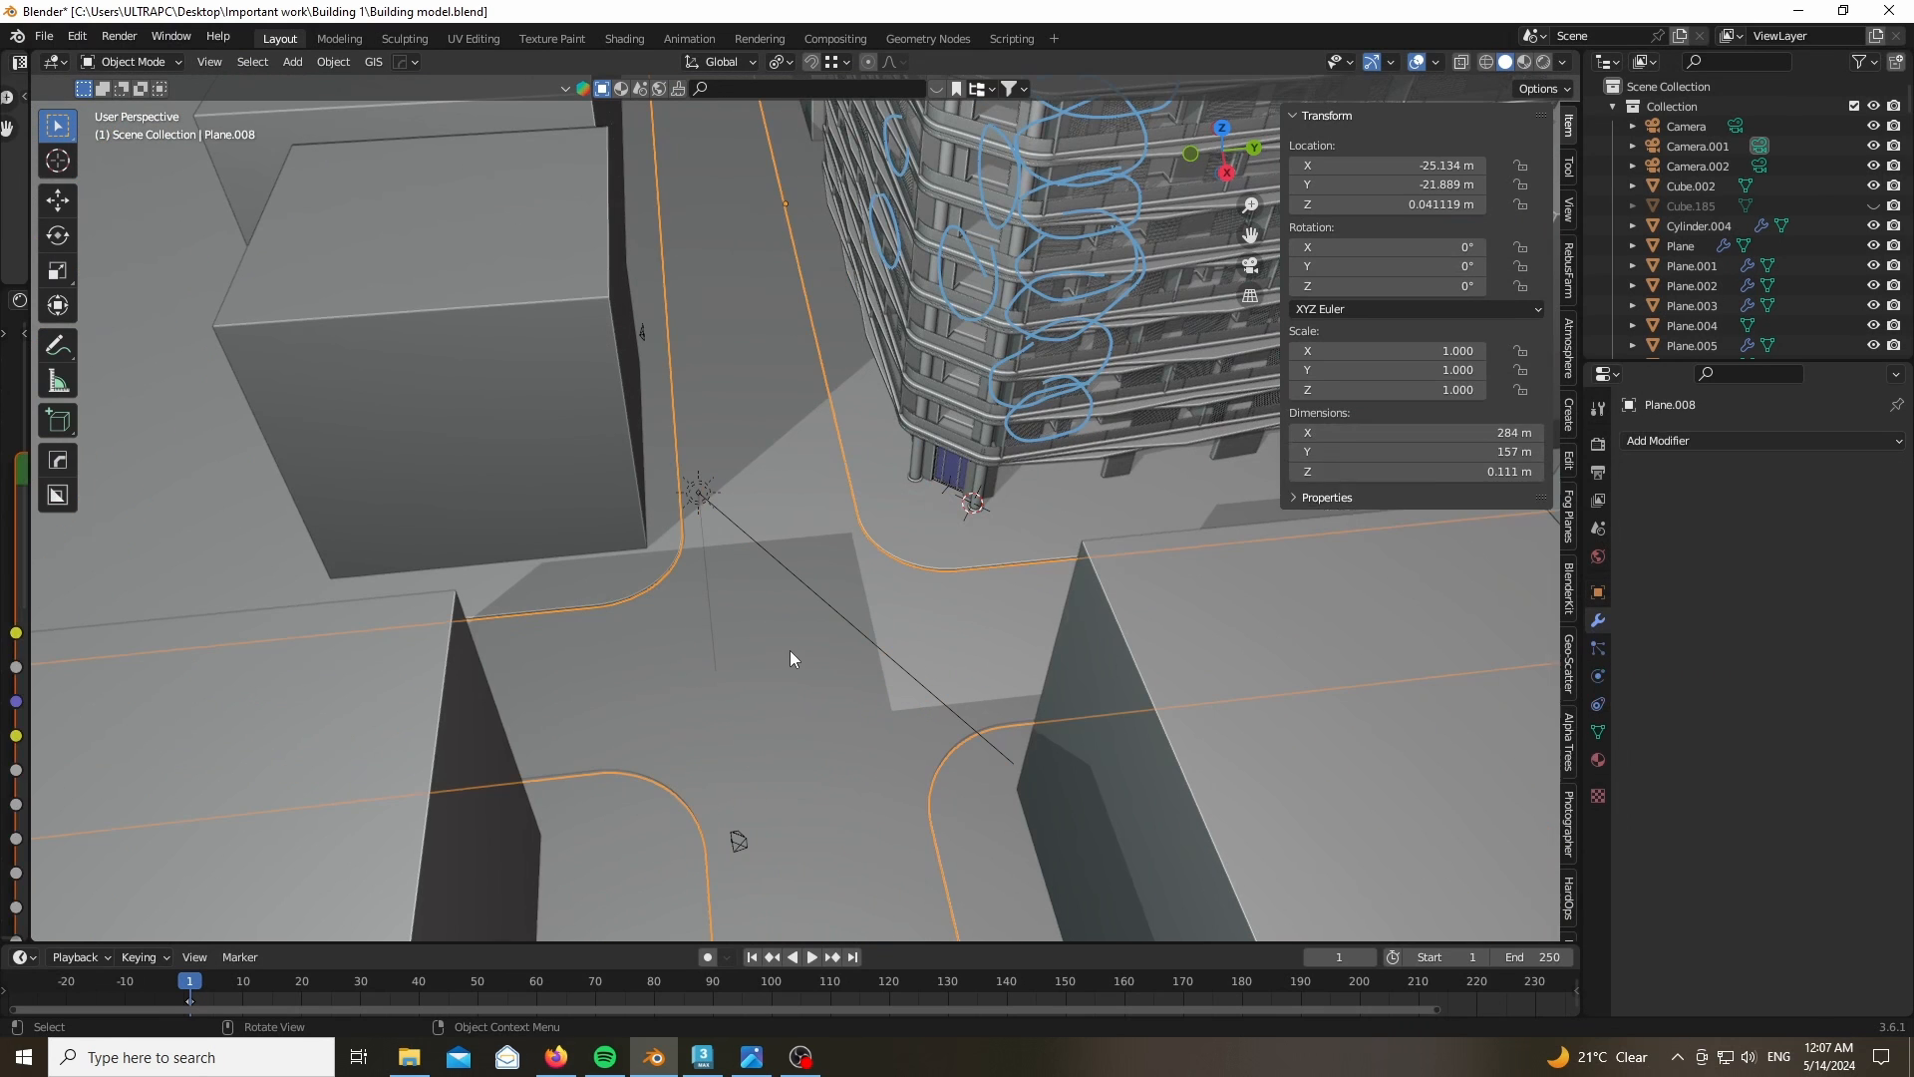
key(Tab)
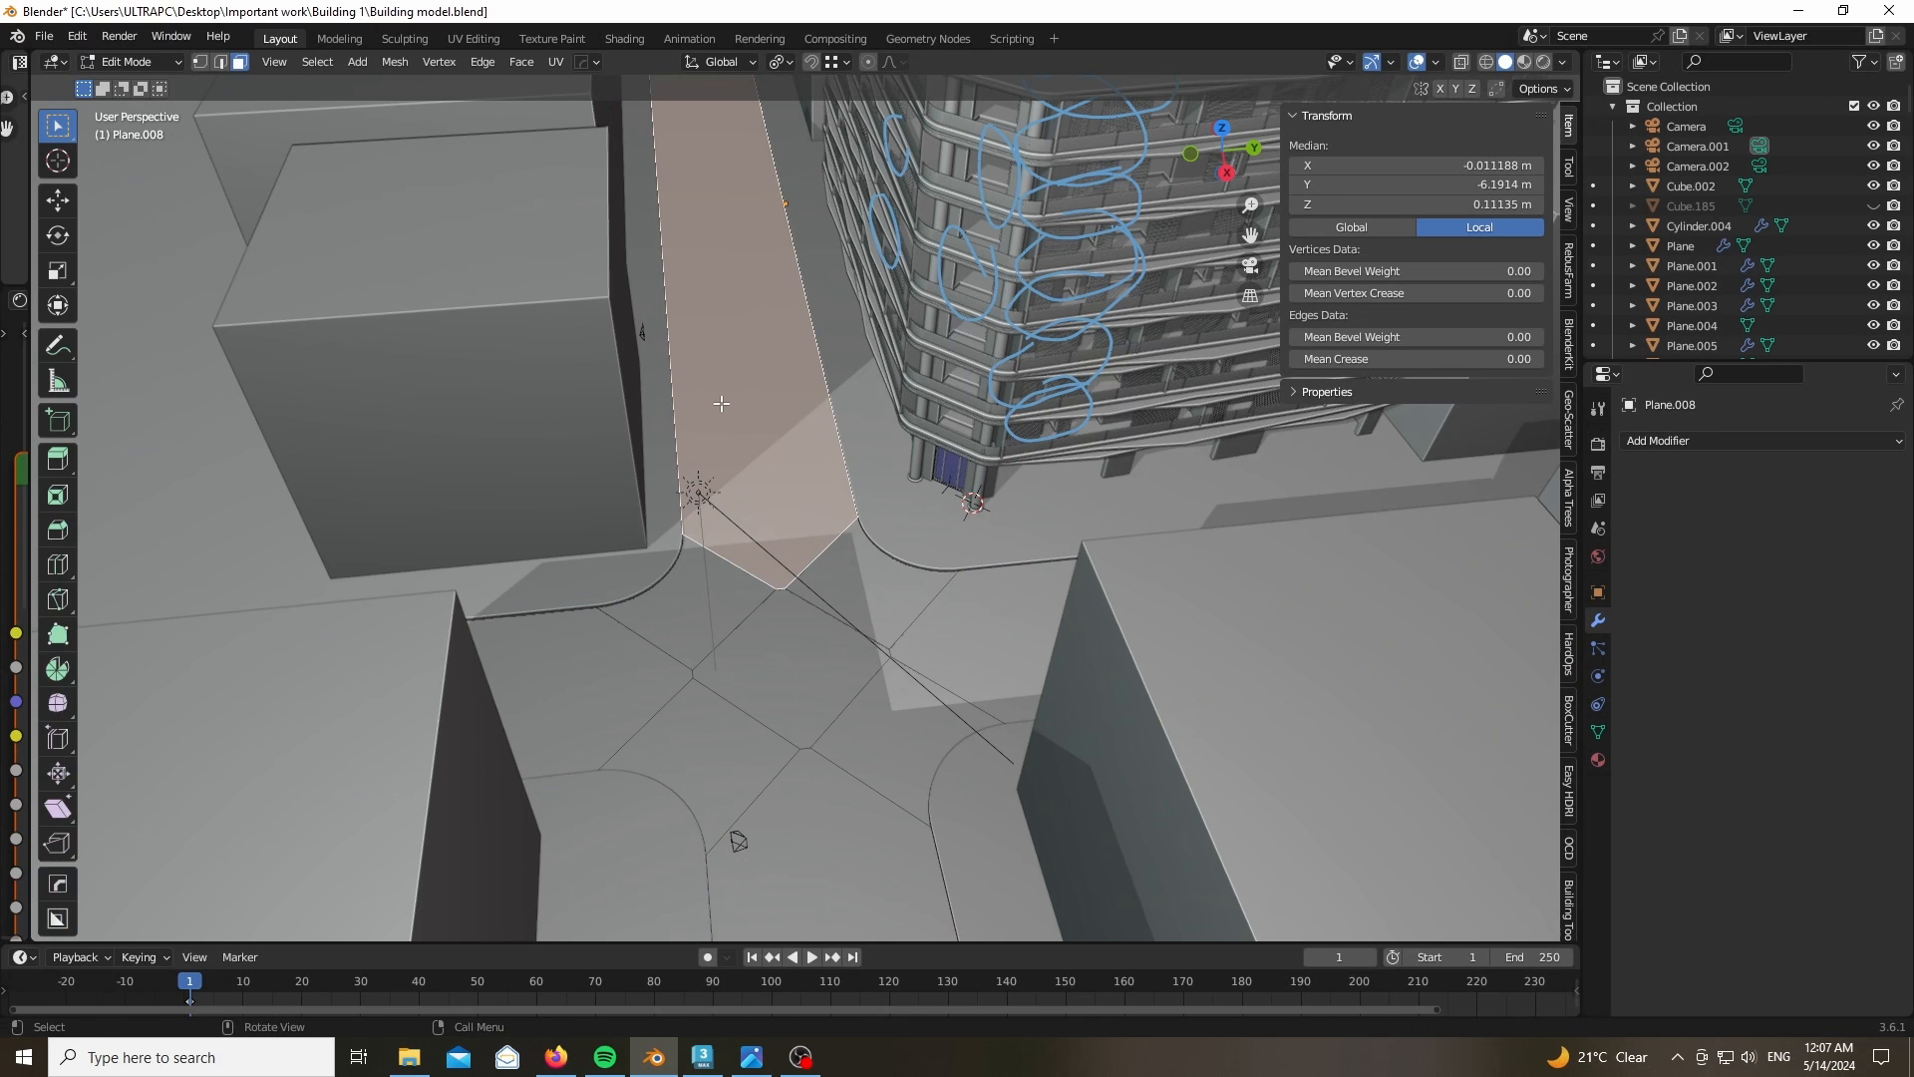
key(Tab)
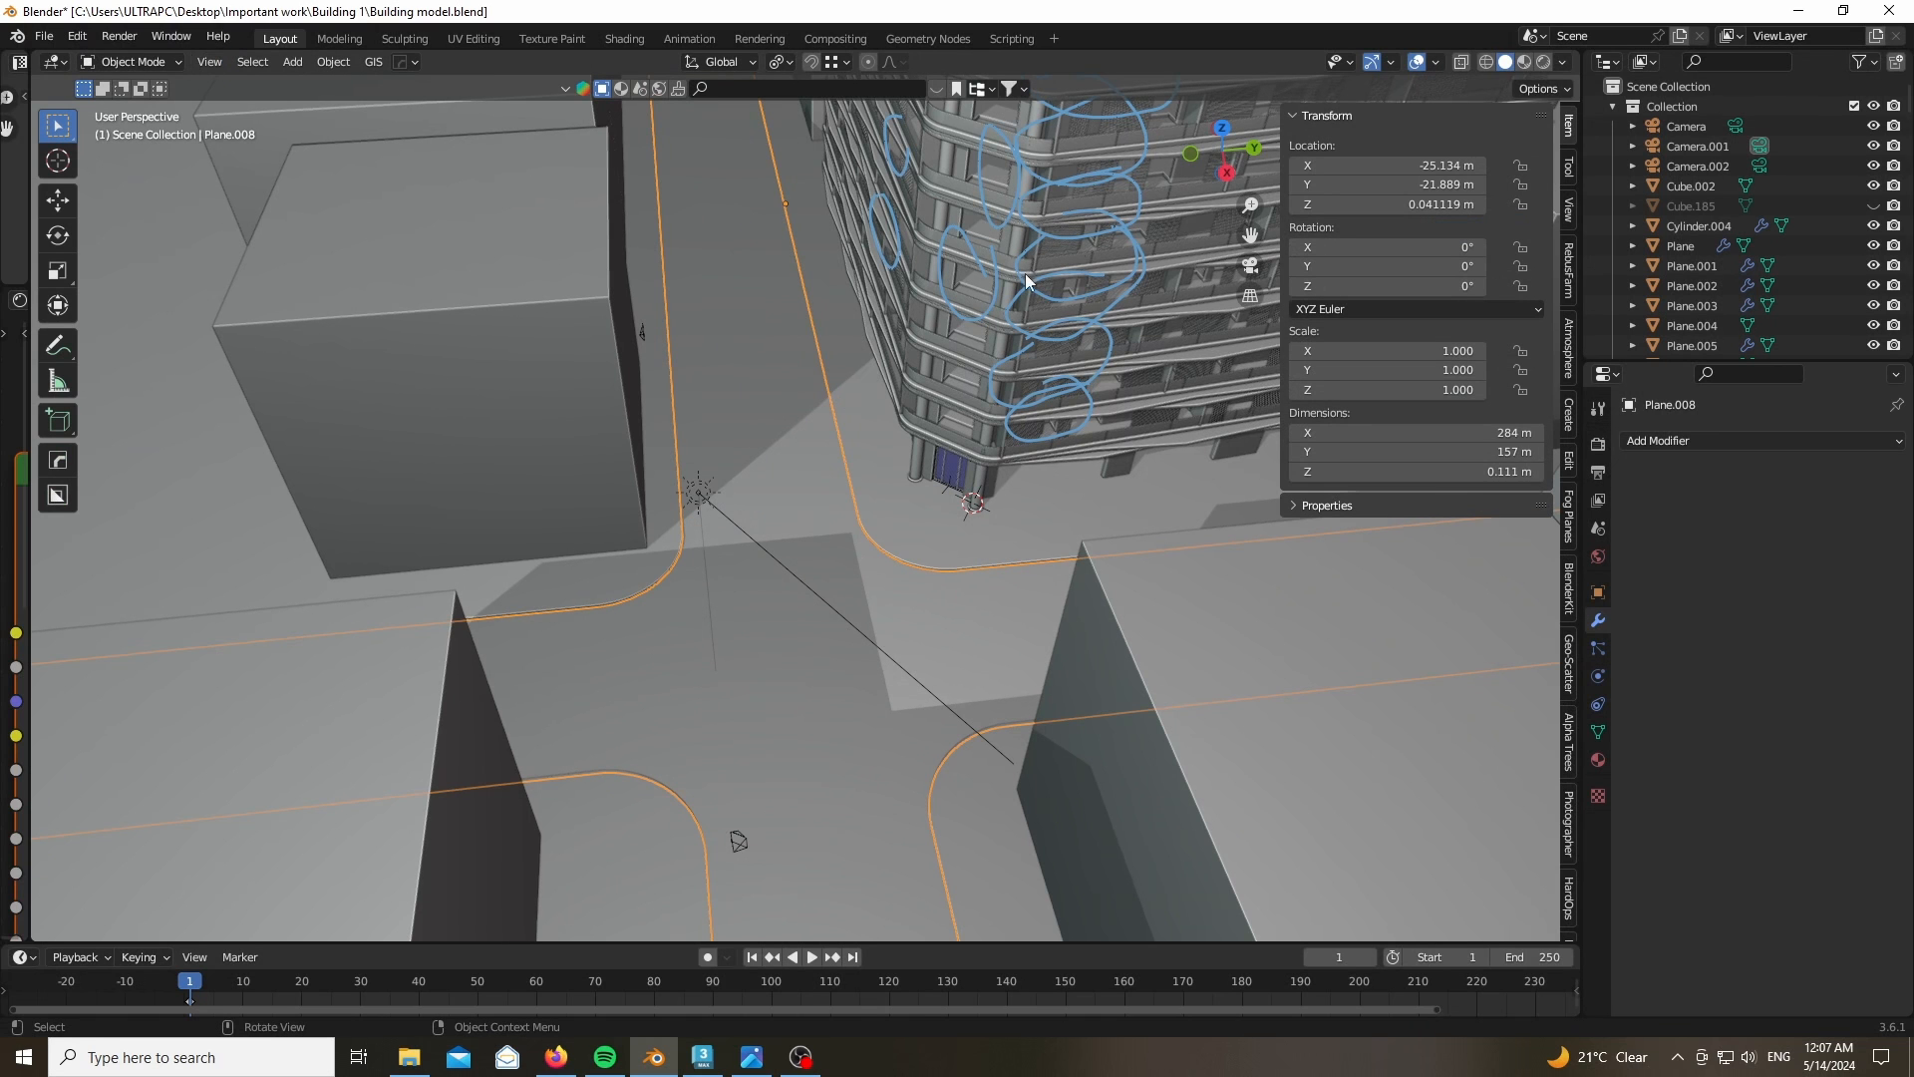
scroll(830, 494, down, 5)
scroll(446, 541, down, 2)
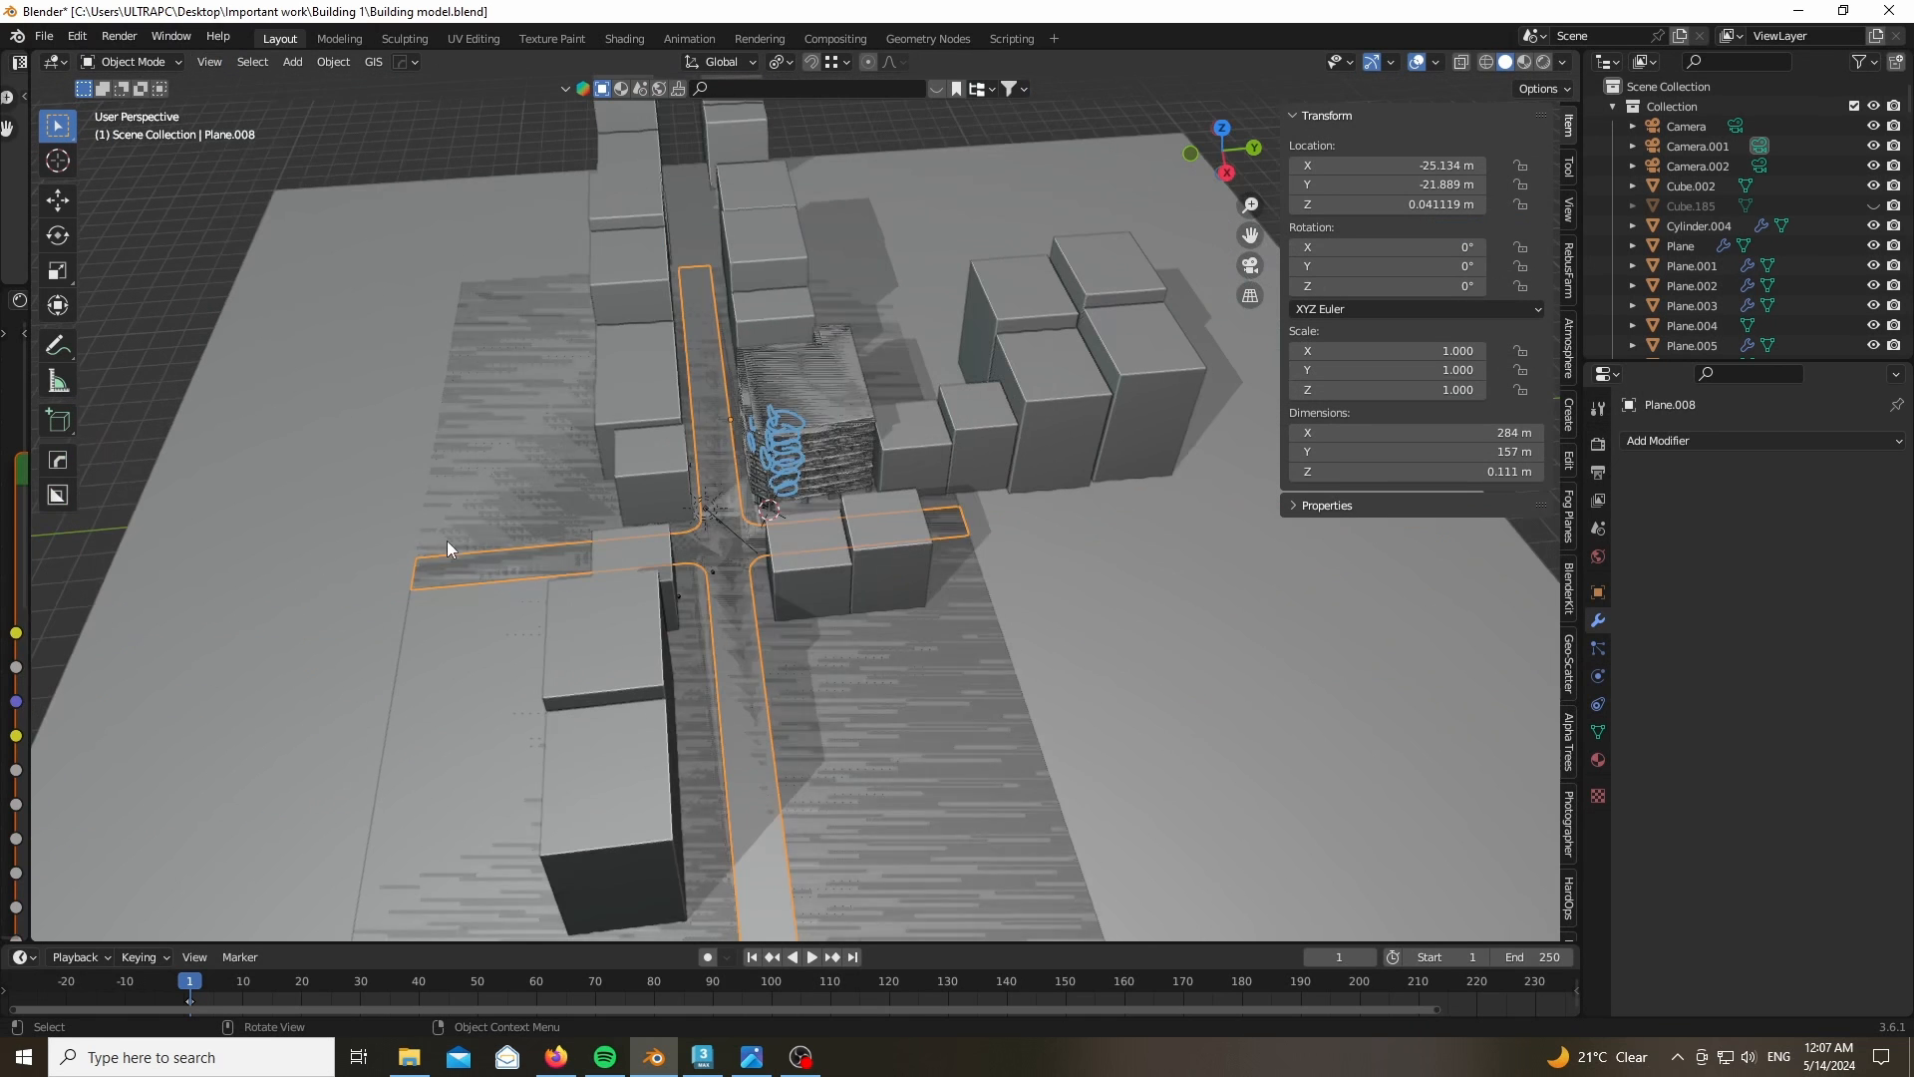
- Select the surrounding building blocks to view their layout, and make Camera.002 at the junction the active camera
click(762, 240)
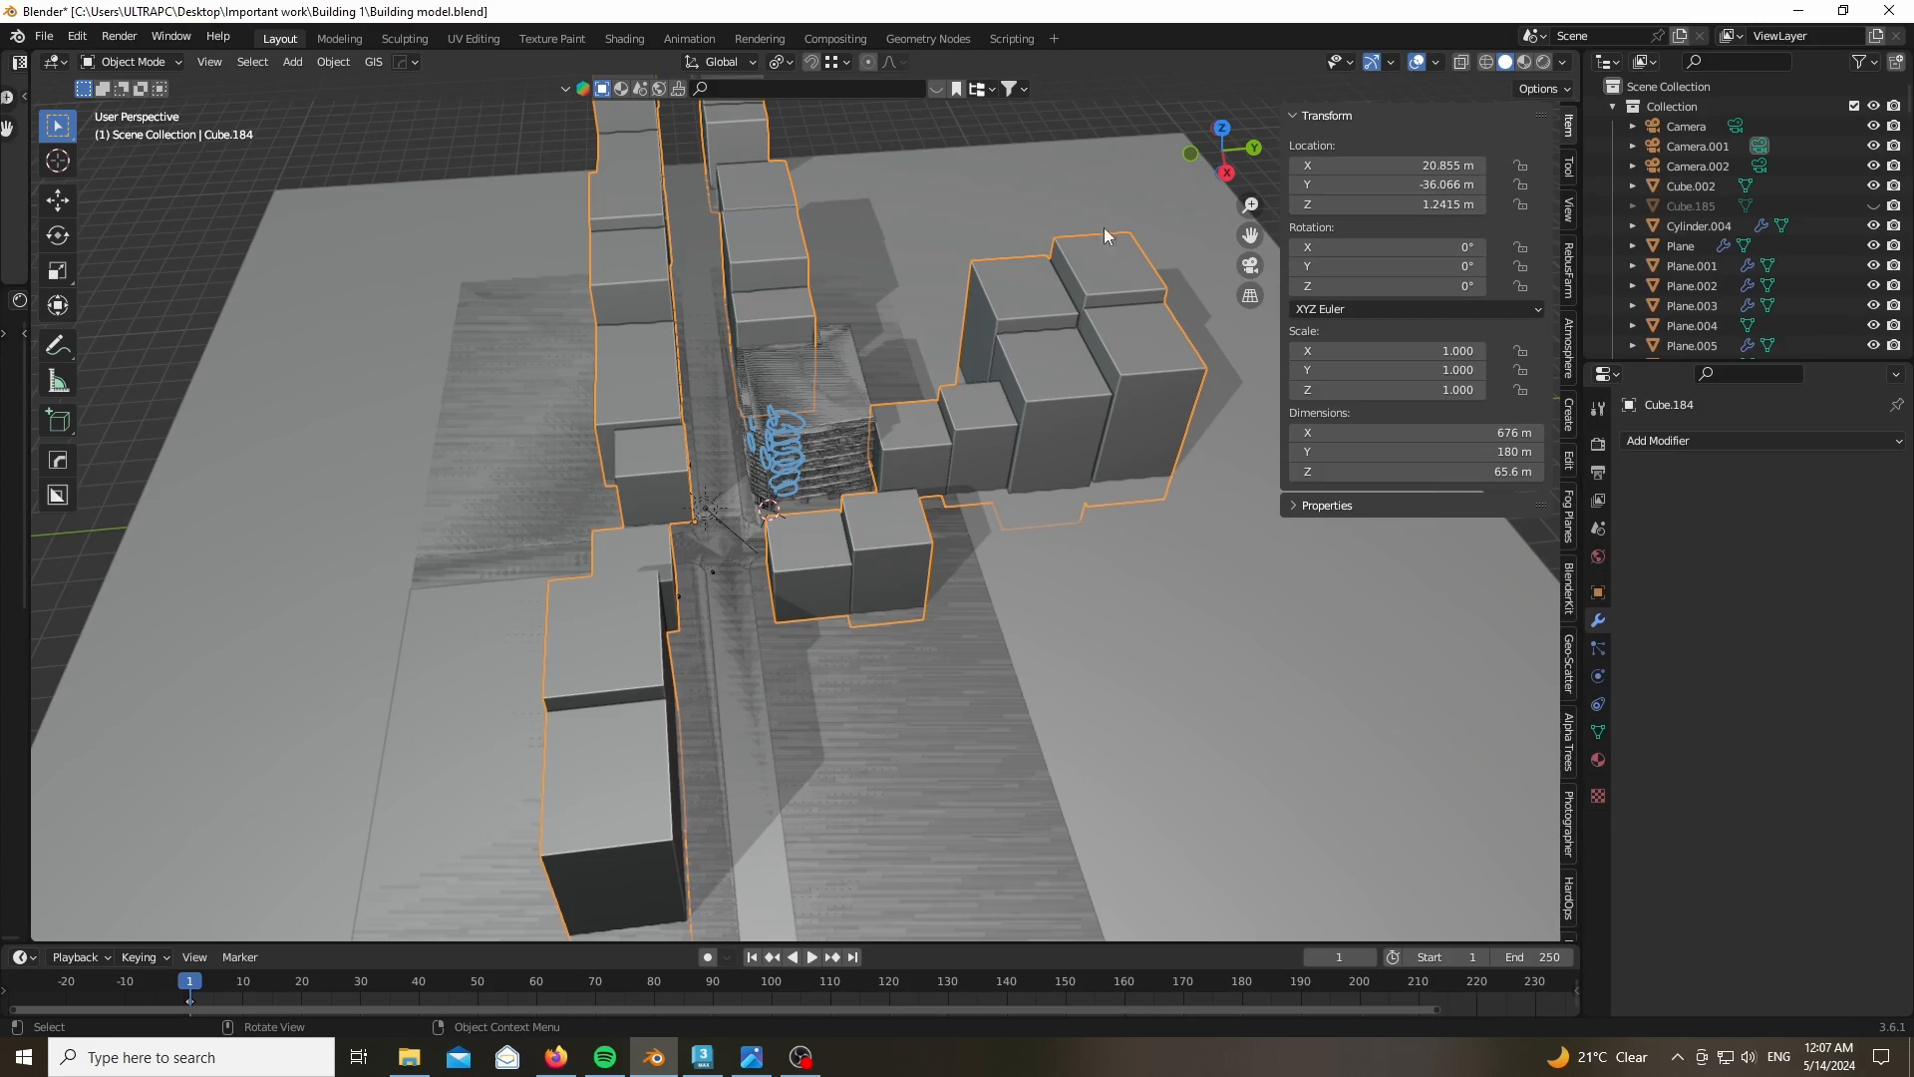
drag(1206, 180, 982, 349)
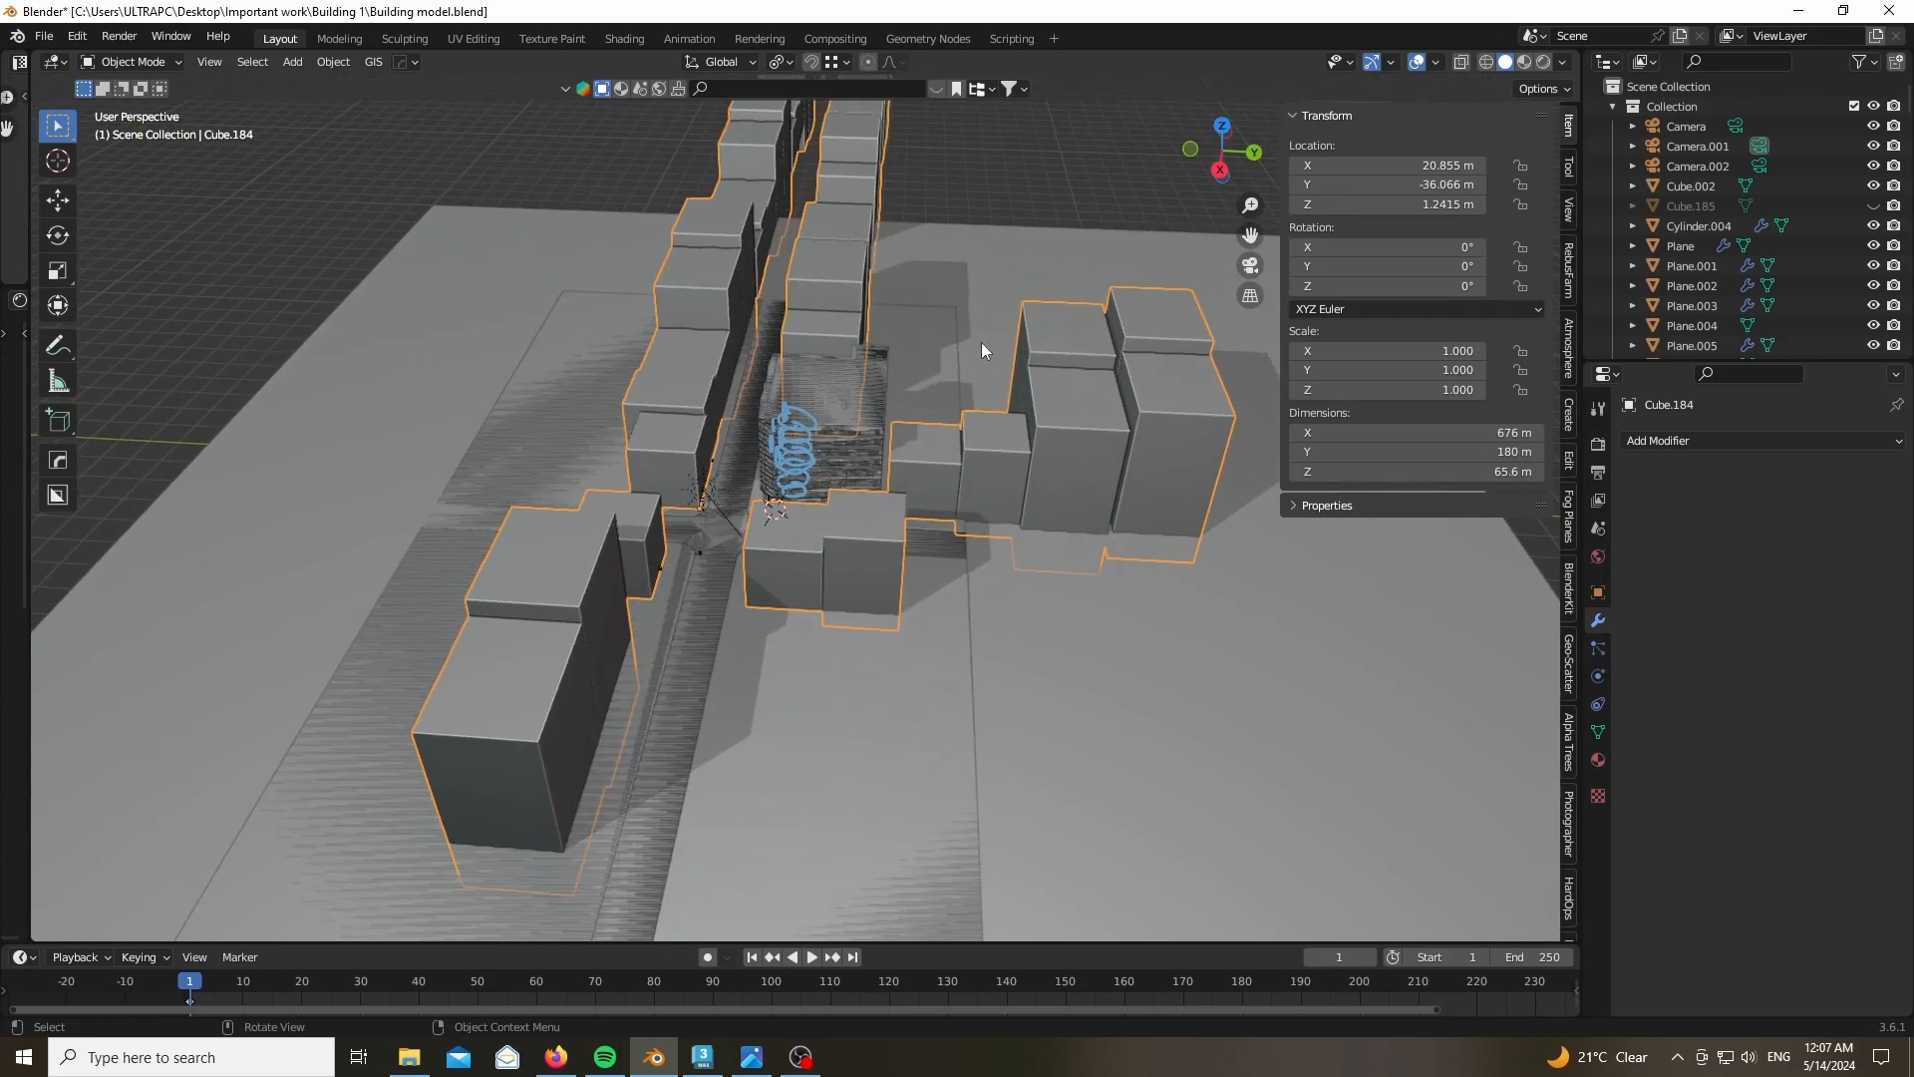
scroll(654, 580, up, 10)
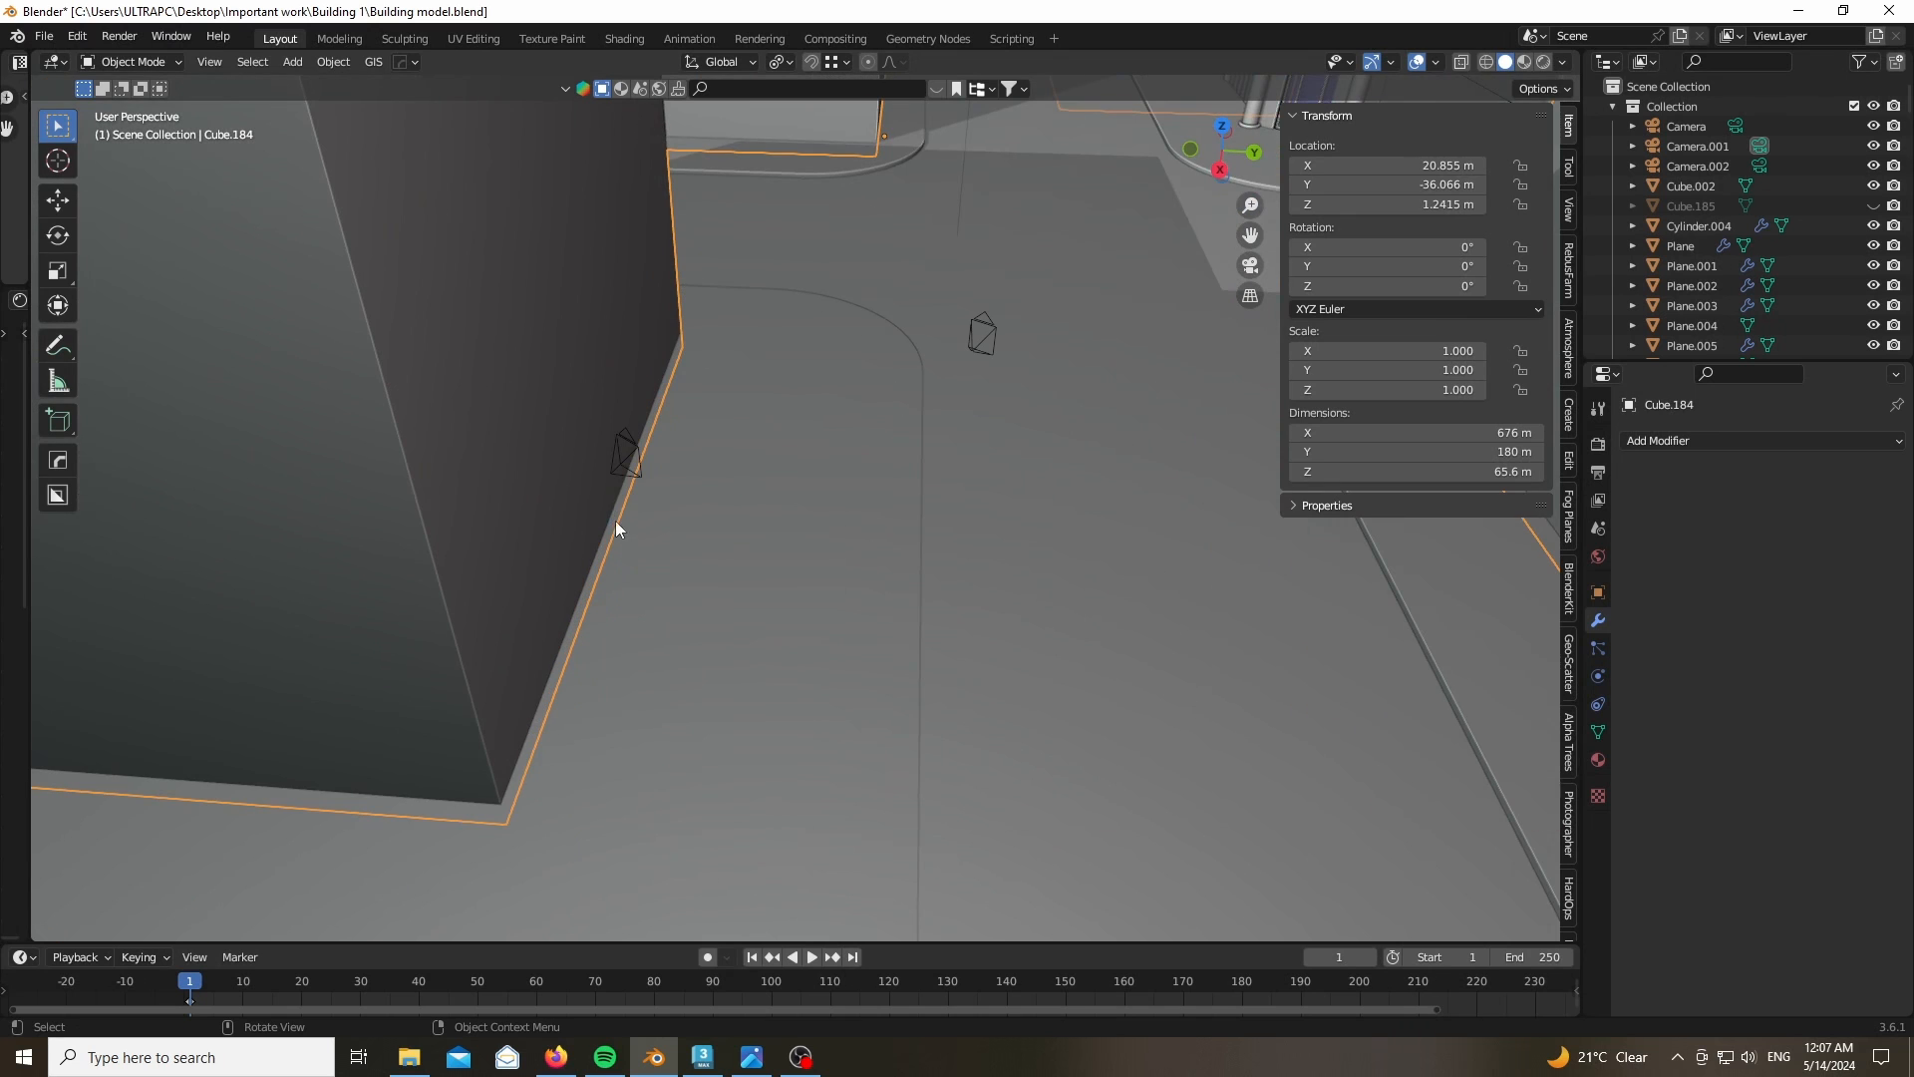
click(628, 467)
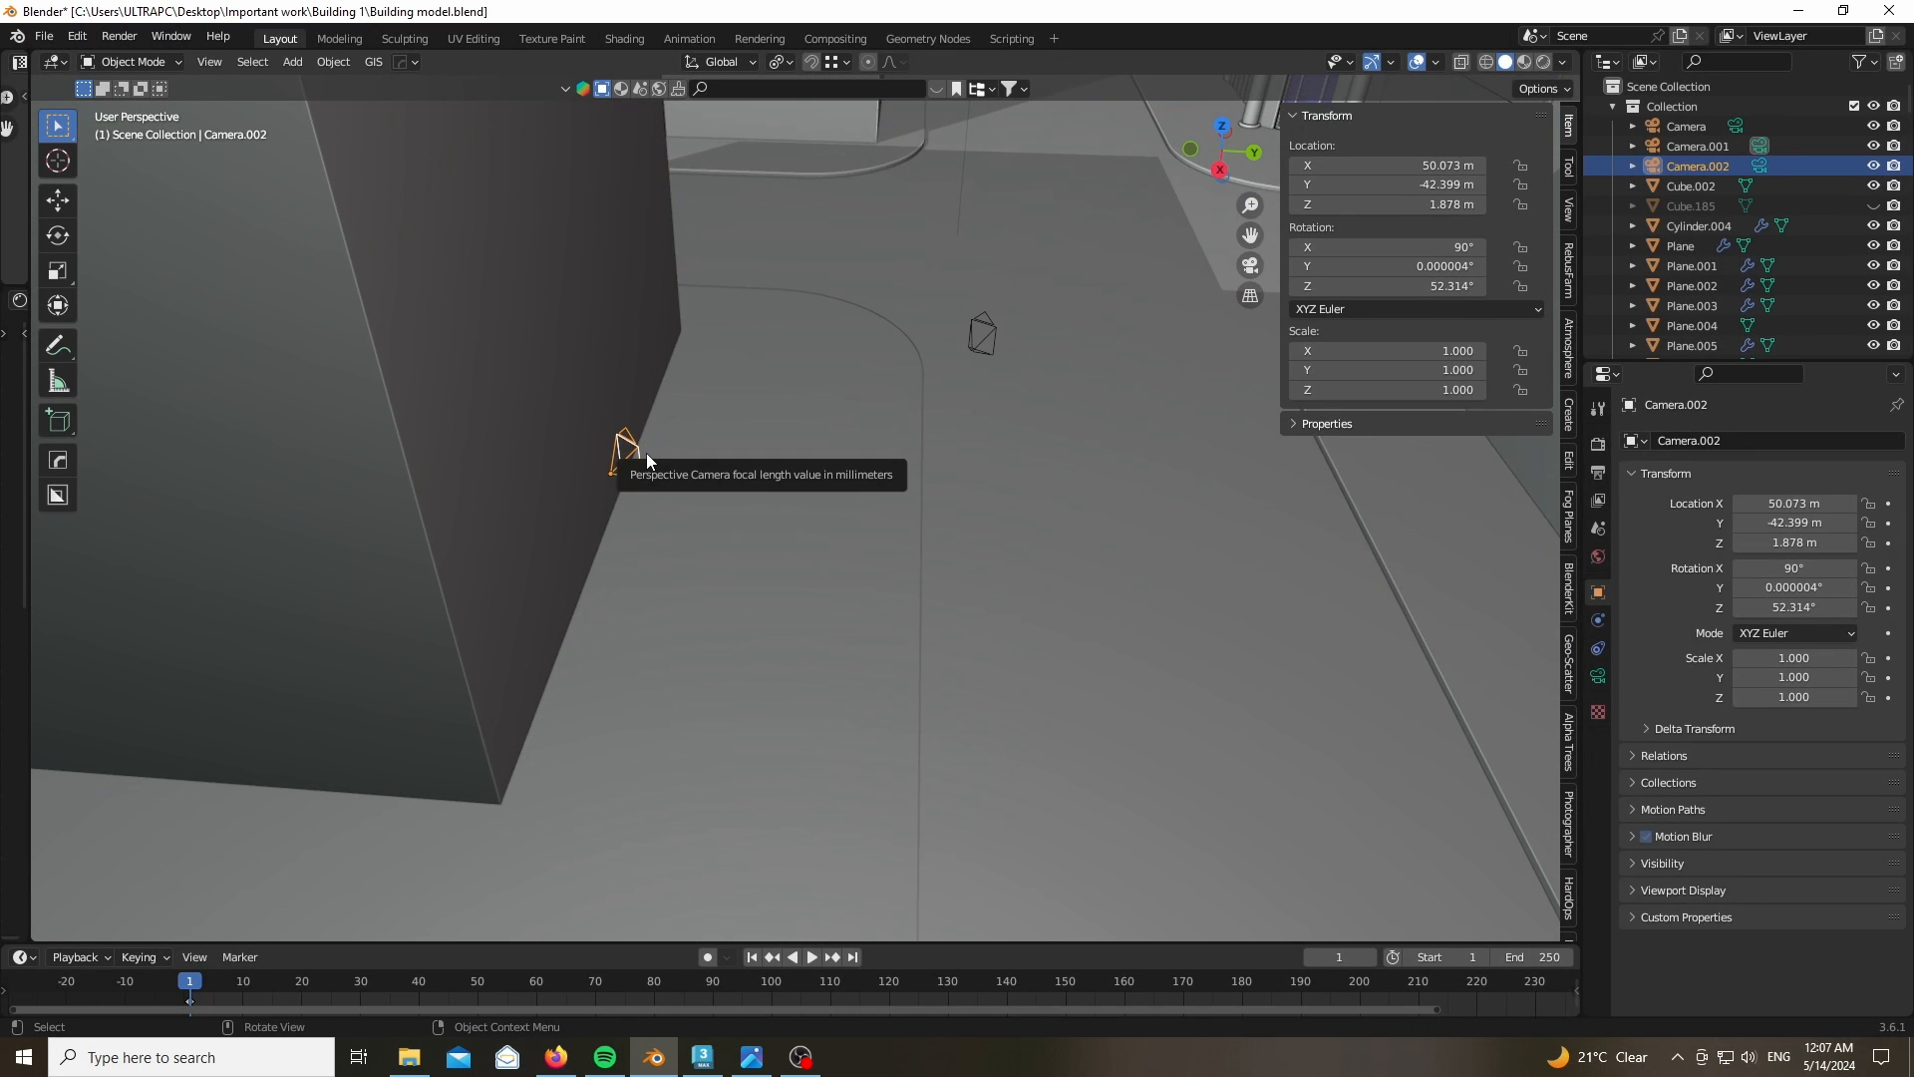
key(ctrl+KP_0)
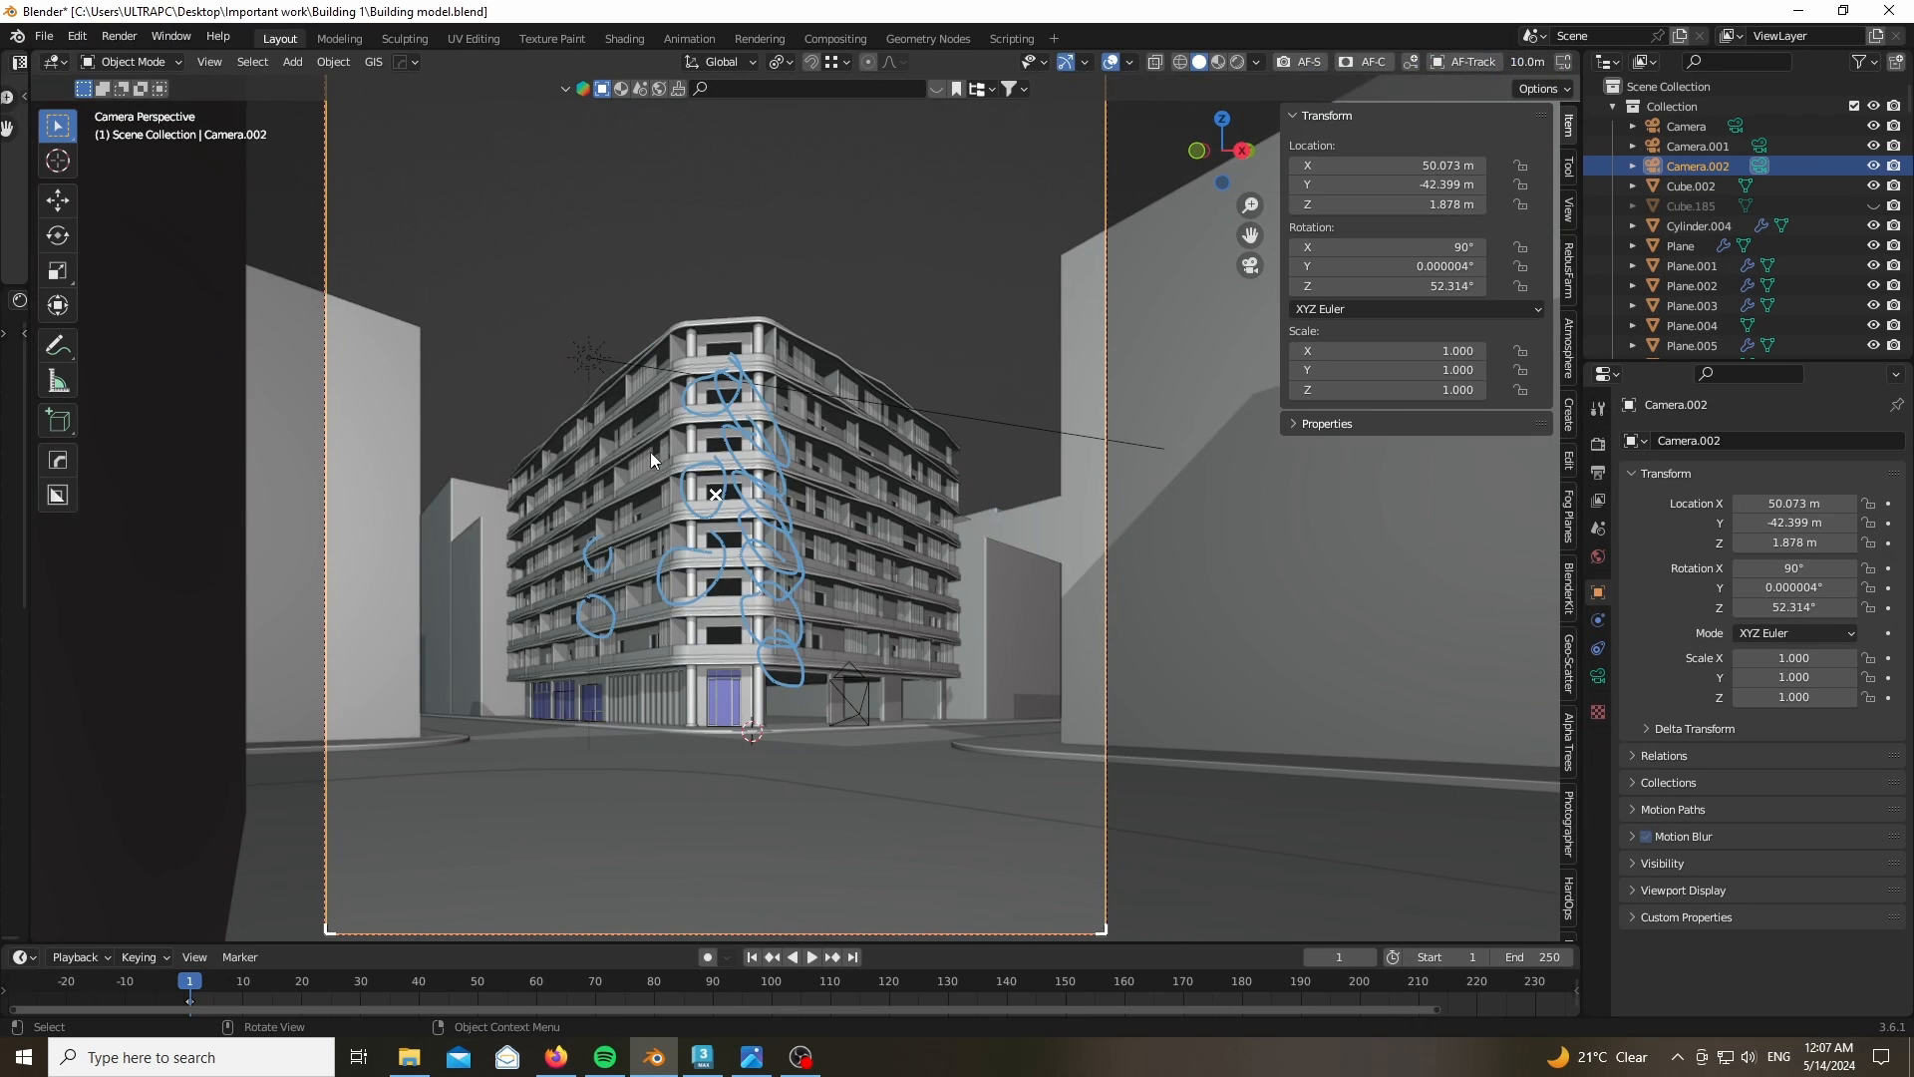
- Switch the camera view to rendered shading with overlays hidden and select the surrounding building blocks
click(1238, 62)
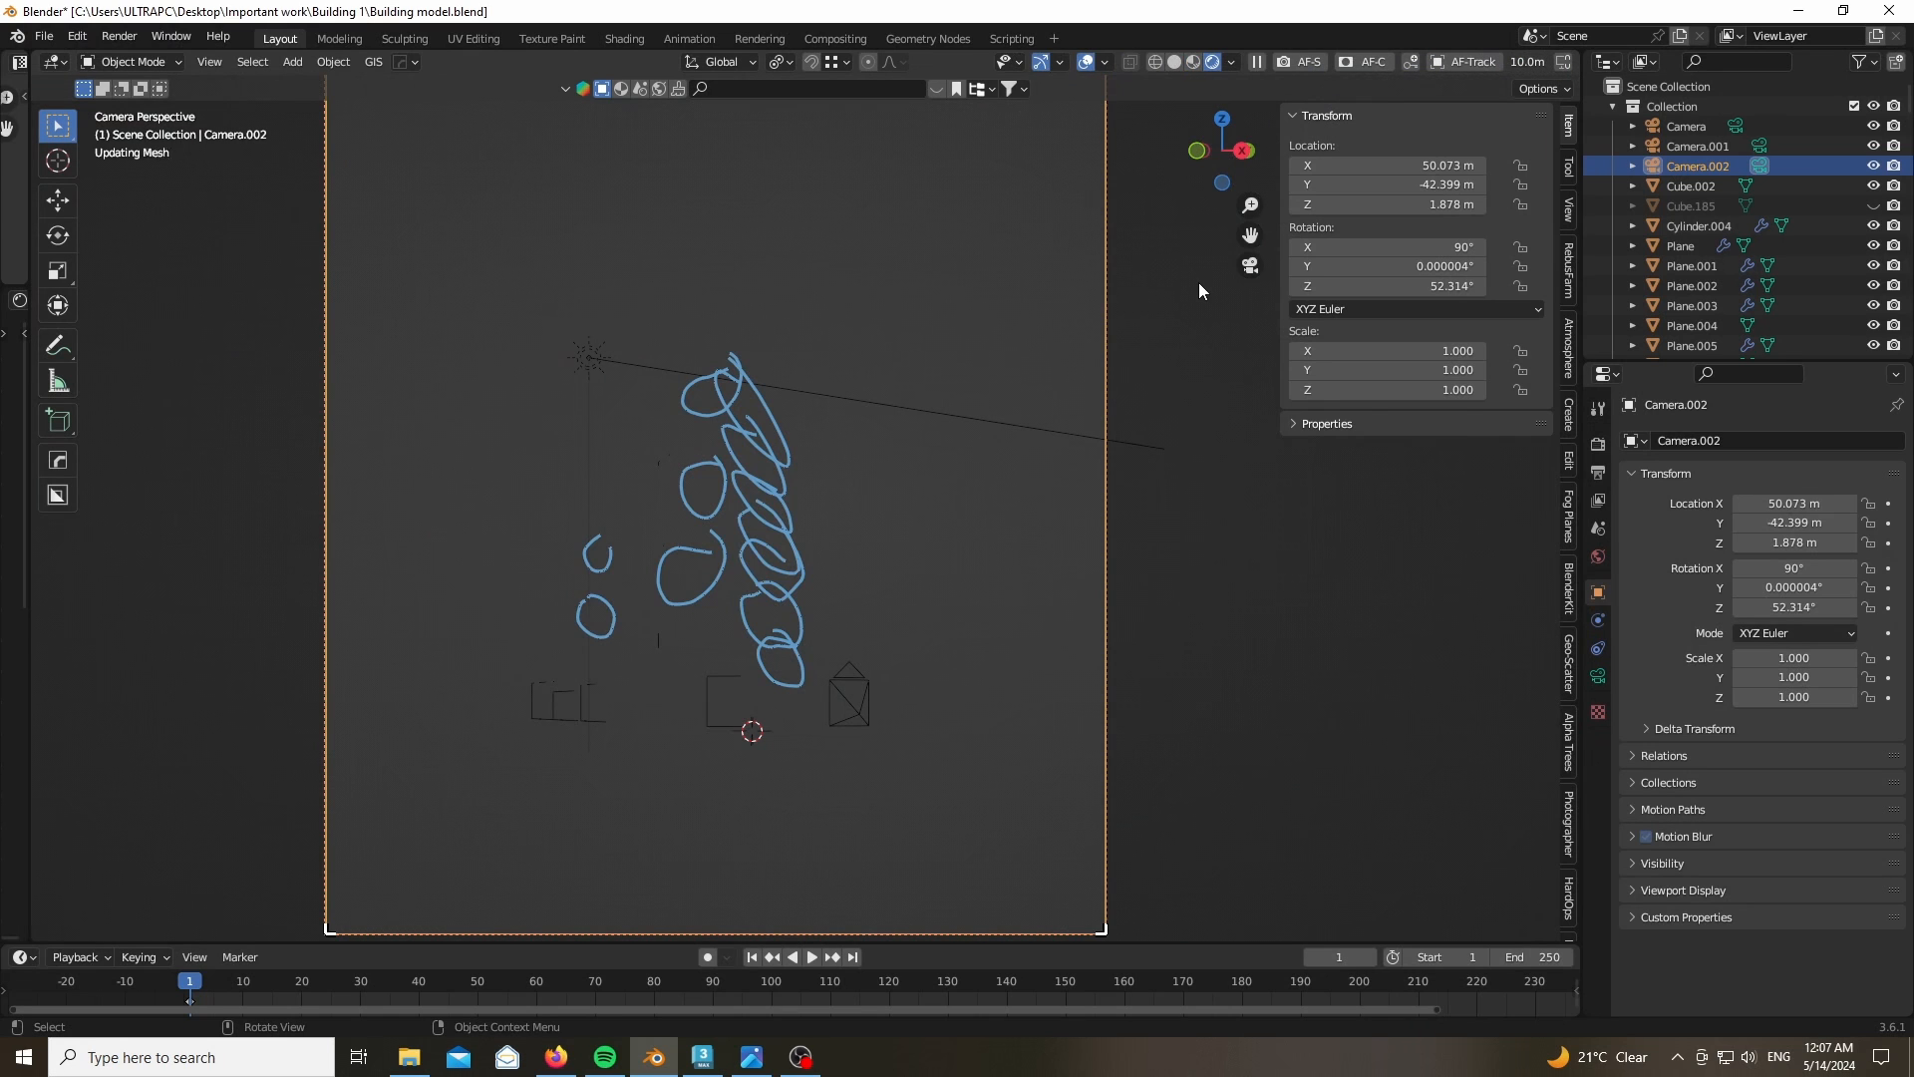
click(1084, 62)
click(1081, 354)
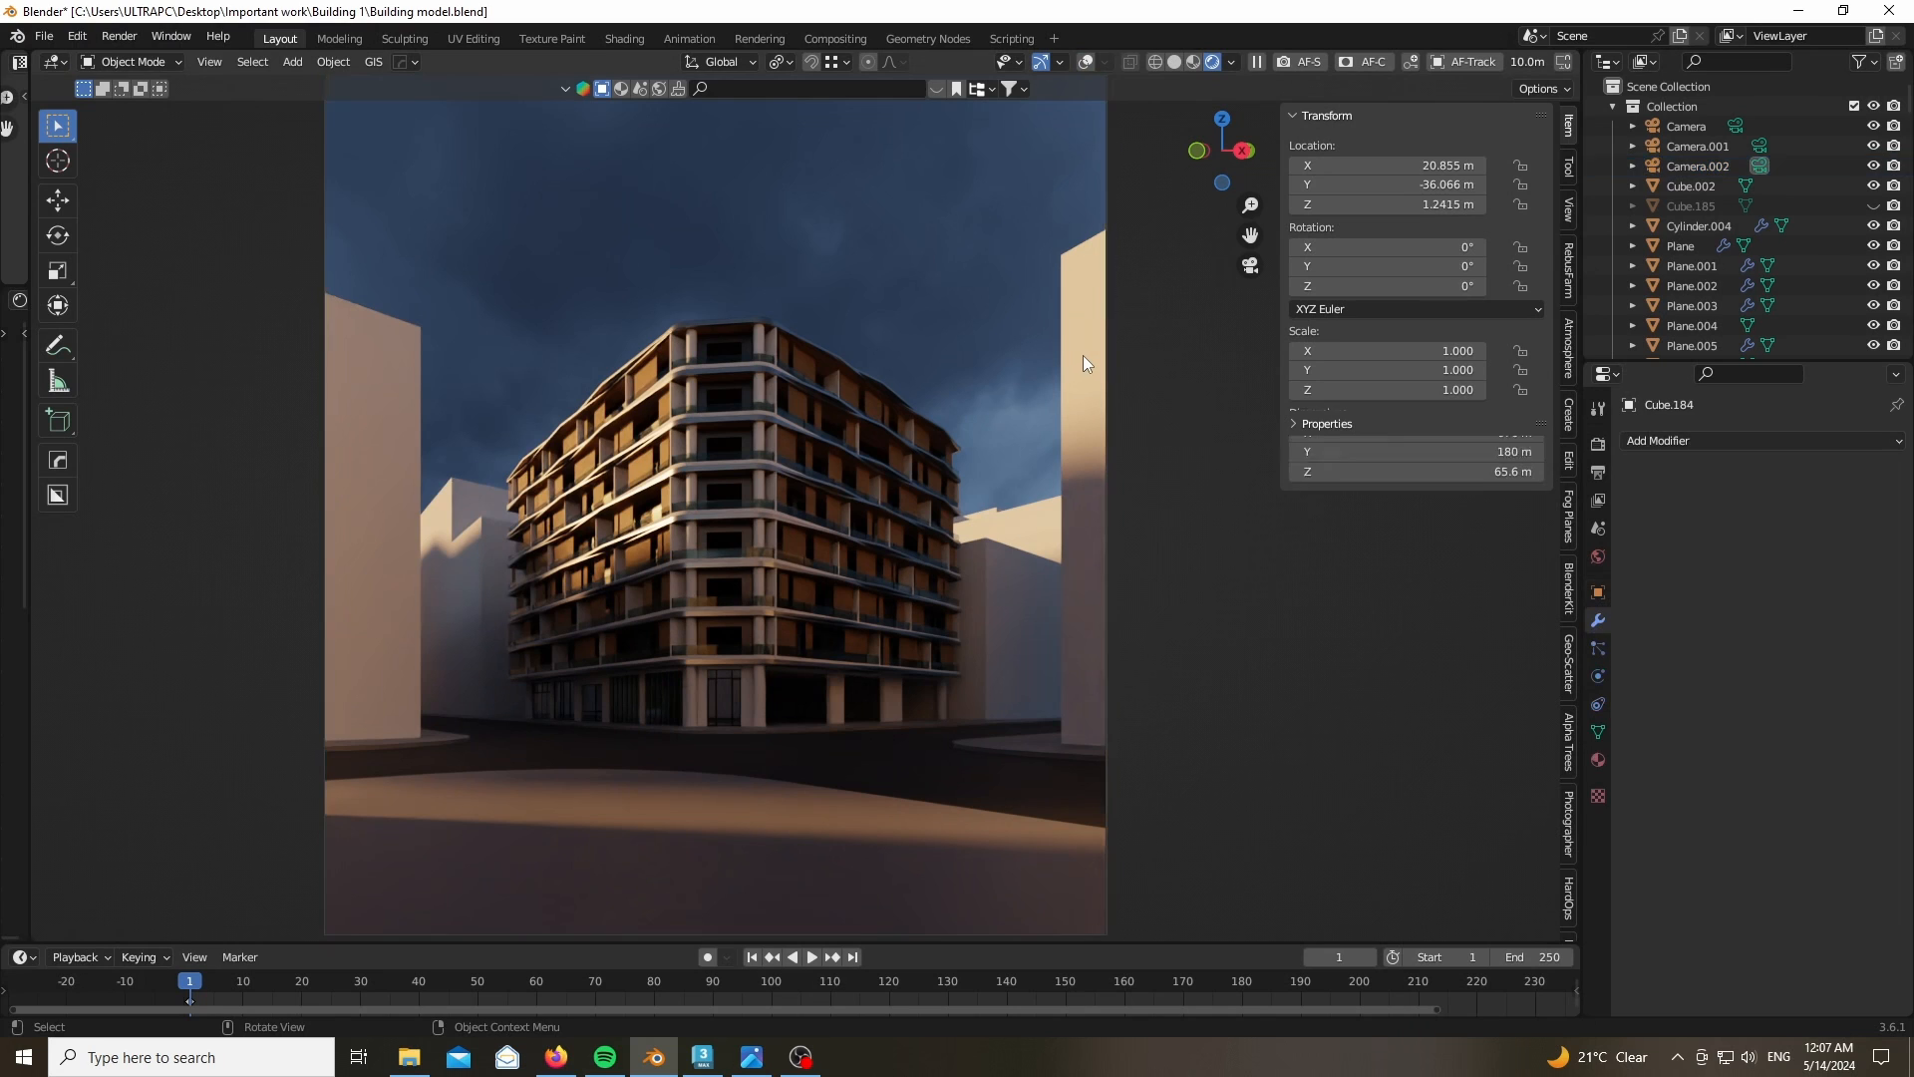
- Temporarily hide the surrounding building blocks to compare the rendered lighting without them, and unhide them
click(1089, 62)
scroll(1842, 244, down, 5)
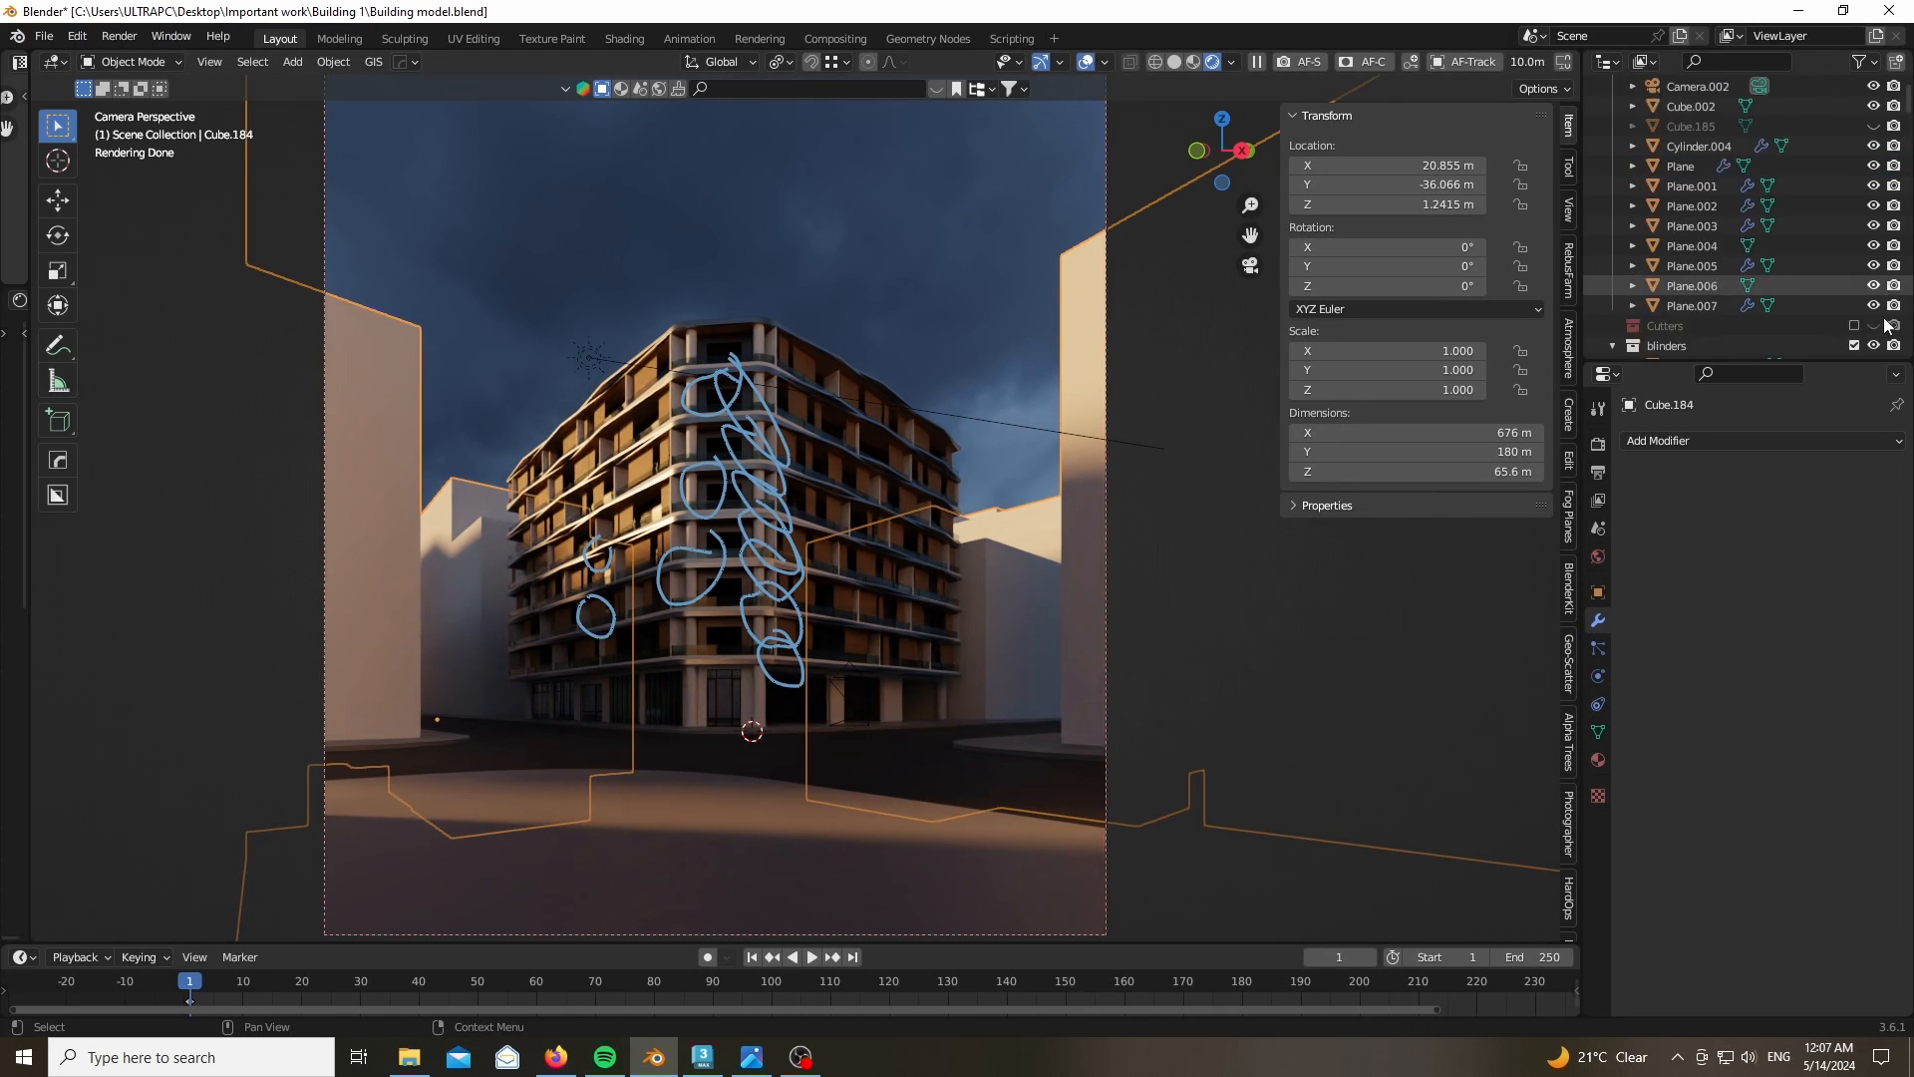
scroll(1839, 247, up, 5)
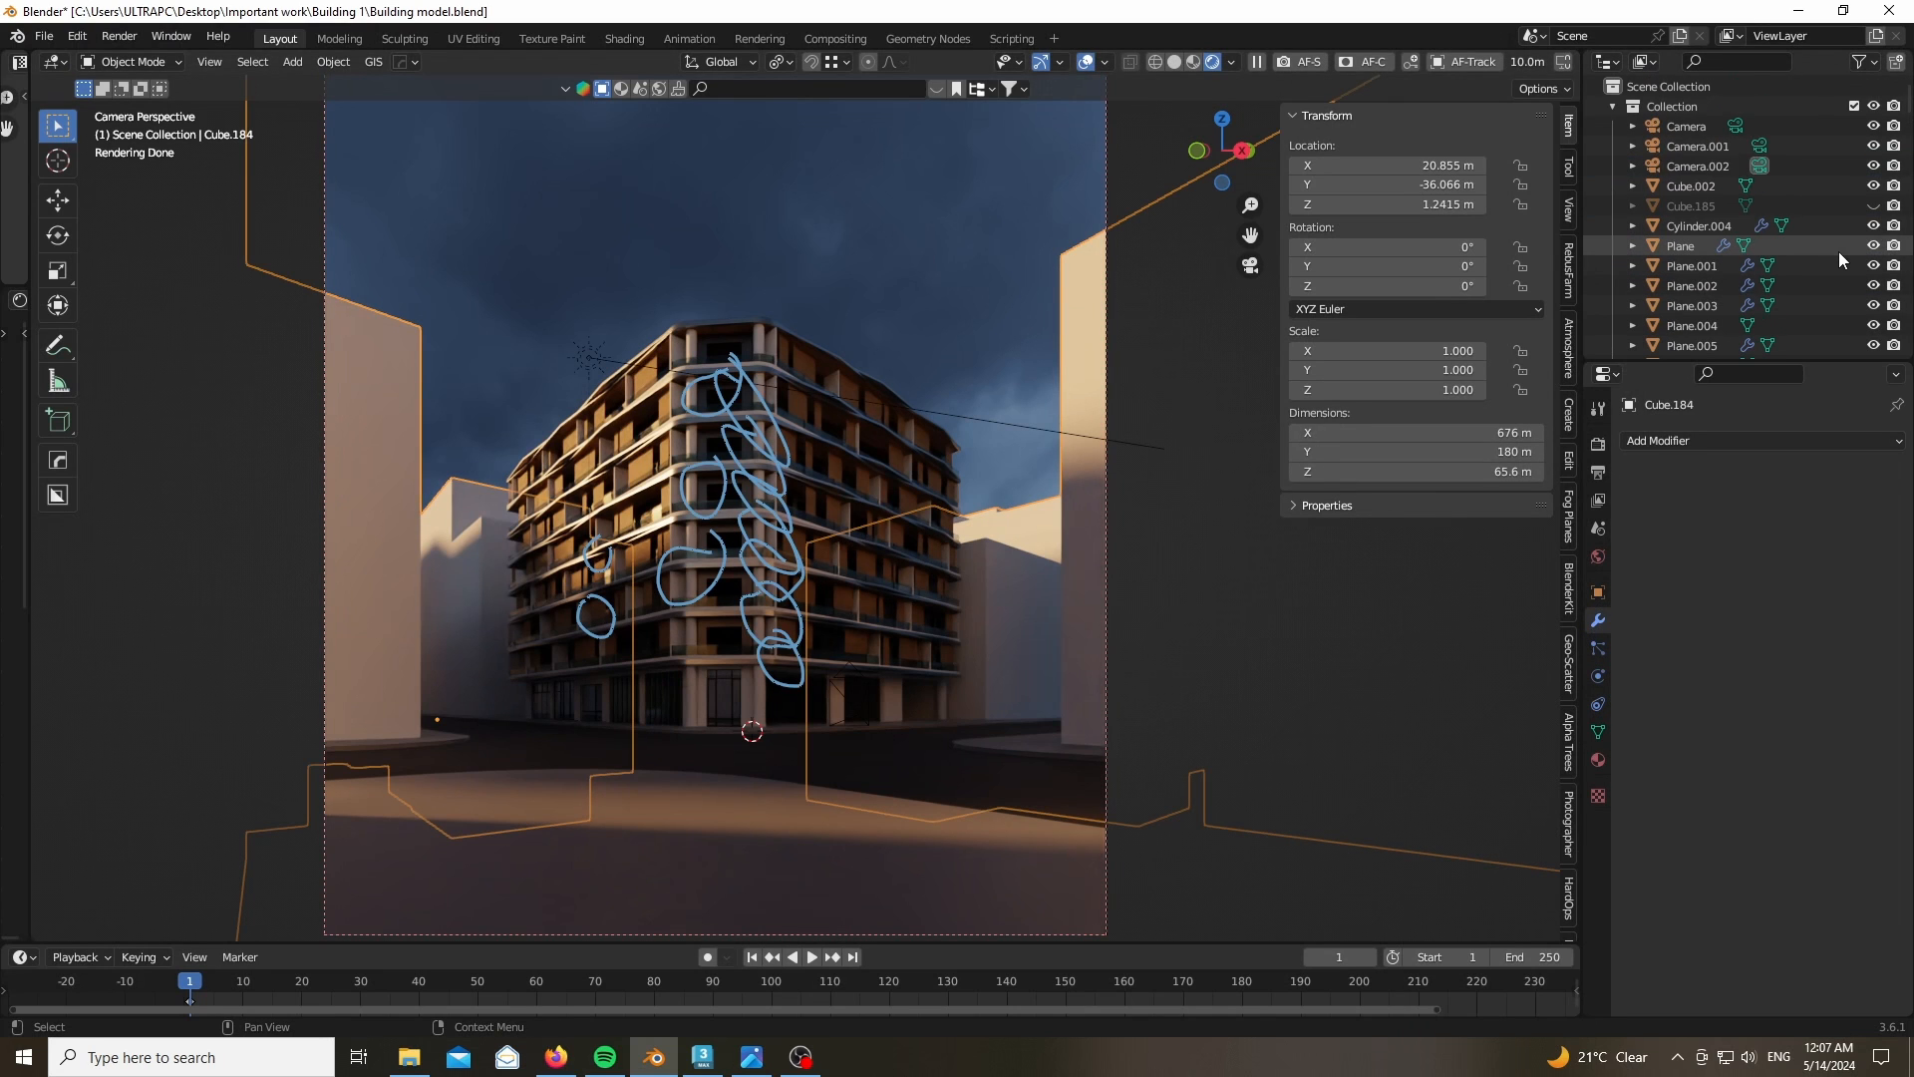
scroll(1839, 251, down, 5)
key(h)
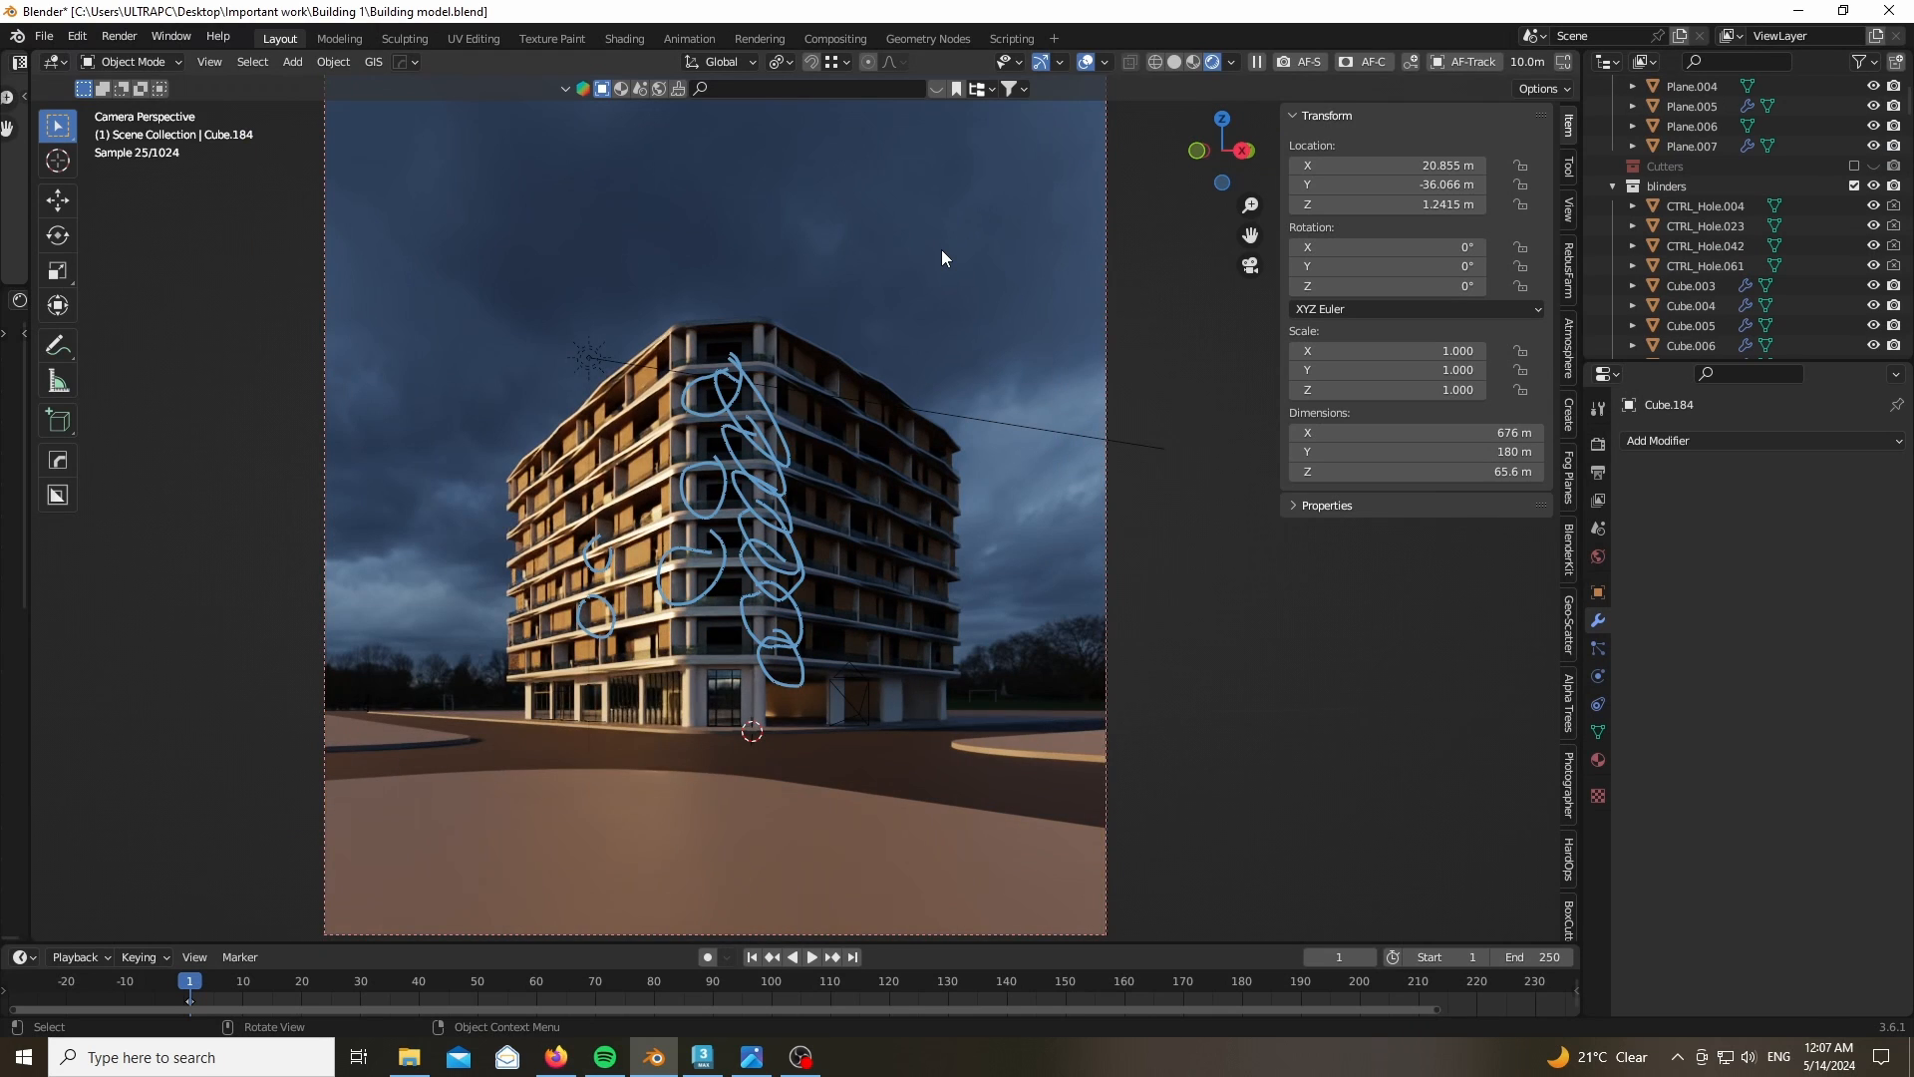
click(1085, 62)
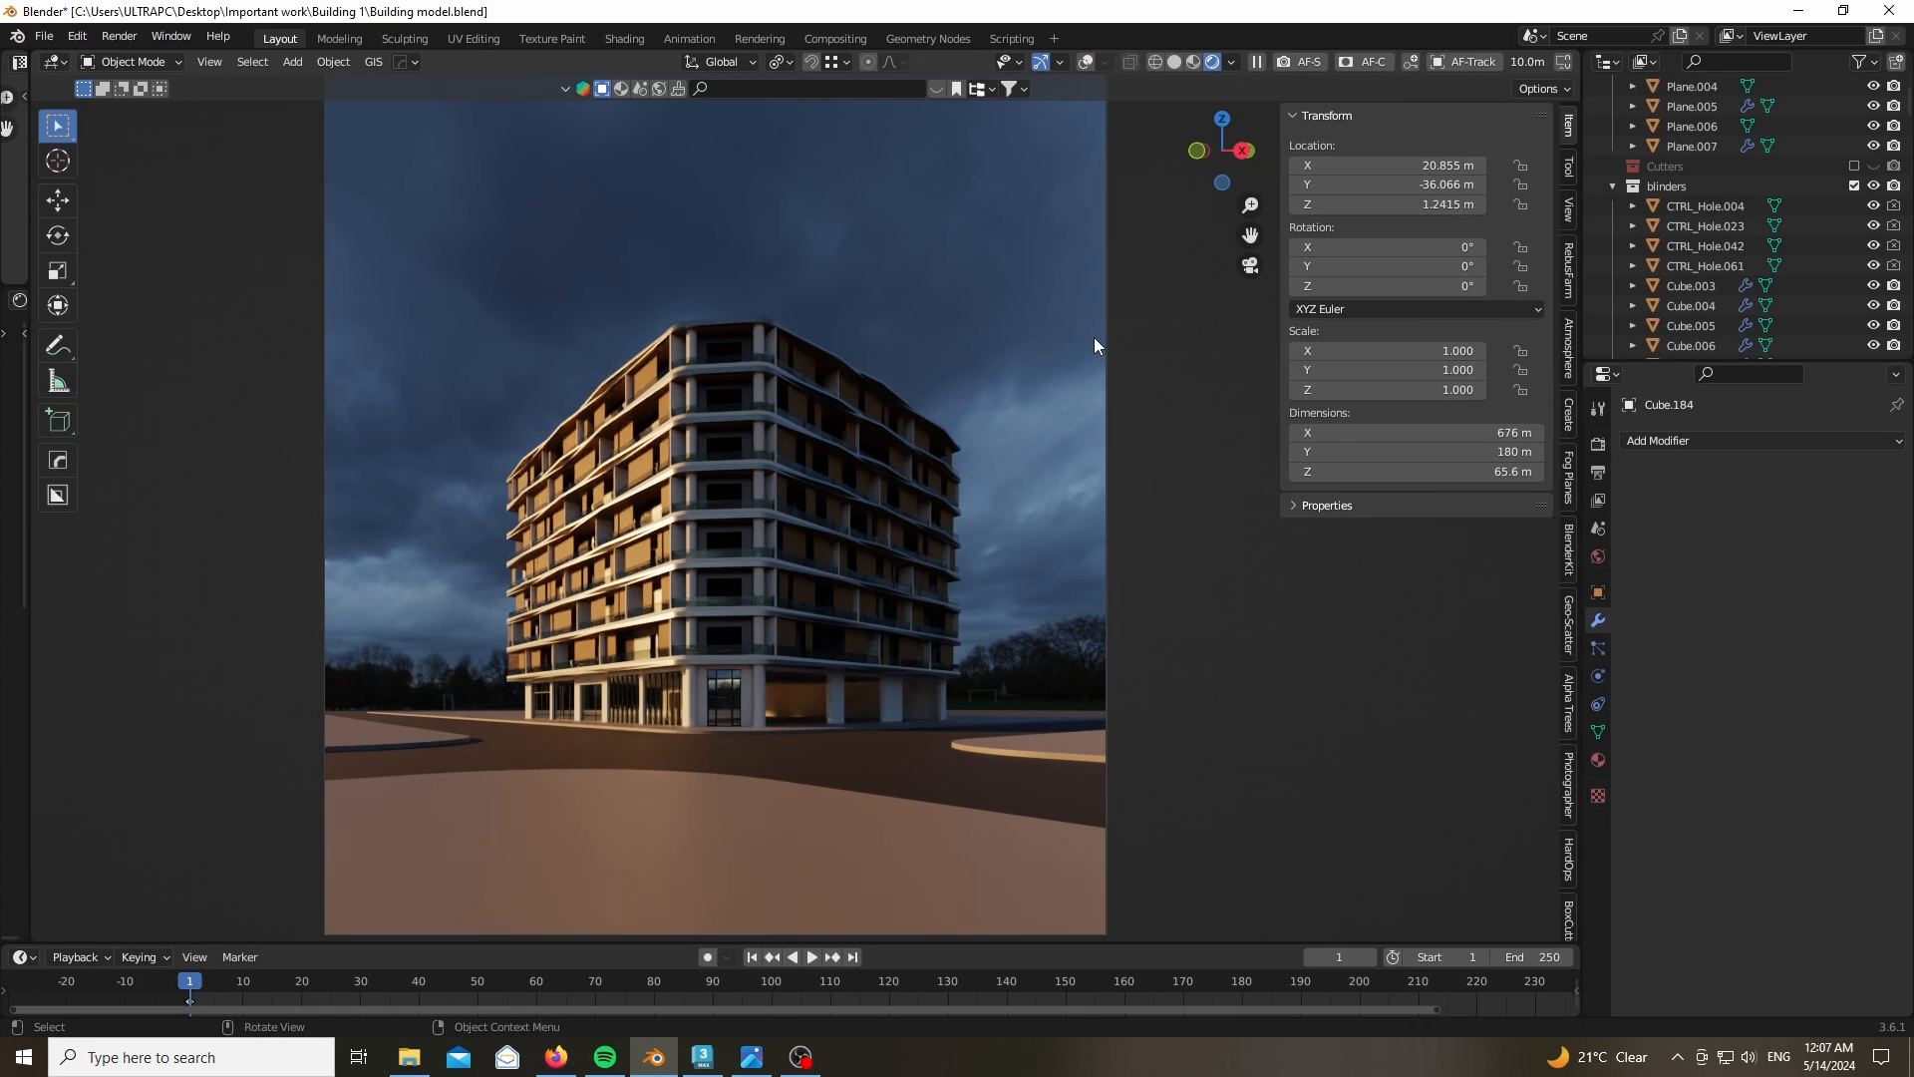
key(alt+h)
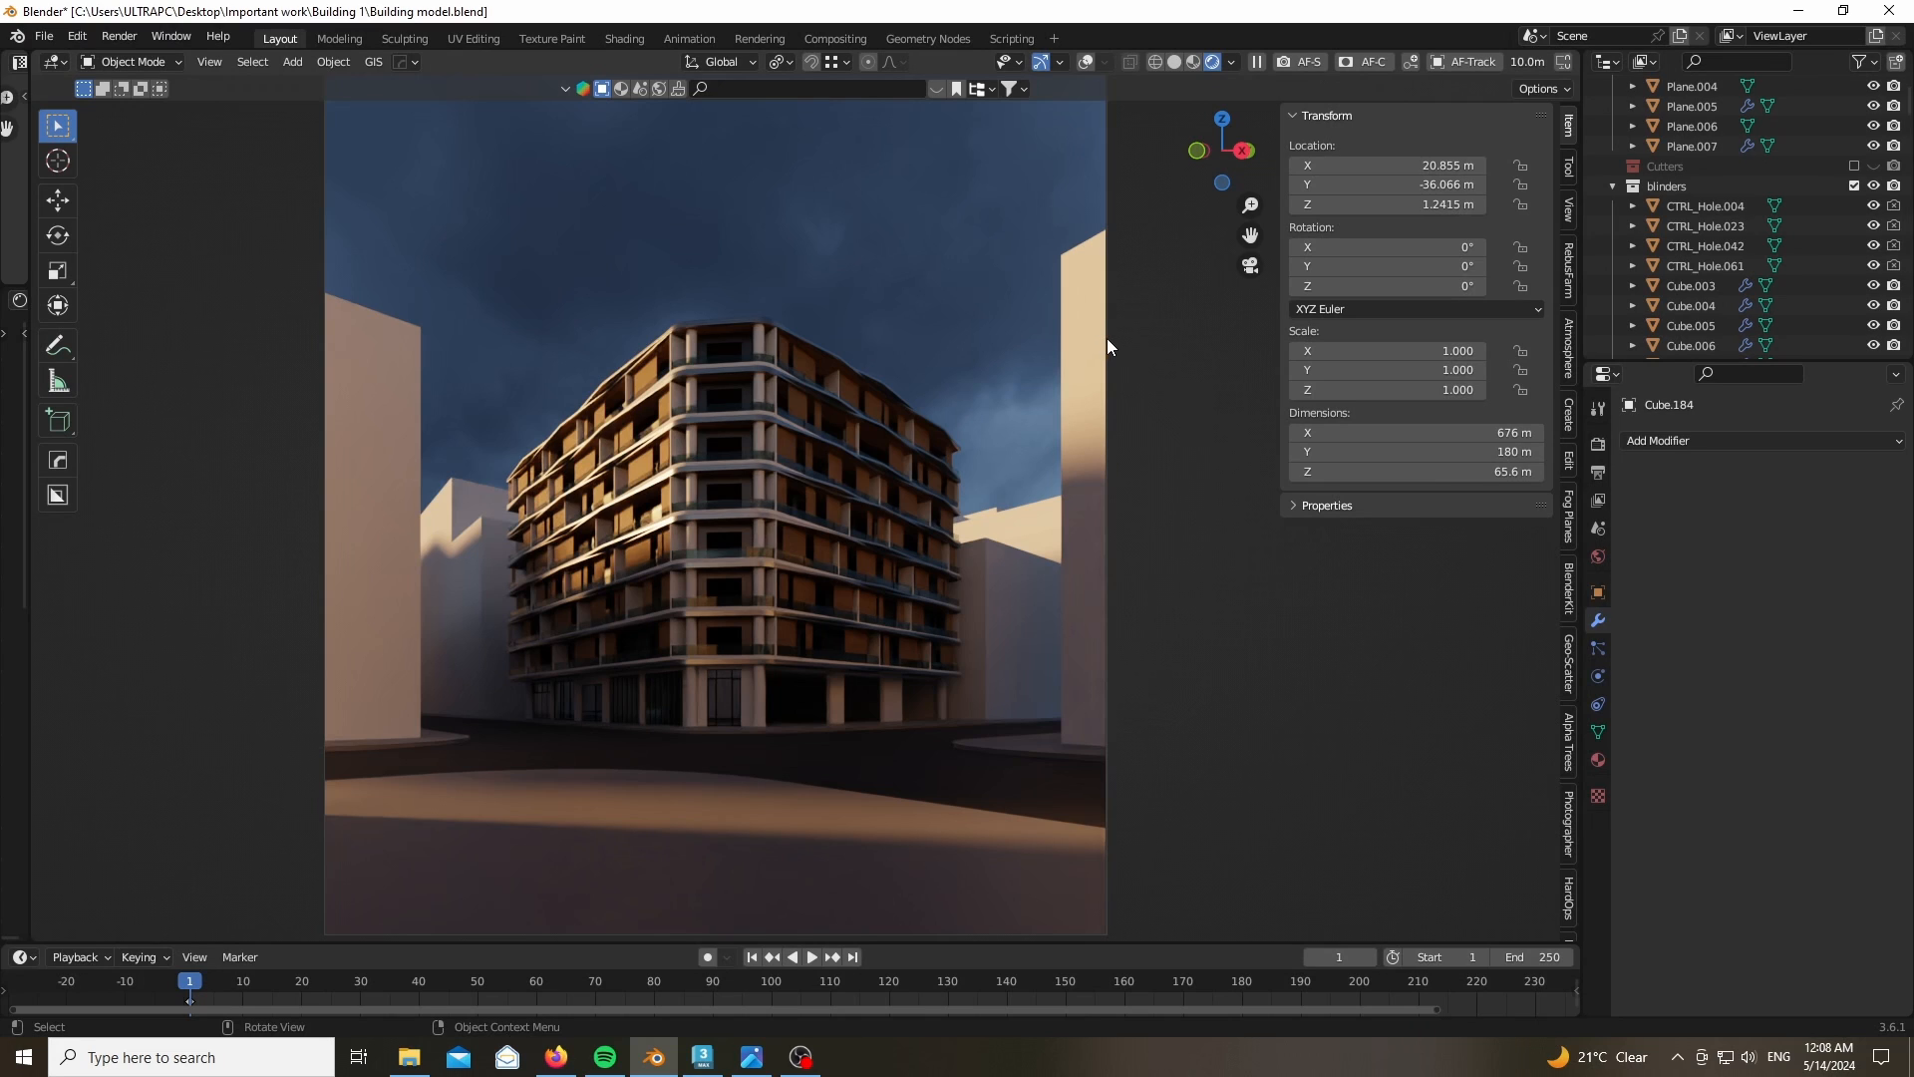
- Leave the camera view to examine the rendered building and its neighbouring blocks from above, and turn overlays back on
drag(1228, 134, 1025, 292)
scroll(624, 736, up, 4)
scroll(447, 726, down, 5)
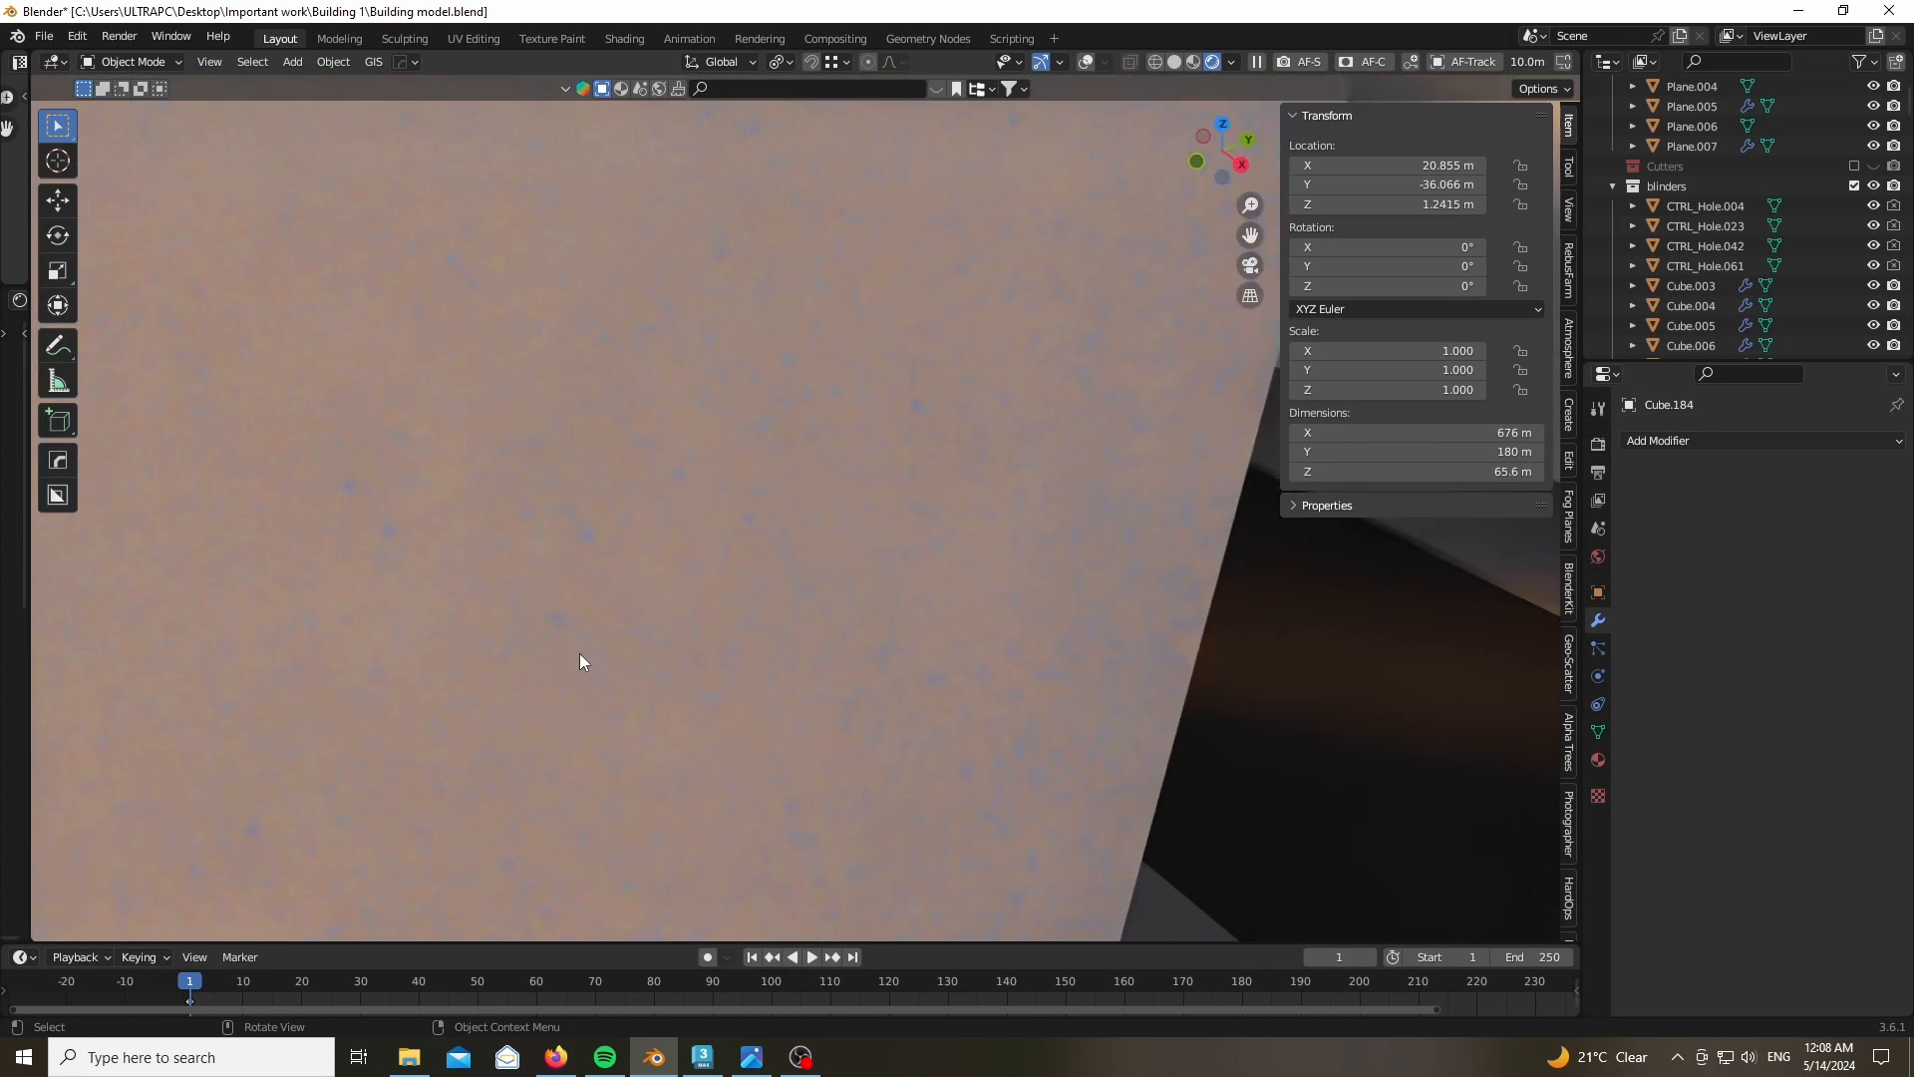
scroll(554, 804, down, 5)
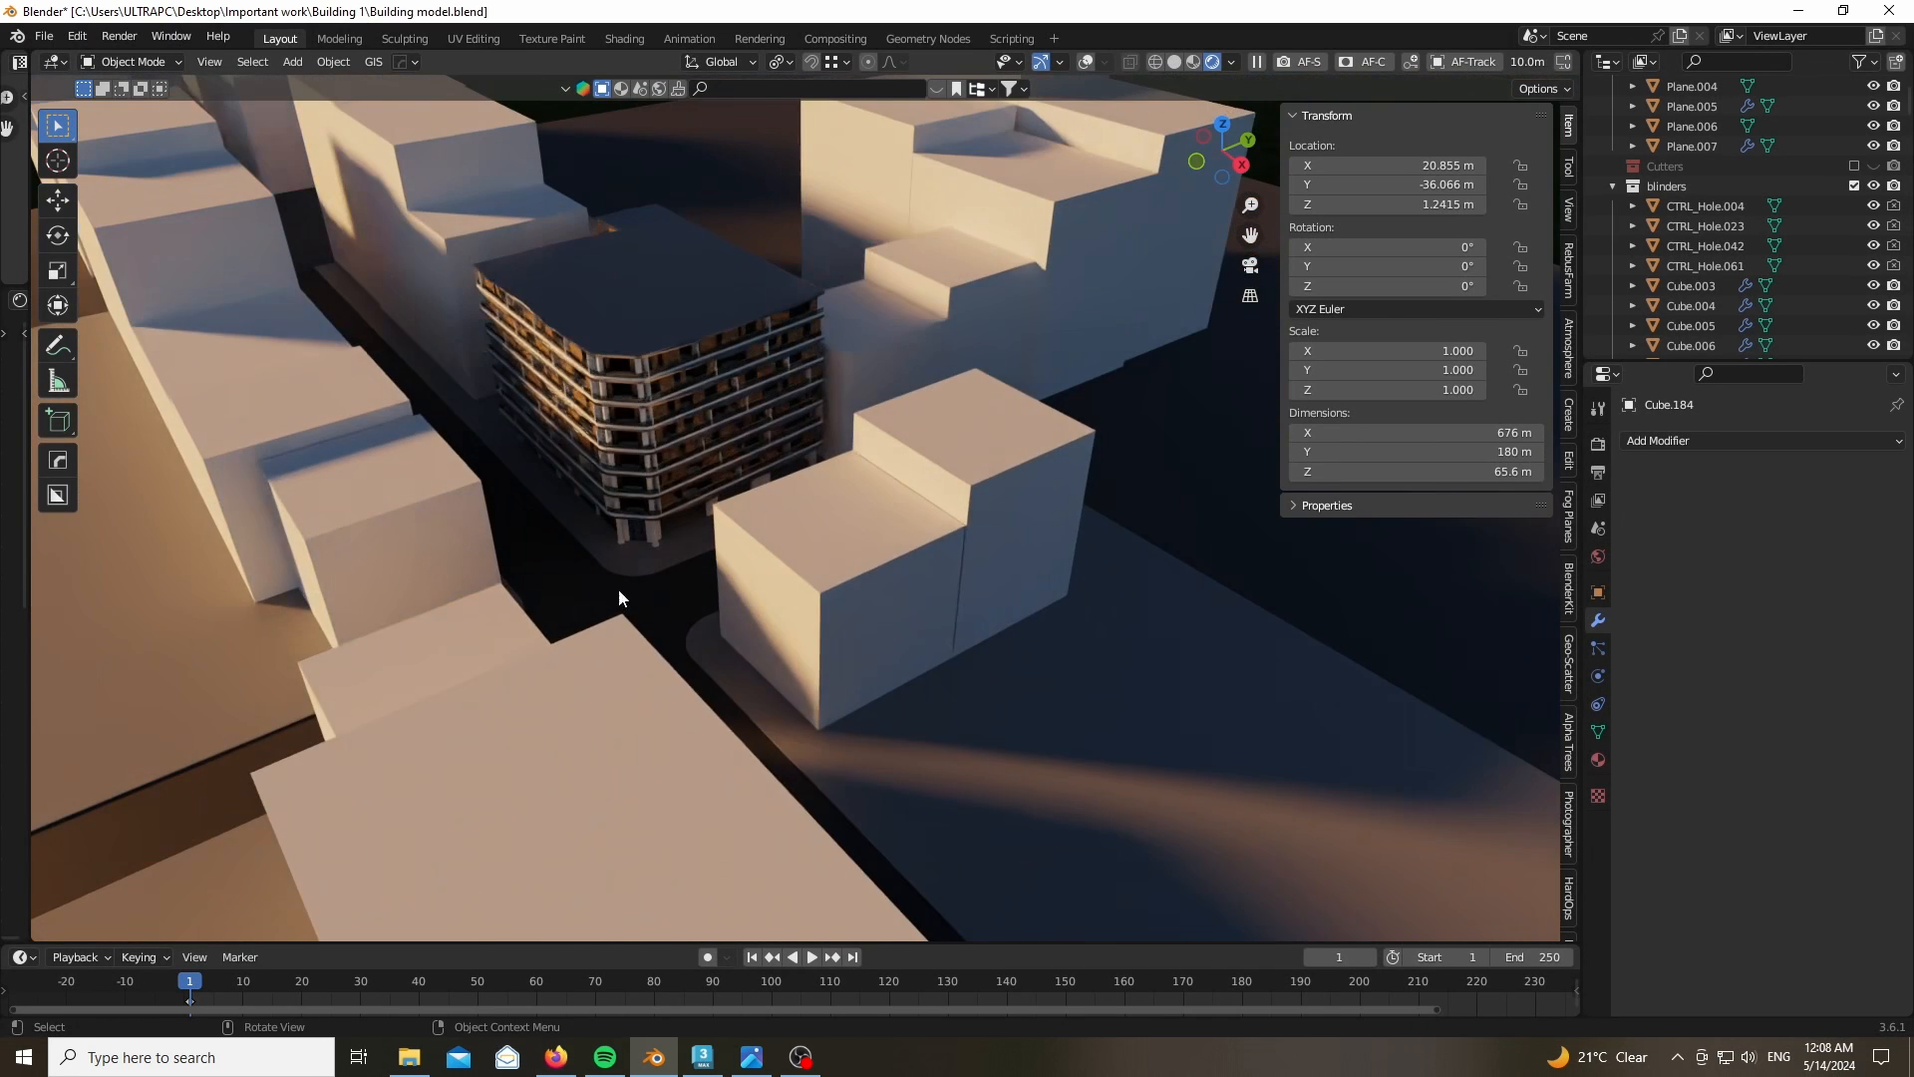
scroll(618, 588, up, 4)
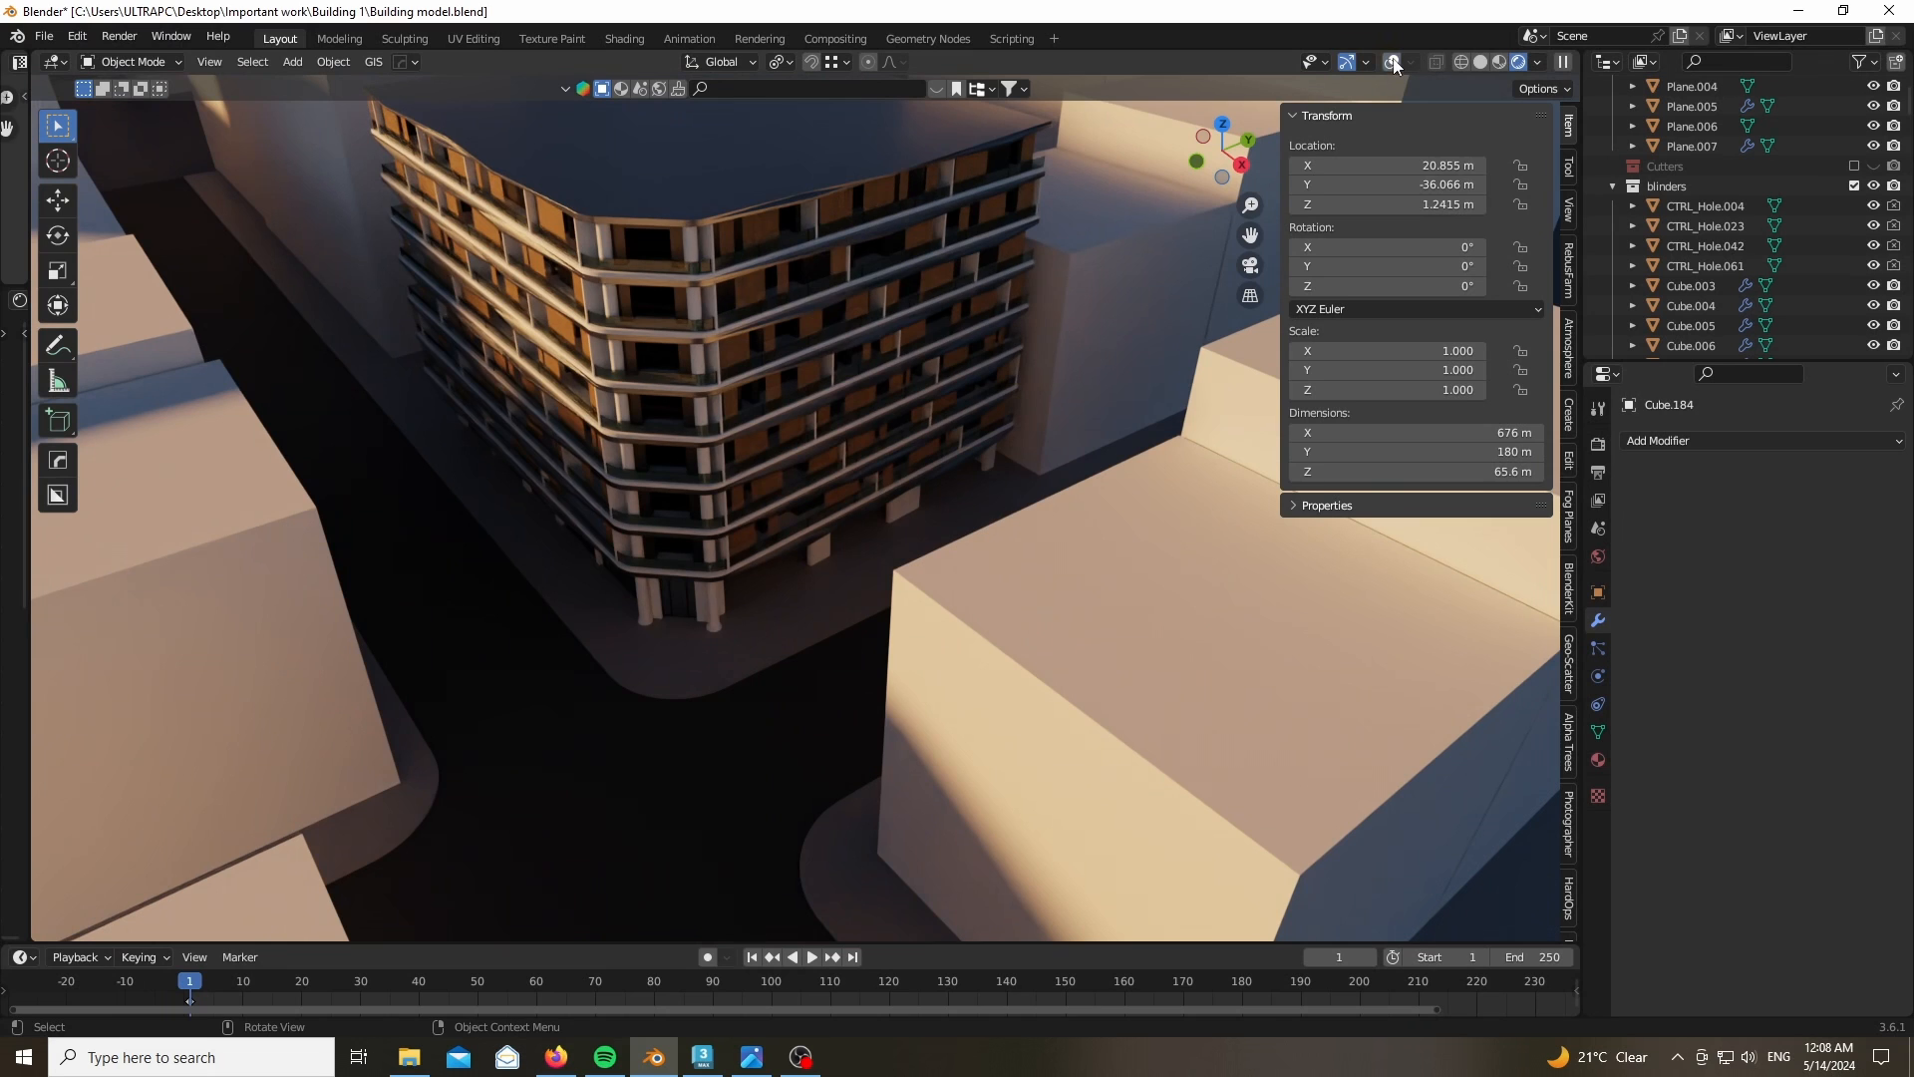
click(1393, 62)
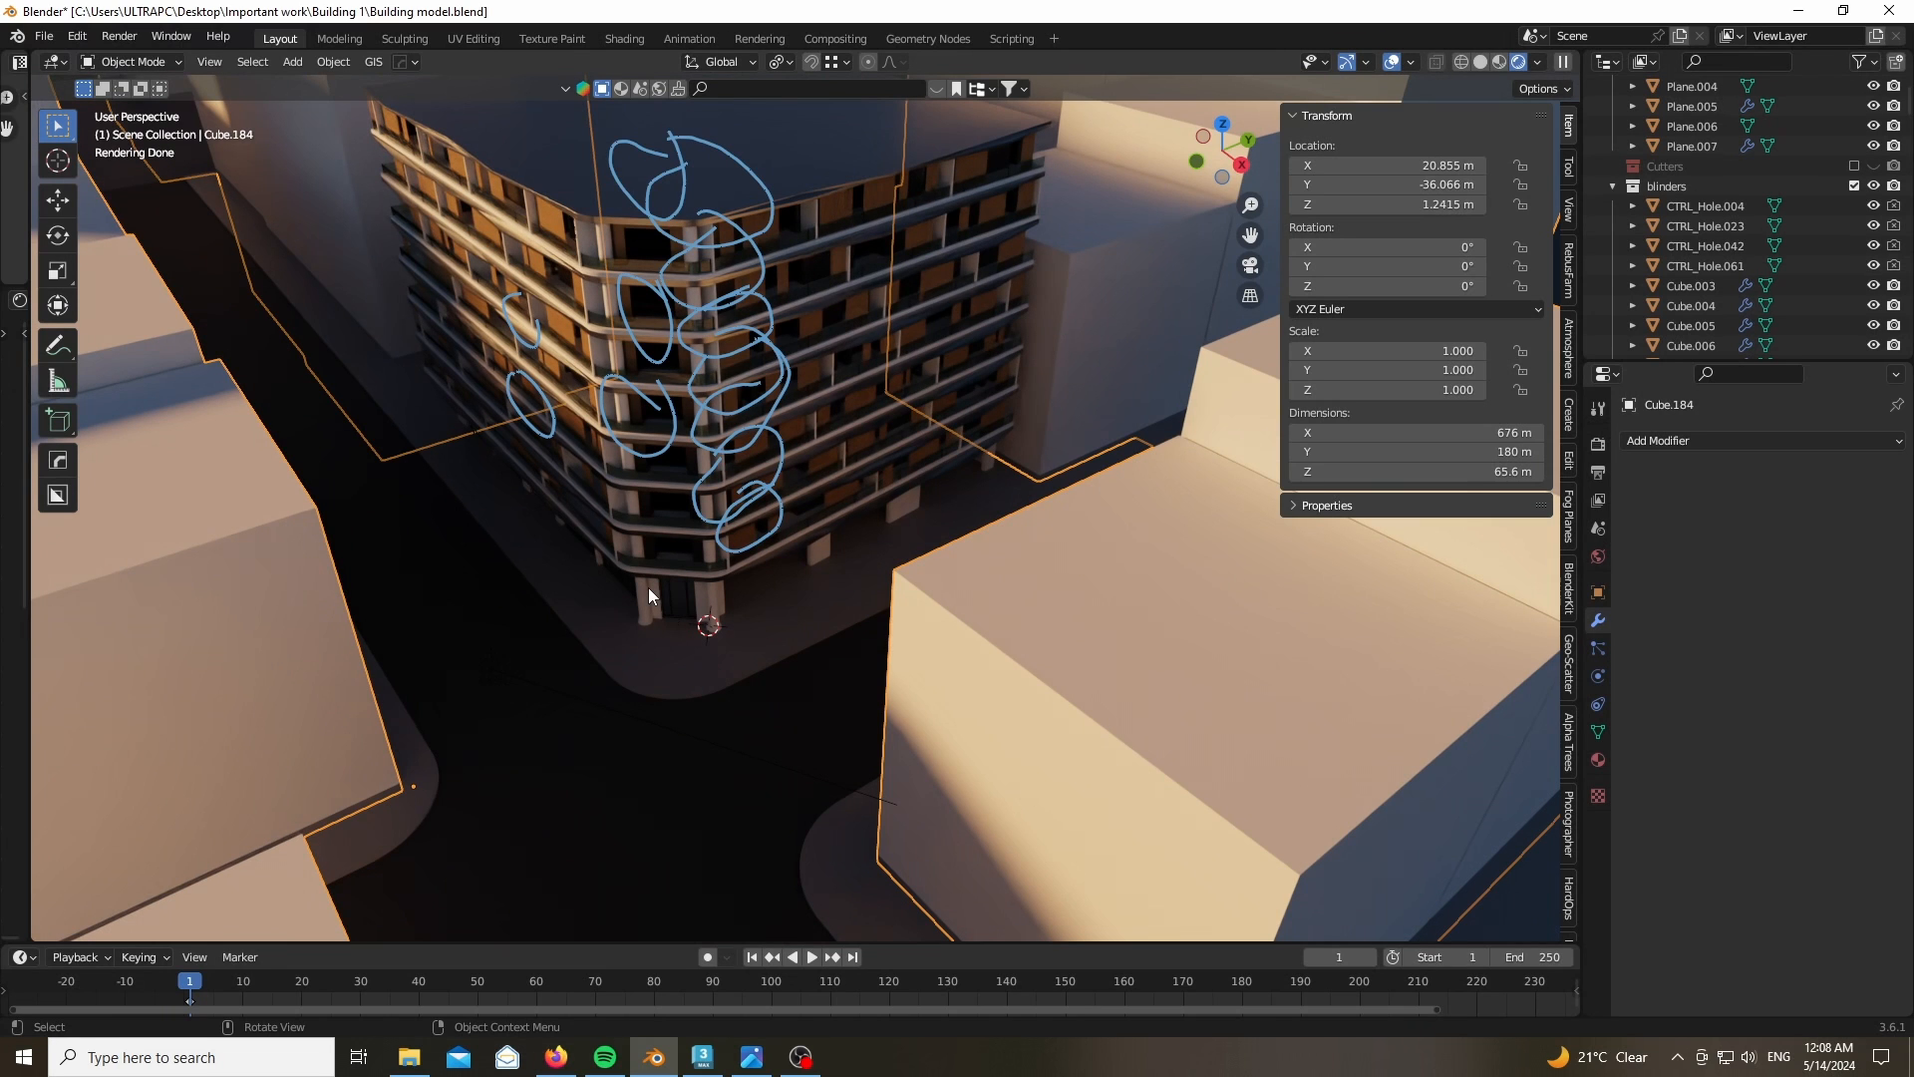
- Open the add-on preferences and filter the add-on list by "arc"
click(90, 40)
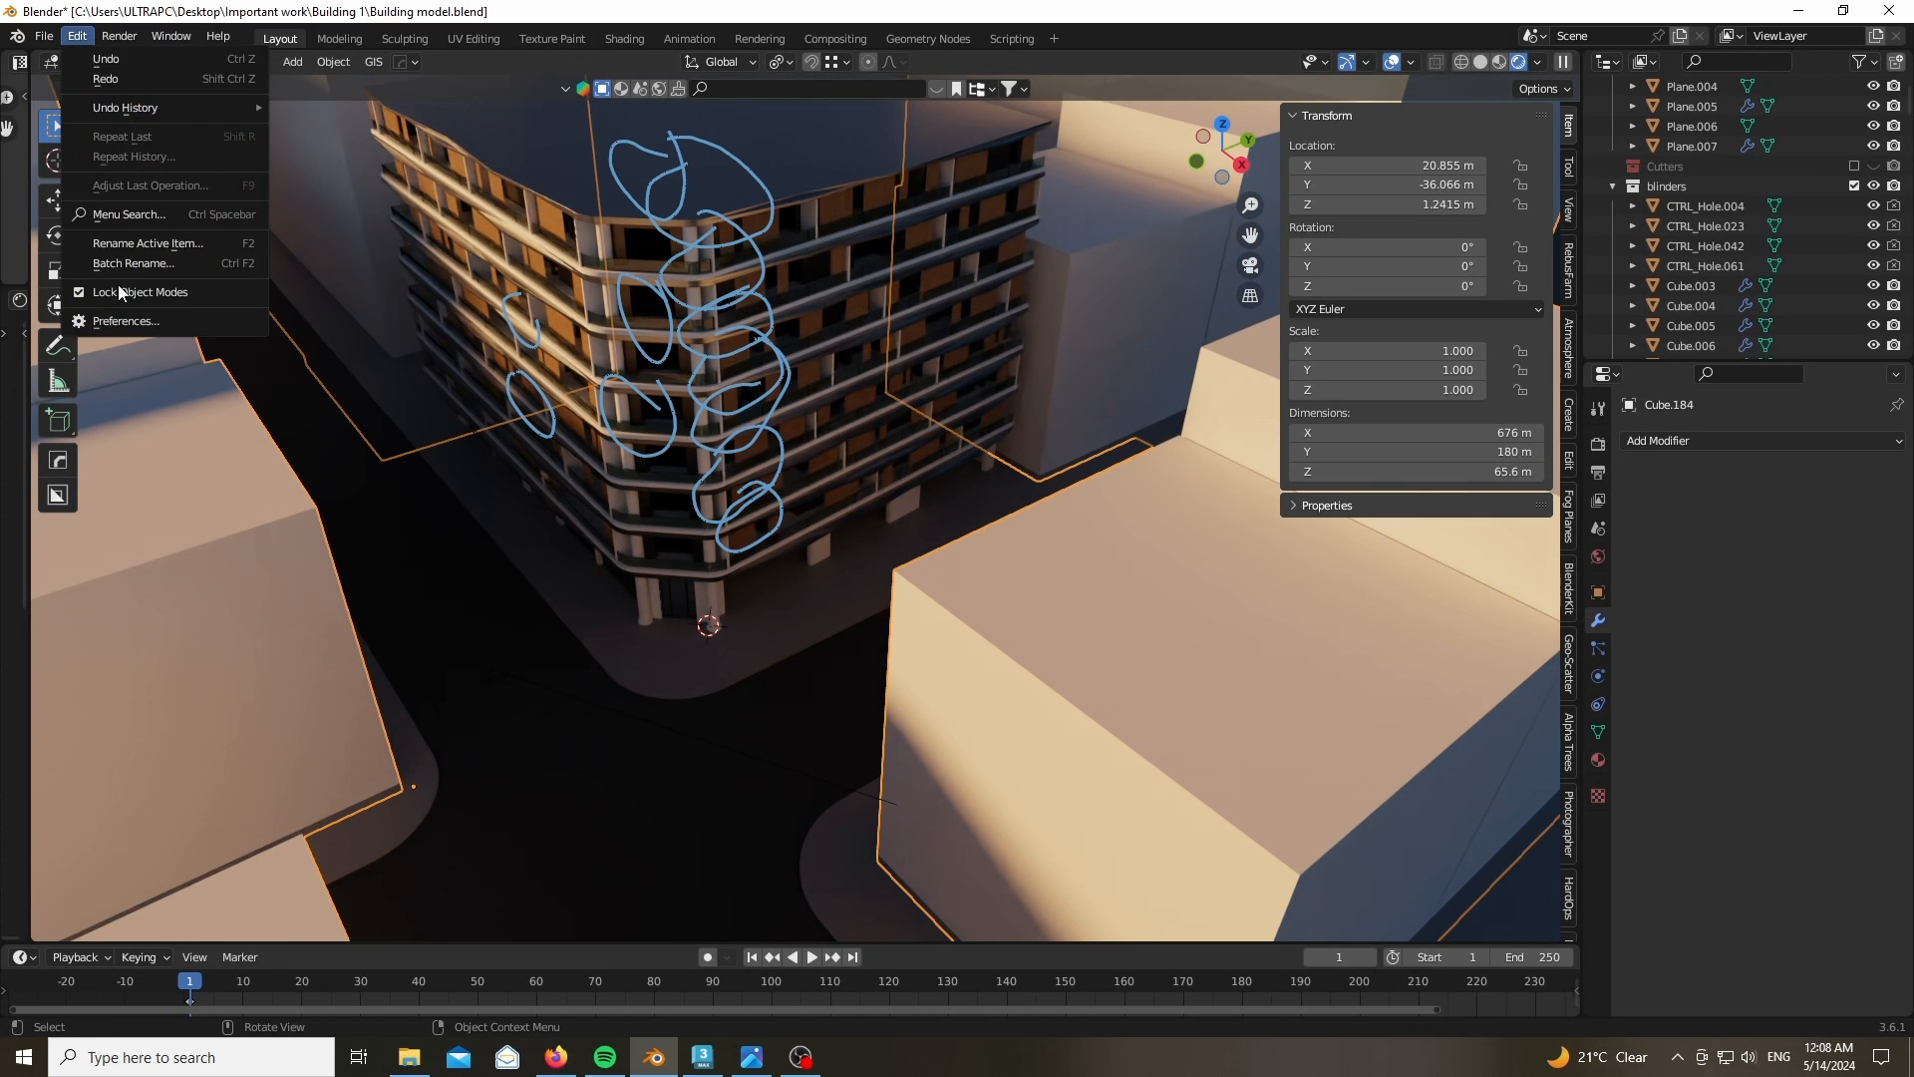
click(118, 311)
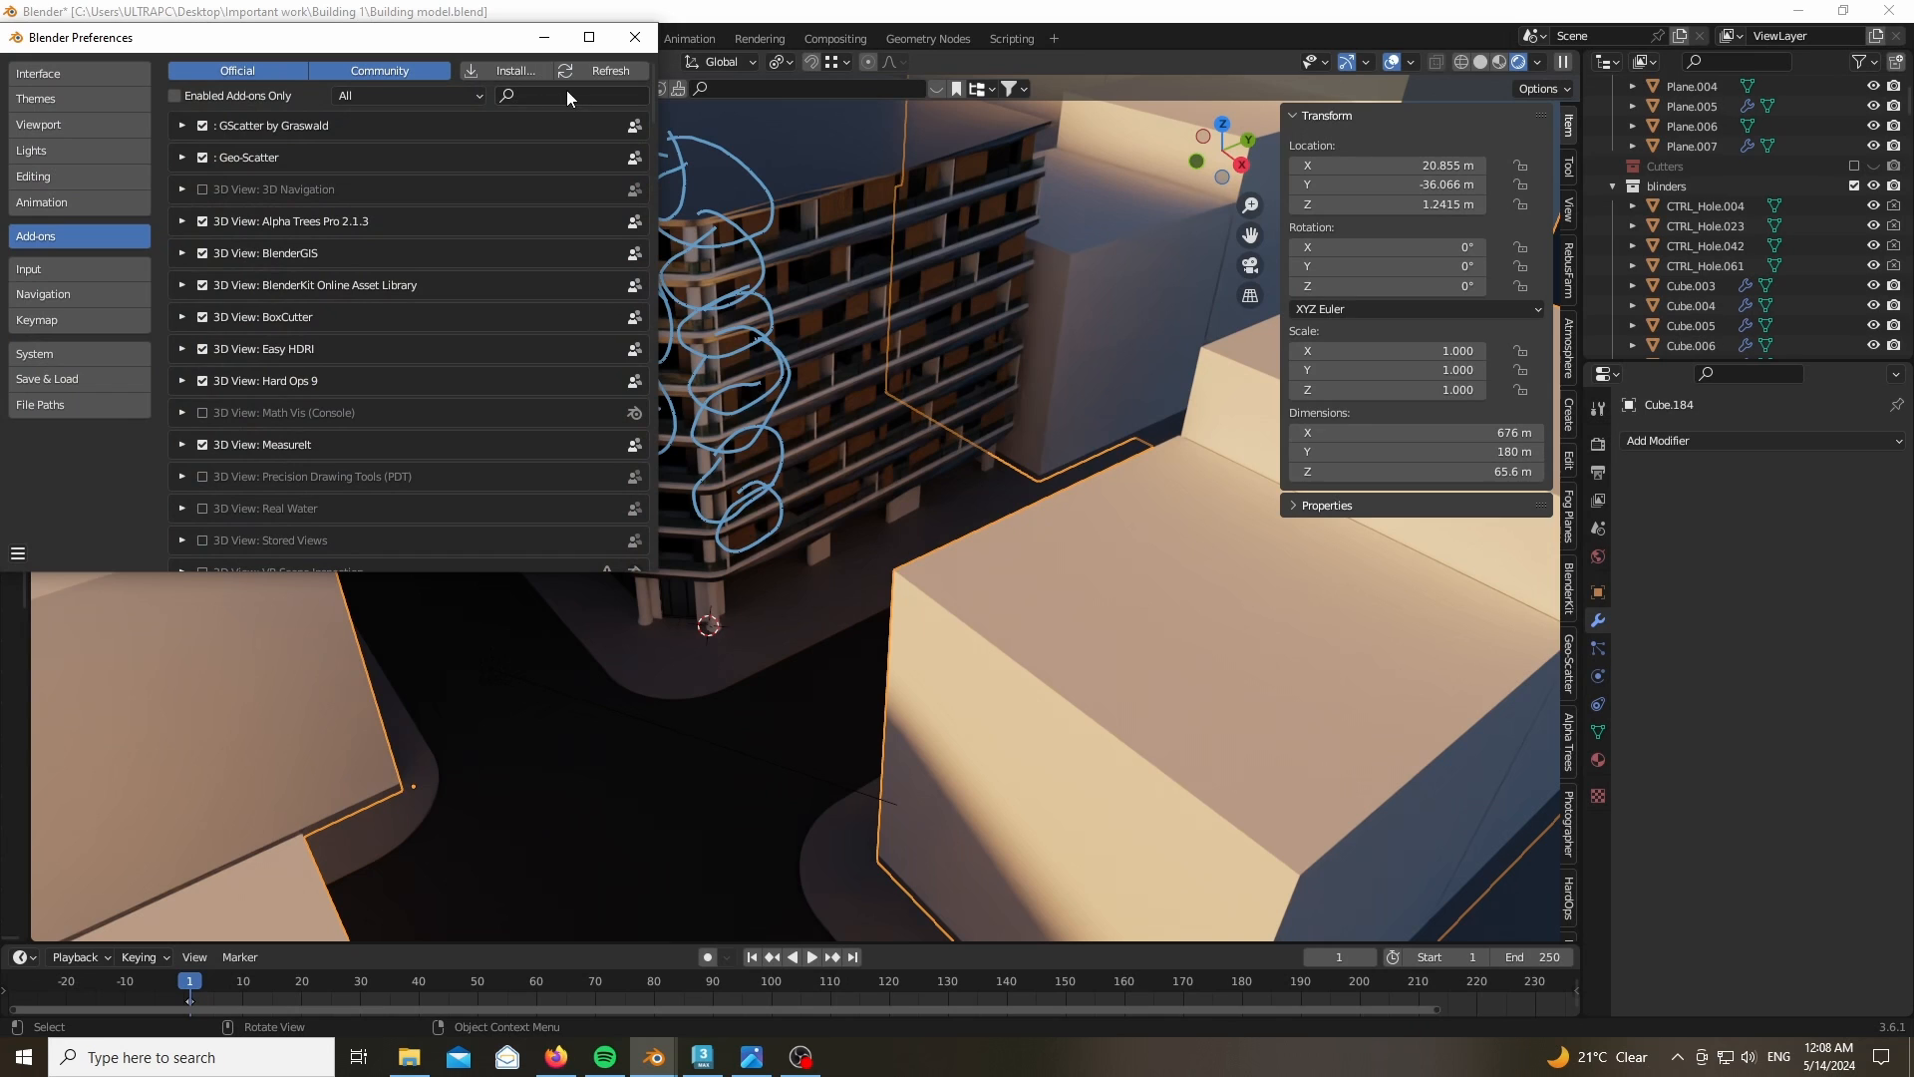
click(566, 93)
text(arc)
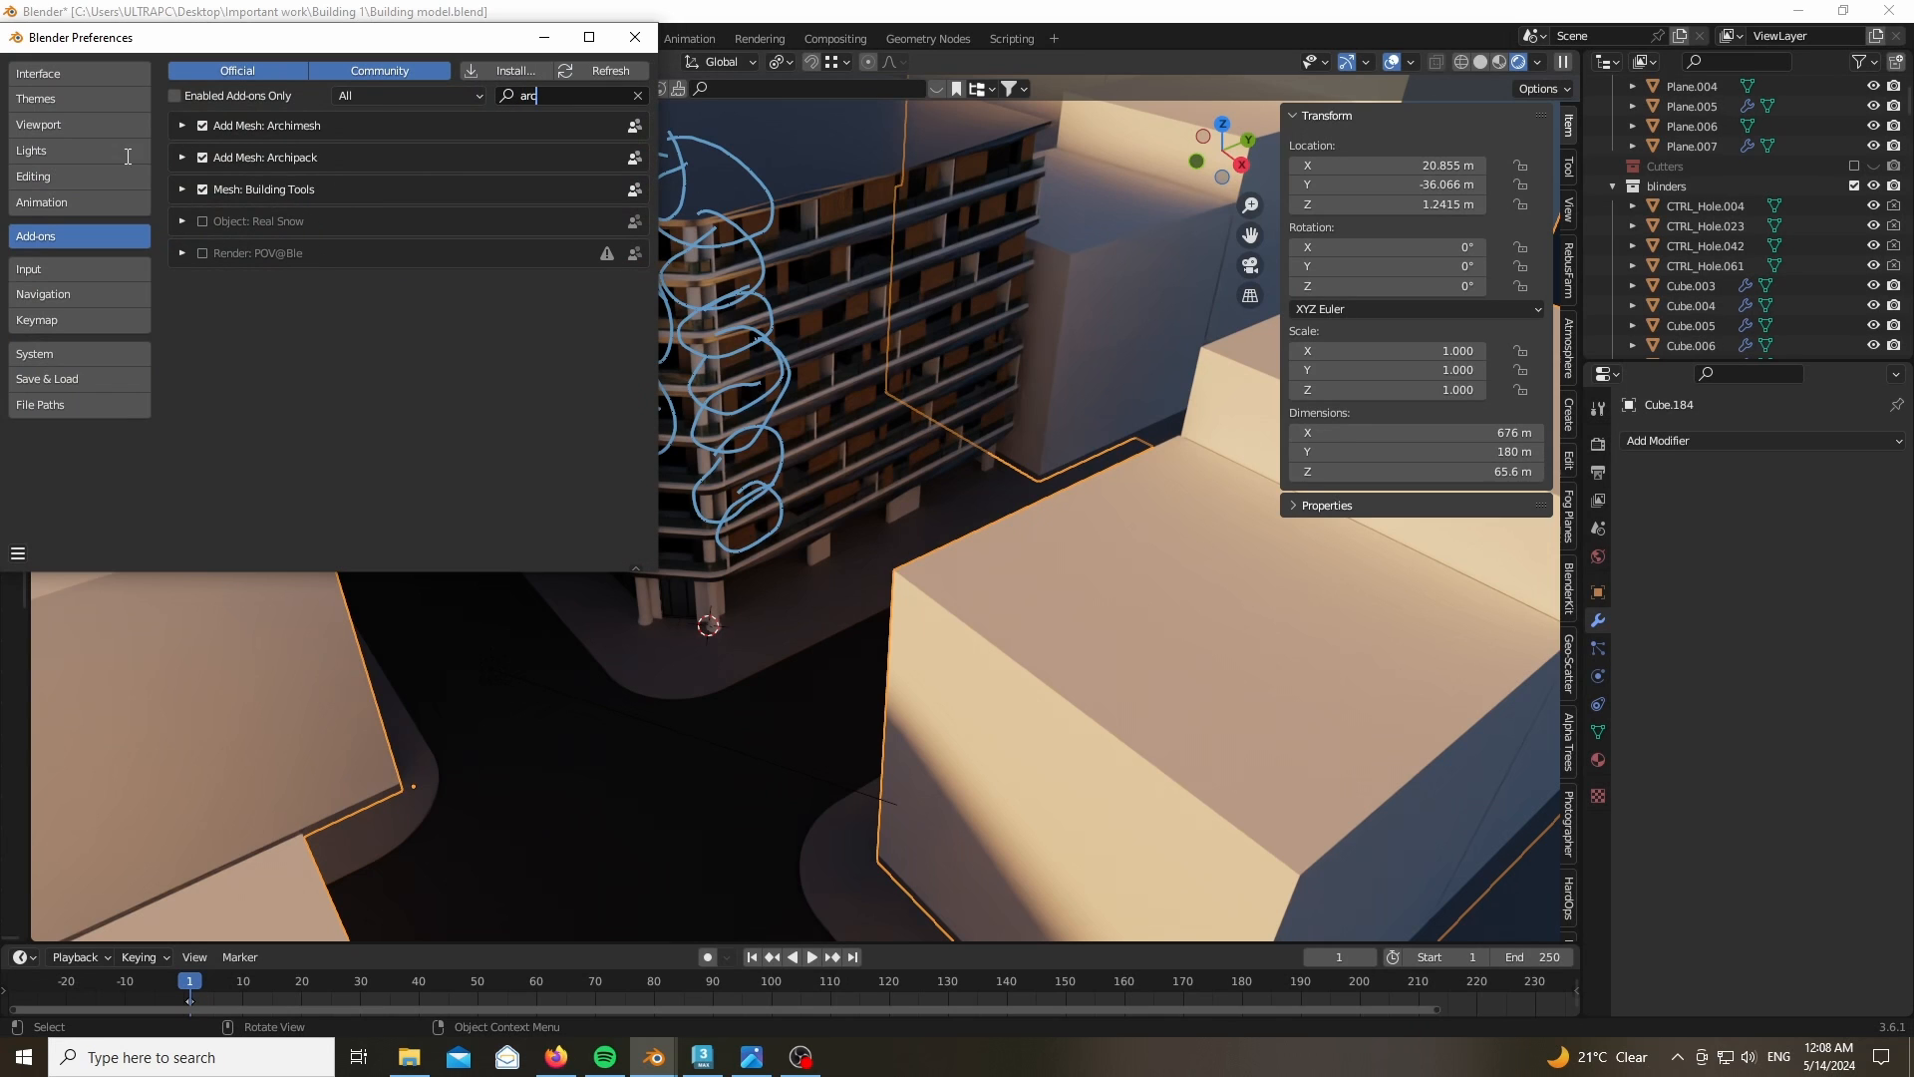
- Review the details of the Archimesh and Archipack add-ons and close the preferences
click(183, 126)
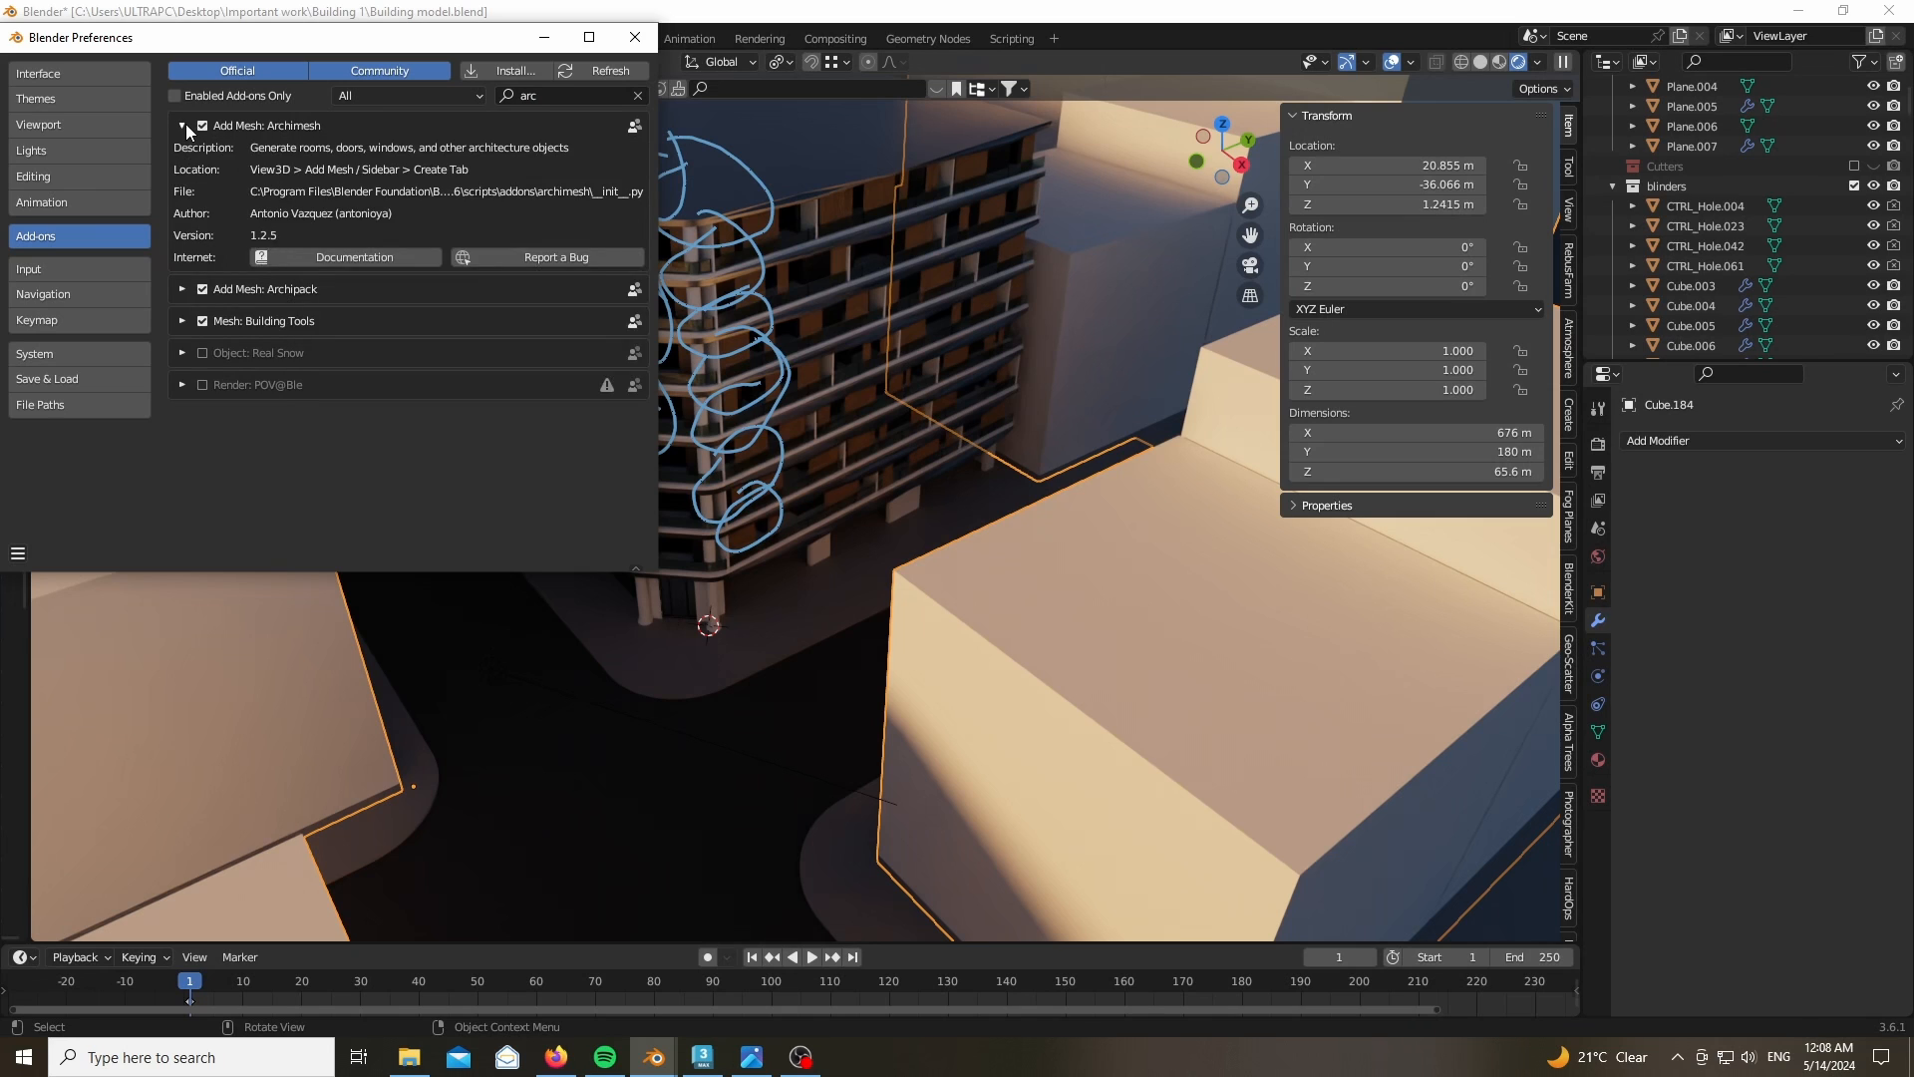
click(185, 124)
click(183, 157)
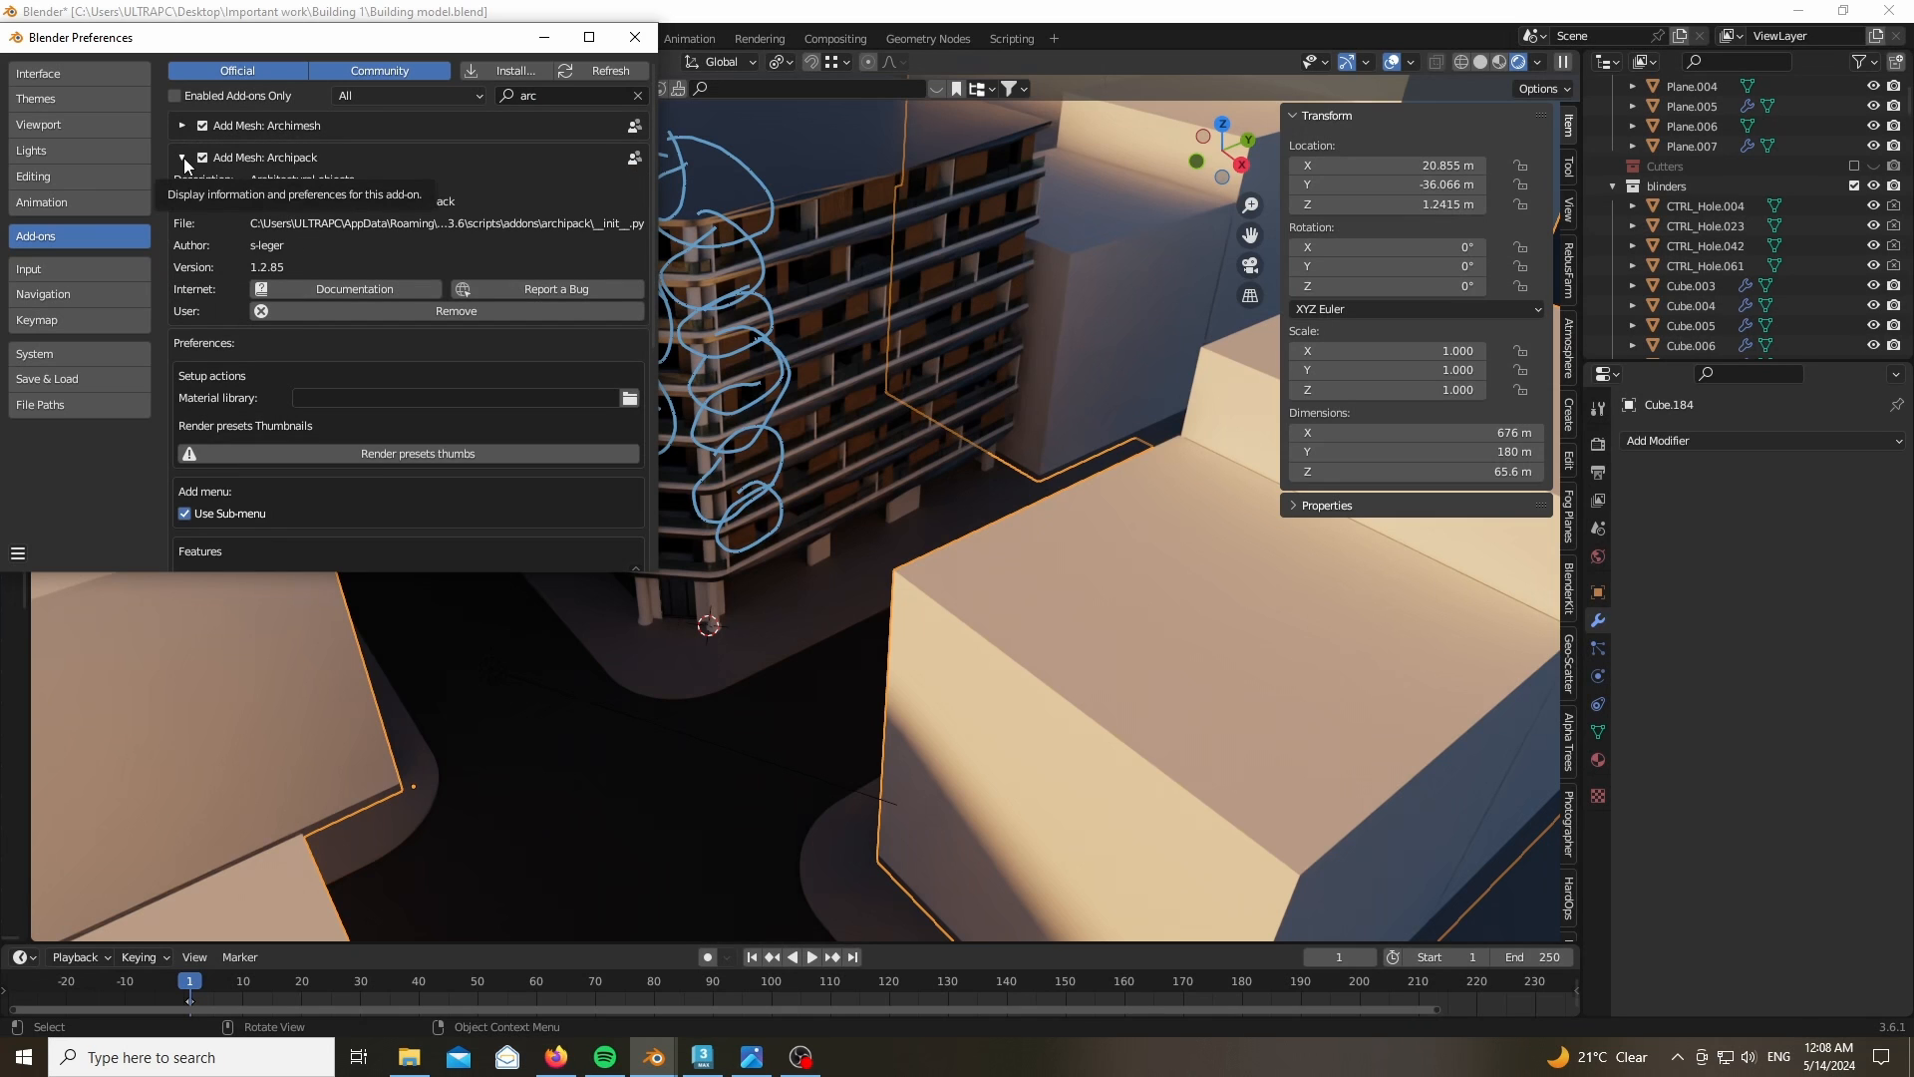
click(184, 158)
click(182, 126)
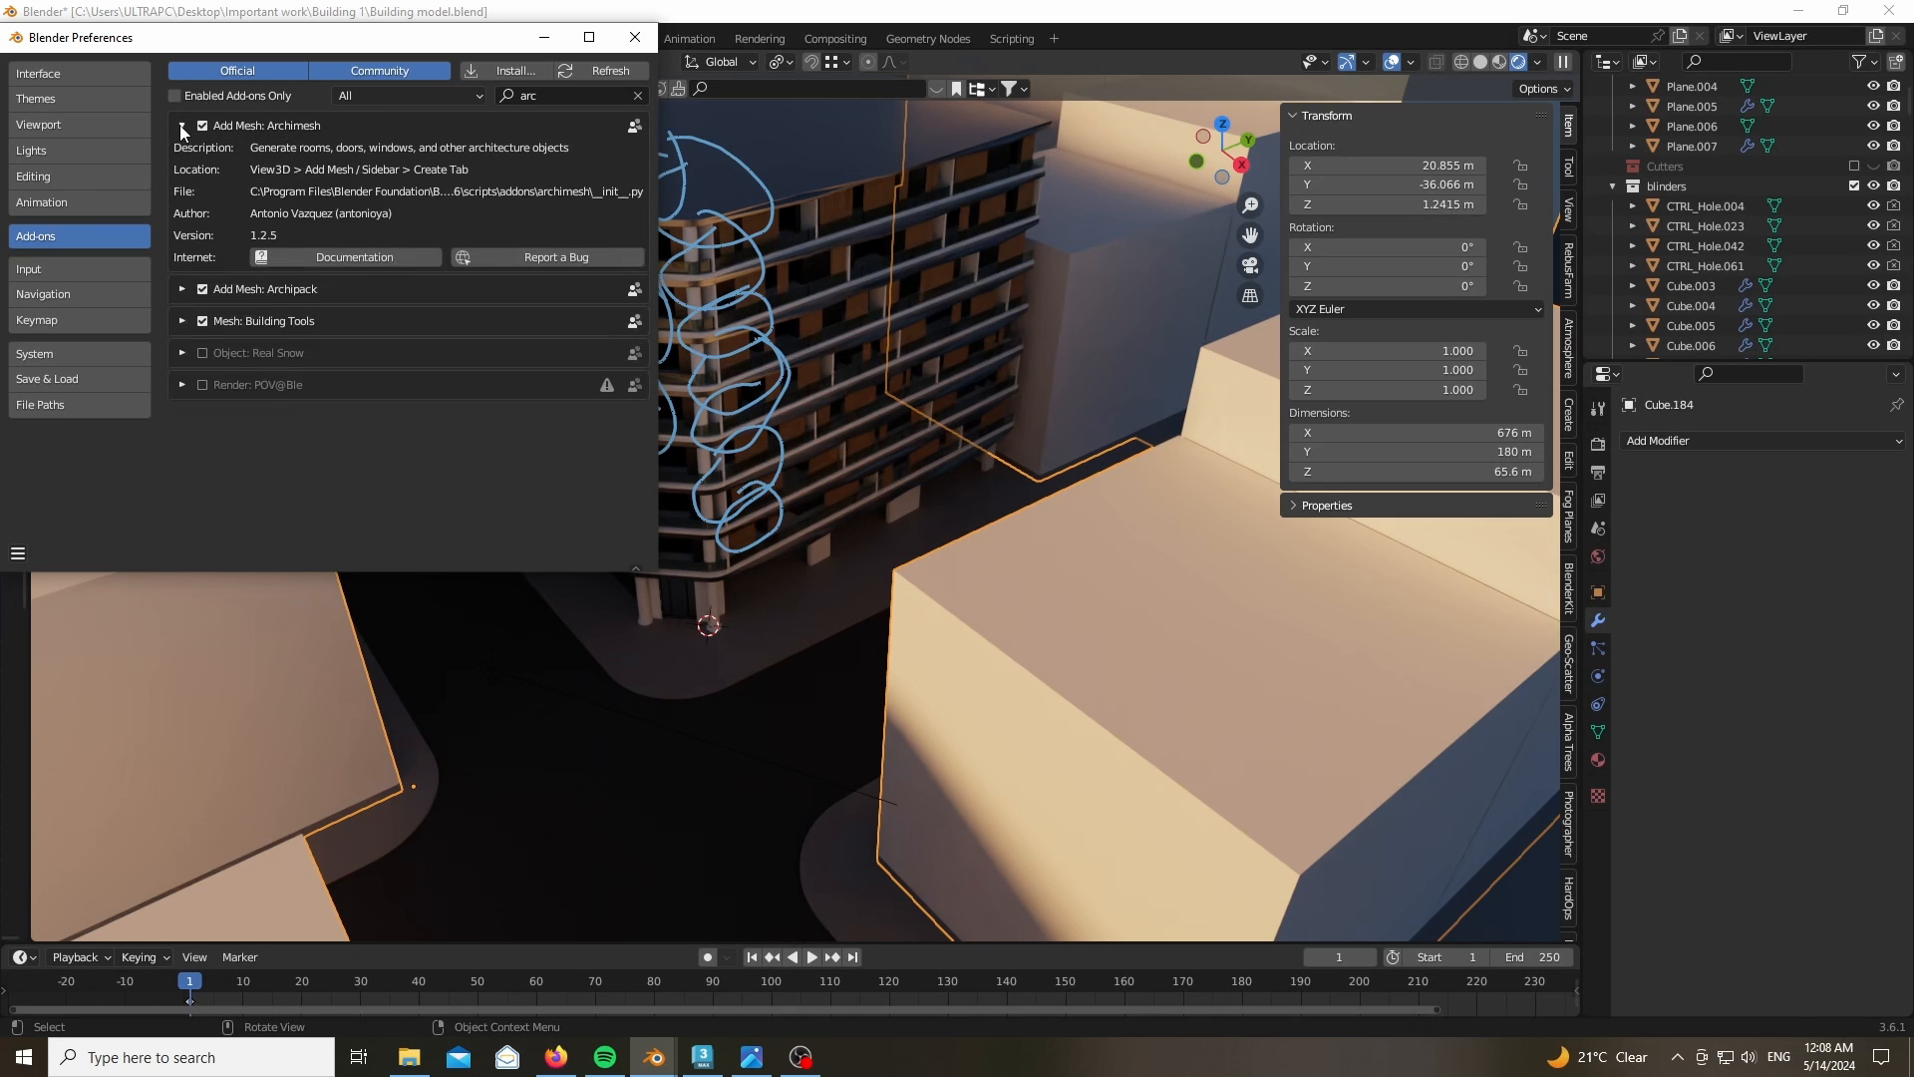
click(635, 37)
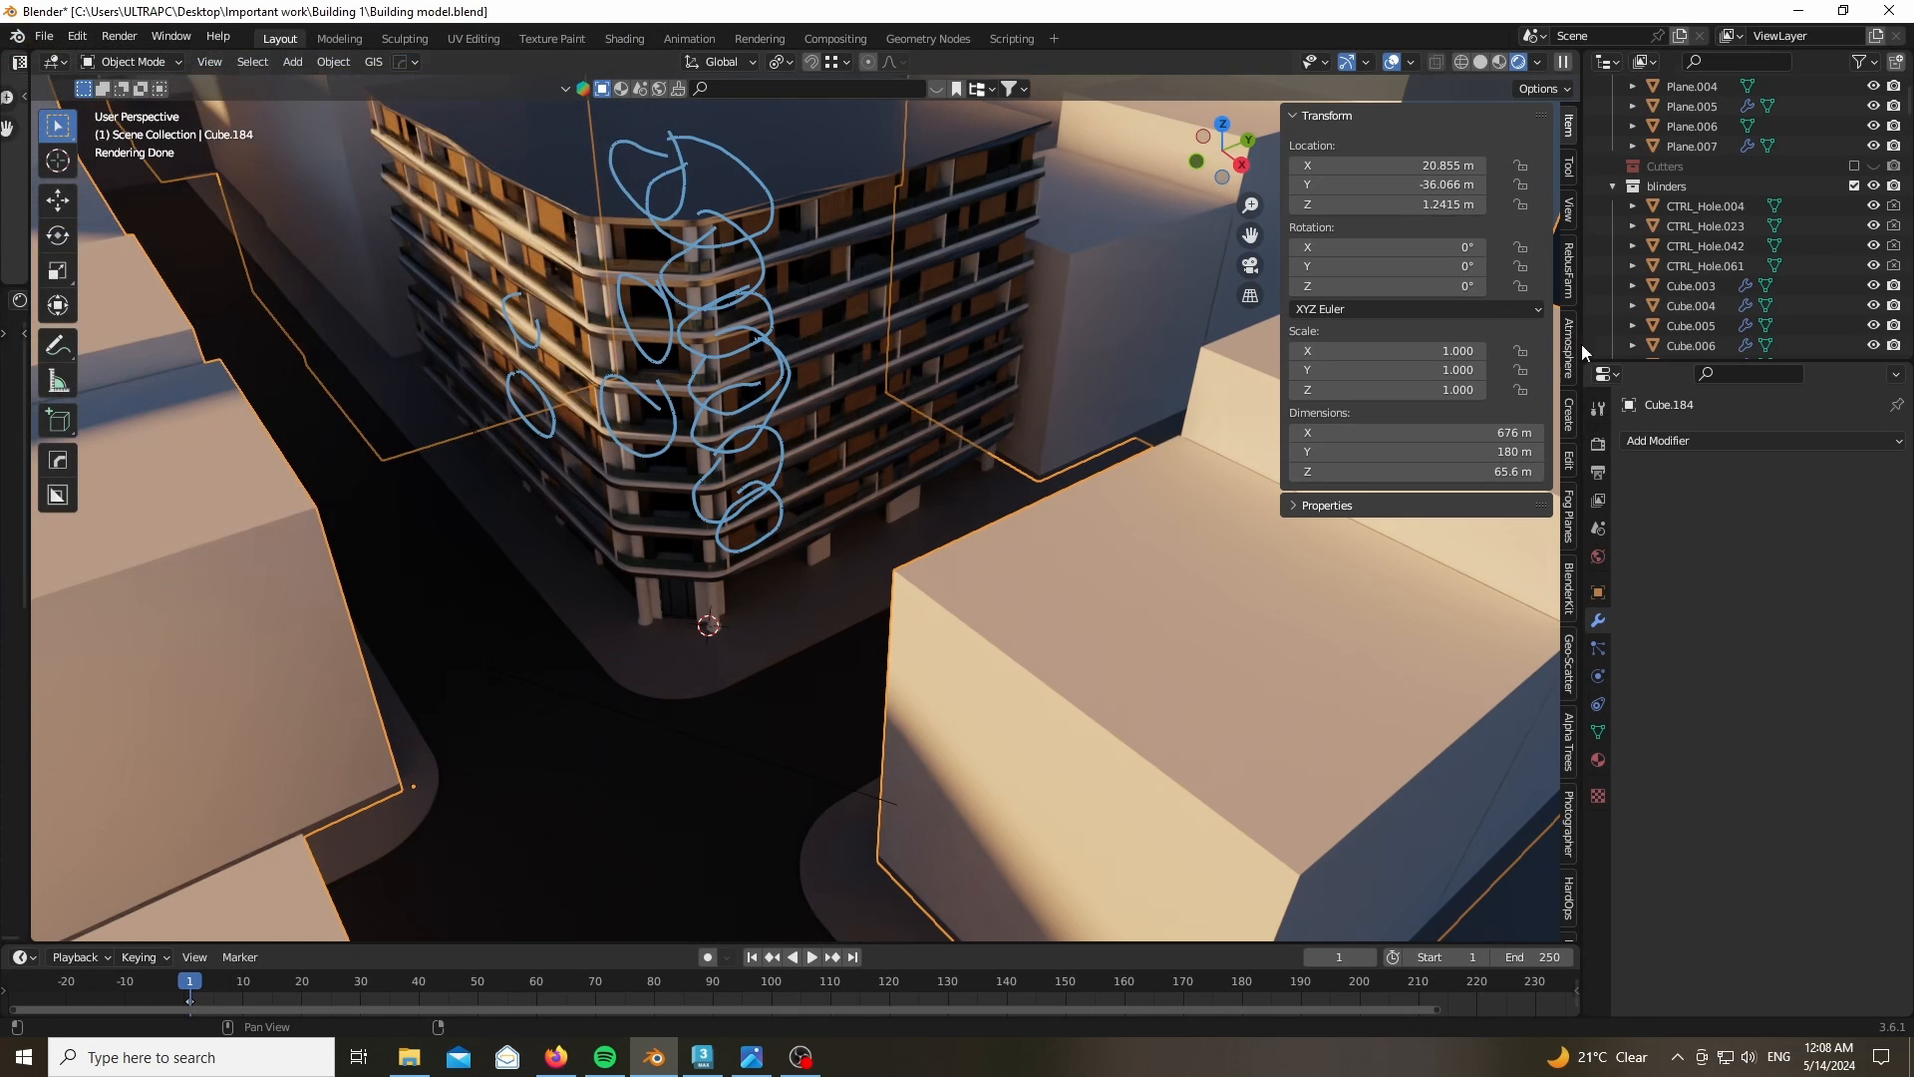
- Show the Archimesh creation tools in the viewport sidebar
scroll(1571, 448, down, 2)
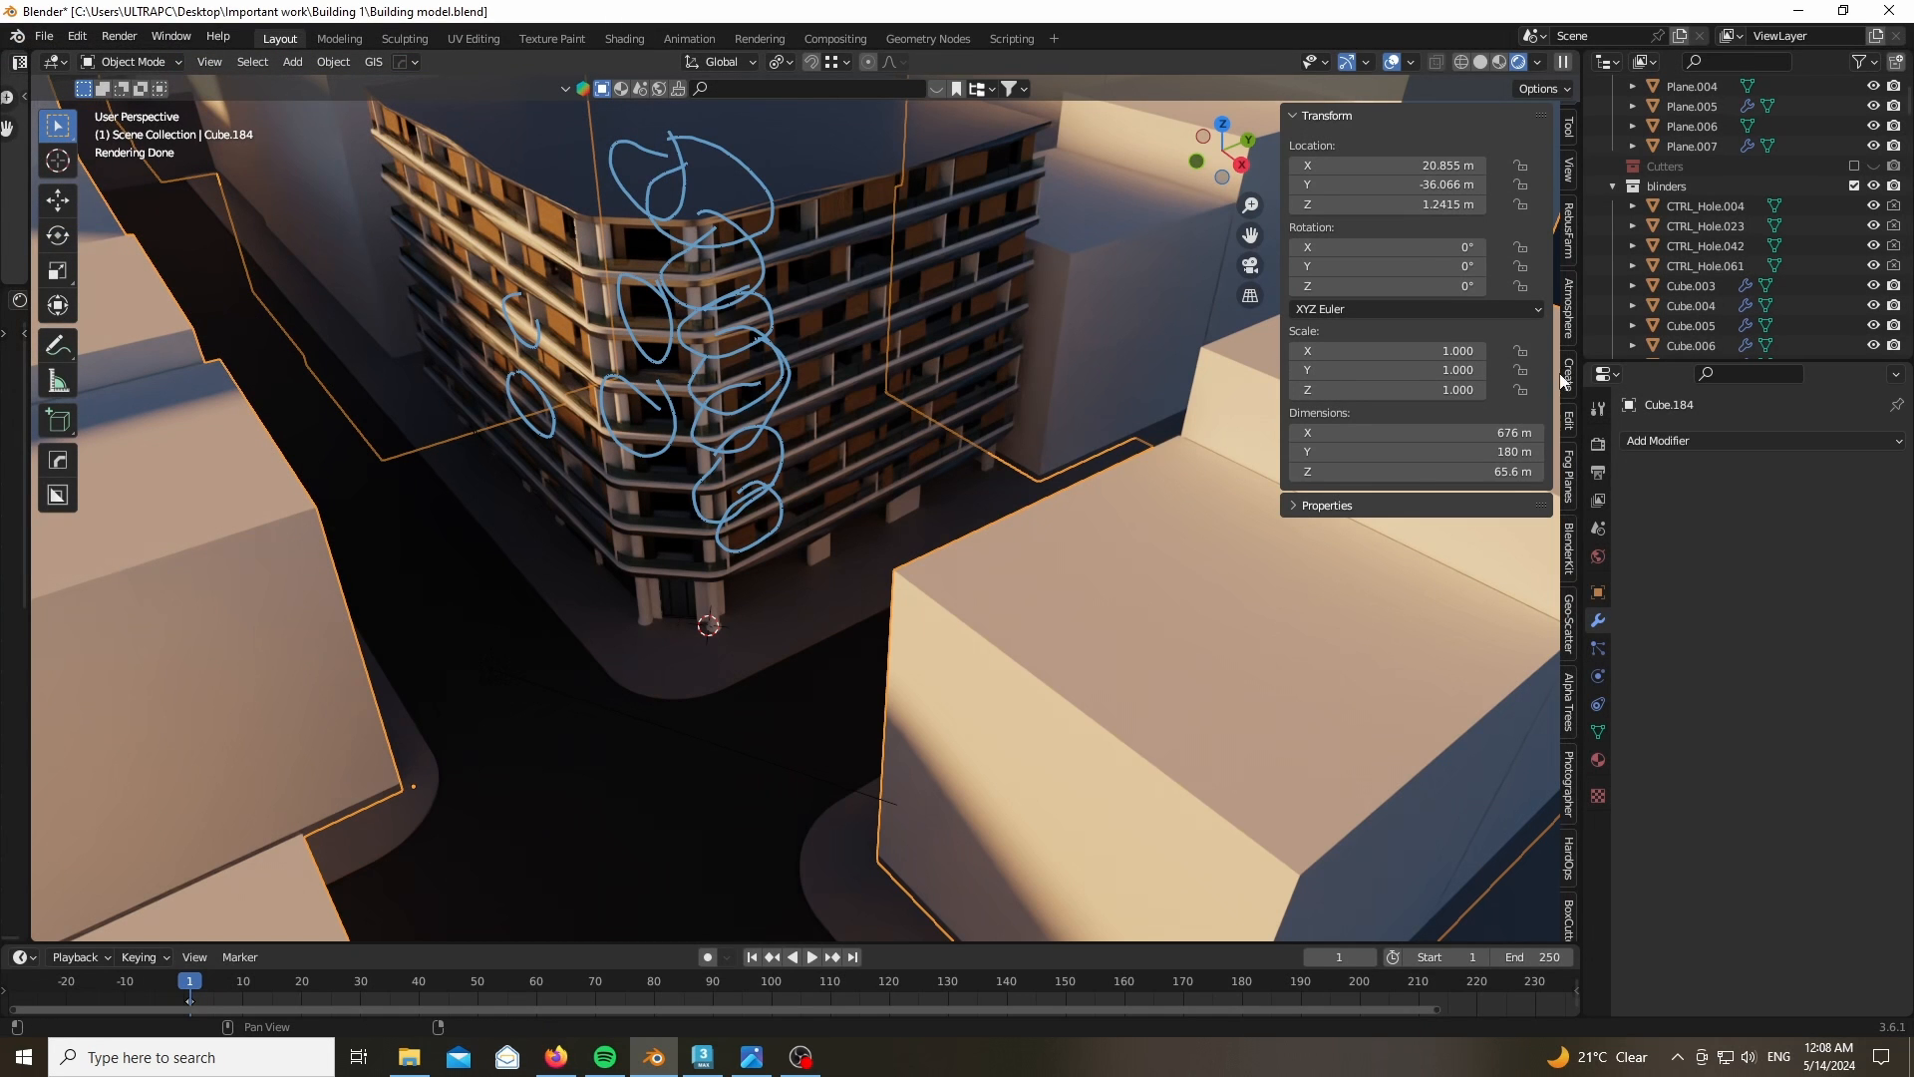
click(1570, 381)
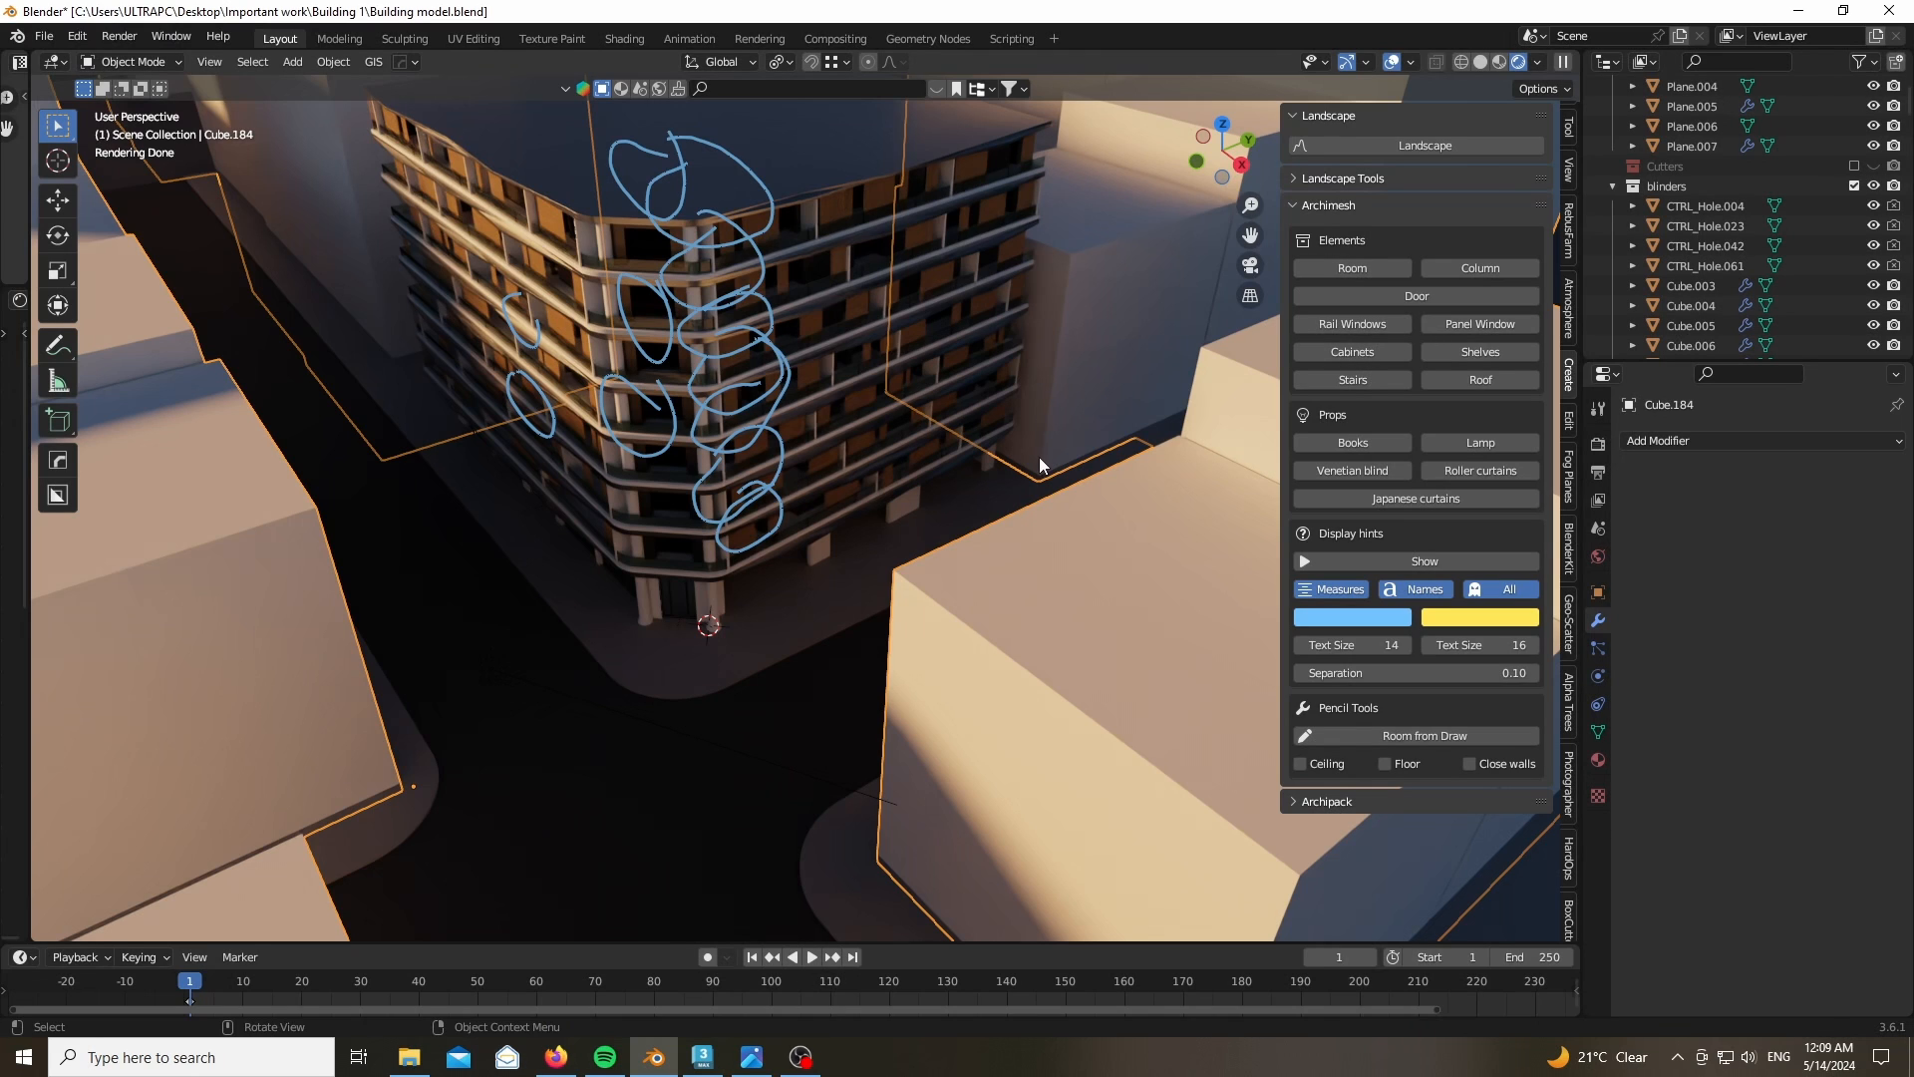
- Return the viewport to solid shading, hide the sidebar and select every object in the scene
click(1461, 61)
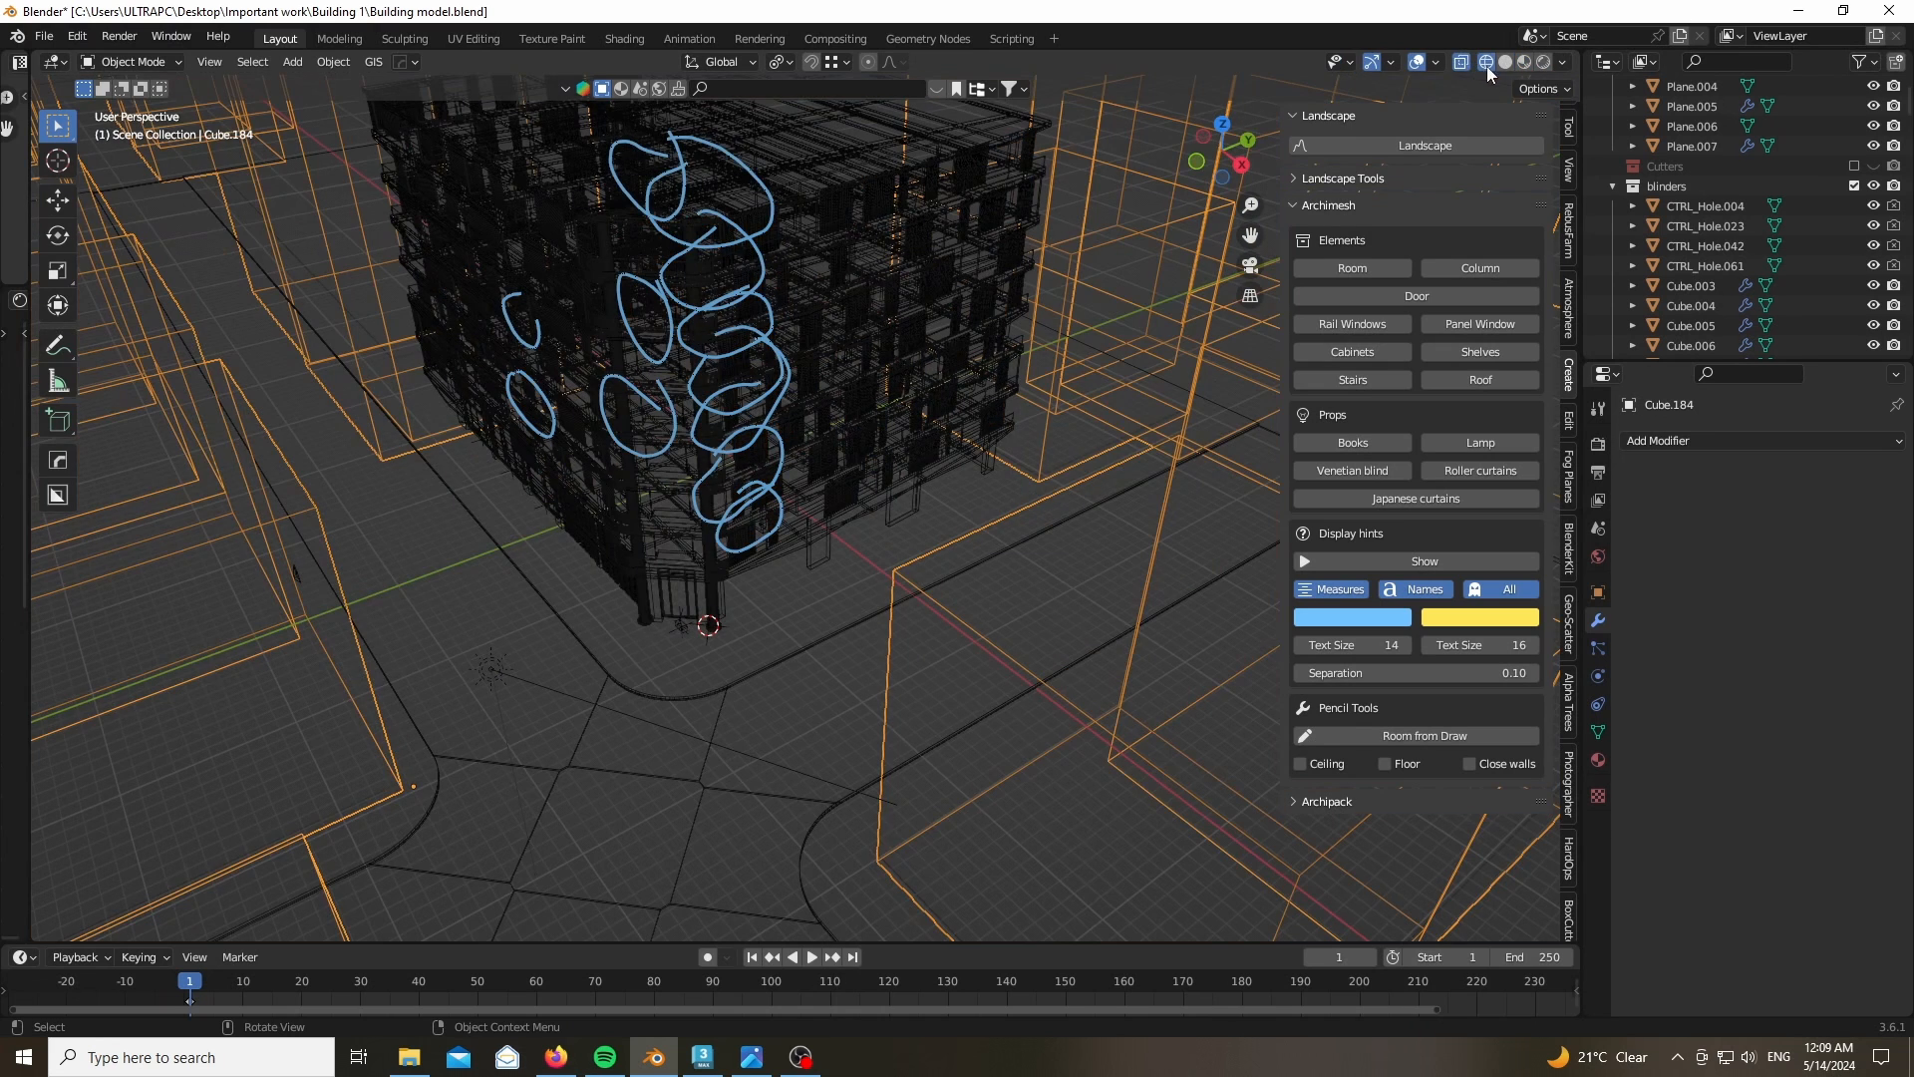
click(1506, 61)
key(n)
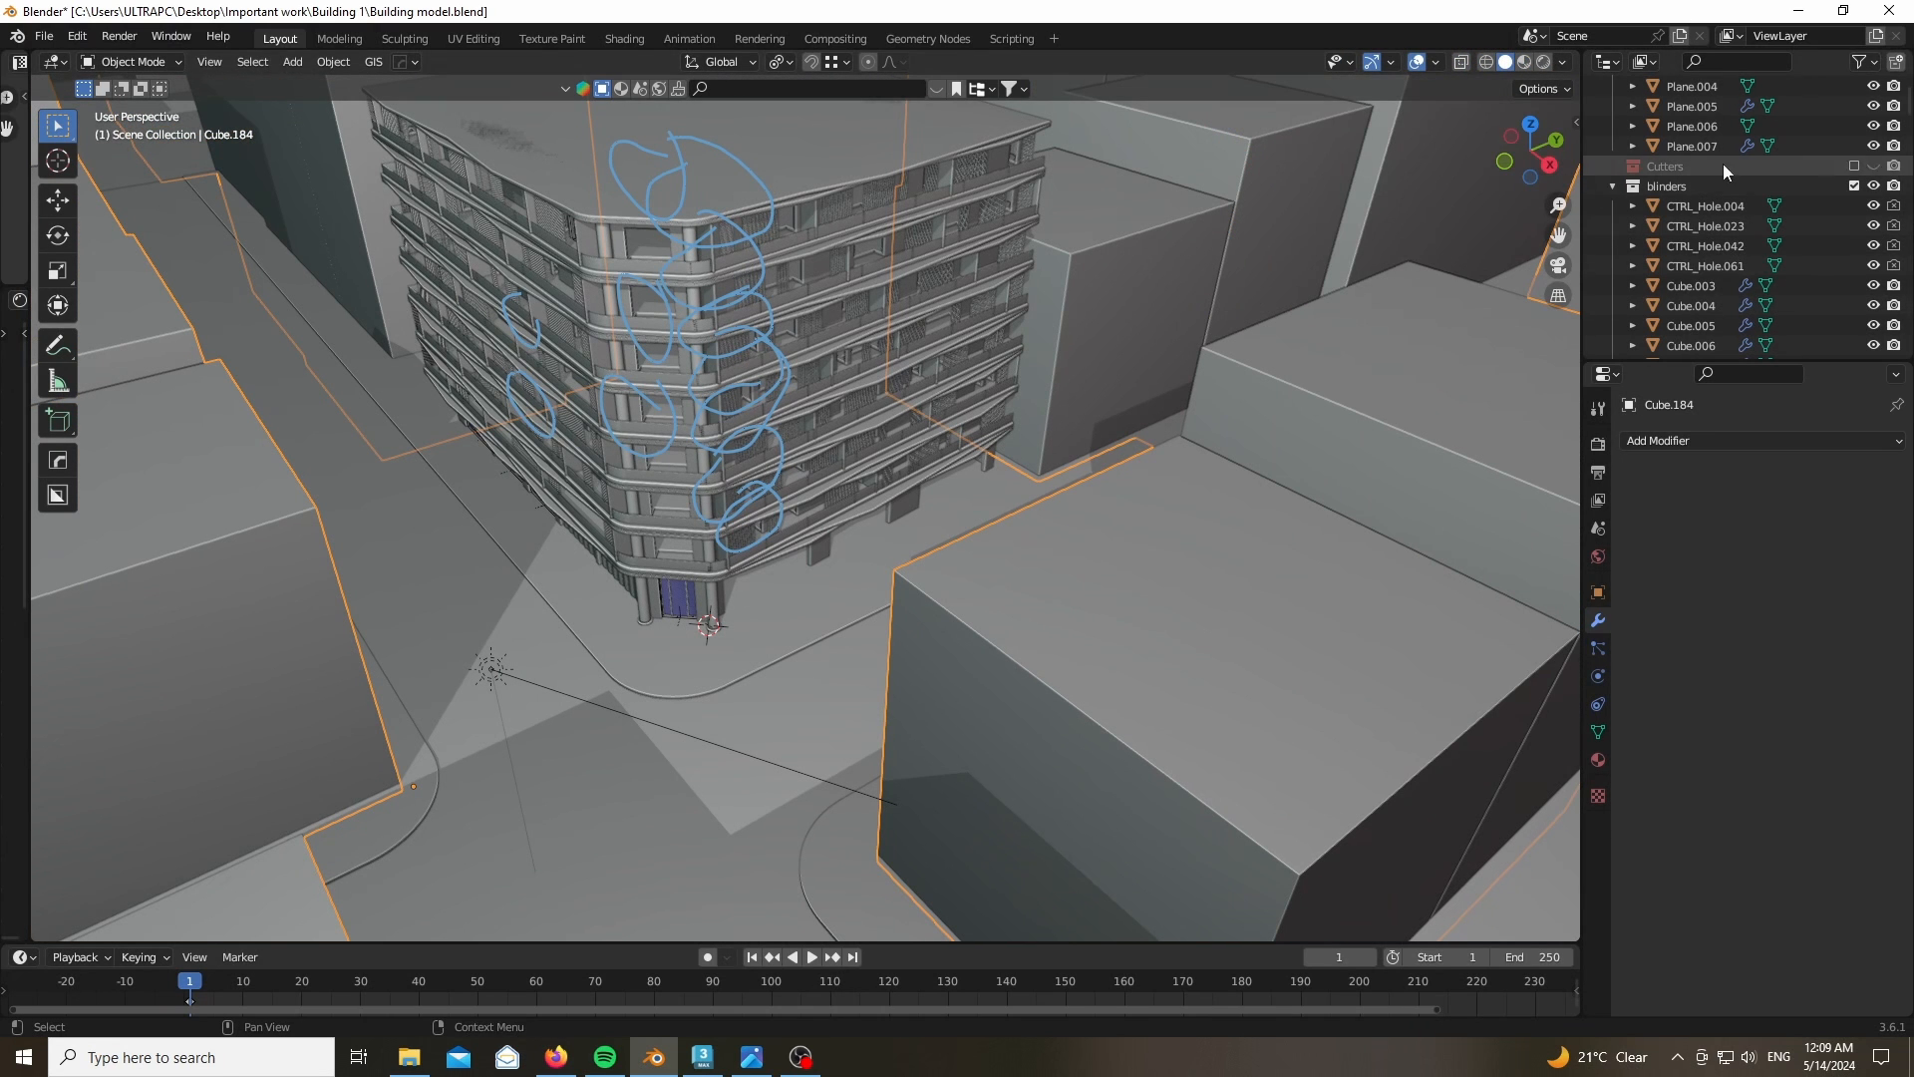
scroll(929, 547, down, 10)
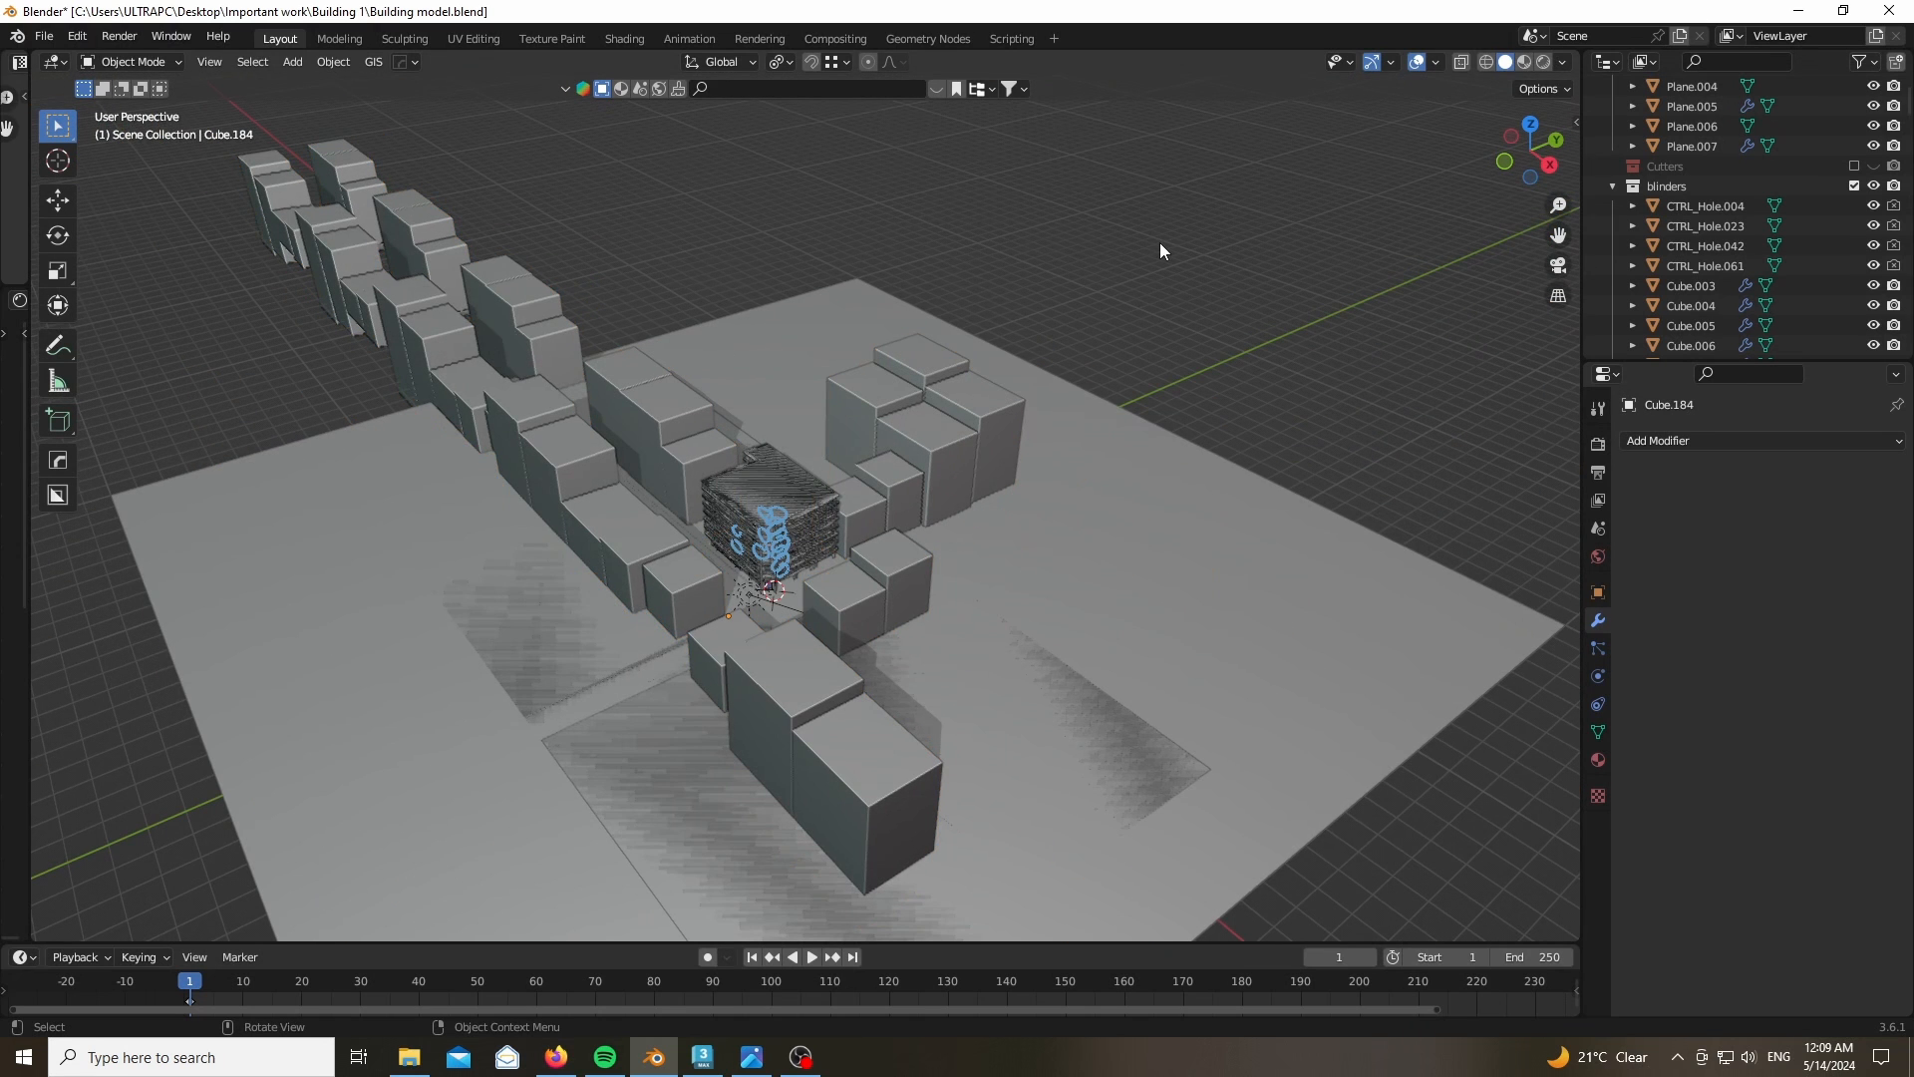
key(a)
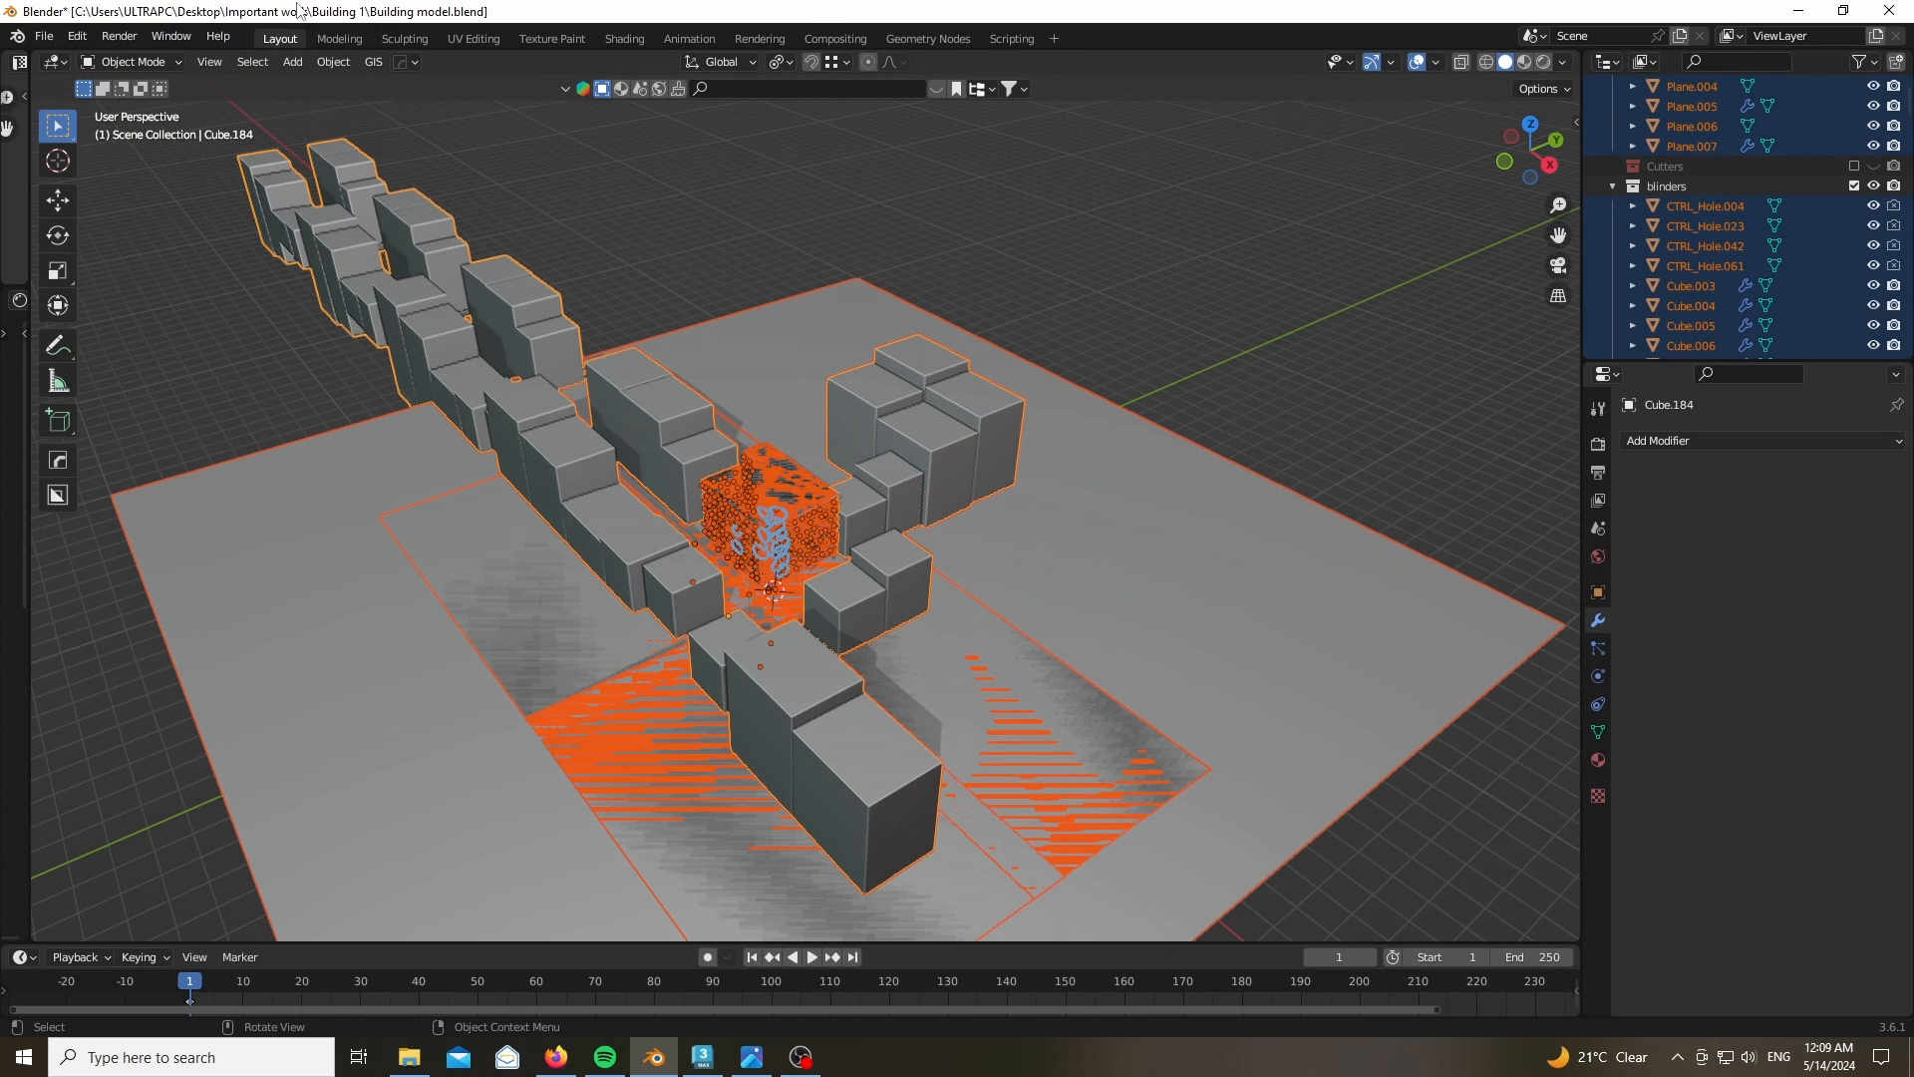
- Open the FBX export options for the selected scene objects, look through them and close them without exporting
click(44, 36)
mouse_move(109, 325)
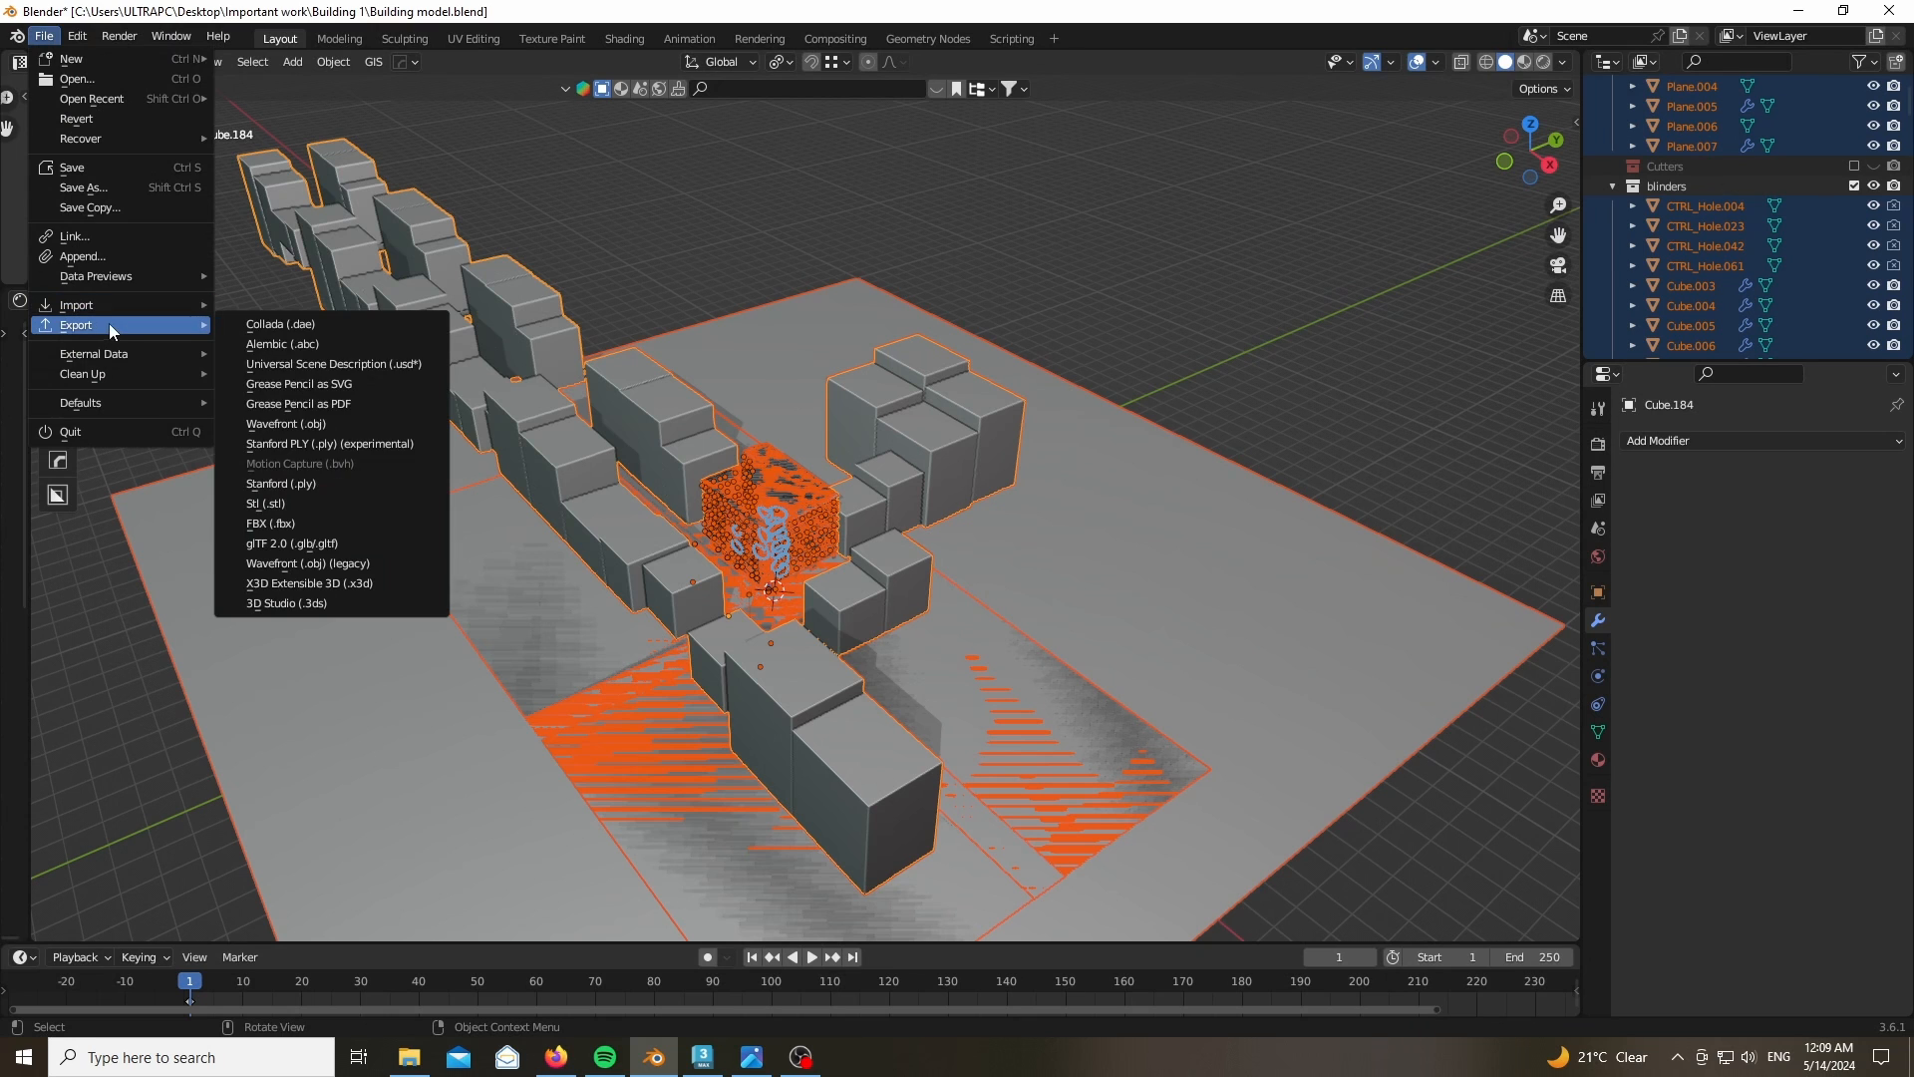
click(295, 523)
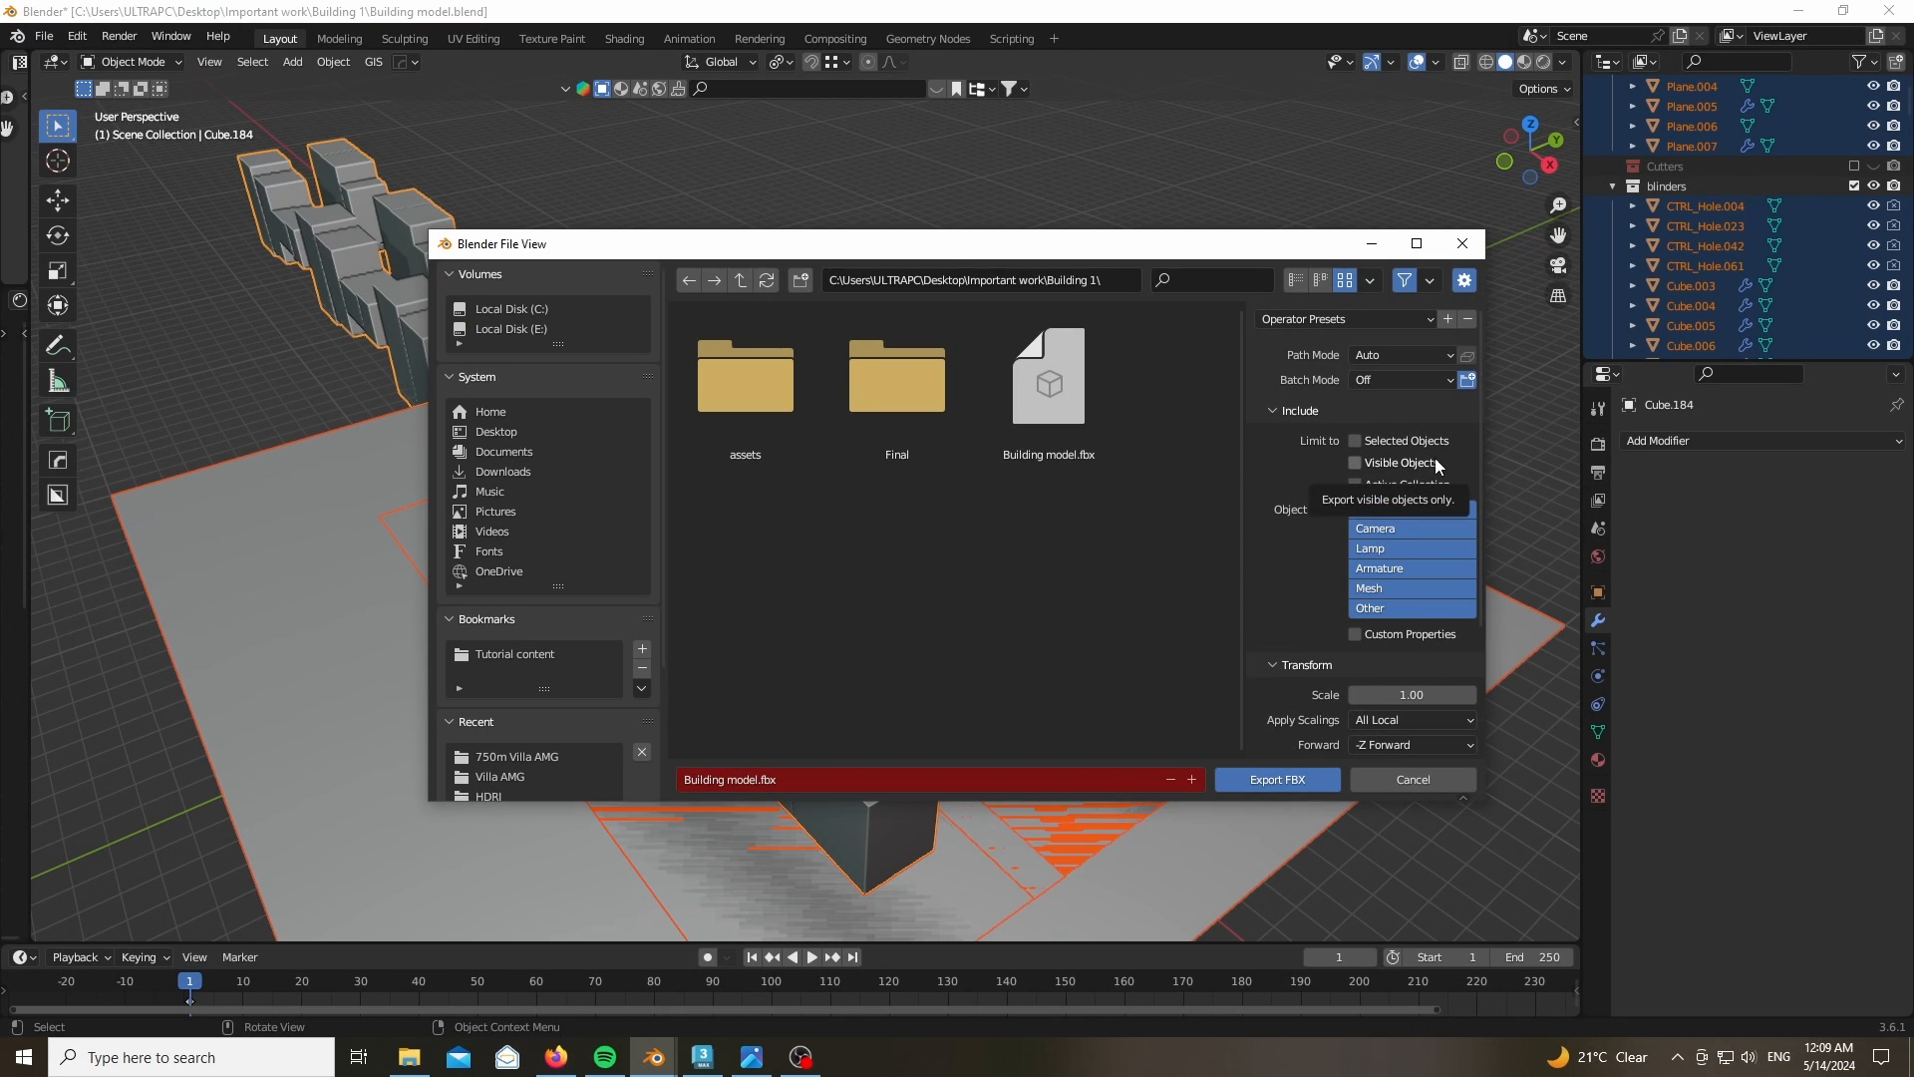
click(1480, 249)
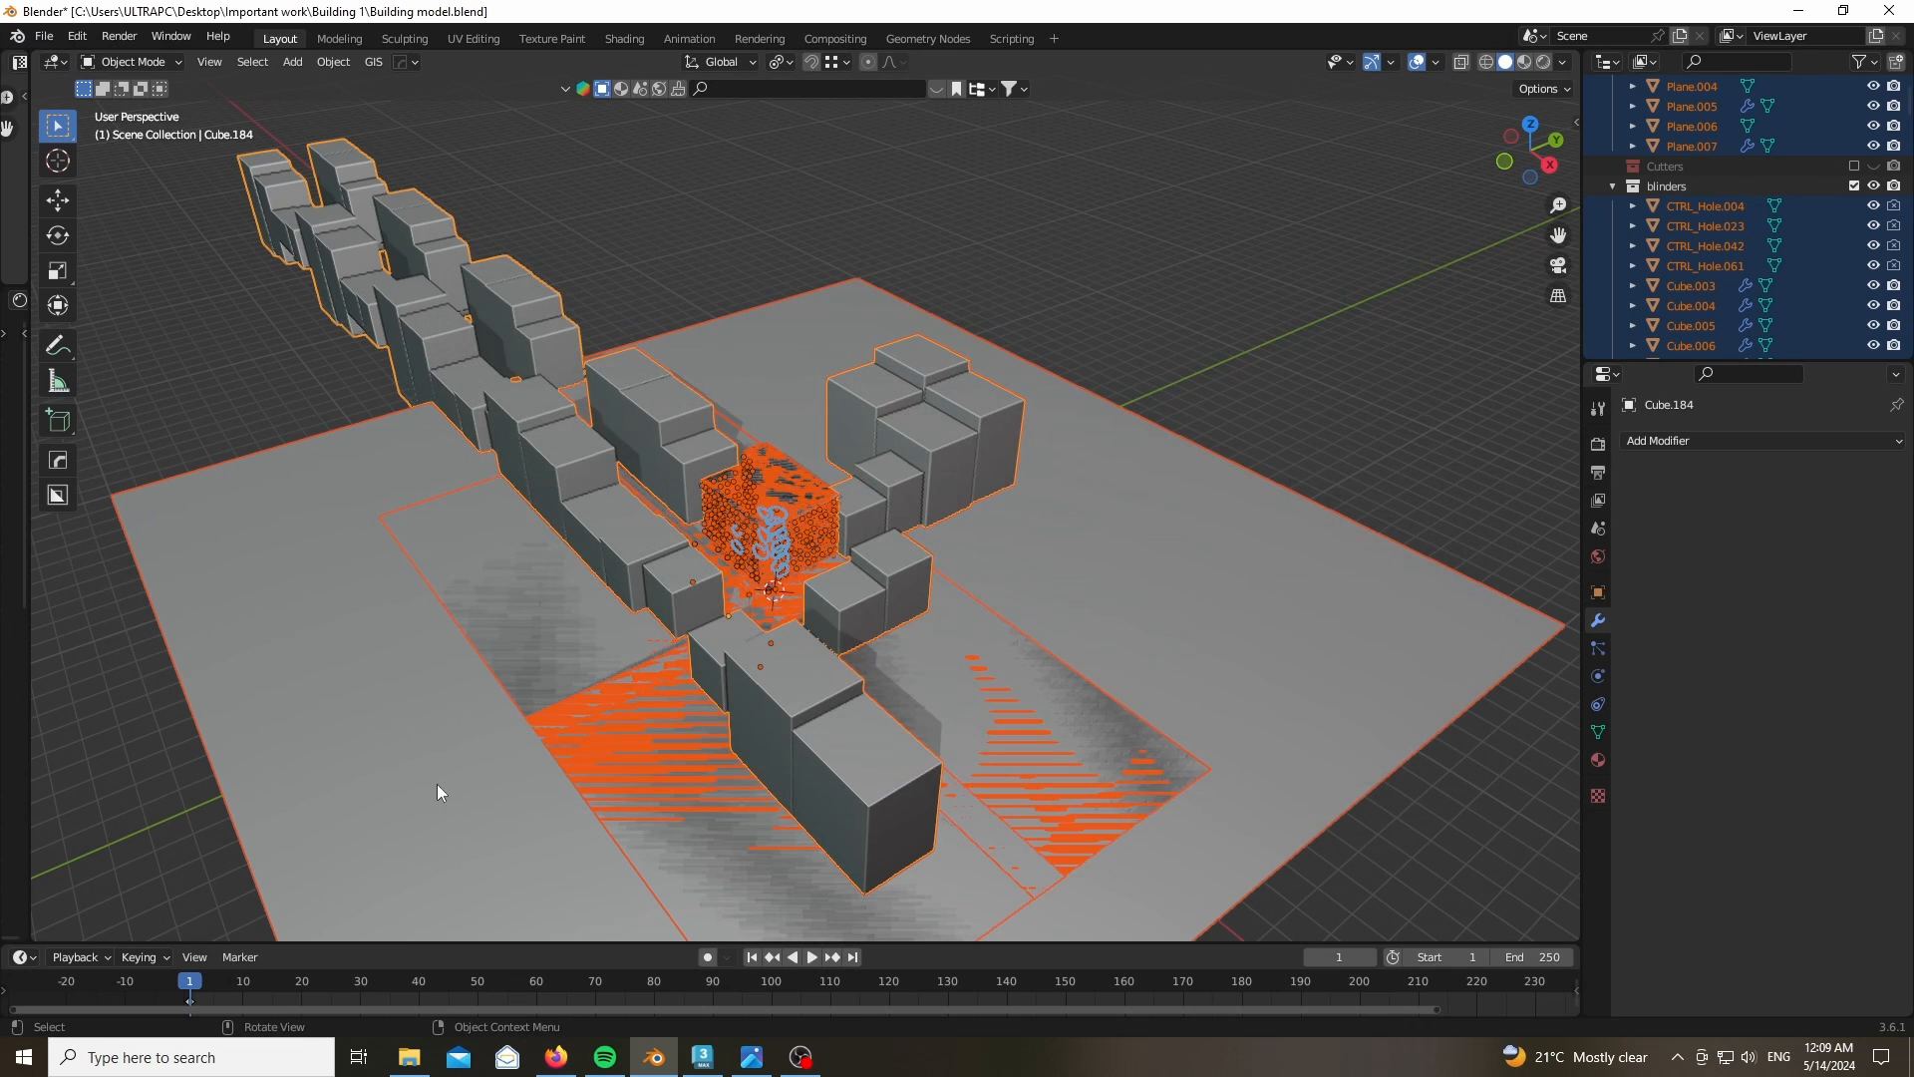
- Switch to the Building viz.max scene in 3ds Max, select Box021 in the camera view and hide it
click(703, 1057)
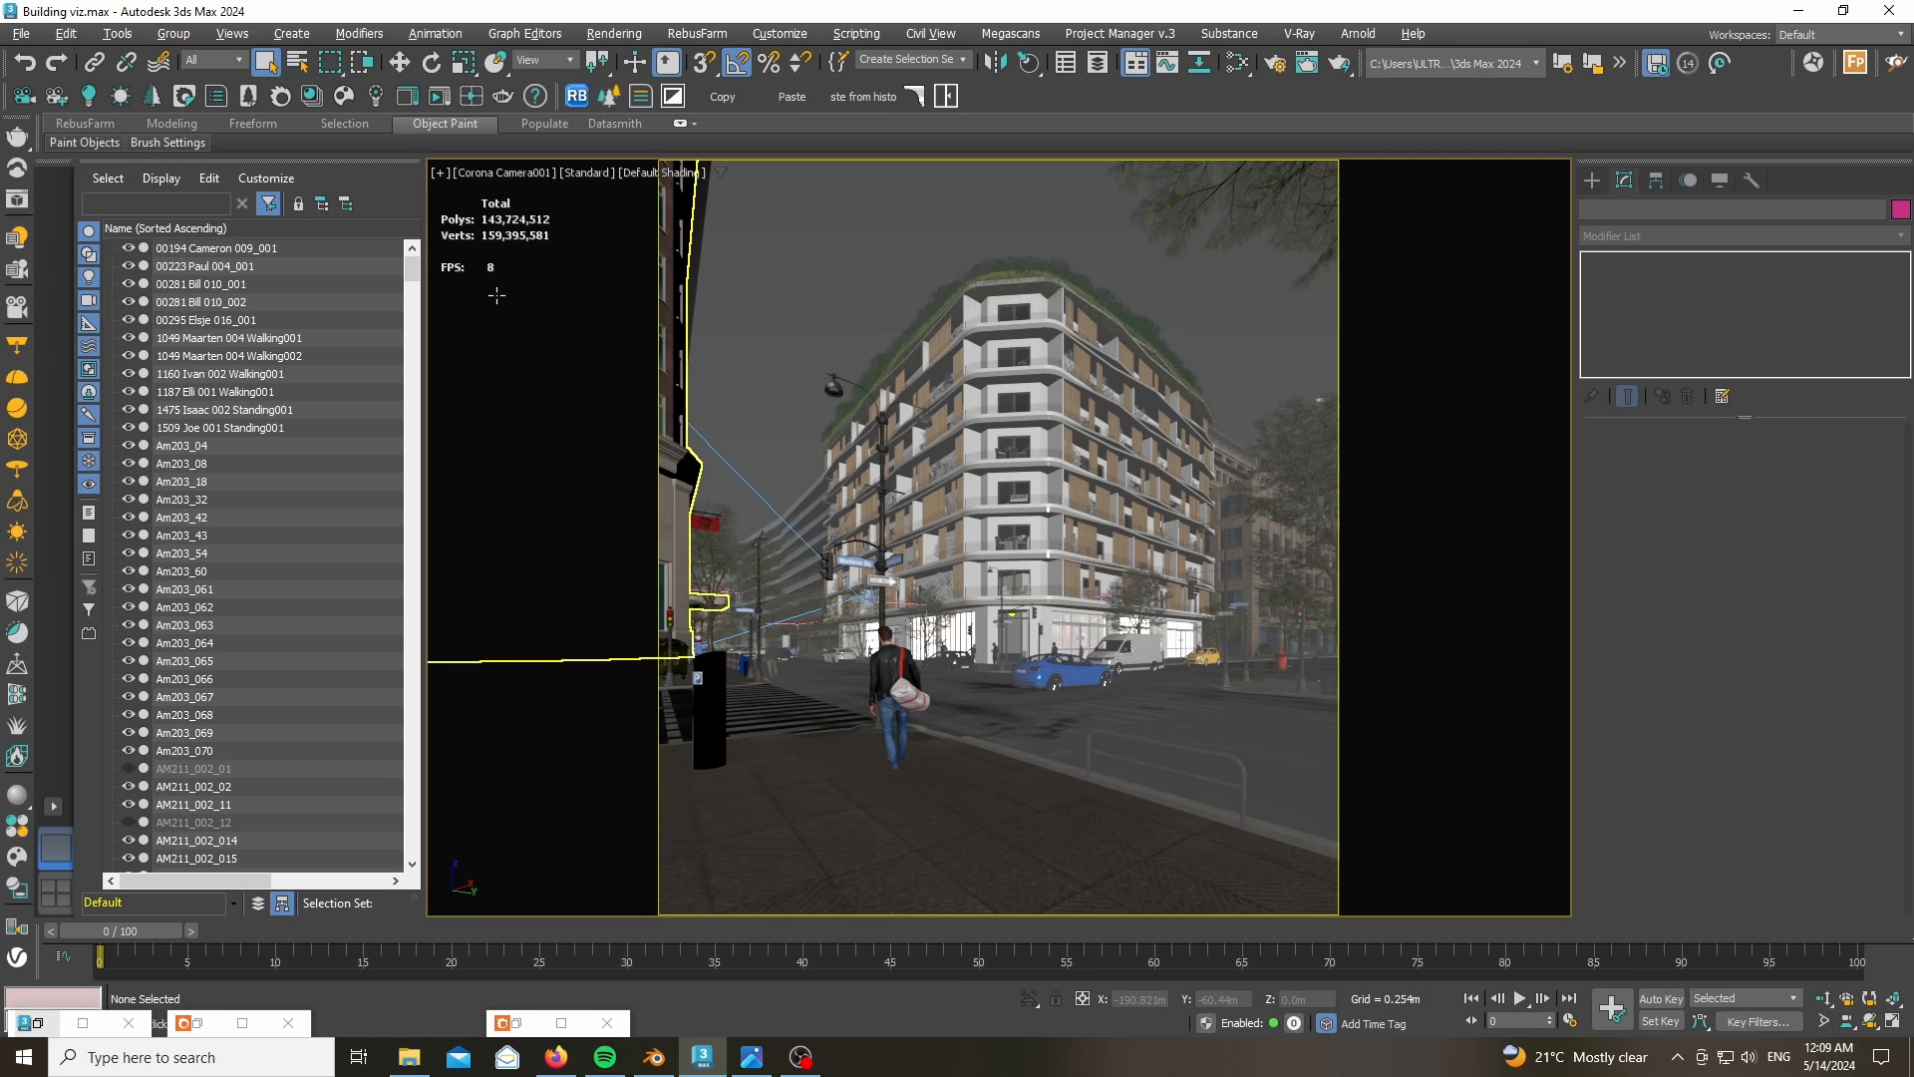
click(903, 277)
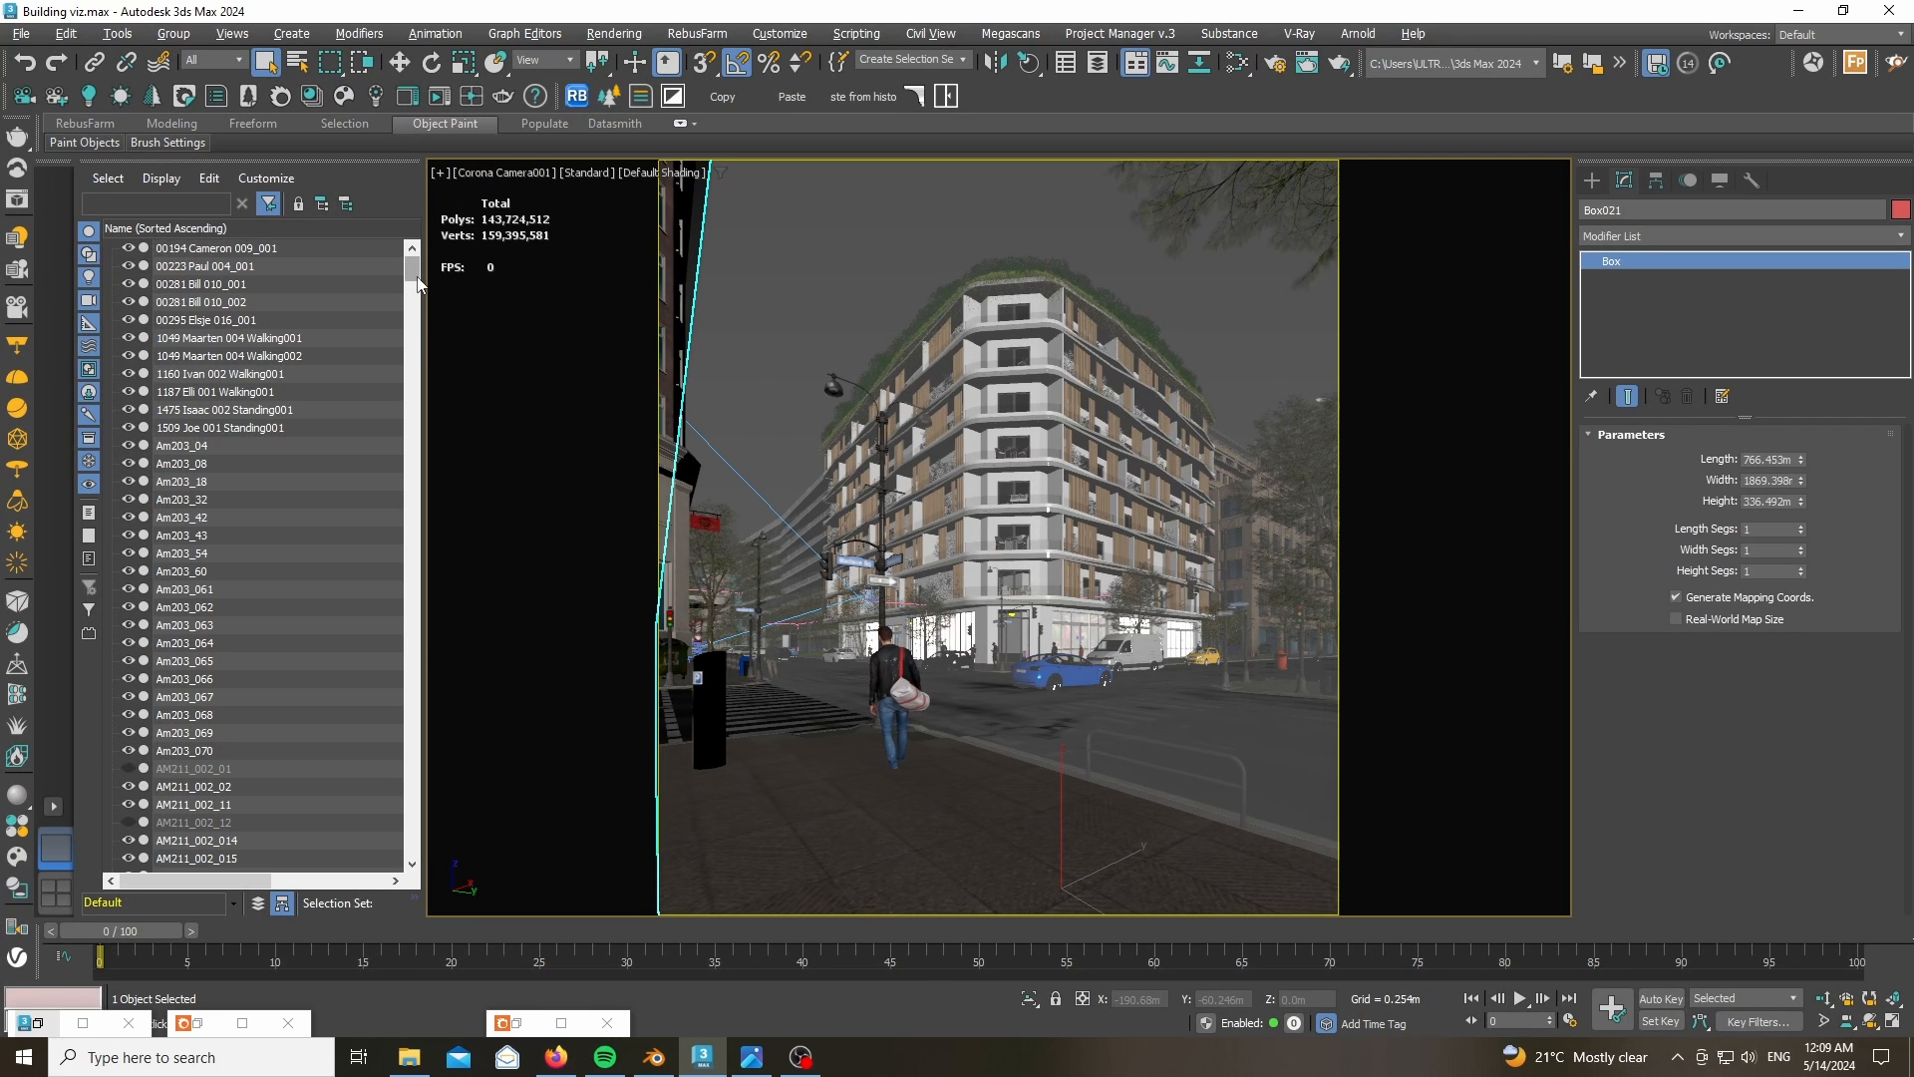
drag(412, 269, 412, 350)
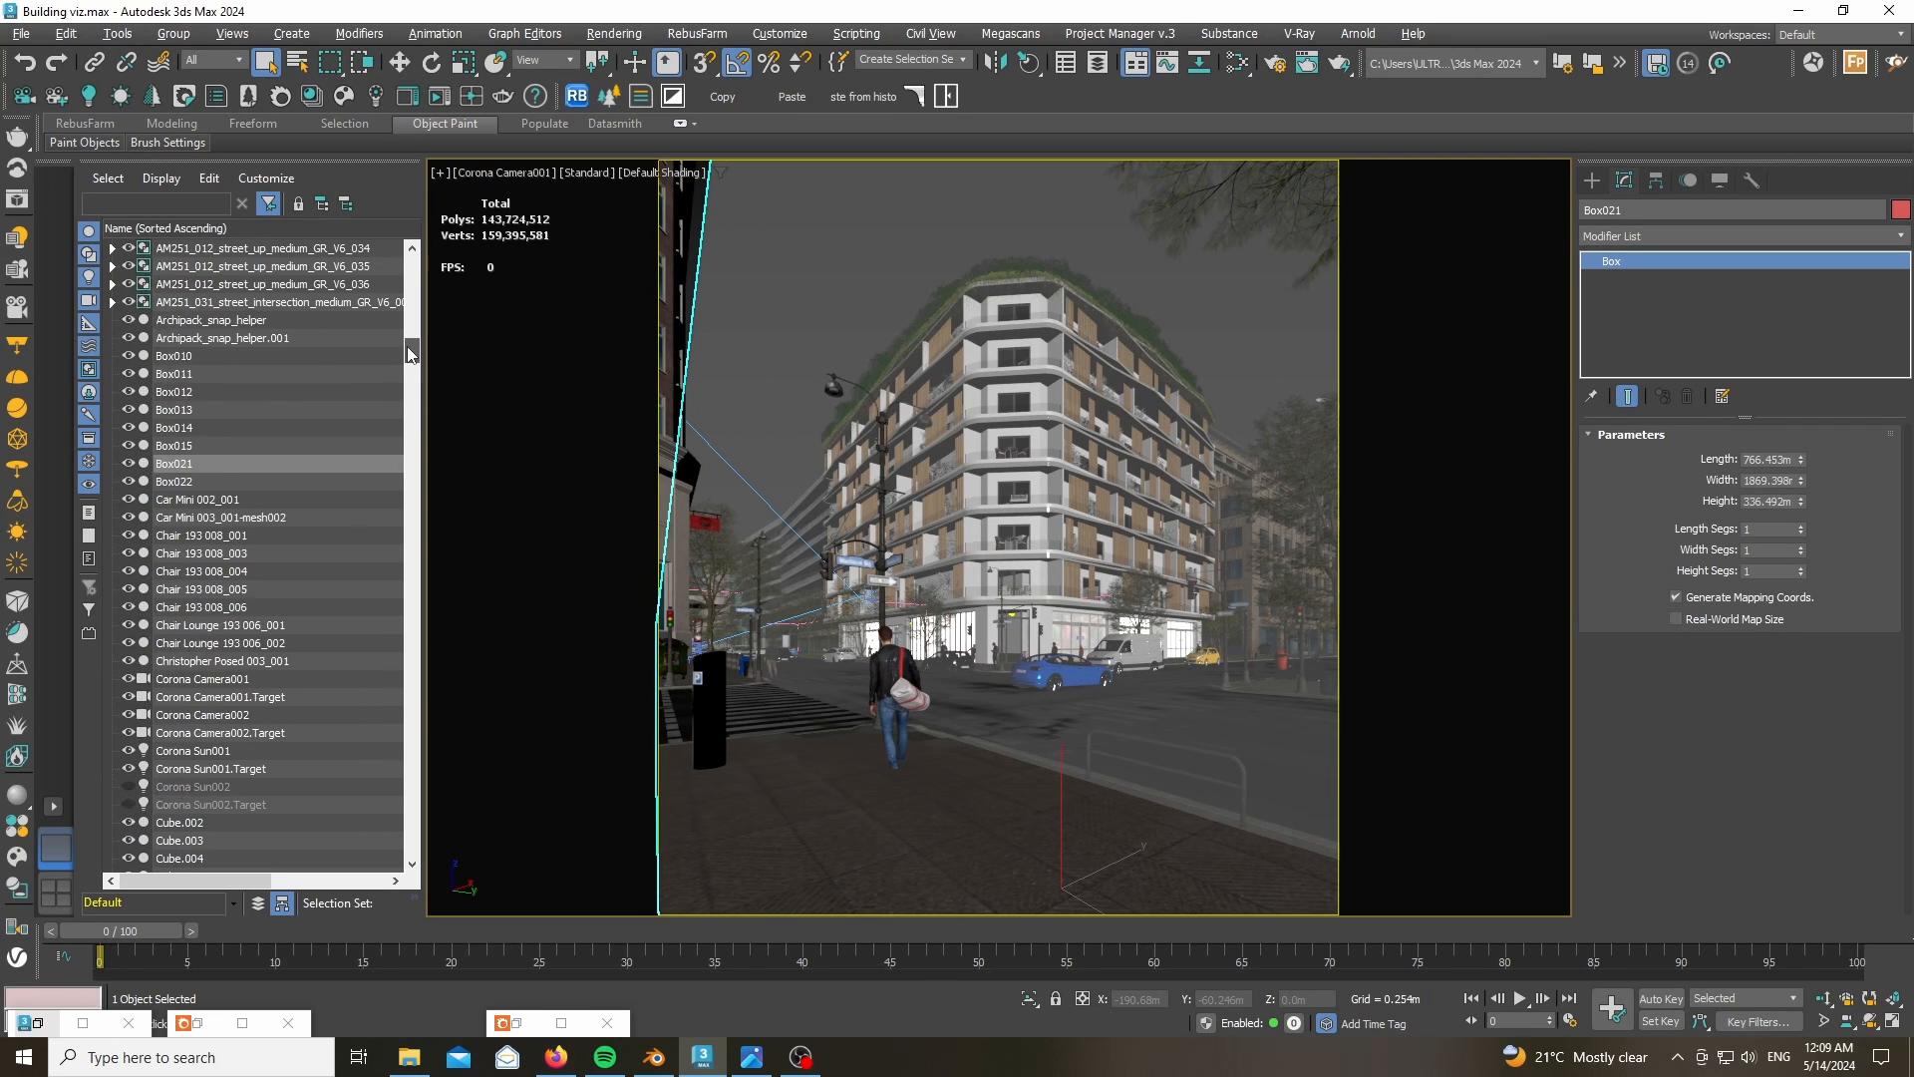
click(128, 462)
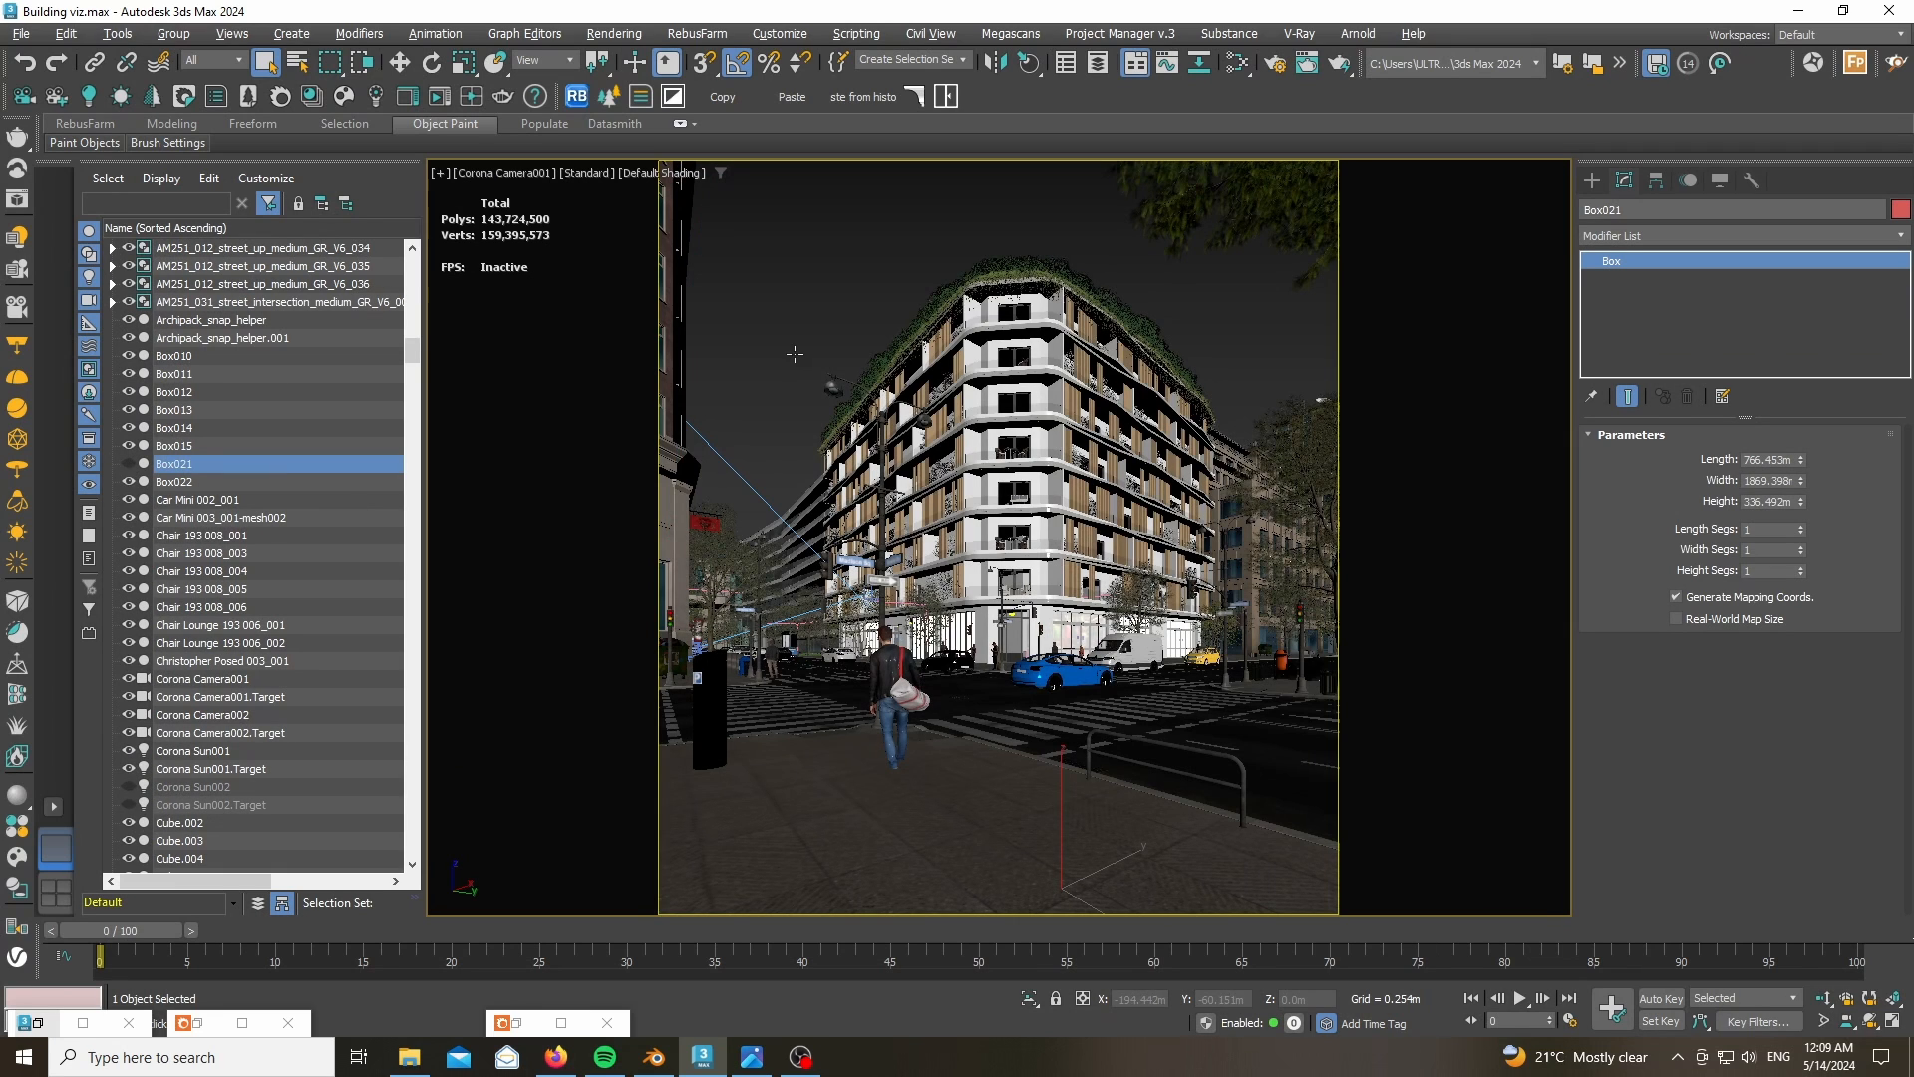
- Switch from the camera to a perspective view and look down on the street intersection beside the apartment building
click(829, 380)
key(p)
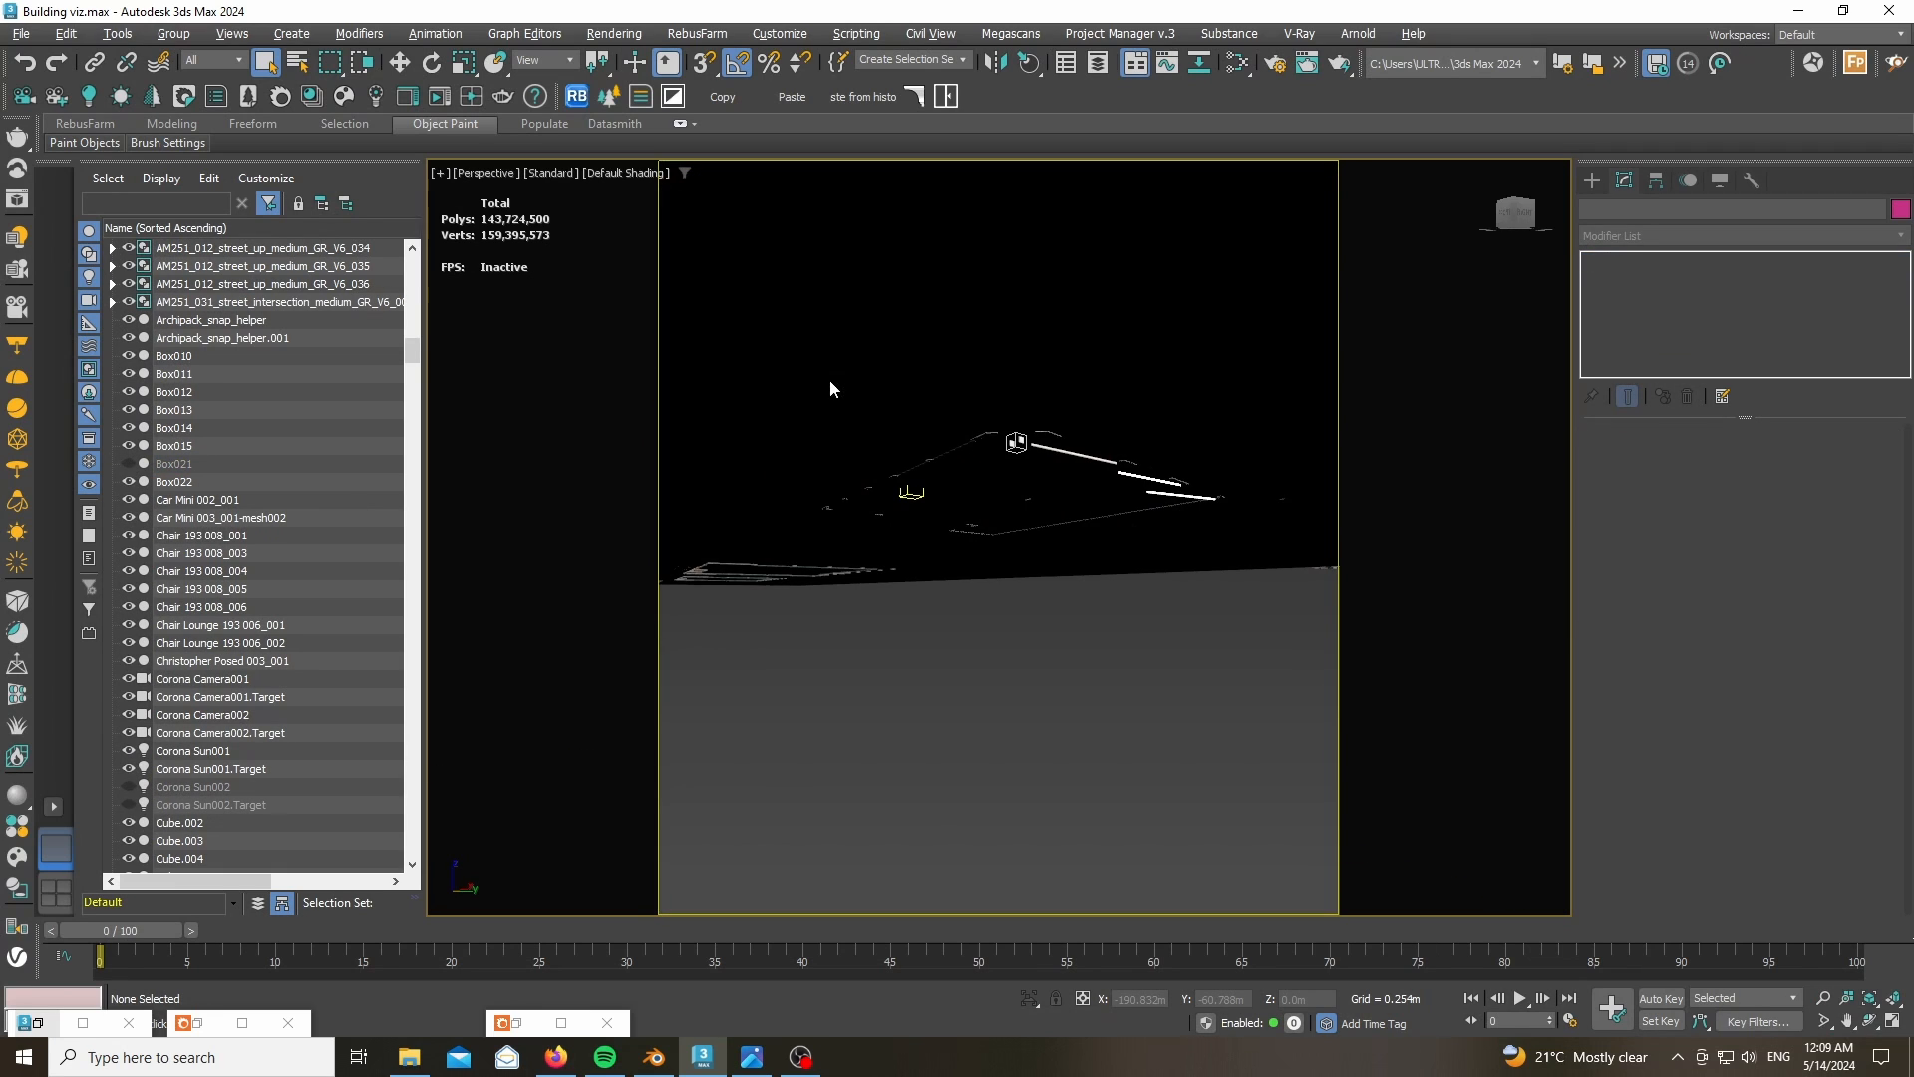
drag(1513, 216, 1507, 289)
scroll(1212, 460, down, 5)
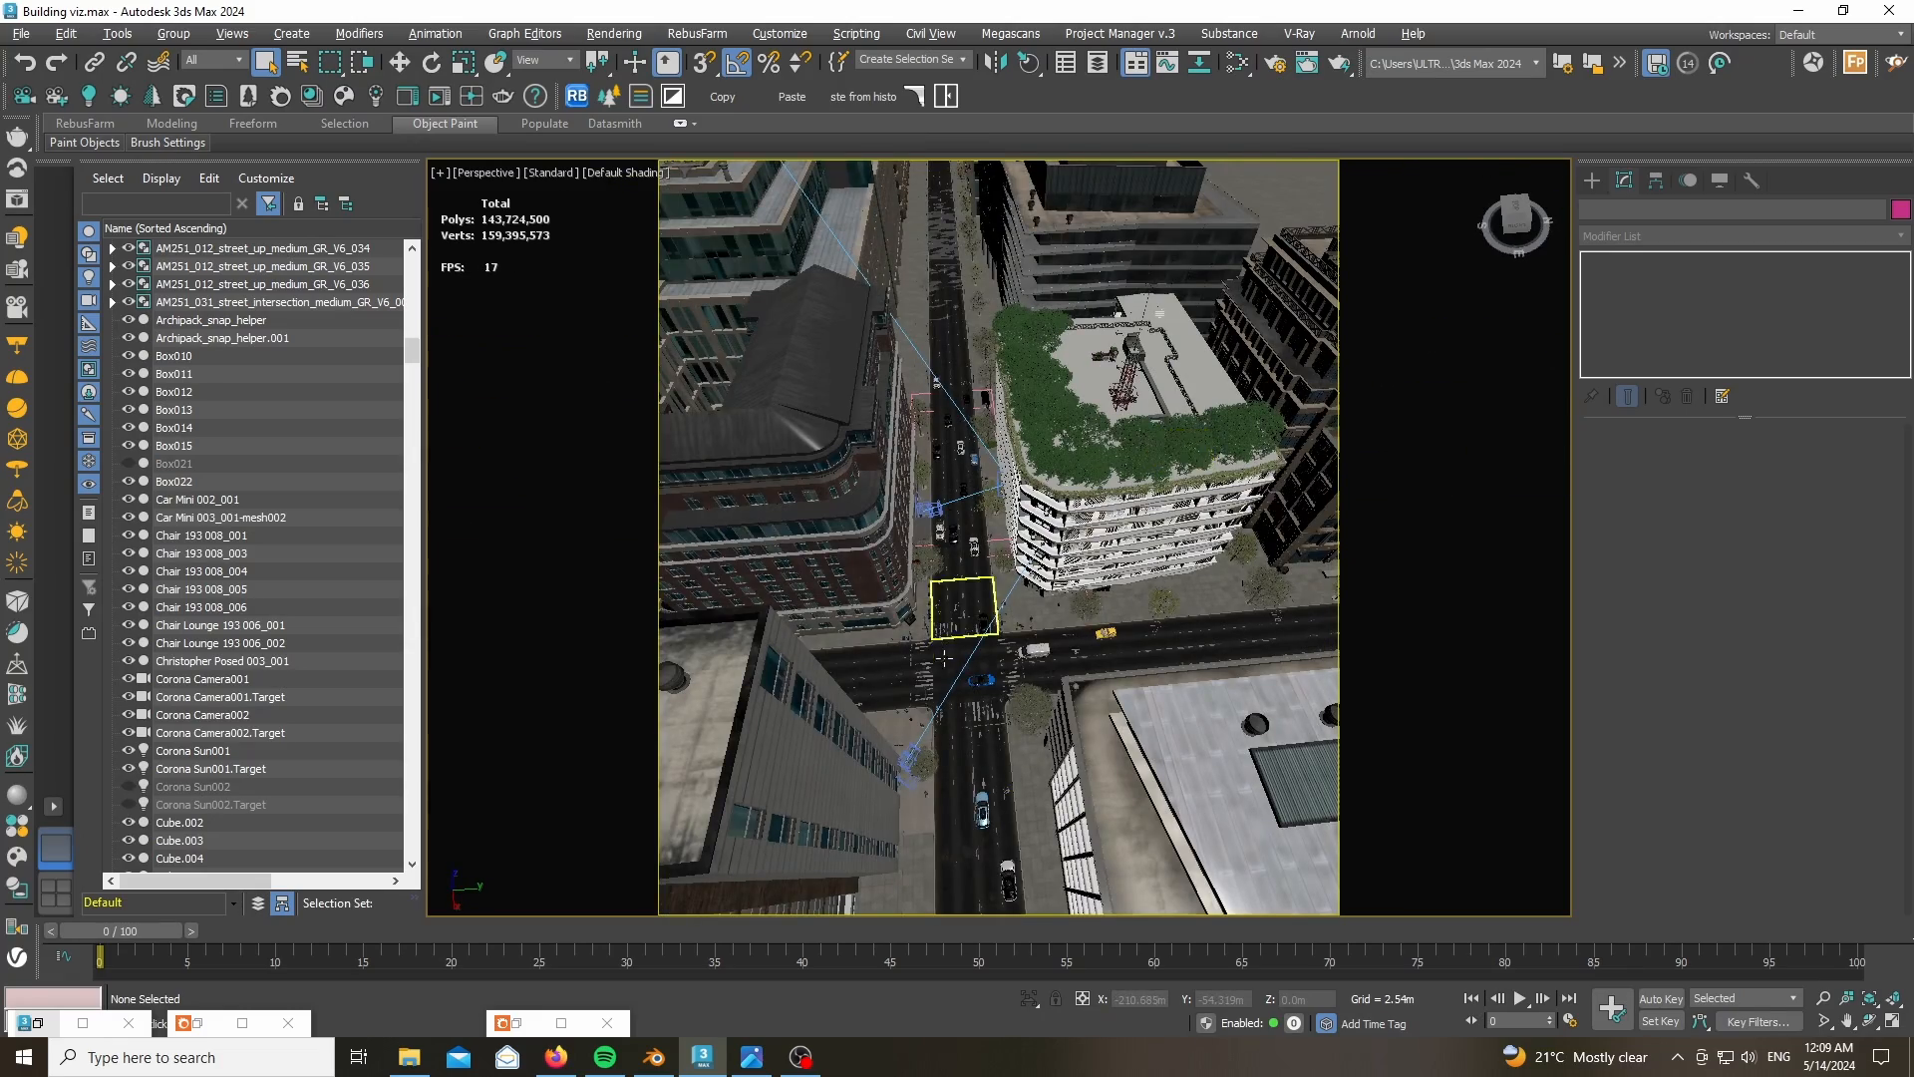
scroll(987, 573, up, 5)
- Select the road piece at the crossing, close its open group and isolate the whole street intersection group
click(975, 384)
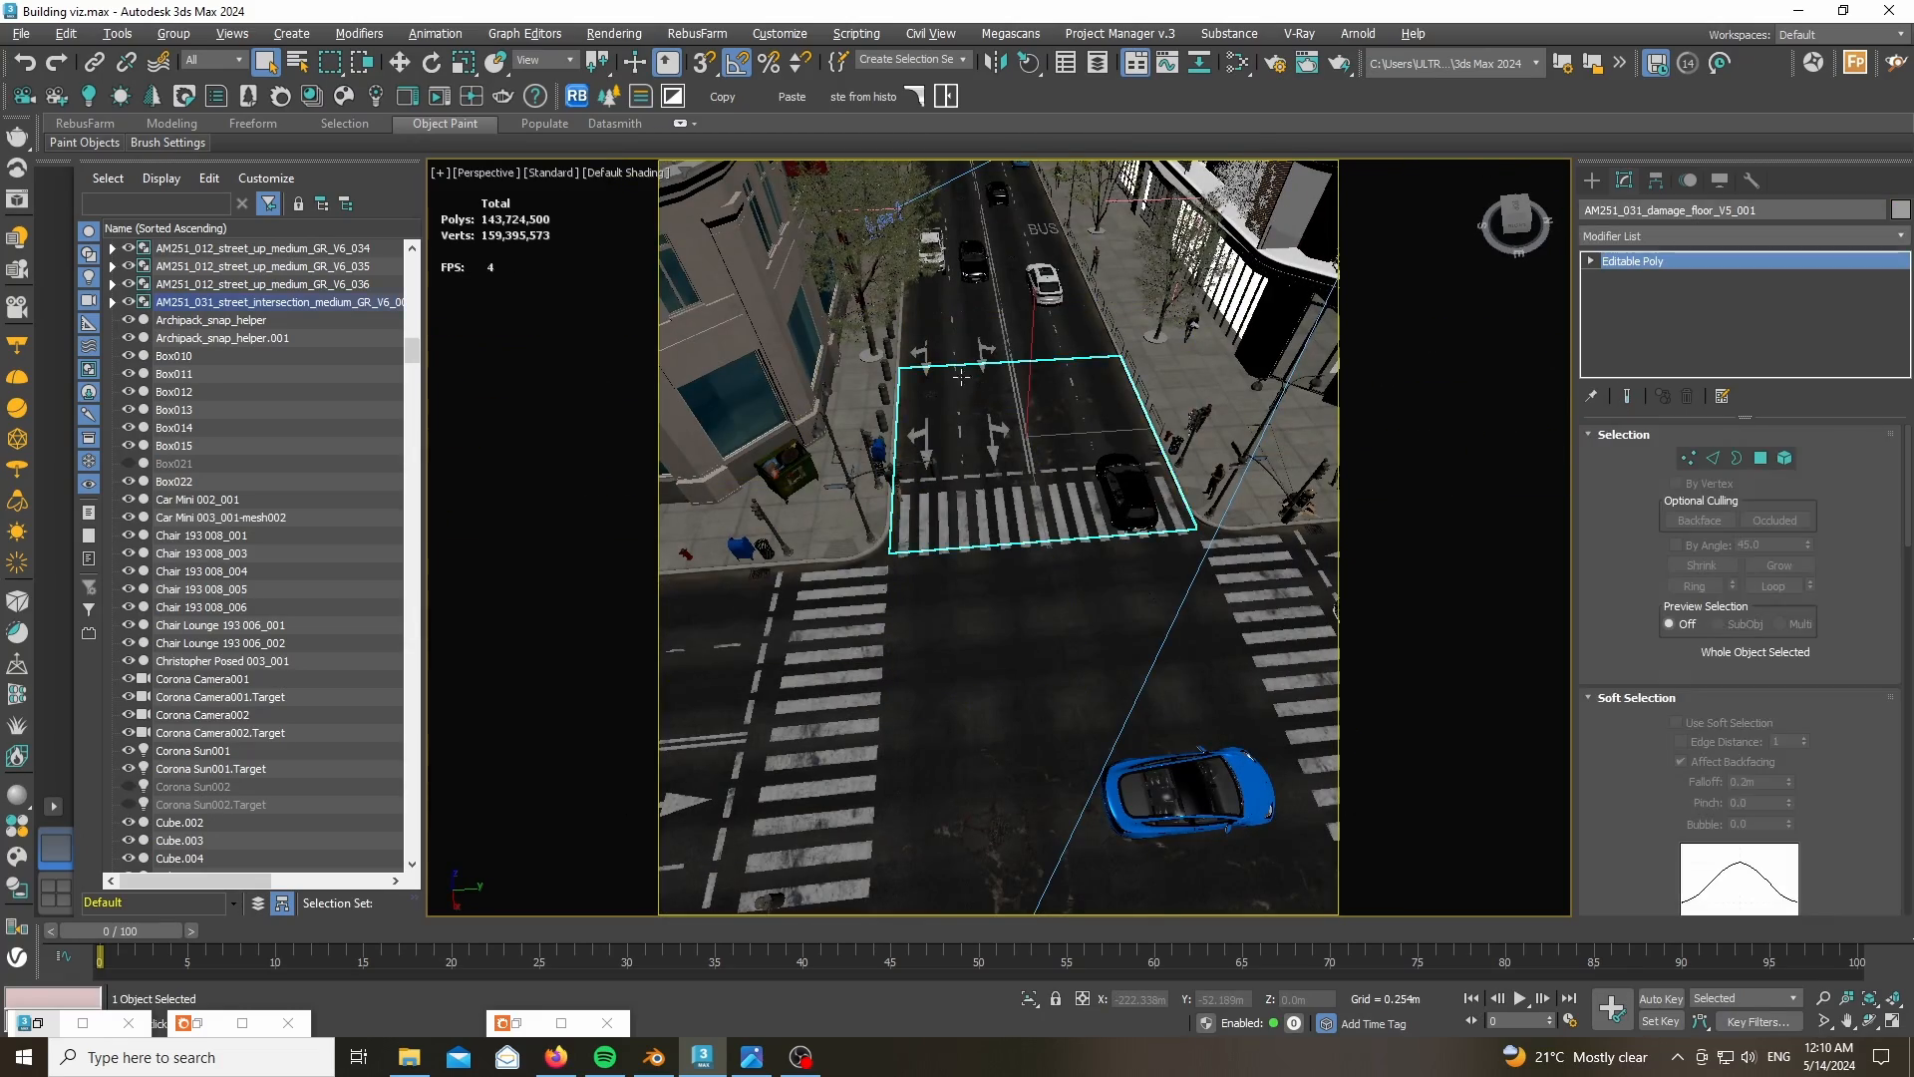
click(174, 33)
click(185, 161)
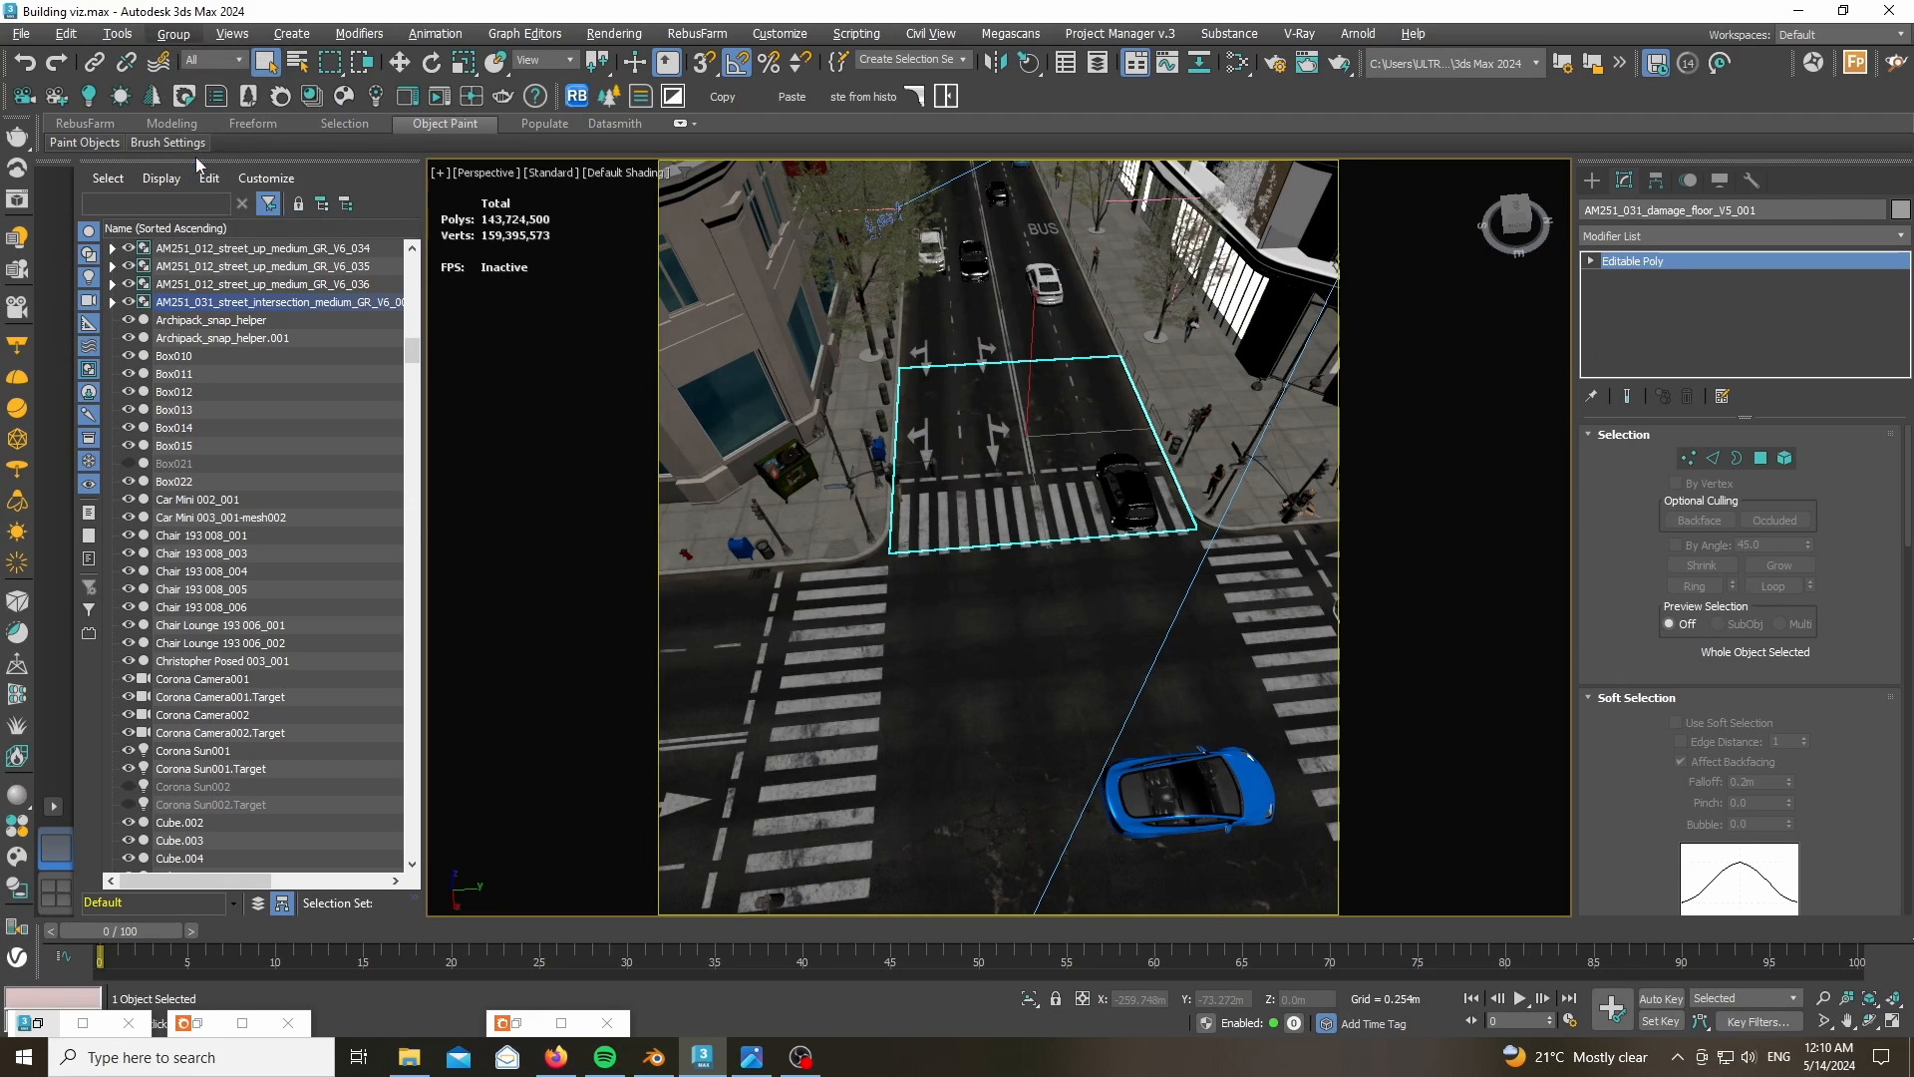
key(z)
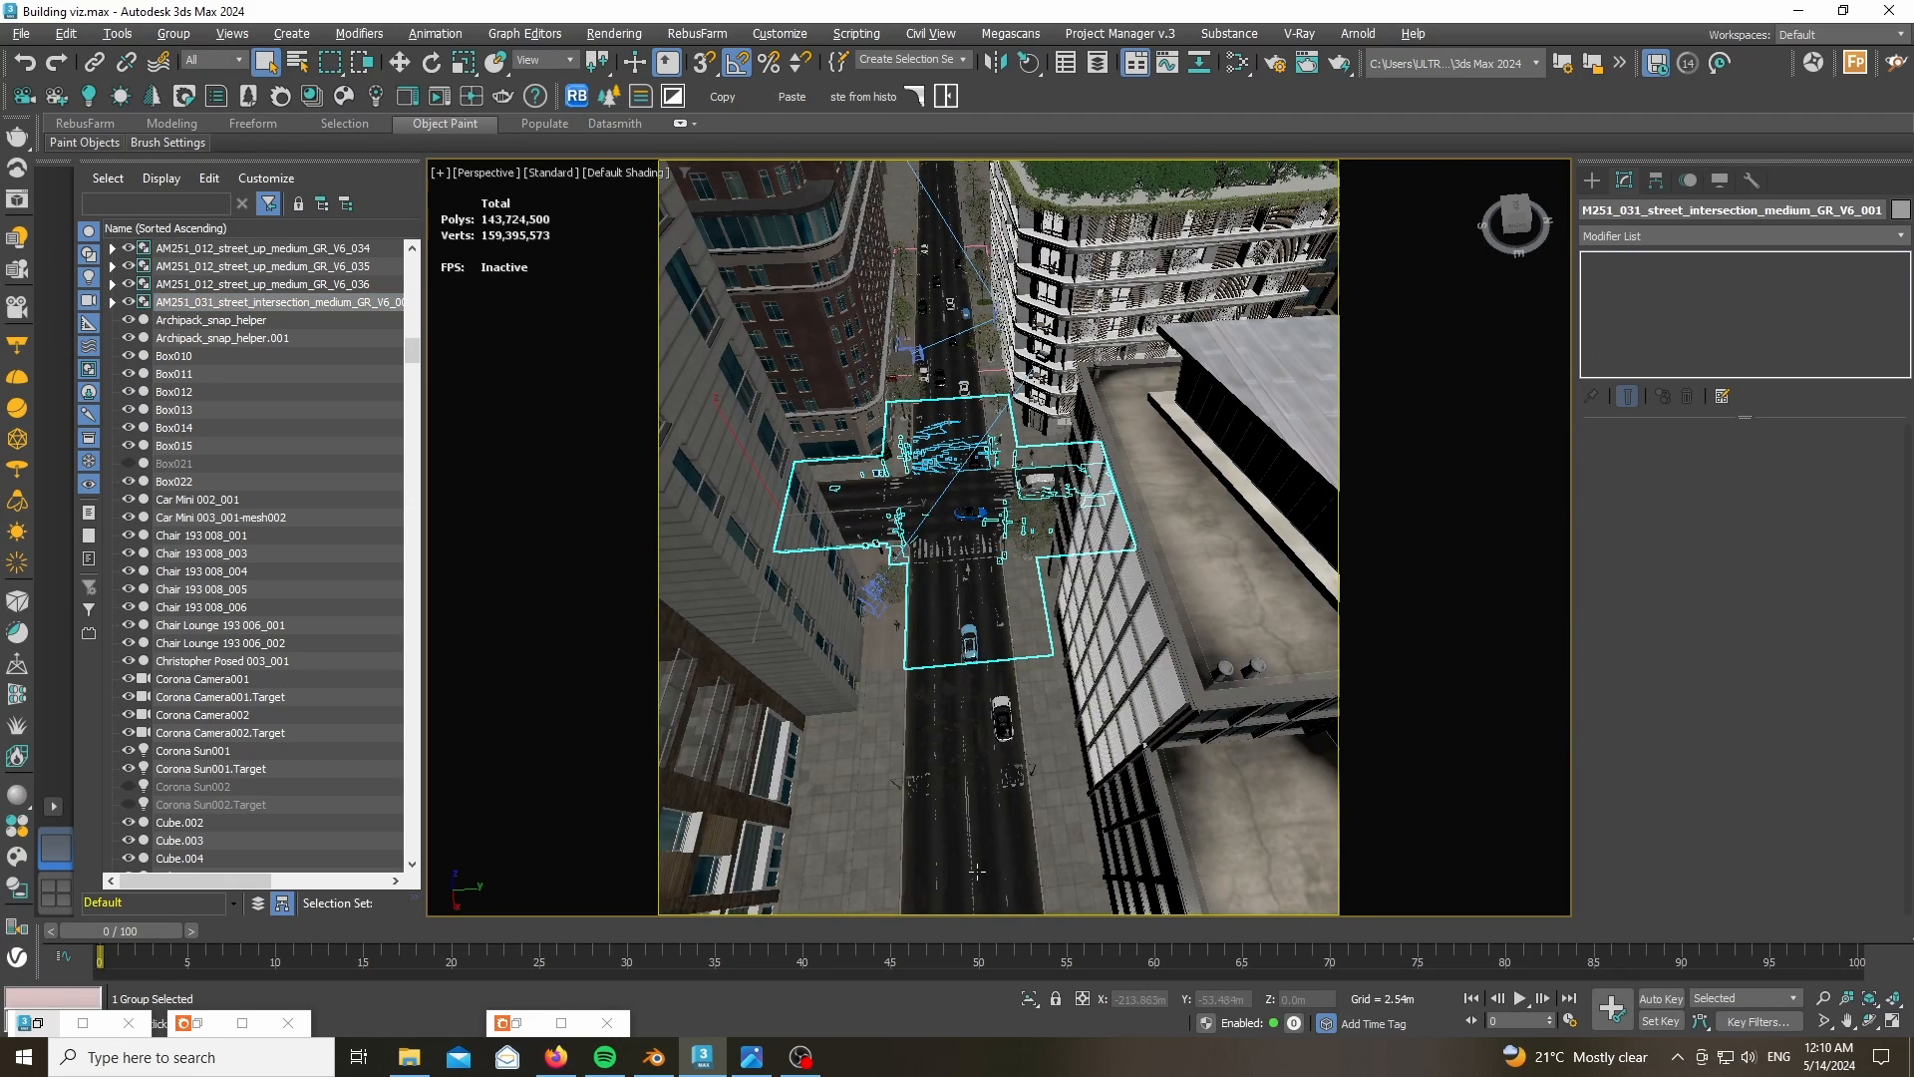
key(alt+q)
- Examine the isolated intersection's crosswalks, lane markings, sidewalks and traffic lights from near and far
scroll(954, 626, up, 10)
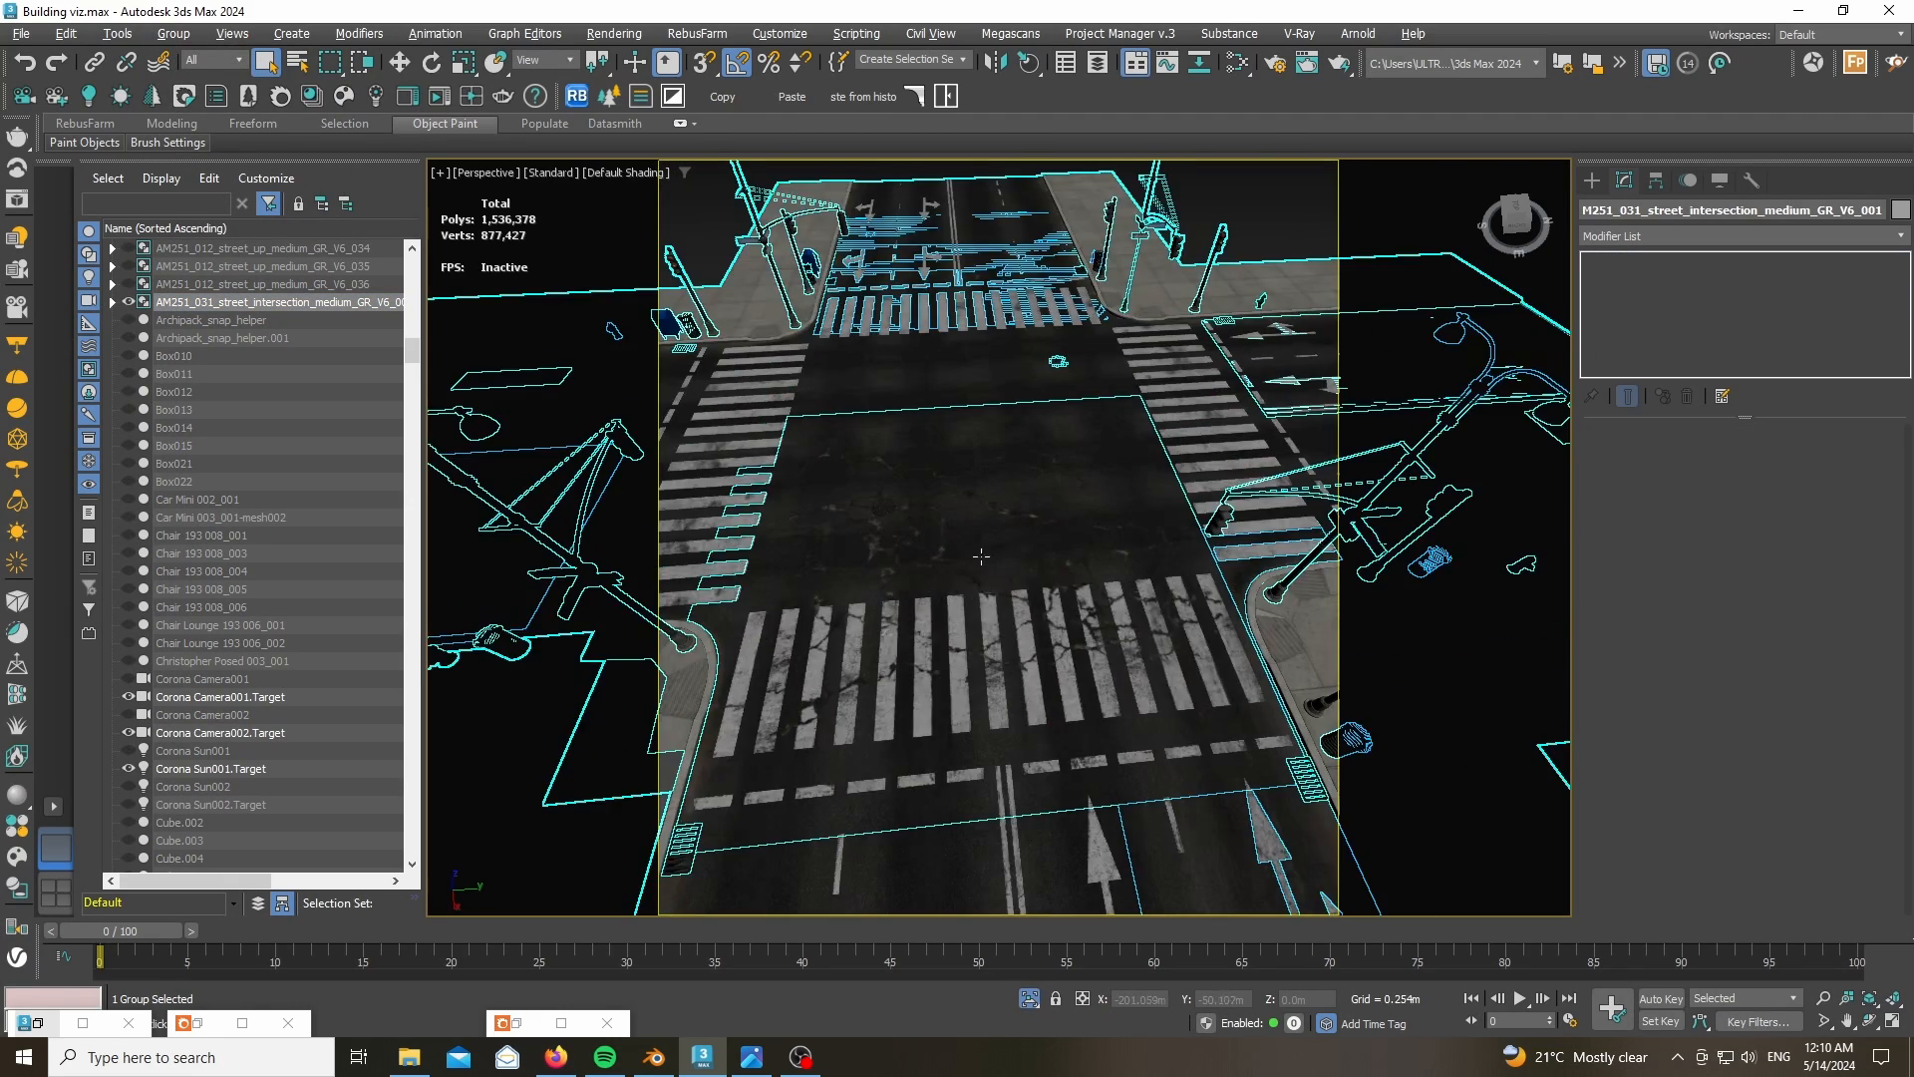
scroll(954, 626, down, 4)
scroll(954, 626, up, 6)
scroll(954, 626, down, 8)
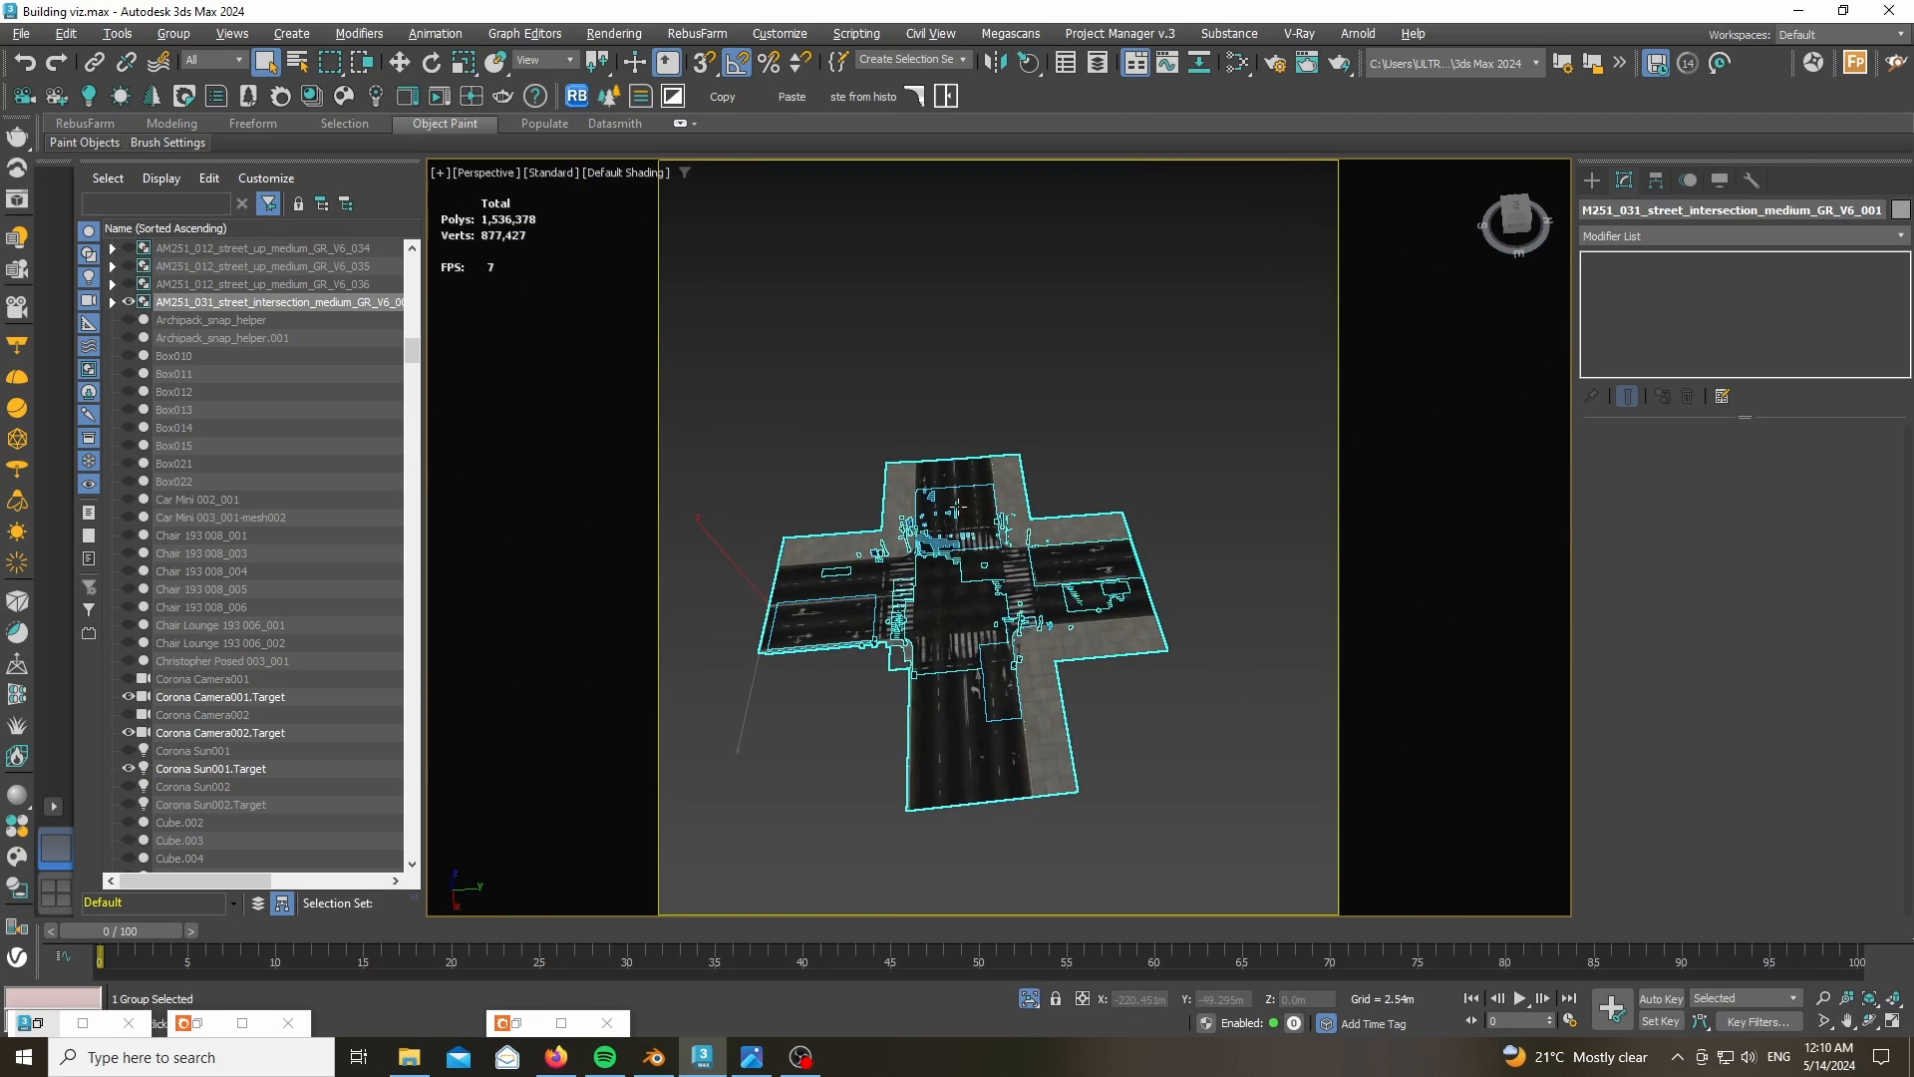
scroll(937, 547, up, 8)
scroll(939, 547, down, 3)
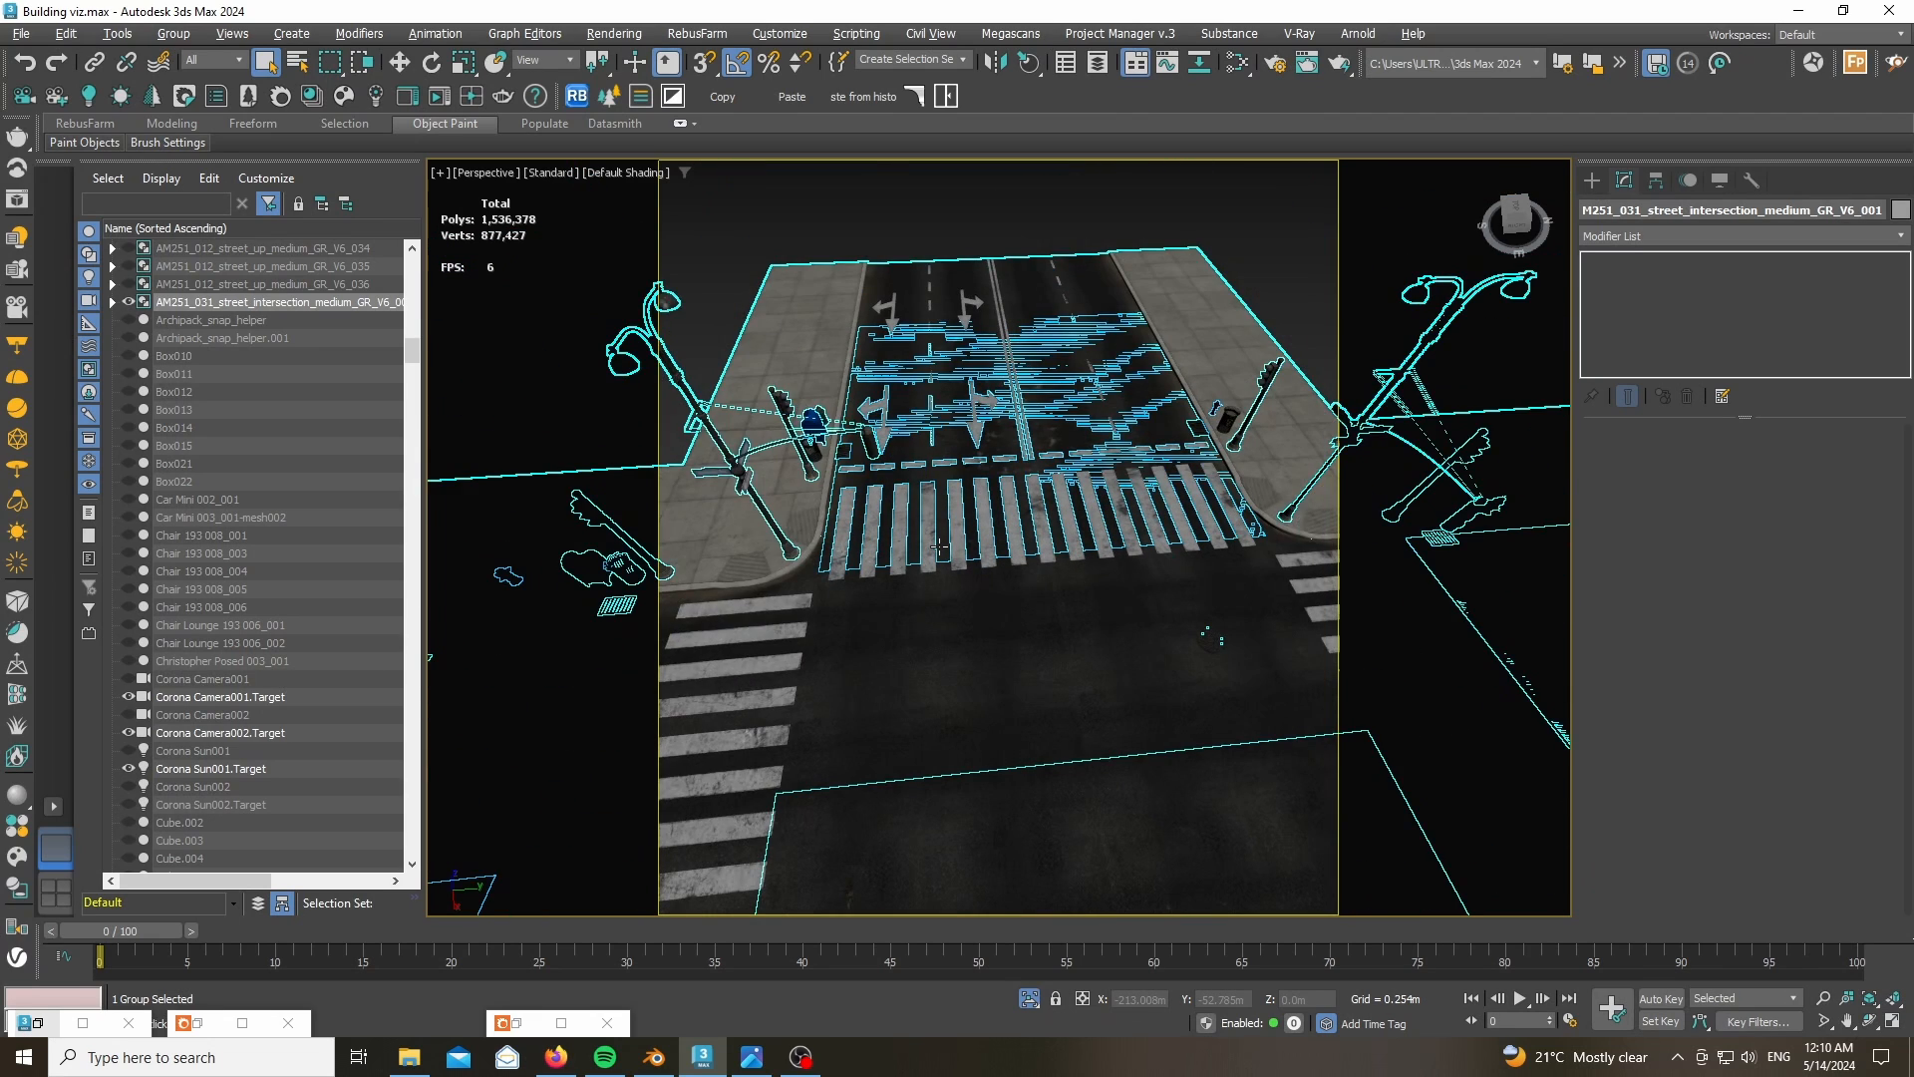
scroll(939, 547, down, 3)
scroll(939, 547, down, 5)
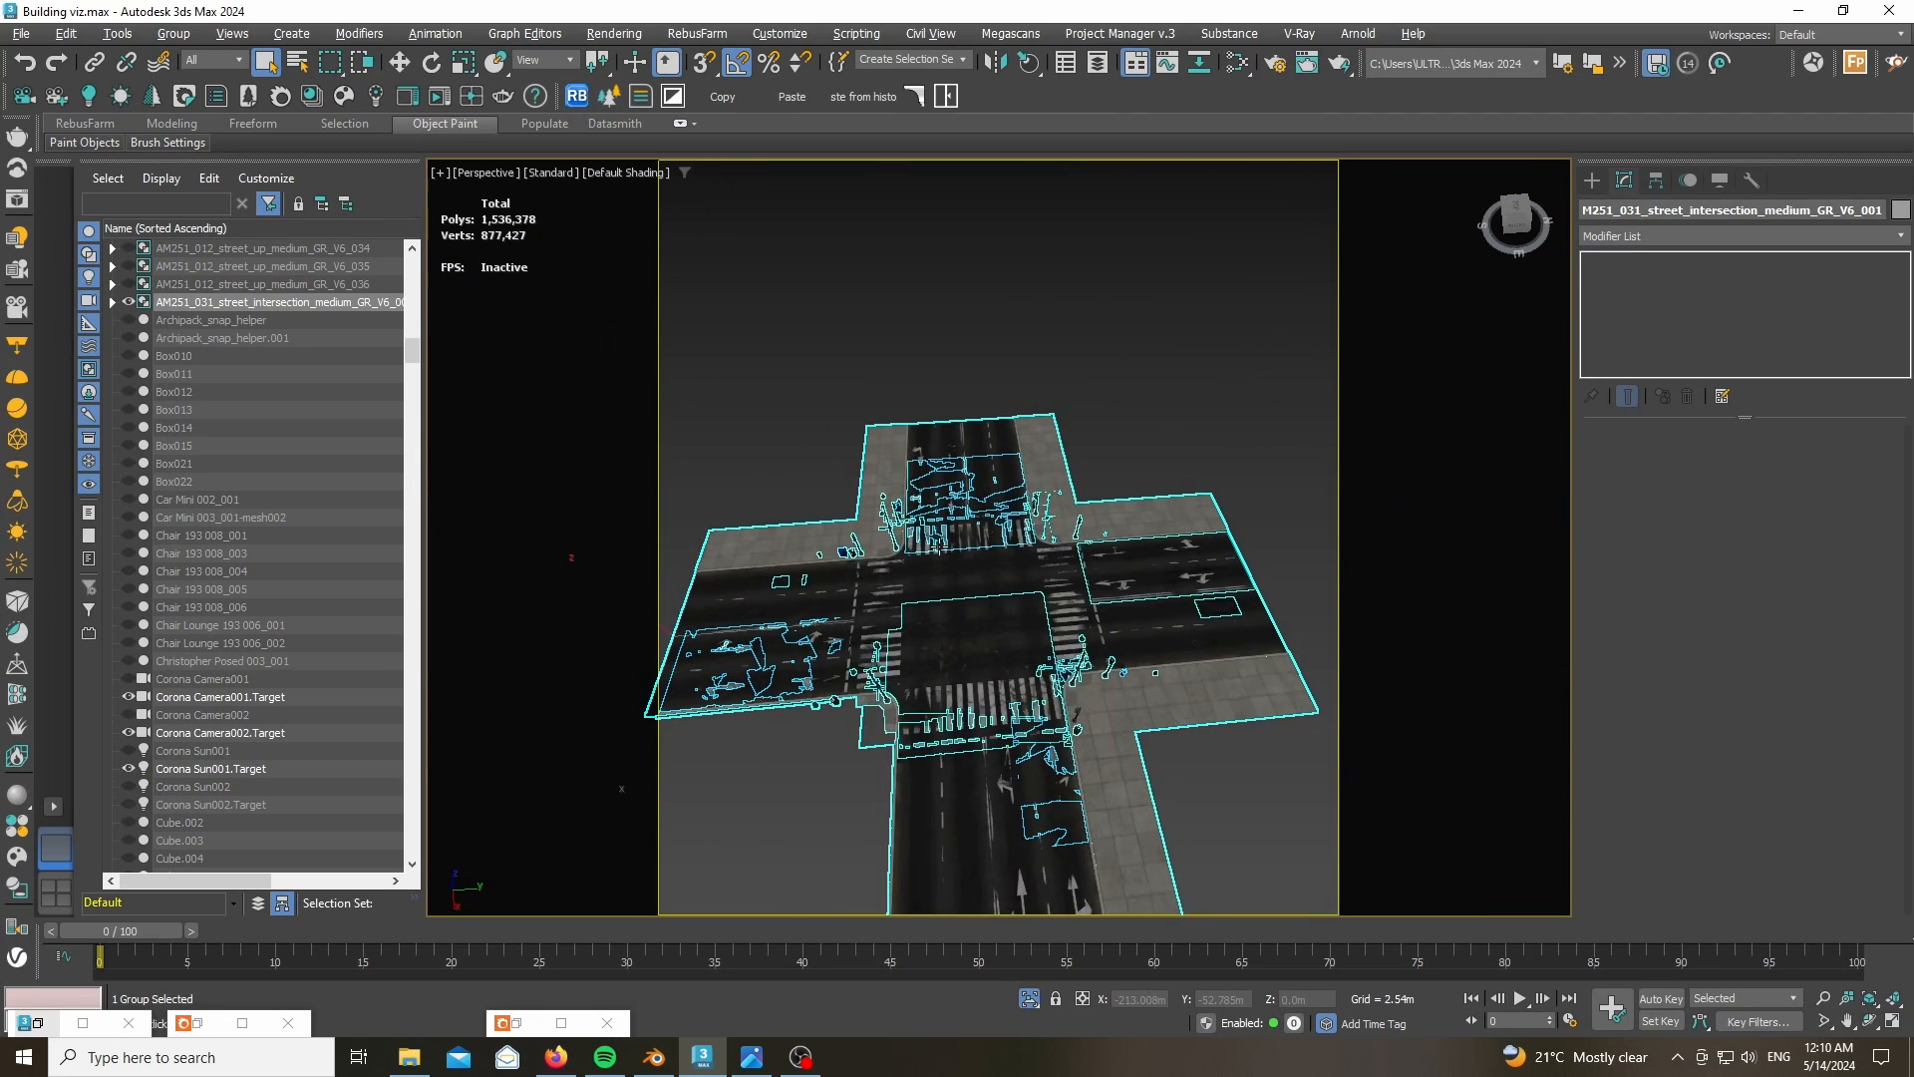
scroll(939, 547, up, 8)
scroll(956, 631, down, 5)
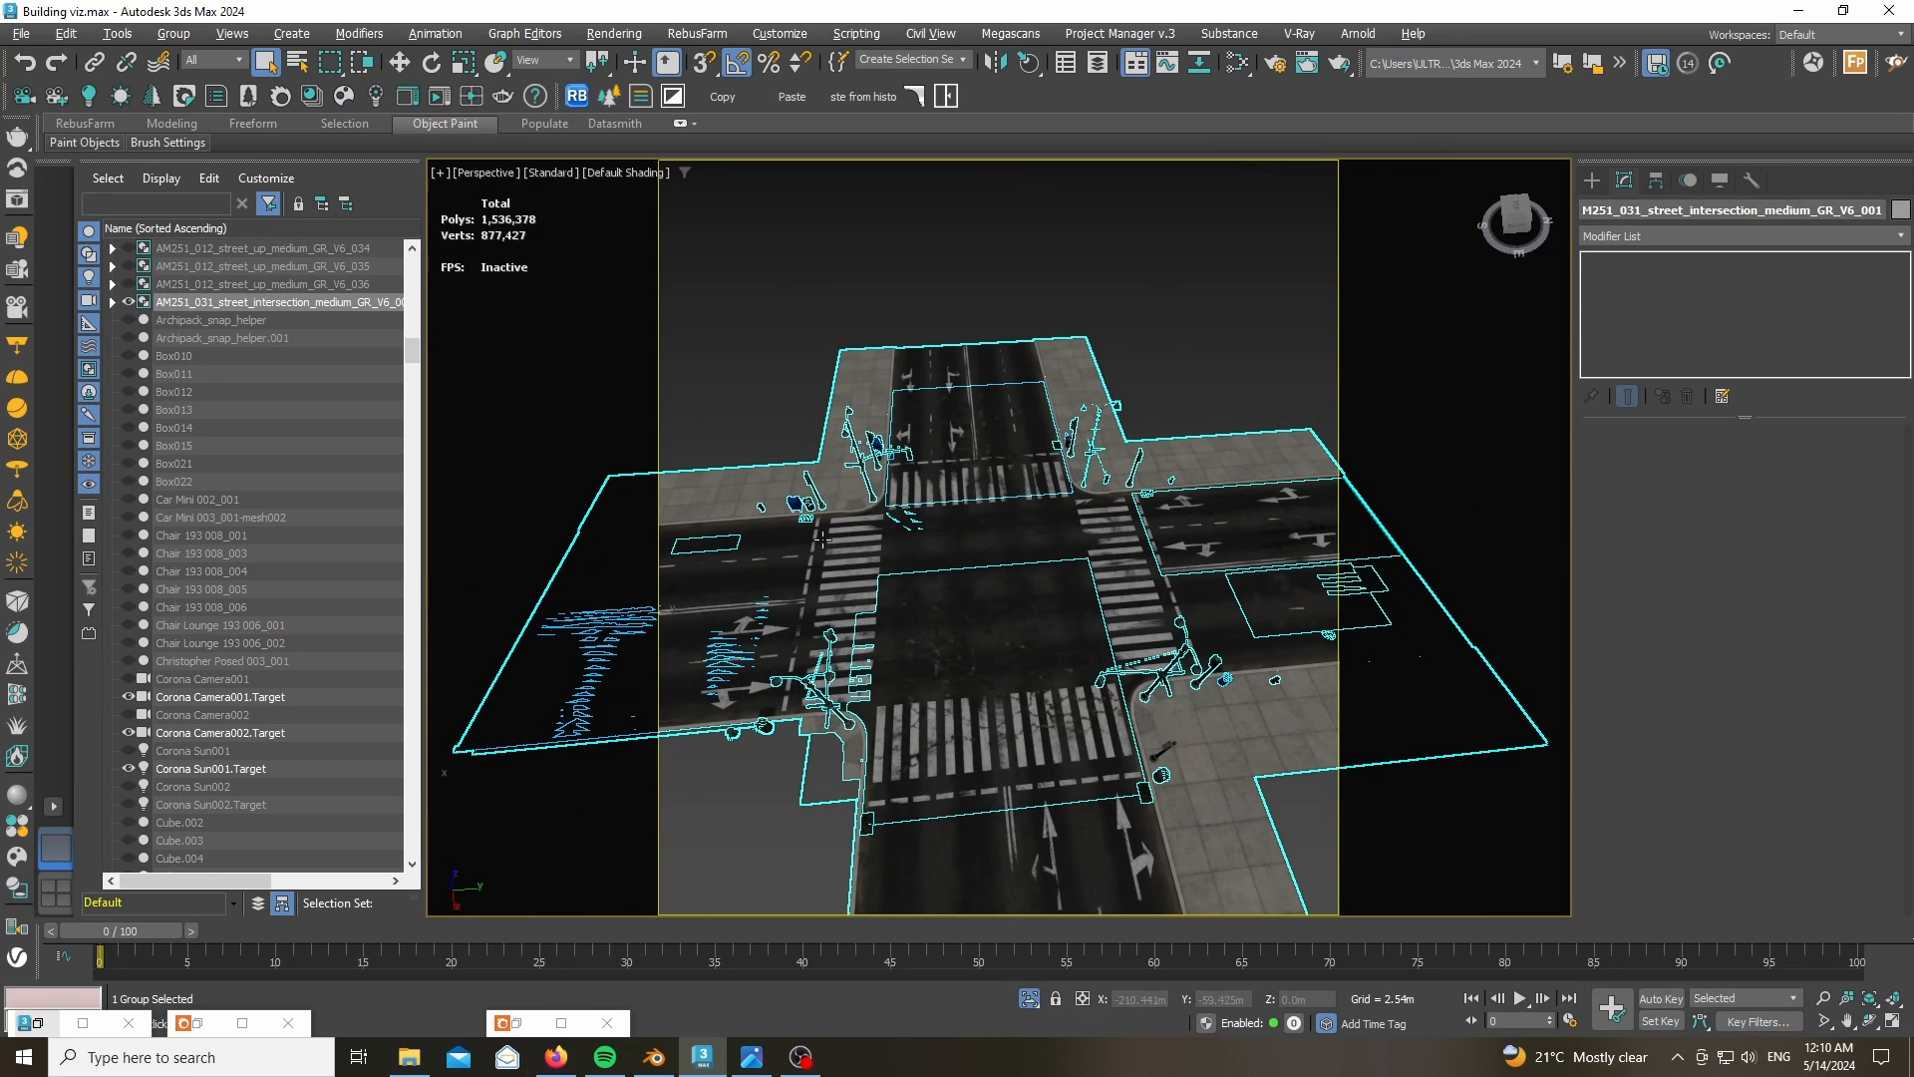
click(755, 317)
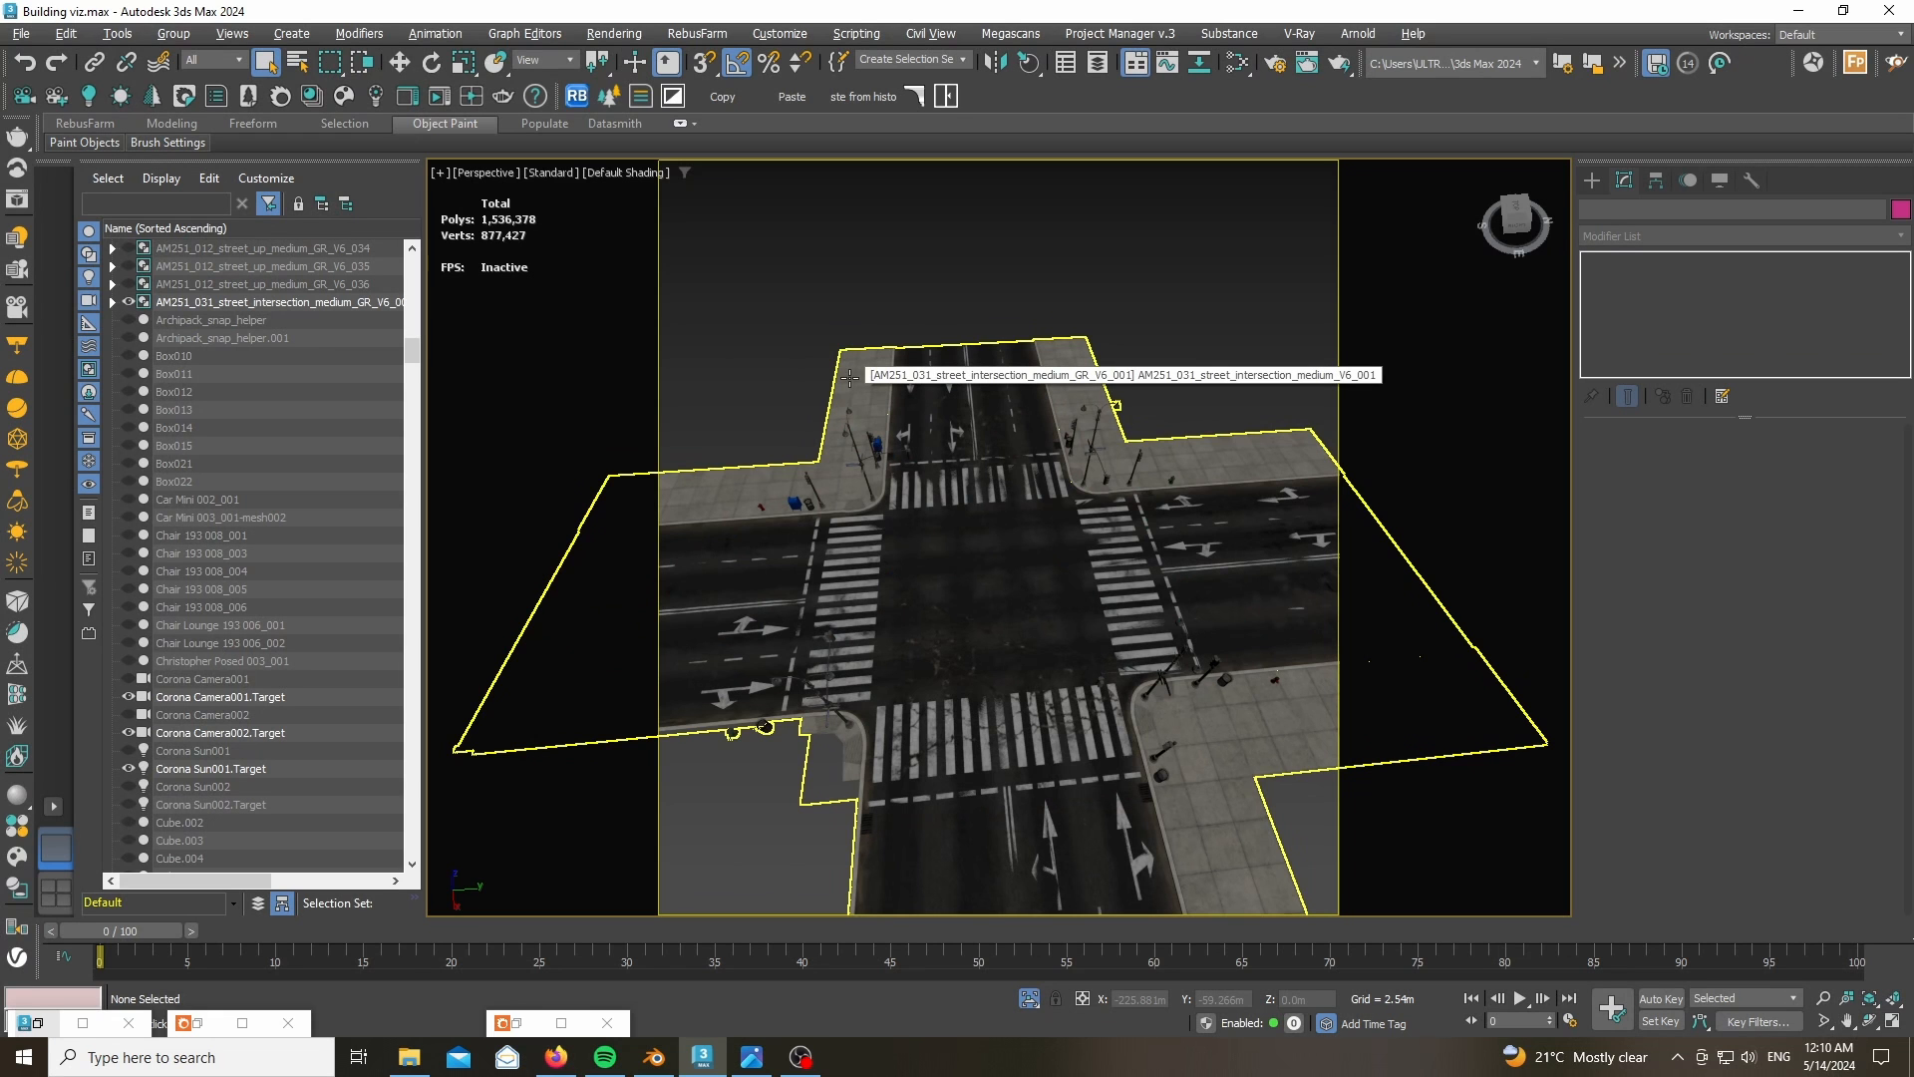
scroll(1150, 446, up, 10)
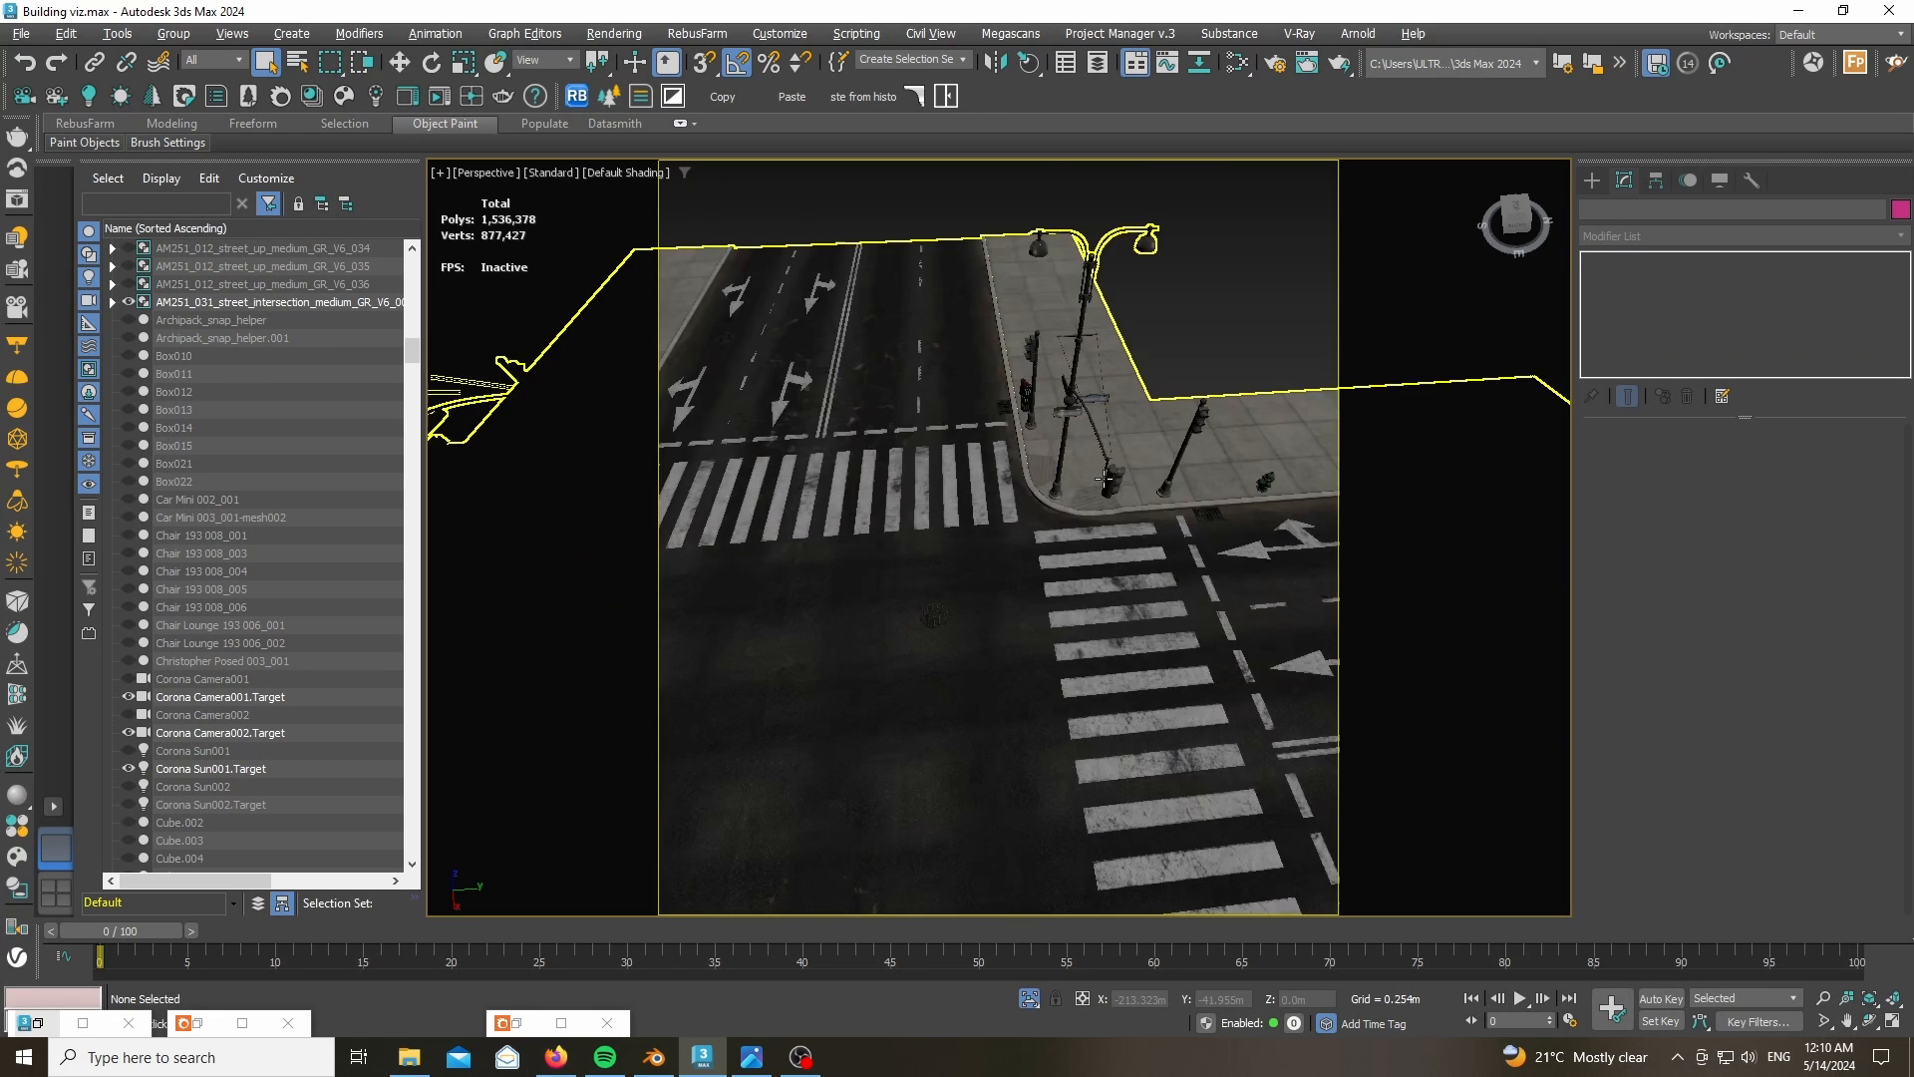
scroll(1065, 537, down, 8)
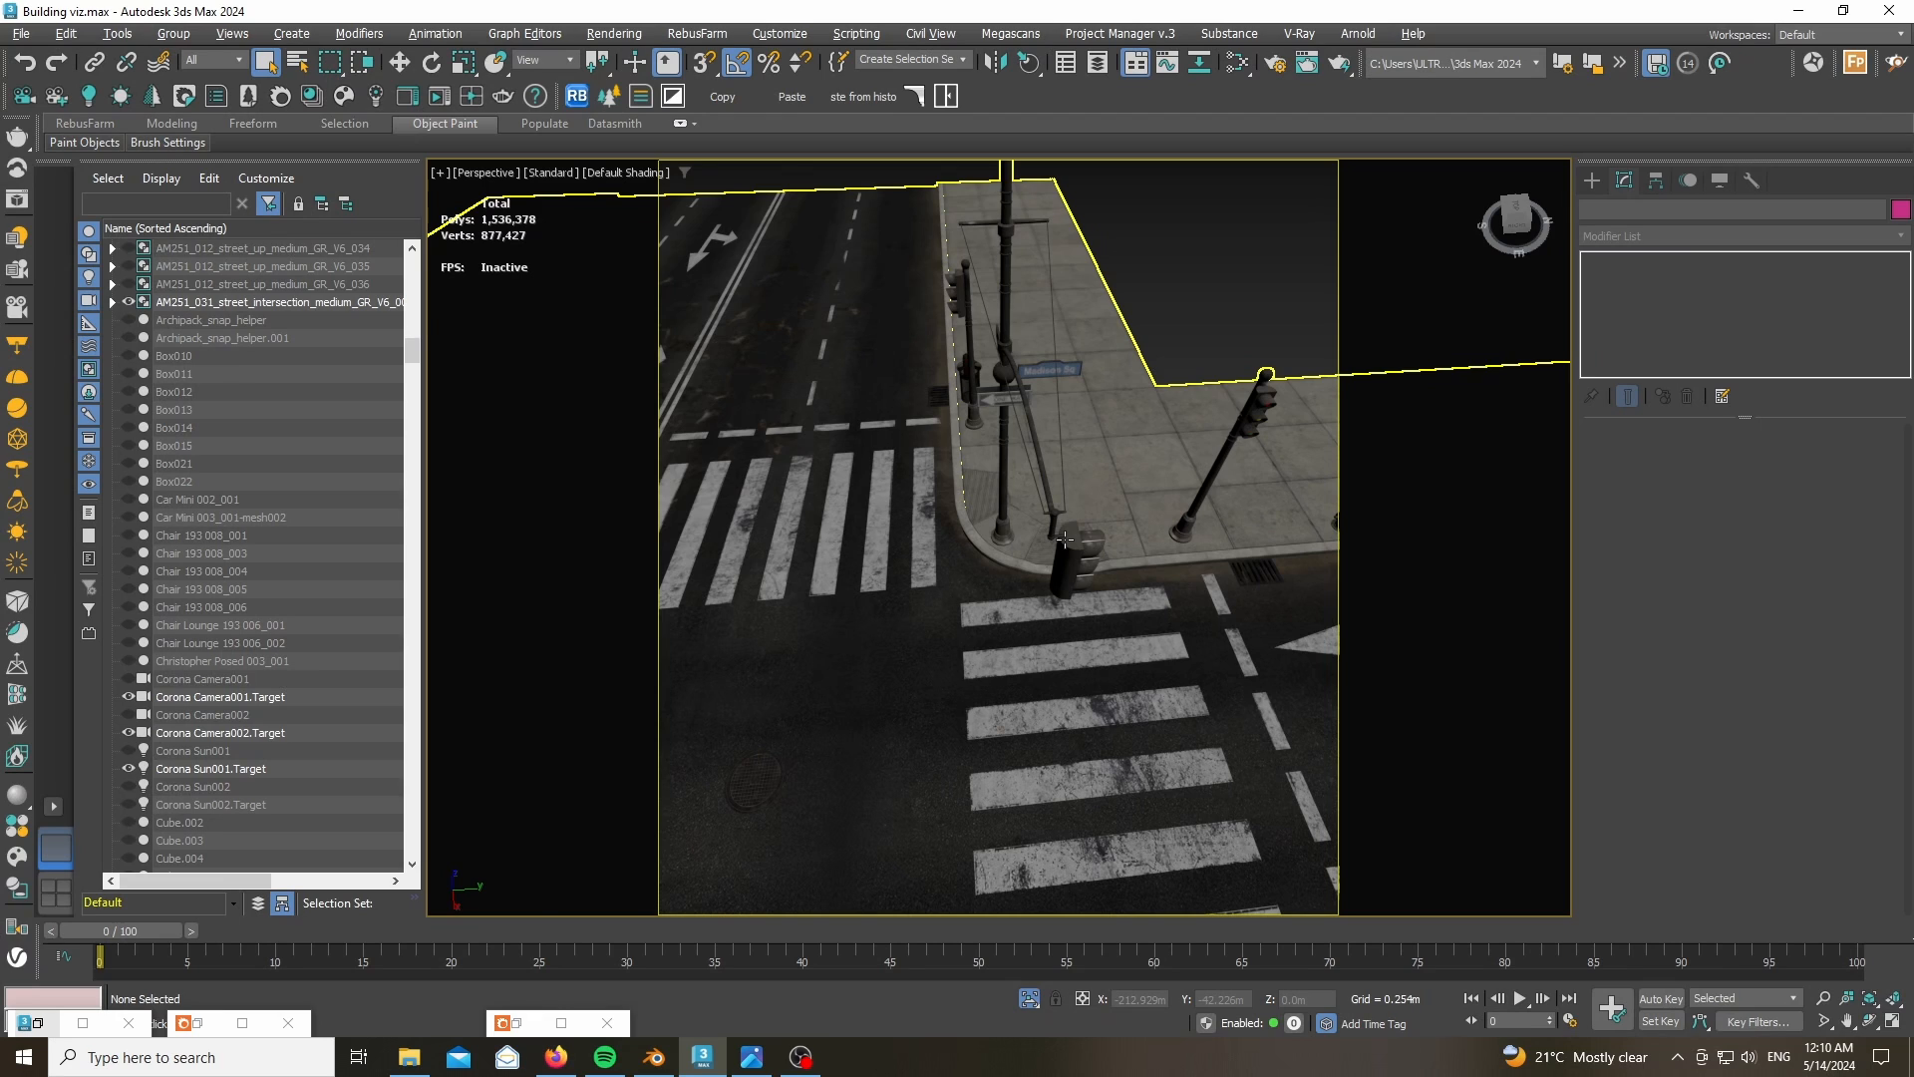
scroll(1027, 551, down, 6)
- Exit isolation to show the full scene and select the street intersection group in front of the apartment building
click(1027, 997)
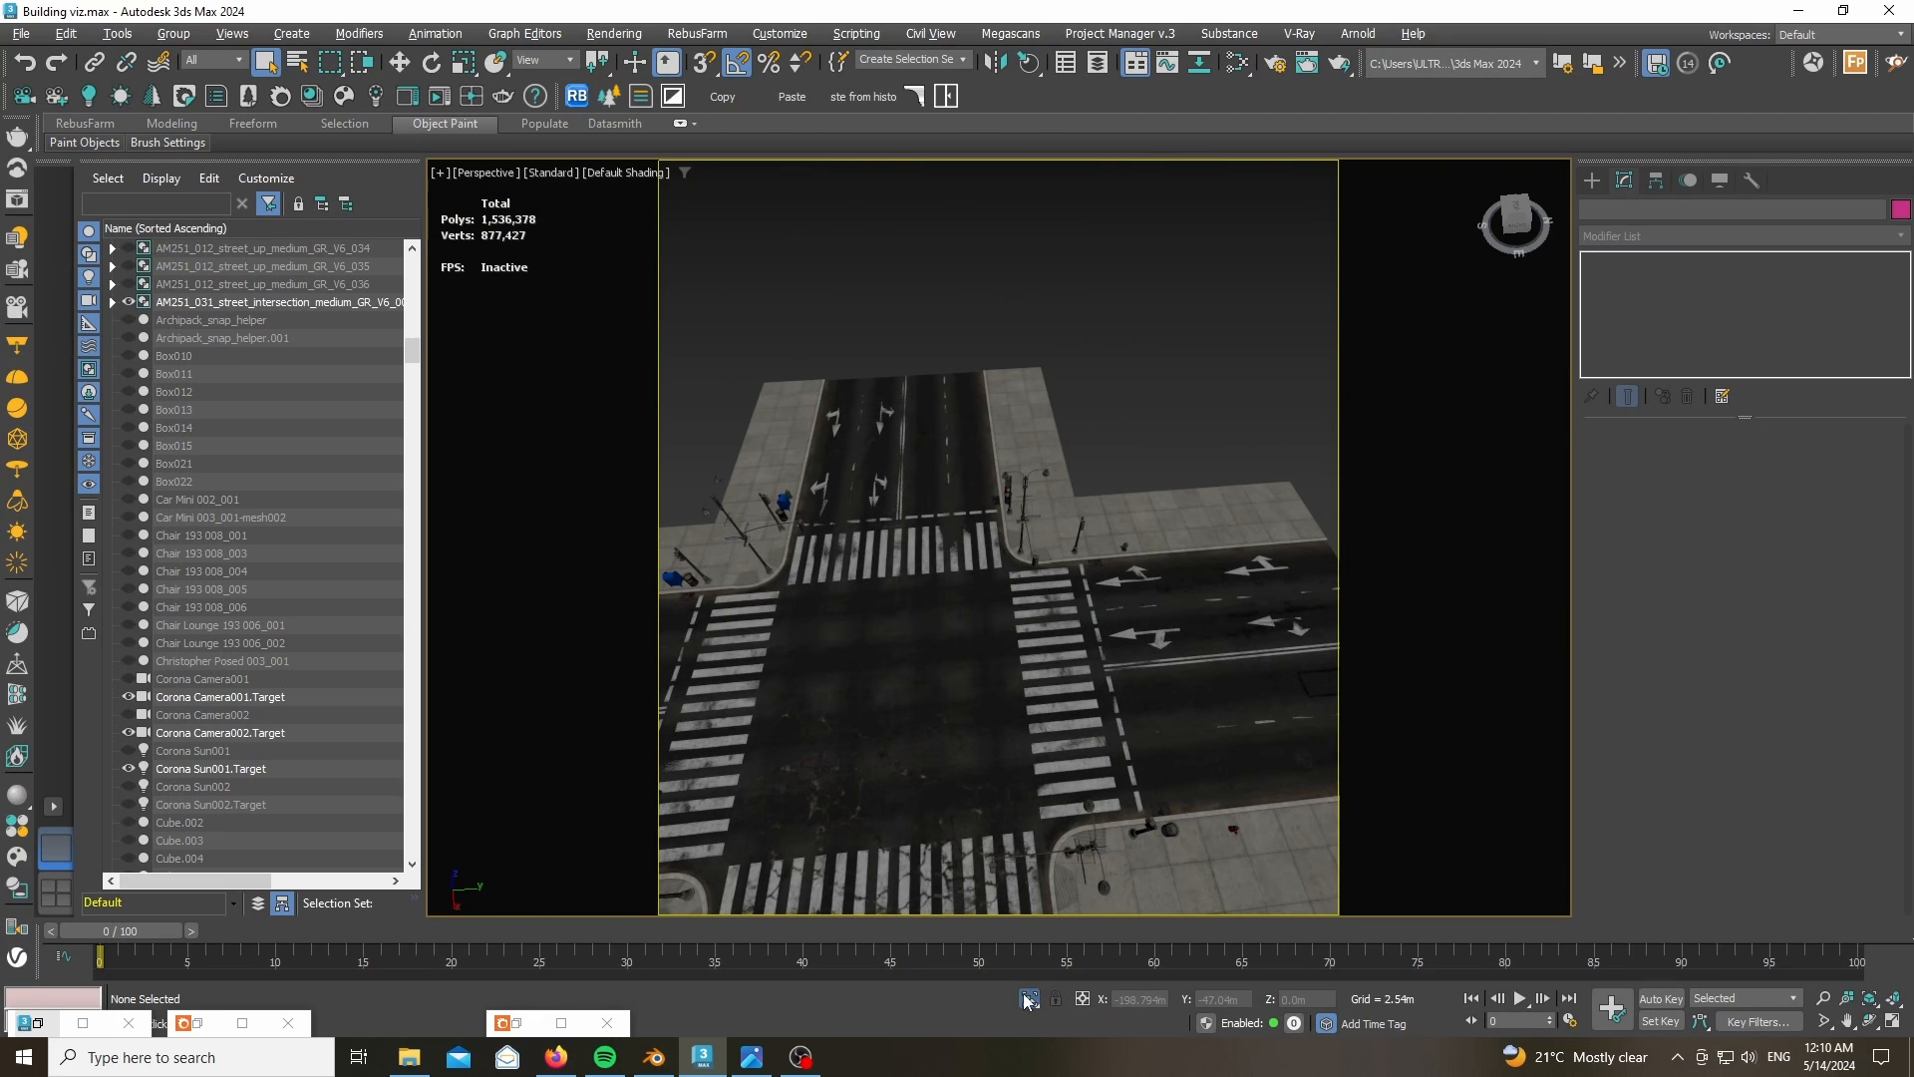
scroll(879, 626, up, 6)
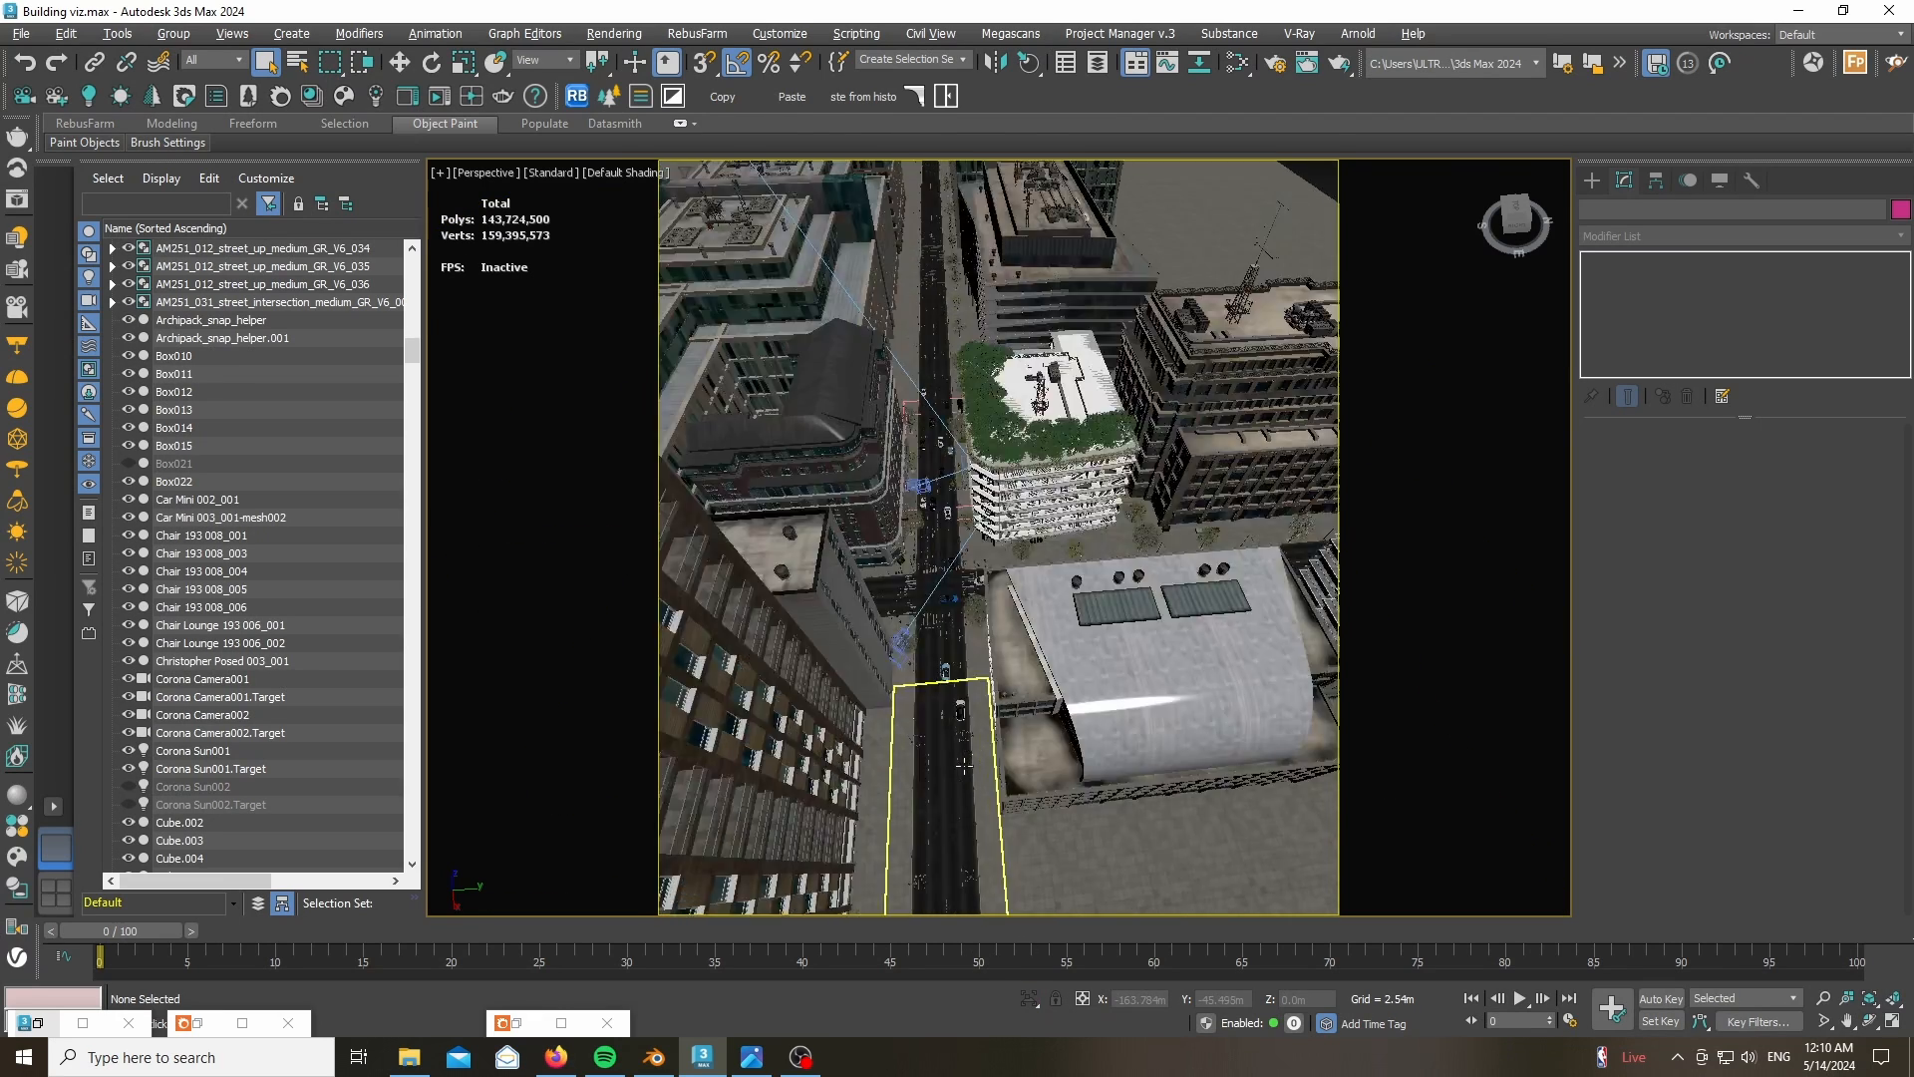
scroll(874, 437, down, 3)
scroll(857, 423, up, 3)
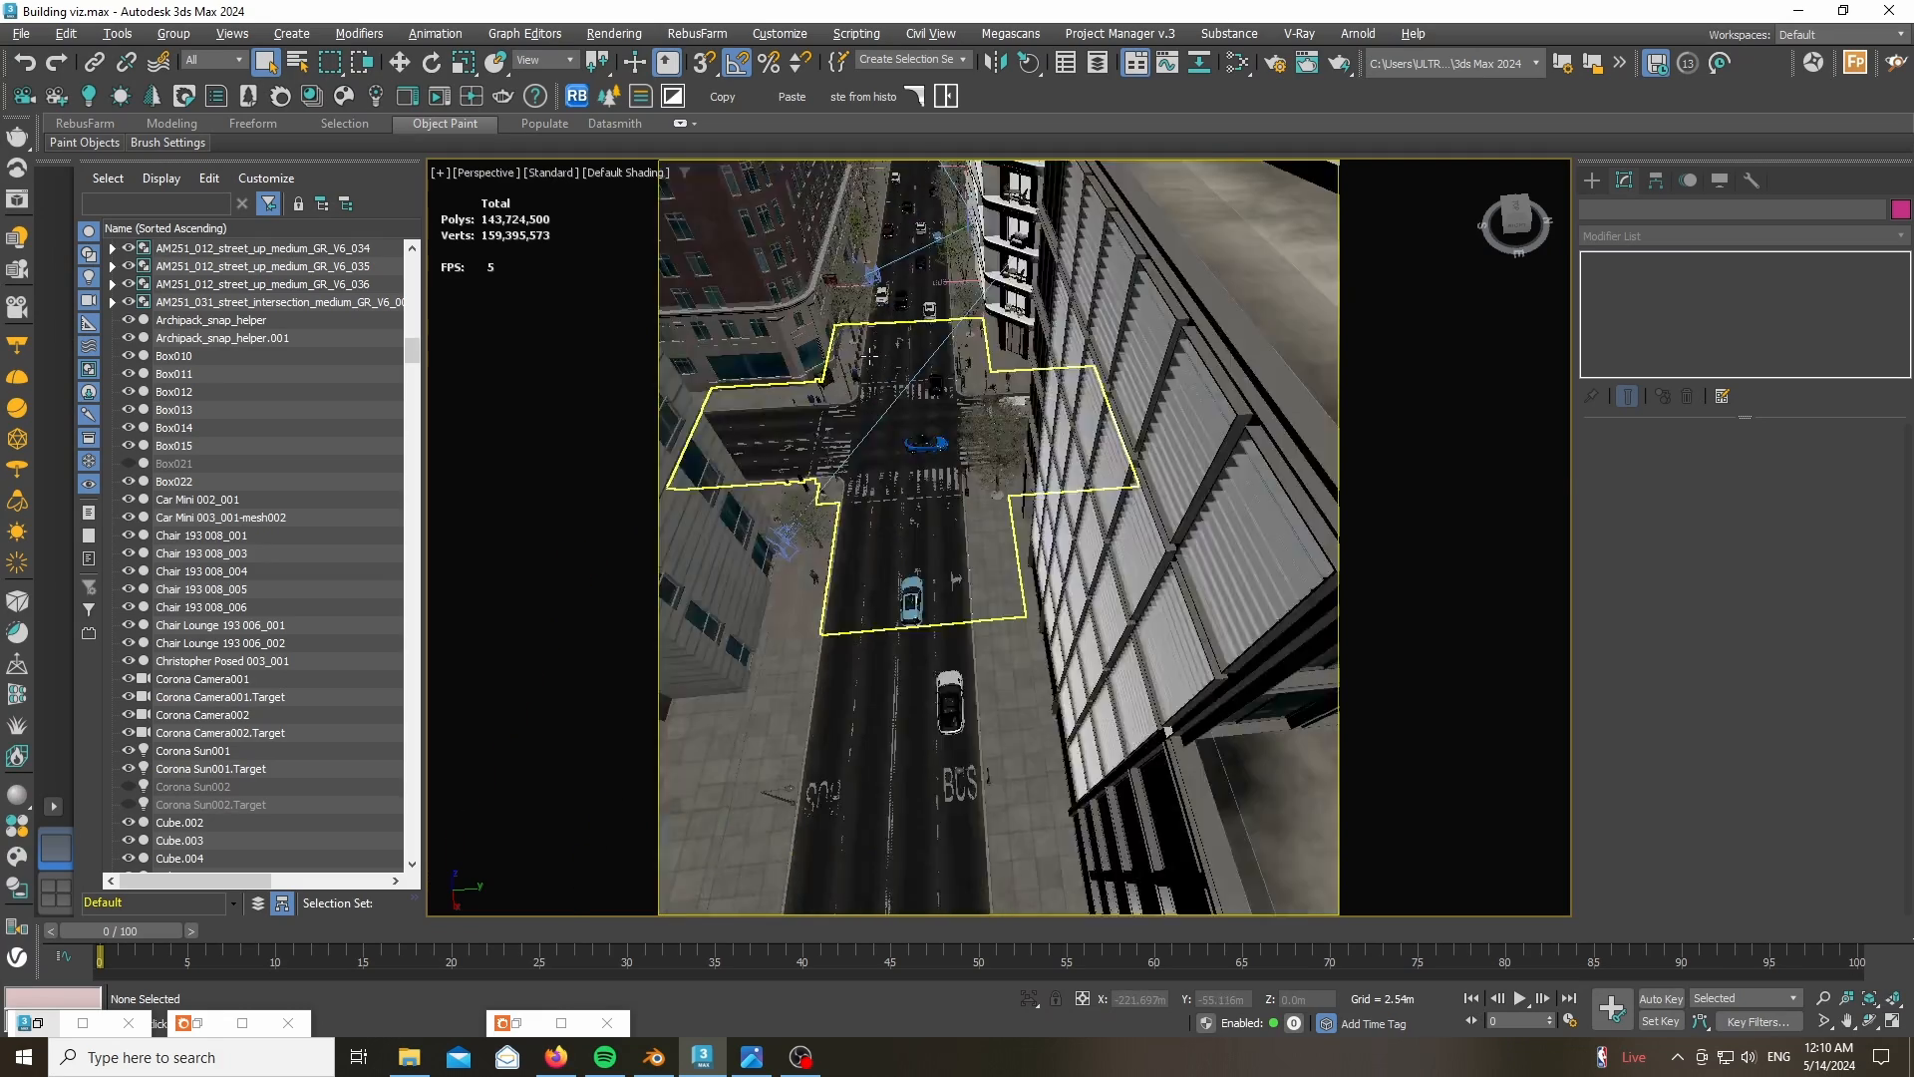
middle_drag(842, 428, 847, 658)
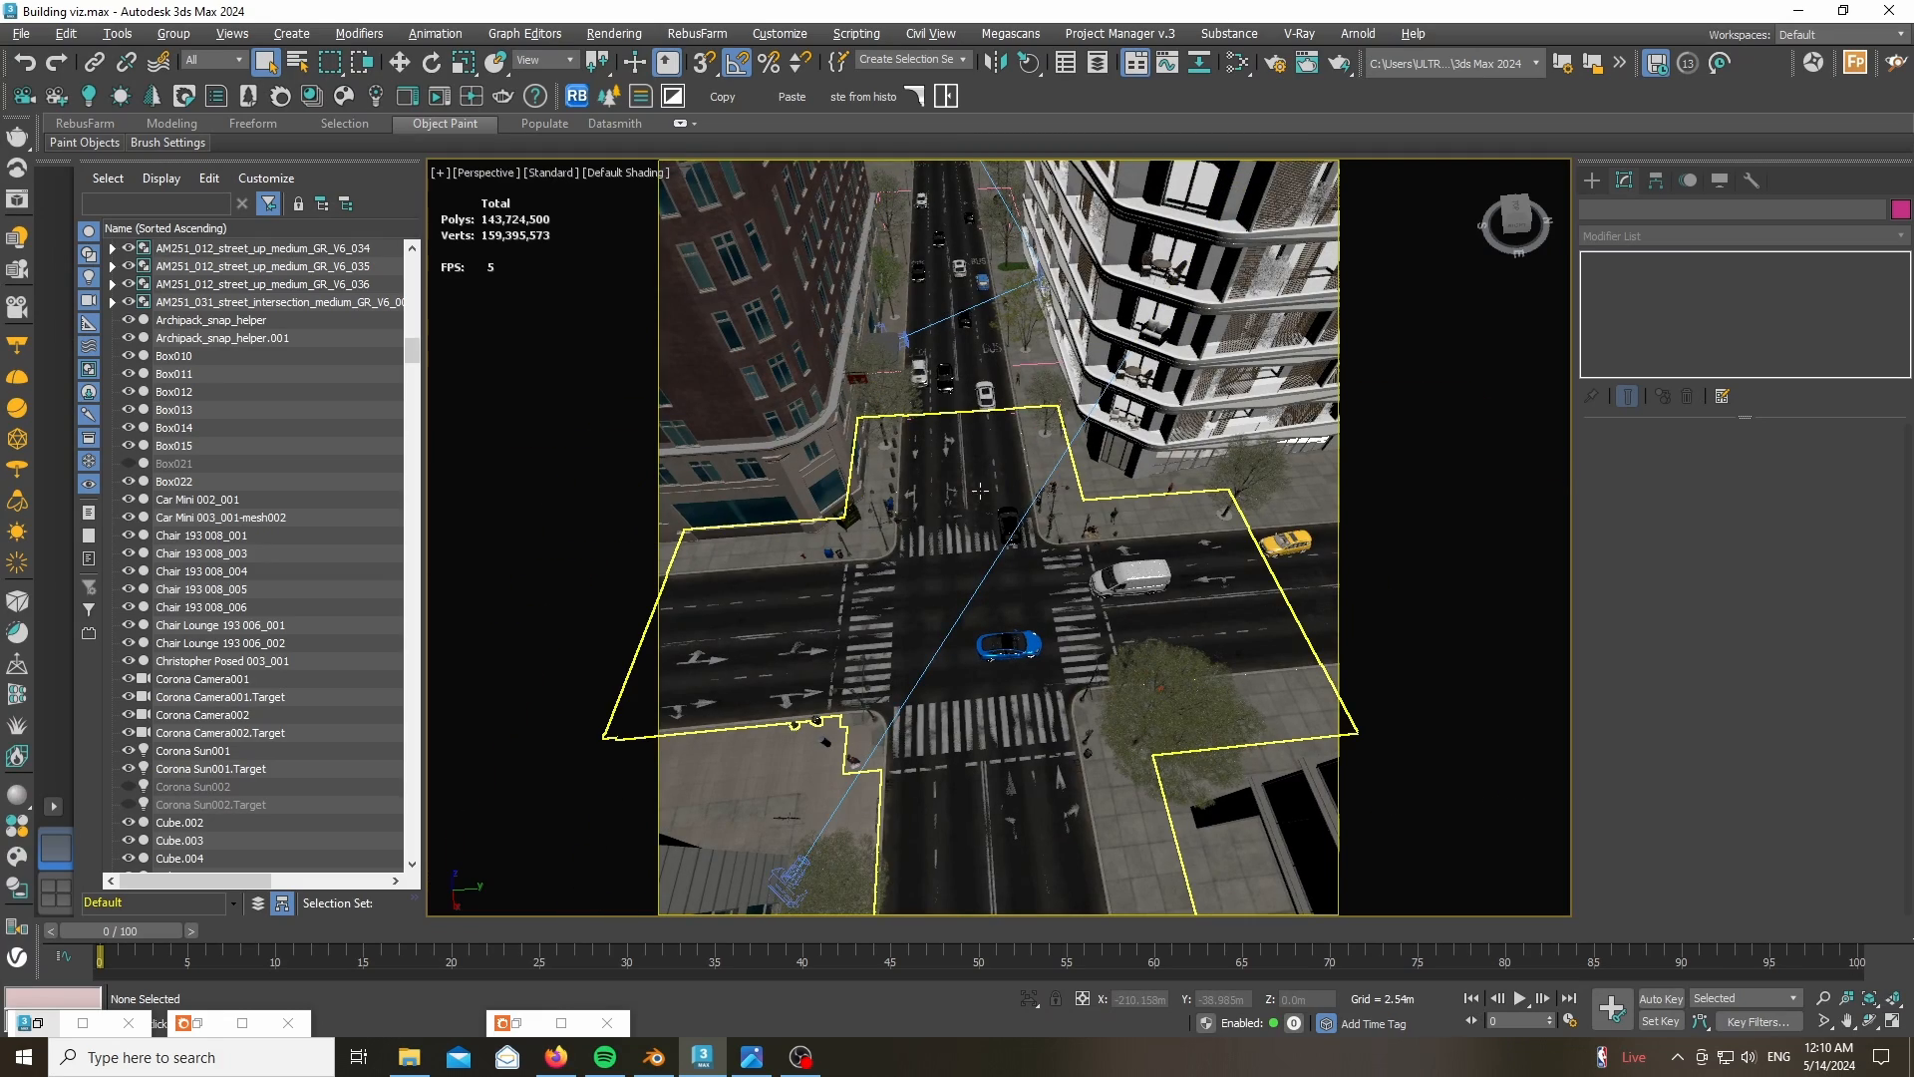
click(847, 620)
scroll(937, 454, down, 5)
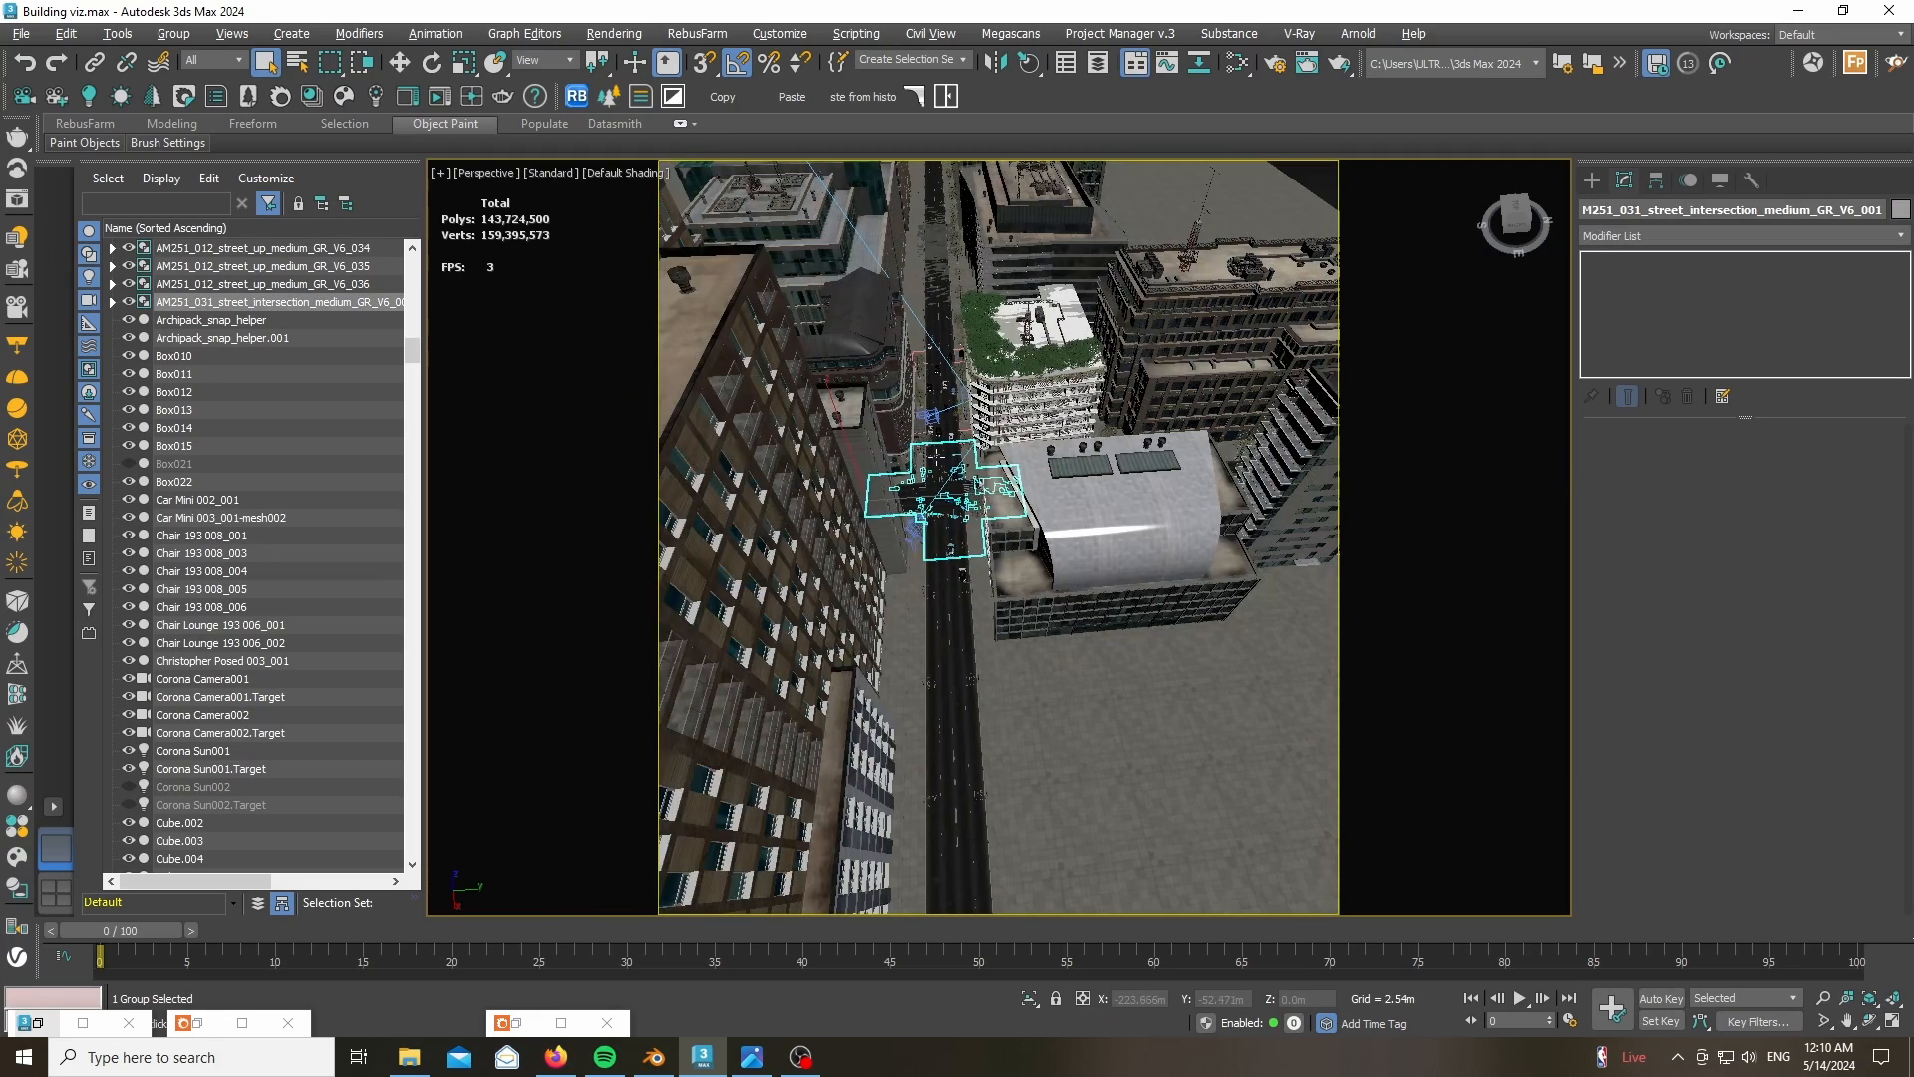
- Select a straight street segment beyond the intersection and examine how repeated segments extend the road between the buildings
click(957, 670)
scroll(952, 678, down, 5)
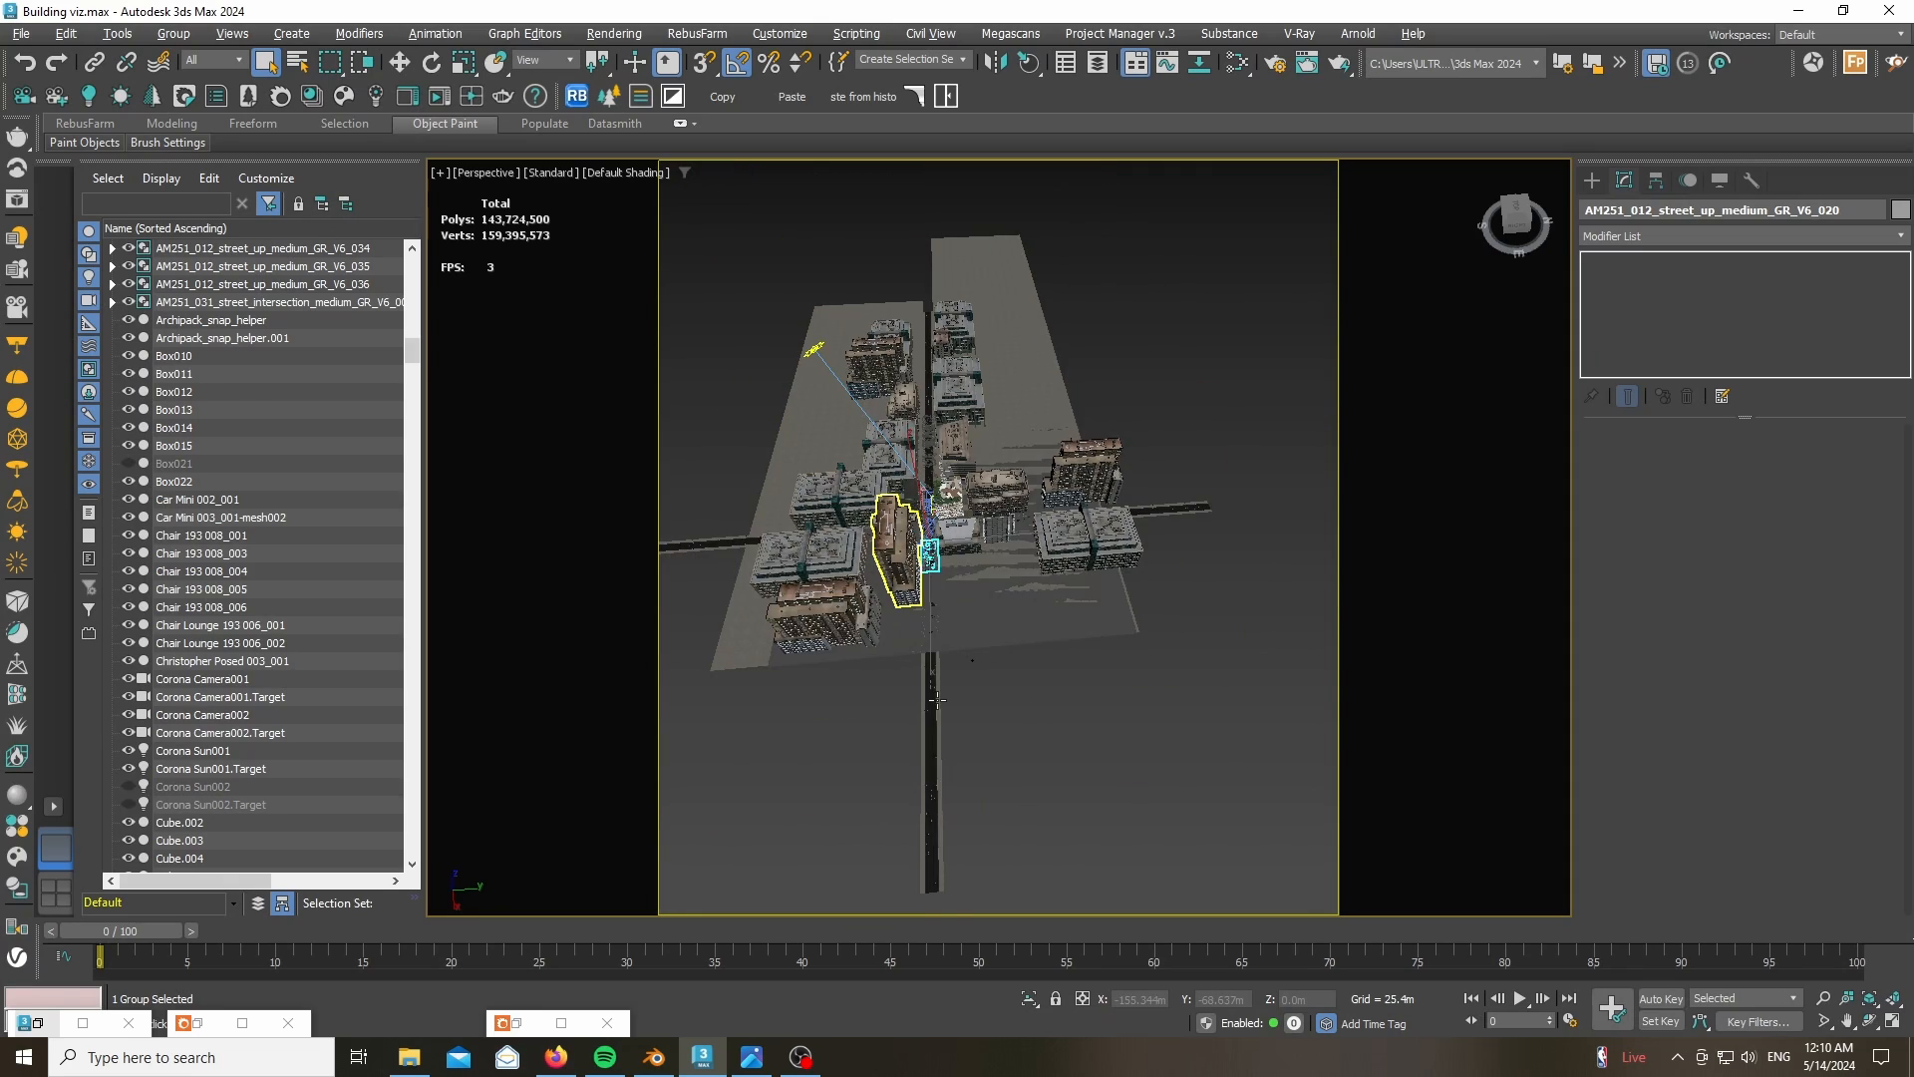
scroll(928, 483, up, 10)
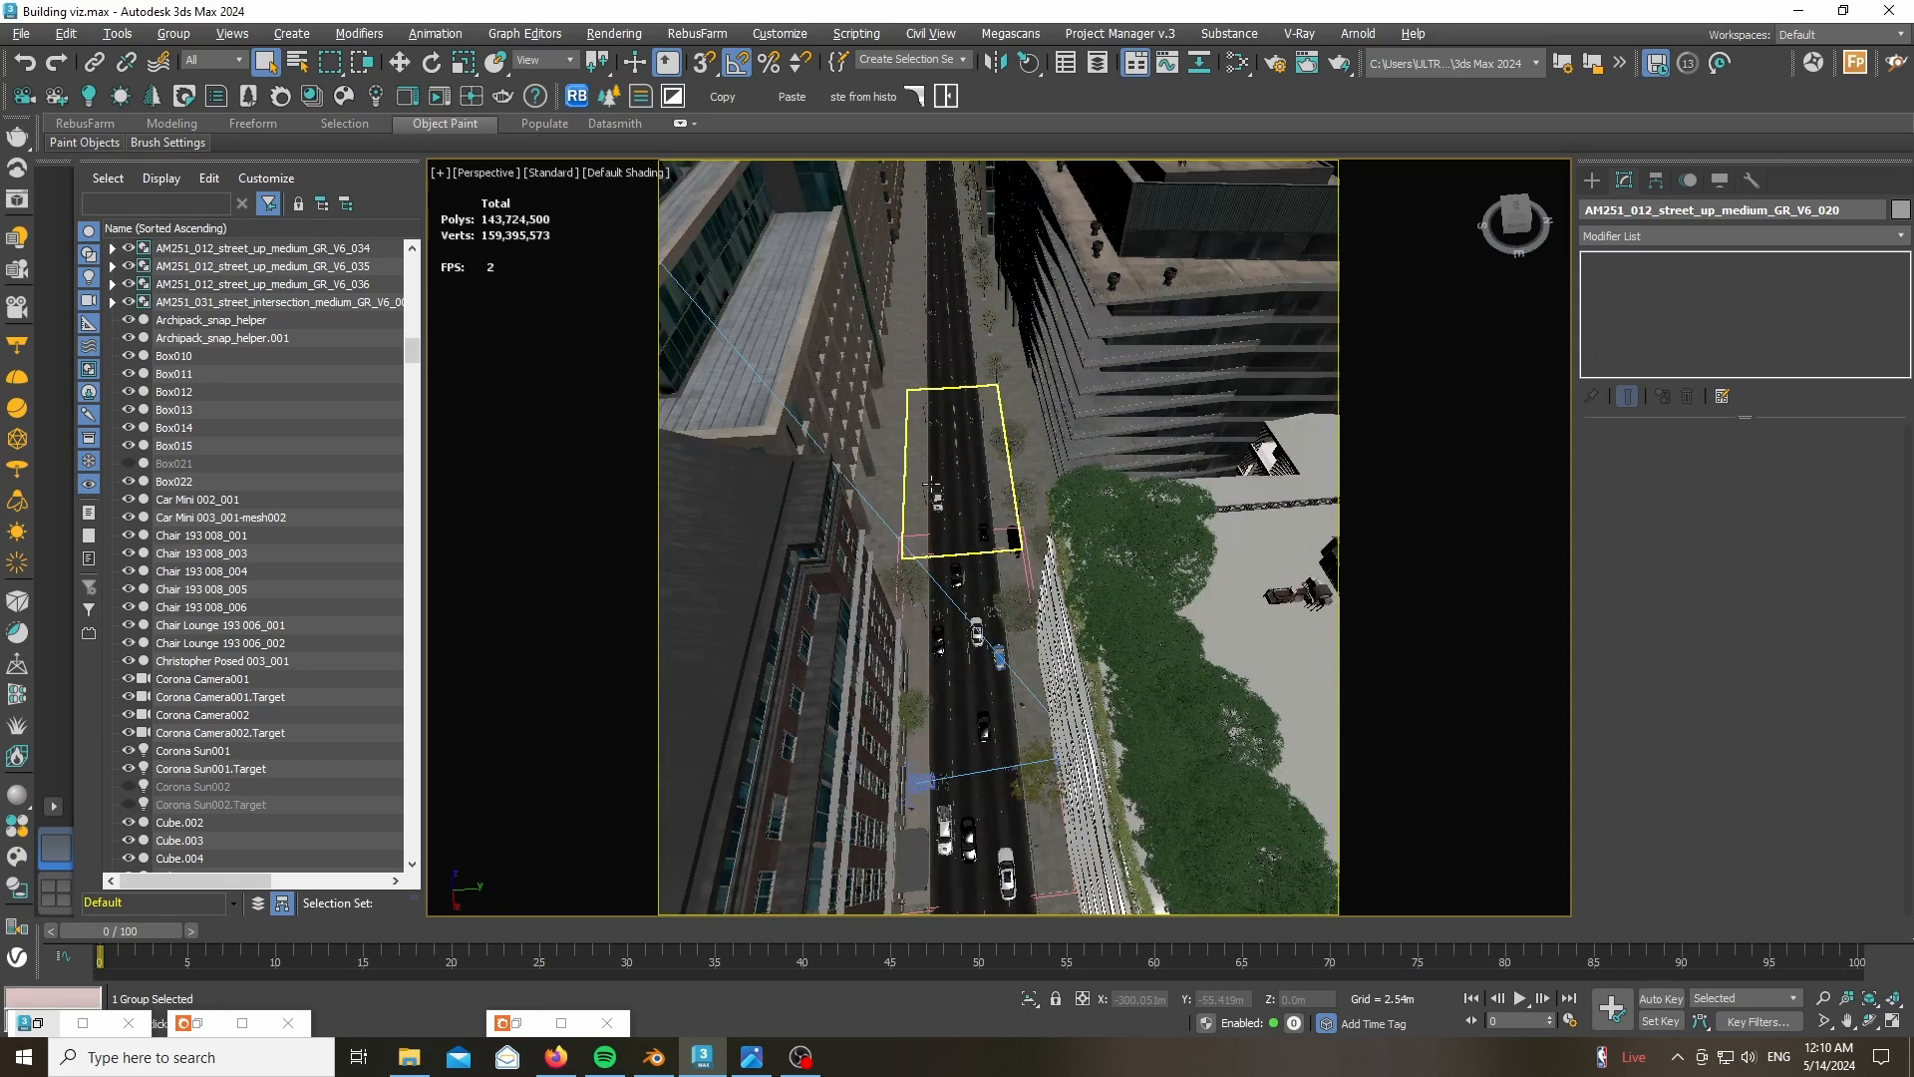
scroll(931, 486, down, 5)
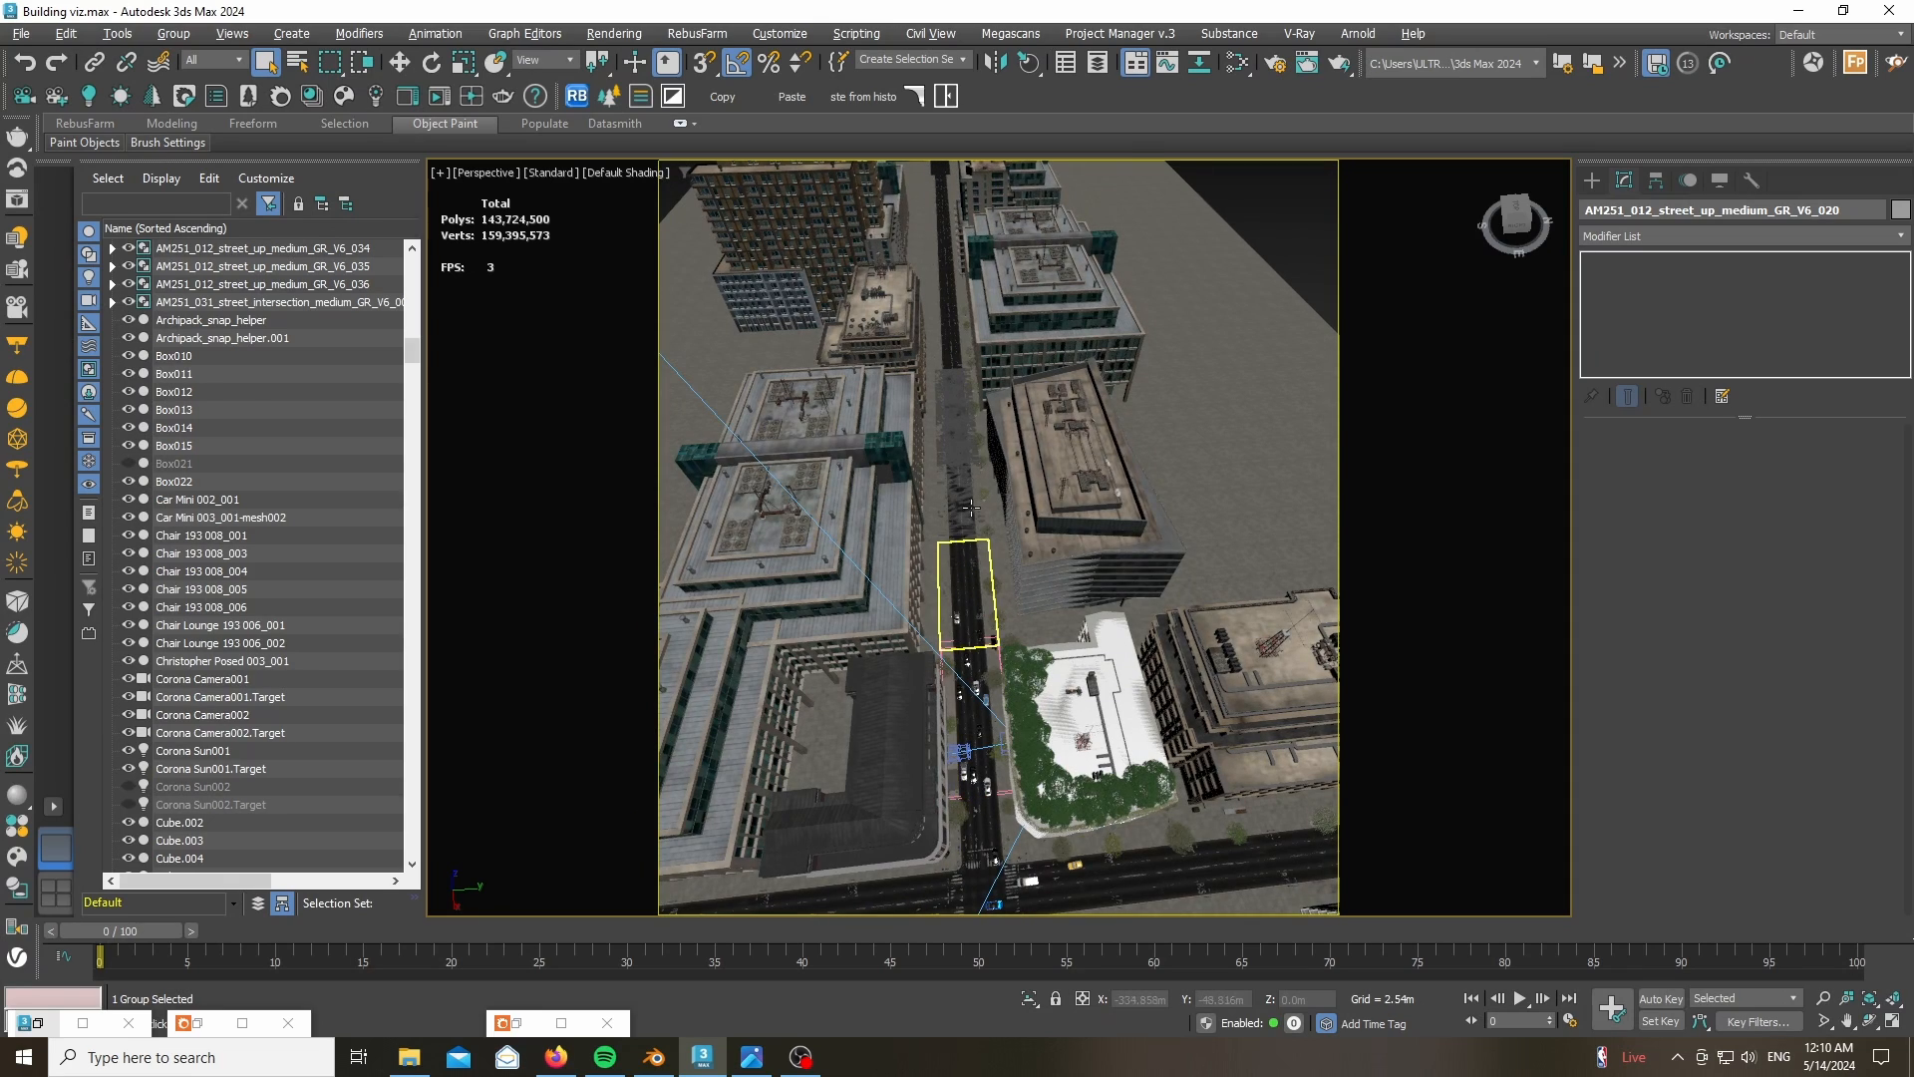
click(969, 424)
scroll(970, 421, up, 6)
scroll(970, 421, down, 4)
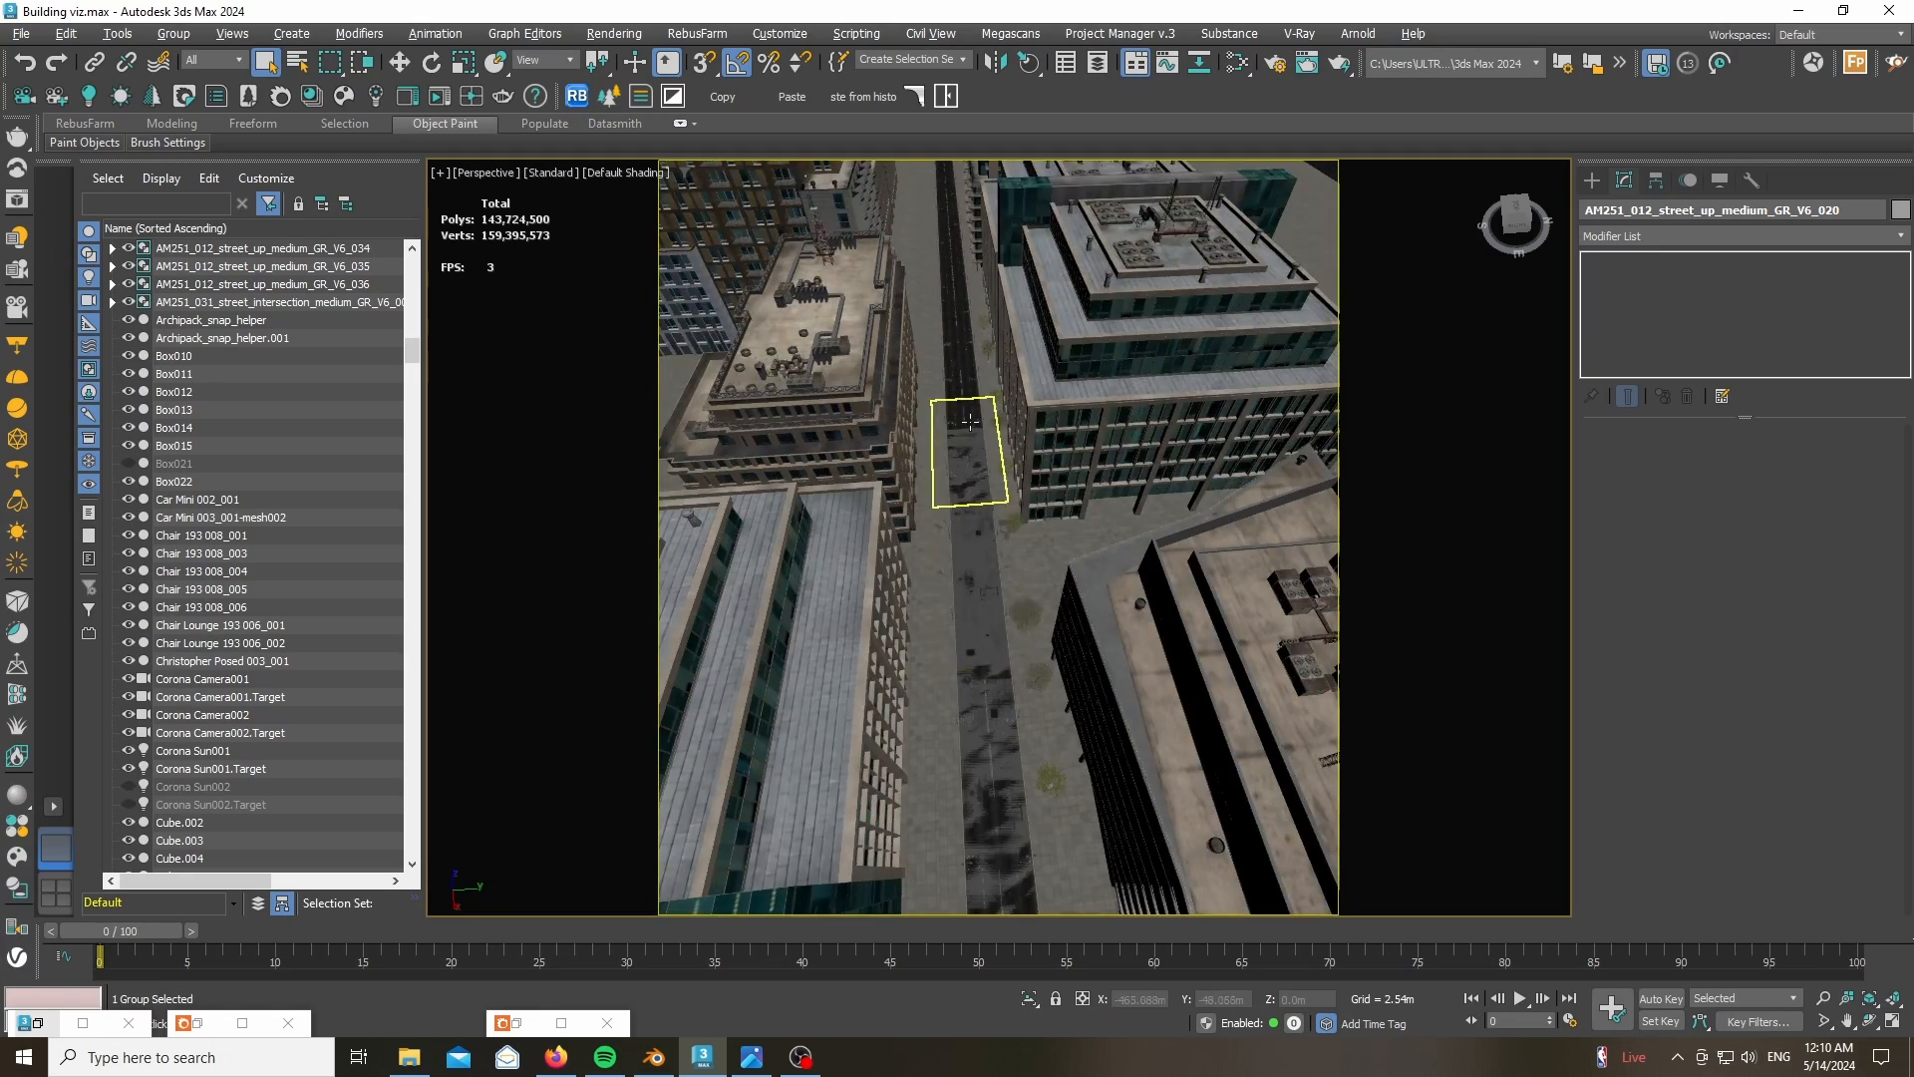
scroll(969, 422, down, 8)
scroll(944, 639, up, 6)
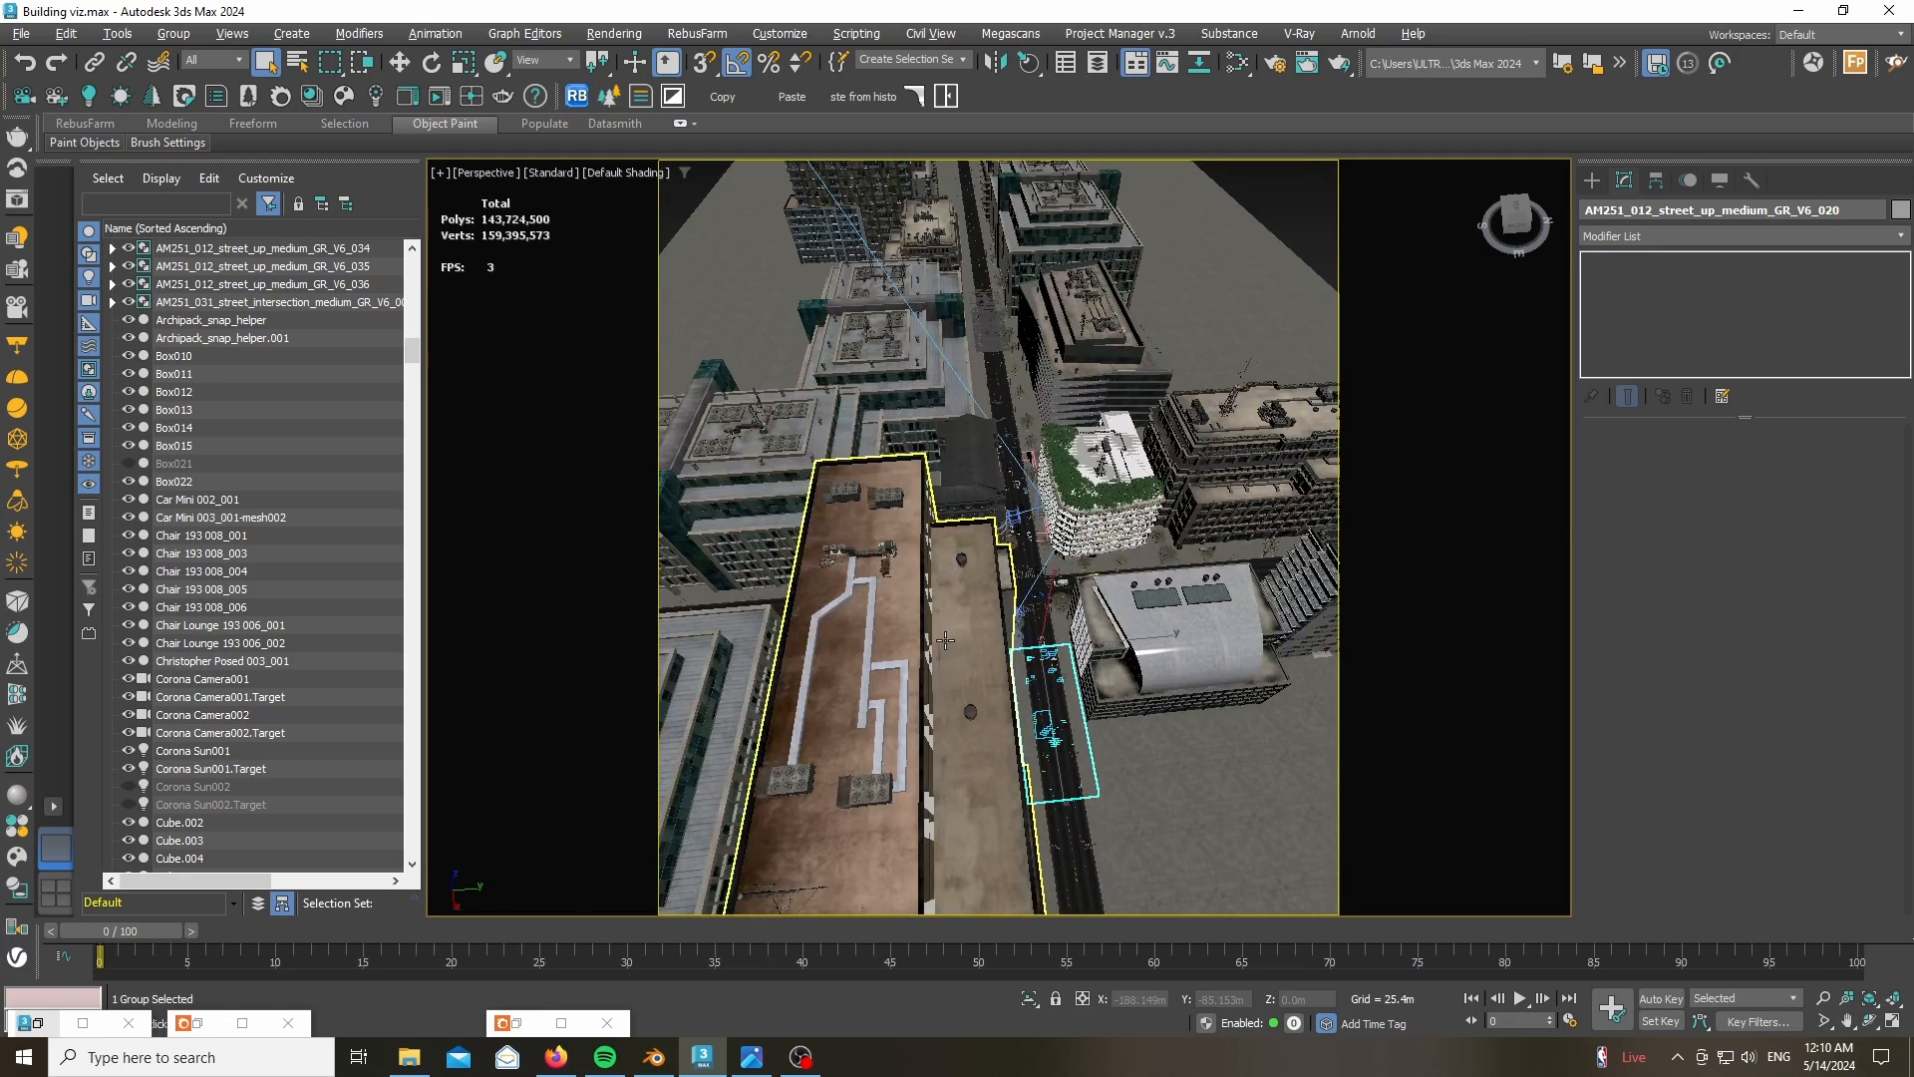
- Select the paved ground mesh around the roads, isolate it and examine its block layout and road gaps
click(1207, 736)
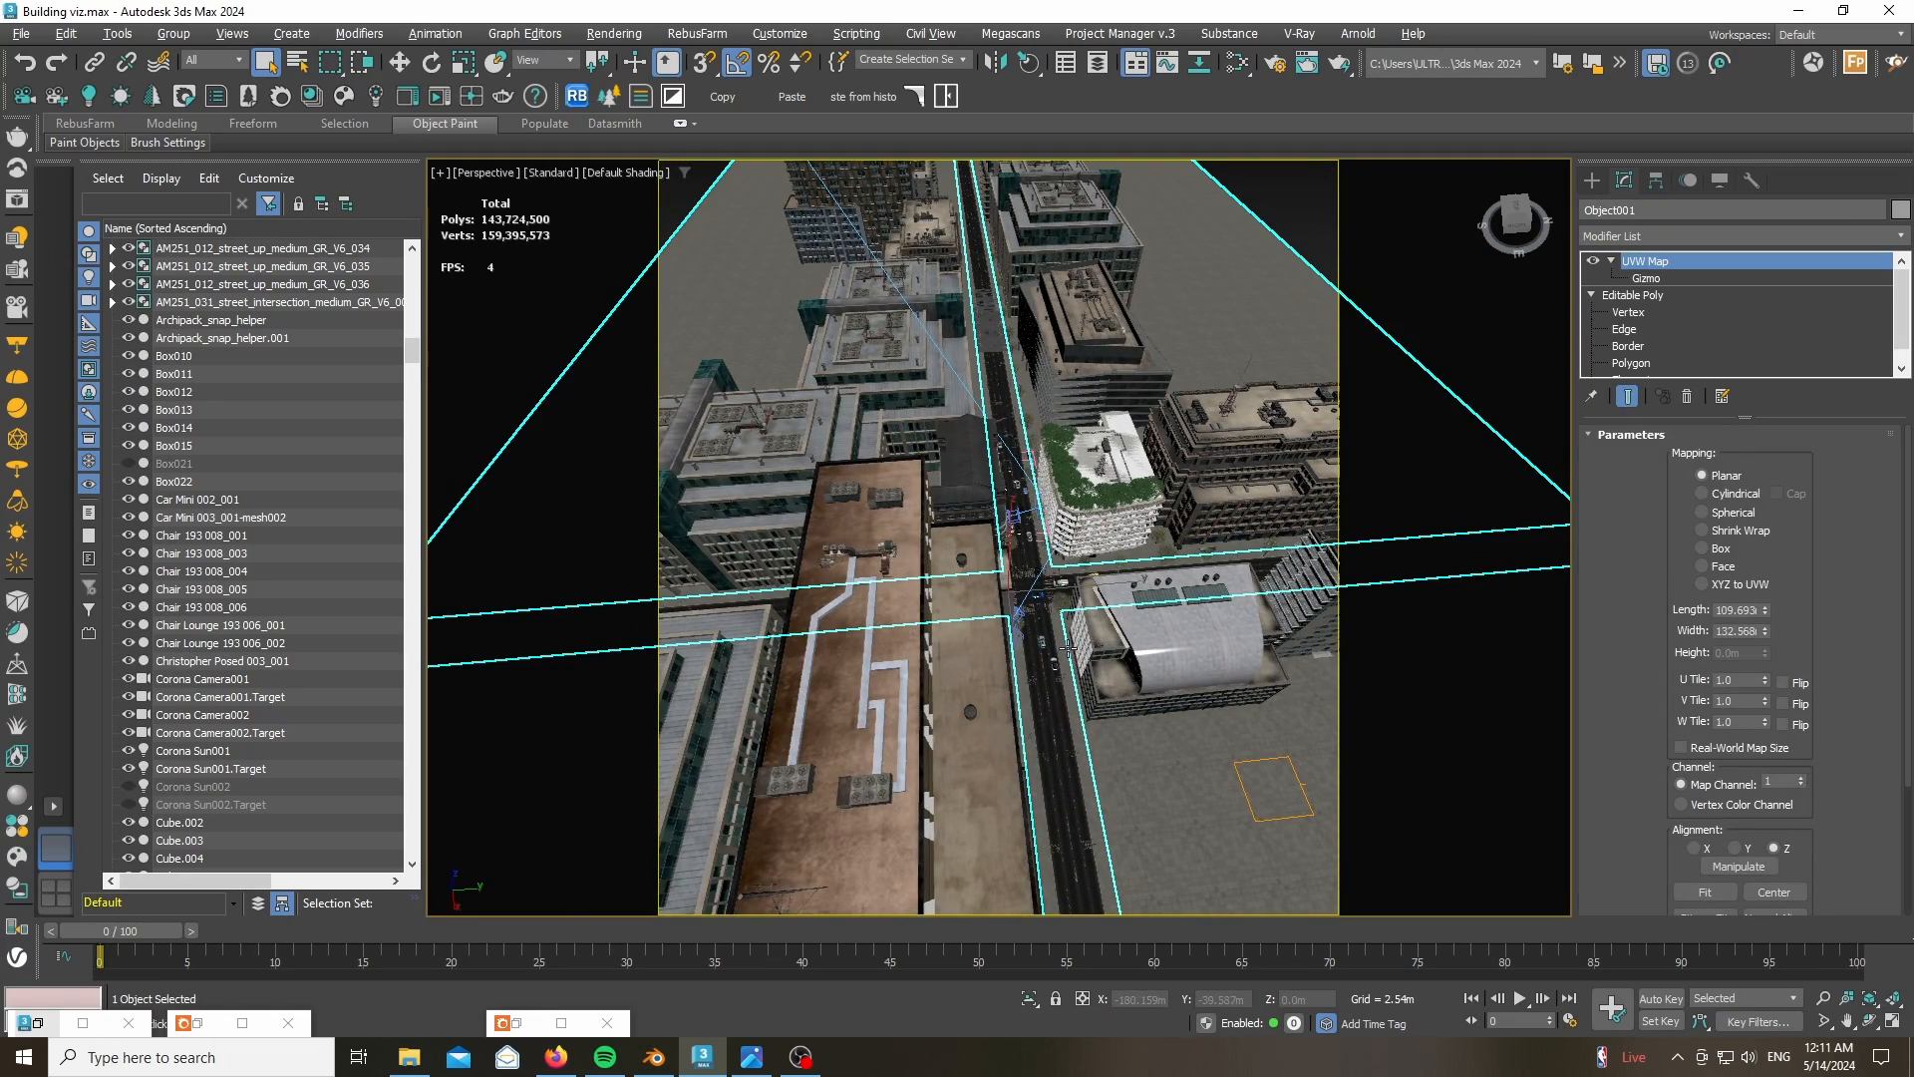
scroll(1032, 592, up, 5)
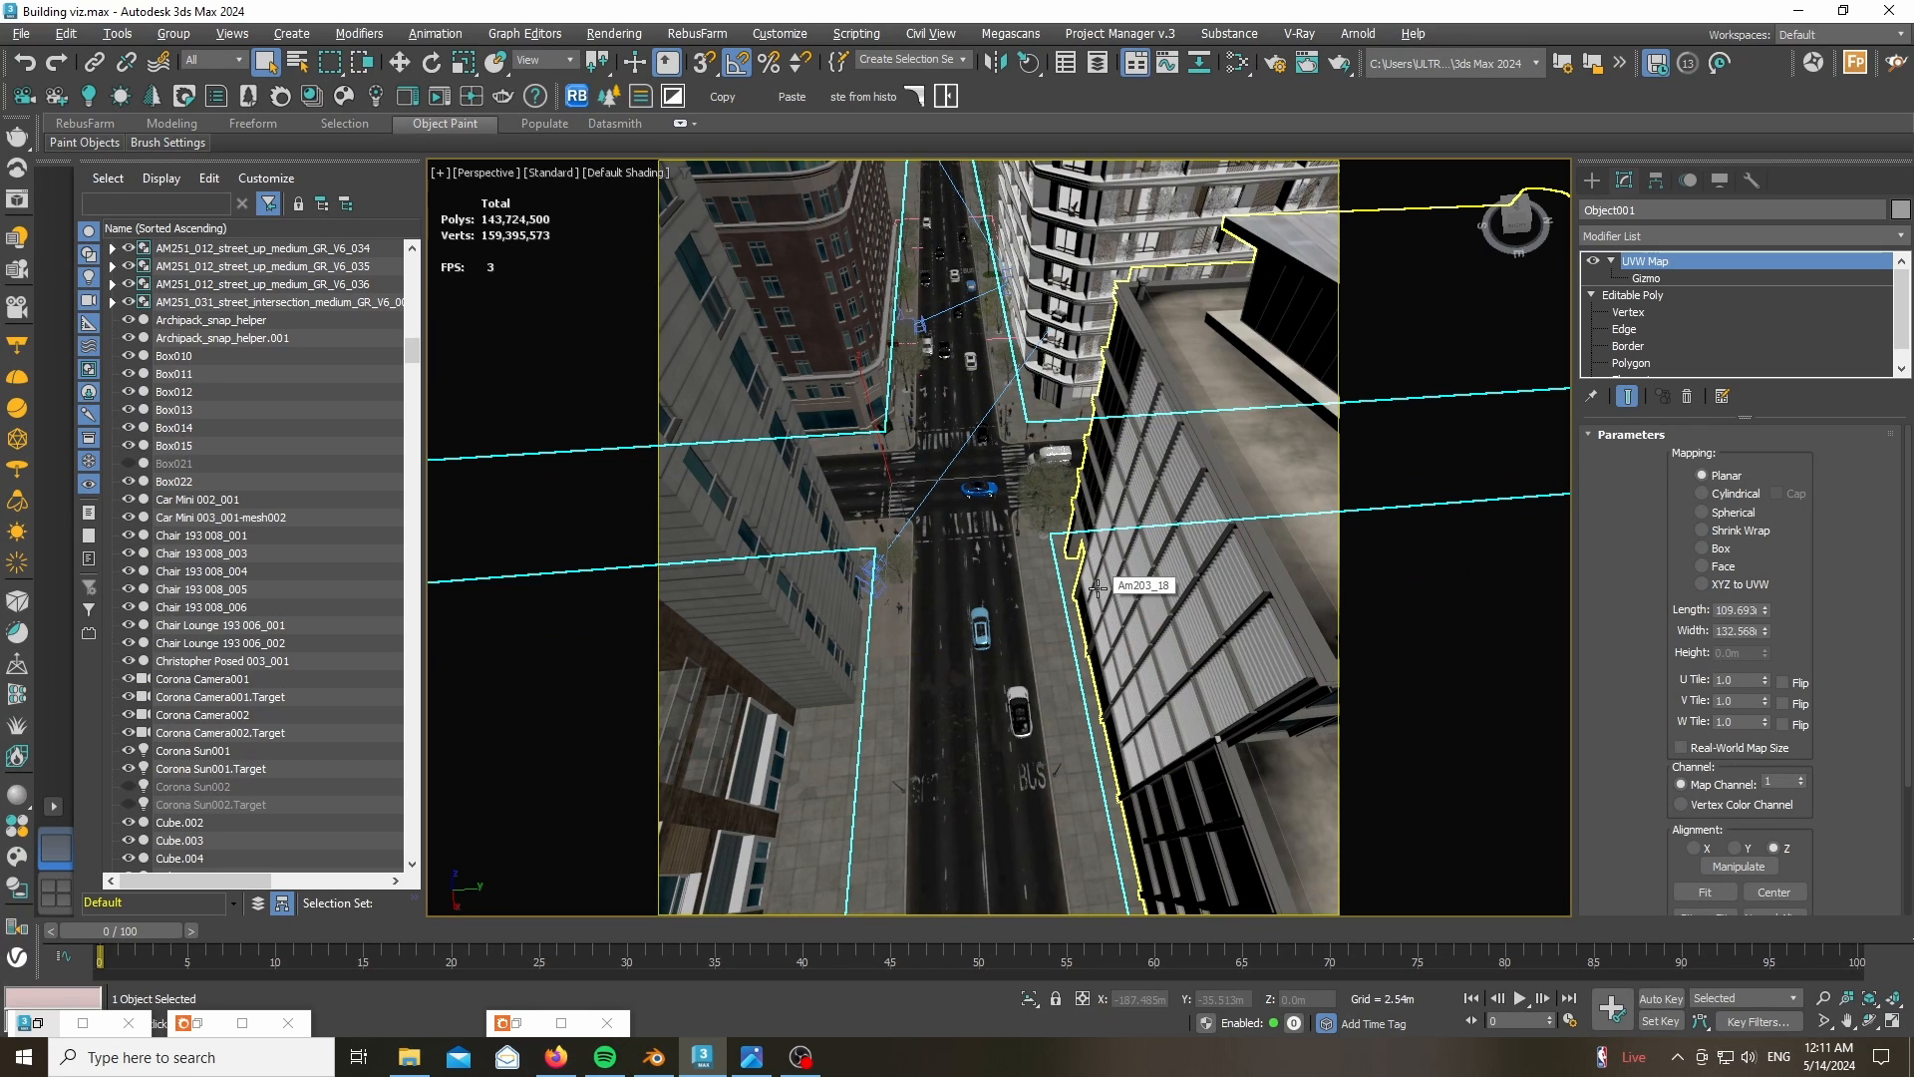
click(1029, 998)
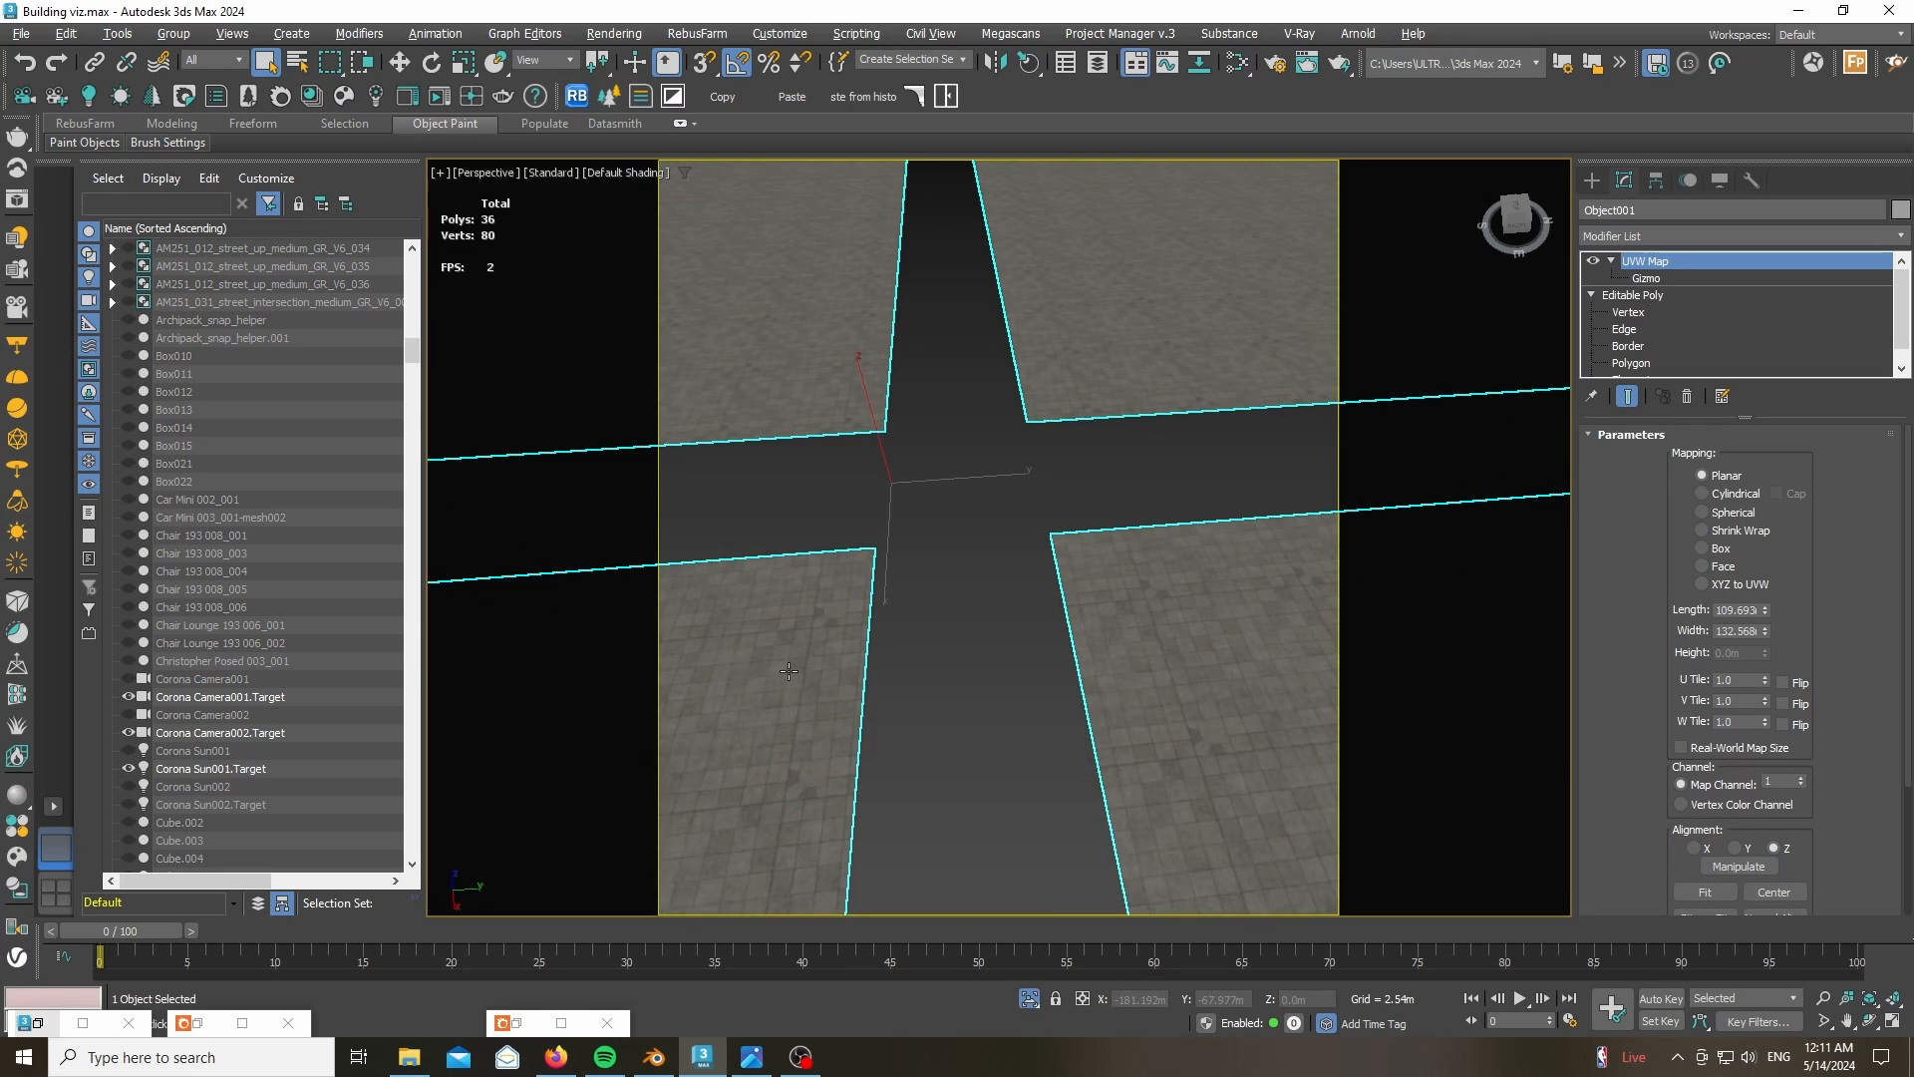
scroll(897, 675, down, 8)
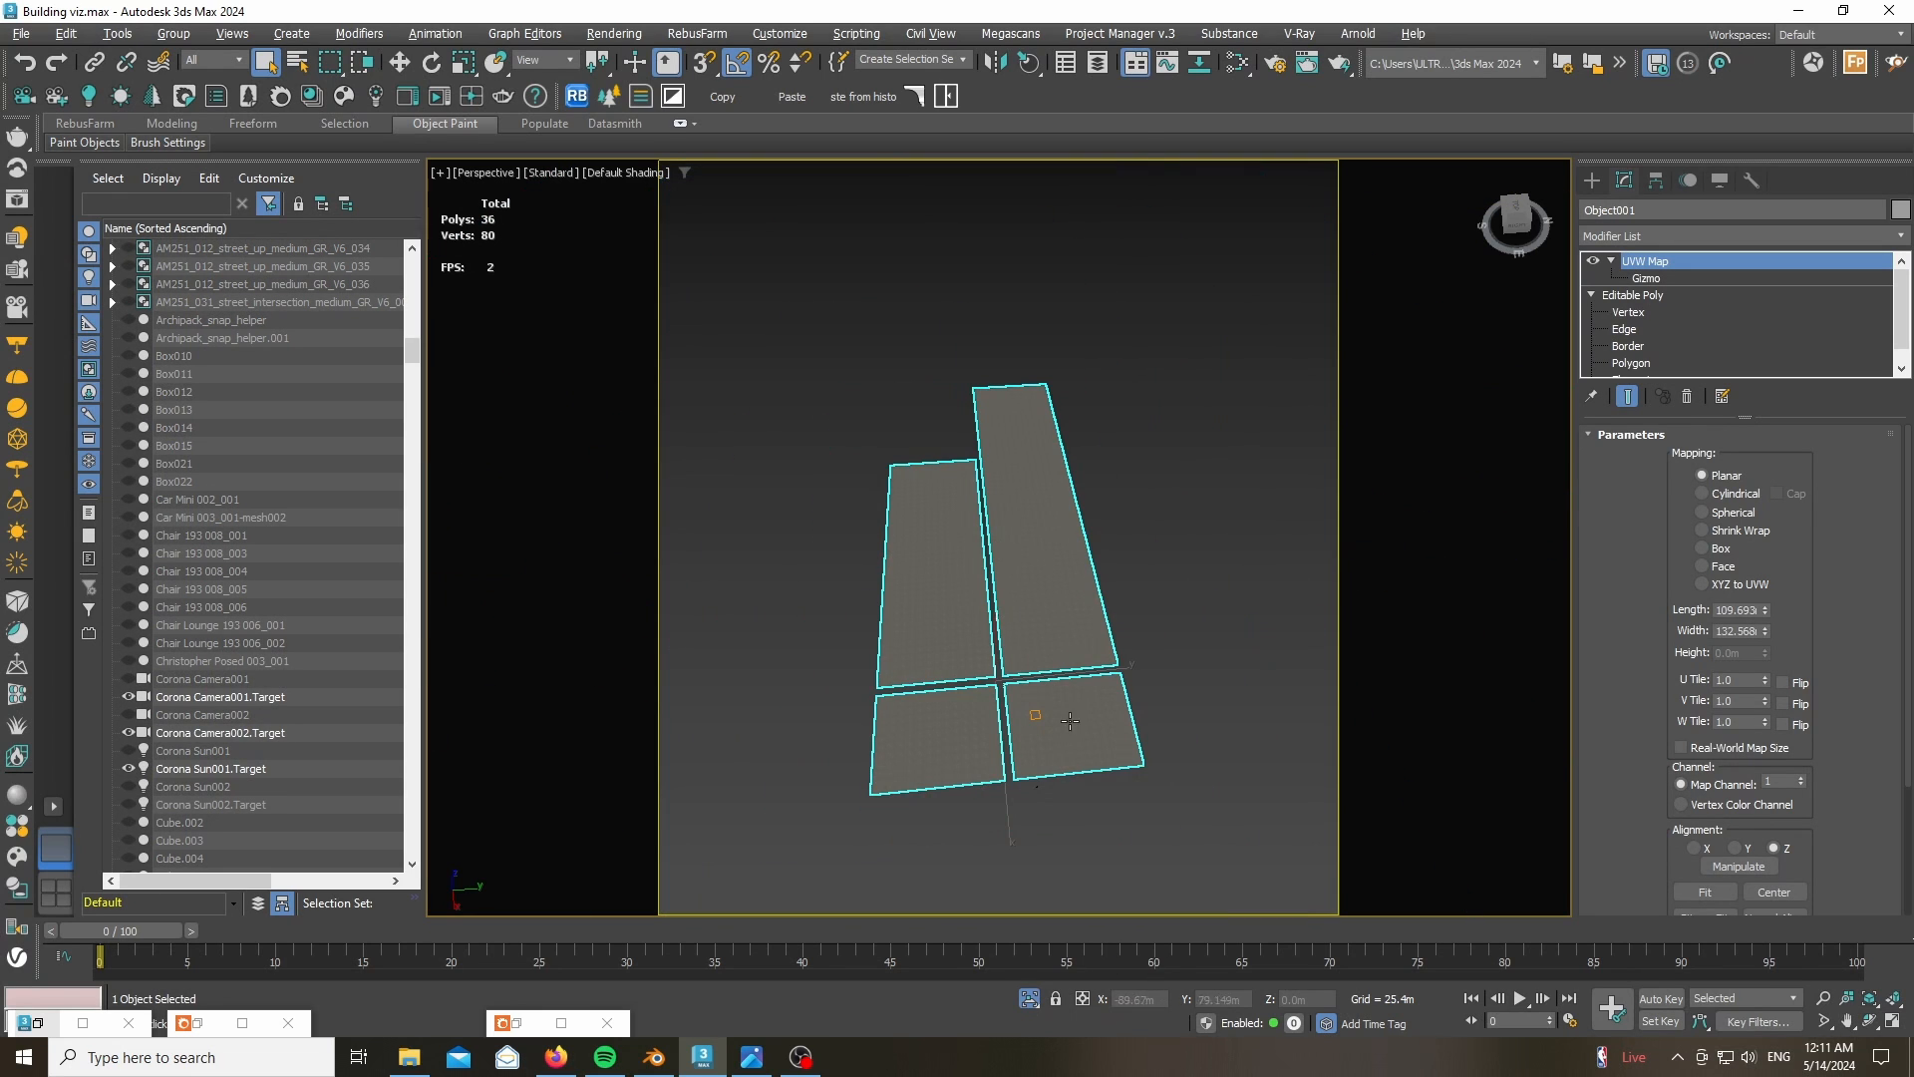
scroll(948, 687, up, 8)
right_click(945, 688)
click(1186, 626)
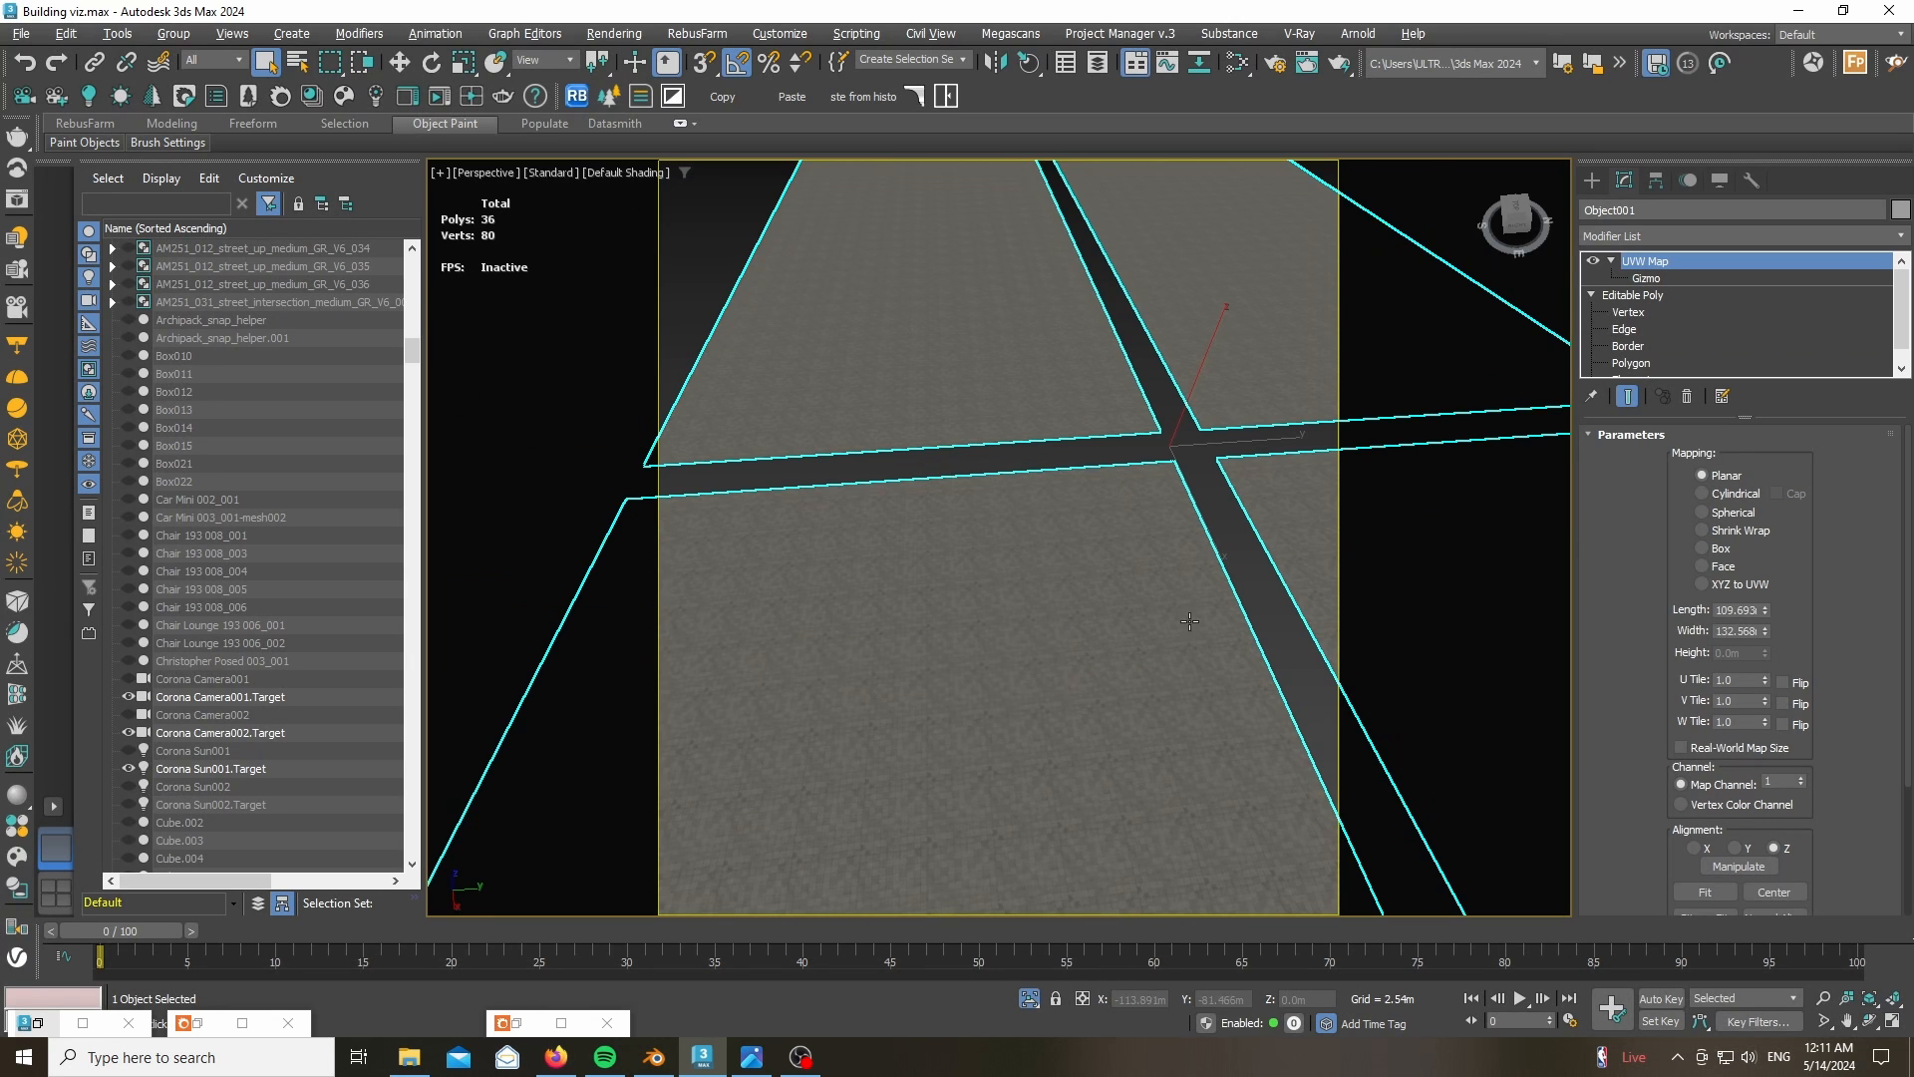
- Examine the isolated ground mesh's paving tile texture up close and from a distance
scroll(907, 660, up, 5)
scroll(914, 653, up, 3)
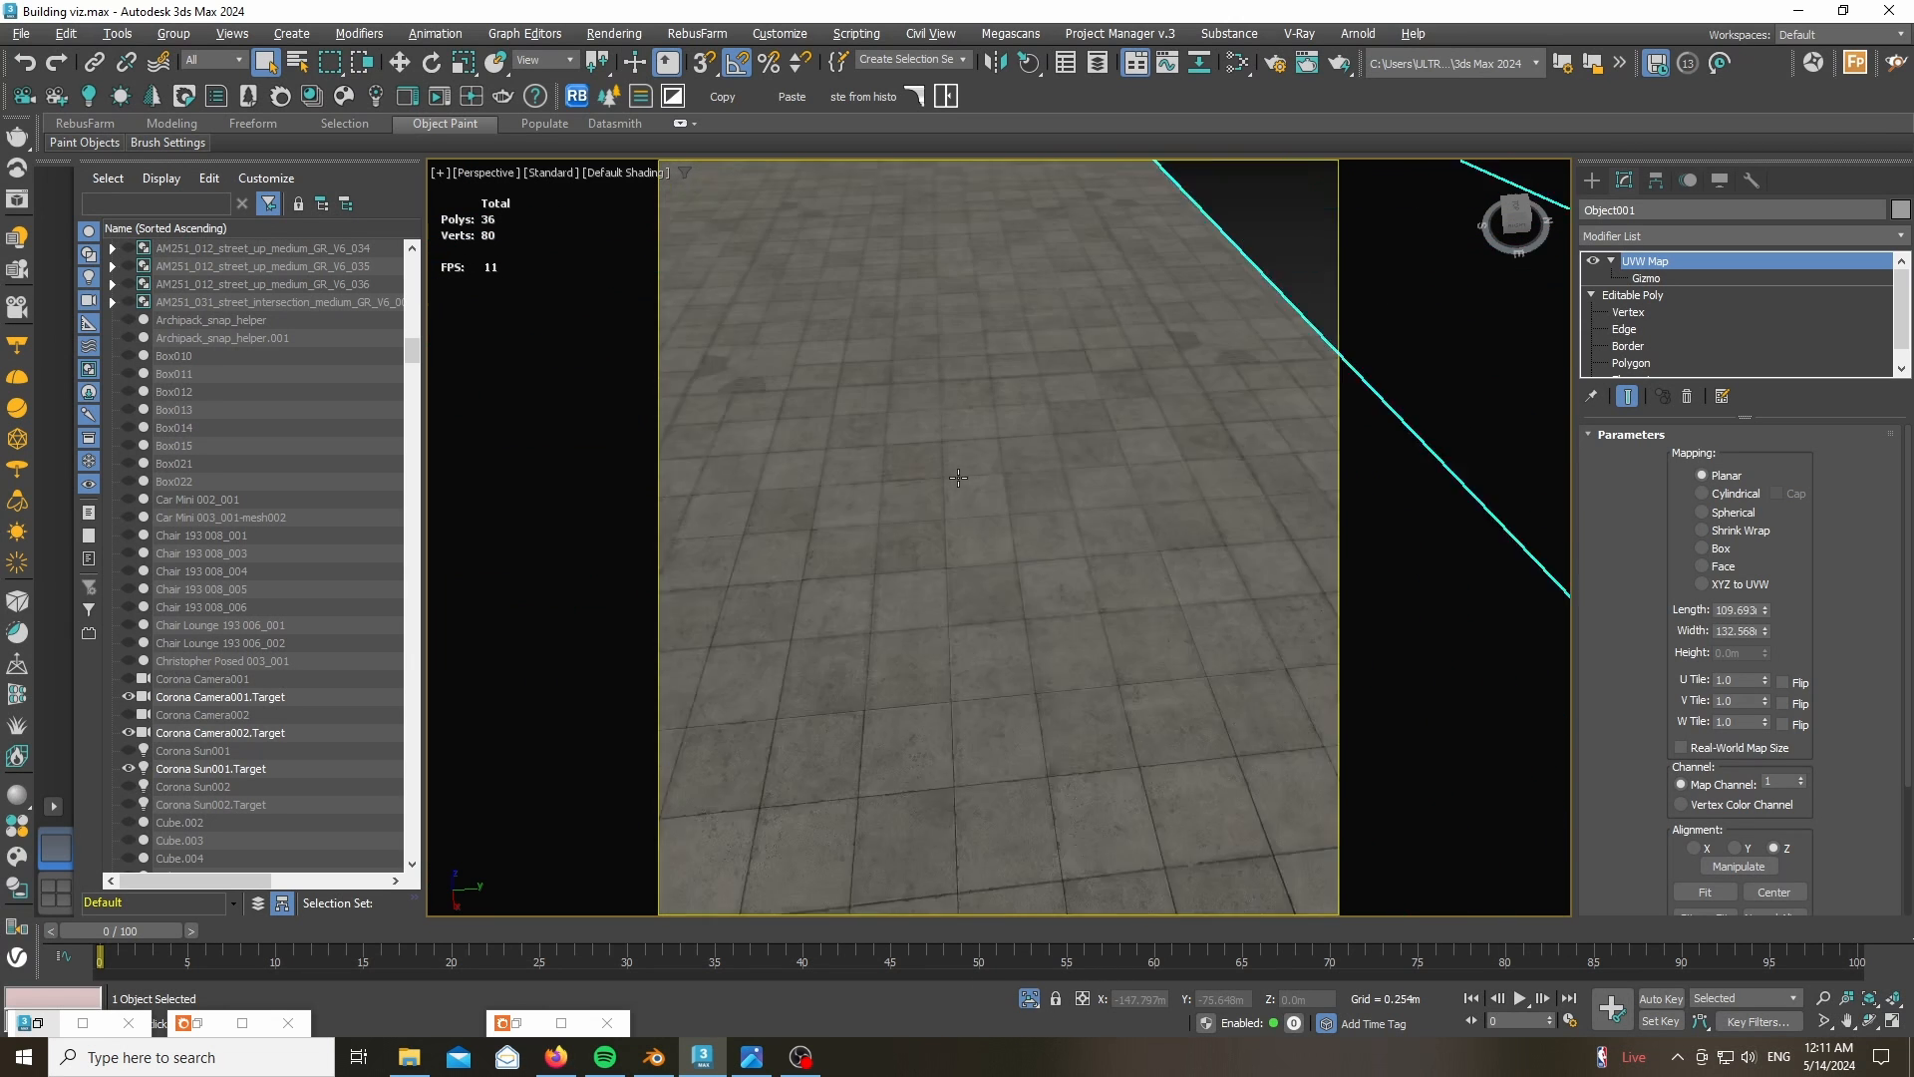
scroll(903, 598, down, 6)
scroll(900, 569, up, 3)
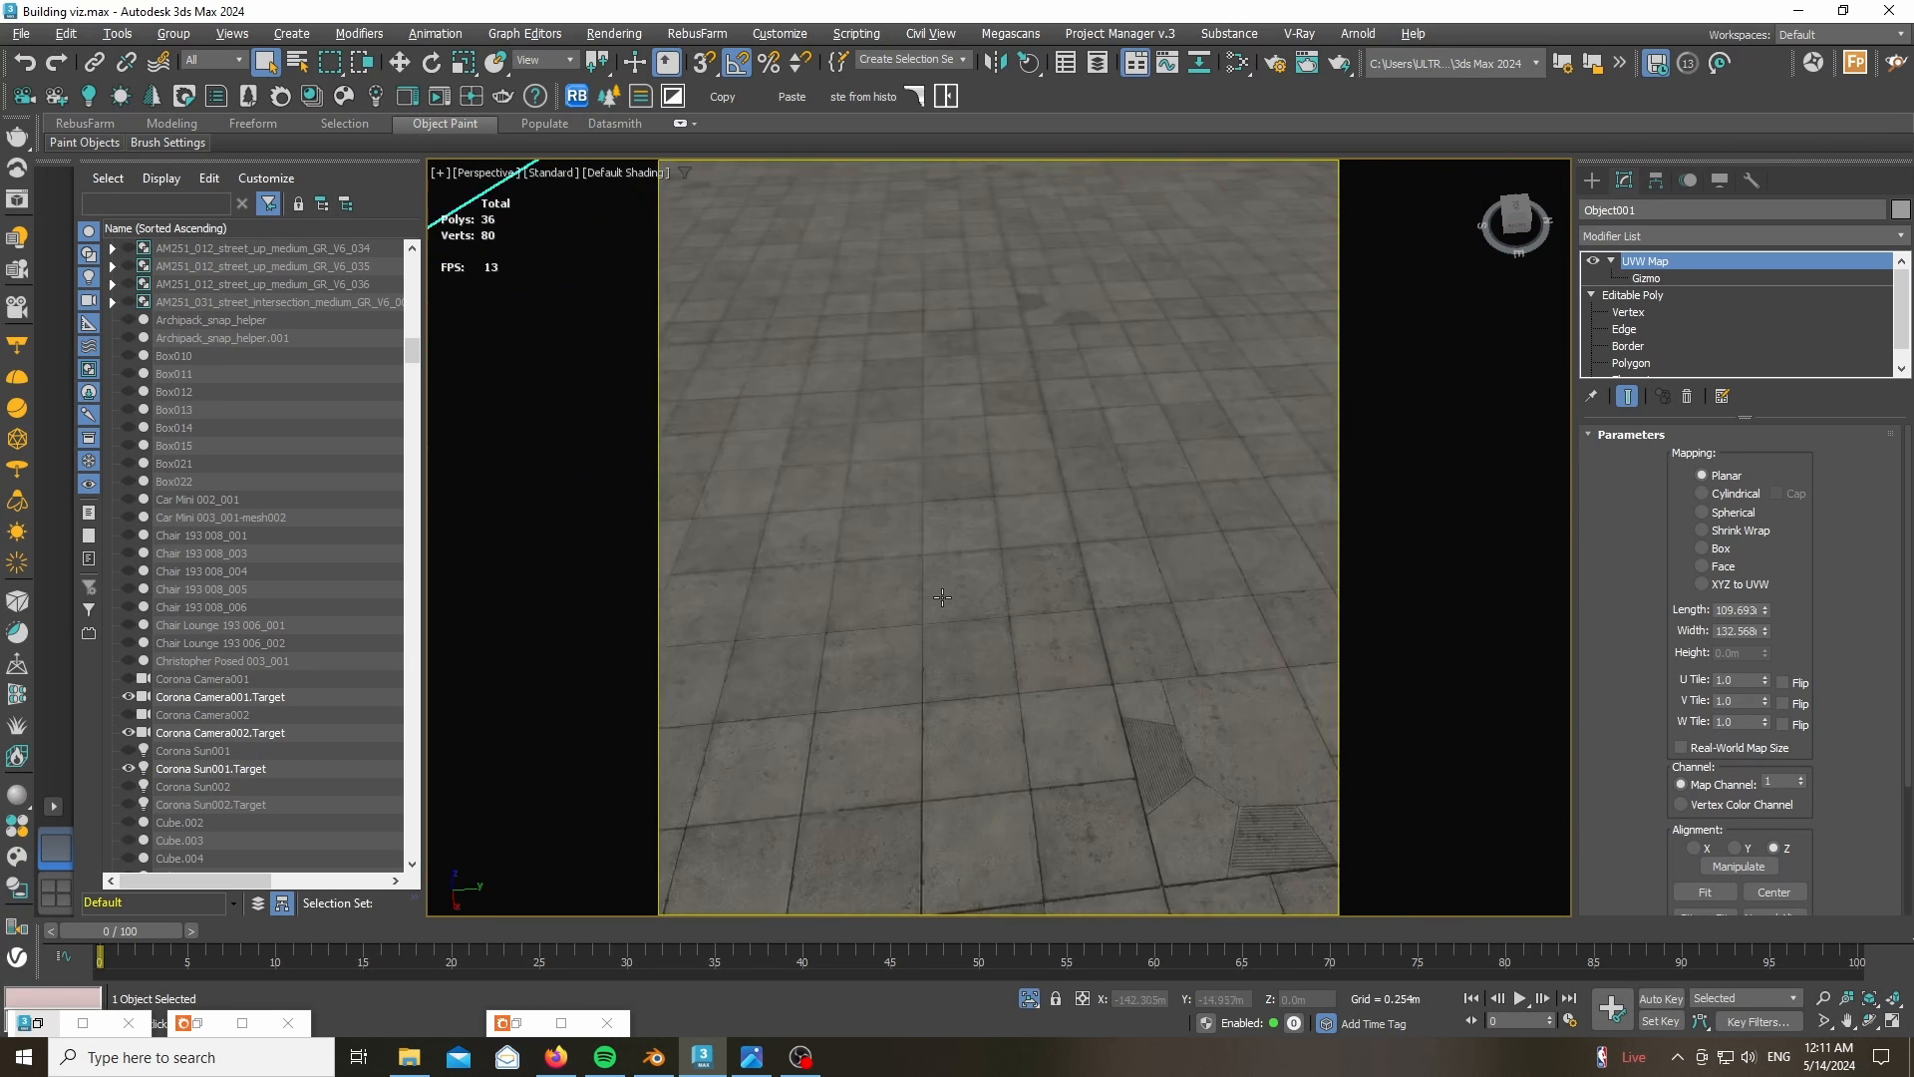
scroll(900, 569, down, 6)
scroll(650, 330, up, 6)
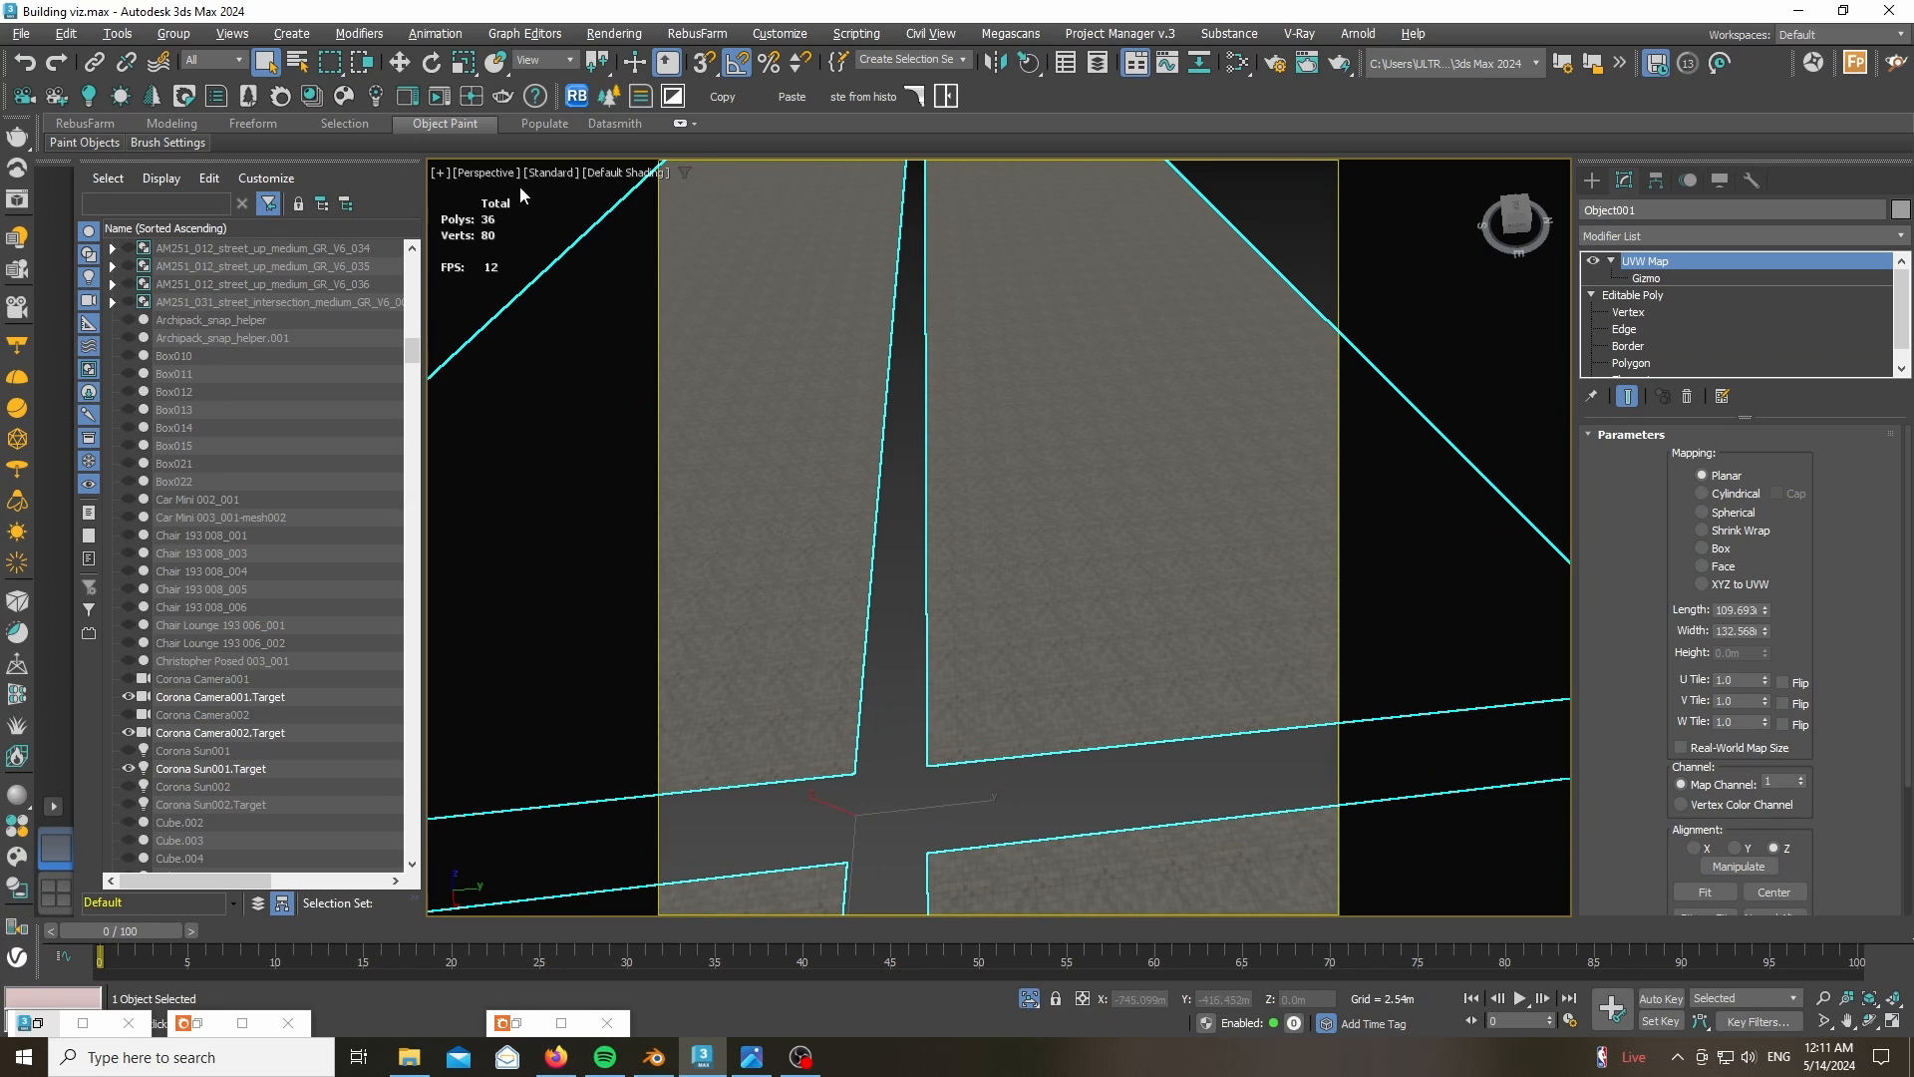
- Switch the viewport to Corona Camera001, deselect the ground mesh and exit isolation to show the full scene
click(487, 173)
mouse_move(746, 216)
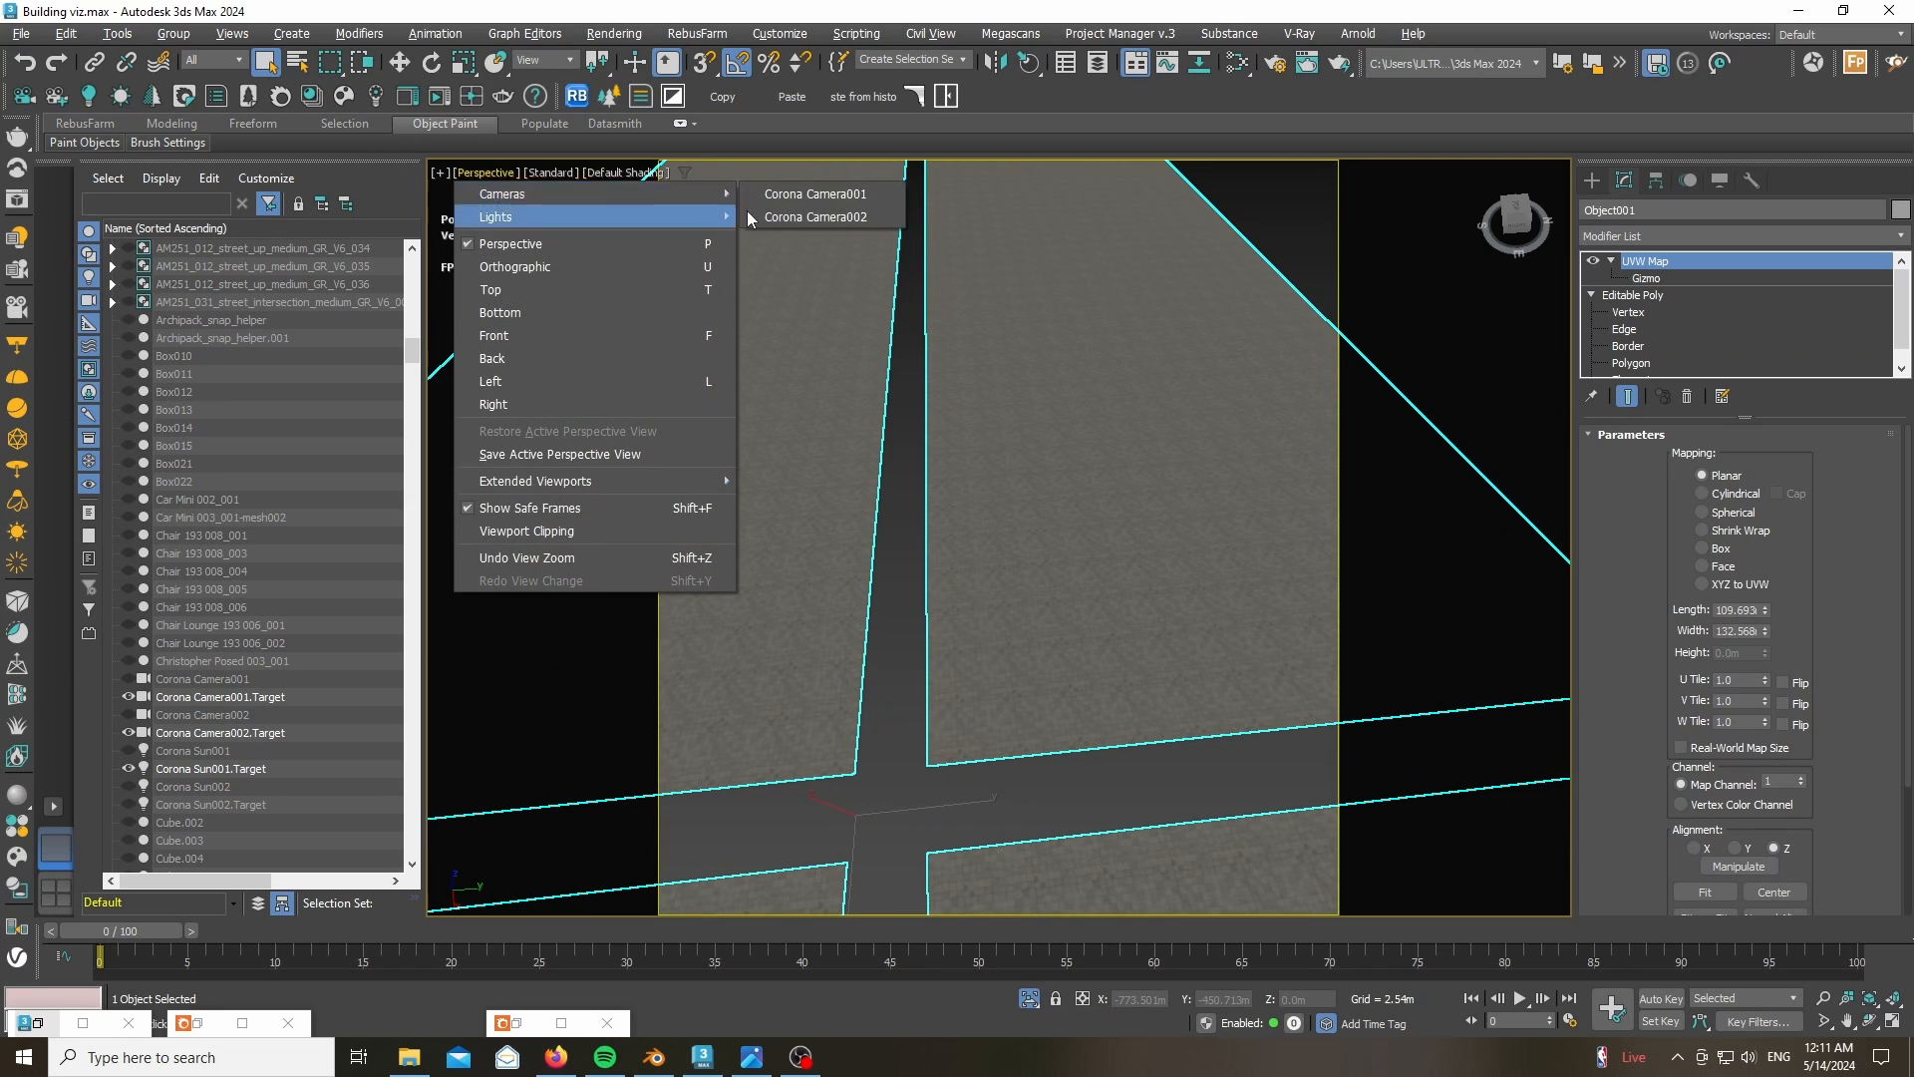
click(806, 195)
click(1027, 436)
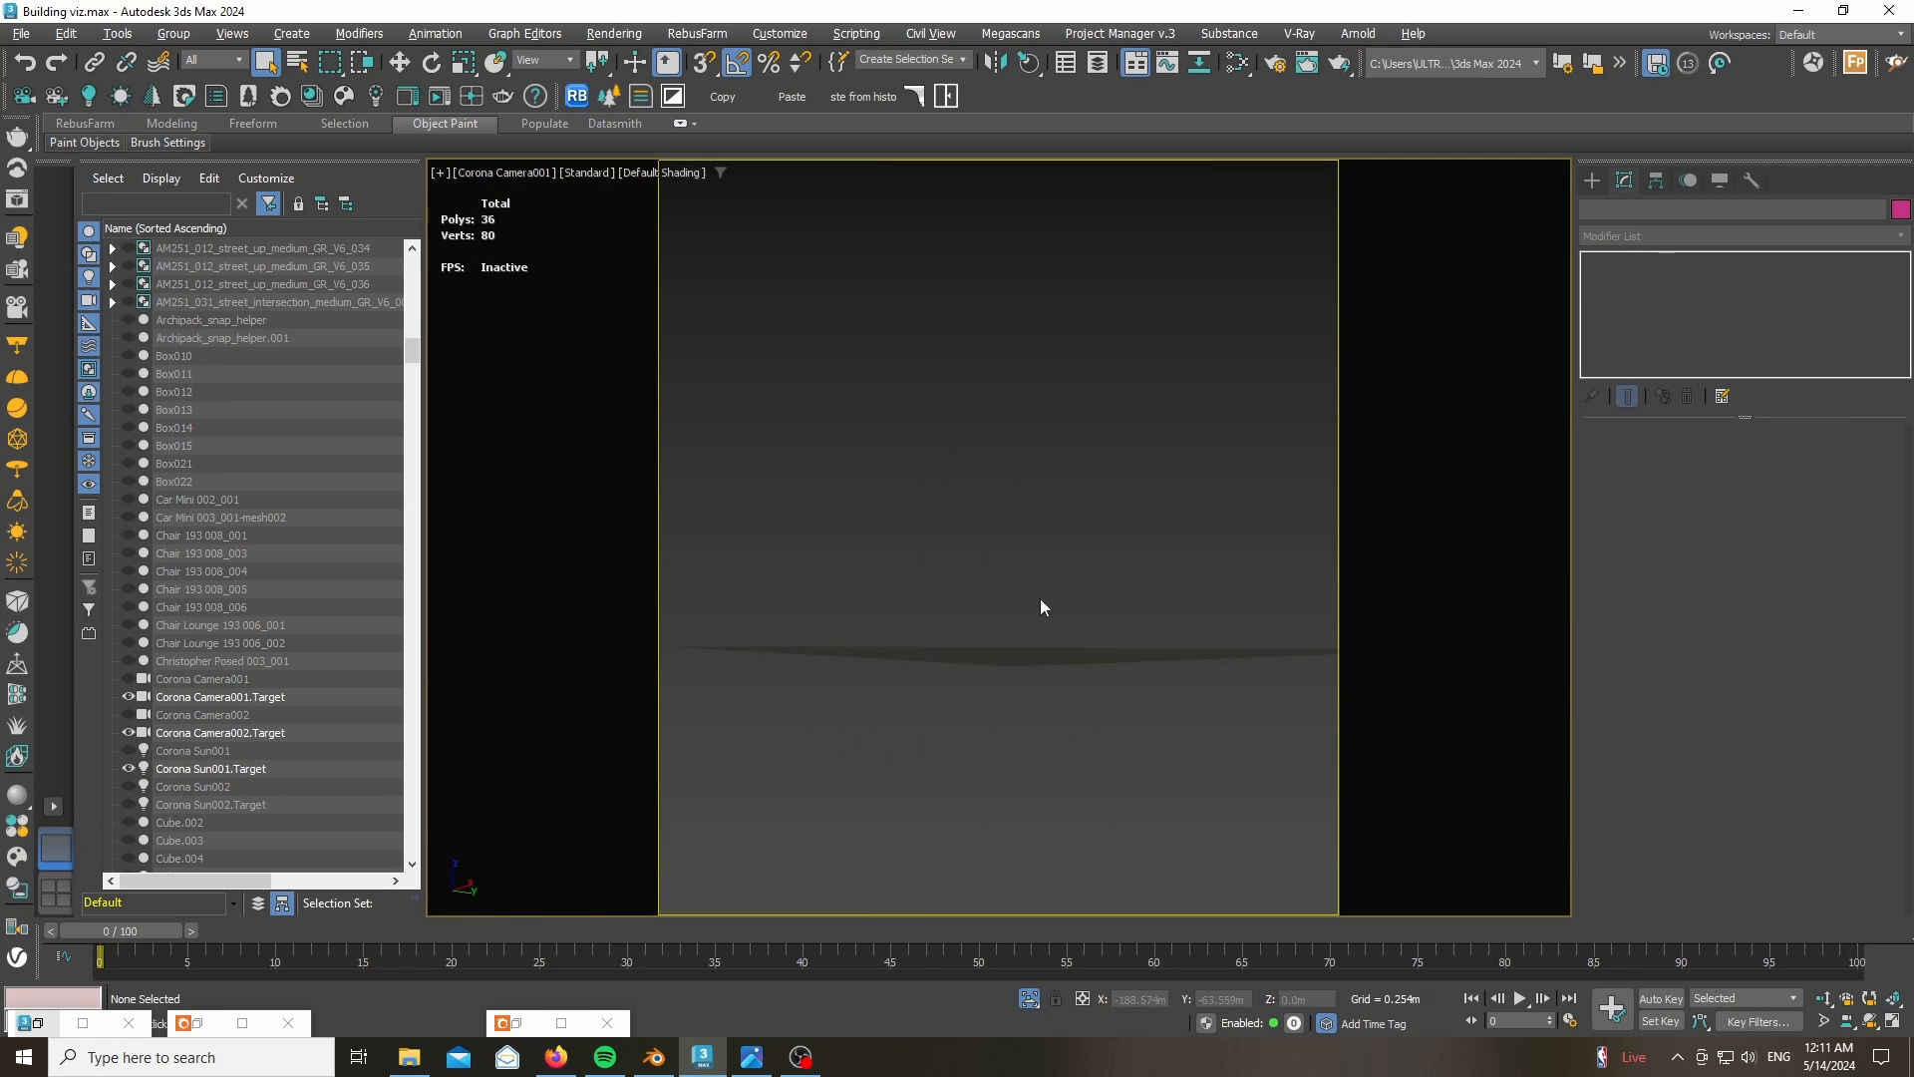
click(1029, 998)
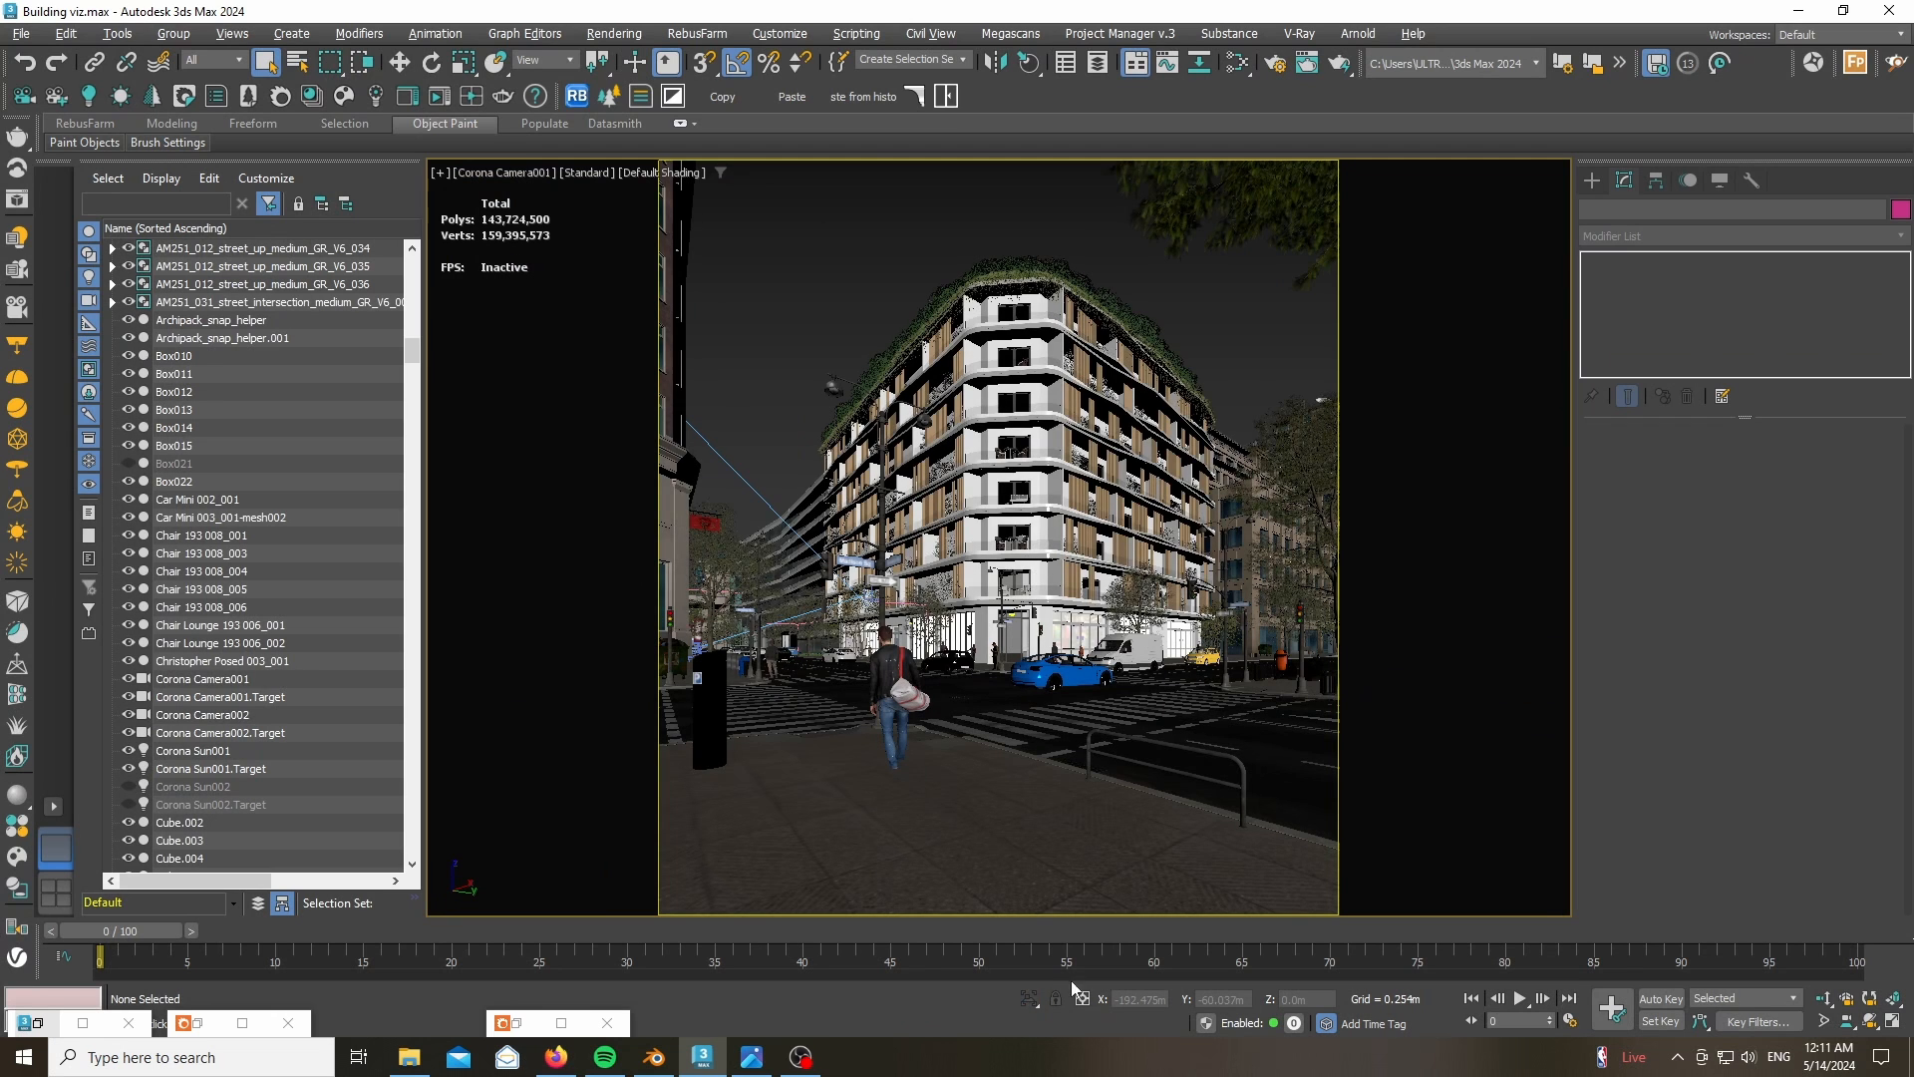
- Select the sidewalk corner mesh beneath the walking man and view it from above in perspective
click(913, 804)
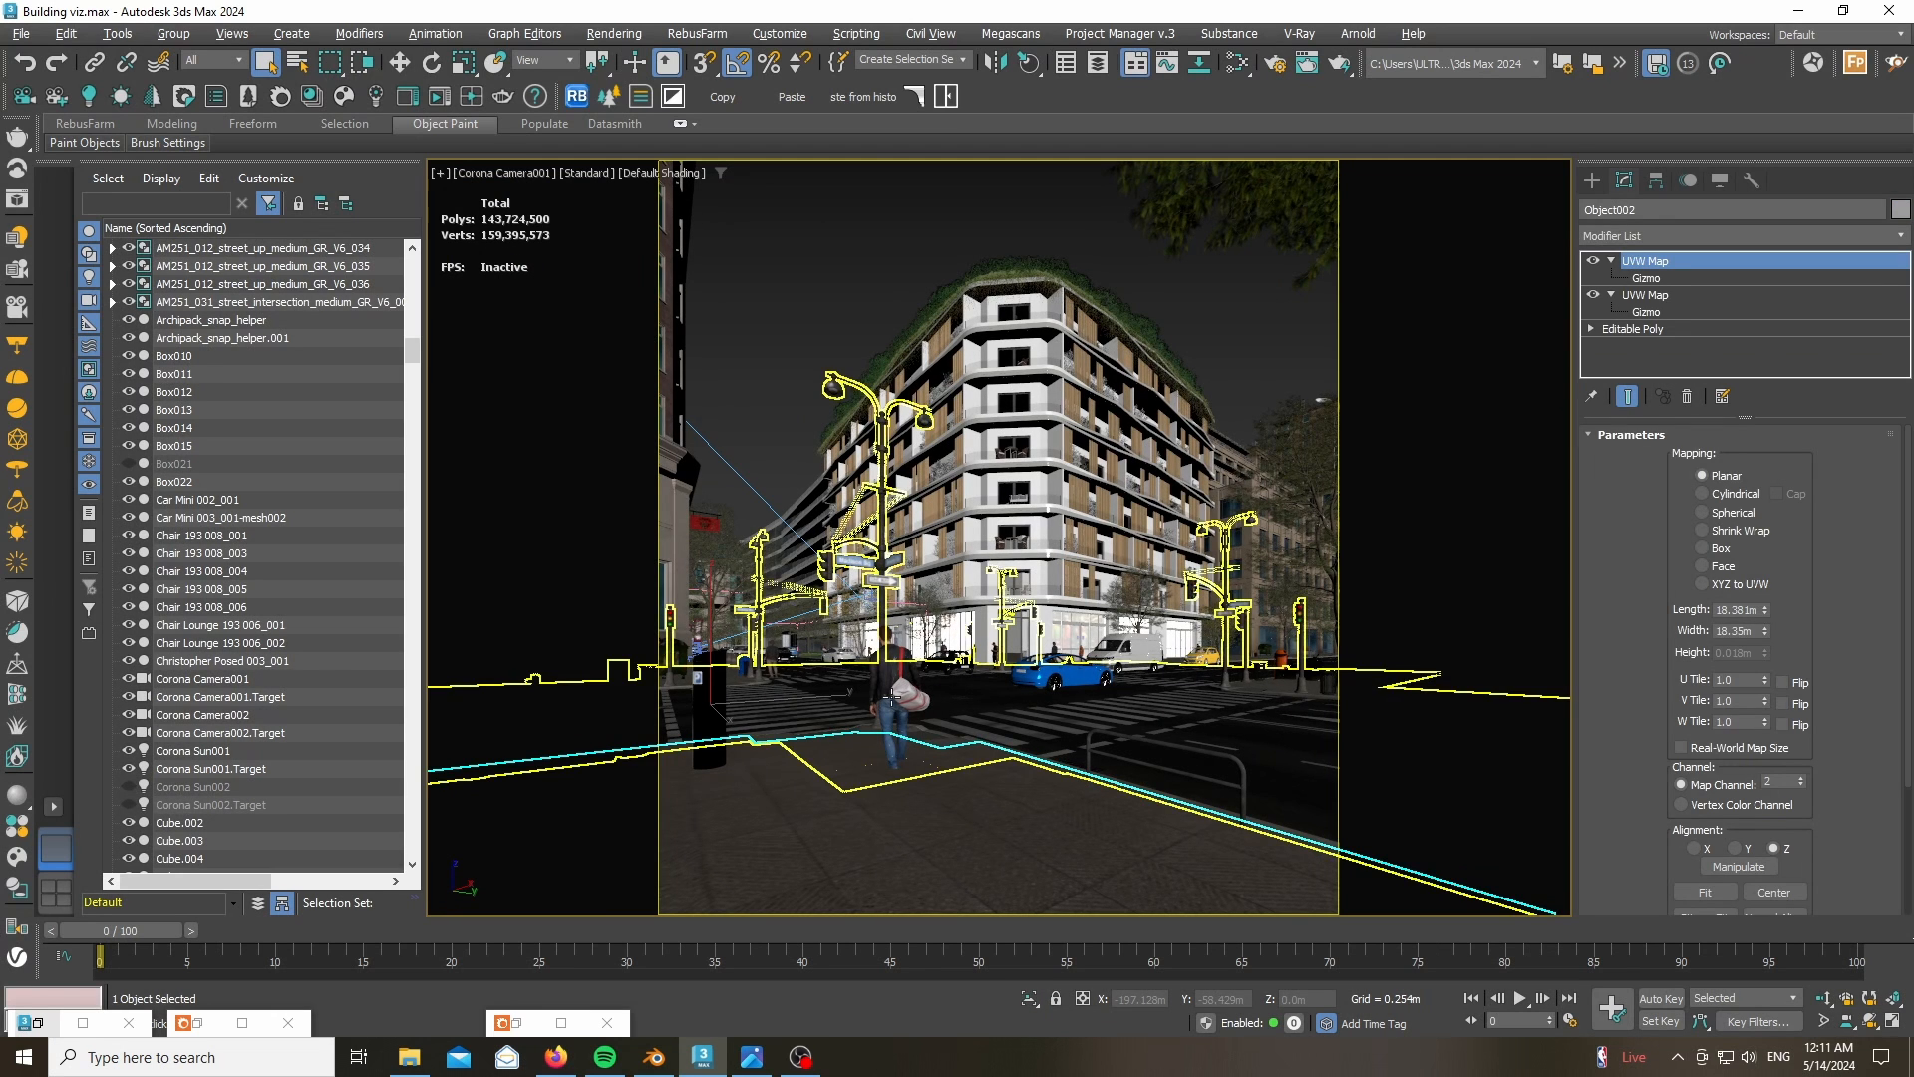
key(p)
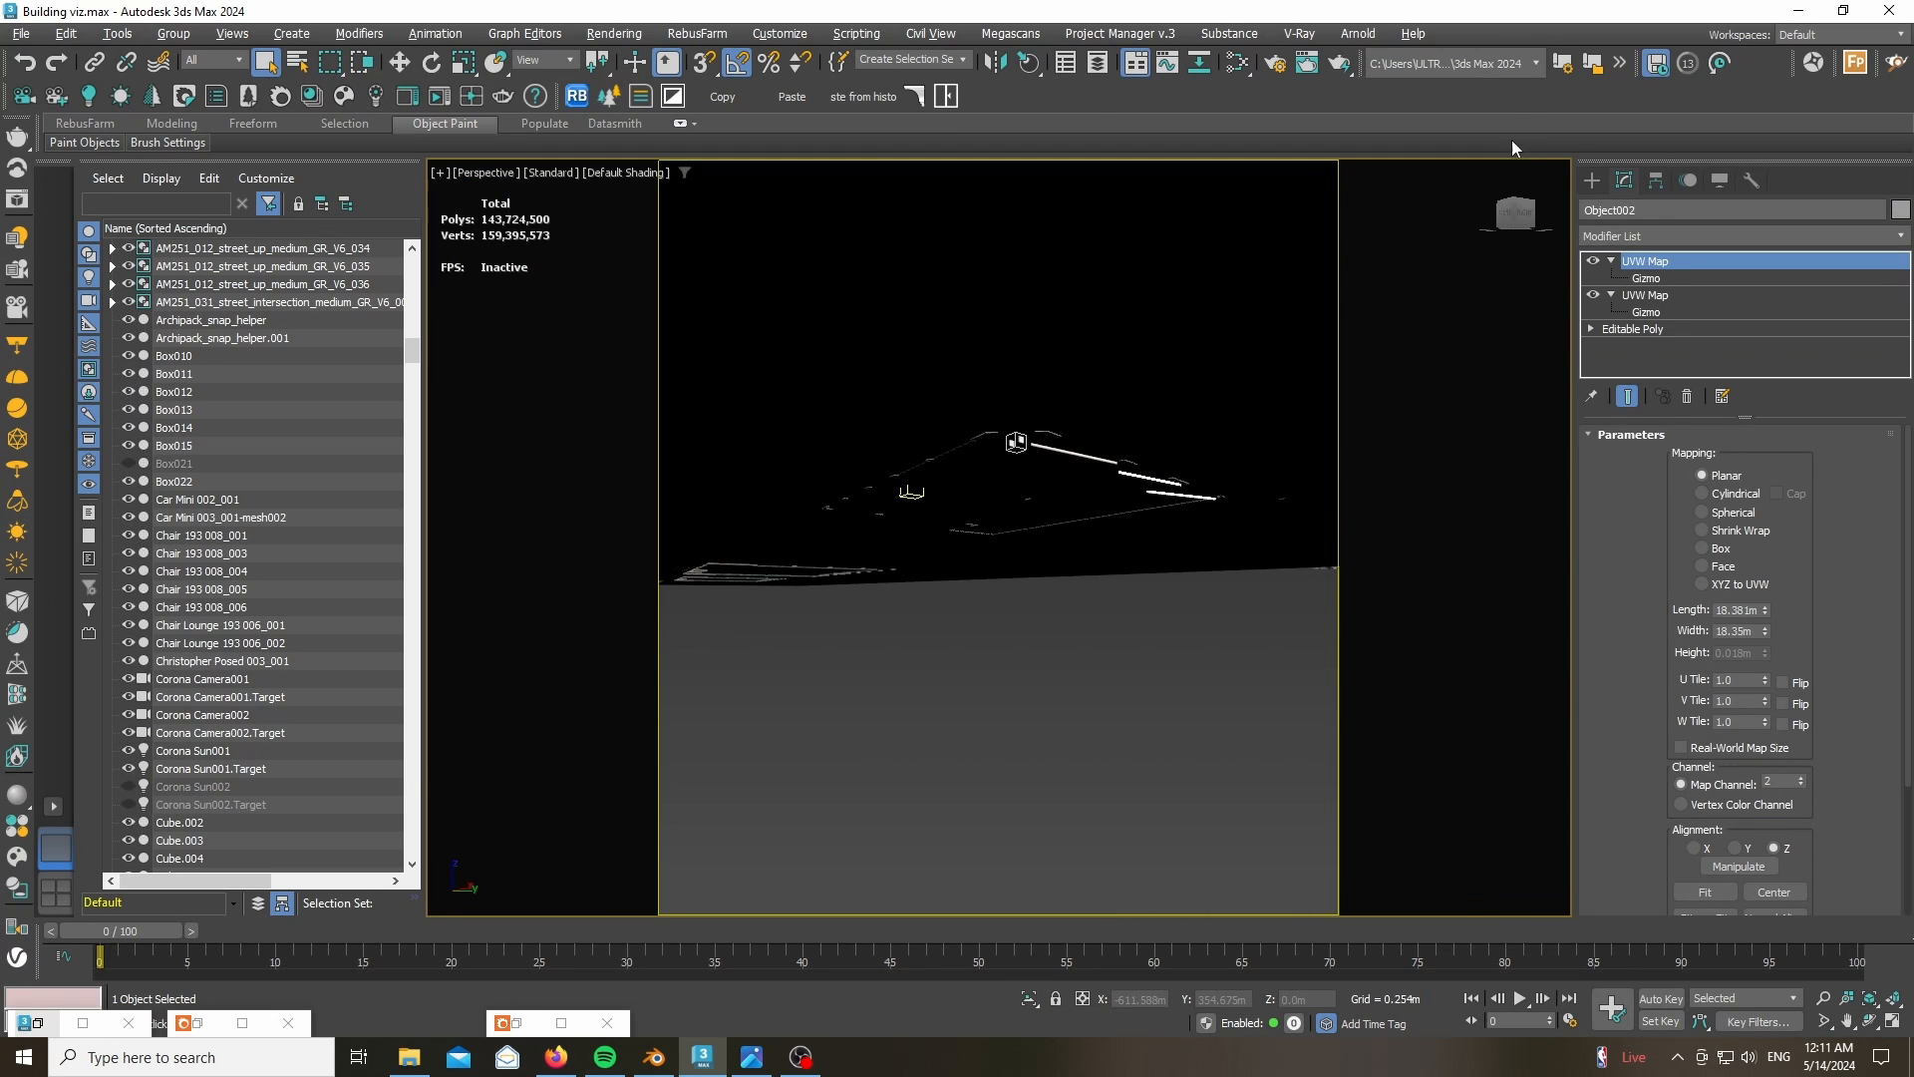
click(1515, 206)
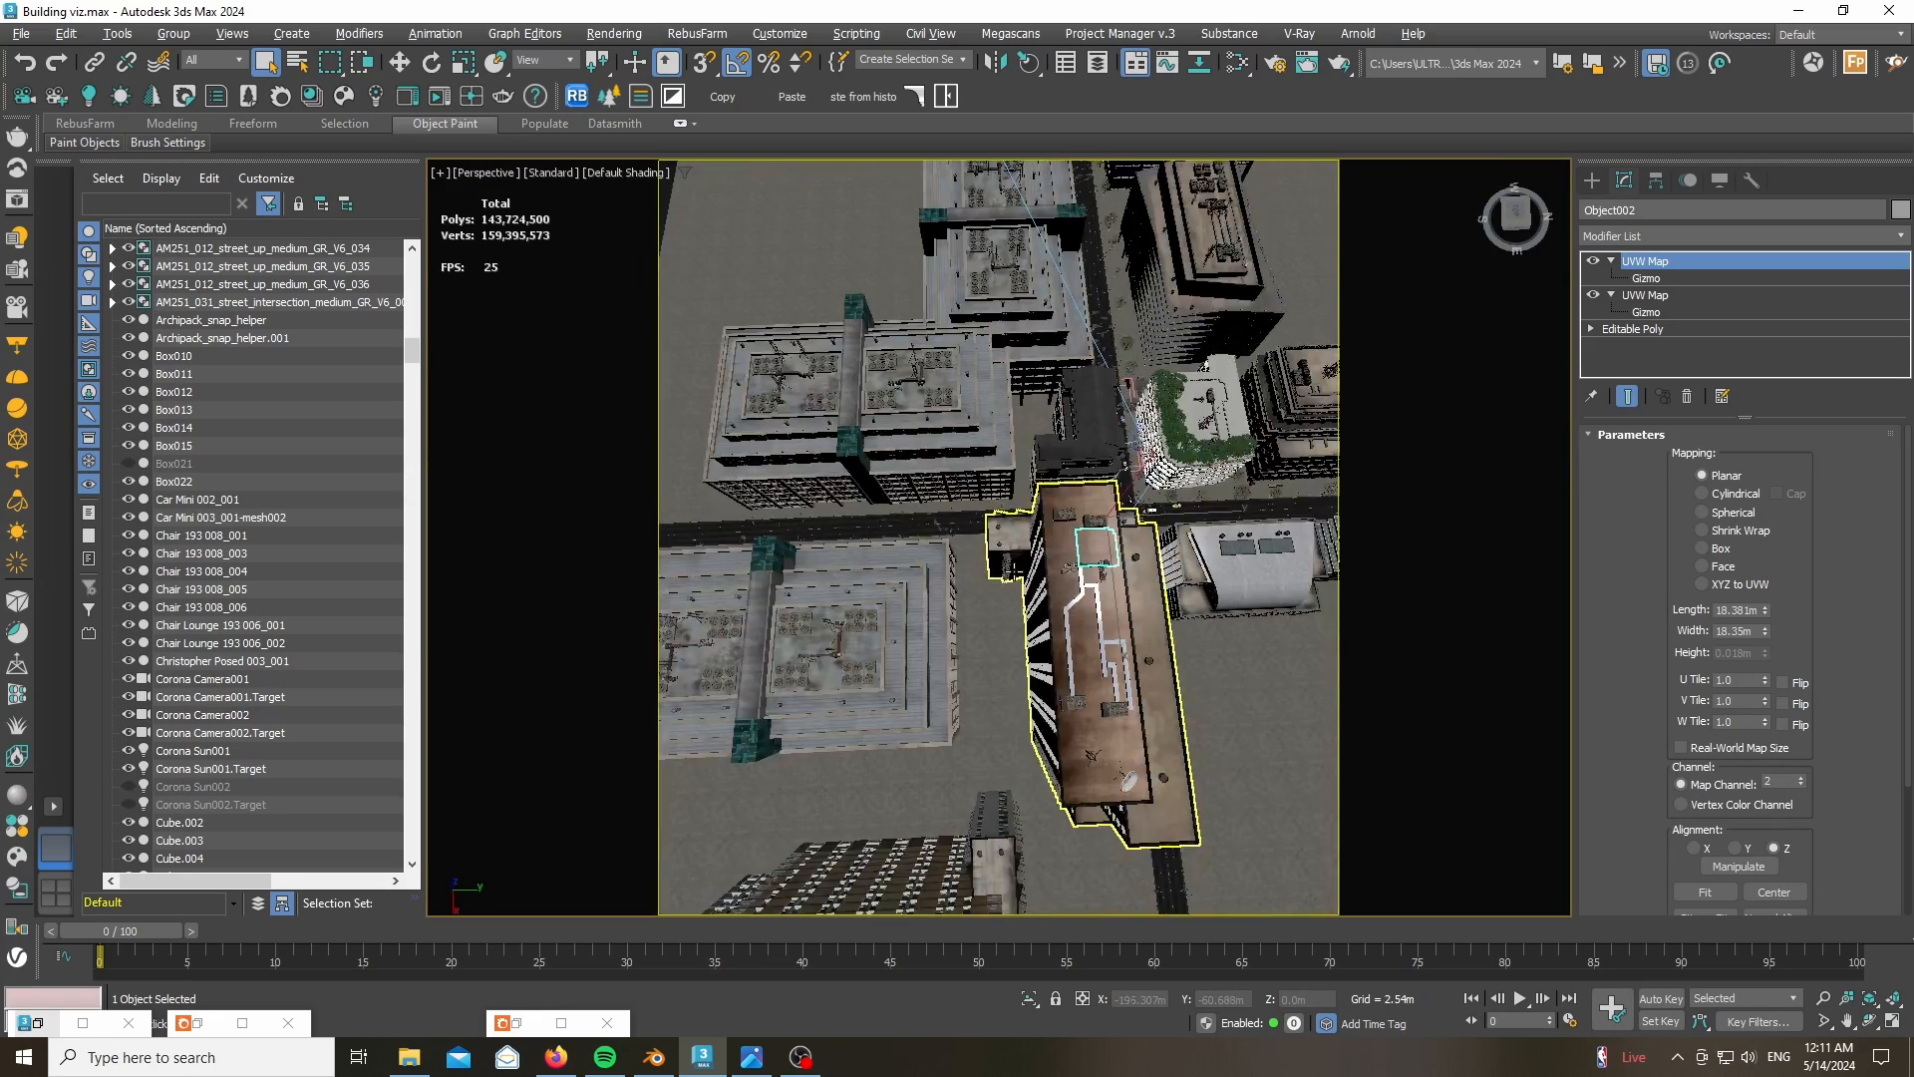
scroll(1010, 570, down, 5)
scroll(1127, 551, up, 9)
scroll(842, 516, up, 2)
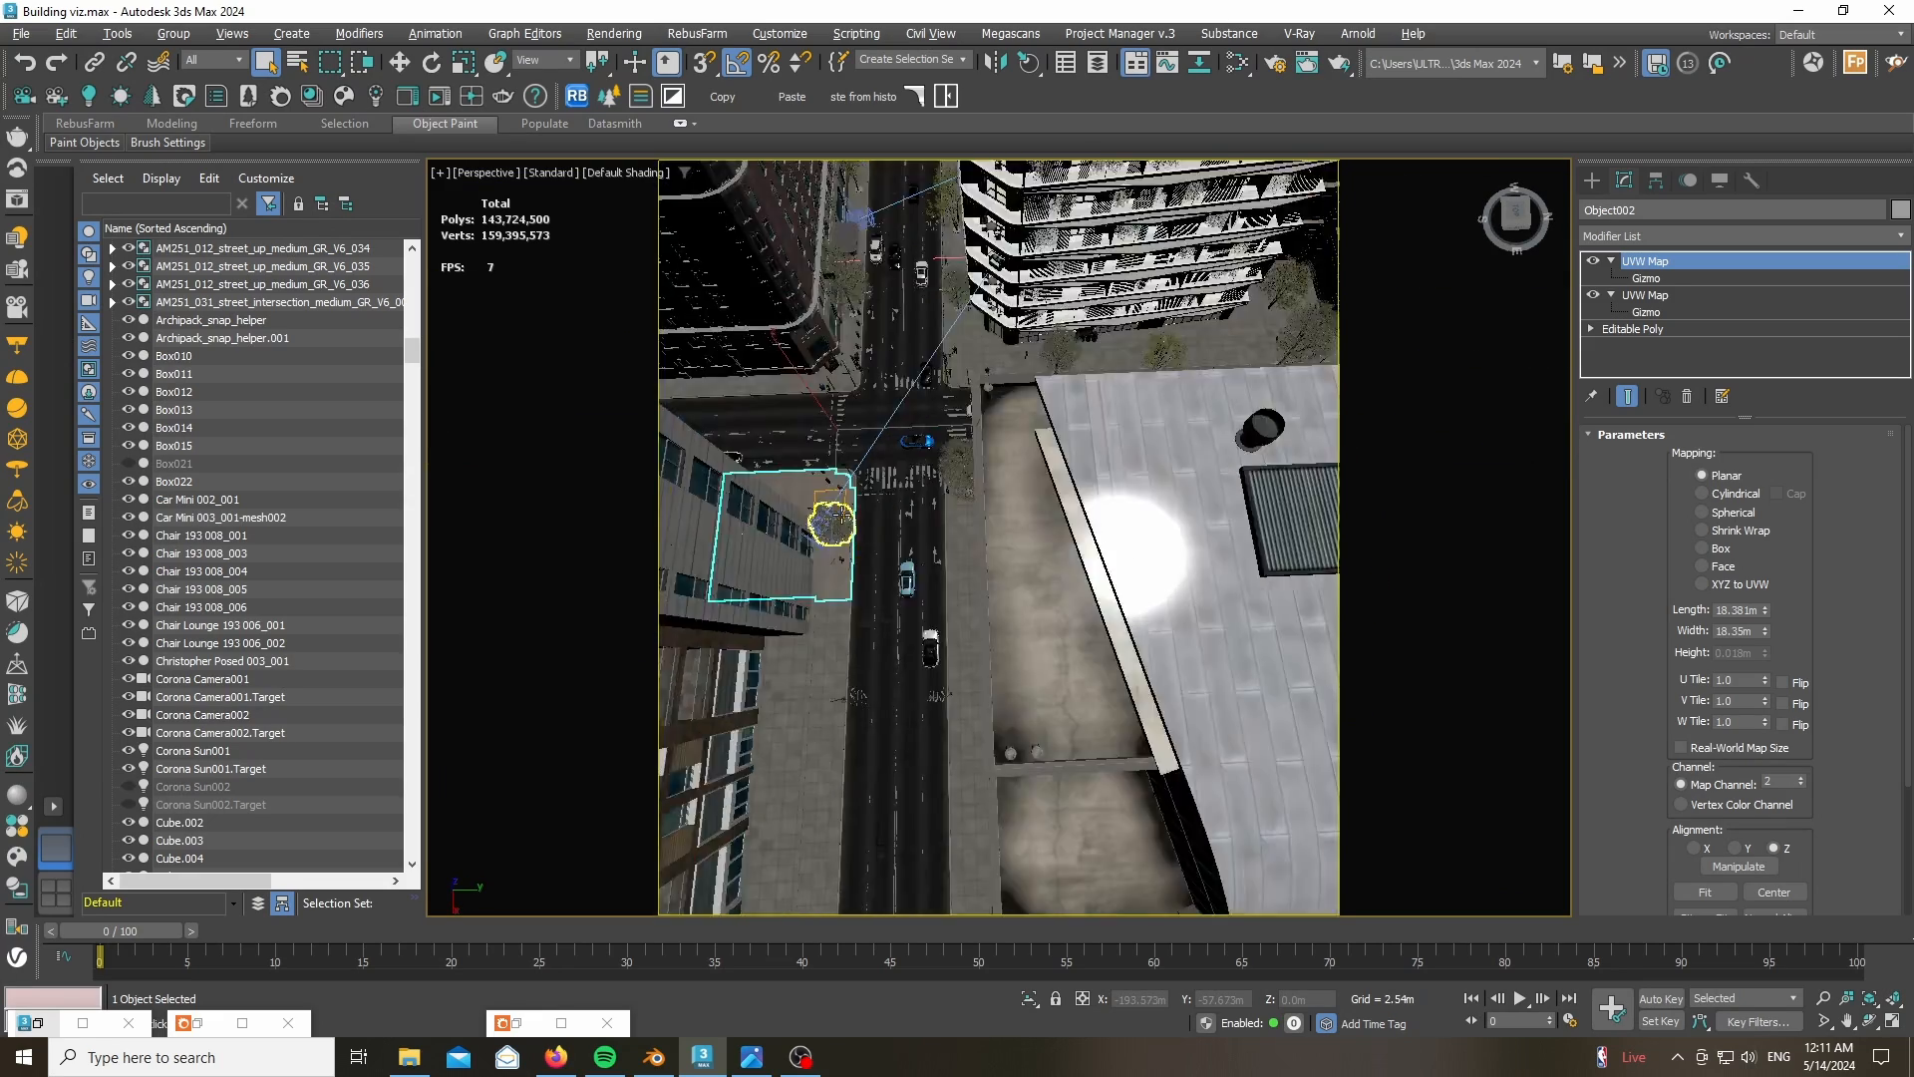
scroll(832, 521, up, 3)
scroll(945, 576, up, 4)
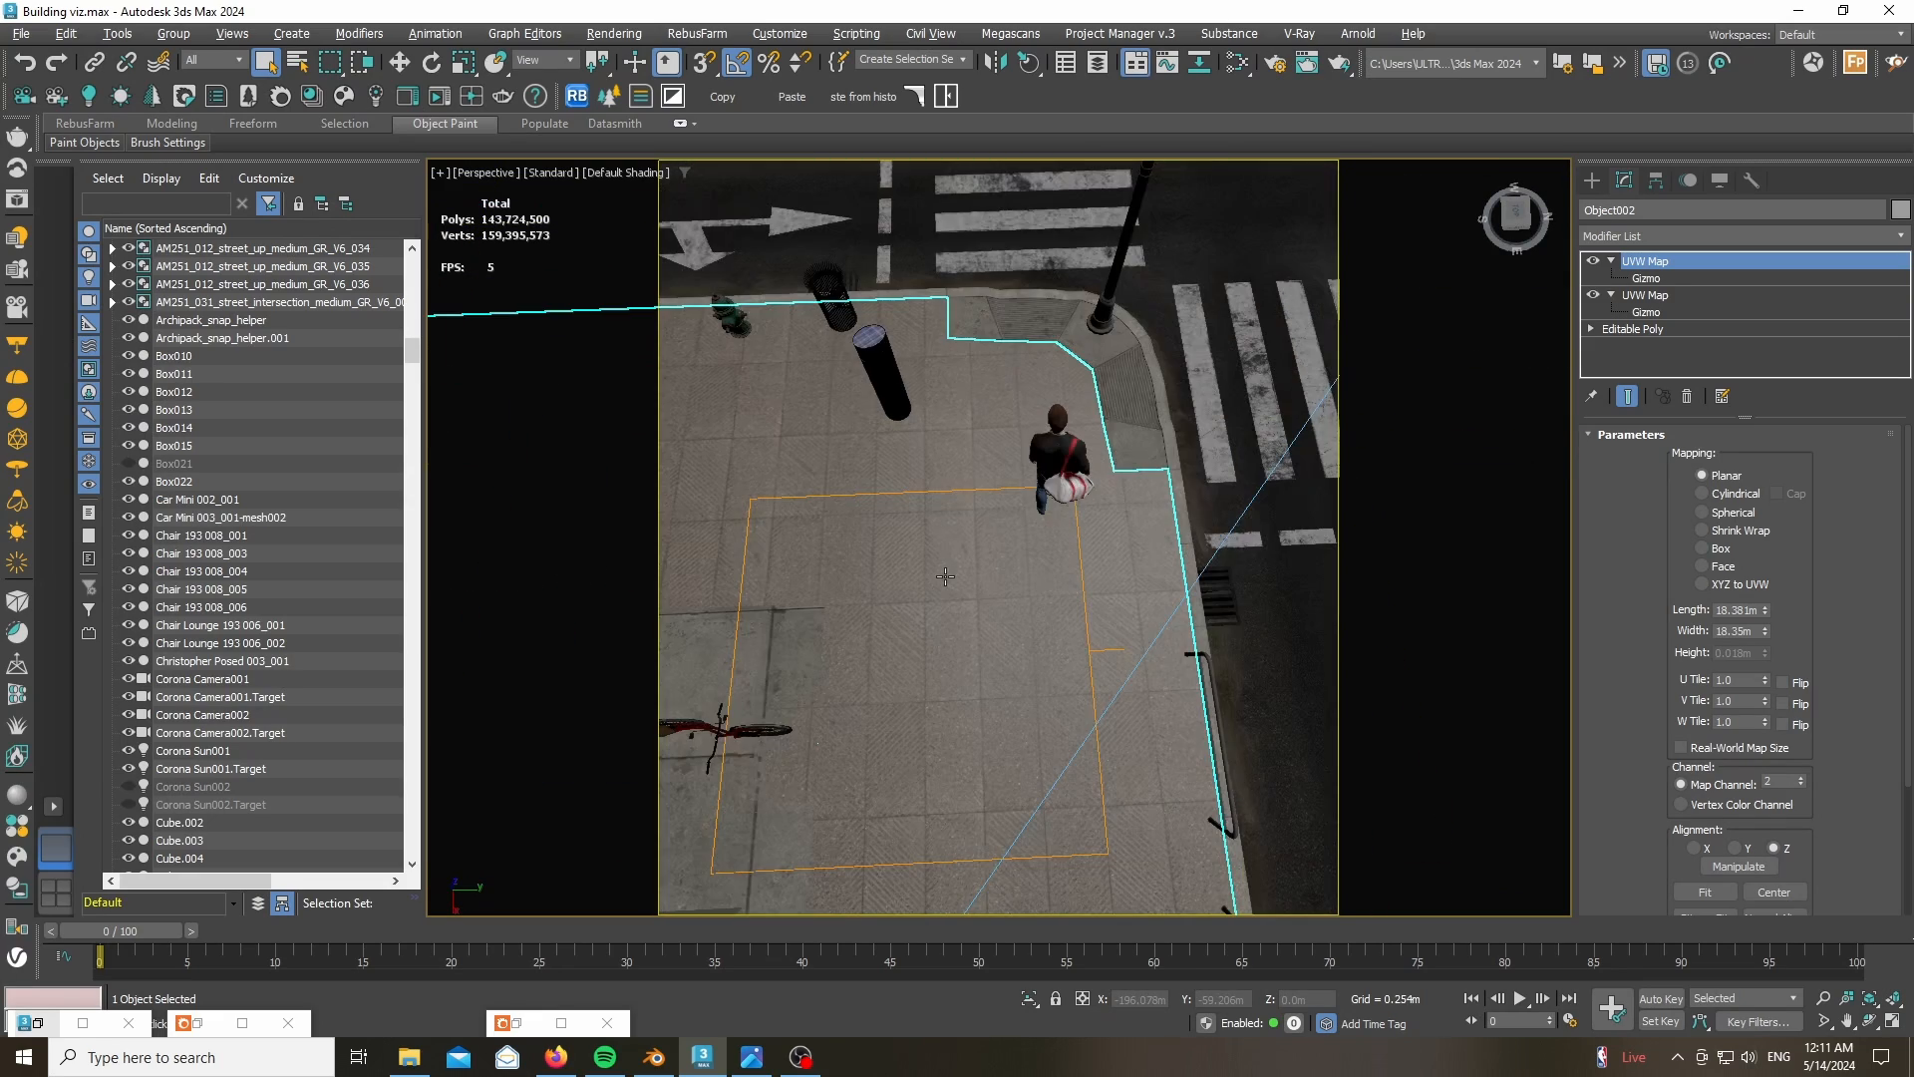
- Isolate the selected sidewalk corner mesh and examine its paver texture up close
click(1030, 997)
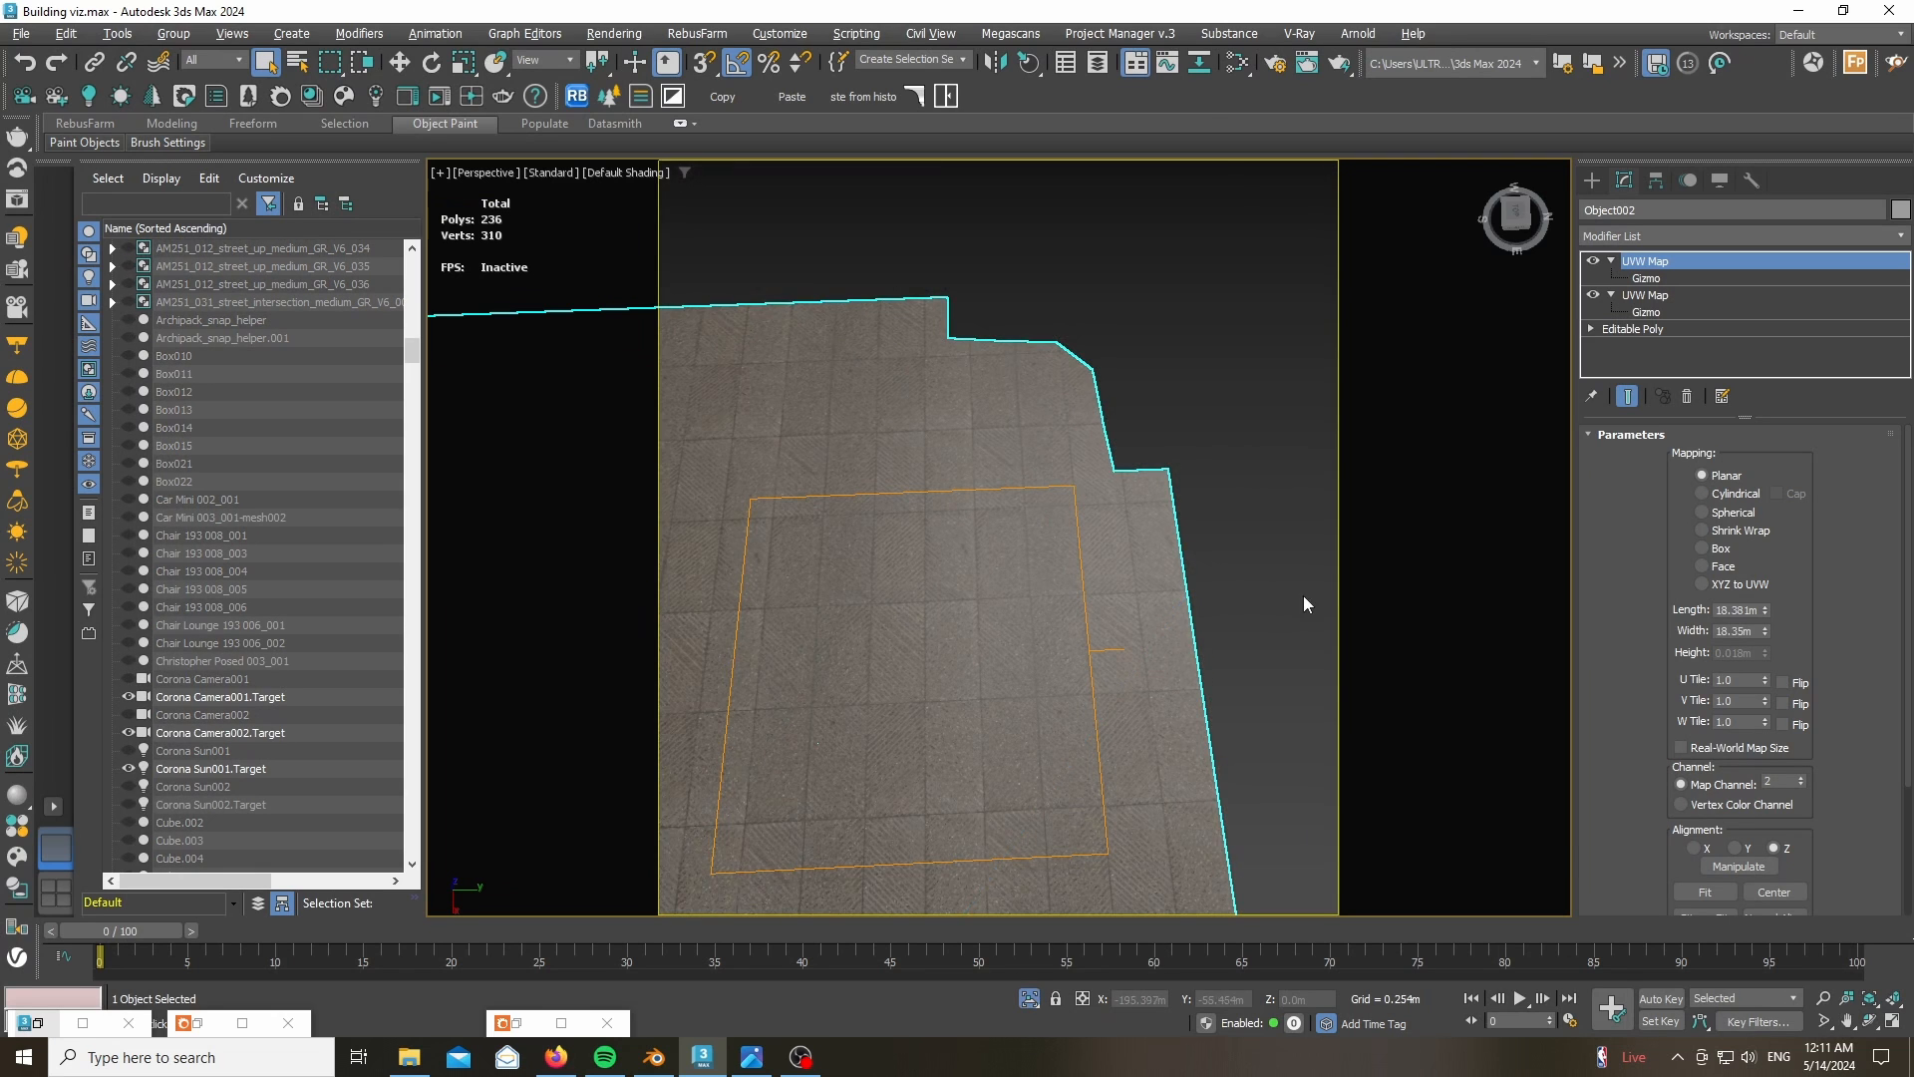
scroll(1302, 595, up, 4)
drag(1516, 221, 1484, 230)
scroll(1127, 470, down, 3)
scroll(1126, 470, up, 5)
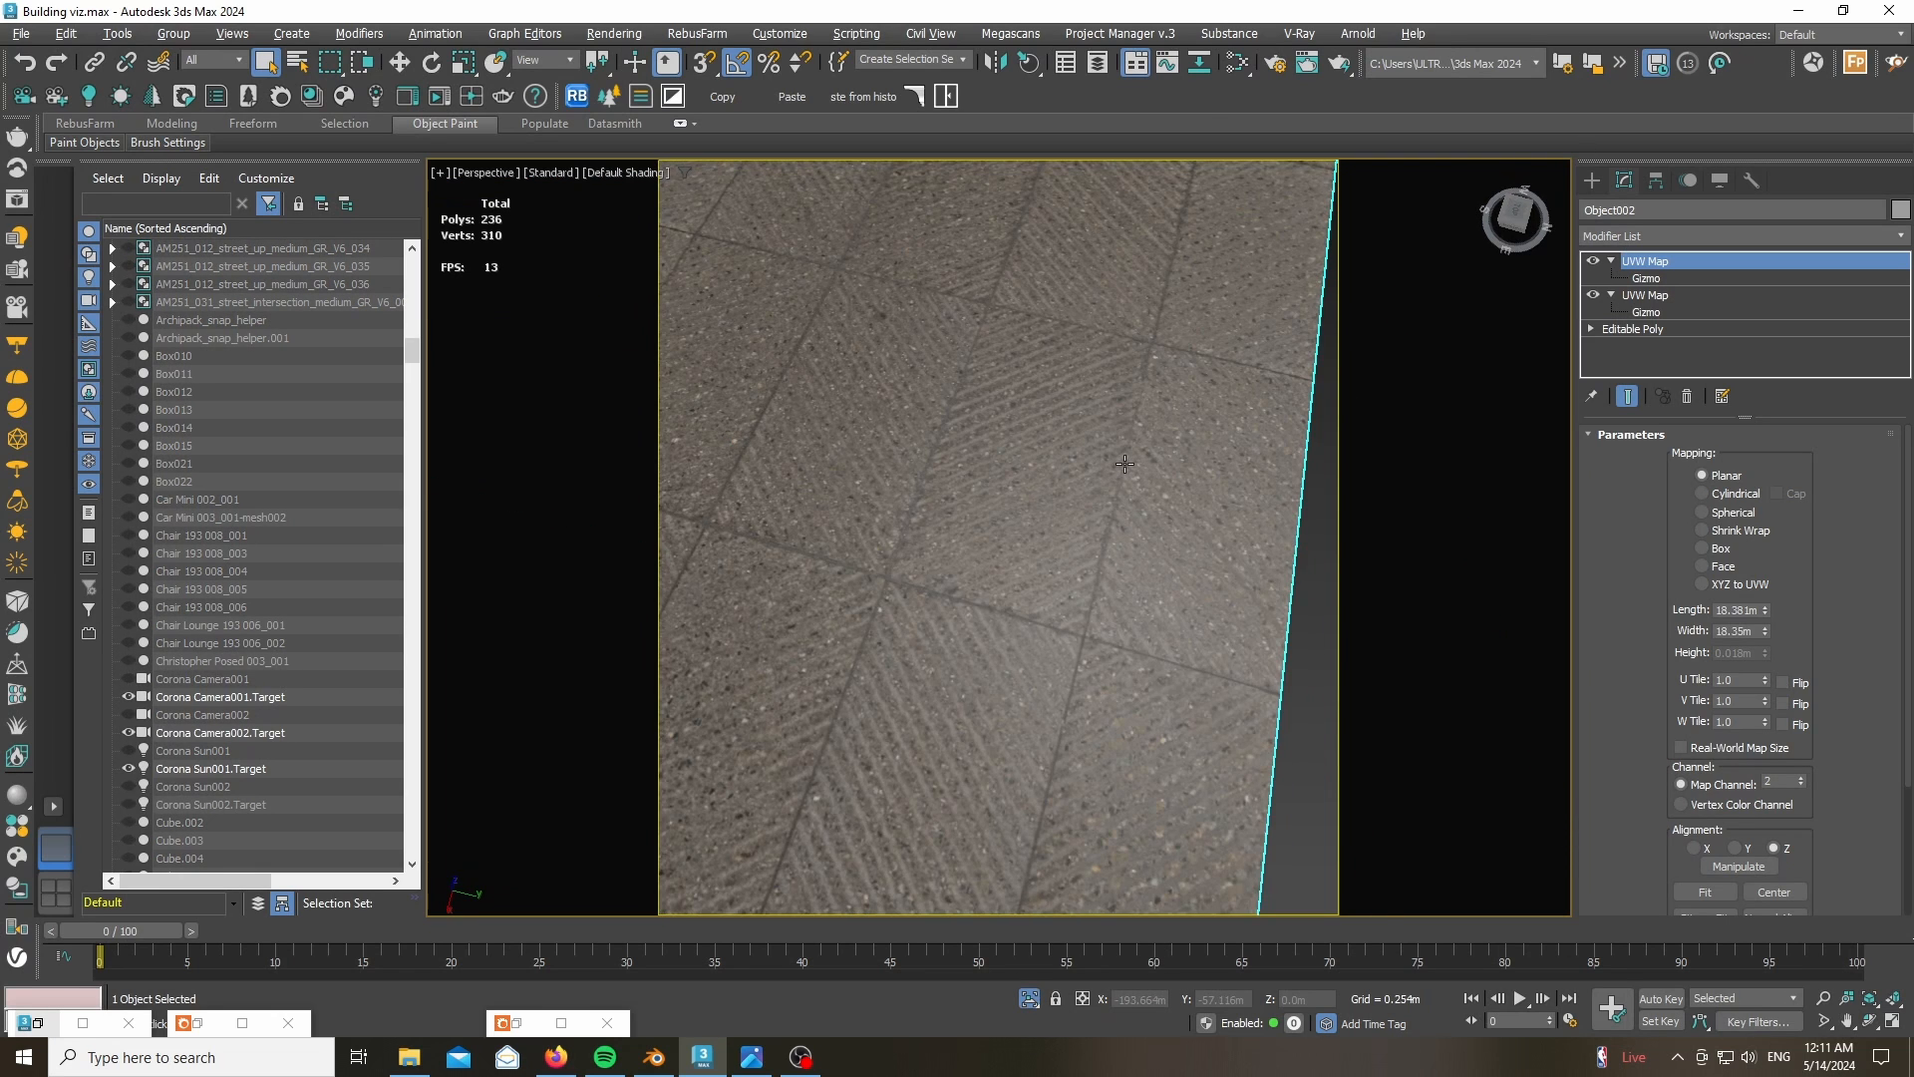
- Pick the sidewalk's concrete pavers material into the Slate Material Editor and move the editor clear of the paving
key(m)
scroll(846, 826, down, 5)
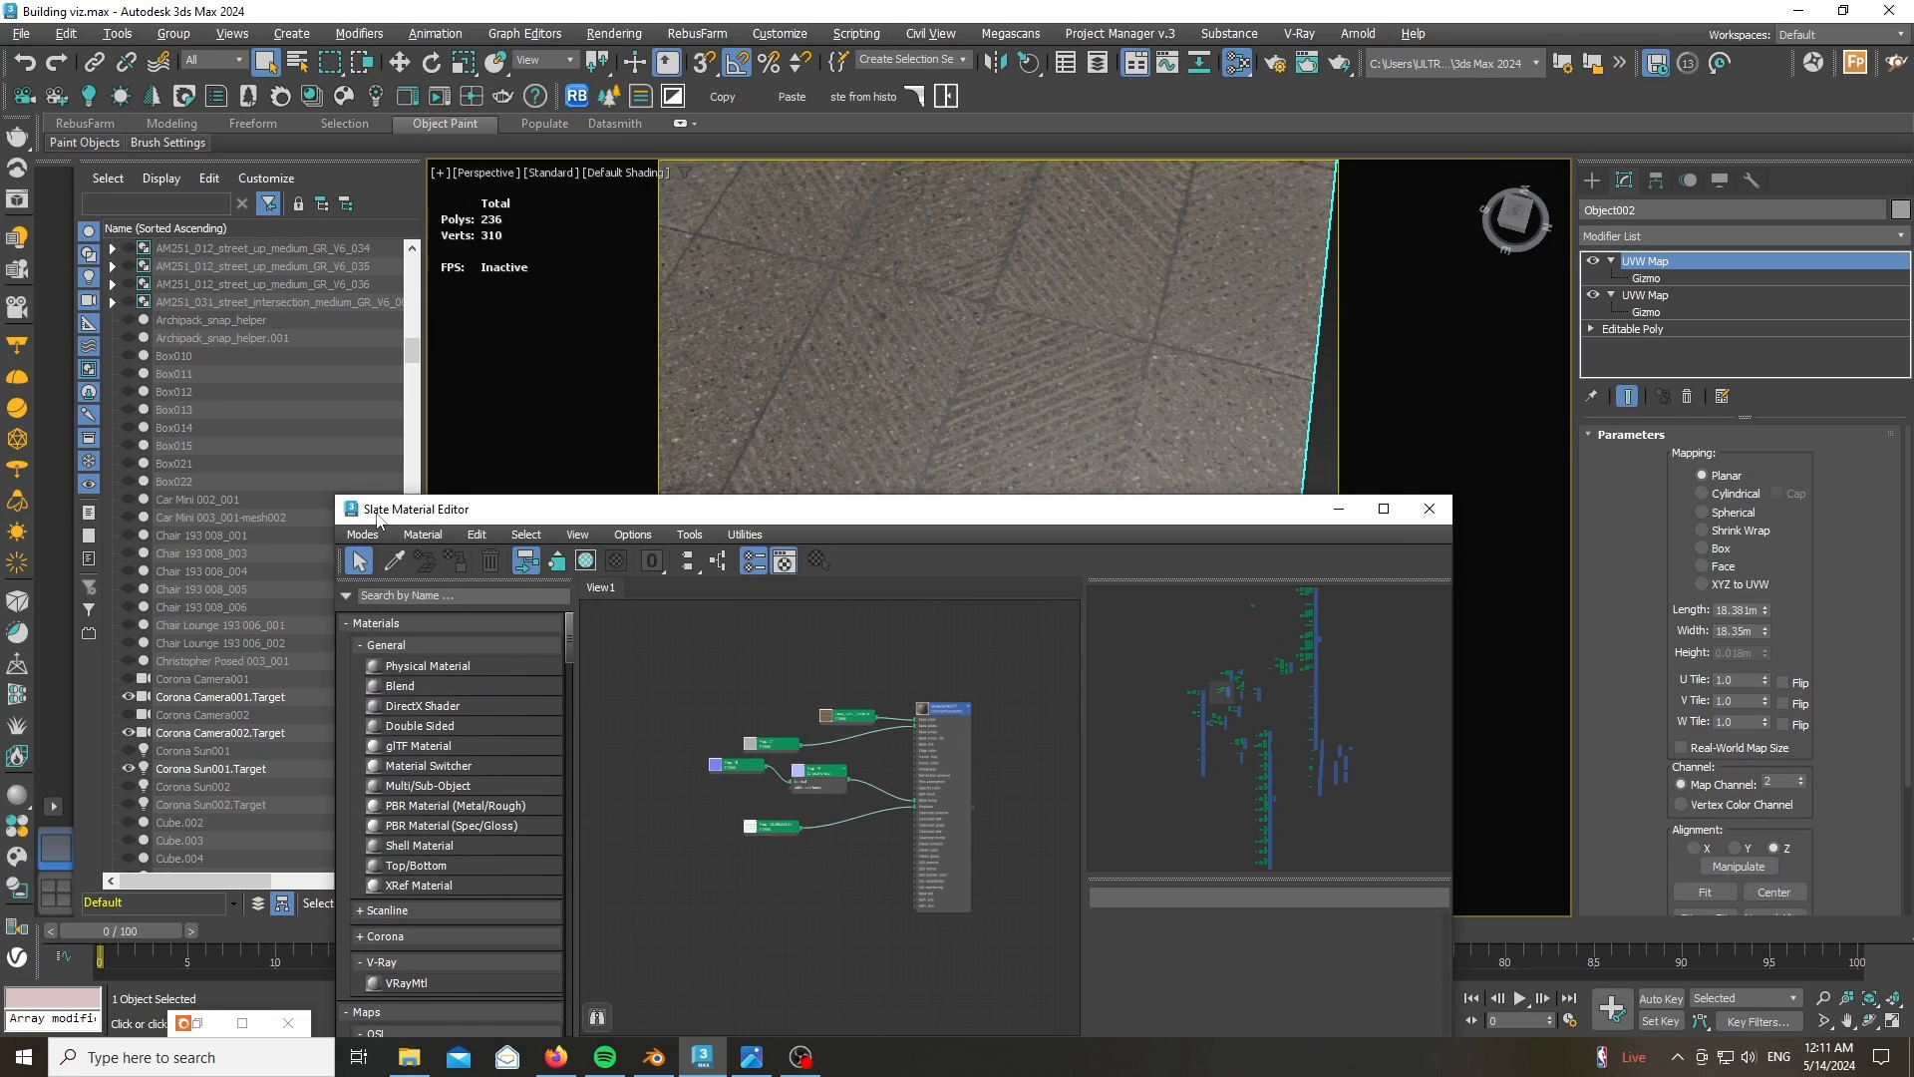
click(394, 562)
click(1087, 225)
scroll(807, 738, down, 2)
middle_drag(772, 735, 895, 733)
drag(942, 766, 995, 769)
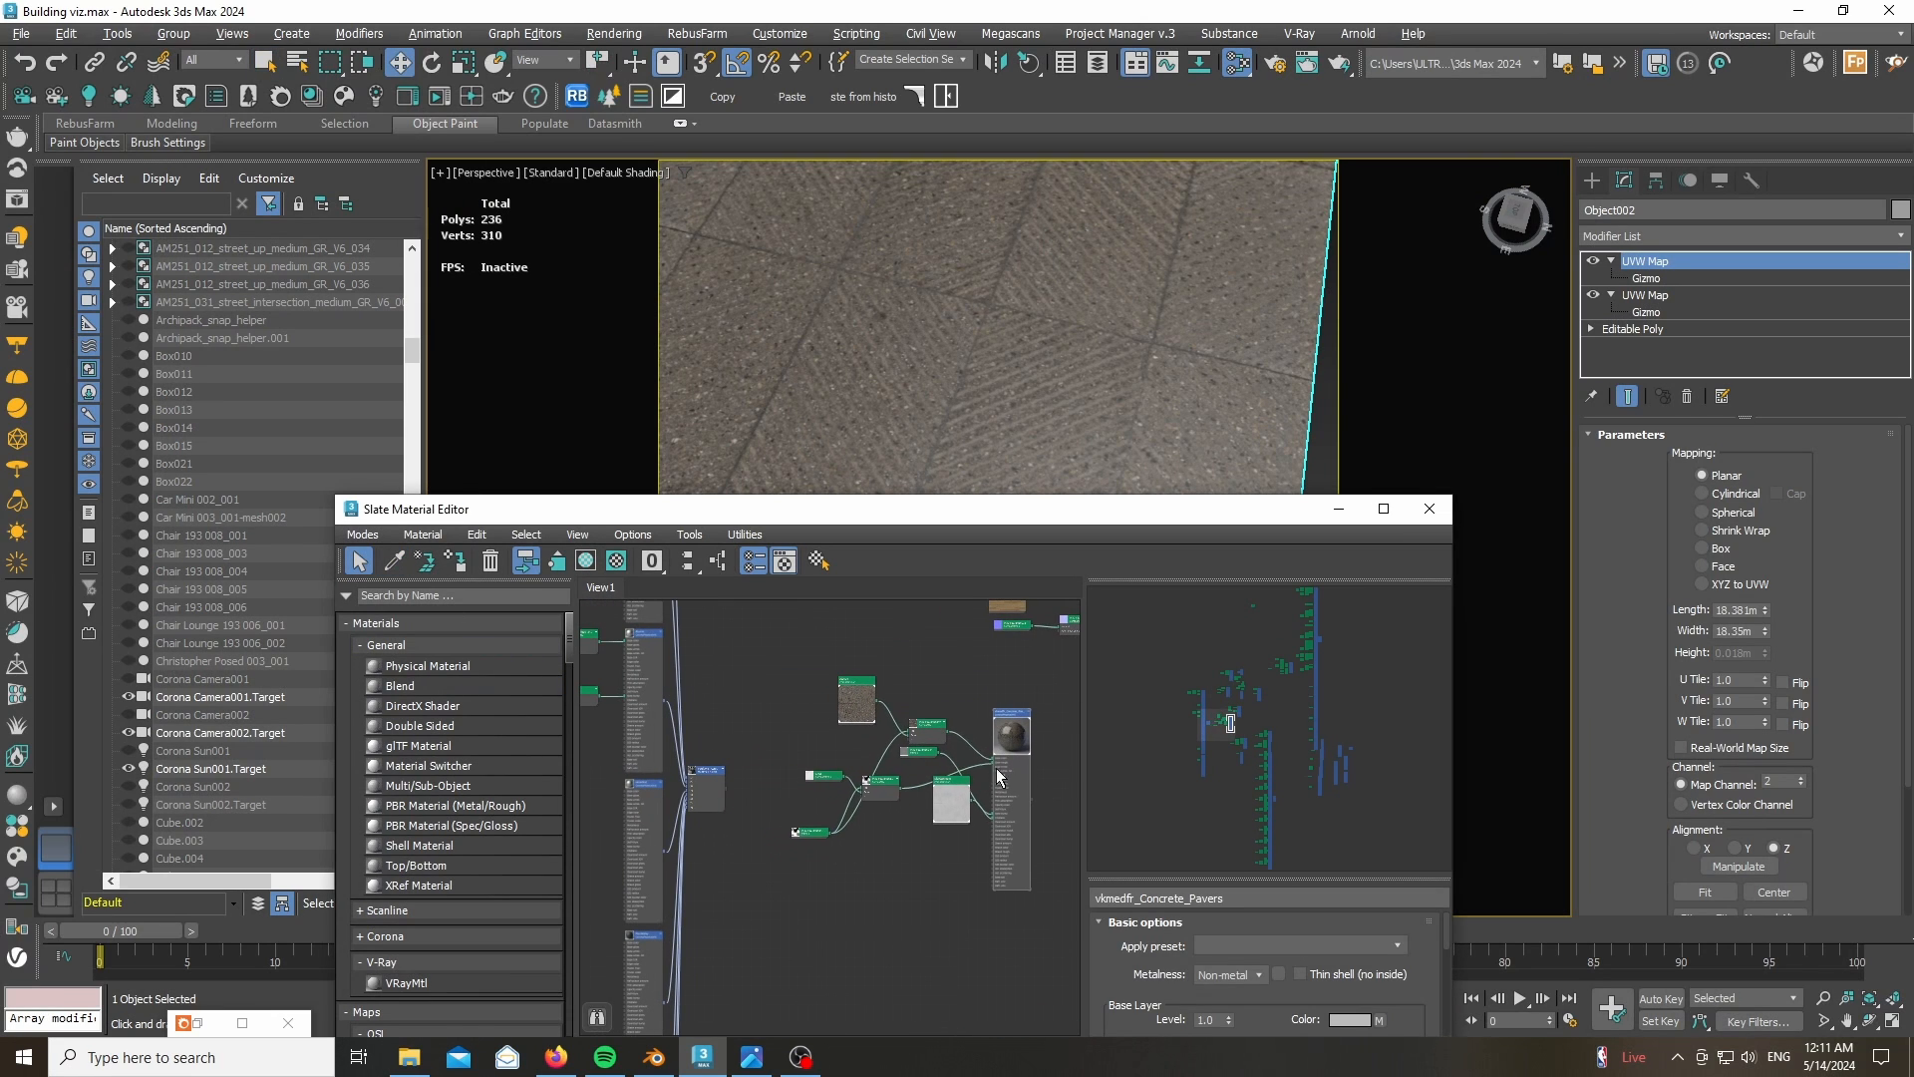
scroll(944, 753, down, 5)
scroll(952, 758, up, 5)
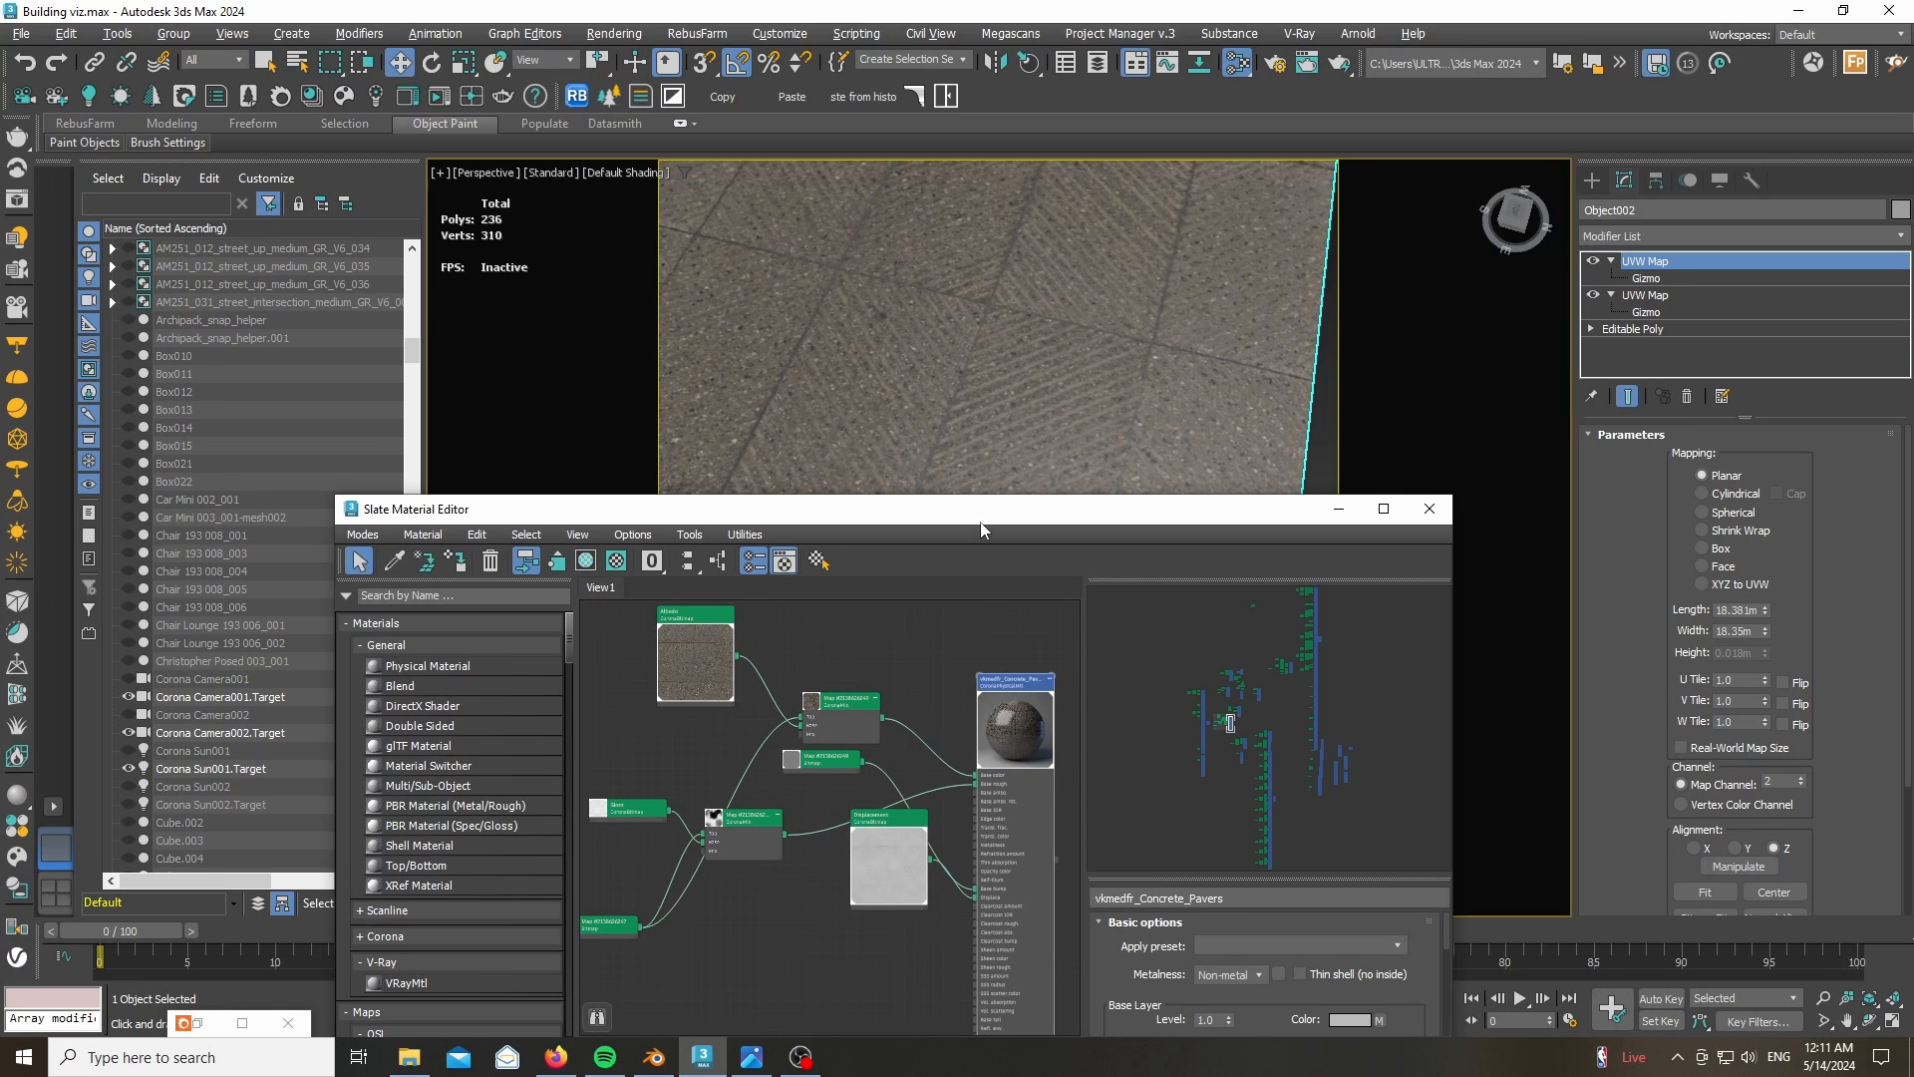
drag(972, 516, 1494, 201)
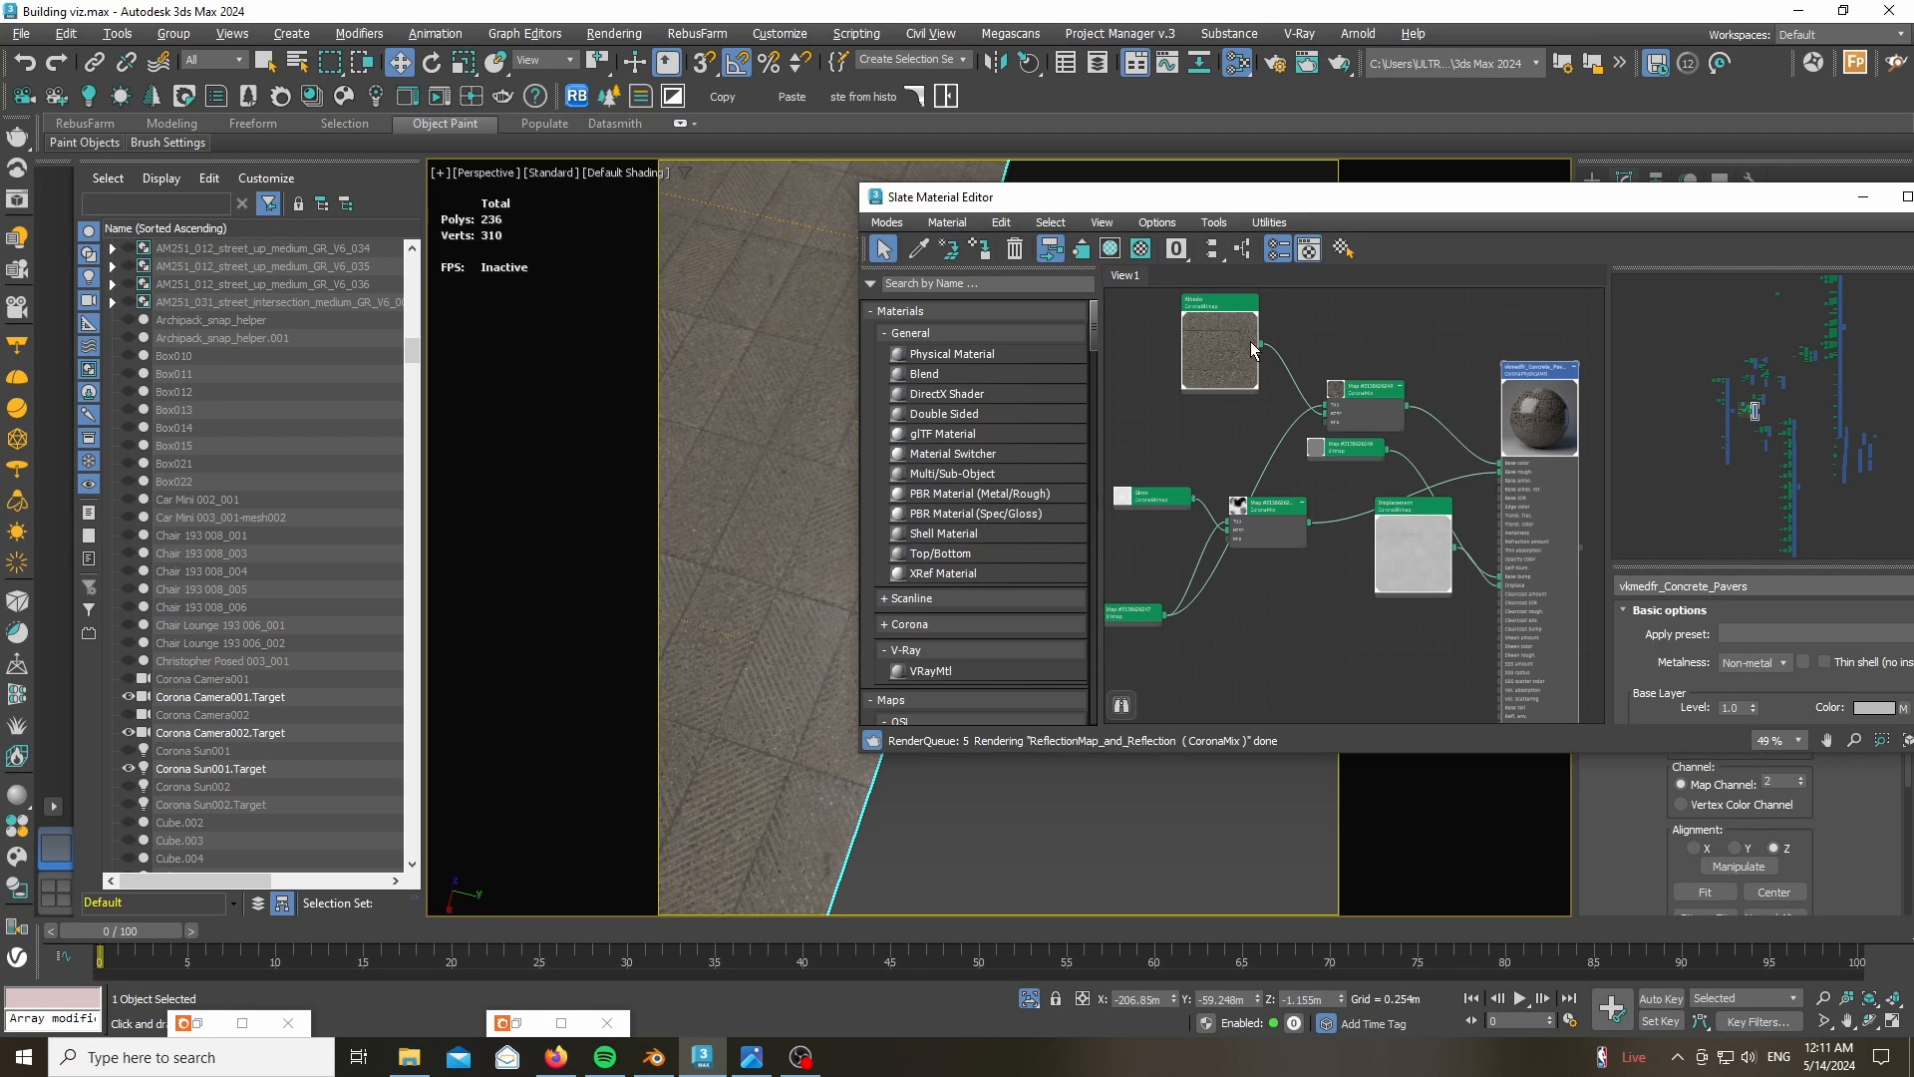
- Examine how the albedo, CoronaMix, bump and displacement maps connect in the concrete pavers material
scroll(1234, 357, up, 5)
scroll(1235, 355, down, 1)
middle_drag(1261, 567, 1134, 543)
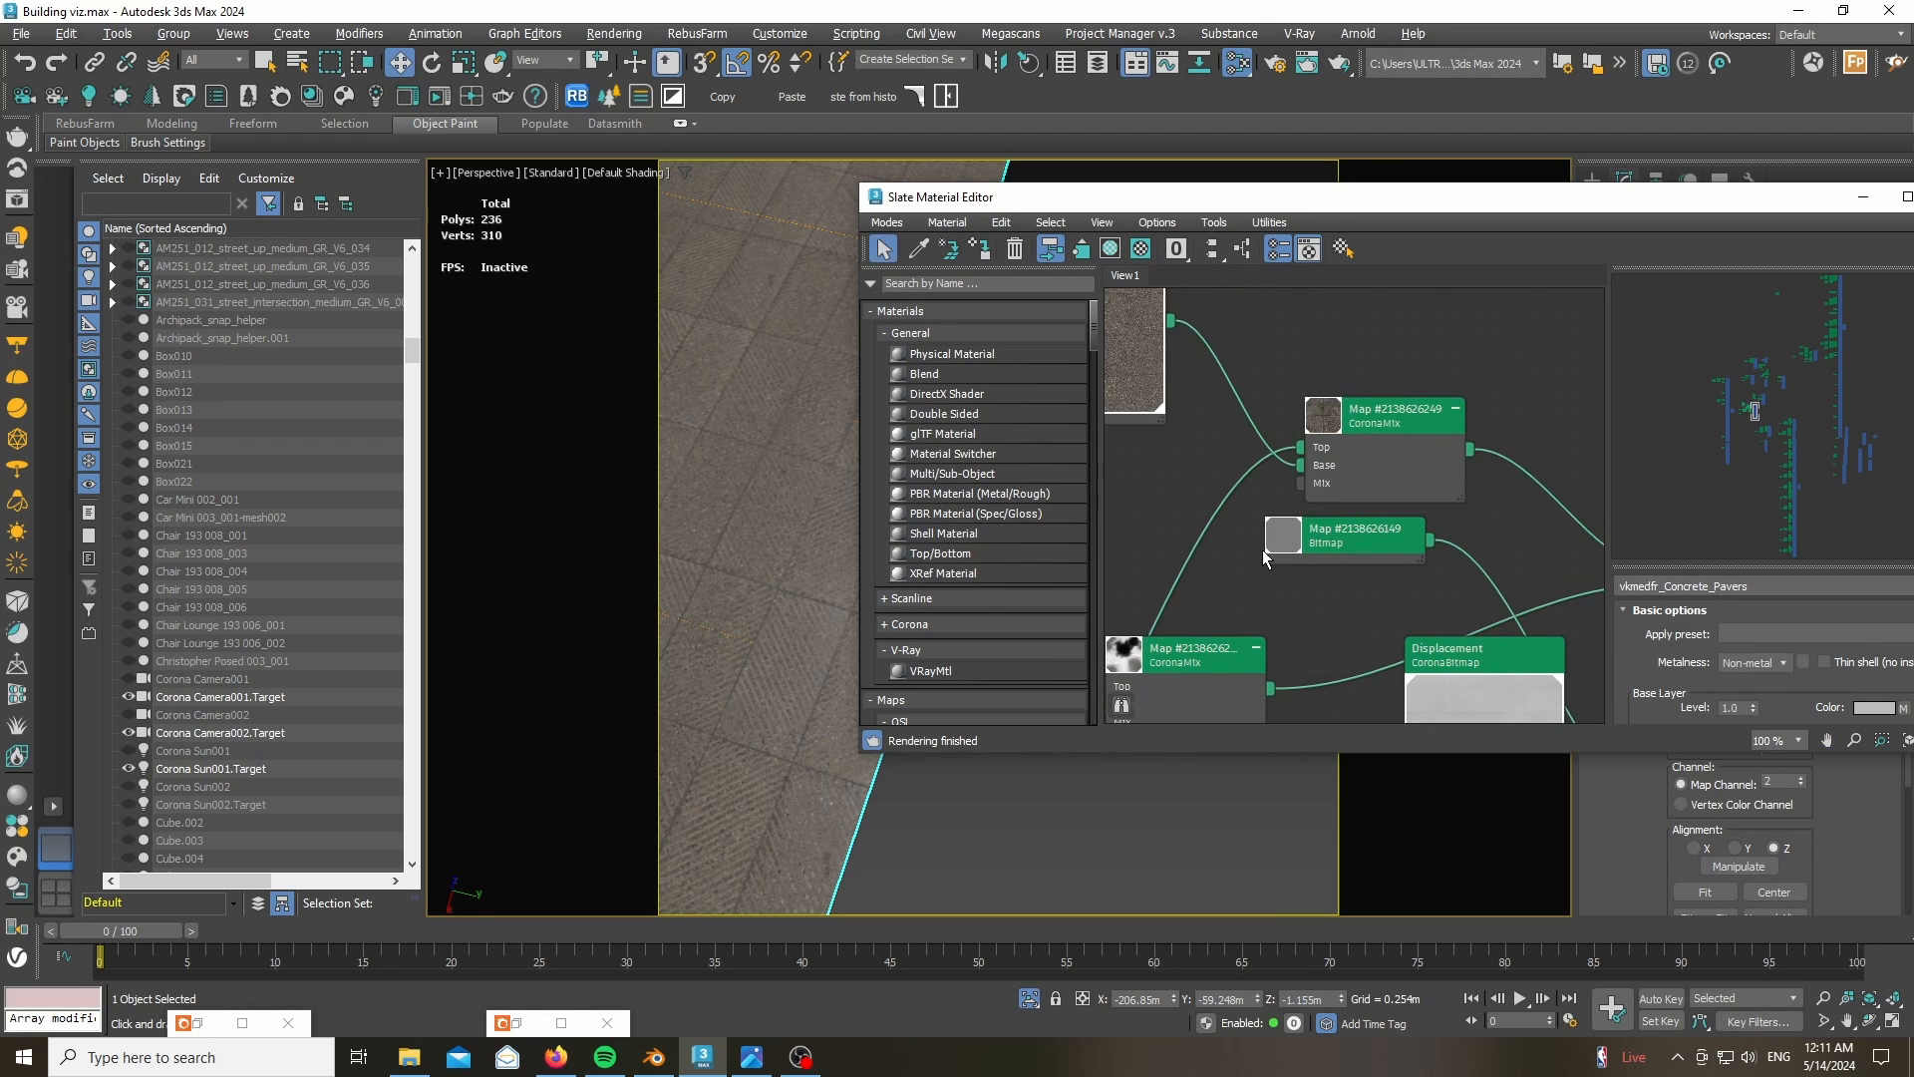
middle_drag(1346, 484, 1150, 463)
scroll(1245, 409, down, 5)
middle_drag(1260, 495, 1448, 522)
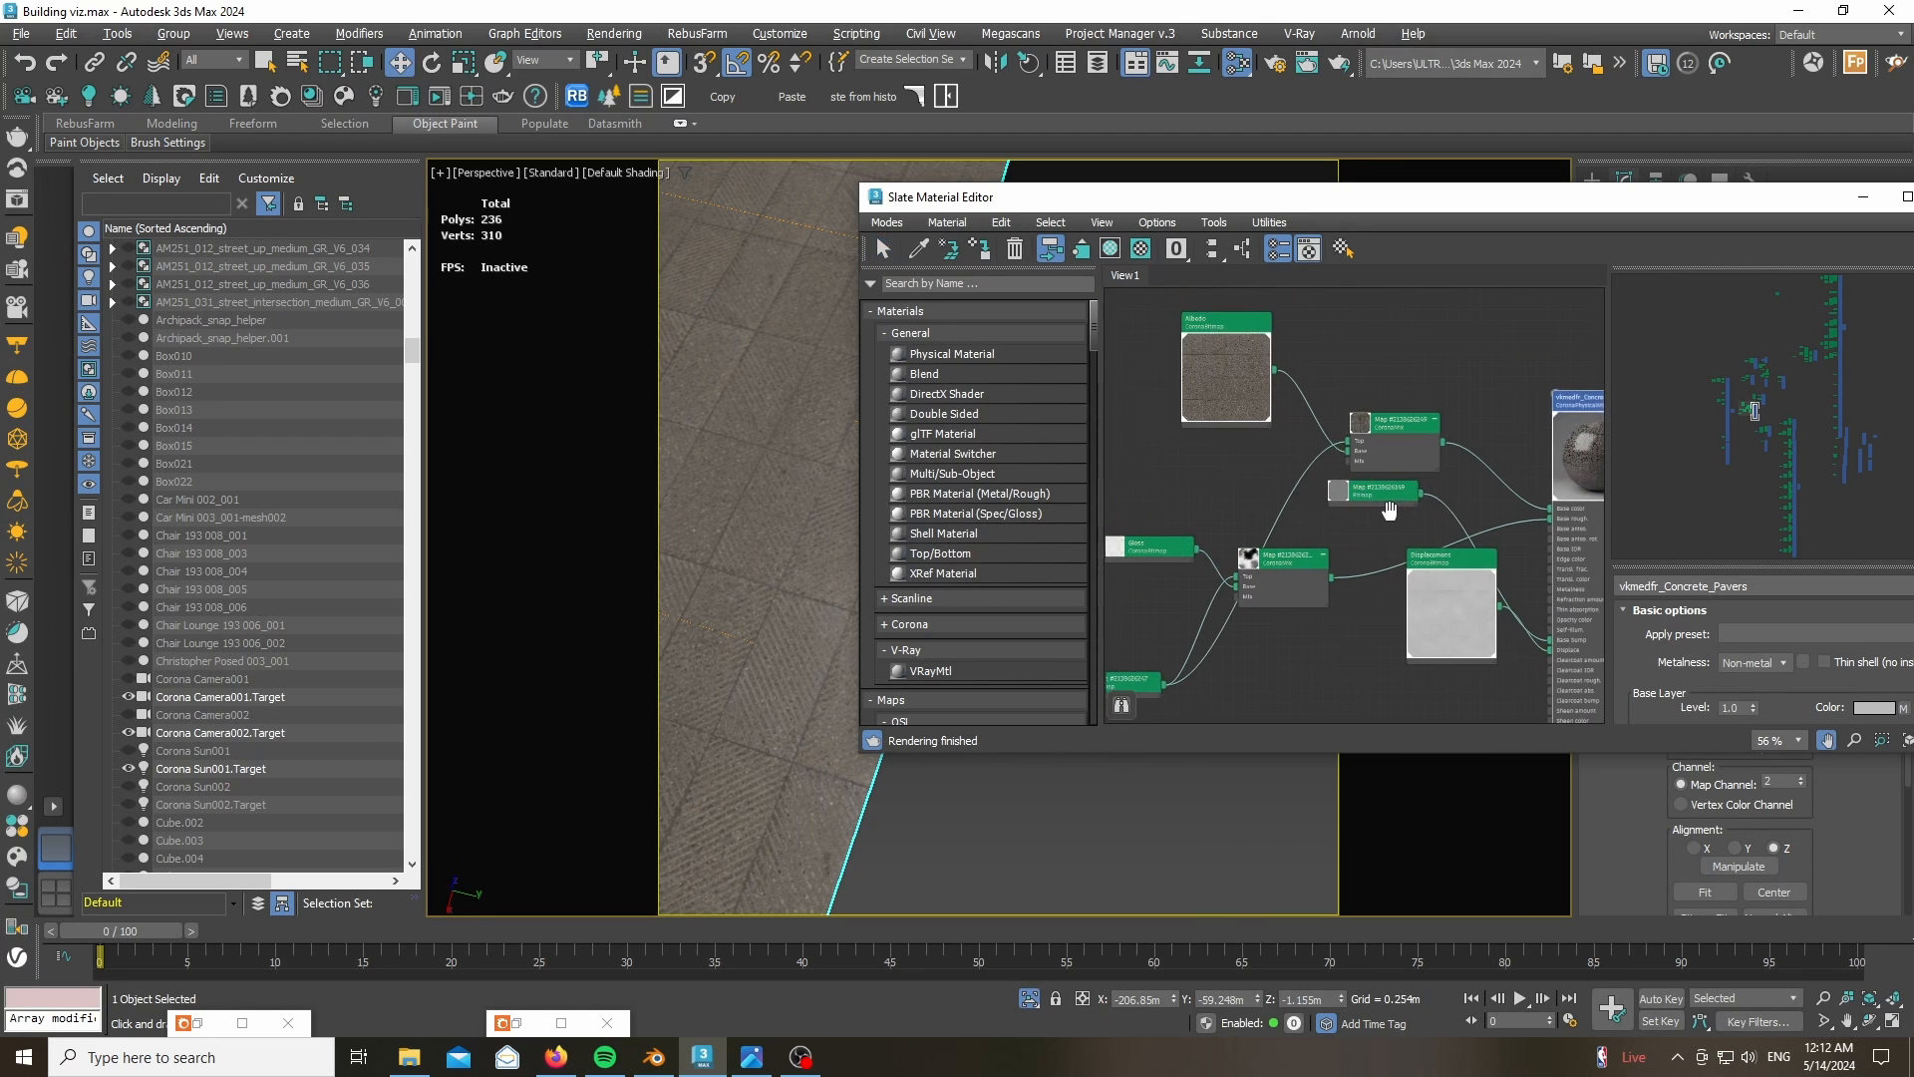
scroll(1395, 444, up, 5)
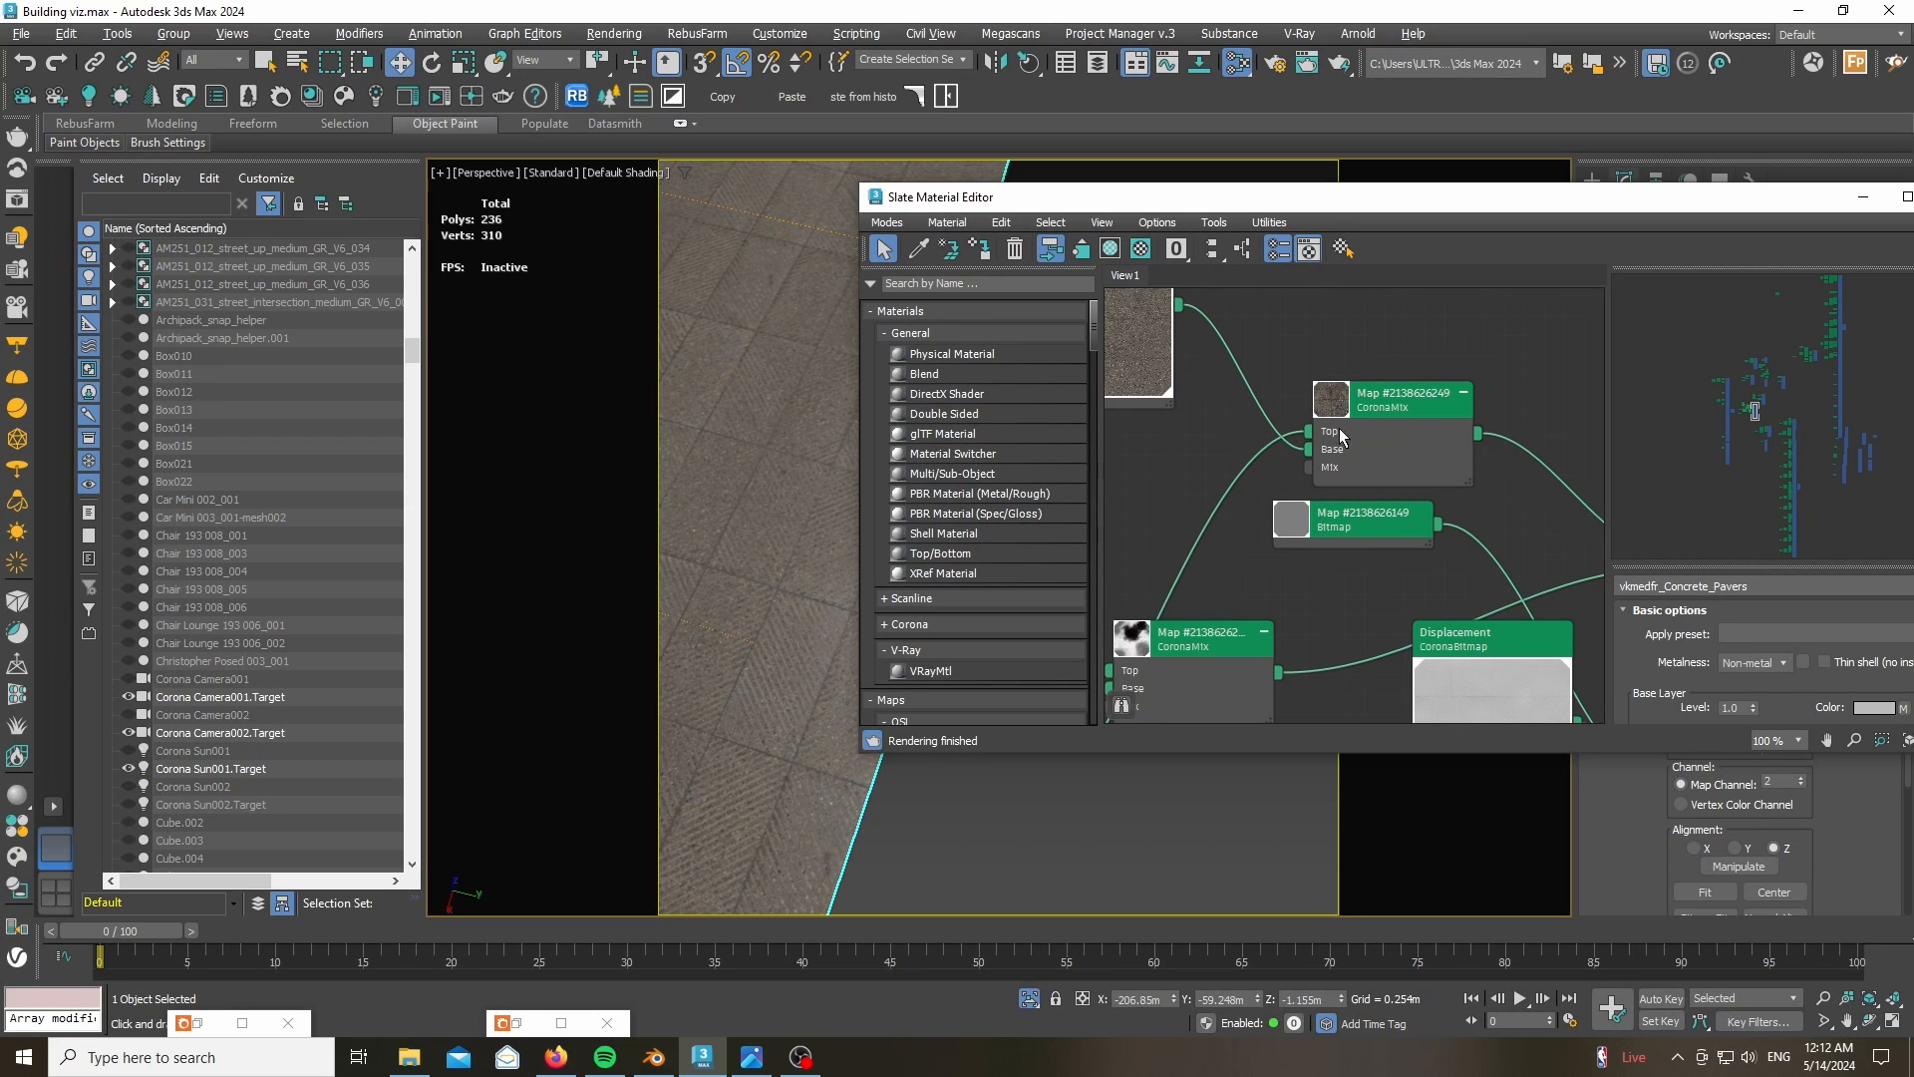
scroll(1390, 369, down, 5)
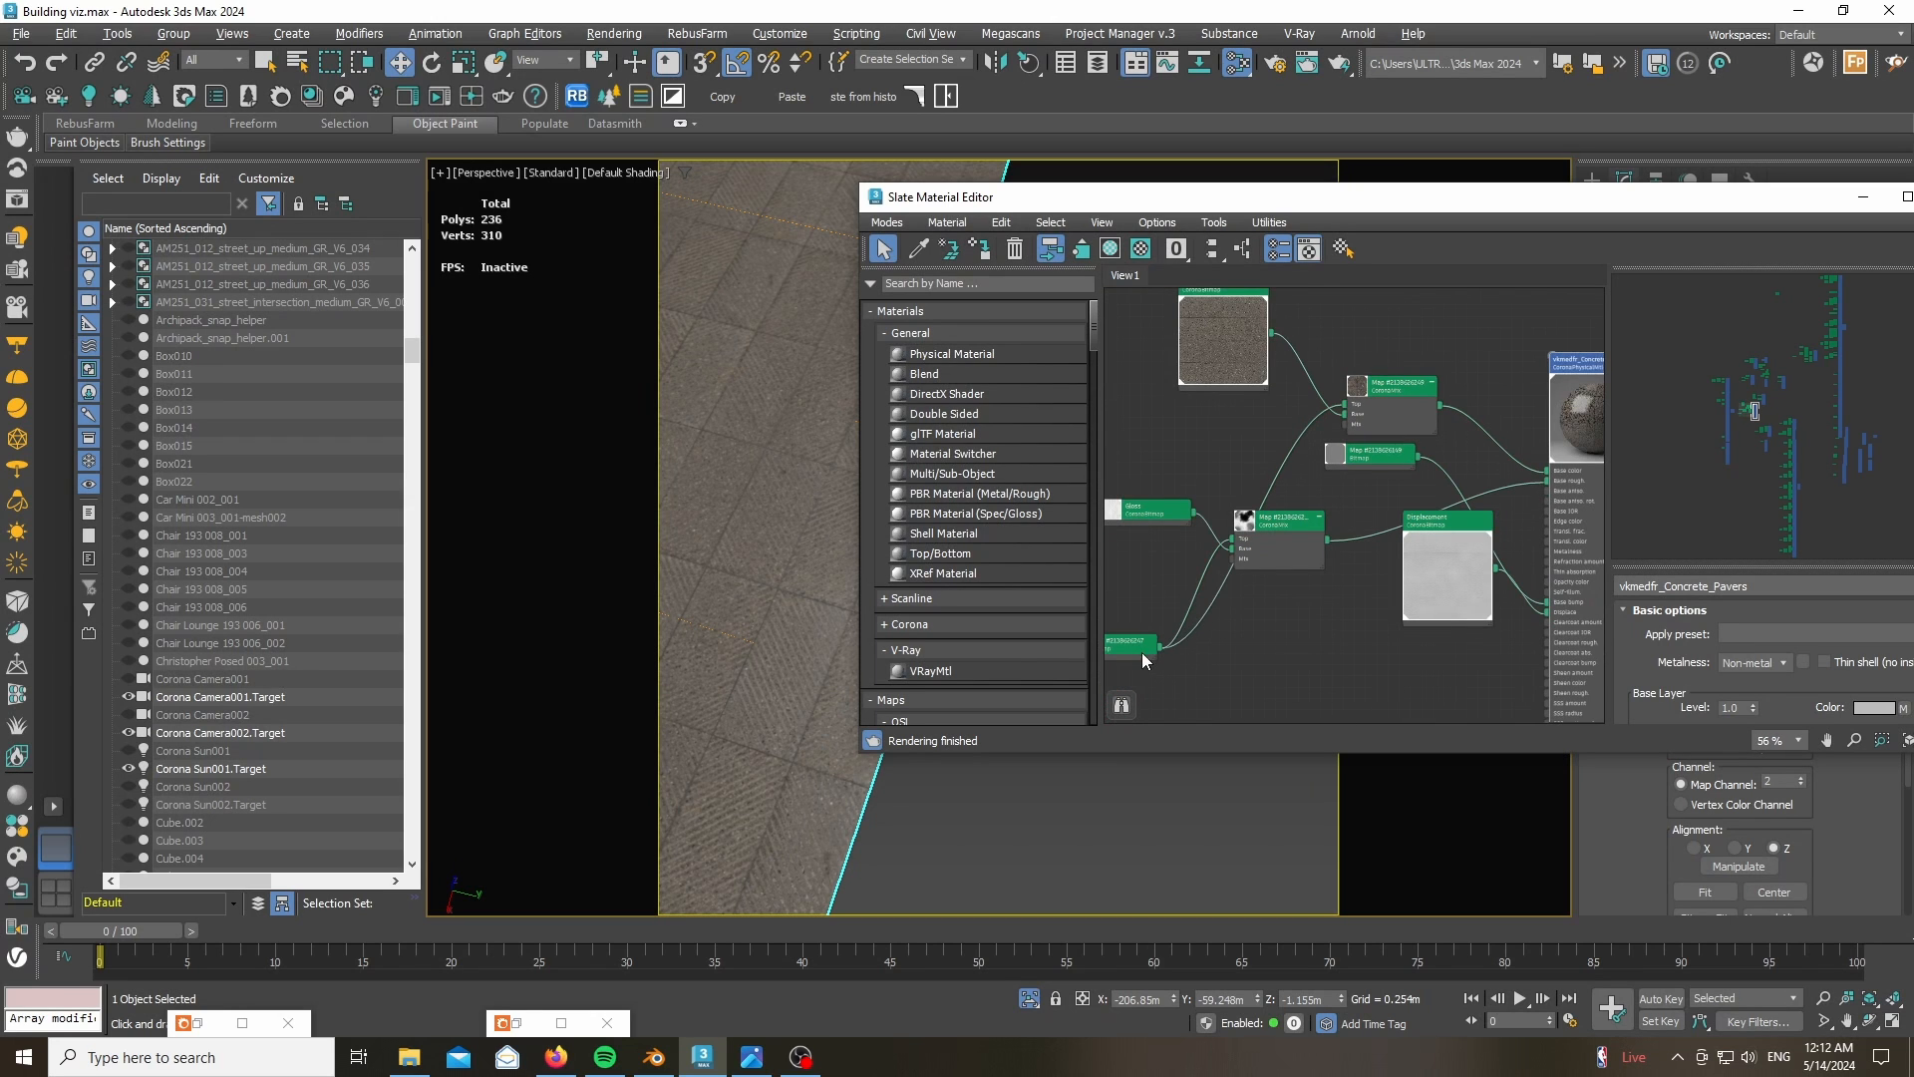
- Move the puddle mask bitmap node beneath the Gloss map and enlarge its preview
drag(1141, 650, 1180, 583)
scroll(1131, 618, up, 5)
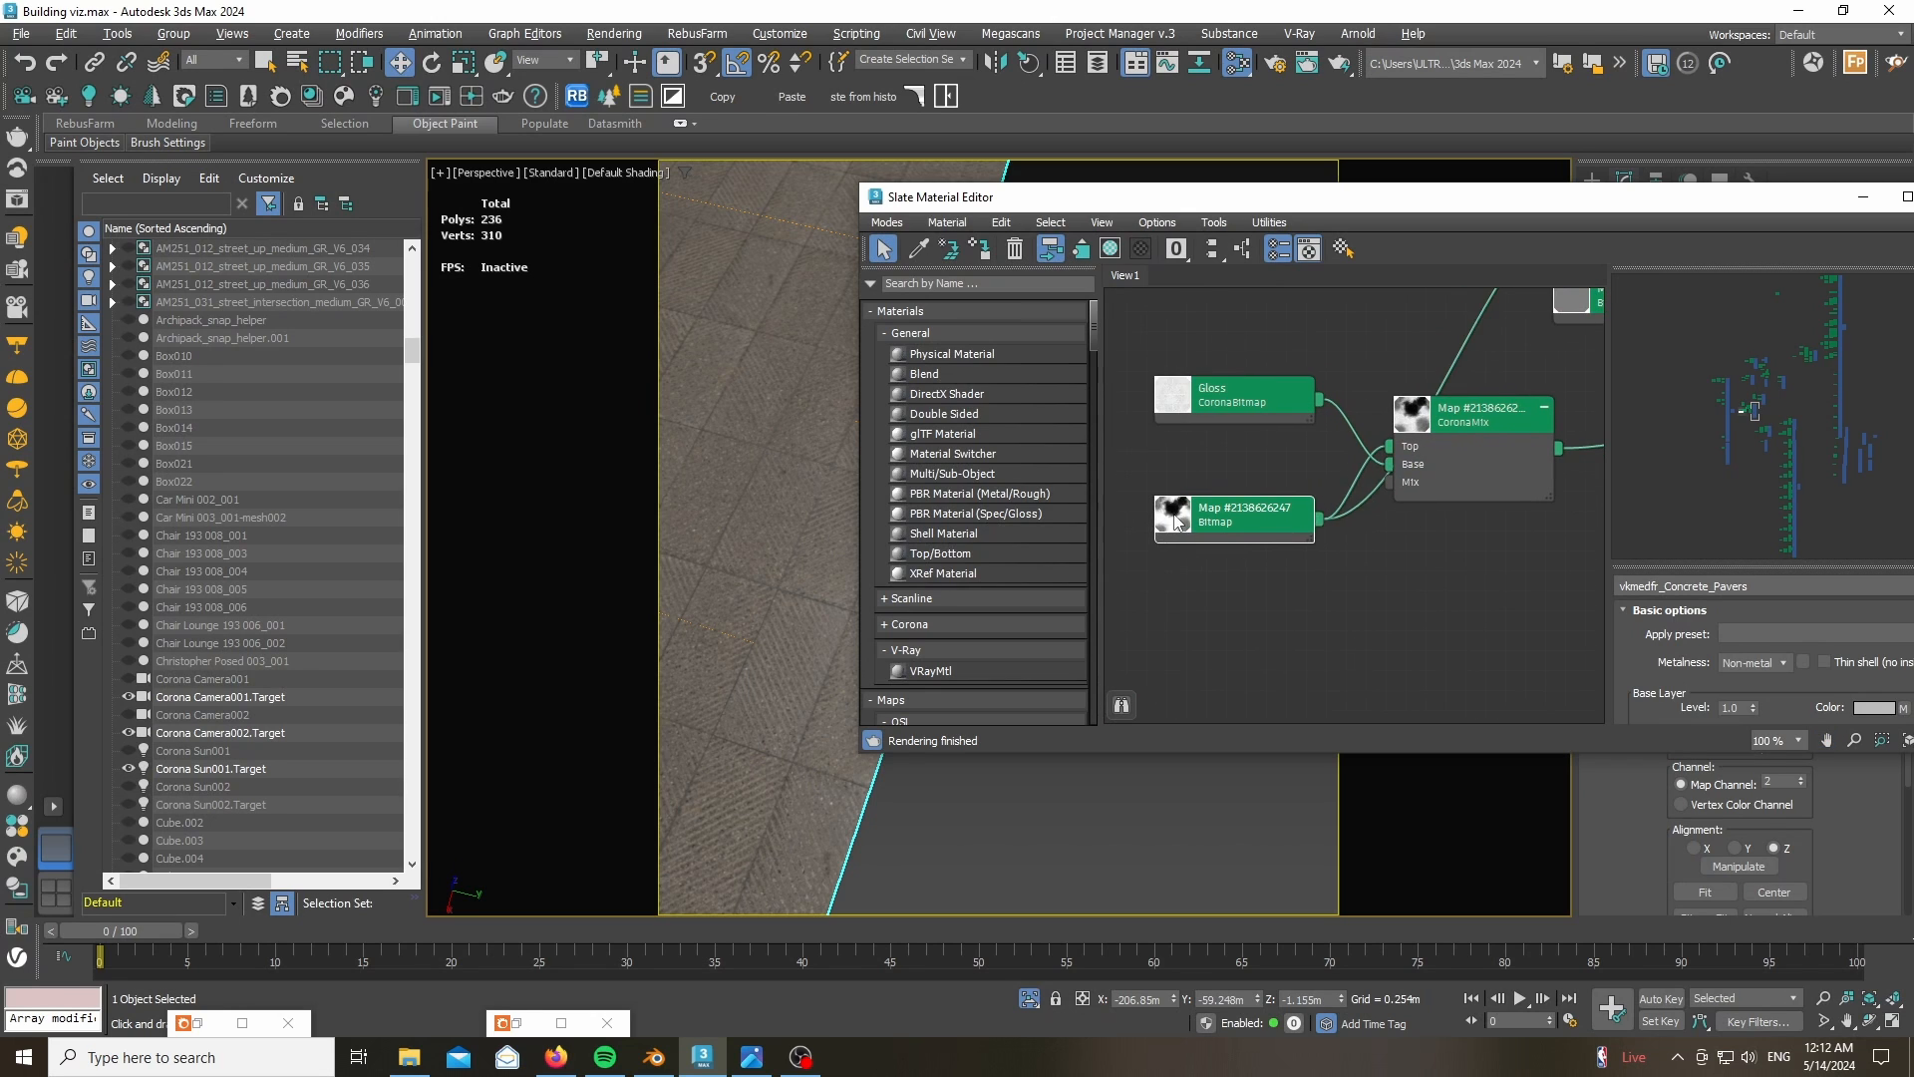
double_click(1177, 520)
scroll(1128, 616, down, 6)
scroll(1137, 601, up, 6)
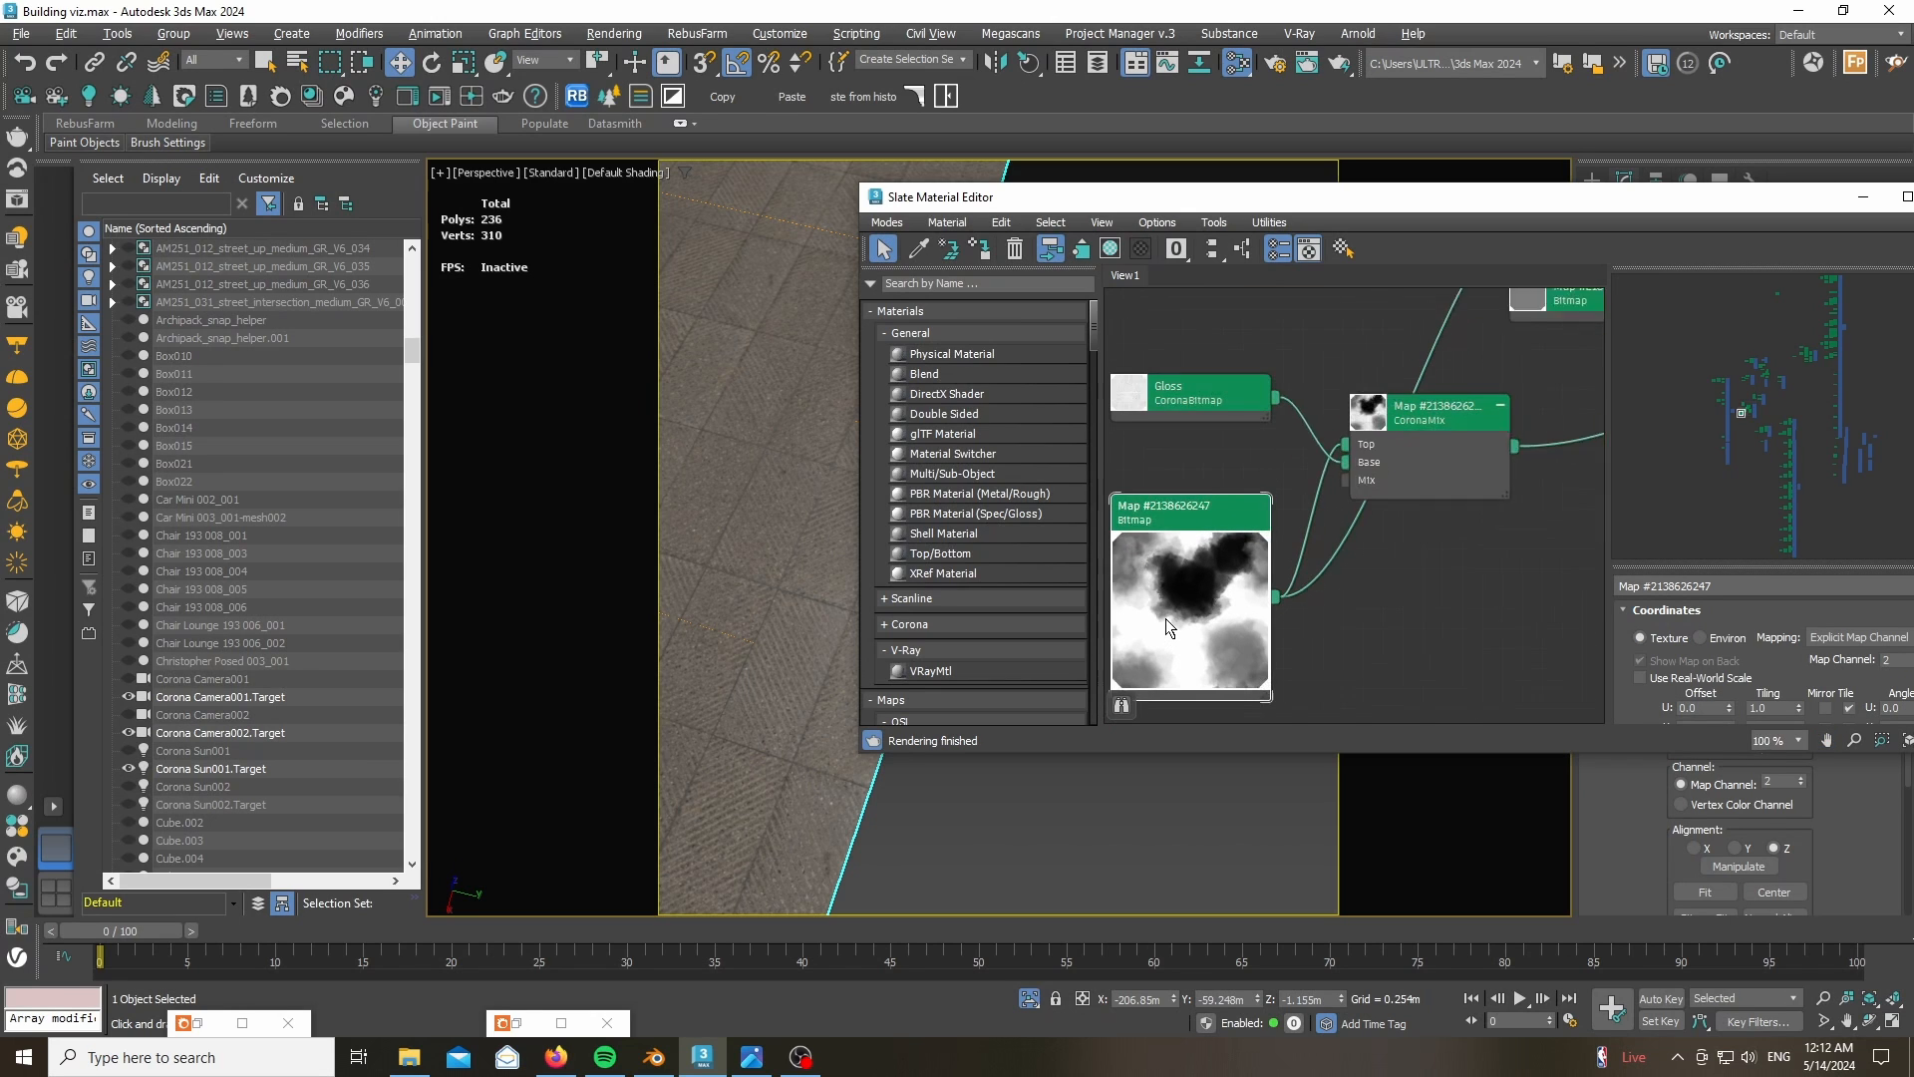
middle_drag(1348, 610, 1372, 592)
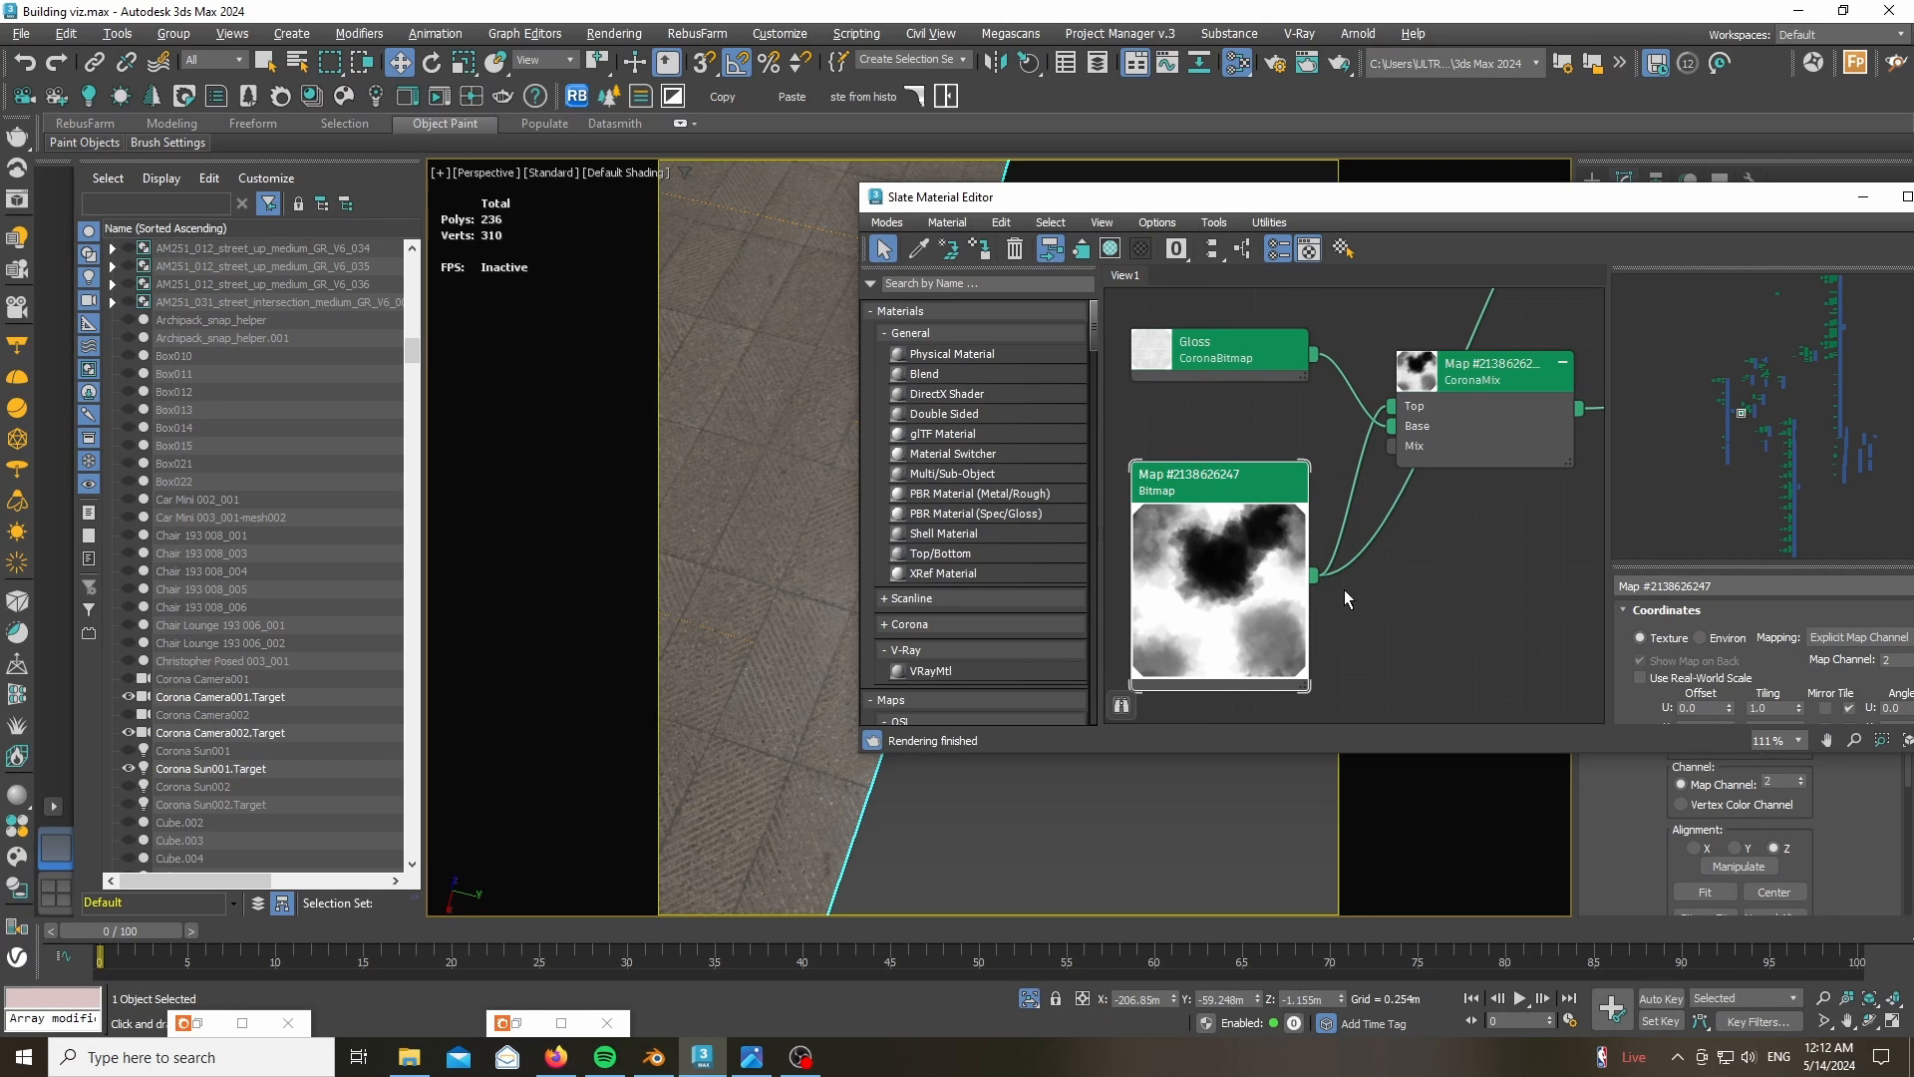
- Open the CoronaMix map feeding the base color and examine its mix operation, mix amount and top layer input
scroll(1210, 608, down, 6)
click(1400, 399)
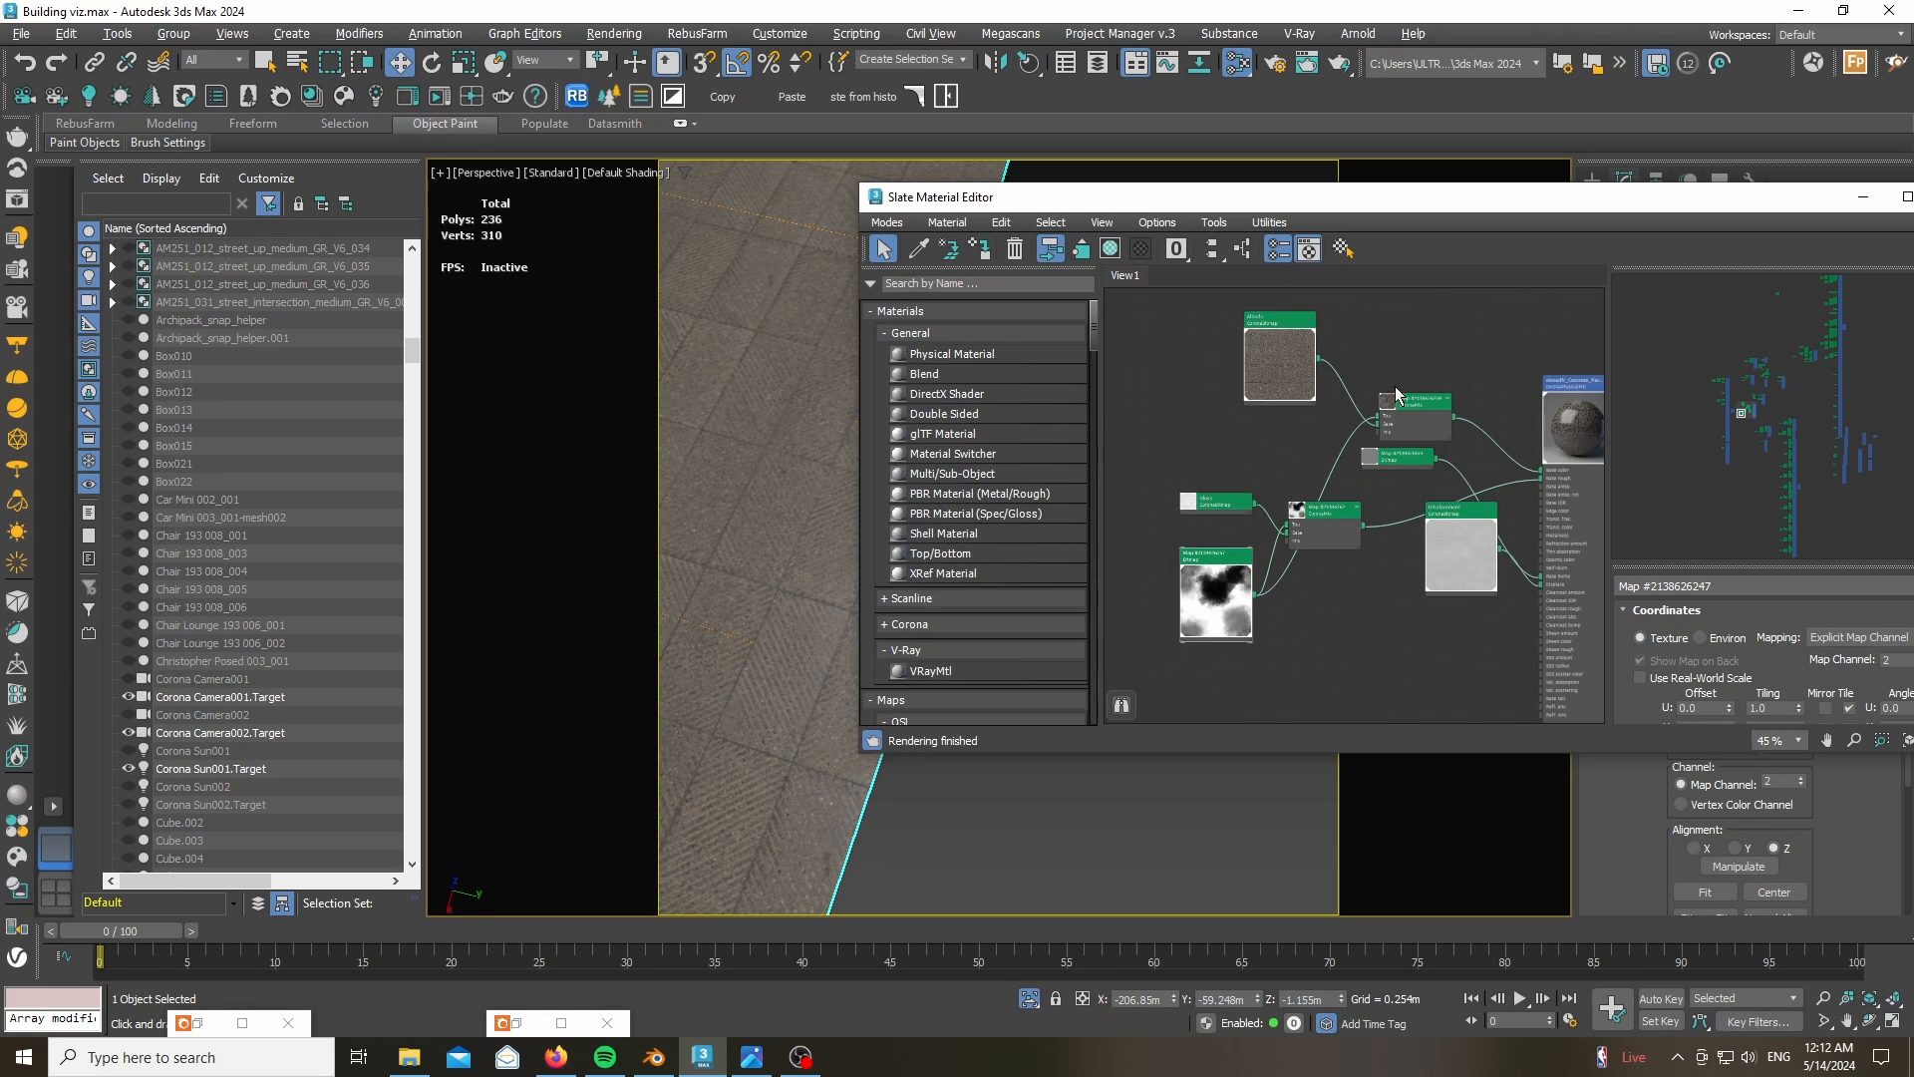
scroll(1415, 399, up, 6)
scroll(1354, 445, down, 1)
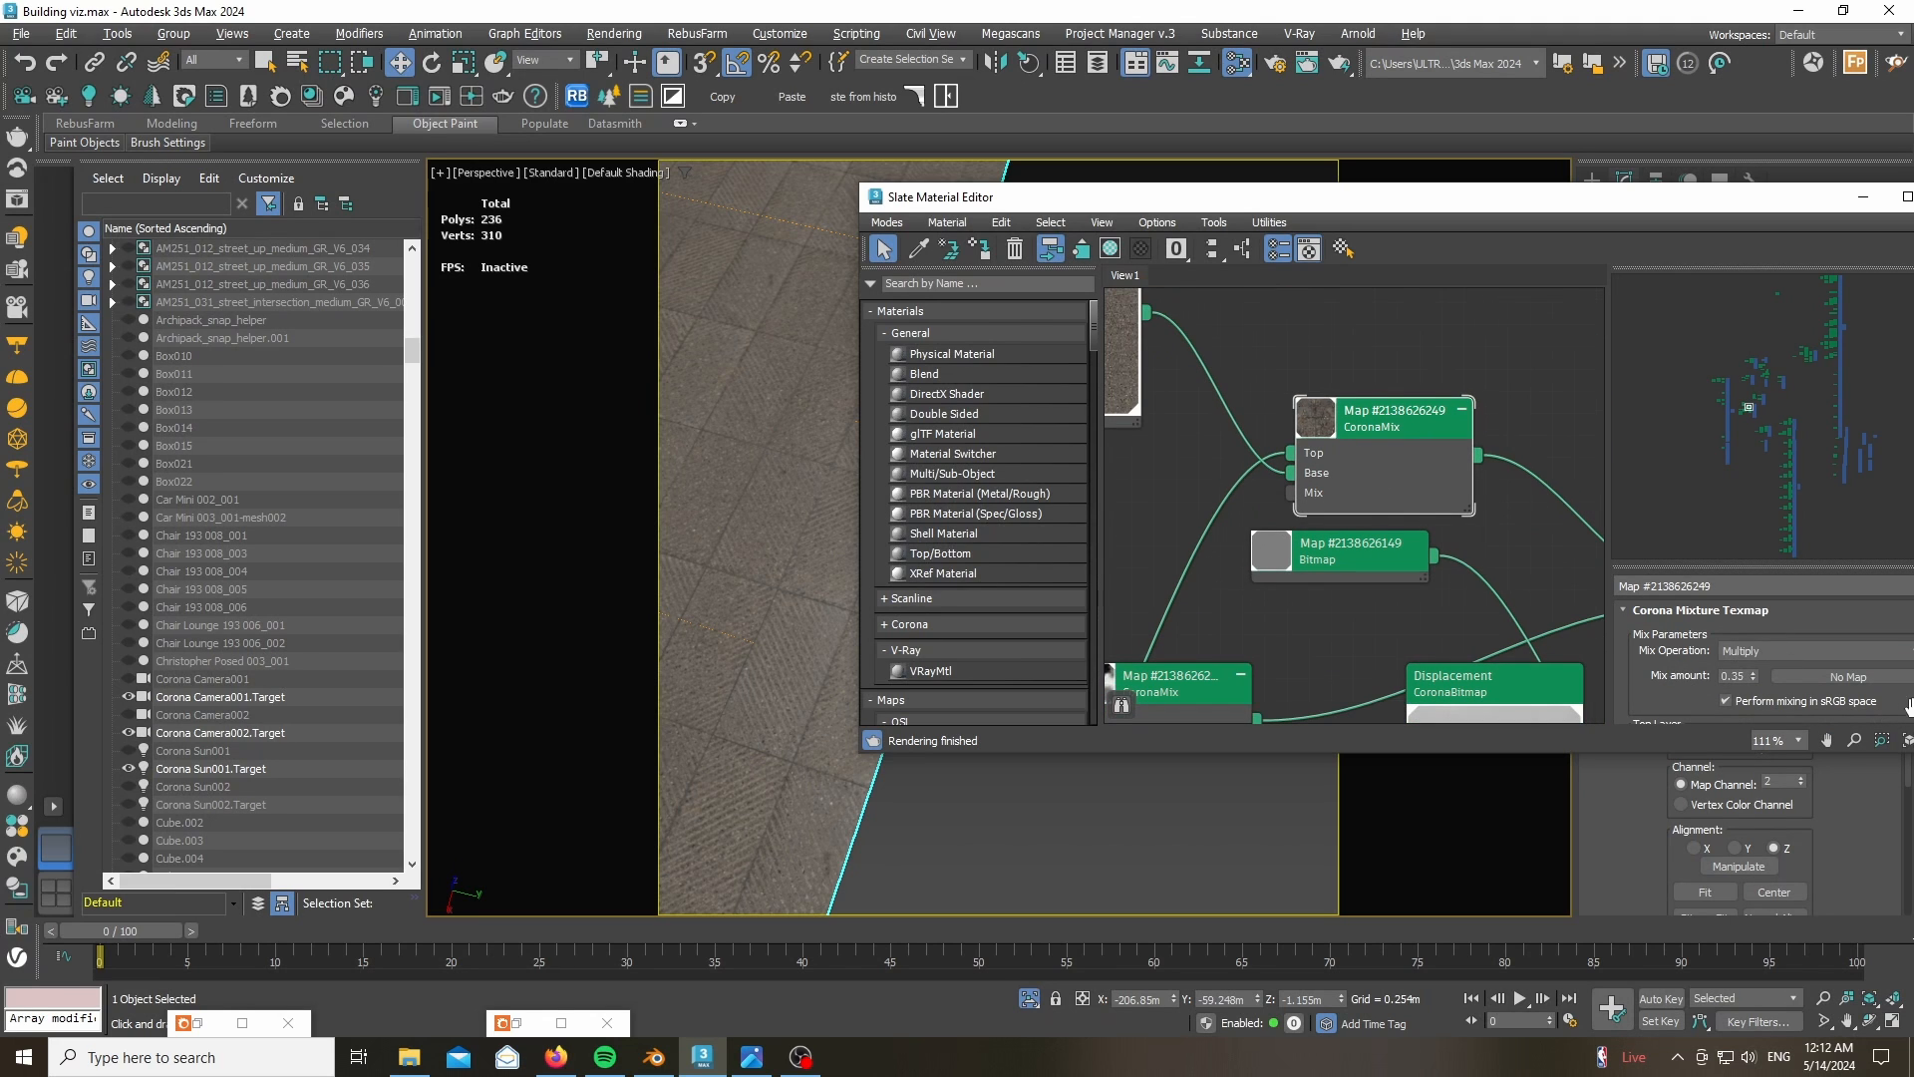
scroll(1663, 643, down, 1)
scroll(1672, 639, up, 1)
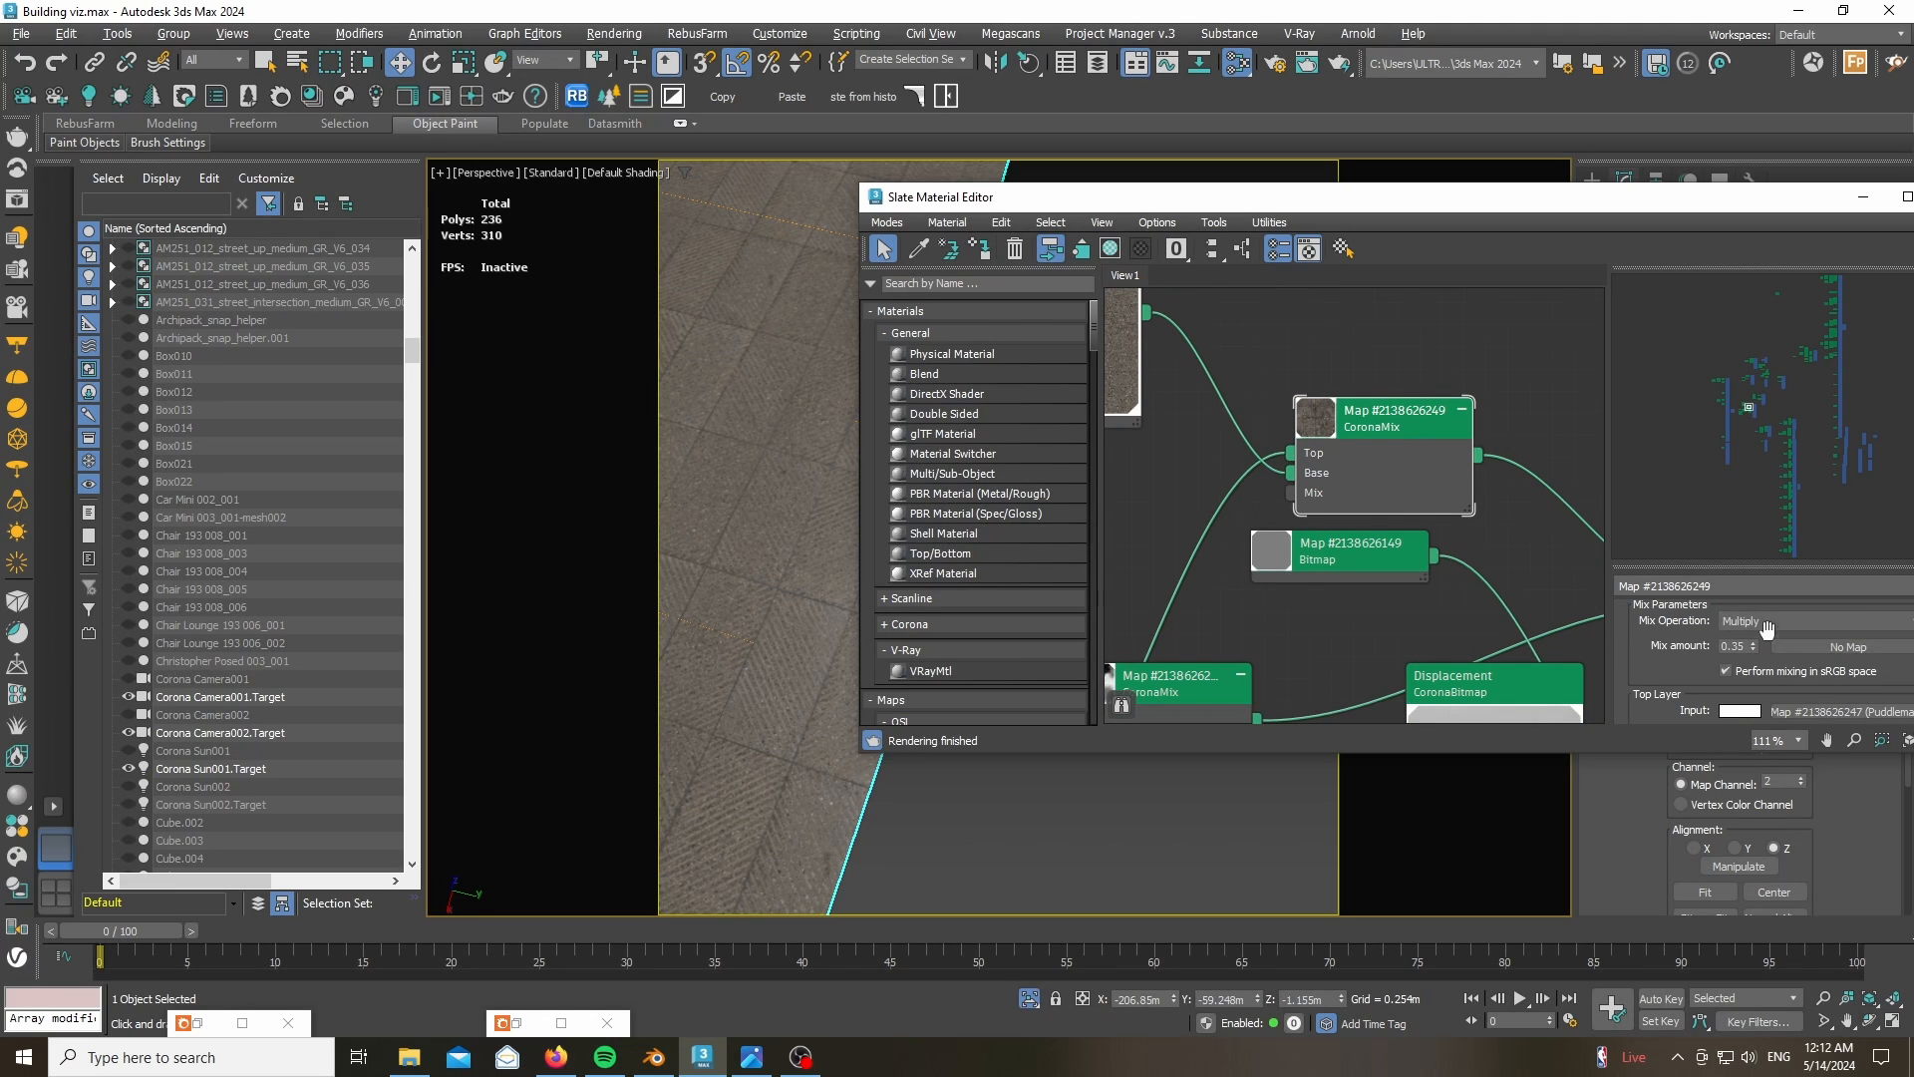
drag(1752, 648, 1715, 449)
drag(1733, 549, 1746, 646)
- Trace the gloss and puddle mask connections and open the parameters of the CoronaMix map feeding the base roughness
scroll(1274, 427, down, 5)
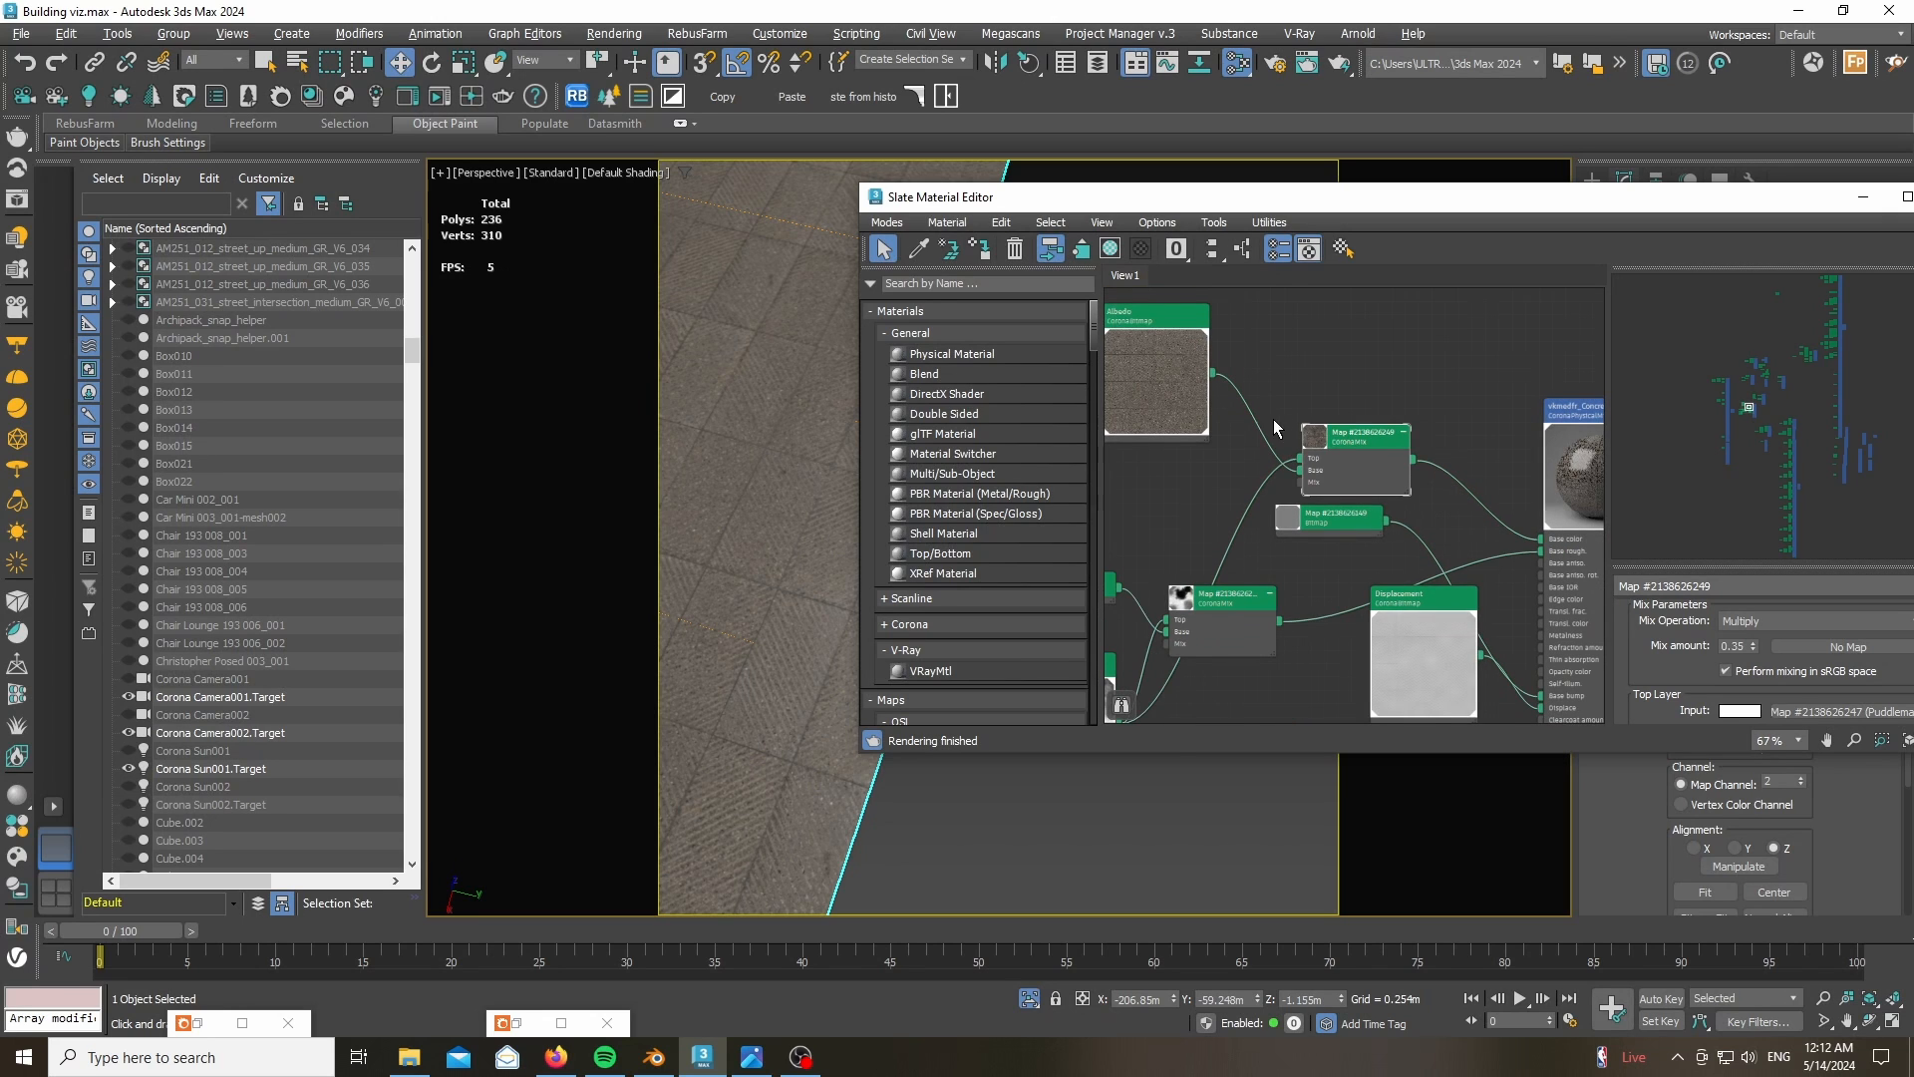
scroll(1386, 445, down, 1)
scroll(1385, 444, down, 2)
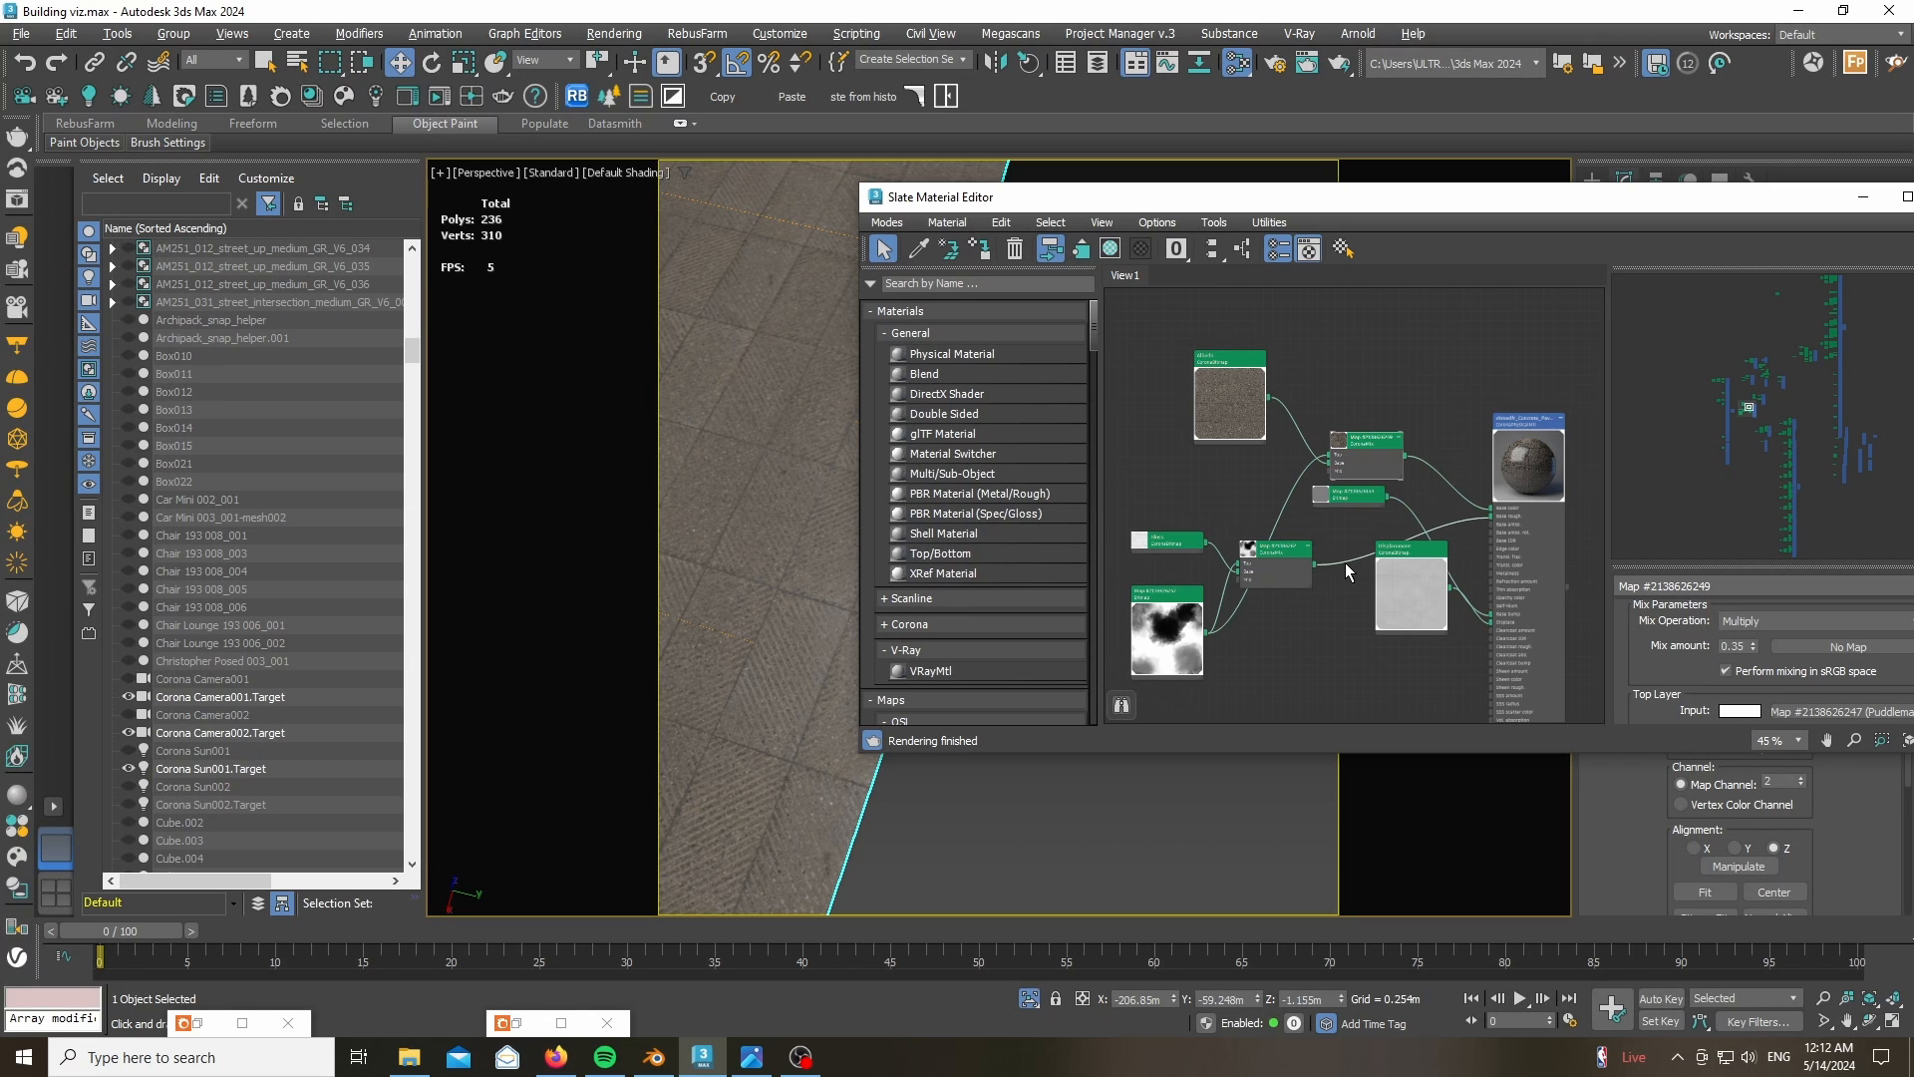
scroll(1283, 602, up, 5)
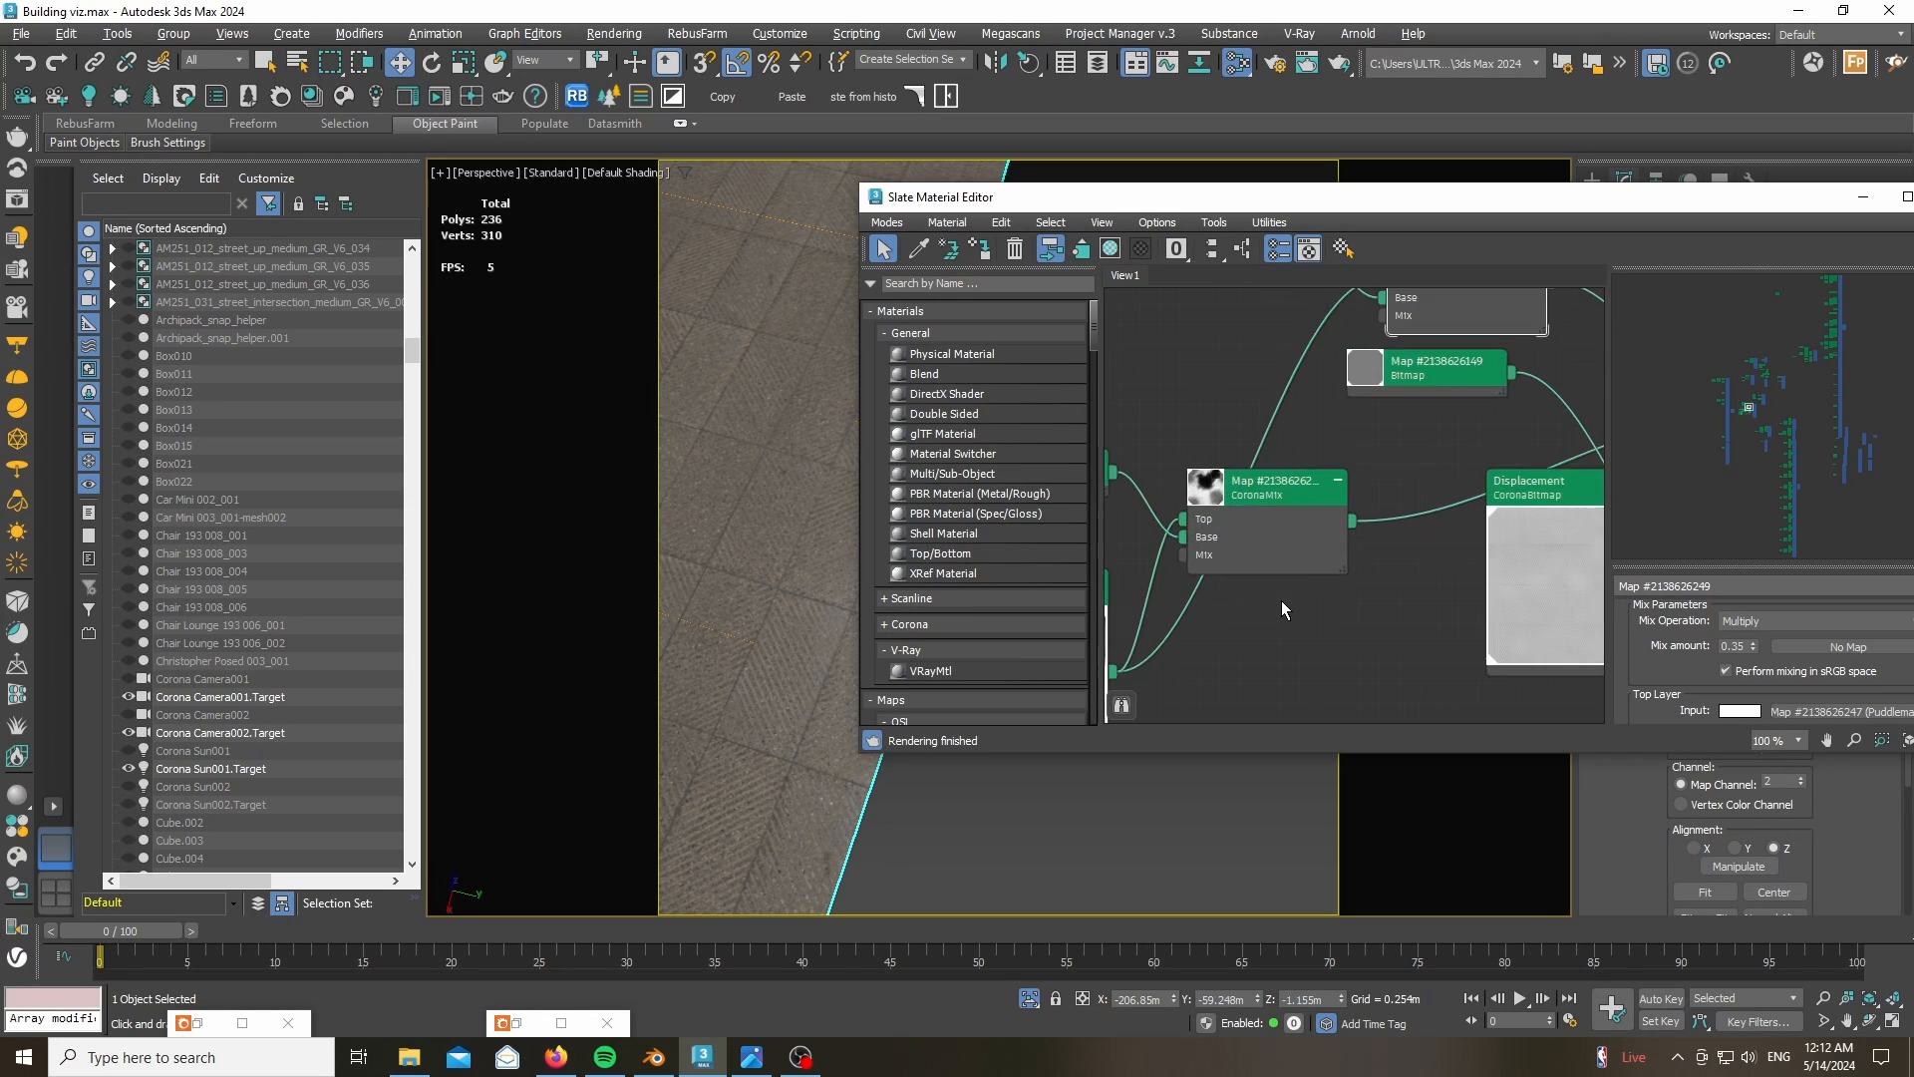
scroll(1253, 513, down, 4)
scroll(1337, 468, up, 3)
scroll(1337, 469, down, 2)
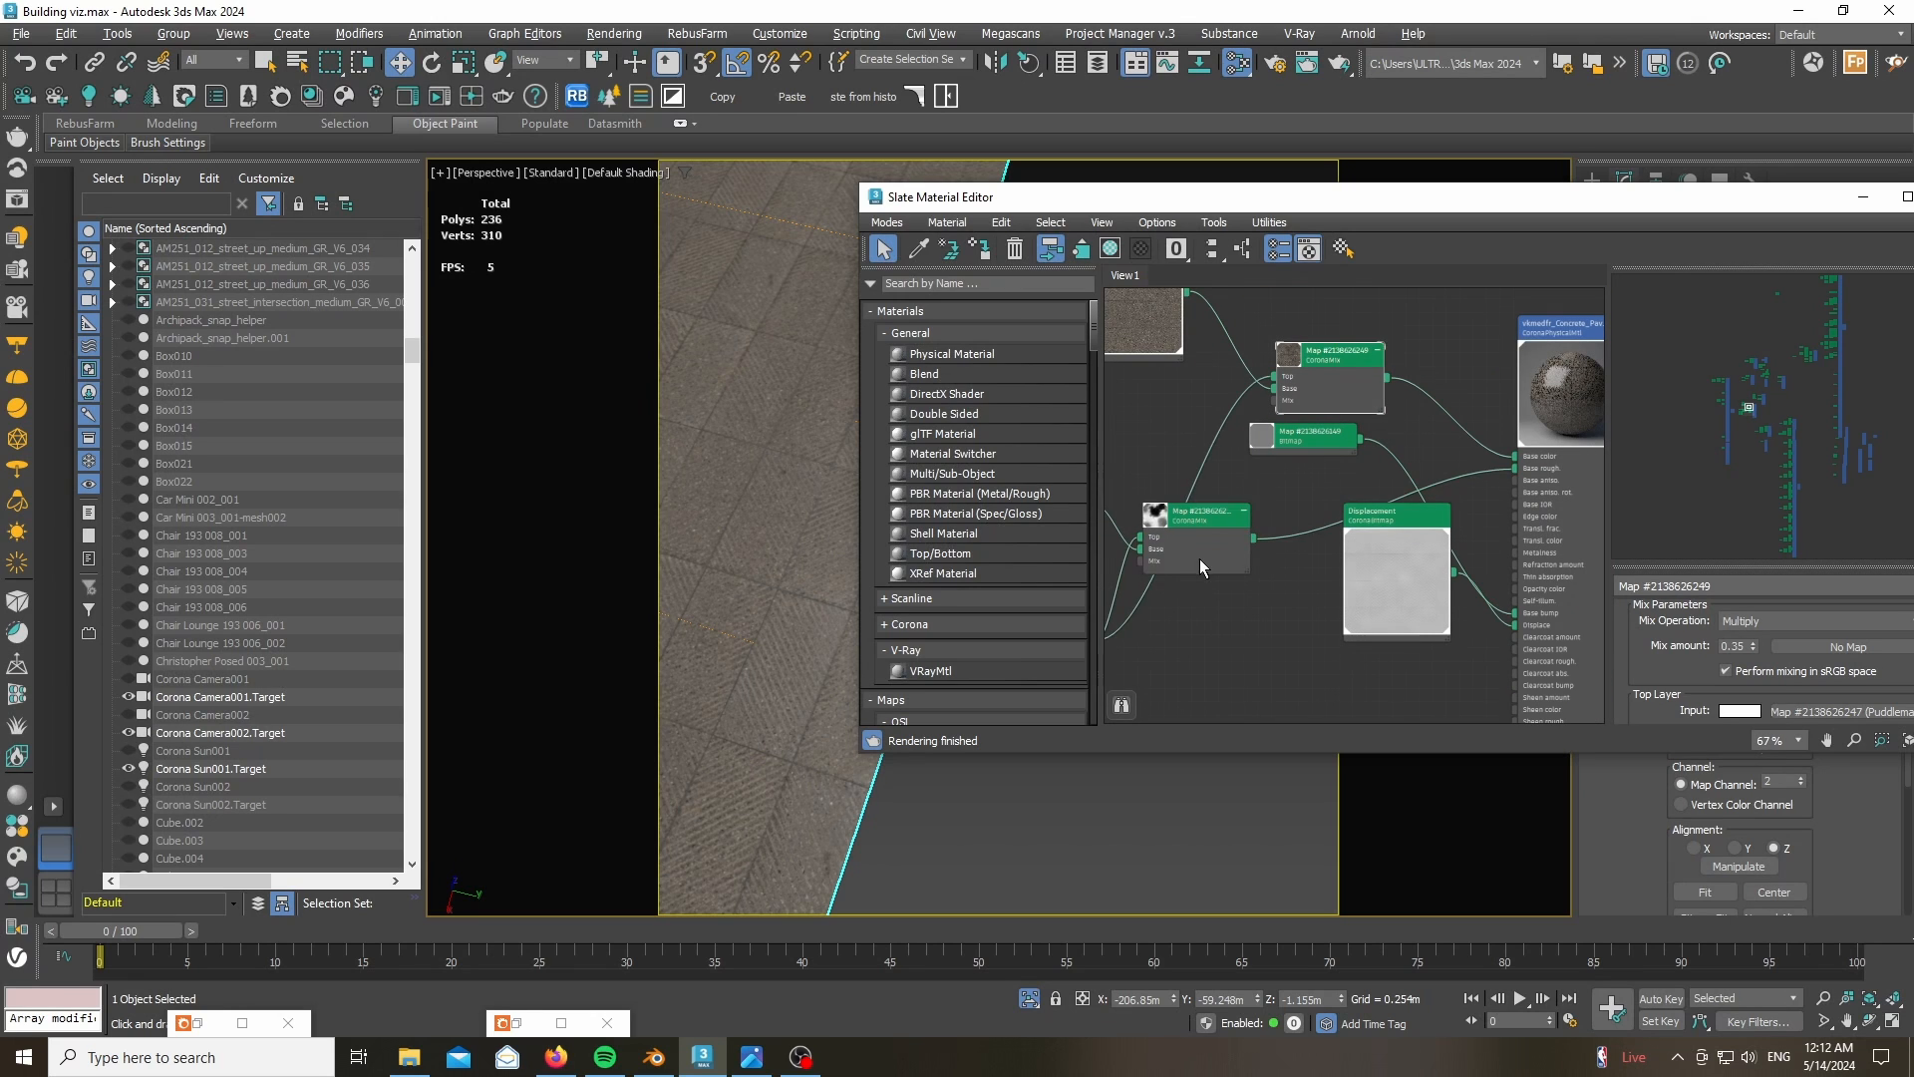
mouse_move(1199, 558)
mouse_down()
mouse_move(1180, 524)
mouse_move(1199, 547)
mouse_up()
double_click(1199, 547)
mouse_move(1270, 591)
middle_down()
mouse_move(1466, 505)
mouse_move(1195, 574)
mouse_move(1264, 571)
middle_up()
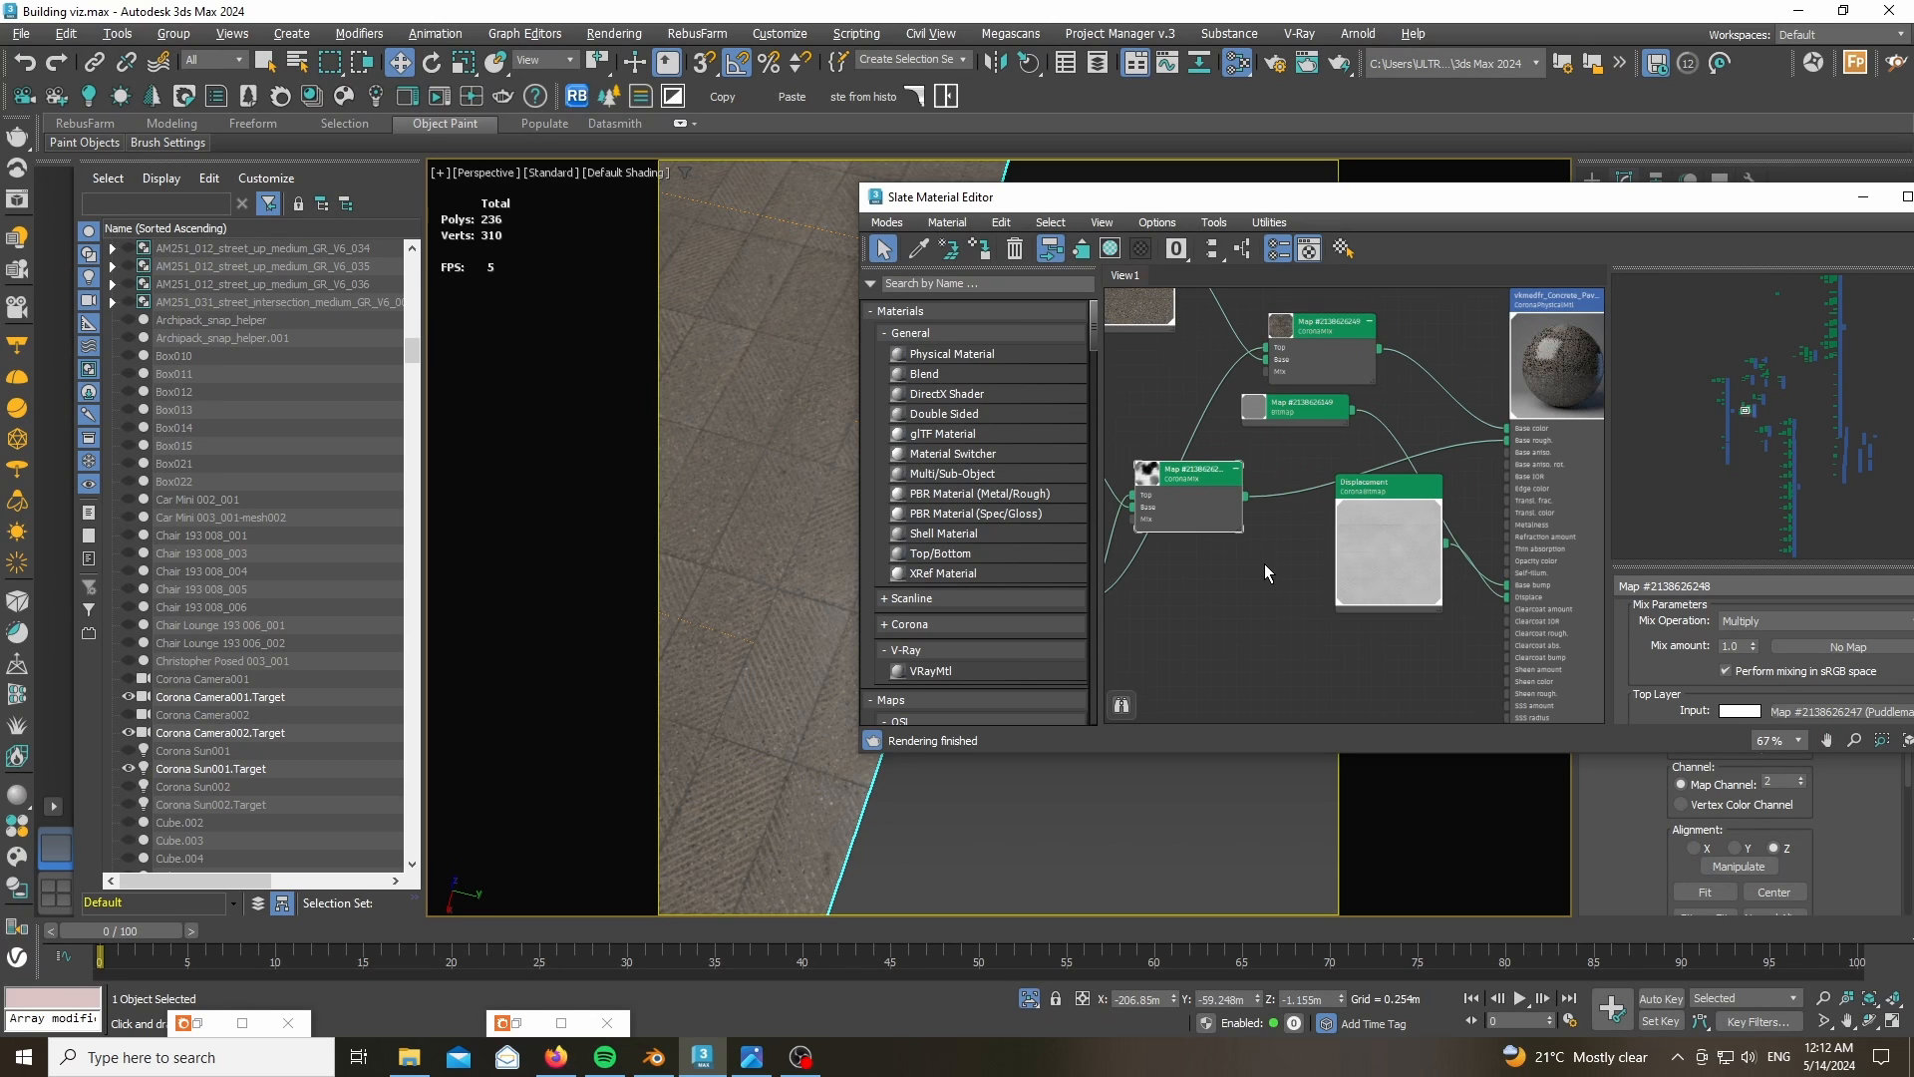
- Move the Displacement bitmap node lower in the graph and examine it alongside the bump bitmap
scroll(1172, 487, down, 2)
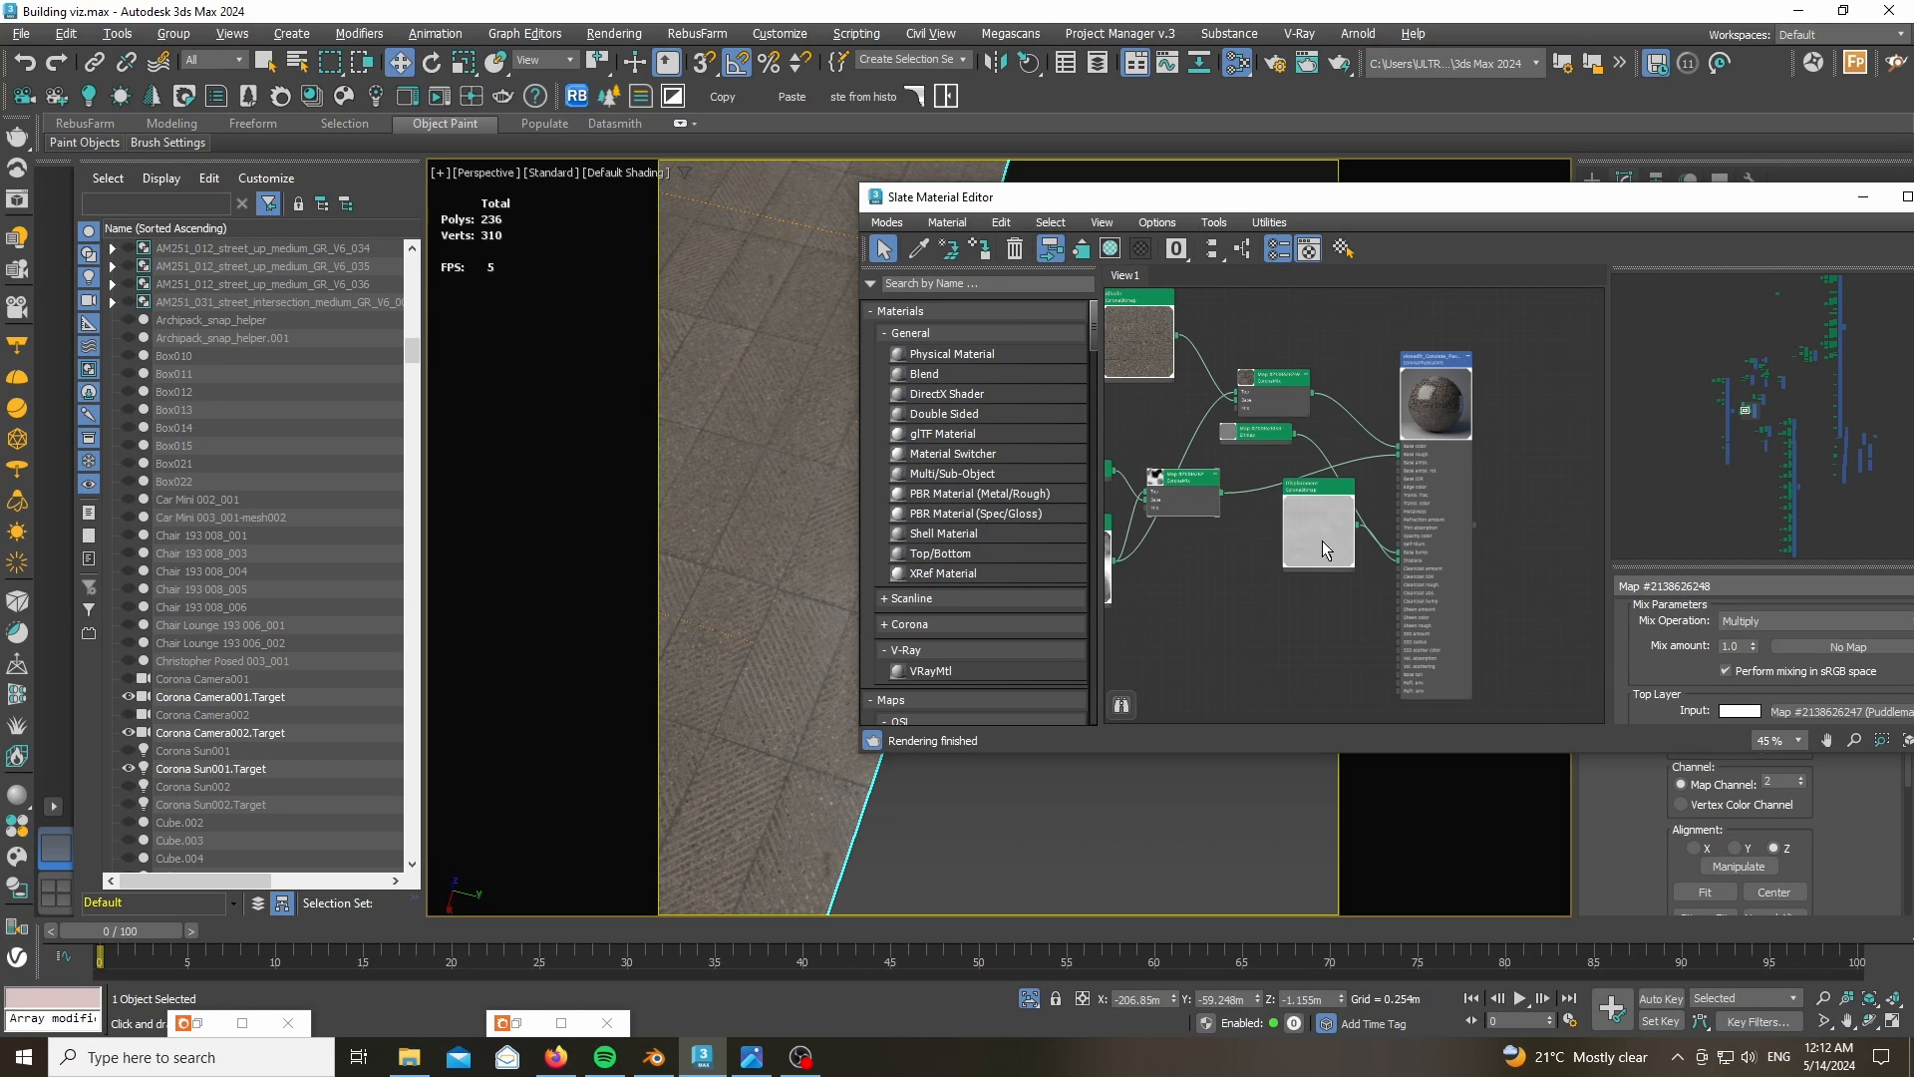
drag(1322, 540, 1304, 614)
scroll(1330, 606, up, 1)
scroll(1230, 386, up, 4)
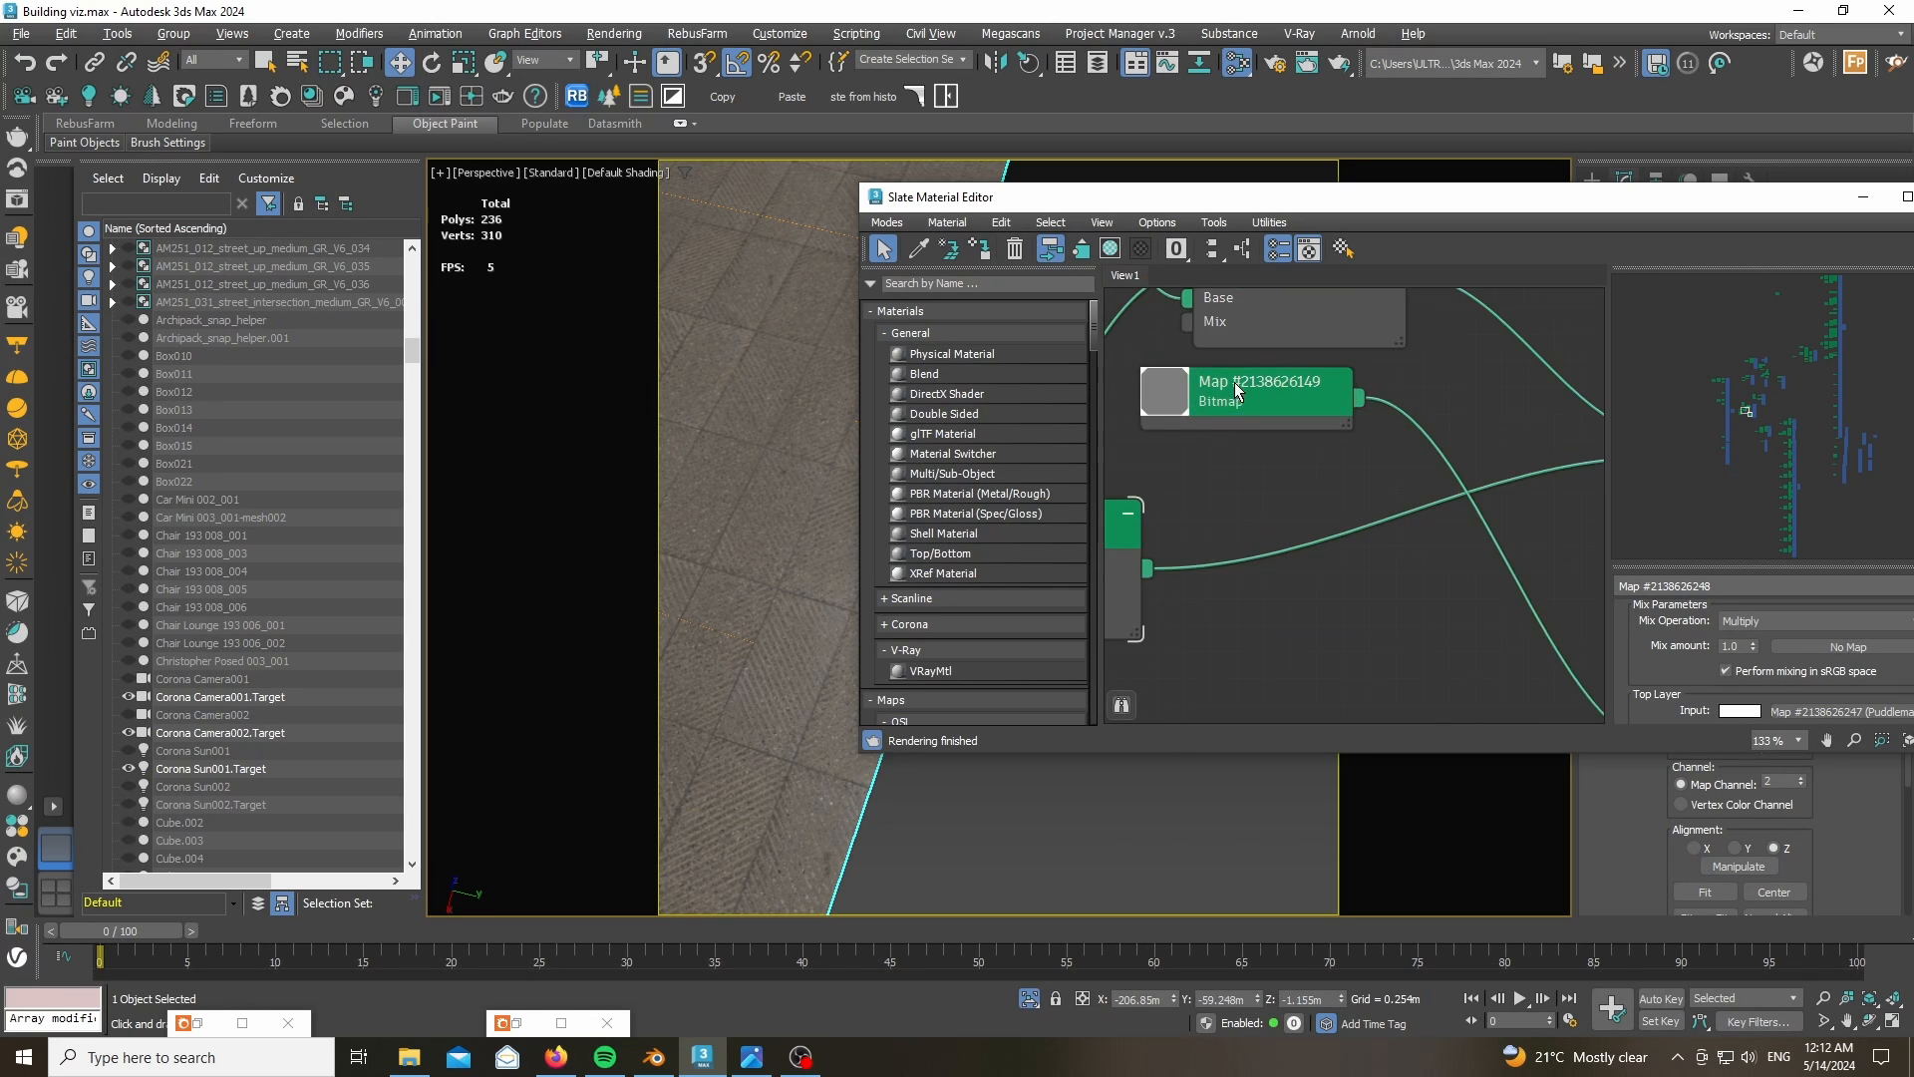
scroll(1338, 593, down, 4)
scroll(1300, 622, up, 4)
scroll(1300, 632, up, 2)
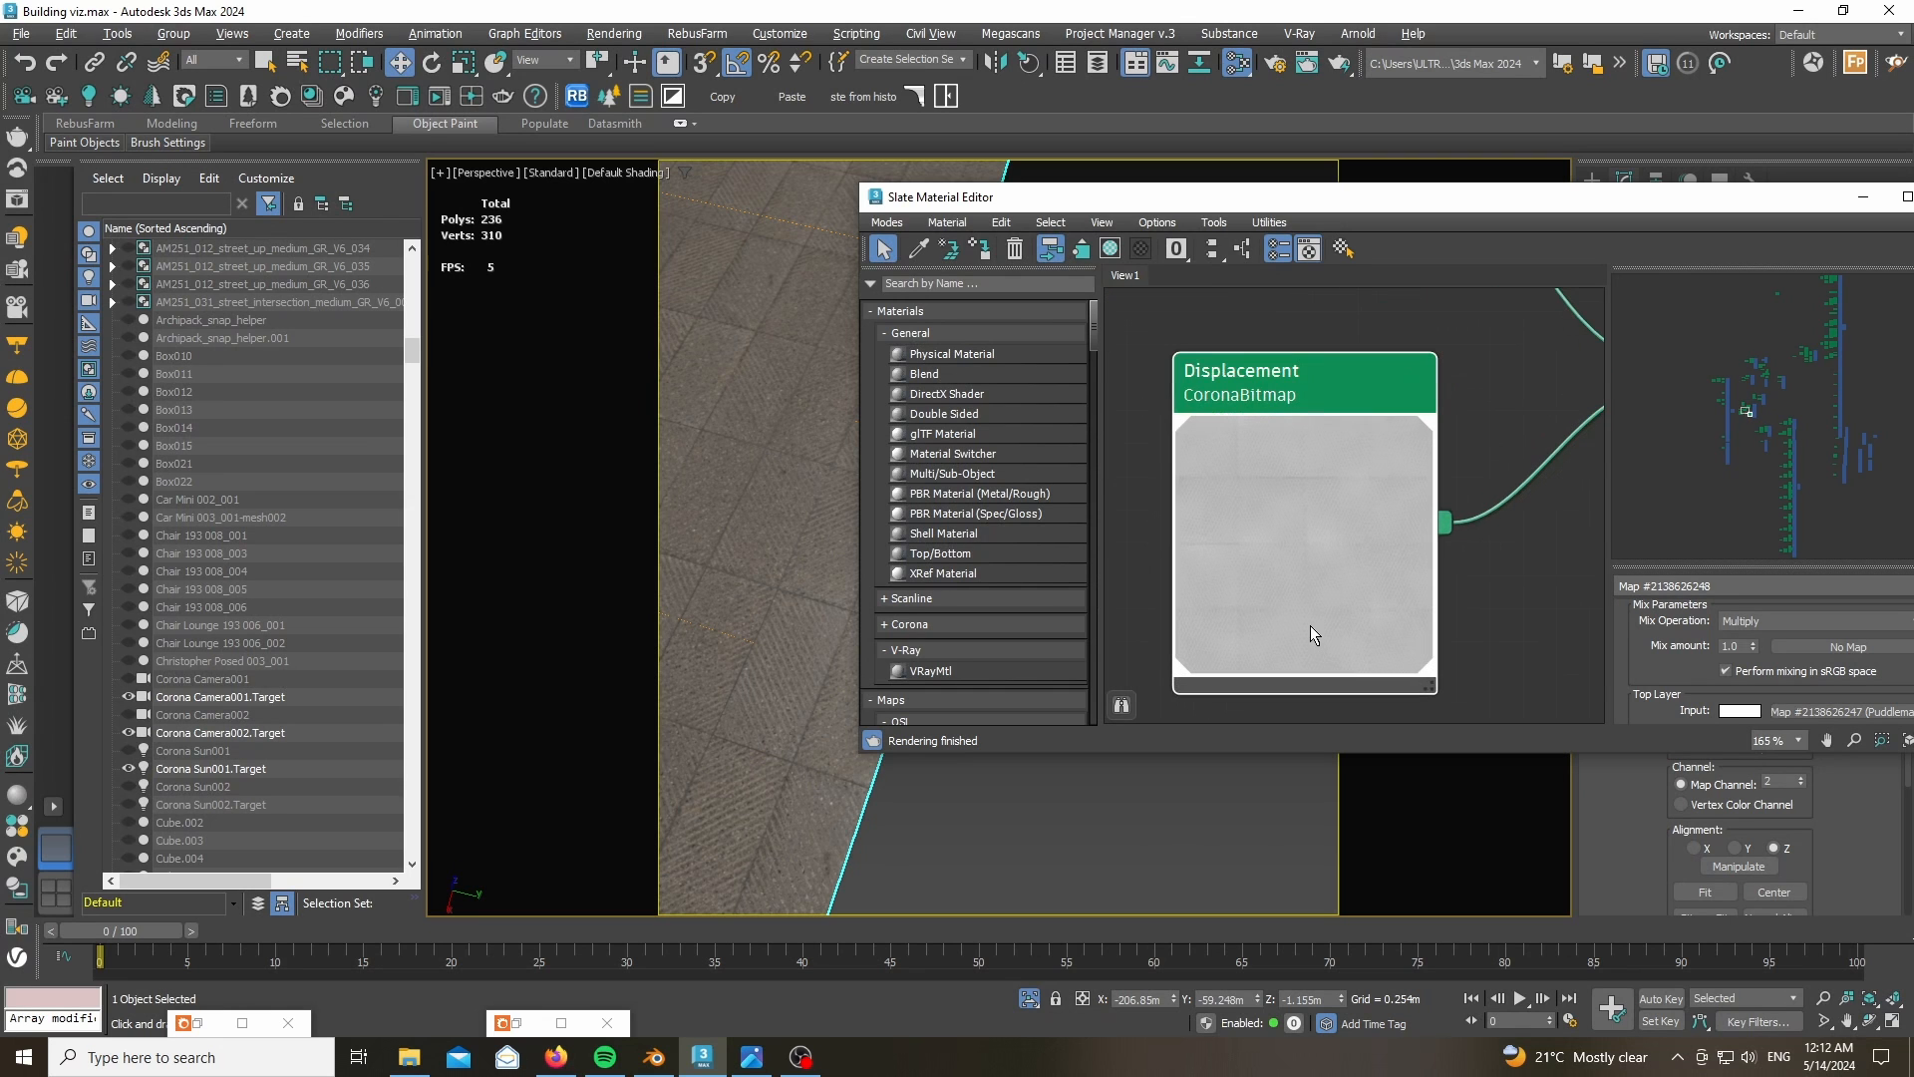
- Open the parameters of the vkmedfr_Concrete_Pavers material and examine its displacement minimum and maximum levels
scroll(1141, 552, down, 1)
double_click(1588, 424)
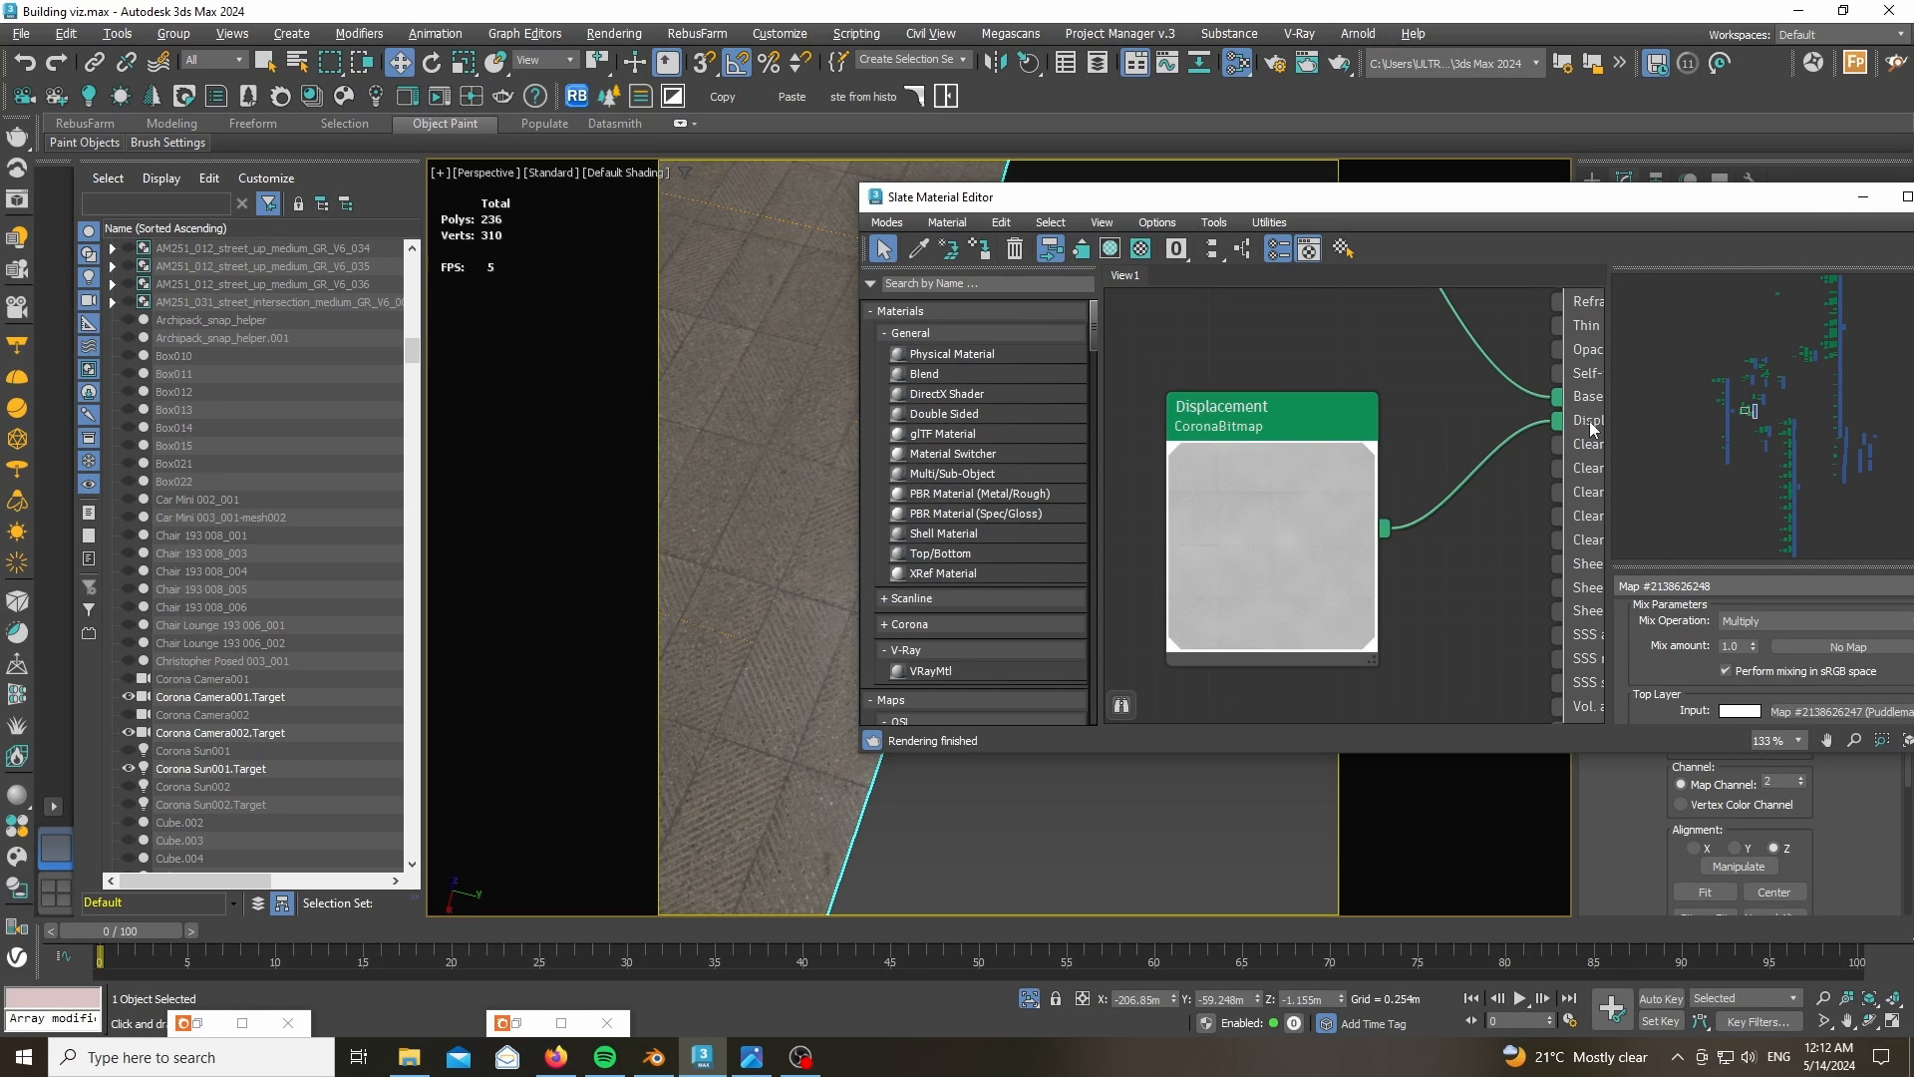
drag(1524, 209, 1110, 191)
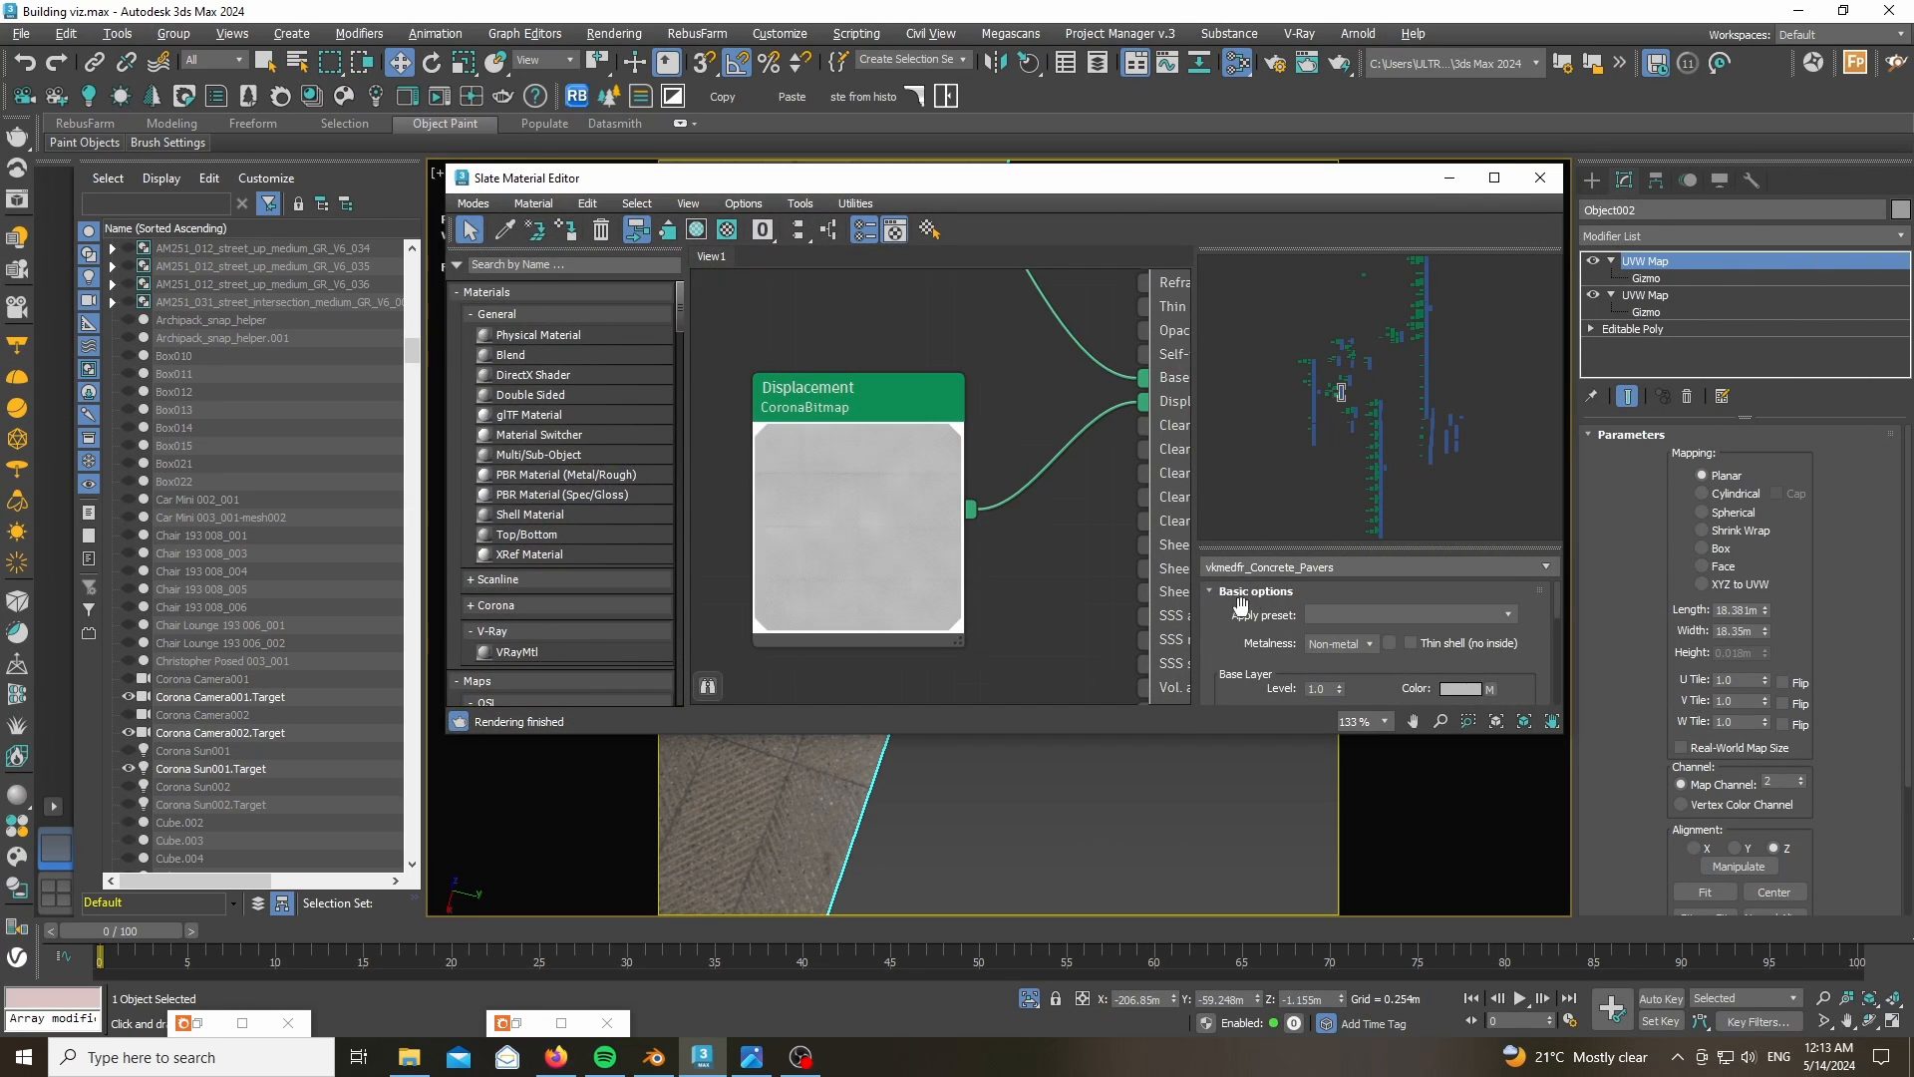
scroll(1224, 620, down, 3)
scroll(1224, 620, down, 5)
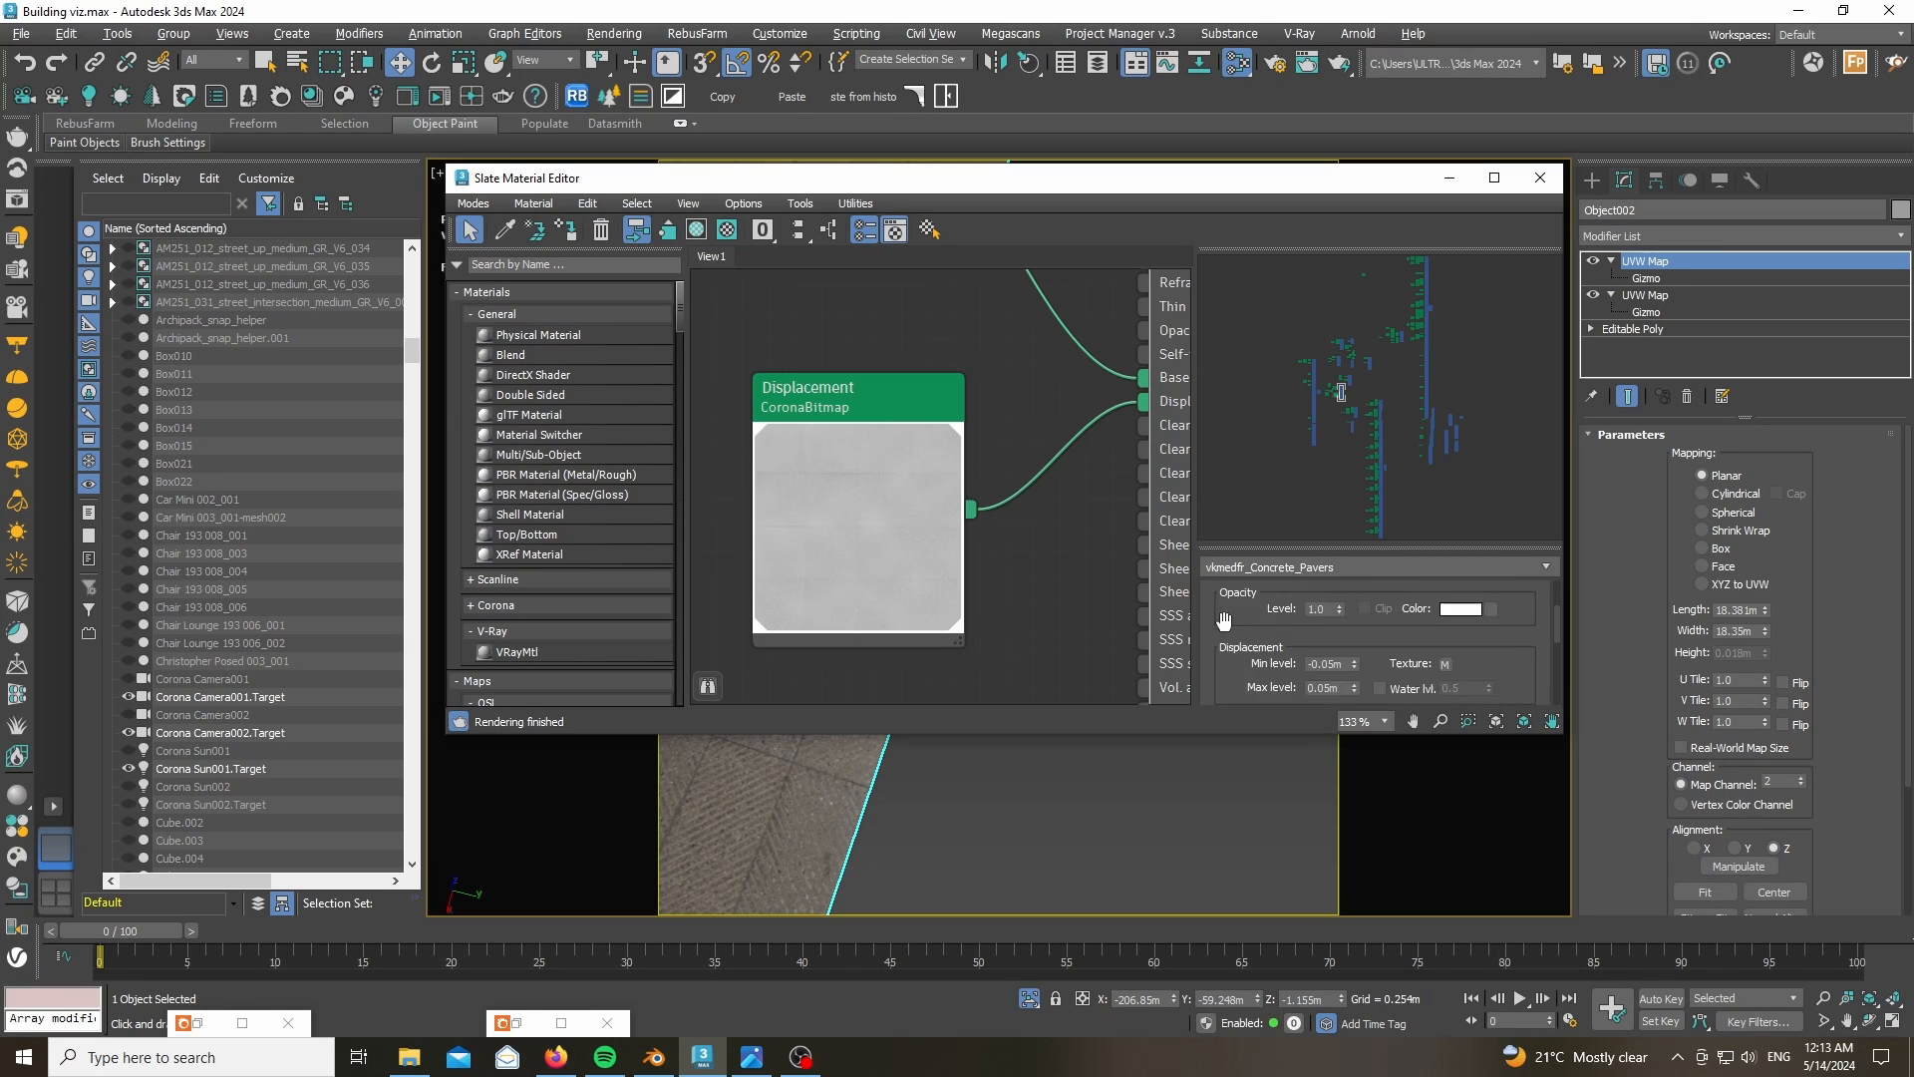
scroll(1224, 648, down, 1)
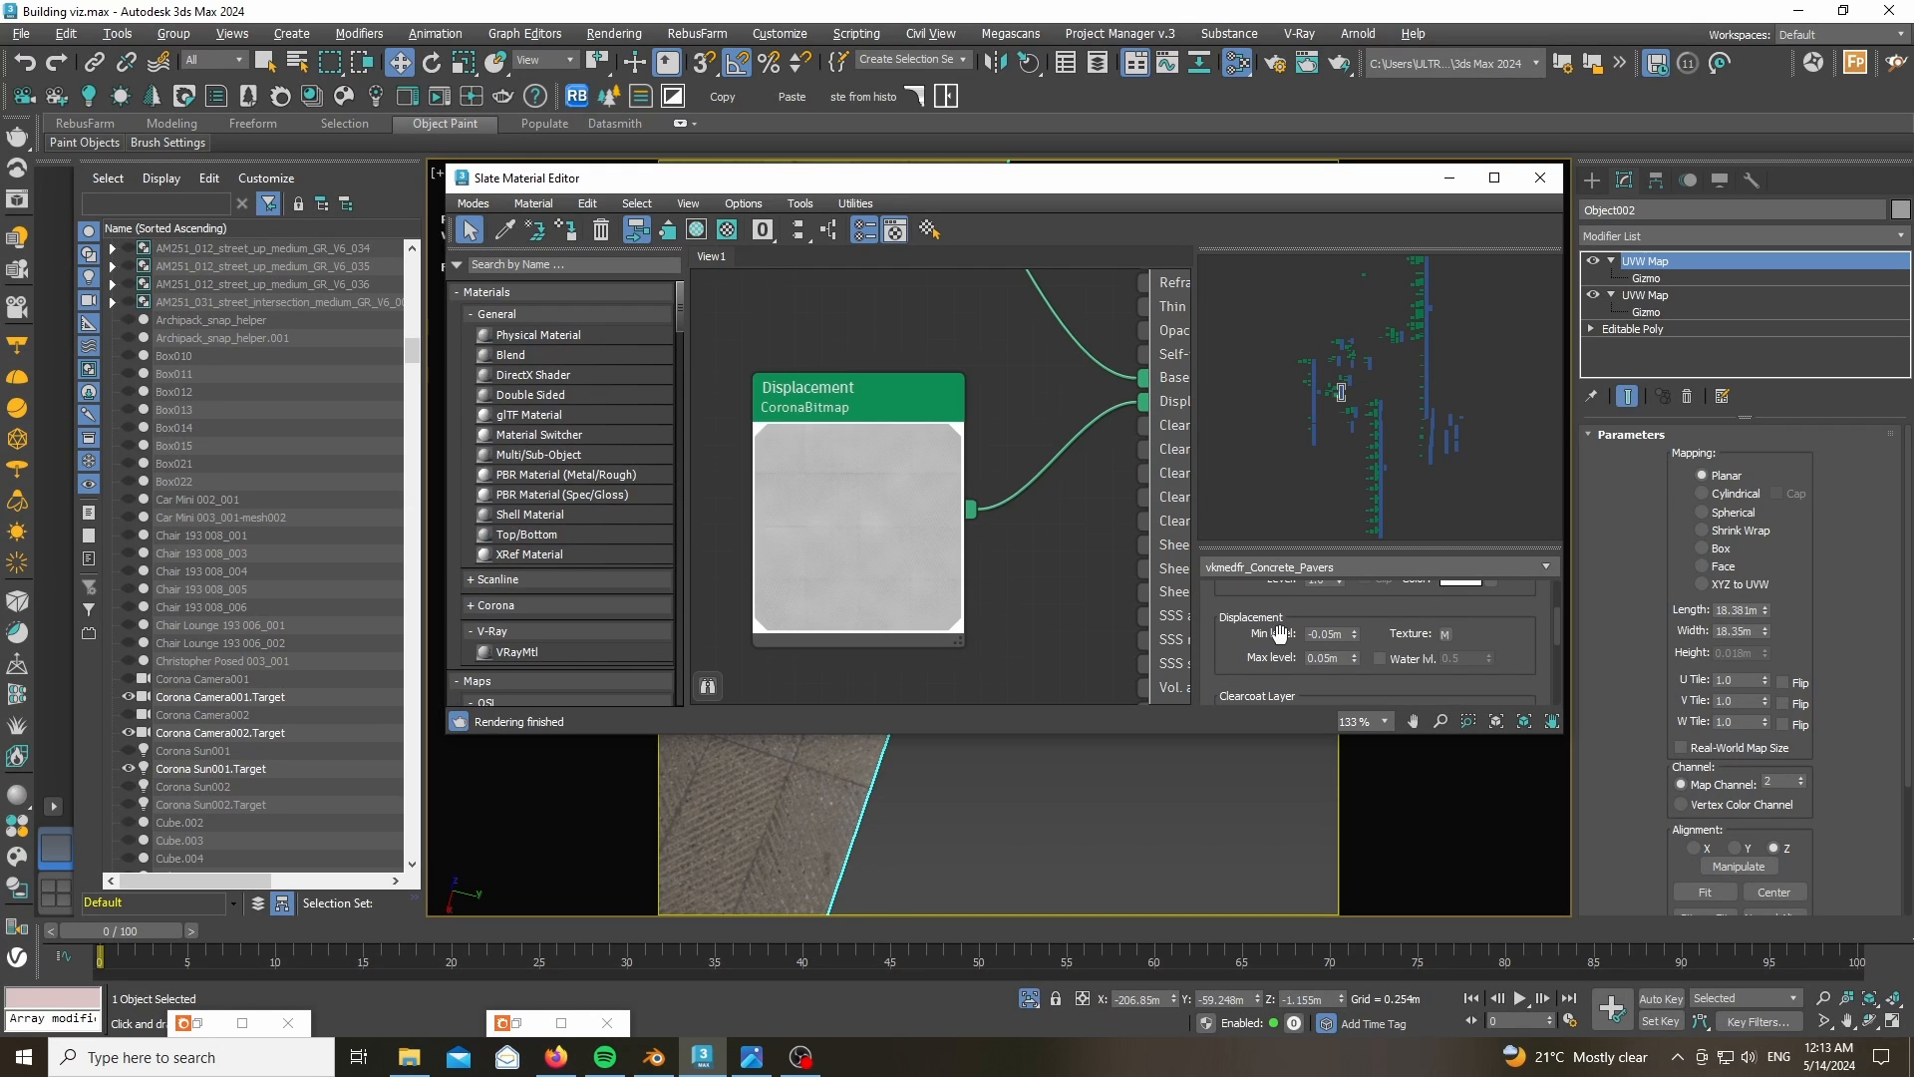
- Minimize the material editor, deselect the sidewalk and end its isolation to bring back the whole street intersection
click(1453, 177)
scroll(791, 553, down, 6)
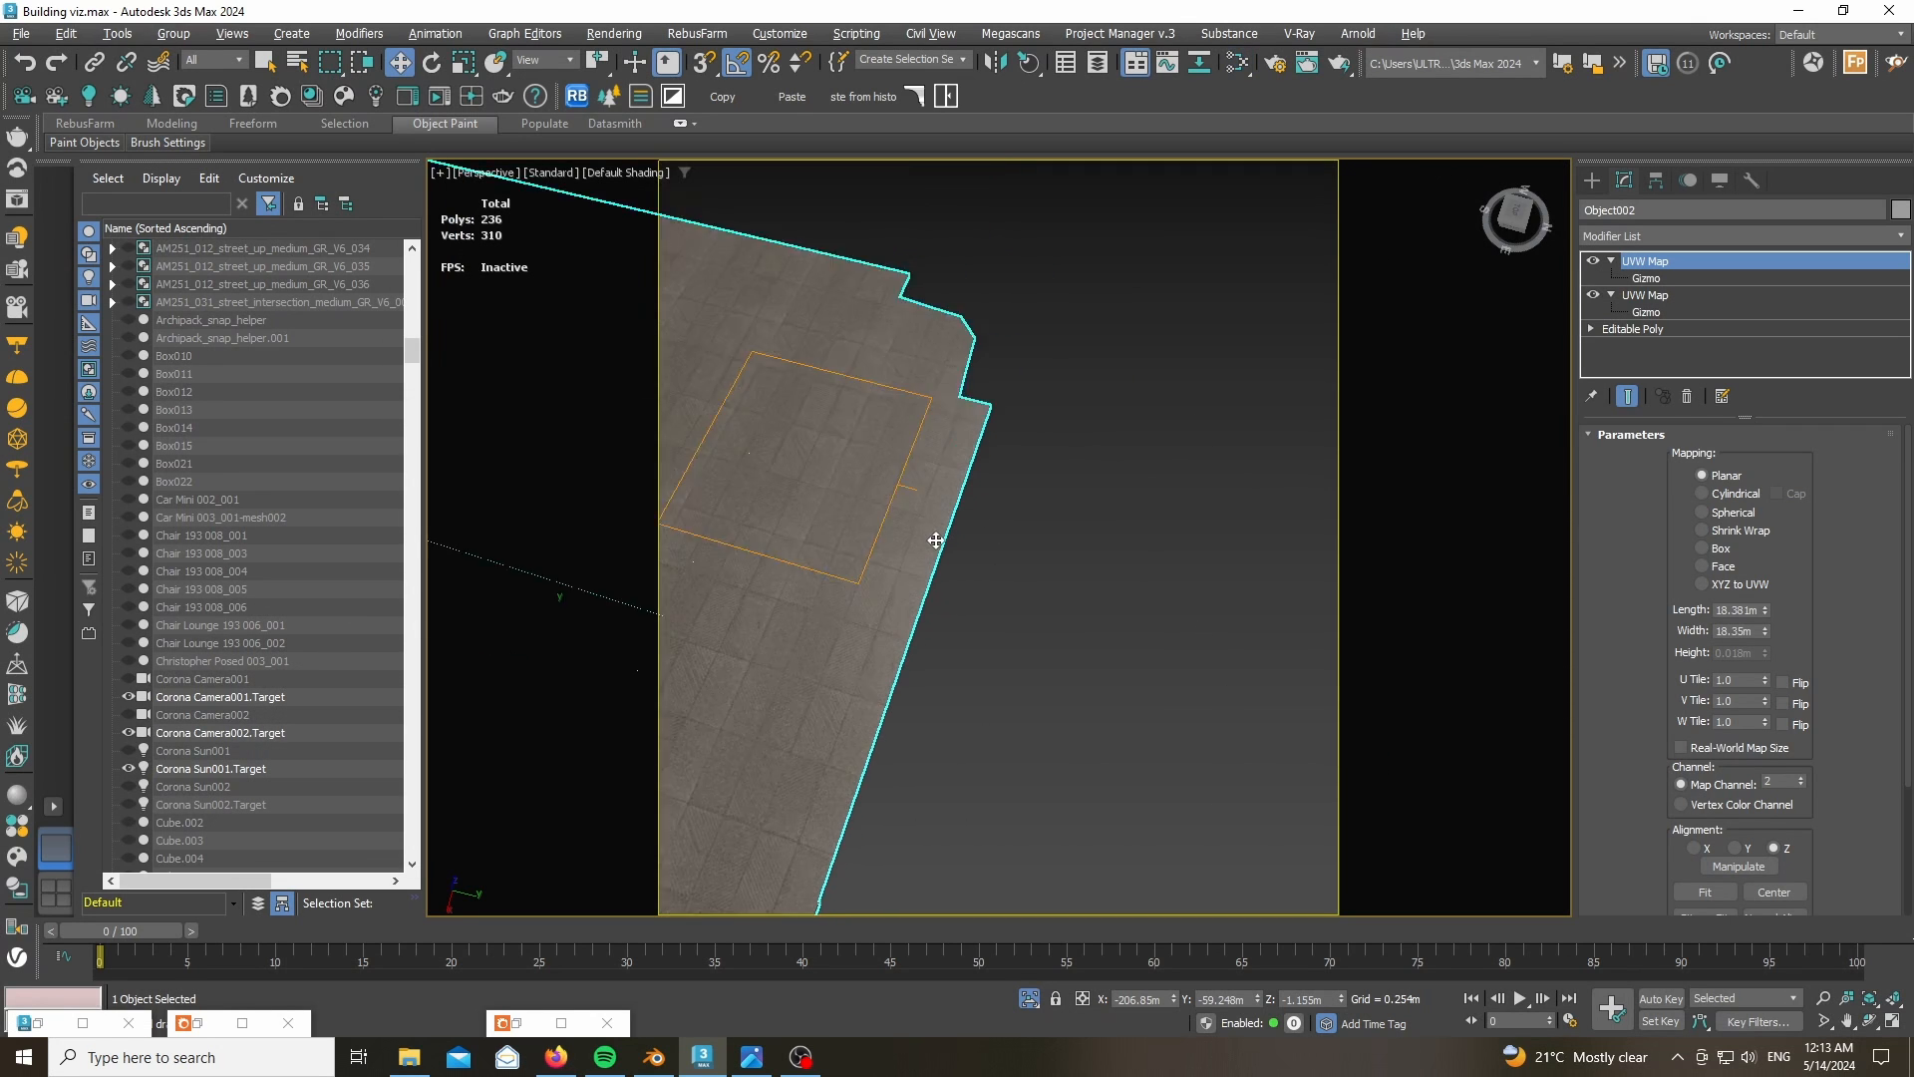
click(1210, 619)
click(1029, 998)
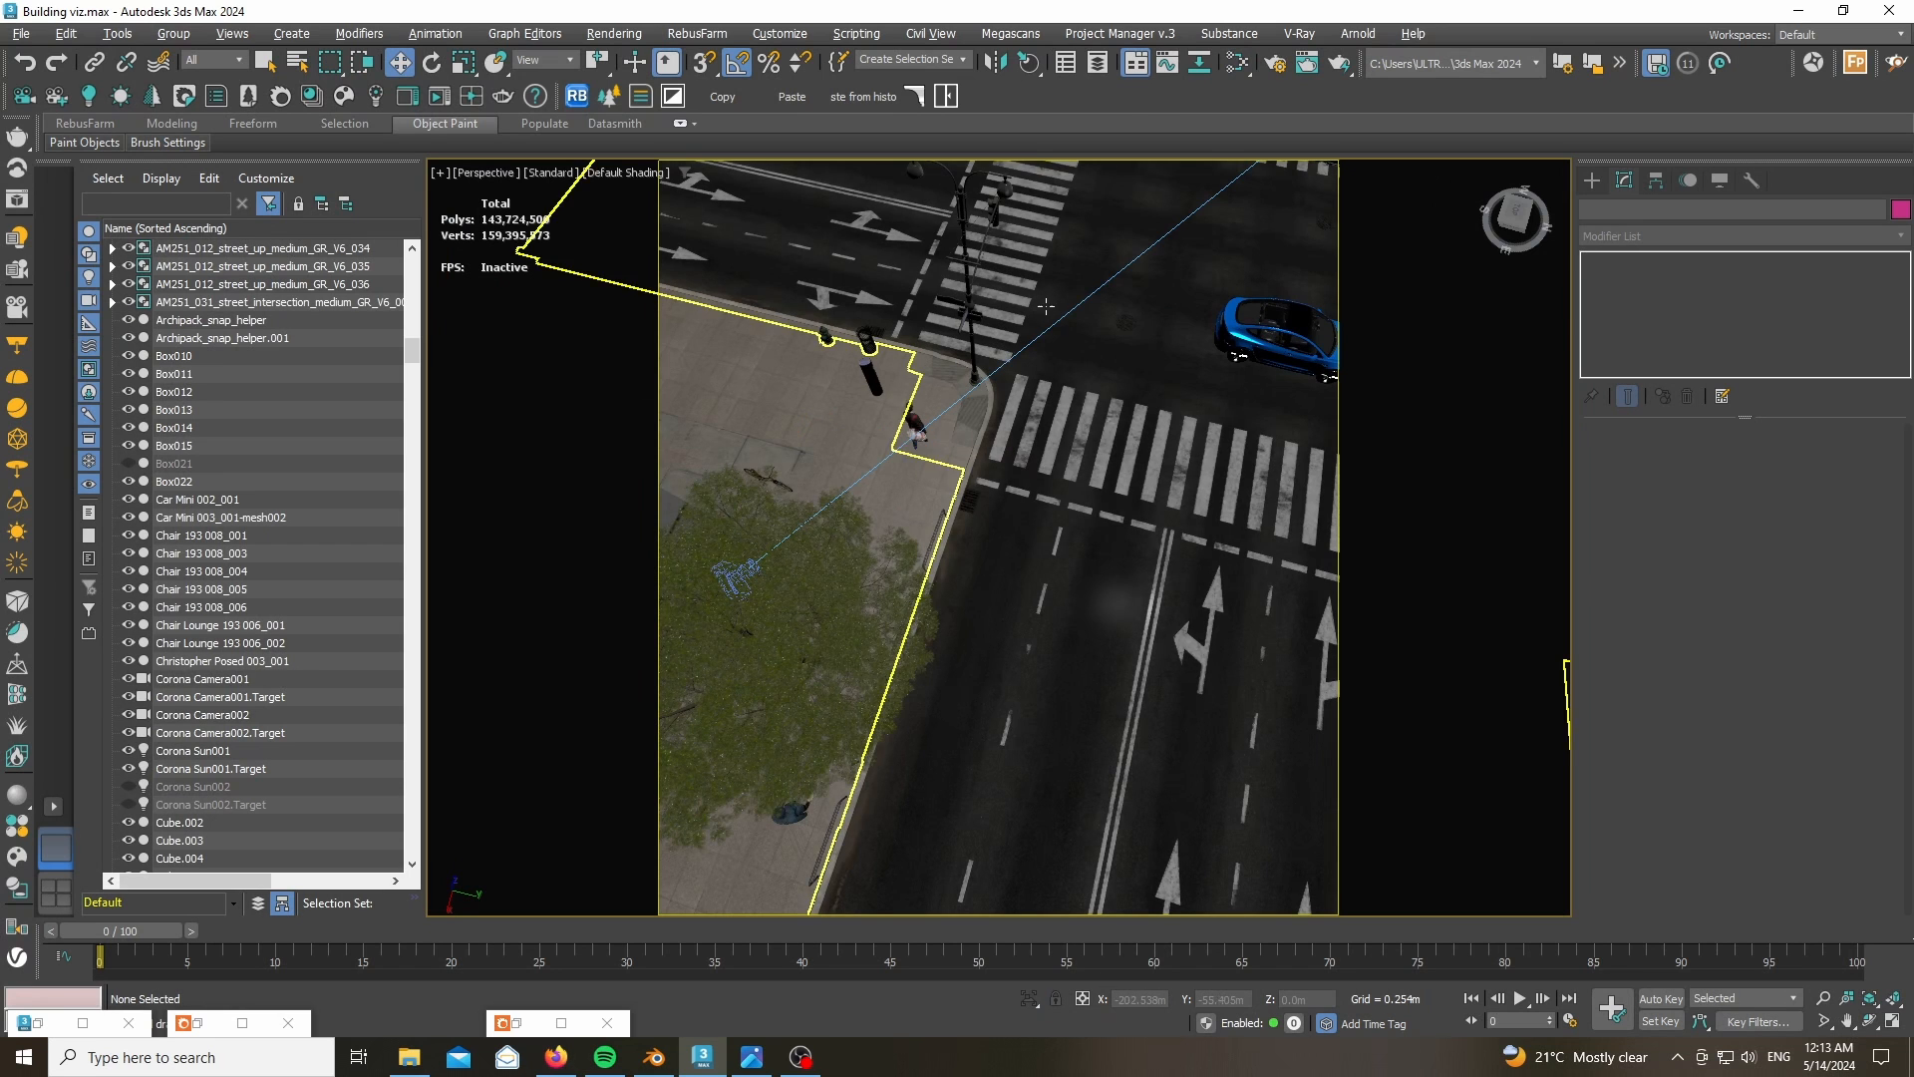
scroll(890, 576, down, 5)
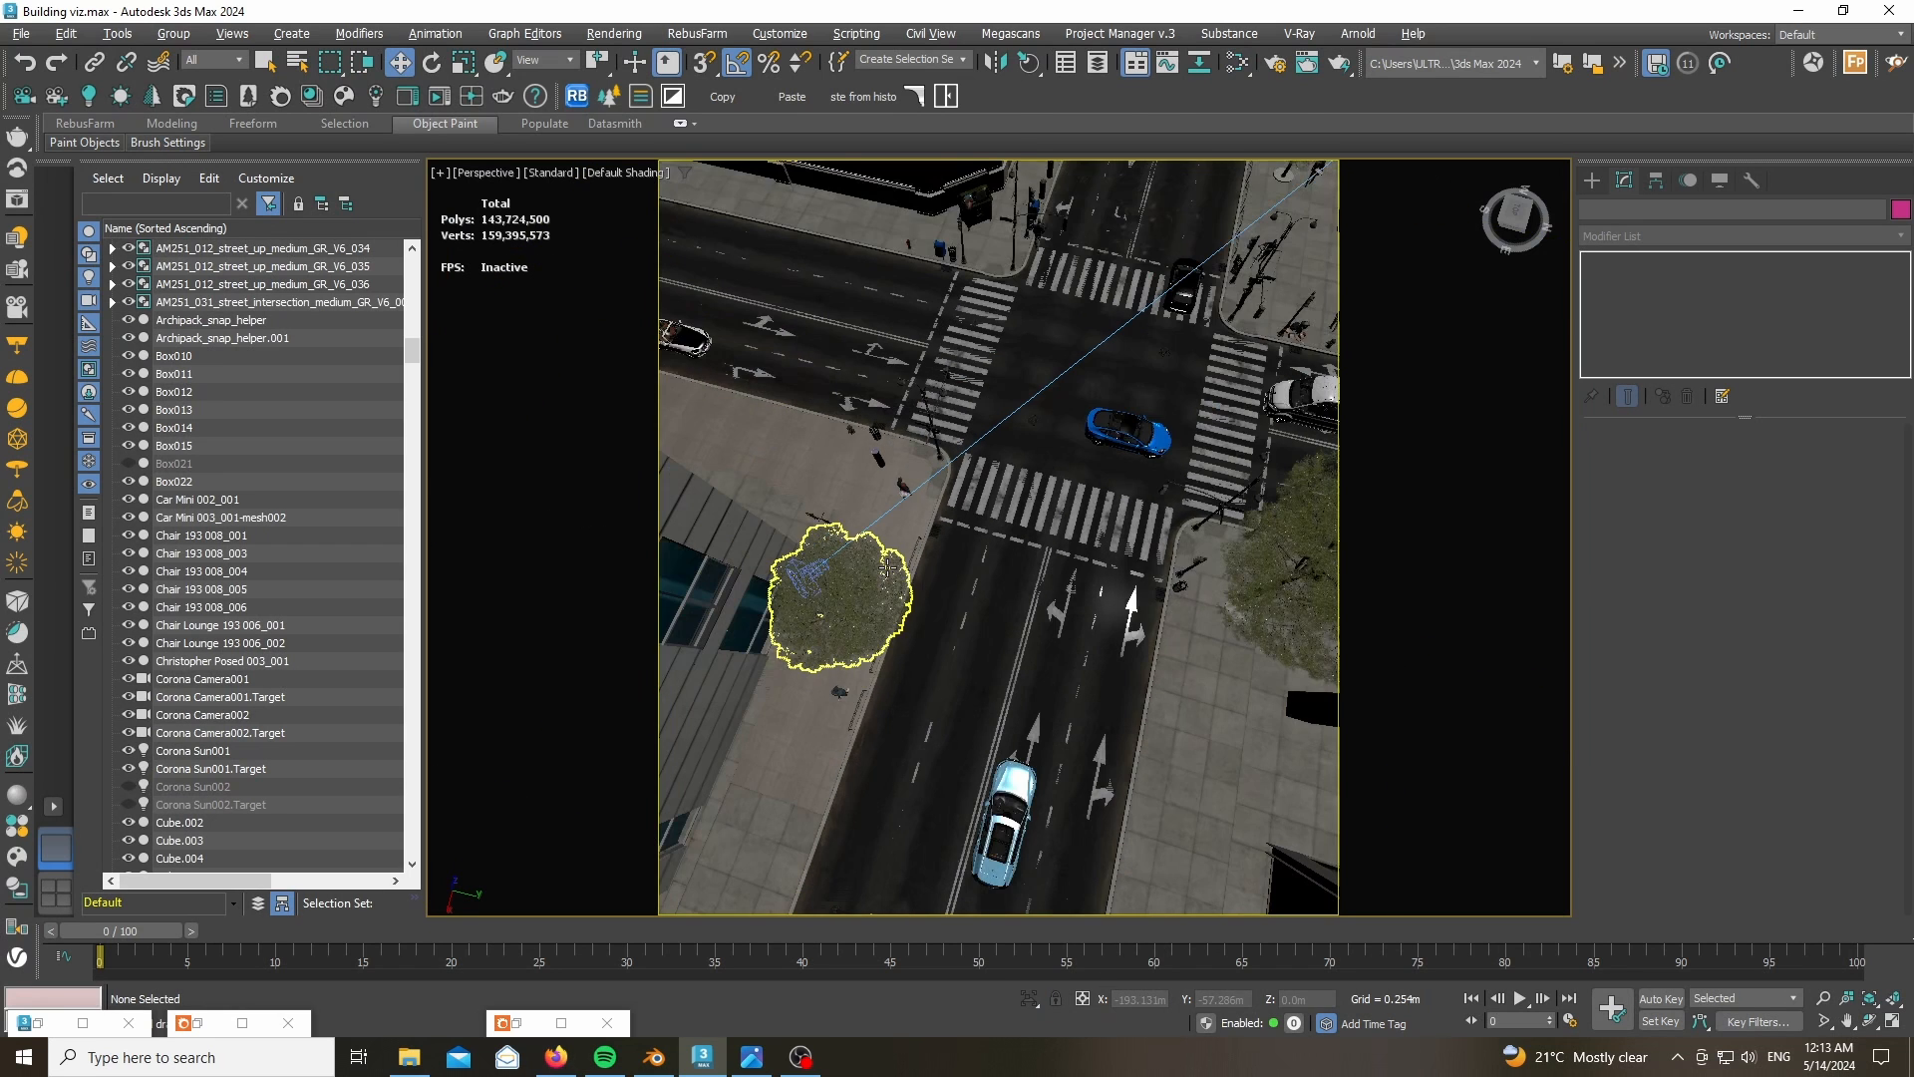
scroll(897, 499, down, 3)
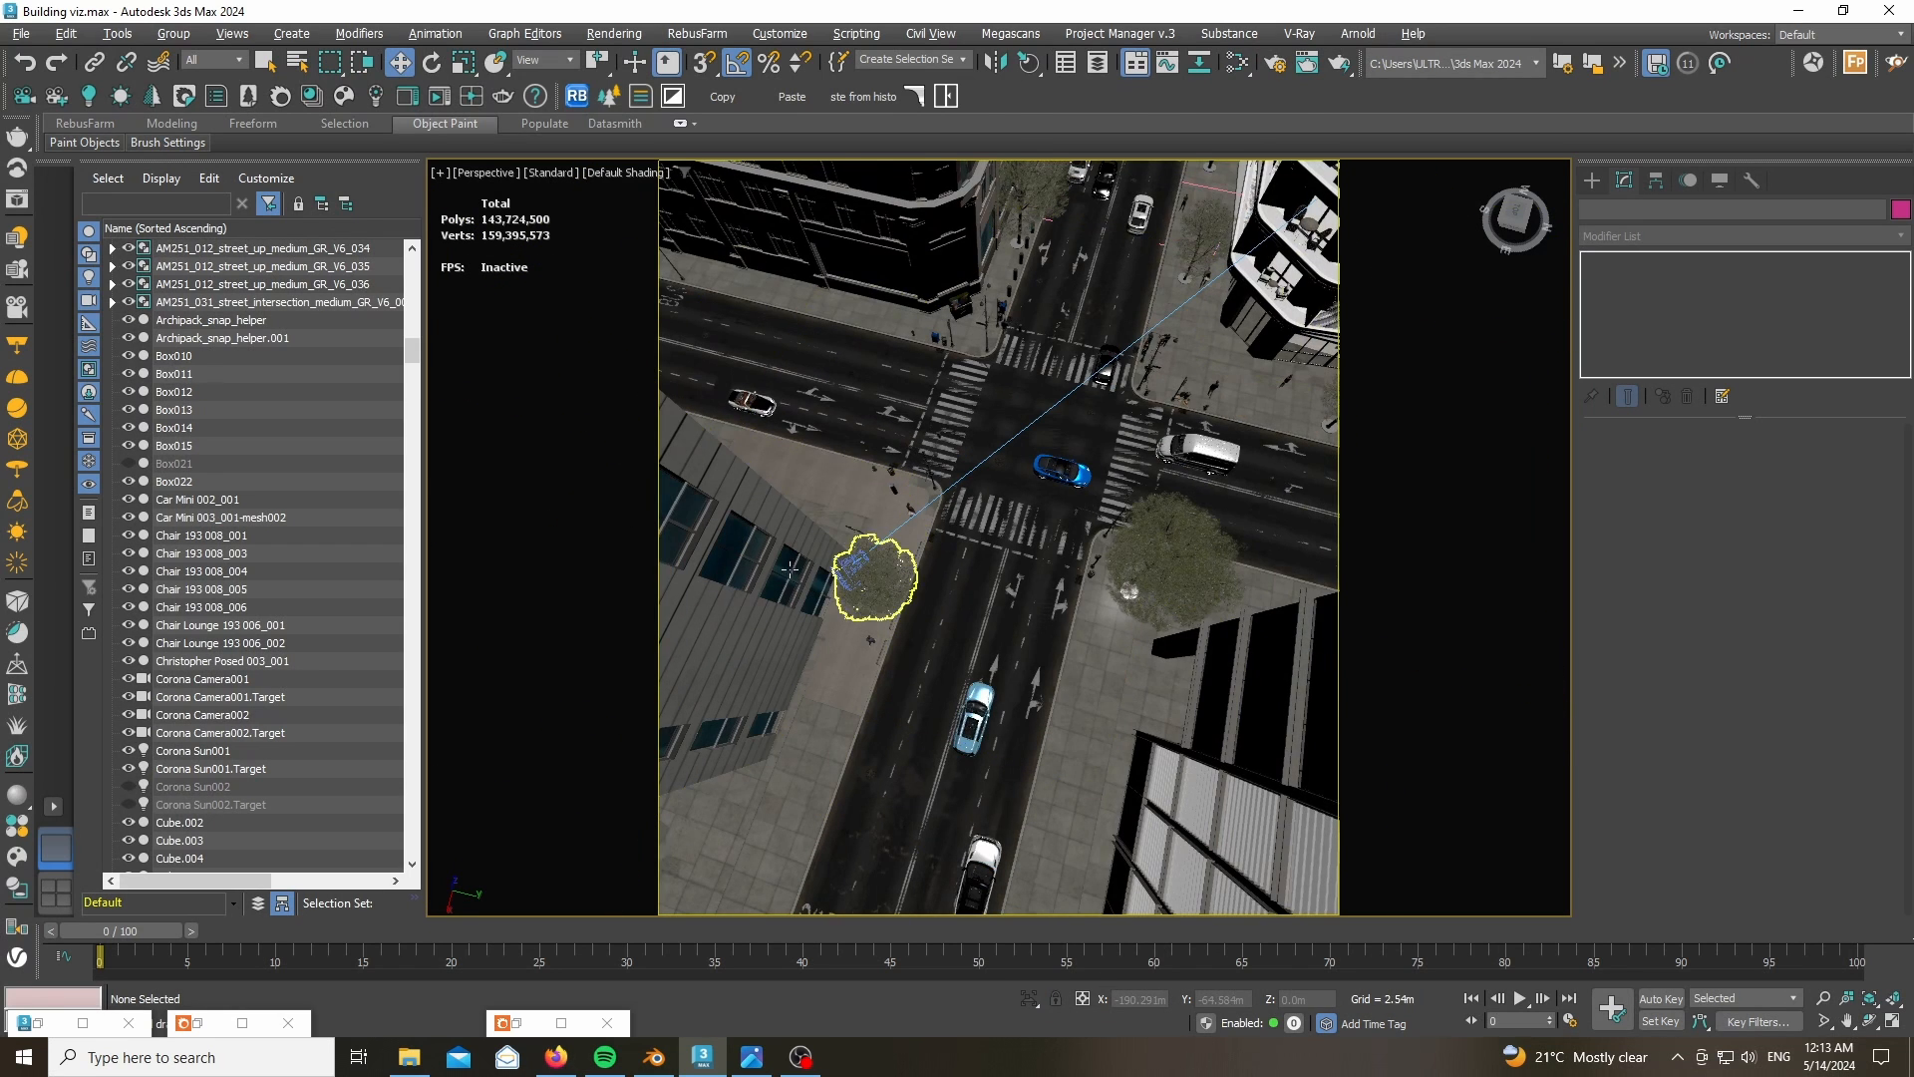
- Select all the surrounding building objects from Am203_04 through Am203_070 and isolate them
click(757, 598)
drag(414, 340, 399, 260)
click(190, 445)
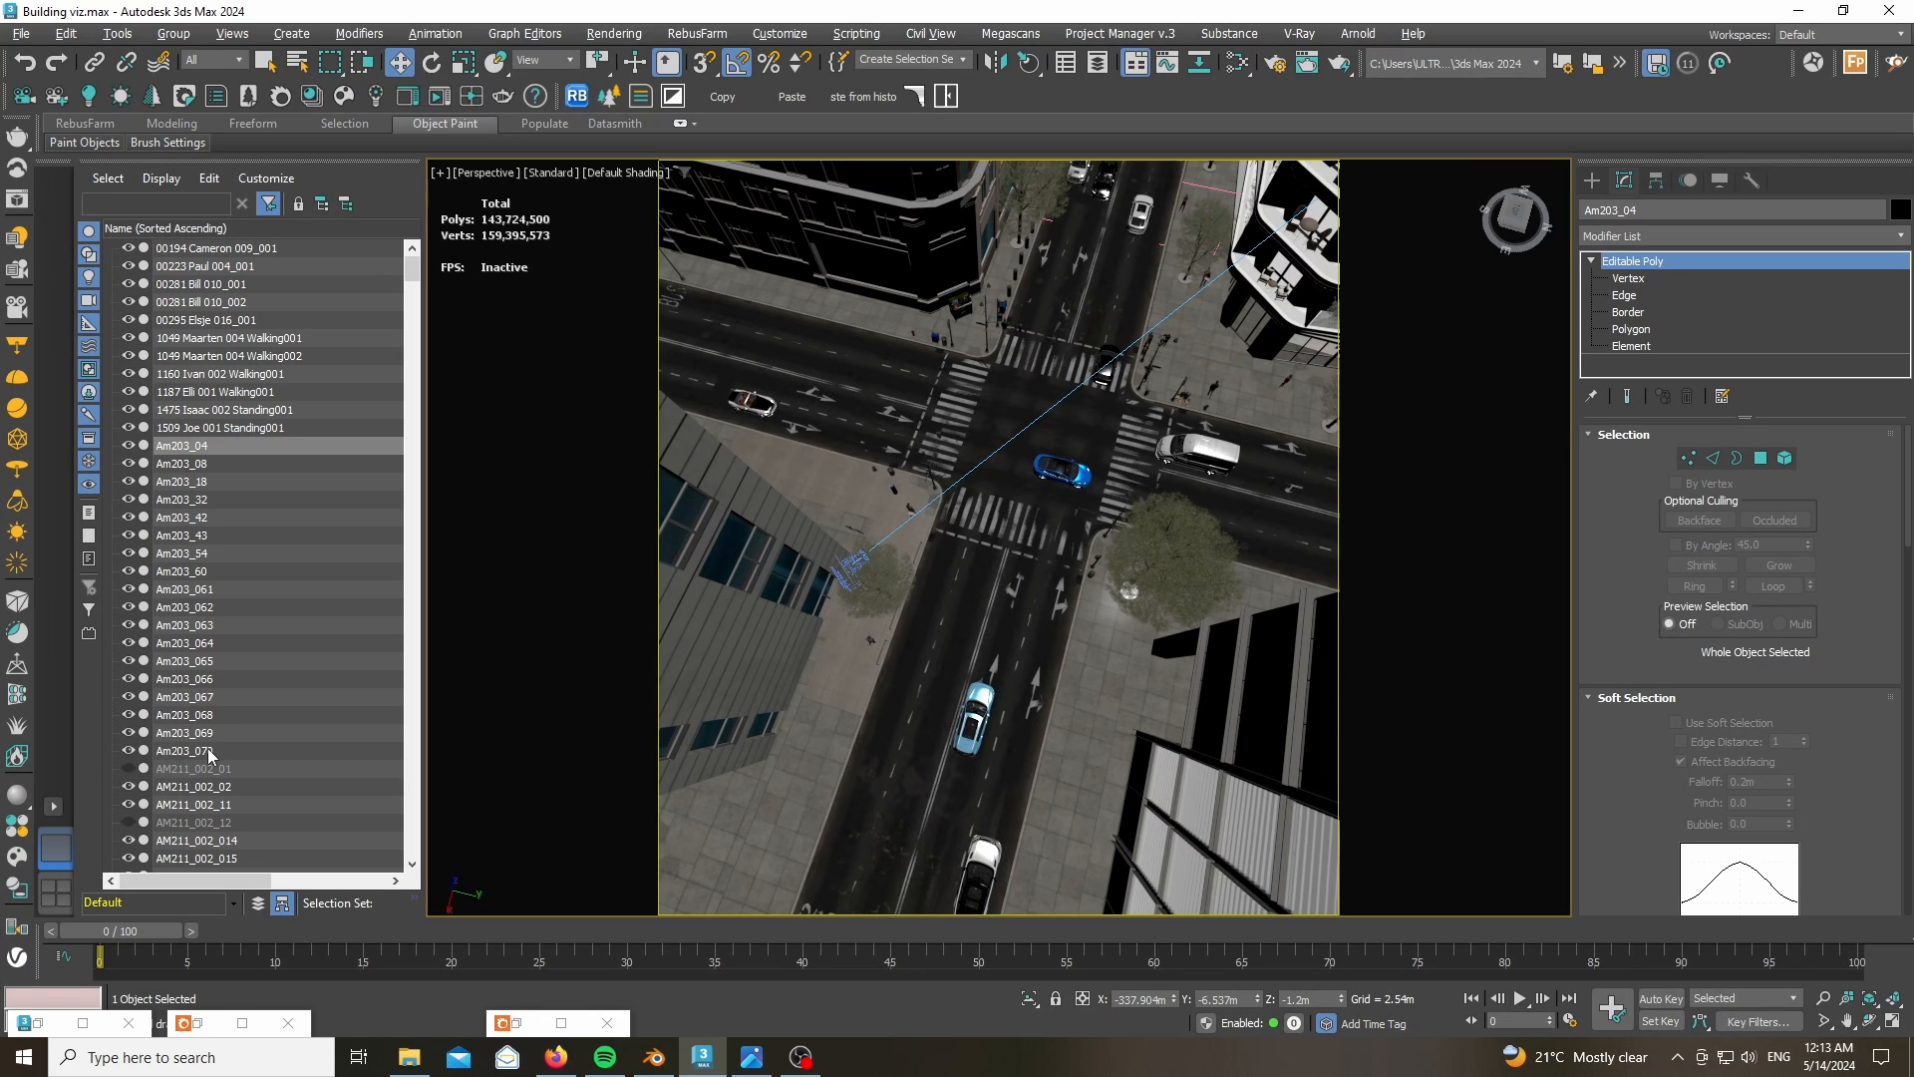
shift+click(210, 750)
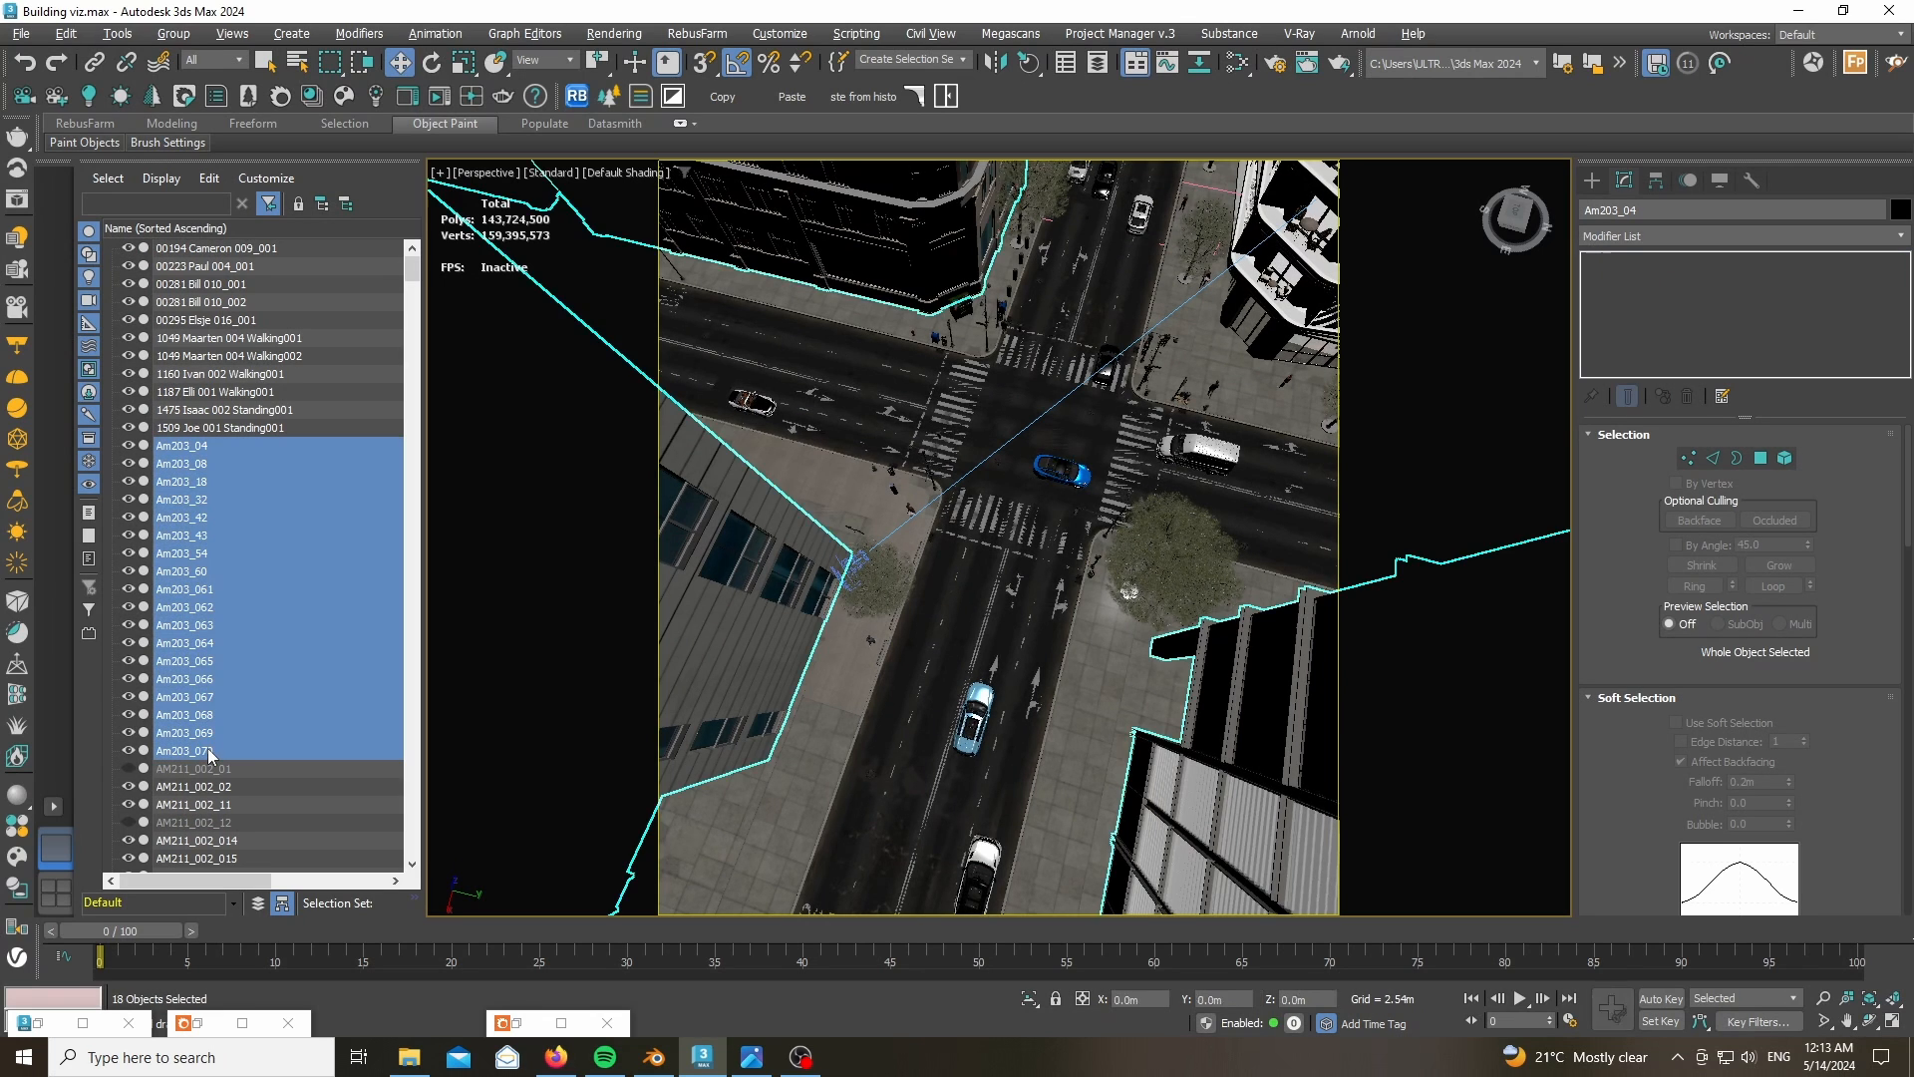
click(1029, 998)
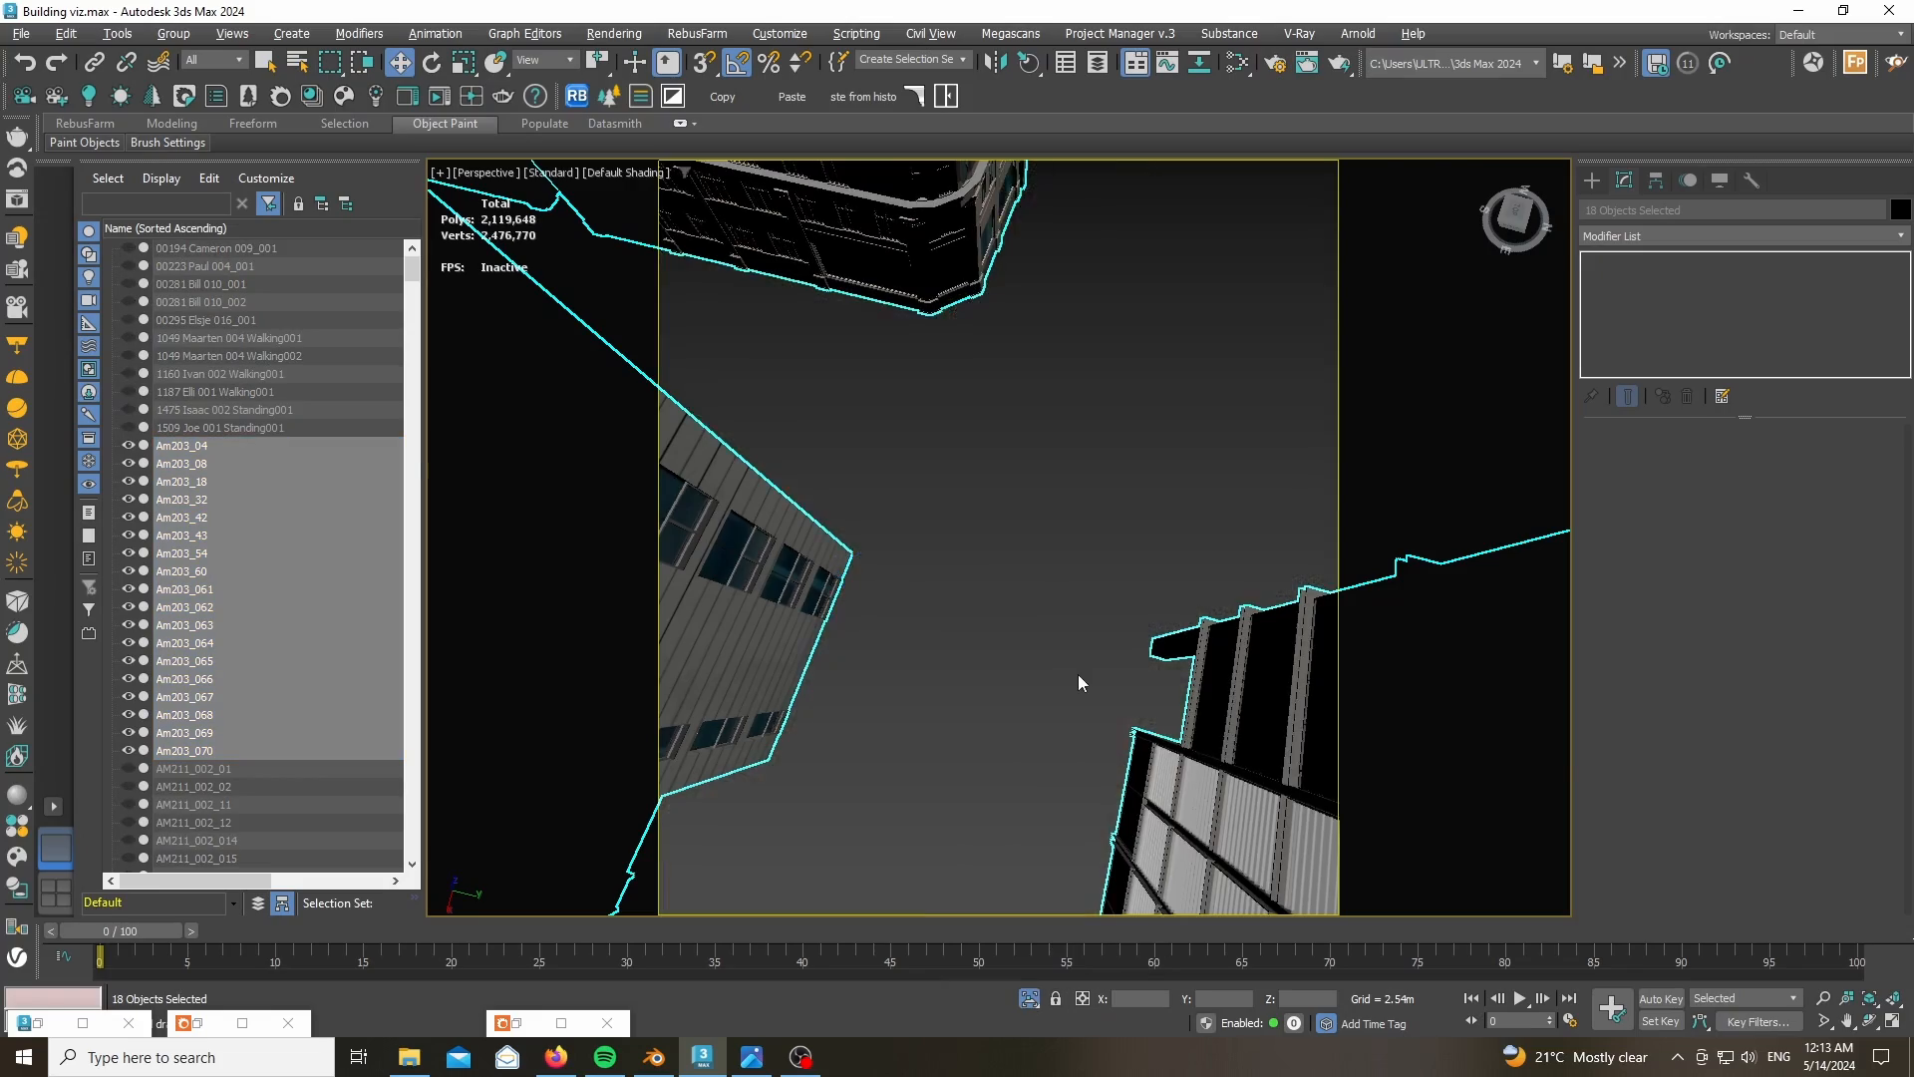
- Clear the selection and examine the layout of the isolated surrounding buildings from several angles and distances
click(881, 363)
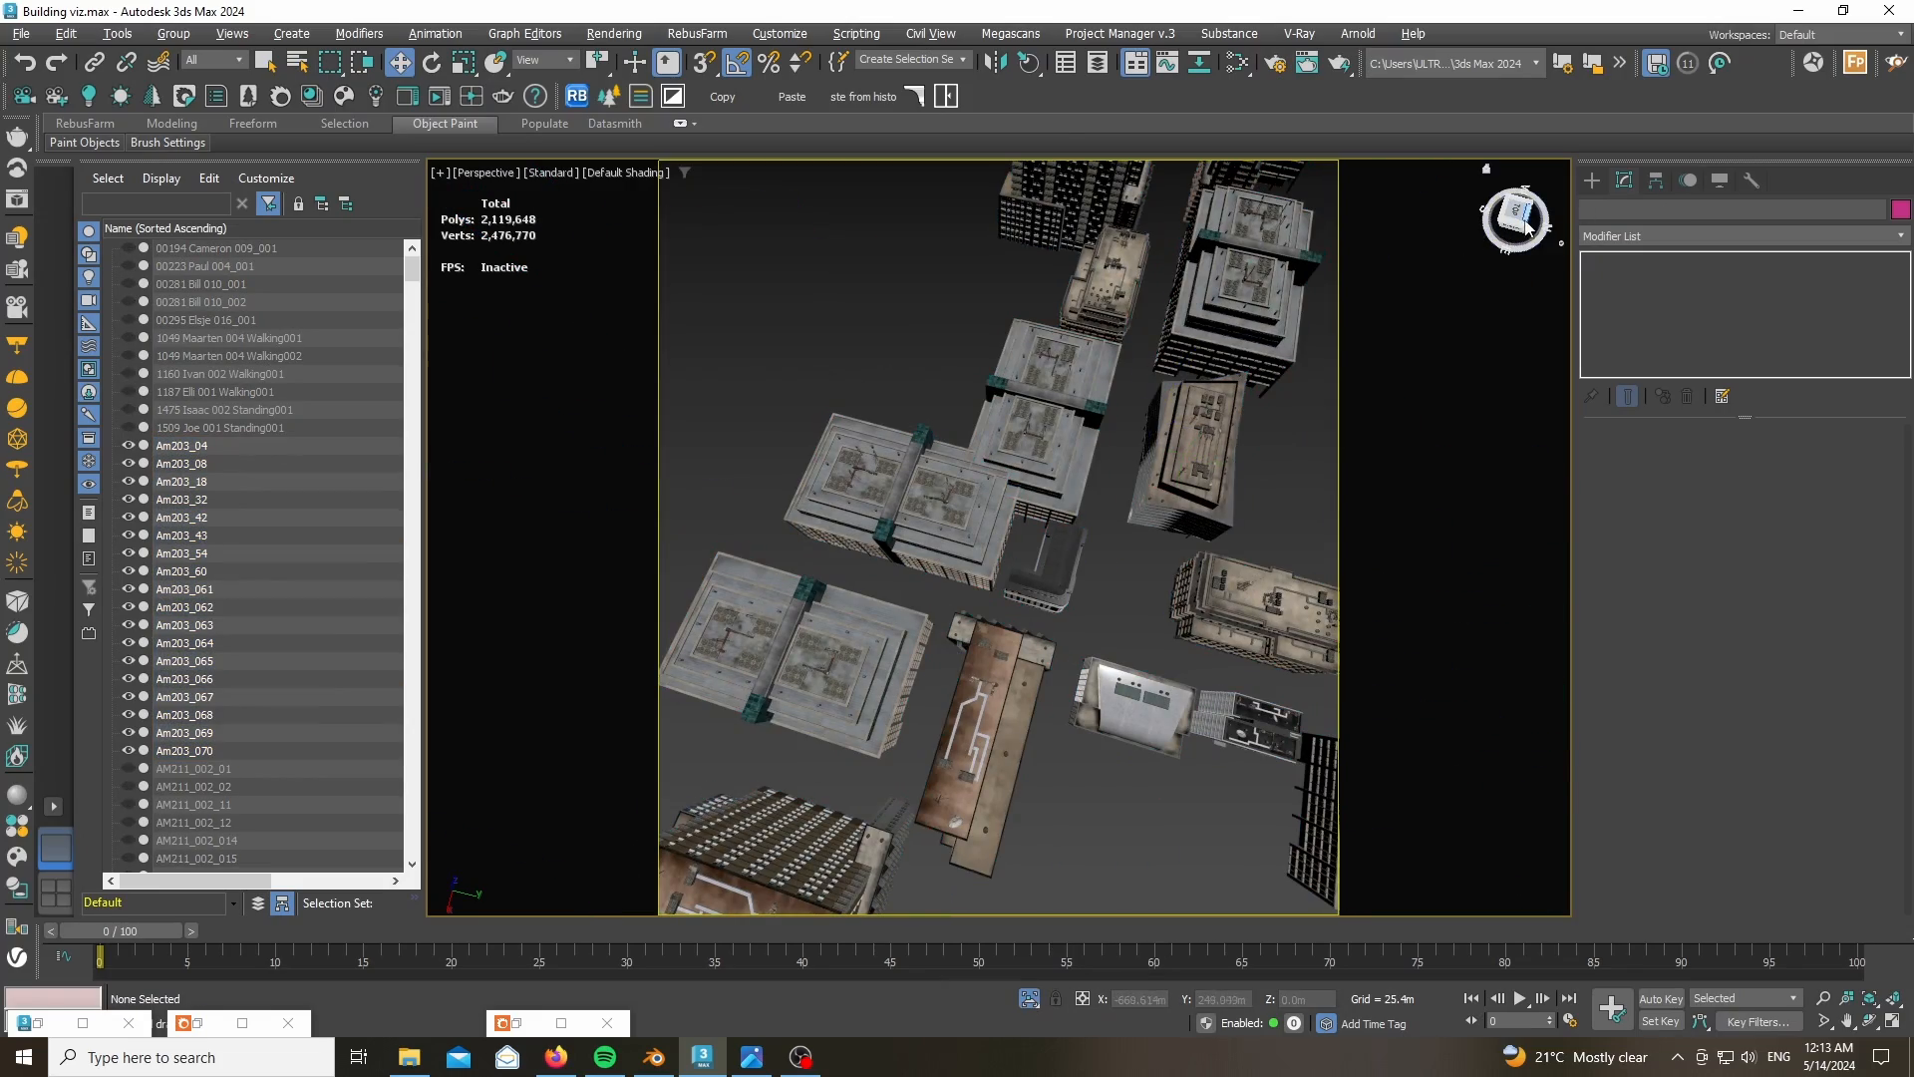
drag(1516, 215, 1585, 176)
alt+middle_drag(1186, 339, 1148, 365)
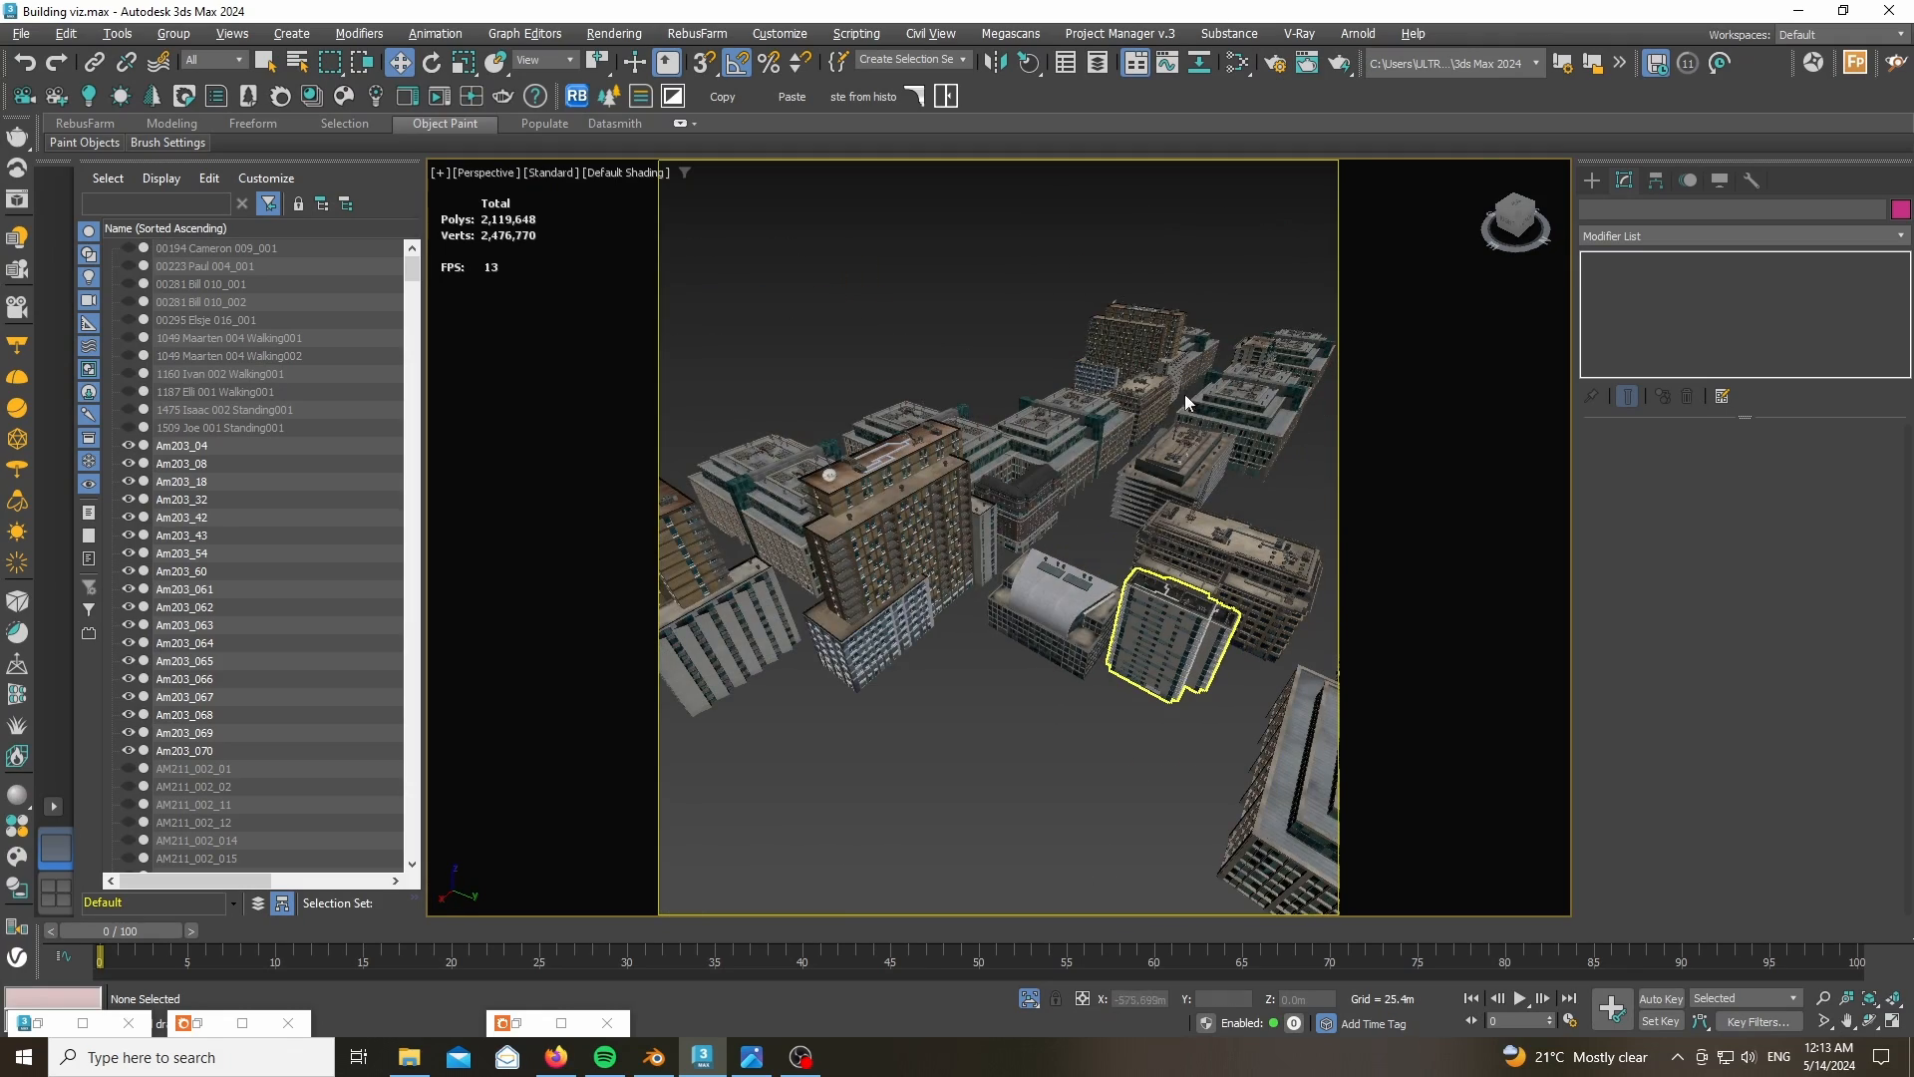
scroll(1184, 393, up, 6)
scroll(910, 612, down, 6)
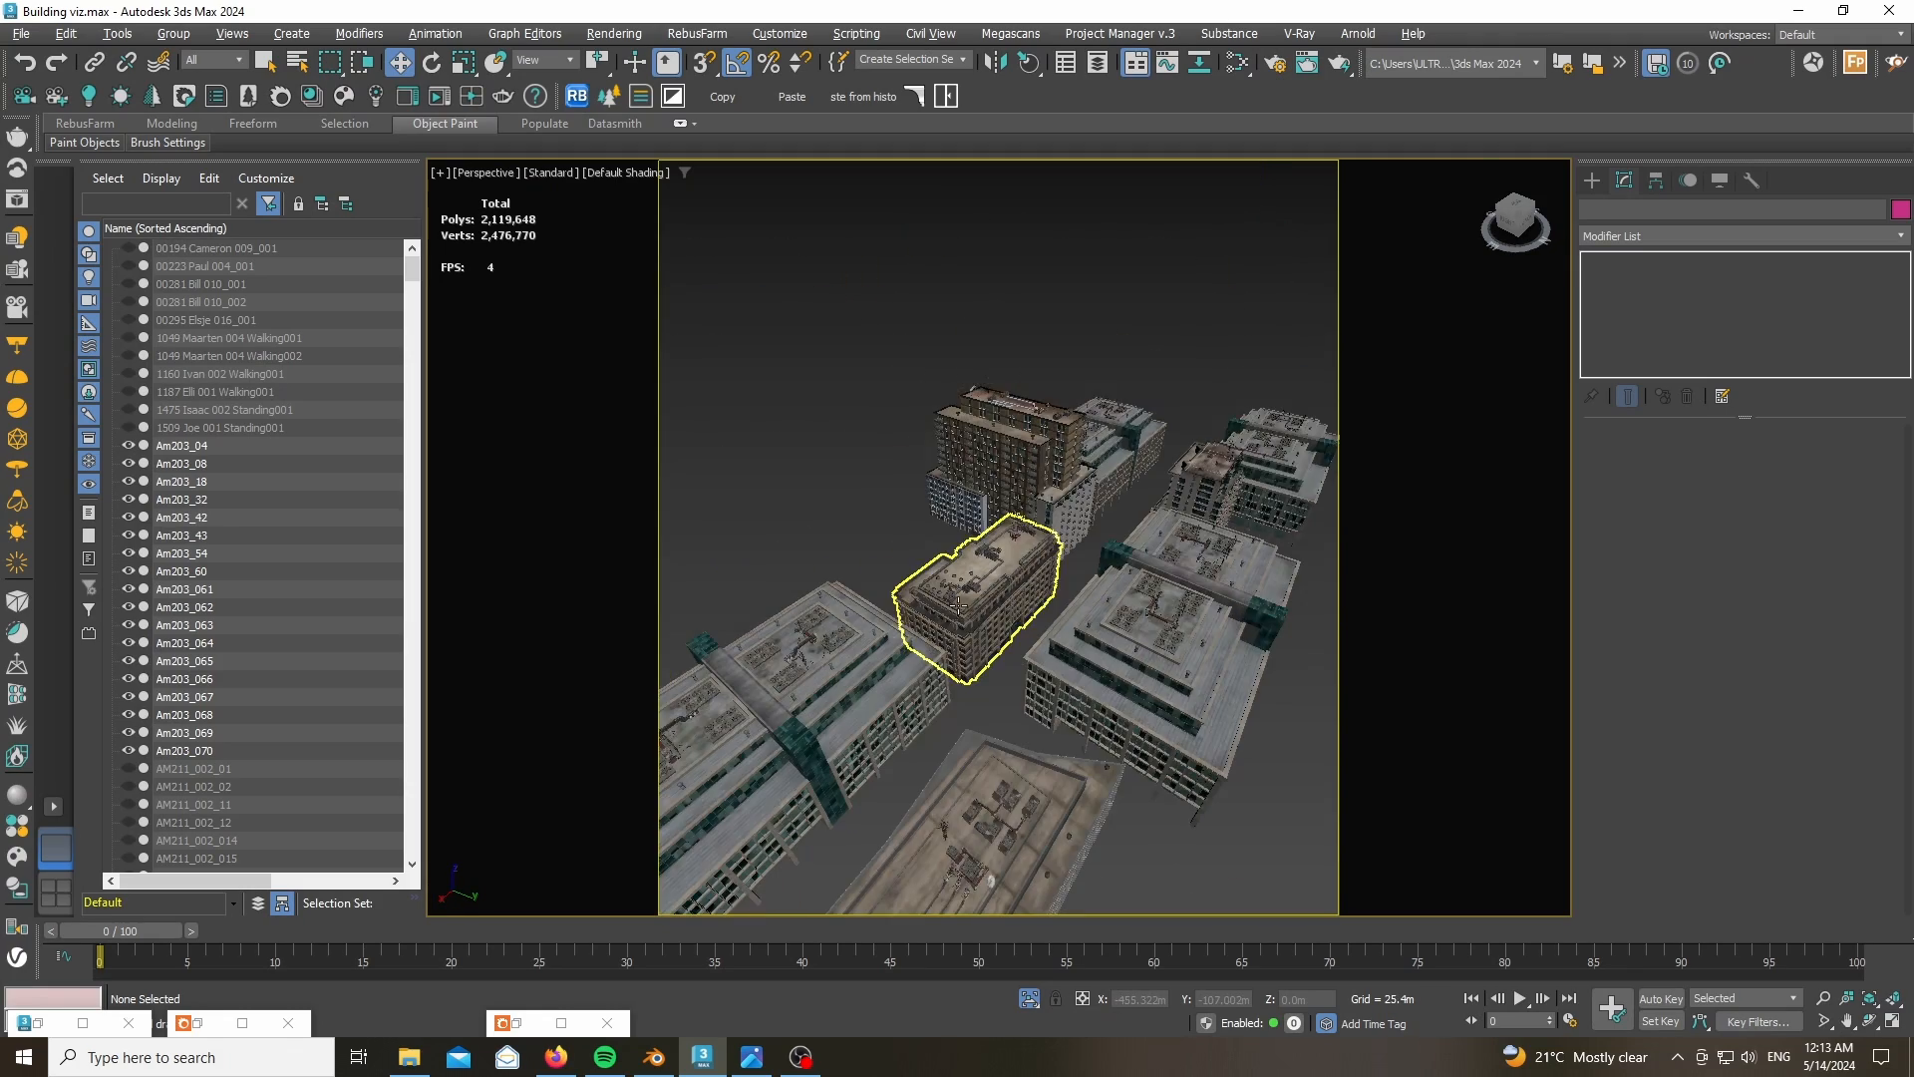
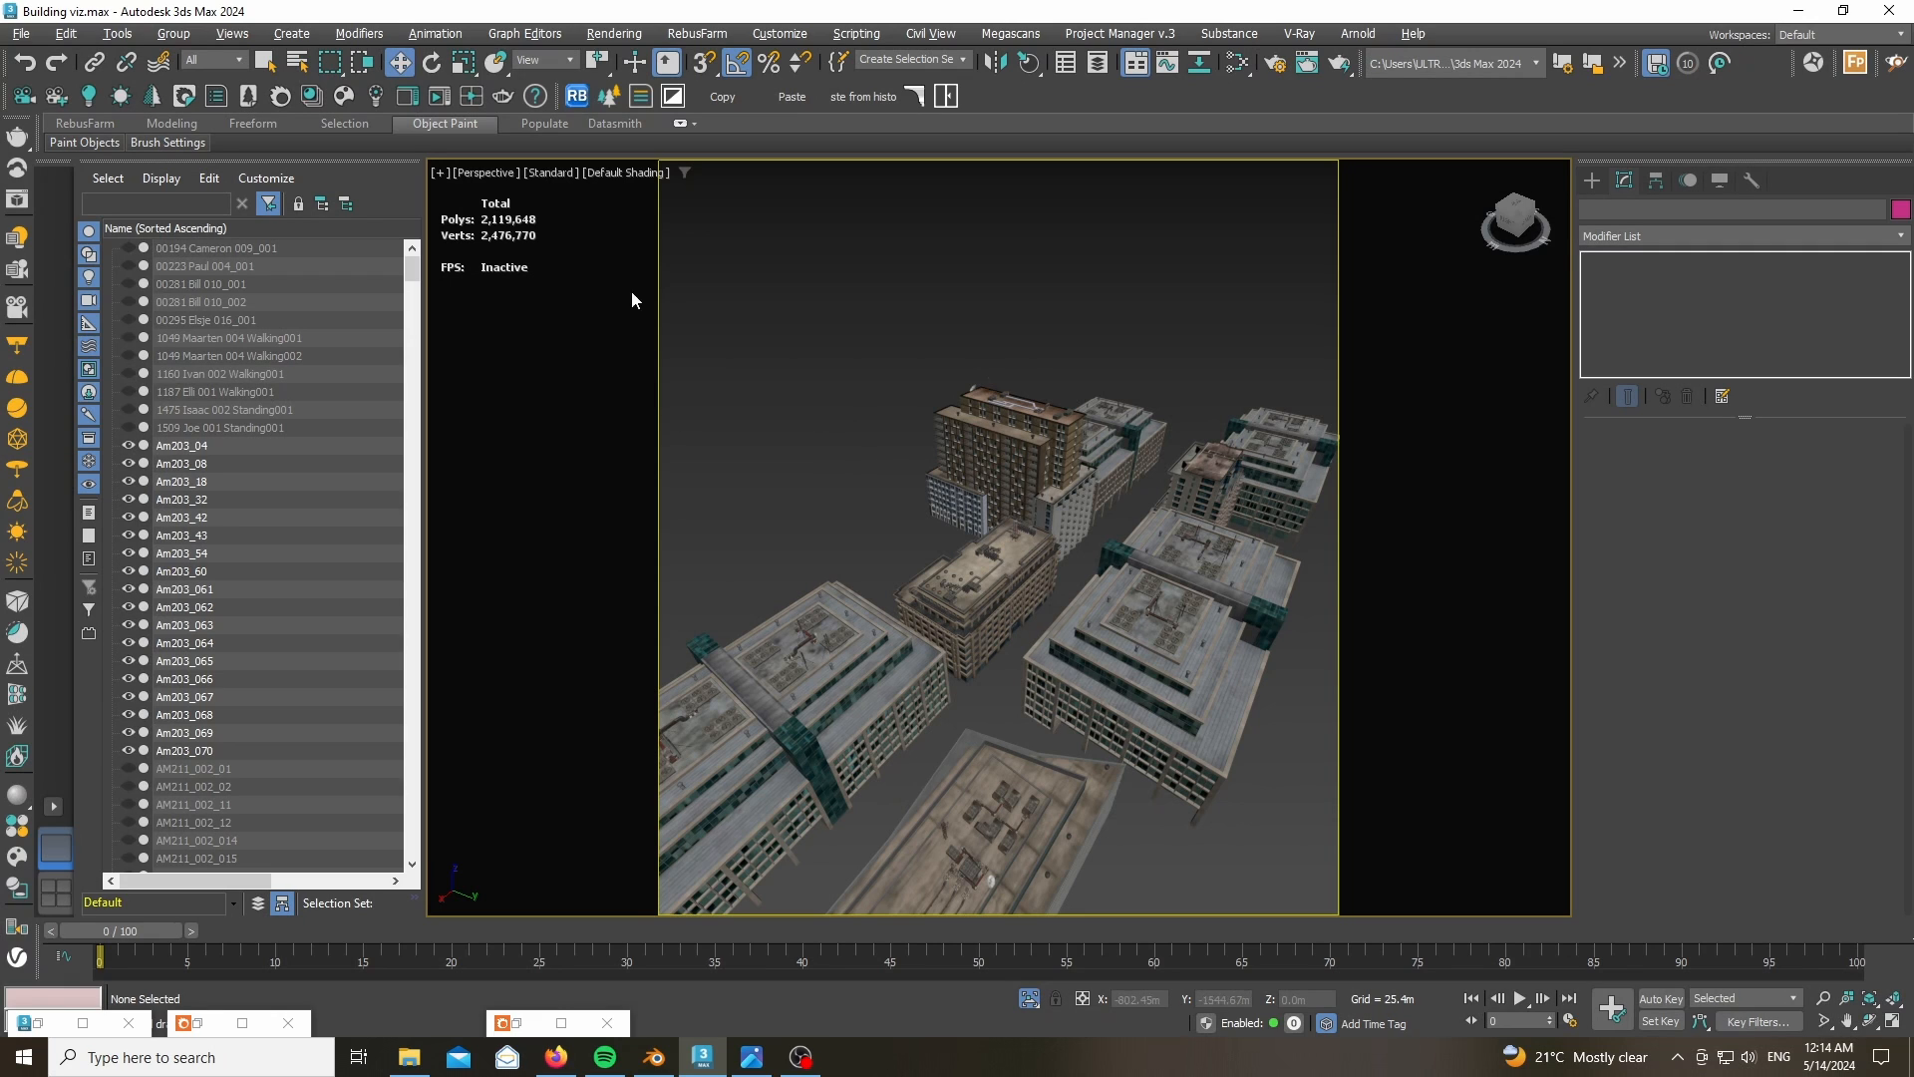
scroll(1017, 463, down, 4)
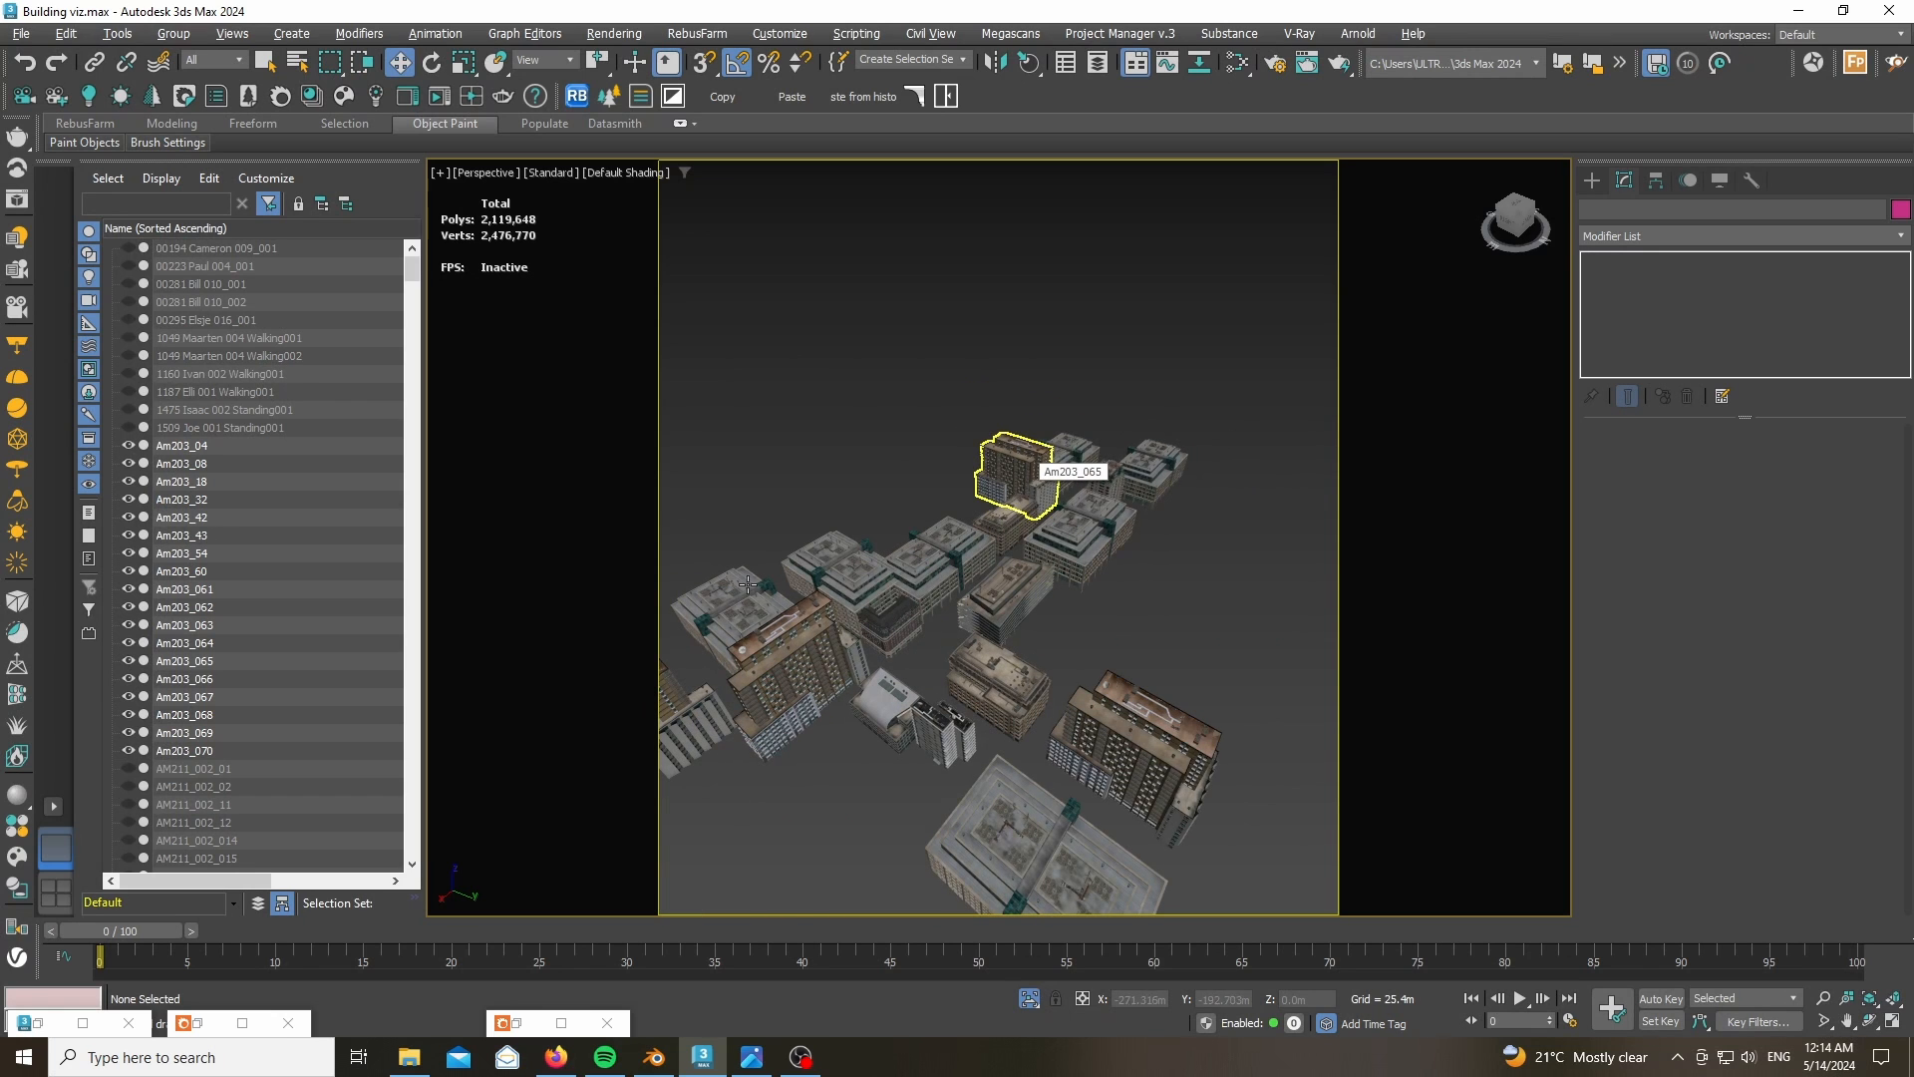
scroll(904, 624, down, 3)
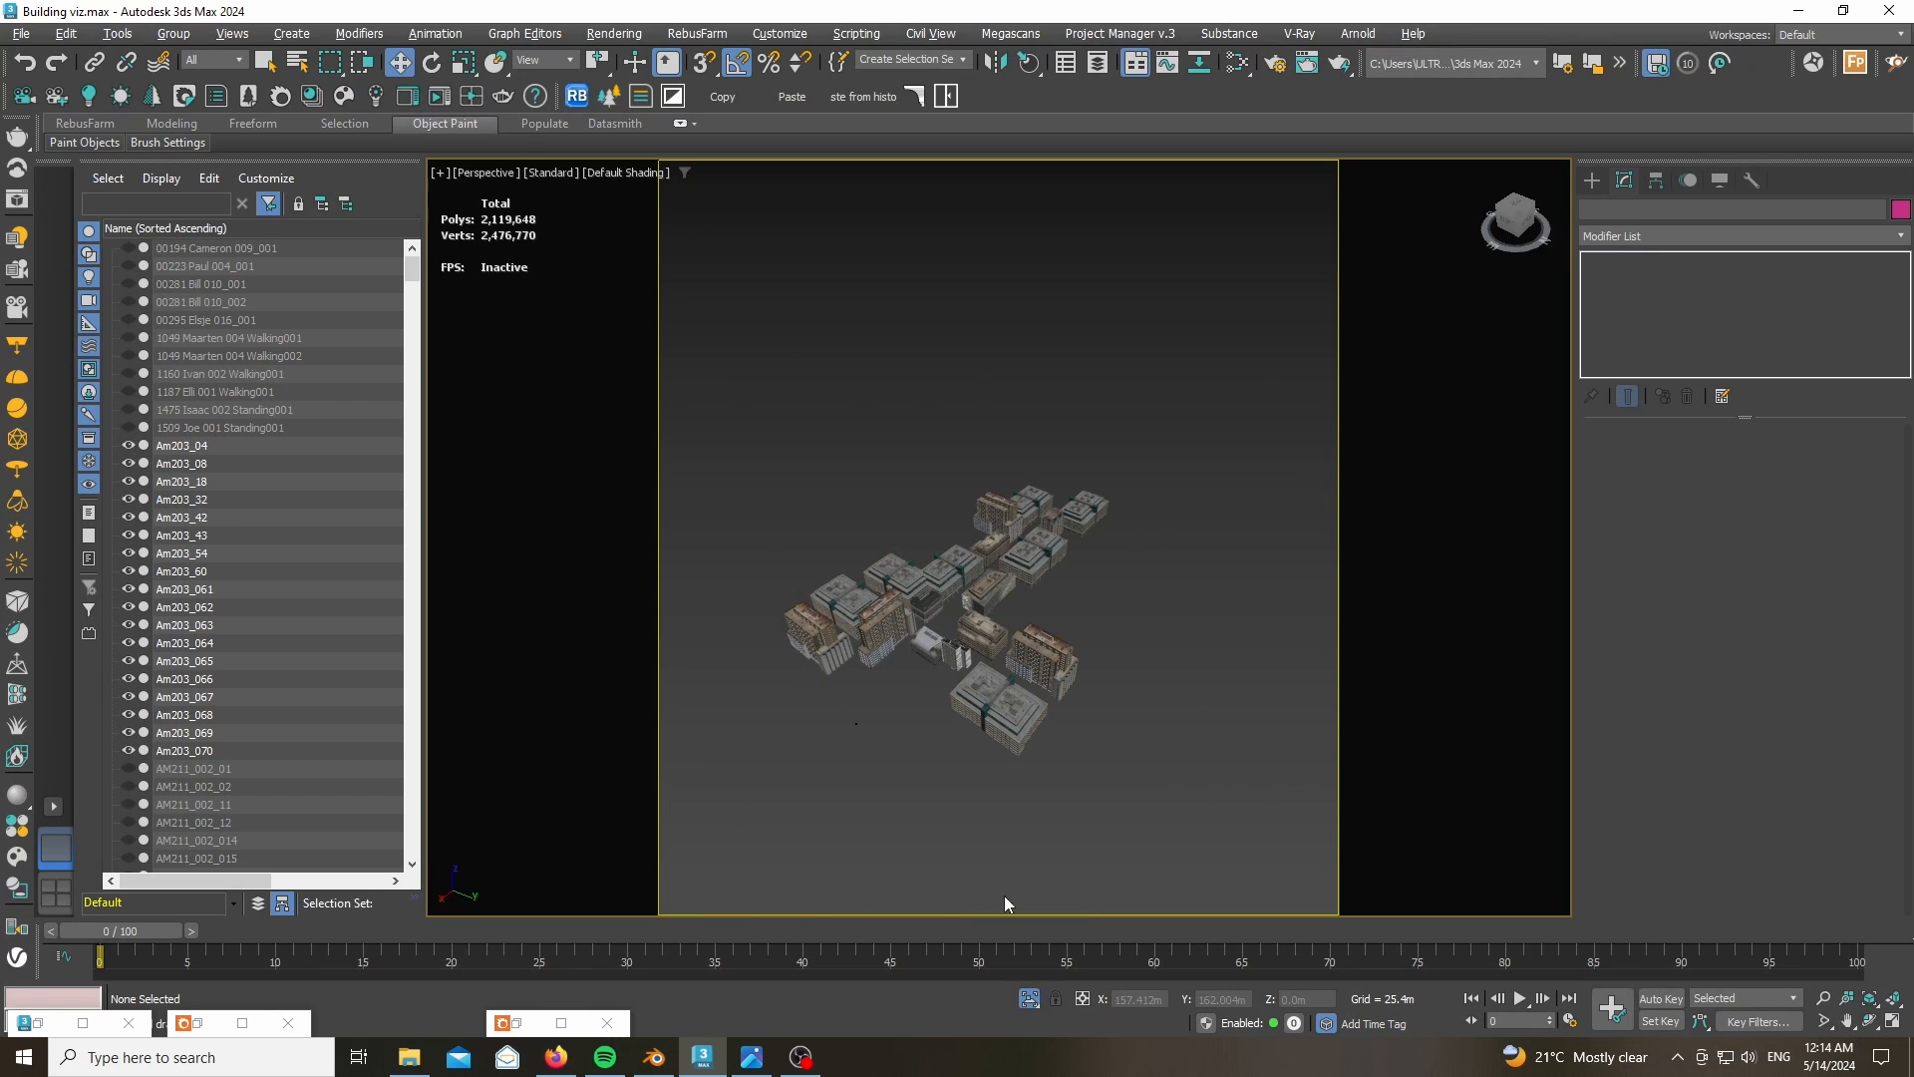
scroll(883, 598, up, 5)
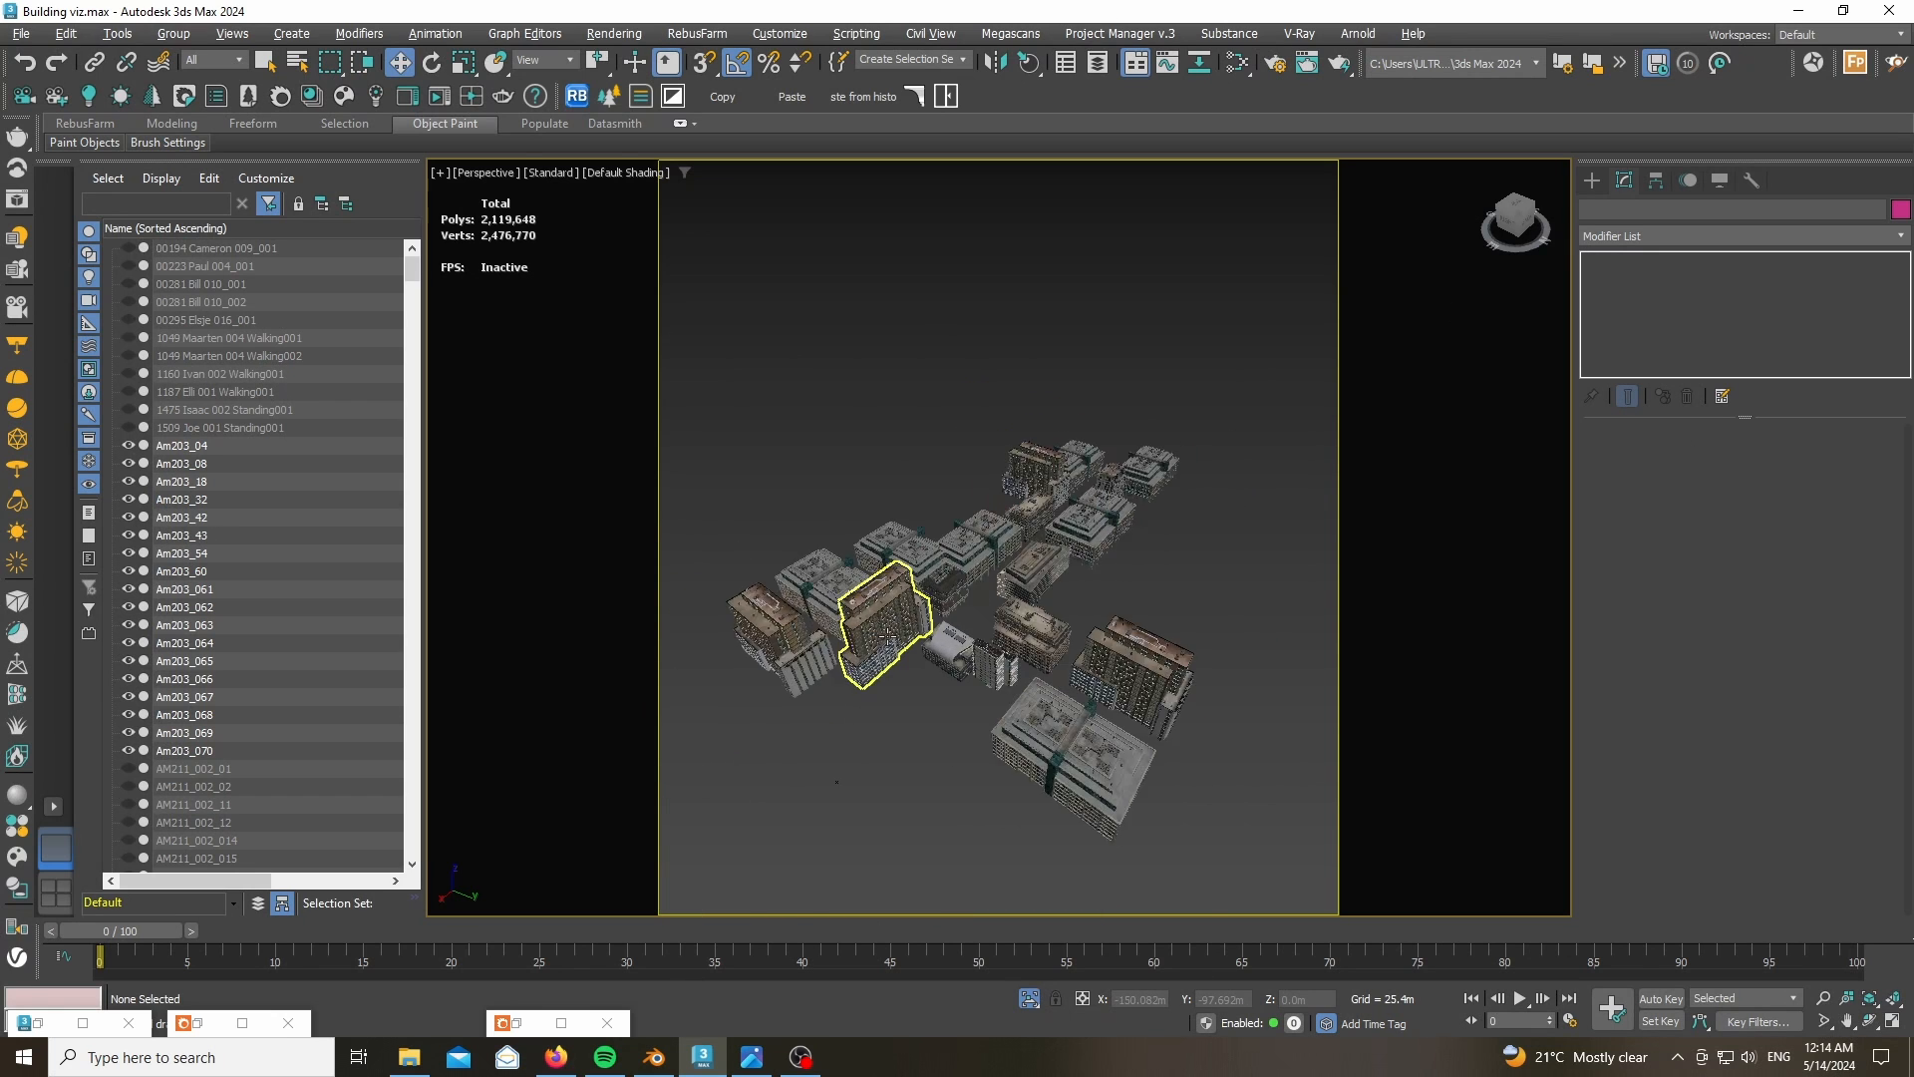
scroll(888, 635, down, 3)
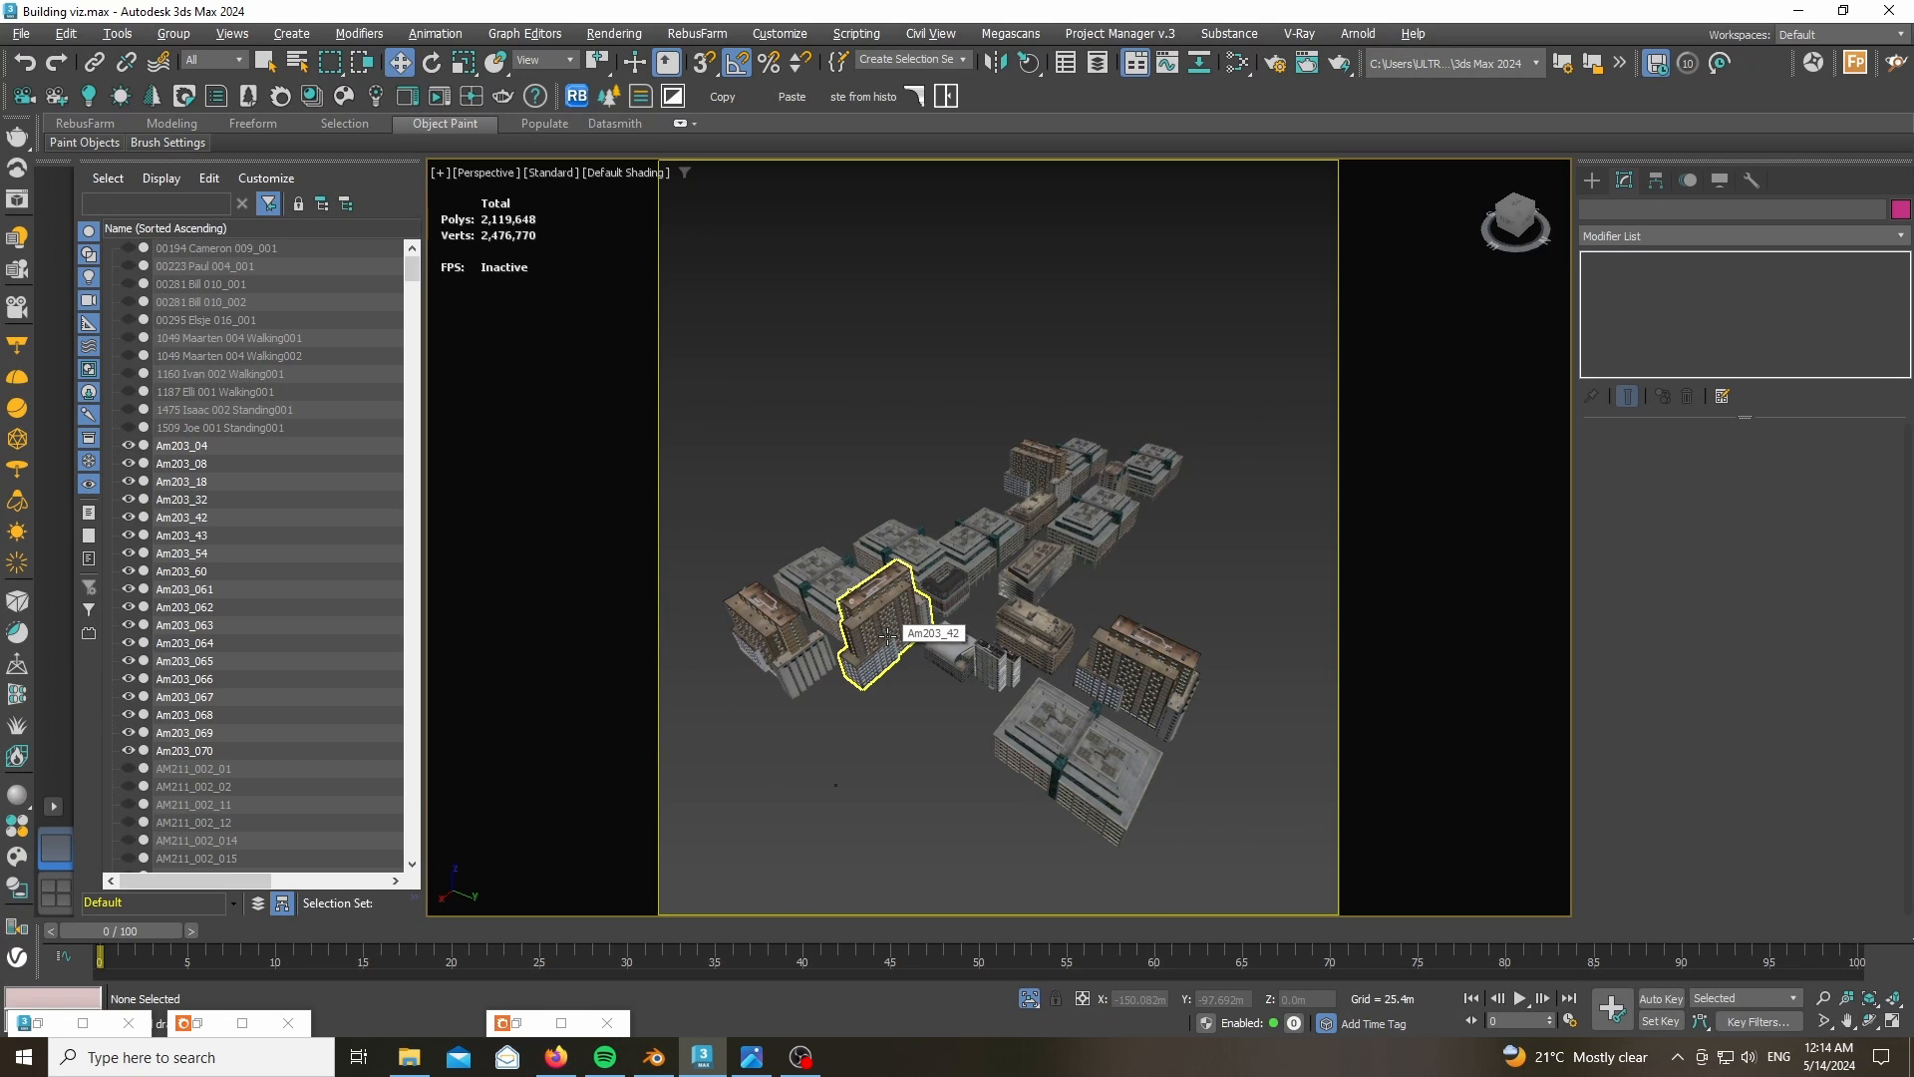
scroll(889, 635, up, 4)
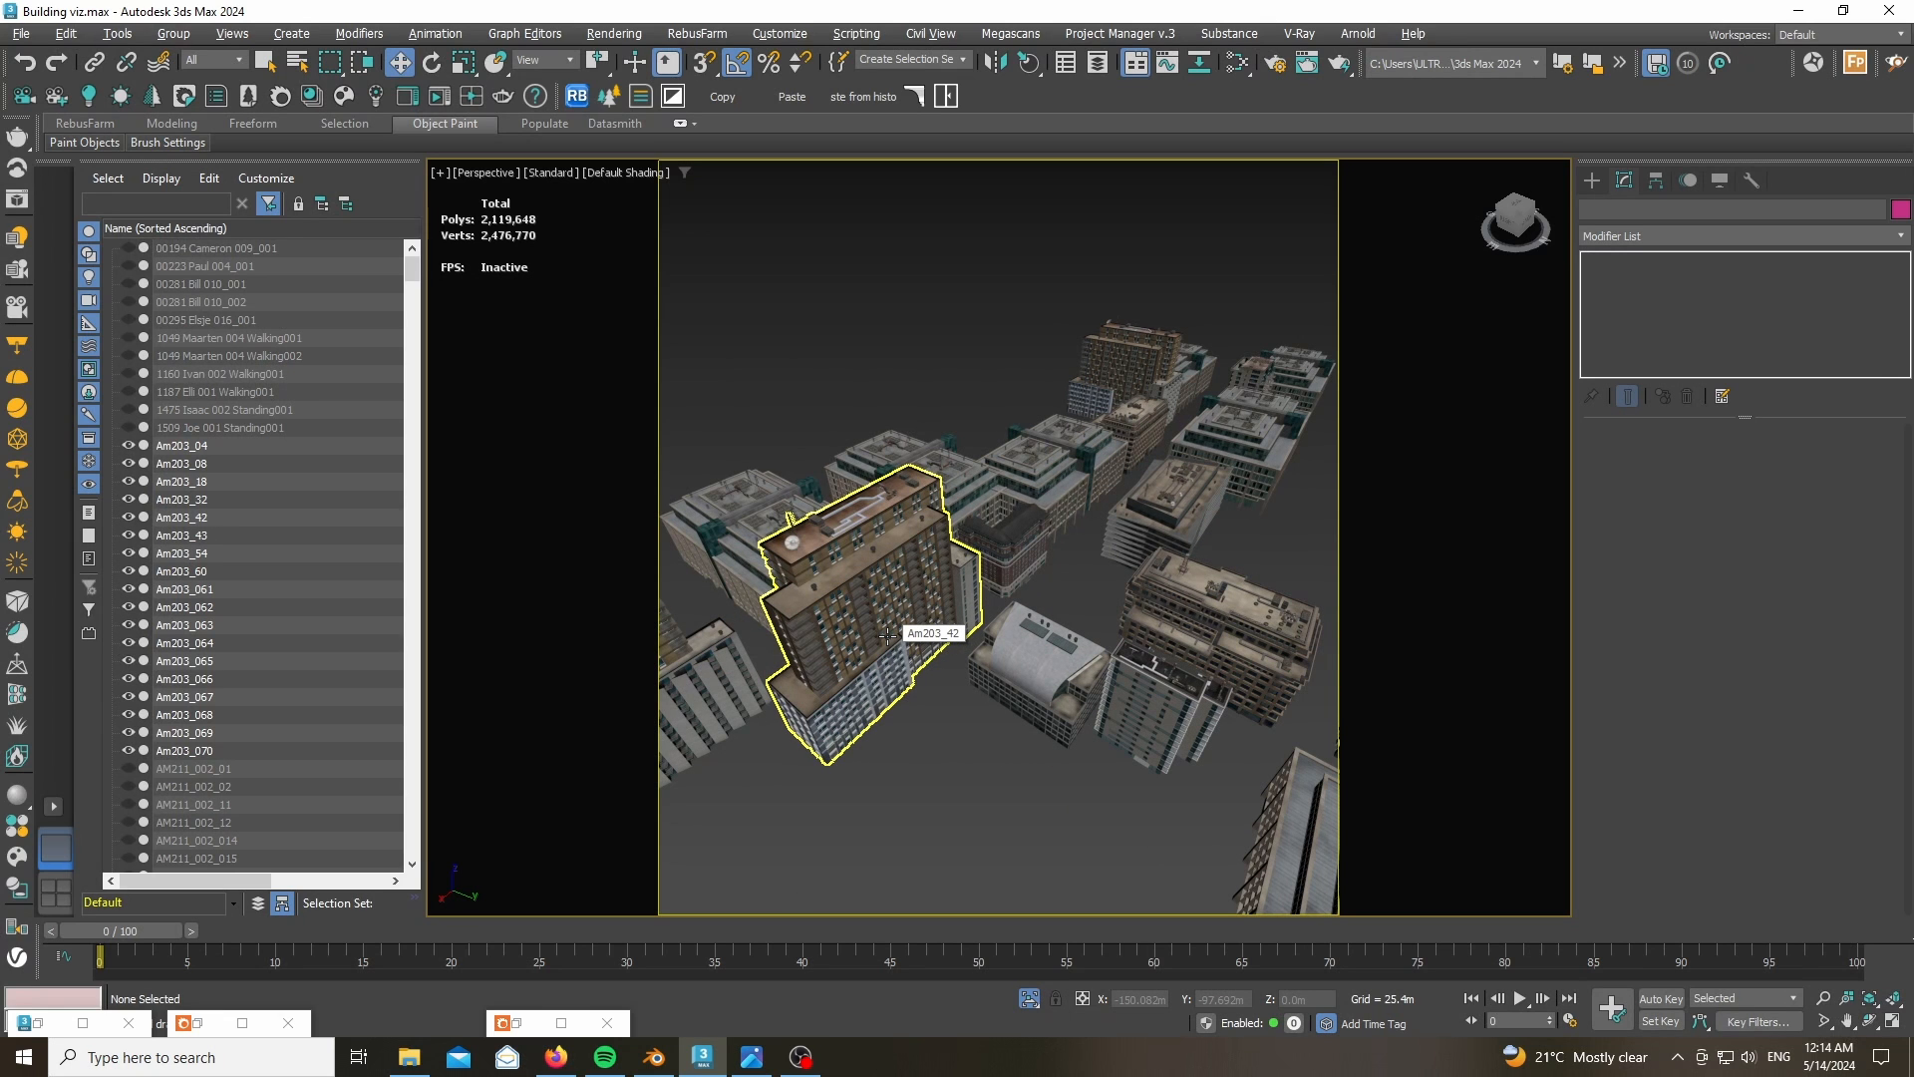
- End the isolation of the surrounding buildings and examine how they frame the apartment building and streets
click(1028, 1000)
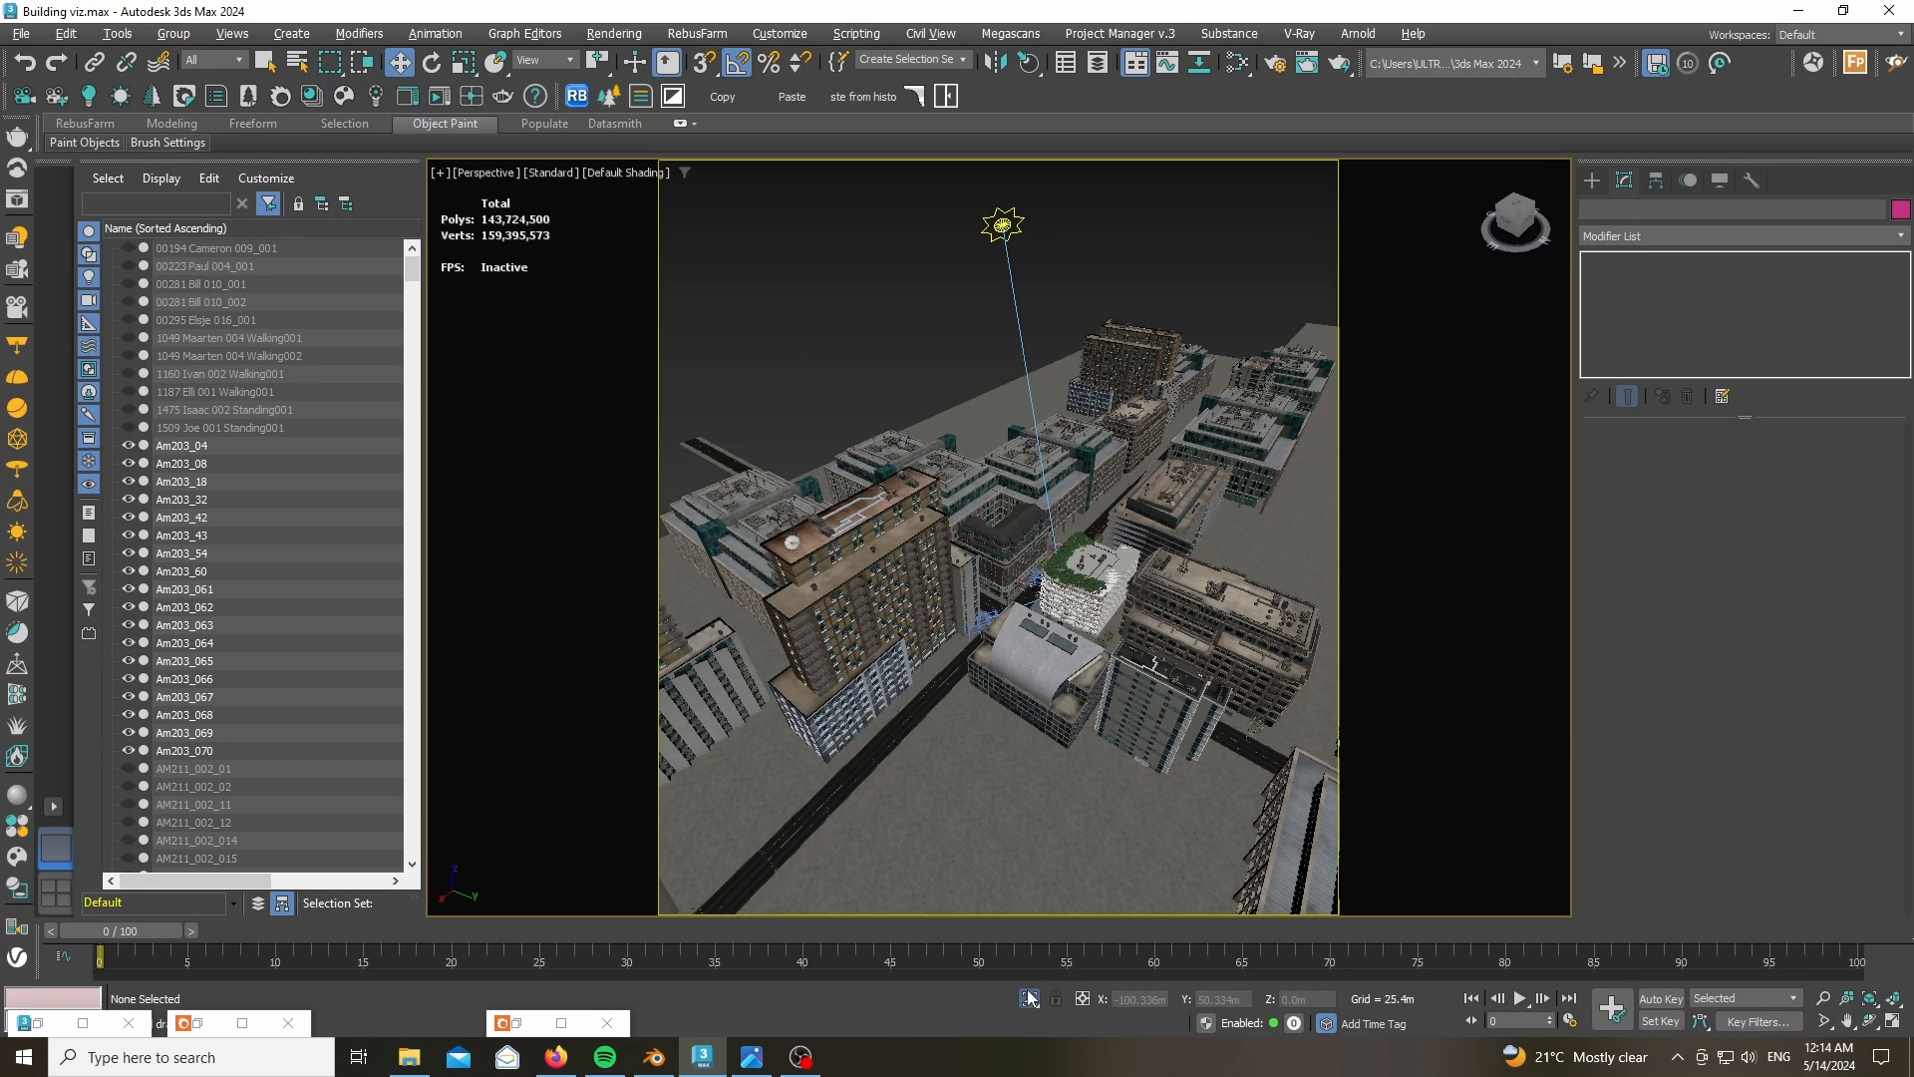
scroll(1037, 564, up, 3)
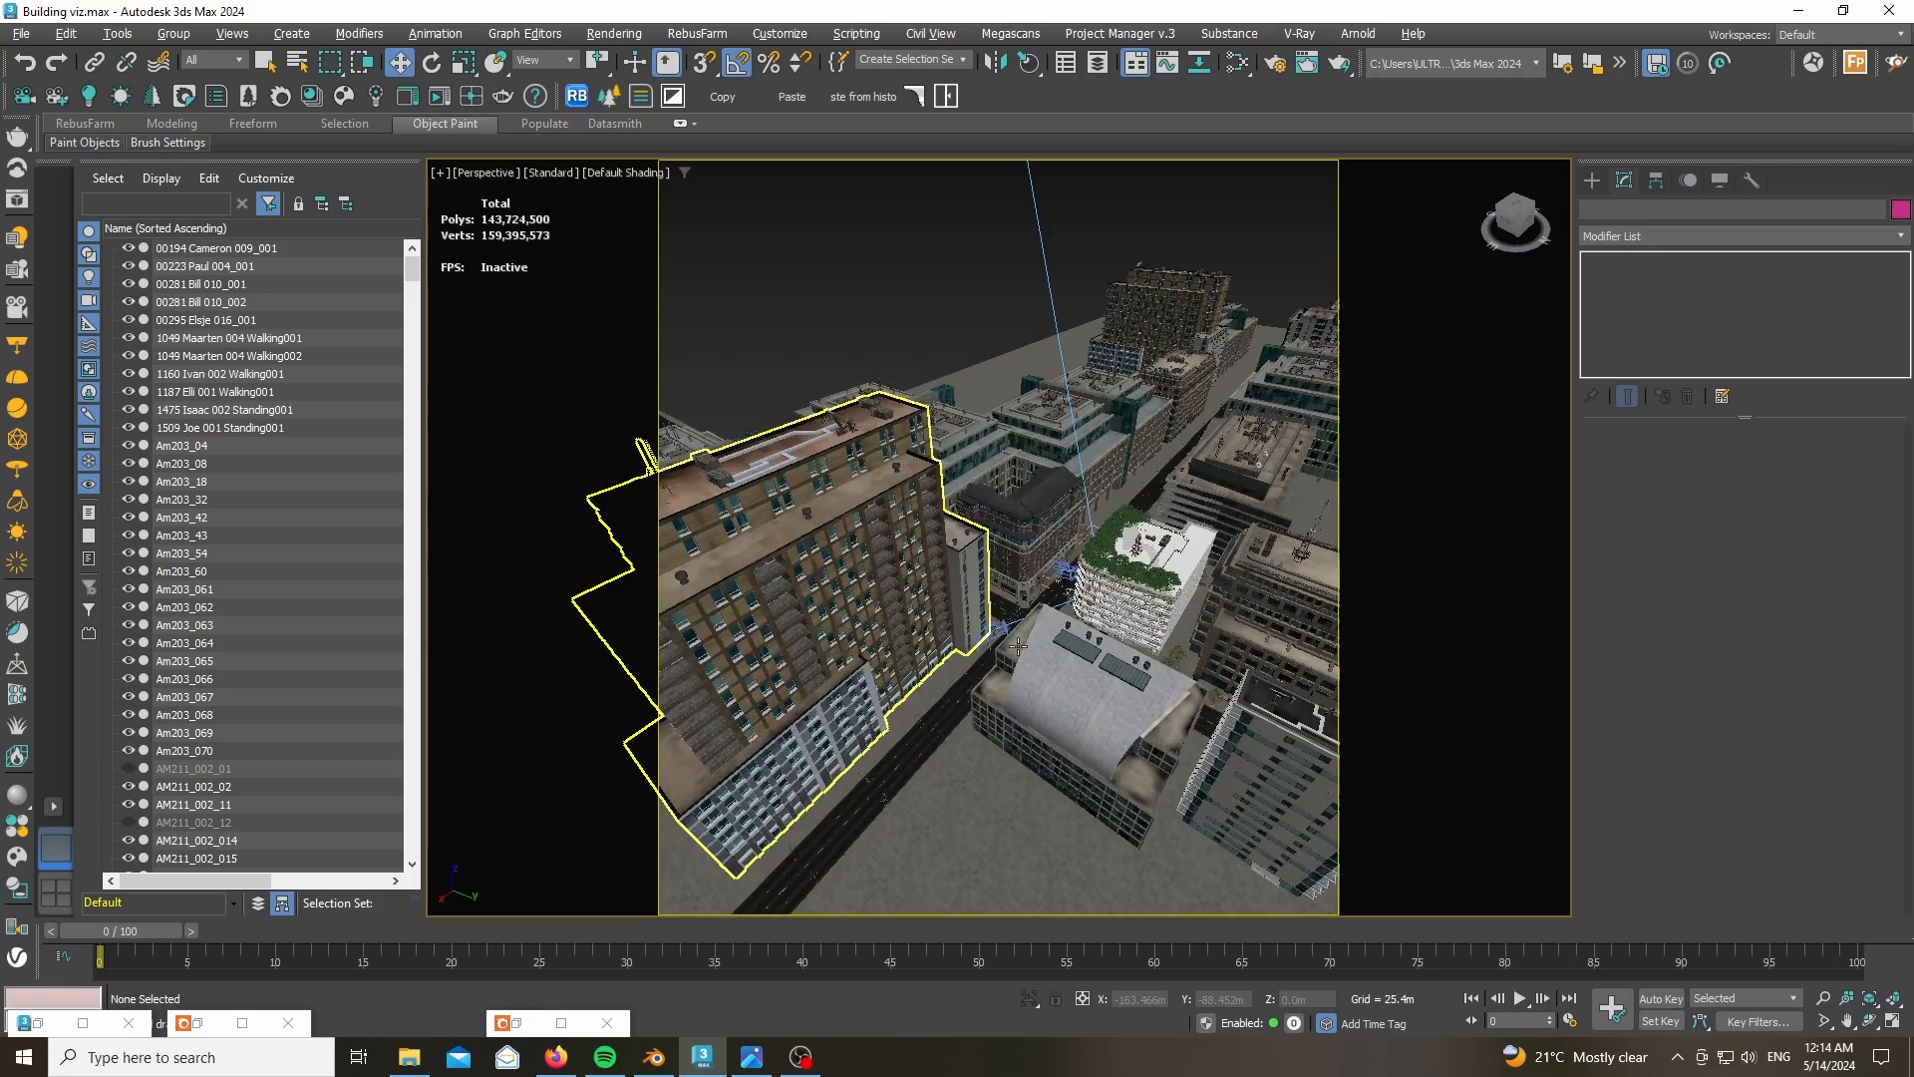
scroll(771, 777, down, 3)
drag(1522, 215, 1400, 236)
mouse_move(1157, 477)
alt+middle_down()
mouse_move(1166, 399)
mouse_move(1161, 476)
mouse_move(1336, 518)
alt+middle_up()
alt+middle_drag(1326, 713, 1319, 619)
scroll(982, 664, up, 7)
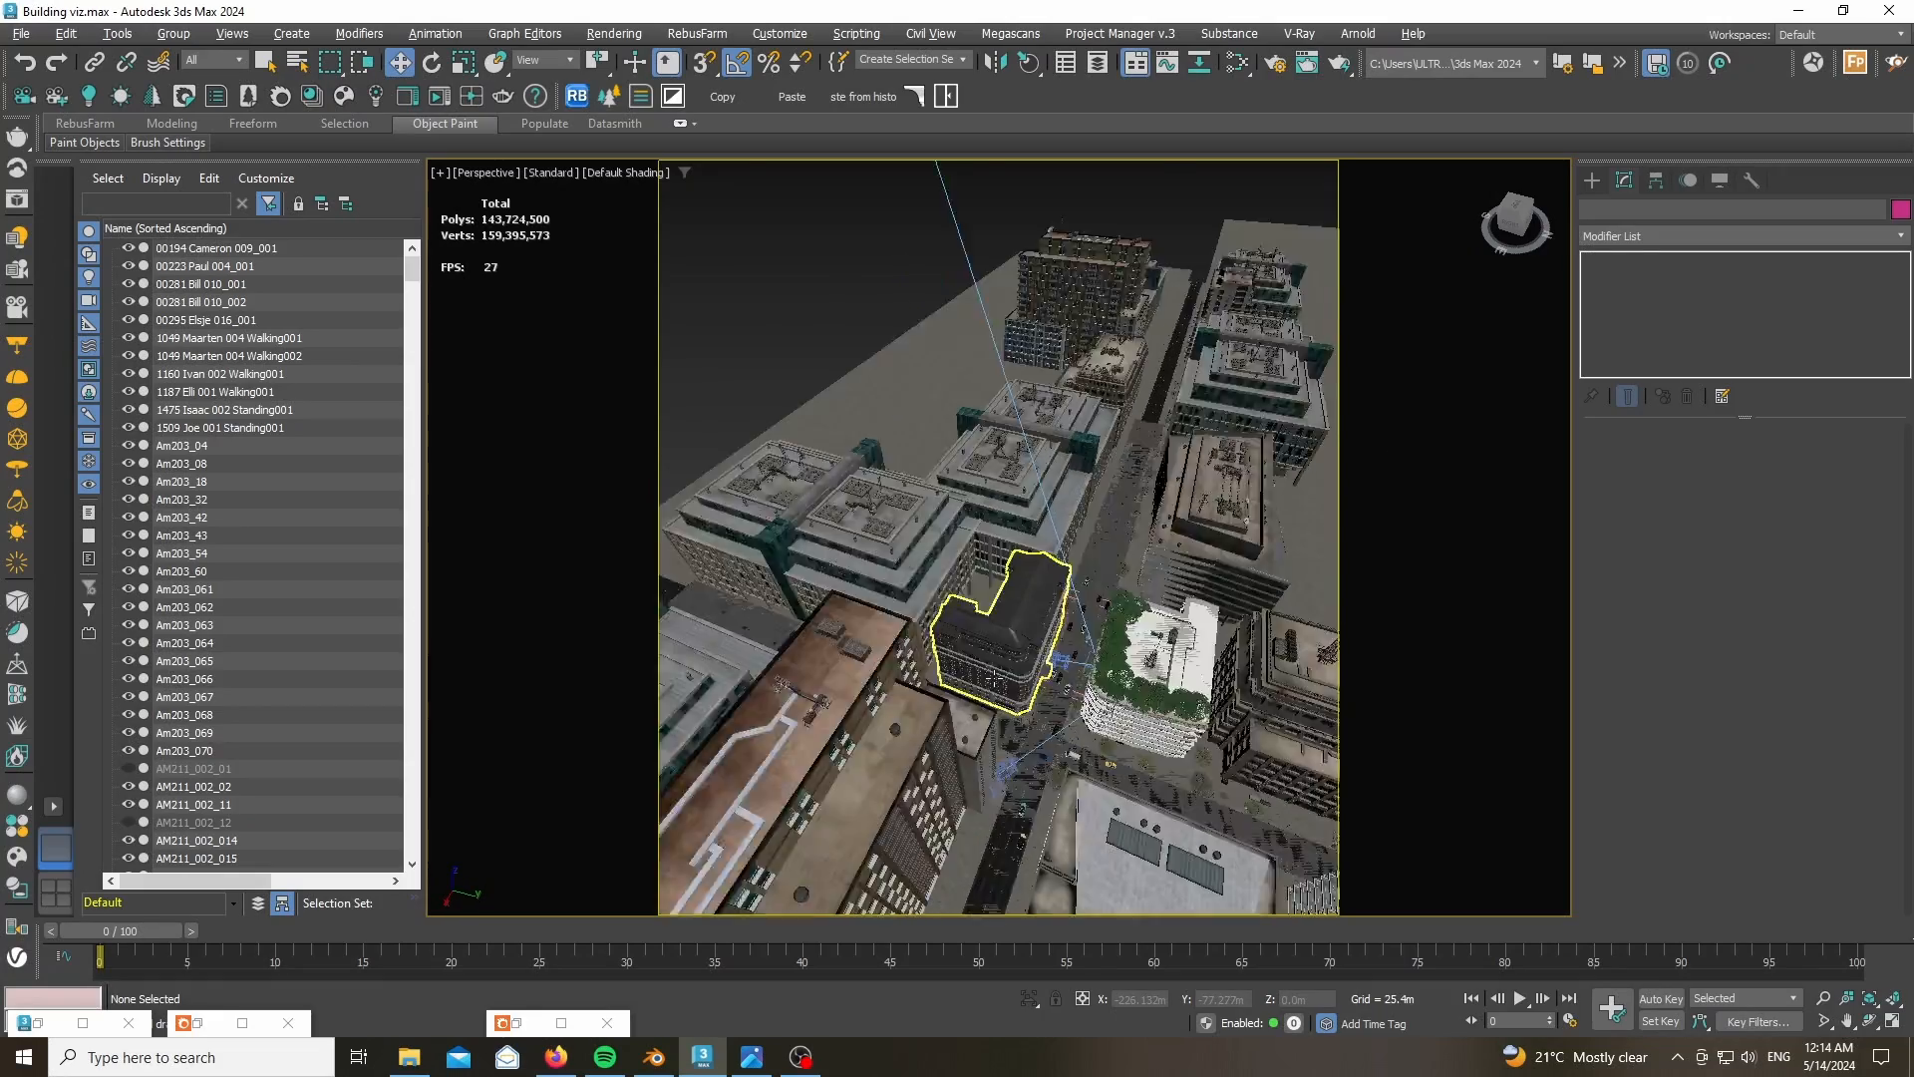
- Select the dark-roofed corner building across from the apartment building and examine the street running between them
click(982, 664)
scroll(982, 664, down, 5)
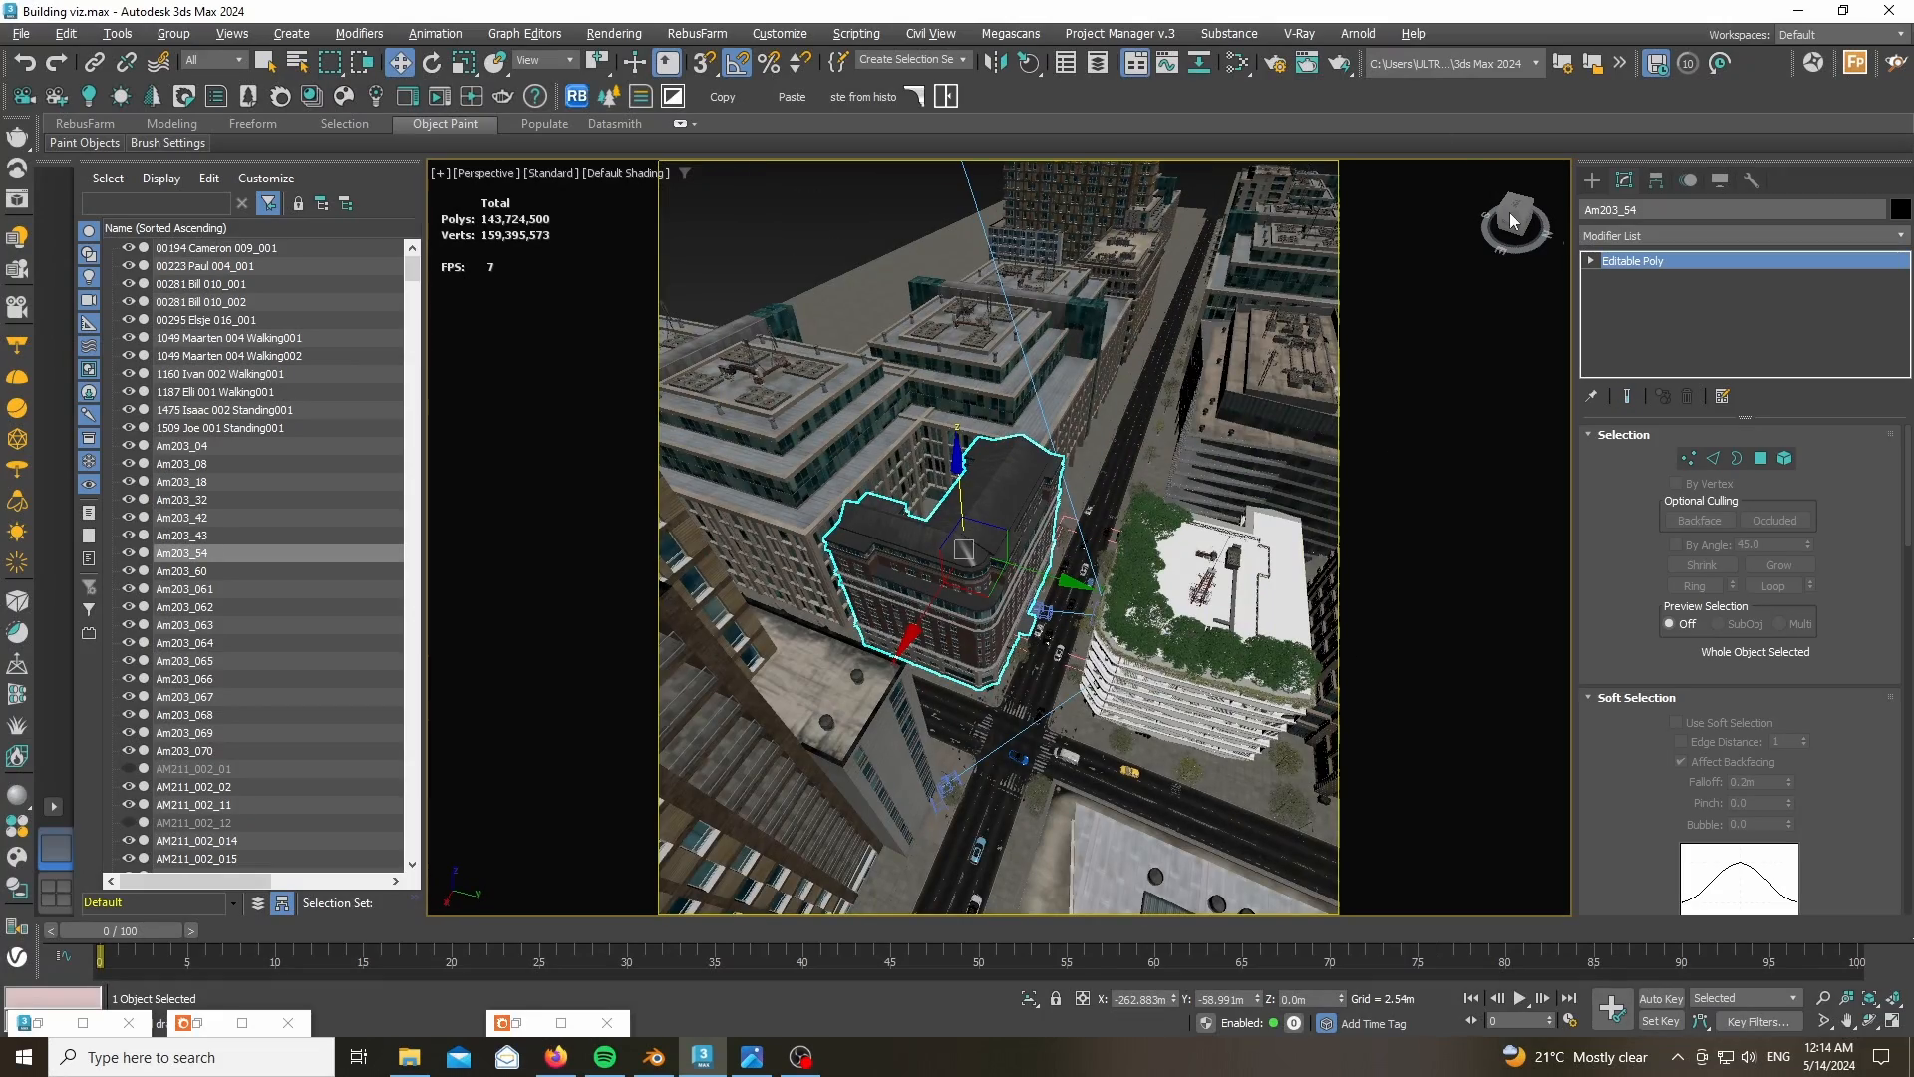
alt+middle_drag(1107, 443, 1271, 456)
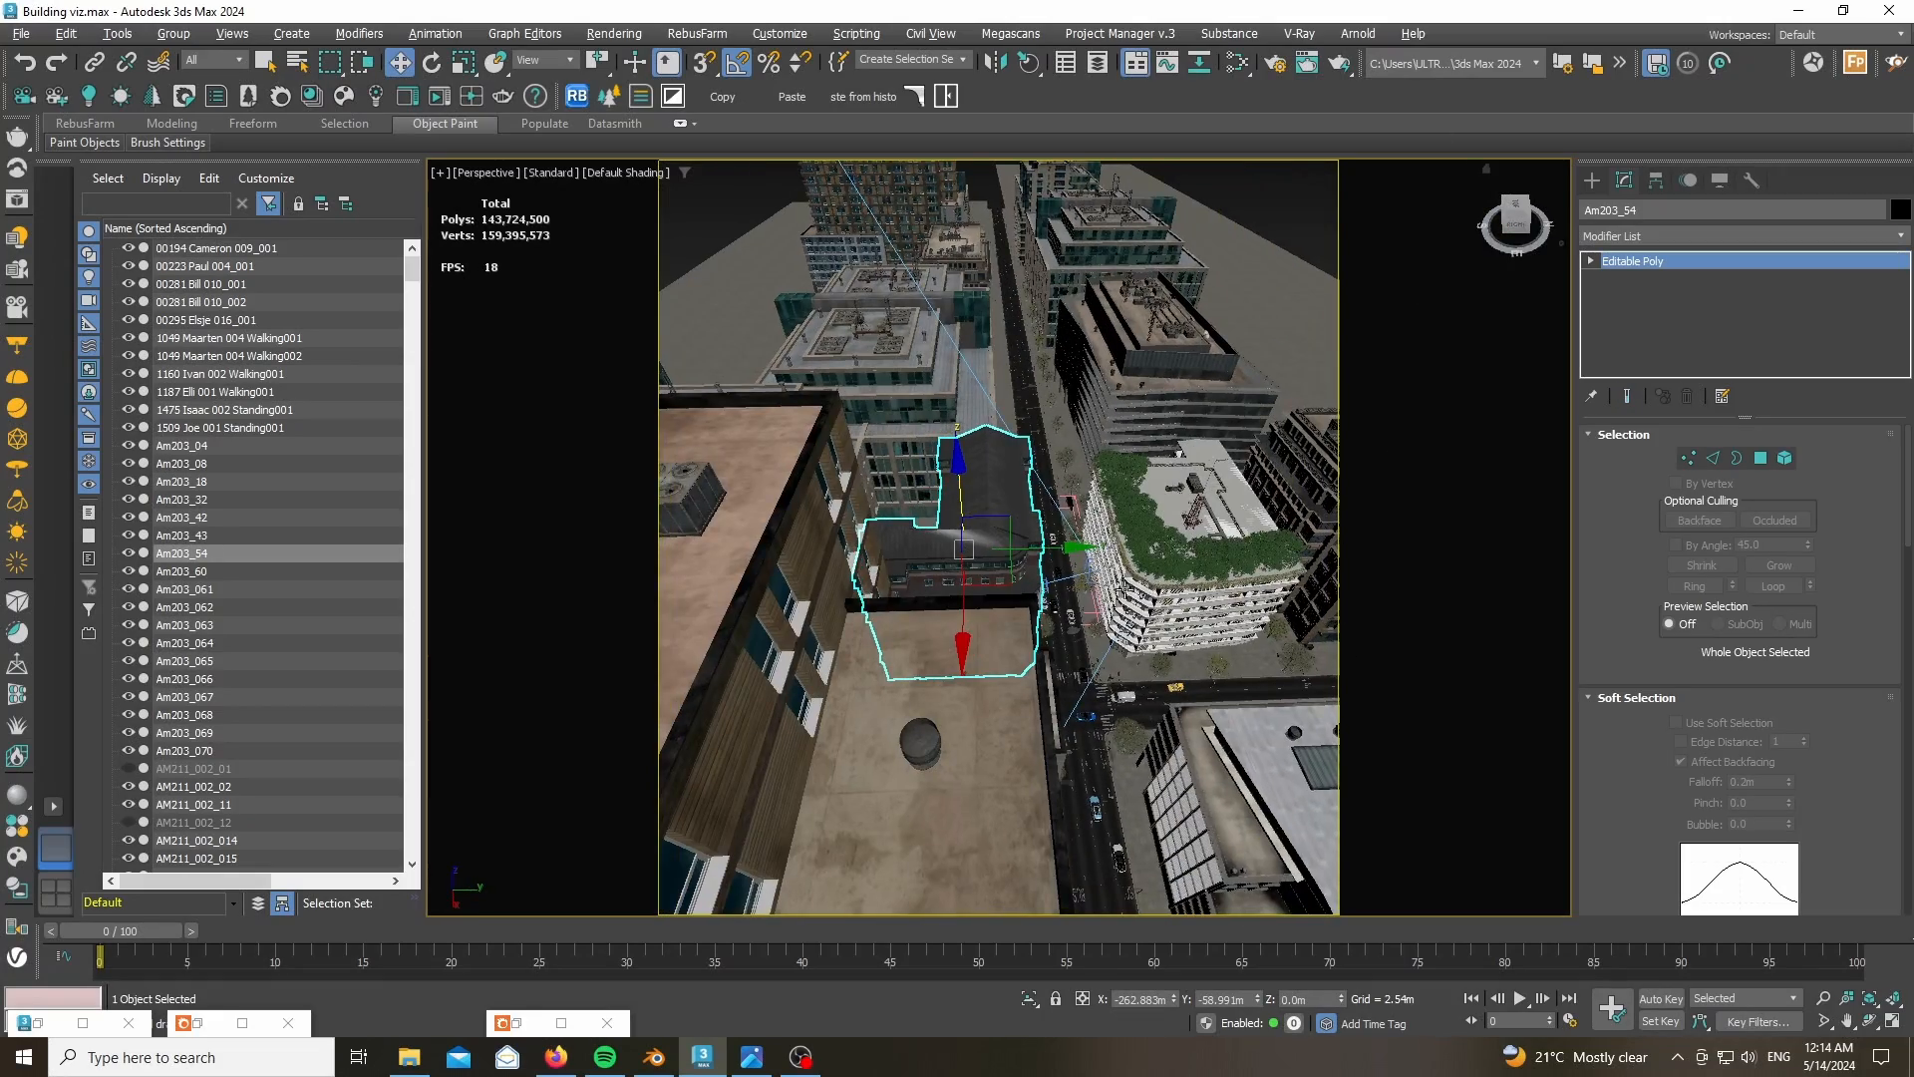
scroll(1081, 584, up, 6)
scroll(1045, 631, up, 4)
scroll(1044, 631, down, 2)
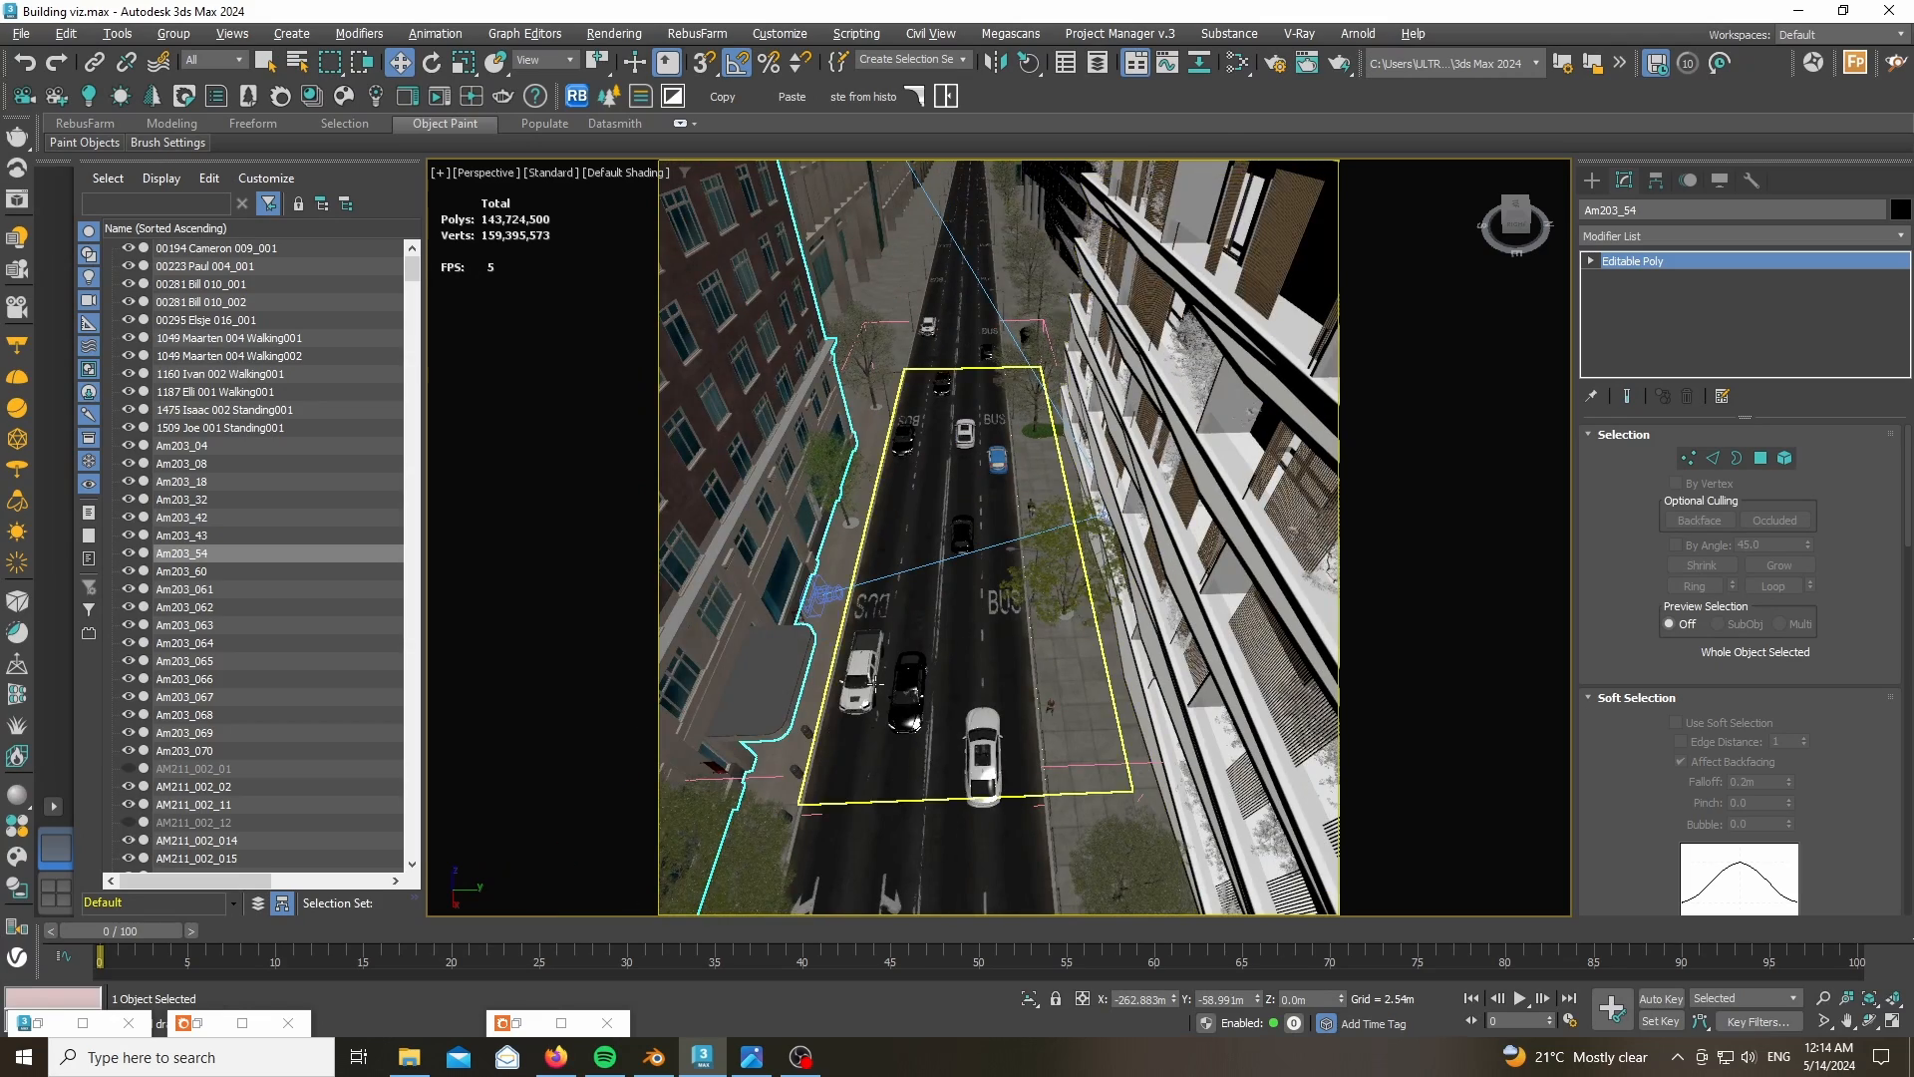
scroll(1045, 631, down, 3)
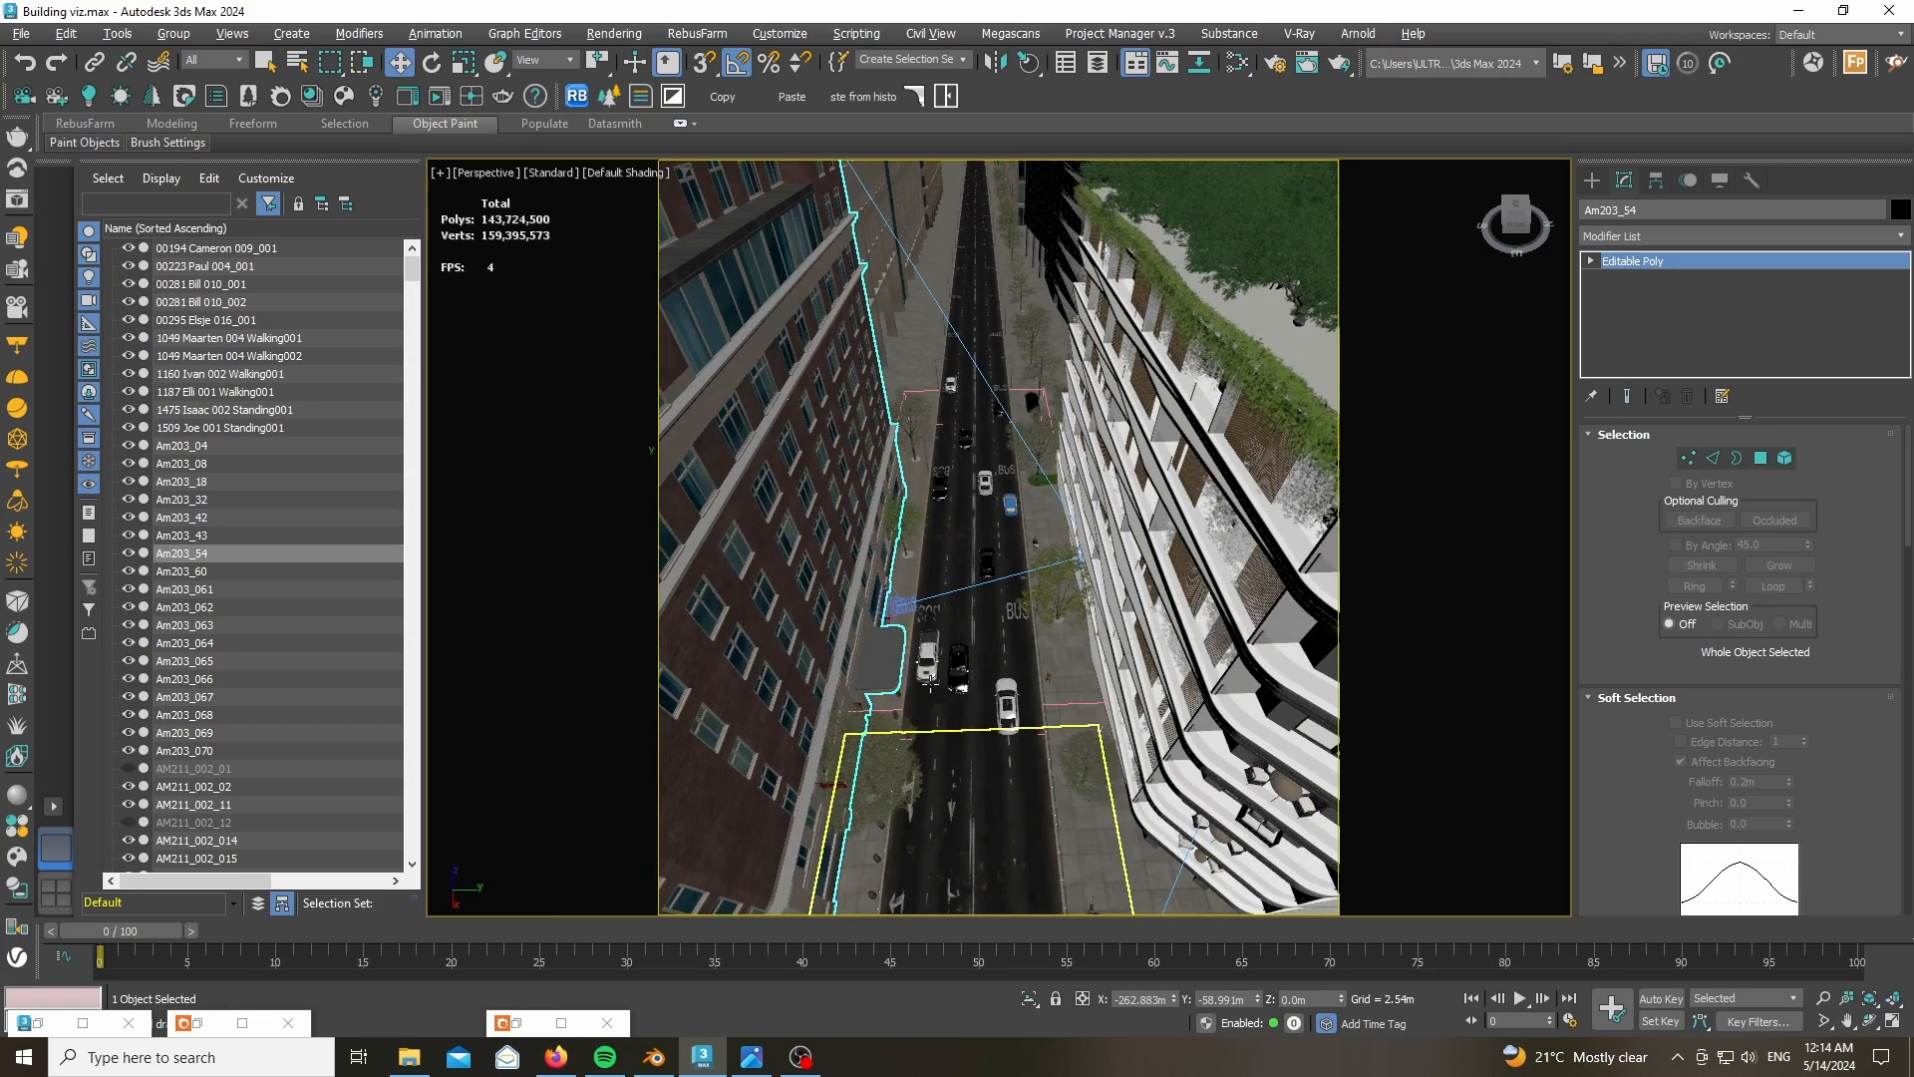
scroll(928, 681, down, 1)
scroll(957, 671, down, 6)
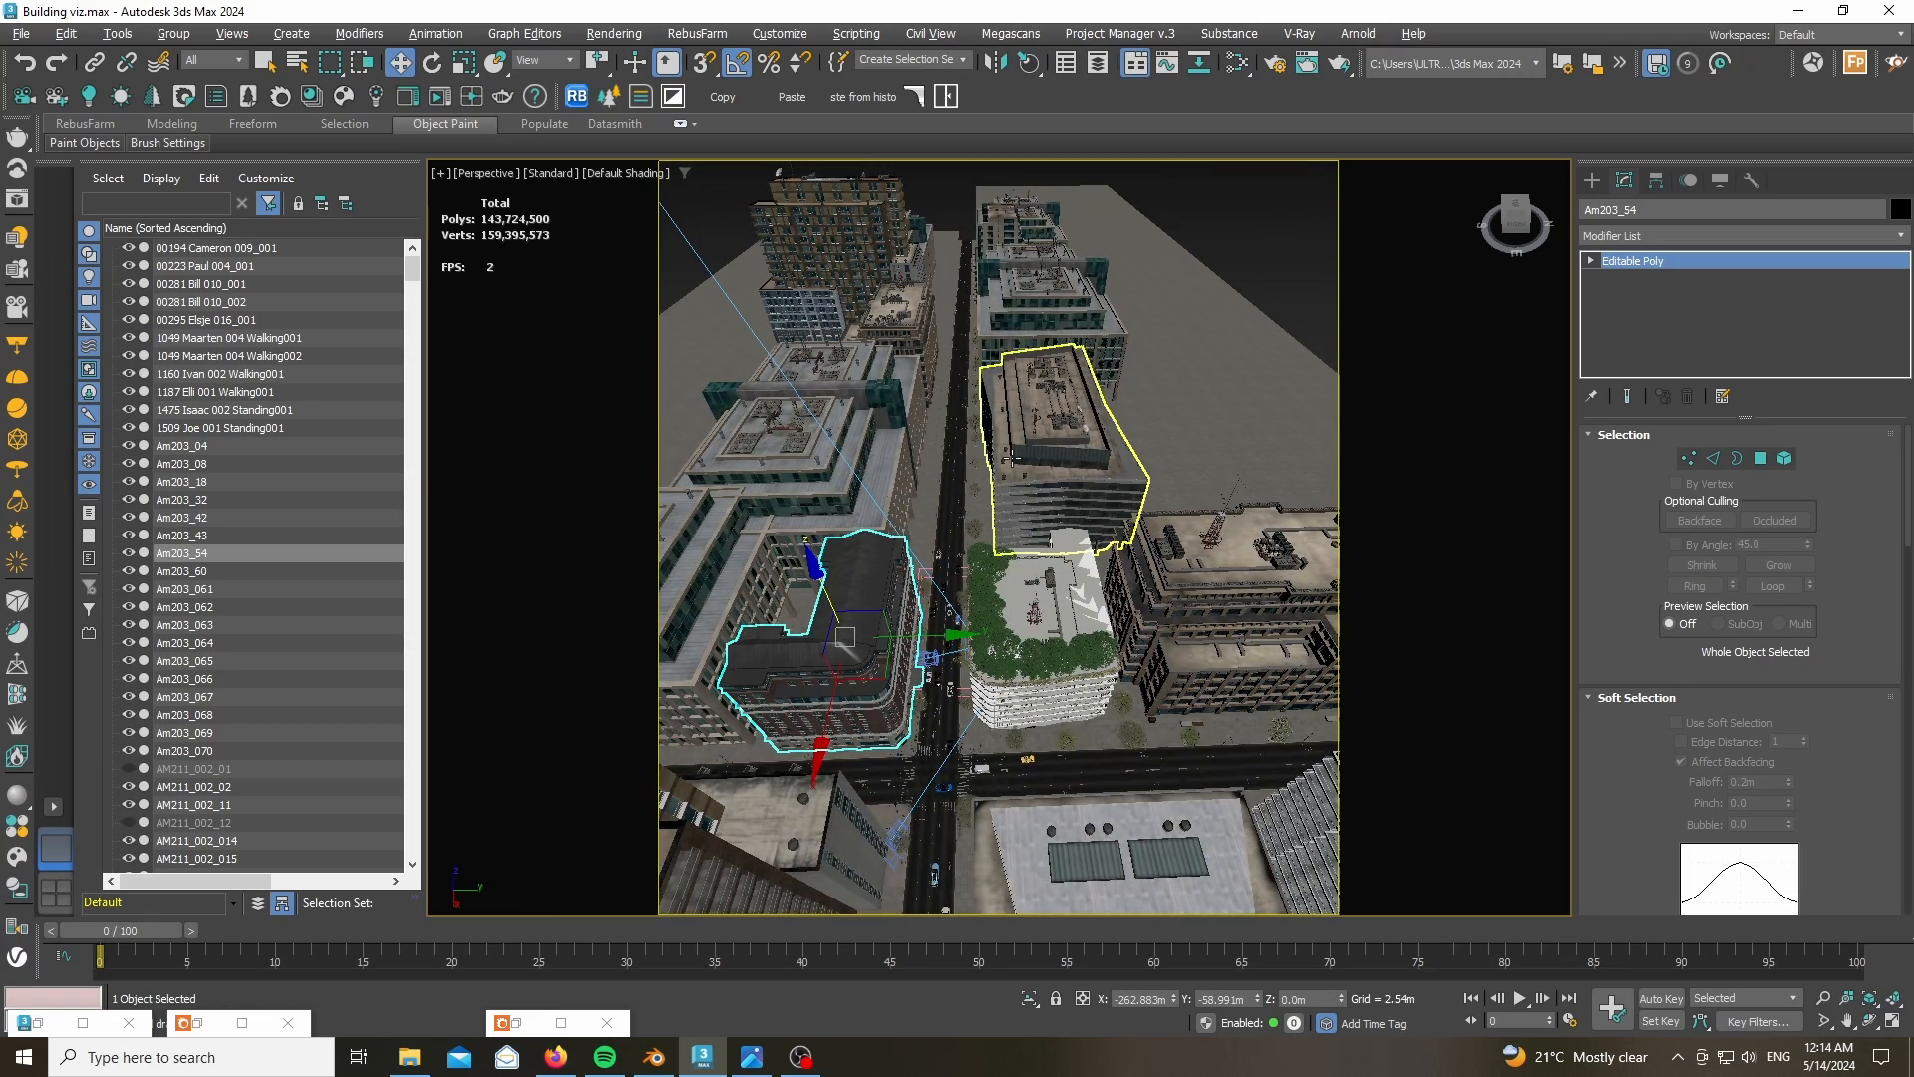
- Pick out the background buildings and street segment behind the apartment building, finishing with Am203_08 selected
click(1062, 449)
click(962, 323)
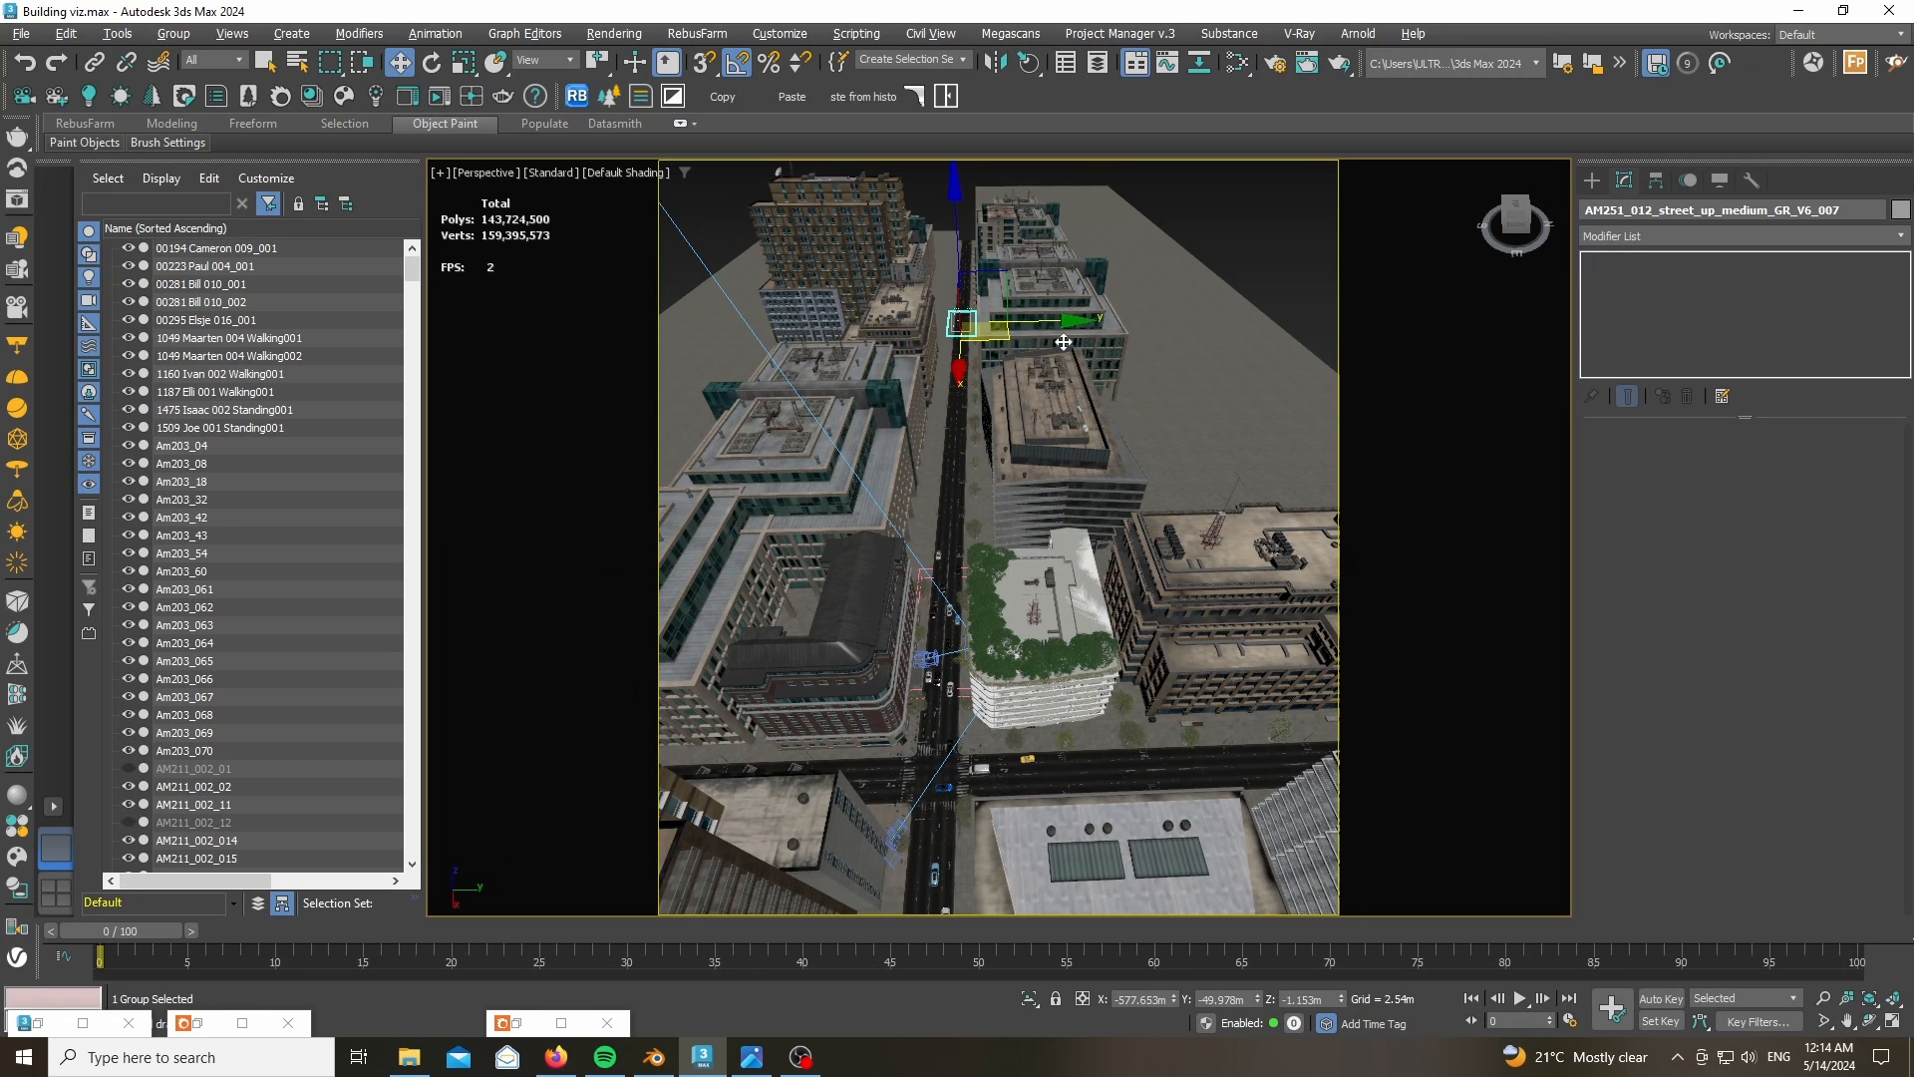
click(1100, 354)
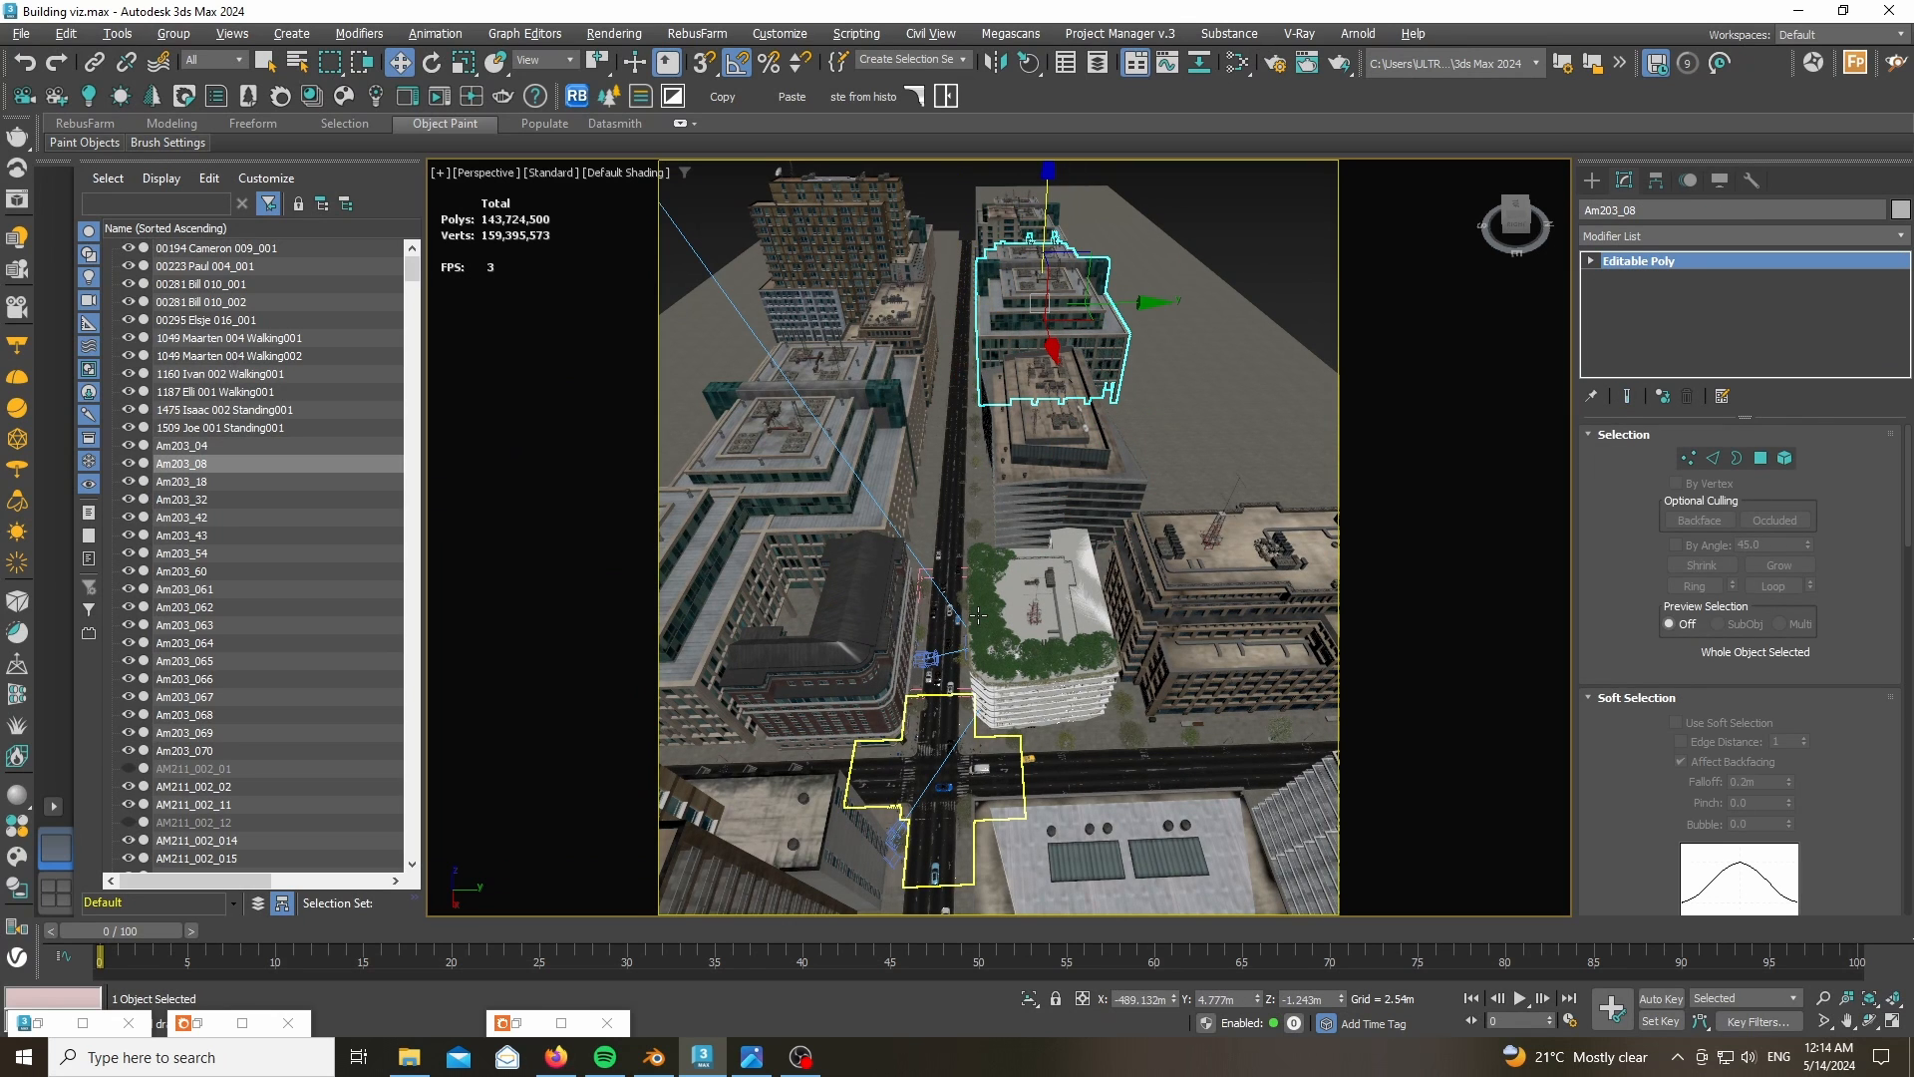
scroll(978, 615, down, 2)
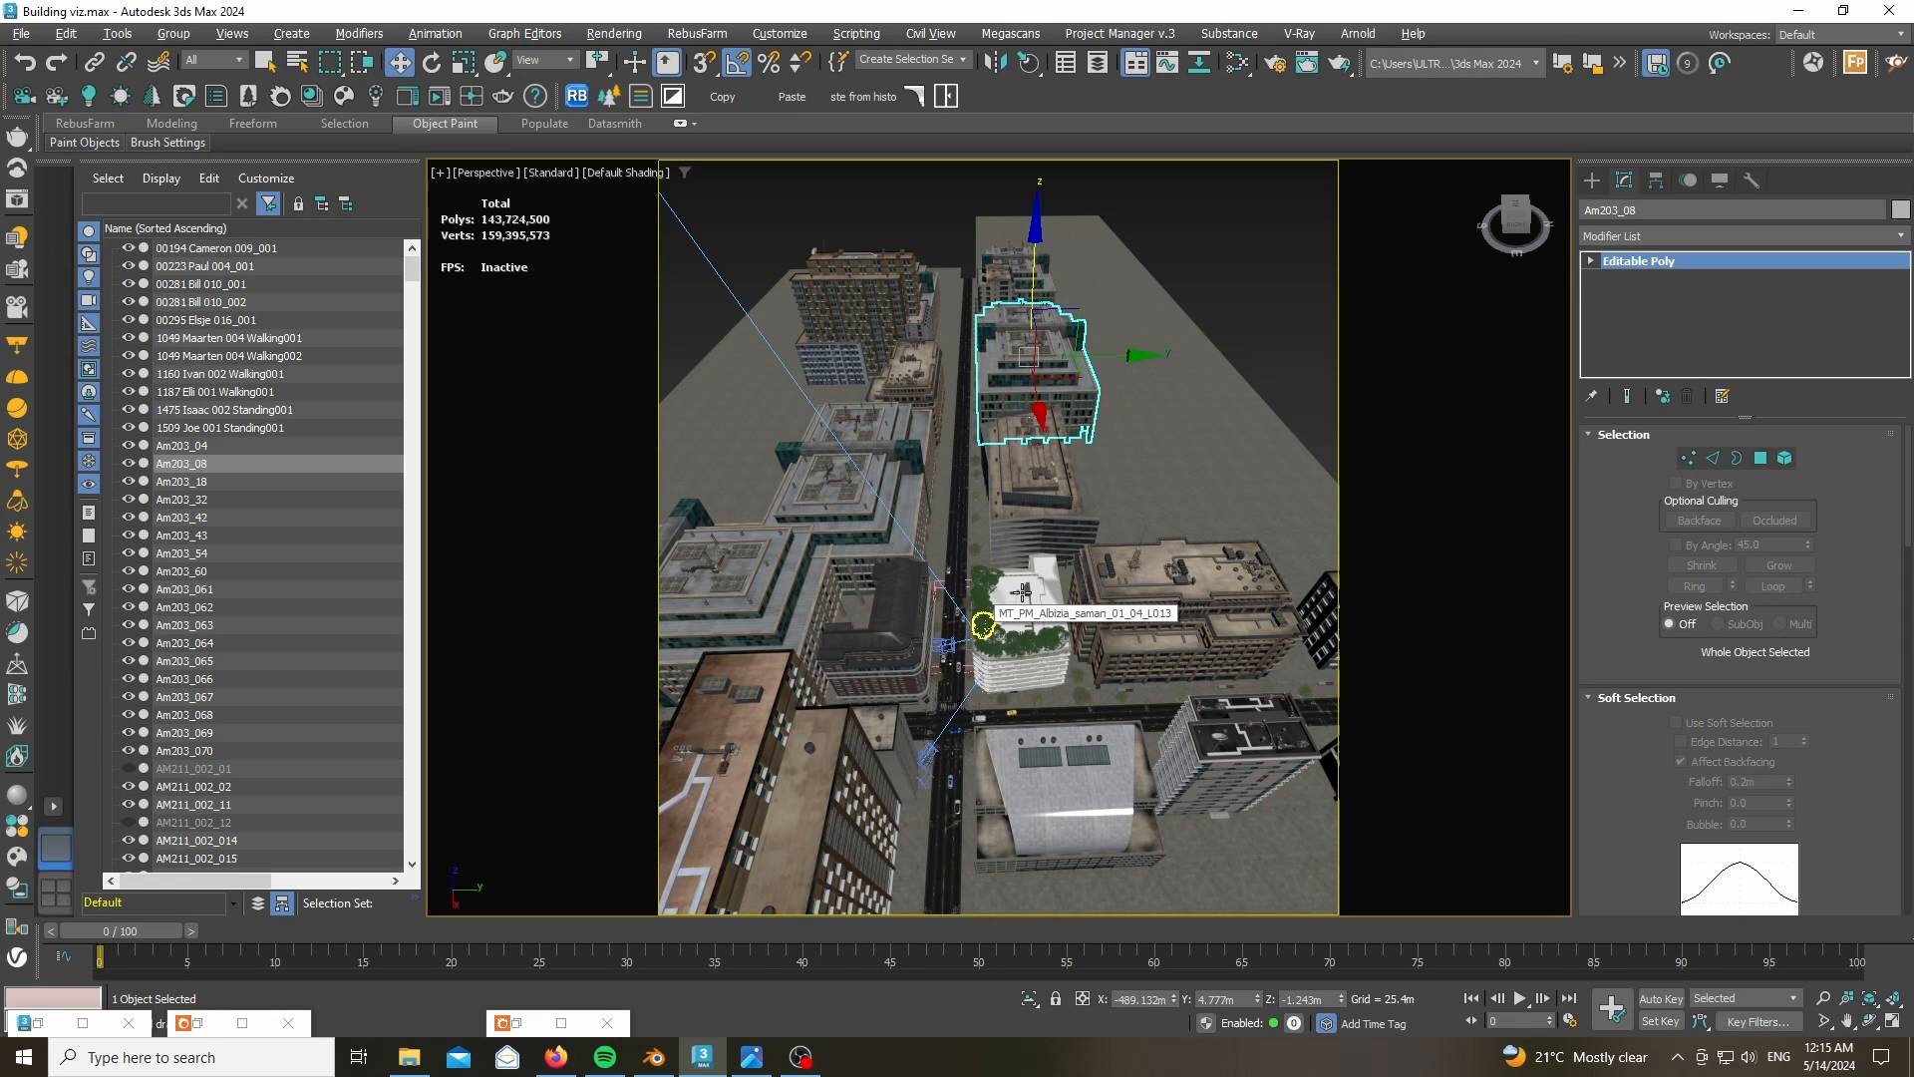
- Check the scene through Corona Camera001 with nothing selected, and return the viewport to Perspective
click(482, 174)
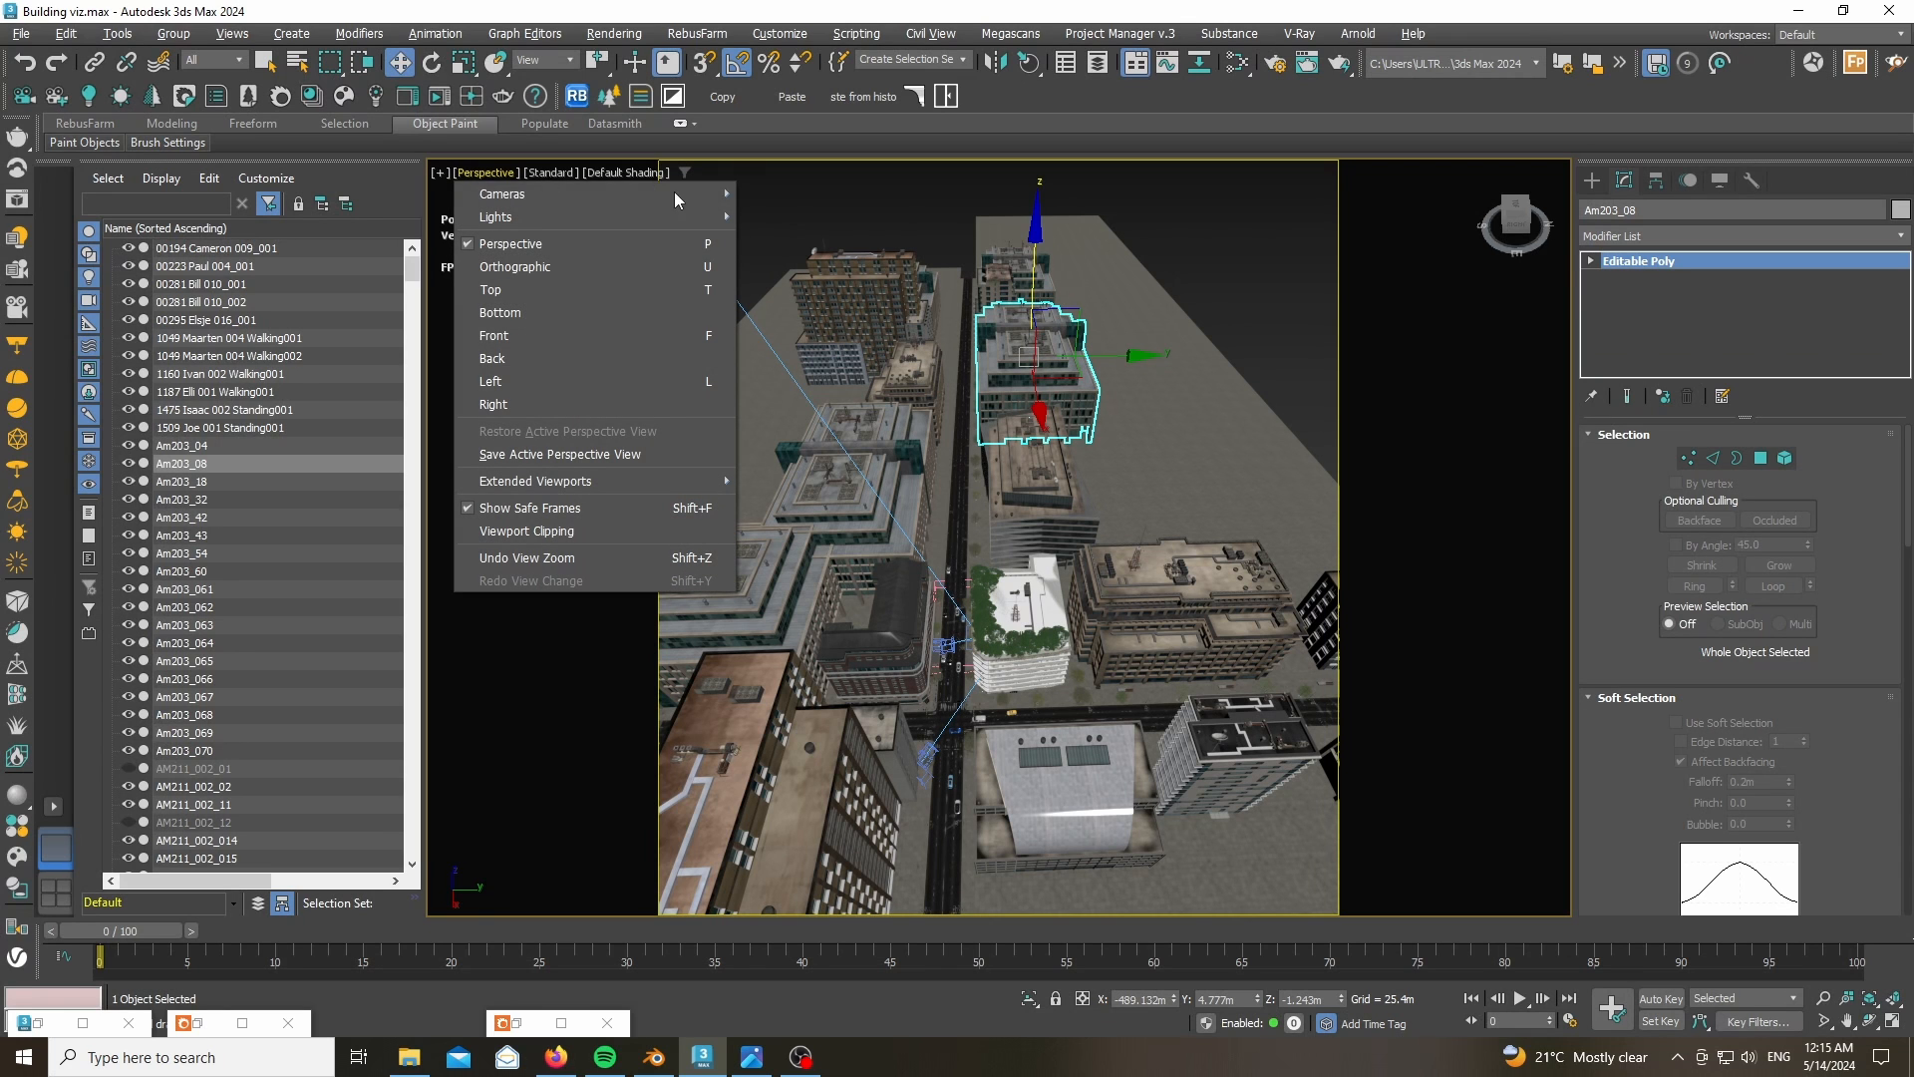
mouse_move(704, 189)
click(793, 192)
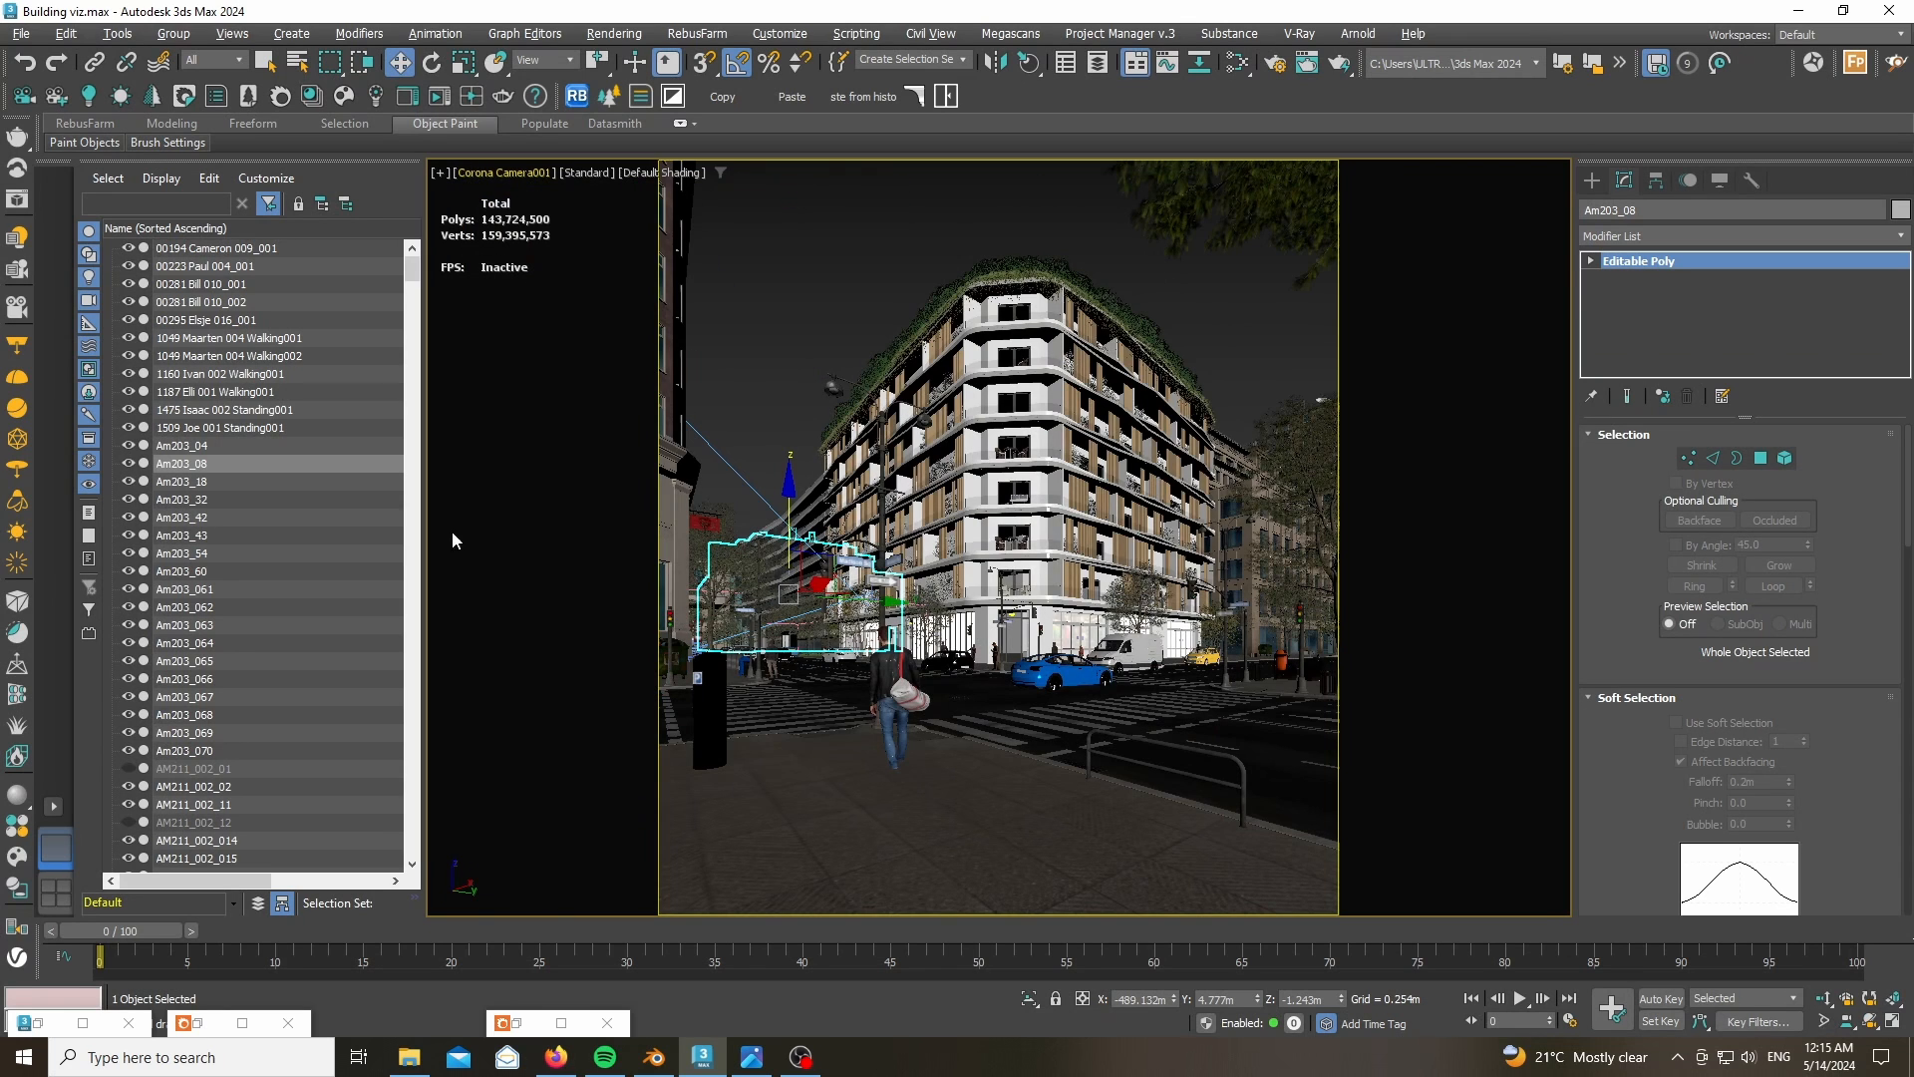
click(939, 235)
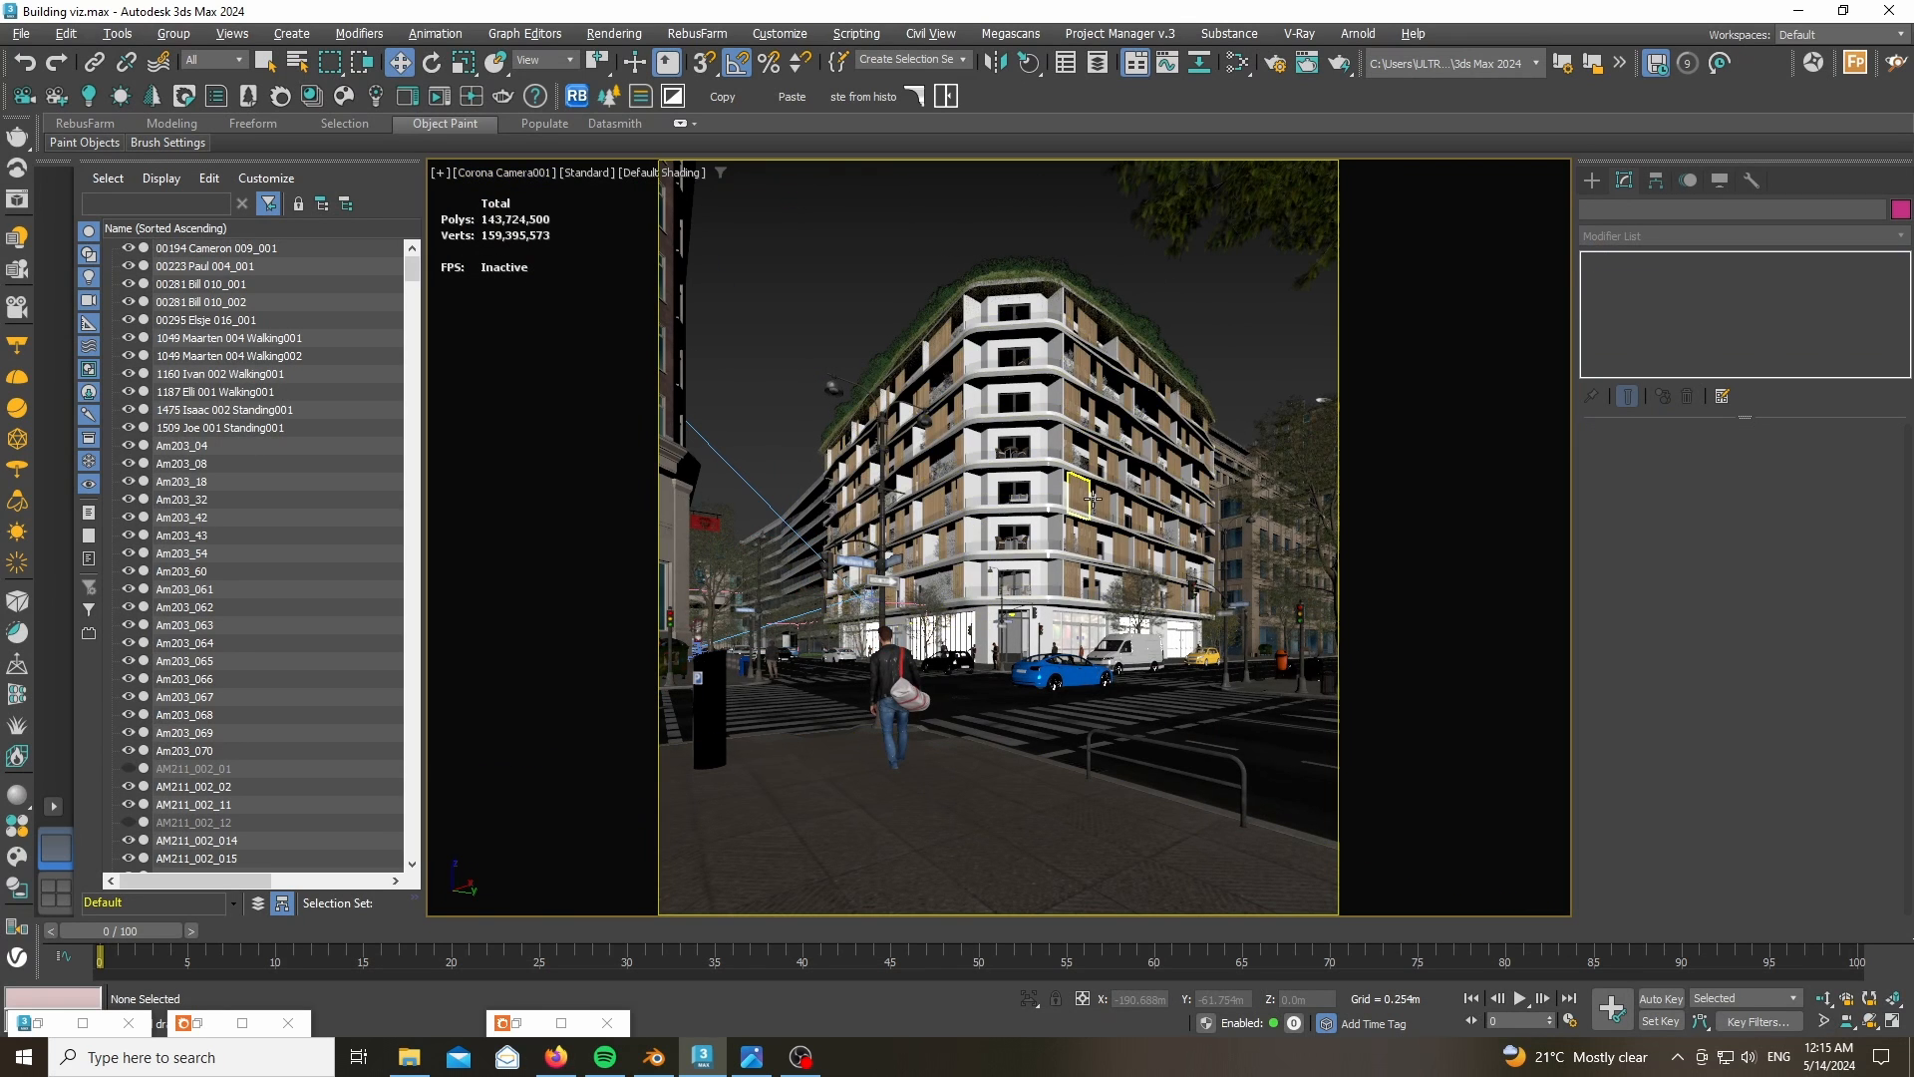
key(p)
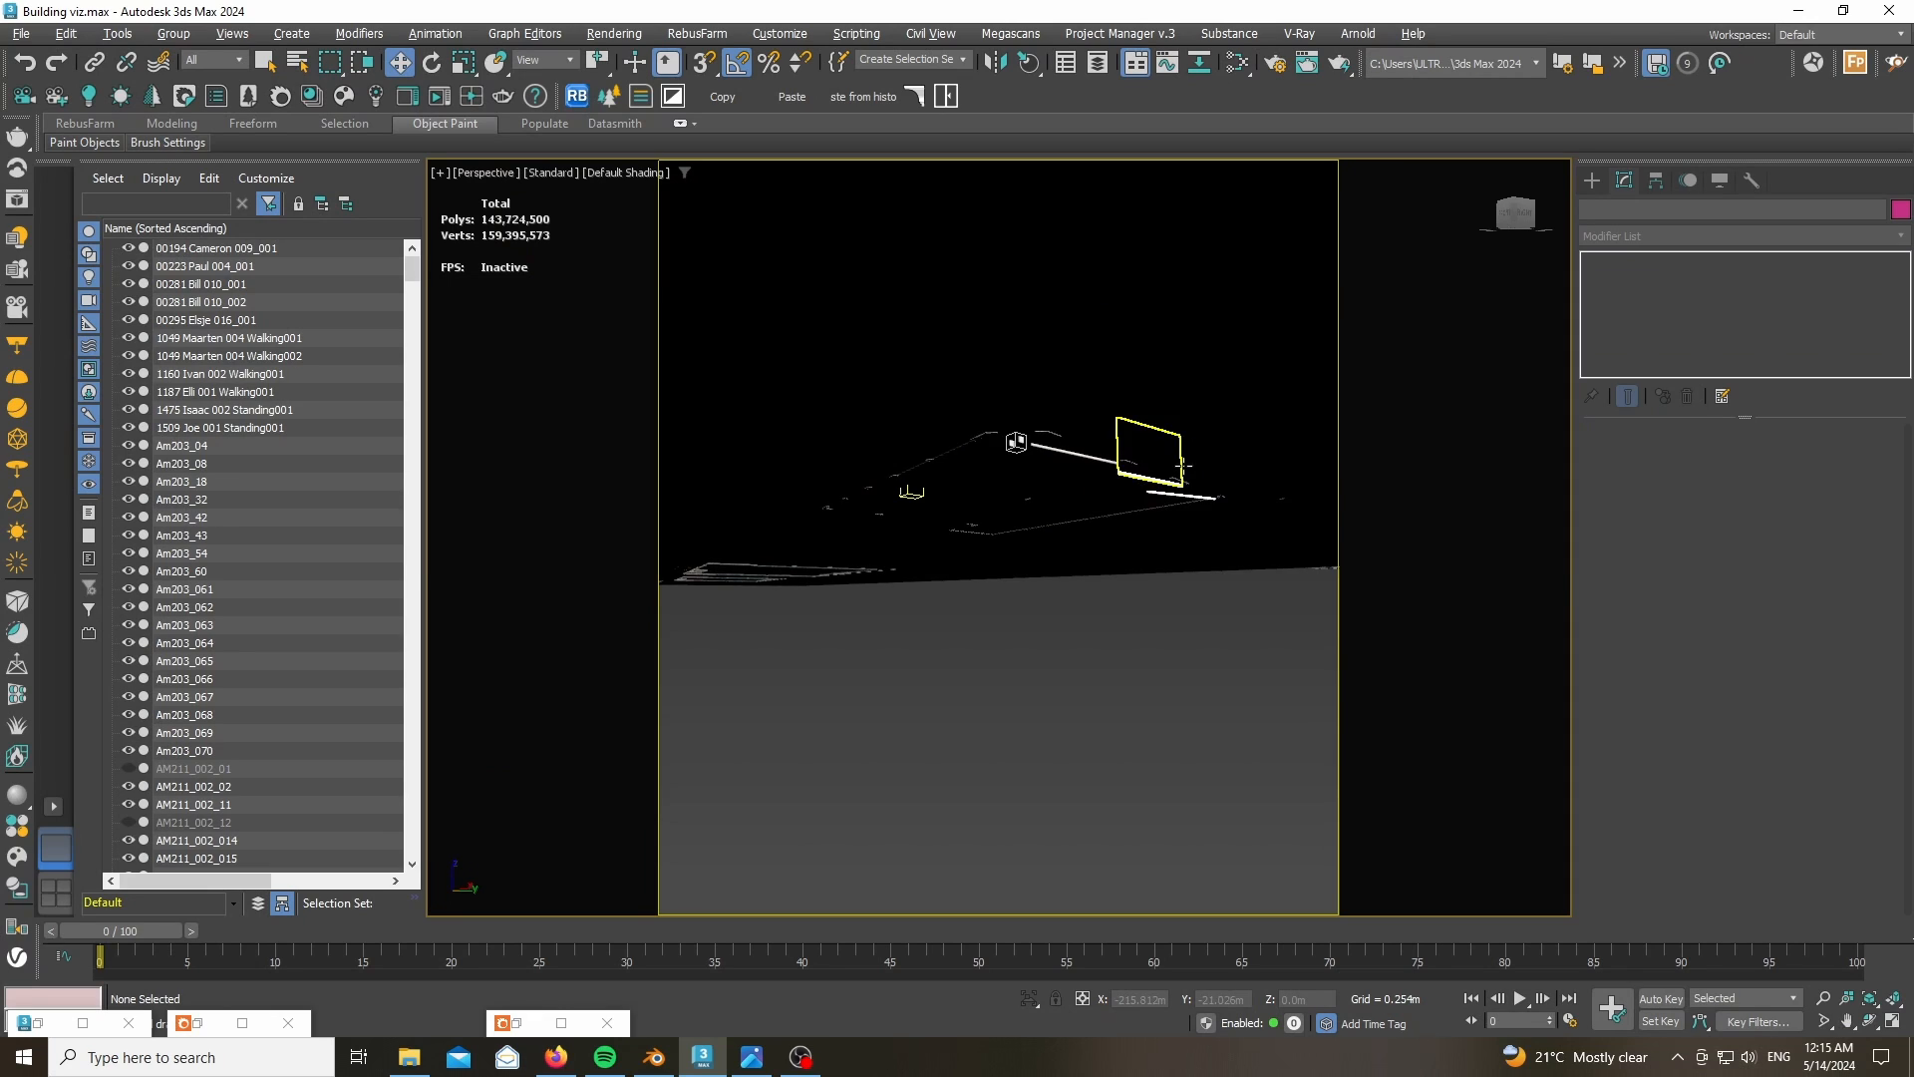
- Select the white wall object Cube.002 at the apartment building's corner and examine the balconies and ground floor around it
middle_drag(1170, 653, 1109, 860)
scroll(913, 783, up, 6)
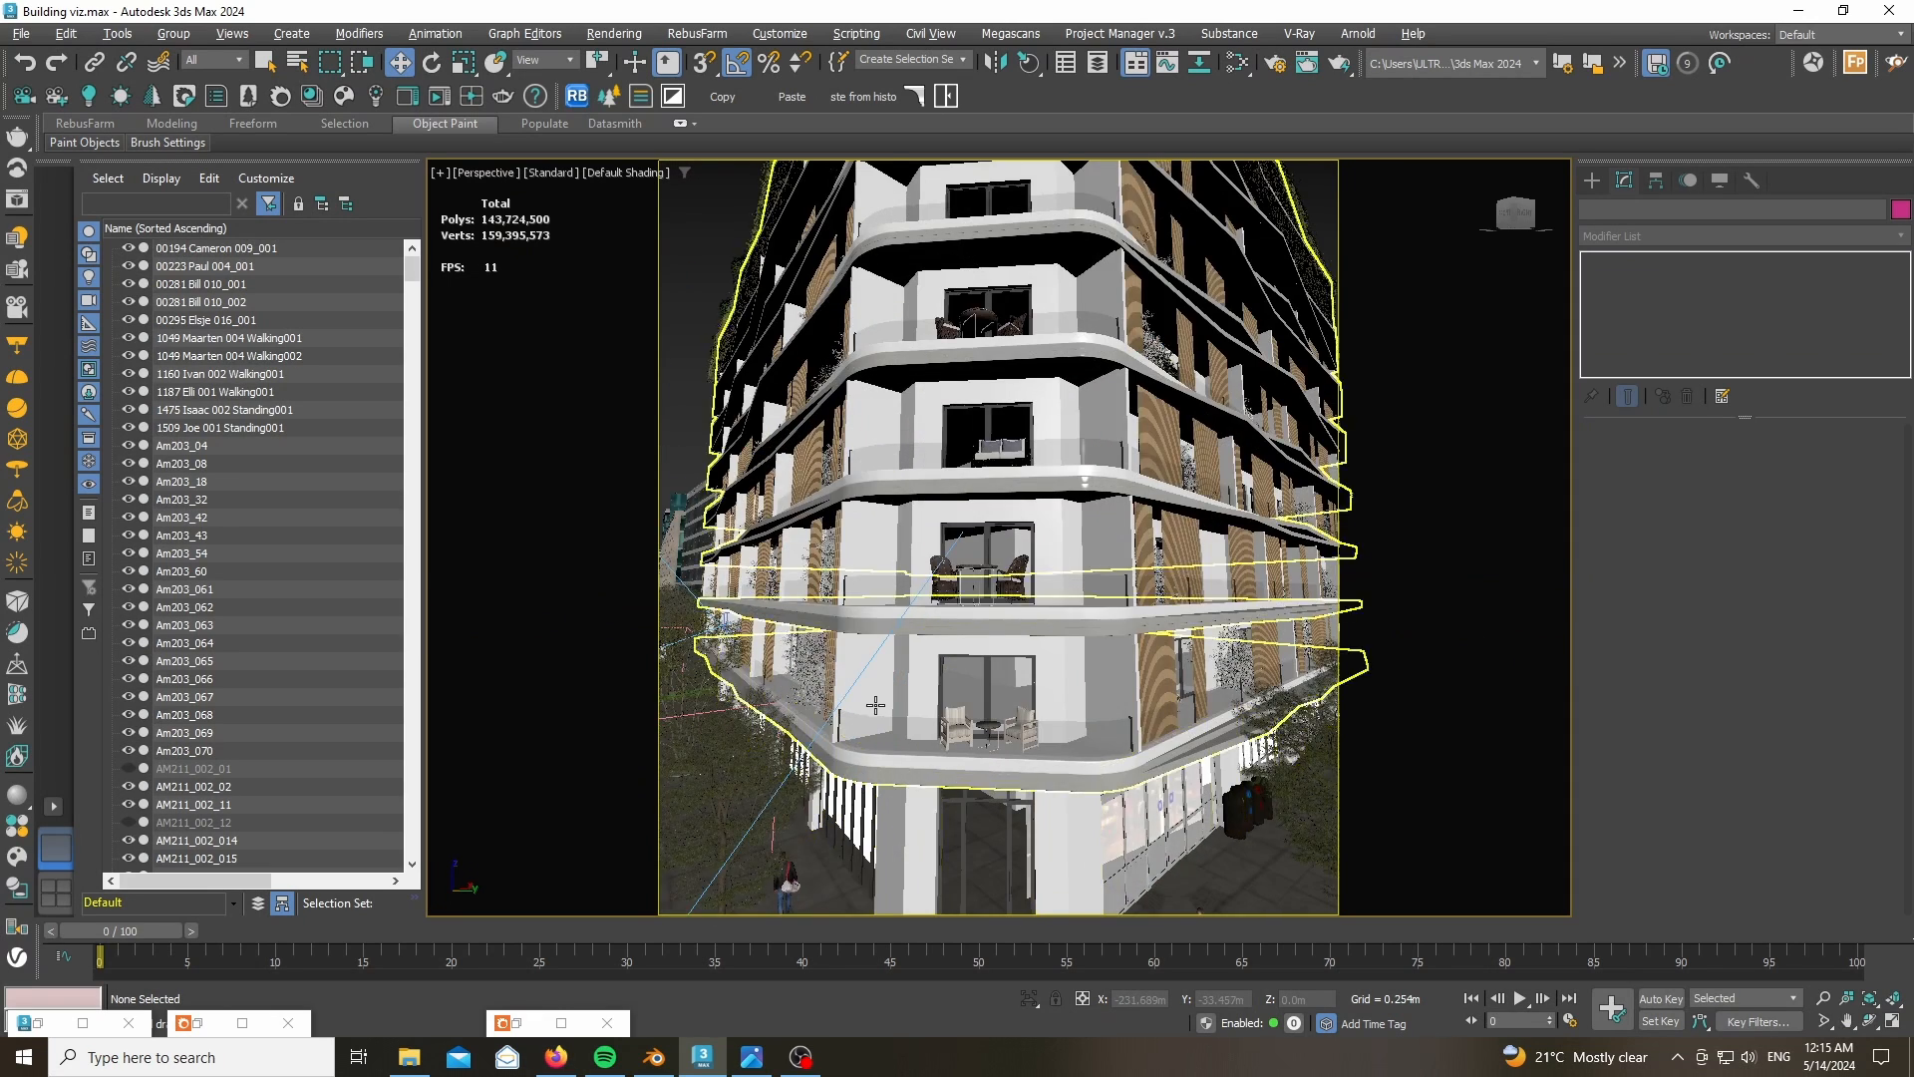
click(822, 633)
scroll(877, 787, up, 5)
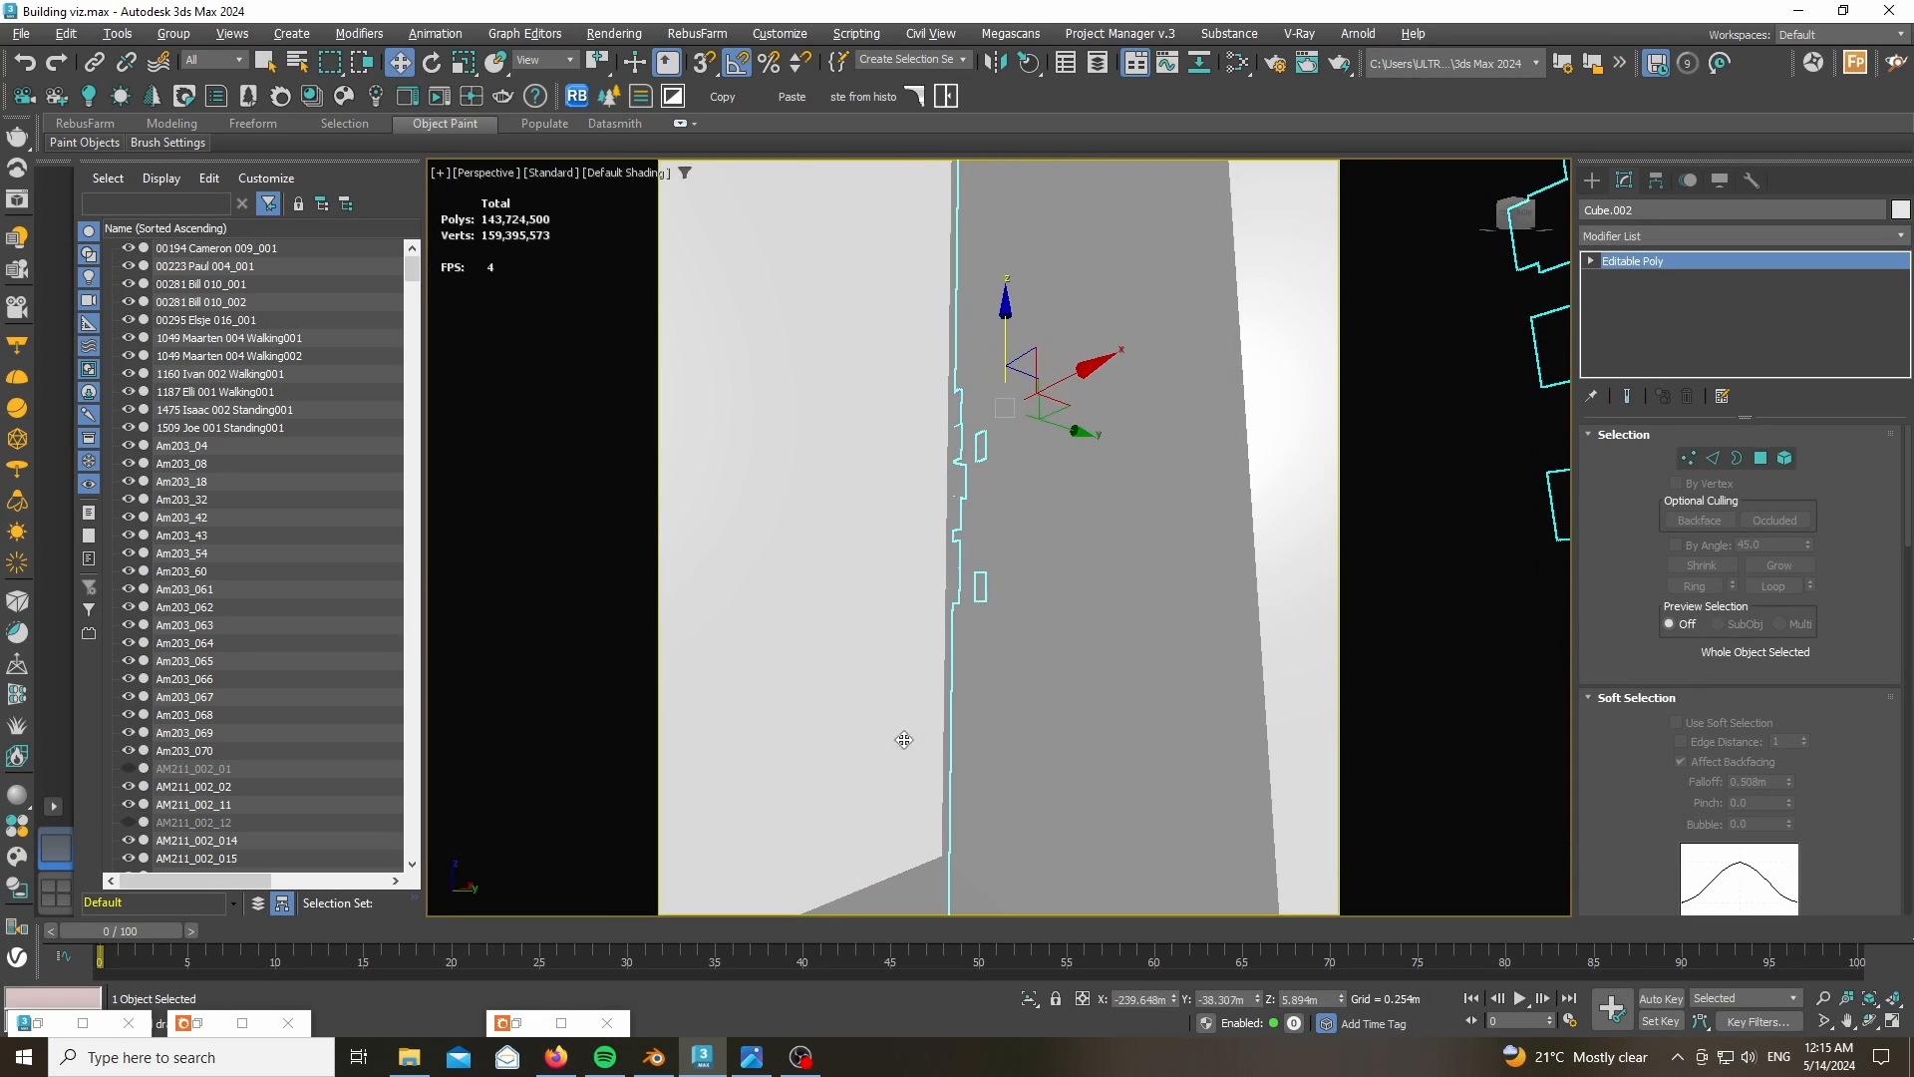
scroll(968, 738, down, 6)
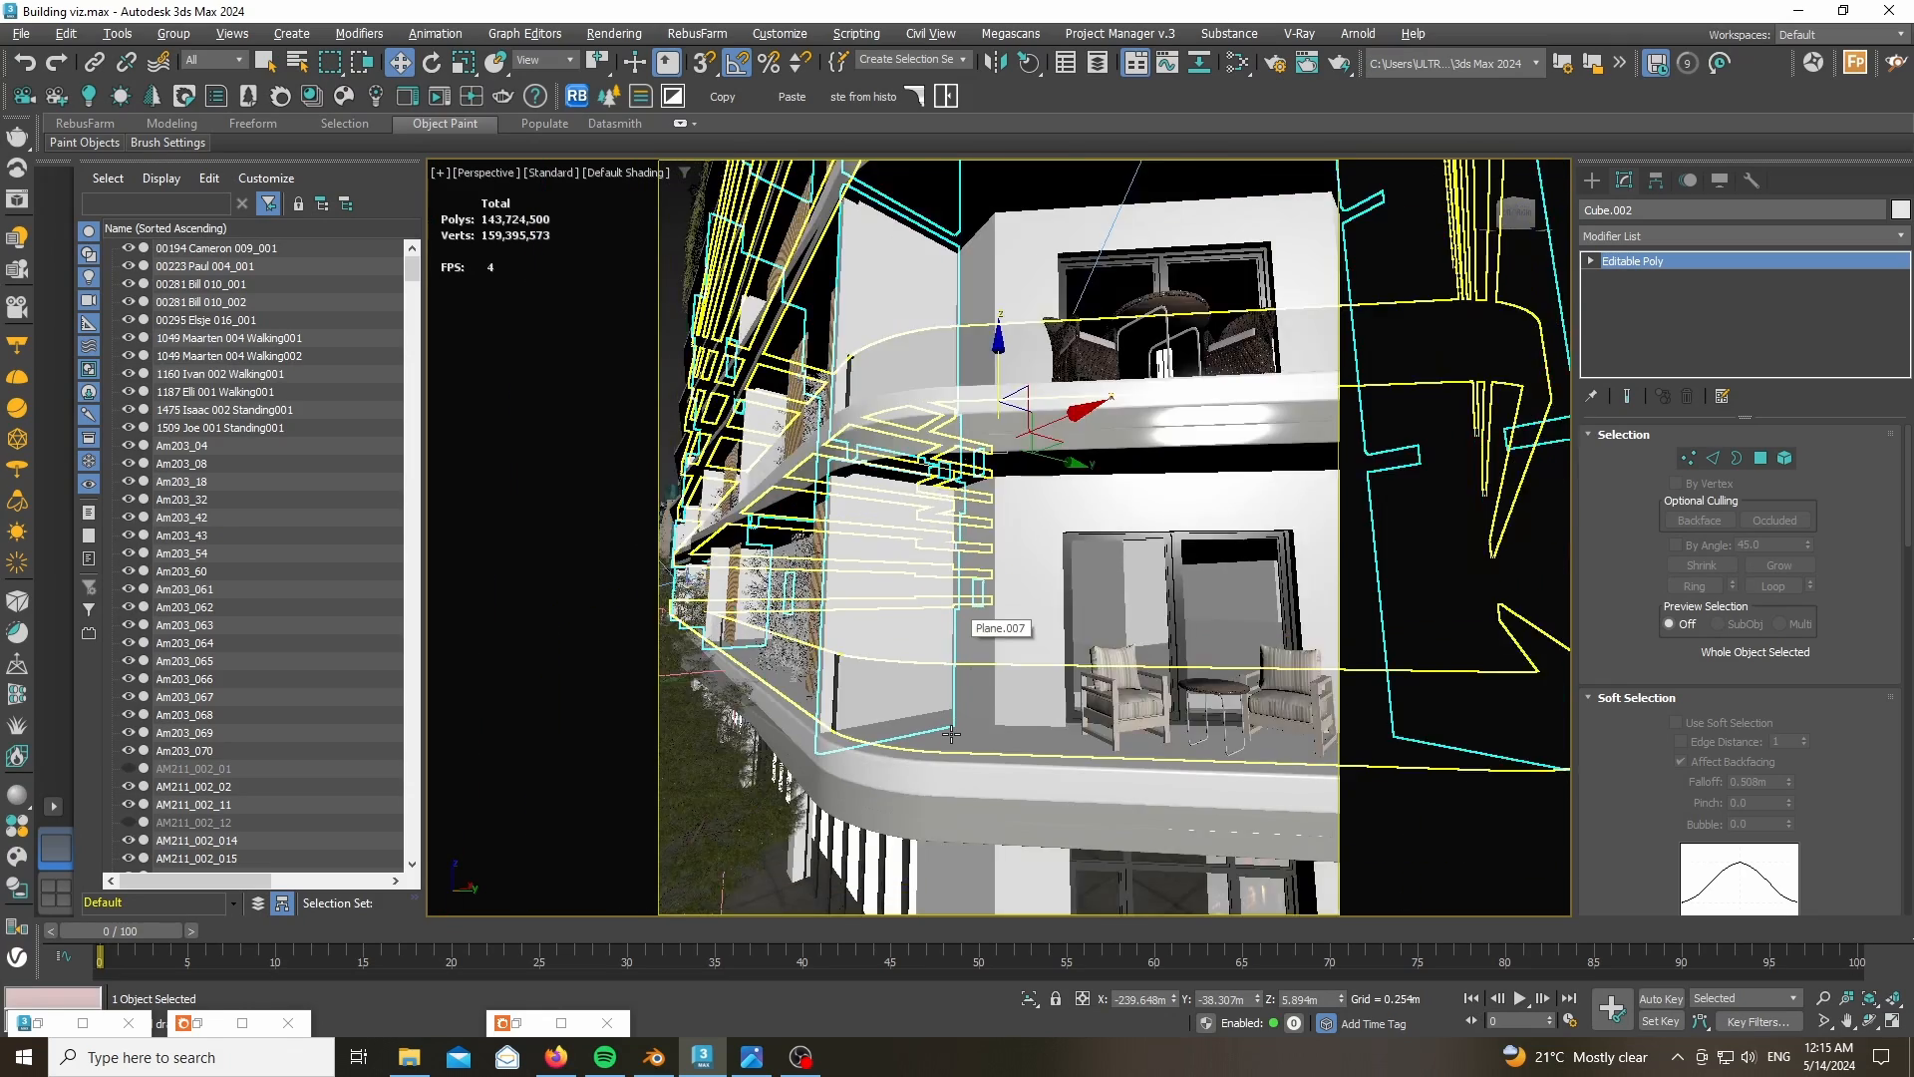
scroll(996, 857, up, 5)
scroll(996, 686, down, 6)
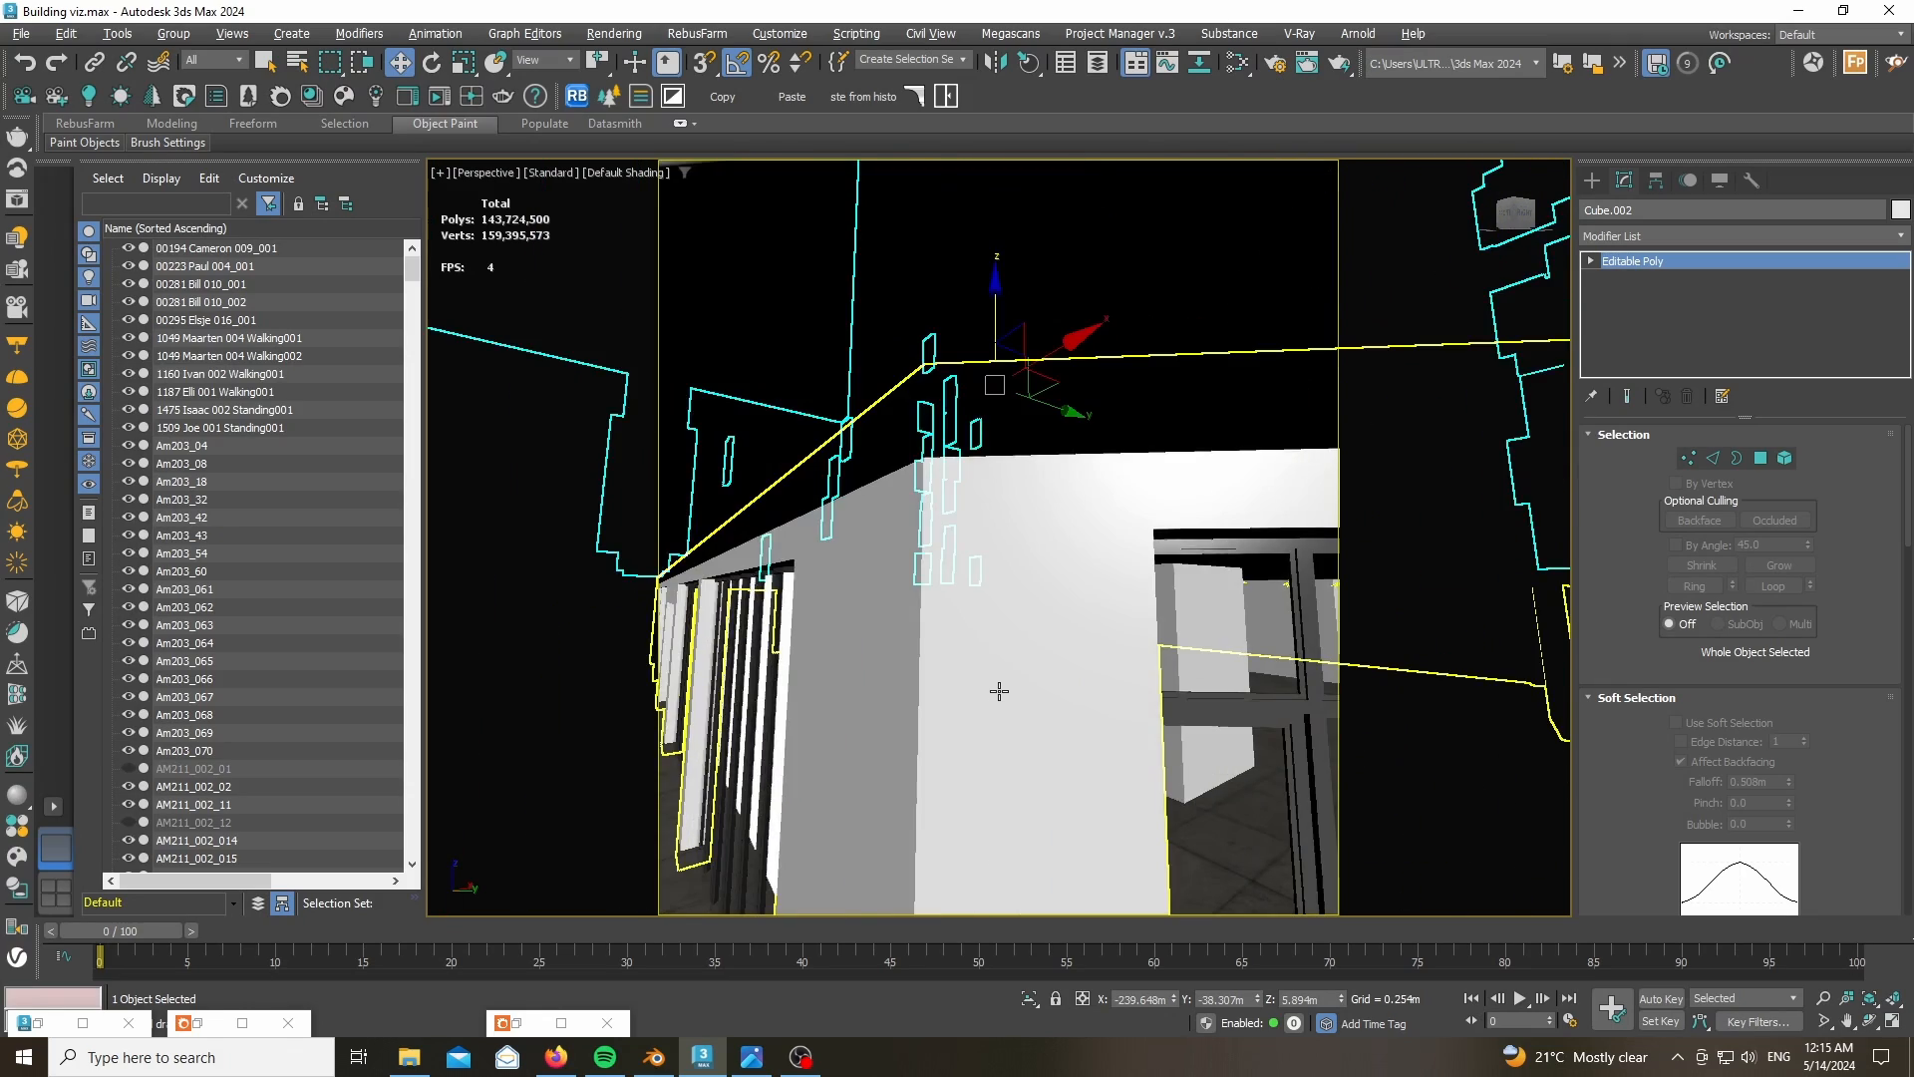
scroll(995, 728, up, 3)
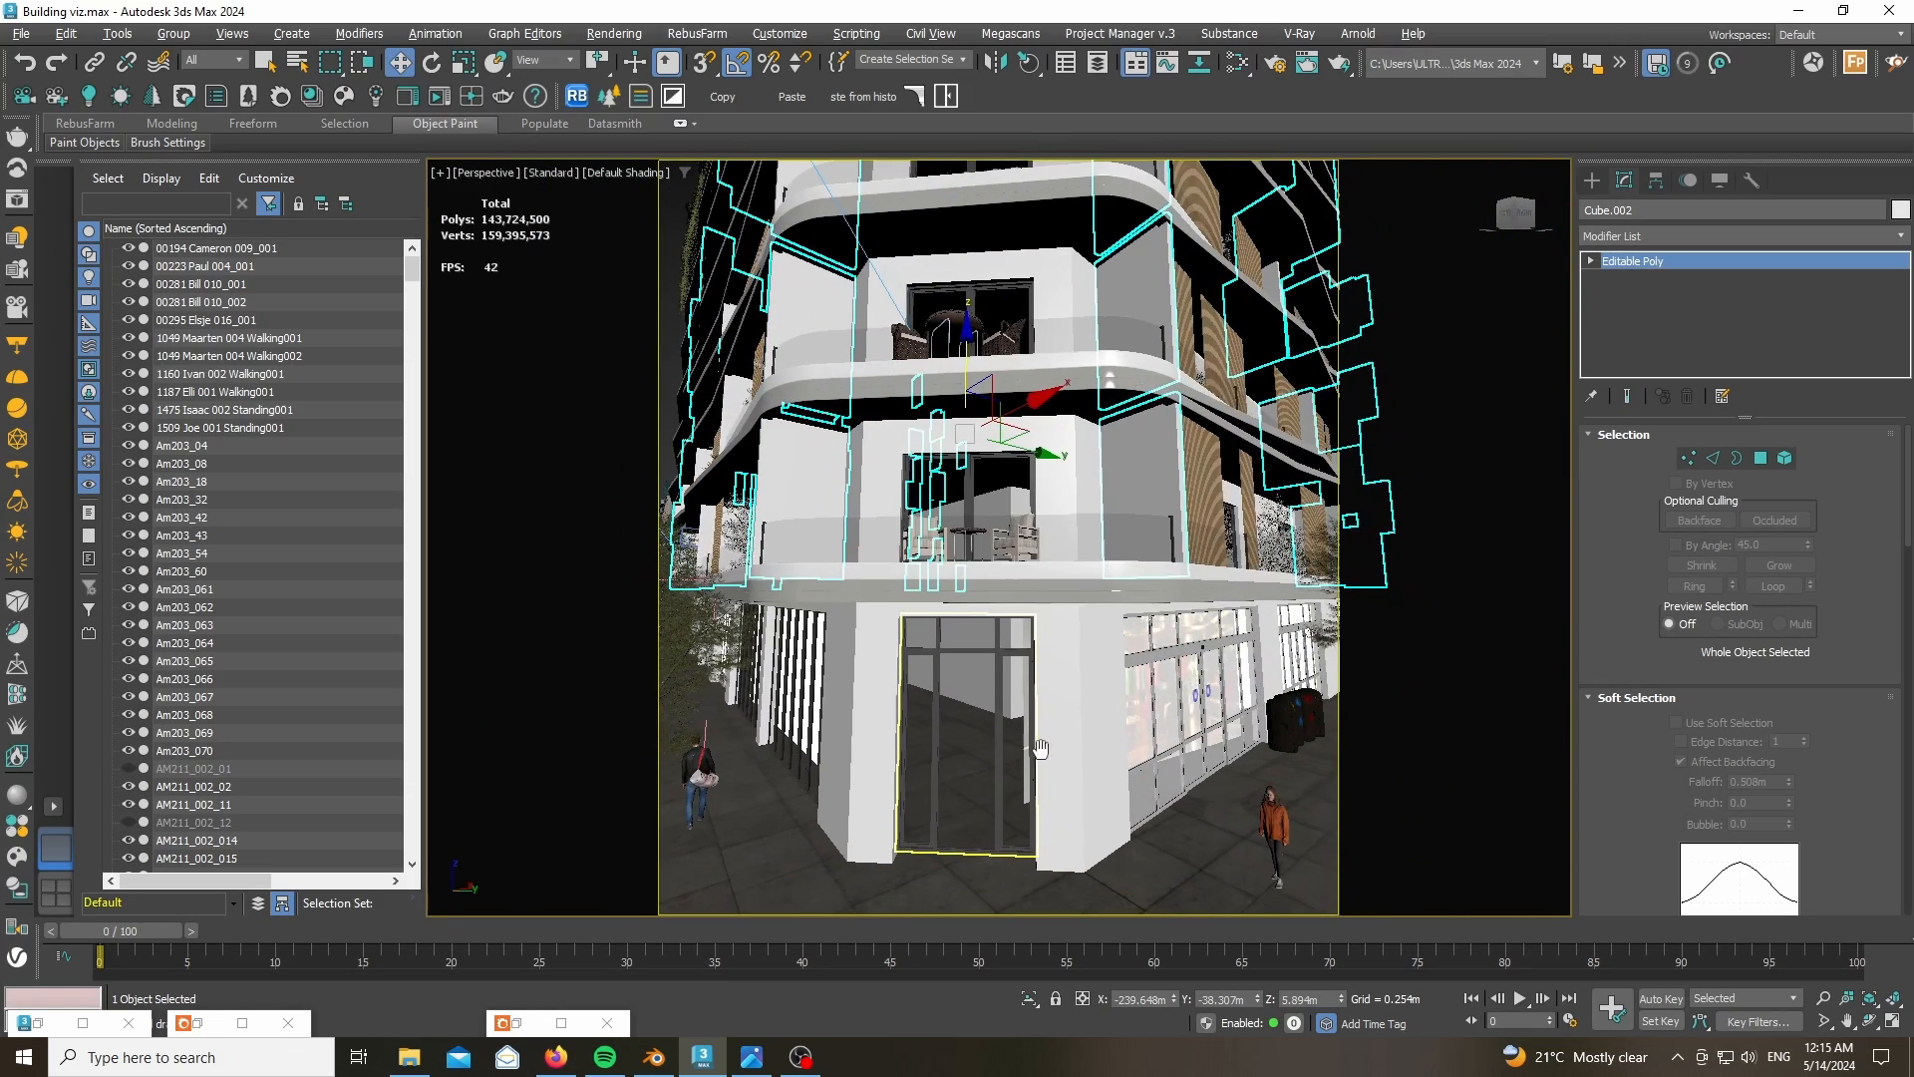
- Pick out the corner entrance glazing and the adjacent shopfront, finishing with the Door007 group selected
click(992, 744)
alt+middle_drag(1152, 744, 778, 717)
scroll(1113, 583, up, 3)
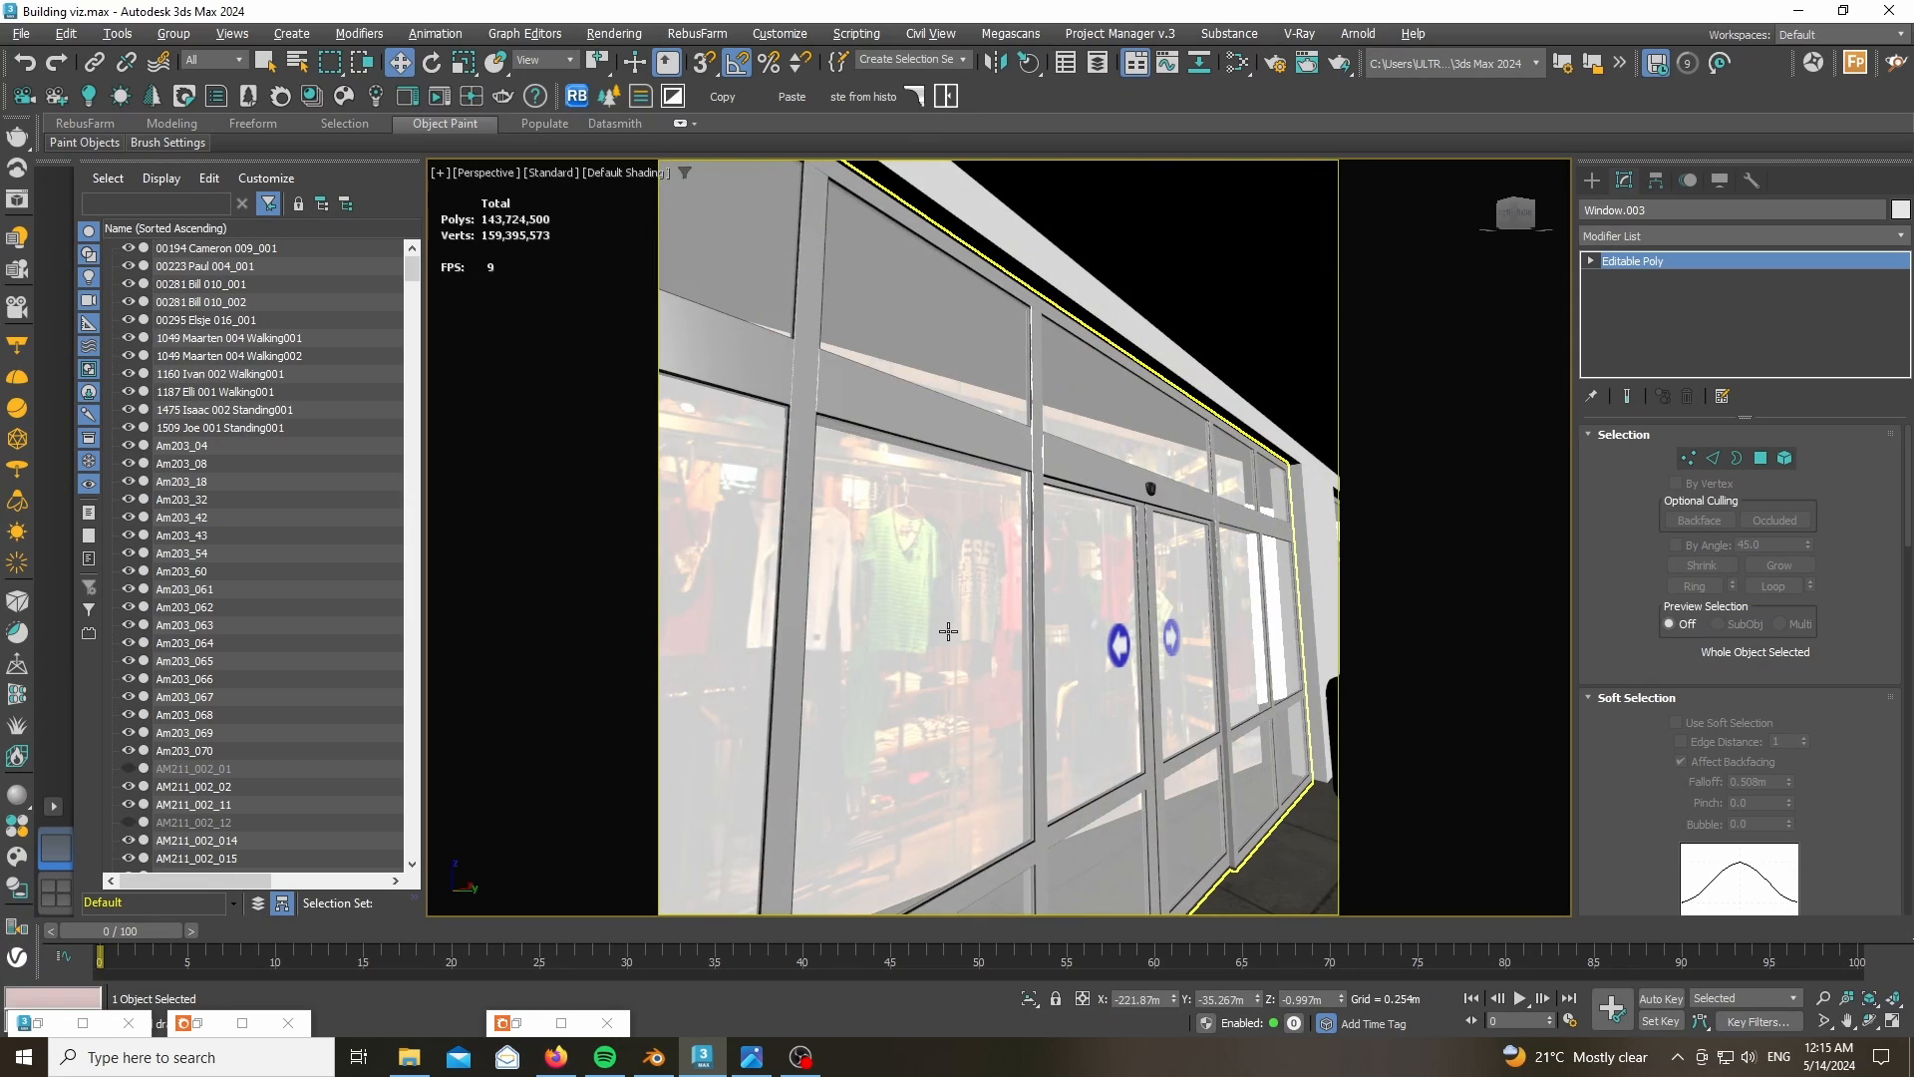
click(959, 626)
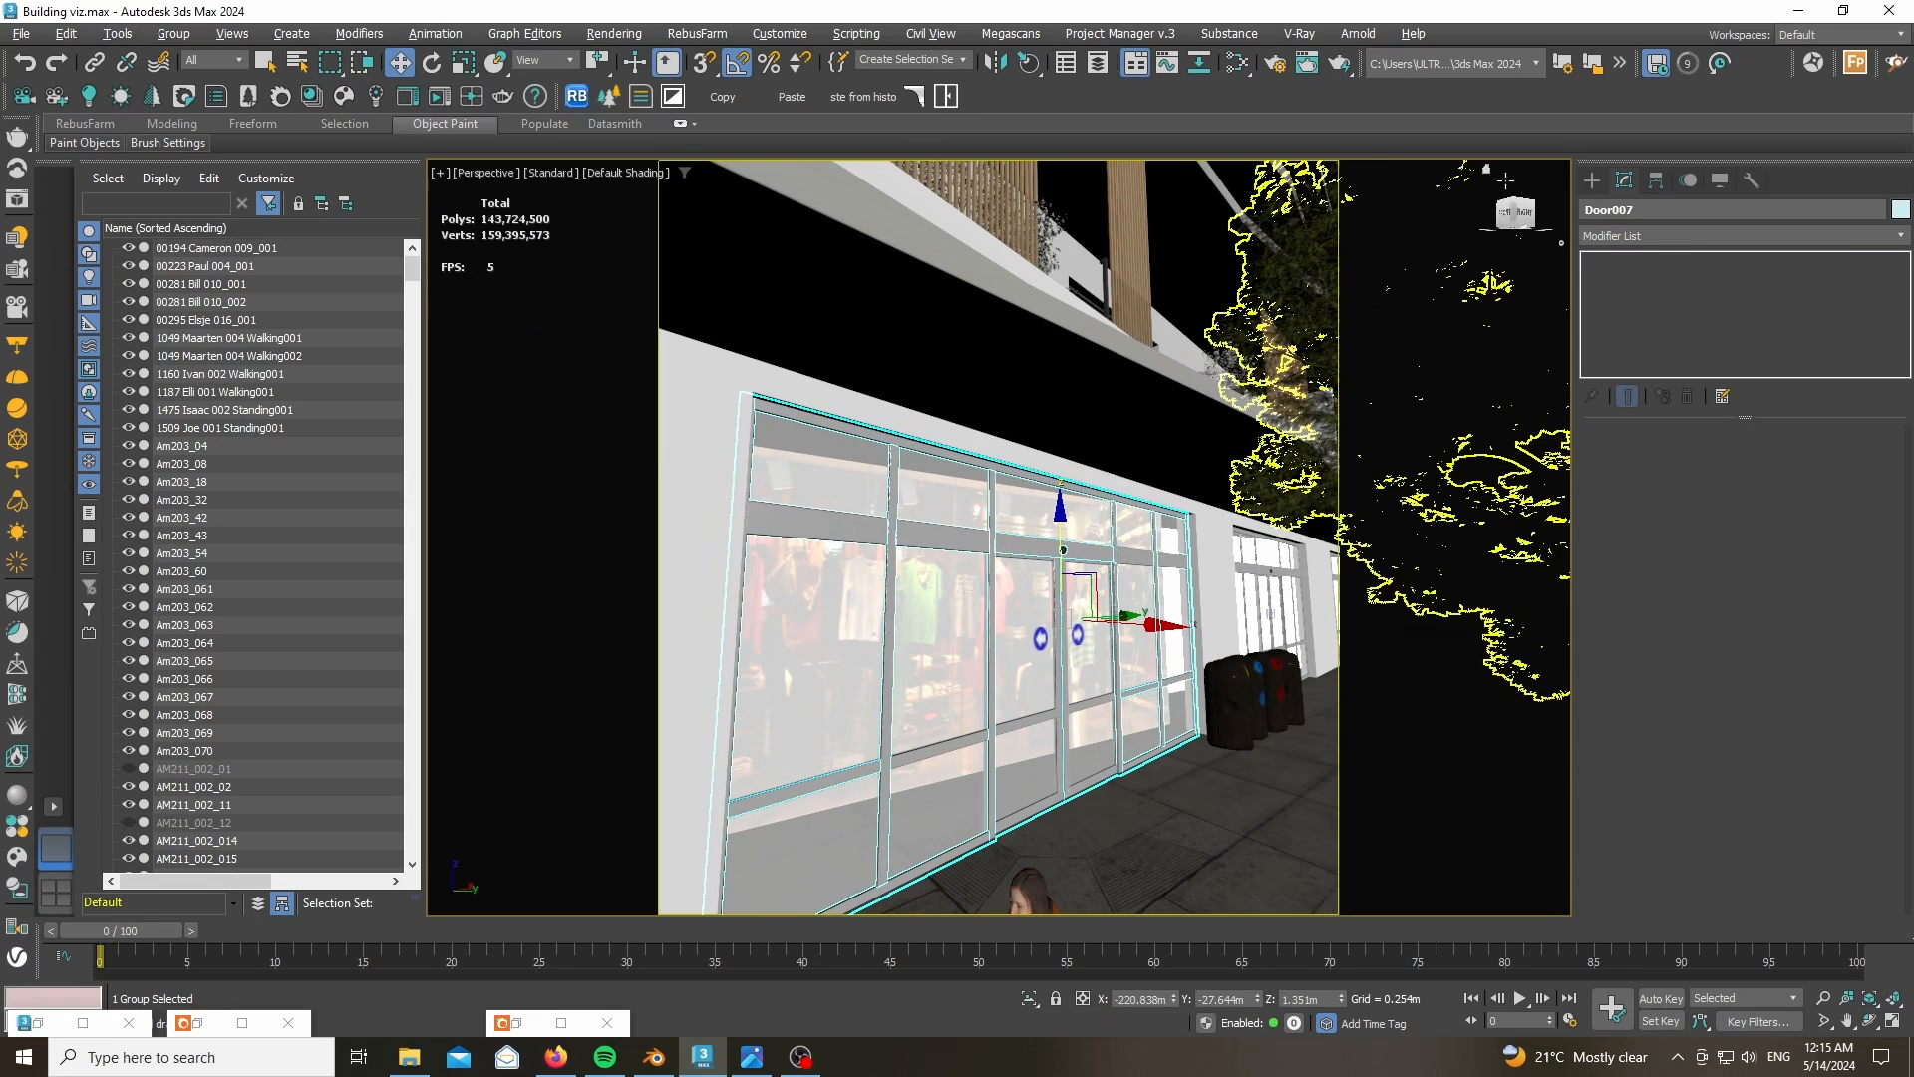
- Switch to the rendered image Side building view High resolution.jpg and examine the lit shop interiors along the ground floor
click(752, 1056)
scroll(855, 727, up, 10)
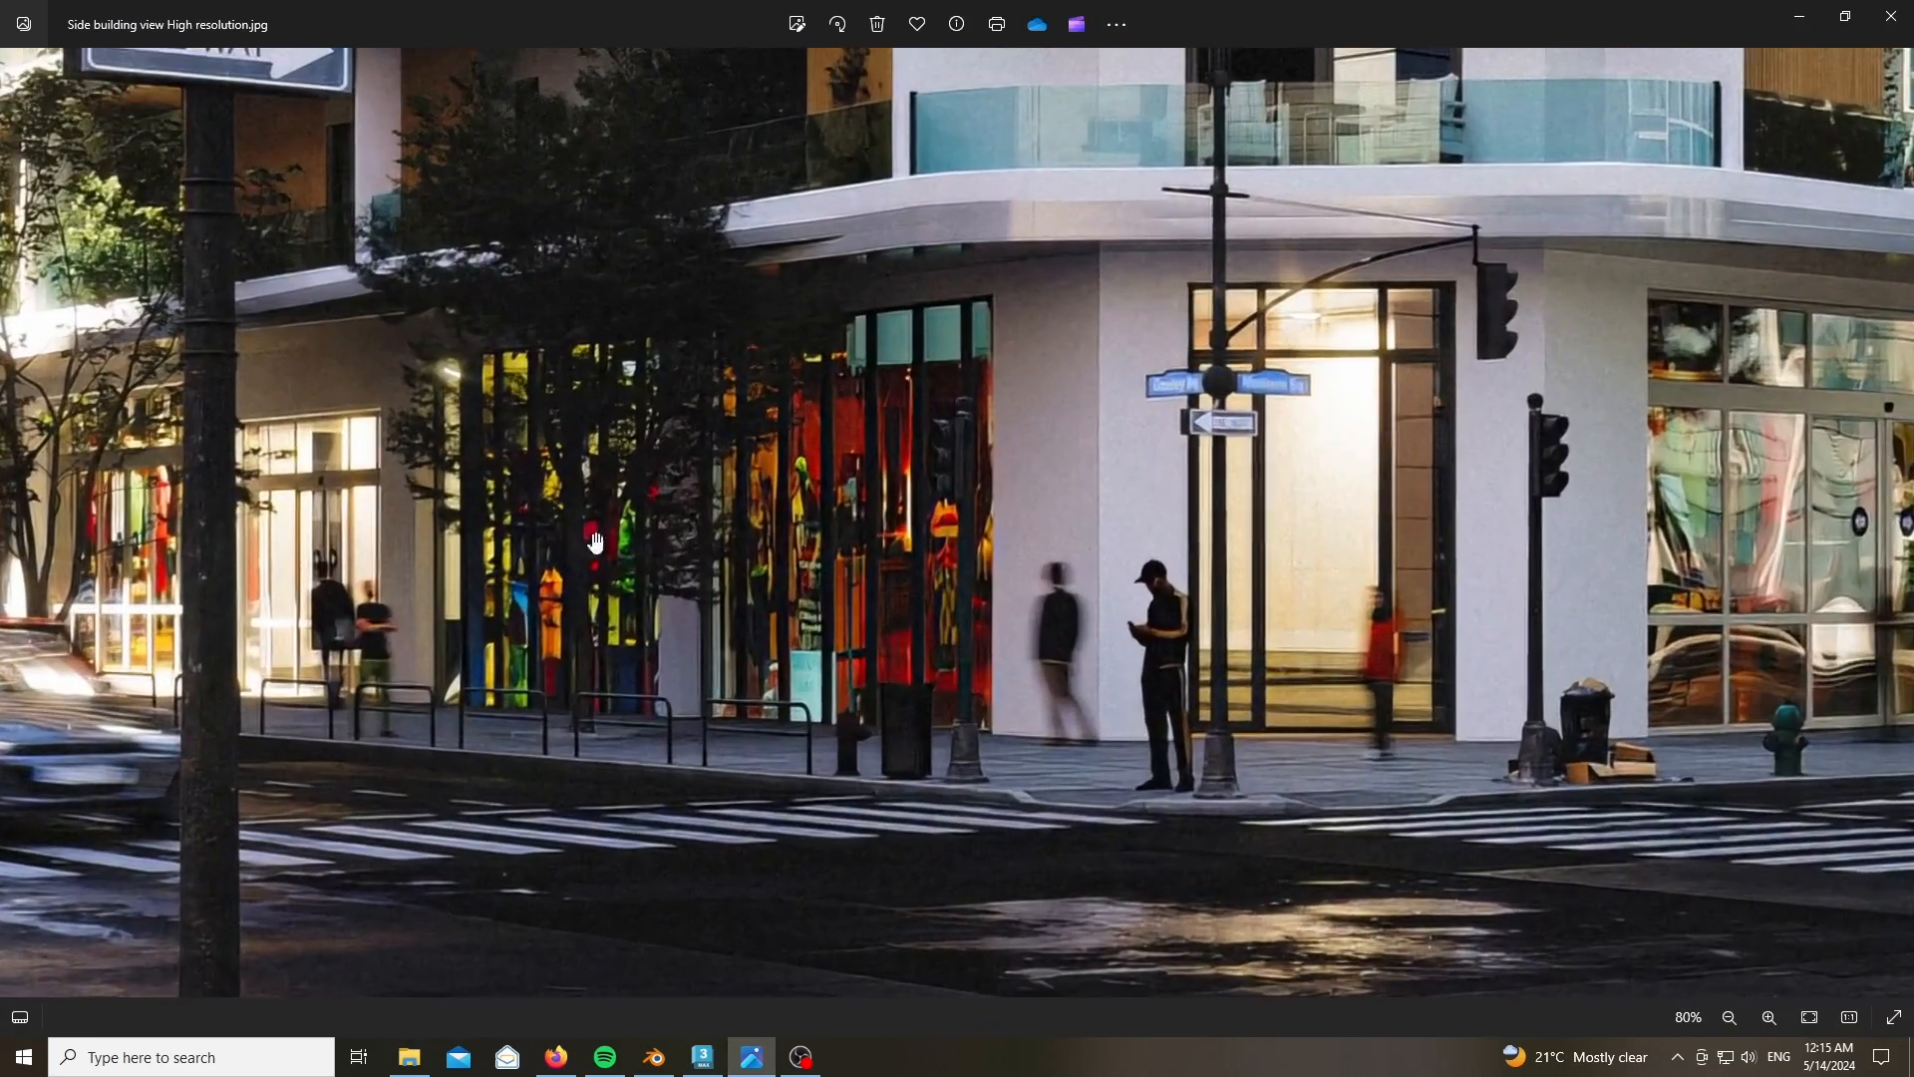
drag(519, 565, 674, 585)
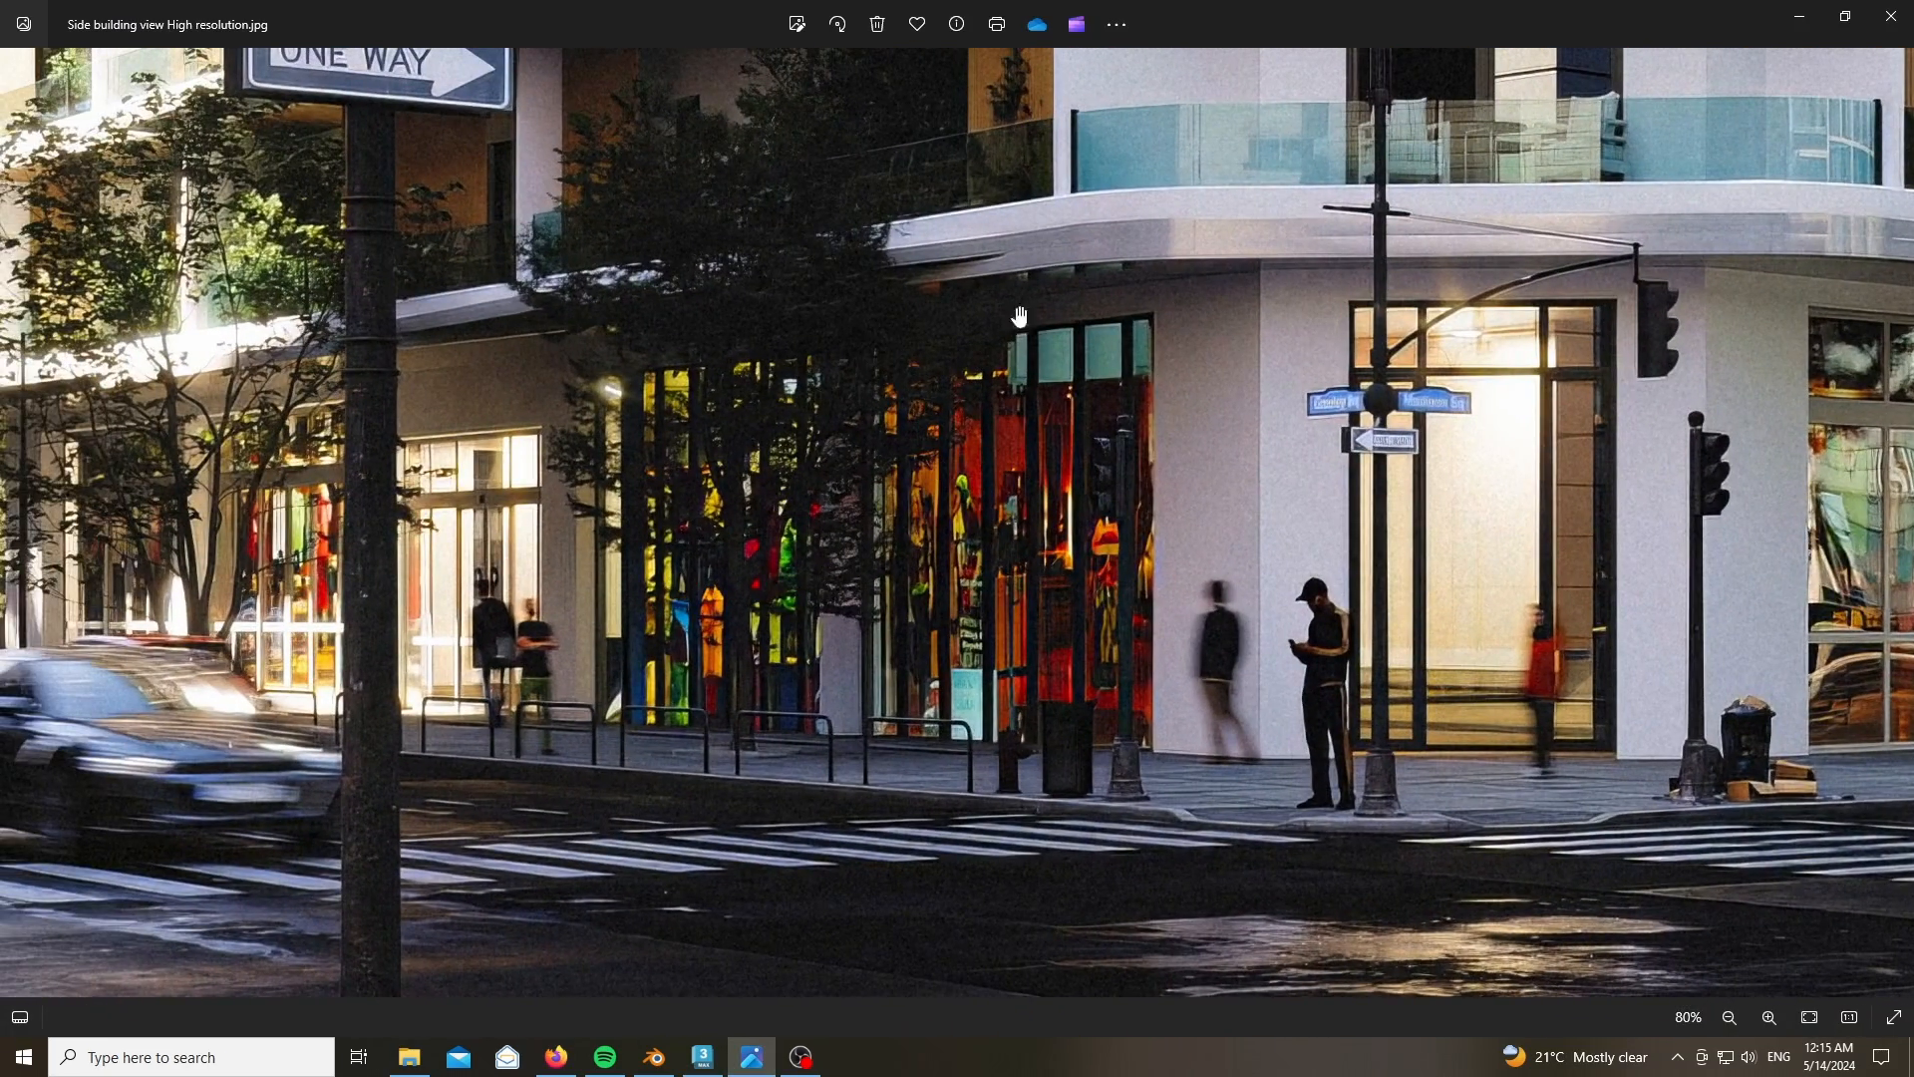
scroll(580, 595, down, 3)
scroll(1660, 545, up, 2)
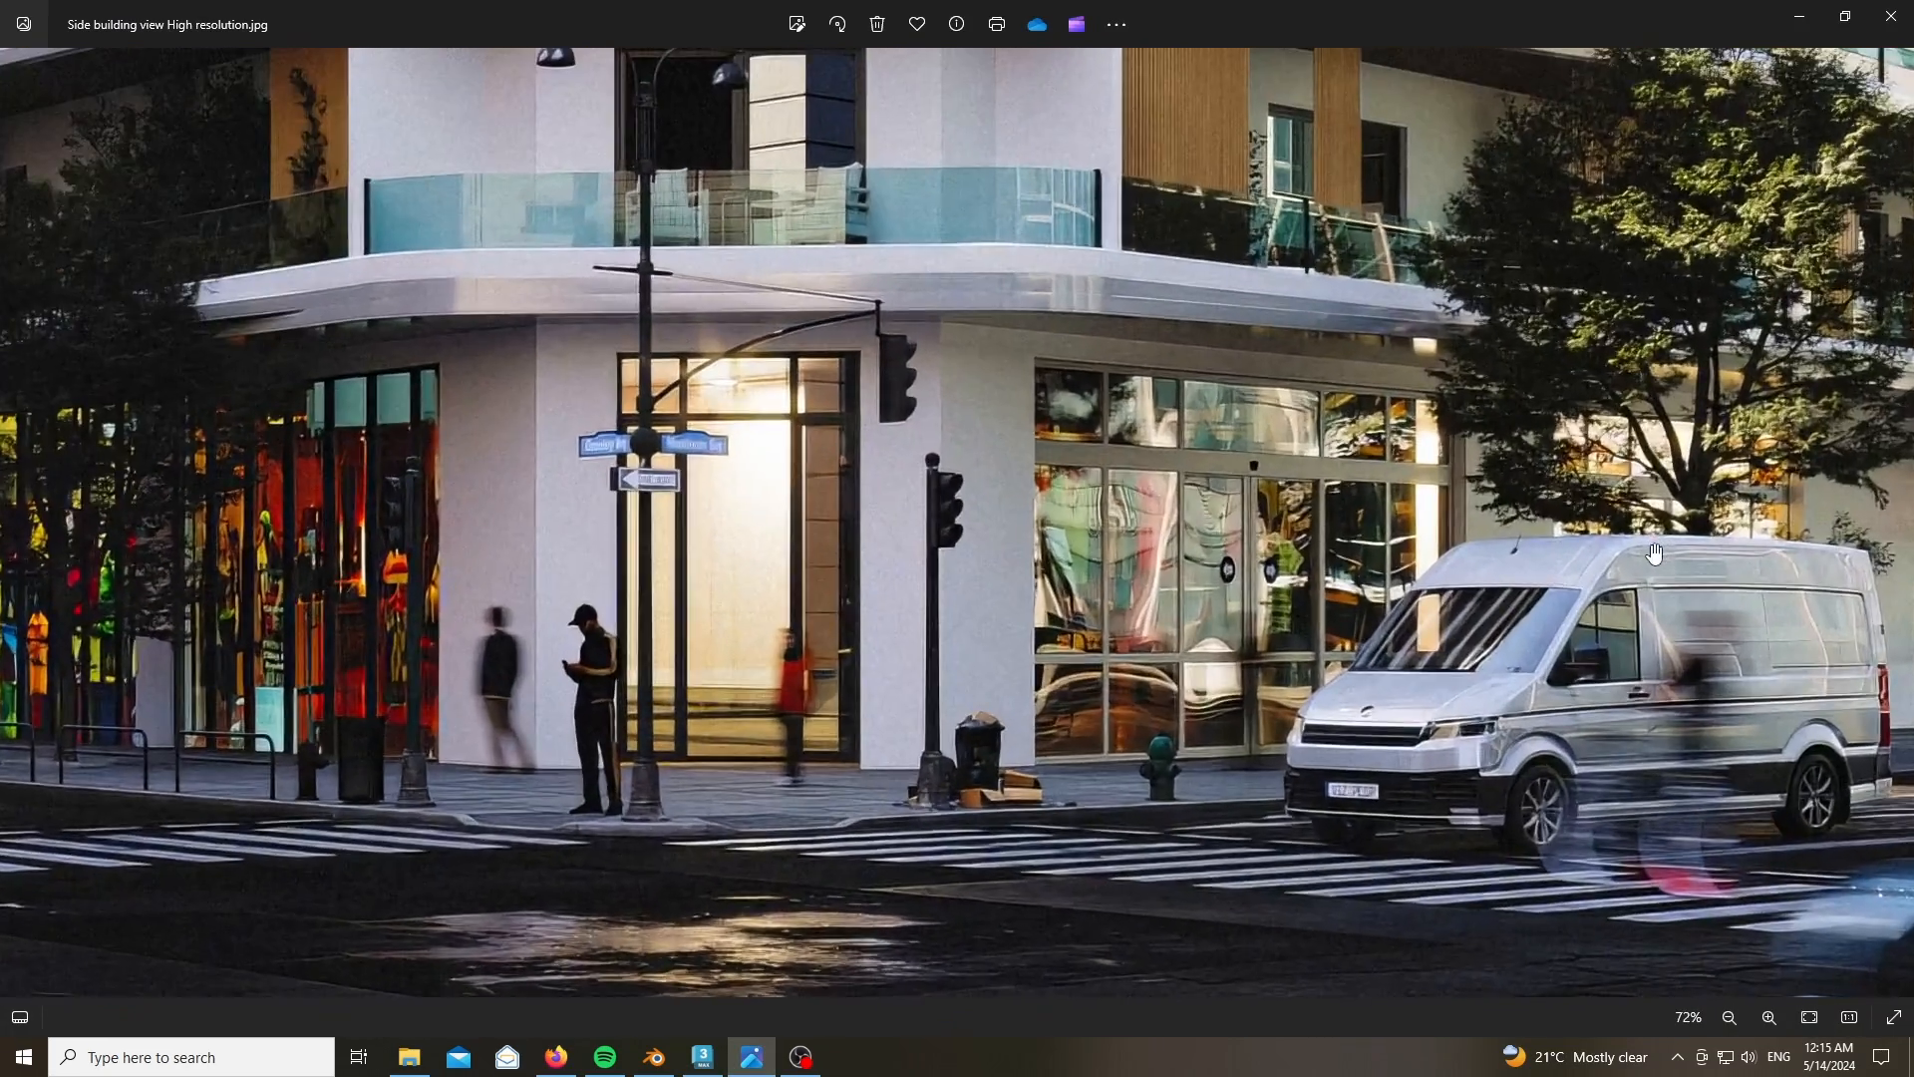
scroll(1060, 624, down, 3)
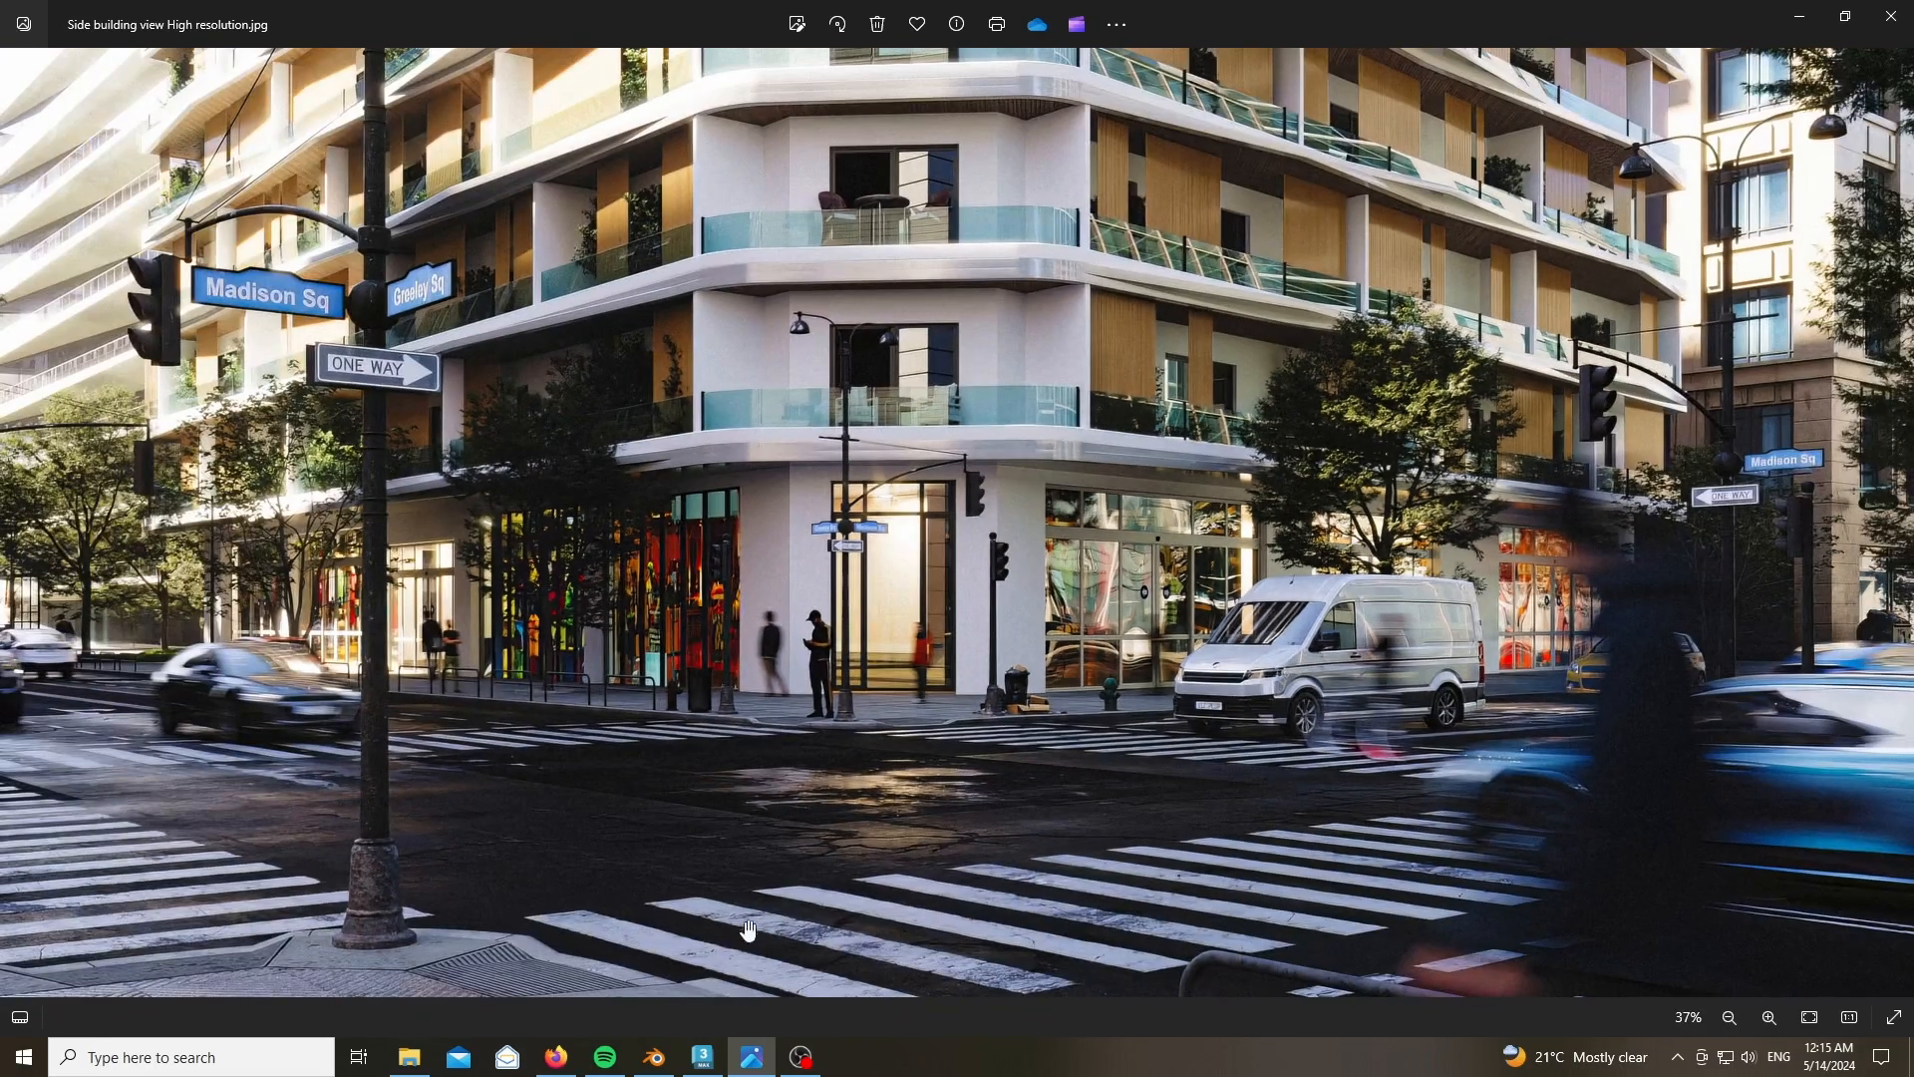
- Return to 3ds Max, examine the Door007 shopfront in isolation, and end the isolation
mouse_move(702, 1055)
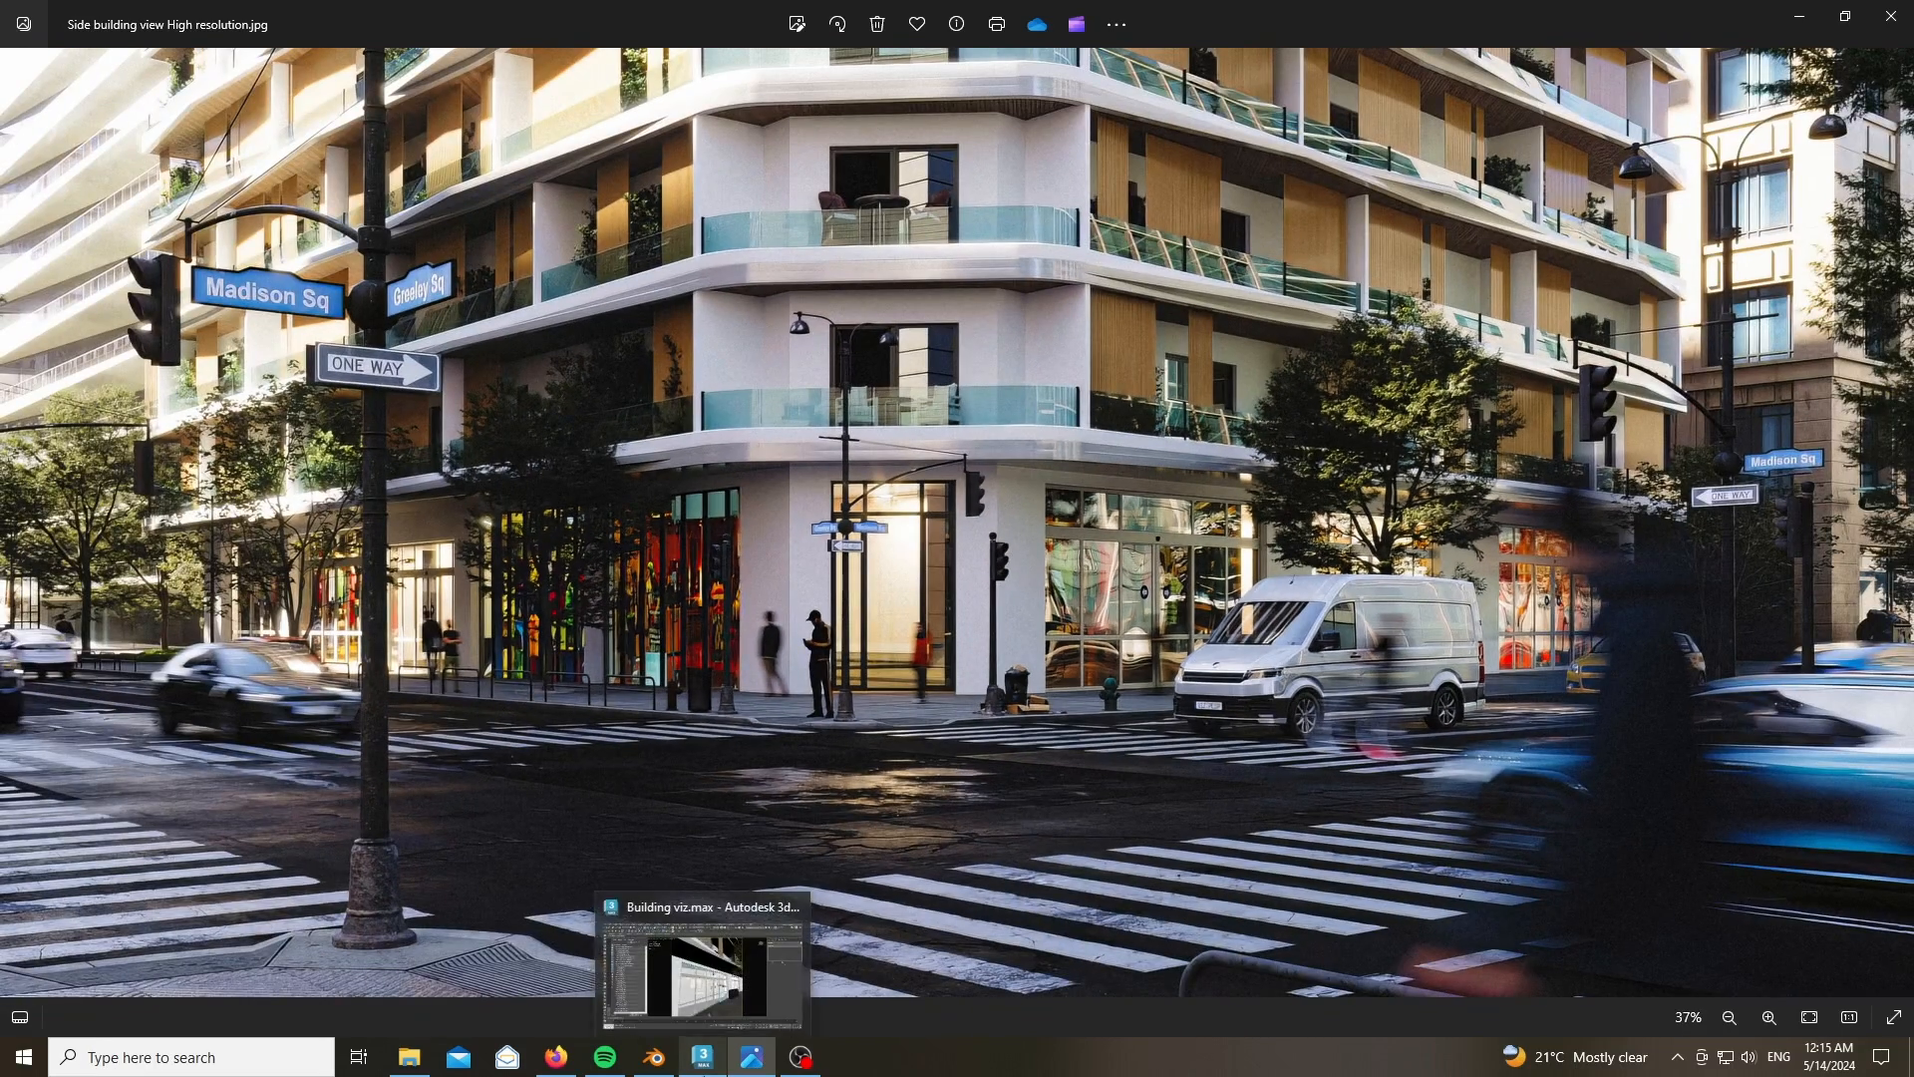
click(708, 992)
key(z)
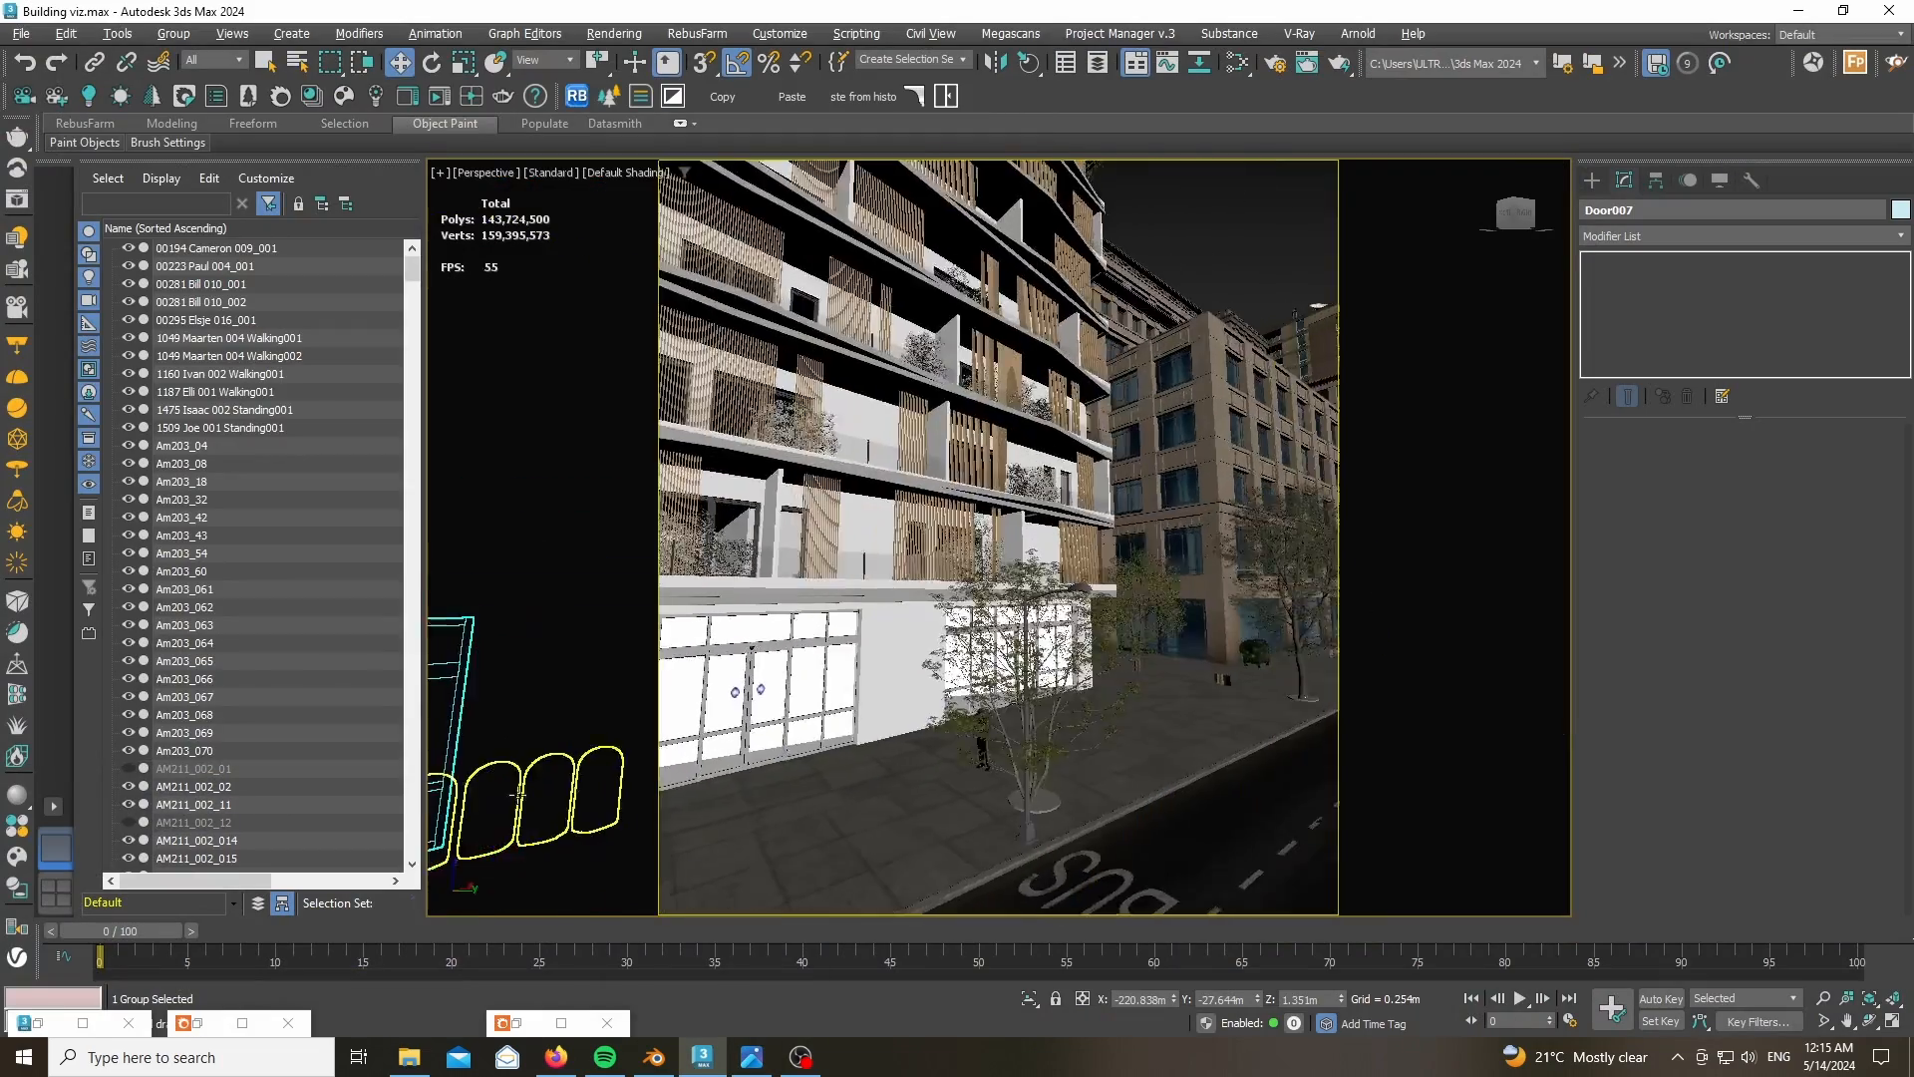
click(1029, 998)
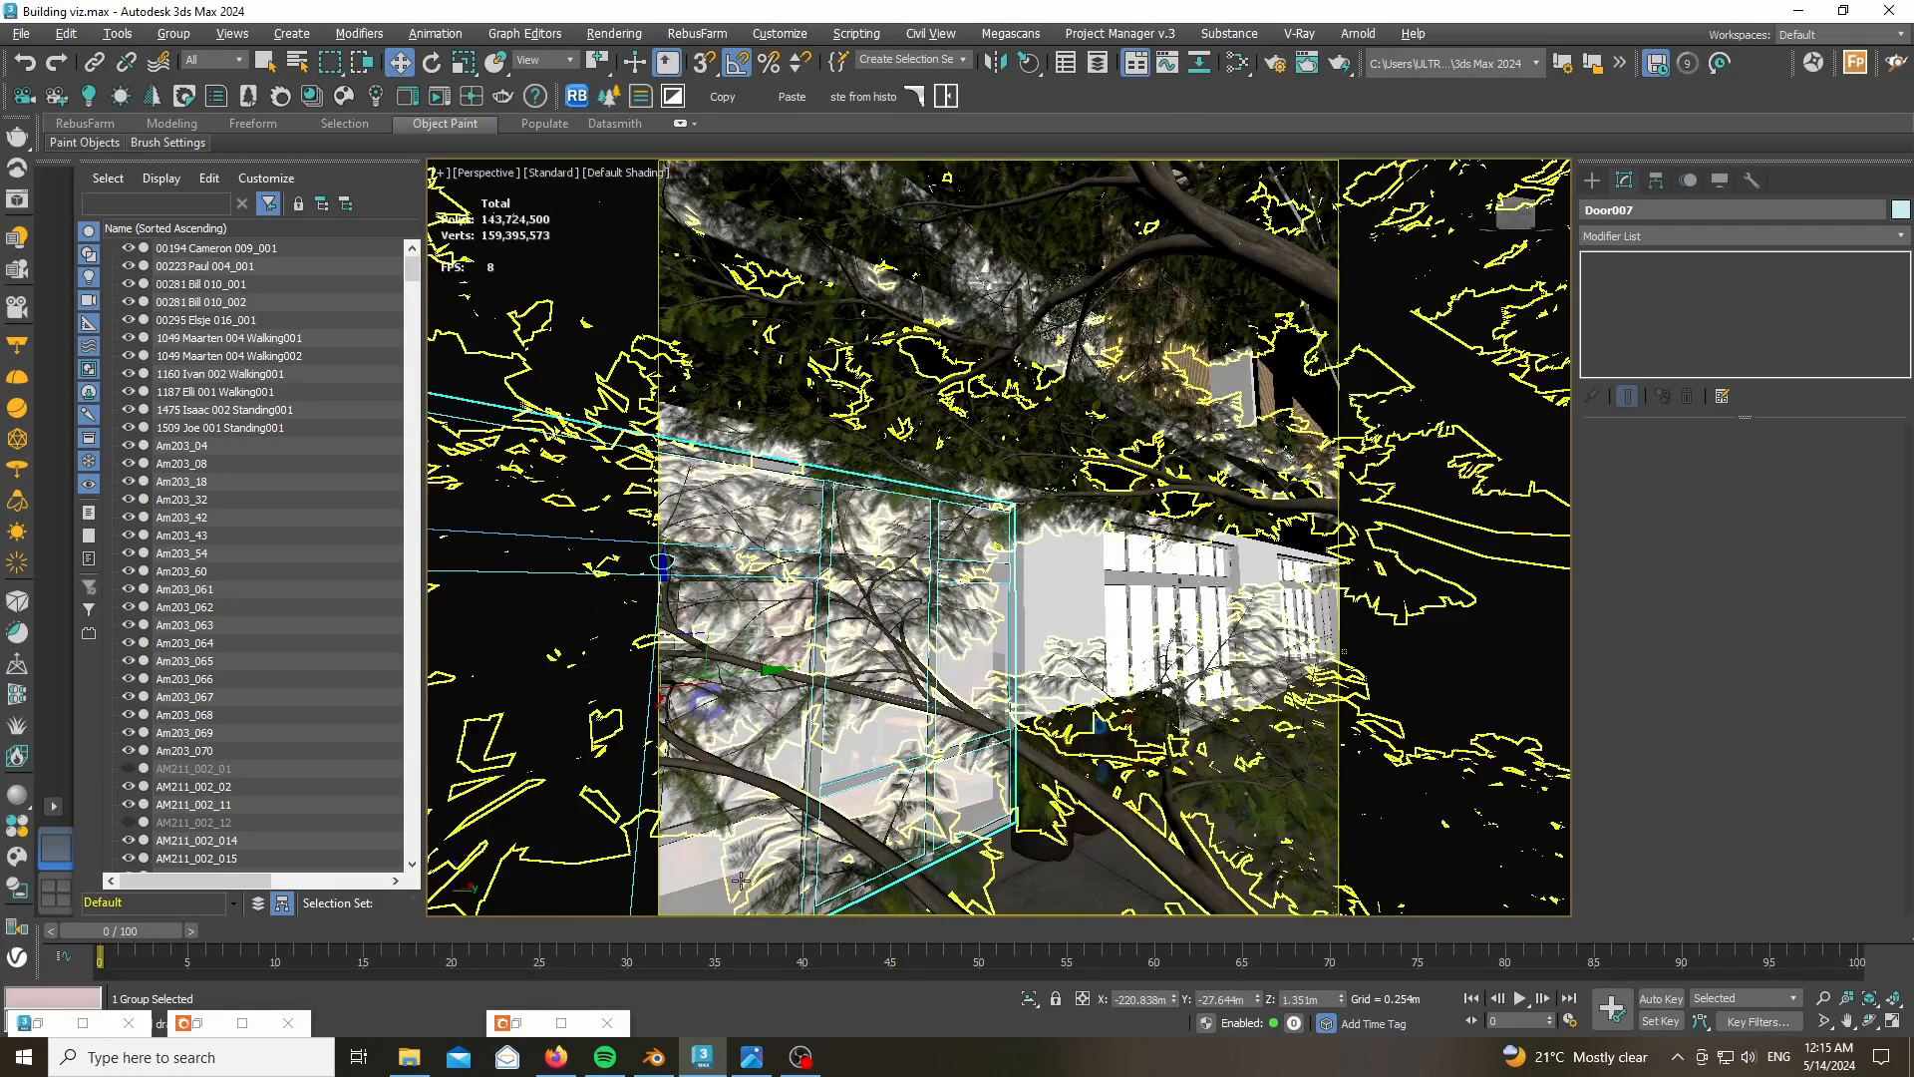
scroll(948, 702, down, 3)
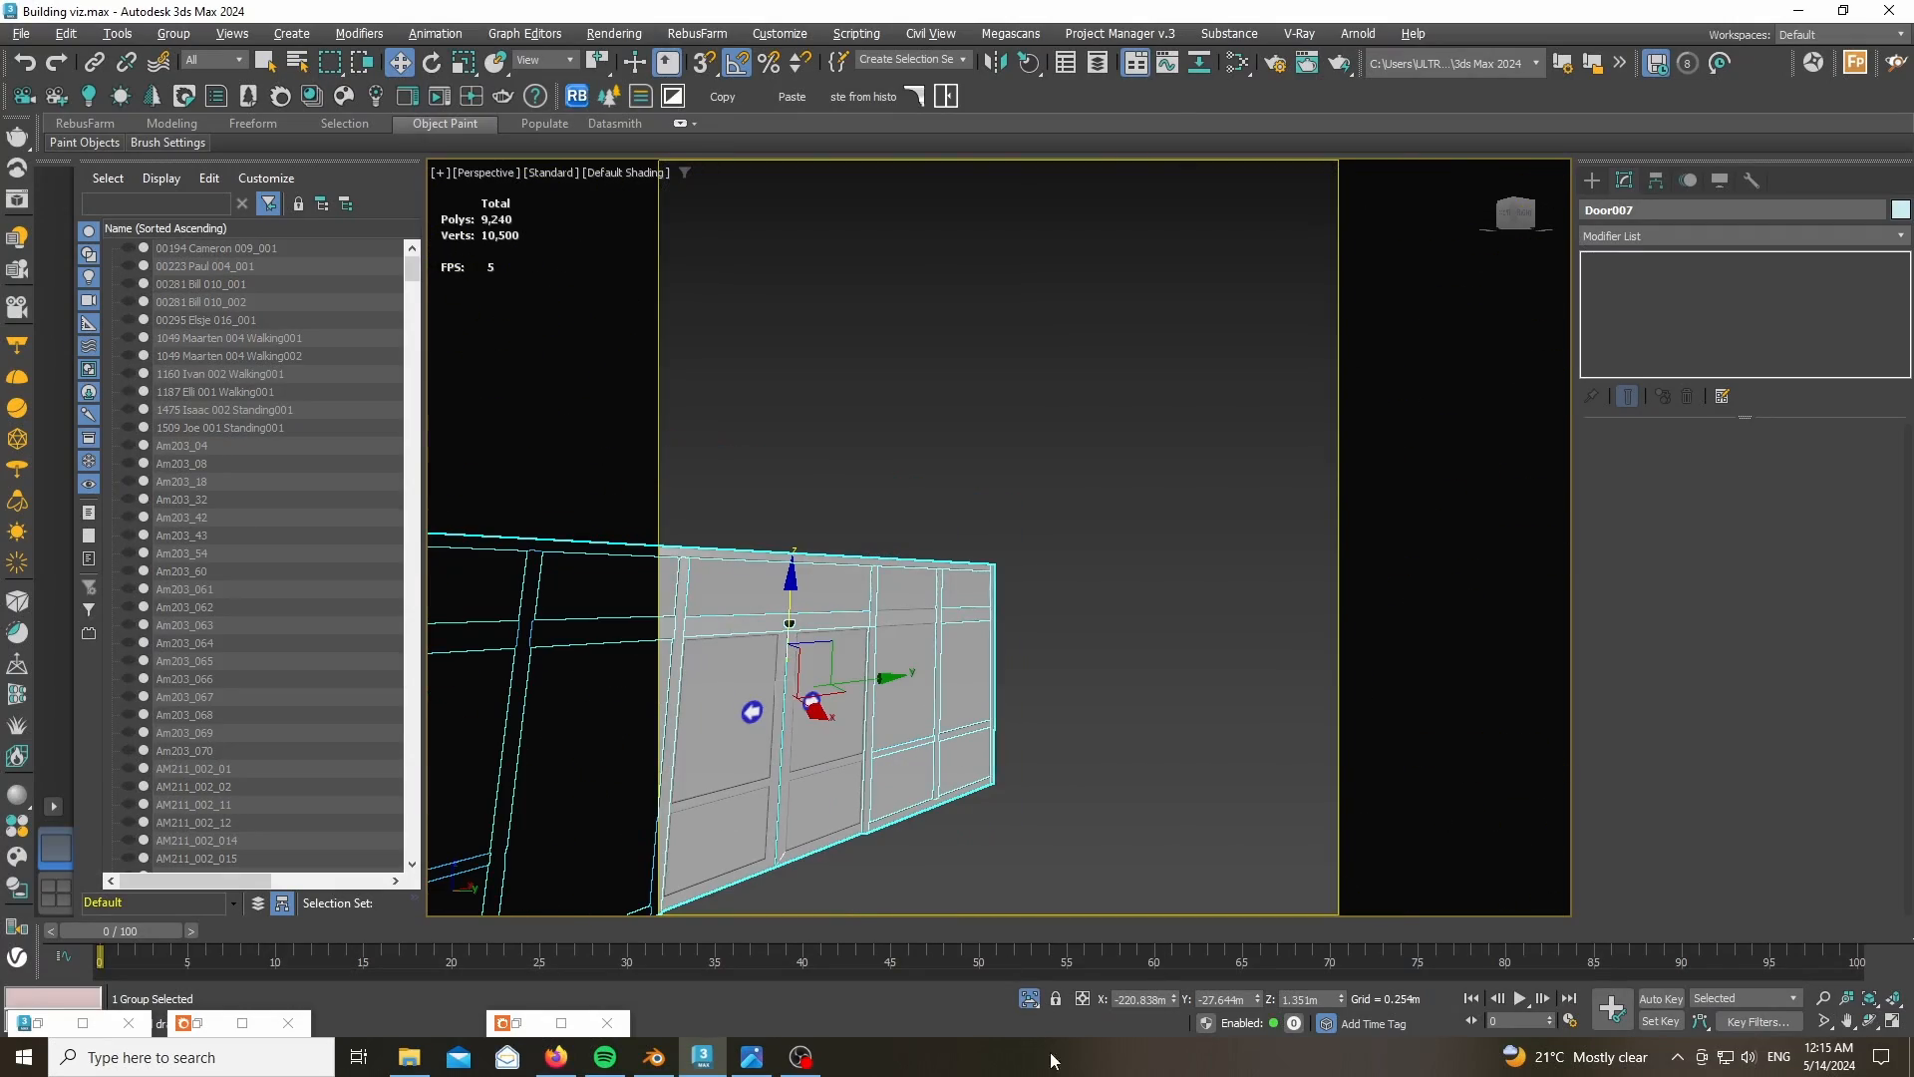
click(1027, 999)
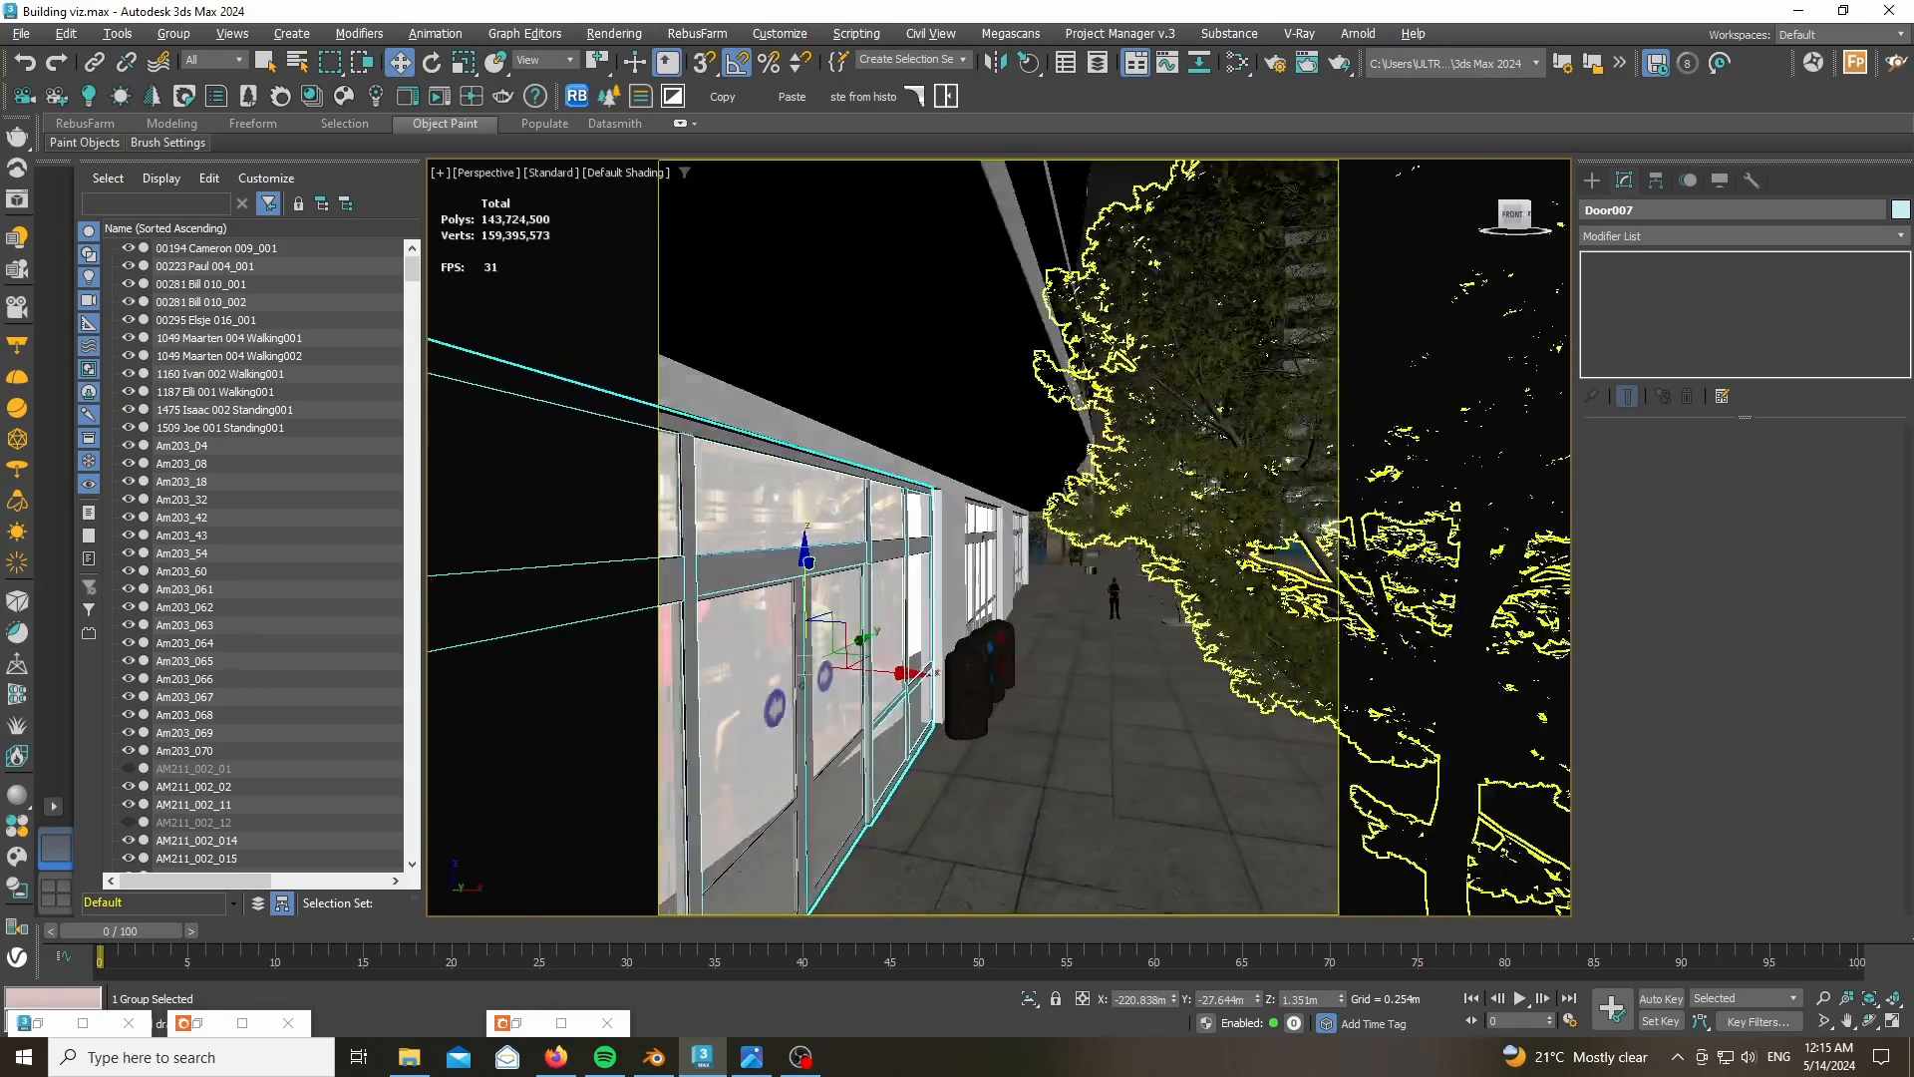
- Select the clothing-store image plane behind the shopfront glass and isolate it to examine it on its own
alt+middle_drag(772, 444, 861, 441)
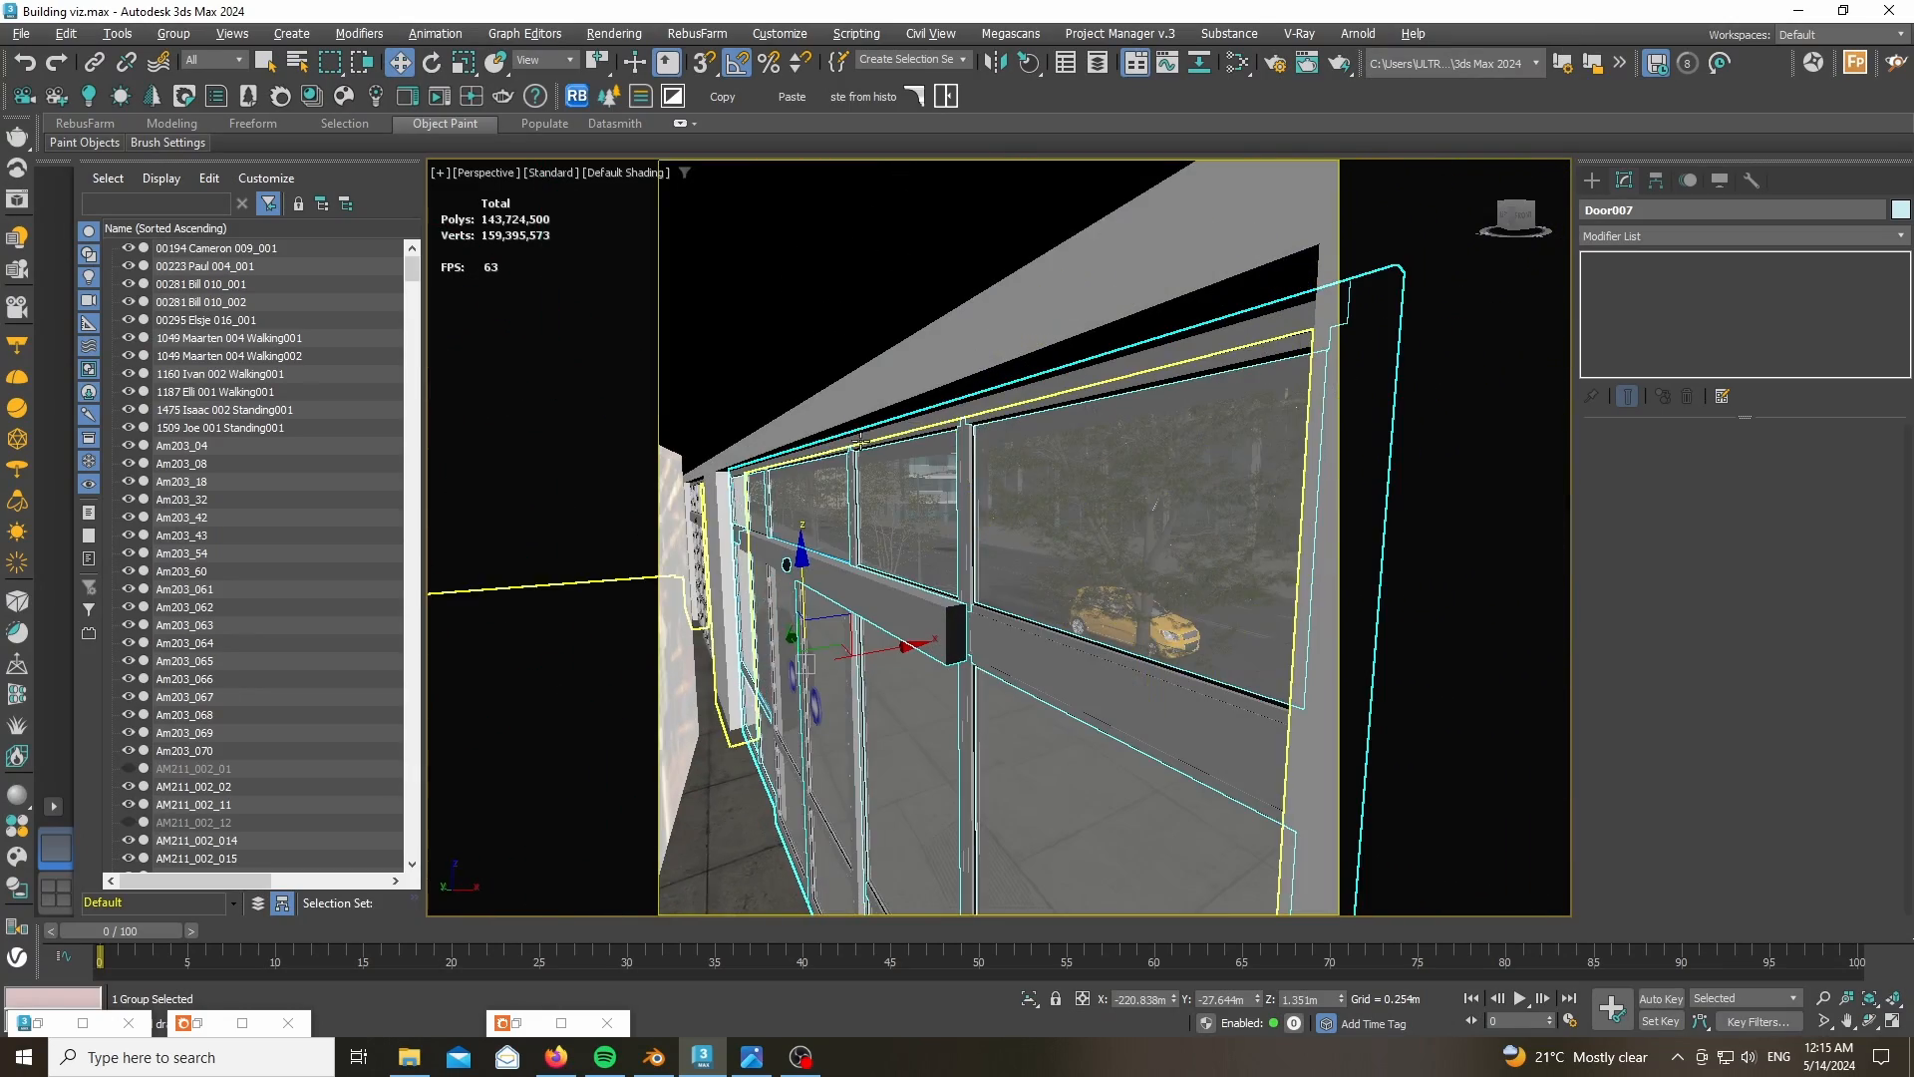
click(663, 601)
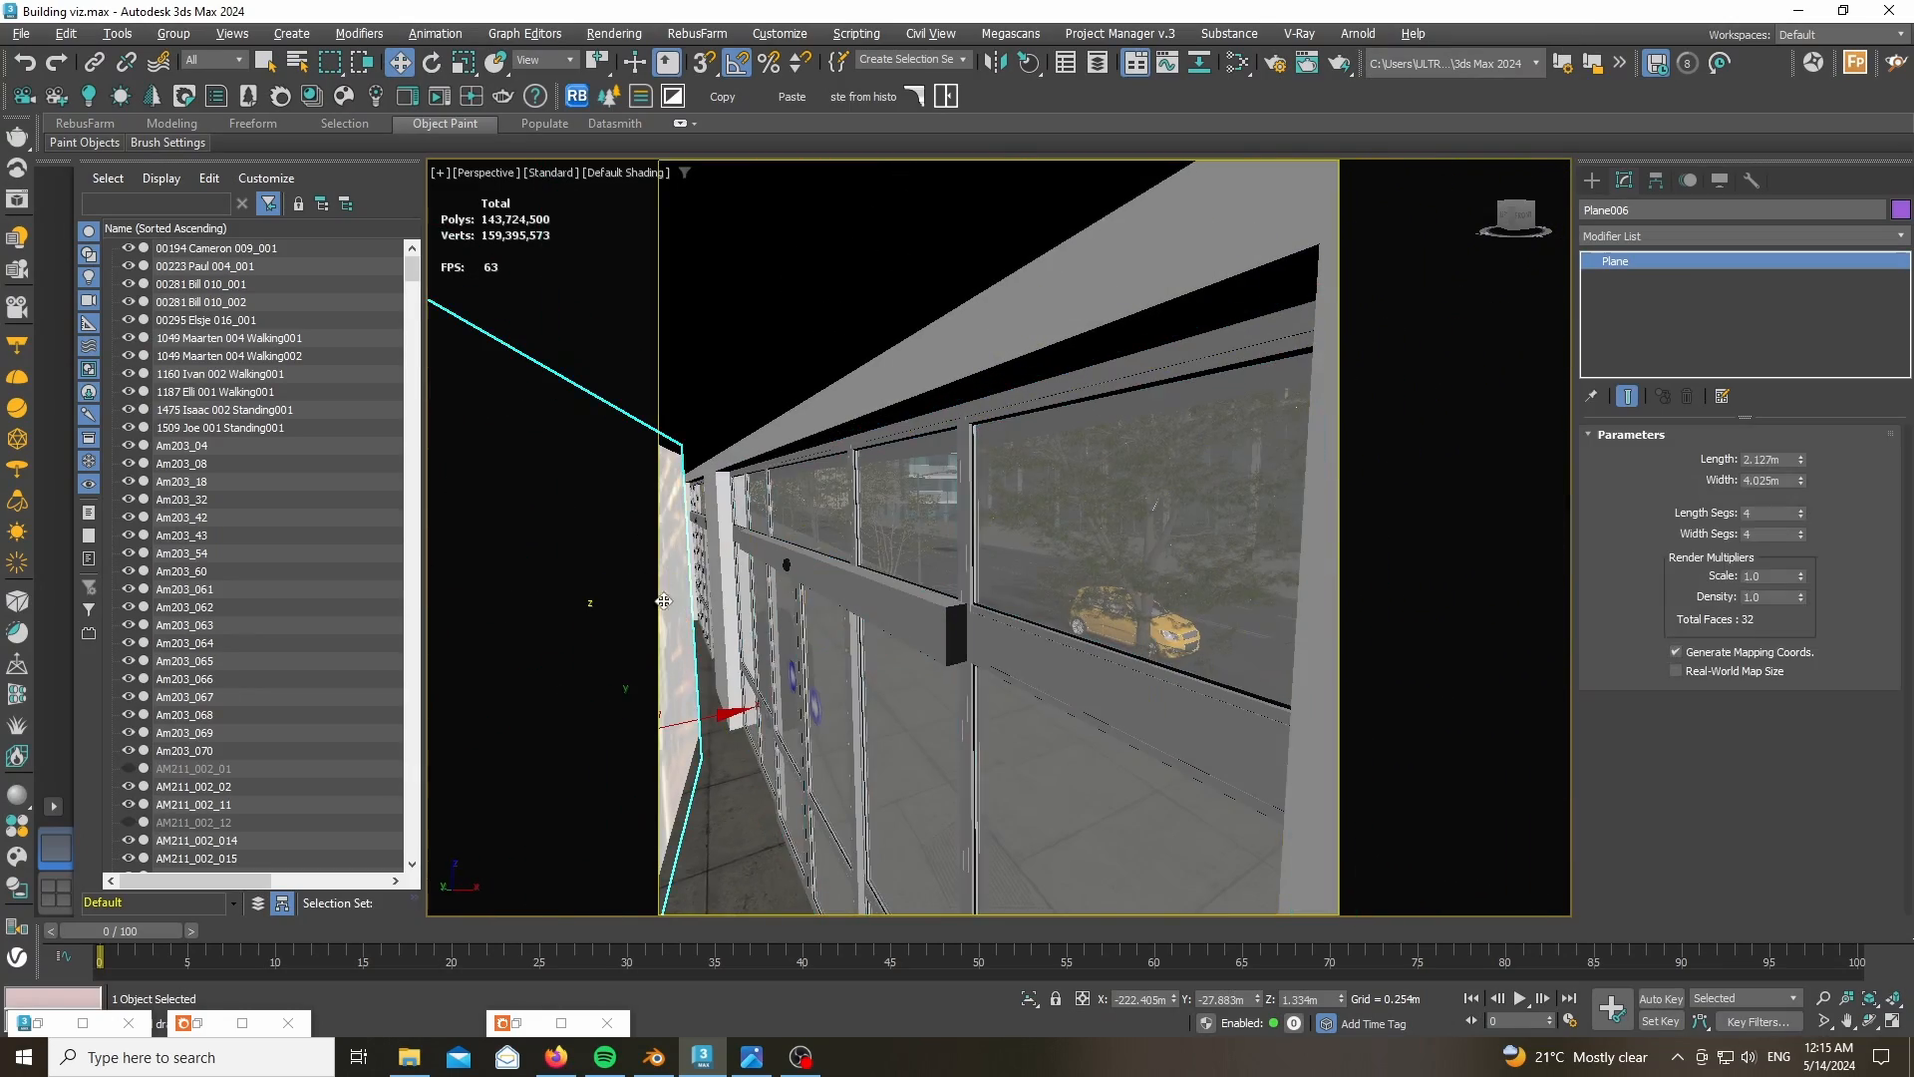
click(1033, 999)
click(1512, 242)
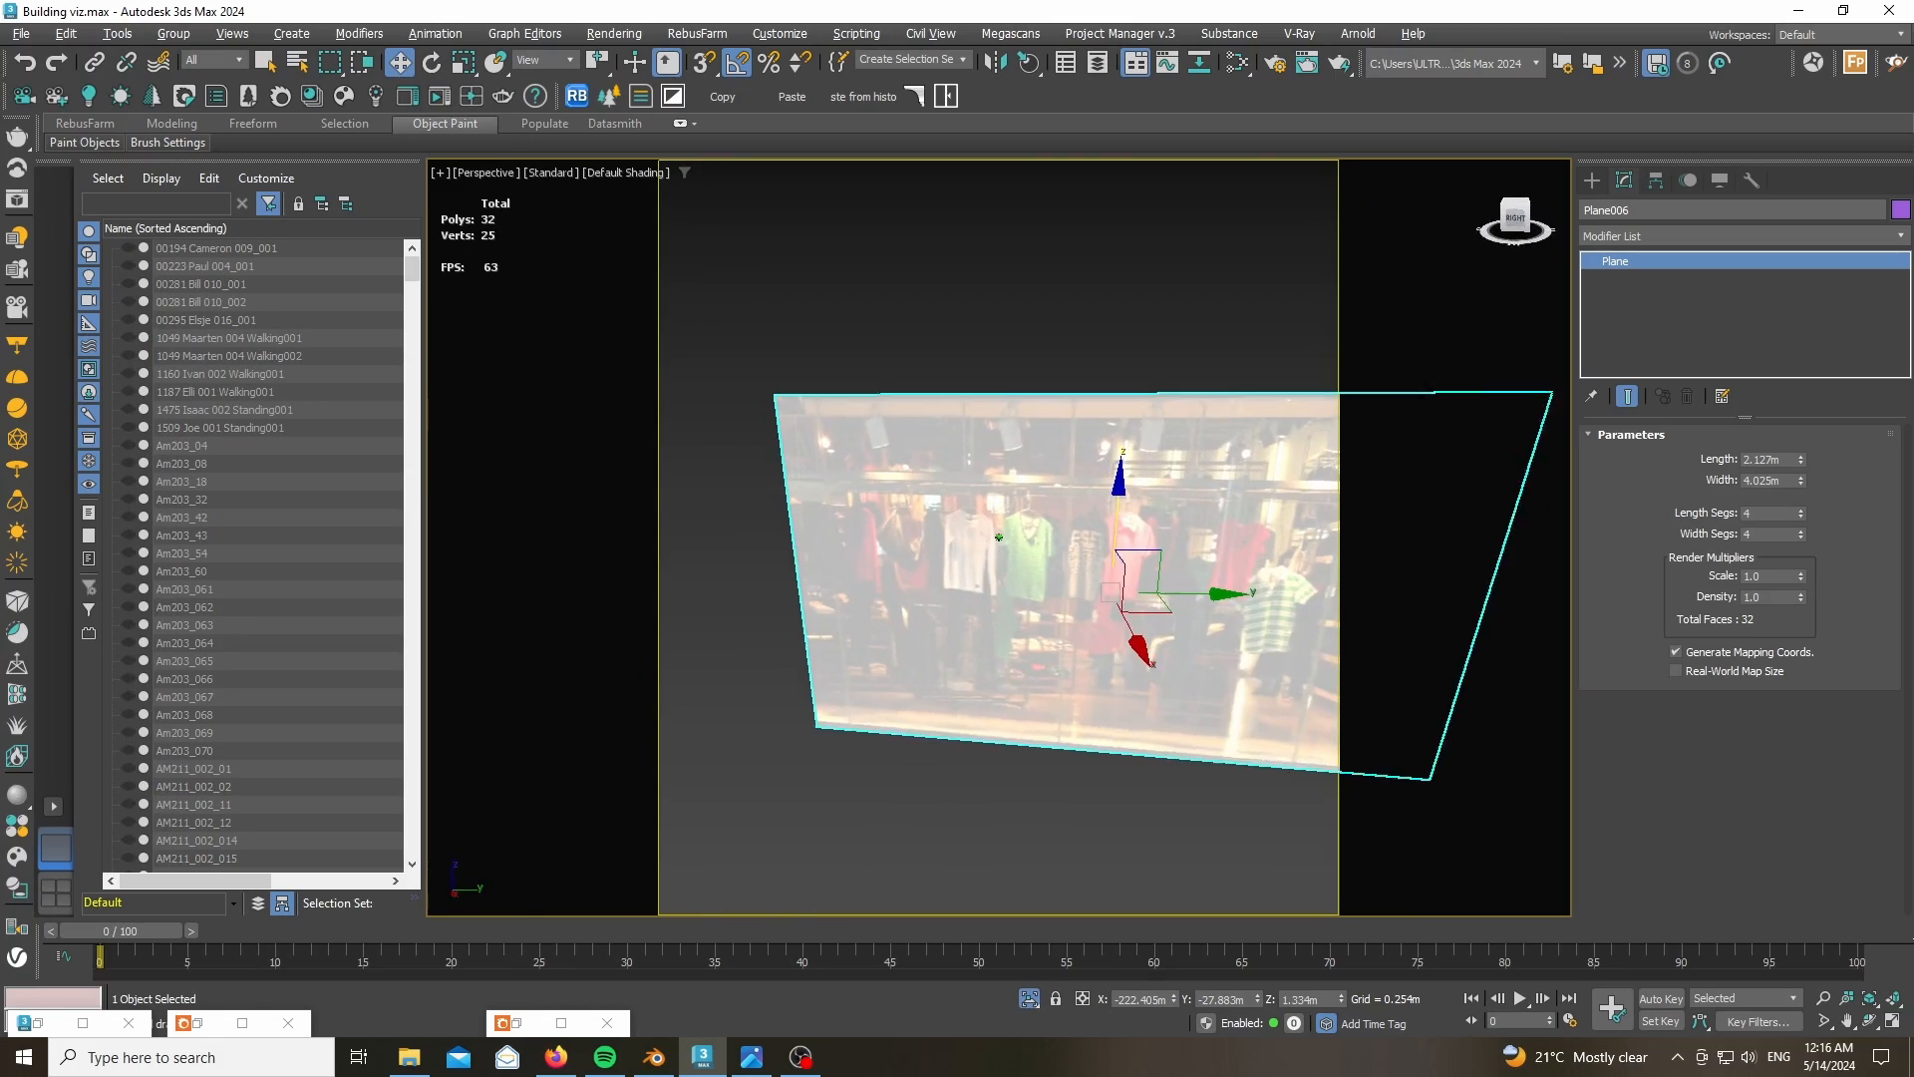
- Check the shopfront's interior image in the rendered picture, return to 3ds Max and end the plane's isolation
click(751, 1058)
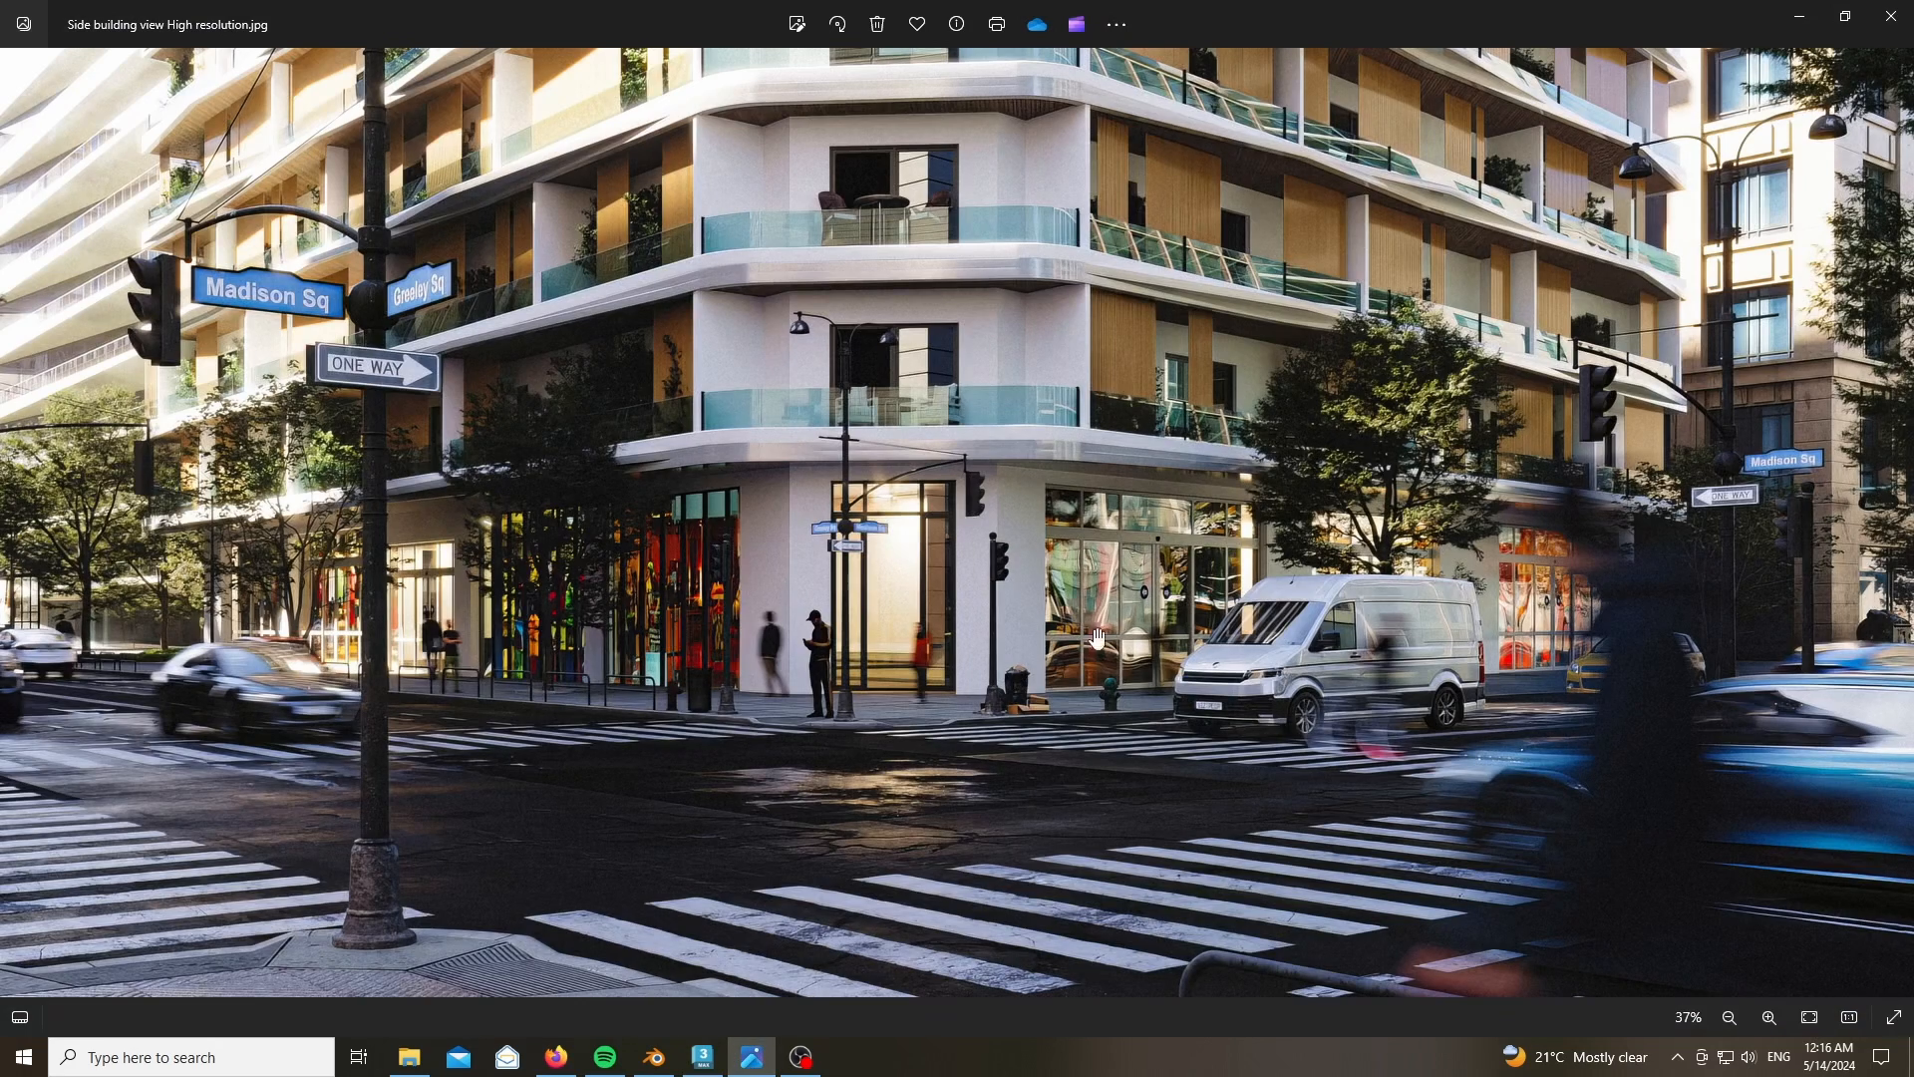
scroll(1441, 607, up, 3)
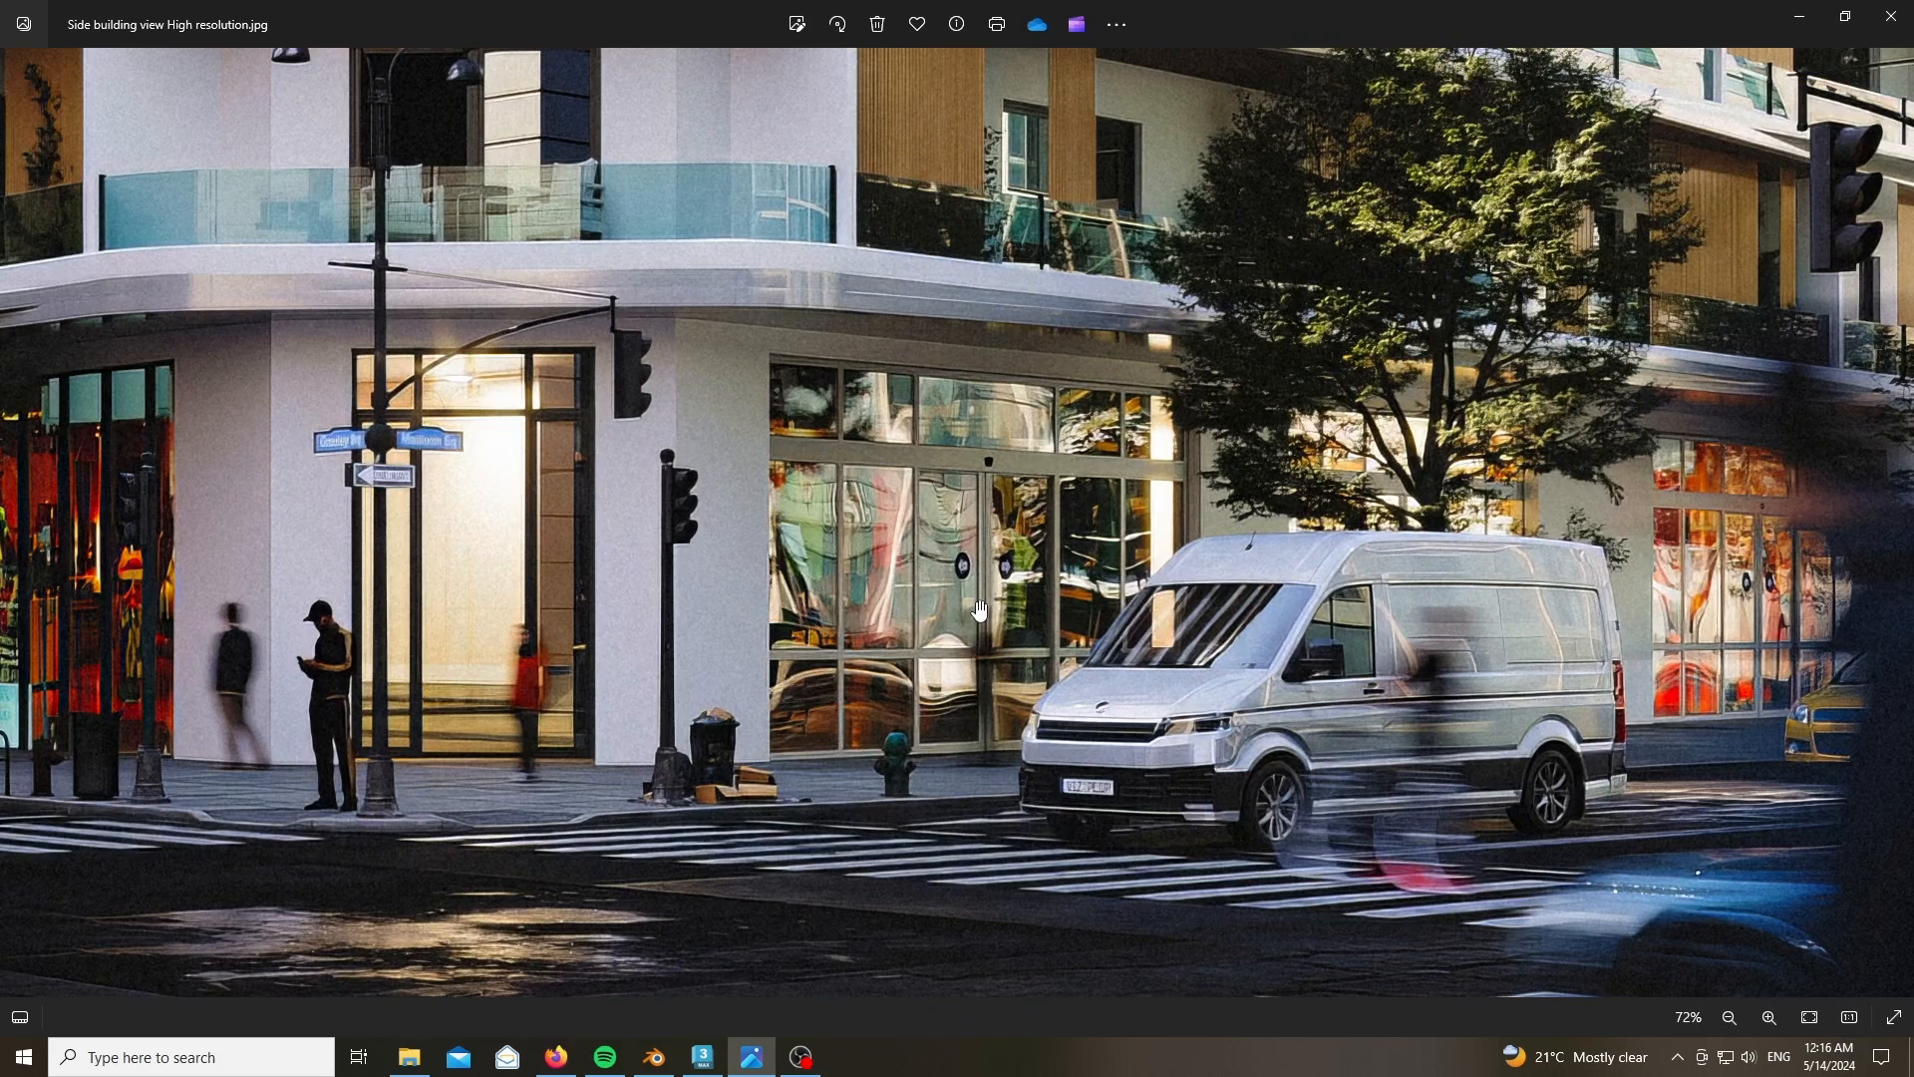
scroll(980, 610, down, 3)
mouse_move(703, 1057)
click(708, 1002)
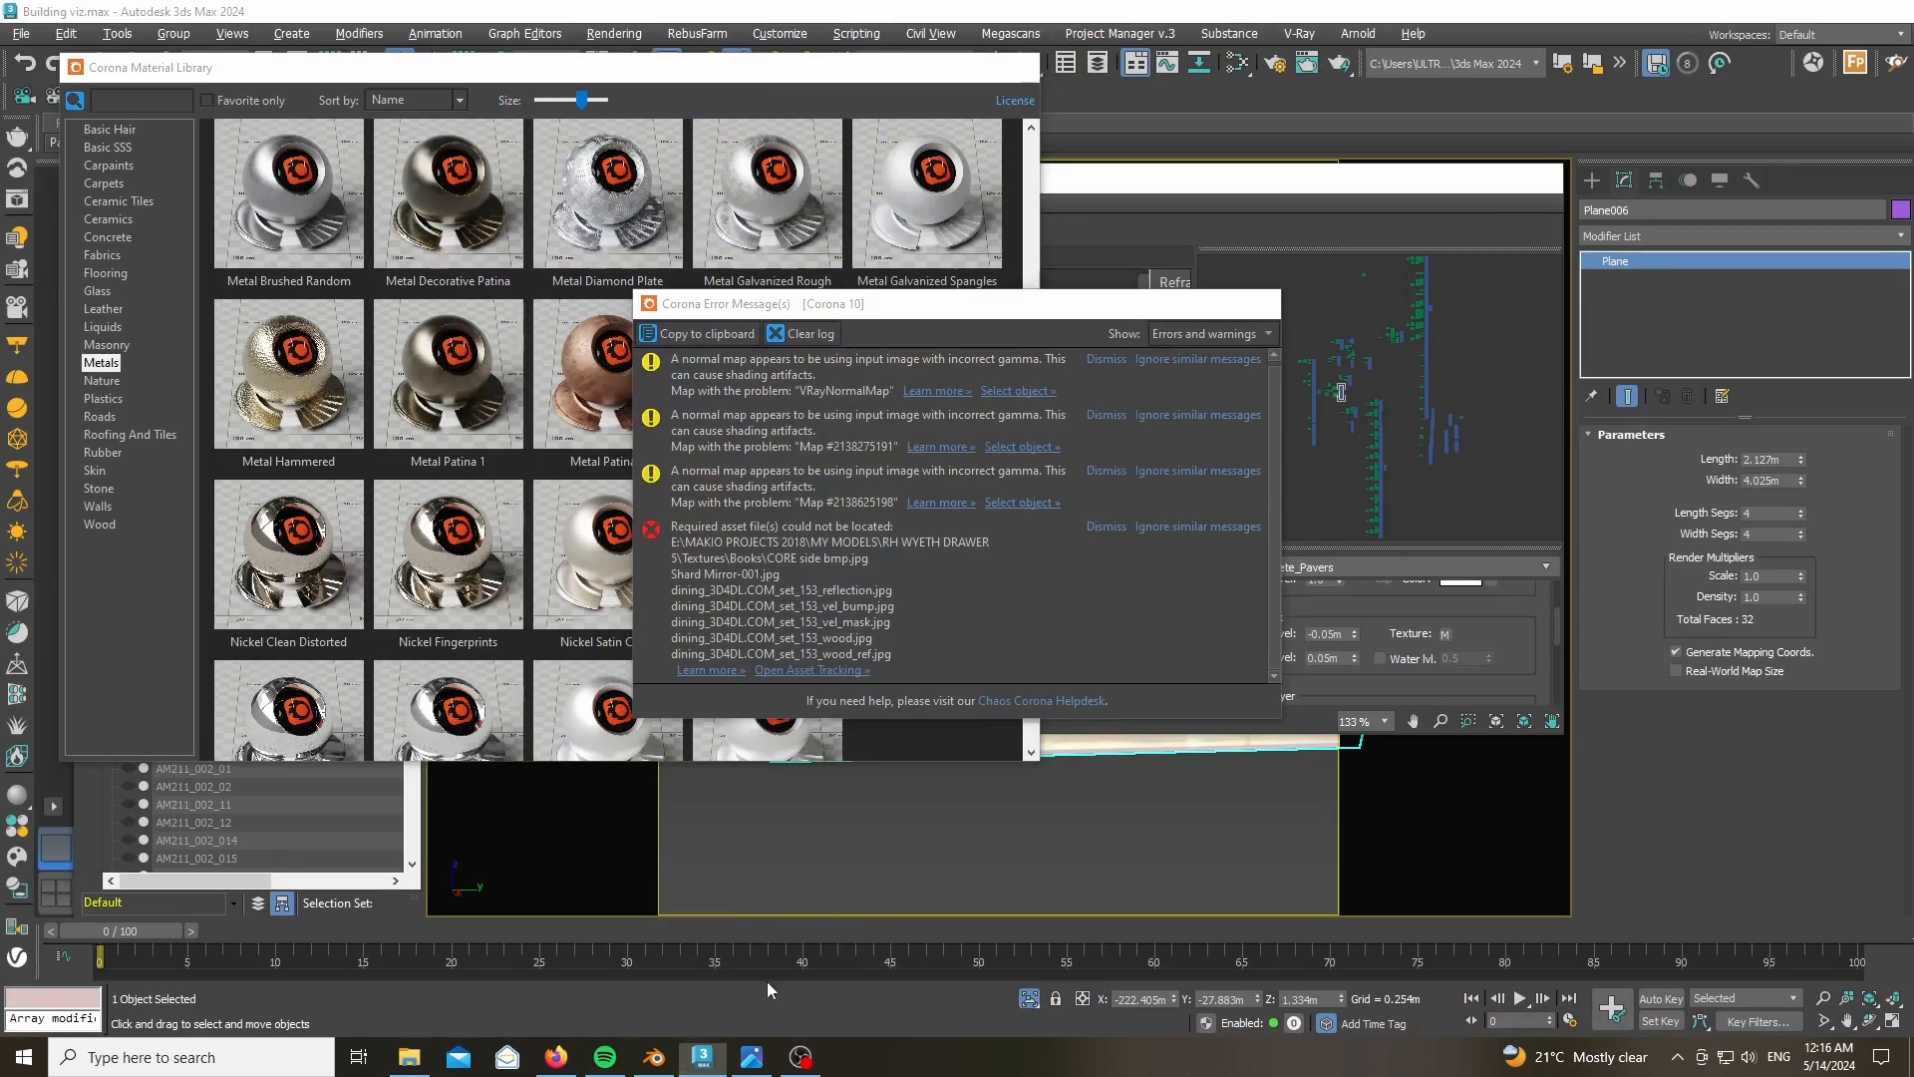
click(1029, 998)
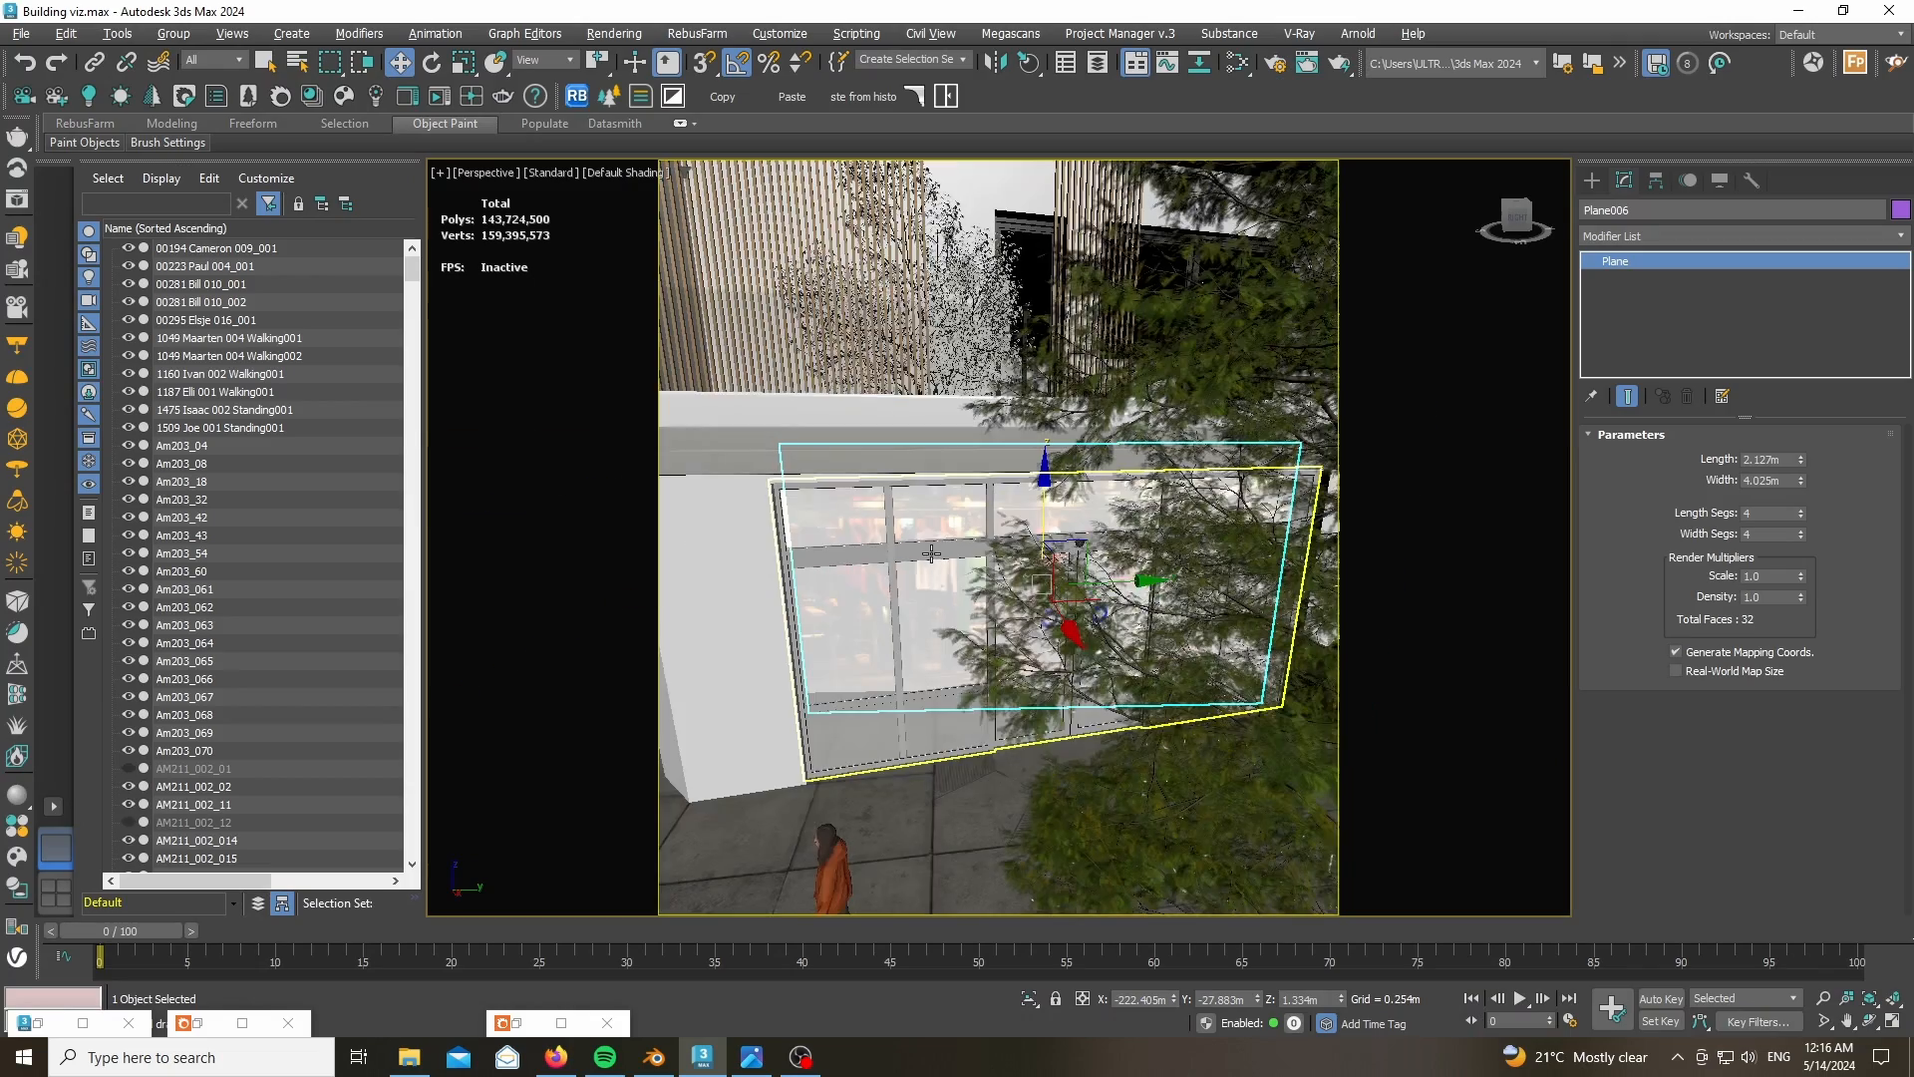
- Examine the apartment building's upper facade and a planted balcony with its wooden slat screen up close
scroll(940, 564, down, 5)
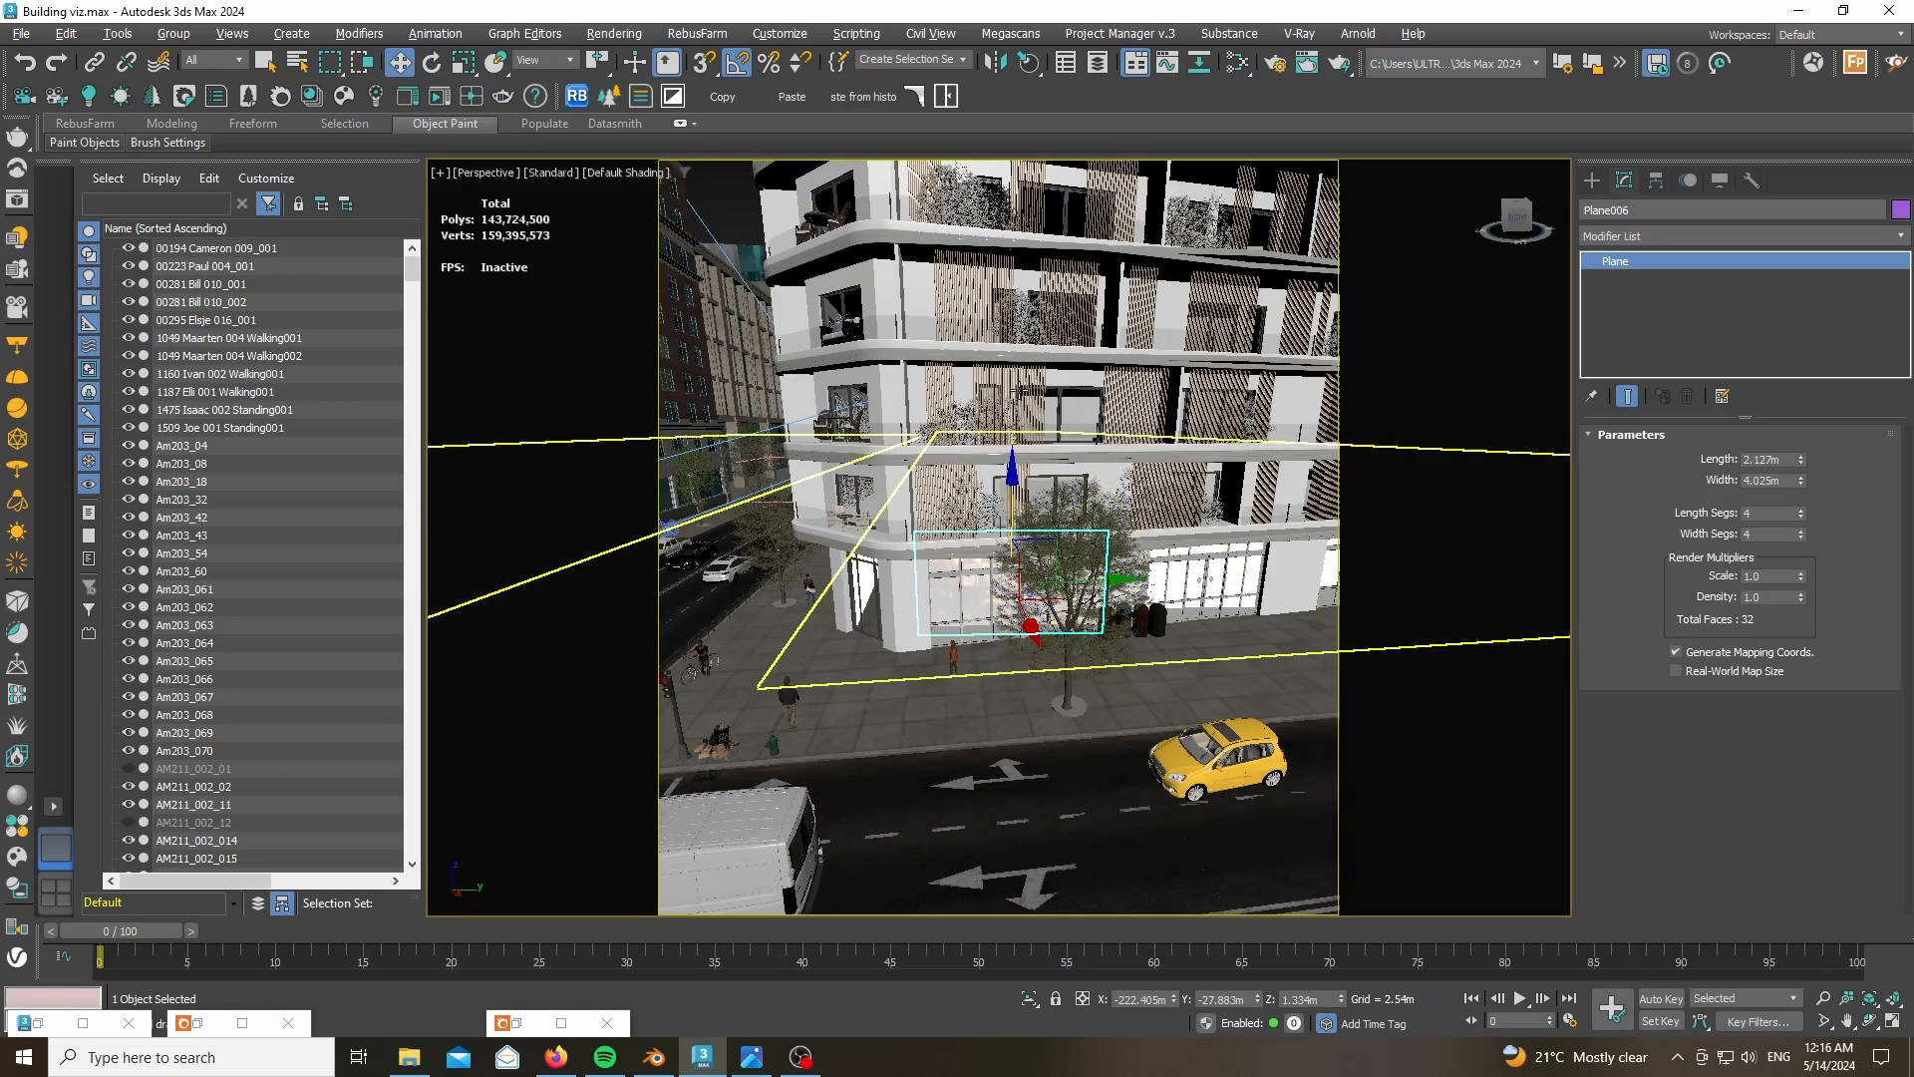
middle_drag(909, 511, 1029, 788)
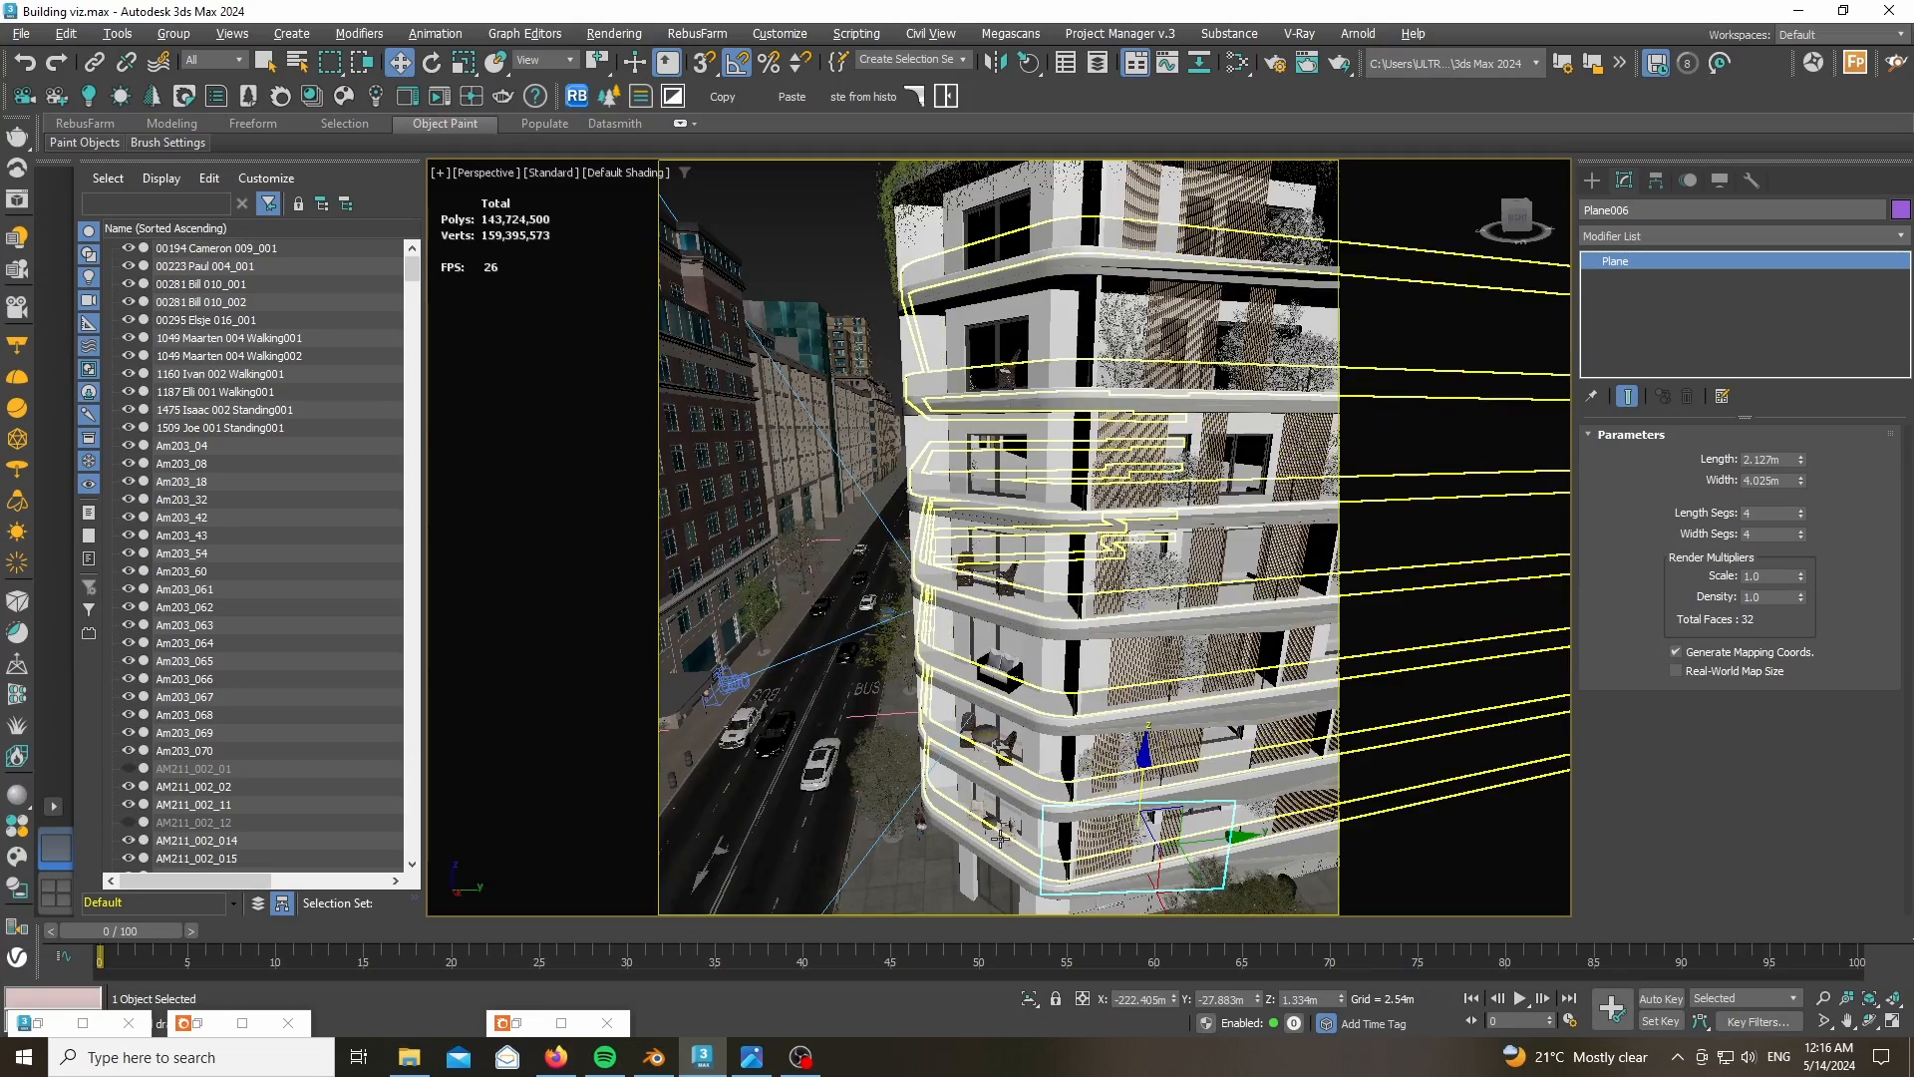
middle_drag(1242, 522, 1110, 626)
right_click(1110, 628)
click(1085, 542)
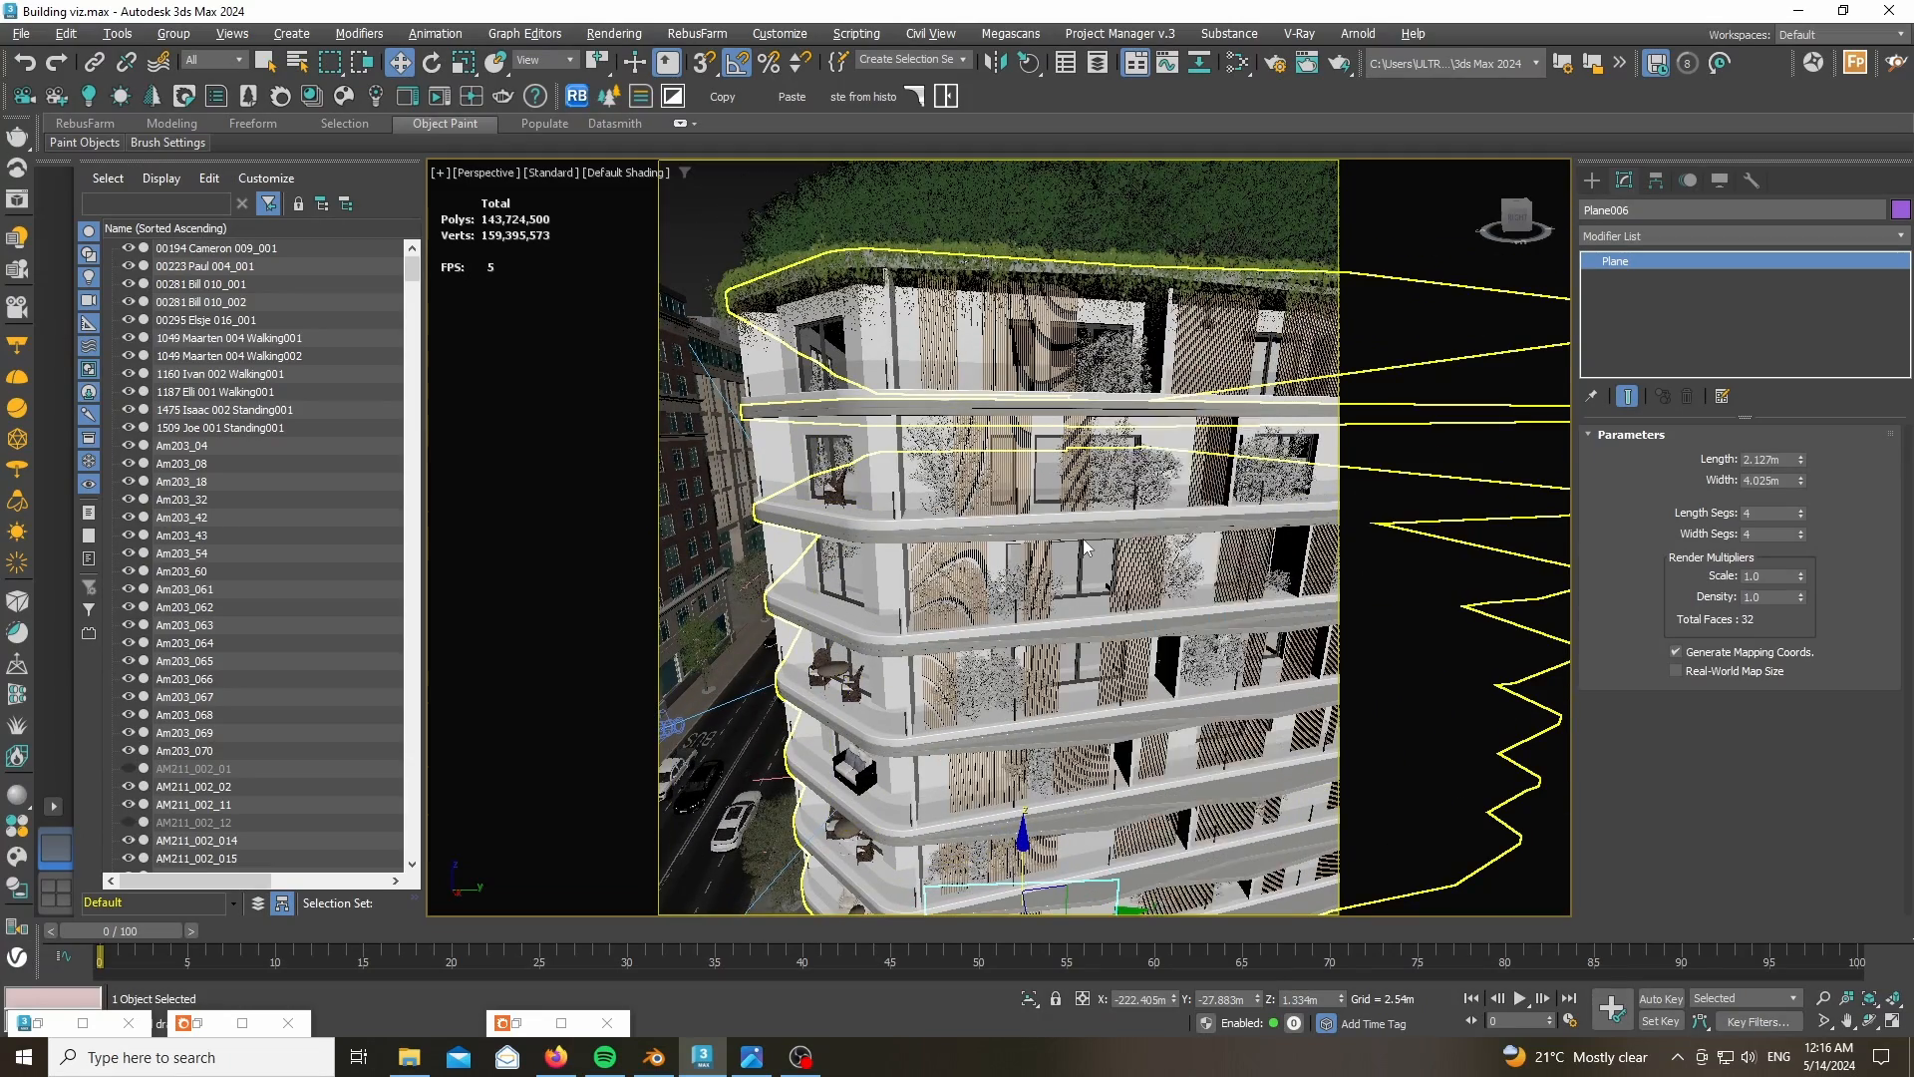
scroll(1124, 339, up, 5)
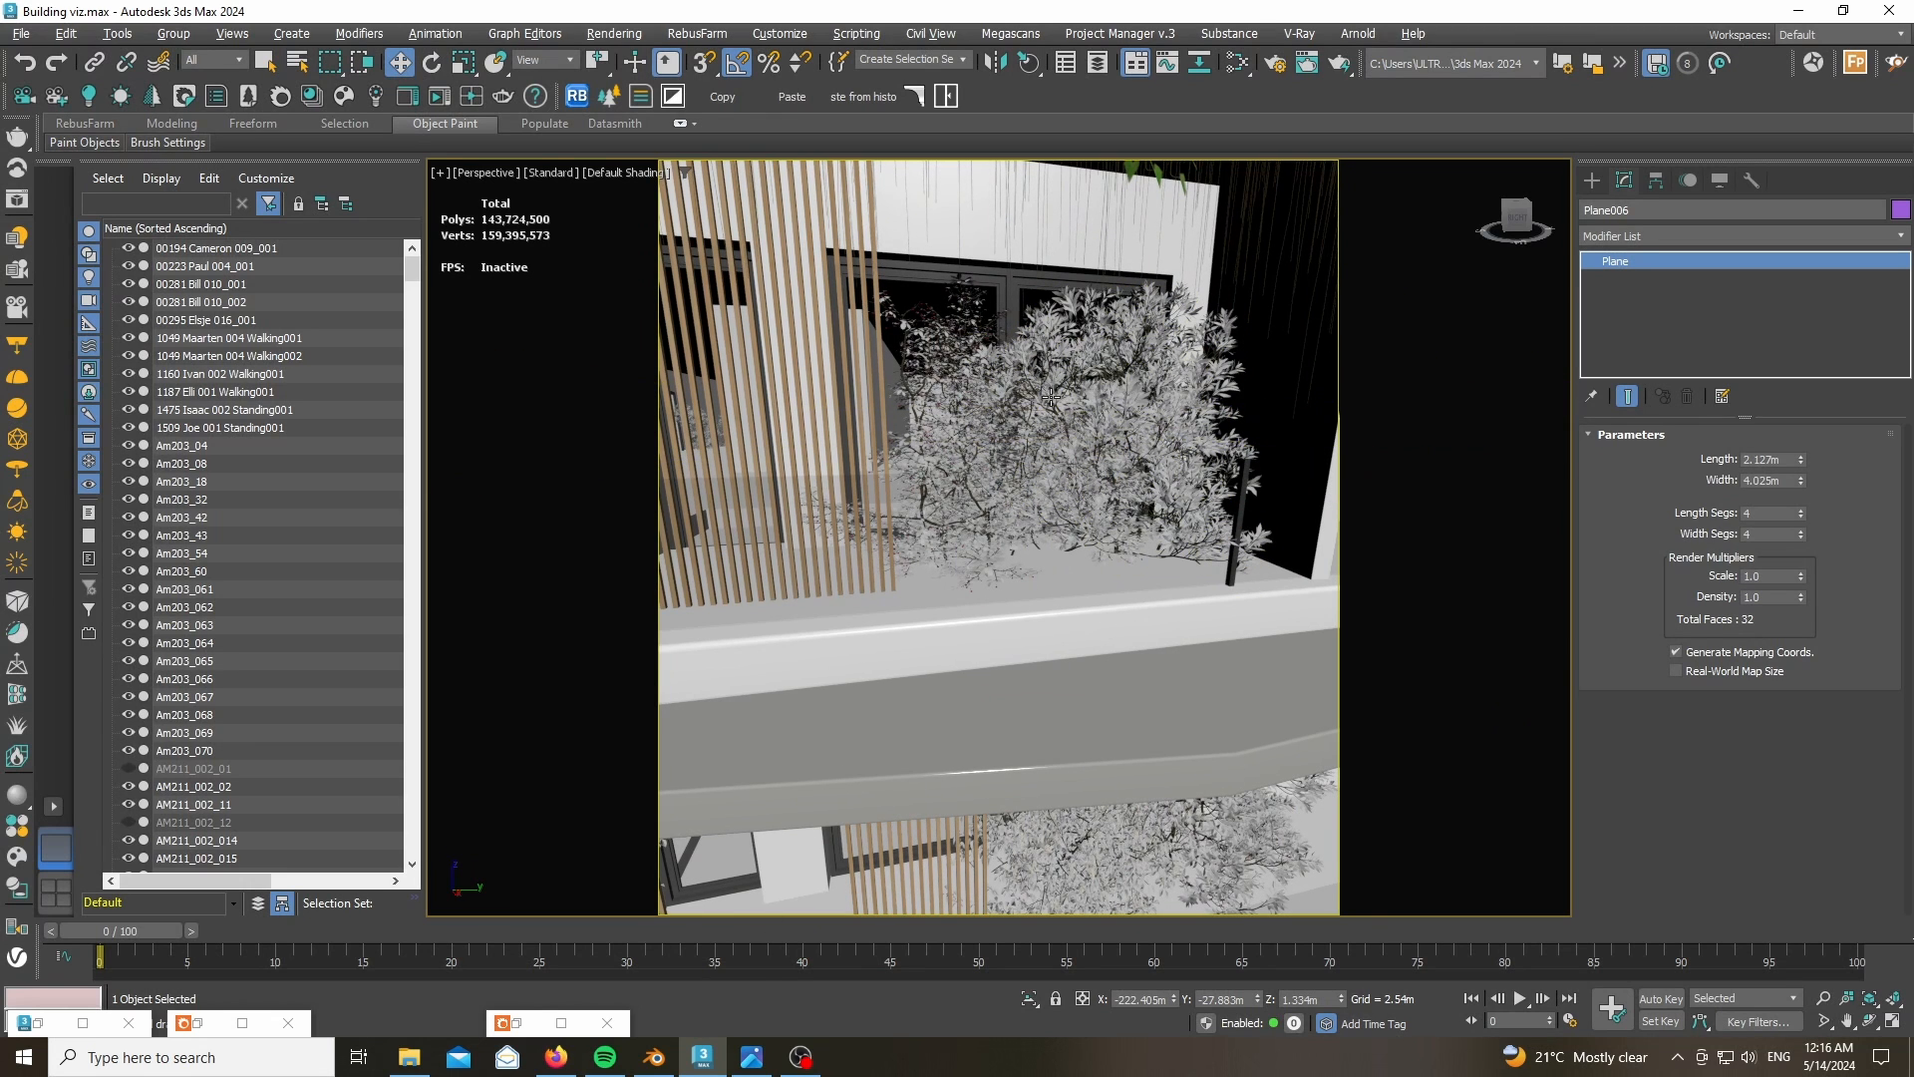
- Check the apartment building through Corona Camera001 and return the viewport to Perspective
click(488, 174)
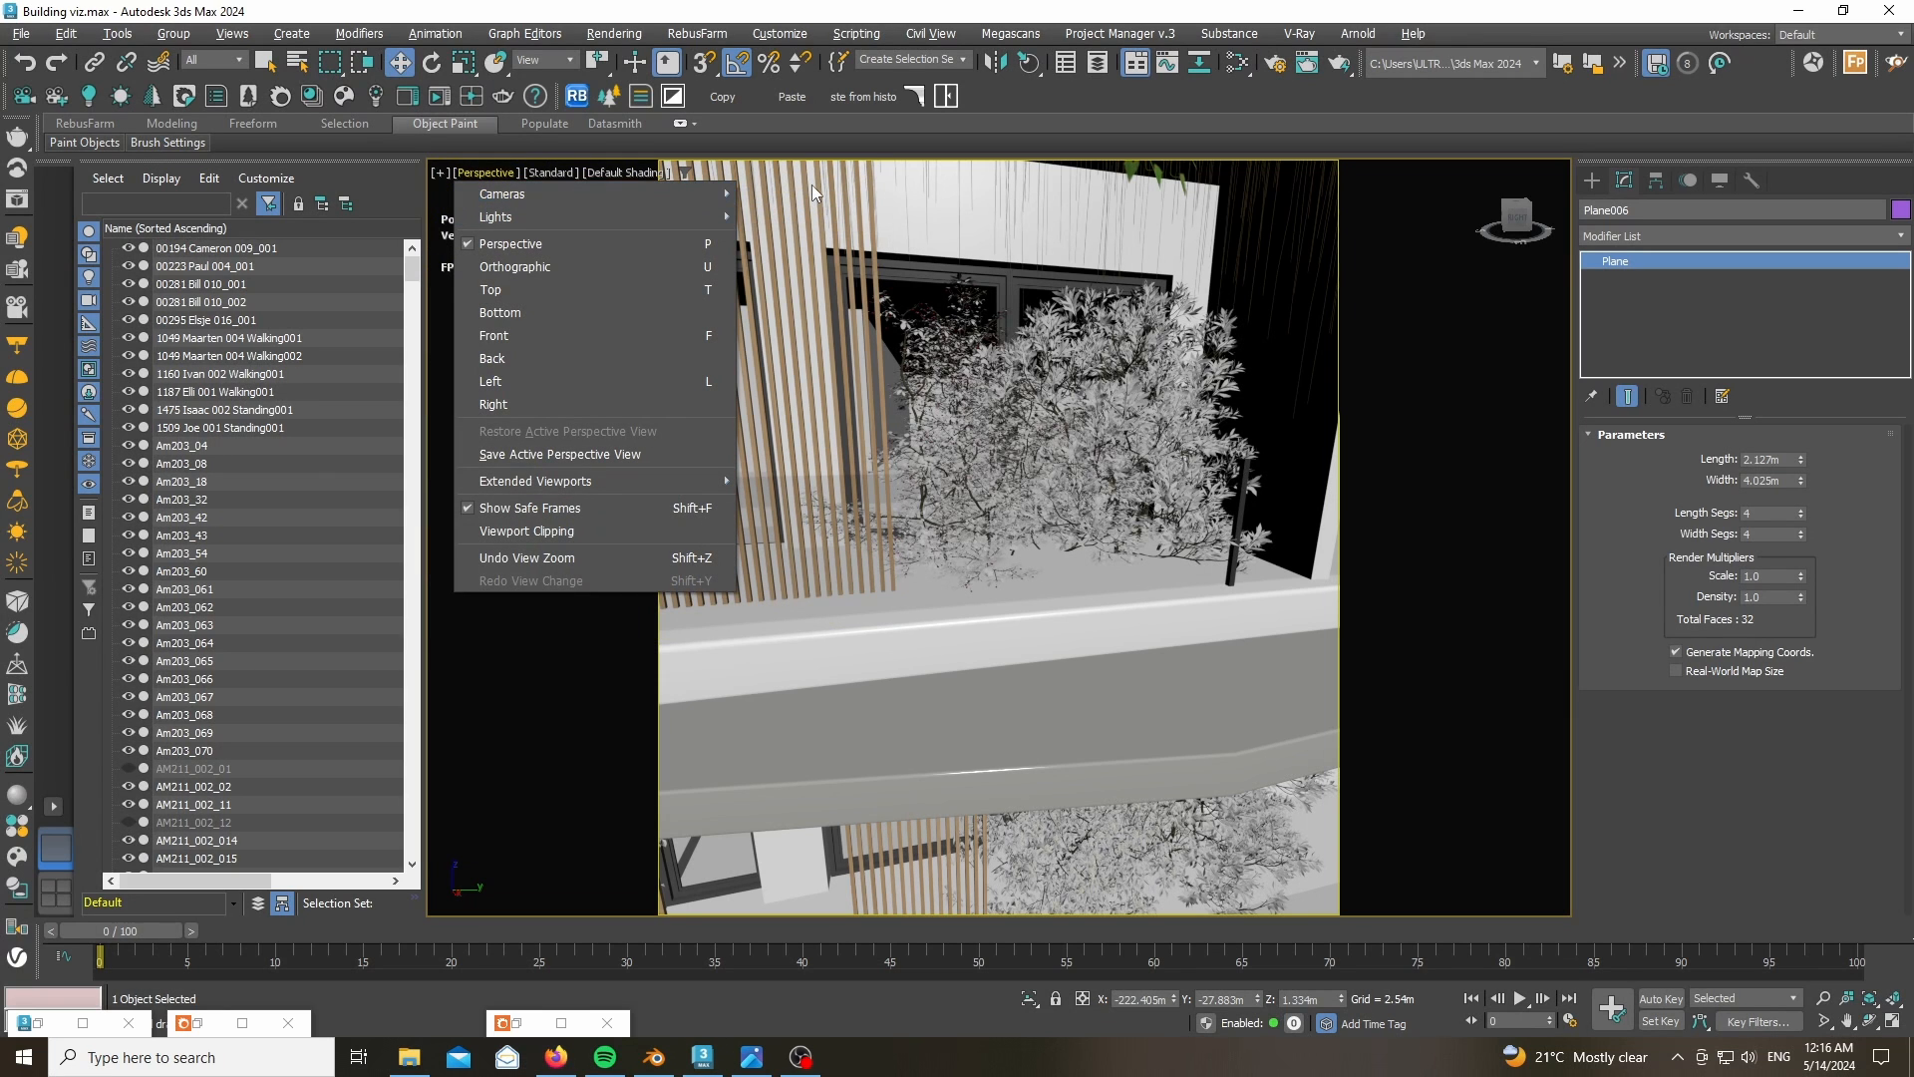
mouse_move(706, 188)
click(776, 192)
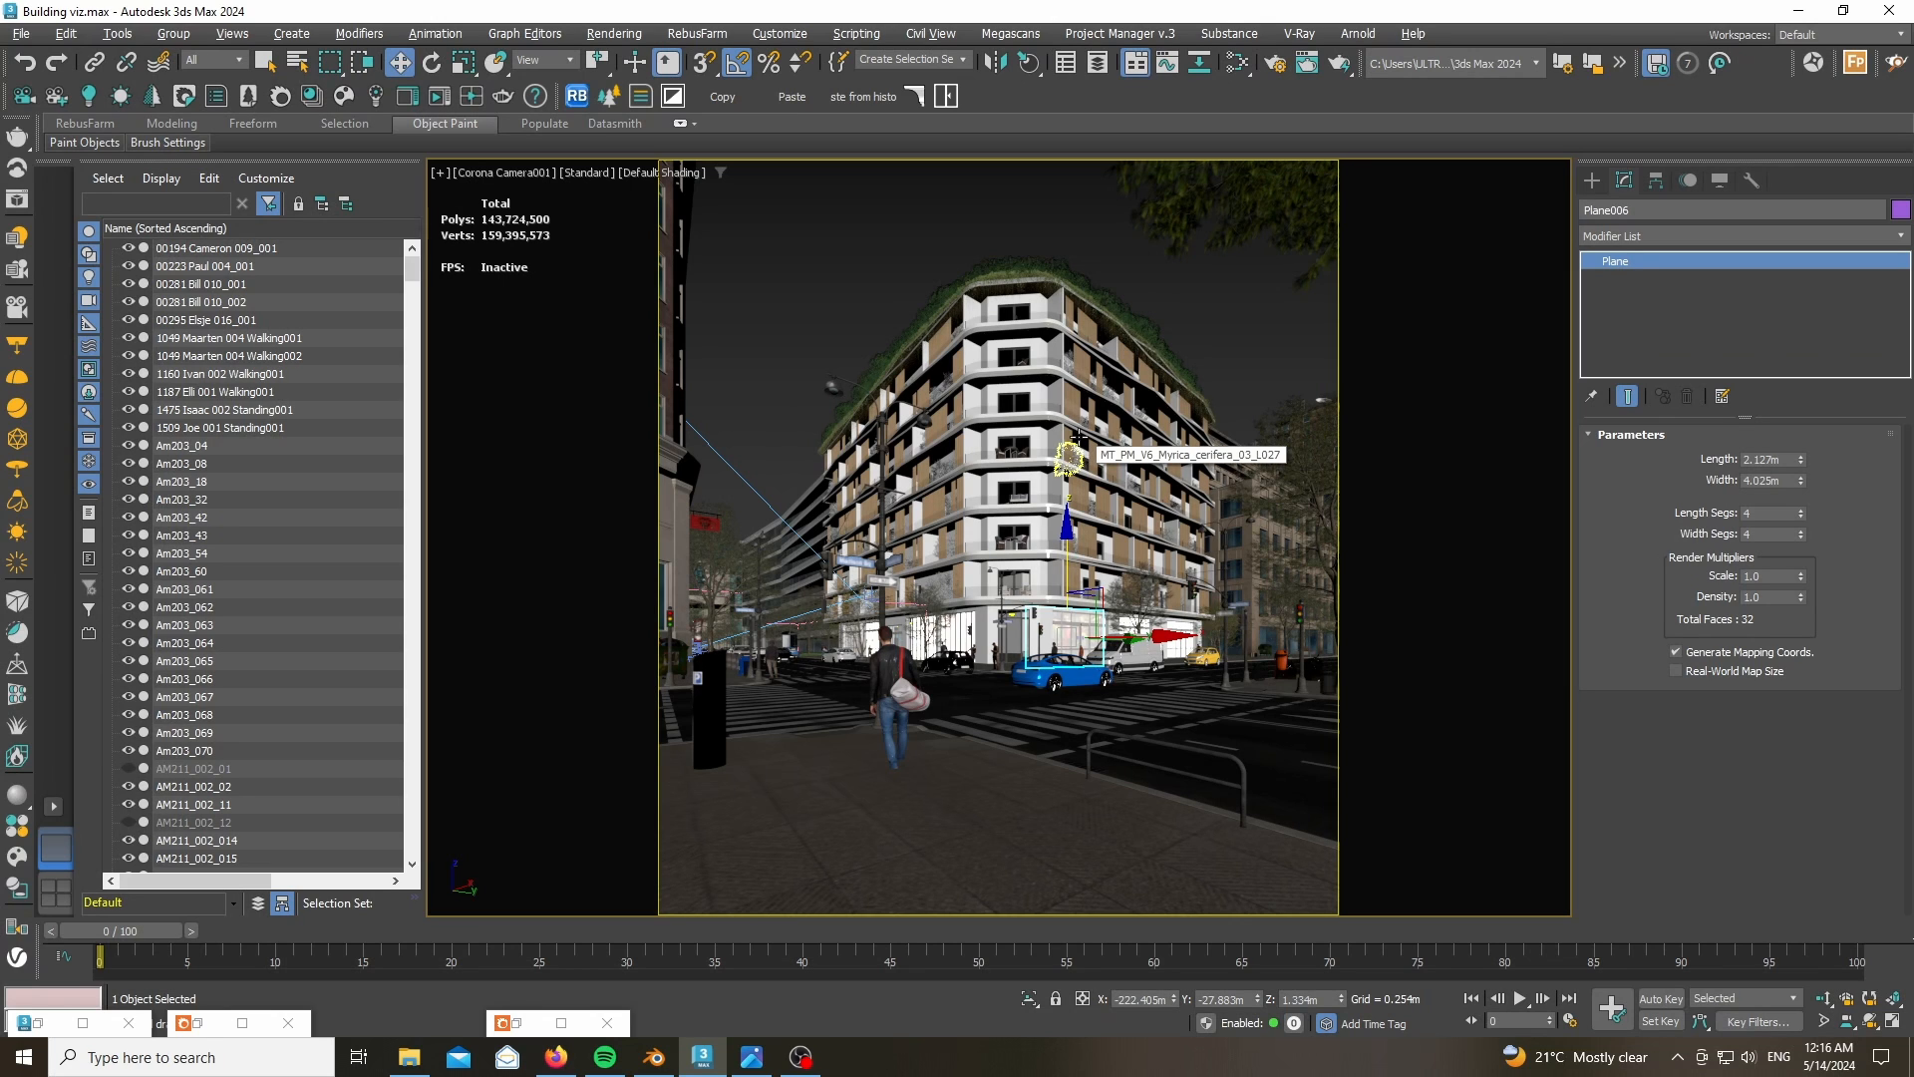
key(p)
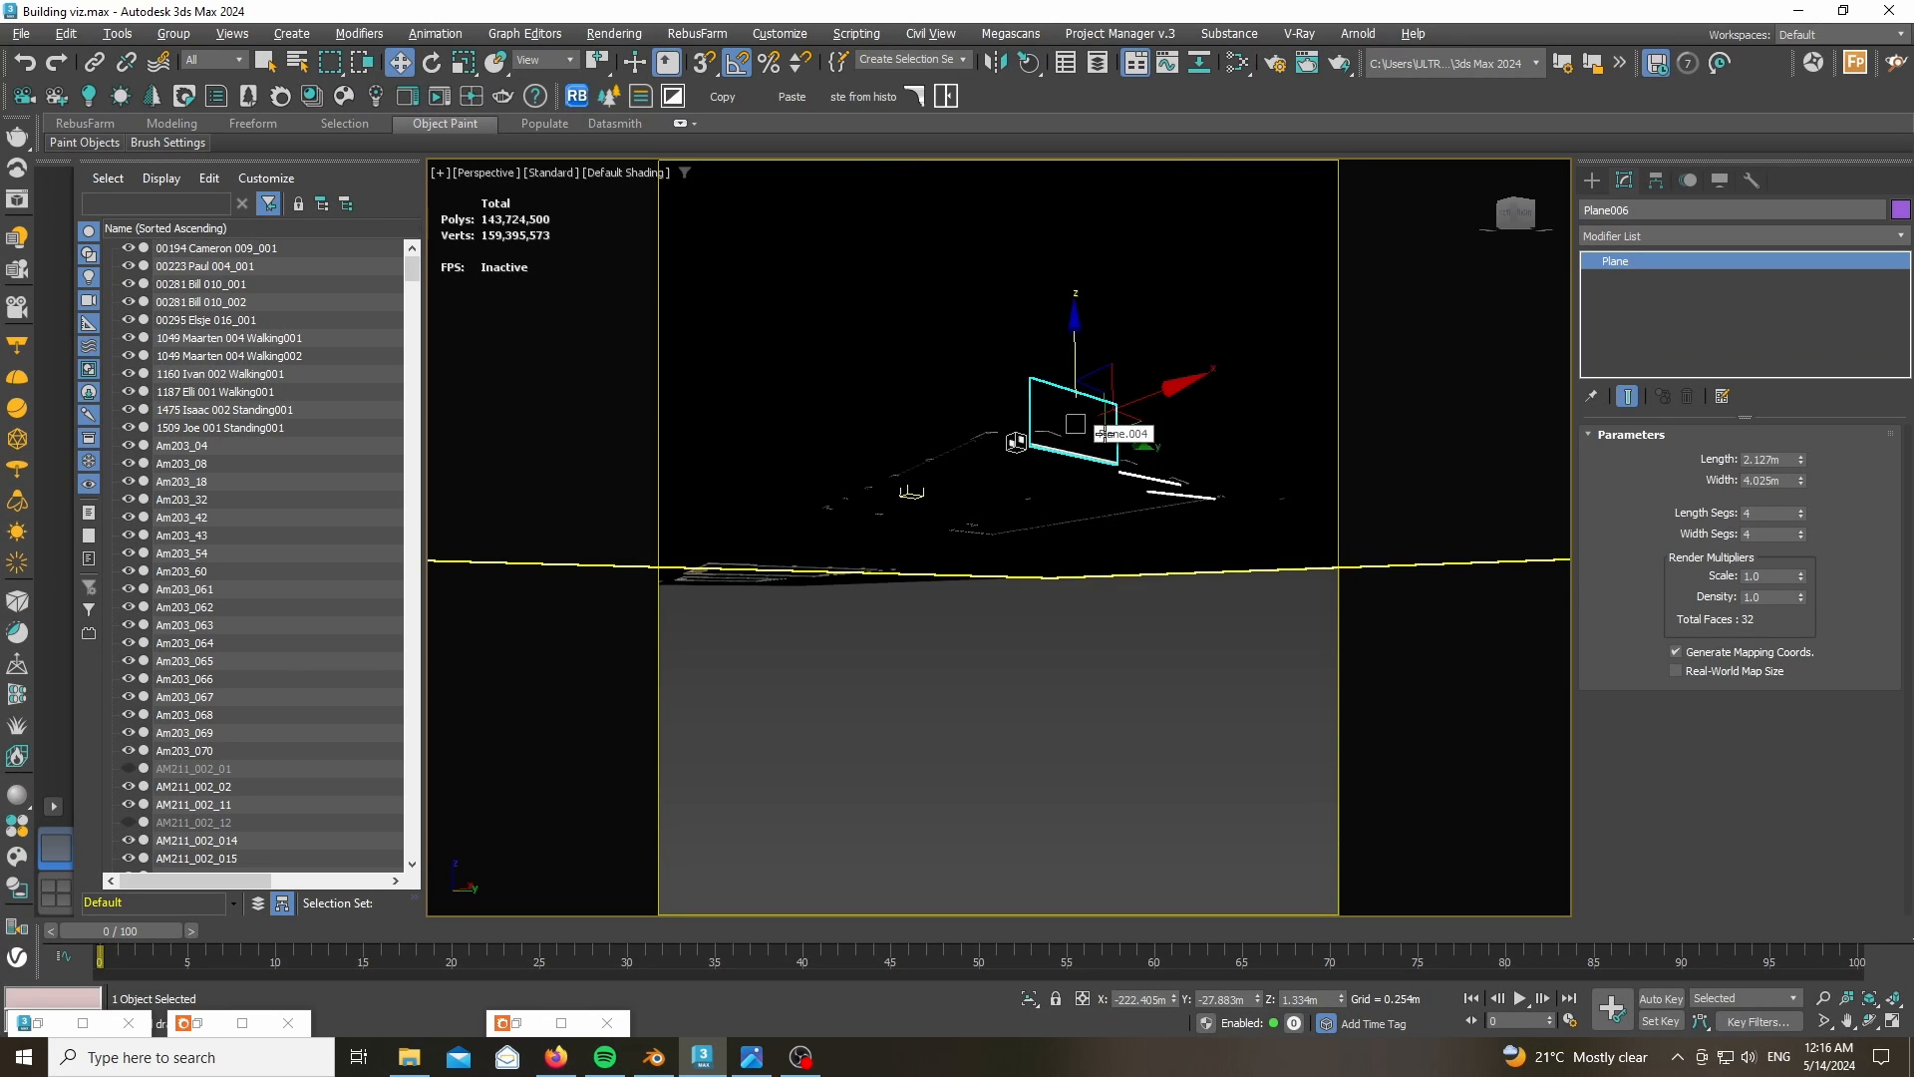
- Examine the side facade's balconies, wooden slat panels and shrubs in the Perspective view
middle_drag(1079, 436, 1118, 797)
scroll(1009, 582, up, 10)
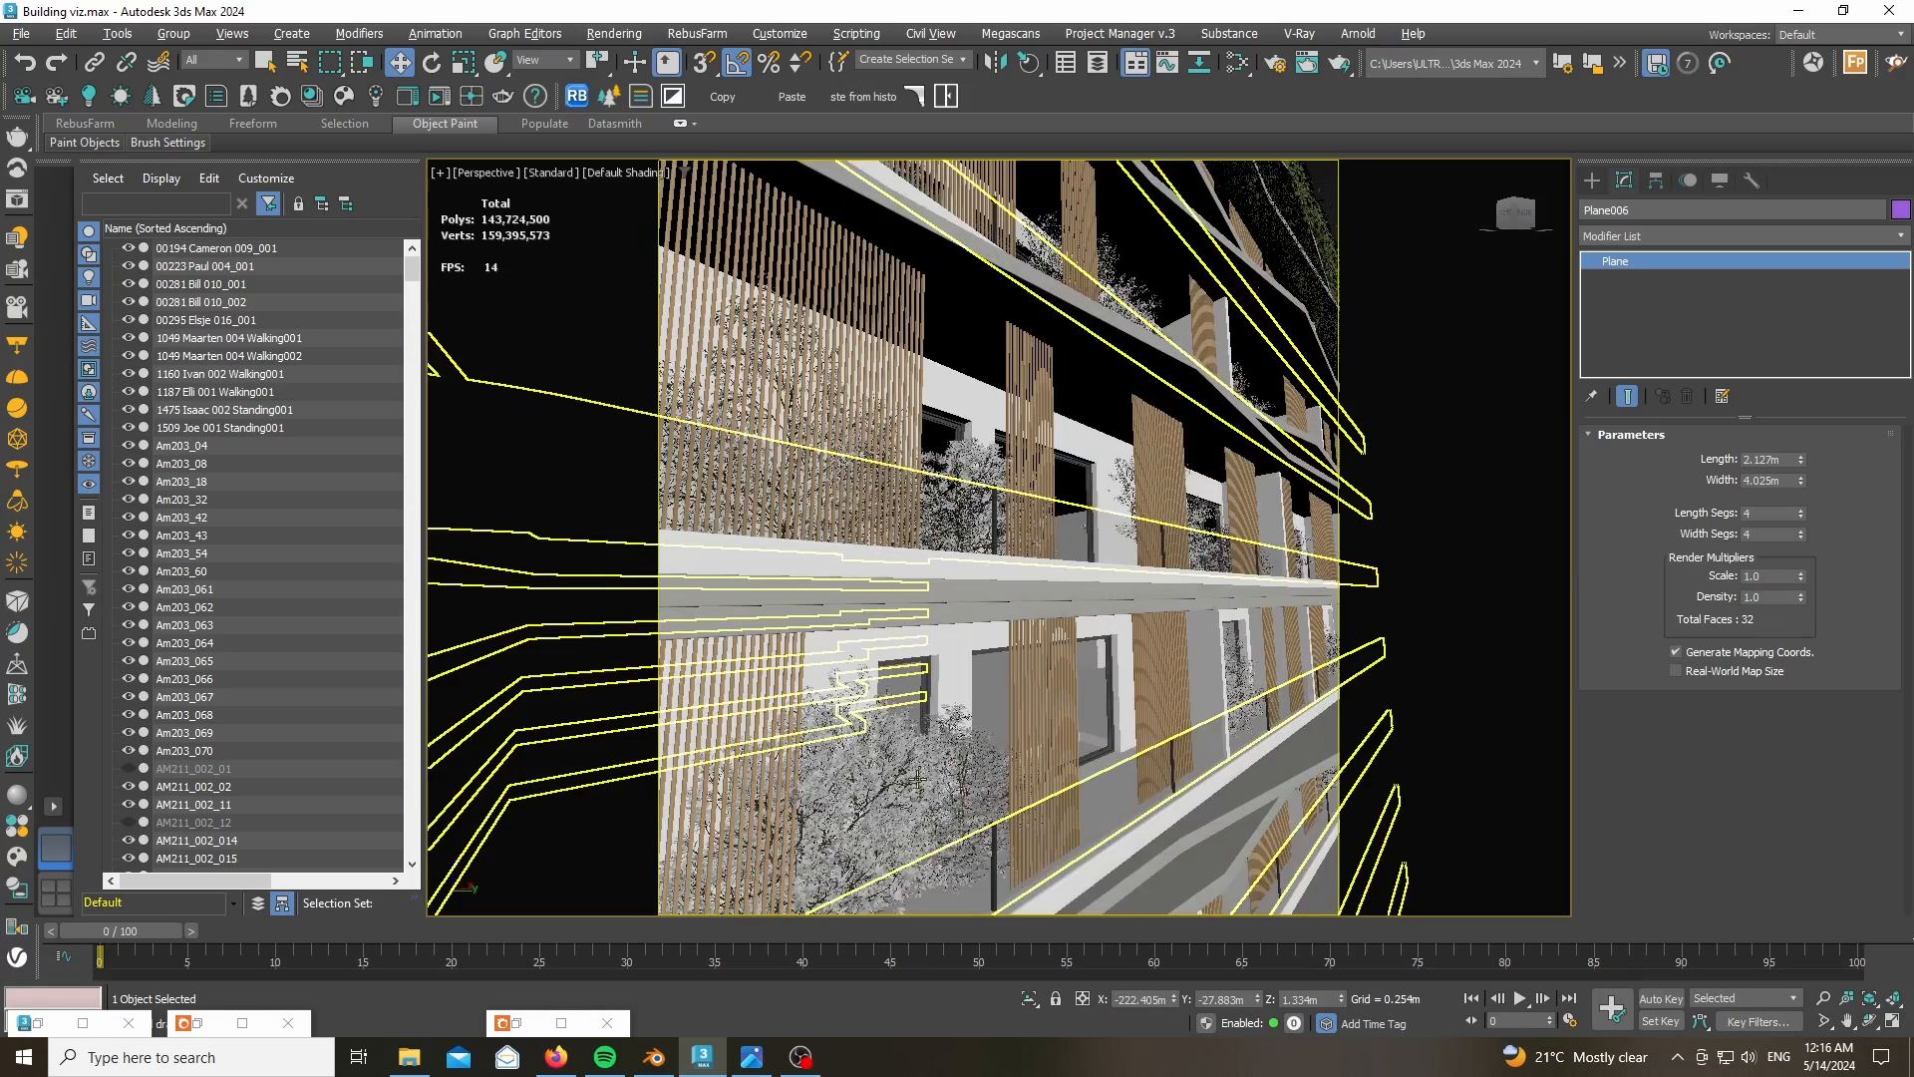
scroll(943, 714, down, 6)
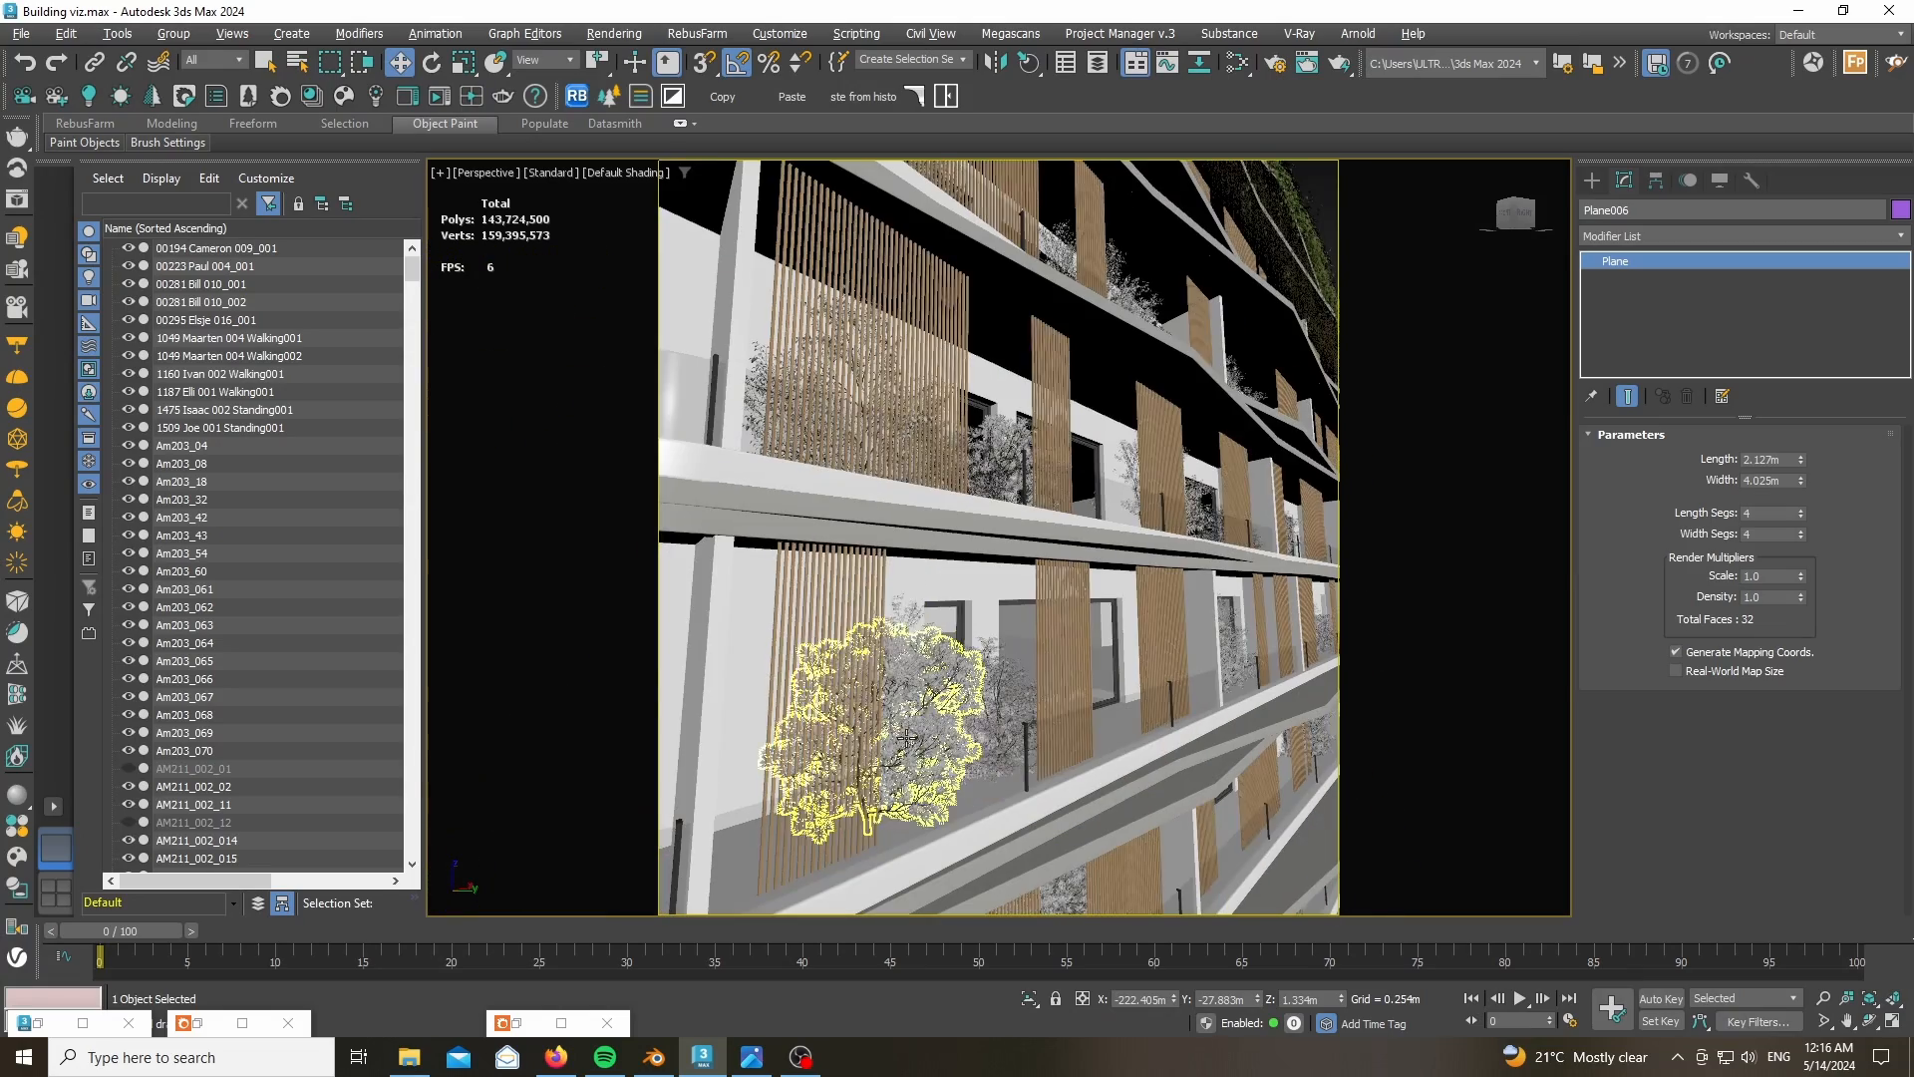
- Compare the balcony plants, wood panels and glass railings in the rendered image, and return to 3ds Max
click(751, 1057)
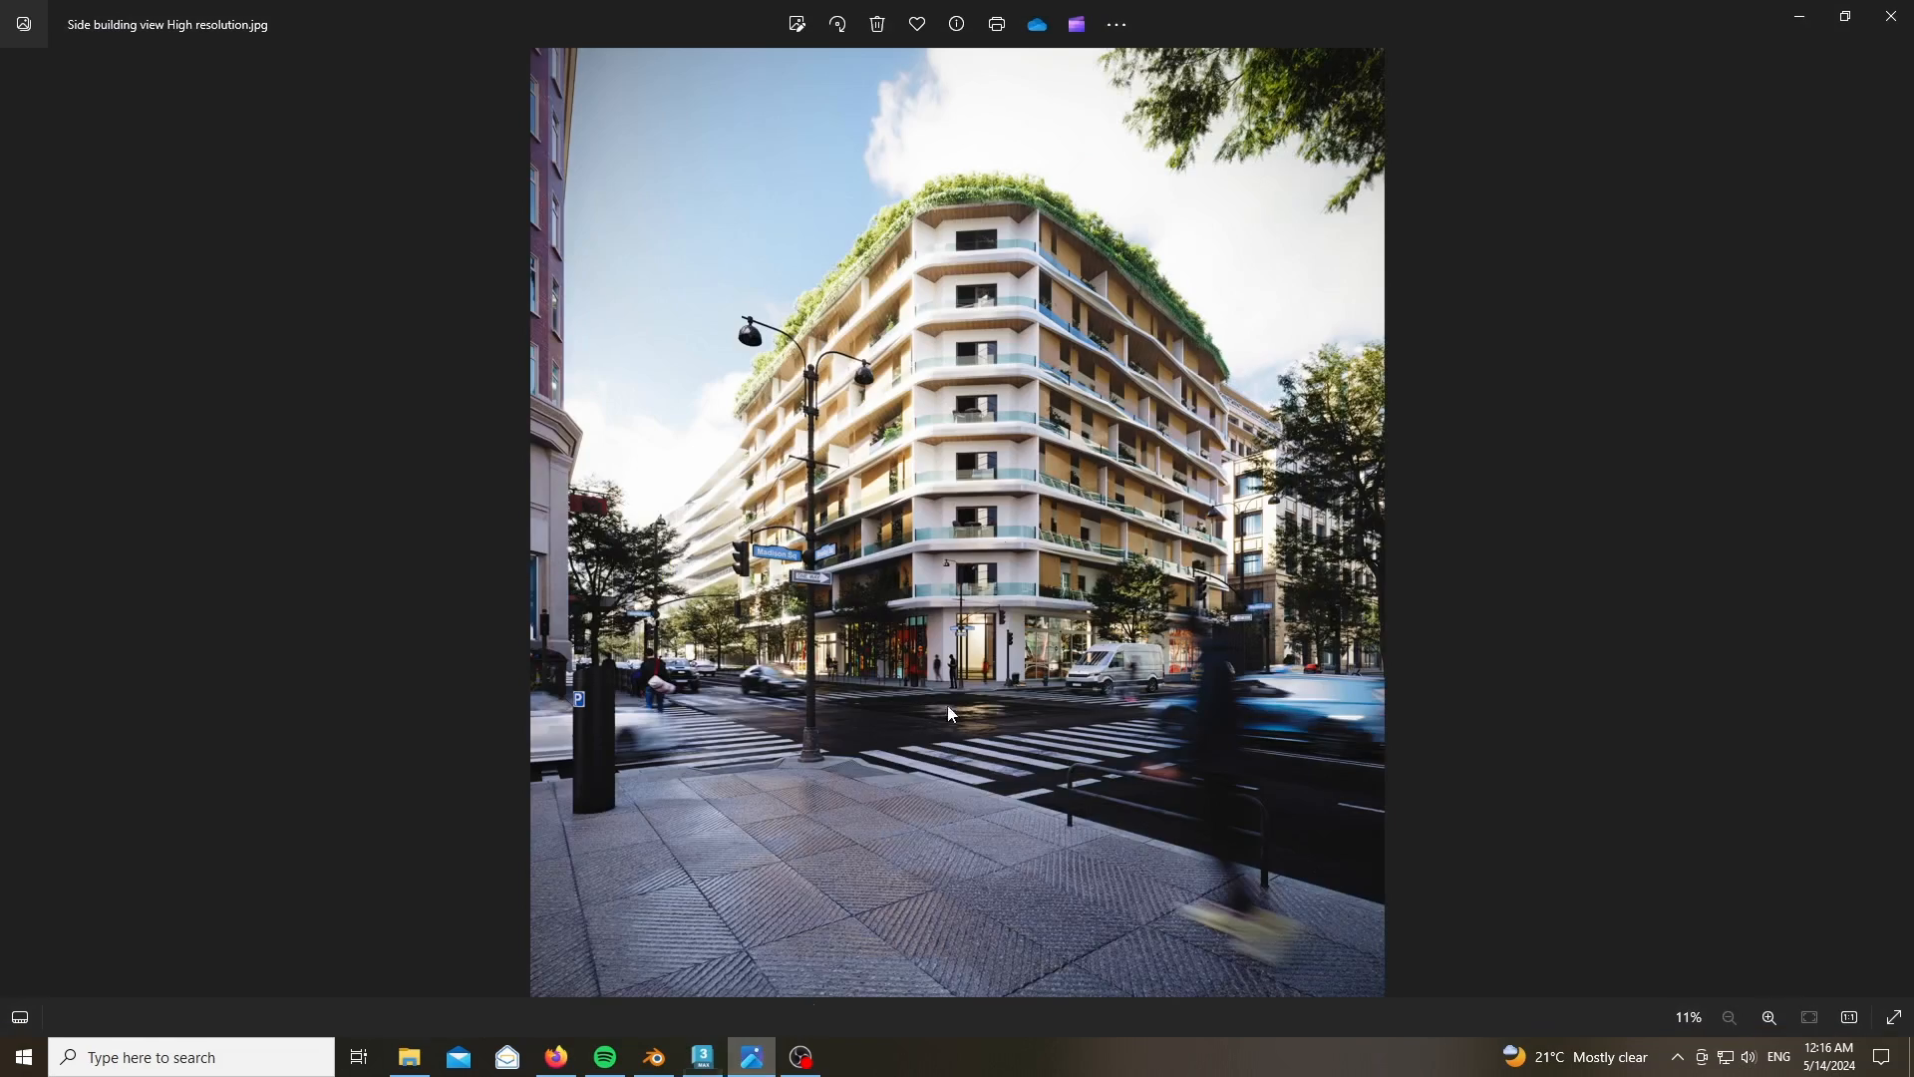
scroll(1139, 427, up, 5)
scroll(845, 513, up, 5)
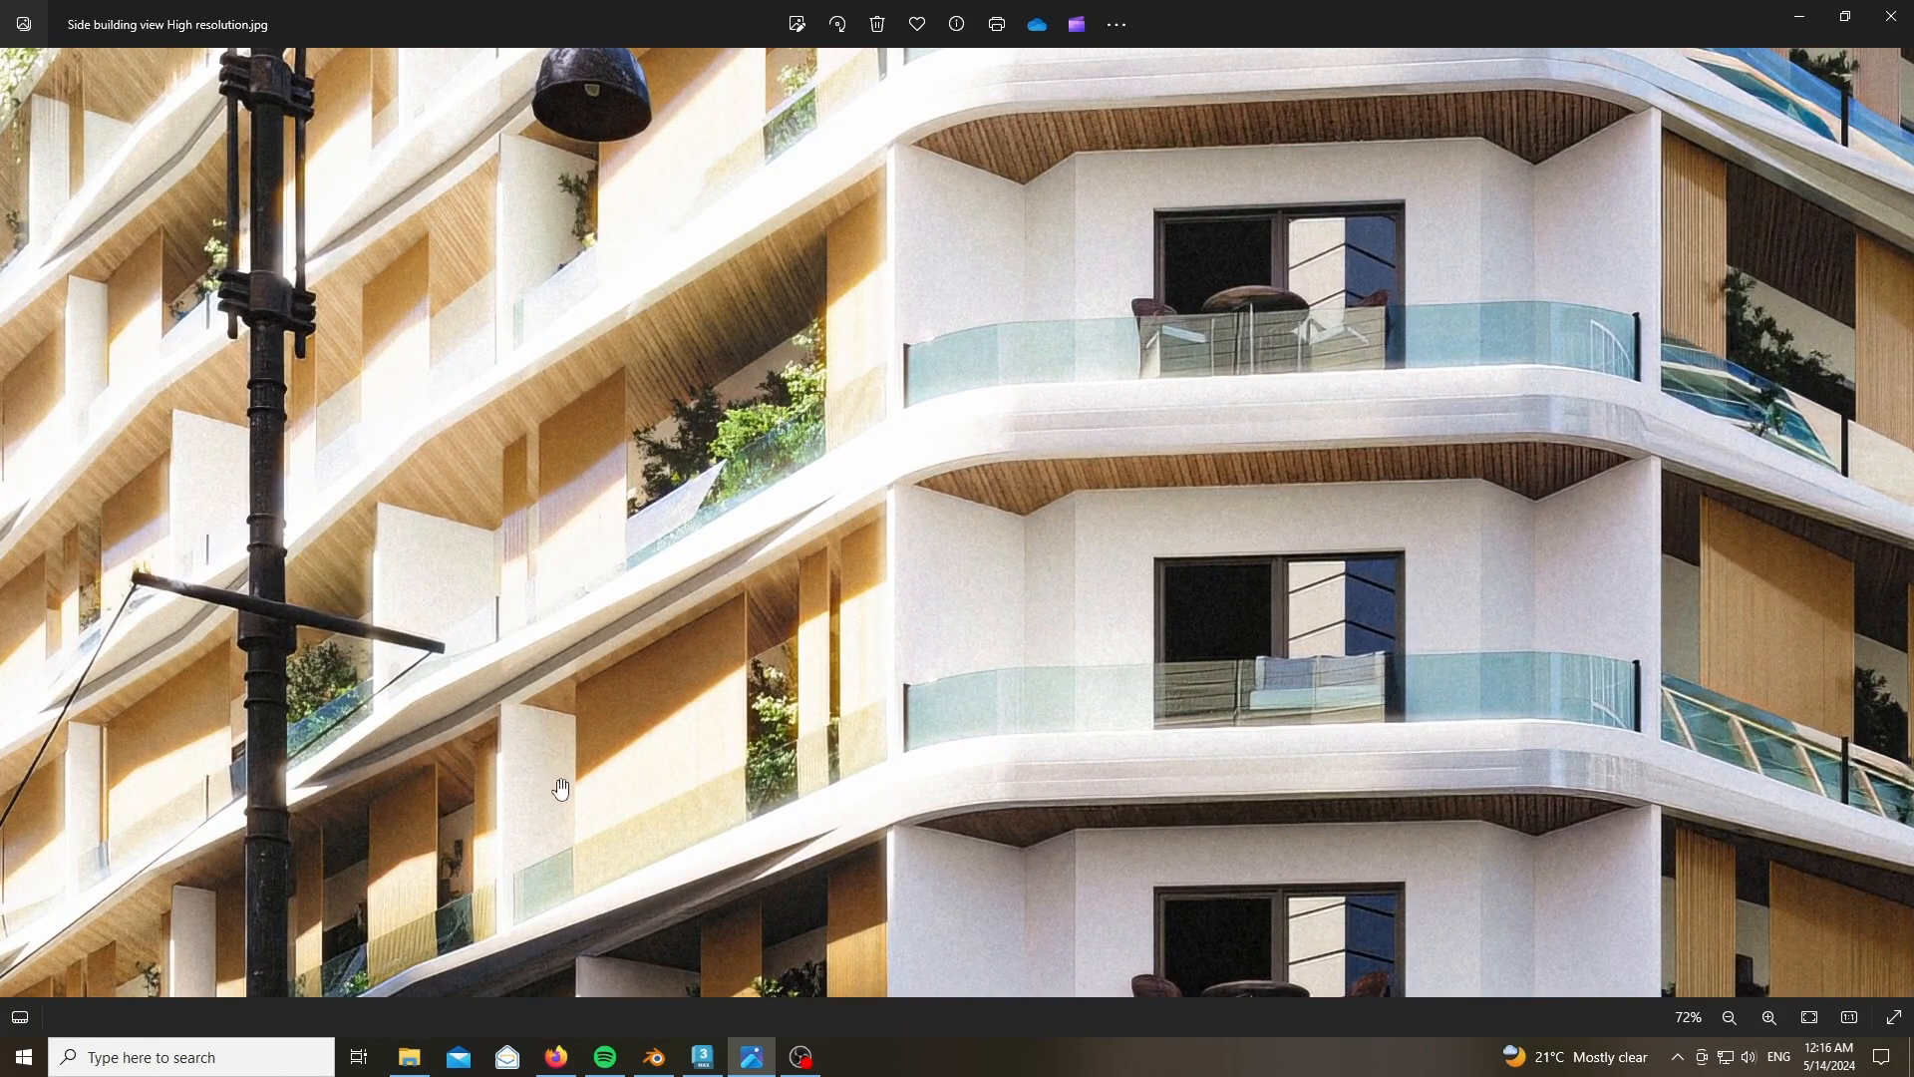
scroll(562, 788, down, 10)
click(702, 1056)
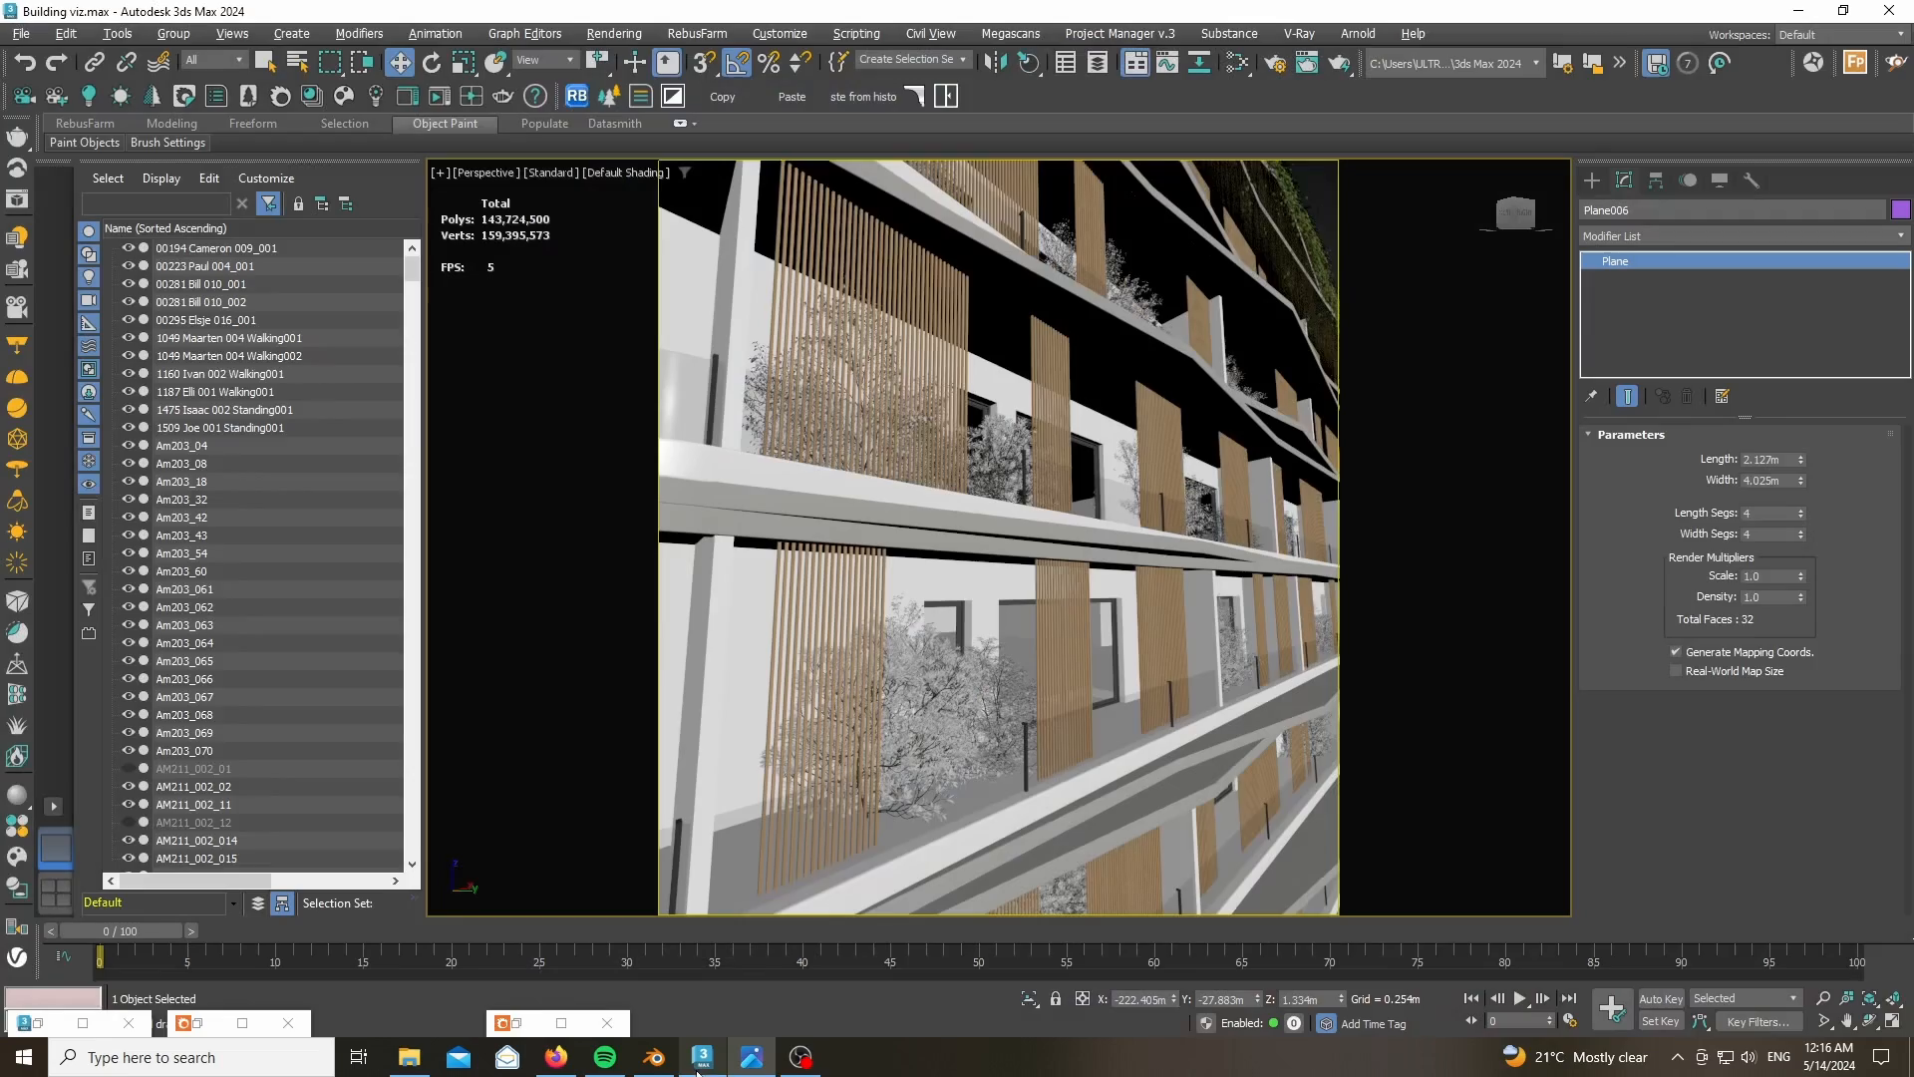
- Select the hanging creeper plants along the building's roof edge, above the top corner balcony, to examine them up close
scroll(1209, 525, down, 10)
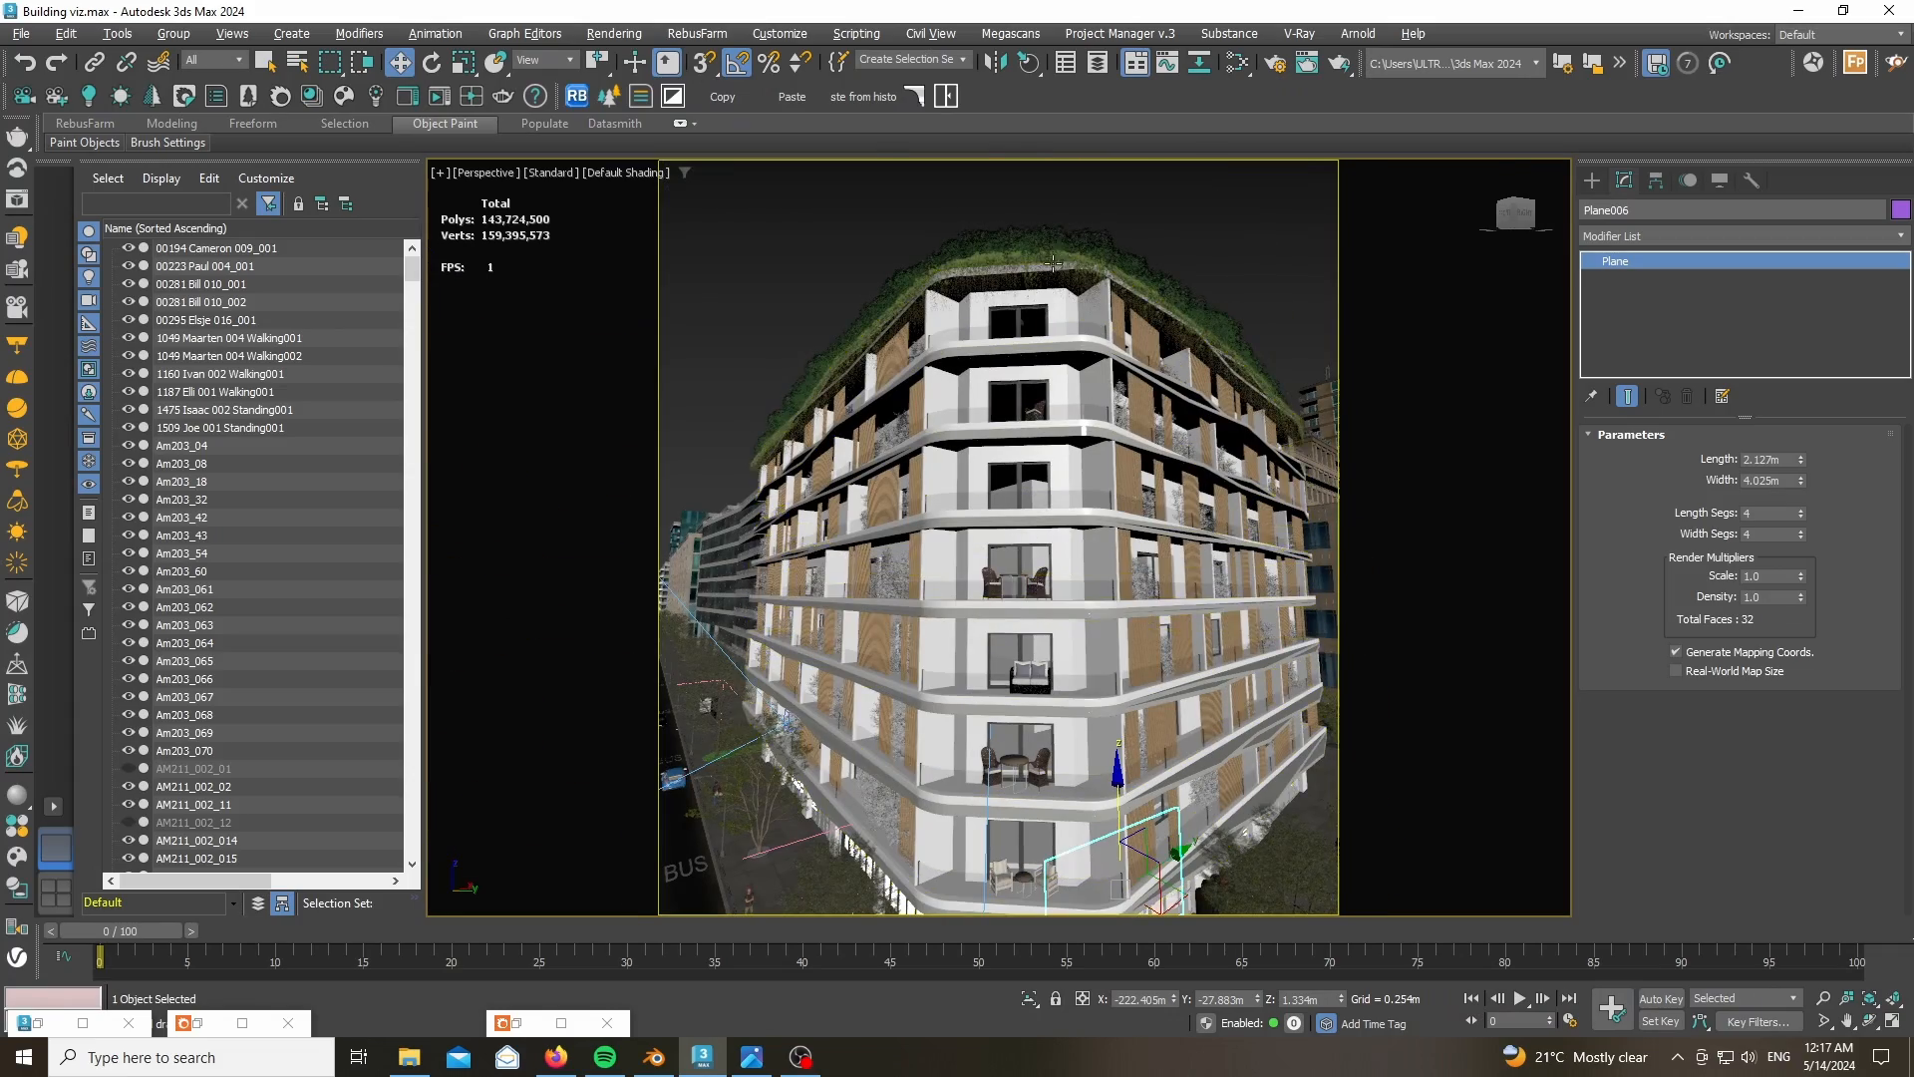
scroll(1033, 272, up, 10)
scroll(920, 679, up, 8)
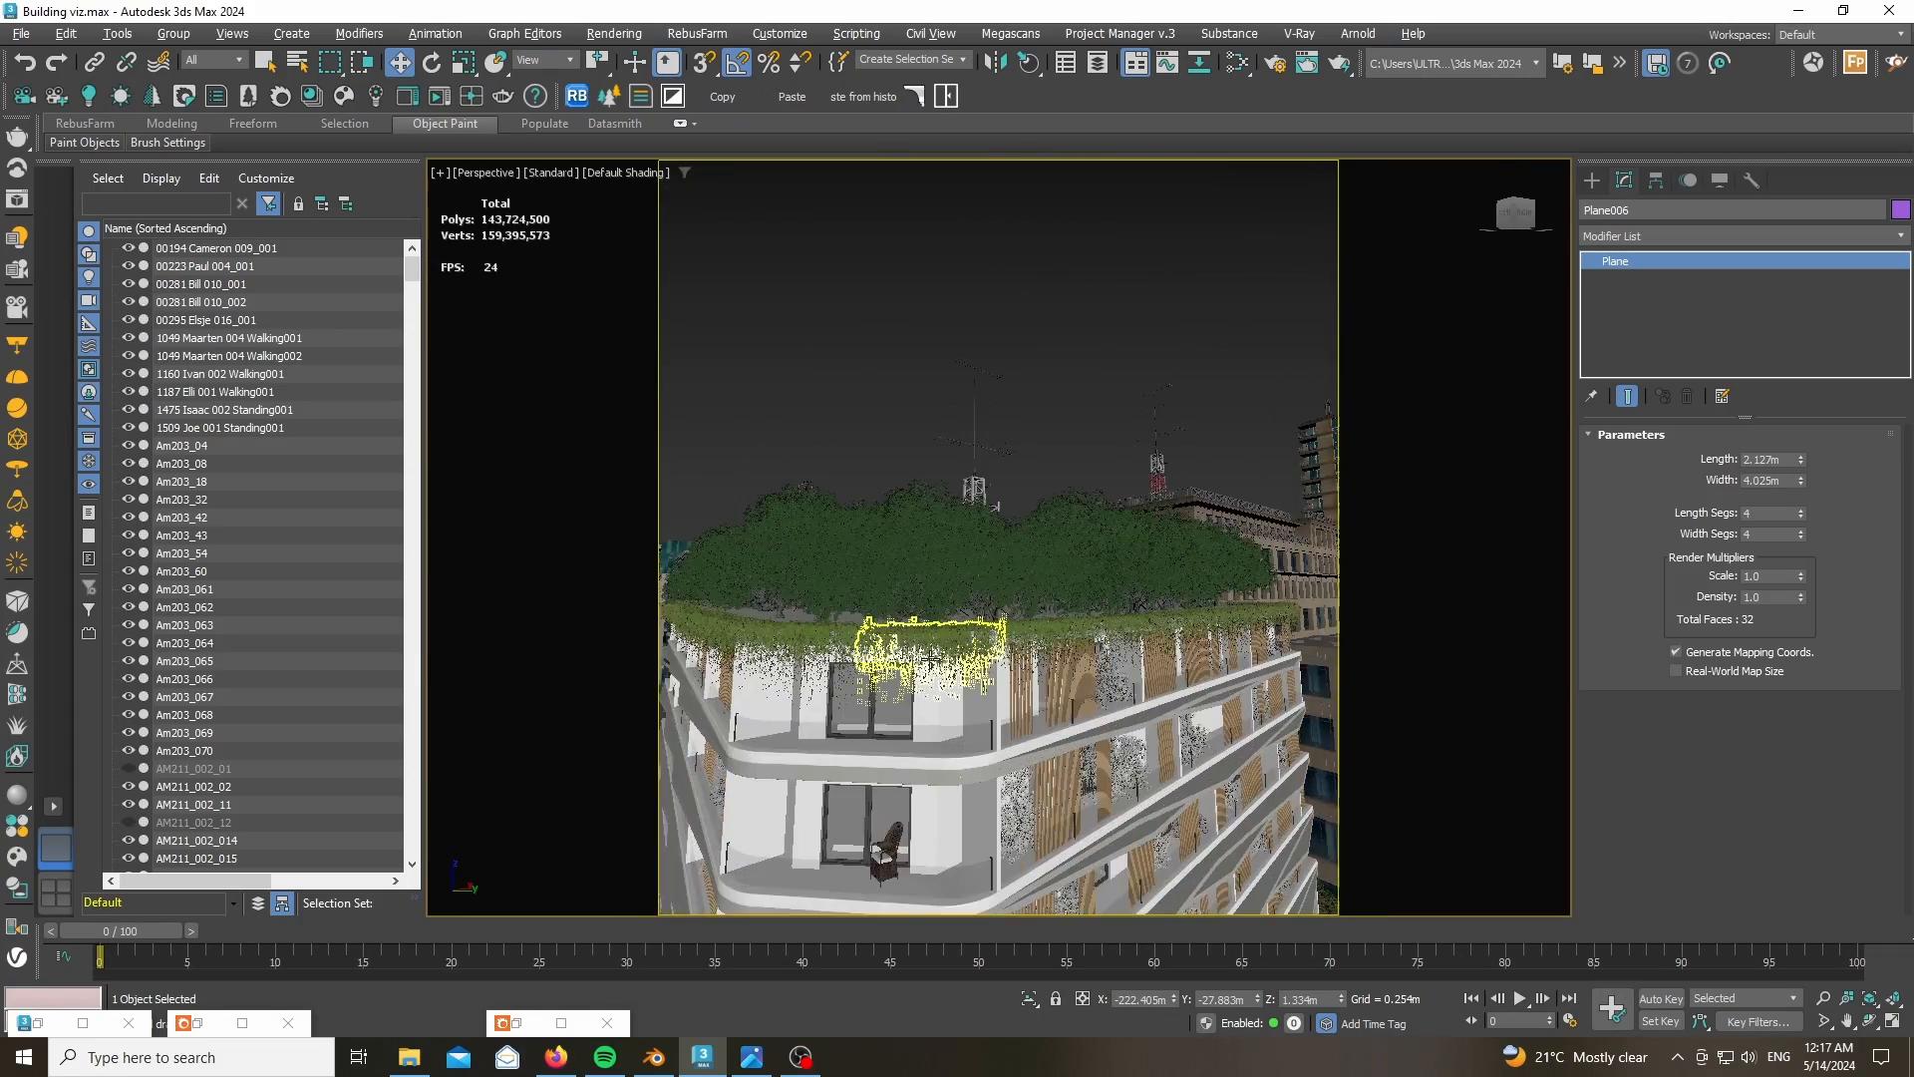
click(986, 547)
click(1027, 576)
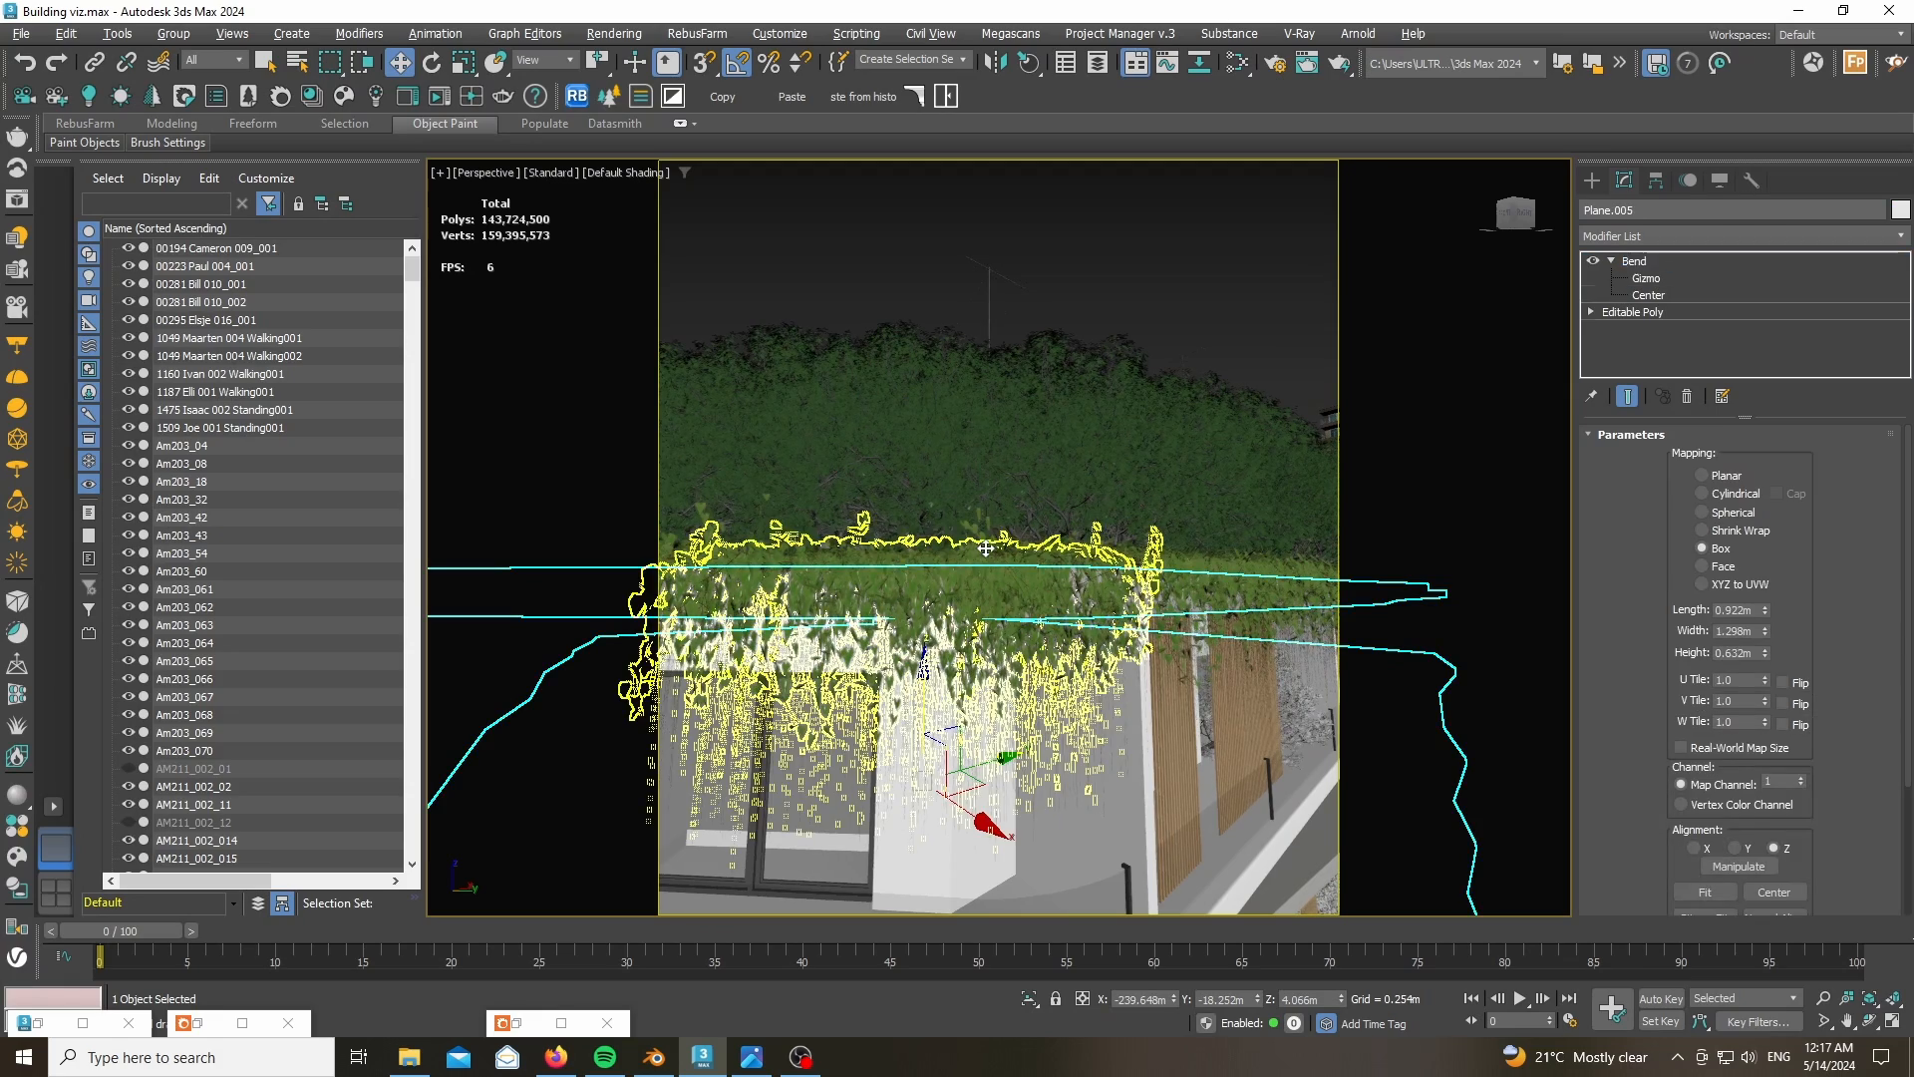
scroll(1104, 569, down, 5)
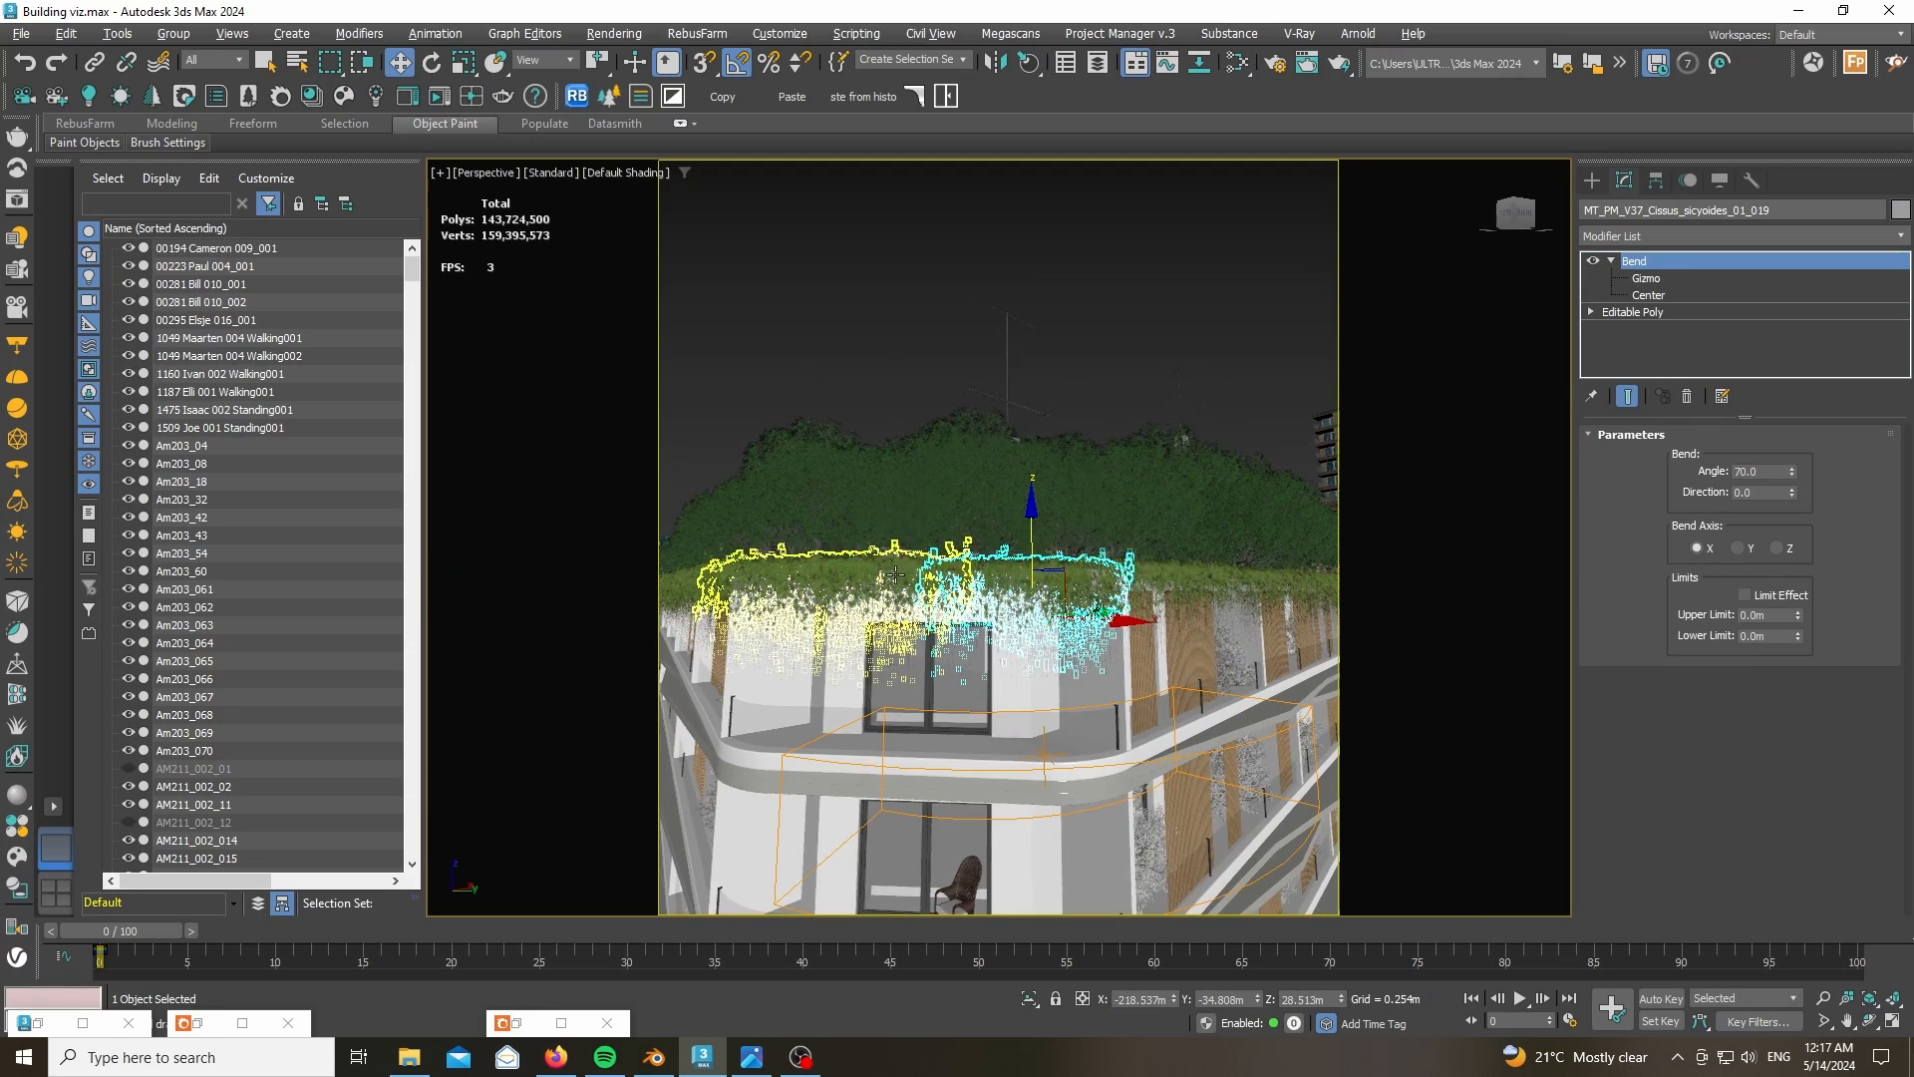
- Isolate one of the rooftop trees behind the hanging plants and inspect its canopy and trunk from another side
scroll(905, 554, up, 3)
scroll(999, 561, down, 4)
scroll(999, 573, down, 2)
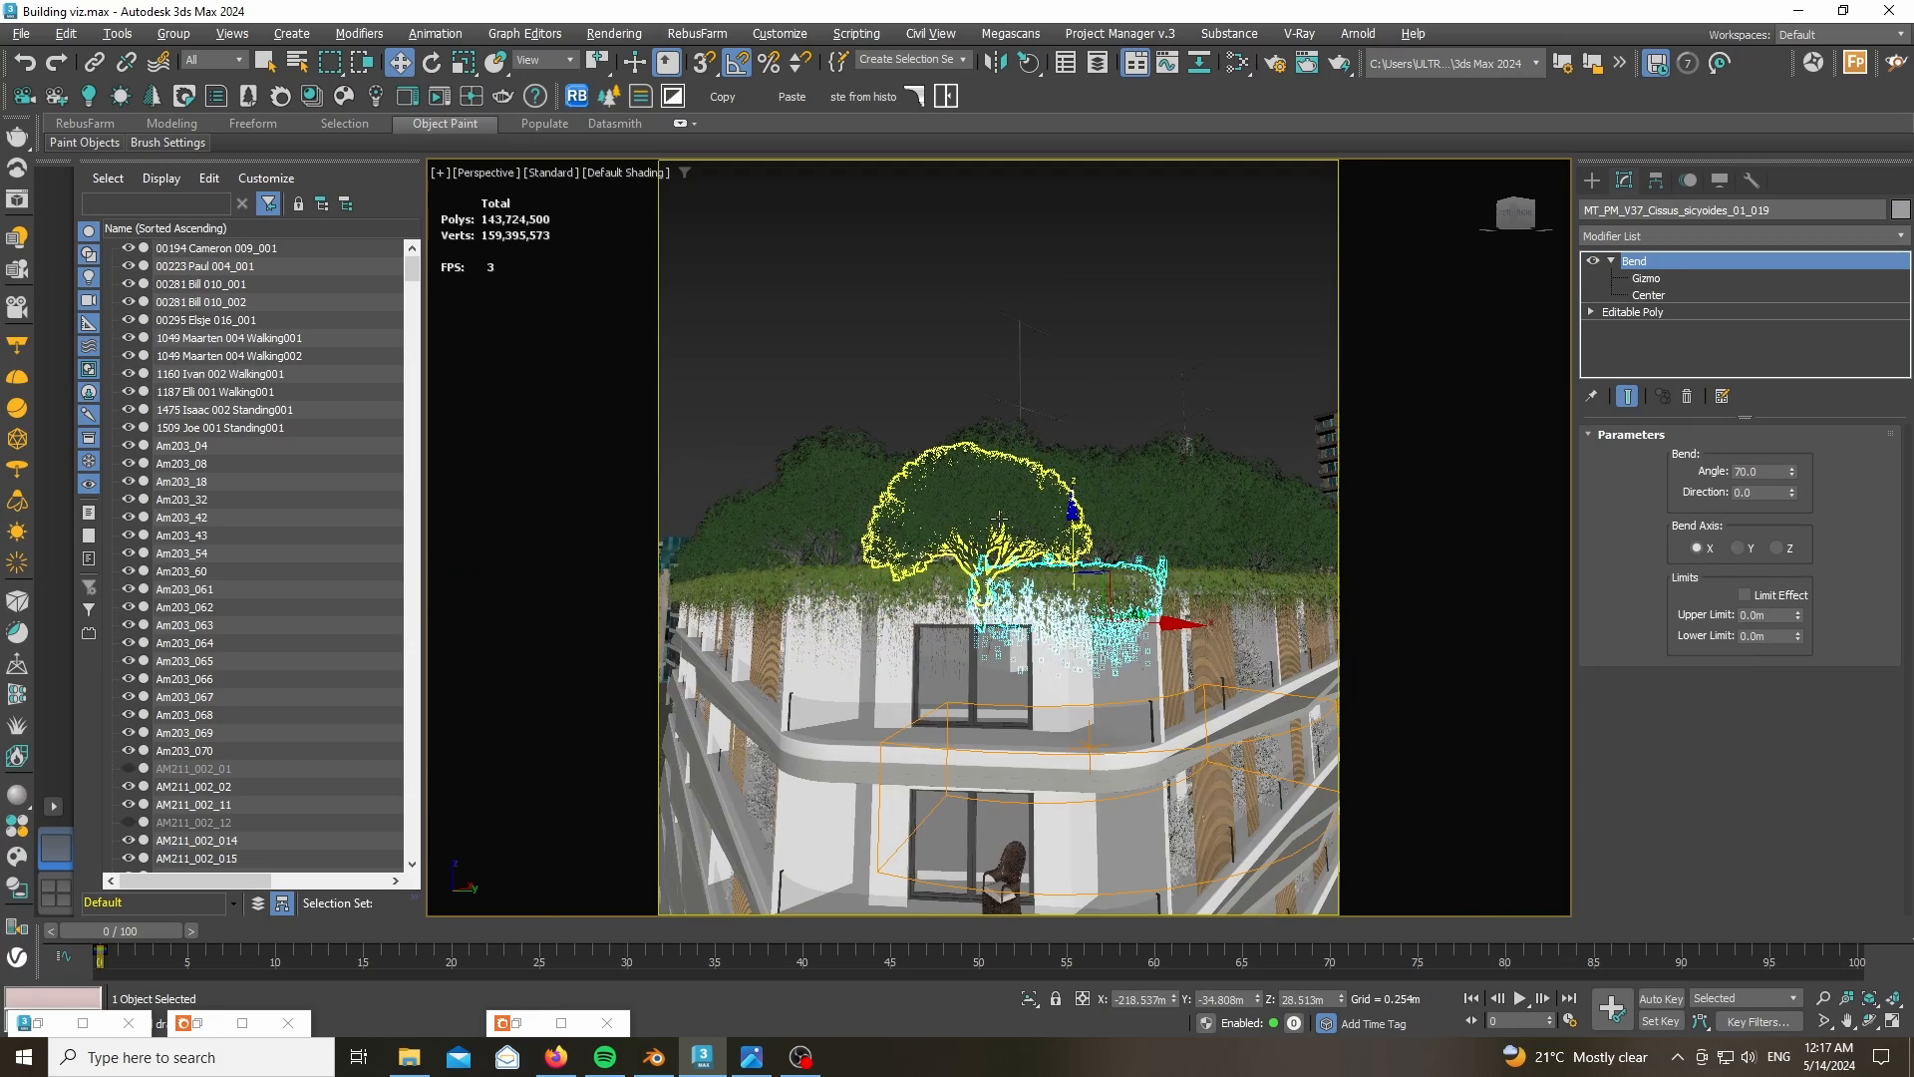
click(991, 513)
click(1029, 998)
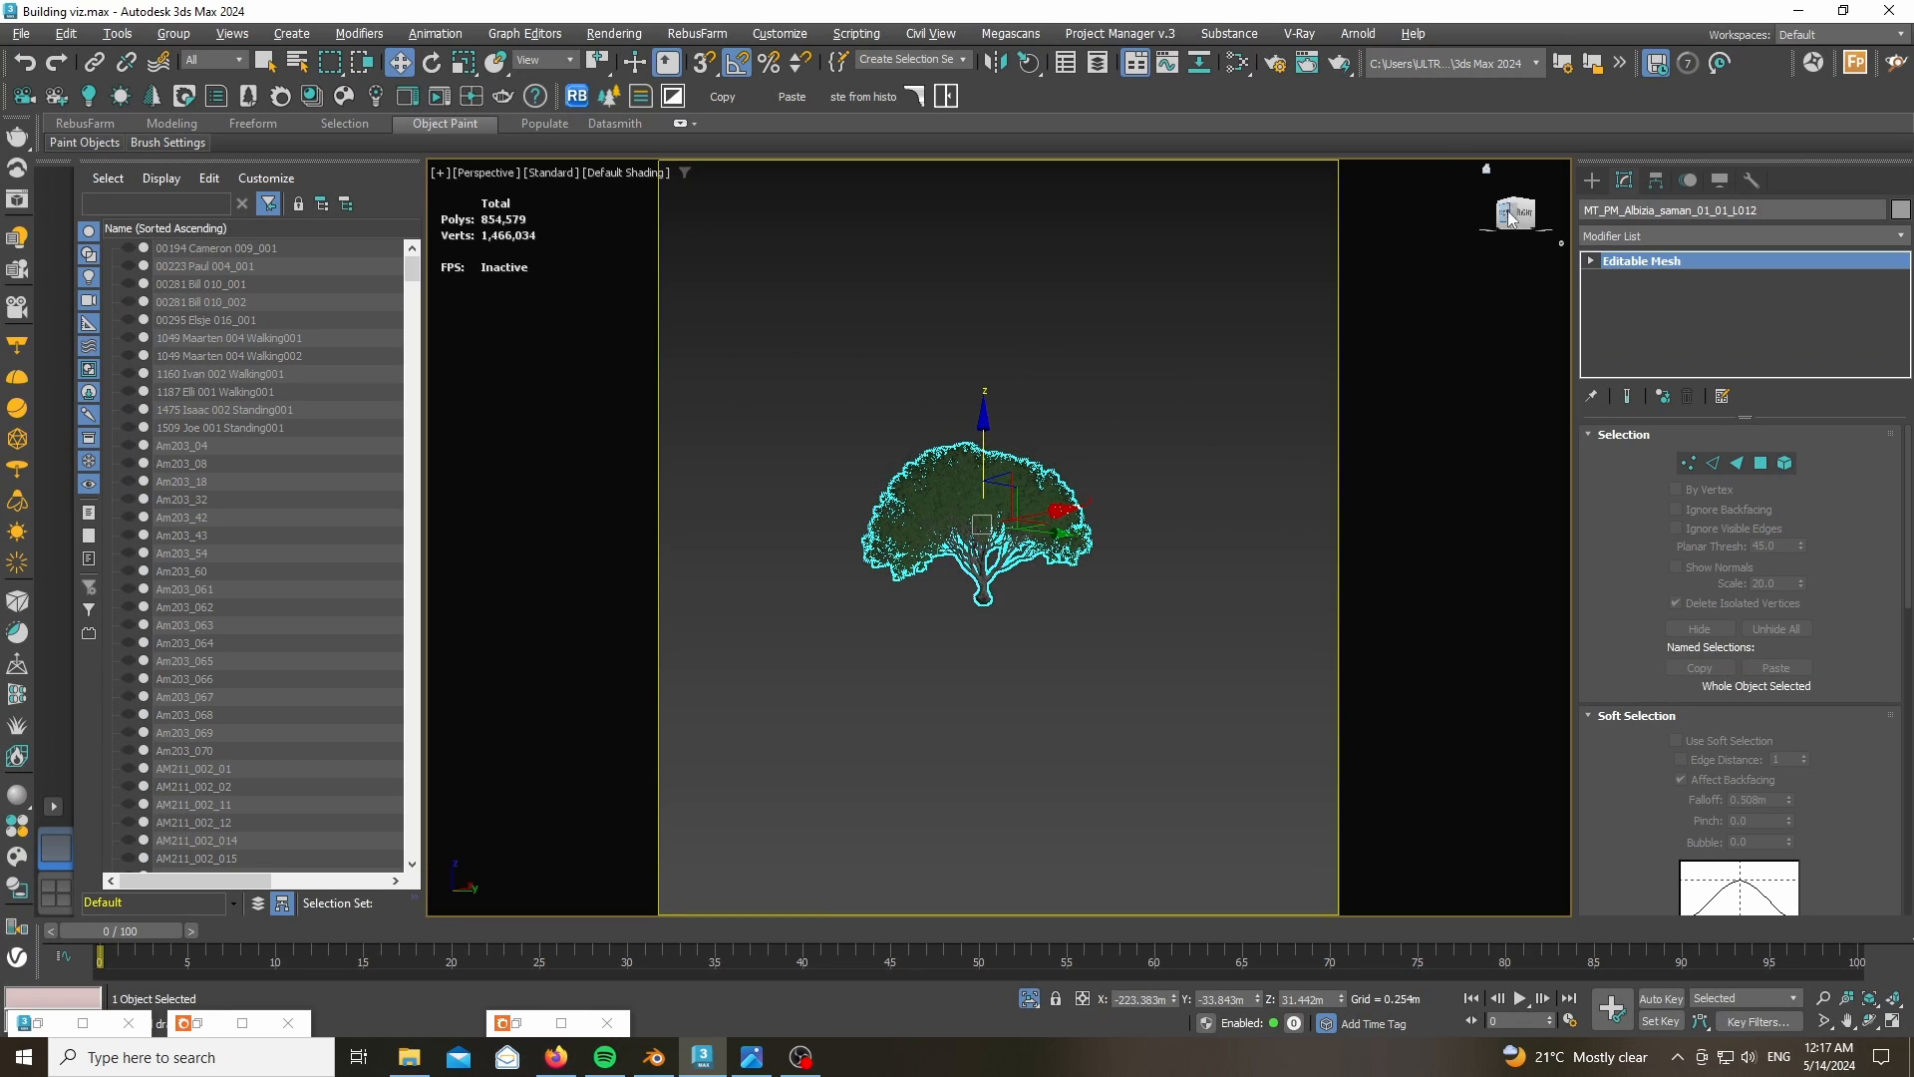
drag(1510, 218, 1516, 219)
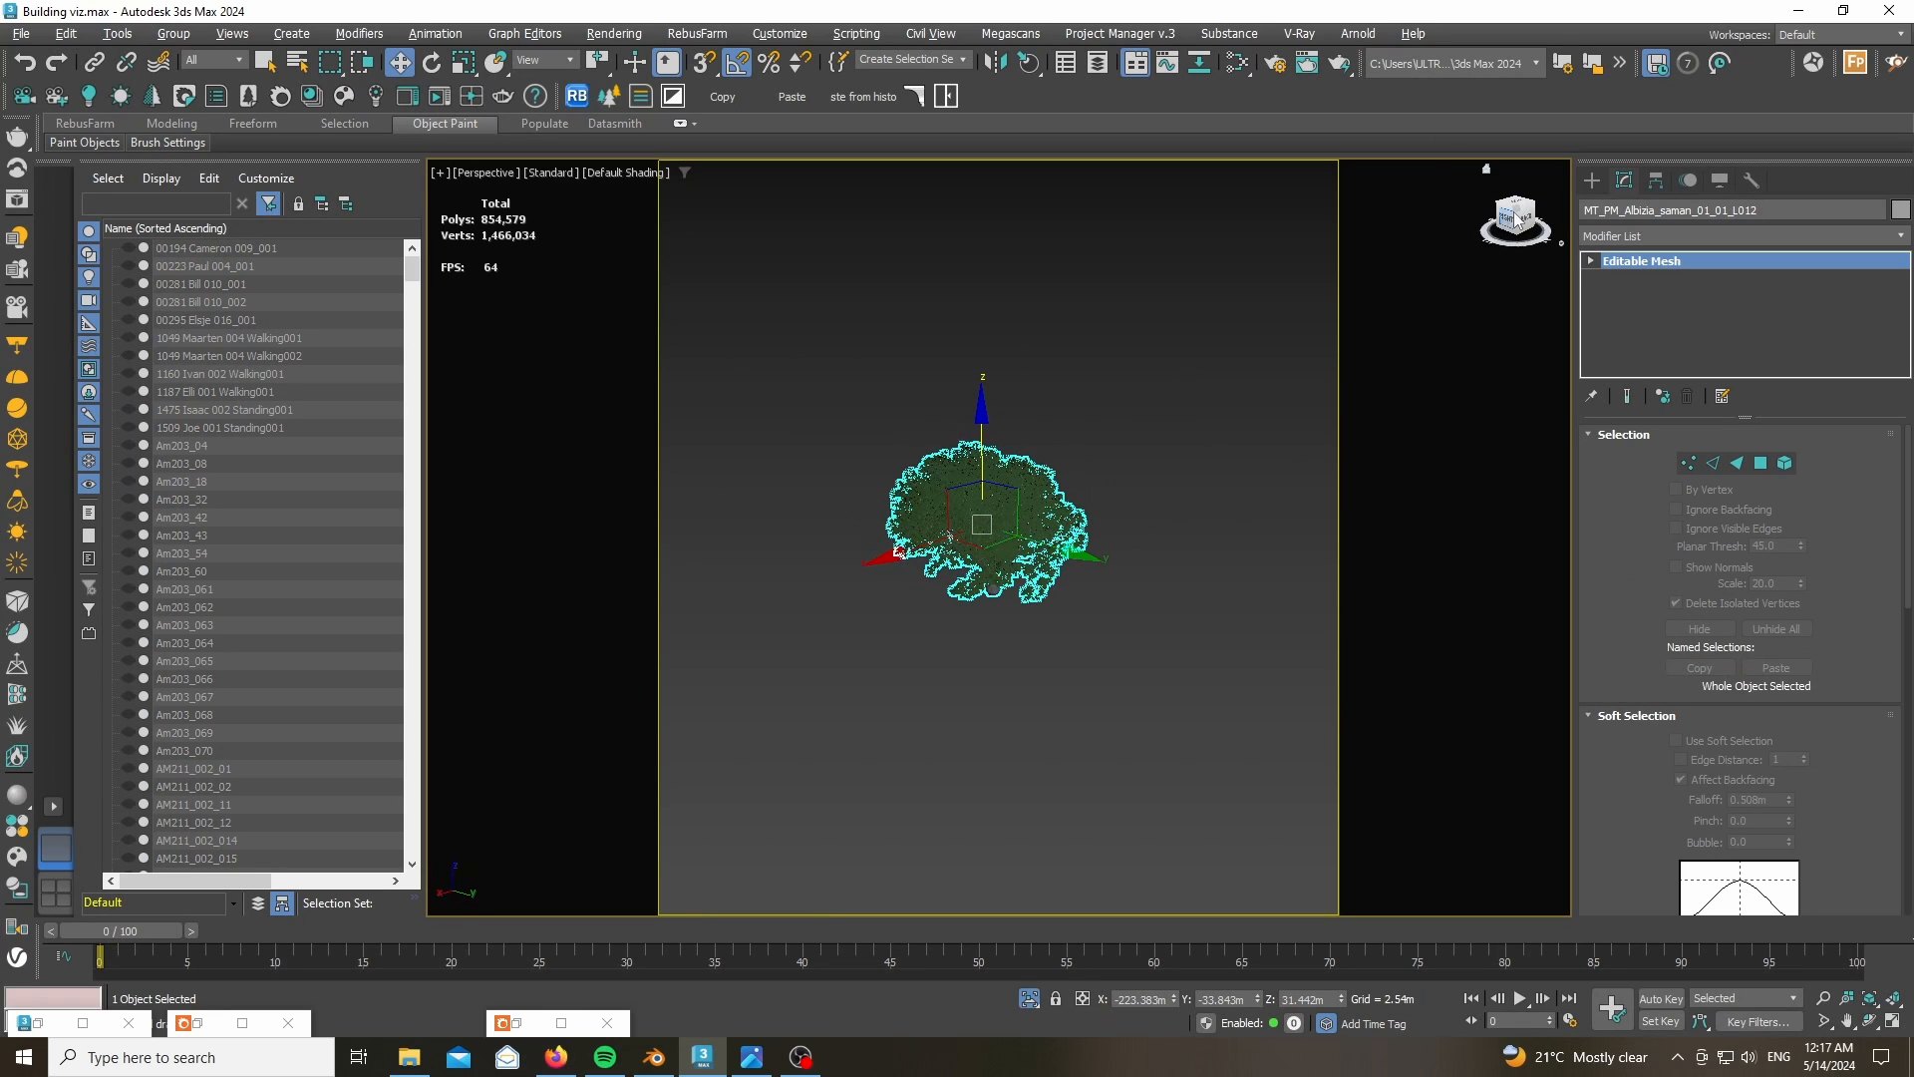
- Measure the isolated roof tree's dimensions and end its isolation to show the whole scene
click(1754, 183)
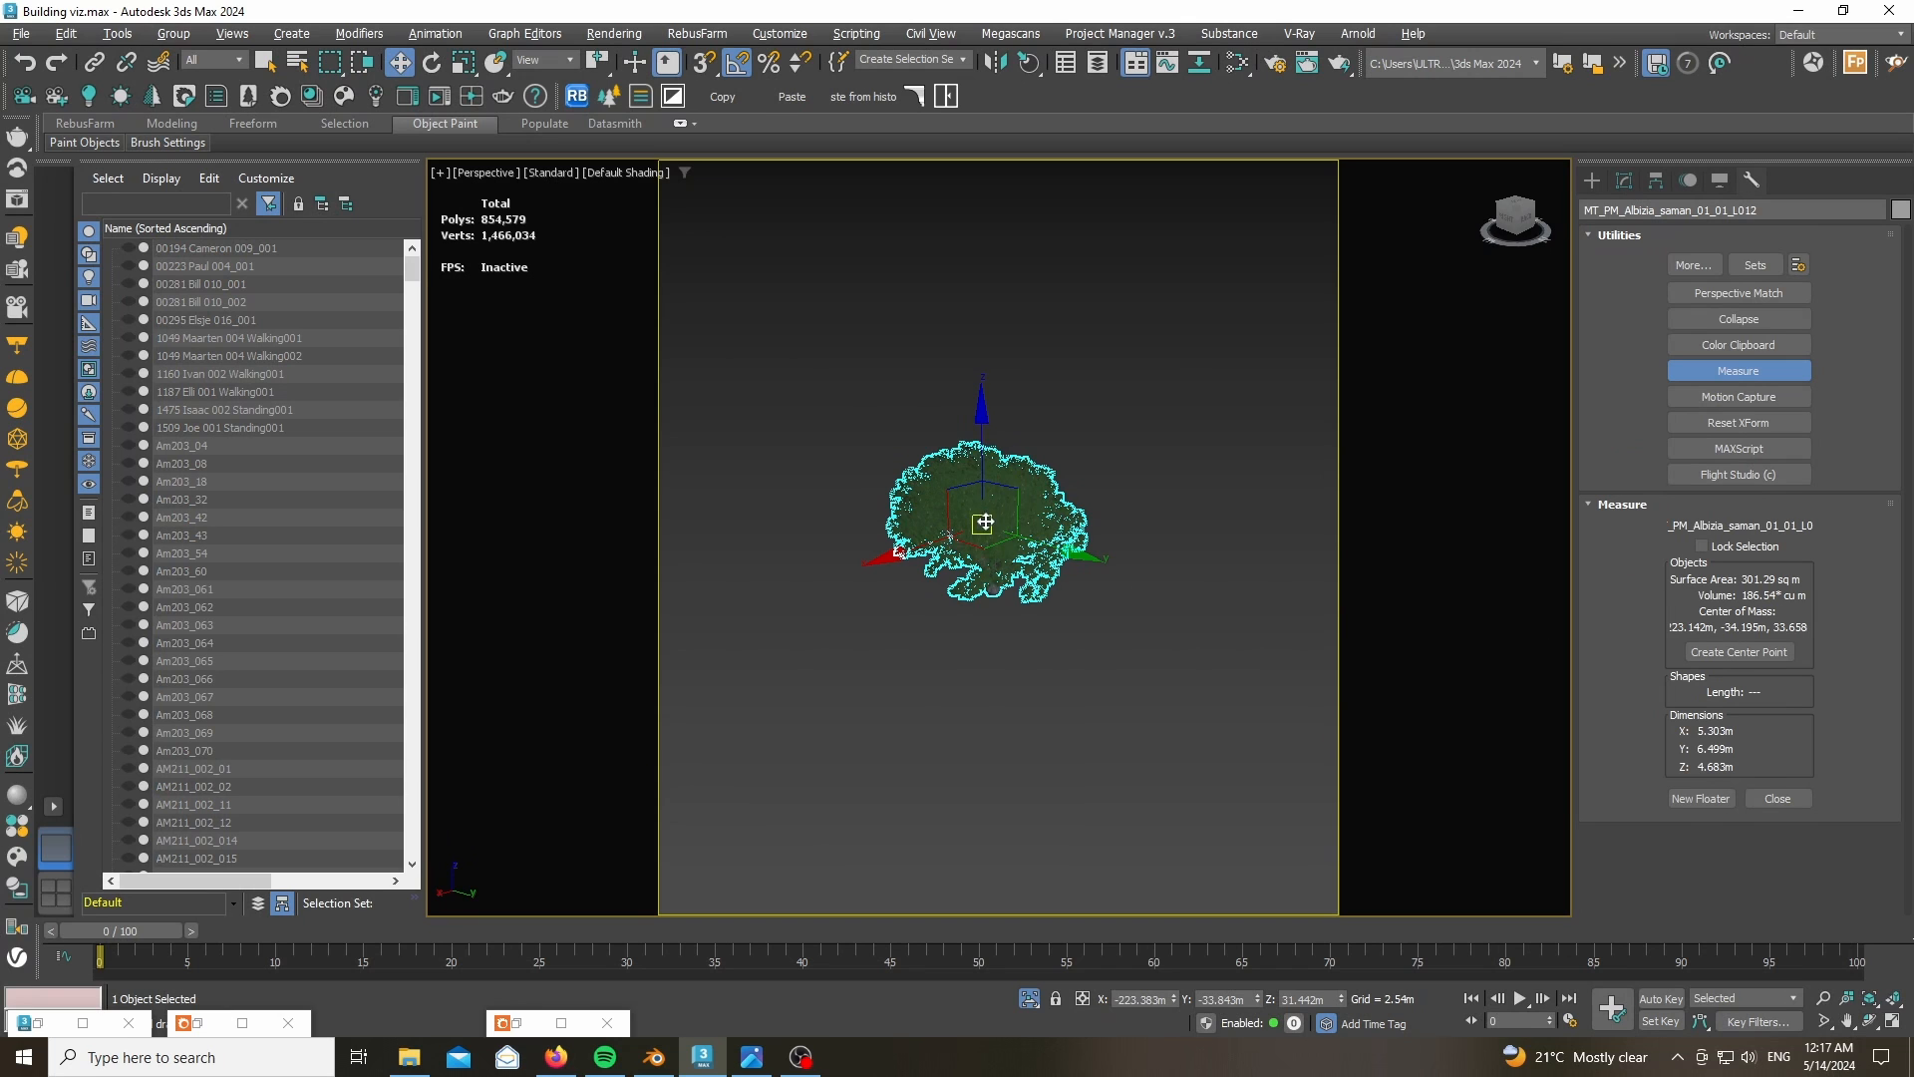
scroll(985, 523, up, 5)
scroll(1090, 471, down, 4)
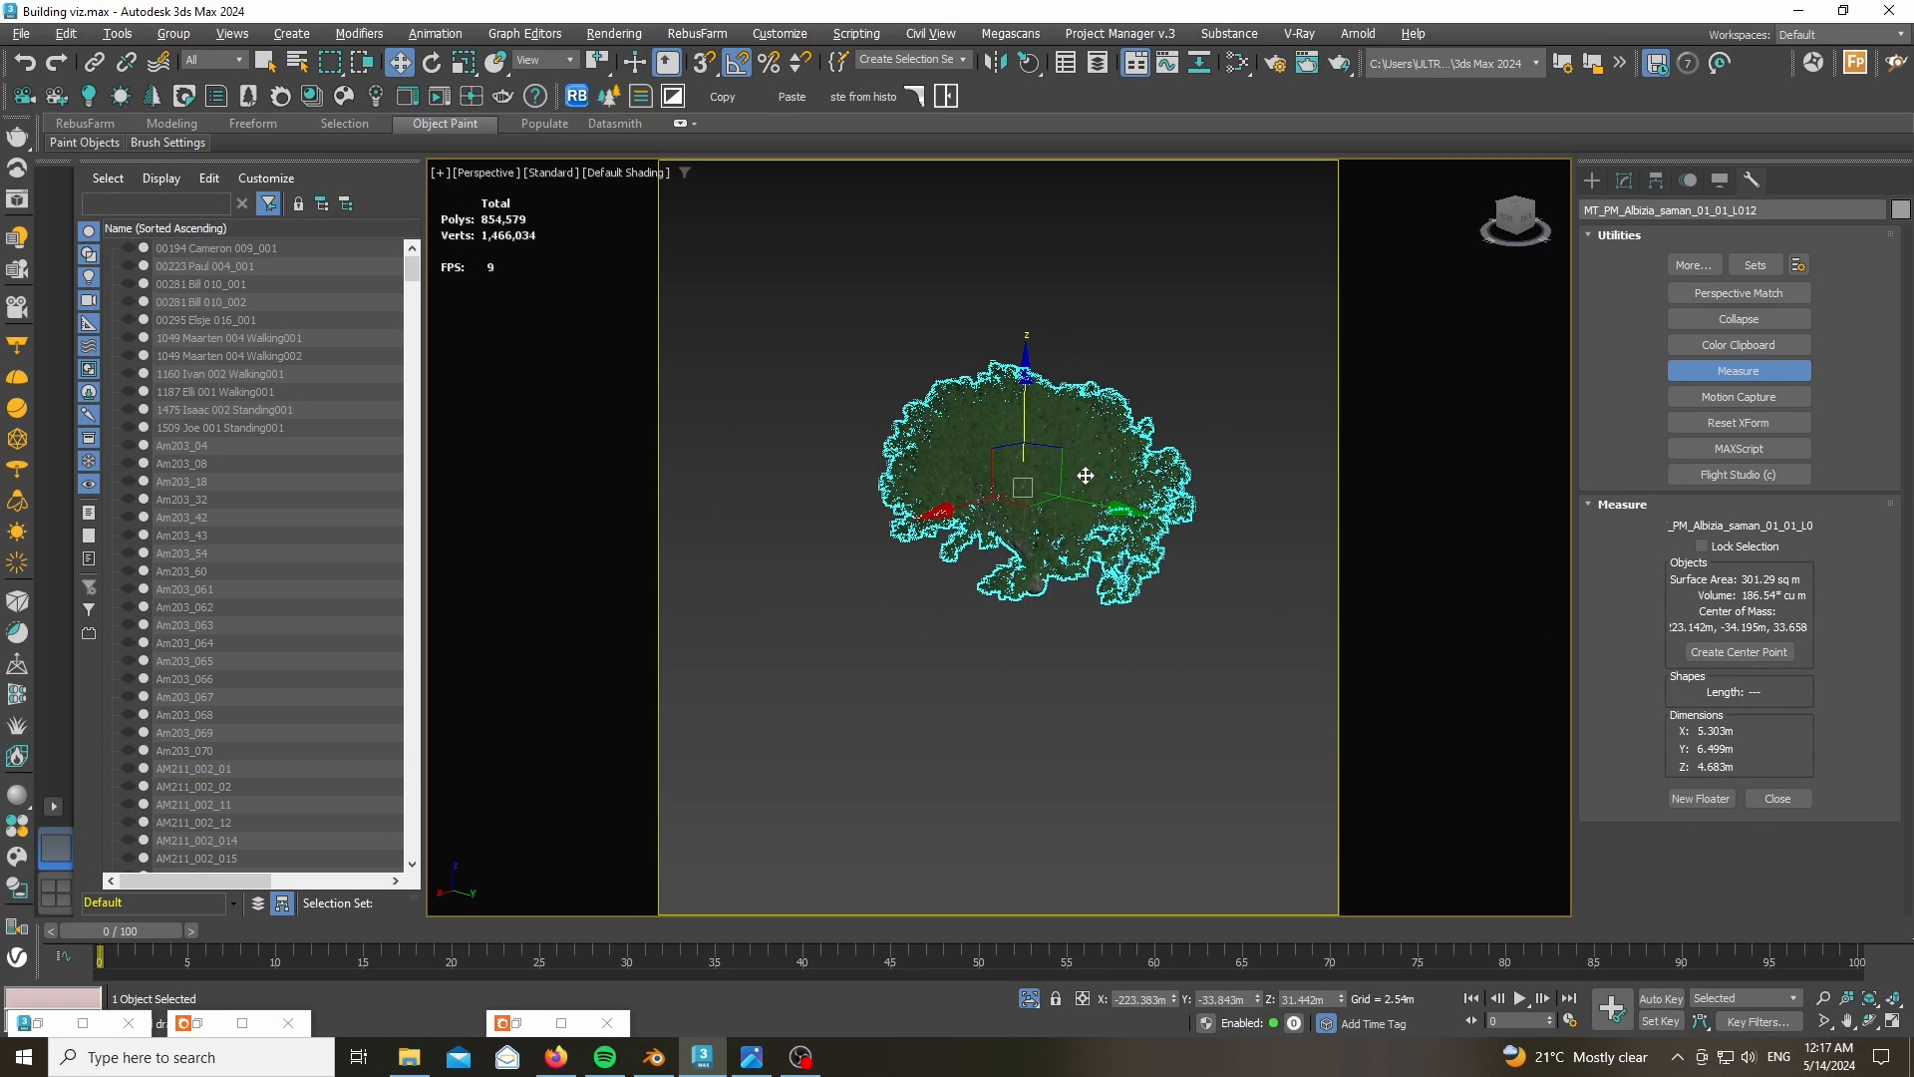
click(1030, 994)
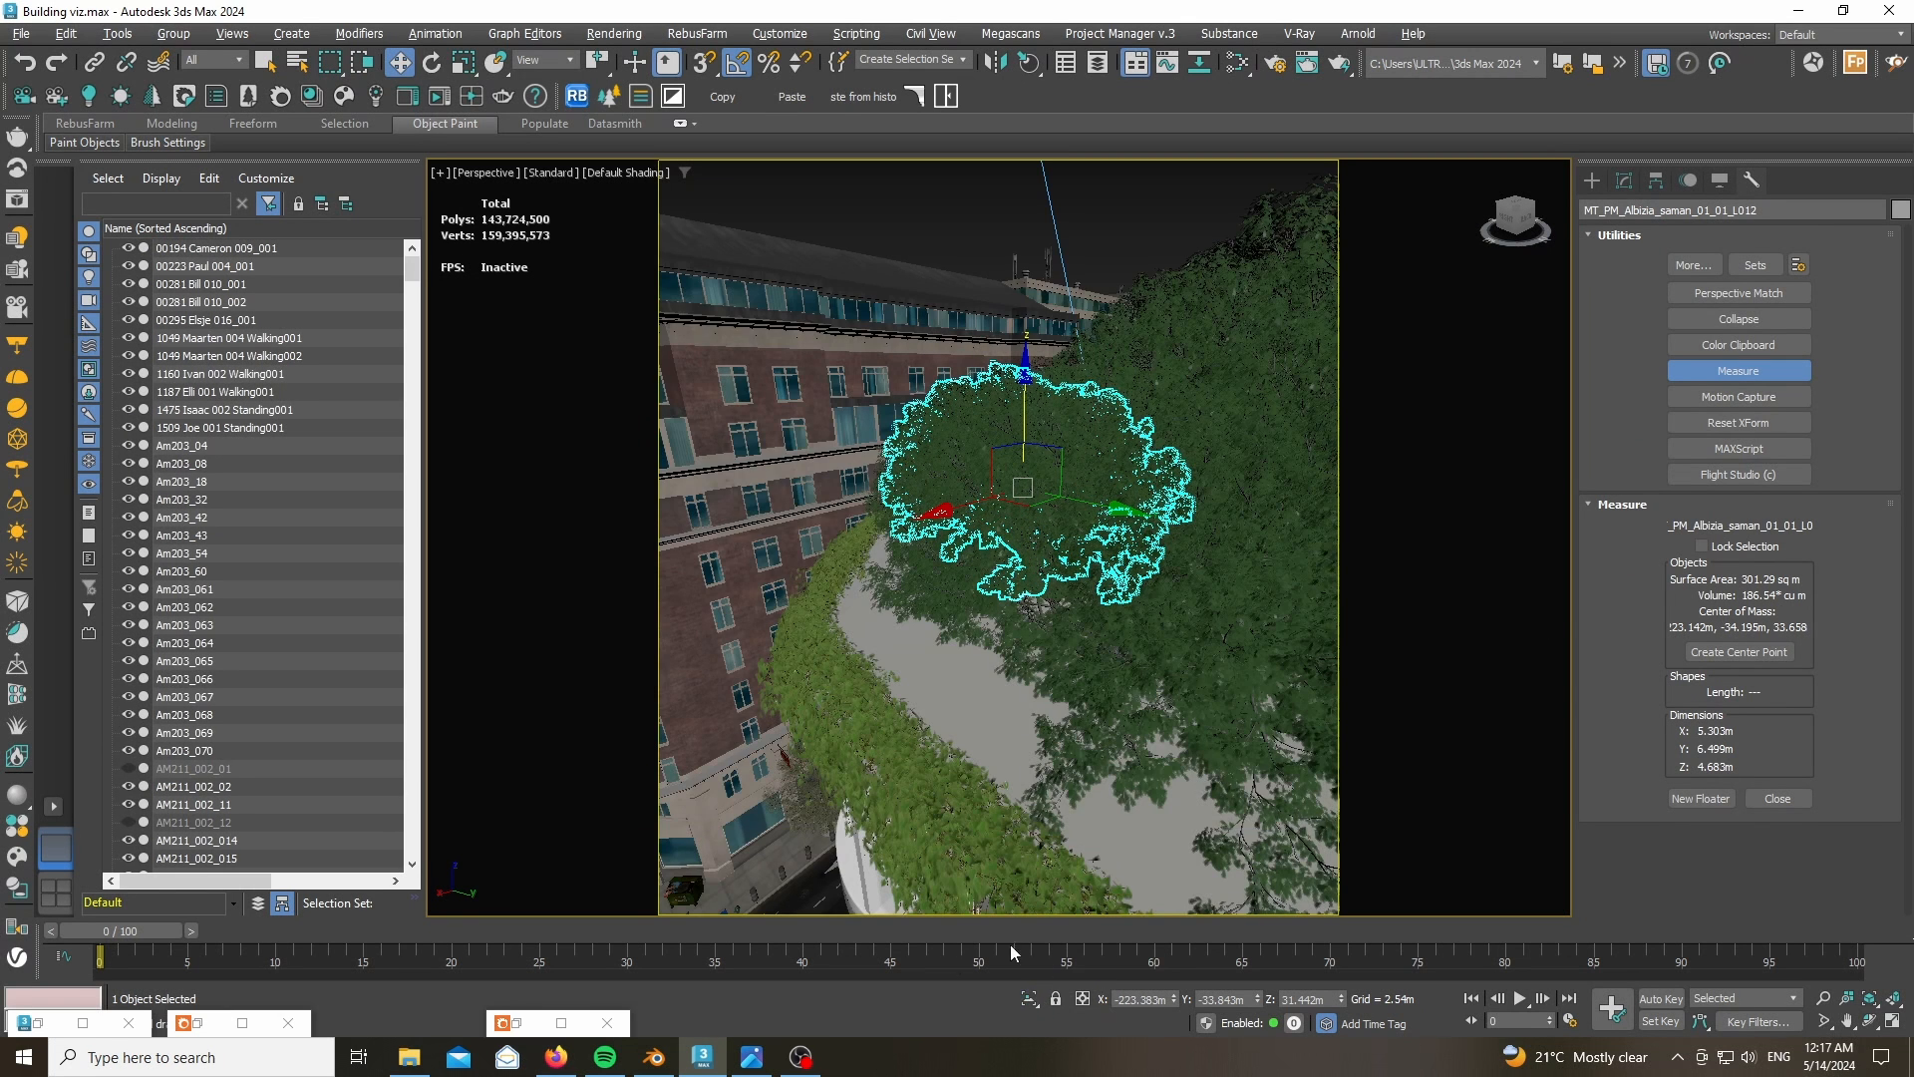
scroll(1005, 593, down, 3)
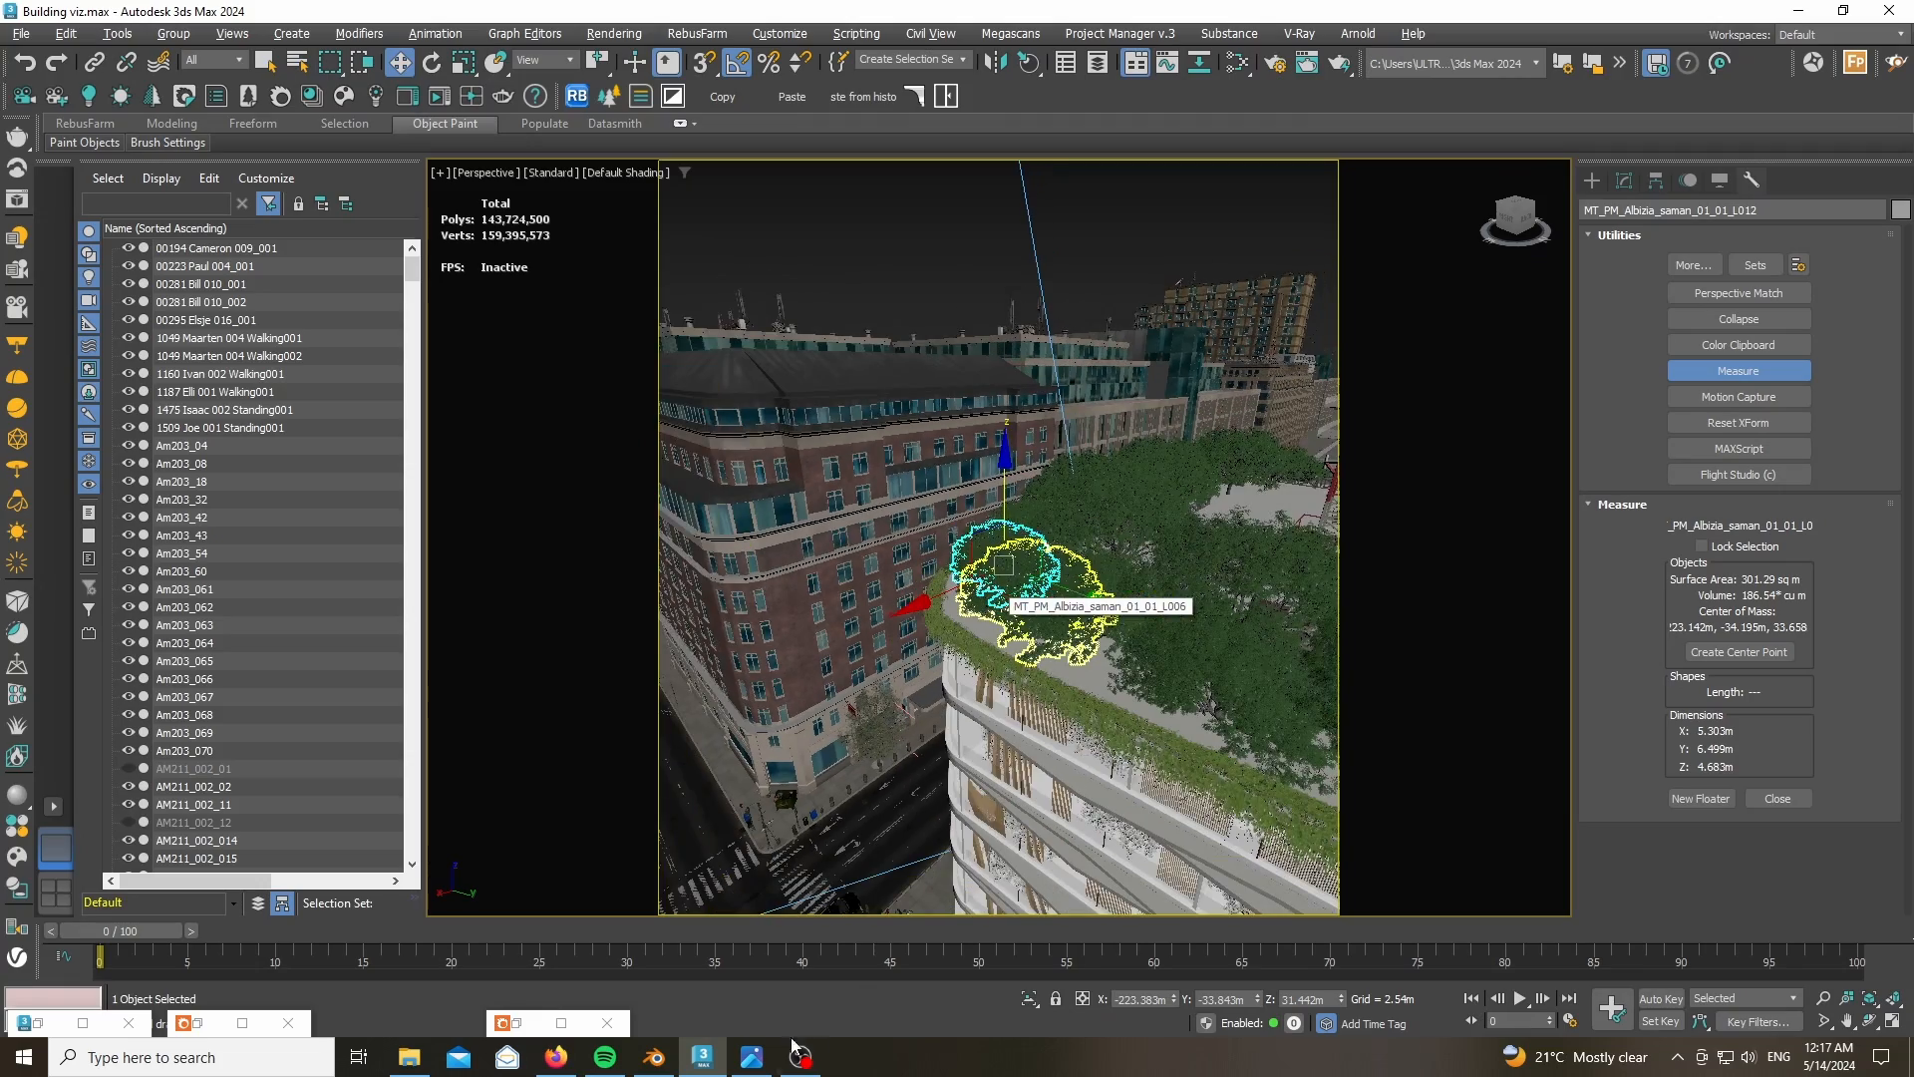
- Switch to the image viewer and examine the rooftop greenery in Side building view High resolution.jpg
click(762, 1057)
scroll(907, 151, up, 3)
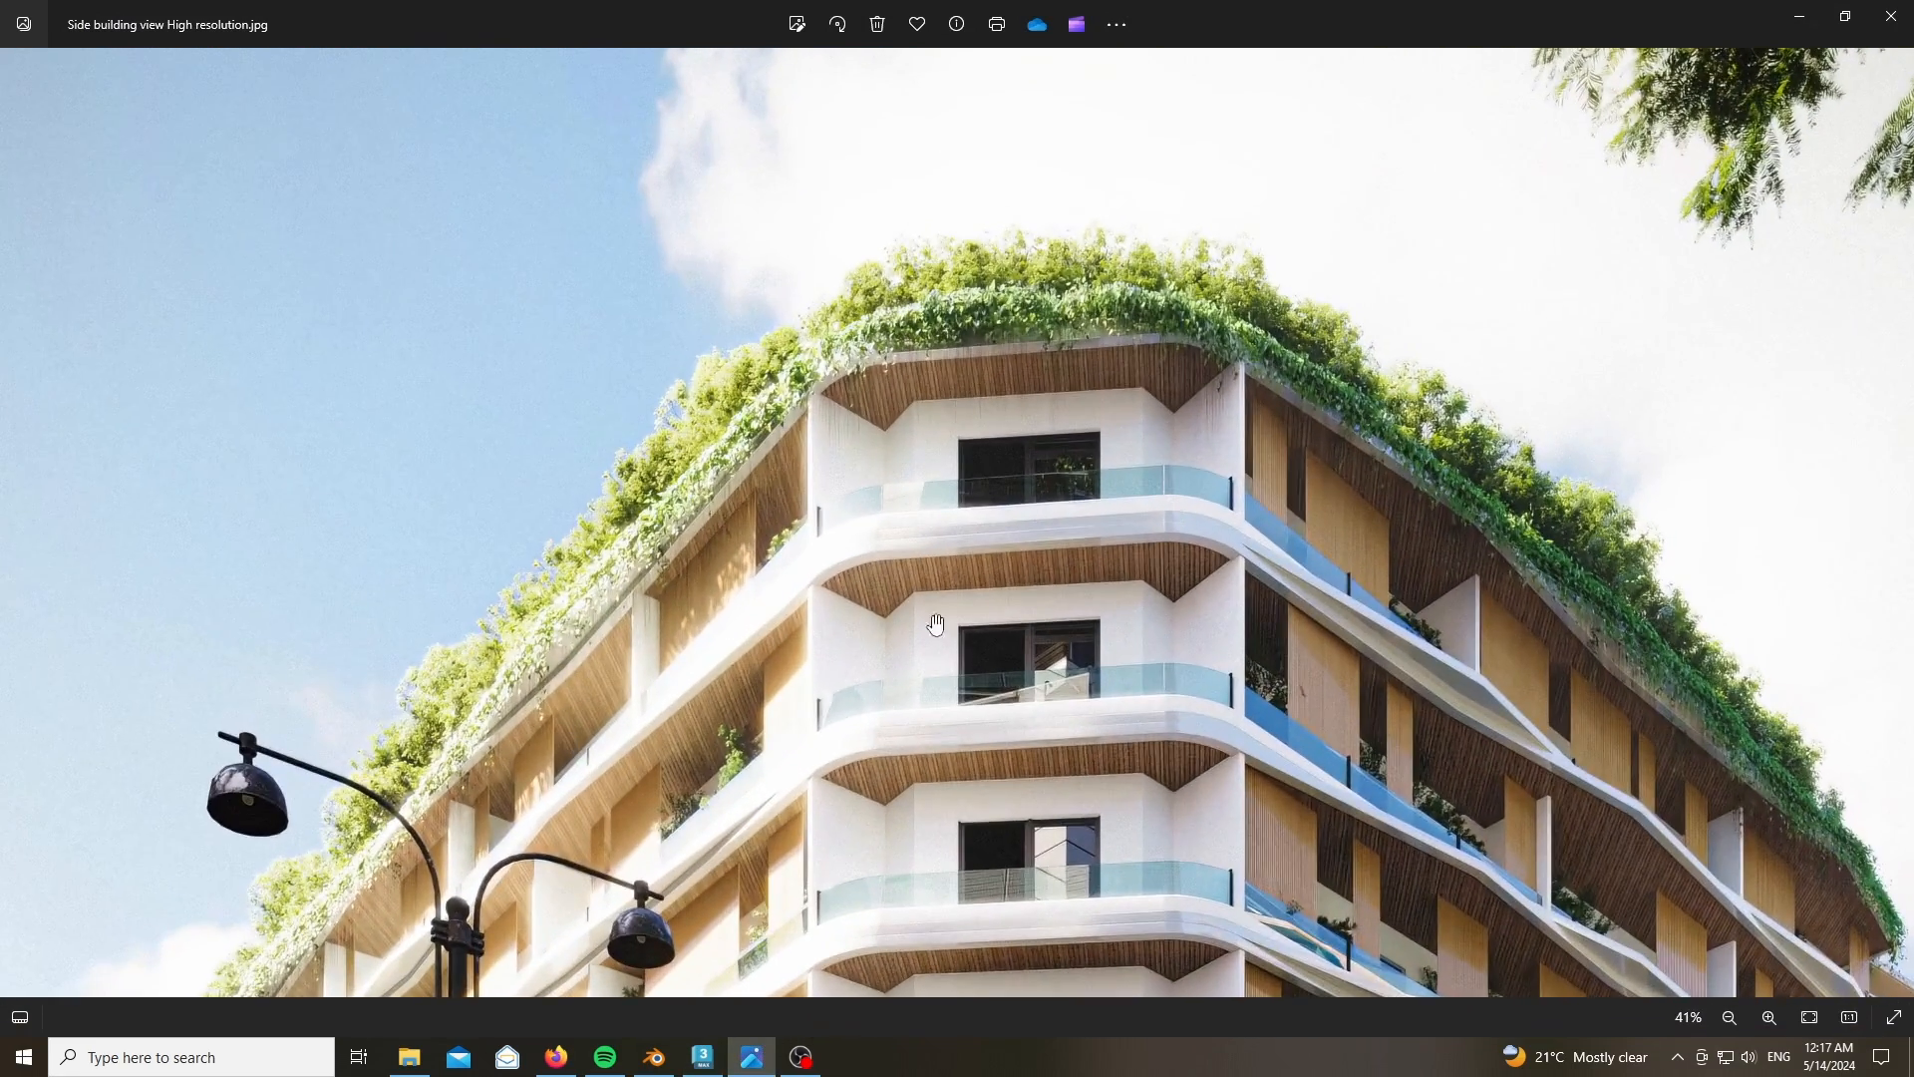
scroll(641, 196, down, 2)
scroll(843, 561, down, 2)
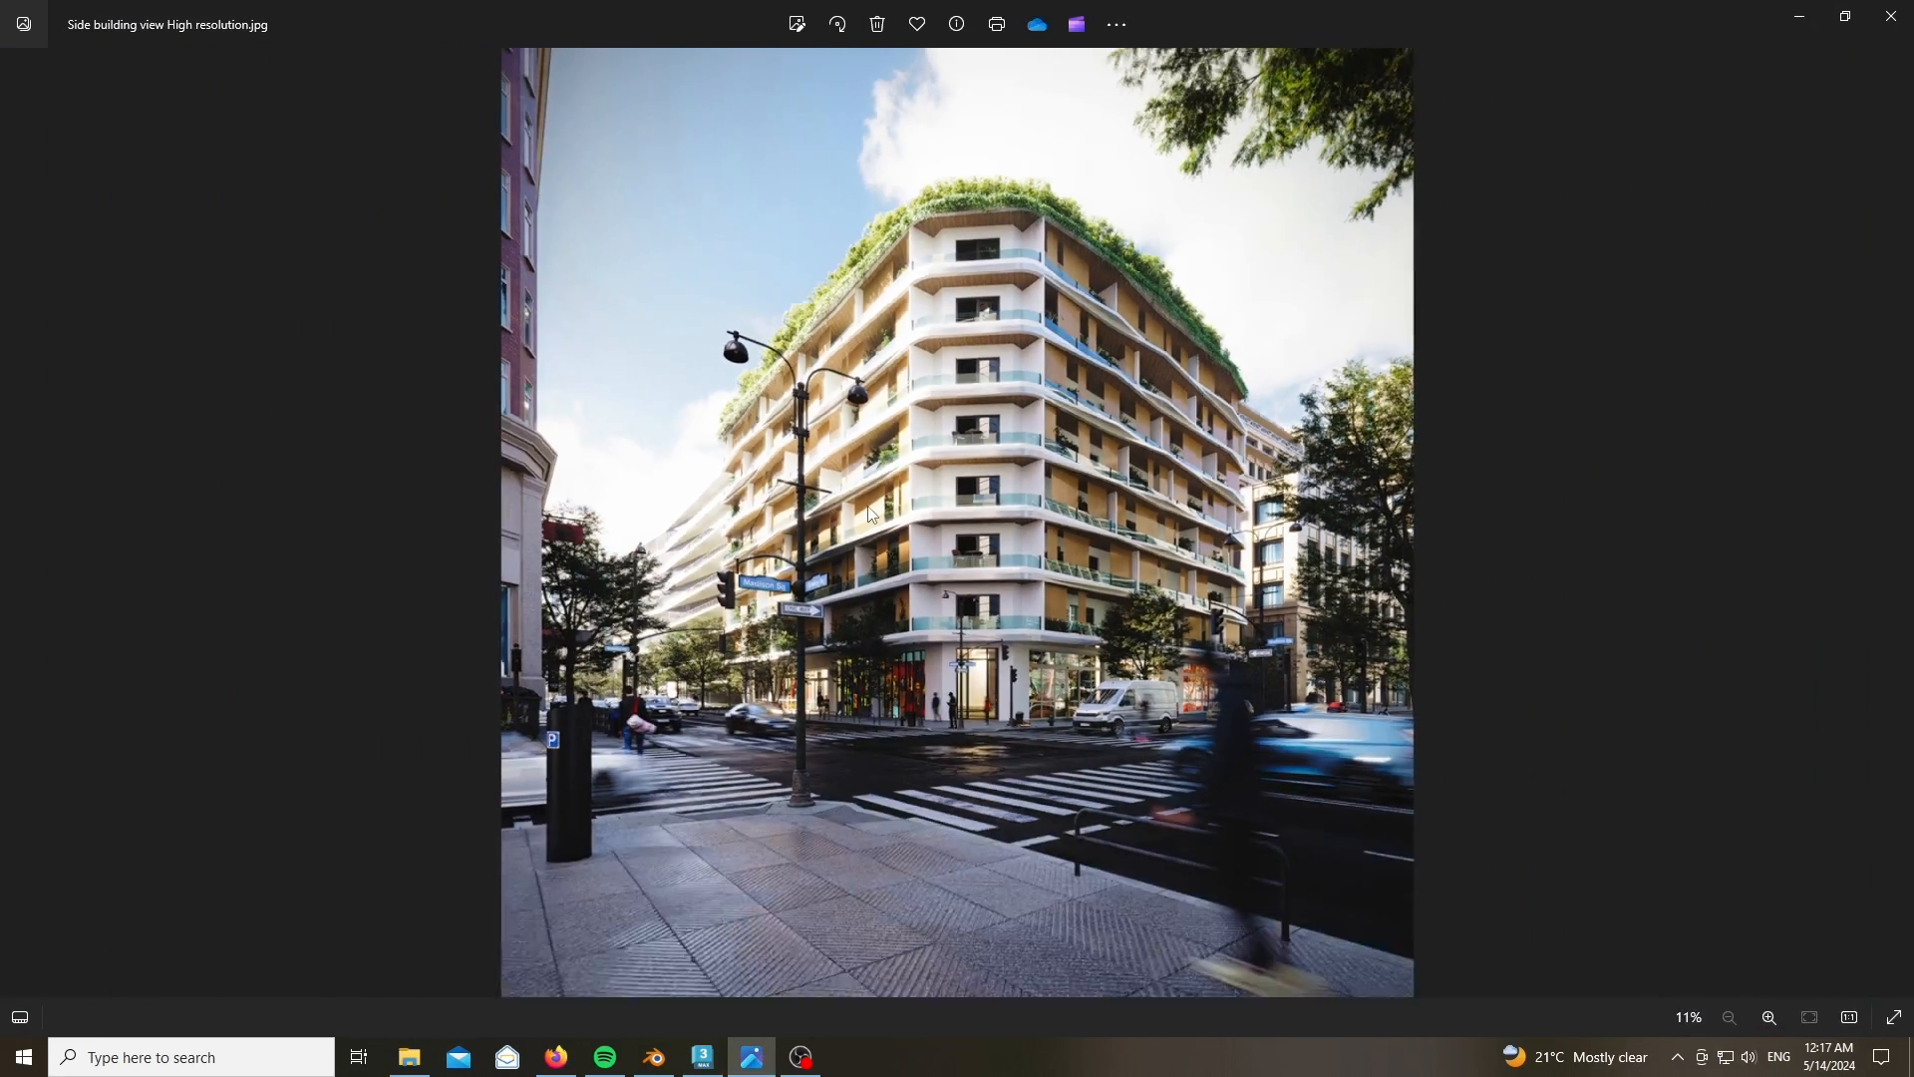
click(1816, 6)
- Select the row of sidewalk bollards near the crosswalk and isolate it
scroll(1056, 726, down, 3)
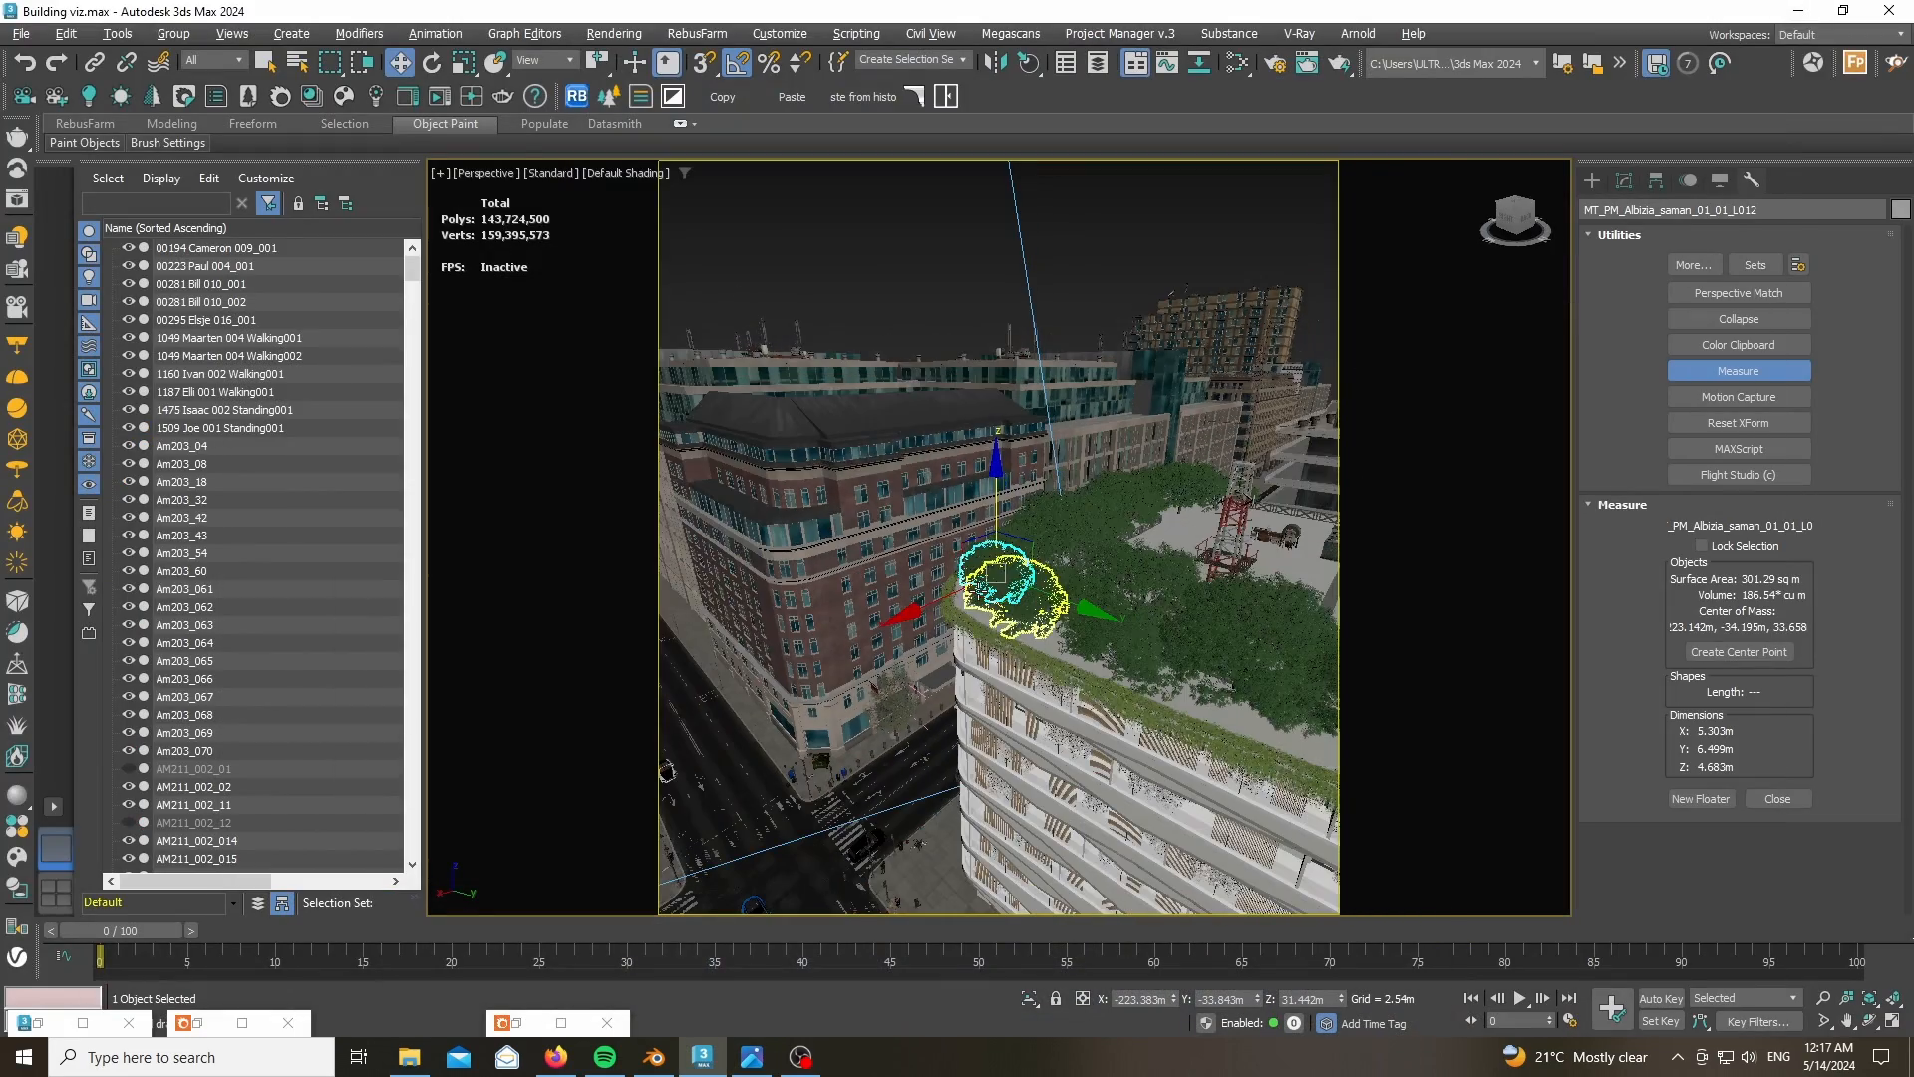
drag(1508, 228, 1533, 291)
scroll(845, 645, up, 6)
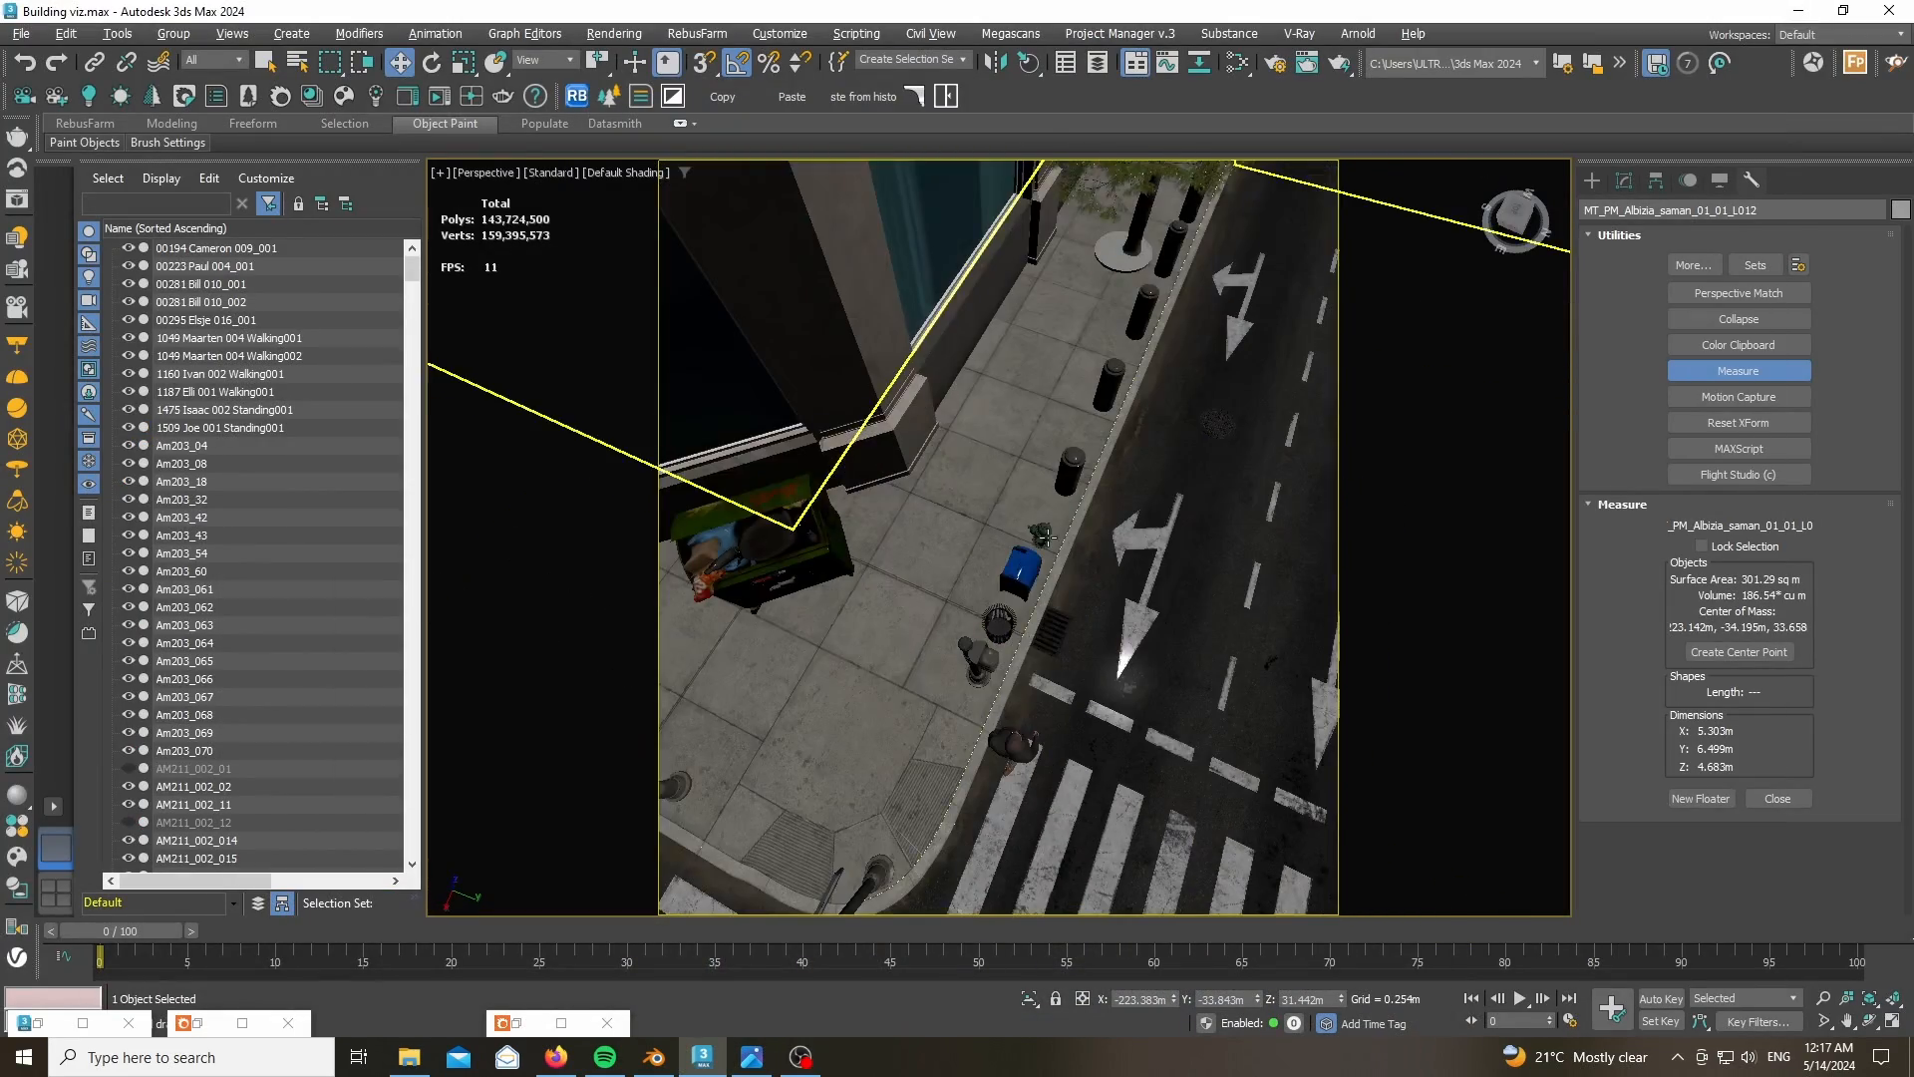
click(1067, 476)
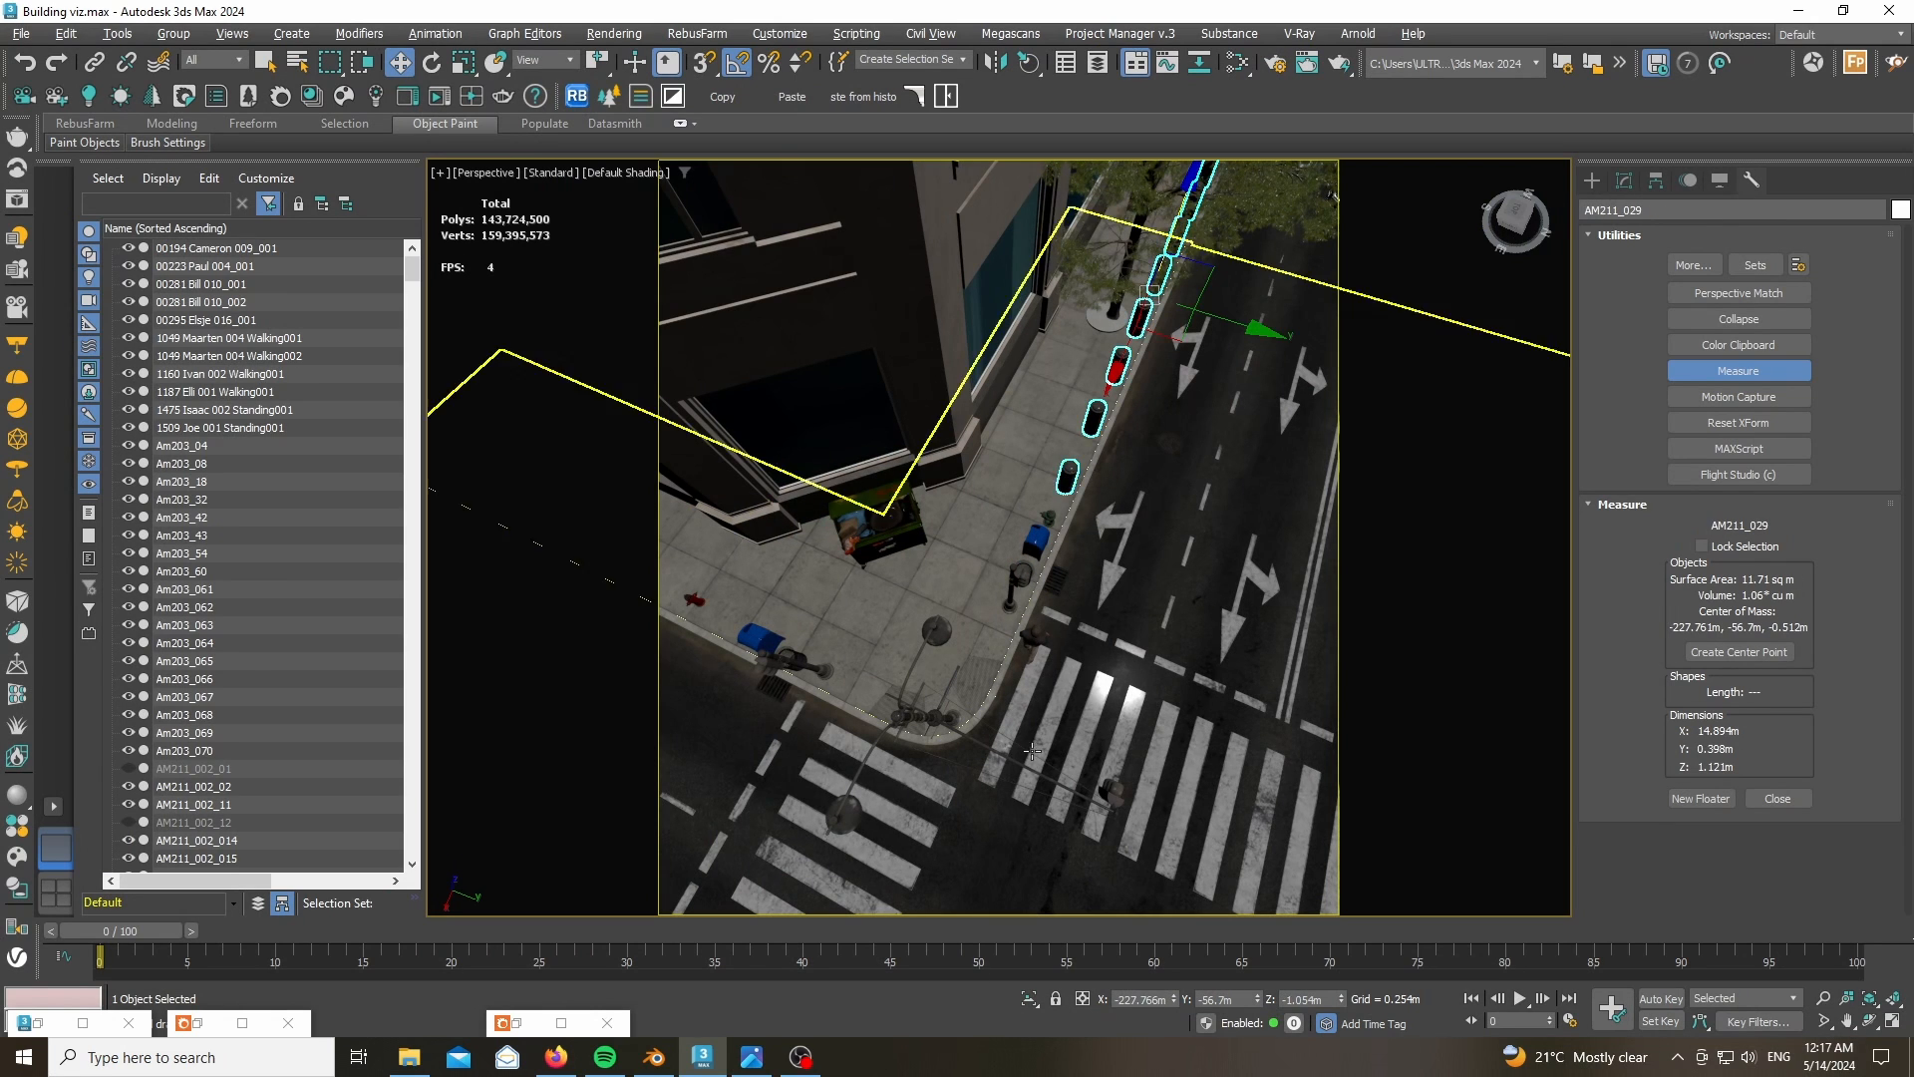
click(1029, 999)
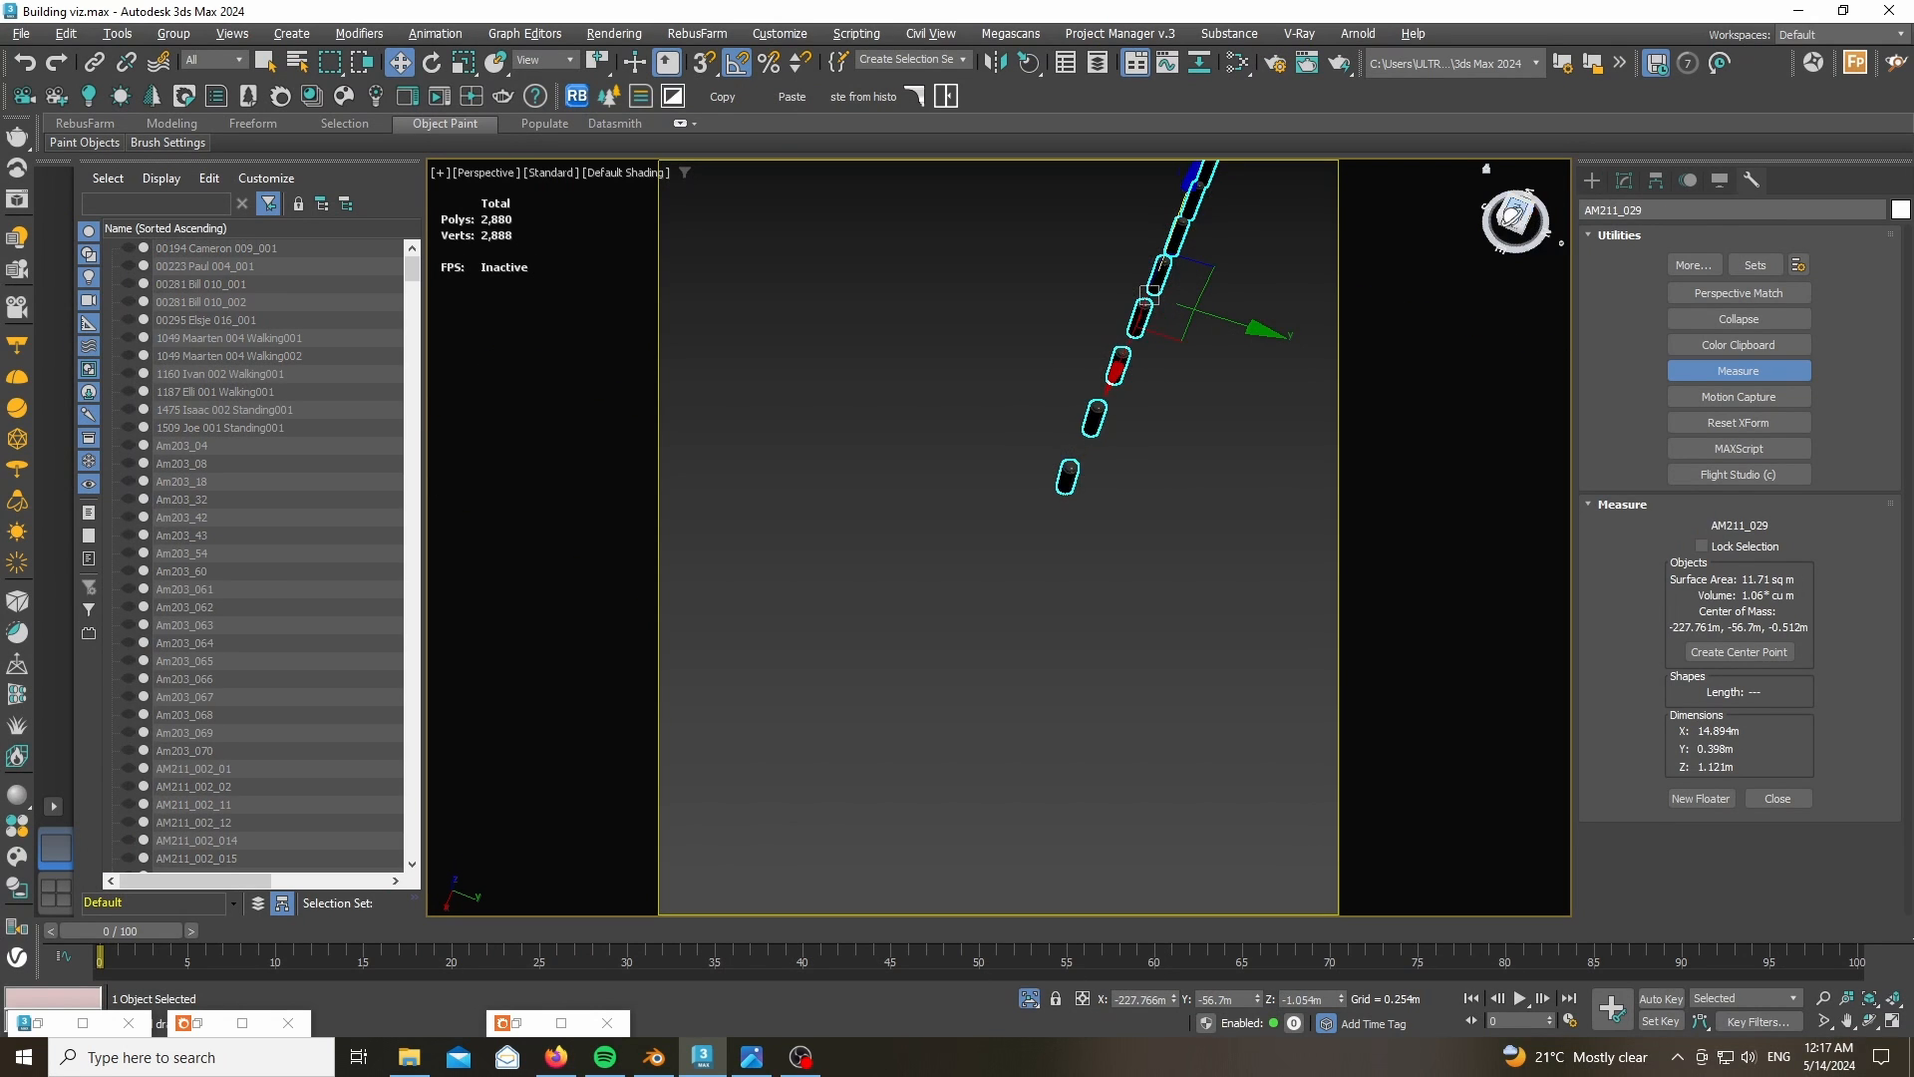
- Examine a single bollard's geometry and texture up close, clear the selection and end the isolation
alt+middle_drag(1817, 339, 1677, 235)
click(1623, 179)
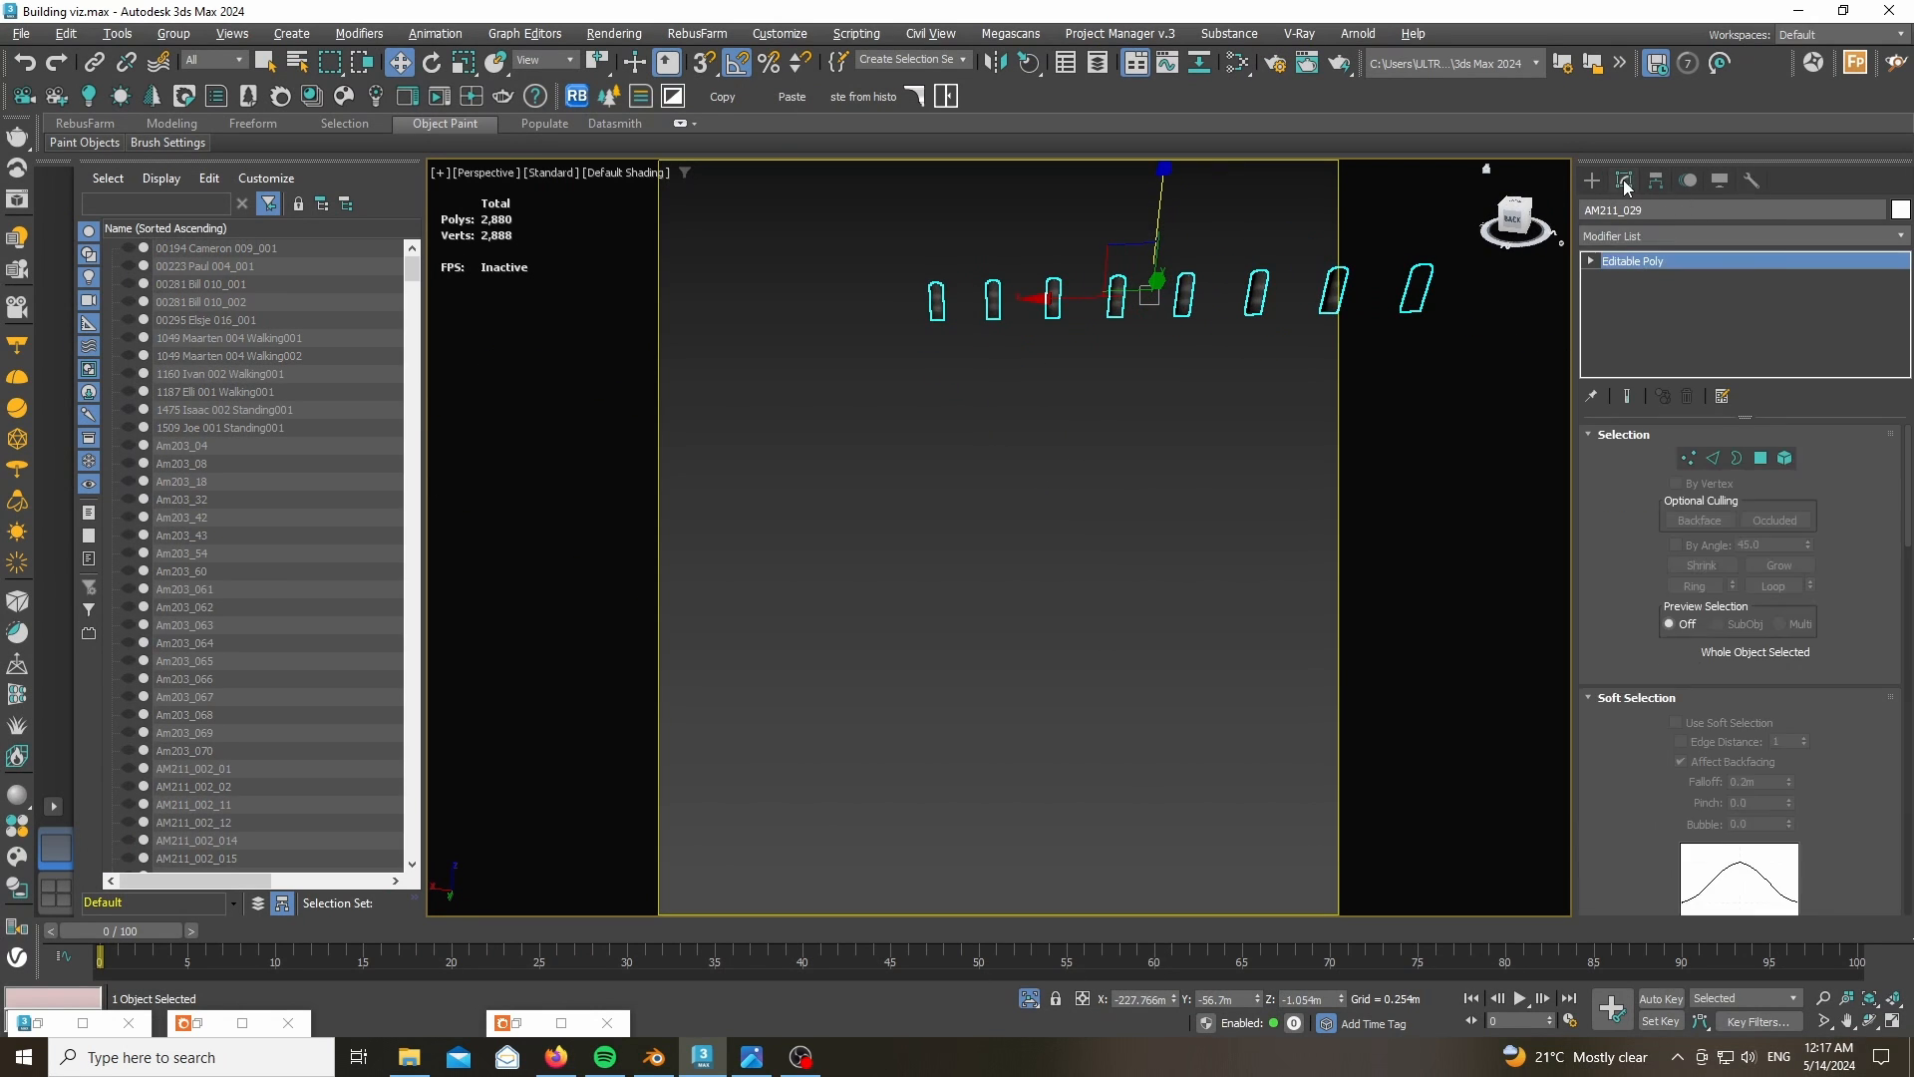
scroll(1129, 344, down, 2)
middle_drag(1046, 433, 1016, 475)
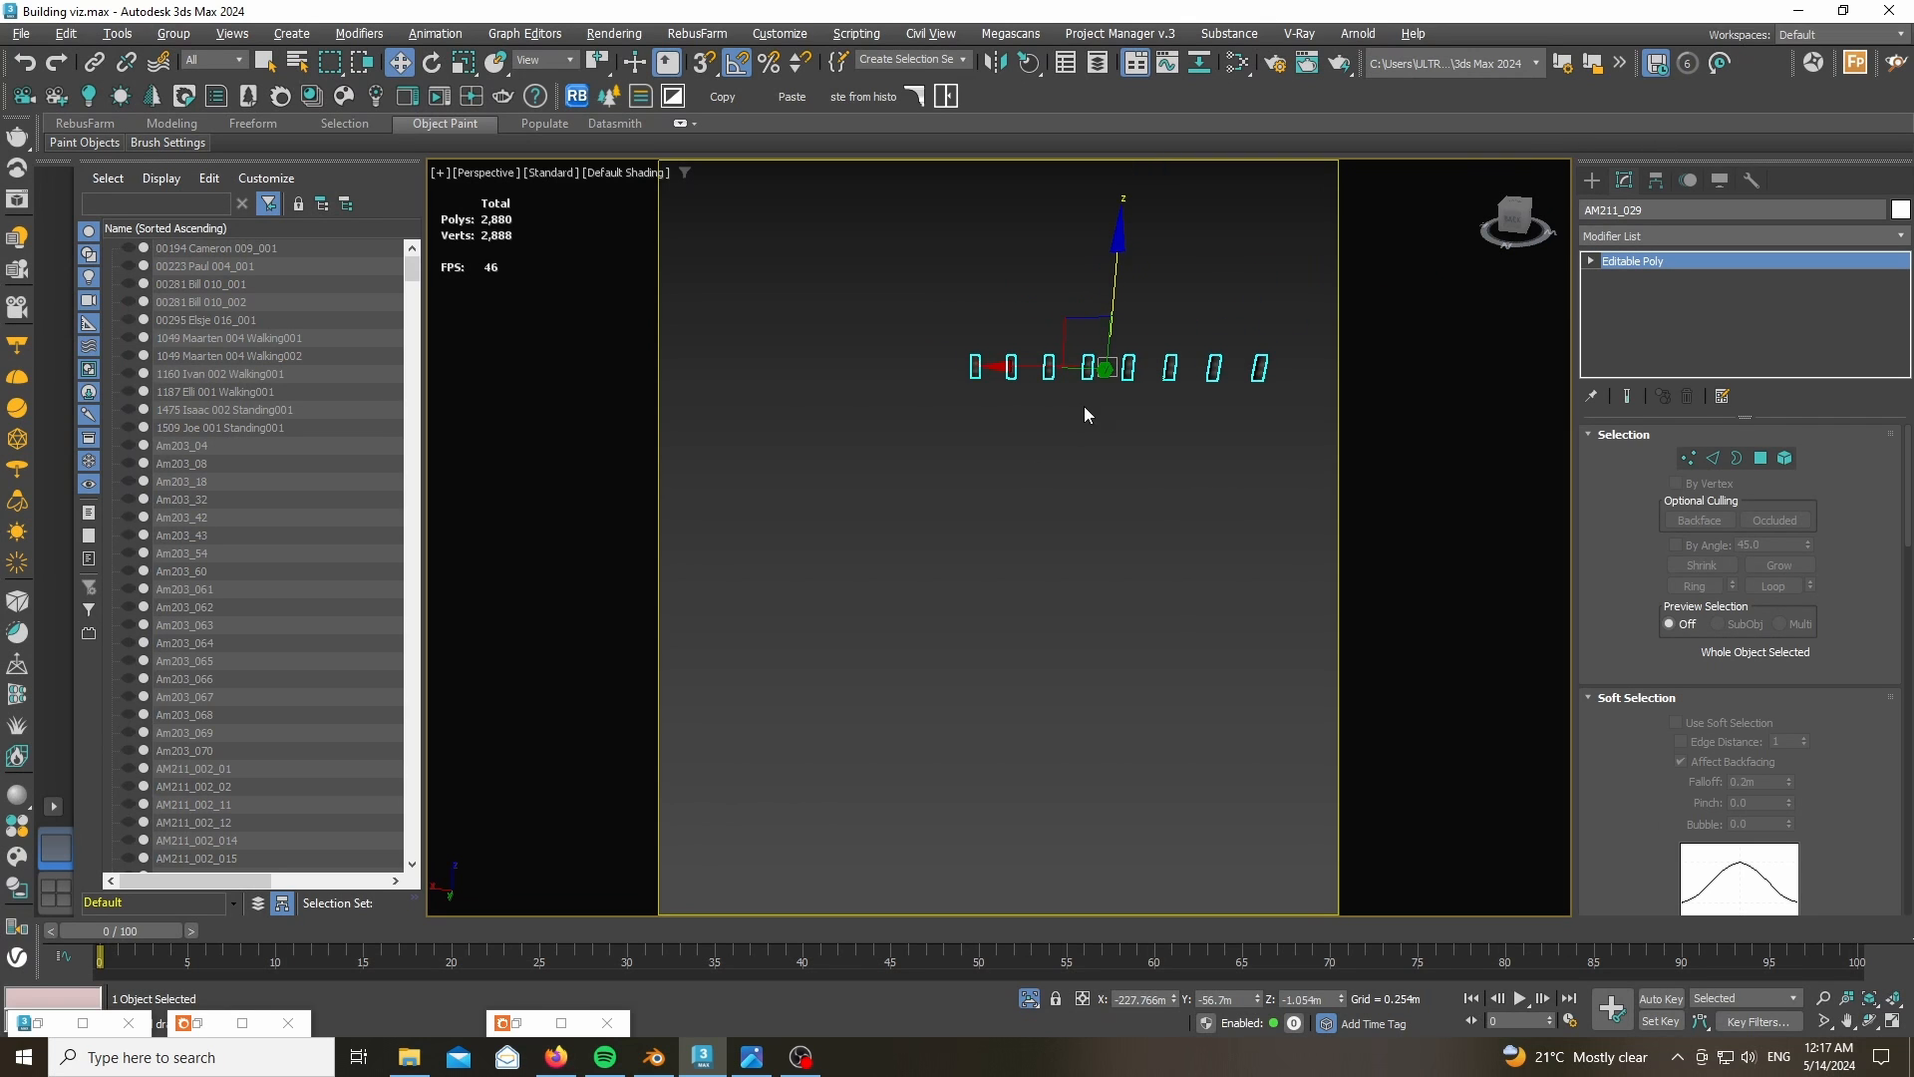
scroll(1129, 366, up, 8)
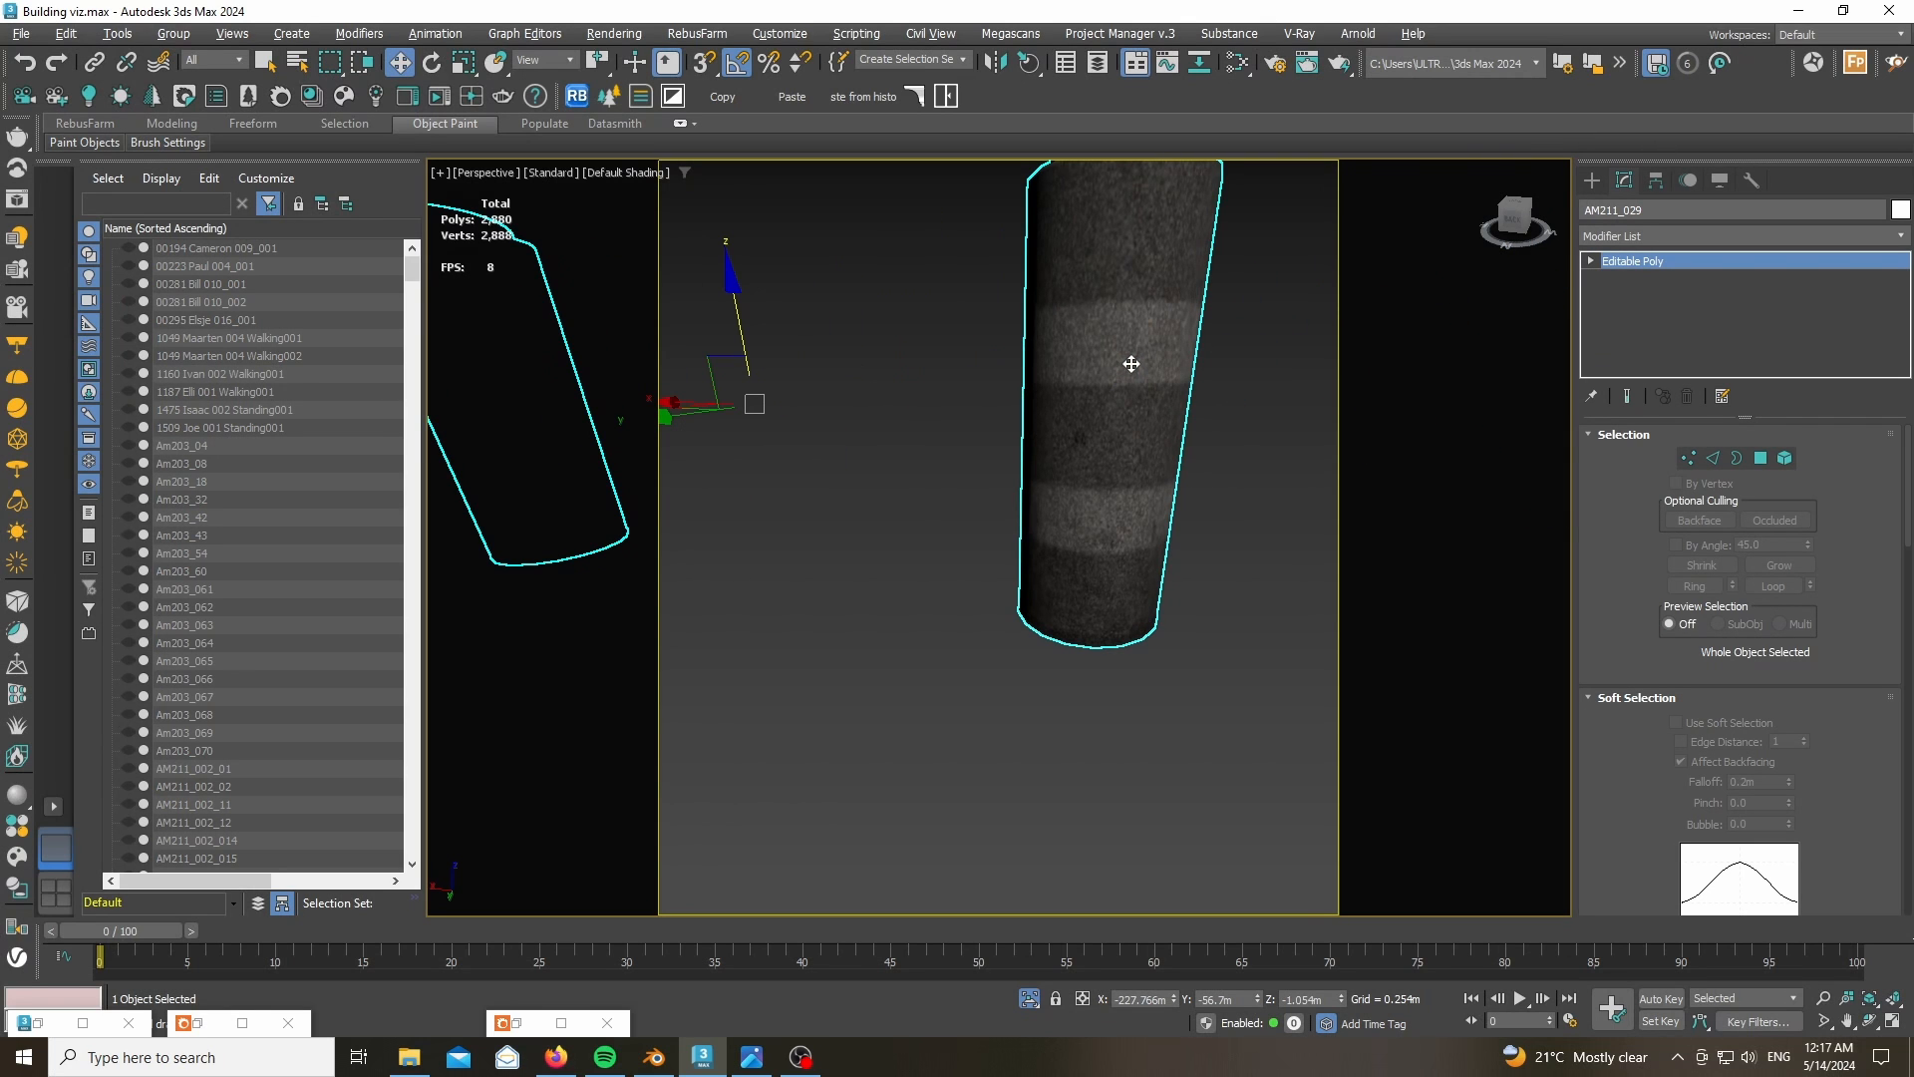
middle_drag(1115, 335, 1110, 502)
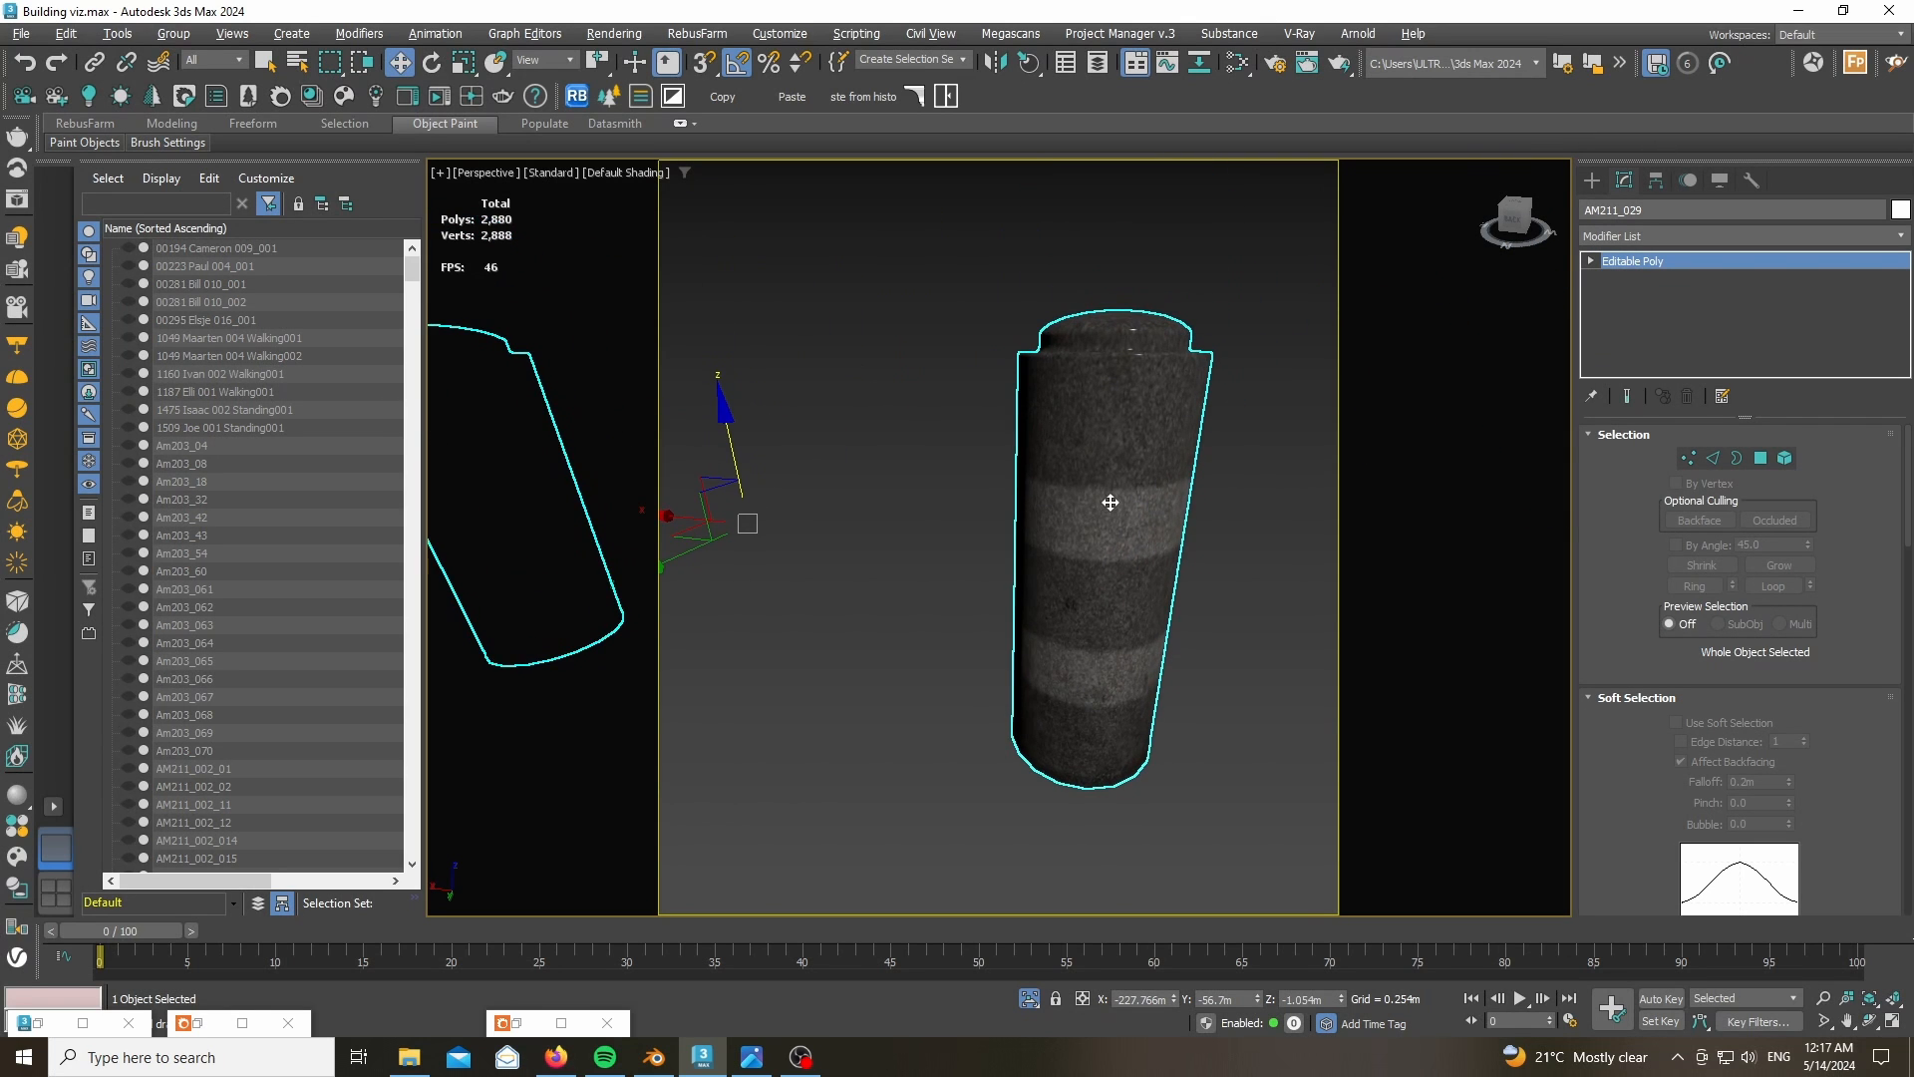
click(967, 774)
click(1028, 997)
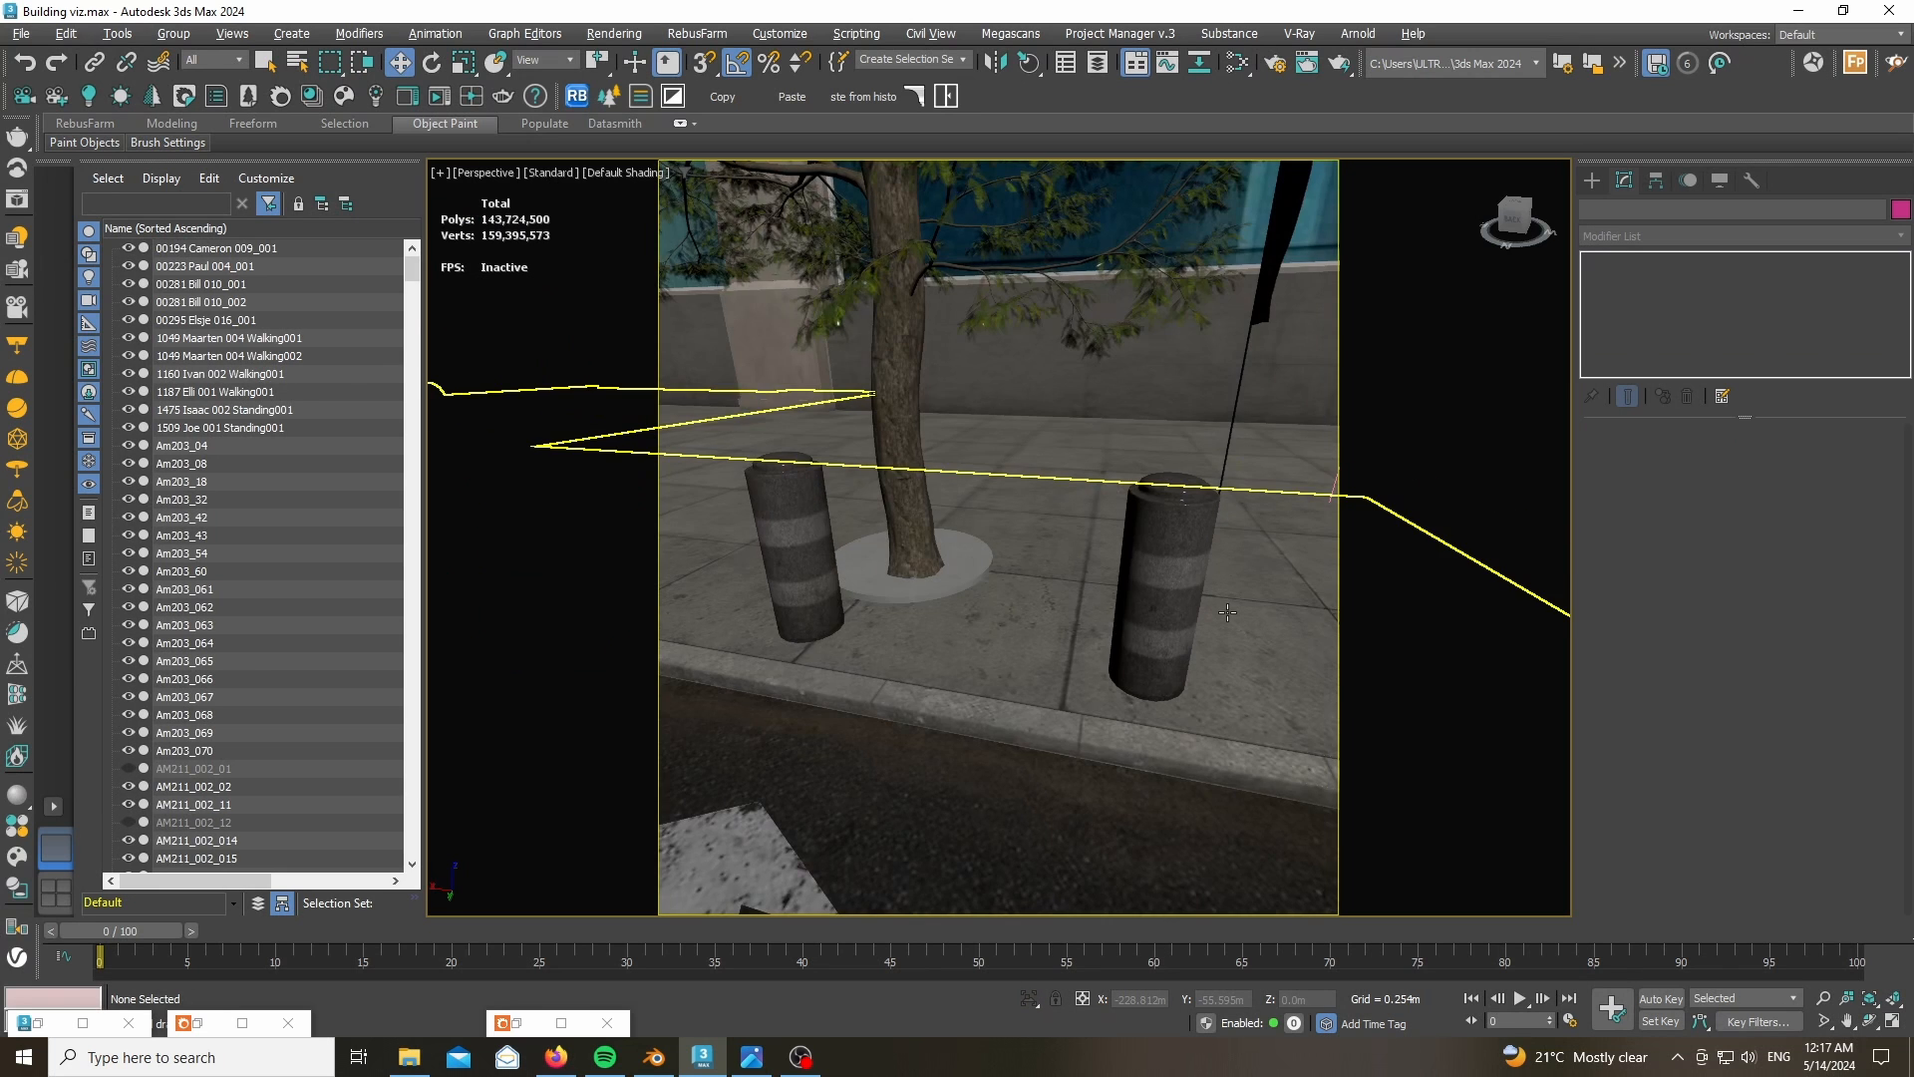
- Select the tree behind the bollards and examine the props, vehicles and people around the intersection and building corner
scroll(1228, 613, down, 4)
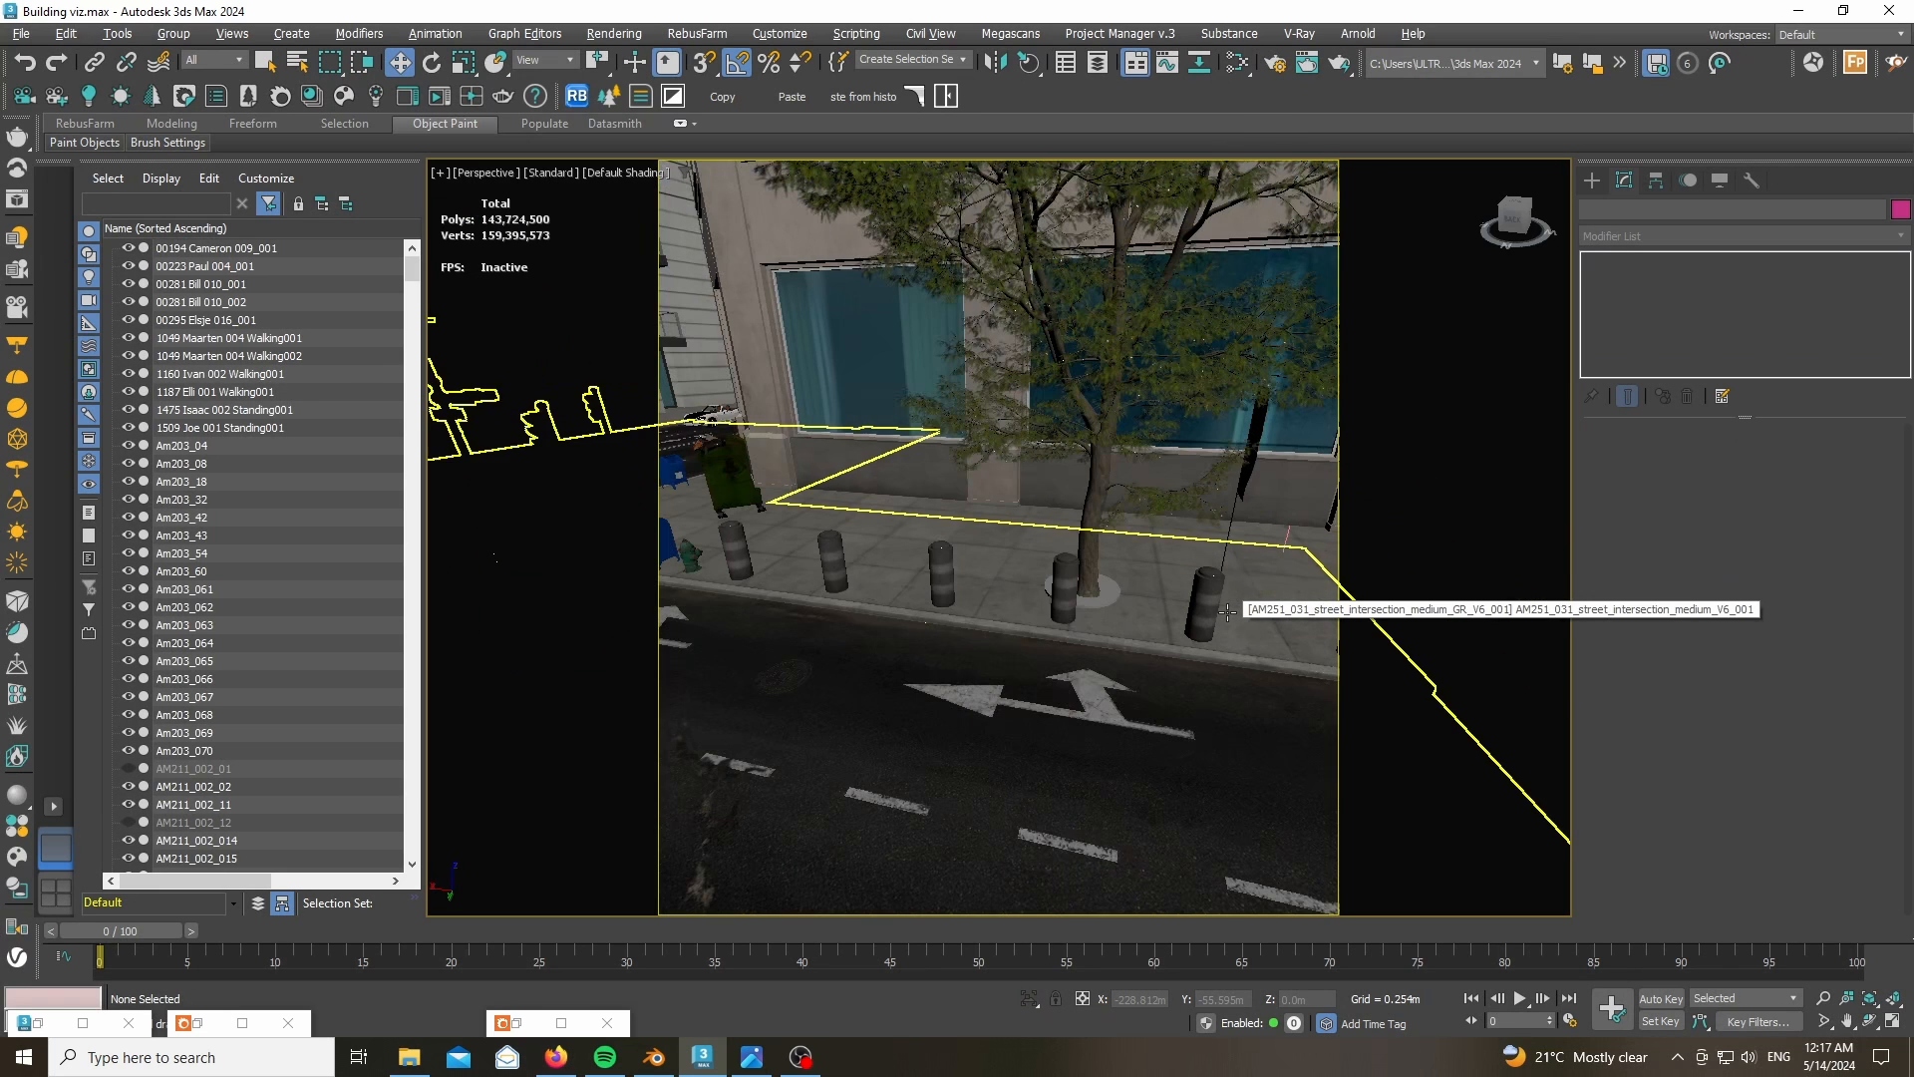
click(1095, 476)
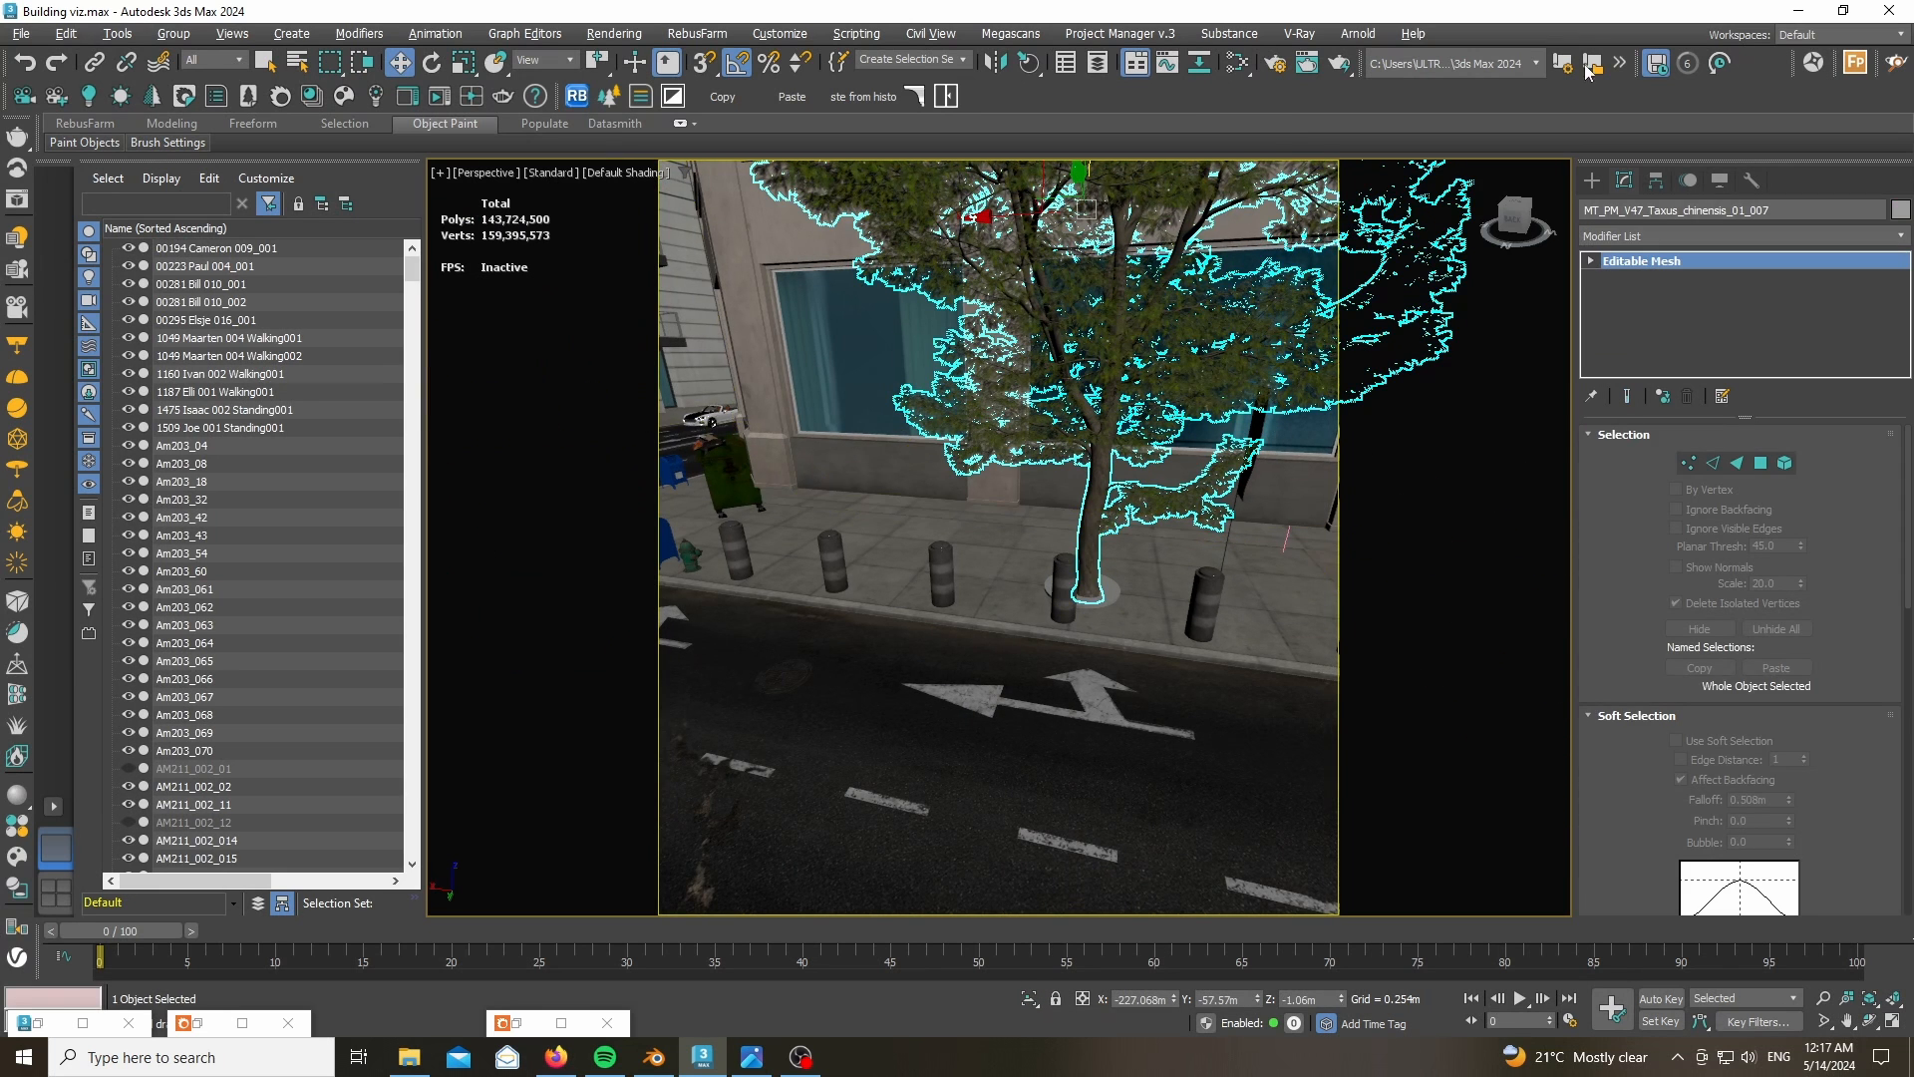
middle_drag(691, 484, 940, 619)
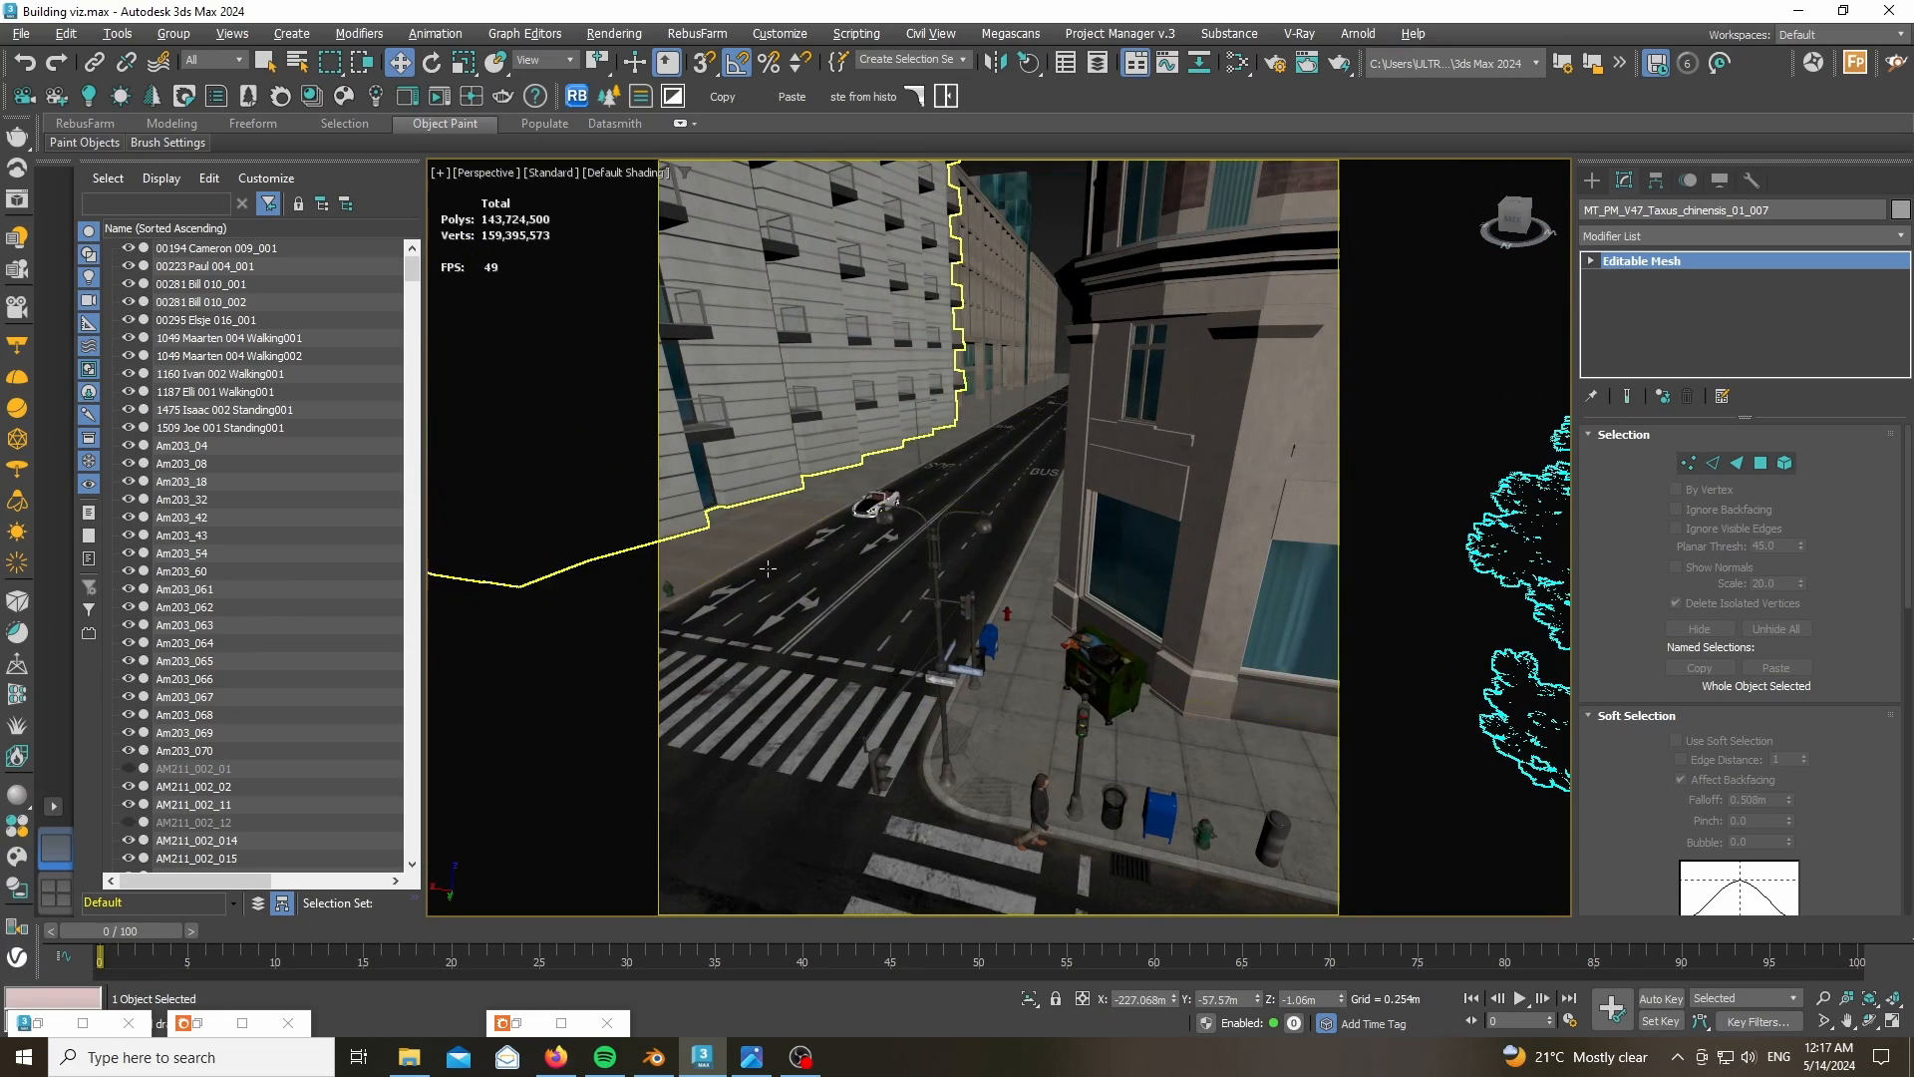
middle_drag(805, 453, 1007, 534)
drag(1511, 227, 1645, 277)
middle_drag(1156, 448, 863, 482)
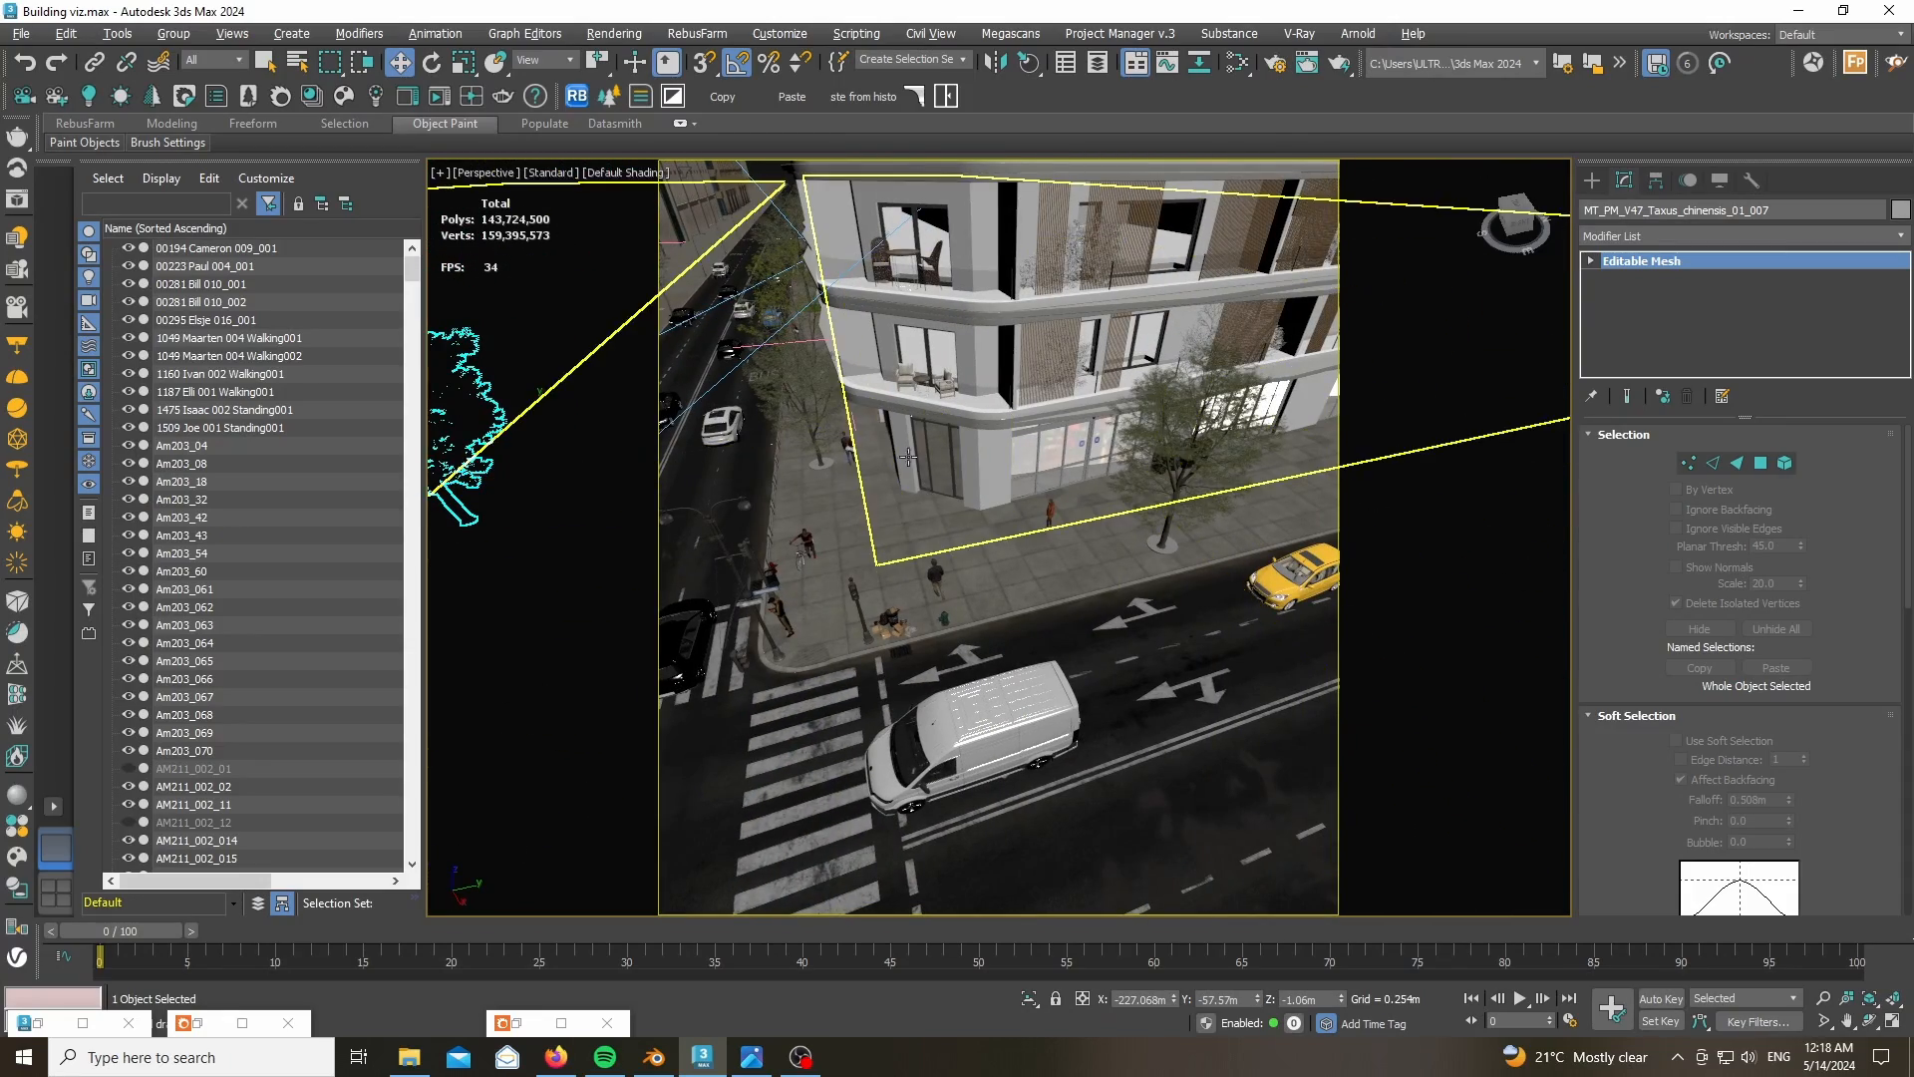
scroll(902, 623, up, 5)
scroll(980, 683, down, 5)
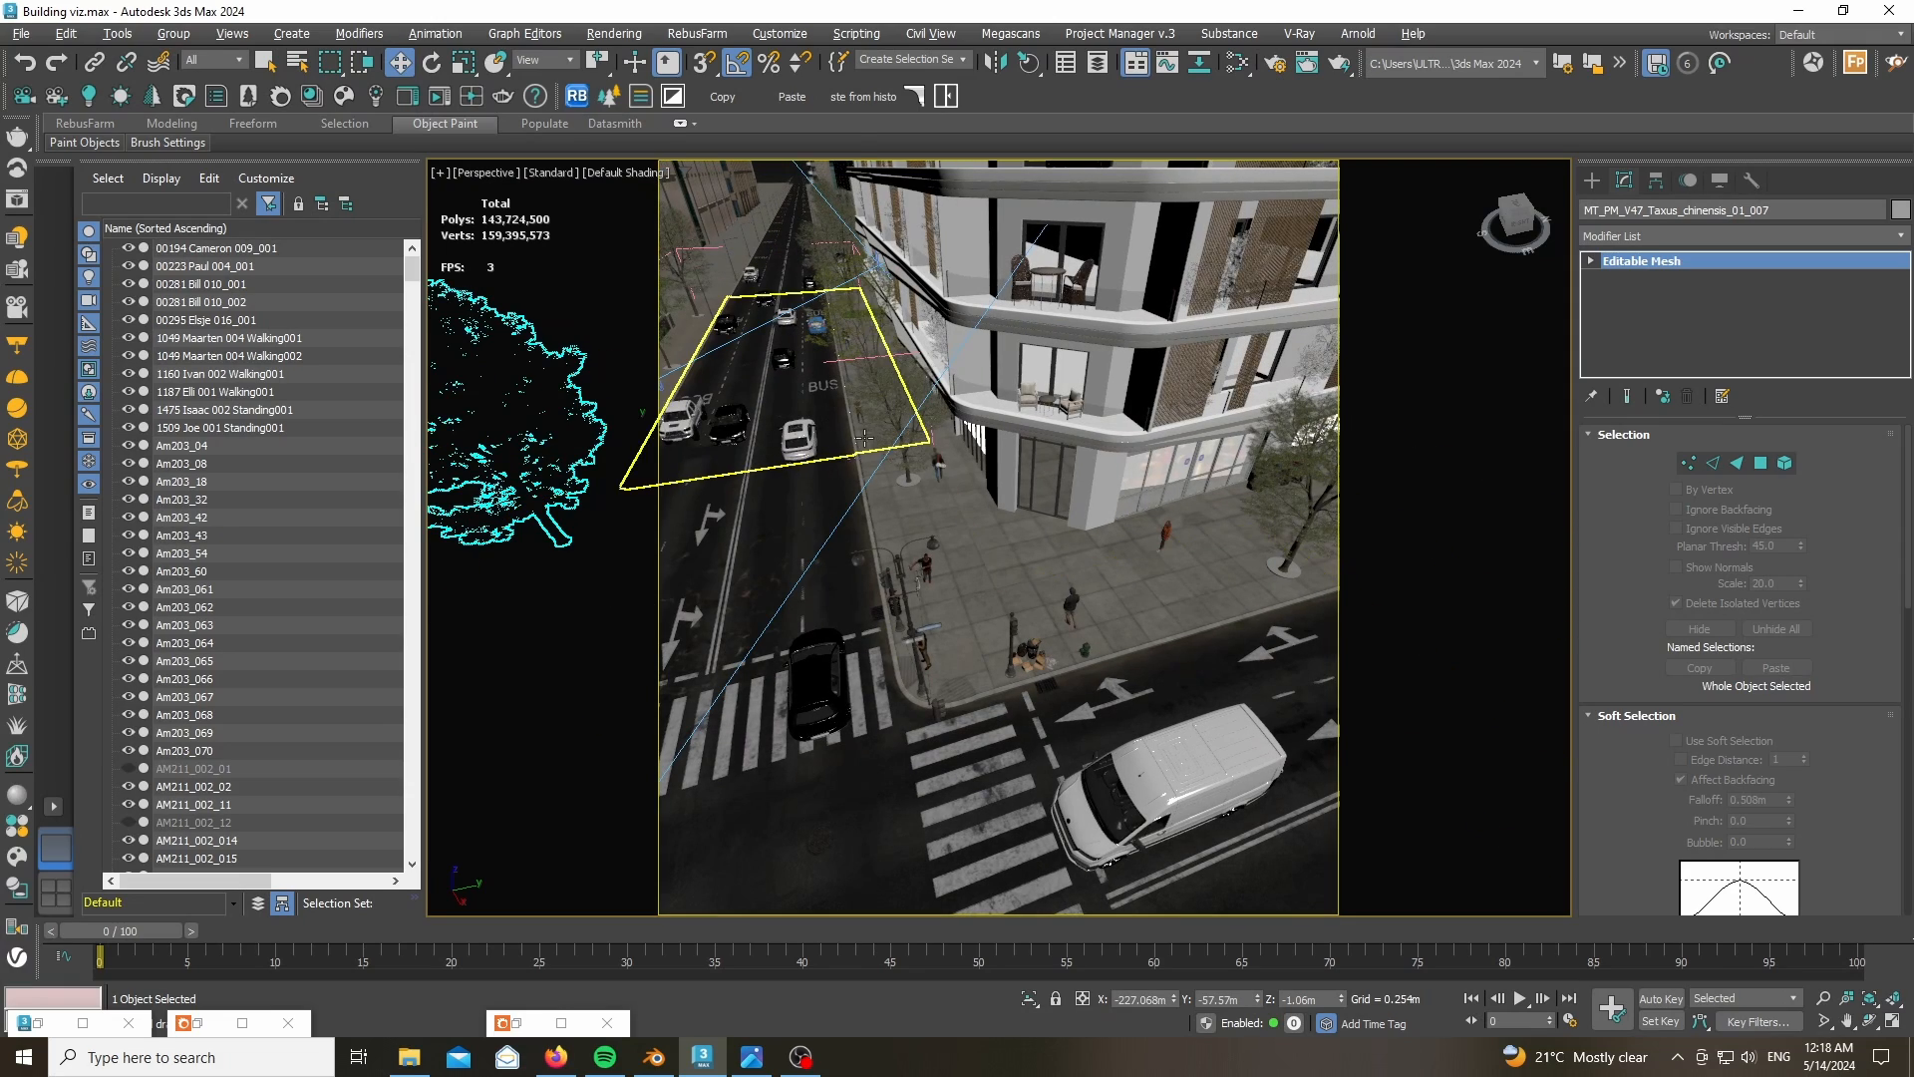
middle_drag(1248, 464, 932, 469)
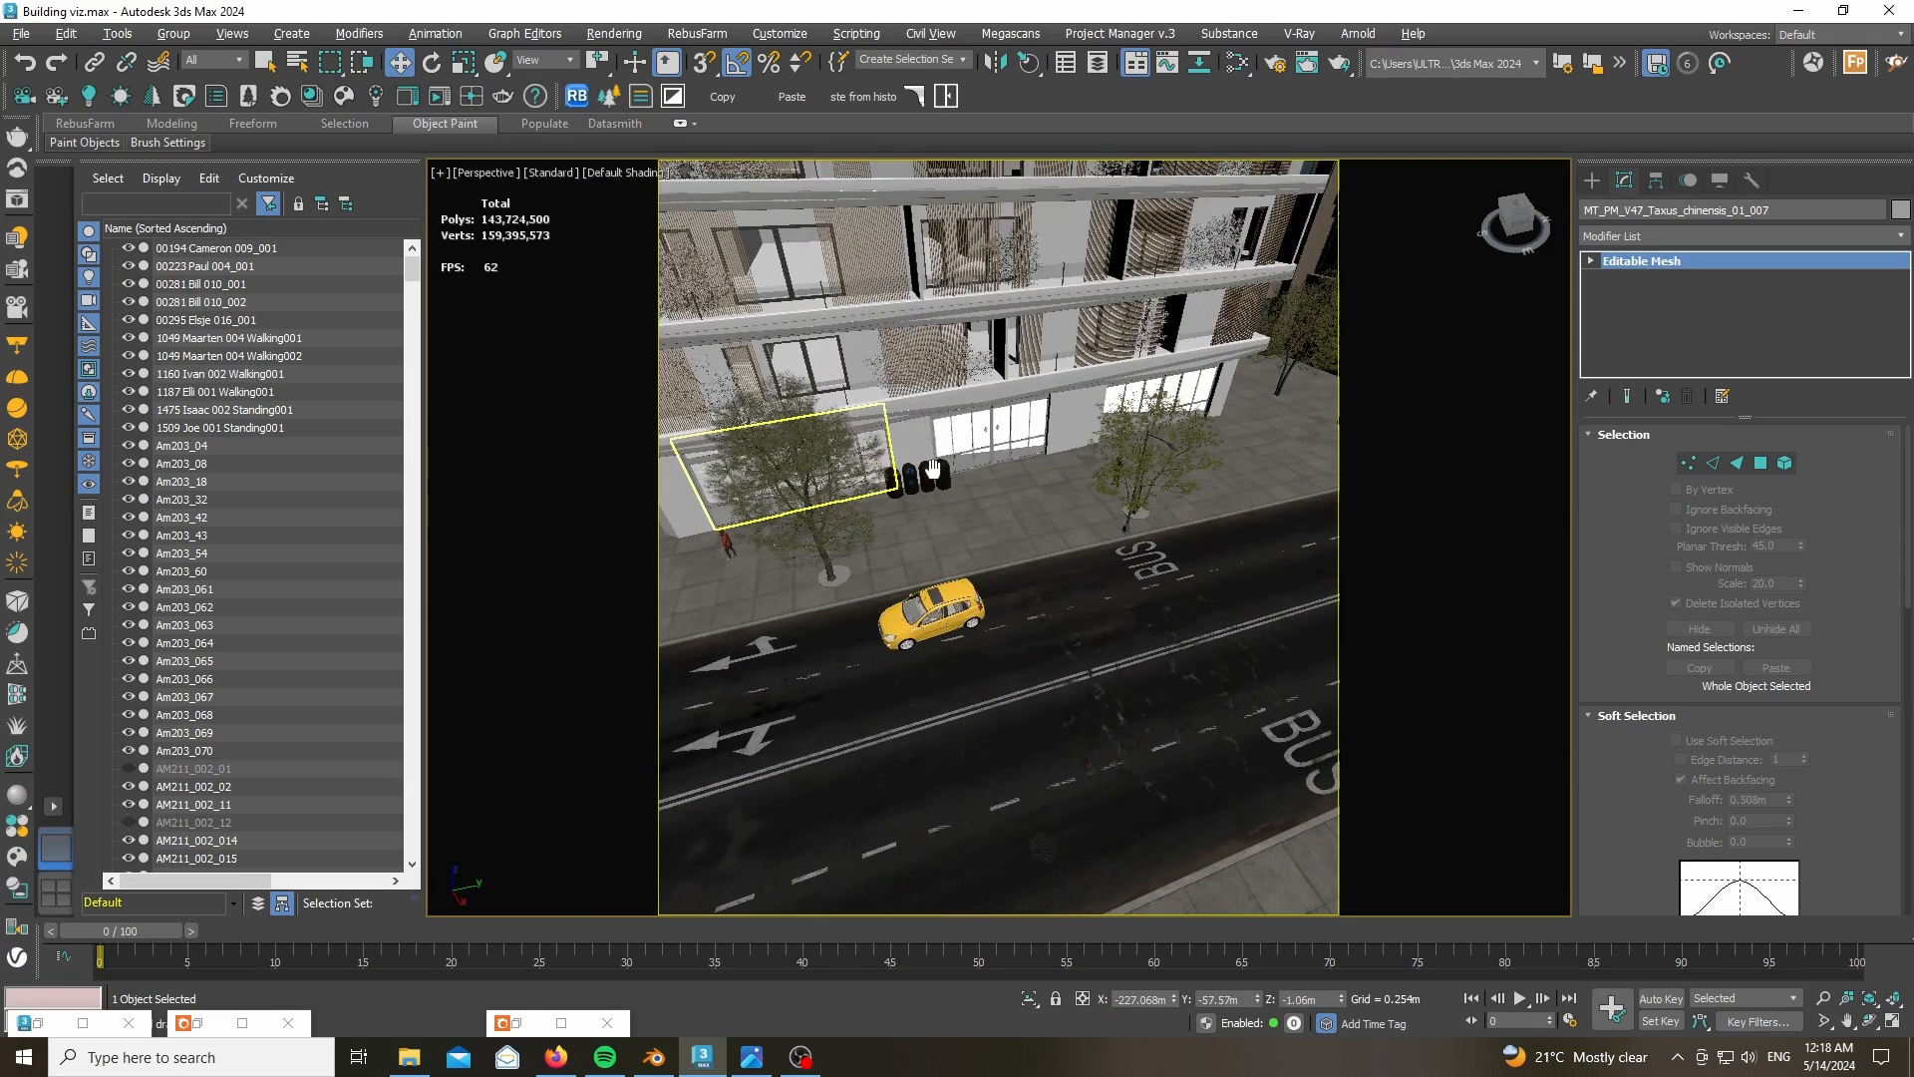
- Select a street tree beside the bus lane and examine the round concrete base under a neighbouring tree
click(1137, 443)
middle_drag(1141, 447, 781, 641)
click(836, 649)
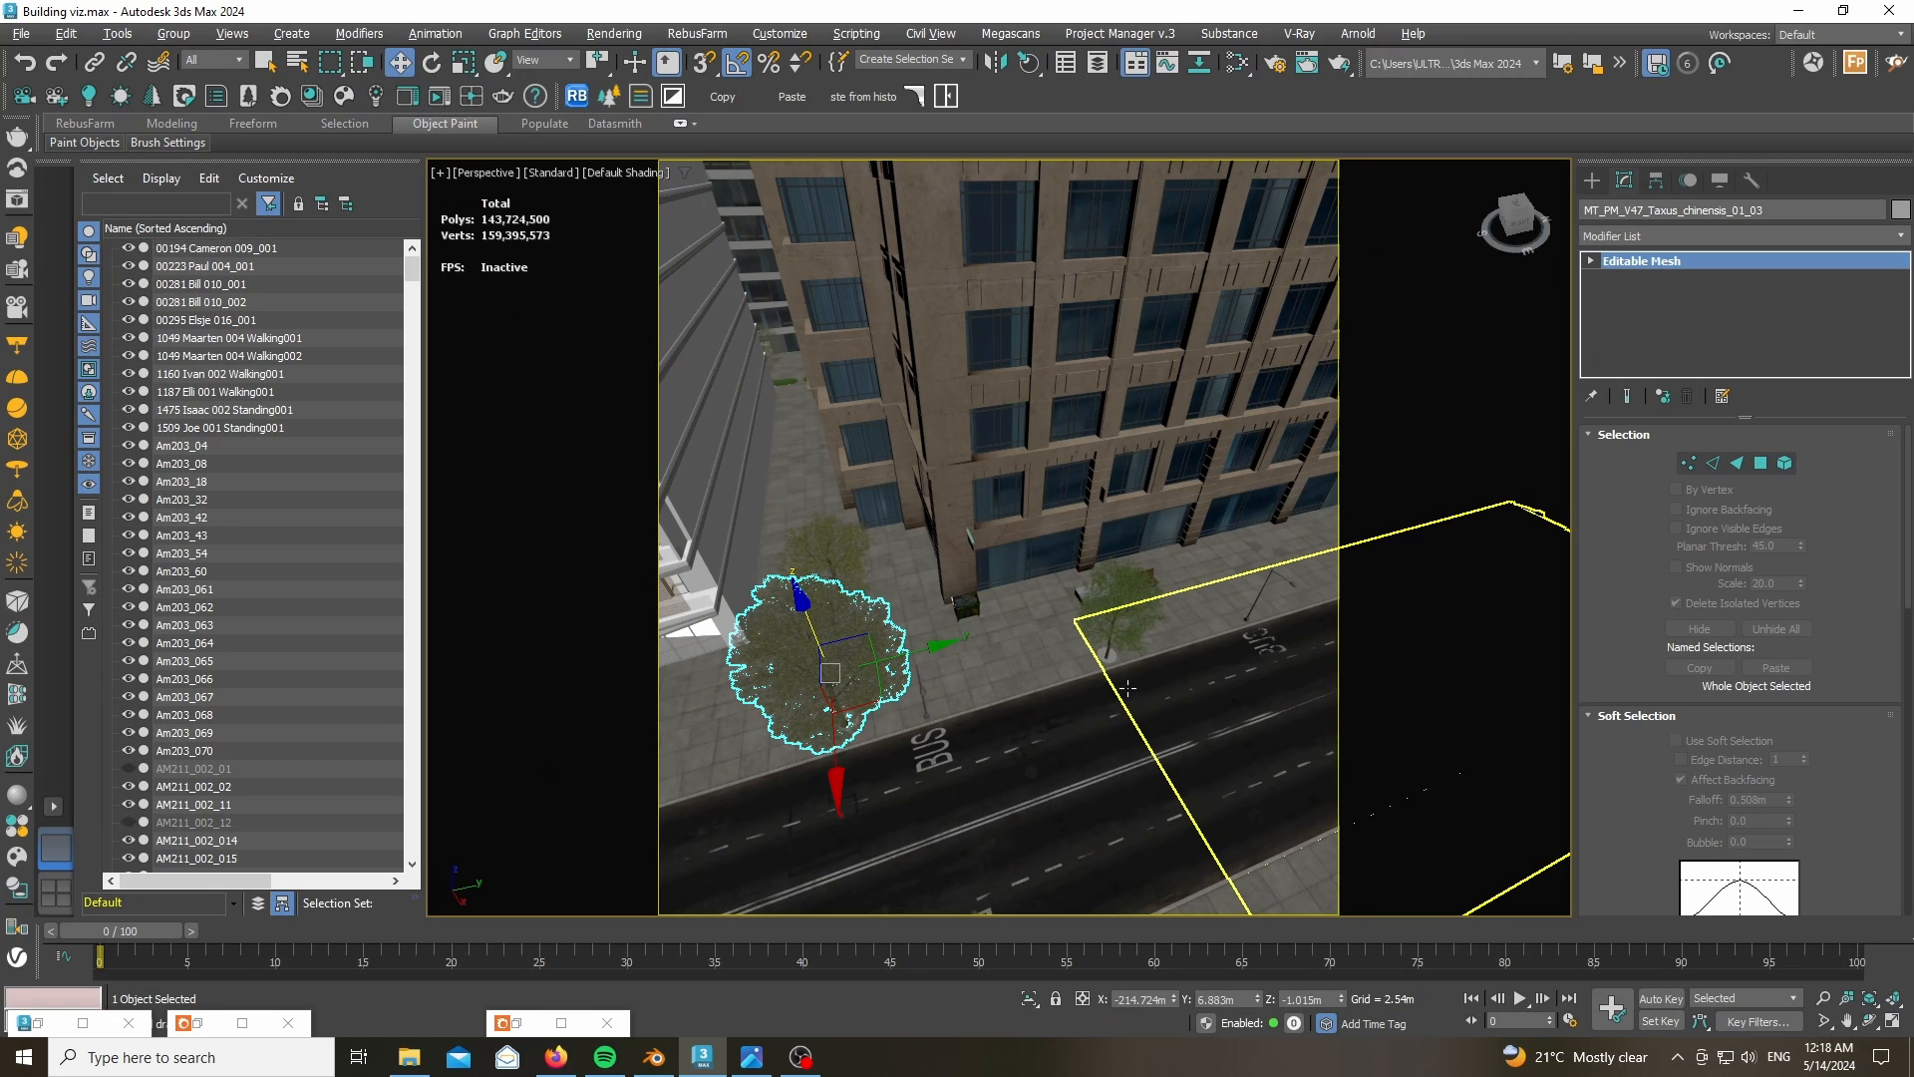
scroll(1238, 631, up, 10)
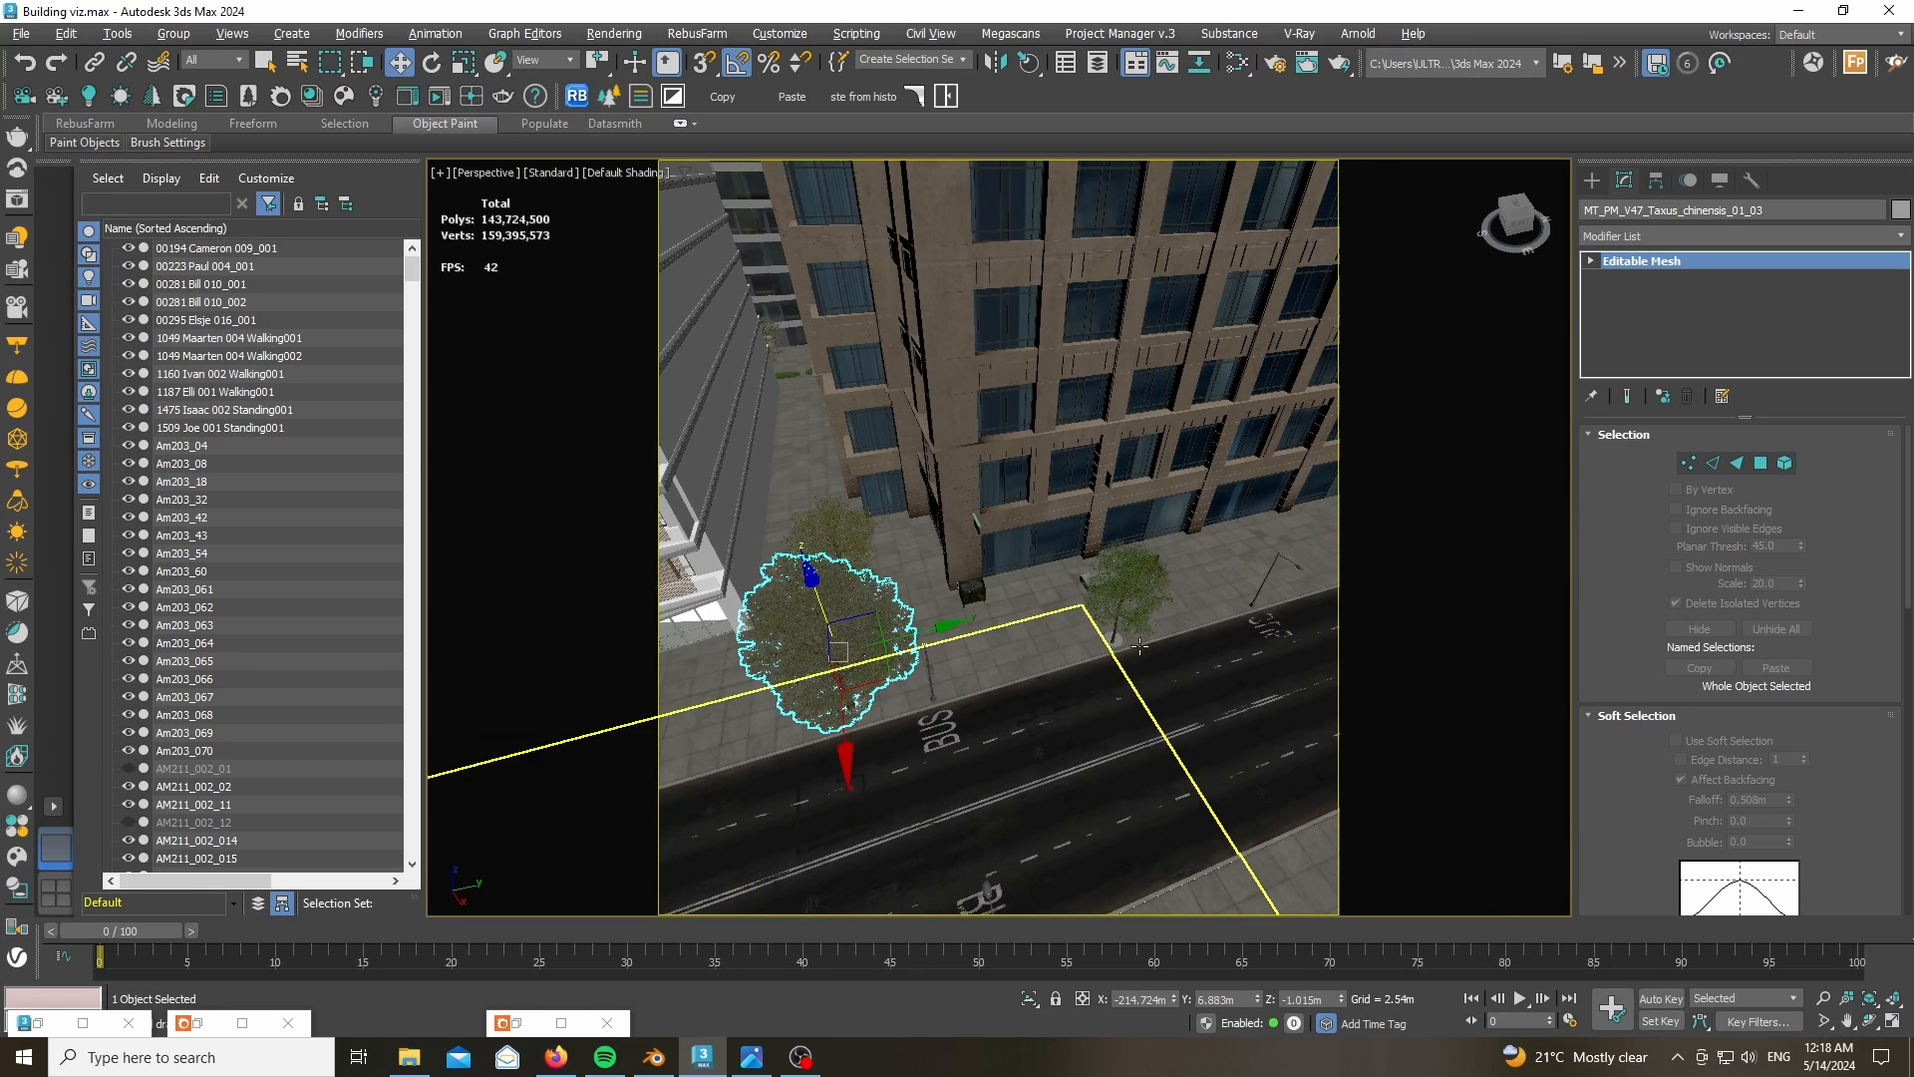
click(1031, 578)
scroll(1012, 707, up, 5)
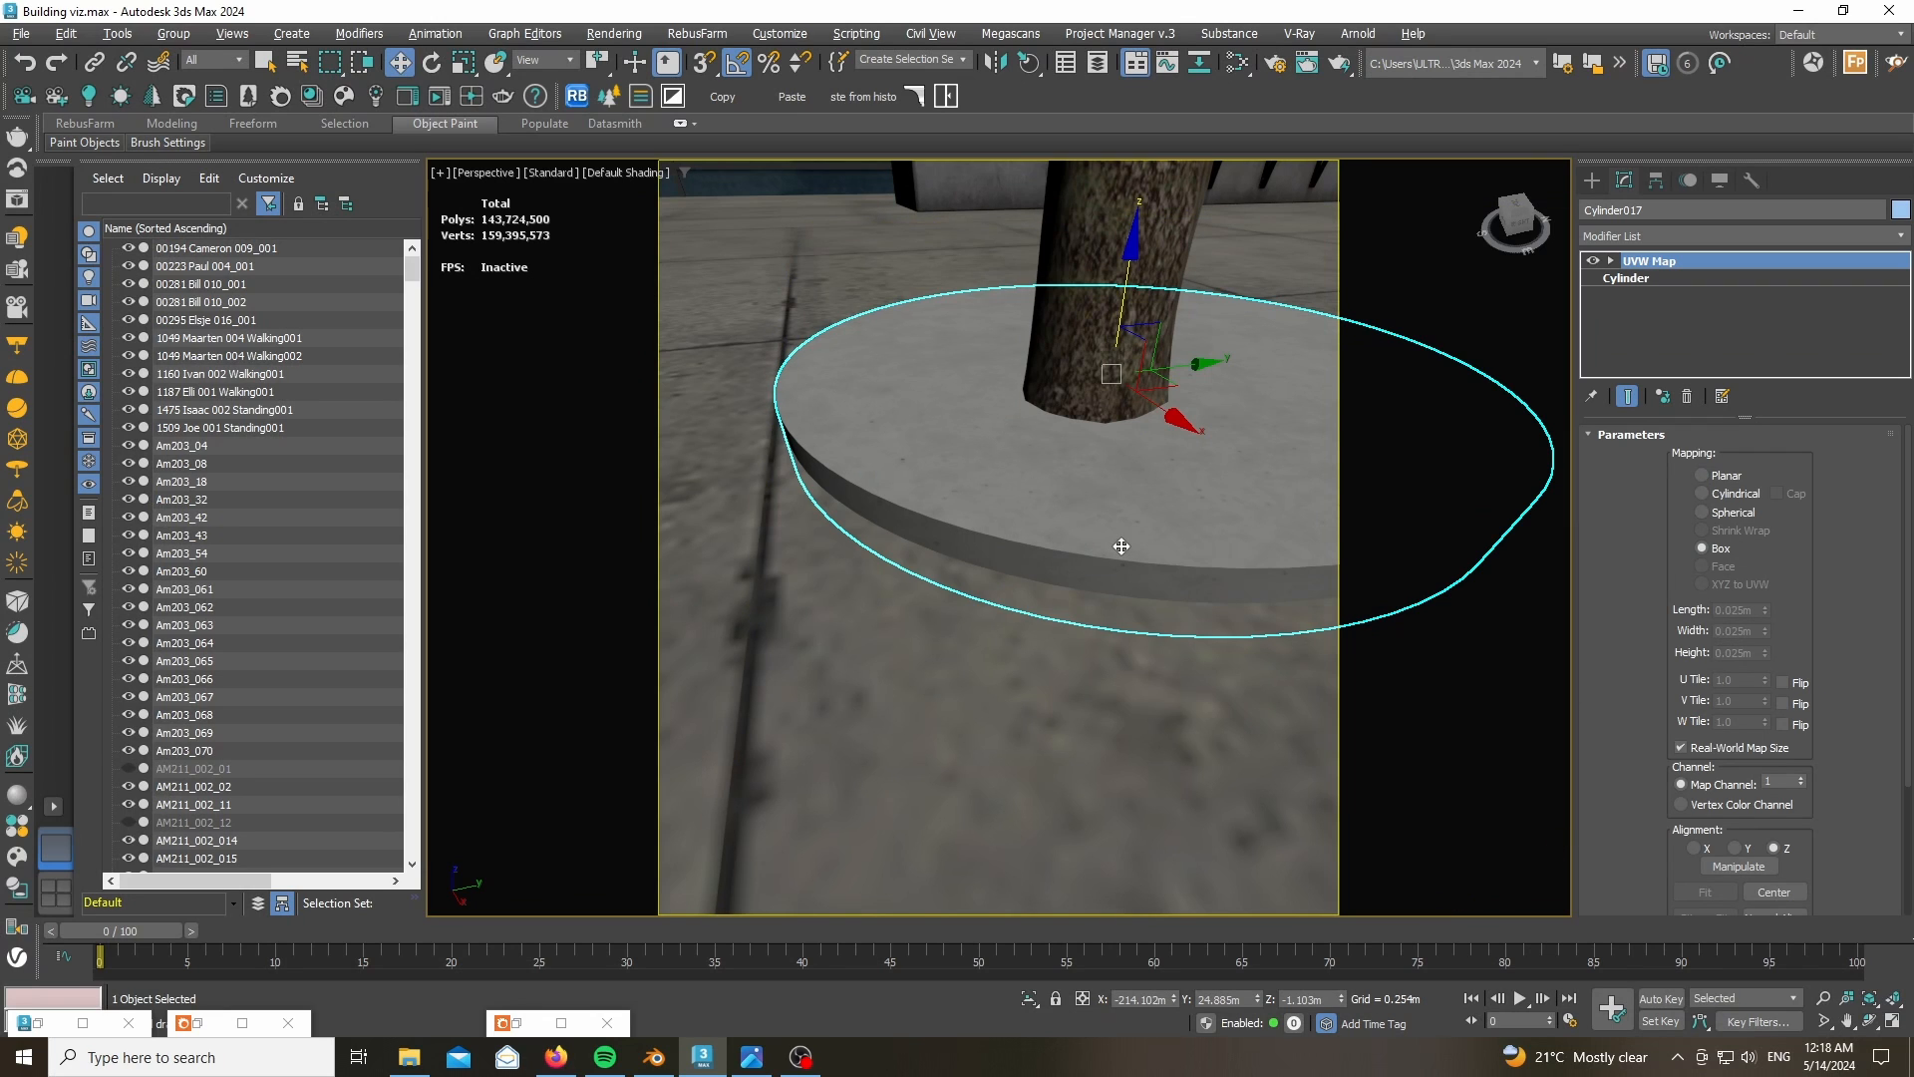
scroll(1021, 353, down, 8)
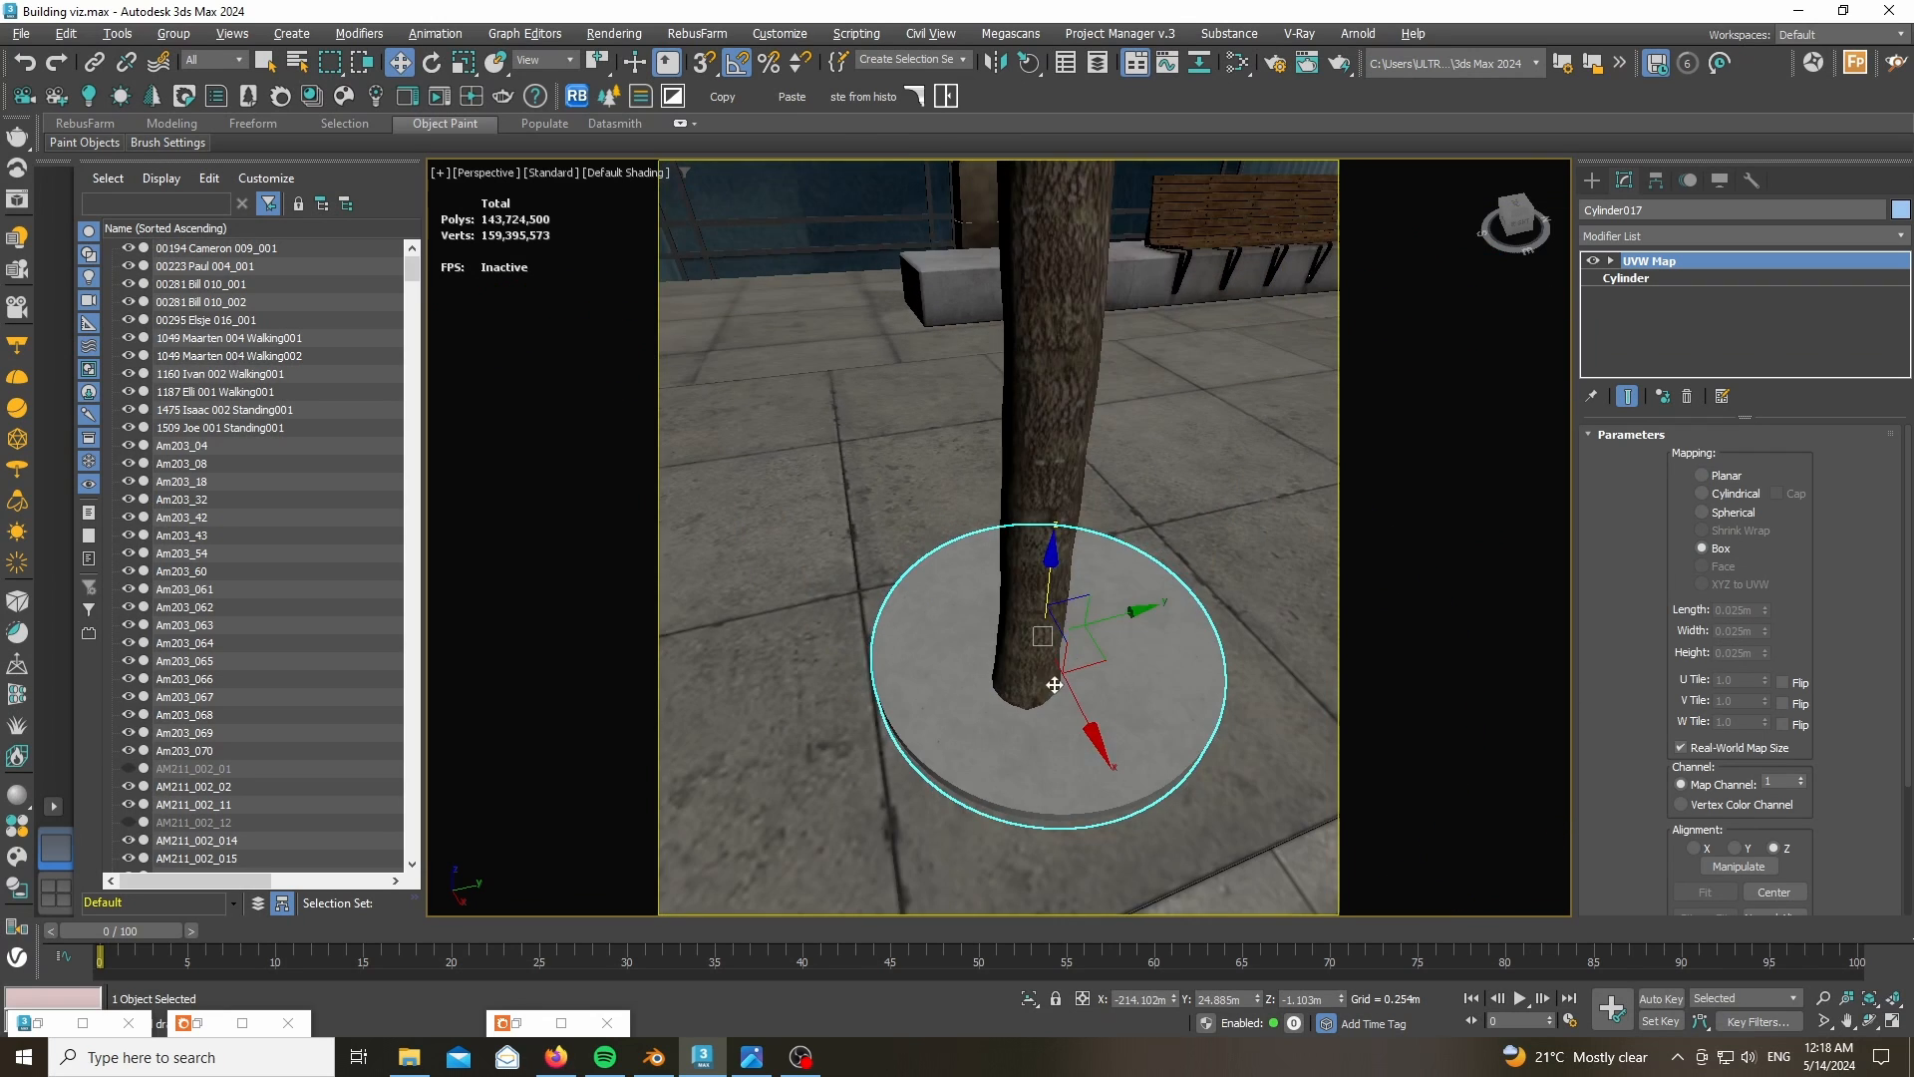
- Switch to the image viewer and examine the street-level trees, cars, shopfronts and bins in the side building render
click(762, 1065)
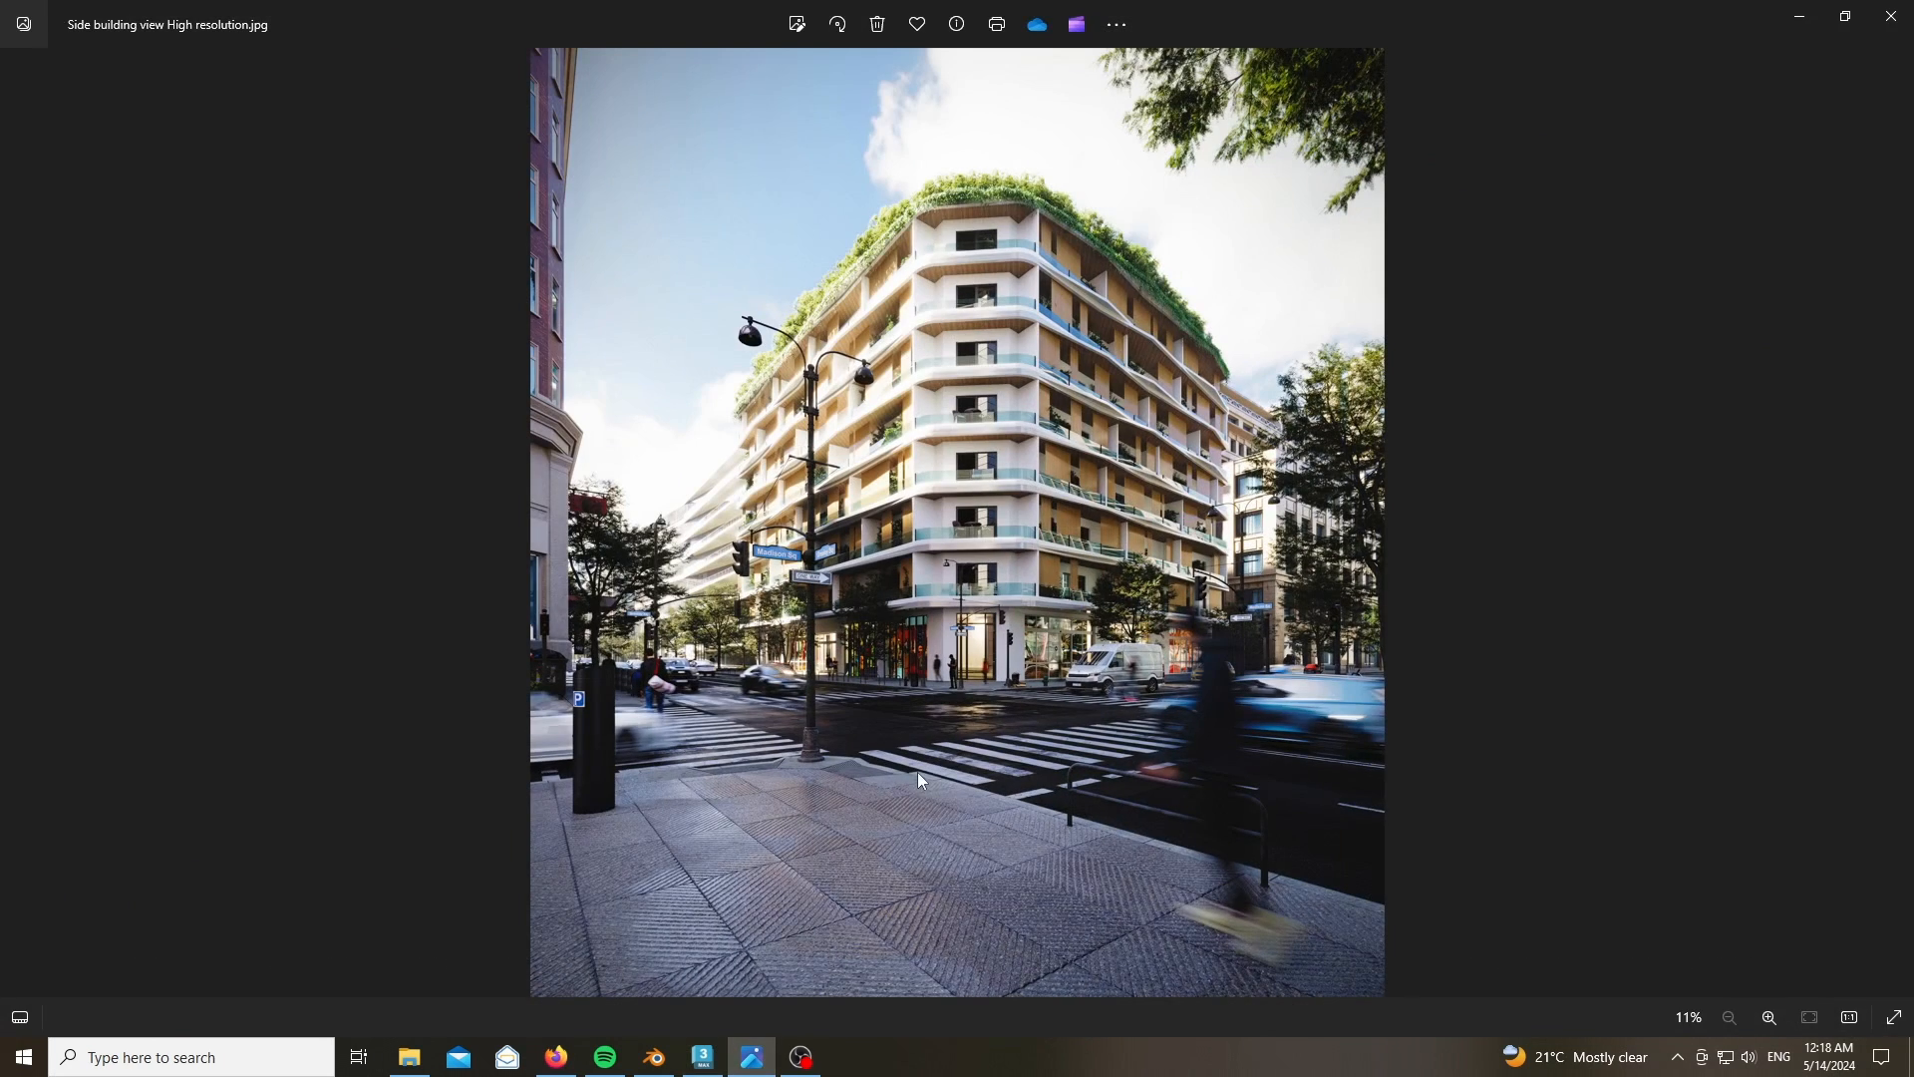
scroll(918, 772, up, 5)
scroll(235, 633, up, 3)
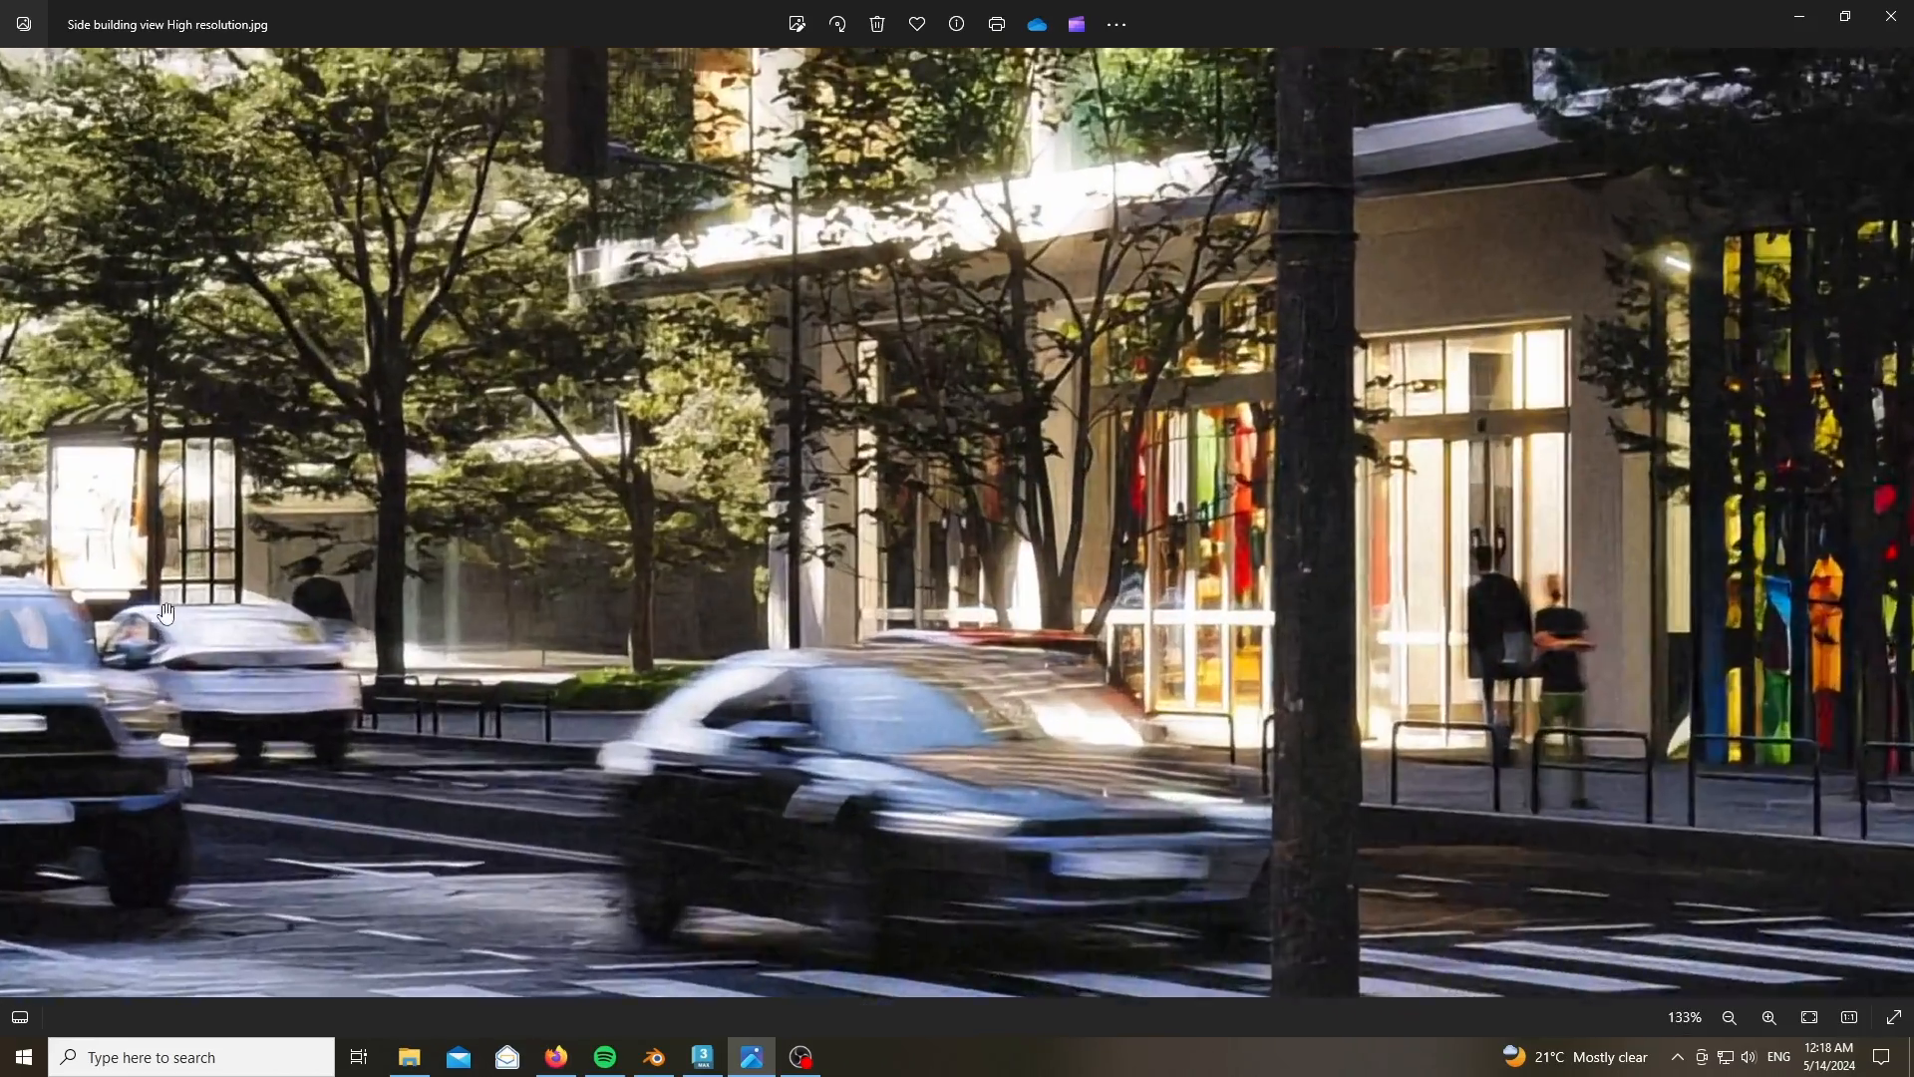
scroll(378, 731, up, 2)
scroll(623, 771, down, 5)
scroll(623, 770, down, 6)
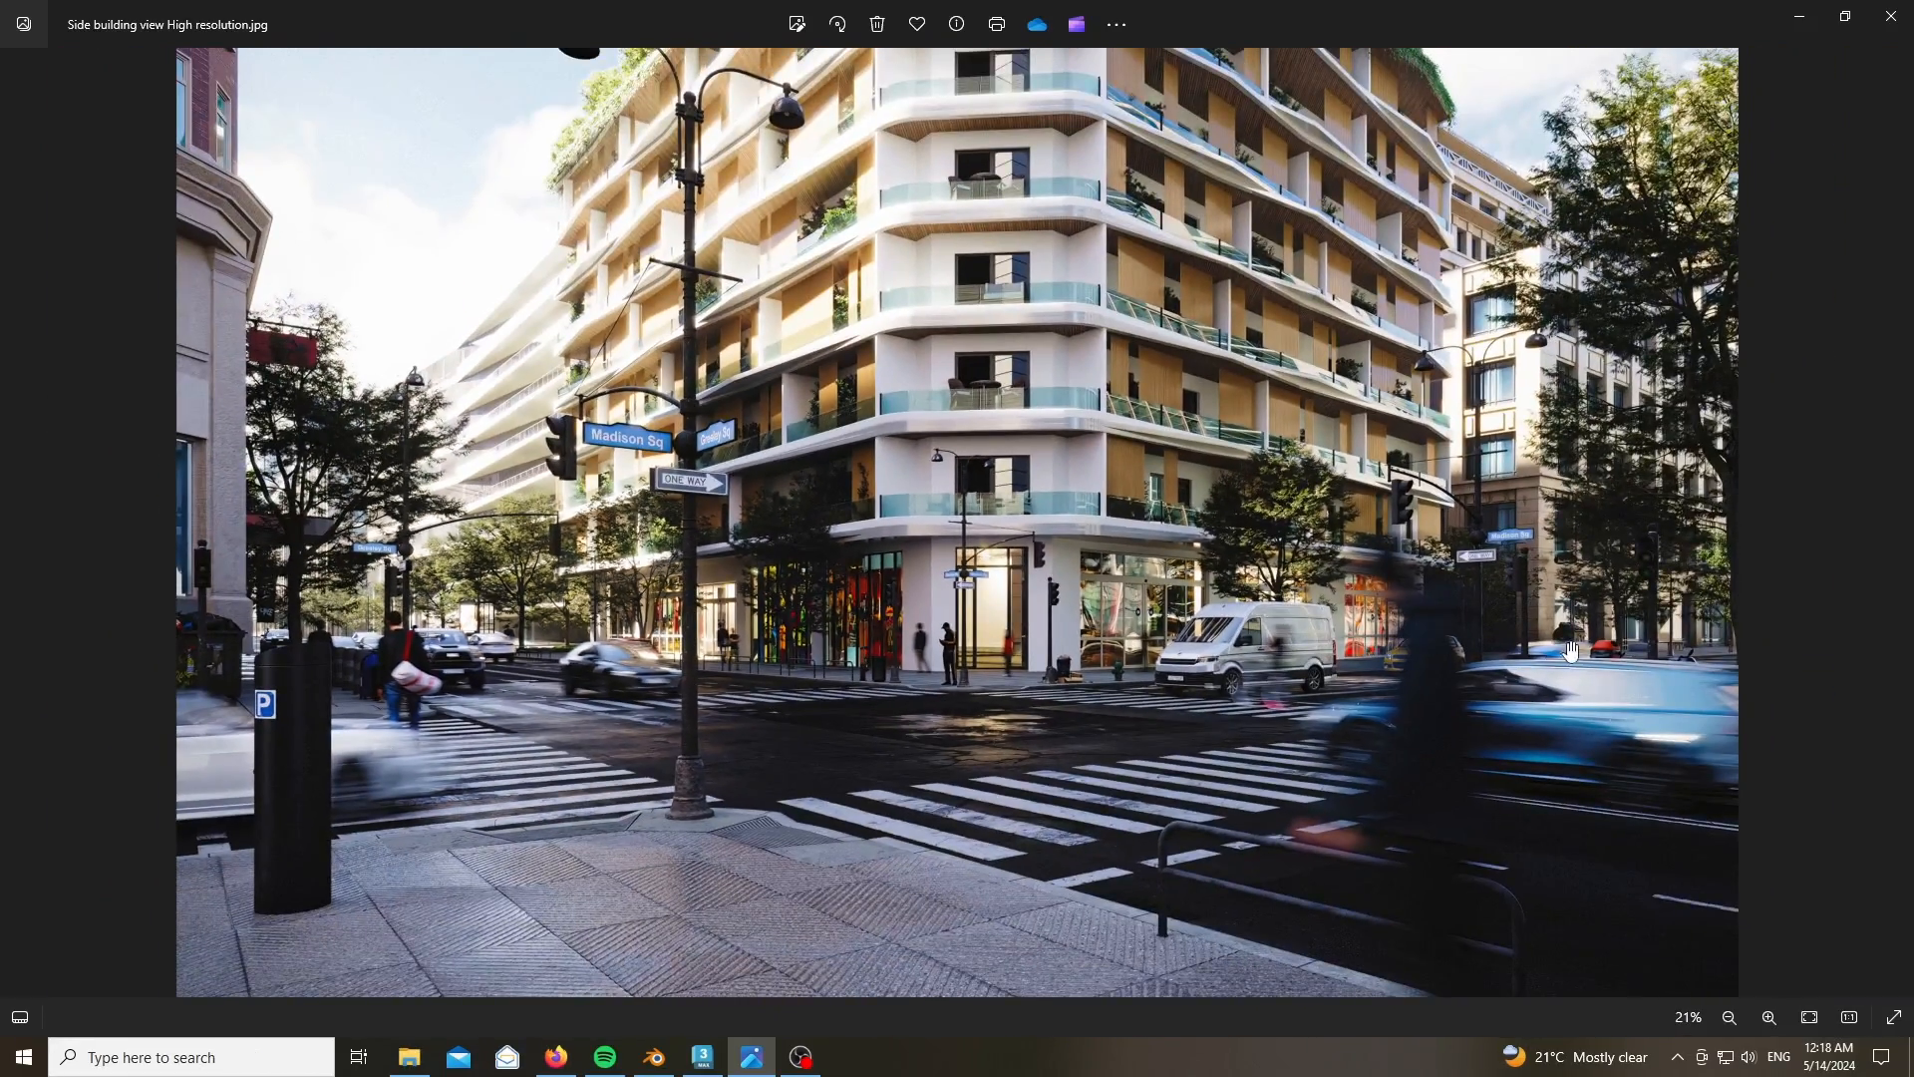
scroll(1647, 653, up, 2)
scroll(1775, 674, up, 8)
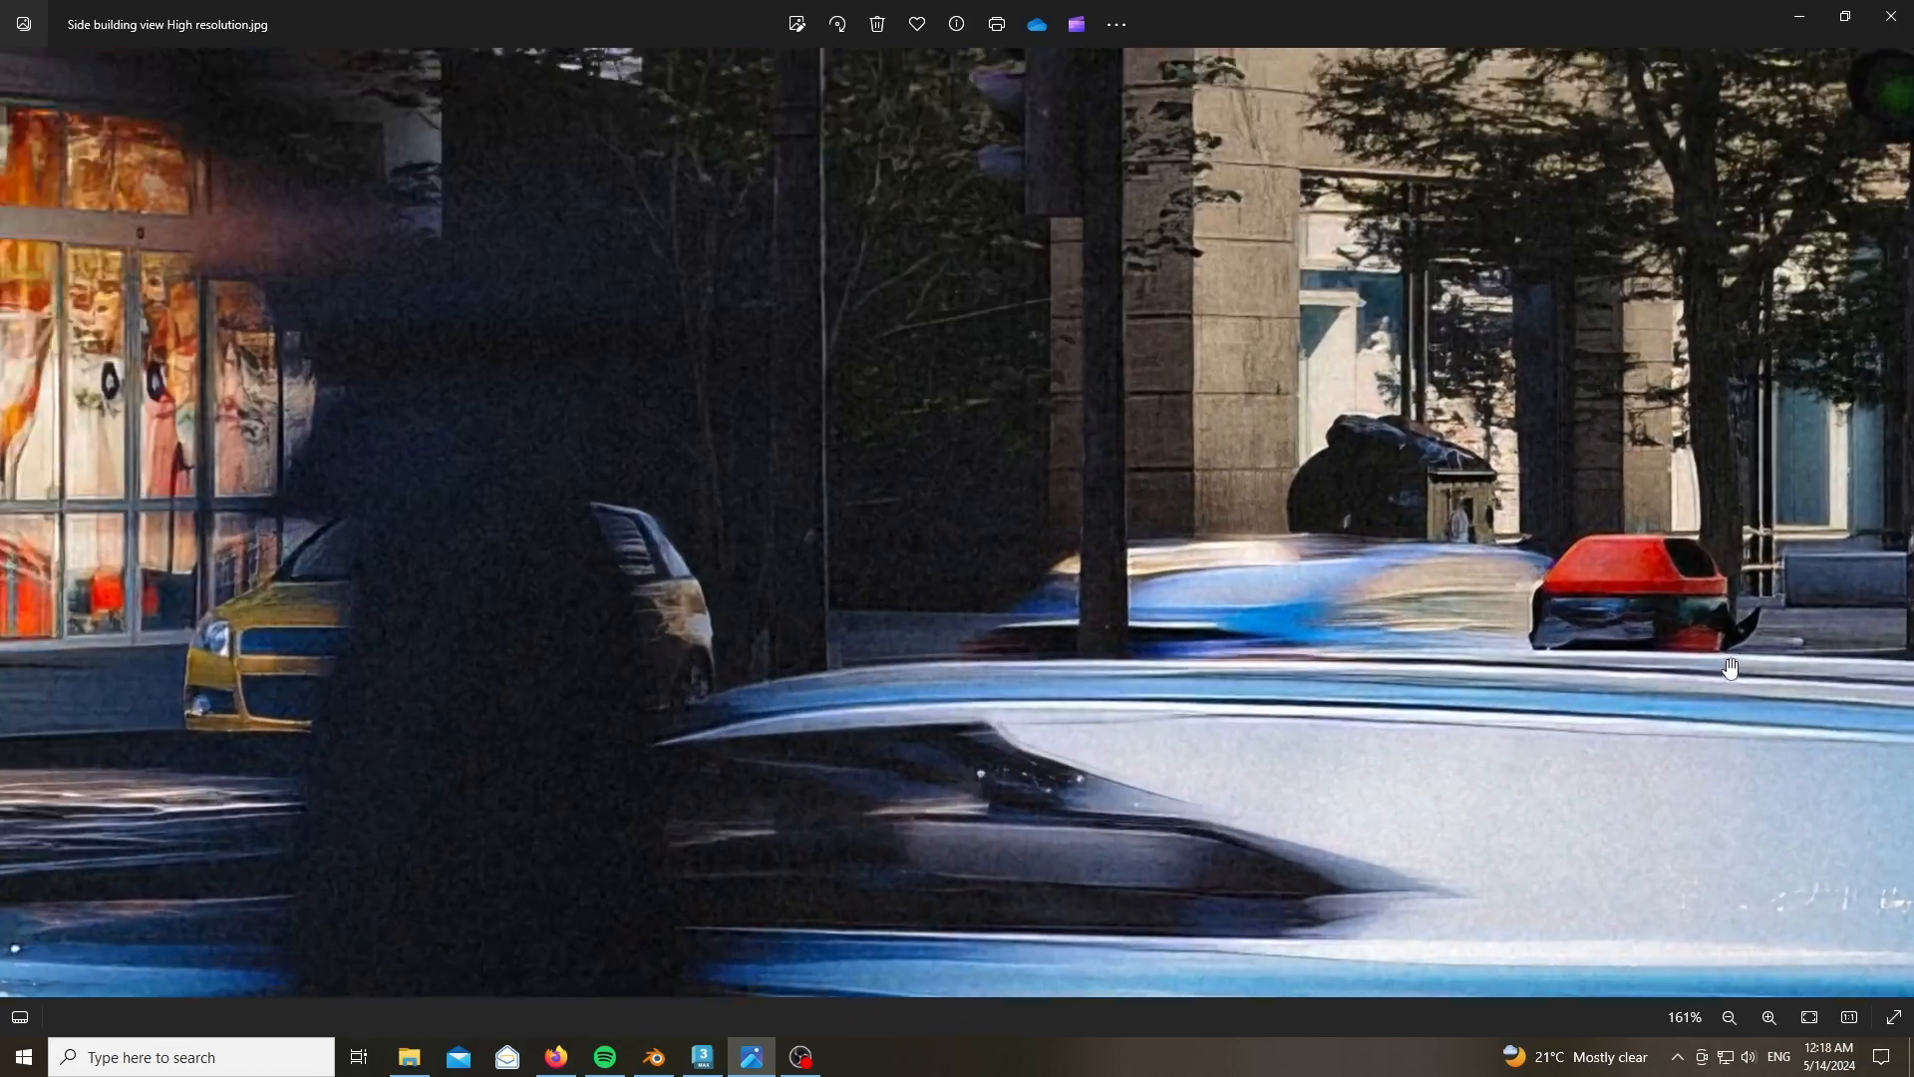
drag(1731, 668, 734, 612)
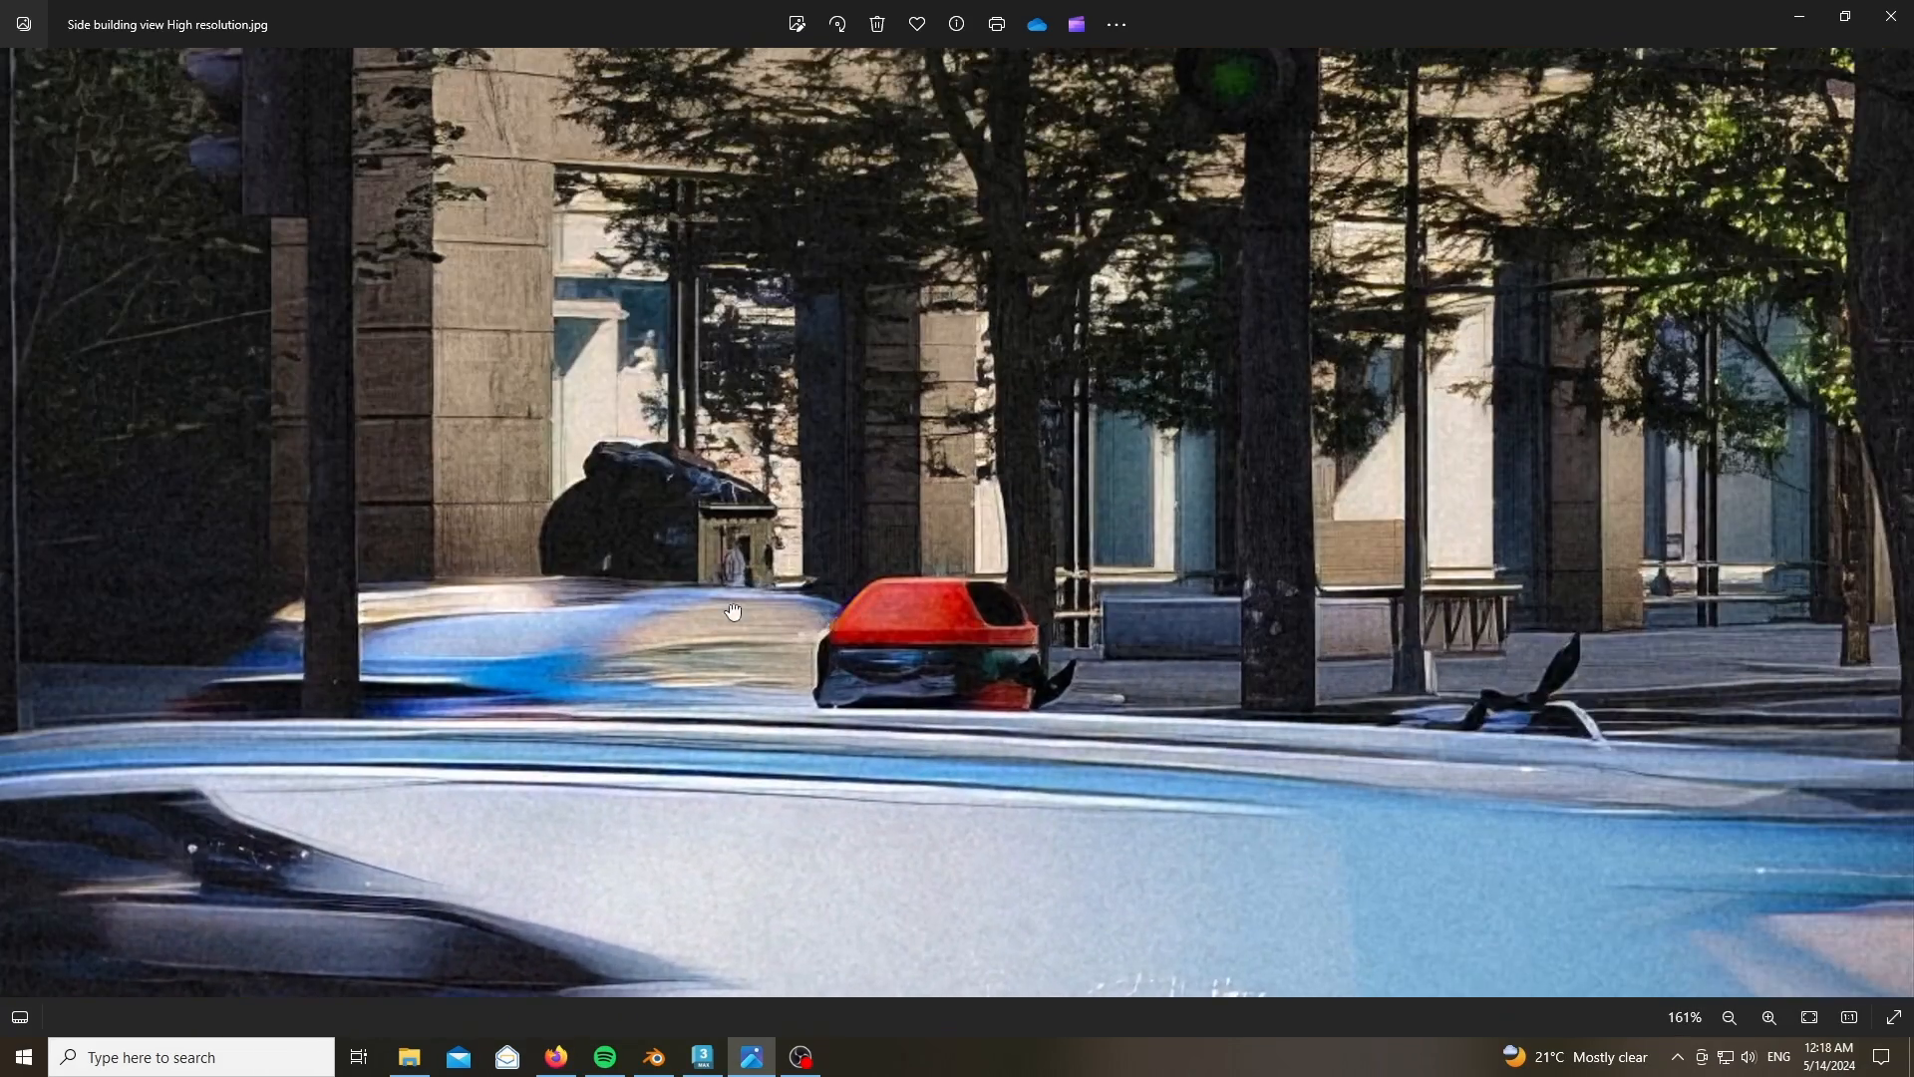
scroll(1324, 662, down, 10)
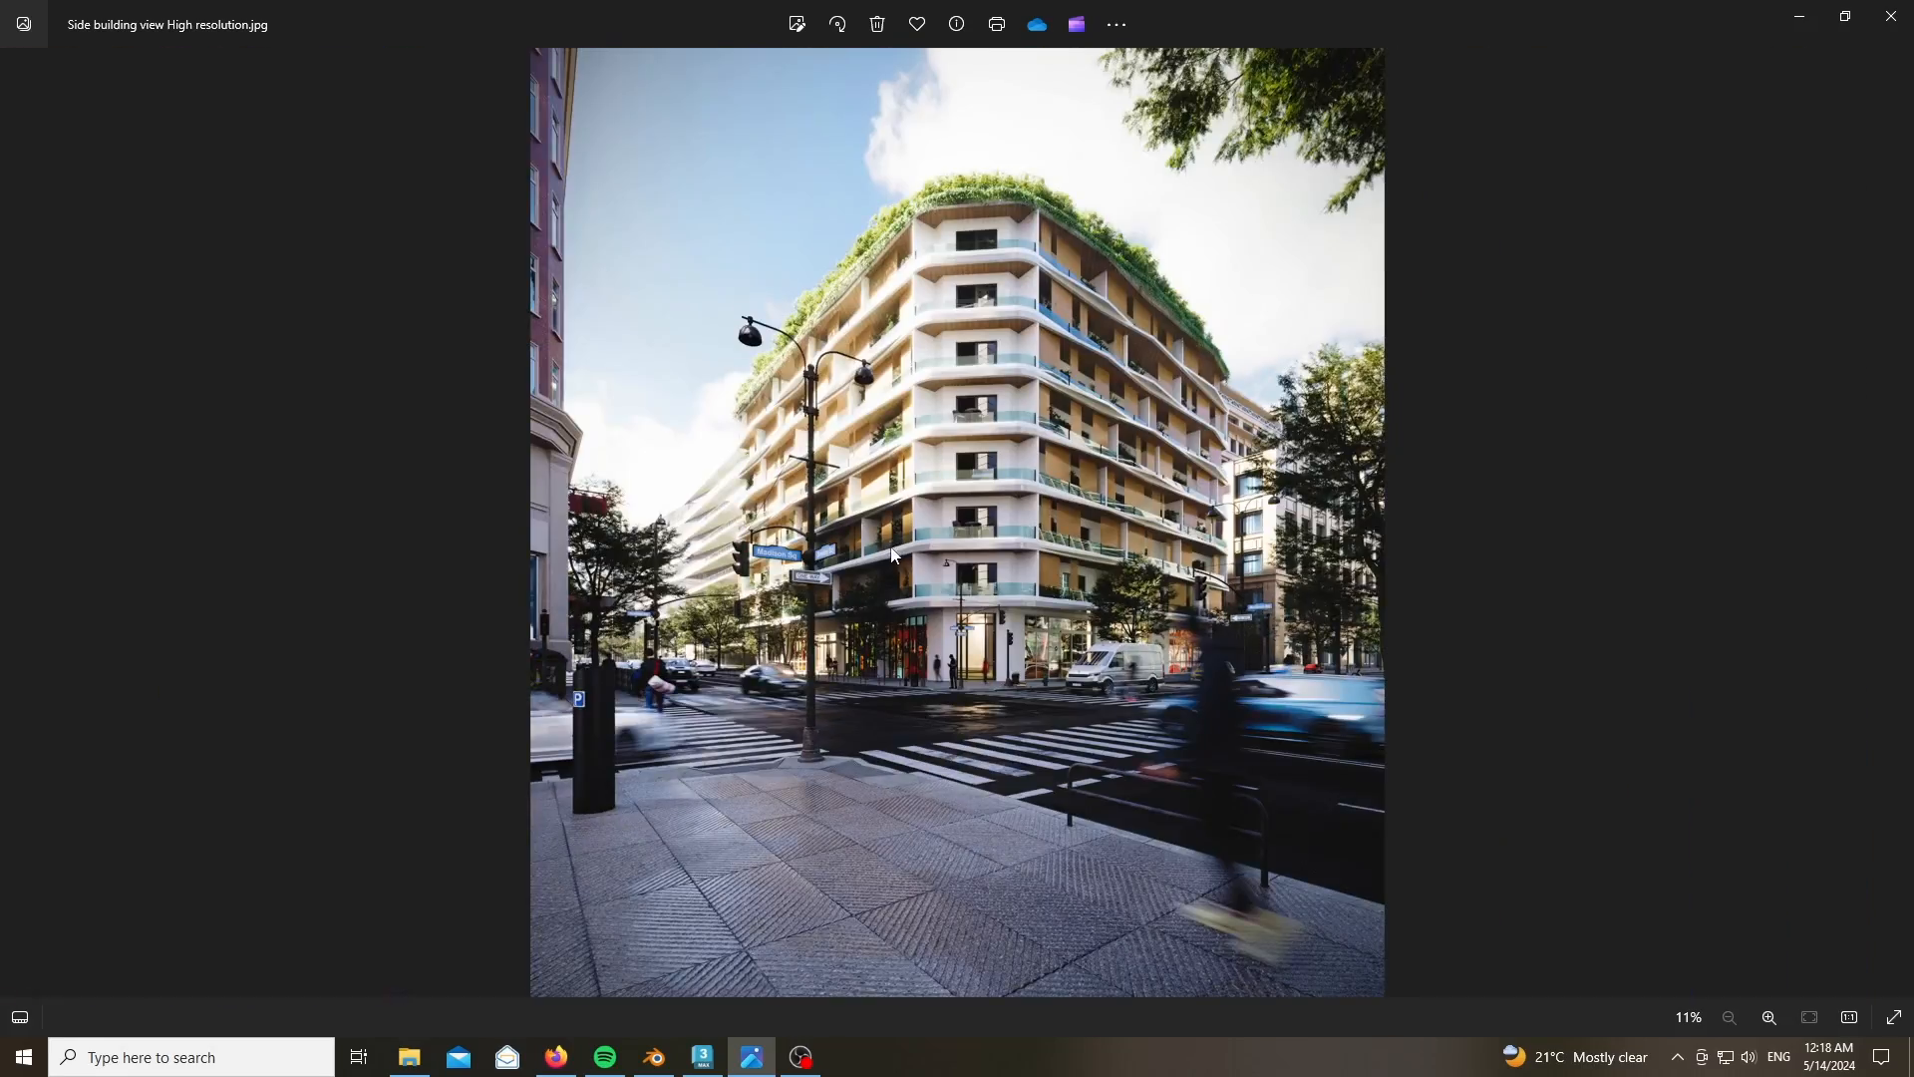
- Switch back to 3ds Max and look over the sidewalk, street trees and vehicles along the building's facade
click(703, 1057)
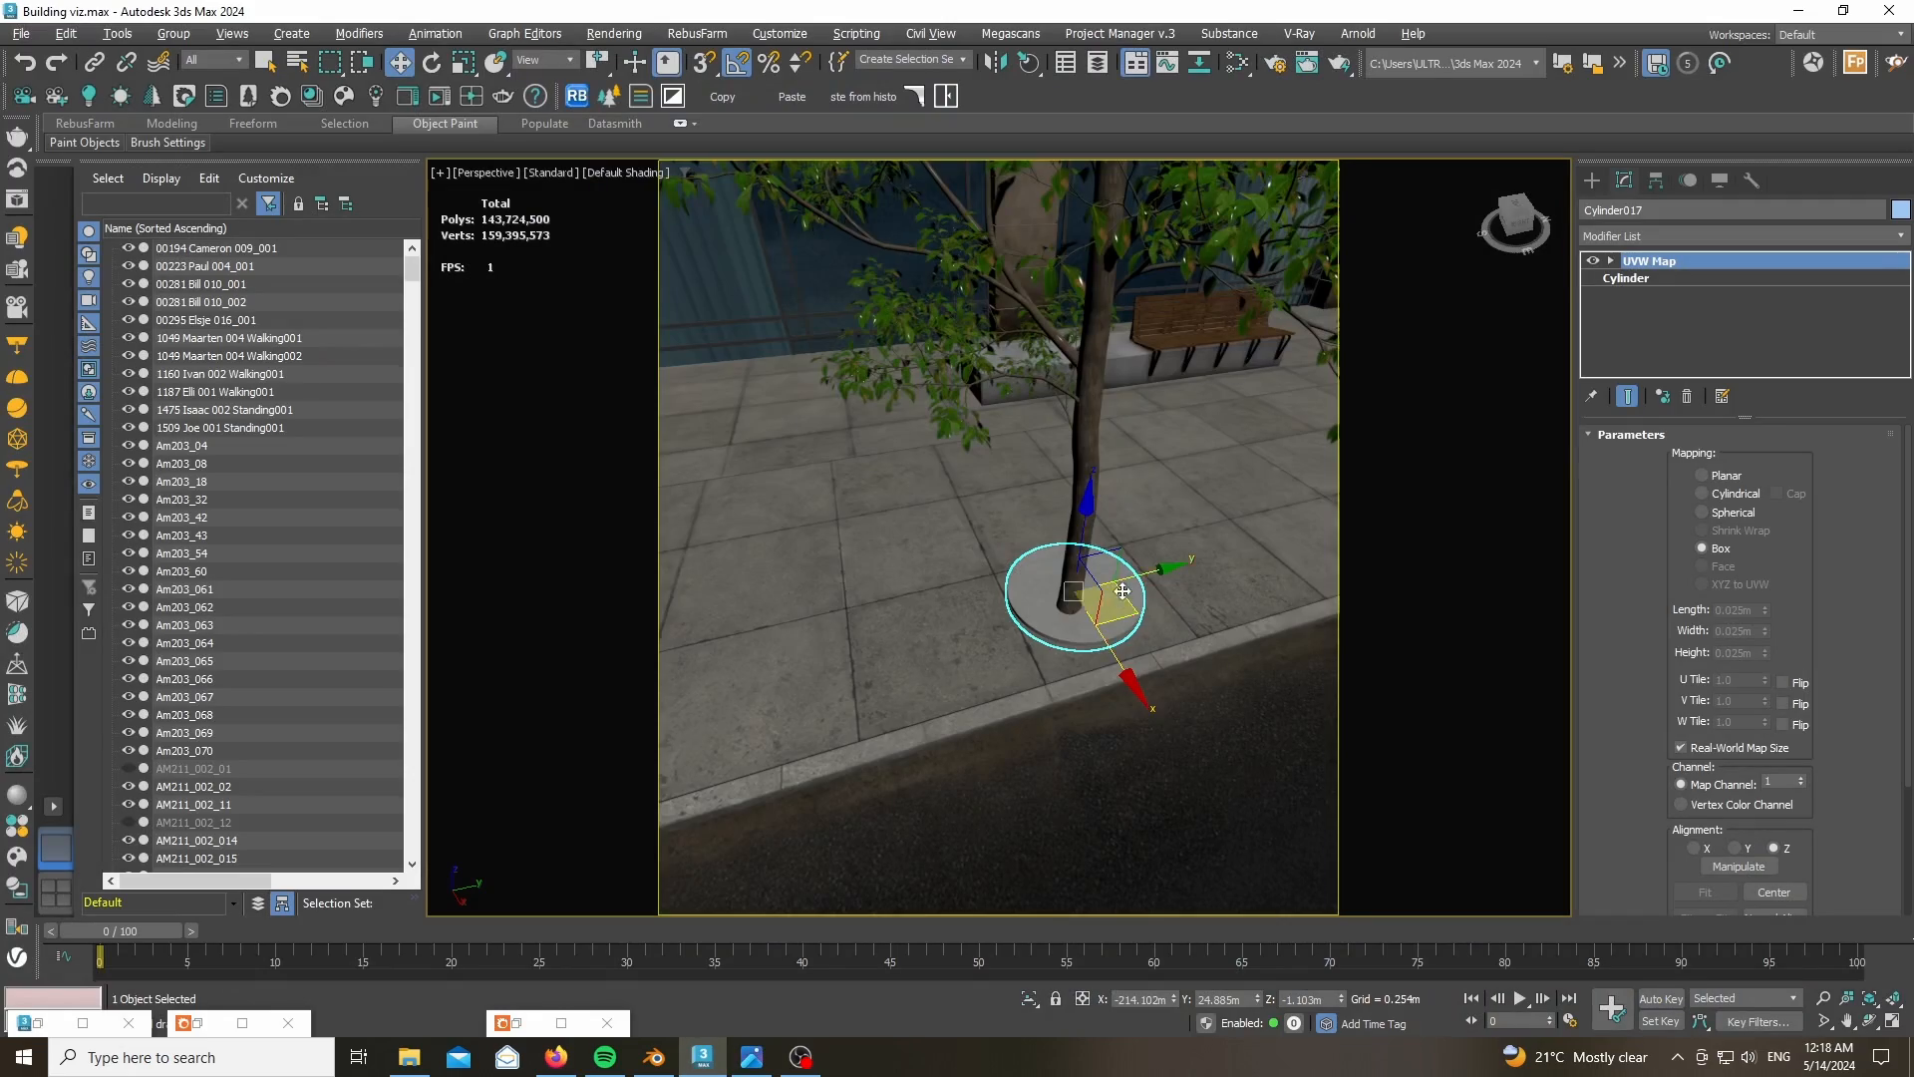
scroll(1122, 591, down, 2)
middle_drag(632, 542, 1209, 605)
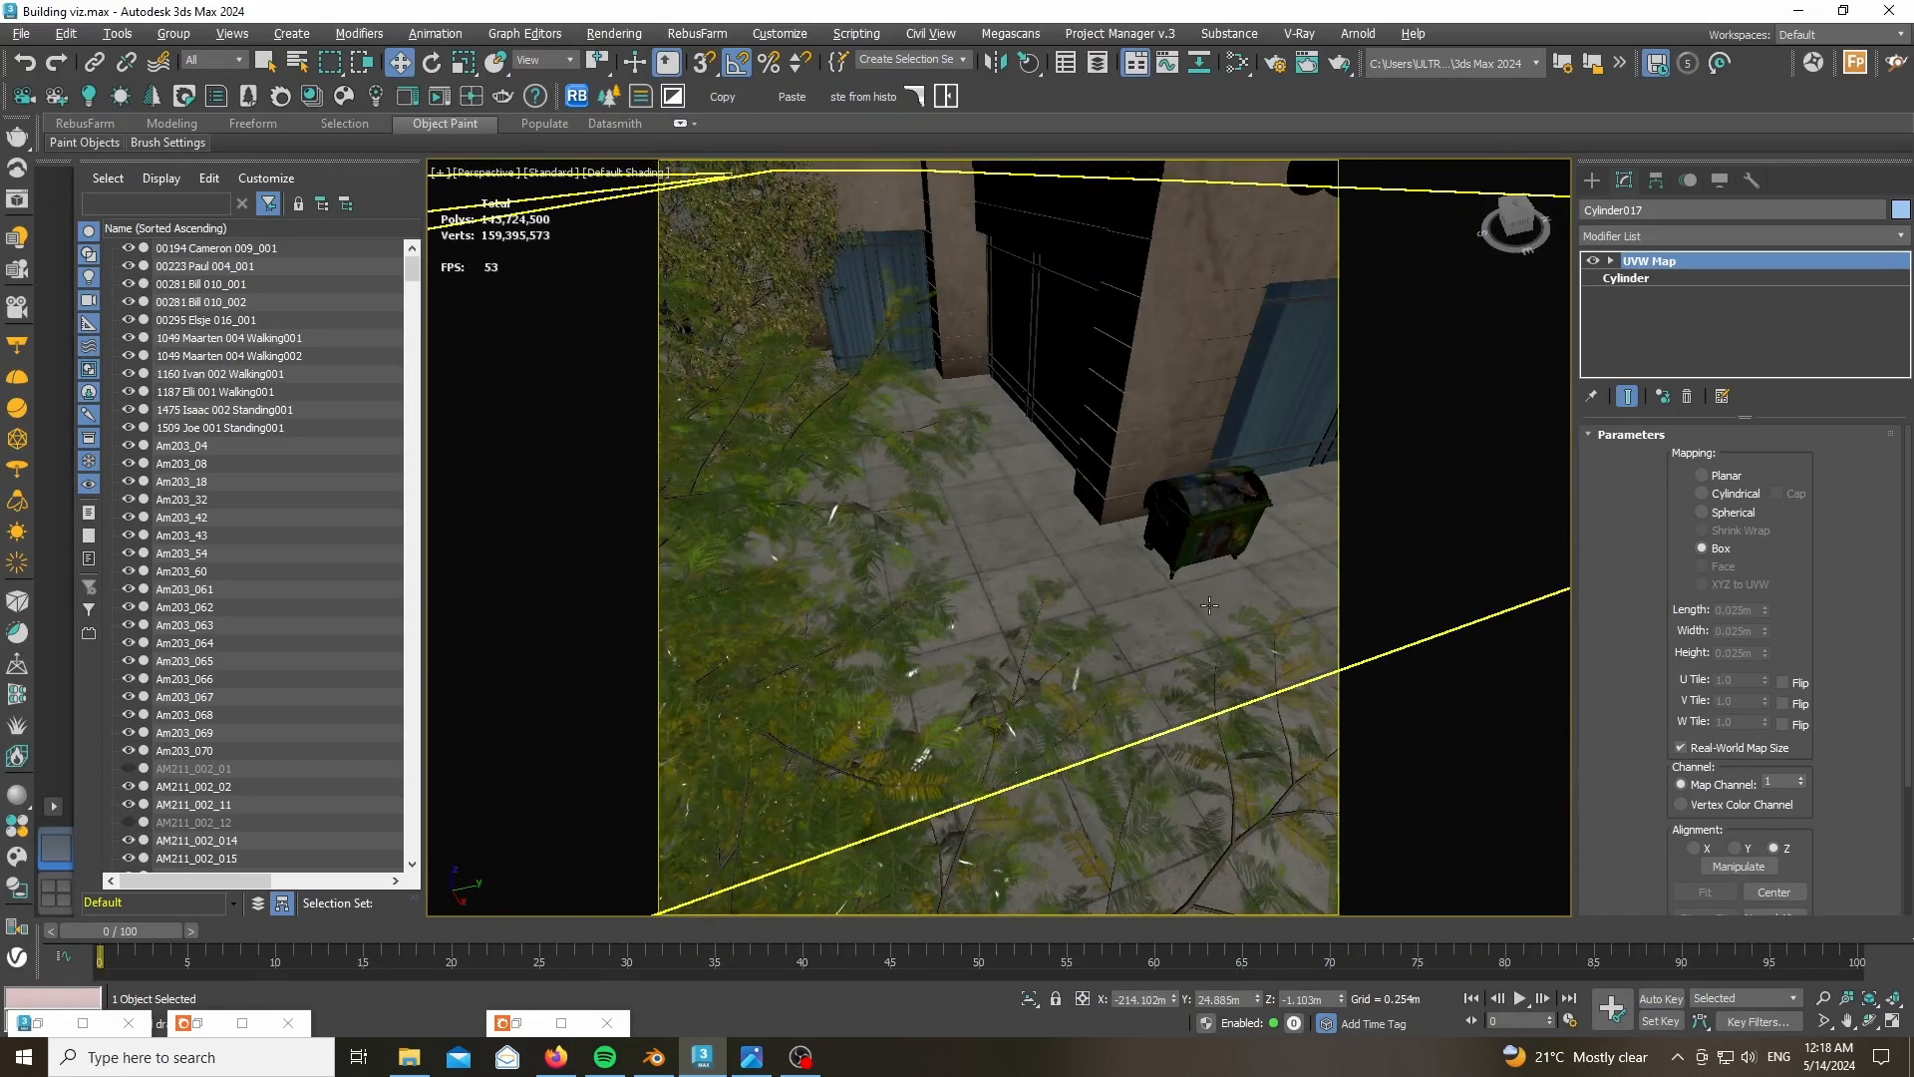
scroll(1209, 605, down, 10)
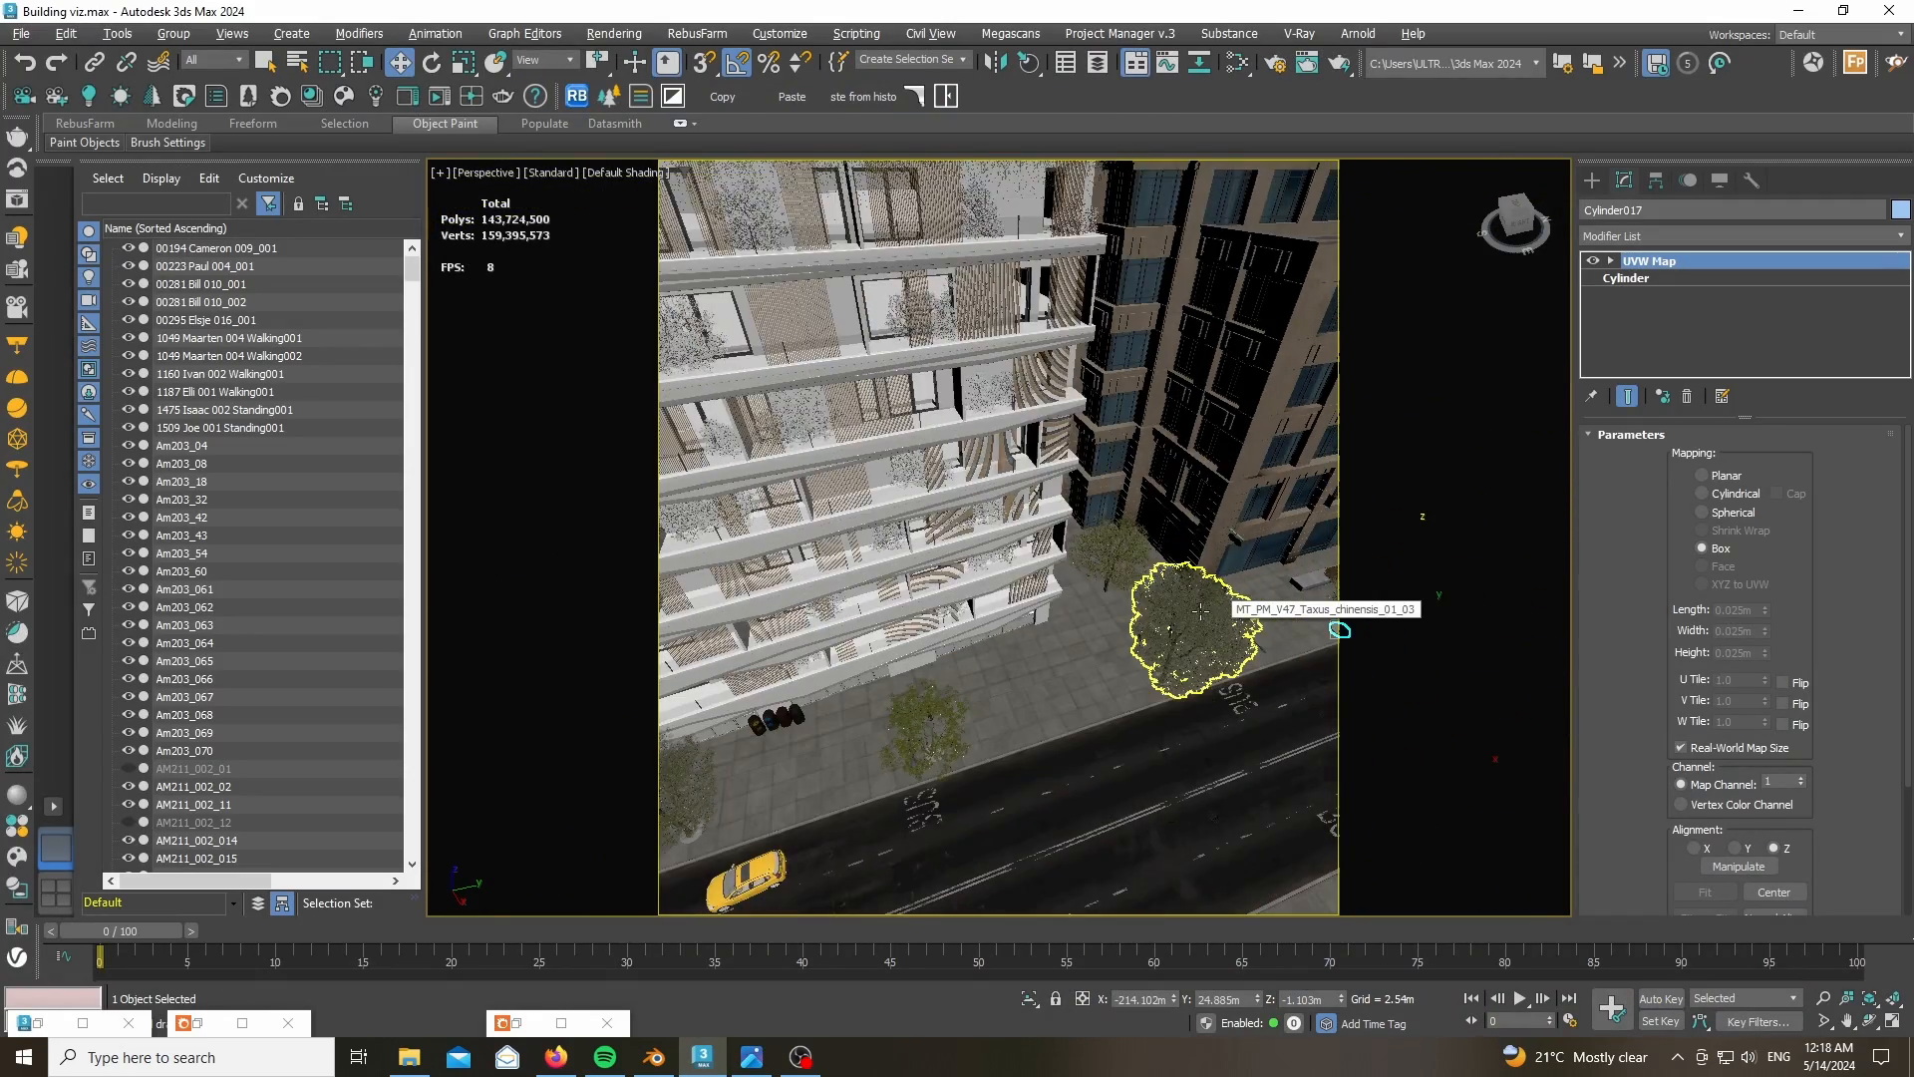
middle_drag(743, 717, 1108, 538)
scroll(1109, 538, up, 2)
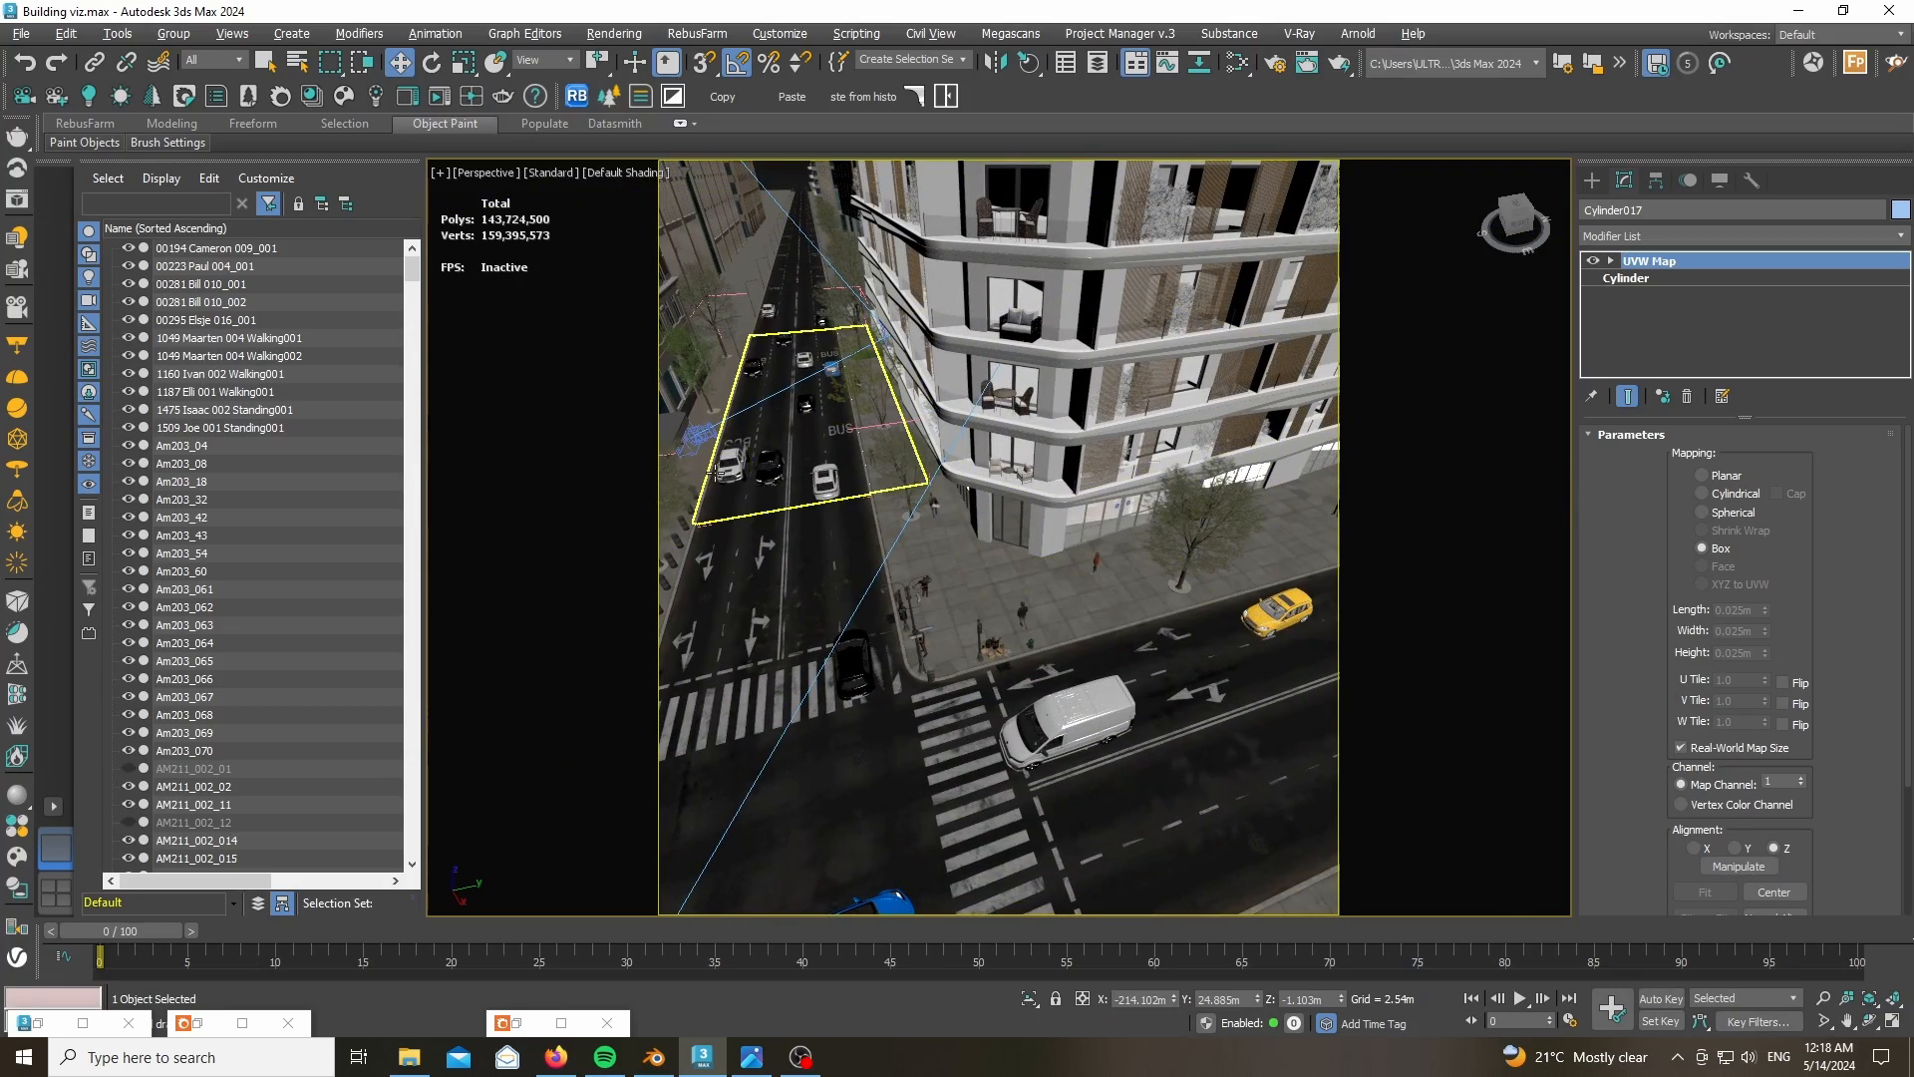
- Select the white pickup truck beside the black sedan, examine it on the street and skim the scene object list
scroll(724, 468, up, 5)
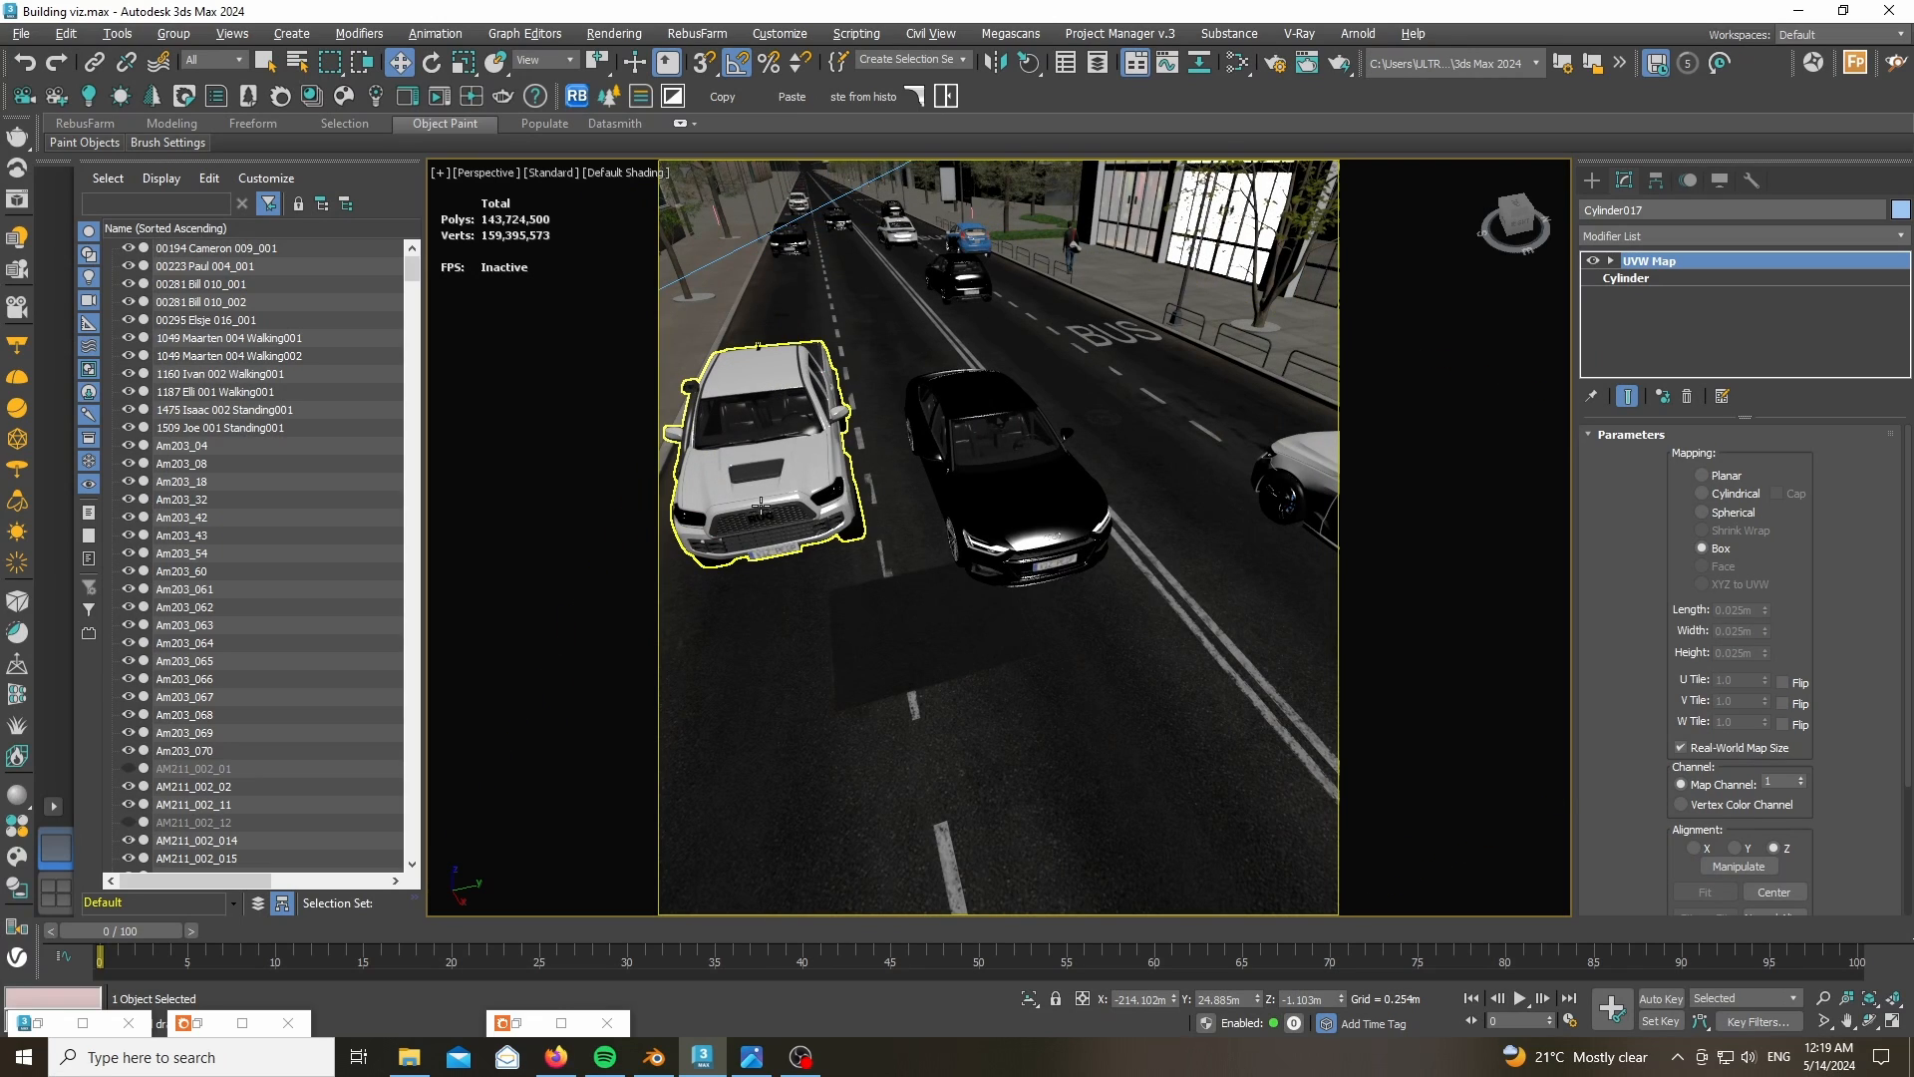
click(759, 508)
scroll(766, 499, up, 5)
scroll(770, 497, down, 10)
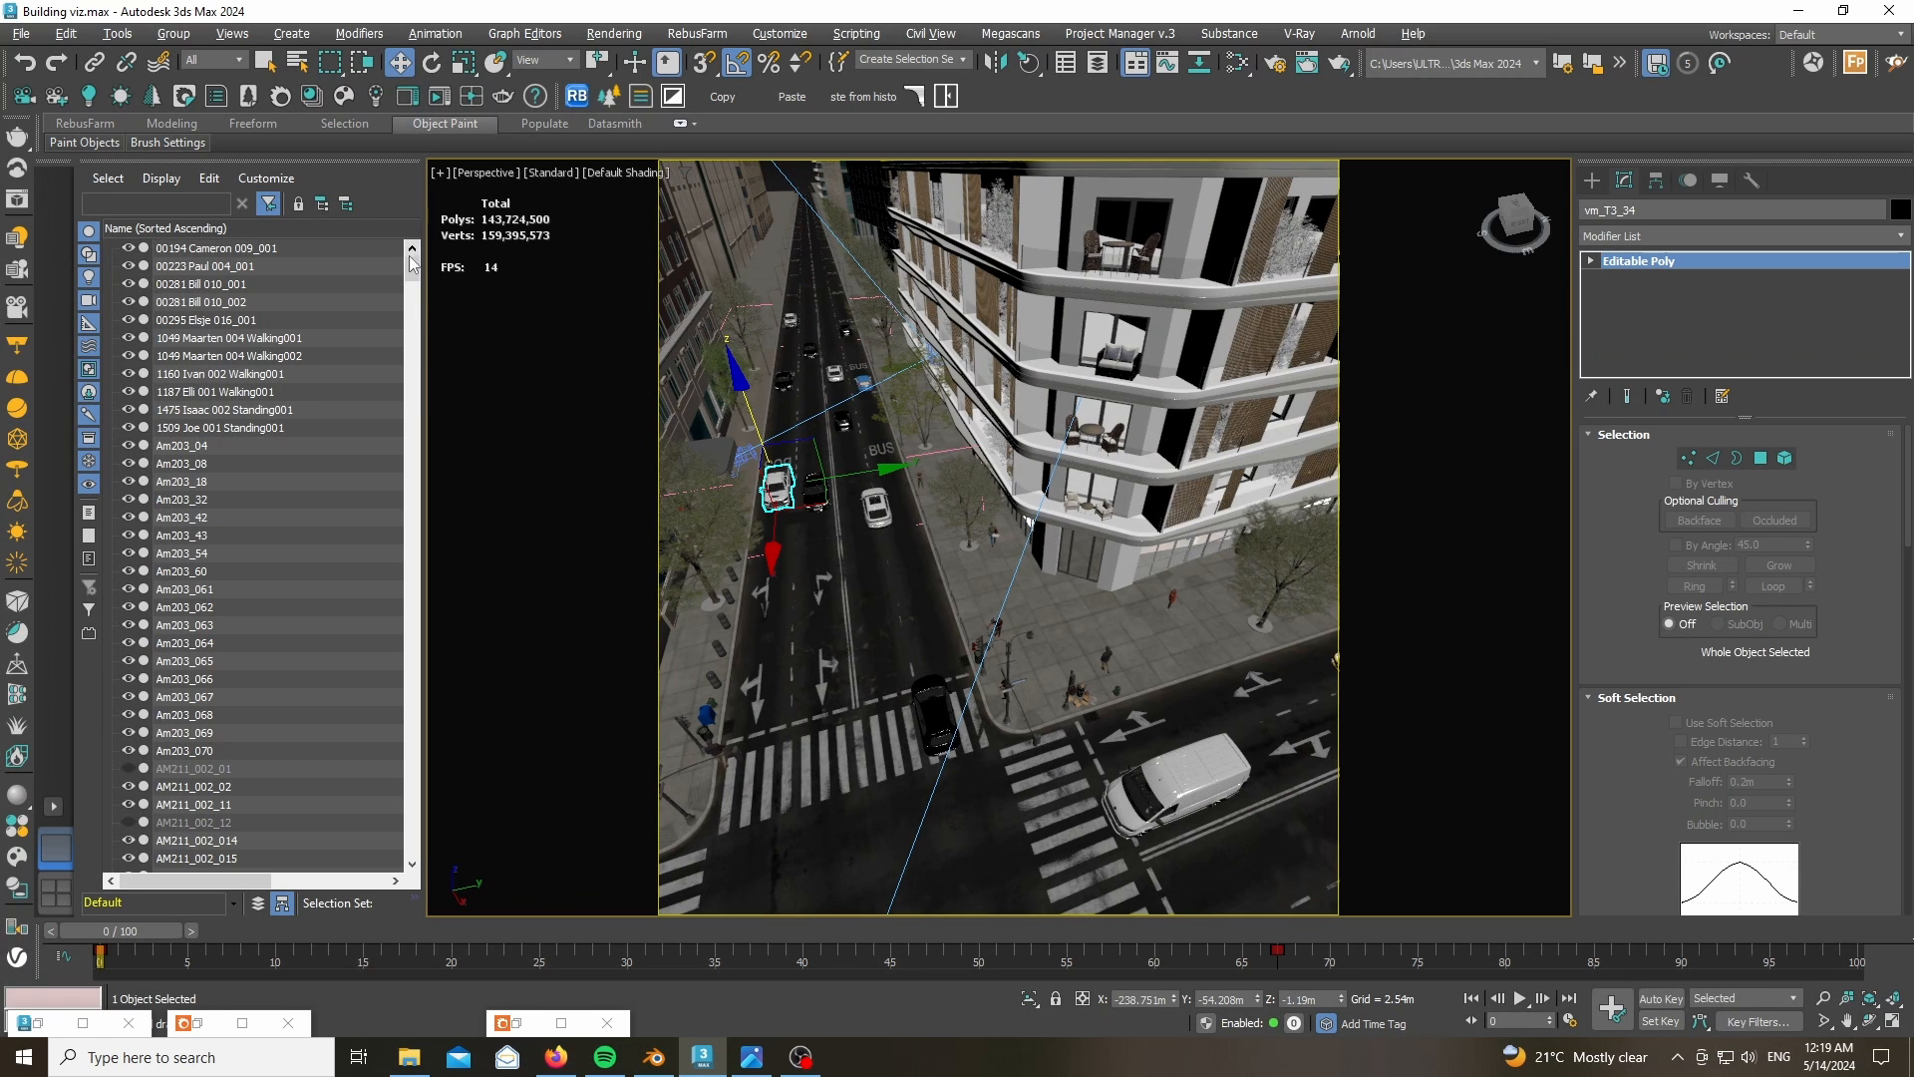
drag(412, 262, 412, 611)
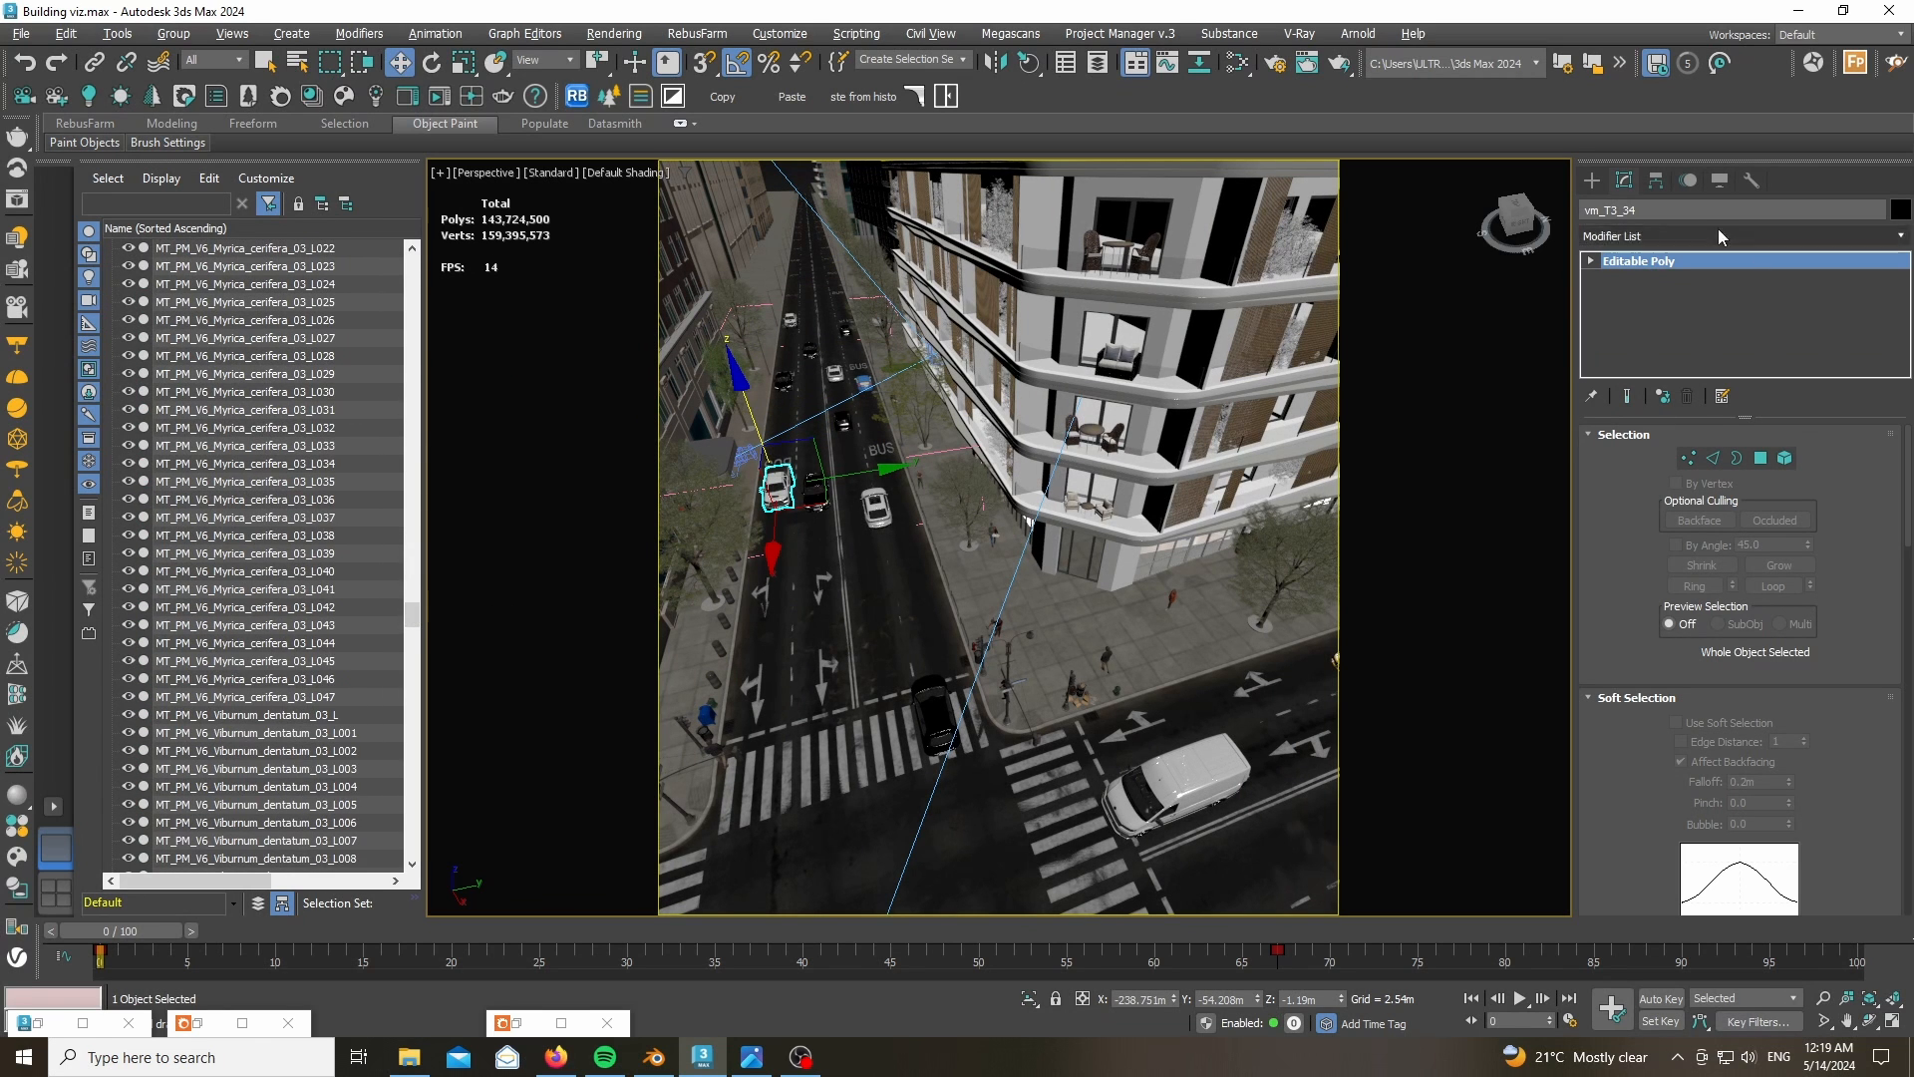
- Open the Layer Explorer, locate the selected pickup's layer, then select layer vm_T3_002 and look through the other layers
click(1097, 63)
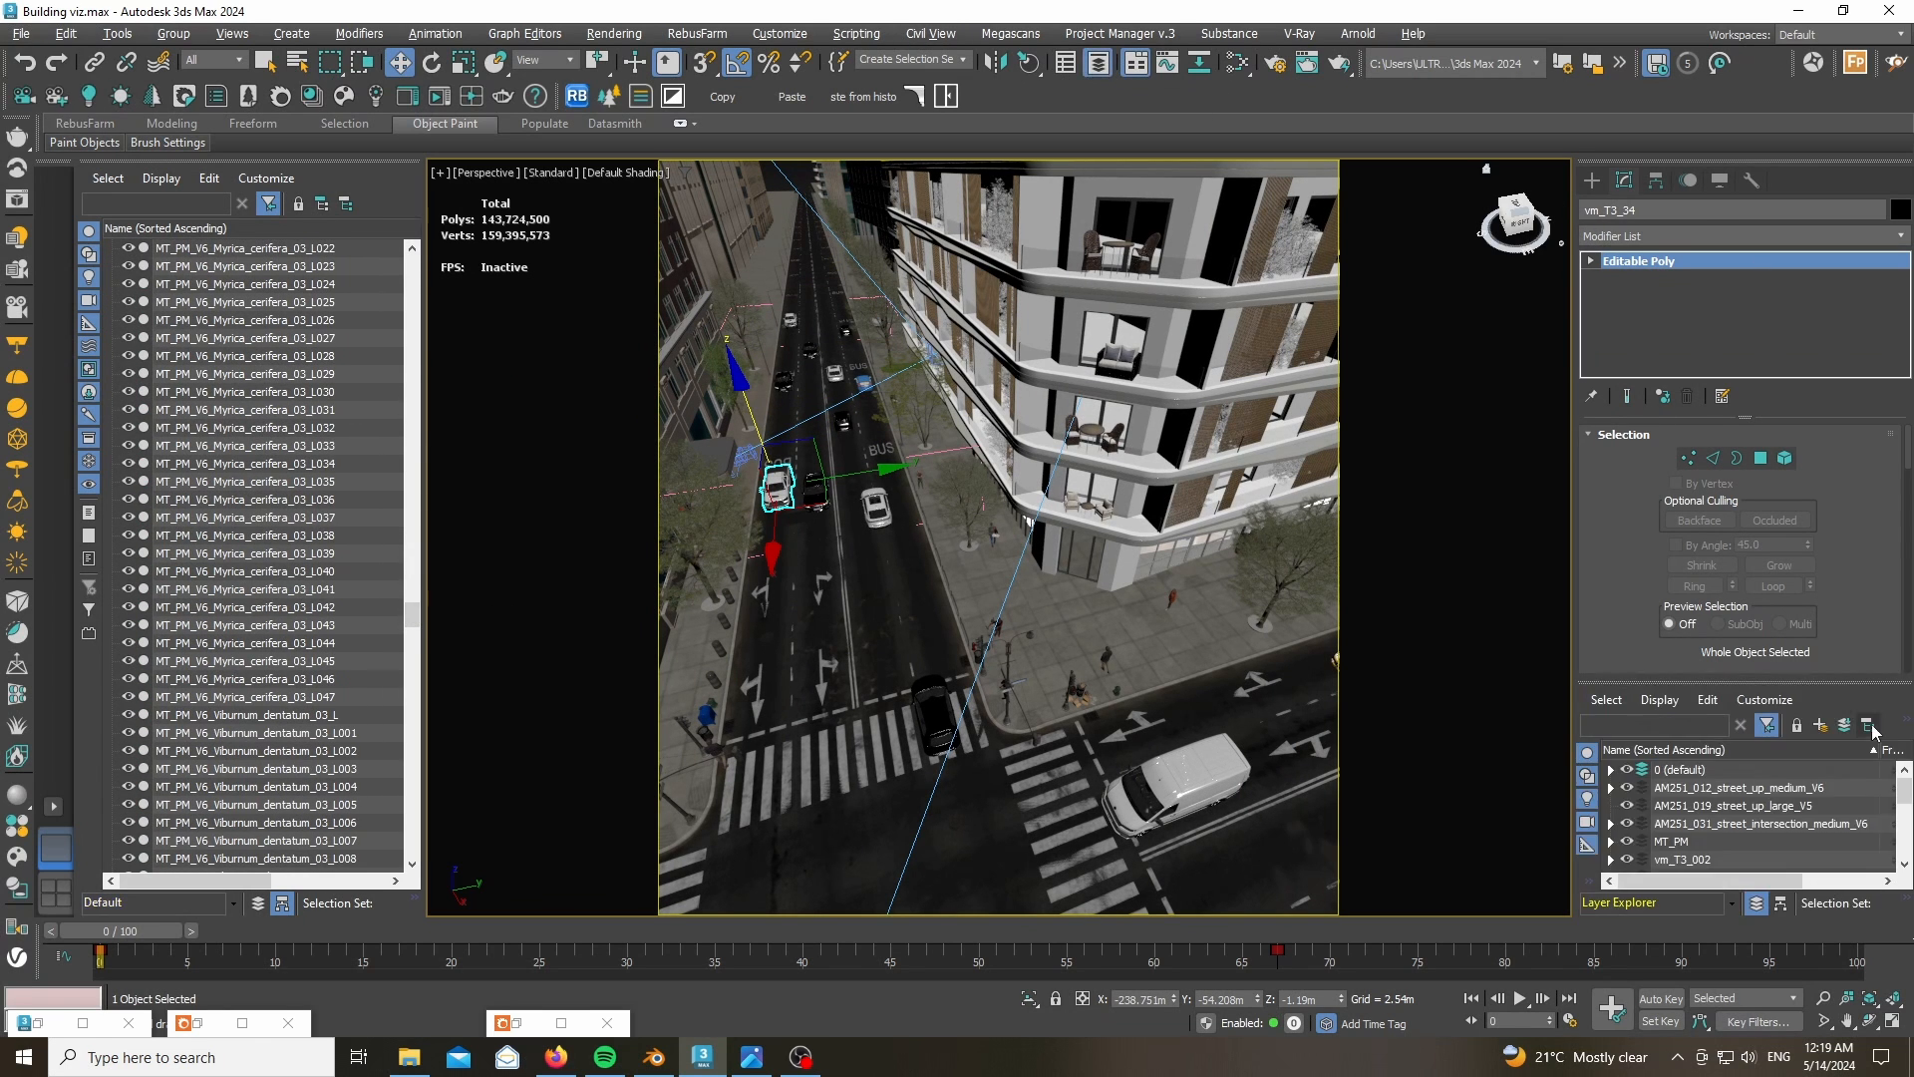
click(1869, 726)
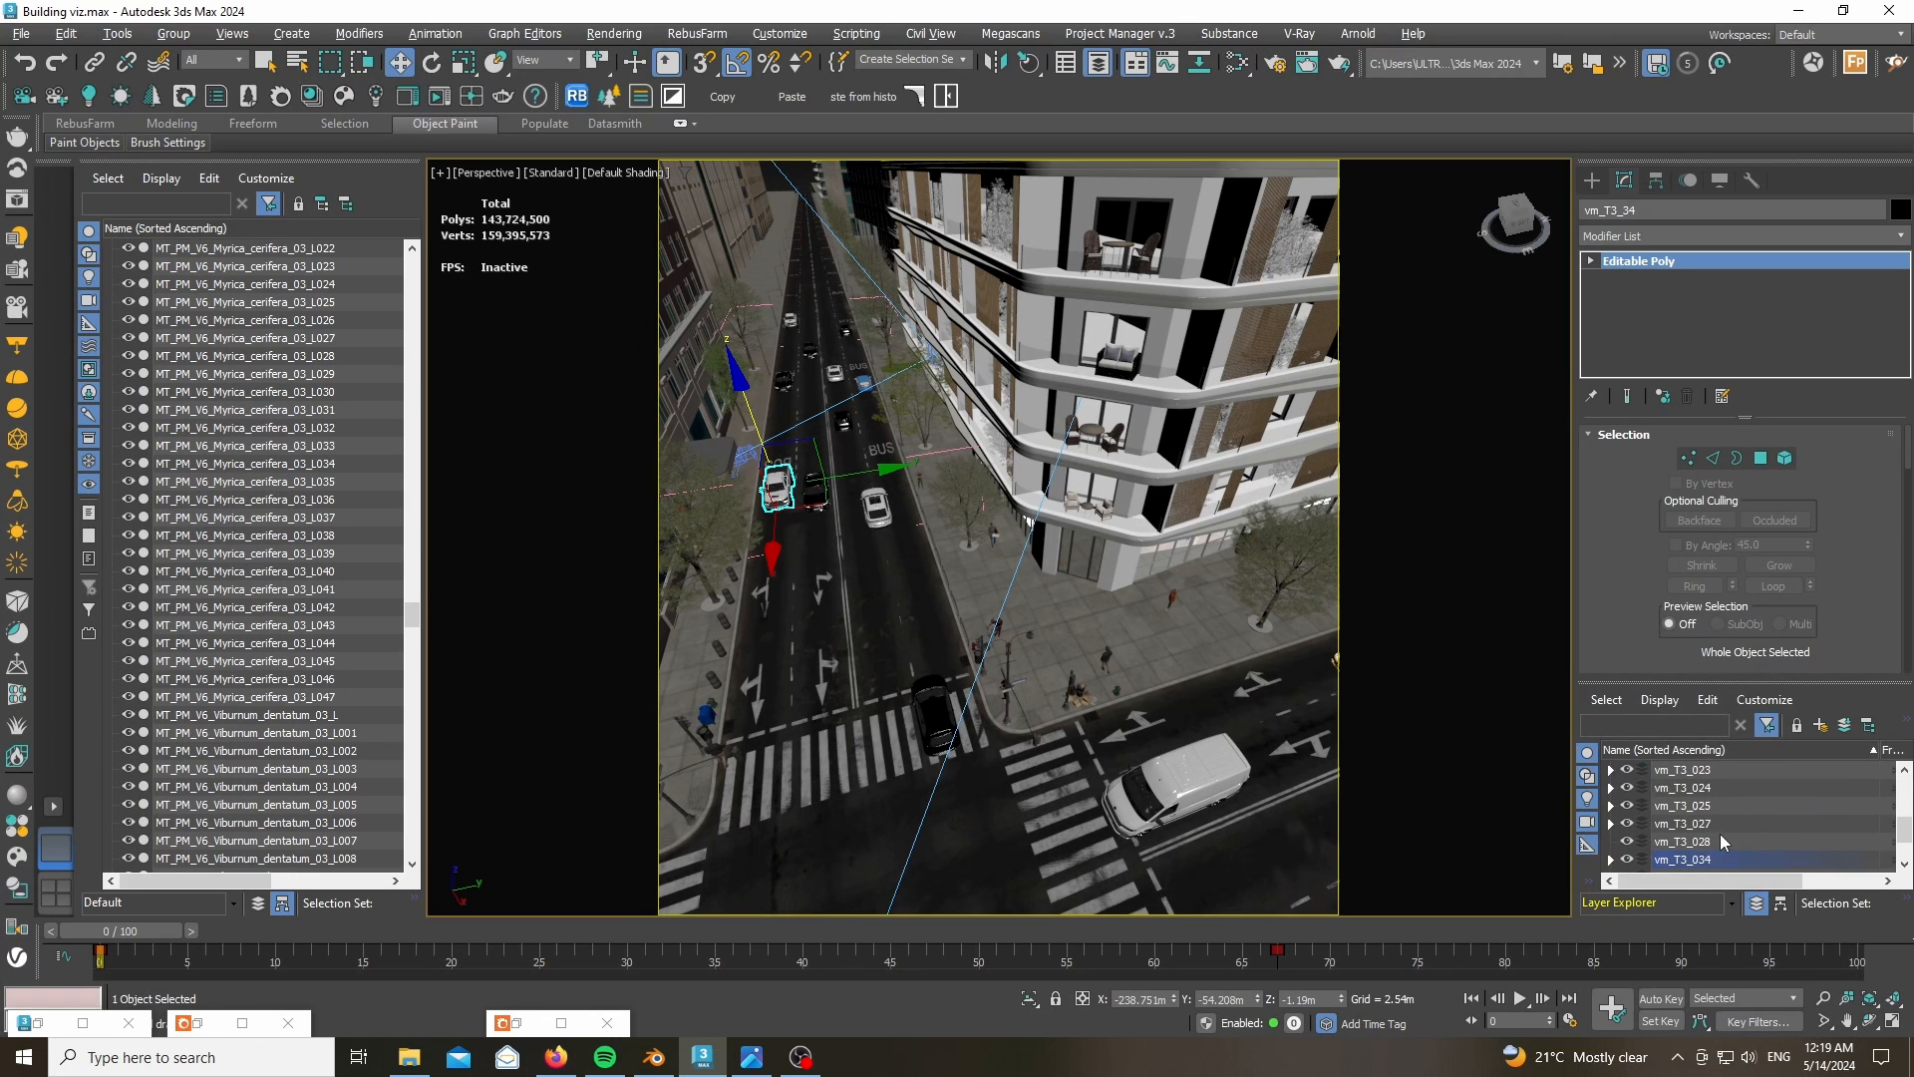
scroll(1719, 833, up, 3)
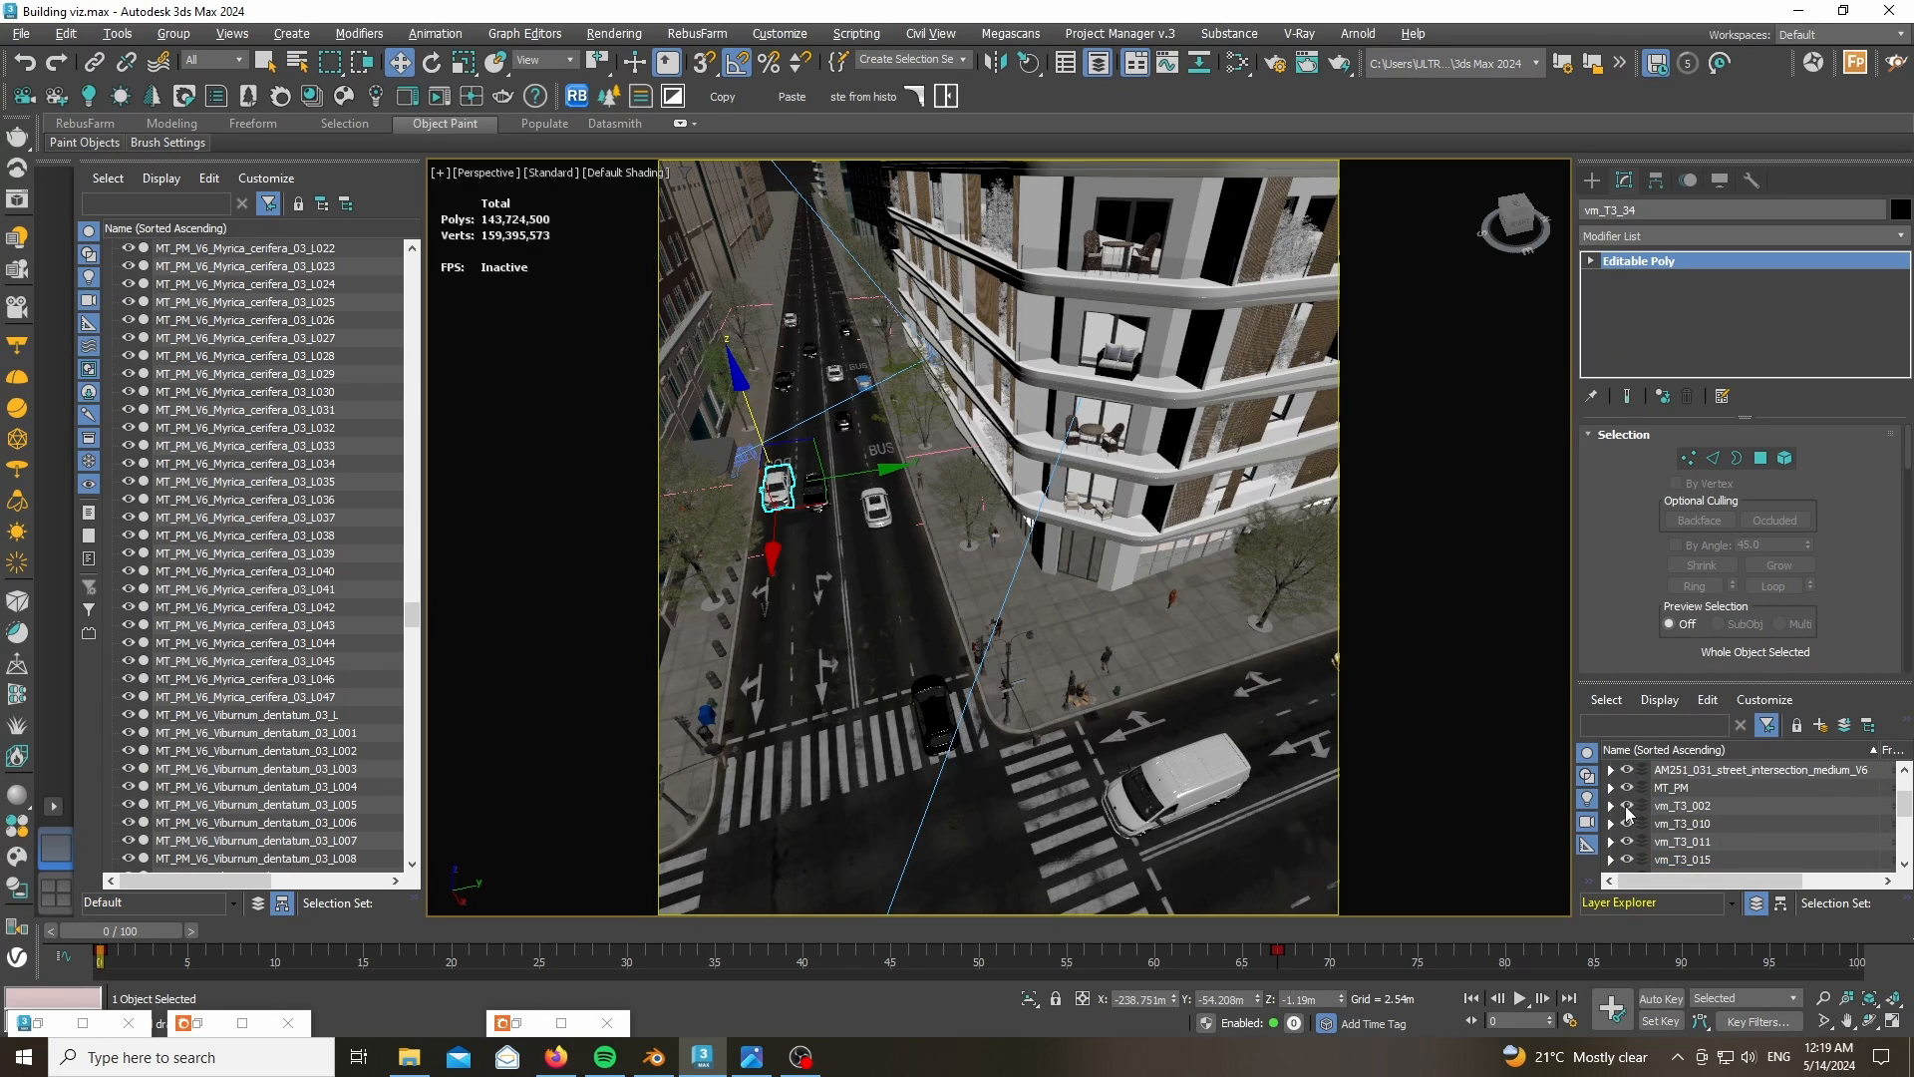
click(1679, 808)
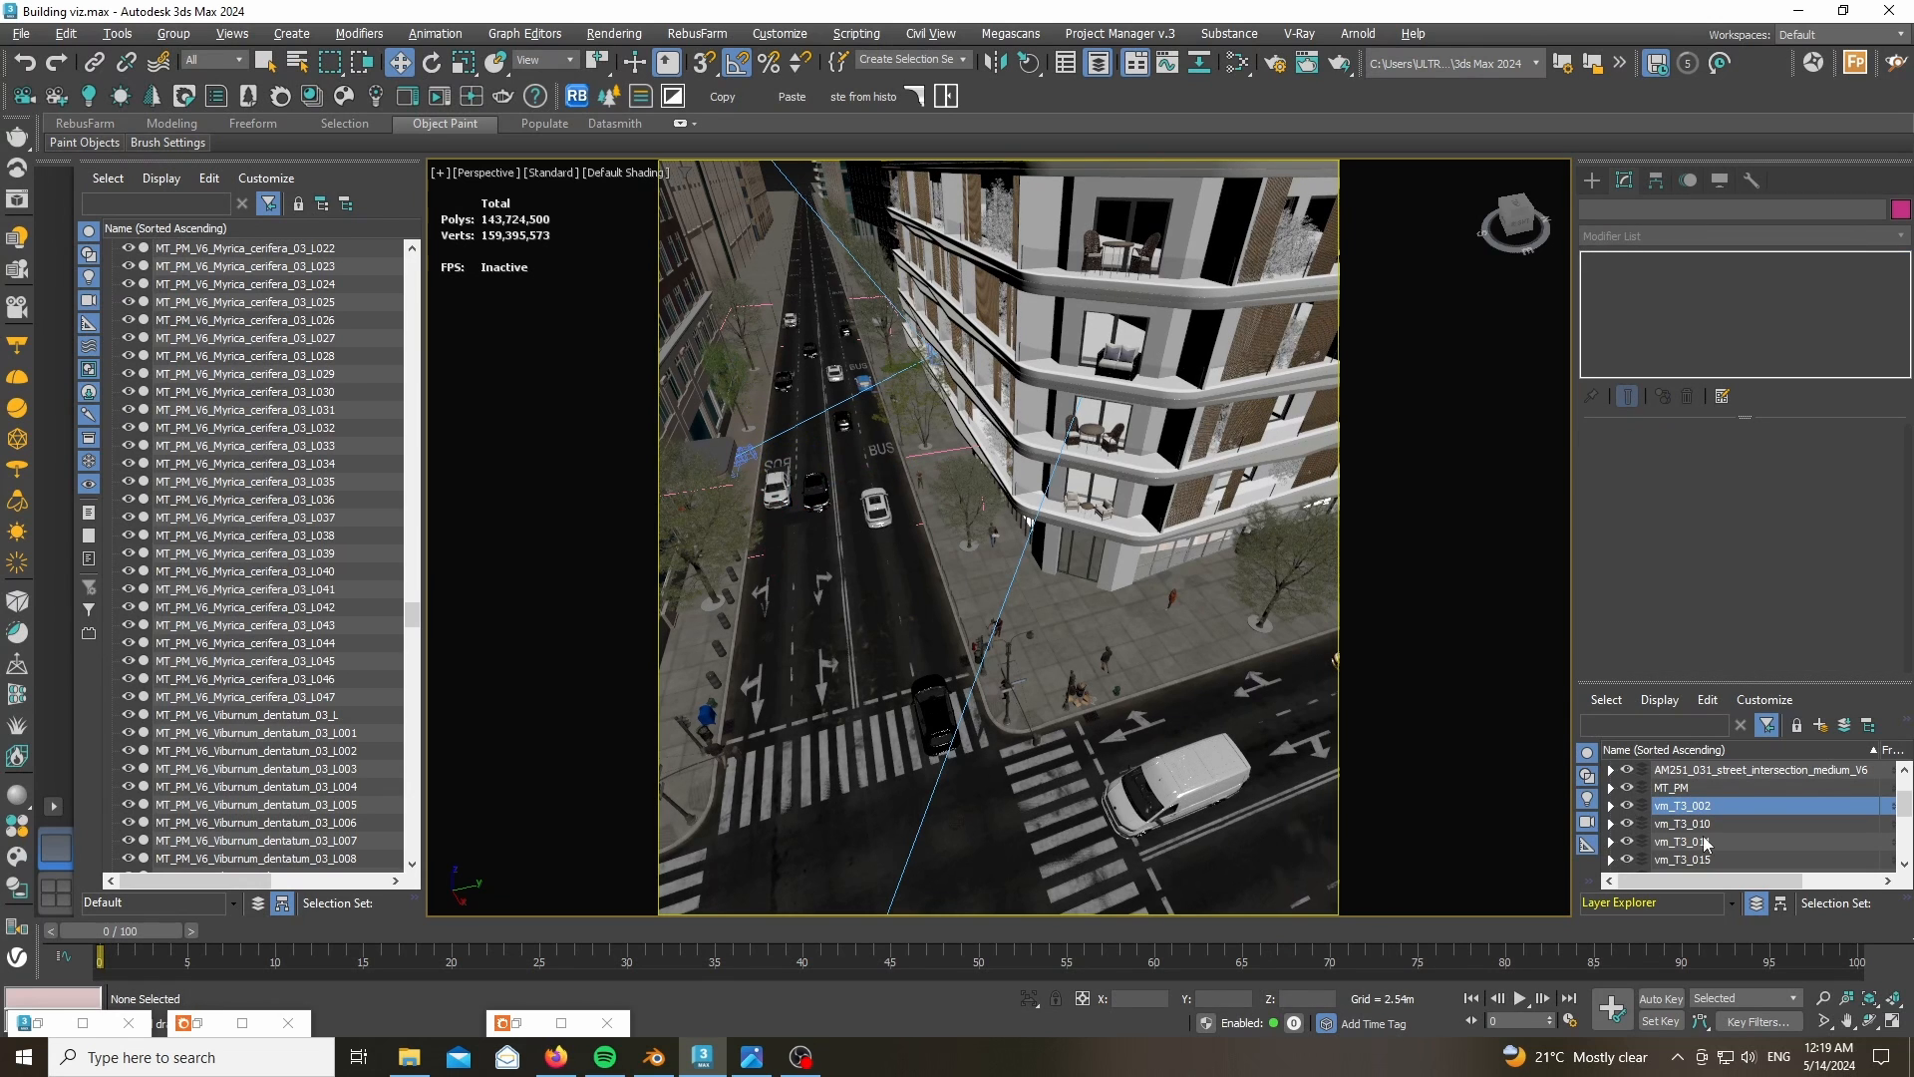
scroll(1707, 854, down, 5)
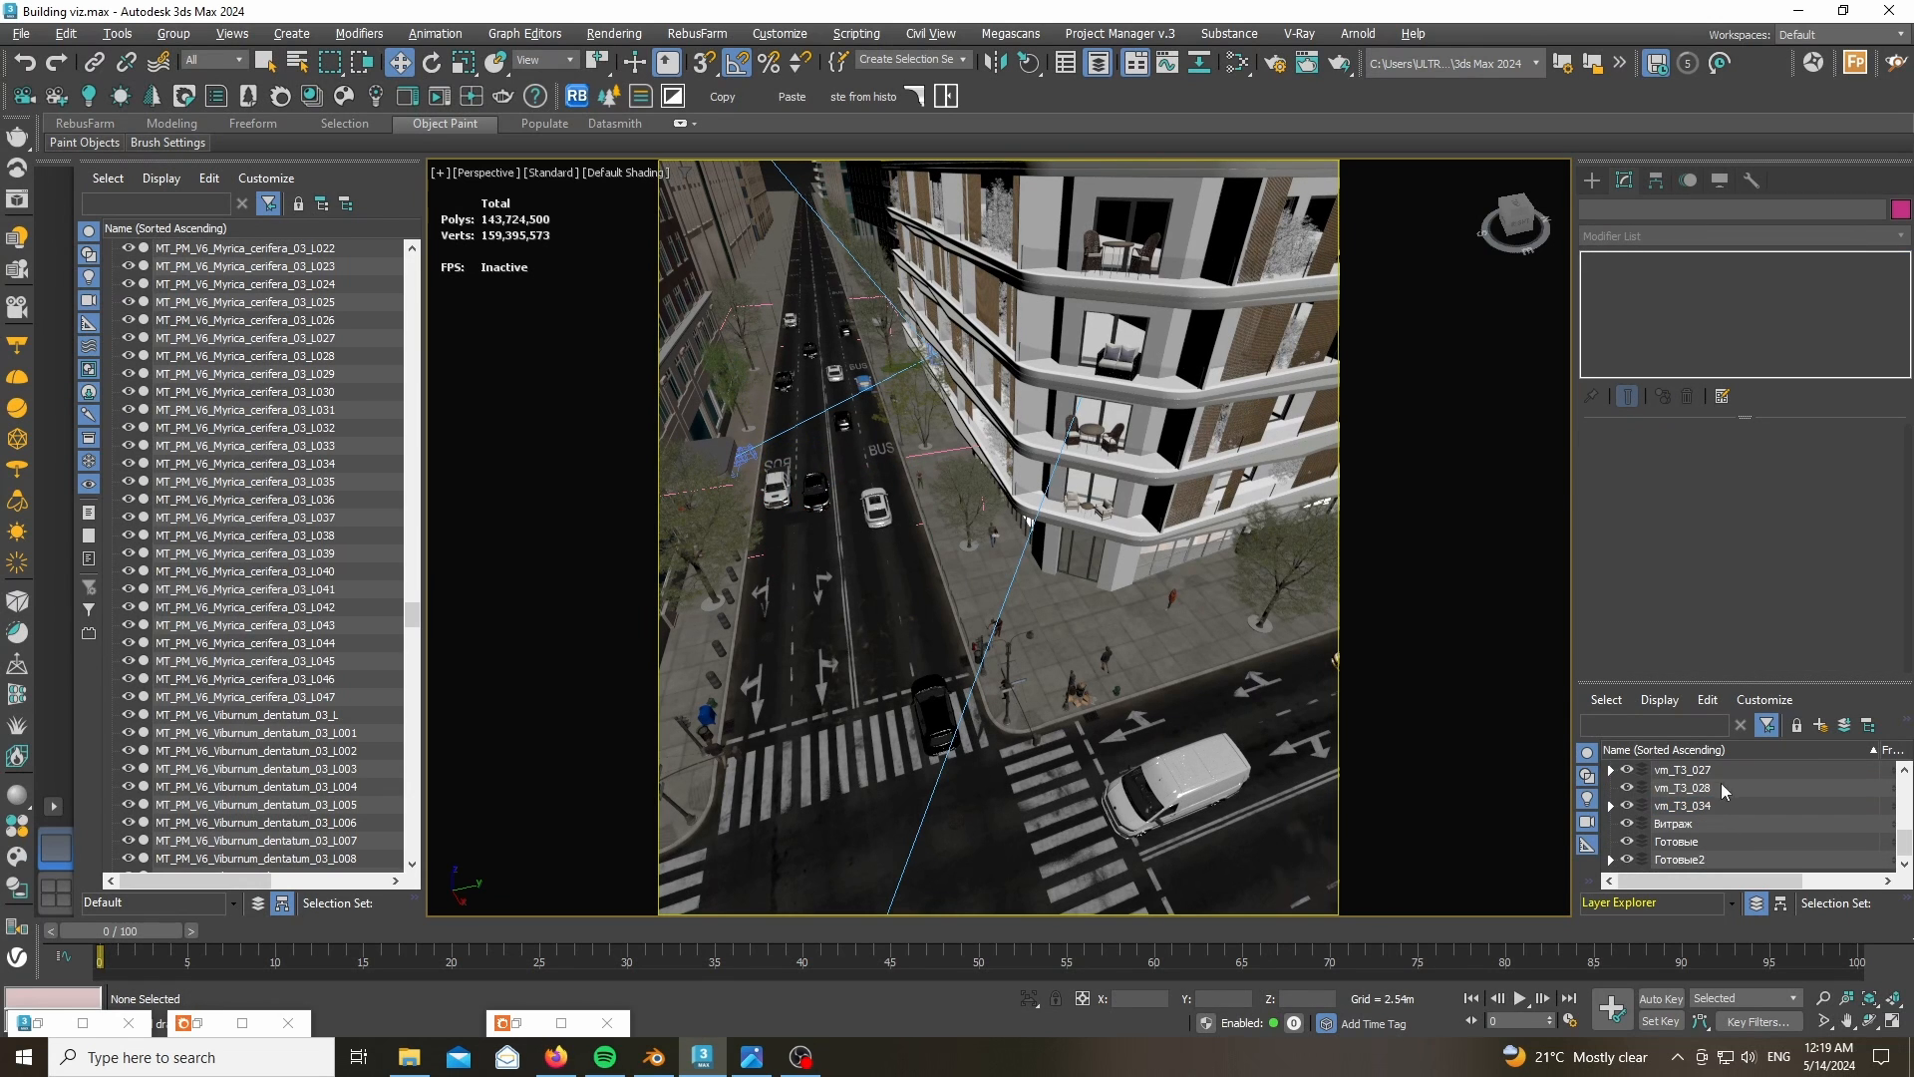
scroll(1714, 832, up, 5)
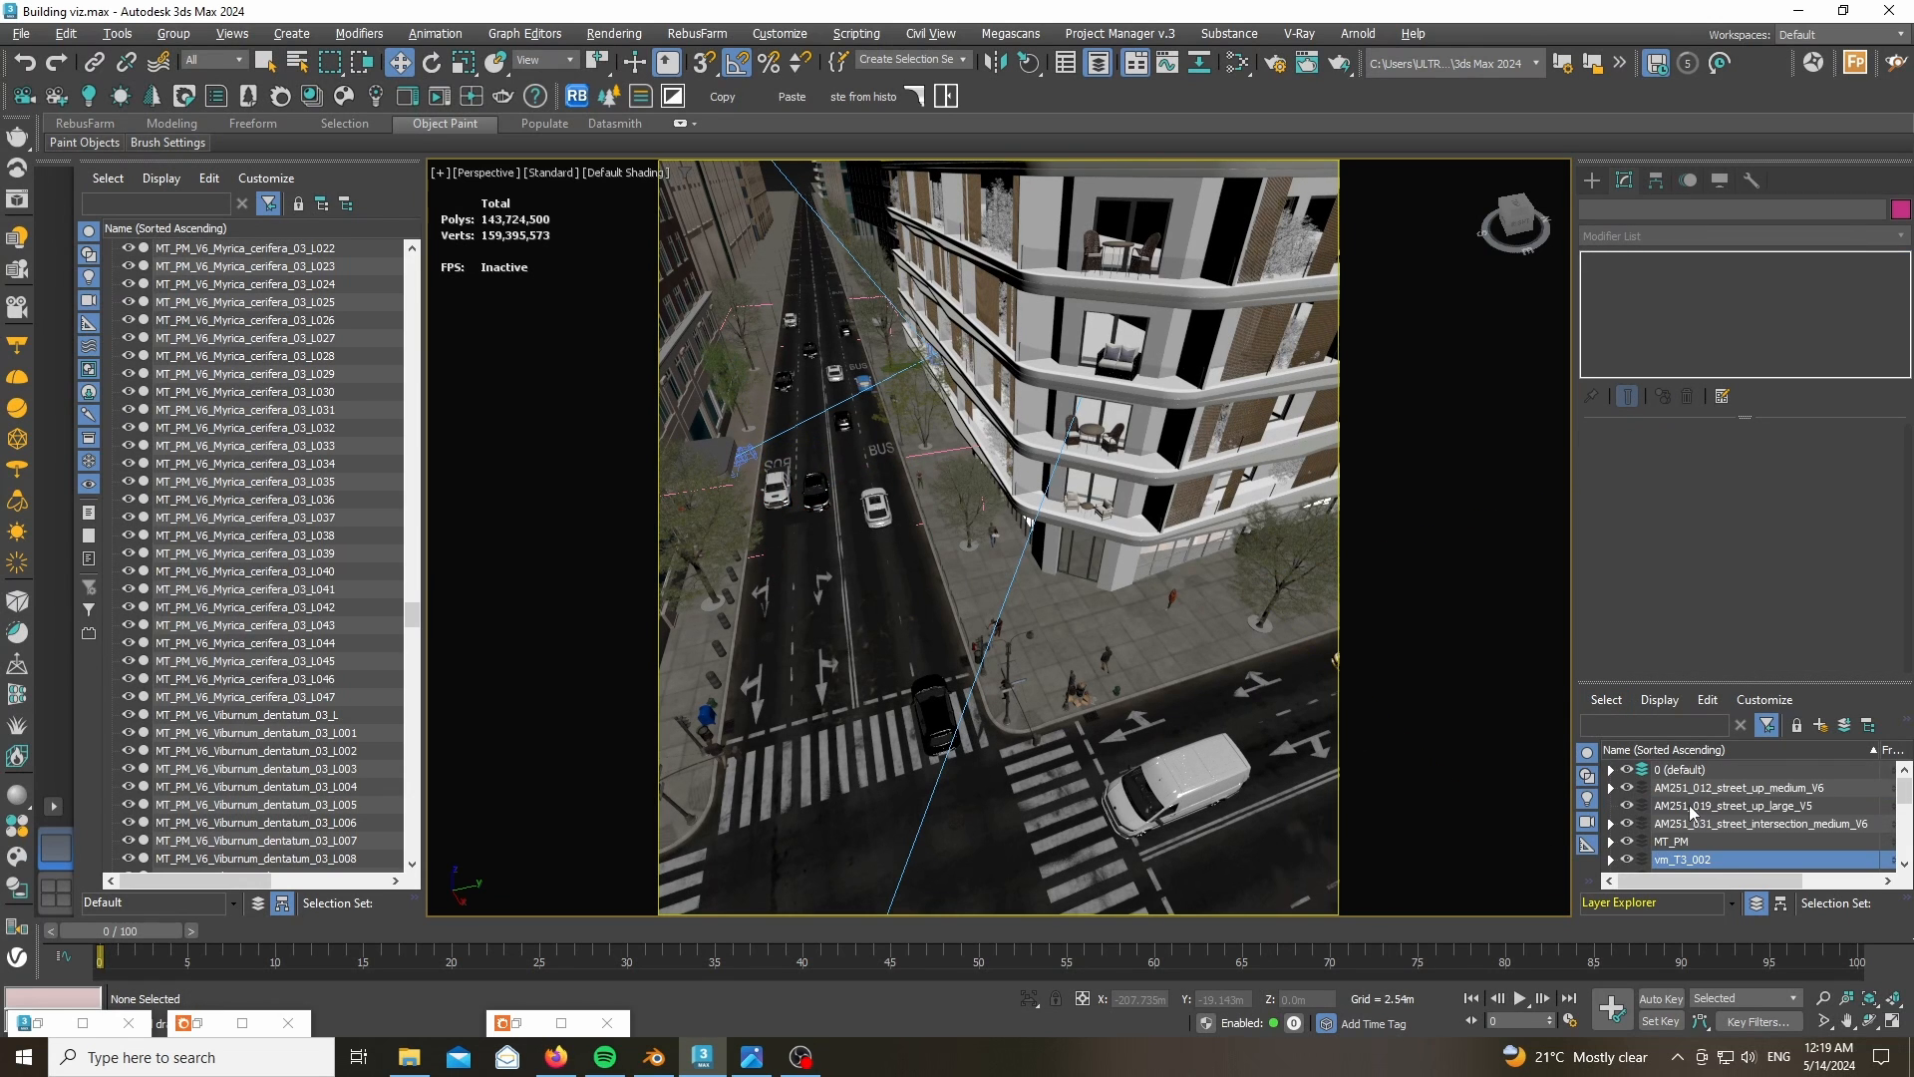
- Select the white pickup farther down the street and examine its hood and grille
scroll(806, 376, up, 10)
click(916, 346)
scroll(916, 346, up, 5)
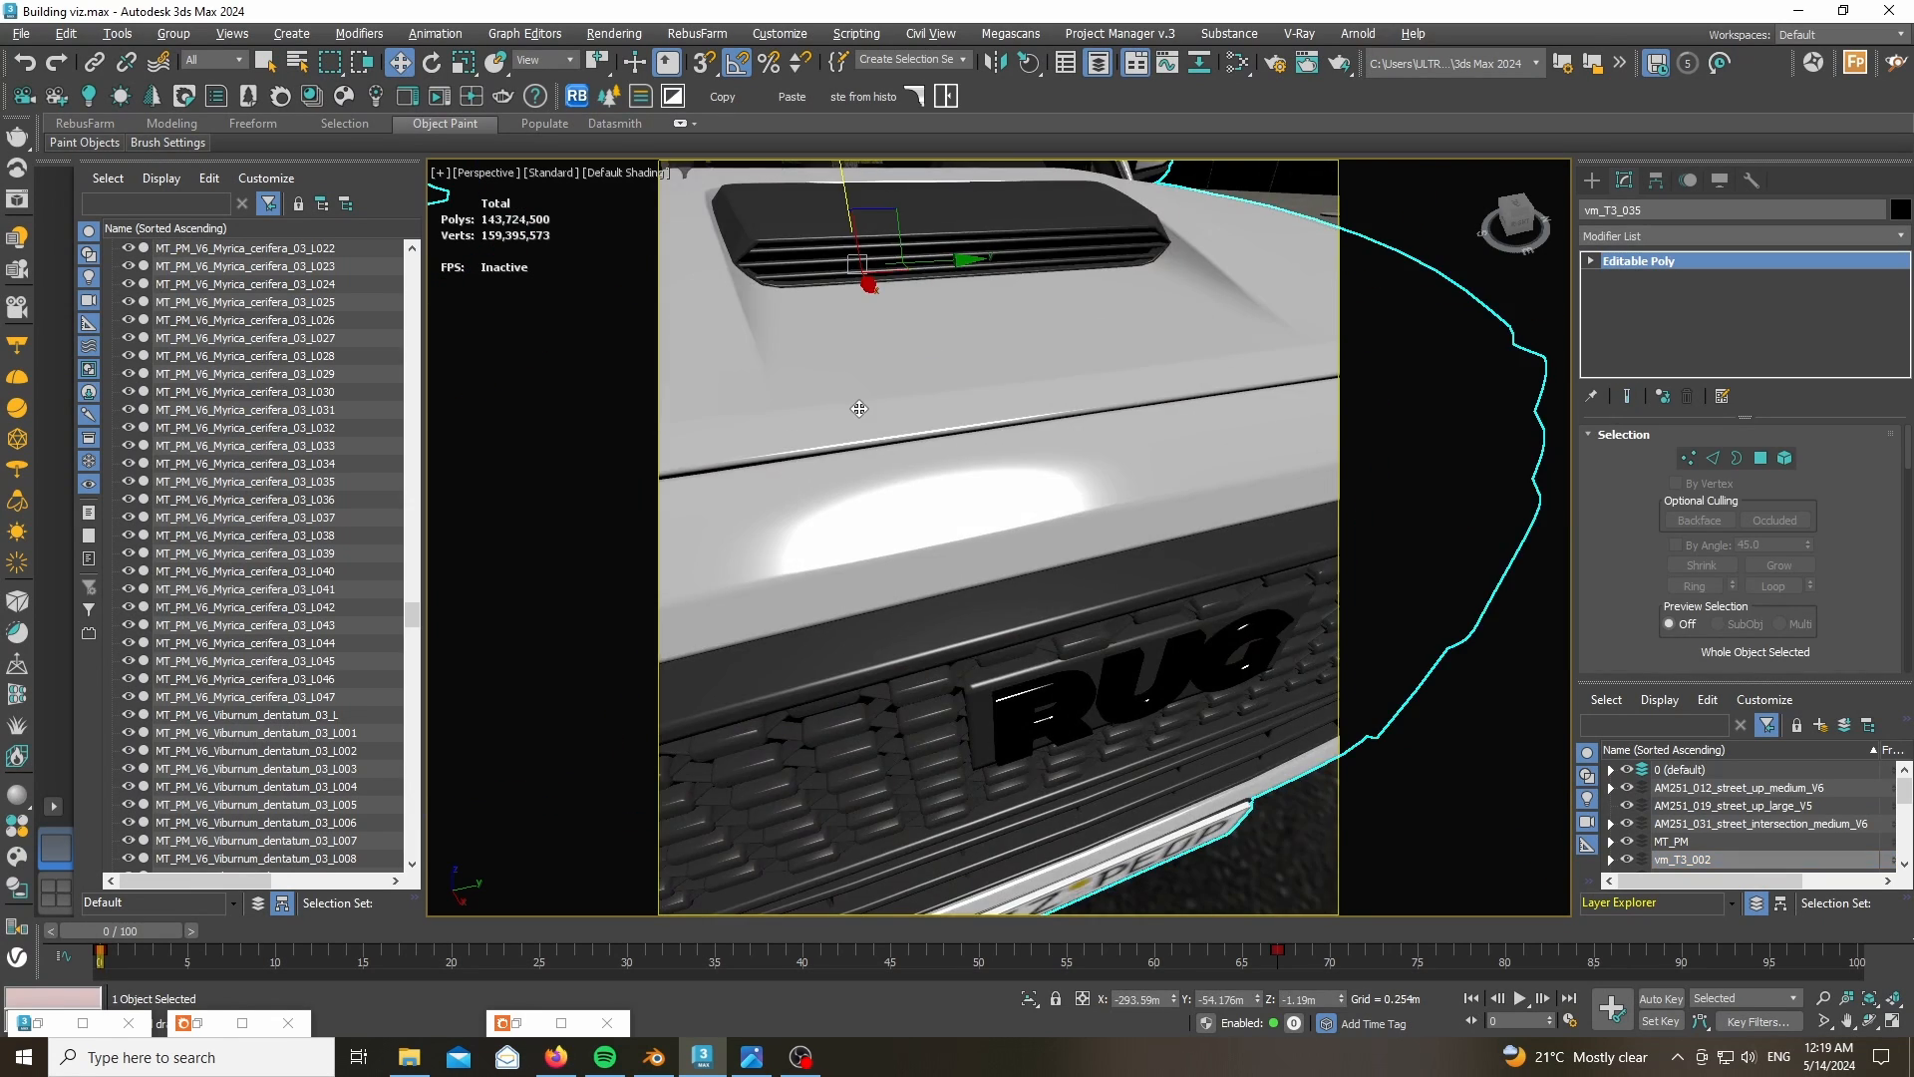
scroll(844, 397, down, 6)
scroll(845, 397, down, 15)
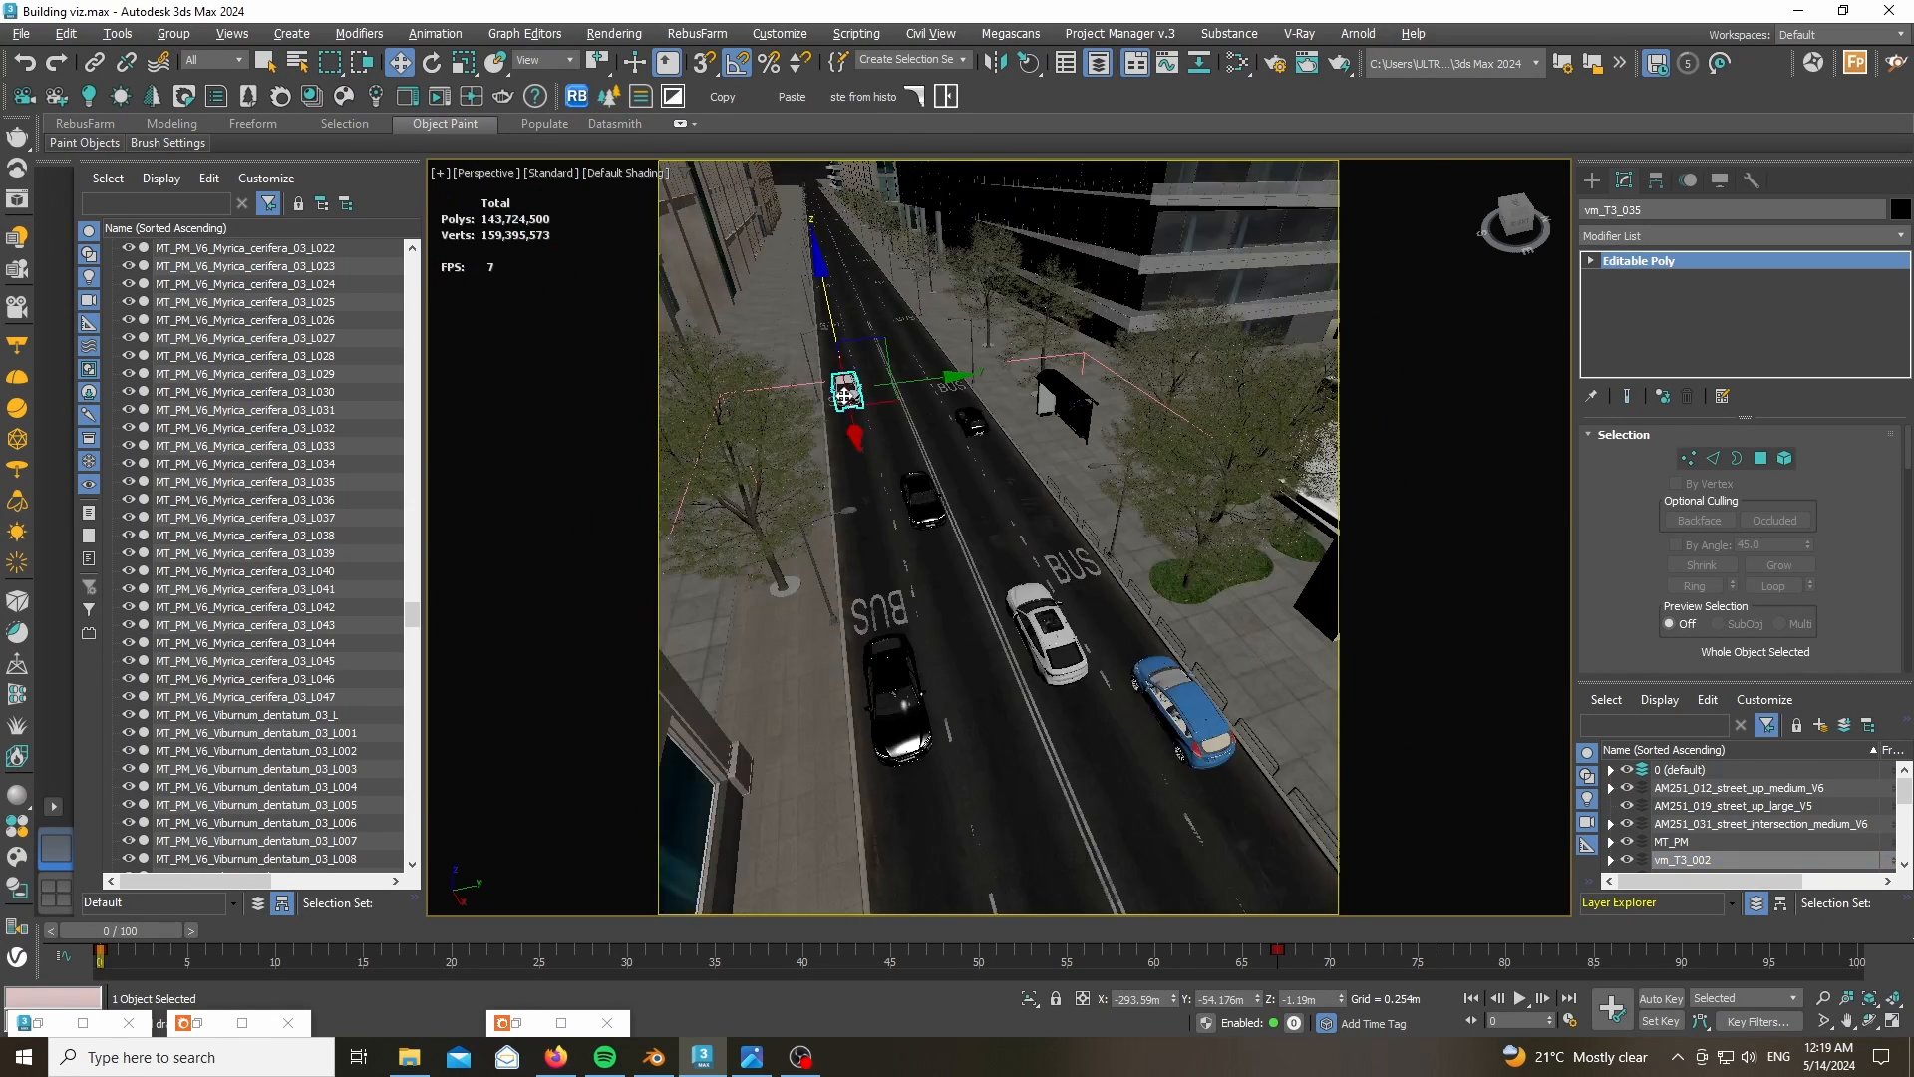
- Examine the nearer white pickup with its licence plate and the blue hatchback in the opposite lane
scroll(875, 599, up, 15)
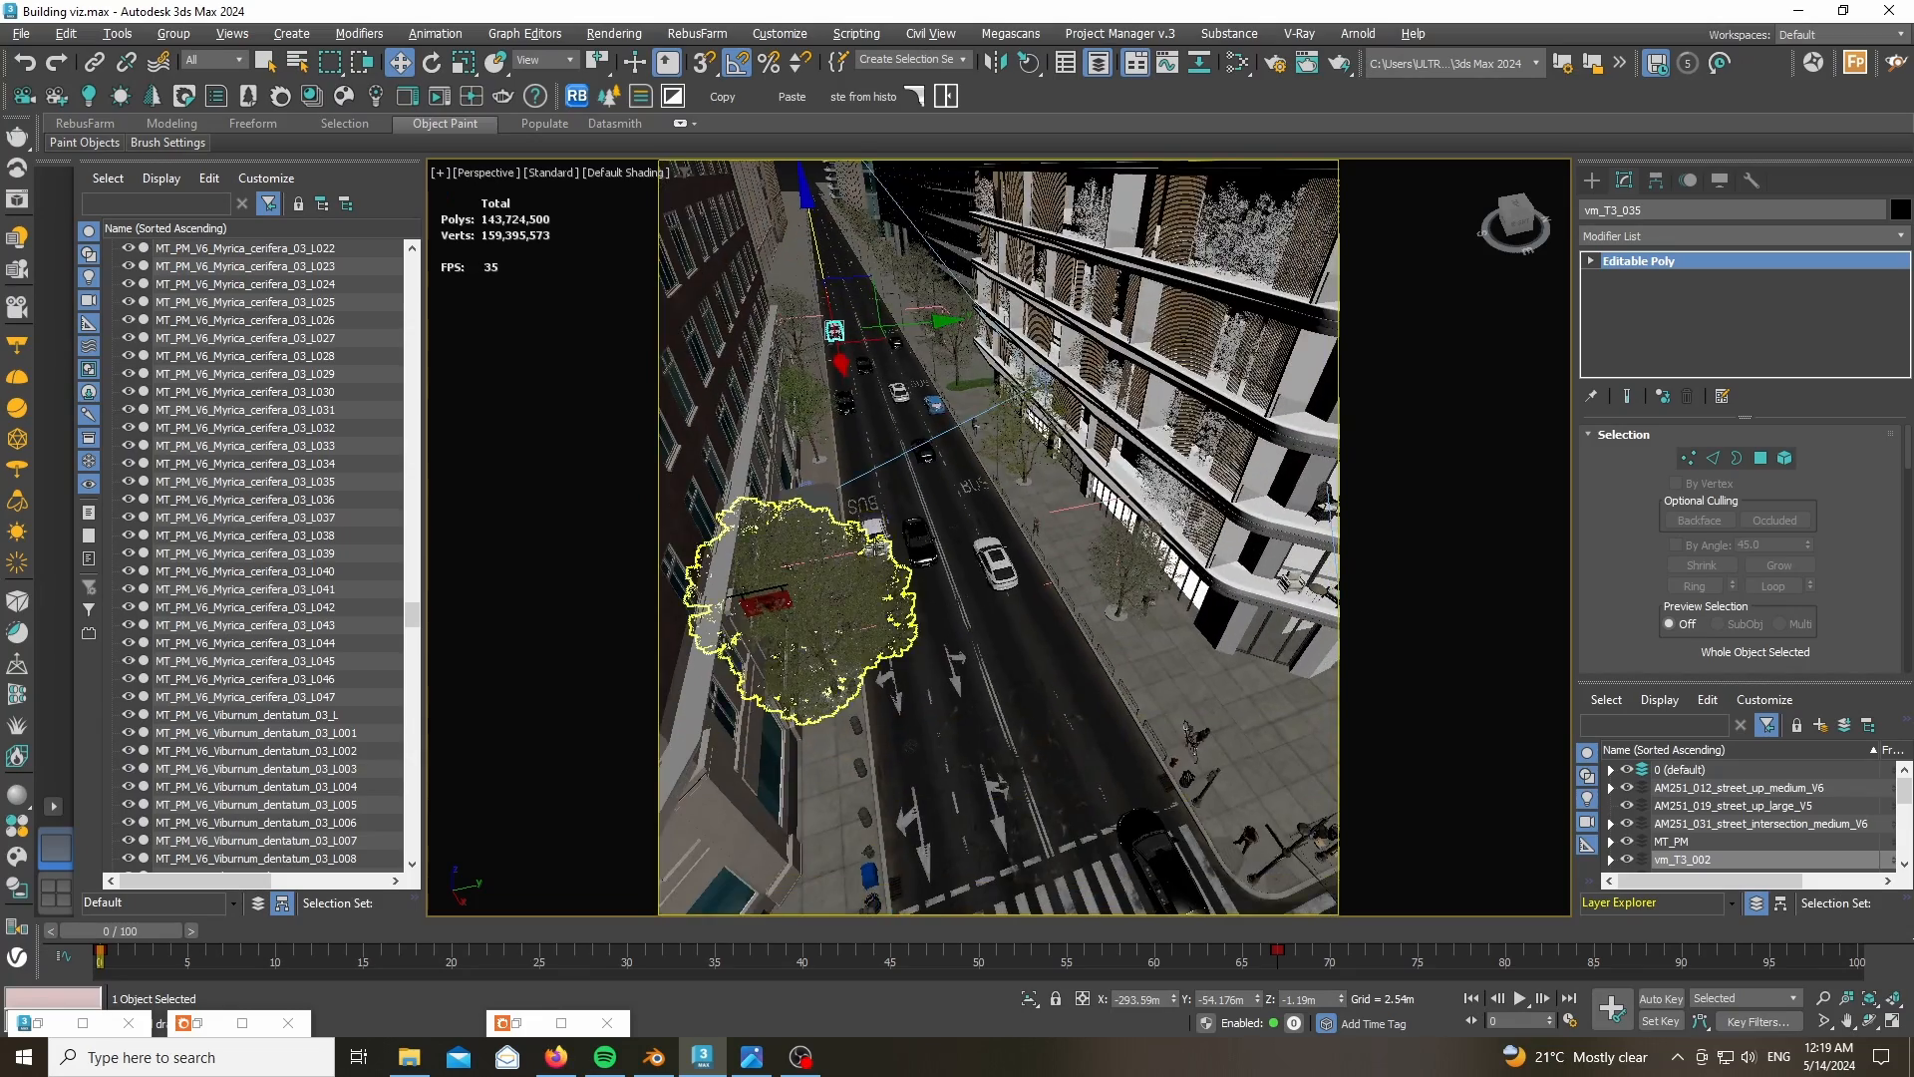
scroll(863, 583, up, 10)
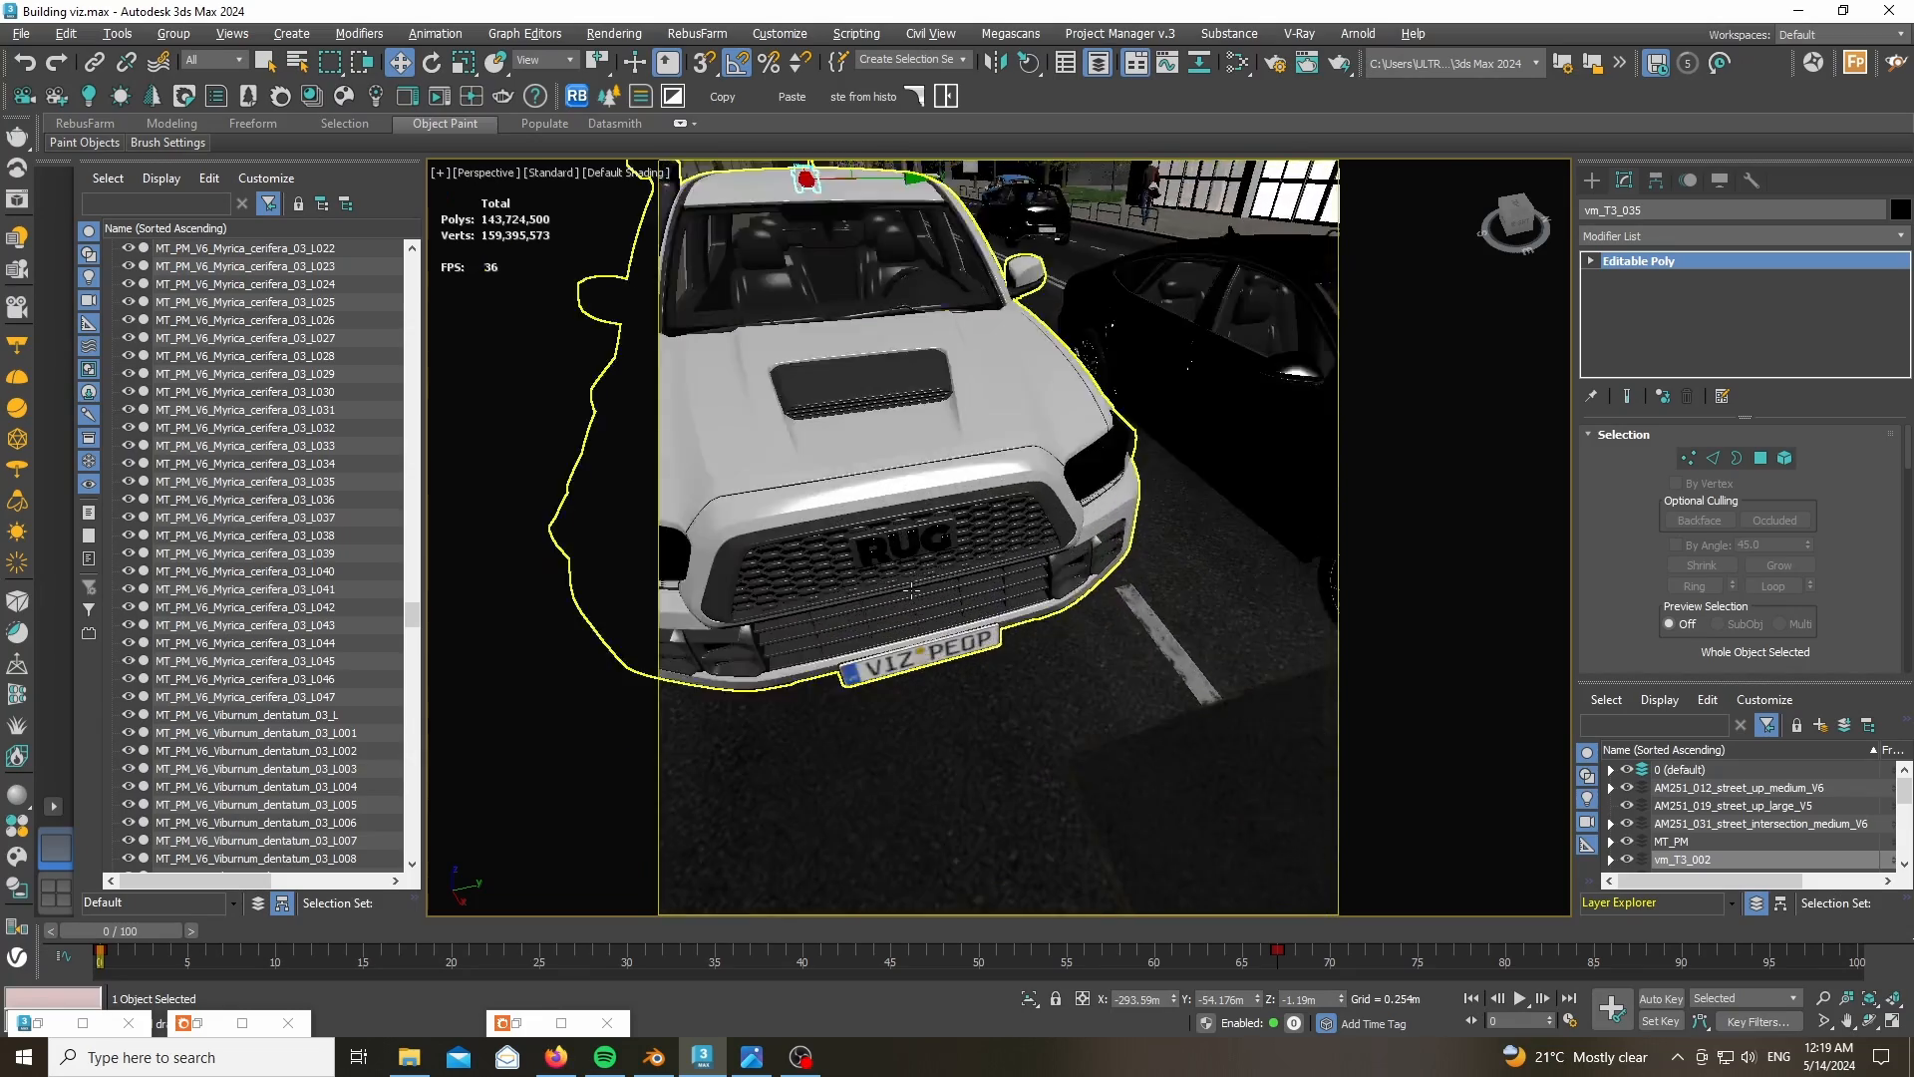
scroll(907, 838, down, 10)
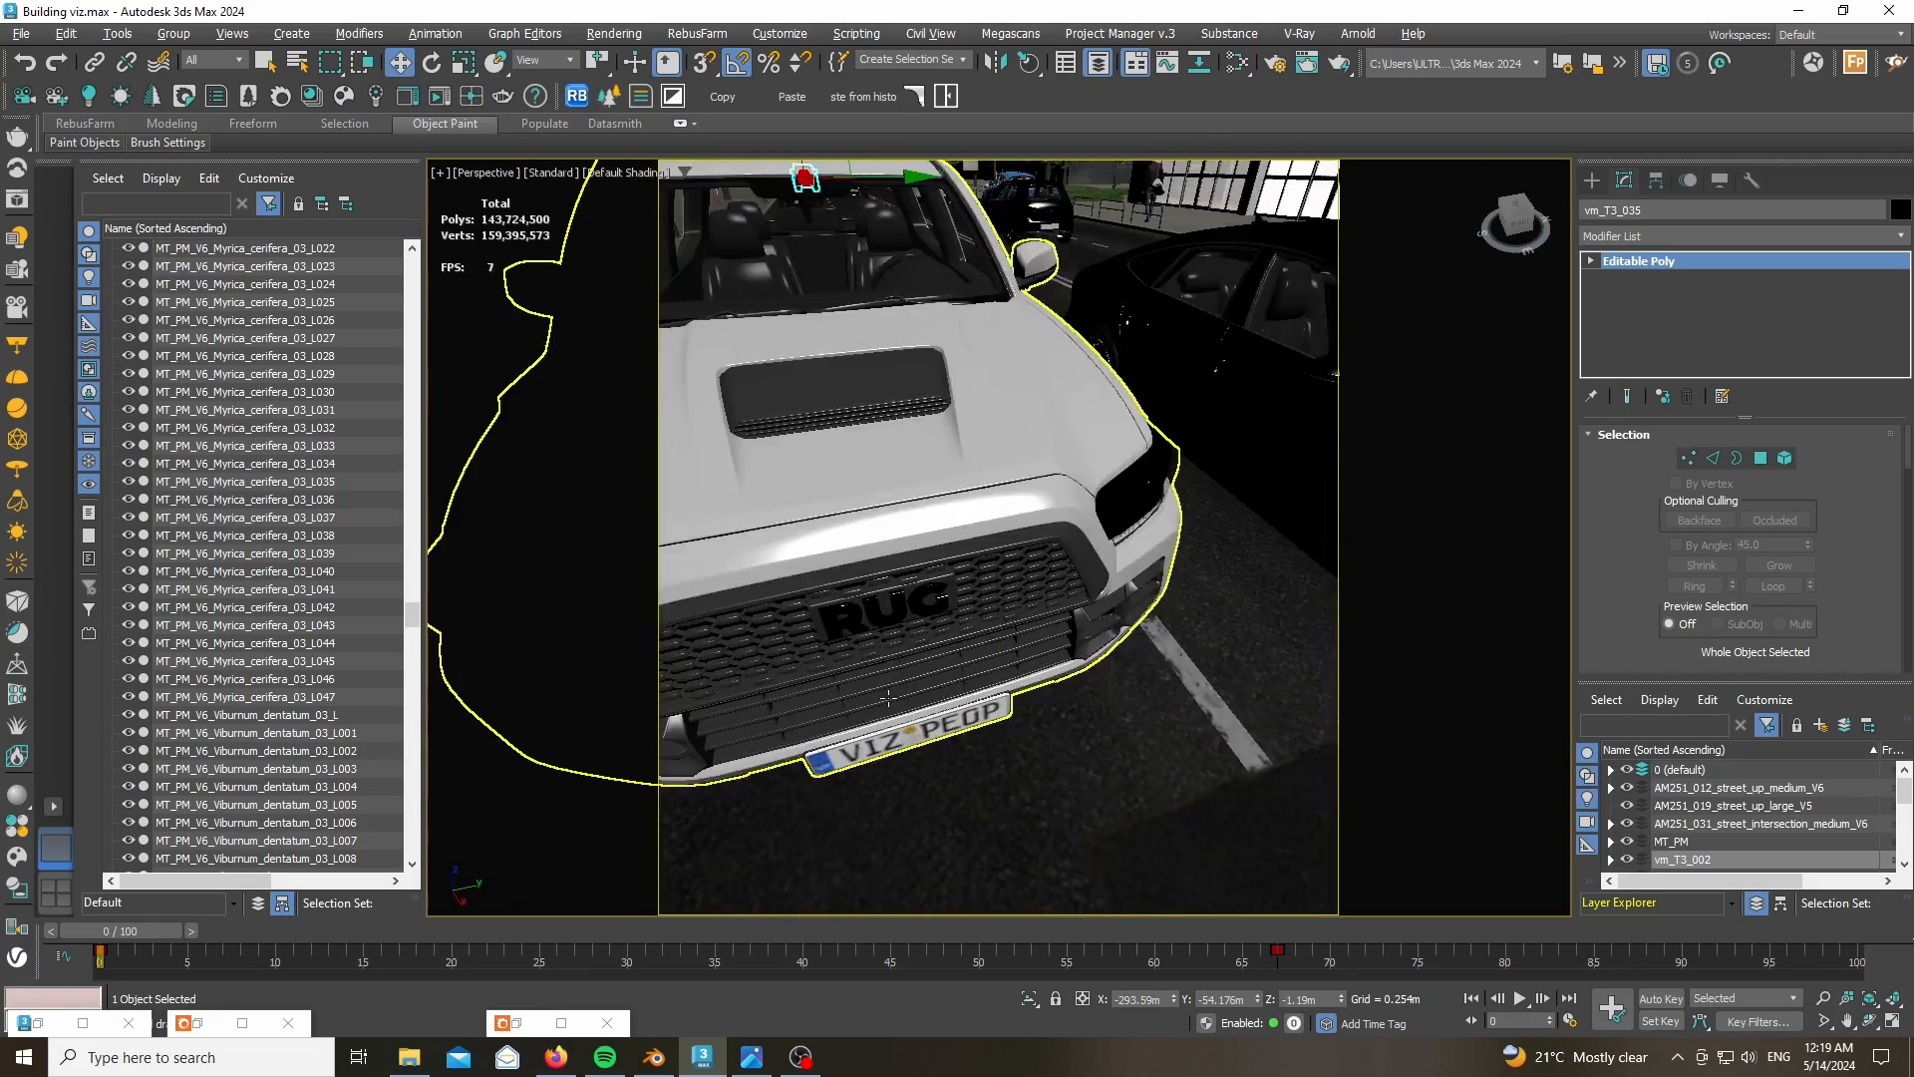
click(1229, 571)
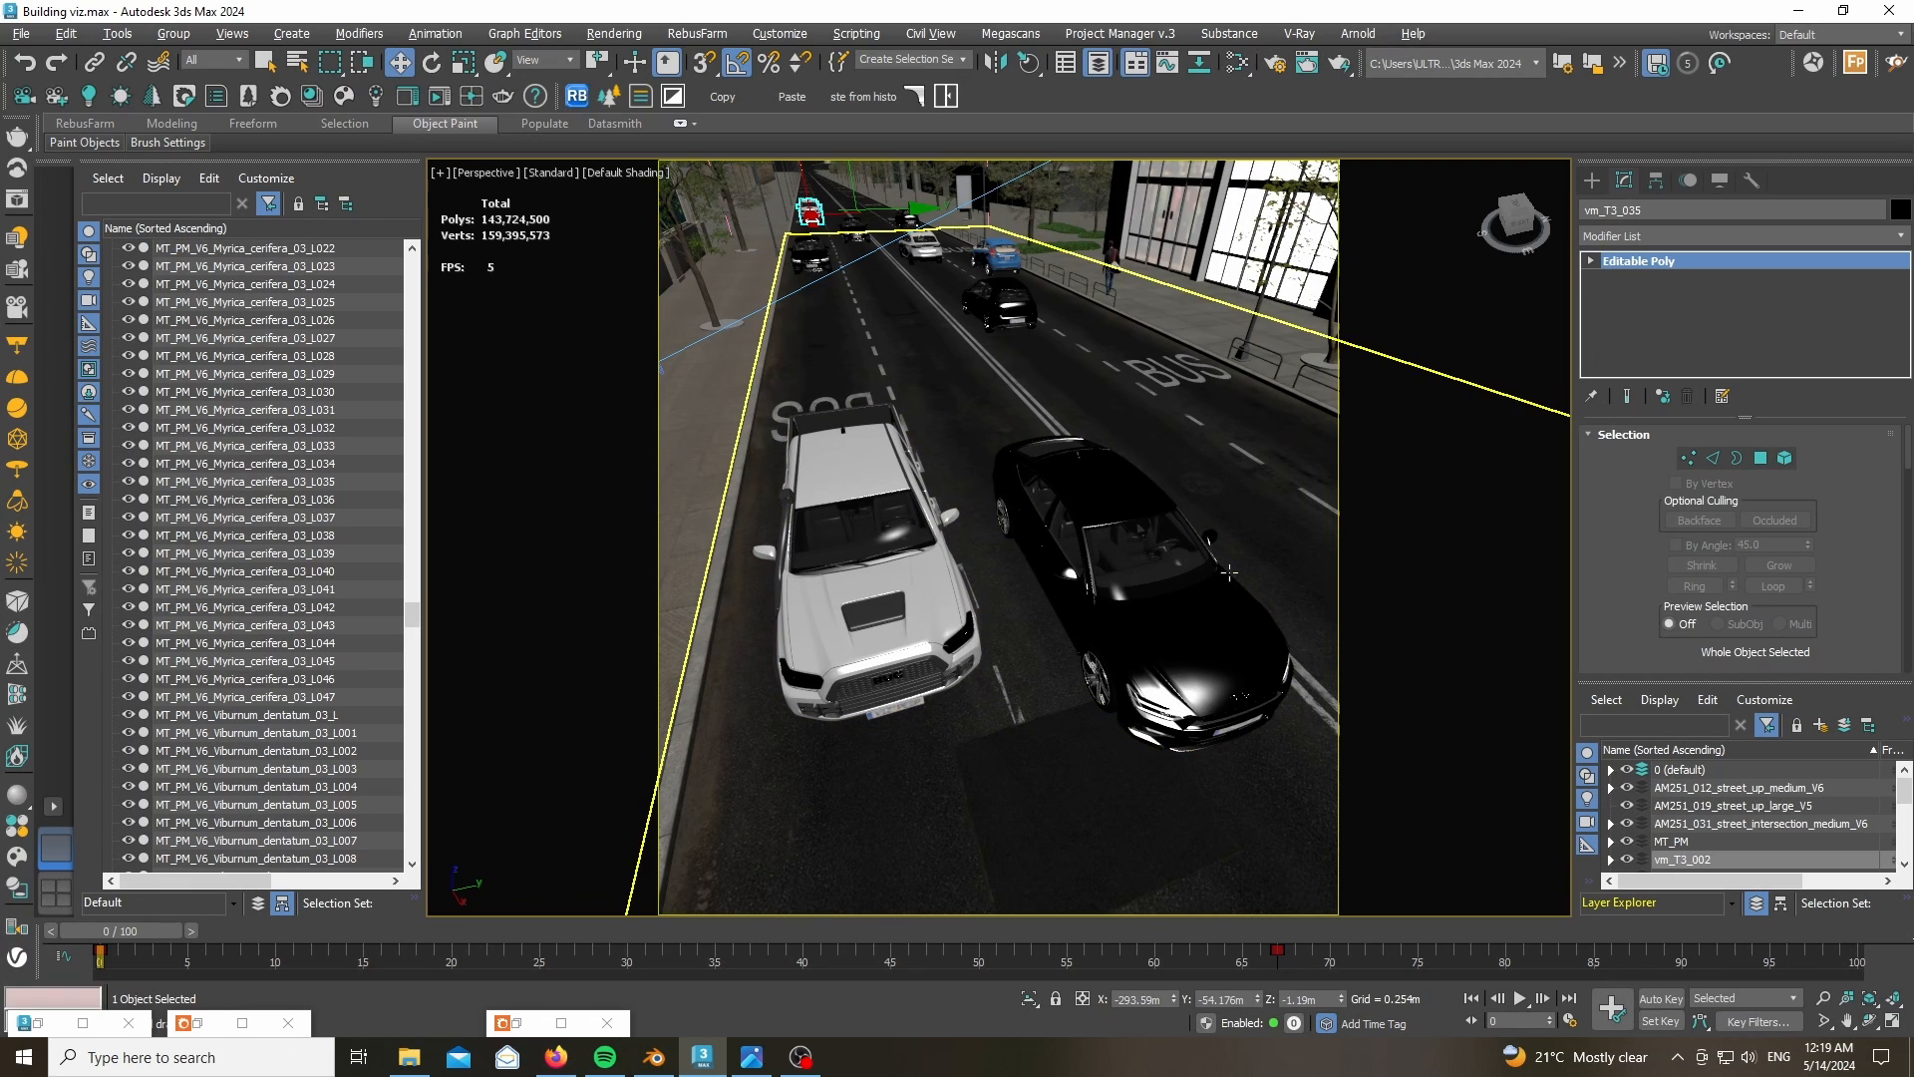
click(996, 255)
scroll(997, 254, up, 8)
scroll(997, 254, up, 4)
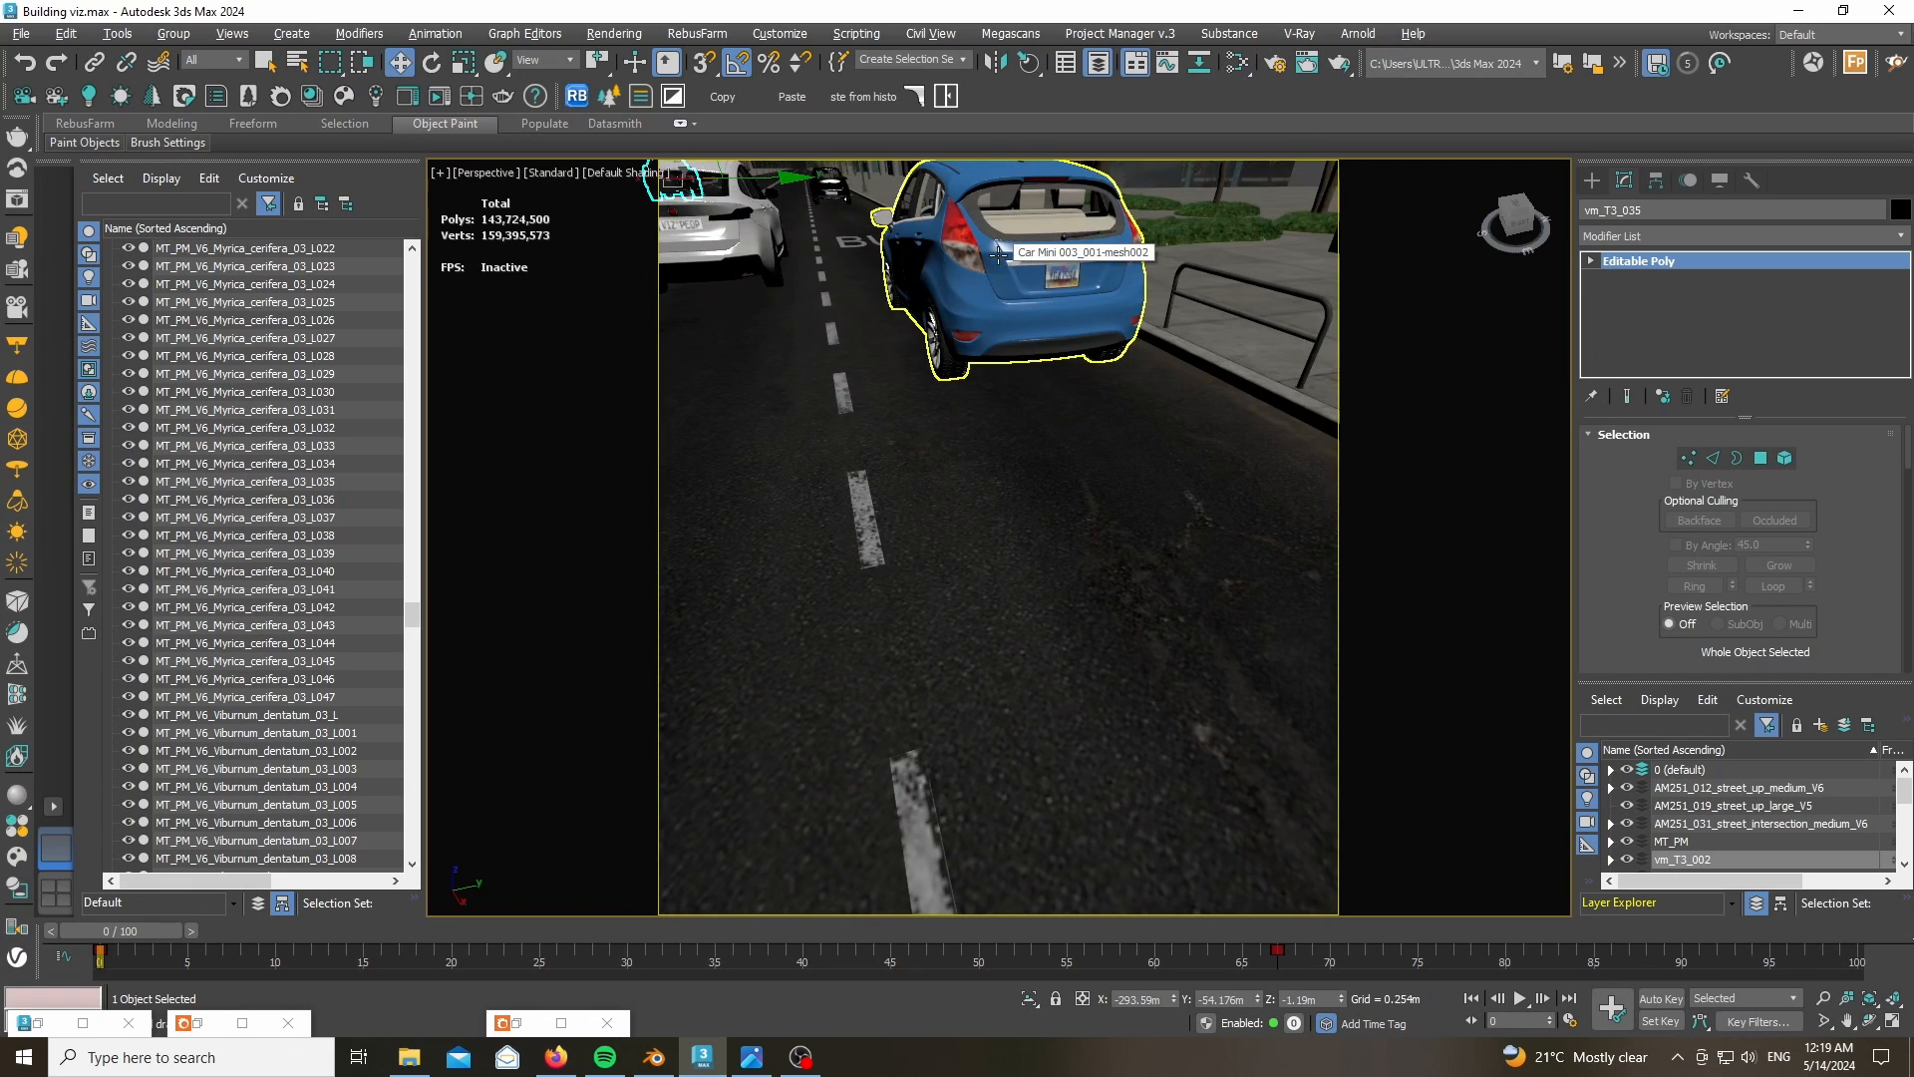
middle_drag(997, 254, 977, 539)
scroll(912, 538, down, 15)
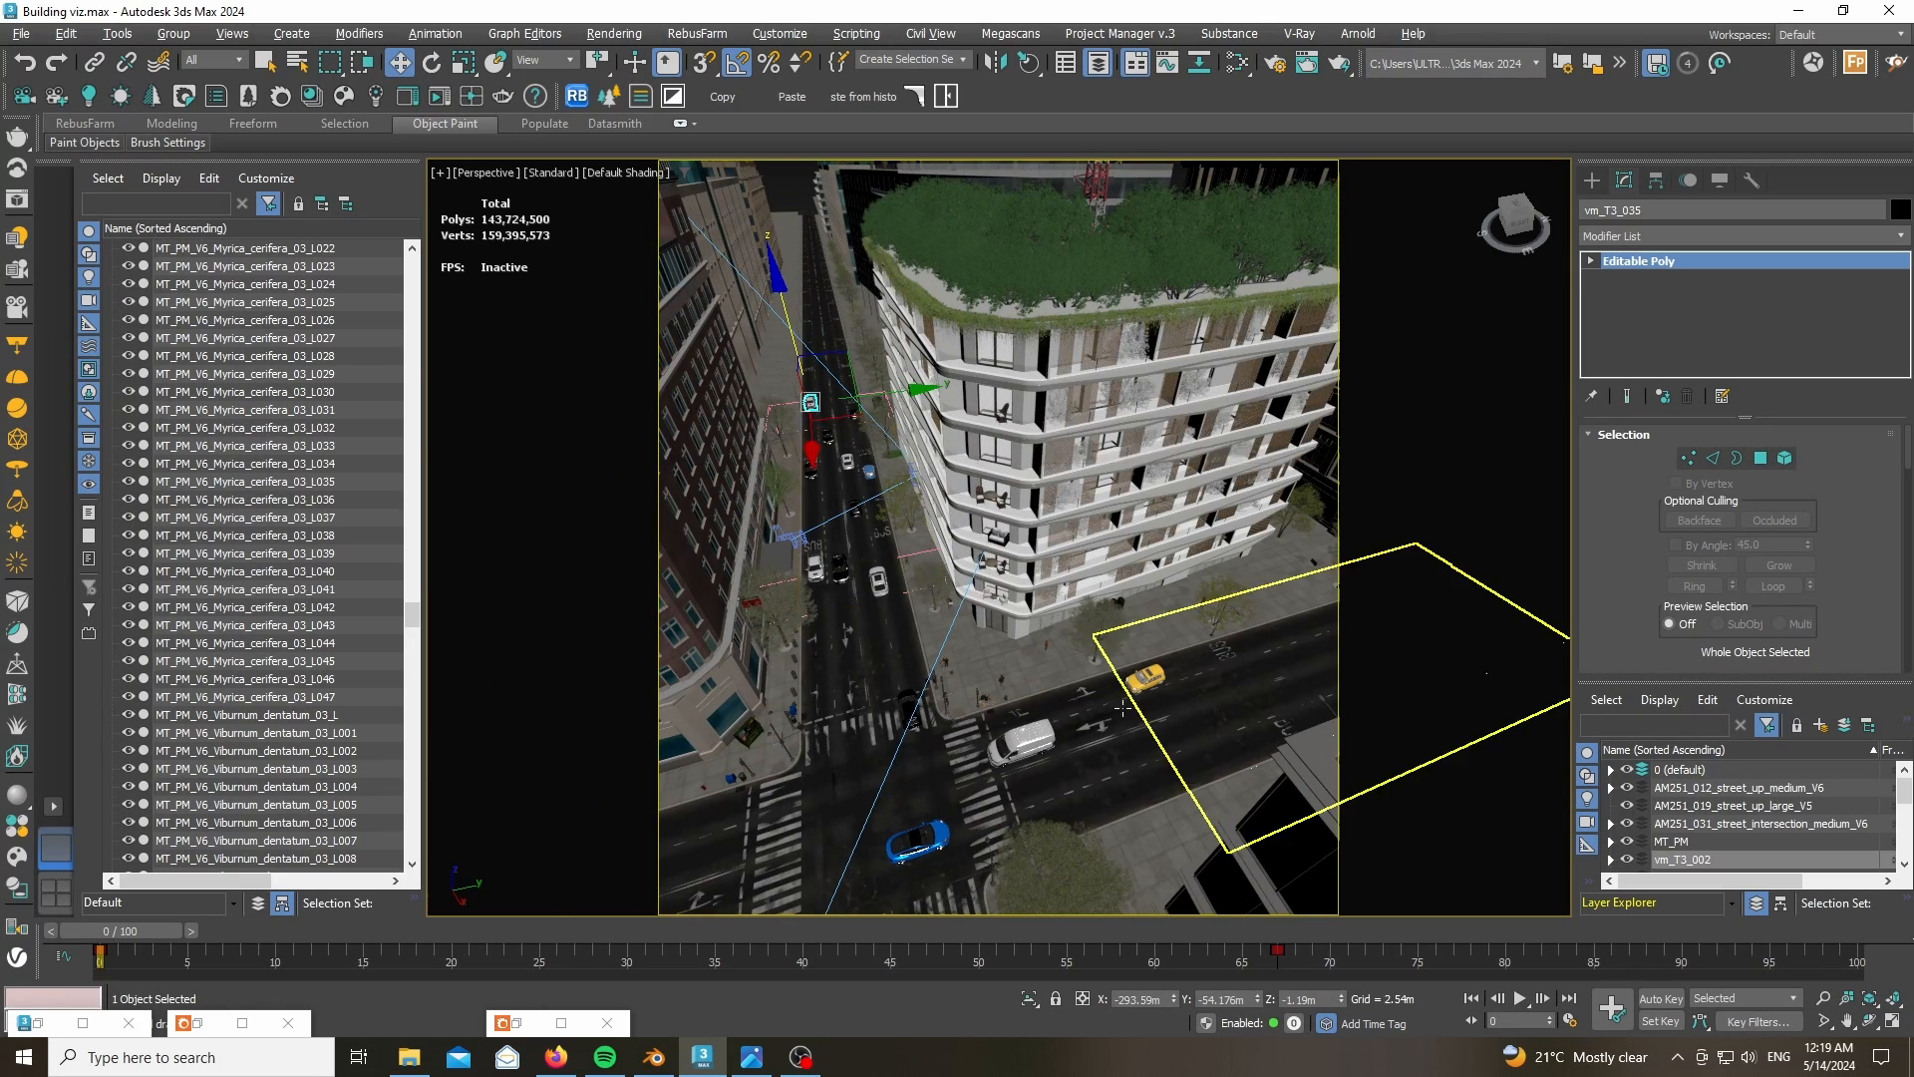
- Examine the yellow car by the sidewalk, the vehicles around the intersection and the white van at the crosswalk
scroll(1144, 678, up, 12)
middle_drag(1047, 579, 964, 609)
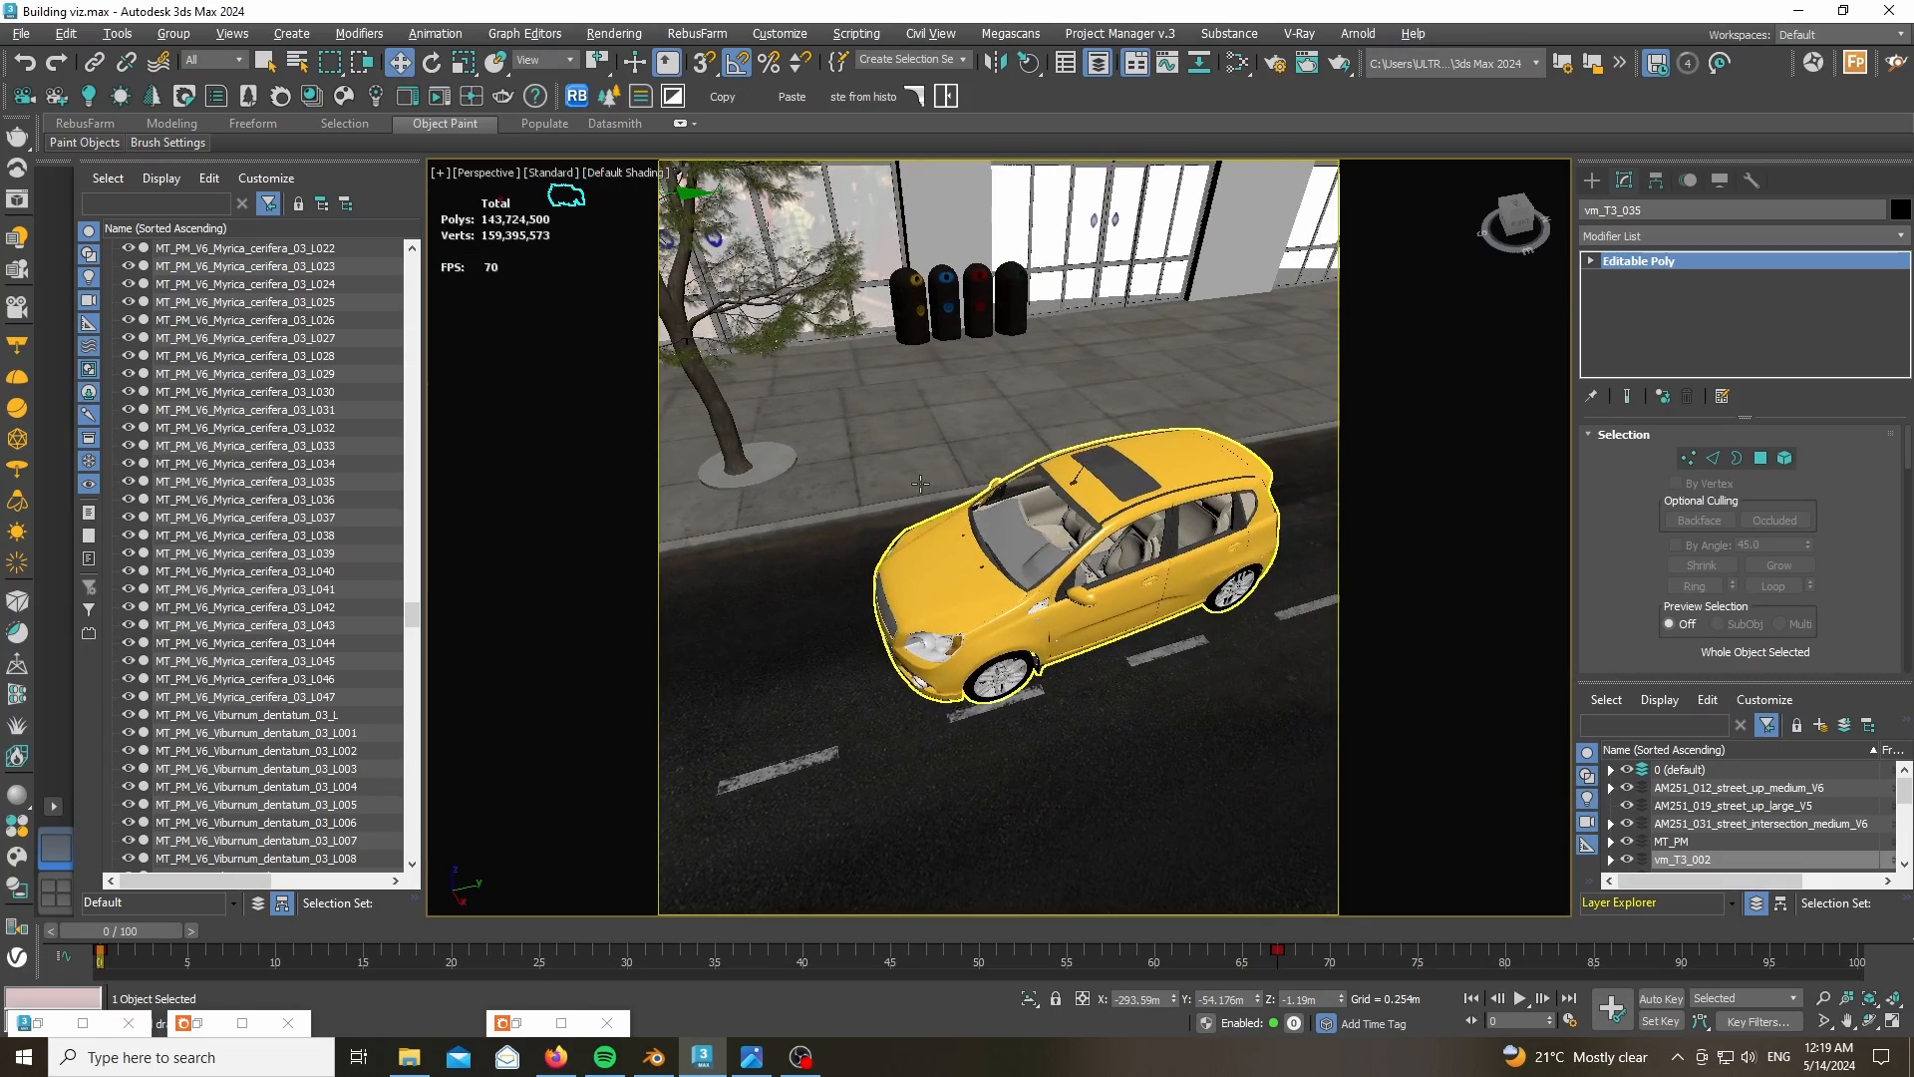
scroll(1160, 513, down, 12)
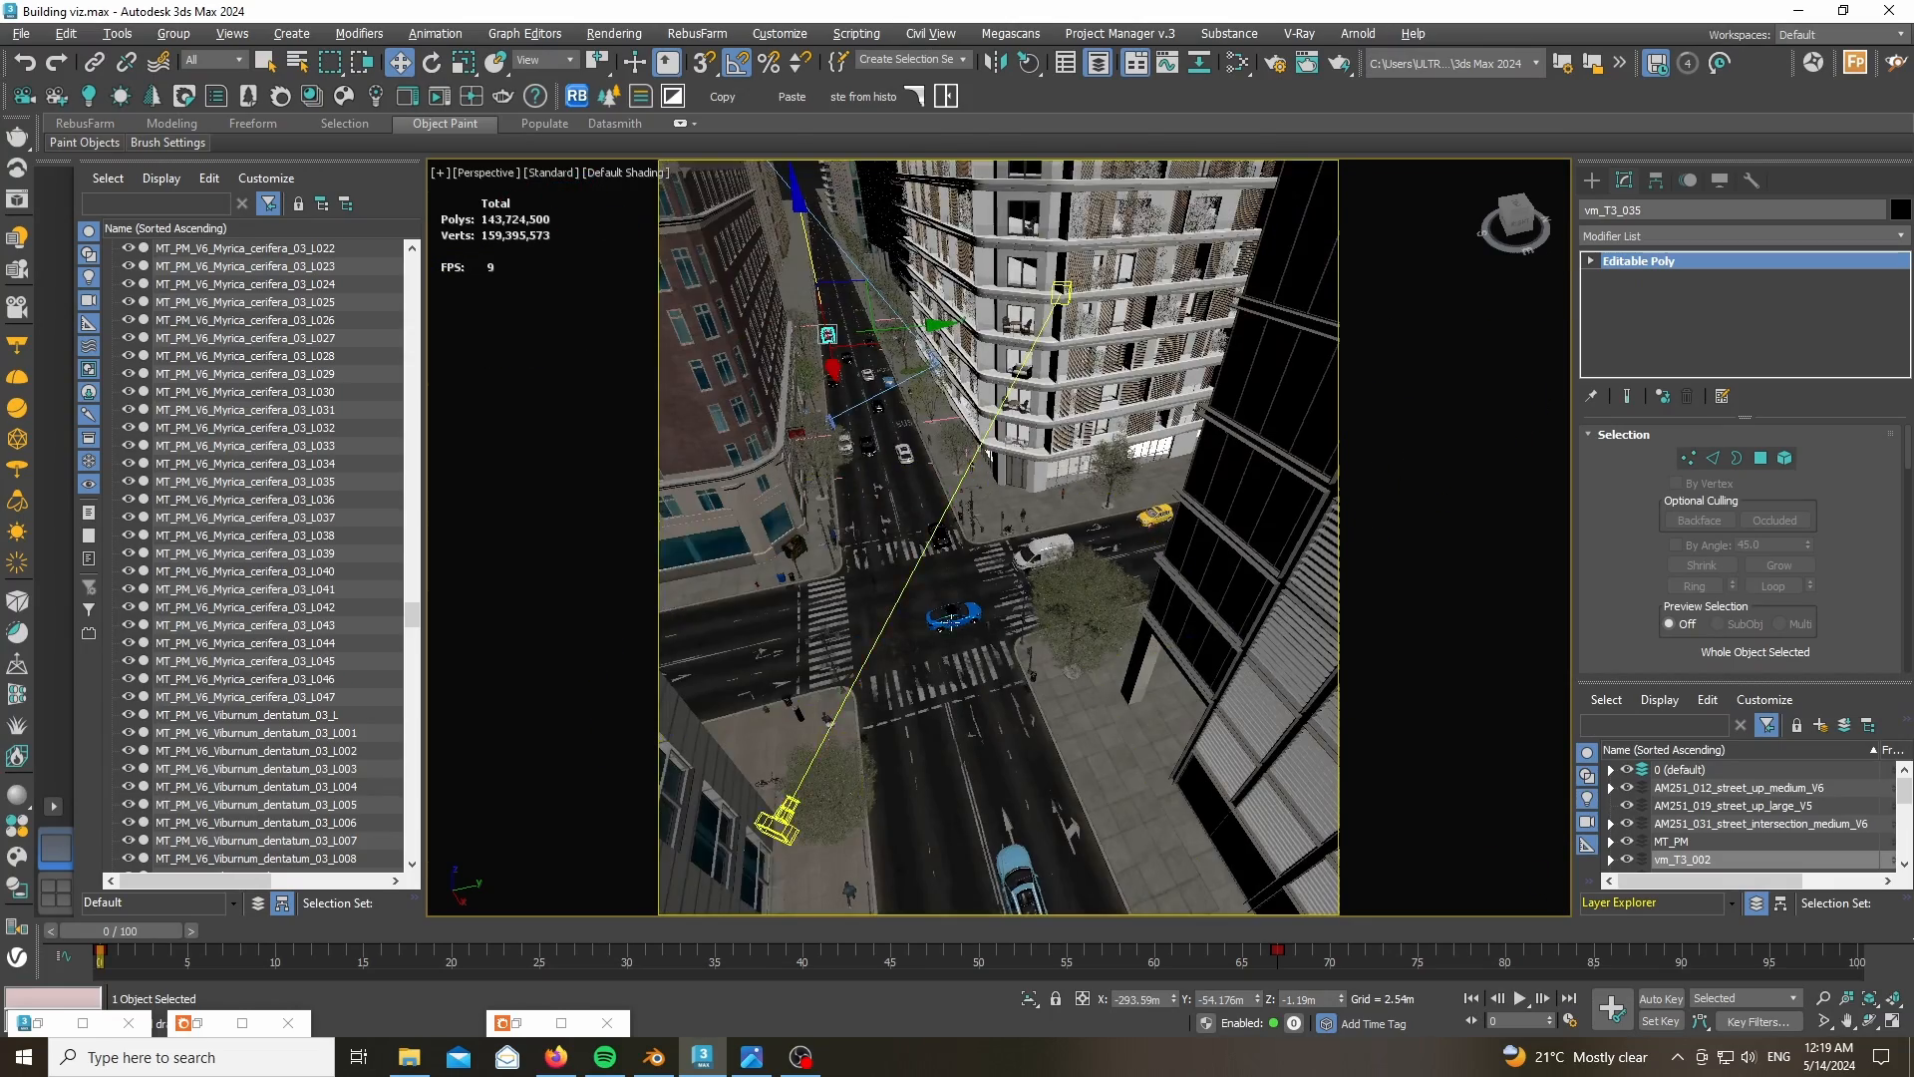
scroll(1002, 531, up, 5)
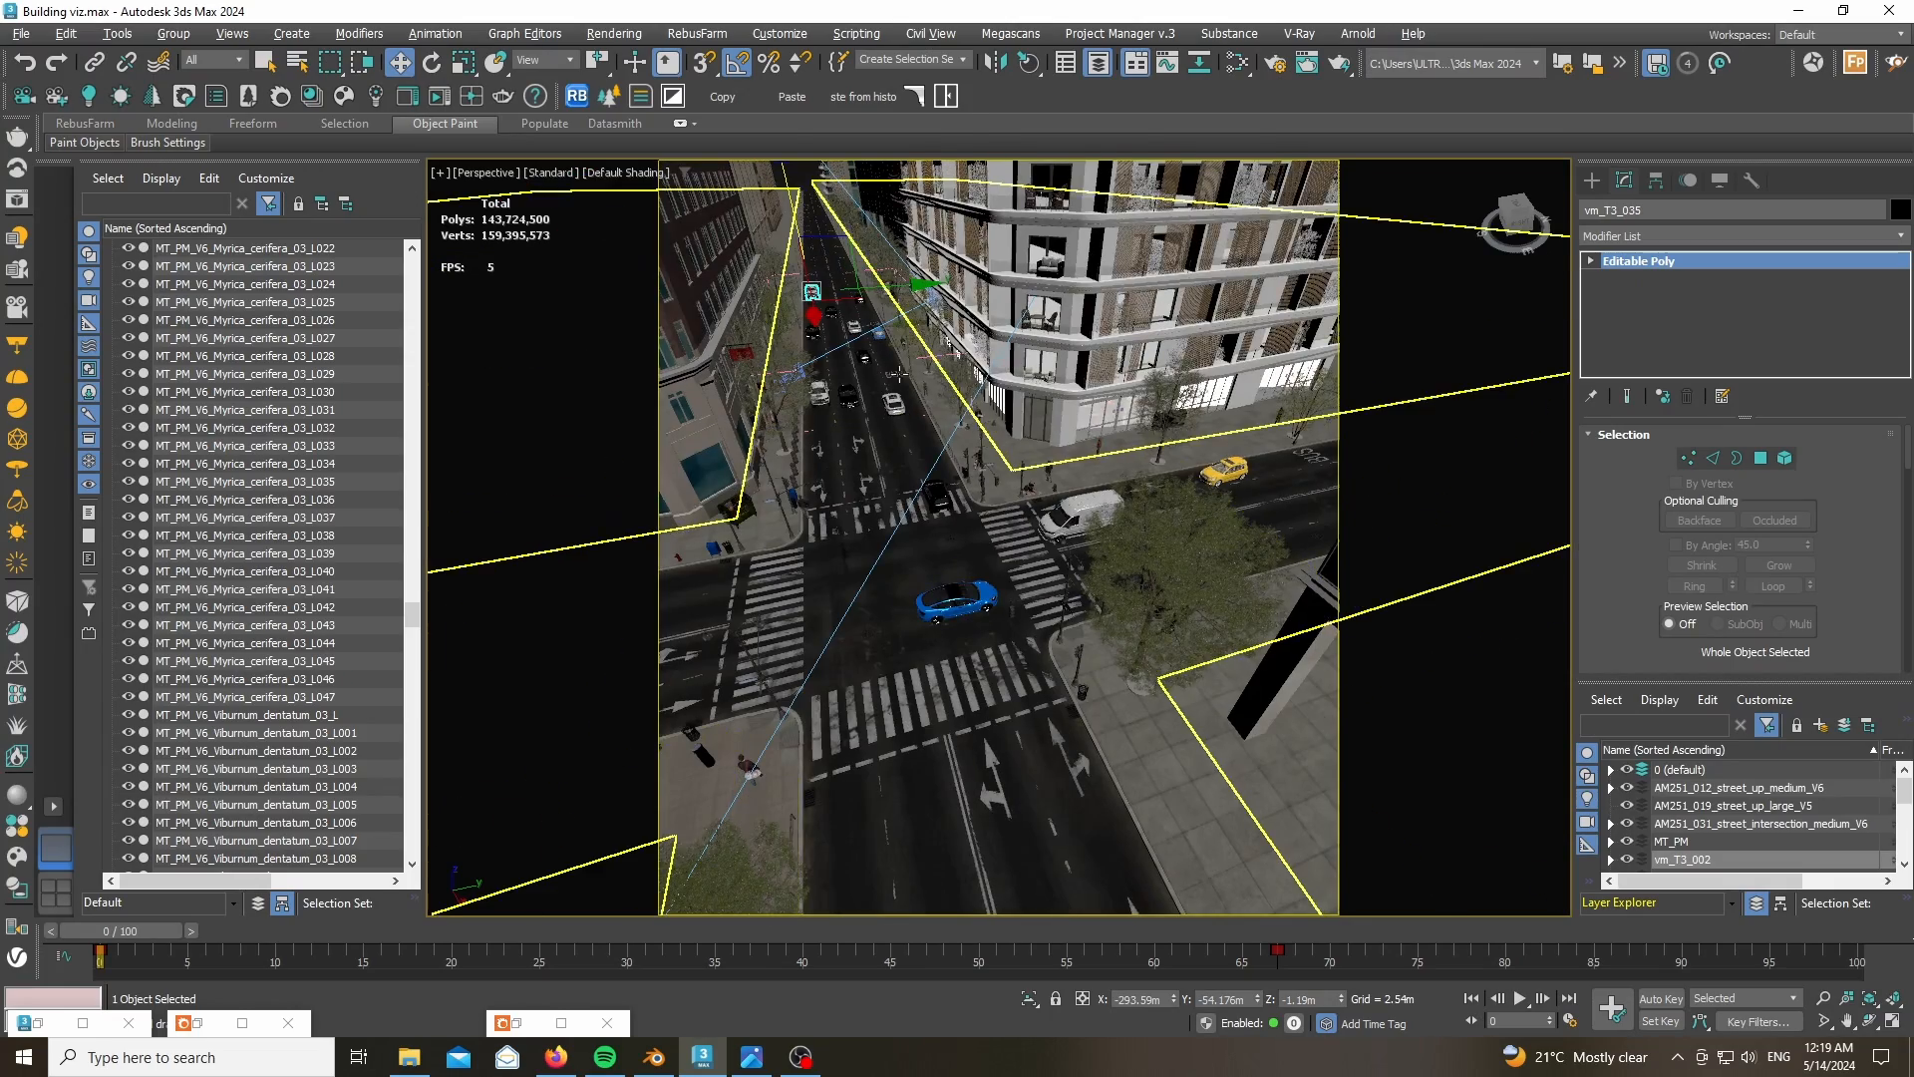
scroll(1059, 516, up, 5)
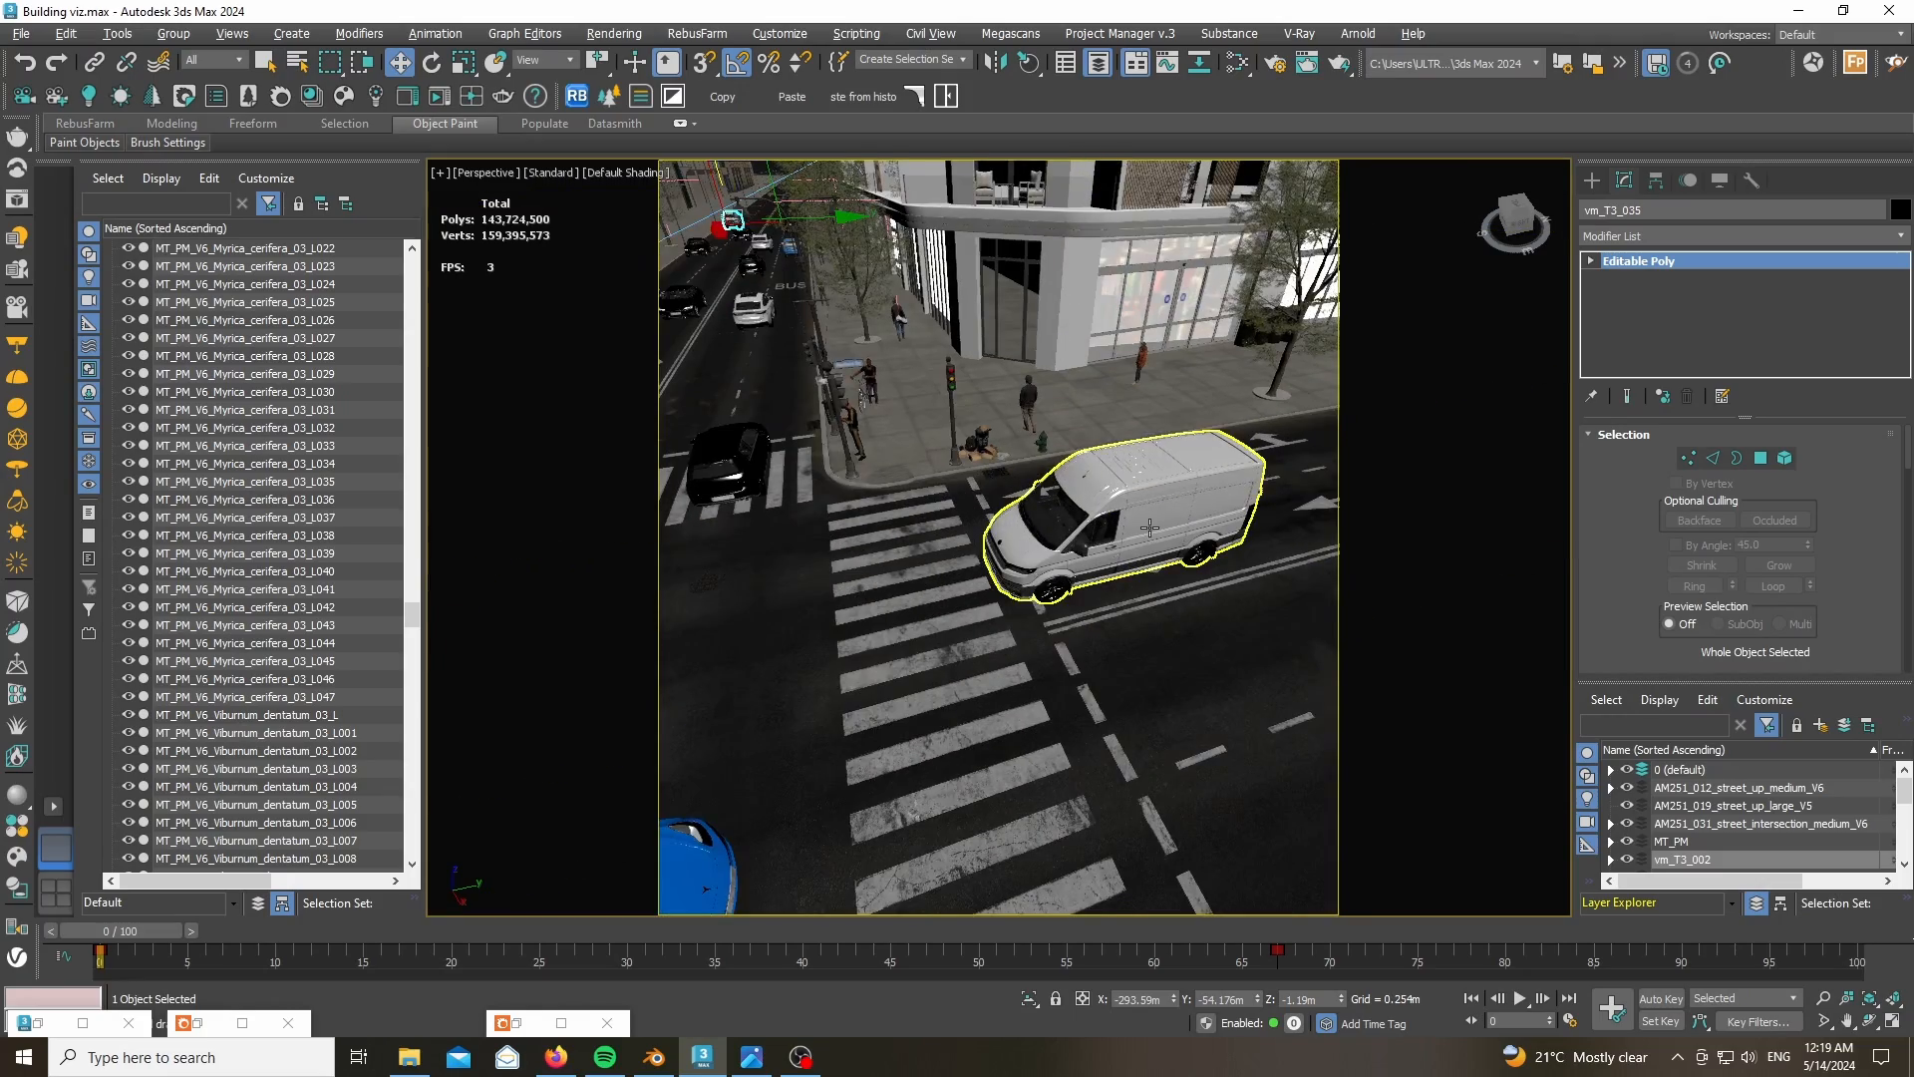
scroll(1127, 518, down, 2)
- Switch to the image viewer and examine the vehicles and motion-blurred cars at street level in the side building render
click(752, 1057)
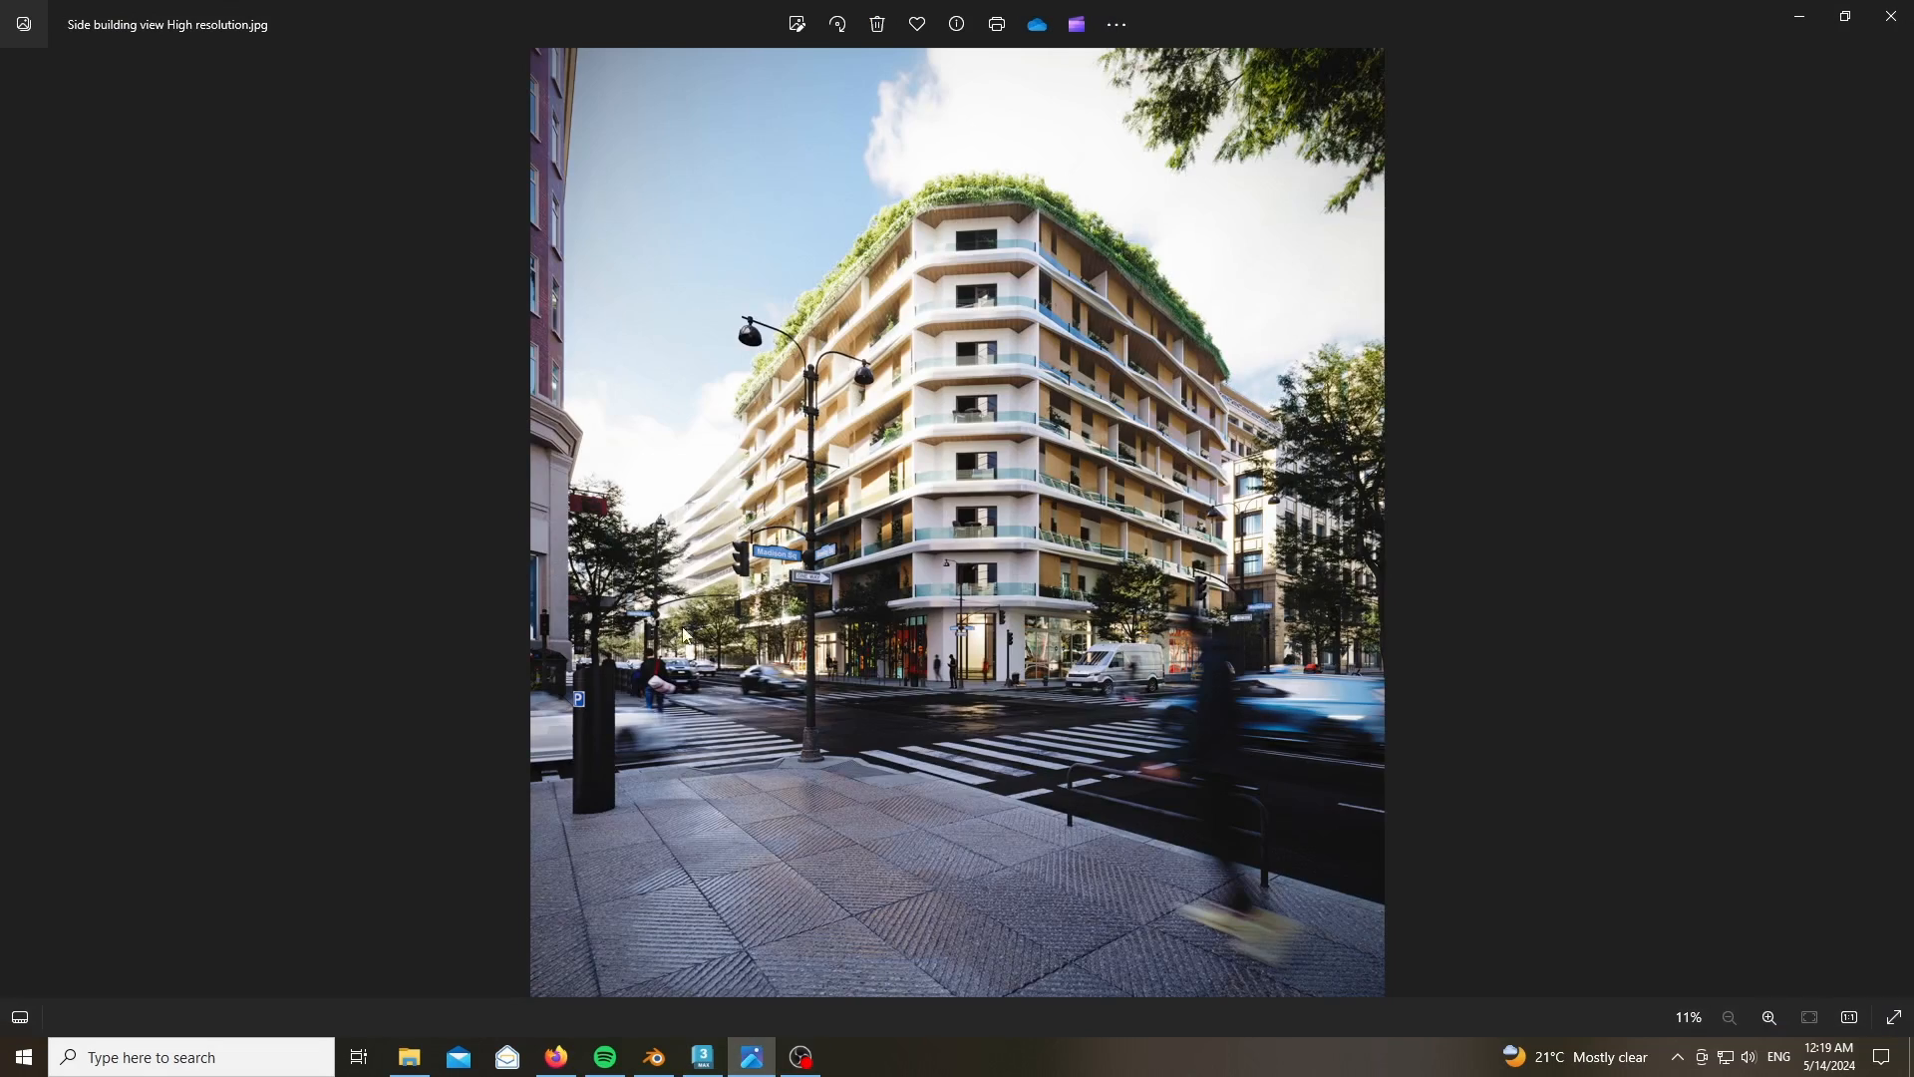
scroll(646, 703, up, 3)
scroll(1097, 718, up, 3)
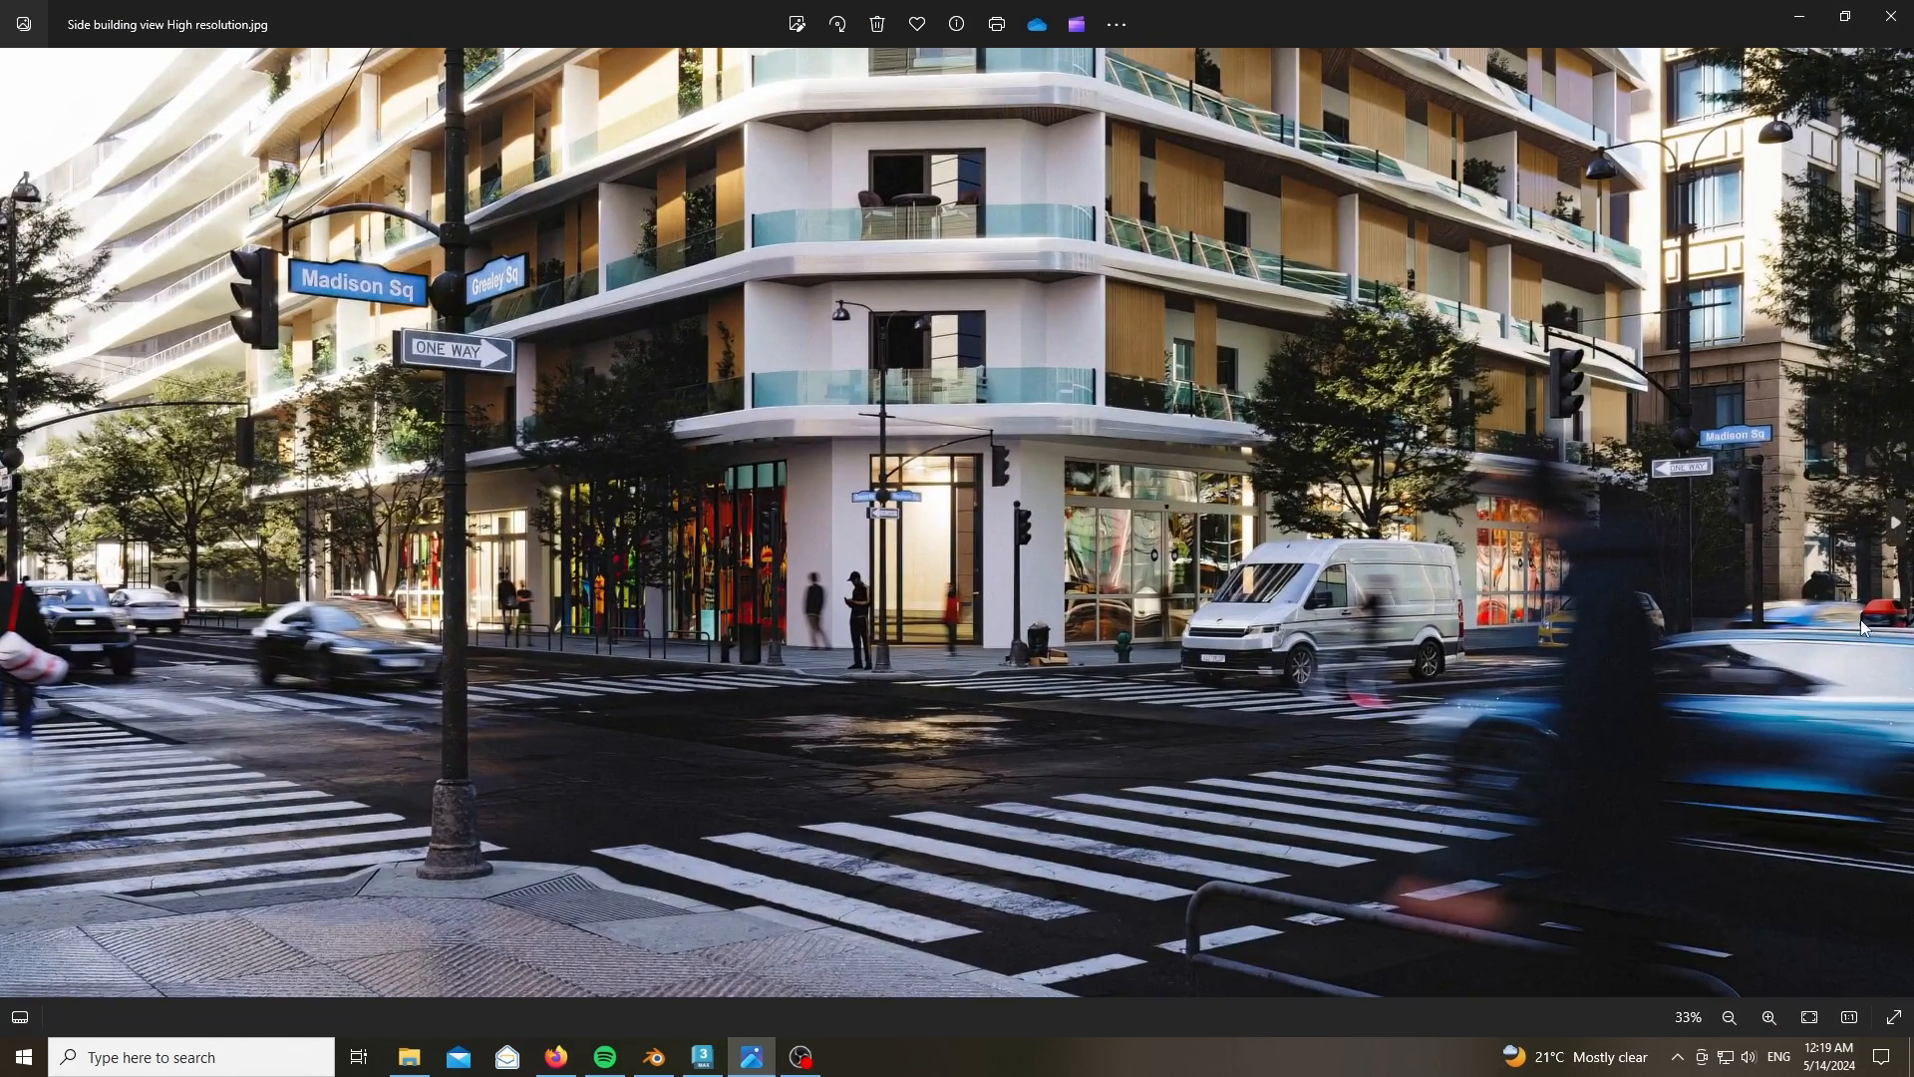
scroll(1326, 703, down, 5)
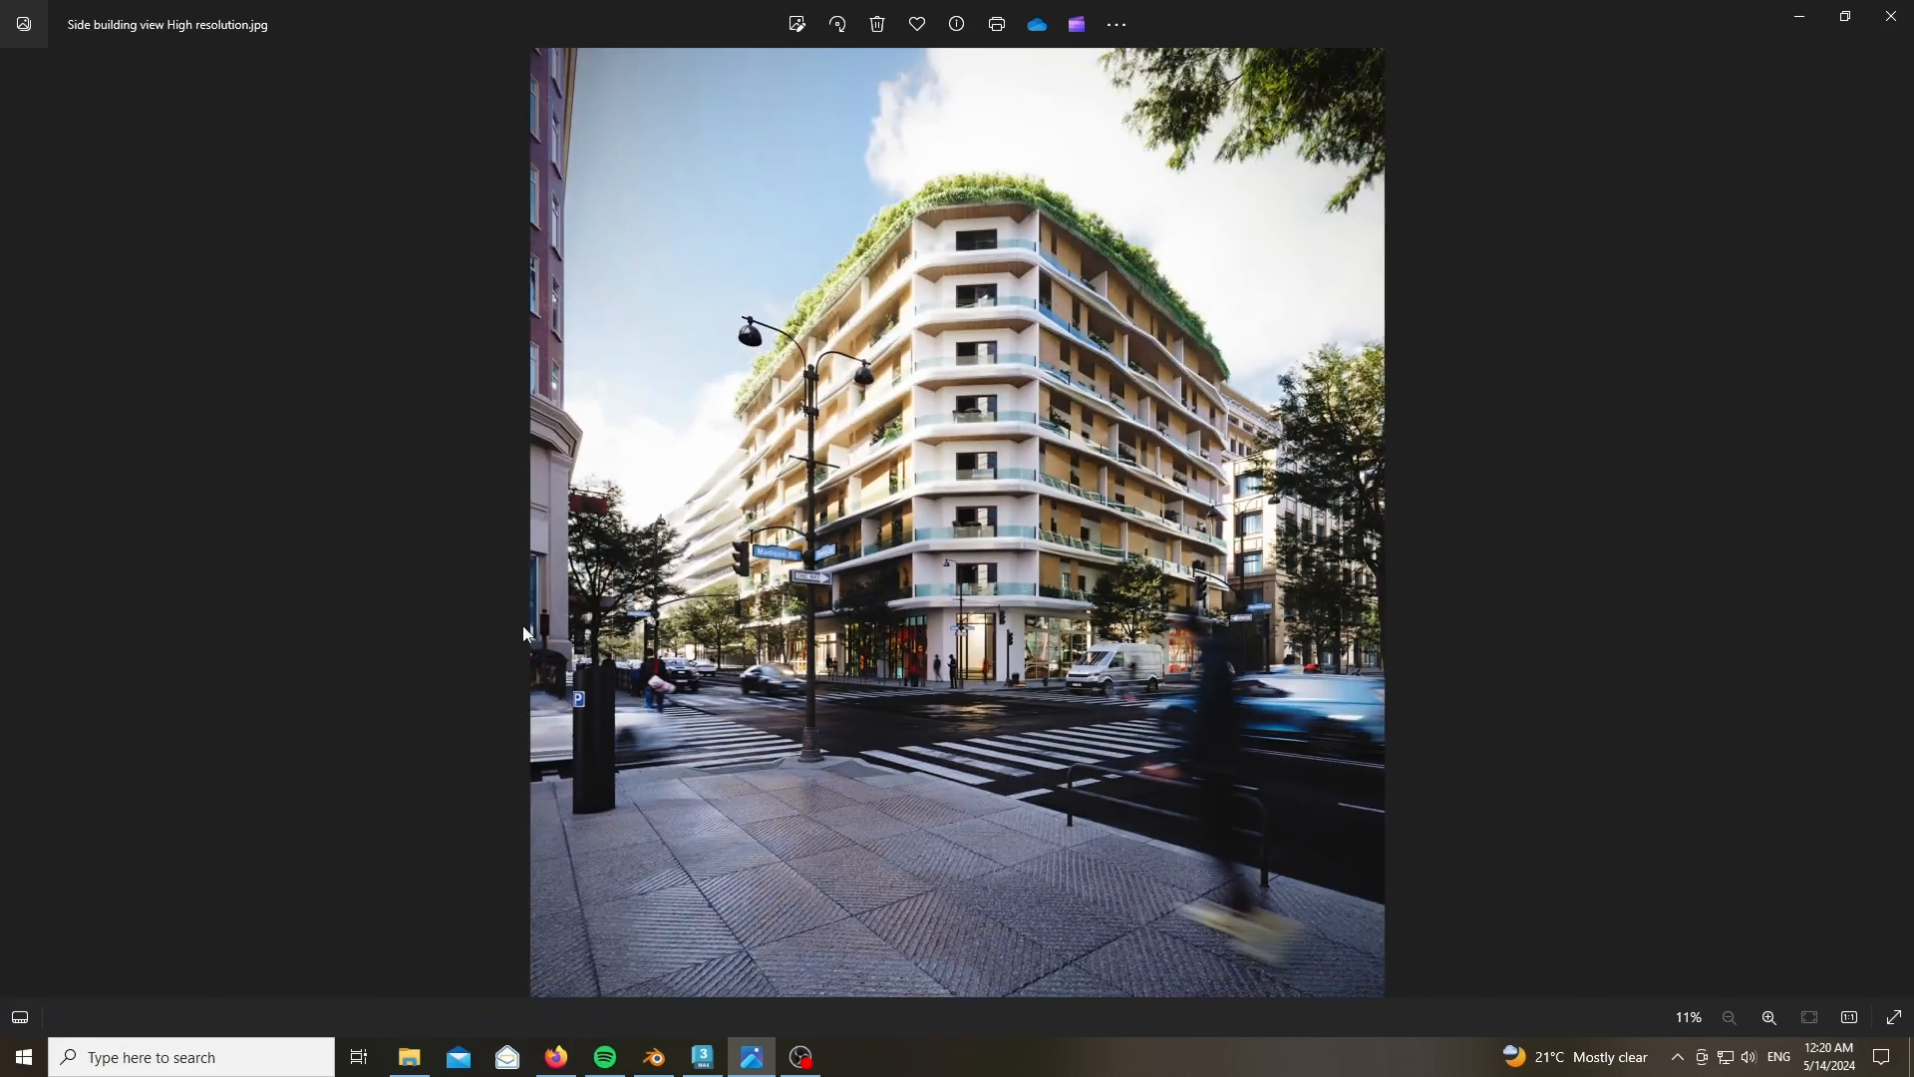
scroll(523, 634, up, 6)
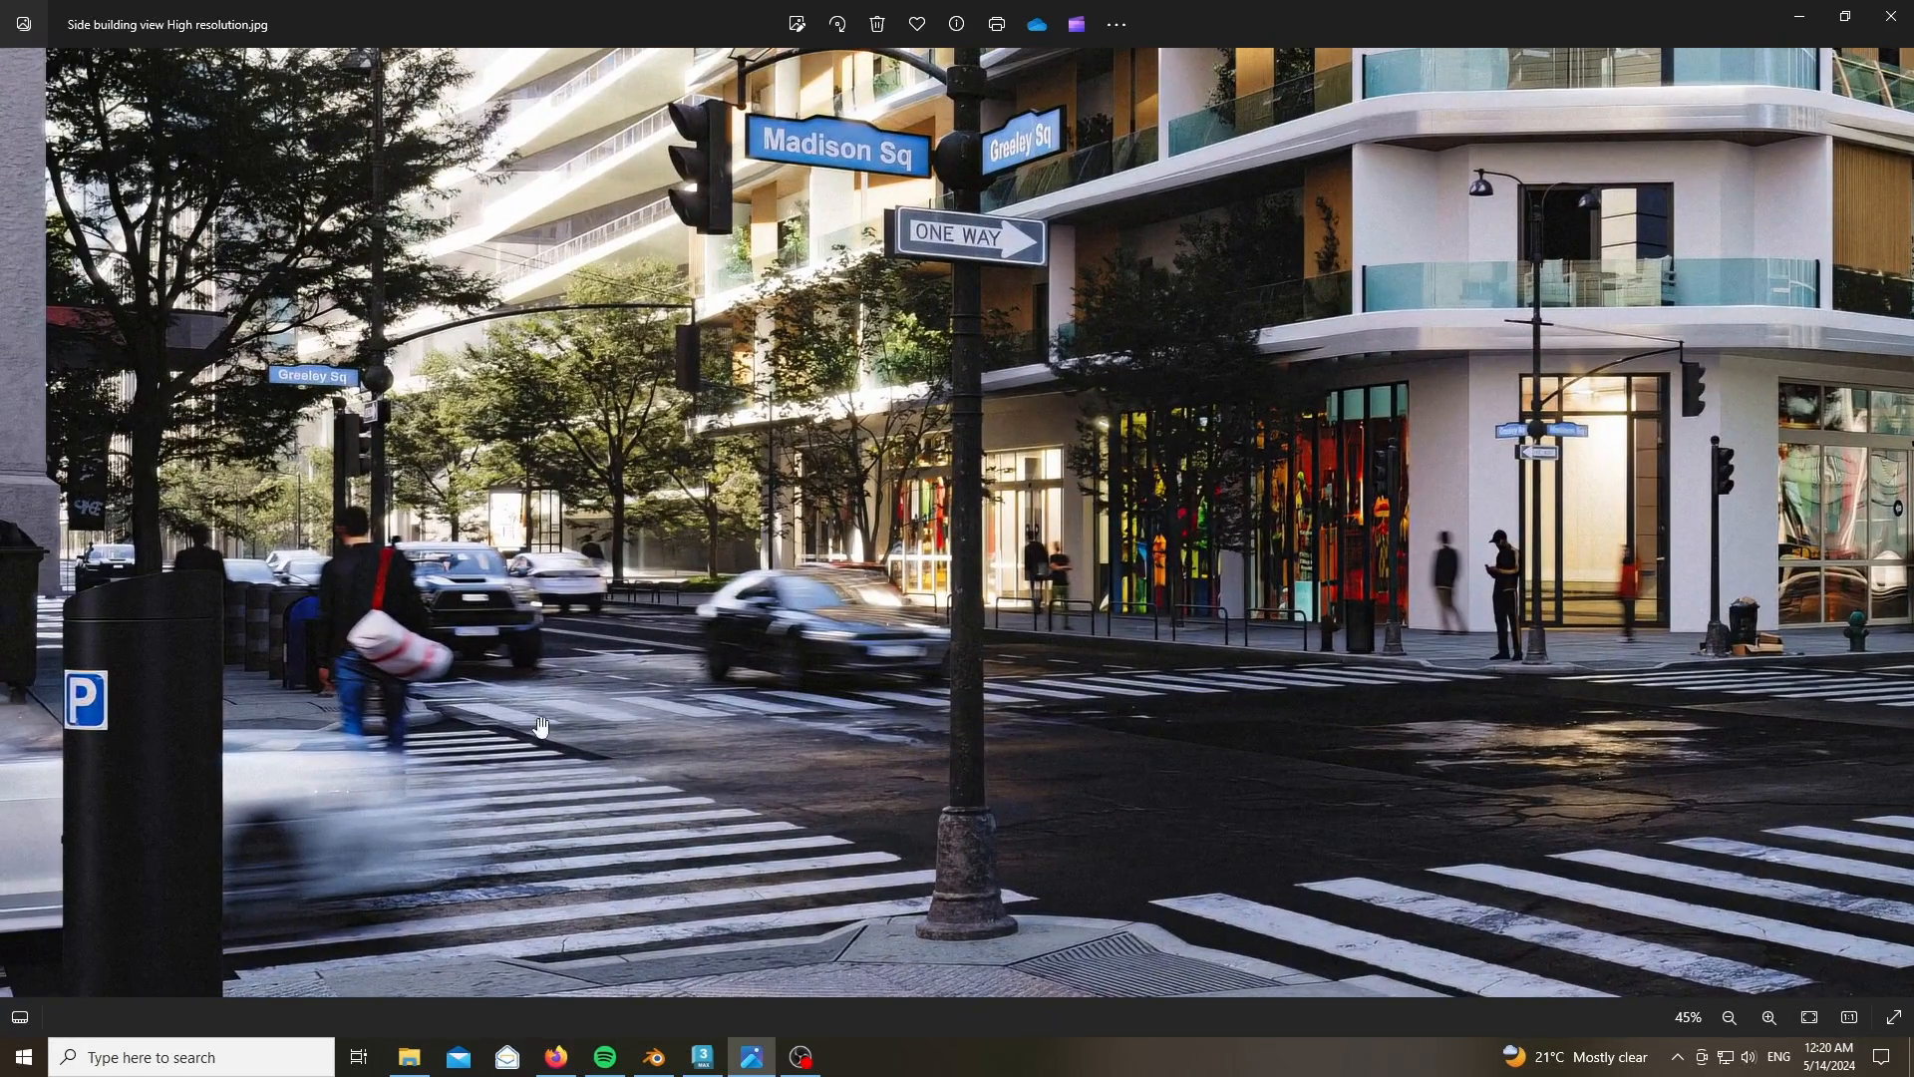
- Switch back to 3ds Max and select the black sedan next to the white pickup
click(1786, 22)
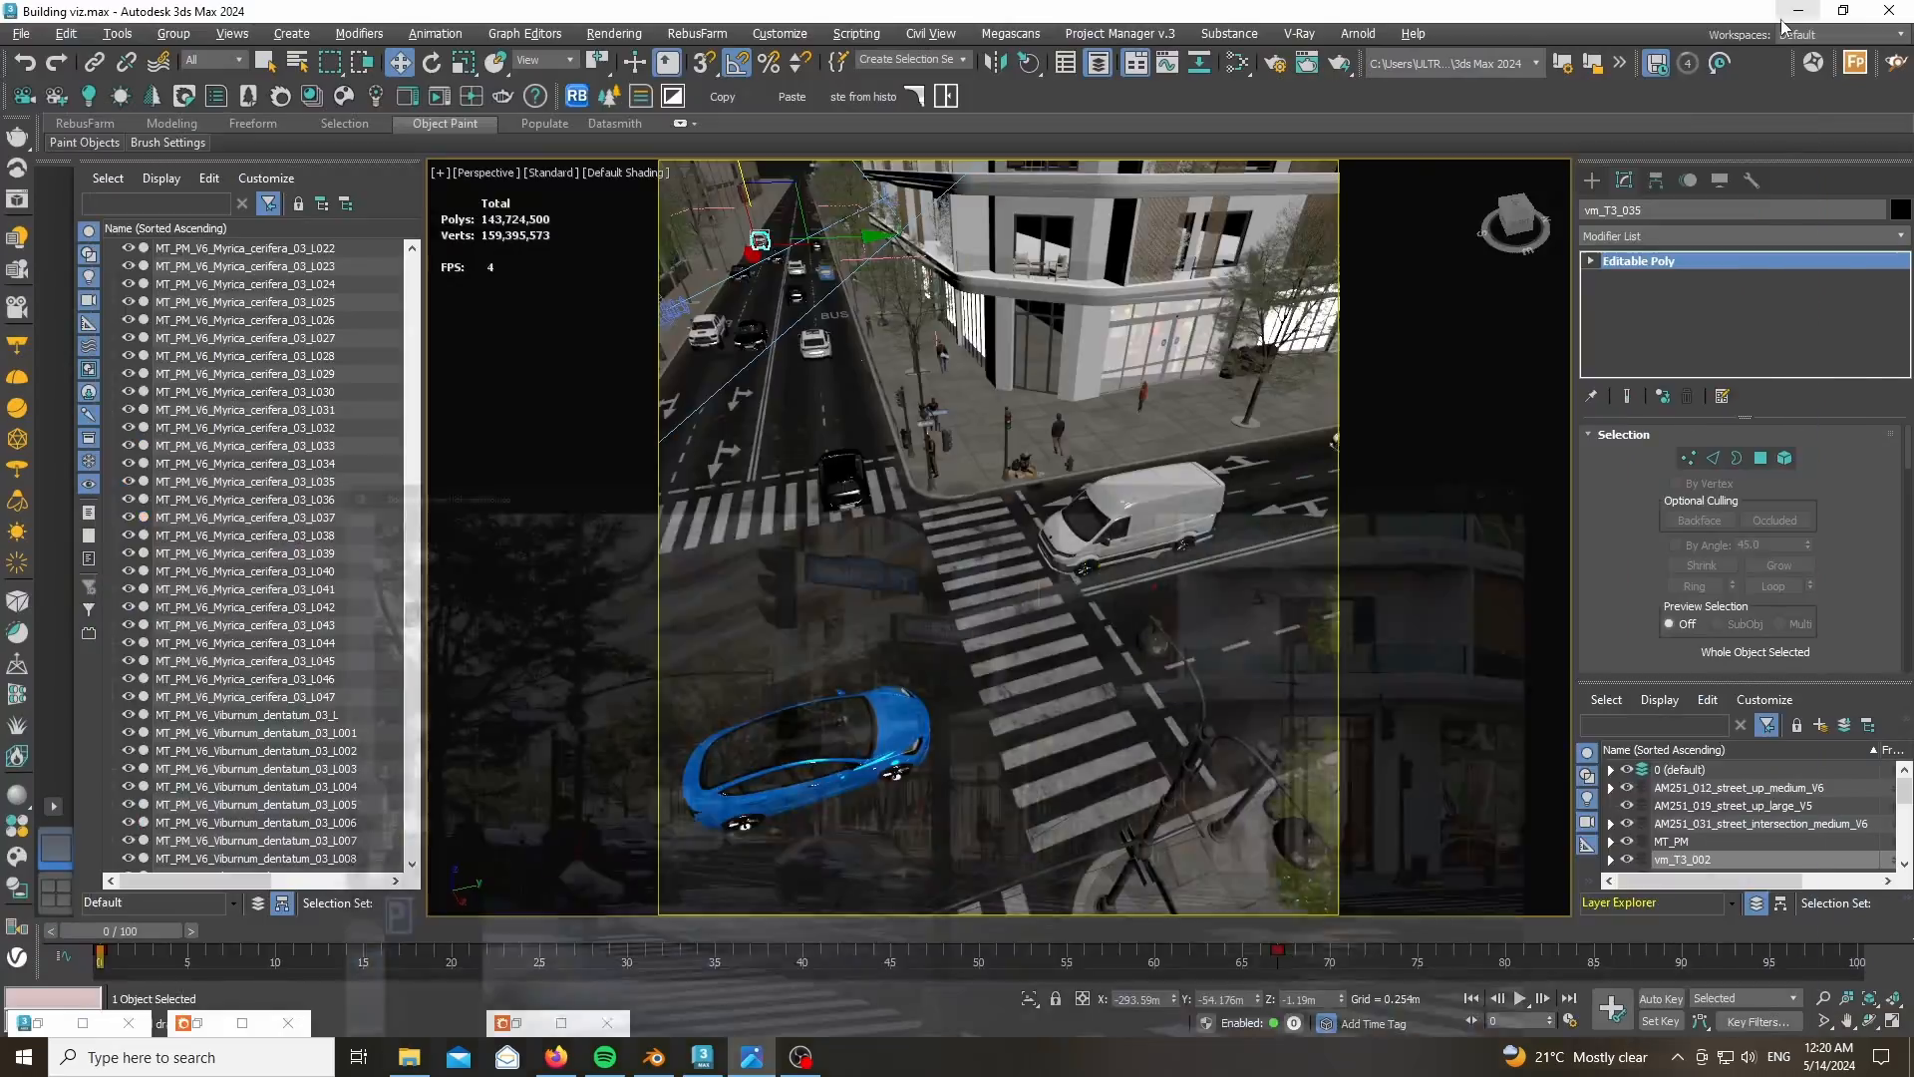
middle_drag(947, 584, 959, 603)
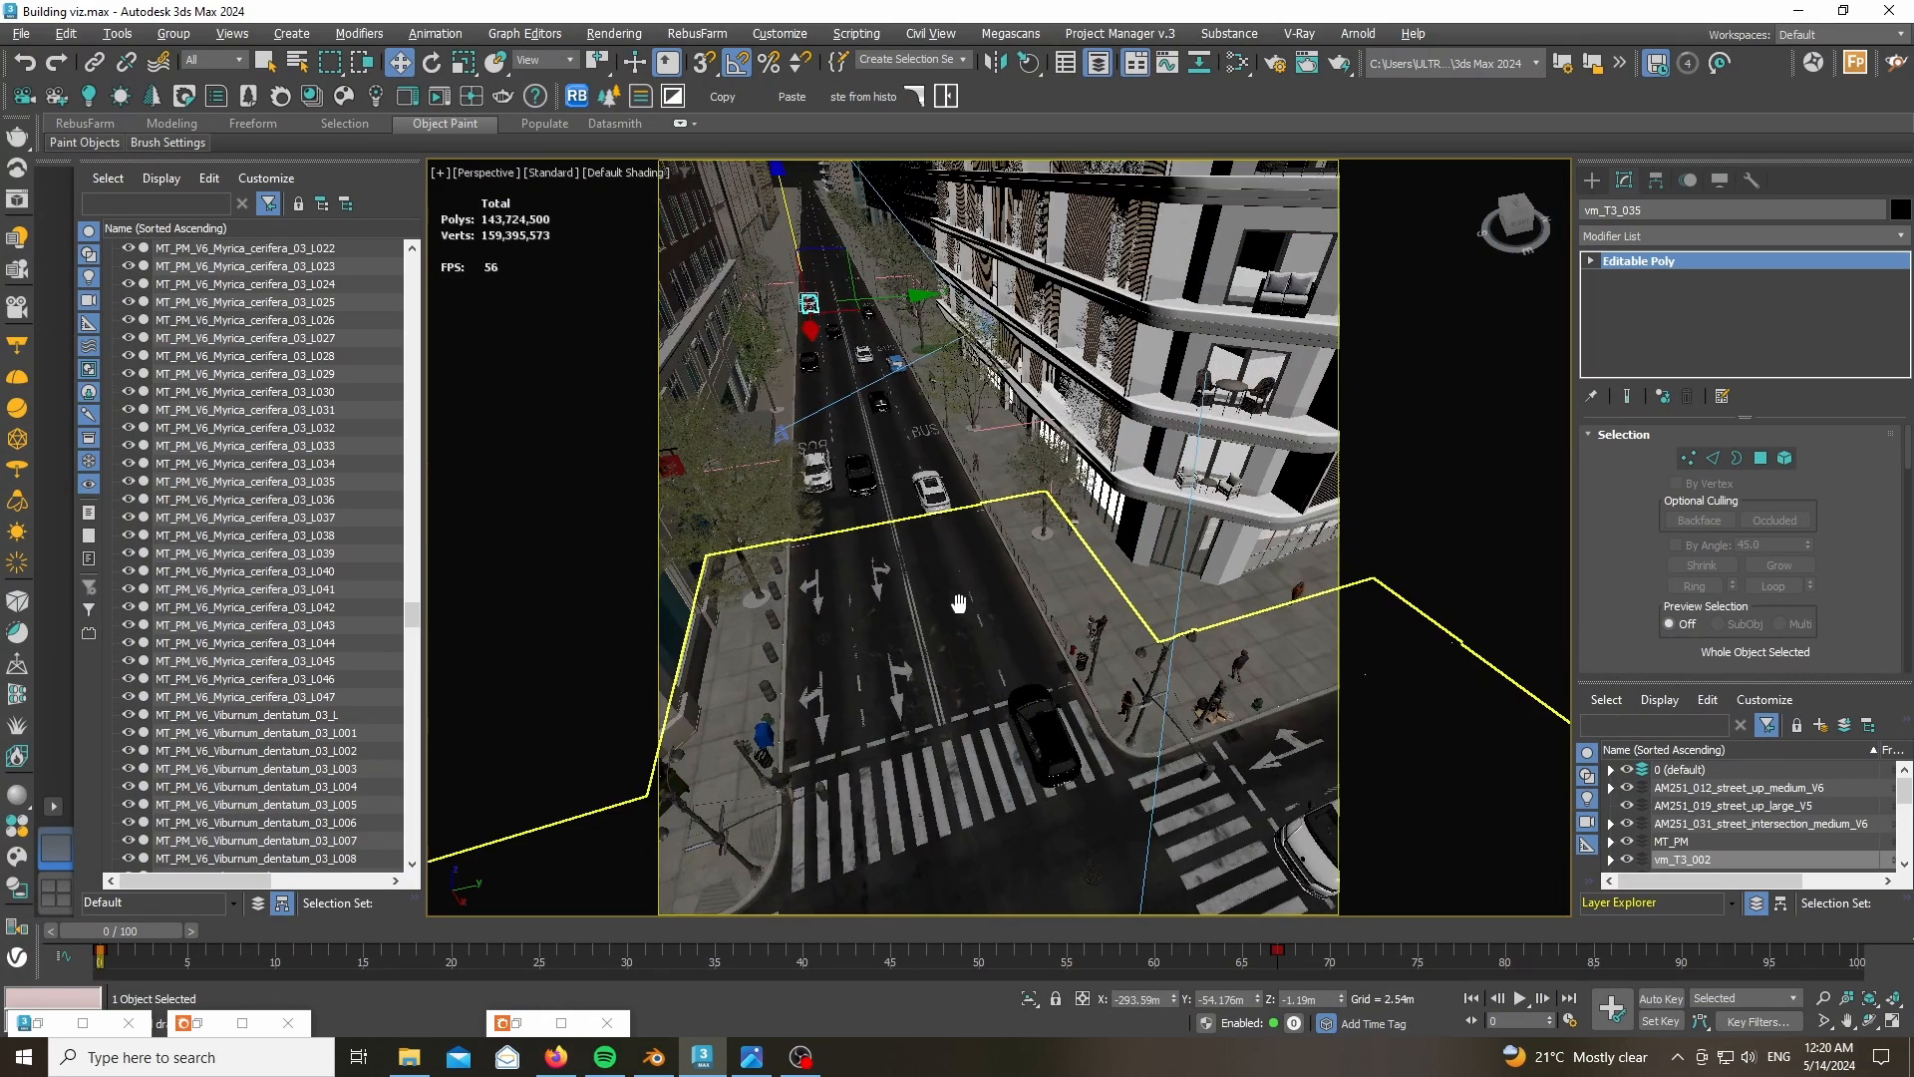
scroll(856, 474, up, 5)
click(839, 468)
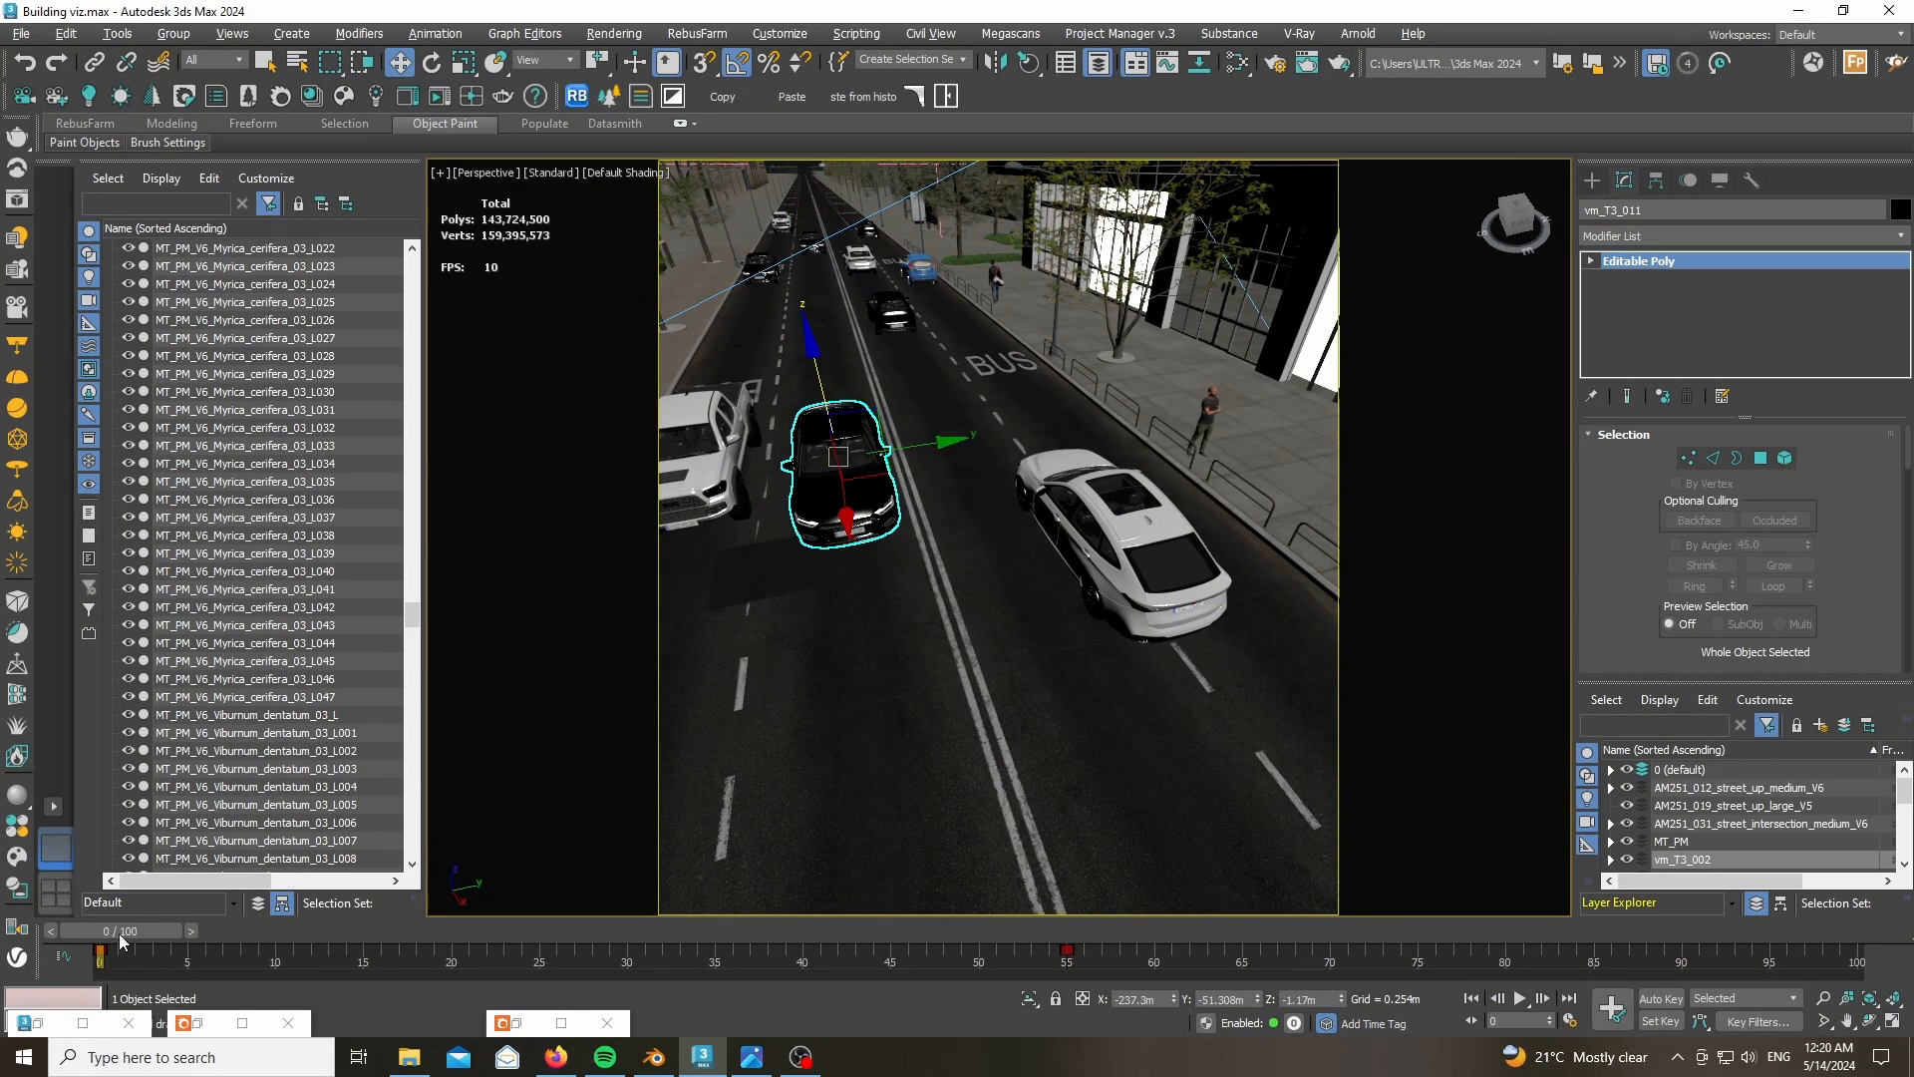
- Examine the selected black sedan and its position among the neighbouring cars at frame 0
drag(120, 935, 83, 1027)
key(w)
scroll(793, 636, down, 5)
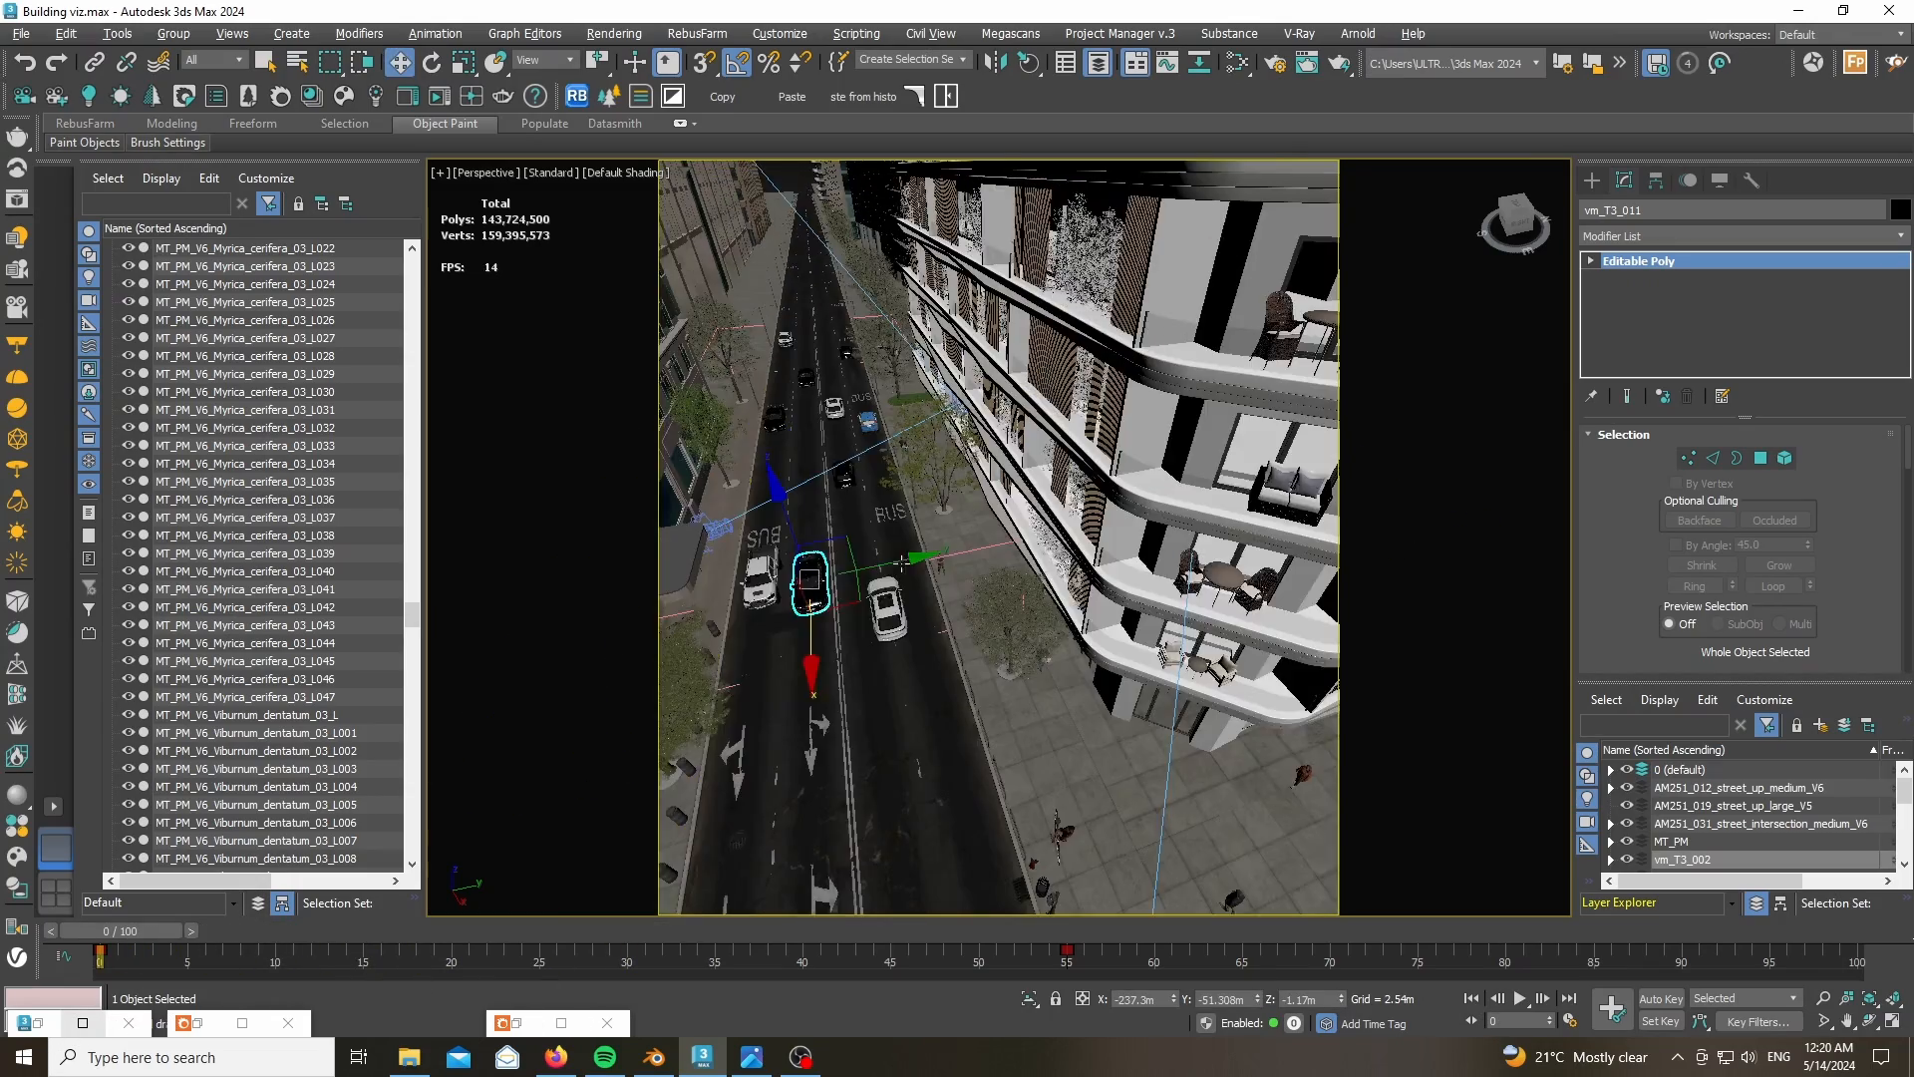
scroll(911, 548, down, 5)
scroll(877, 599, up, 6)
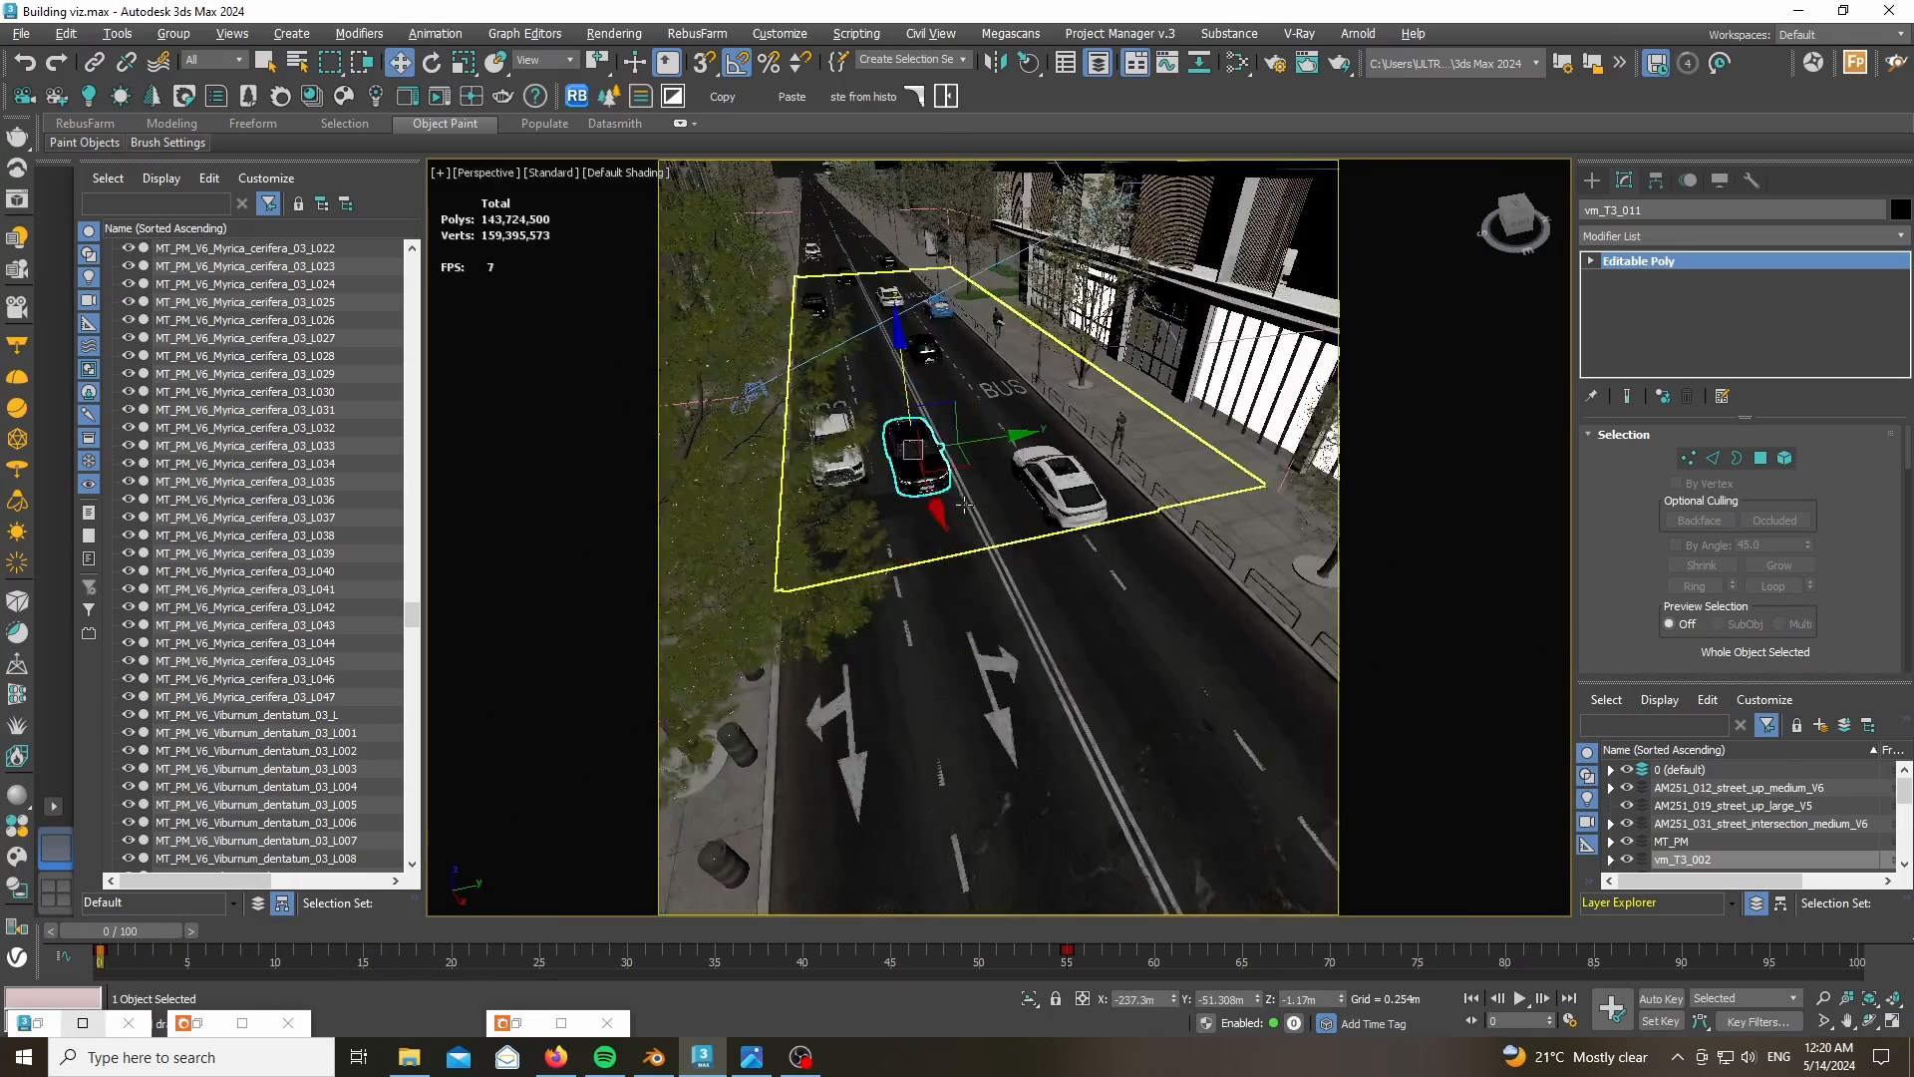
scroll(964, 506, up, 3)
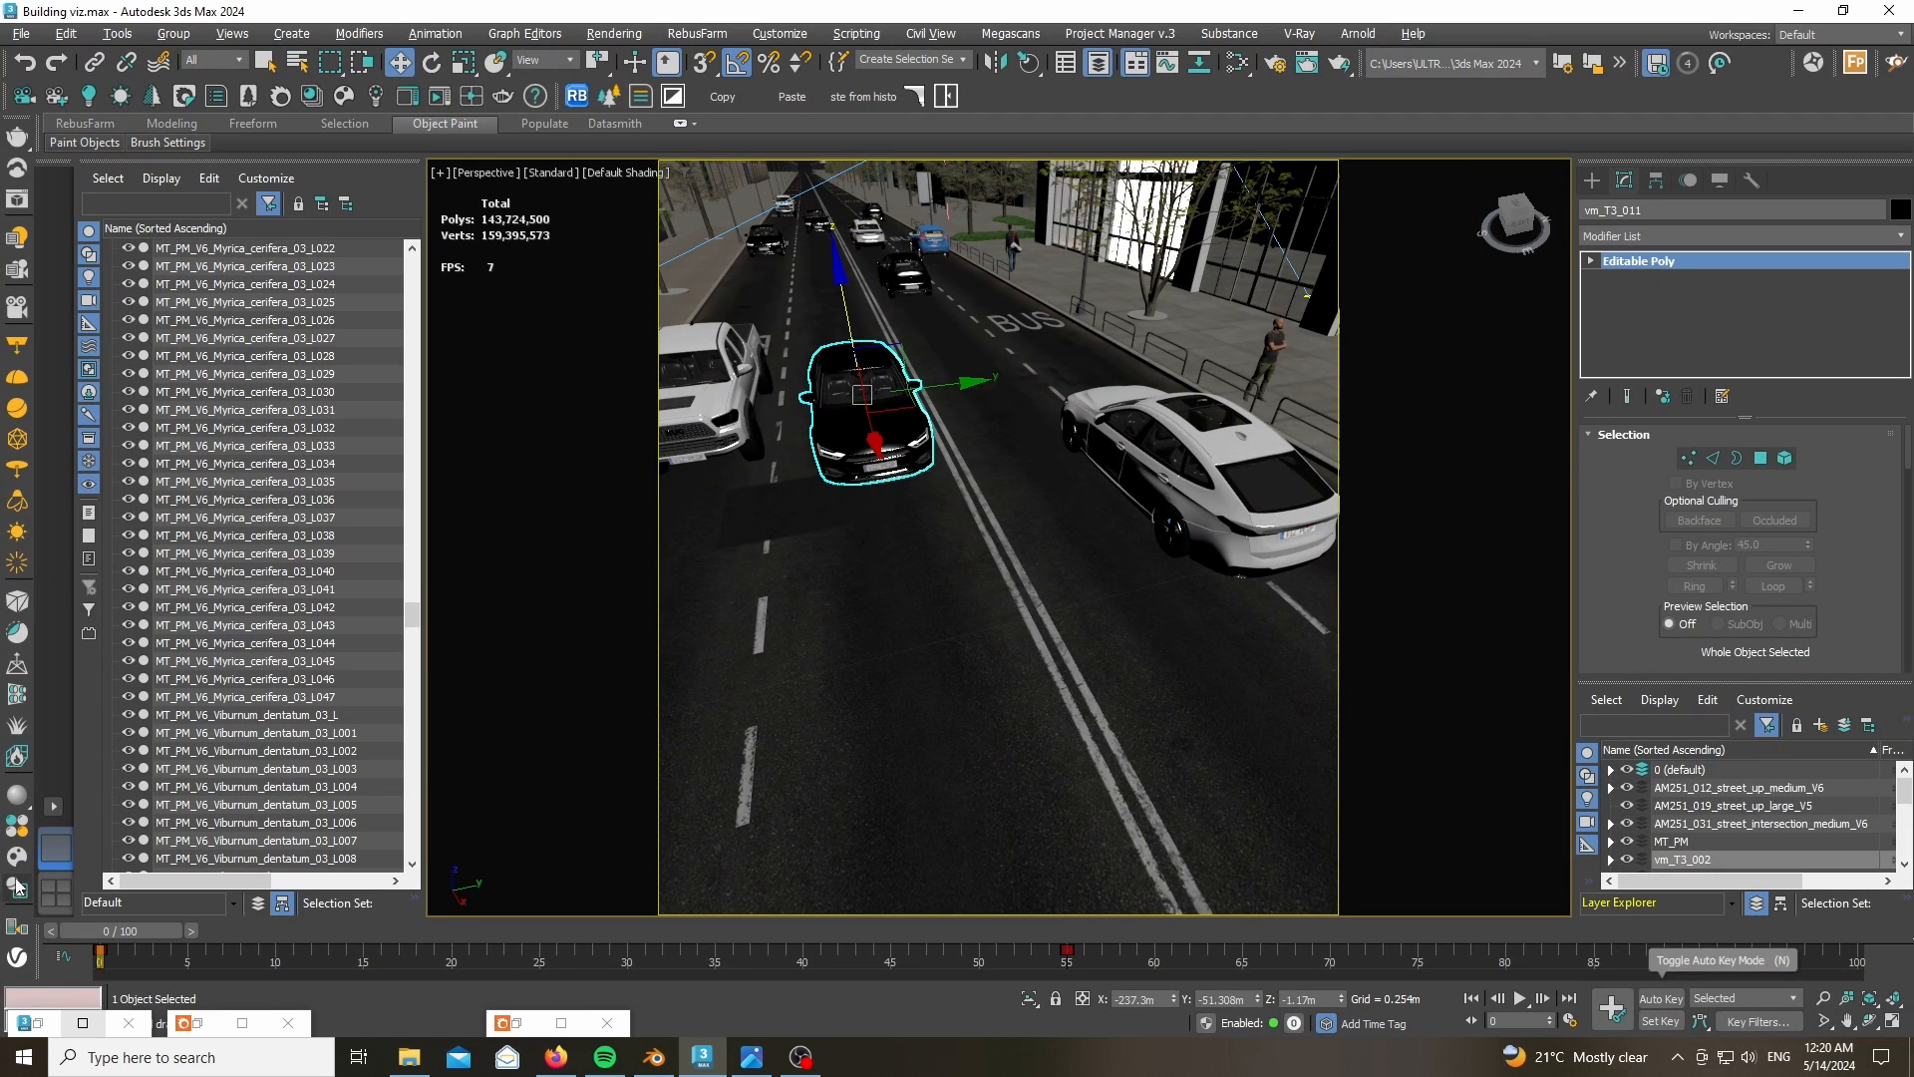
scroll(299, 798, down, 1)
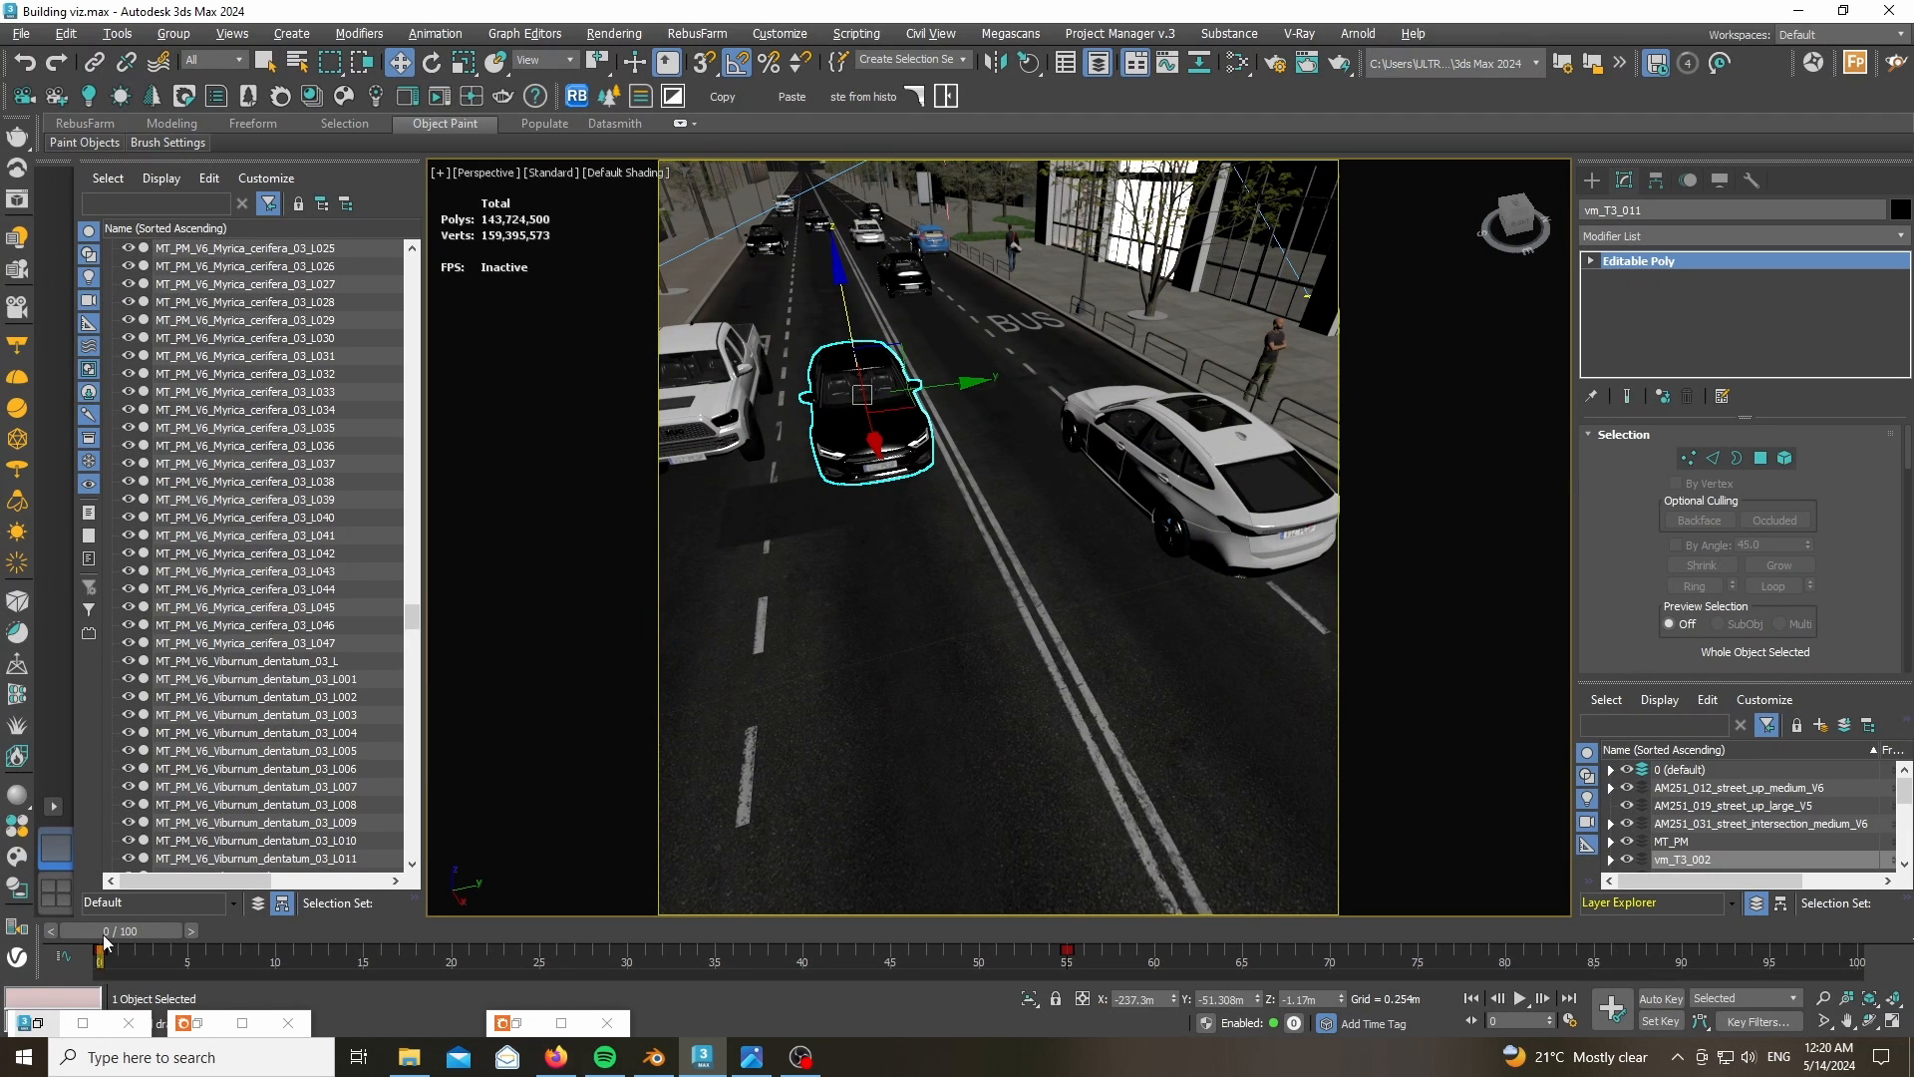
- Scrub the animation to frame 24 and examine the black sedan's position near the crosswalk
drag(104, 939, 509, 939)
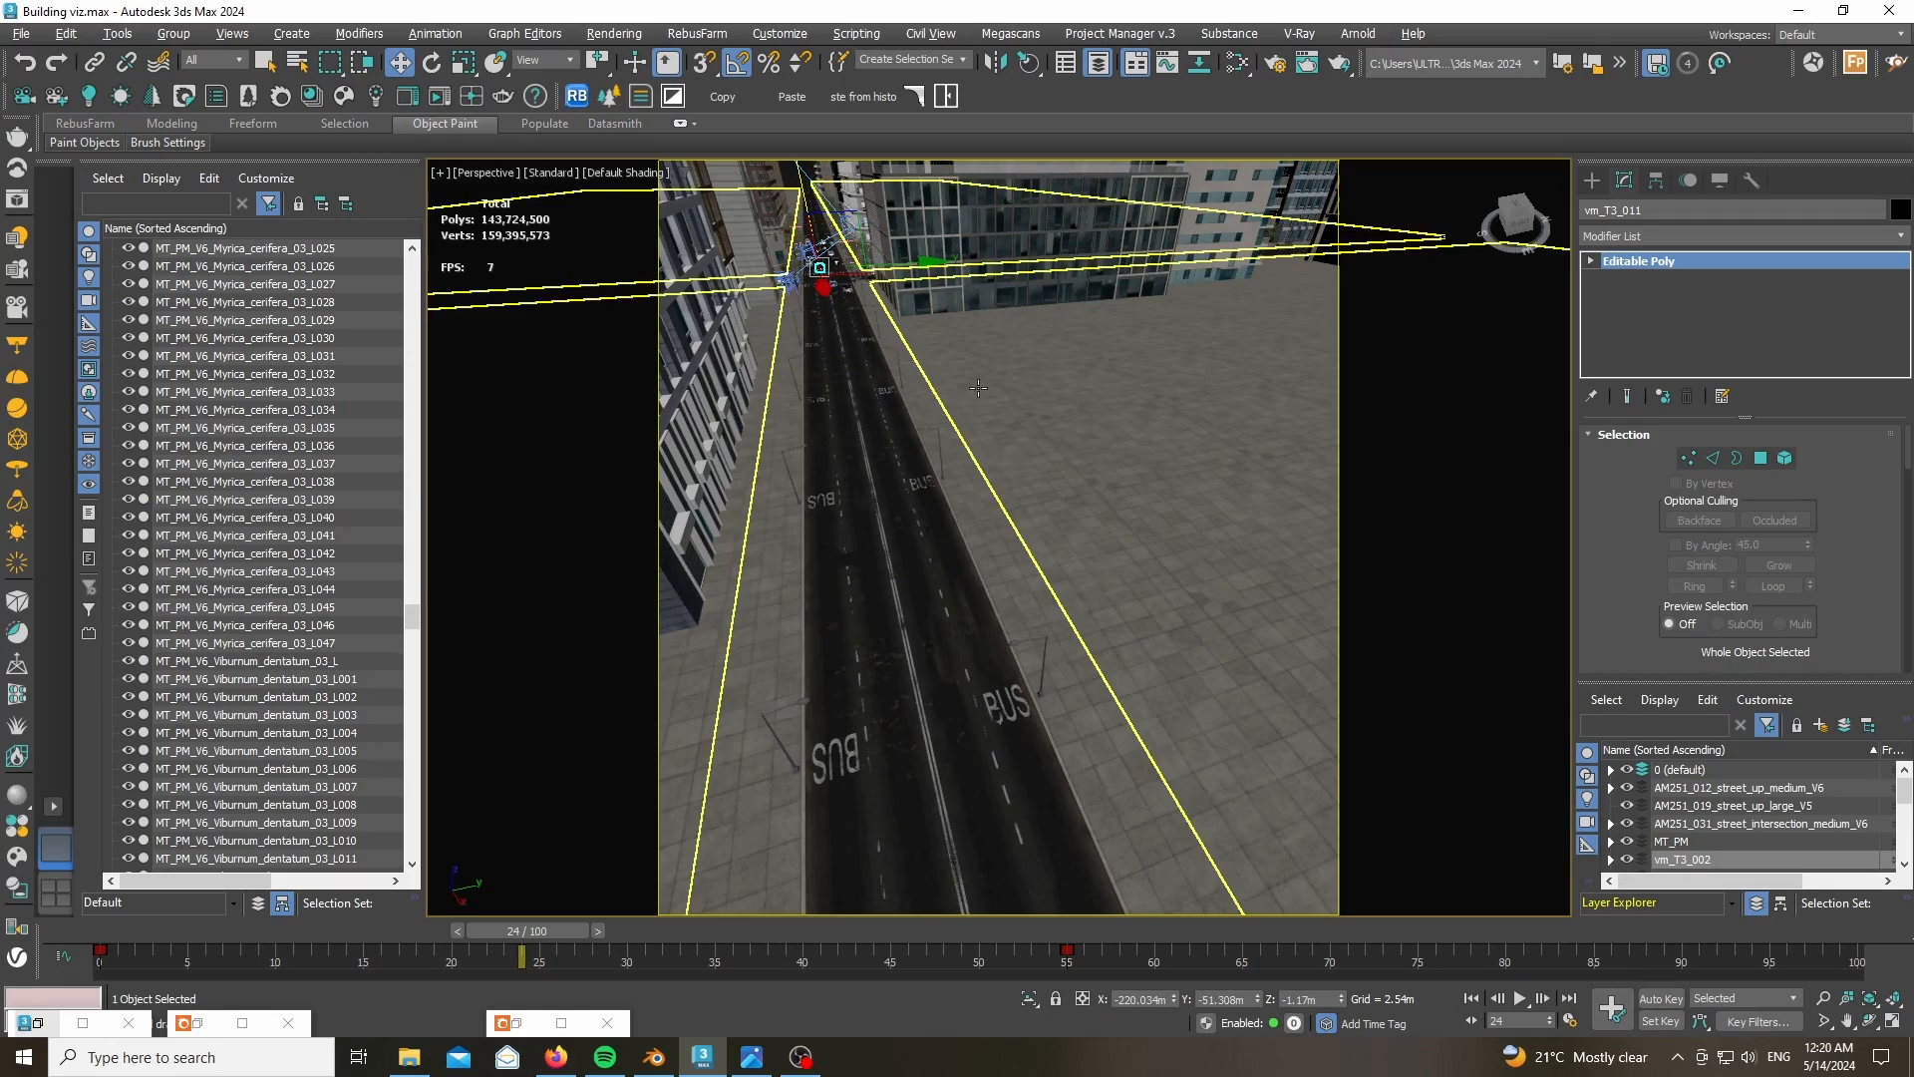
middle_drag(996, 446, 1041, 678)
scroll(843, 419, up, 7)
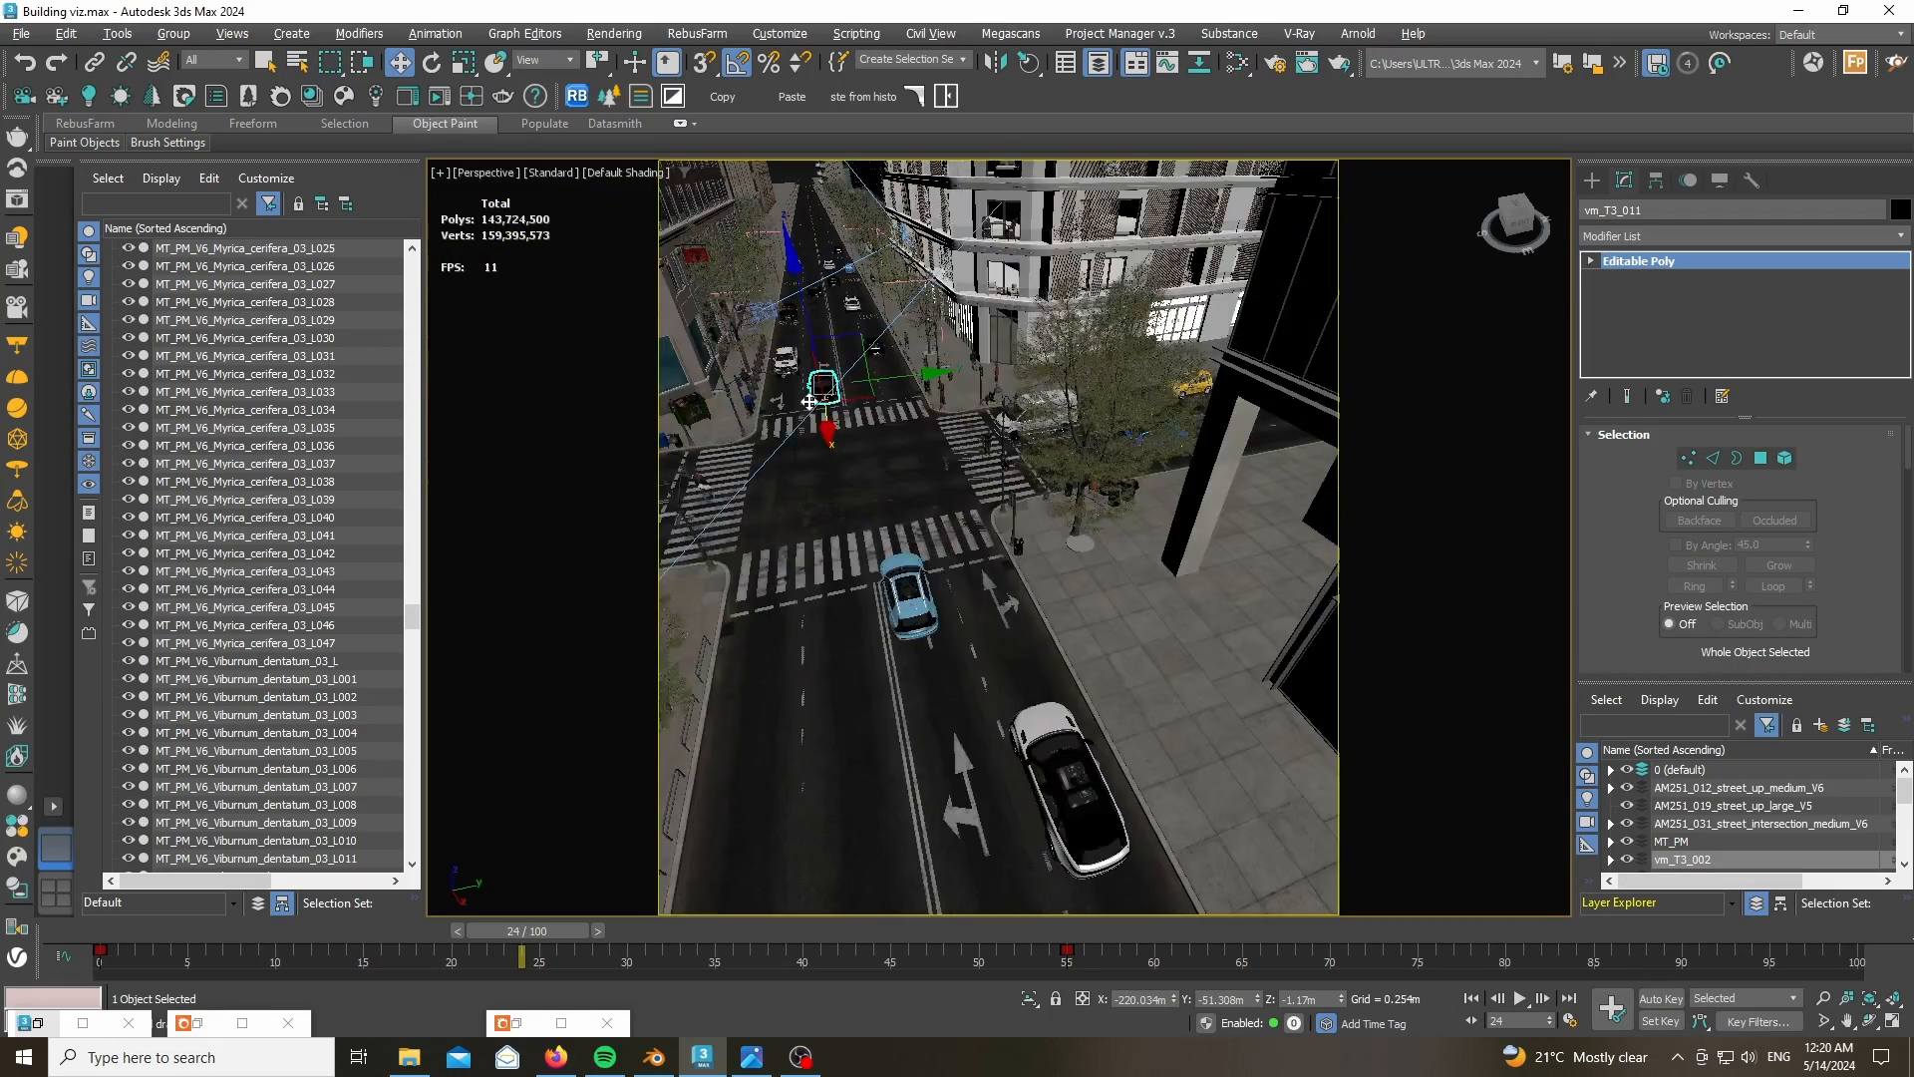
scroll(810, 402, up, 6)
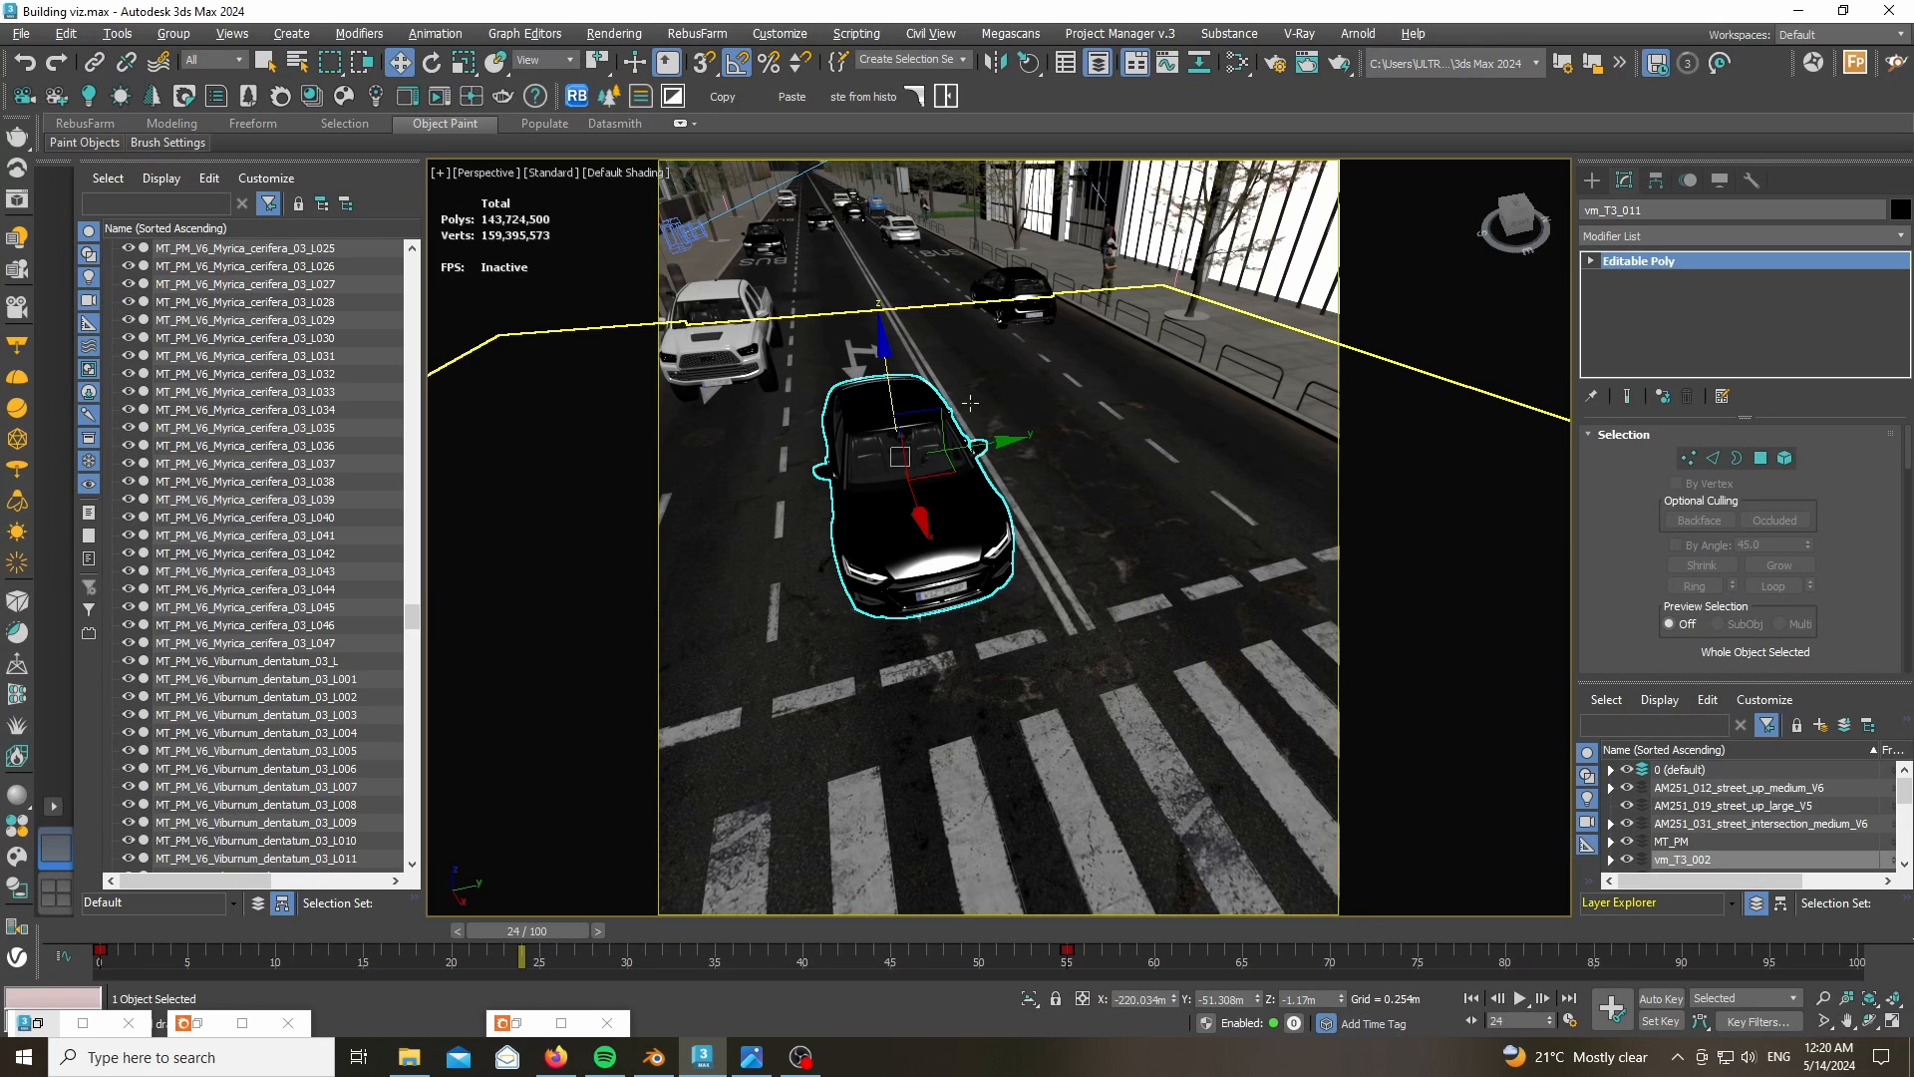
- Select the walking pedestrian on the sidewalk beside the white pickup and scrub the animation to frame 0
scroll(970, 537, down, 6)
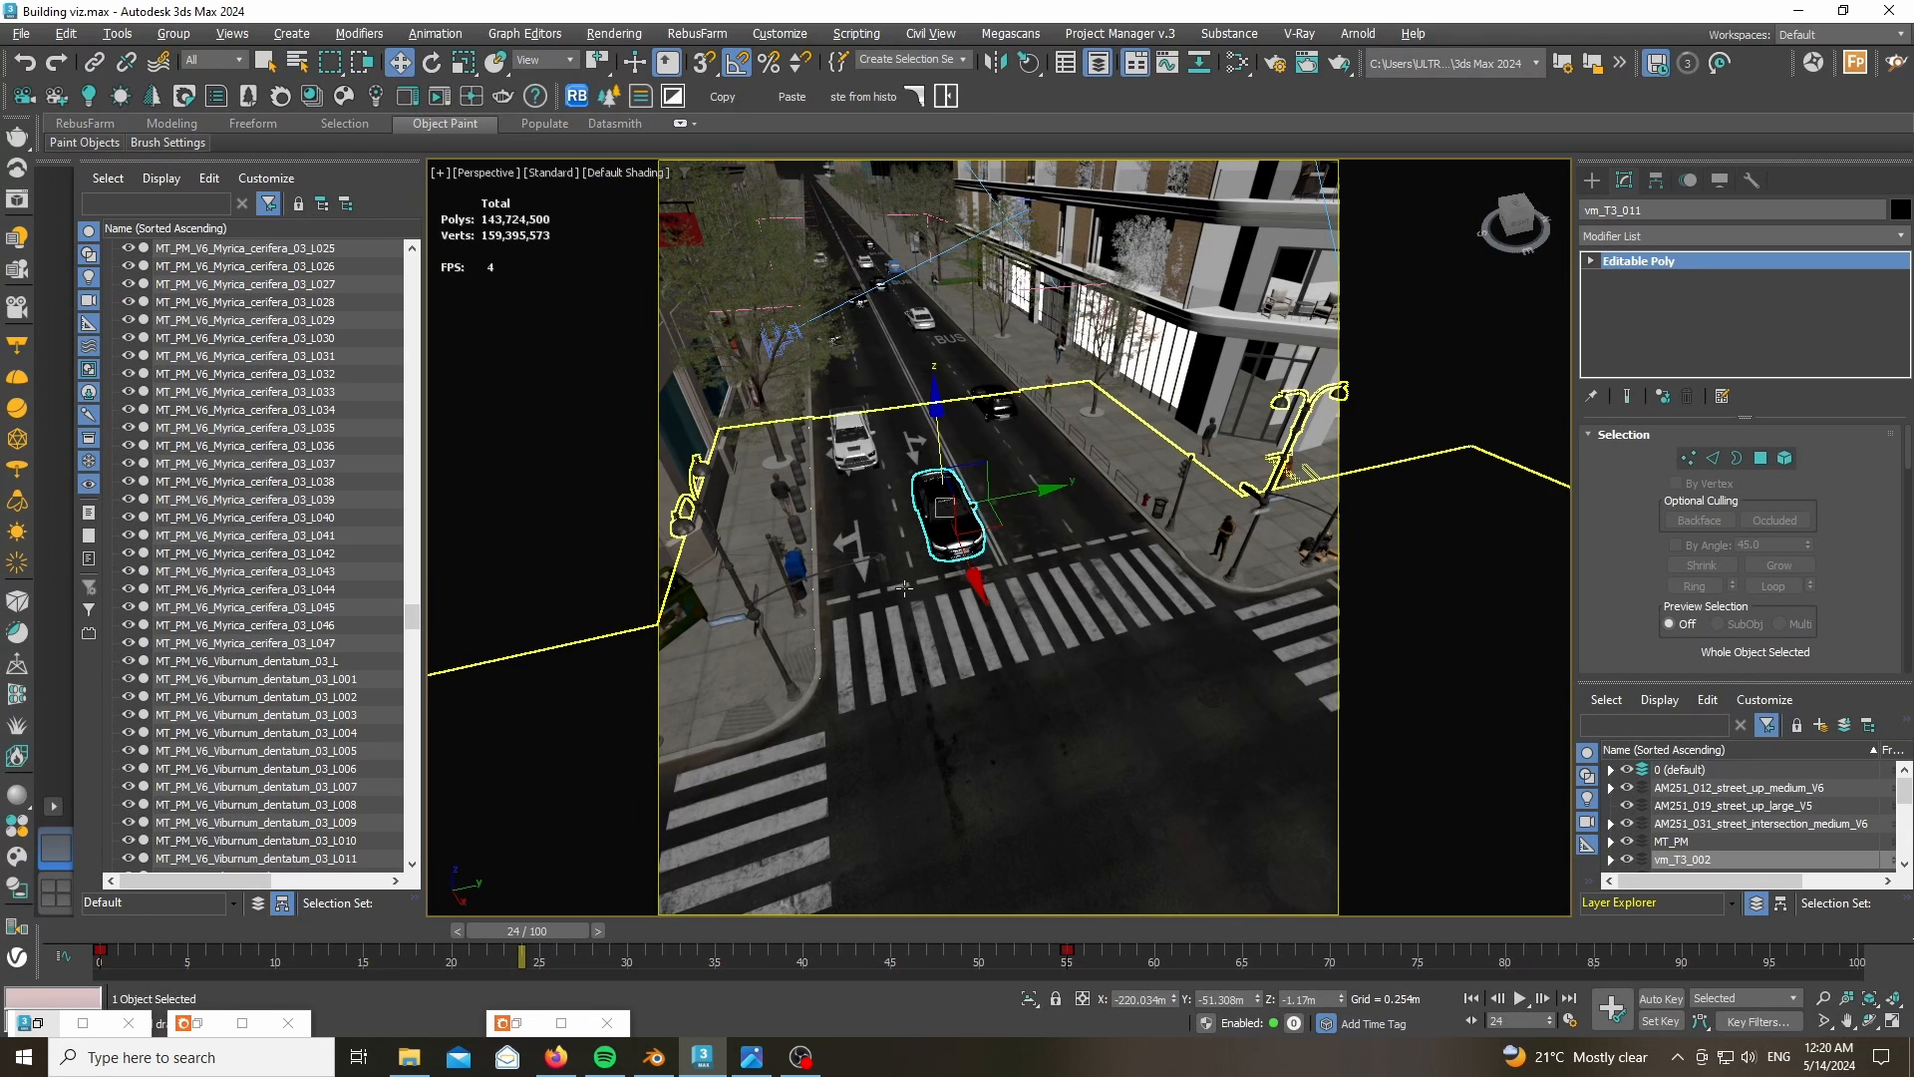
click(796, 560)
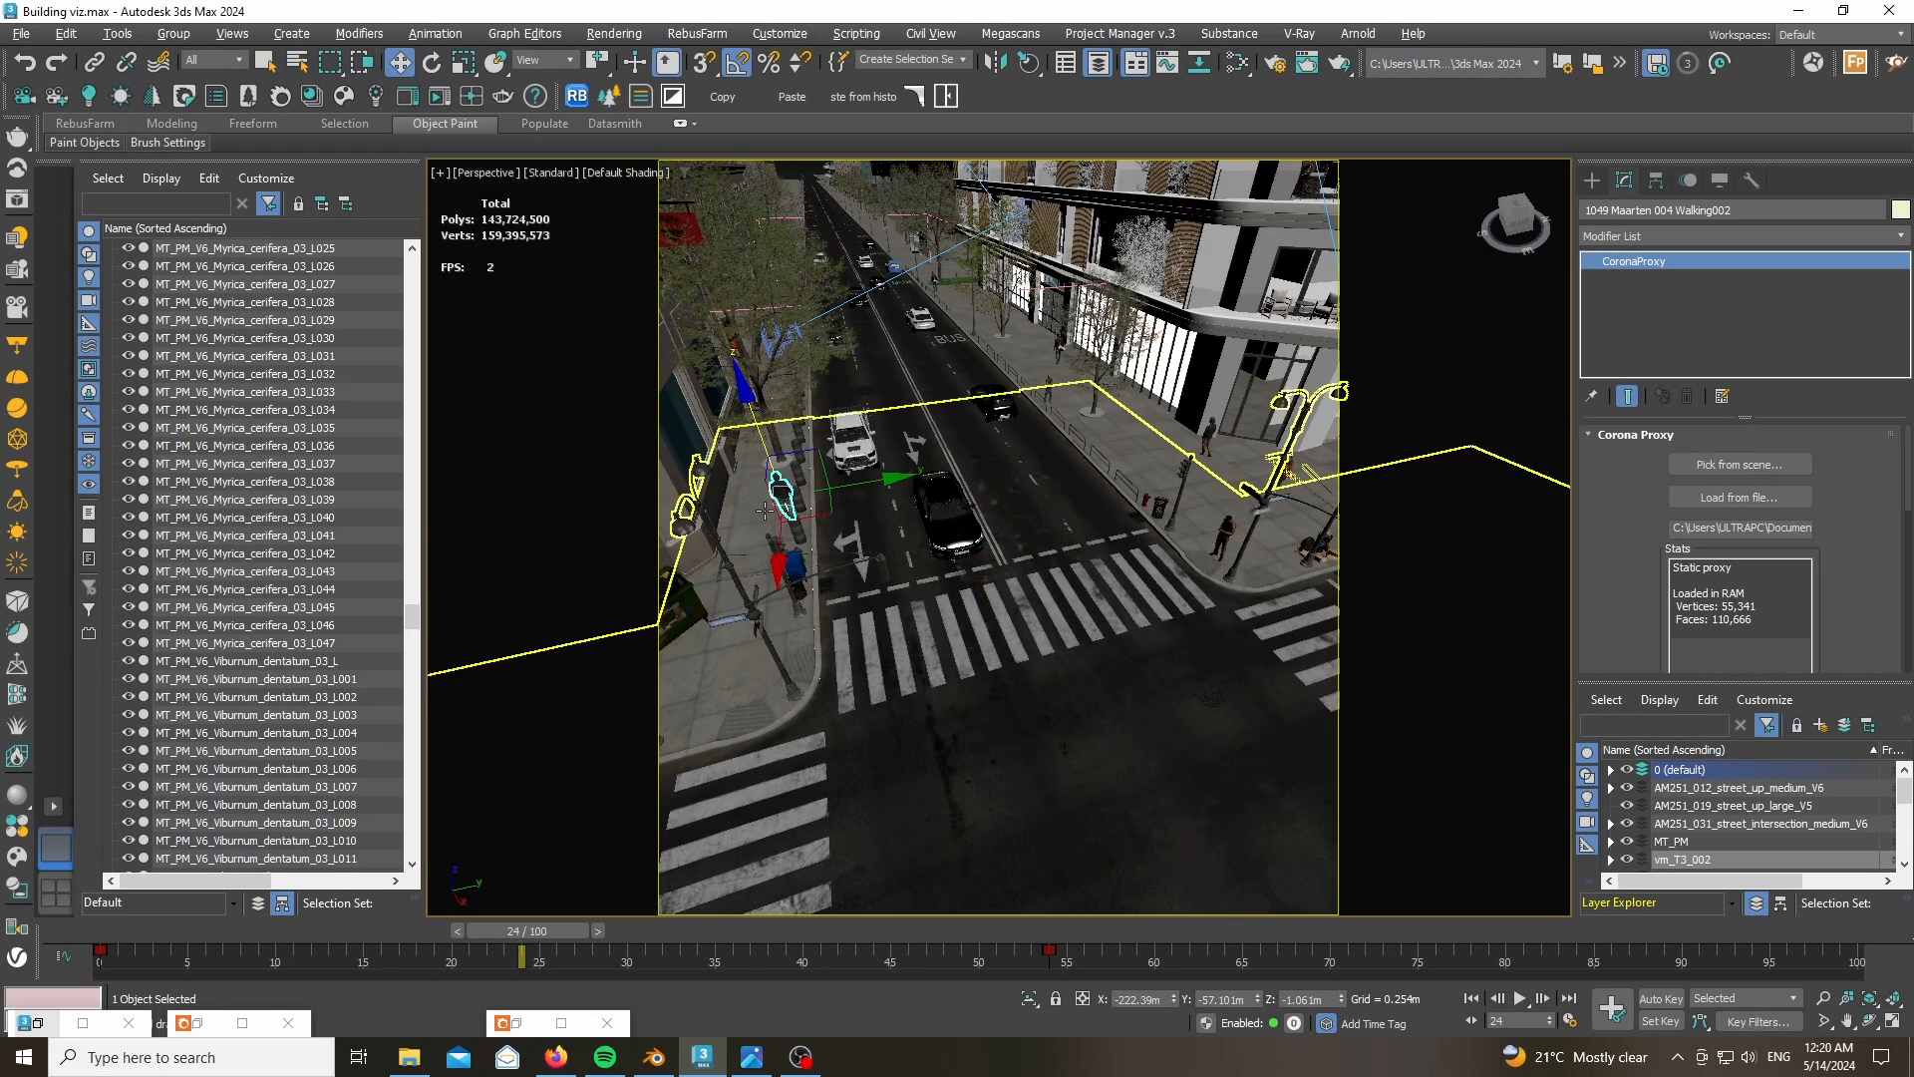
scroll(733, 598, up, 5)
scroll(733, 598, down, 5)
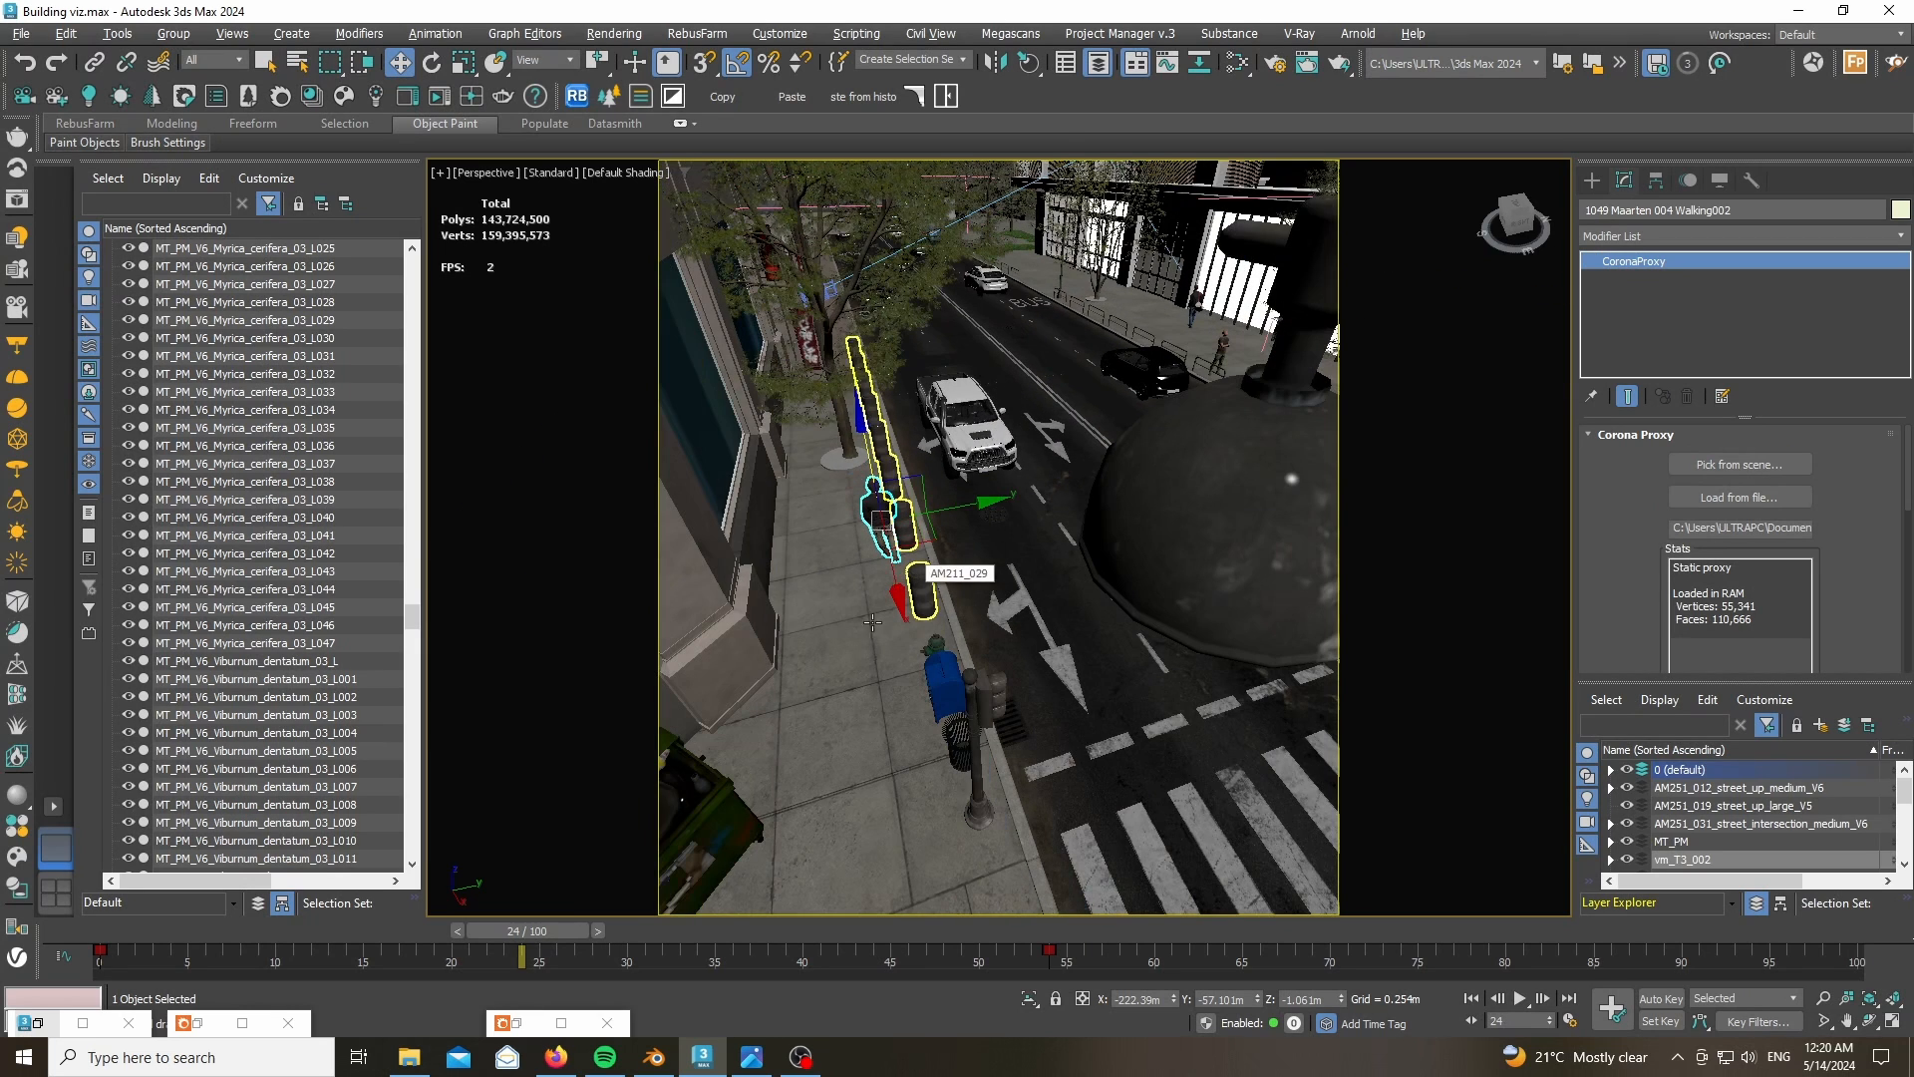
drag(524, 933, 74, 931)
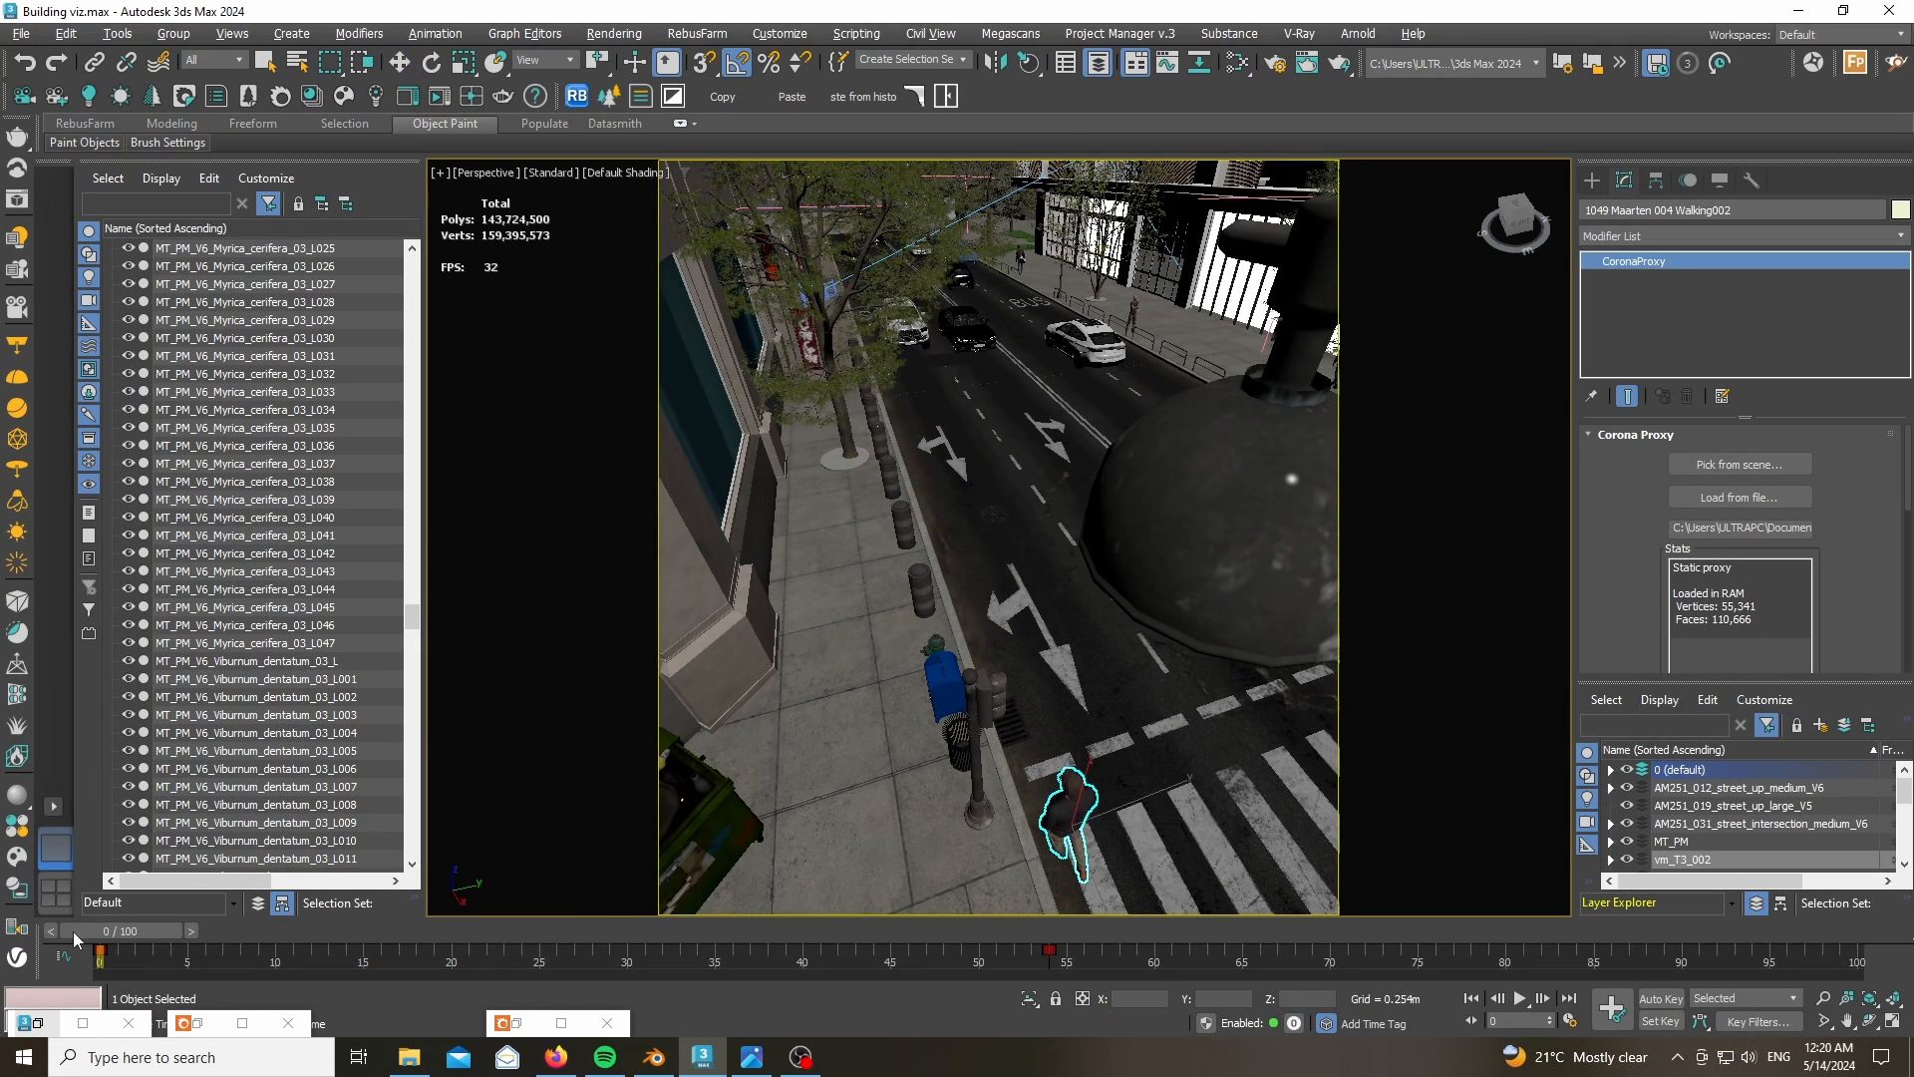
- Open the Chaos Cosmos browser, list its 3D Models category and reposition the browser over the scene
click(343, 96)
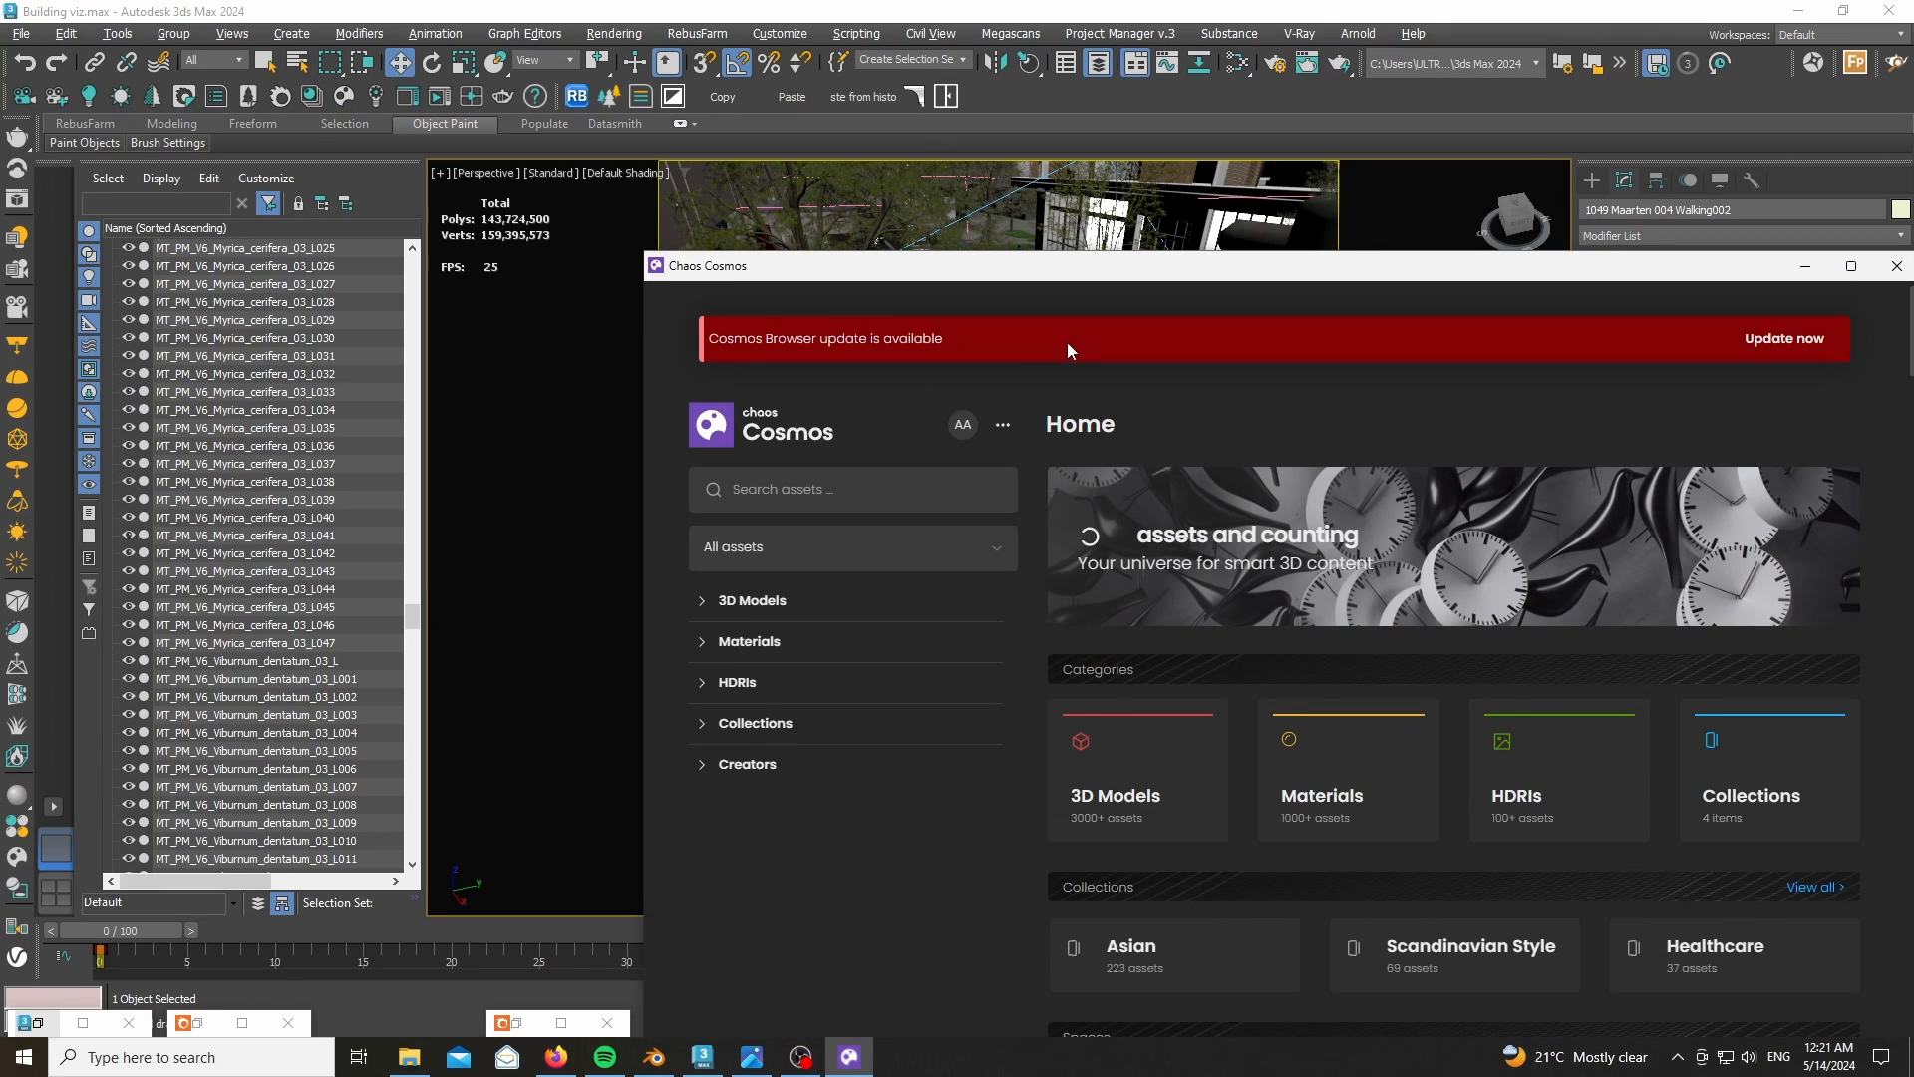
click(700, 603)
click(747, 602)
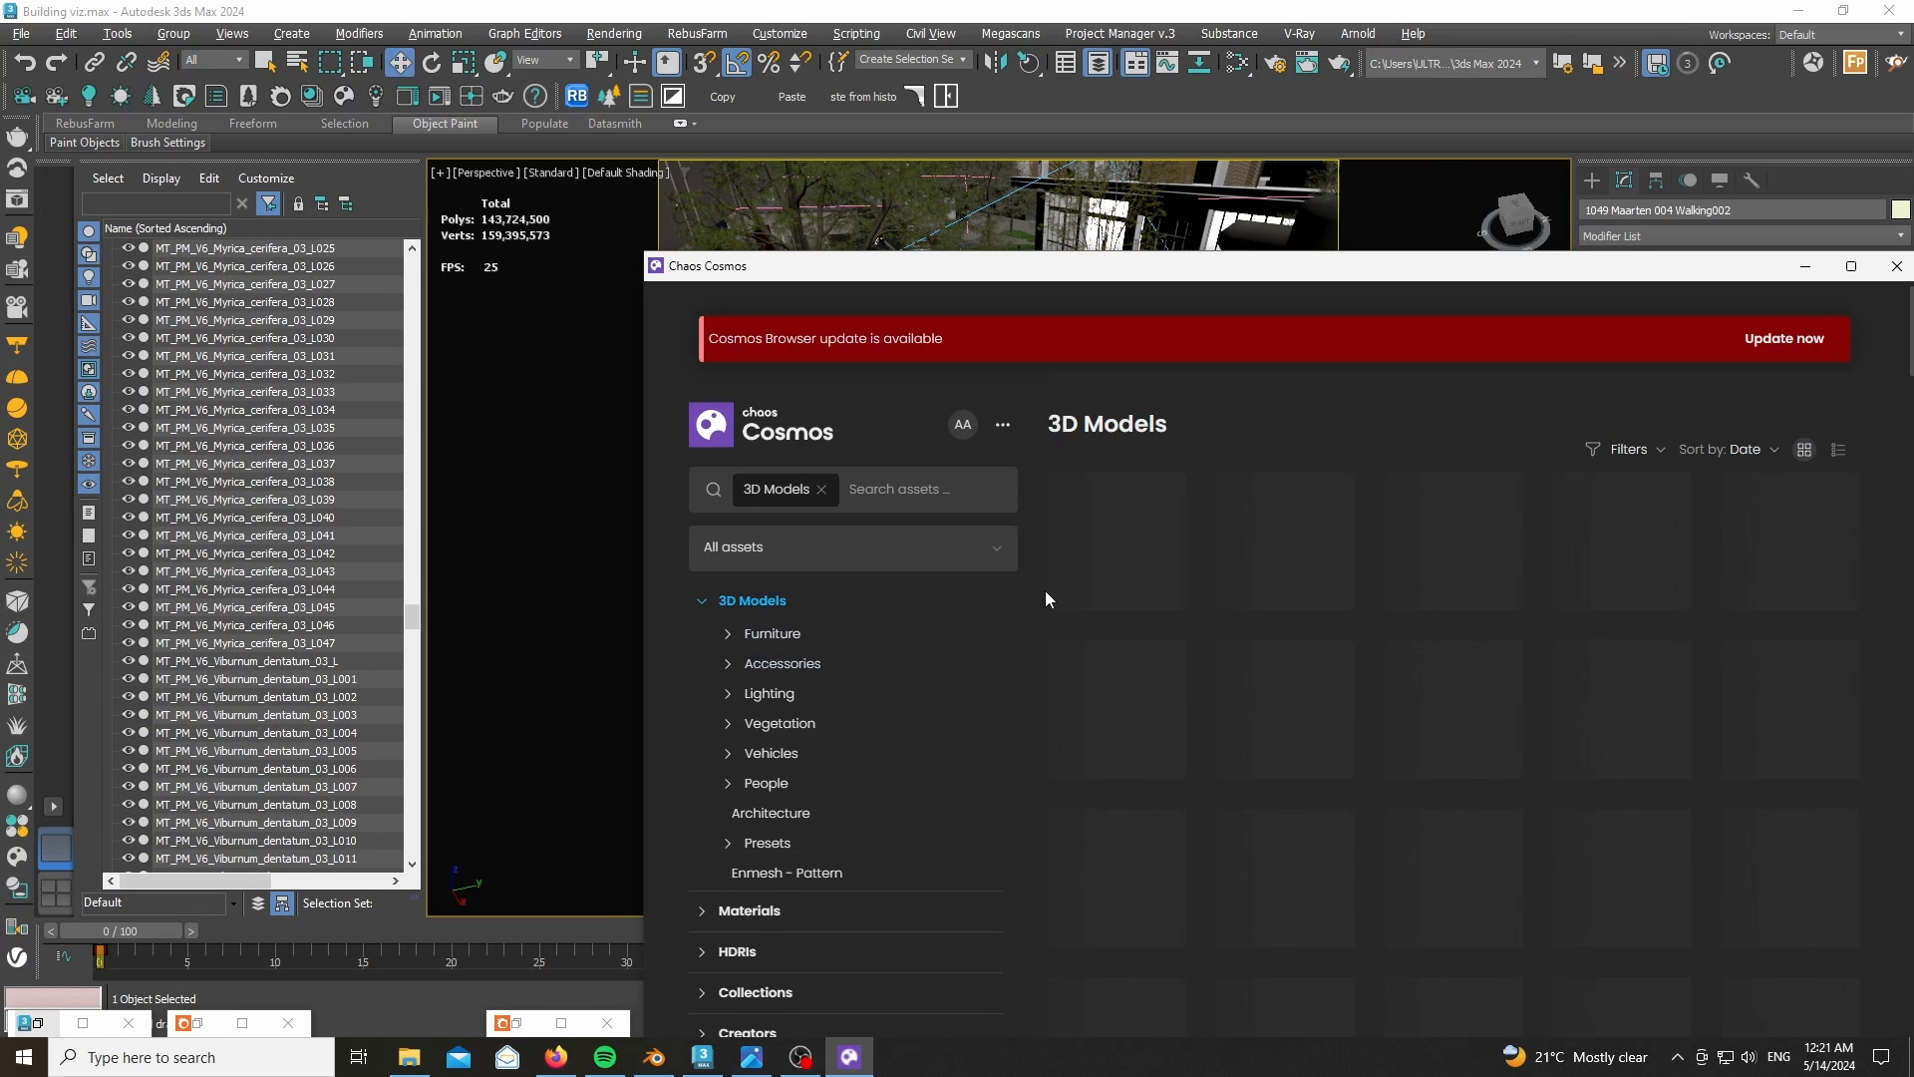
drag(1136, 266, 866, 118)
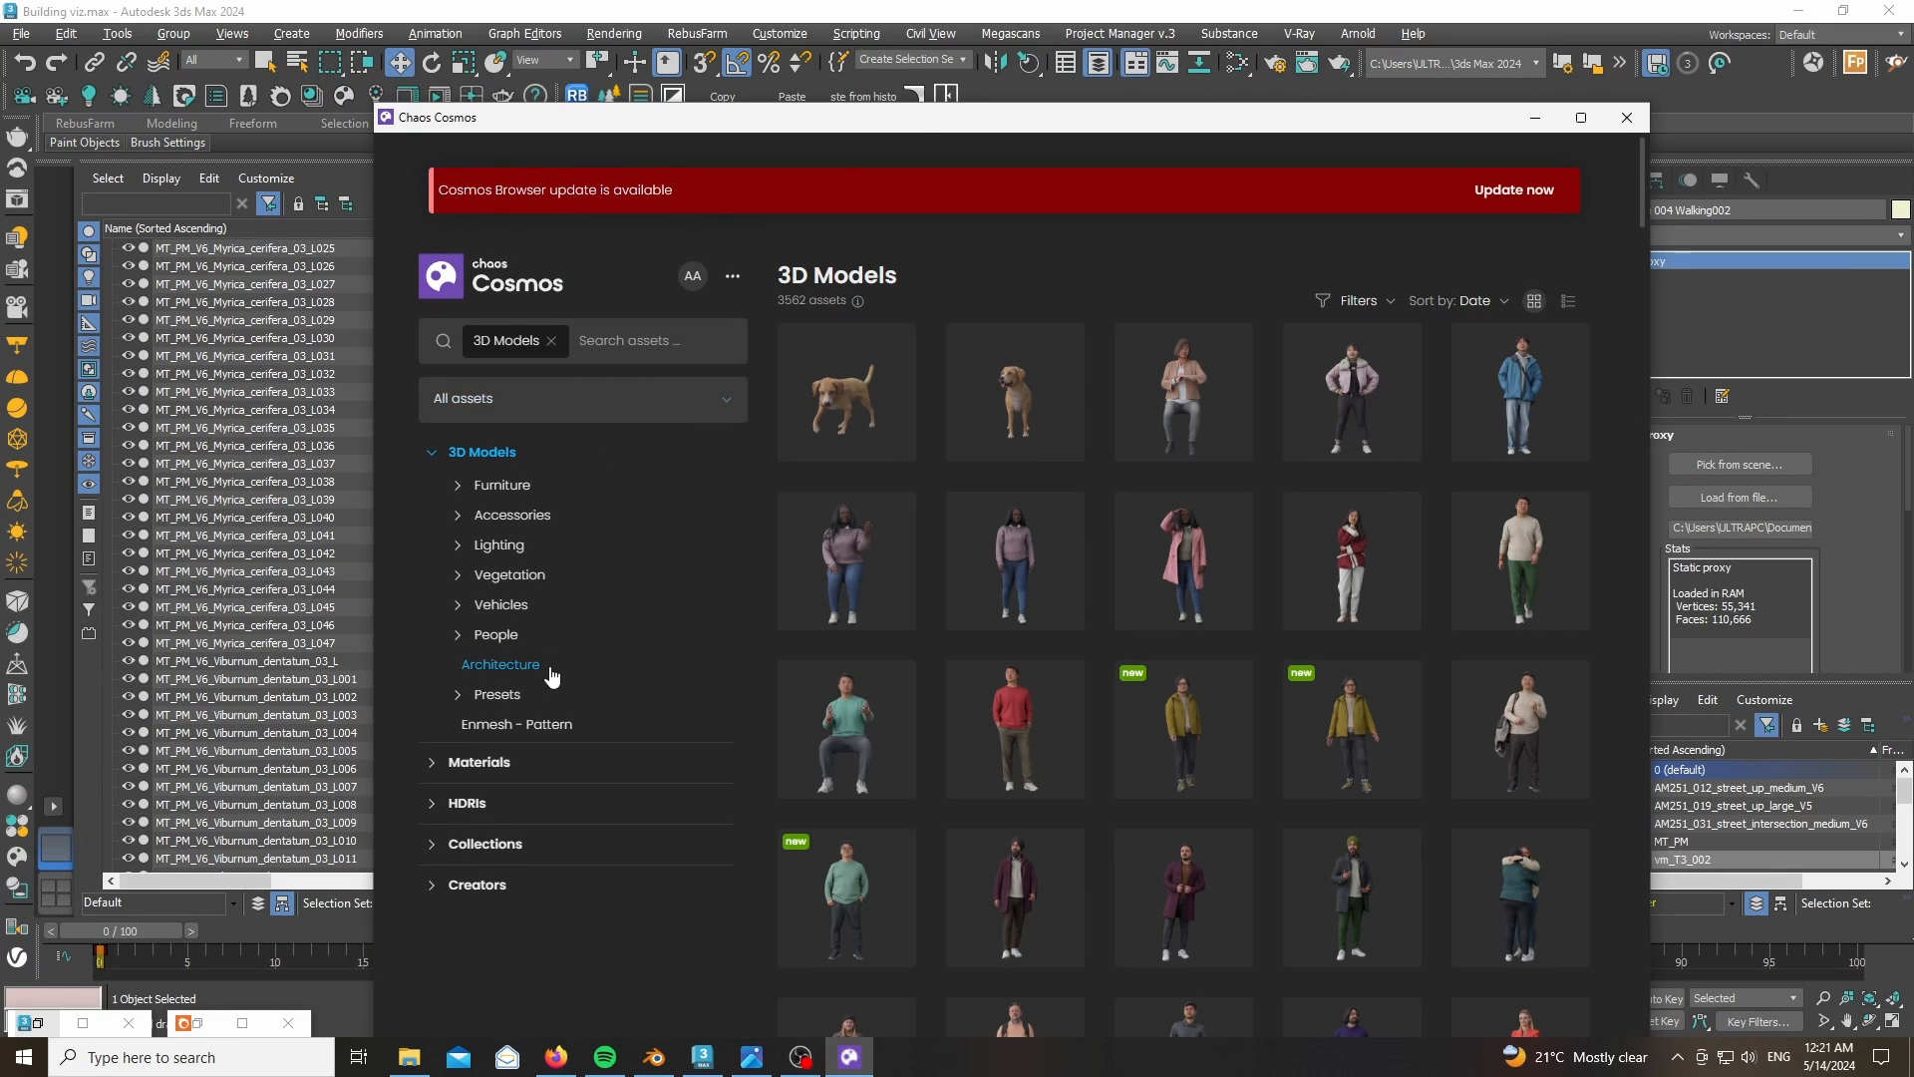
- Preview the seated woman in the pink sweater from several angles and open the related People Set 016 collection
click(868, 539)
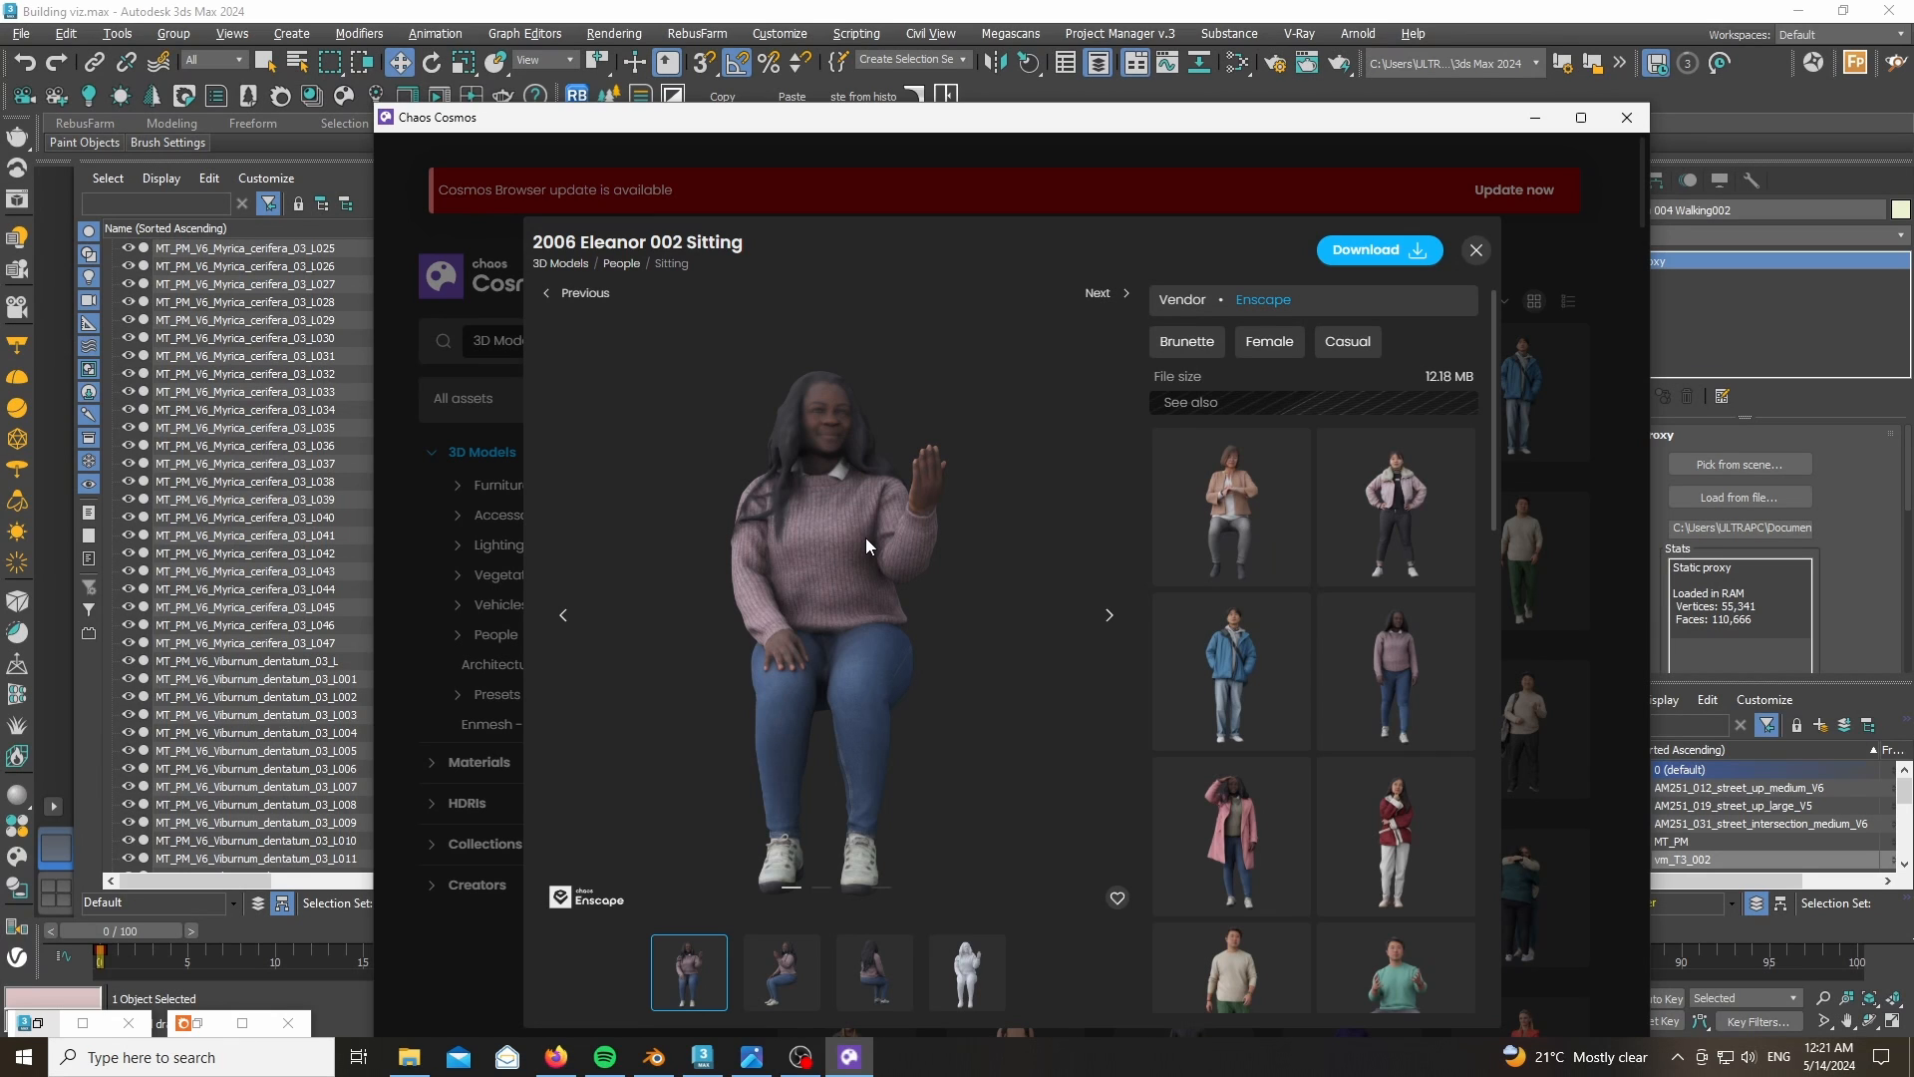
click(1110, 624)
click(1110, 626)
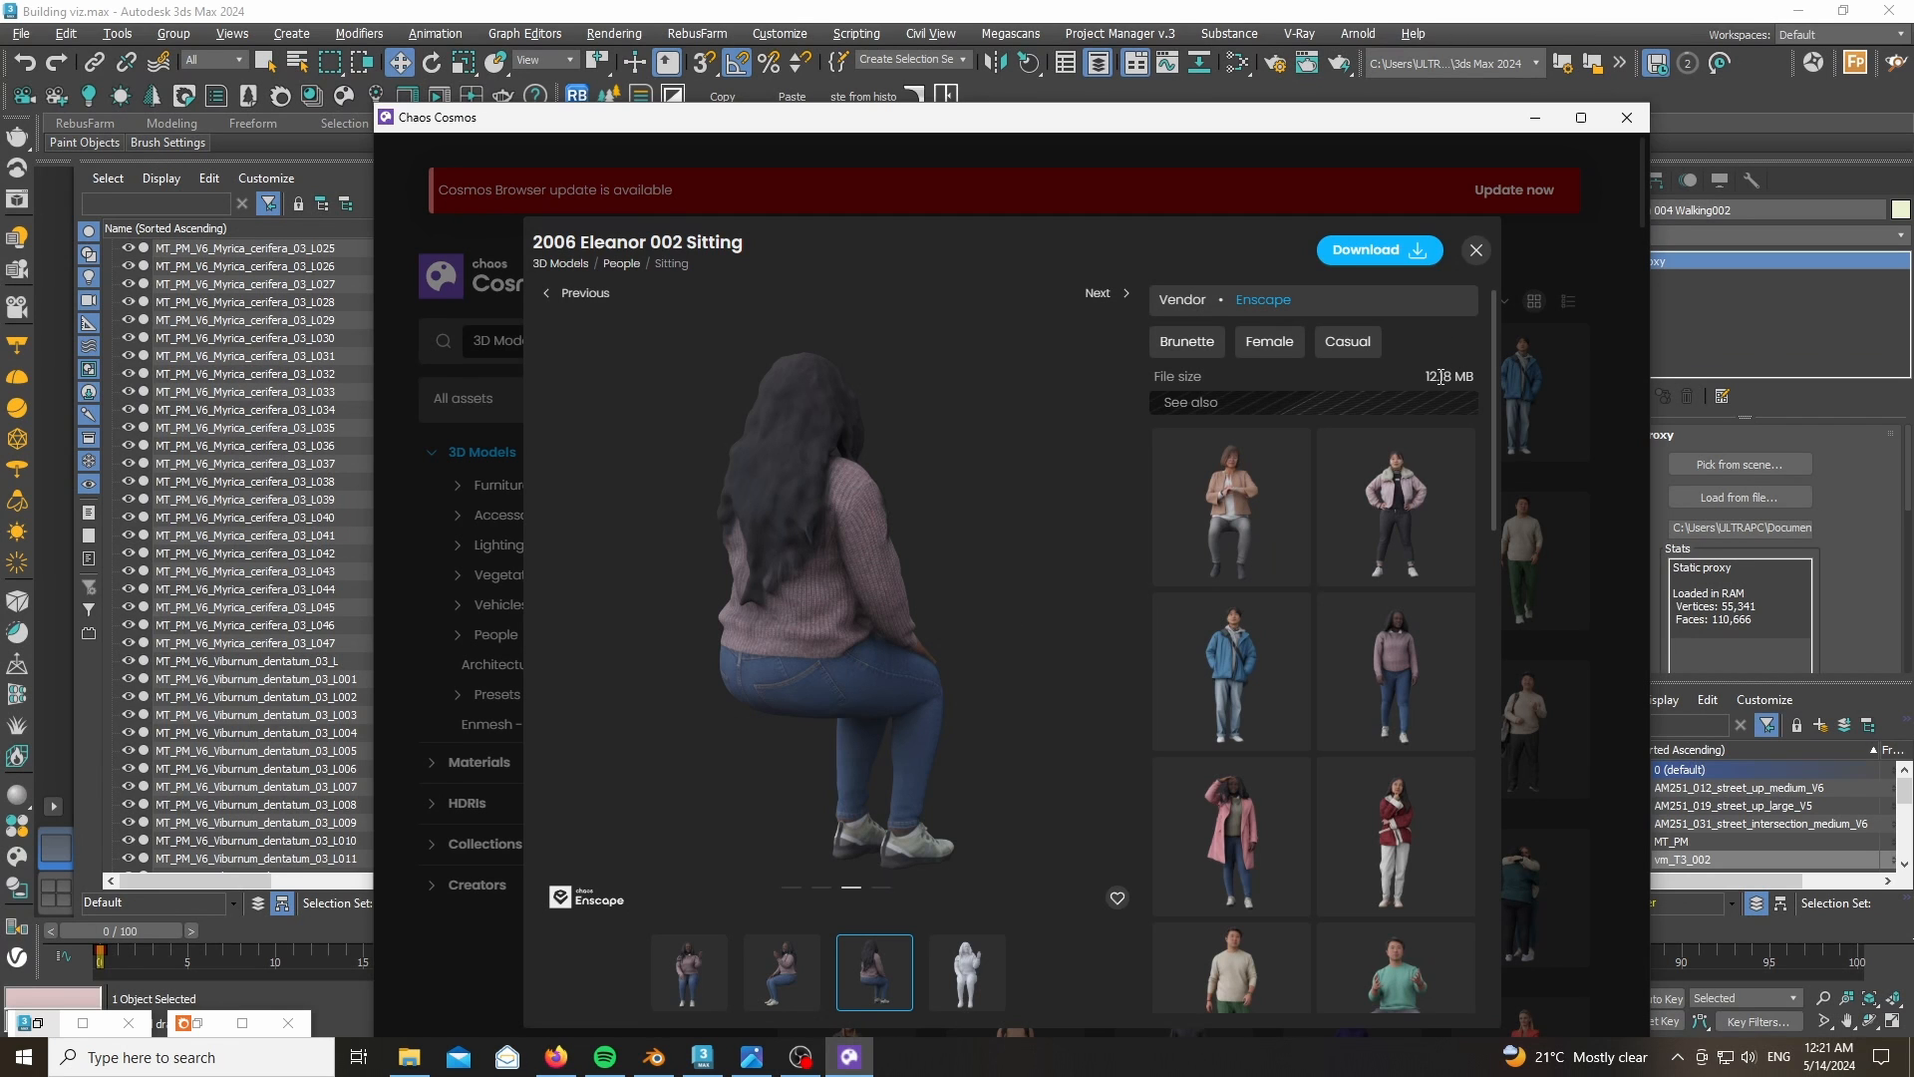
click(1224, 674)
click(1546, 476)
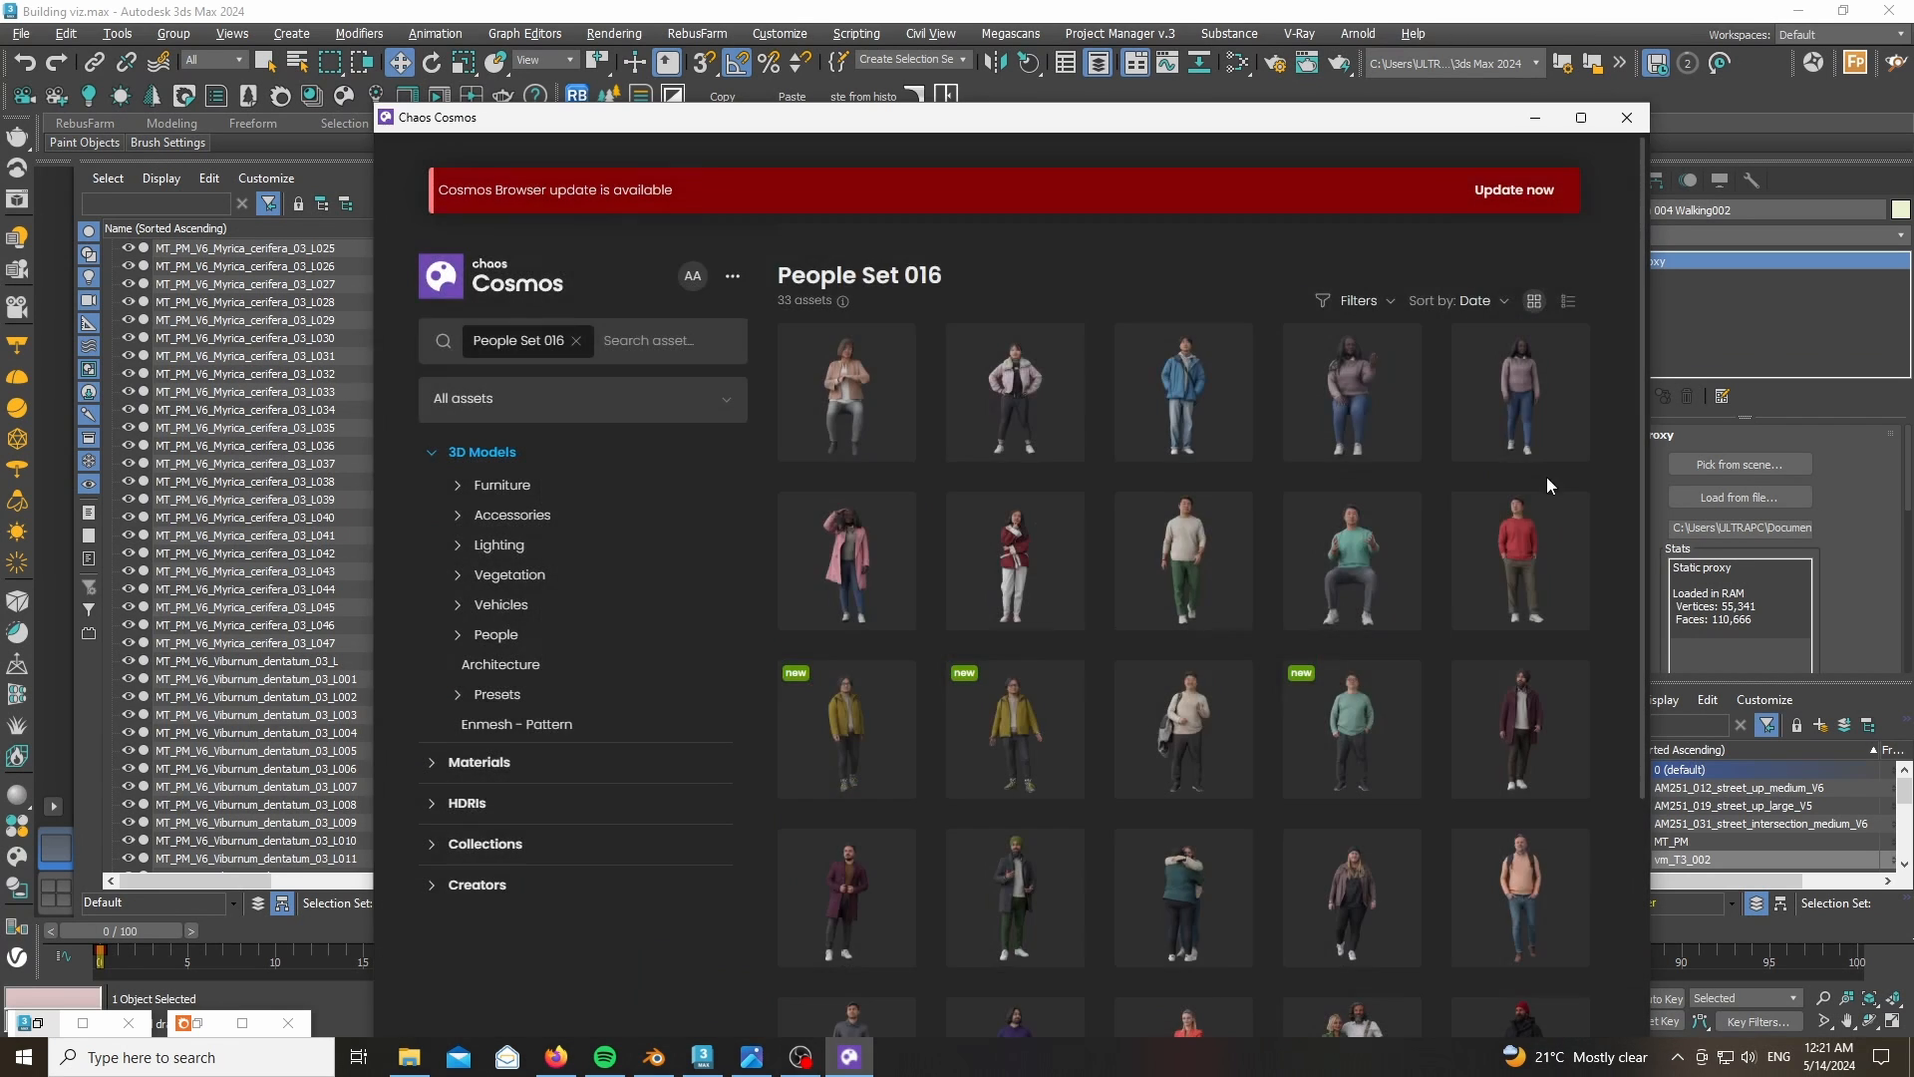
- Browse People Set 016, preview the walking man in the yellow jacket, and minimize the asset browser
scroll(1025, 483, down, 2)
click(896, 595)
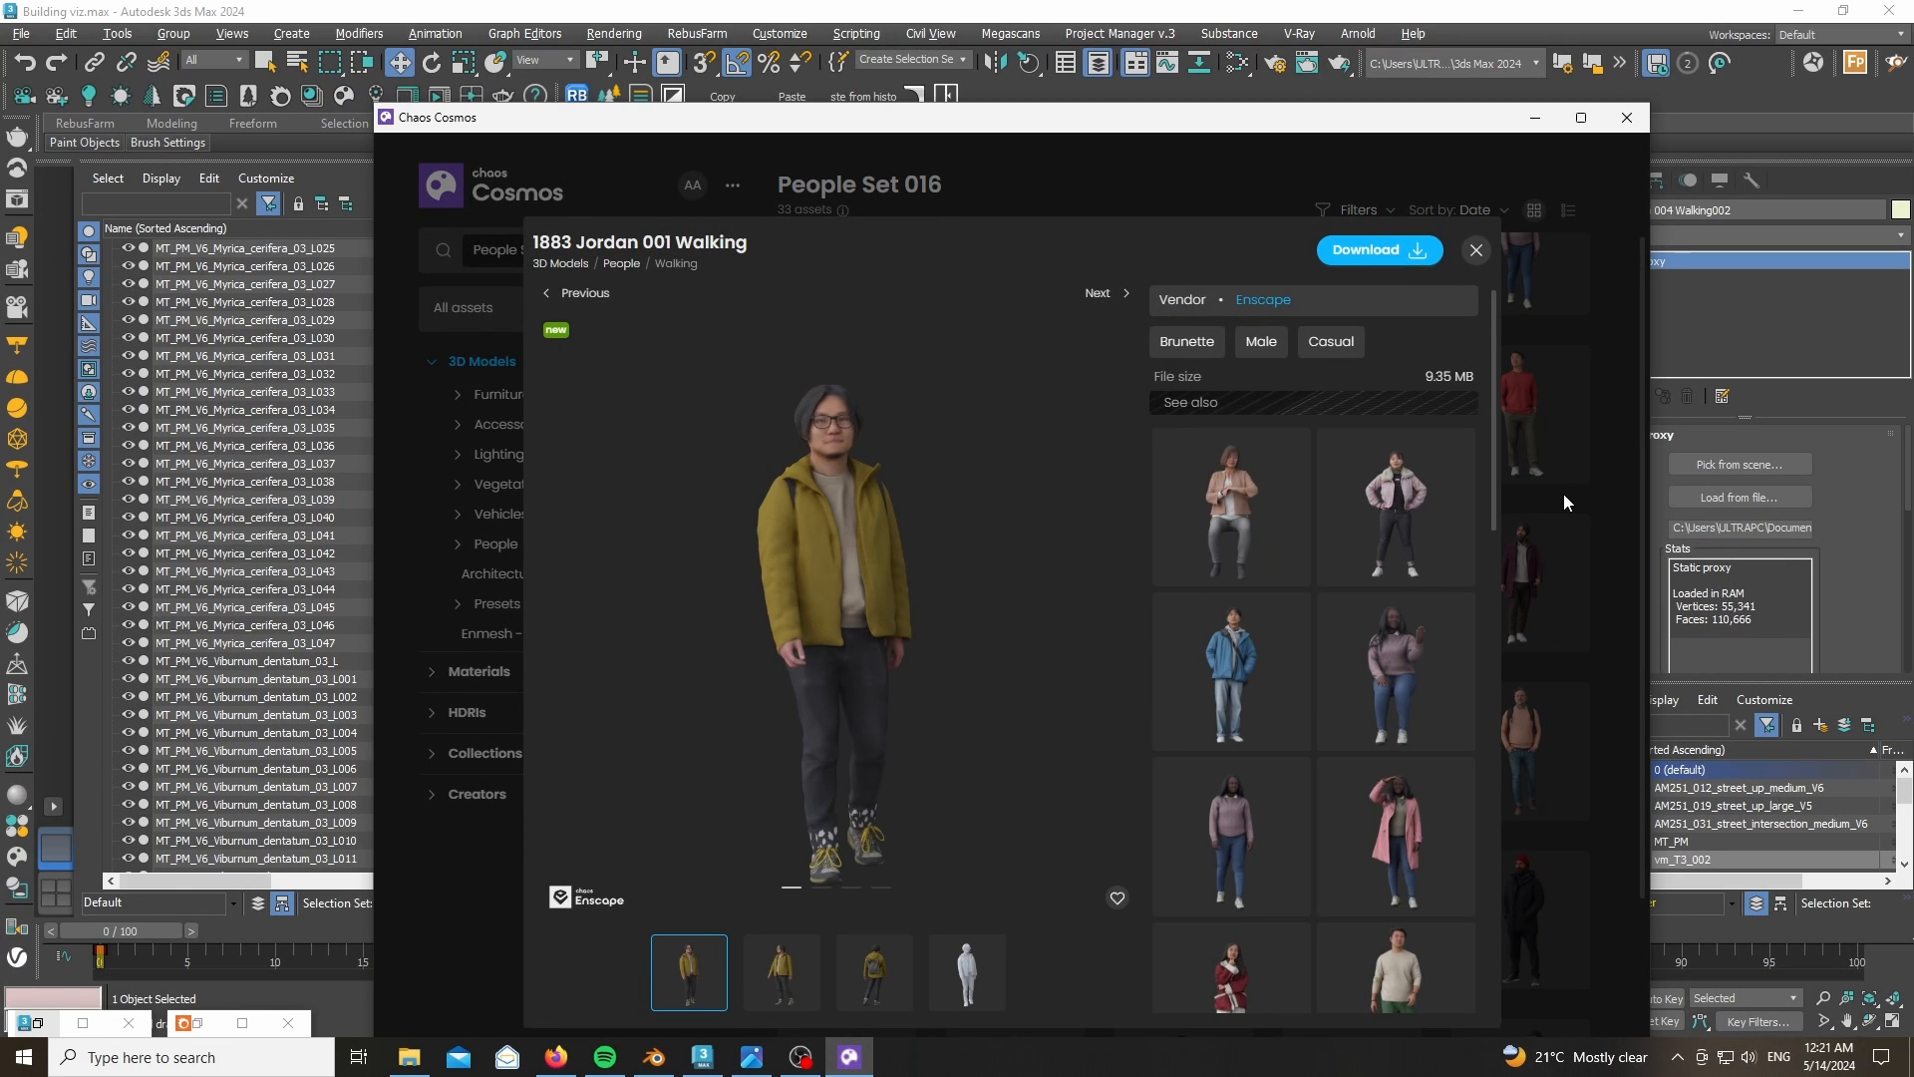
click(1564, 493)
scroll(1266, 365, down, 2)
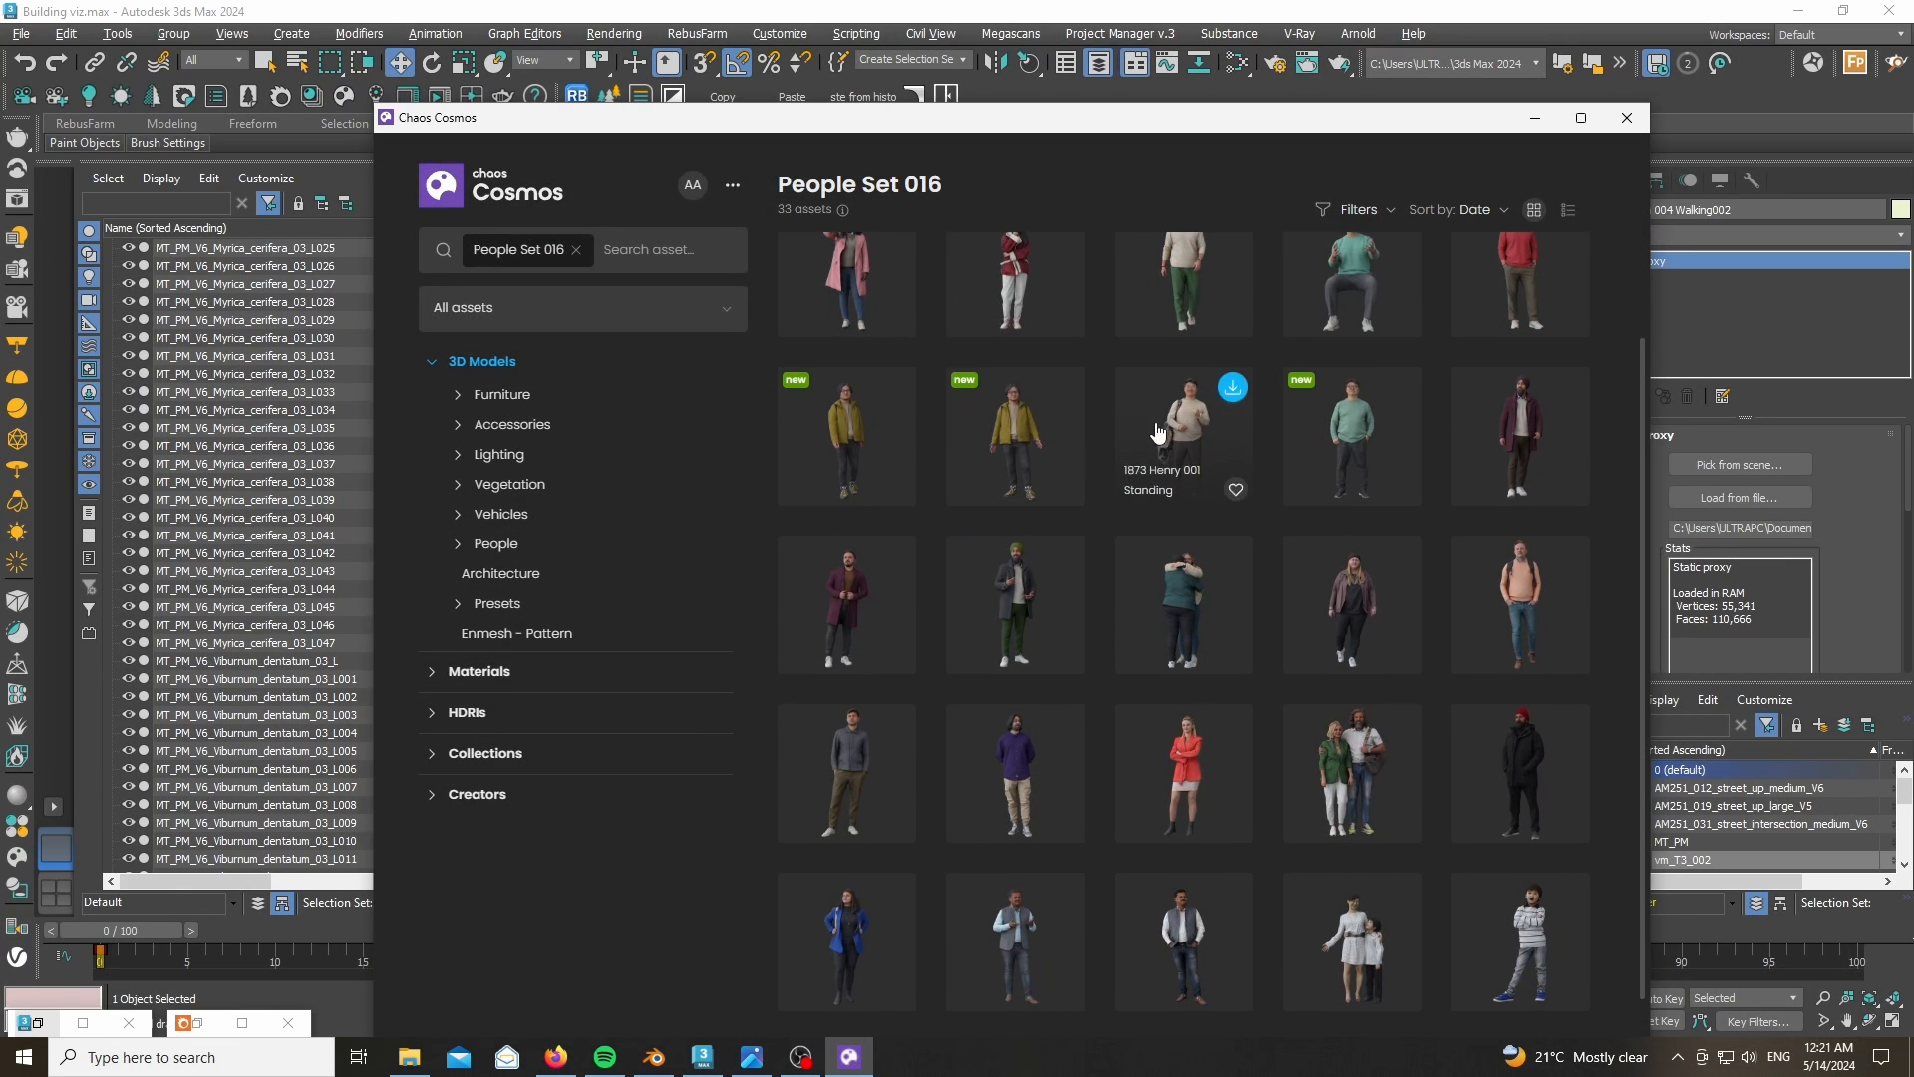
click(1535, 117)
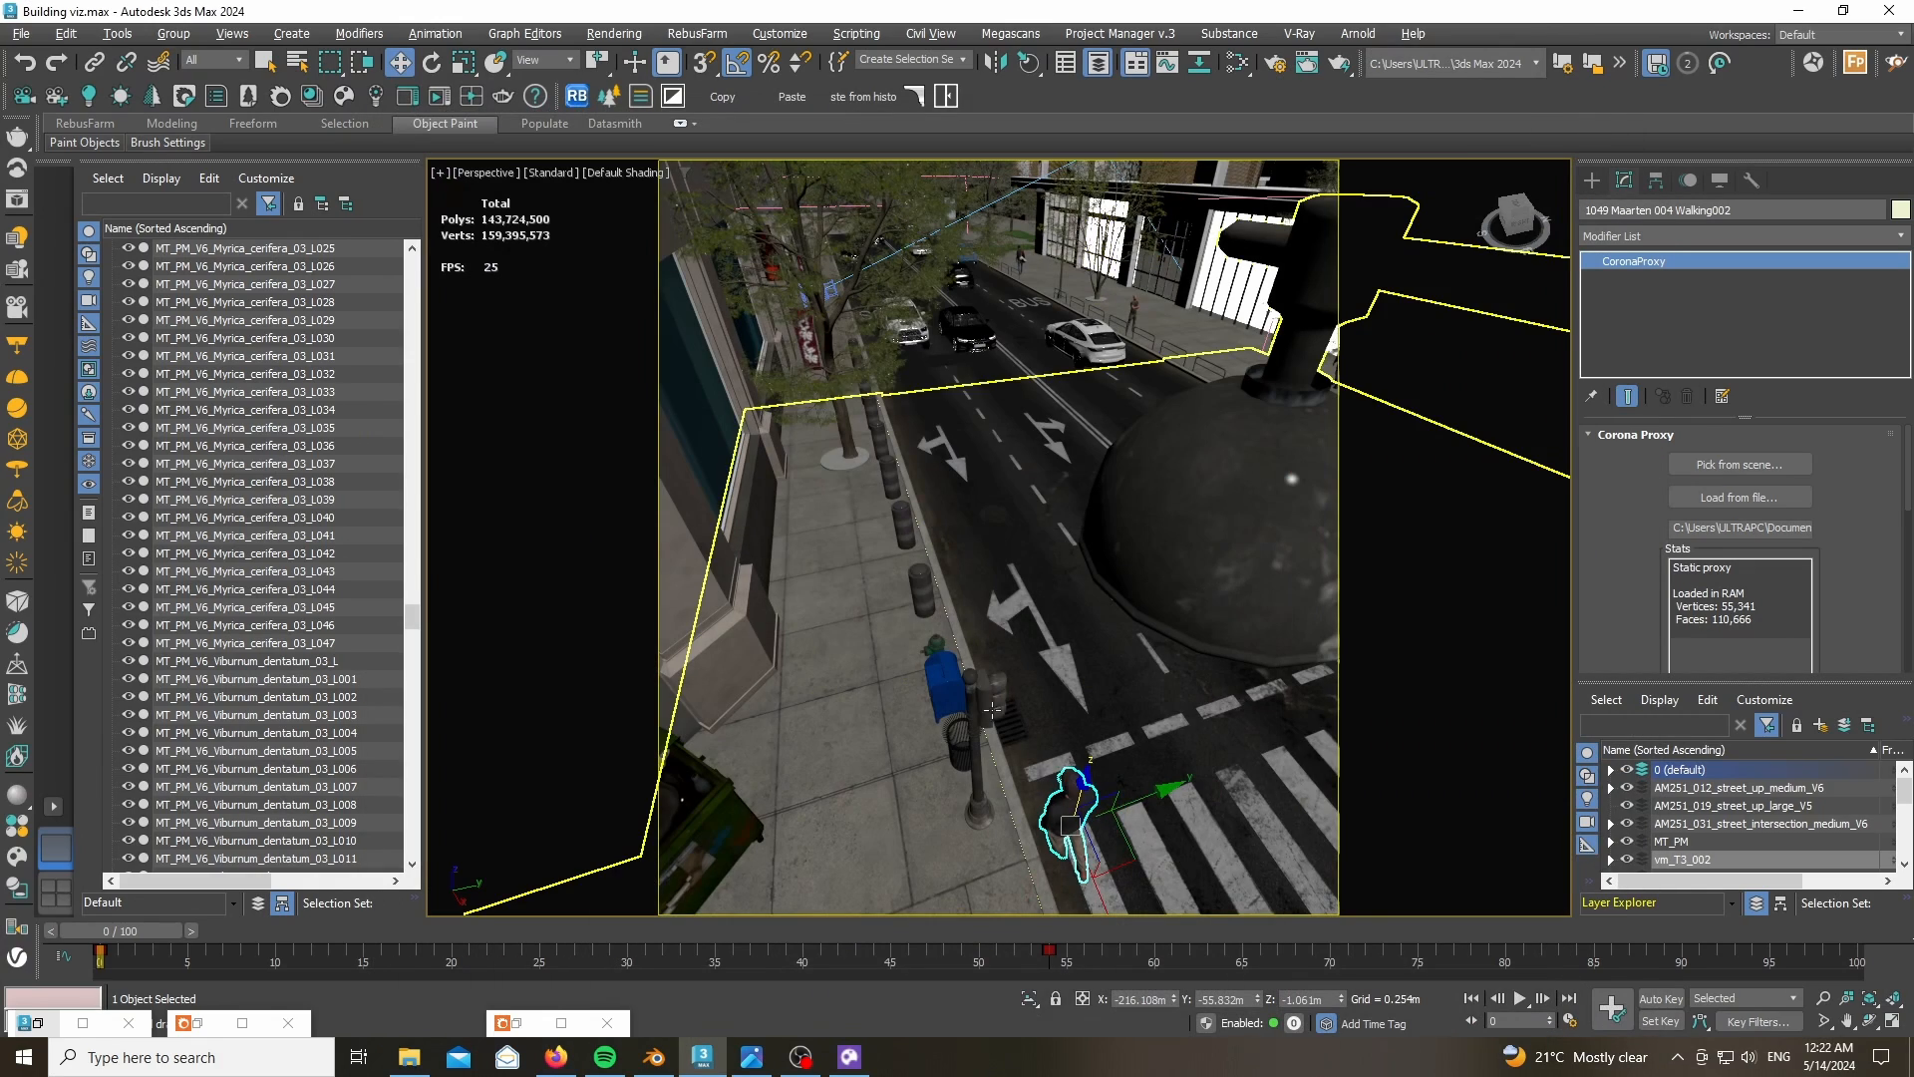
- Examine the selected pedestrian at the edge of the crosswalk at frame 0 from closer and farther views
scroll(1041, 794, up, 4)
scroll(943, 598, down, 2)
scroll(943, 598, down, 4)
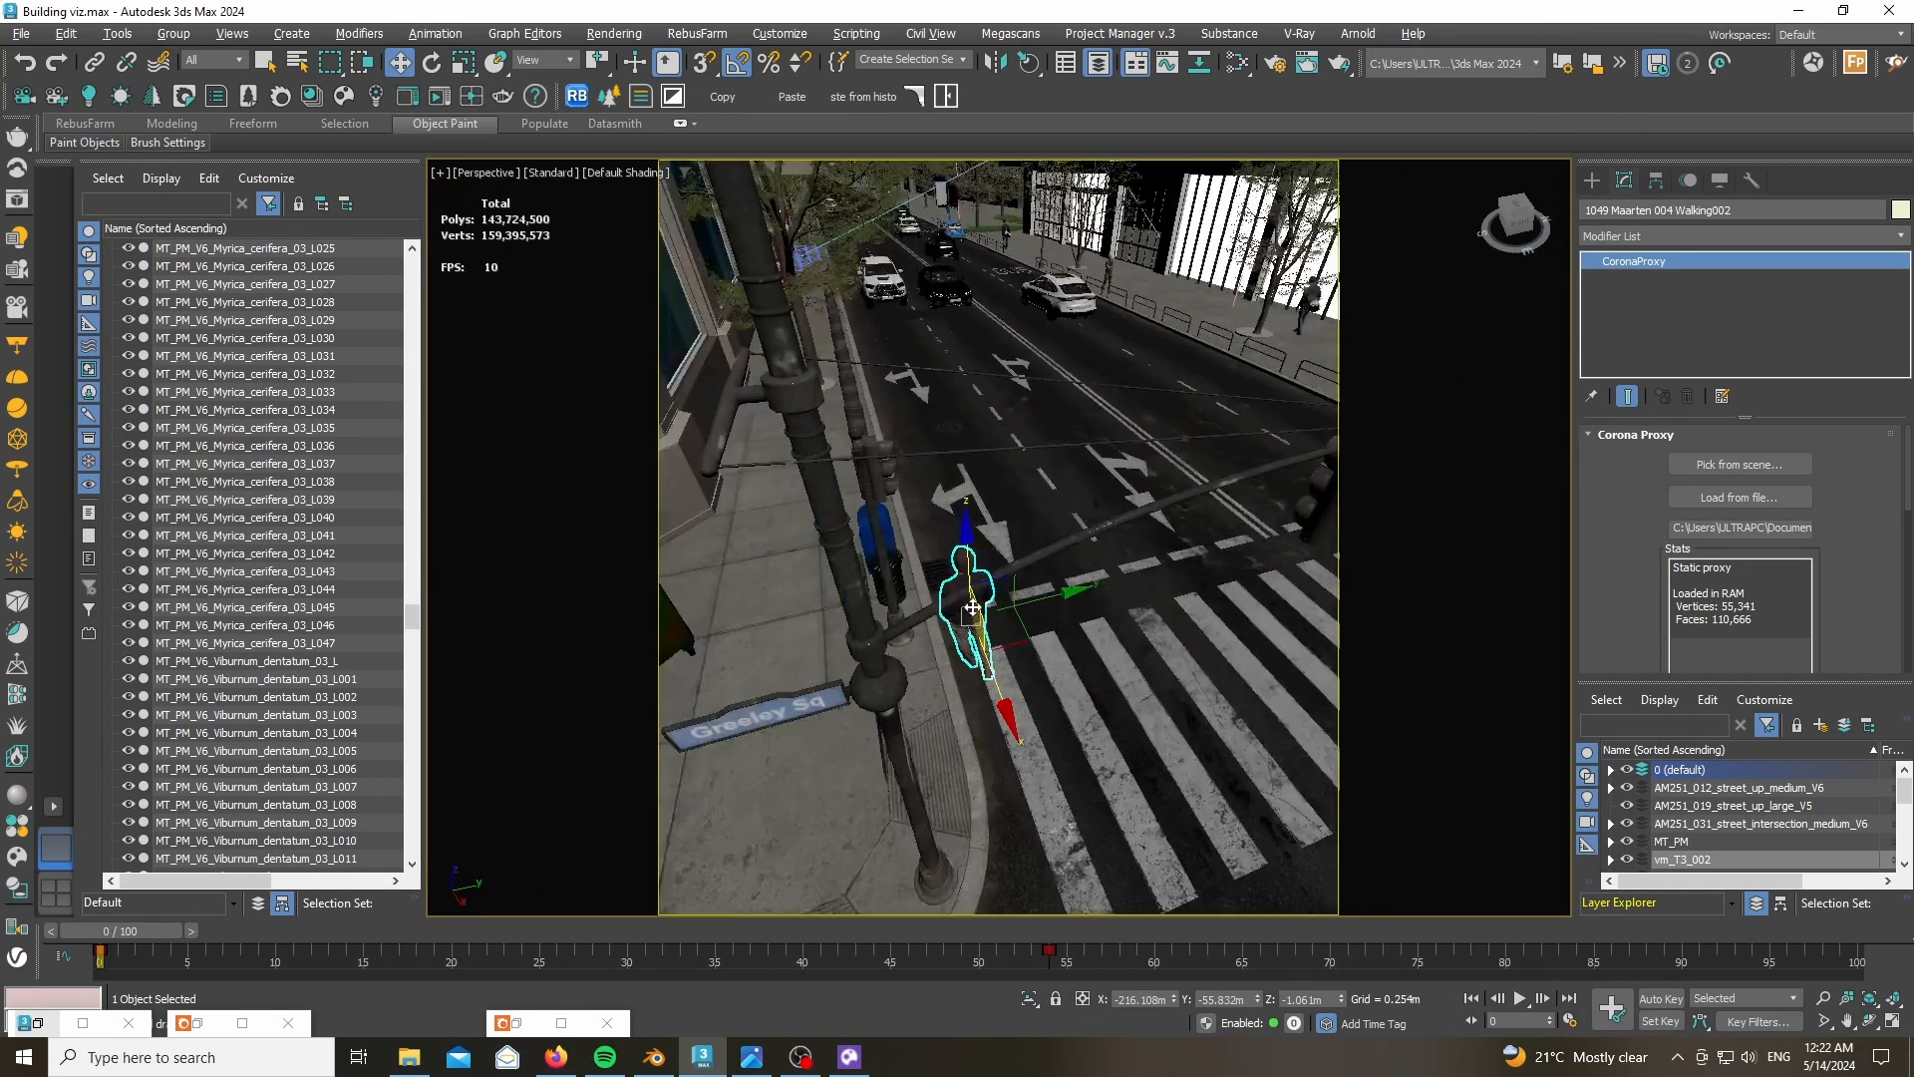
scroll(967, 608, up, 3)
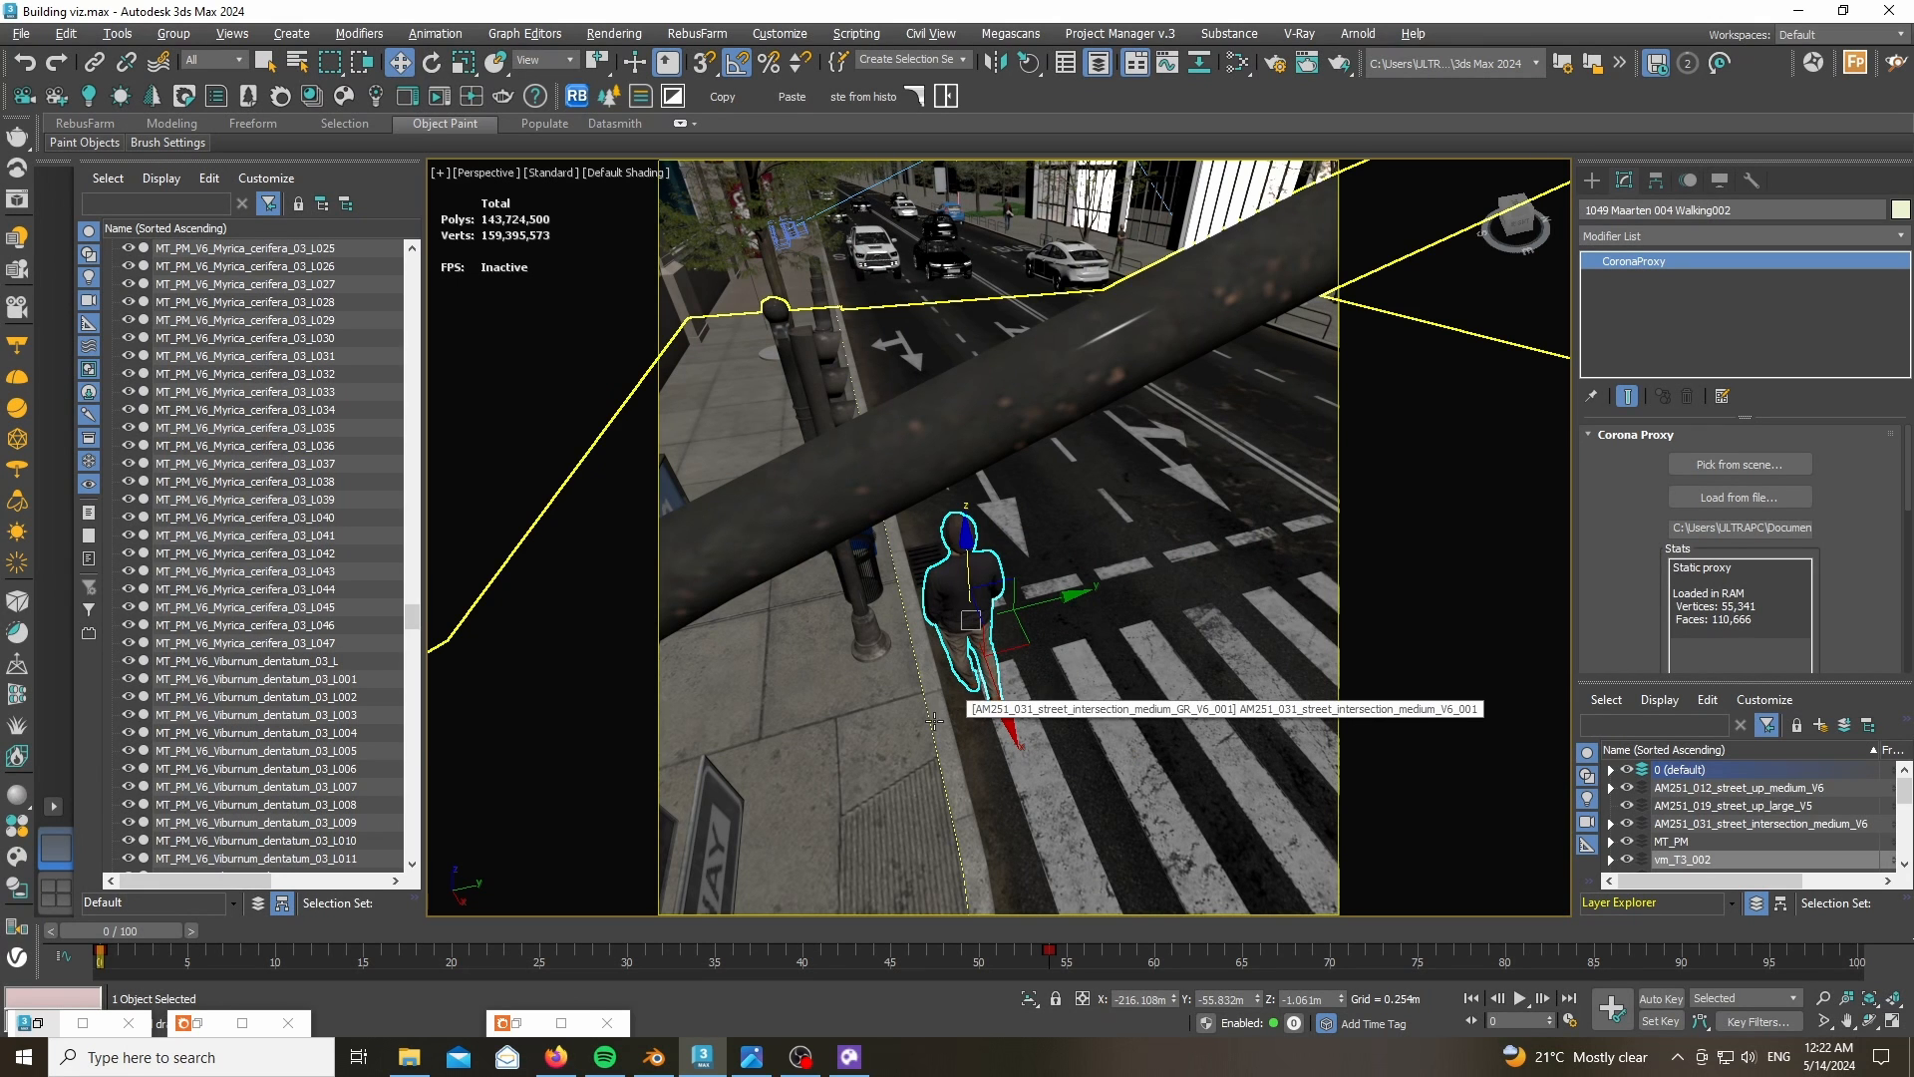
scroll(941, 745, down, 4)
scroll(1005, 750, up, 4)
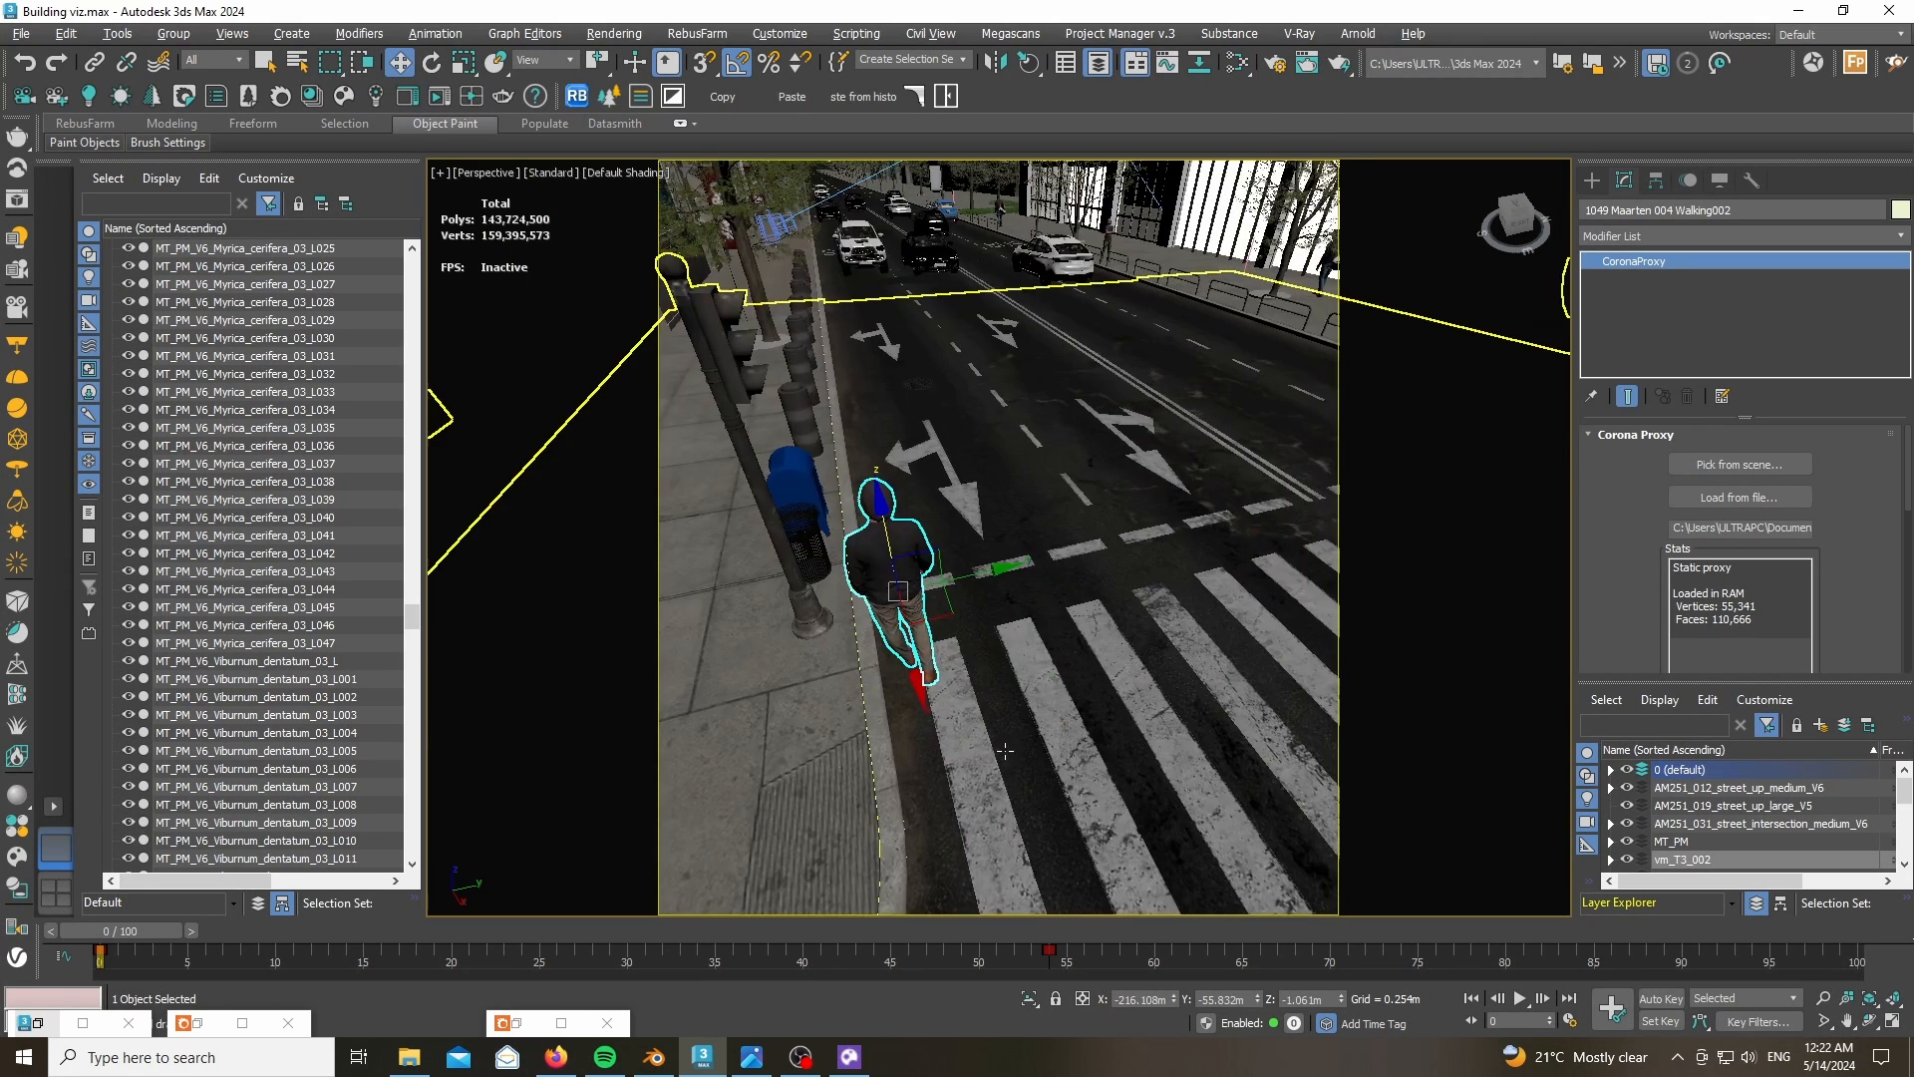
- Scrub to frame 45, examine the legs of the pedestrian carrying the bag, and scrub back to frame 2
drag(135, 937, 952, 953)
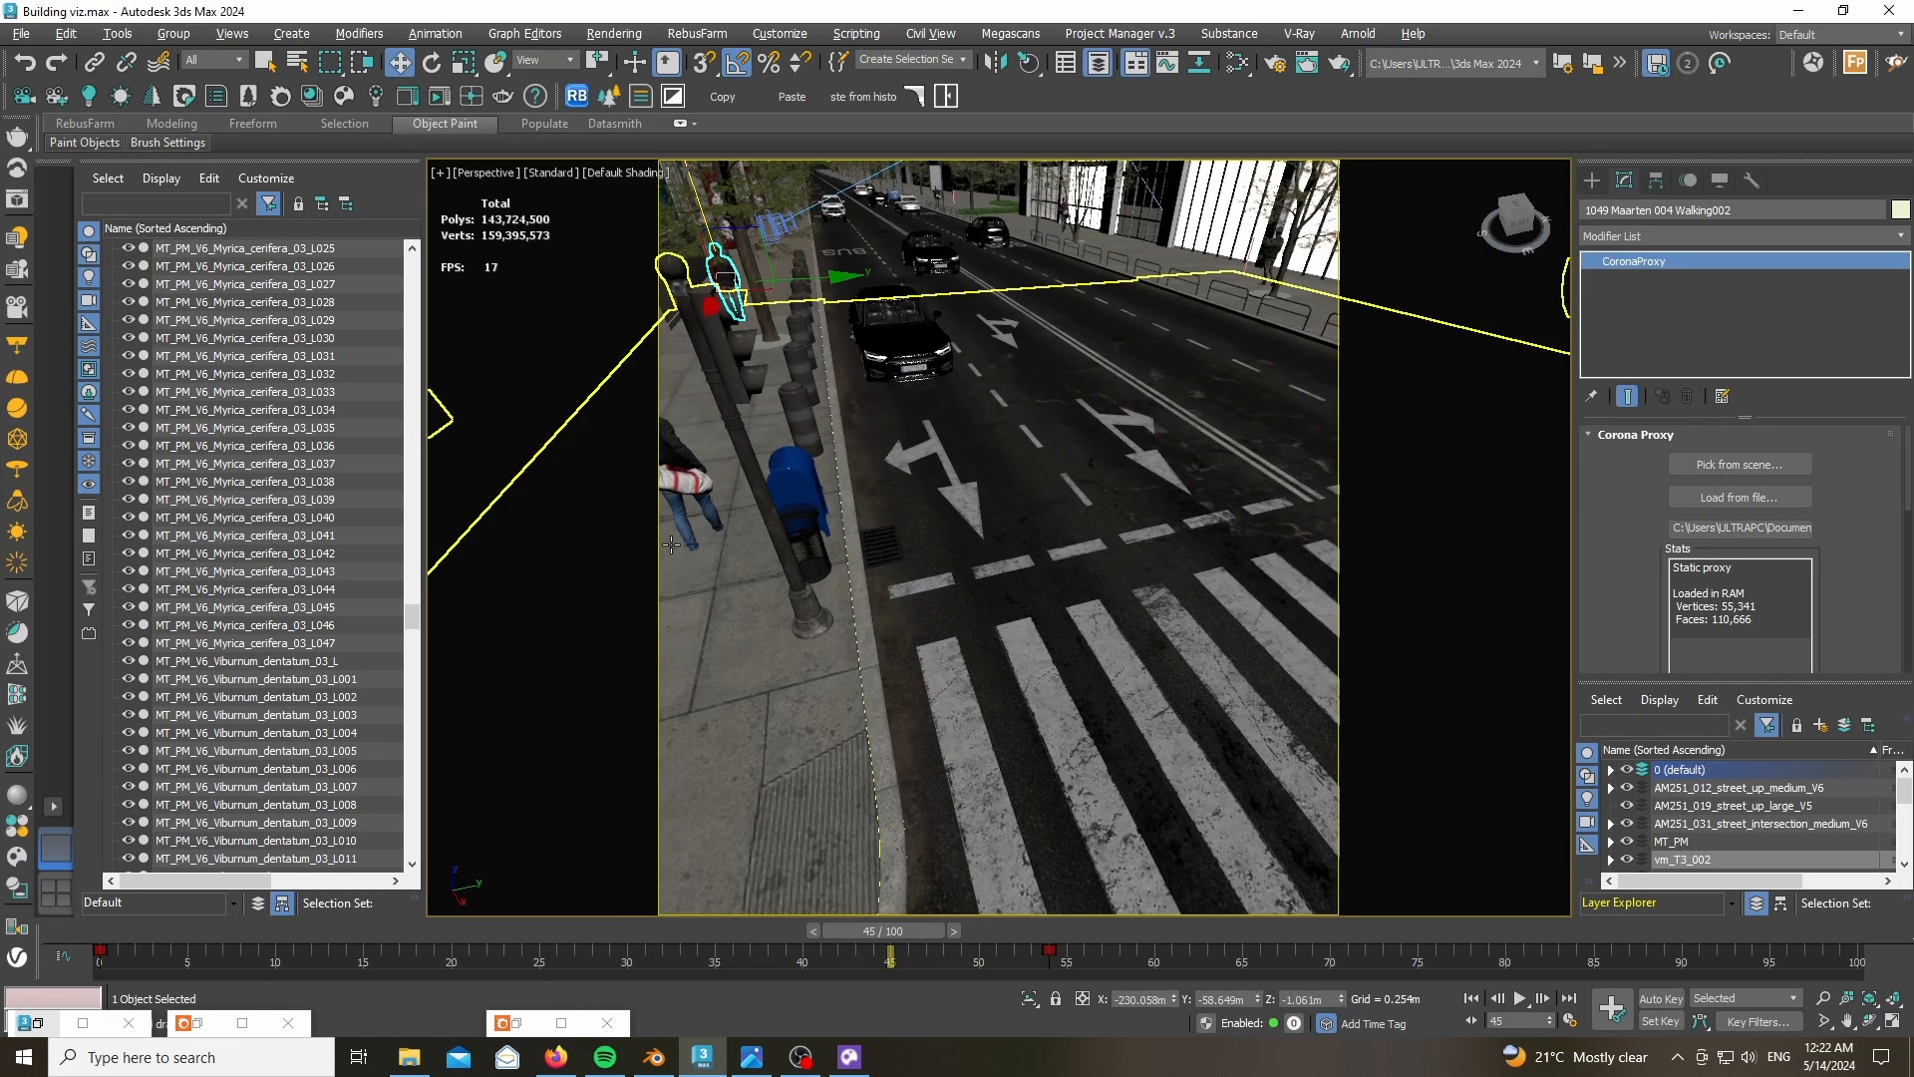
scroll(685, 558, up, 10)
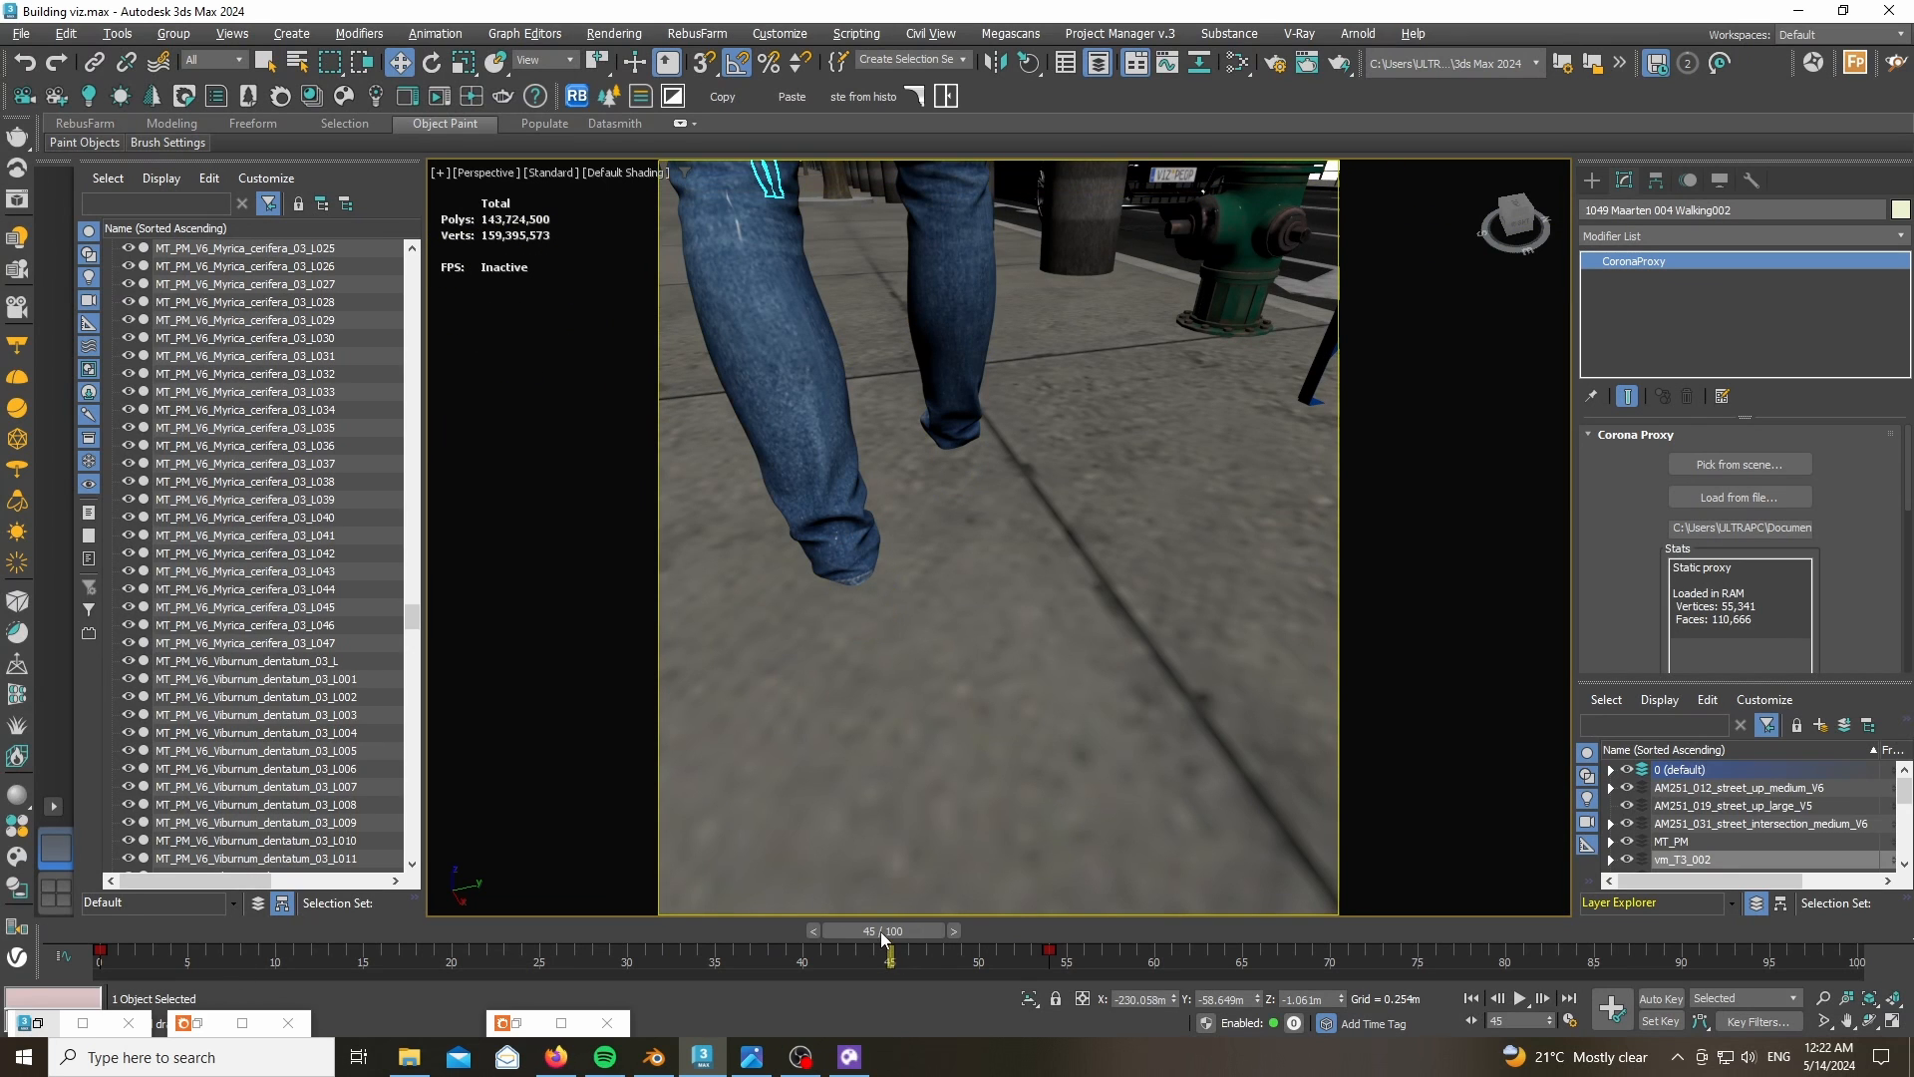
drag(883, 933, 179, 965)
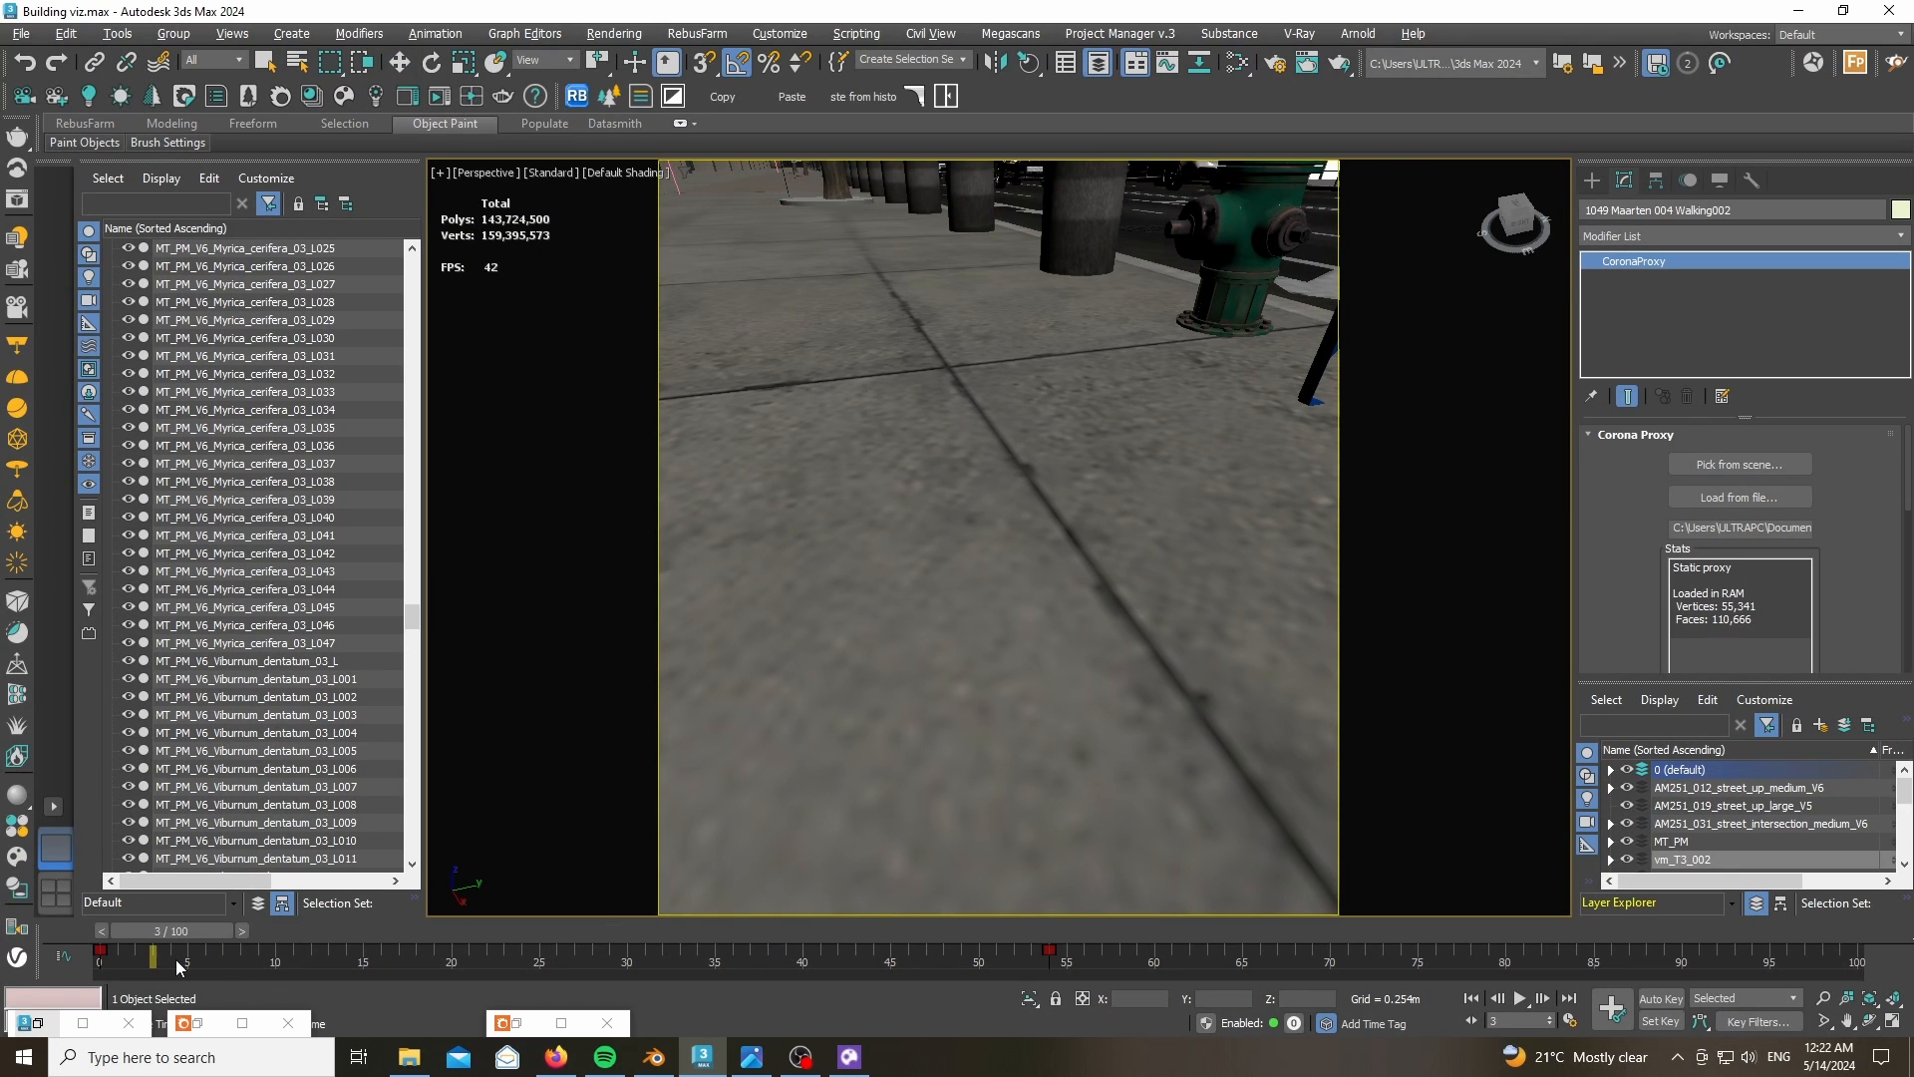
- Switch to the image viewer and examine the pedestrian with the striped bag in the side building render
click(752, 1057)
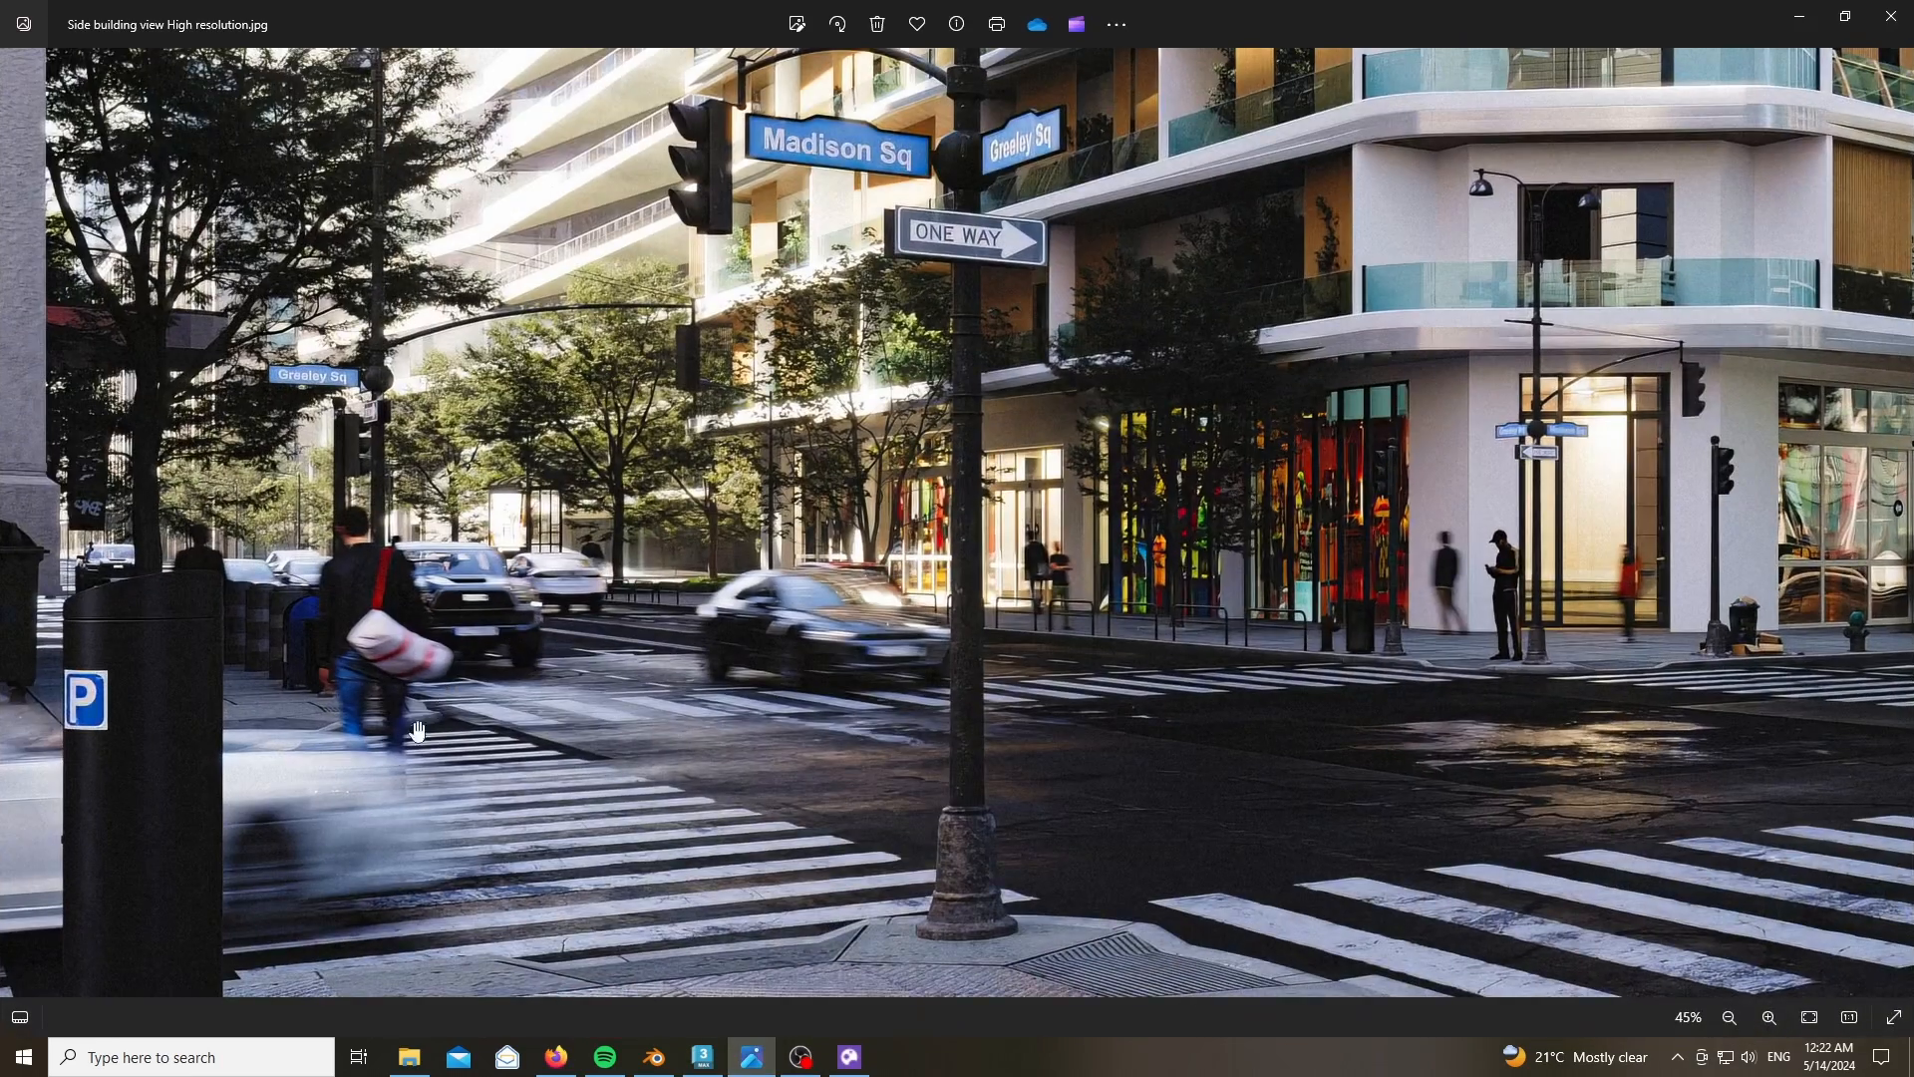
scroll(418, 732, up, 5)
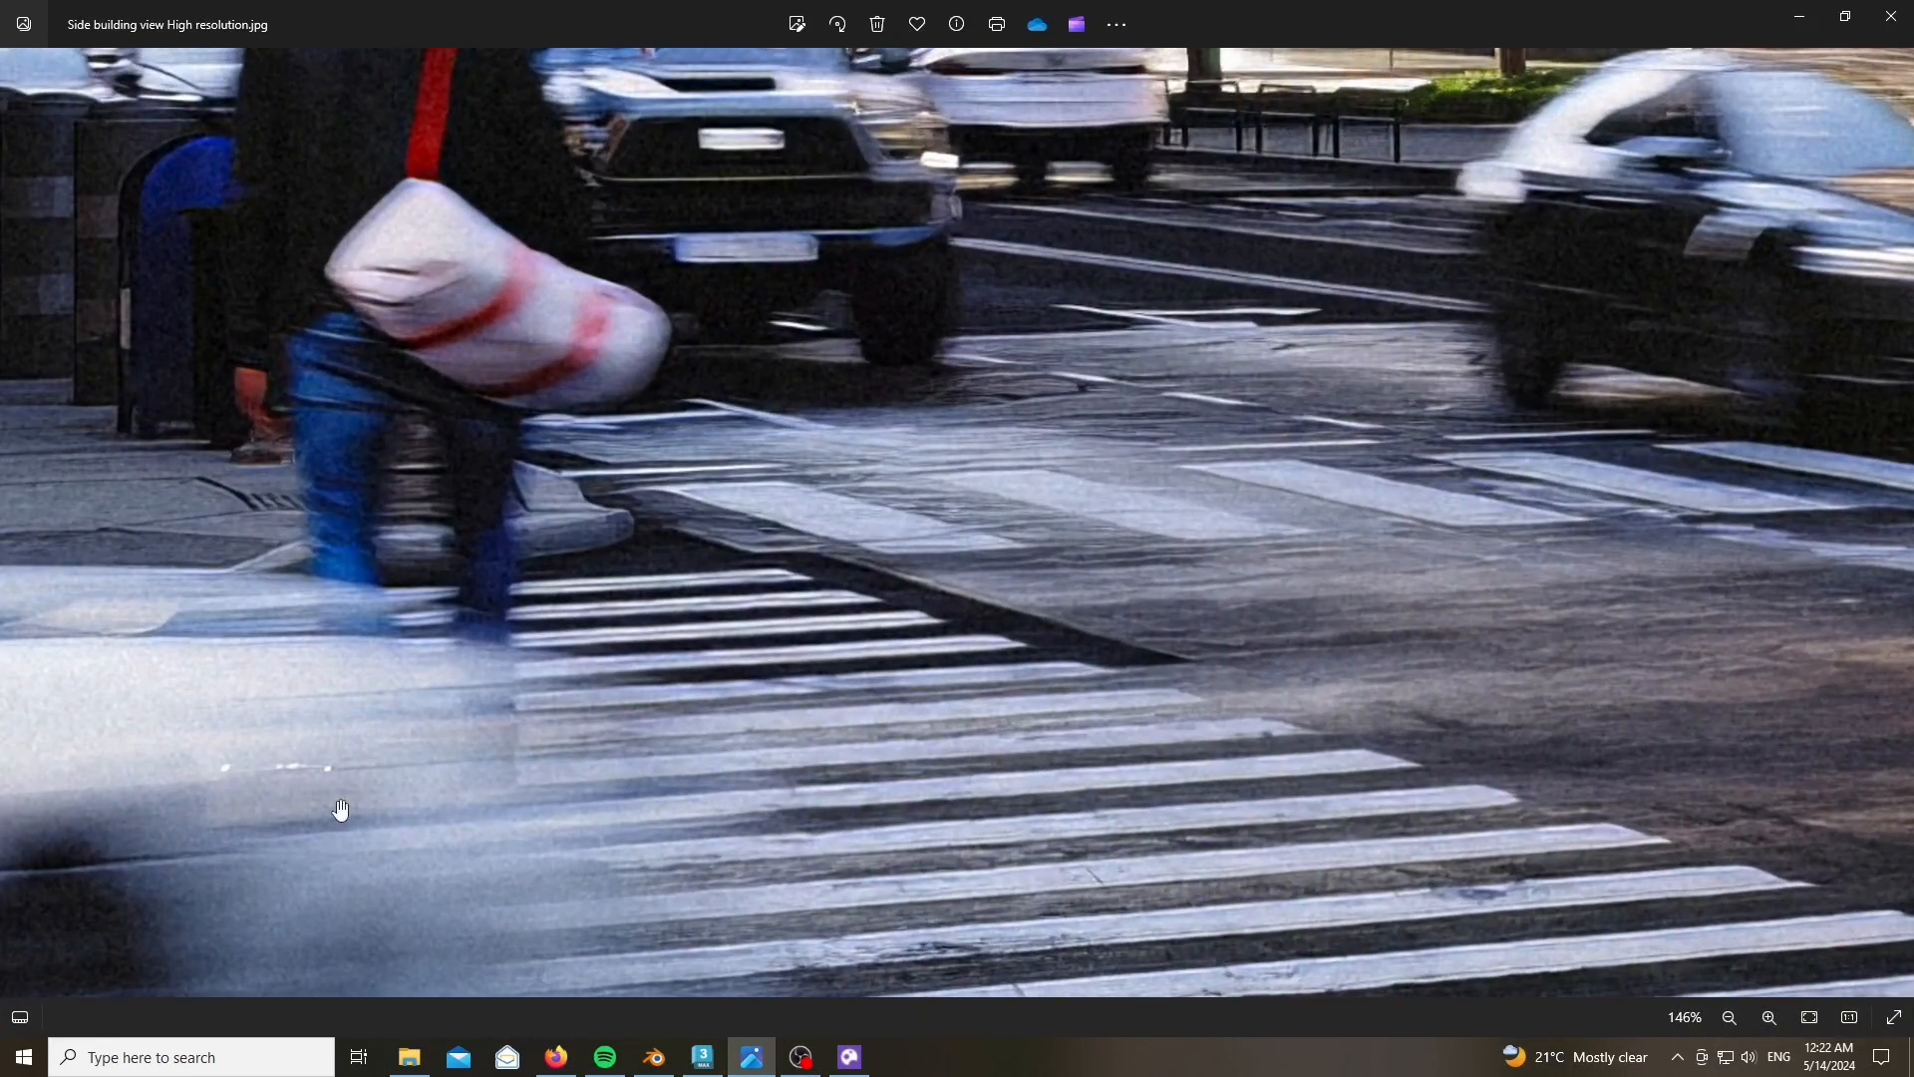
scroll(340, 809, down, 8)
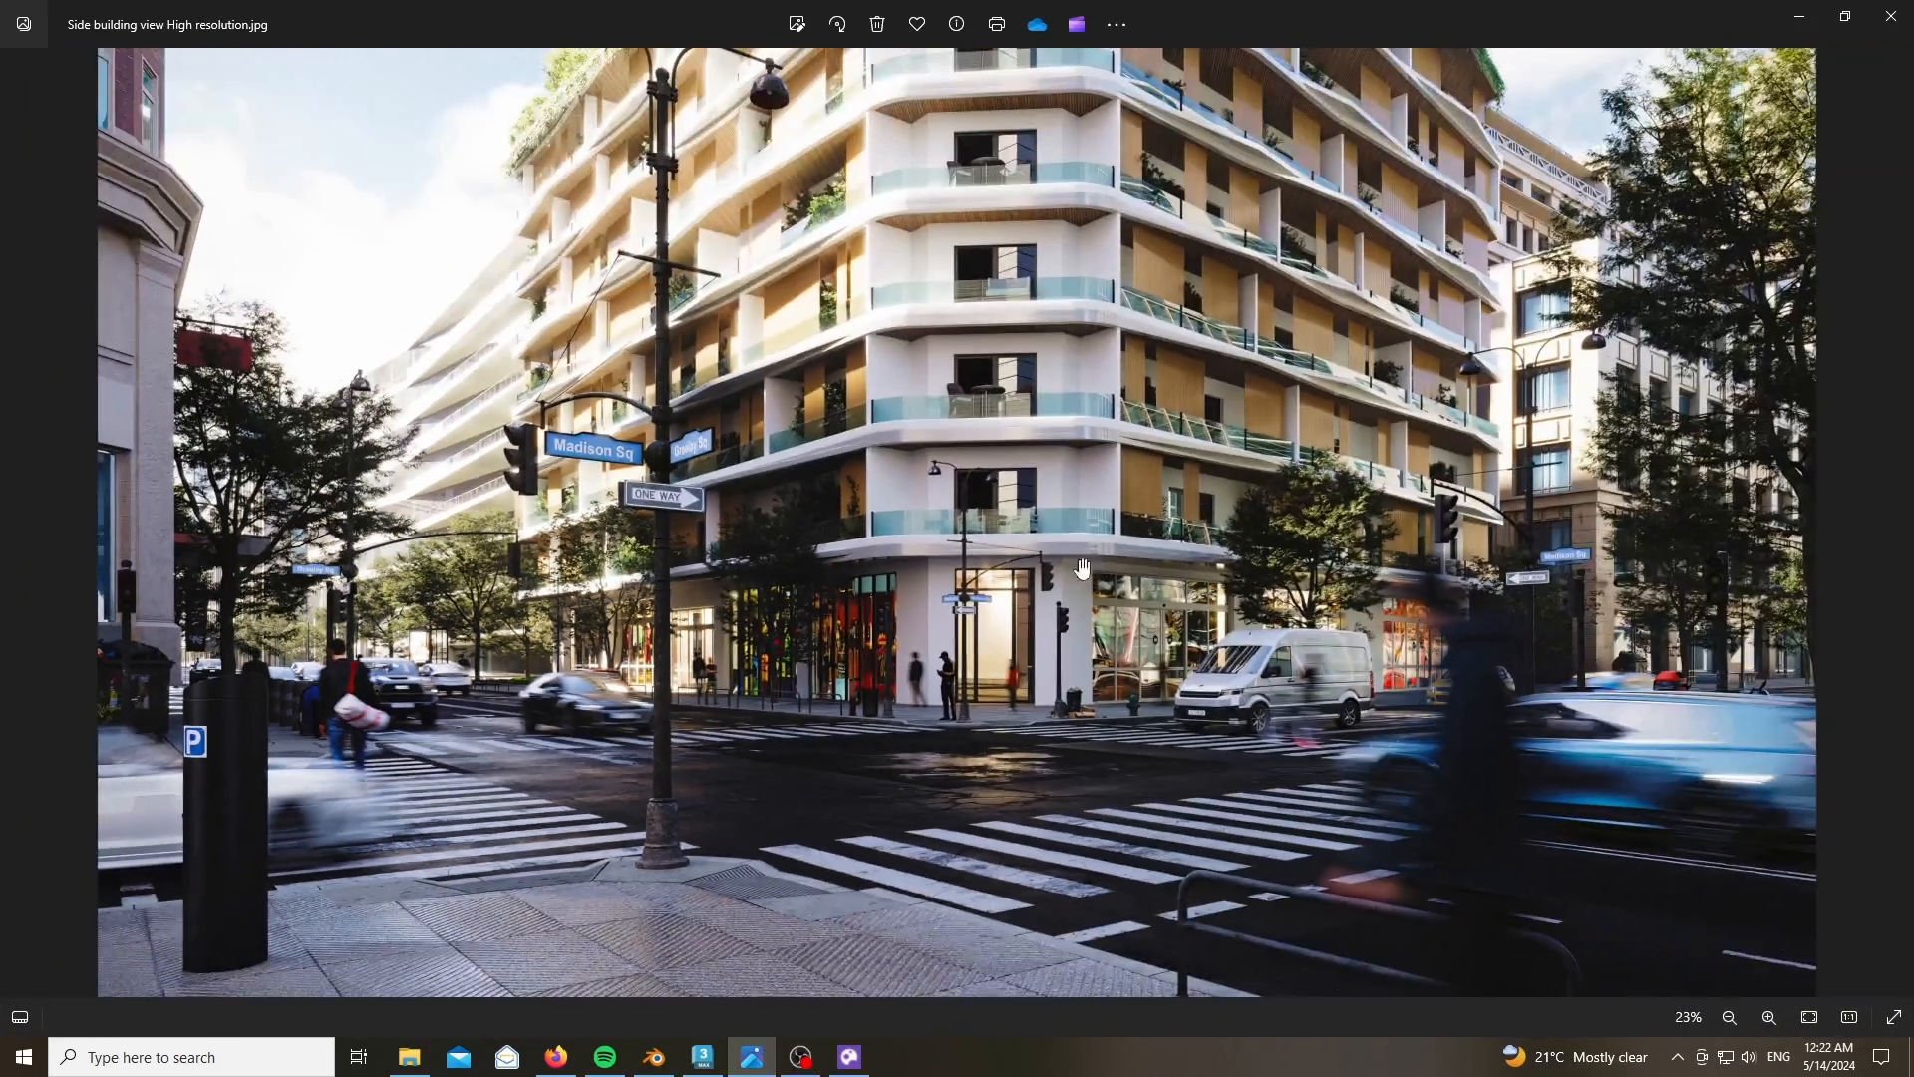
- Examine the motion-blurred pedestrians by the building's corner entrance and the blurred foreground figure in the full render
scroll(1082, 569, up, 5)
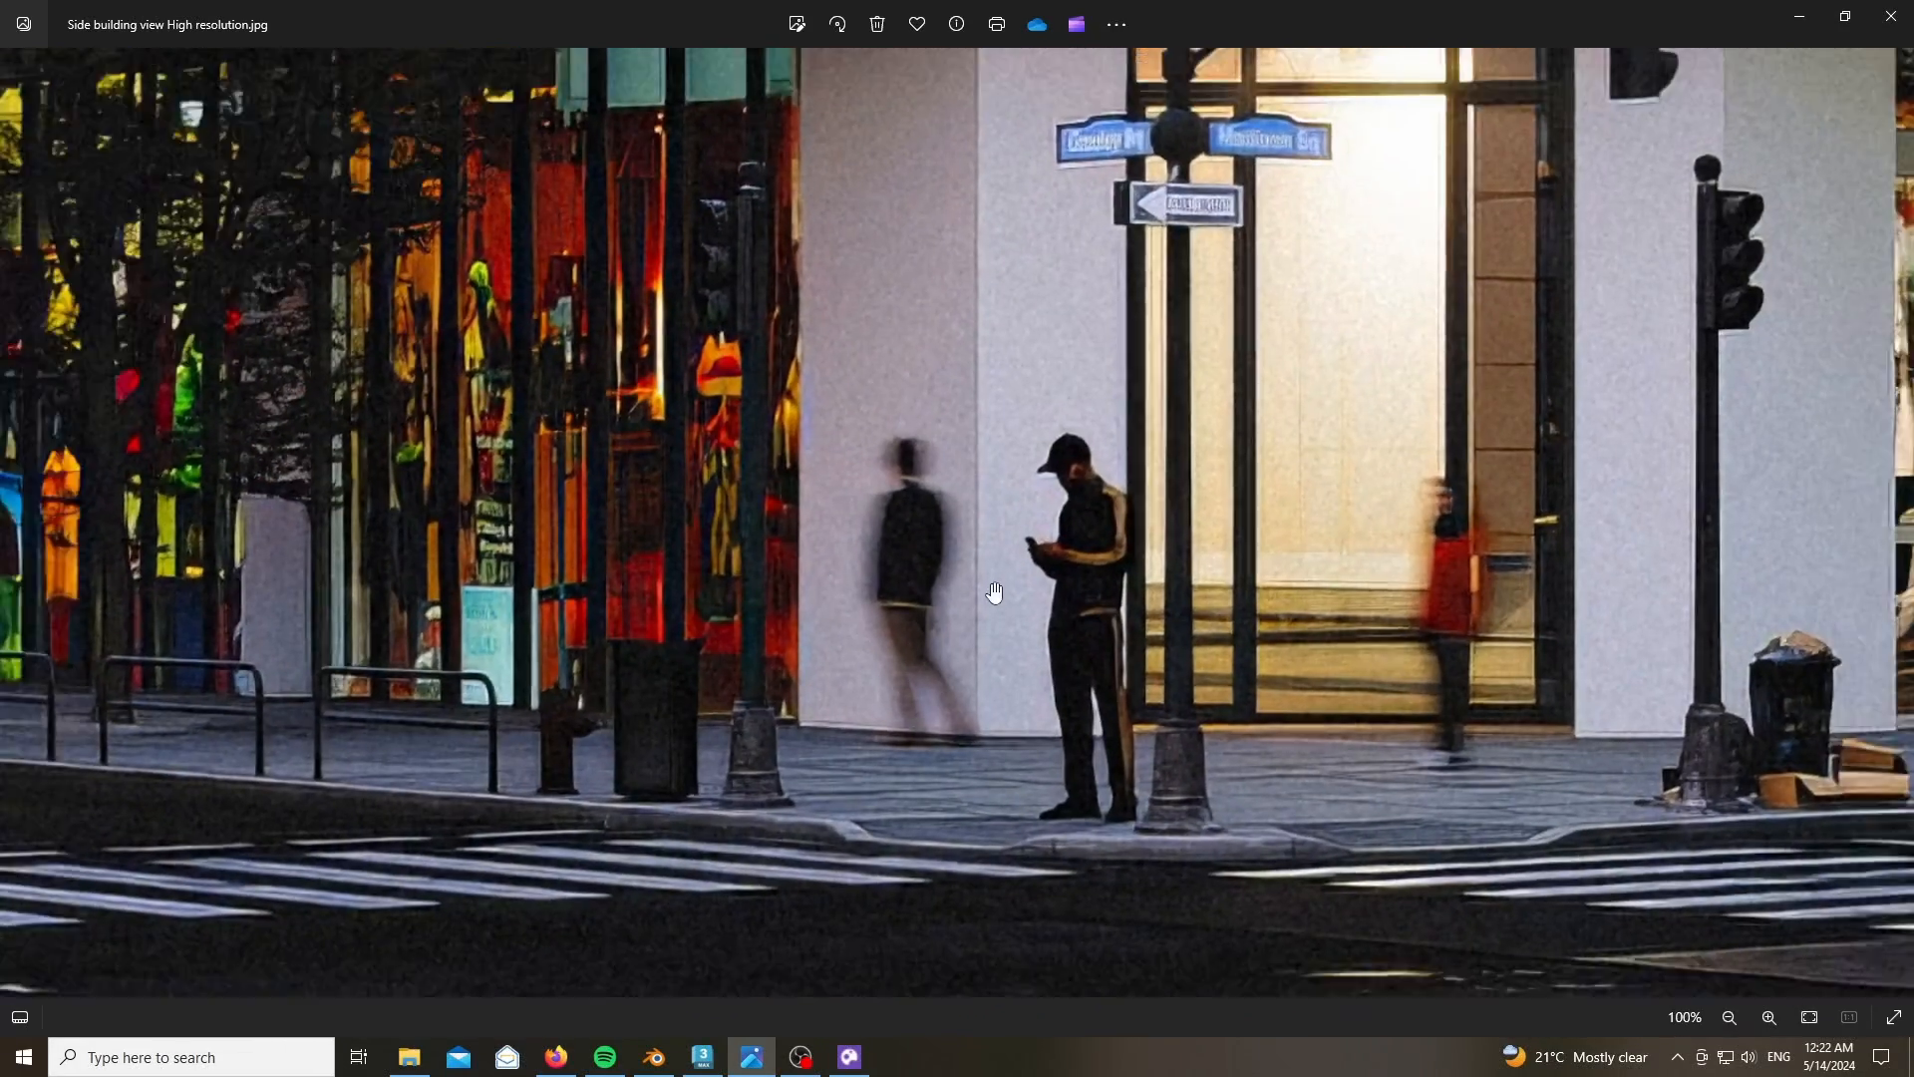
scroll(995, 592, down, 3)
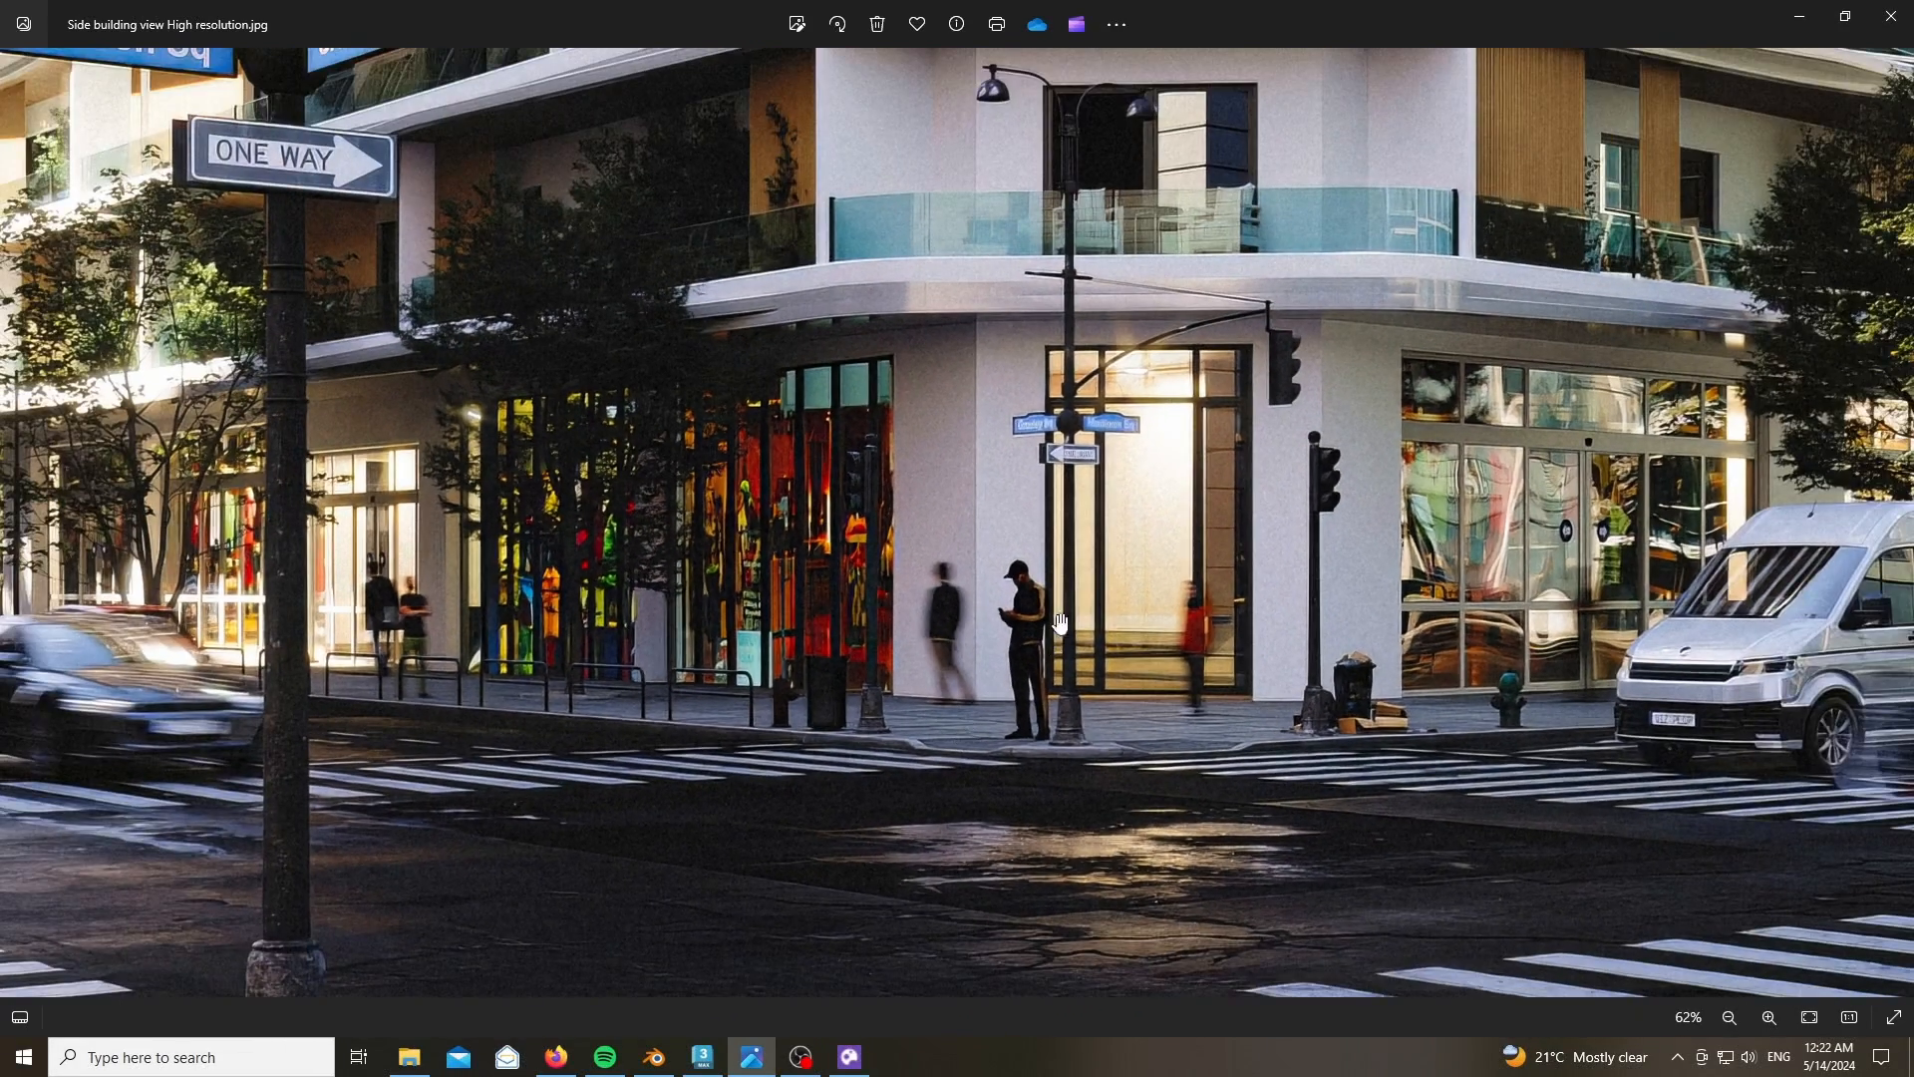
scroll(1060, 623, up, 4)
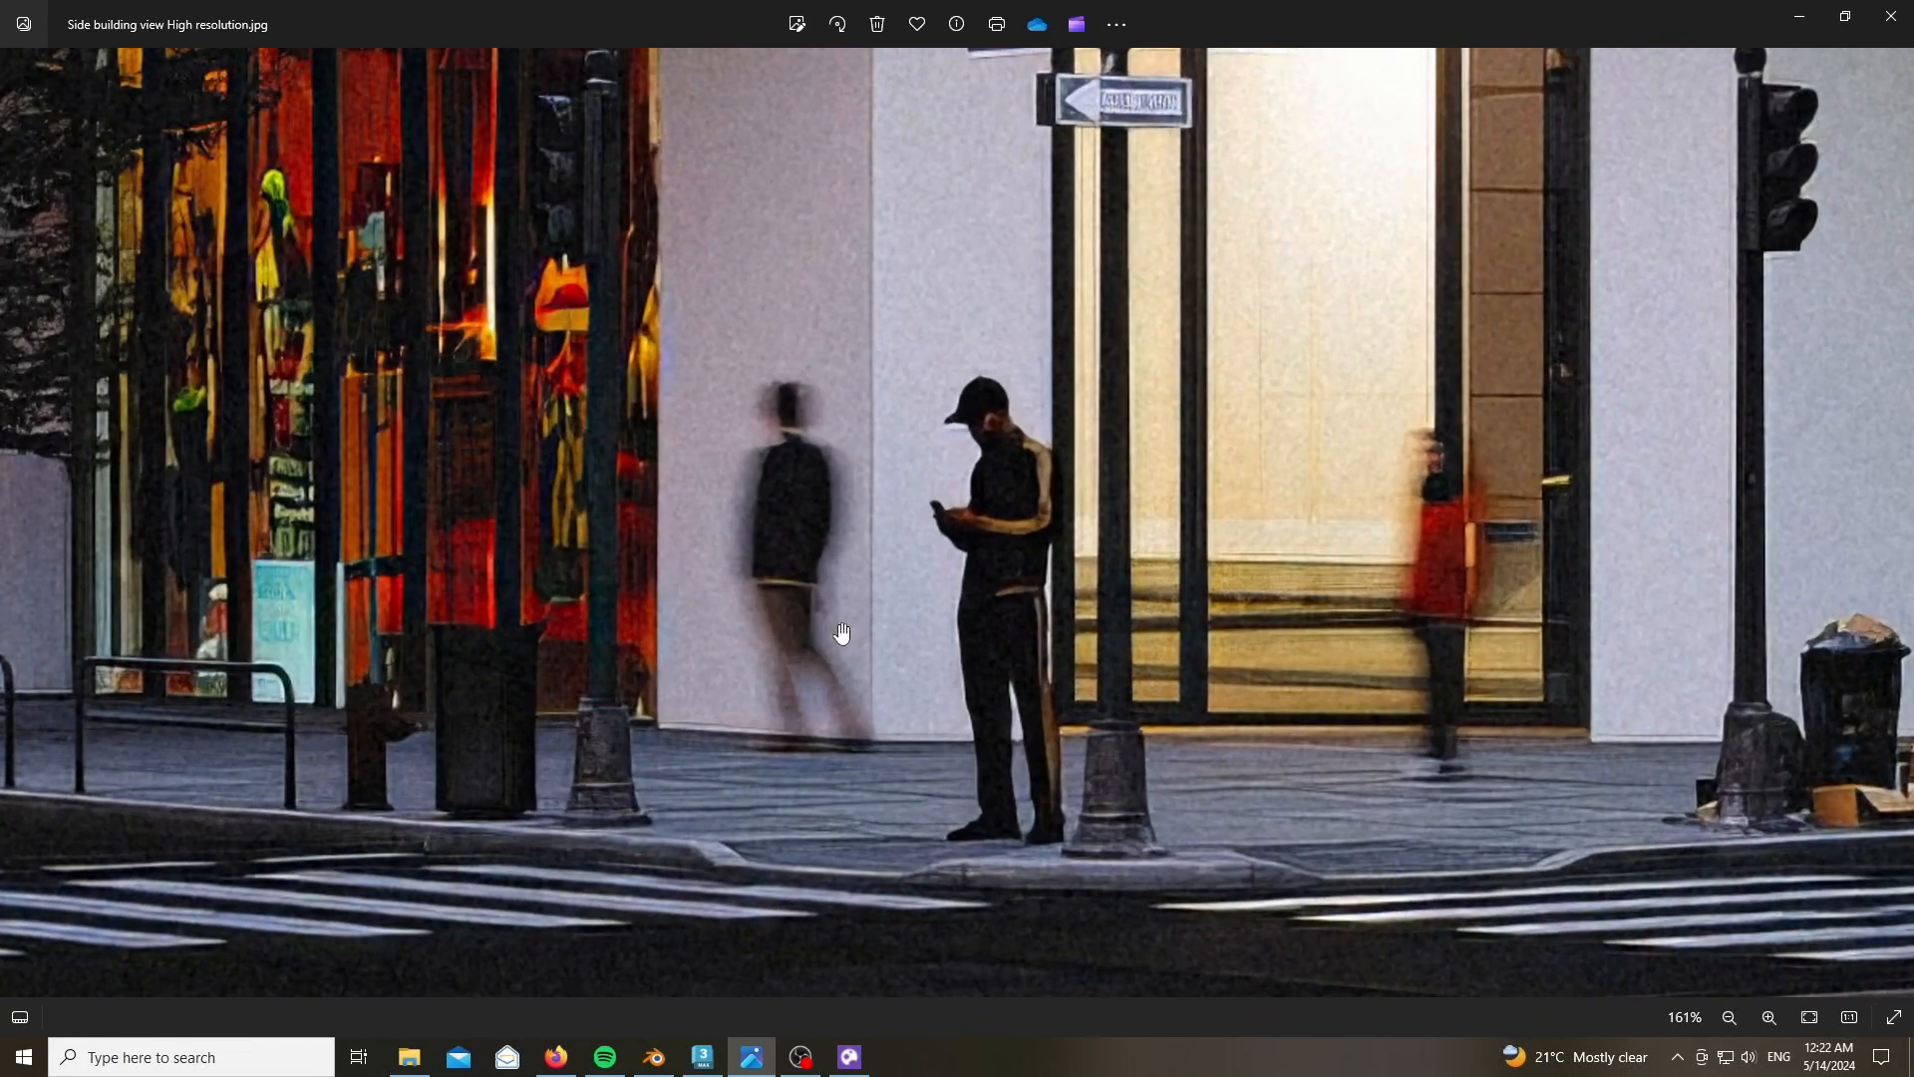
scroll(376, 620, down, 8)
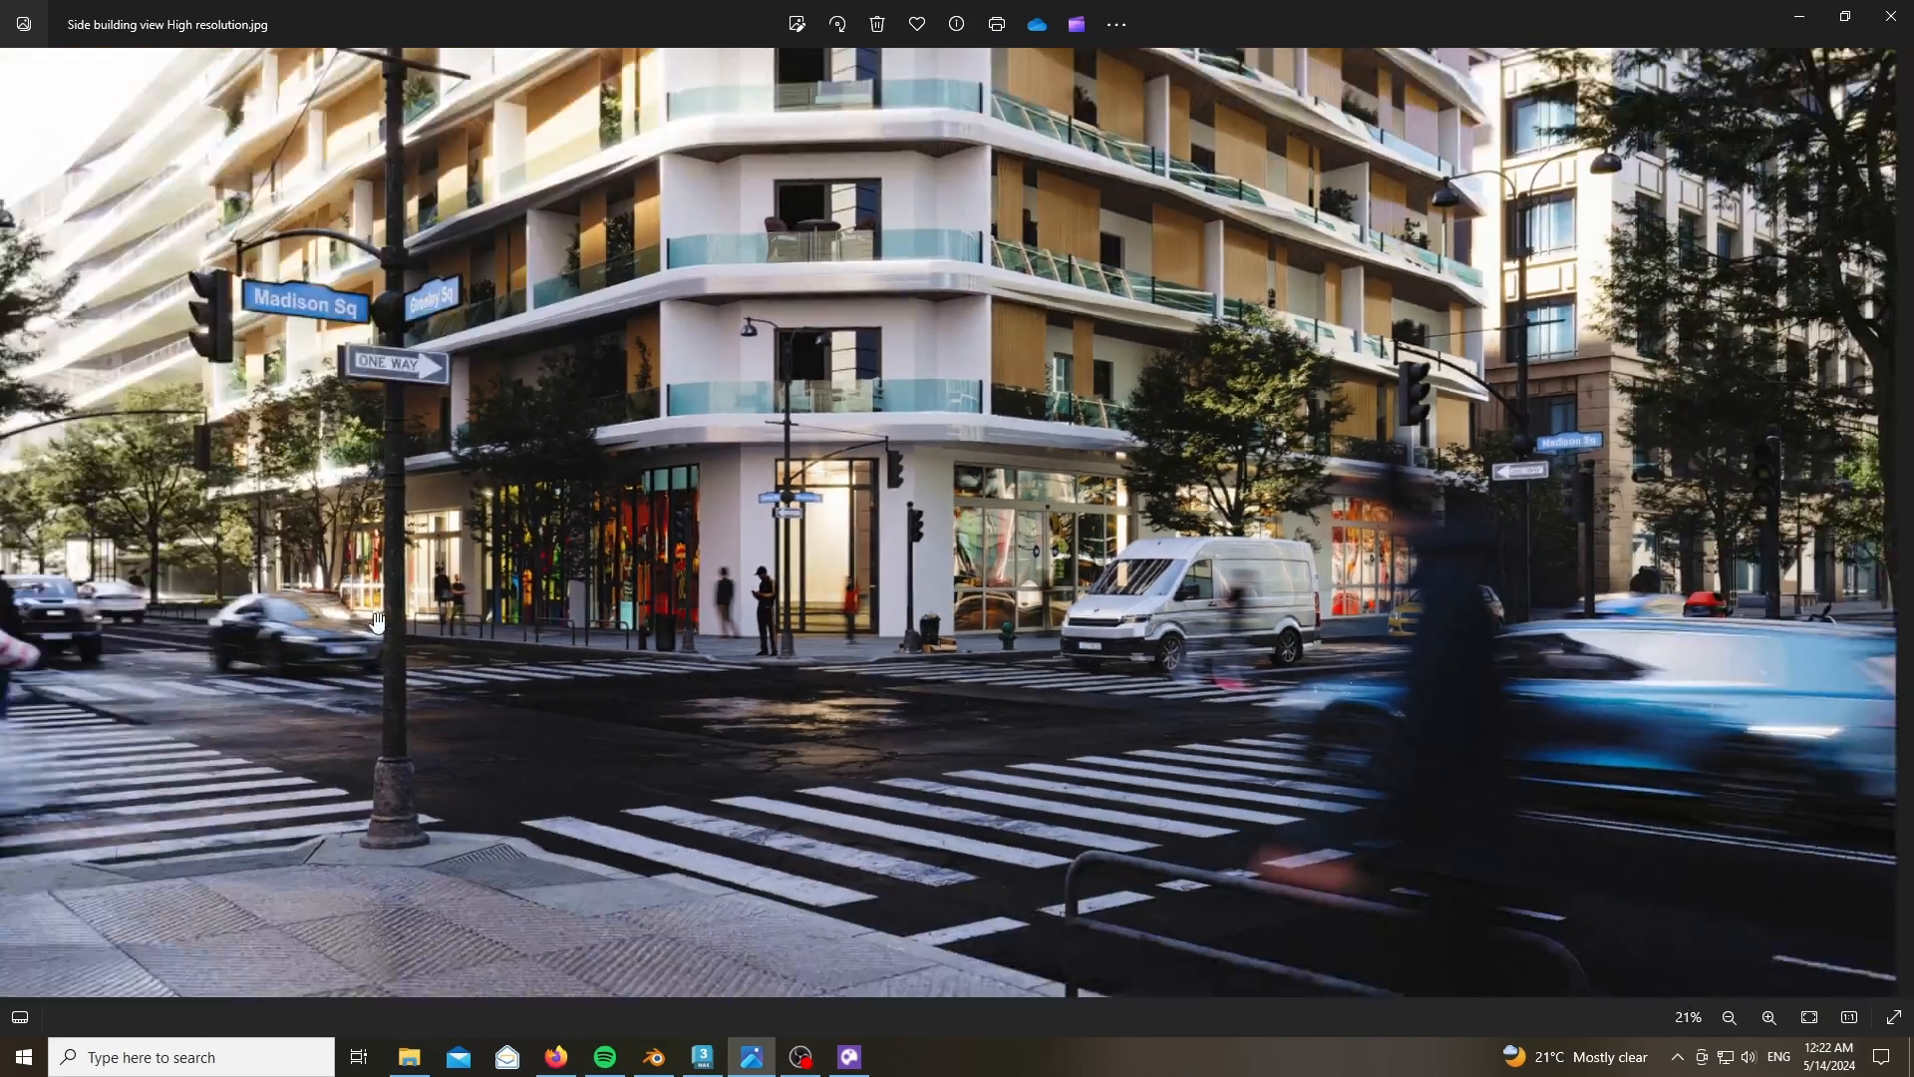
scroll(830, 675, up, 6)
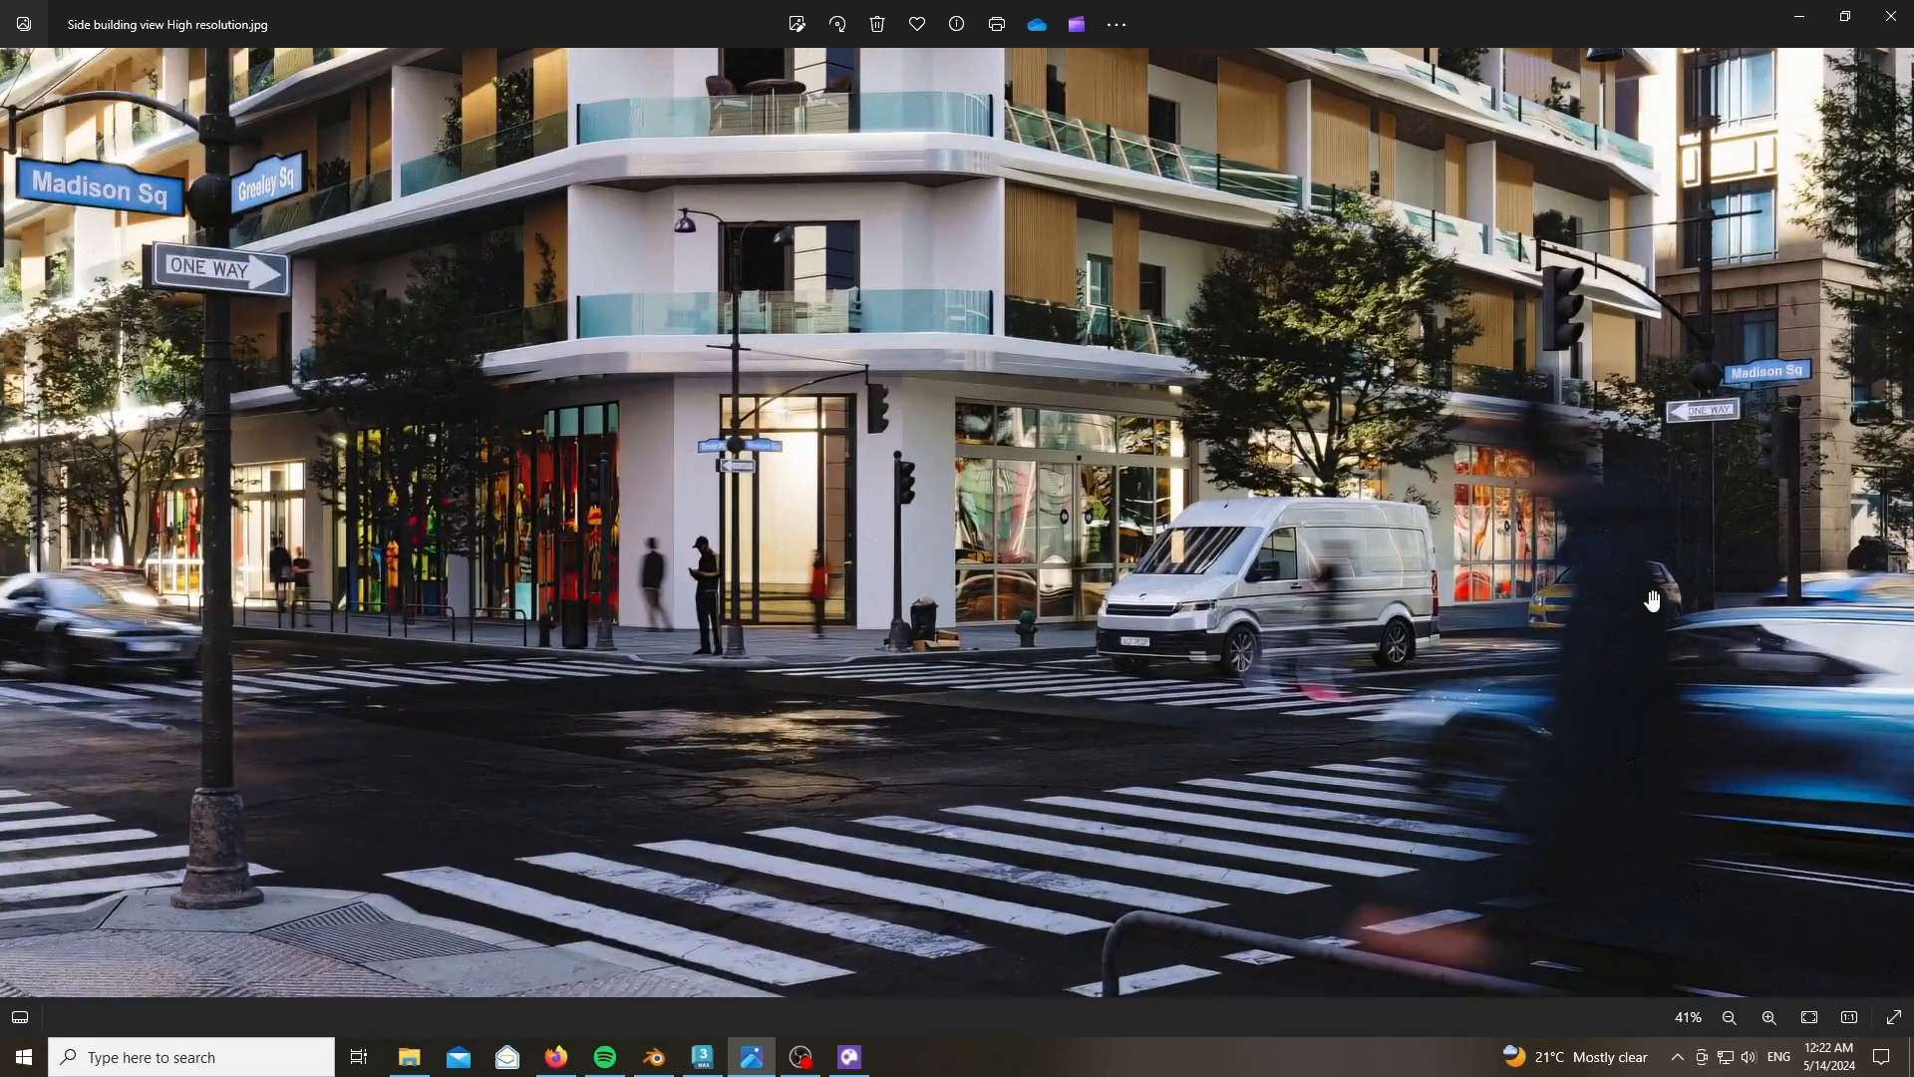
scroll(1100, 674, down, 5)
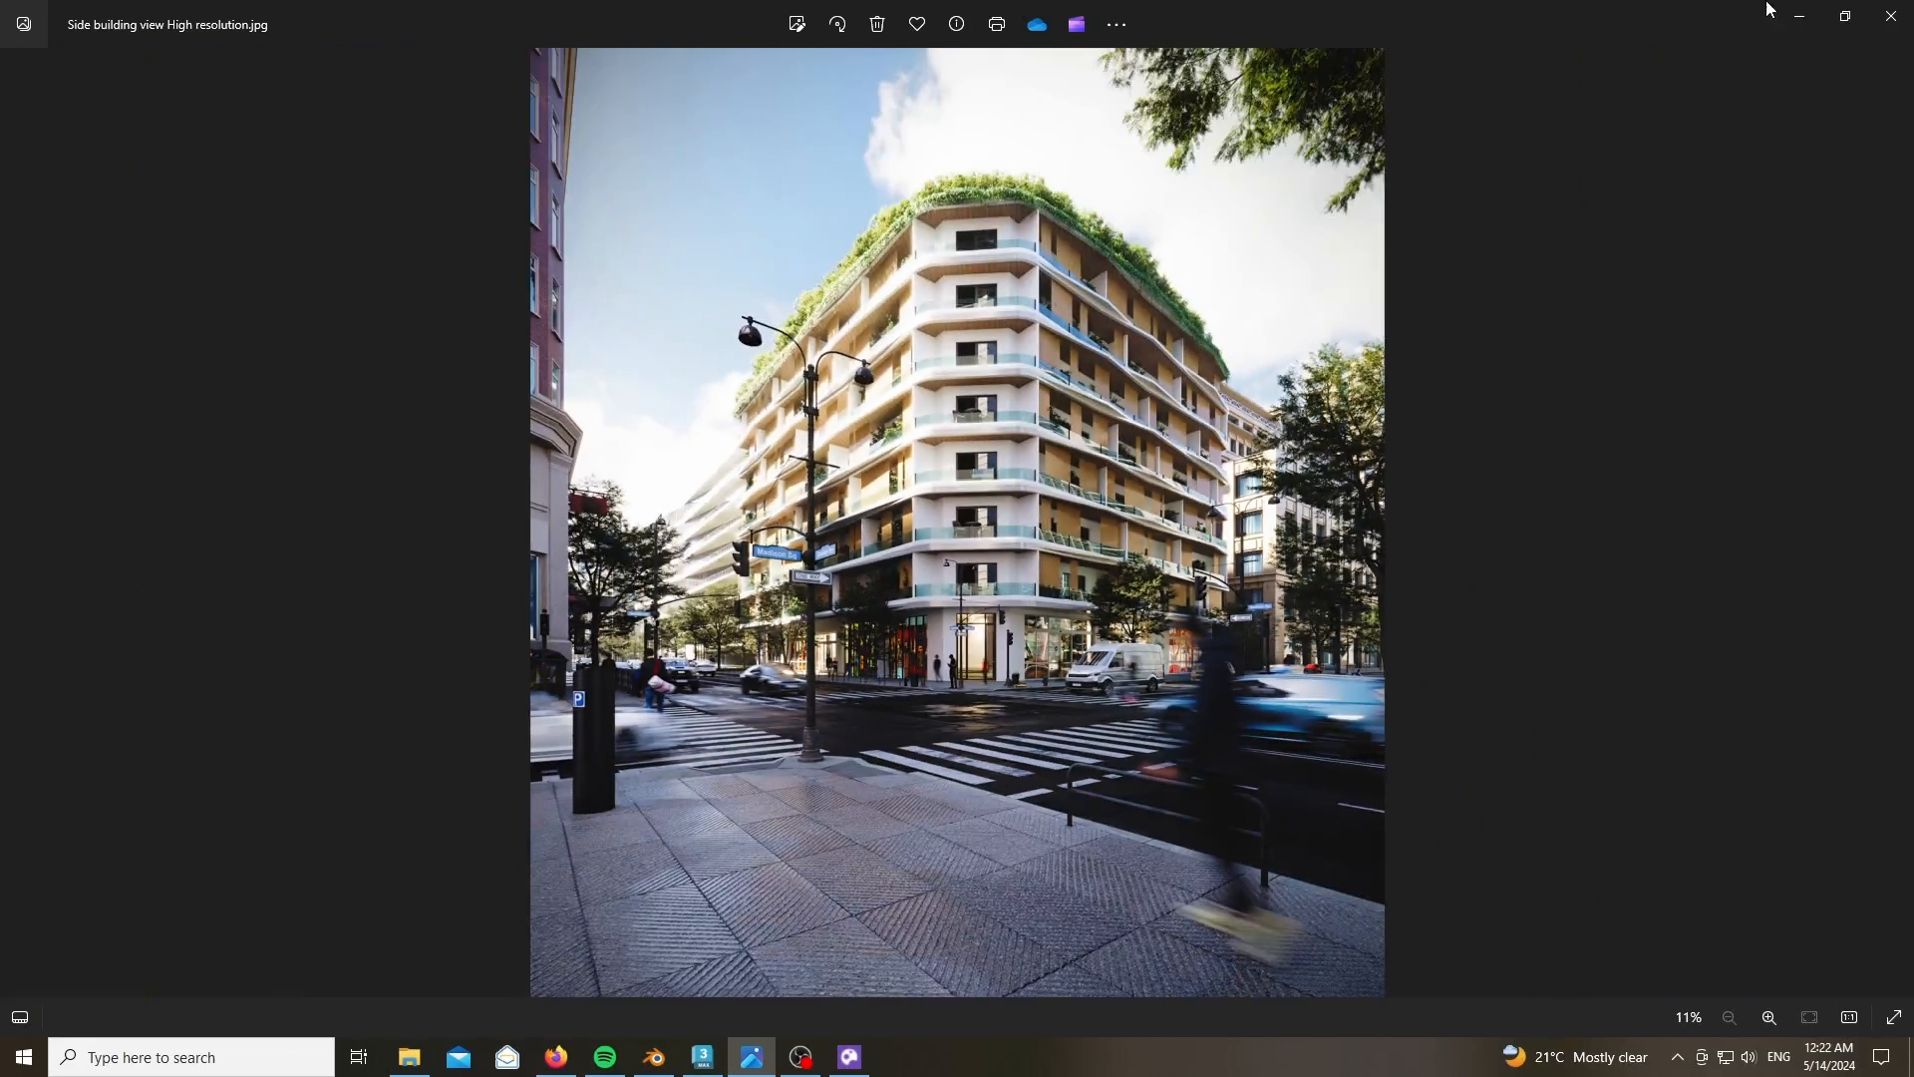
- Return to 3ds Max, switch the viewport to Corona Camera001 and select that camera
click(1796, 15)
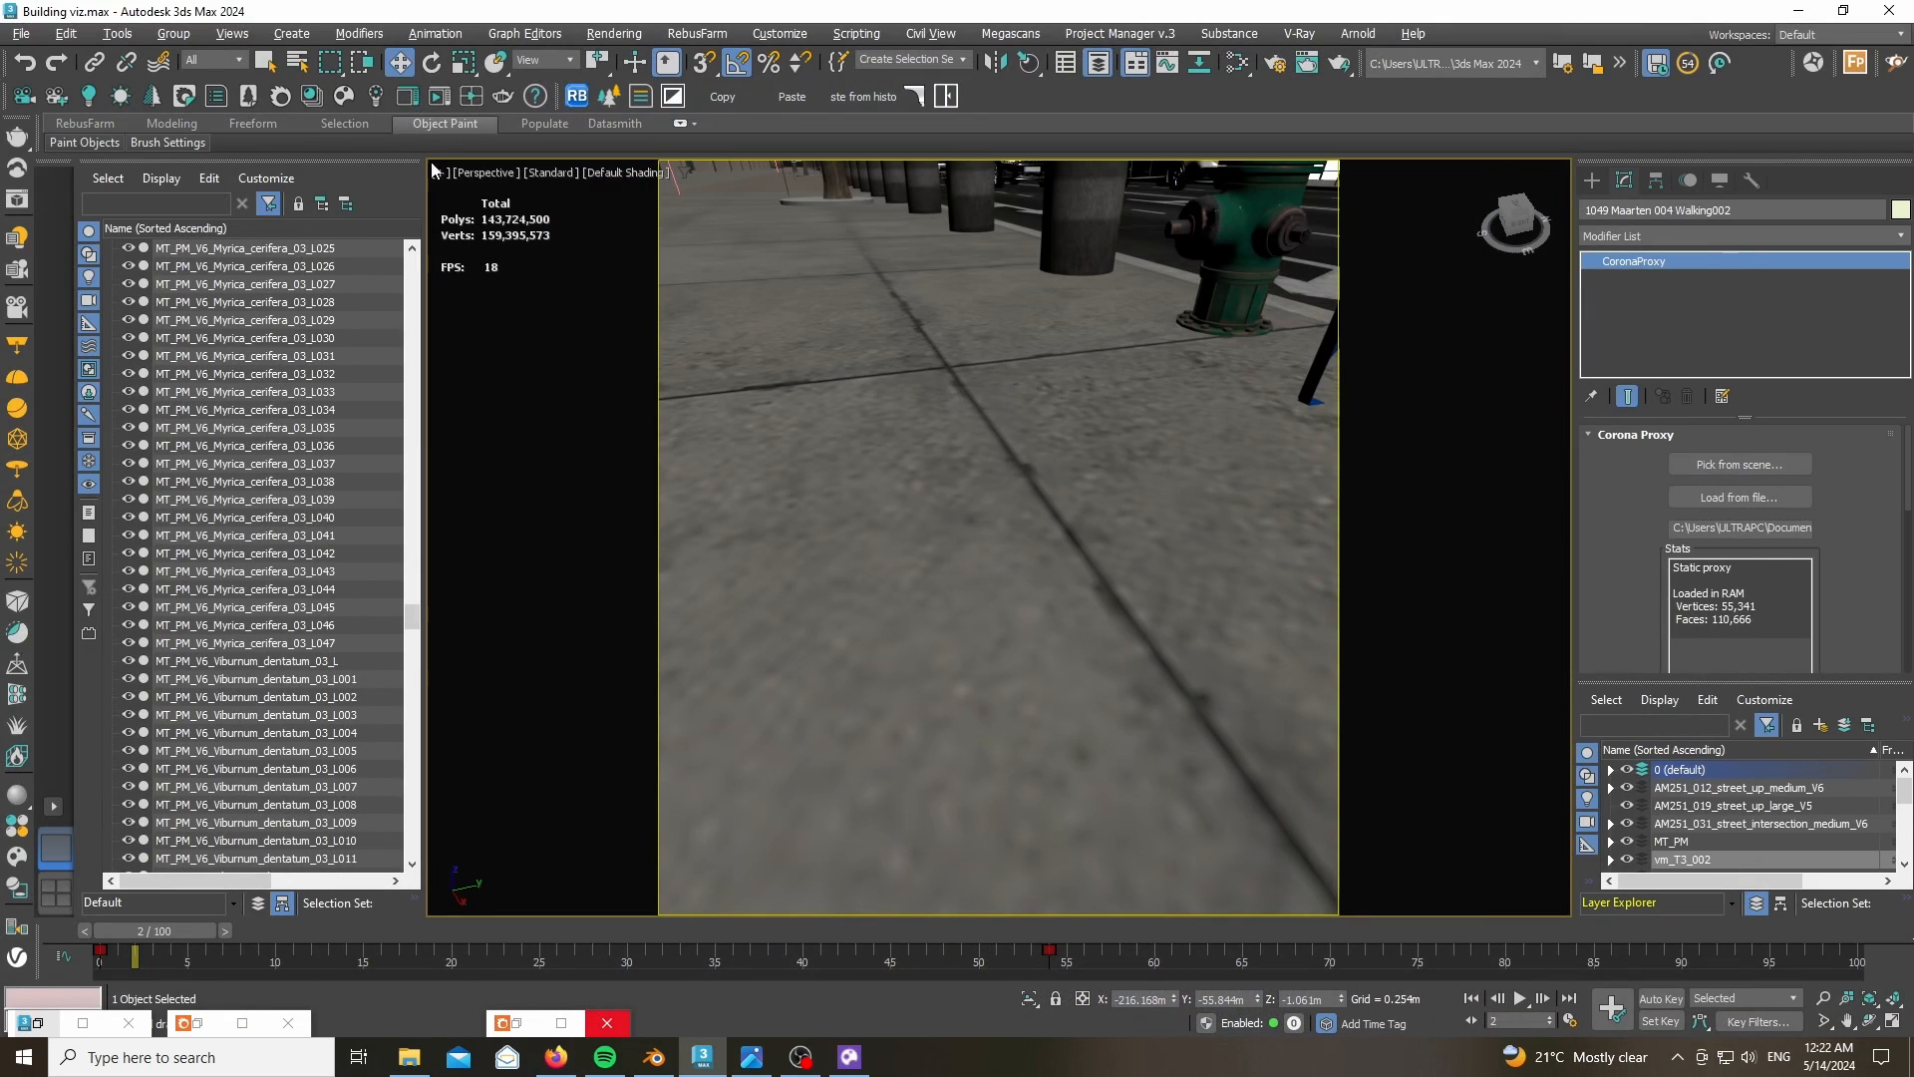
click(486, 173)
mouse_move(664, 197)
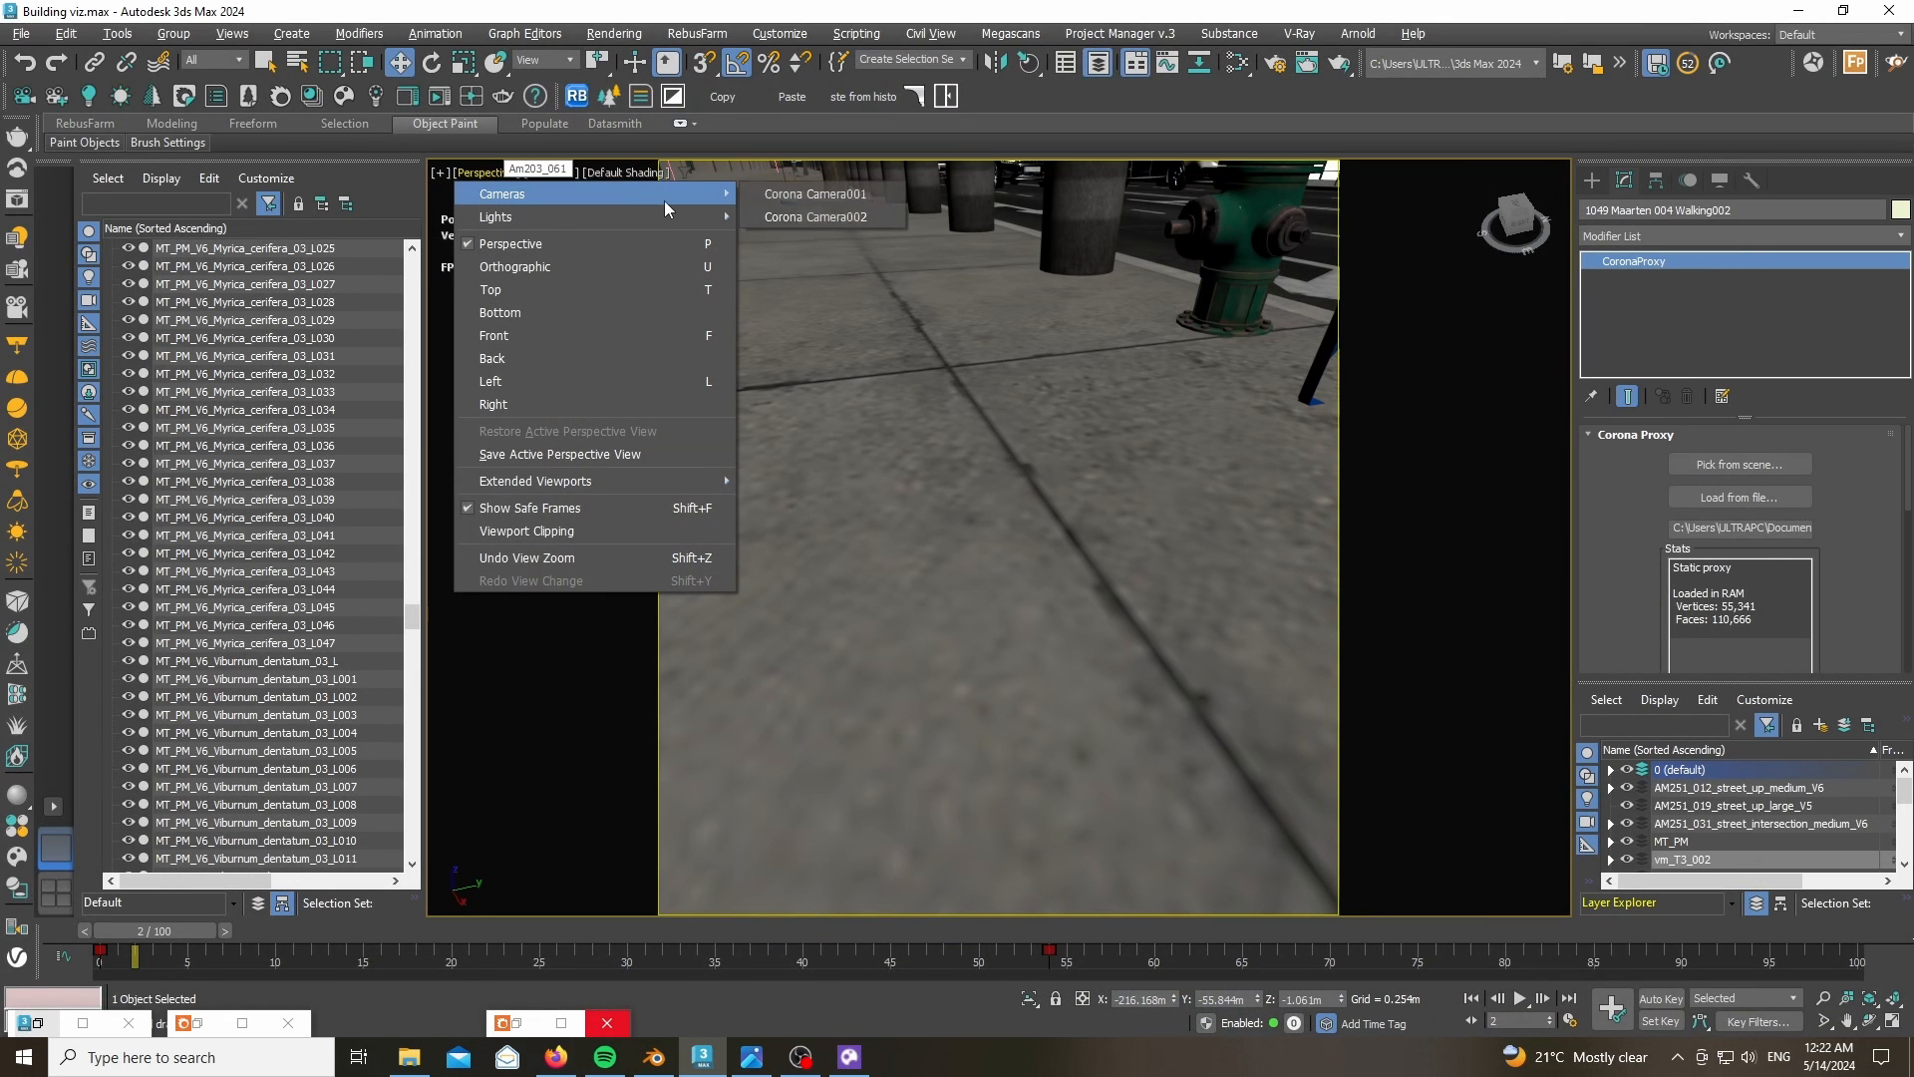
click(781, 197)
click(495, 174)
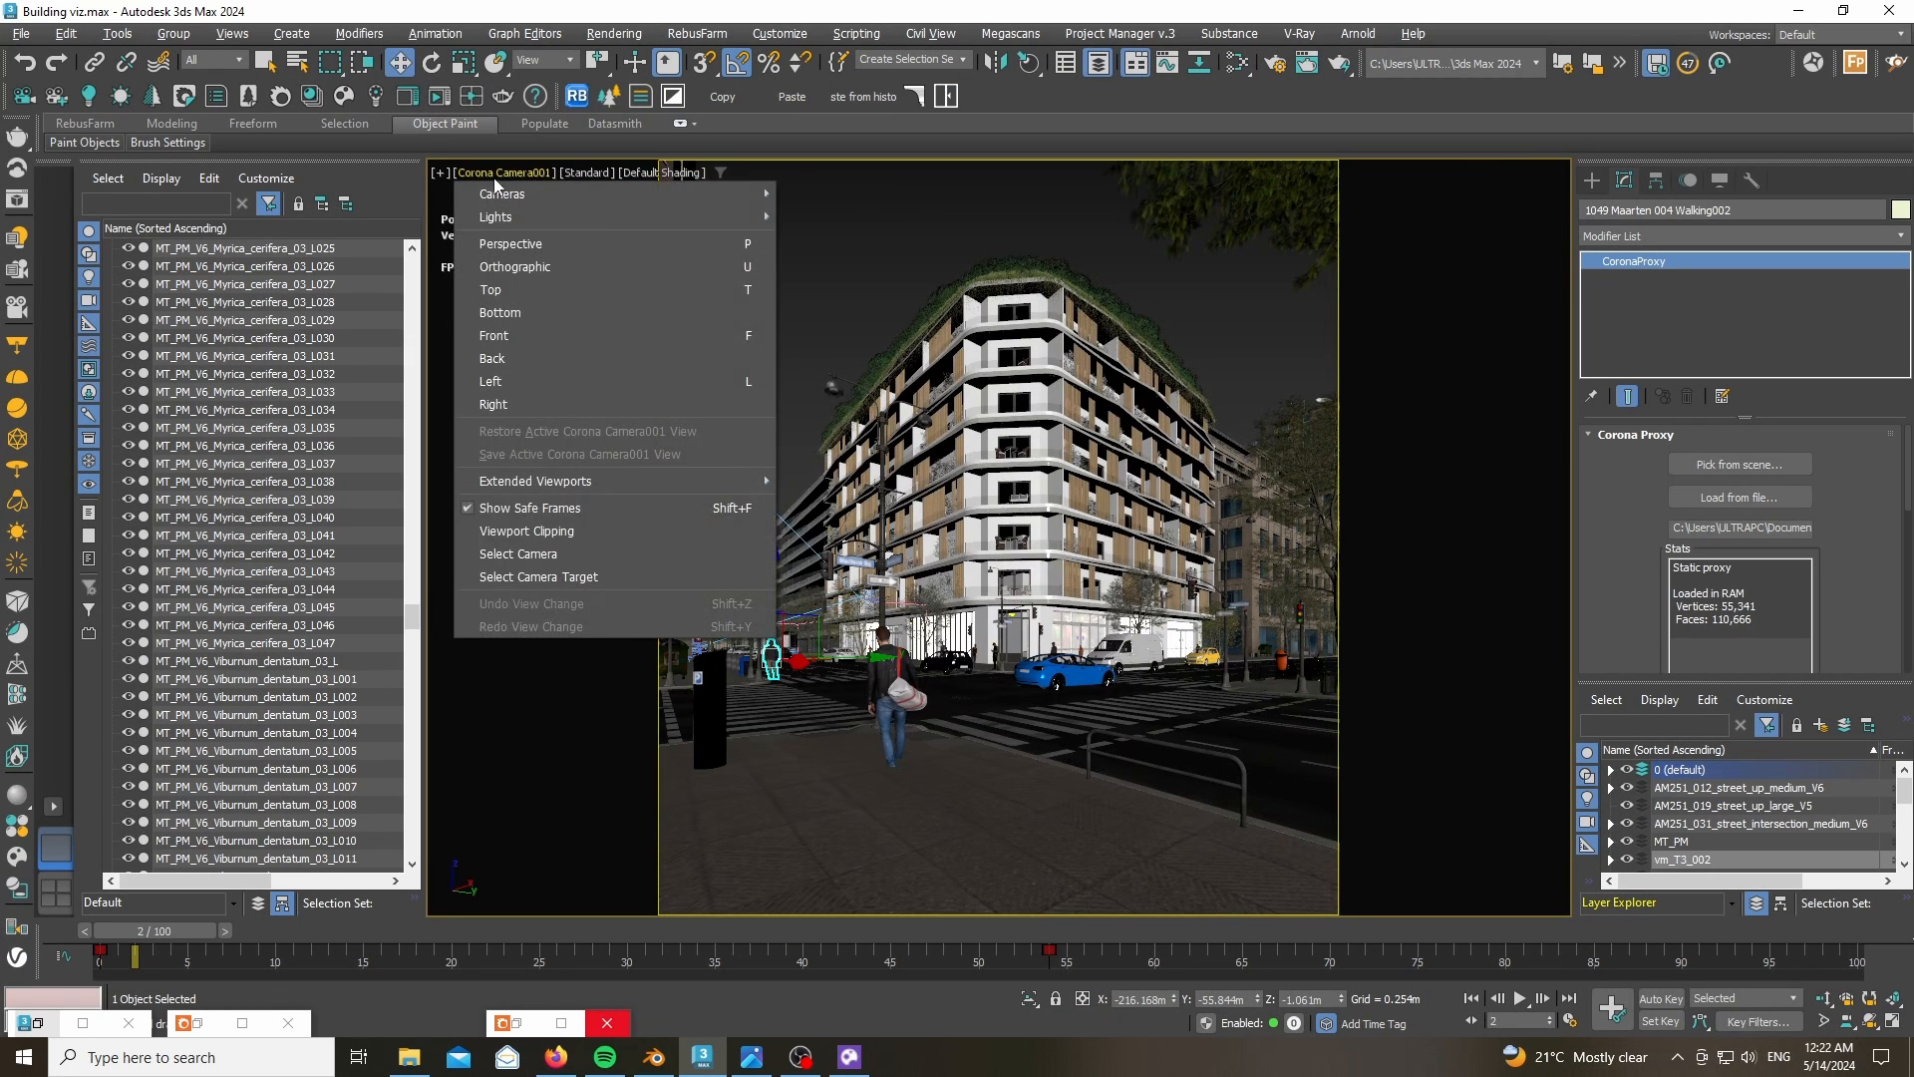
click(534, 553)
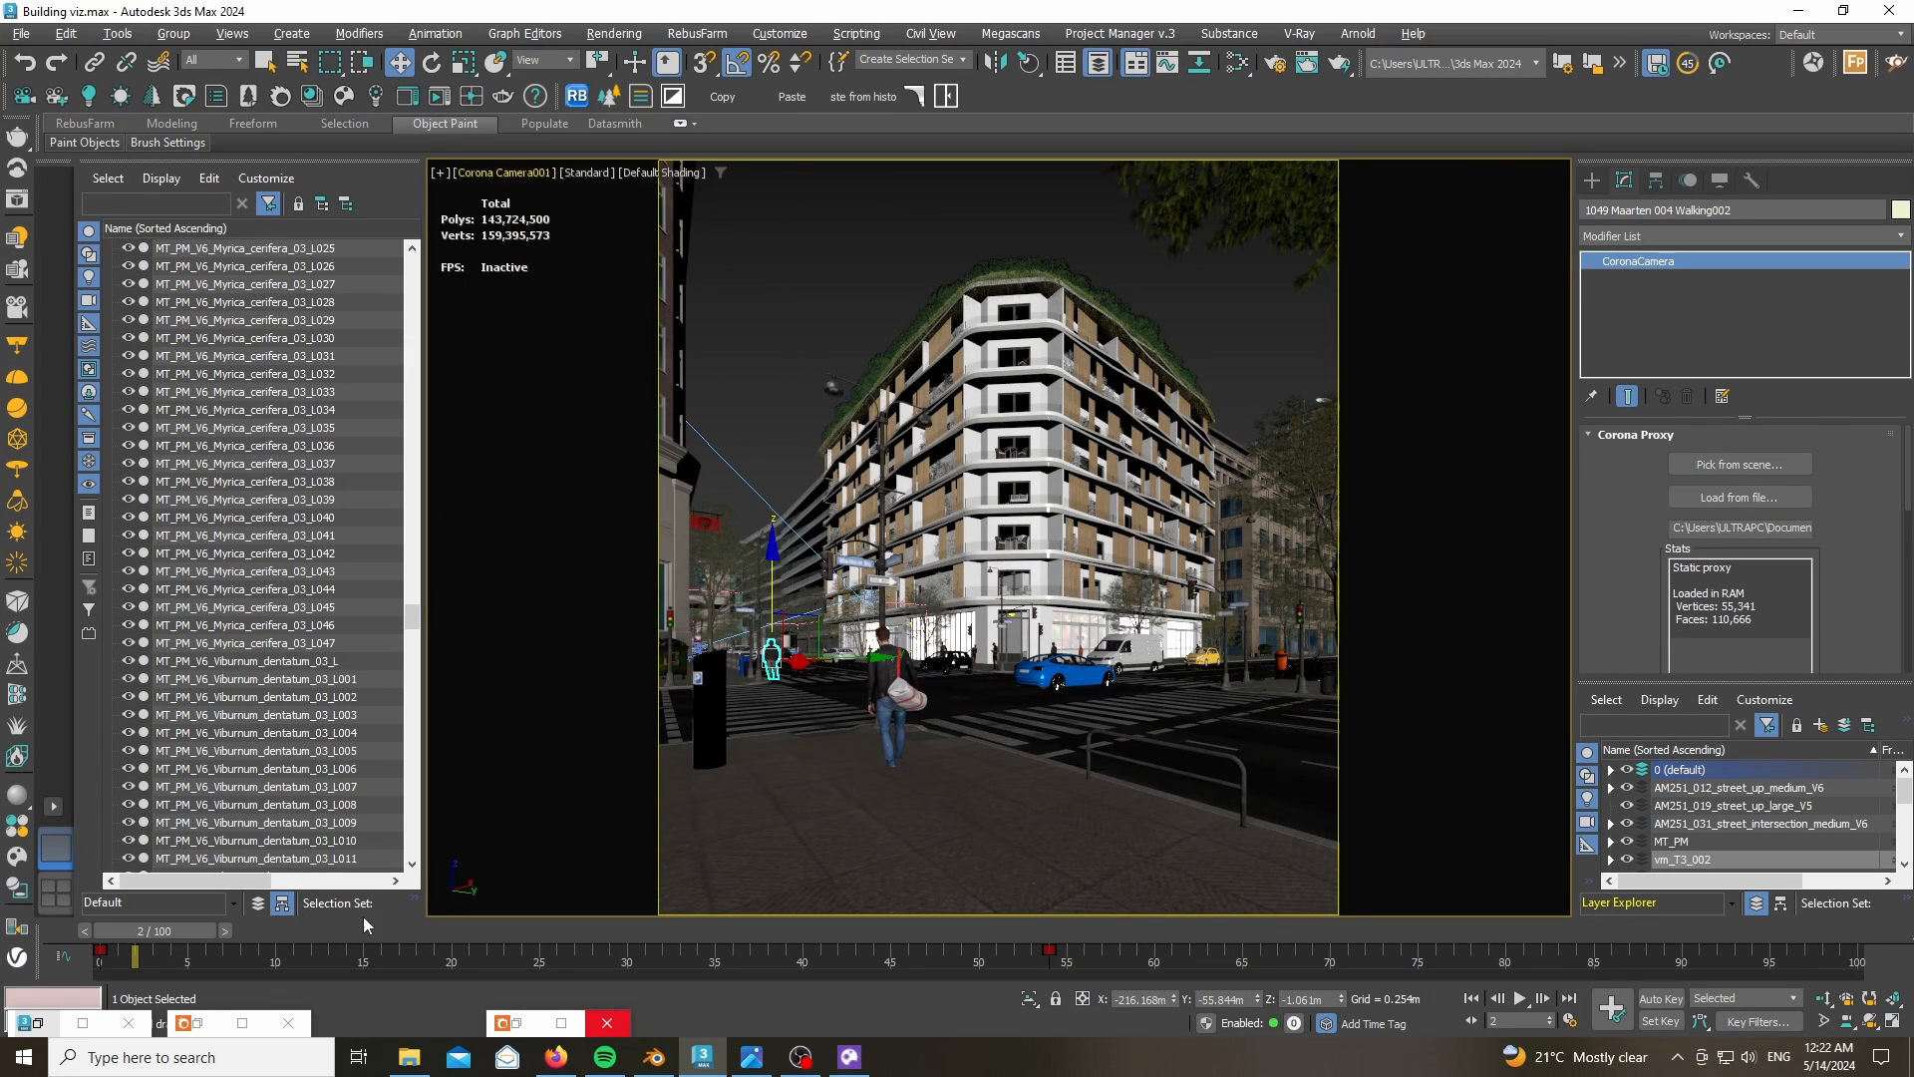
- Scrub to frame 28, hide the Layer Explorer and examine the selected camera's photographic parameters
drag(143, 927, 592, 949)
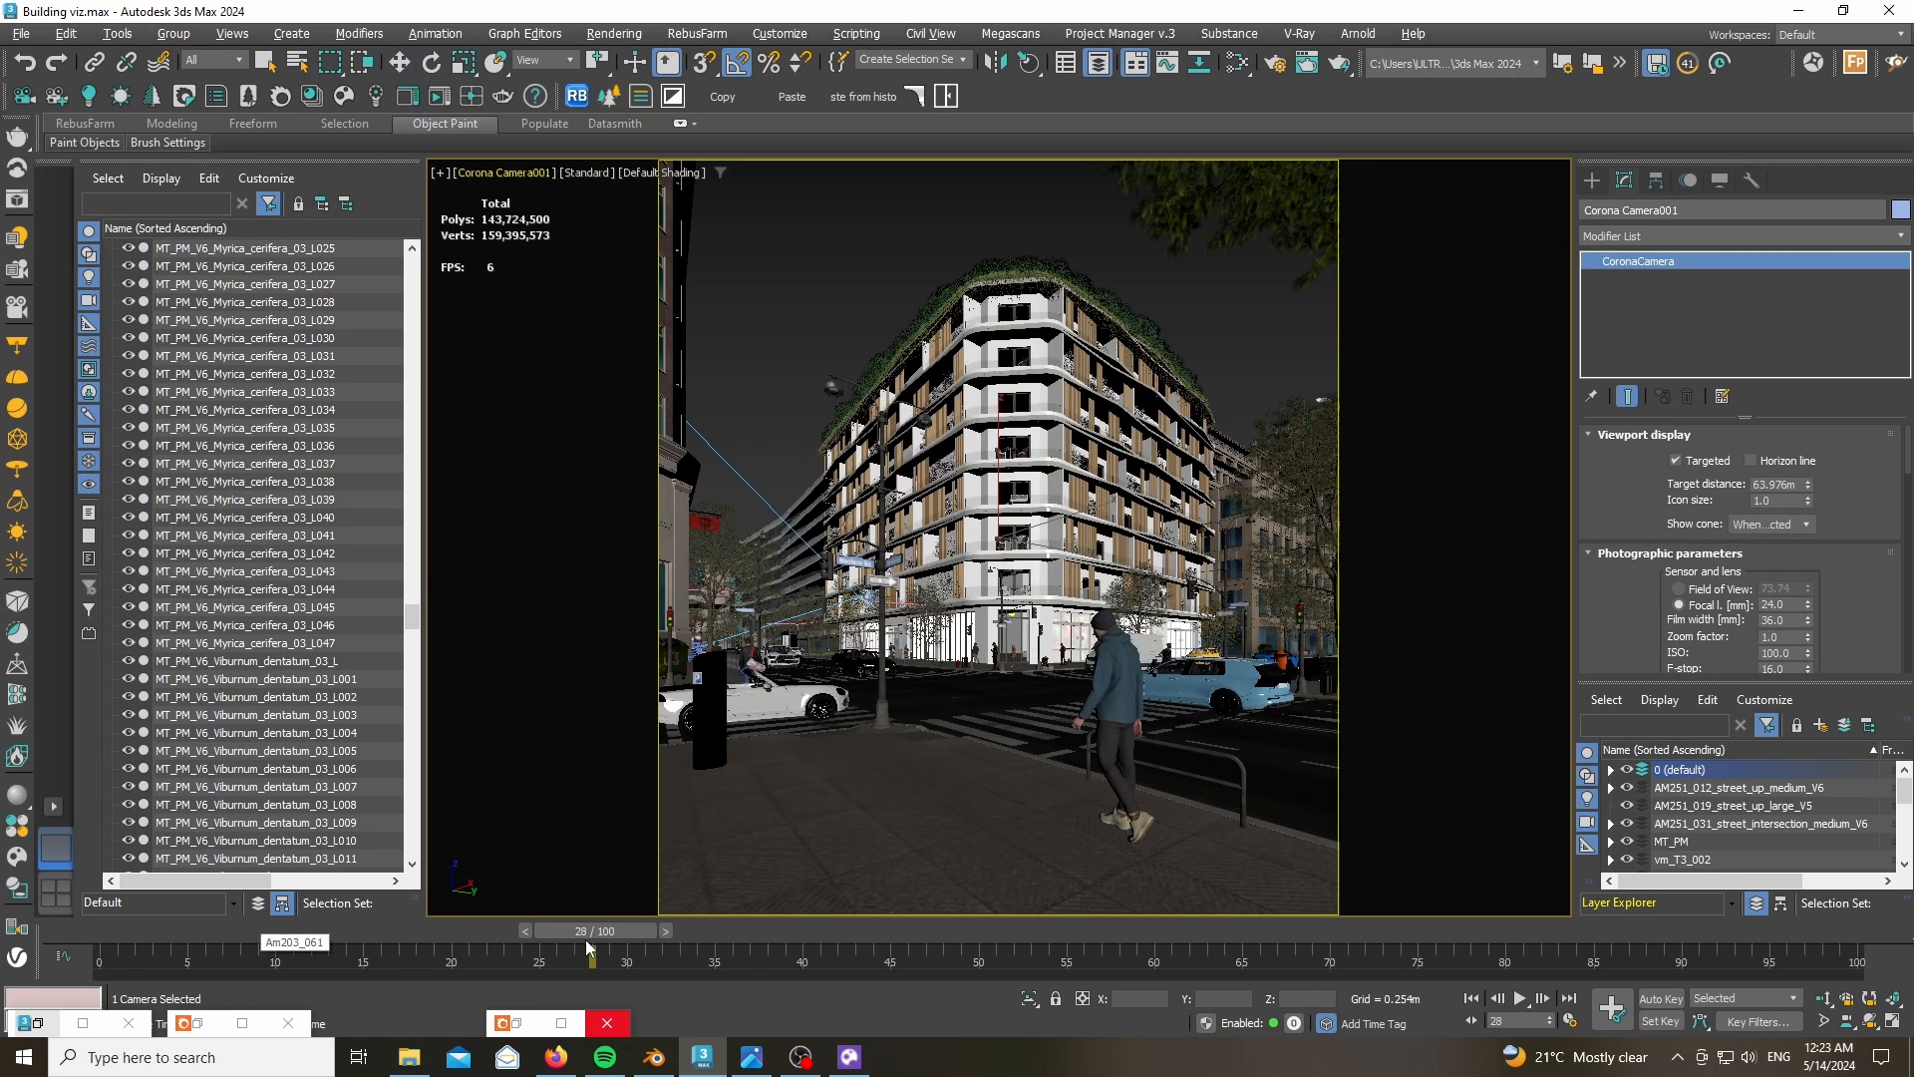
key(w)
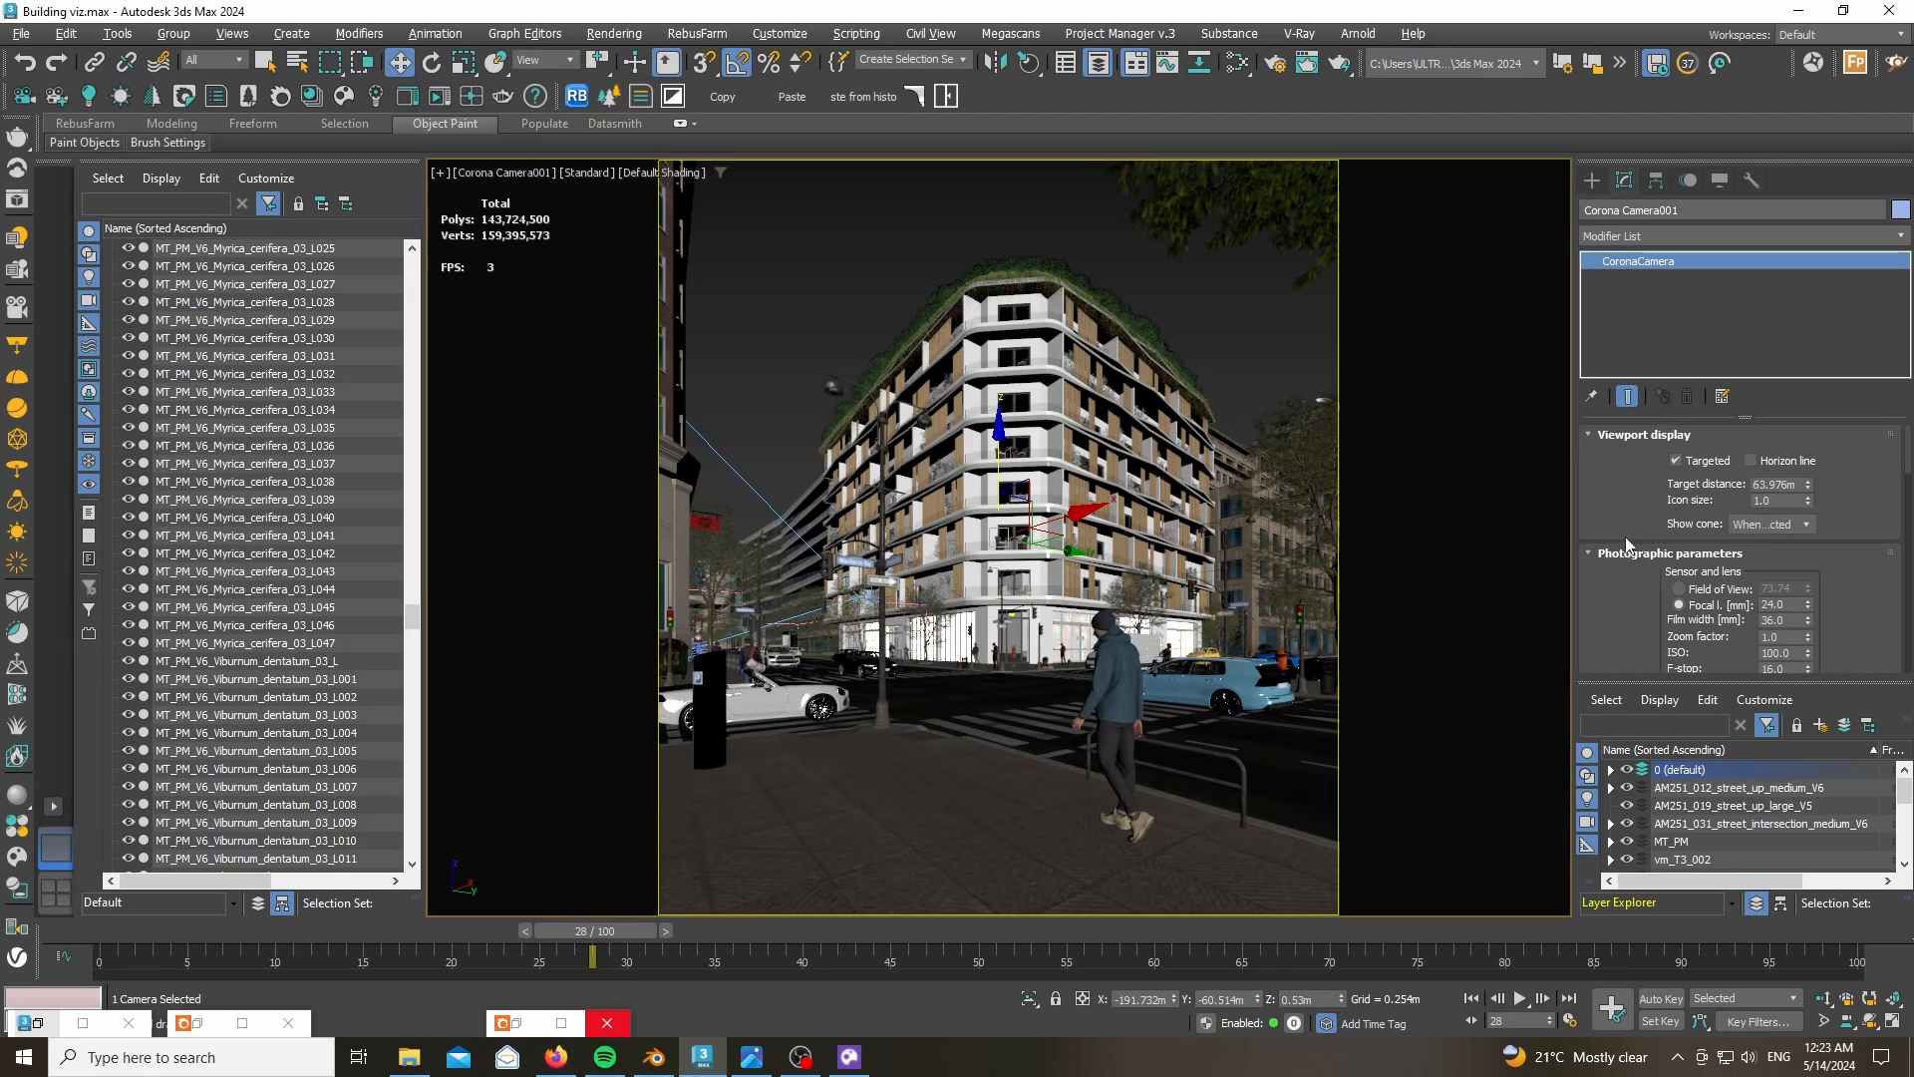
scroll(1625, 566, down, 1)
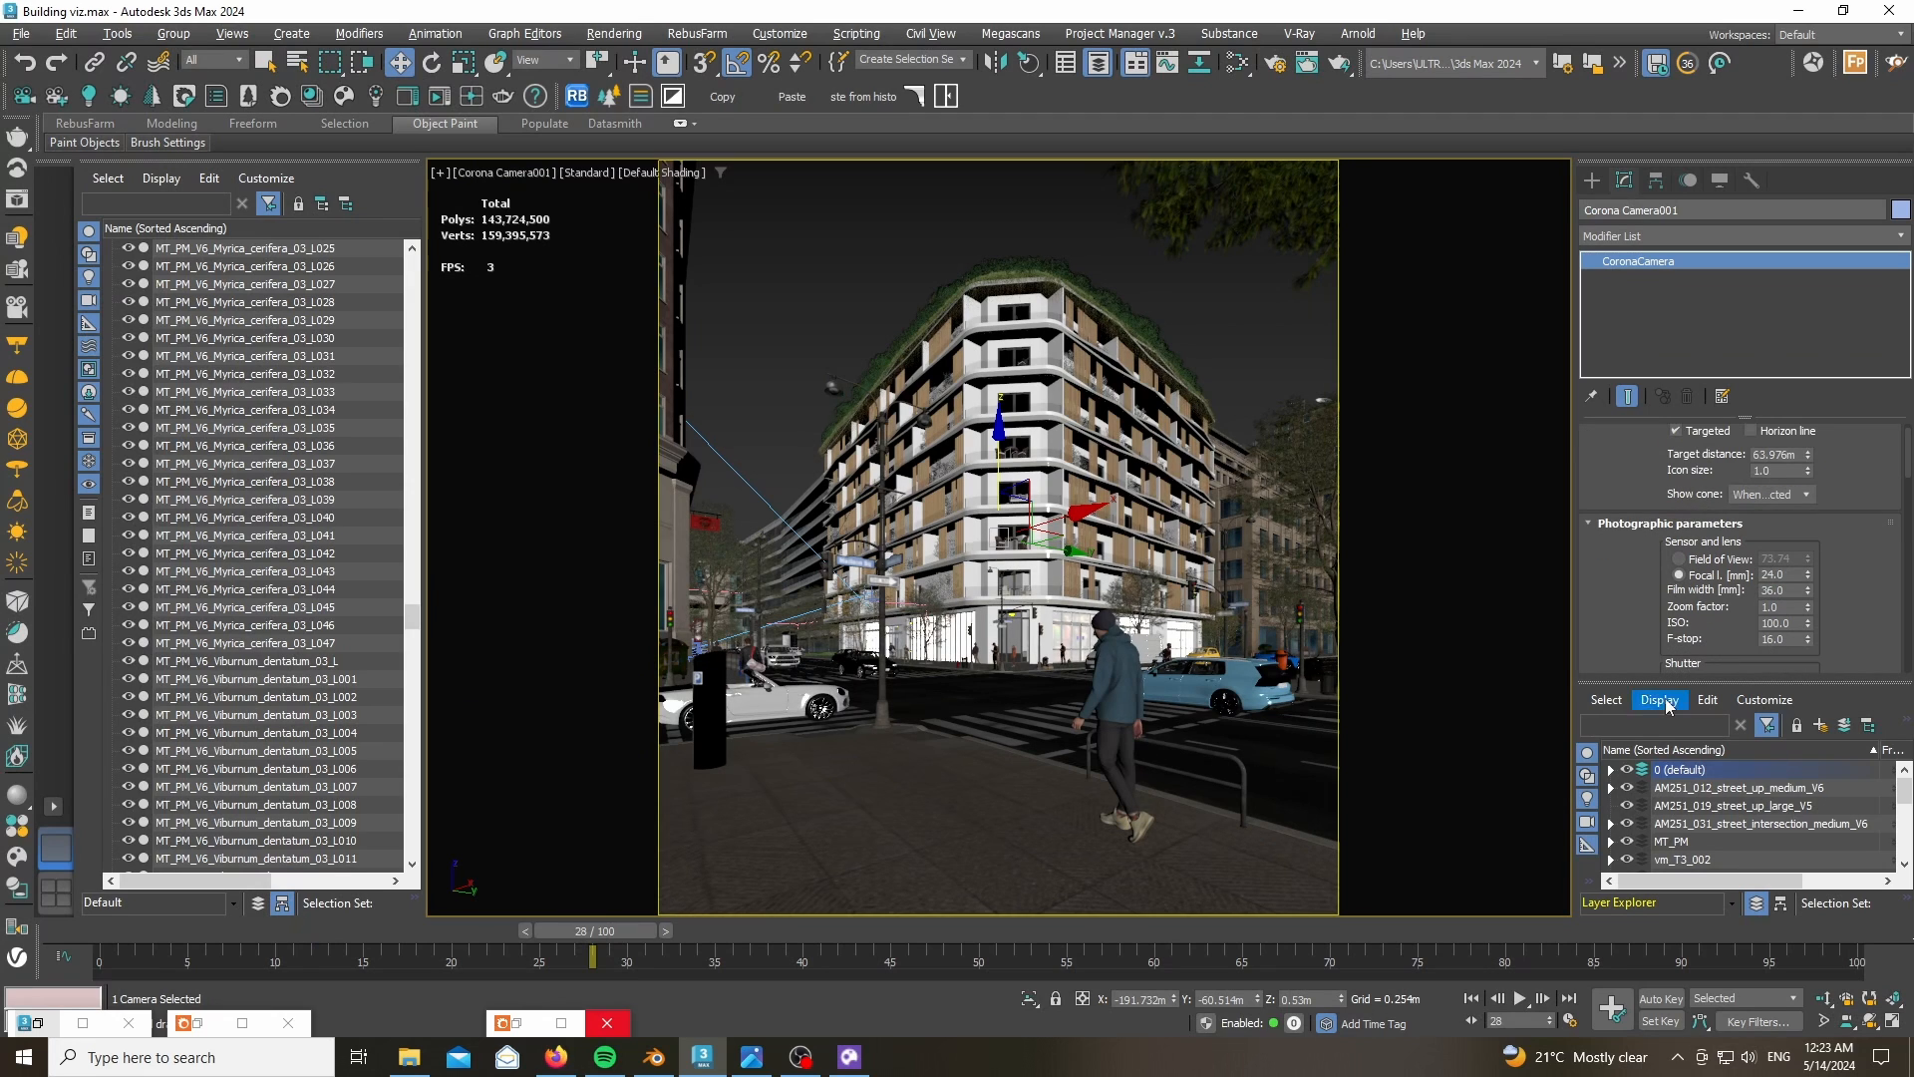
click(1100, 68)
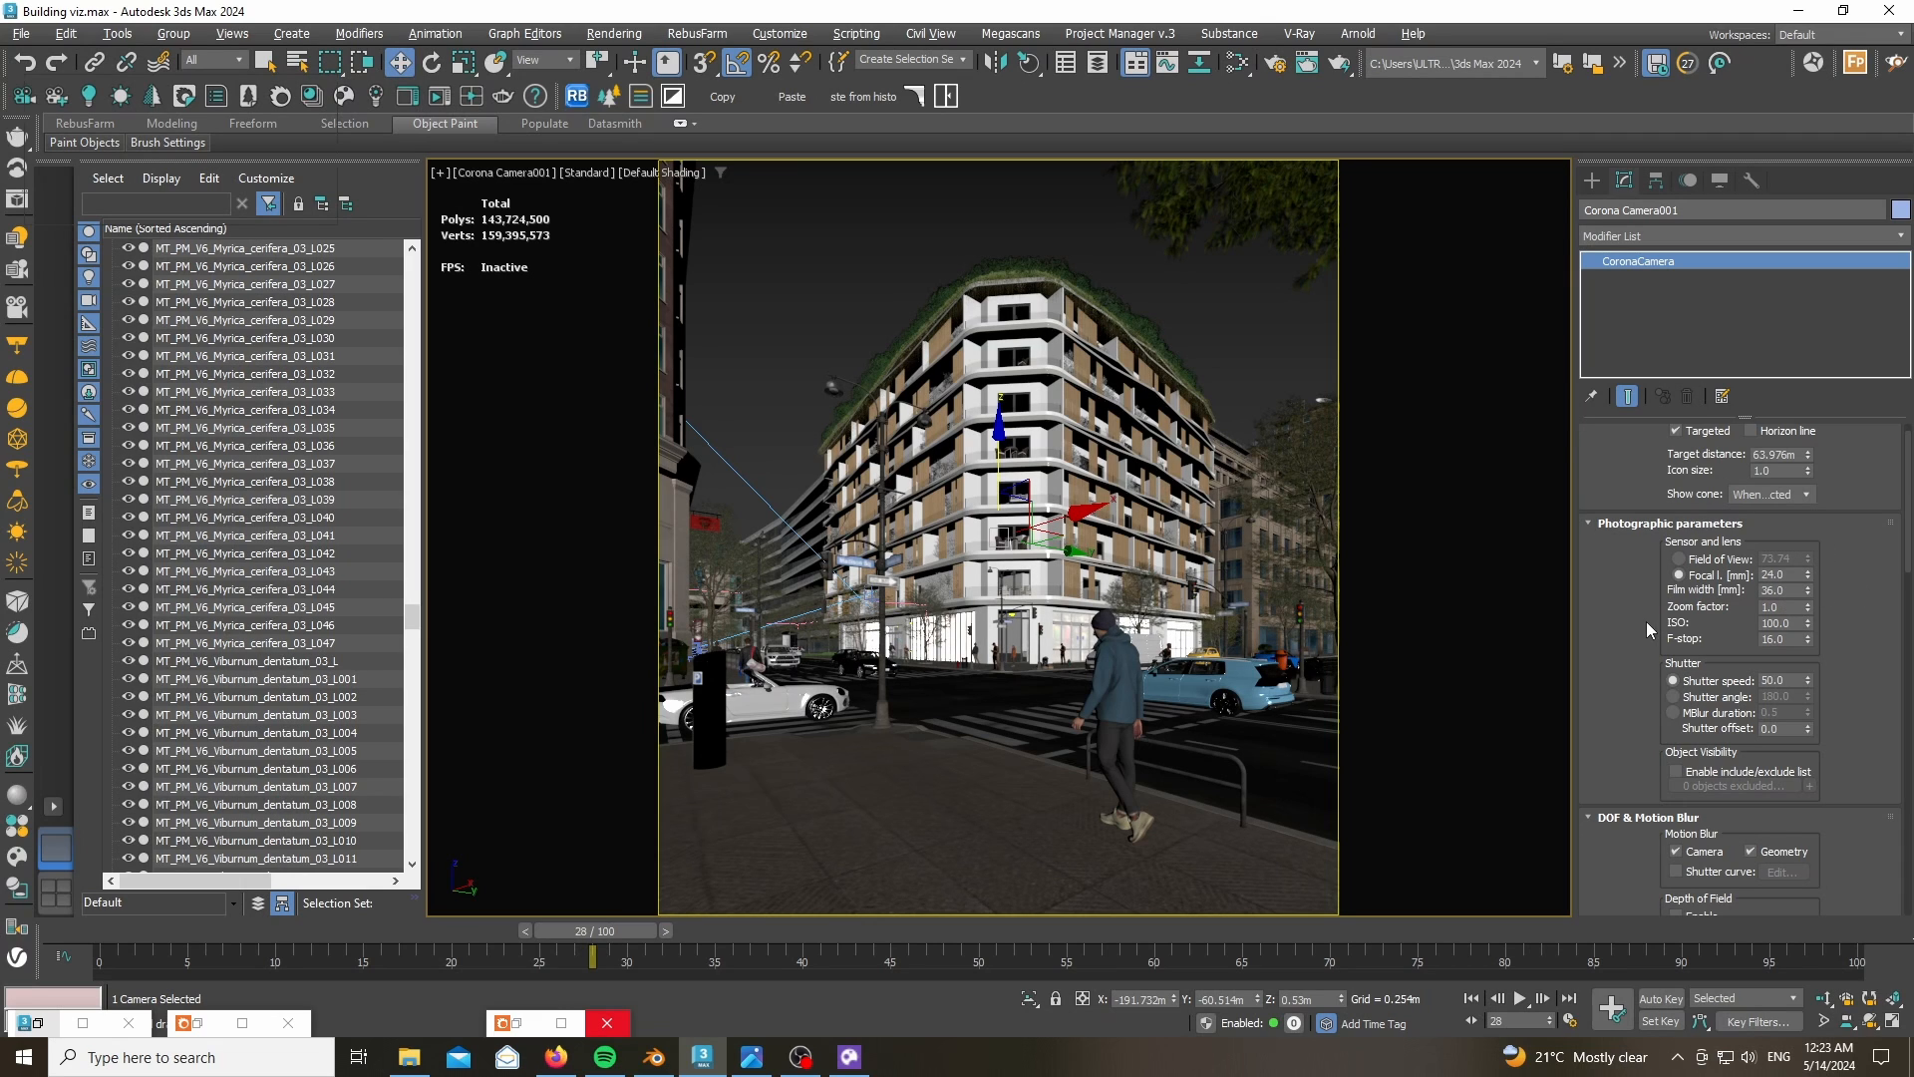
scroll(1607, 640, down, 1)
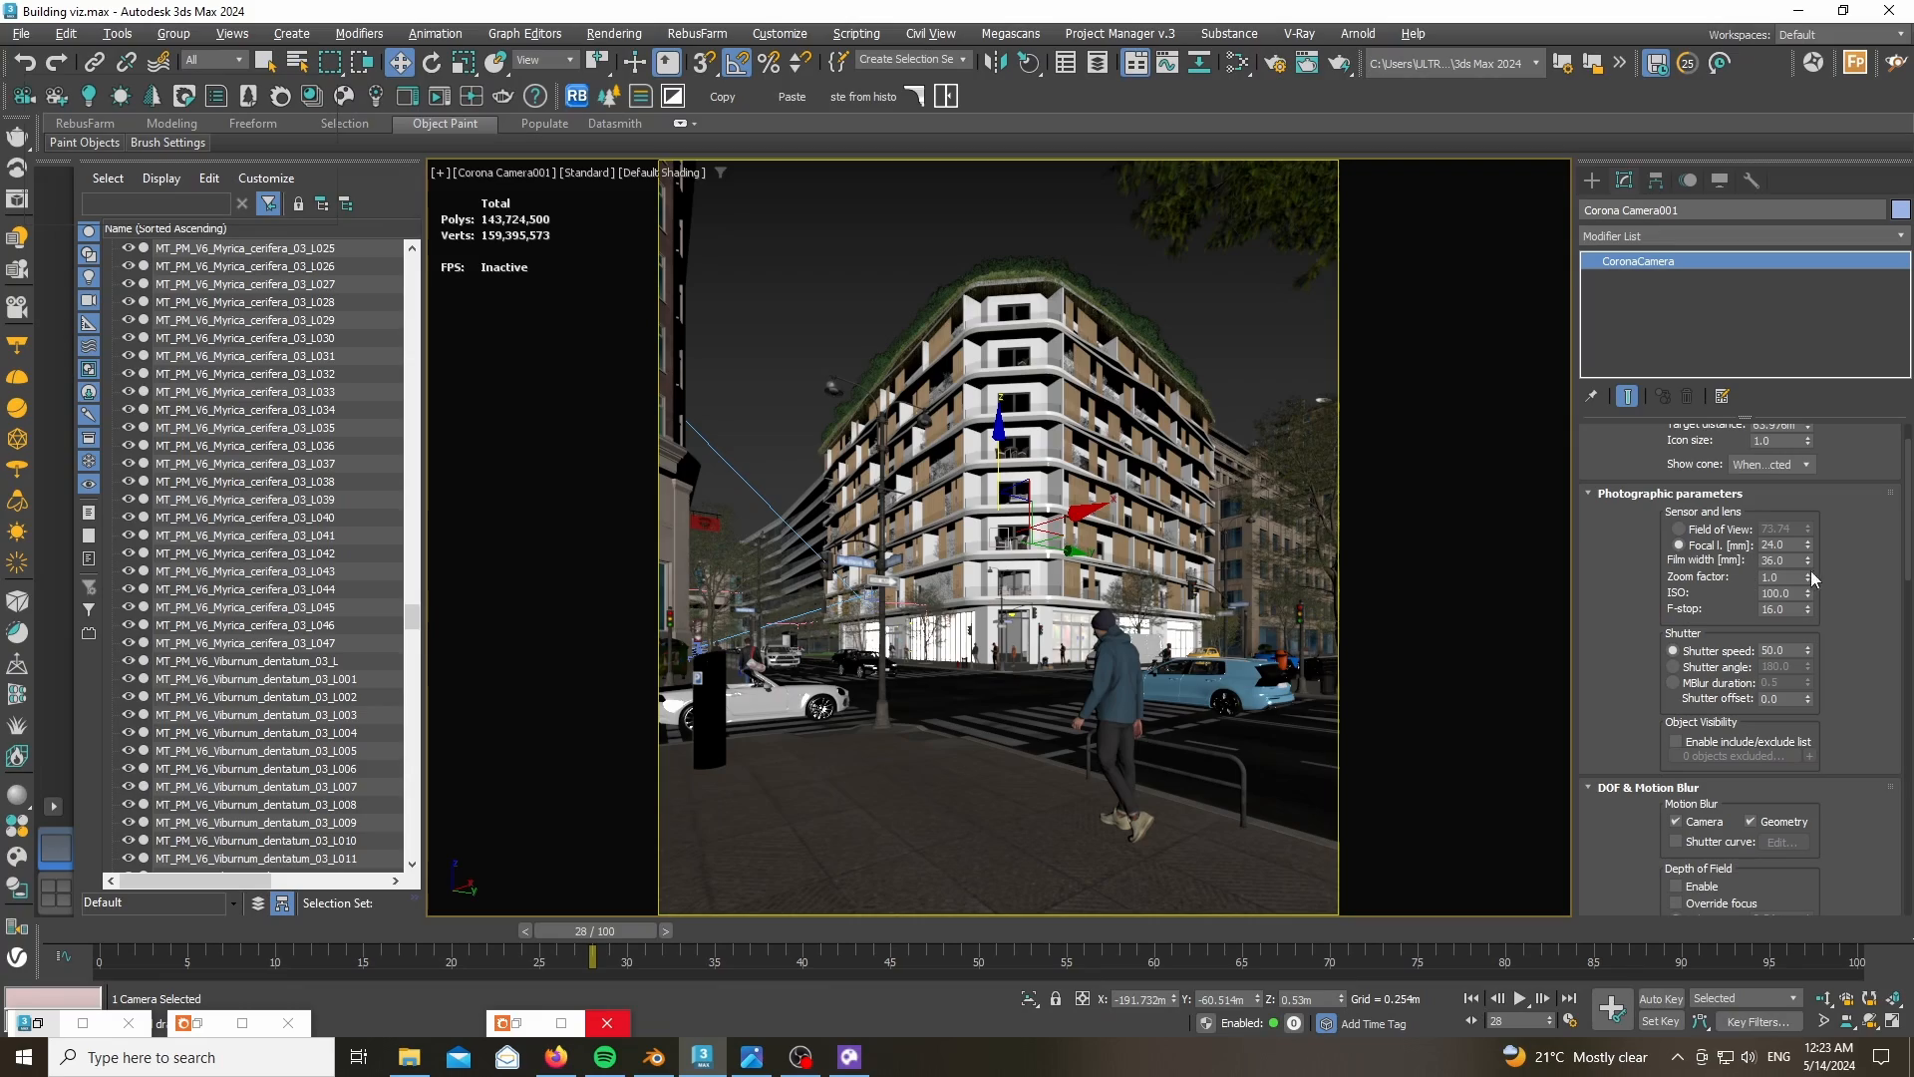
mouse_move(1809, 580)
mouse_down()
mouse_move(1813, 628)
mouse_move(1800, 579)
mouse_up()
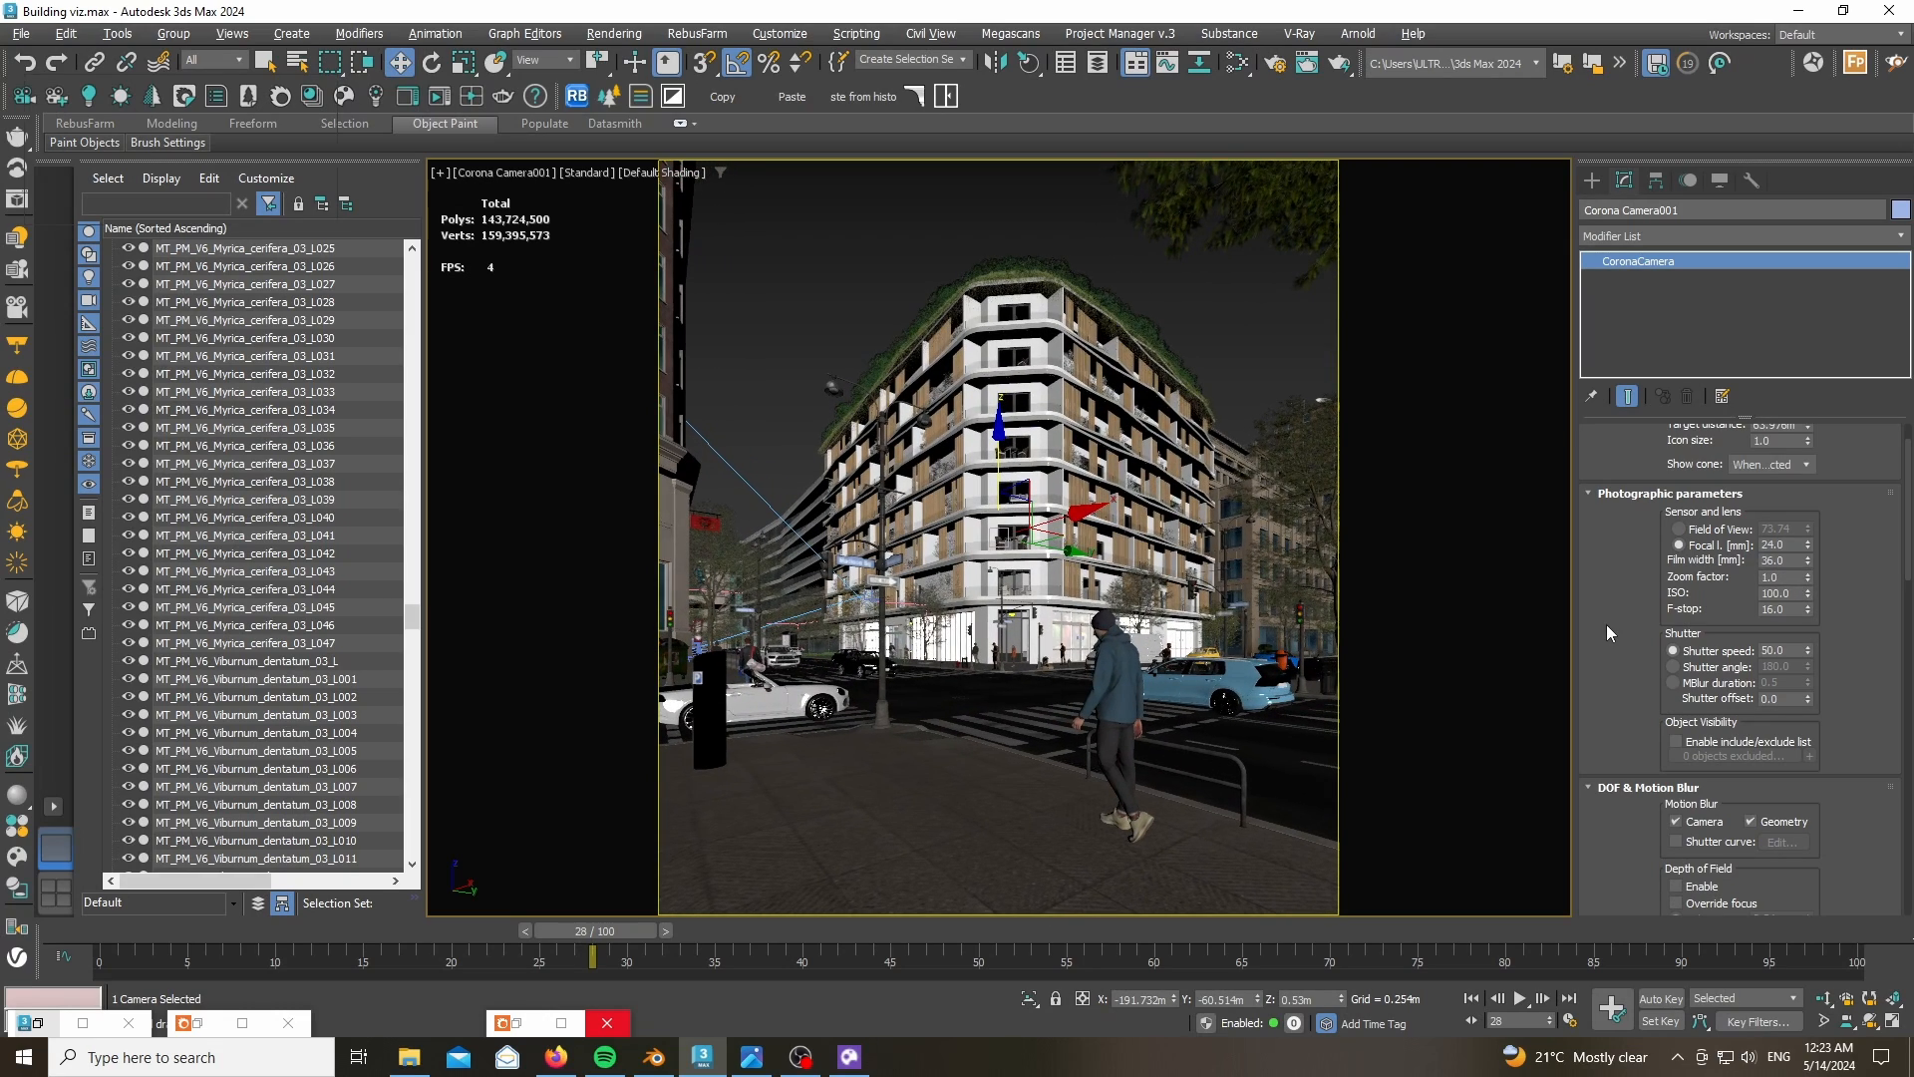
- Examine the camera's shutter, motion blur, depth of field and bokeh settings
scroll(1609, 622, down, 2)
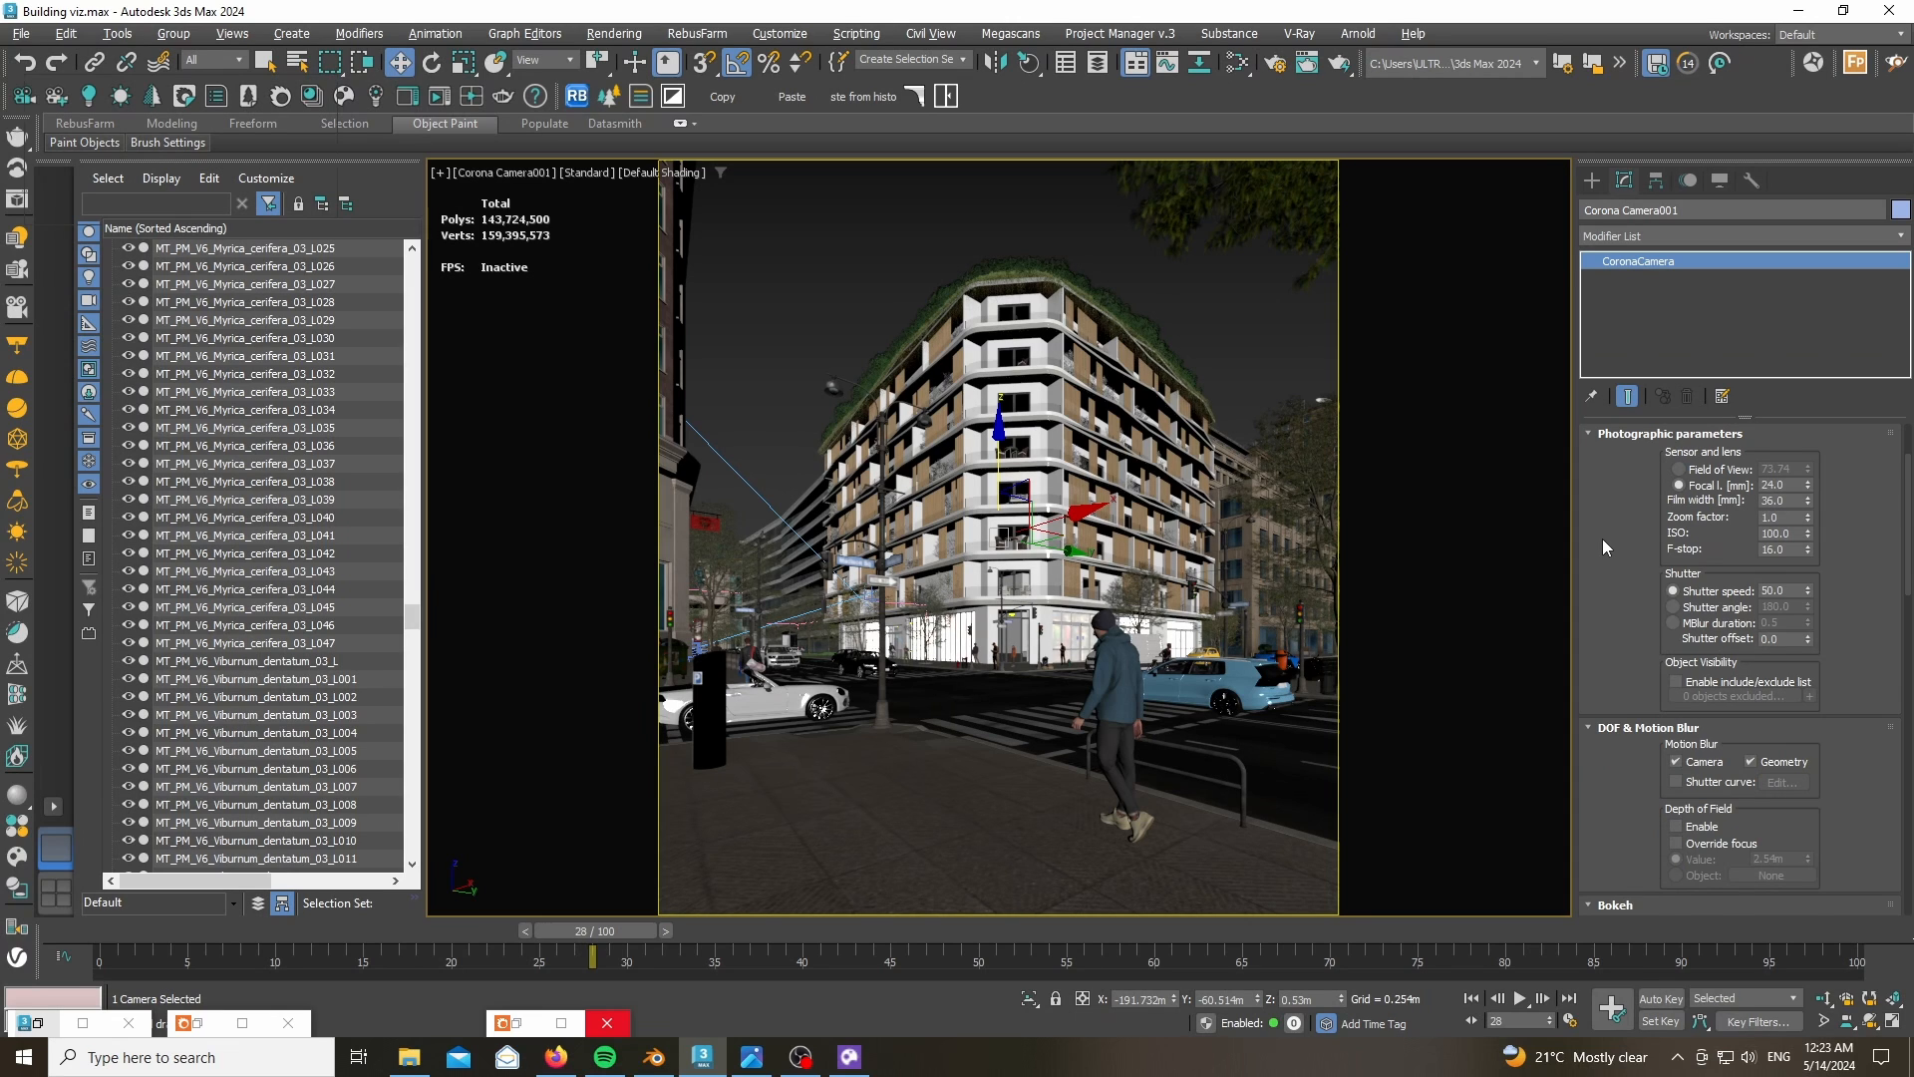
scroll(1601, 539, down, 5)
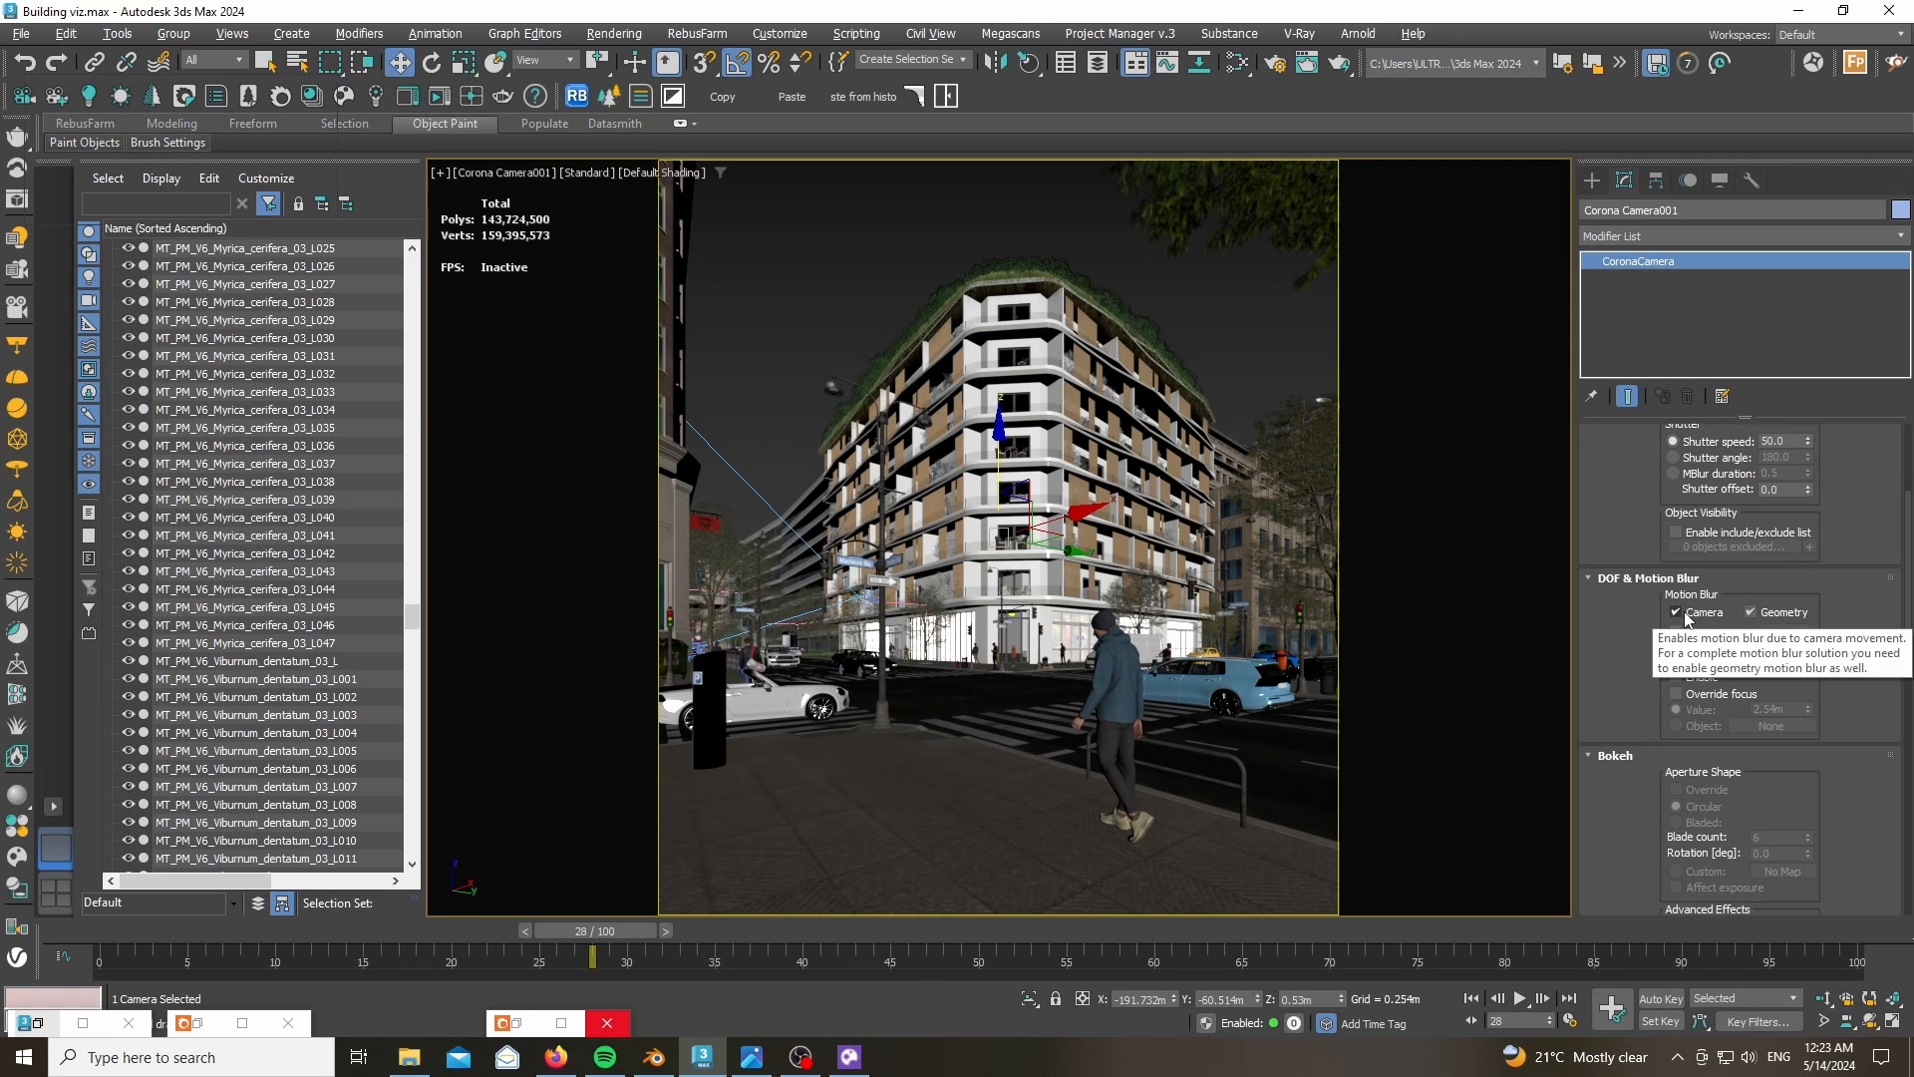
scroll(1606, 654, down, 5)
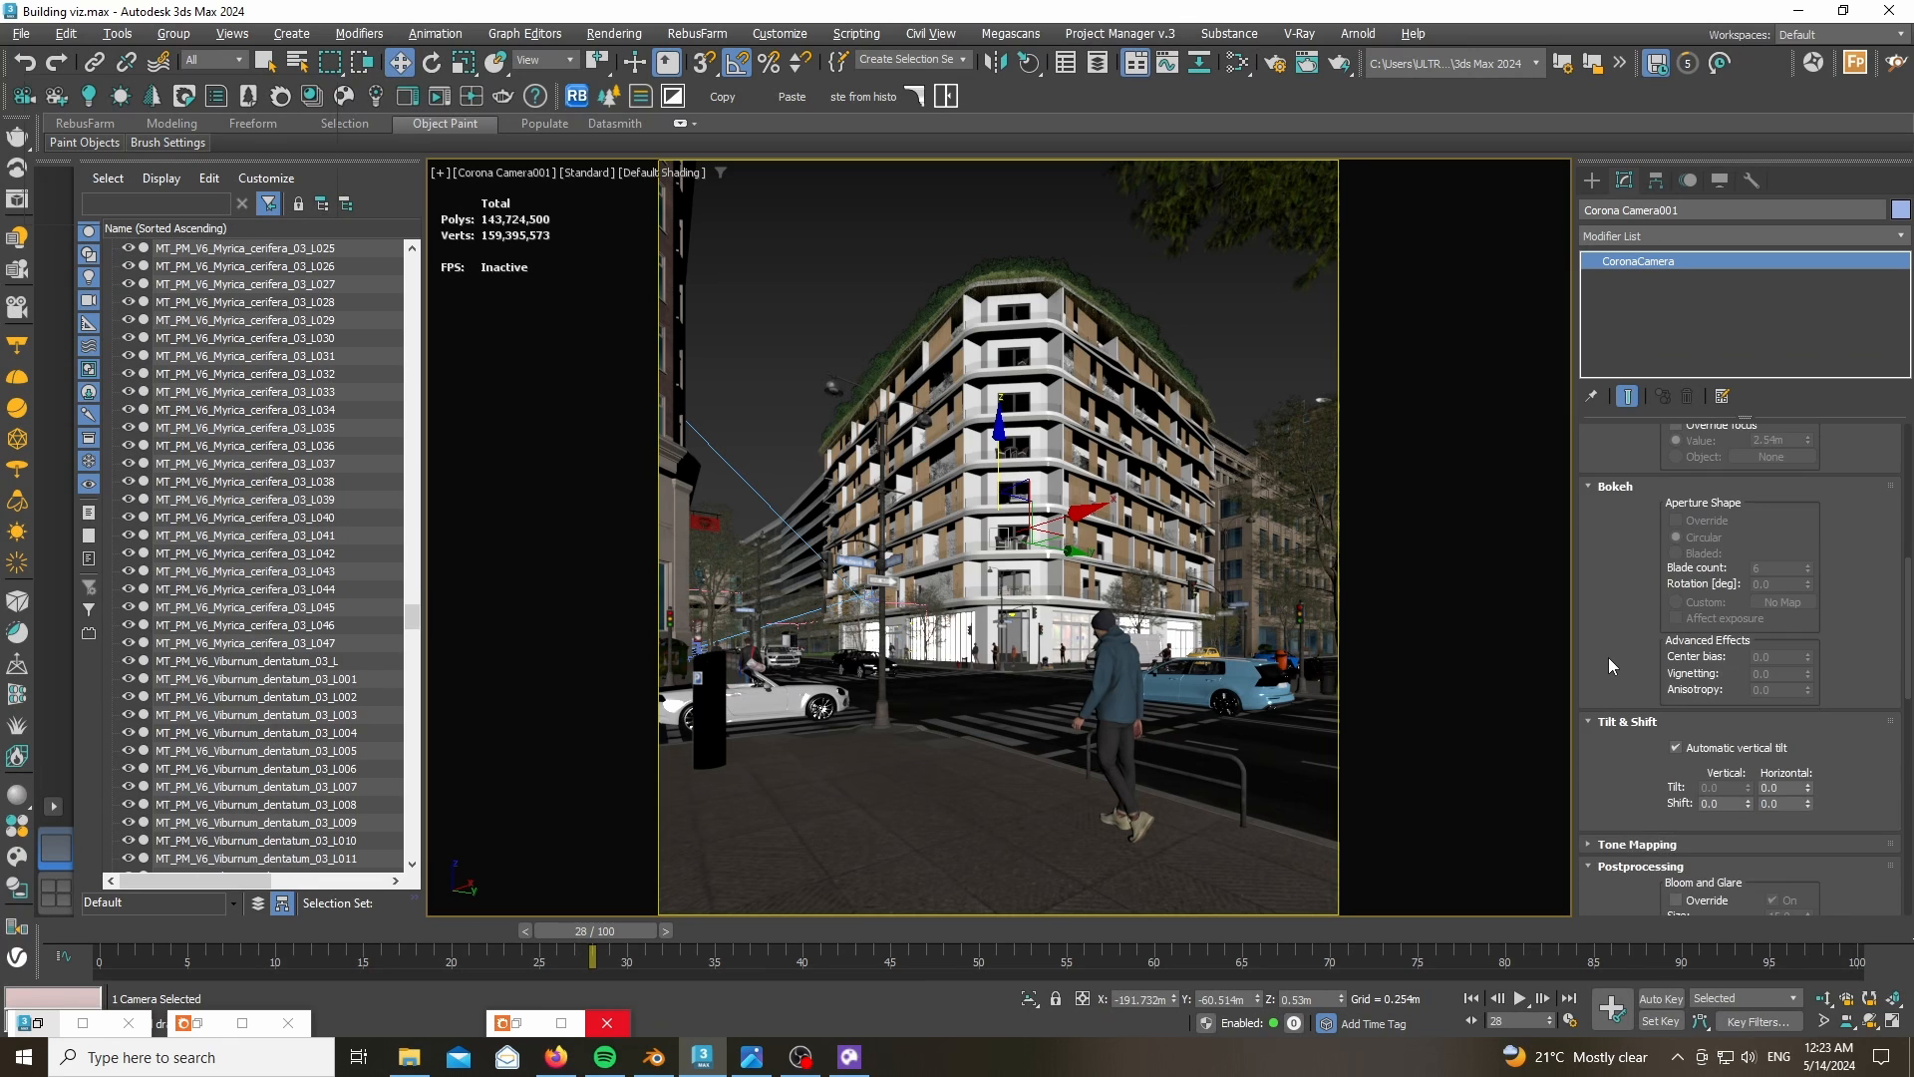
- Turn the camera's automatic vertical tilt off and back on to compare the building's perspective
scroll(1609, 665, down, 1)
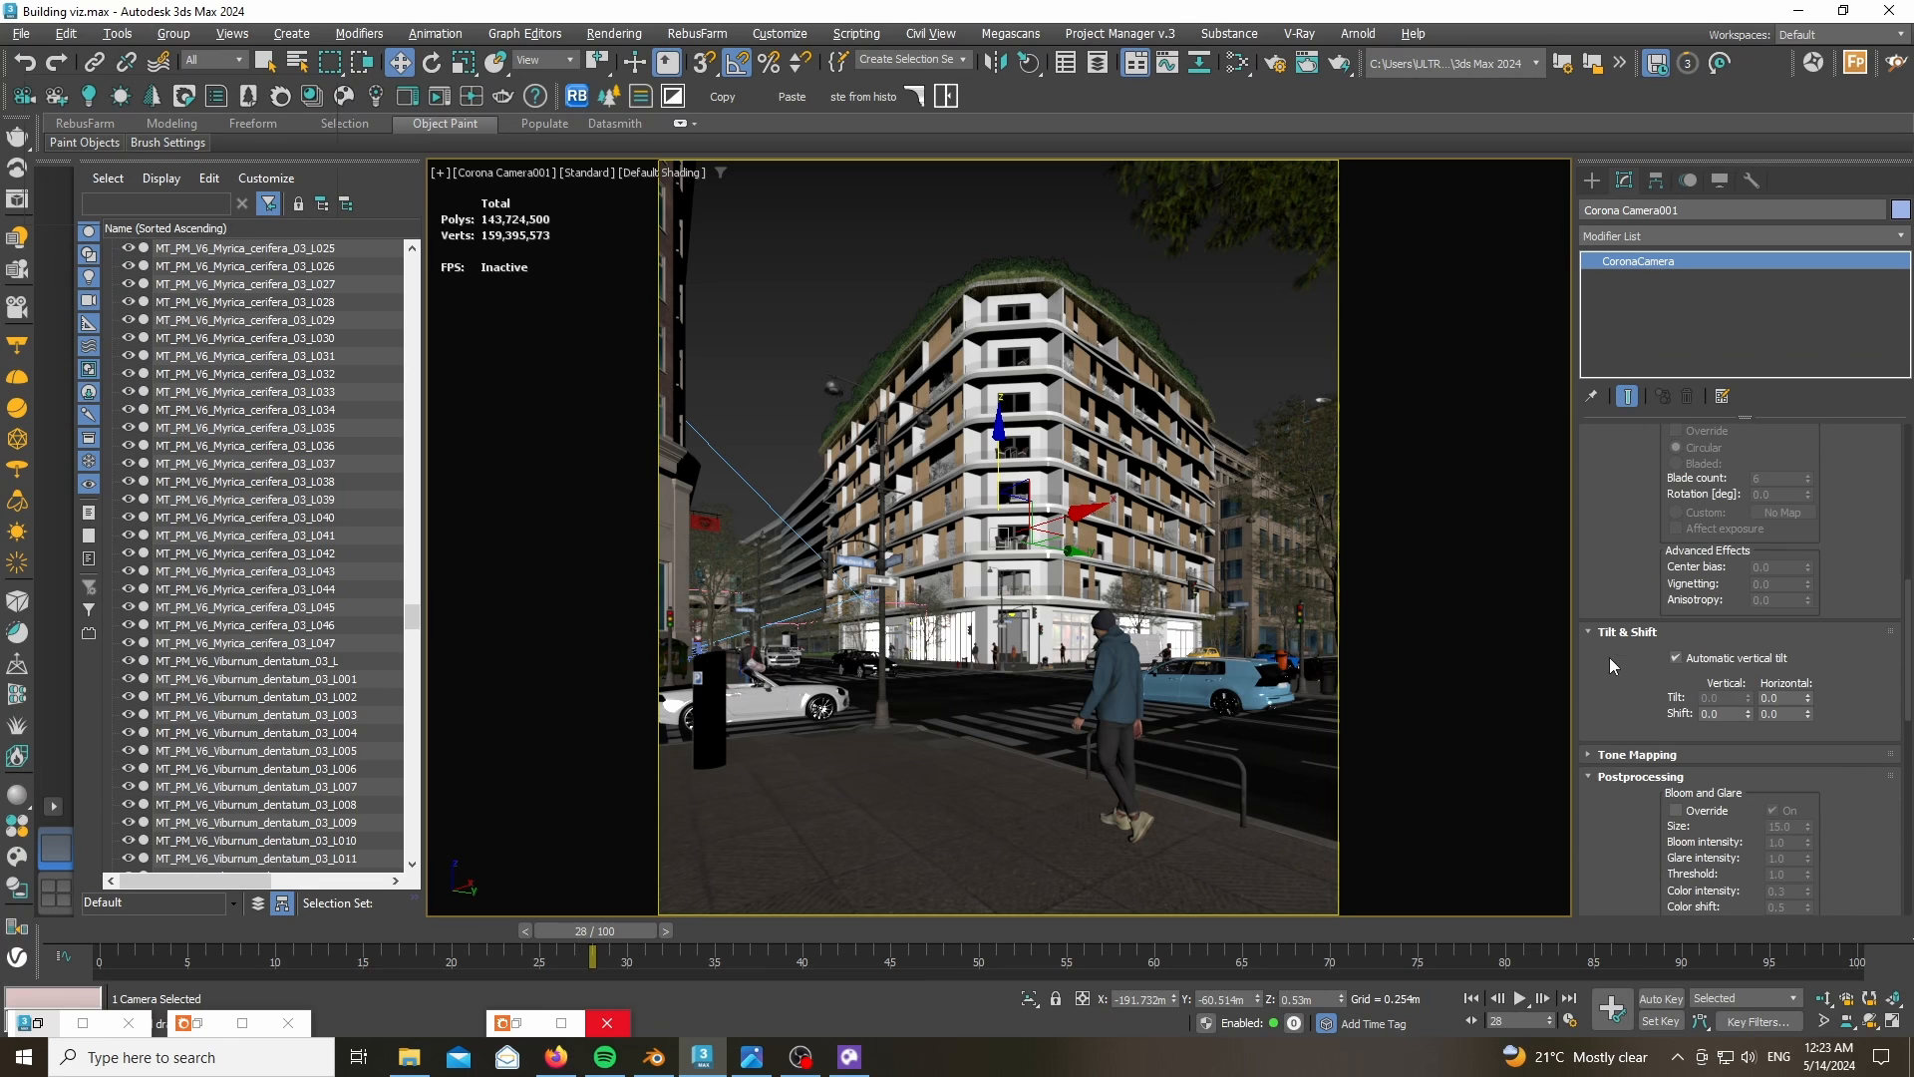
click(1677, 658)
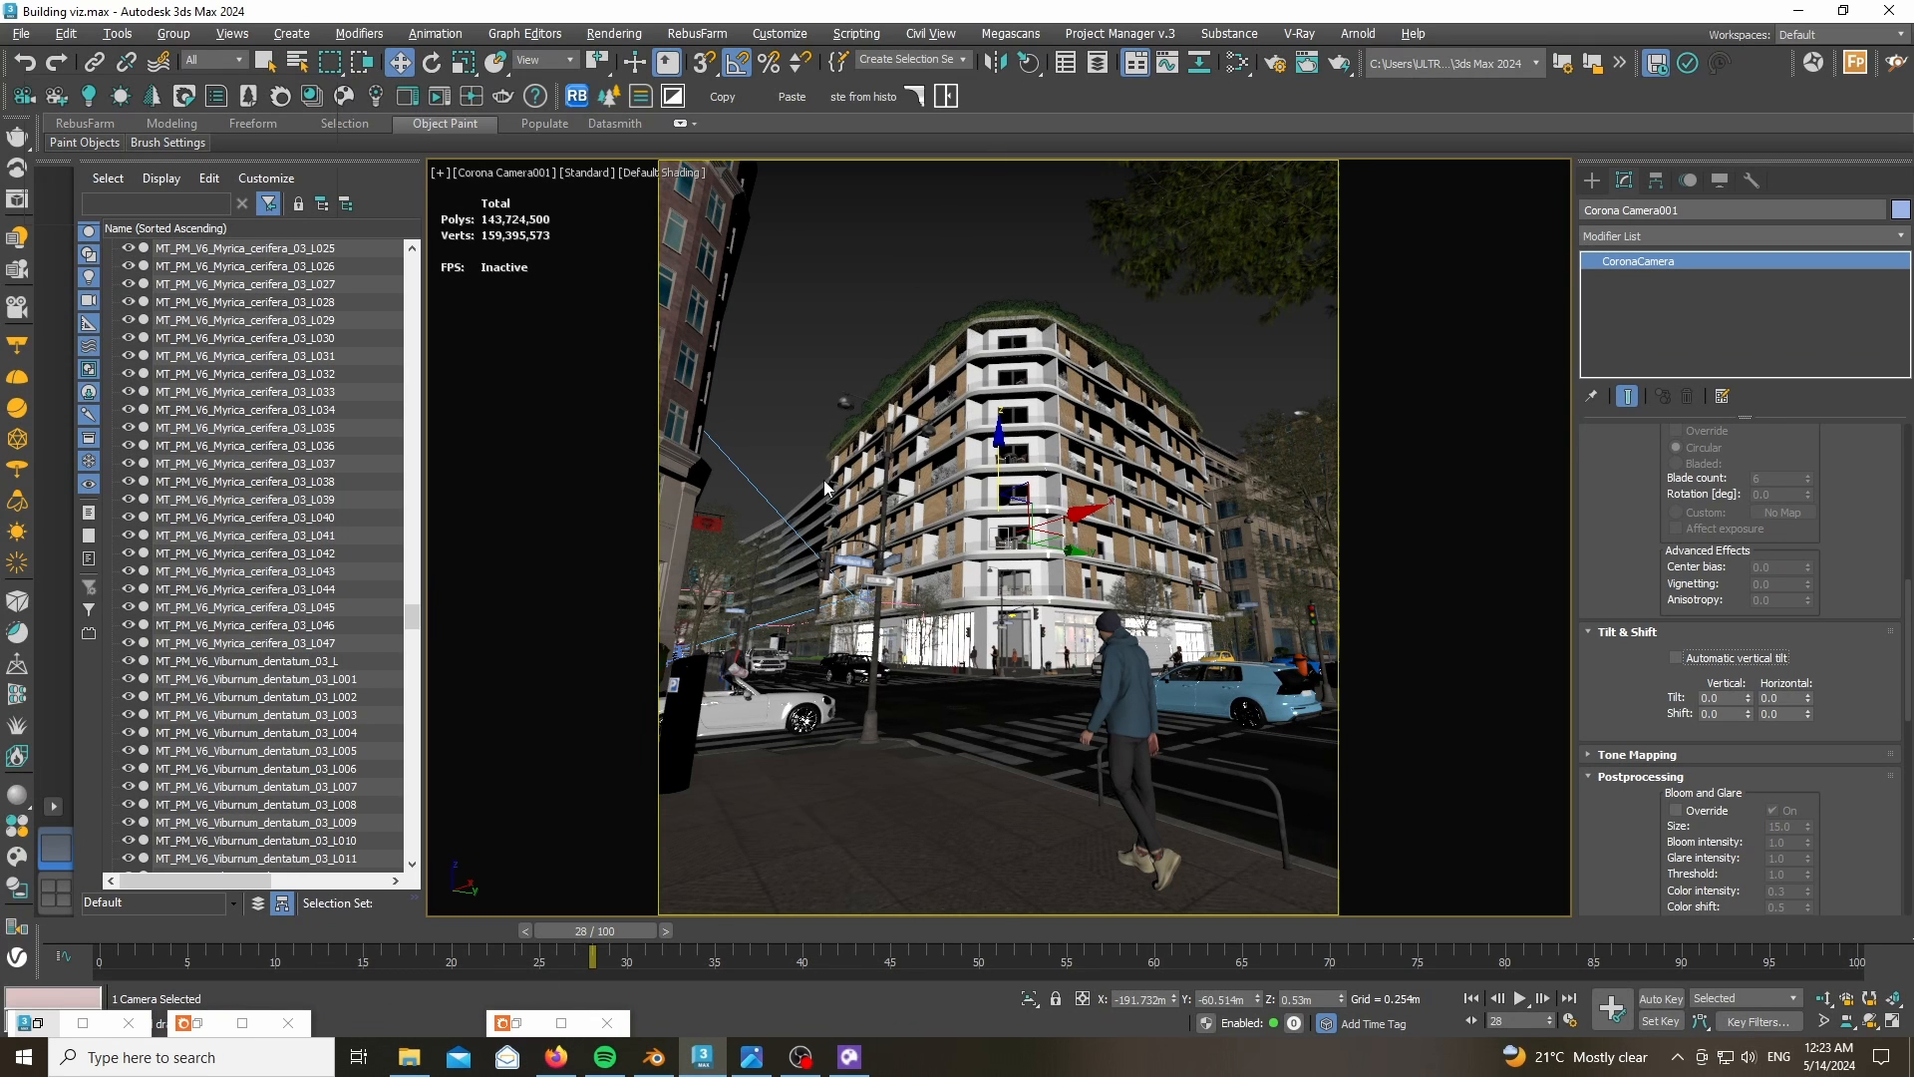
click(1676, 657)
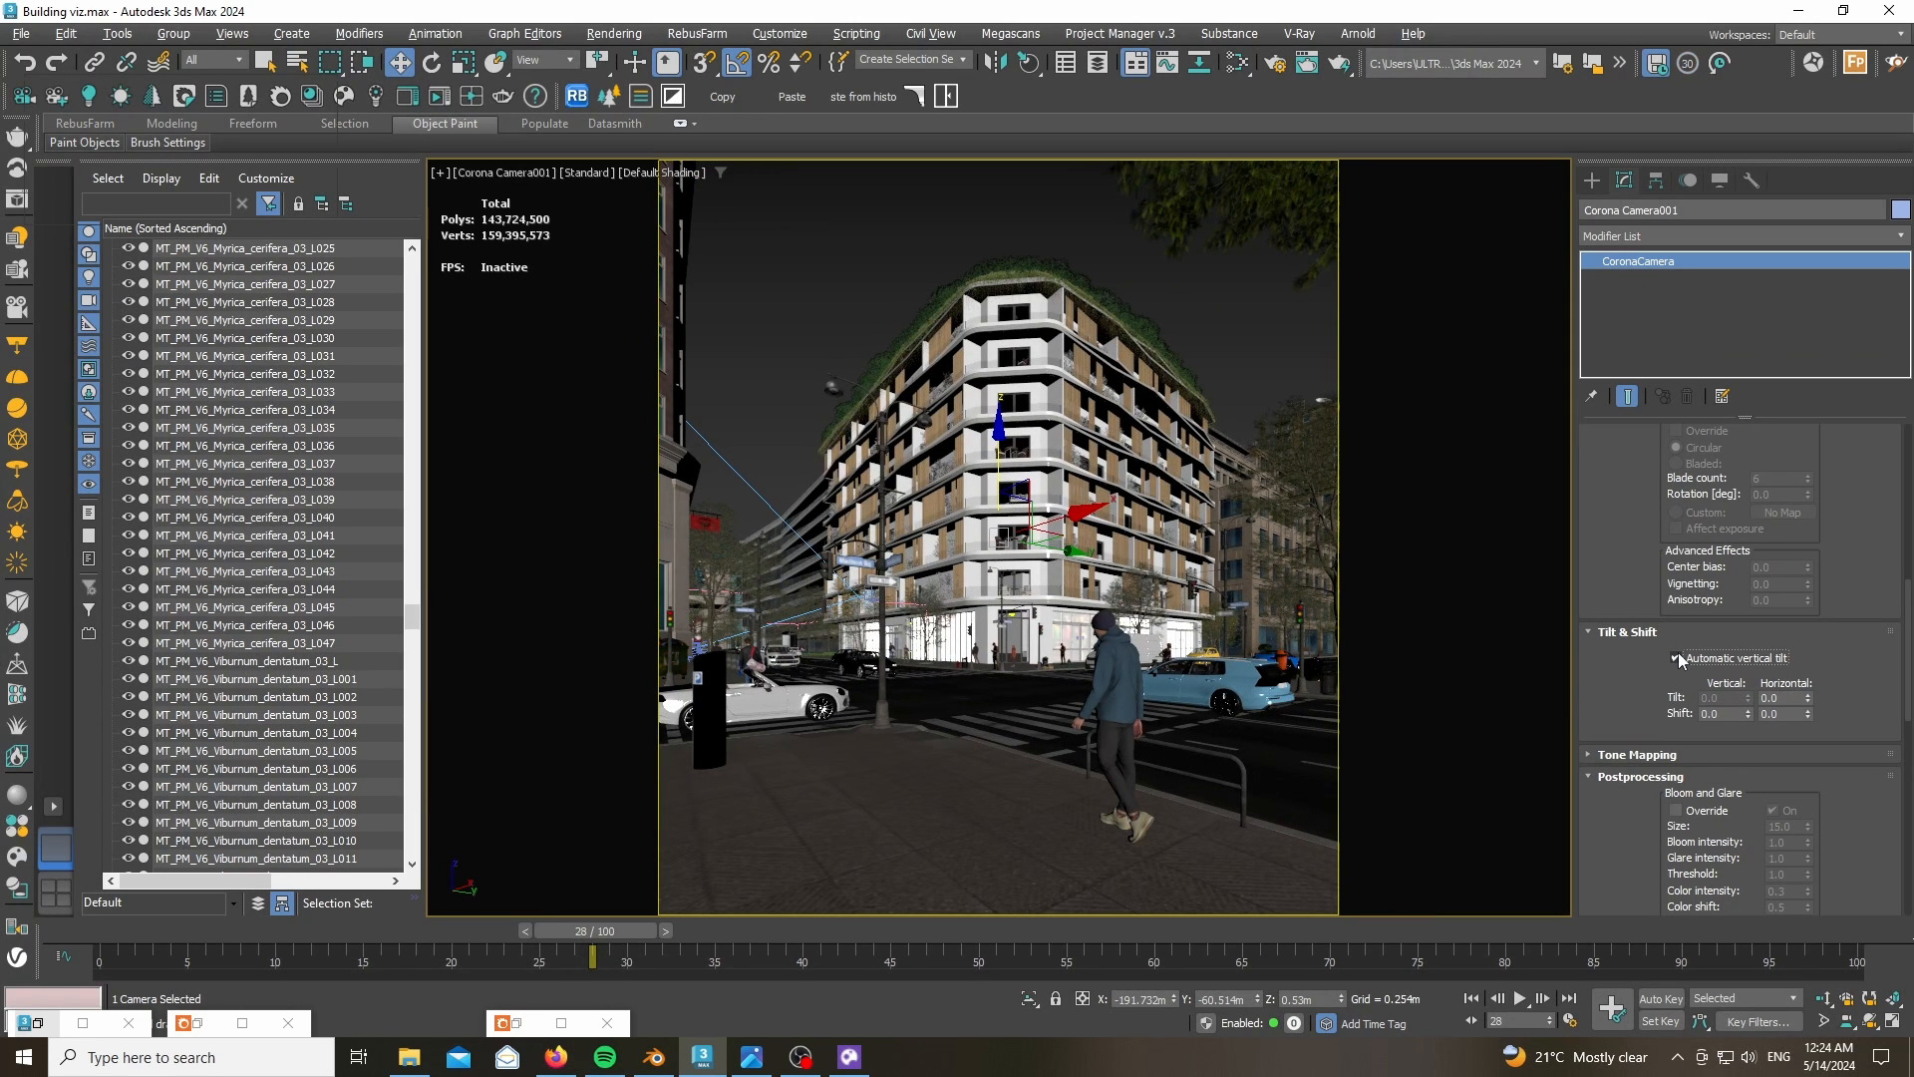
- Switch to Blender, select the scene camera, inspect its lens shift settings and return to 3ds Max
click(654, 1057)
key(KP_0)
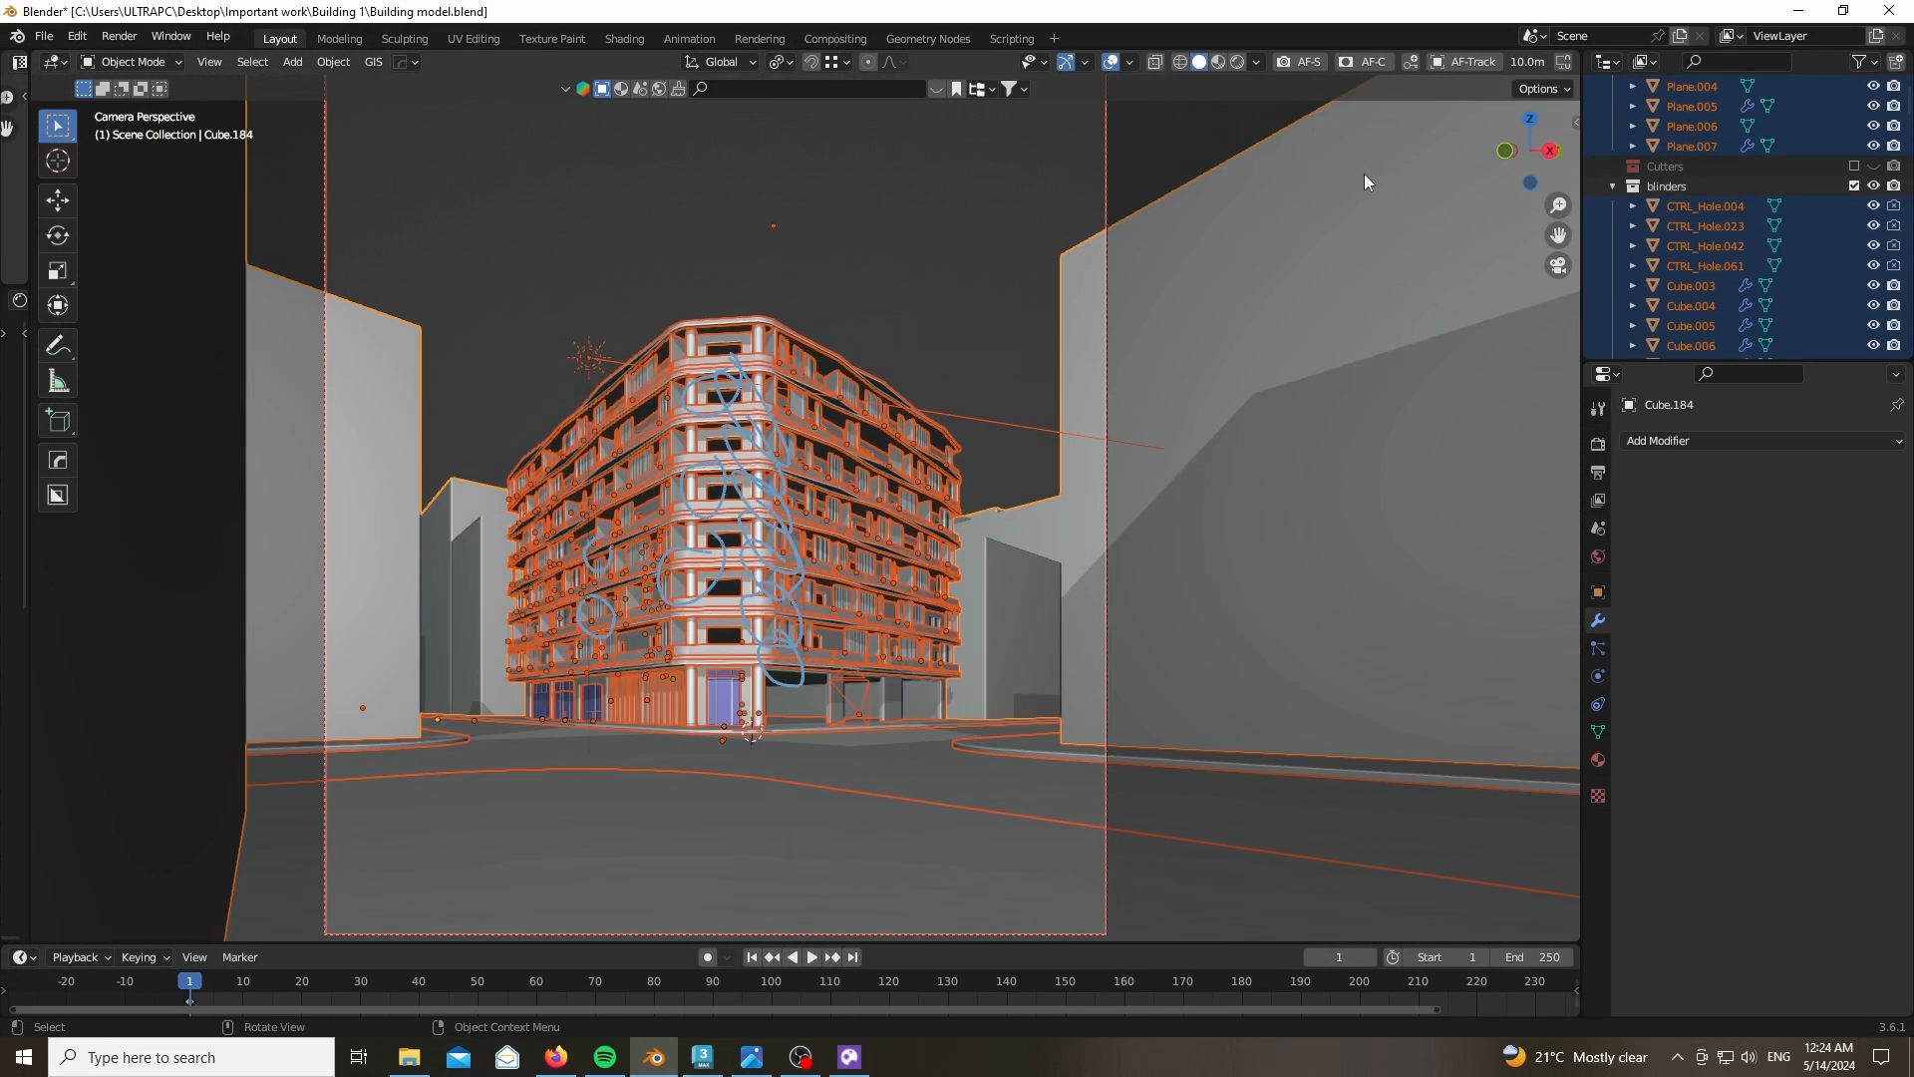
click(1104, 160)
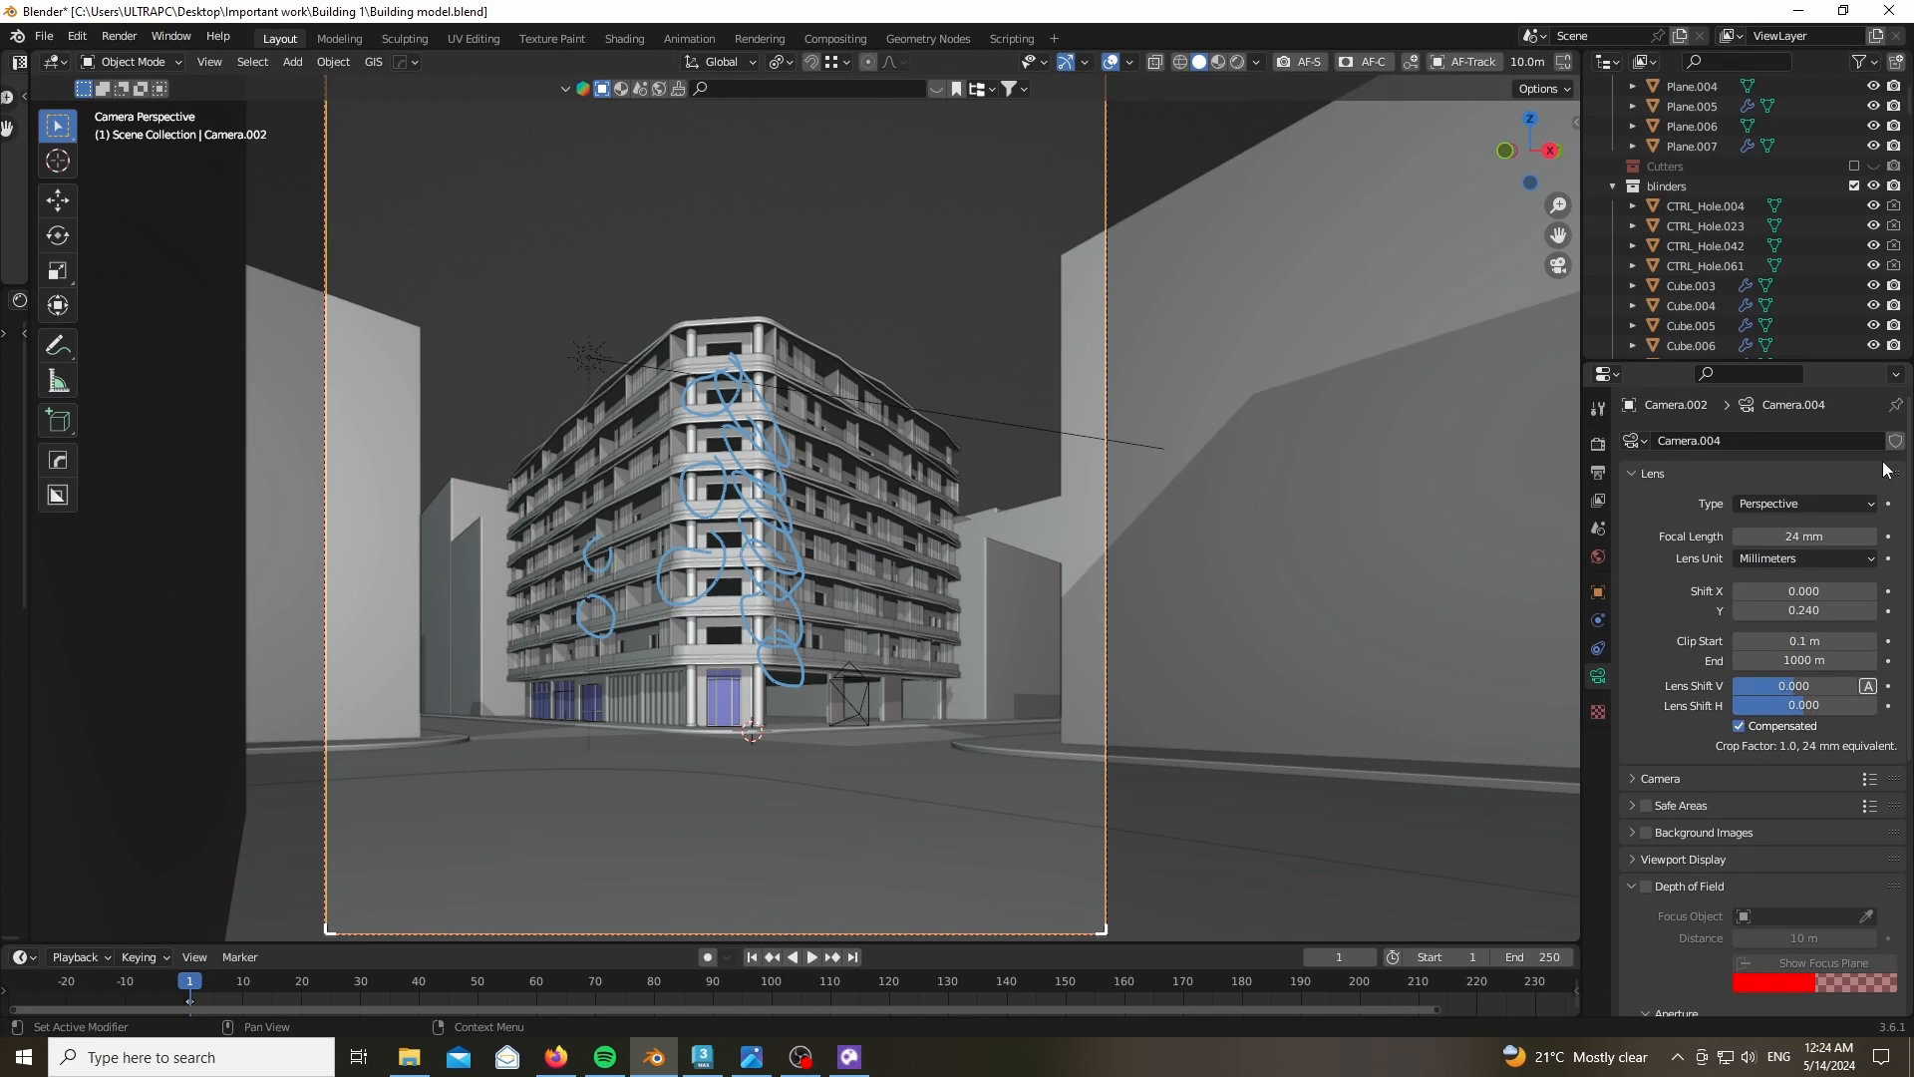
mouse_move(1778, 595)
mouse_down()
mouse_move(1862, 596)
mouse_move(1793, 616)
mouse_up()
key(ctrl+z)
right_click(1791, 612)
click(1799, 11)
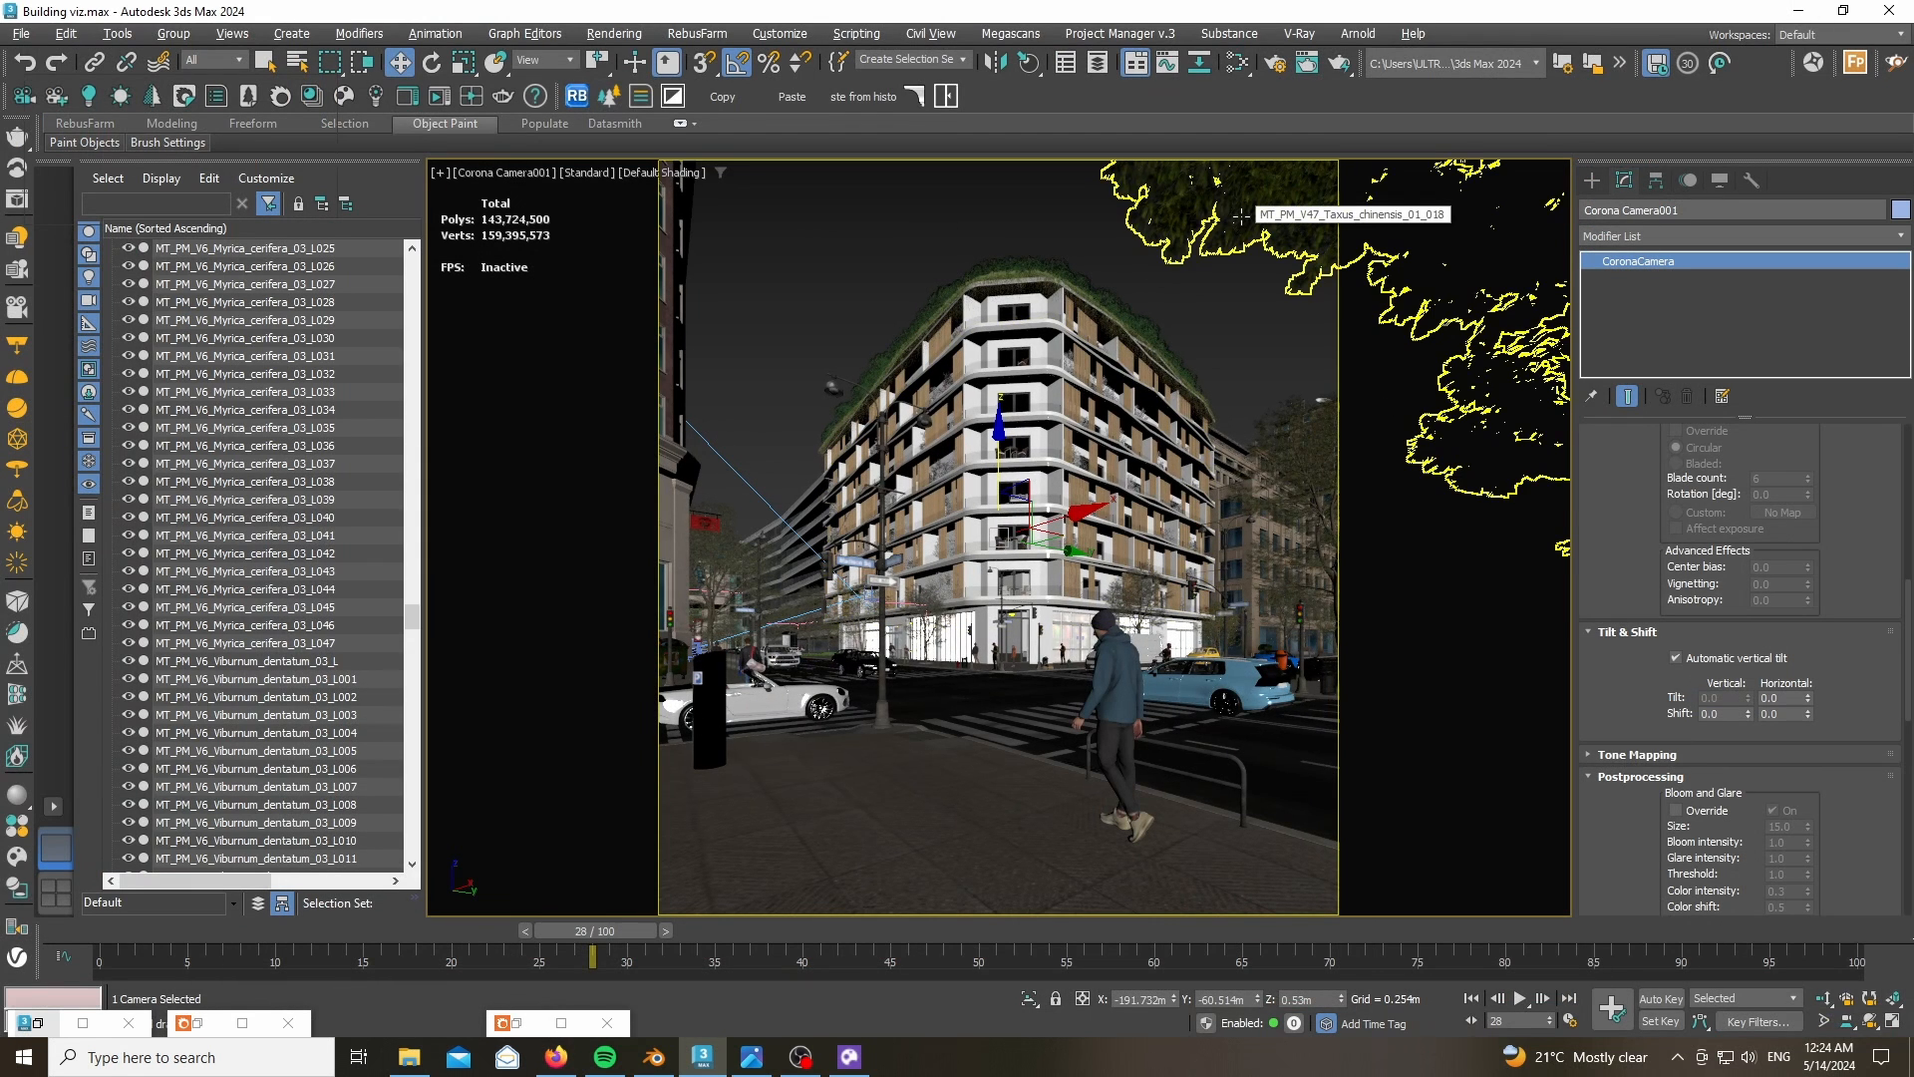
- Select the foreground pedestrian and the overhanging Taxus tree, and compare the scene's framing with the side building render
click(1093, 699)
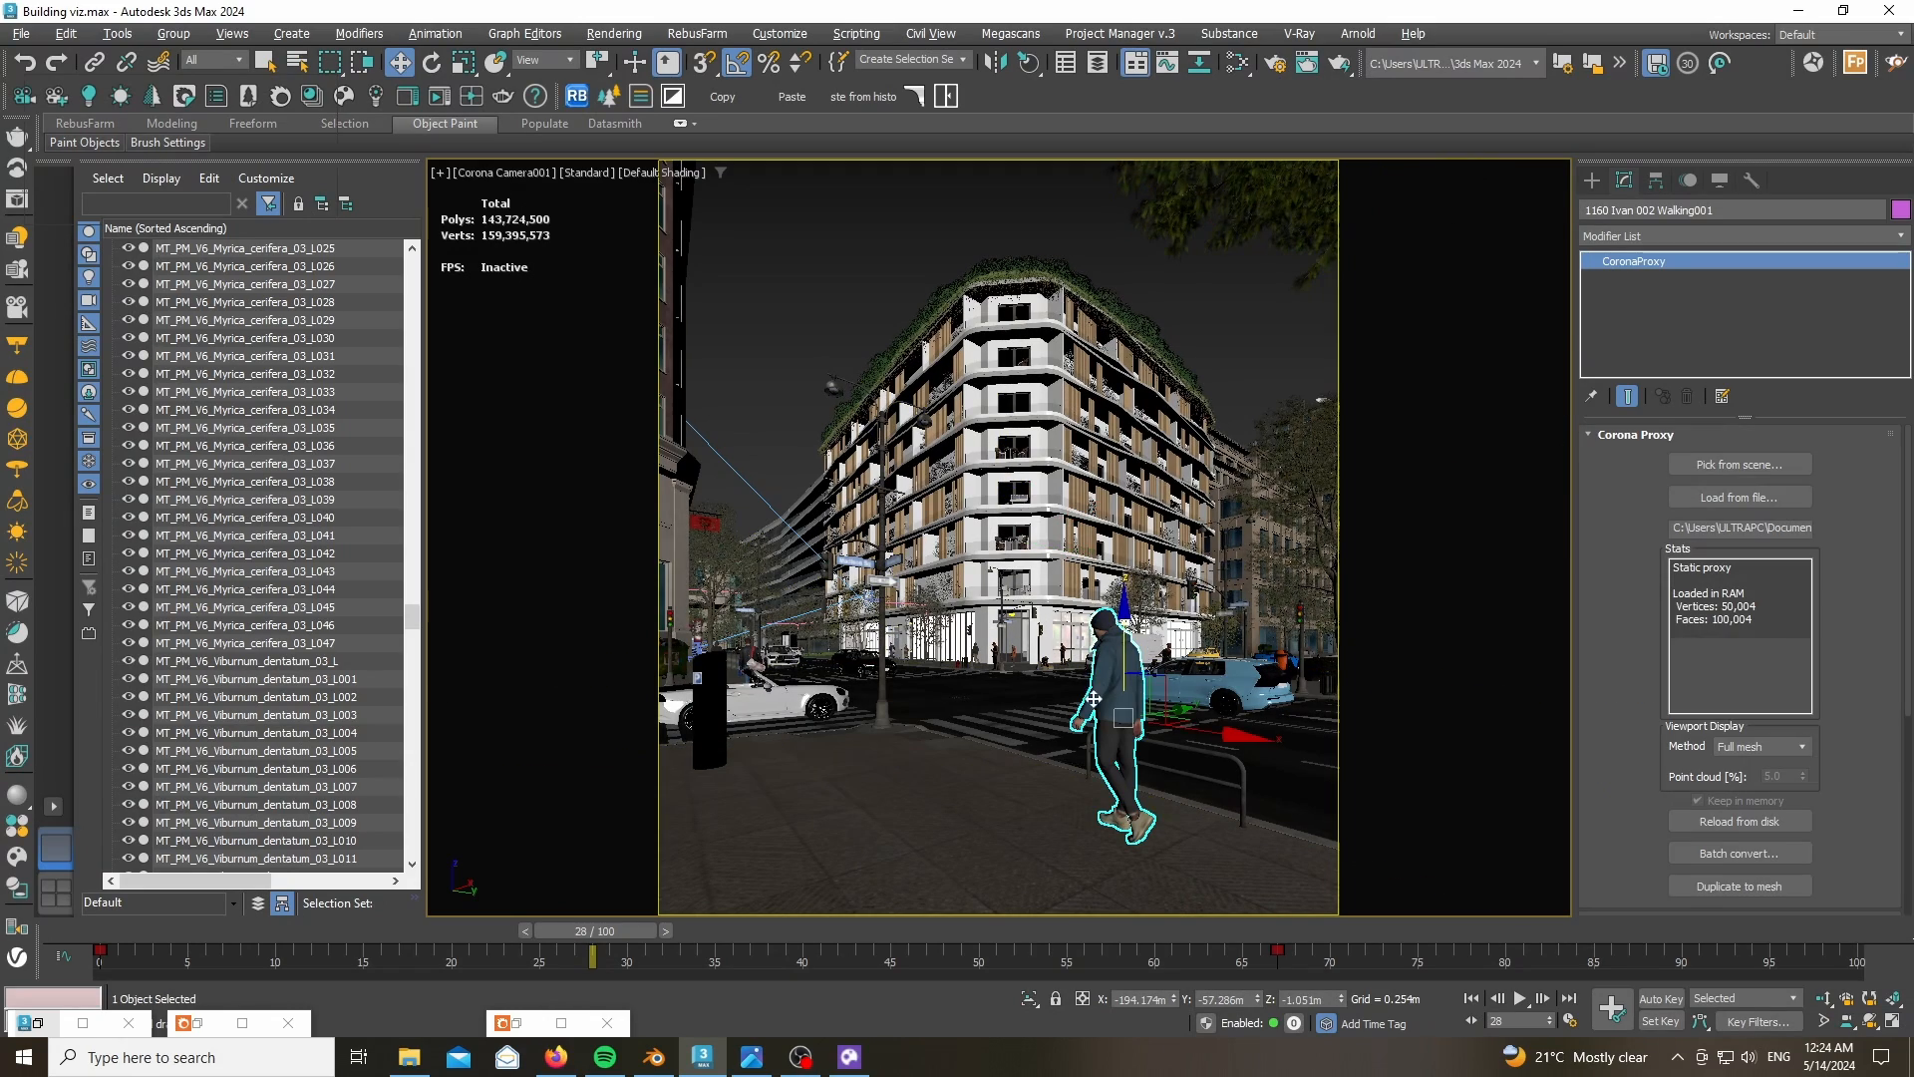
click(1262, 214)
click(752, 1057)
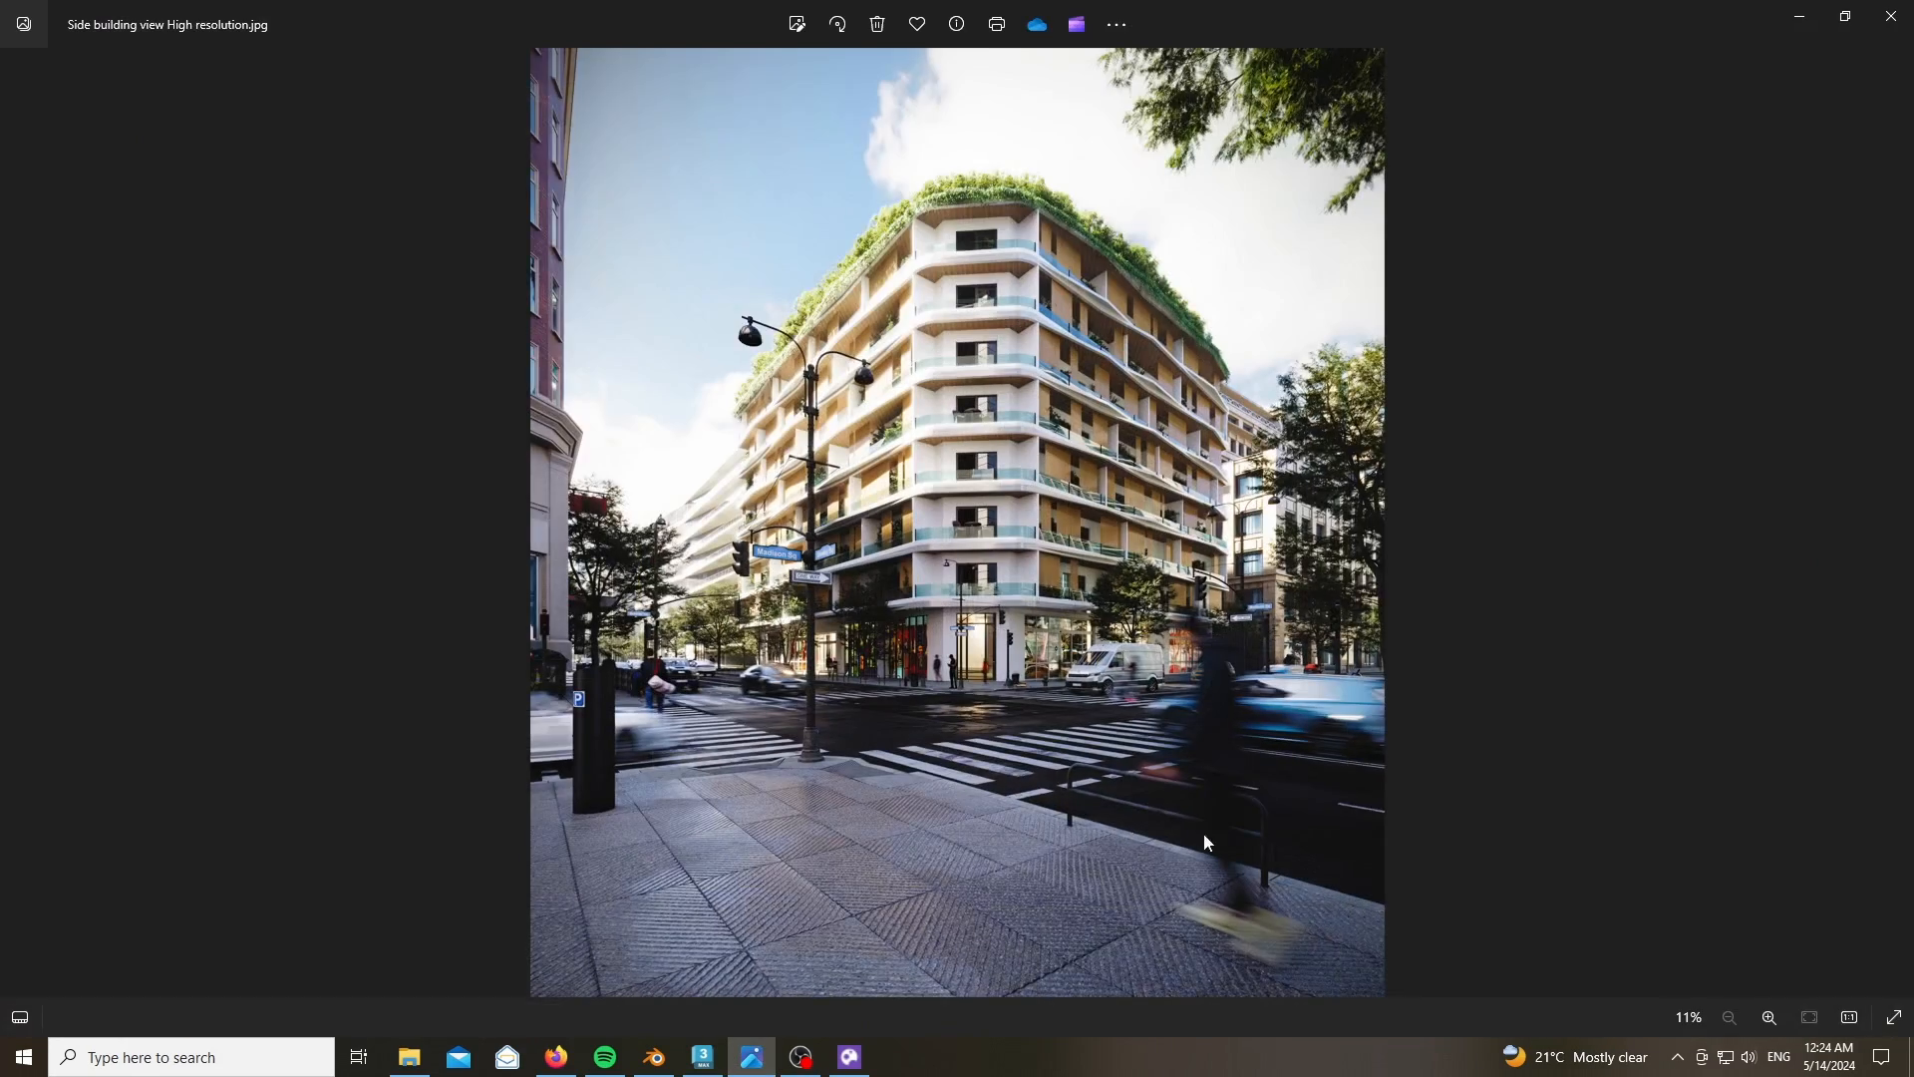
drag(1422, 842, 1421, 1075)
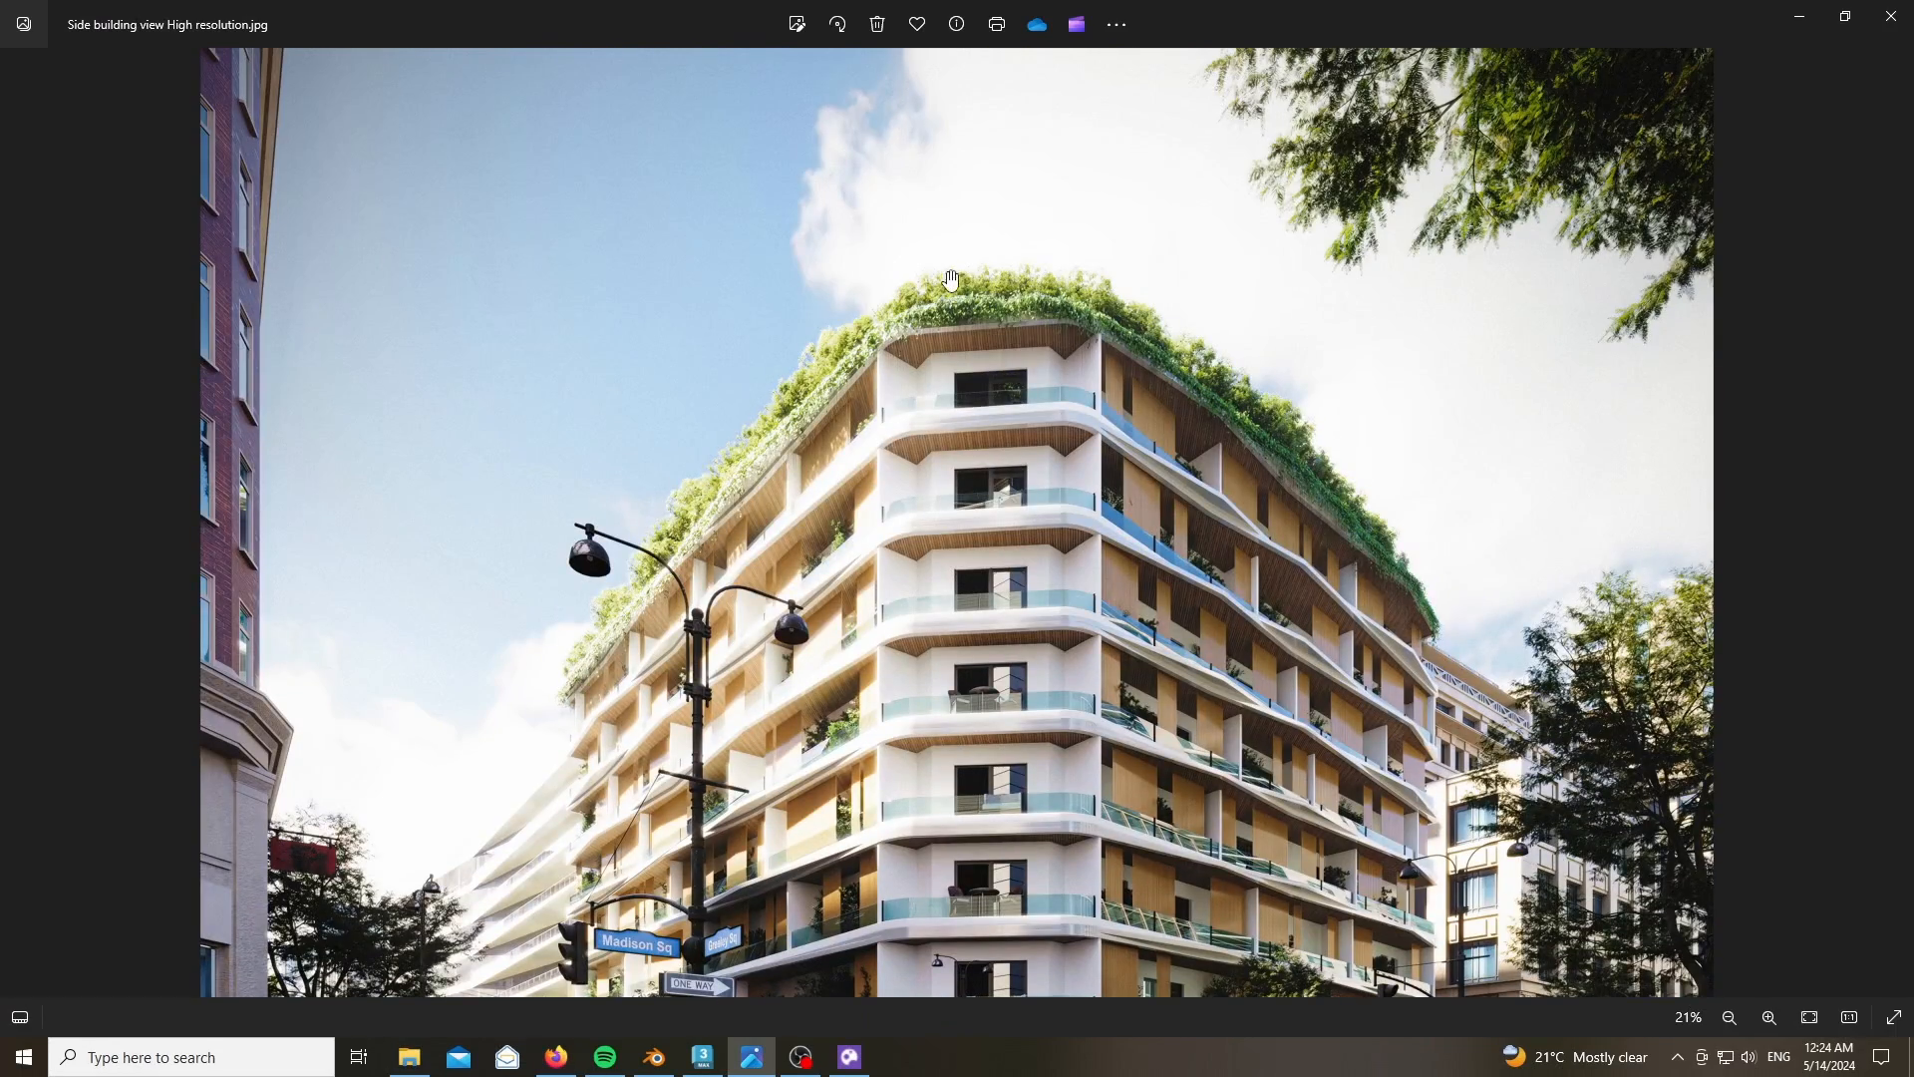
scroll(947, 279, down, 3)
click(1798, 15)
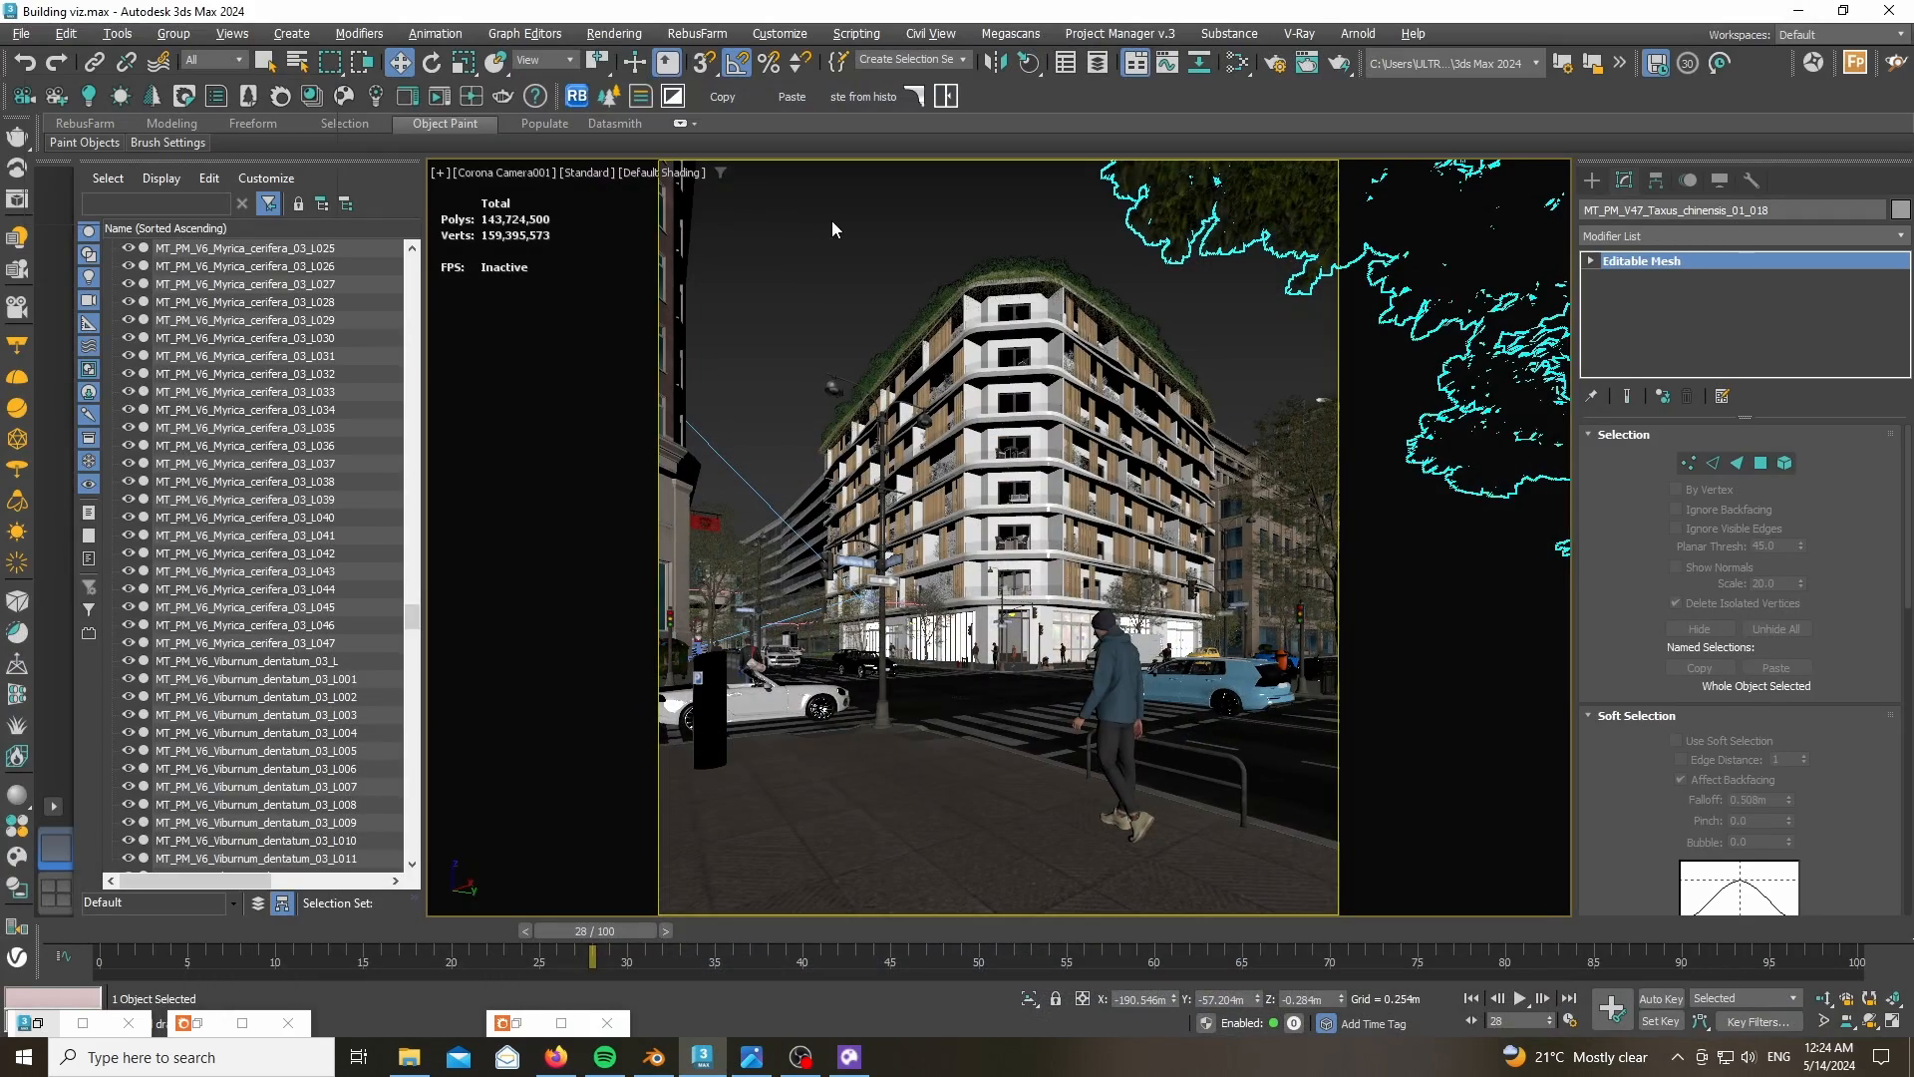
- Clear the selection, show the Layer Explorer, hide the AM251_012 and AM251_019 street layers, and toggle the AM251_031 intersection layer off and on
click(813, 249)
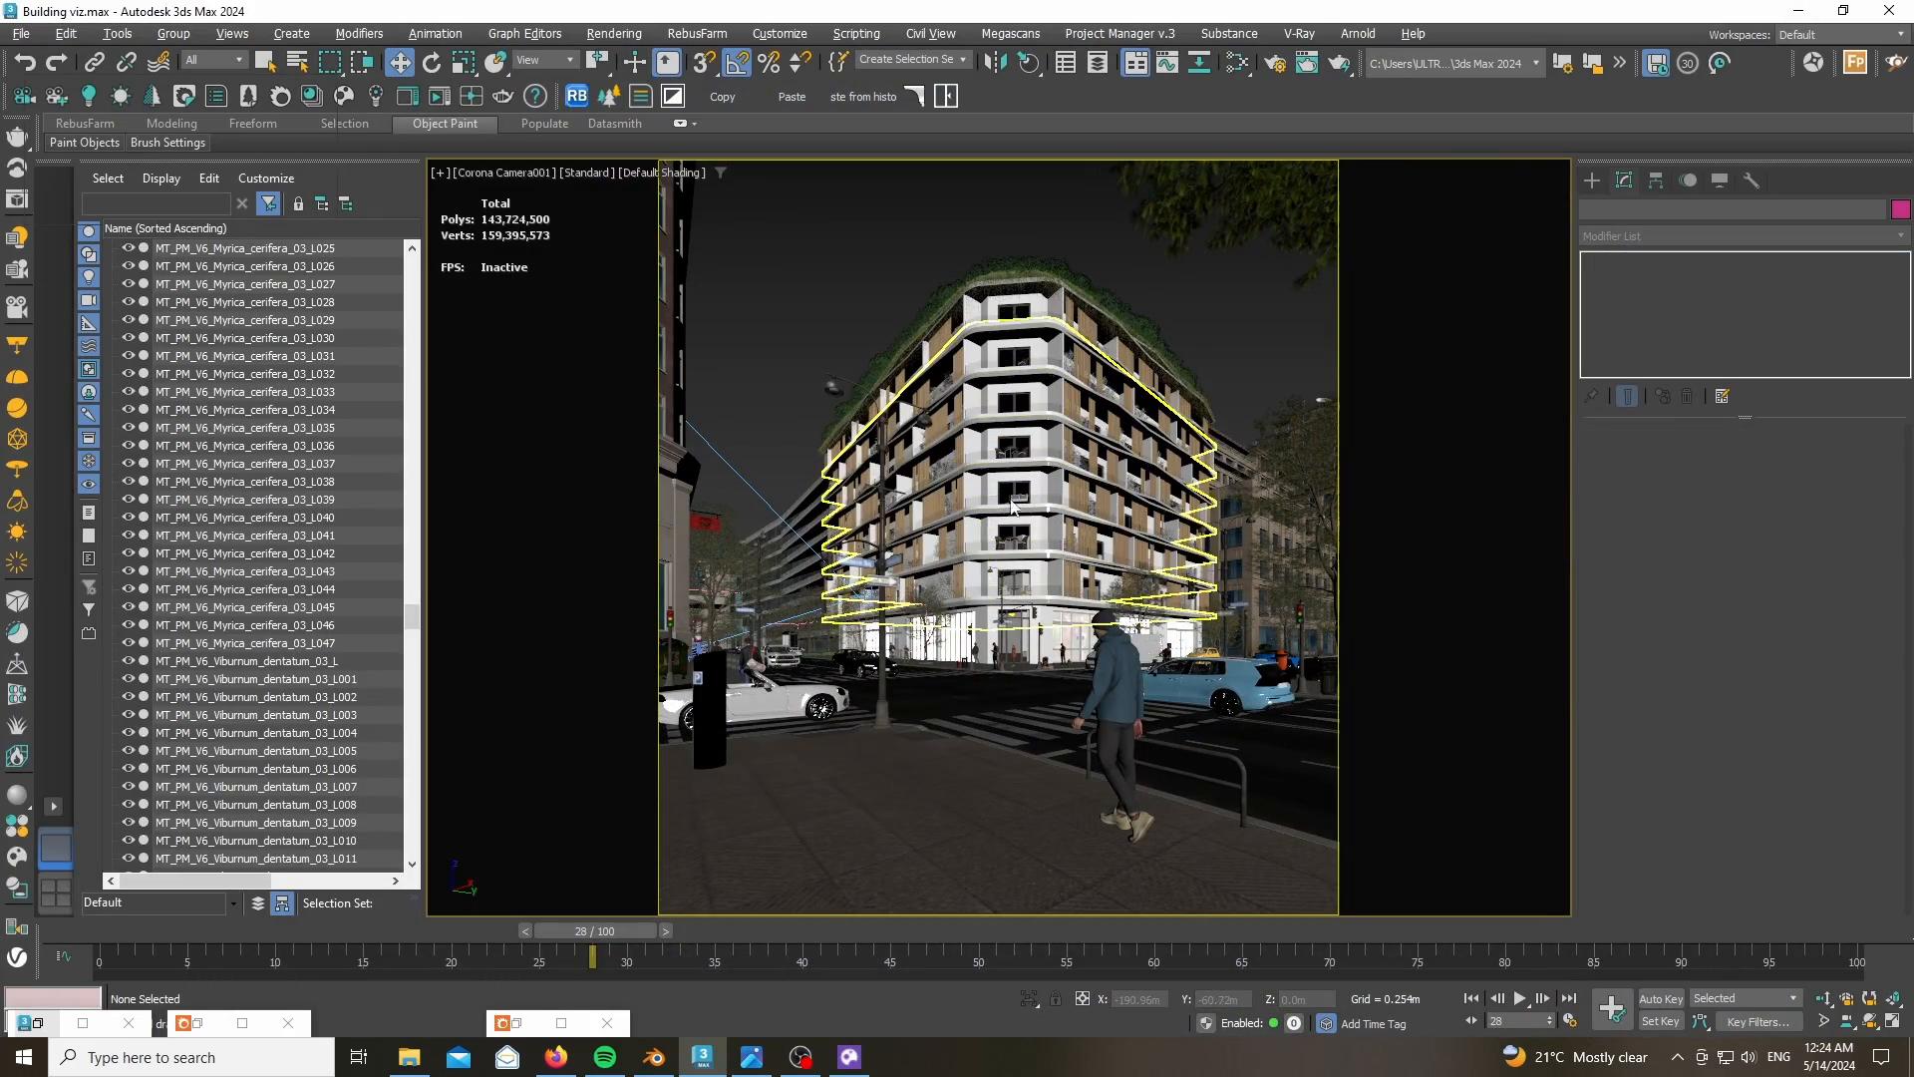
click(1098, 63)
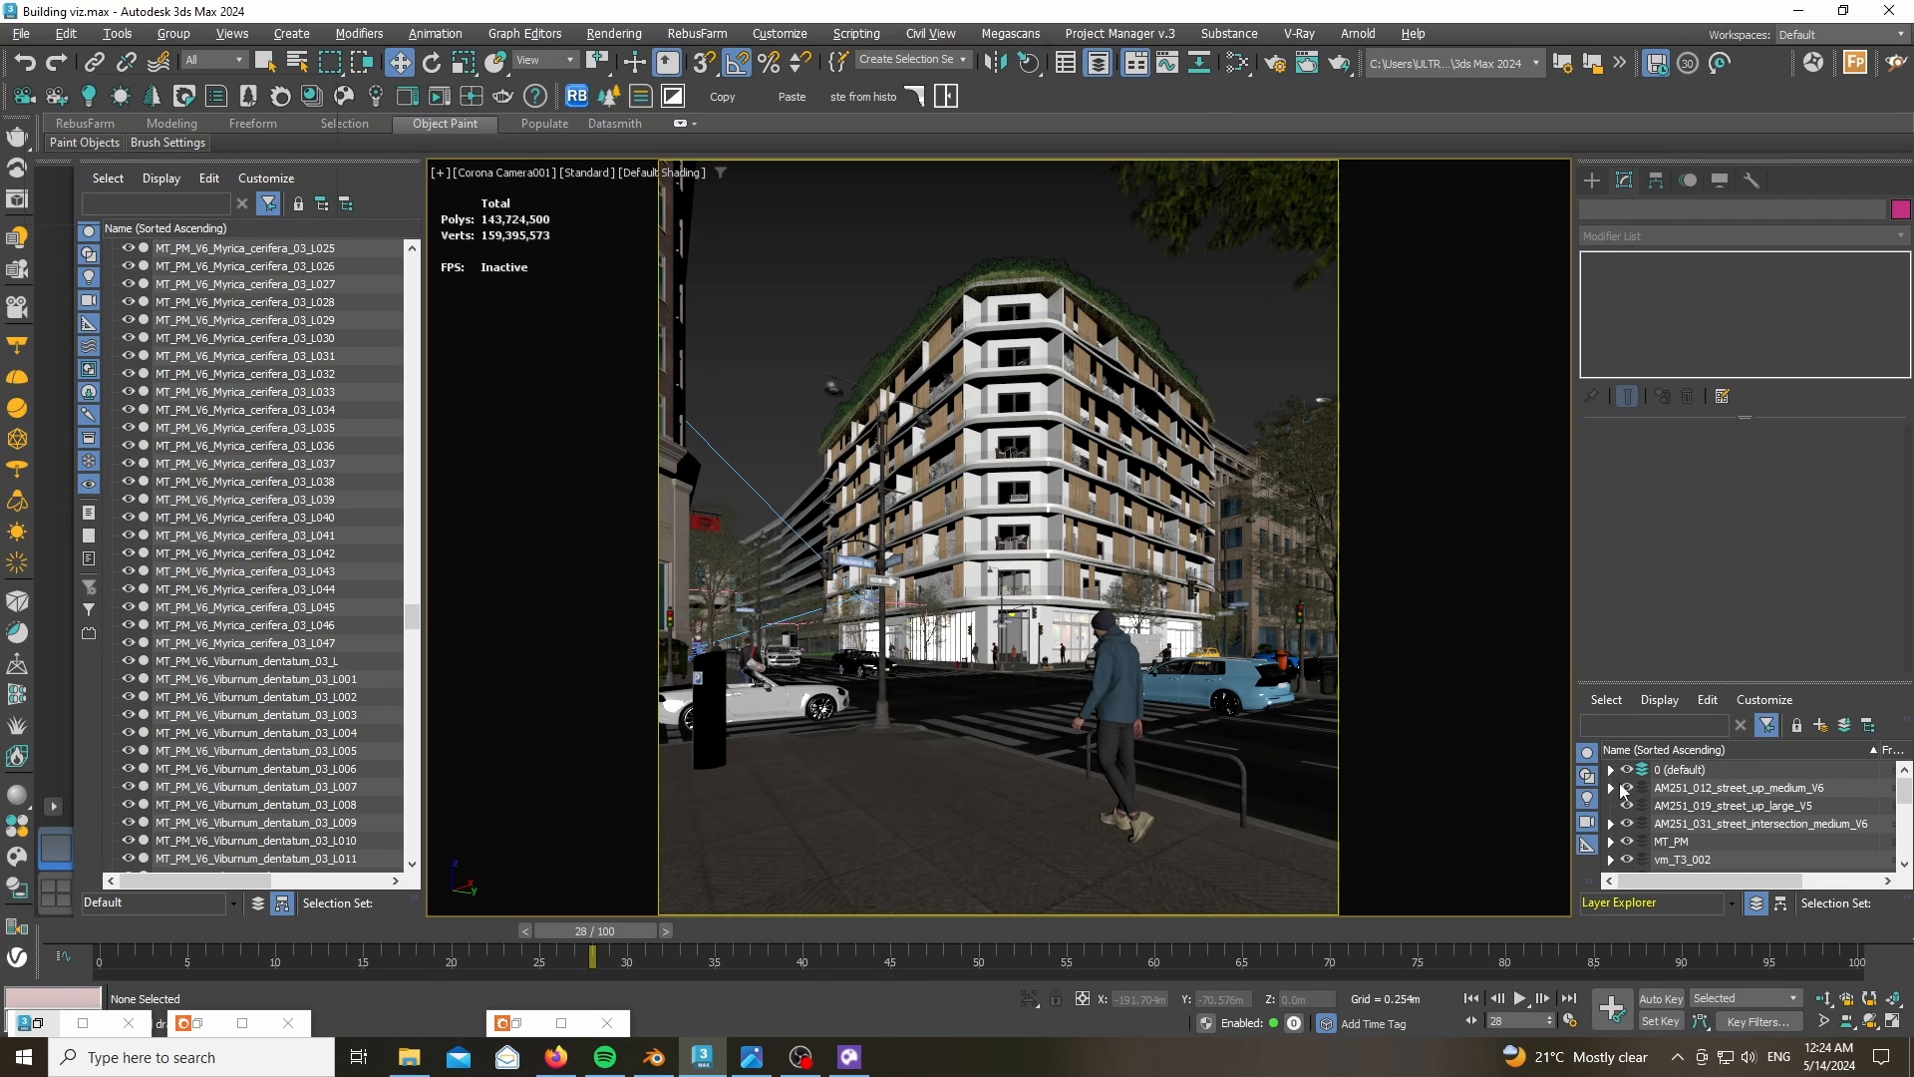
click(1626, 787)
click(1626, 805)
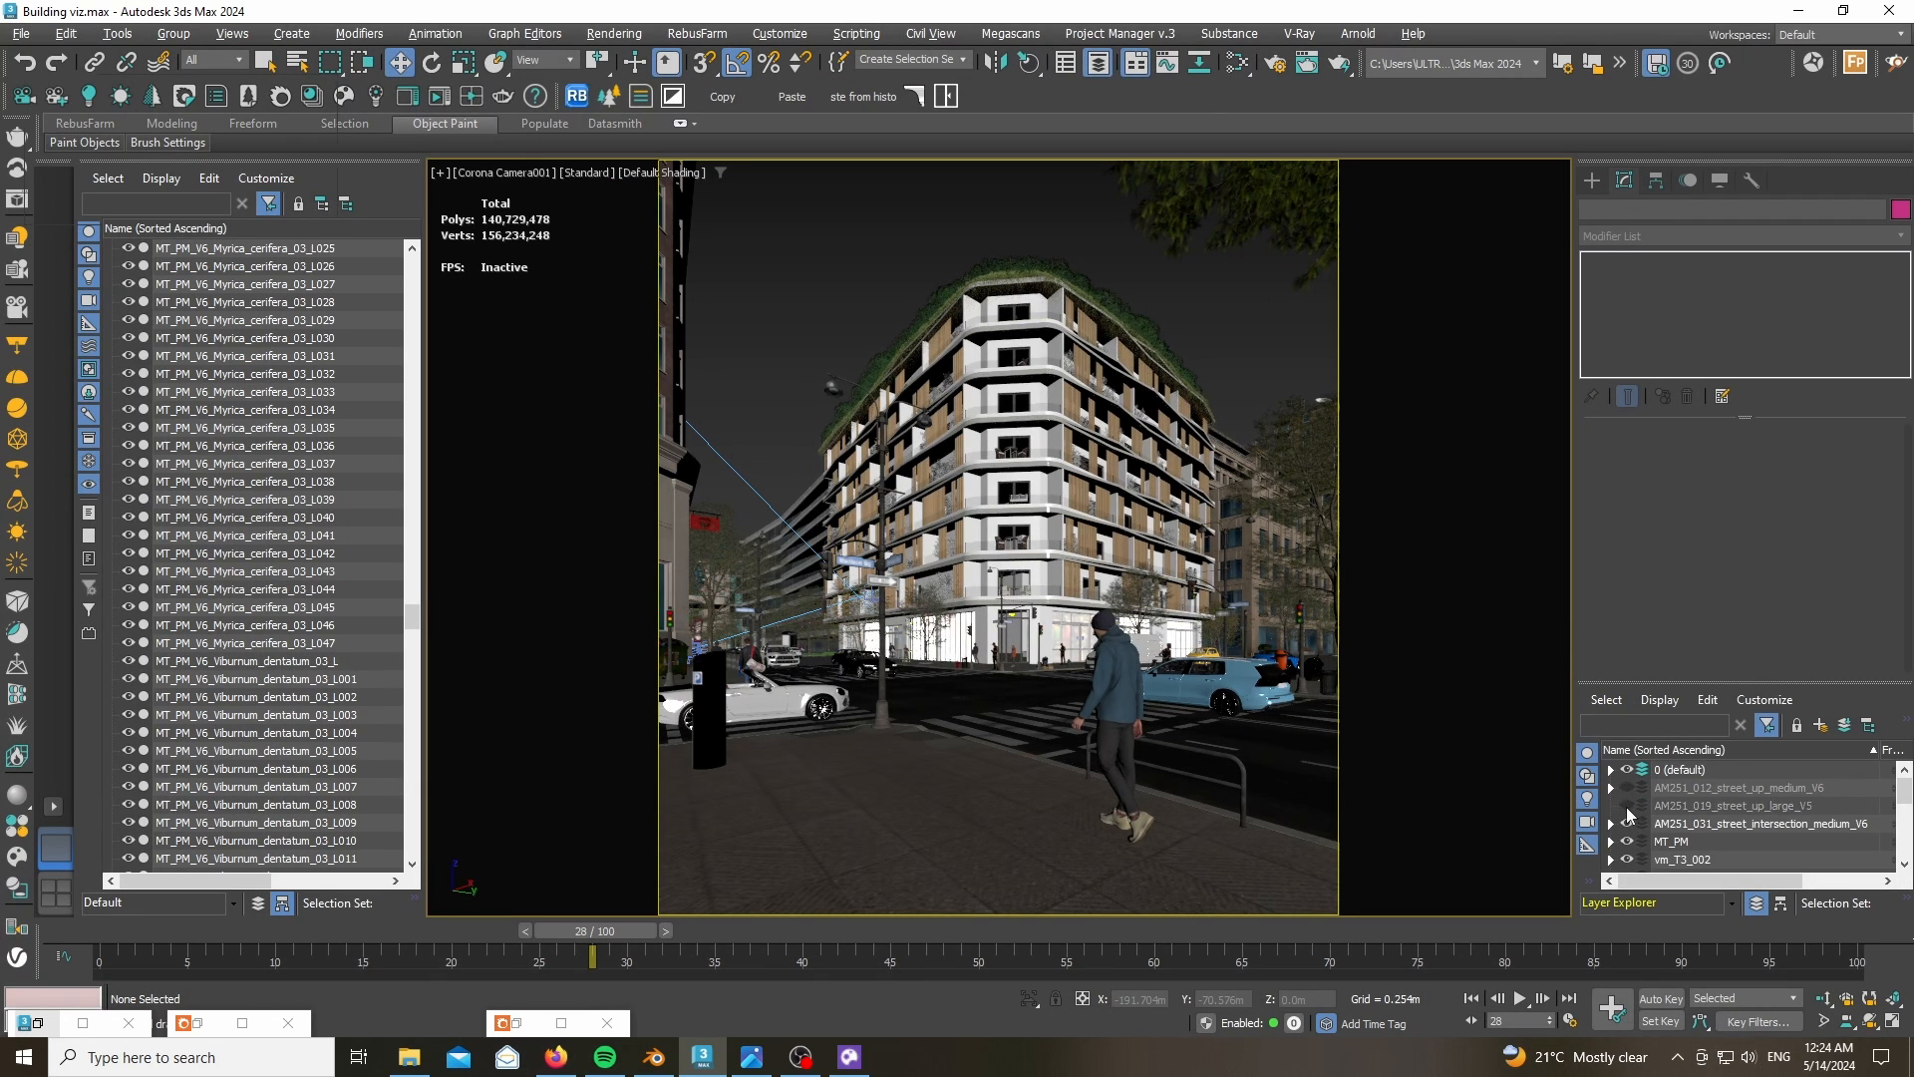
click(1626, 823)
scroll(1628, 816, down, 1)
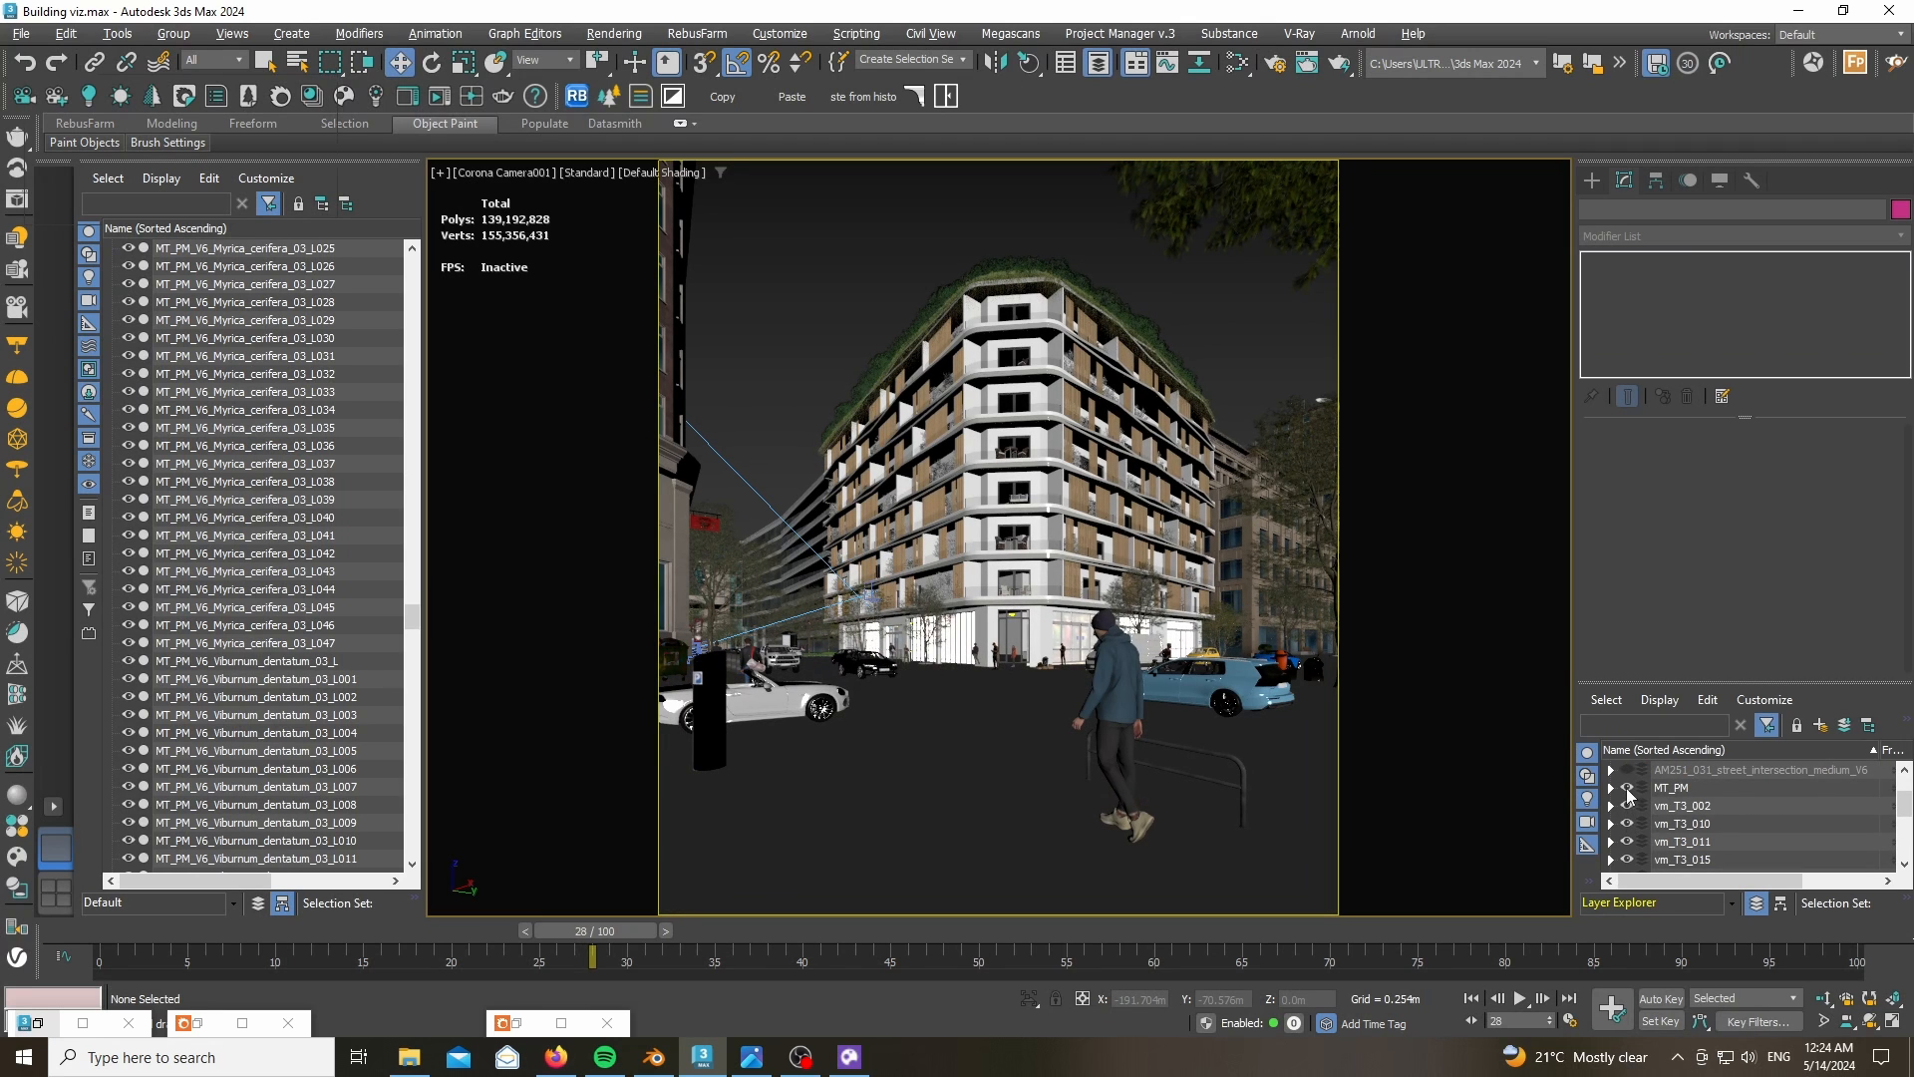
click(1627, 772)
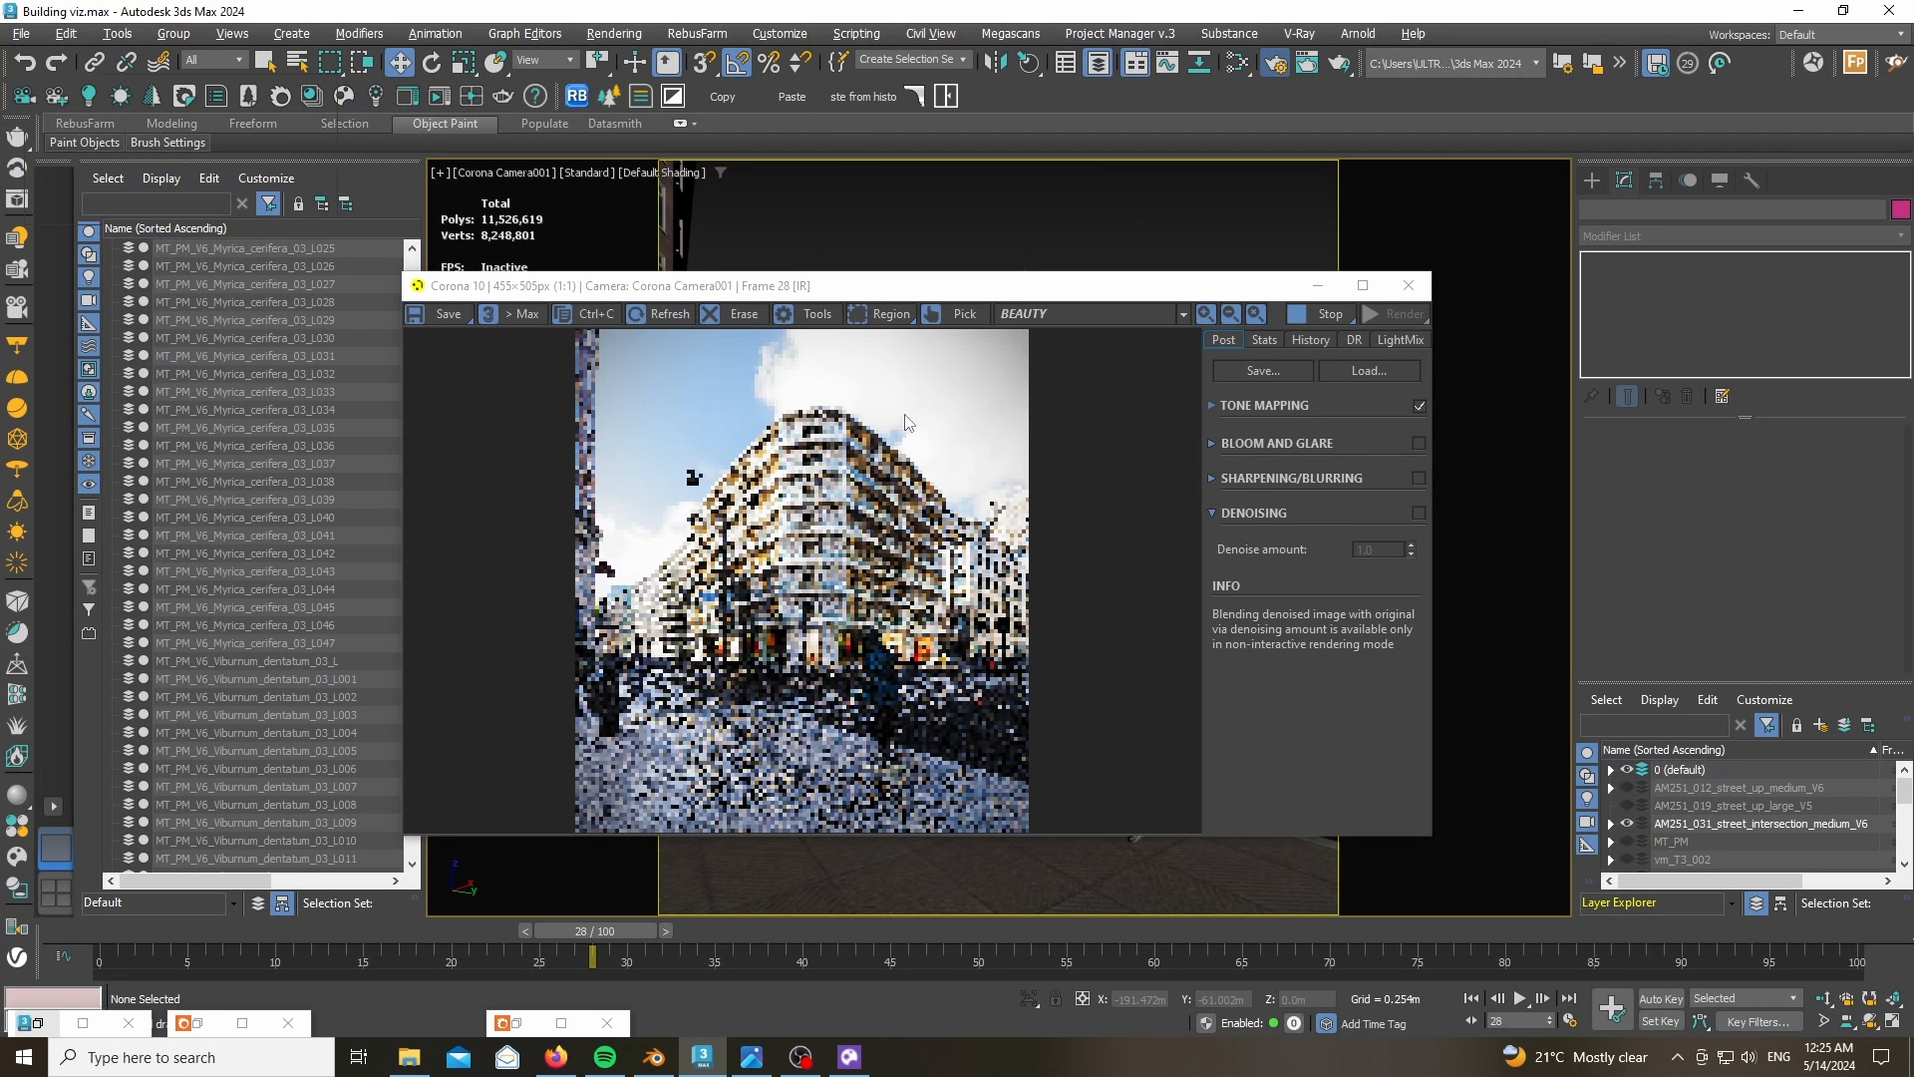
- Open Render Setup and arrange it beside the Corona frame buffer to view the interactive render
key(F10)
drag(593, 74, 1582, 183)
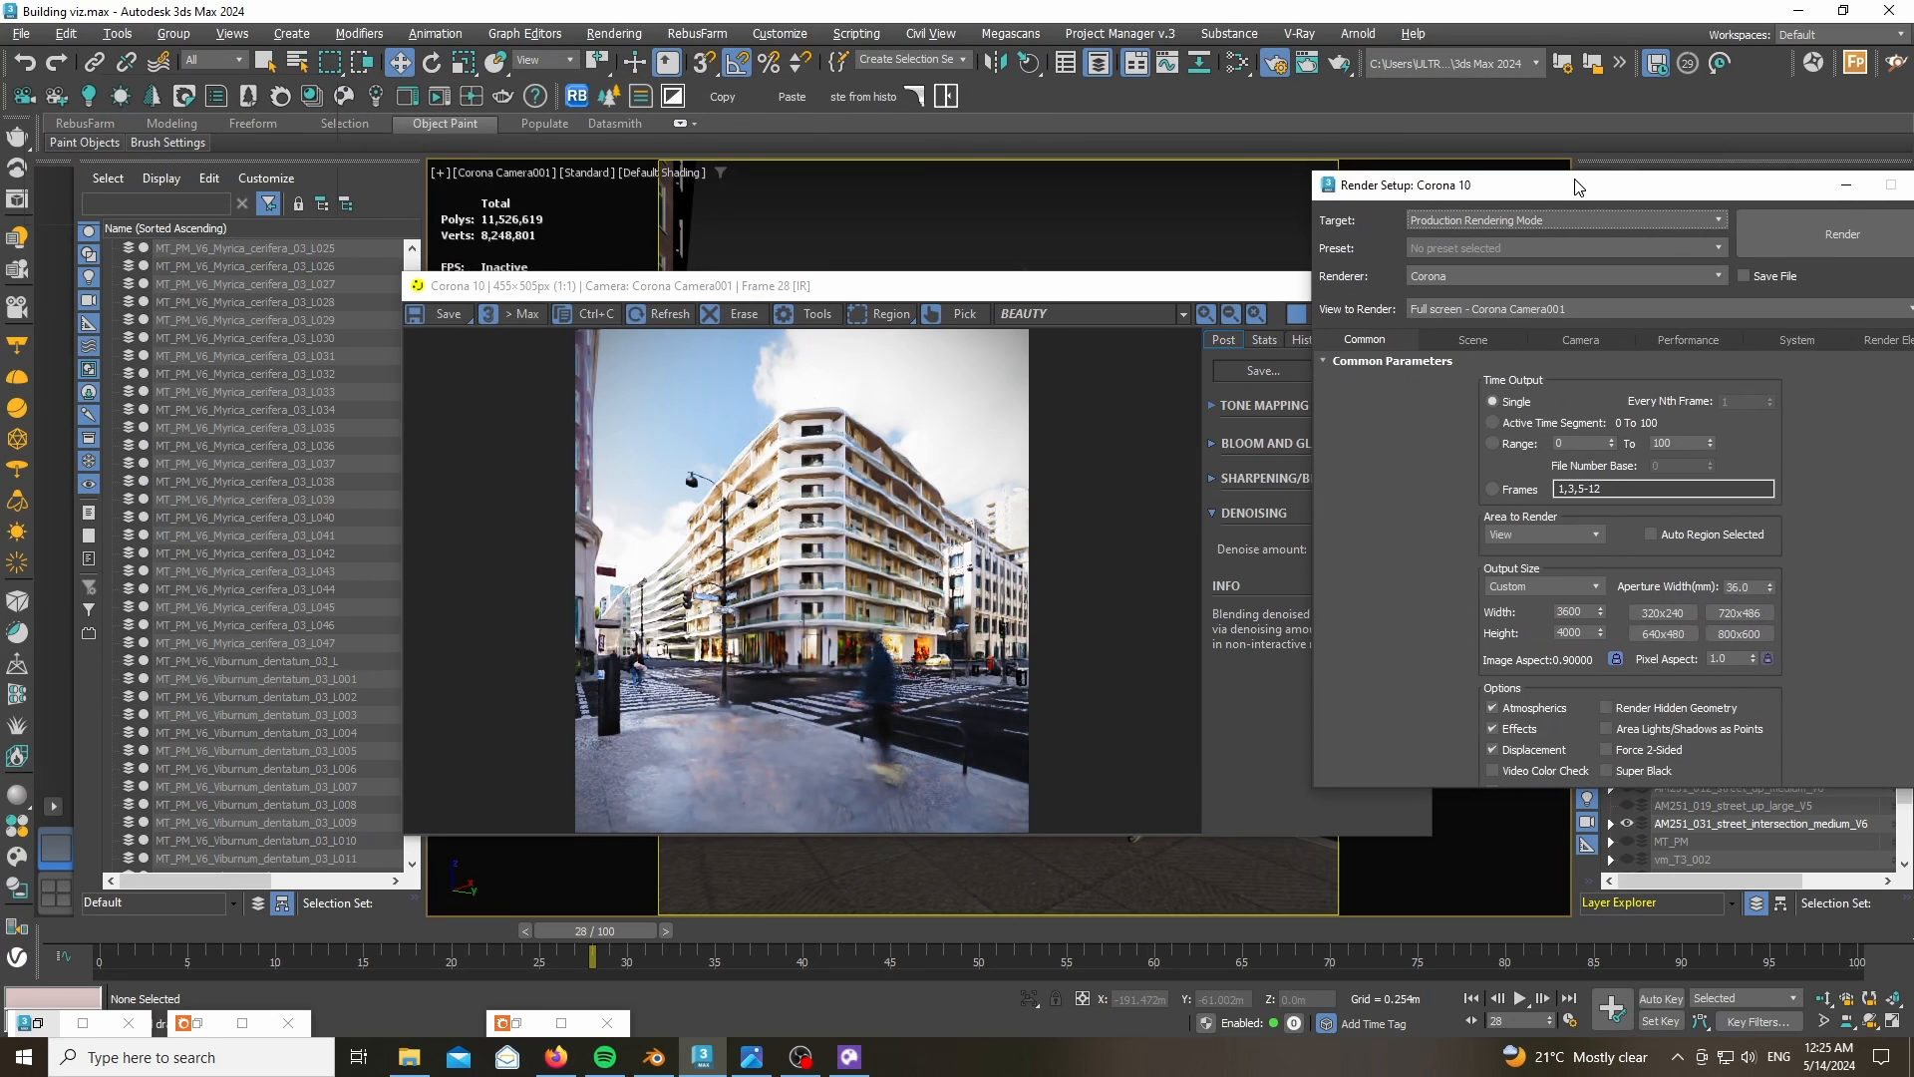
drag(835, 292, 566, 178)
scroll(403, 469, up, 2)
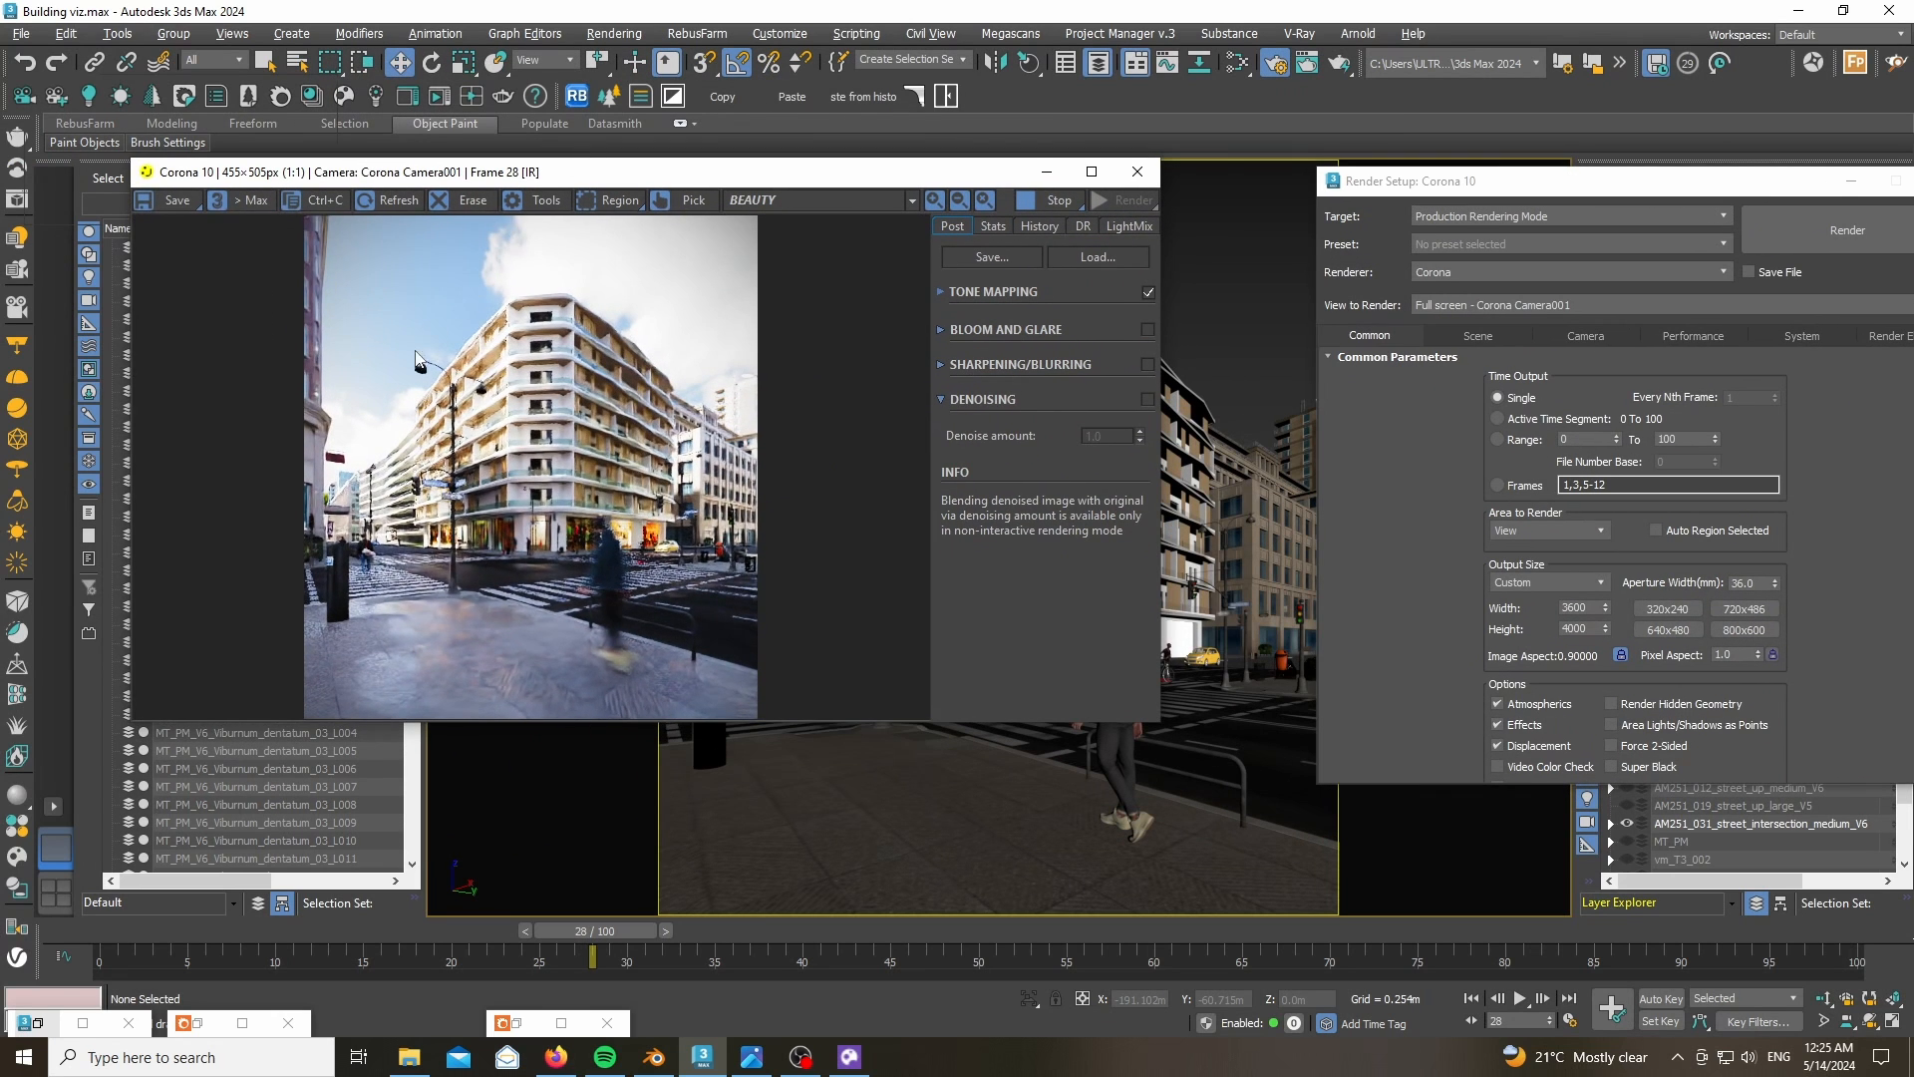
scroll(402, 469, down, 3)
scroll(696, 430, up, 3)
scroll(696, 429, down, 2)
- Display the Scene Environment maps and overrides in the Corona scene settings
click(1511, 339)
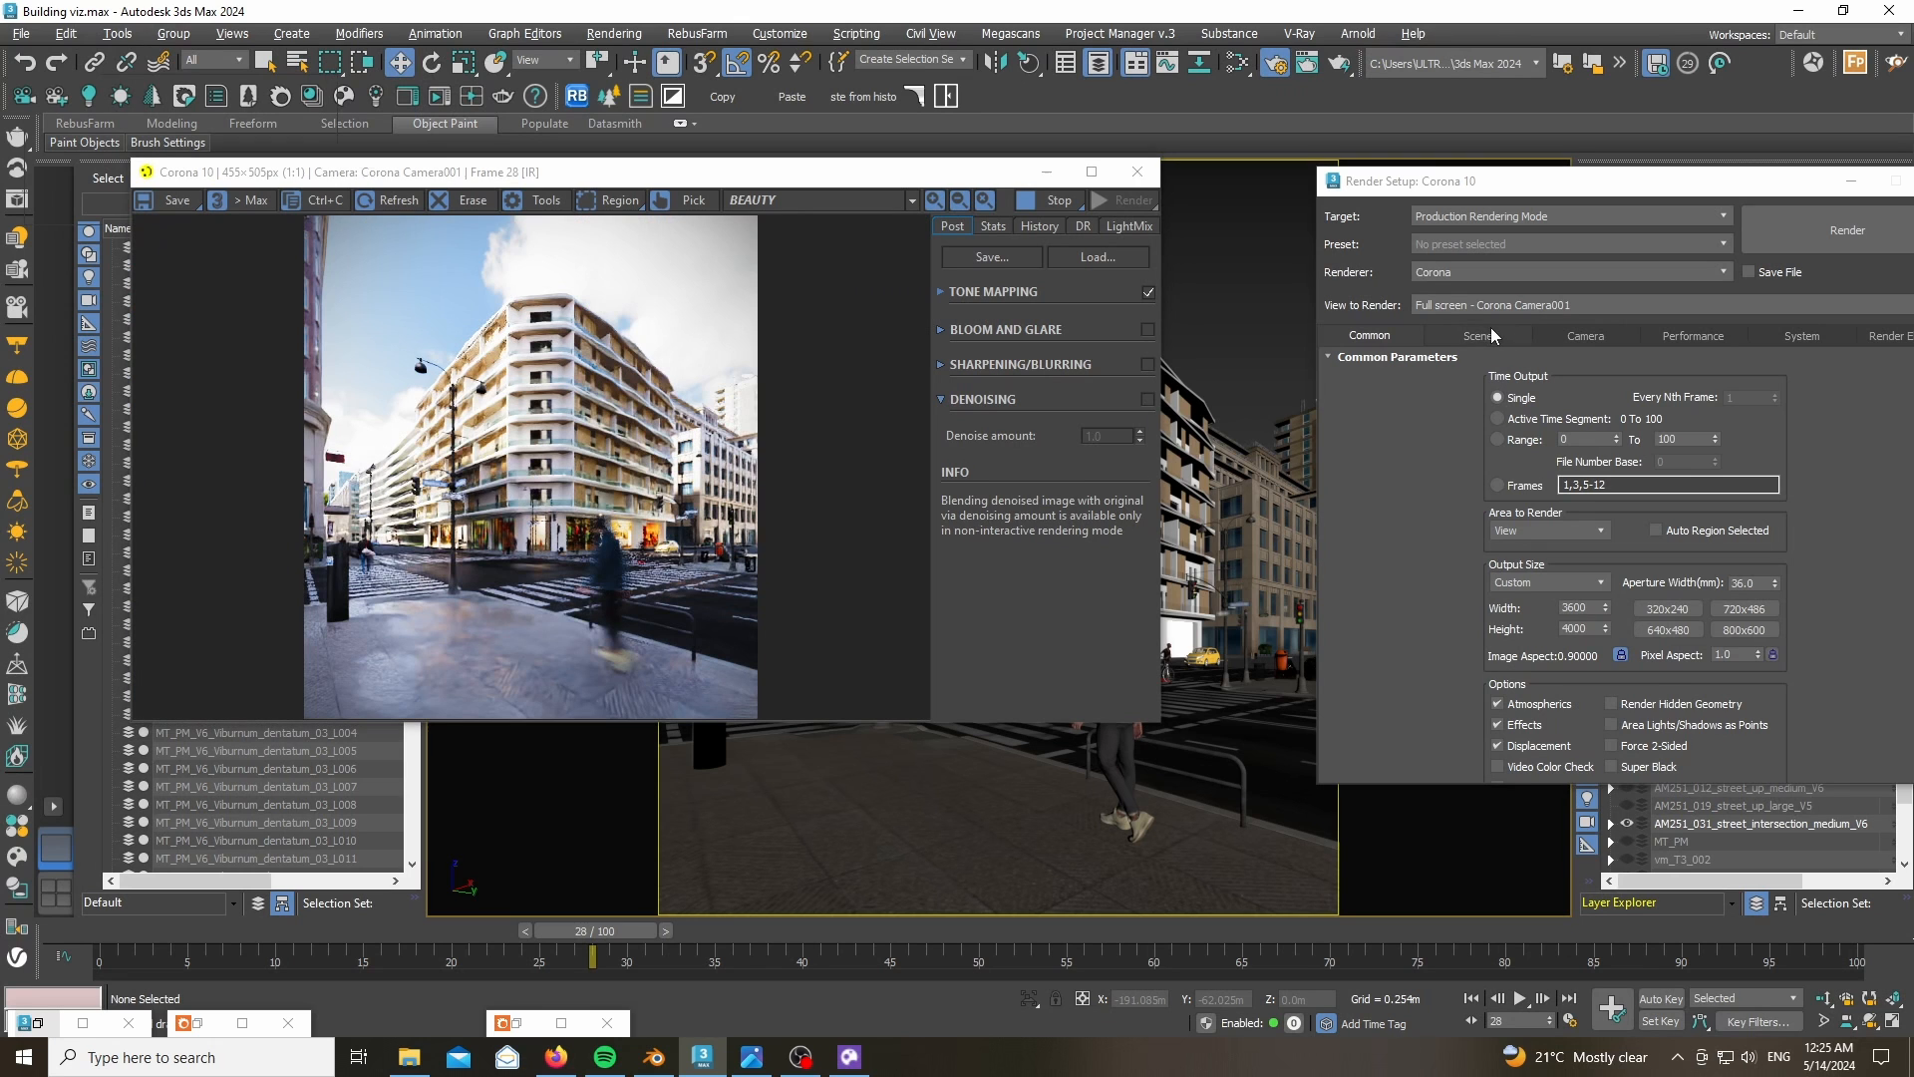
scroll(1355, 577, down, 5)
scroll(1376, 458, down, 1)
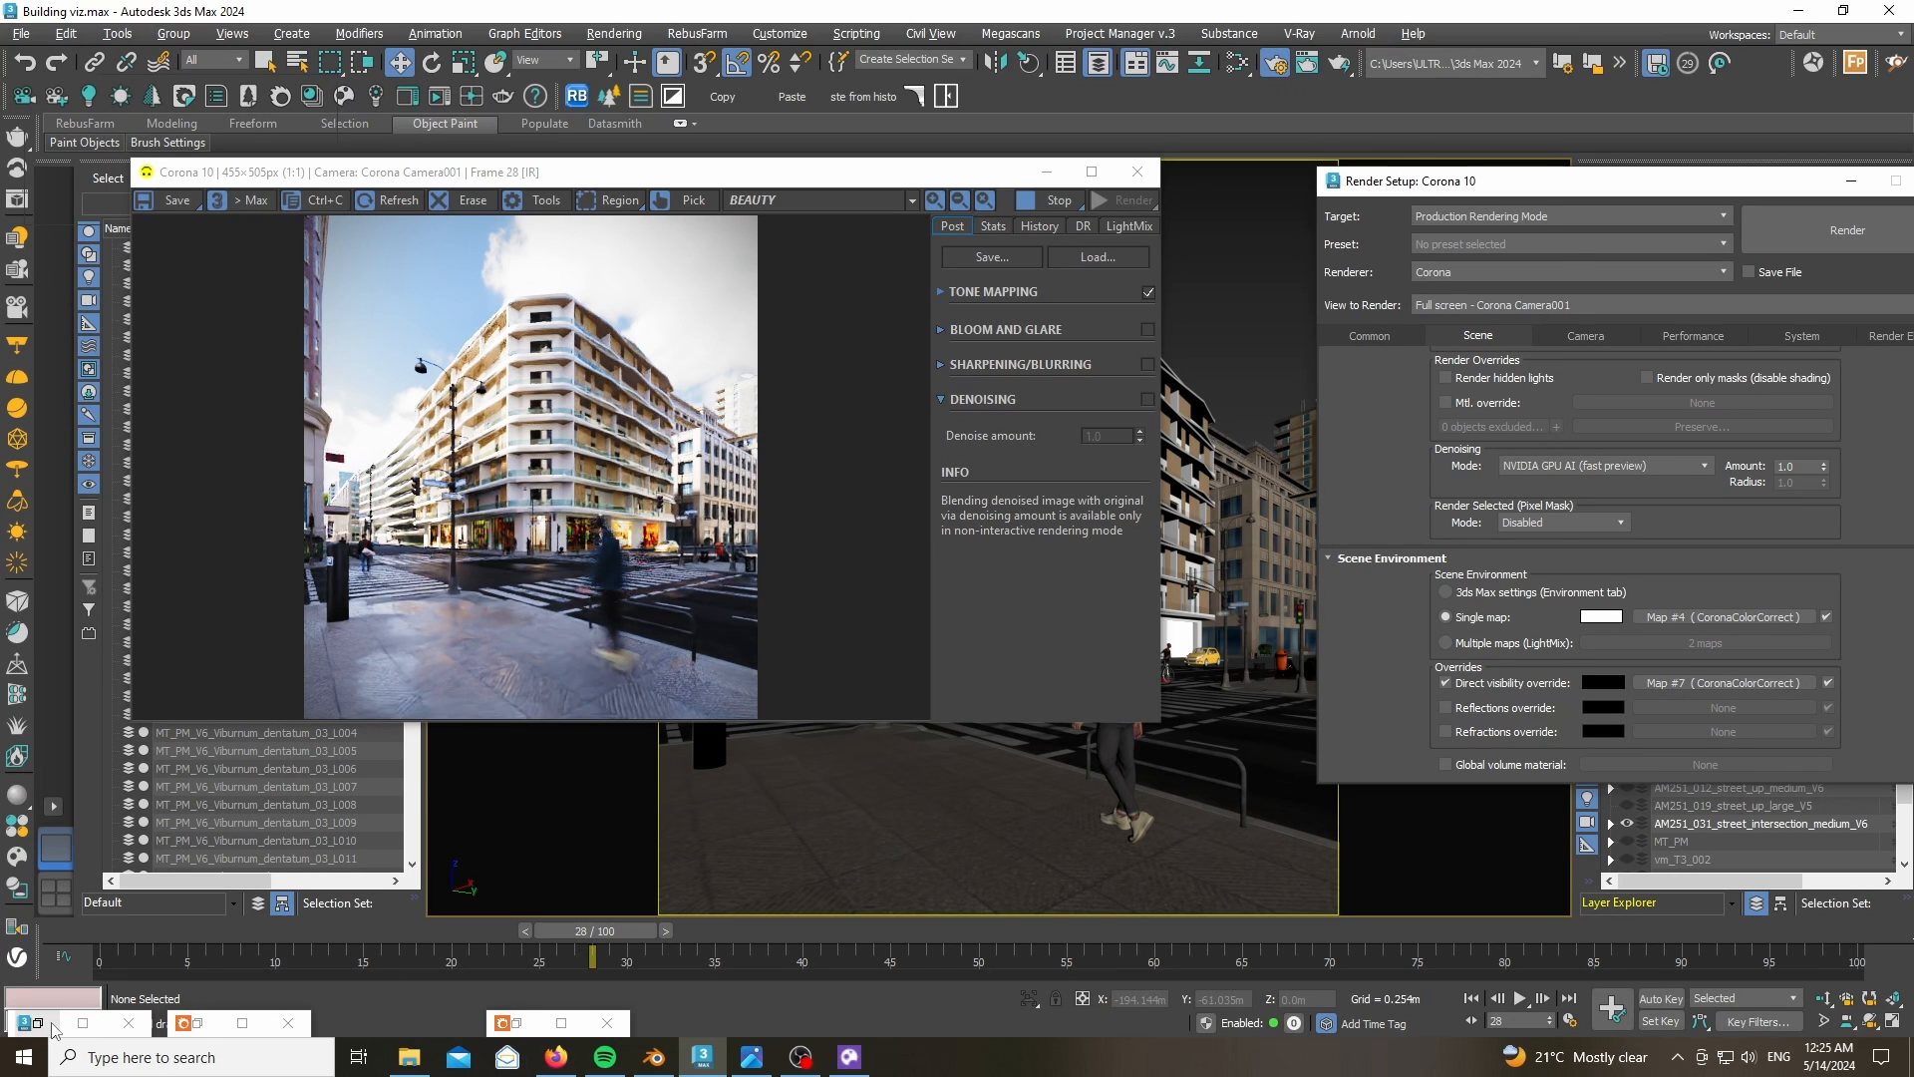
- Restore the Slate Material Editor and bring in the Map #4 CoronaColorCorrect environment map from the render settings
click(83, 1021)
drag(1043, 180, 697, 127)
drag(1686, 619, 563, 389)
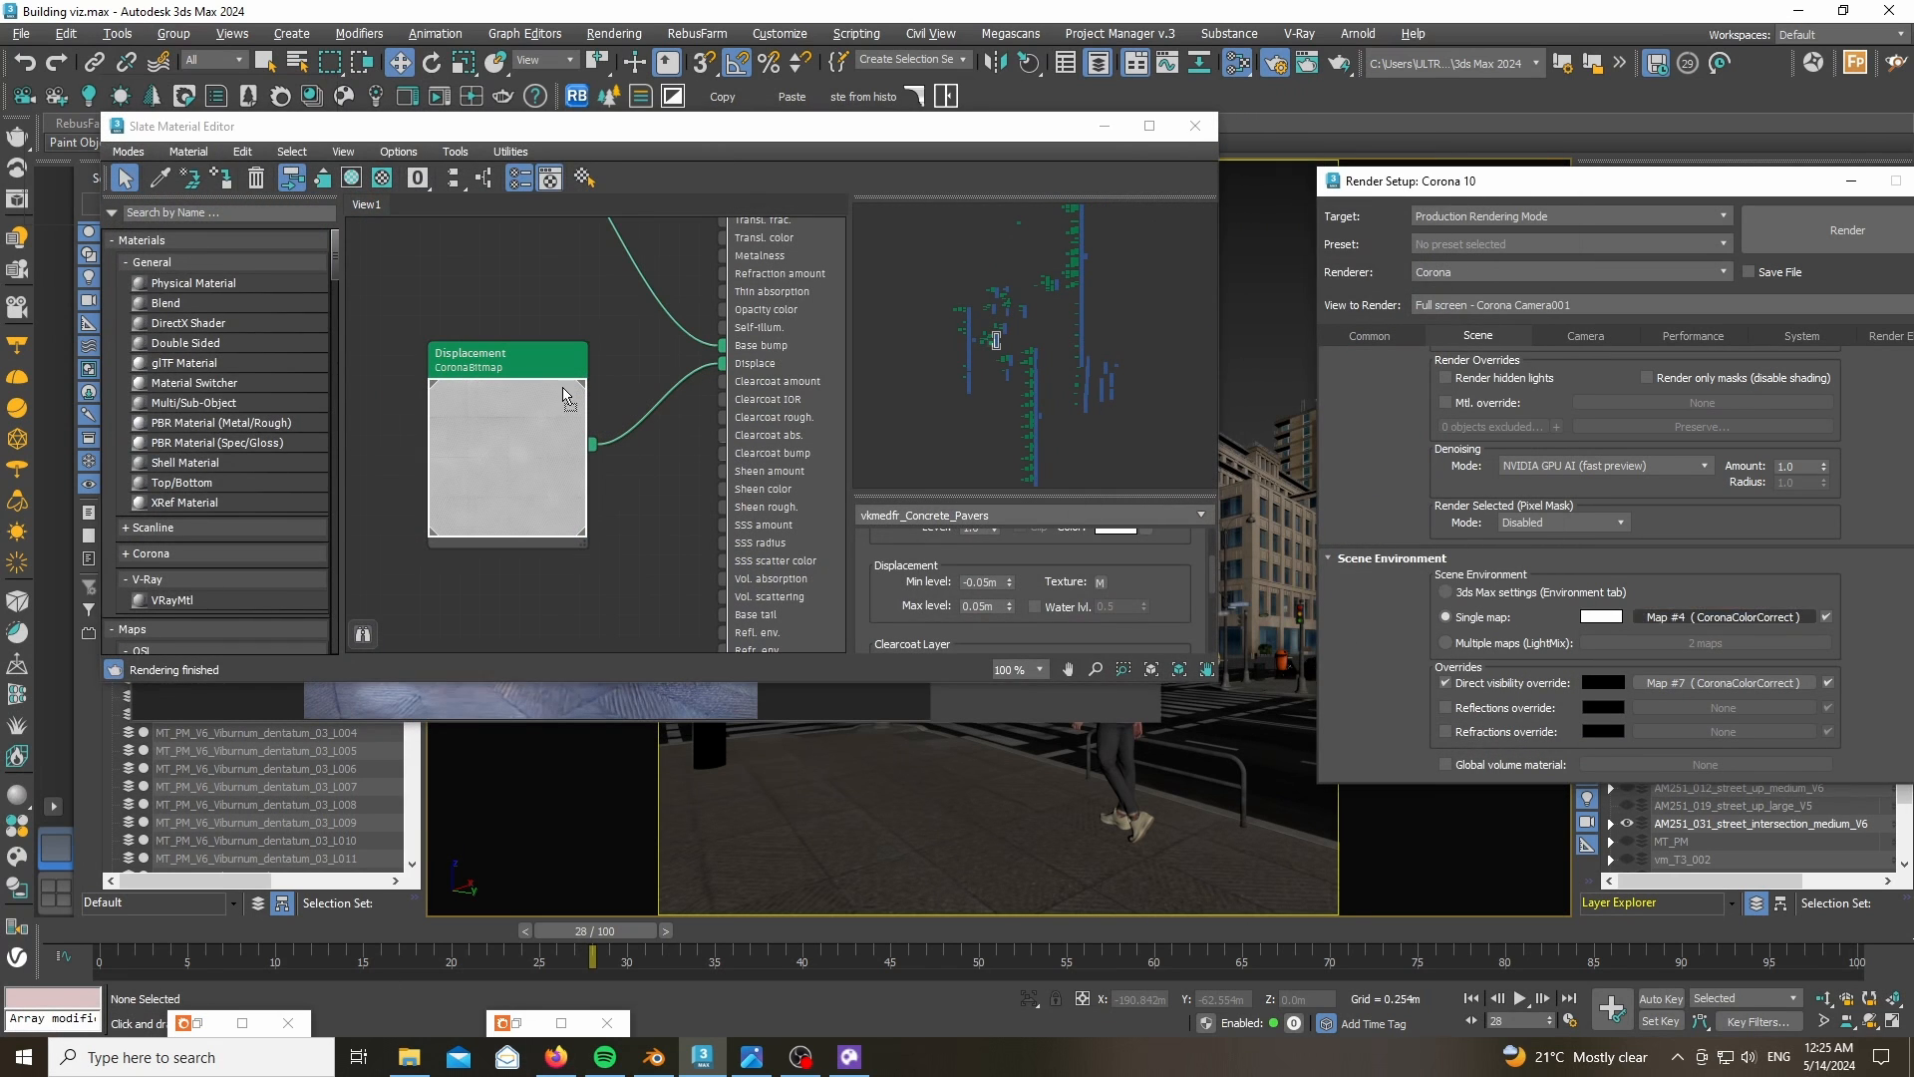
drag(521, 291, 573, 309)
click(618, 470)
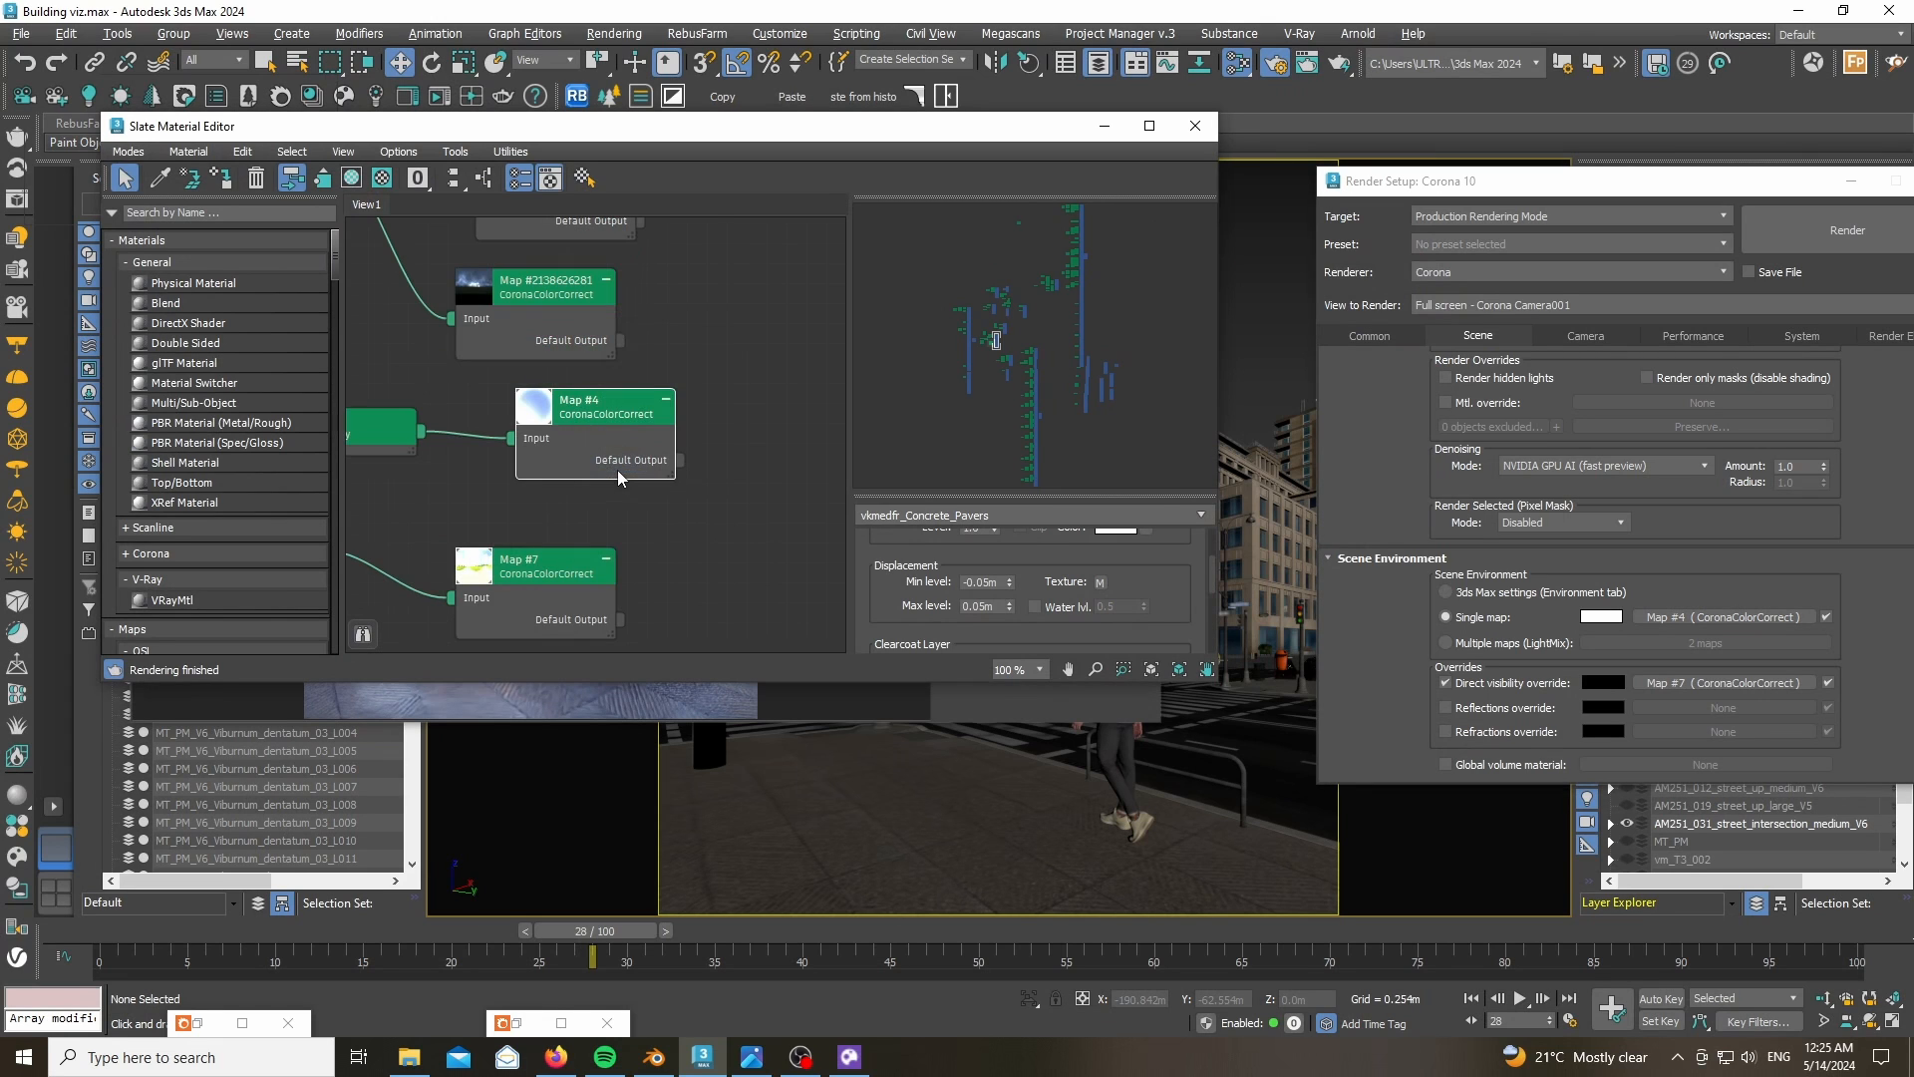
- Examine the settings of the Map #3 CoronaSky map and the Map #4 CoronaColorCorrect map
scroll(636, 466, down, 2)
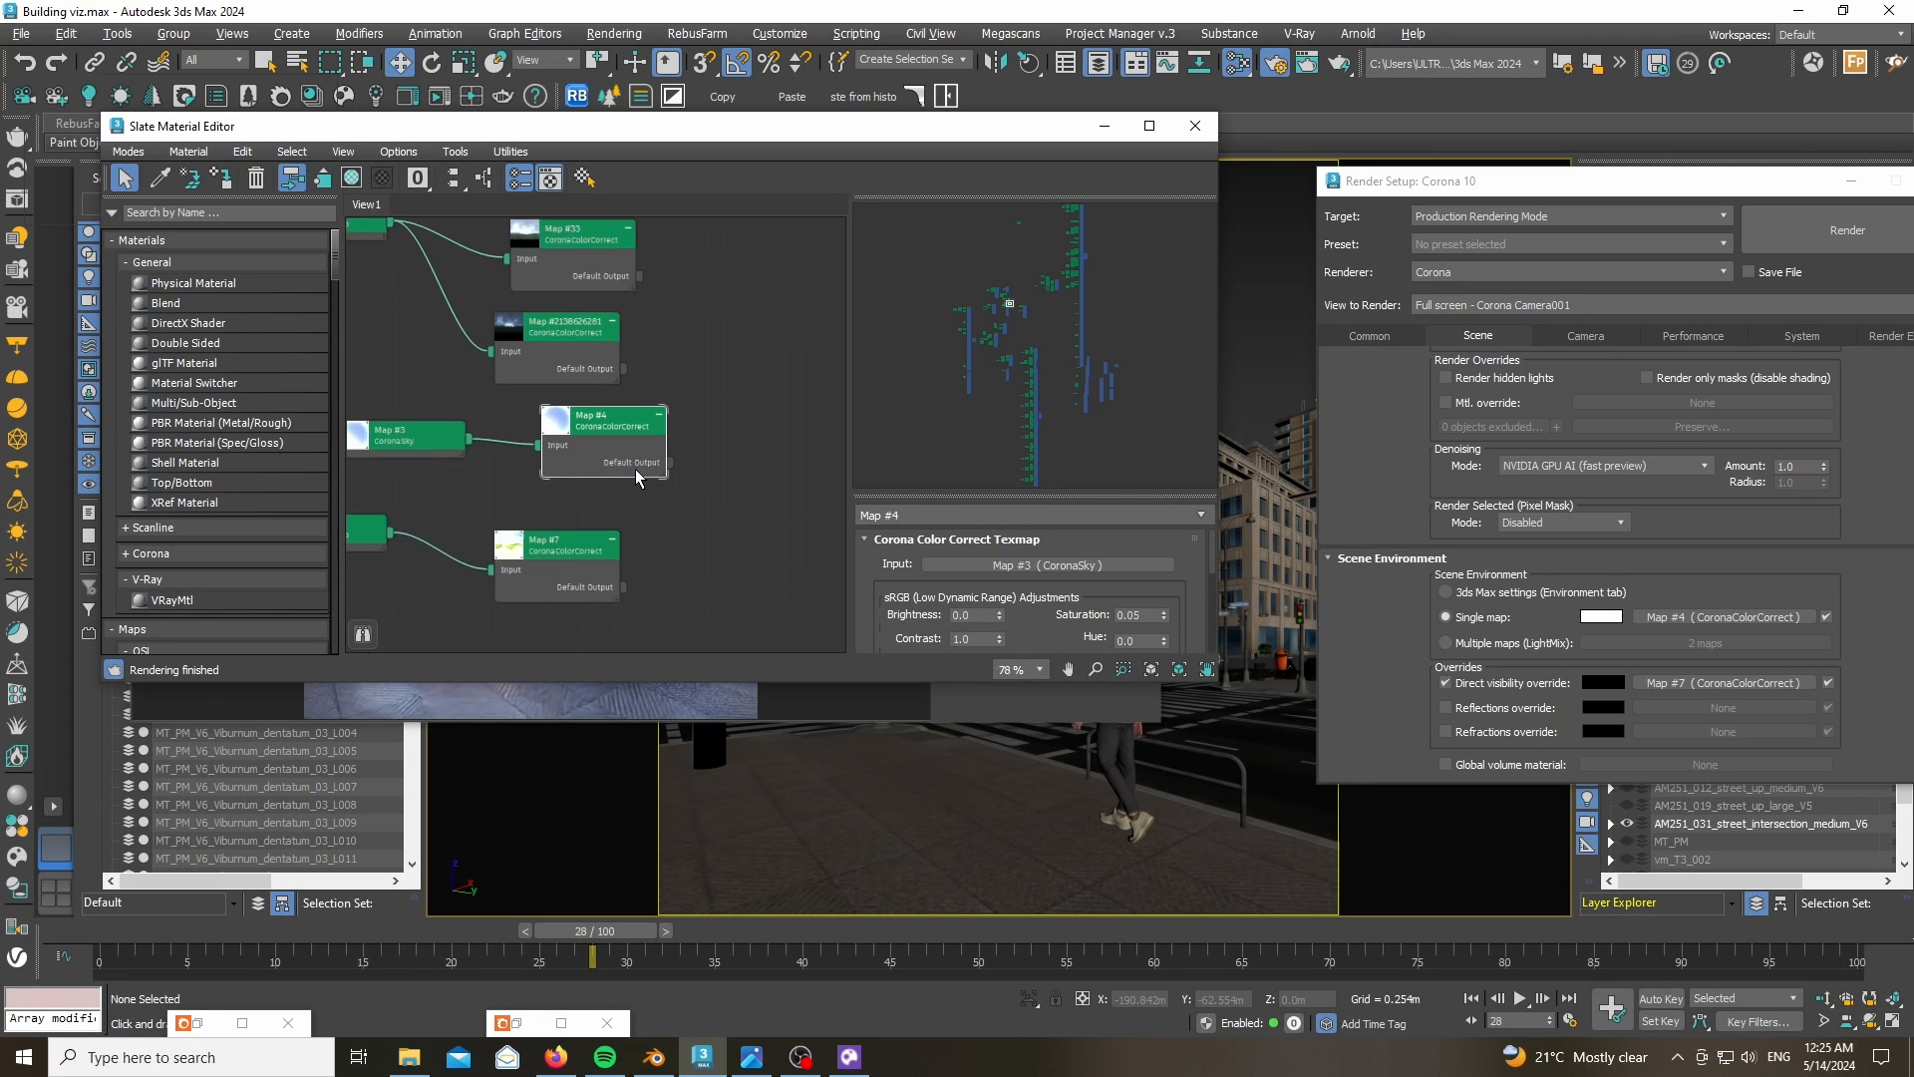
click(427, 446)
click(425, 449)
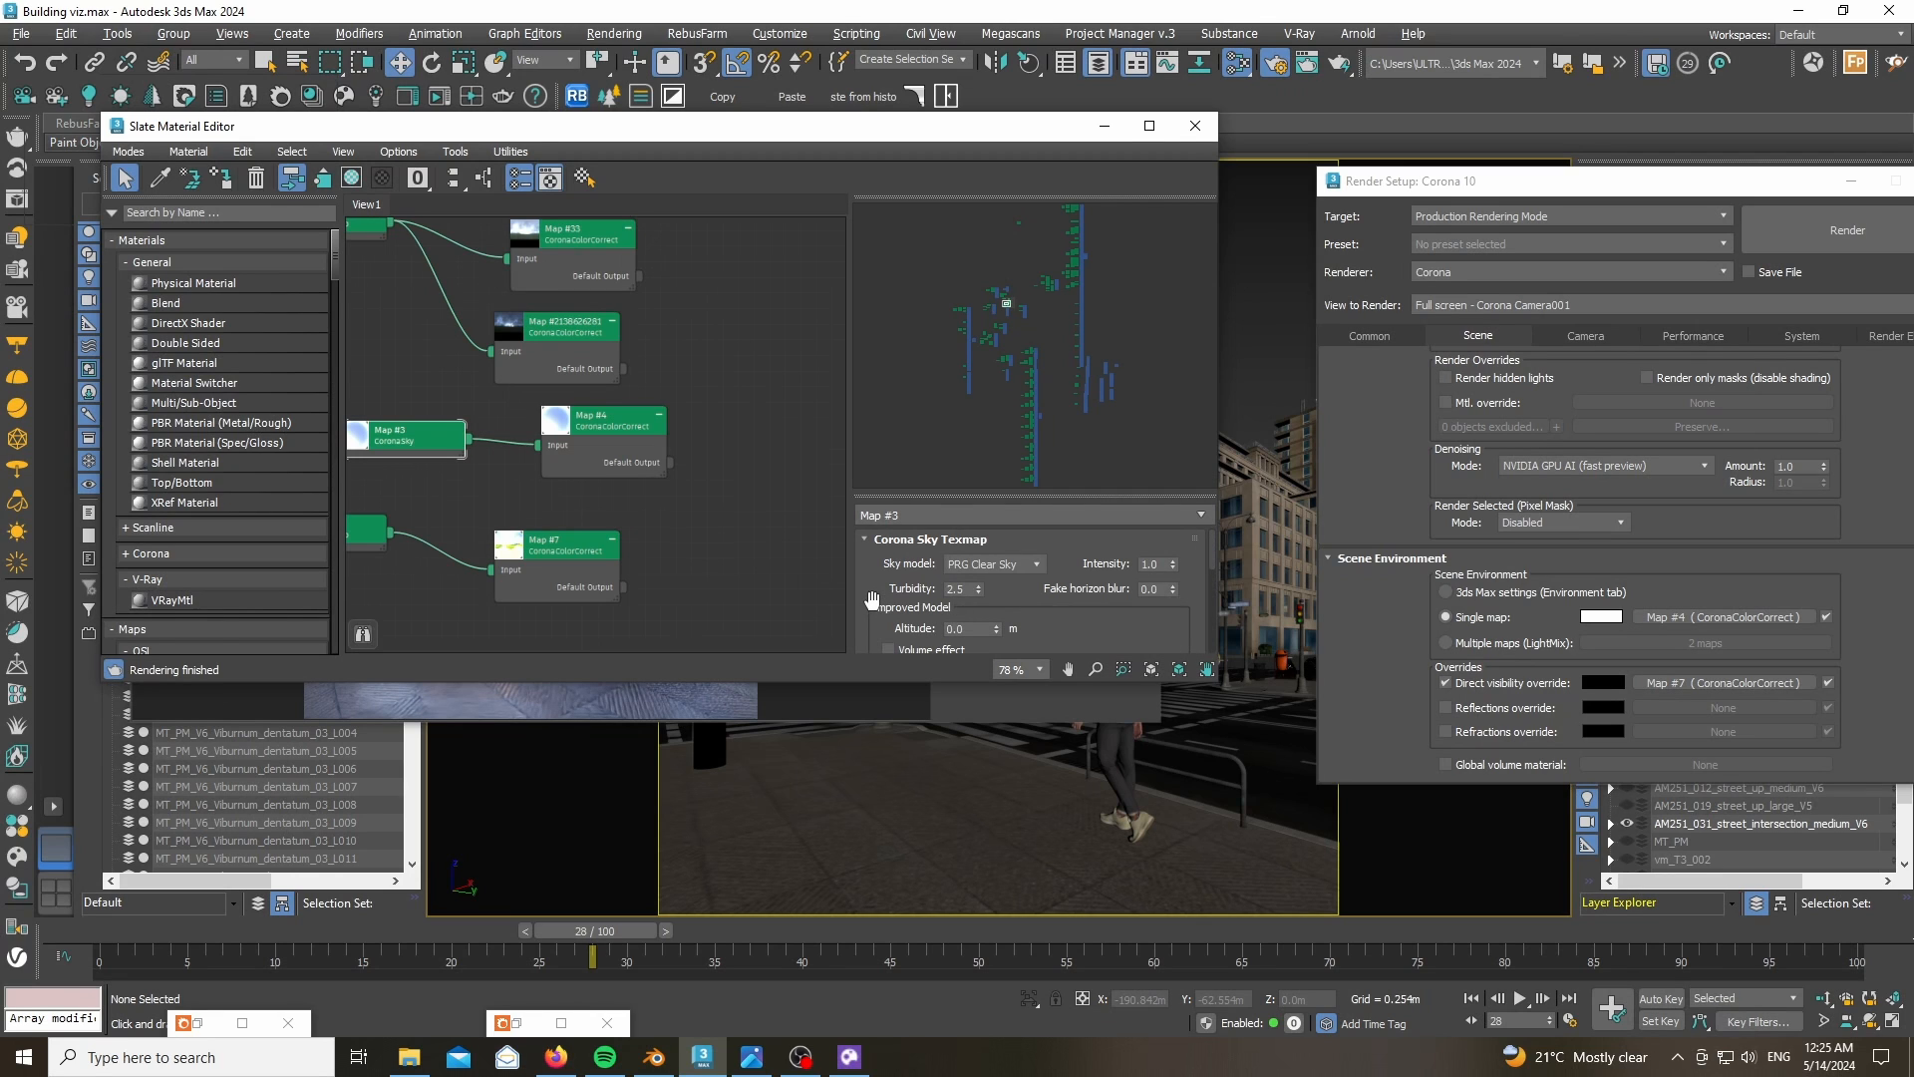
click(583, 458)
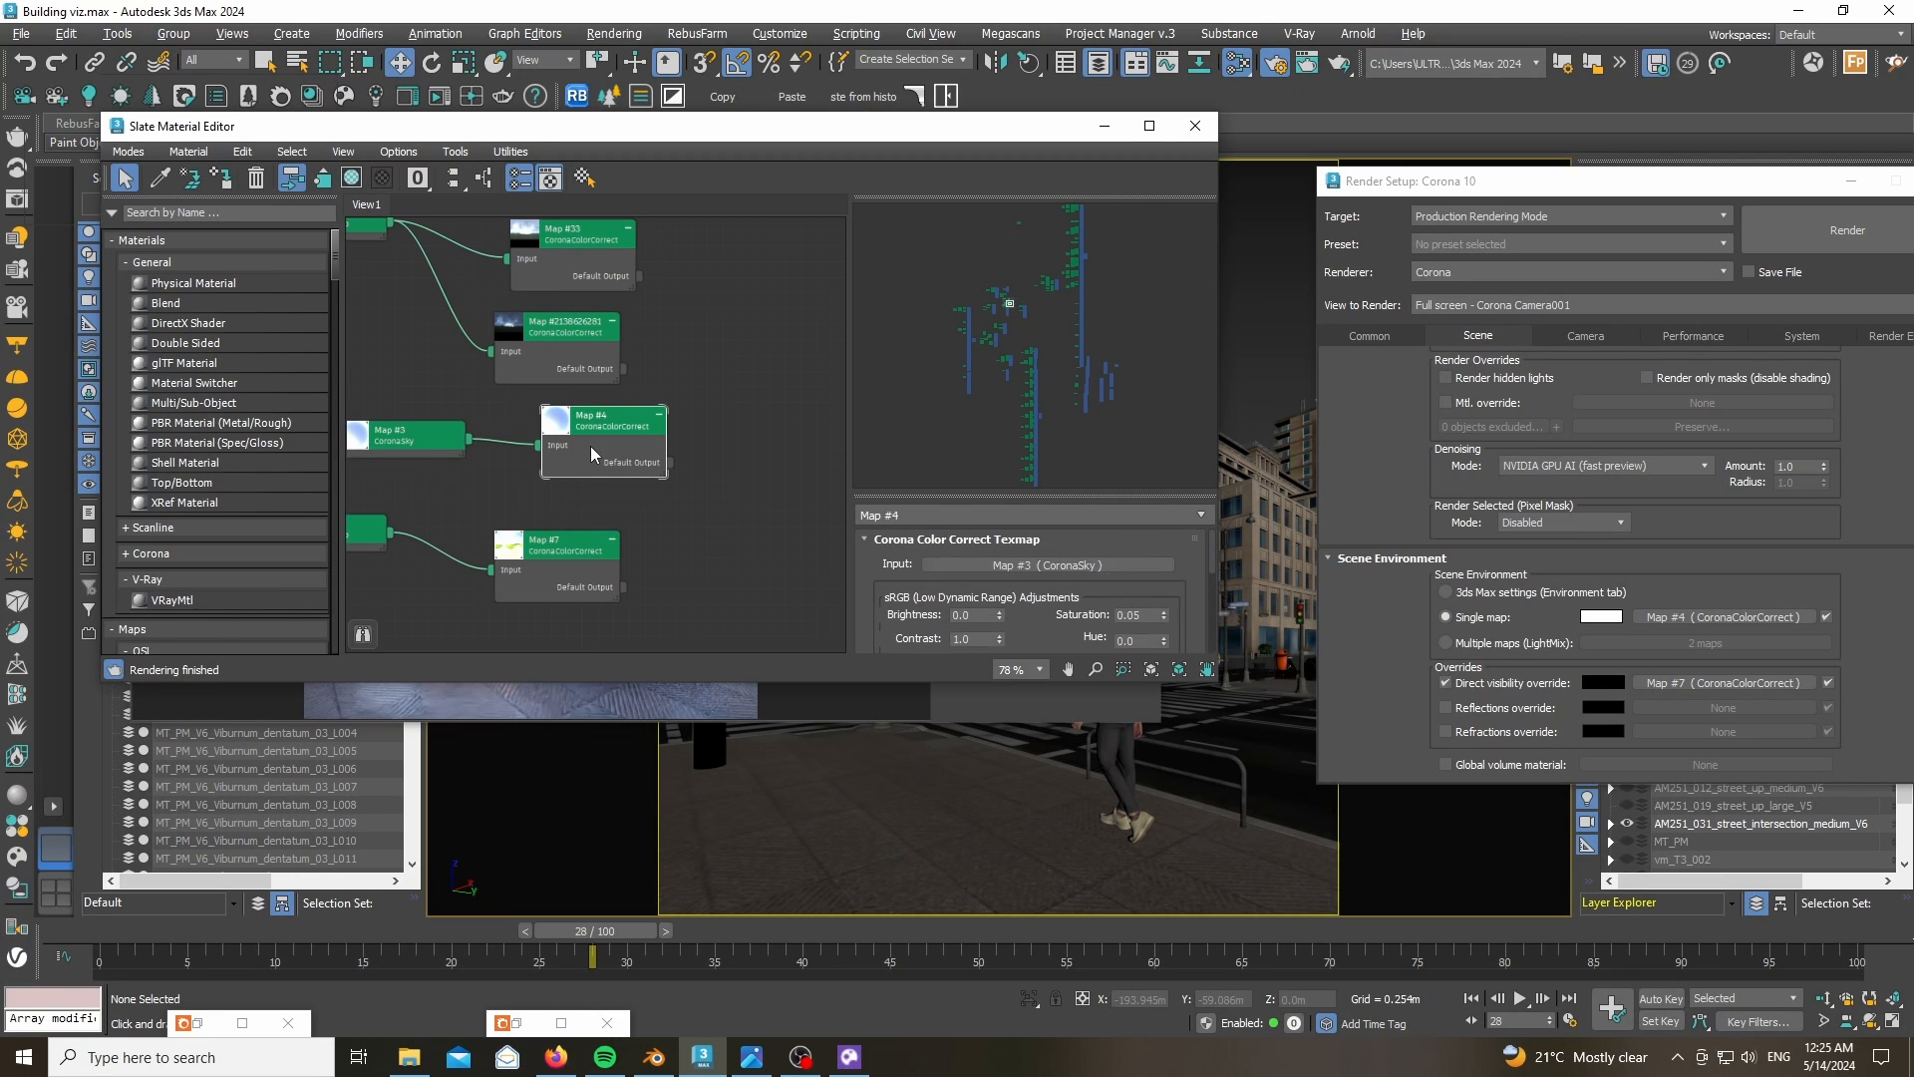
scroll(886, 576, down, 1)
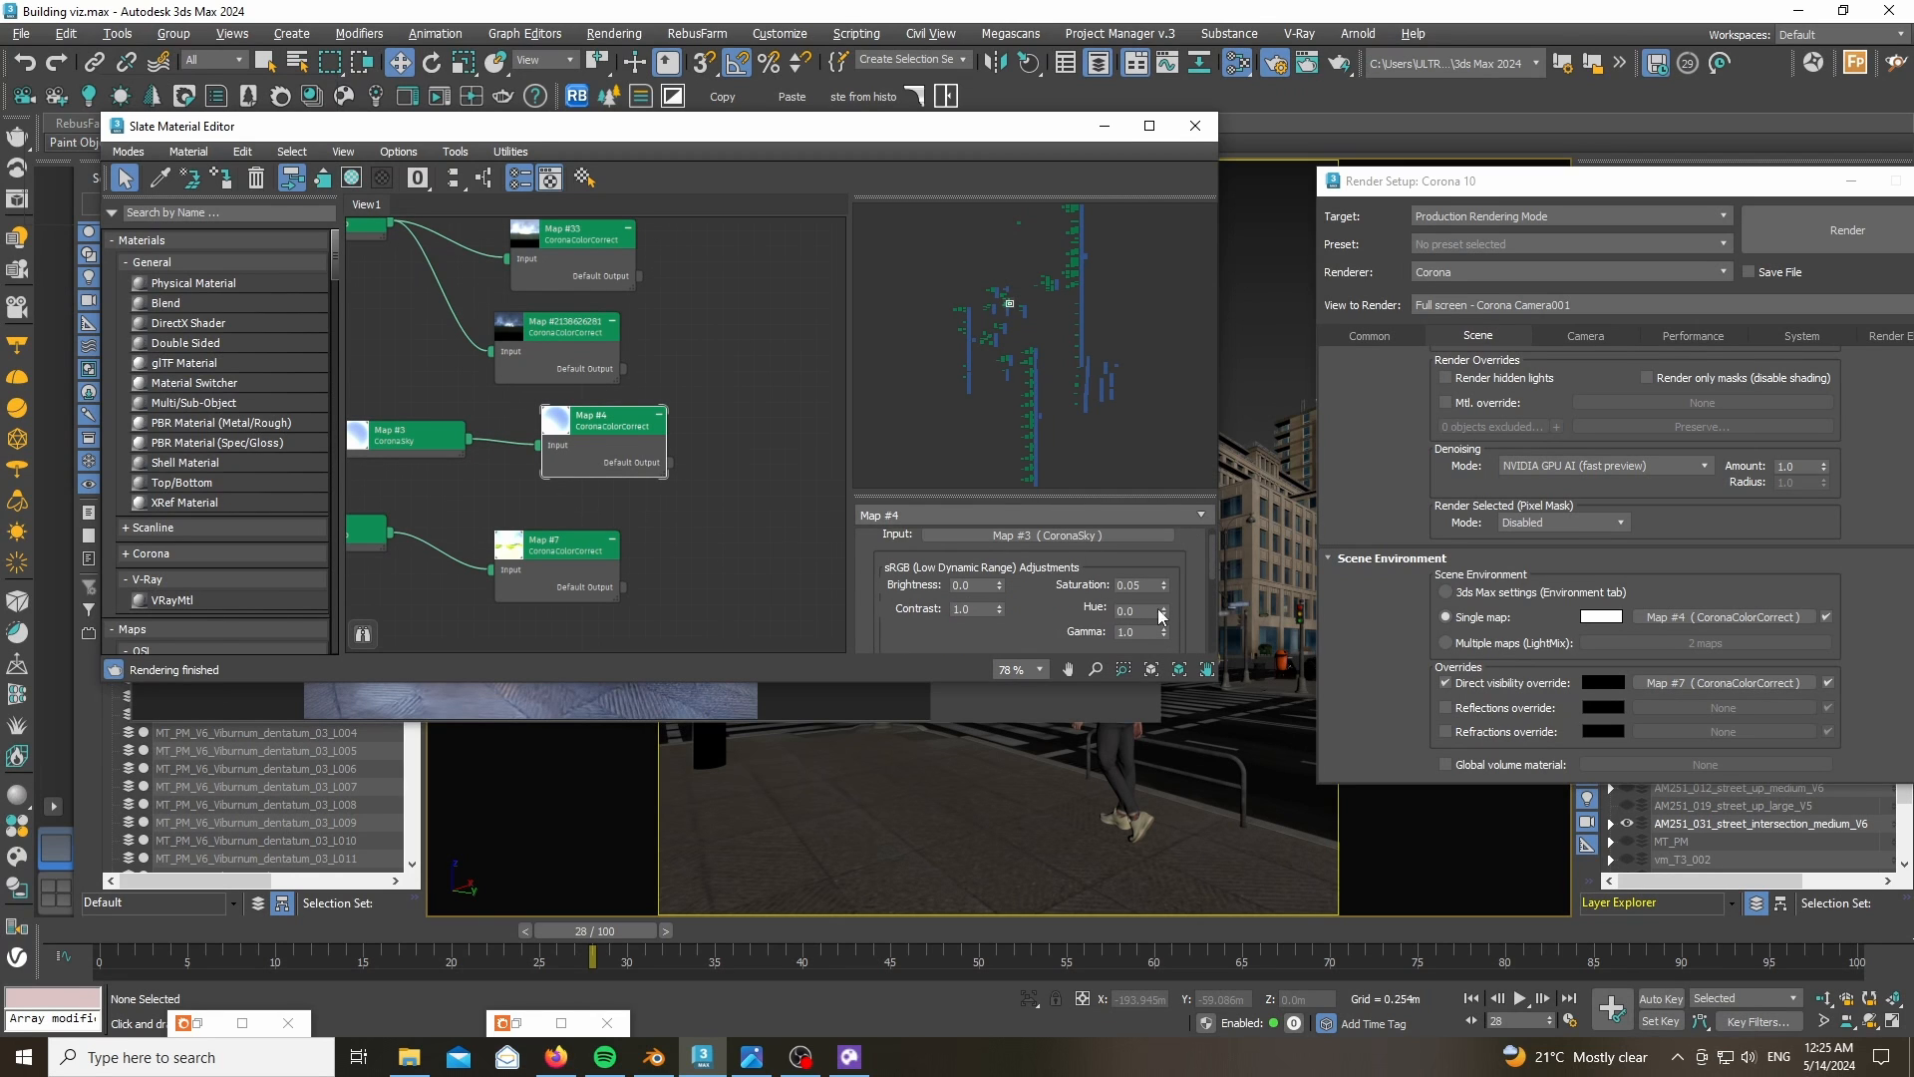
scroll(865, 606, down, 4)
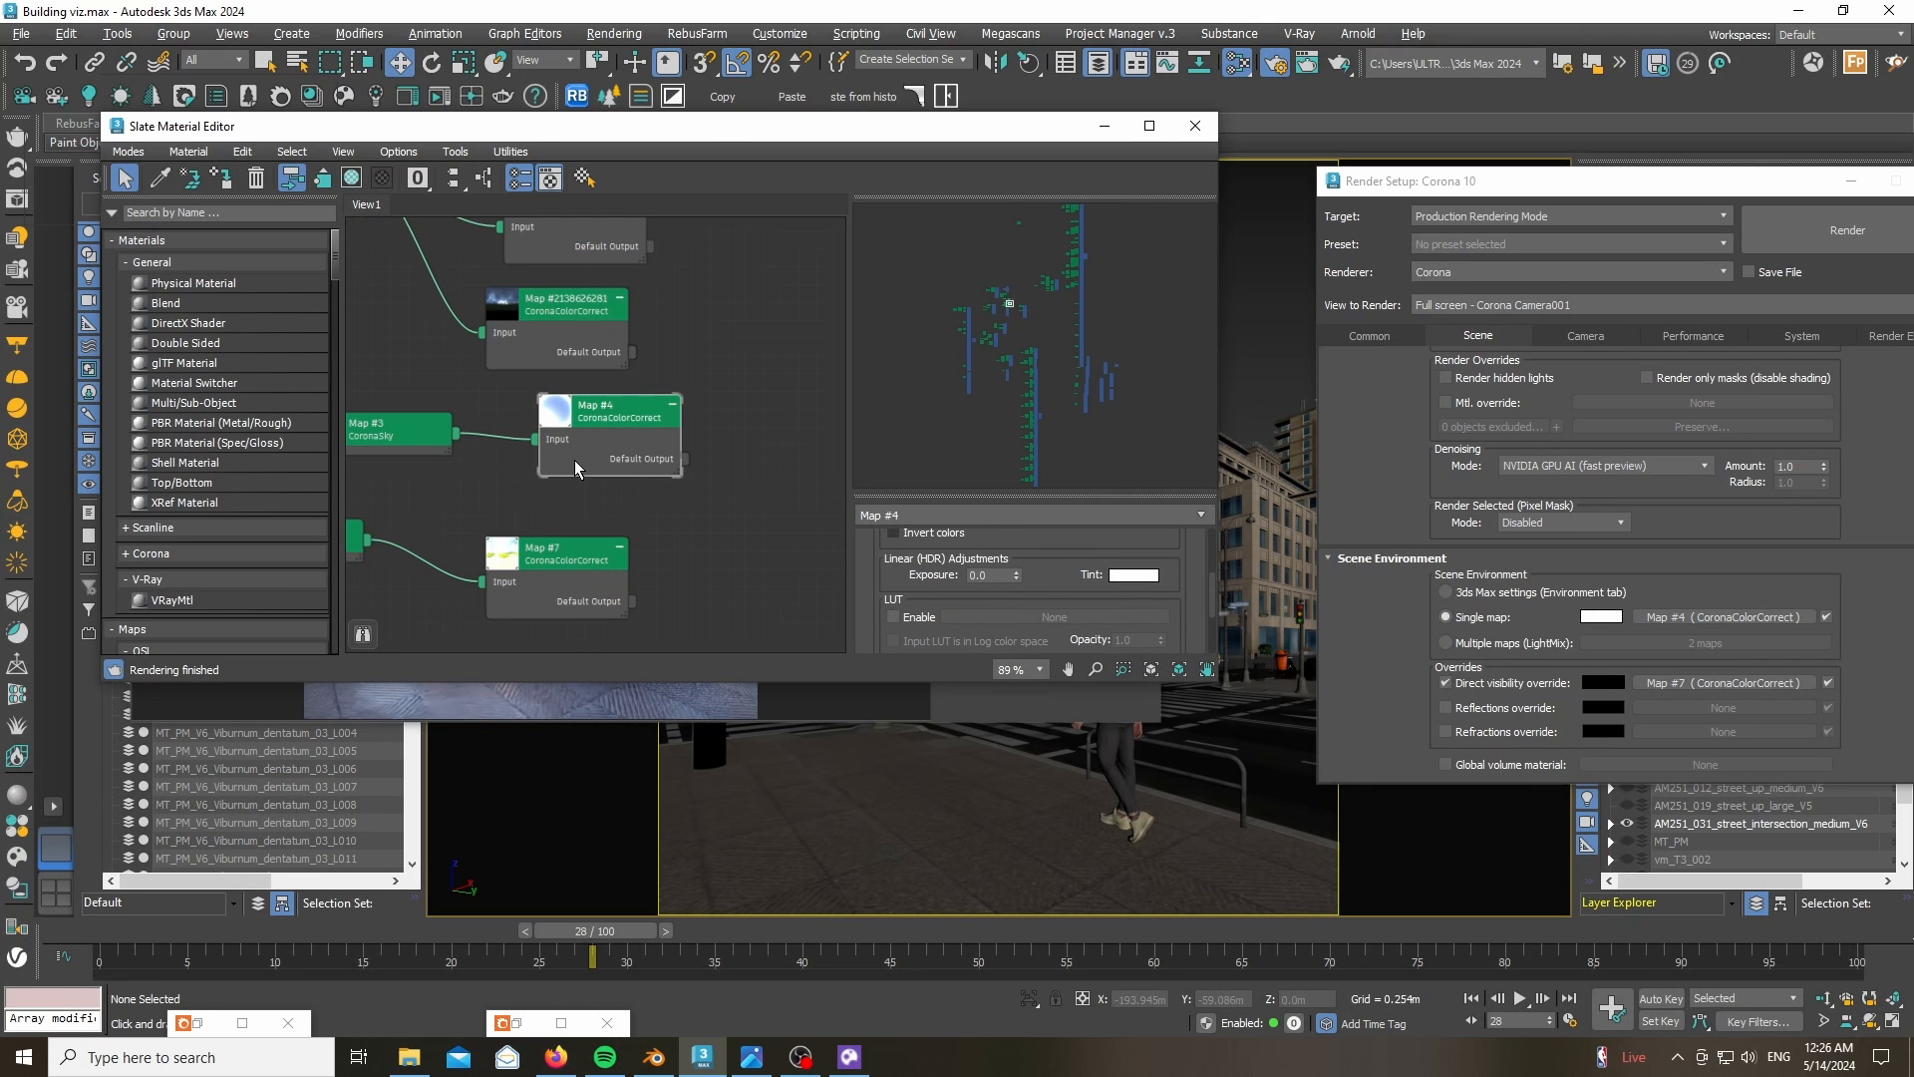
- Compare the rendered sky in the Corona frame buffer with the clouds parameters of the Map #3 CoronaSky map
drag(715, 127, 1415, 86)
scroll(603, 299, up, 4)
scroll(603, 299, down, 4)
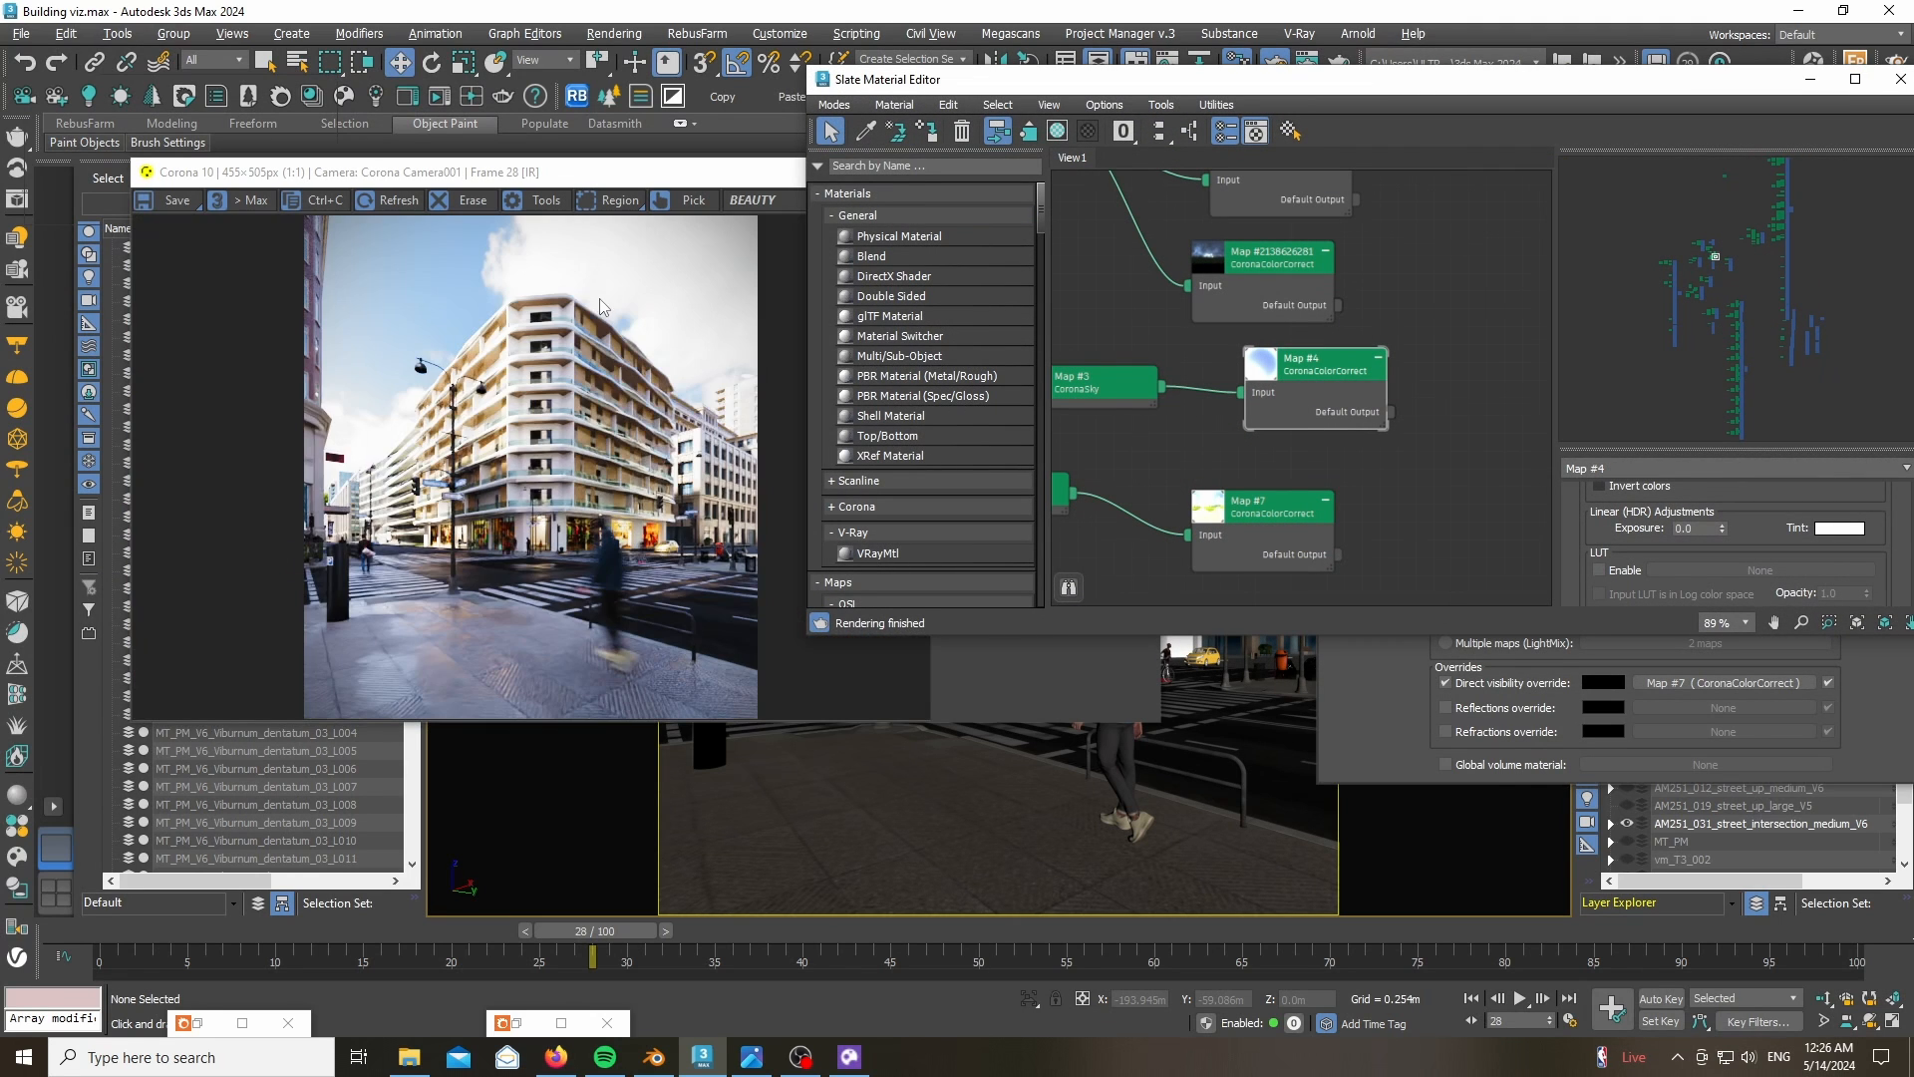
scroll(496, 257, up, 2)
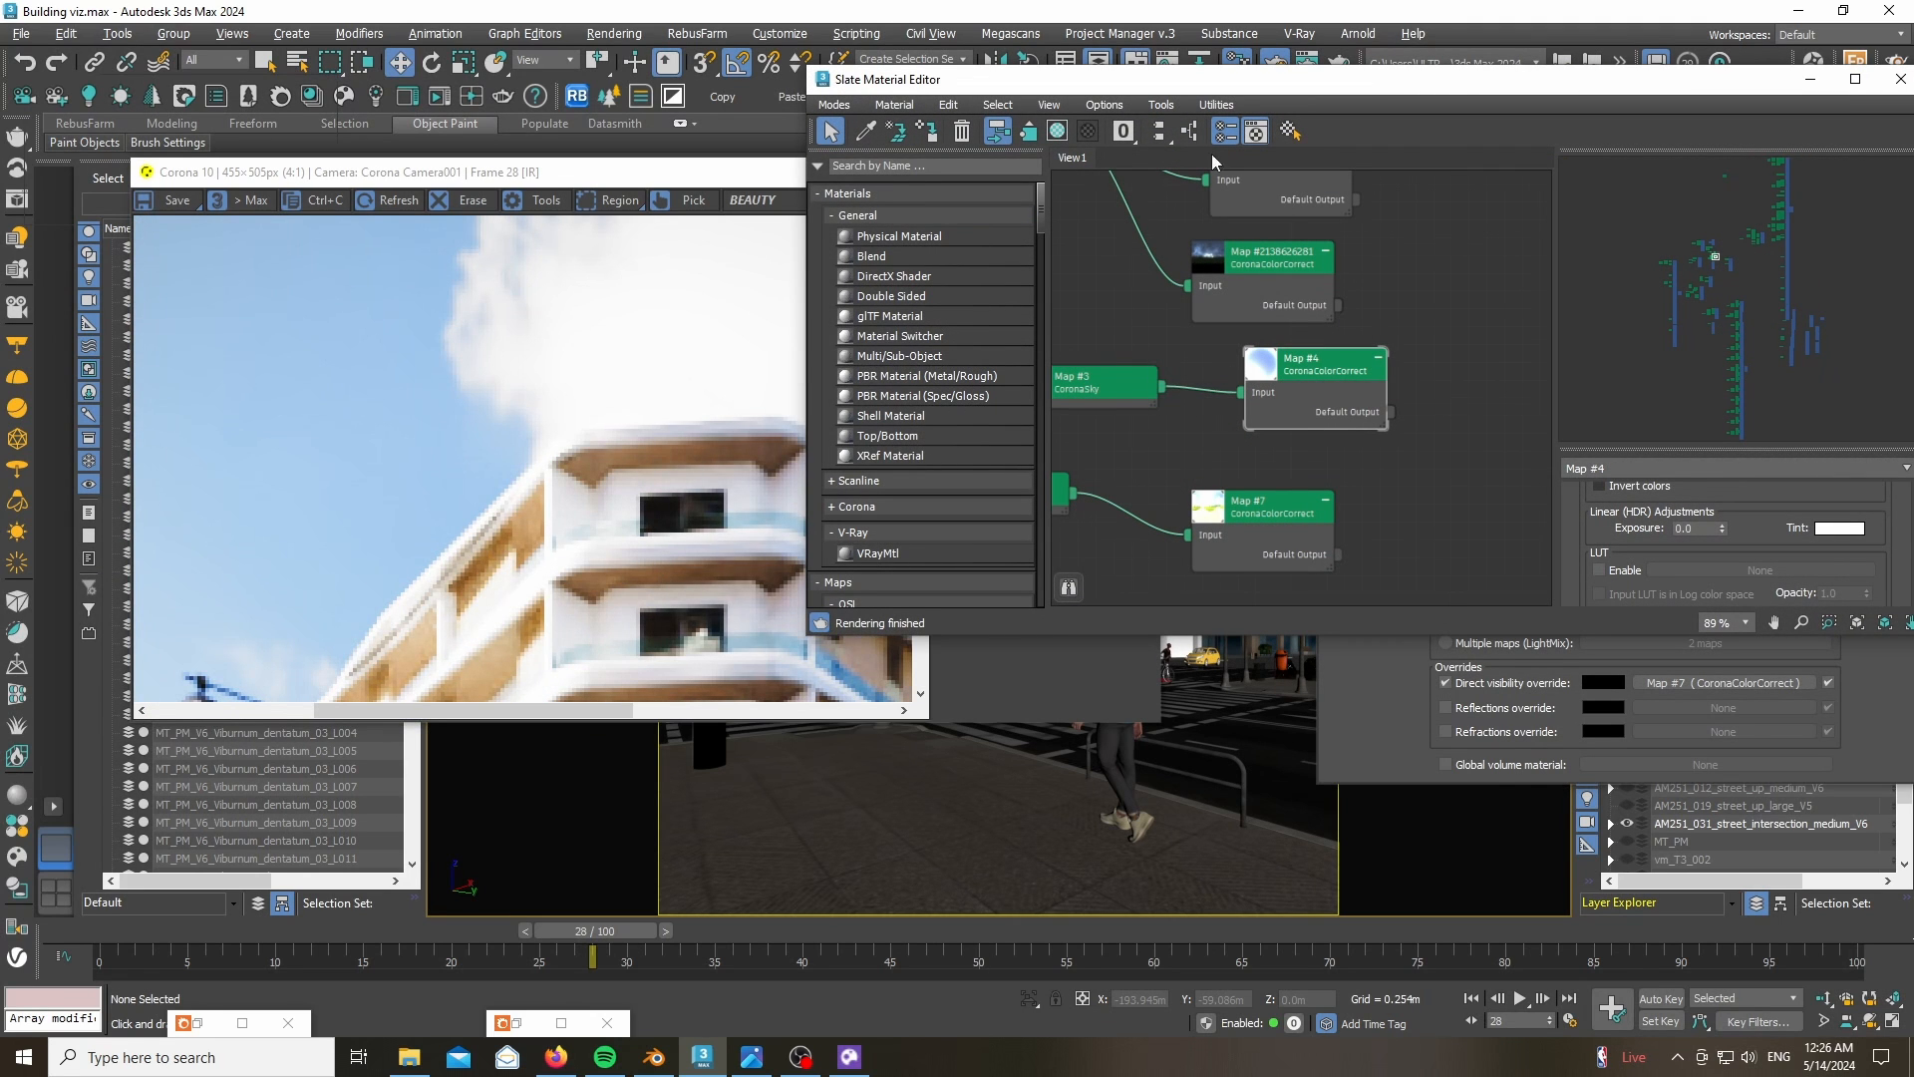
scroll(1182, 383, up, 3)
click(1192, 379)
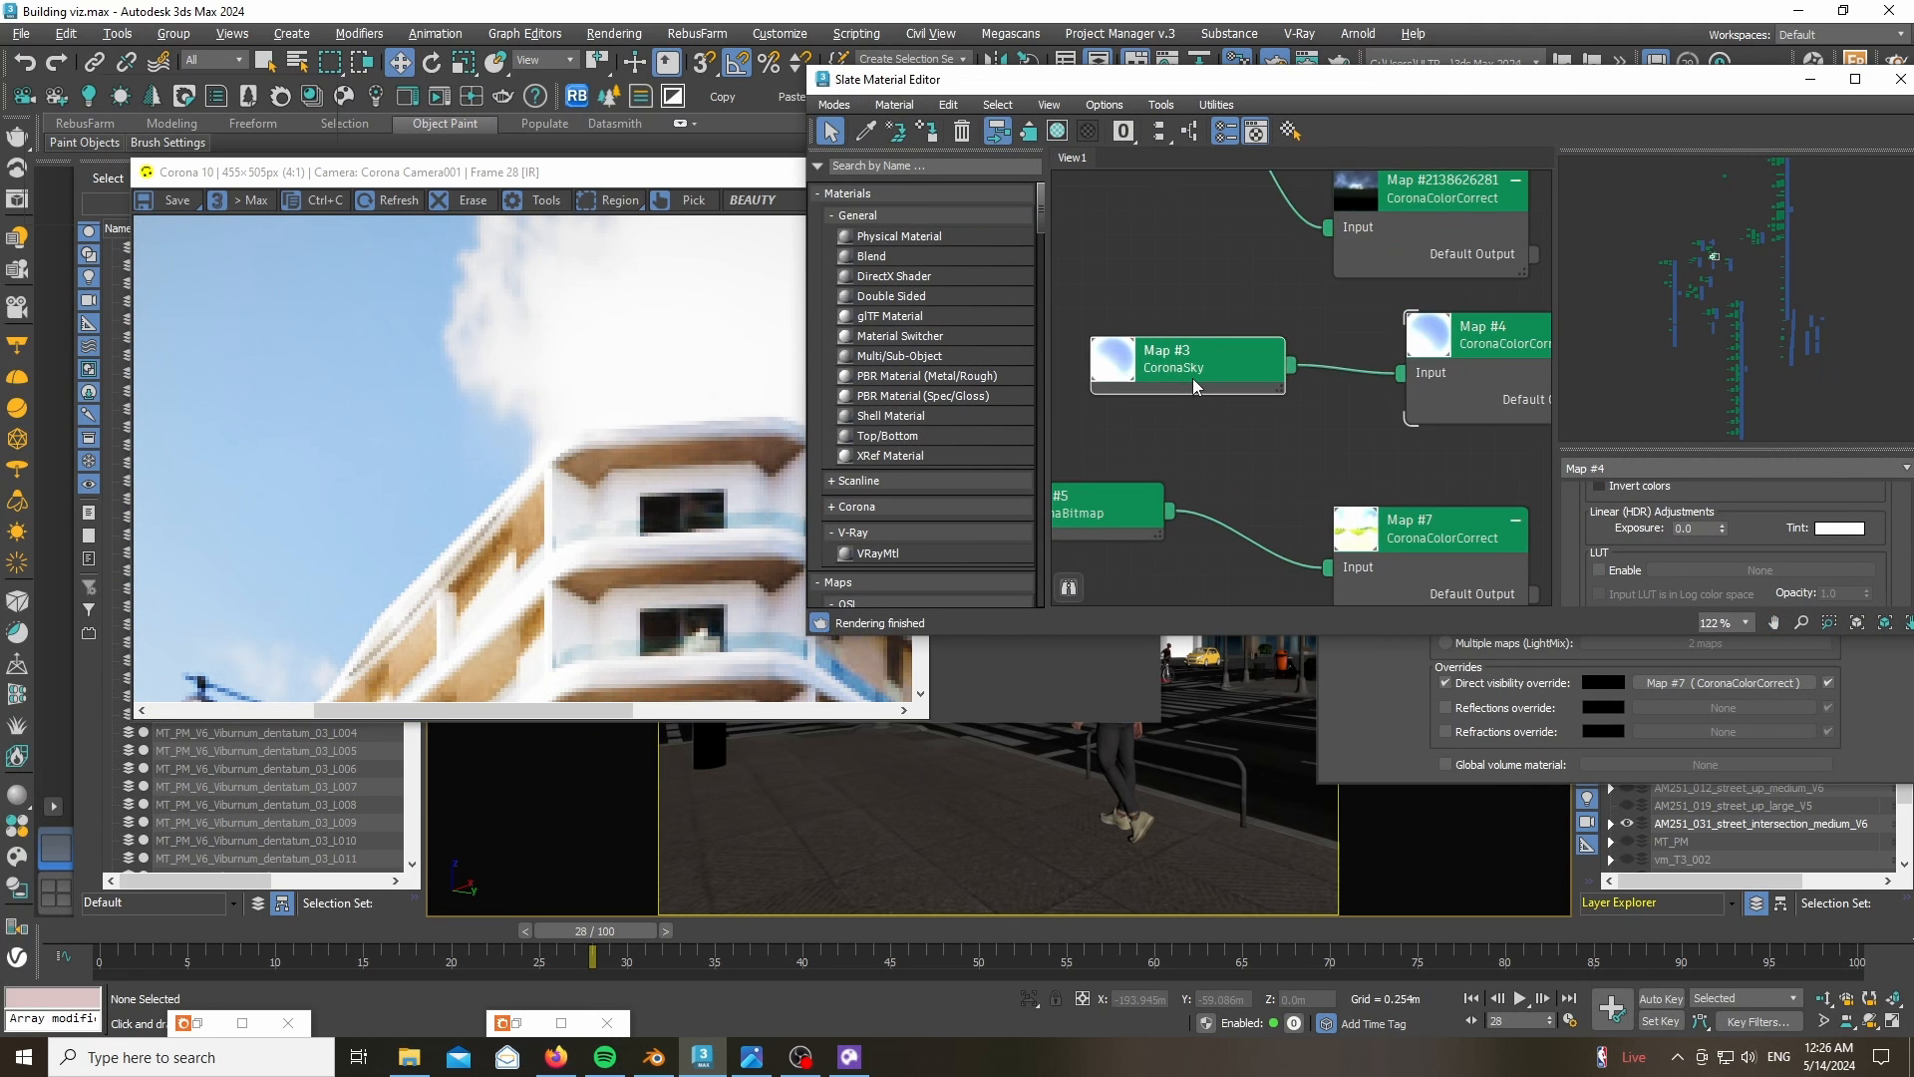
scroll(1578, 522, down, 5)
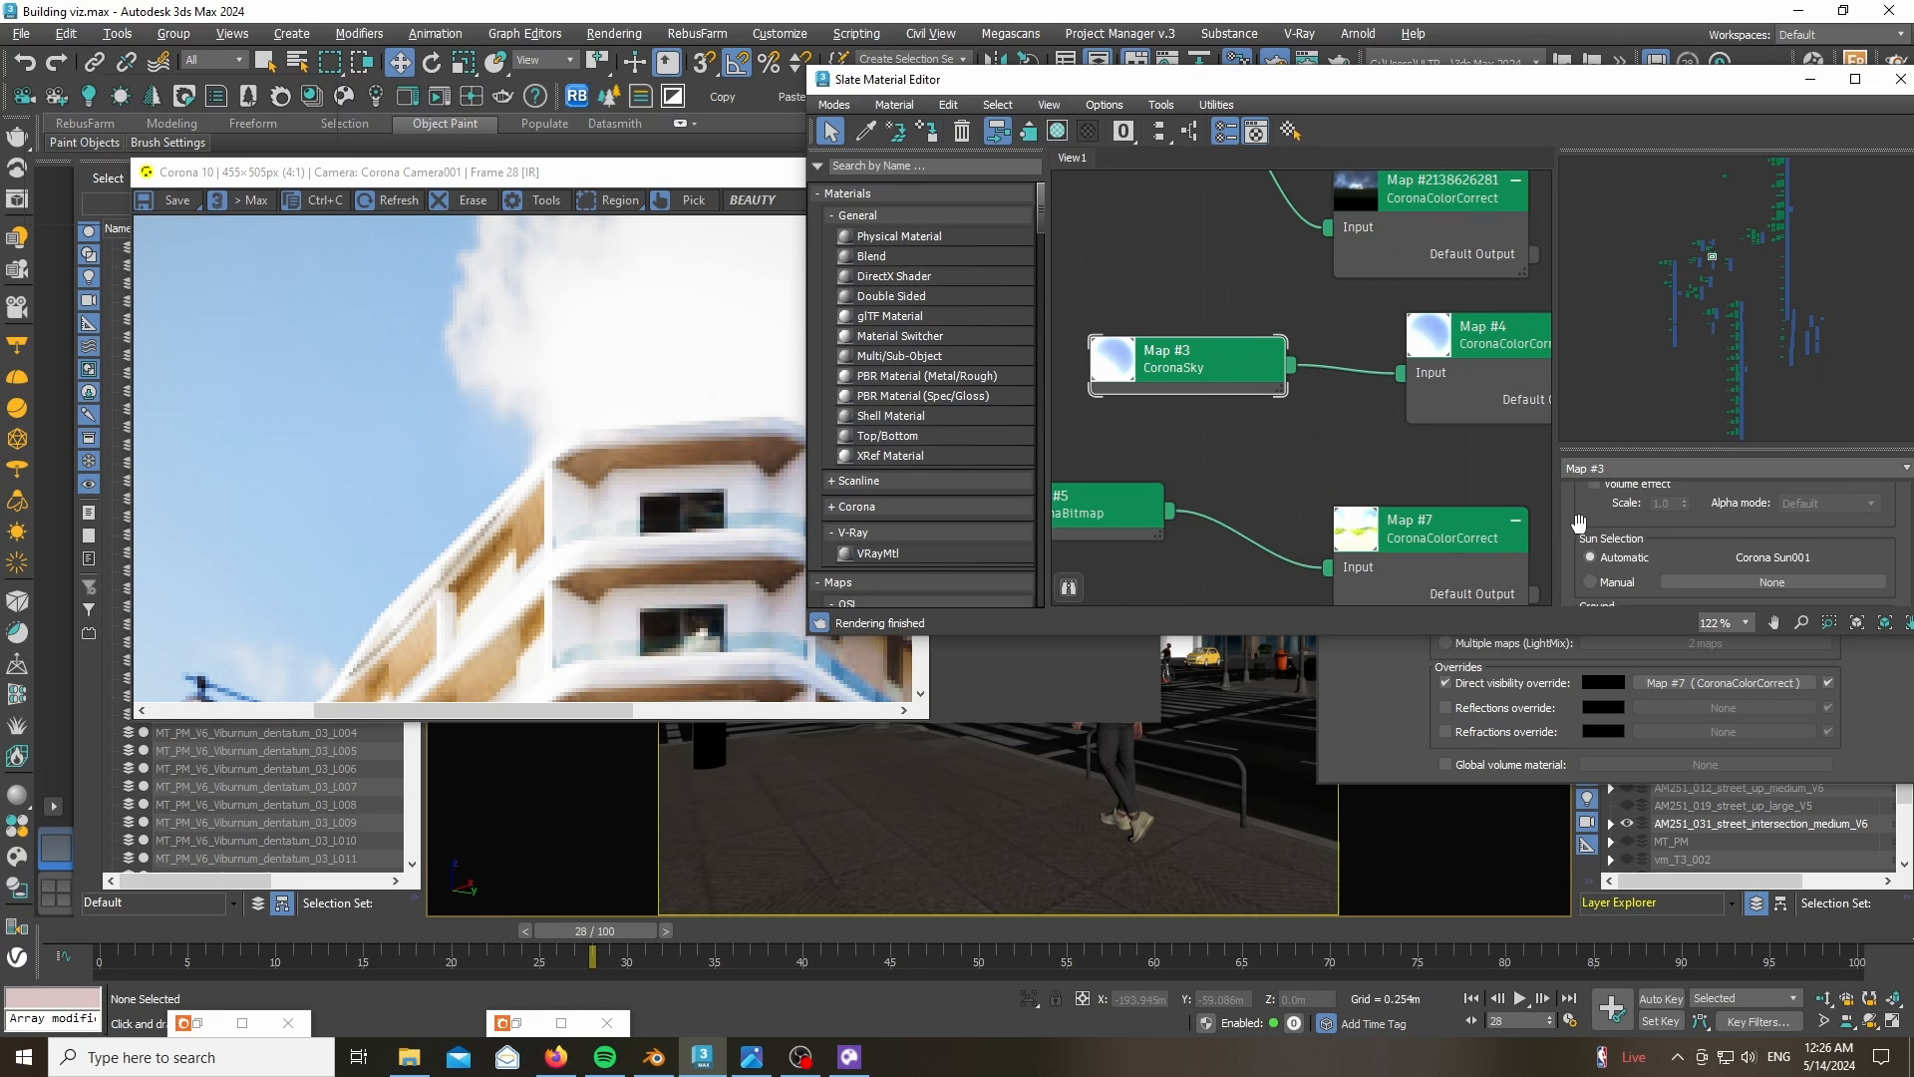
scroll(1578, 522, down, 3)
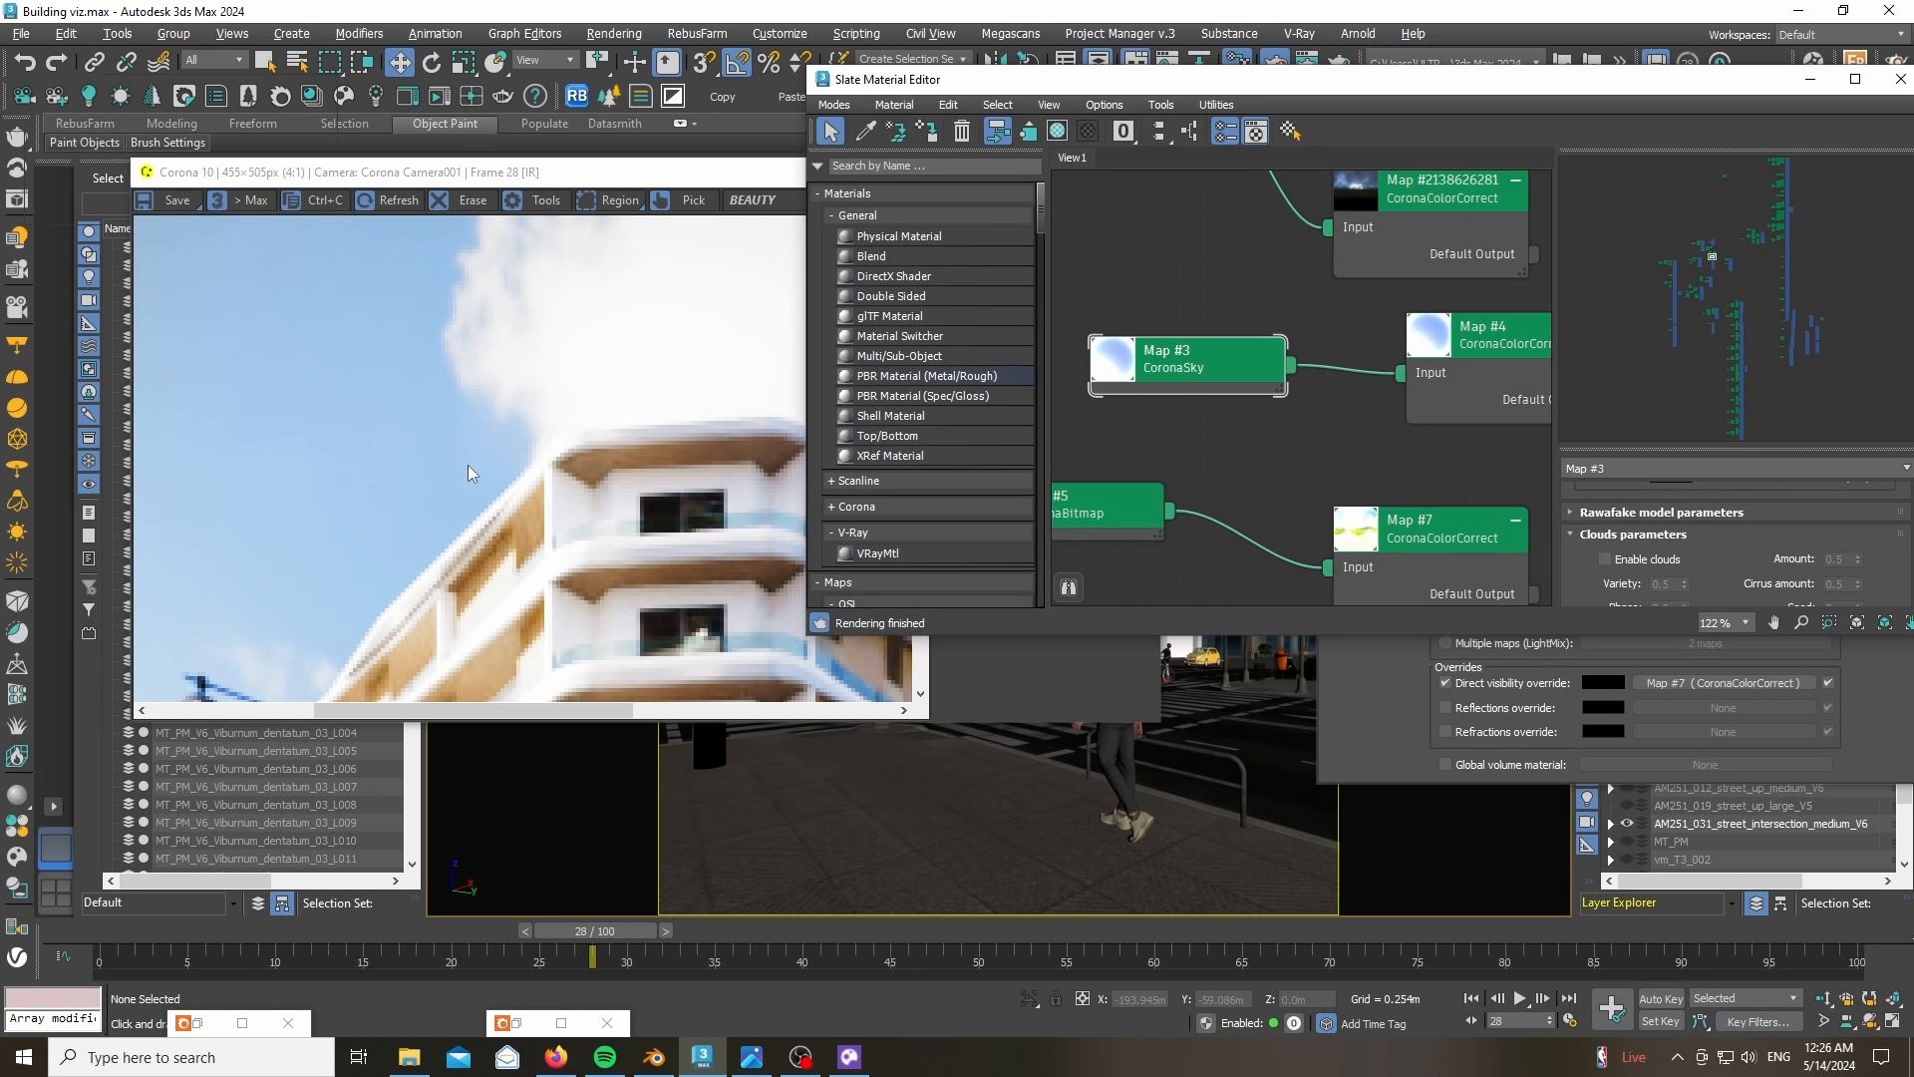
scroll(471, 474, down, 2)
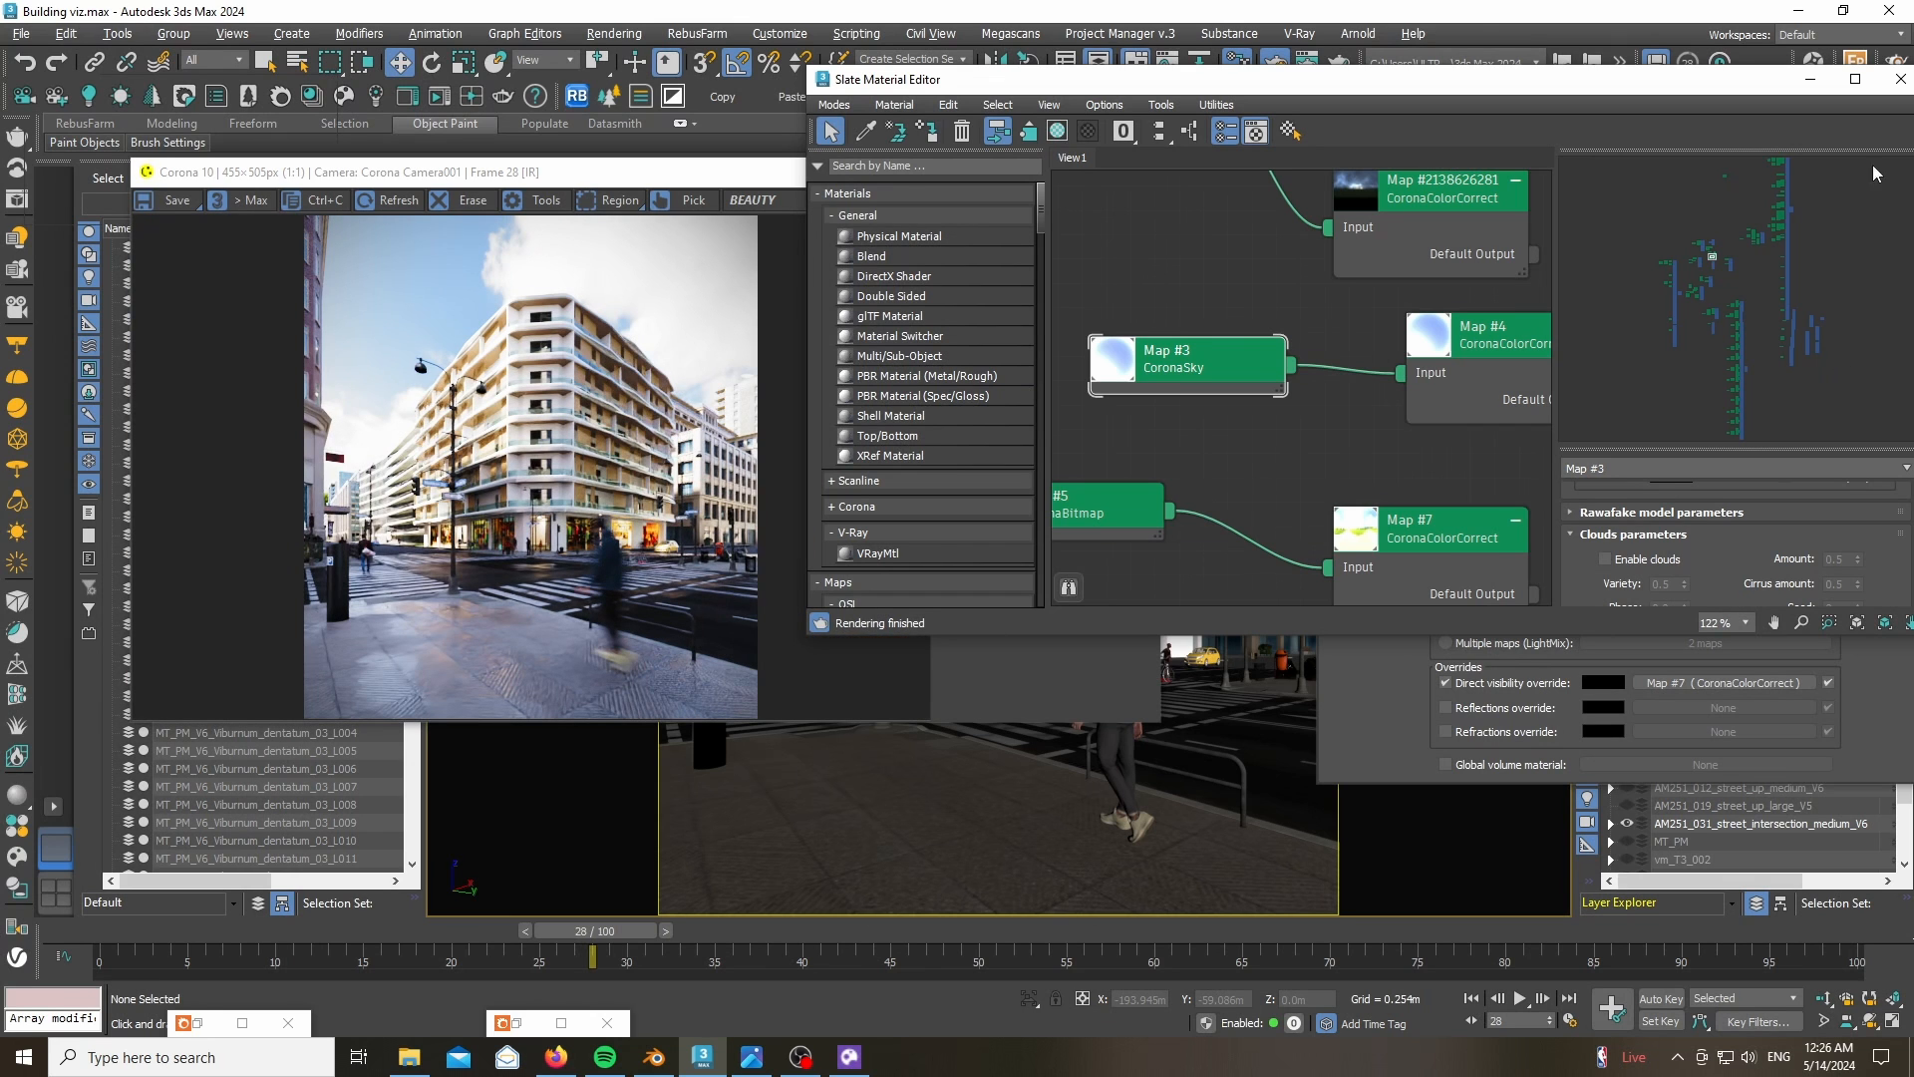
- Bring the Map #7 CoronaColorCorrect direct visibility override from the render settings into the Slate Material Editor as an instance
drag(1483, 94, 839, 57)
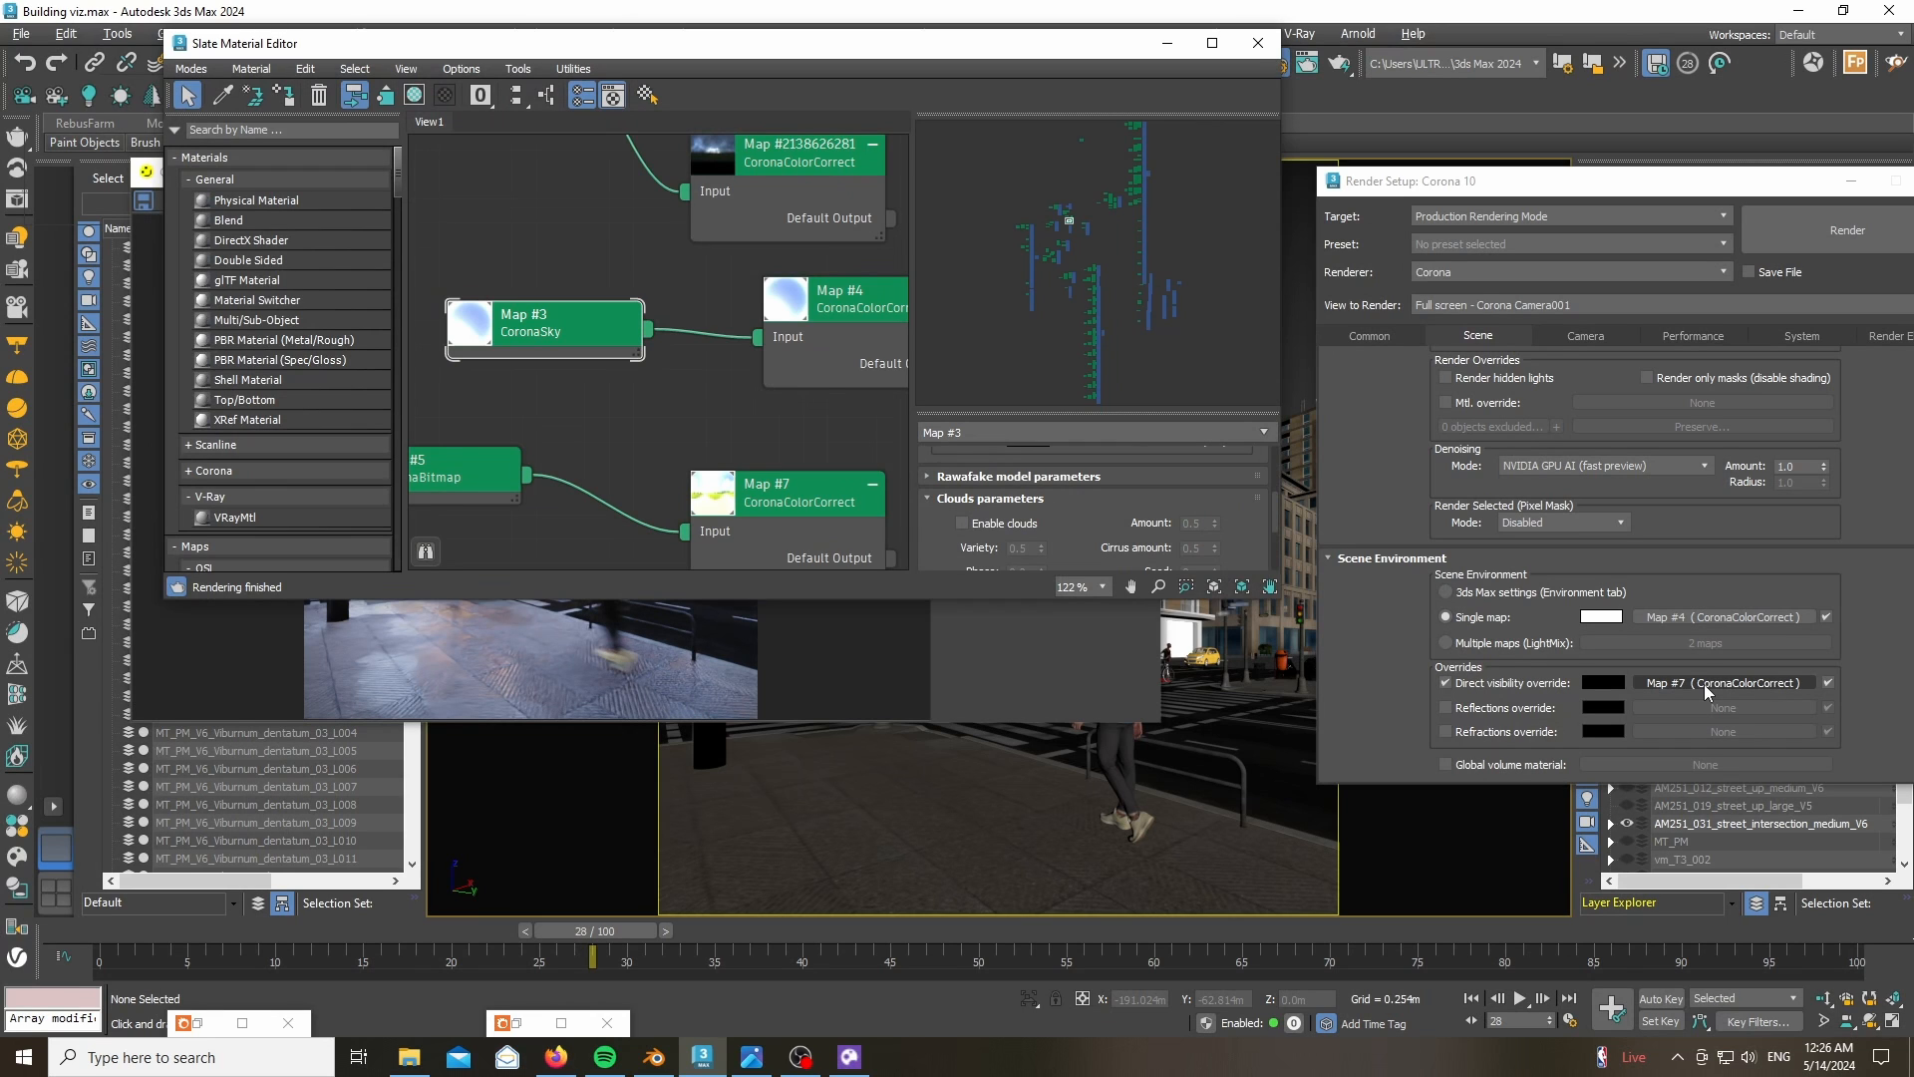
drag(1696, 683, 579, 374)
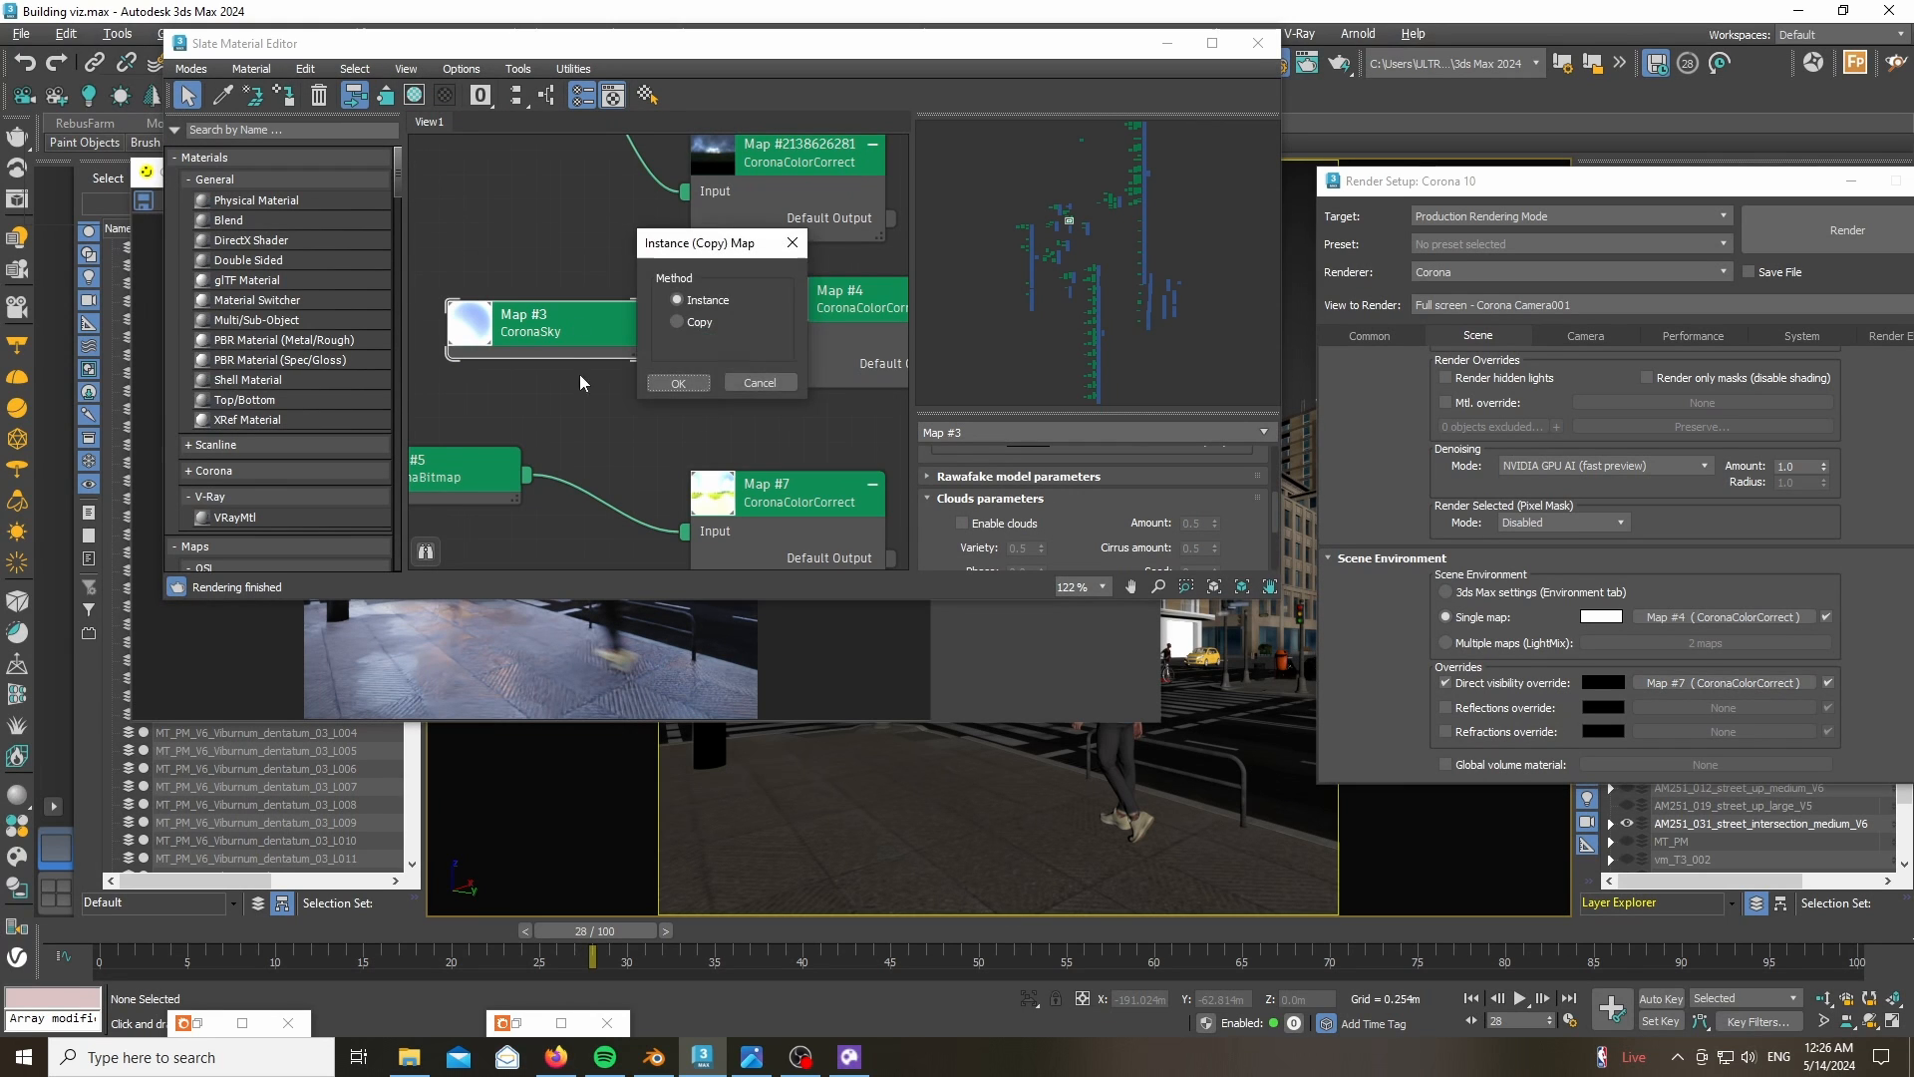
click(676, 385)
scroll(594, 362, up, 2)
scroll(804, 317, down, 3)
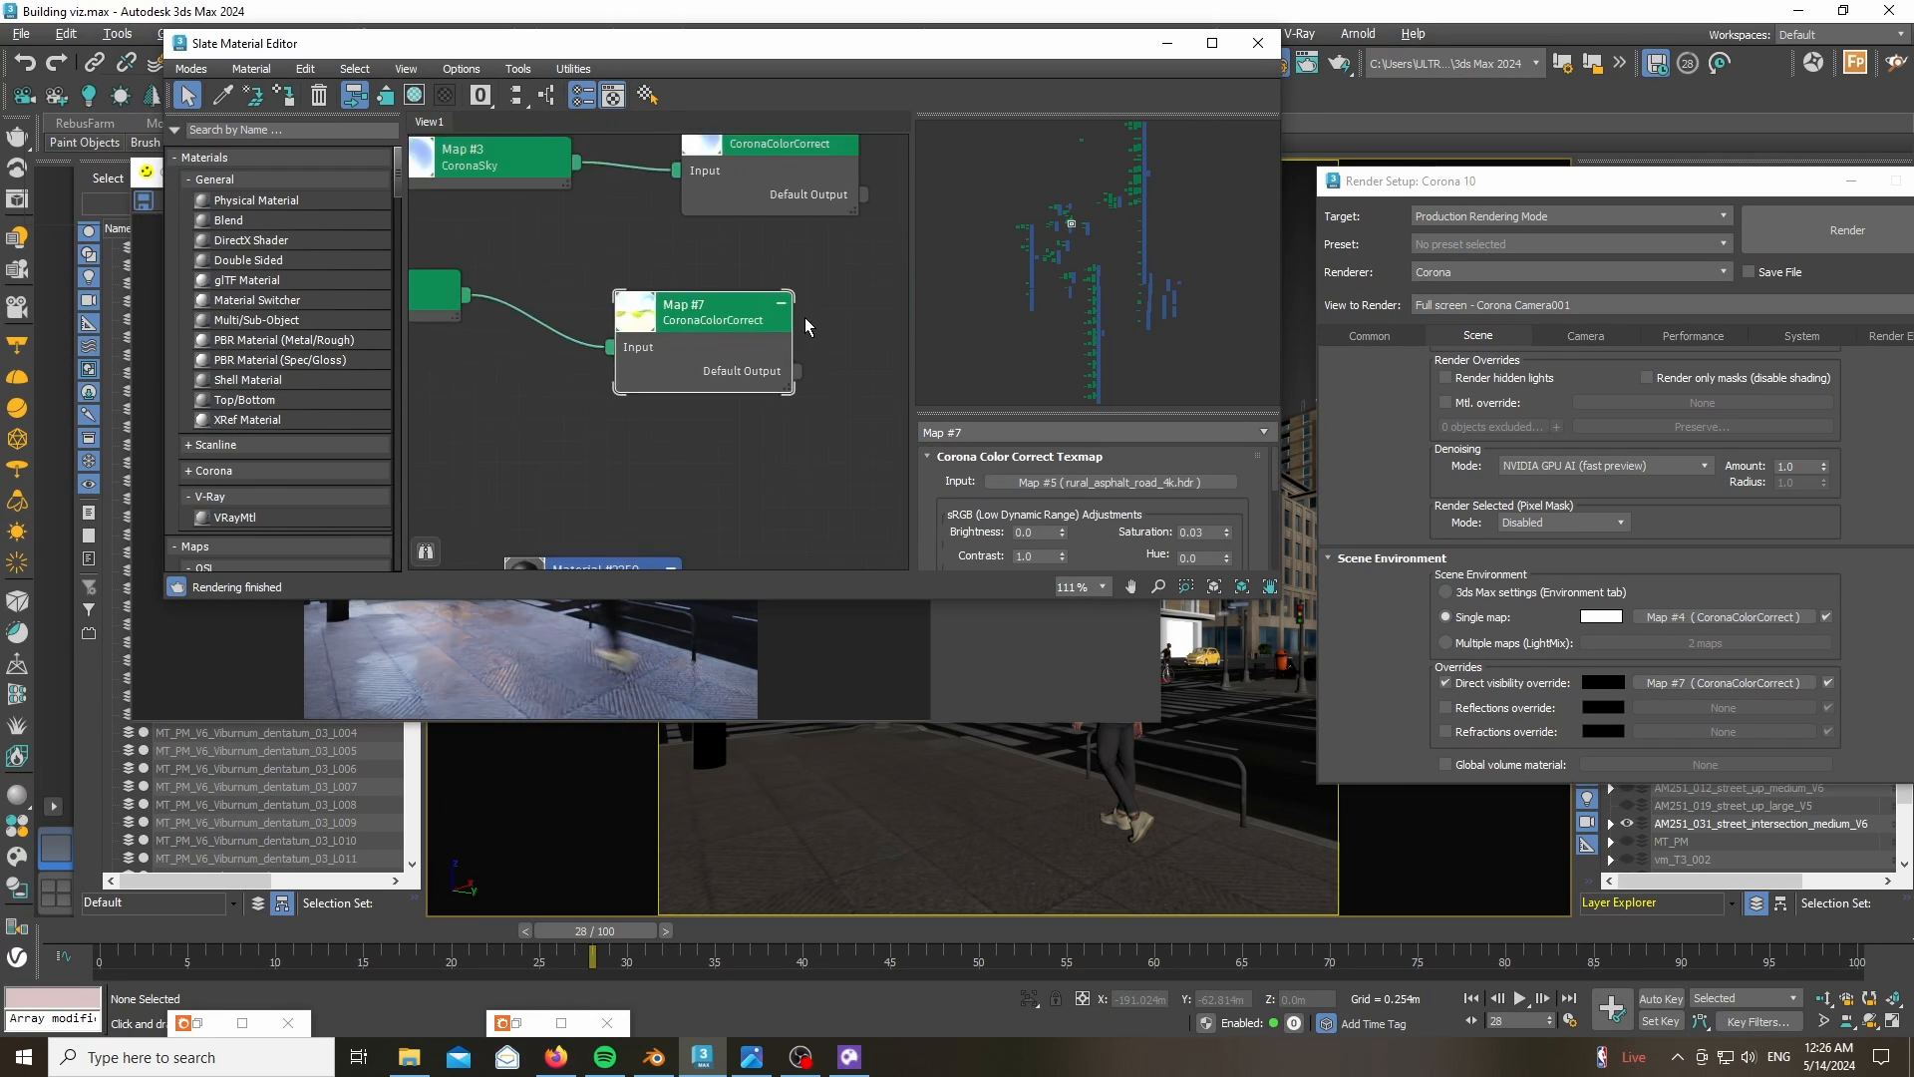
- Enlarge the Map #5 CoronaBitmap preview and examine its settings down to the loaded HDR file
middle_drag(540, 367, 686, 359)
double_click(512, 291)
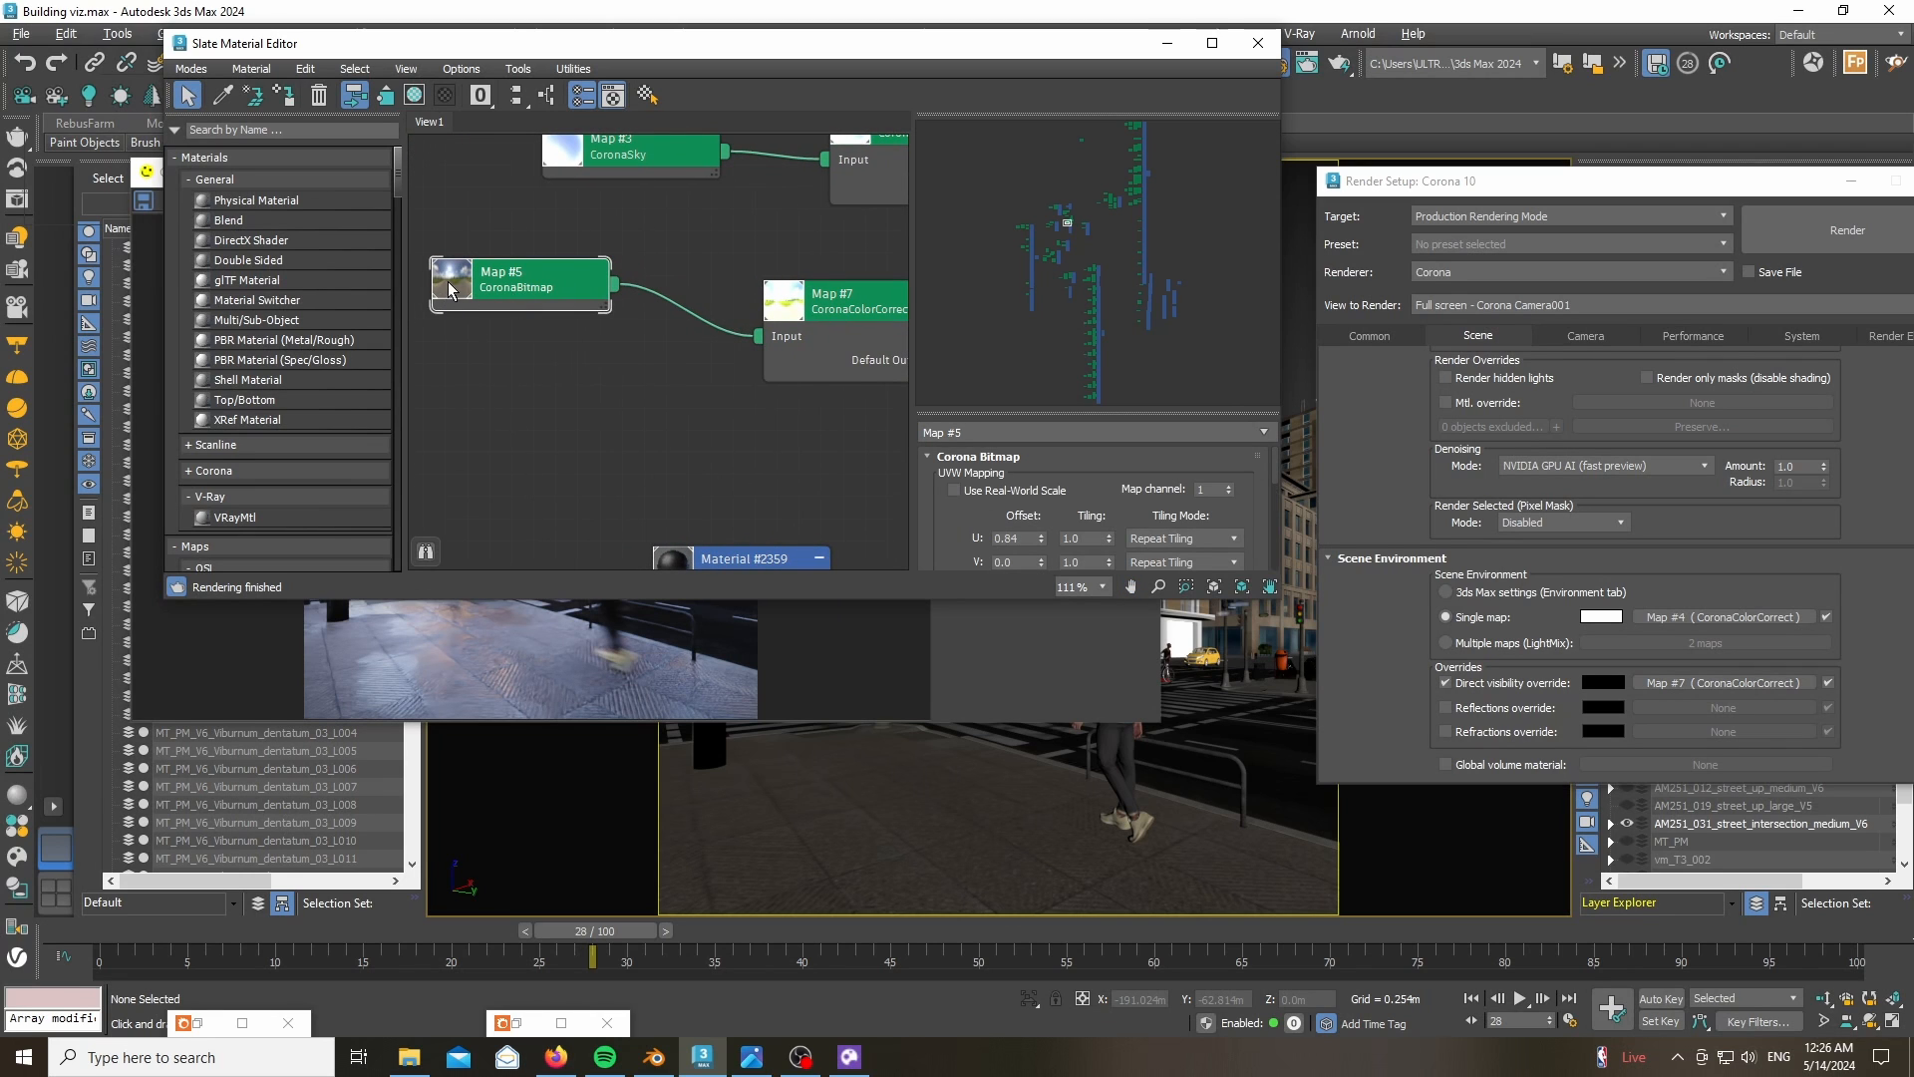
double_click(450, 282)
scroll(933, 520, down, 5)
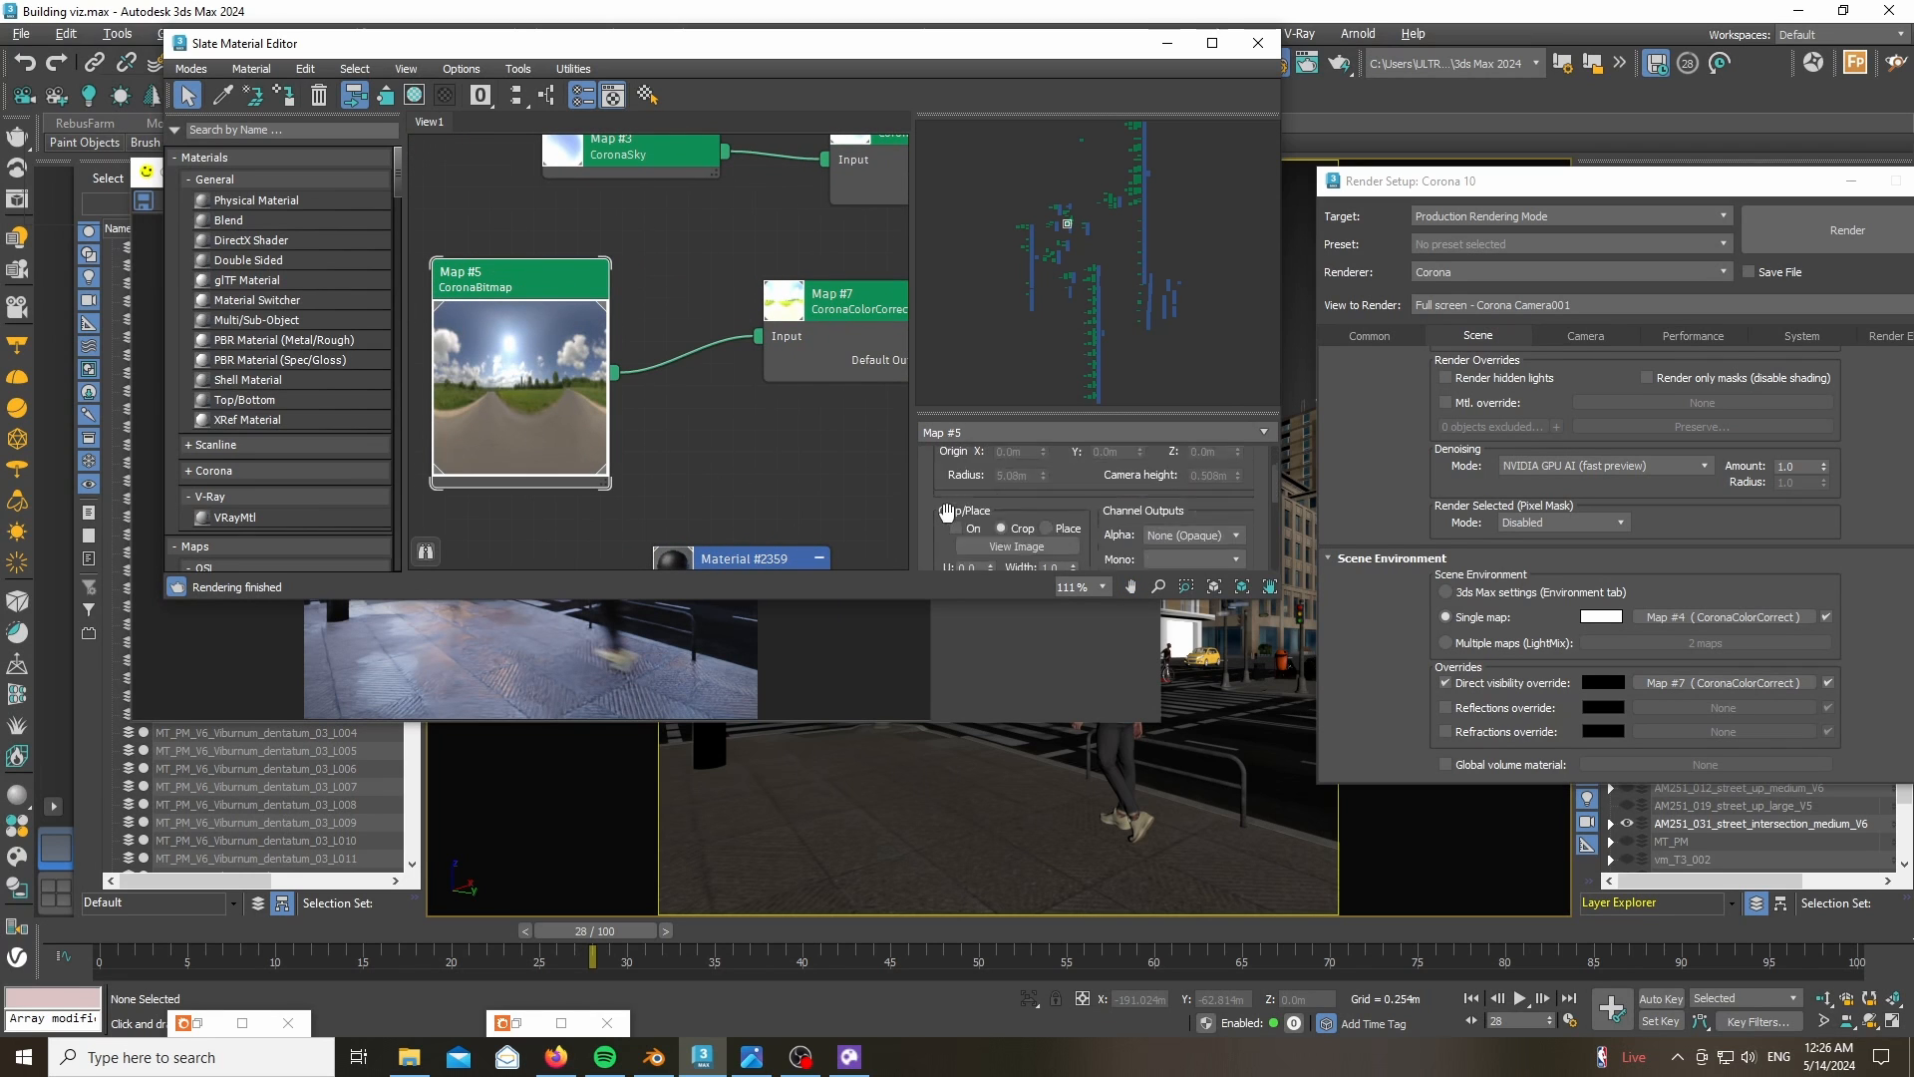
scroll(933, 520, down, 5)
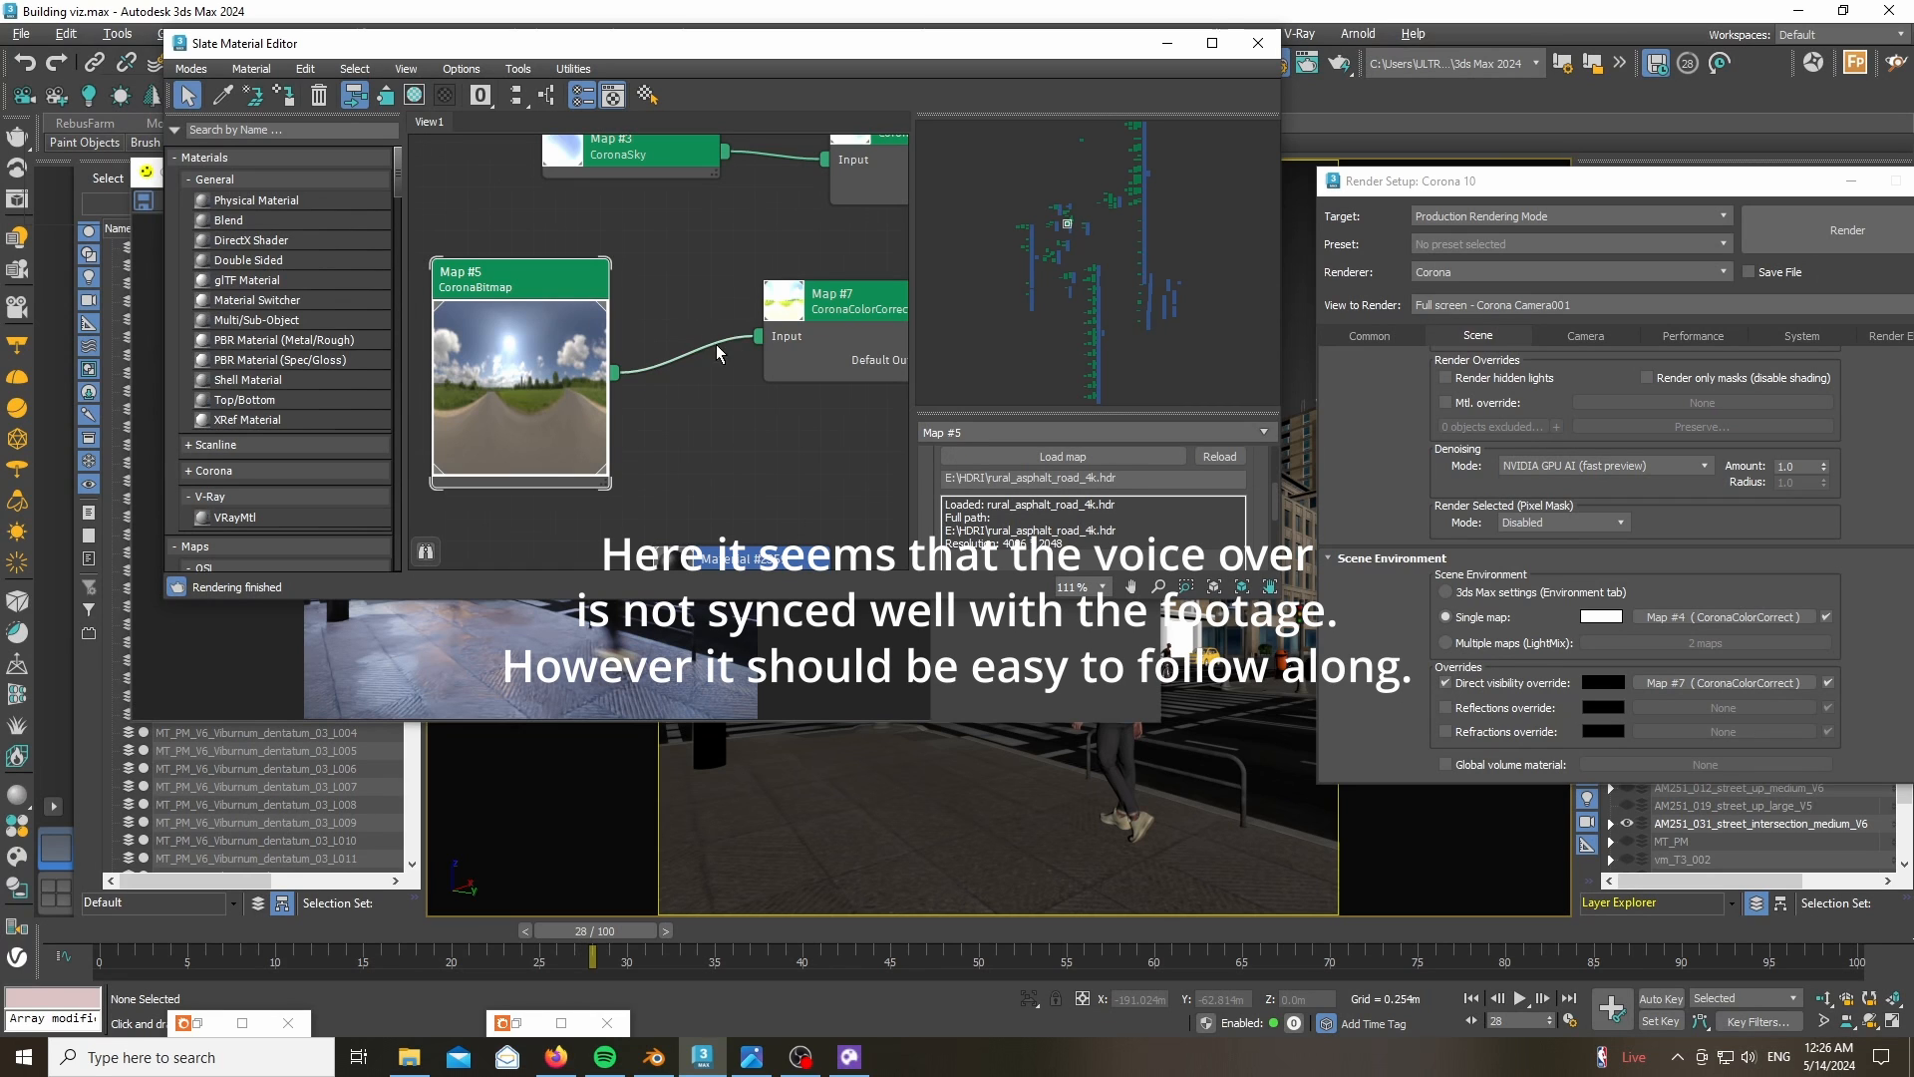
- Examine the color correction settings of the Map #7 CoronaColorCorrect map
click(834, 355)
scroll(1075, 498, down, 4)
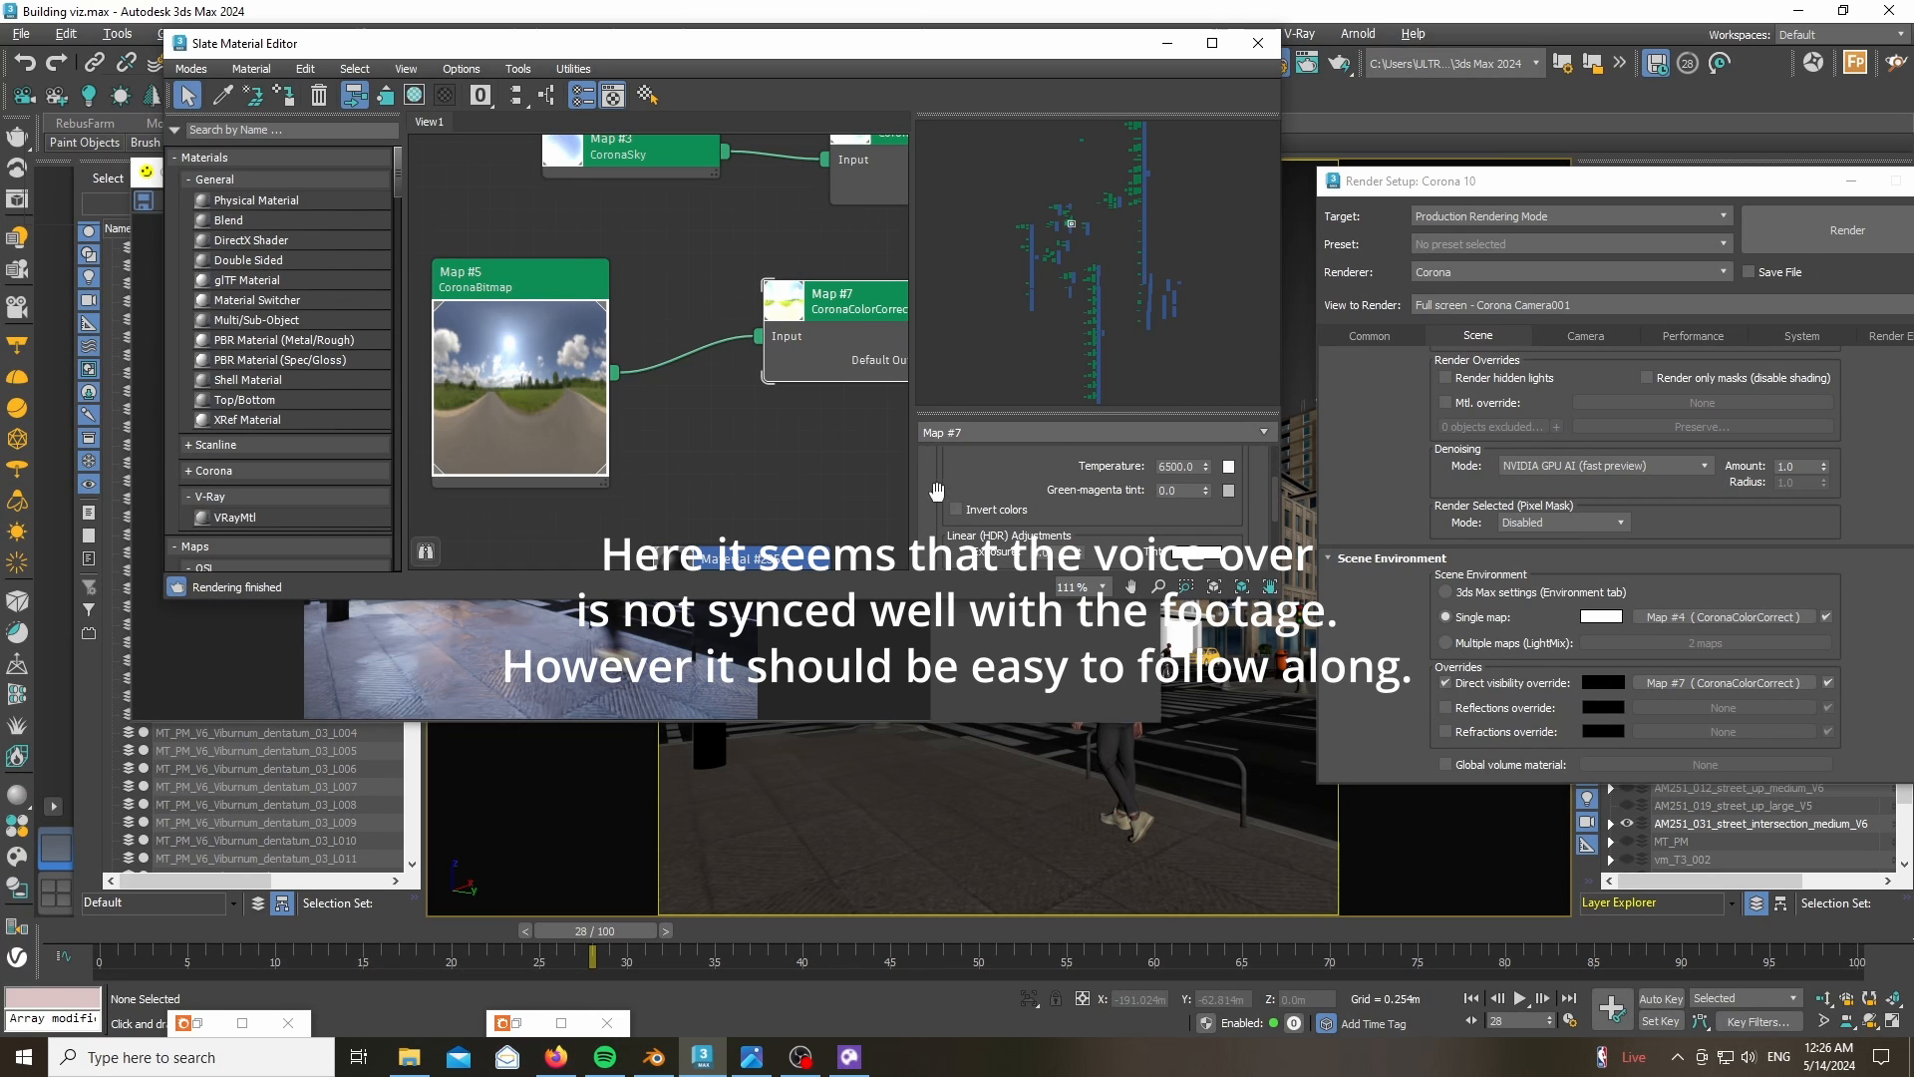
scroll(932, 514, up, 5)
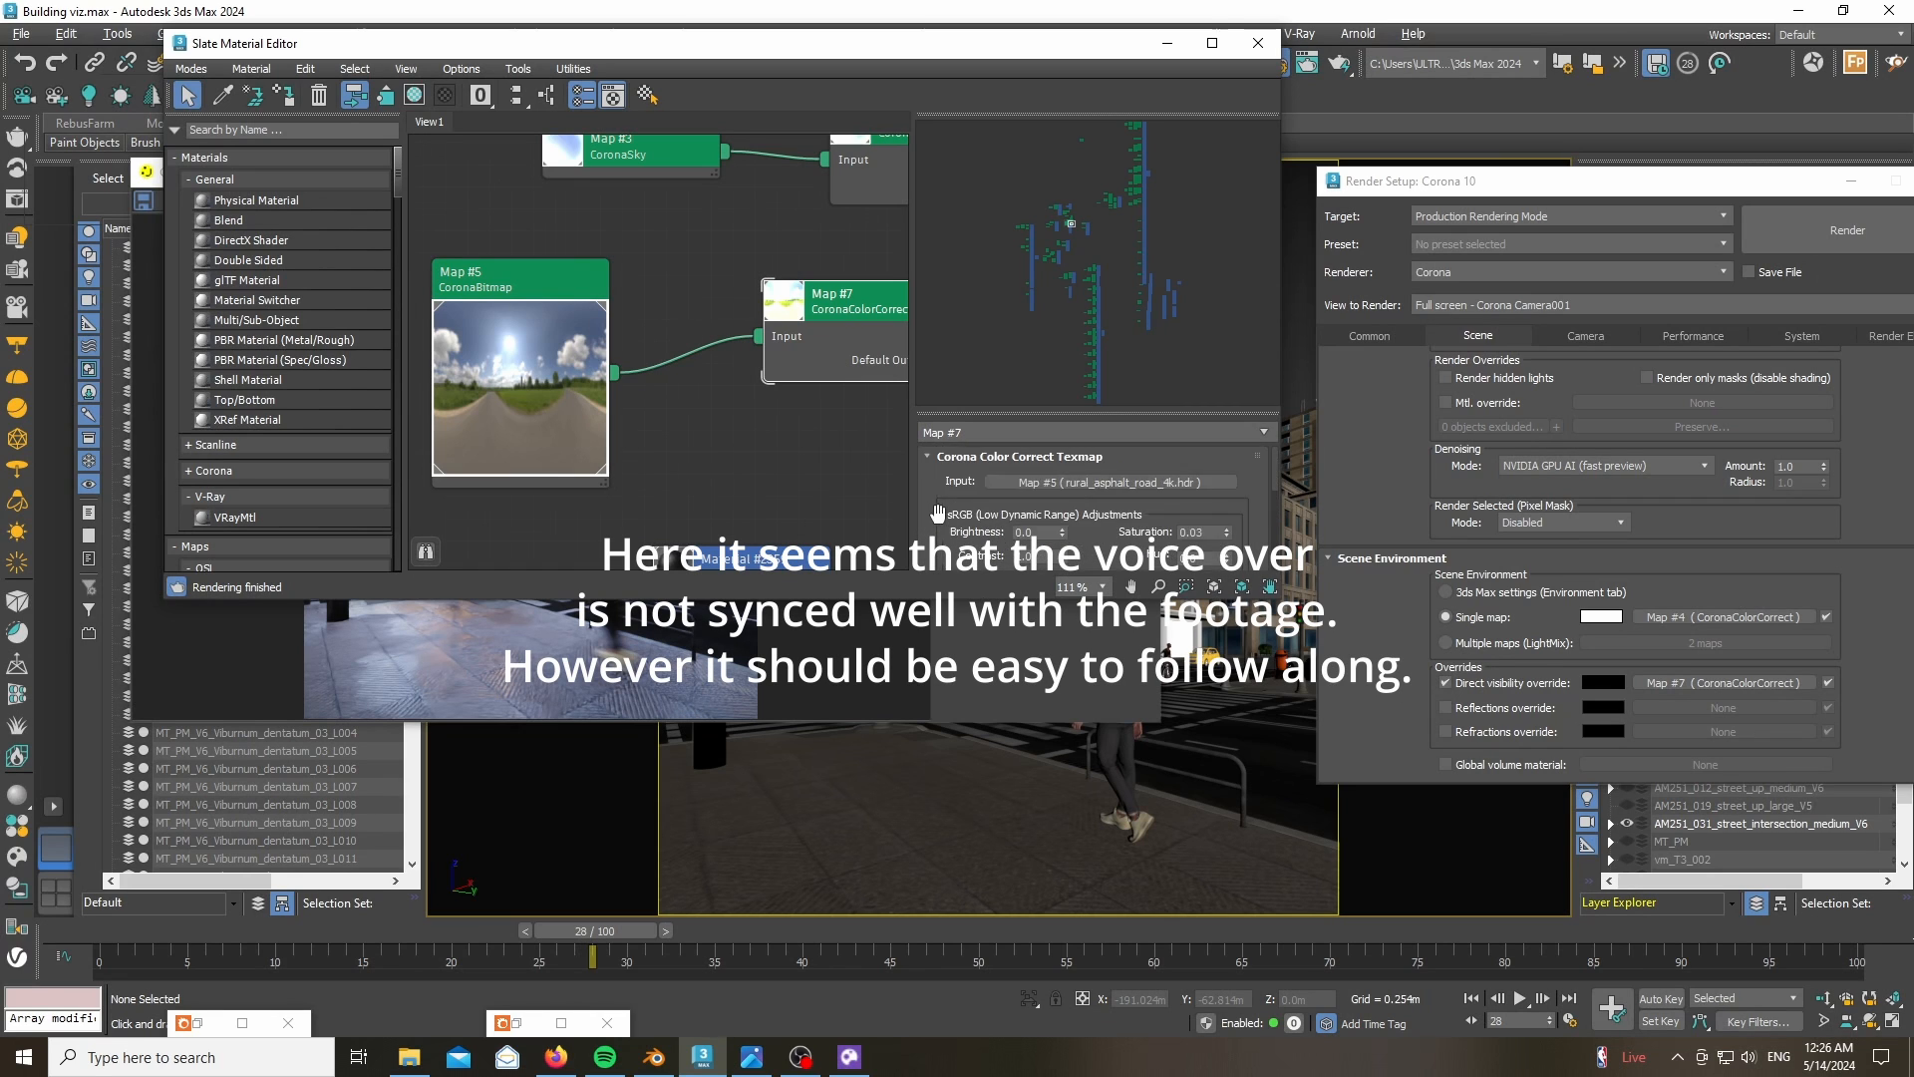
scroll(938, 528, down, 3)
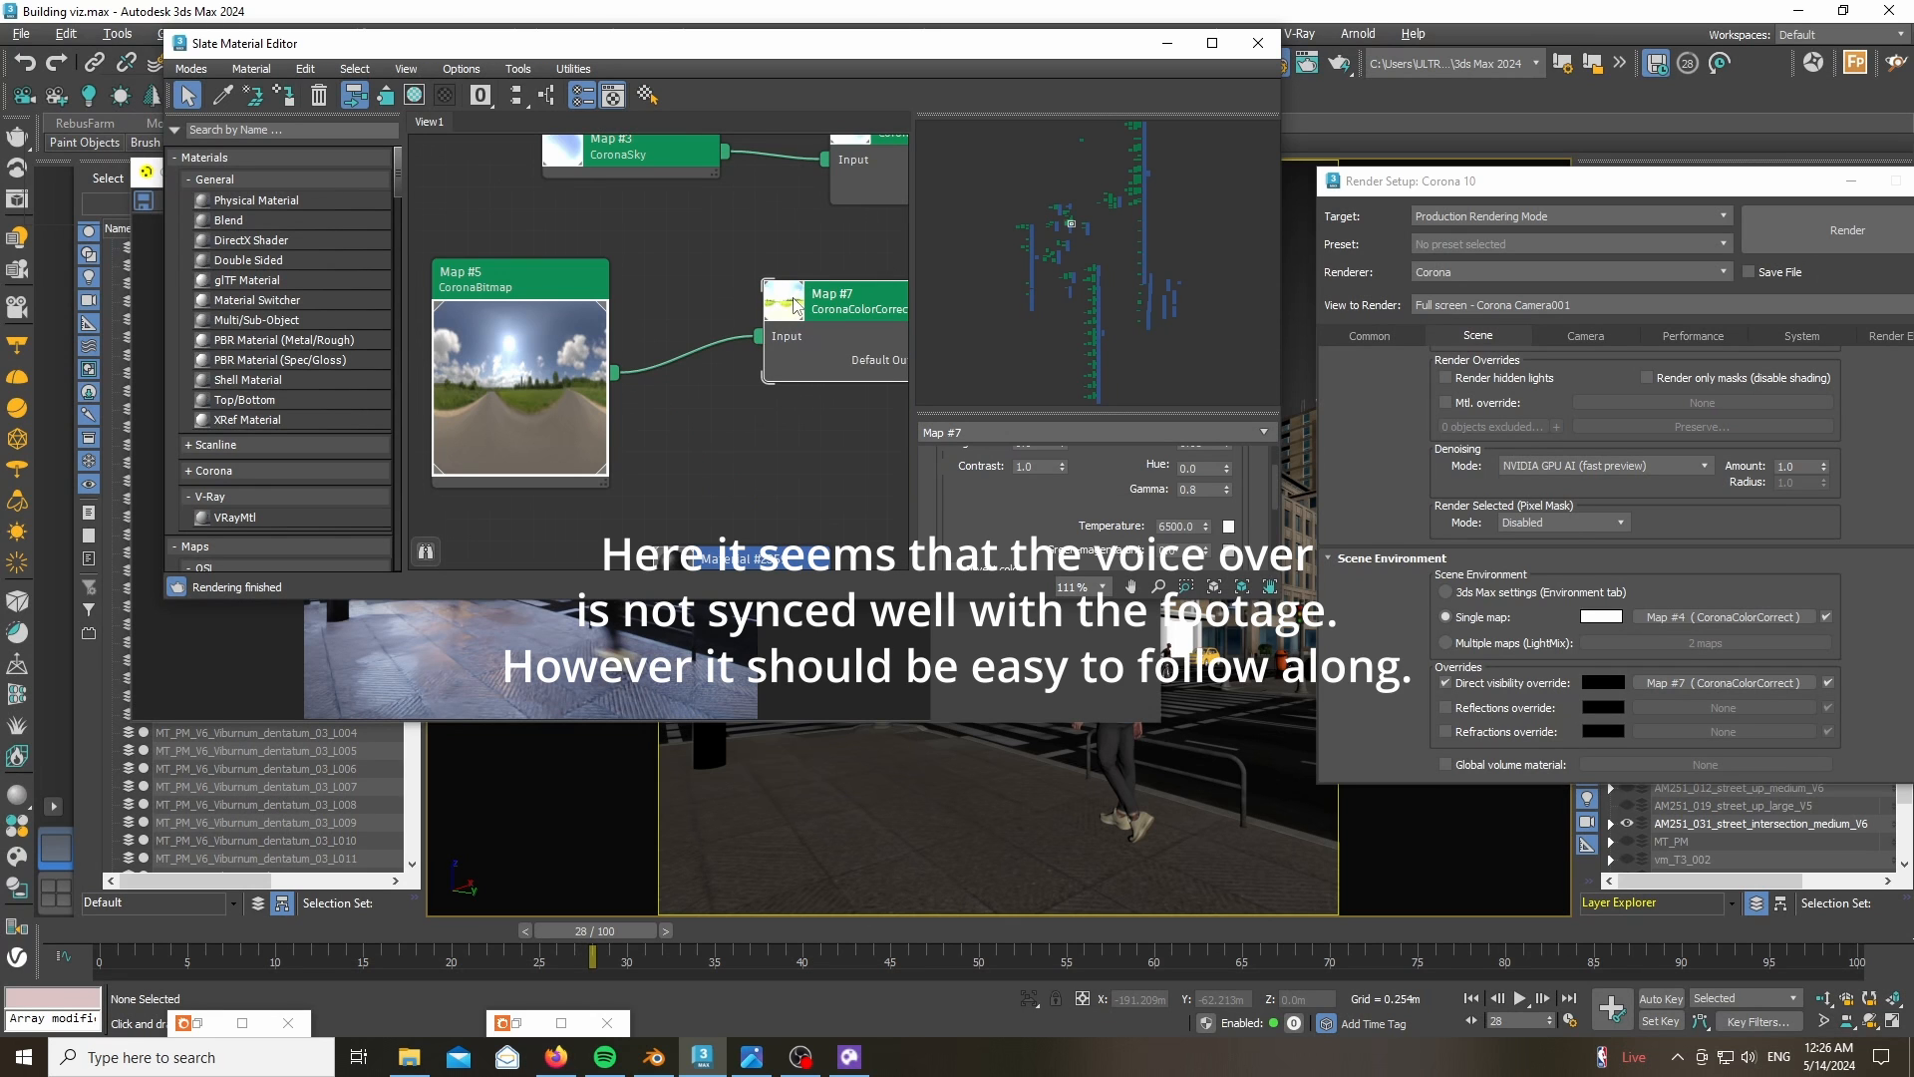
- Minimize the Slate Material Editor, expand the Corona frame buffer's tone mapping settings and move the frame buffer clear of the Scene Explorer
click(1168, 43)
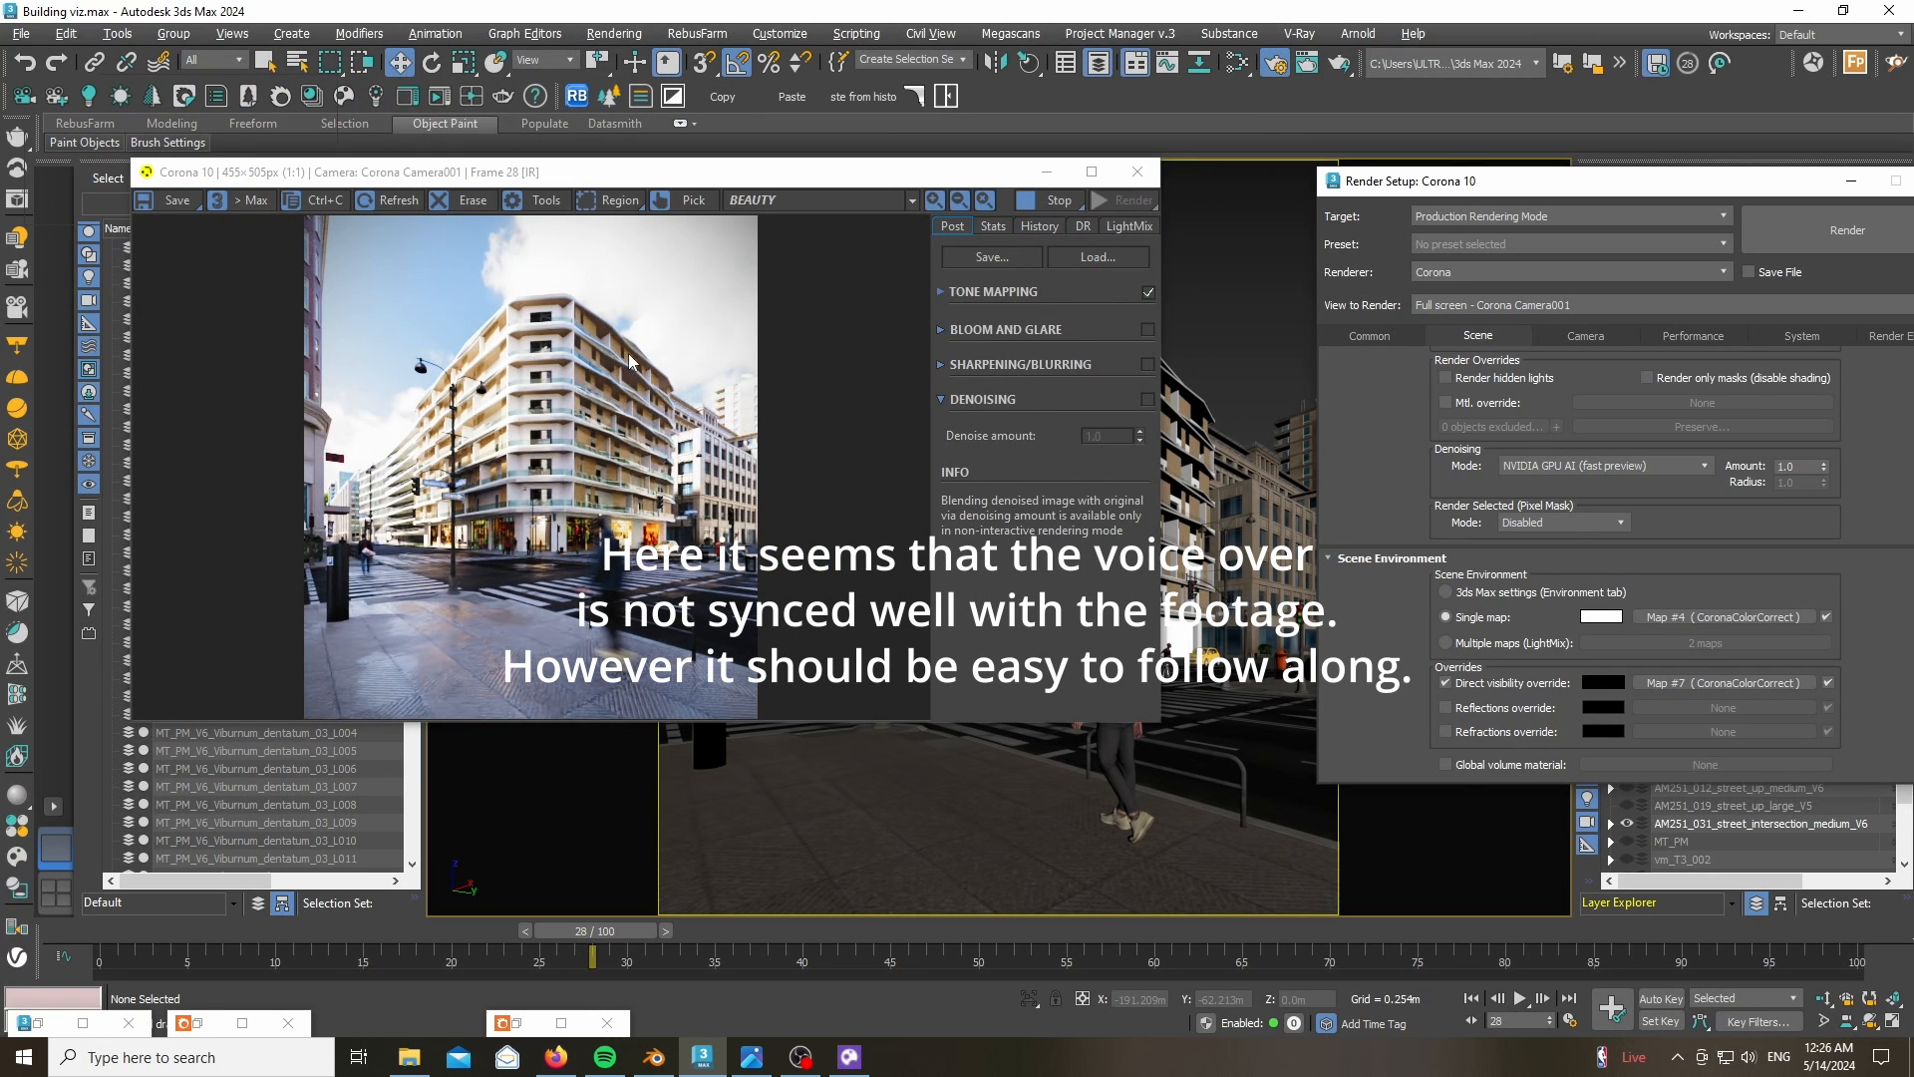
click(945, 292)
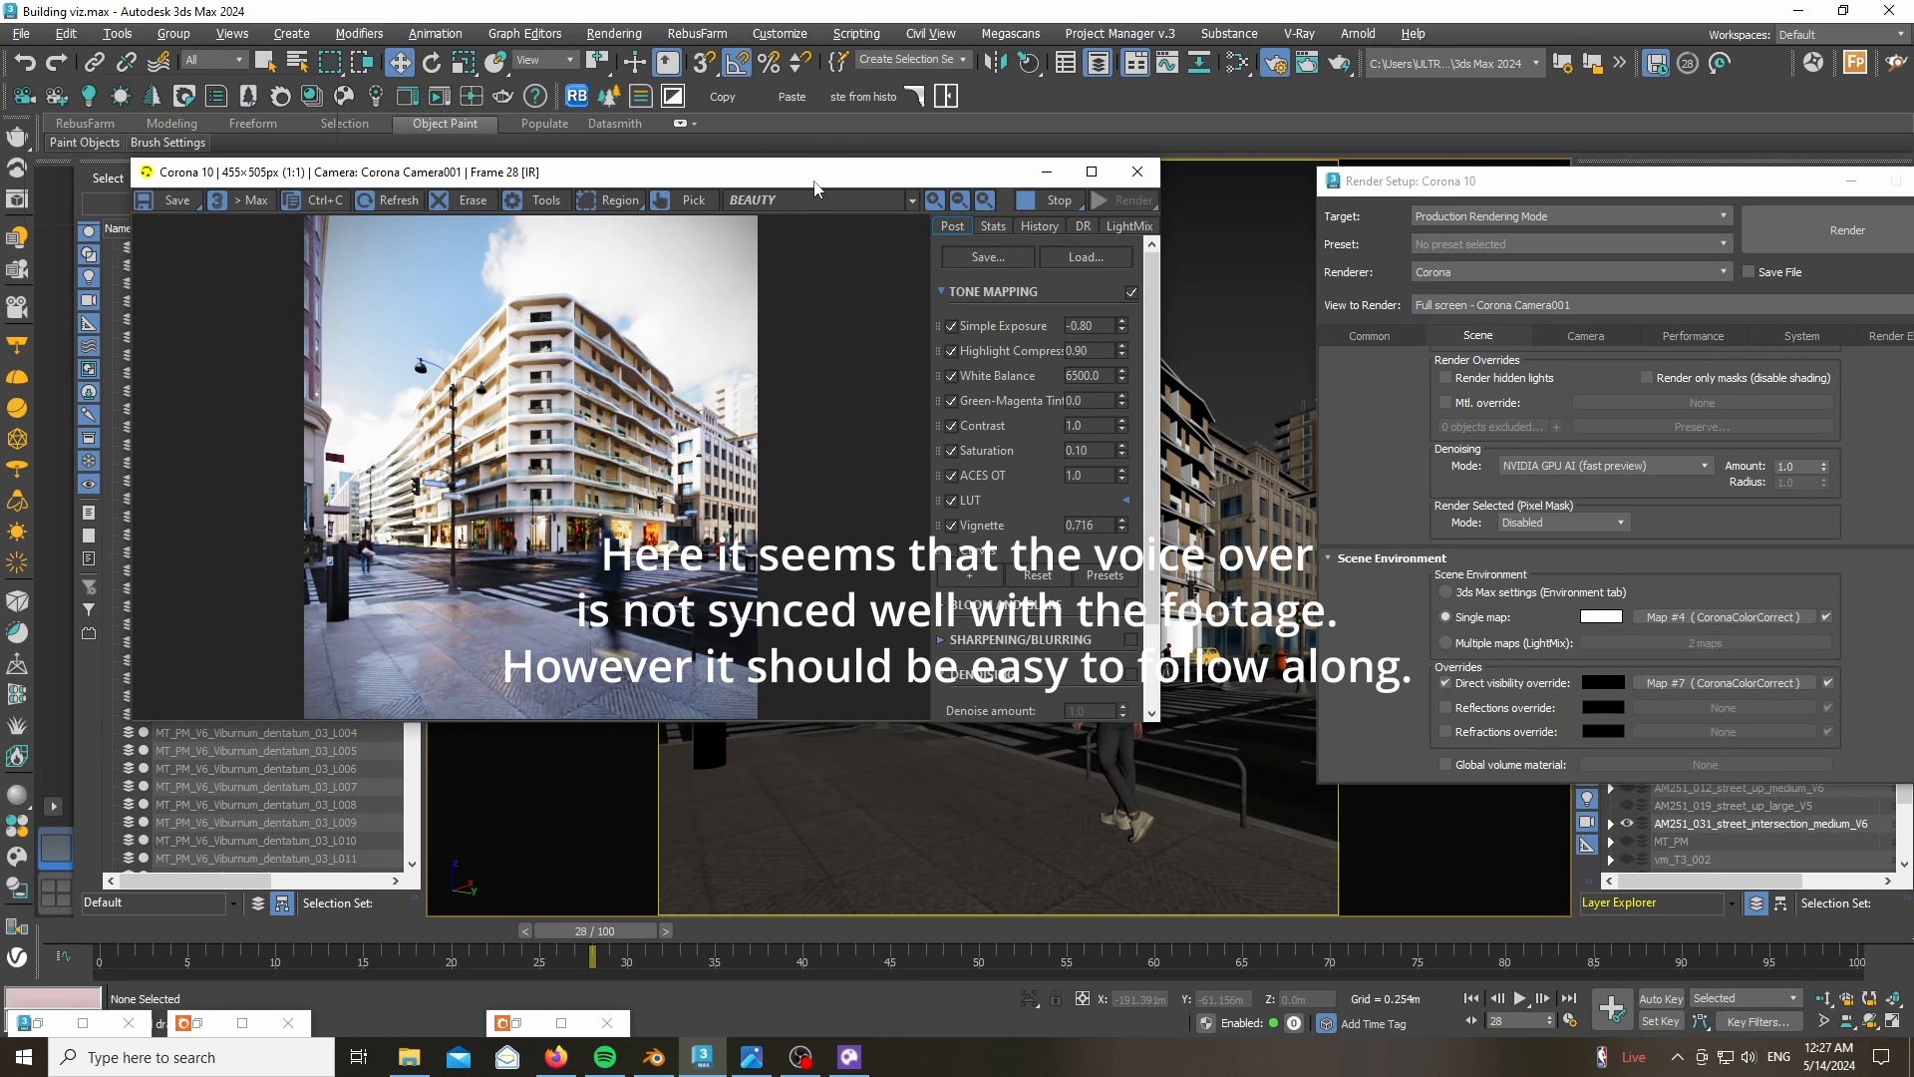
drag(814, 178, 1417, 250)
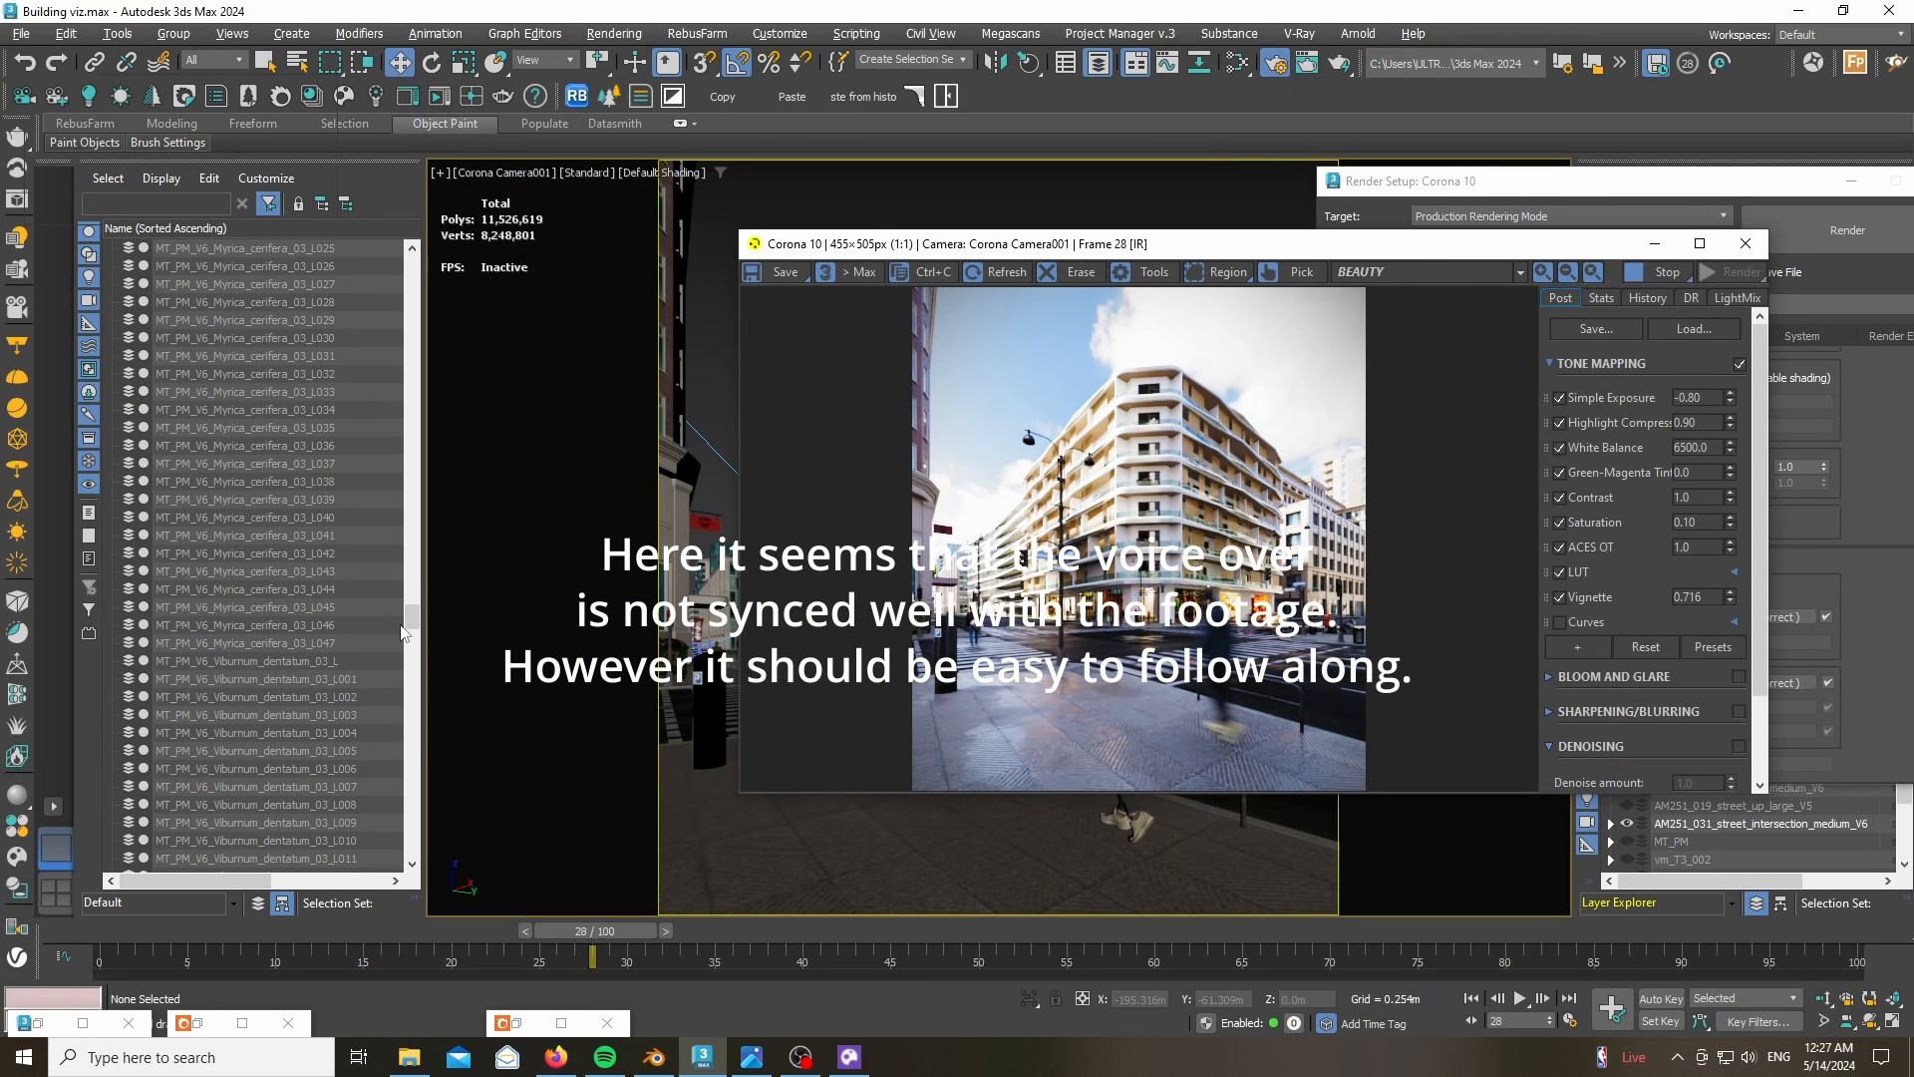
- Hide the Corona Sun001 light to preview the interactive render without direct sun, and show it again
drag(411, 619, 413, 361)
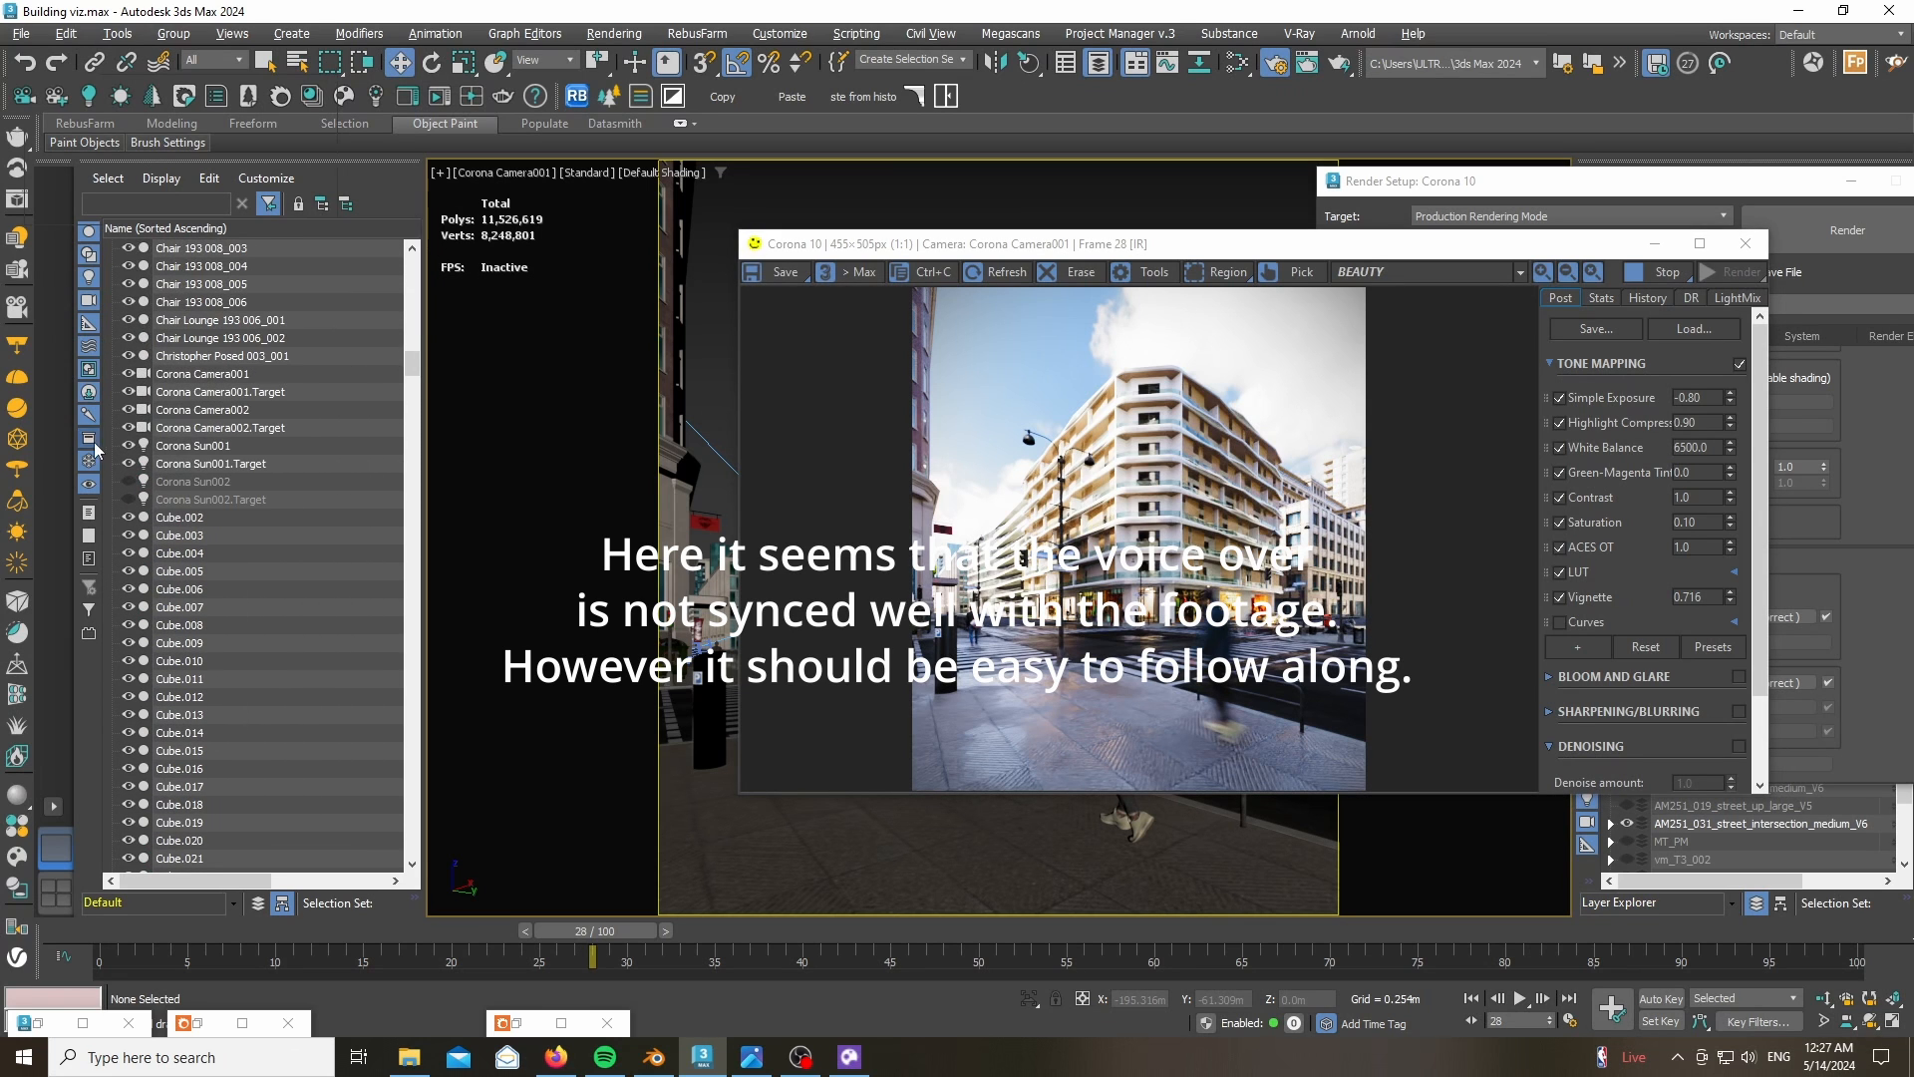
click(218, 446)
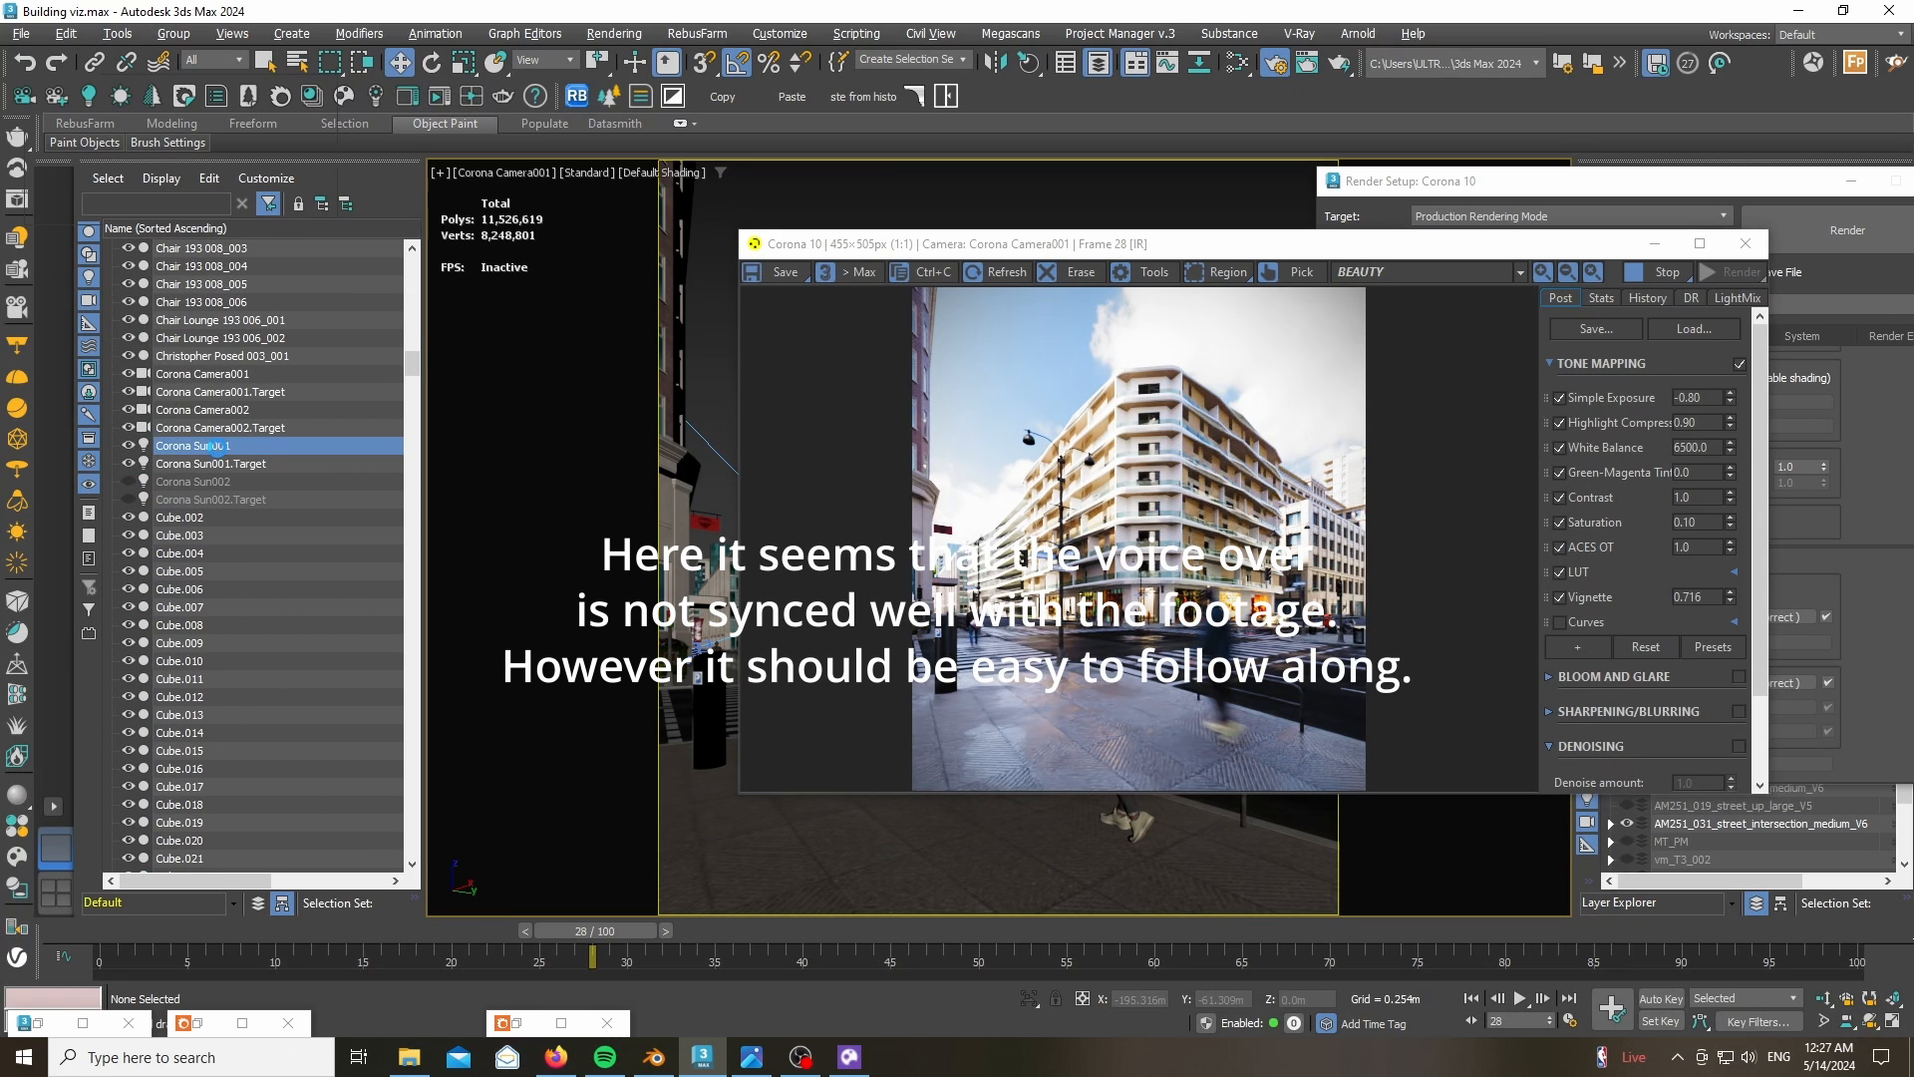
click(129, 445)
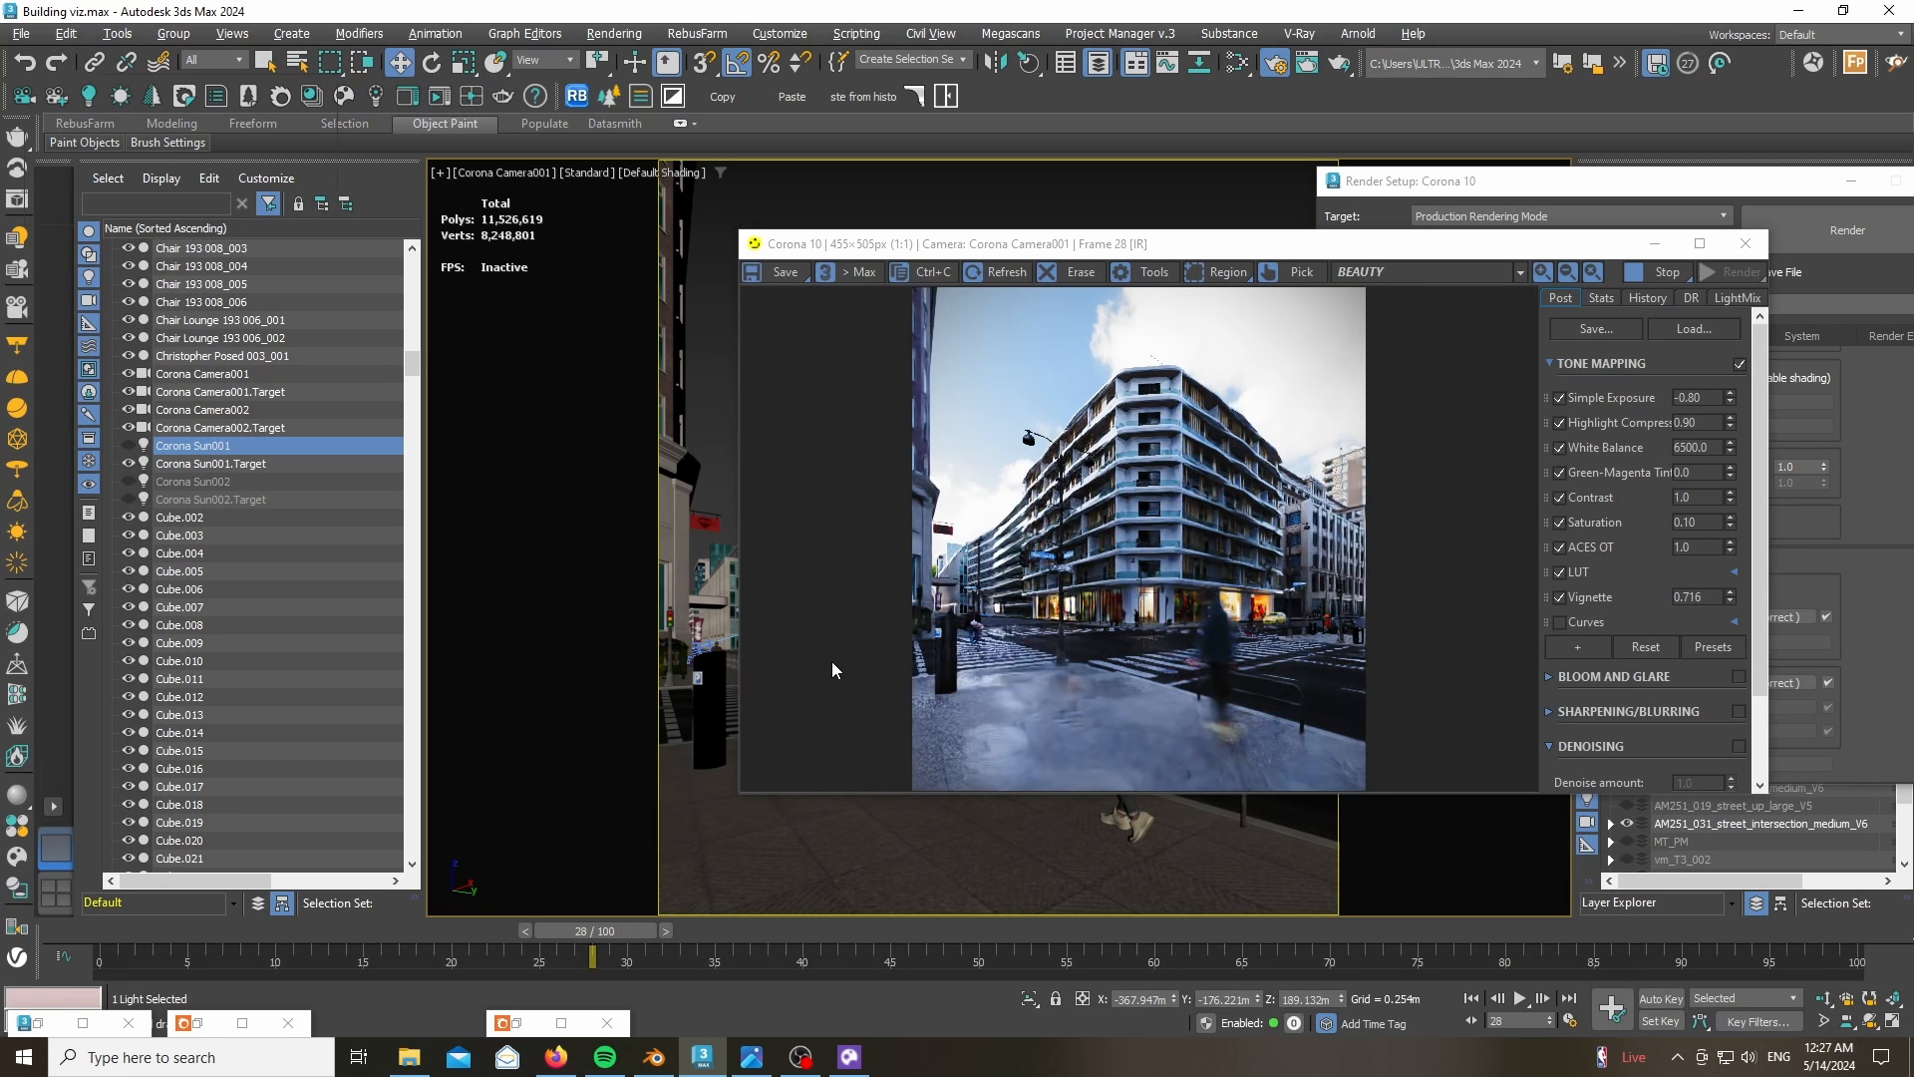
click(129, 444)
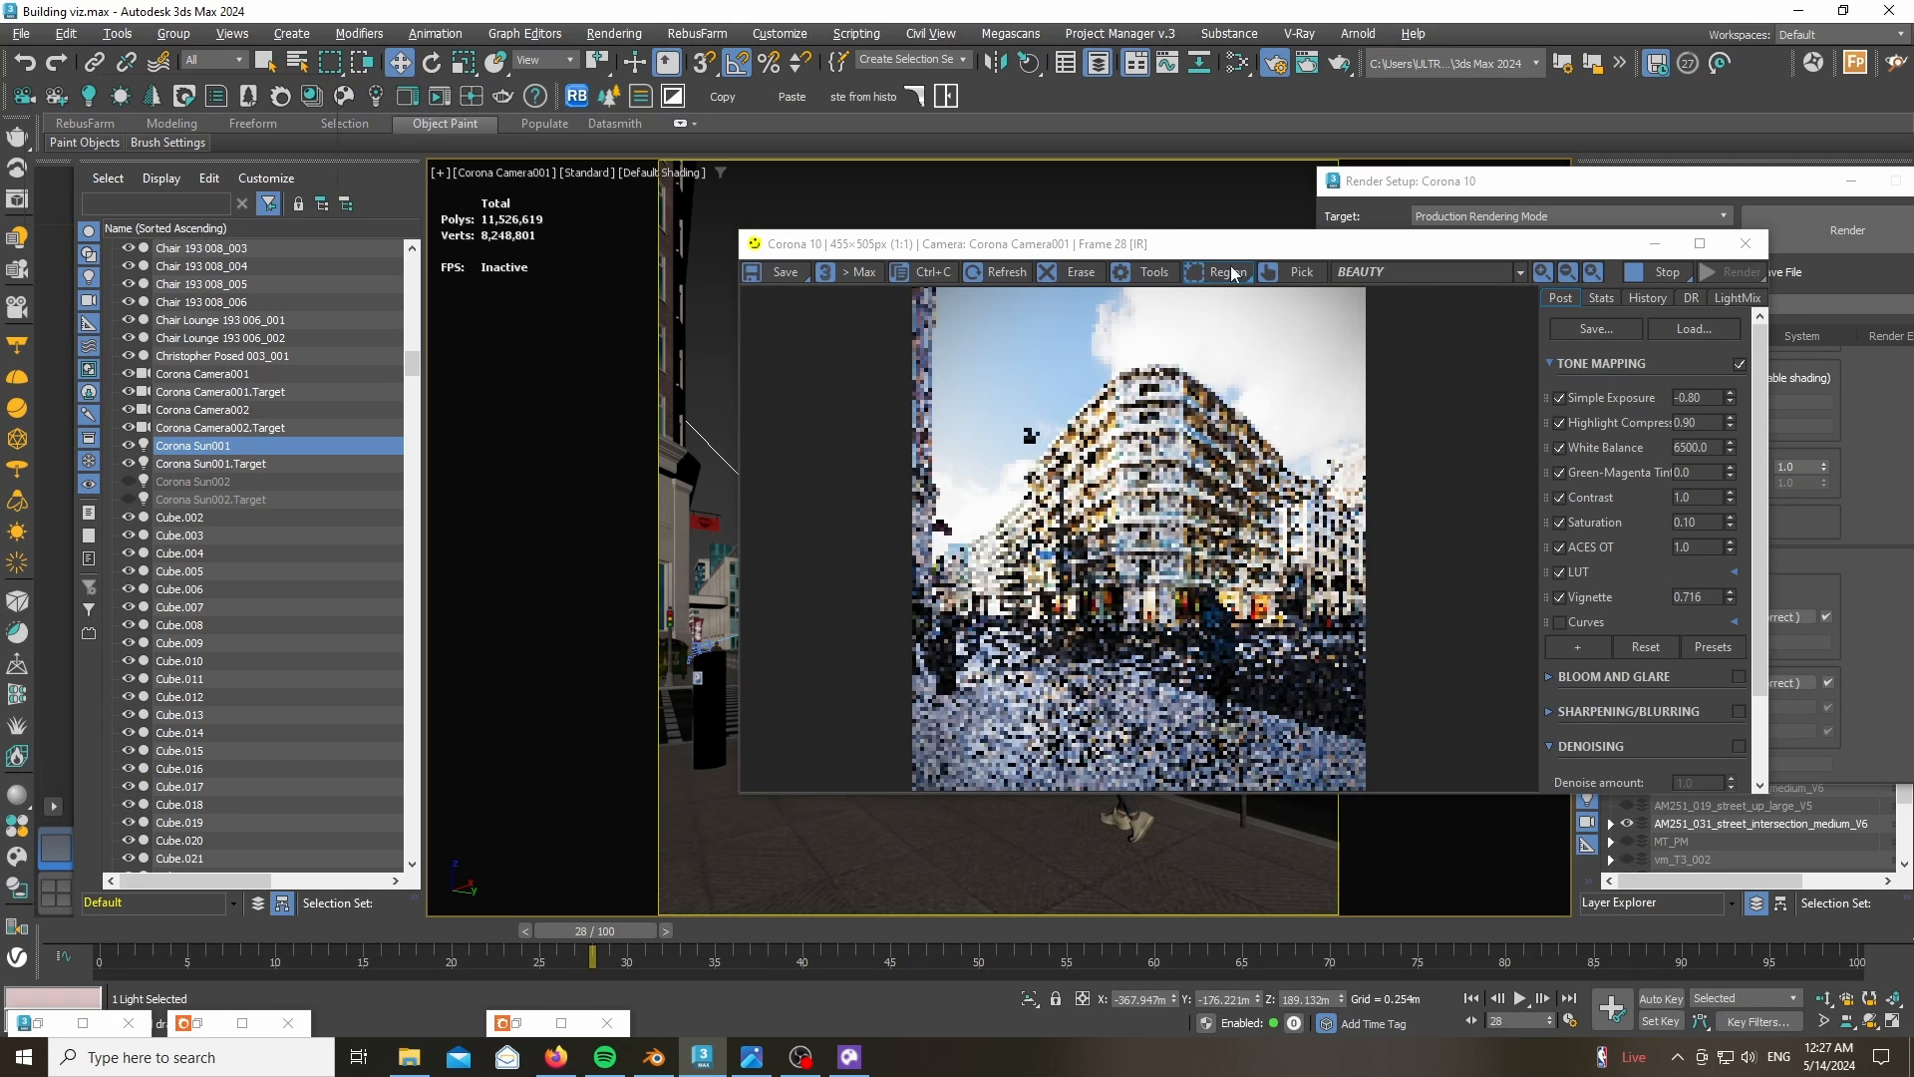
- Hide the surrounding building objects Am203_04 through Am203_070 to preview the render without them, and show them again
drag(1150, 244, 1380, 367)
click(671, 324)
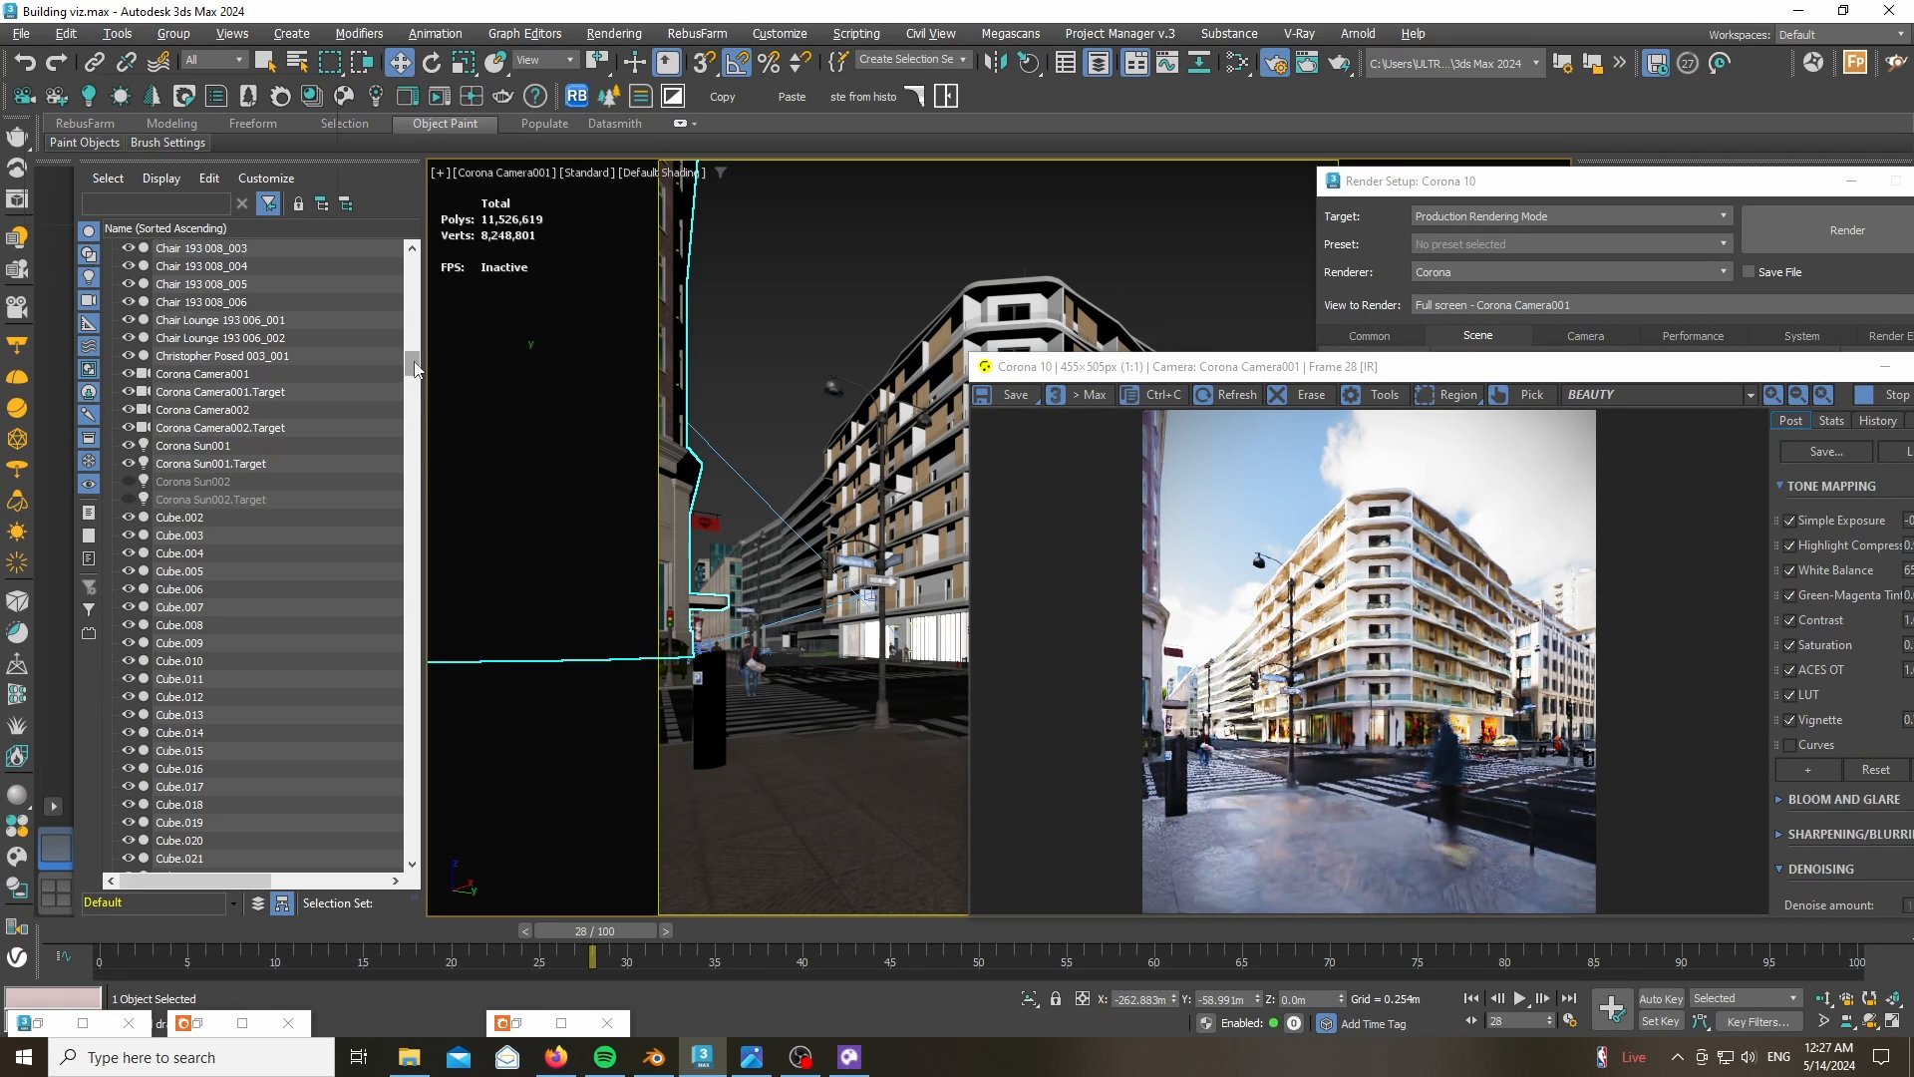
drag(412, 365, 411, 267)
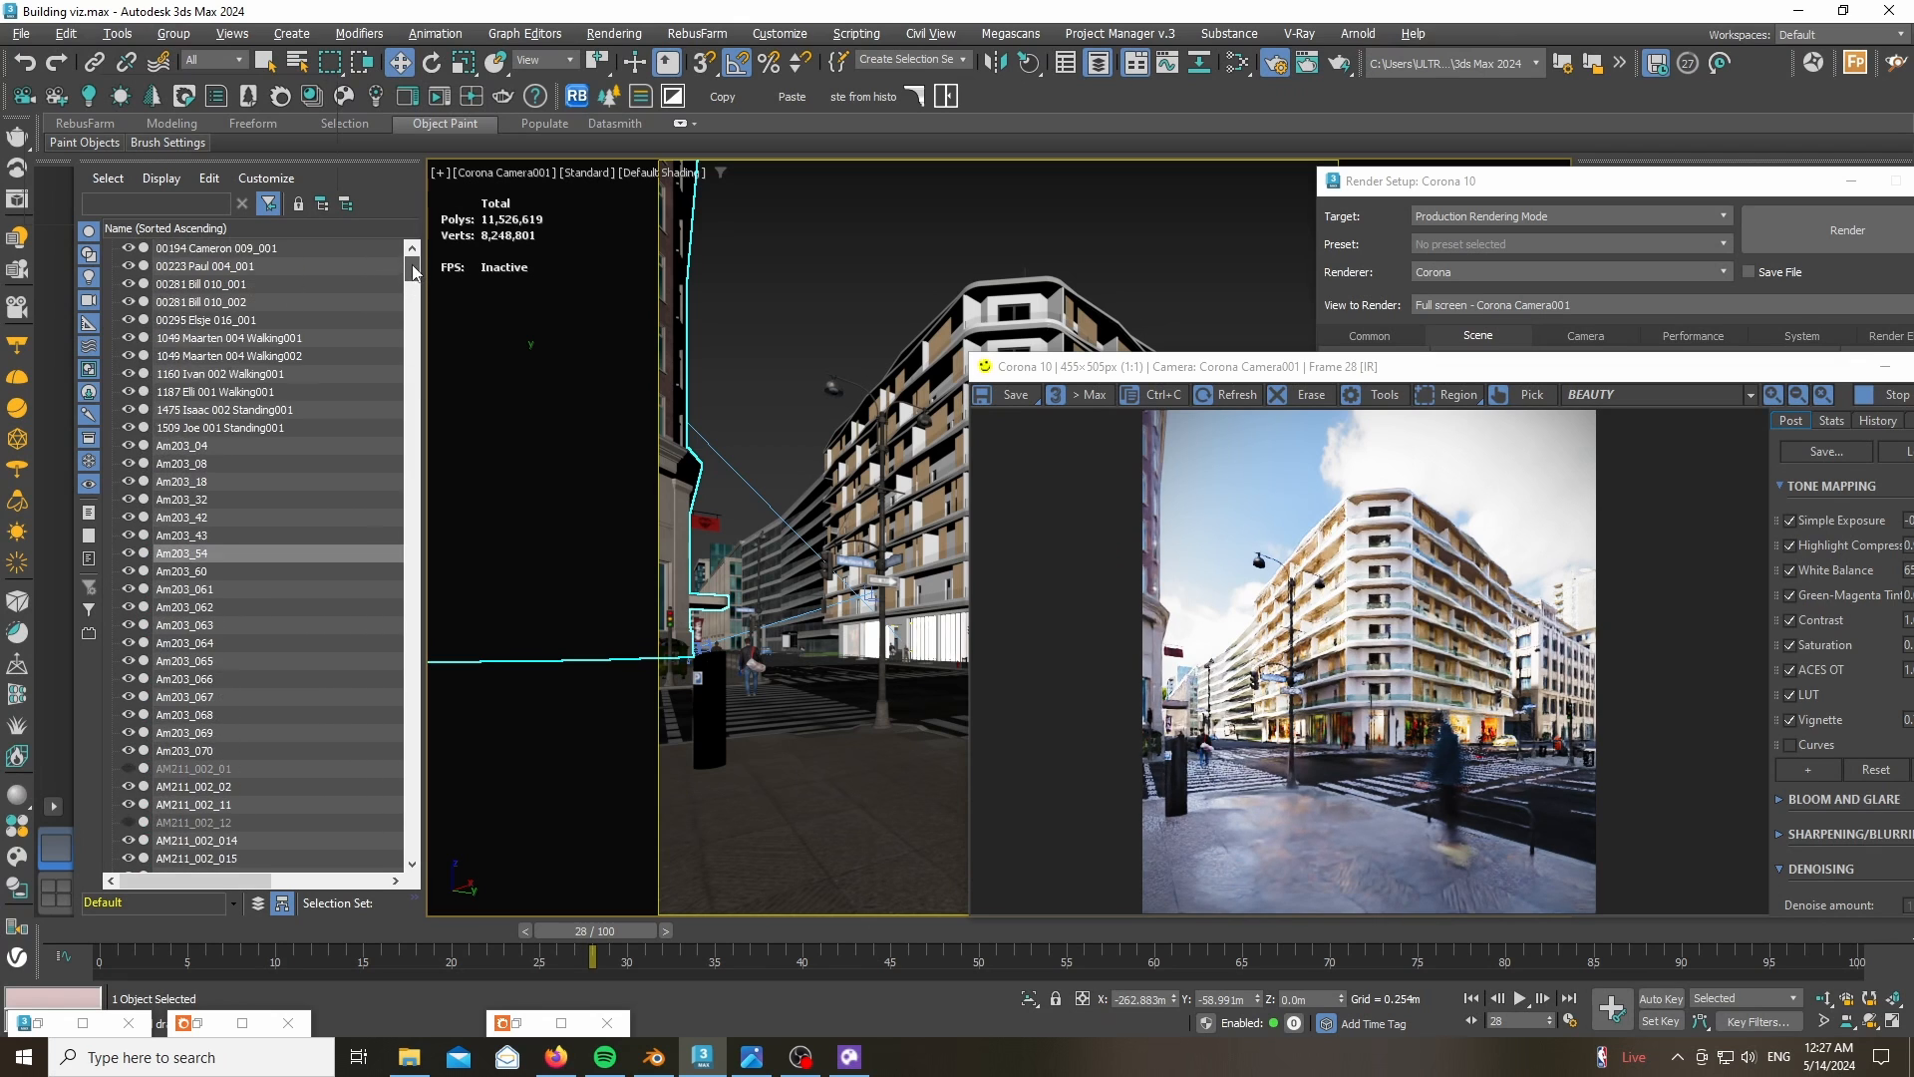
click(211, 445)
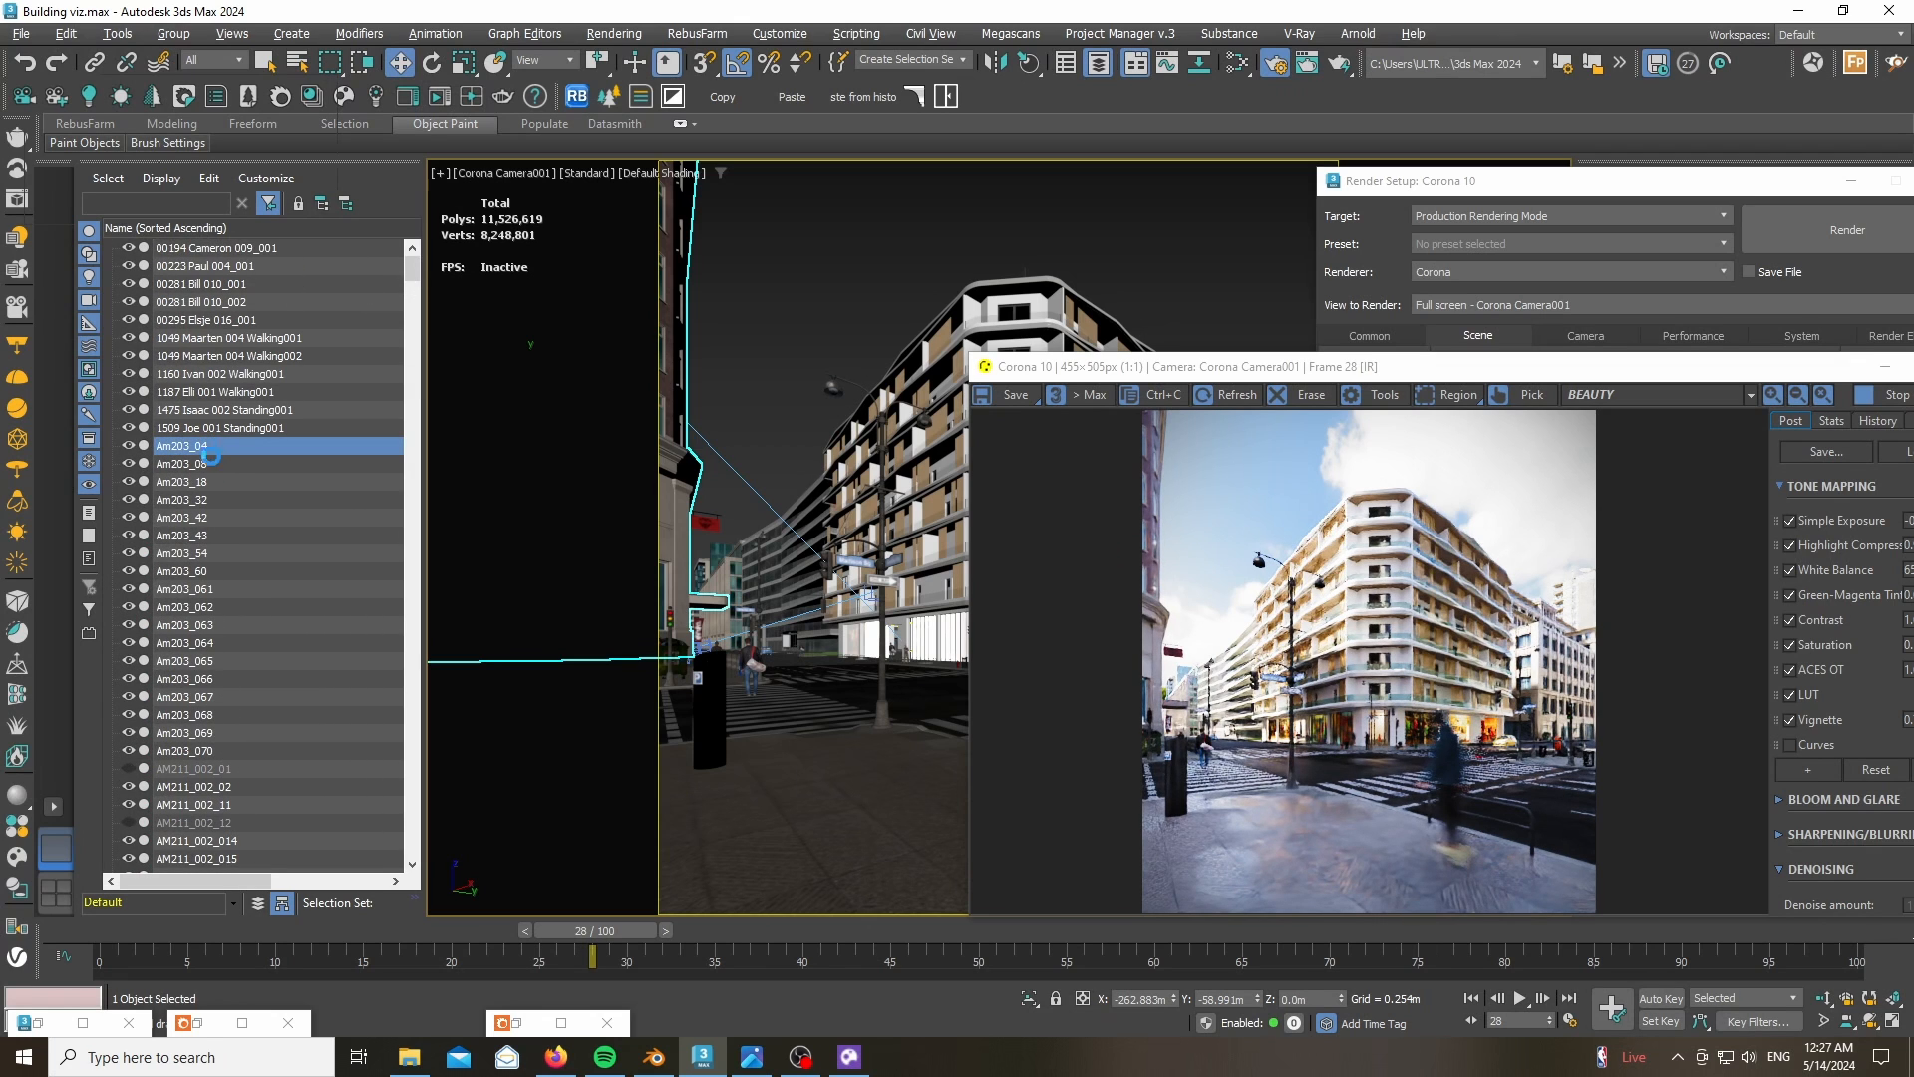
shift+click(230, 750)
drag(1345, 367, 1110, 115)
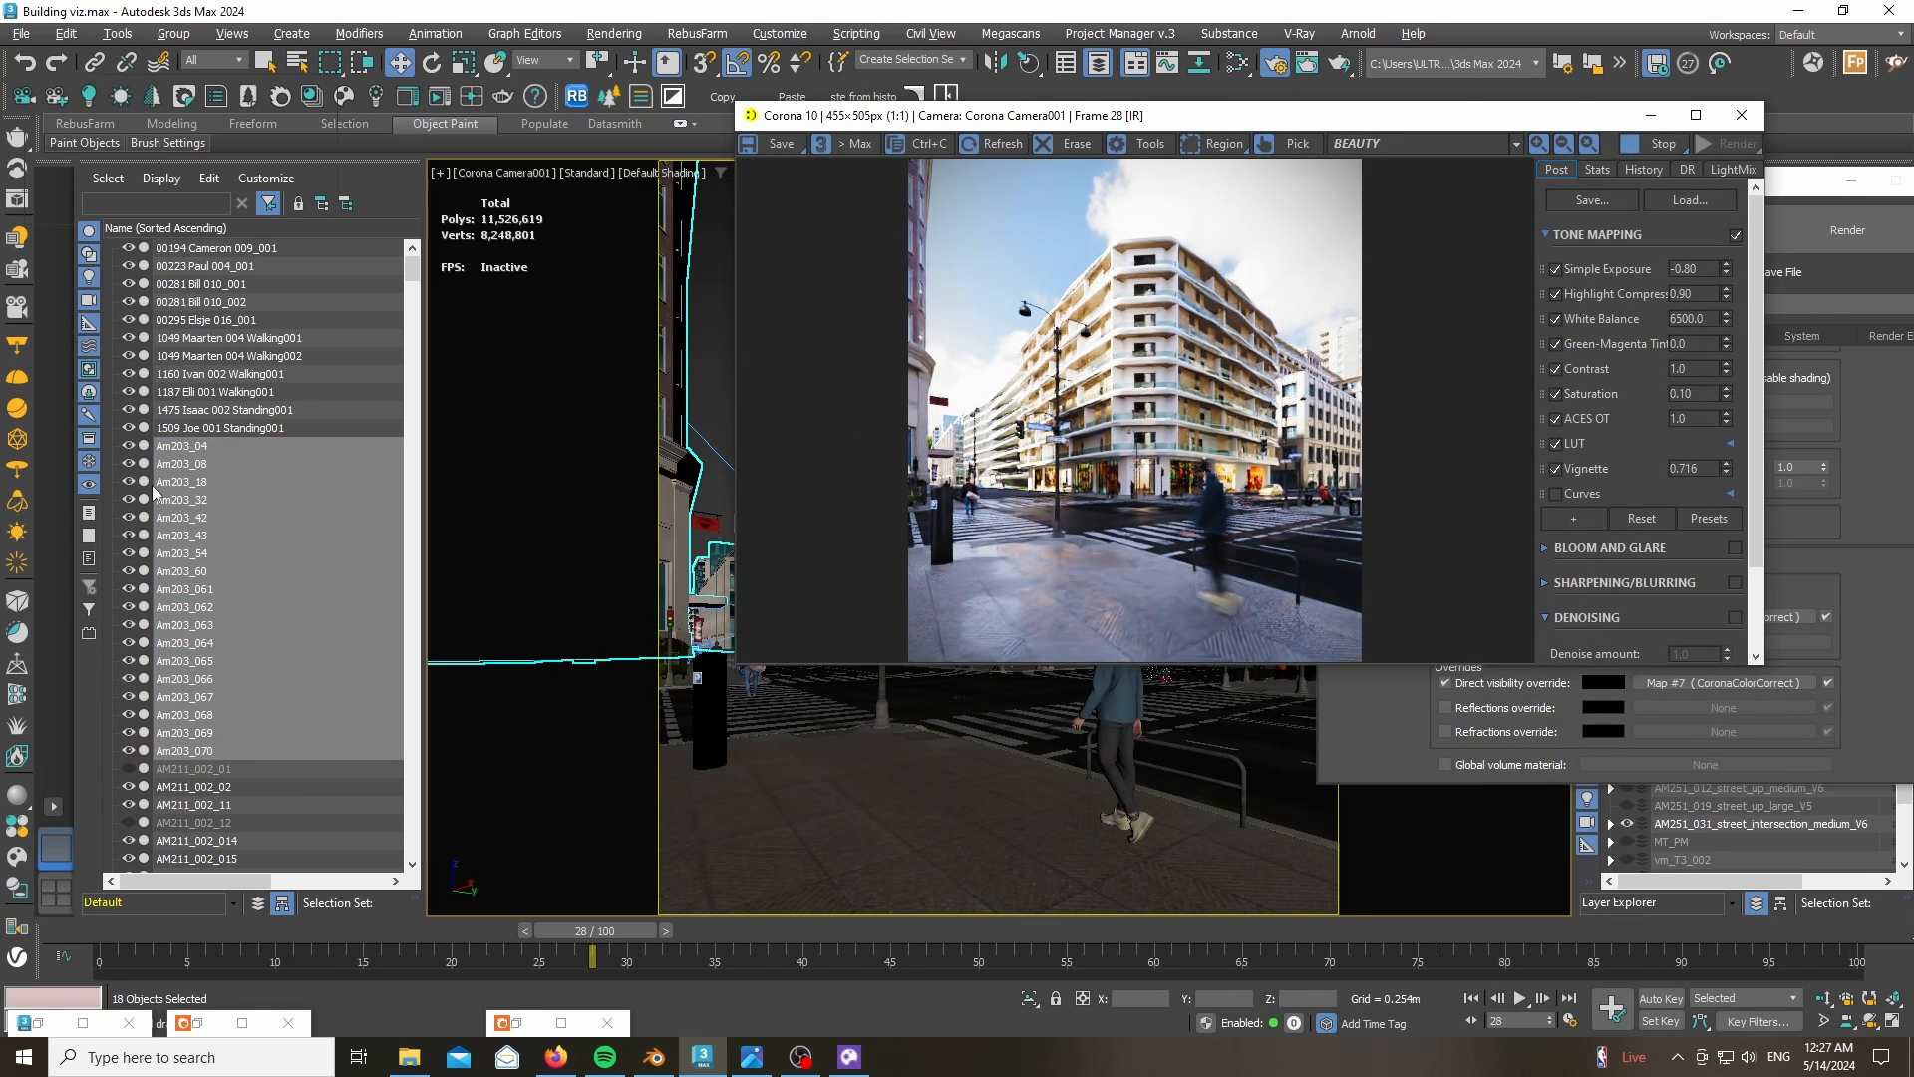
click(127, 446)
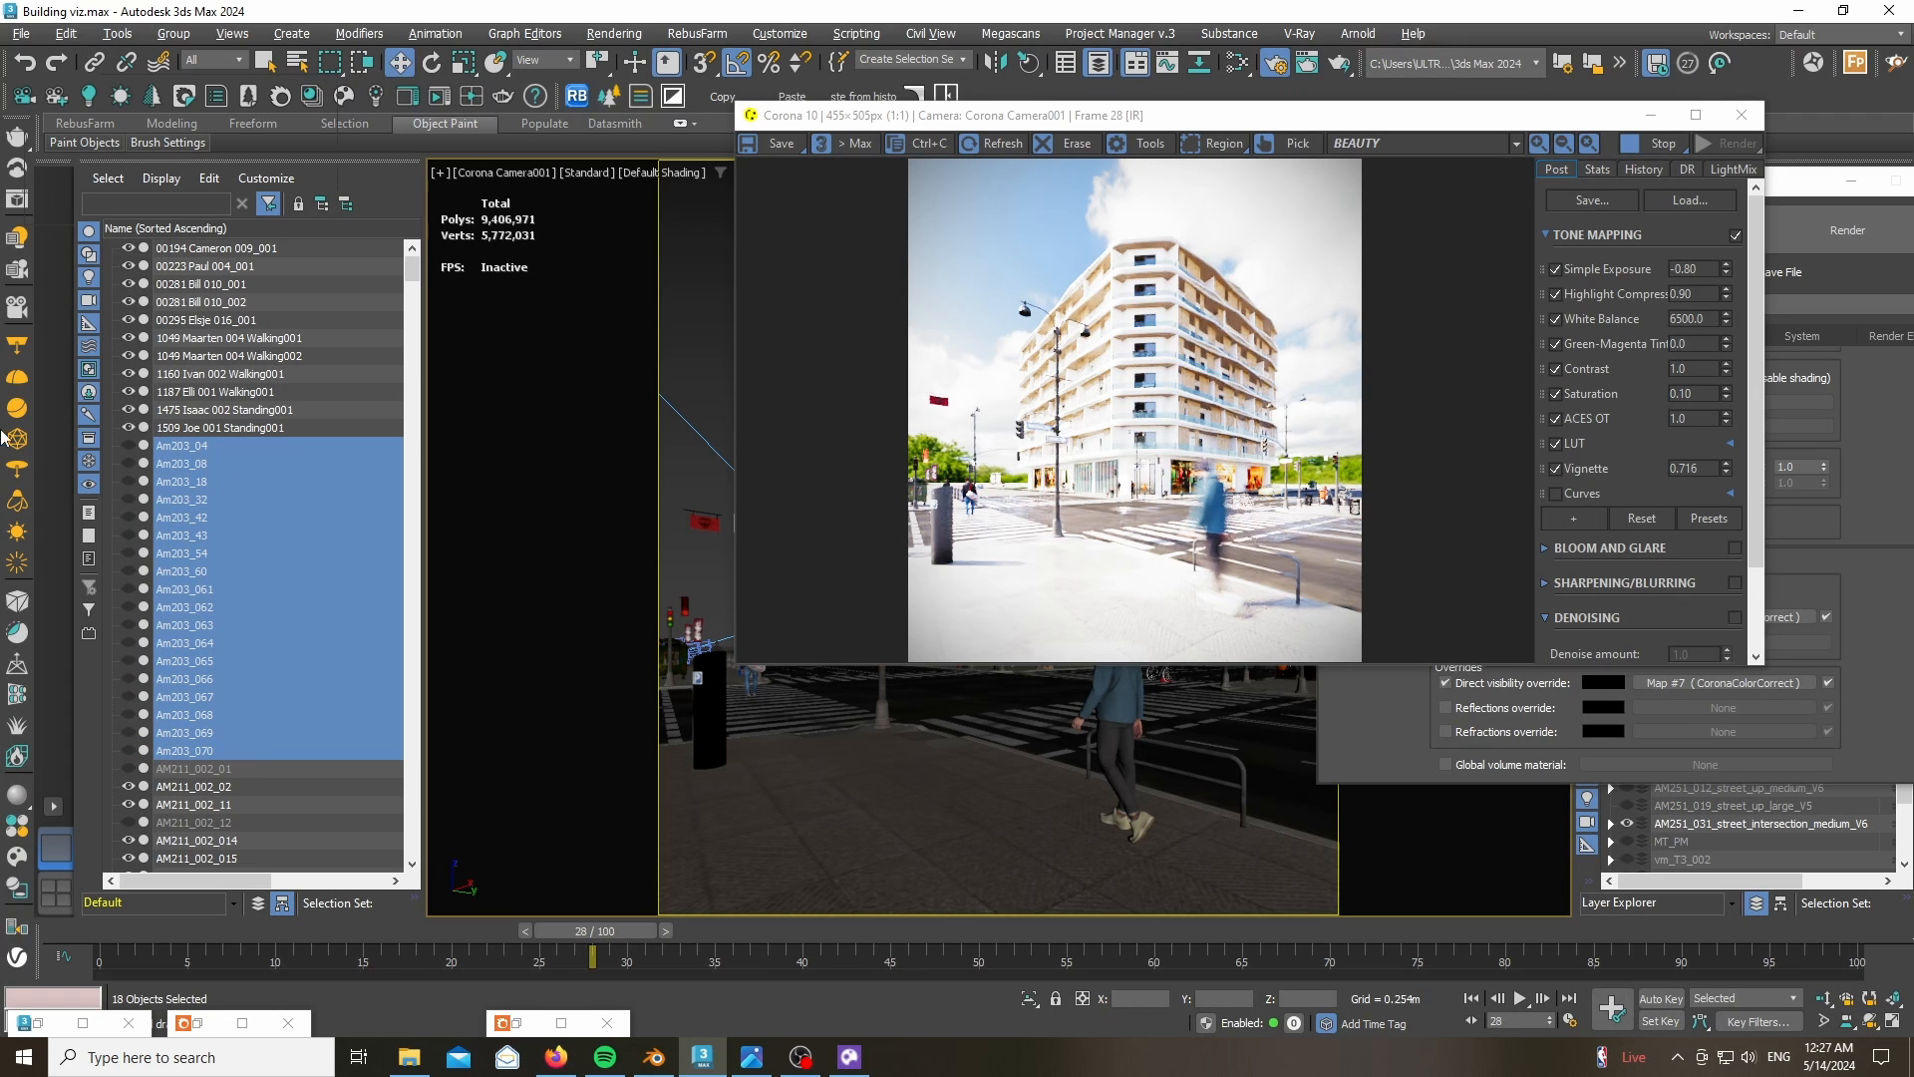
click(128, 445)
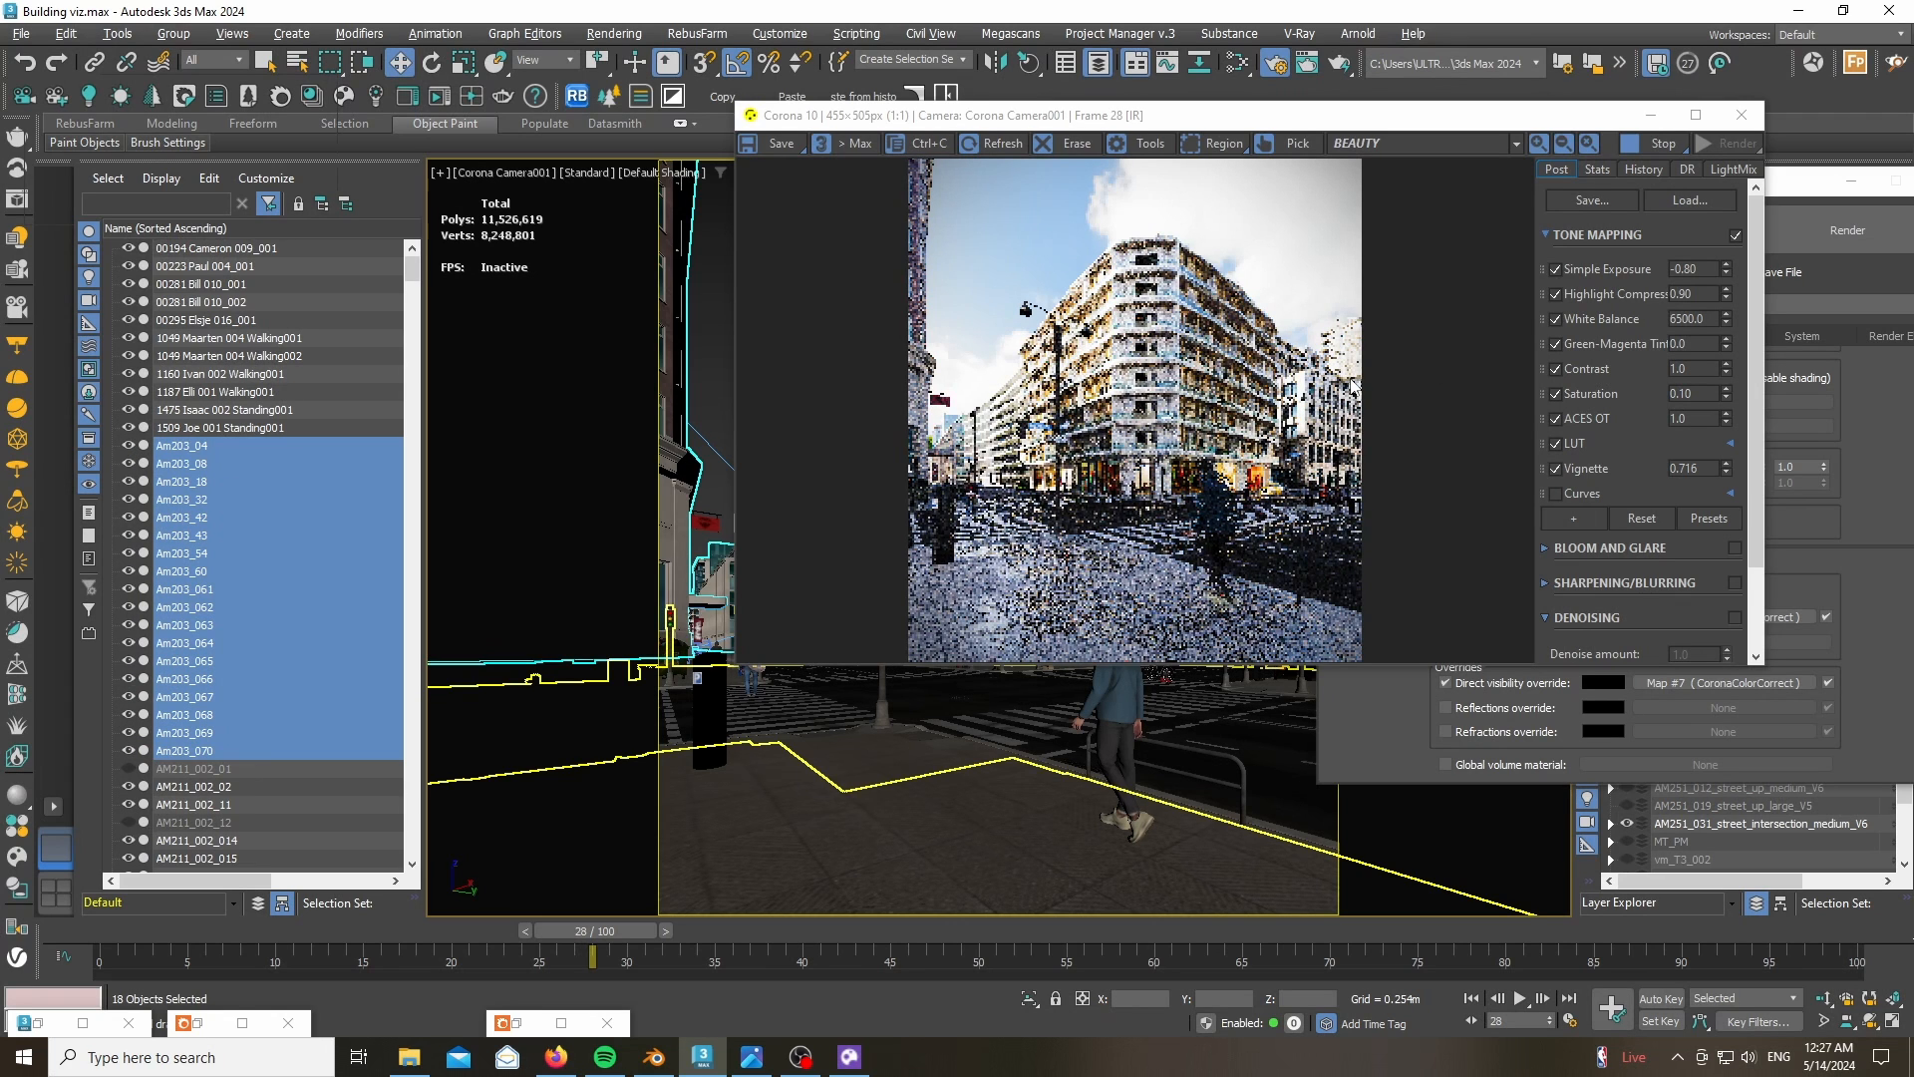
- Examine the facades, surrounding buildings and street pavement up close in the interactive Corona render
scroll(1151, 494, up, 3)
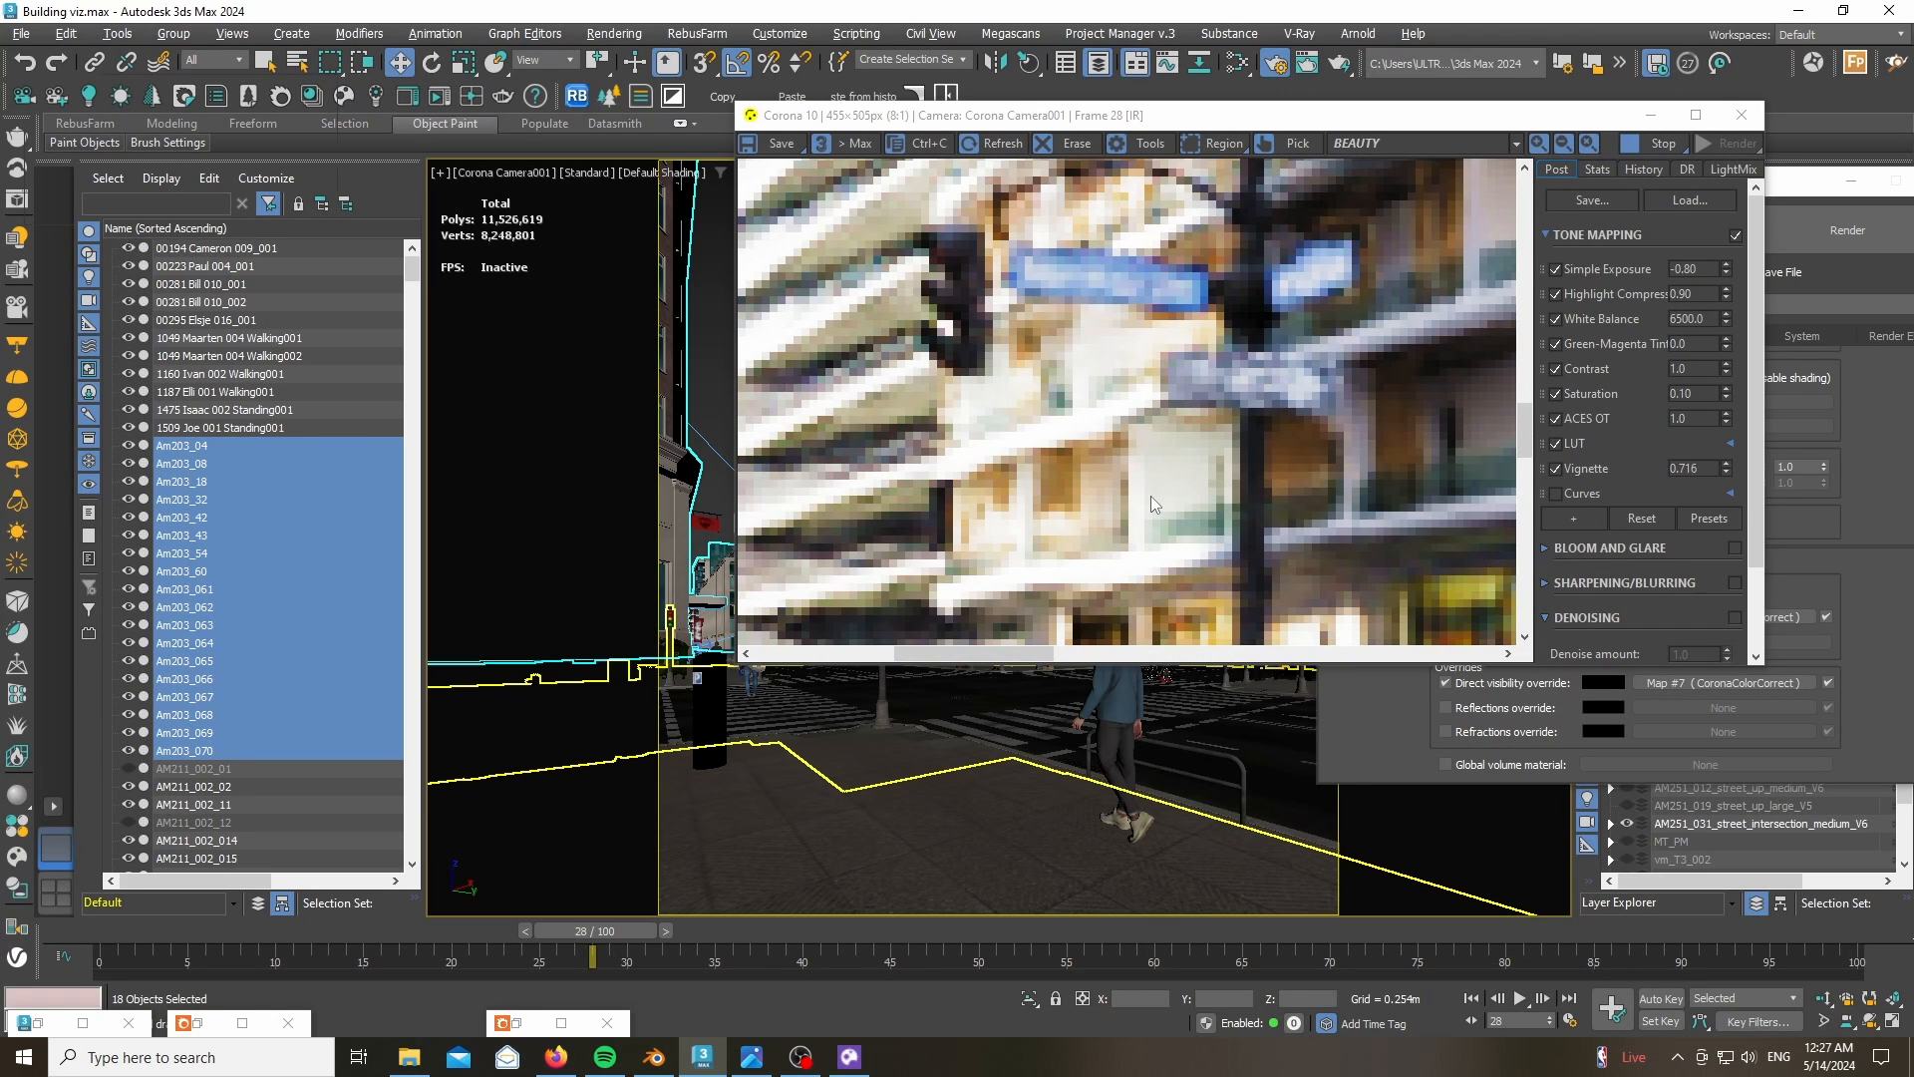
scroll(1150, 494, down, 4)
scroll(895, 468, up, 3)
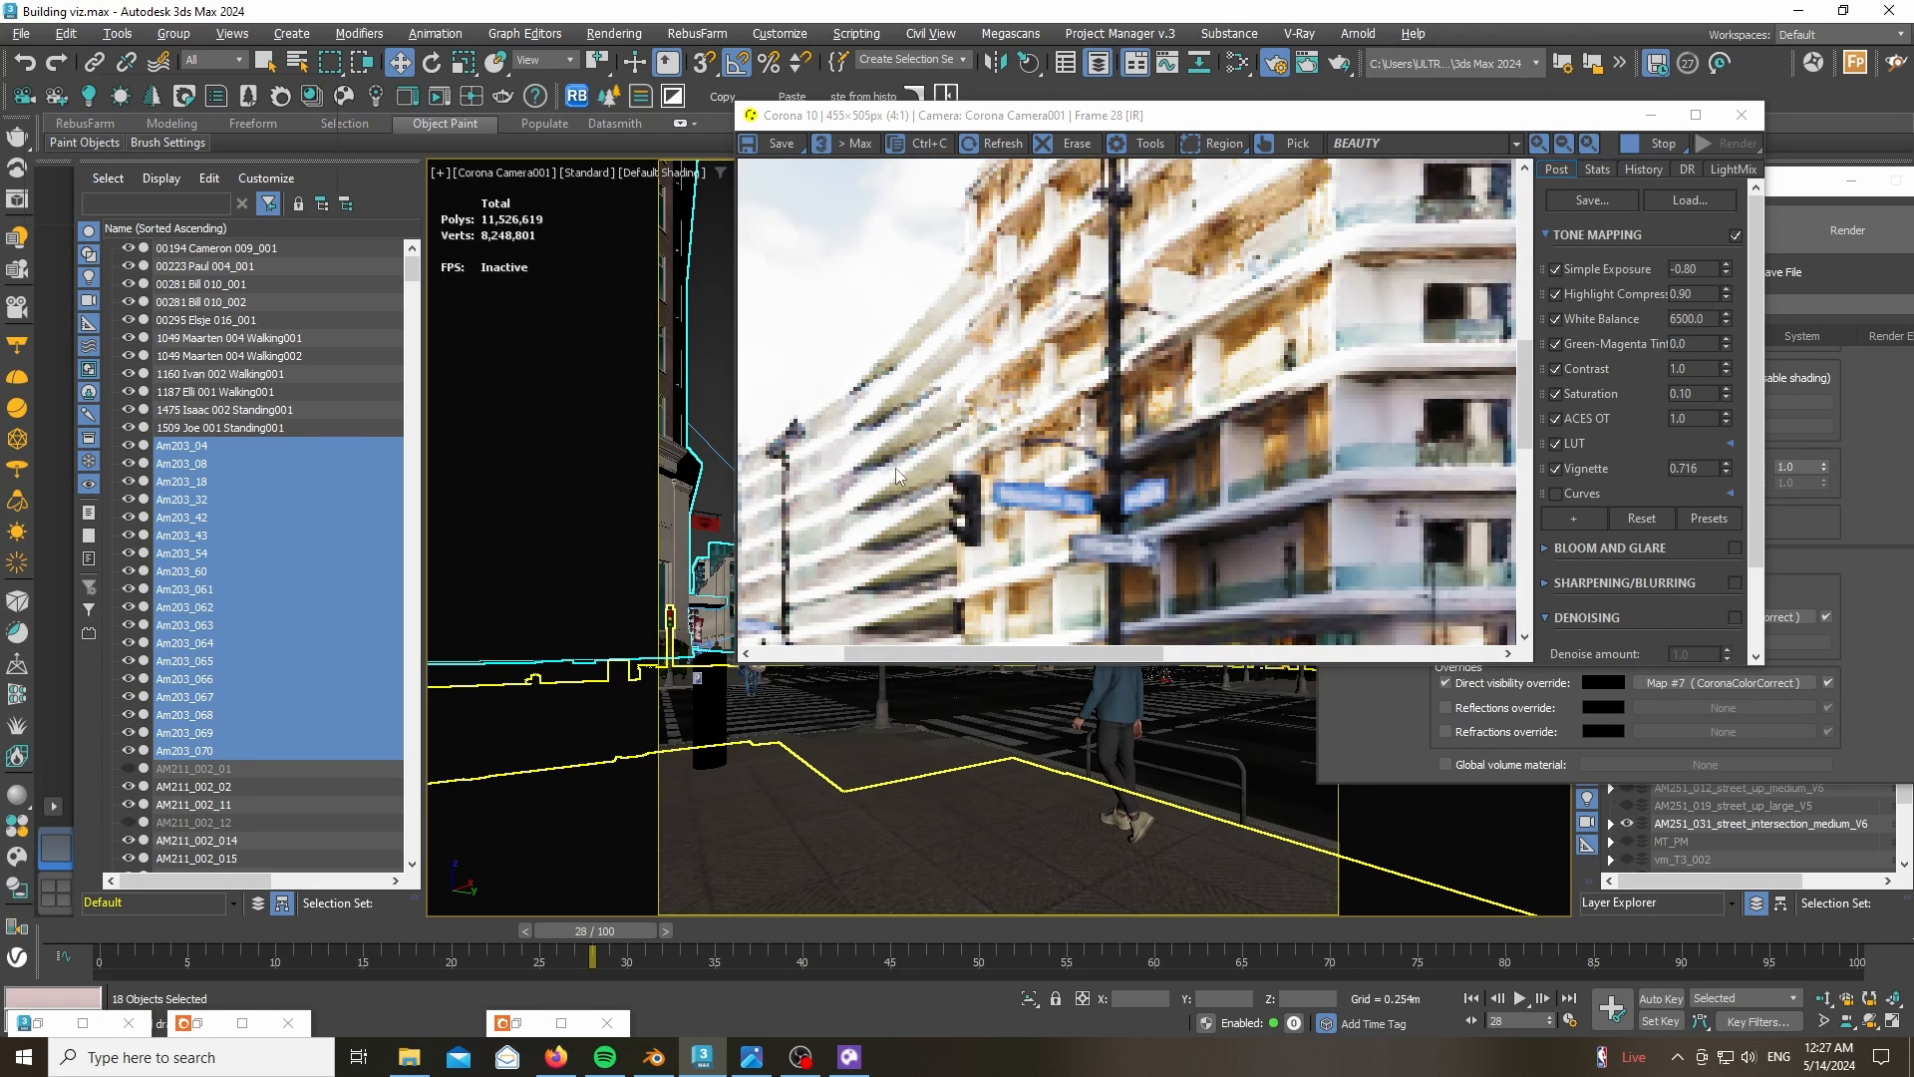
drag(895, 469, 1113, 419)
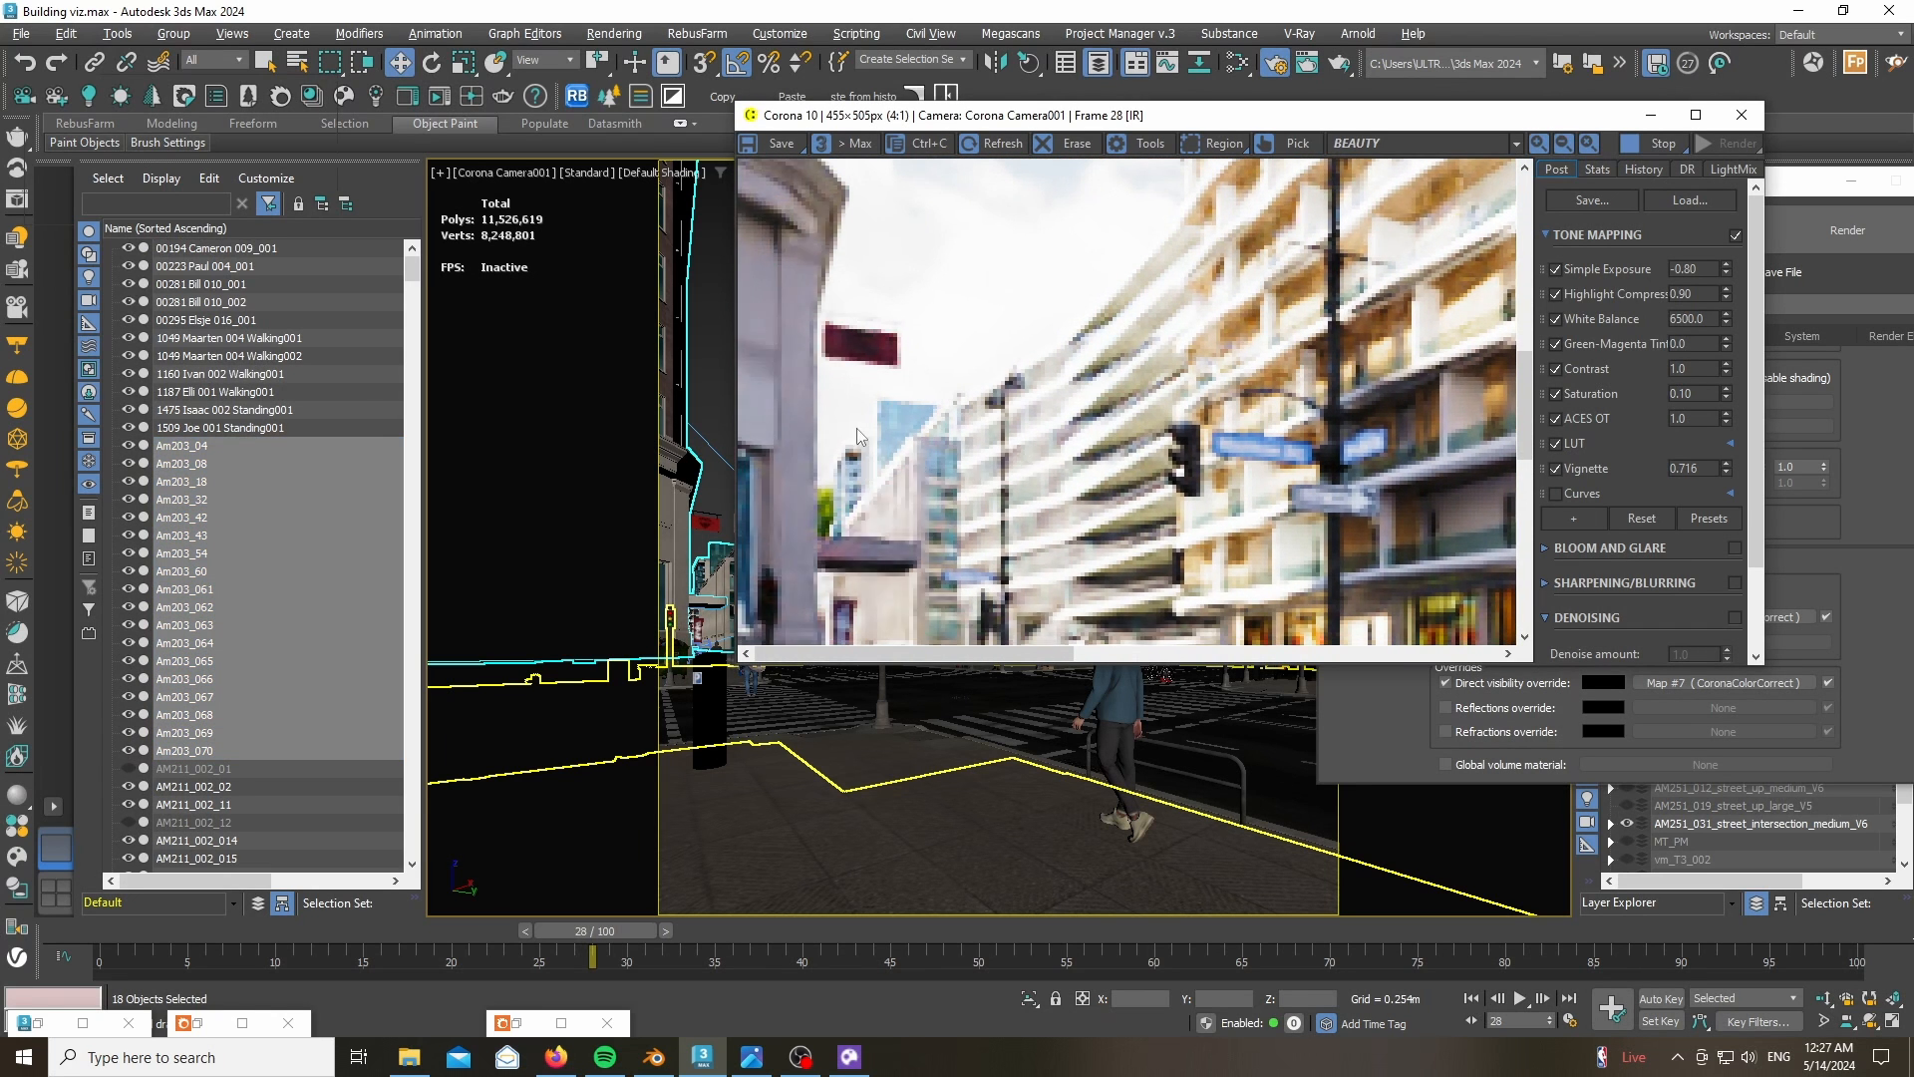
scroll(1144, 450, down, 2)
scroll(1371, 389, up, 2)
middle_drag(1481, 390, 979, 446)
scroll(1118, 401, down, 2)
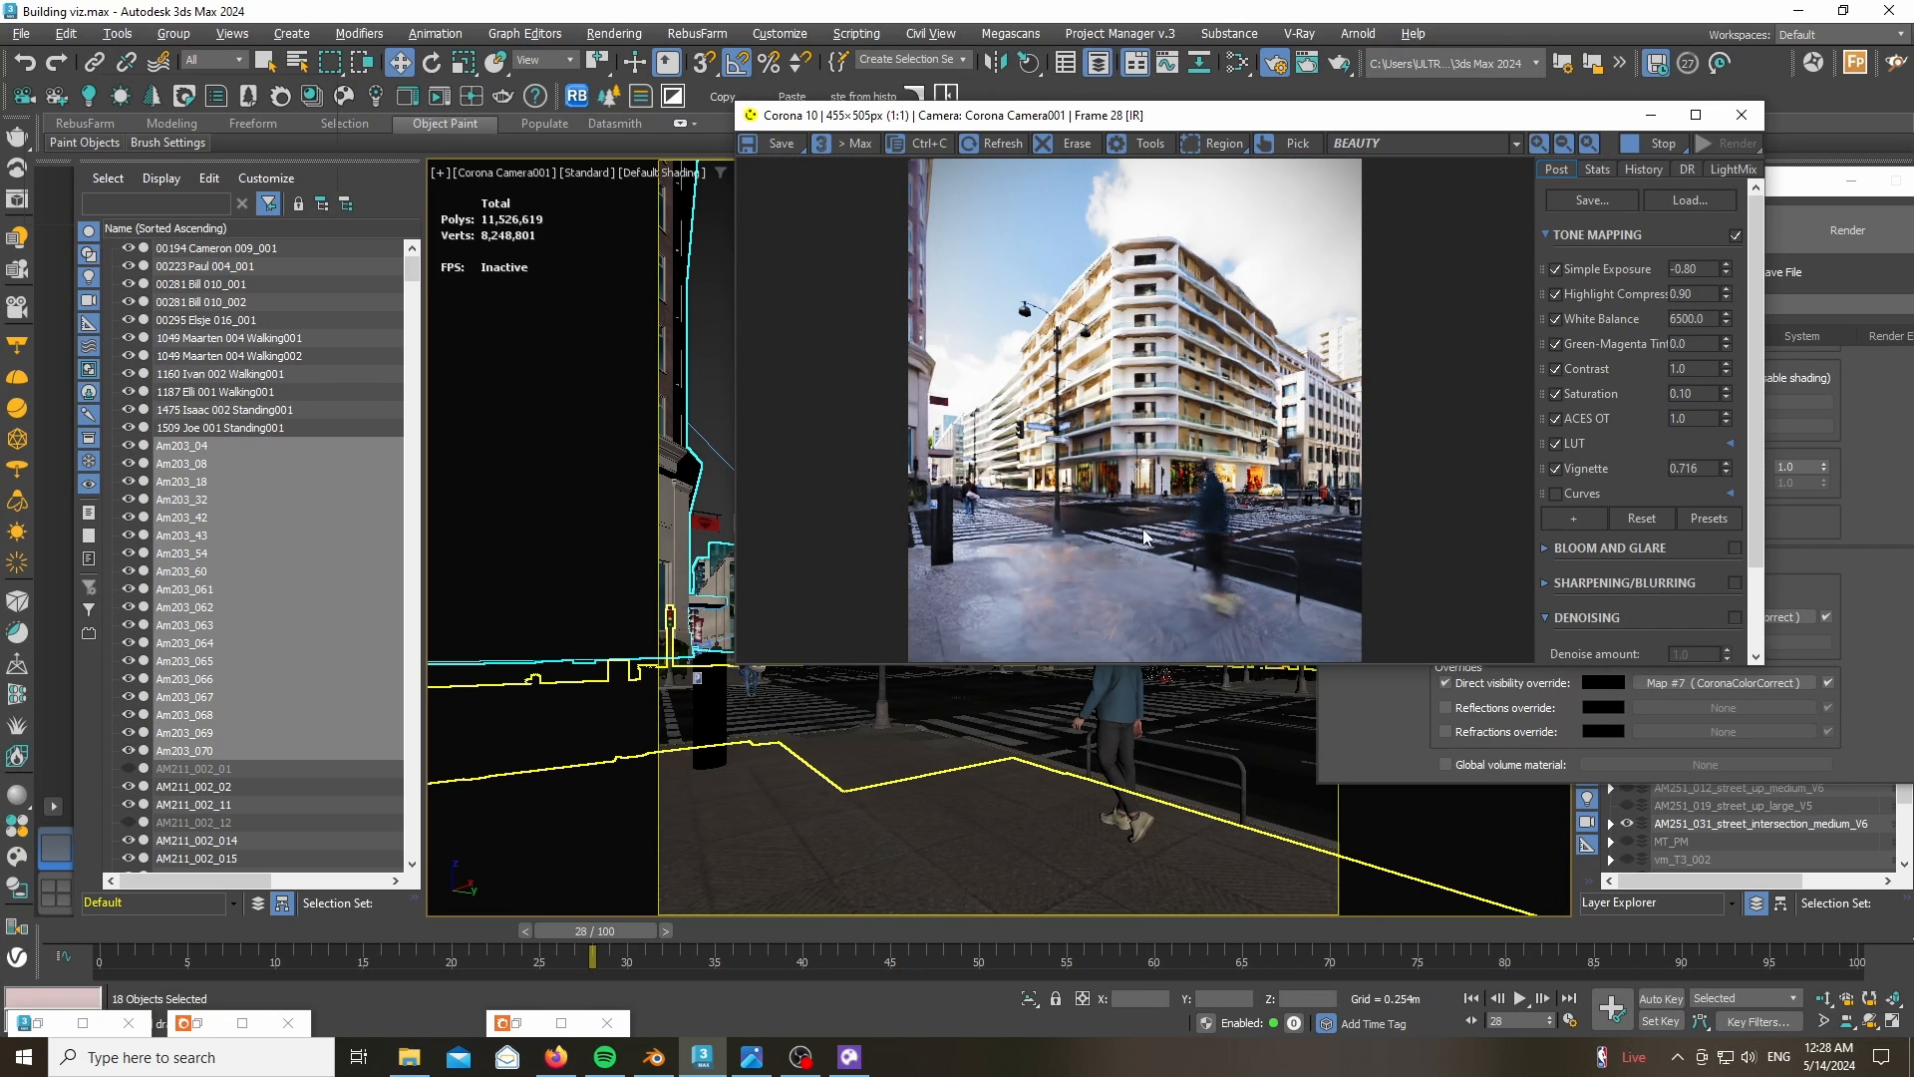
scroll(955, 561, up, 2)
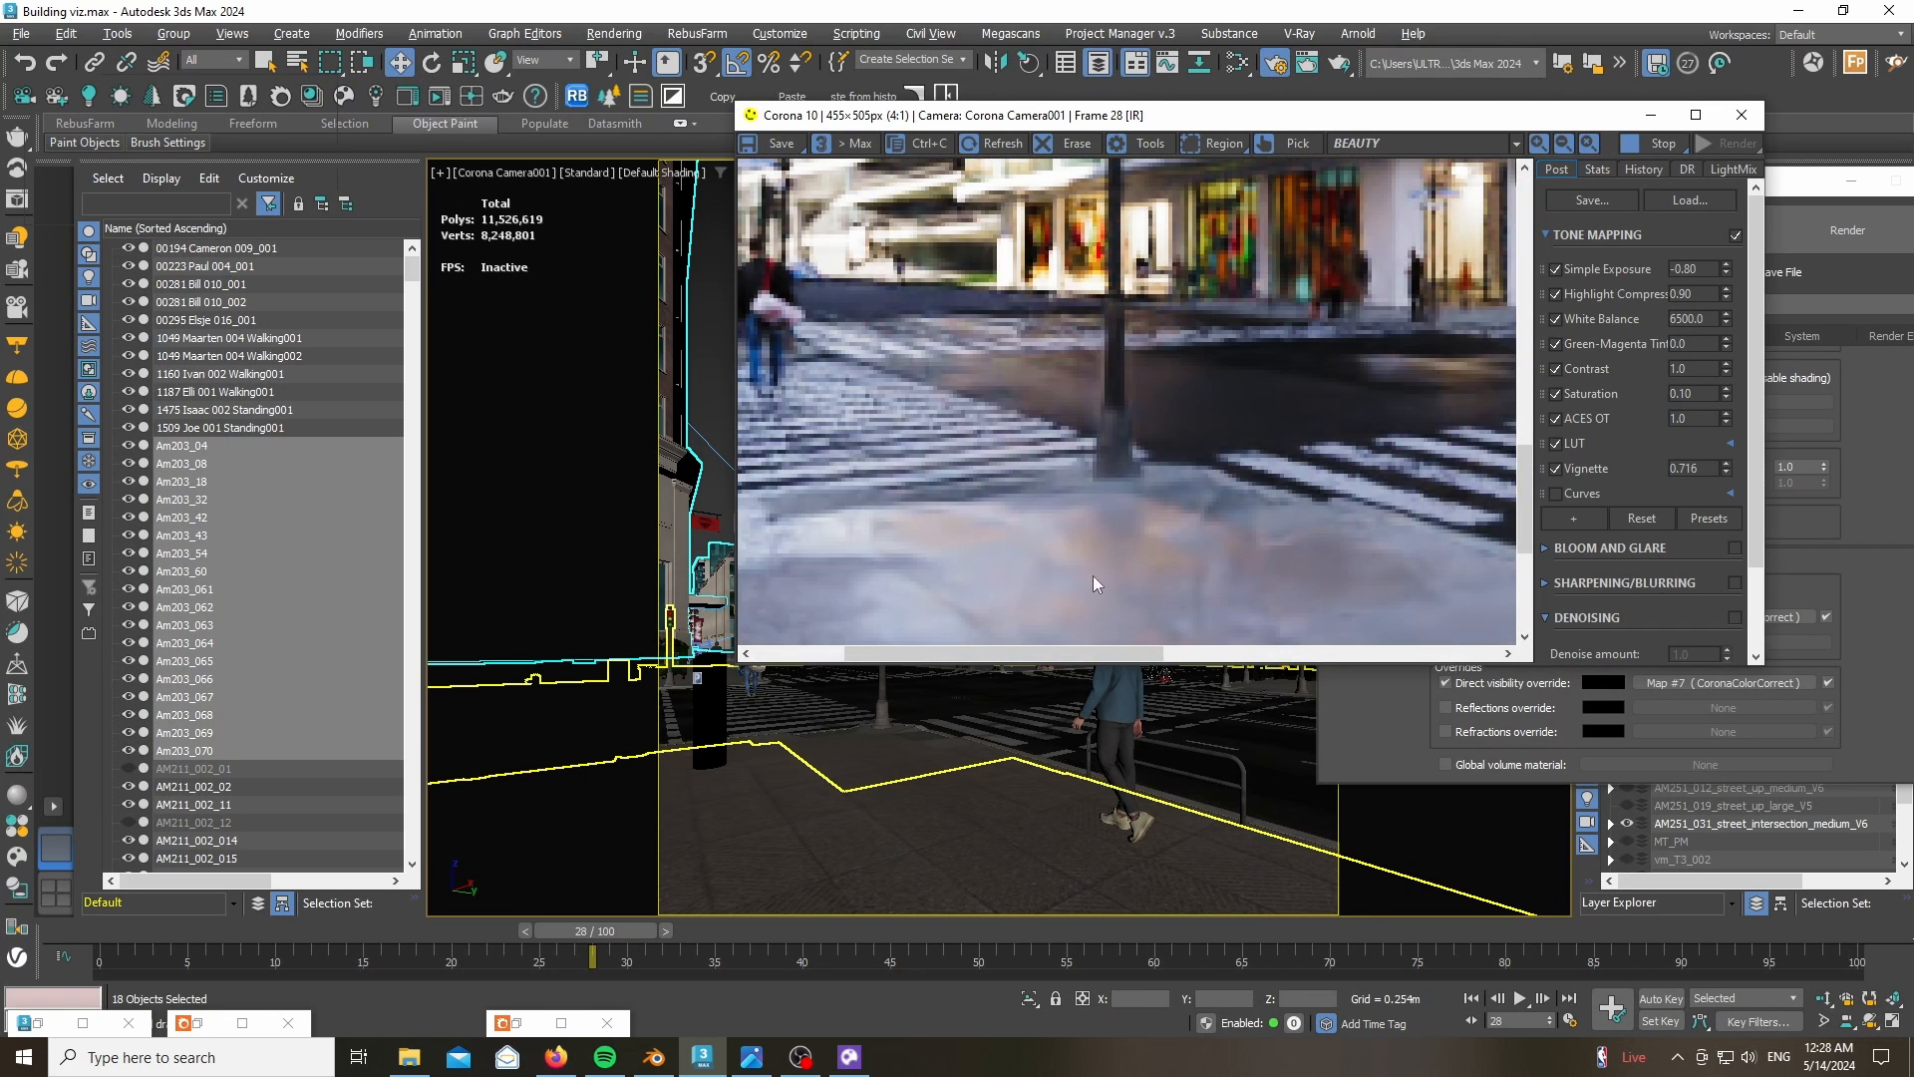
scroll(1126, 575, down, 2)
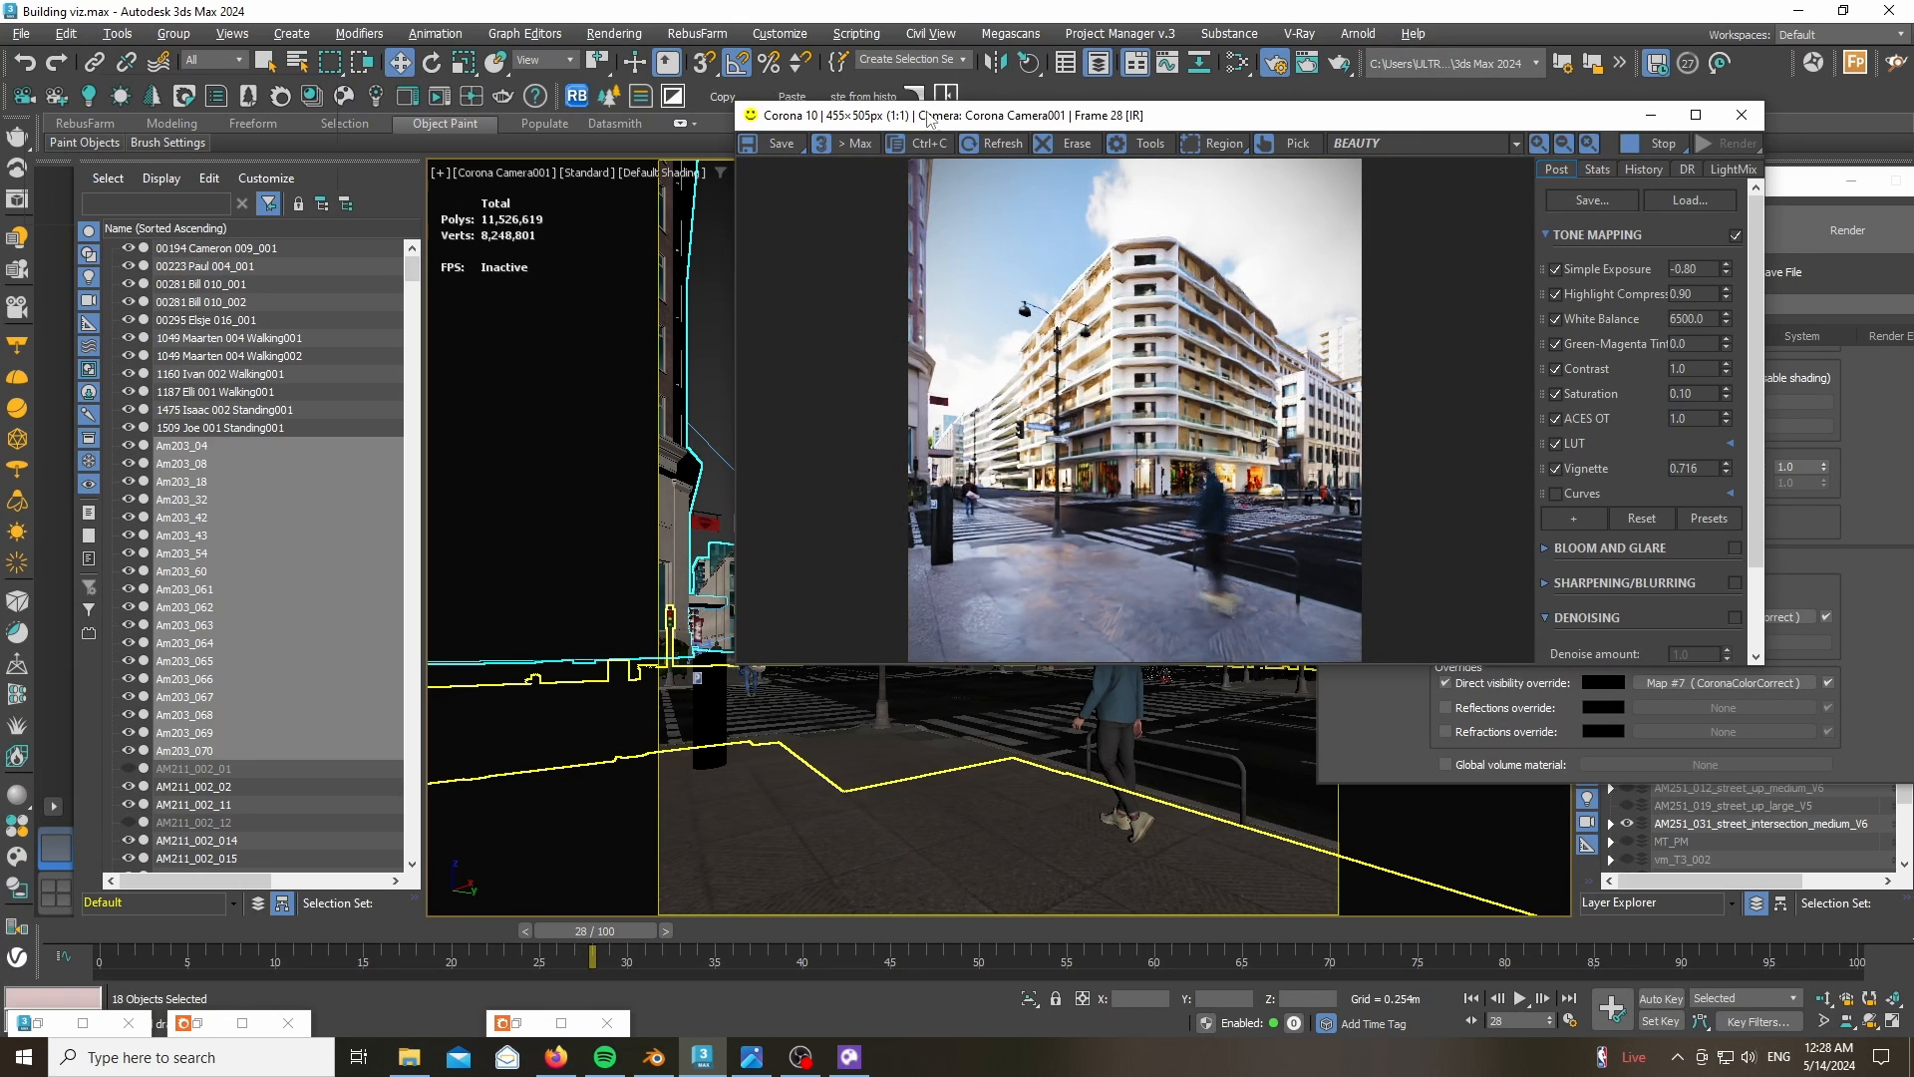
drag(908, 116, 1014, 109)
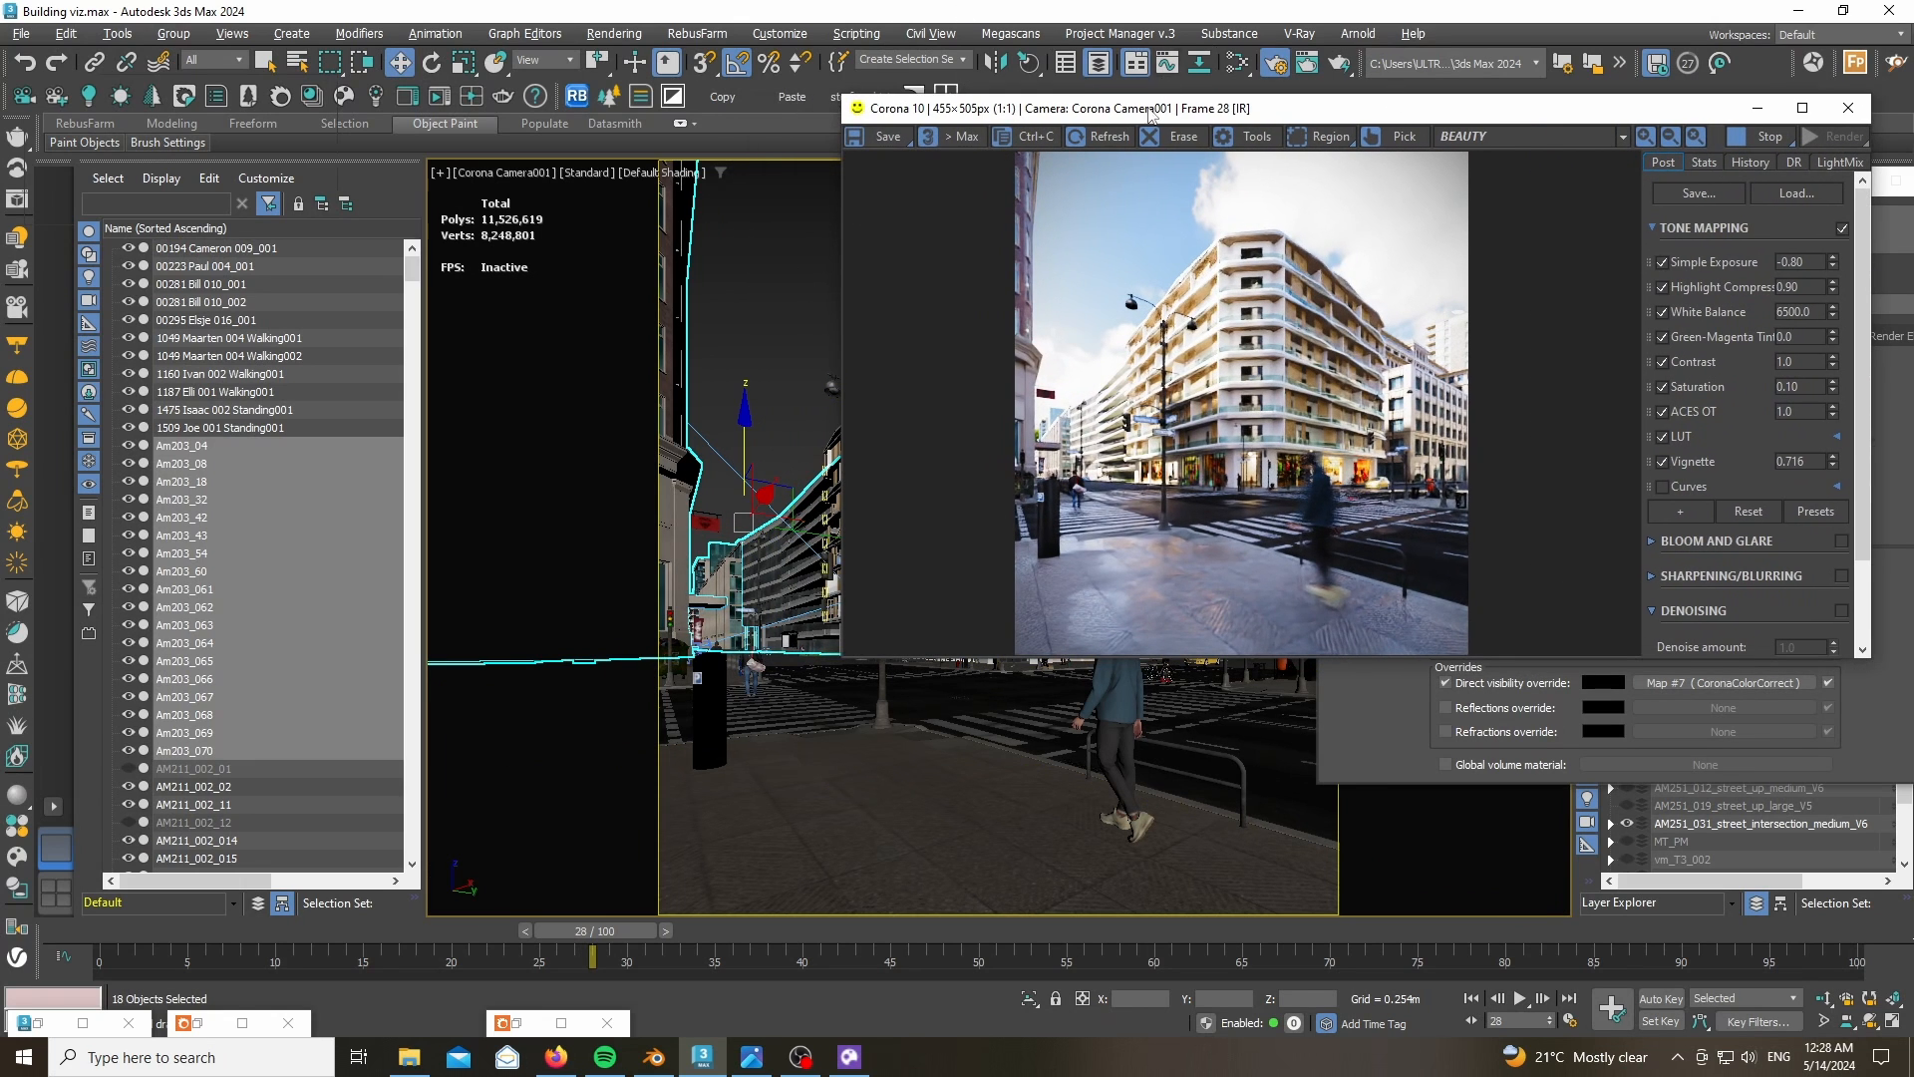
- Switch the viewport from Corona Camera001 to the perspective view, move the frame buffer lower and minimize the Render Setup window
drag(1146, 117, 1192, 362)
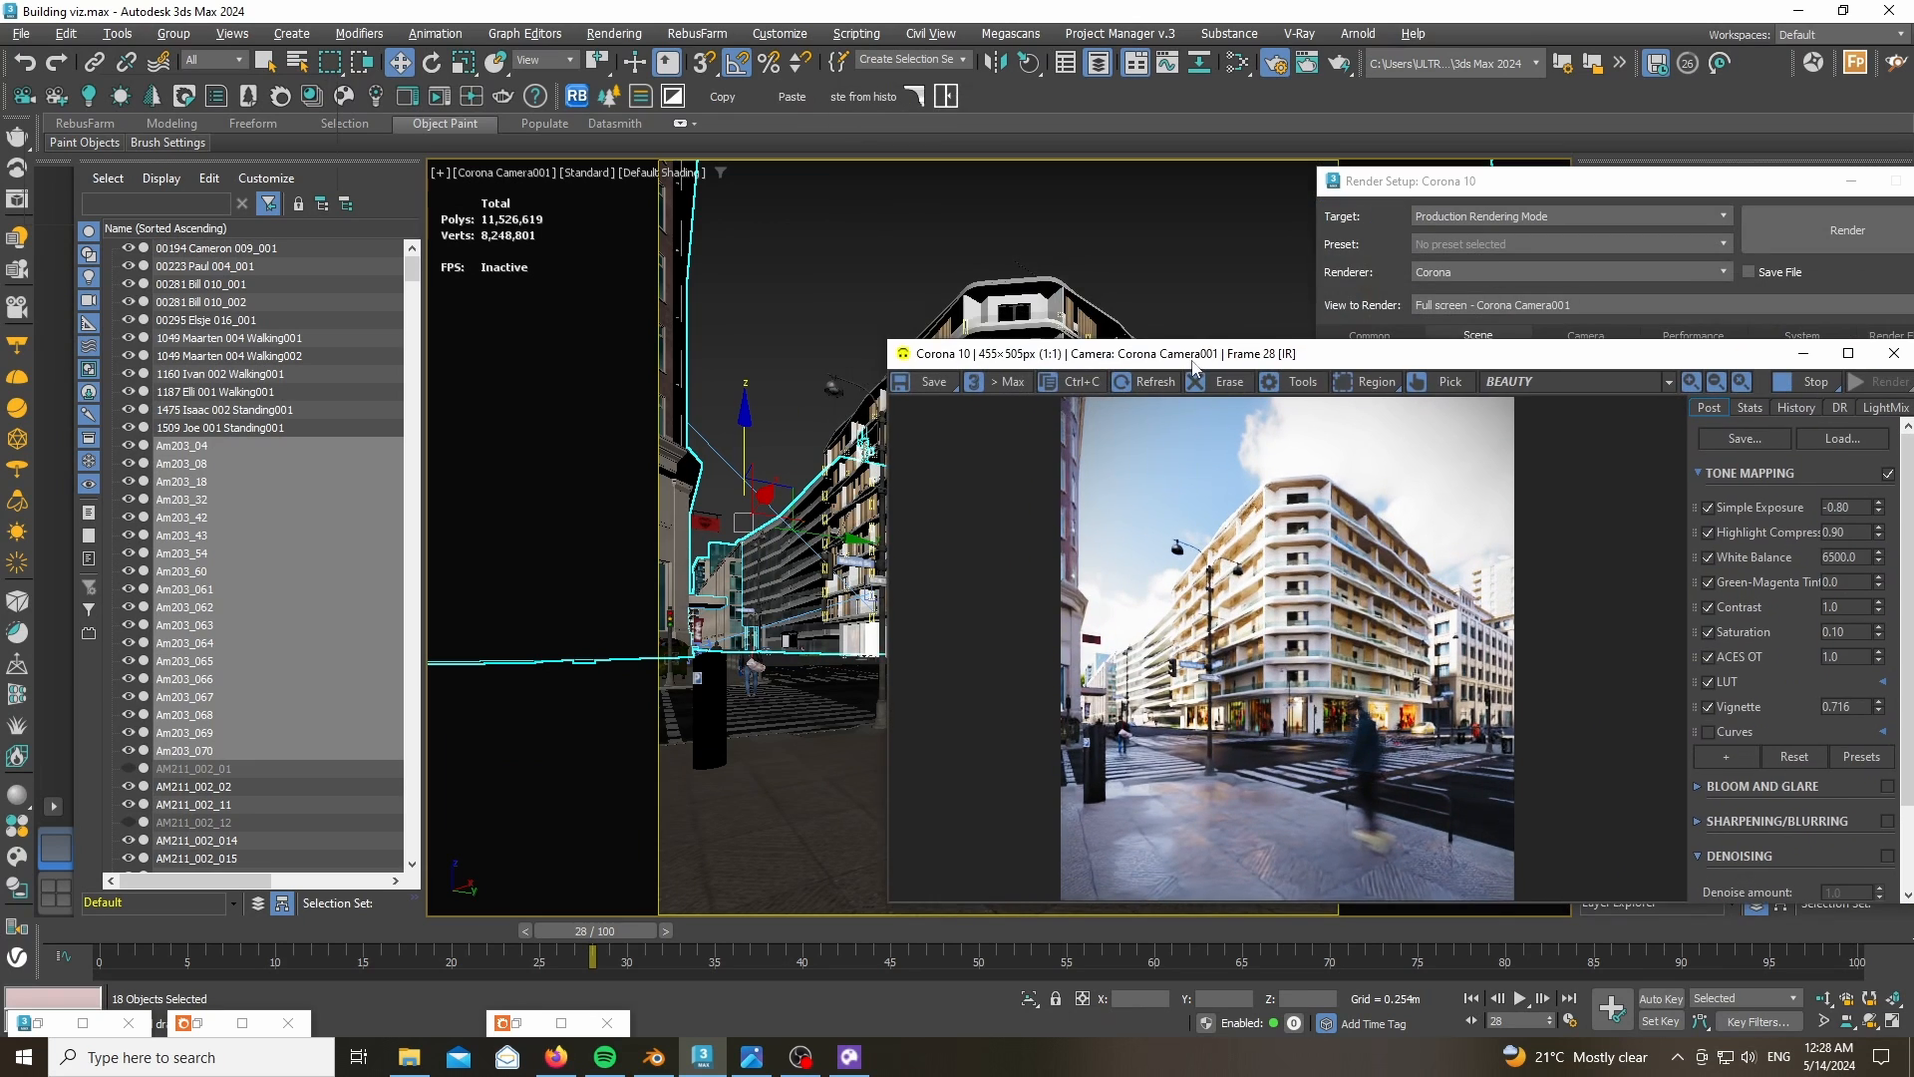
right_click(791, 285)
click(749, 365)
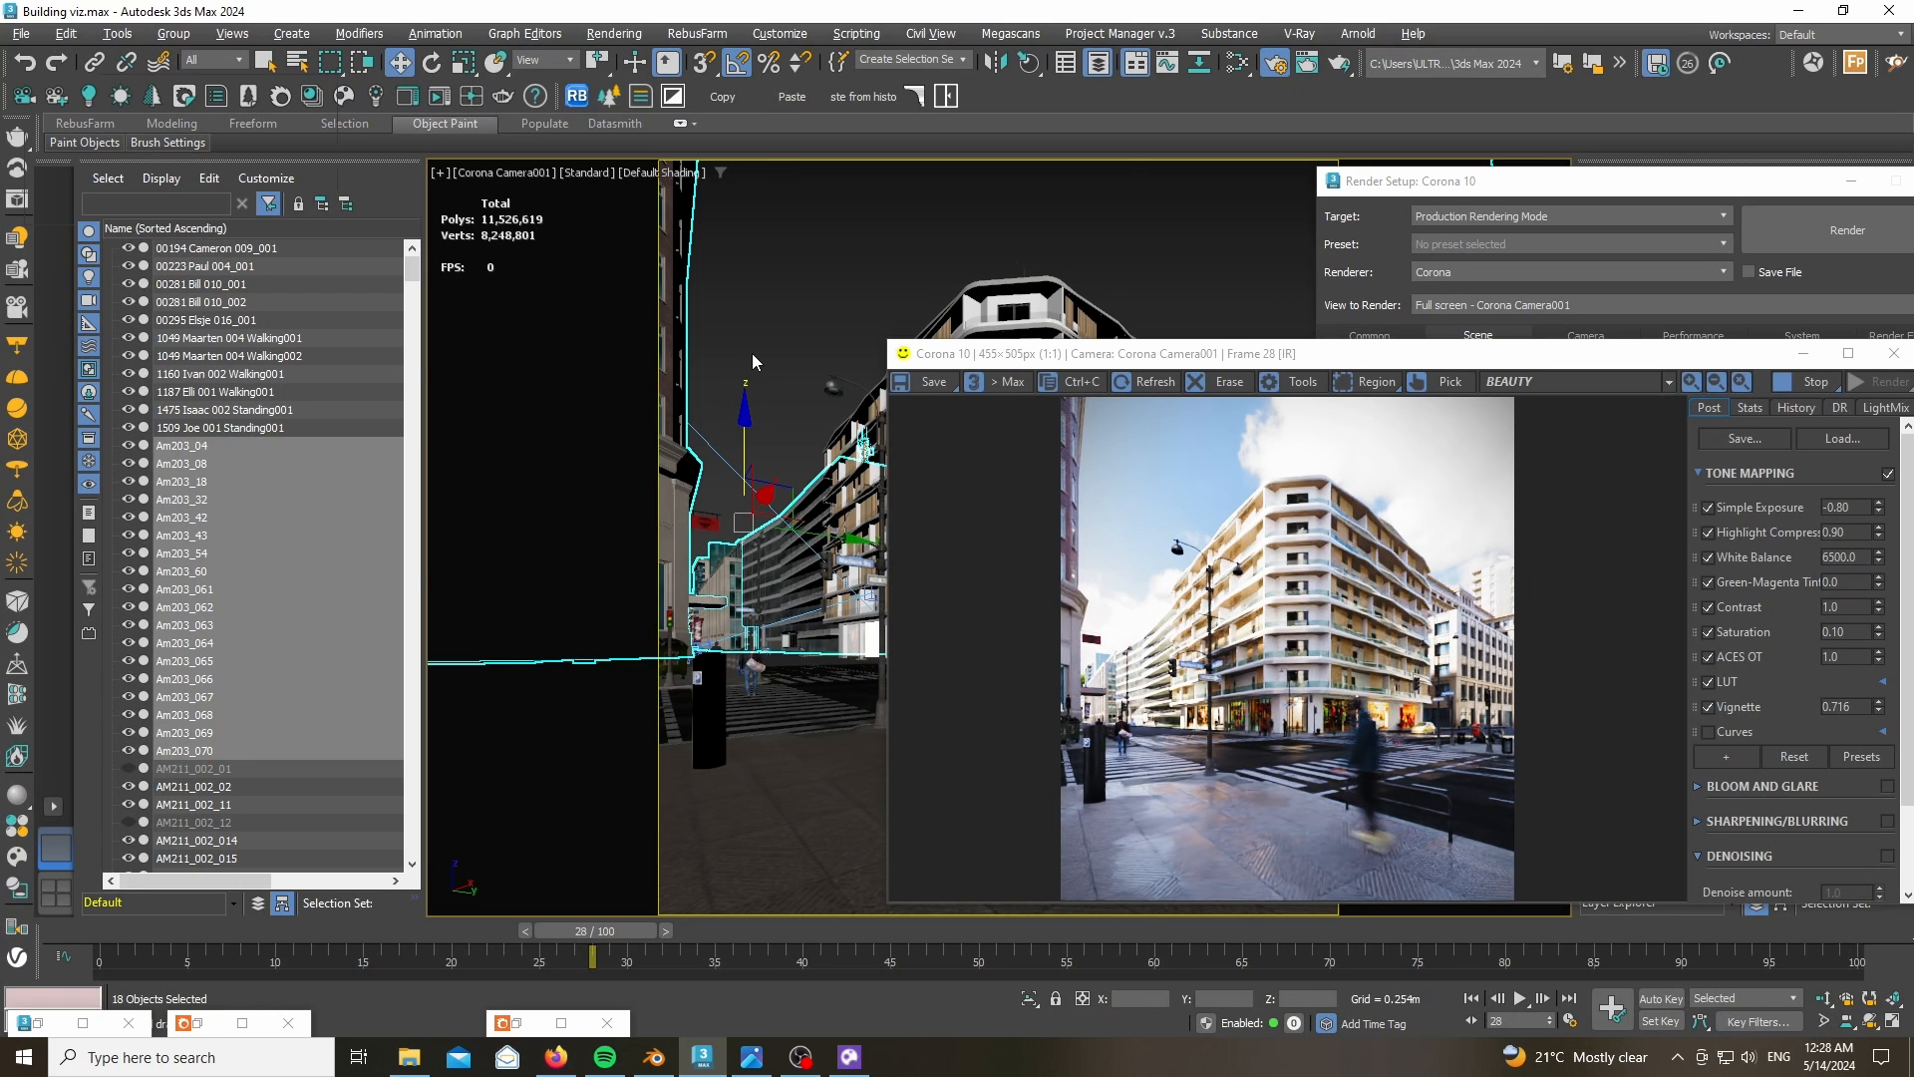
key(p)
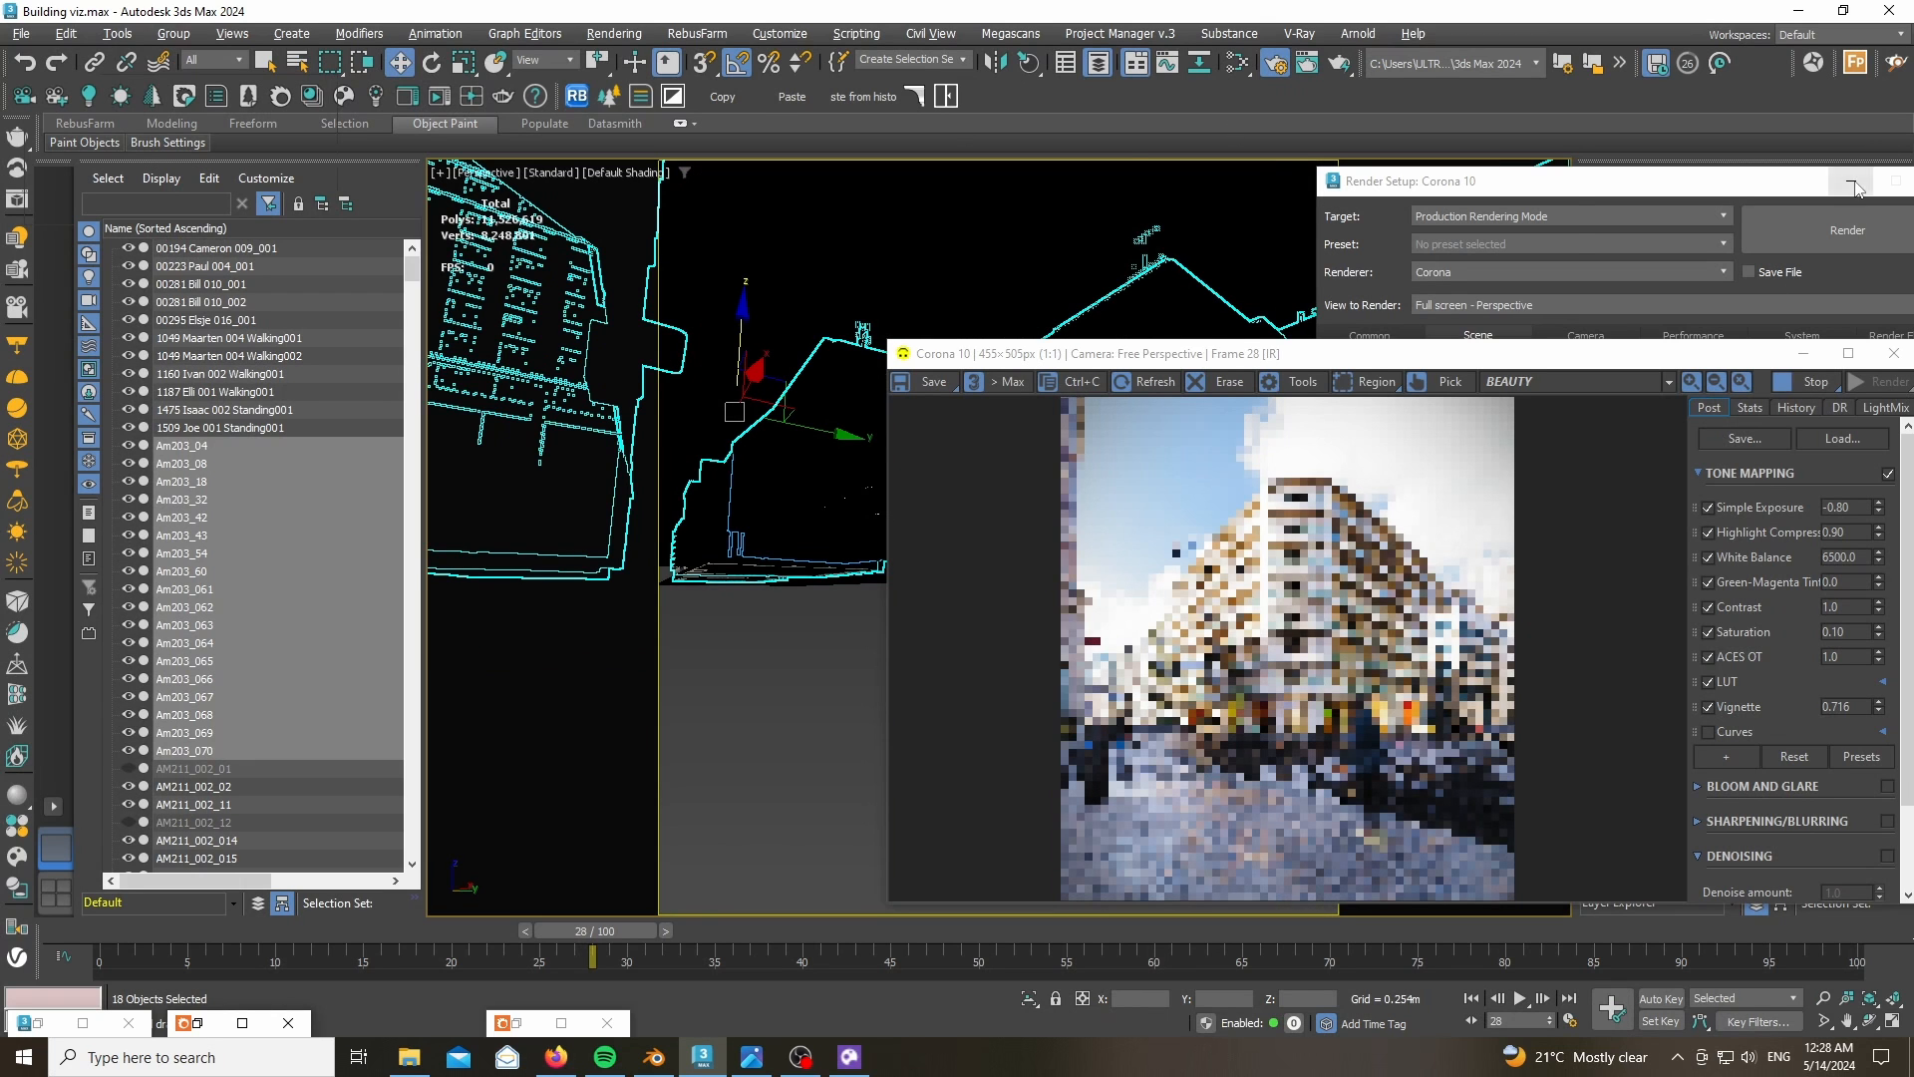
click(1854, 185)
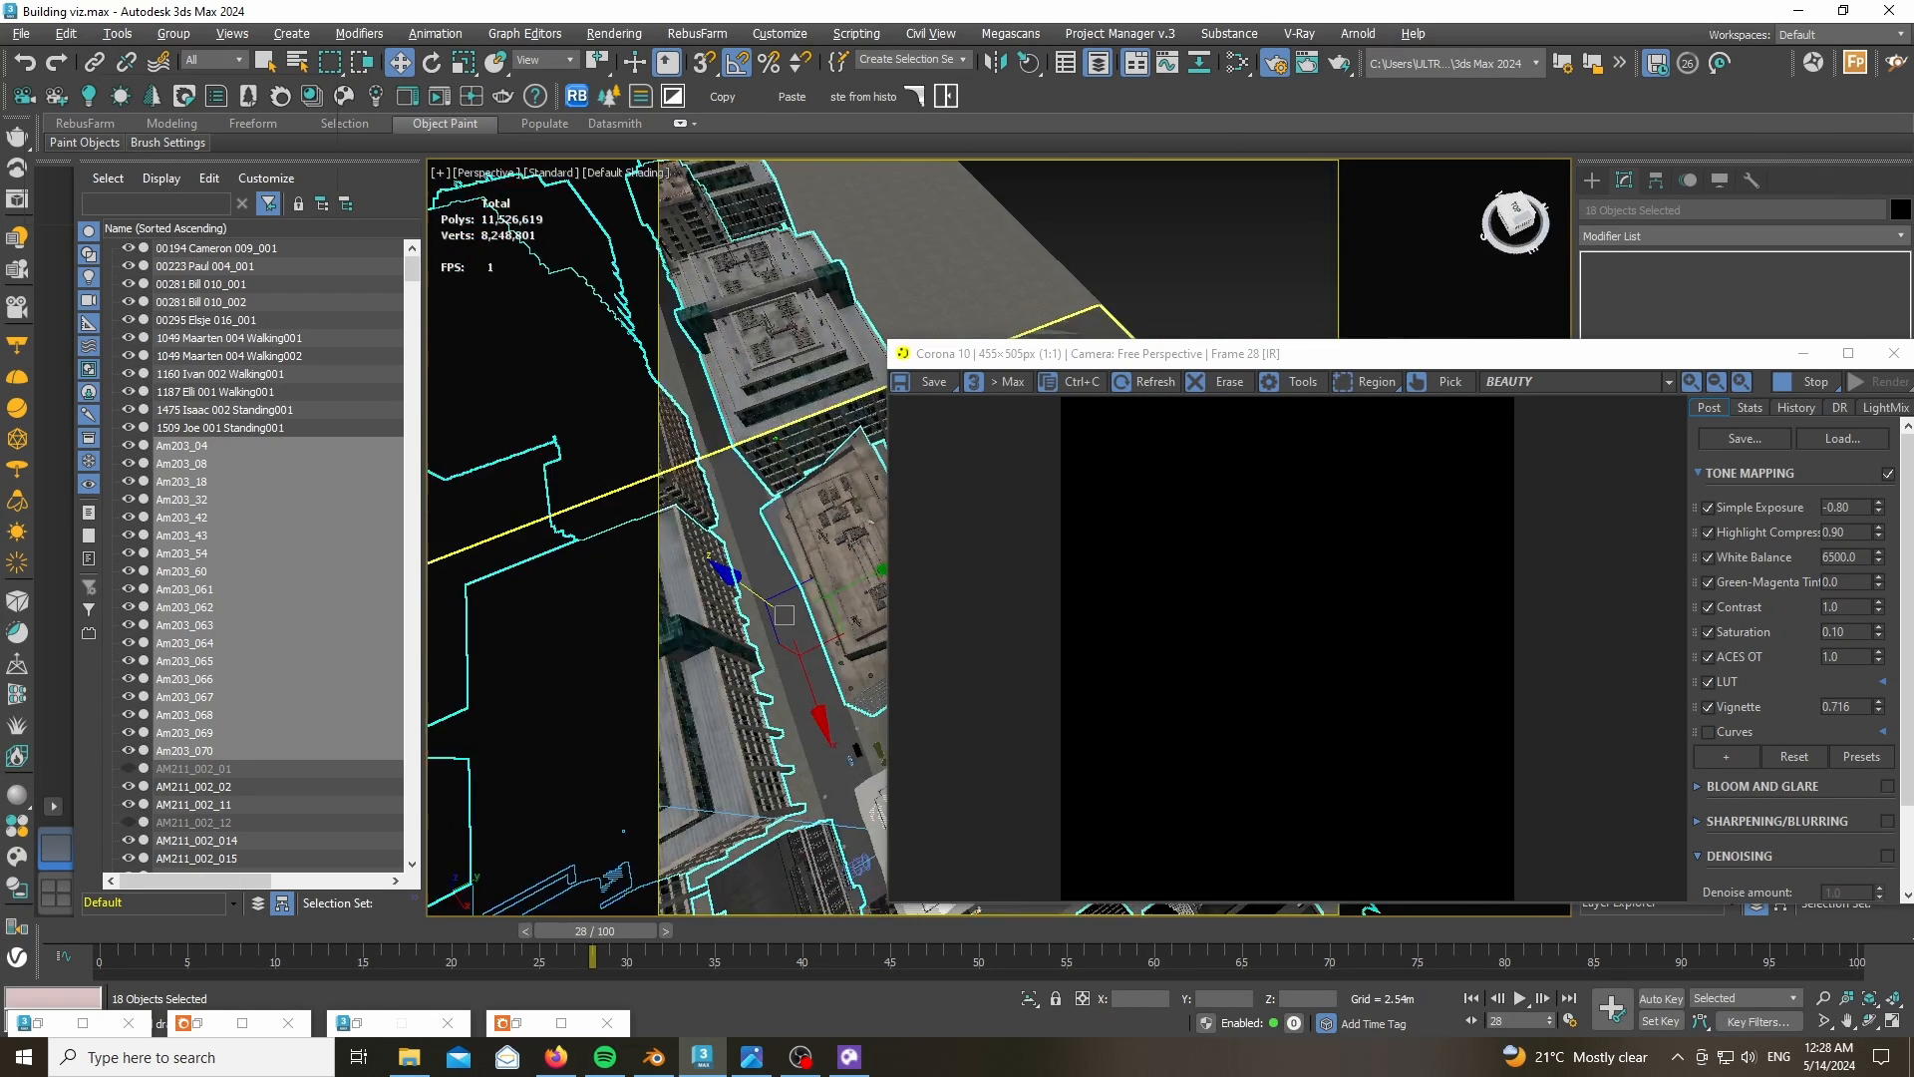
- Examine the surrounding building blocks and the street intersection from above in the perspective view and interactive render
scroll(1001, 258, down, 10)
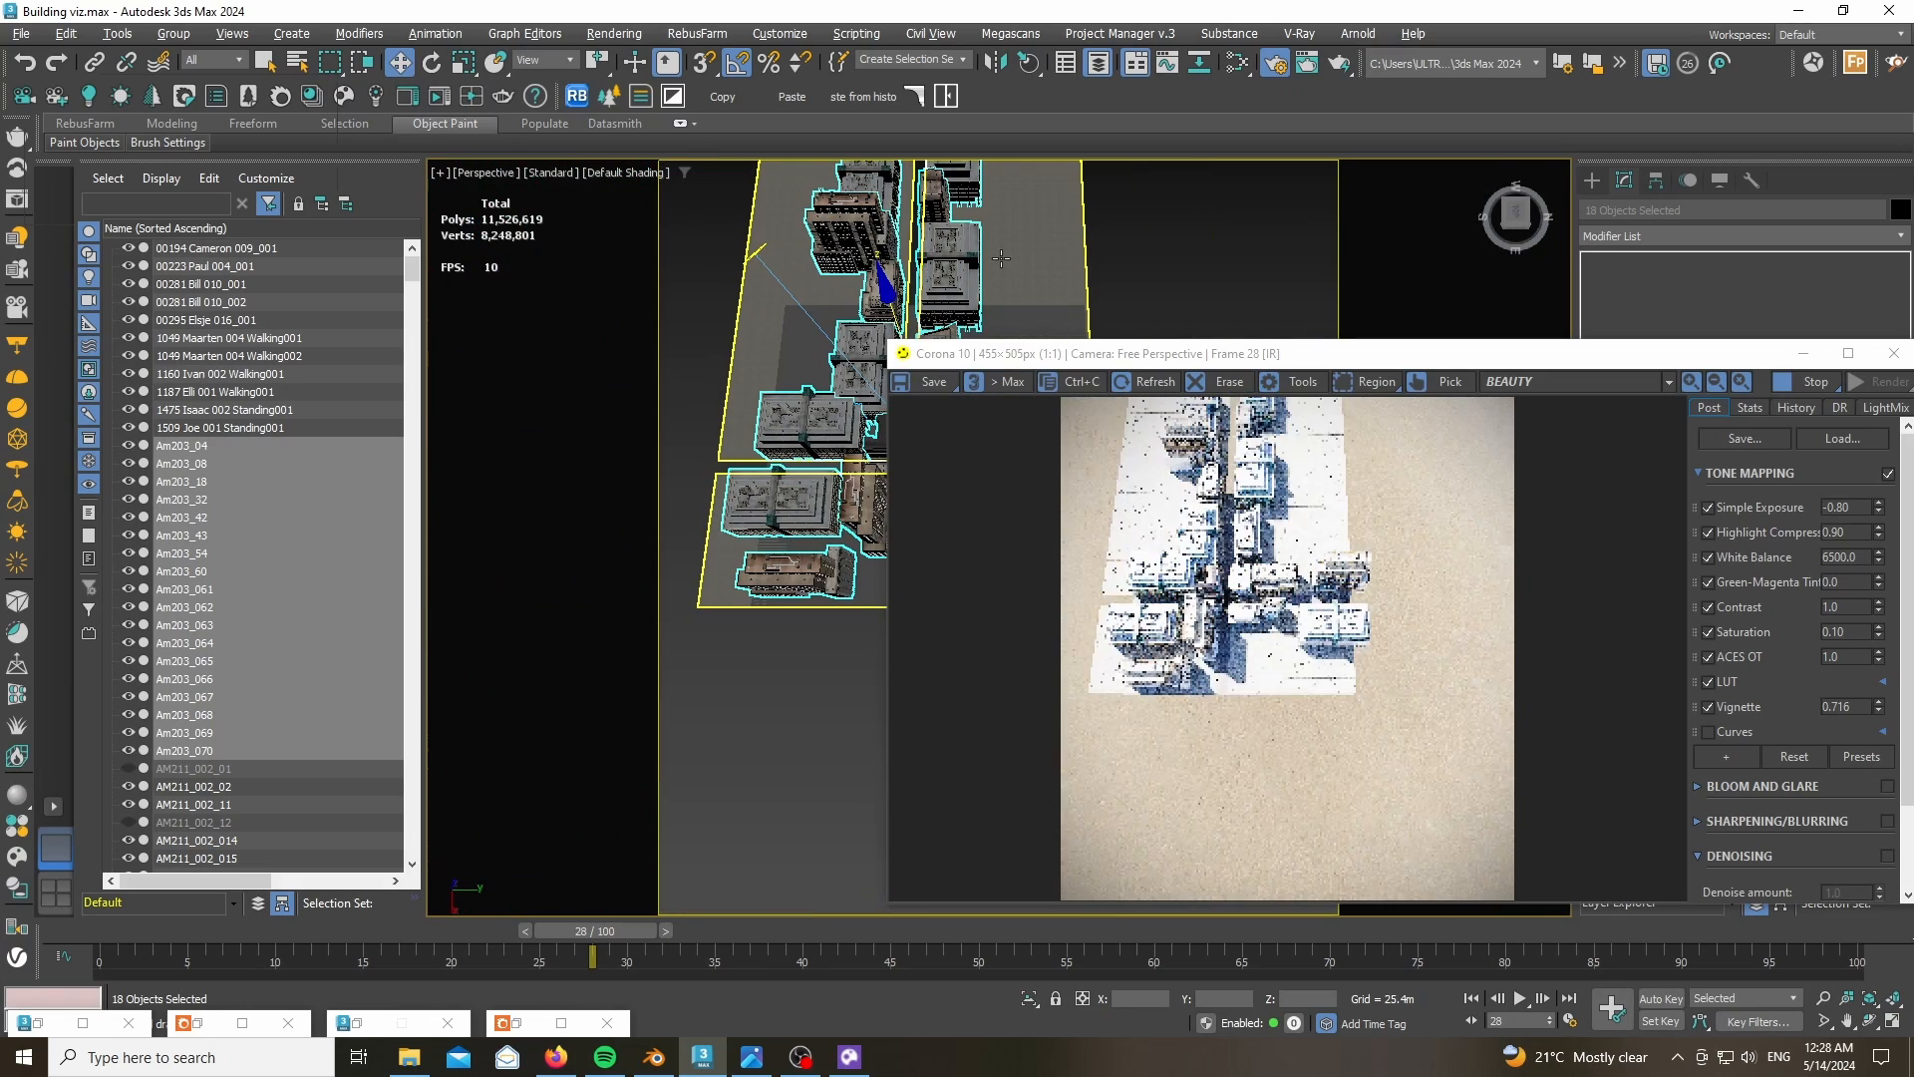
scroll(757, 621, up, 8)
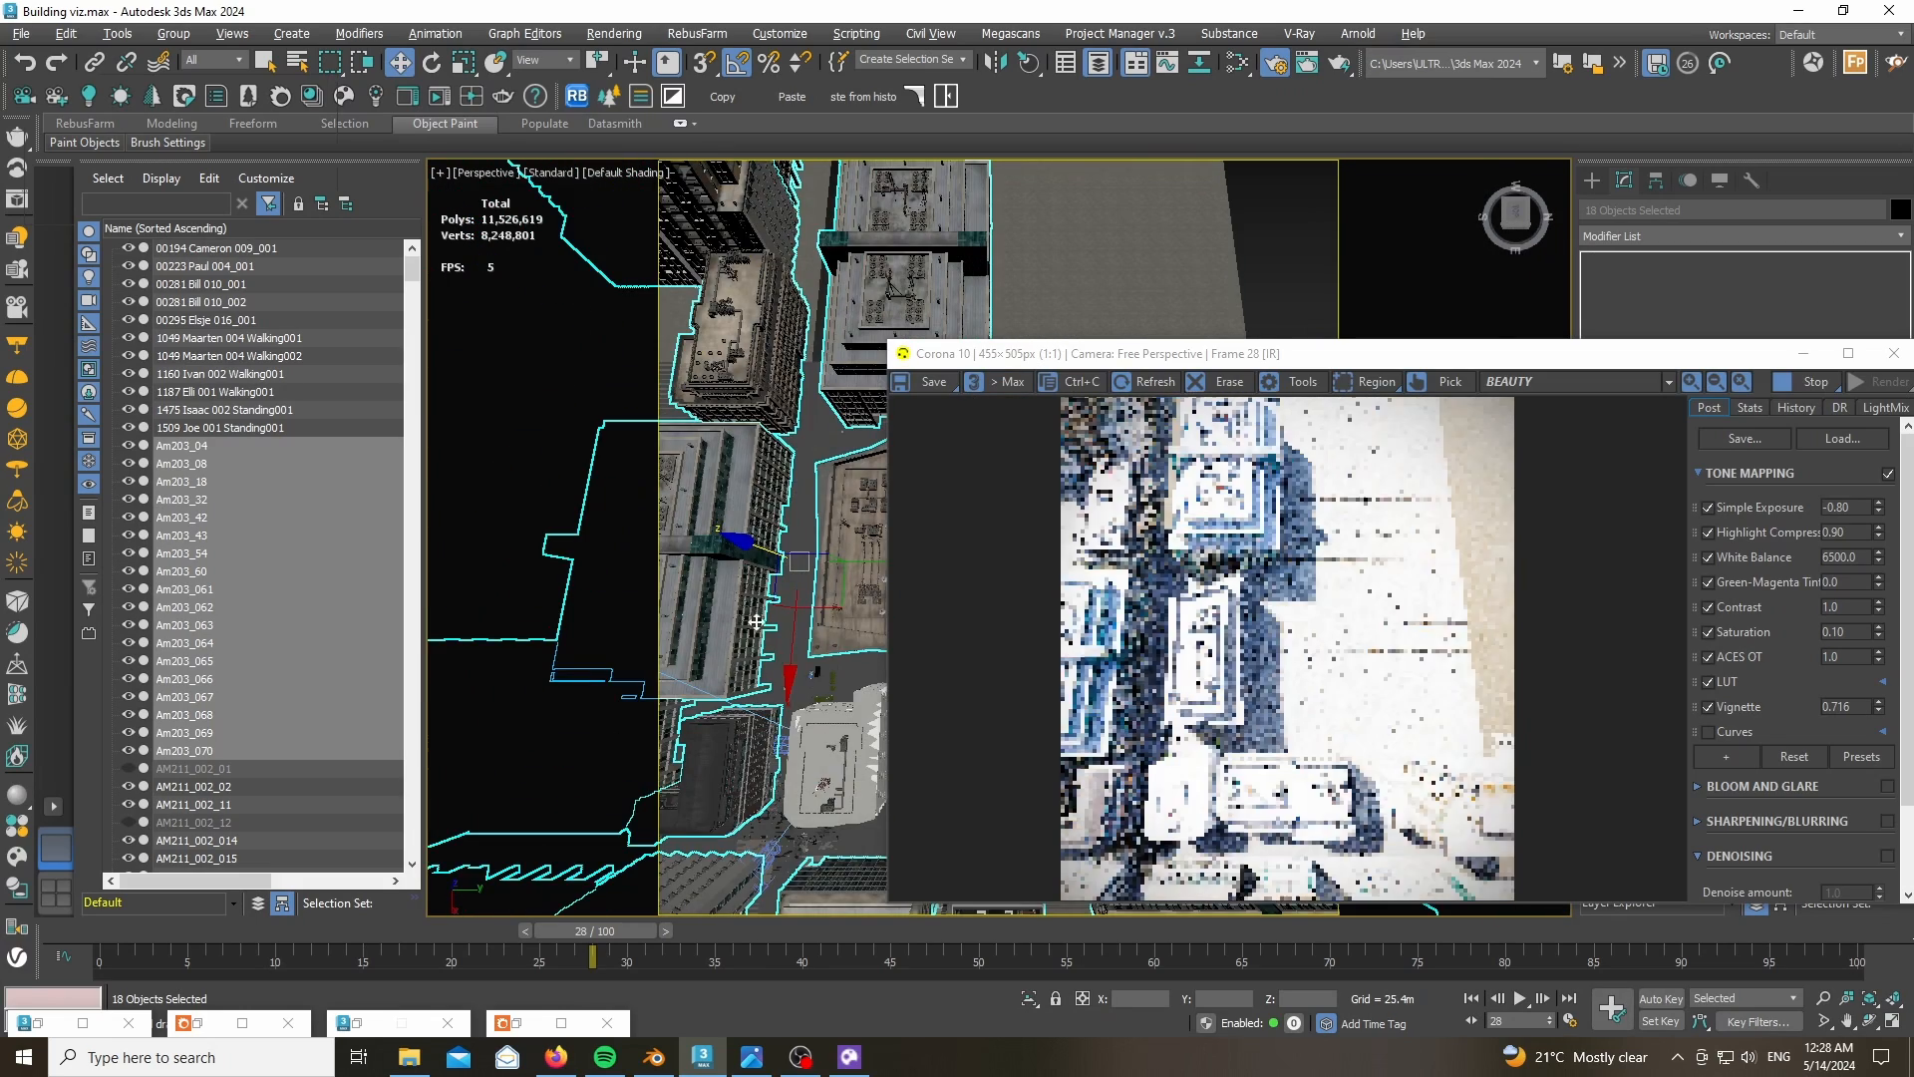
scroll(757, 621, up, 6)
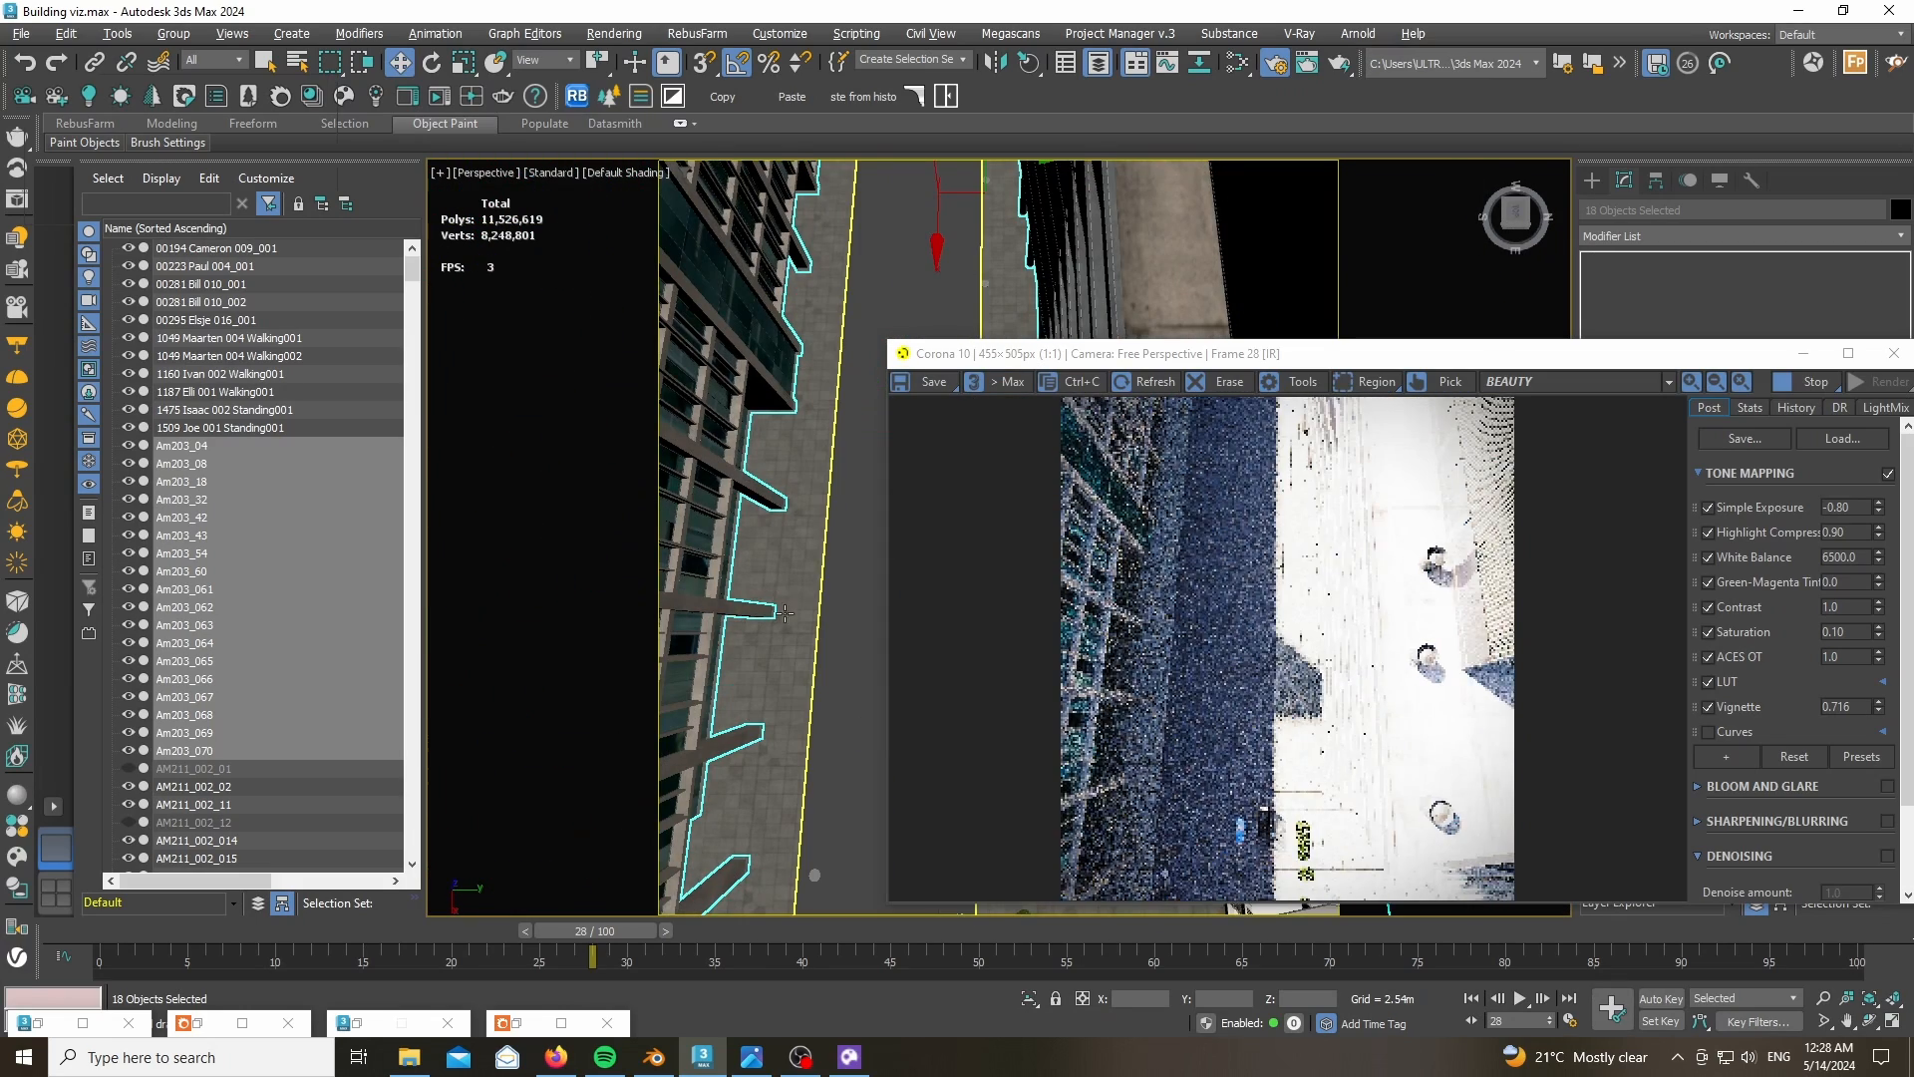
middle_drag(782, 650, 809, 432)
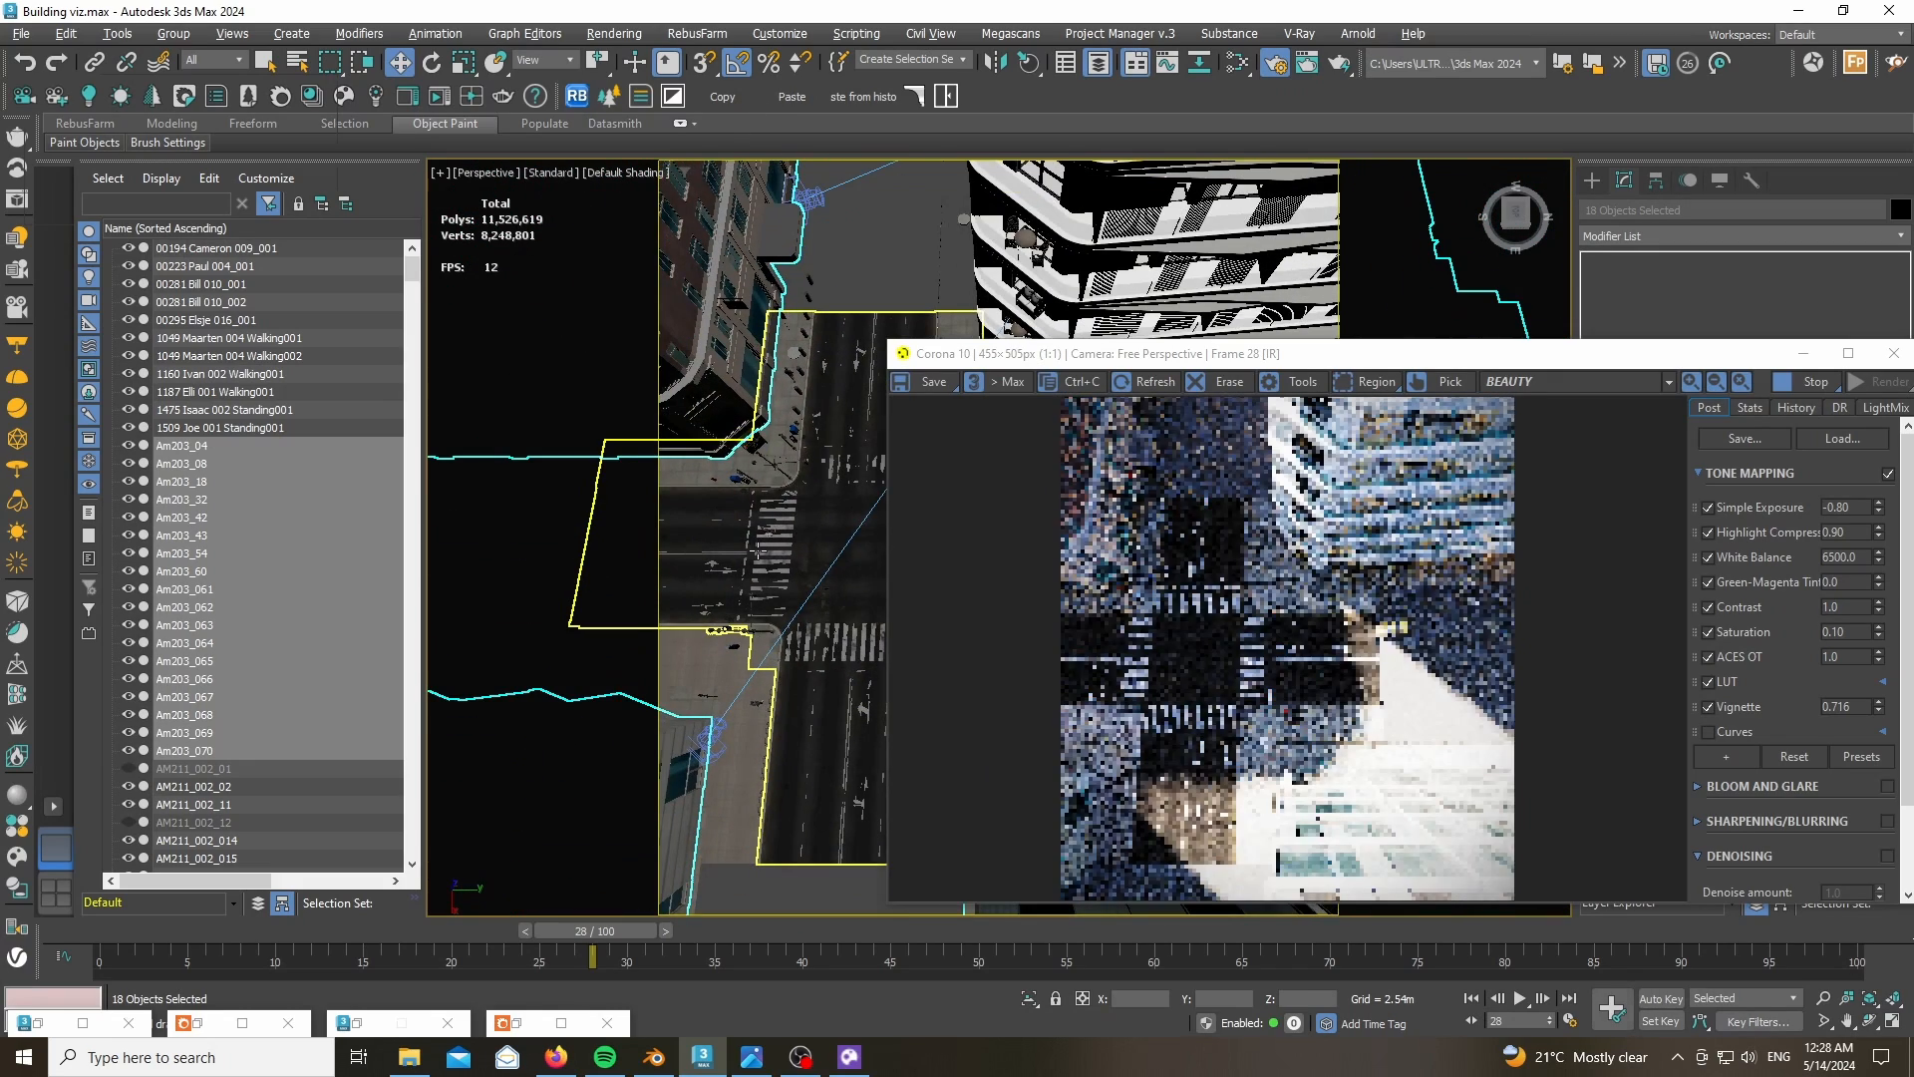
scroll(757, 551, up, 3)
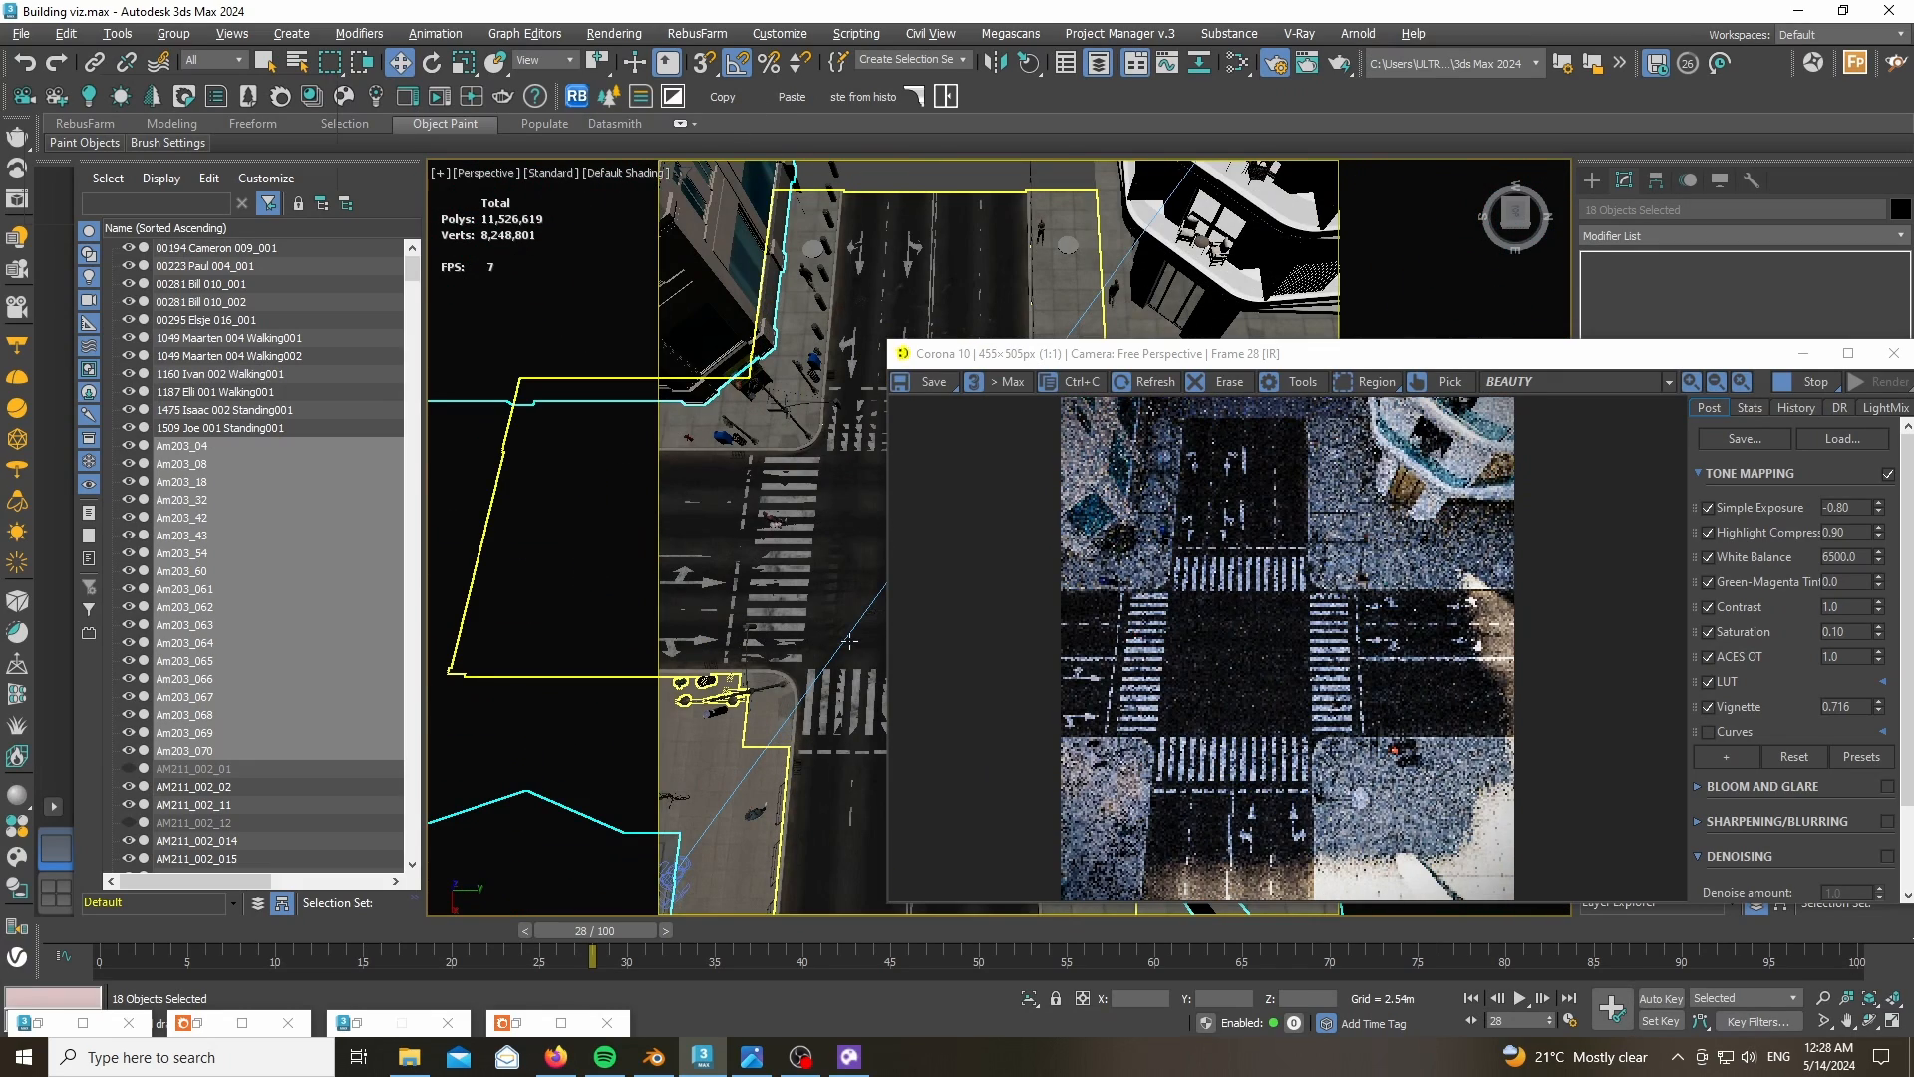
scroll(786, 612, down, 5)
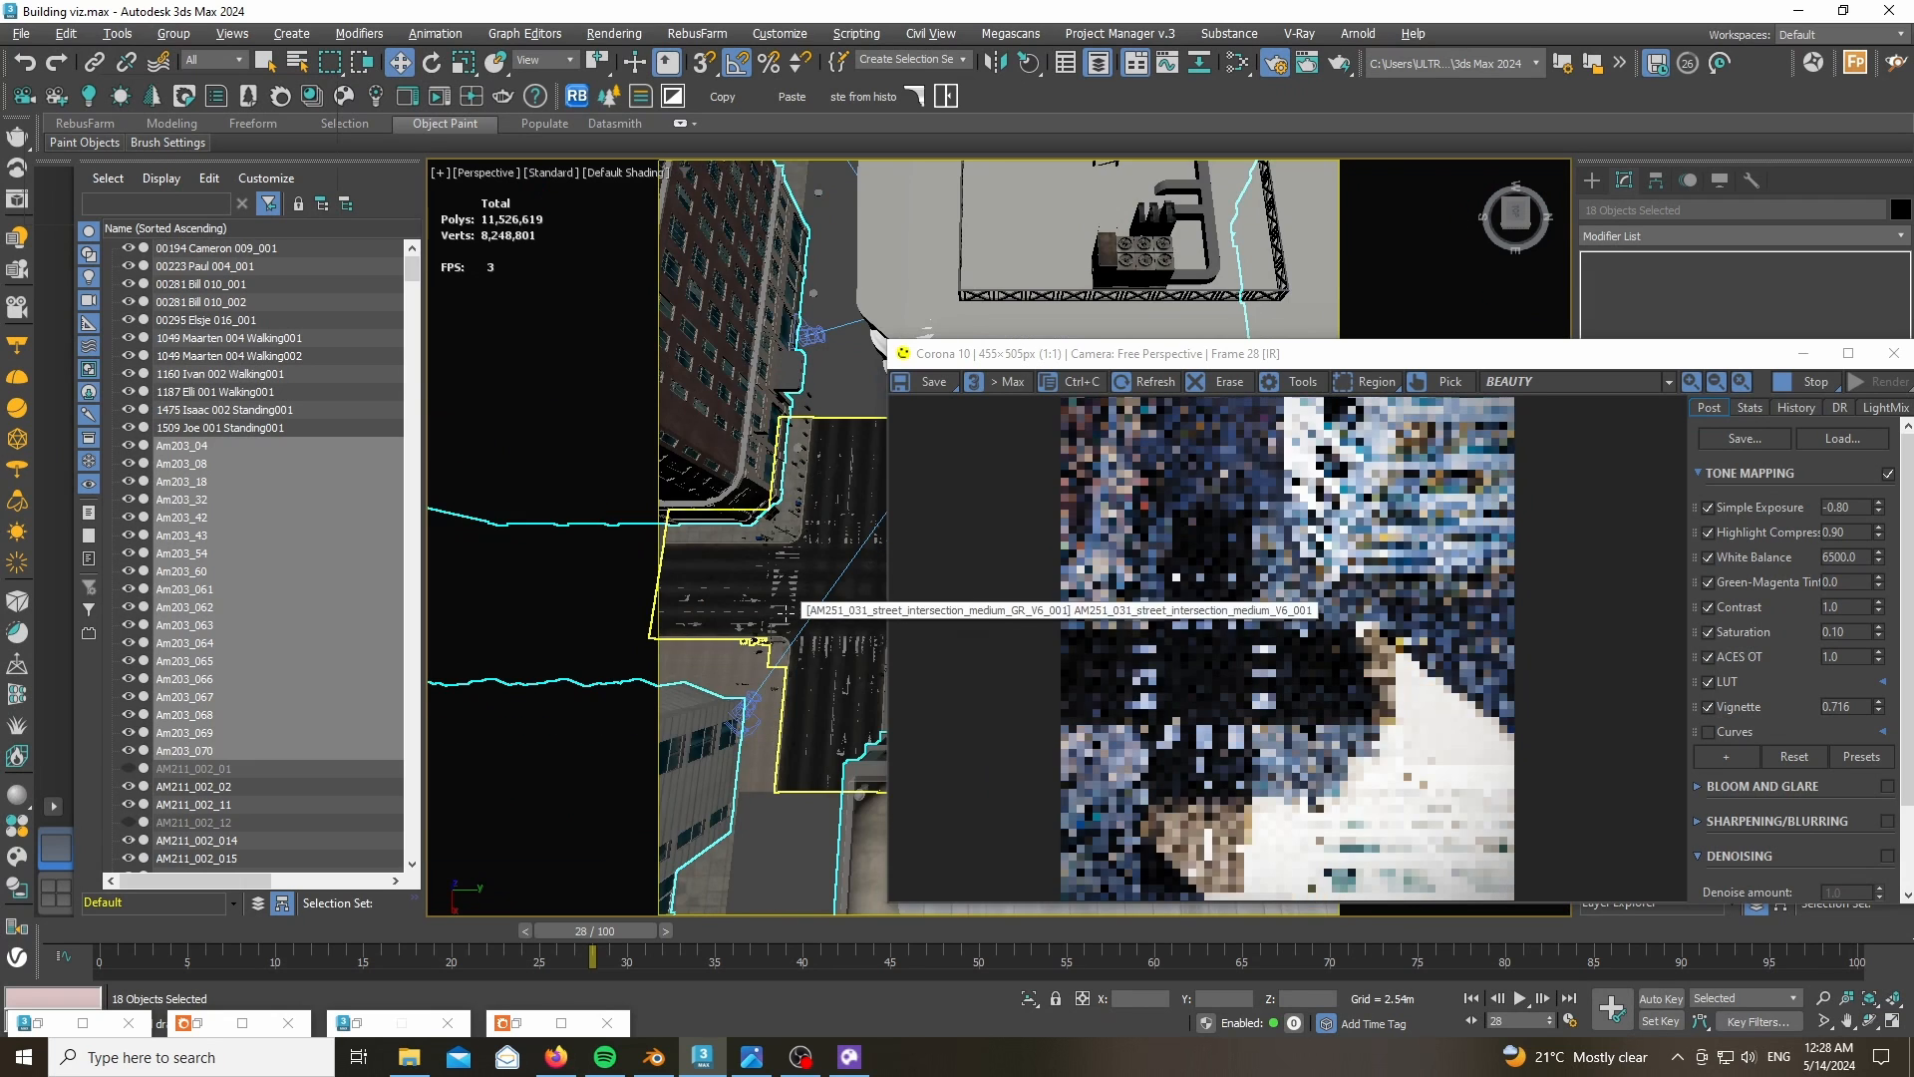
- Set the viewport back to the Corona Camera001 view and move the frame buffer higher
click(476, 178)
mouse_move(718, 193)
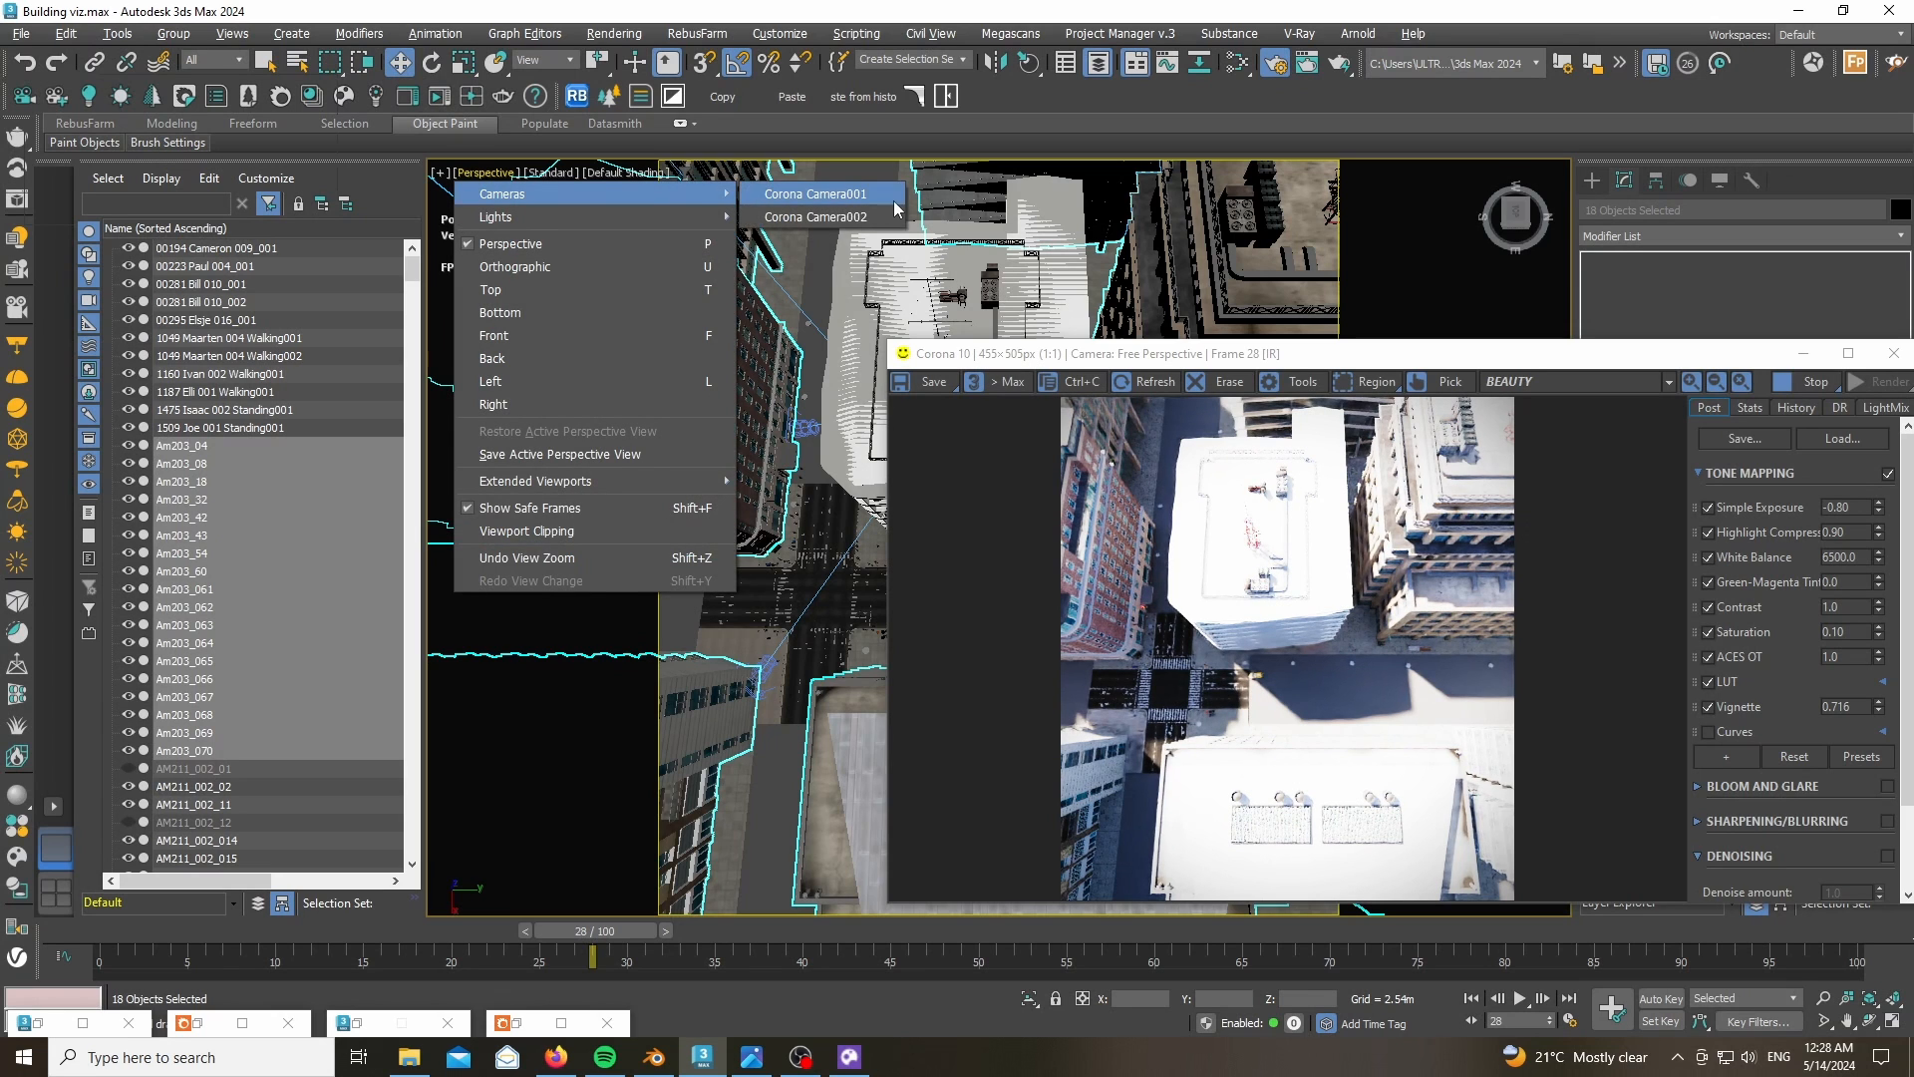
click(818, 193)
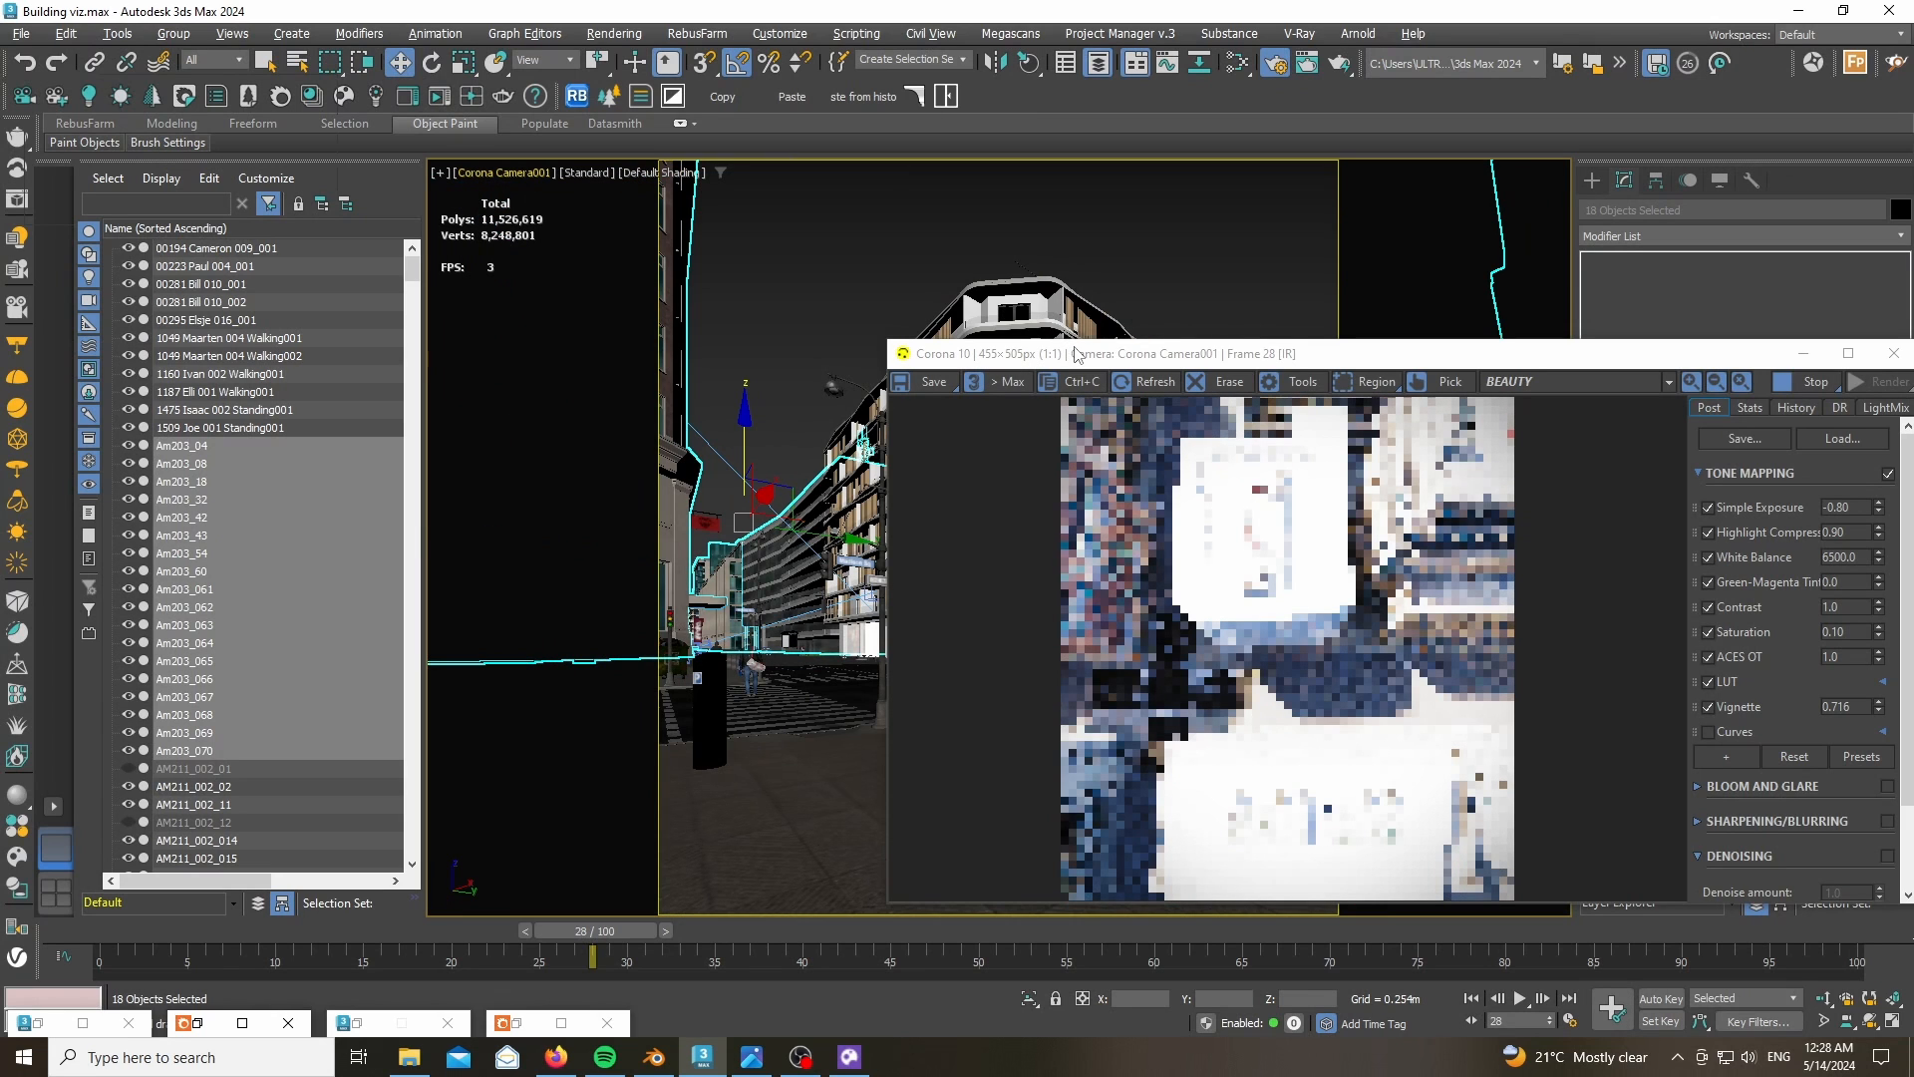
drag(1076, 352, 1112, 181)
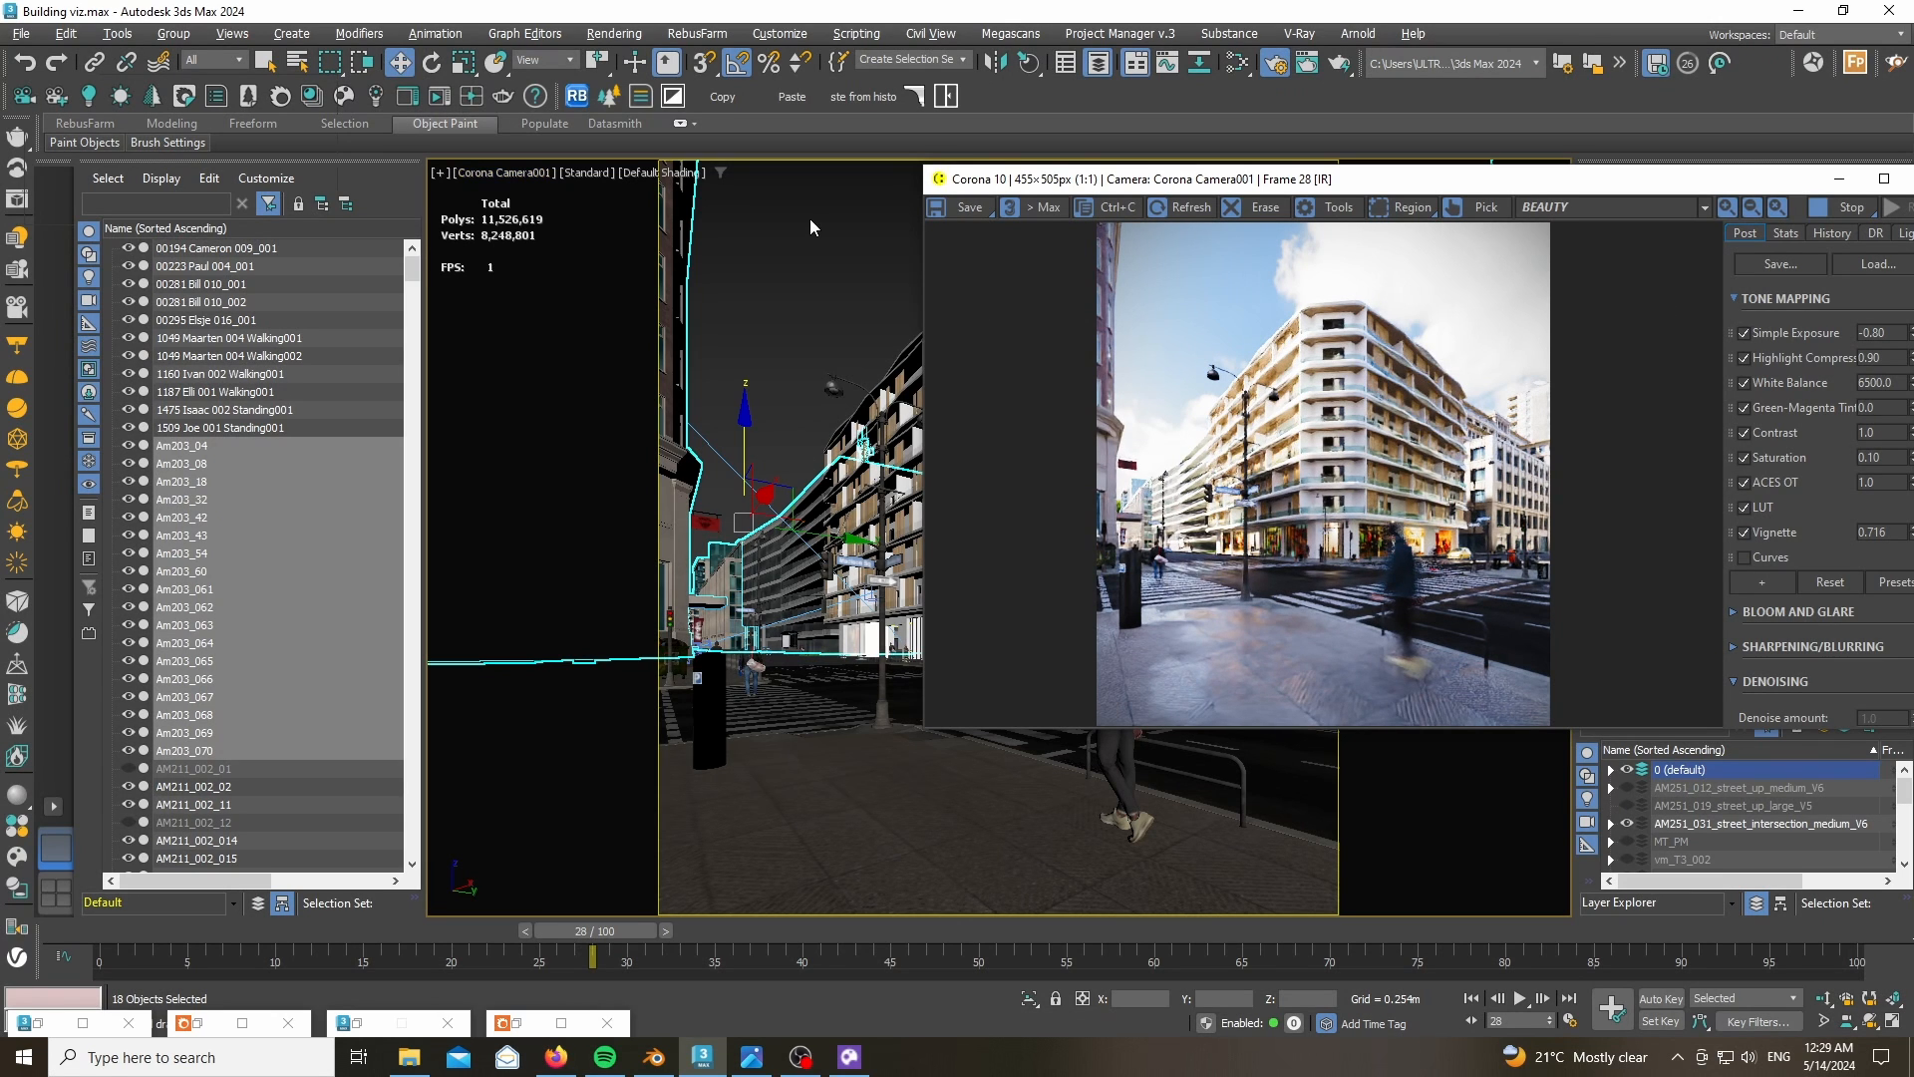
- Move the frame buffer clear of the Layer Explorer and unhide the MT_PM layer to add its vegetation to the interactive render
right_click(804, 253)
click(722, 319)
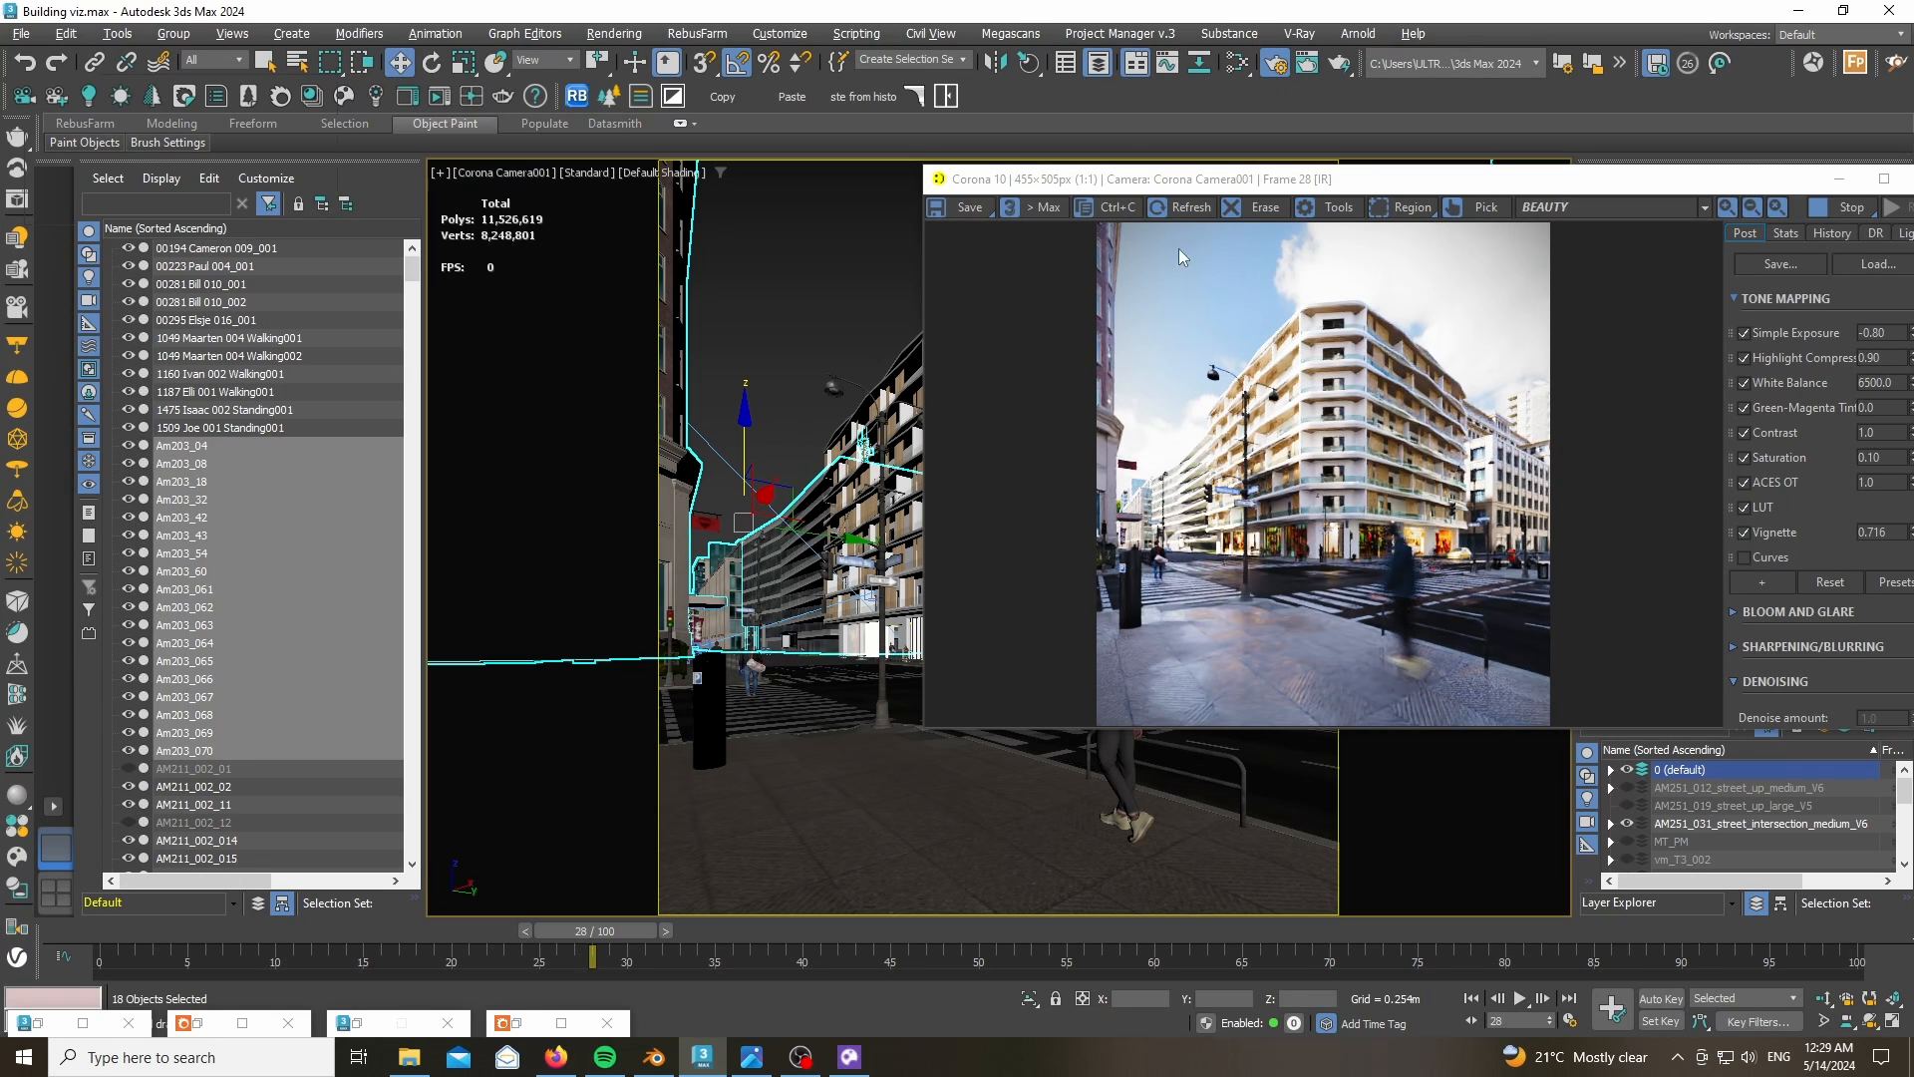
drag(1132, 182, 738, 159)
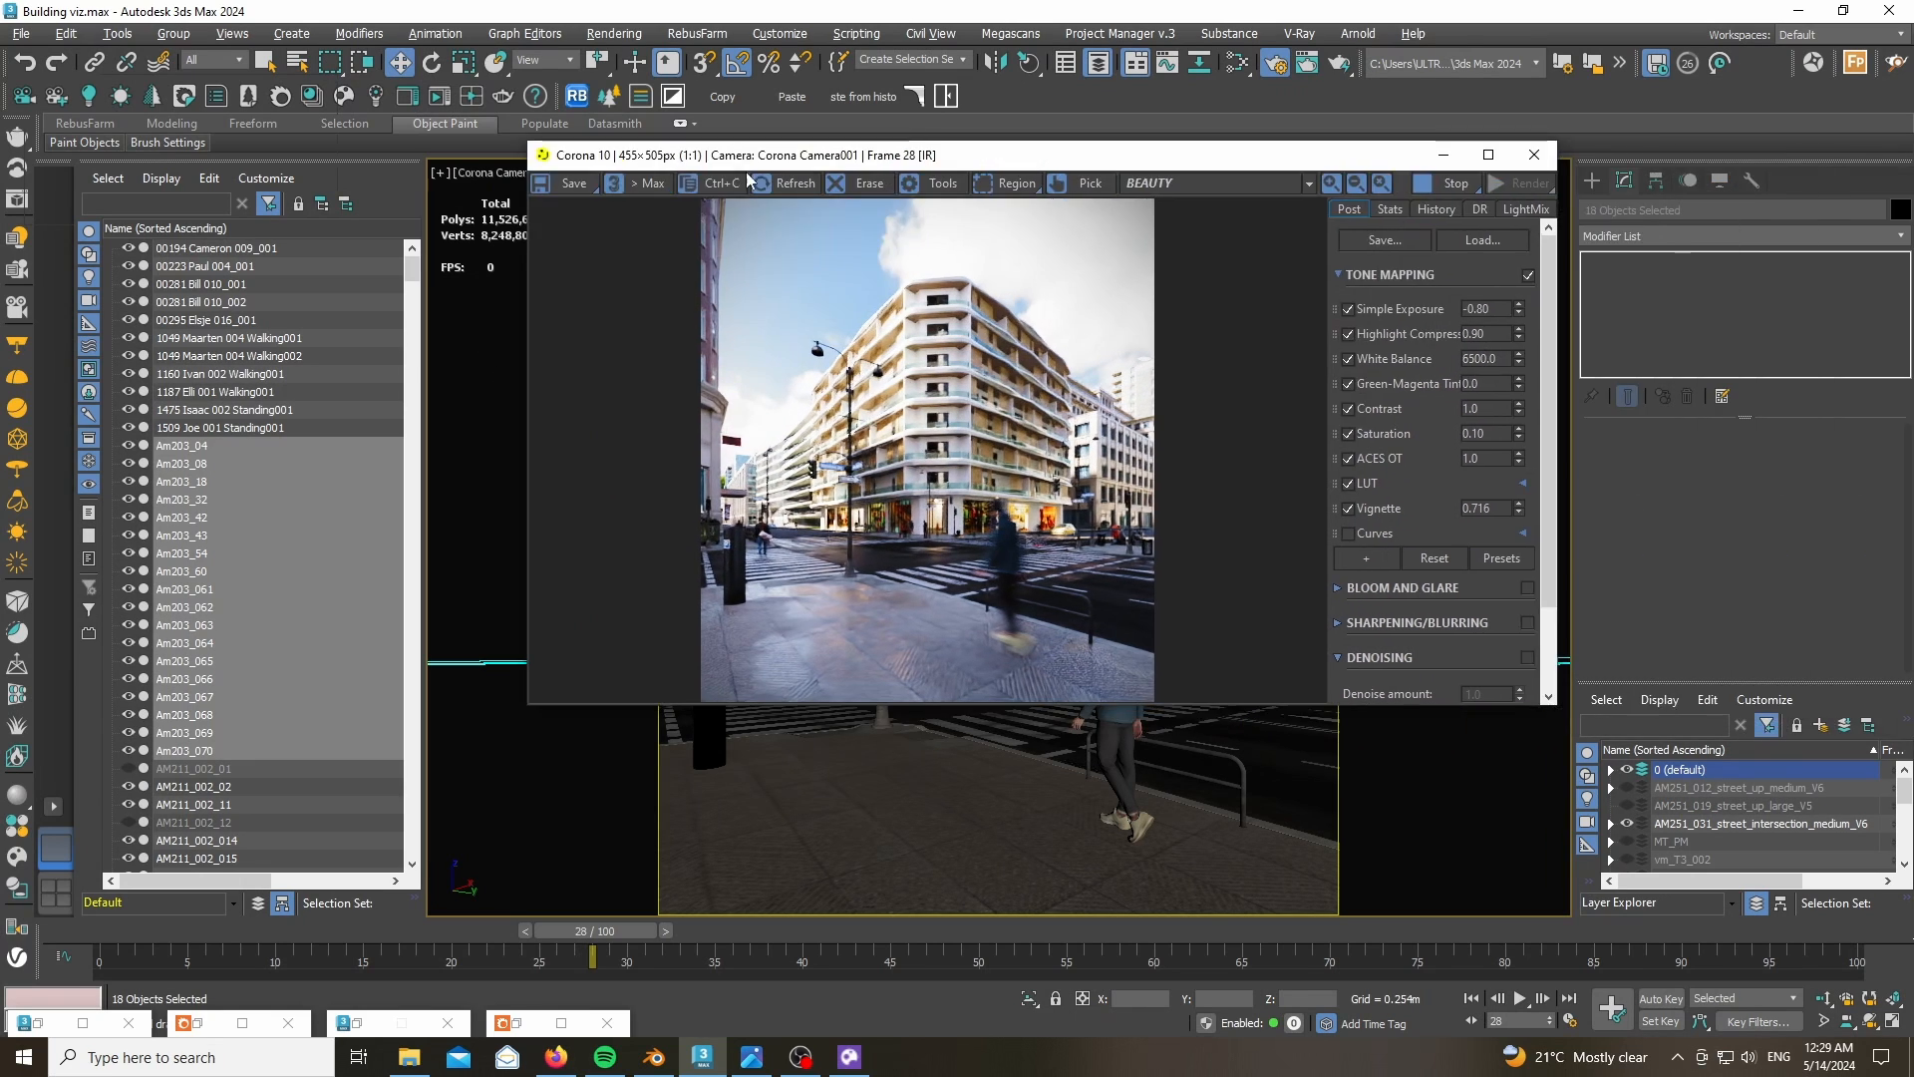
scroll(1092, 533, up, 2)
scroll(1088, 542, down, 2)
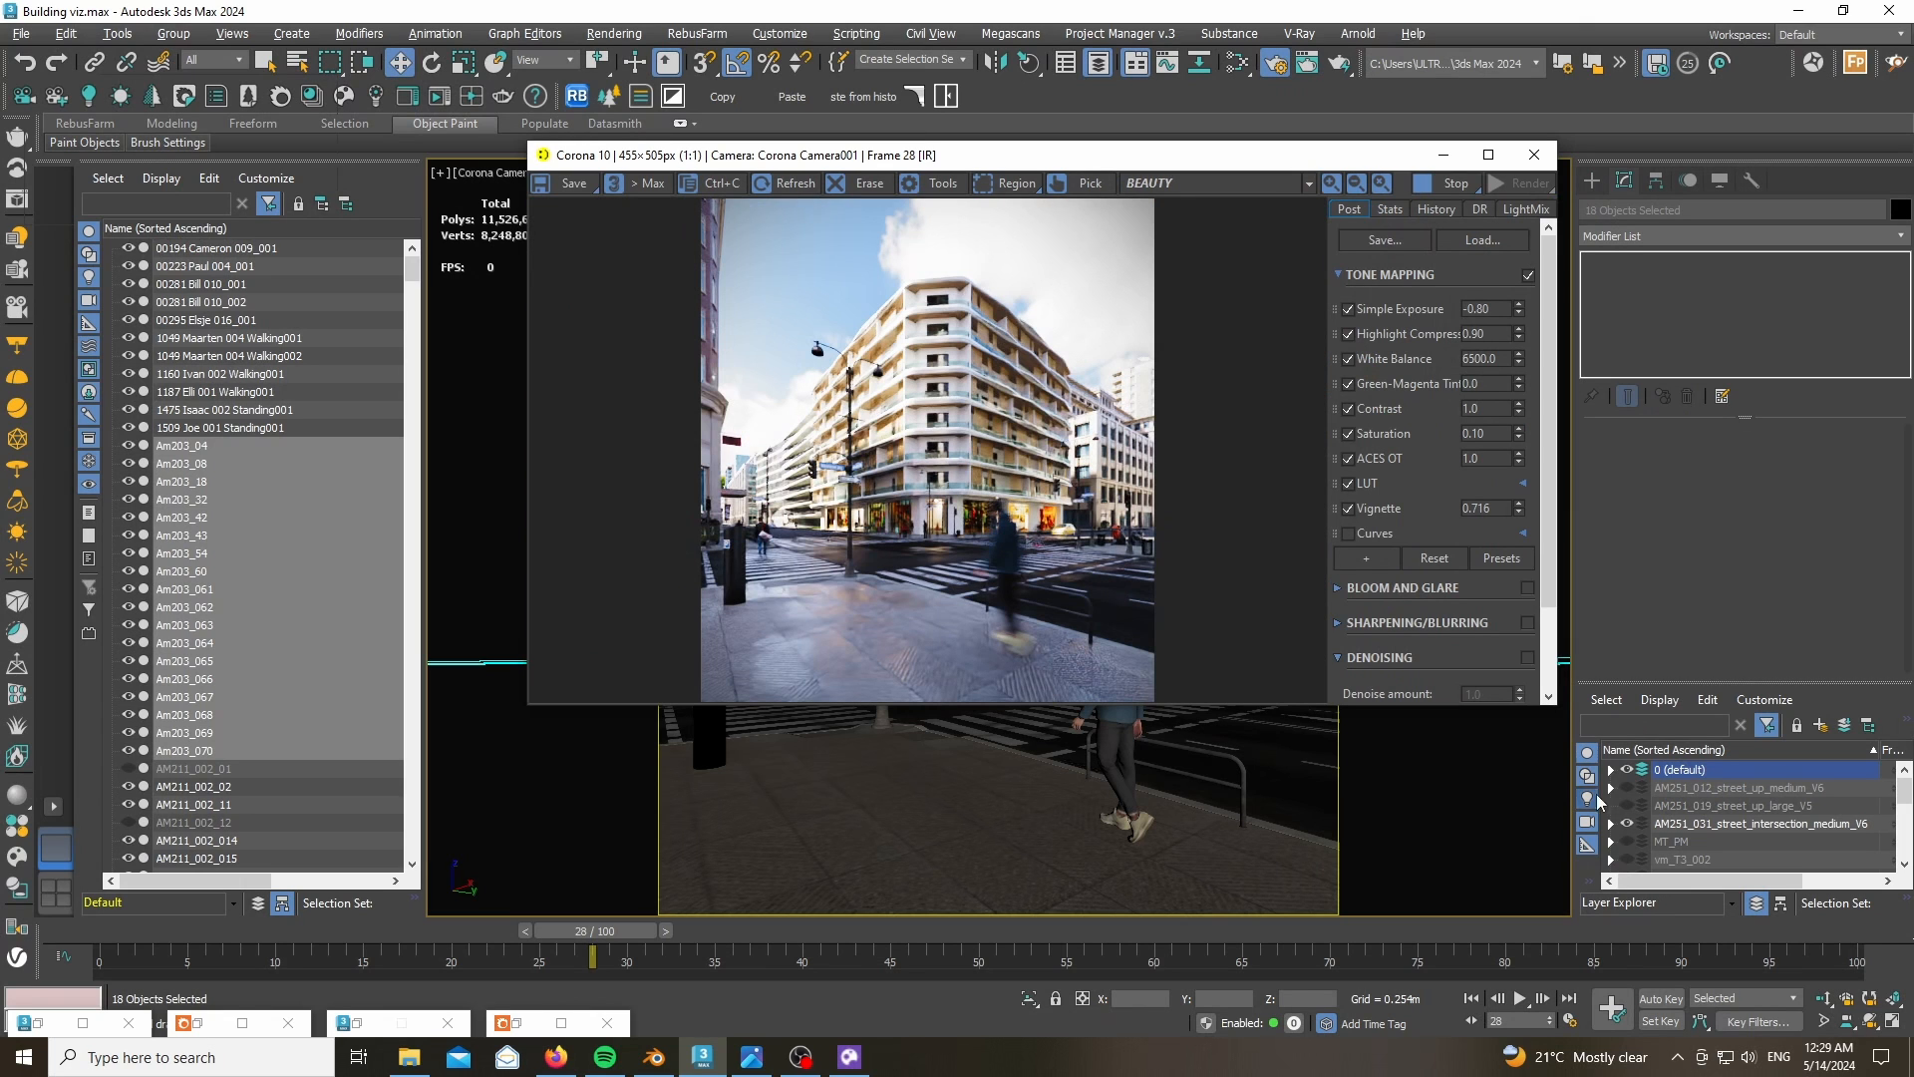
click(1629, 840)
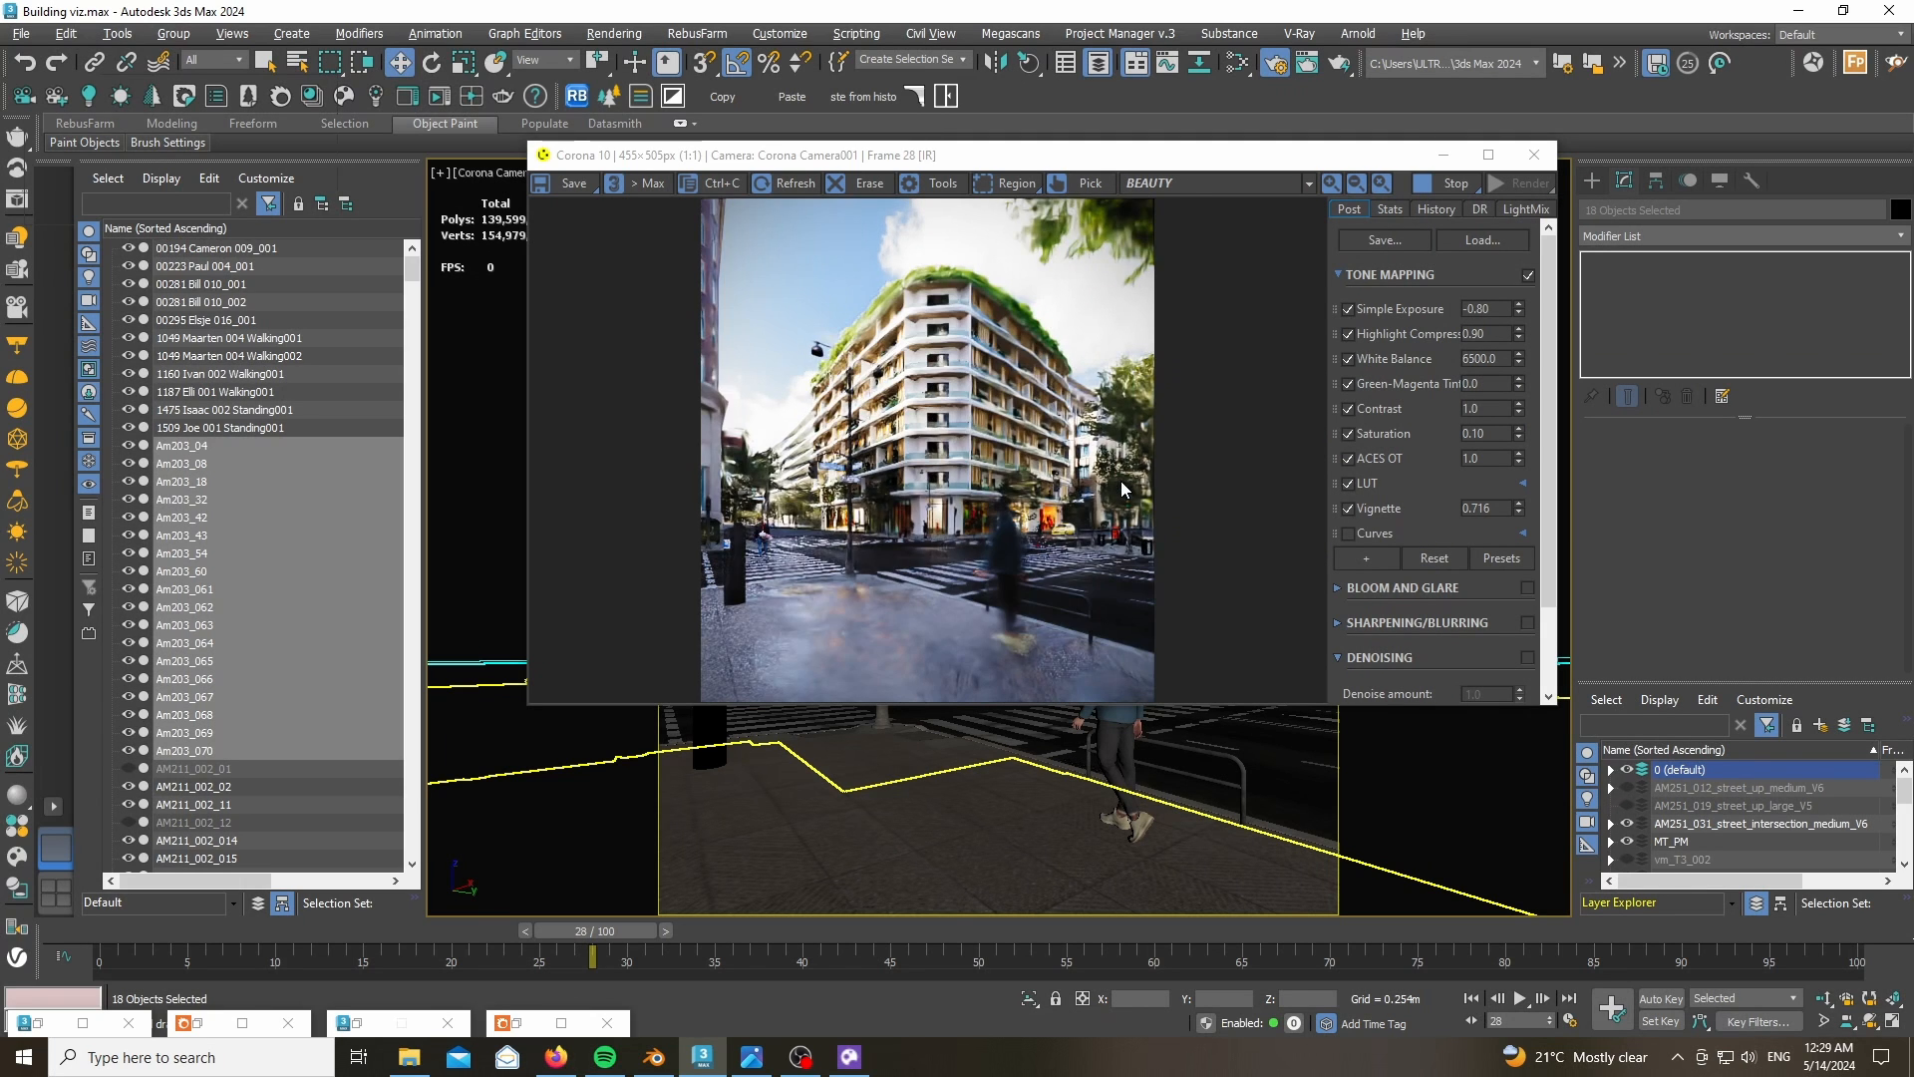
- Examine the overhanging tree leaves, street-level trees, pedestrians and pavement up close in the interactive render
scroll(1092, 216, up, 1)
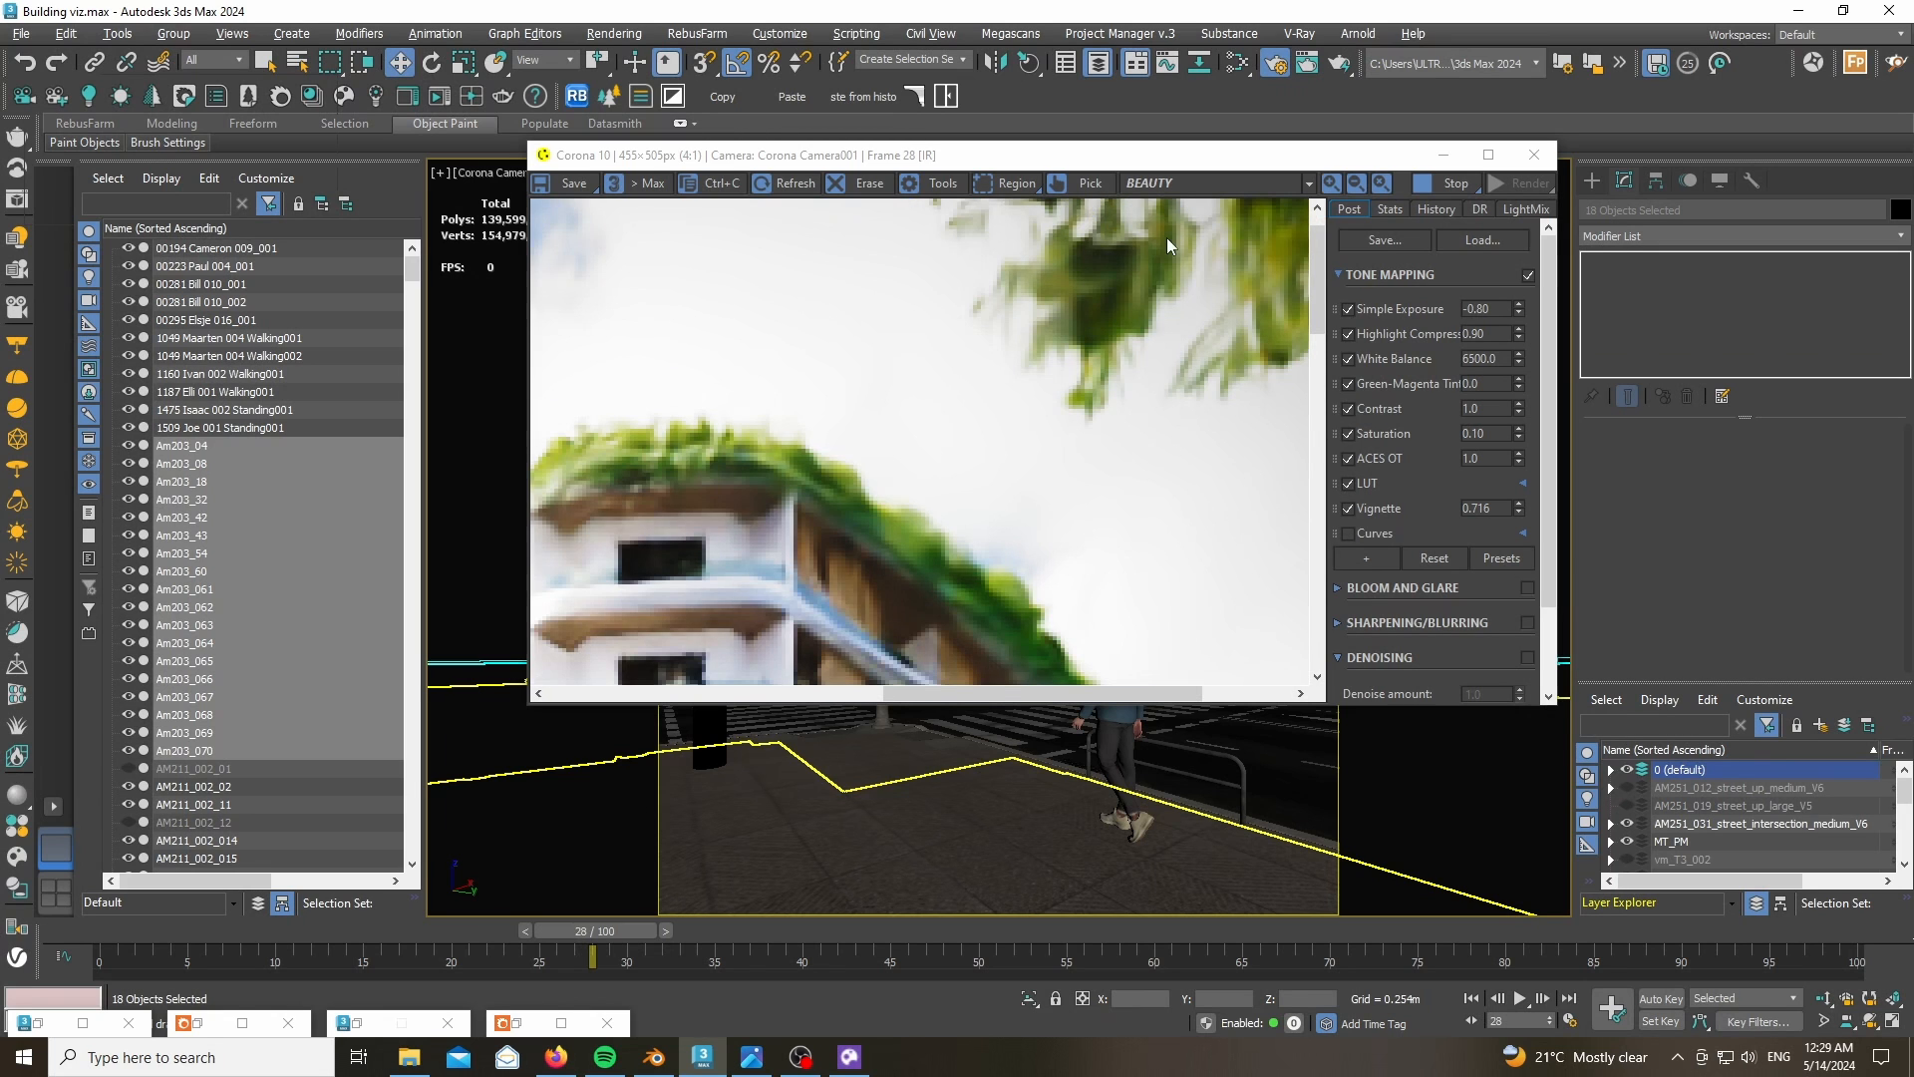
scroll(1166, 238, up, 1)
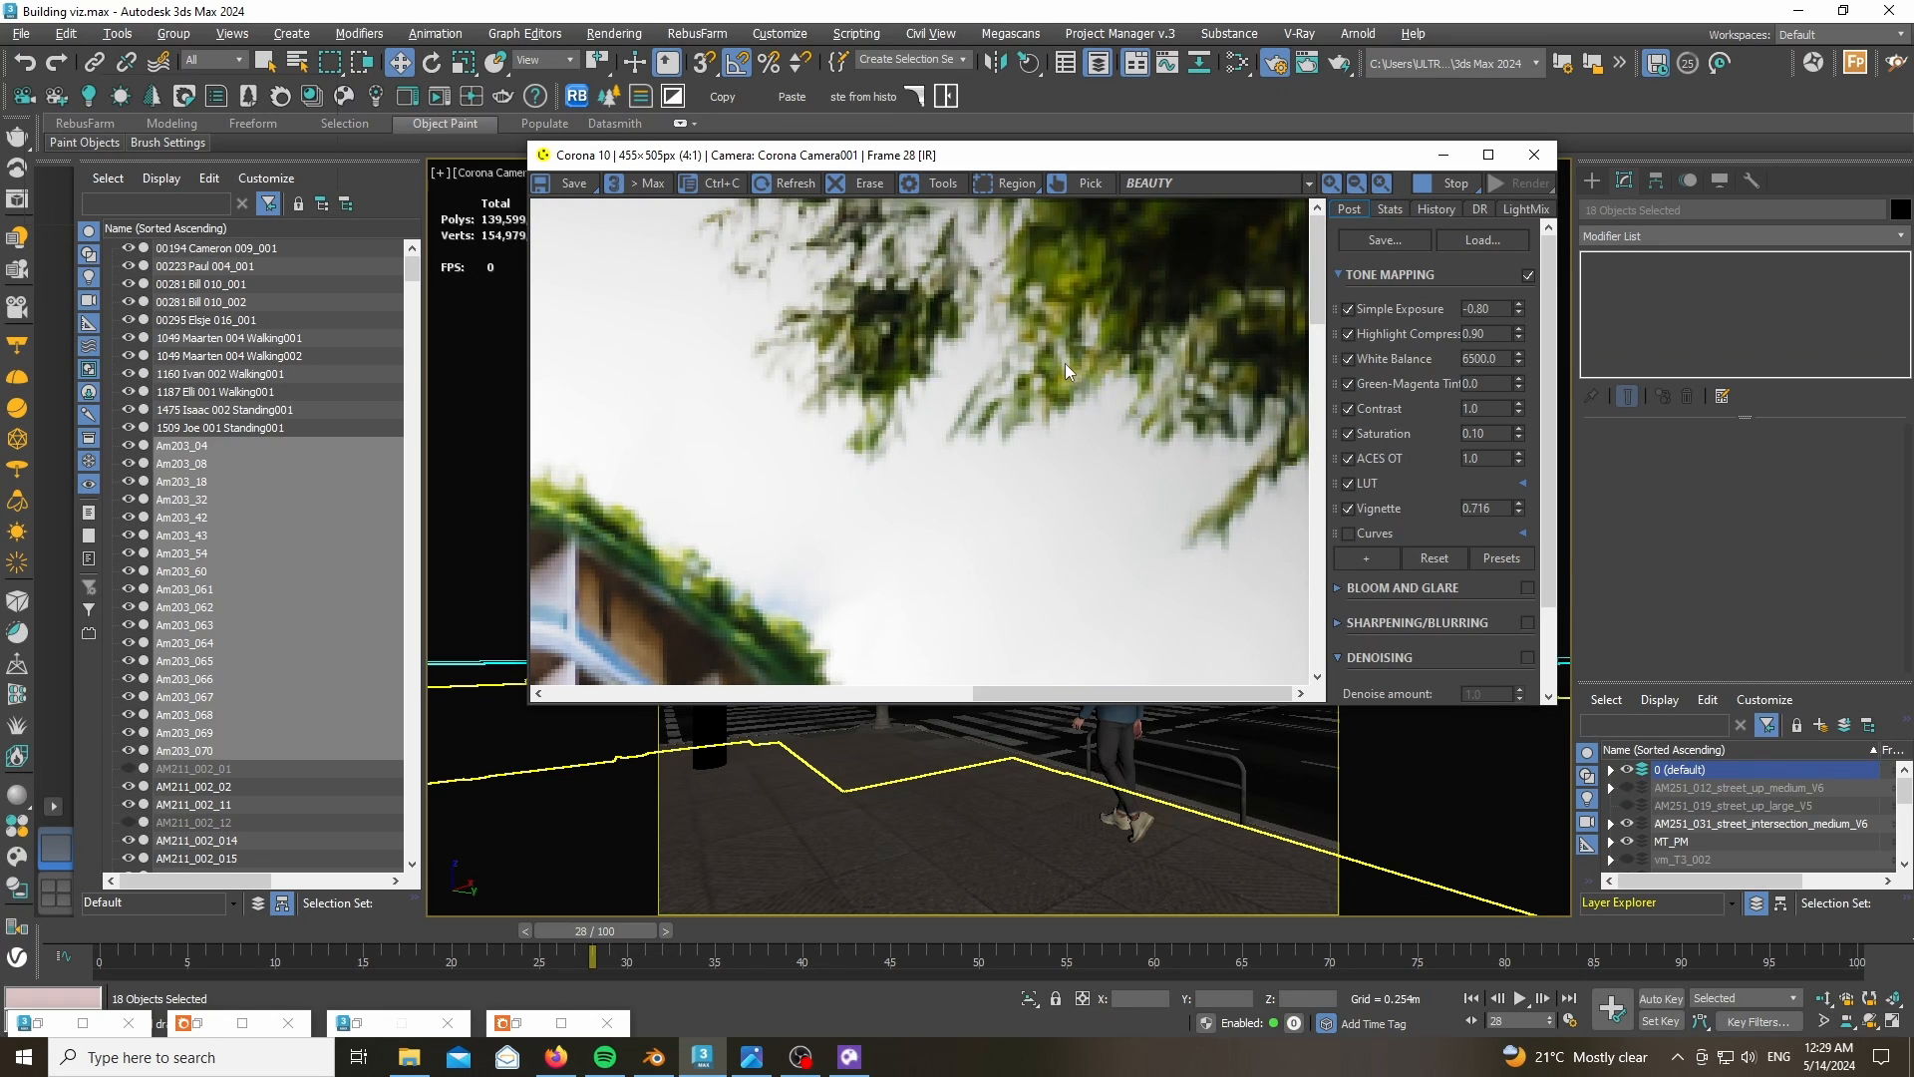
scroll(1065, 363, down, 2)
scroll(1106, 567, up, 1)
scroll(1228, 505, up, 1)
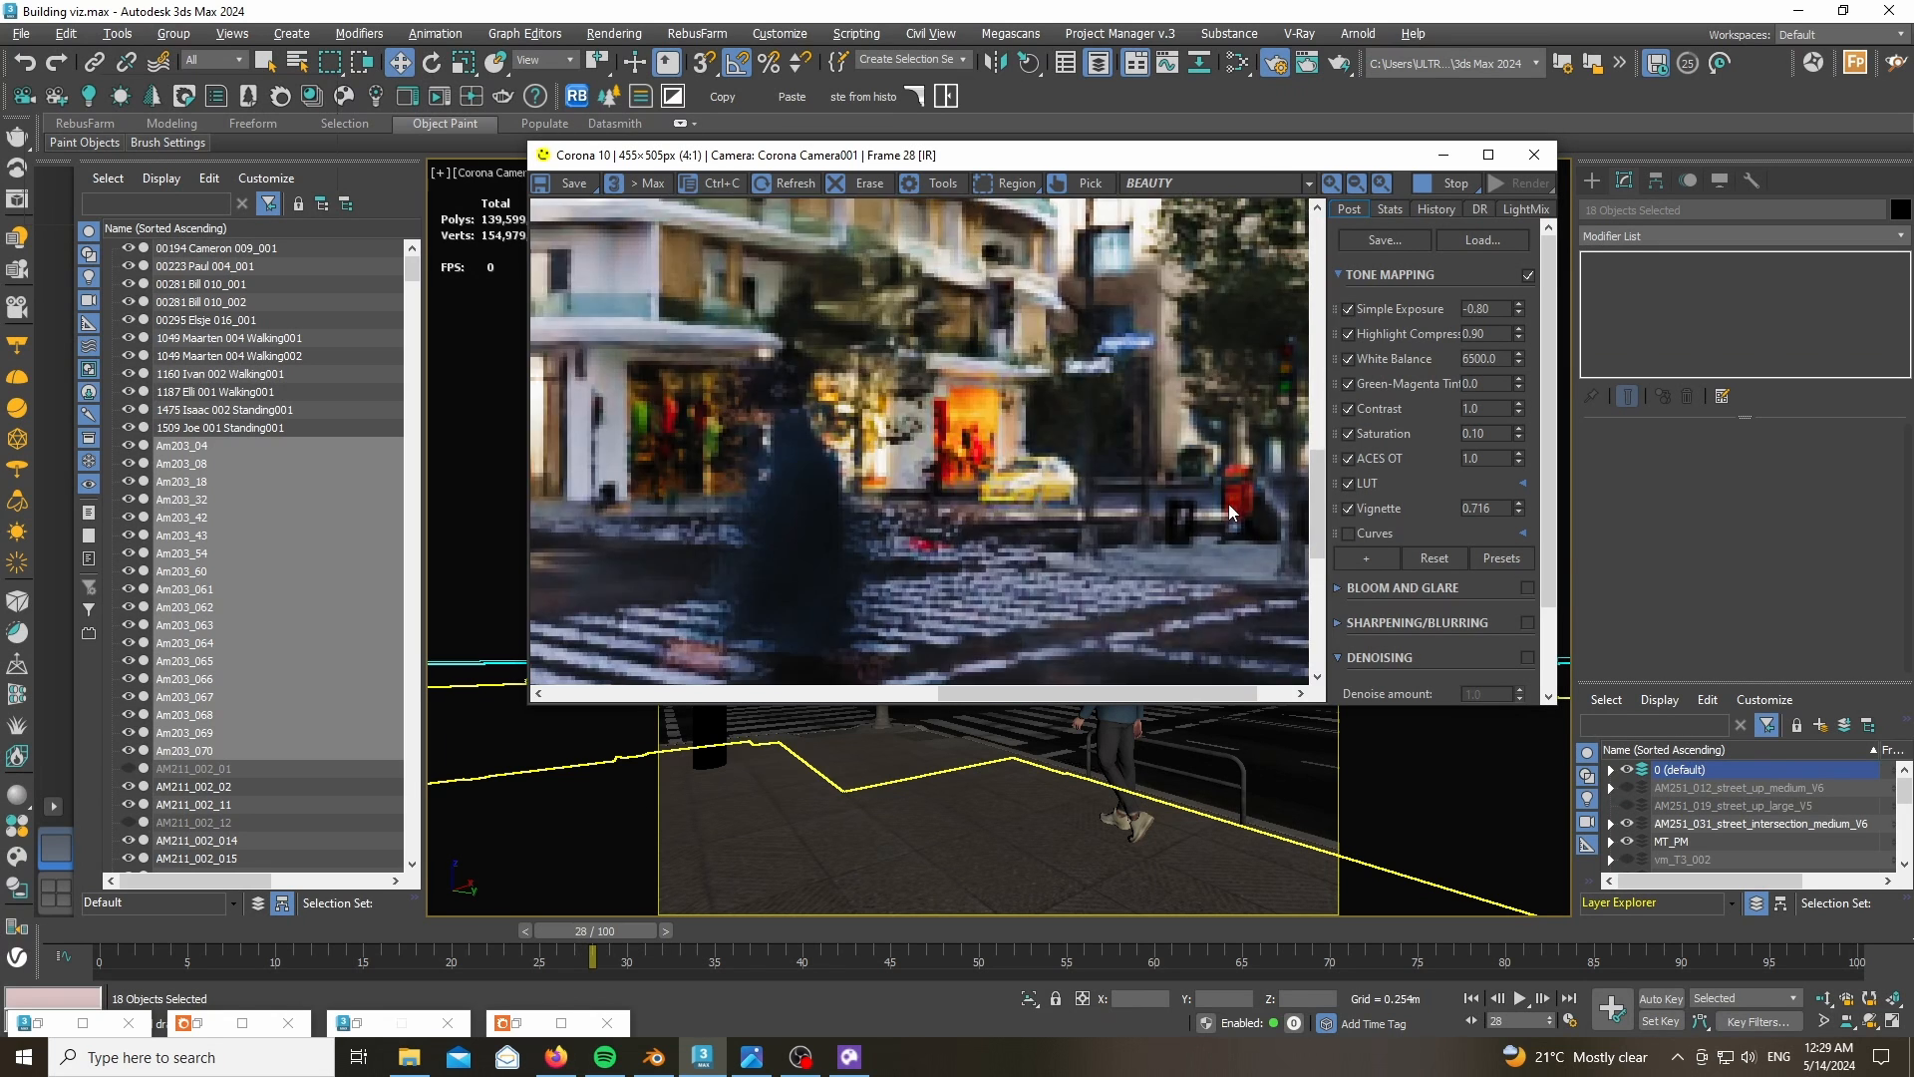
scroll(1130, 507, down, 1)
scroll(1131, 506, down, 1)
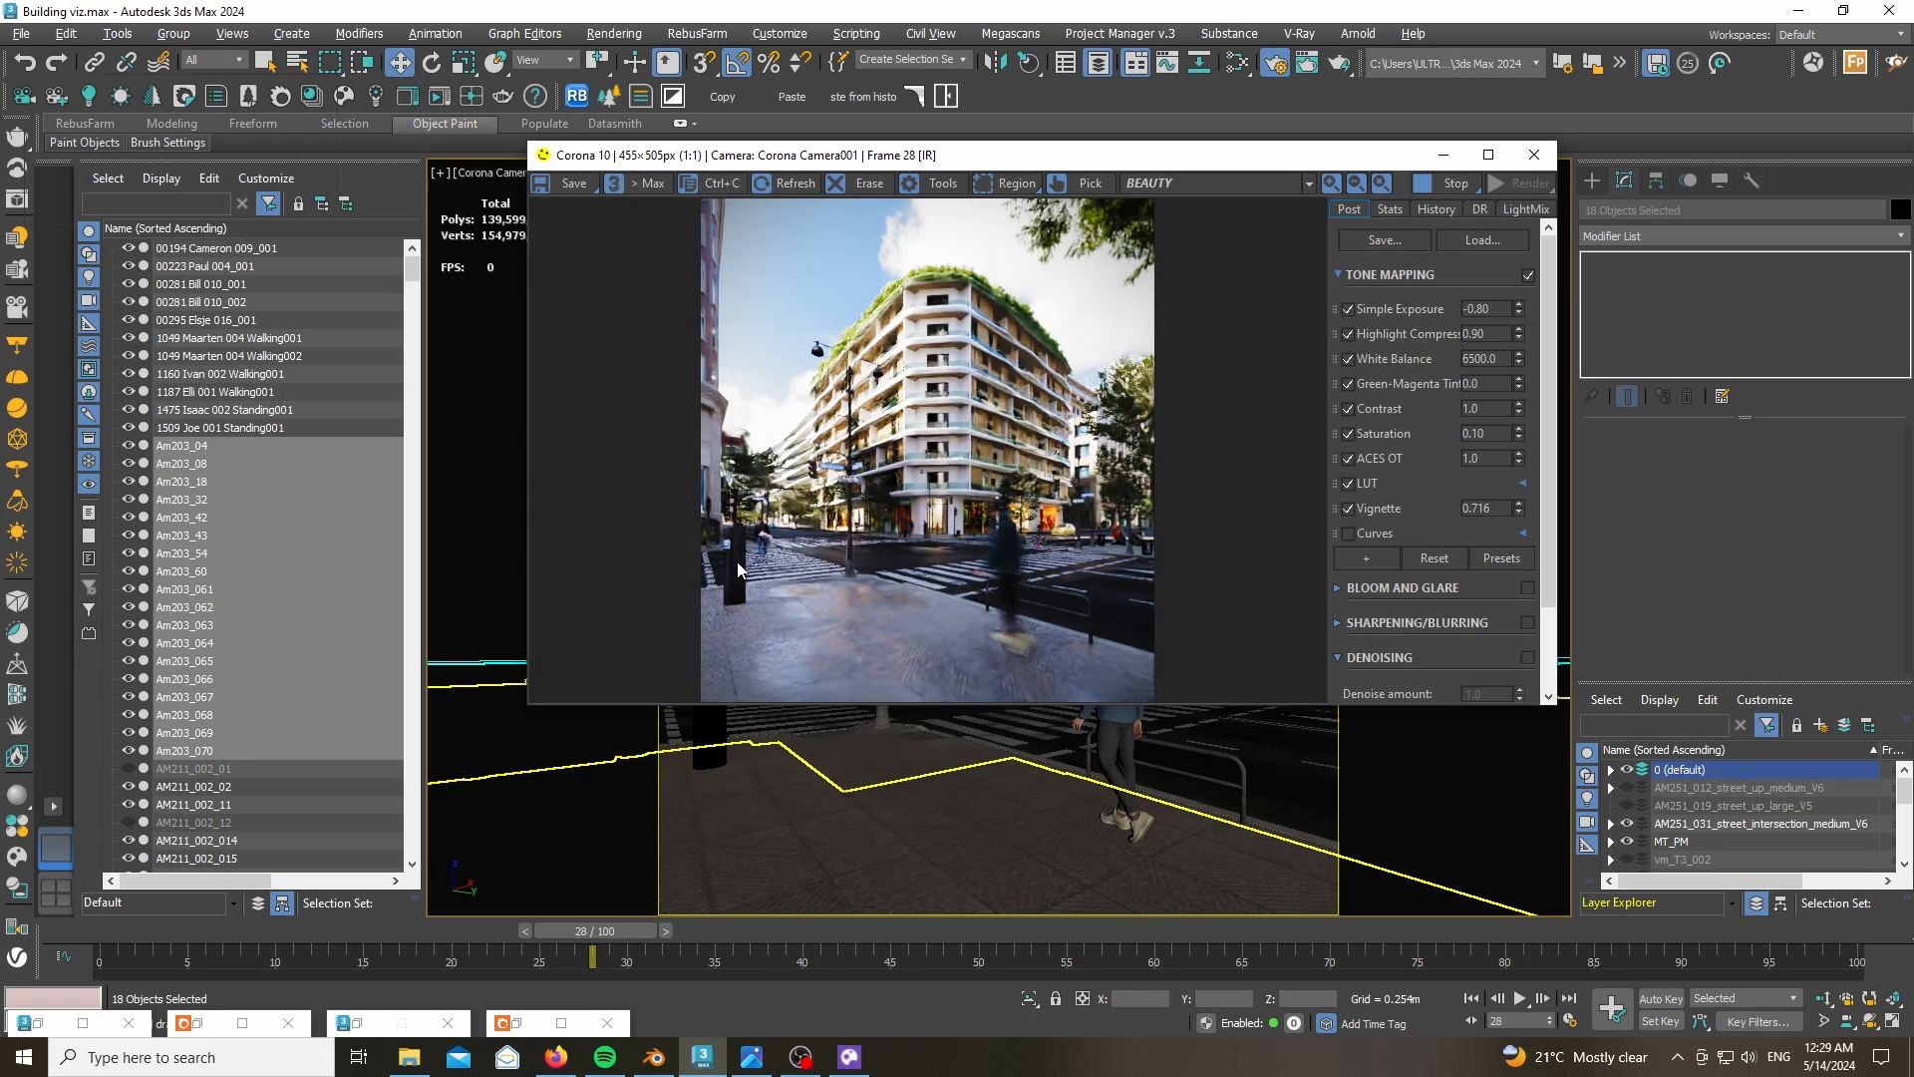
scroll(738, 561, up, 1)
scroll(582, 561, up, 1)
scroll(582, 560, up, 1)
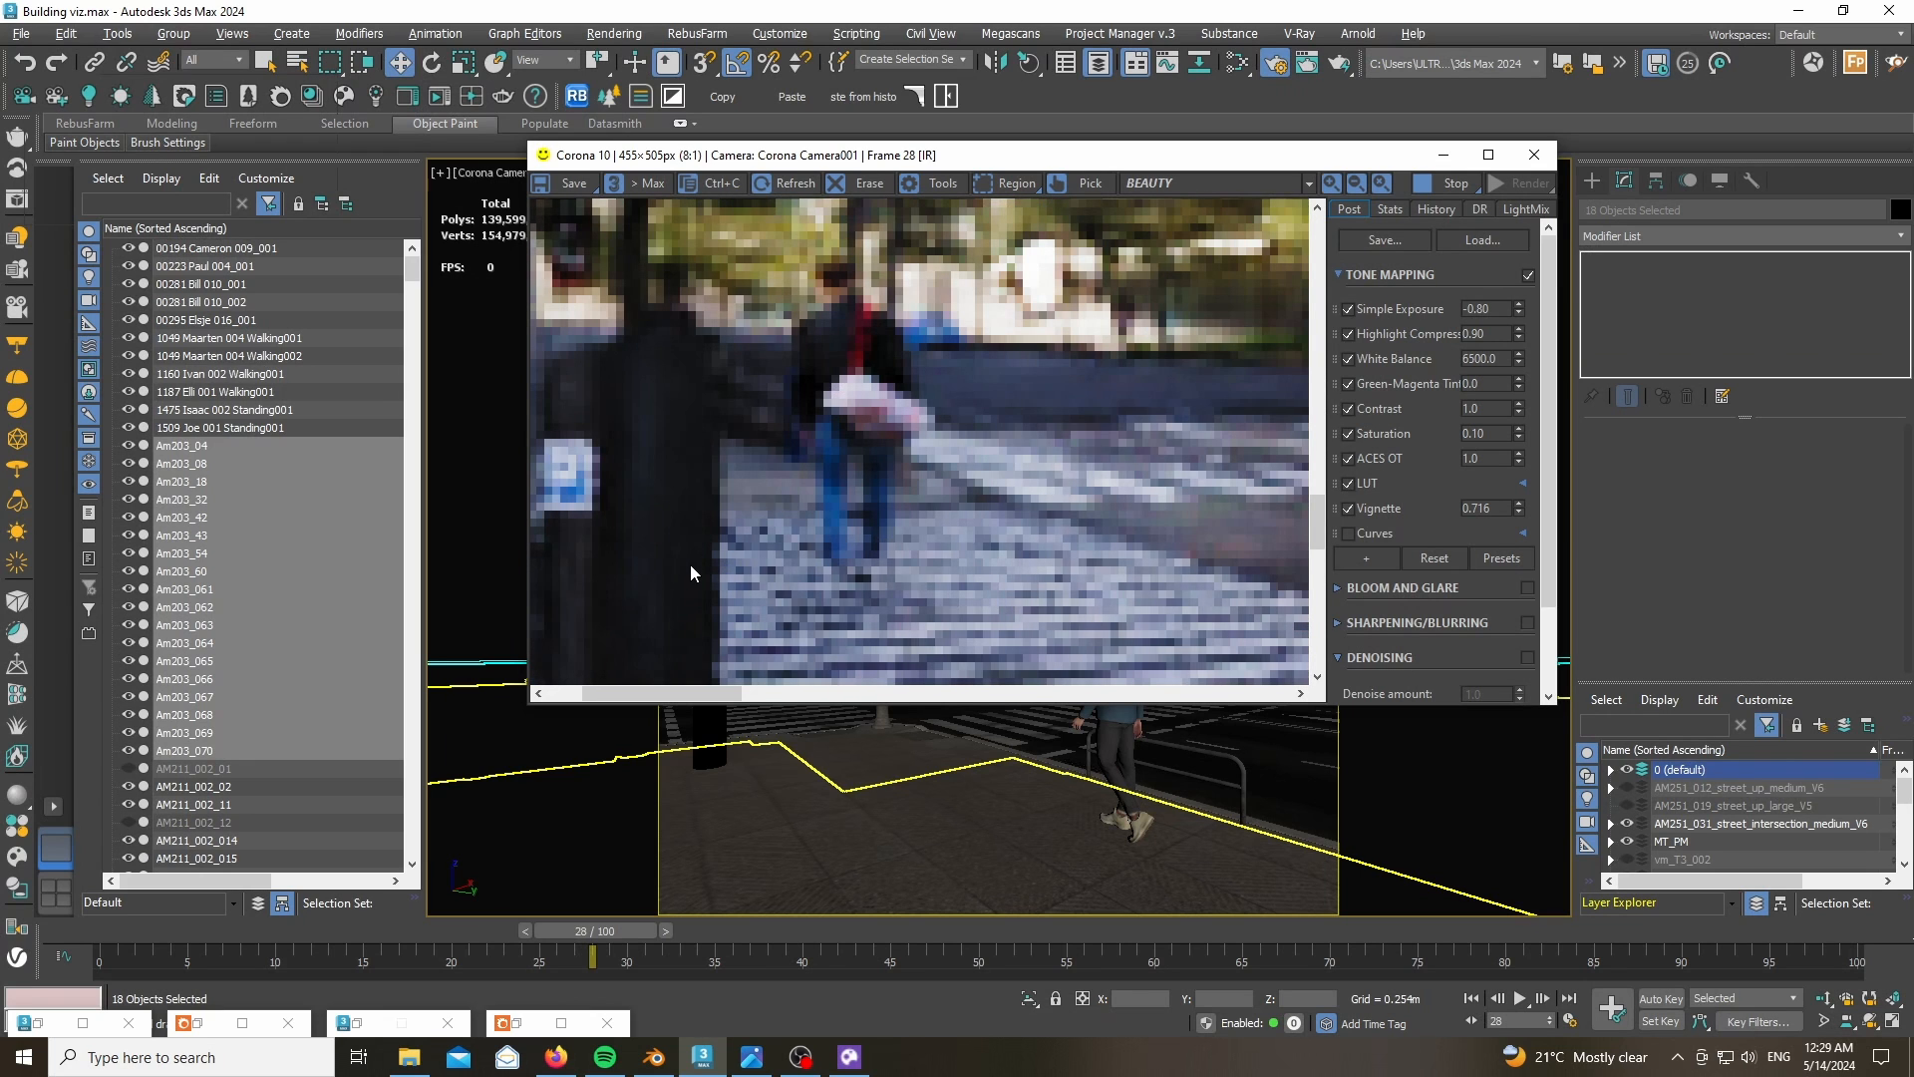
scroll(690, 565, down, 1)
scroll(690, 564, down, 2)
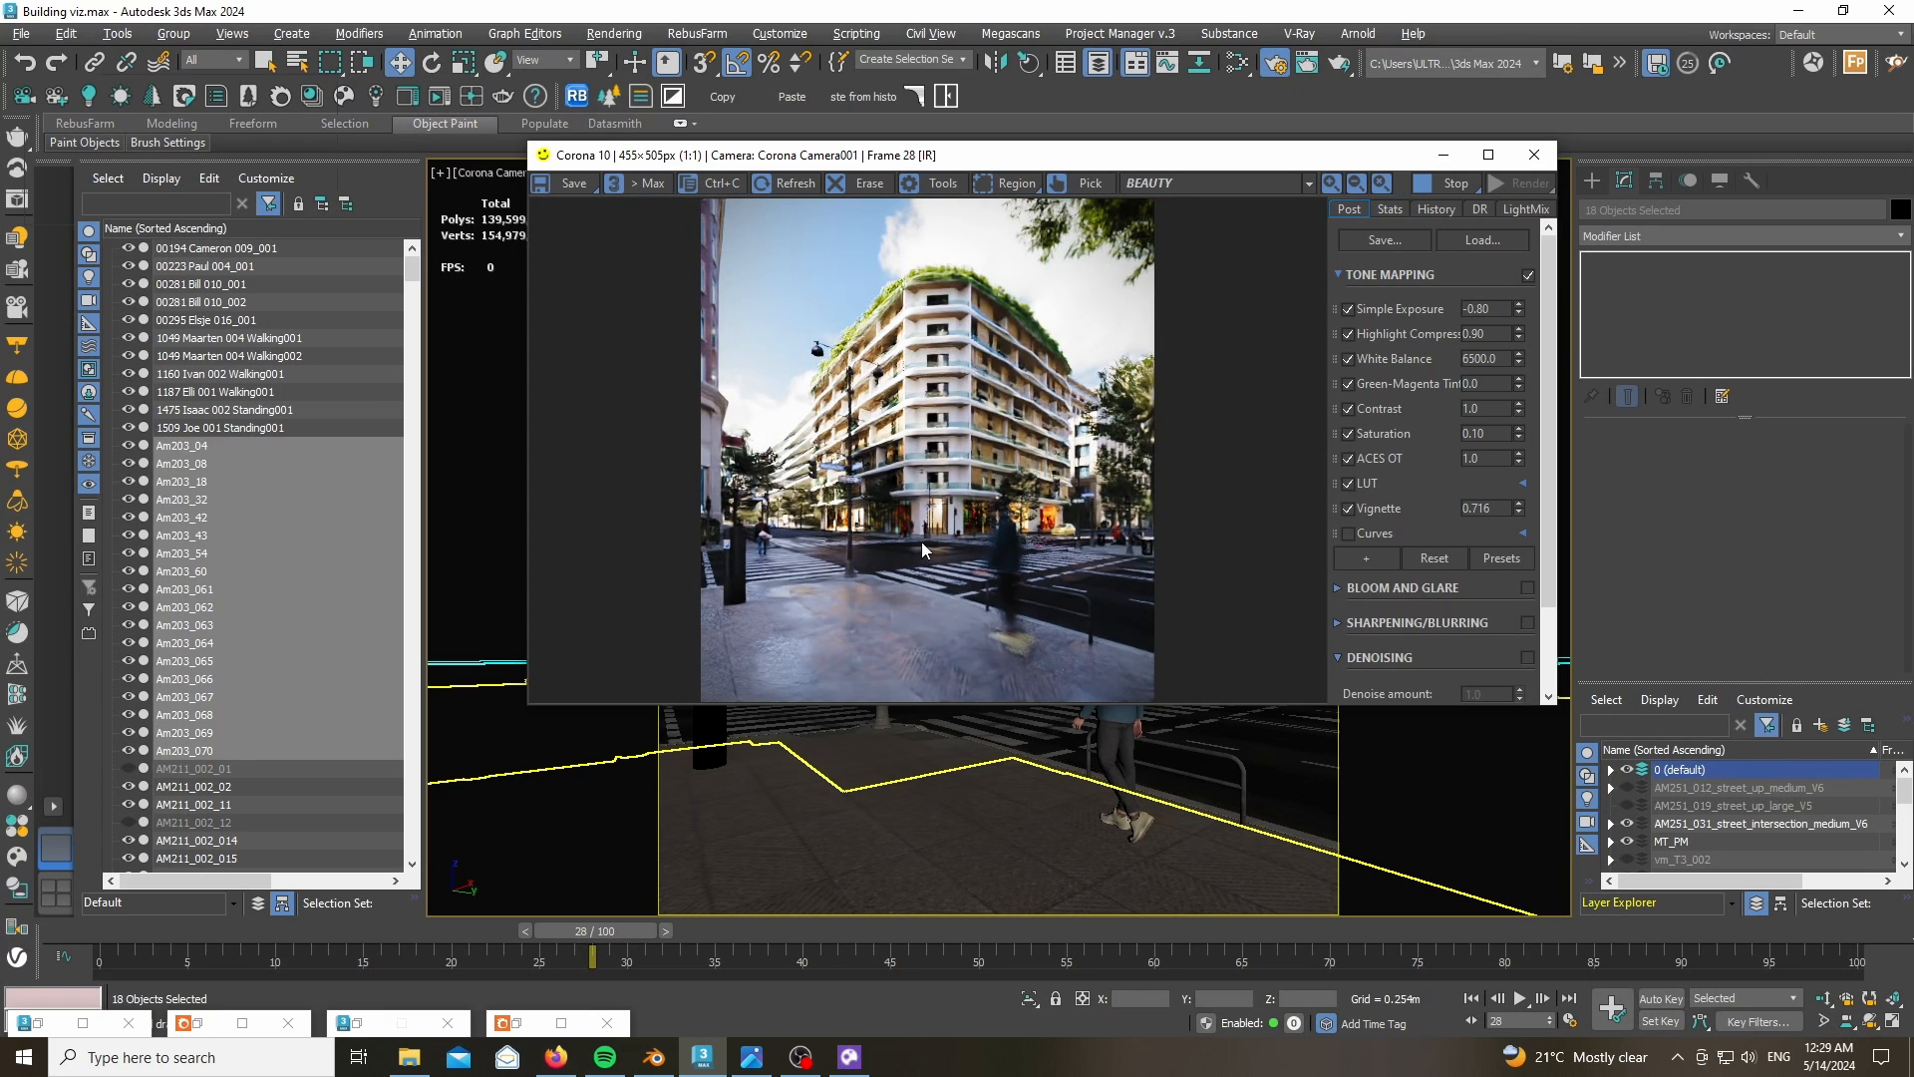
scroll(863, 643, up, 1)
scroll(908, 548, up, 1)
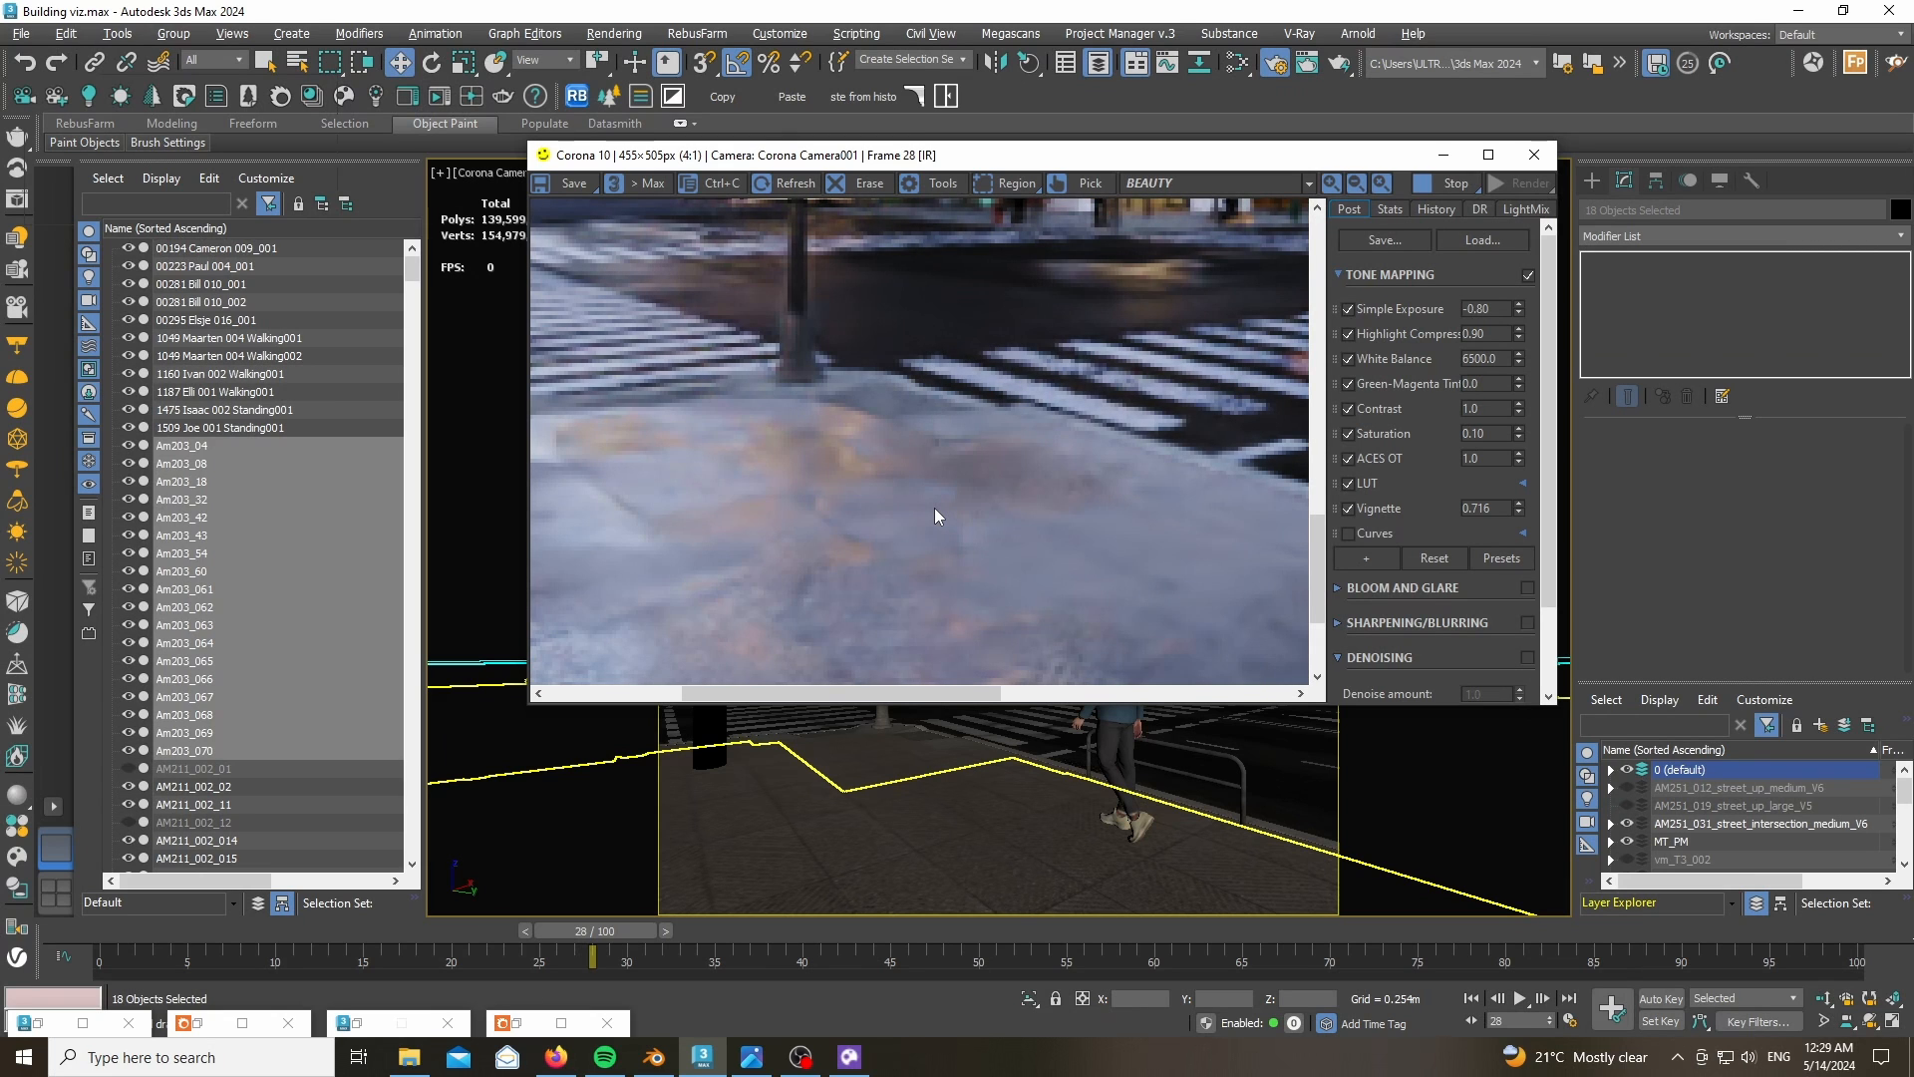
scroll(937, 515, down, 2)
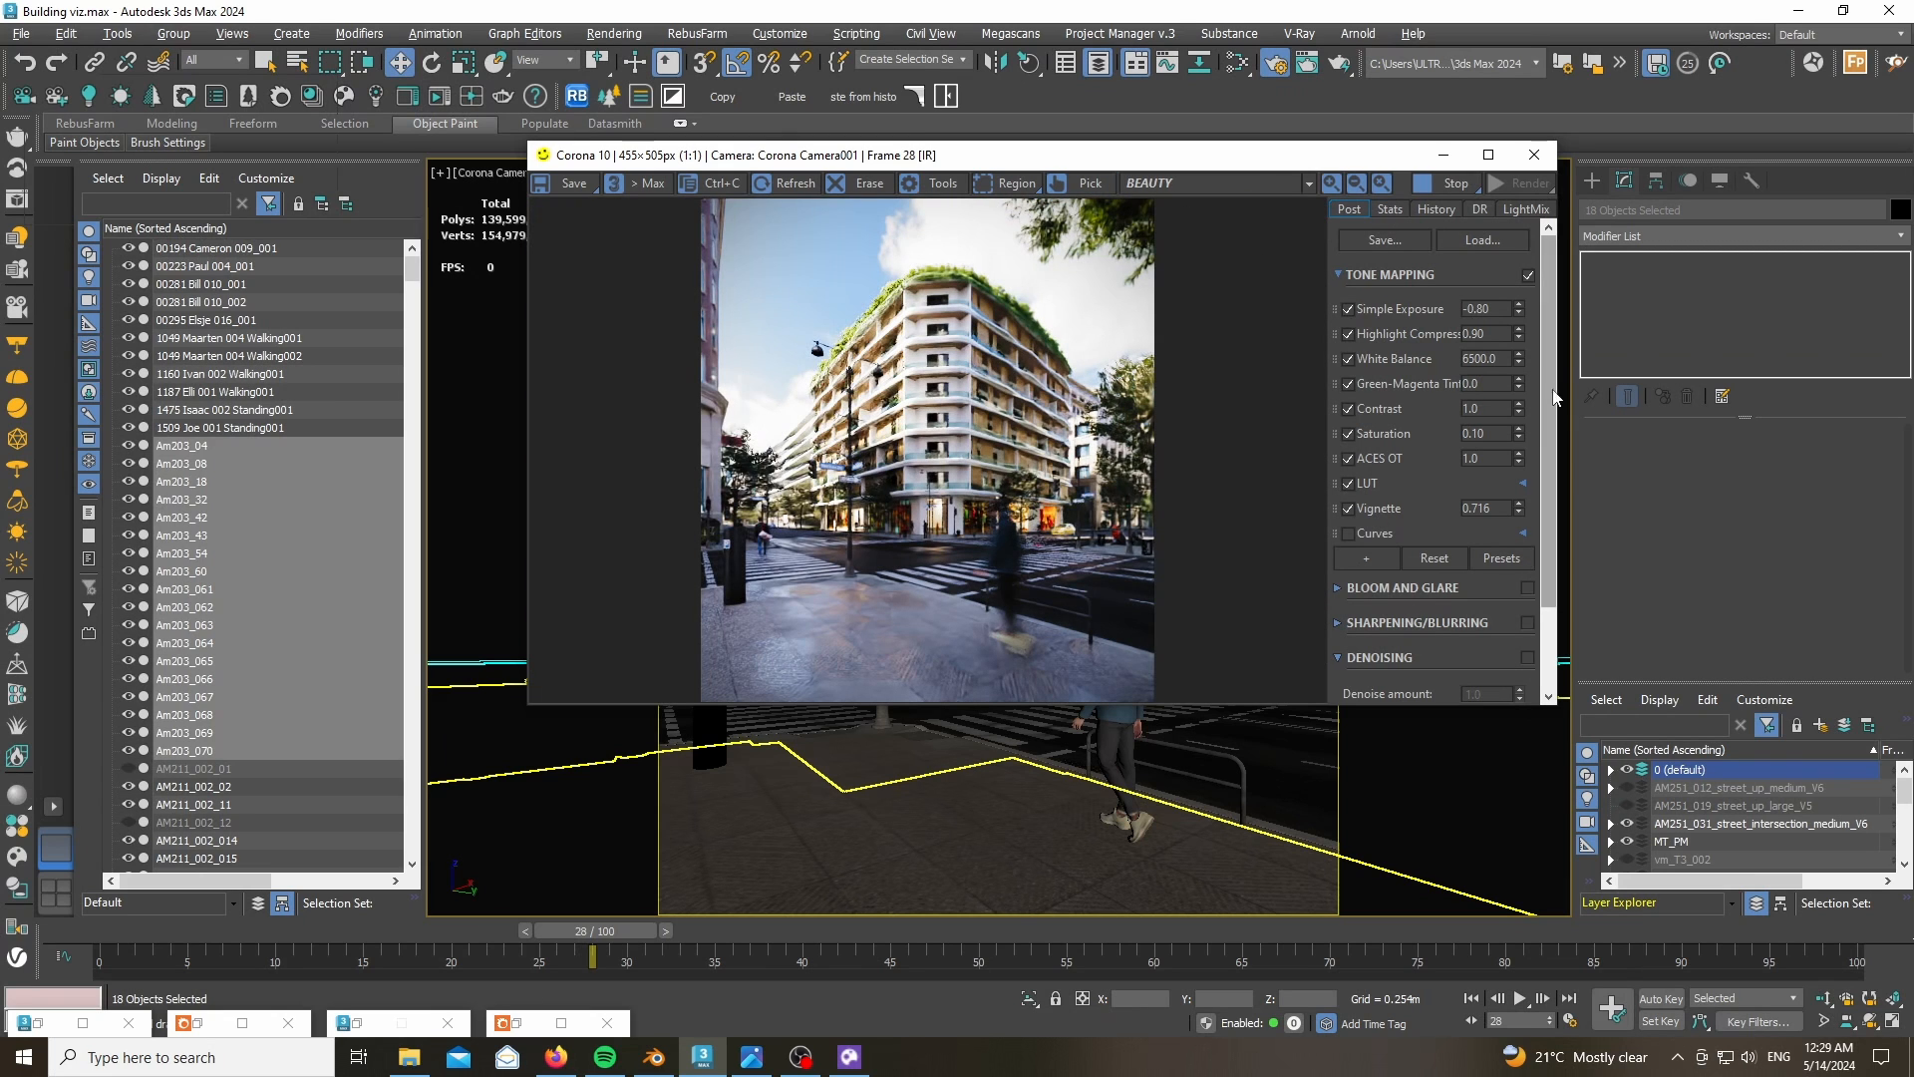
- Reveal the frame buffer's denoising settings, reposition the frame buffer and examine the rooftop plants, balconies and street trees up close
scroll(1552, 401, down, 2)
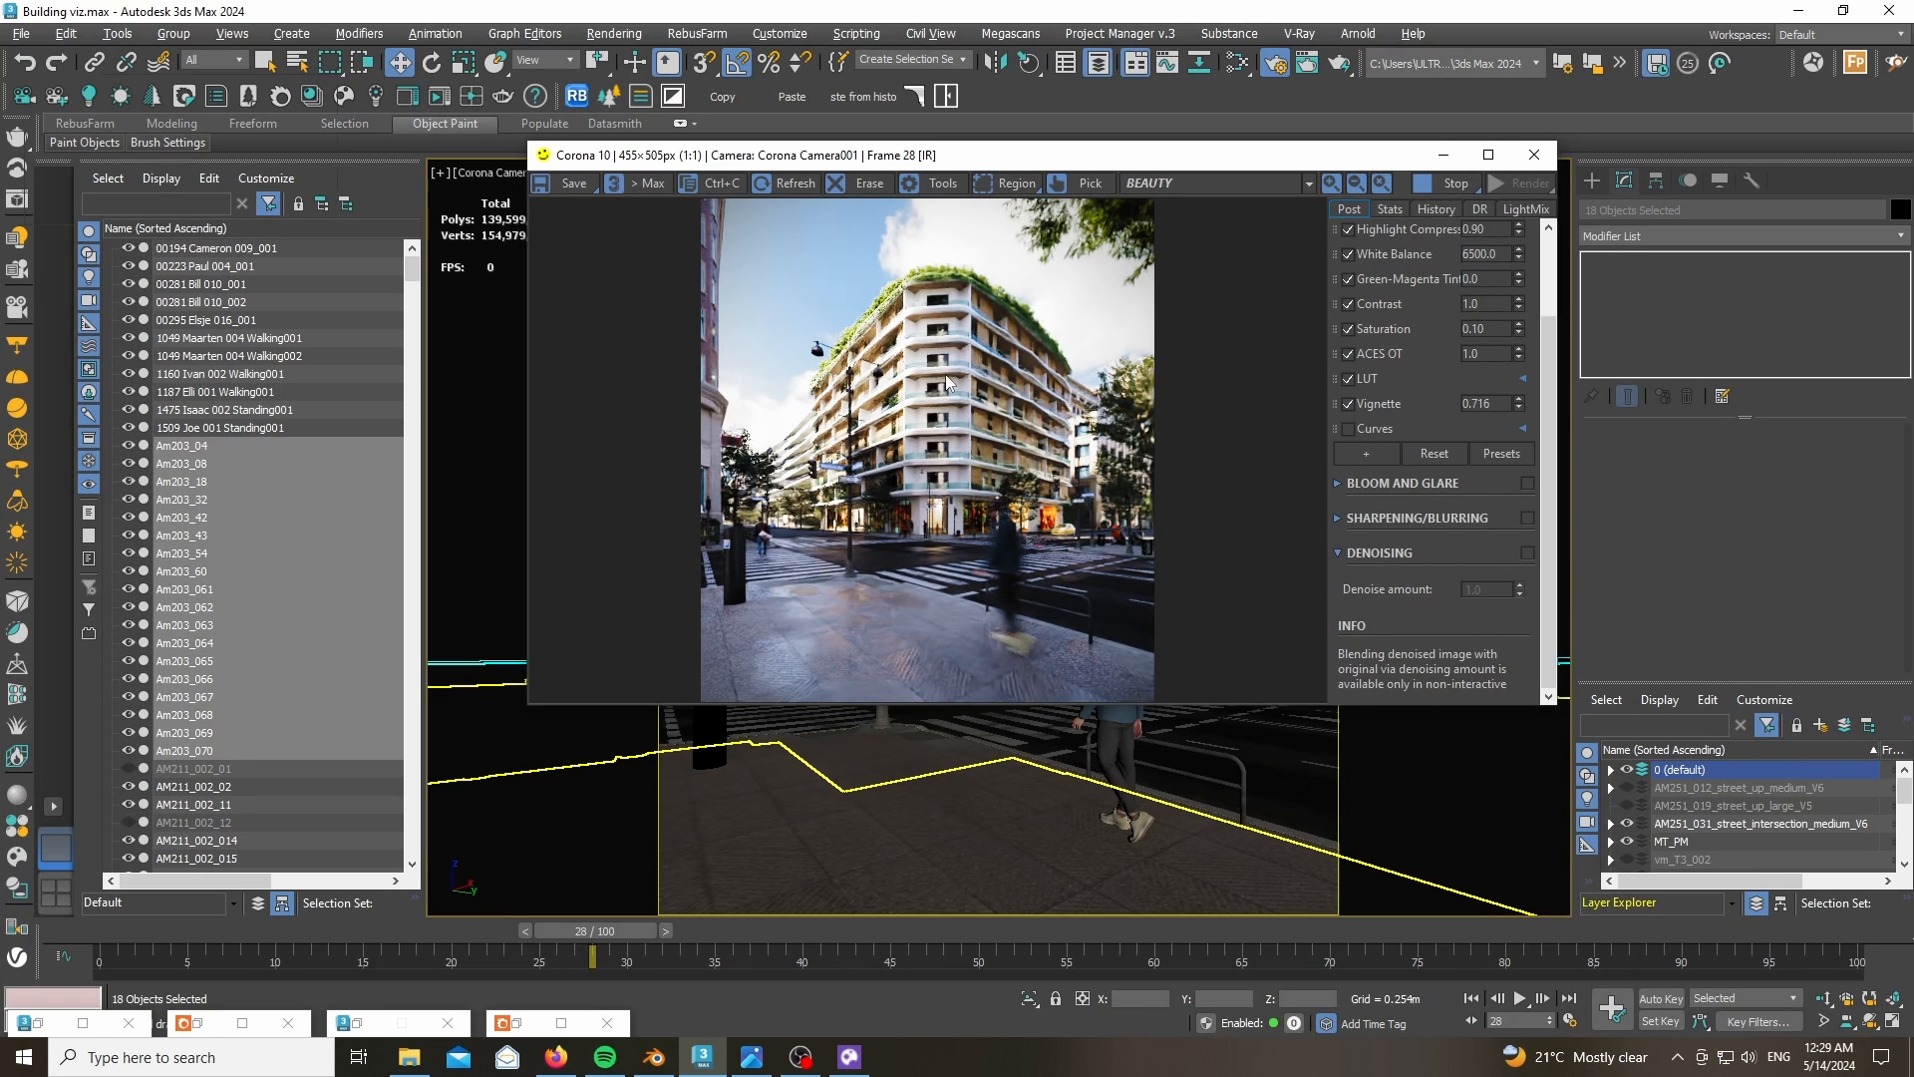
drag(990, 166, 726, 183)
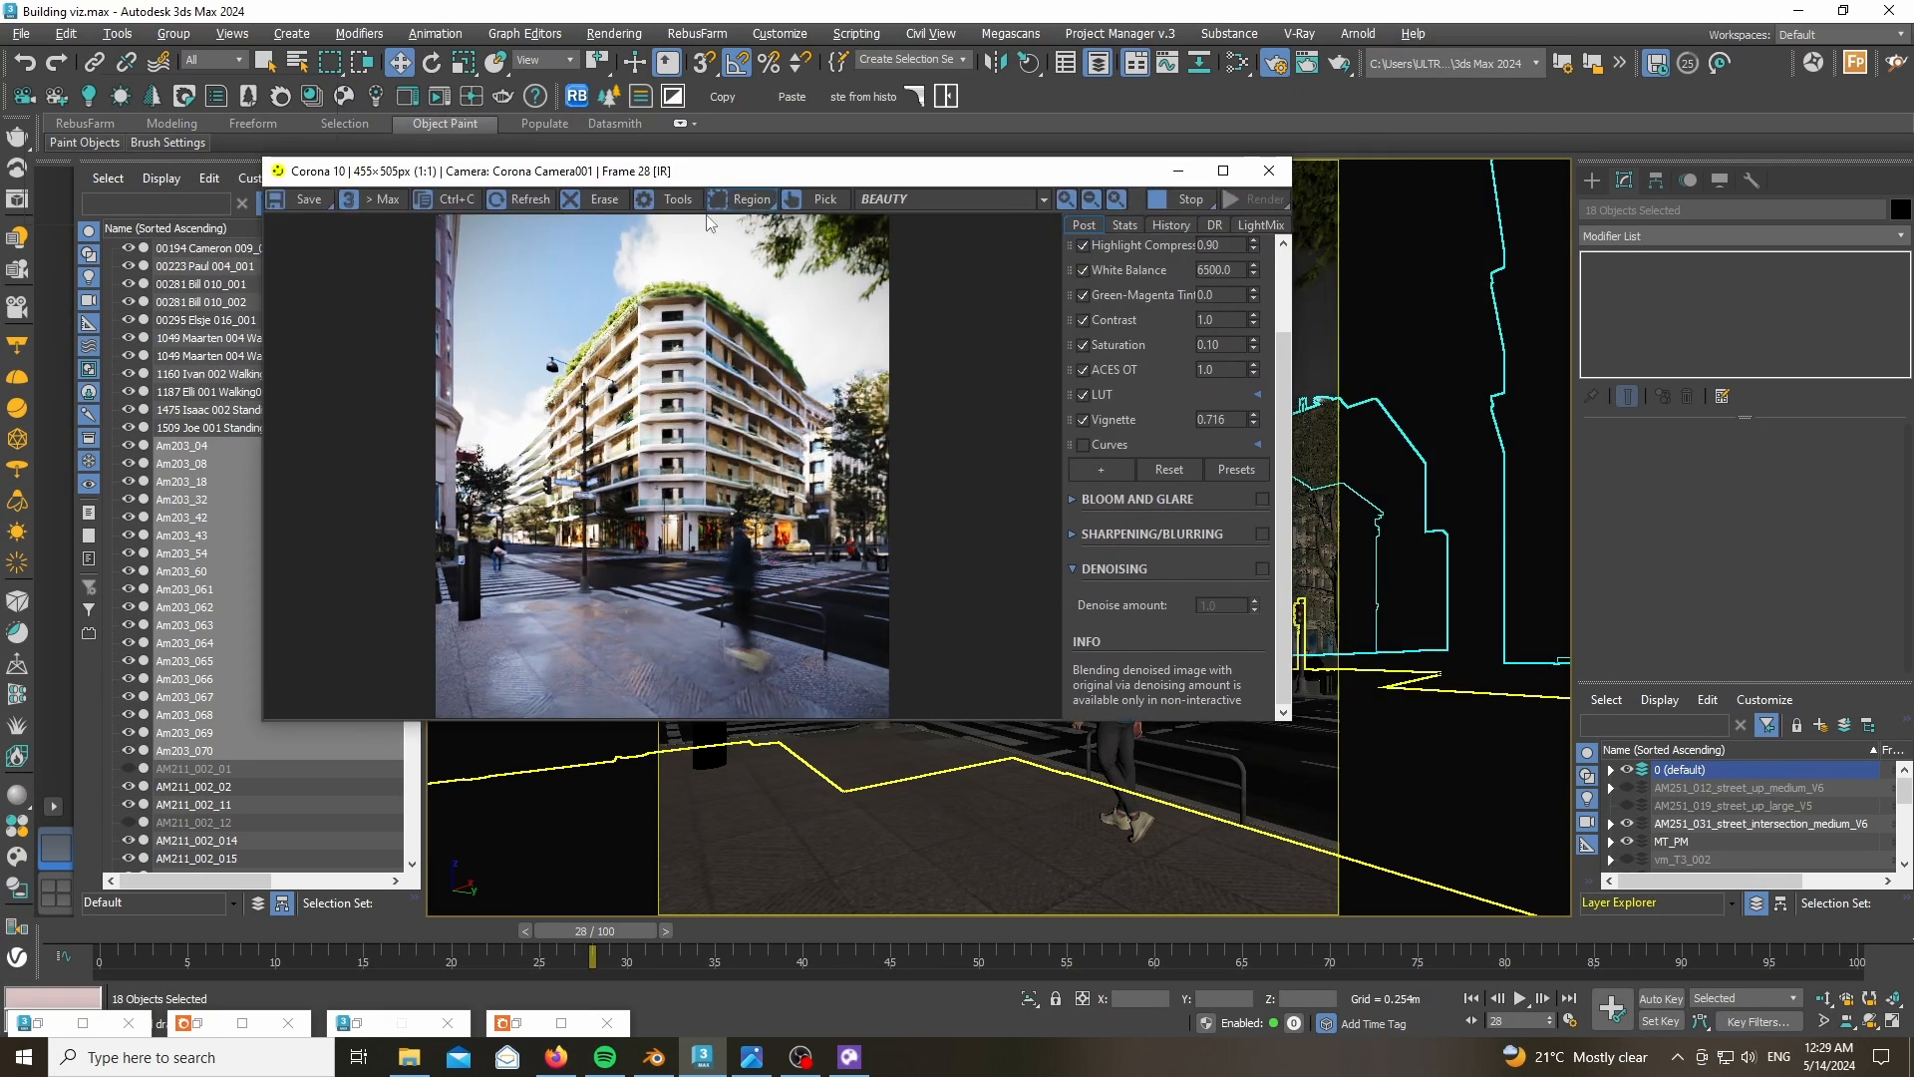
scroll(750, 295, up, 2)
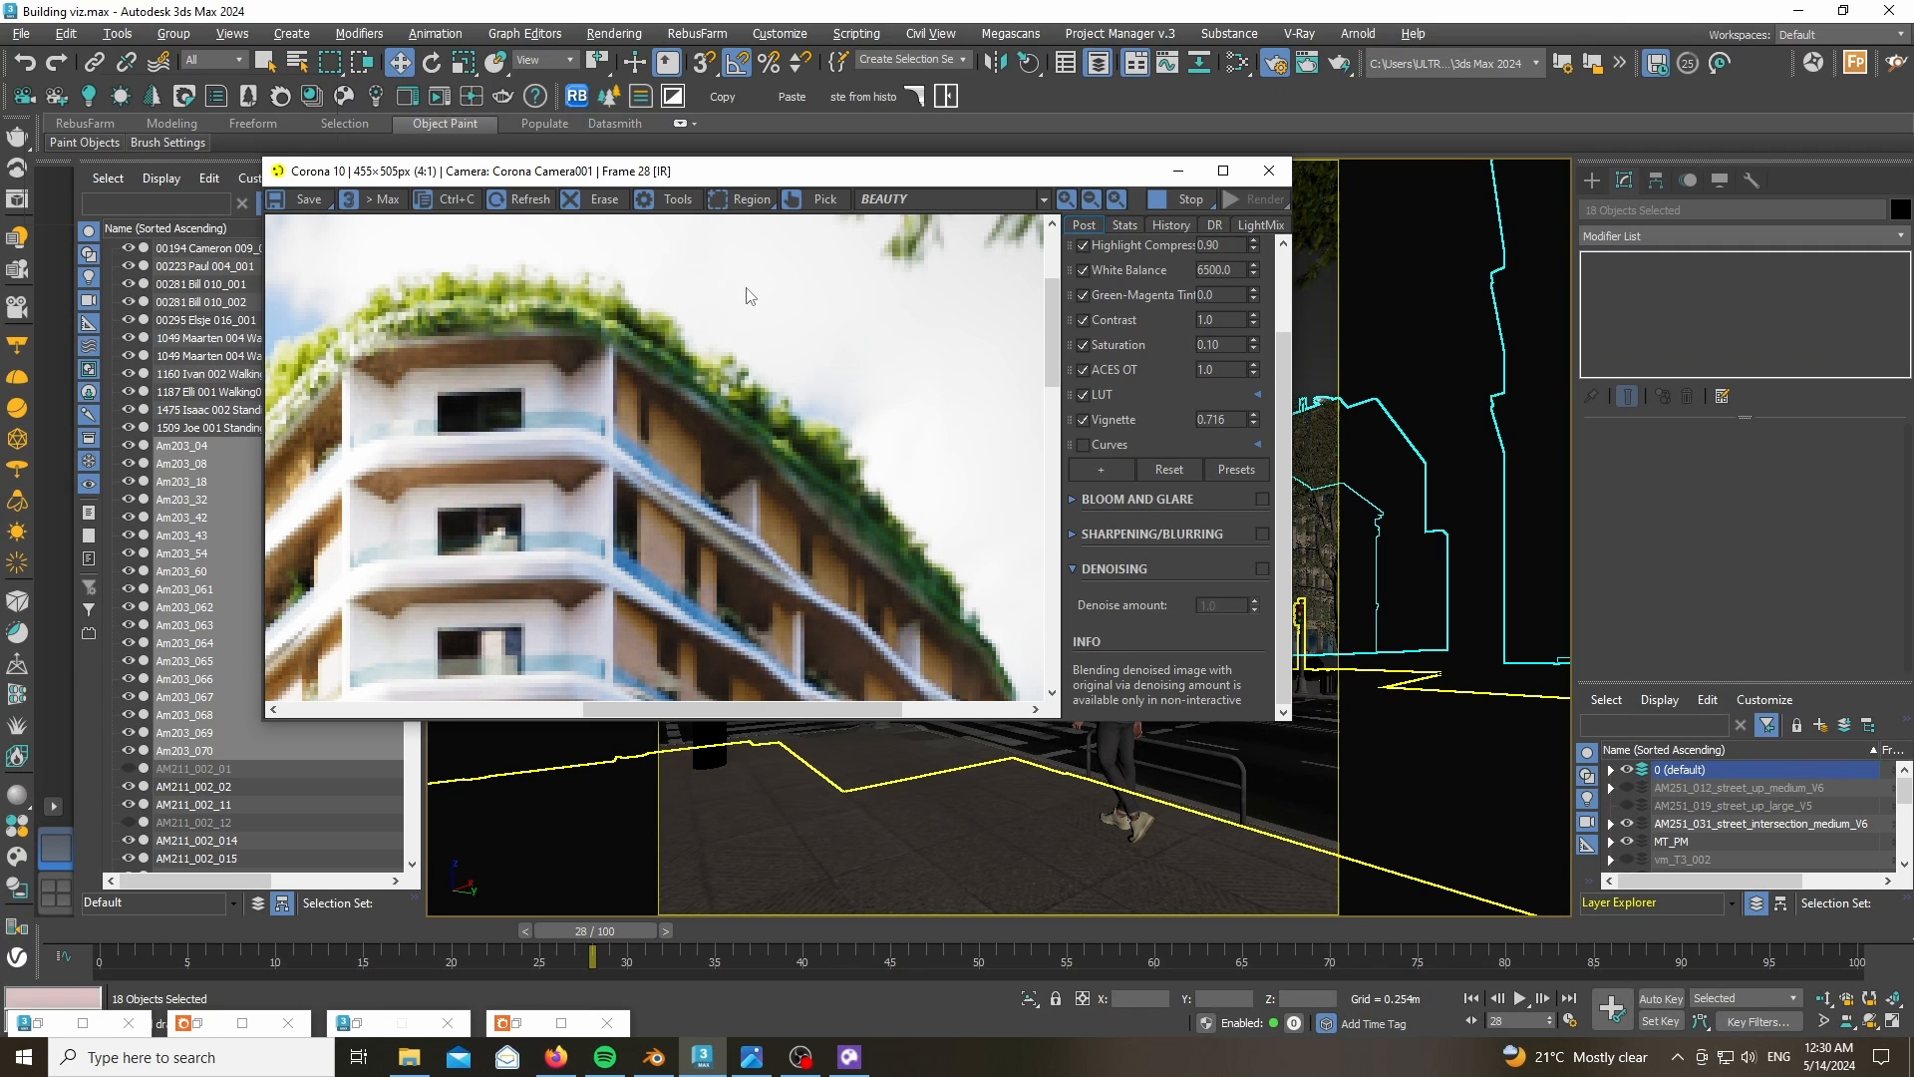
scroll(559, 349, down, 2)
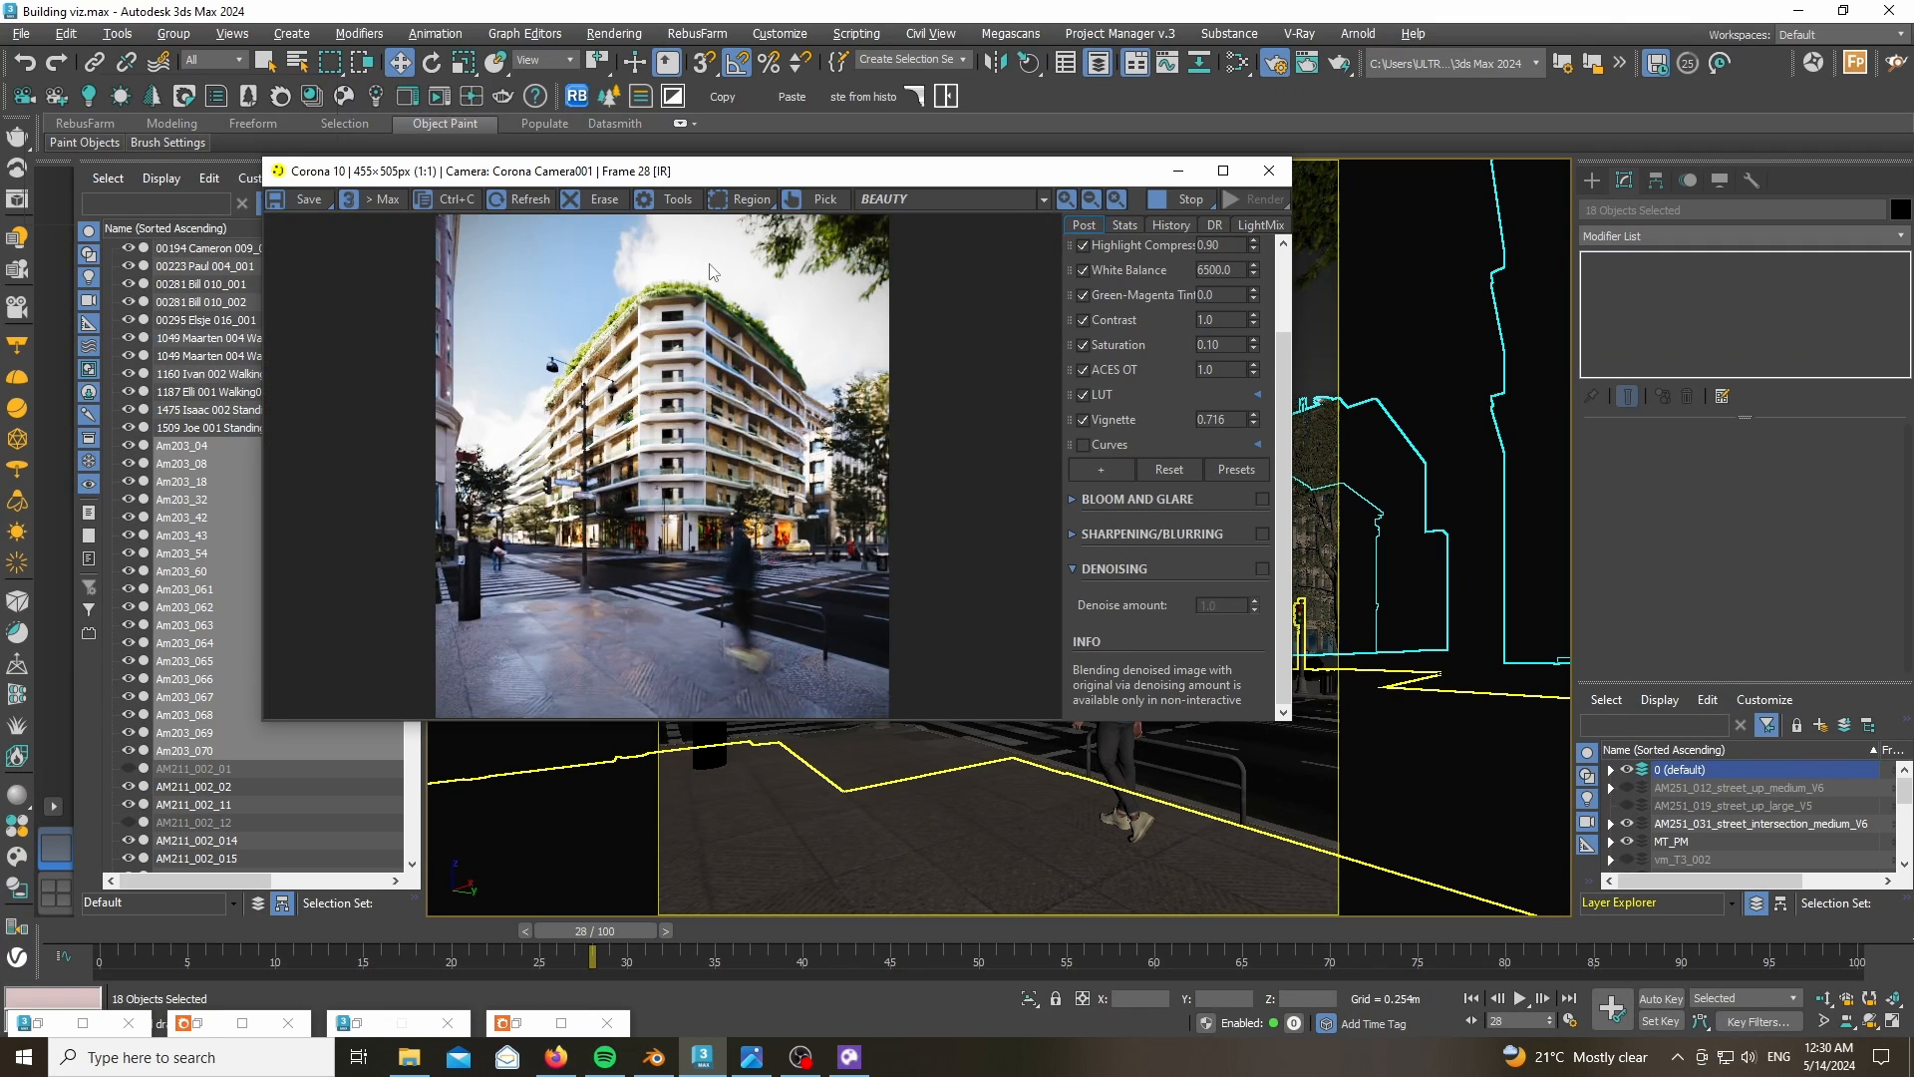
scroll(518, 358, up, 2)
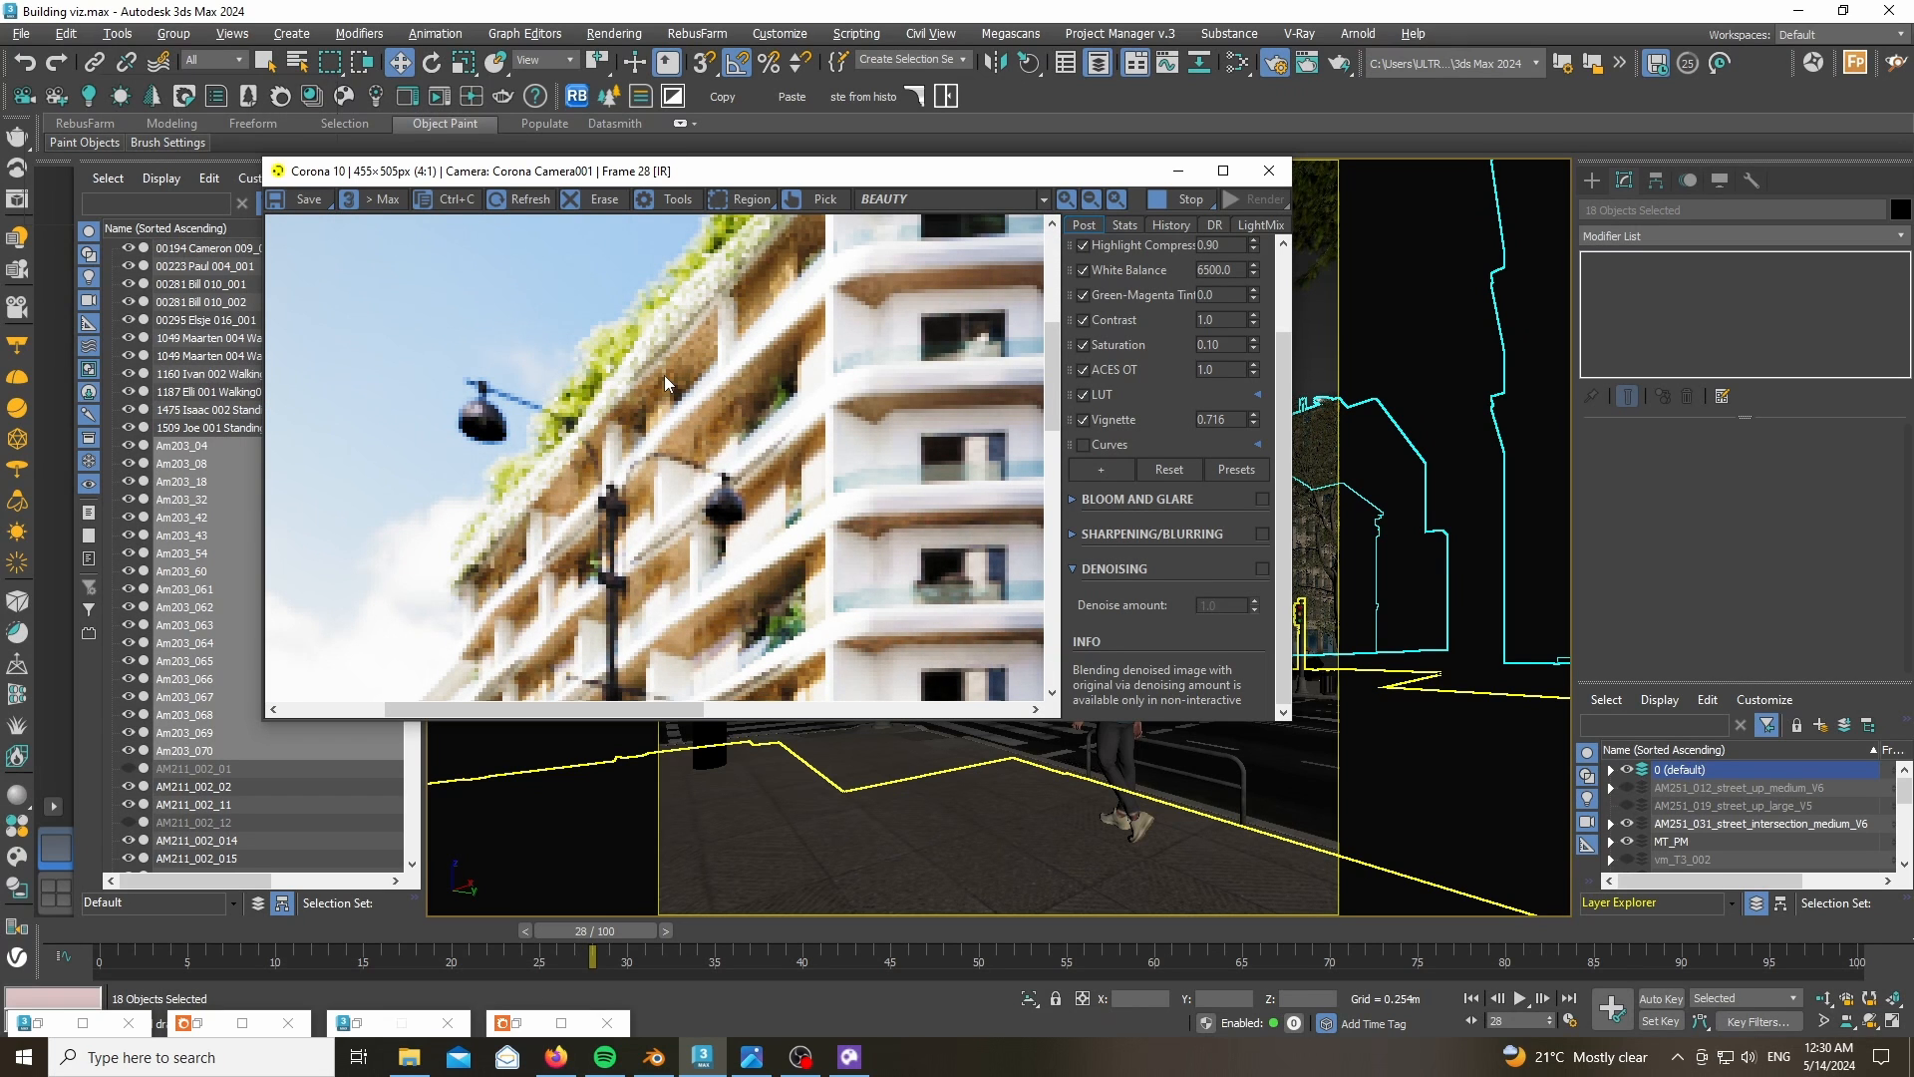
scroll(702, 290, down, 1)
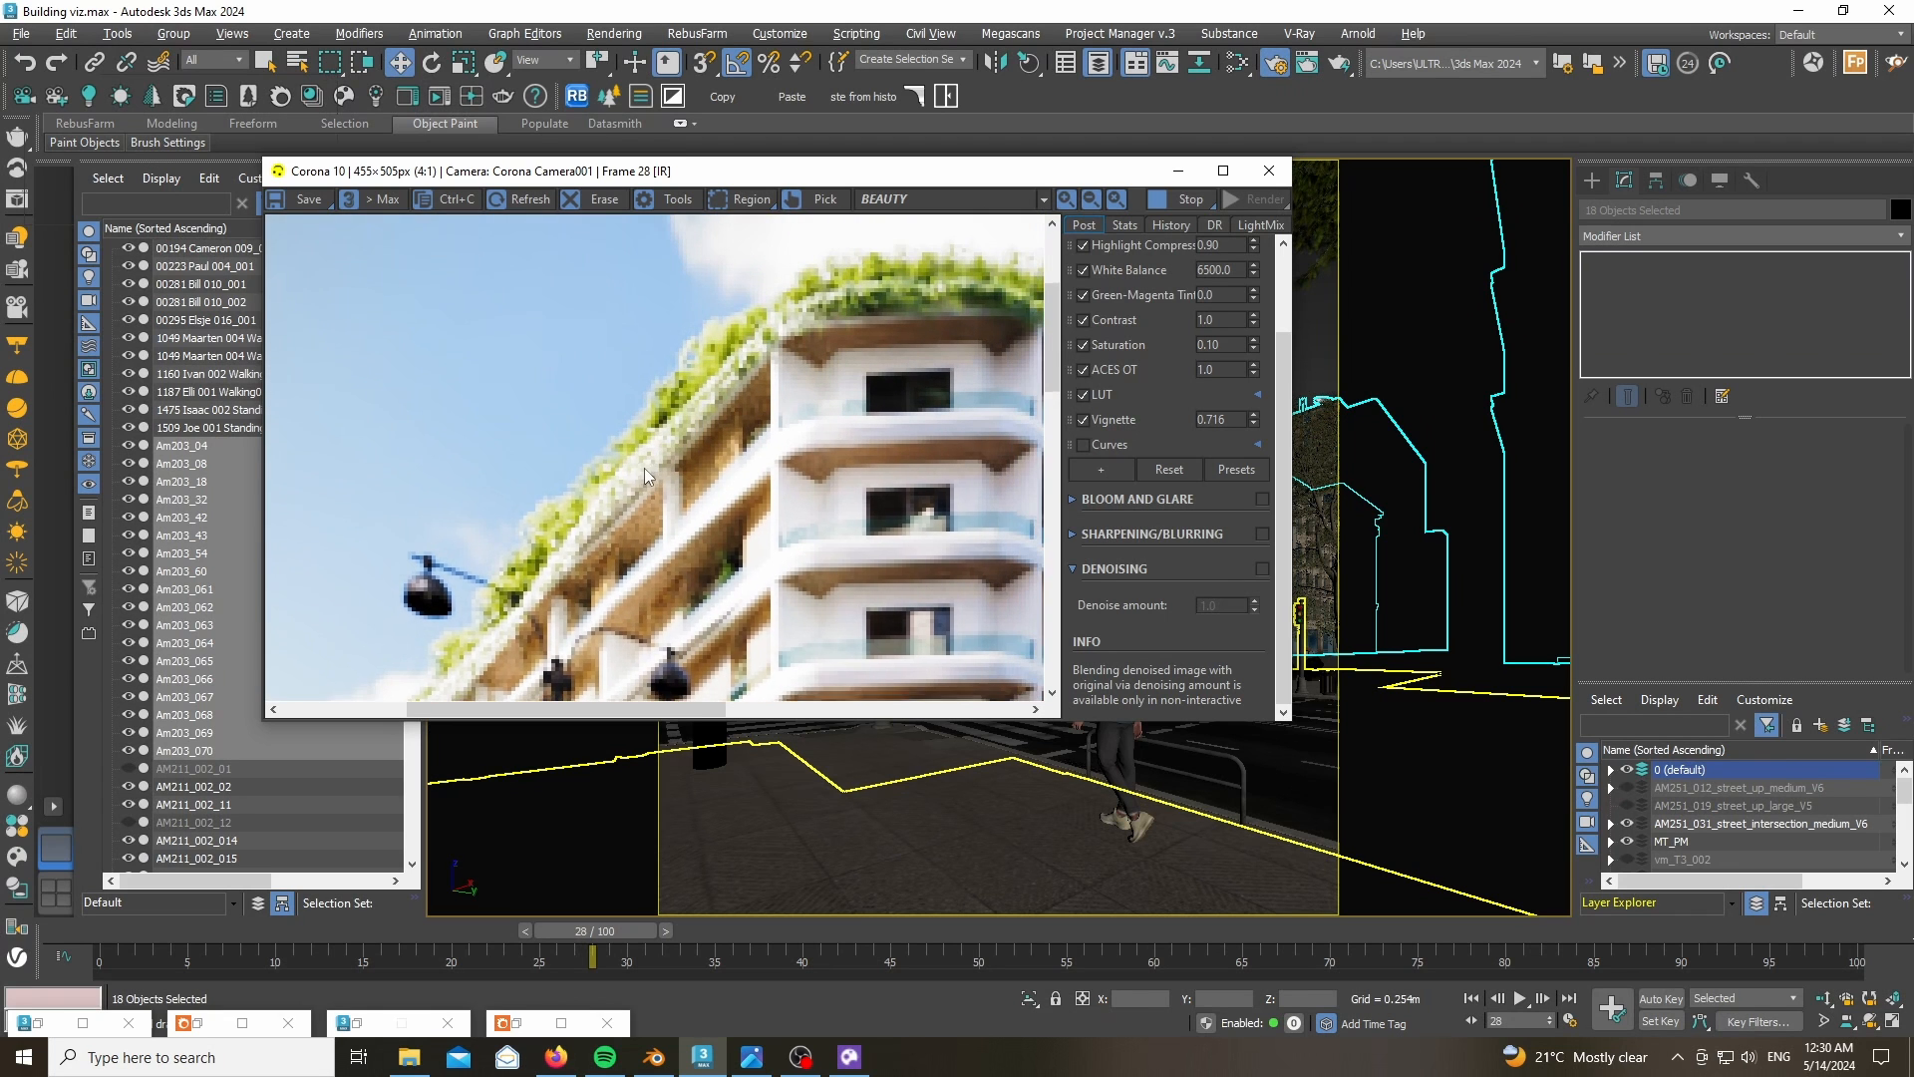
scroll(637, 453, down, 1)
scroll(554, 351, up, 3)
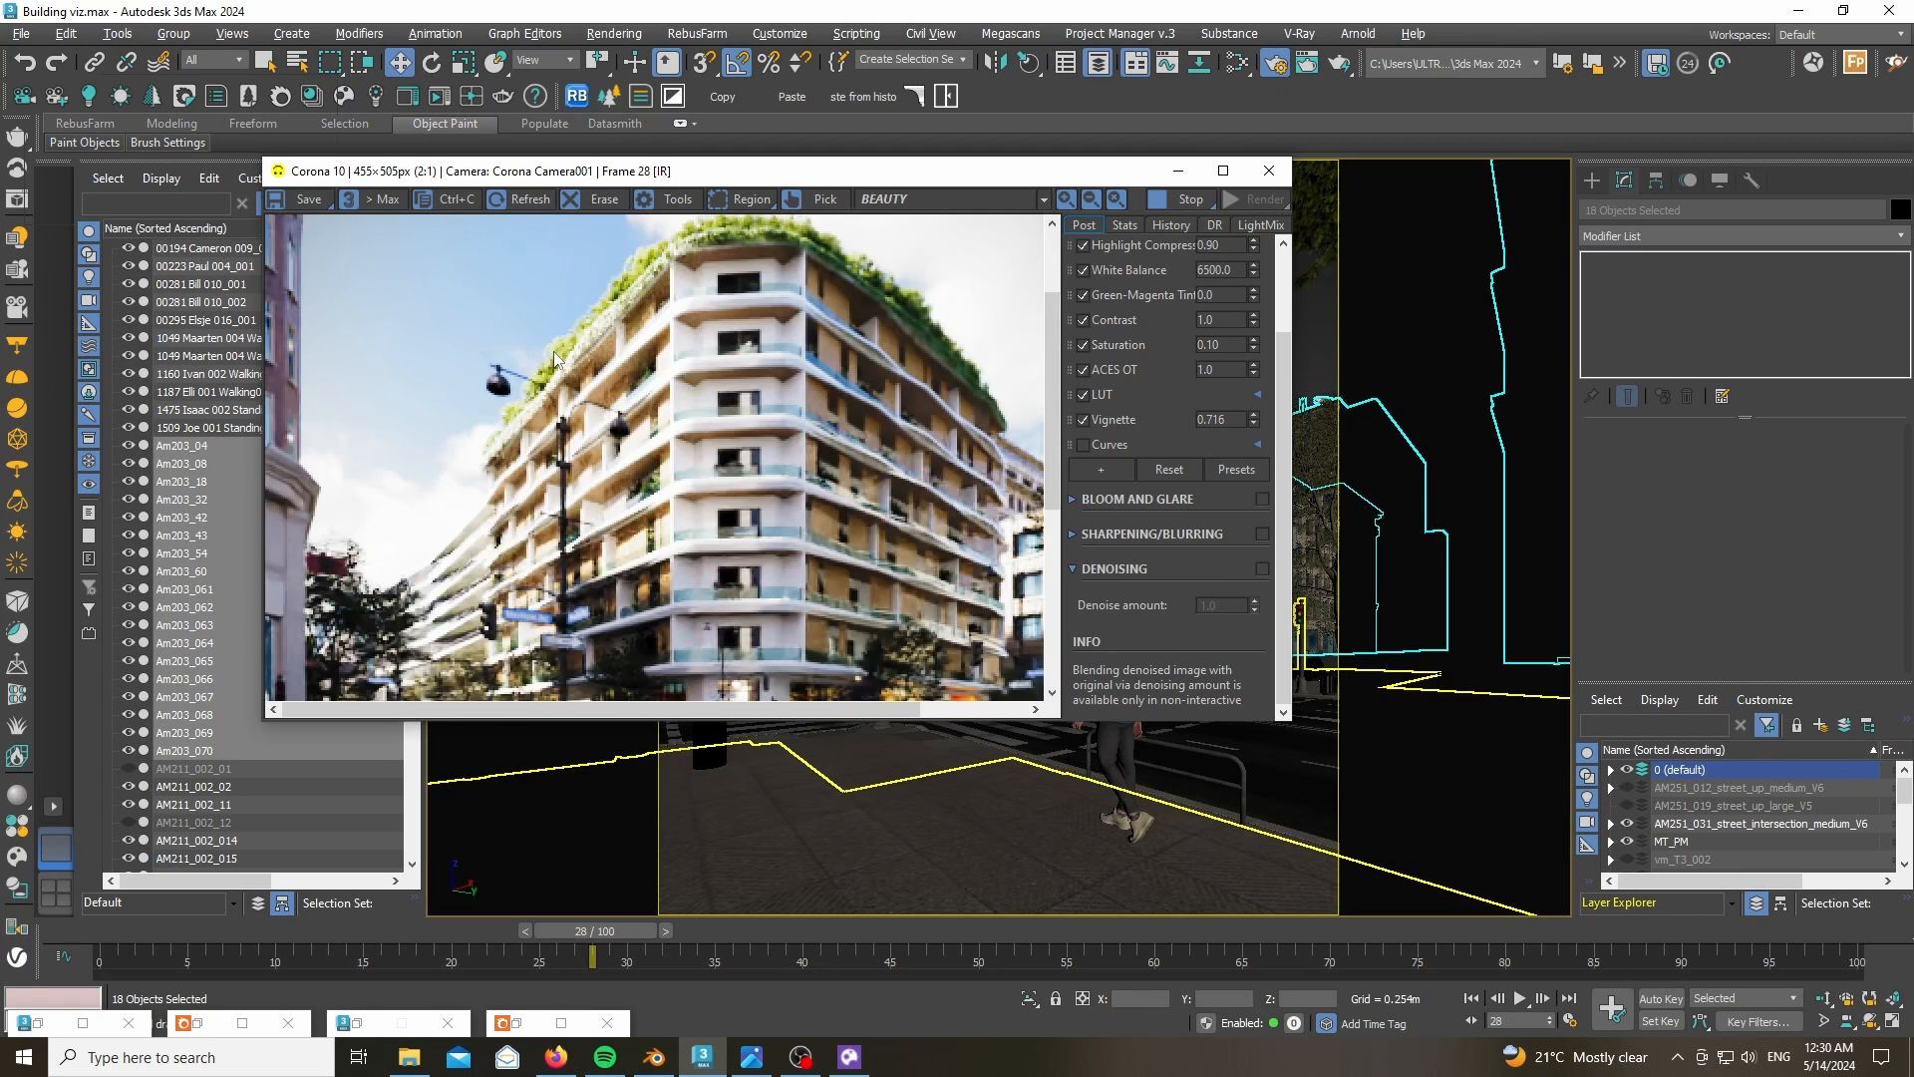
scroll(554, 353, down, 2)
scroll(554, 353, down, 1)
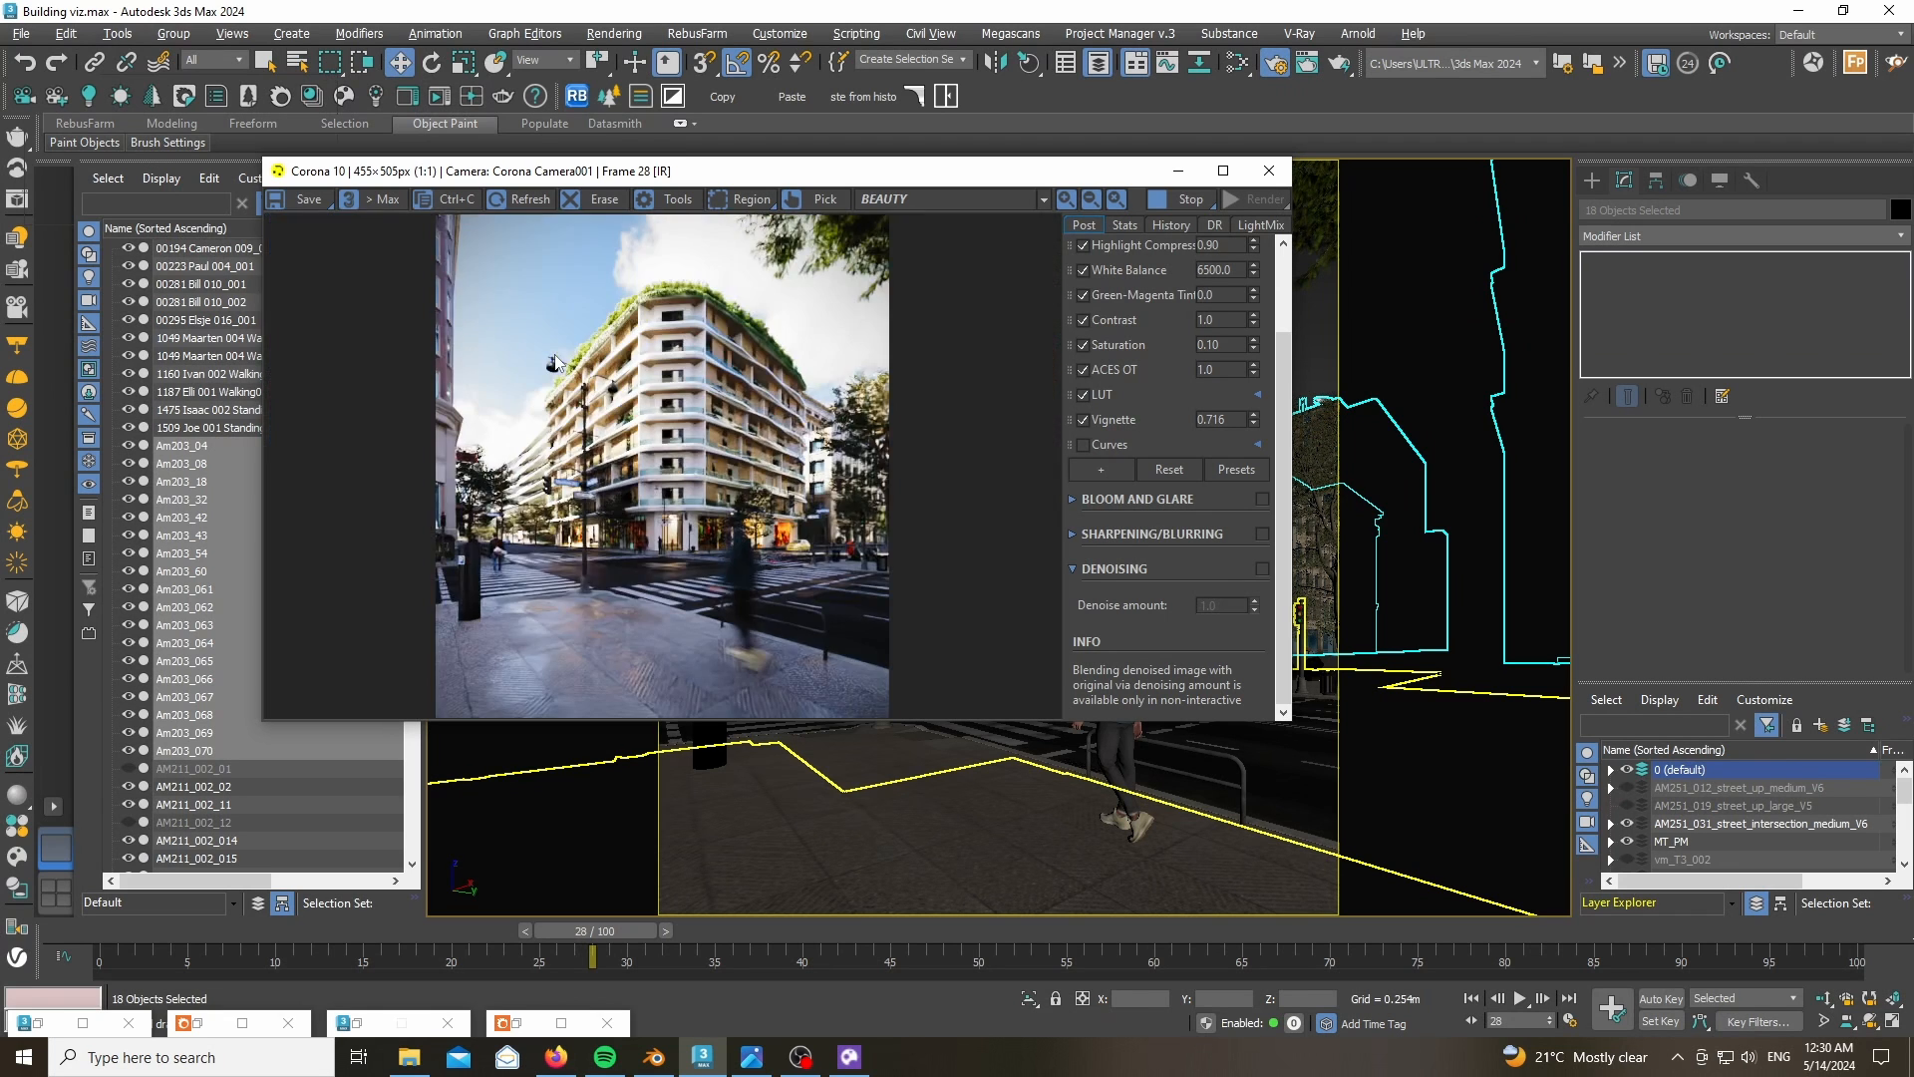
scroll(510, 410, up, 1)
scroll(511, 410, up, 1)
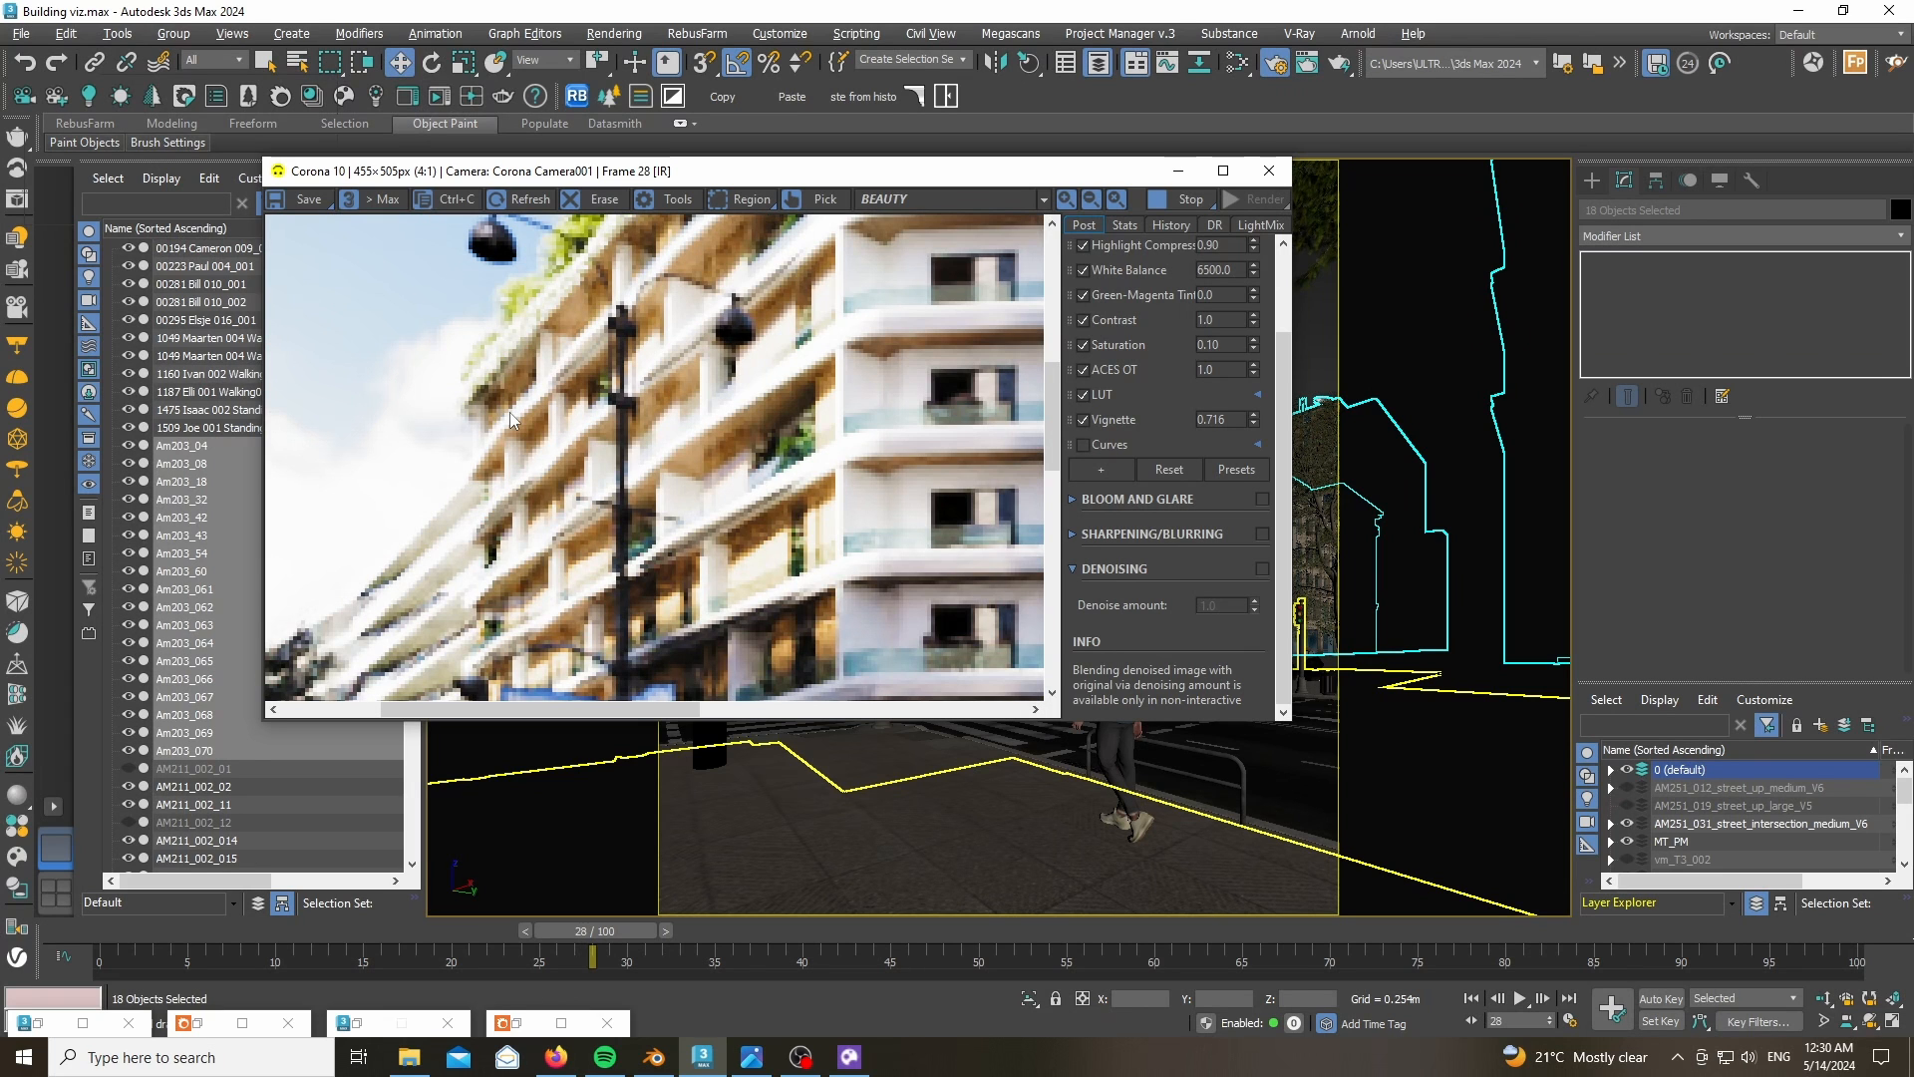
middle_drag(321, 658, 577, 537)
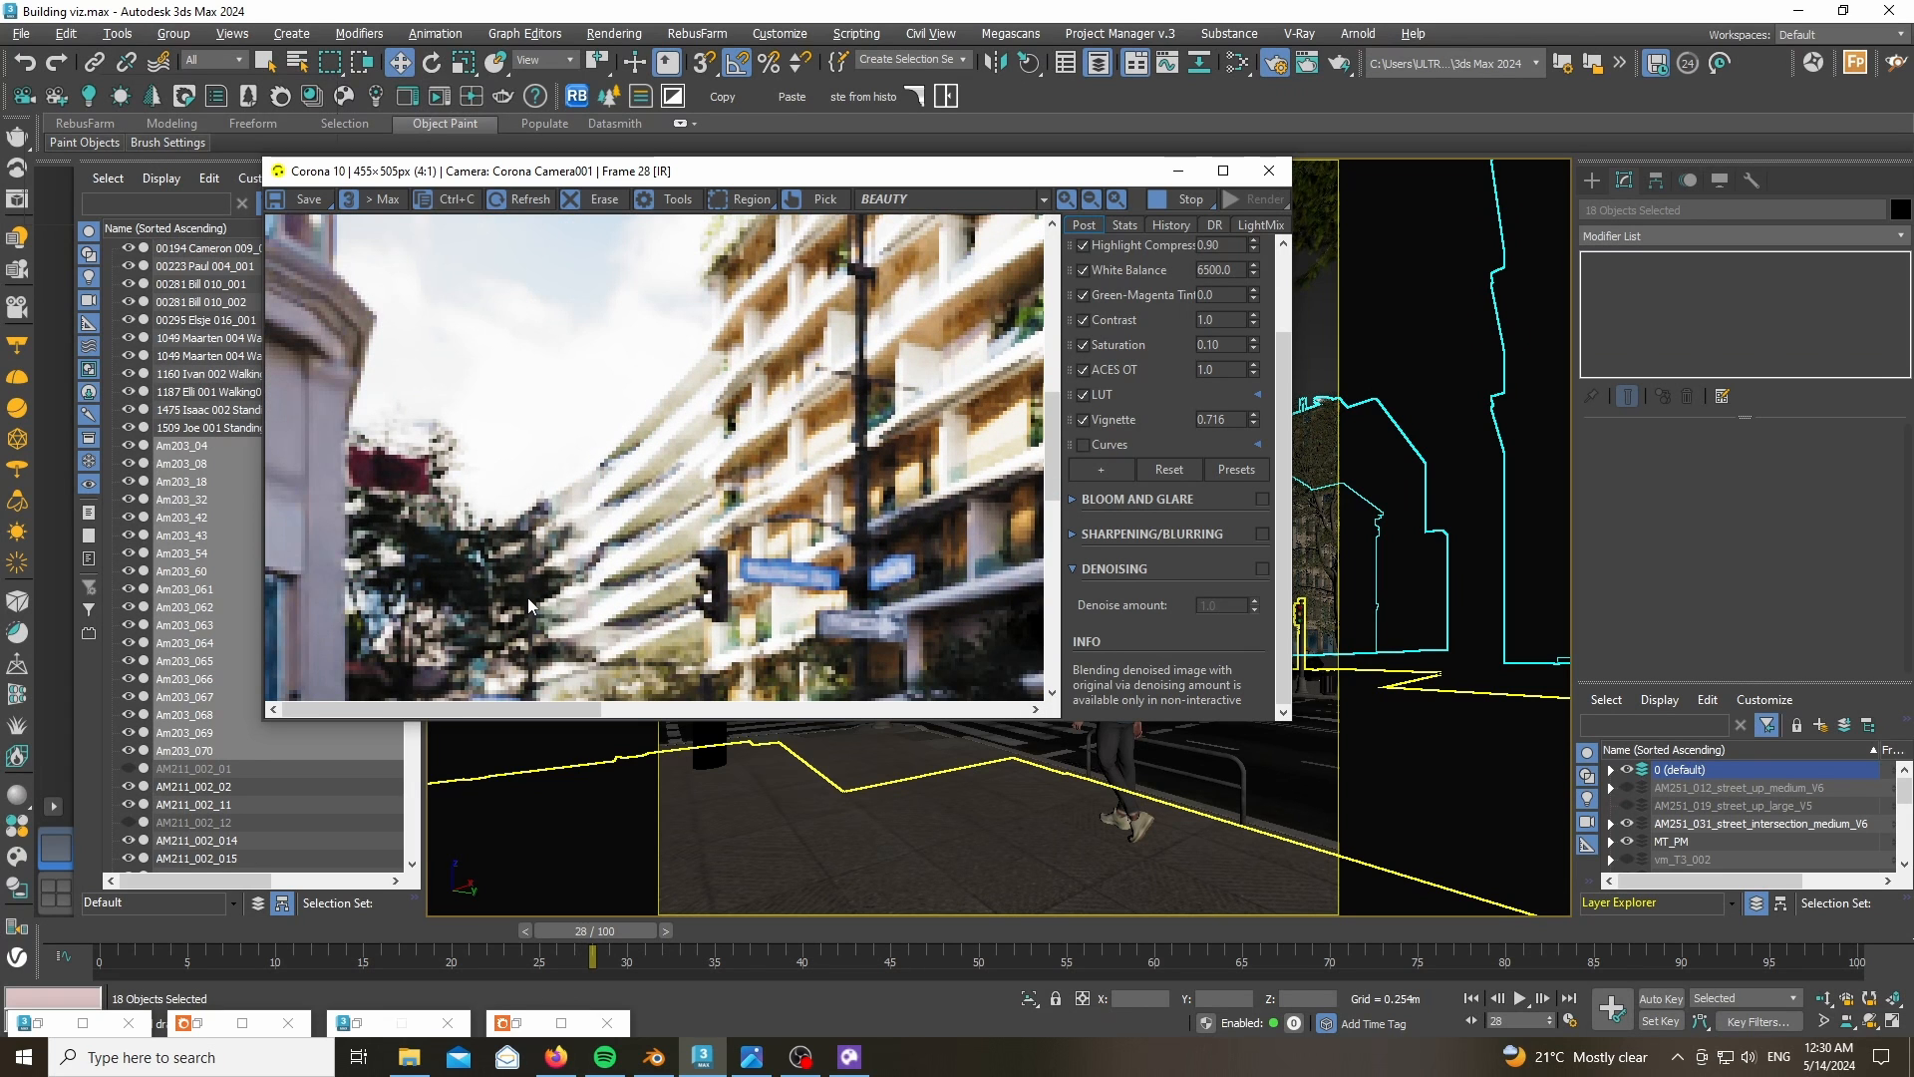
- Reveal the frame buffer's render statistics and examine the pavement and crossing up close in the interactive render
scroll(530, 534, down, 2)
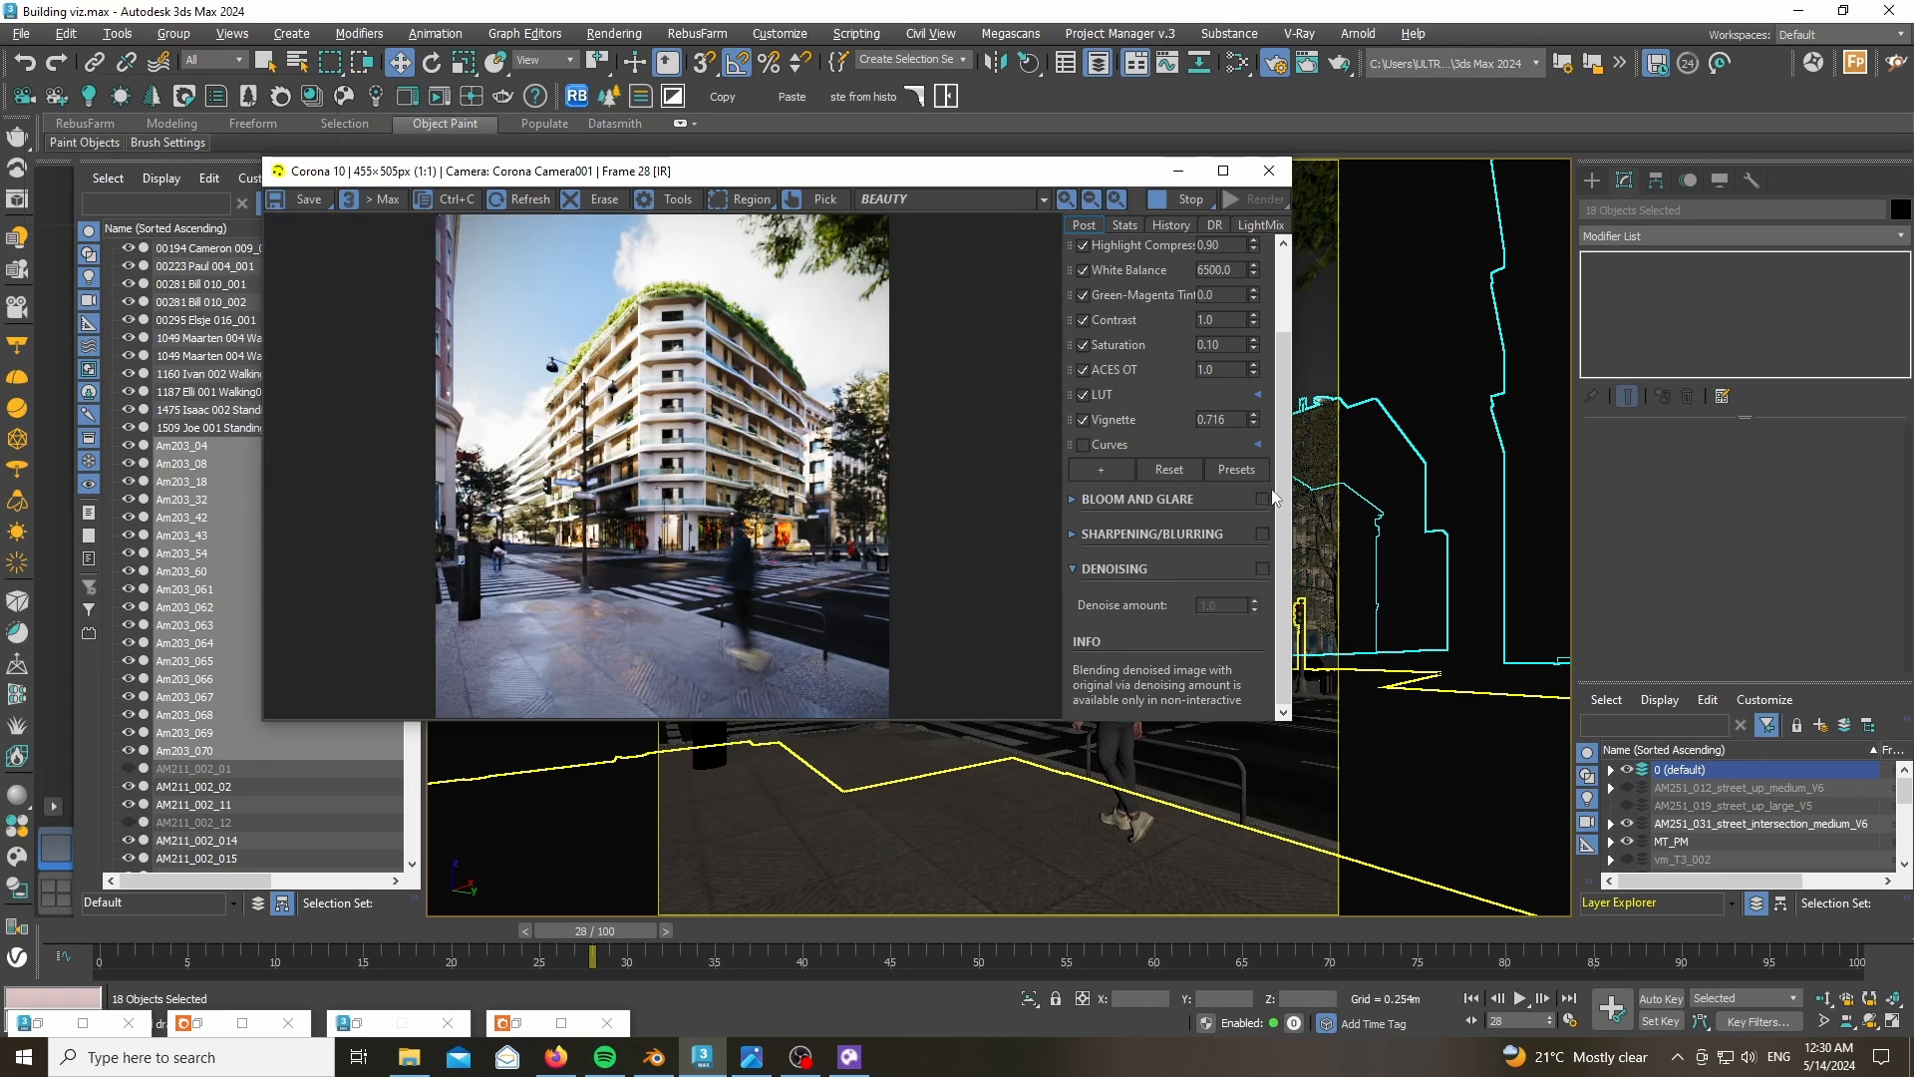
click(1126, 226)
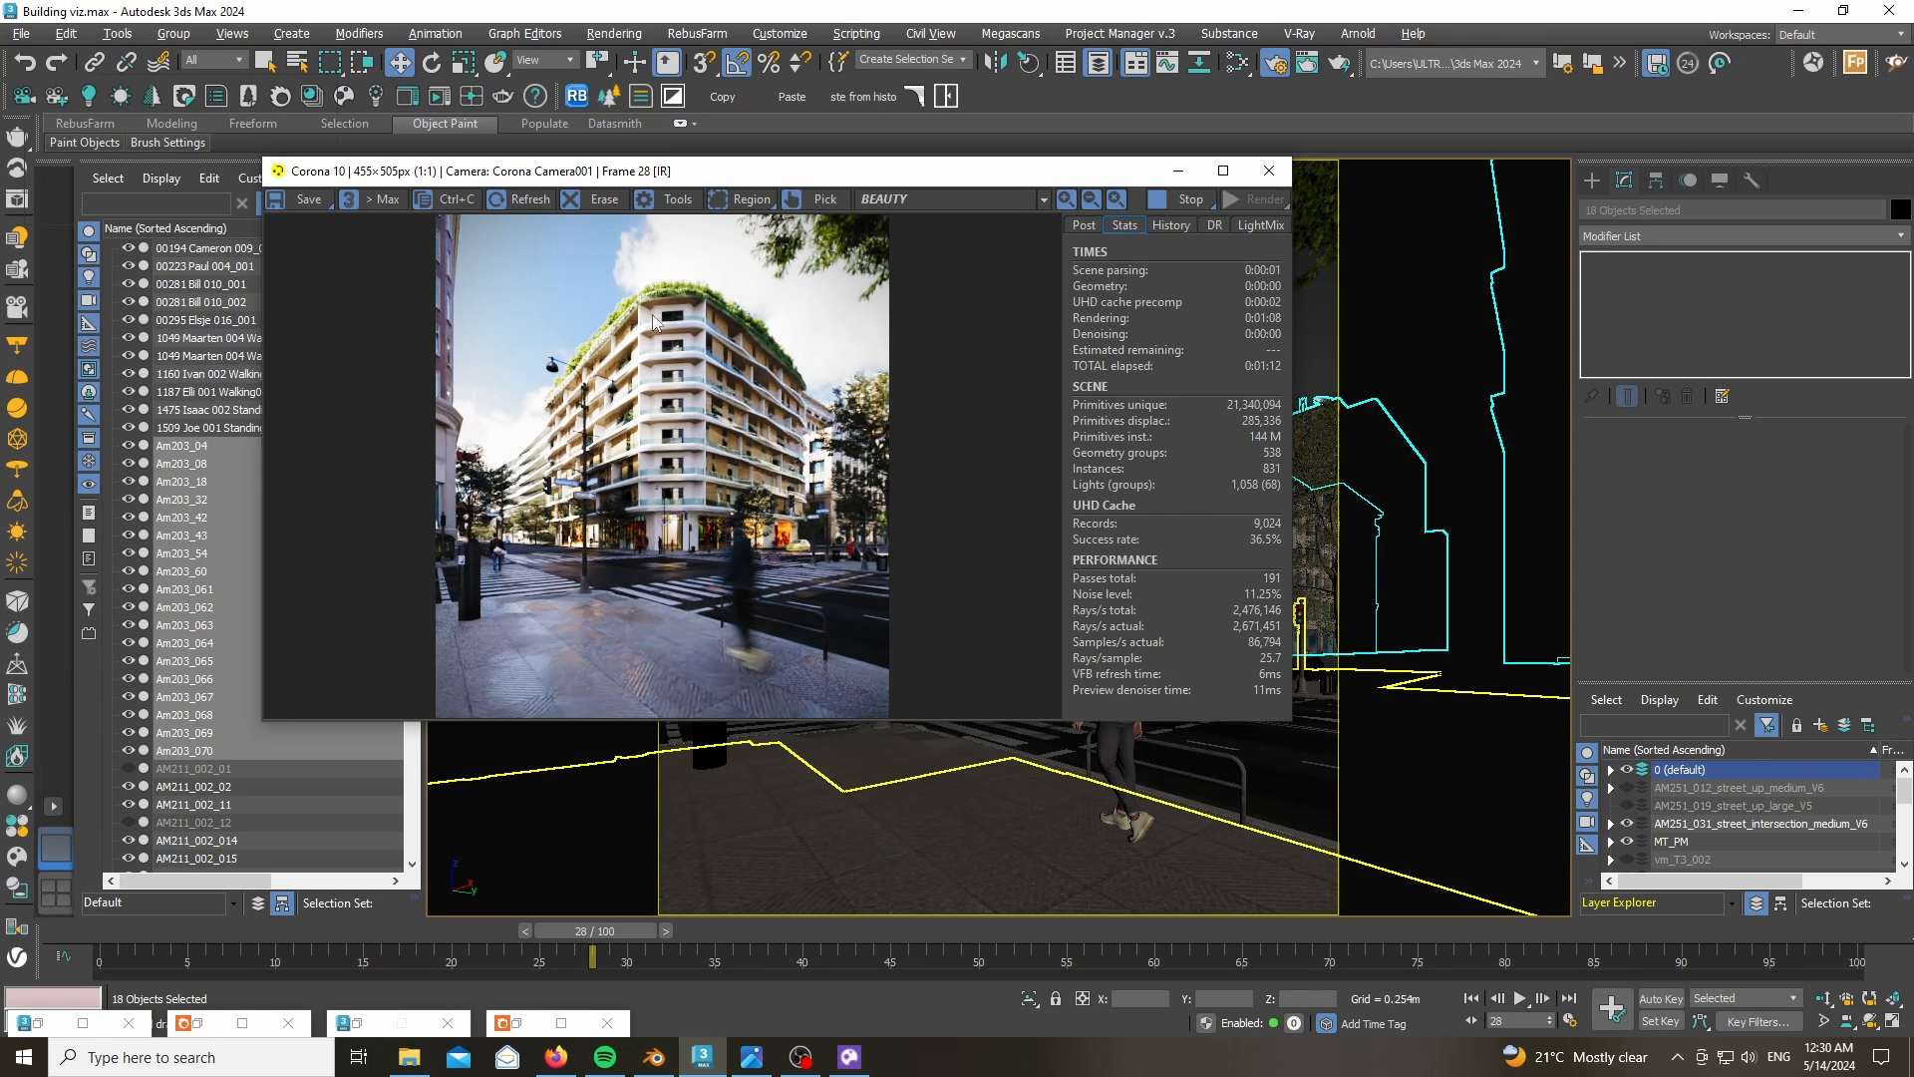
scroll(790, 359, up, 2)
scroll(759, 407, down, 2)
scroll(571, 682, up, 2)
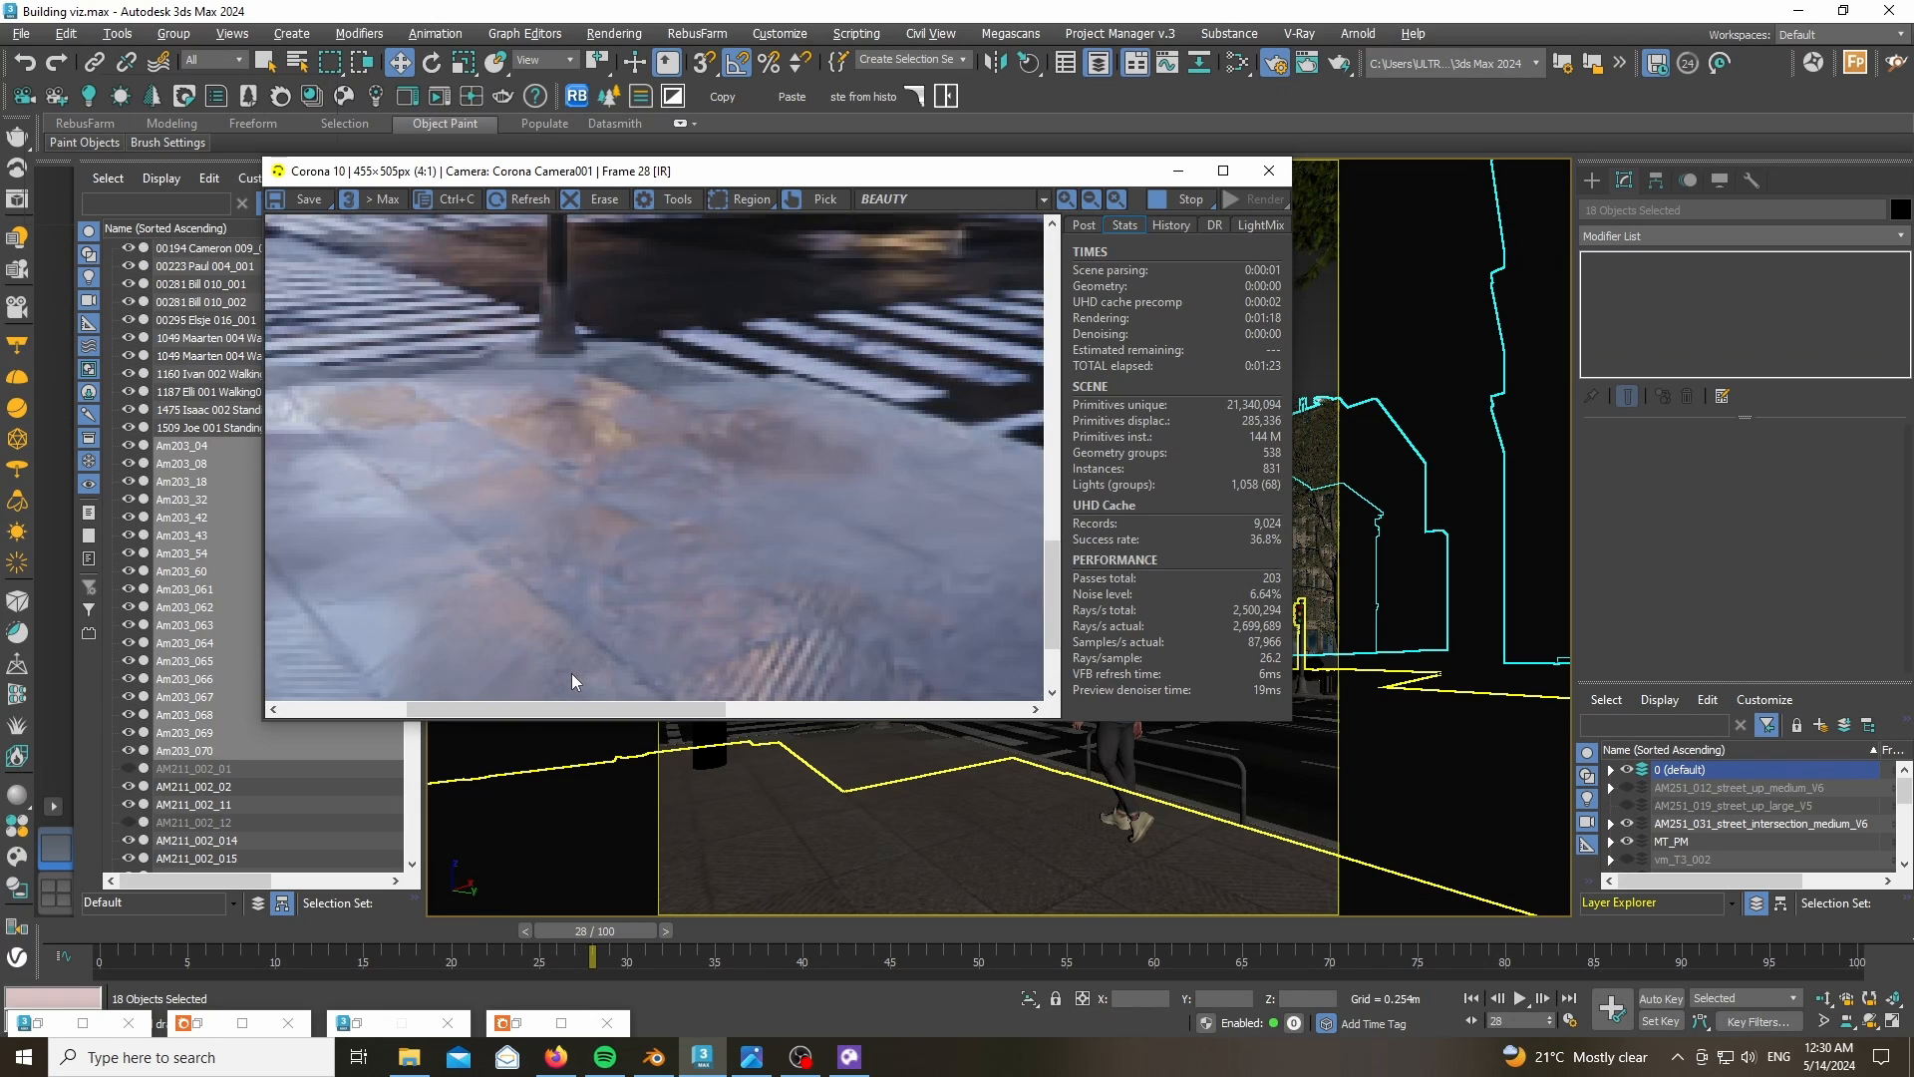
scroll(679, 600, down, 2)
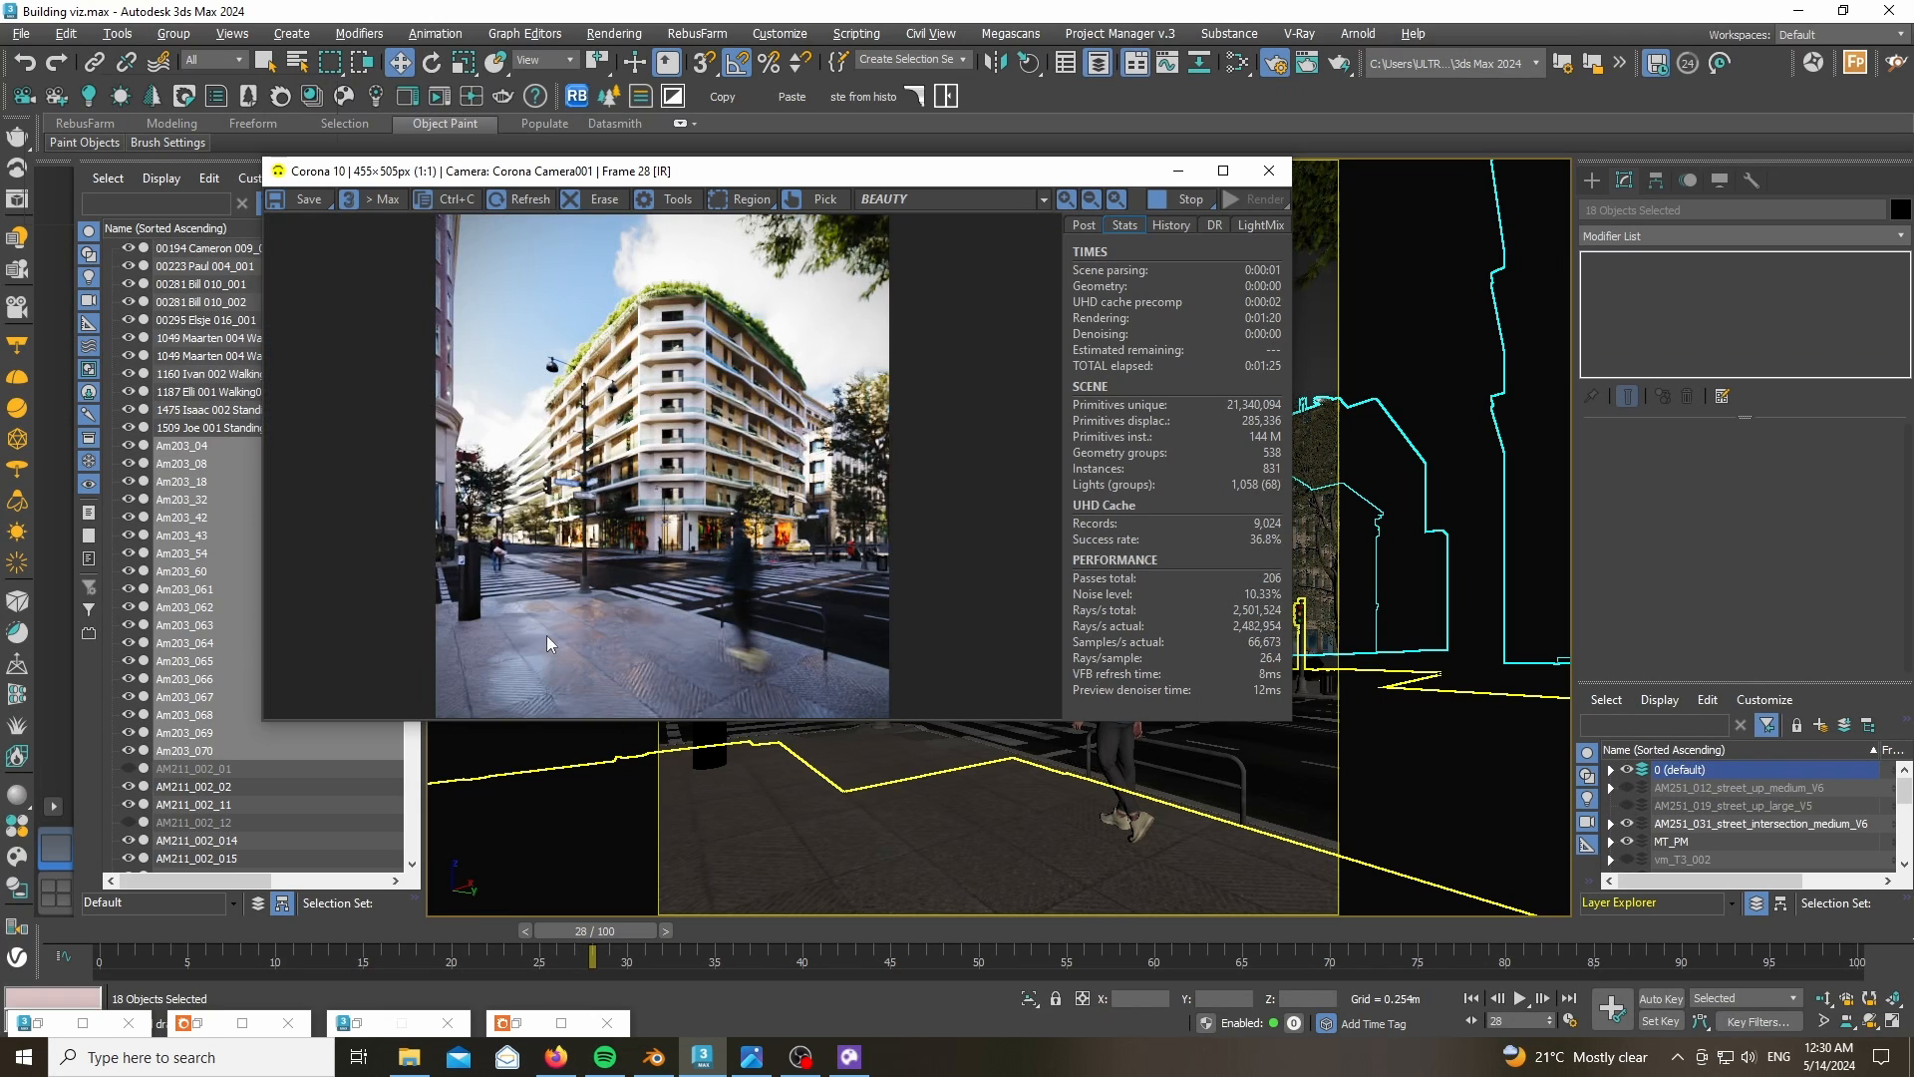
scroll(547, 635, up, 1)
scroll(554, 517, down, 1)
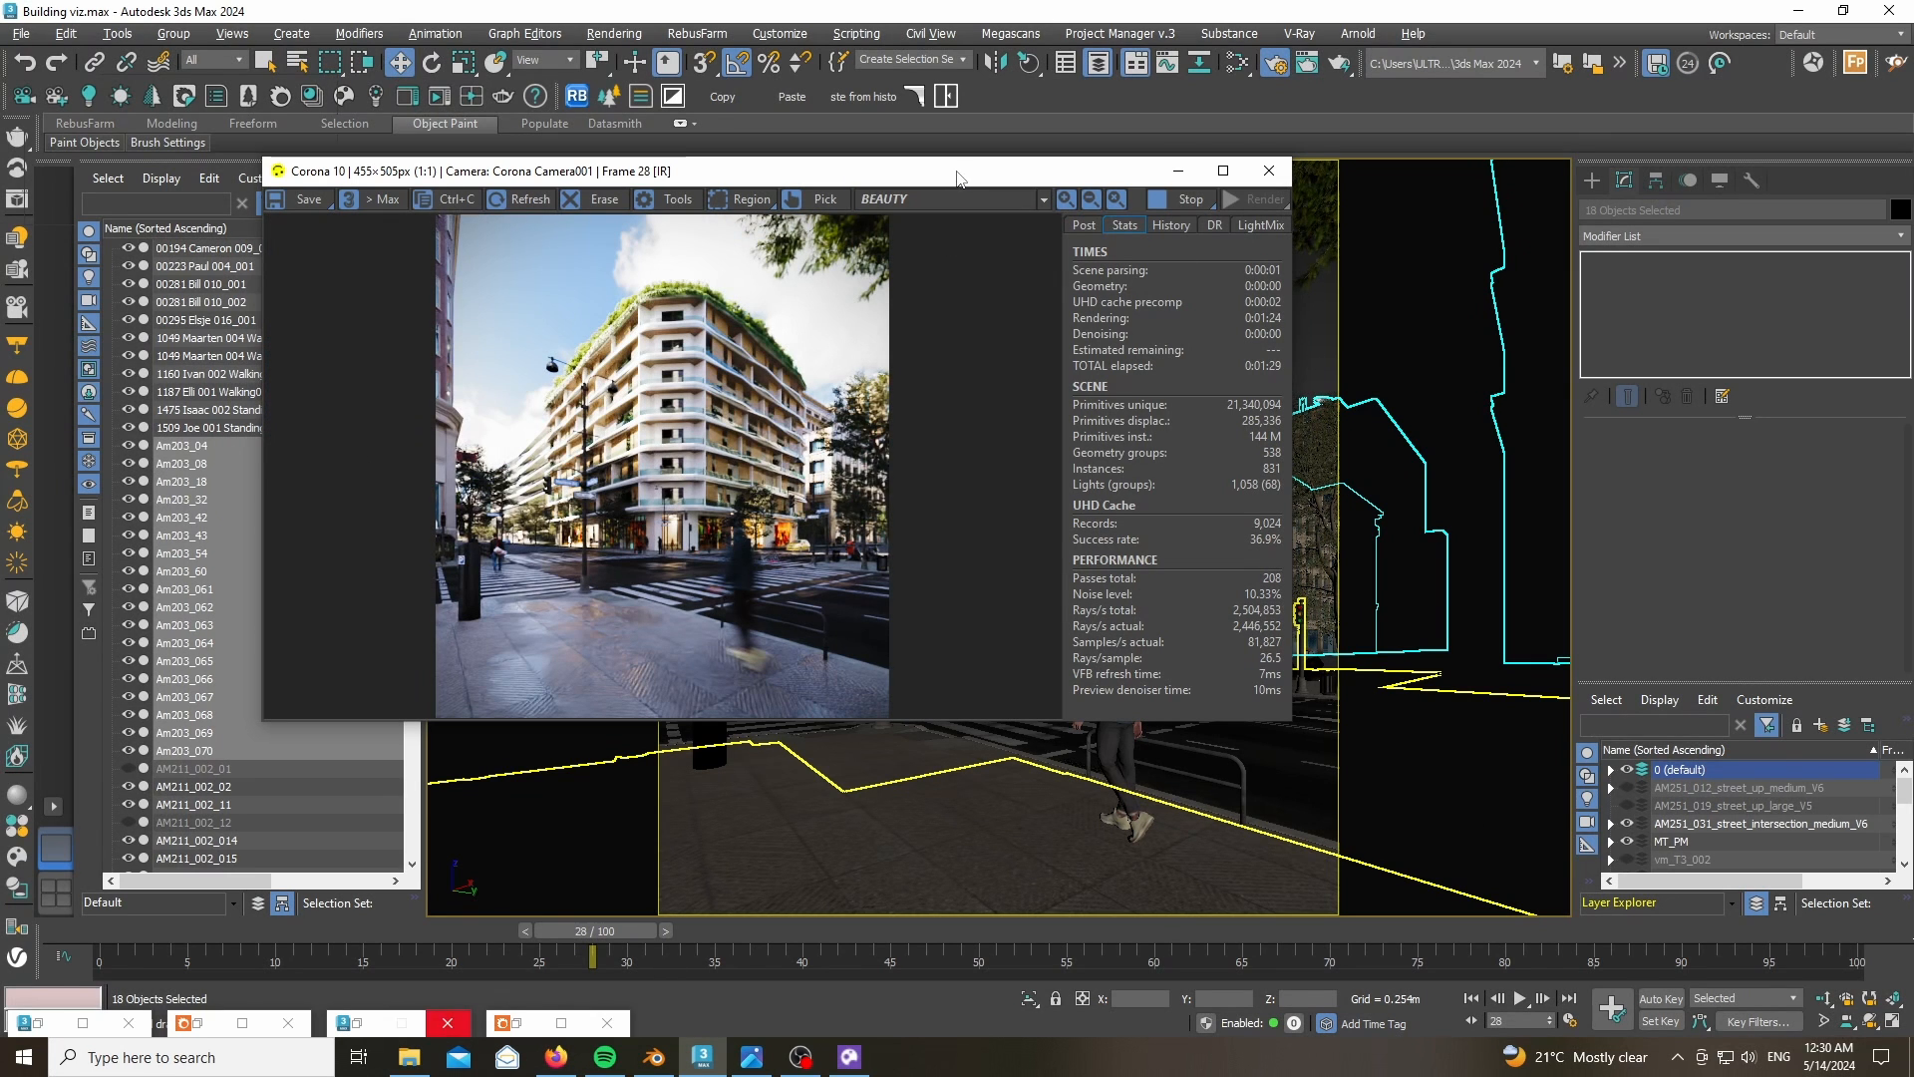
- Move the frame buffer down clear of the camera view and switch to a perspective view looking down over the intersection
drag(960, 186, 1150, 563)
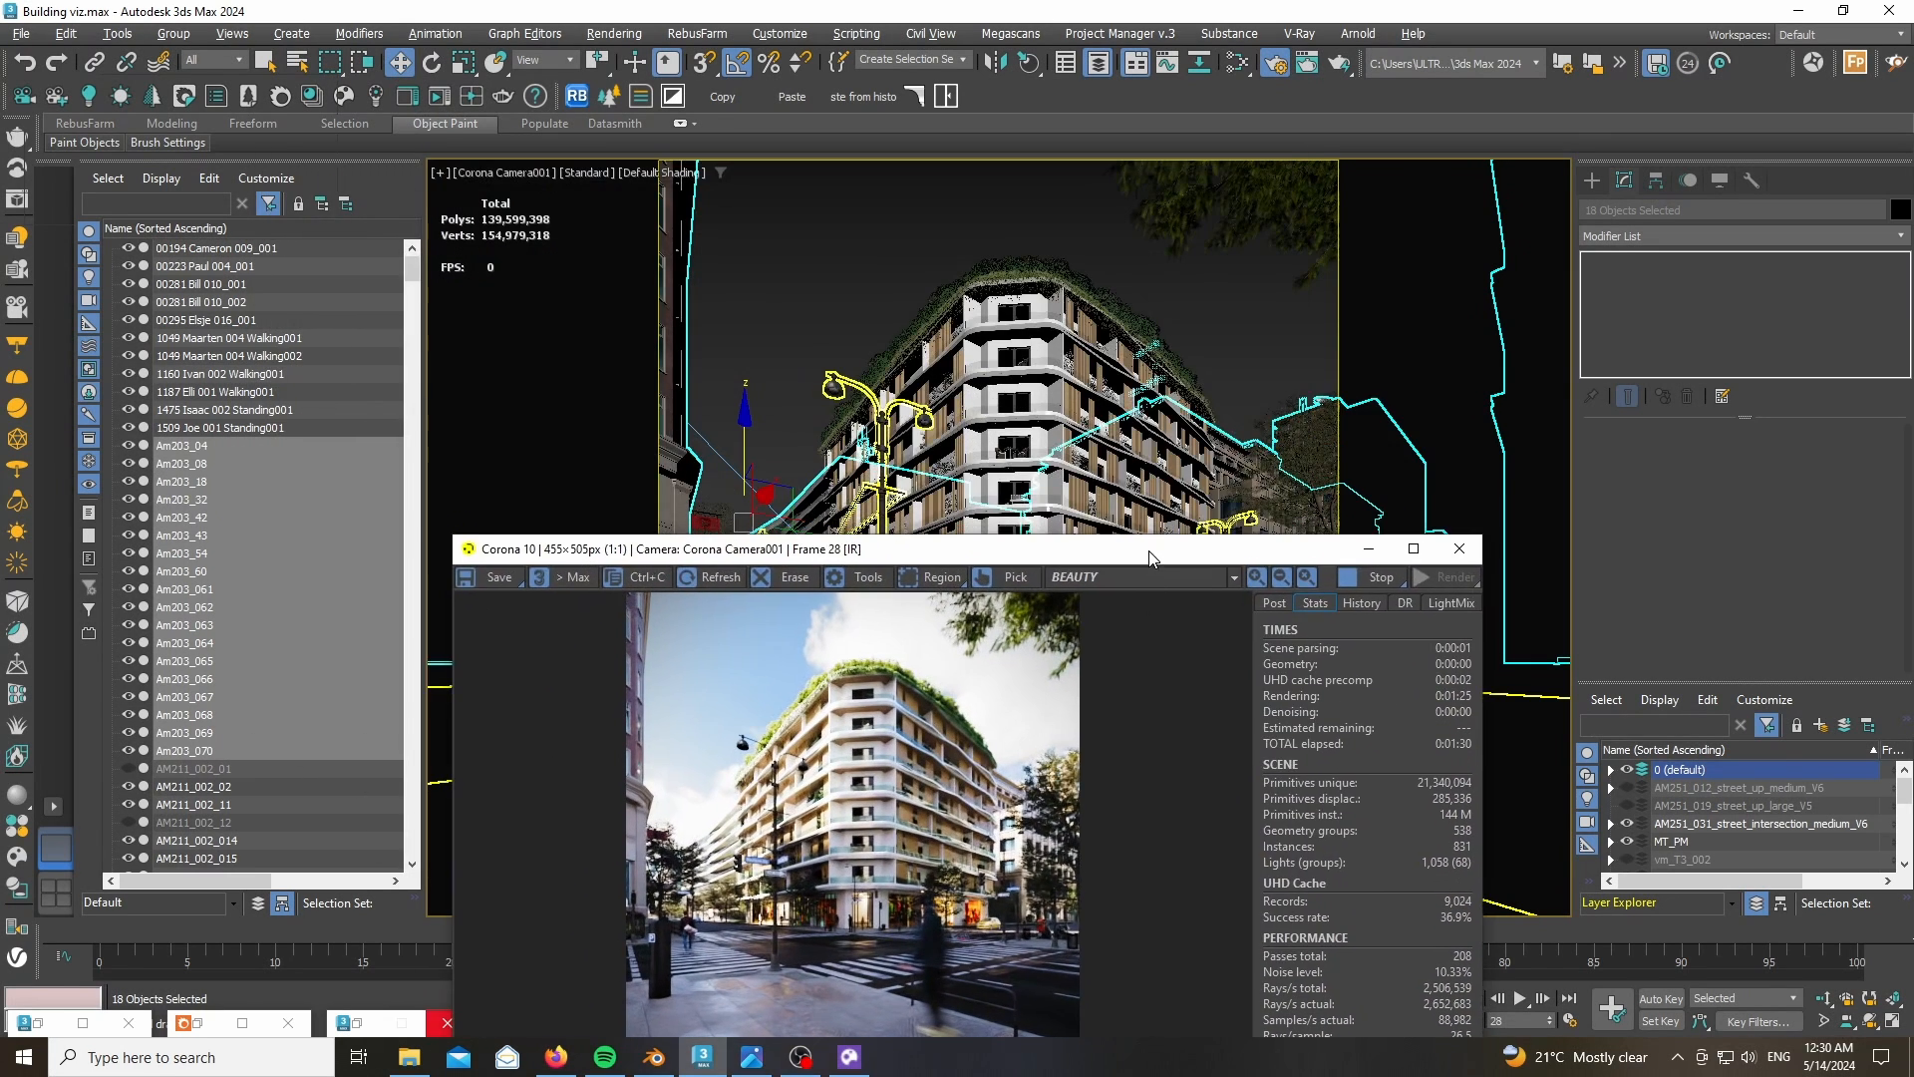
right_click(768, 280)
click(715, 338)
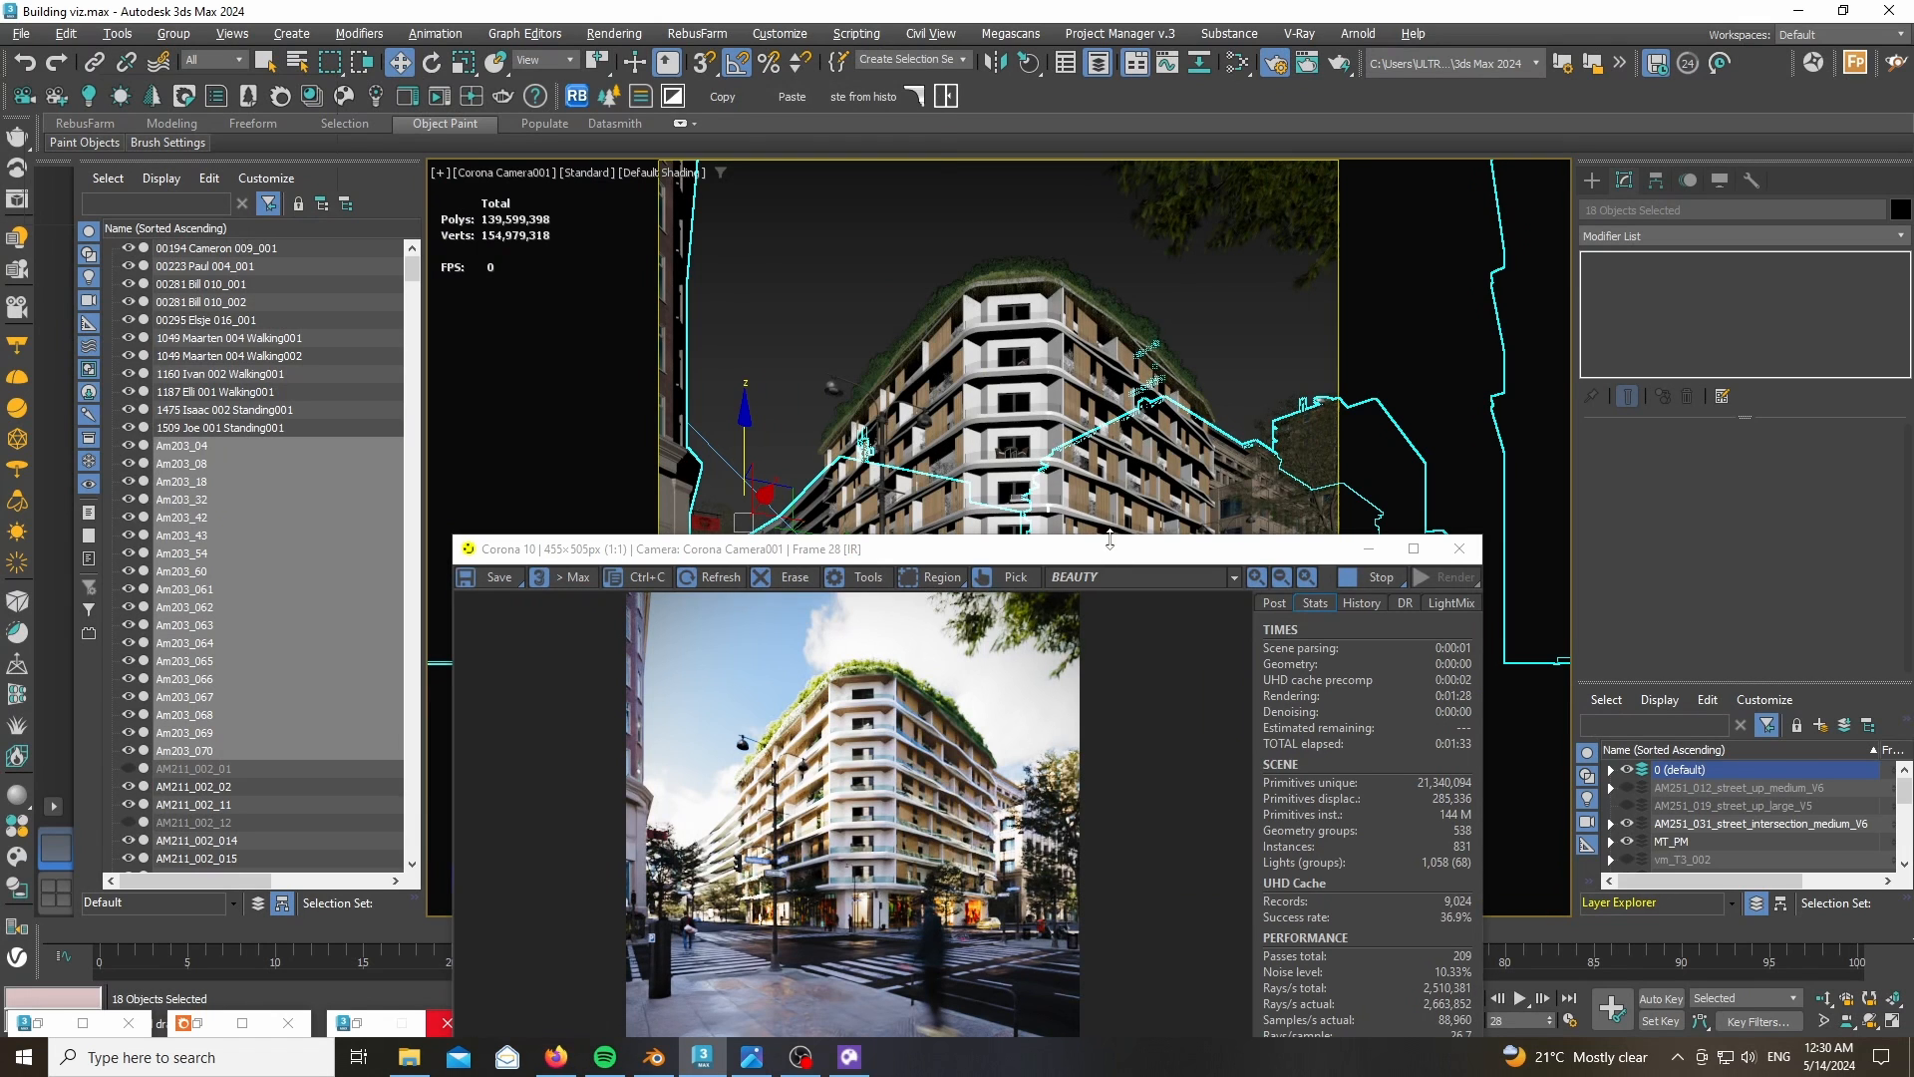
drag(1084, 554, 1076, 859)
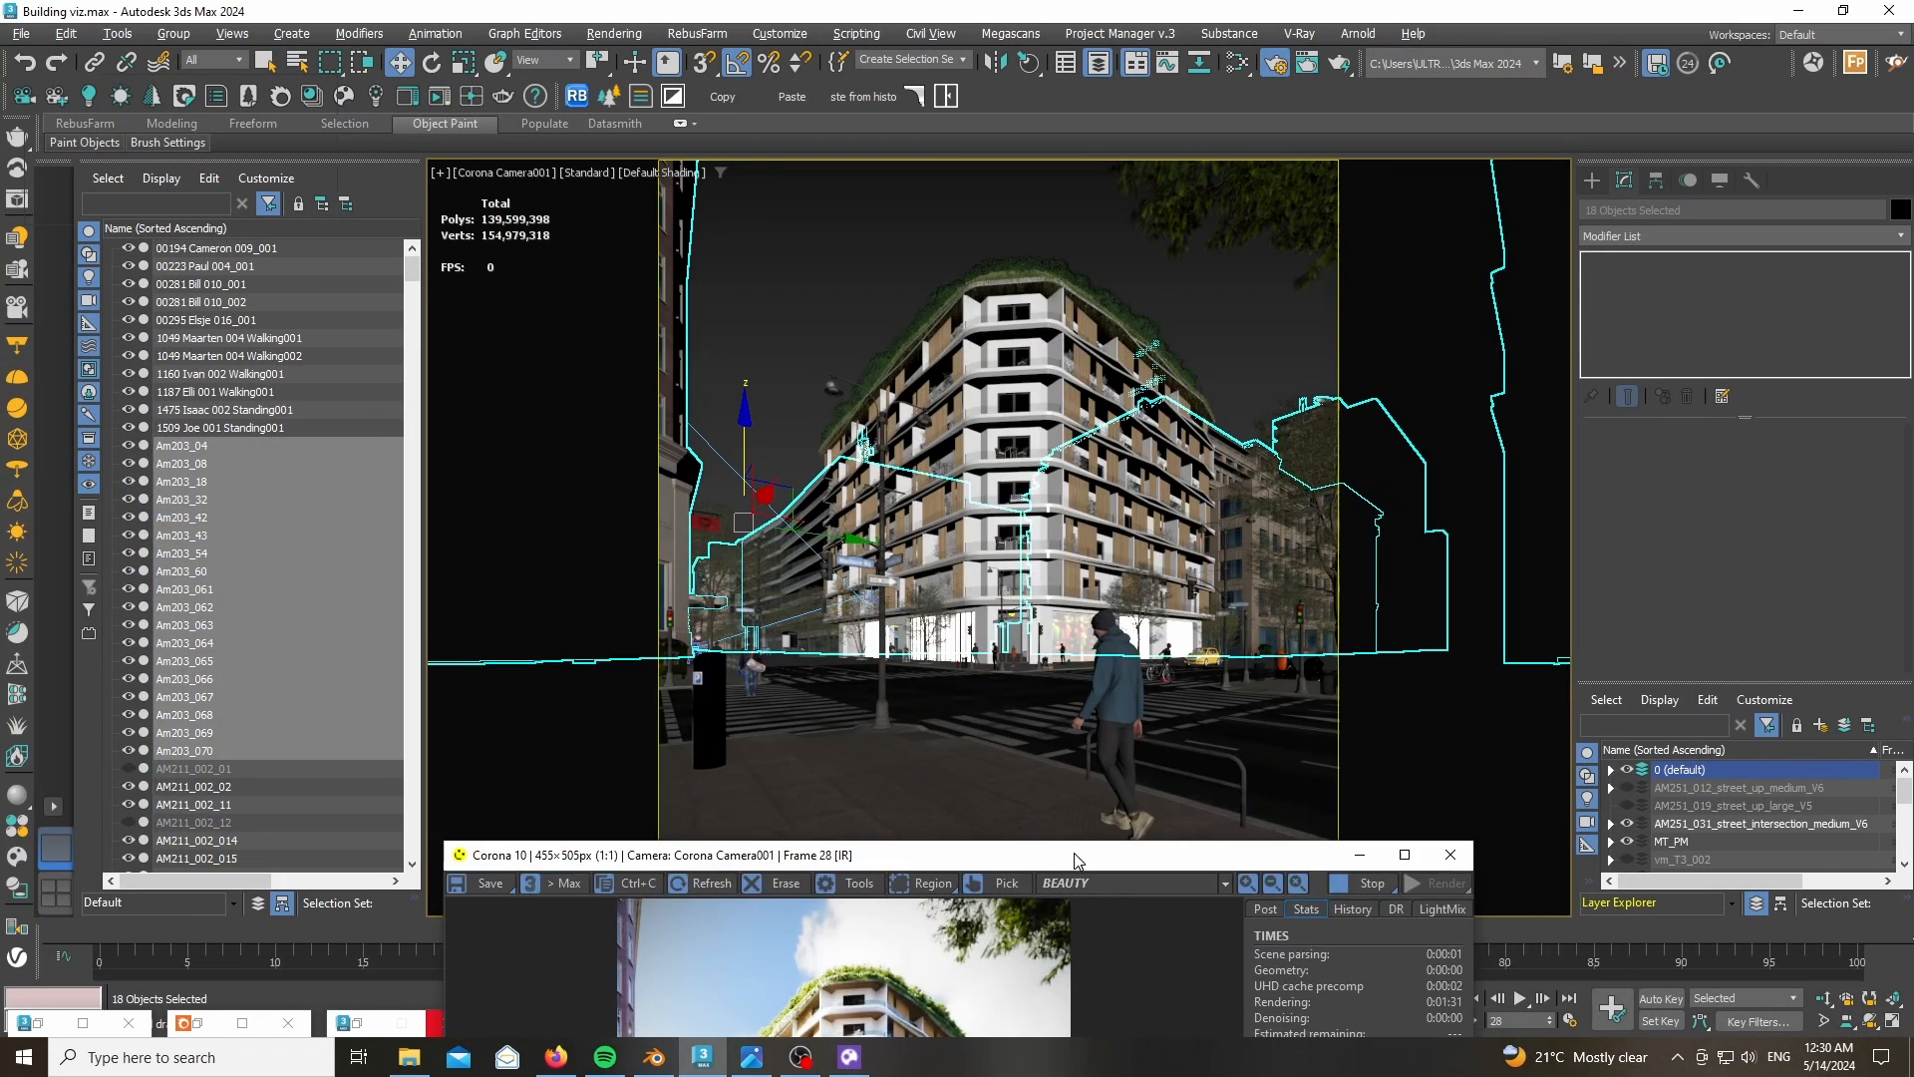
right_click(952, 328)
click(777, 449)
key(p)
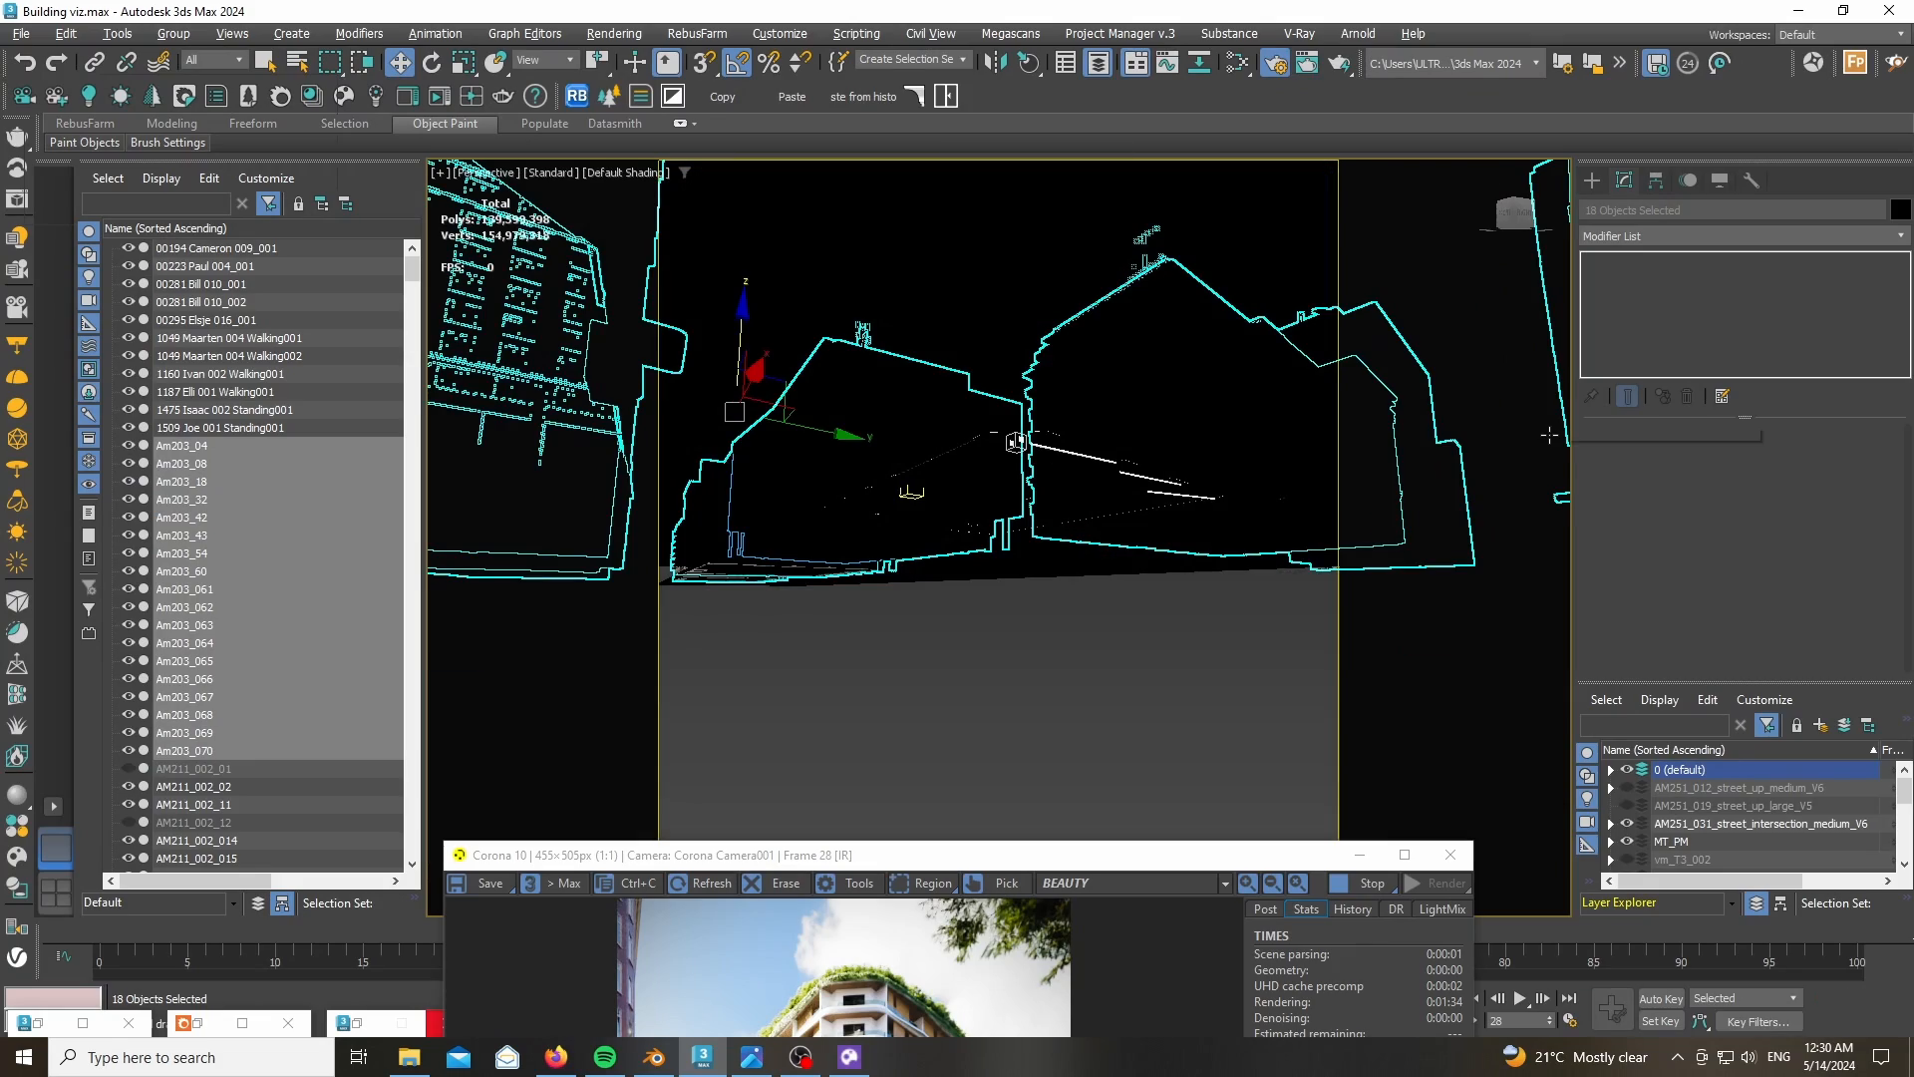
alt+middle_drag(957, 469, 1127, 299)
scroll(937, 706, up, 3)
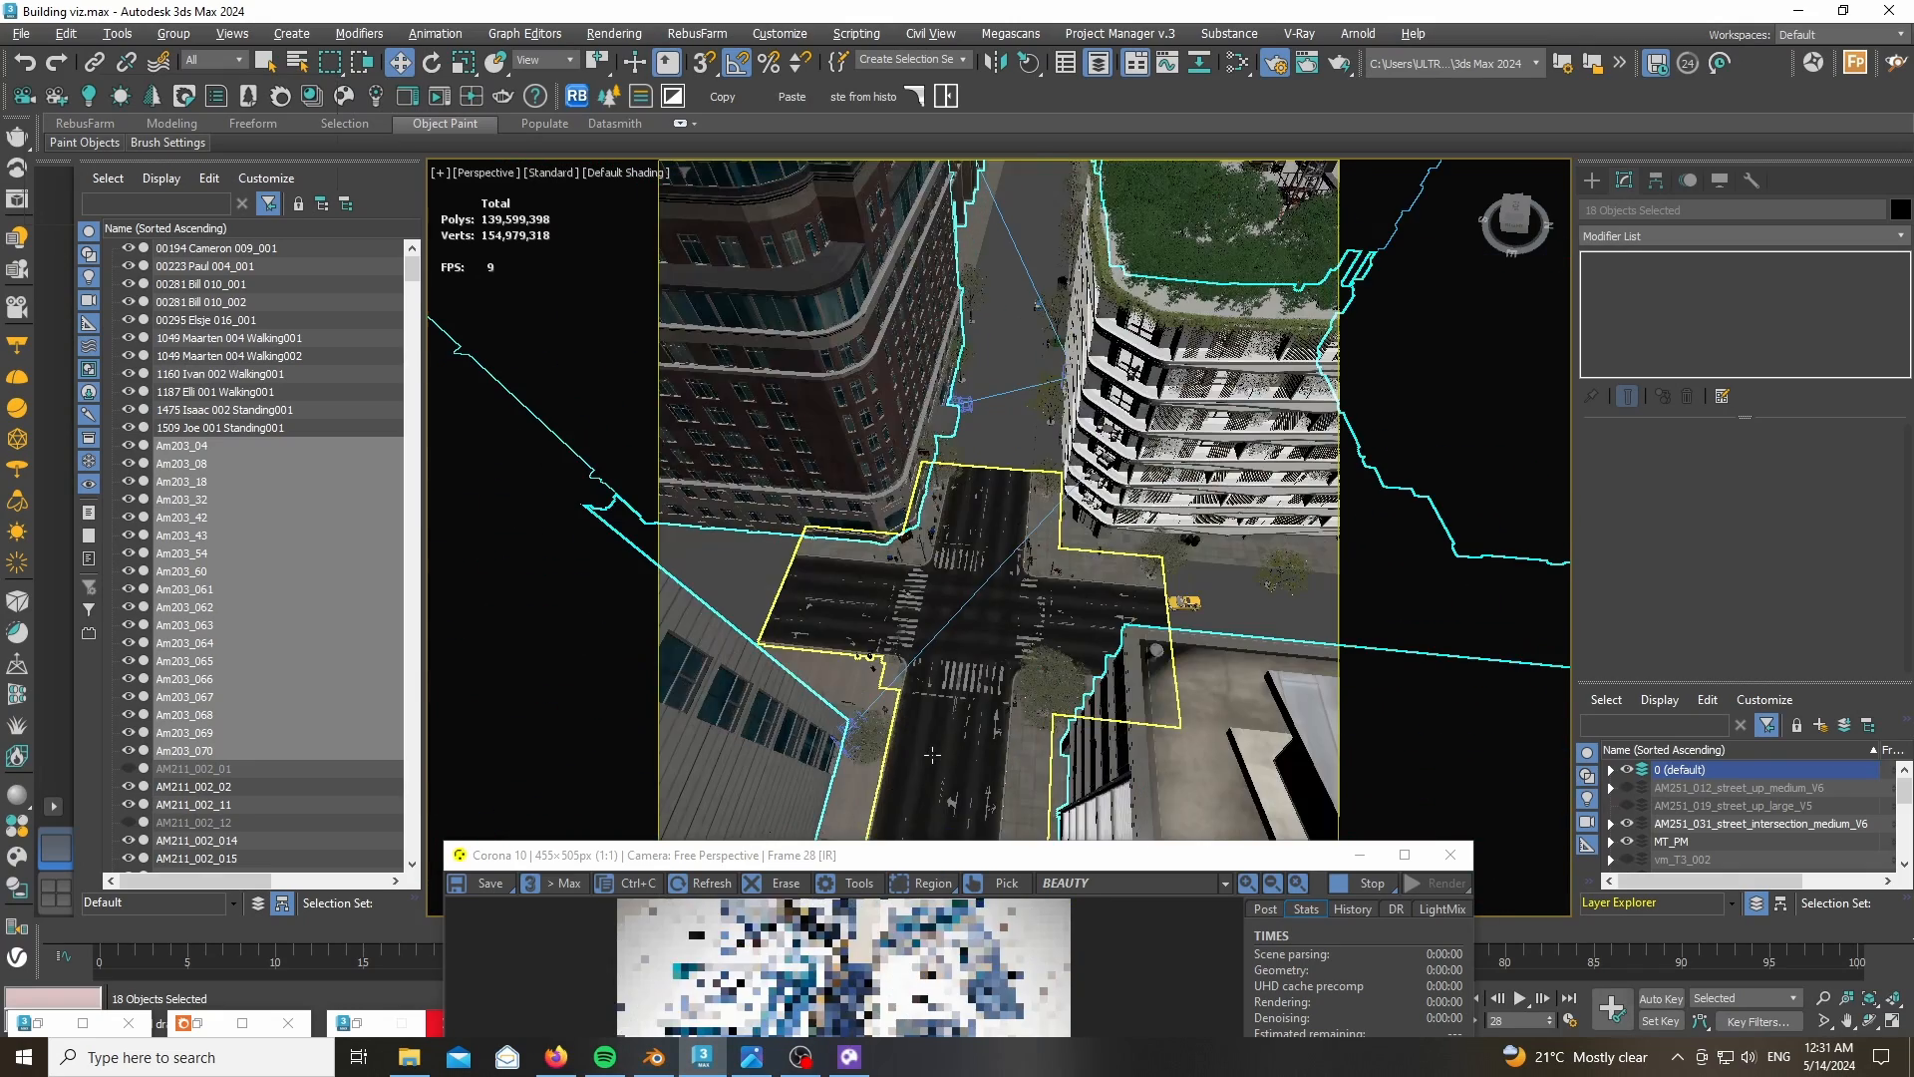
scroll(937, 706, down, 1)
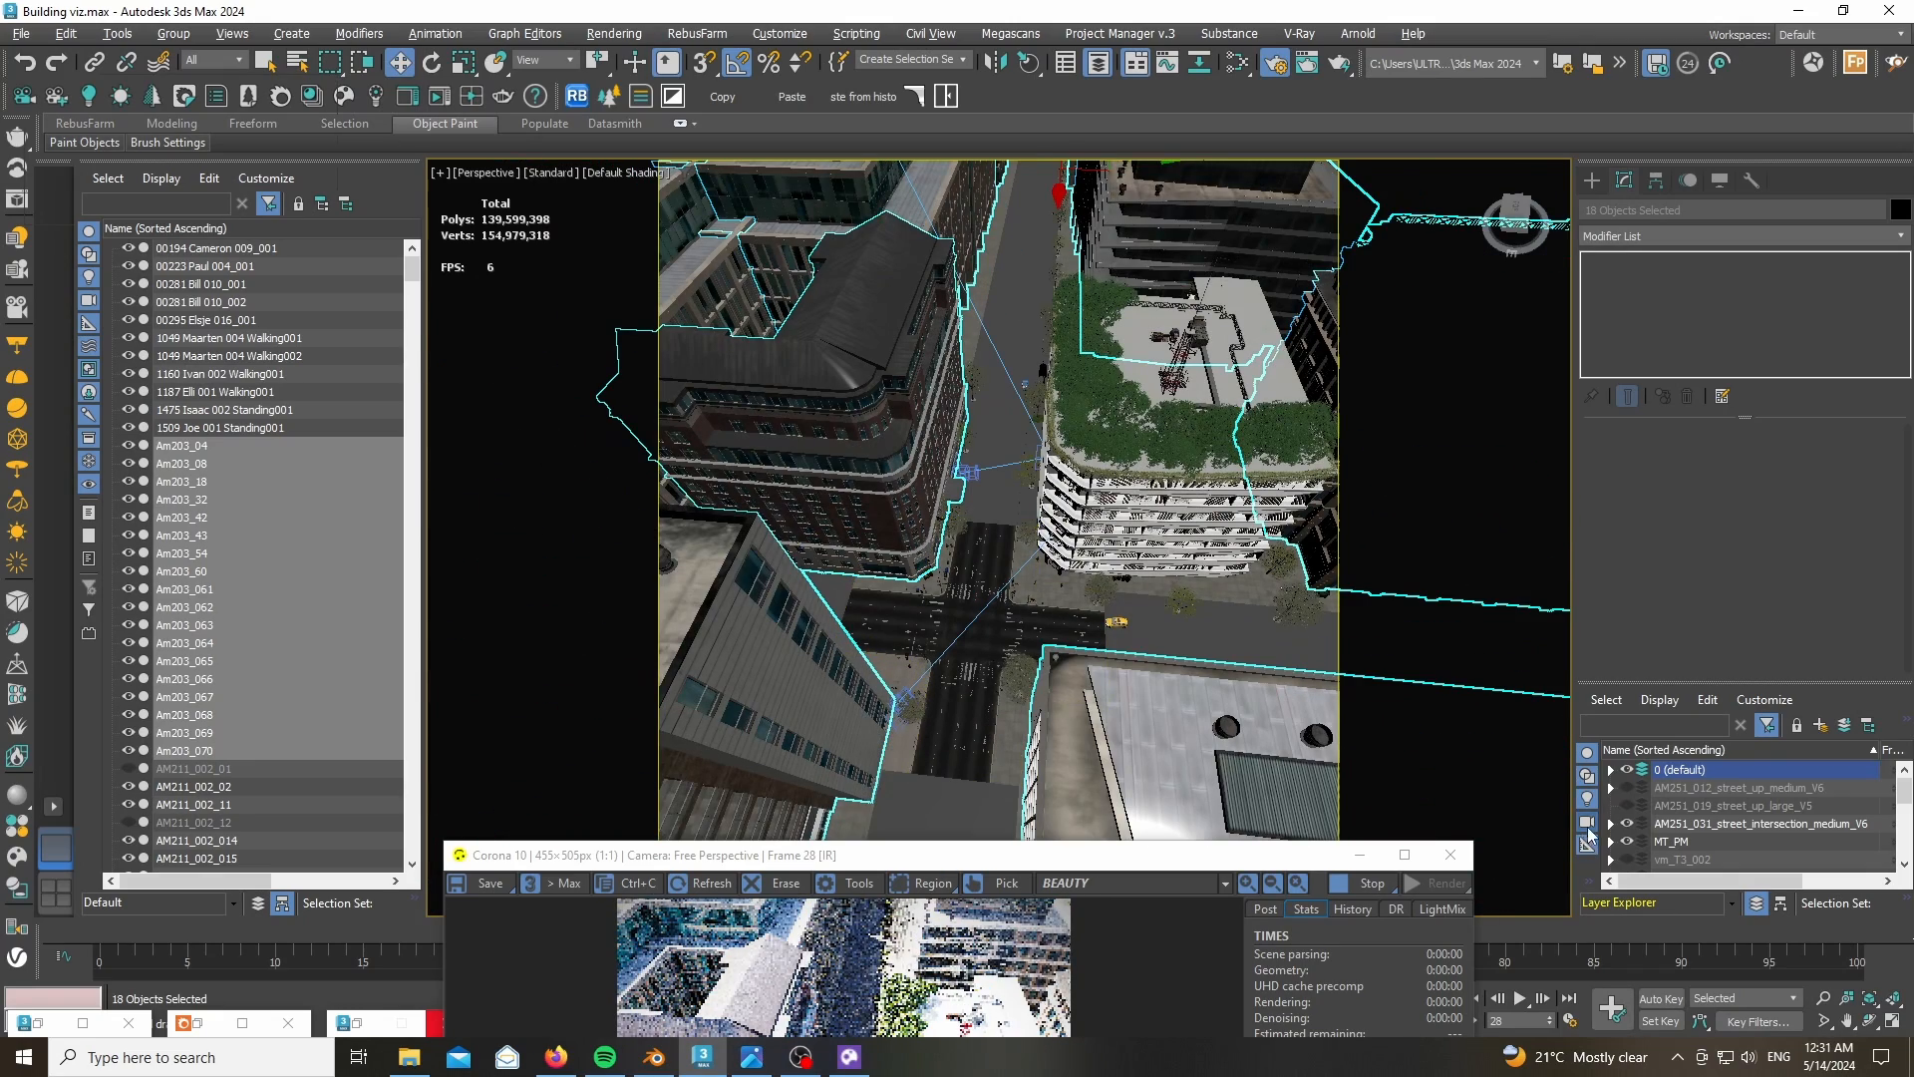
- Unhide the hidden street and vehicle layers from AM251_012_street_up_medium_V6 through vm_T3_011
click(1628, 787)
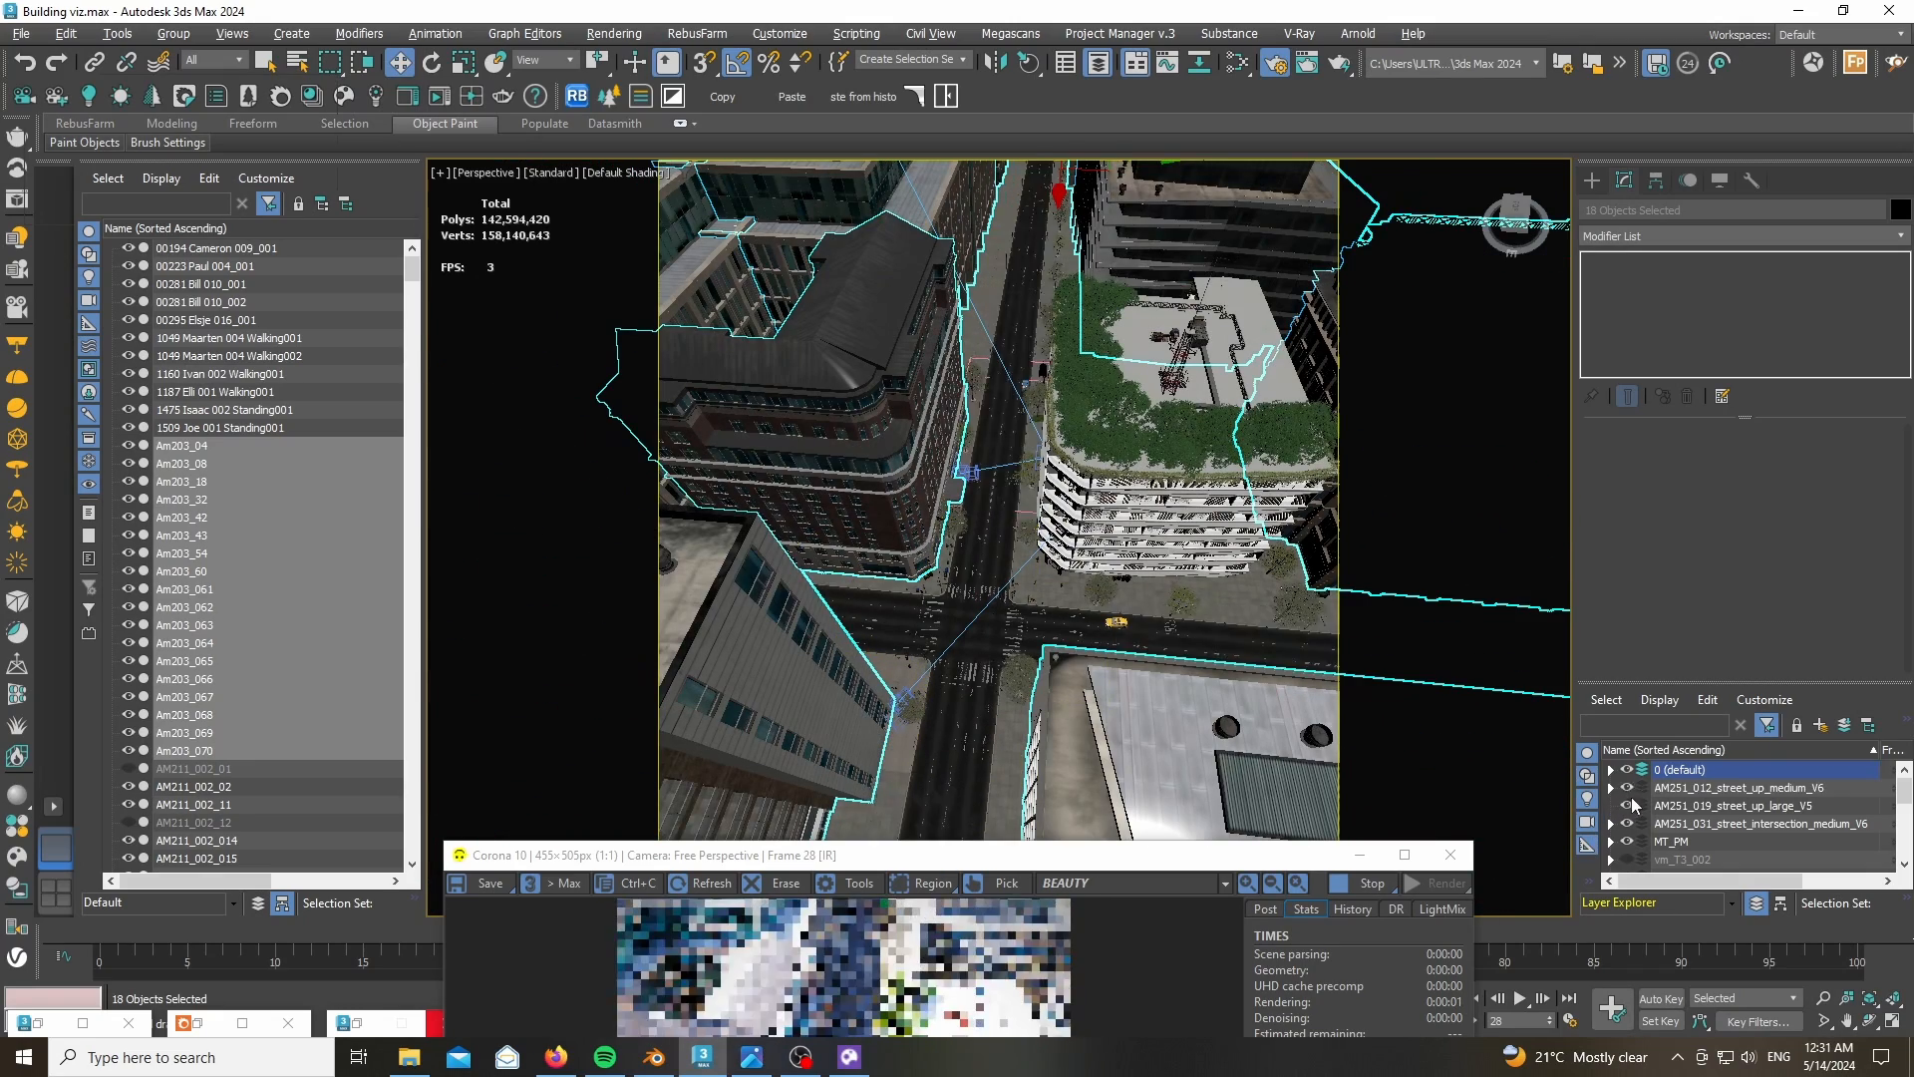
scroll(1635, 858, down, 1)
click(1626, 805)
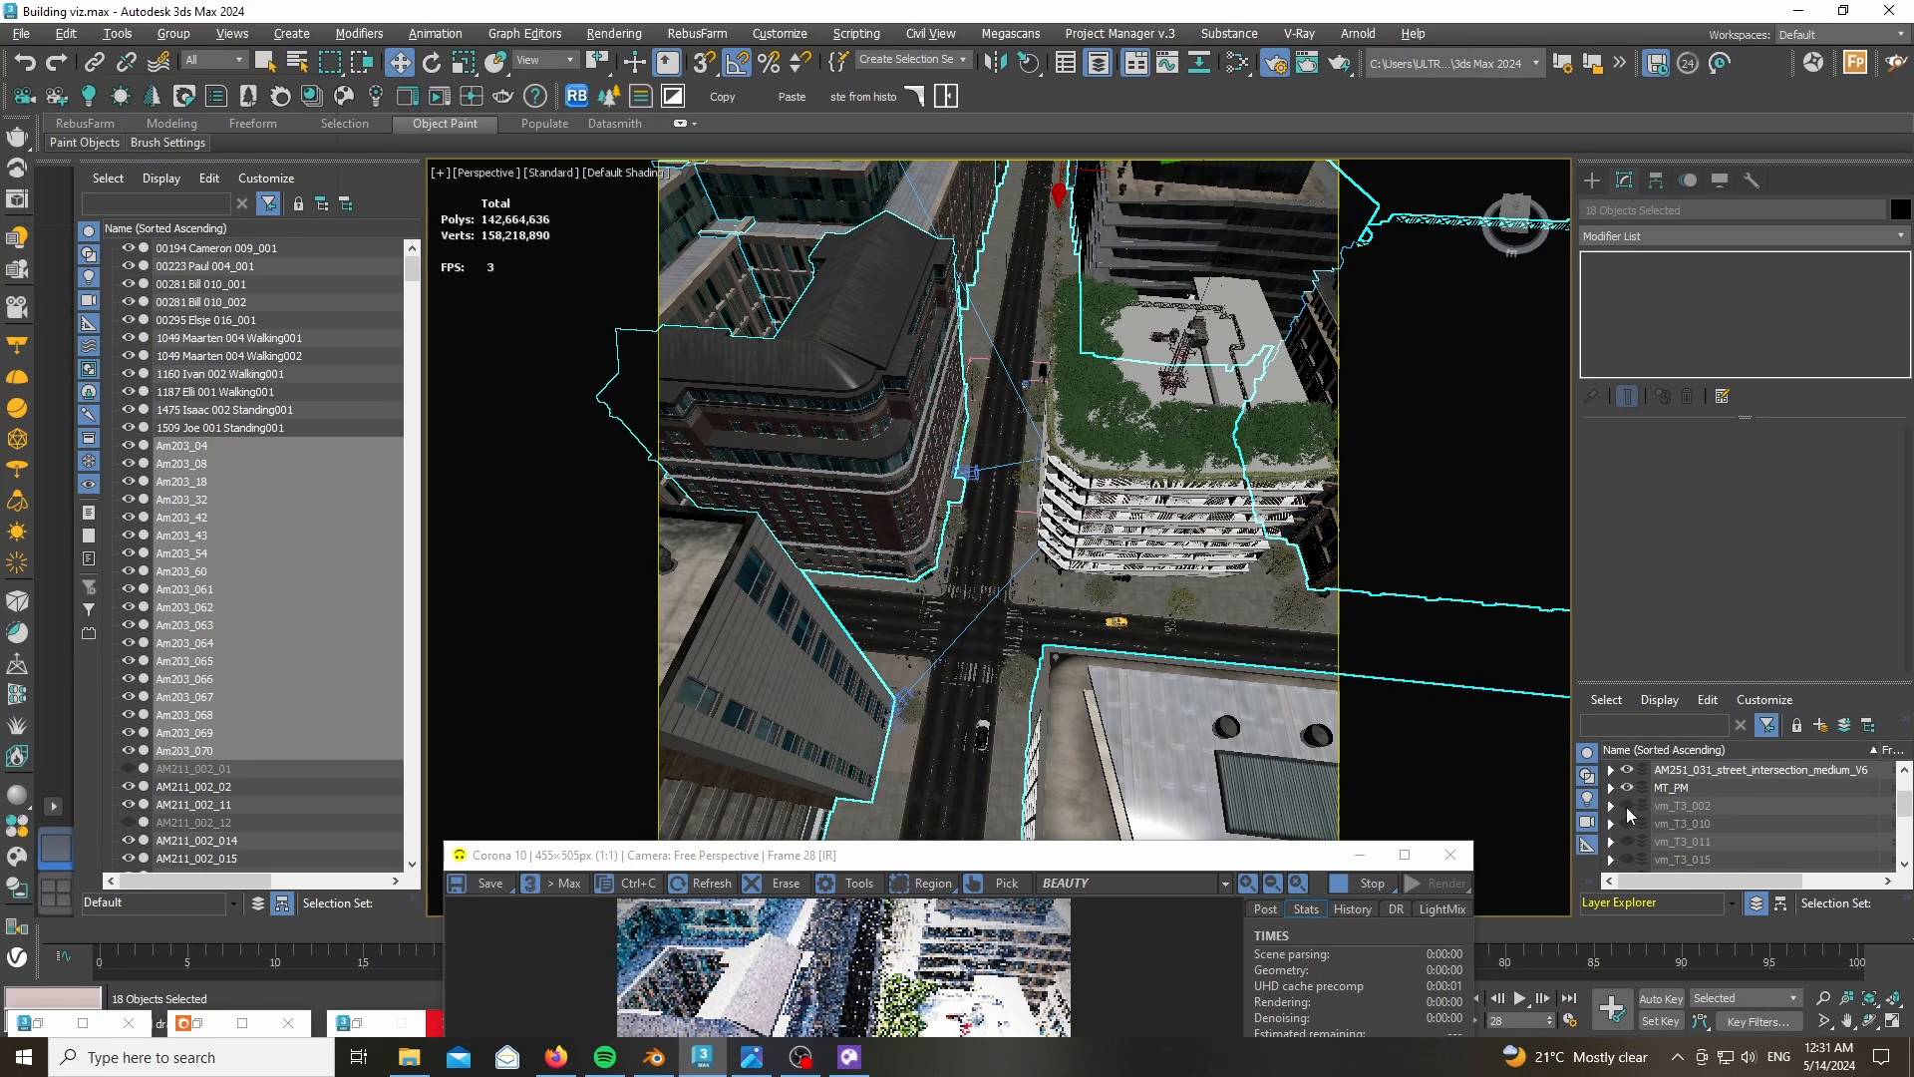
click(1627, 842)
- Unhide the vehicle layers vm_T3_015, 023, 024, 025, 027, 028 and 034
scroll(1640, 828, down, 1)
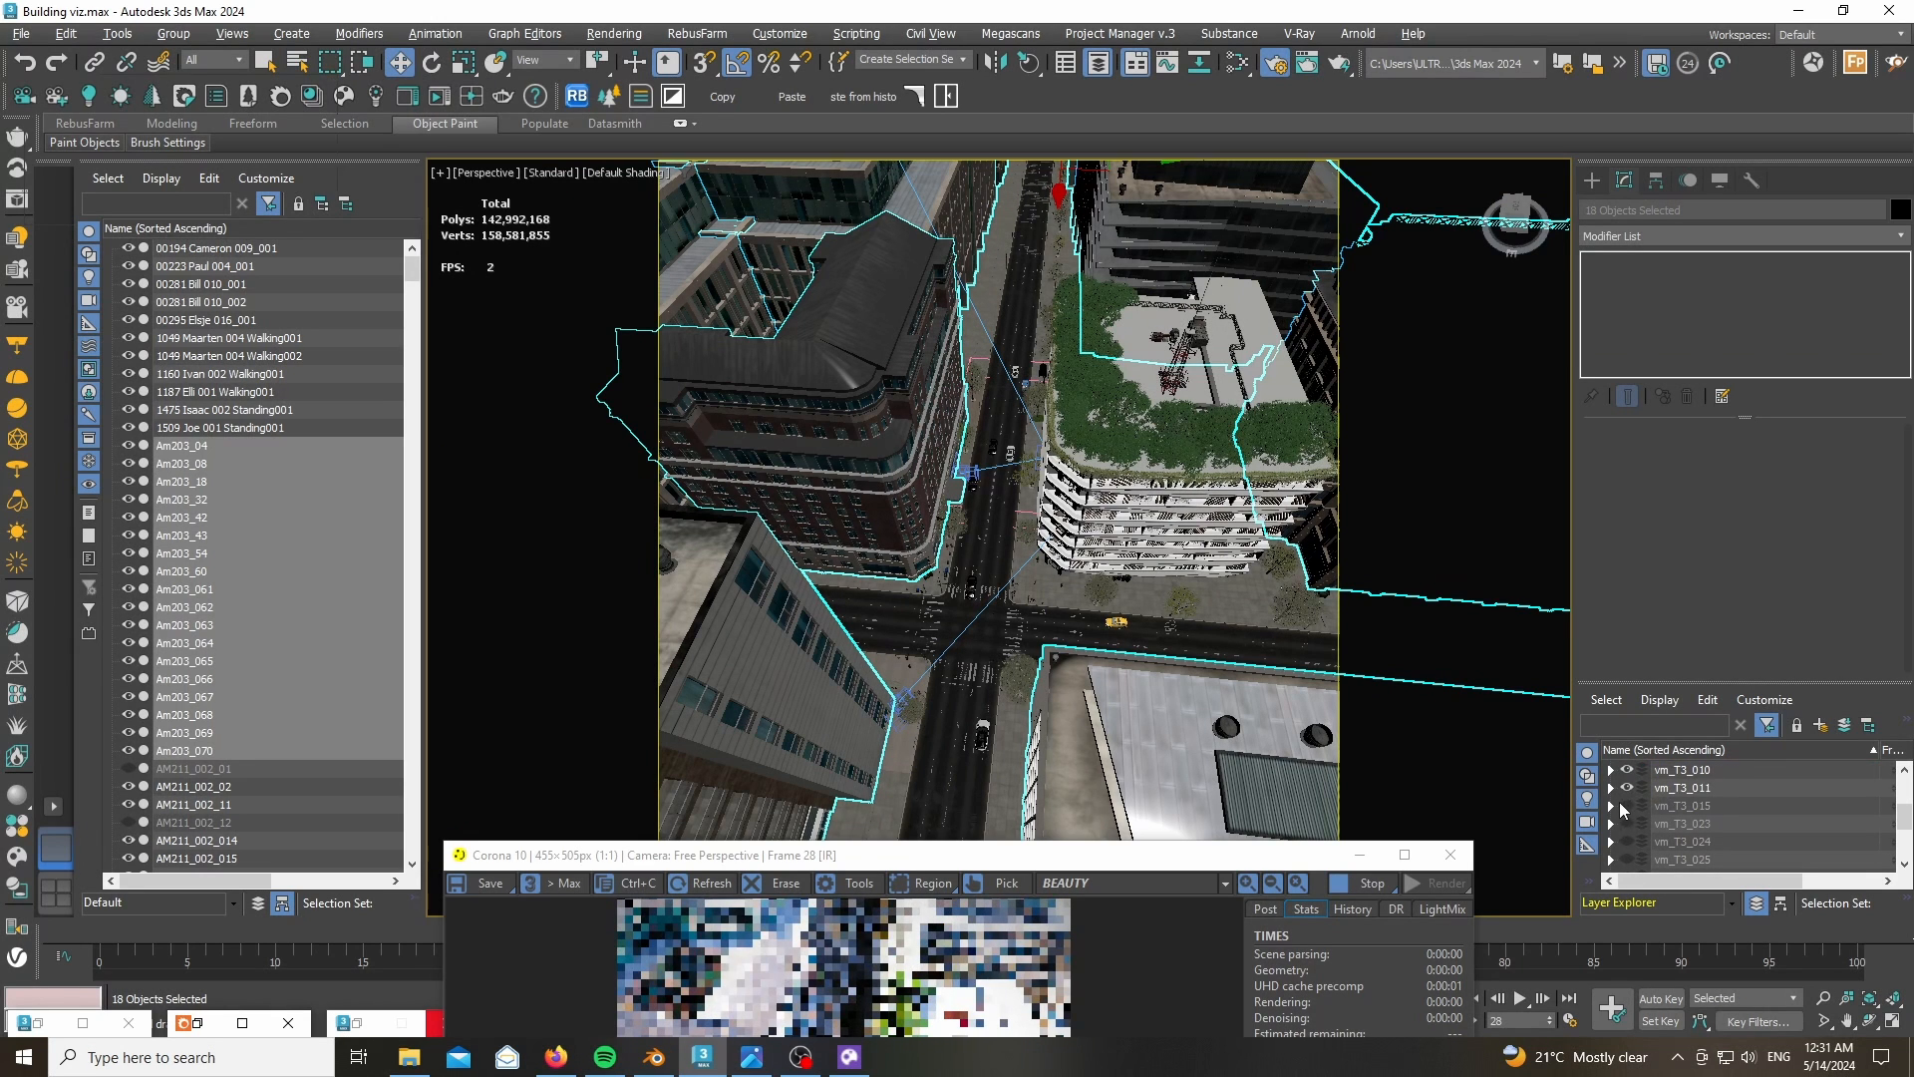
click(1630, 804)
click(1630, 825)
click(1629, 844)
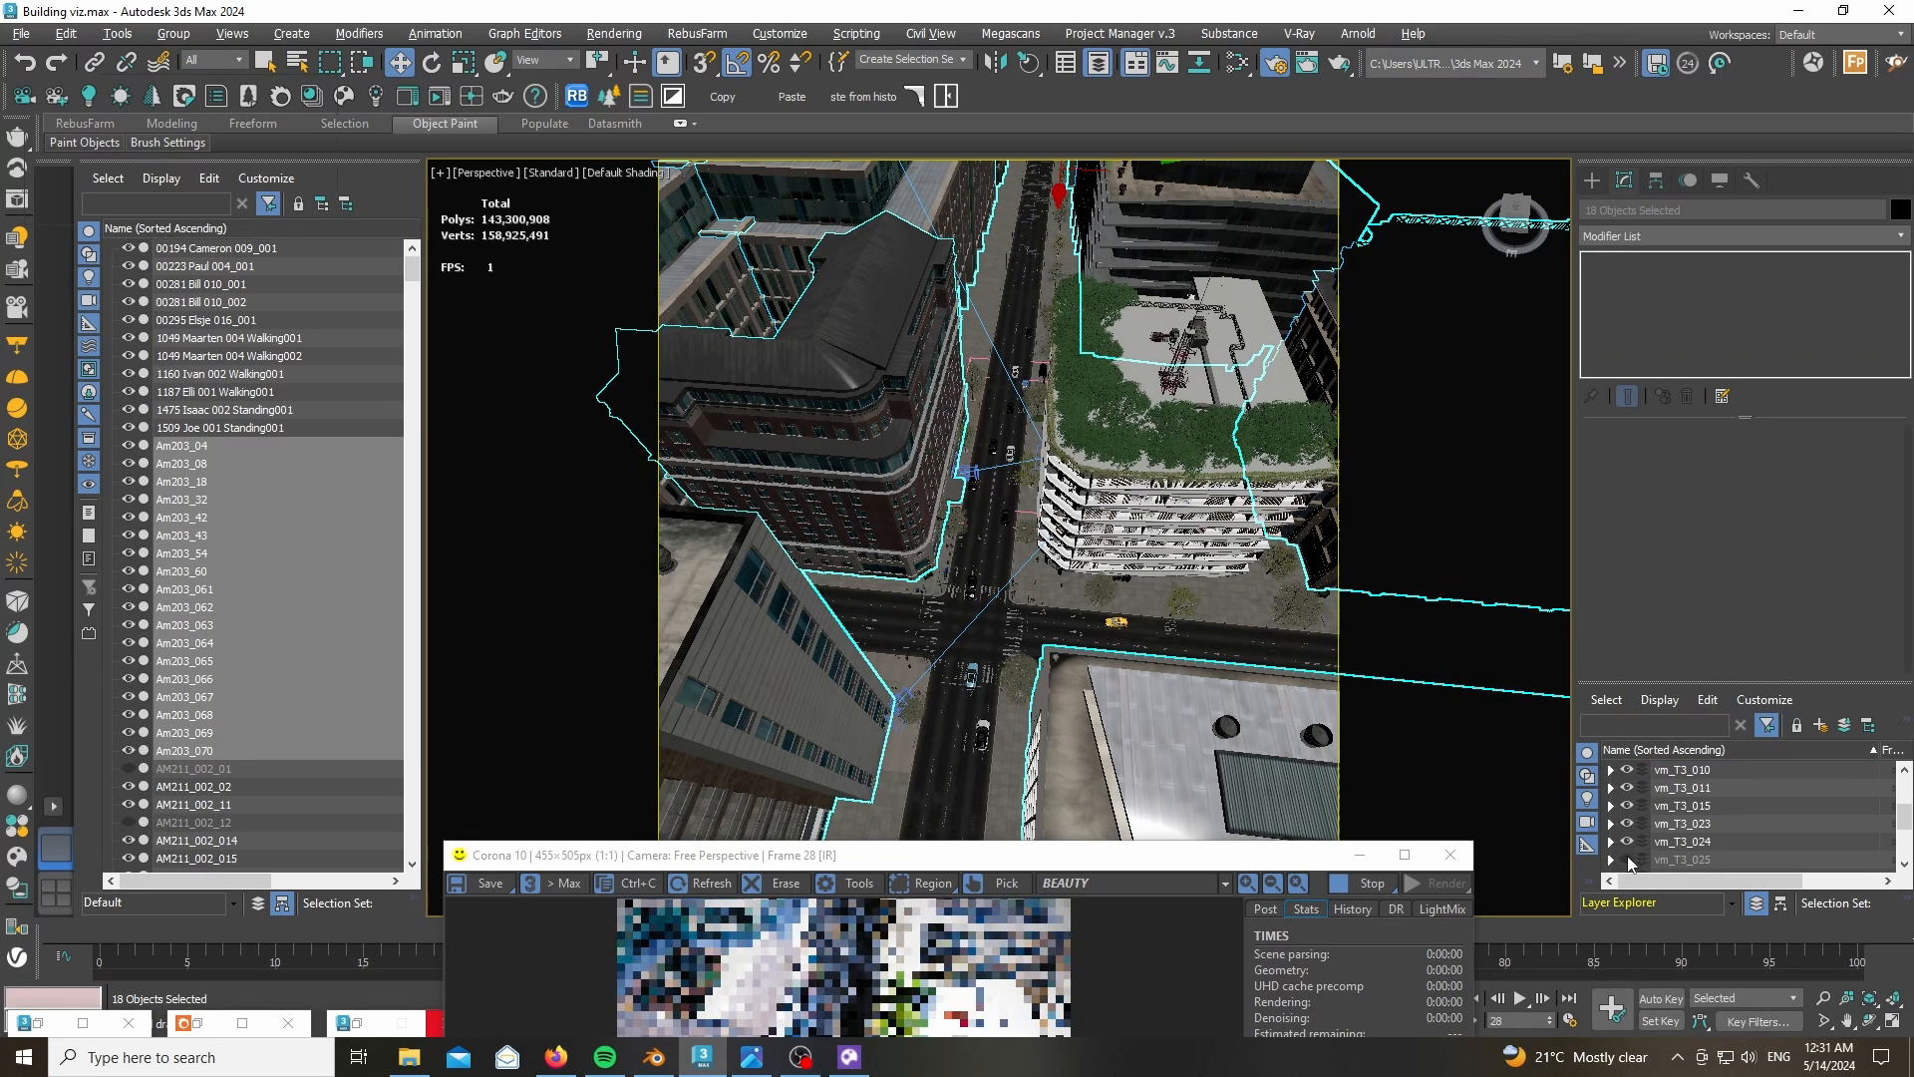
click(1628, 860)
scroll(1645, 820, down, 1)
click(1627, 824)
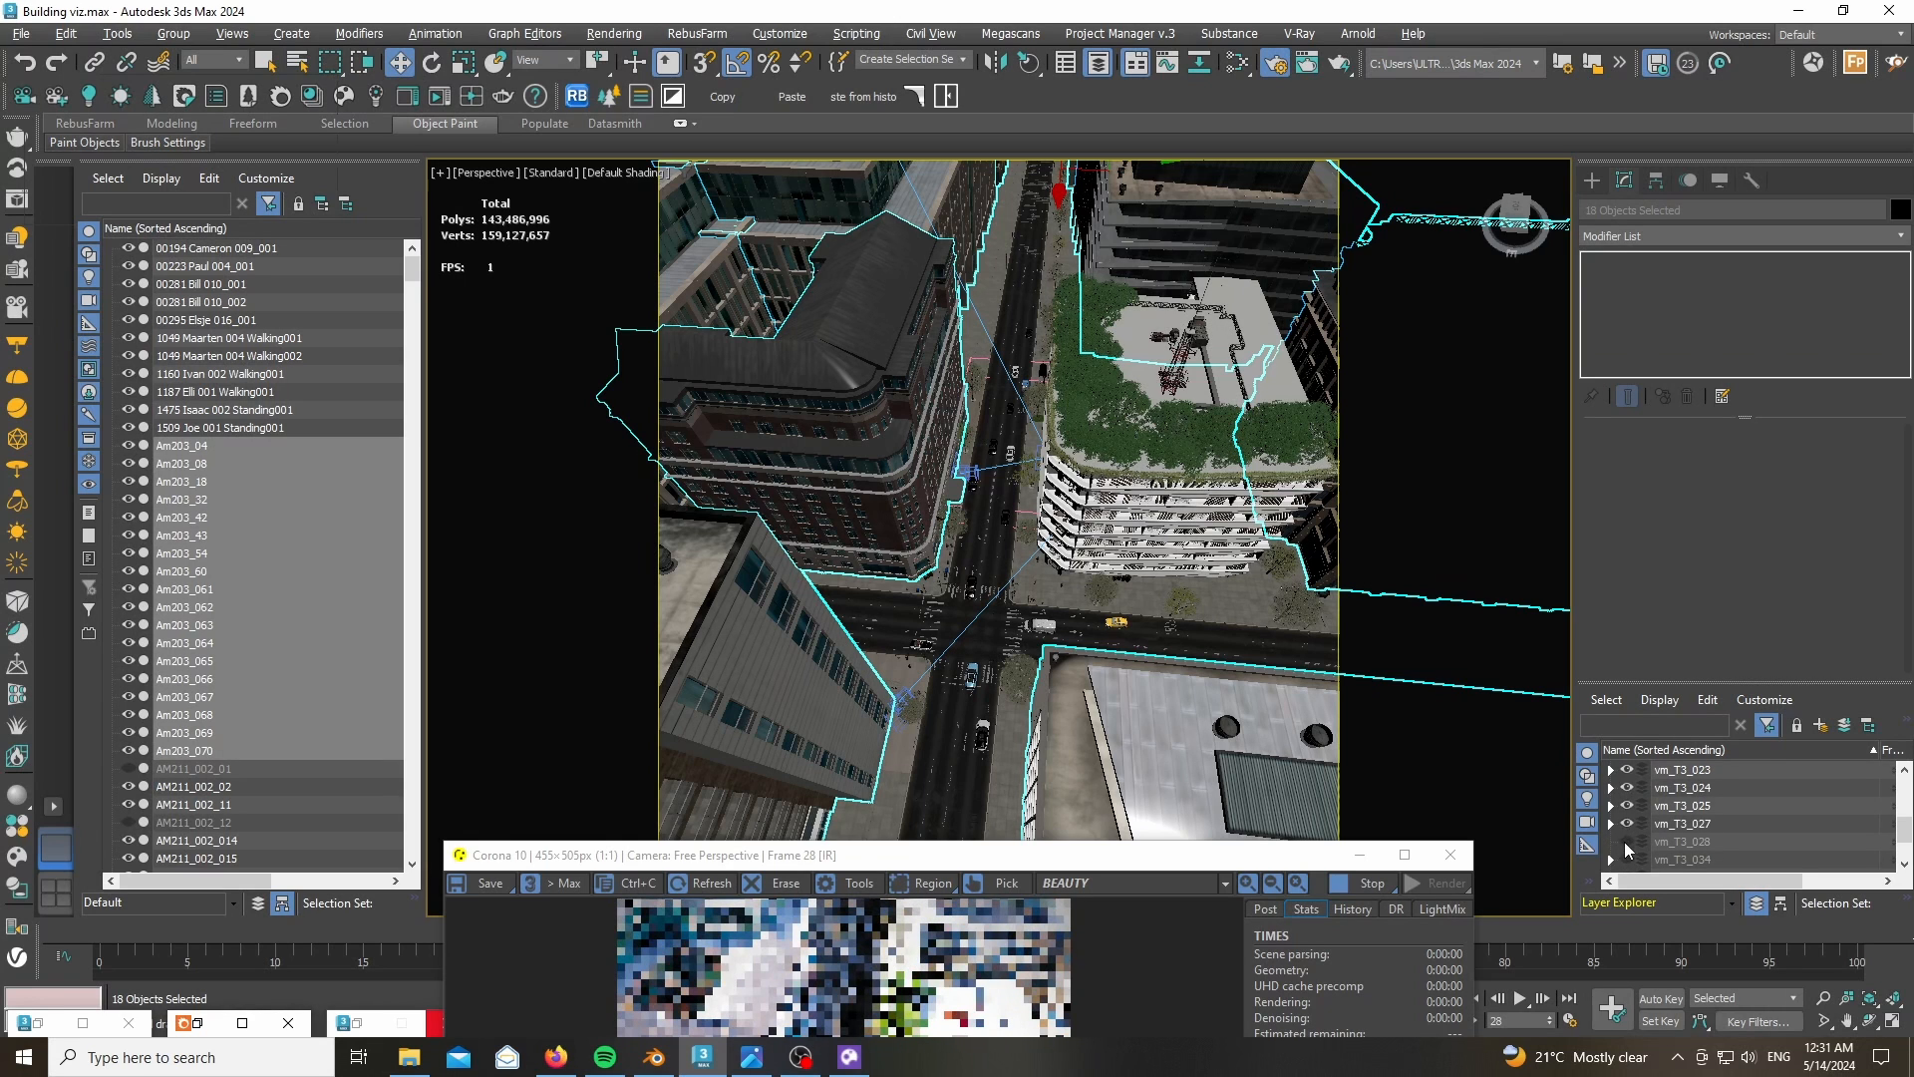
click(1627, 842)
click(1627, 860)
- Unhide the Витраж, Готовые and Готовые2 layers
scroll(1635, 847, down, 1)
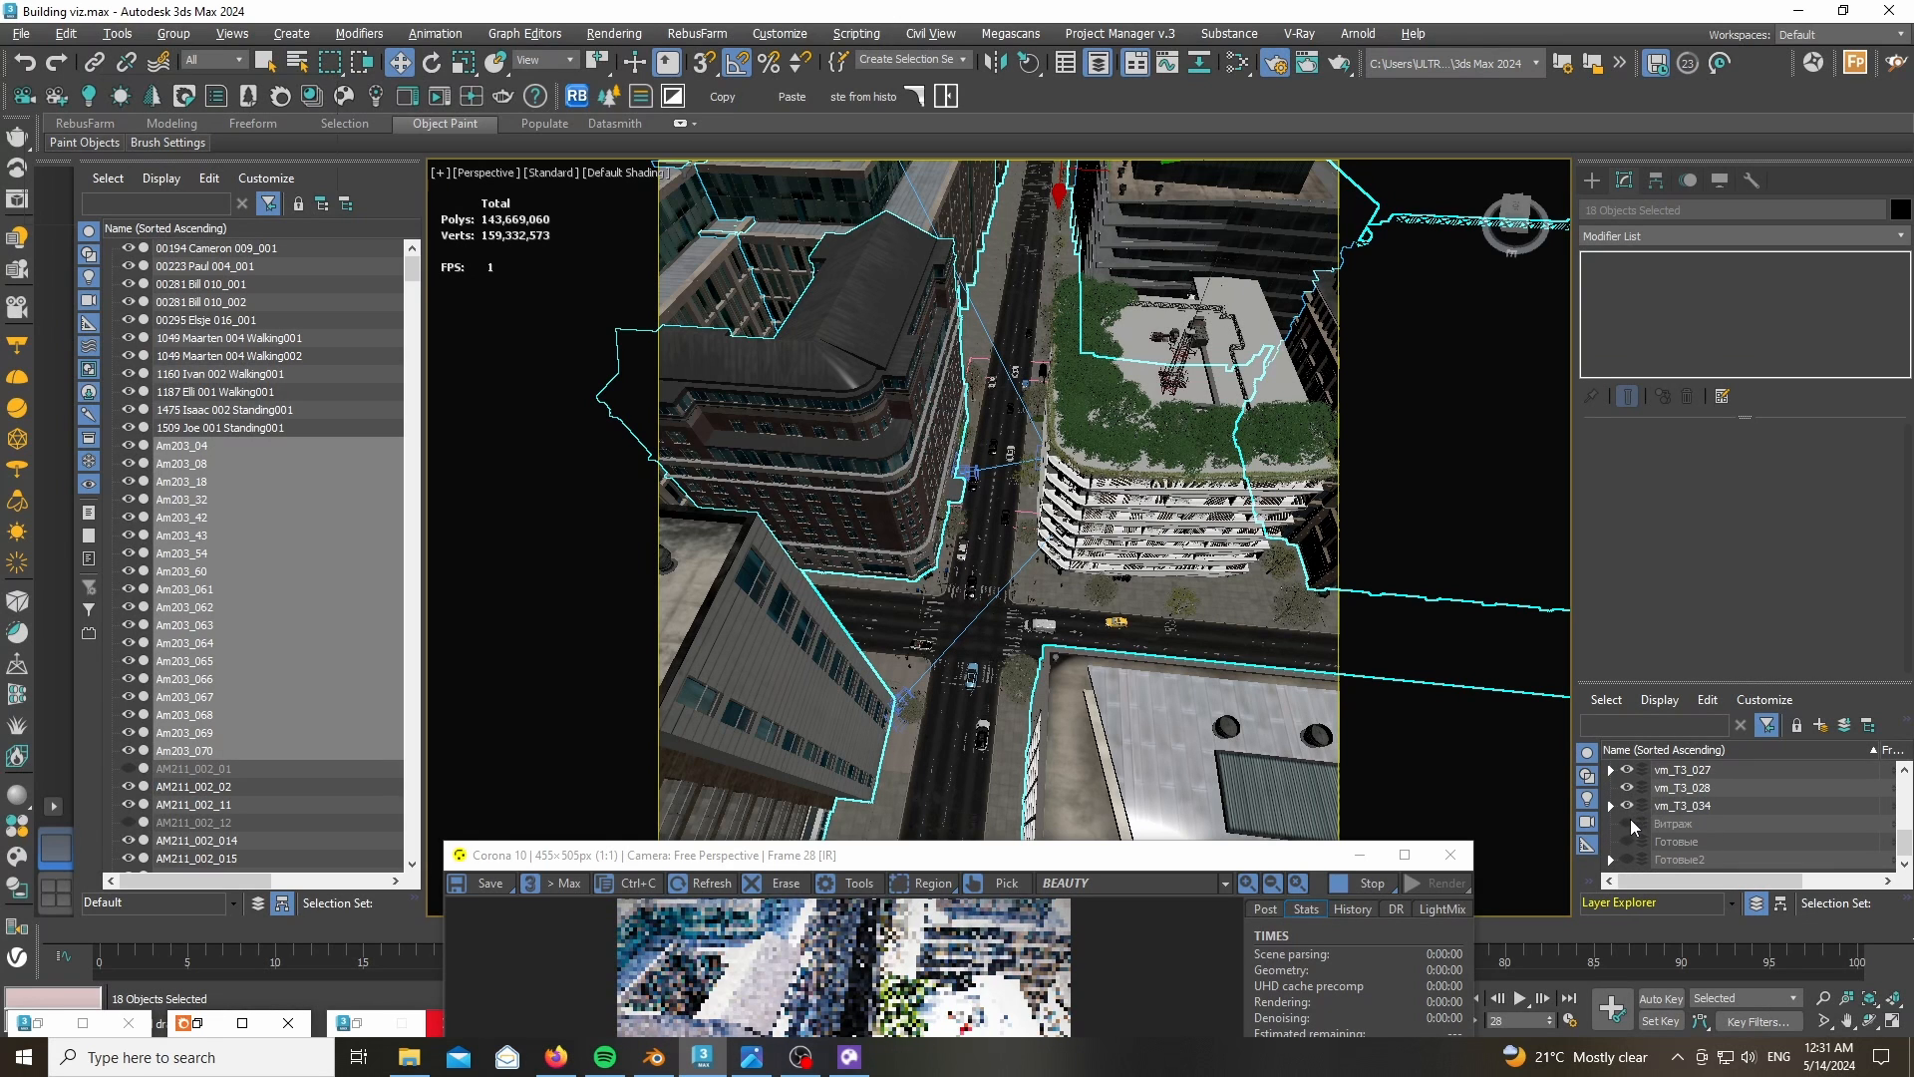
click(1627, 824)
click(1627, 842)
click(1627, 859)
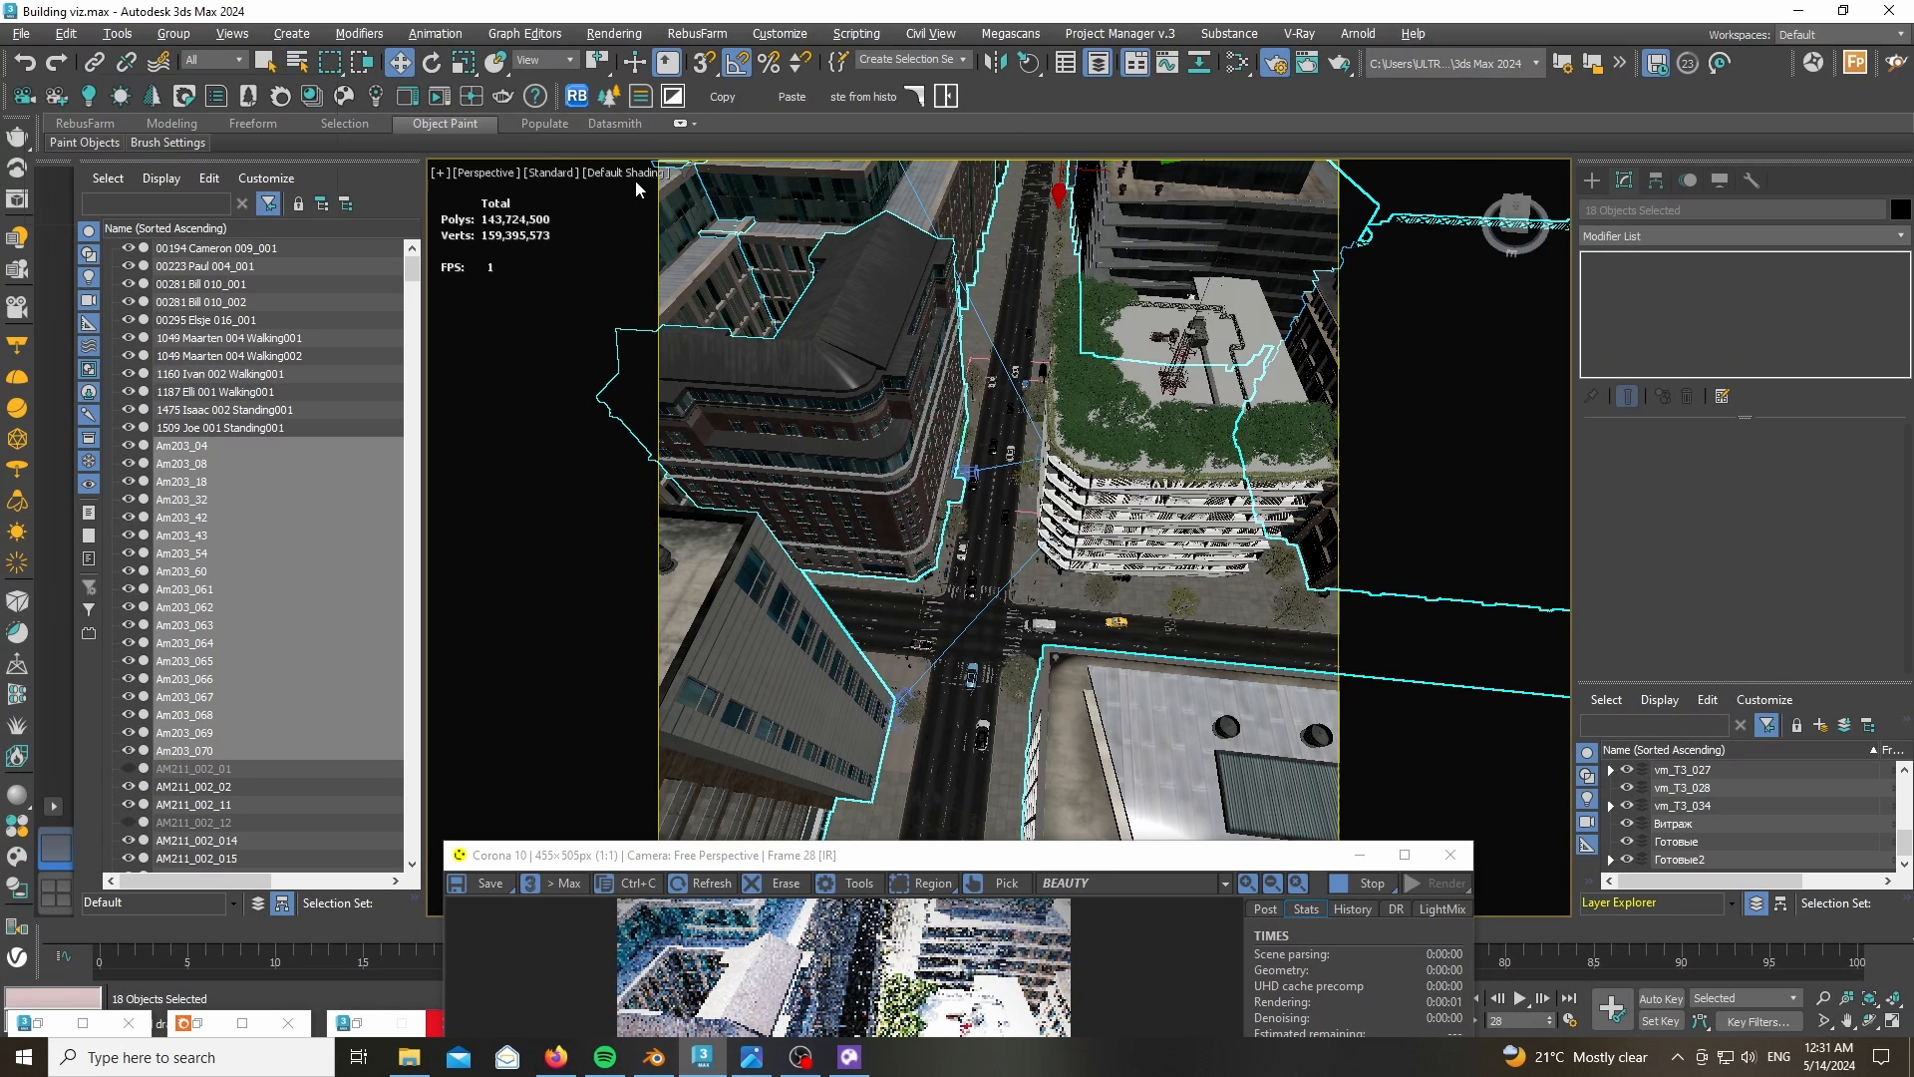
- Set the viewport back to Corona Camera001 to frame the unhidden vehicles
click(485, 176)
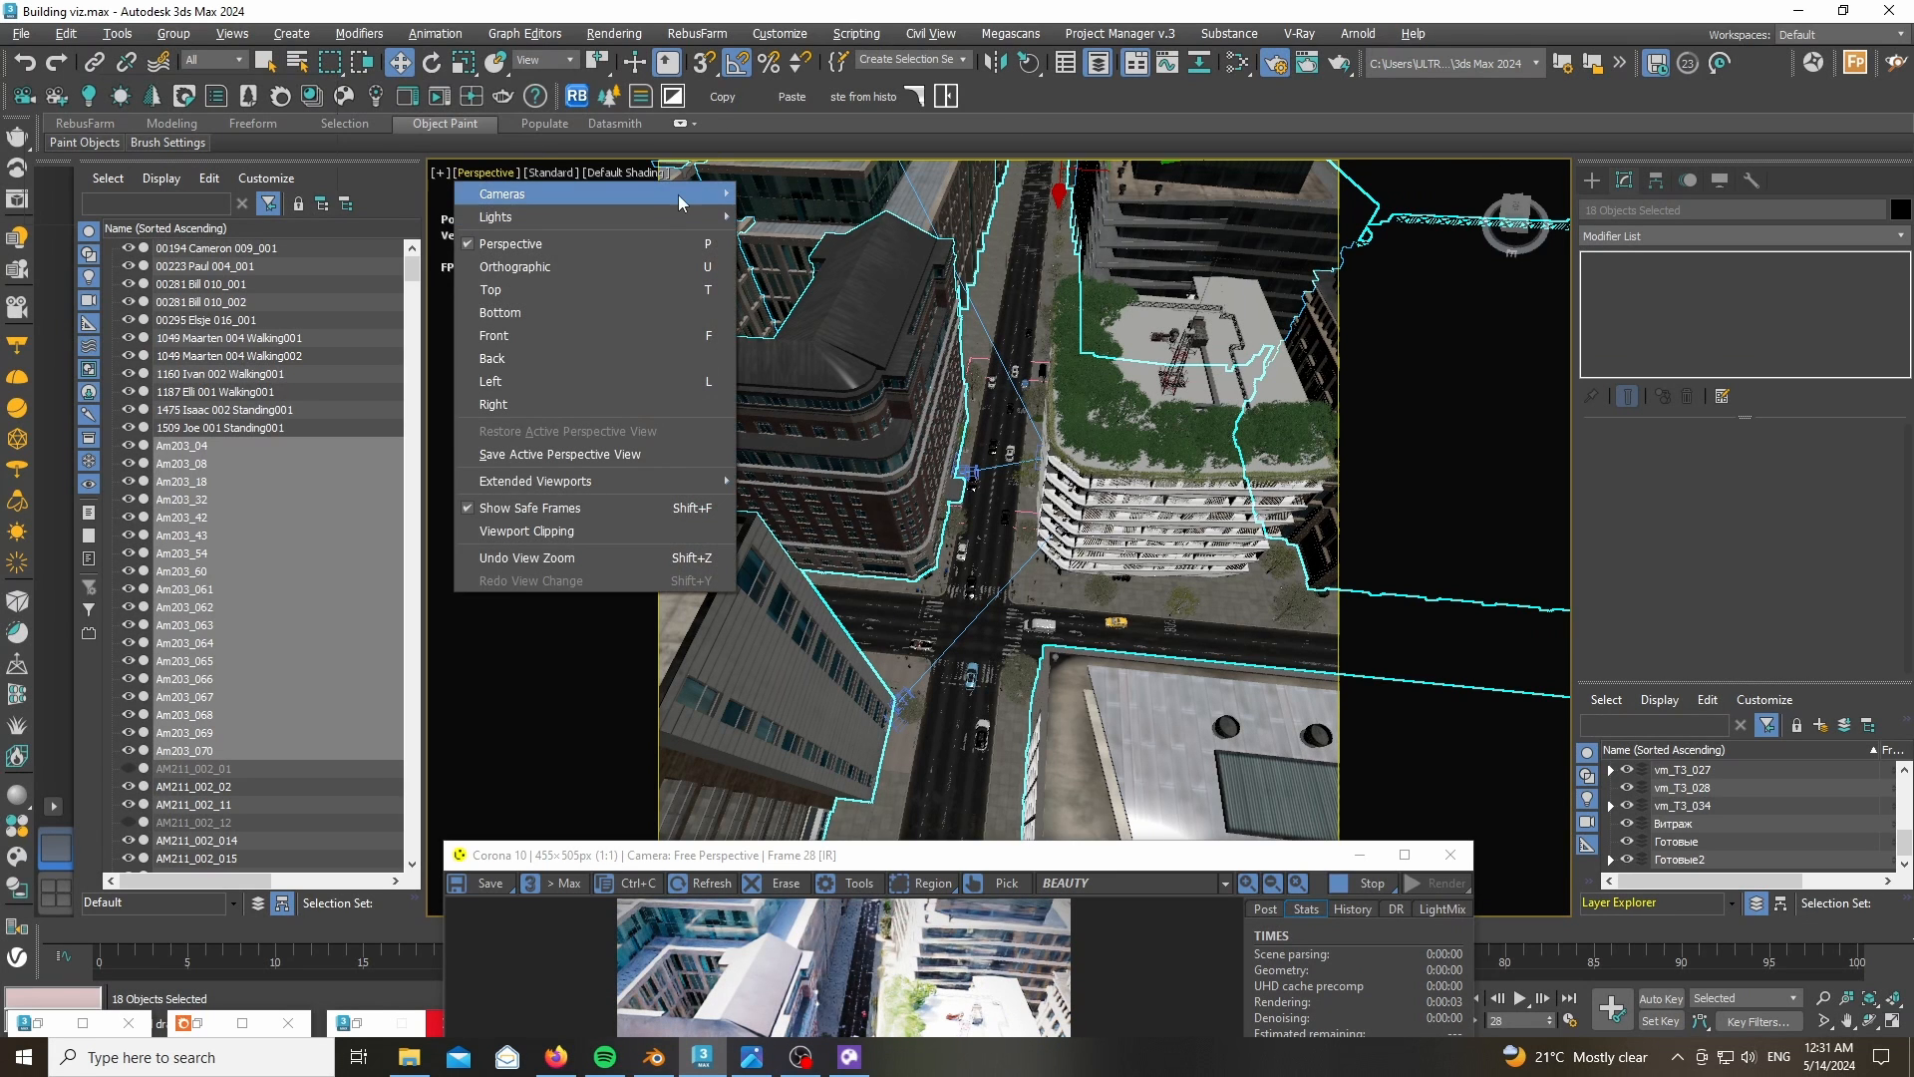
mouse_move(679, 193)
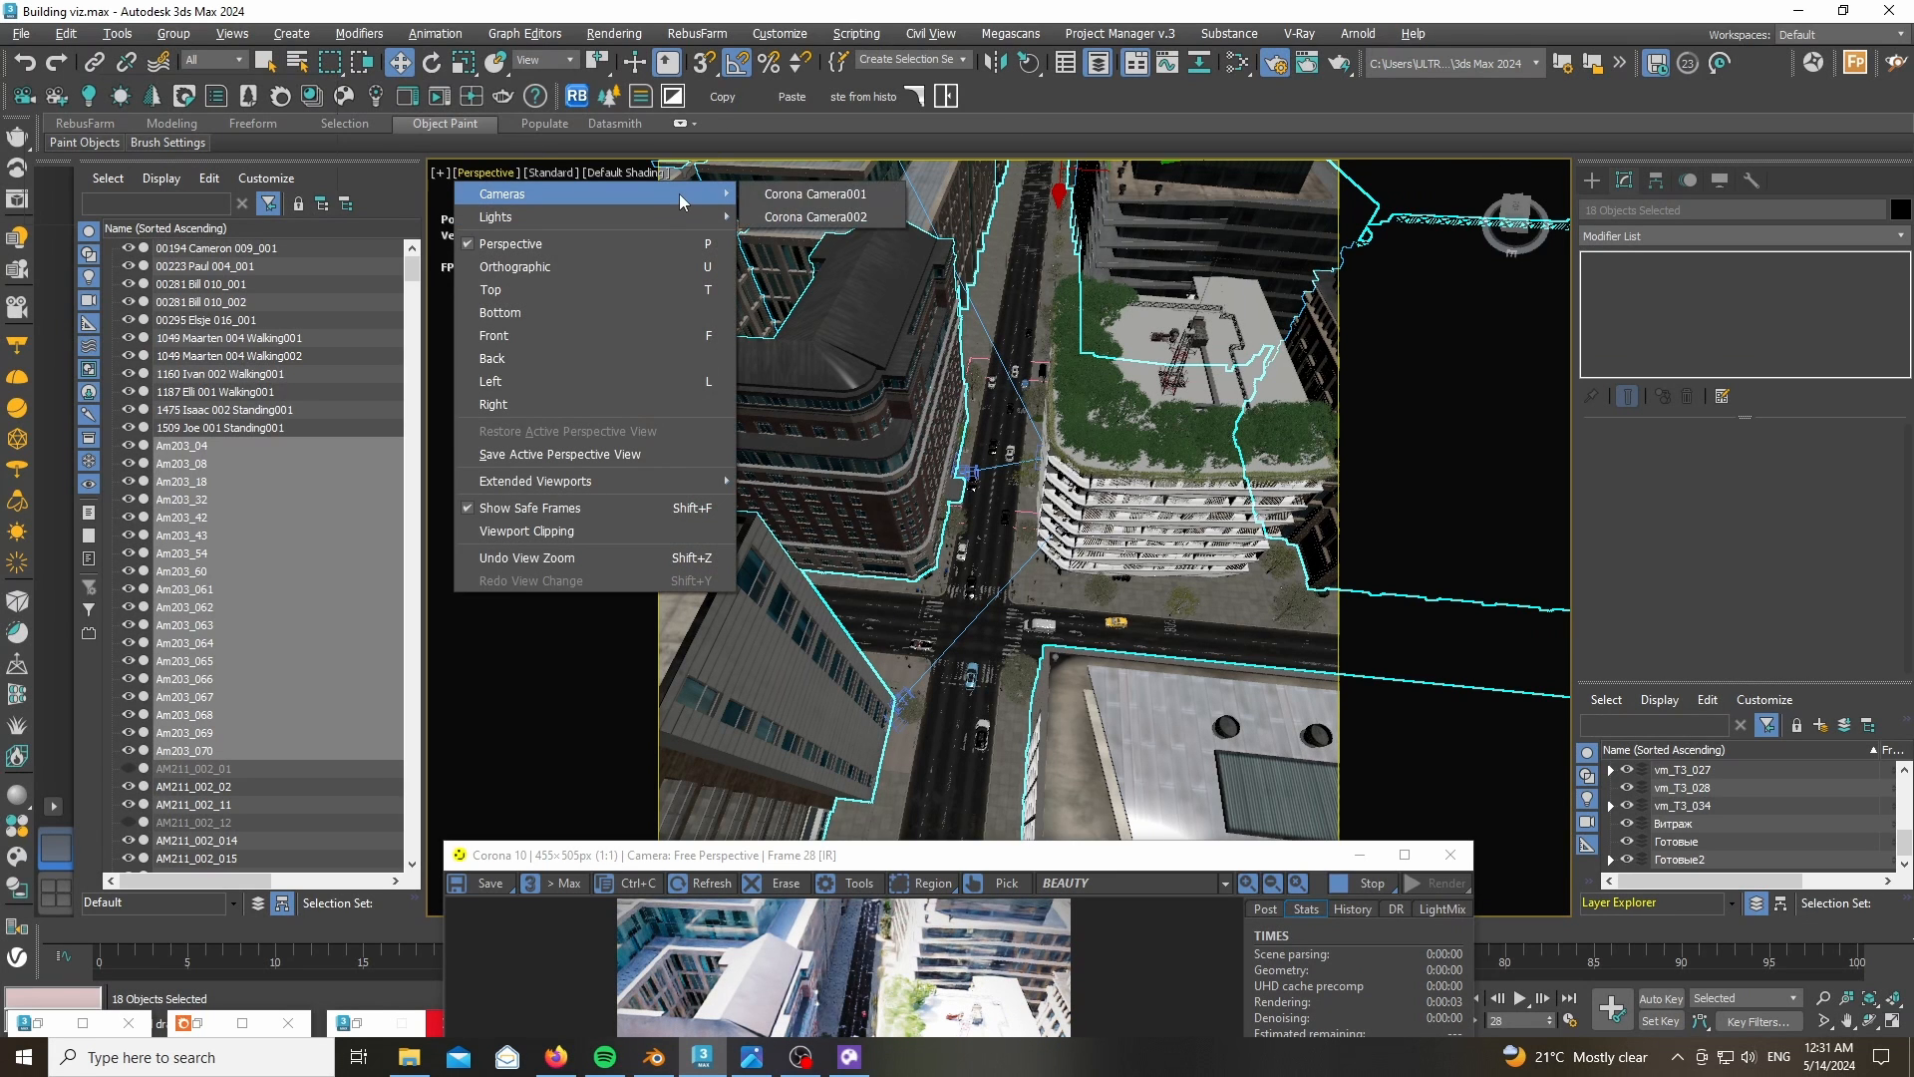
click(836, 197)
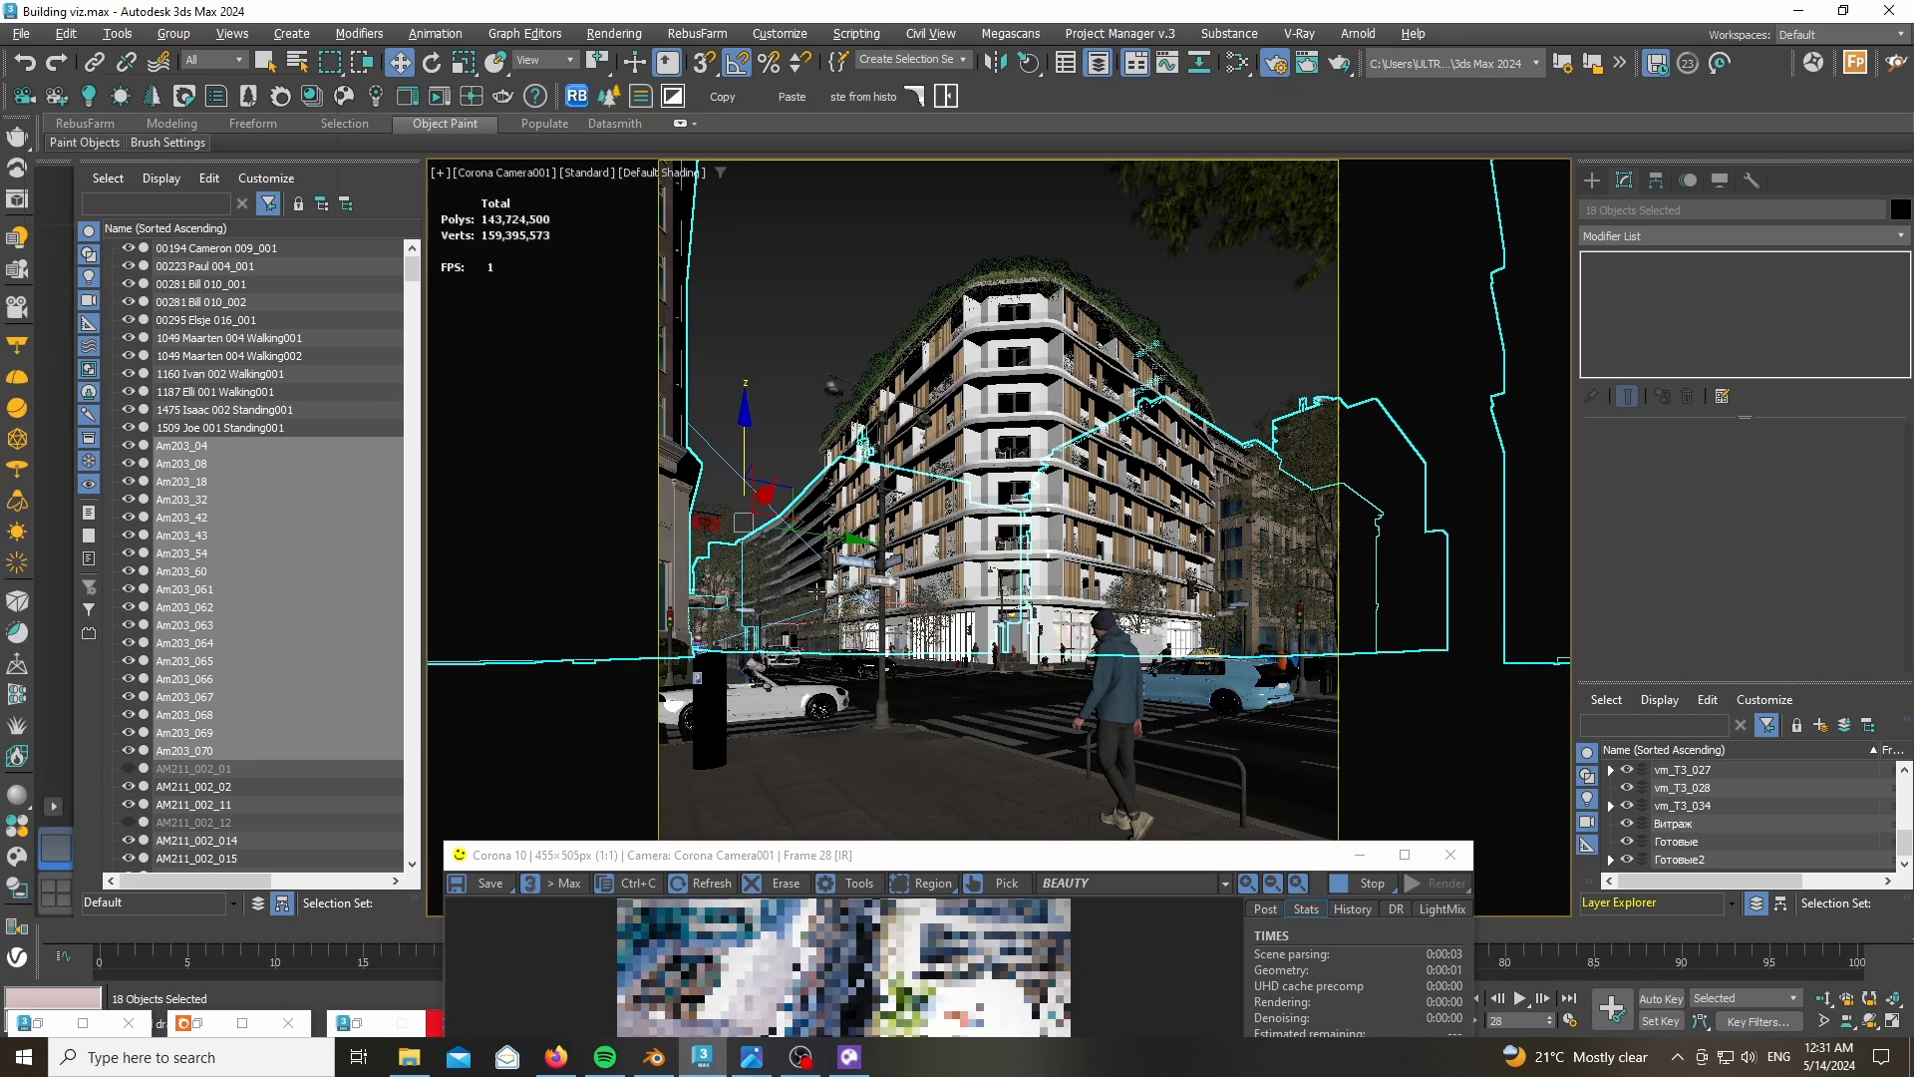
- Select the white convertible, the black bollard and the street tree by the red sign in turn, and clear the selection
click(763, 710)
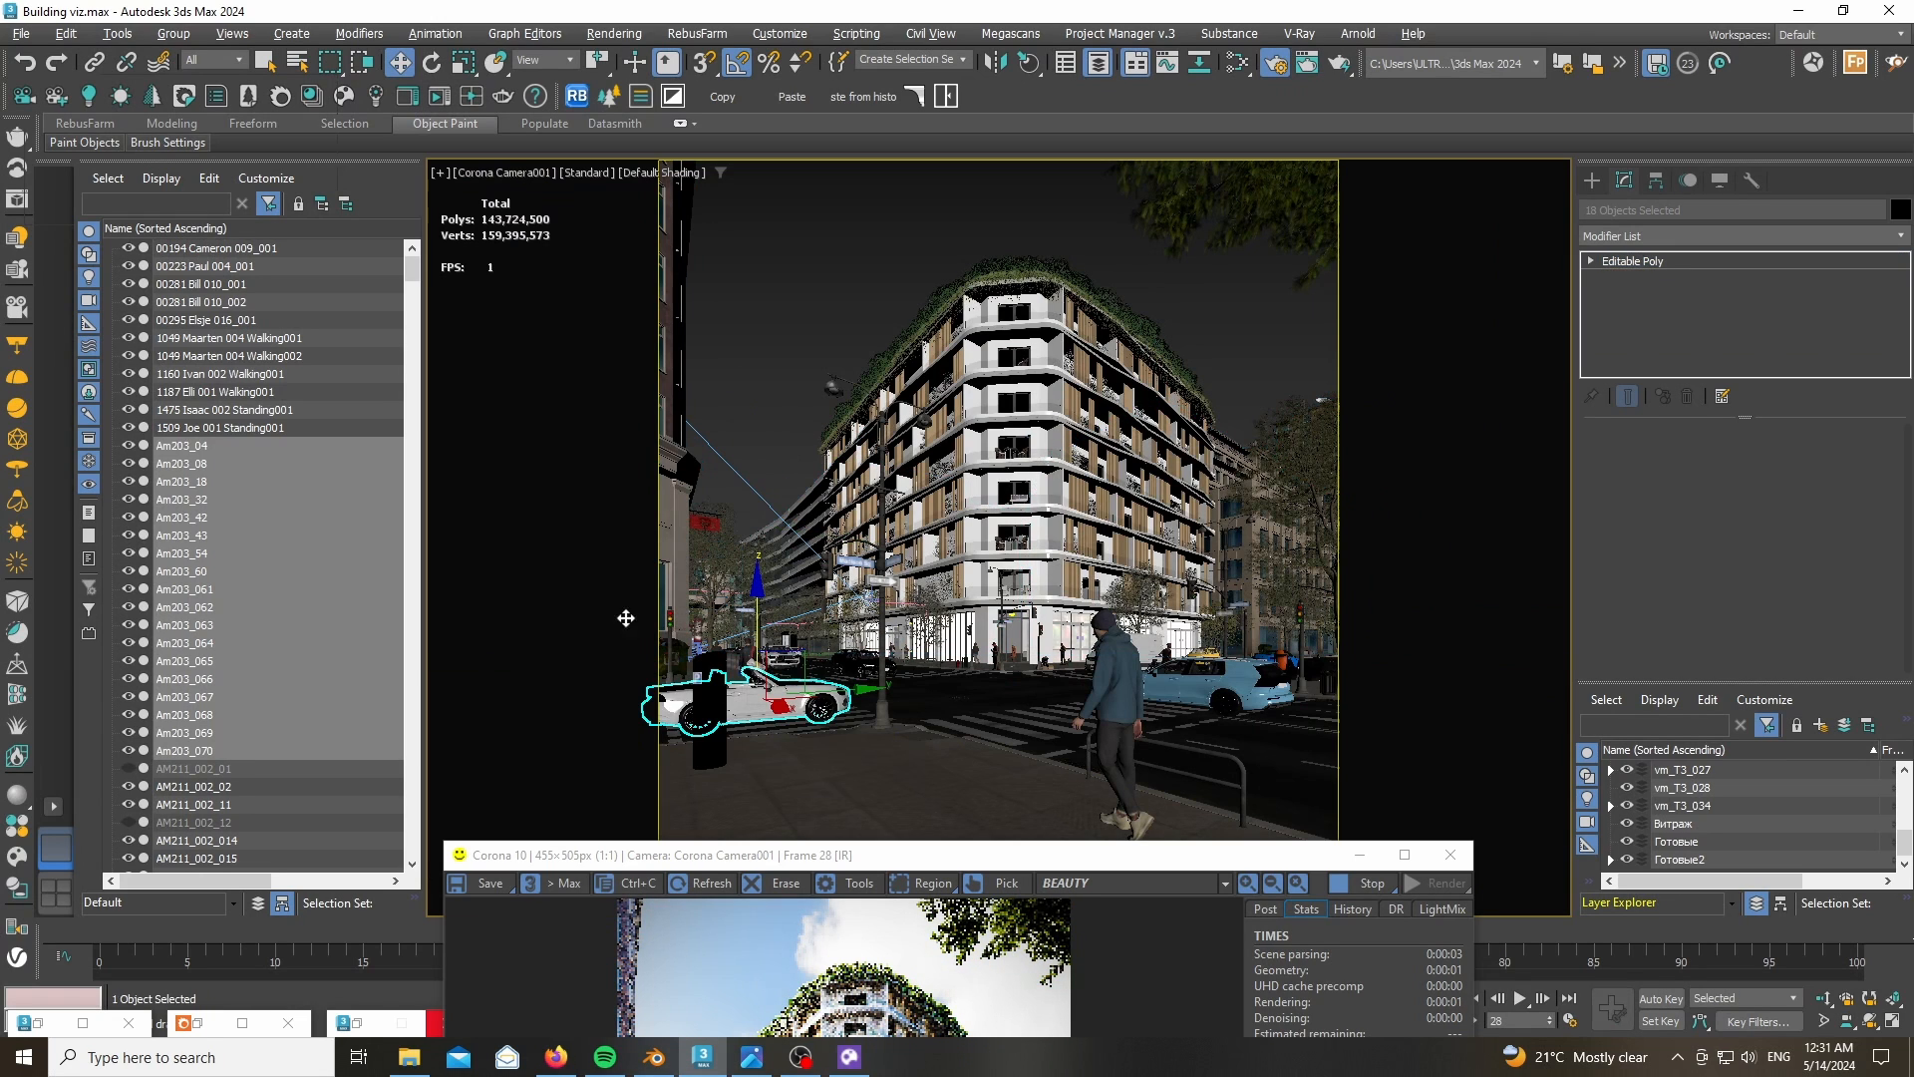
click(706, 742)
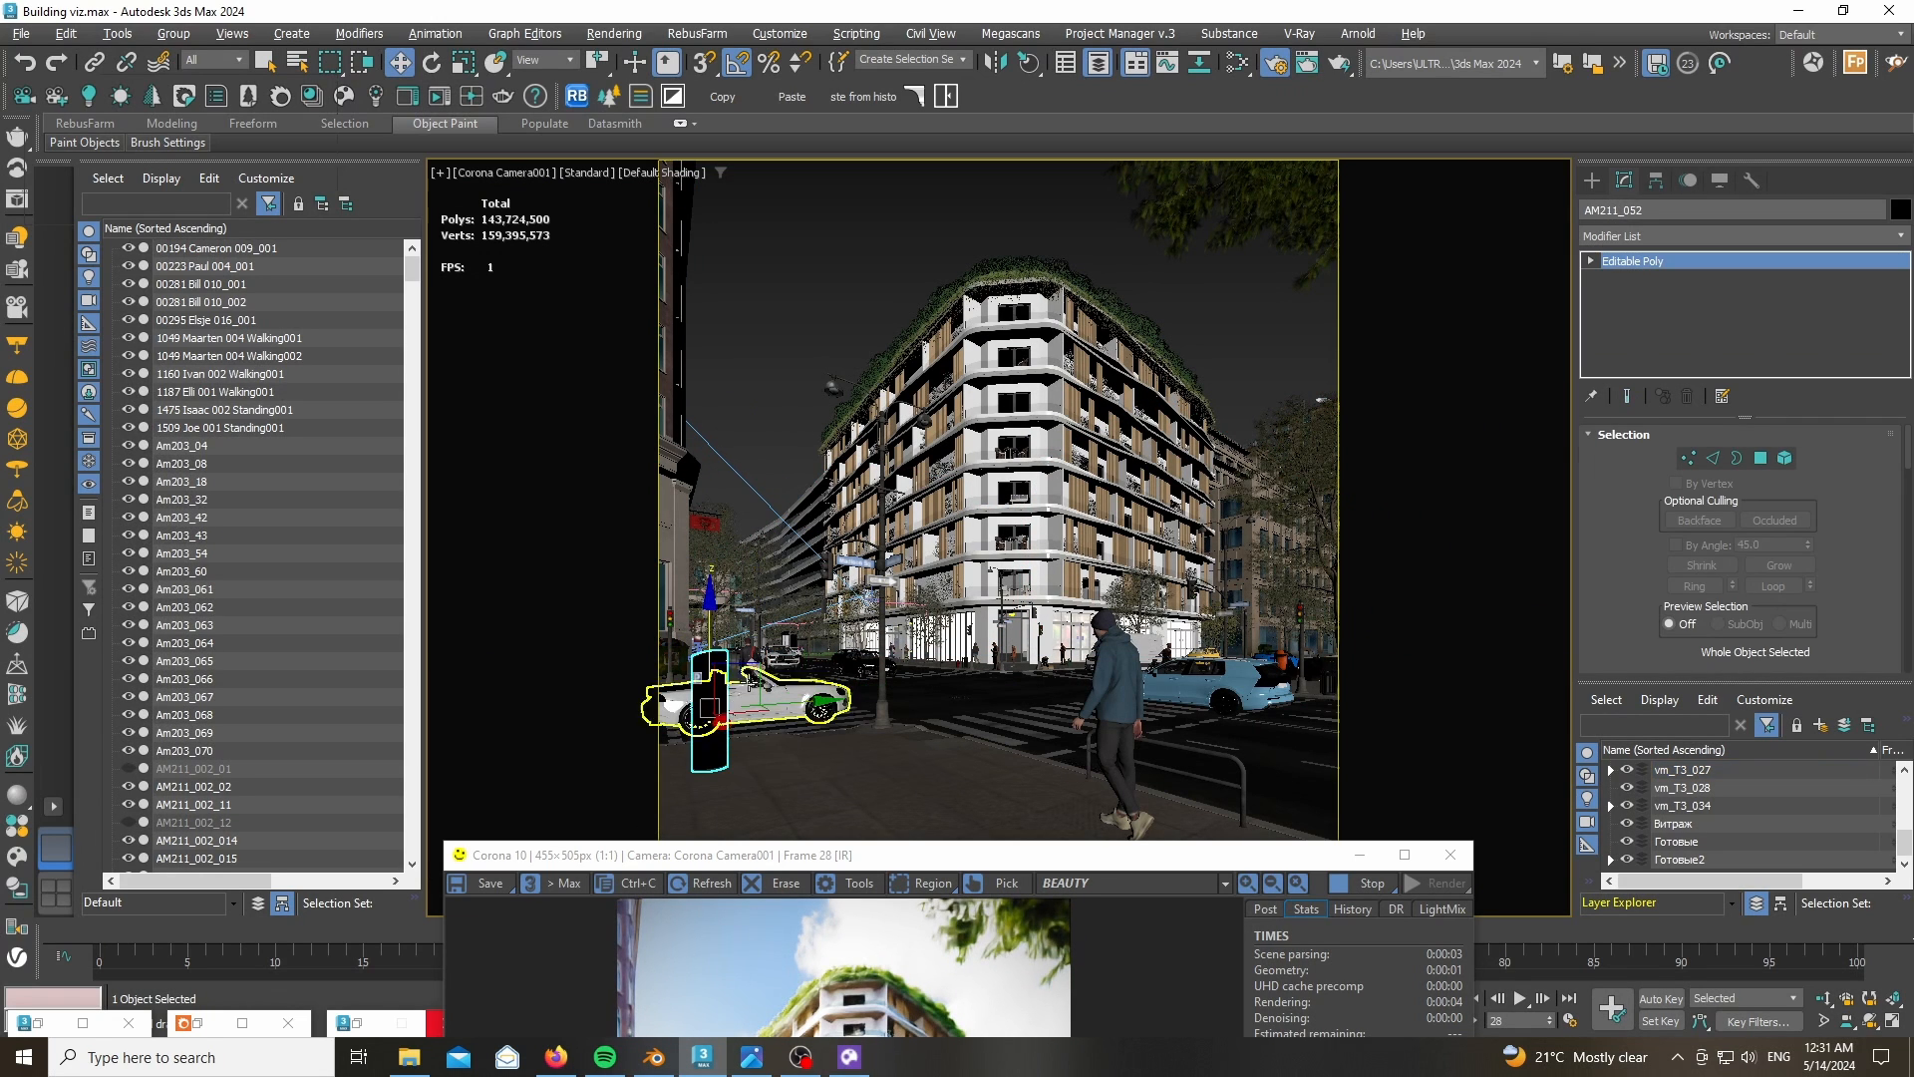
click(803, 297)
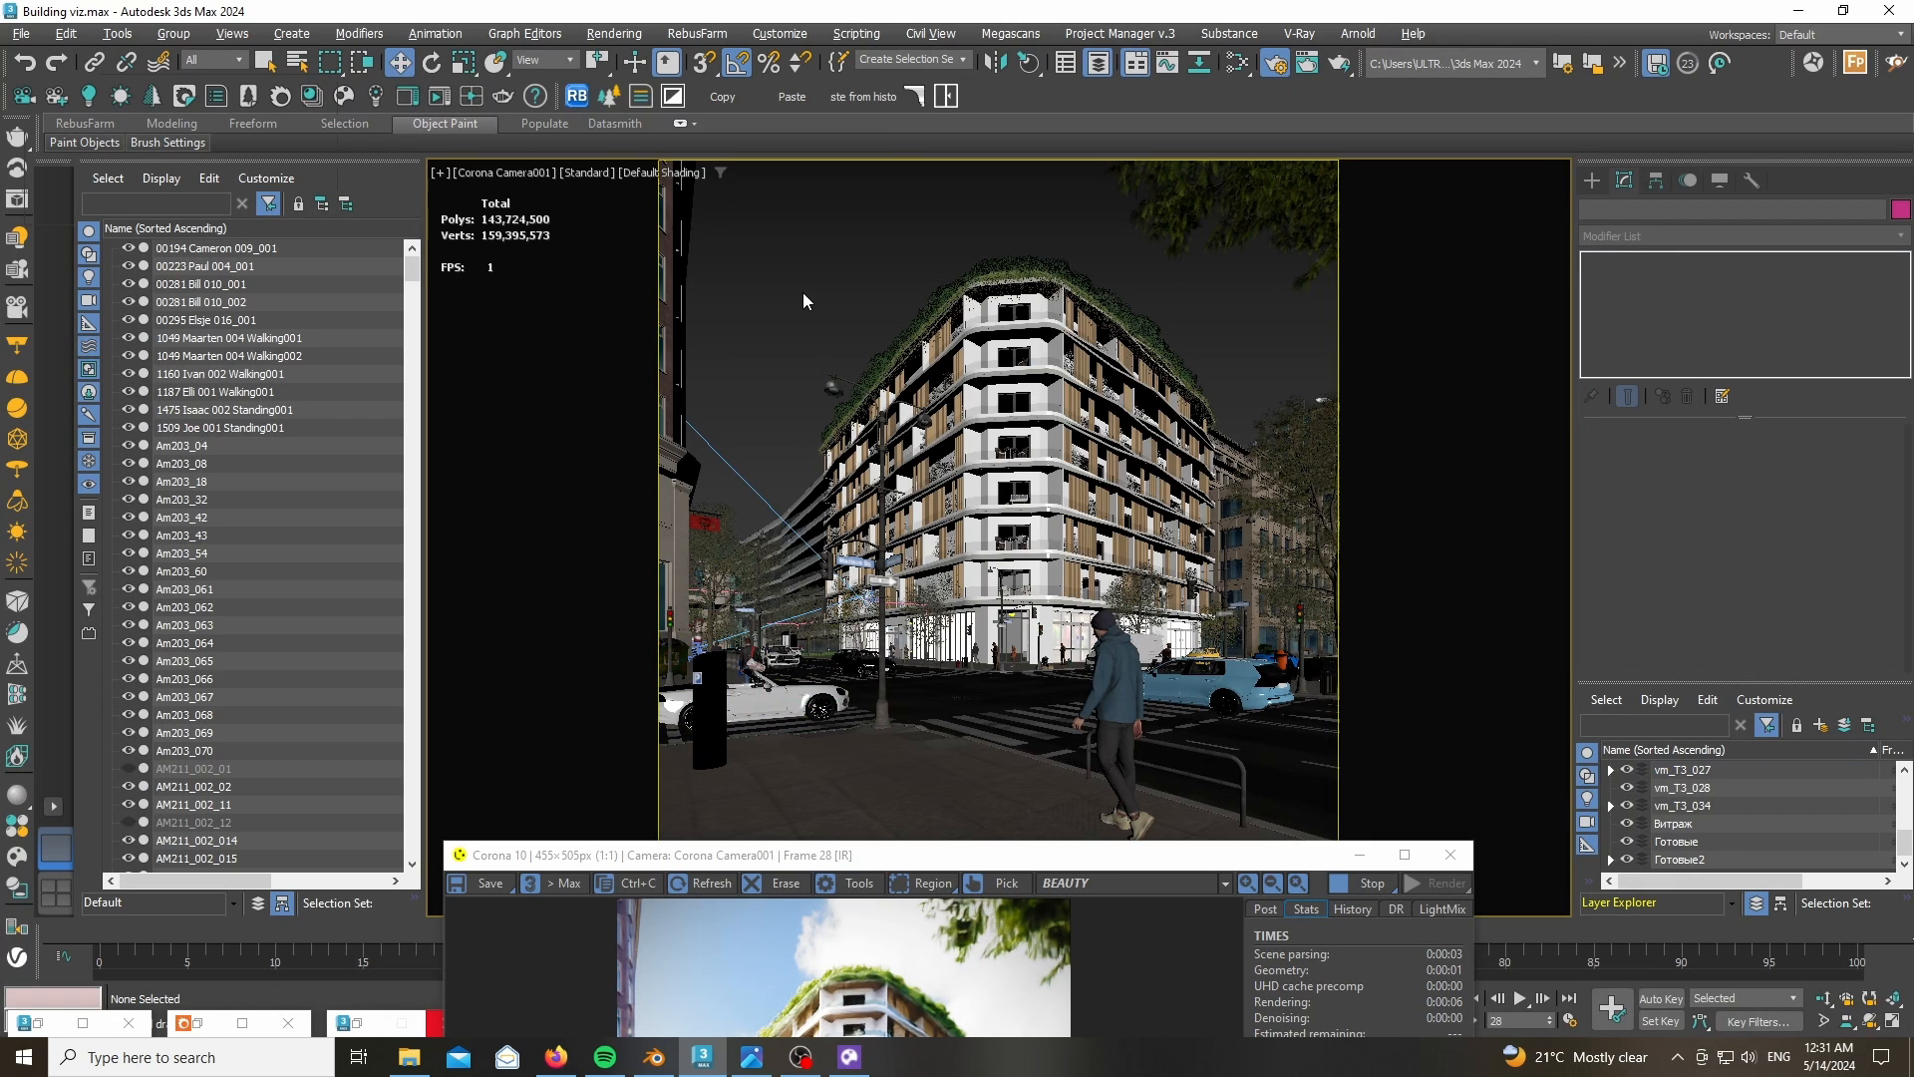
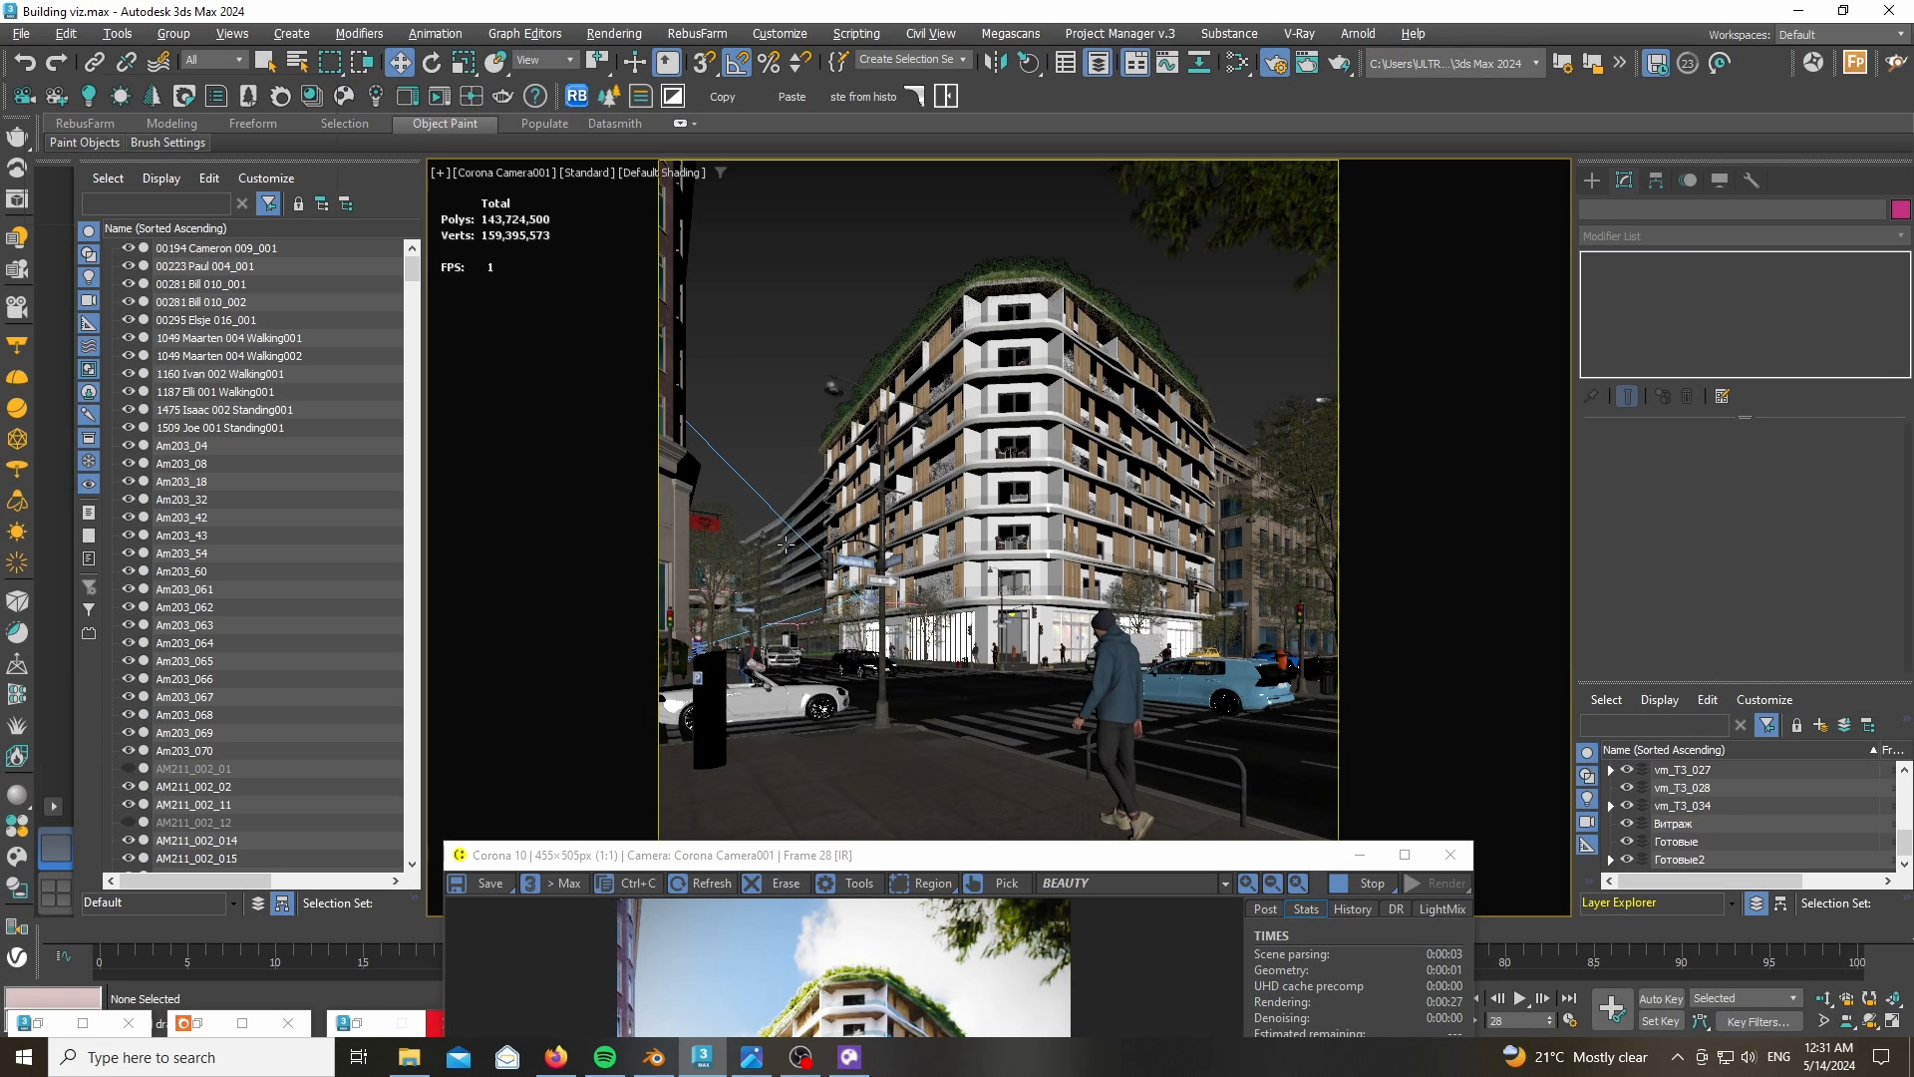
click(701, 518)
click(757, 377)
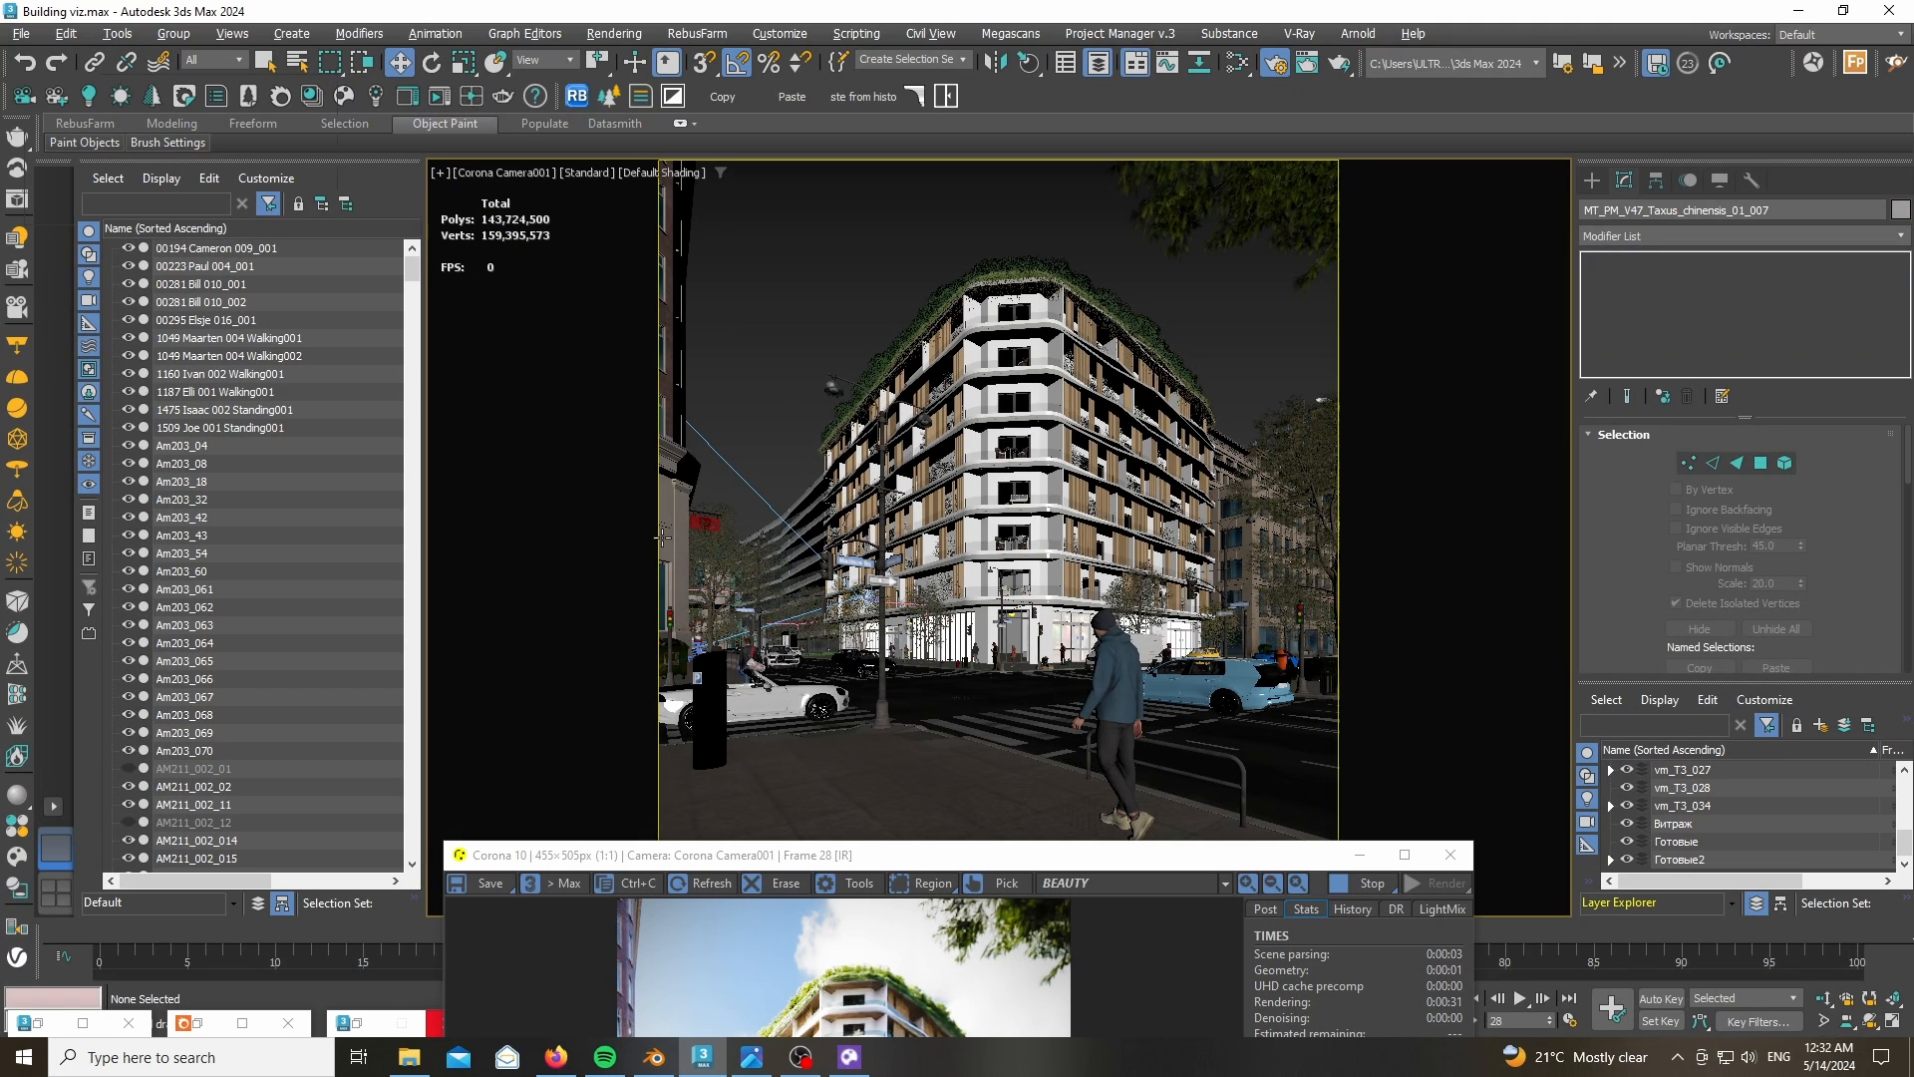
click(706, 549)
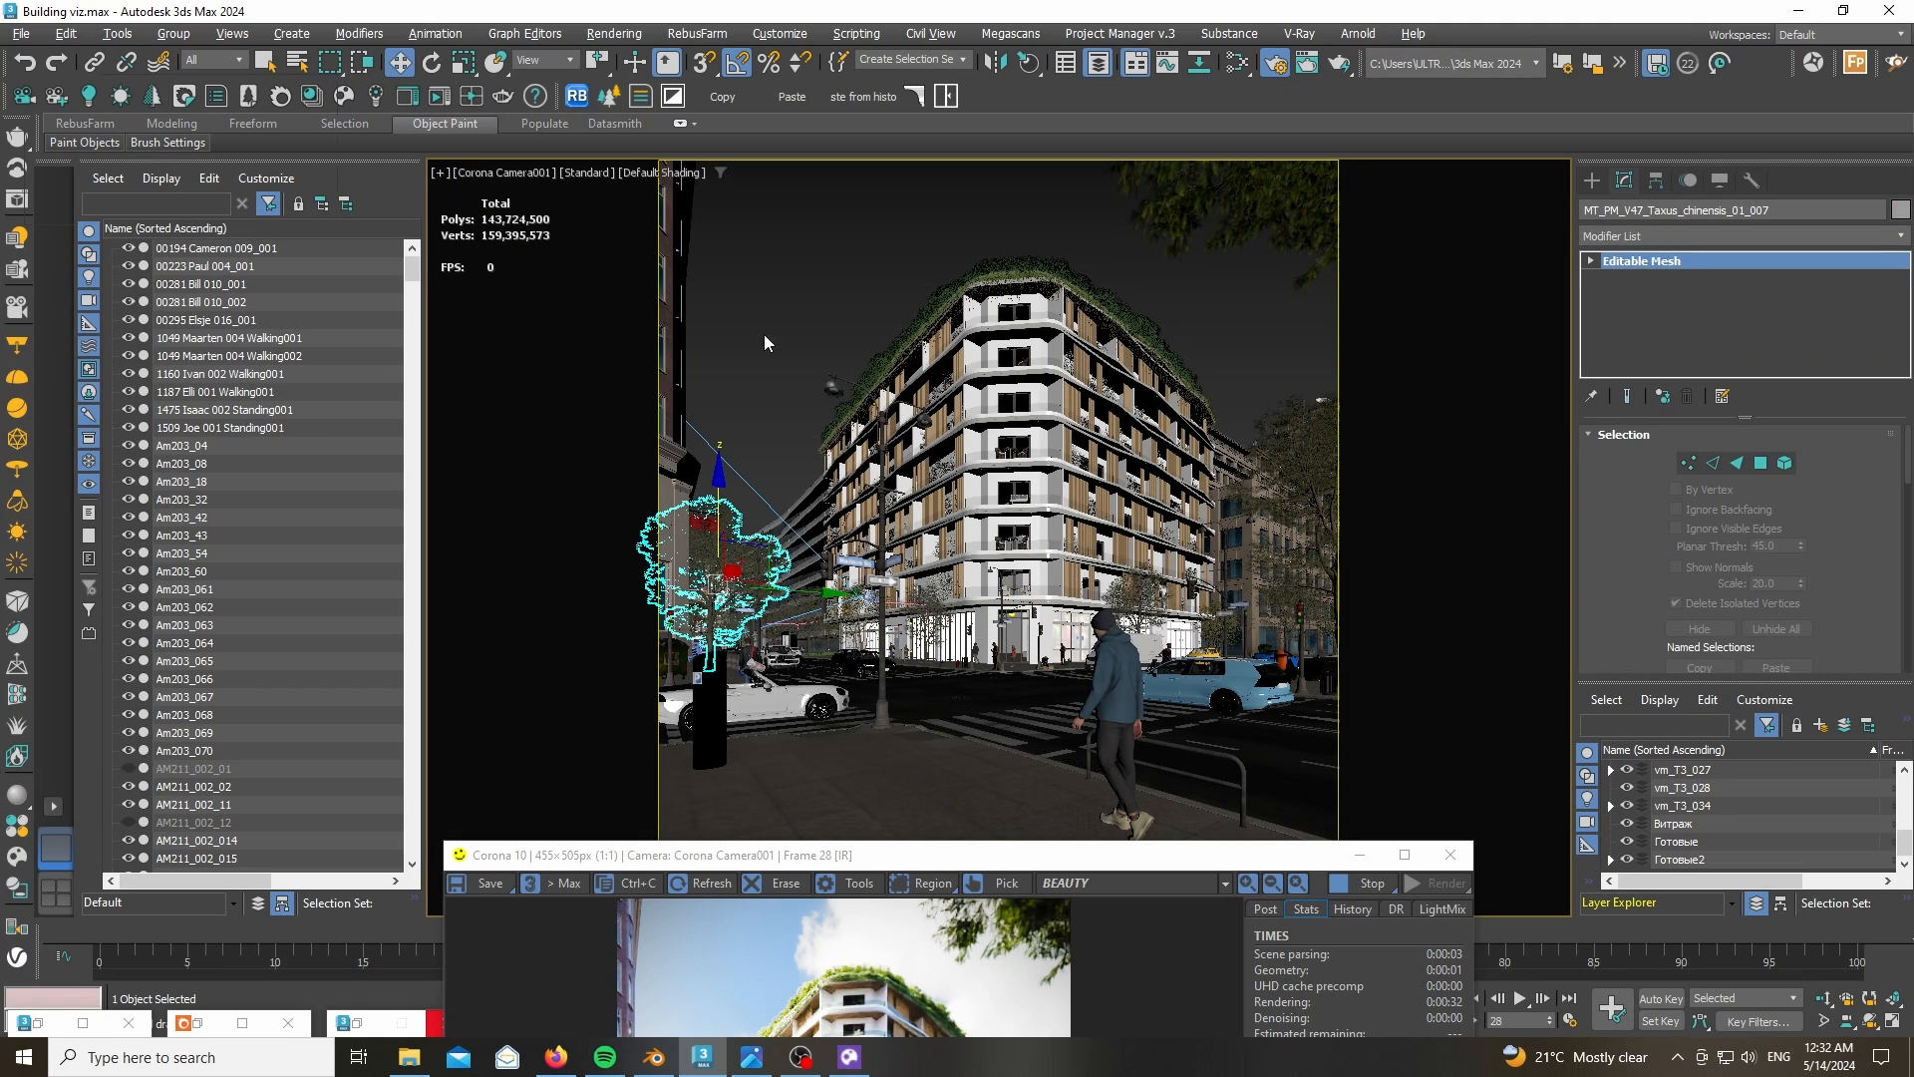
key(Delete)
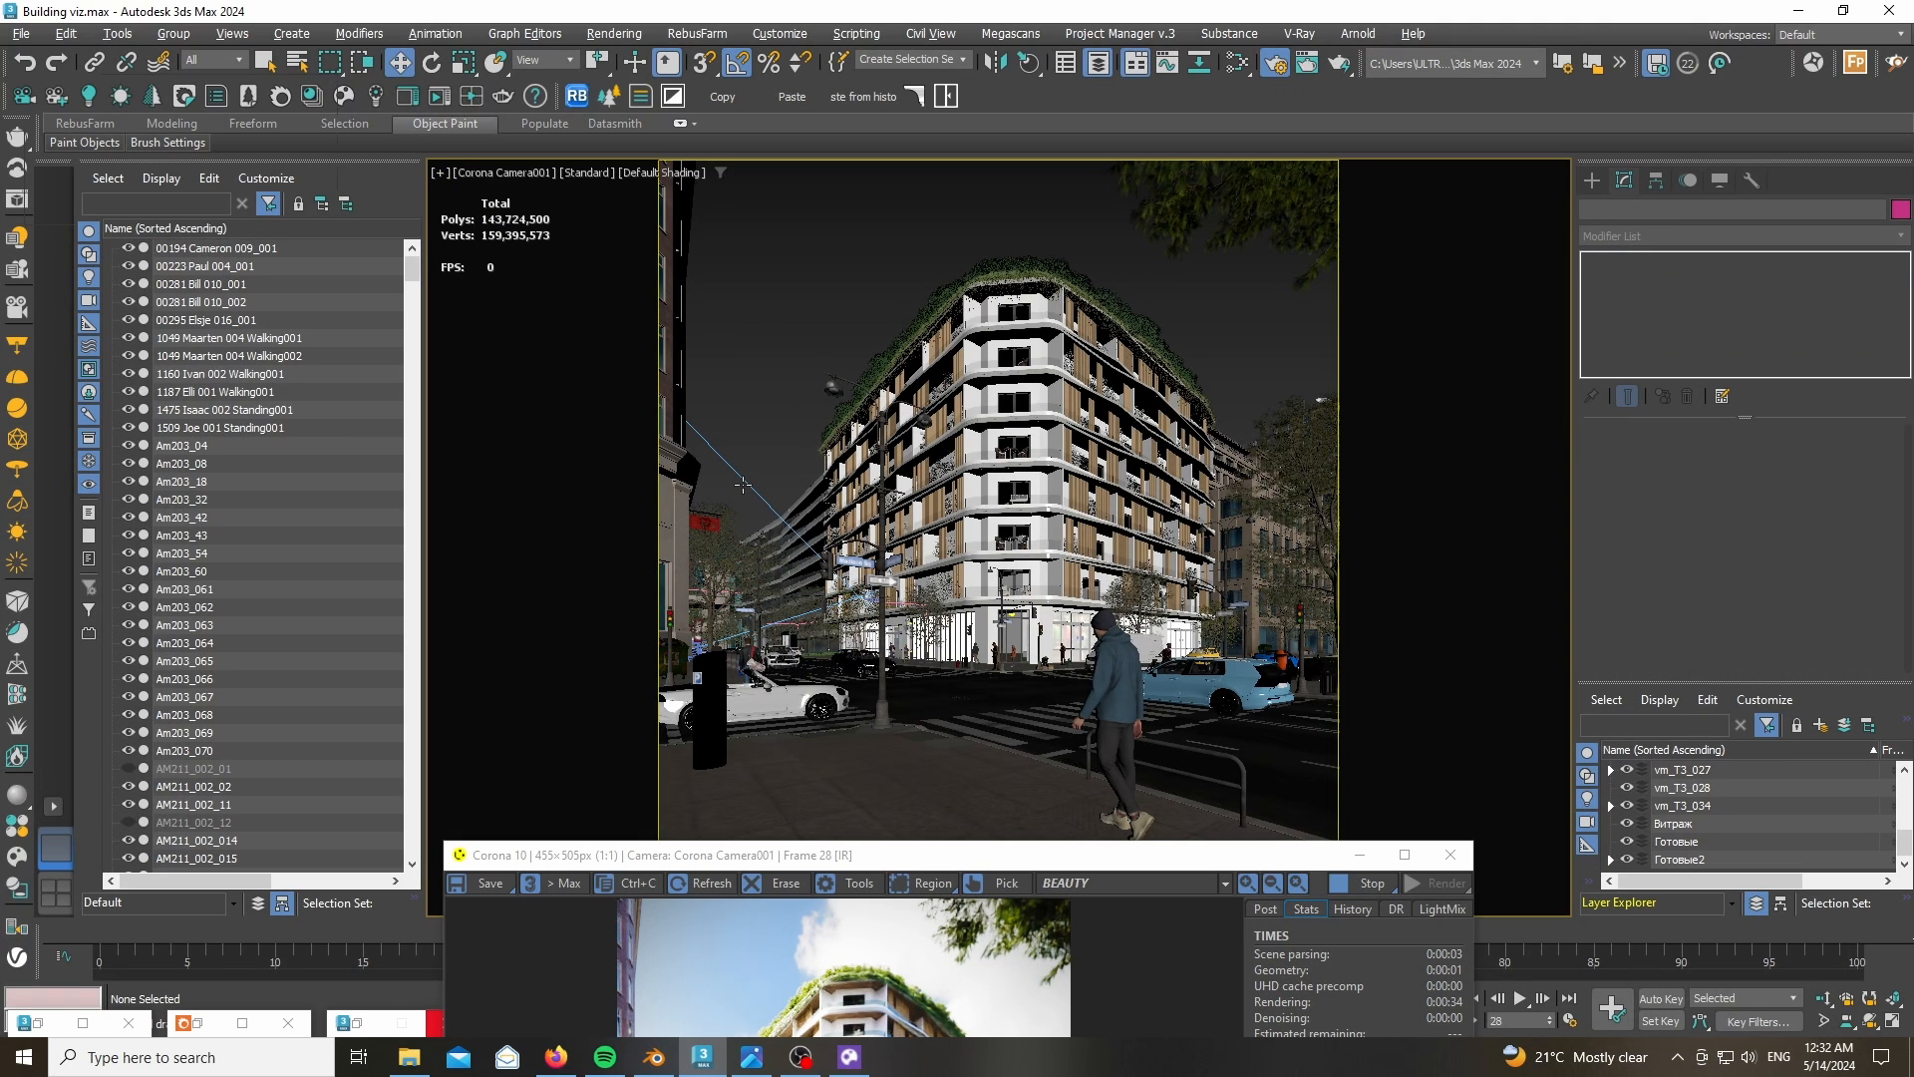
- Switch to a perspective view and select the street tree covering the red sign beside the brick building
key(p)
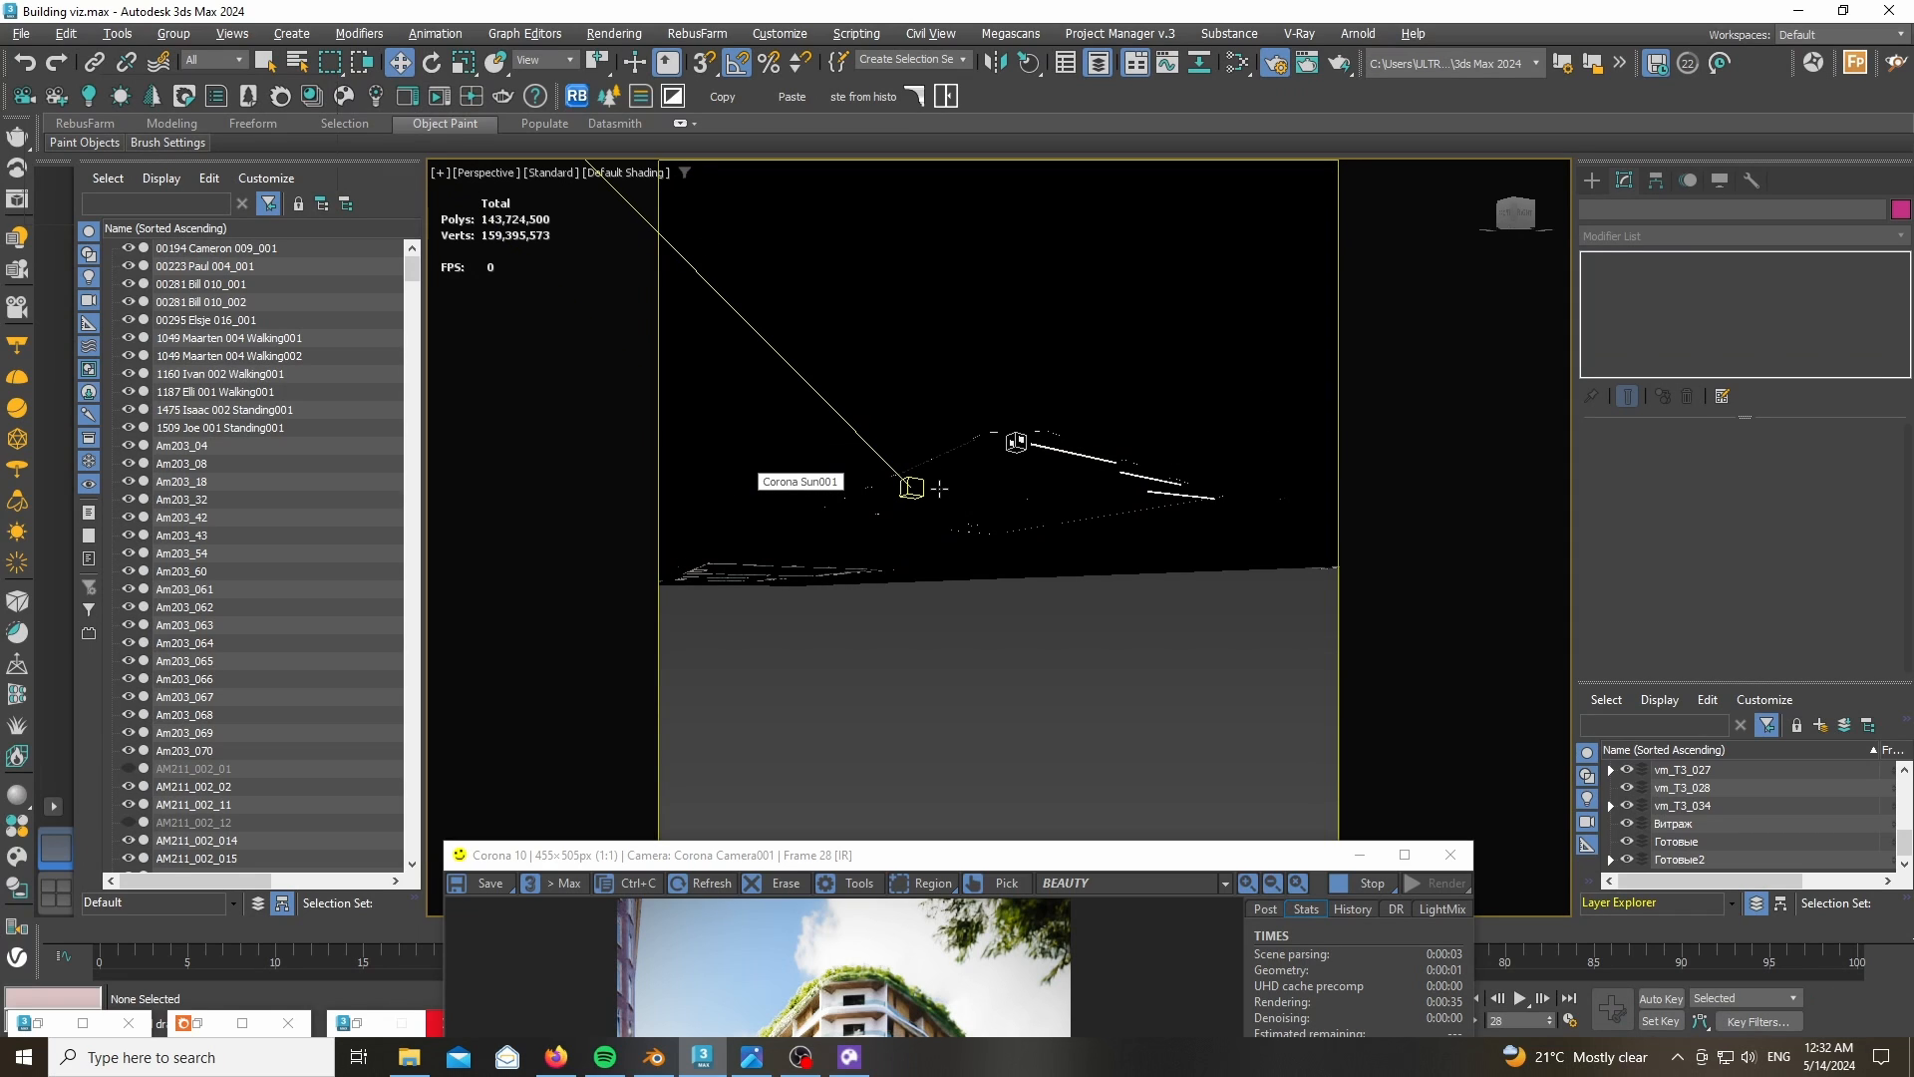
middle_drag(963, 414, 918, 661)
scroll(915, 660, up, 5)
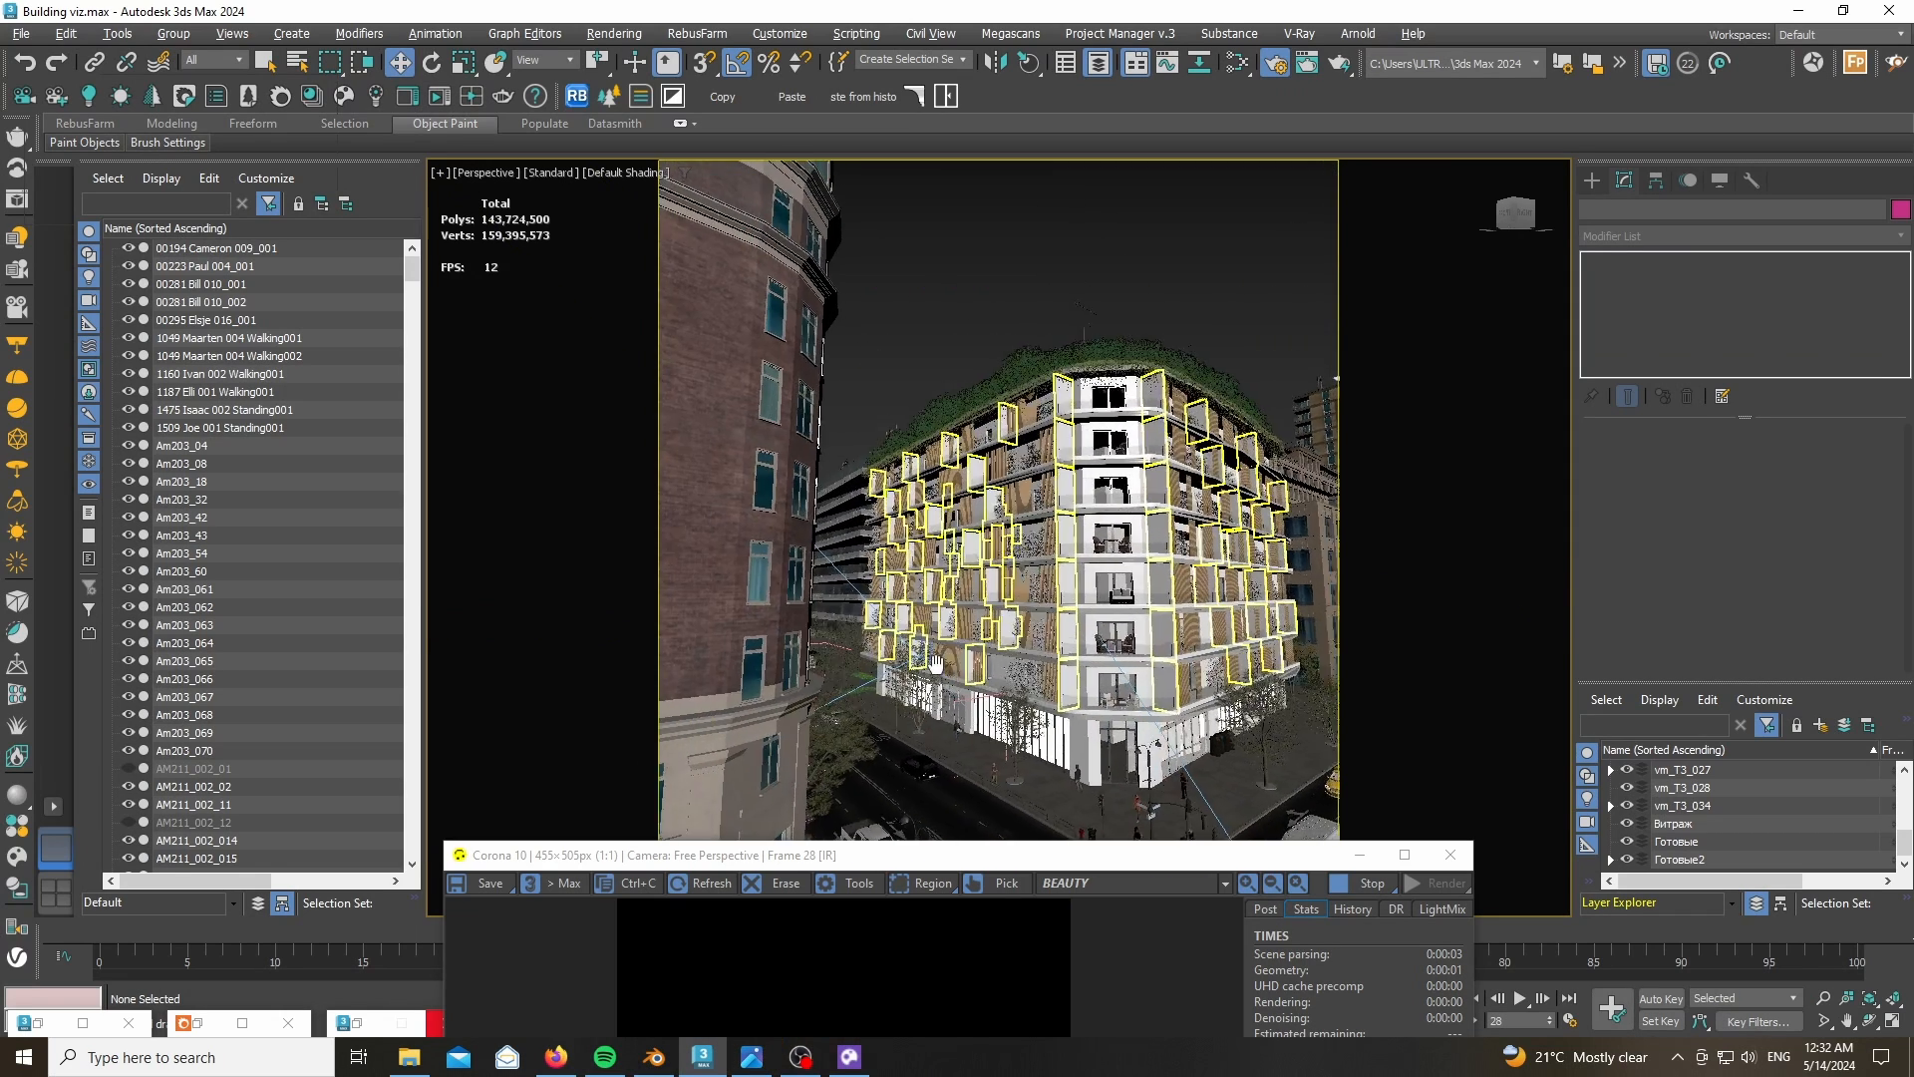
scroll(915, 660, up, 3)
scroll(750, 640, up, 5)
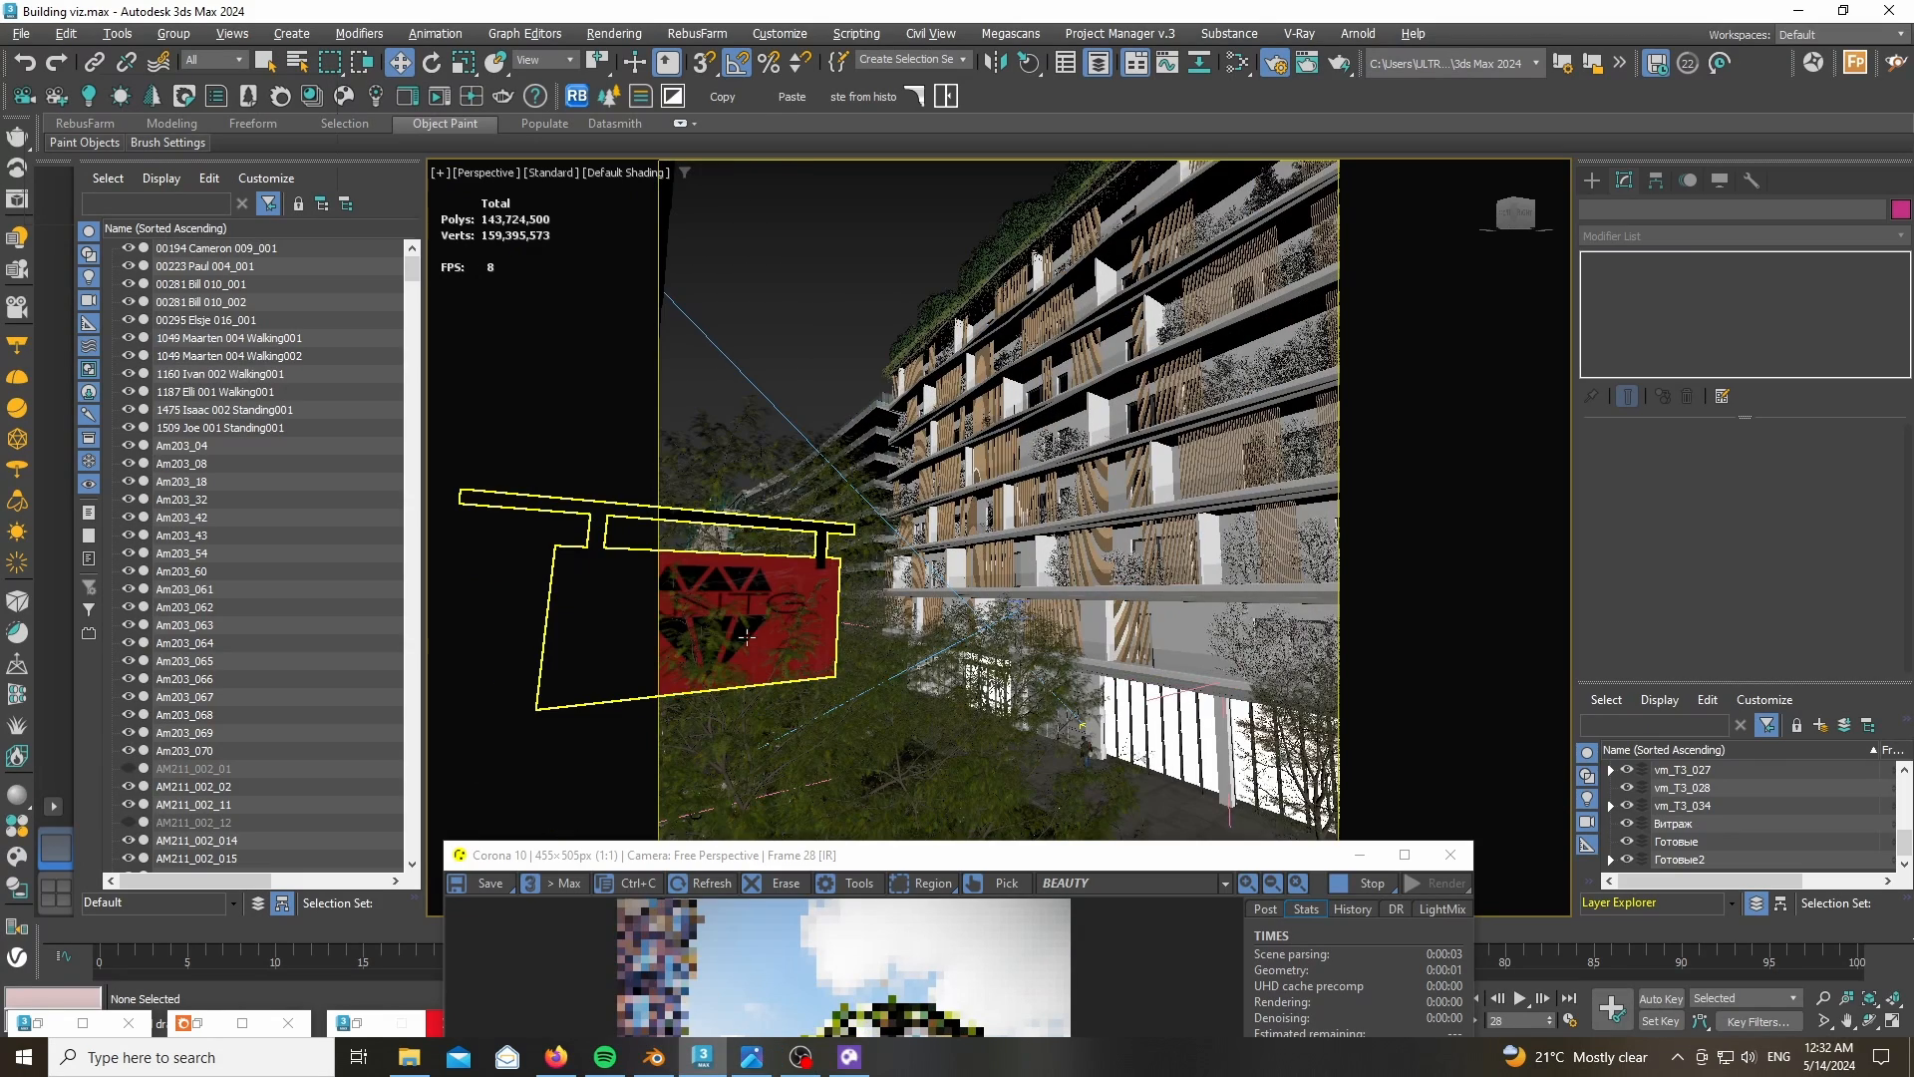
scroll(686, 583, down, 3)
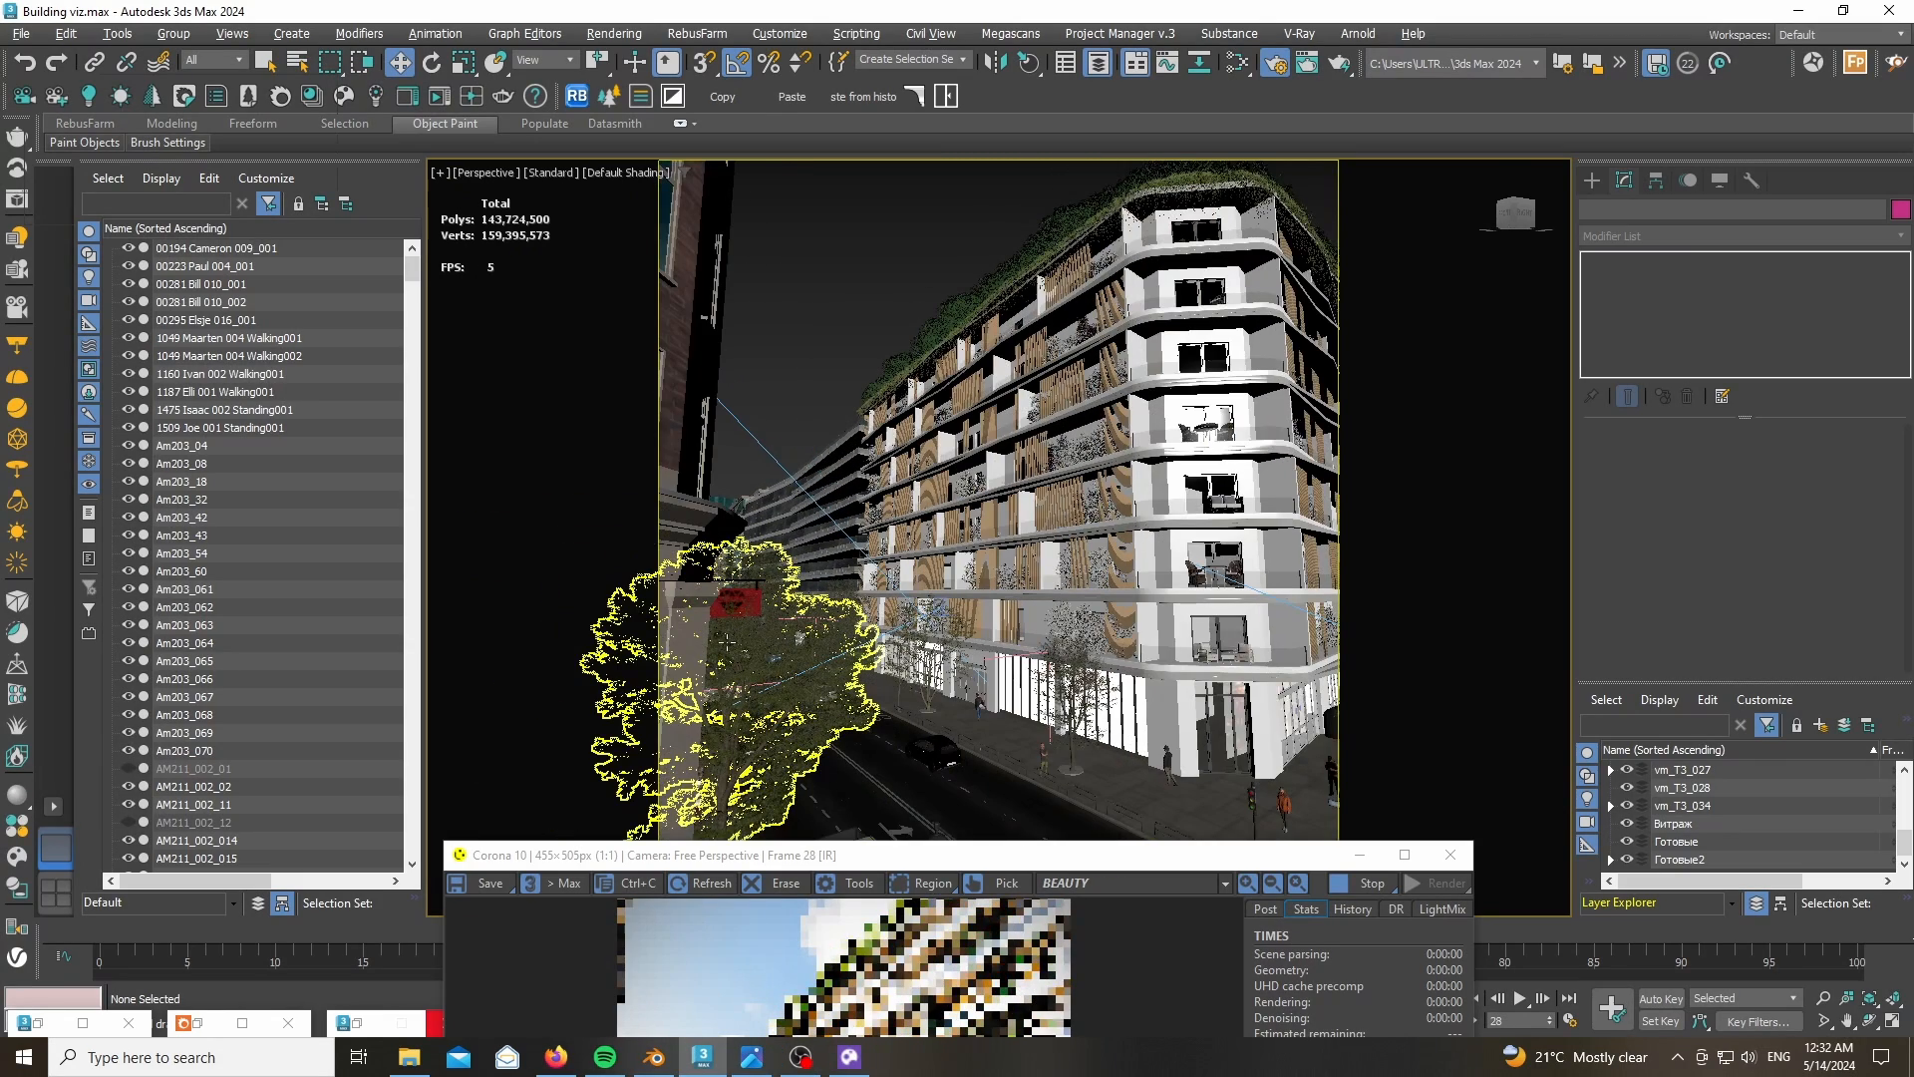
scroll(733, 637, down, 3)
click(730, 661)
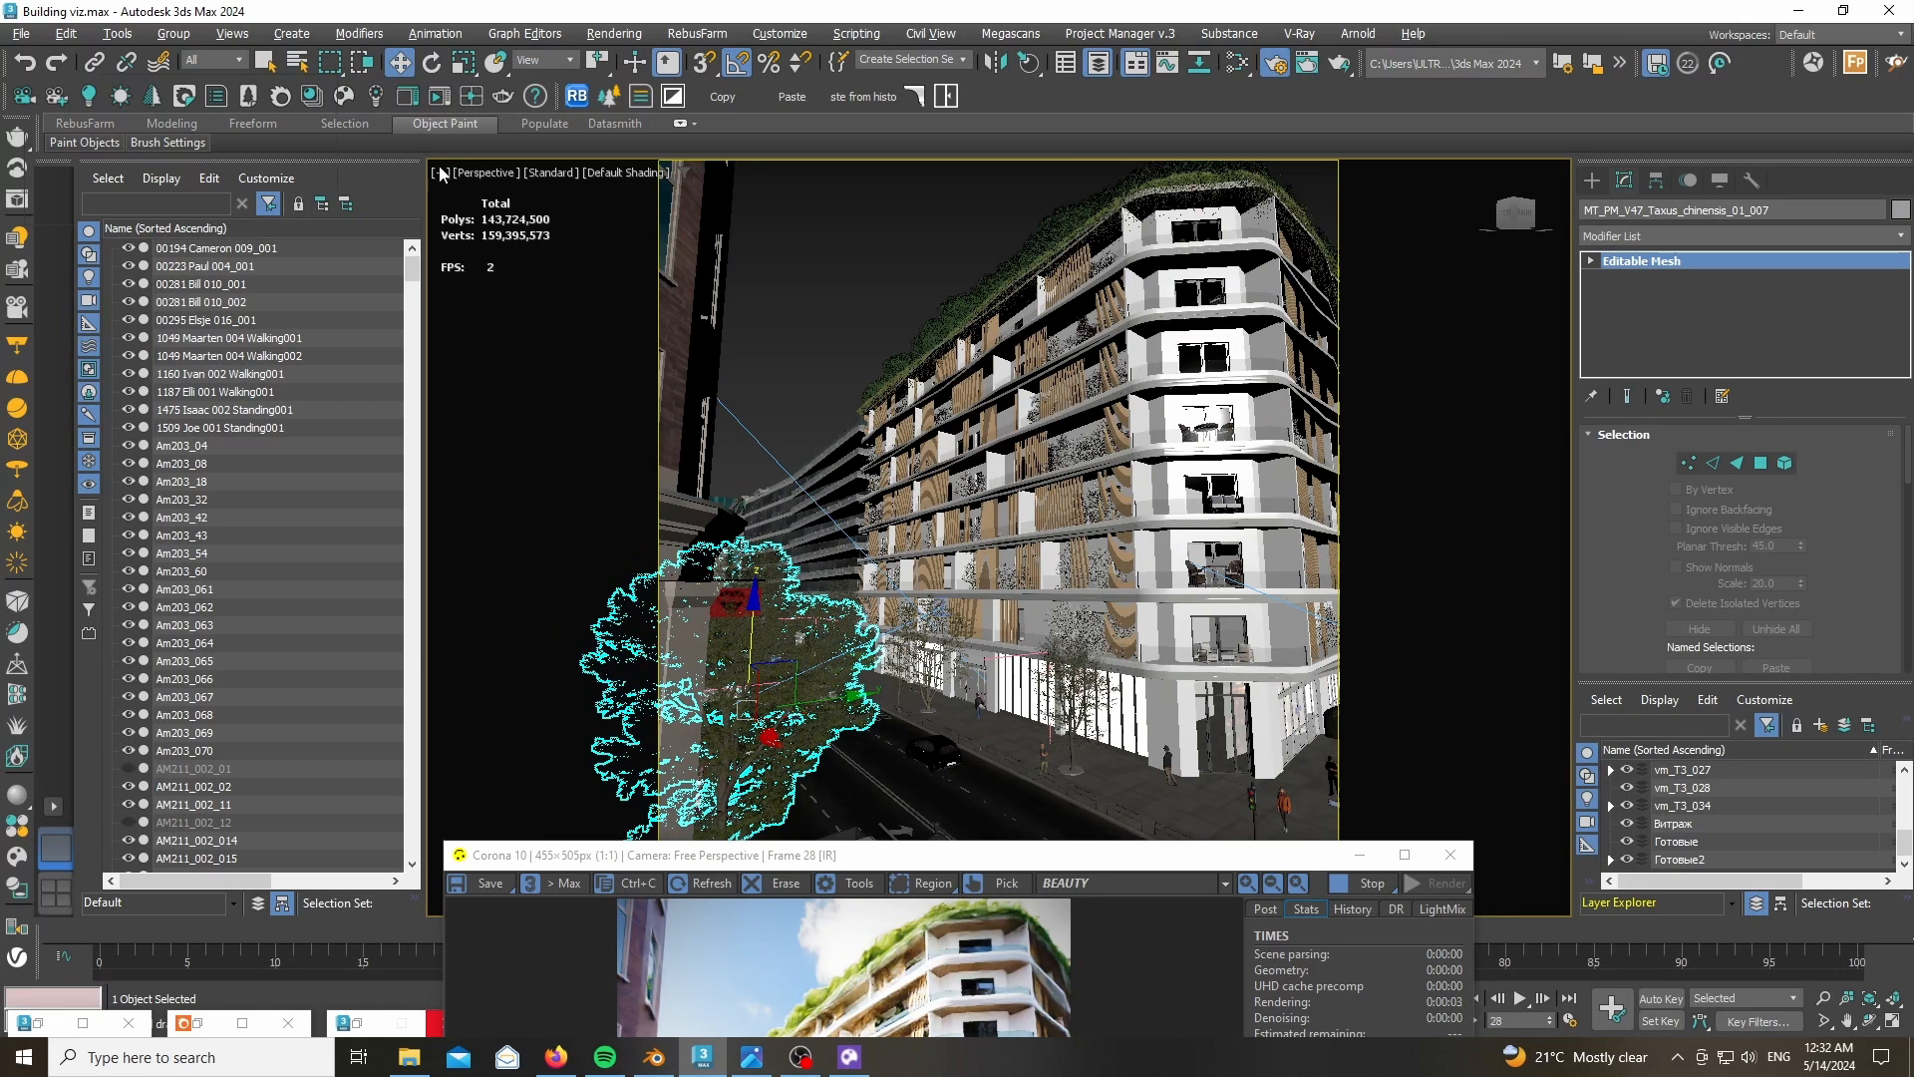
- Restore the Corona Camera001 view with the street tree still selected
click(489, 179)
mouse_move(700, 195)
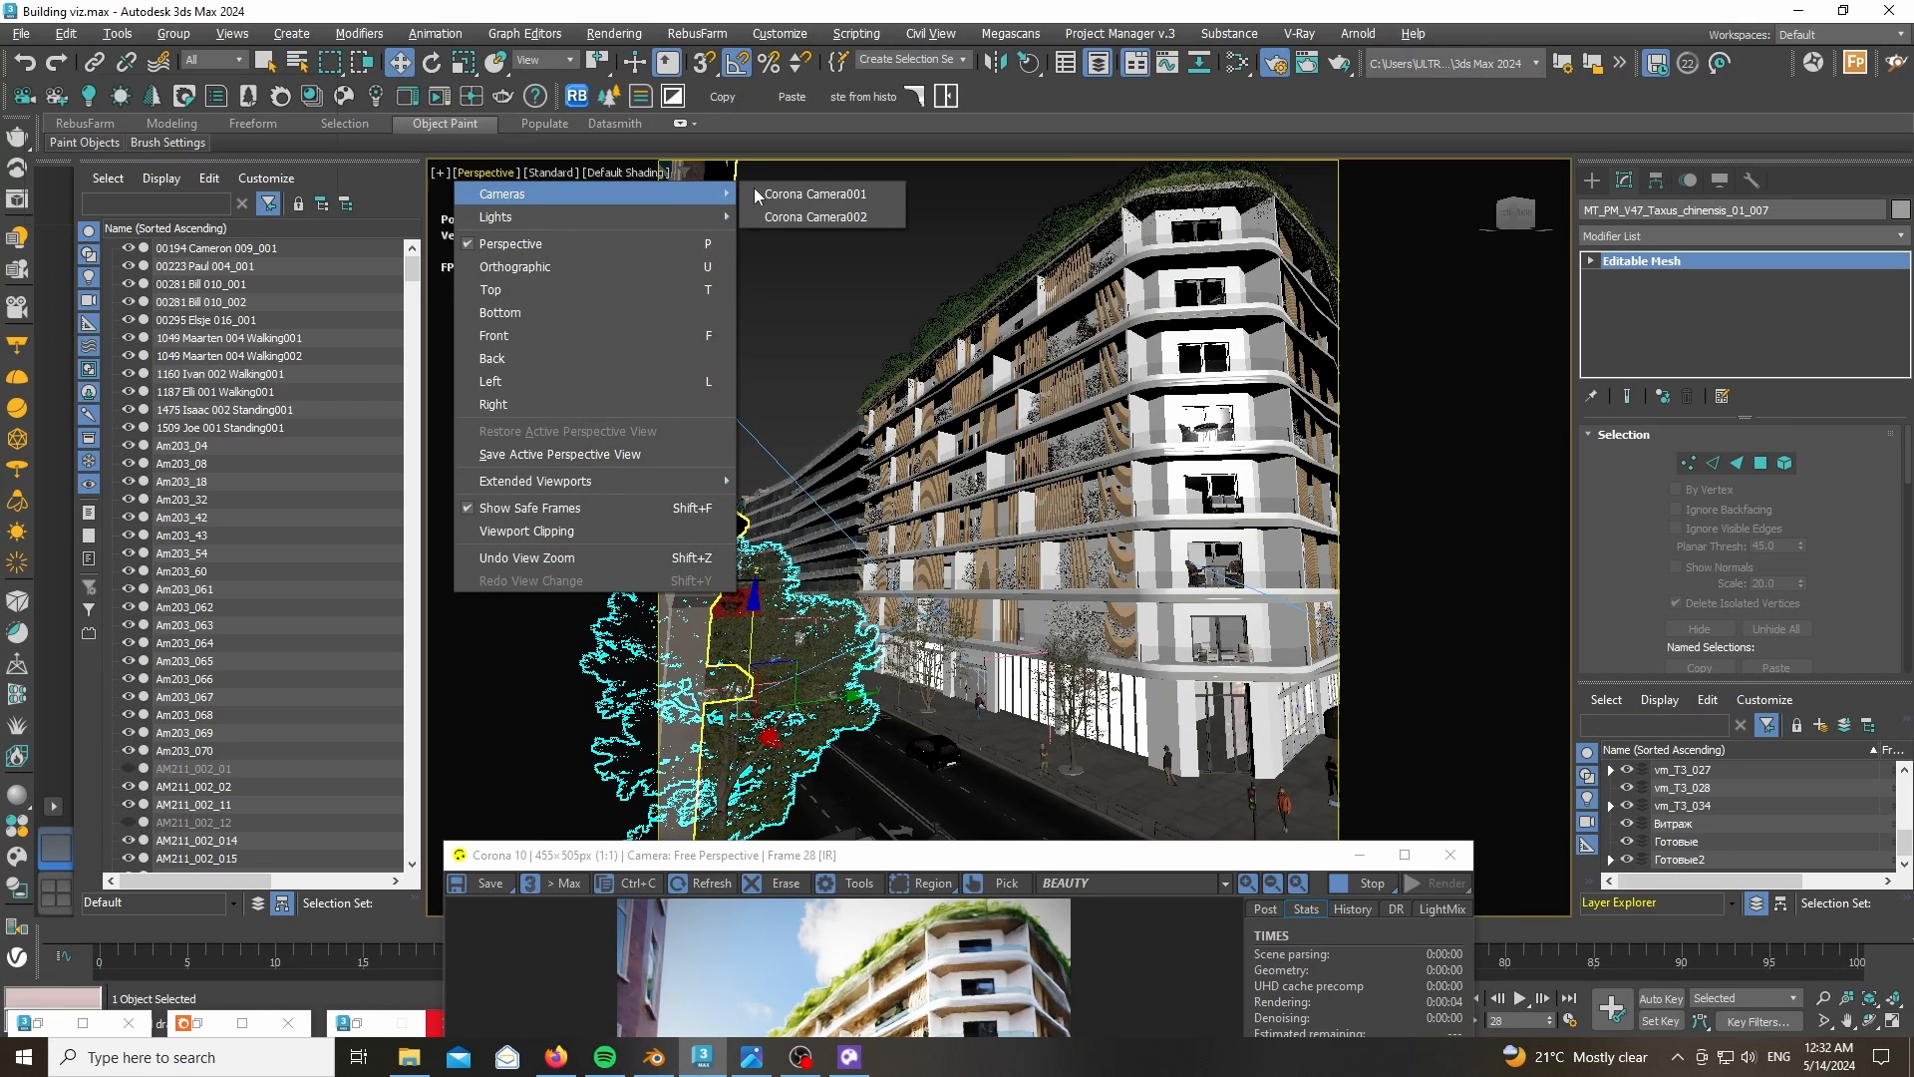
click(813, 194)
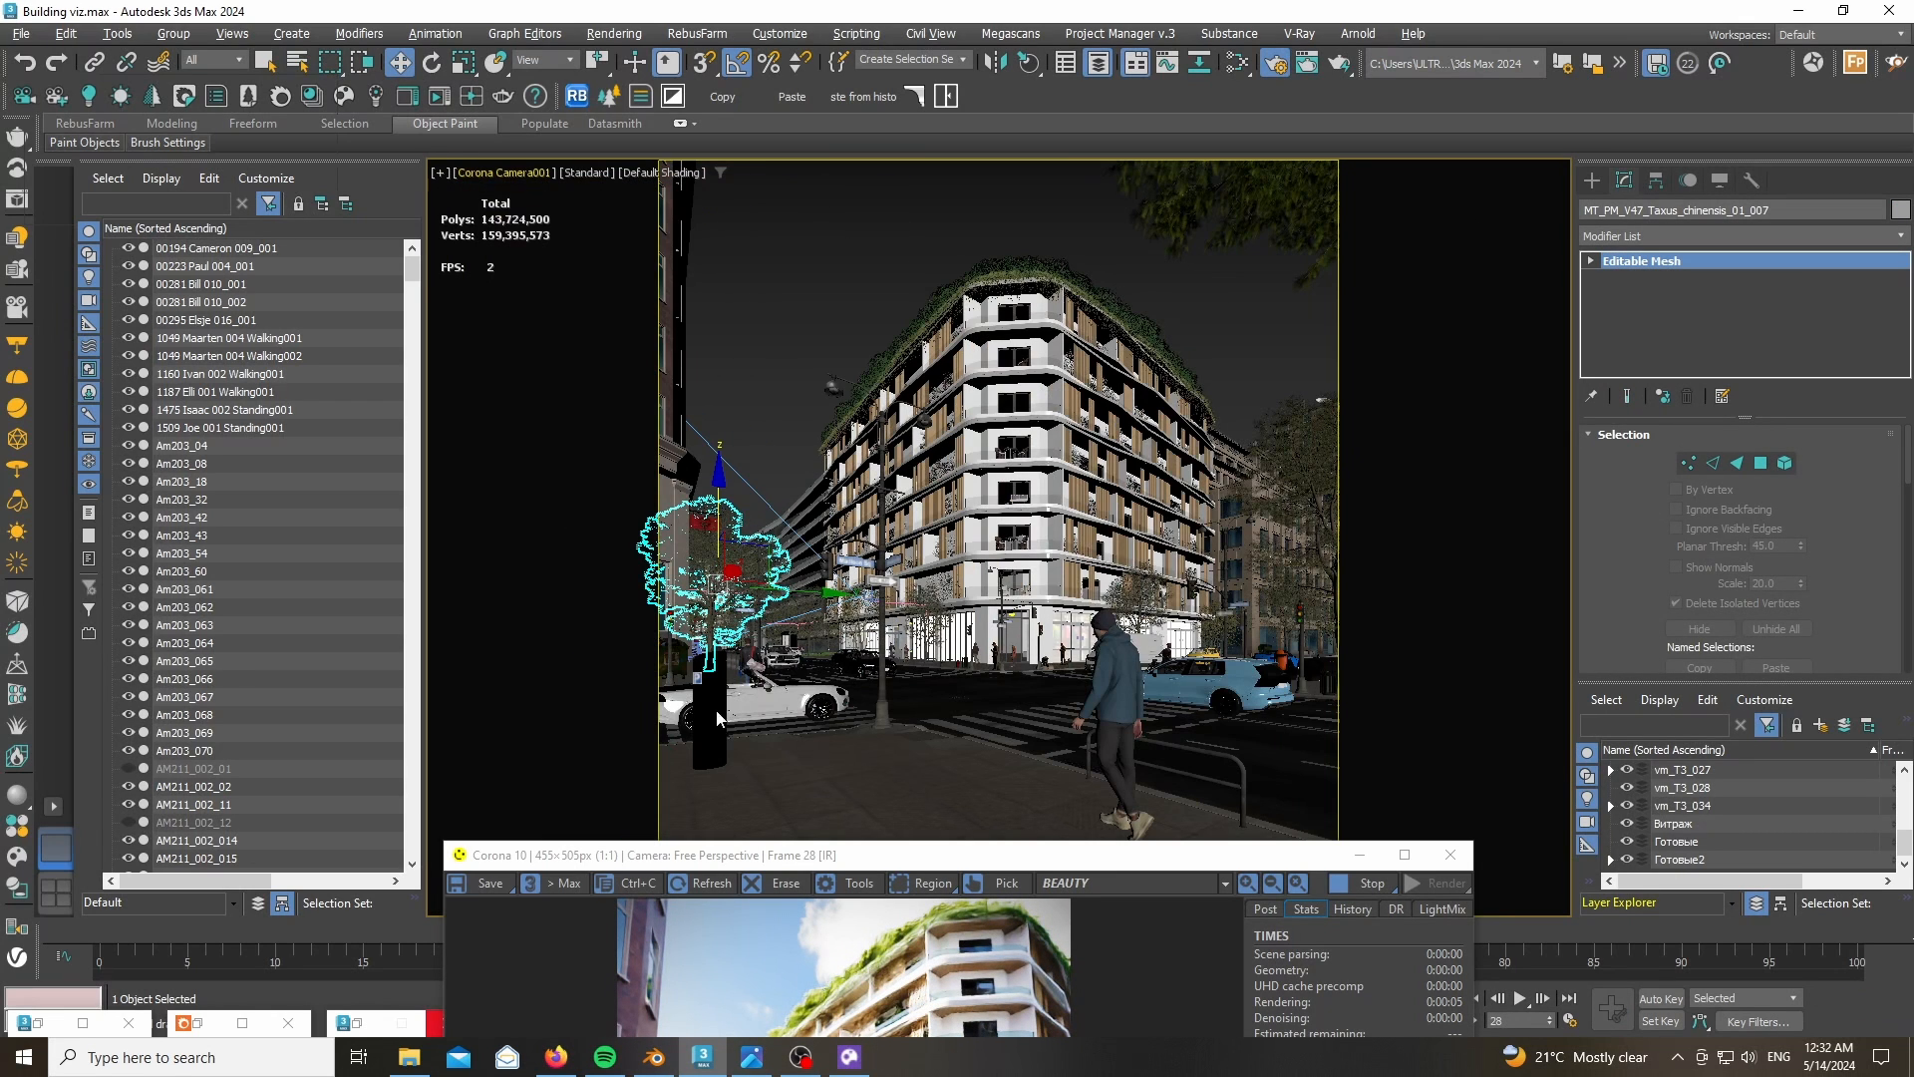
- Delete the selected street tree in front of the red sign and bring the interactive render fully into view
key(Delete)
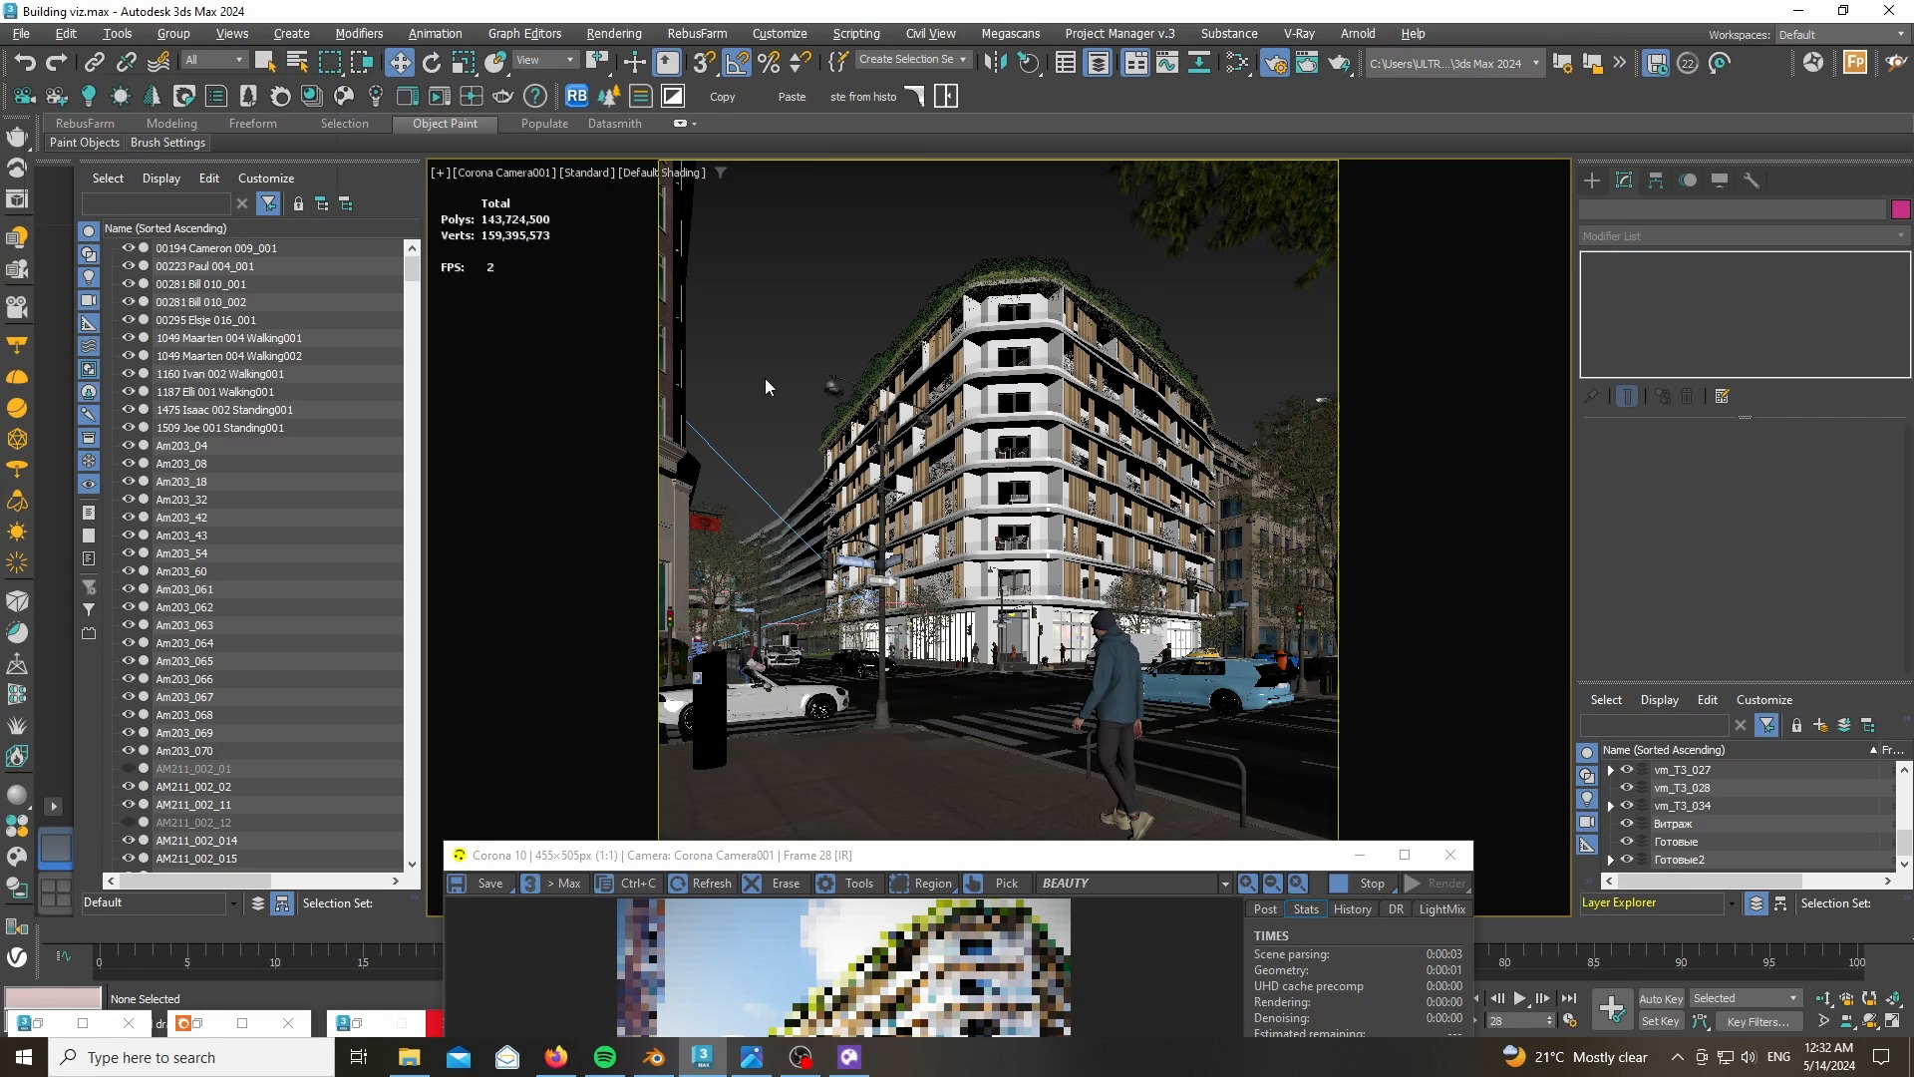
drag(914, 855, 773, 168)
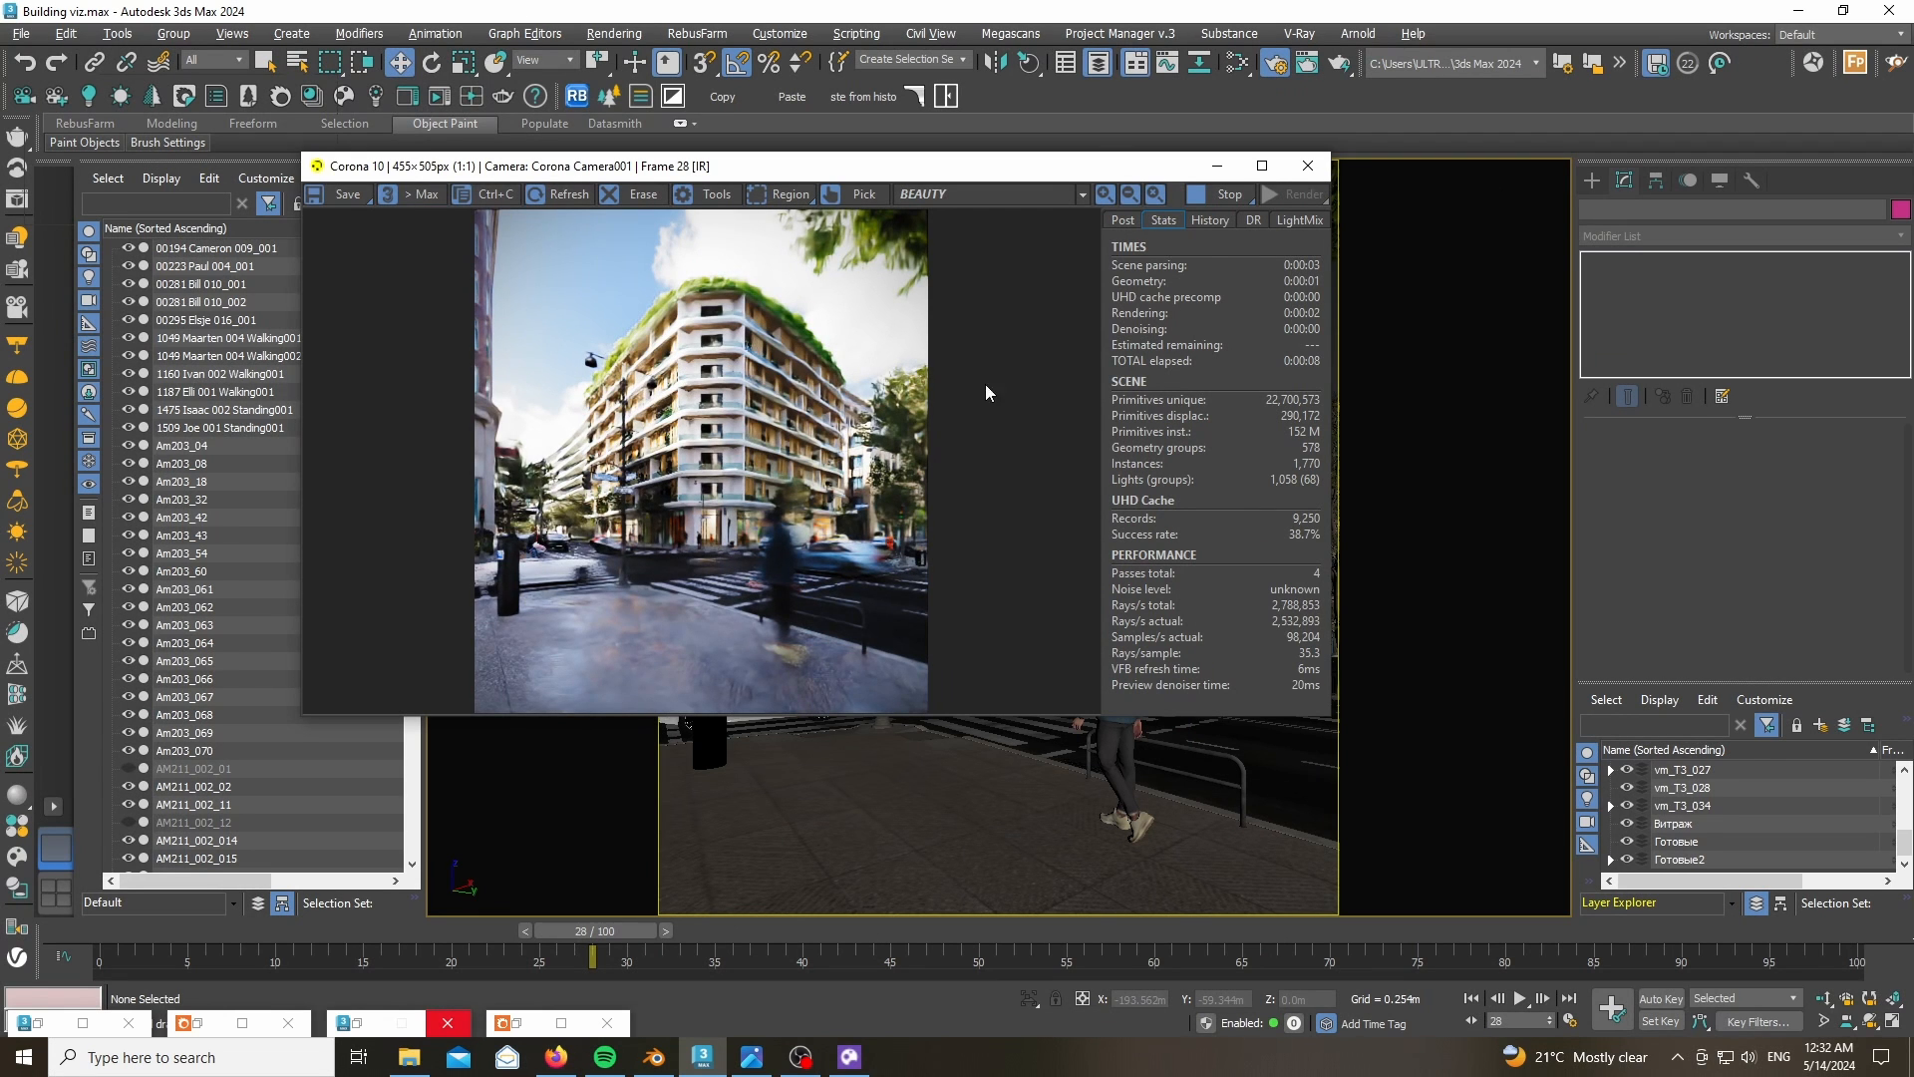
- Show the render's tone mapping settings and compare the image with Simple Exposure off and on, checking street and facade up close
click(1122, 220)
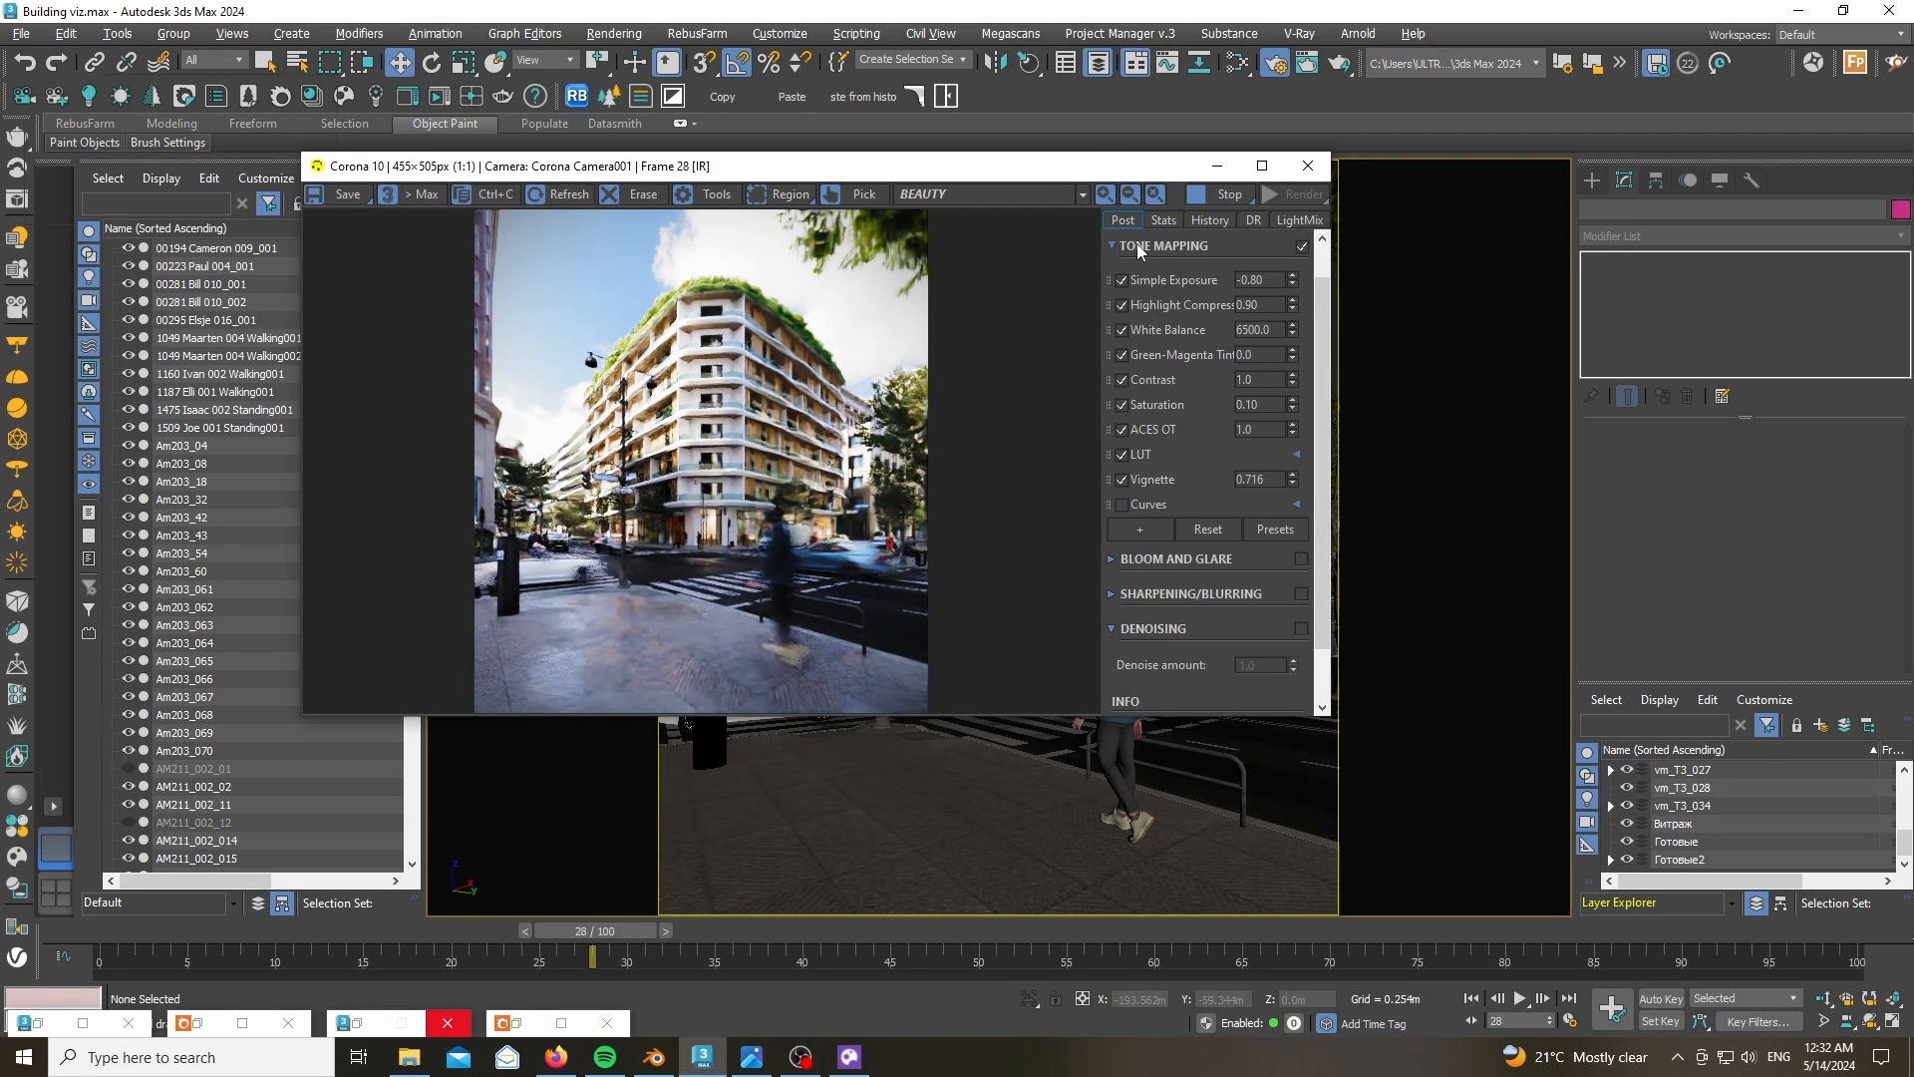
scroll(1322, 329, up, 1)
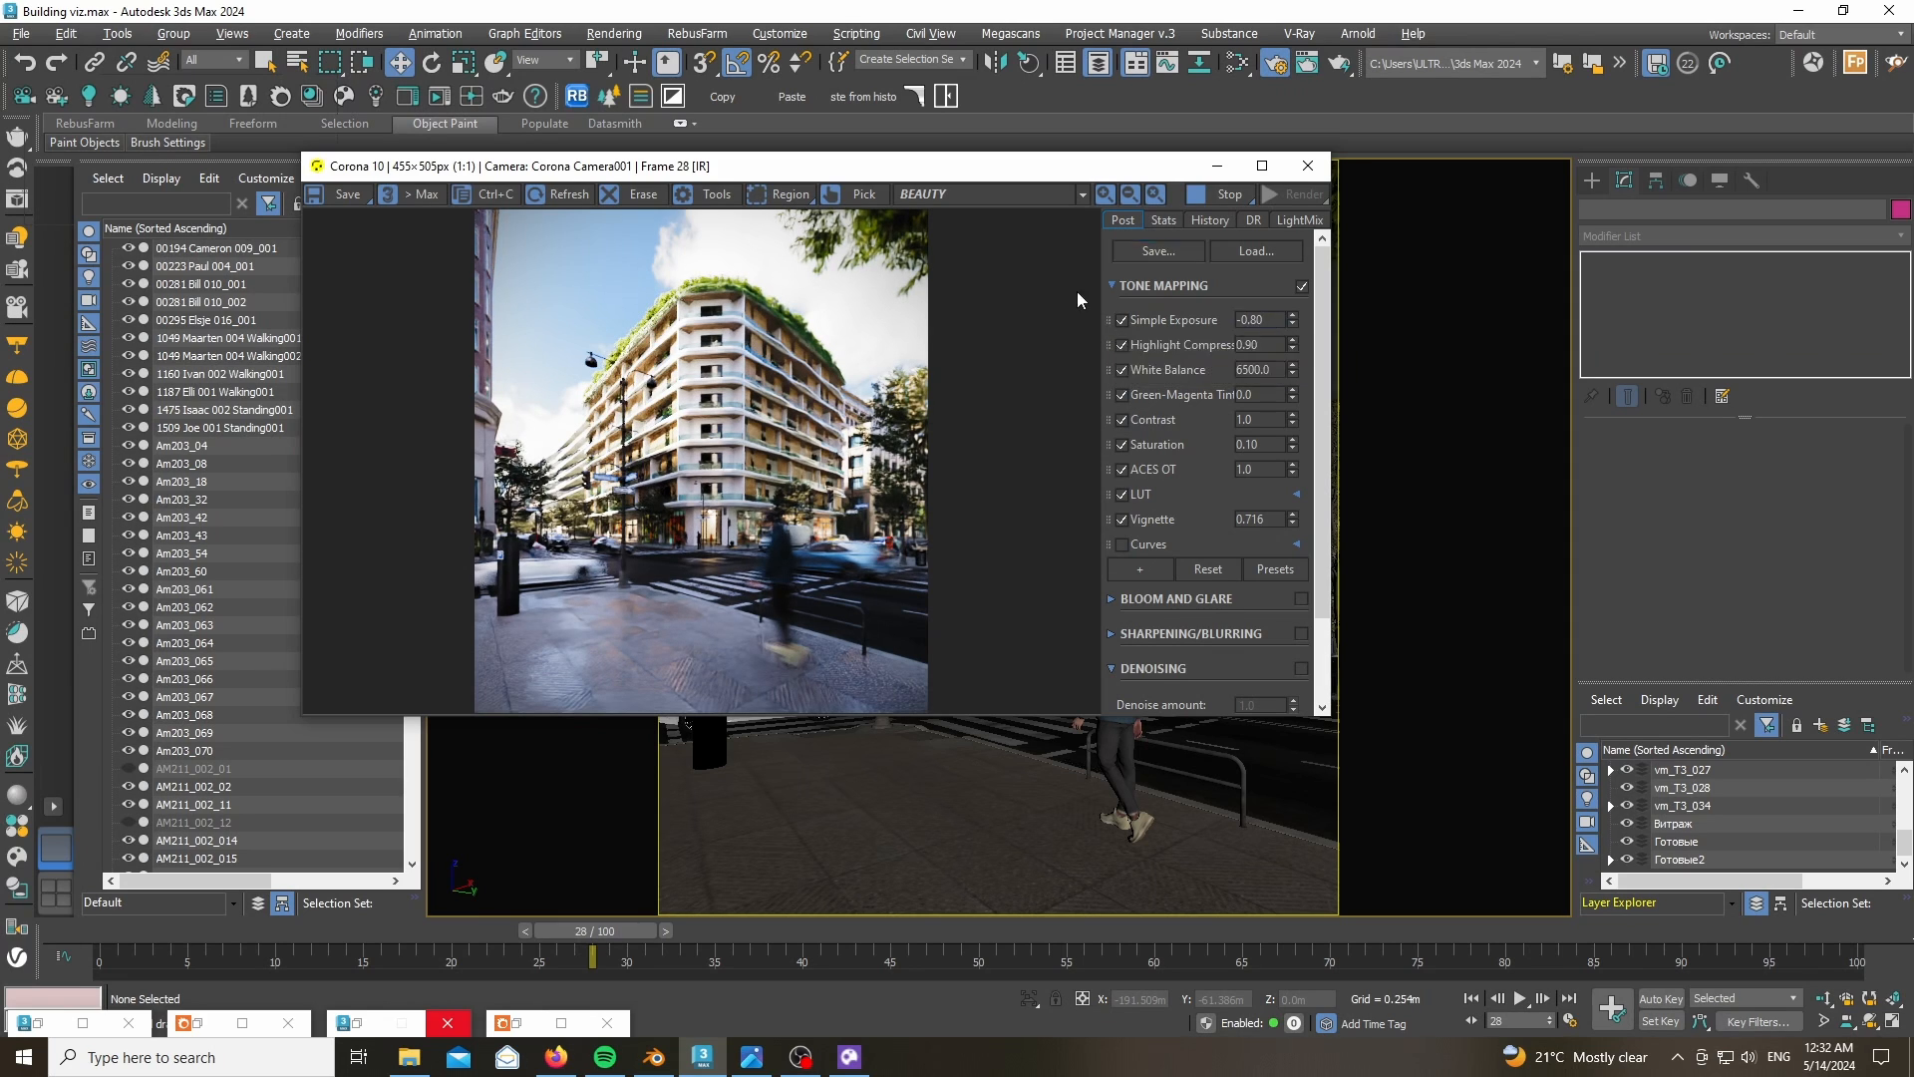
click(1122, 321)
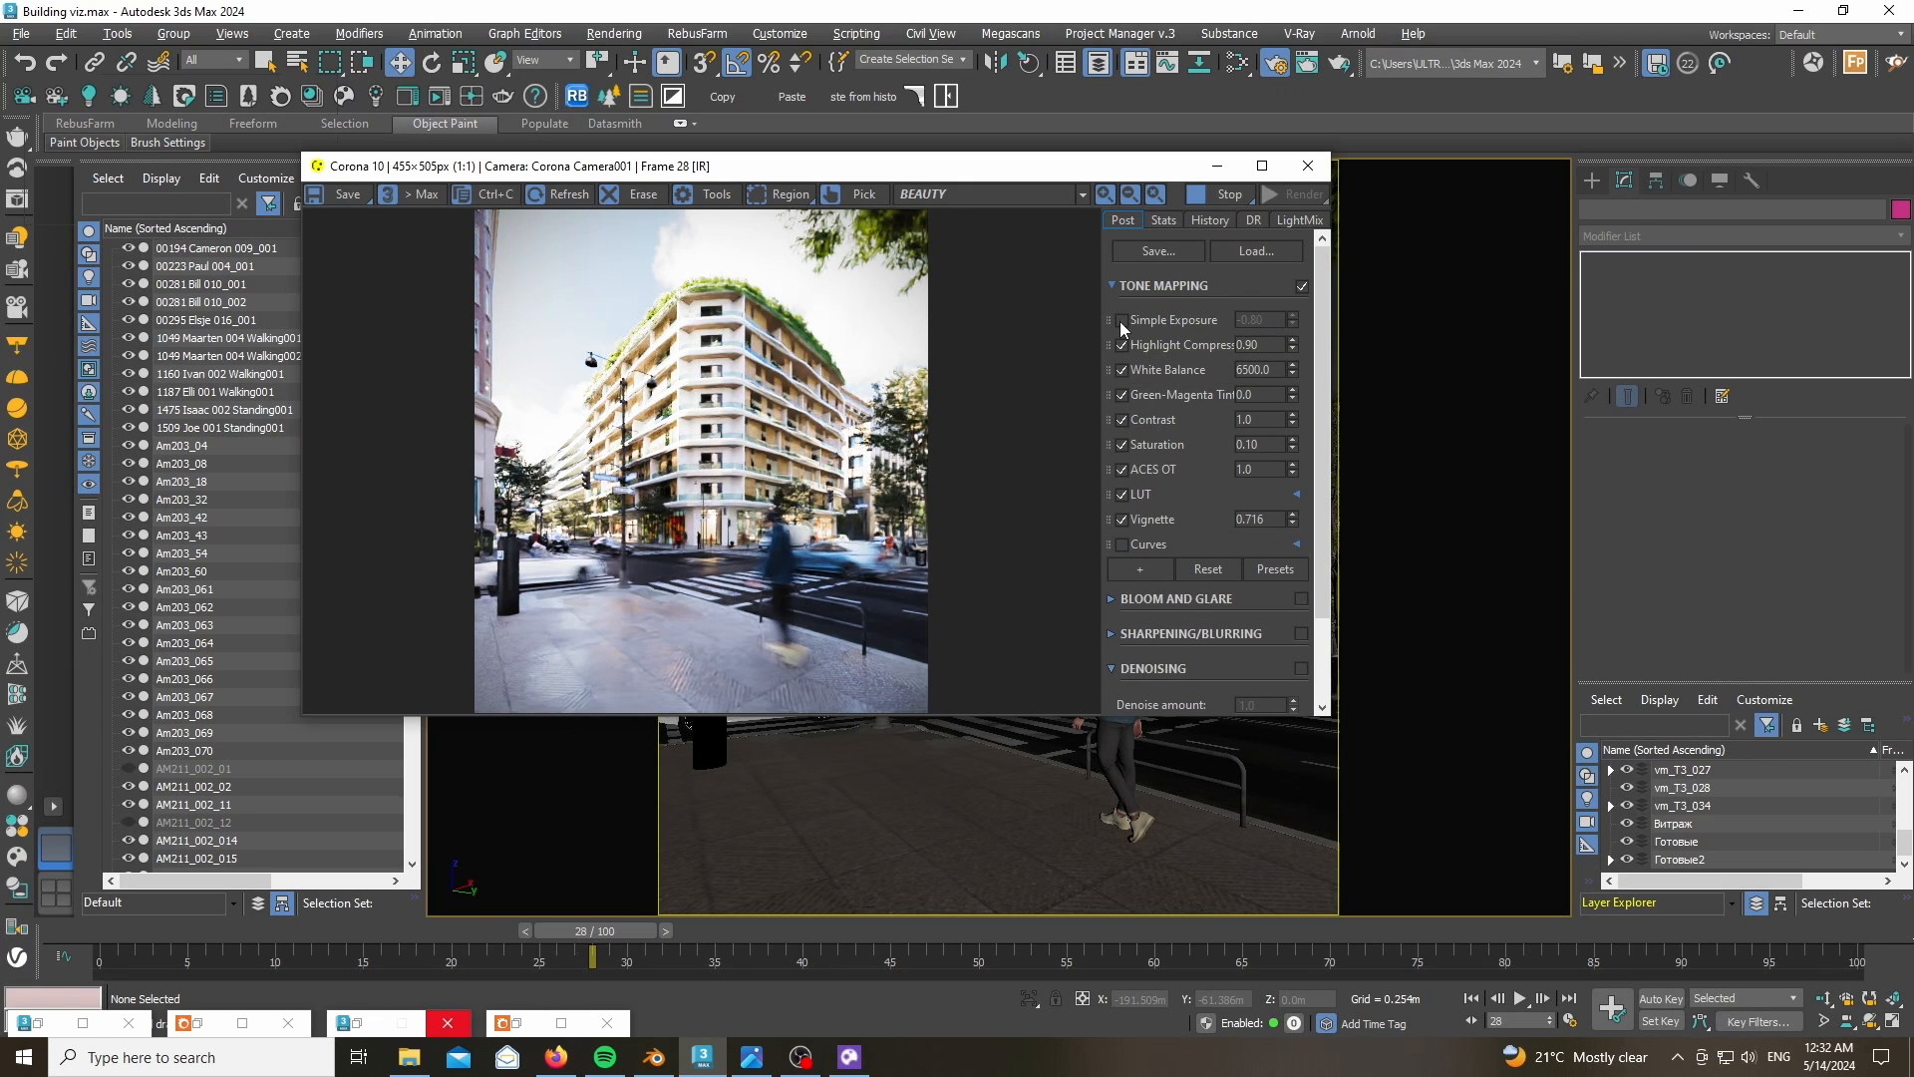
click(1122, 321)
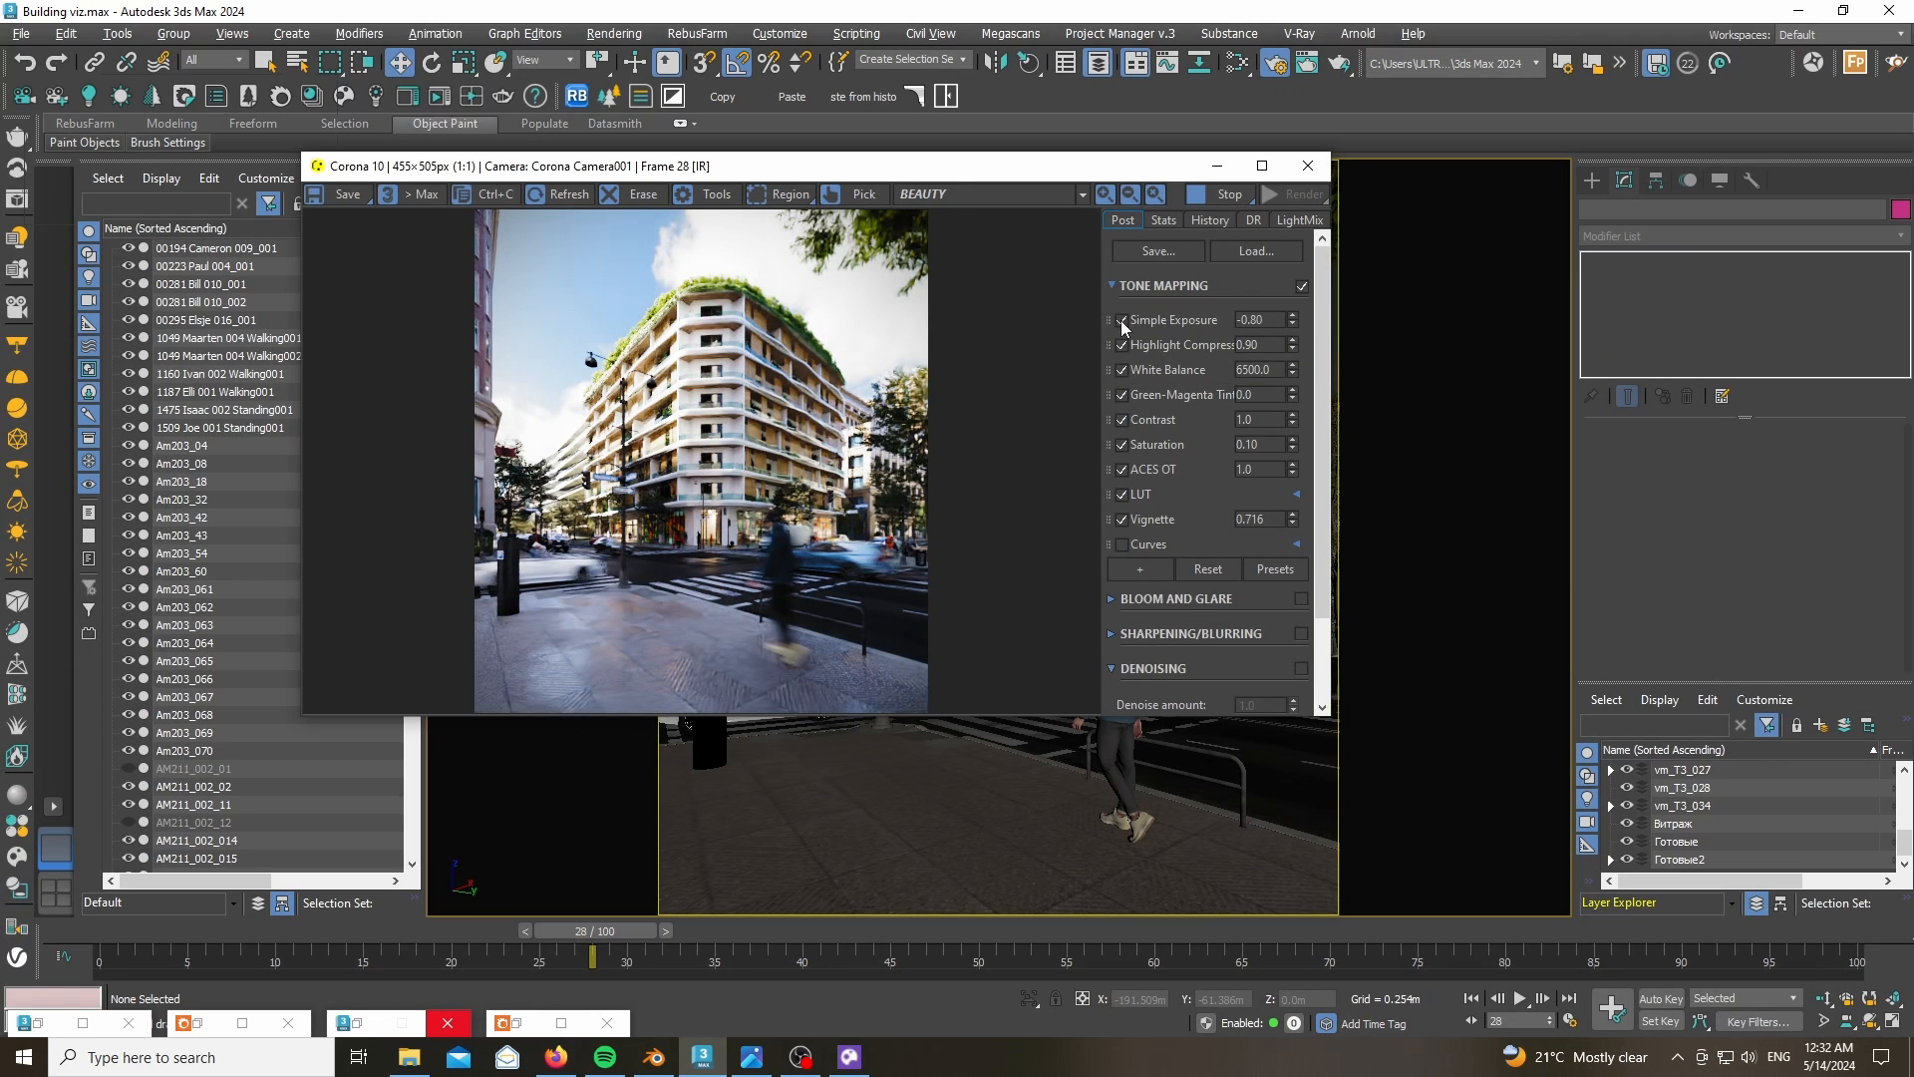
scroll(692, 624, up, 2)
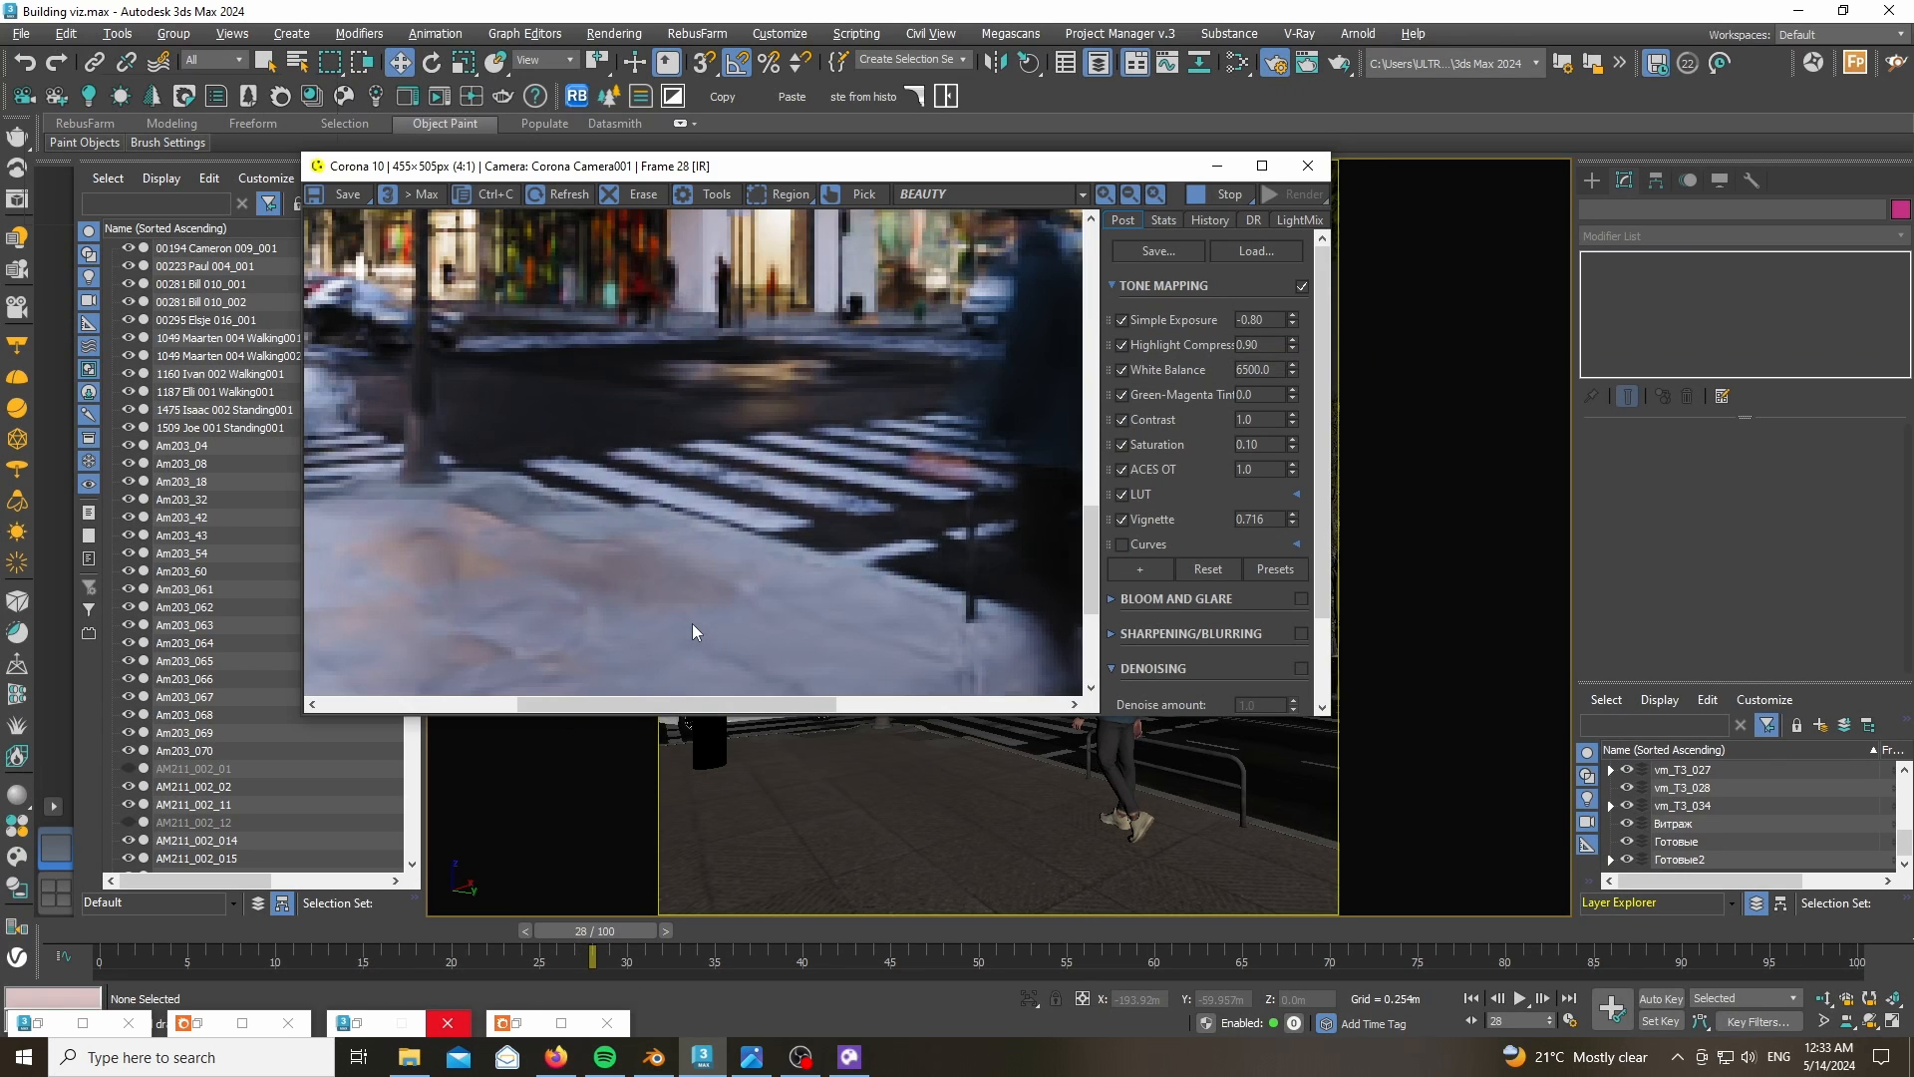
scroll(692, 624, down, 2)
scroll(543, 429, up, 2)
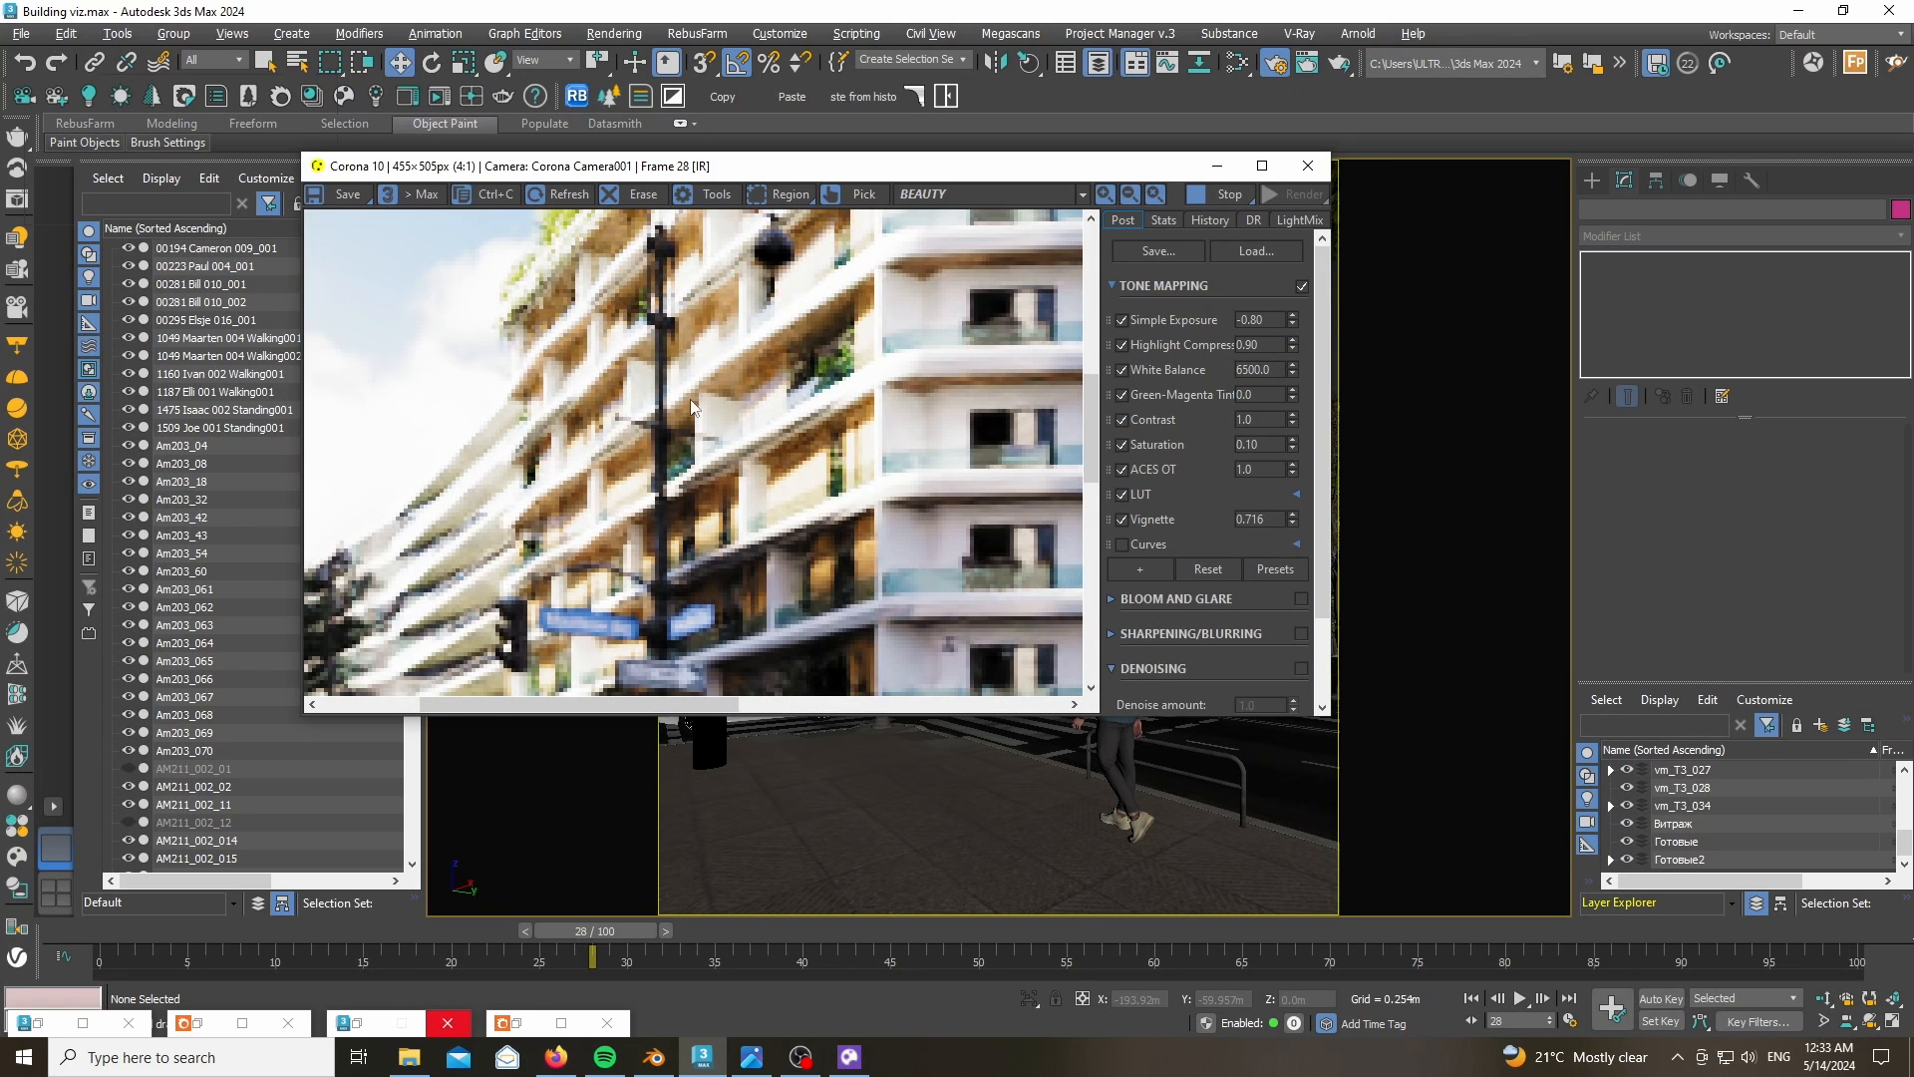
scroll(674, 390, down, 2)
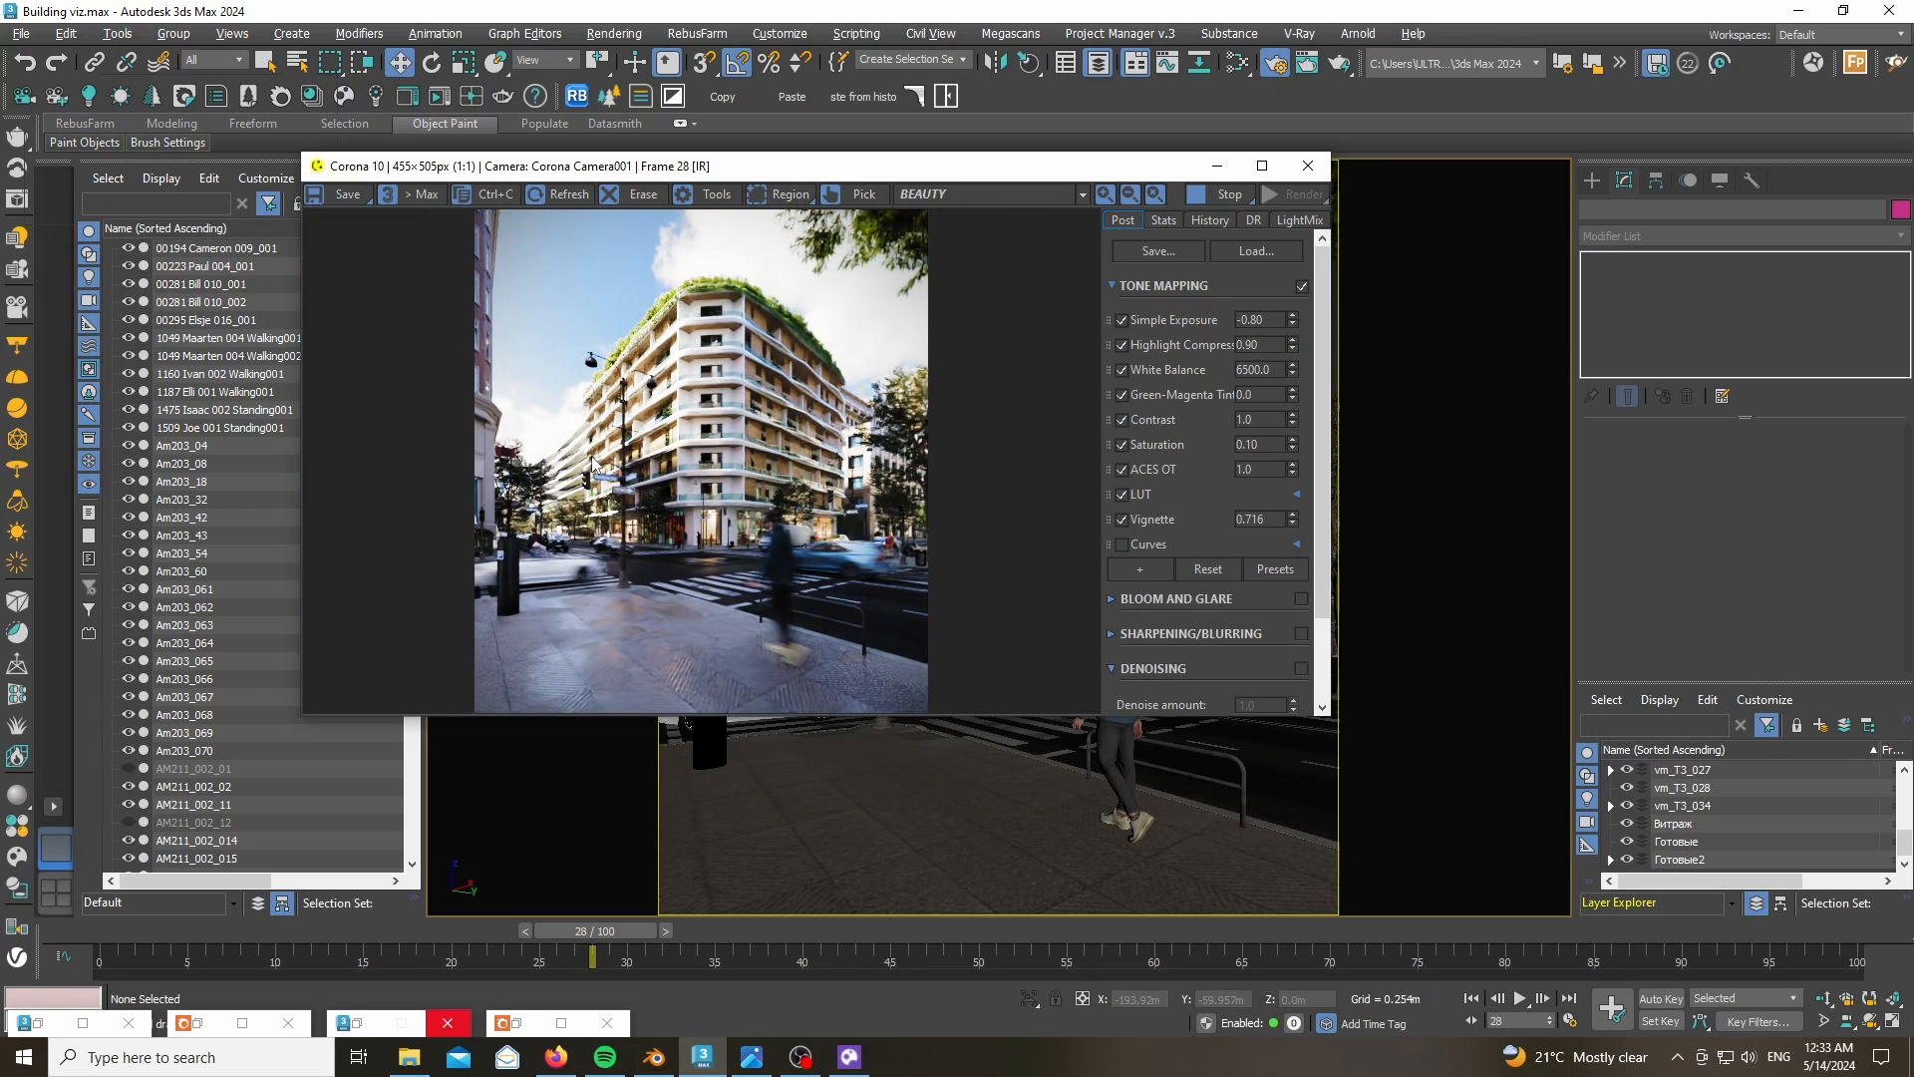
- Compare the render with Highlight Compression off and on, and check the sky and facade highlights up close
click(1123, 346)
click(1122, 346)
click(1122, 346)
click(1122, 345)
click(1122, 345)
click(1121, 345)
scroll(487, 457, up, 4)
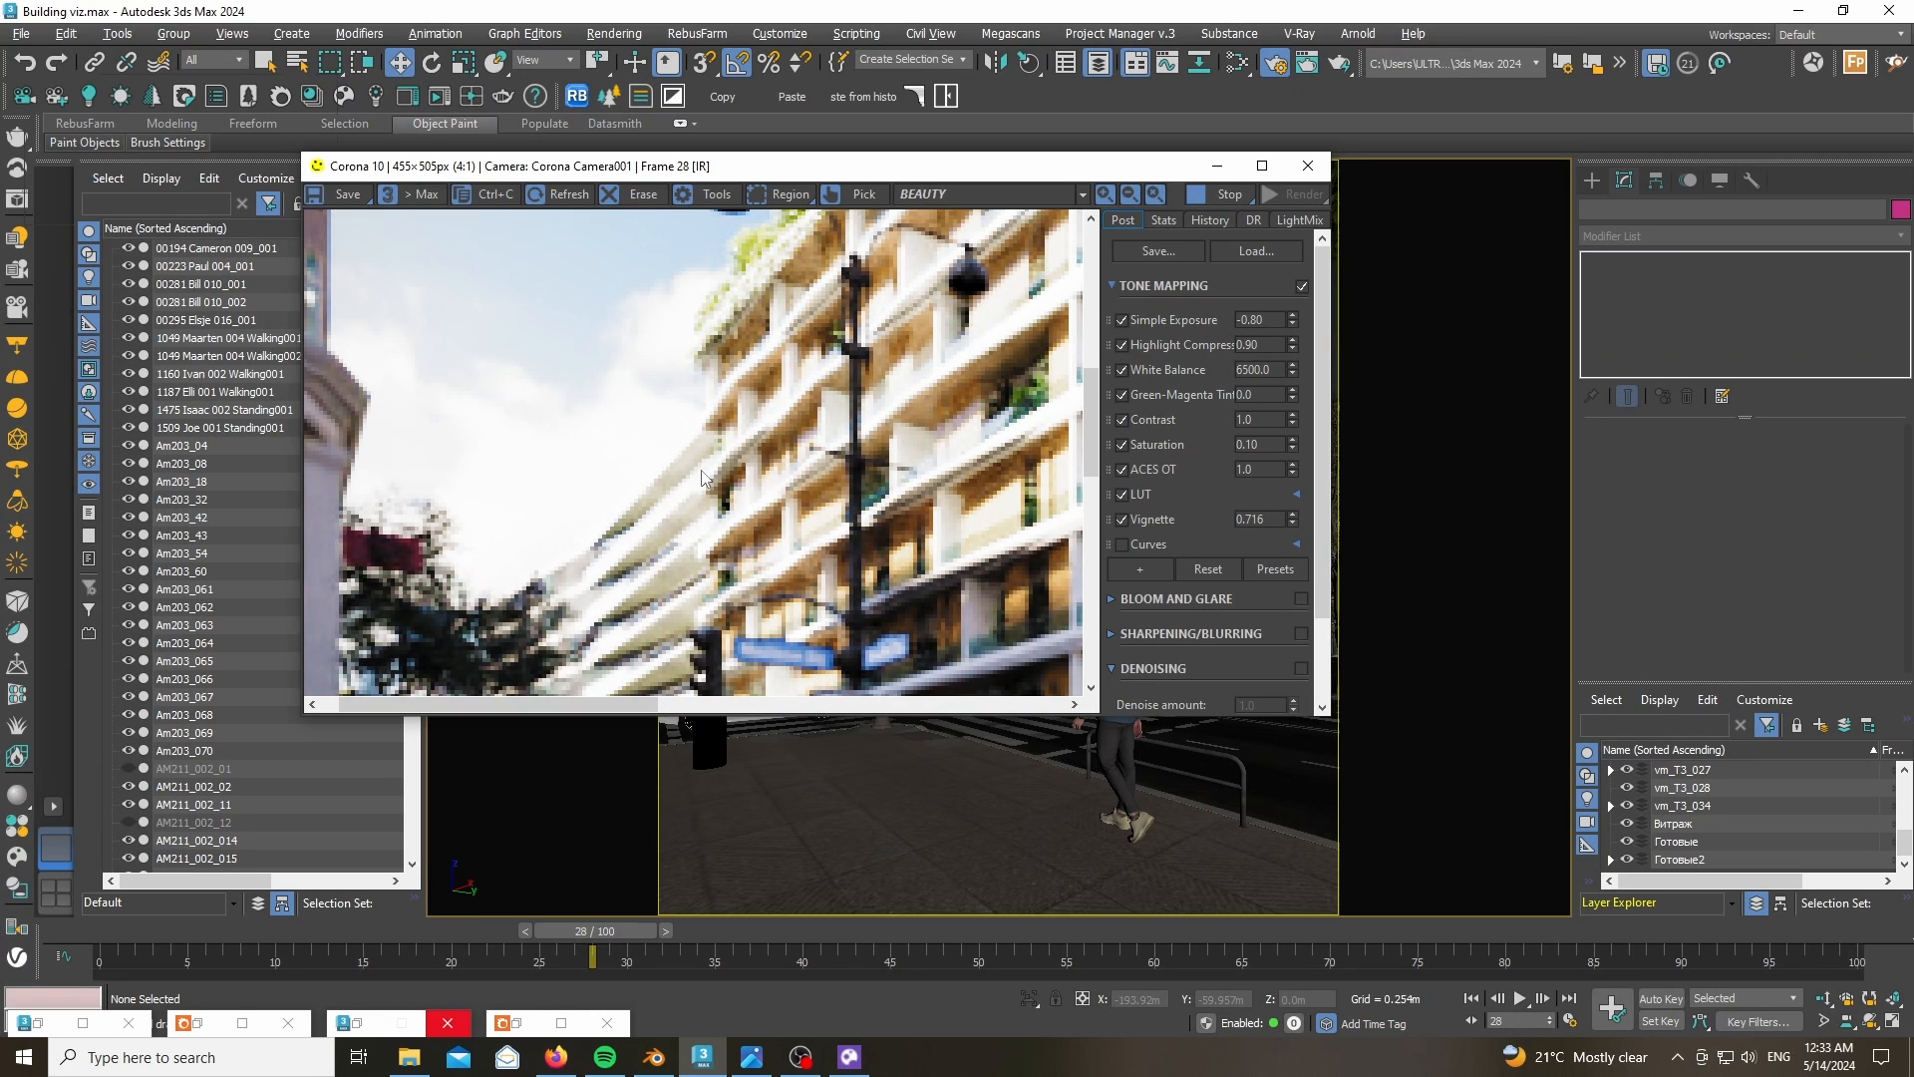
scroll(649, 387, down, 4)
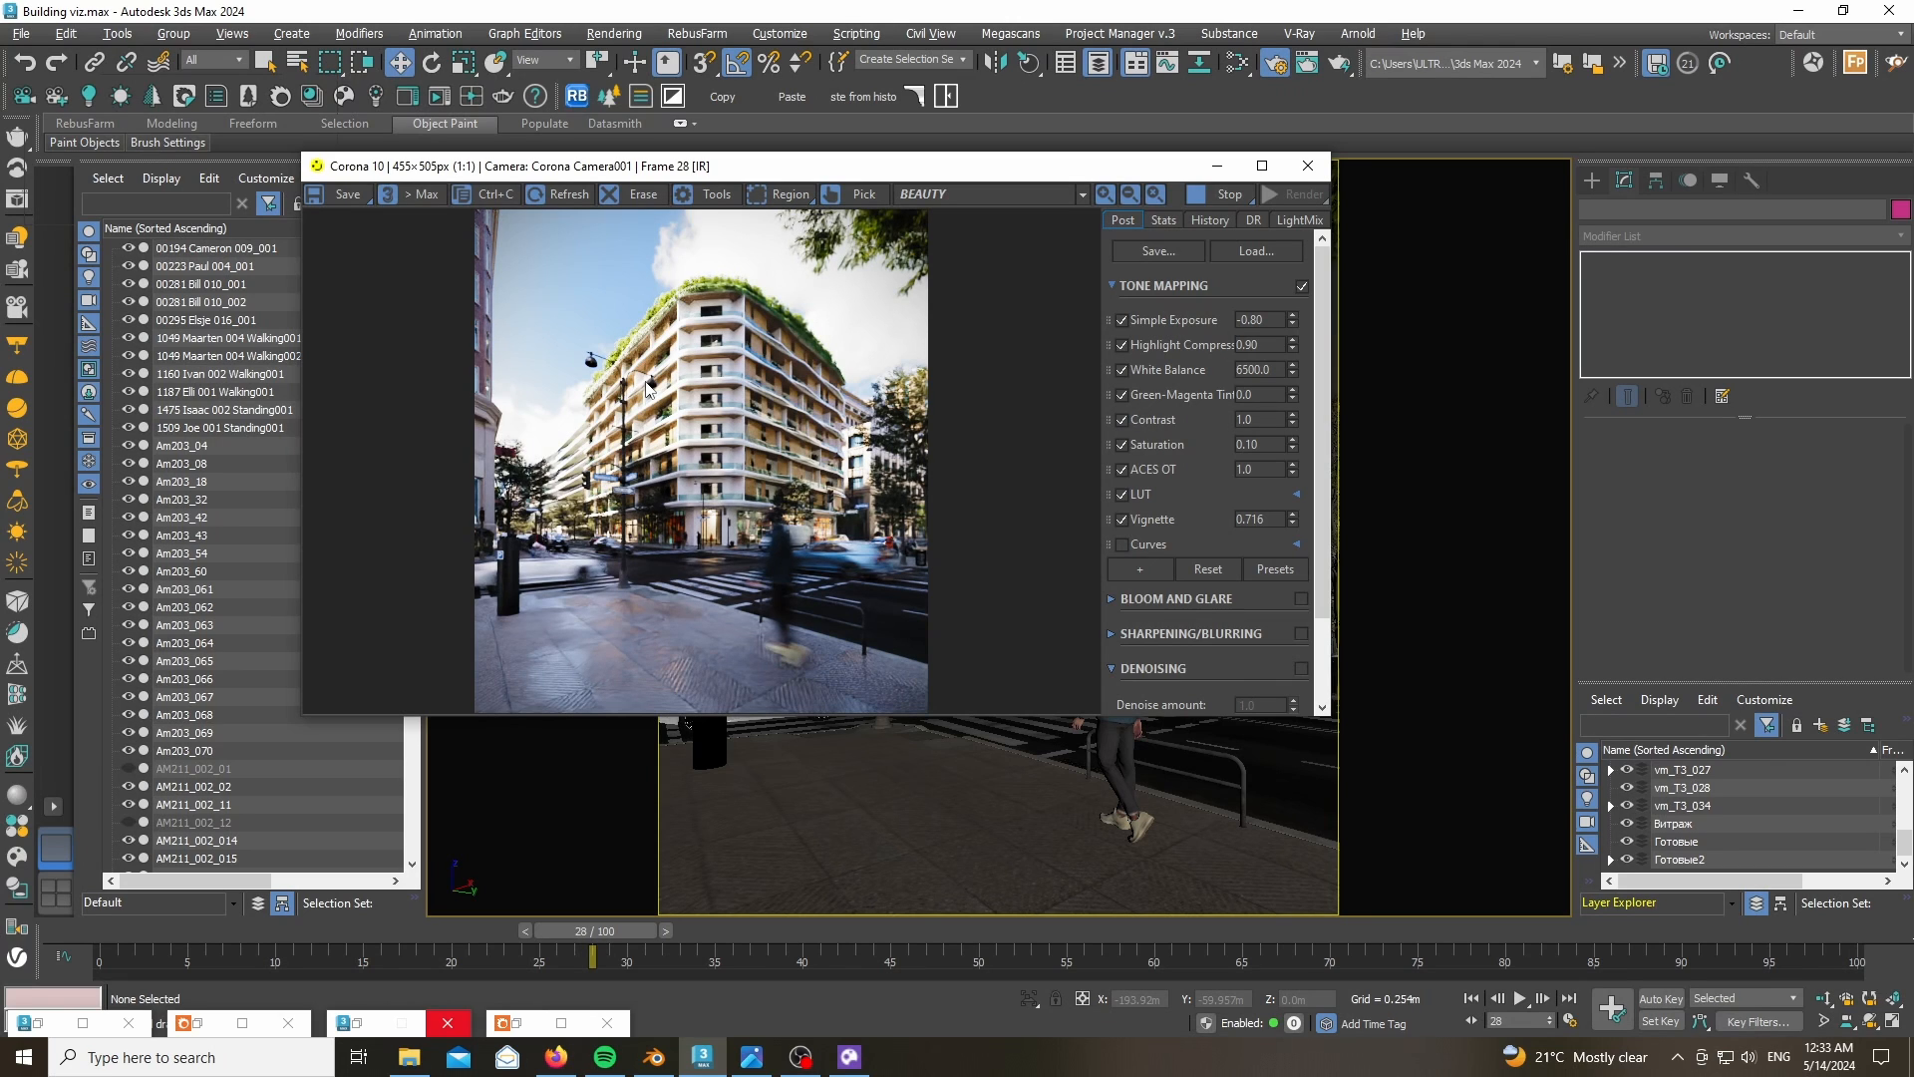
- Compare the render with White Balance and with Saturation off and on, checking the sky and roof greenery up close
click(1119, 368)
click(1119, 367)
click(1123, 446)
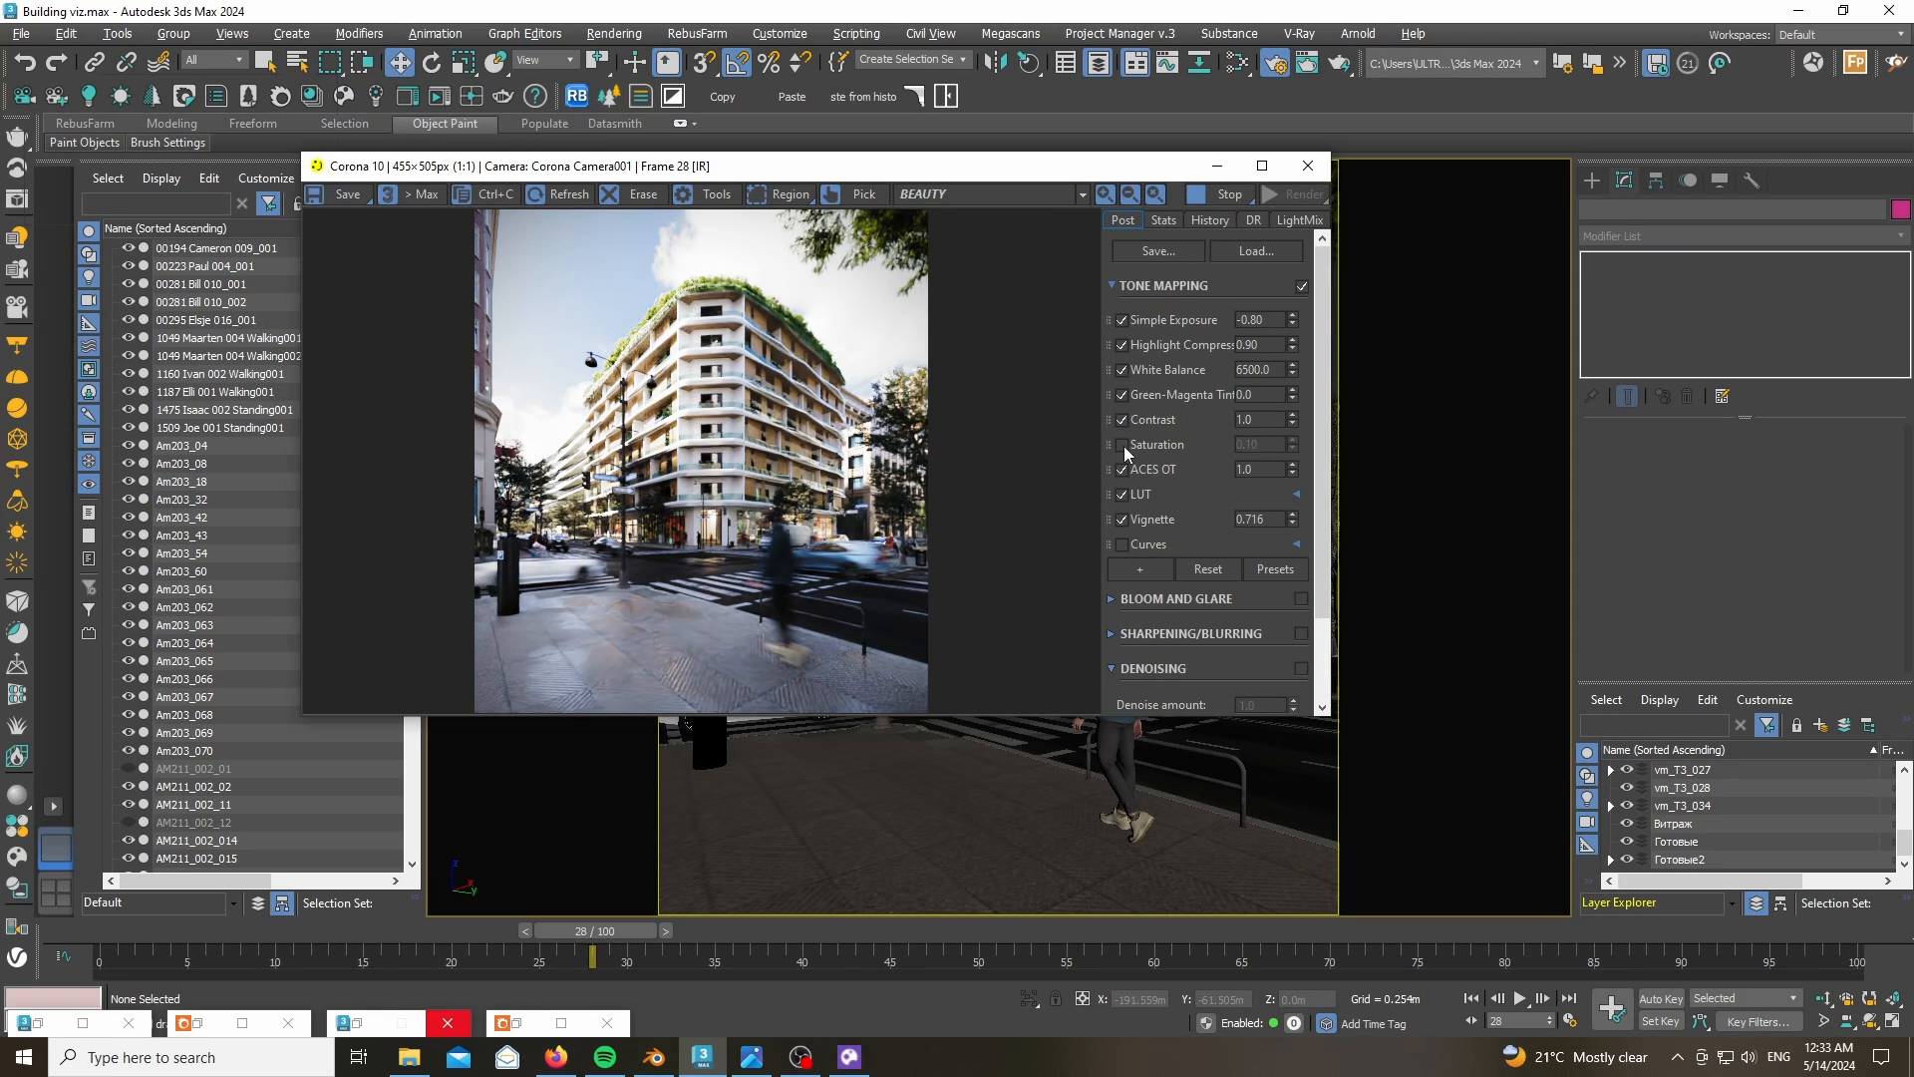
click(1123, 446)
click(1123, 446)
click(1122, 445)
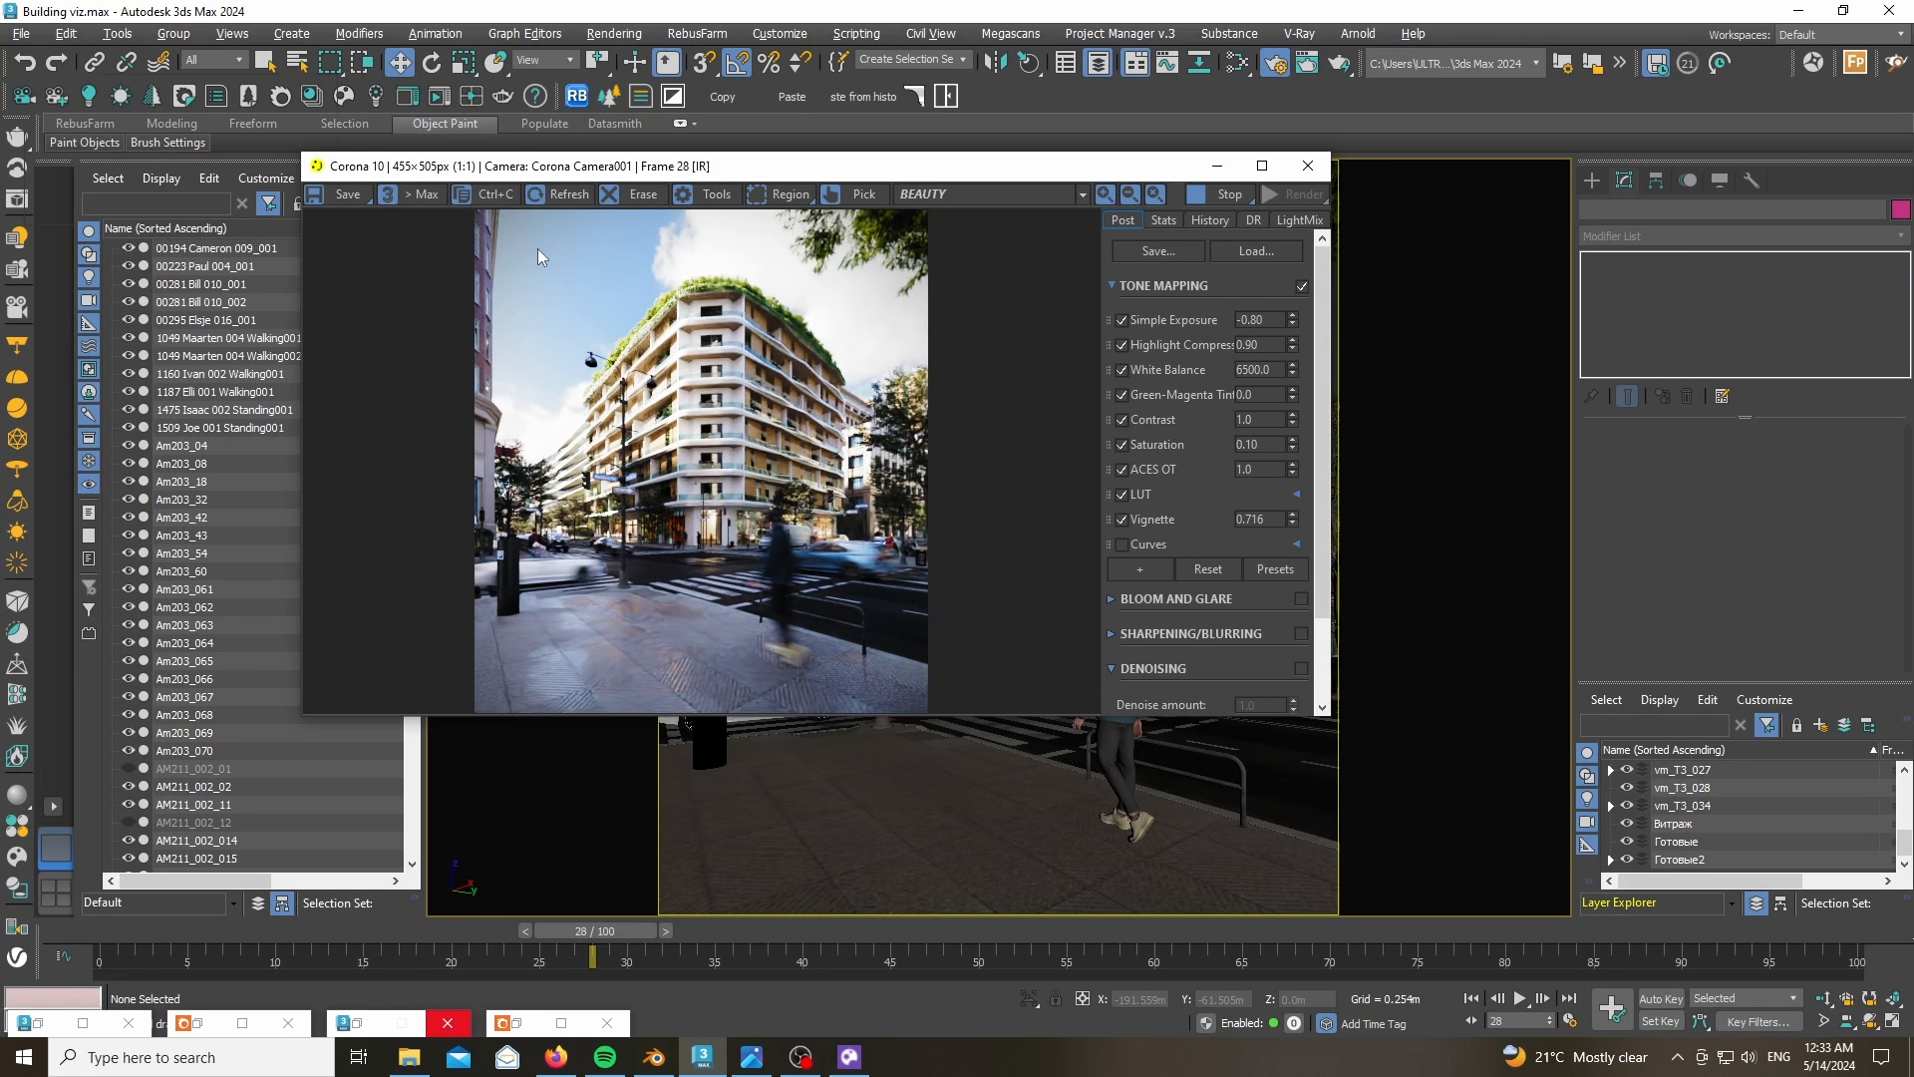
scroll(547, 291, up, 2)
scroll(547, 291, down, 2)
scroll(570, 314, up, 2)
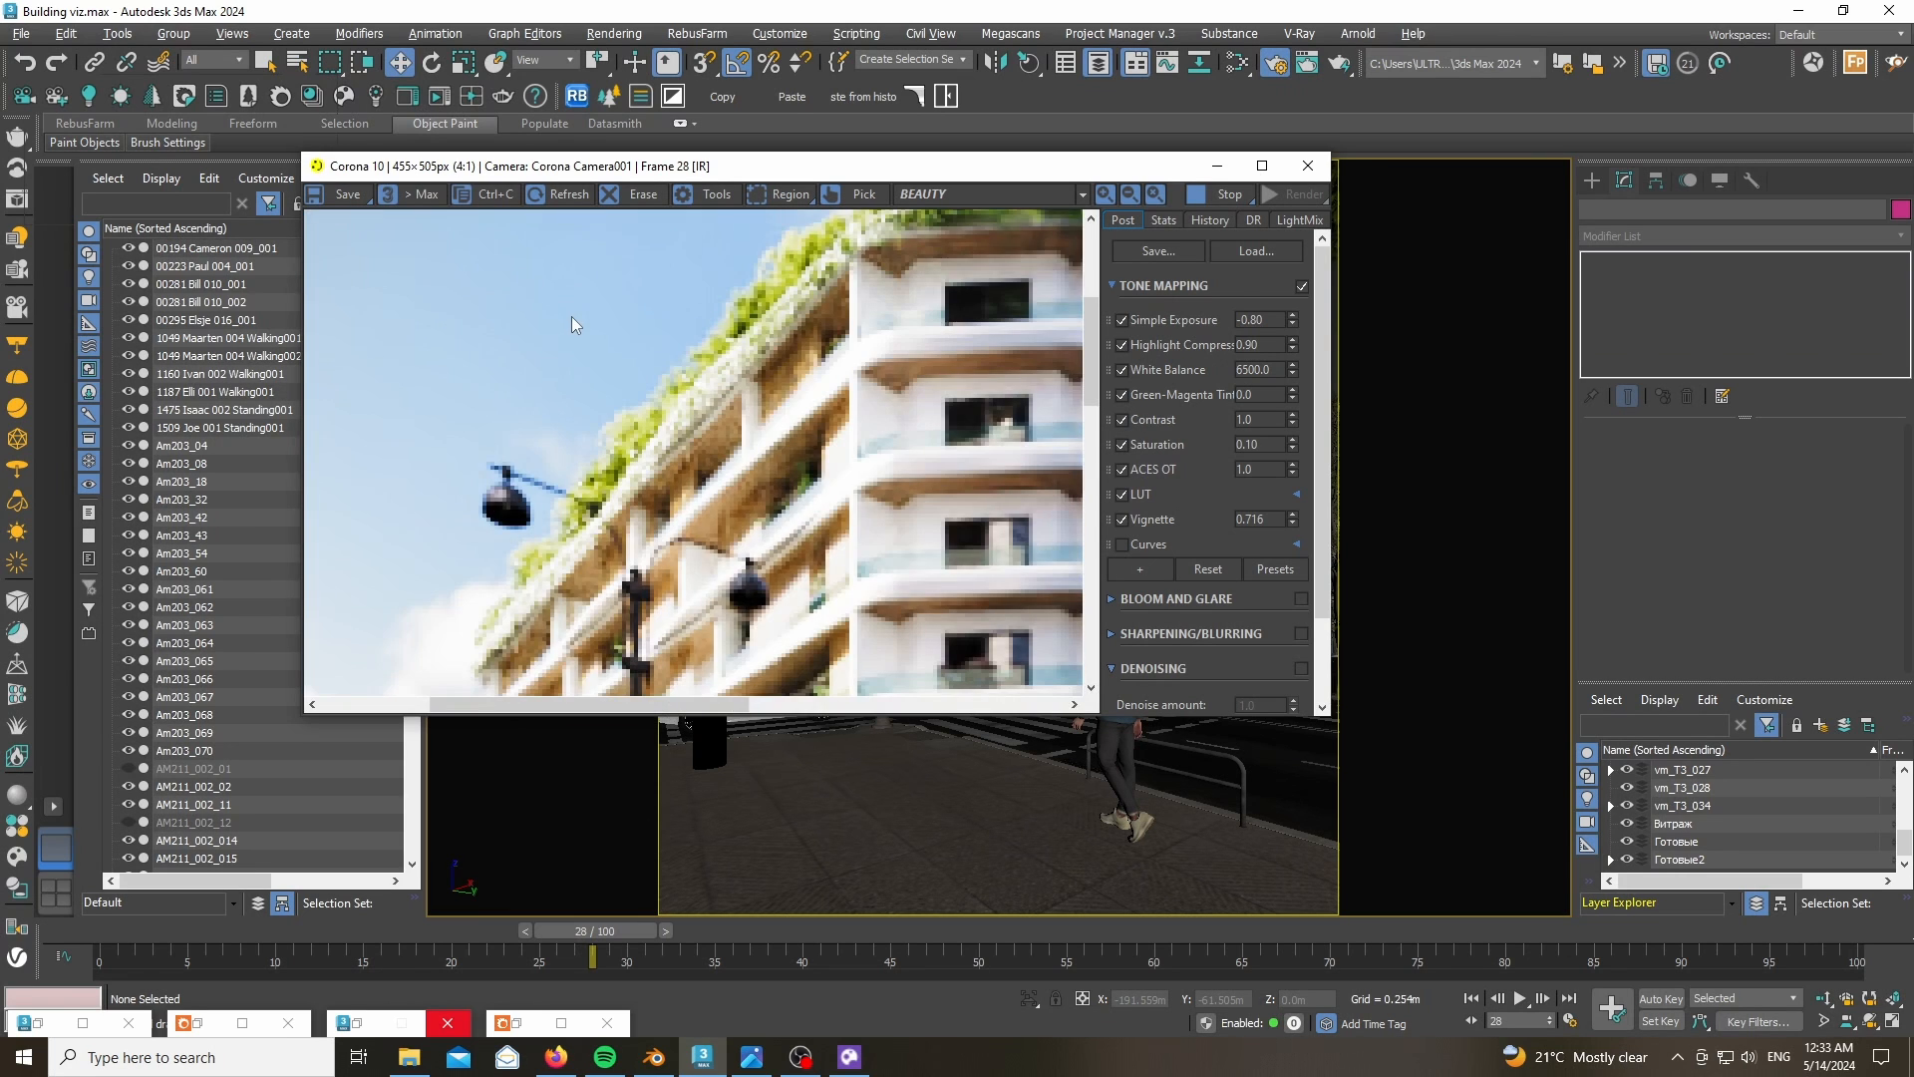
scroll(571, 315, down, 2)
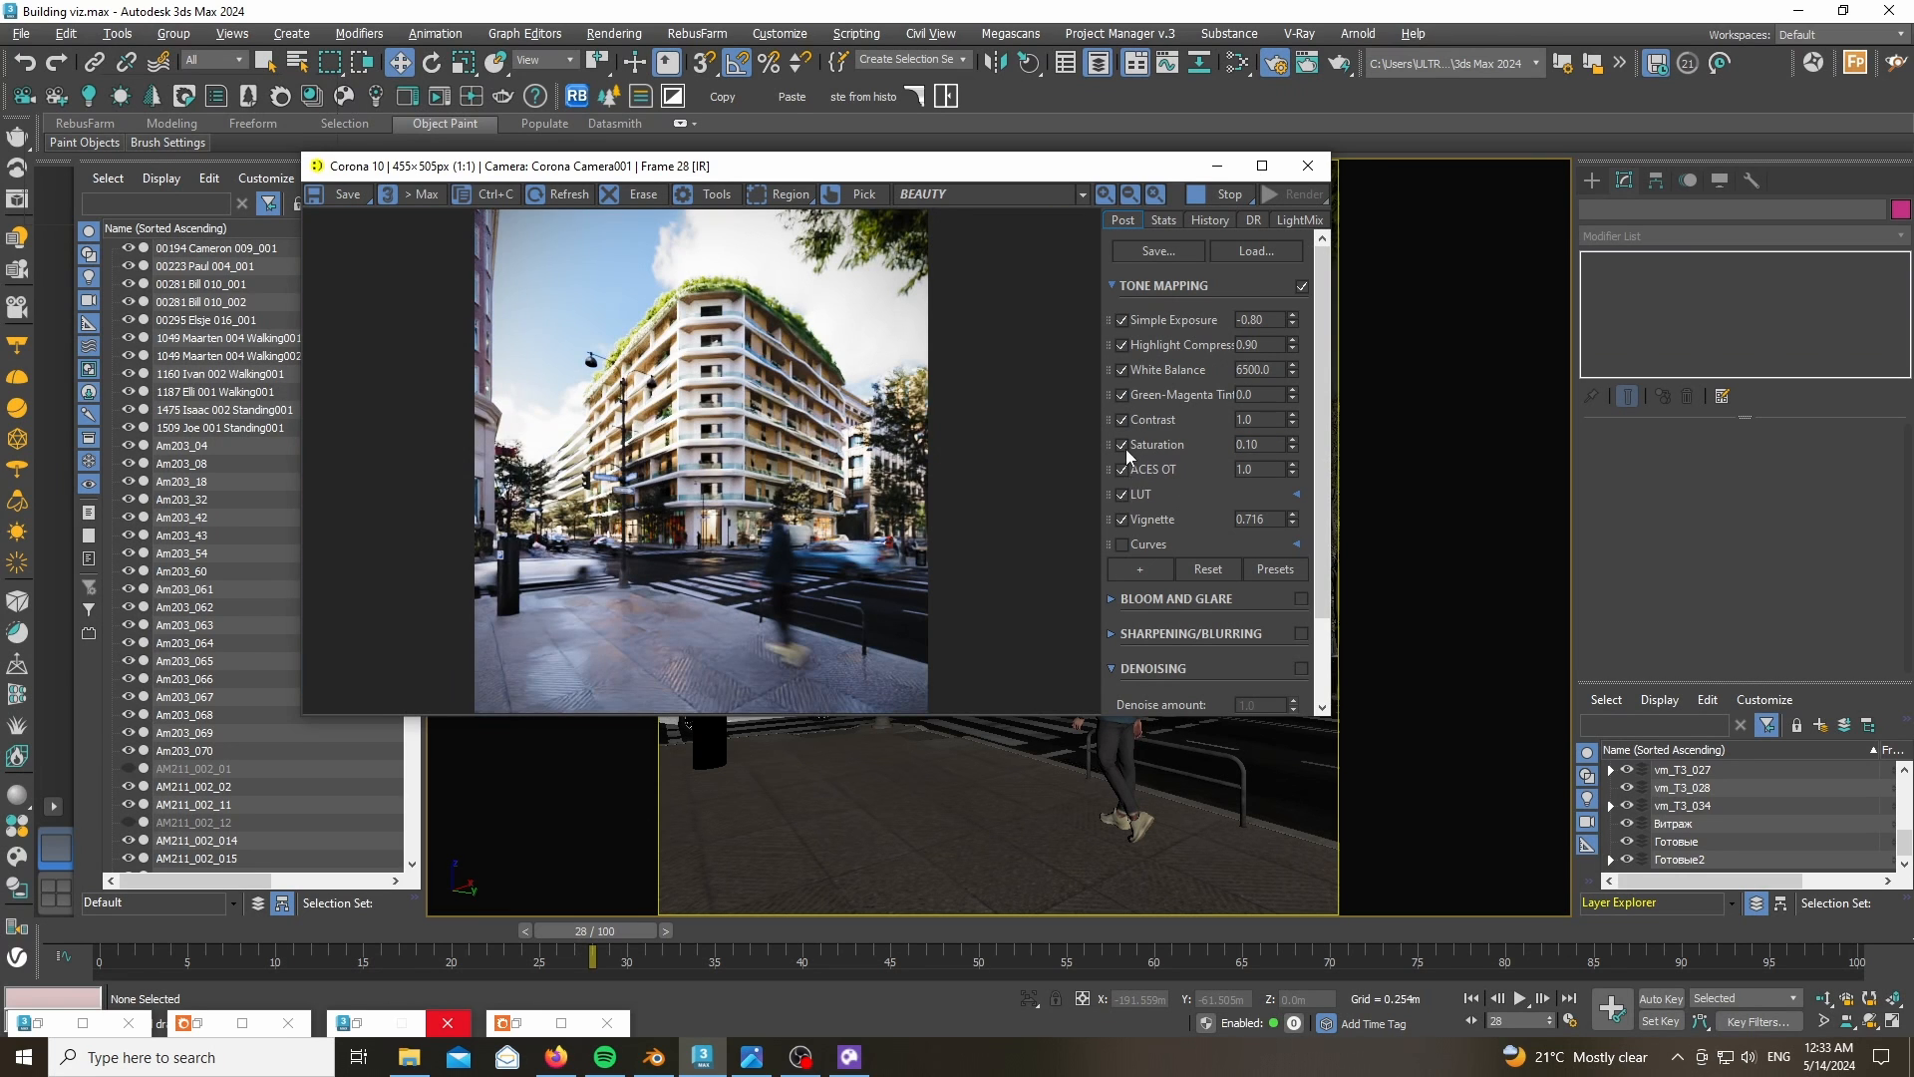
click(1122, 445)
click(1121, 445)
- Examine the shopfronts, street signs and crossing in the interactive render up close
scroll(664, 638, up, 2)
scroll(672, 600, down, 2)
scroll(559, 323, up, 2)
scroll(559, 323, down, 2)
scroll(655, 535, up, 2)
scroll(661, 526, down, 2)
scroll(643, 547, up, 2)
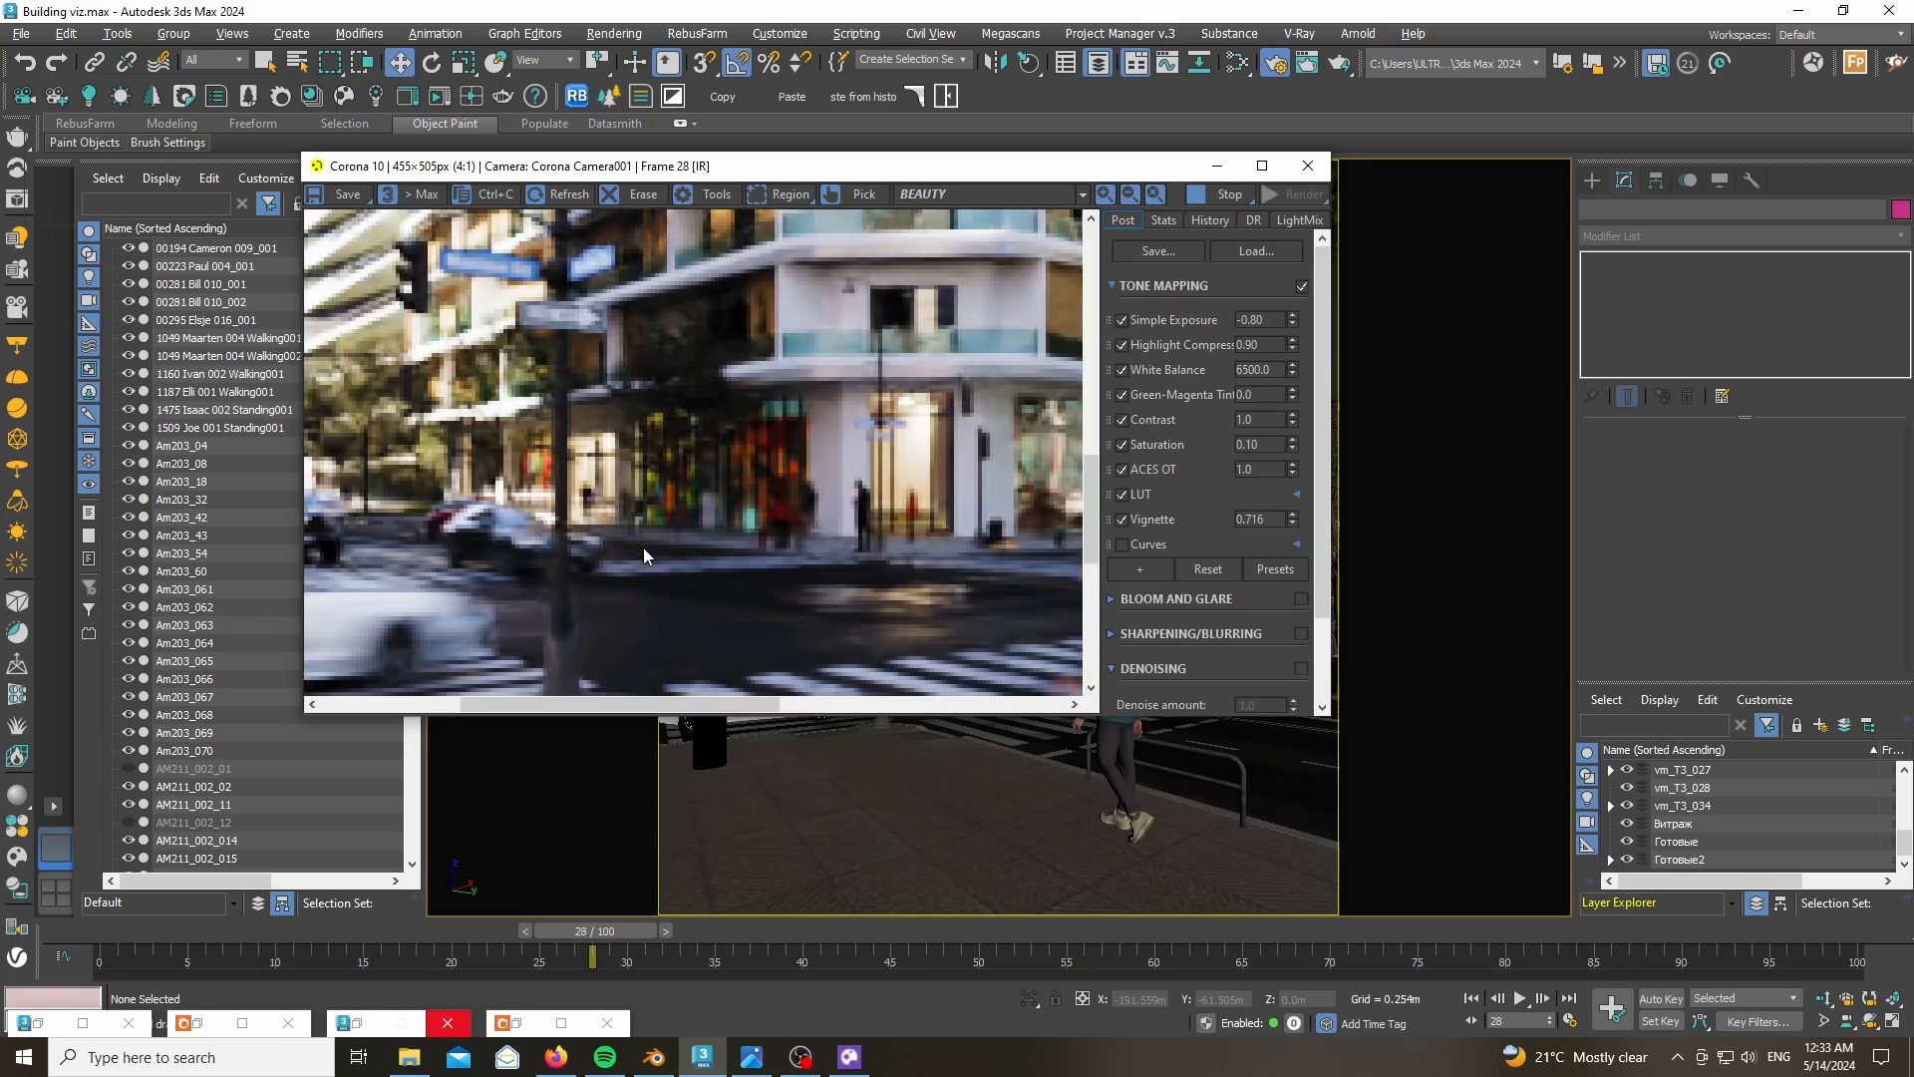
scroll(721, 497, down, 2)
- Switch to the Photos window with Side building view High resolution.jpg and examine the pavement, crossing and white van up close
click(751, 1056)
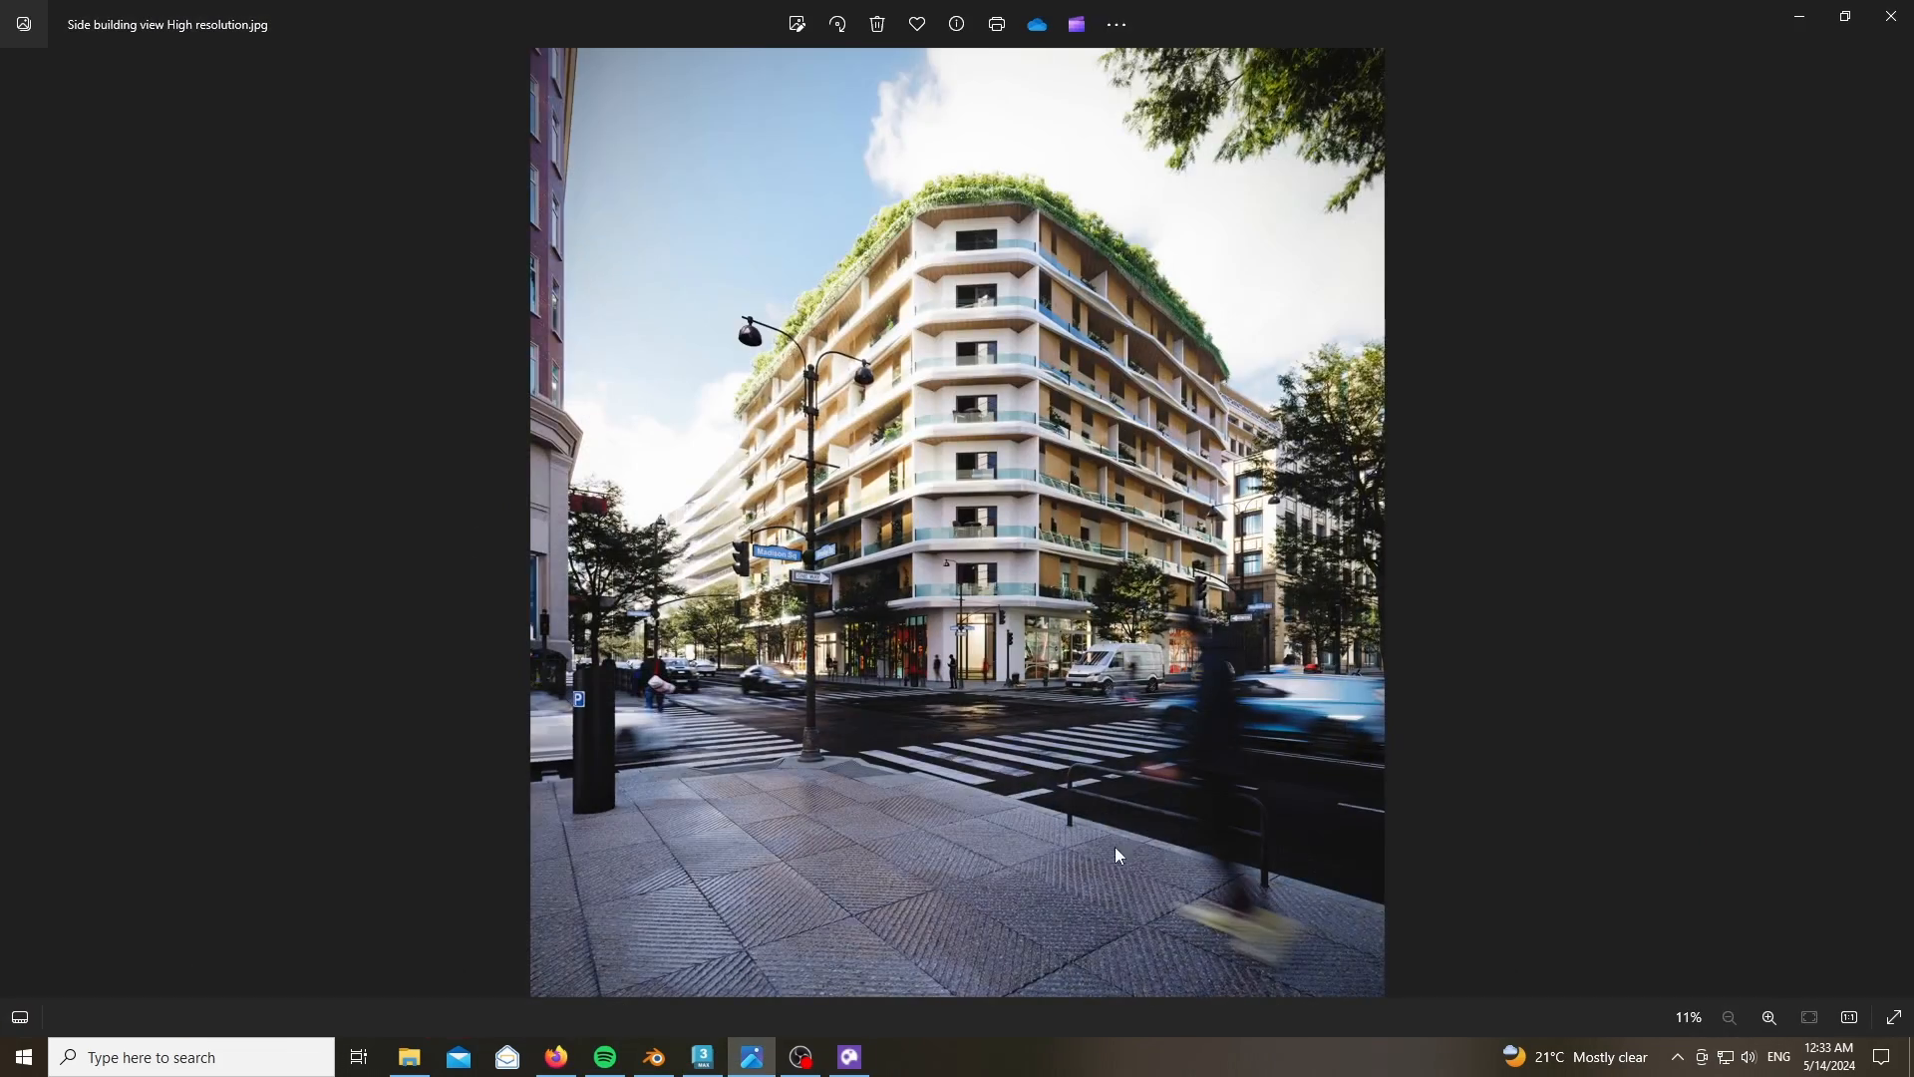
scroll(1389, 920, up, 2)
scroll(1453, 671, down, 1)
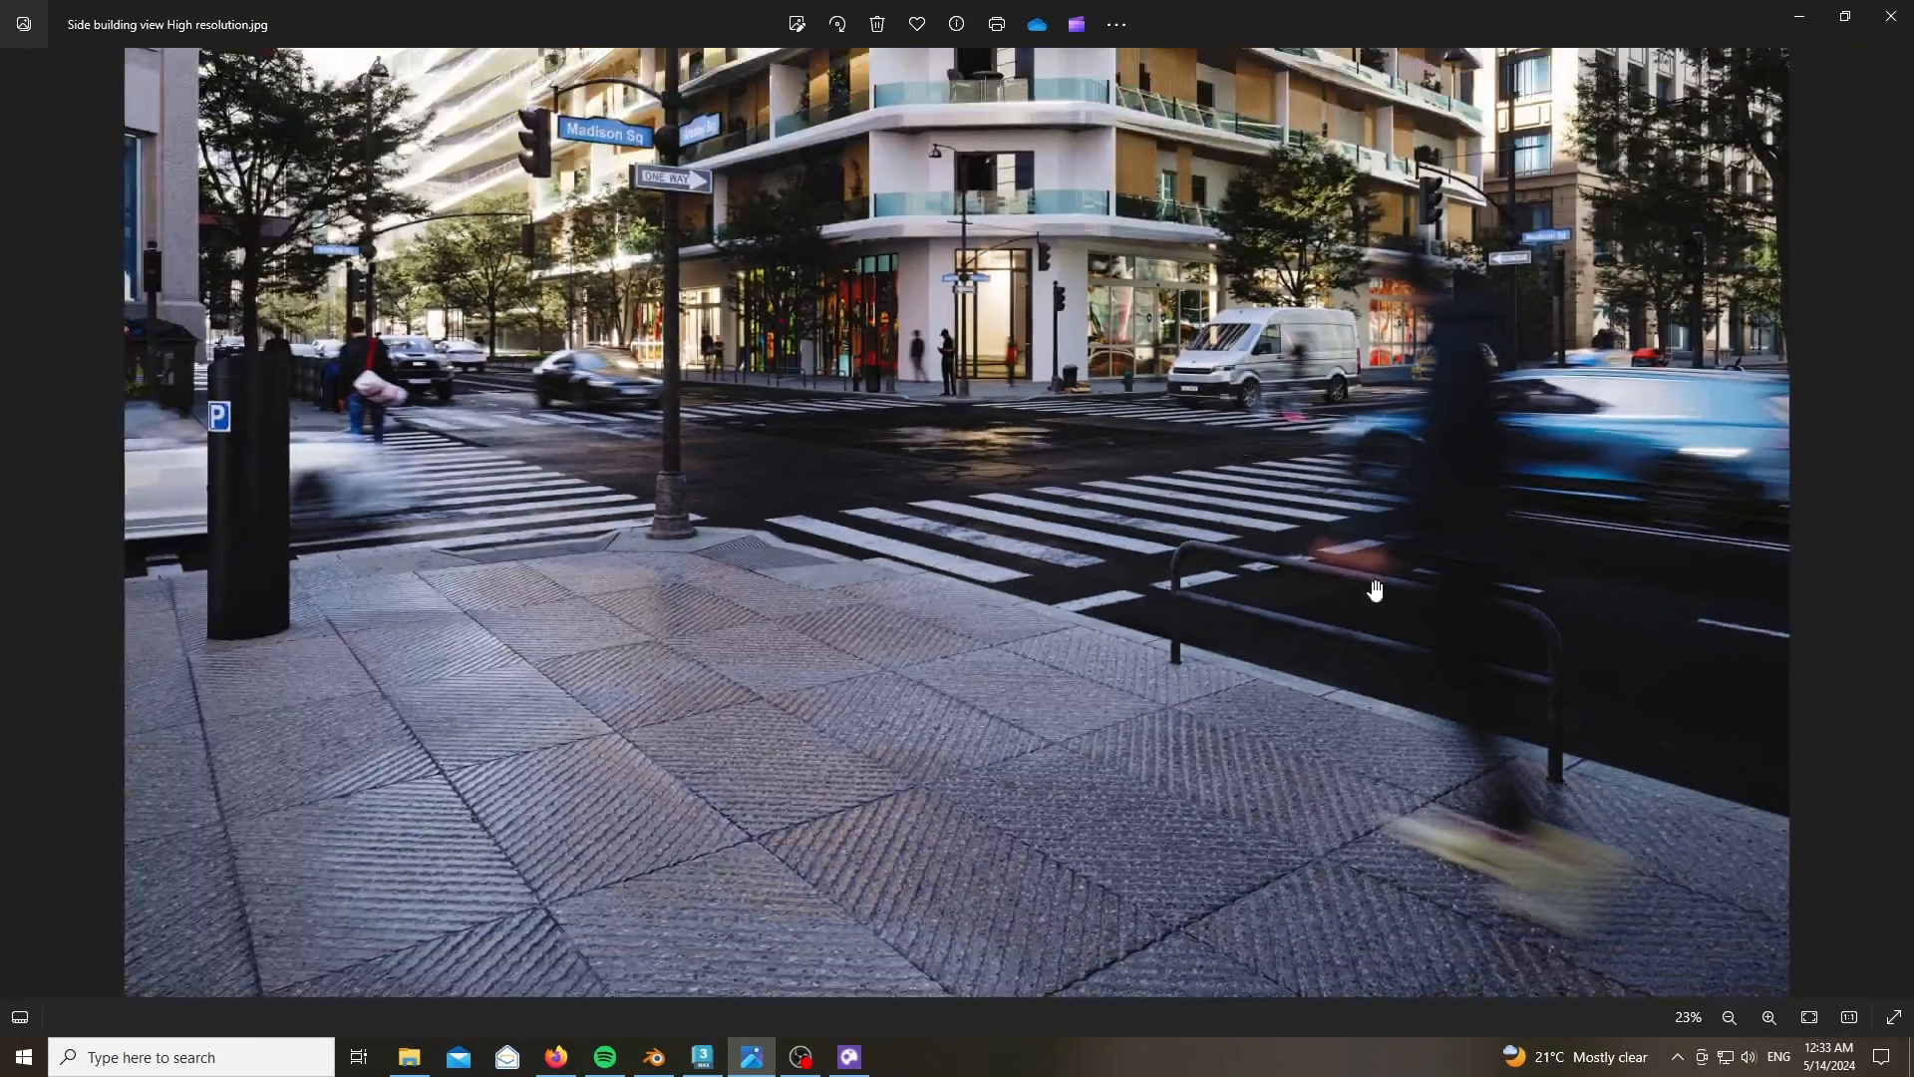
scroll(1376, 589, up, 1)
scroll(1391, 598, up, 1)
scroll(1396, 608, down, 3)
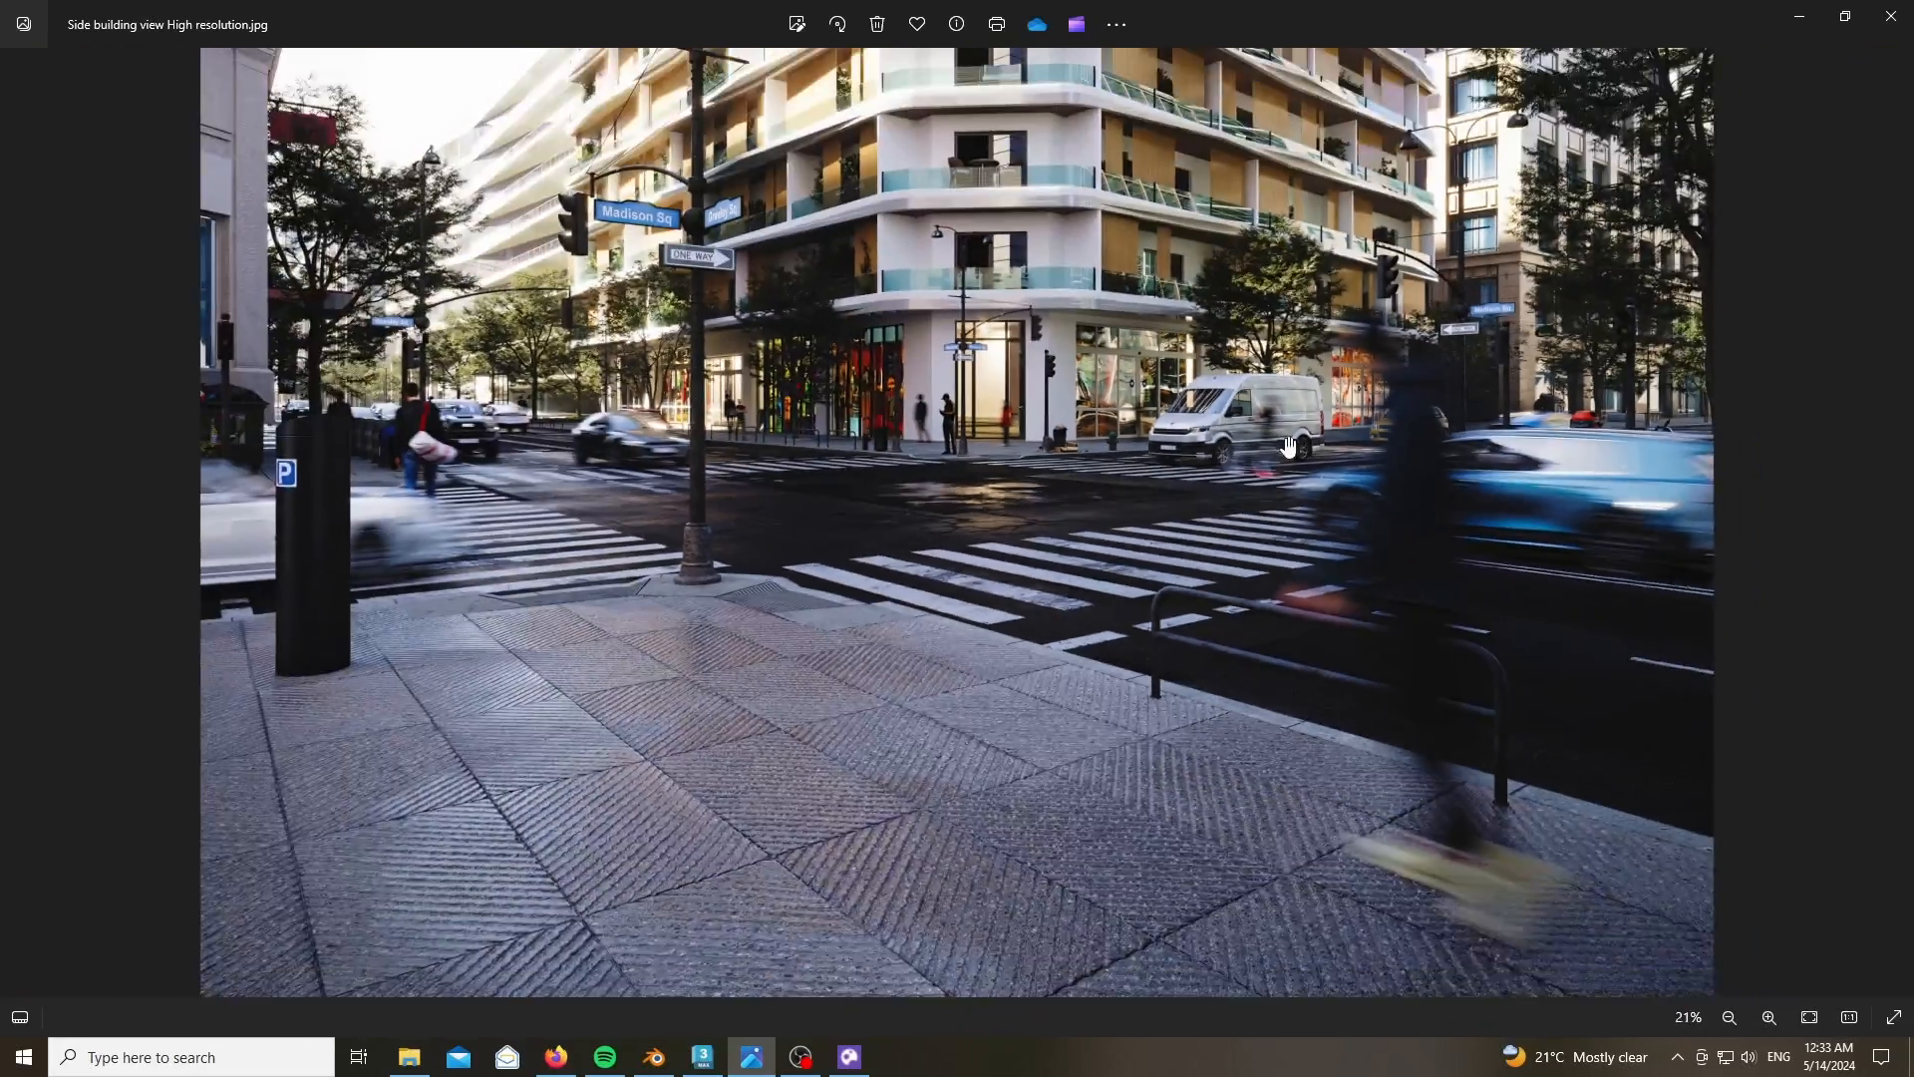
scroll(1335, 370, up, 2)
scroll(1335, 370, up, 2)
drag(1381, 564, 1257, 409)
scroll(1142, 670, down, 2)
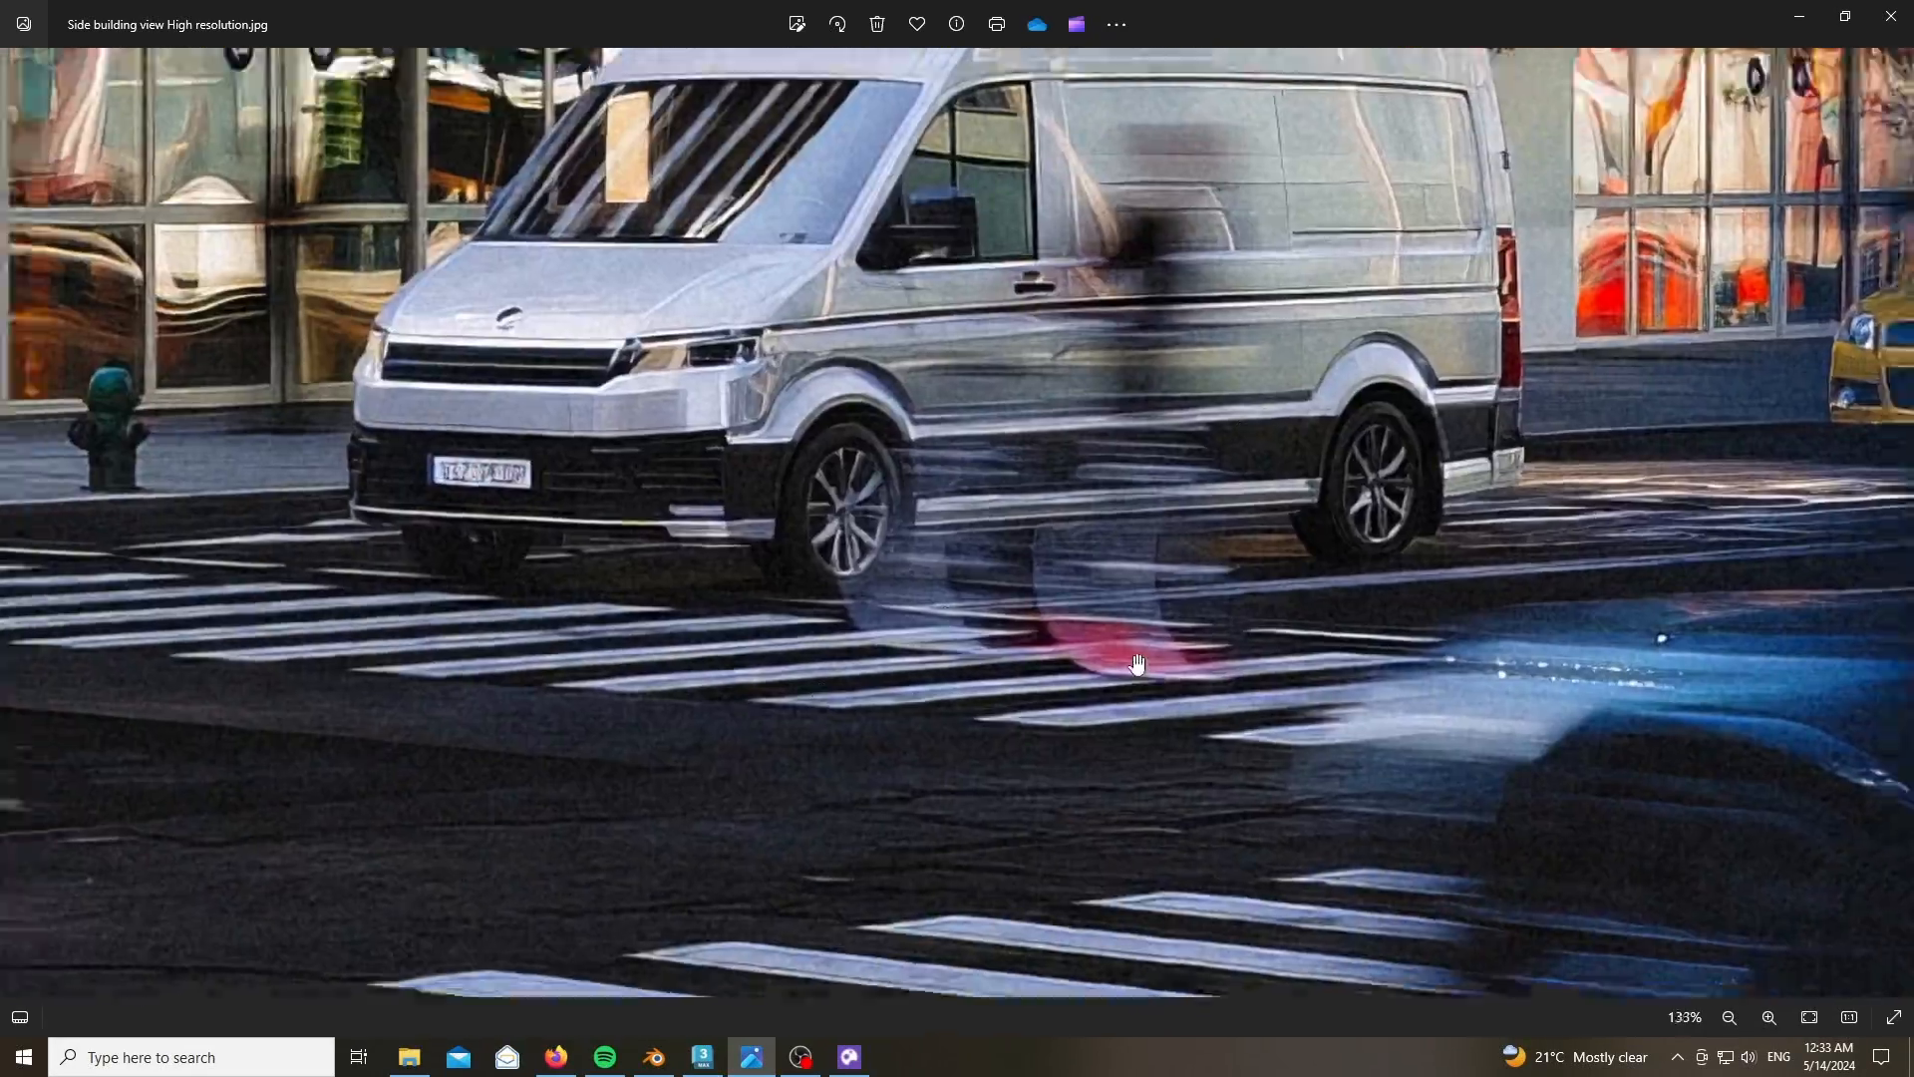
- Examine the pedestrians, corner shopfronts and wet asphalt in the high-resolution image, and return to 3ds Max
scroll(1137, 664, down, 3)
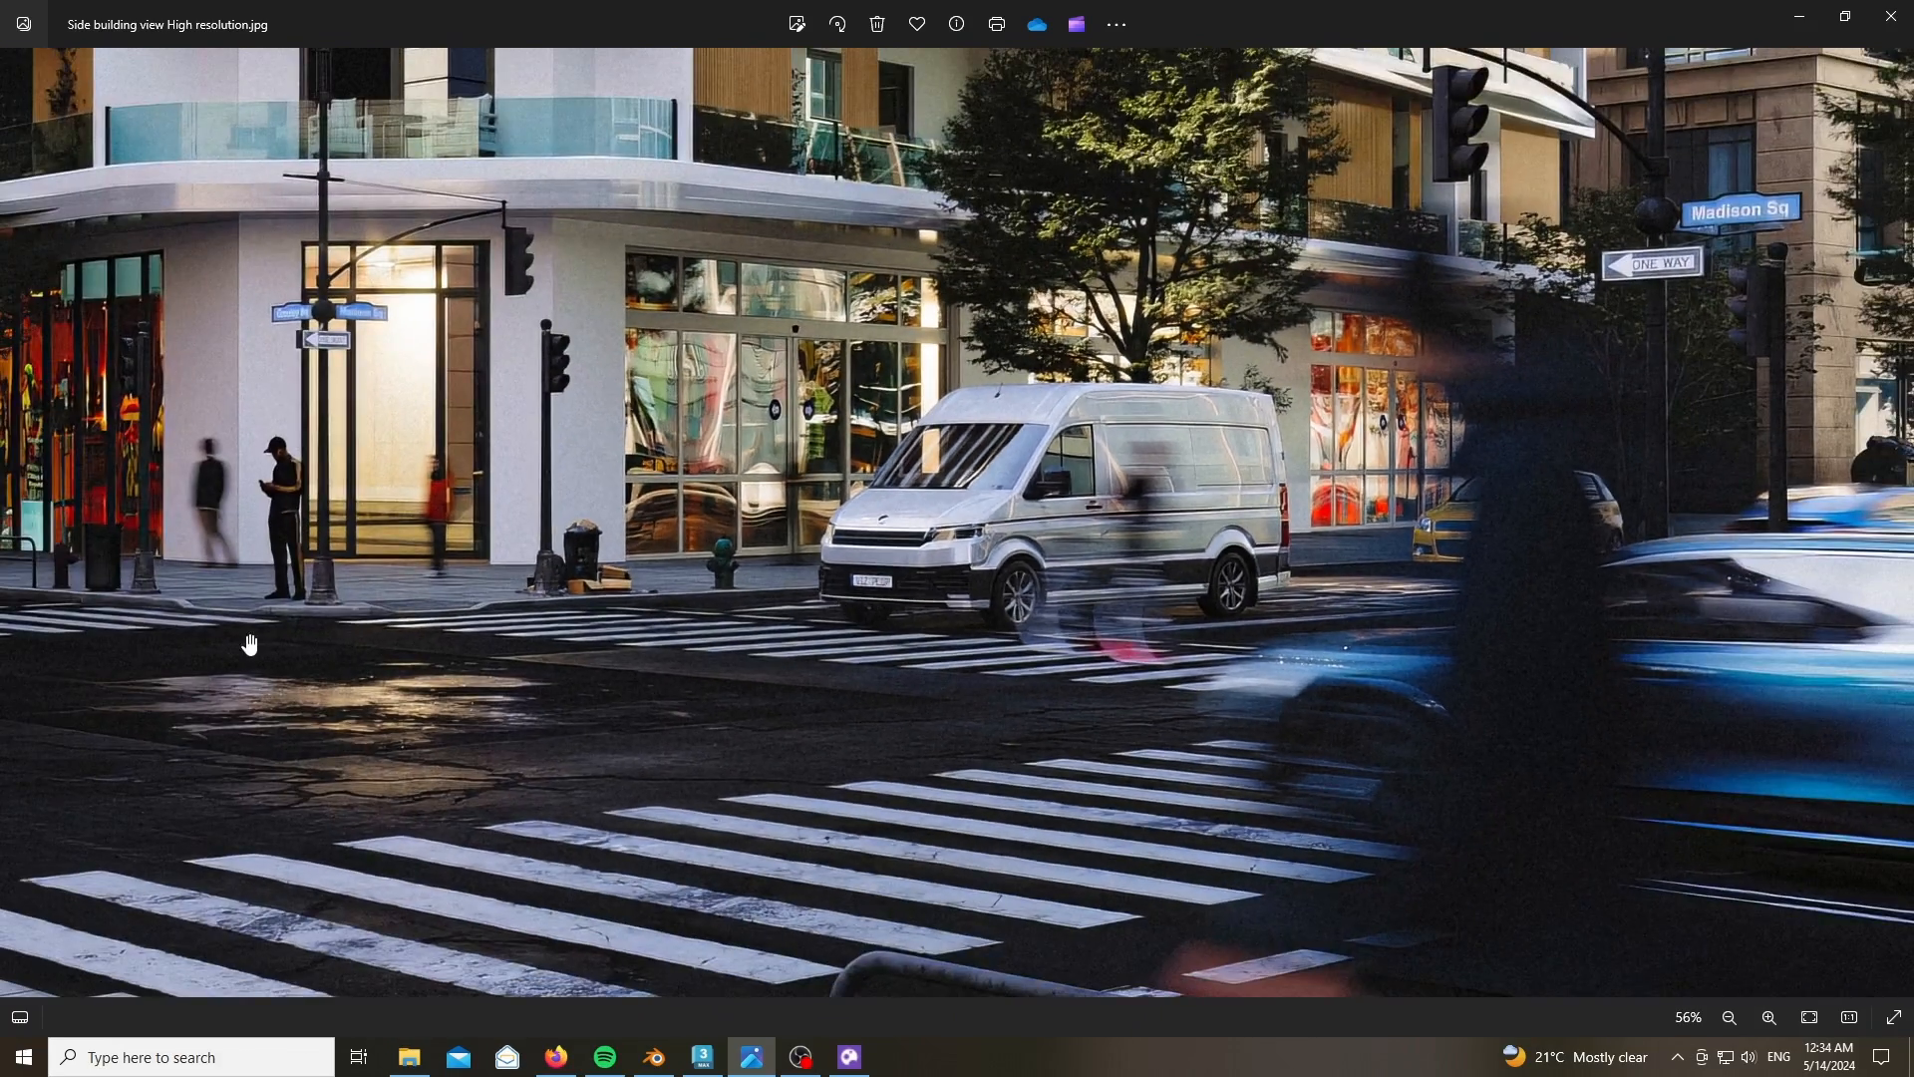
scroll(323, 562, up, 4)
scroll(838, 598, down, 2)
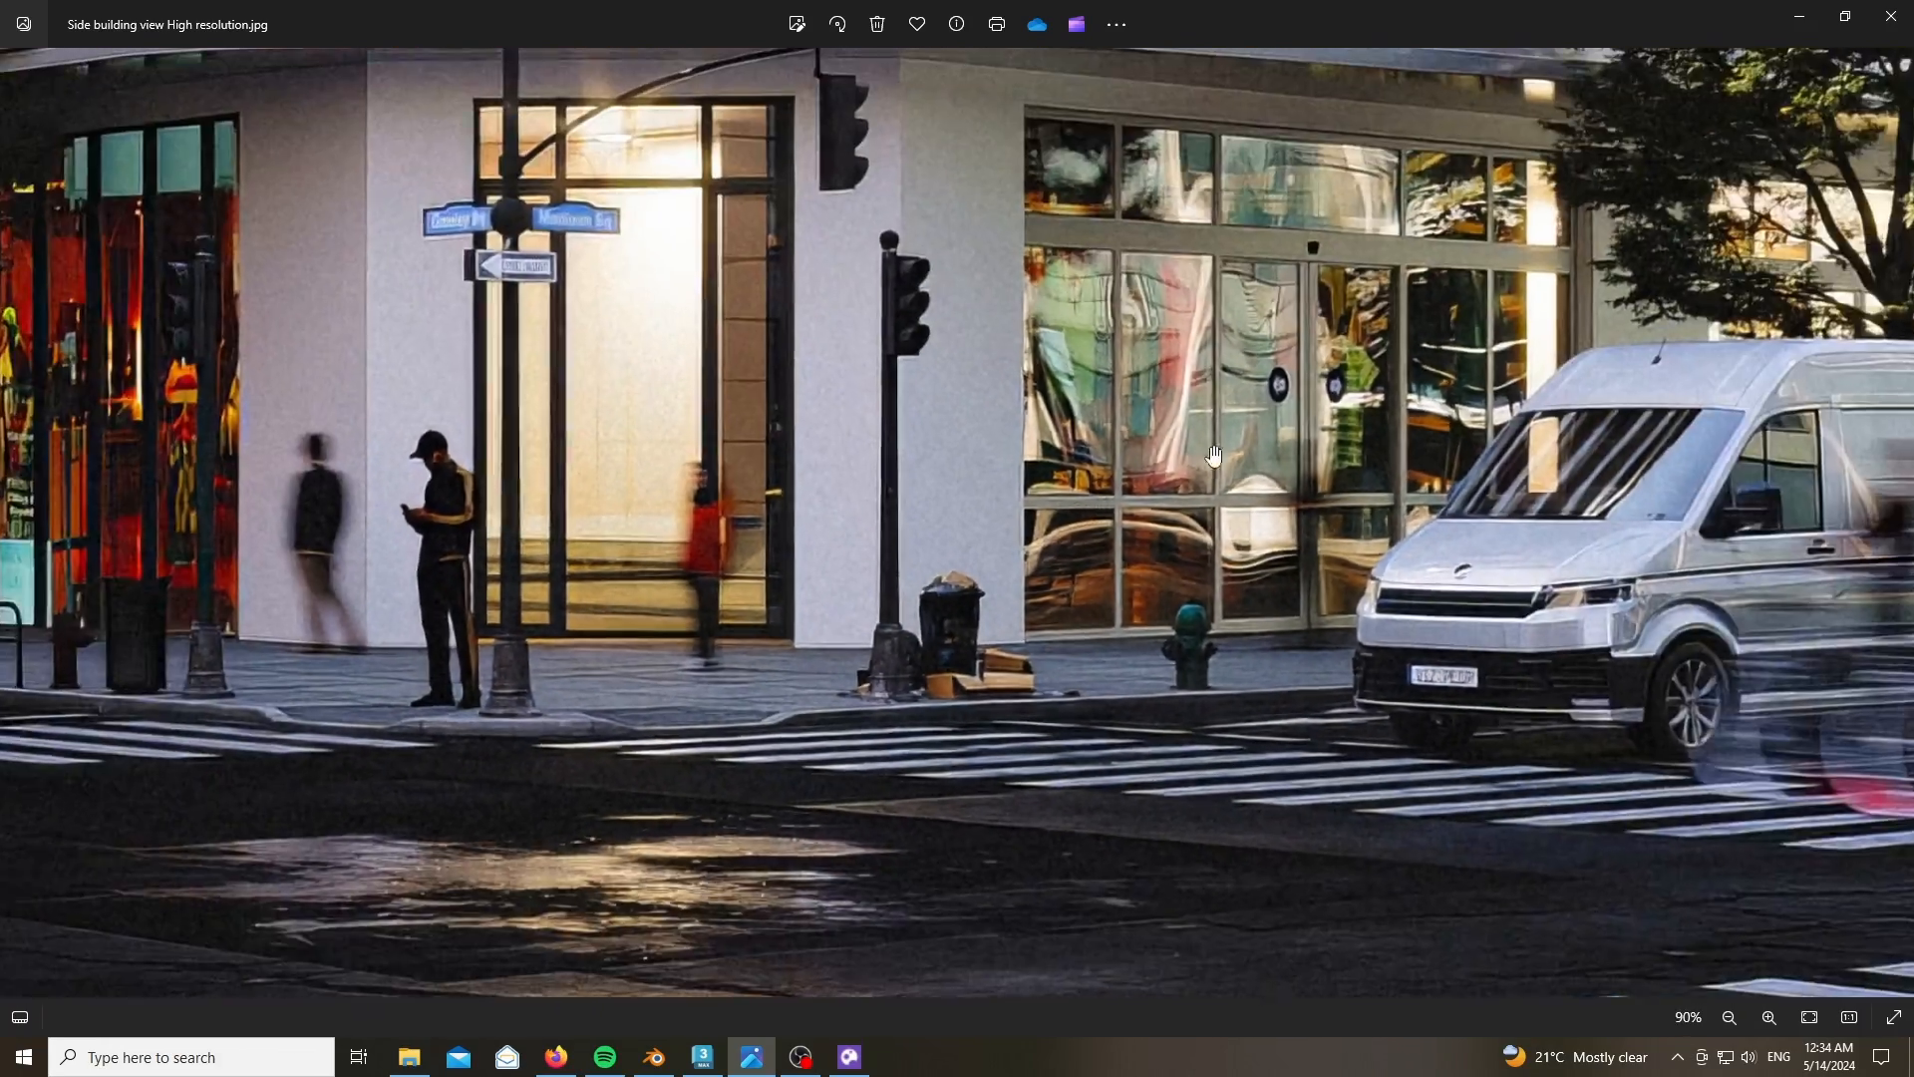
scroll(1385, 341, up, 1)
scroll(1385, 341, down, 6)
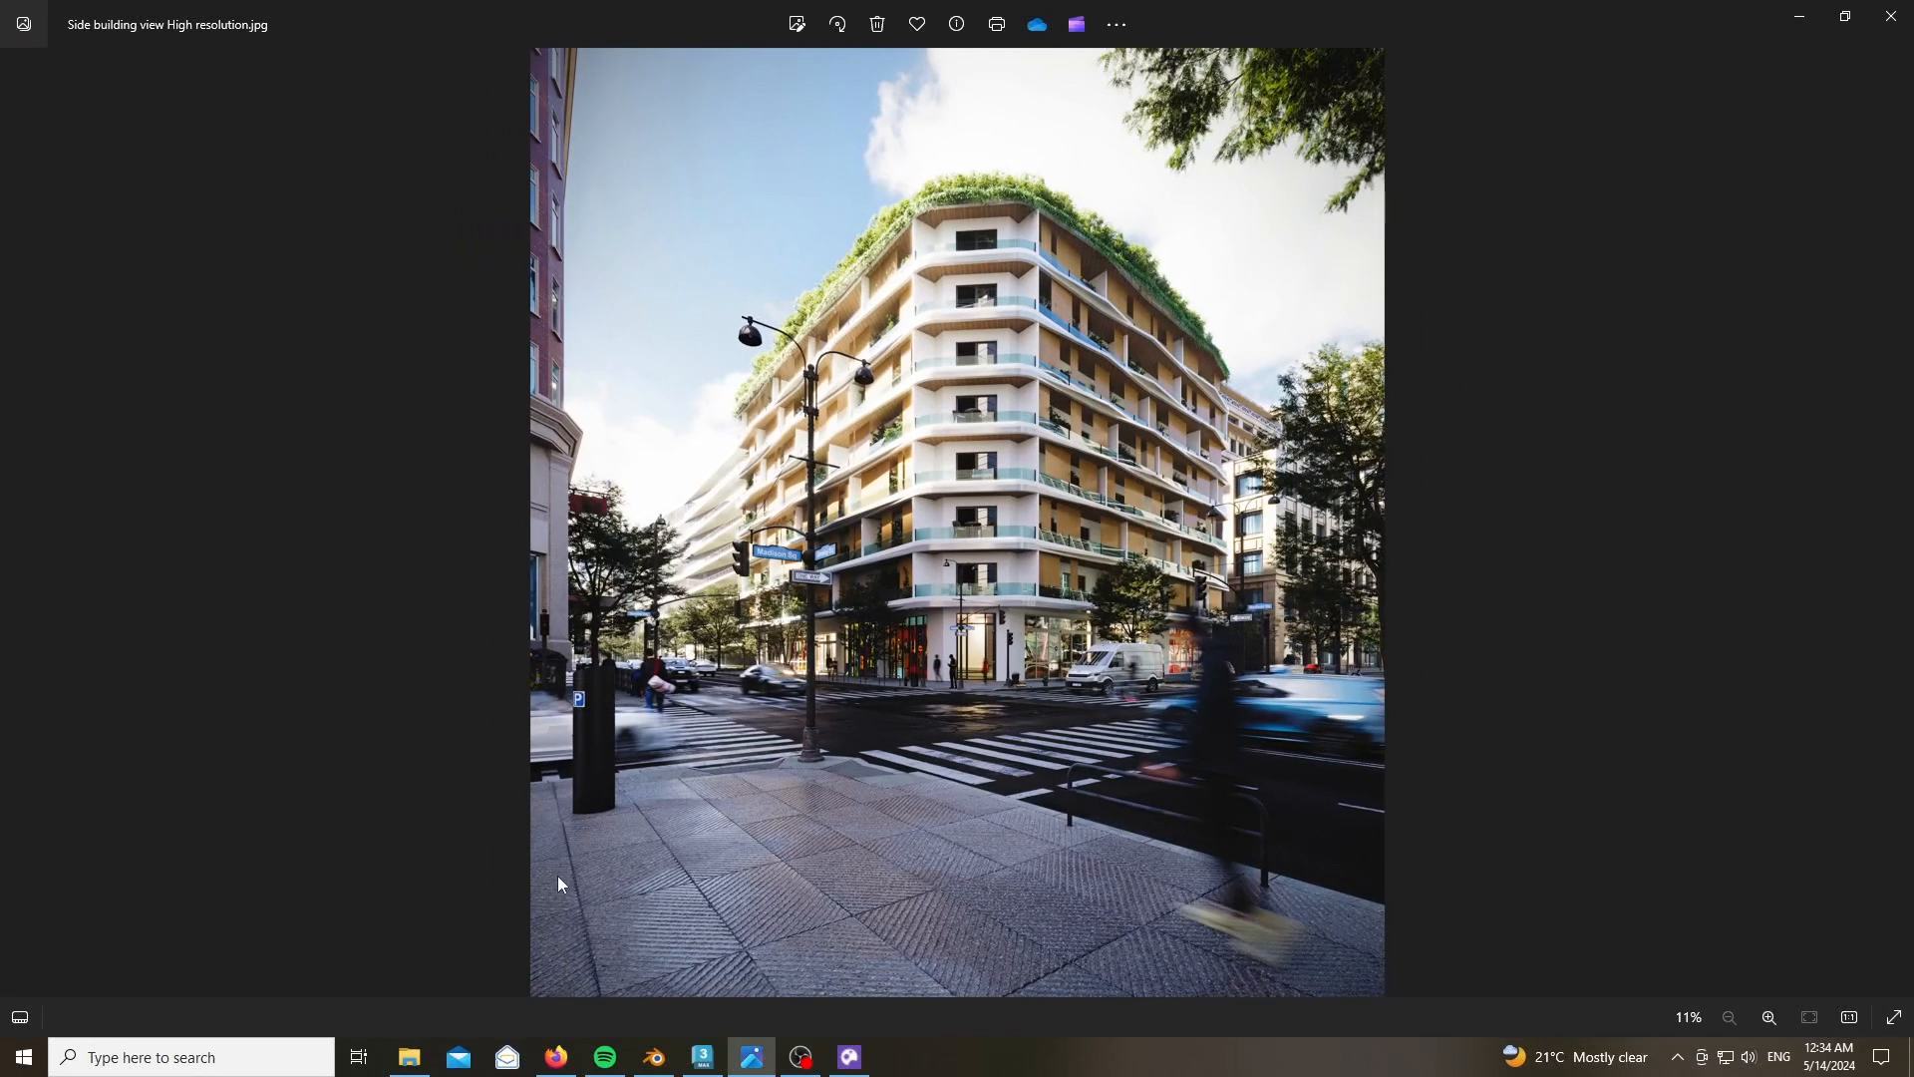
click(702, 1055)
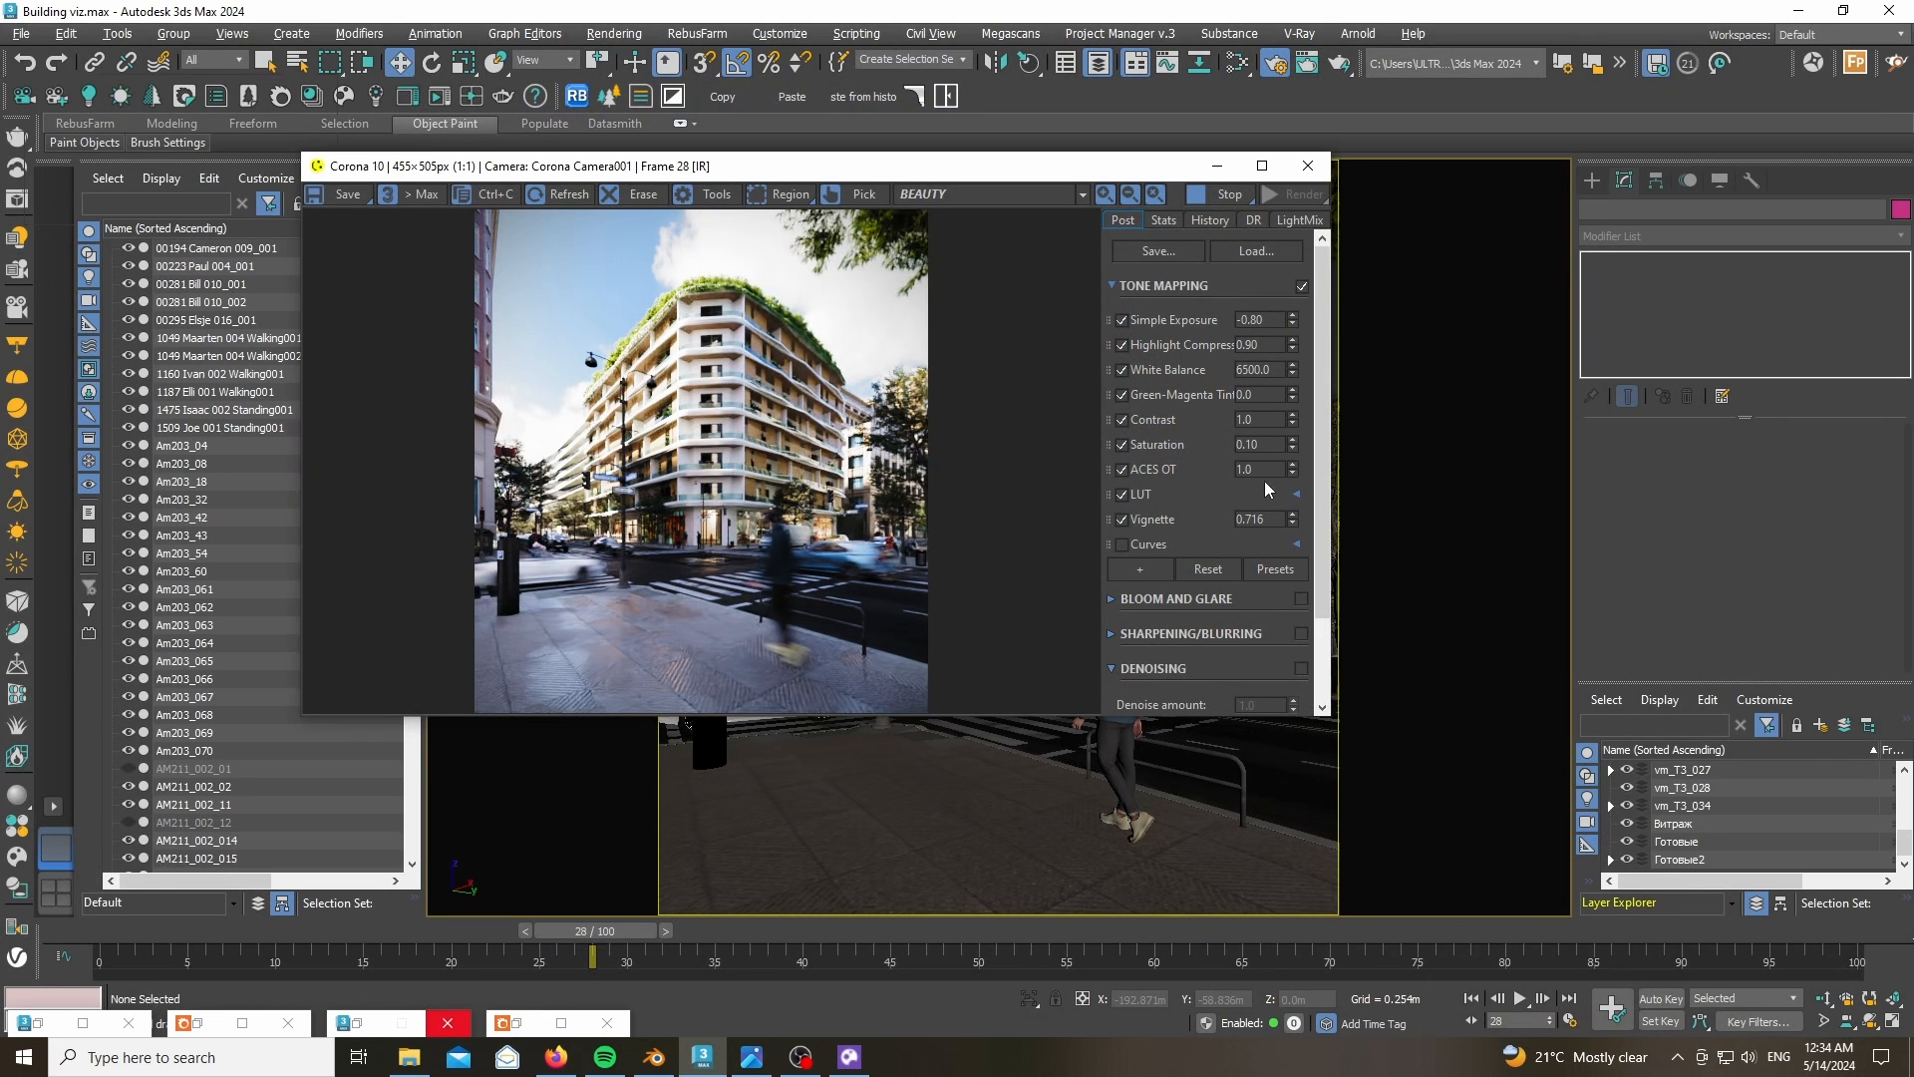
- Try the Kim_Amlan...graphic_01 LUT on the render, and set the LUT back to GroundControl_Punch1
click(1298, 492)
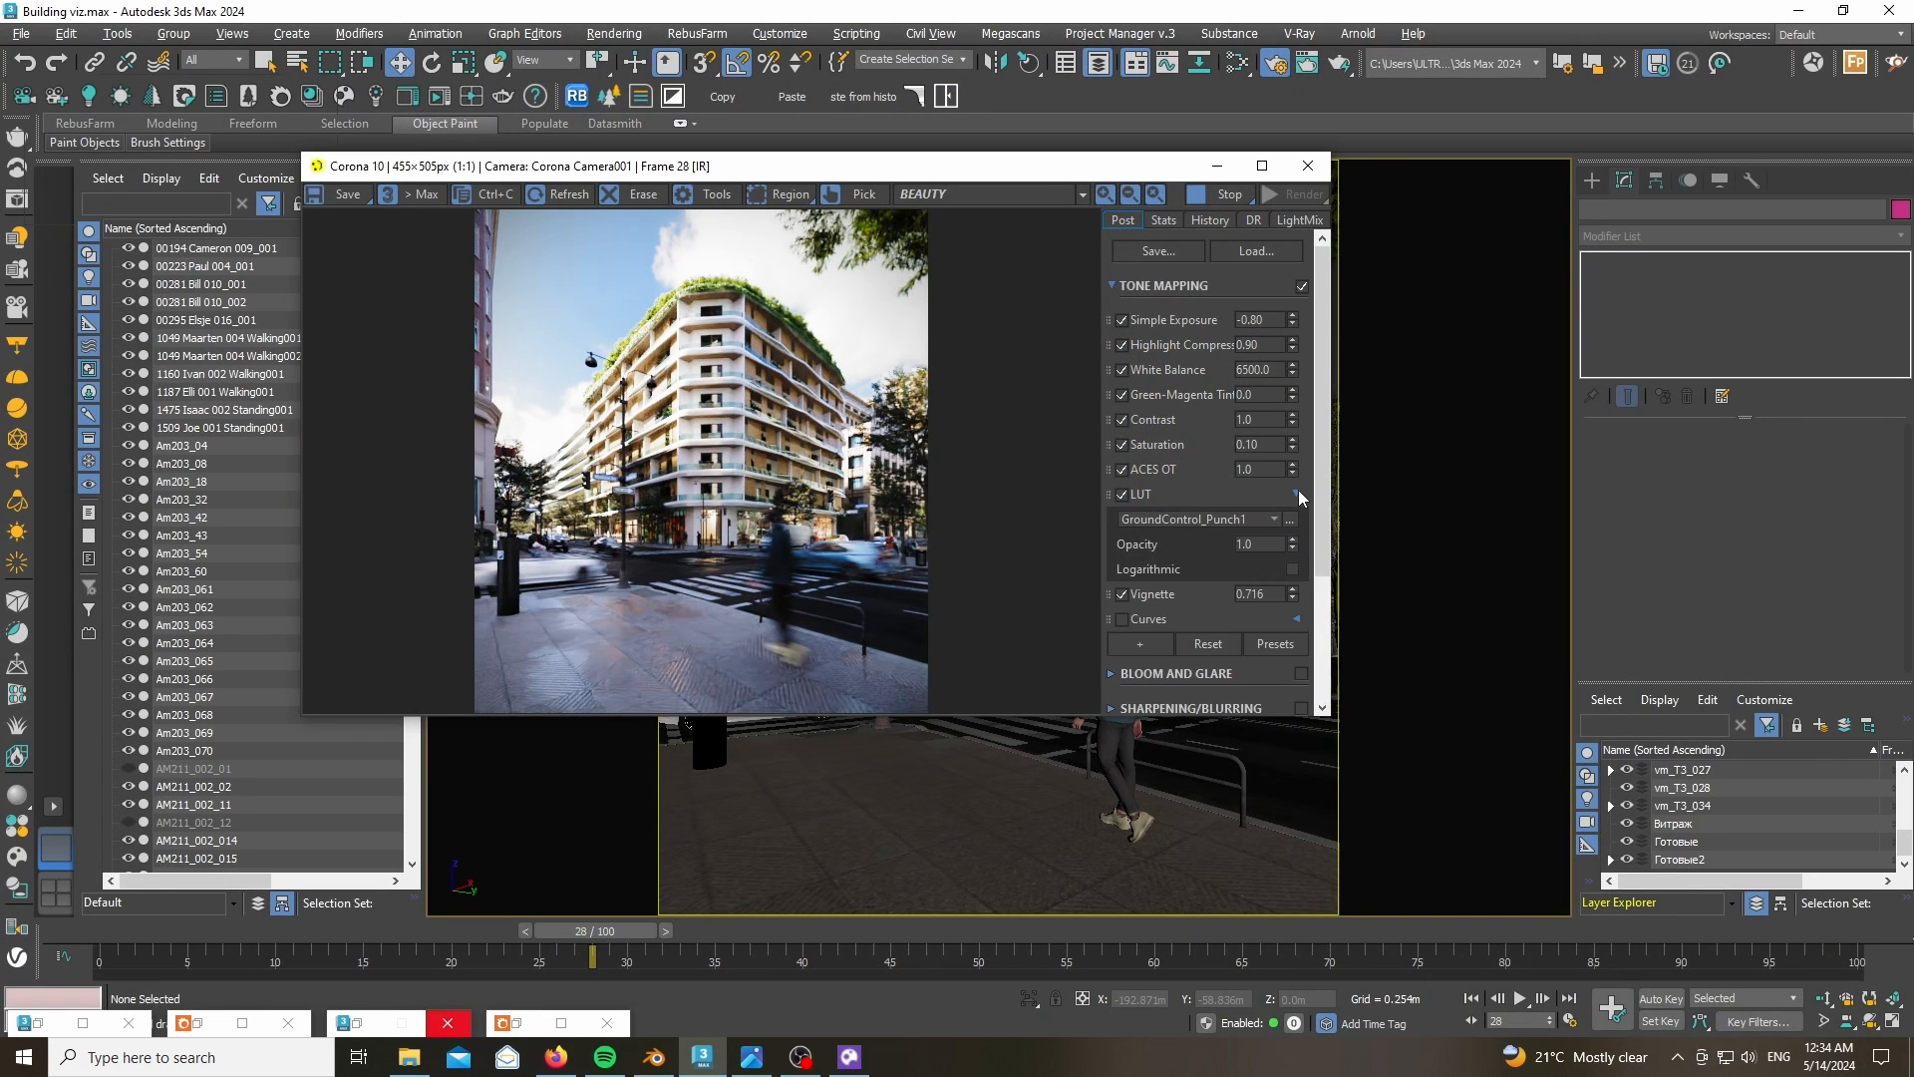
click(1235, 522)
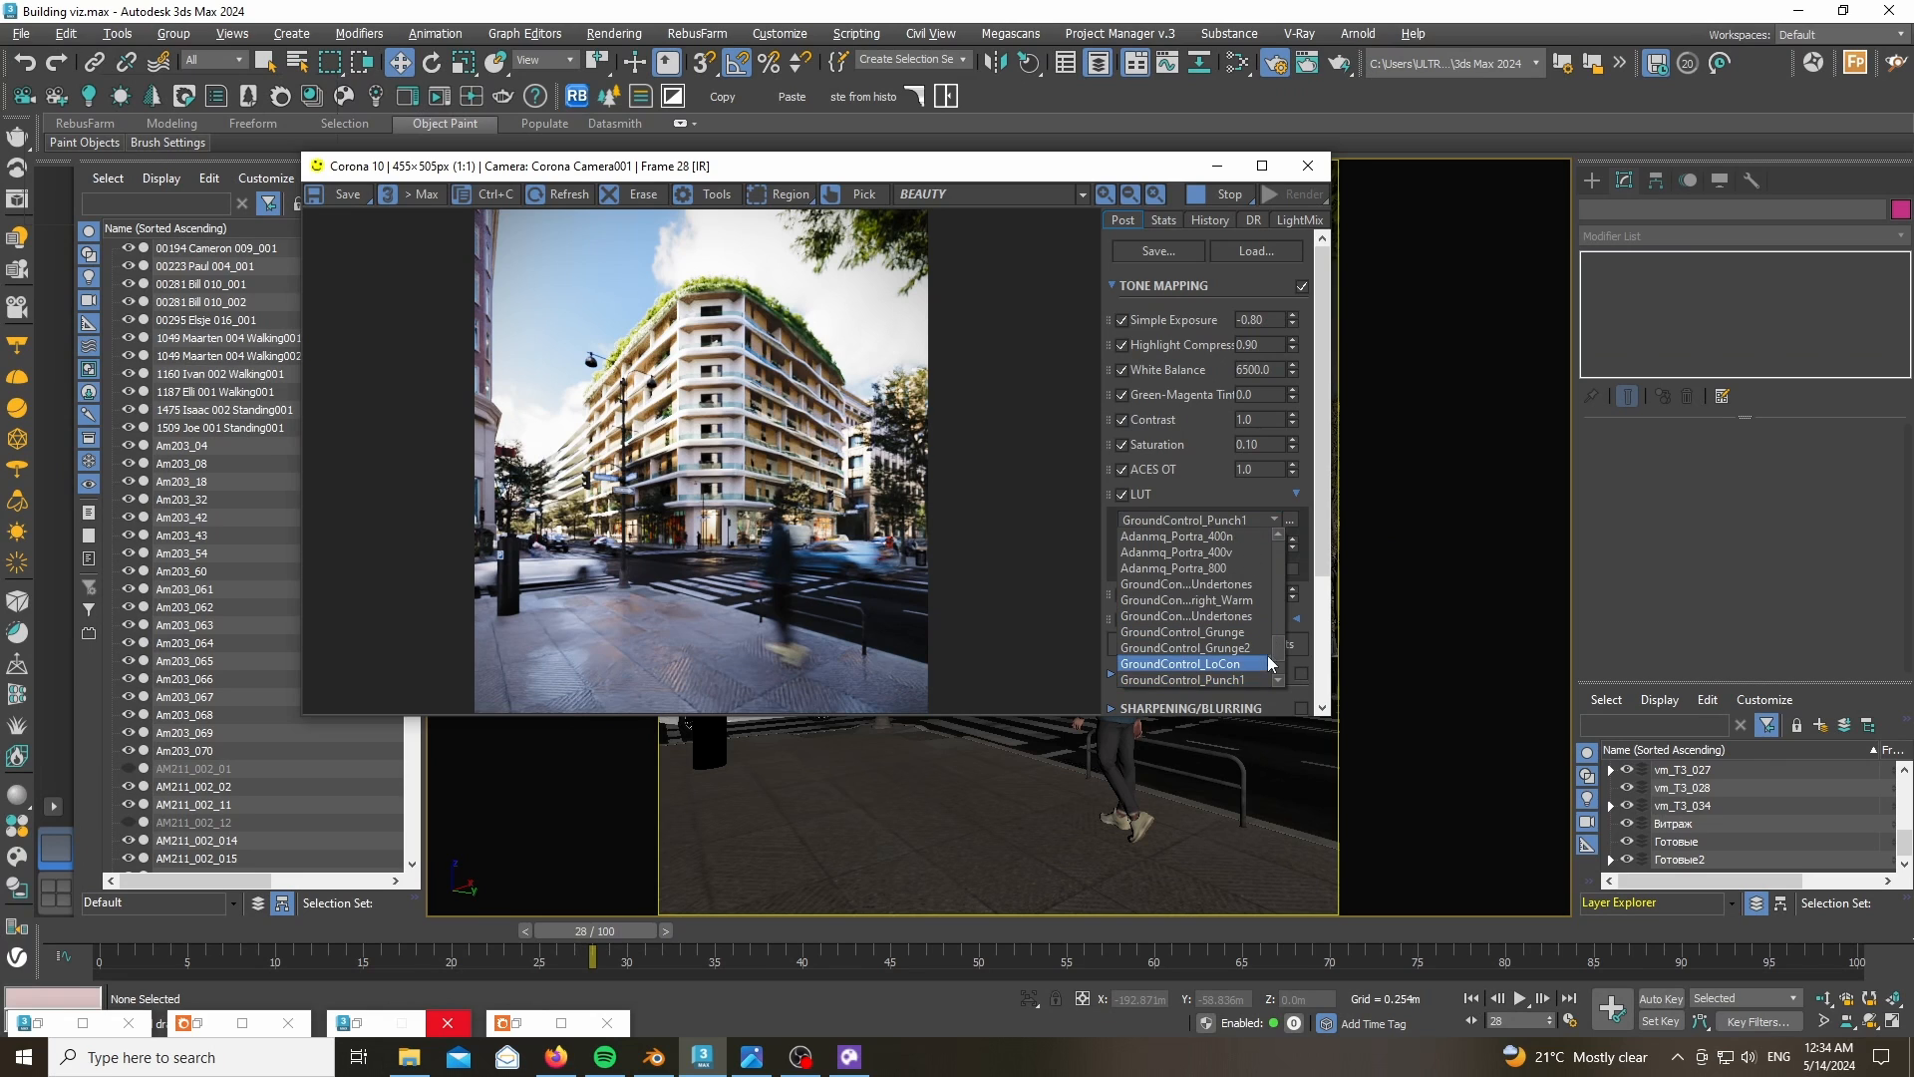
scroll(1282, 649, down, 2)
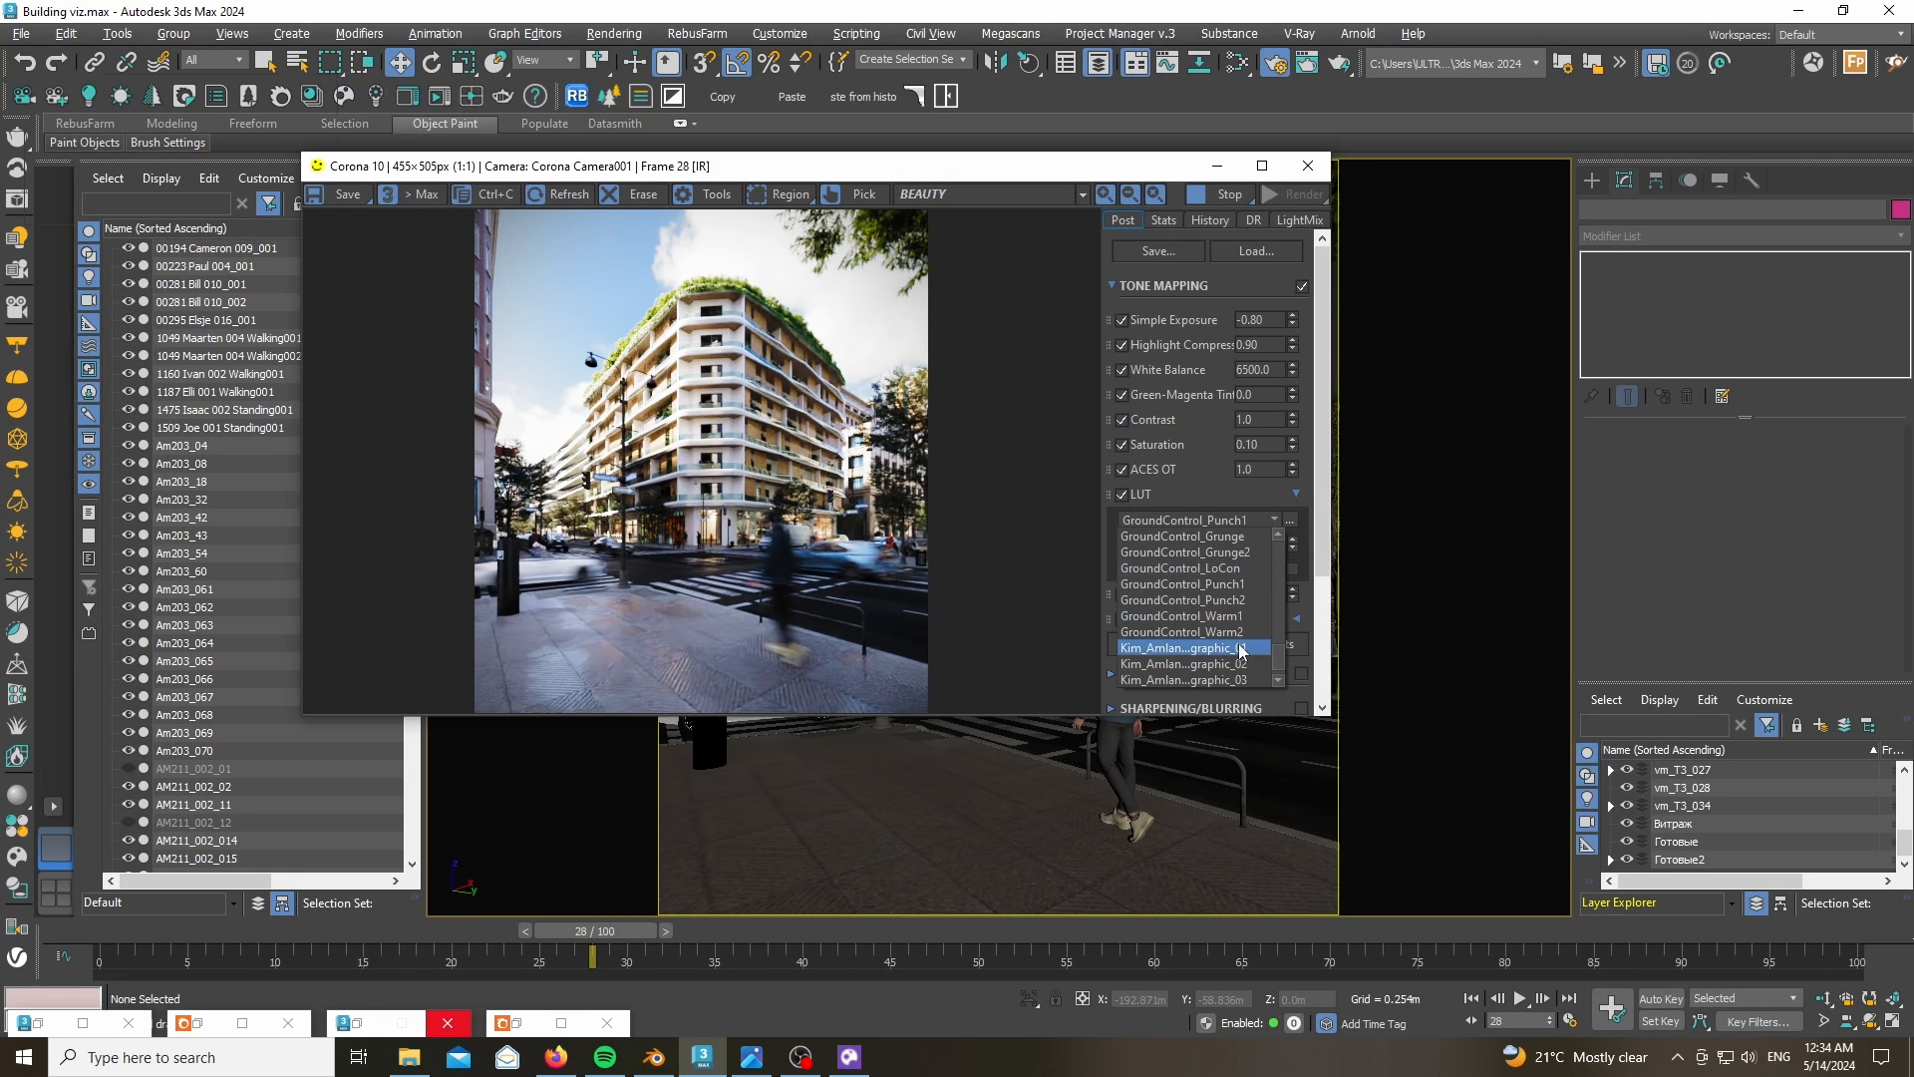
click(1241, 648)
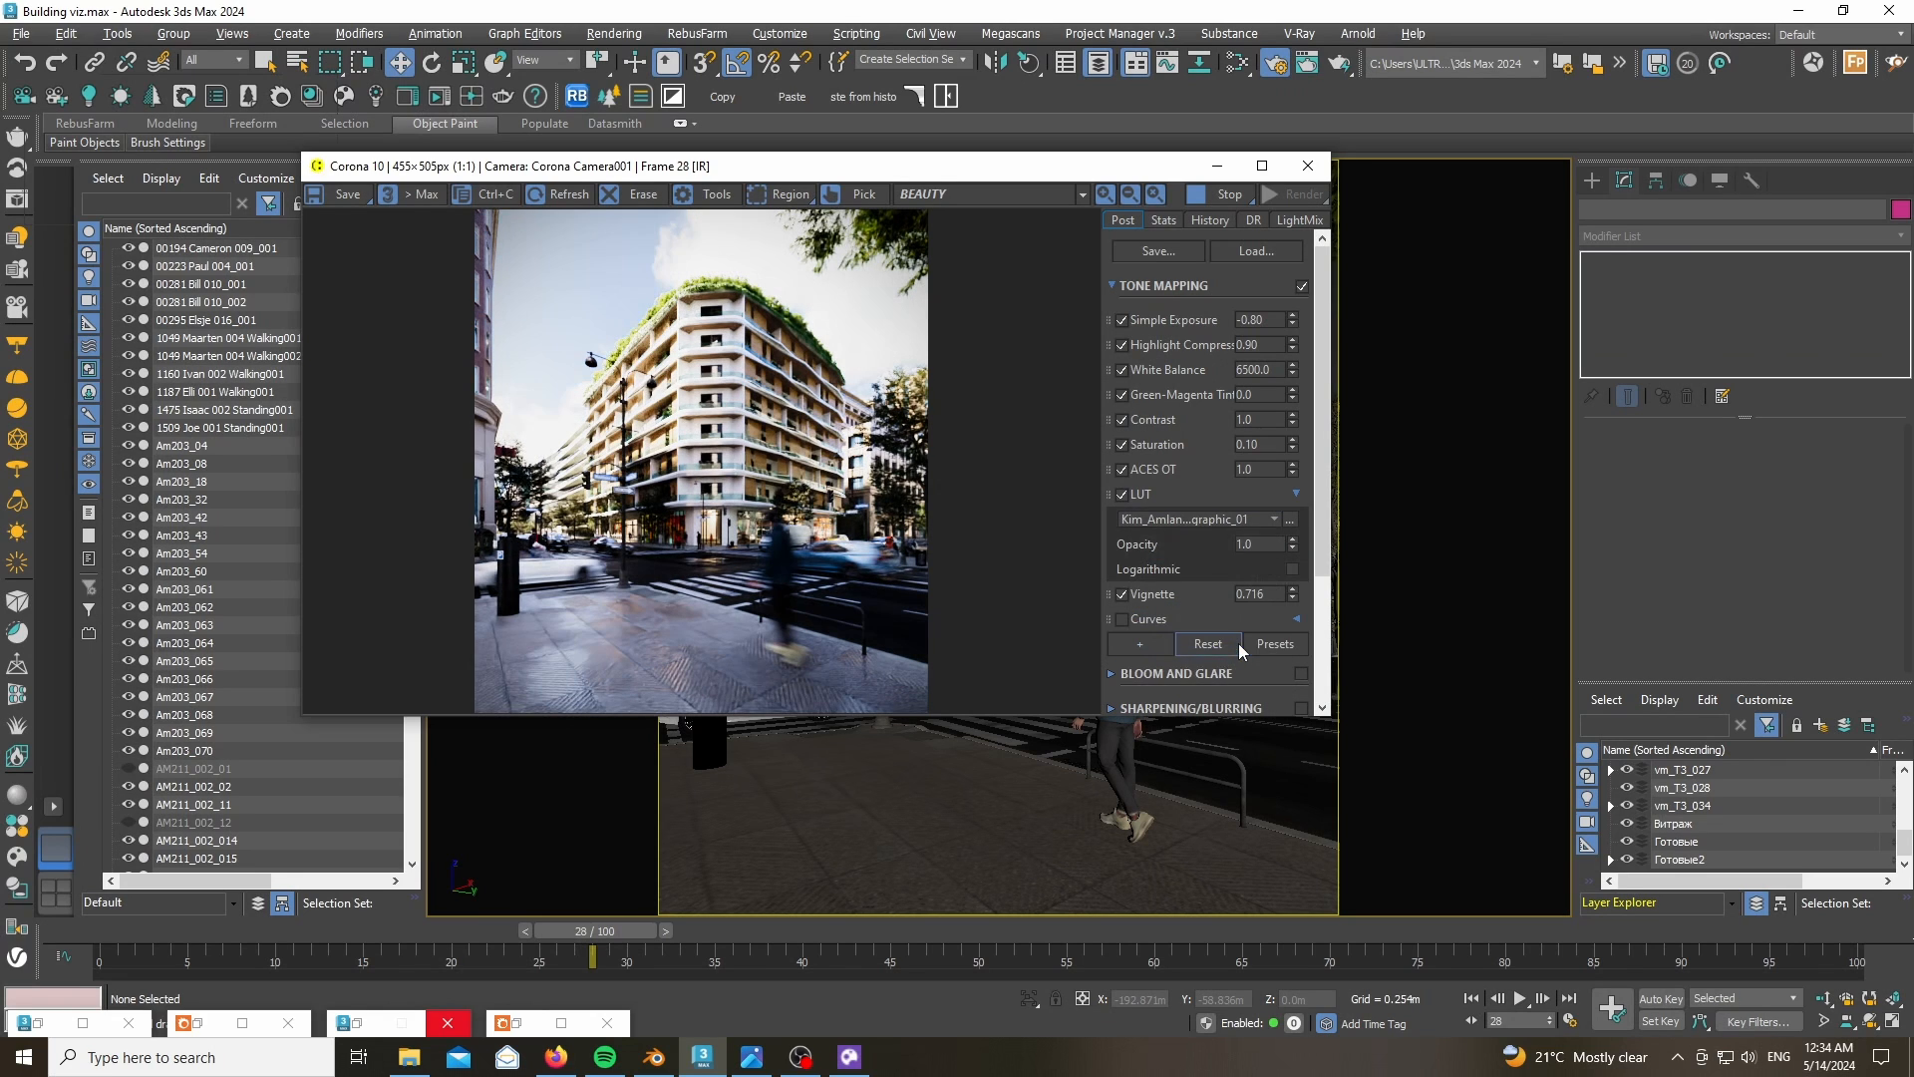
click(1186, 518)
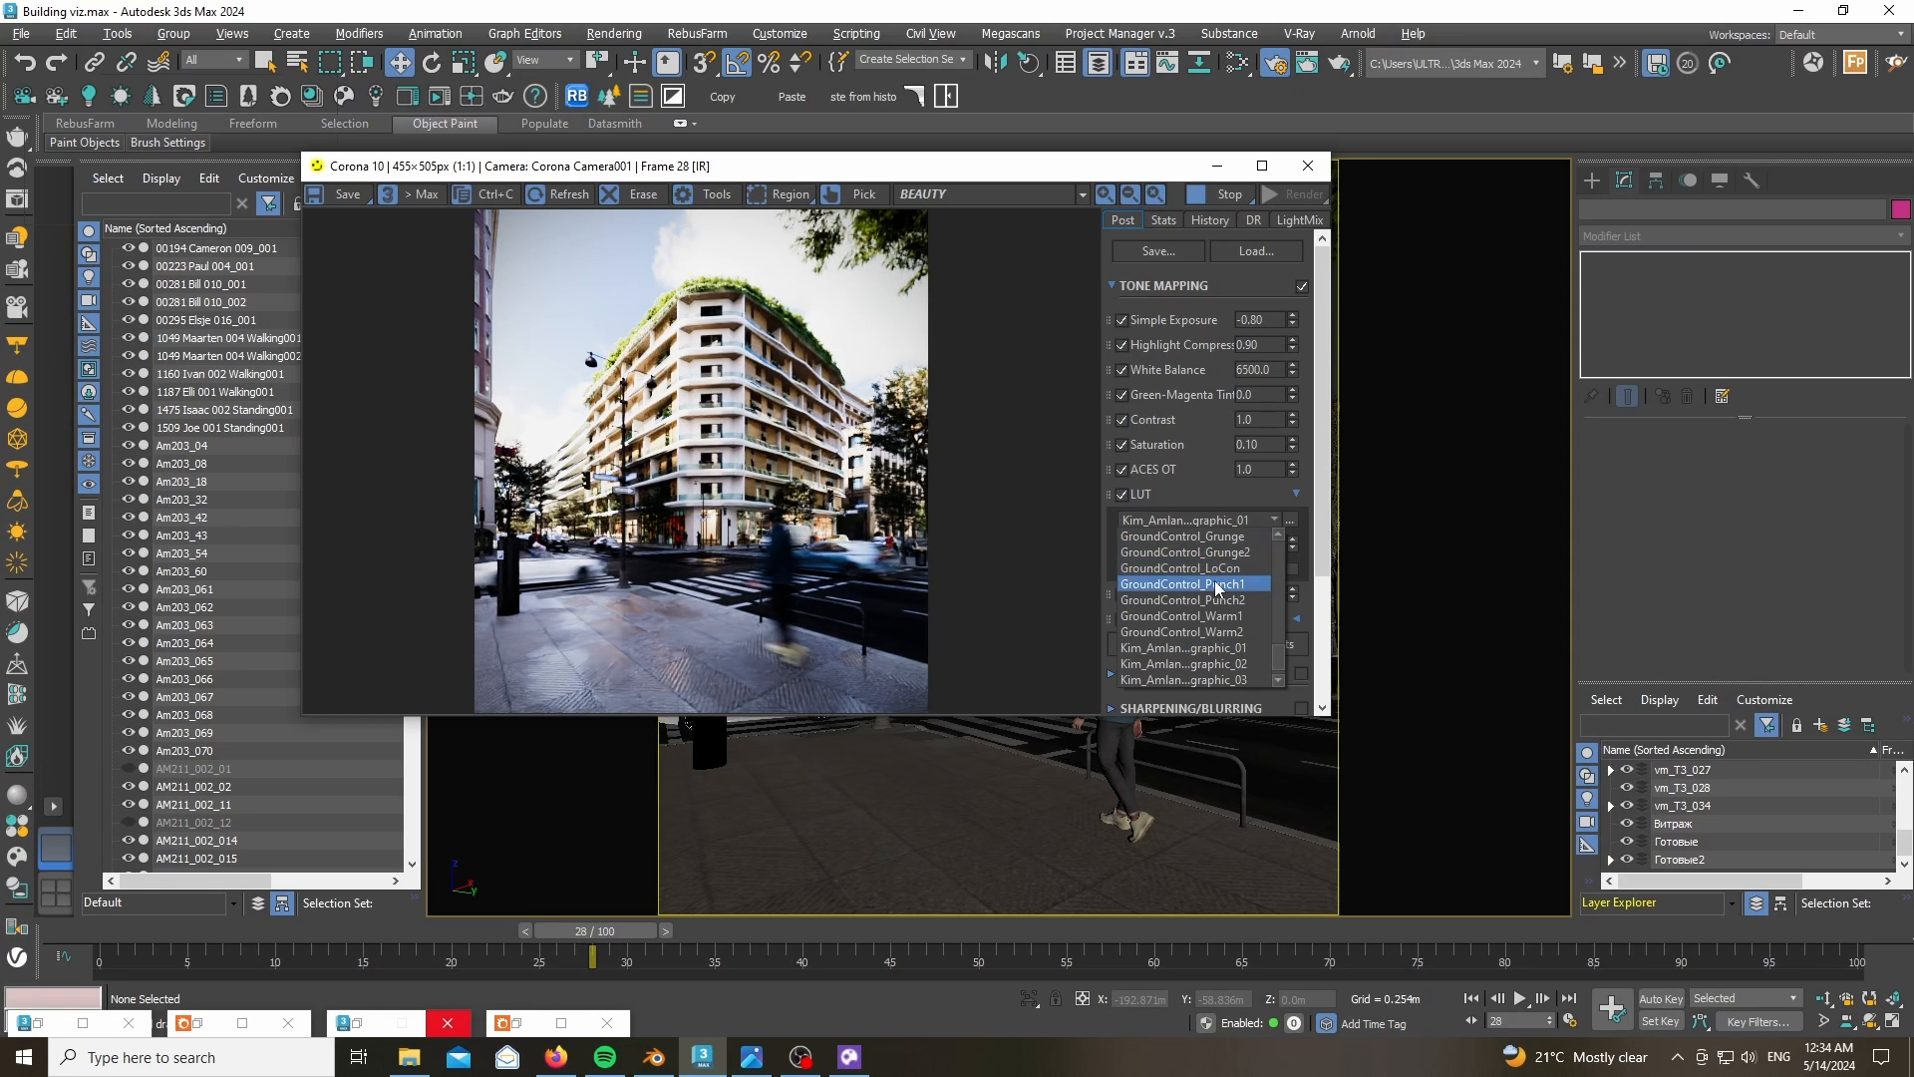
click(1215, 582)
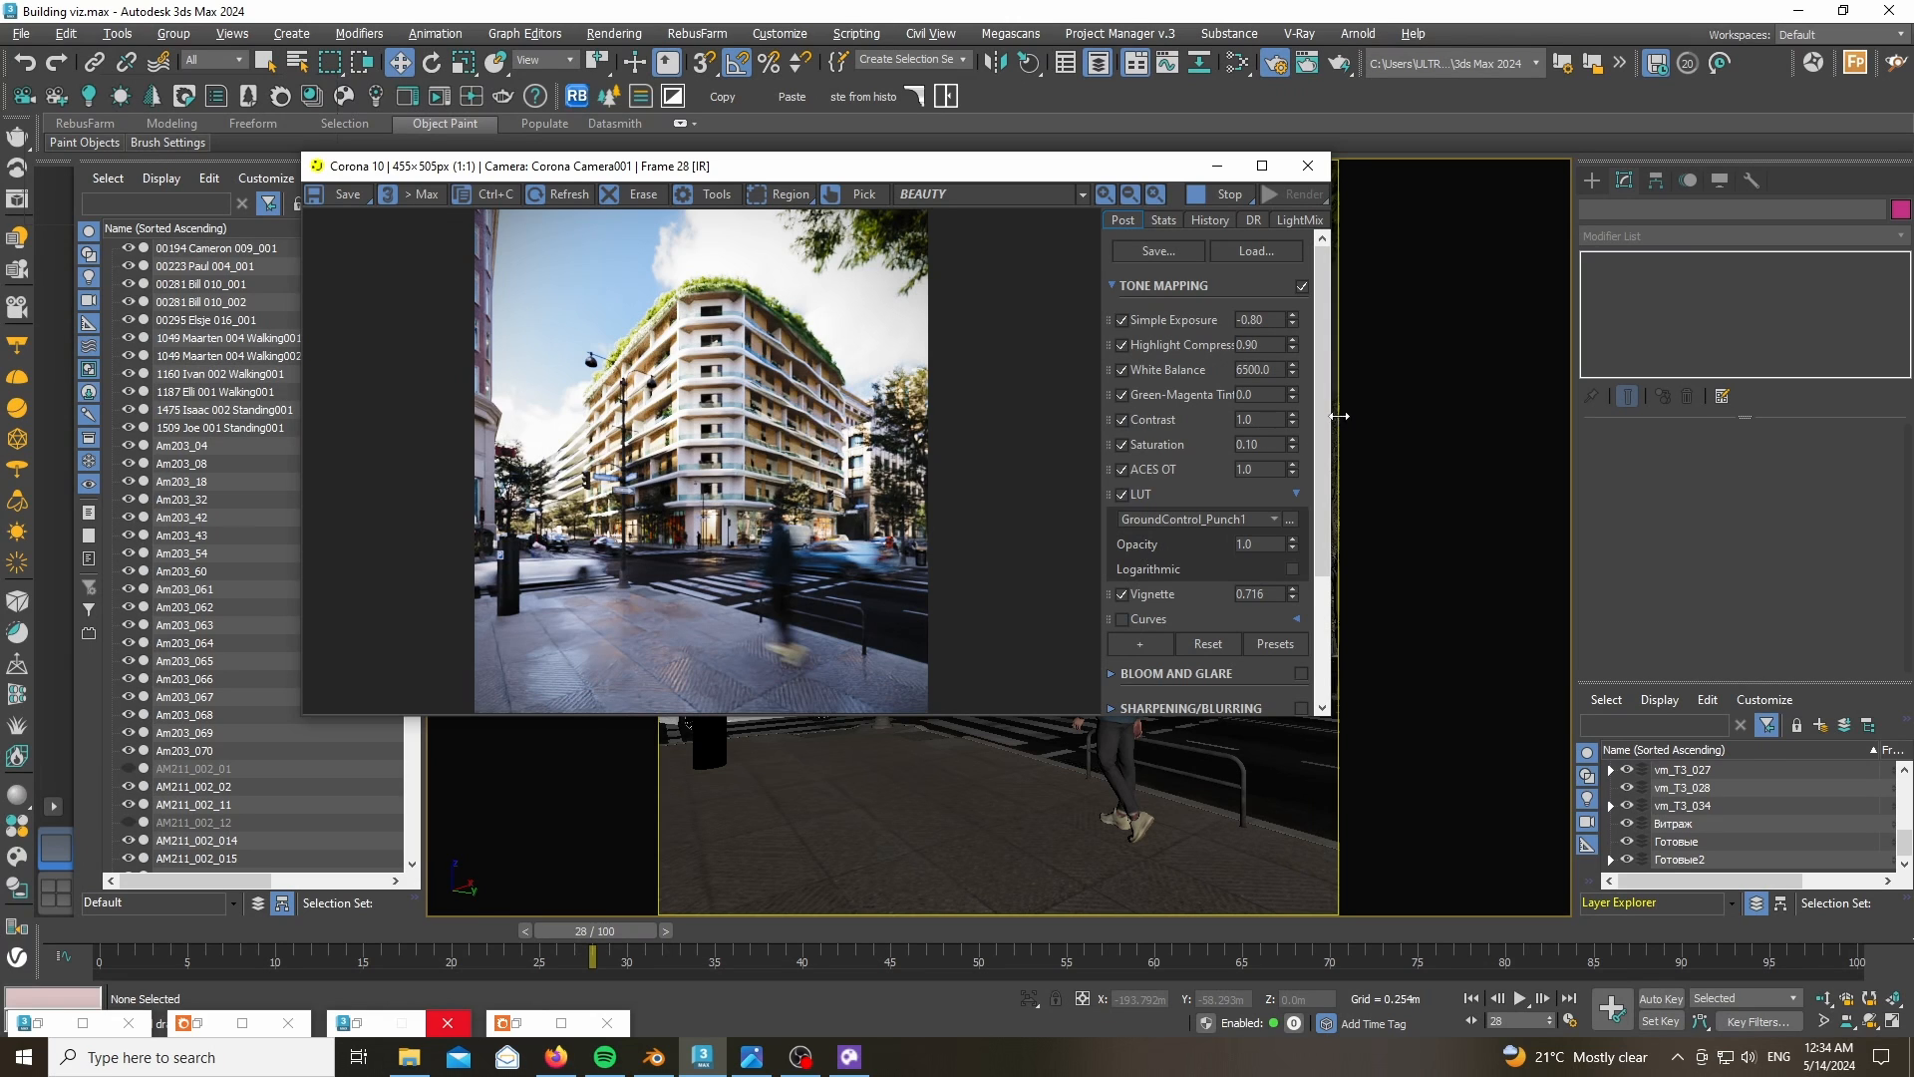
- Compare the render with the Vignette off and on
drag(1324, 413, 1322, 507)
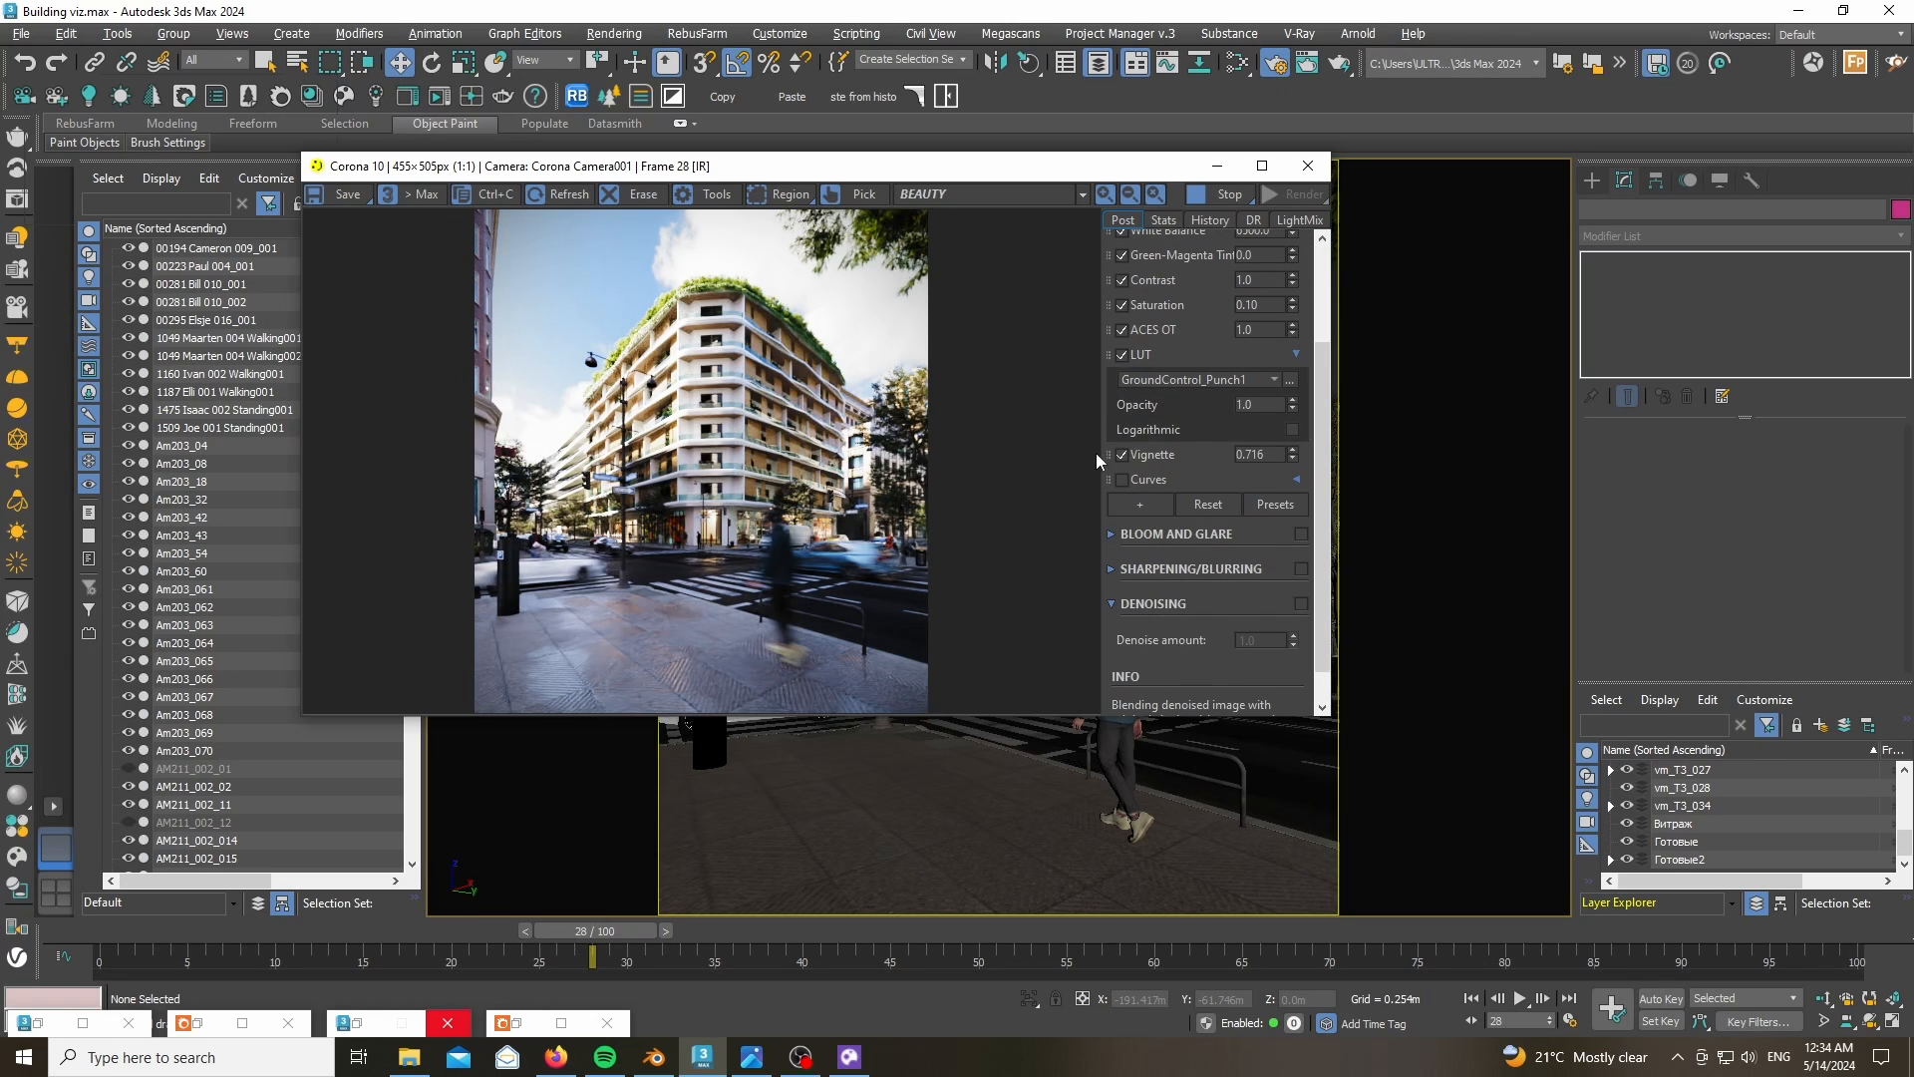
click(1122, 456)
click(1122, 455)
- Enable Curves in the tone mapping and adjust the darkest point of the brightness curve
click(1123, 481)
click(1296, 480)
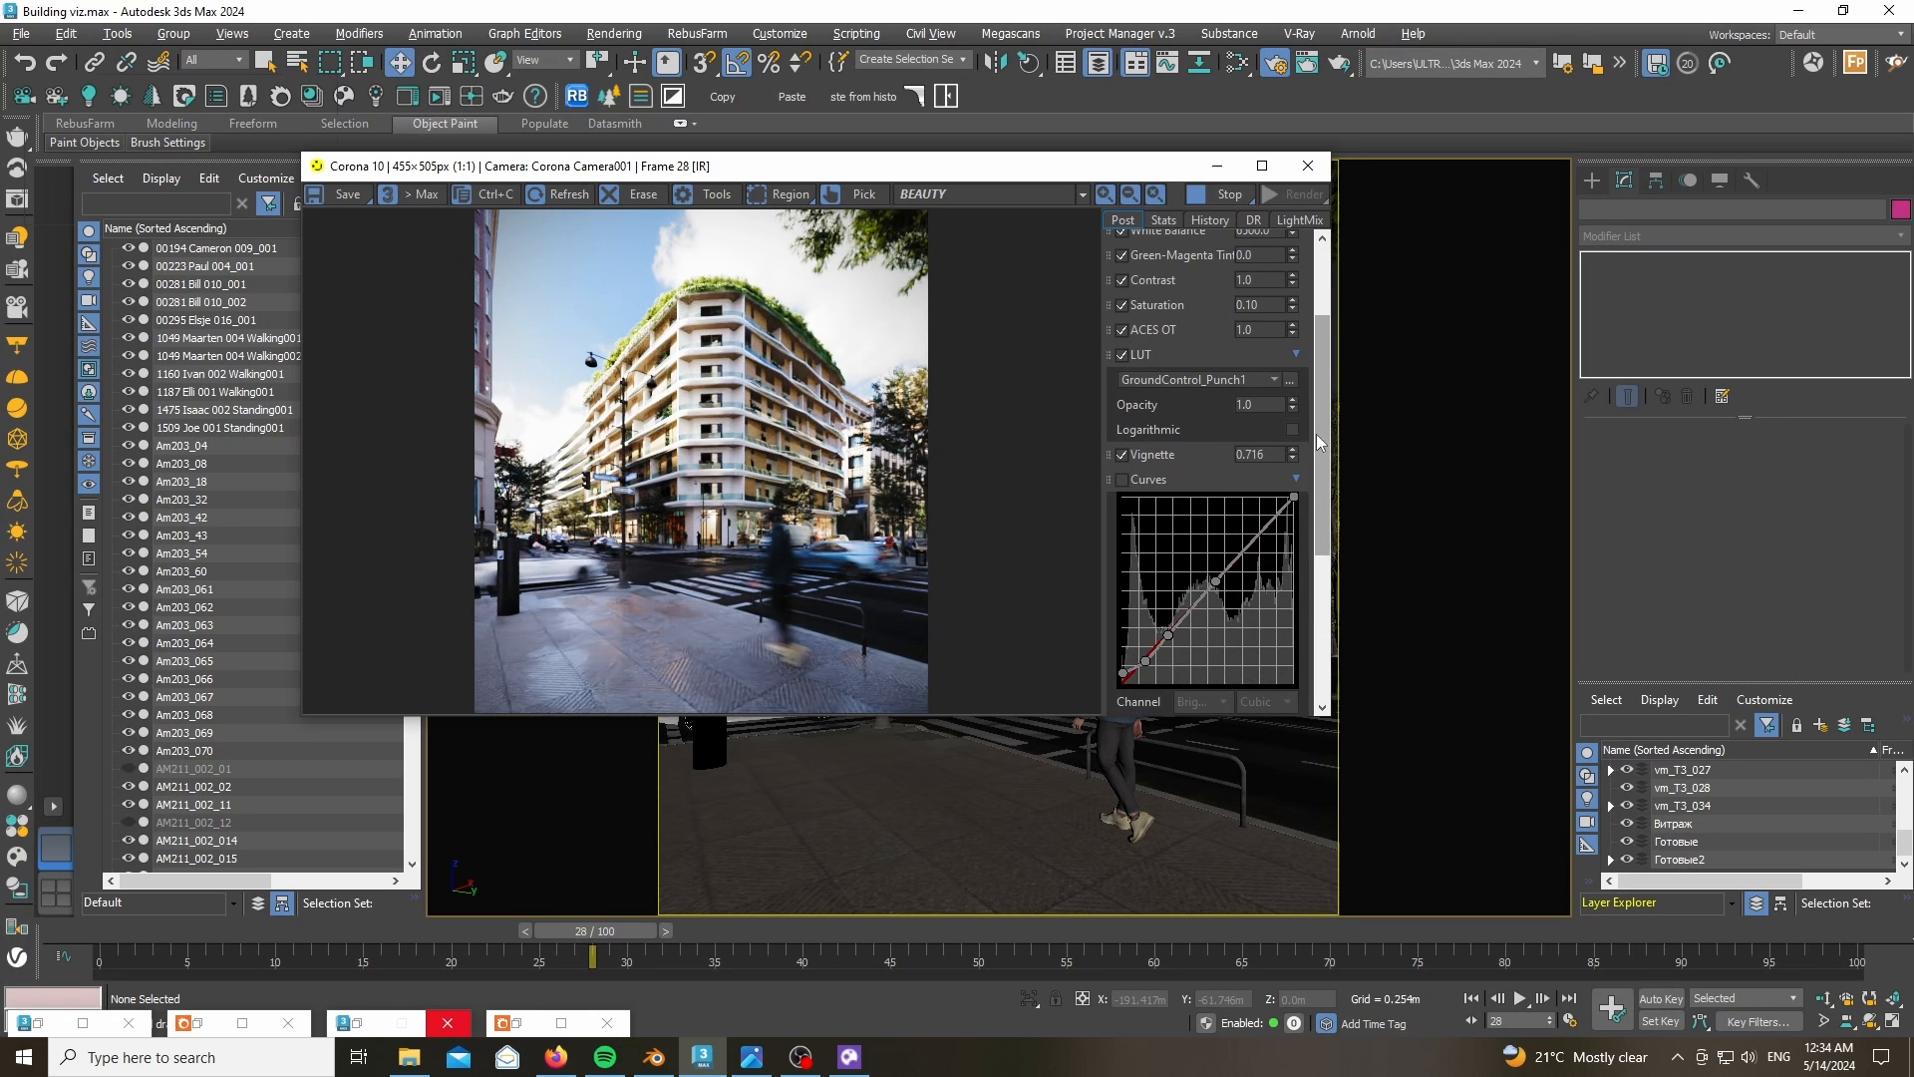
scroll(1318, 464, down, 2)
scroll(1318, 475, down, 3)
click(1121, 355)
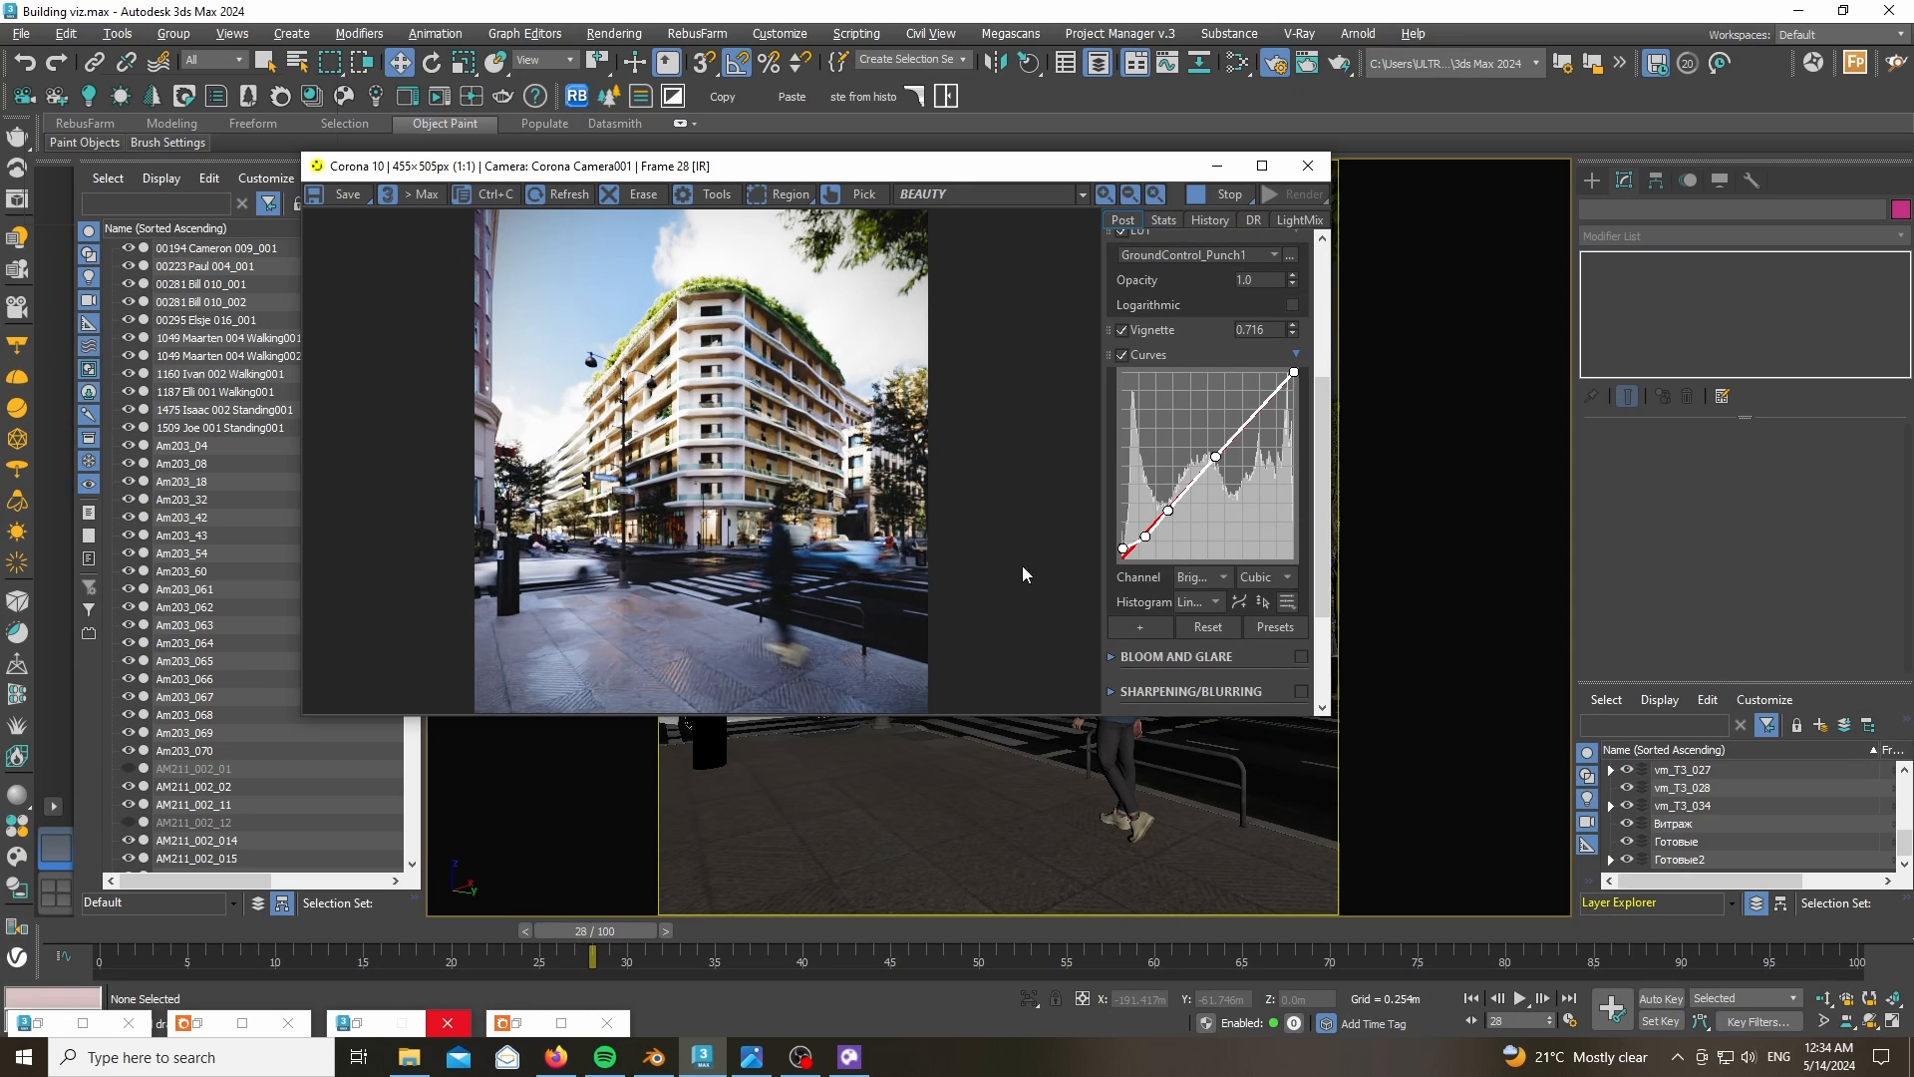
mouse_move(1122, 547)
mouse_down()
mouse_move(1121, 567)
mouse_move(1113, 547)
mouse_up()
- Enable Bloom and Glare for the interactive render
scroll(1328, 439, down, 1)
scroll(1327, 440, down, 2)
click(1300, 492)
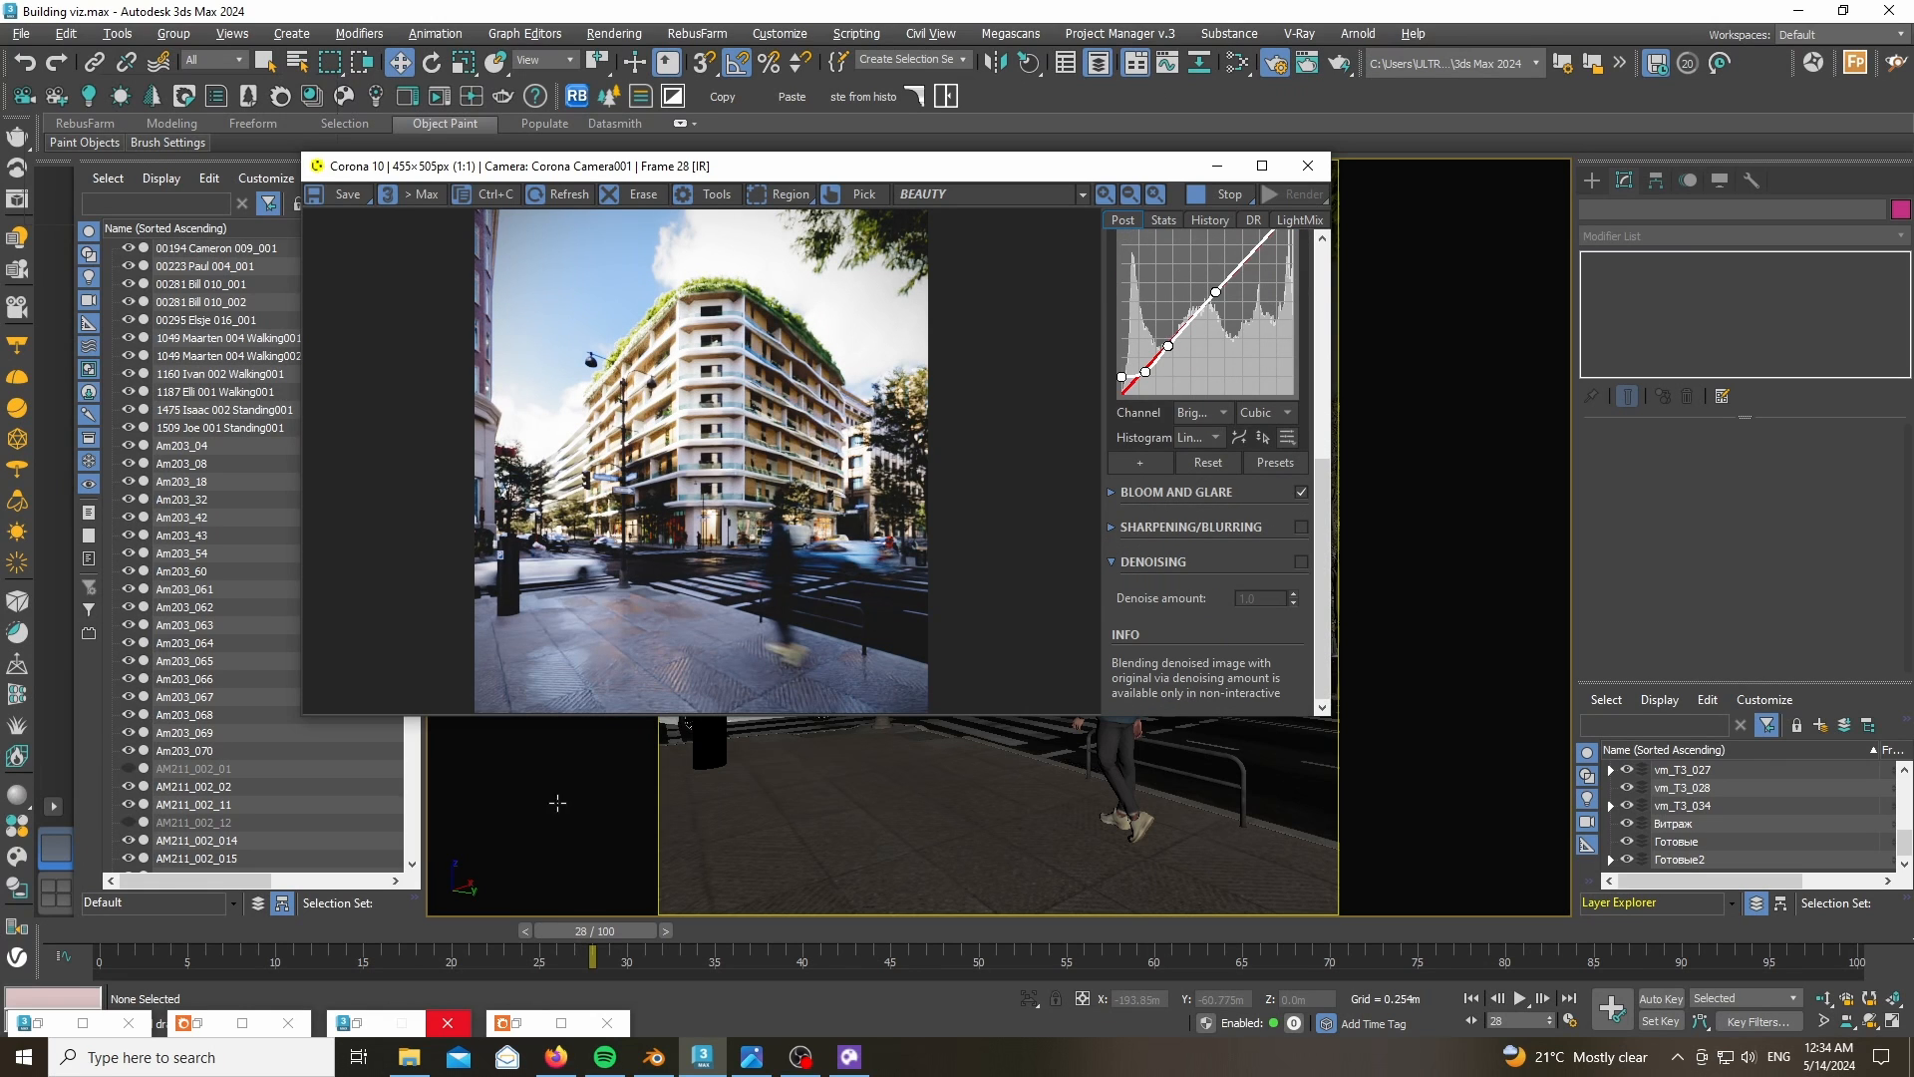
- Bring up the Render Setup window beside the render and set the scene's denoising mode to None
click(357, 1025)
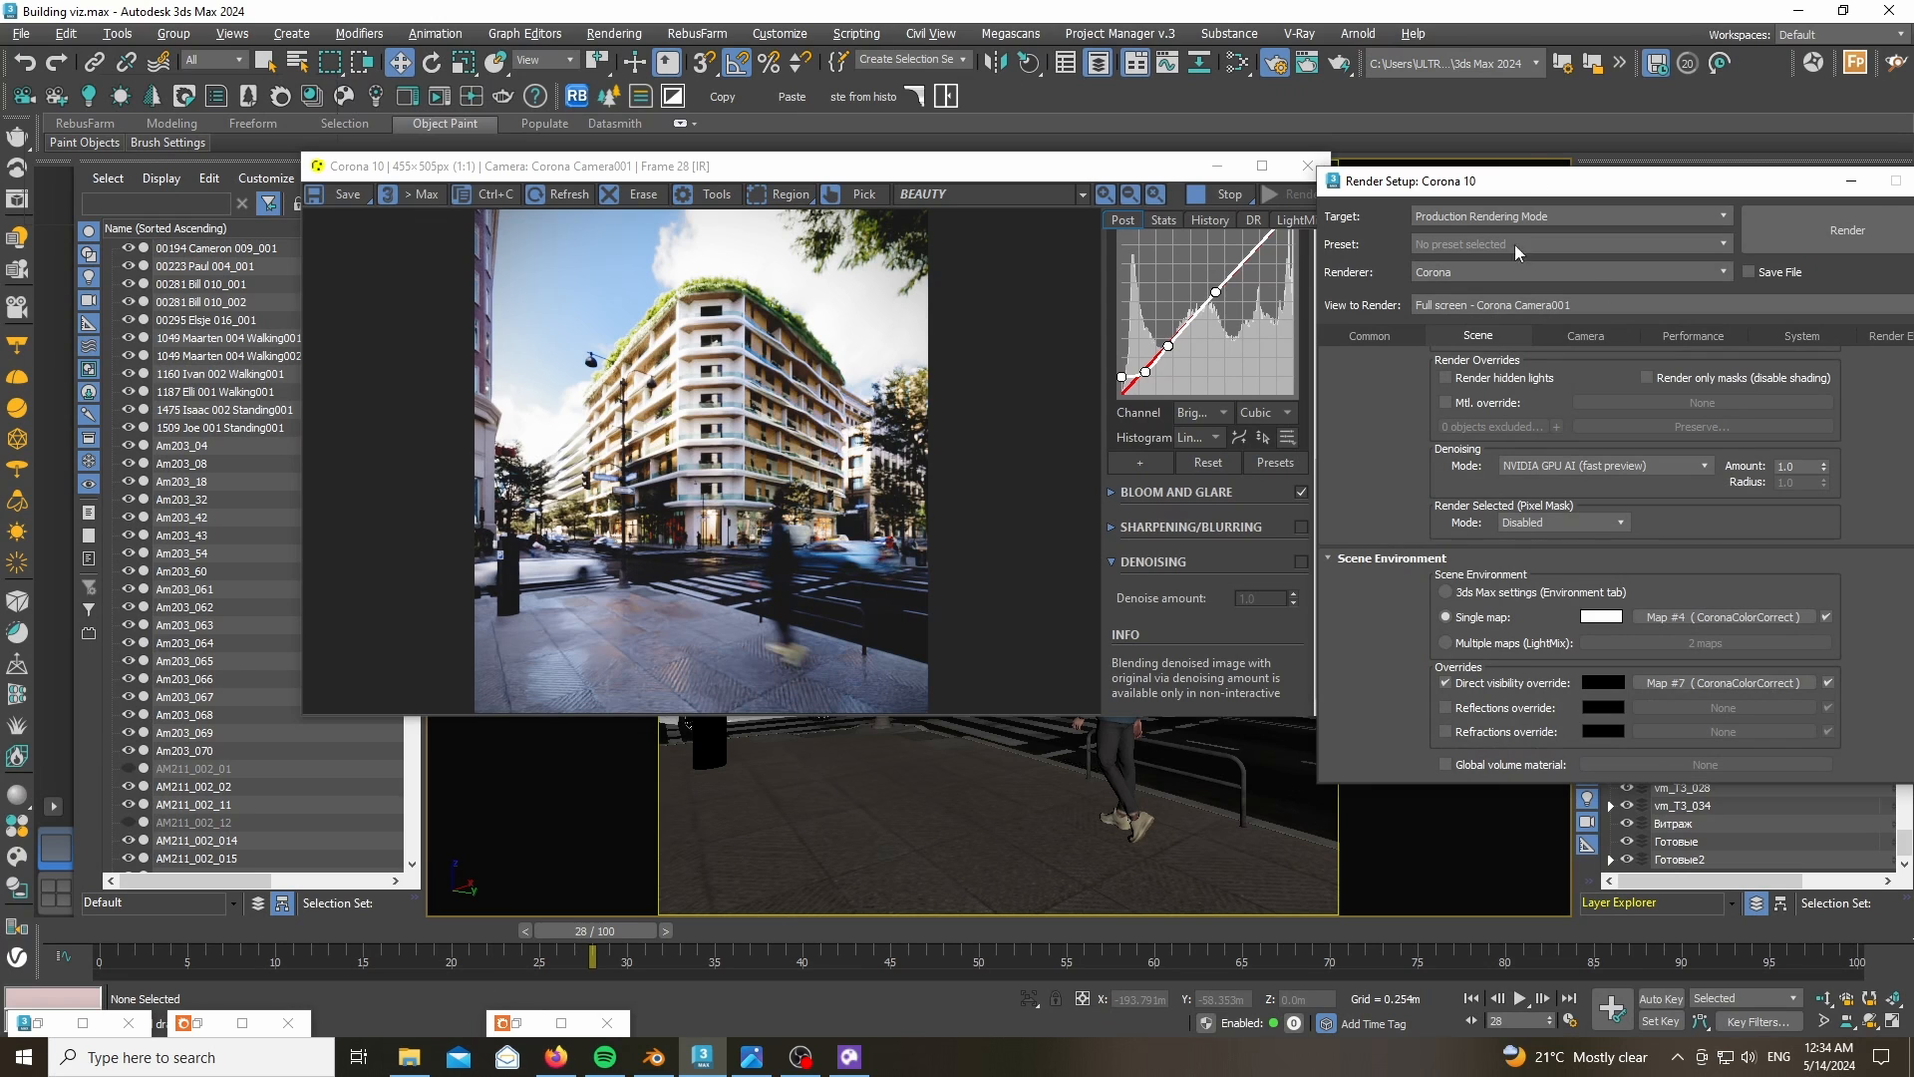
drag(1502, 198, 850, 134)
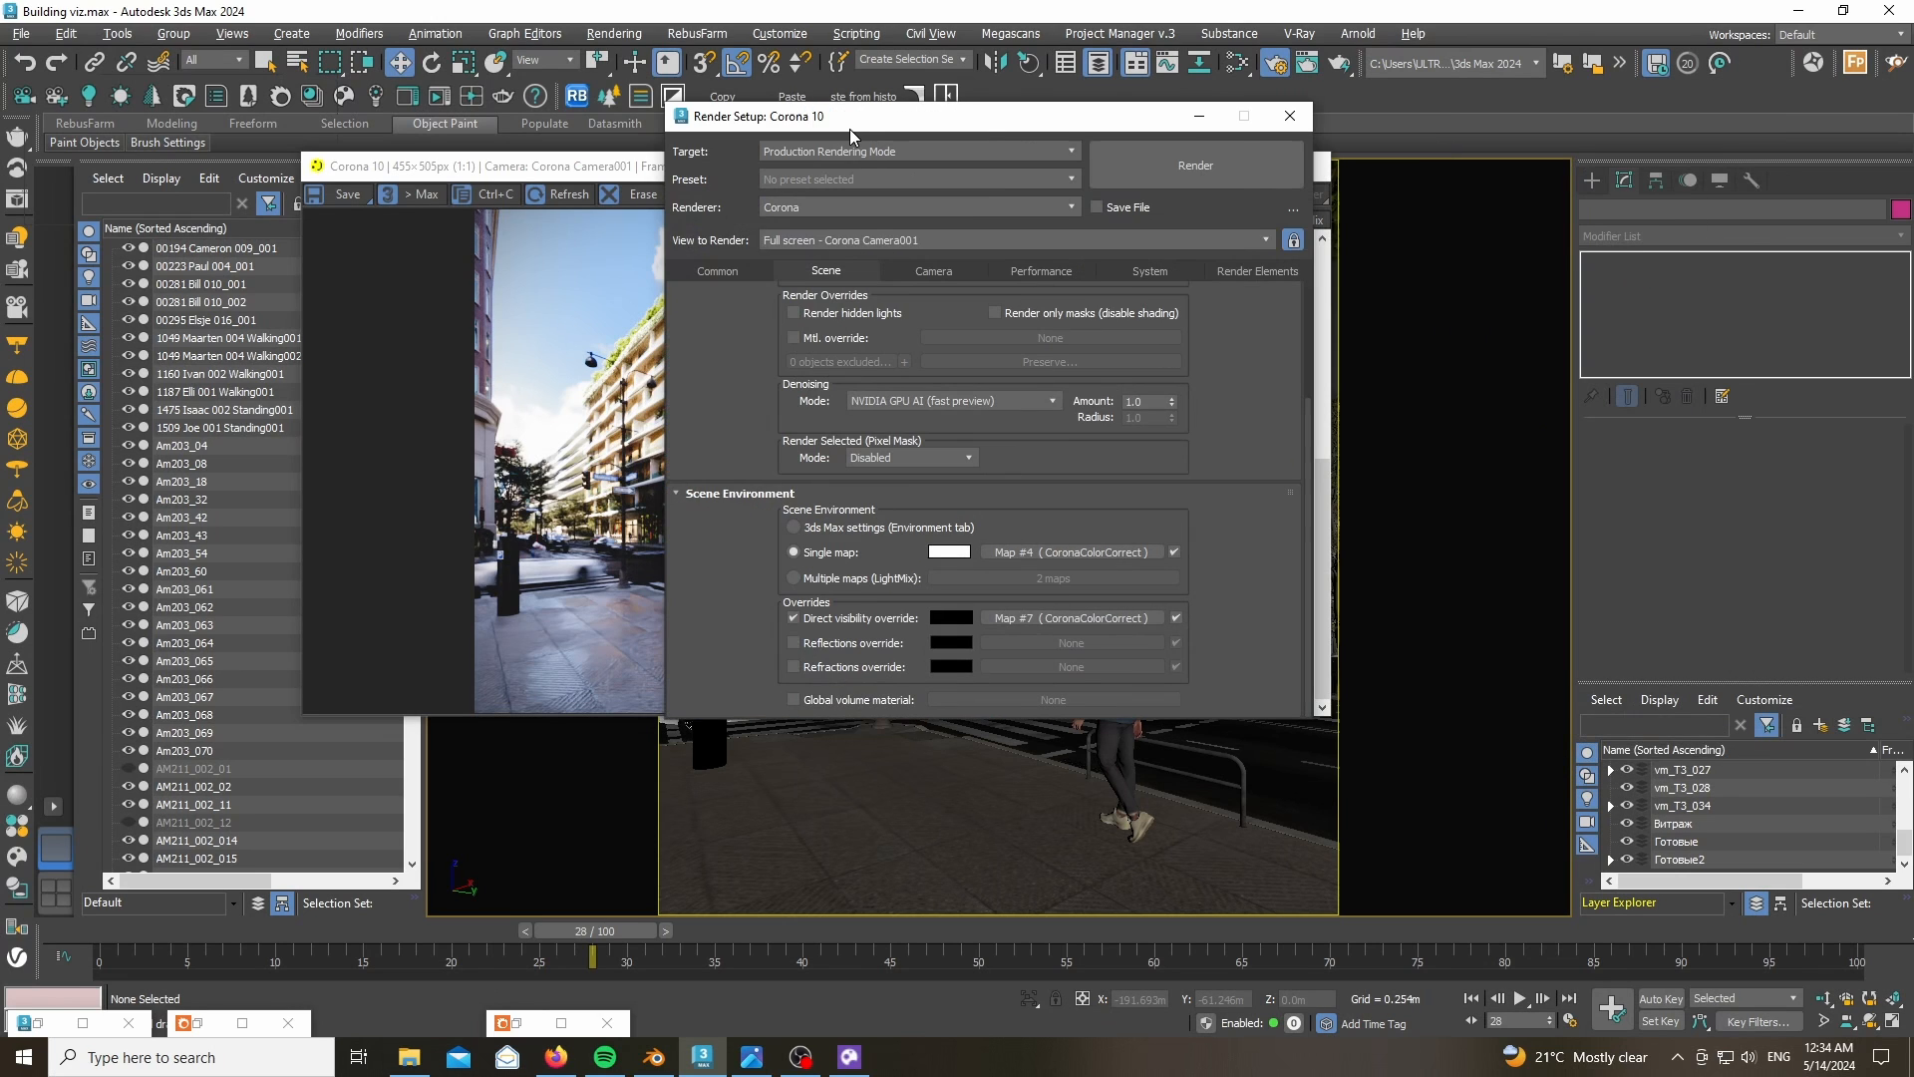
click(906, 400)
click(906, 400)
click(906, 401)
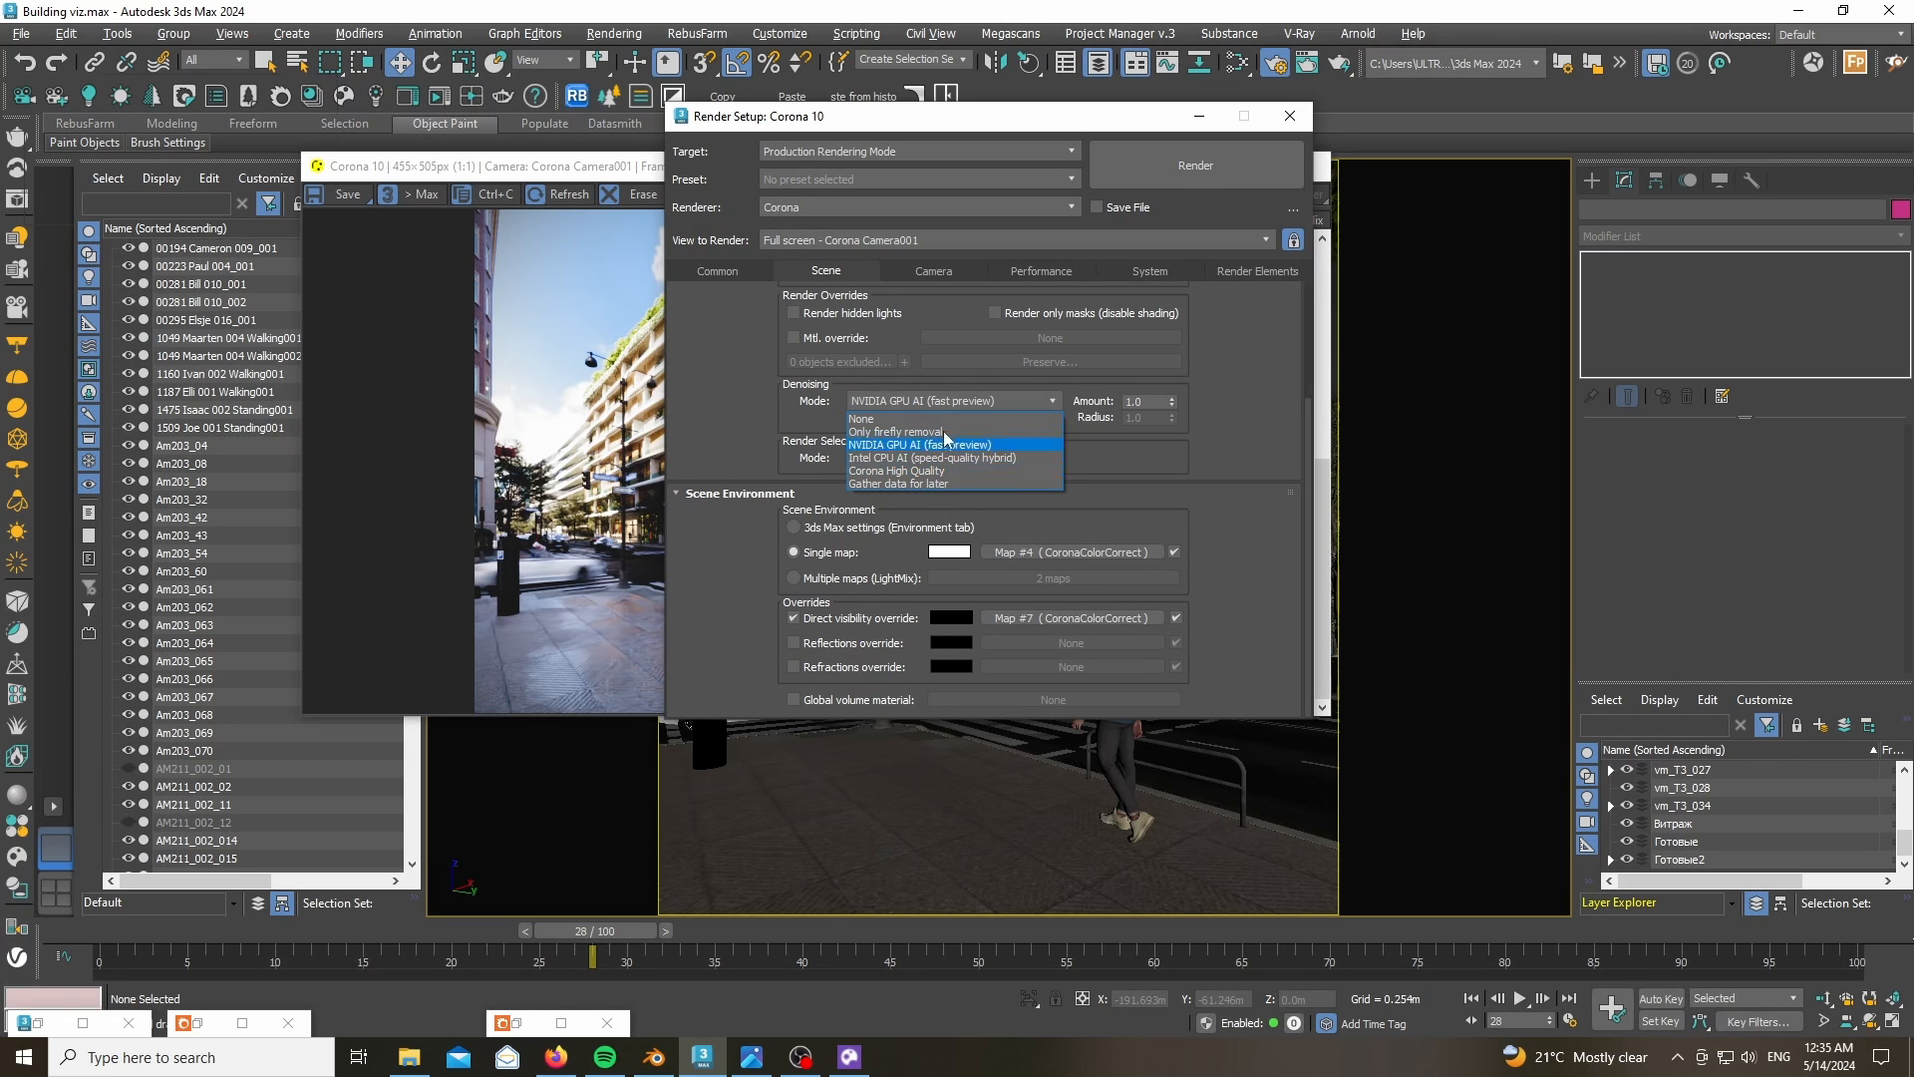
click(959, 397)
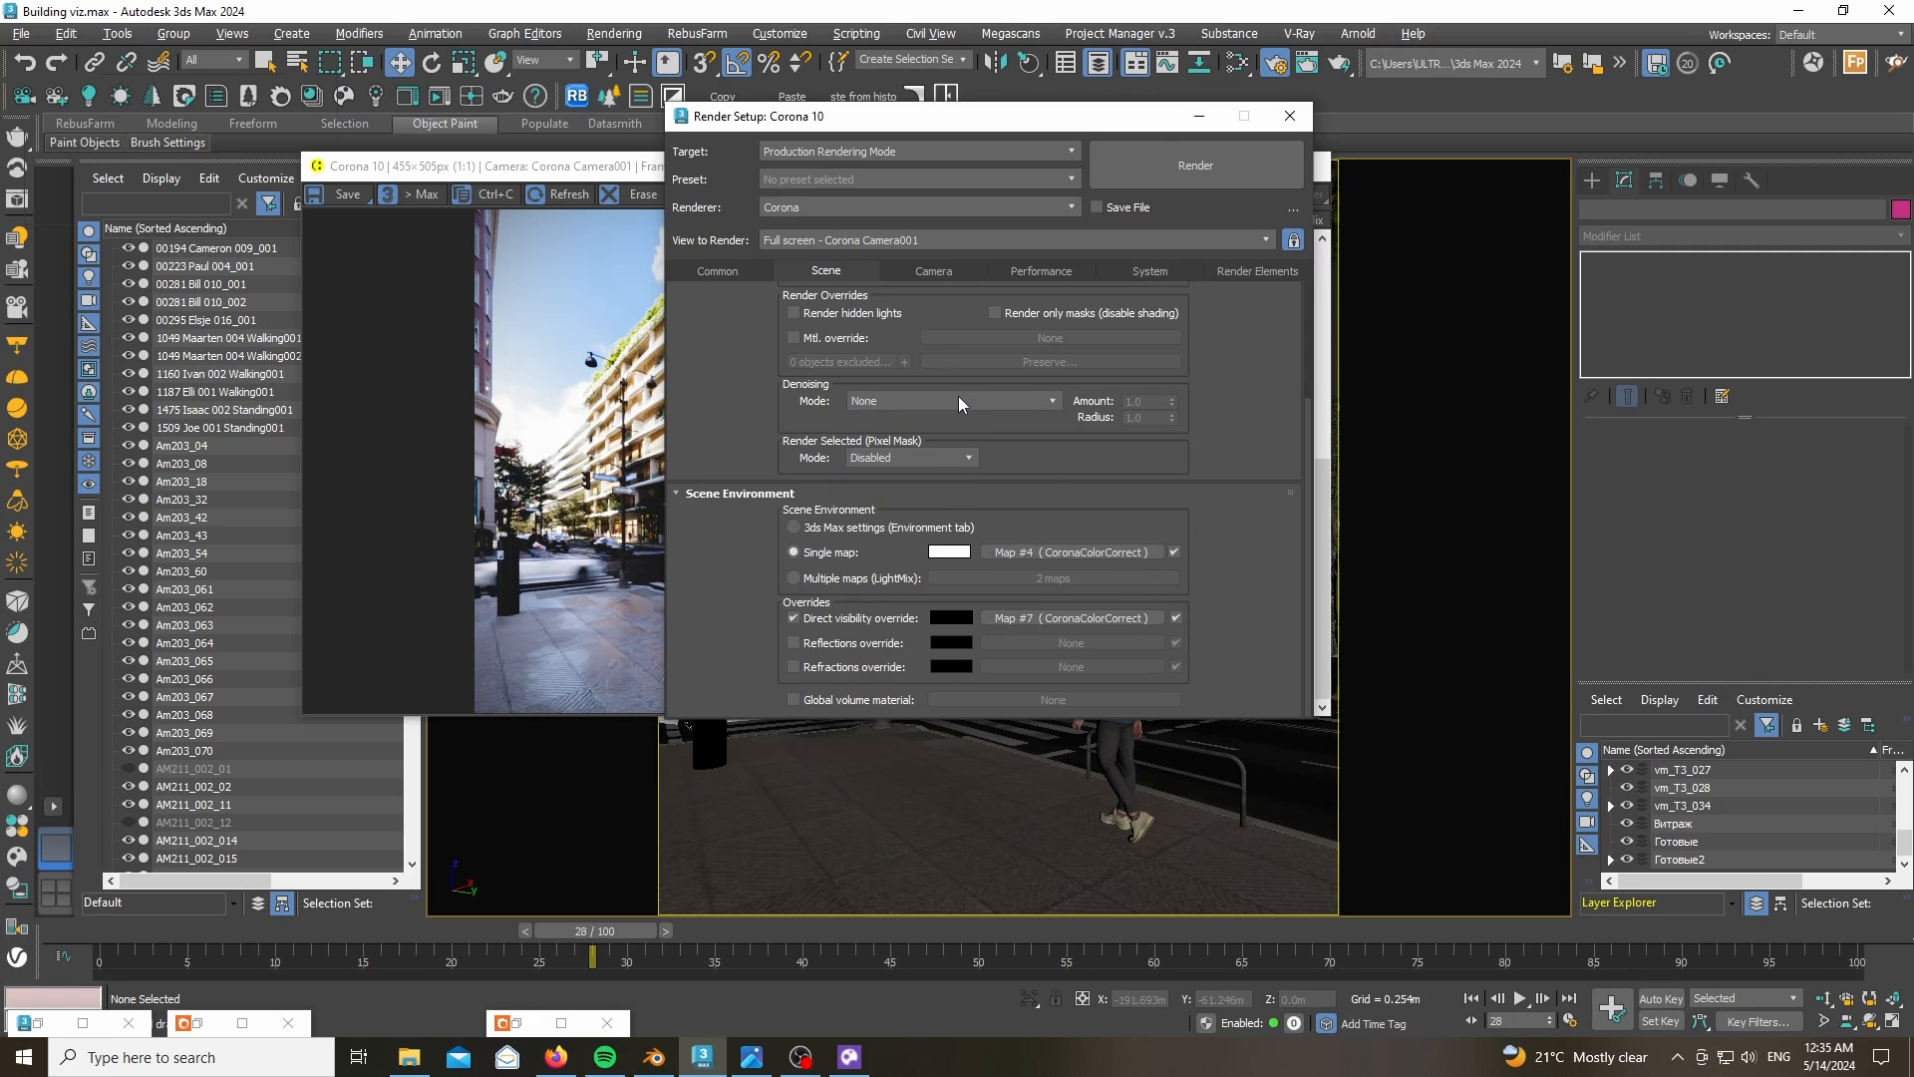
- Switch the denoising mode to NVIDIA GPU AI (fast preview), and set it back to None
click(959, 396)
click(910, 445)
mouse_move(944, 393)
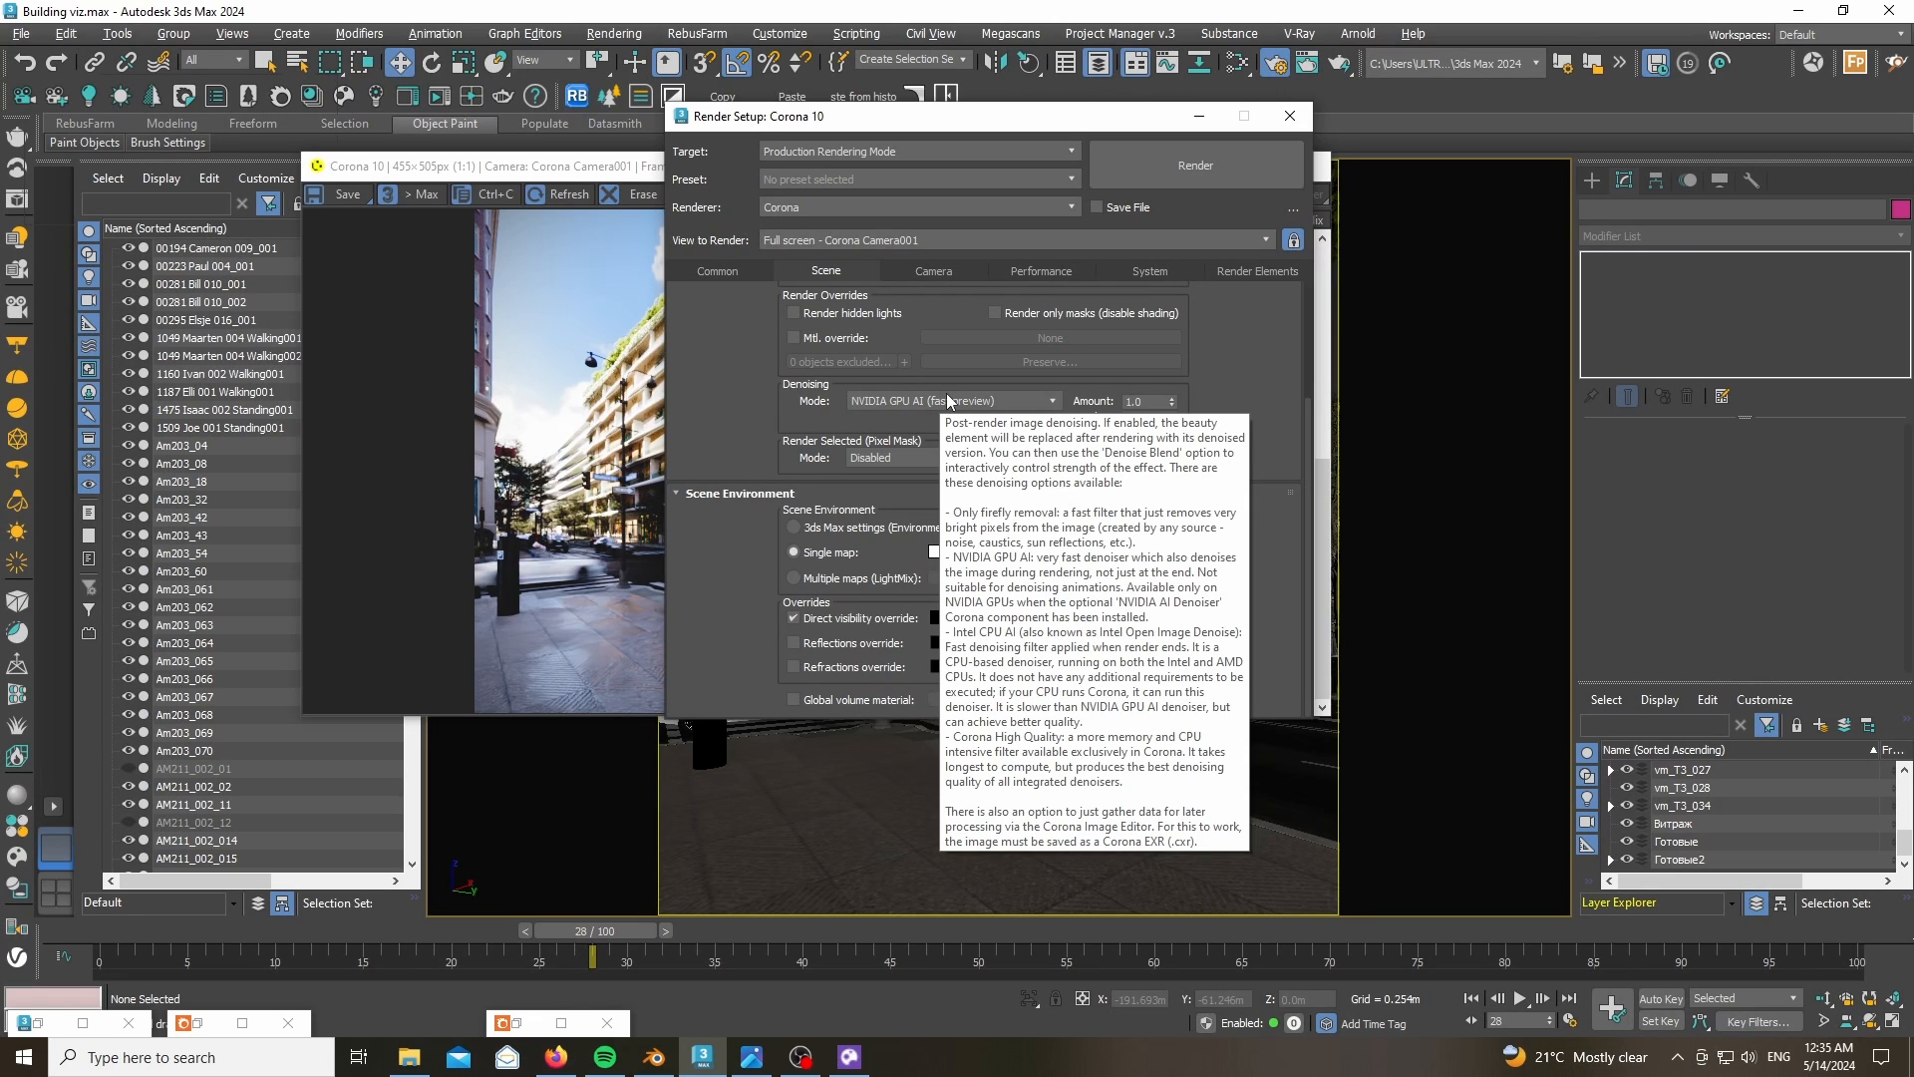
click(949, 400)
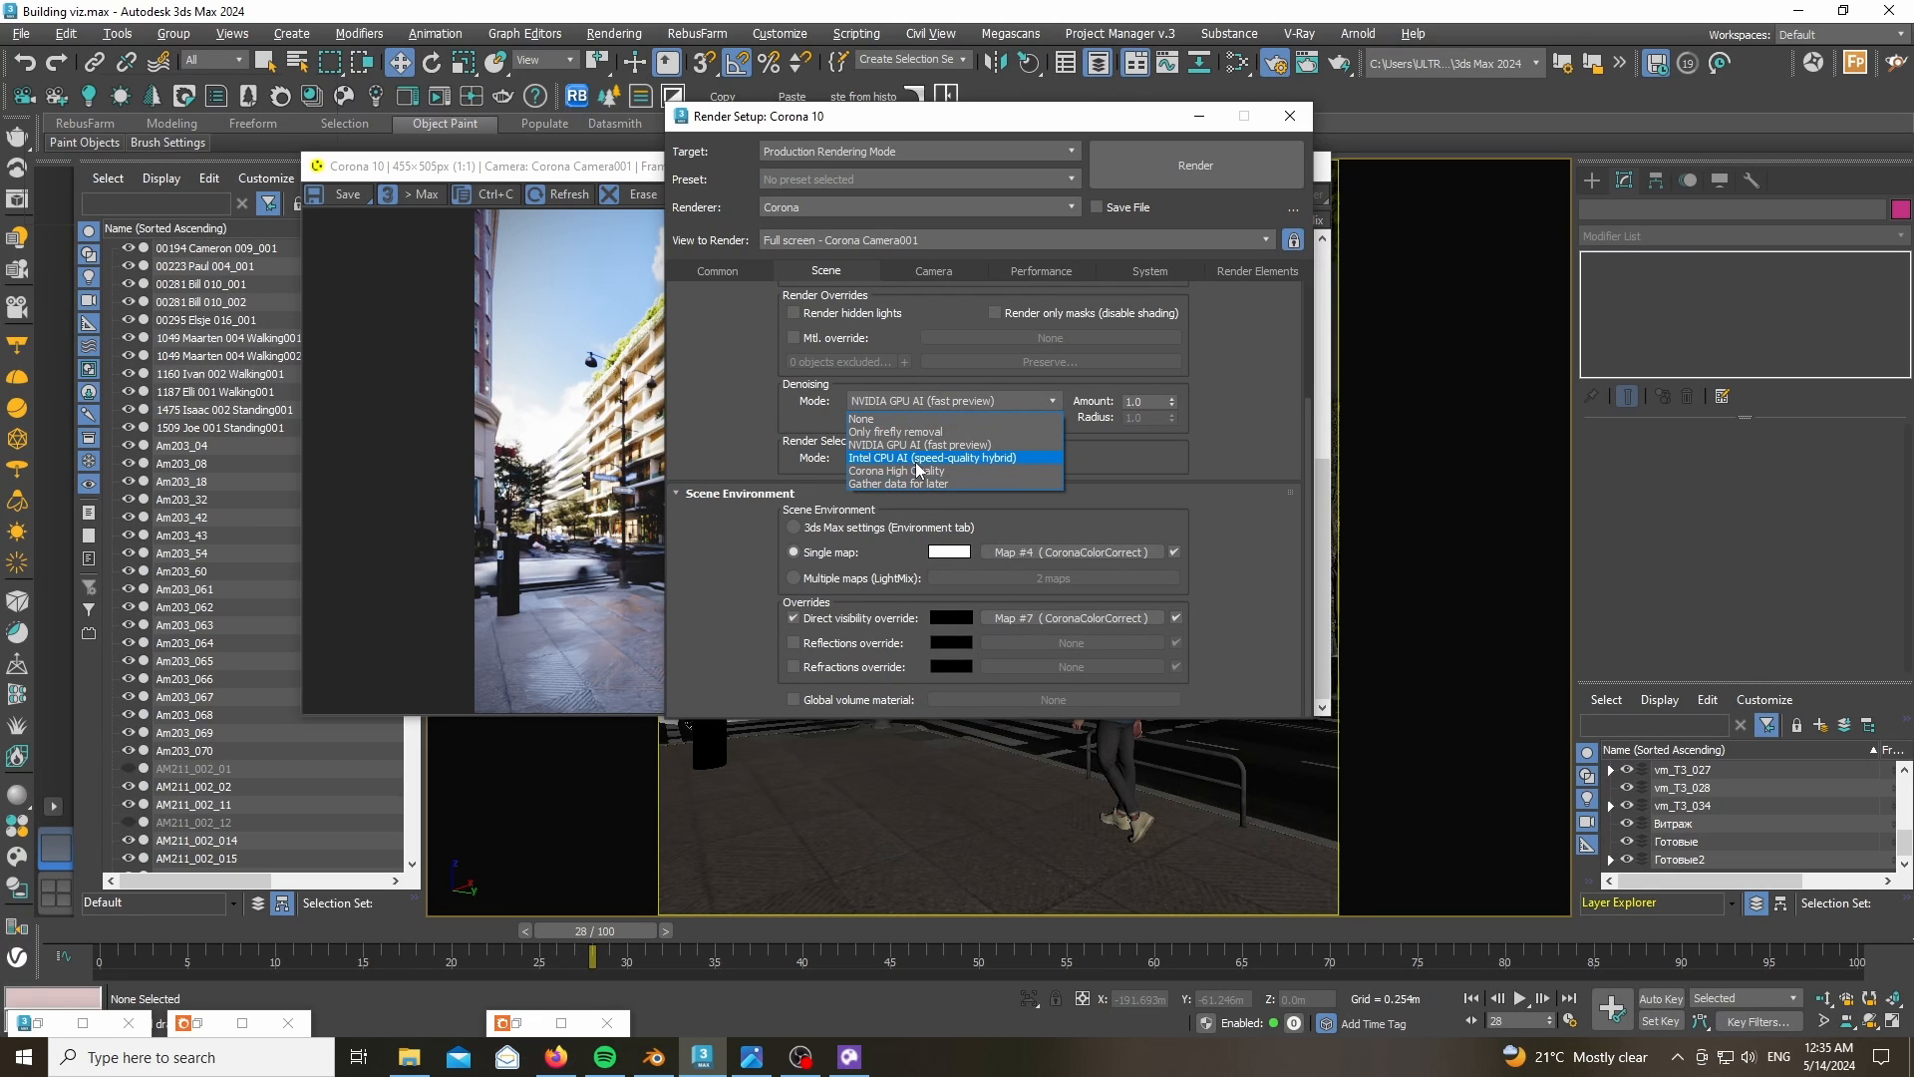
click(957, 418)
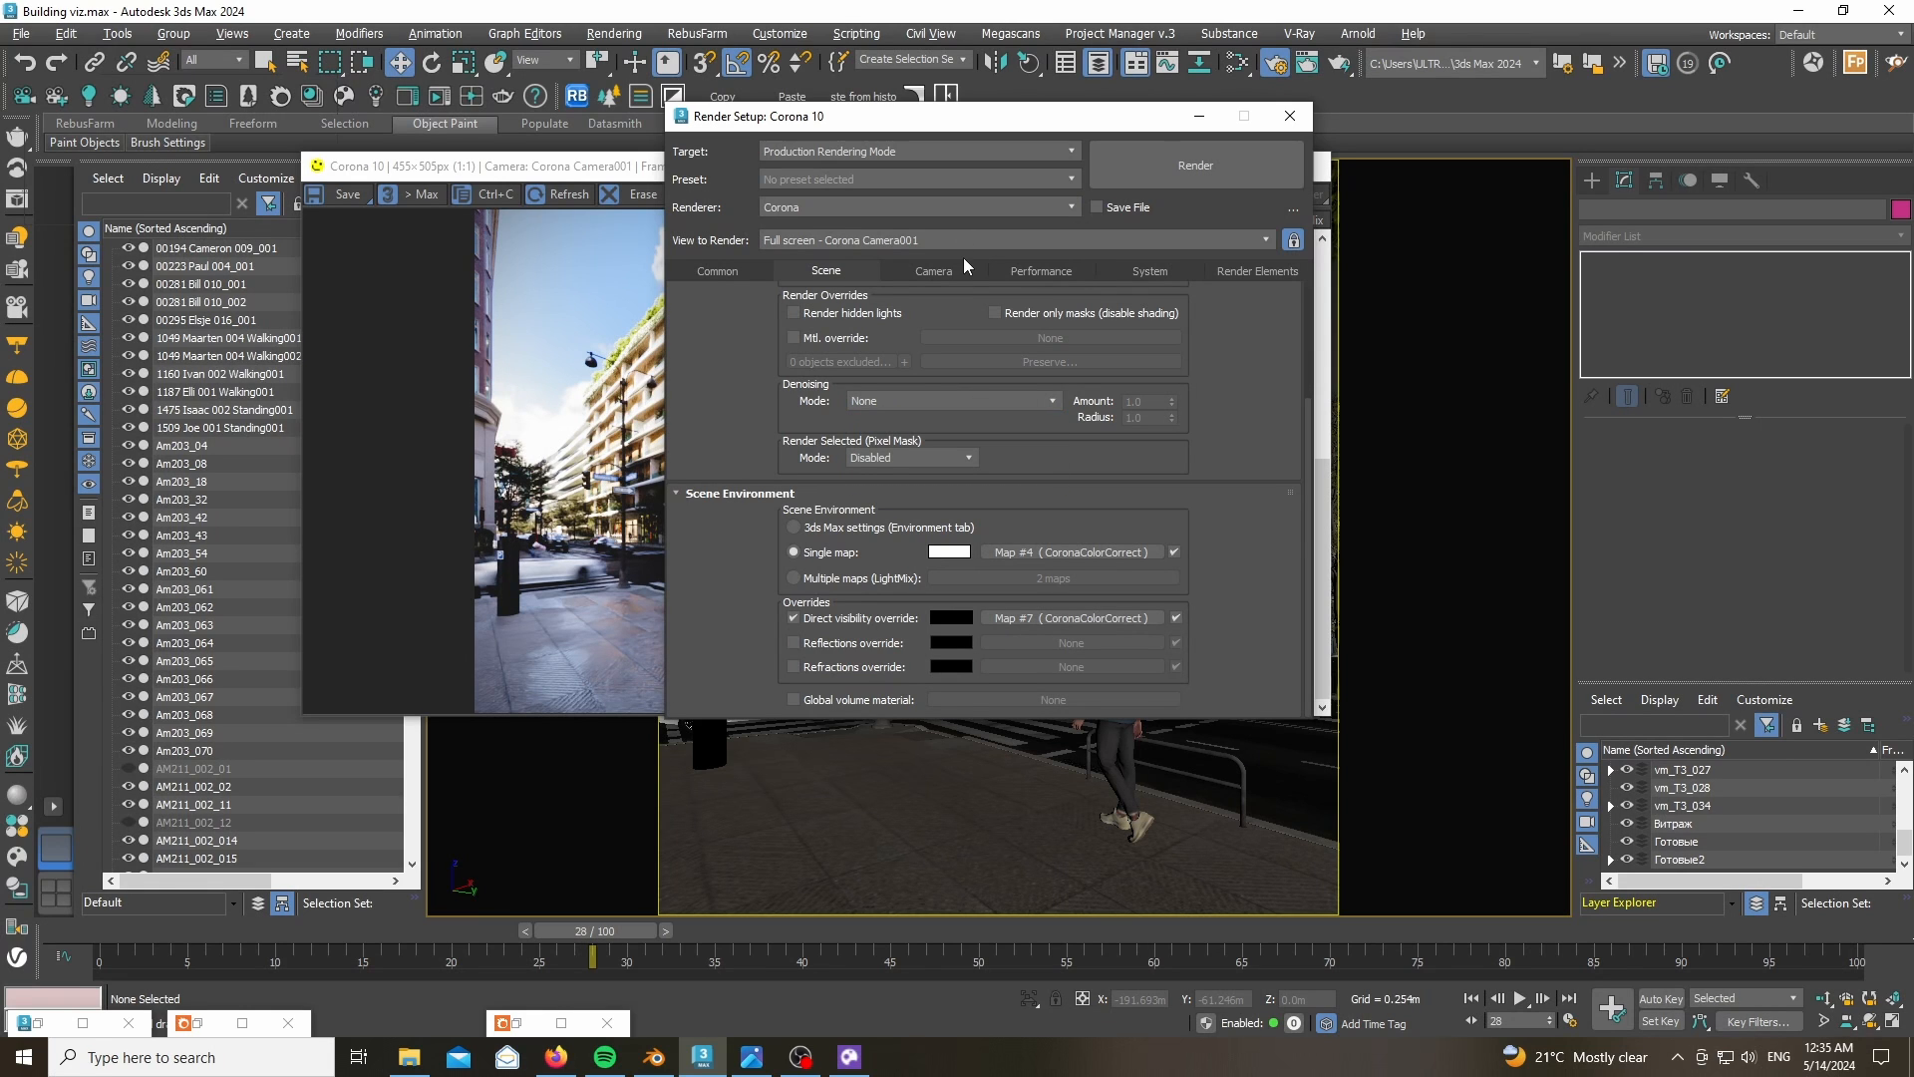
- Examine the renderer's performance settings, from global illumination and sampling balance to interactive rendering and UHD Cache
click(1047, 269)
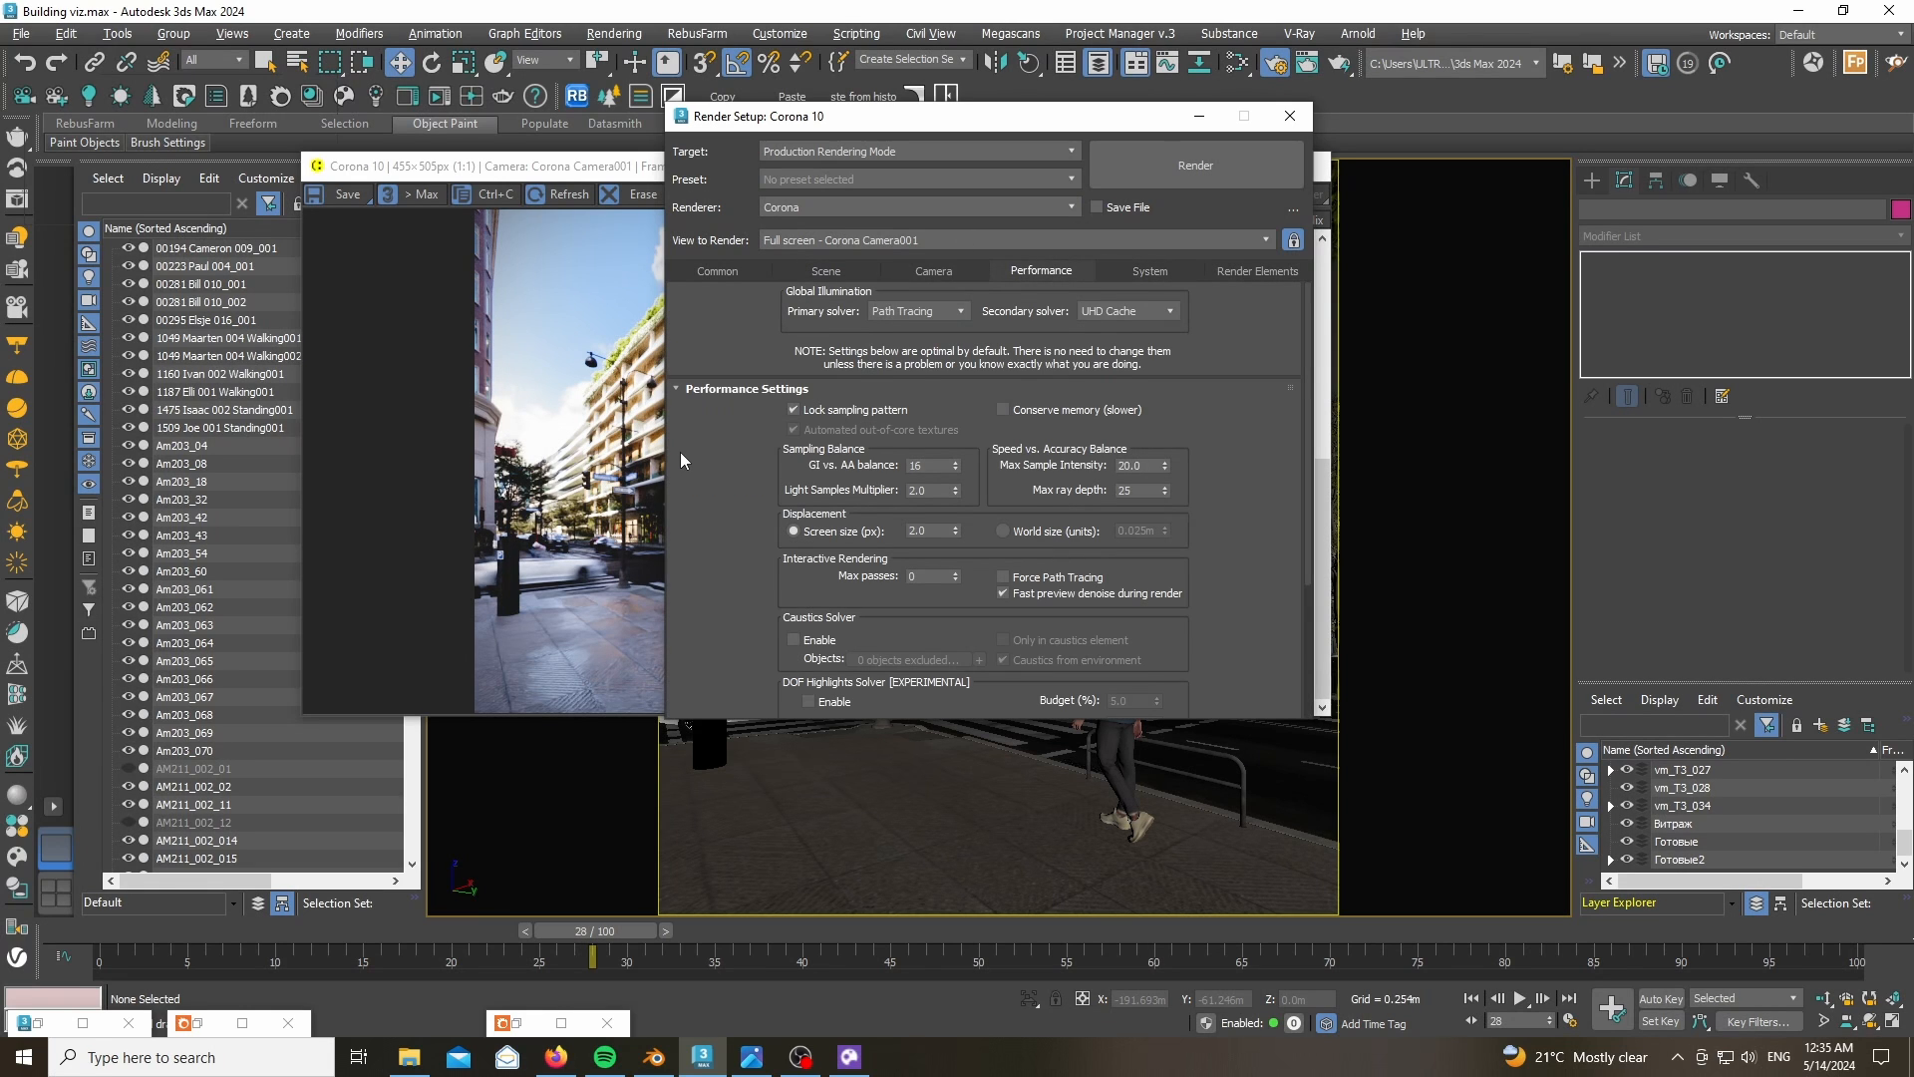
scroll(680, 454, down, 1)
scroll(680, 451, up, 1)
scroll(1262, 498, down, 5)
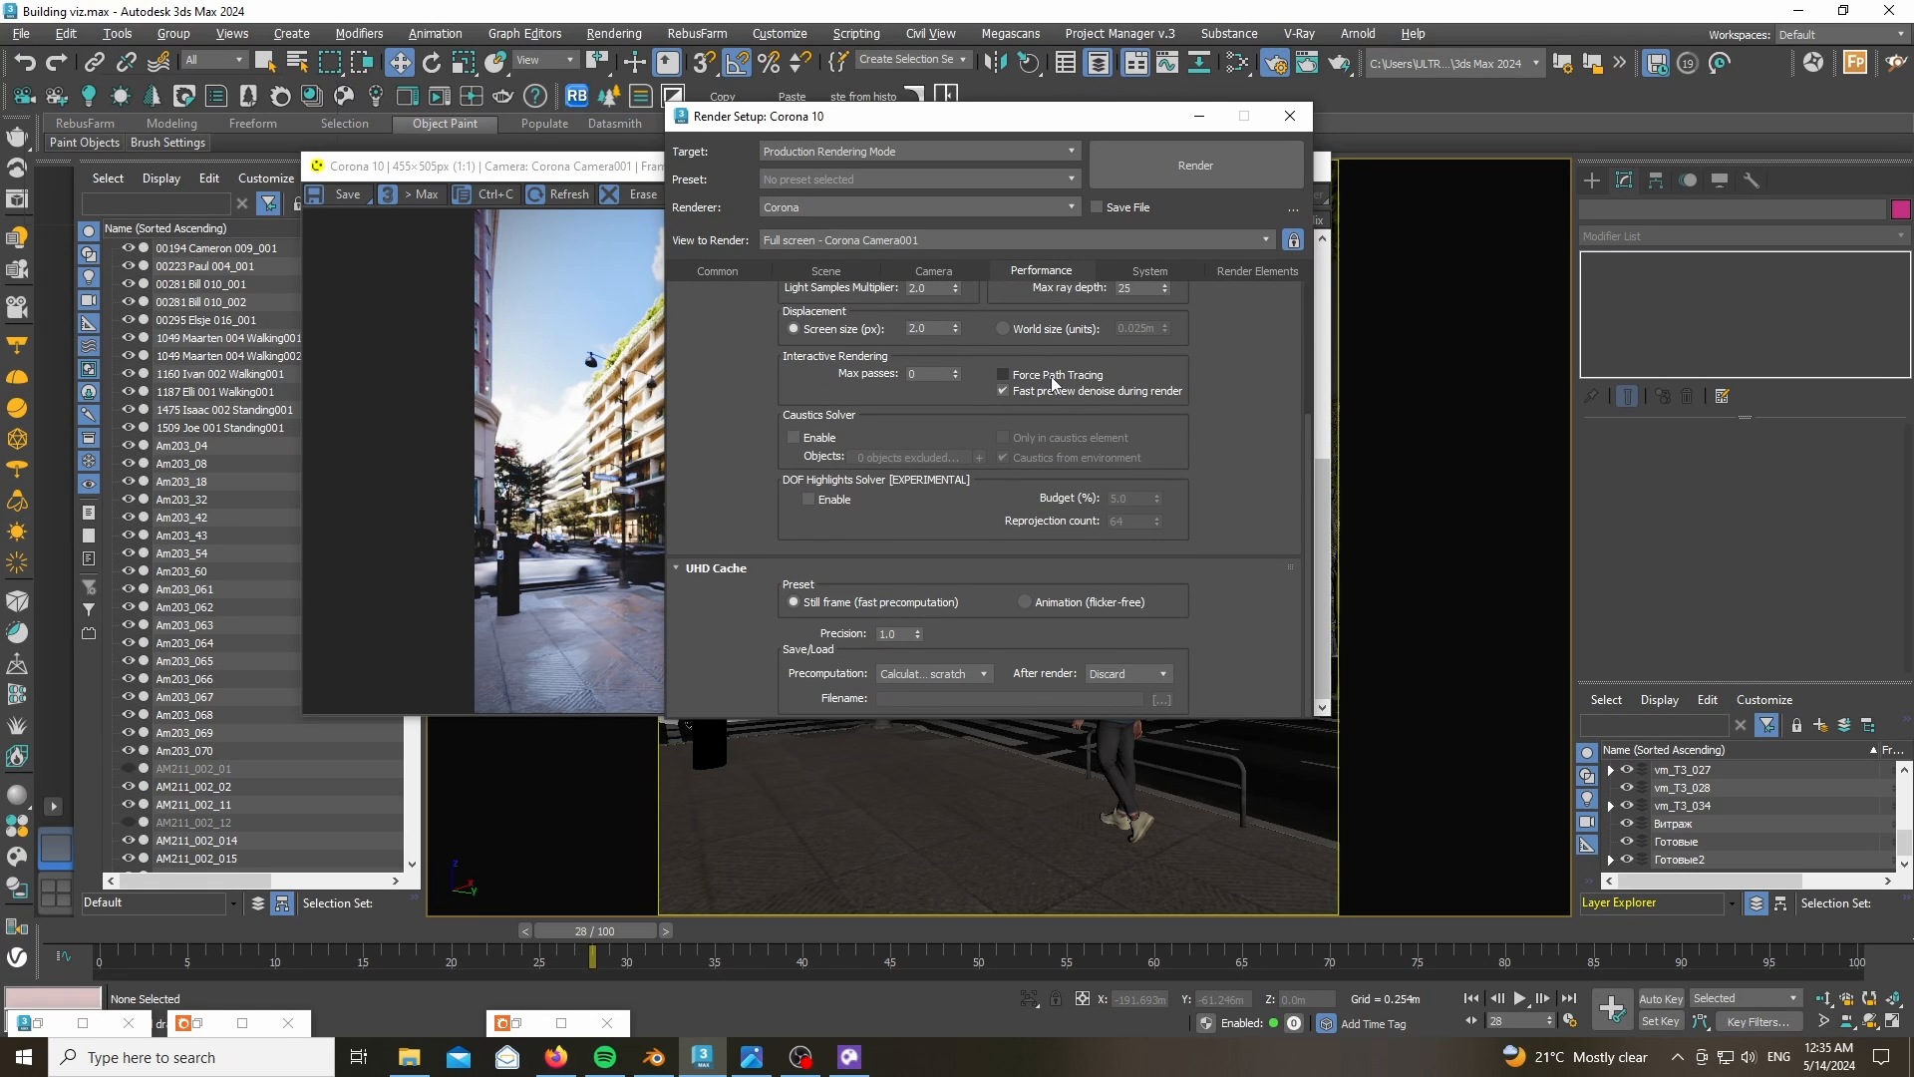
mouse_move(1055, 384)
scroll(1141, 429, up, 2)
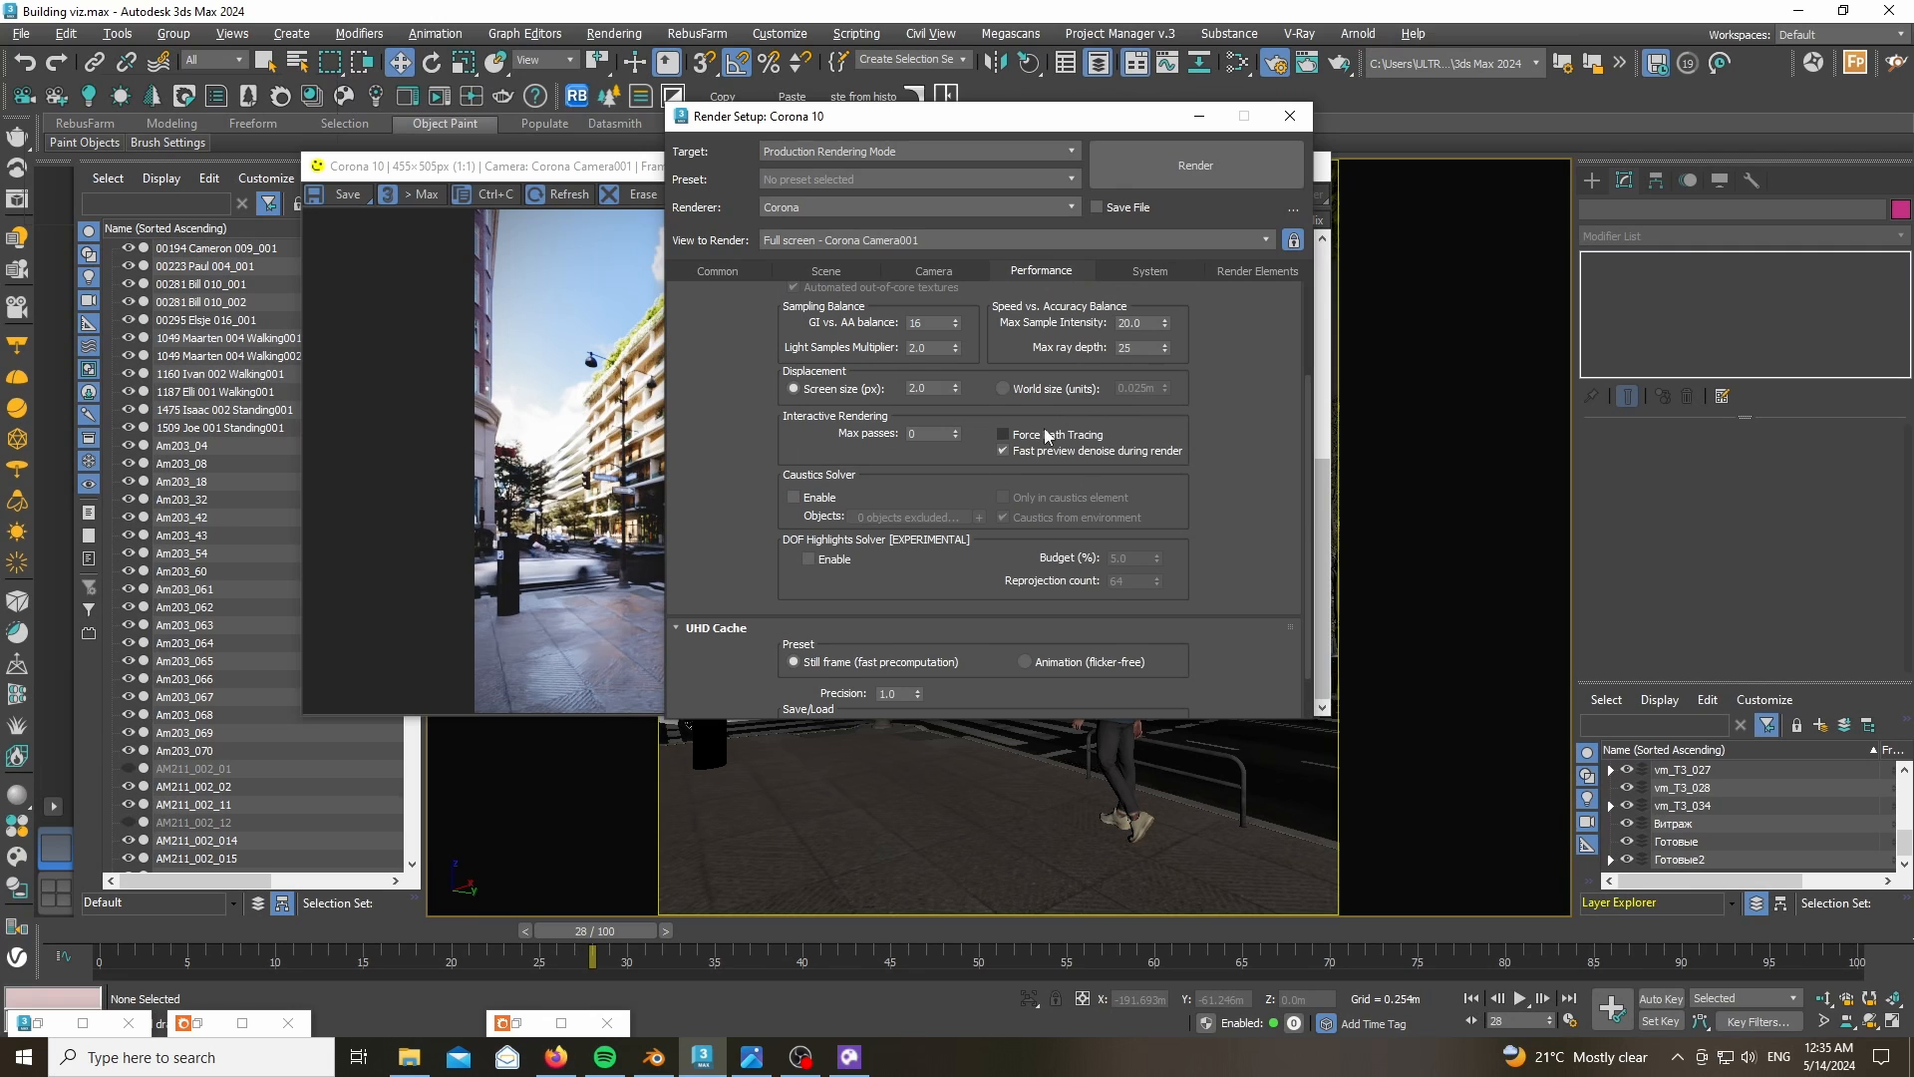
scroll(1212, 451, up, 3)
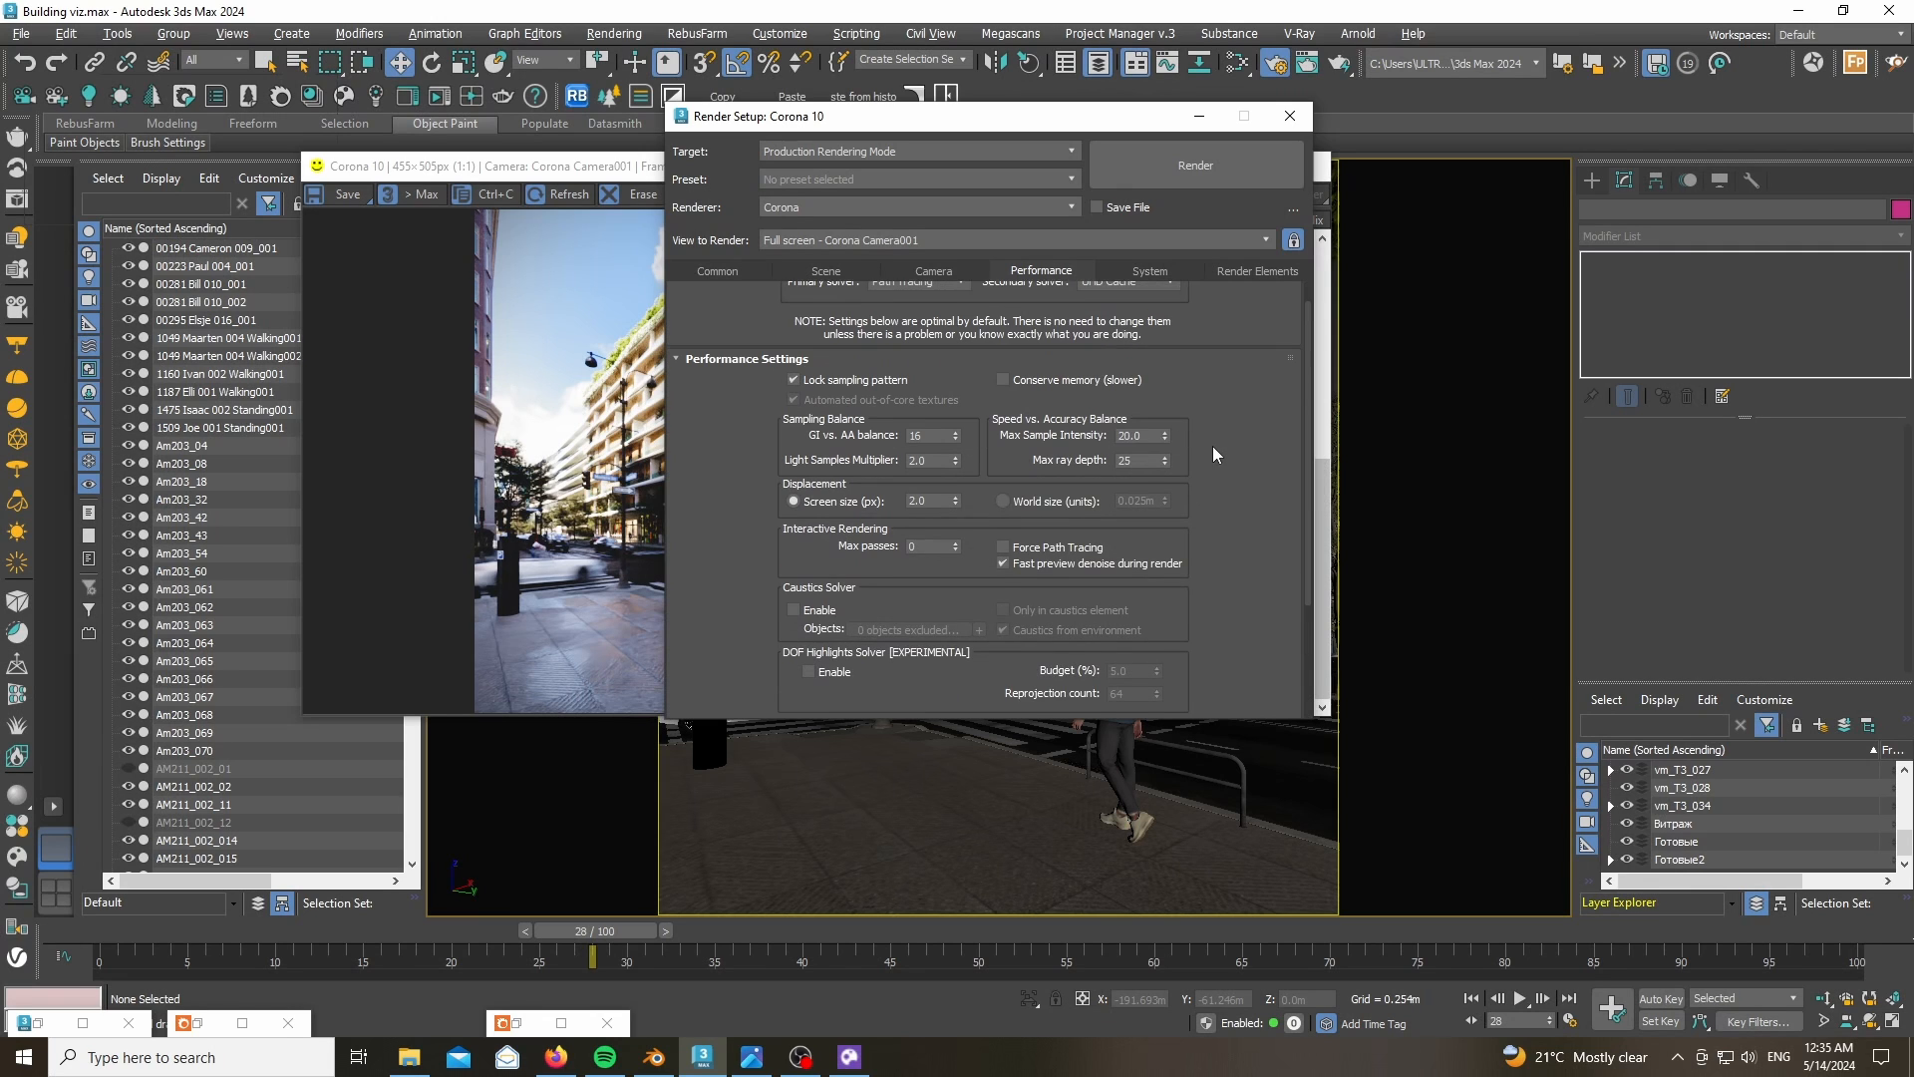
scroll(1234, 426, up, 1)
- Try None (biased) as the secondary GI solver, set it to Path Tracing, and uncover the render to check it
click(1128, 311)
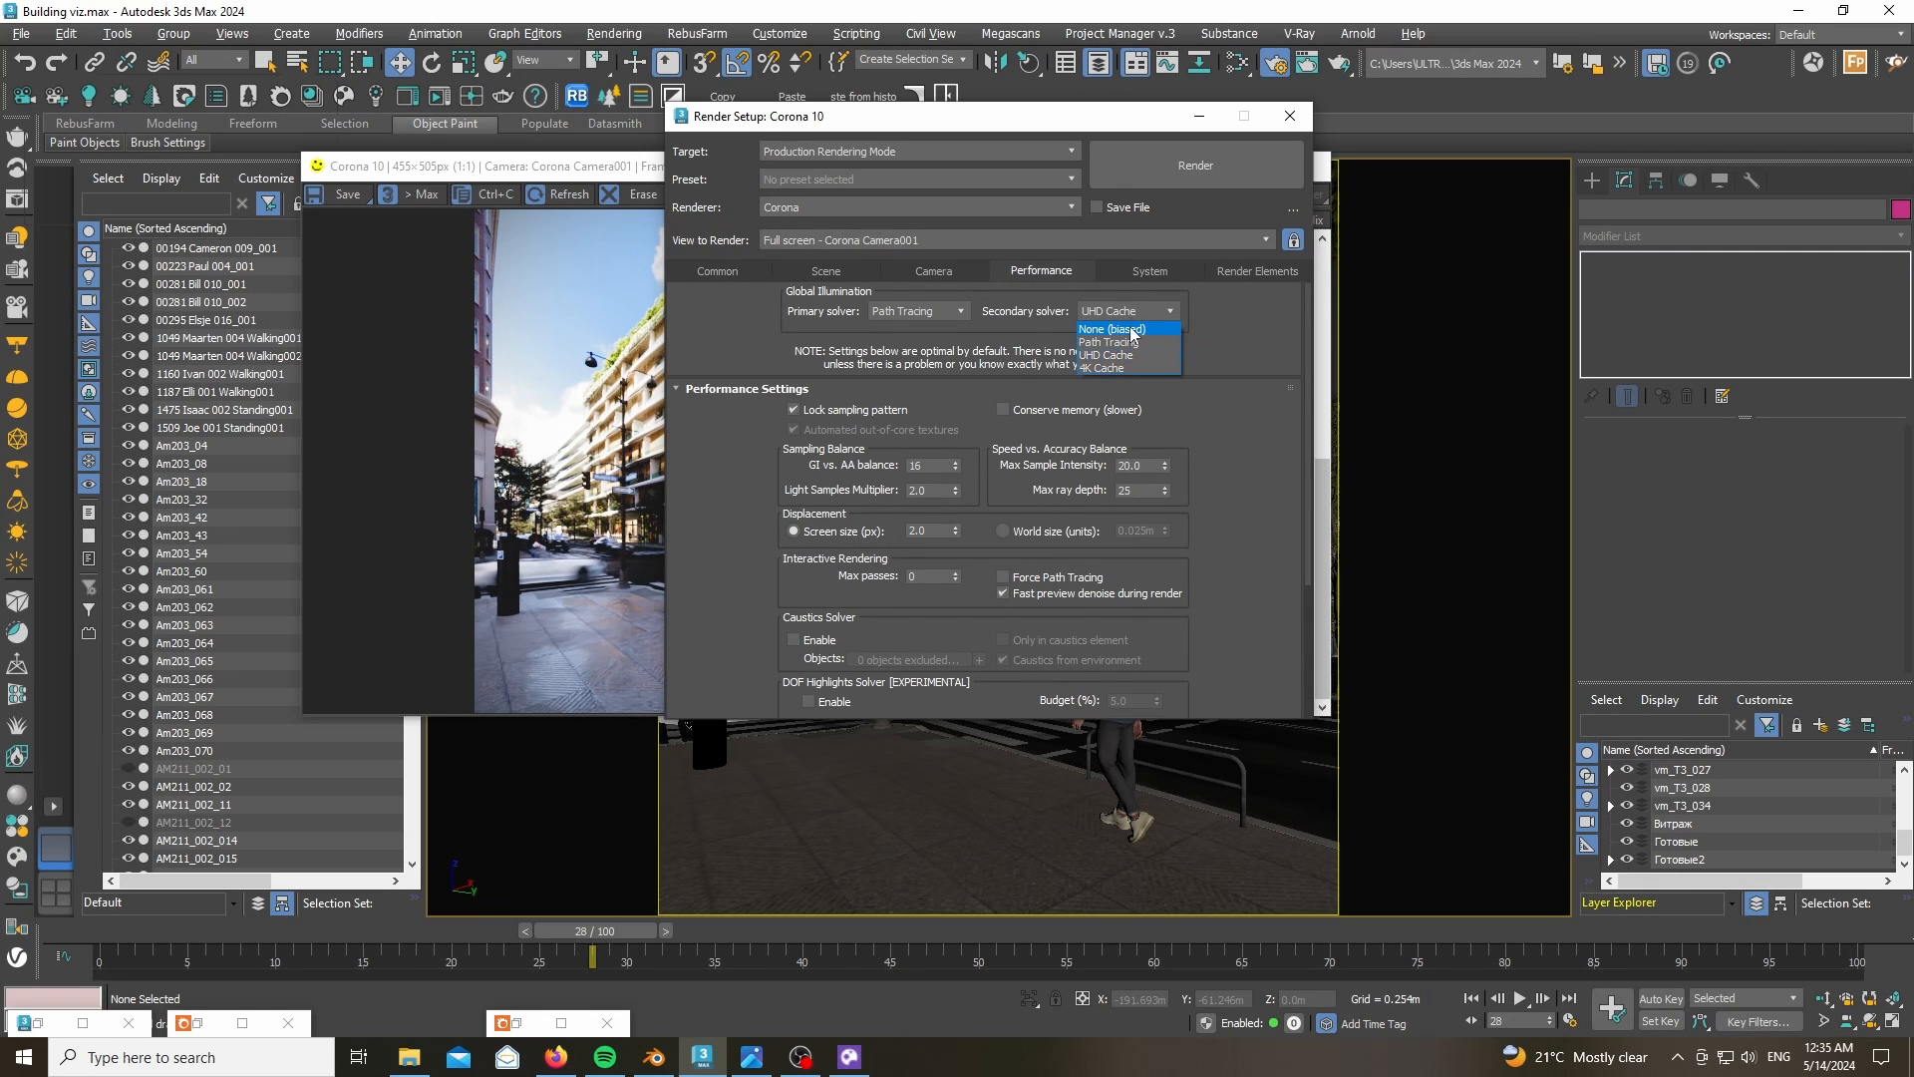
click(1114, 329)
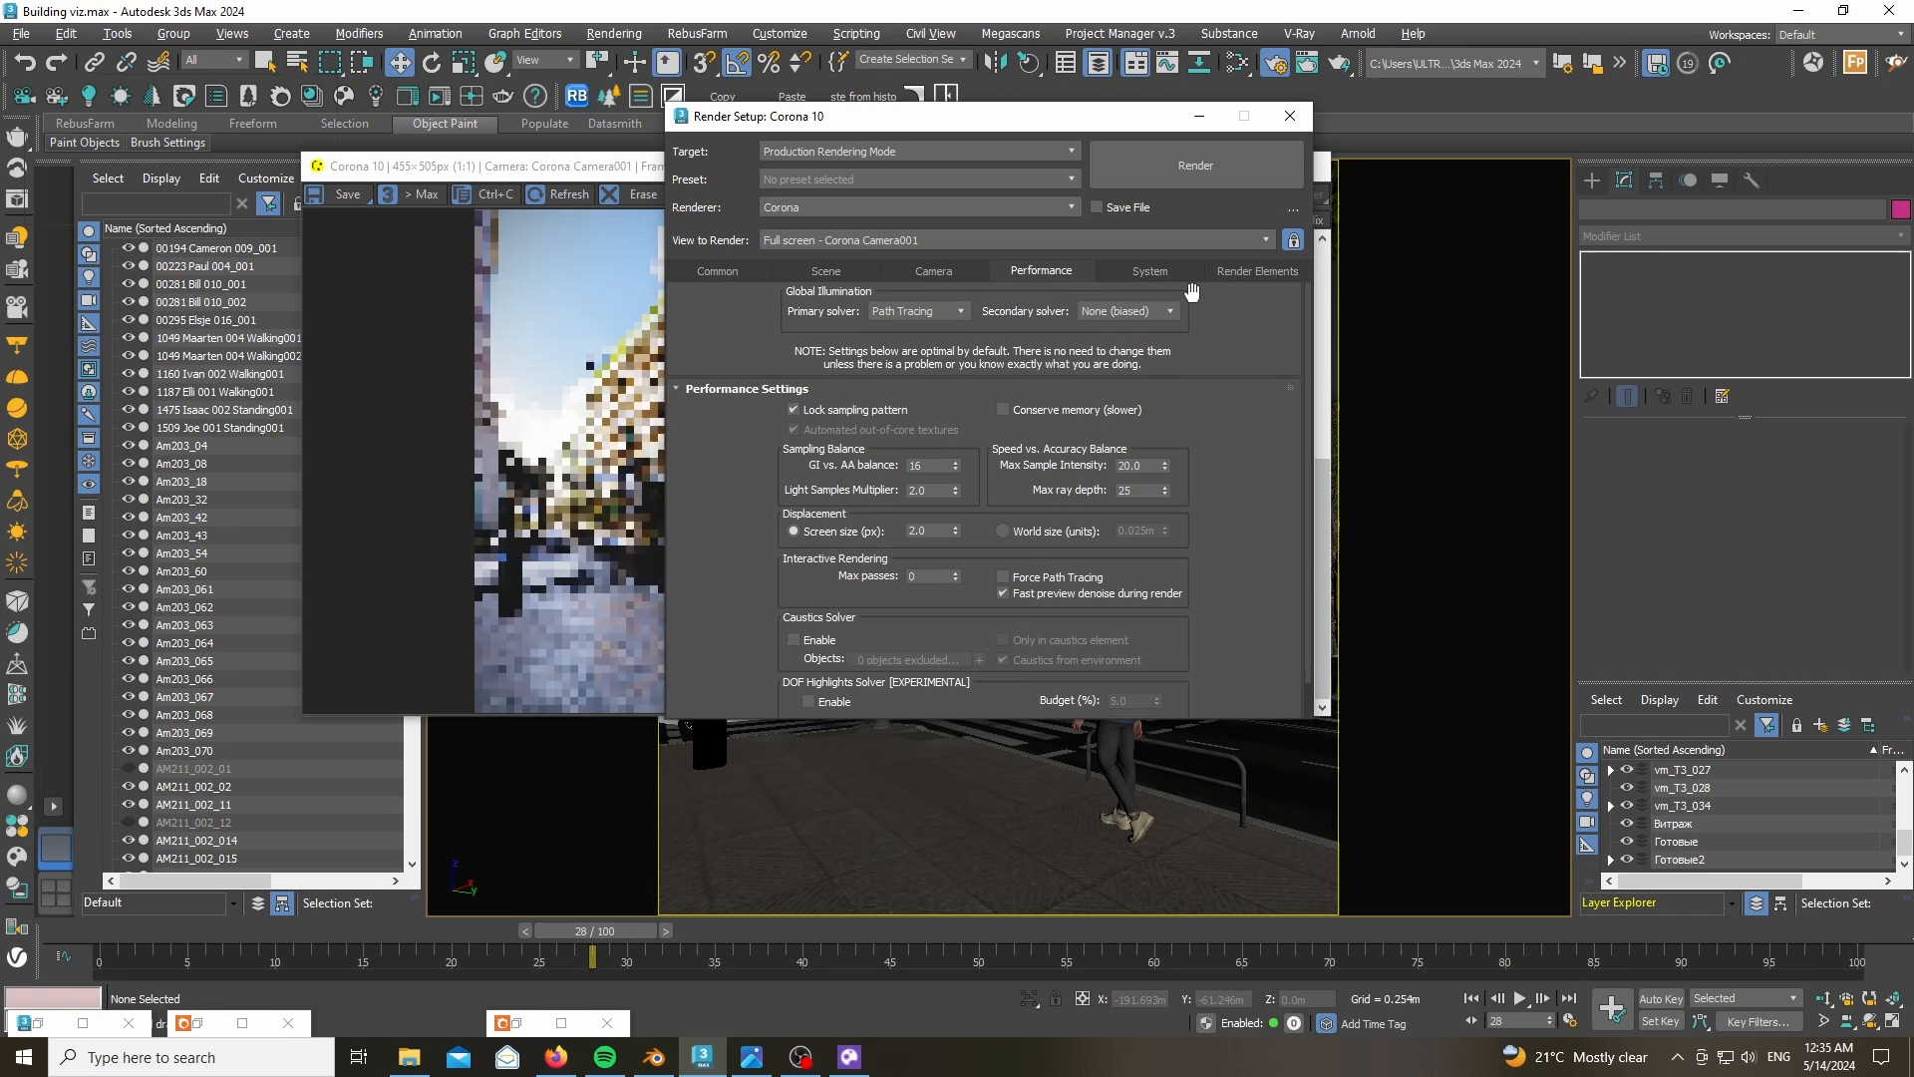
click(1133, 309)
click(1112, 342)
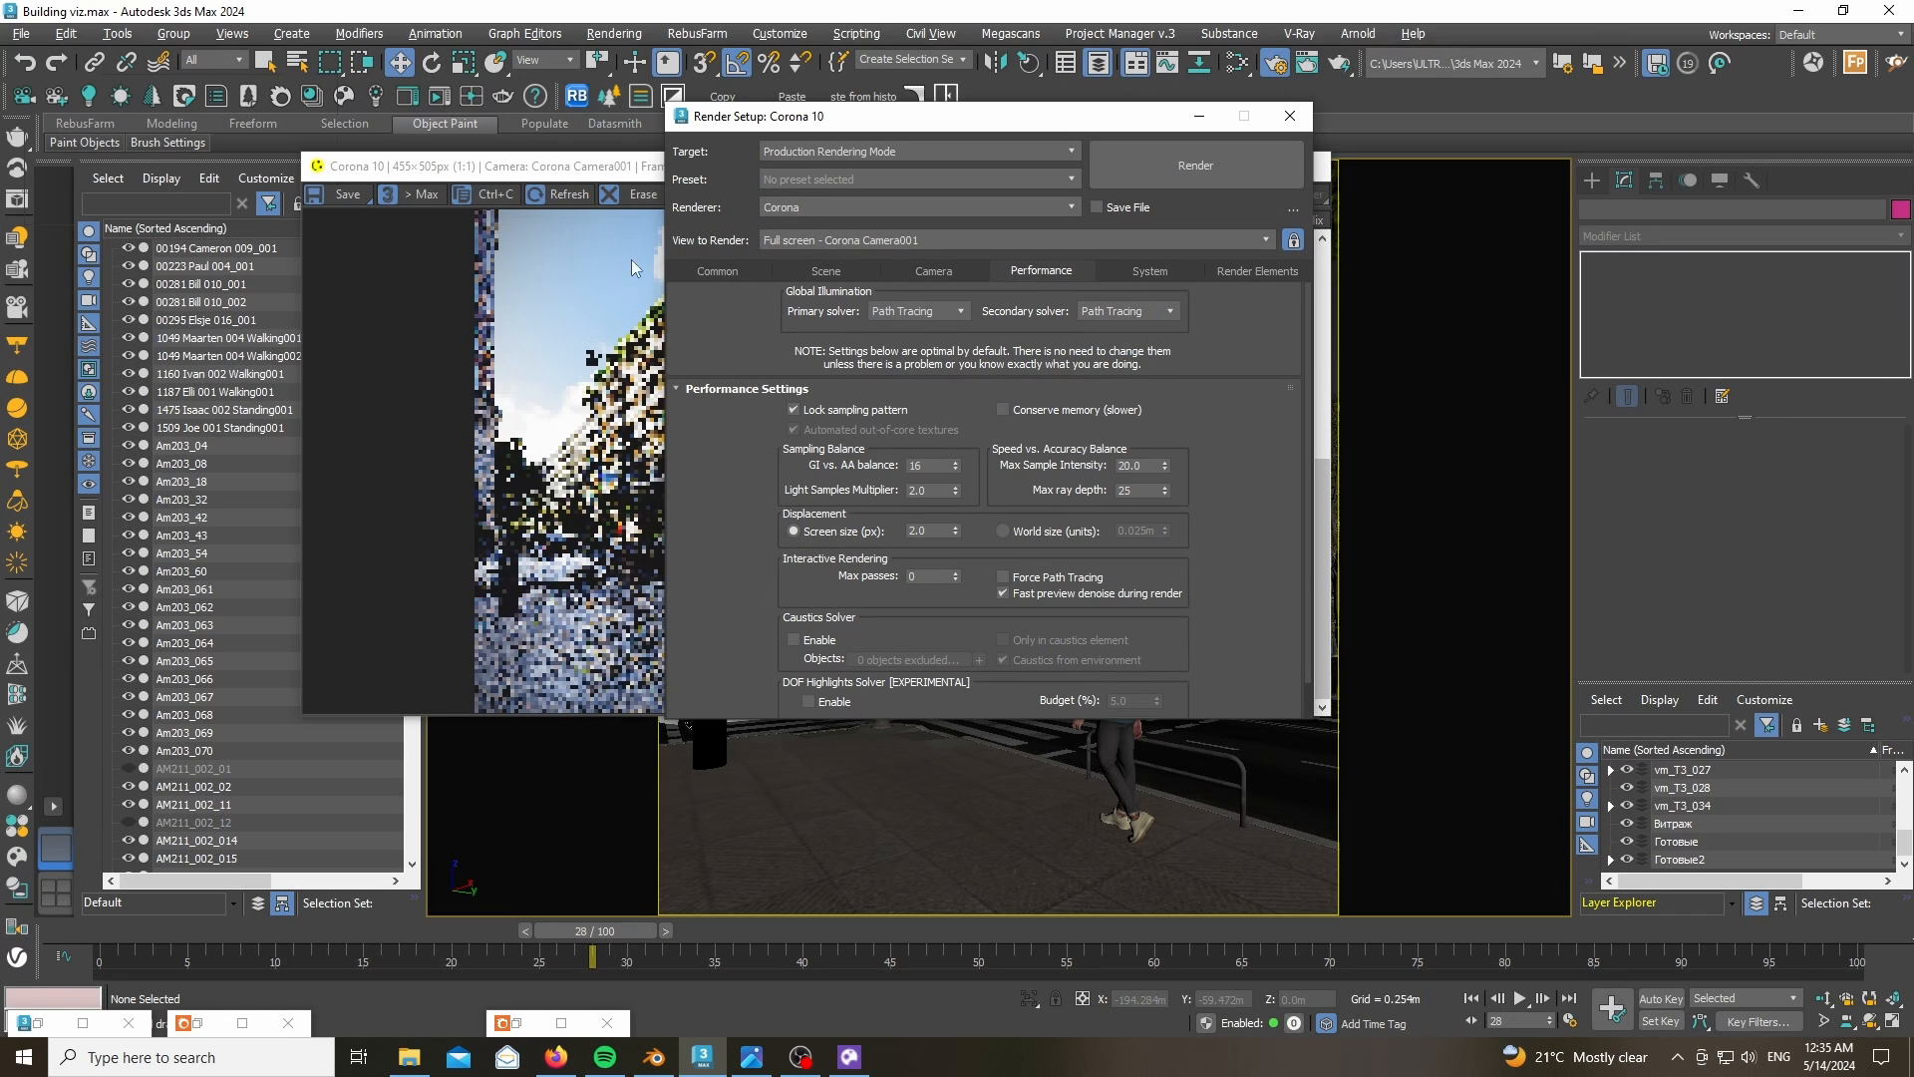
drag(1033, 117, 1581, 156)
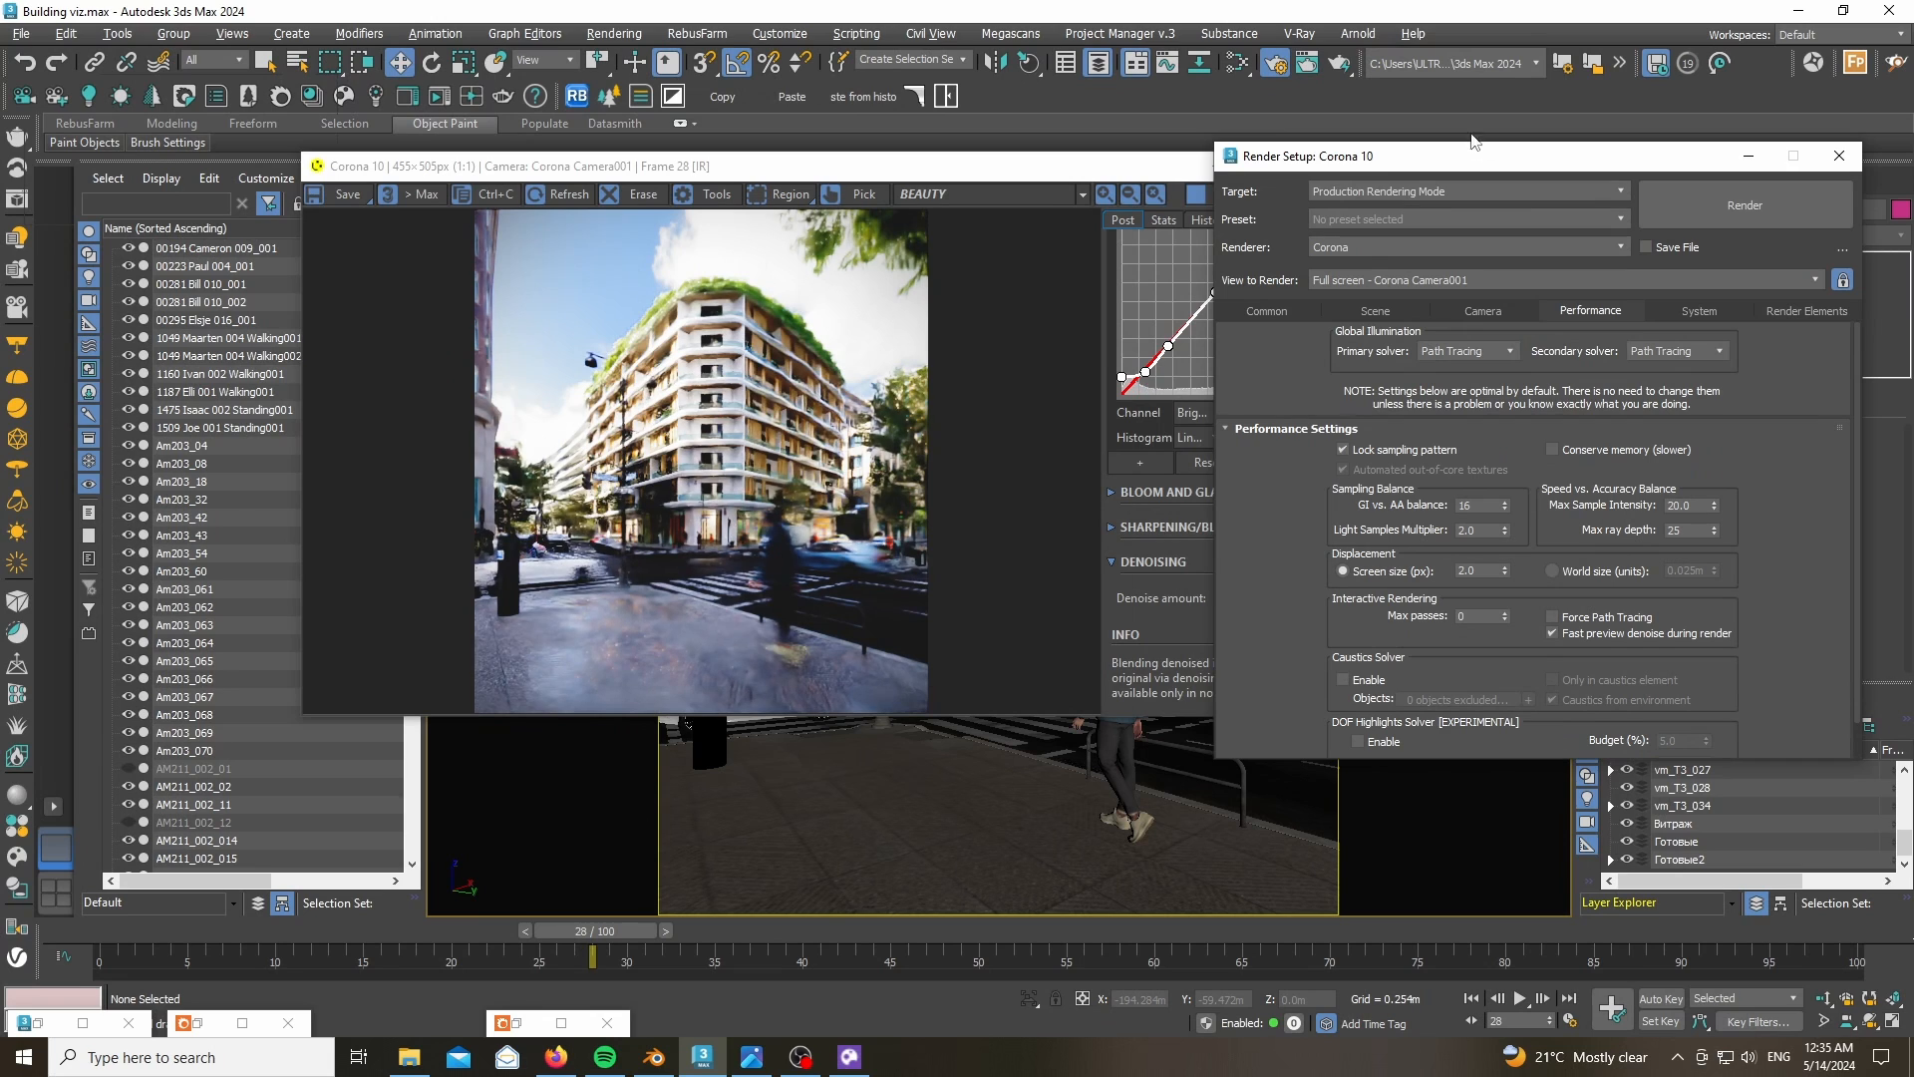
drag(1465, 160, 540, 139)
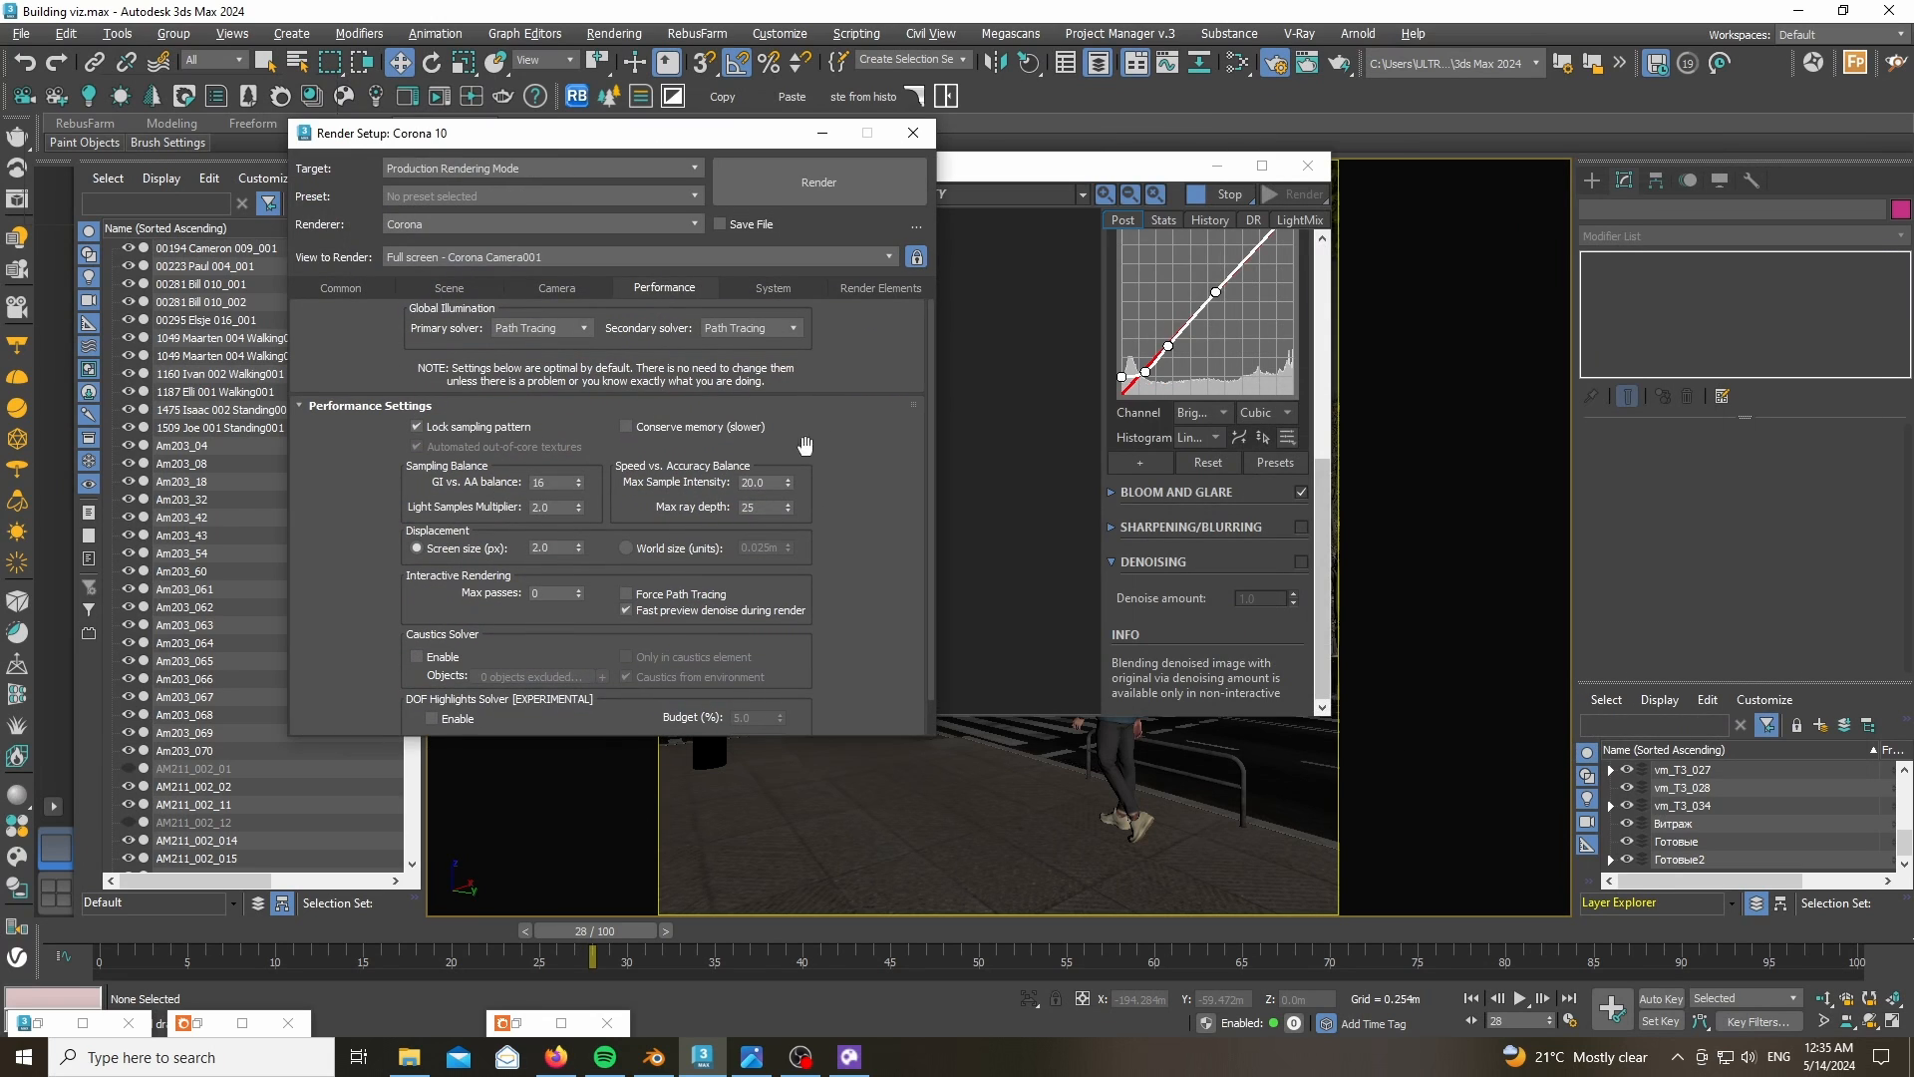
- Inspect the CESSENTIAL_Volumetrics and CShading_BloomGlare render elements, and minimize the Render Setup window
scroll(863, 437, down, 2)
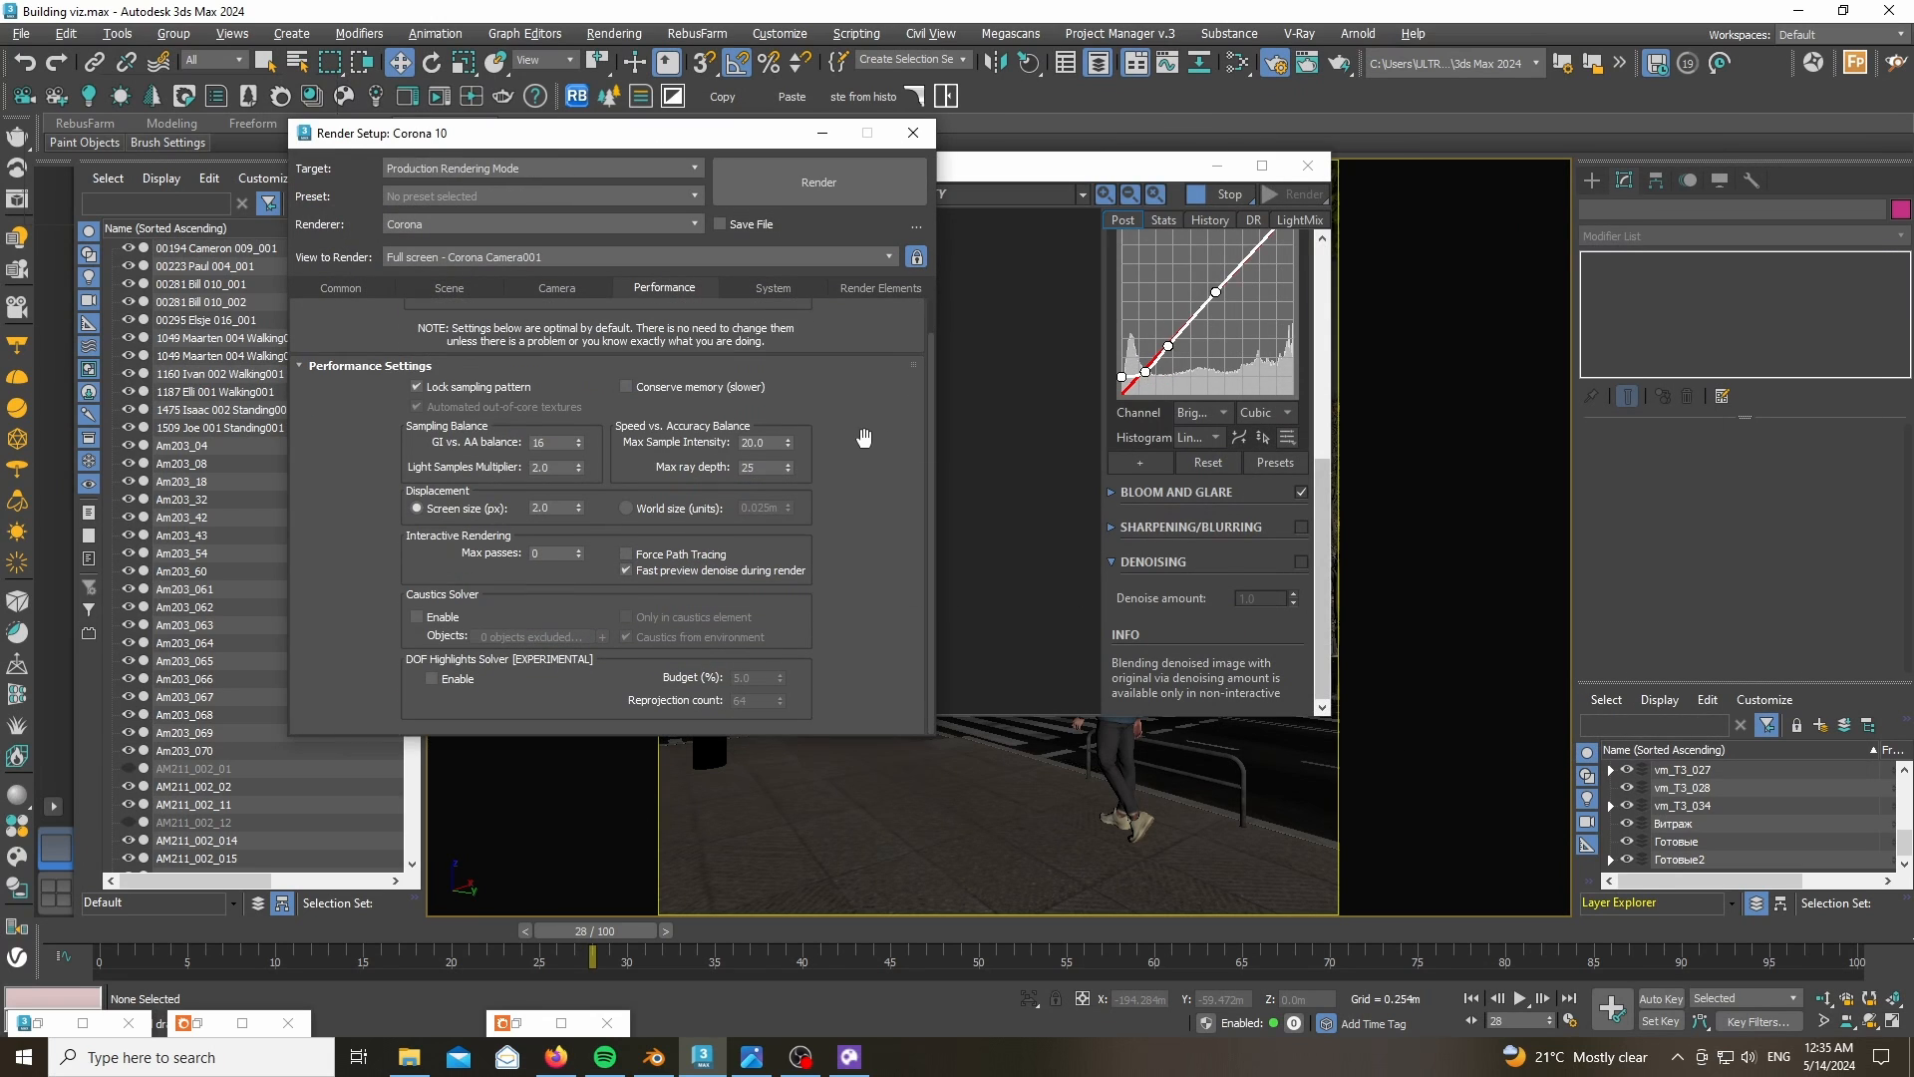
click(761, 287)
click(871, 285)
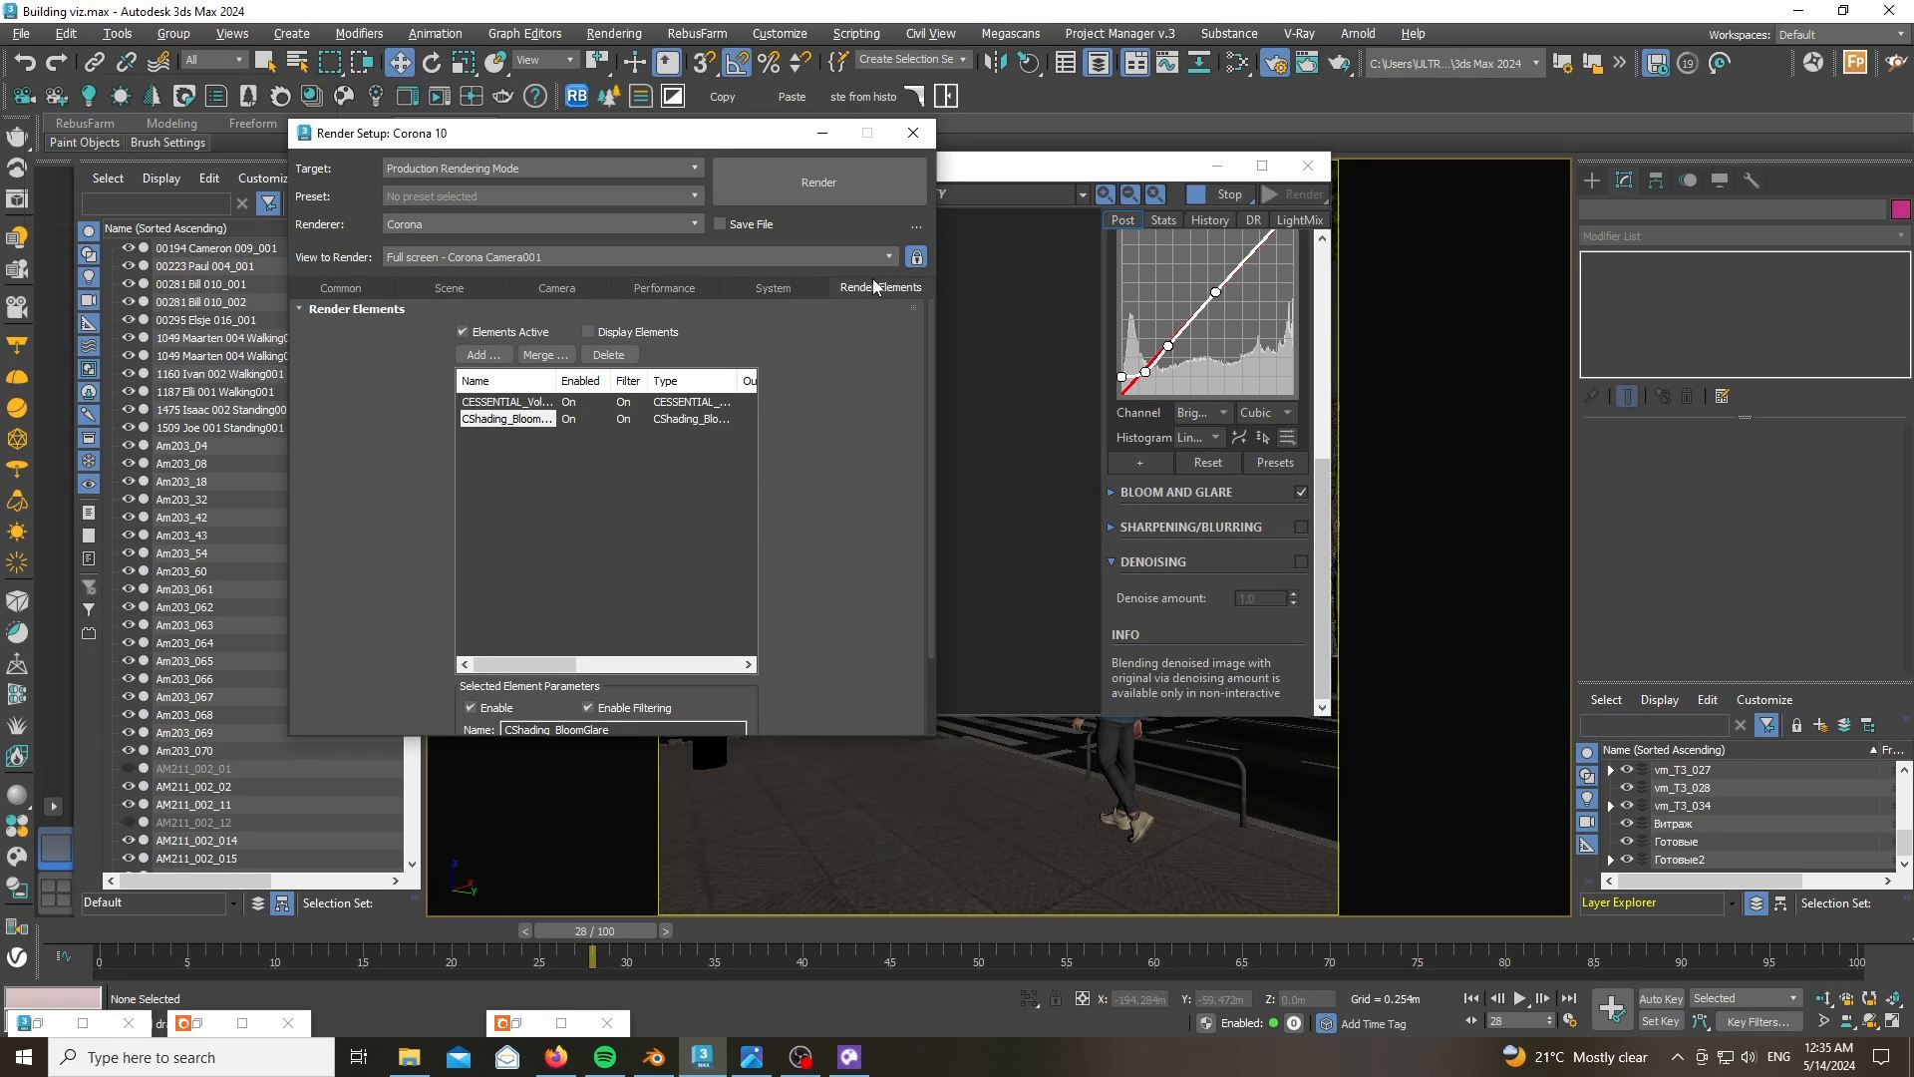
click(508, 423)
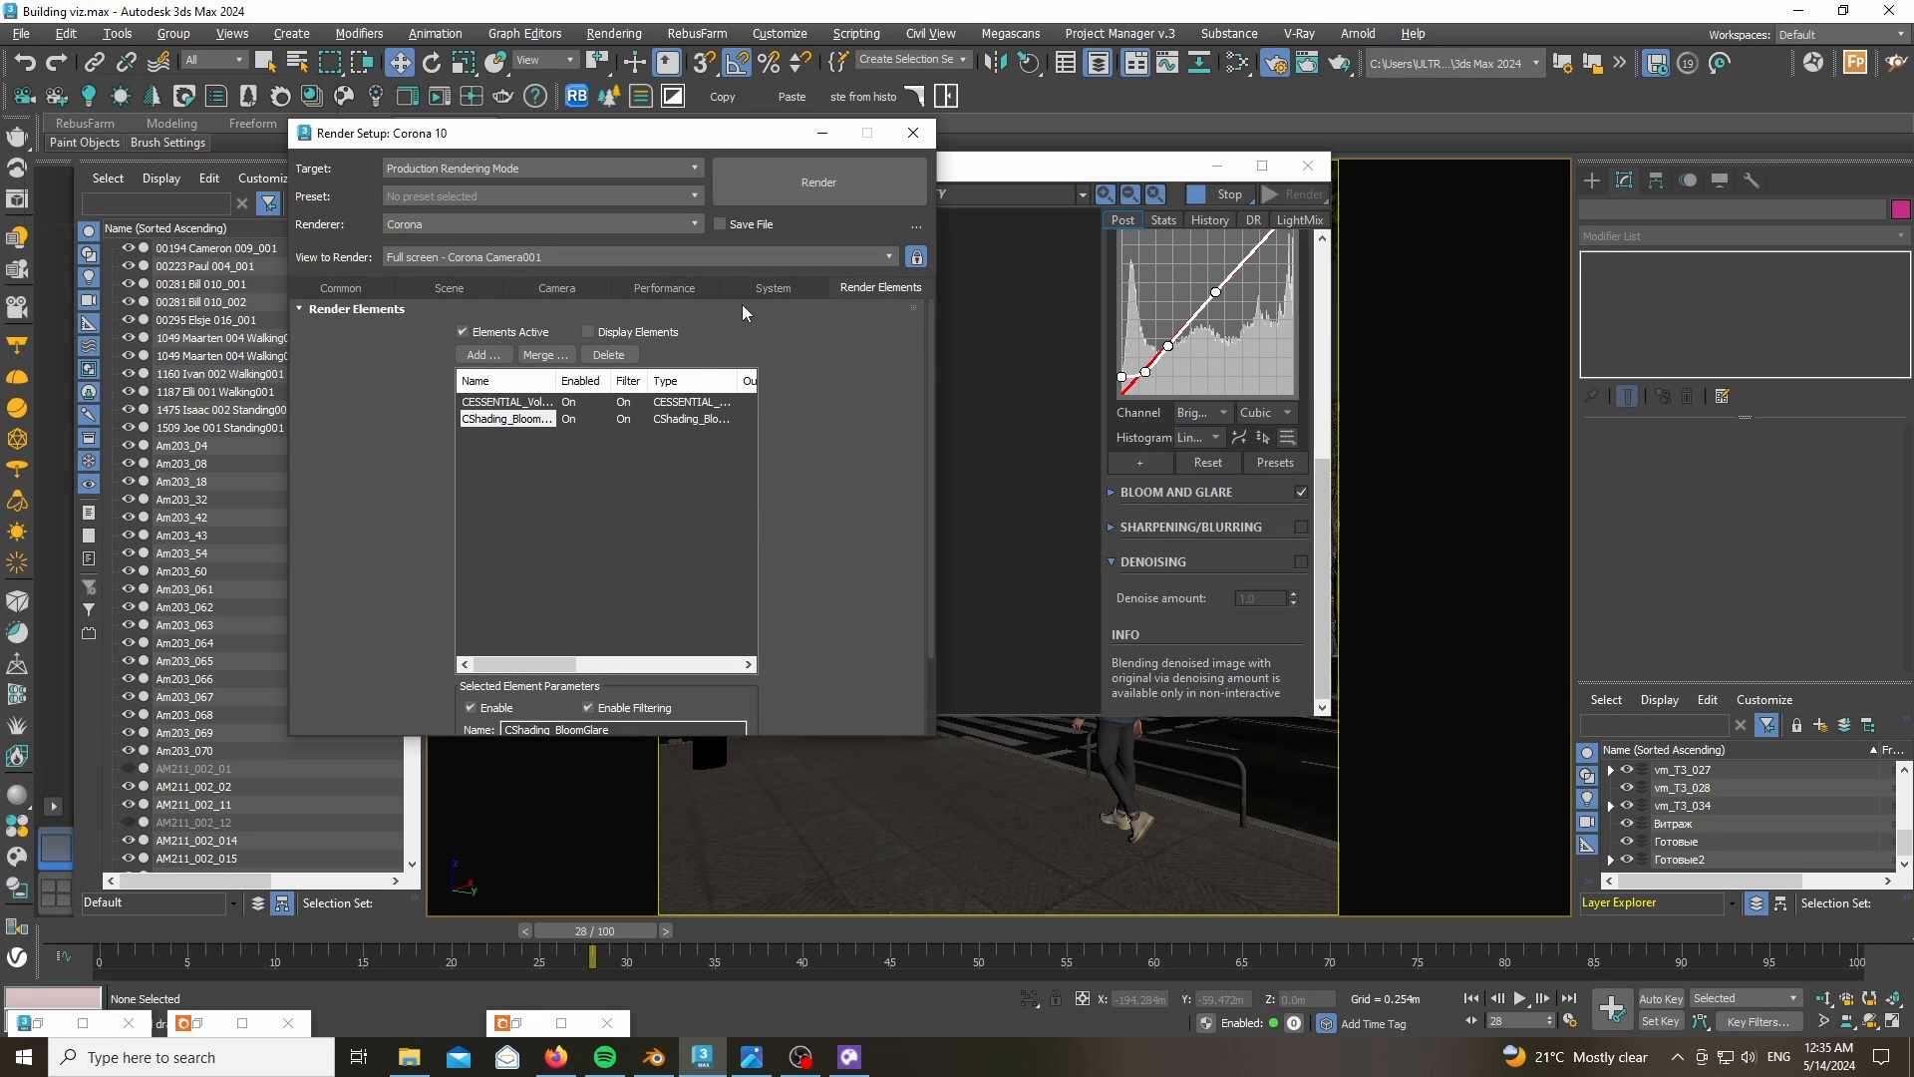
click(514, 402)
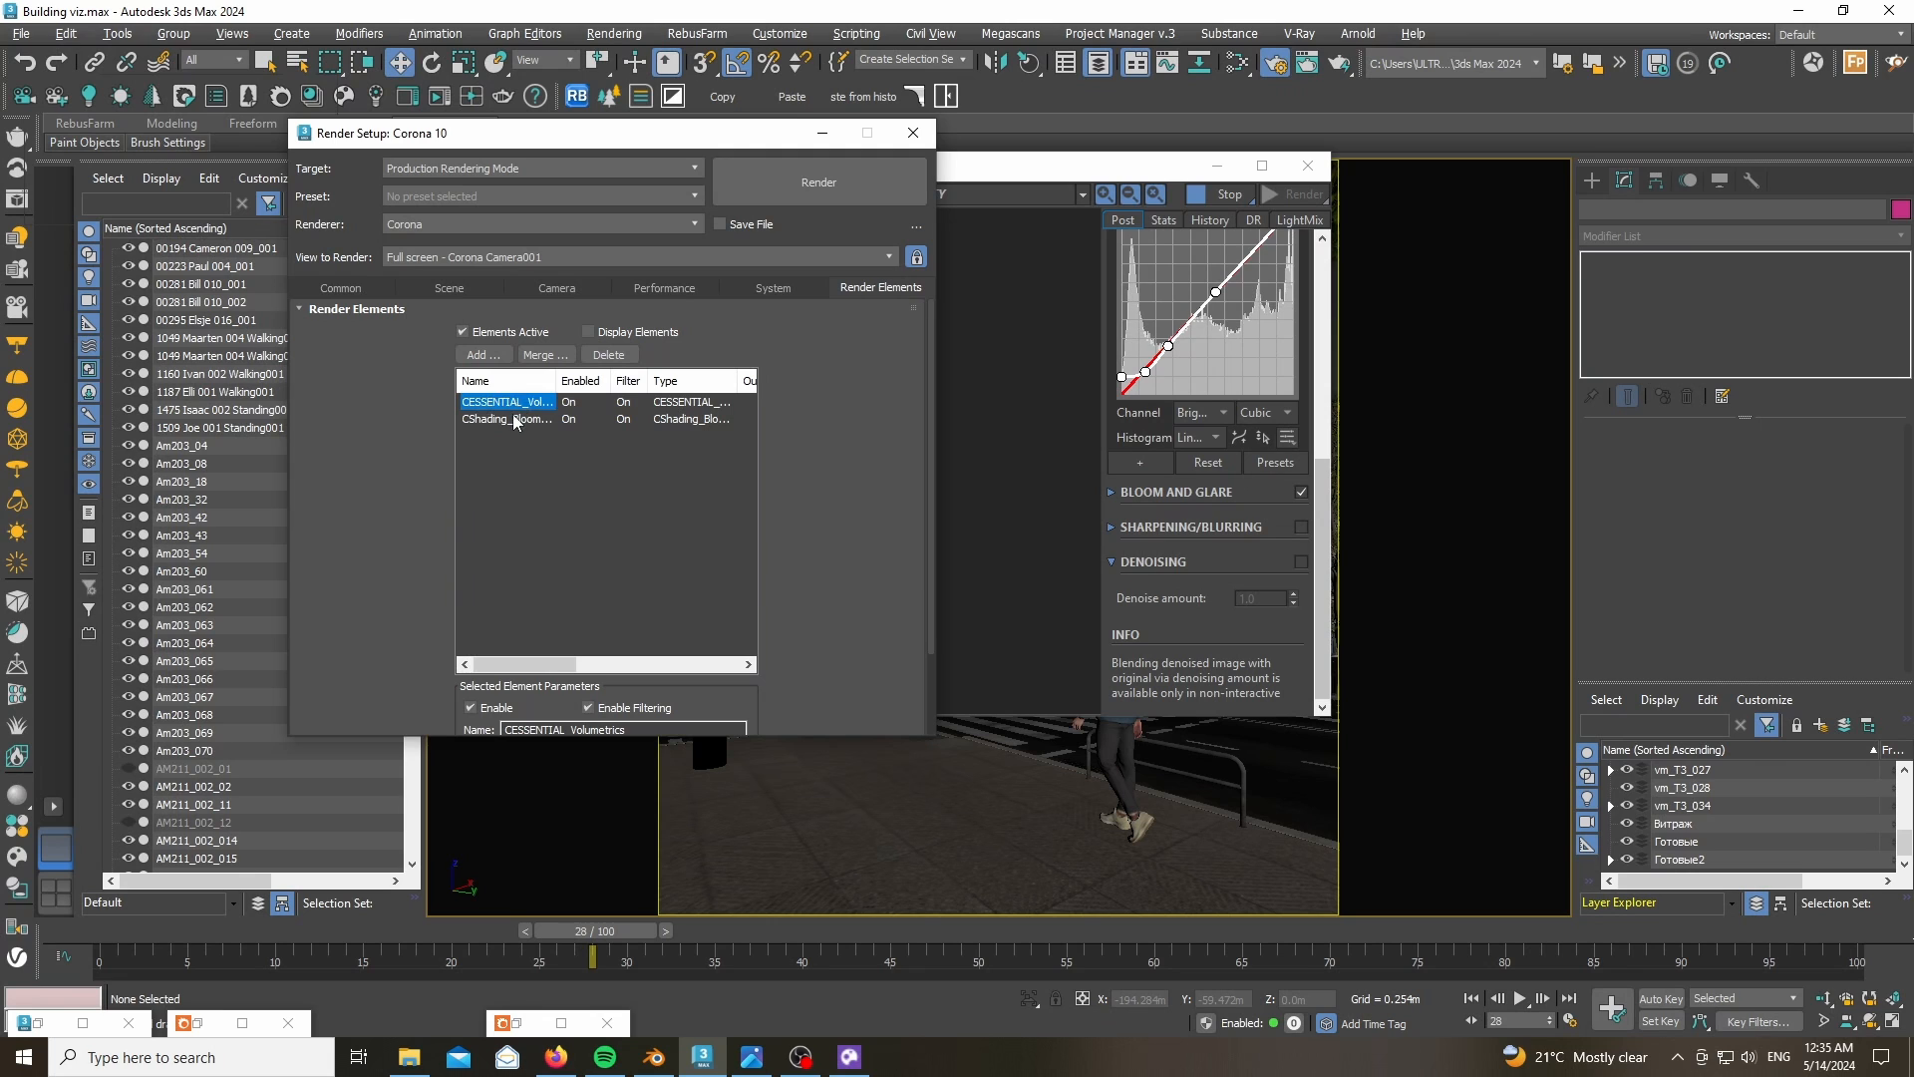
click(515, 420)
click(820, 138)
- Display the CESSENTIAL_Volumetrics pass in the frame buffer and move that window clear of the scene's object list
click(941, 194)
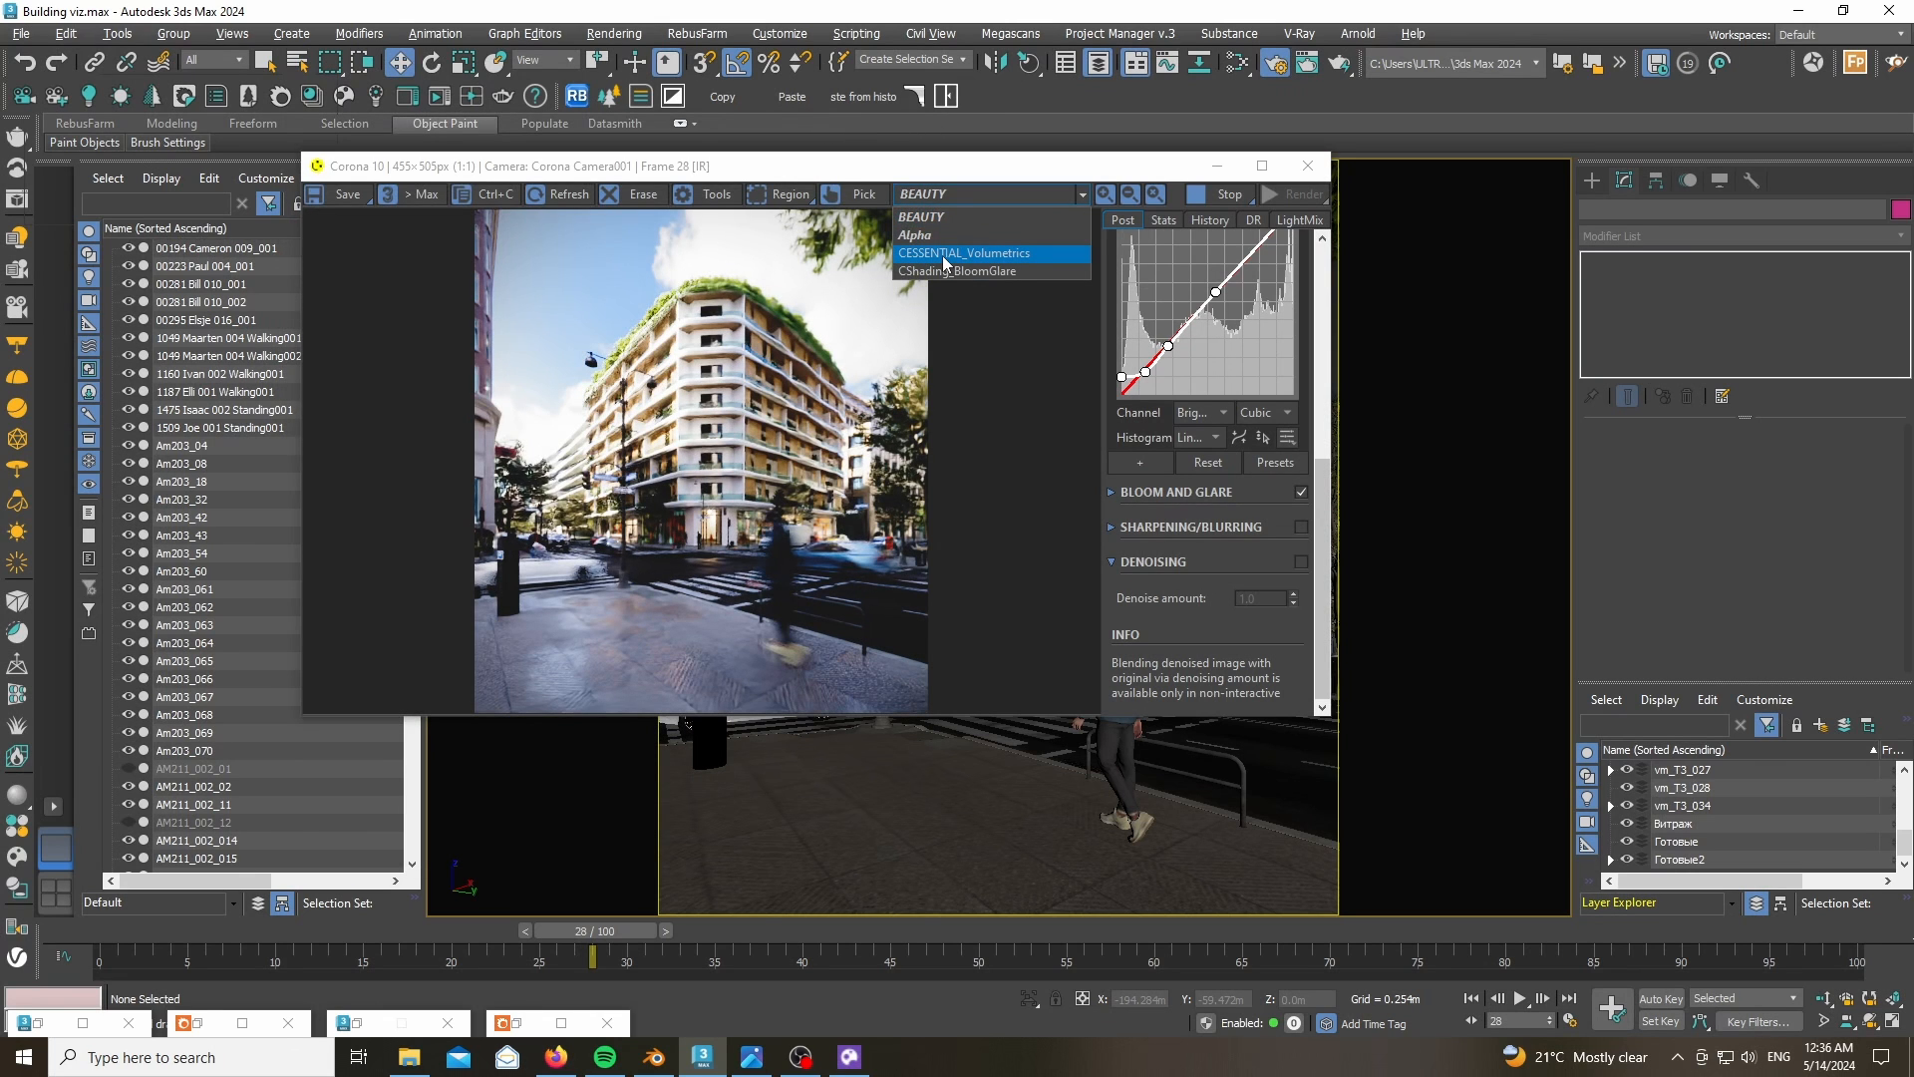
click(944, 254)
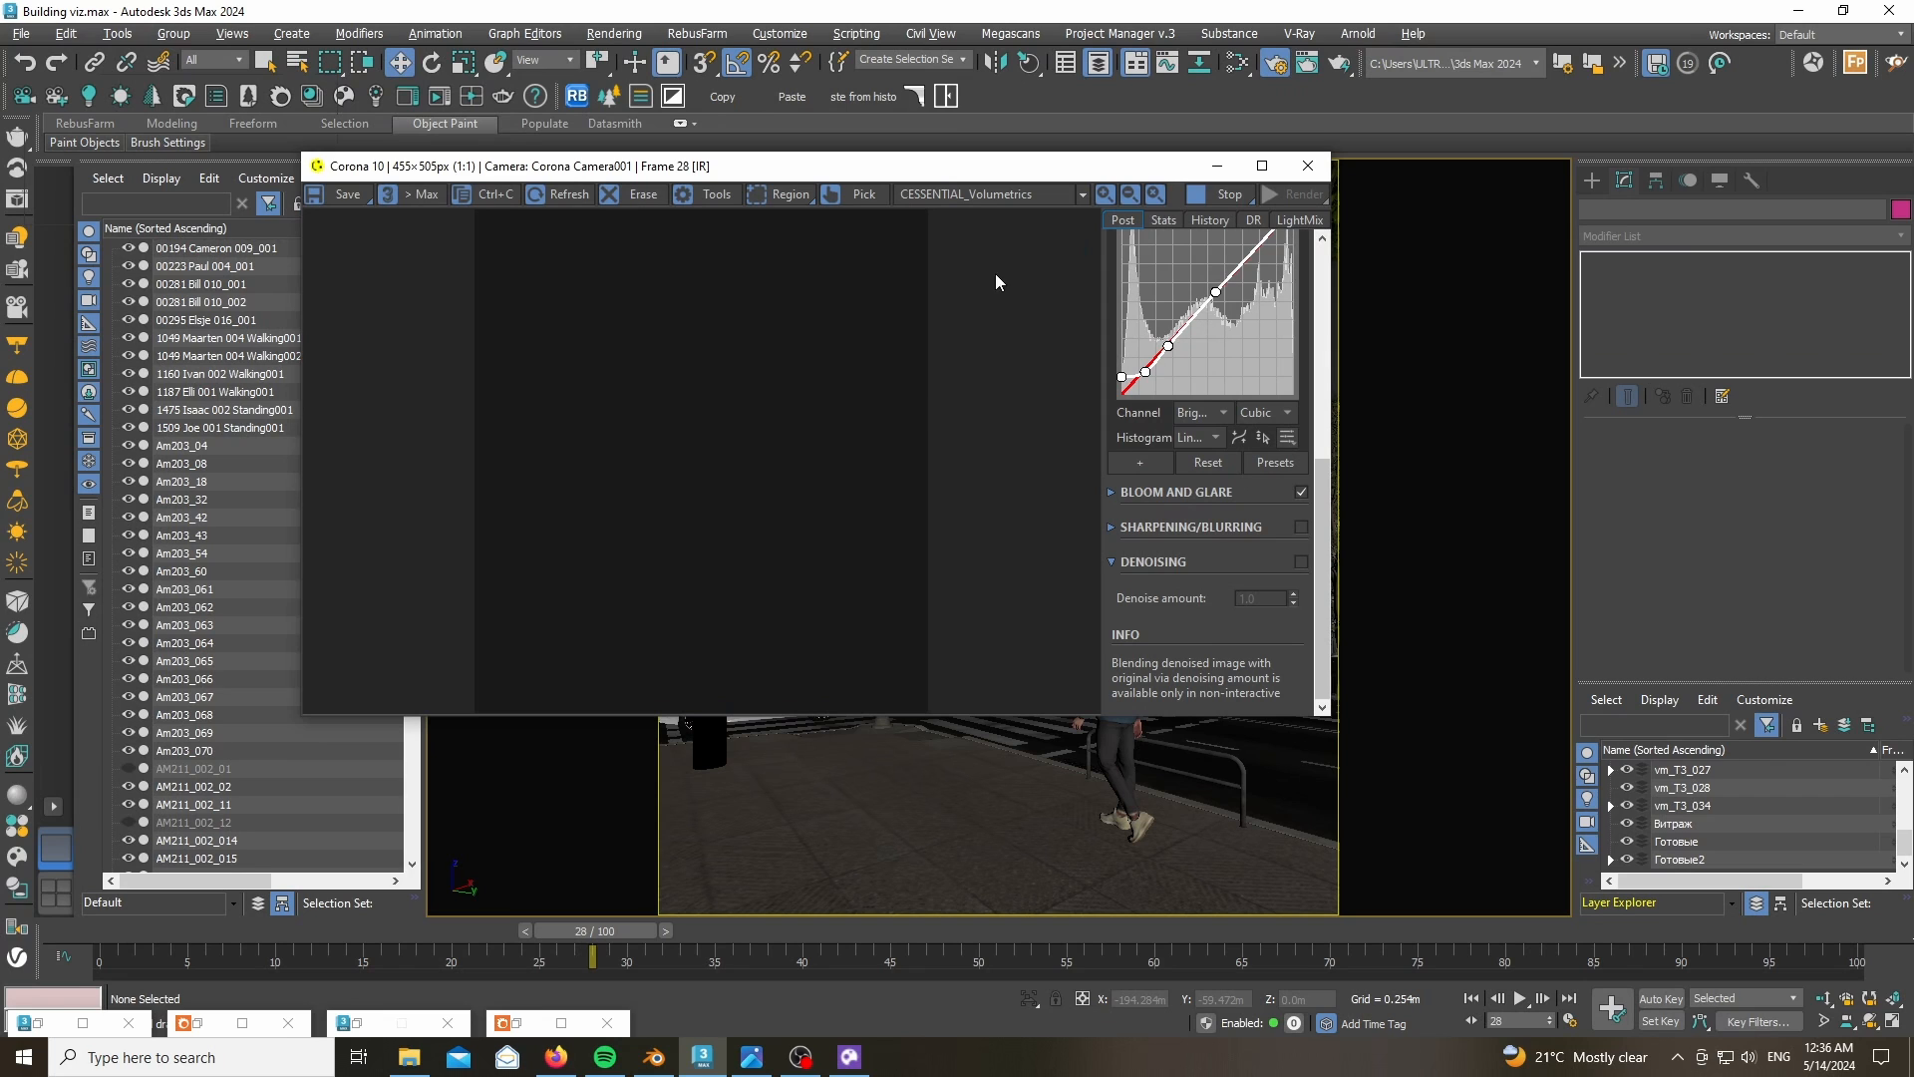
double_click(370, 1024)
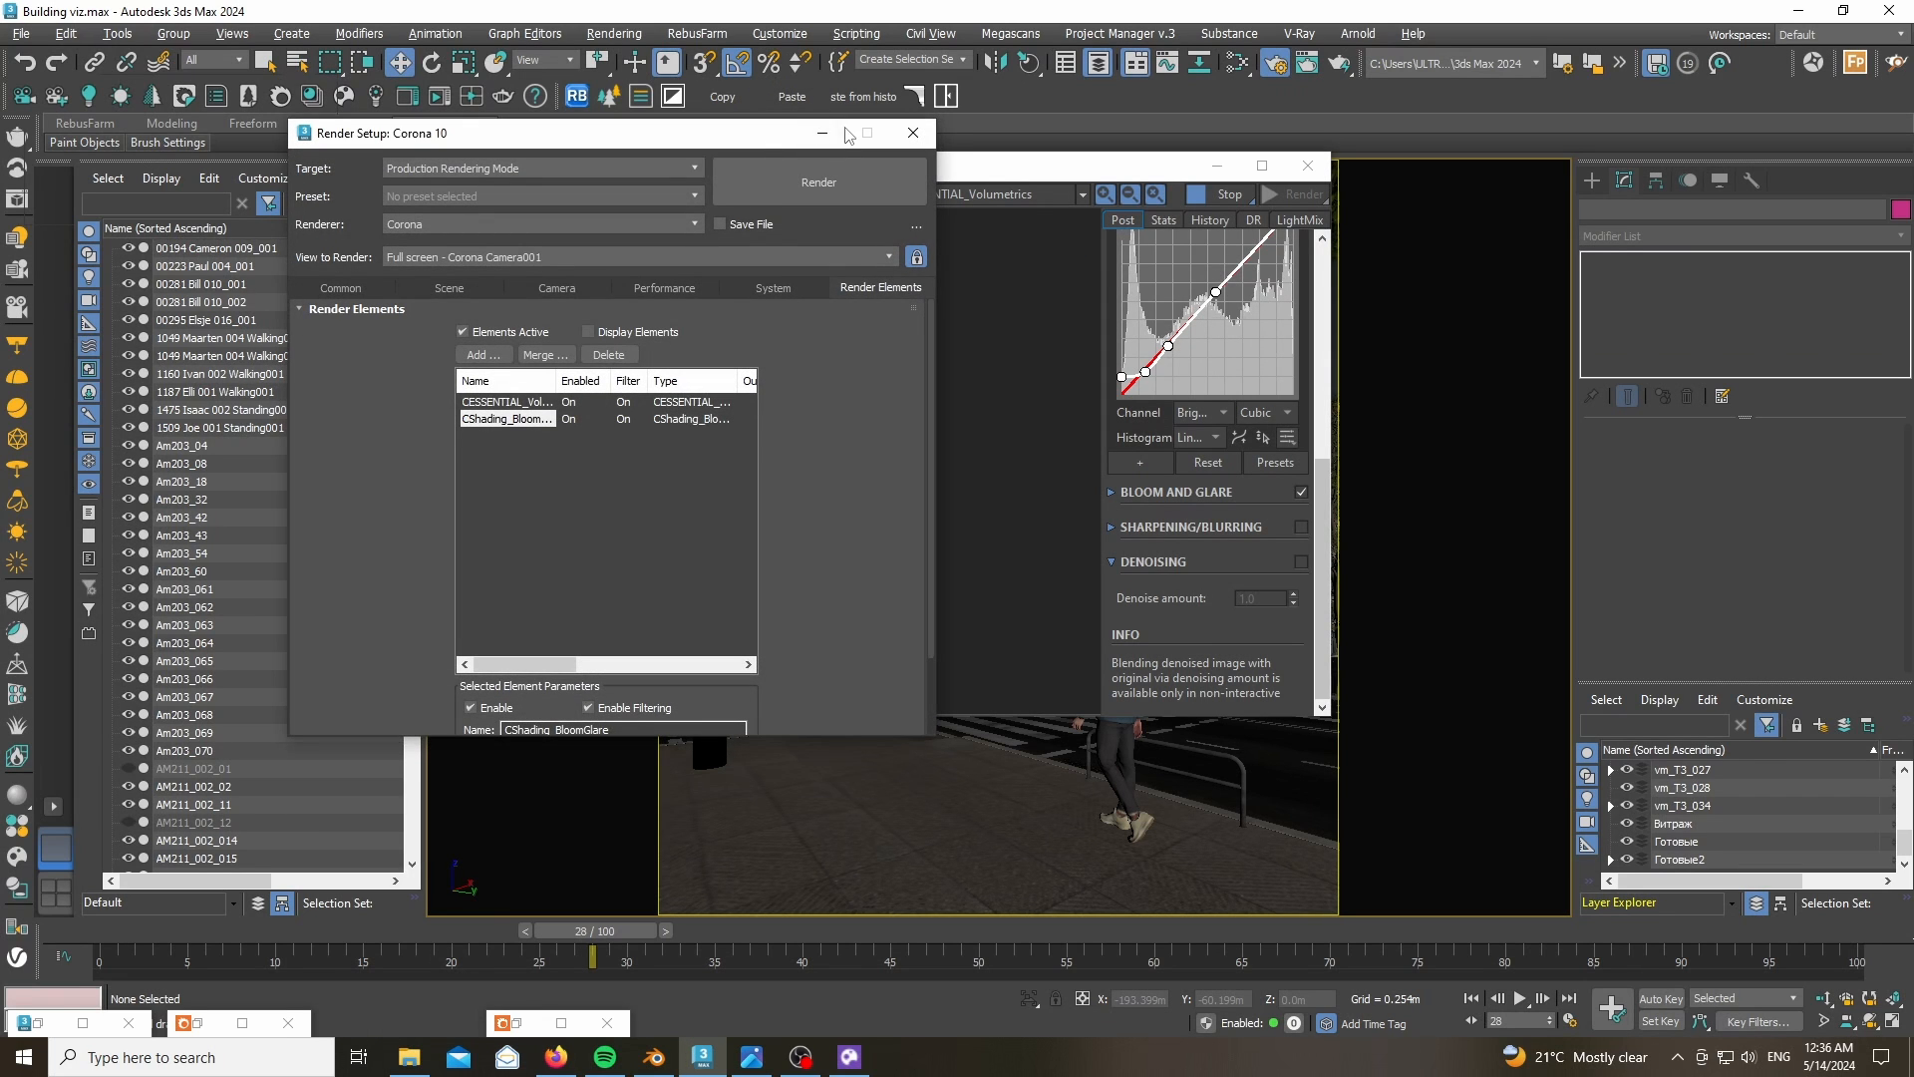
click(824, 139)
drag(833, 167, 1016, 165)
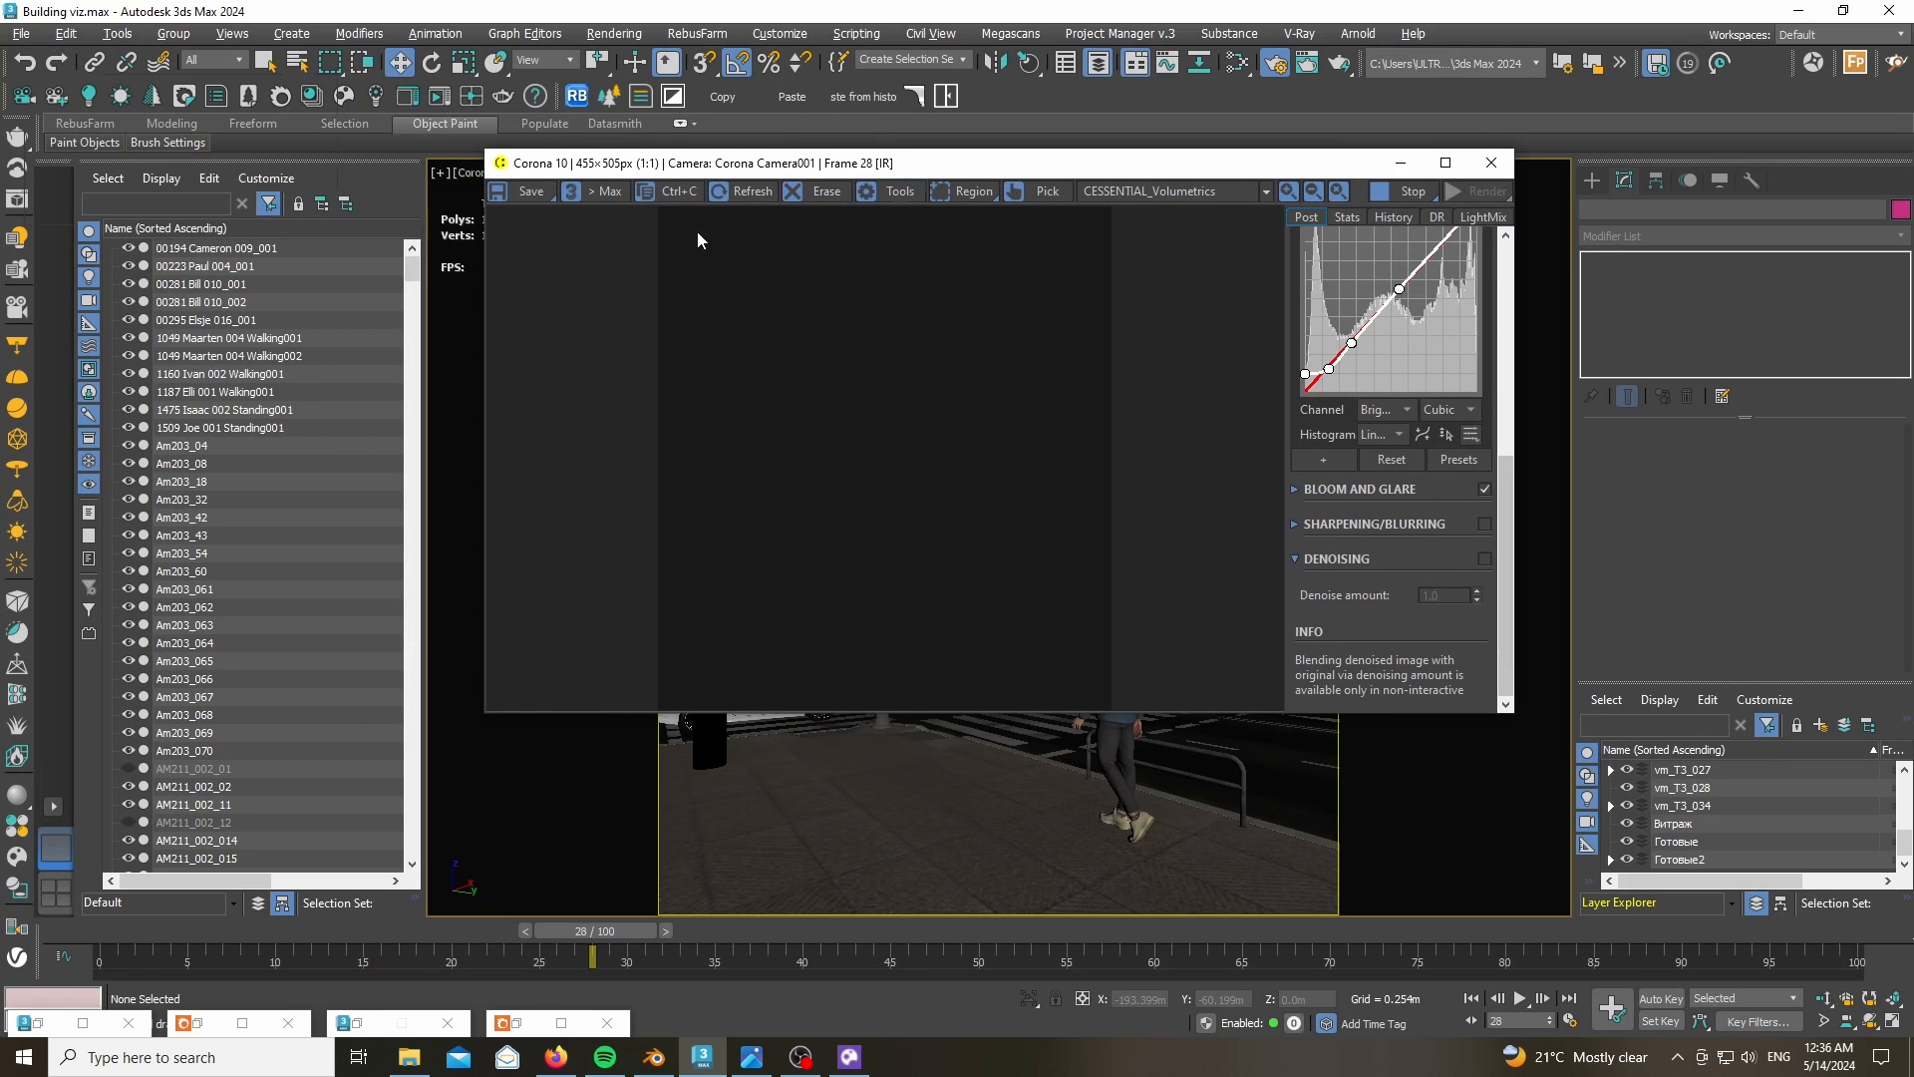
- Unhide Box021 in the scene and inspect its effect on the volumetrics pass up close
drag(414, 260, 415, 349)
click(127, 408)
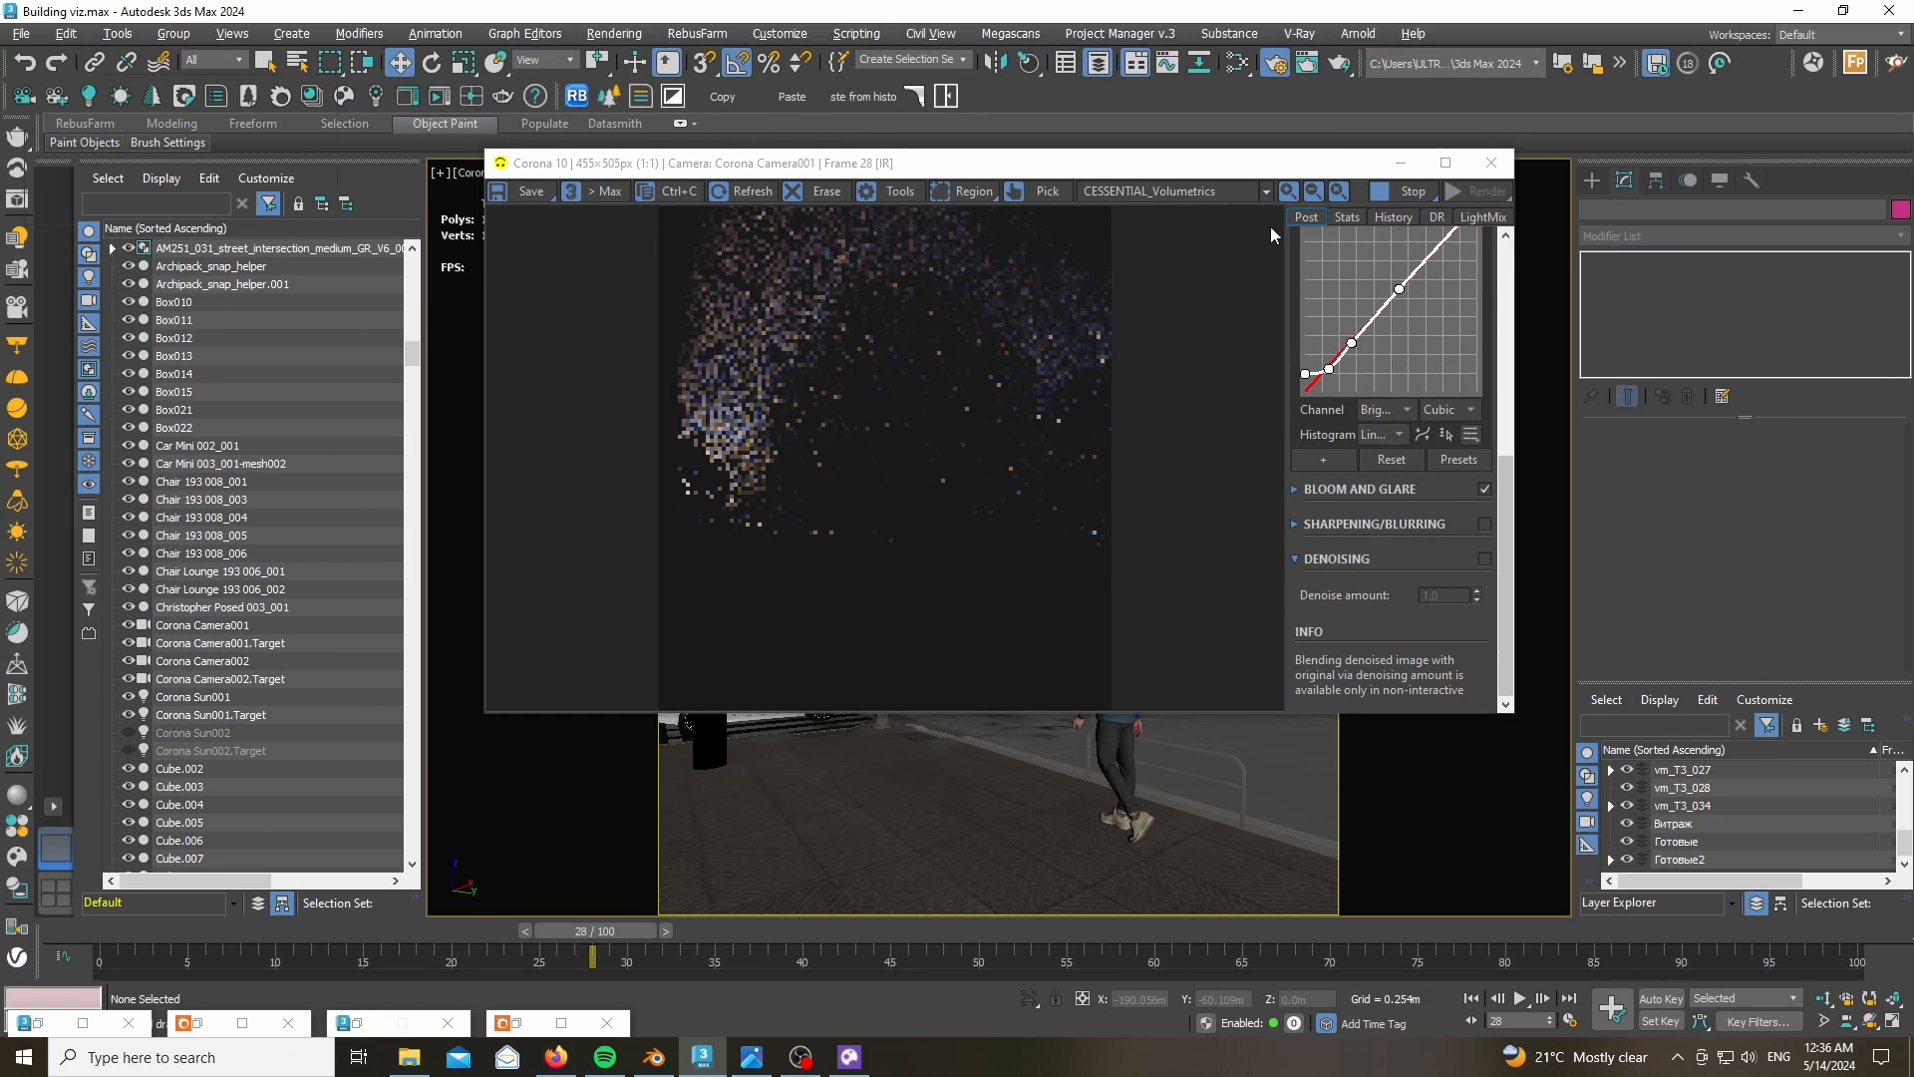
scroll(696, 445, up, 2)
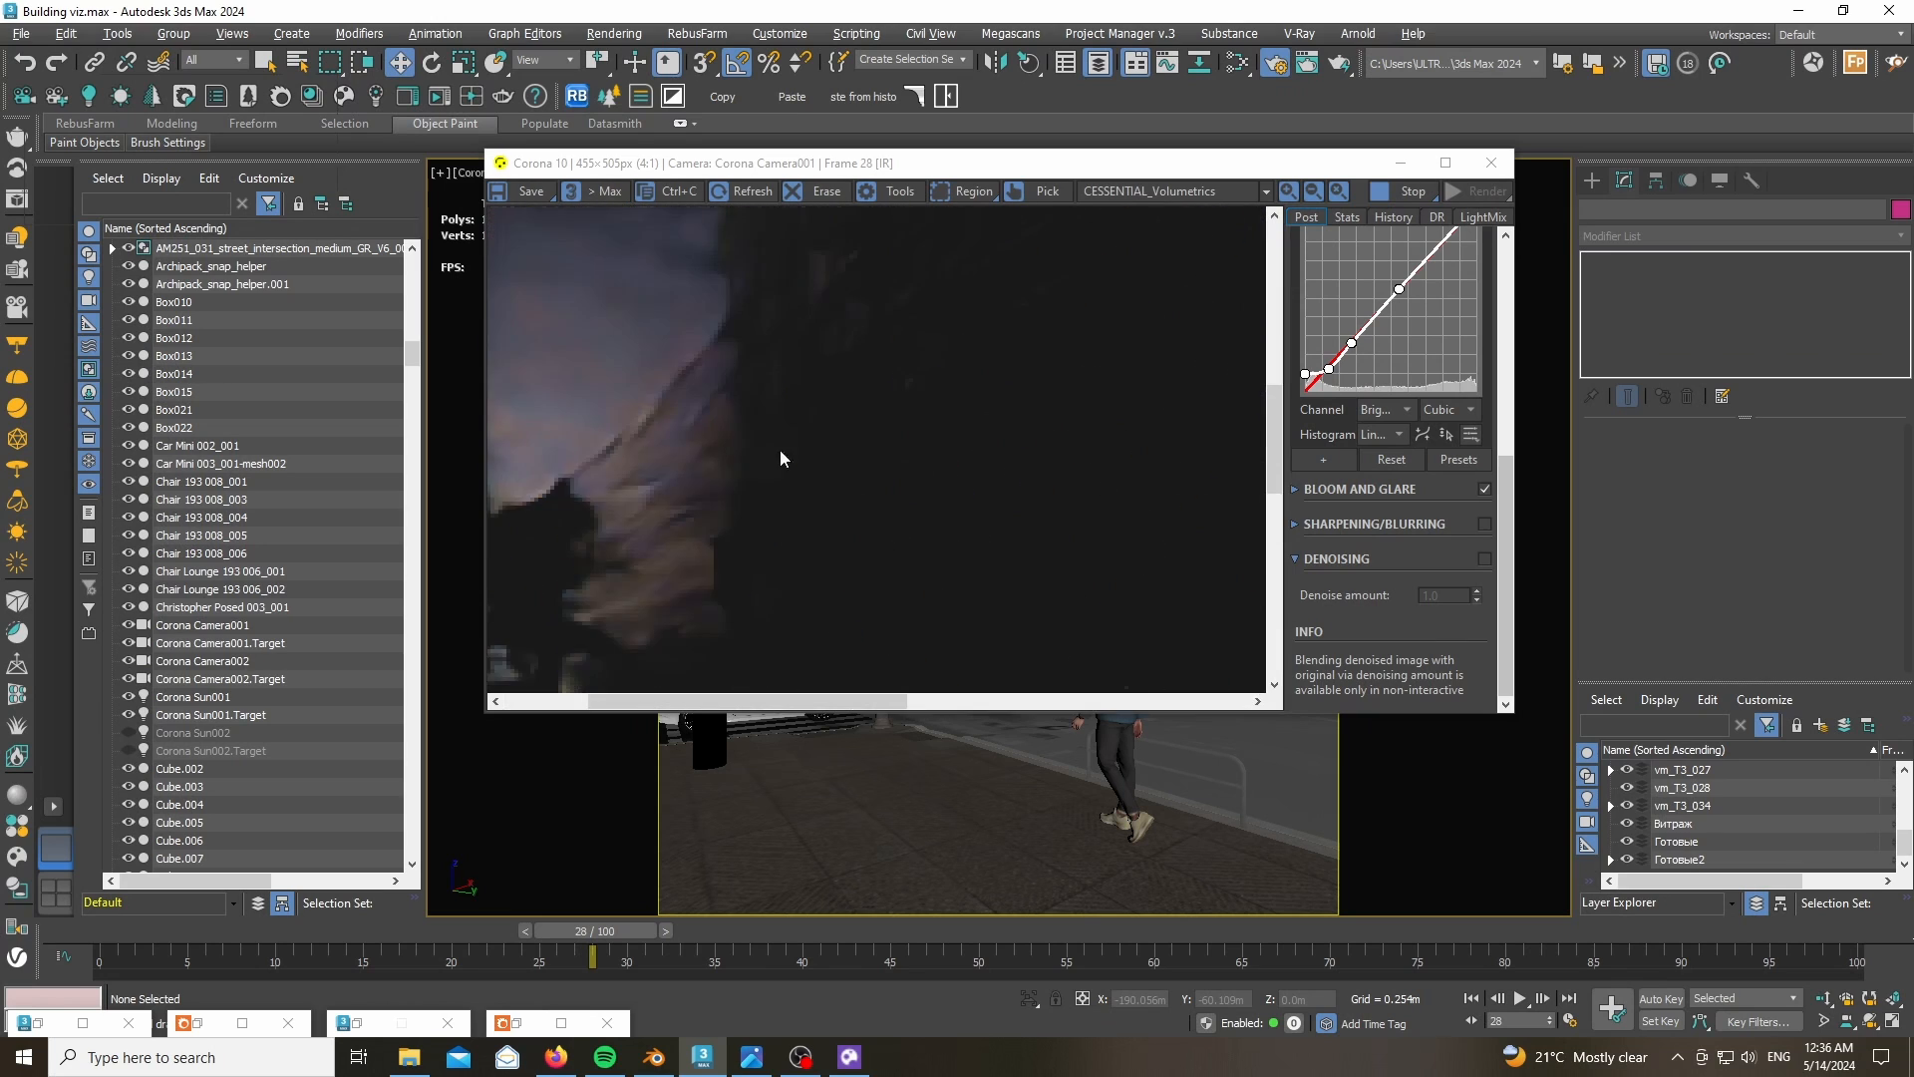
scroll(842, 459, down, 2)
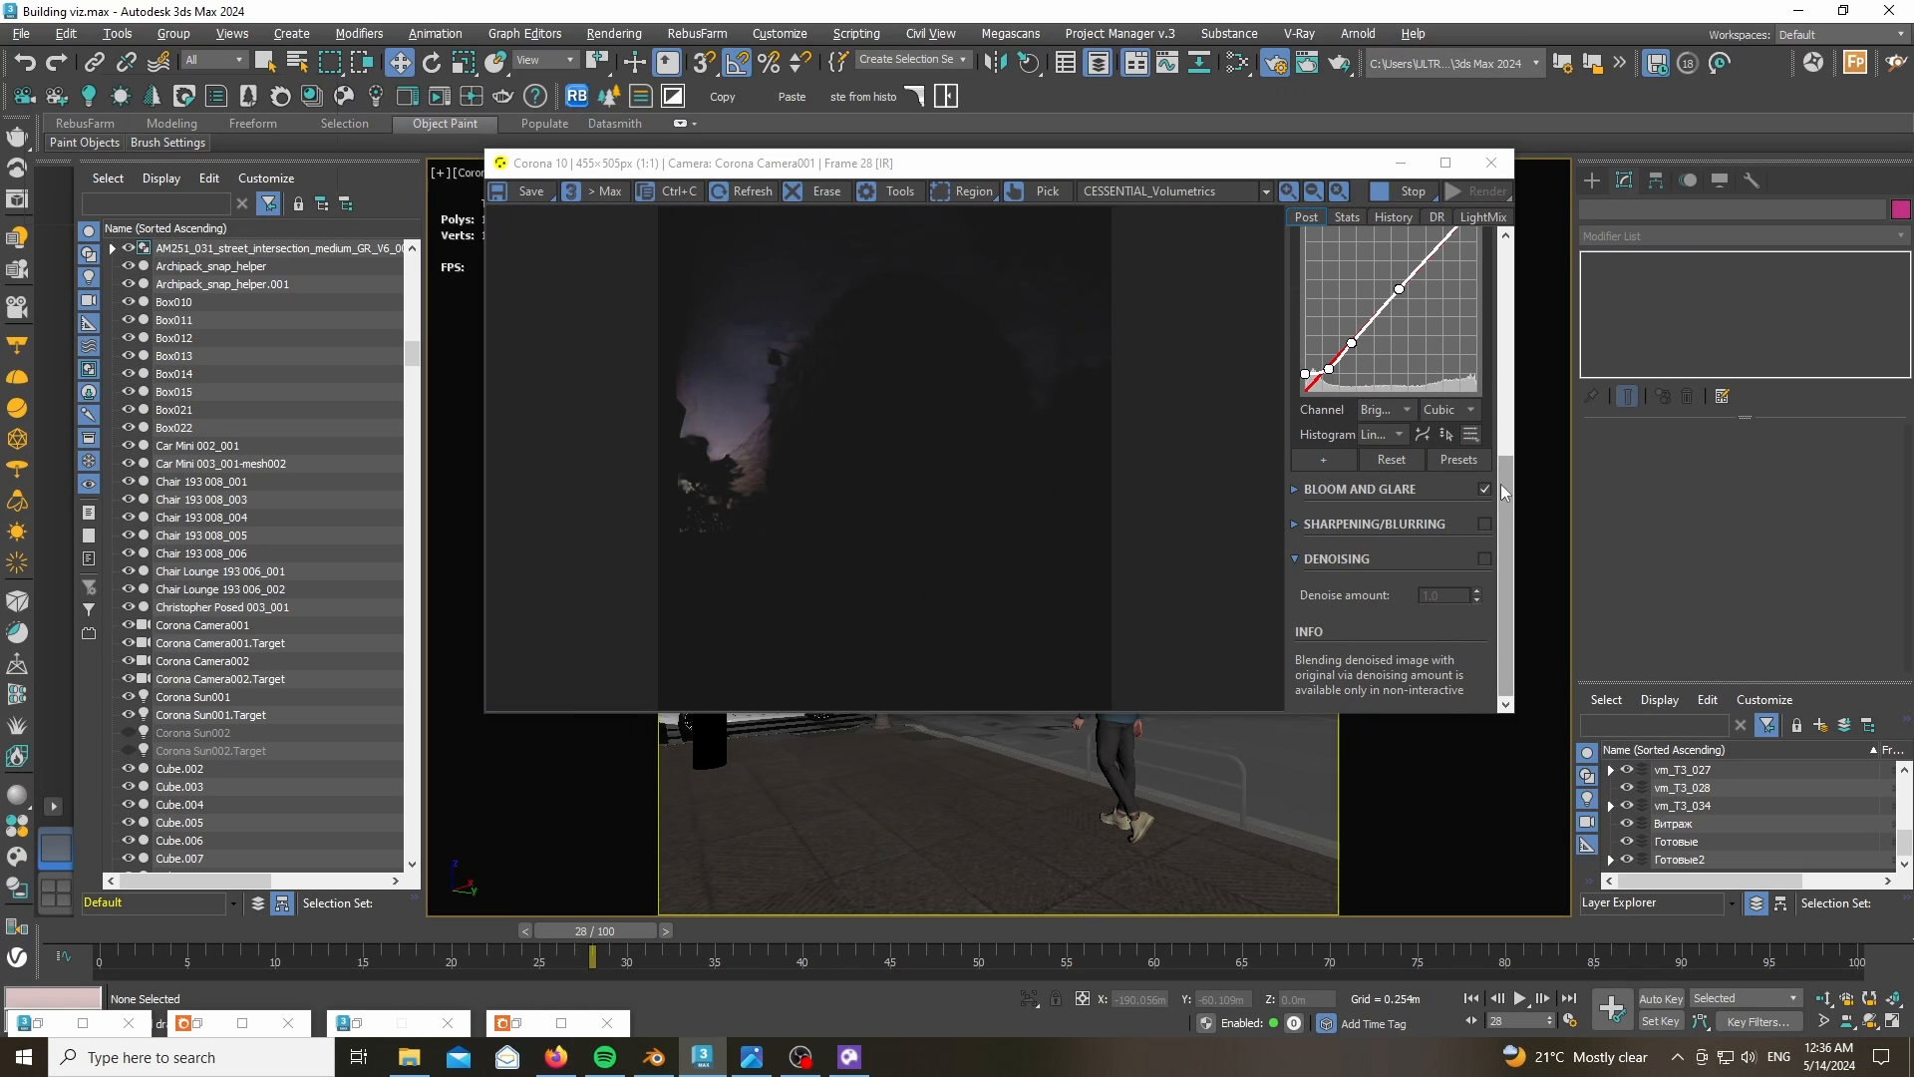
- Compare the volumetrics pass with and without Curves in the tone mapping, and leave Curves disabled
scroll(1485, 399, up, 5)
click(1305, 483)
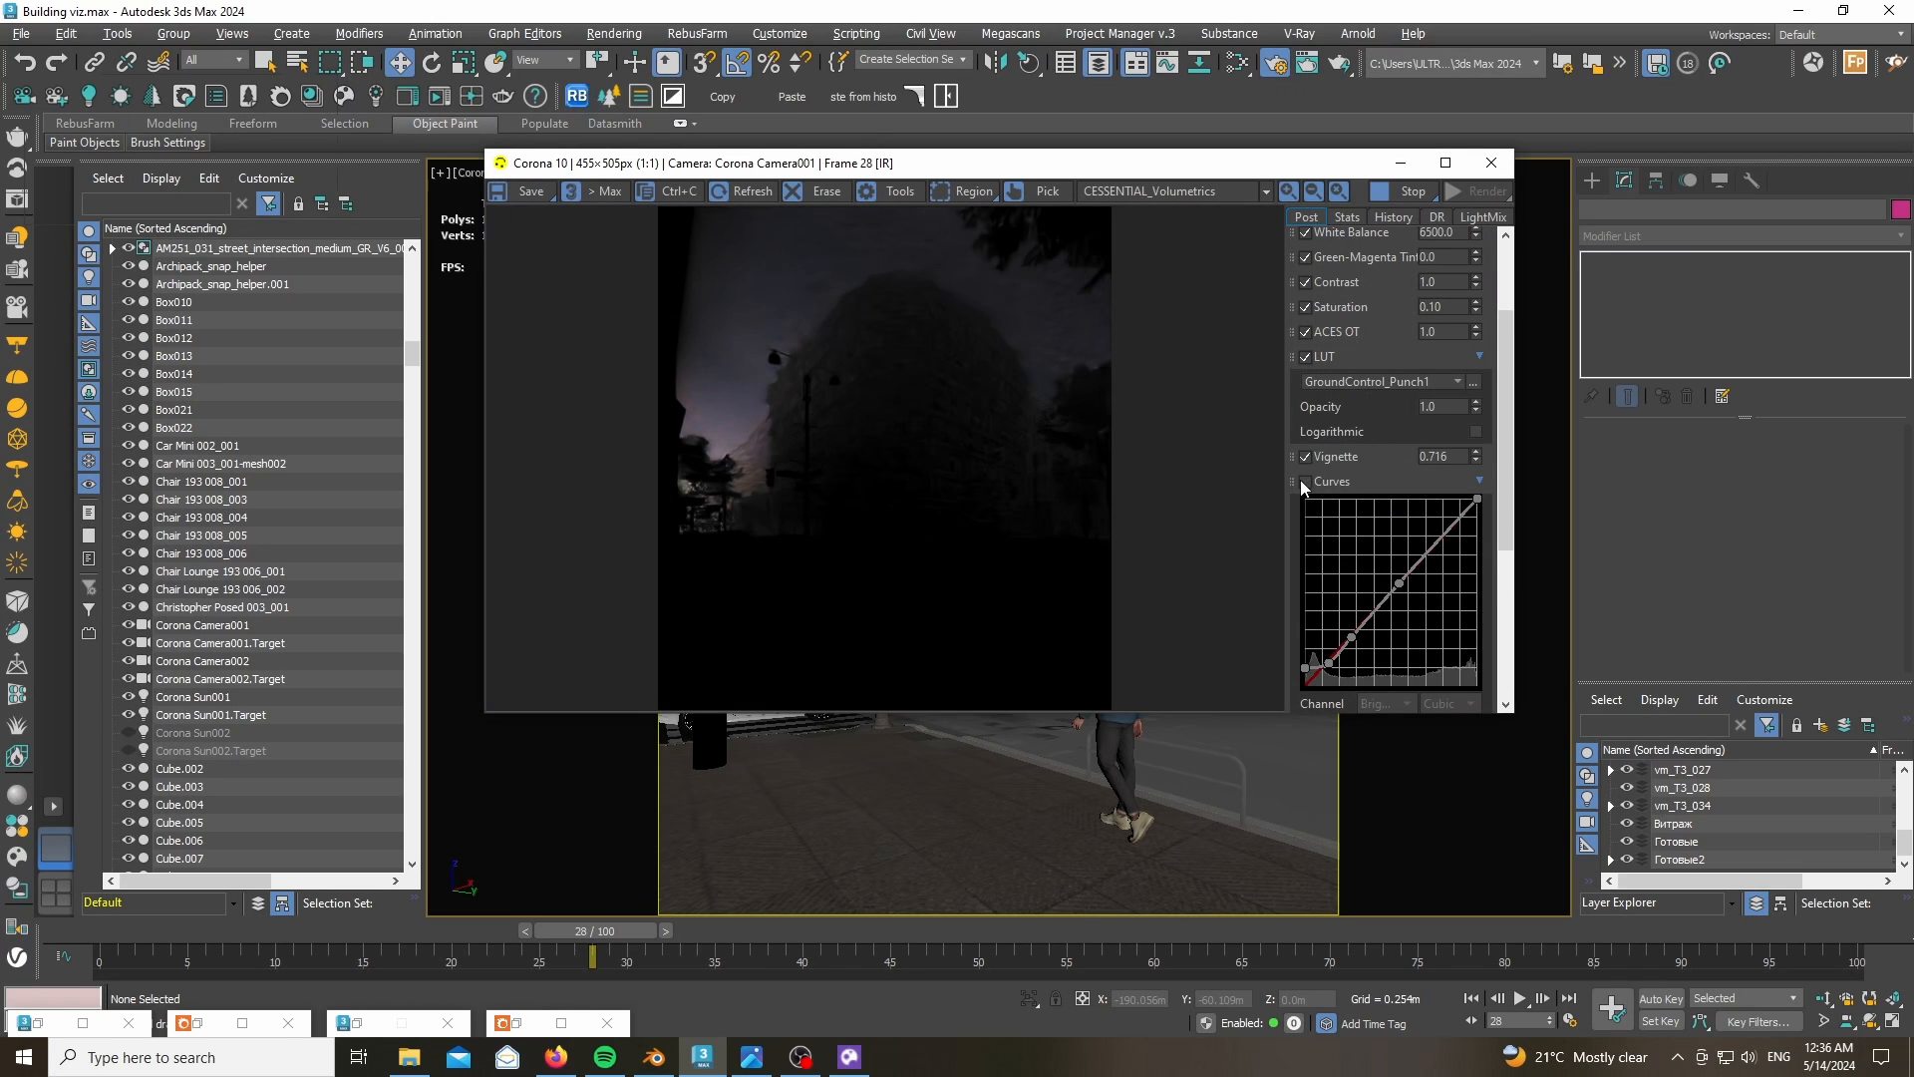
click(1306, 481)
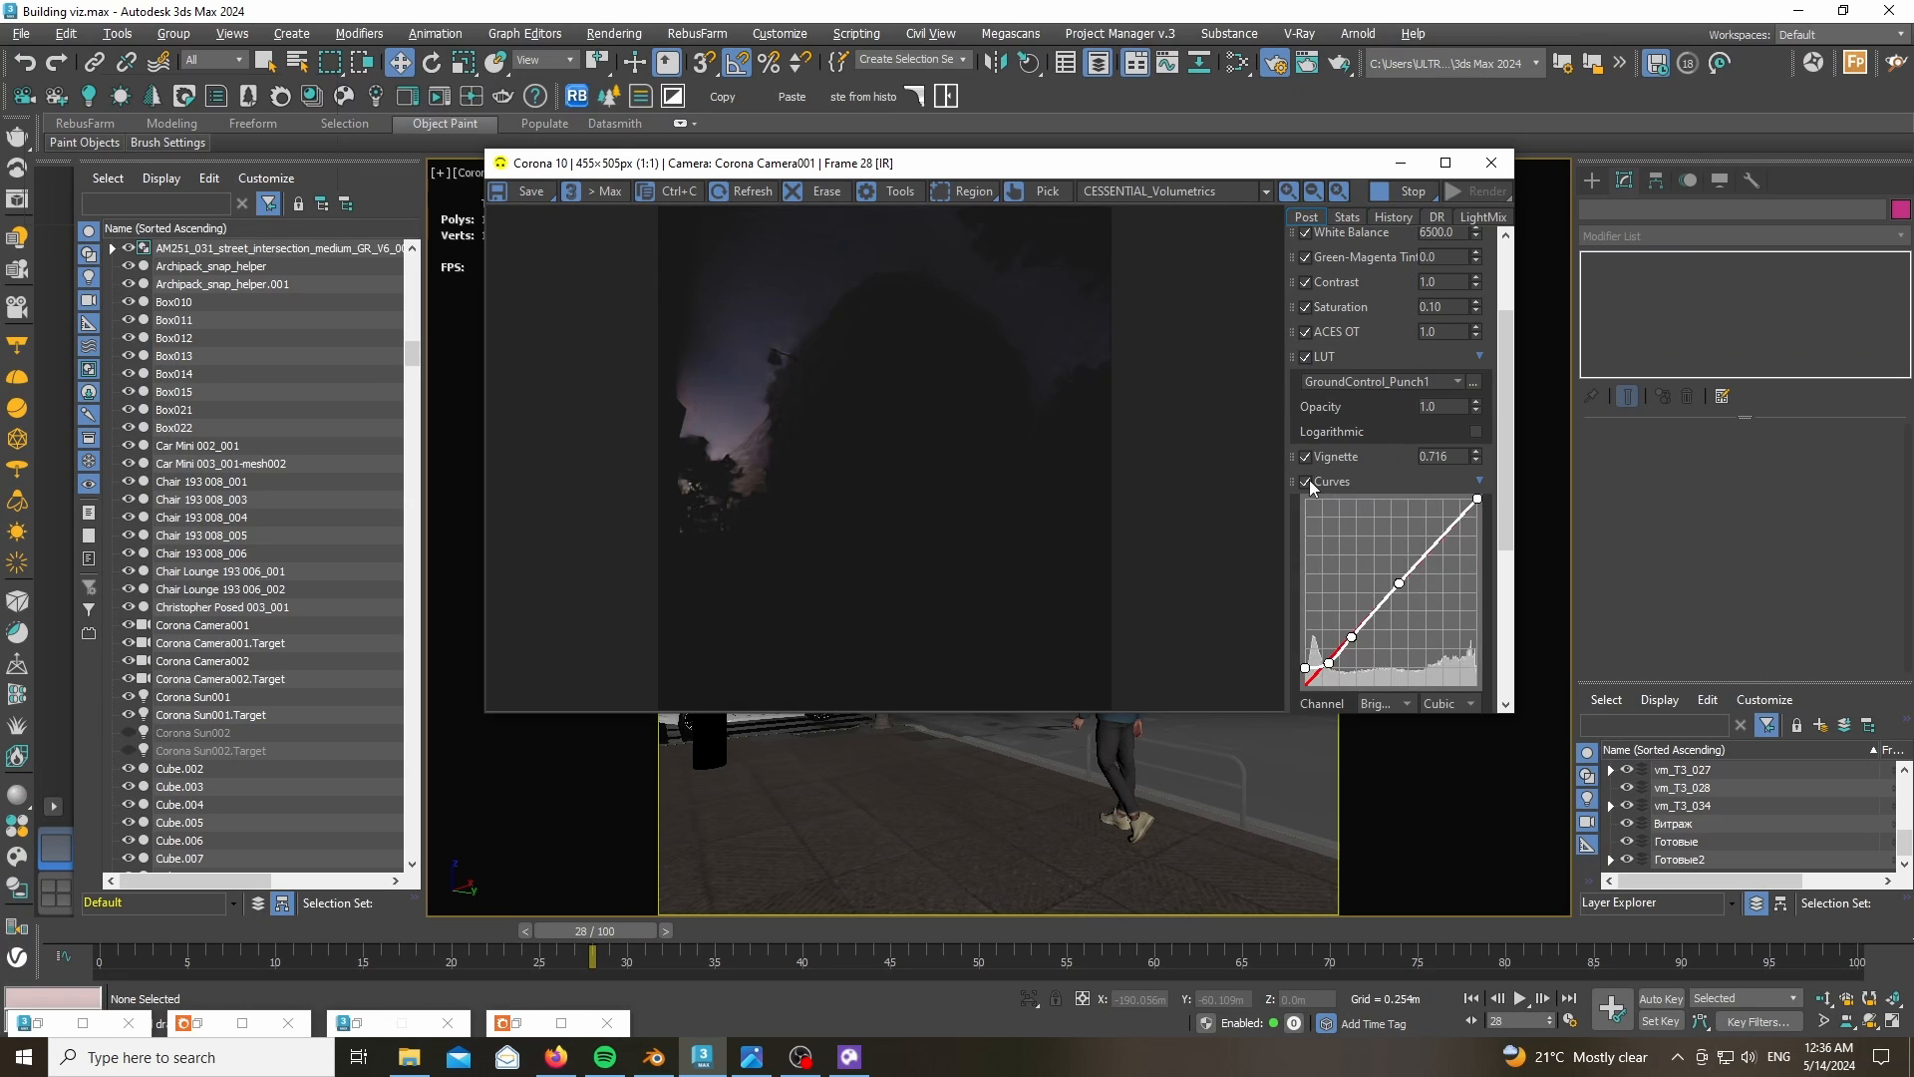
click(1307, 481)
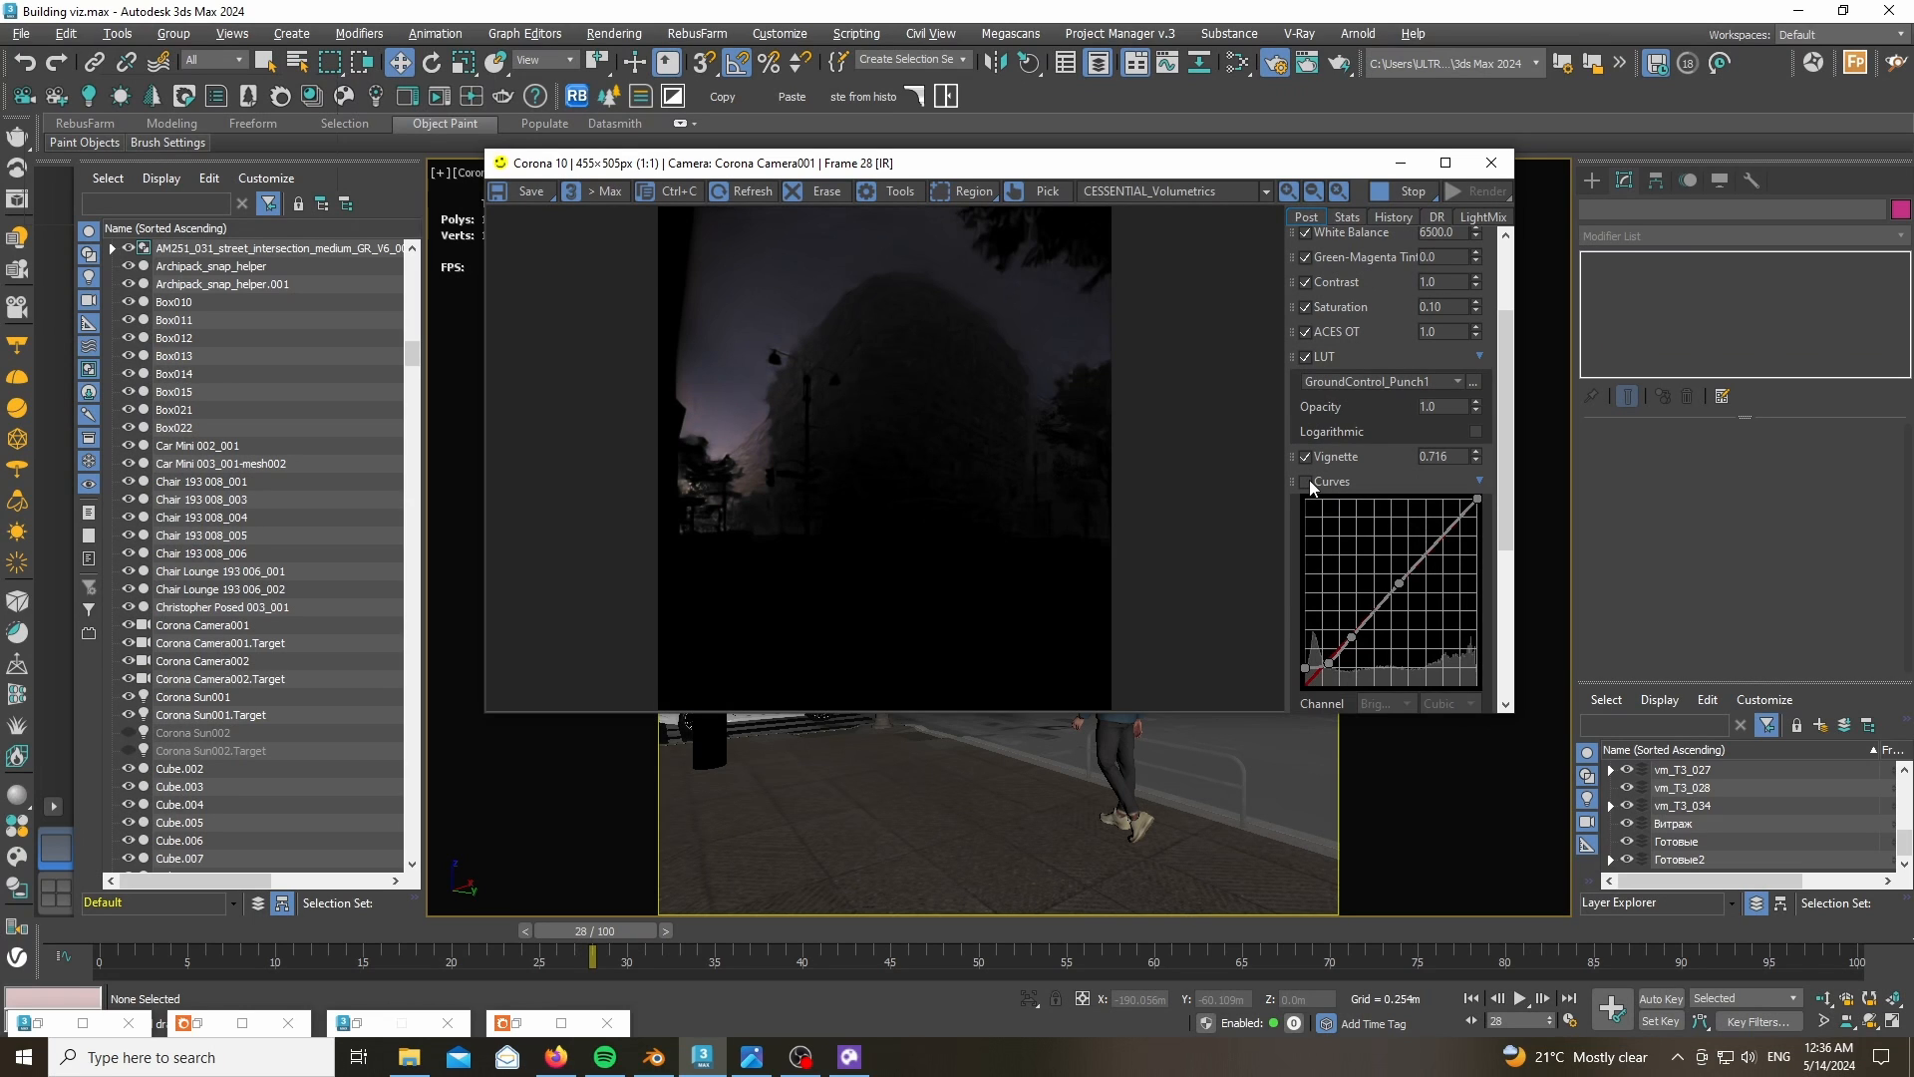
- Compare the volumetrics pass with the LUT off and on, and with the Vignette off and on
click(1306, 357)
click(1306, 357)
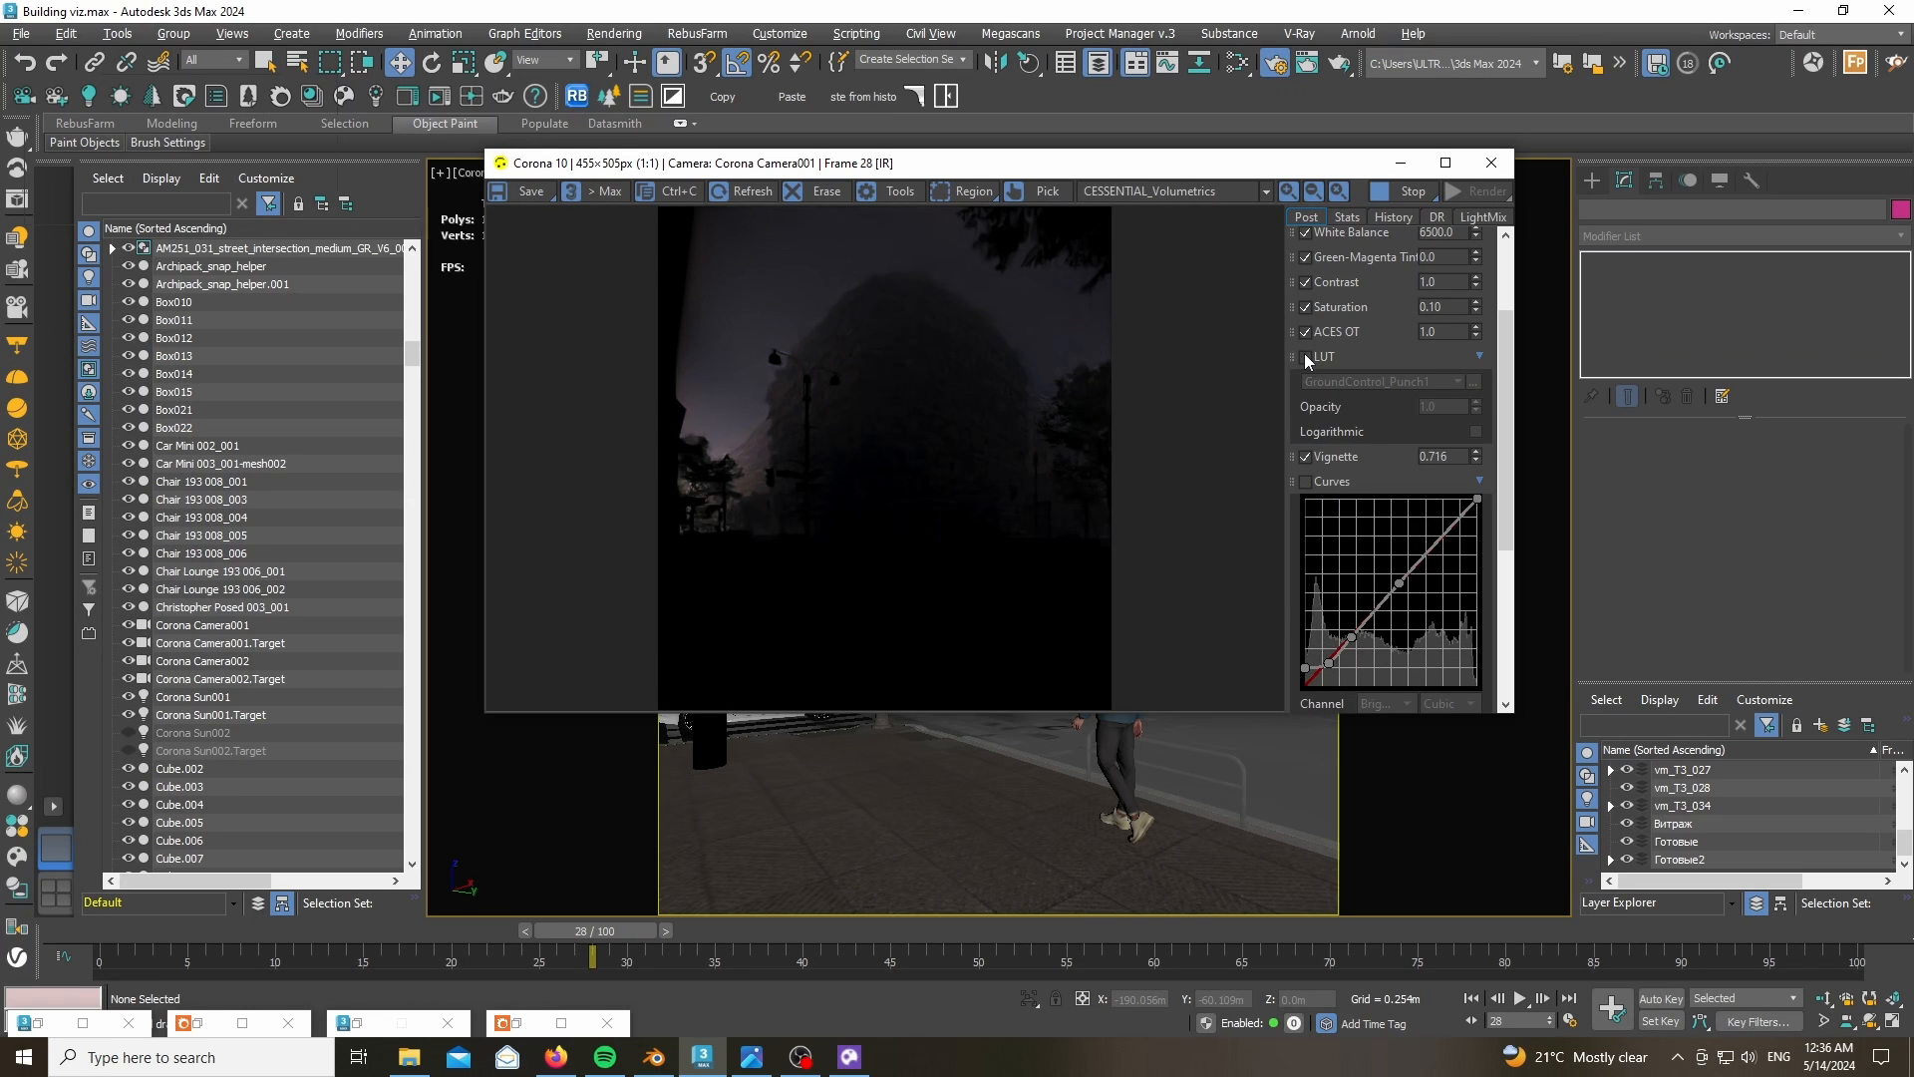
click(1306, 357)
click(1305, 457)
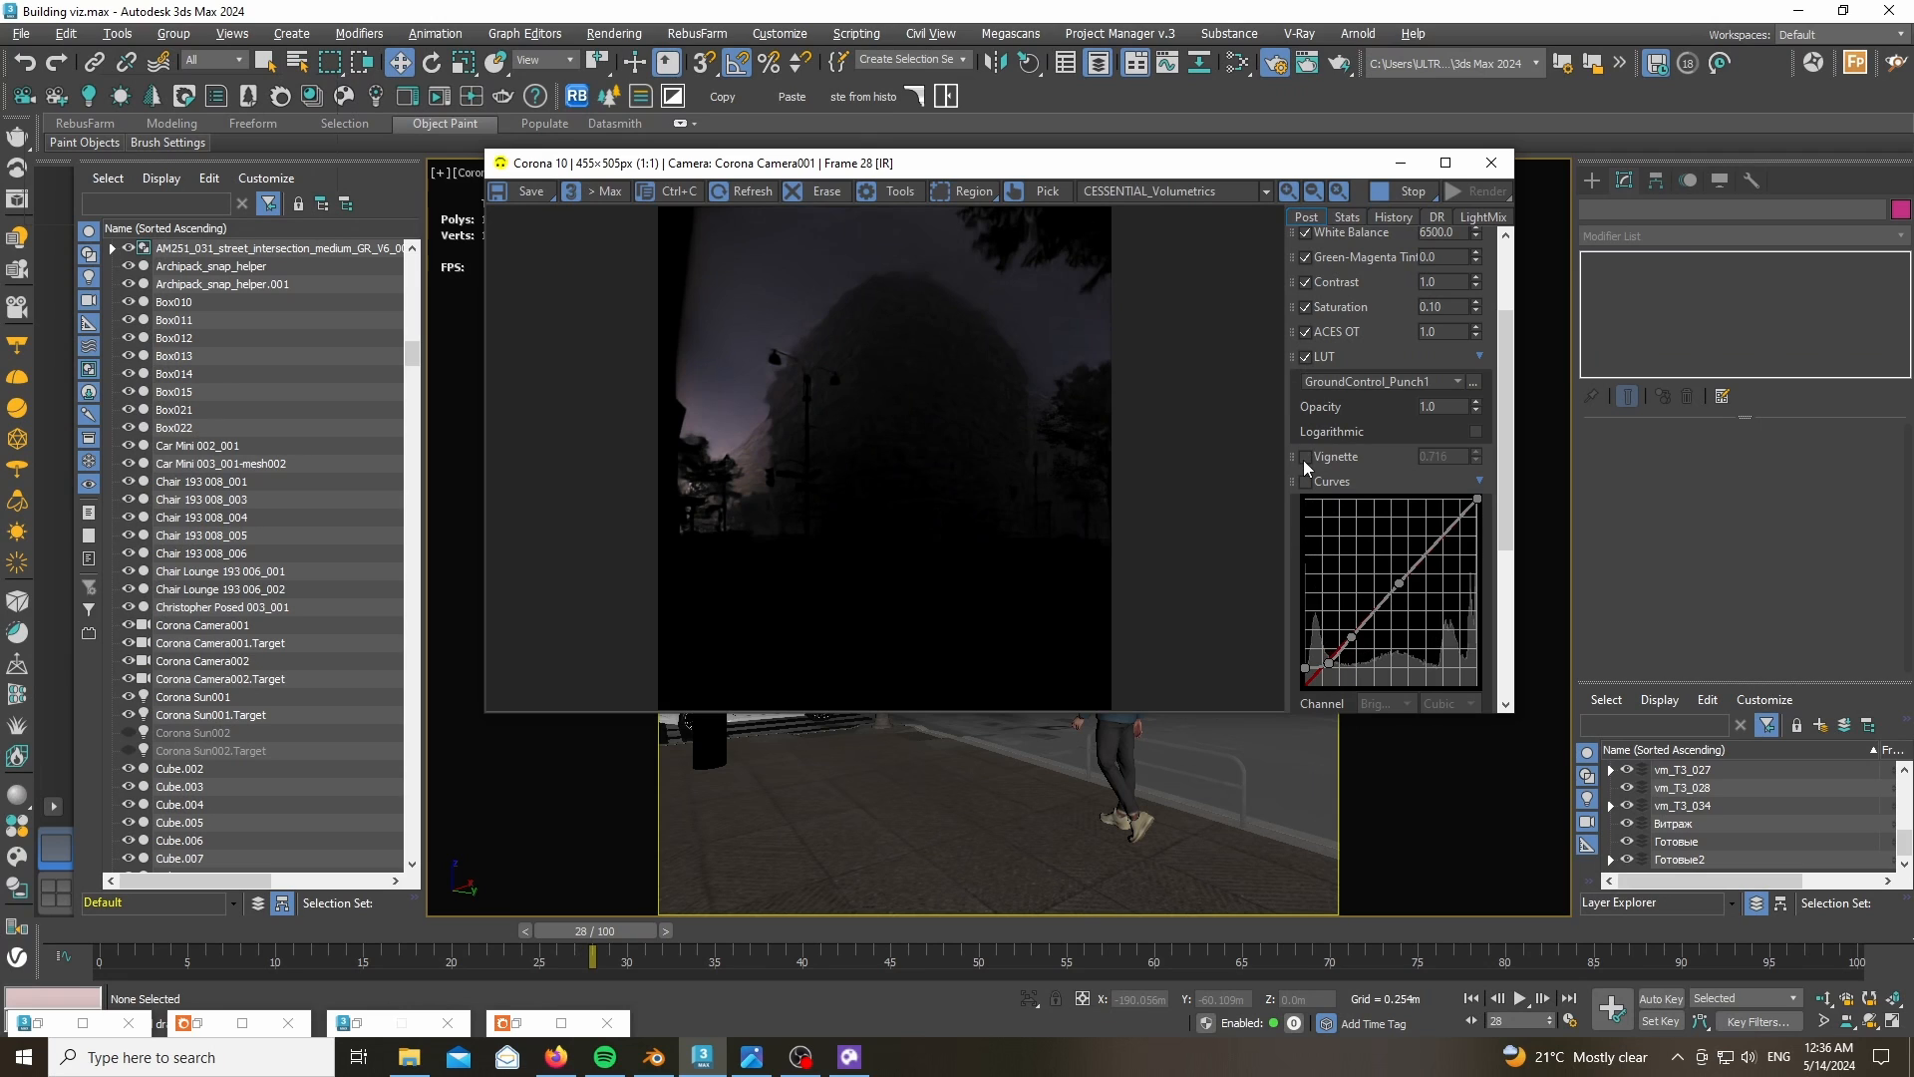
click(1305, 458)
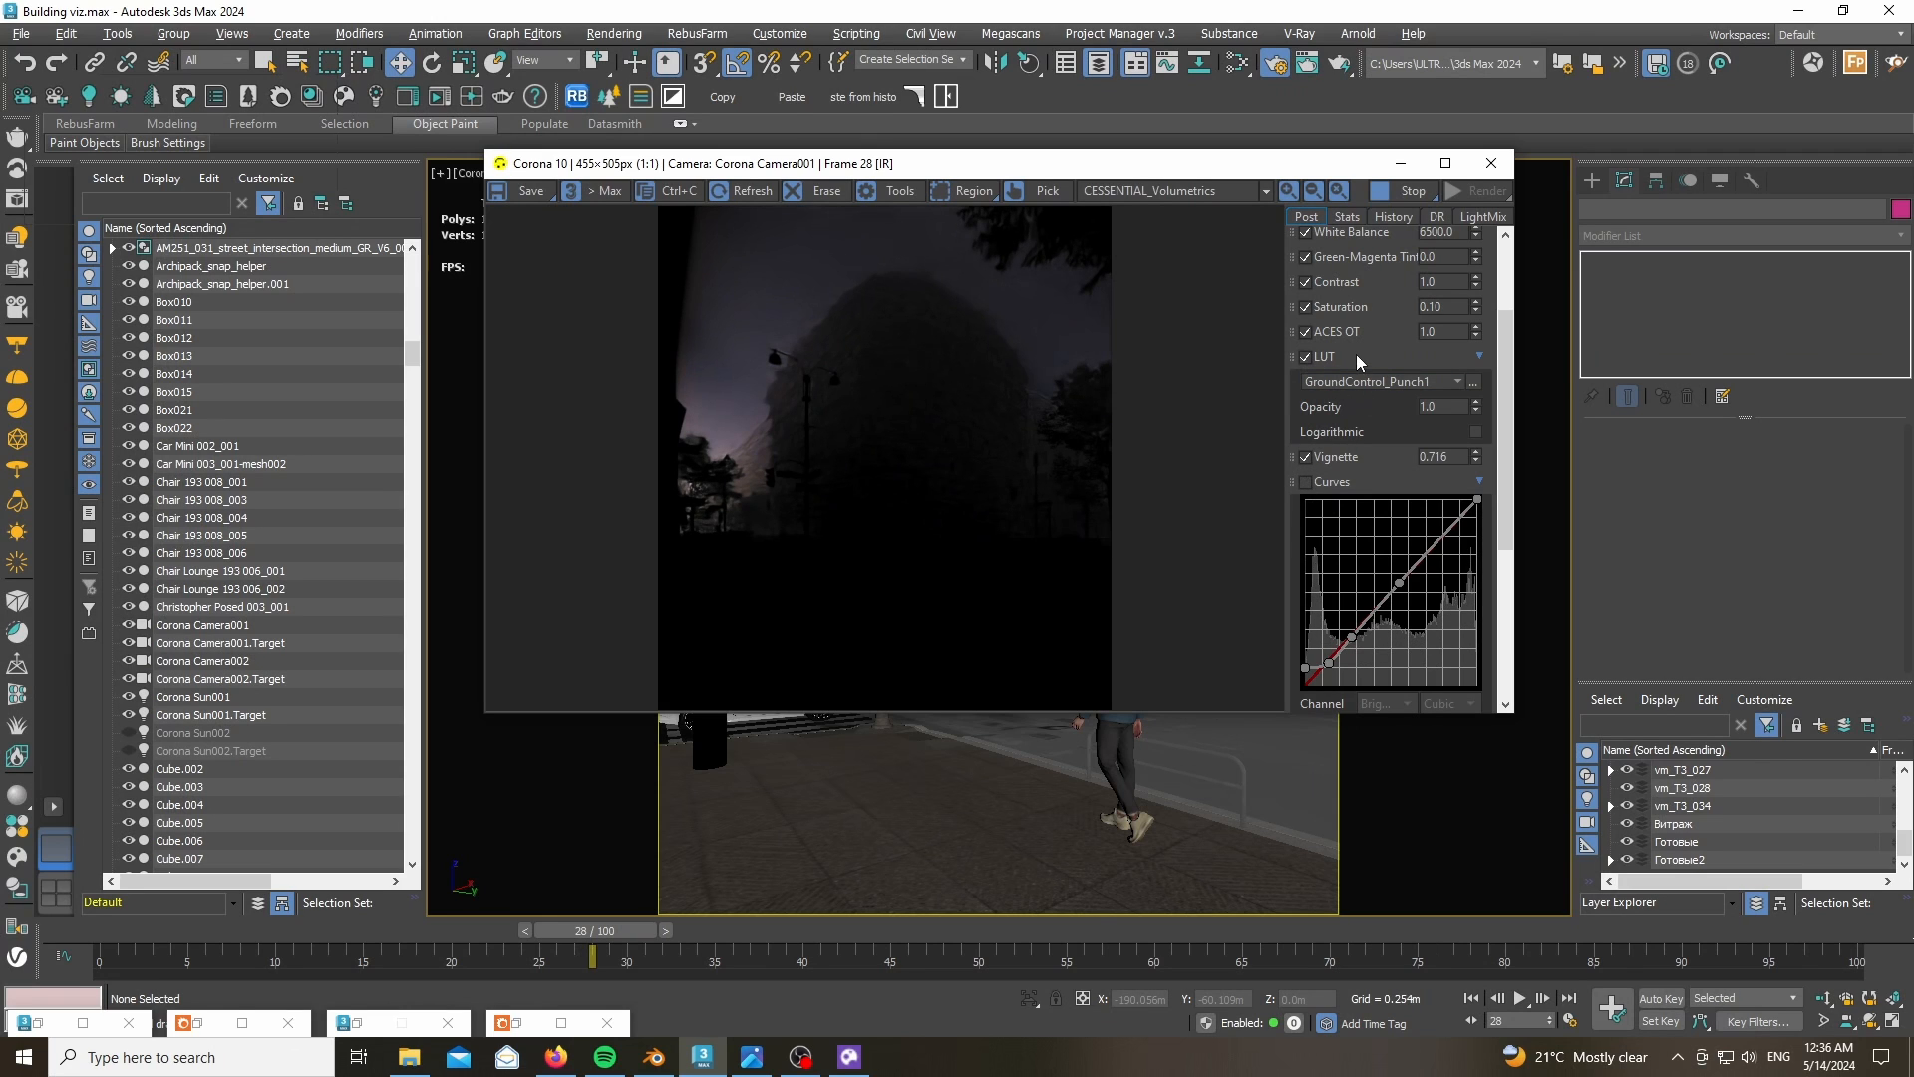
- Compare the volumetrics pass with all tone mapping off and on, and disable the ACES OT operator
drag(1503, 391, 1501, 292)
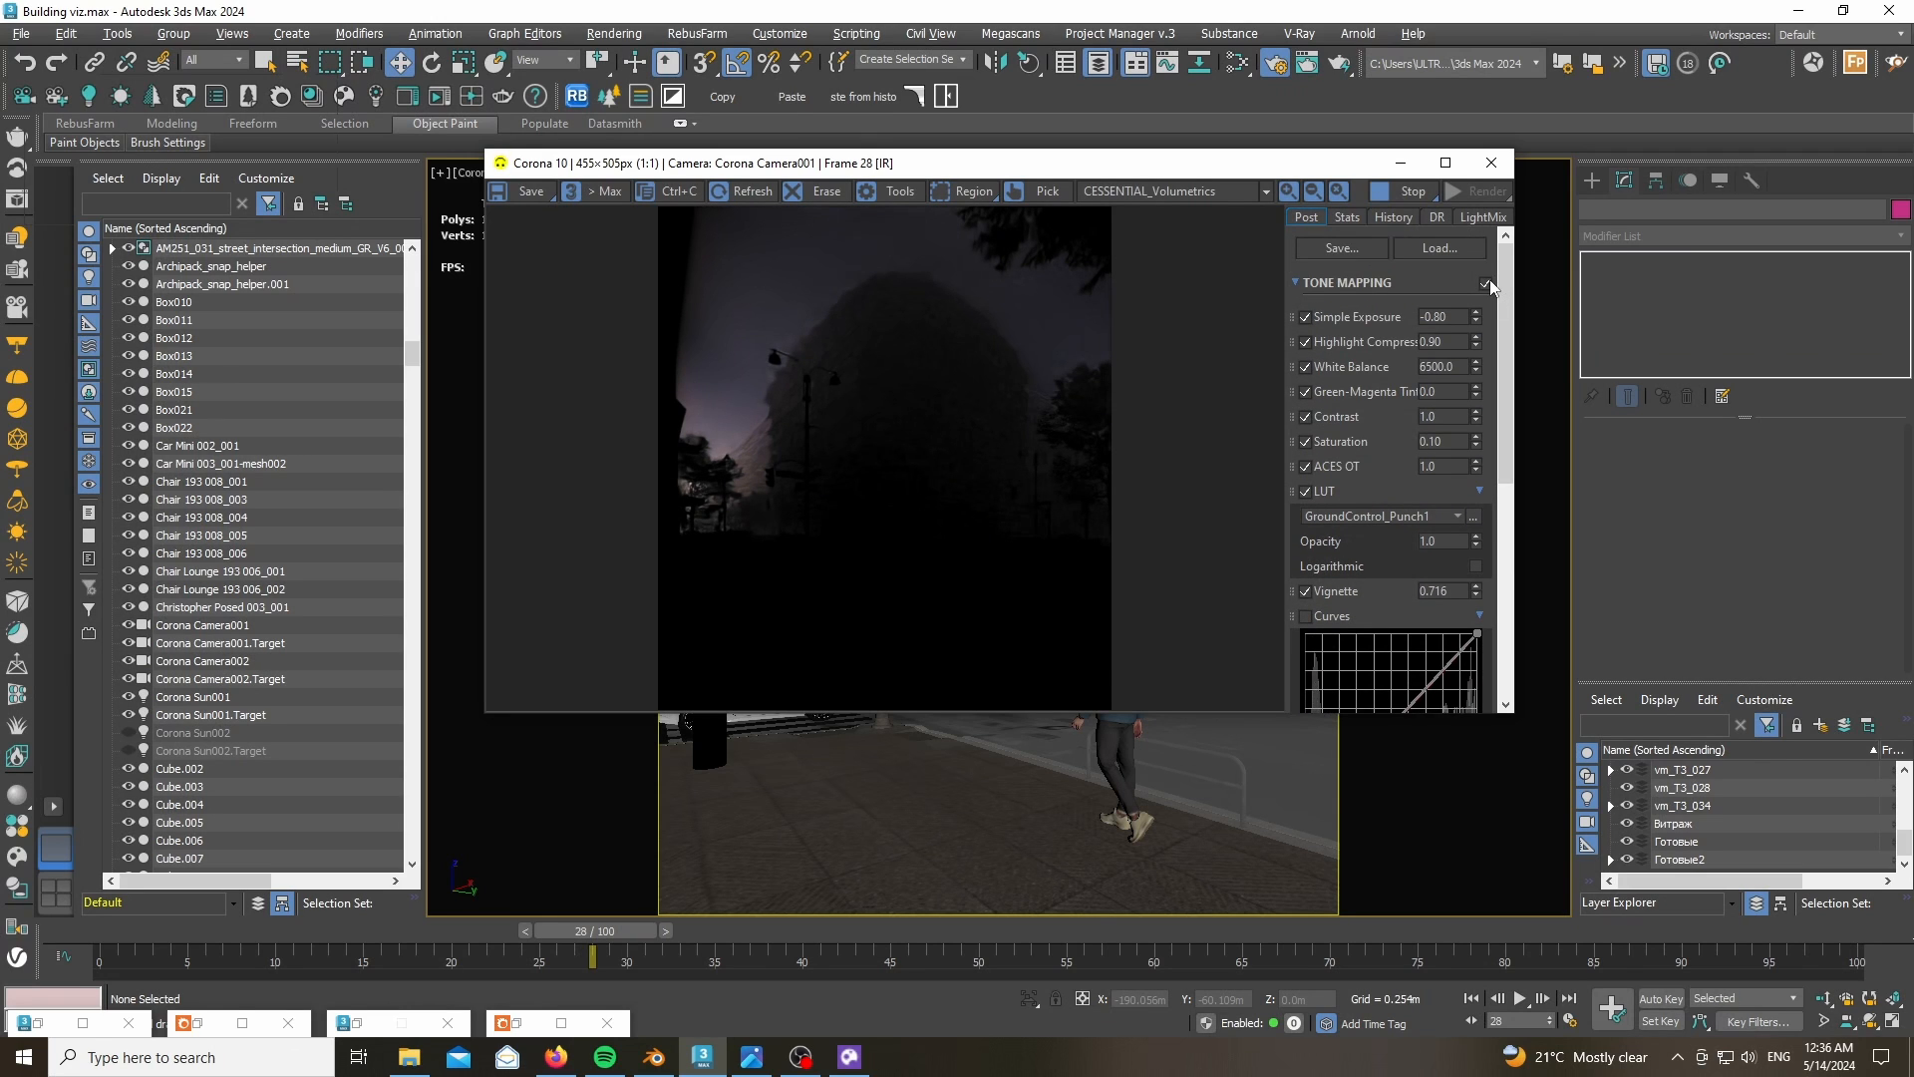
click(1487, 284)
click(1487, 284)
click(1306, 466)
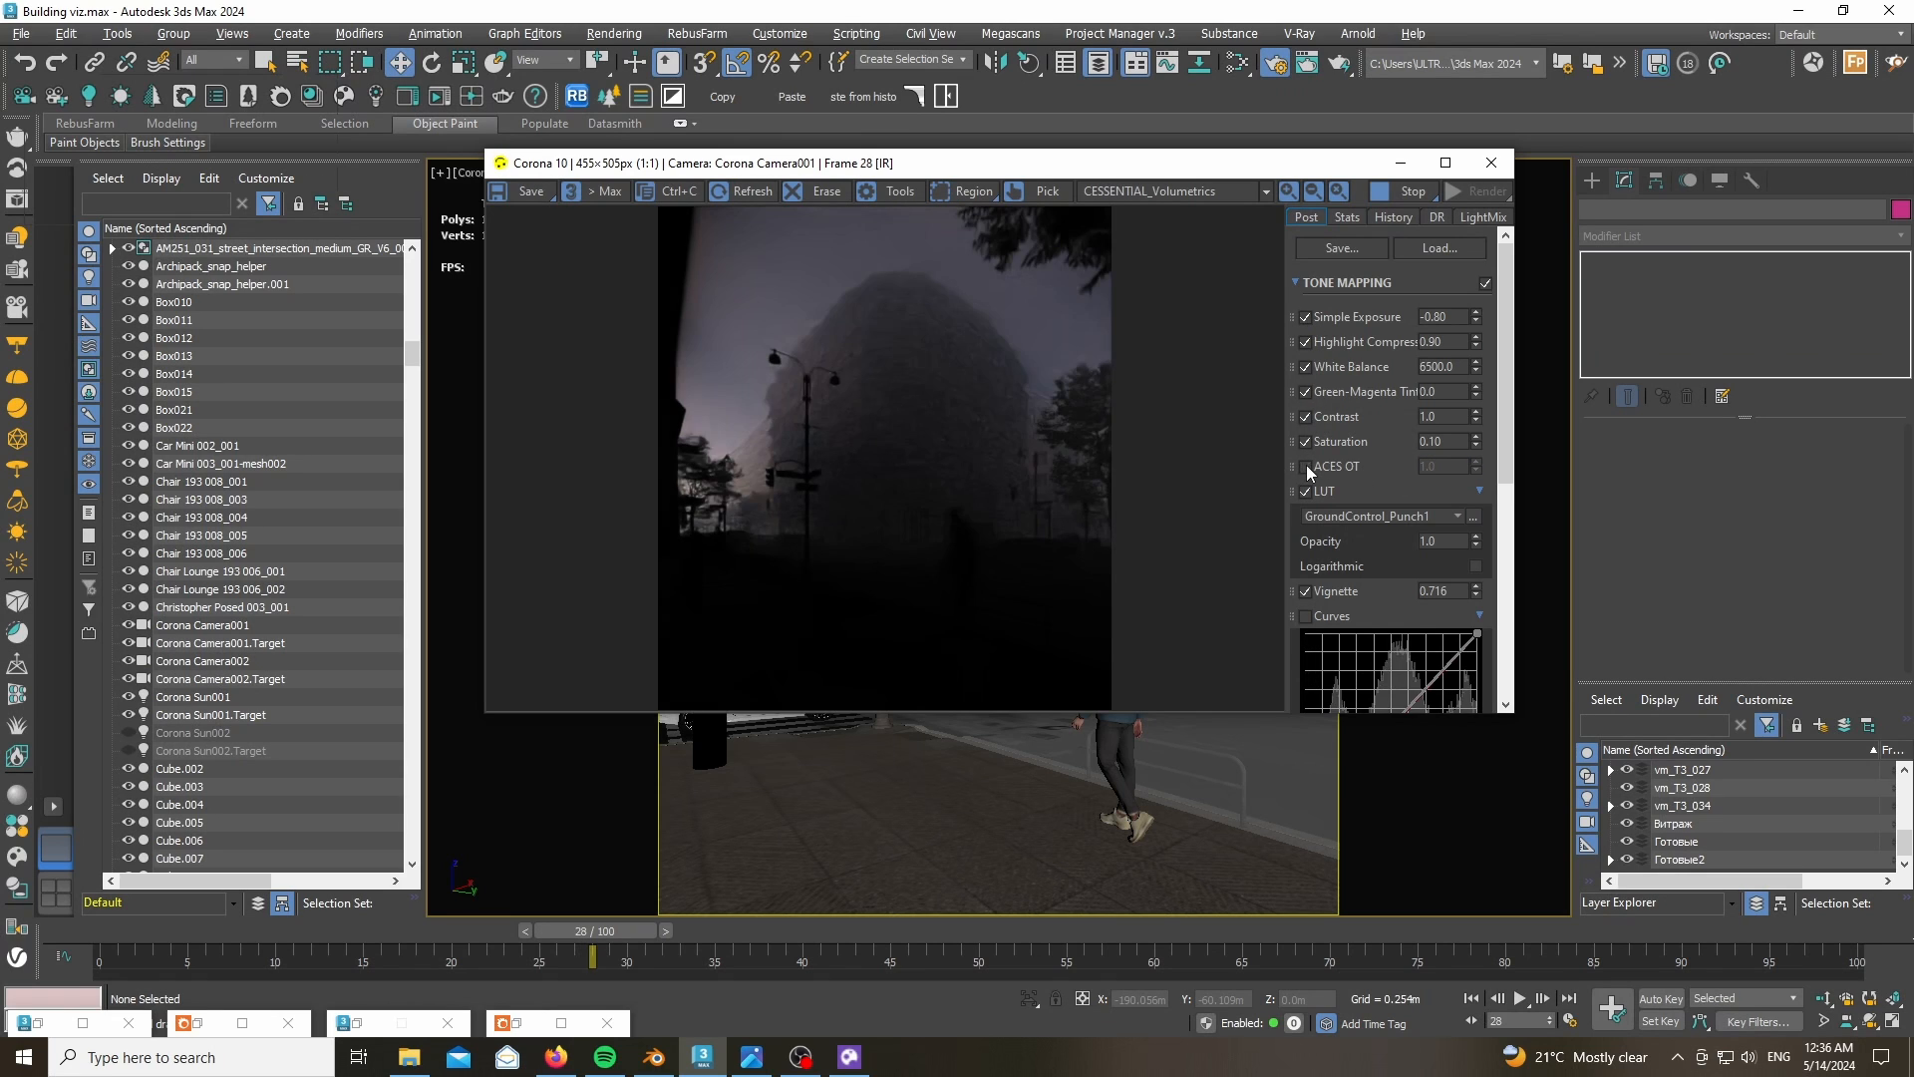
- Compare the volumetrics pass with ACES OT on and off, and leave ACES OT enabled
click(1306, 467)
click(1306, 467)
click(1306, 466)
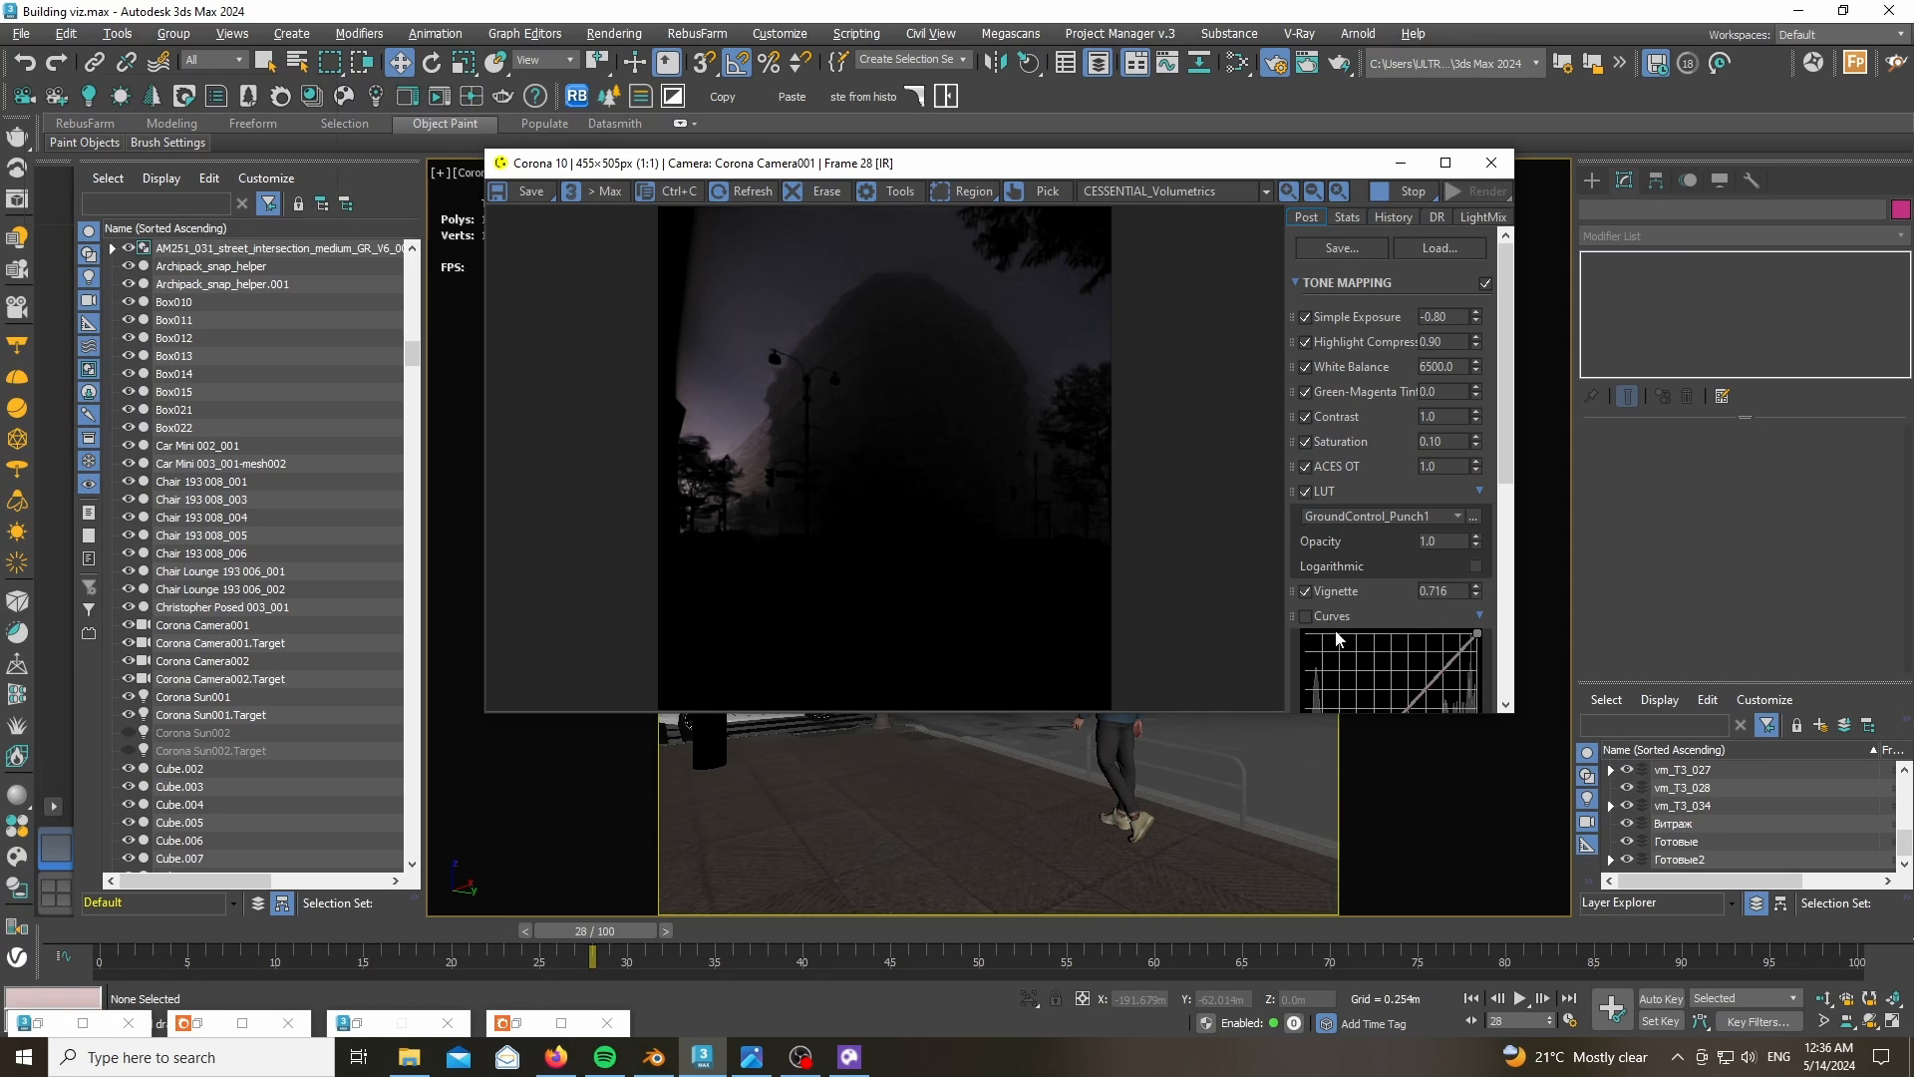
- Display the CShading_BloomGlare render element and inspect the sky and building edge up close
scroll(1498, 474, down, 5)
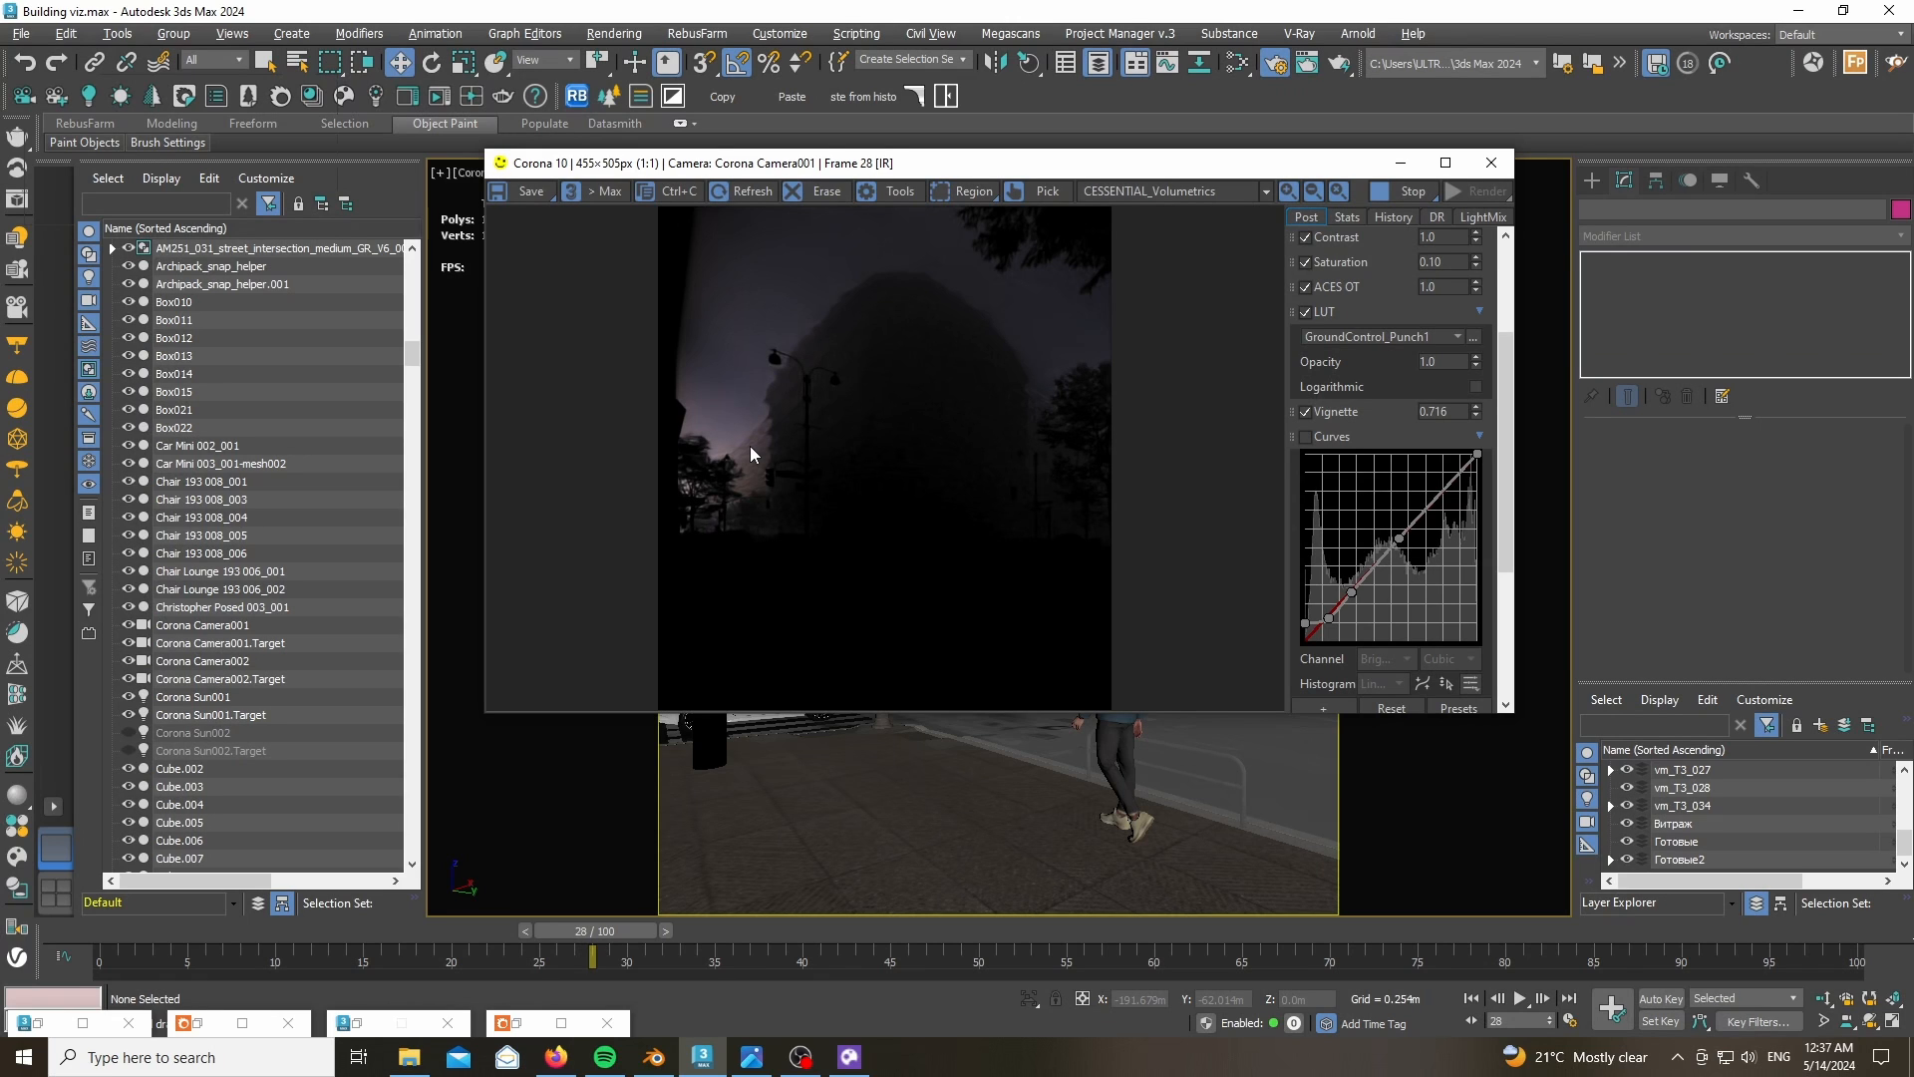
click(1145, 194)
click(1175, 264)
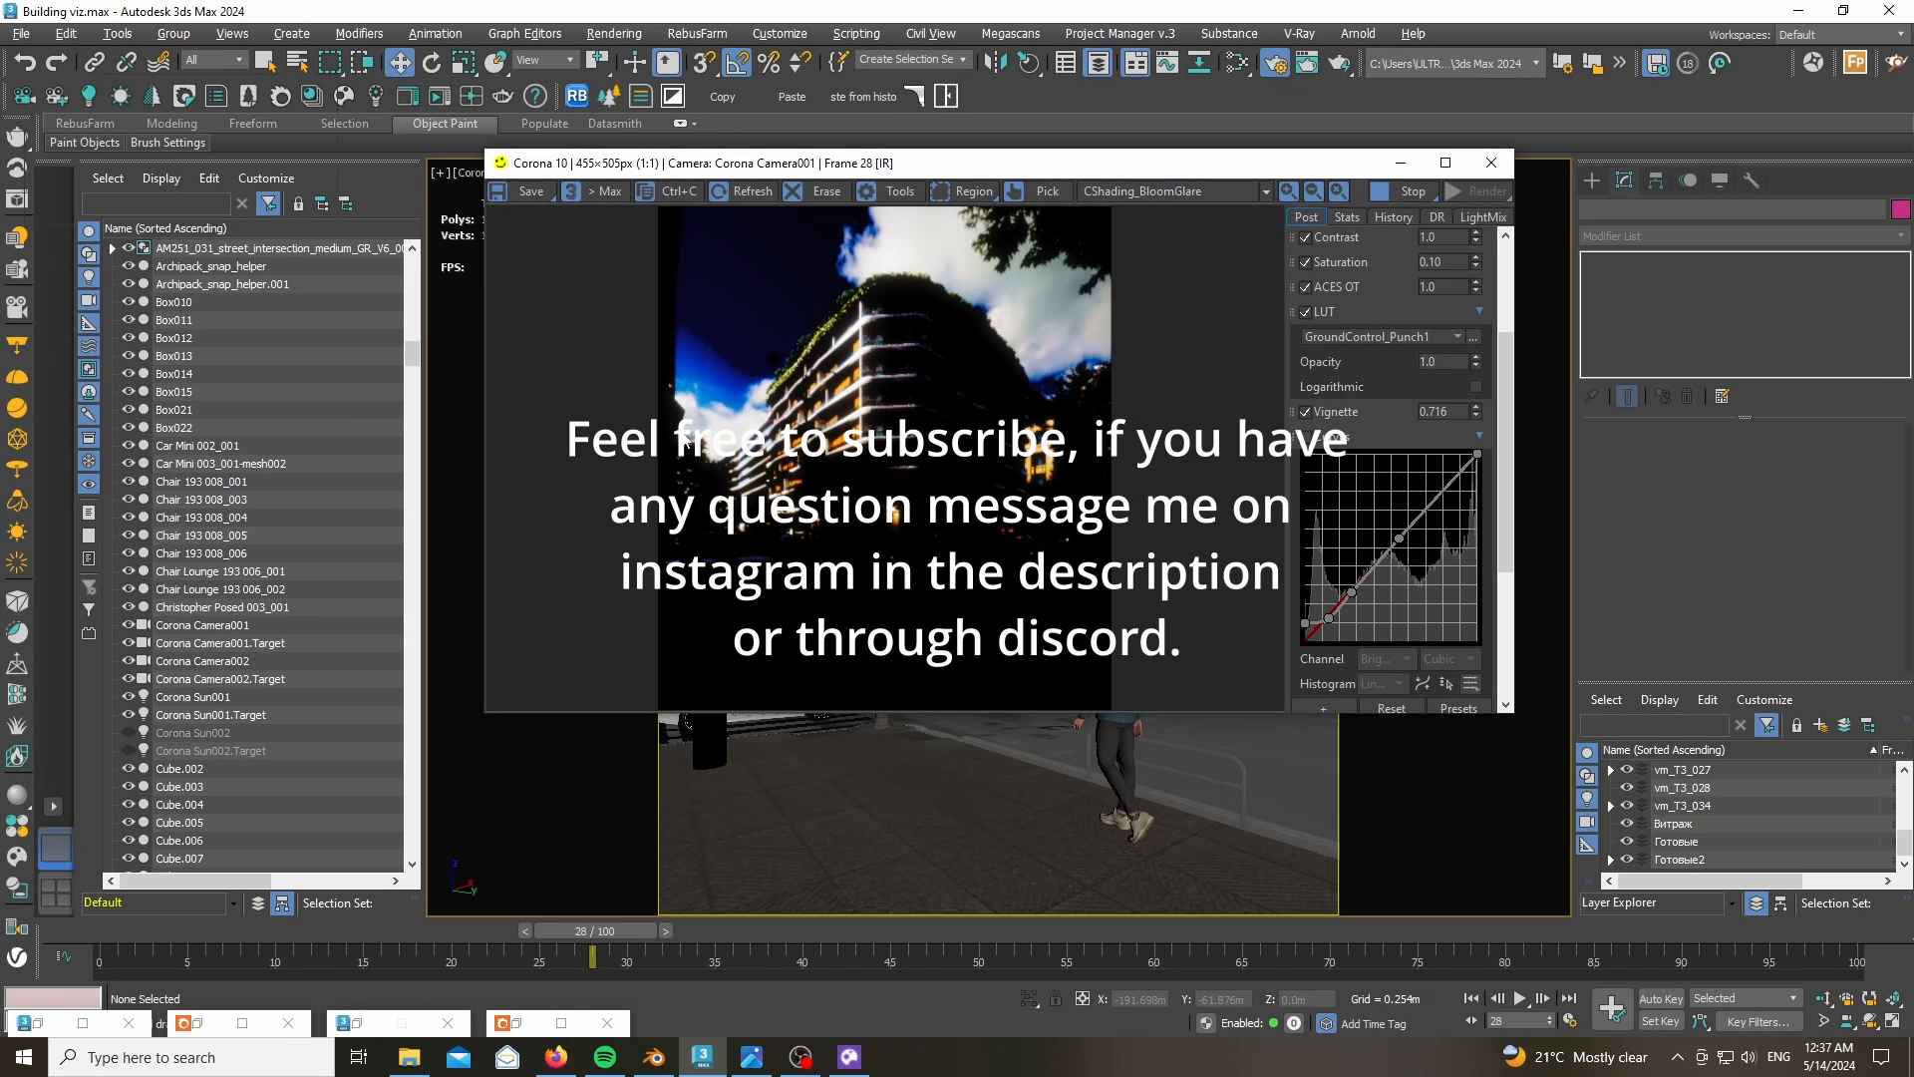
scroll(610, 384, up, 2)
middle_drag(596, 285, 837, 563)
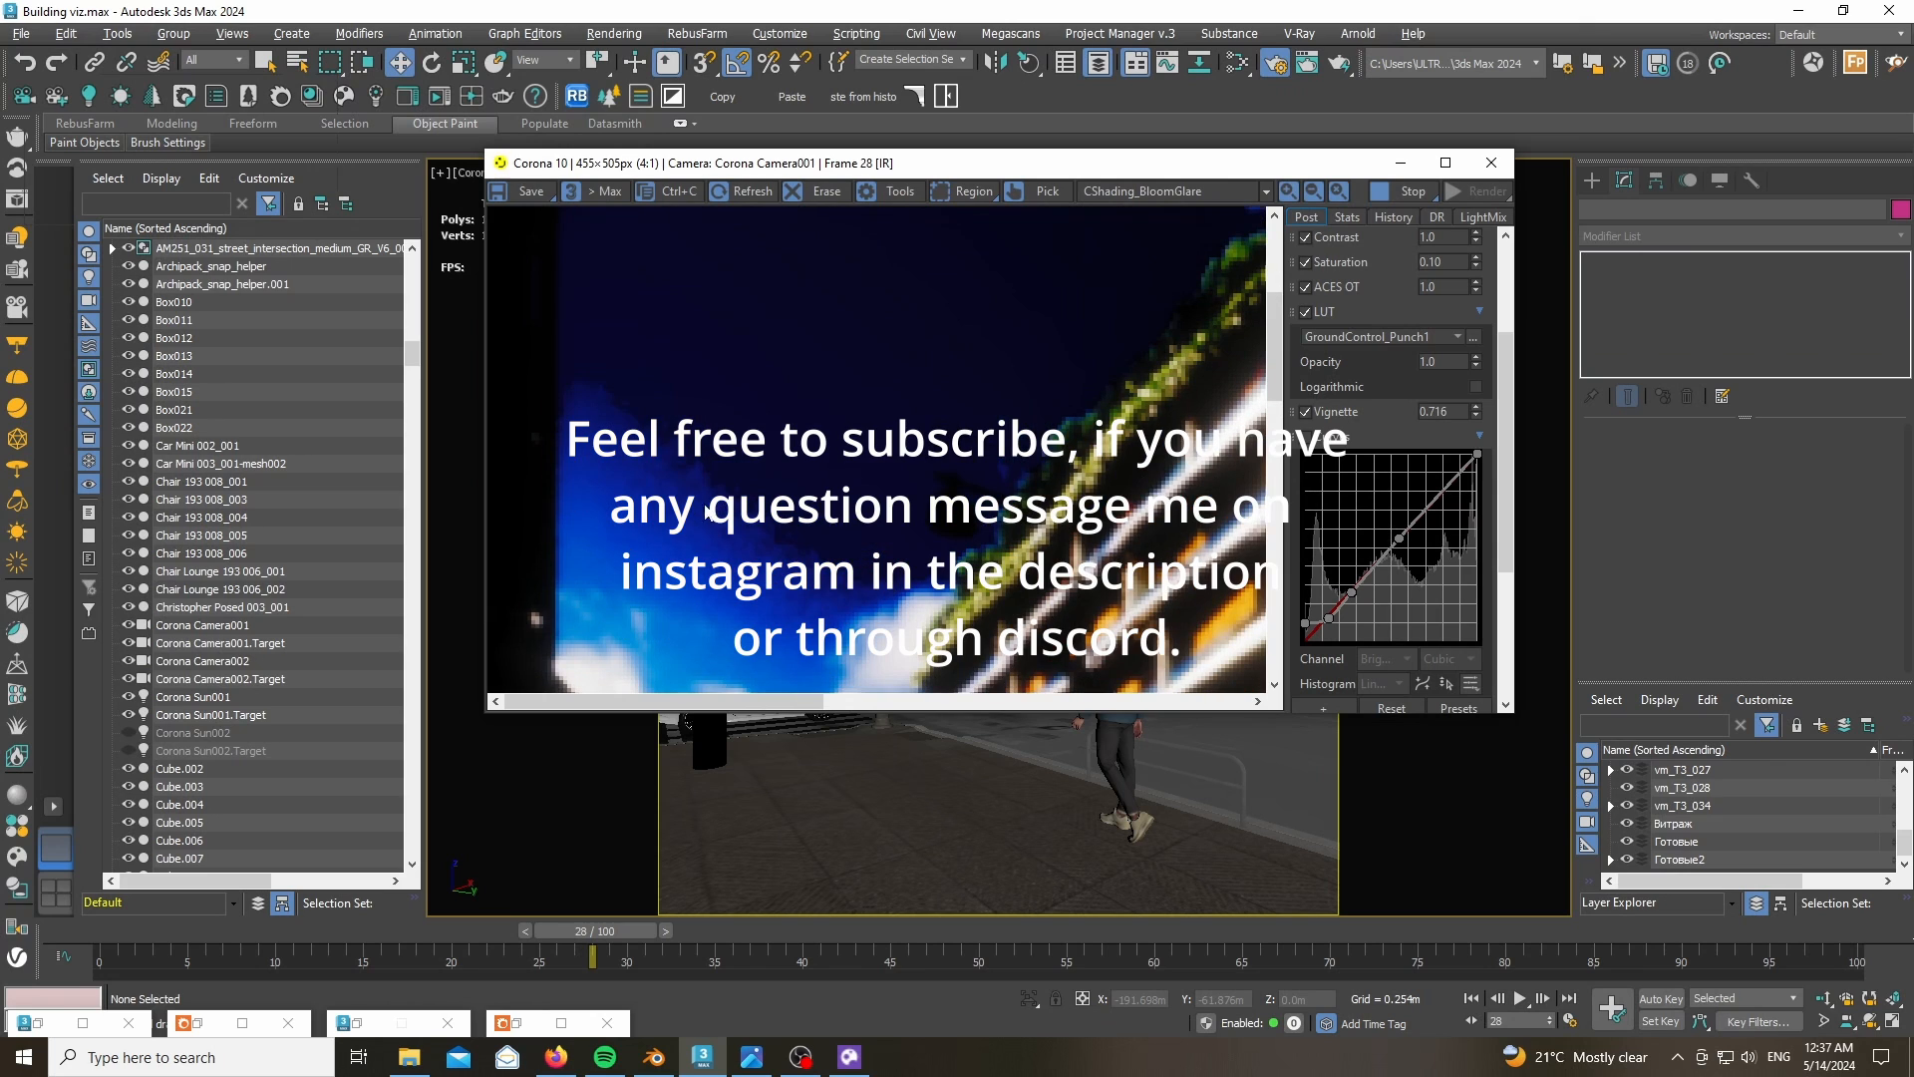
scroll(890, 517, down, 2)
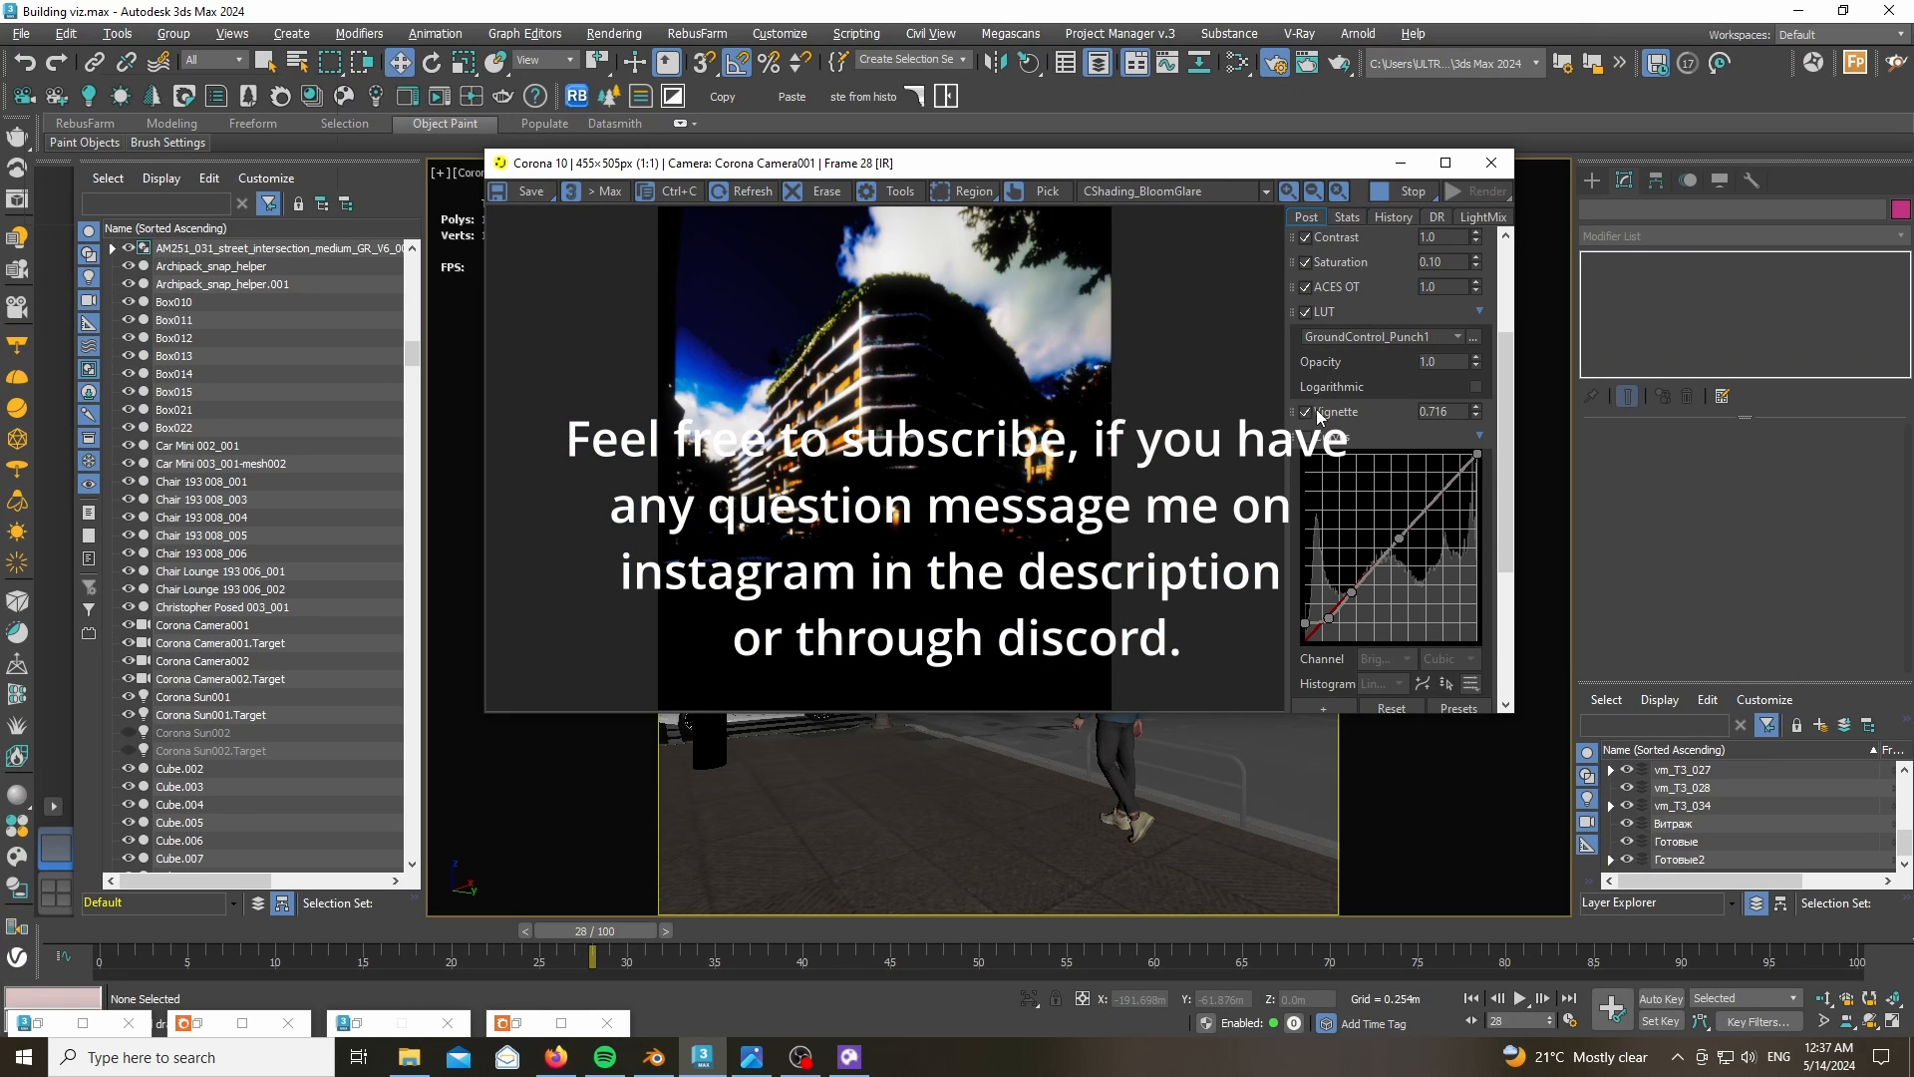
- Disable the LUT and compare the BloomGlare pass with ACES OT off and on, leaving ACES OT enabled
click(1305, 313)
click(1305, 287)
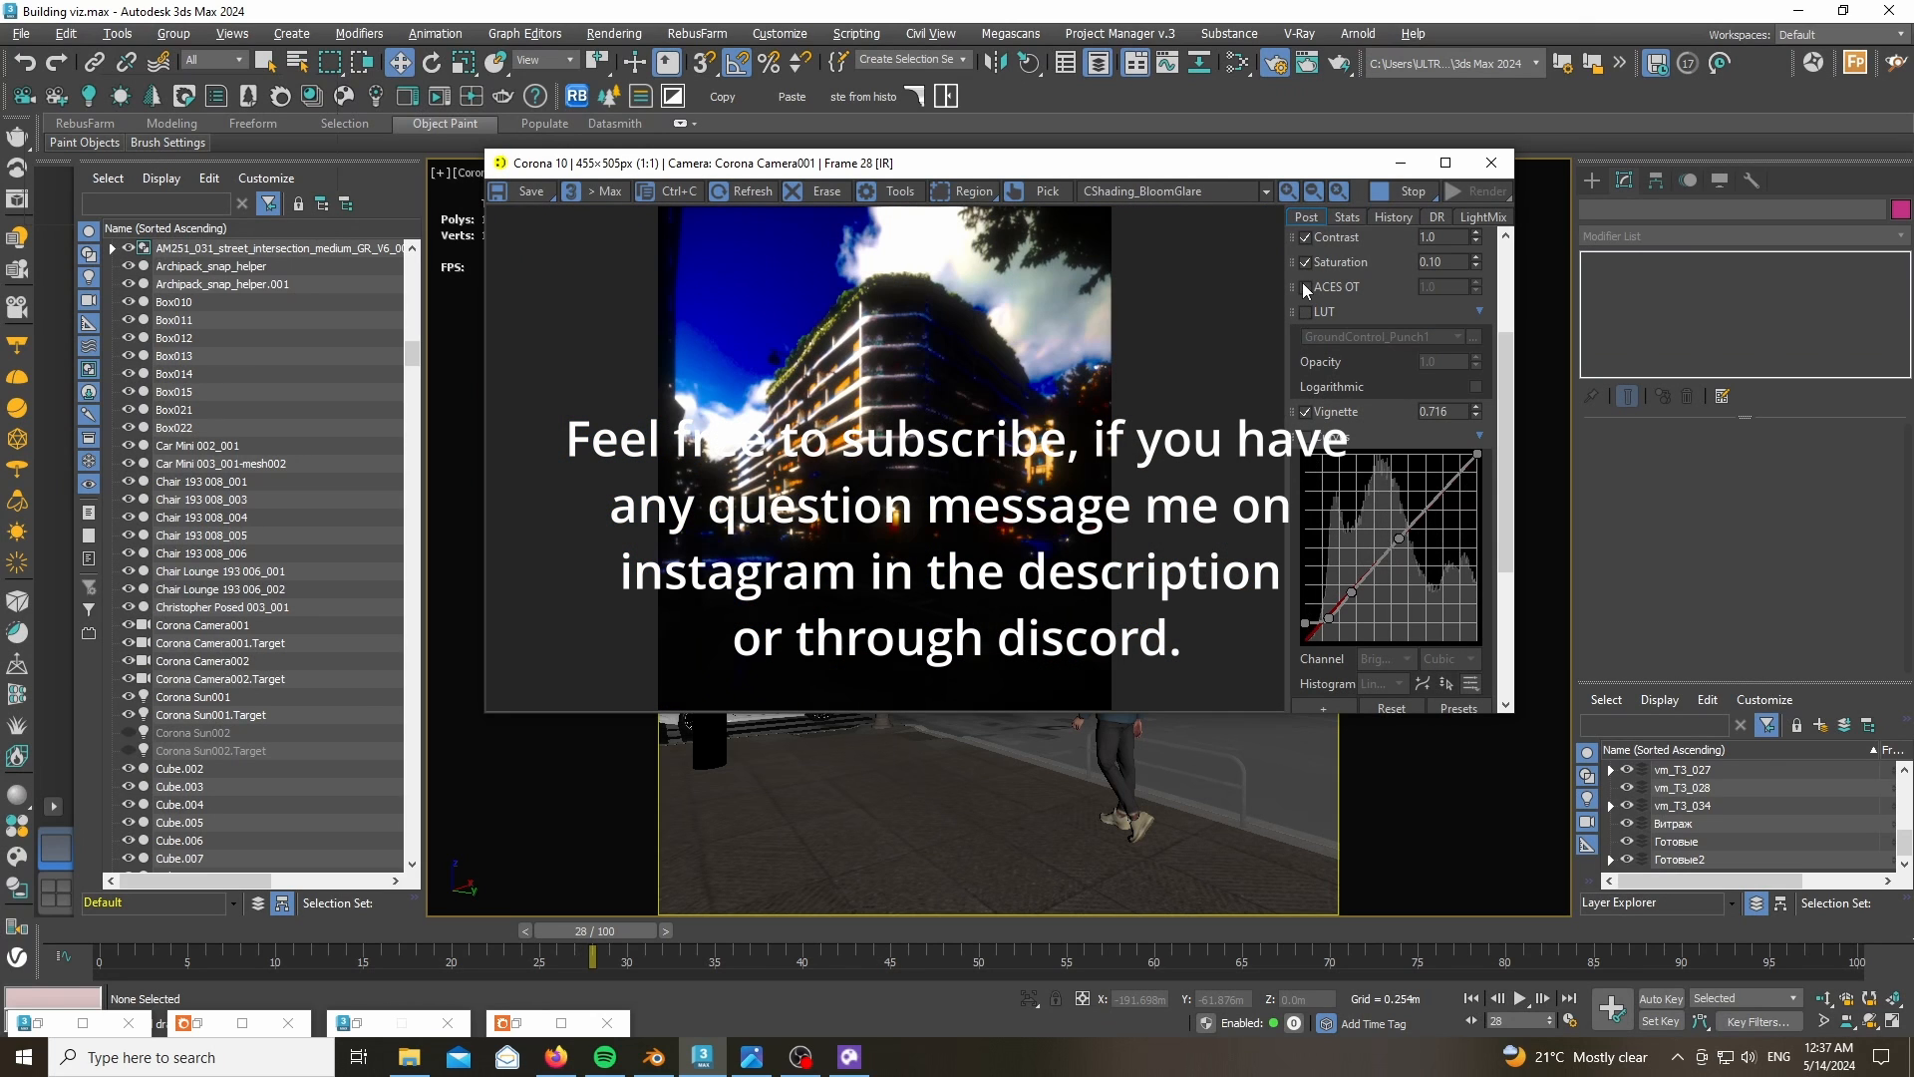
click(1305, 287)
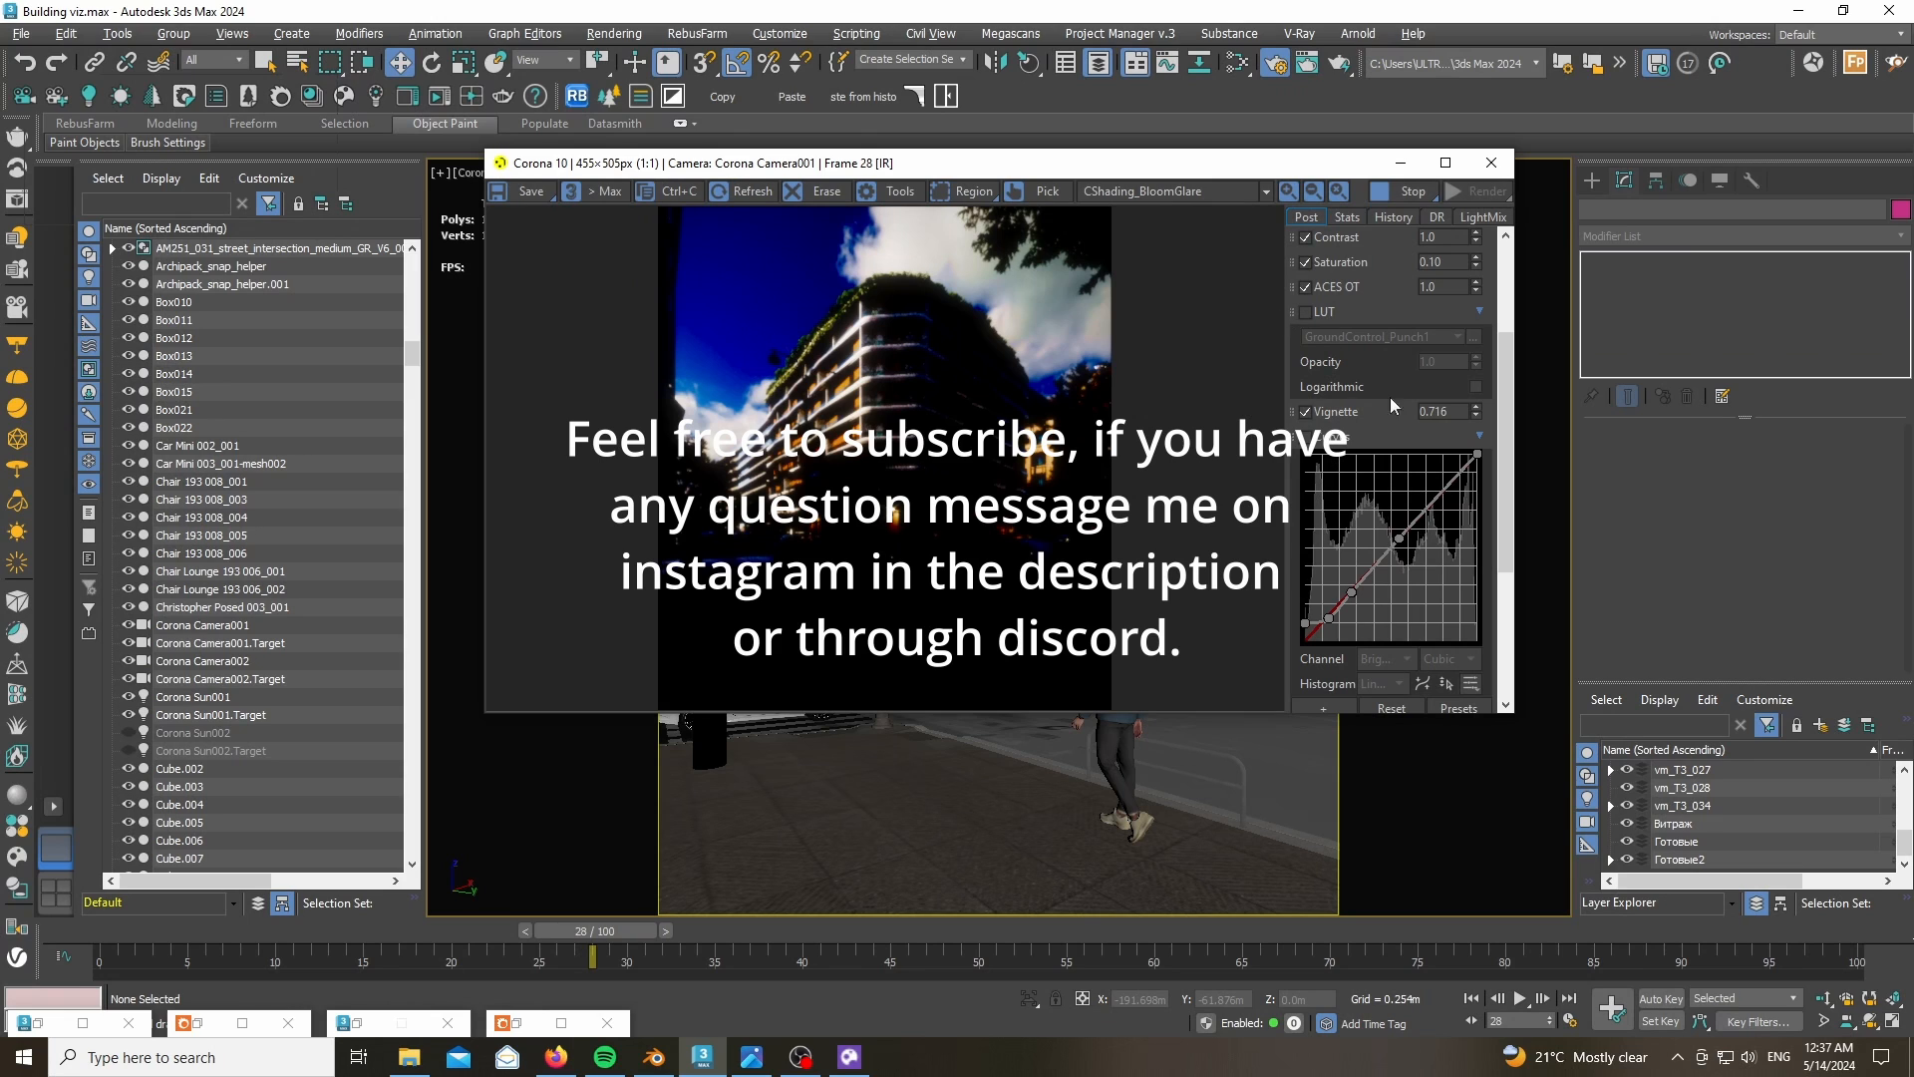
click(1305, 287)
click(1305, 287)
click(1305, 287)
click(1305, 288)
- Toggle the Bloom and Glare effect for the render and minimize the Corona frame buffer
scroll(1433, 543, down, 5)
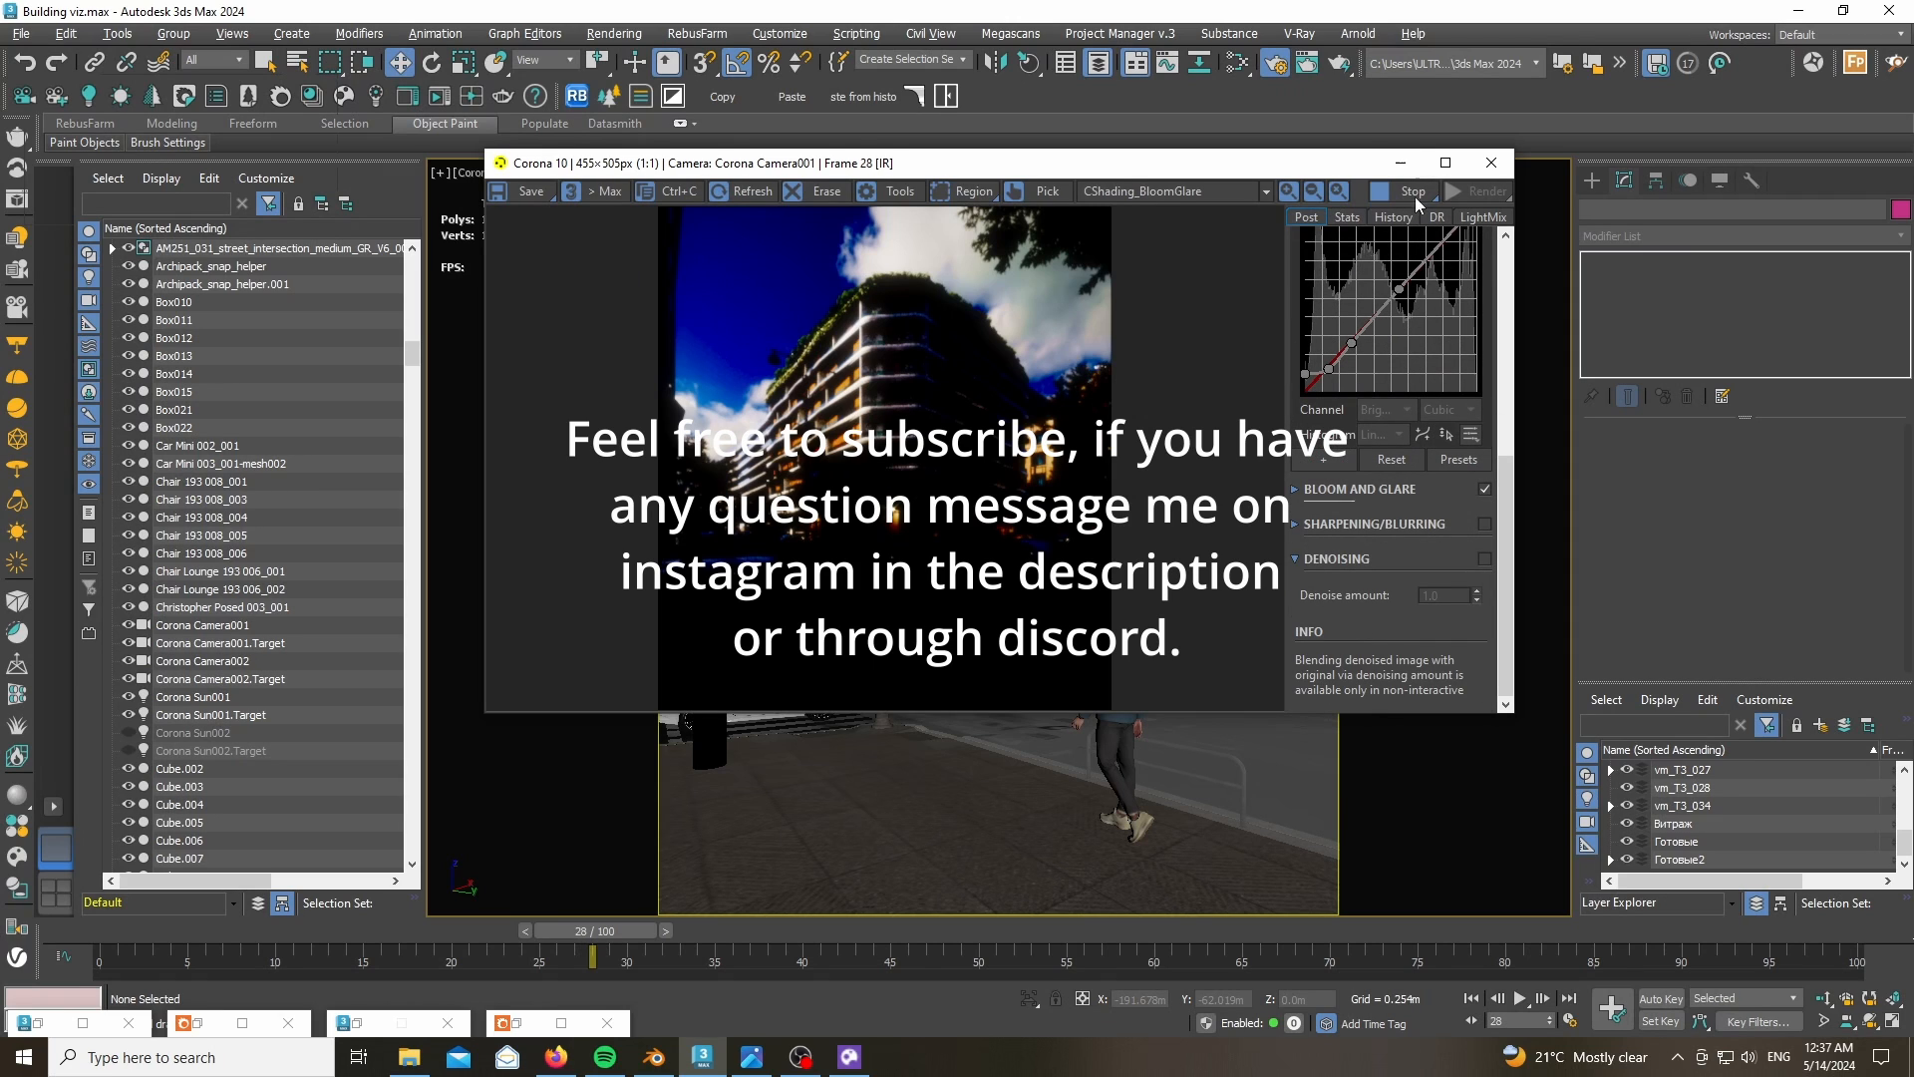
click(1484, 489)
click(1400, 163)
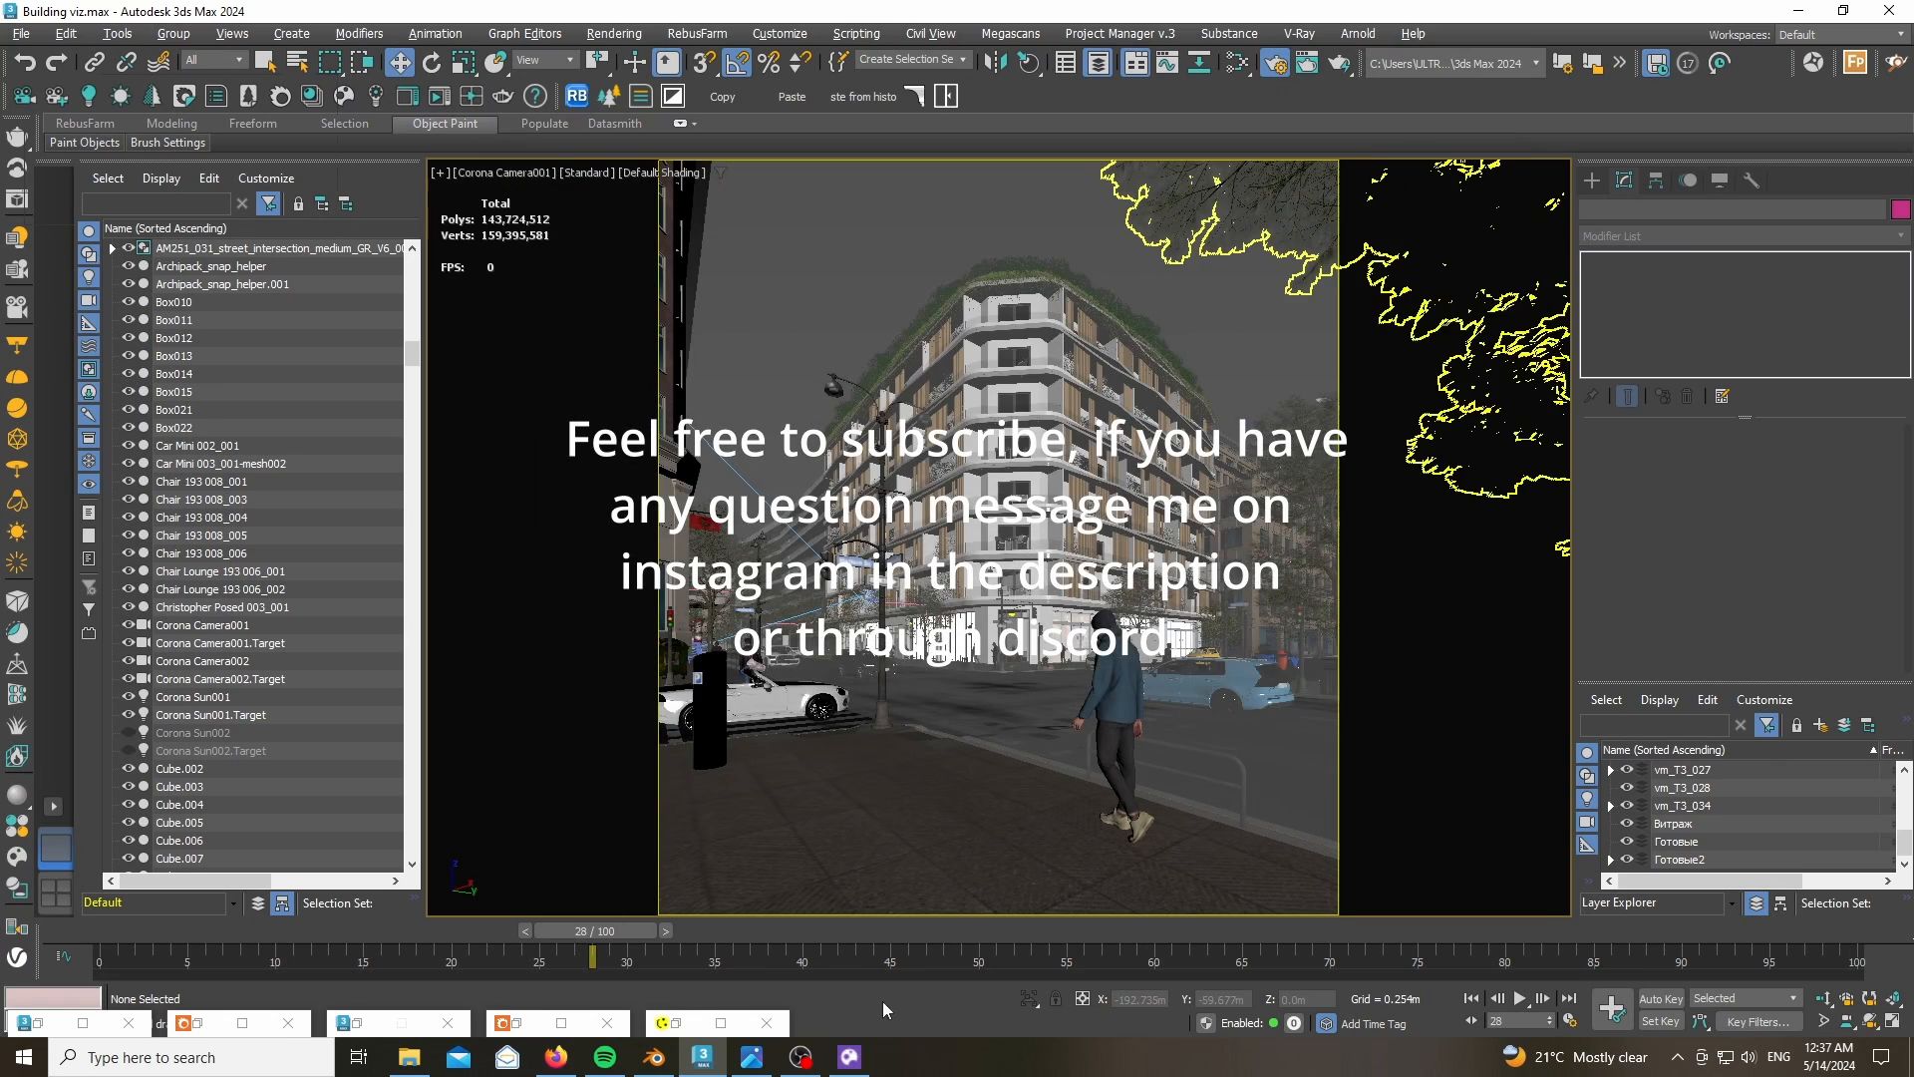
- Switch to the Photos app and examine Side building view High resolution.jpg in full screen
click(738, 1057)
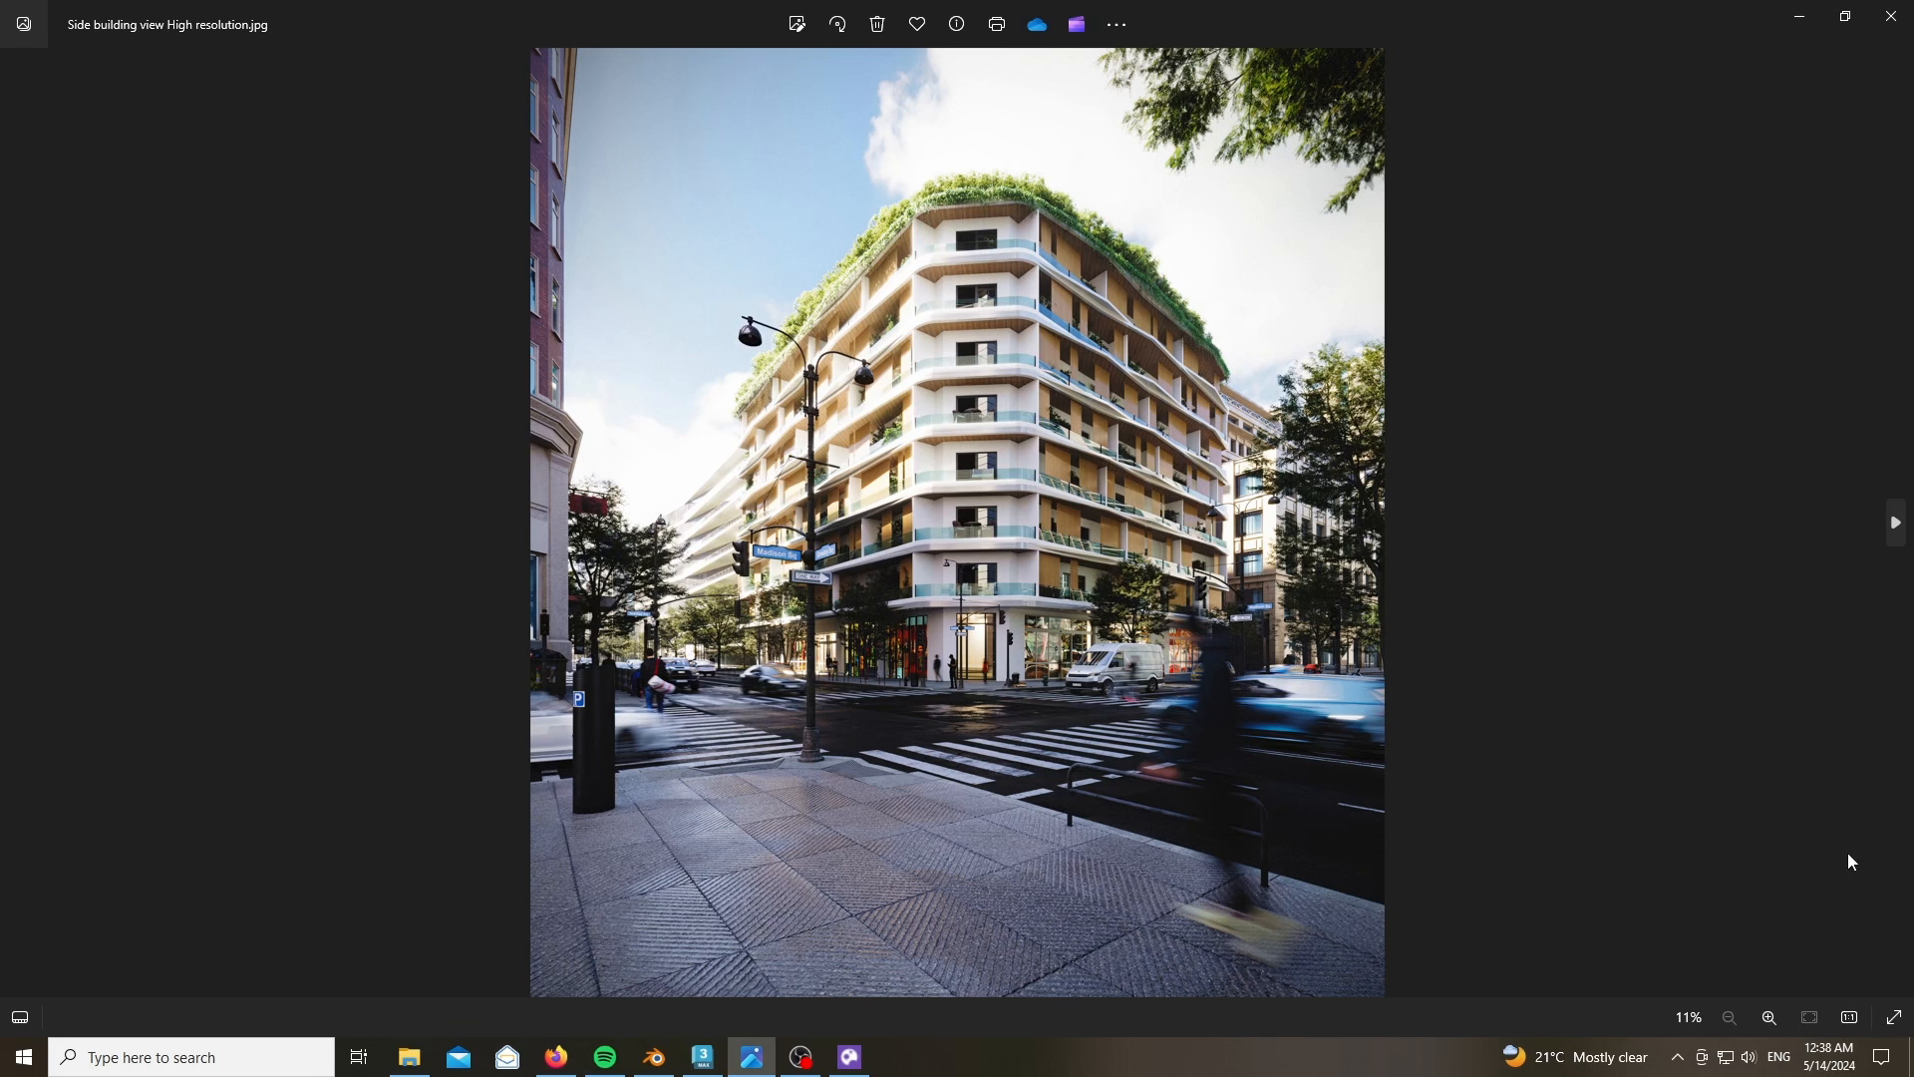
click(1892, 1015)
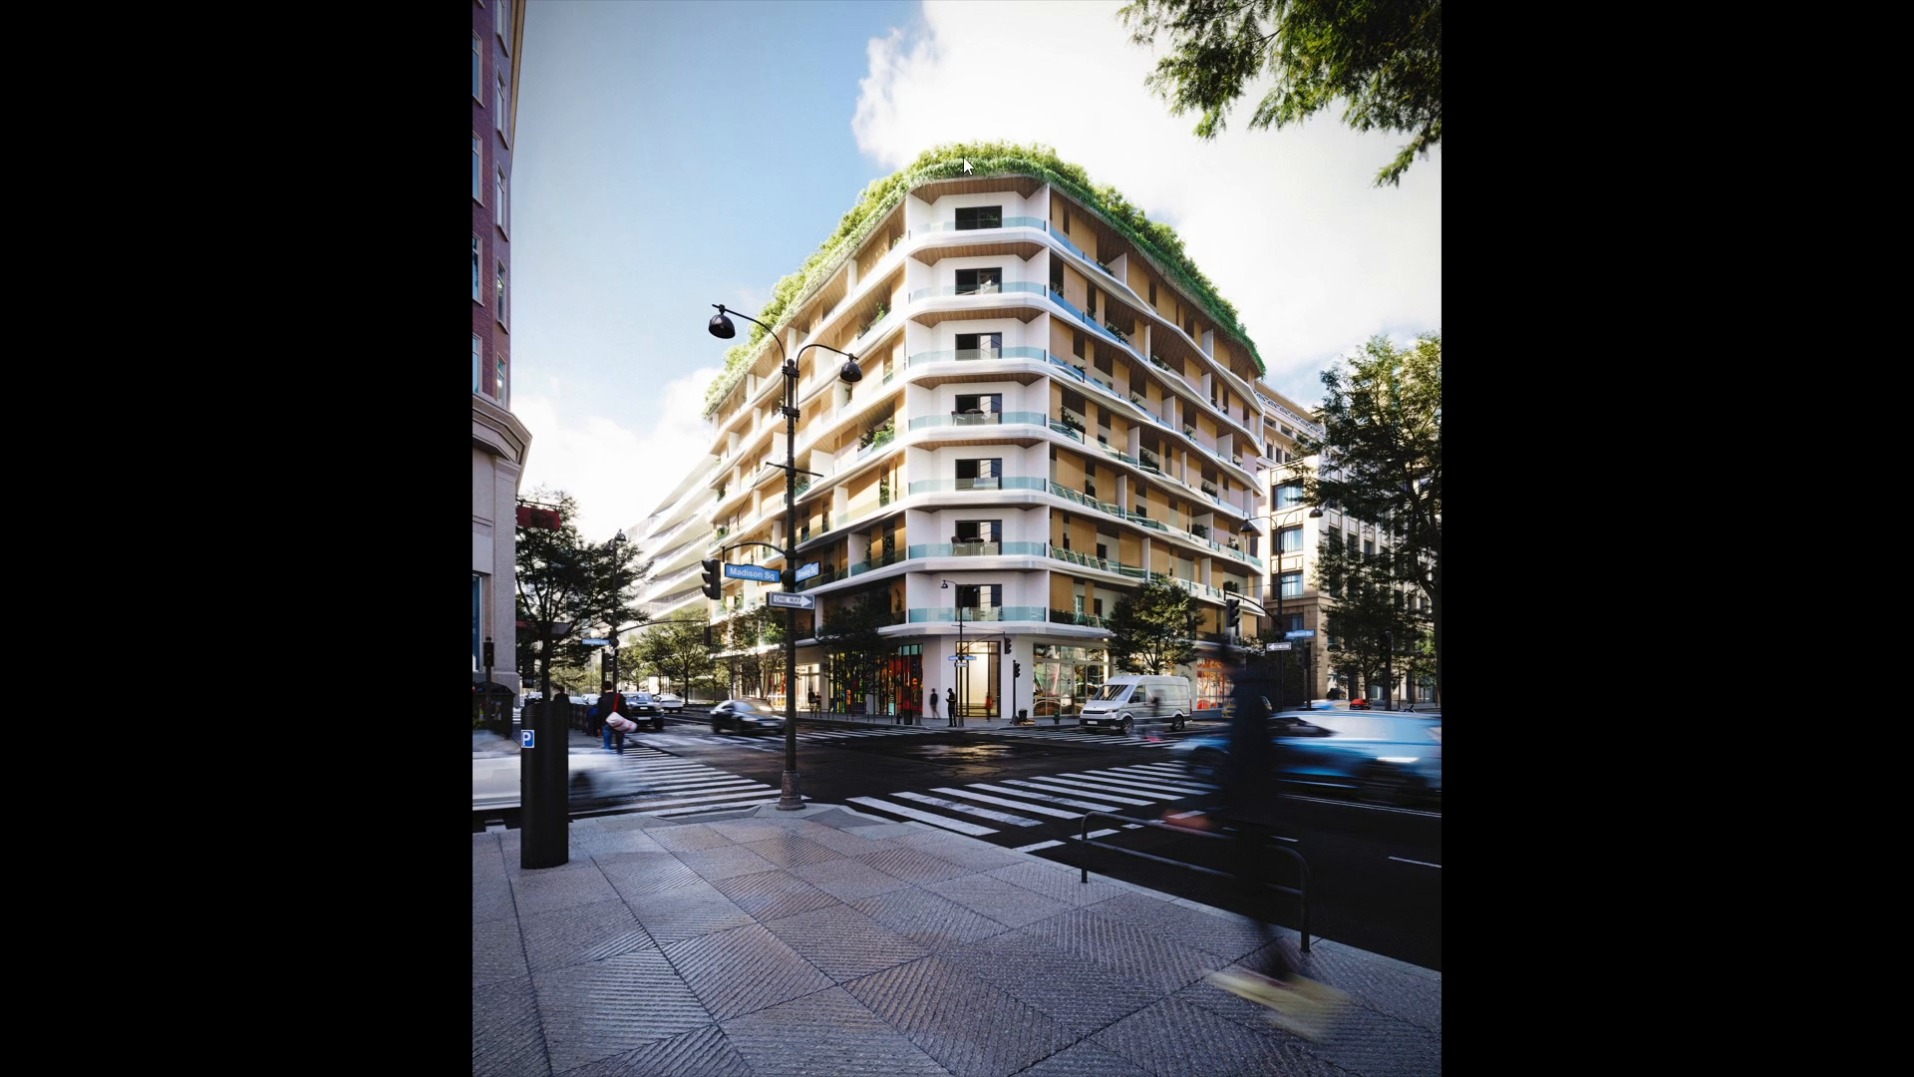
scroll(963, 158, up, 1)
scroll(959, 159, down, 1)
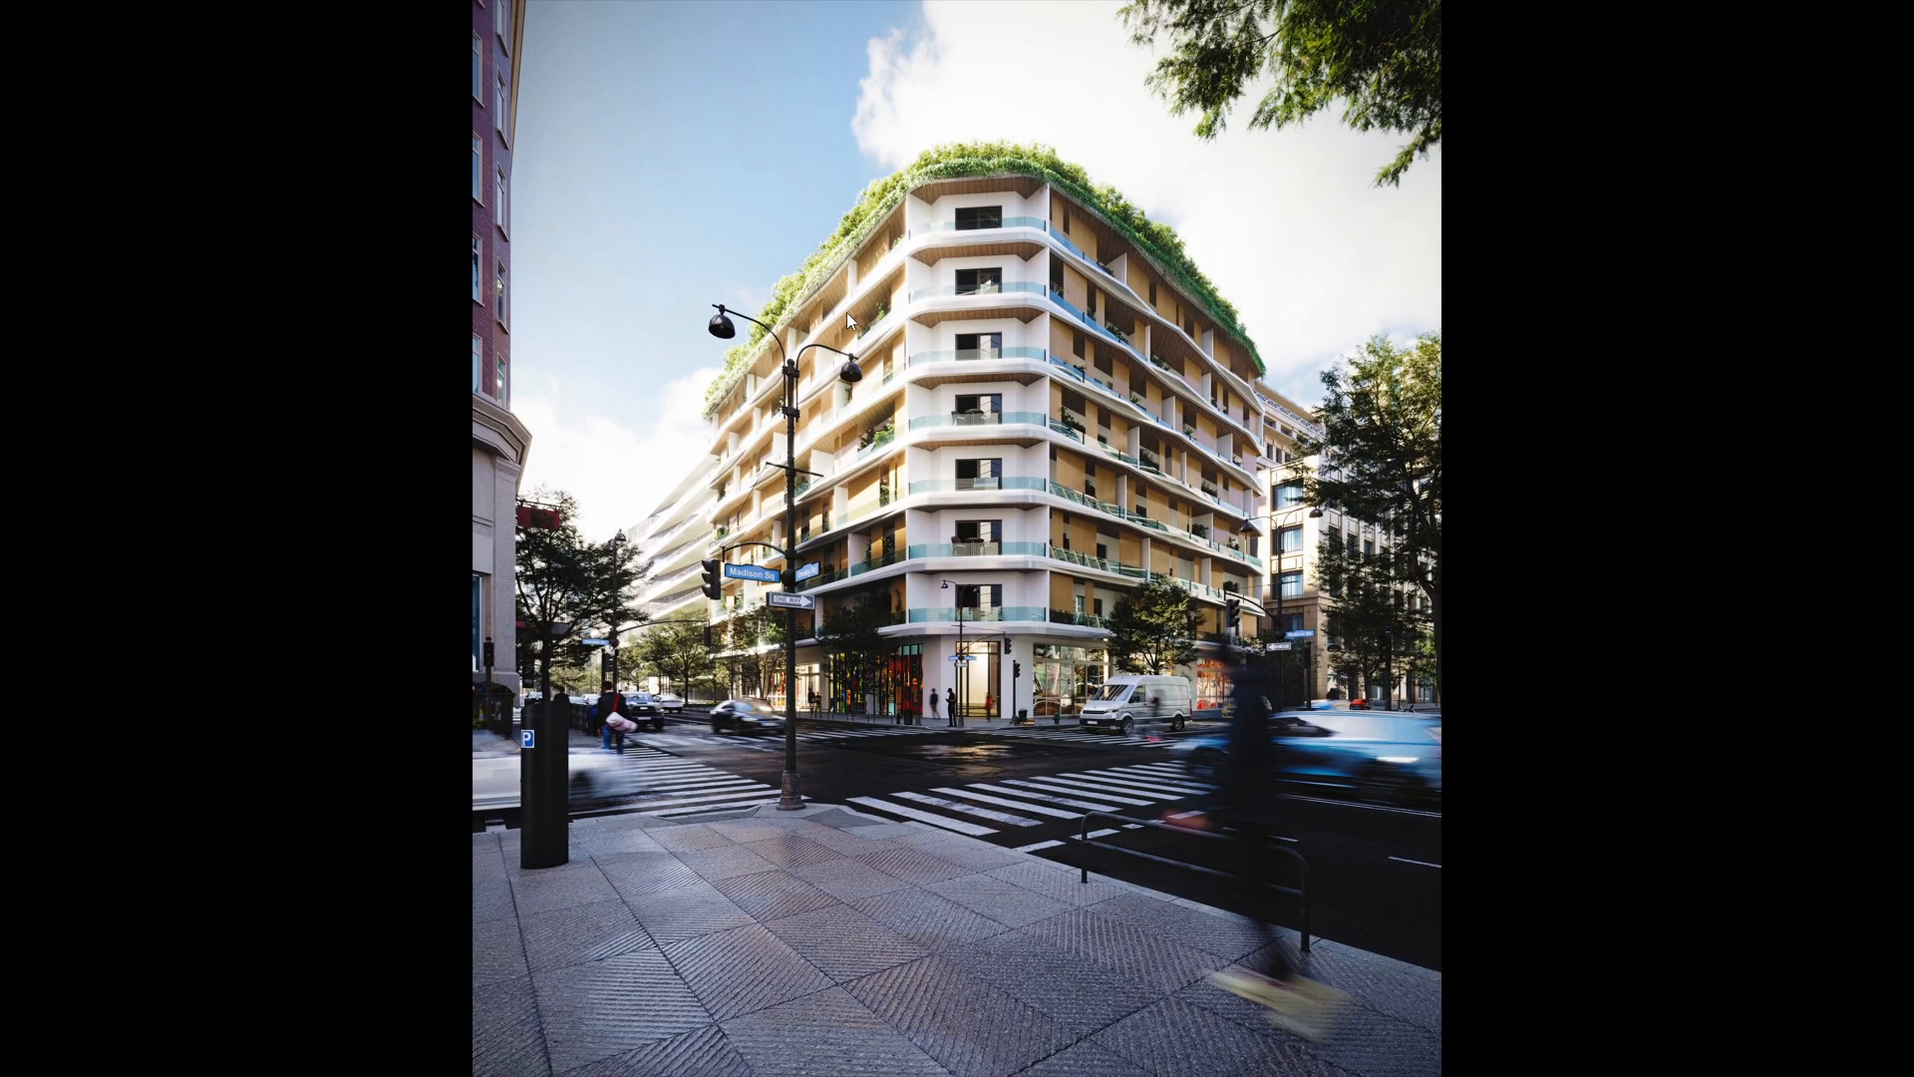